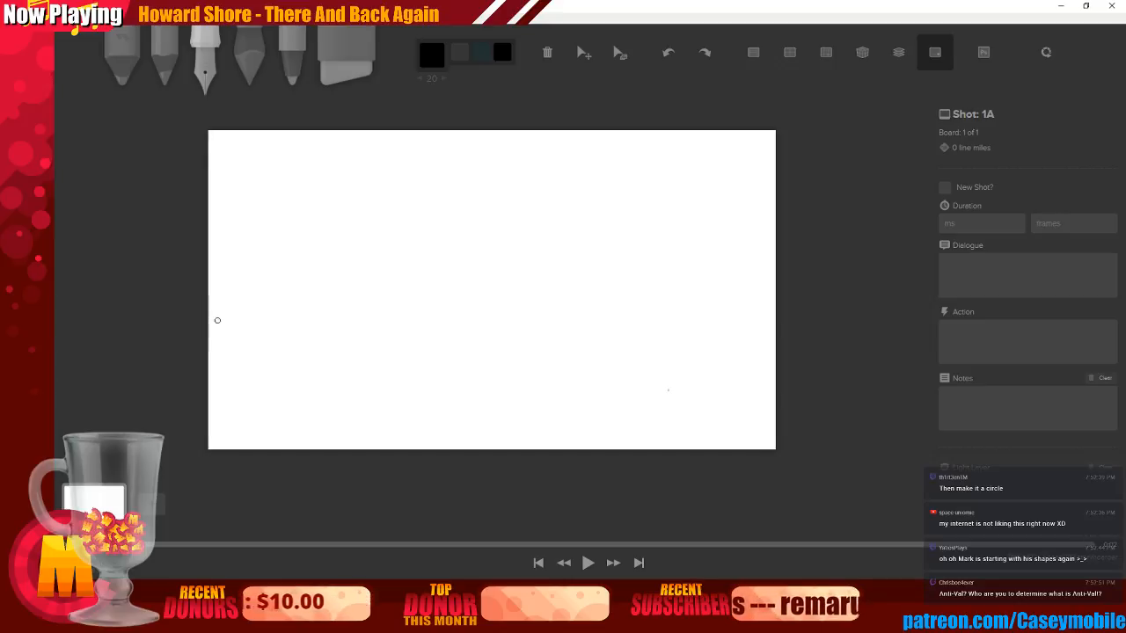
Try drawing a mountain ridge line from the board's left edge in black and in dark grey, undoing each attempt
mouse_move(209, 282)
mouse_down()
mouse_move(281, 255)
mouse_move(343, 290)
mouse_move(400, 261)
mouse_up()
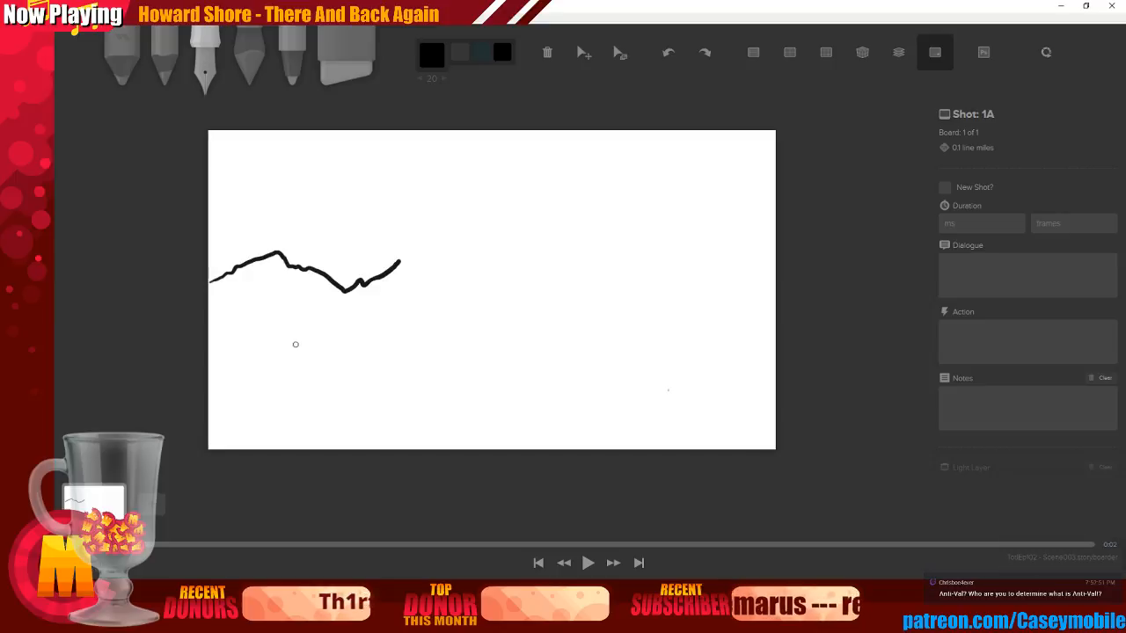
key(ctrl+z)
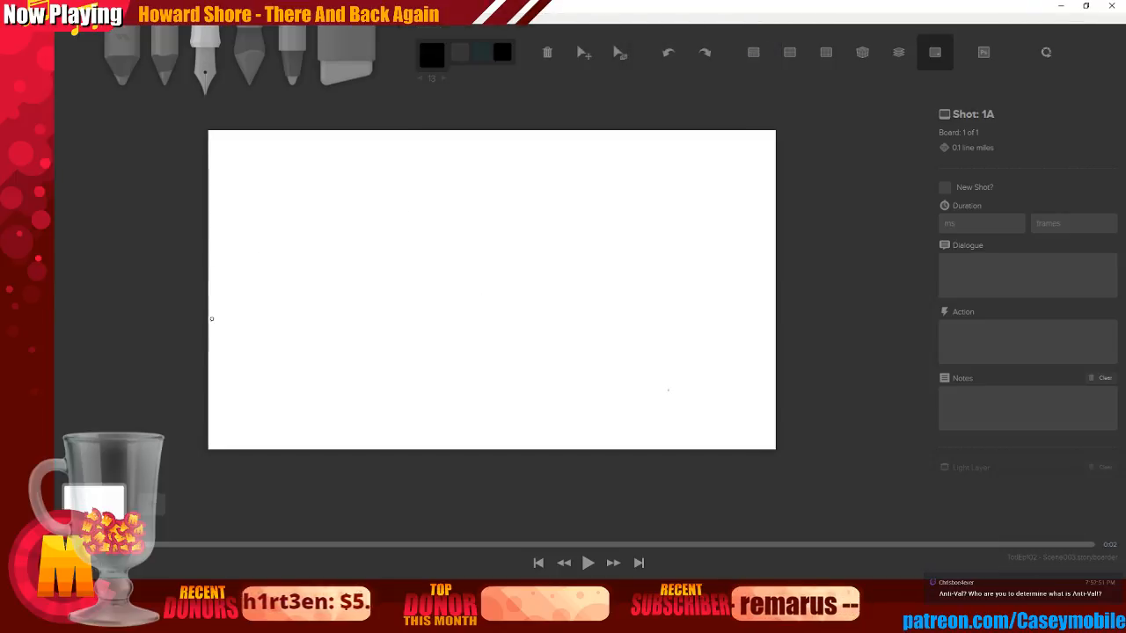
click(460, 52)
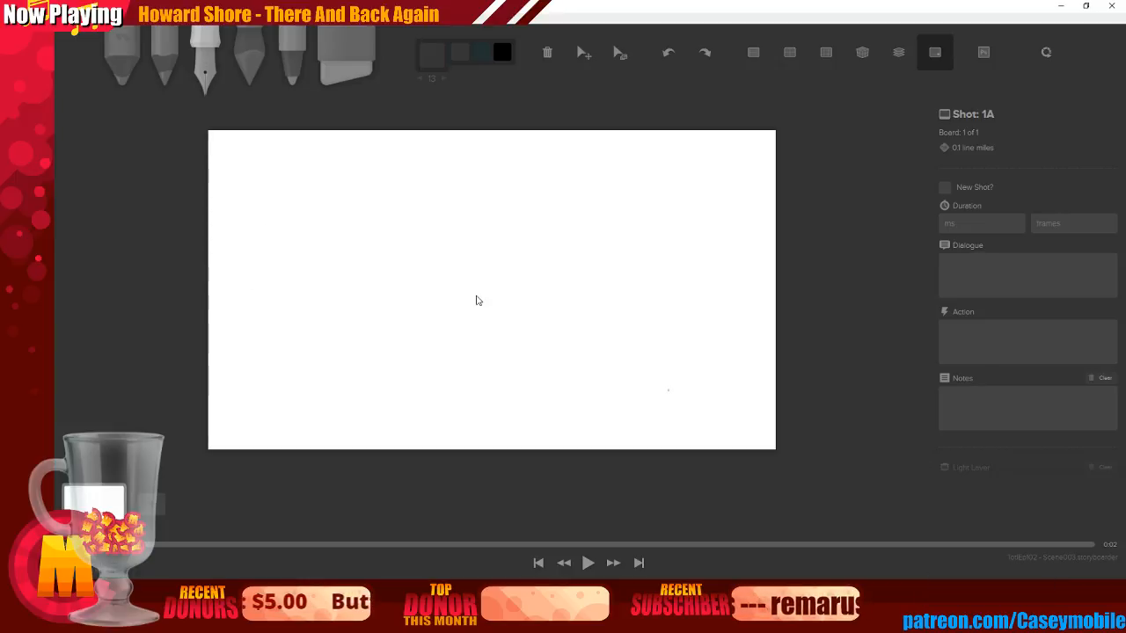
drag(213, 277, 244, 261)
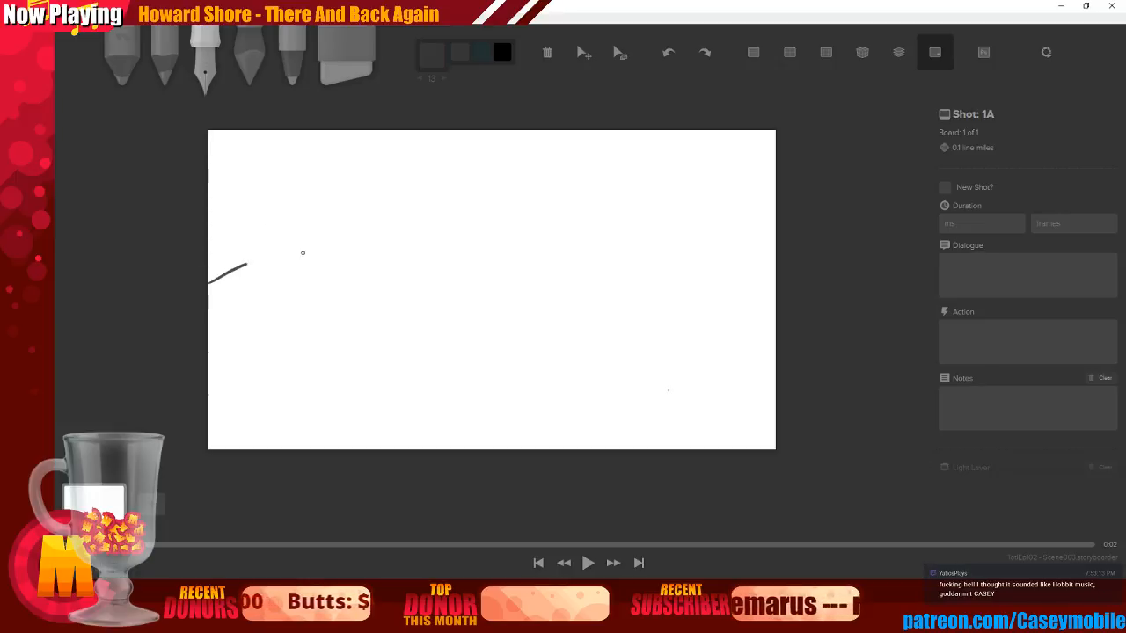
key(ctrl+z)
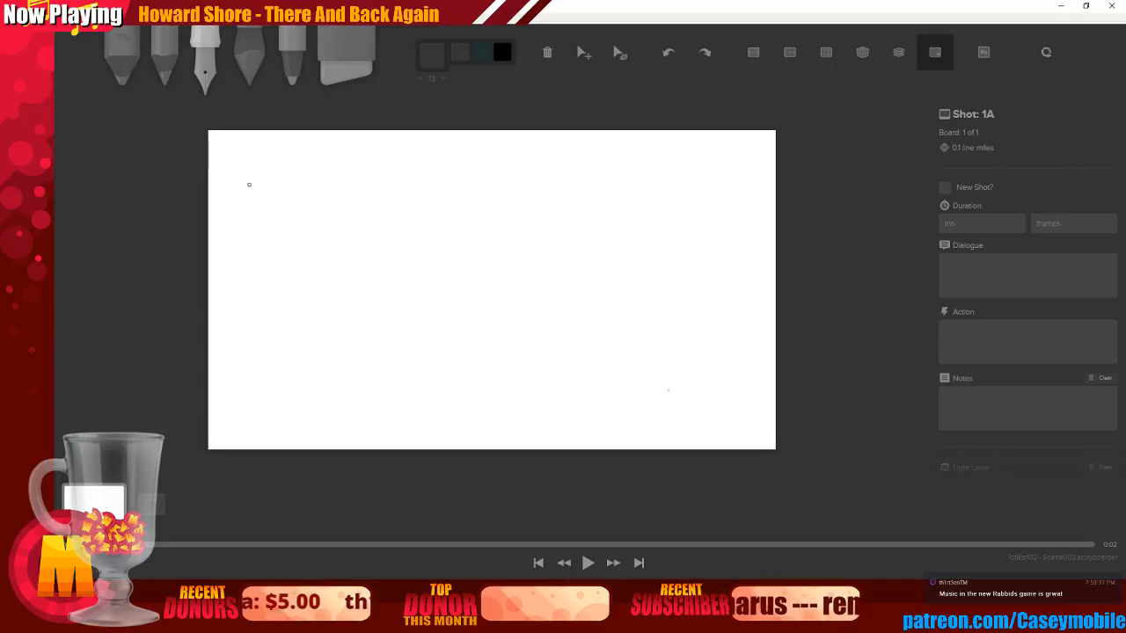
Sketch the jagged outline of a tall pine tree on the left part of the board in dark grey
mouse_move(256, 173)
mouse_down()
mouse_move(227, 265)
mouse_move(247, 285)
mouse_move(242, 213)
mouse_move(241, 225)
mouse_up()
mouse_move(249, 285)
mouse_down()
mouse_move(231, 315)
mouse_move(238, 332)
mouse_move(226, 358)
mouse_move(235, 356)
mouse_up()
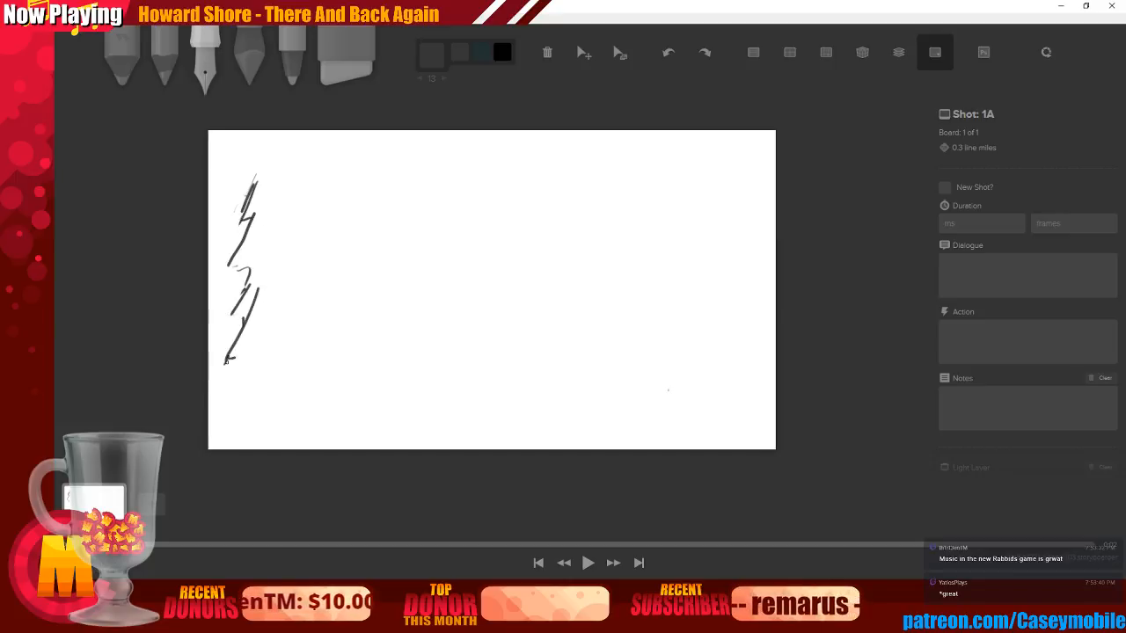
mouse_move(250, 201)
mouse_down()
mouse_move(278, 156)
mouse_move(304, 225)
mouse_move(290, 224)
mouse_move(318, 282)
mouse_move(307, 290)
mouse_move(326, 360)
mouse_up()
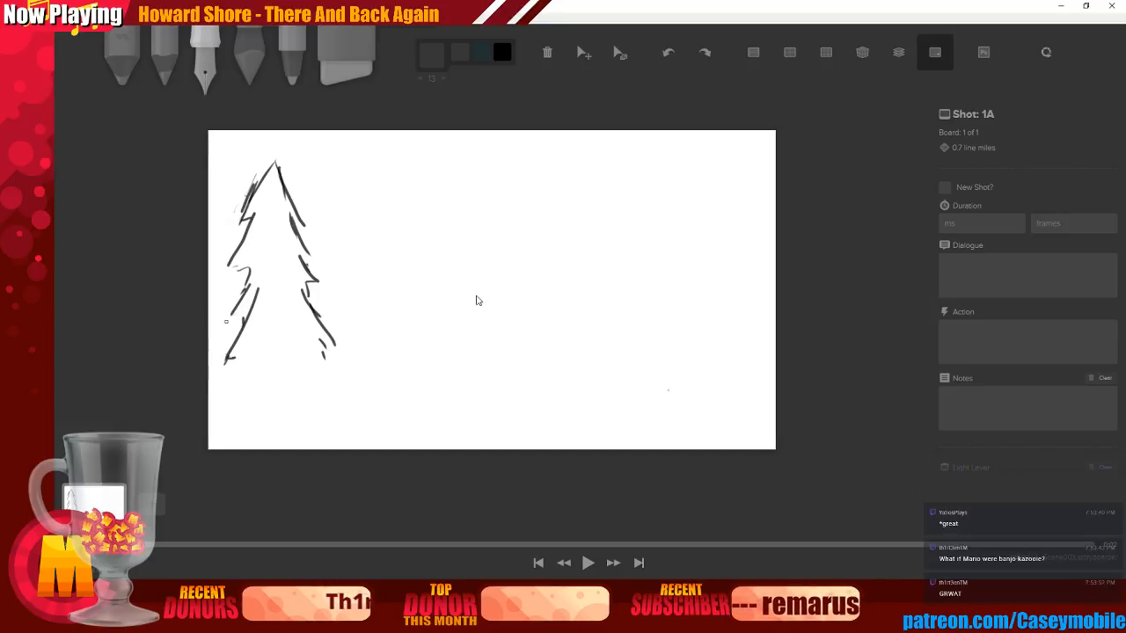
Undo all strokes of the dark grey pine tree sketch
key(ctrl+z)
key(ctrl+z)
key(ctrl+z)
key(ctrl+z)
key(ctrl+z)
key(ctrl+z)
key(ctrl+z)
key(ctrl+z)
key(ctrl+z)
key(ctrl+z)
key(ctrl+z)
key(ctrl+z)
key(ctrl+z)
key(ctrl+z)
key(ctrl+z)
key(ctrl+z)
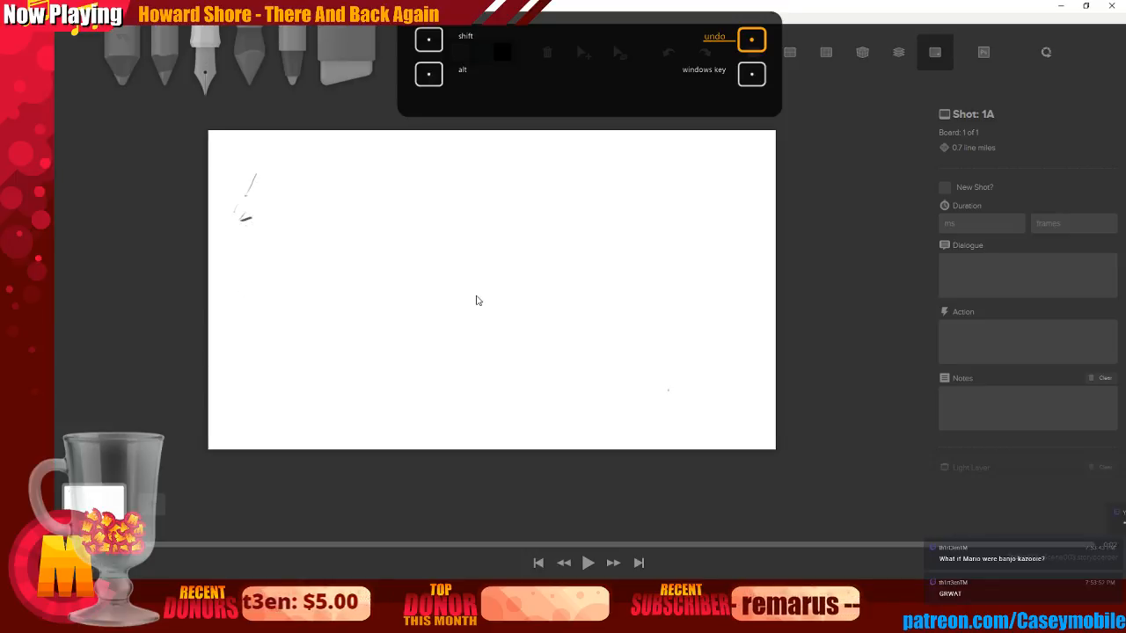
key(ctrl+z)
key(ctrl+z)
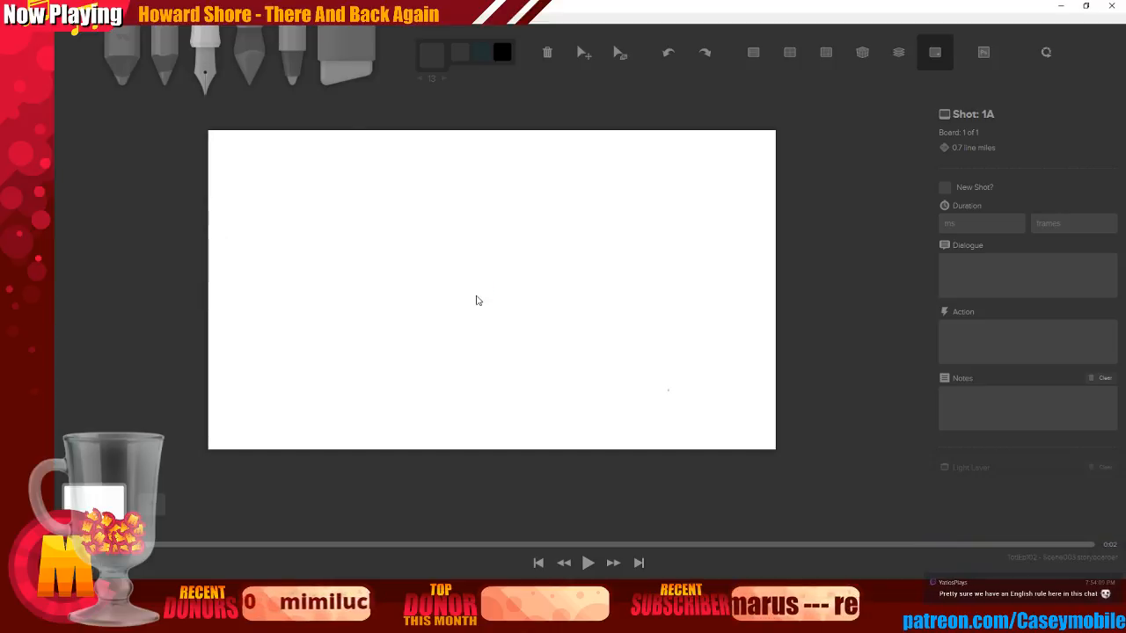
Set the pen colour to Grey #9E9E9E
key(c)
click(532, 111)
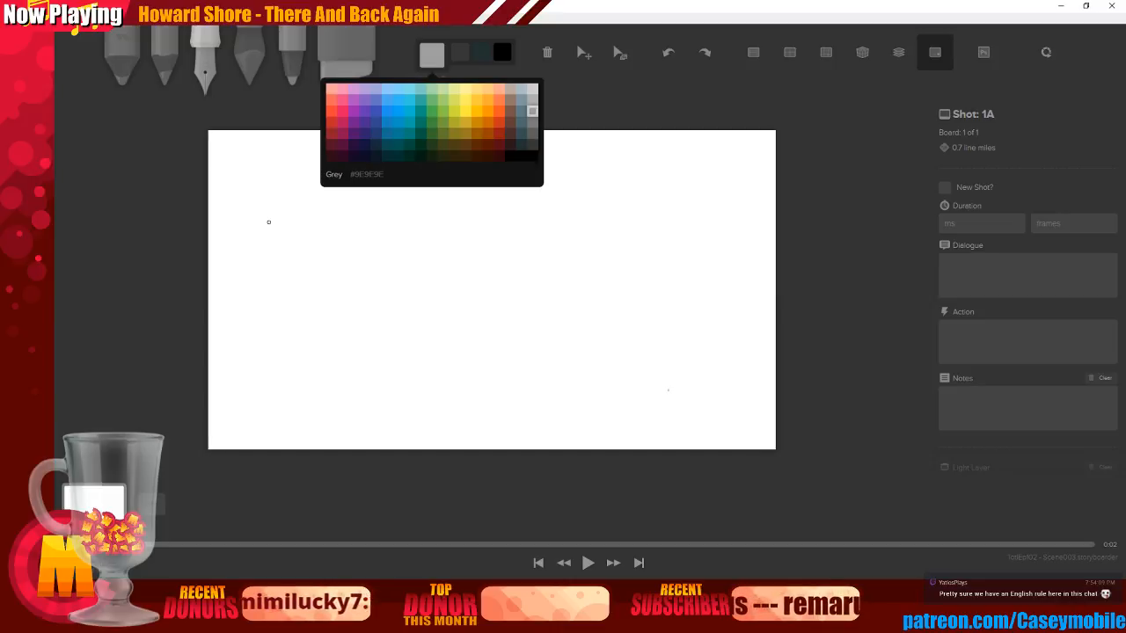
click(479, 300)
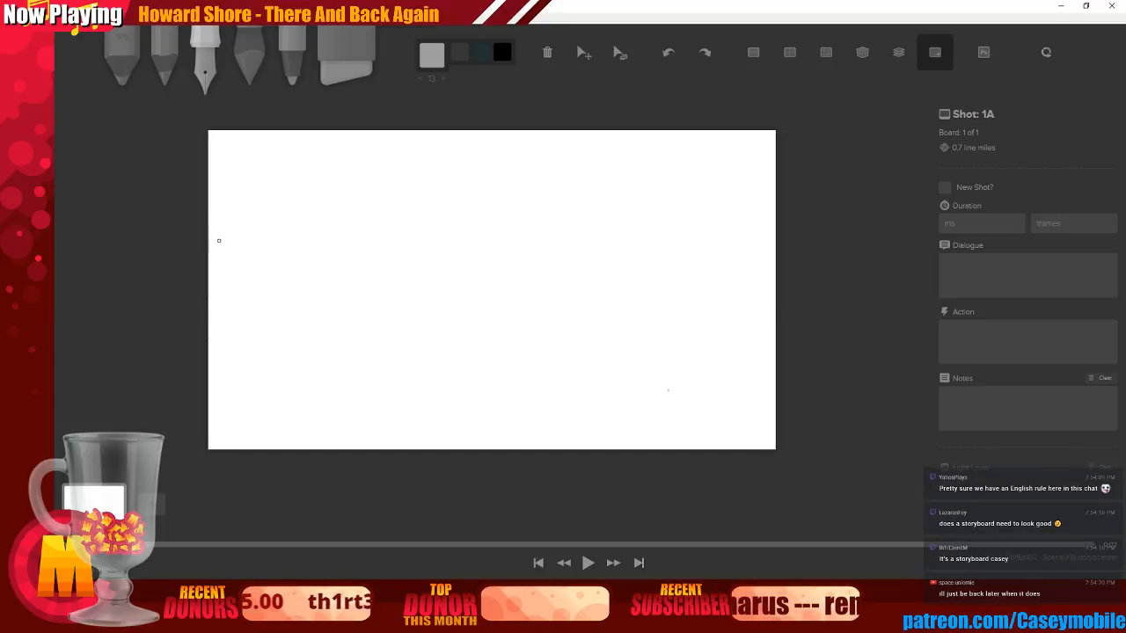
Sketch a curved, jagged shape with short hatch strokes in the board's upper left area in light grey
mouse_move(226, 223)
mouse_down()
mouse_move(250, 200)
mouse_move(233, 204)
mouse_move(279, 183)
mouse_move(219, 260)
mouse_up()
mouse_move(320, 181)
mouse_down()
mouse_move(304, 217)
mouse_move(309, 245)
mouse_up()
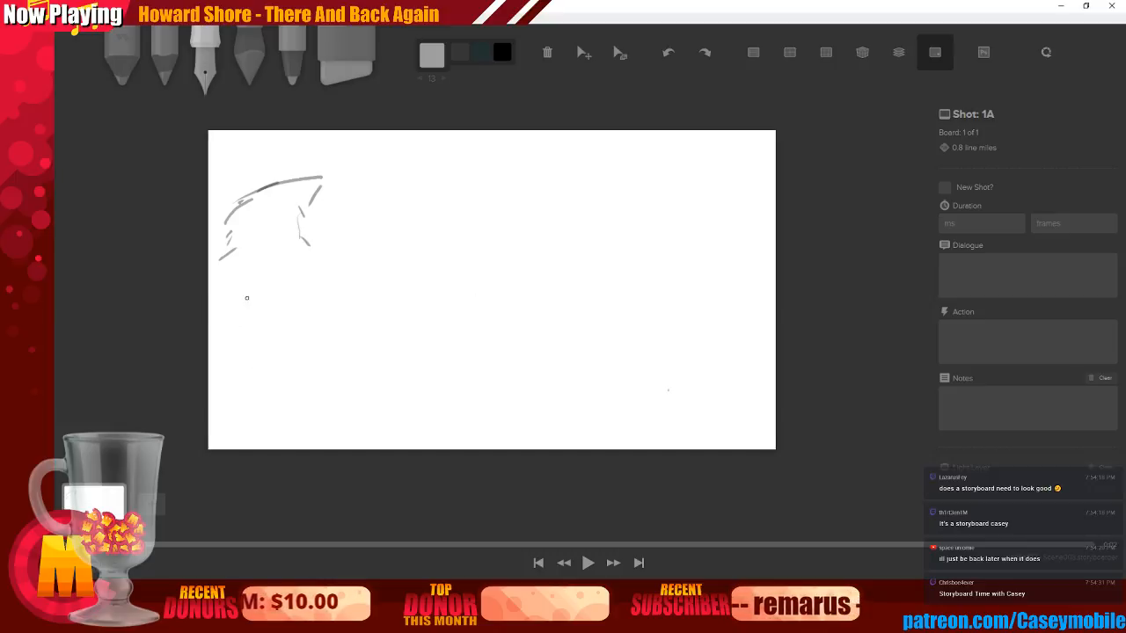
mouse_move(209, 195)
mouse_down()
mouse_move(285, 194)
mouse_move(273, 225)
mouse_up()
drag(307, 192, 336, 190)
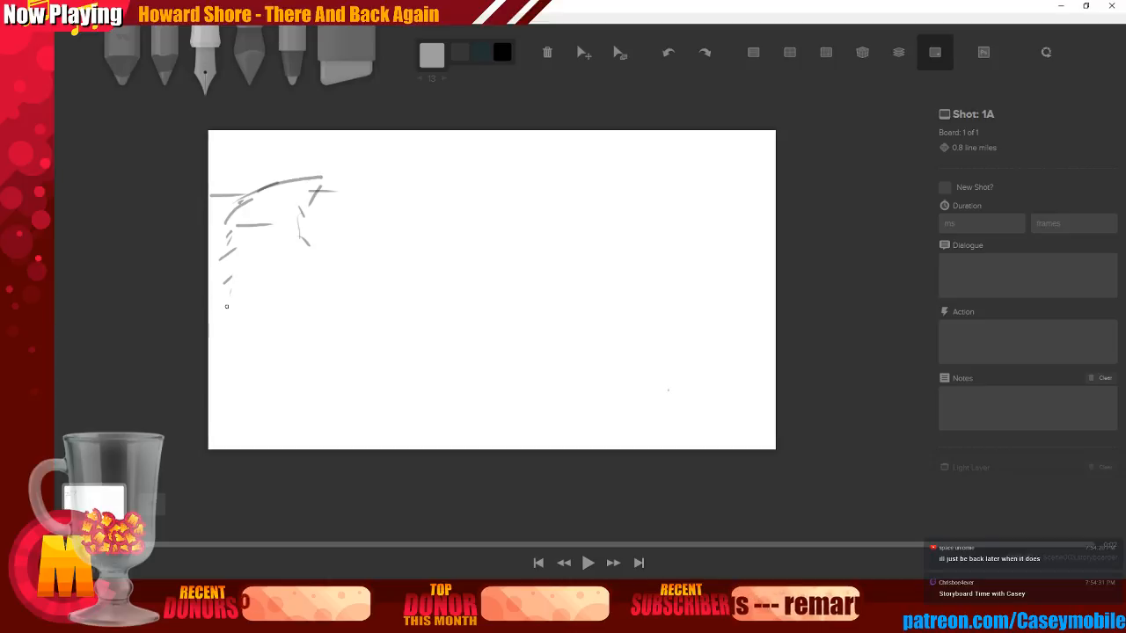
mouse_move(232, 258)
mouse_down()
mouse_move(222, 270)
mouse_move(235, 269)
mouse_up()
drag(233, 277, 224, 283)
drag(239, 278, 217, 307)
drag(310, 249, 331, 276)
drag(294, 239, 313, 259)
drag(227, 249, 346, 170)
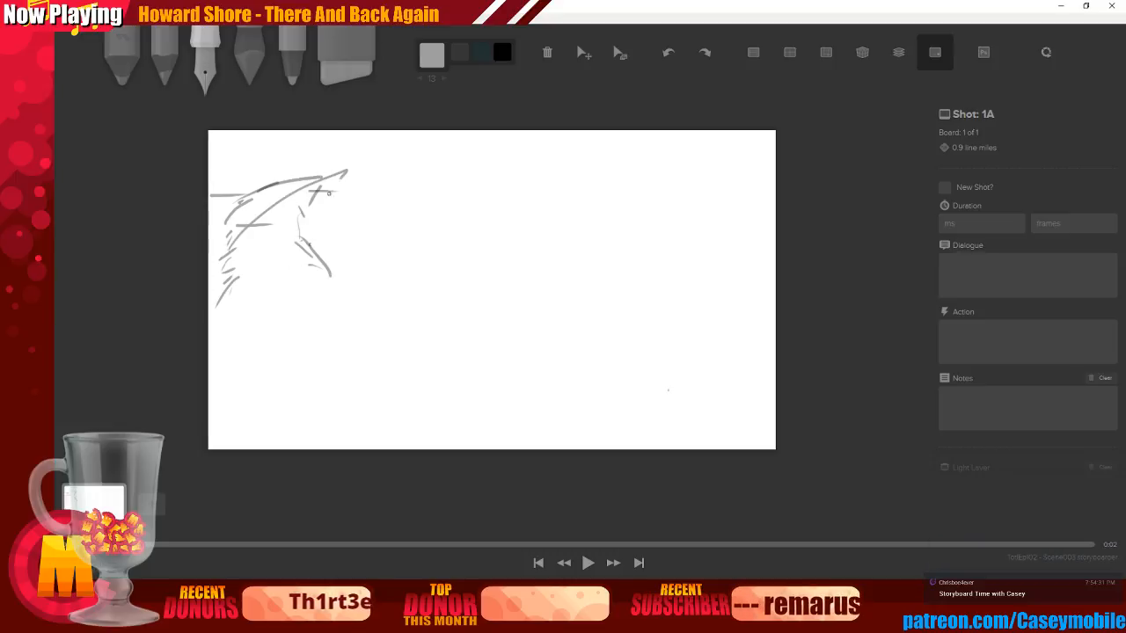
Undo all strokes of the jagged shape in the board's upper left area
key(ctrl+z)
key(ctrl+z)
key(ctrl+z)
key(ctrl+z)
key(ctrl+z)
key(ctrl+z)
key(ctrl+z)
key(ctrl+z)
key(ctrl+z)
key(ctrl+z)
key(ctrl+z)
key(ctrl+z)
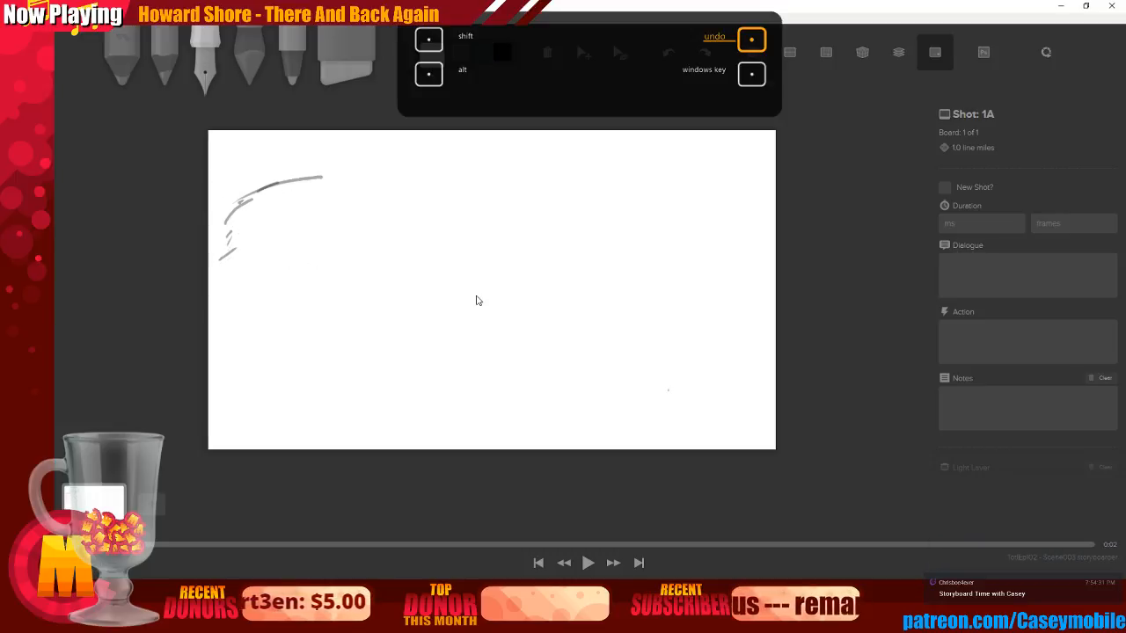
key(ctrl+z)
key(ctrl+z)
key(ctrl+z)
key(ctrl+z)
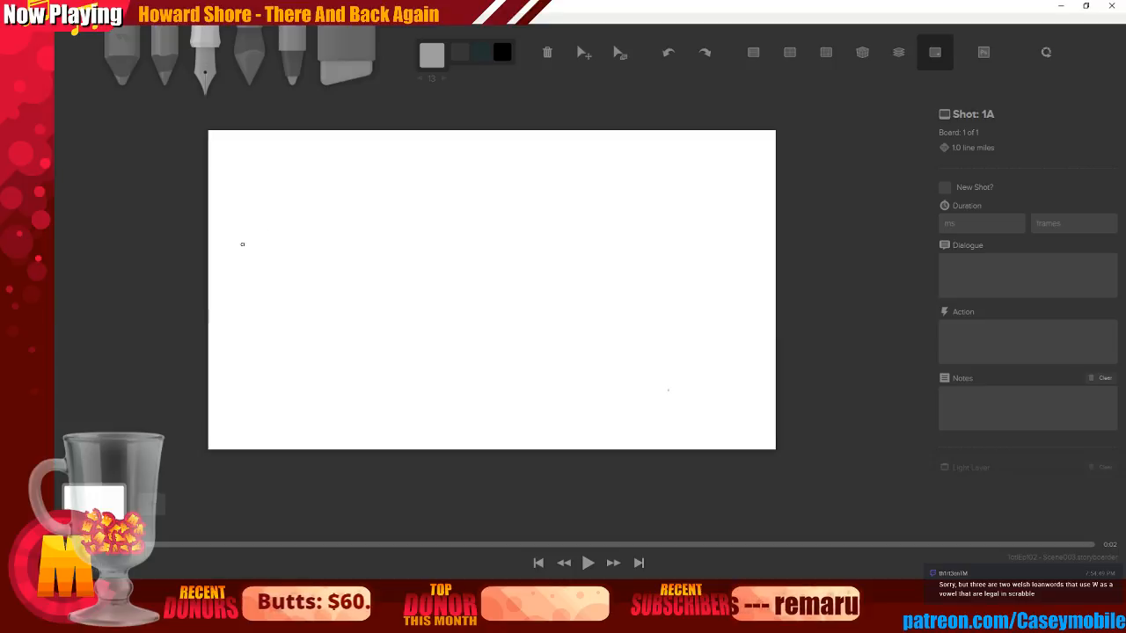
Sketch a curved, leaning line at the board's left with jagged strokes along its outer side and a peaked tip
drag(334, 194, 252, 334)
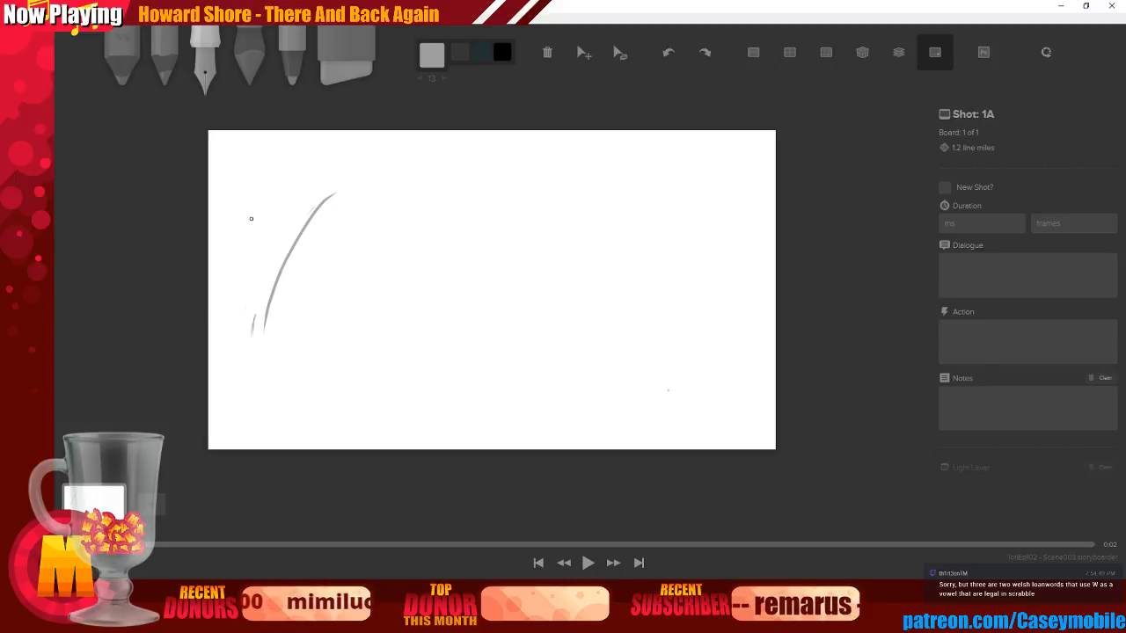
drag(255, 214, 303, 201)
drag(246, 235, 265, 227)
drag(388, 202, 341, 247)
mouse_move(236, 242)
mouse_down()
mouse_move(289, 205)
mouse_move(244, 271)
mouse_up()
mouse_move(275, 232)
mouse_down()
mouse_move(236, 269)
mouse_move(272, 257)
mouse_move(233, 307)
mouse_move(255, 323)
mouse_up()
mouse_move(300, 205)
mouse_down()
mouse_move(334, 192)
mouse_move(348, 217)
mouse_move(339, 221)
mouse_up()
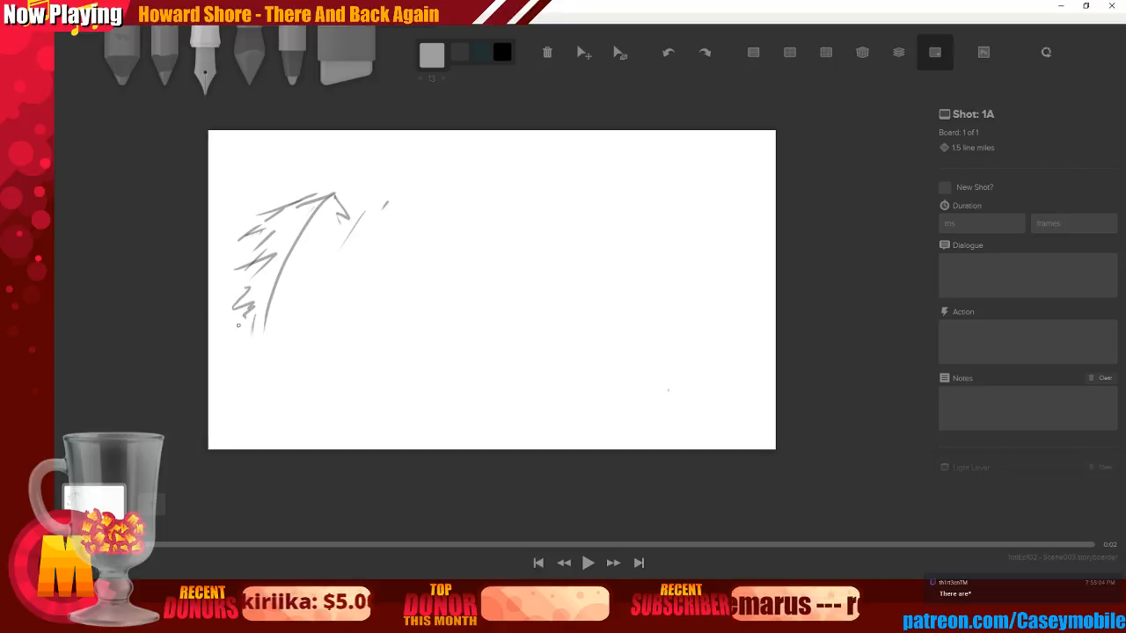
Add two more leaning curves beside the first, with peaked tips and jagged strokes between them
drag(398, 200, 325, 308)
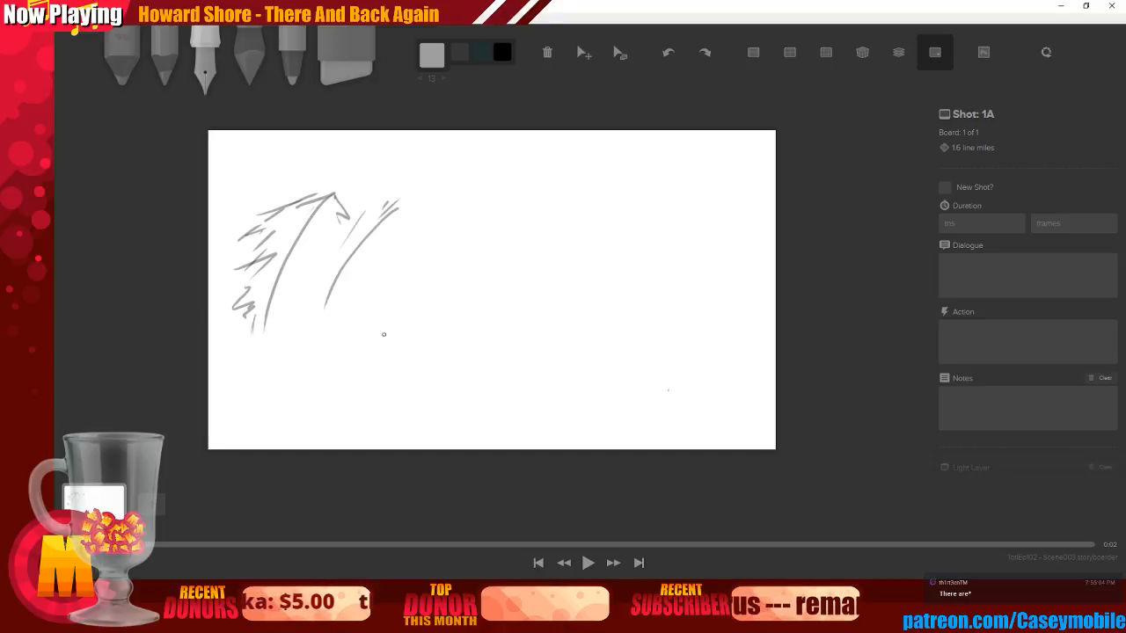
drag(448, 204, 374, 333)
drag(336, 282, 322, 323)
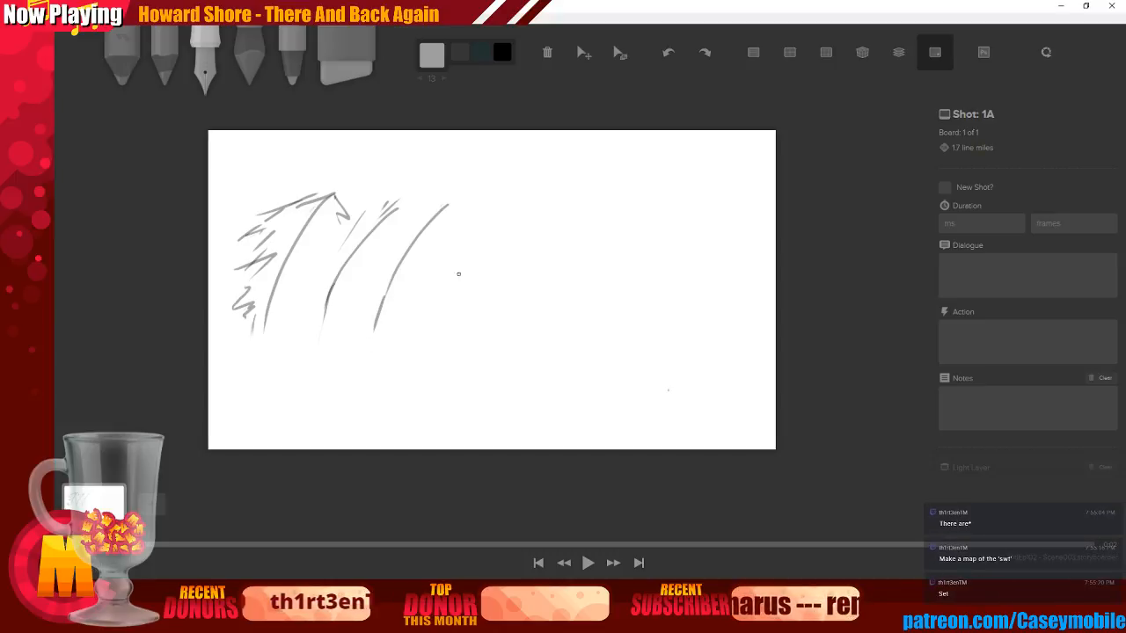
mouse_move(320, 227)
mouse_down()
mouse_move(413, 188)
mouse_move(421, 207)
mouse_move(353, 227)
mouse_move(303, 271)
mouse_up()
drag(322, 271, 309, 308)
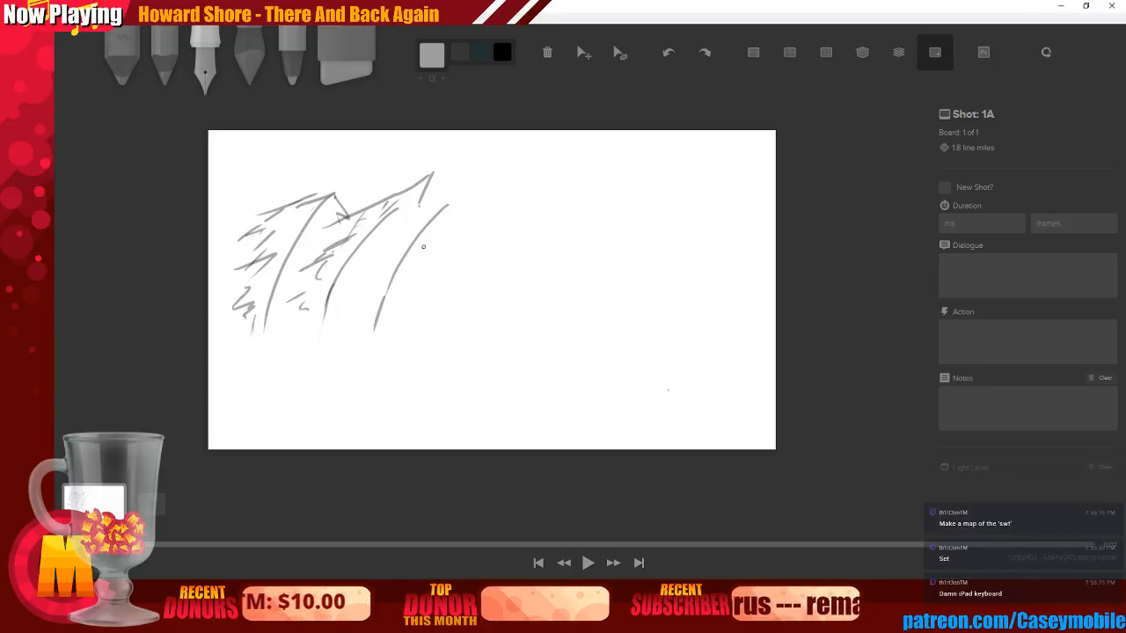
mouse_move(417, 218)
mouse_down()
mouse_move(440, 205)
mouse_move(459, 213)
mouse_move(383, 234)
mouse_move(399, 236)
mouse_move(359, 276)
mouse_move(380, 288)
mouse_up()
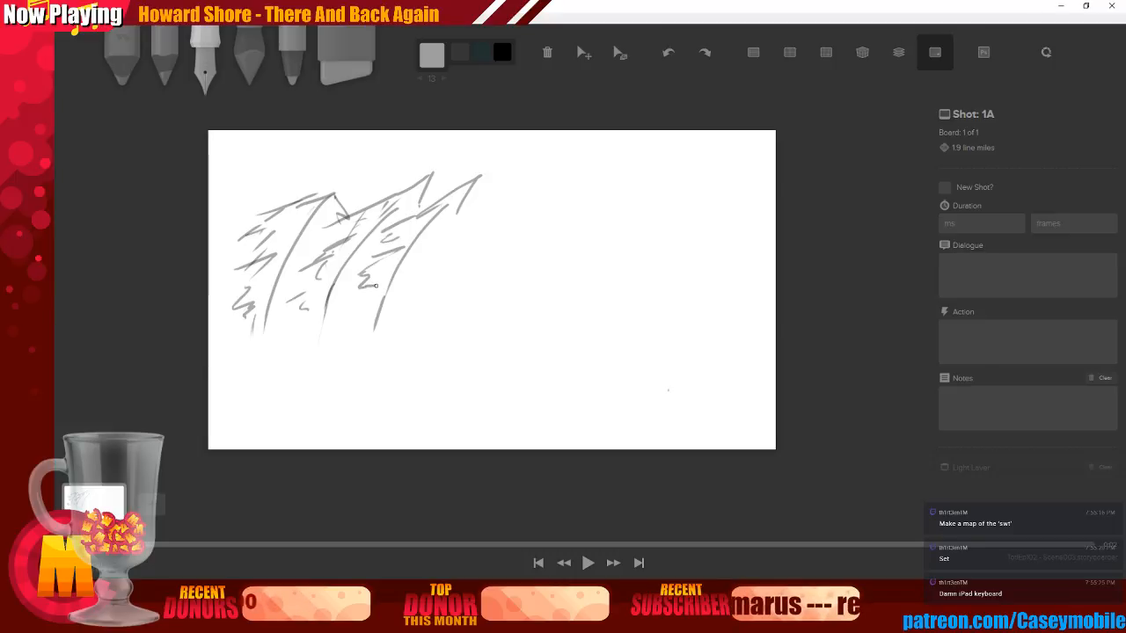
drag(339, 322, 383, 285)
drag(459, 213, 451, 237)
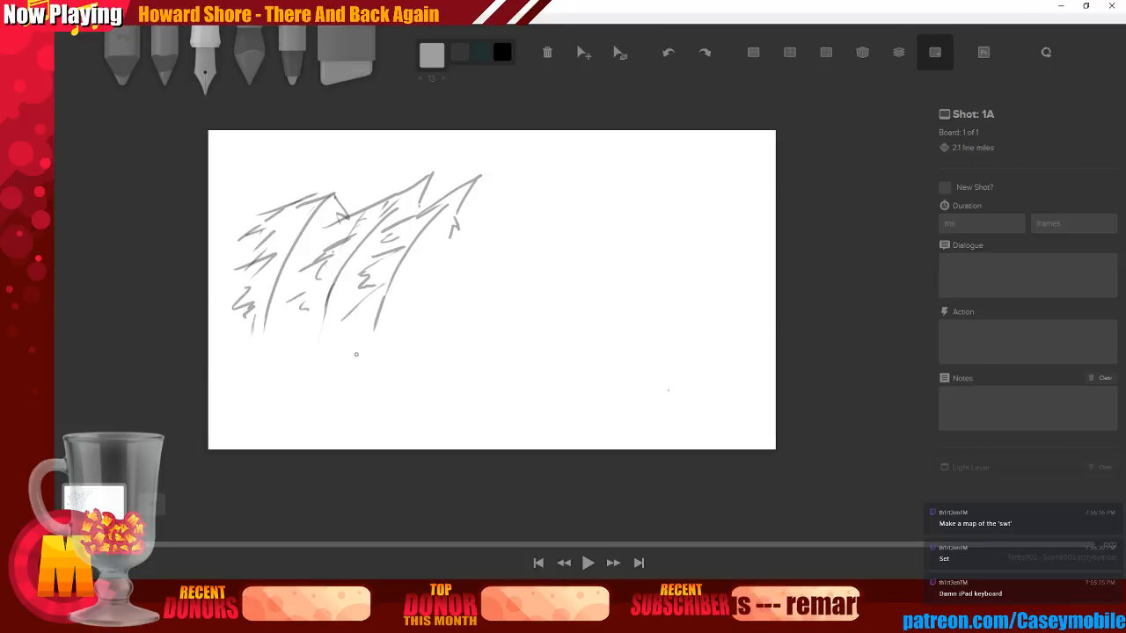
Draw further long slanted lines across the right half of the board, replacing the long middle one with shorter ones
mouse_move(694, 207)
mouse_down()
mouse_move(628, 278)
mouse_move(614, 320)
mouse_up()
drag(606, 187, 477, 369)
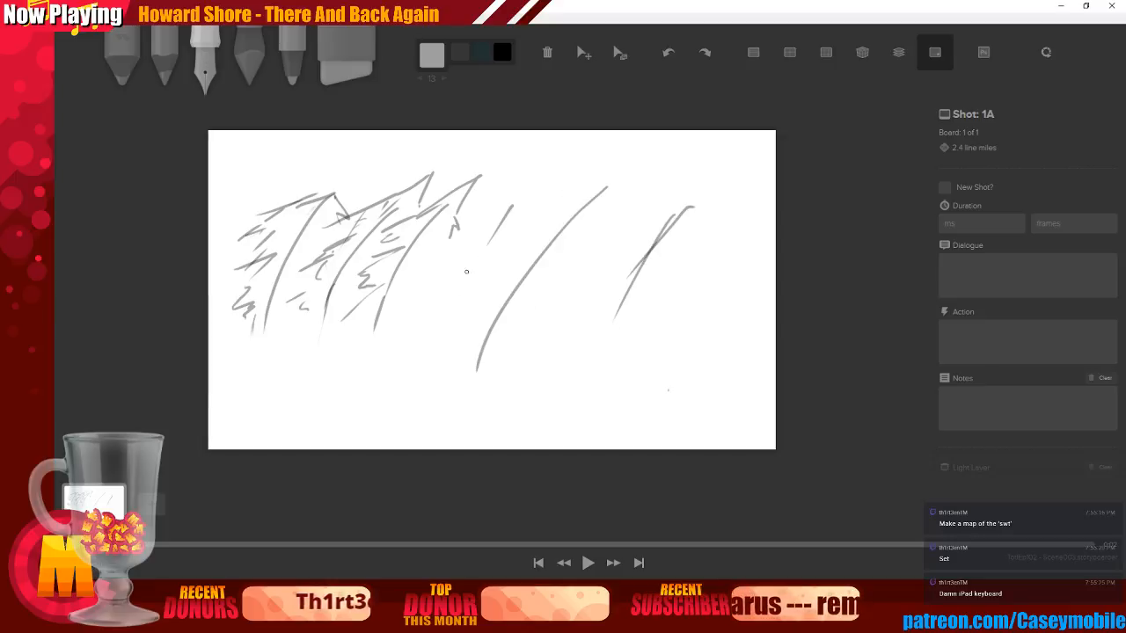
key(ctrl+z)
drag(438, 315, 524, 203)
drag(504, 337, 594, 224)
drag(690, 210, 642, 260)
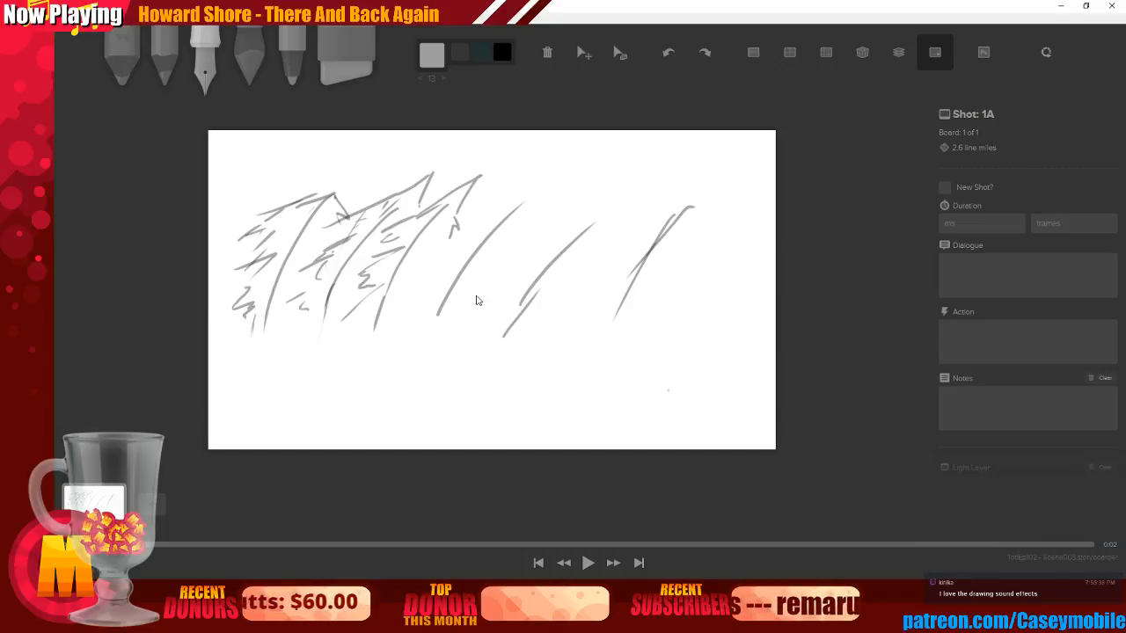
Undo all the leaning curves, jagged strokes and slanted lines on the board
key(ctrl+z)
key(ctrl+z)
key(ctrl+z)
key(ctrl+z)
key(ctrl+z)
key(ctrl+z)
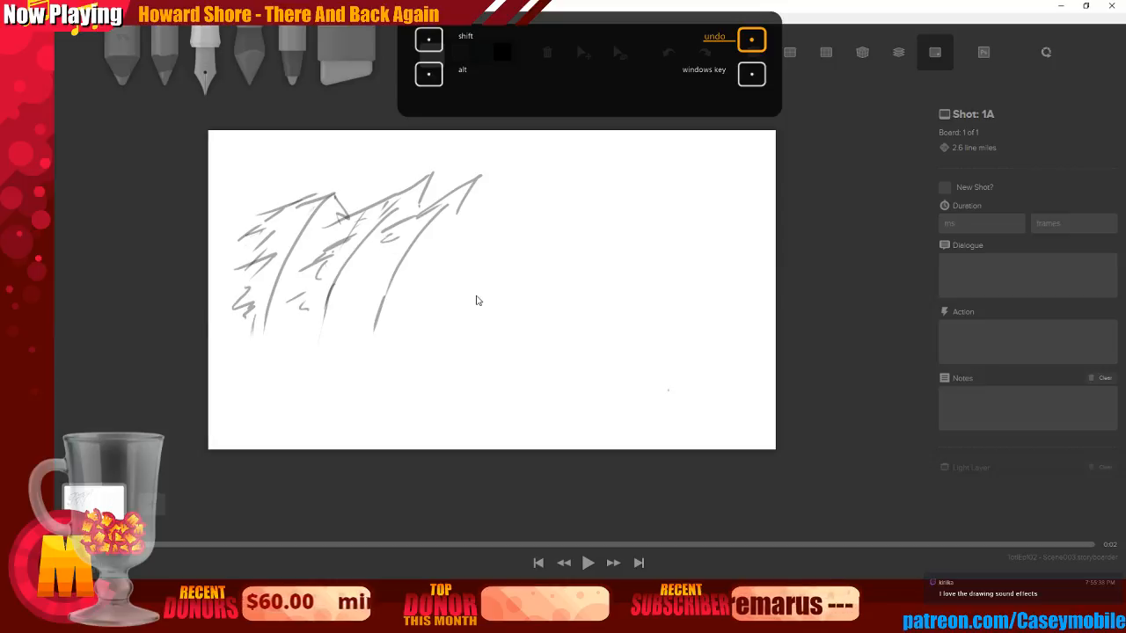
key(ctrl+z)
key(ctrl+z)
key(ctrl+z)
key(ctrl+z)
key(ctrl+z)
key(ctrl+z)
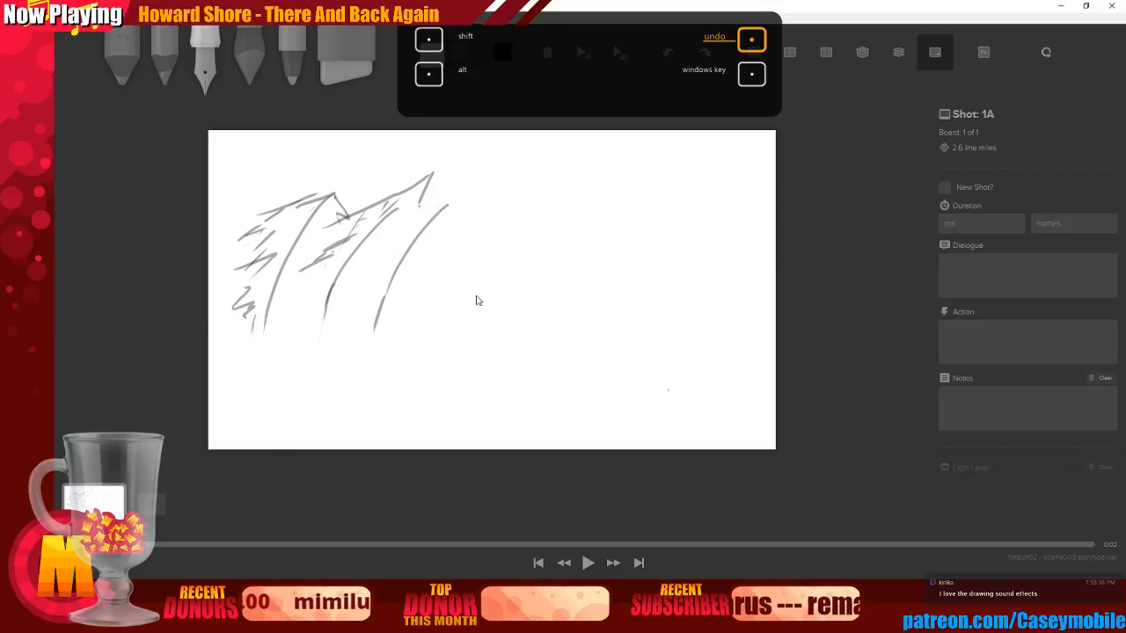
key(ctrl+z)
key(ctrl+z)
key(ctrl+z)
key(ctrl+z)
key(ctrl+z)
key(ctrl+z)
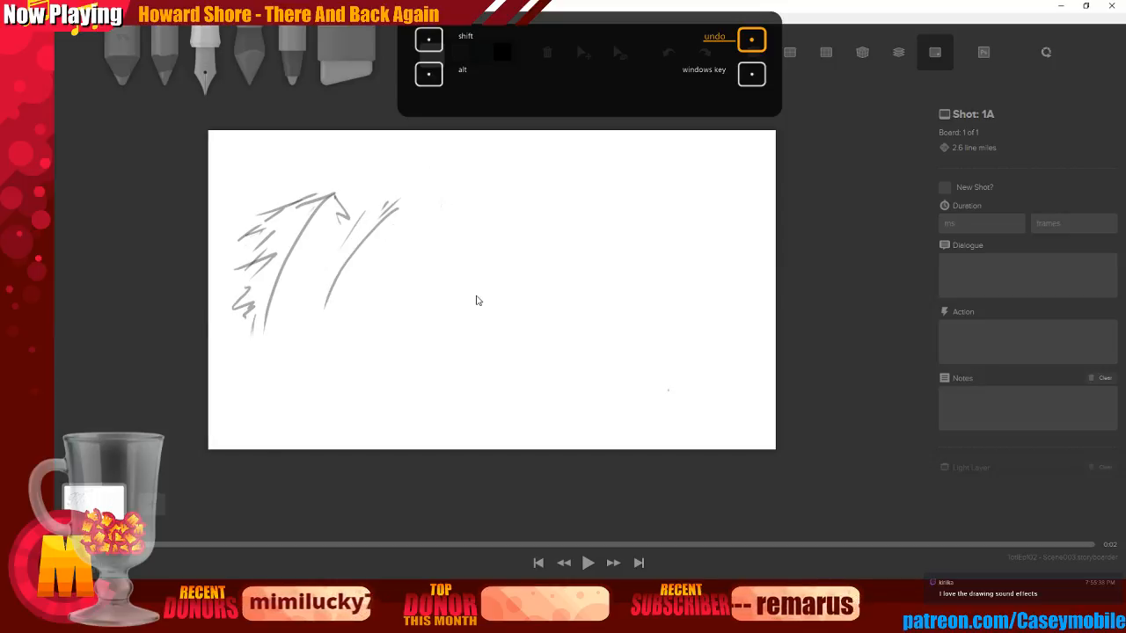
key(ctrl+z)
key(ctrl+z)
key(ctrl+z)
key(ctrl+z)
key(ctrl+z)
key(ctrl+z)
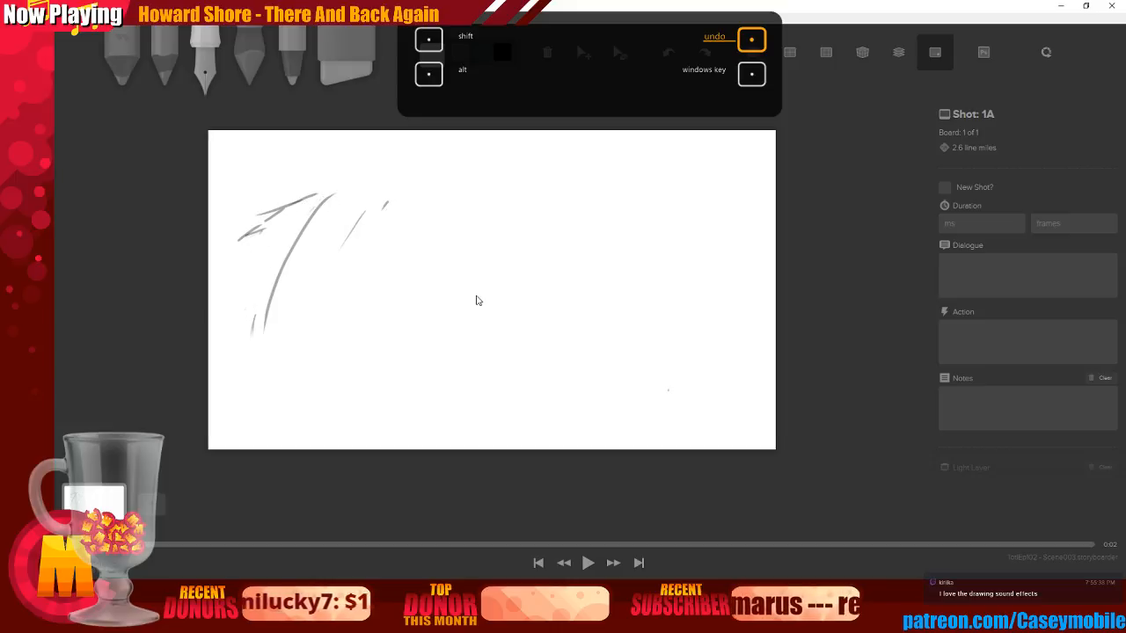
key(ctrl+z)
key(ctrl+z)
key(ctrl+z)
key(ctrl+z)
key(ctrl+z)
key(ctrl+z)
key(ctrl+z)
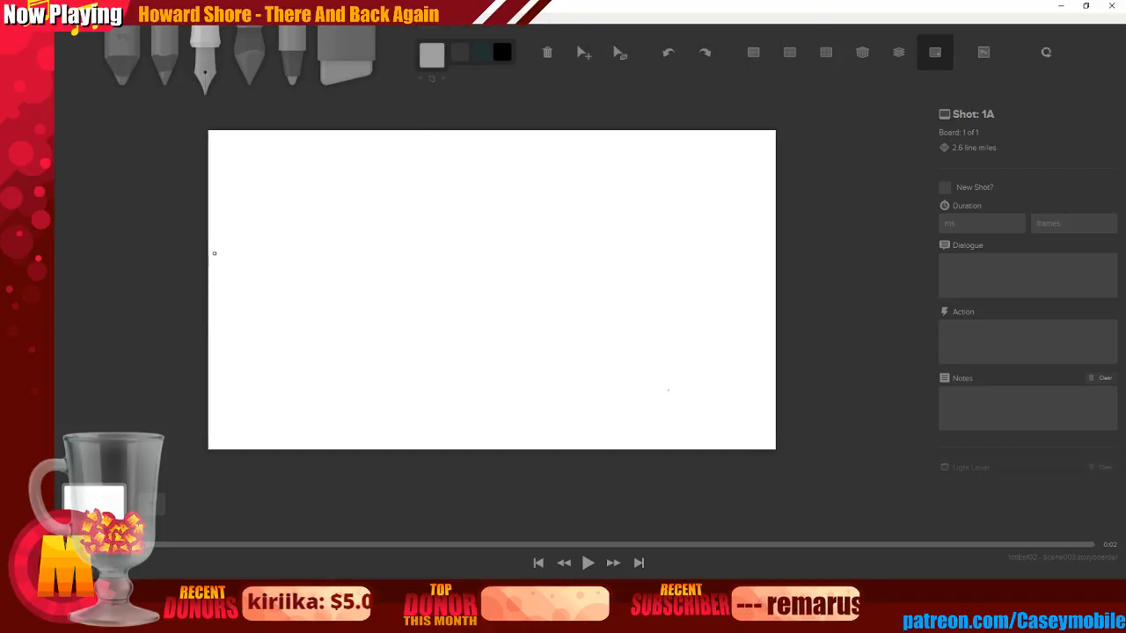
Draw a light grey mountain ridge across the board's full width, and undo the extra line started below it
mouse_move(210, 272)
mouse_down()
mouse_move(278, 240)
mouse_move(368, 282)
mouse_move(353, 279)
mouse_move(396, 258)
mouse_move(447, 254)
mouse_move(494, 268)
mouse_move(555, 243)
mouse_move(620, 273)
mouse_move(650, 262)
mouse_move(641, 256)
mouse_move(665, 268)
mouse_move(774, 267)
mouse_up()
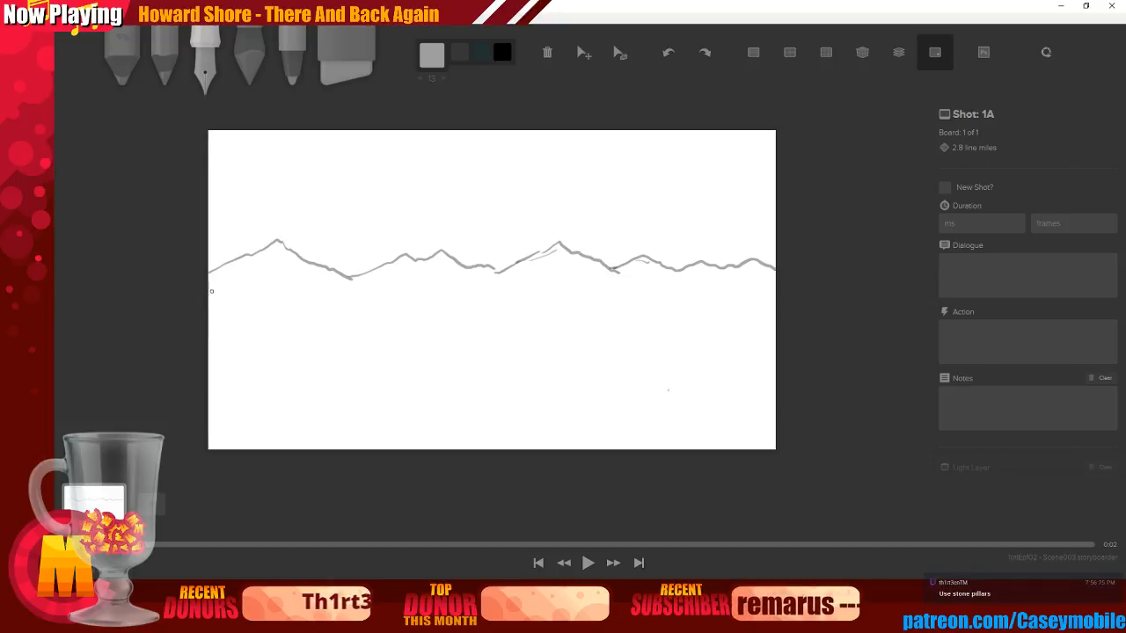
drag(209, 288, 266, 291)
key(ctrl+z)
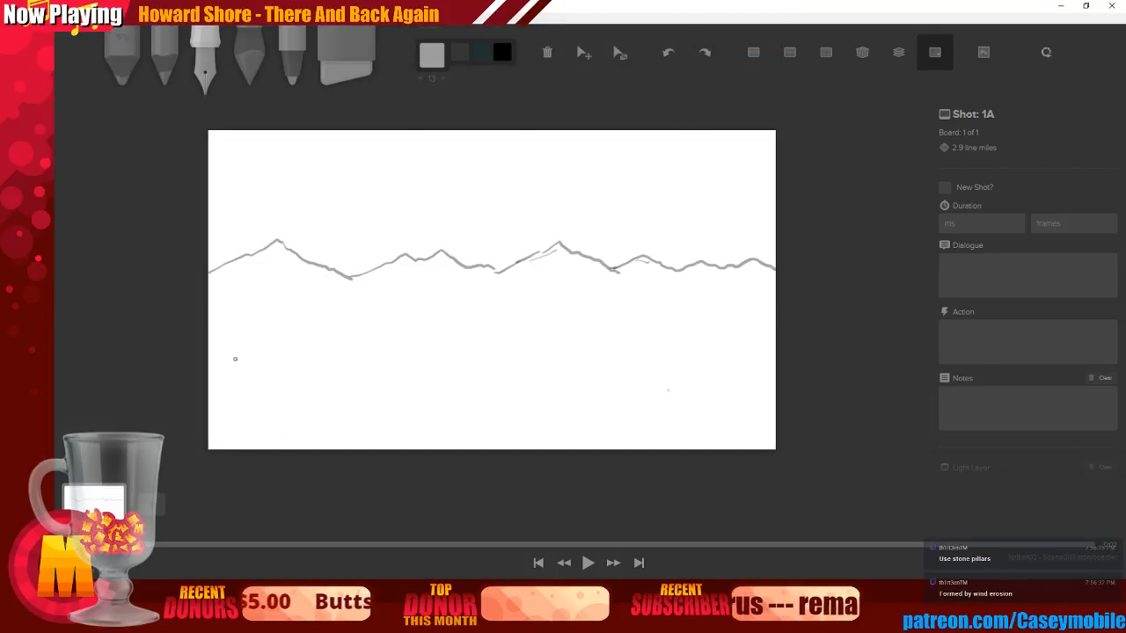
Scatter short horizontal ground strokes across the board below the mountain ridge, undoing the misplaced ones
drag(220, 356, 289, 356)
mouse_move(213, 351)
mouse_down()
mouse_move(255, 351)
mouse_move(299, 373)
mouse_move(376, 375)
mouse_up()
drag(321, 353, 345, 353)
mouse_move(429, 357)
mouse_down()
mouse_move(488, 359)
mouse_move(451, 380)
mouse_move(455, 369)
mouse_move(584, 374)
mouse_move(608, 362)
mouse_move(552, 352)
mouse_up()
click(588, 357)
drag(672, 355, 693, 355)
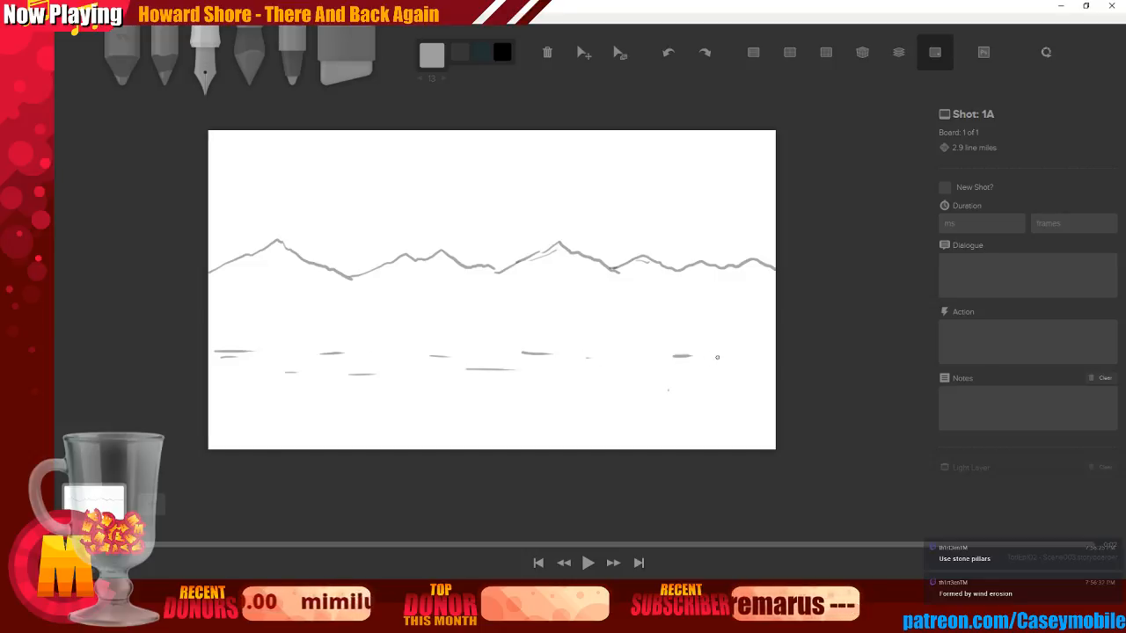
drag(595, 363, 637, 364)
drag(451, 342, 487, 338)
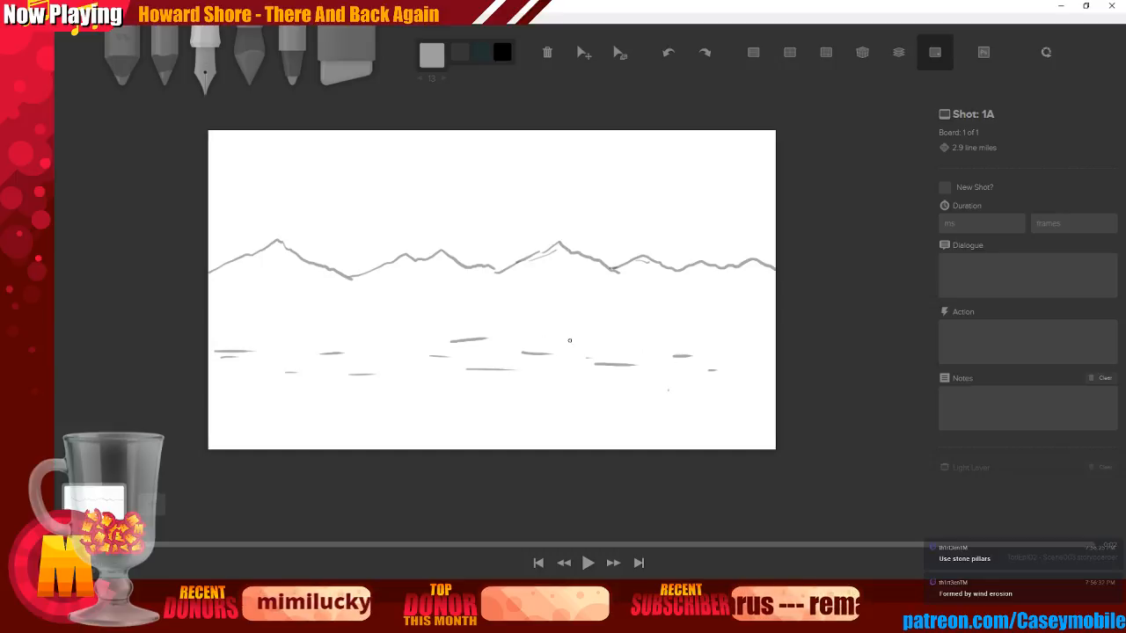
drag(264, 340, 383, 341)
key(ctrl+z)
key(ctrl+z)
drag(377, 352, 400, 352)
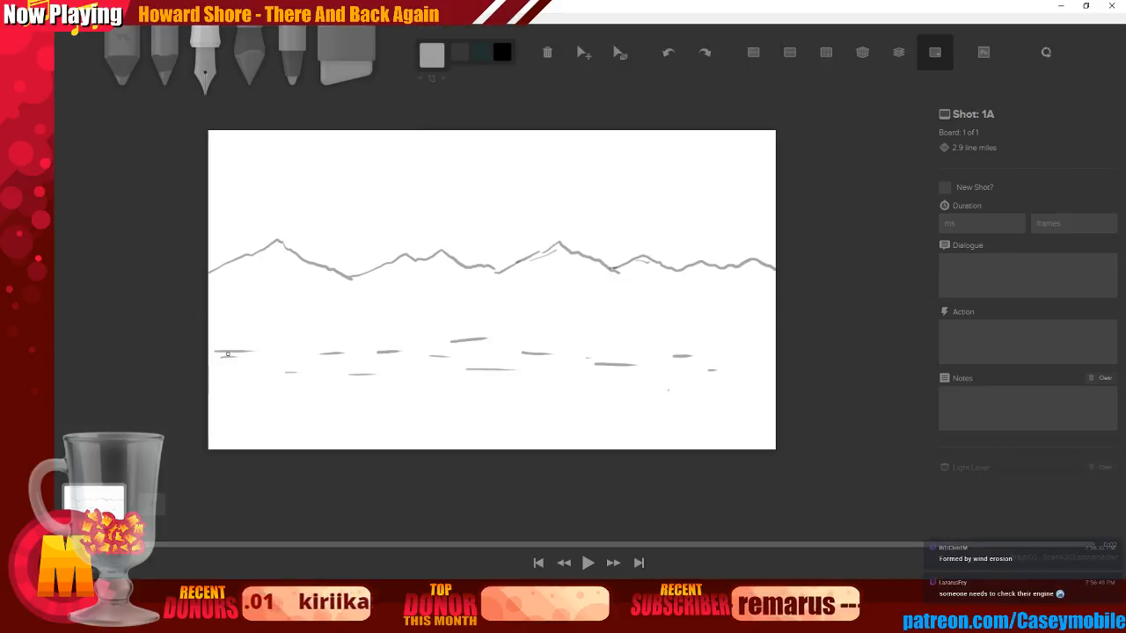
Pick a lighter grey and sketch rounded bushes and ground lines on the left side of the ground, undoing the two extra lines in the middle
click(432, 55)
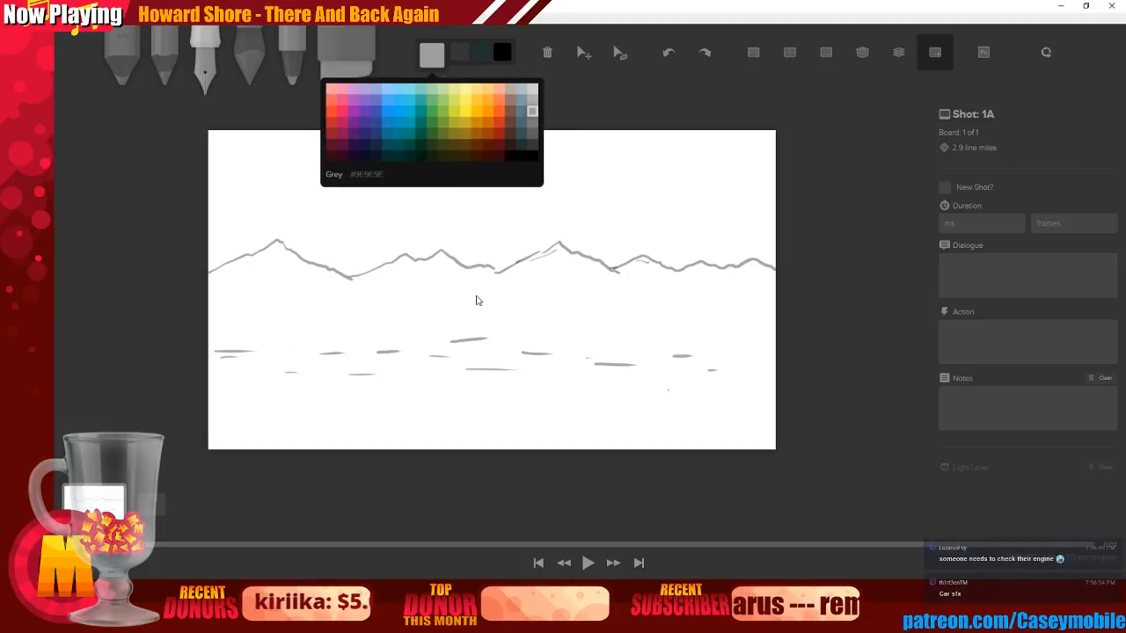
click(532, 89)
mouse_move(215, 354)
mouse_down()
mouse_move(252, 352)
mouse_move(264, 374)
mouse_move(336, 354)
mouse_move(372, 381)
mouse_move(387, 358)
mouse_up()
mouse_move(281, 359)
mouse_down()
mouse_move(322, 348)
mouse_move(355, 367)
mouse_move(420, 351)
mouse_move(436, 362)
mouse_up()
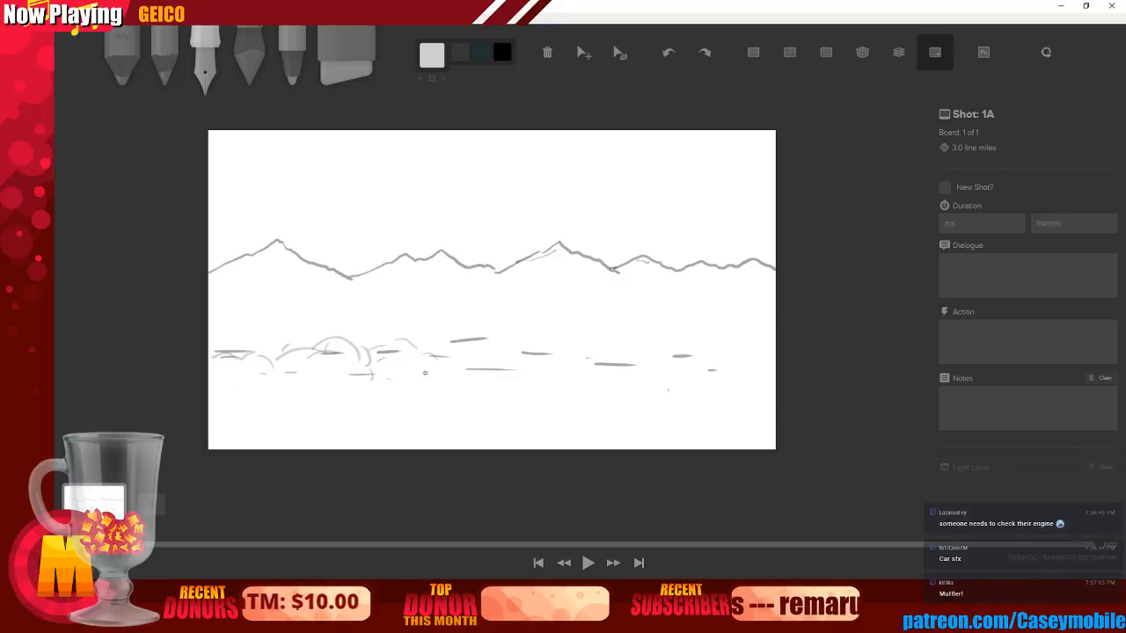
drag(233, 380, 300, 378)
drag(282, 338, 386, 335)
mouse_move(459, 357)
mouse_down()
mouse_move(533, 357)
mouse_move(623, 337)
mouse_up()
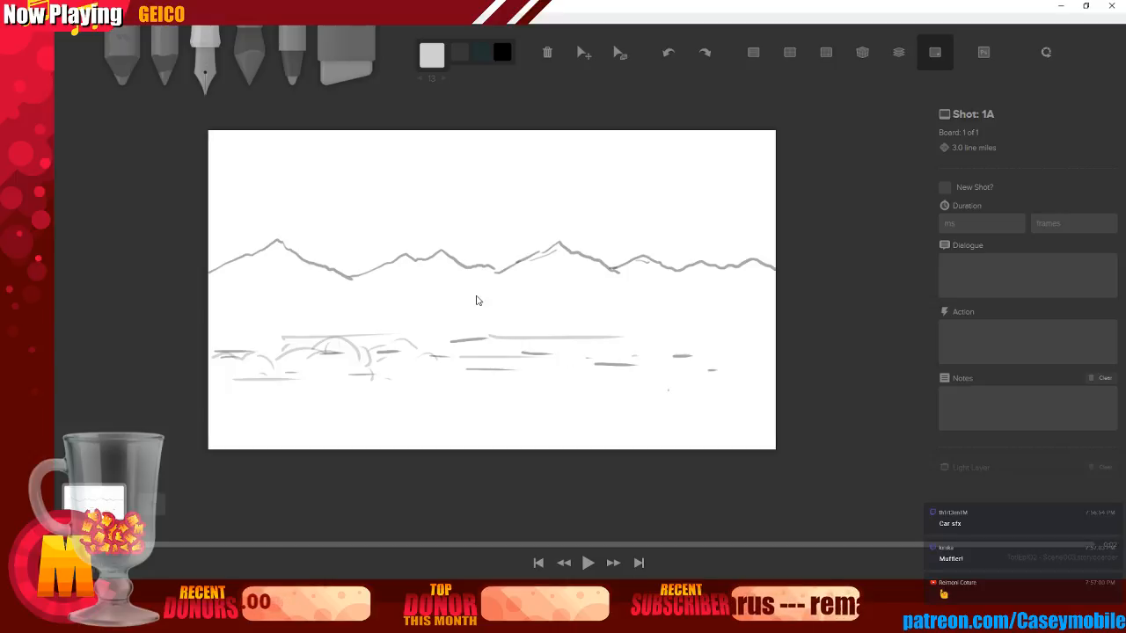
key(ctrl+z)
key(ctrl+z)
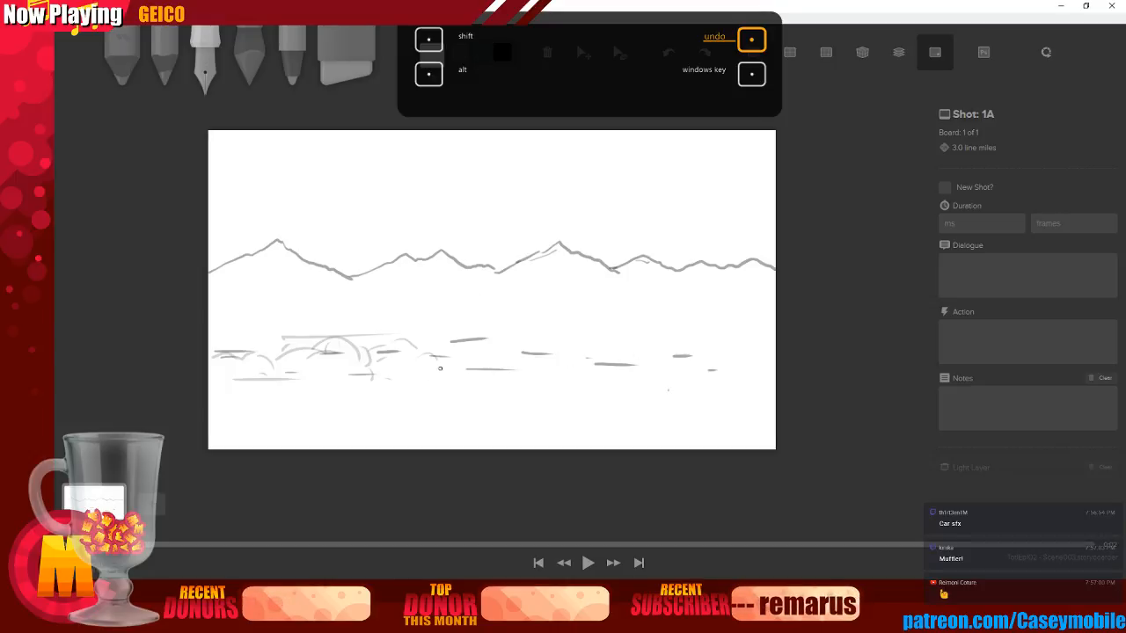
Extend the bushes towards the middle of the ground and add lines in the lower left foreground, undoing the last misplaced stroke
drag(395, 377, 422, 364)
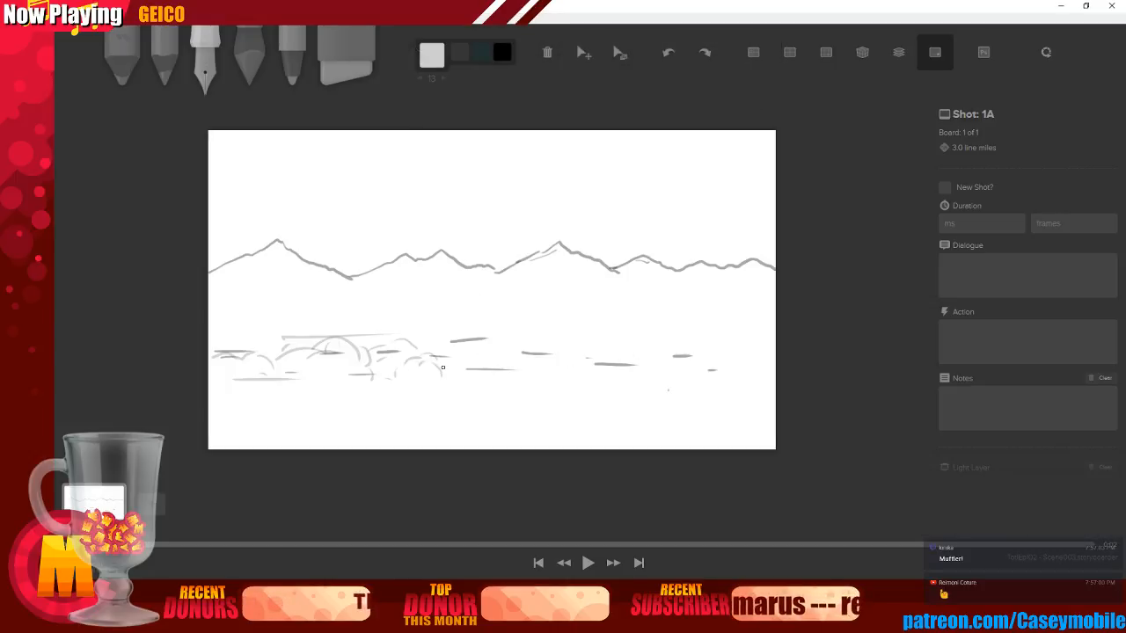
drag(213, 400, 340, 411)
drag(269, 400, 420, 437)
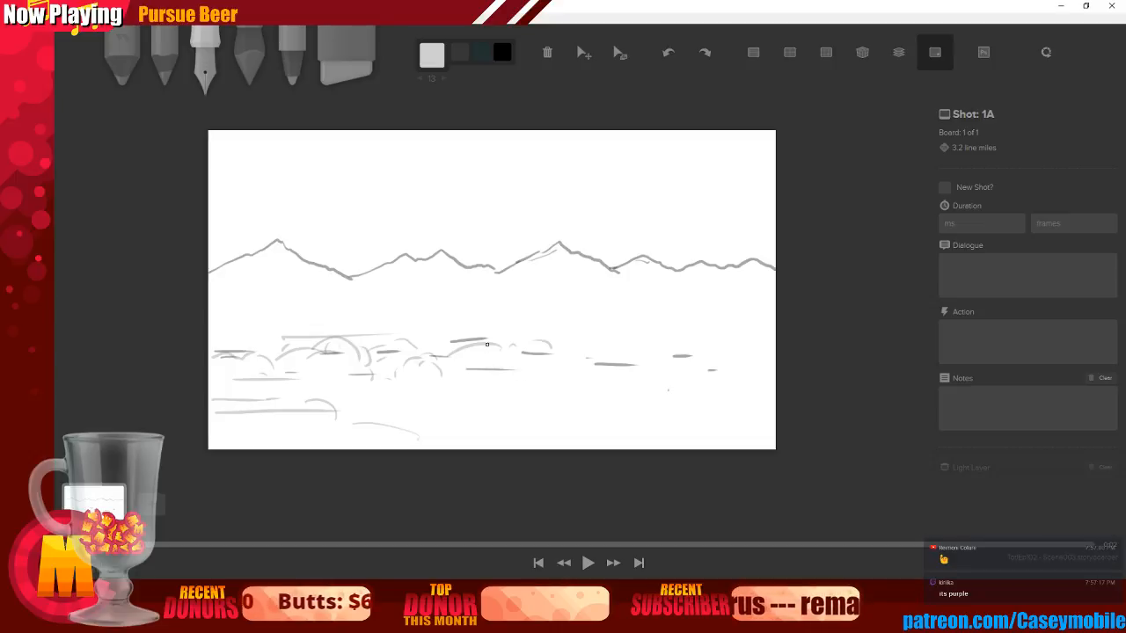
drag(556, 351, 615, 350)
drag(526, 367, 584, 365)
key(ctrl+z)
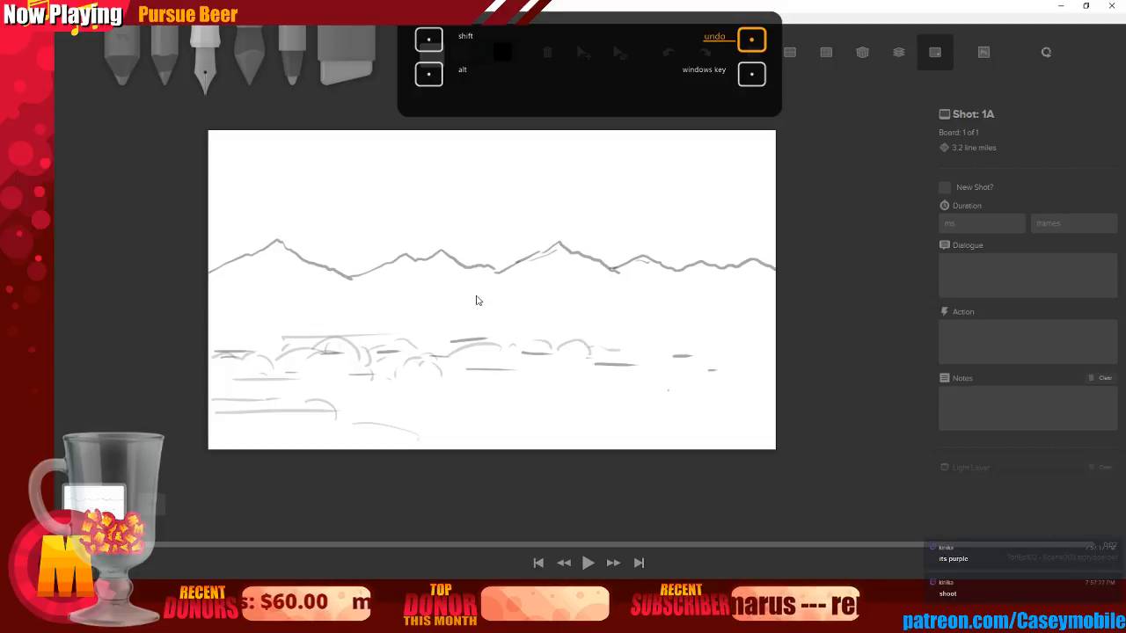
Add short horizontal strokes on the right of the ground and larger rounded bushes across the middle foreground
drag(457, 400, 505, 402)
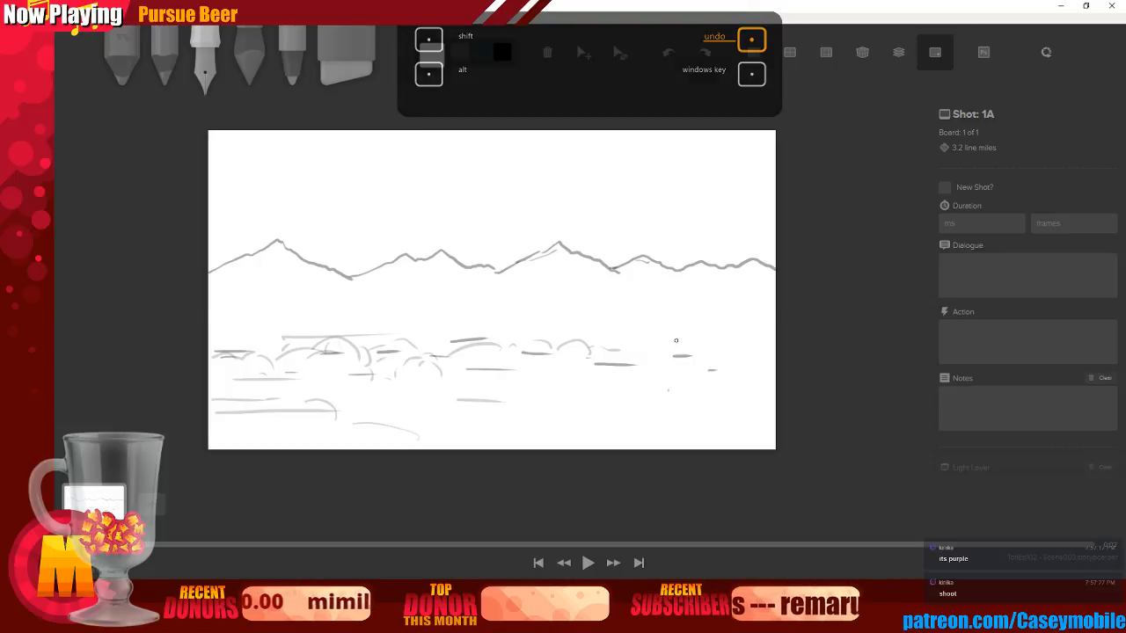
drag(717, 343, 733, 342)
drag(637, 341, 667, 341)
drag(744, 381, 763, 381)
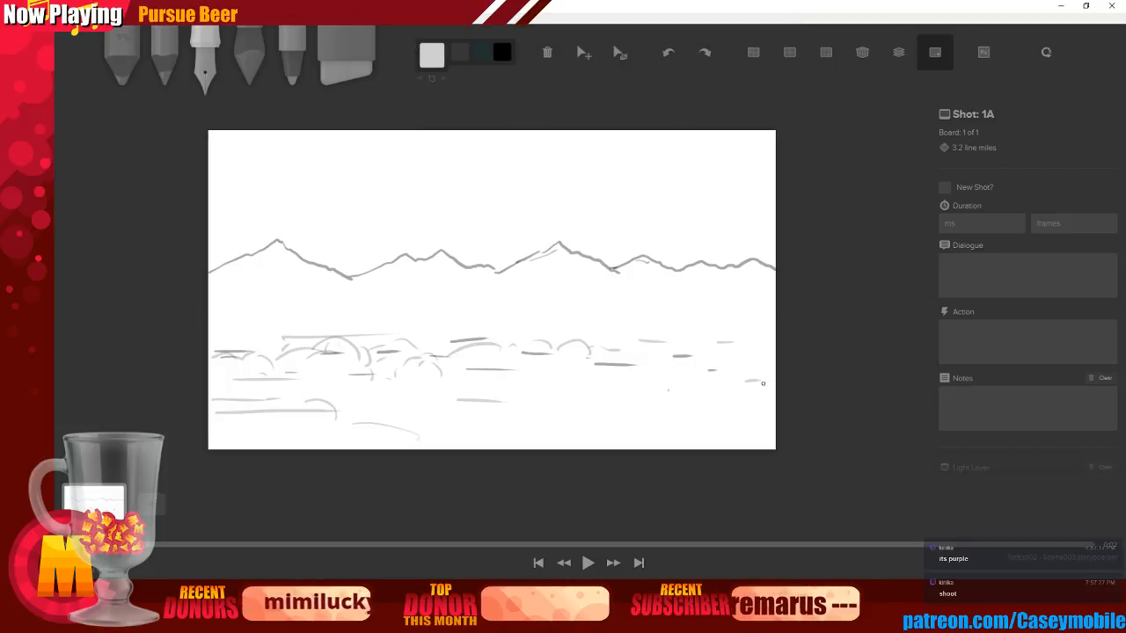
mouse_move(398, 418)
mouse_down()
mouse_move(476, 381)
mouse_move(568, 446)
mouse_move(527, 407)
mouse_move(571, 402)
mouse_move(598, 412)
mouse_up()
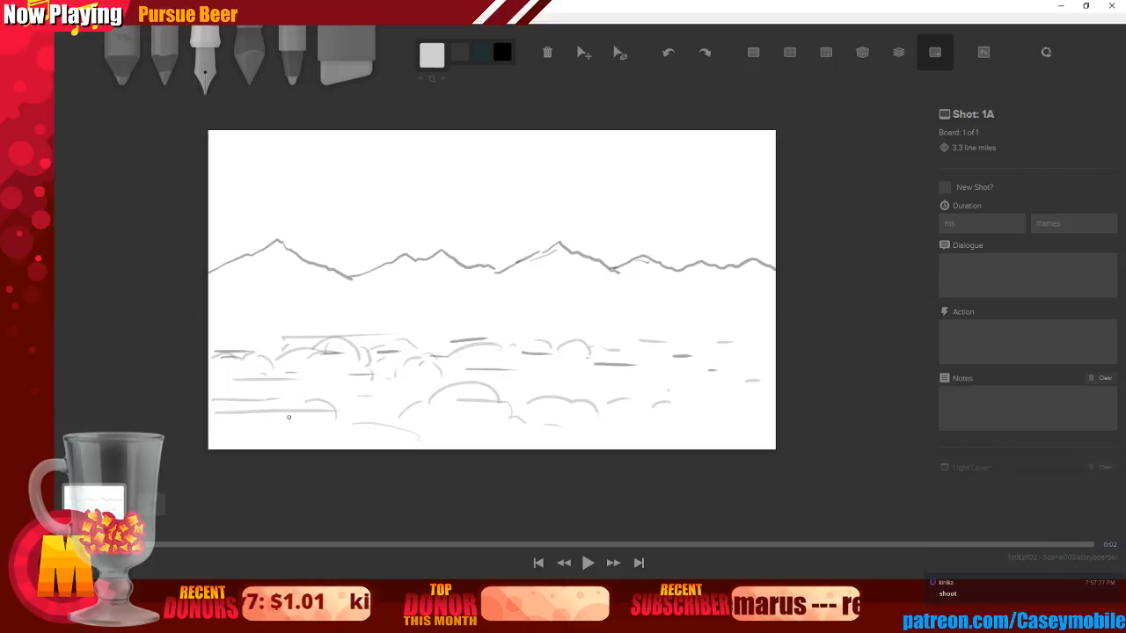
Try a long ground line across the full width of the foreground, and undo it
drag(223, 430, 769, 419)
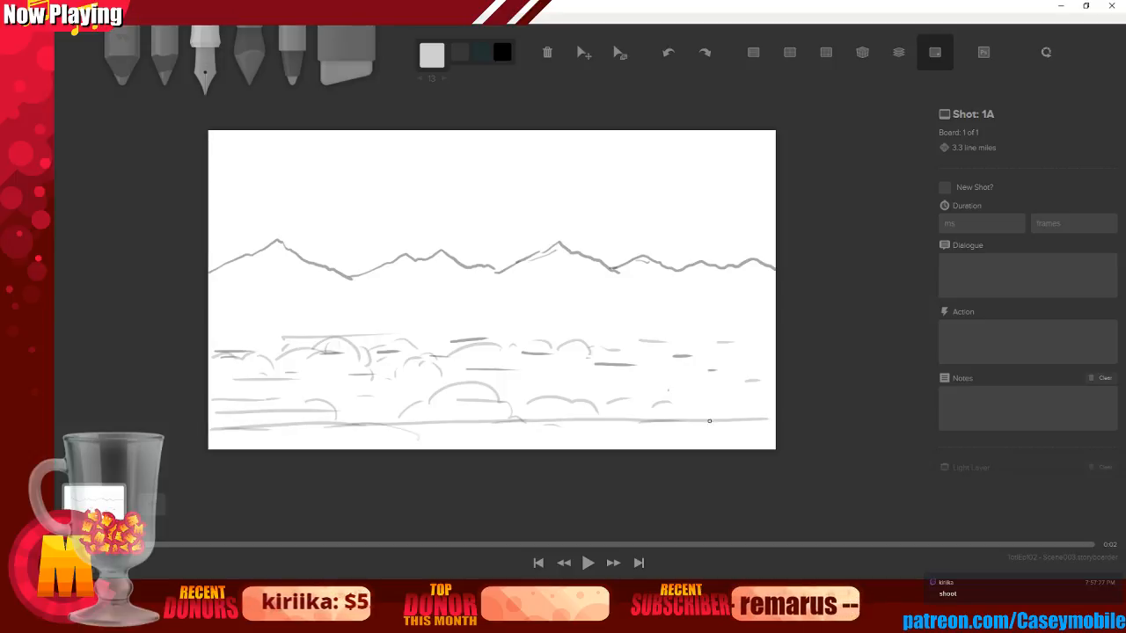
key(ctrl+z)
key(ctrl+z)
key(ctrl+z)
key(ctrl+z)
key(ctrl+z)
key(ctrl+z)
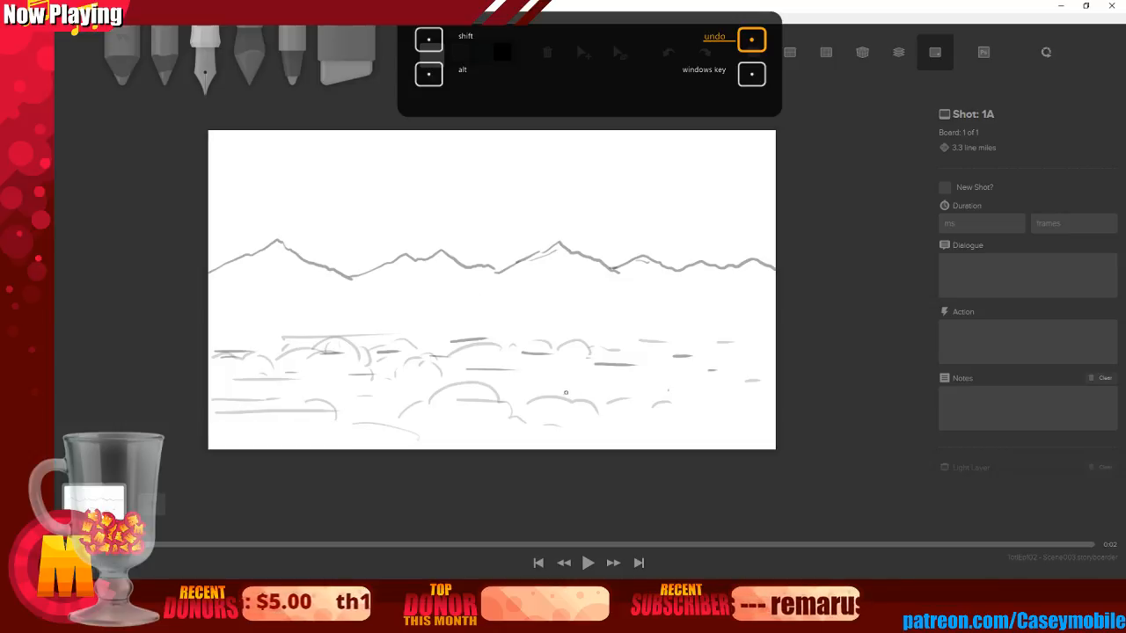
Sketch more rounded bushes and short strokes on the right side of the ground
mouse_move(658, 381)
mouse_down()
mouse_move(695, 395)
mouse_move(670, 408)
mouse_move(739, 413)
mouse_up()
mouse_move(576, 355)
mouse_down()
mouse_move(628, 345)
mouse_move(691, 356)
mouse_up()
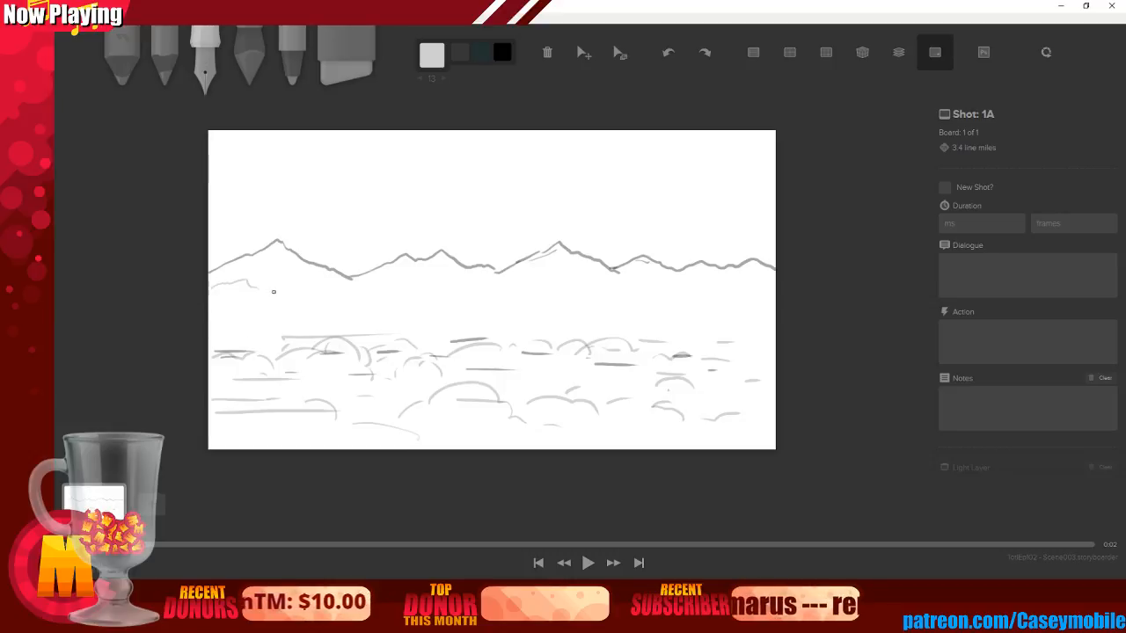
Draw light foothill contours beneath the mountain ridge, and scatter short horizontal strokes in the sky and middle ground
drag(292, 270, 325, 280)
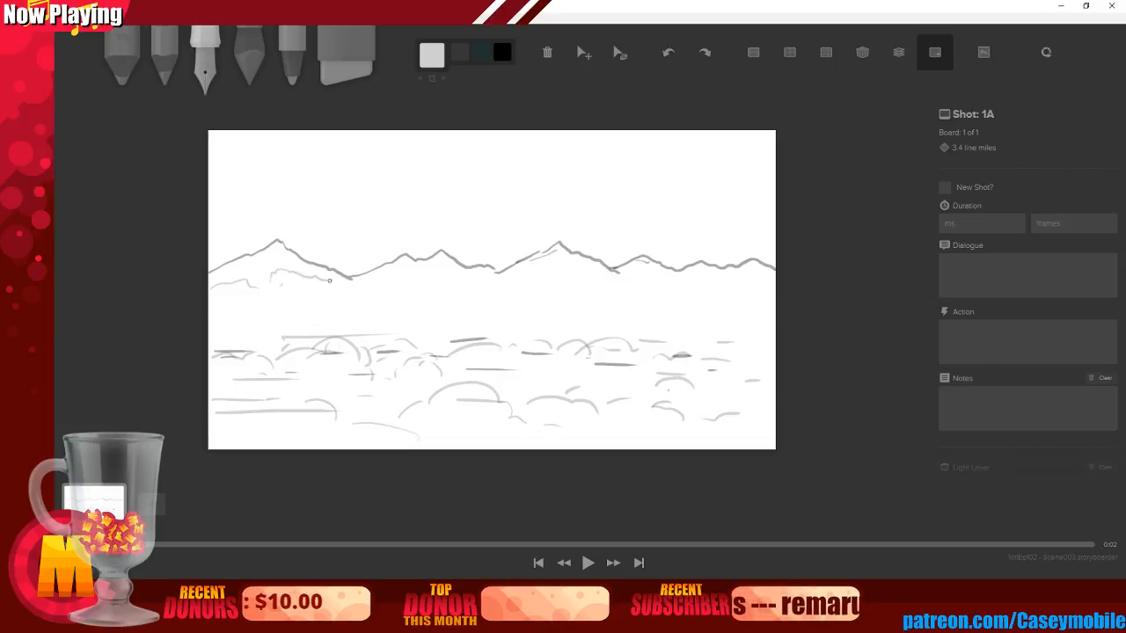
mouse_move(397, 274)
mouse_down()
mouse_move(474, 274)
mouse_move(472, 264)
mouse_move(438, 278)
mouse_move(526, 288)
mouse_move(508, 278)
mouse_move(551, 263)
mouse_move(711, 267)
mouse_up()
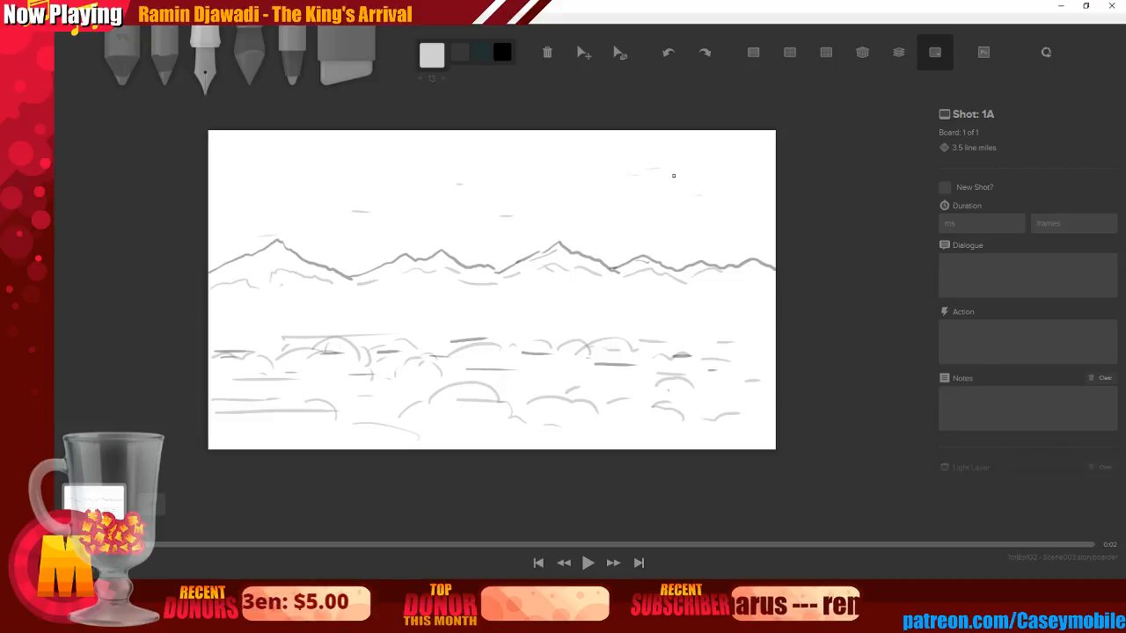
drag(232, 164, 261, 163)
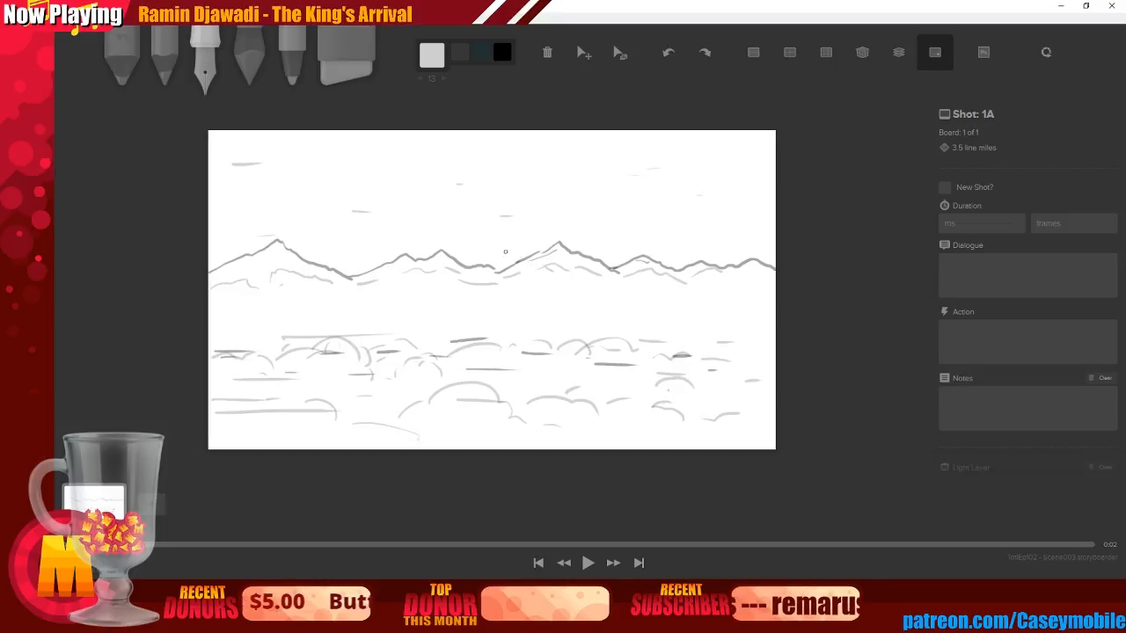
drag(622, 312, 648, 311)
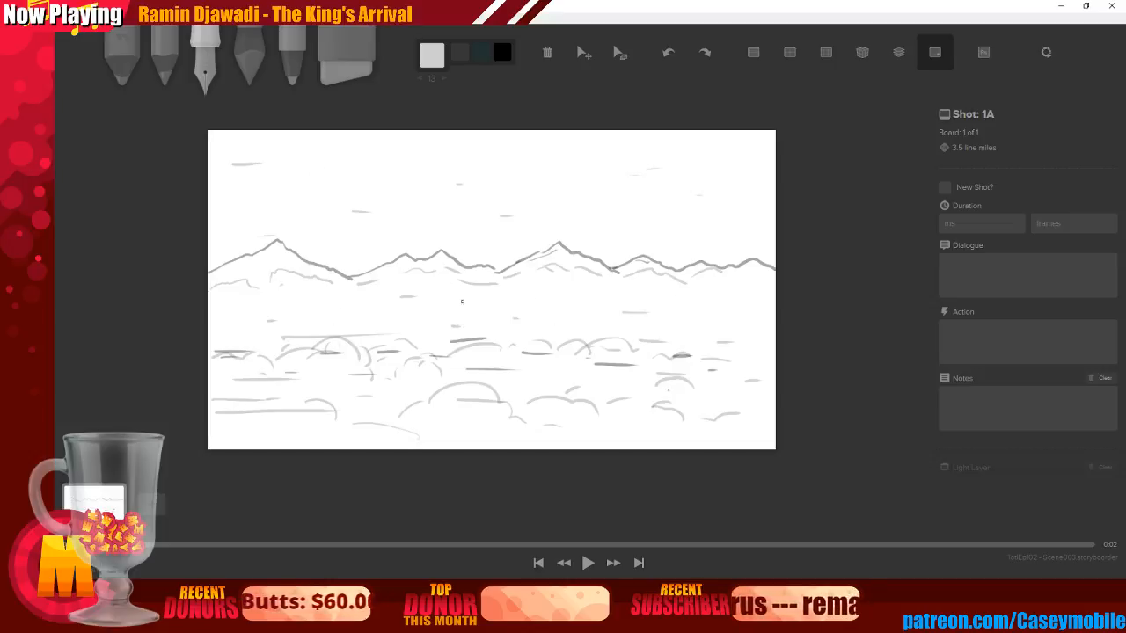
Draw three puffy flat-bottomed clouds in the sky above the mountains, at the left, centre and right of the board
mouse_move(299, 190)
mouse_down()
mouse_move(370, 157)
mouse_move(402, 174)
mouse_up()
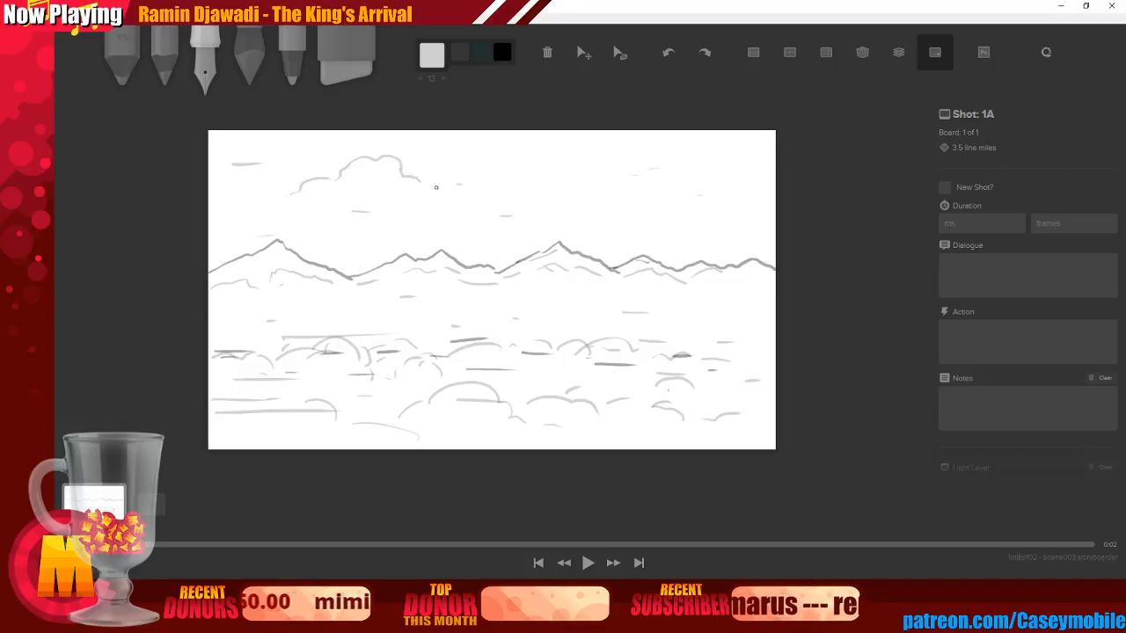
drag(310, 201, 384, 202)
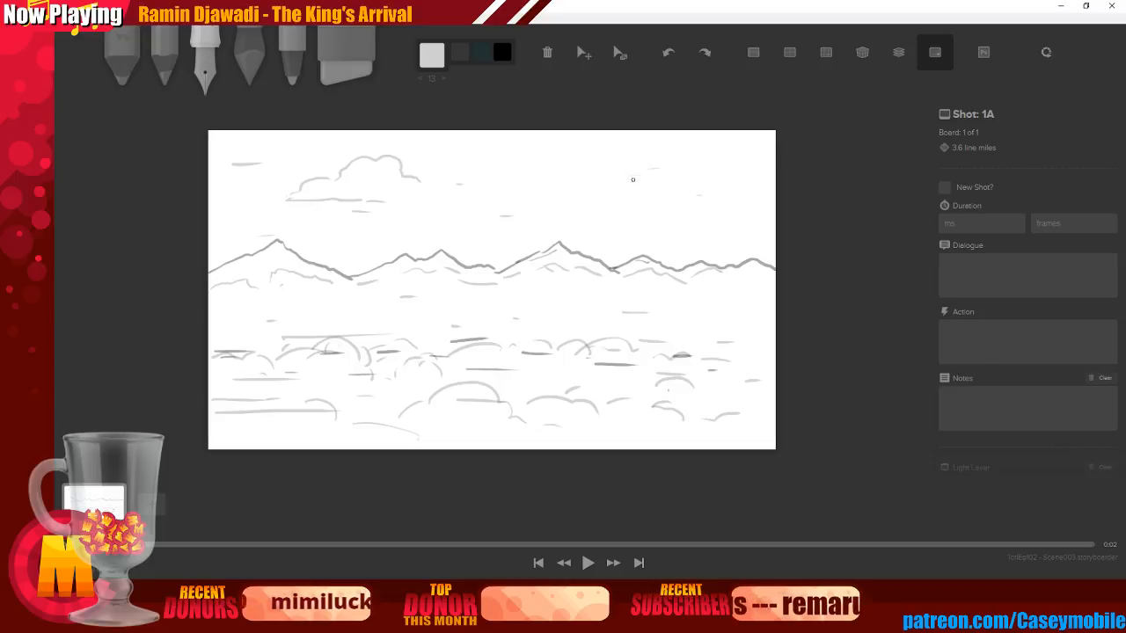
drag(652, 218, 754, 215)
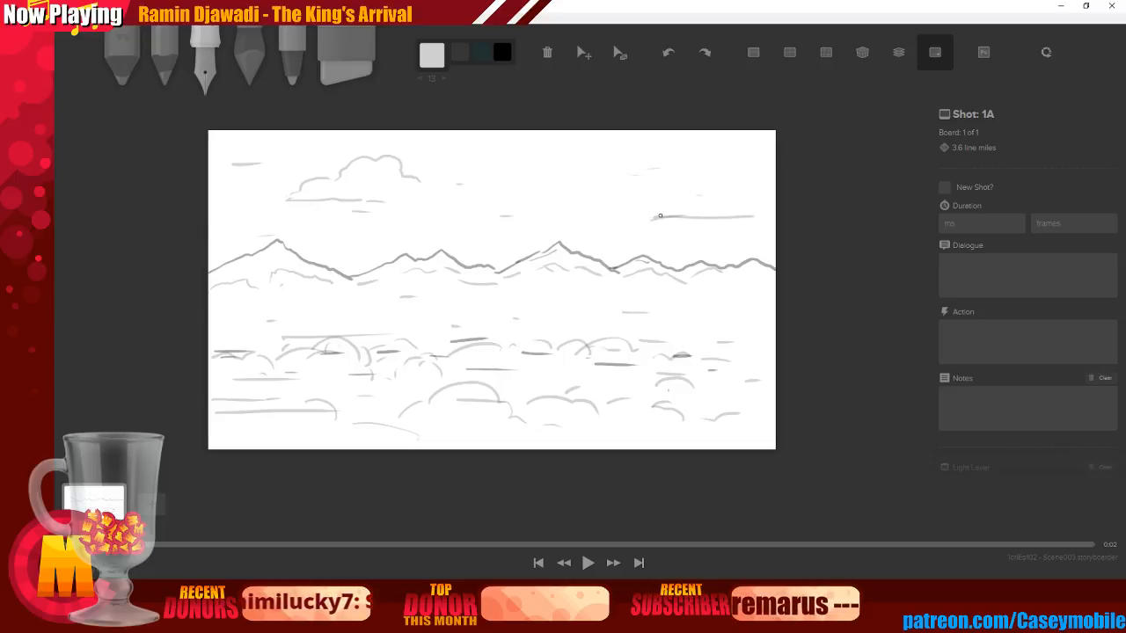
mouse_move(668, 187)
mouse_down()
mouse_move(714, 196)
mouse_move(723, 174)
mouse_move(755, 160)
mouse_move(761, 208)
mouse_up()
mouse_move(646, 208)
mouse_down()
mouse_move(619, 215)
mouse_move(688, 218)
mouse_up()
mouse_move(519, 196)
mouse_down()
mouse_move(551, 175)
mouse_move(589, 185)
mouse_move(544, 196)
mouse_move(591, 194)
mouse_up()
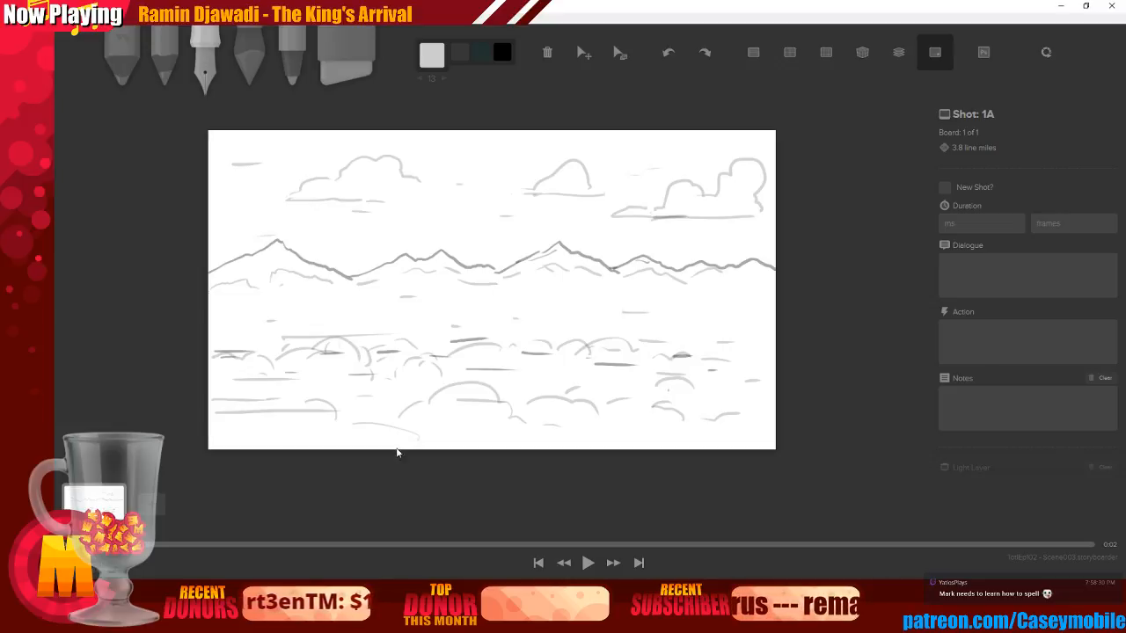
Enter "Landscape Rushing by" as the board's action text, and clear it again
click(1002, 351)
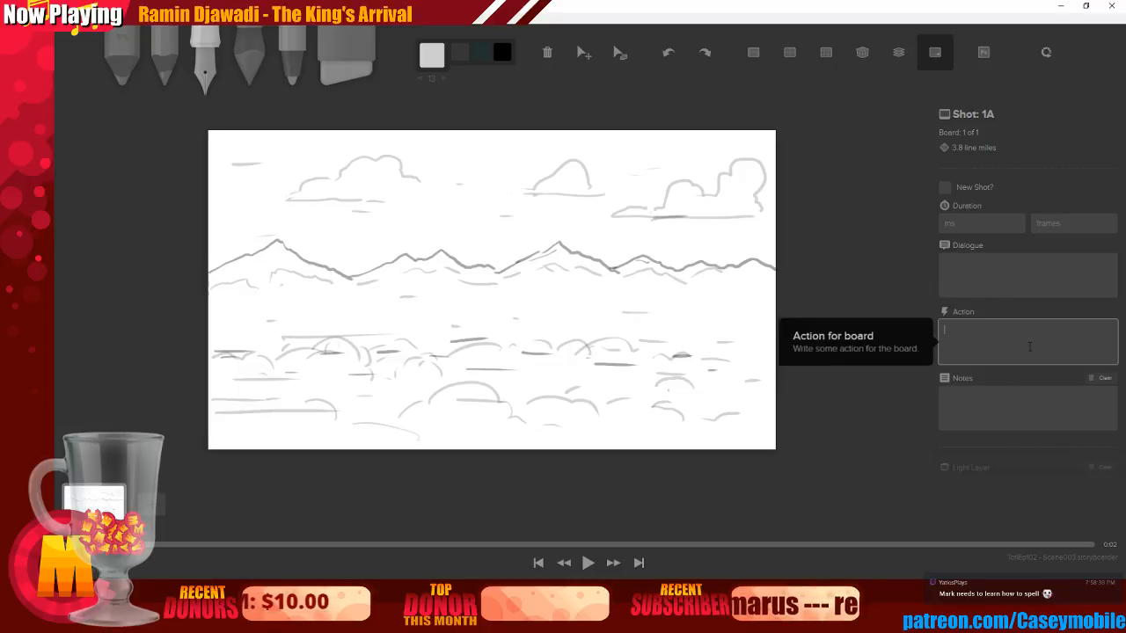
text(Landscape Rushing by)
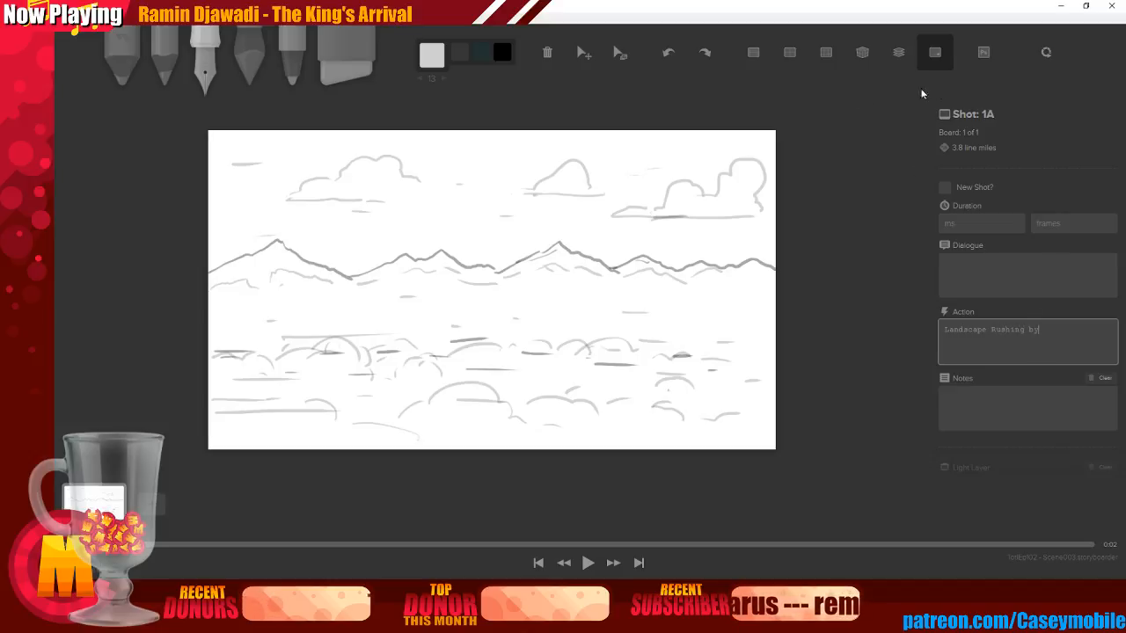
drag(1040, 330, 942, 387)
key(BackSpace)
Apply Merge Down and Merge Up to the board's light layer
click(943, 389)
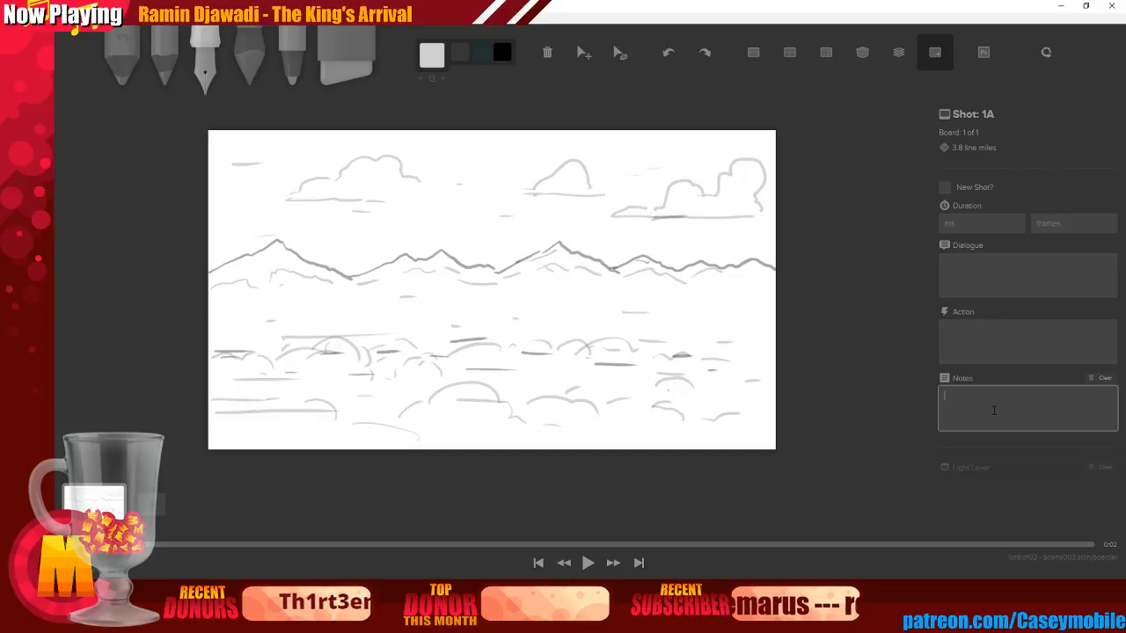
scroll(1002, 397, down, 1)
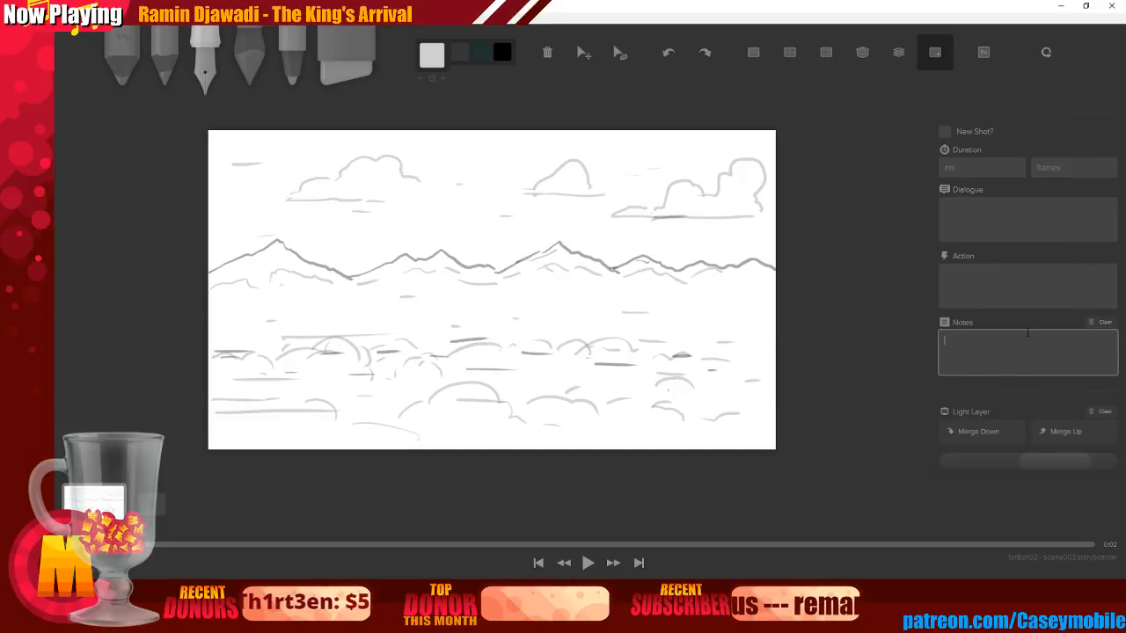
click(1004, 433)
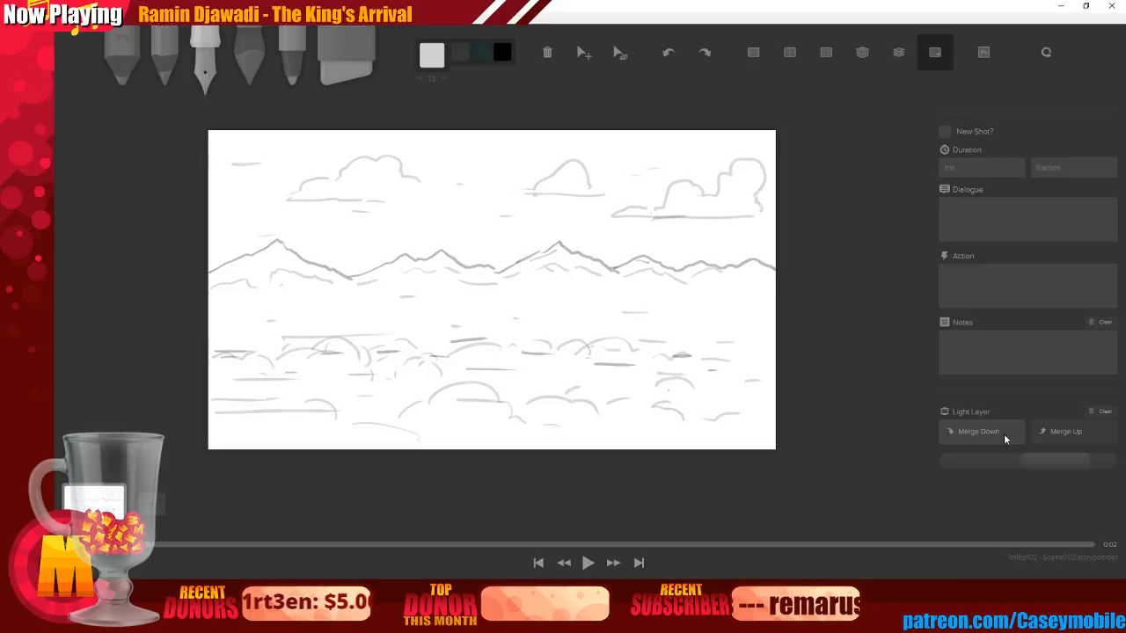
click(1060, 431)
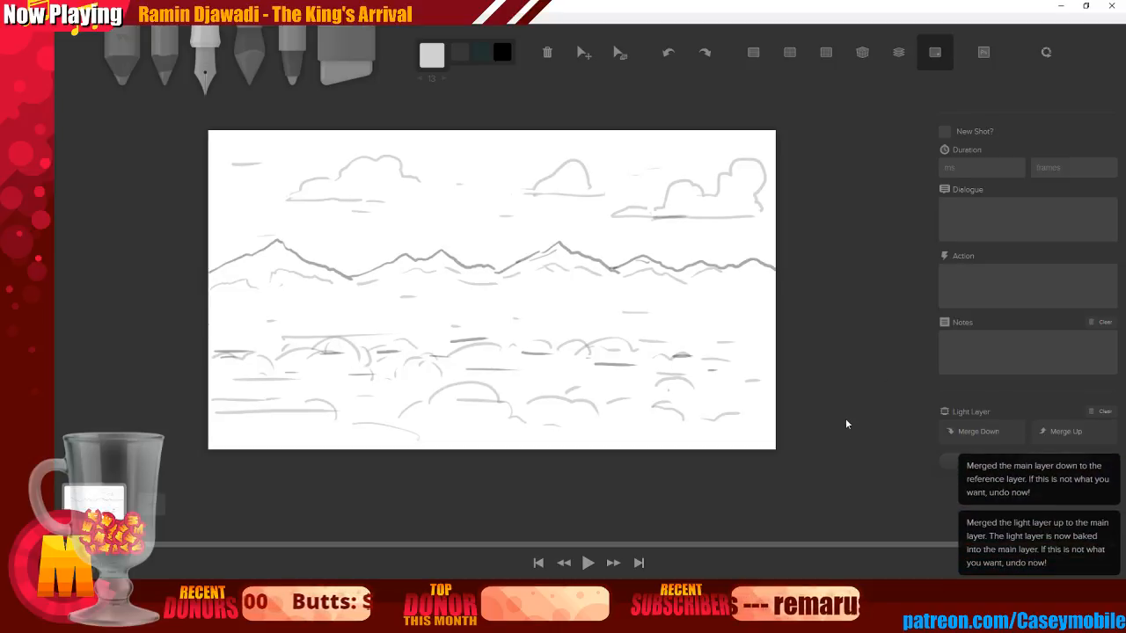
Enter "Landscape Rushing by" in the board's notes
click(961, 358)
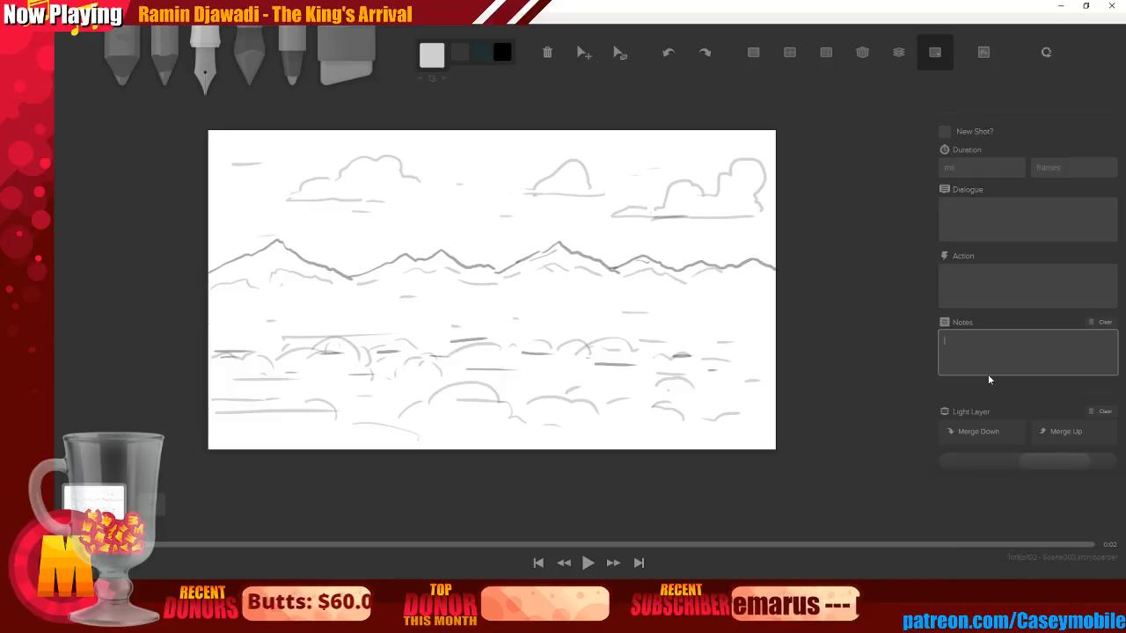
text(Tapdscape Rushing by)
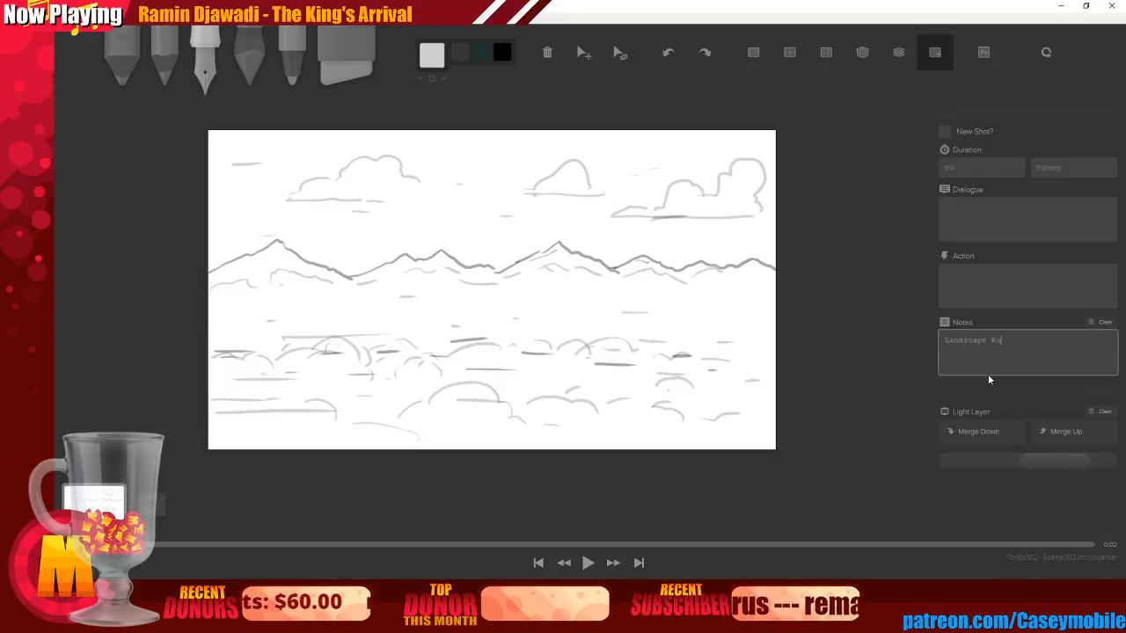
click(838, 465)
Add a blank second board, pick a darker grey as the drawing colour, and delete the added board
click(158, 505)
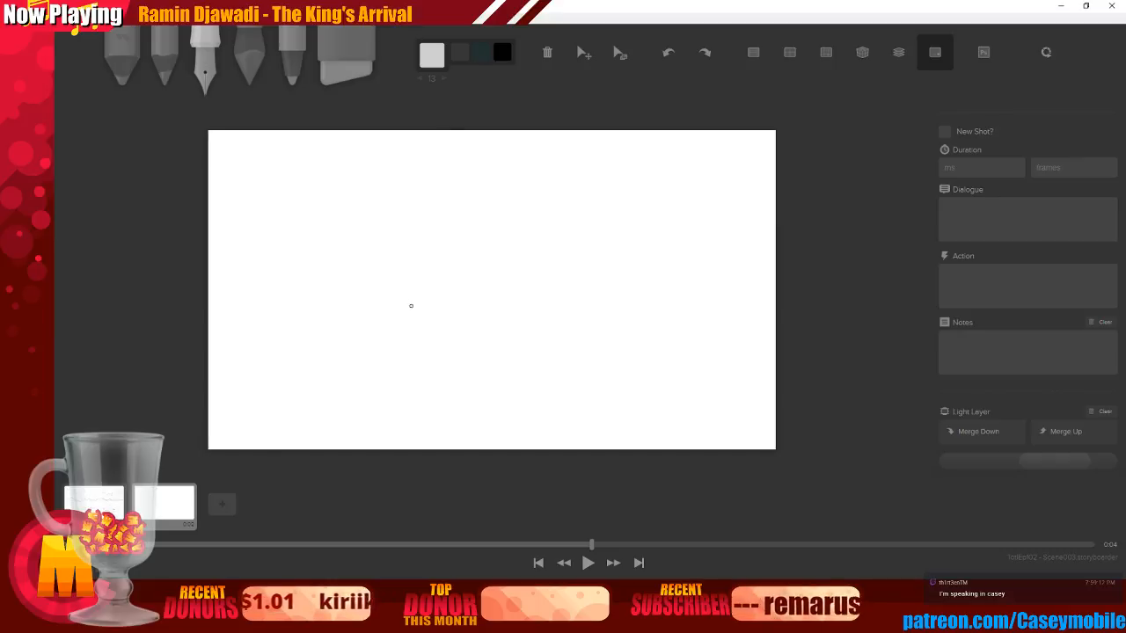
click(433, 59)
click(532, 100)
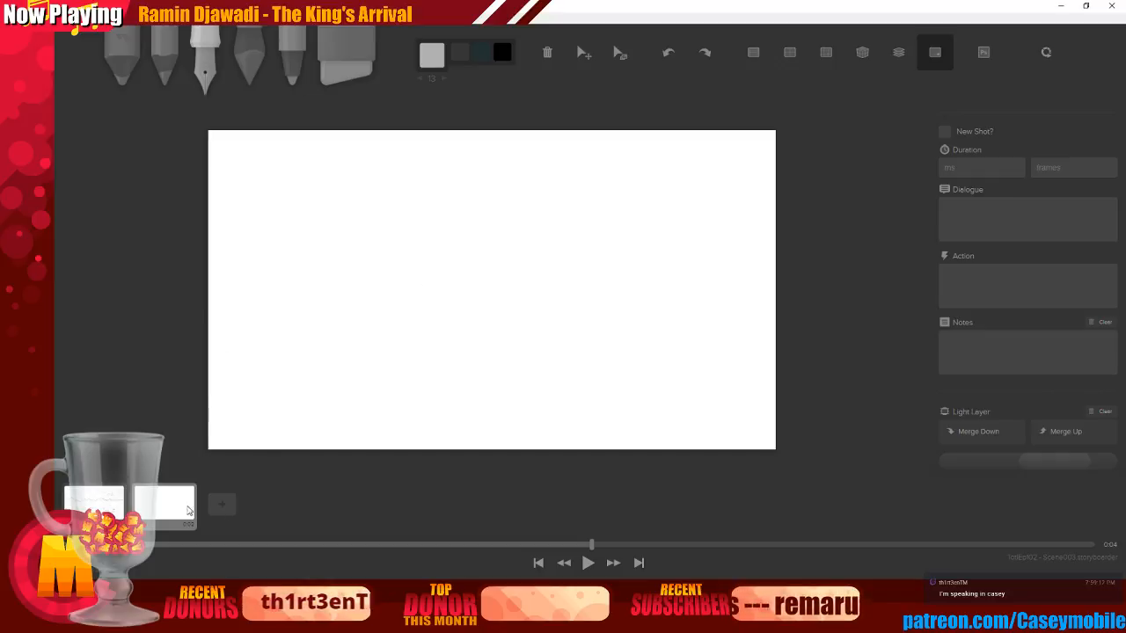
key(Delete)
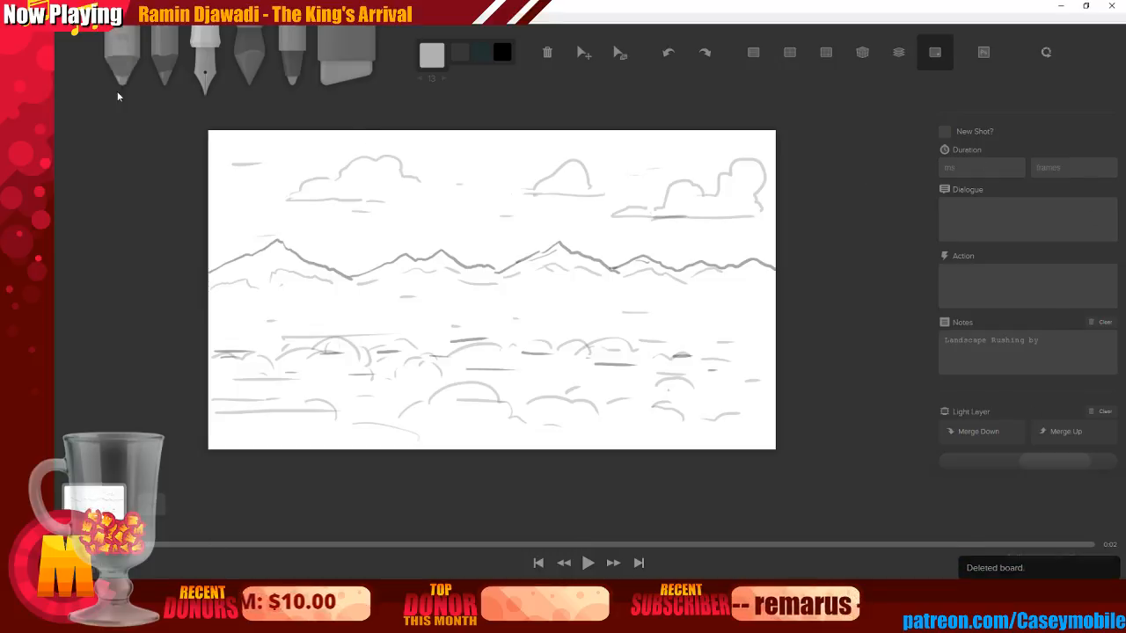
Duplicate the landscape board
click(80, 17)
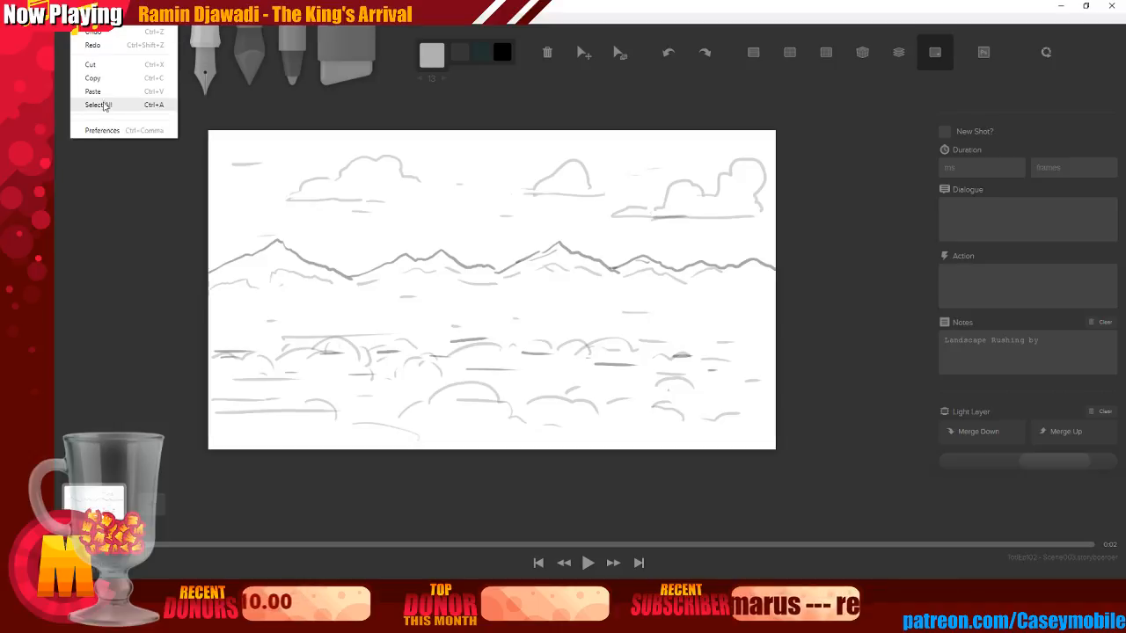
mouse_move(101, 17)
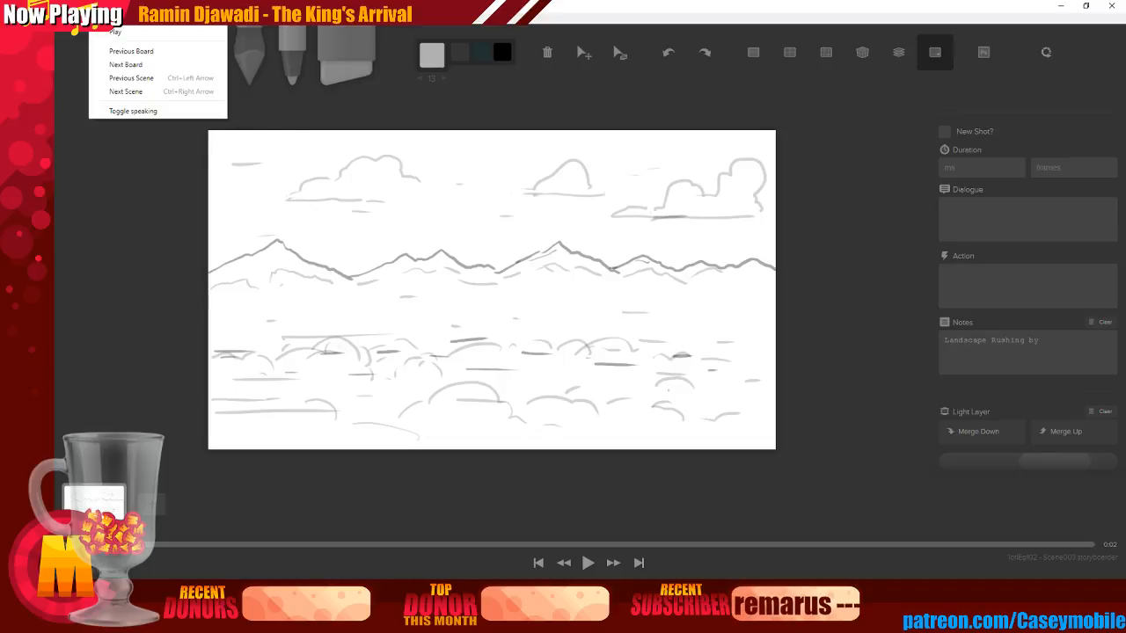
mouse_move(141, 18)
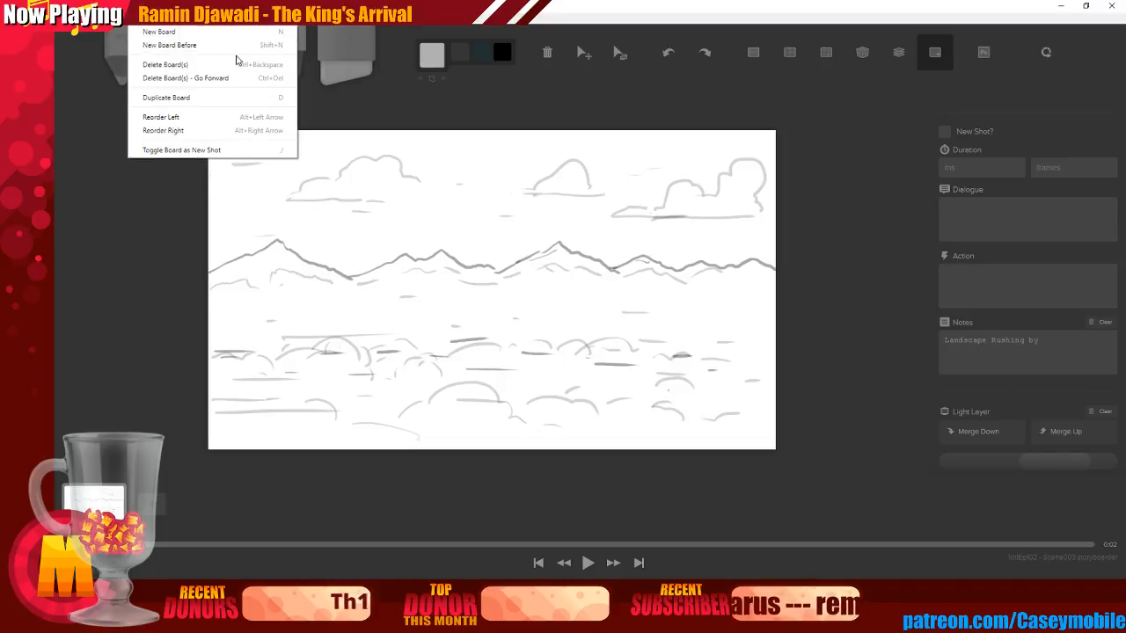
click(227, 97)
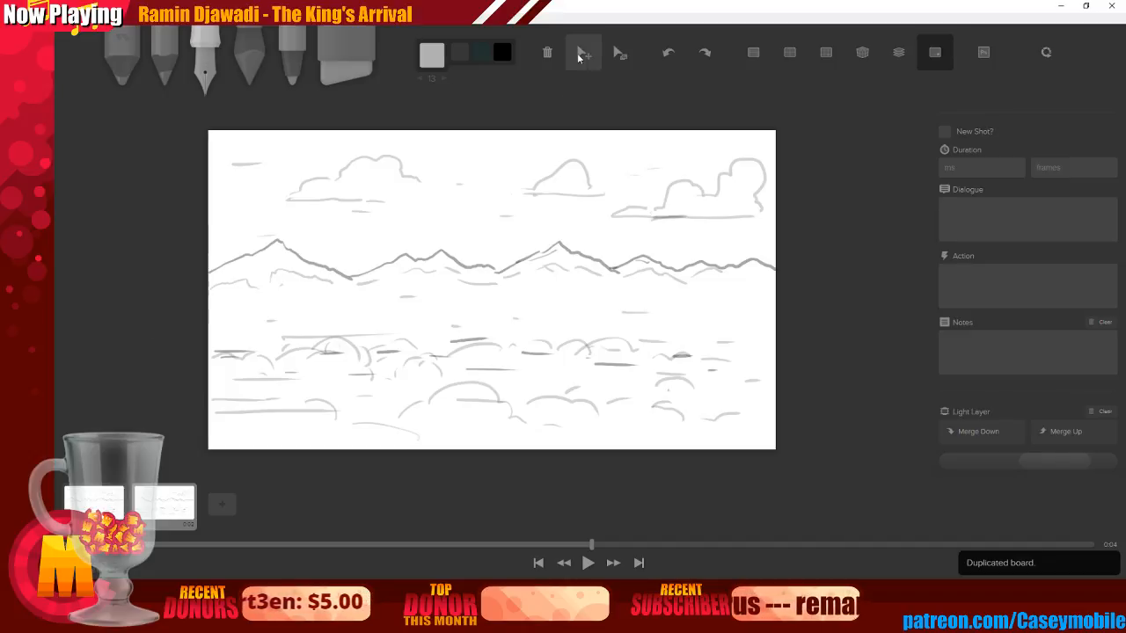
mouse_move(634, 308)
mouse_down()
mouse_move(538, 307)
mouse_move(535, 333)
mouse_move(566, 301)
mouse_move(730, 299)
mouse_move(679, 290)
mouse_move(662, 306)
mouse_up()
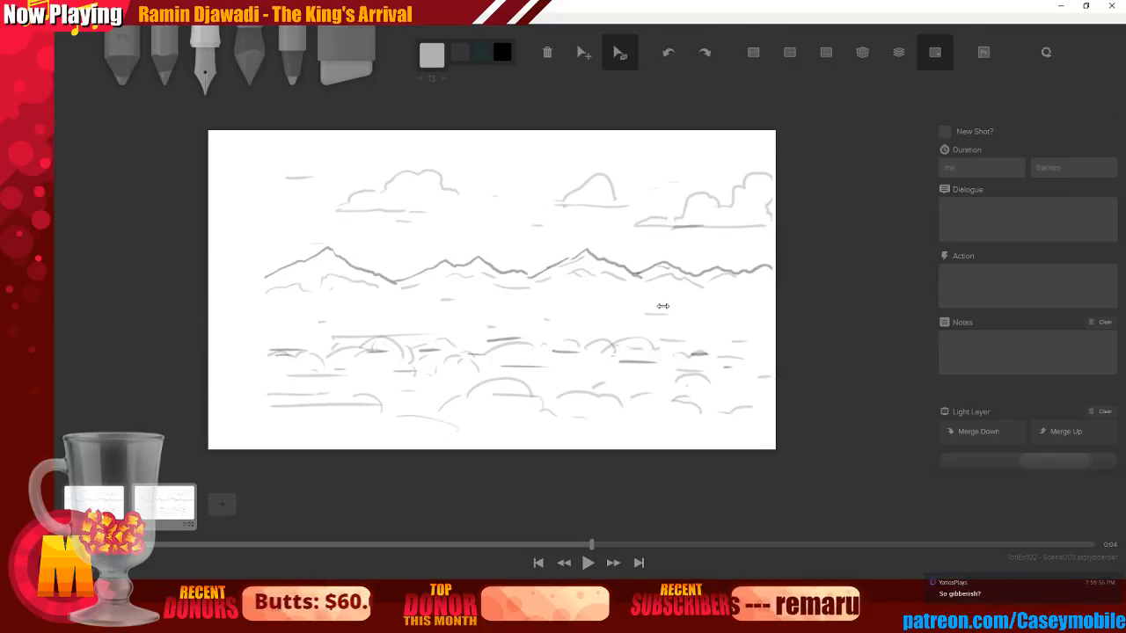
key(ctrl+z)
key(ctrl+z)
key(ctrl+z)
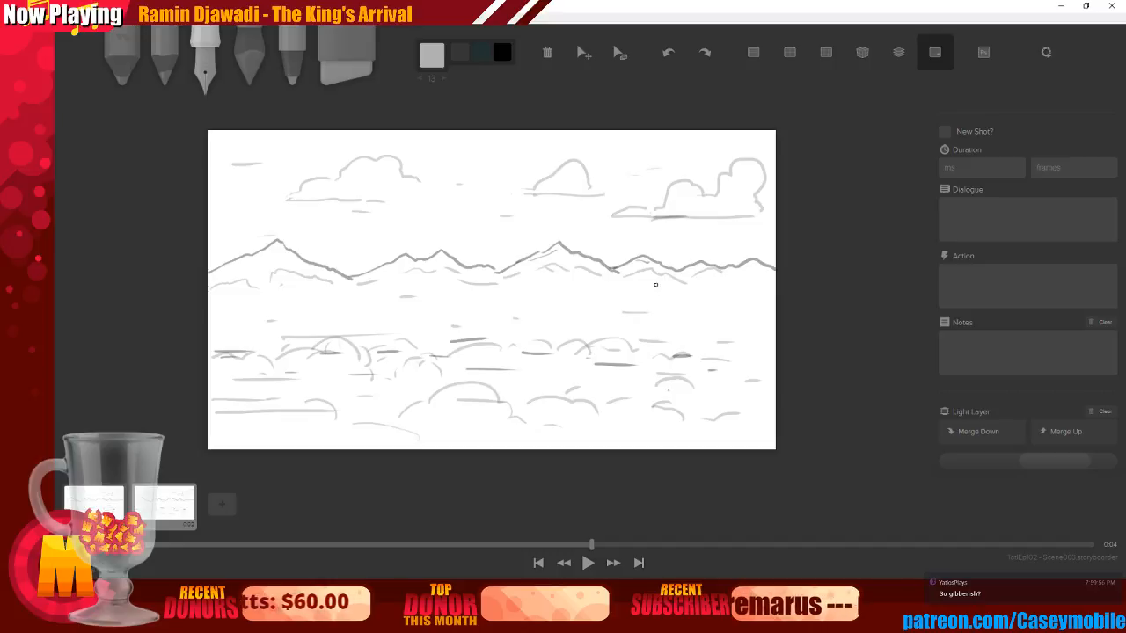
click(620, 54)
drag(604, 268, 596, 284)
key(ctrl+z)
Scale the whole landscape drawing on the duplicated board down slightly
click(620, 54)
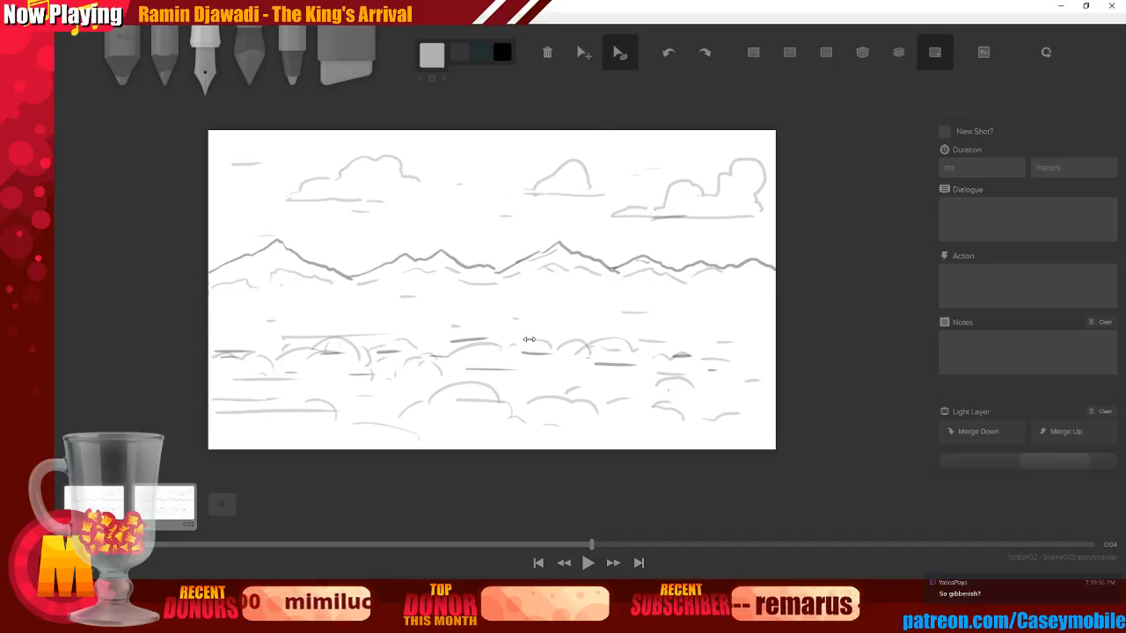
drag(498, 309, 460, 314)
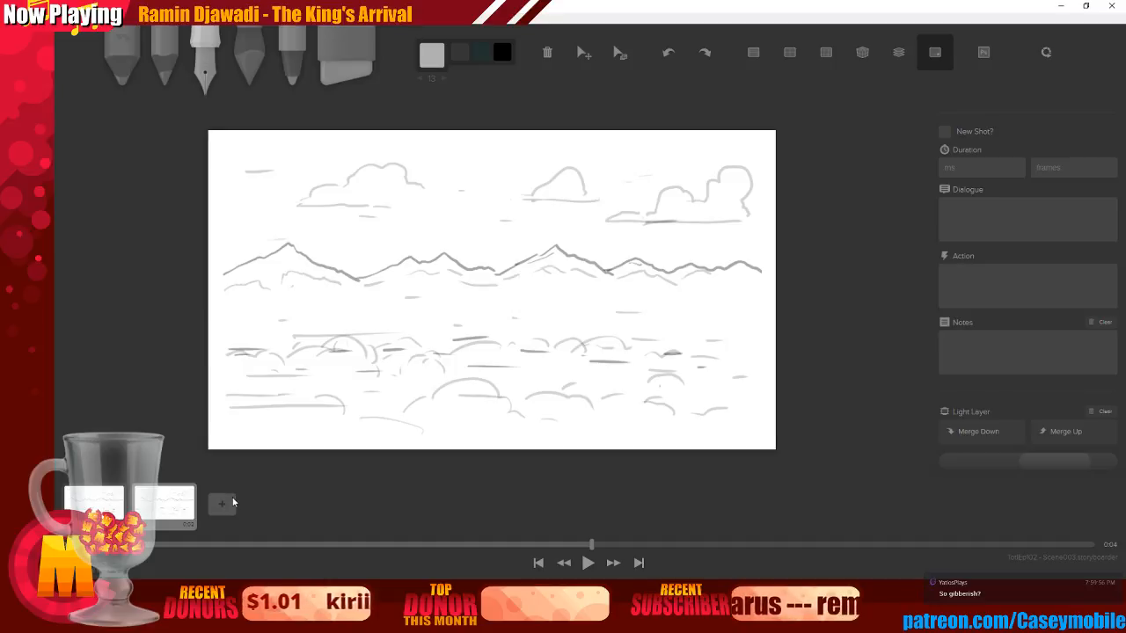
click(1002, 353)
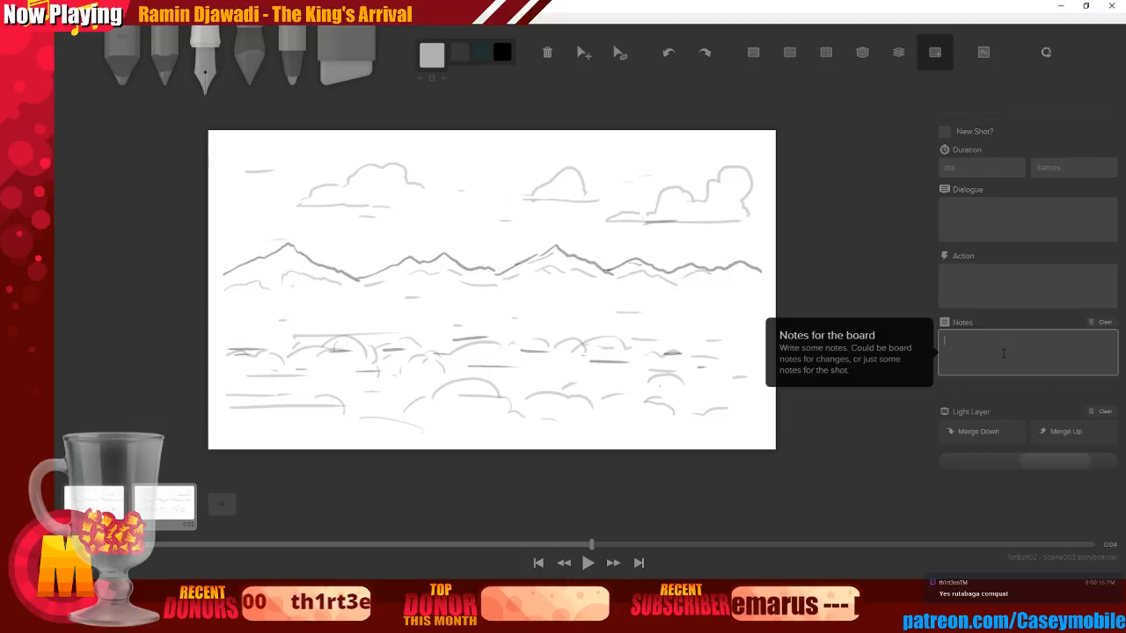
Add a blank third board, play the storyboard from the first board, and return to the first board
click(222, 504)
click(104, 504)
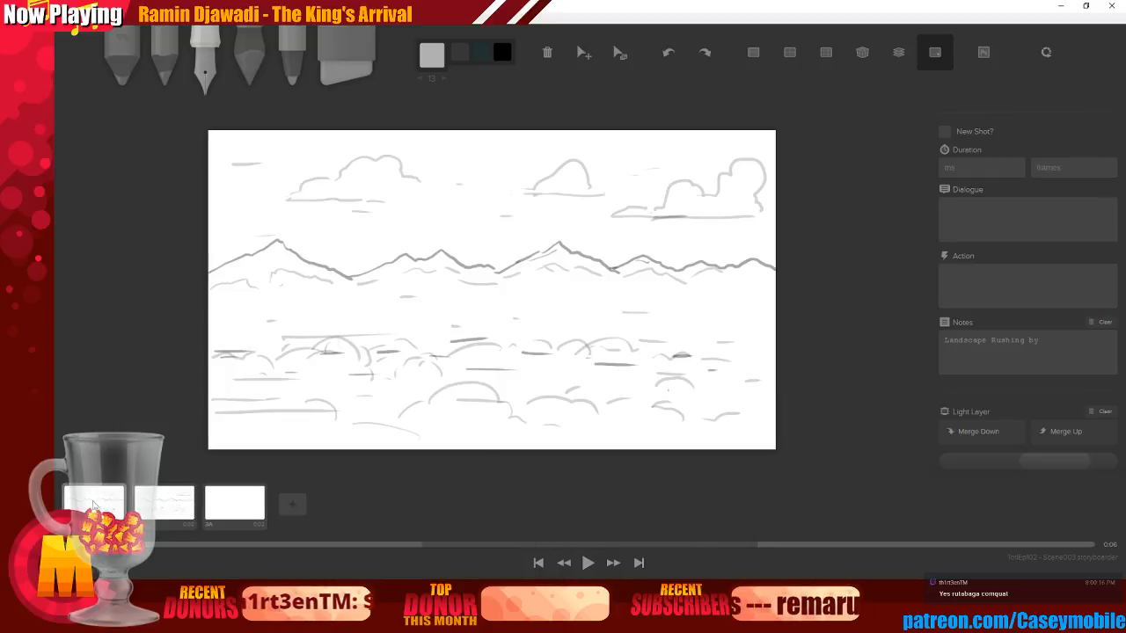
click(586, 565)
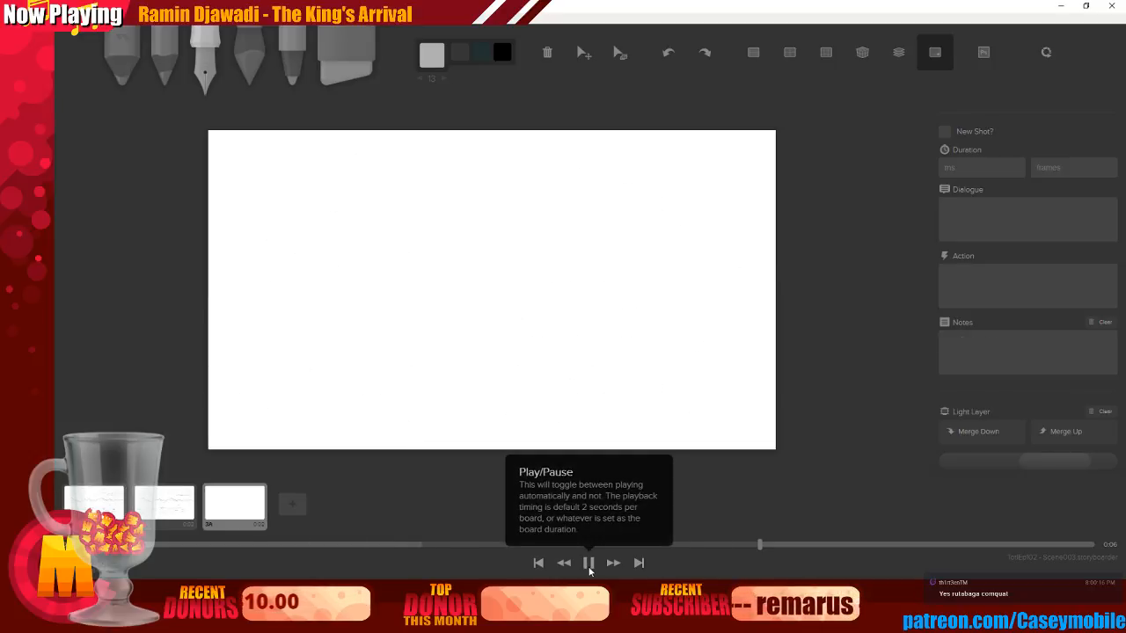
click(590, 570)
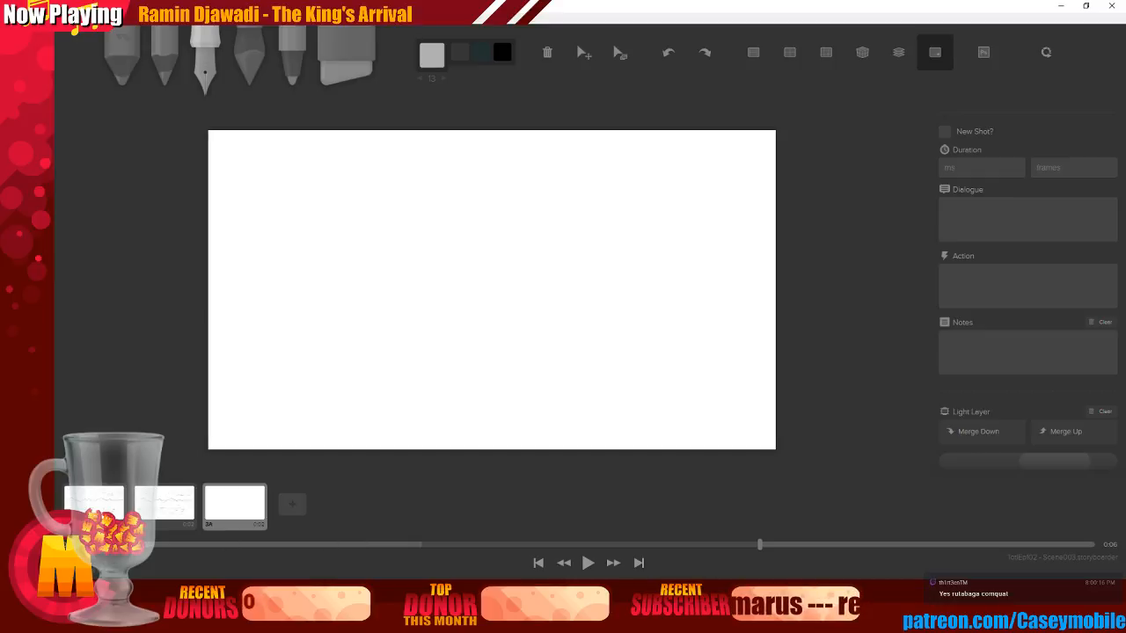
click(364, 538)
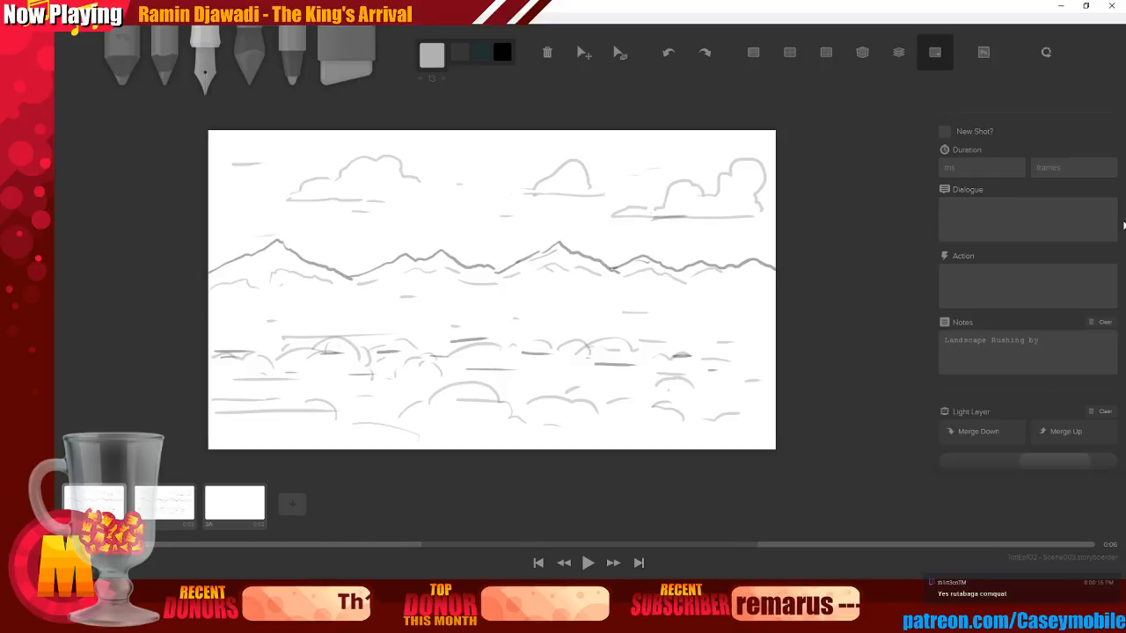
Set the first board's duration to 1000 ms and play the storyboard to check the timing
scroll(1028, 385, down, 2)
scroll(1027, 386, down, 3)
scroll(1035, 390, up, 1)
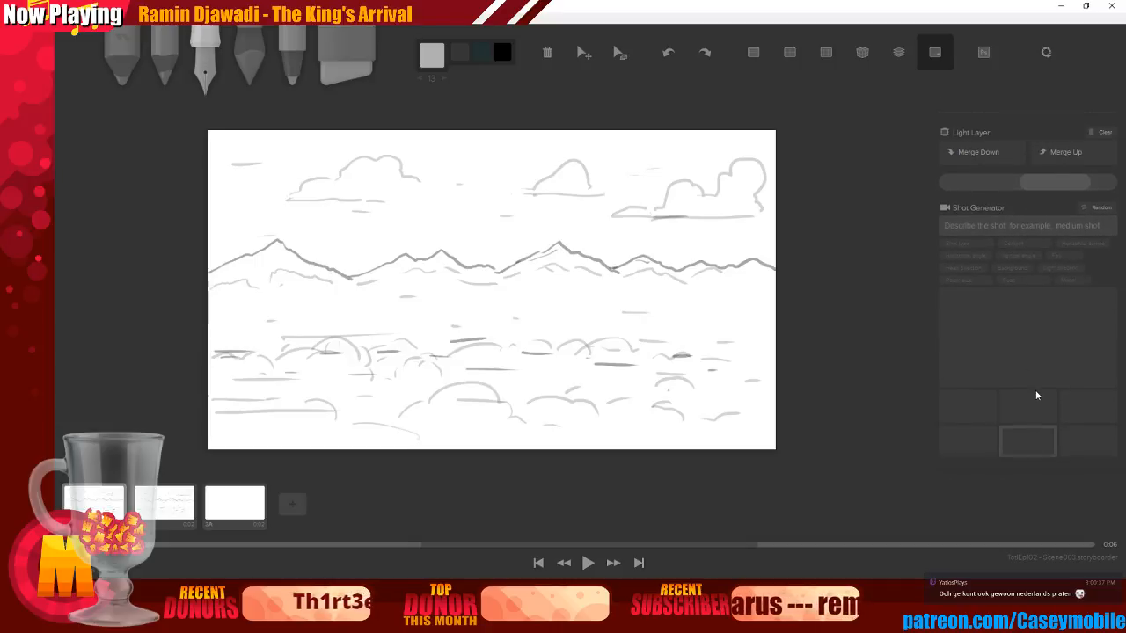
scroll(1036, 390, down, 1)
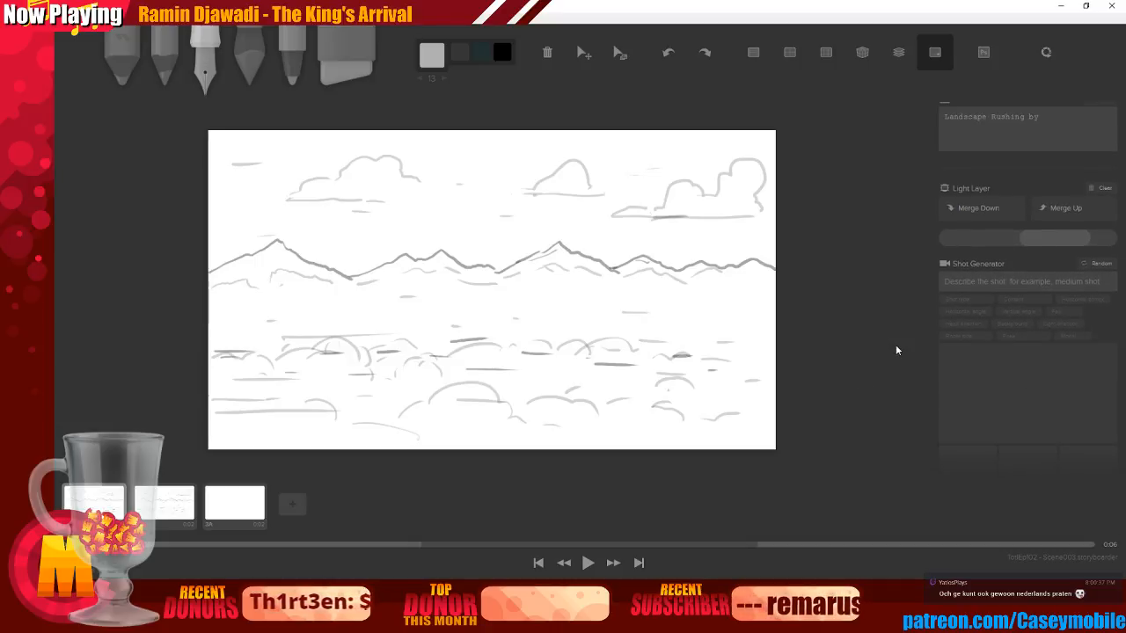
scroll(1033, 365, up, 5)
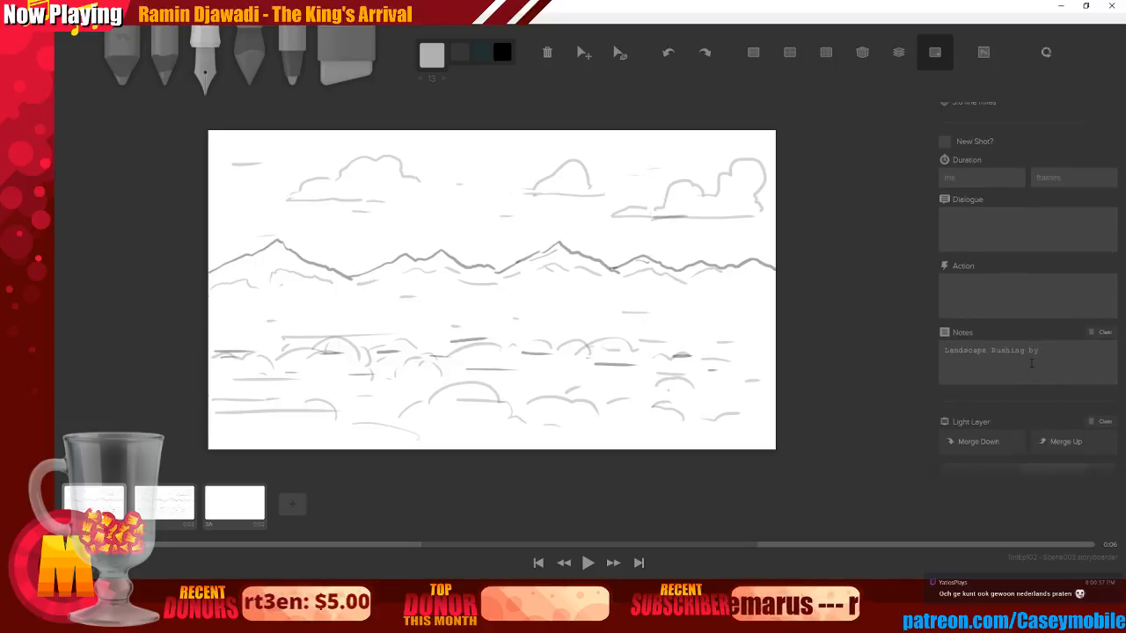
scroll(1030, 357, up, 2)
click(968, 221)
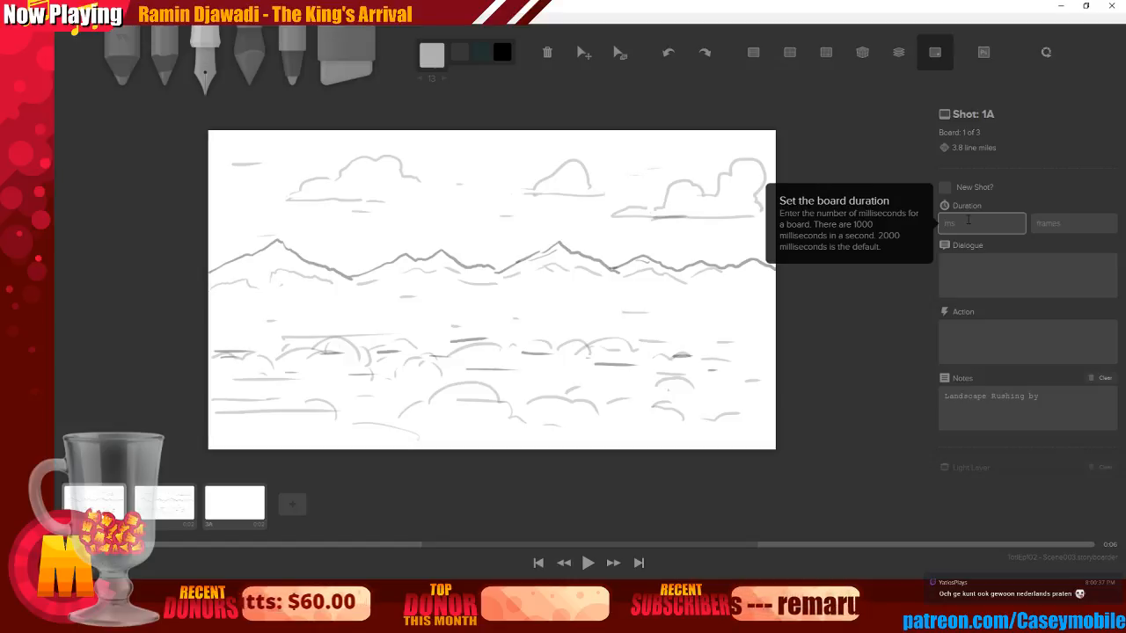
text(1000)
click(868, 339)
click(589, 563)
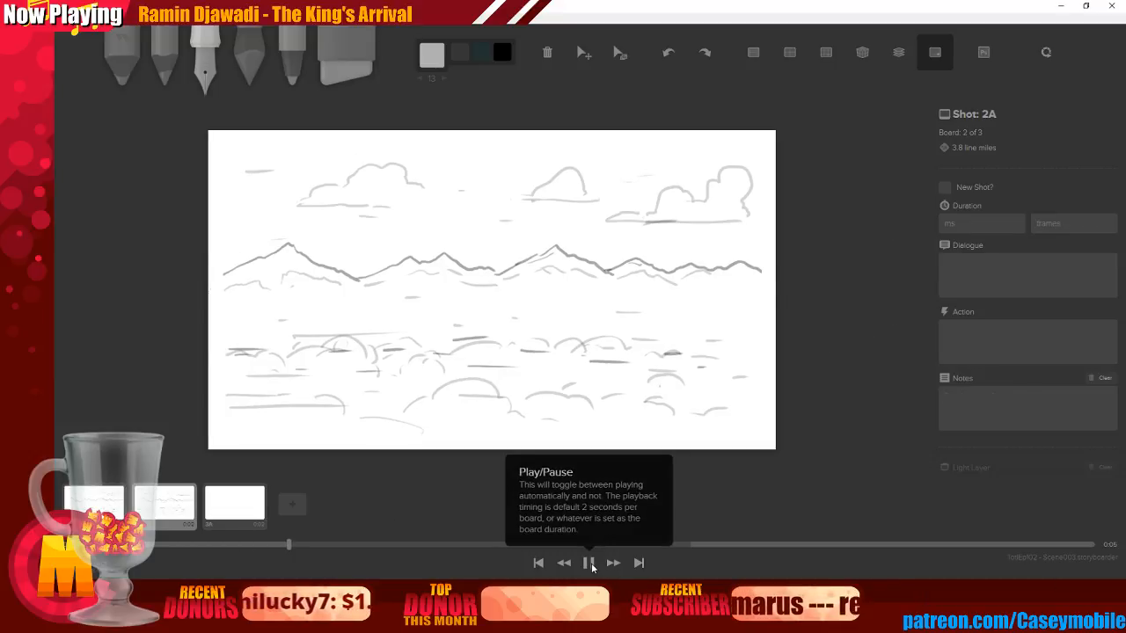
click(589, 563)
click(95, 503)
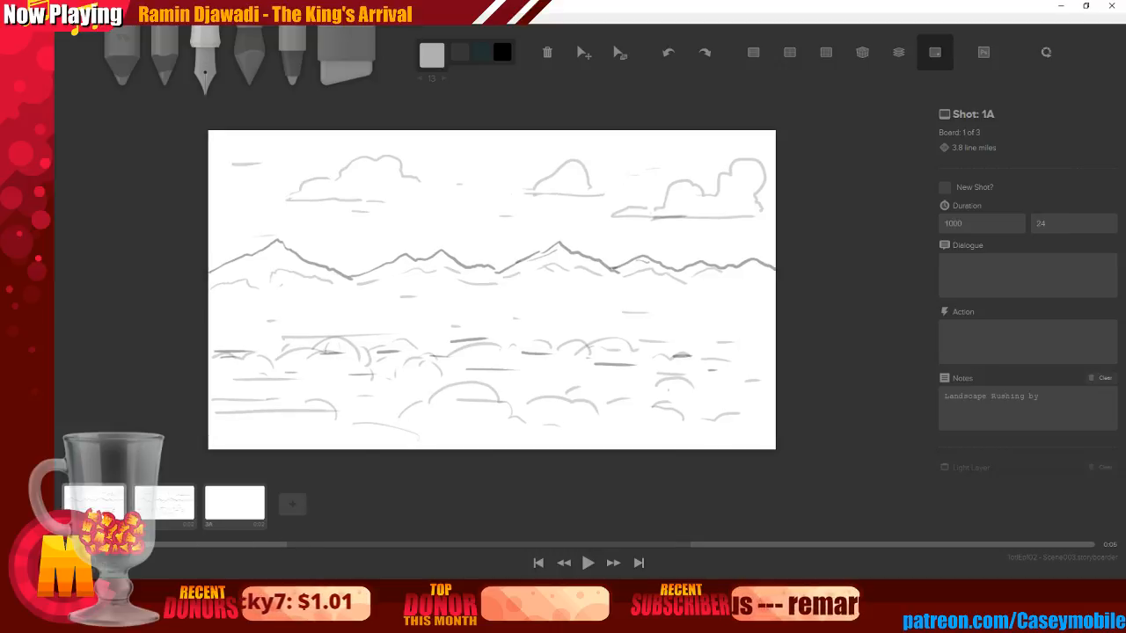
Try a duration of 500 ms on the first board and restore it to 1000 ms
double_click(954, 223)
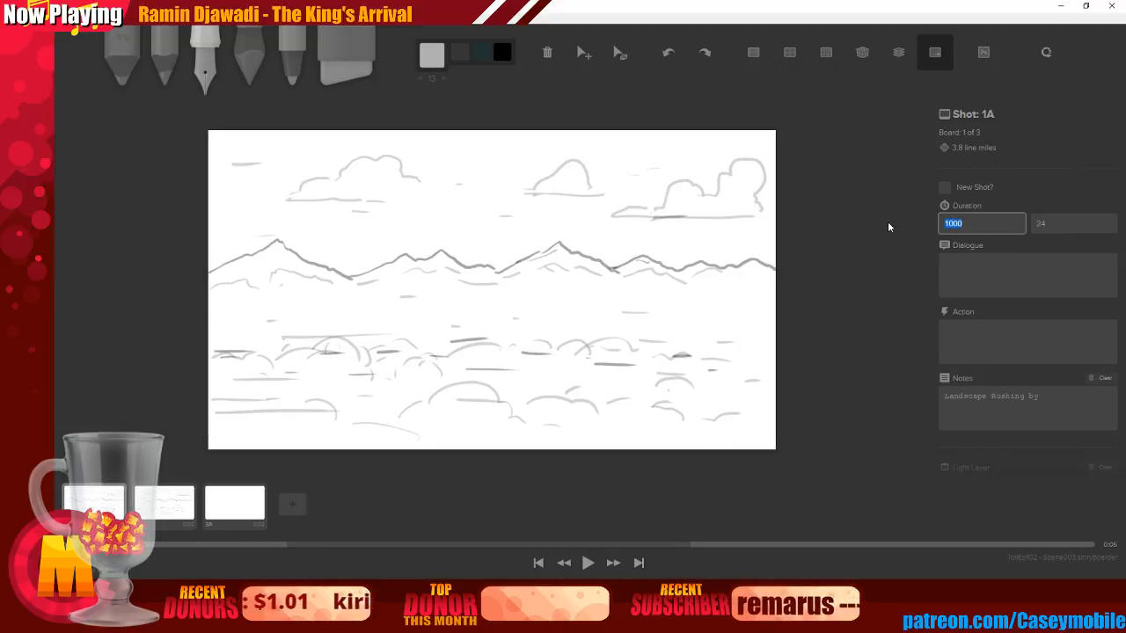
text(500)
key(Return)
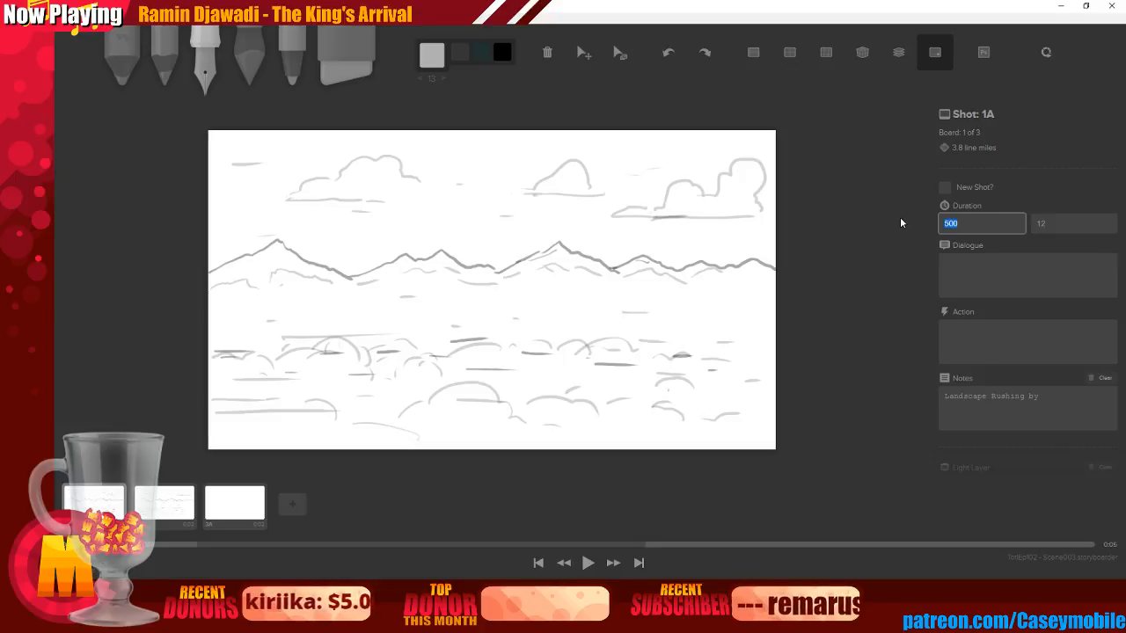
text(1000)
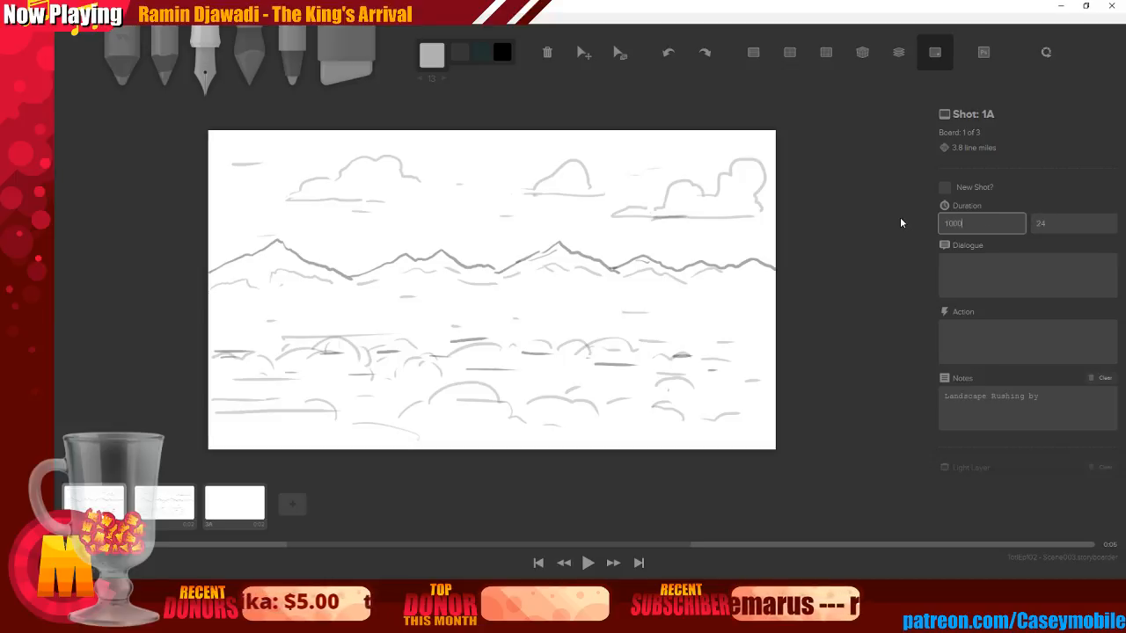
key(Return)
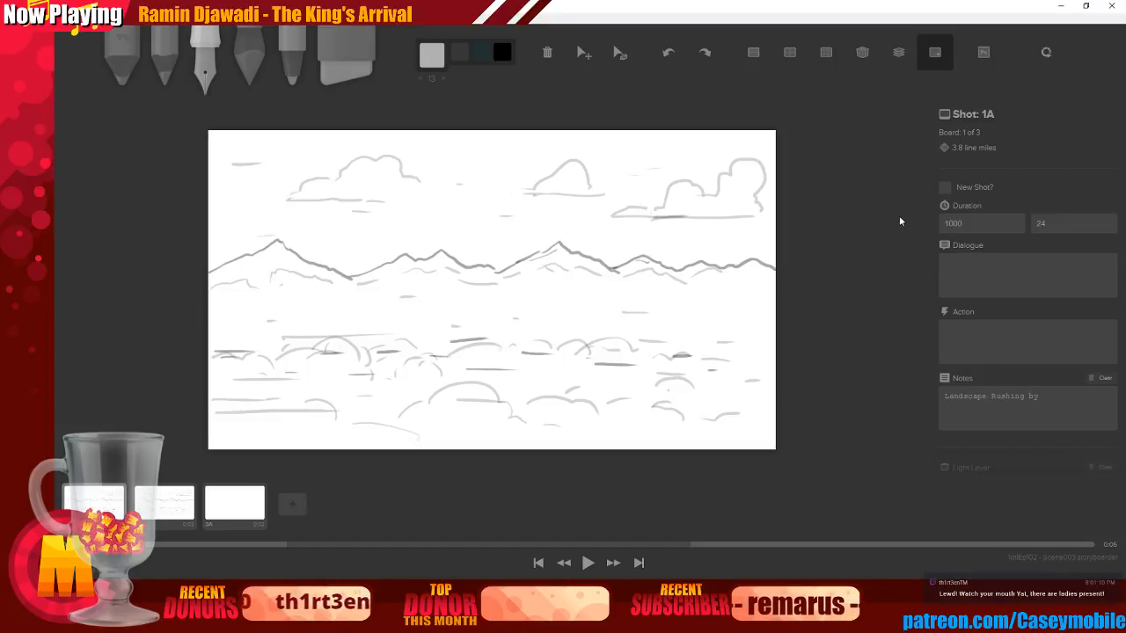
Set the second board's duration to 1000 ms and play the storyboard
click(158, 503)
click(971, 224)
text(1000)
key(Return)
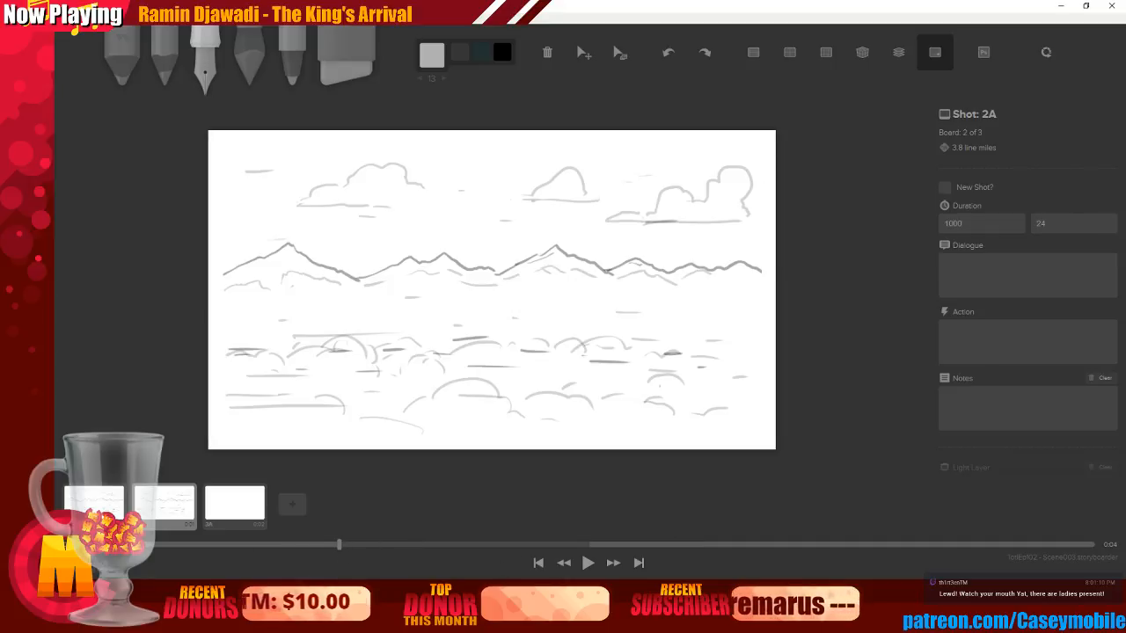
click(588, 563)
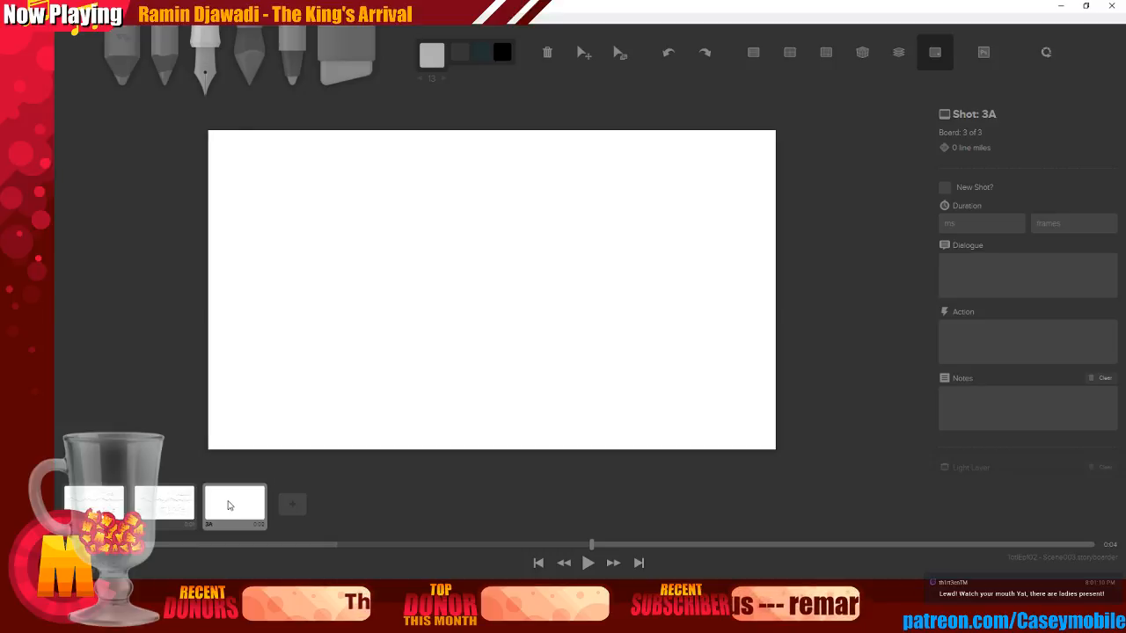
Replace the blank third board with a duplicate of the second board, and scale its drawing down slightly further
key(ctrl+Delete)
key(d)
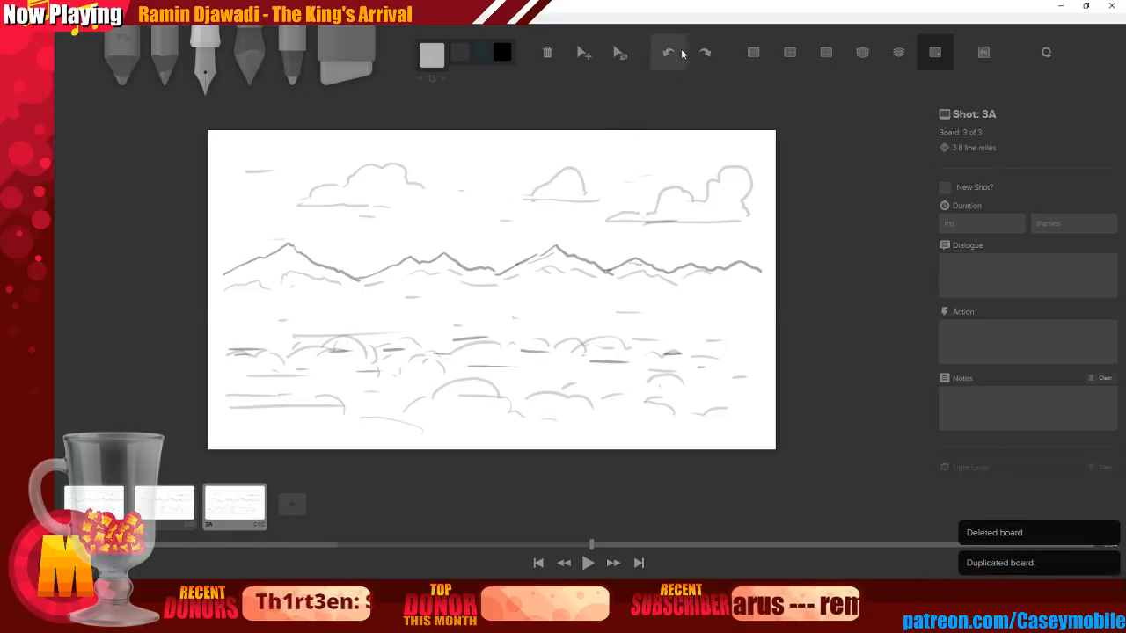
click(618, 52)
drag(494, 315, 473, 315)
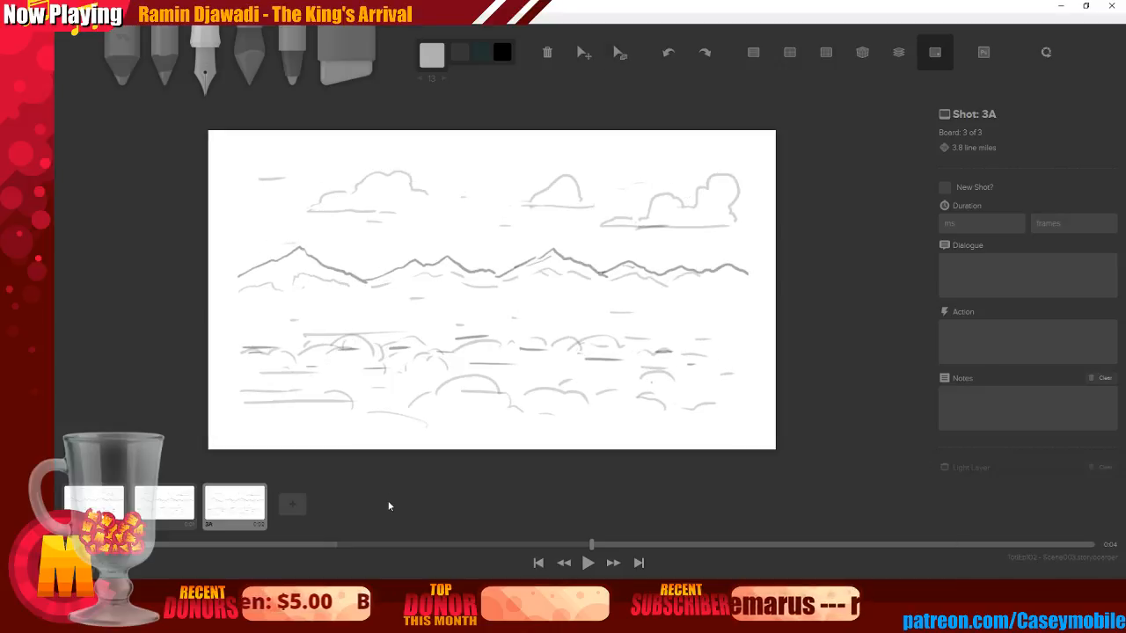
Lower the light layer's opacity on the third board to fade the landscape, and apply Merge Down
scroll(1042, 453, down, 5)
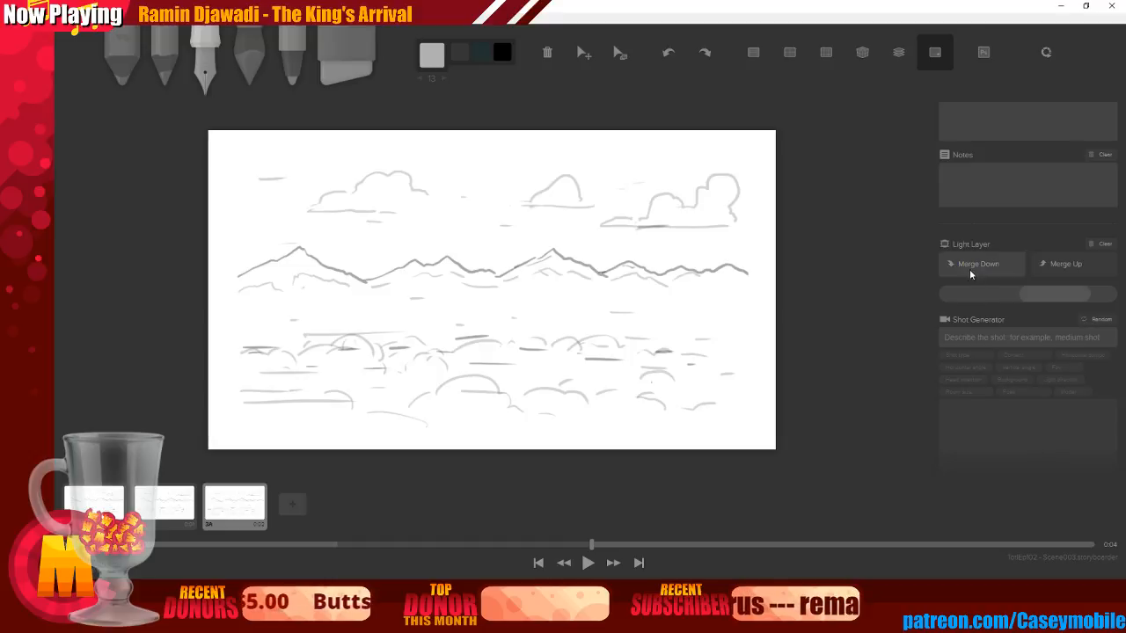
mouse_move(1032, 293)
mouse_down()
mouse_move(986, 294)
mouse_move(1059, 292)
mouse_move(1033, 293)
mouse_up()
click(983, 271)
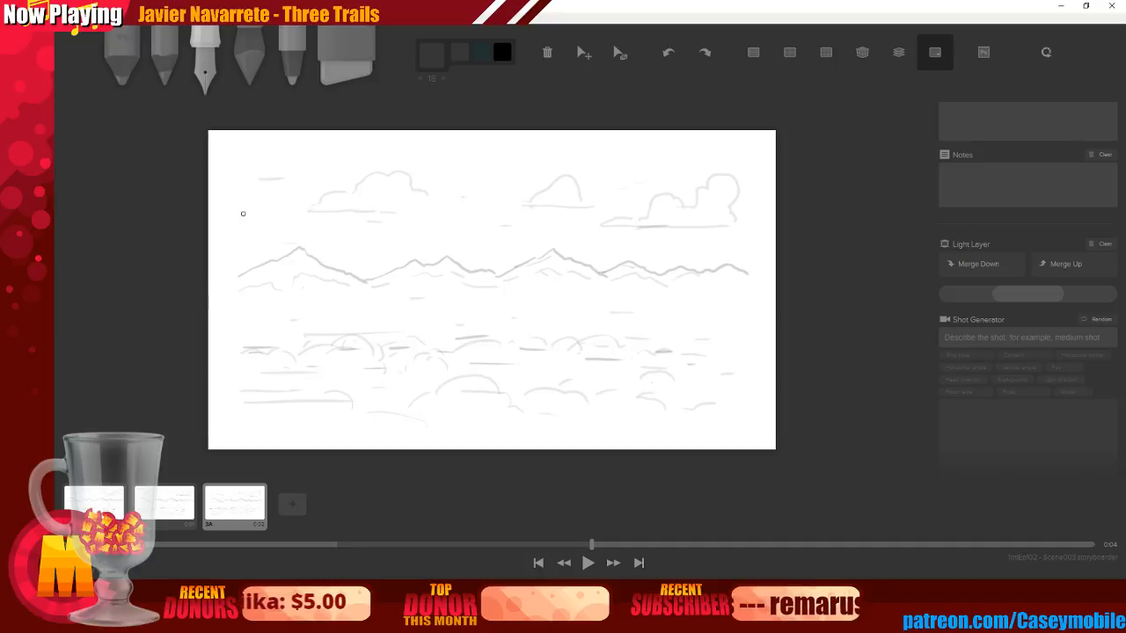
mouse_move(270, 134)
mouse_down()
mouse_move(244, 212)
mouse_move(249, 310)
mouse_up()
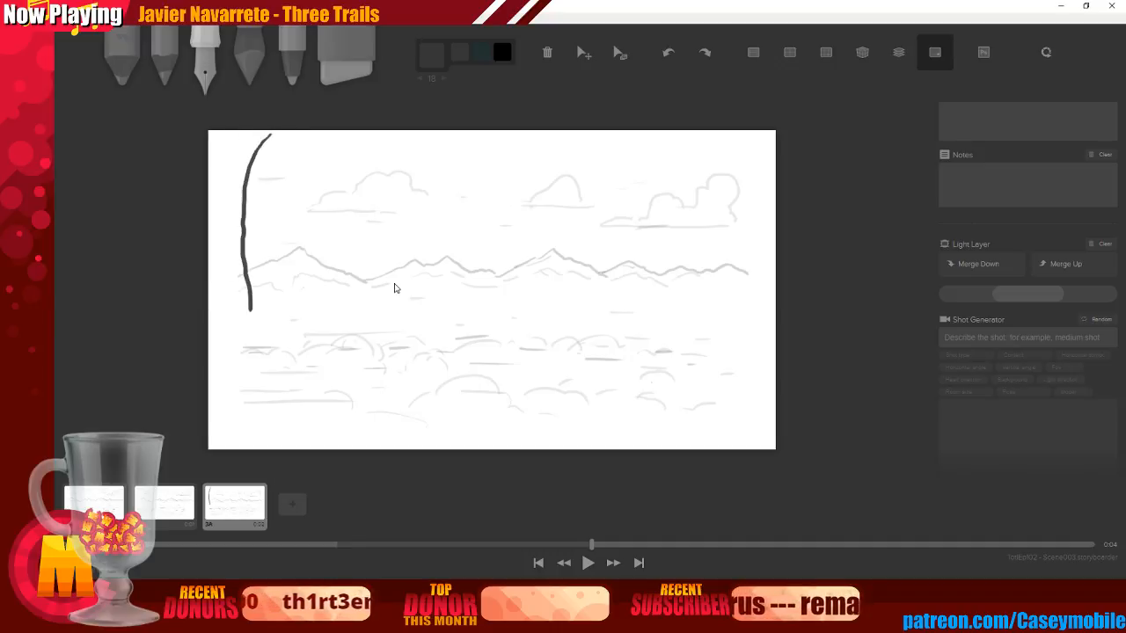
key(ctrl+z)
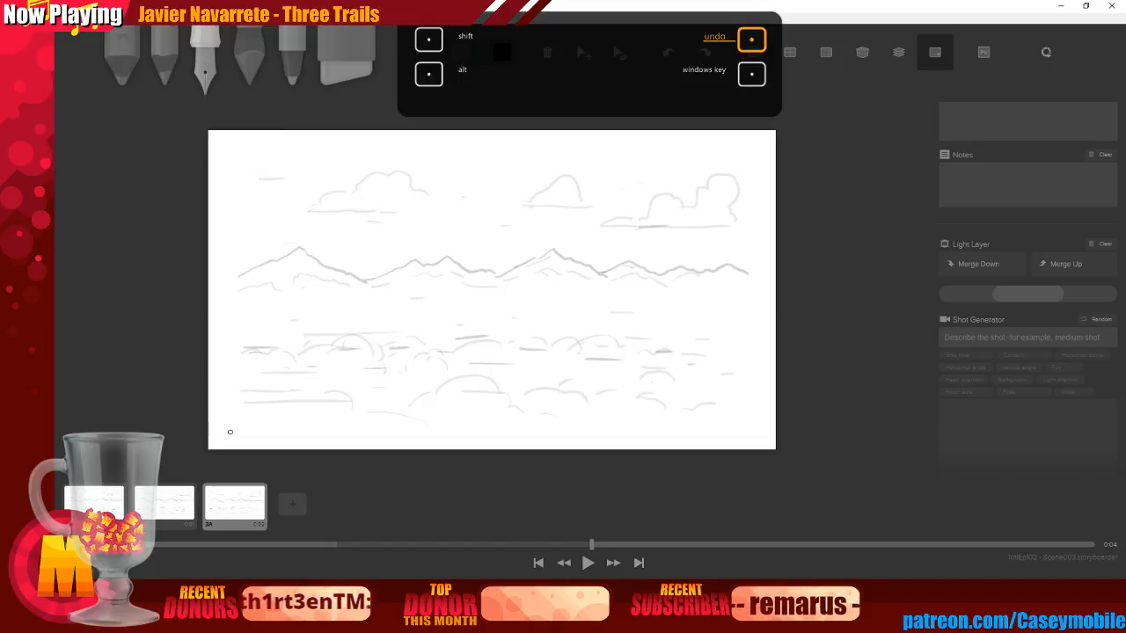
mouse_move(233, 429)
mouse_down()
mouse_move(214, 251)
mouse_move(252, 156)
mouse_up()
key(ctrl+z)
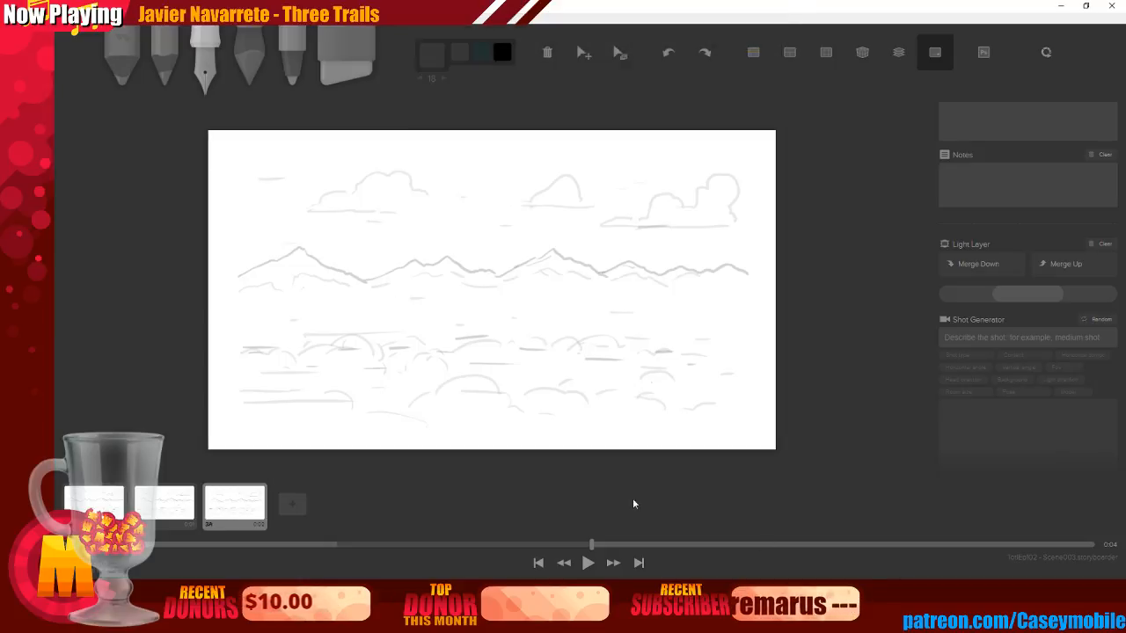
Bring up the Wacom Tablet Properties and minimise them, then test a long vertical stroke on the third board and undo it
click(796, 616)
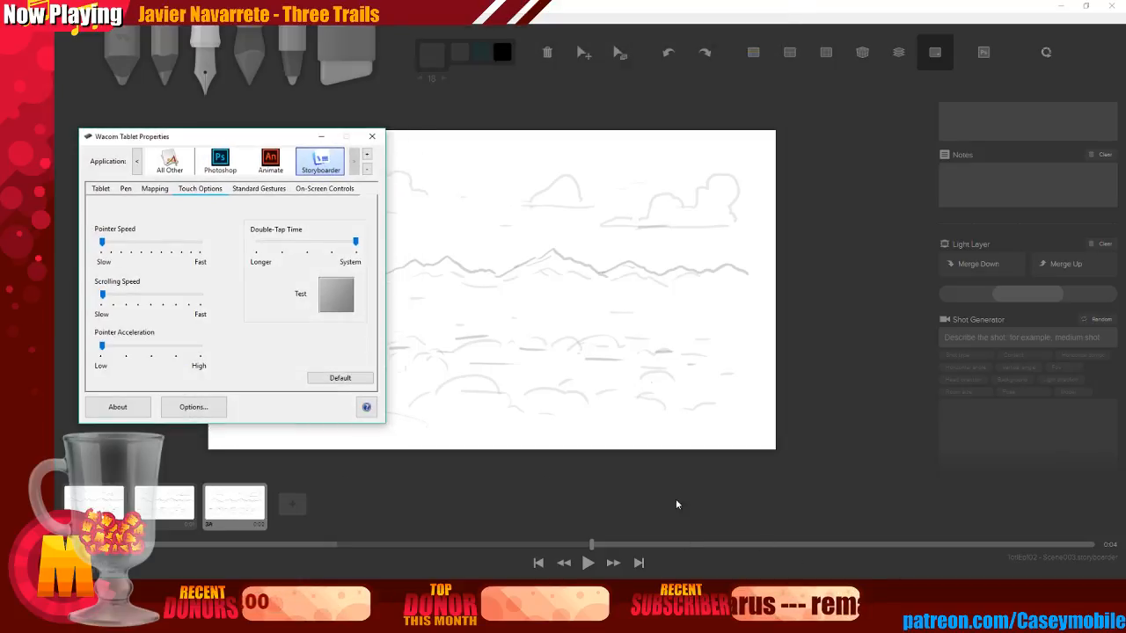
click(321, 136)
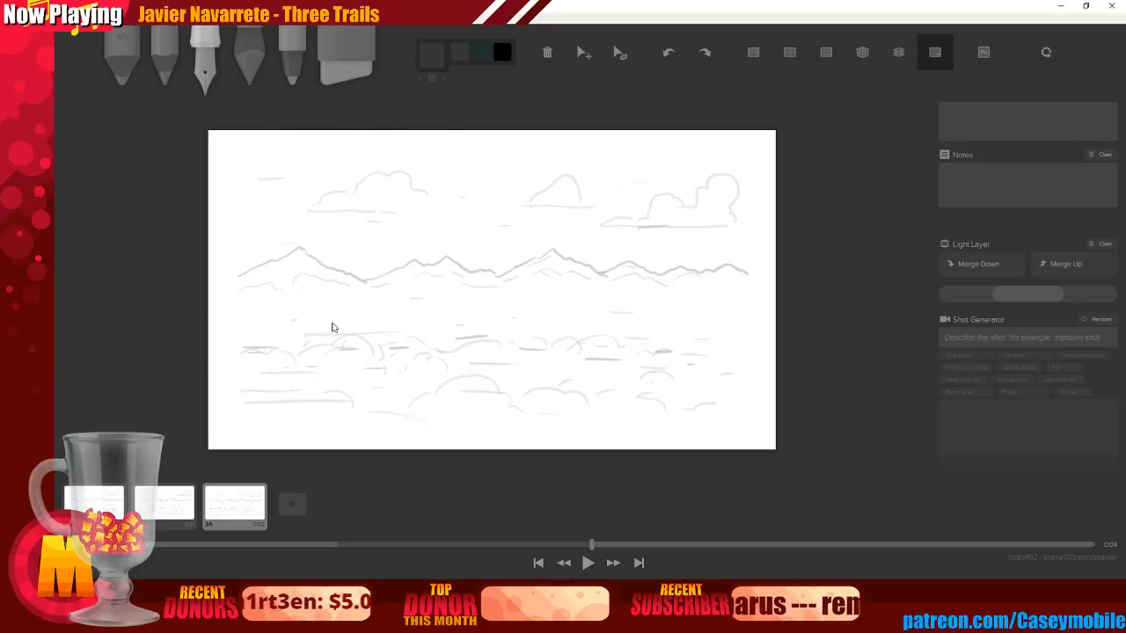
mouse_move(401, 137)
mouse_down()
mouse_move(319, 187)
mouse_move(415, 432)
mouse_up()
key(ctrl+z)
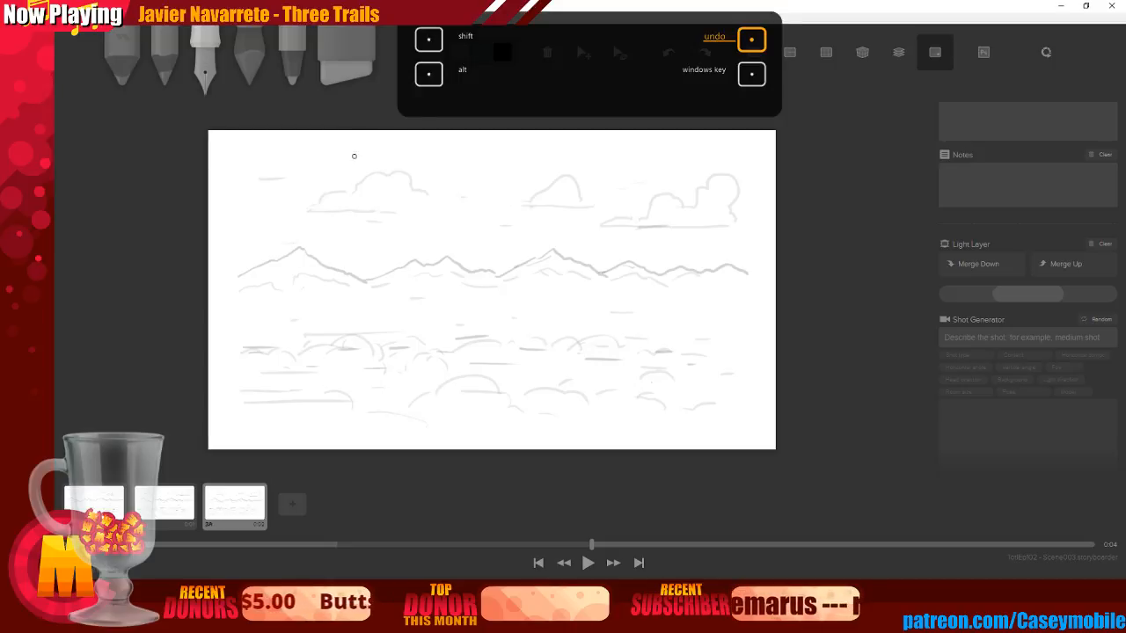
Undo the dark test arc on the third board and change the pen colour to a lighter grey
drag(331, 136, 276, 176)
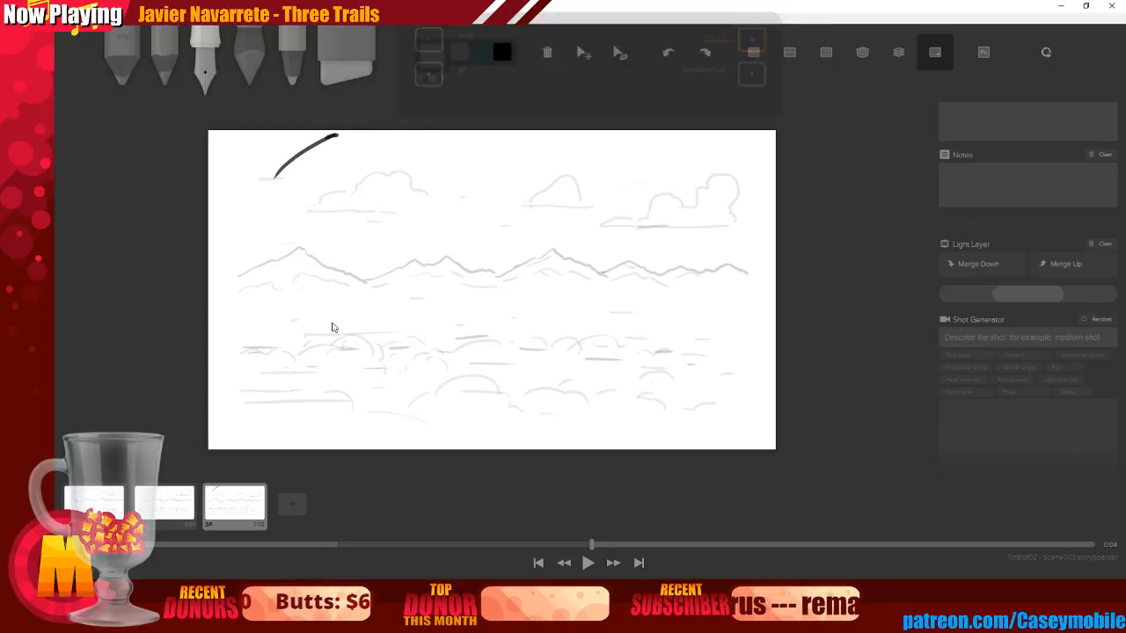
key(ctrl+z)
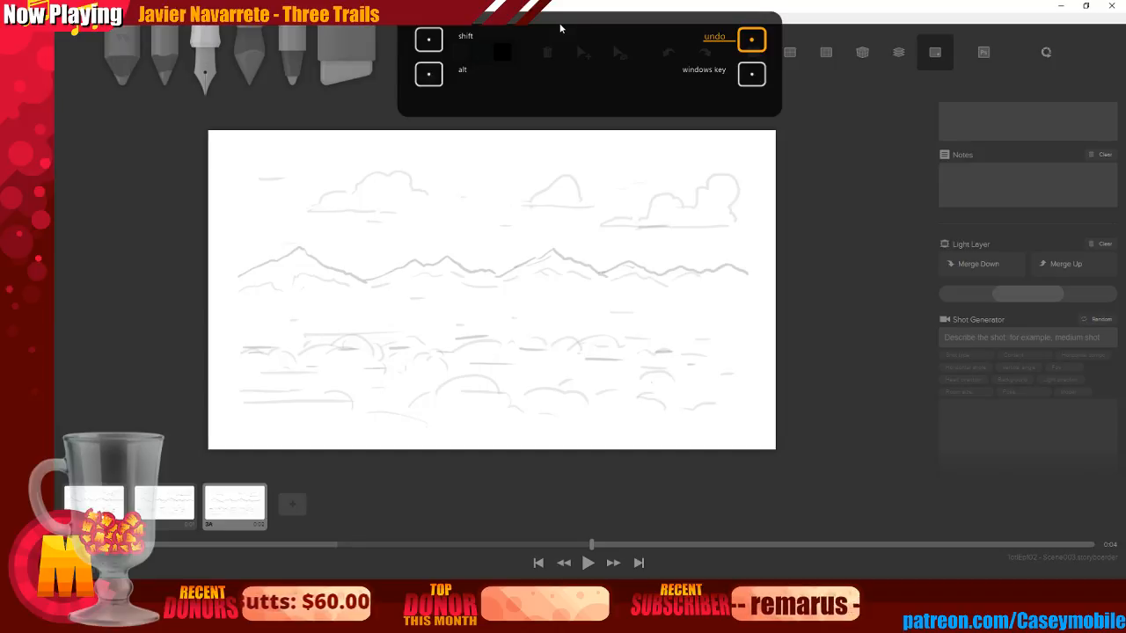
click(431, 55)
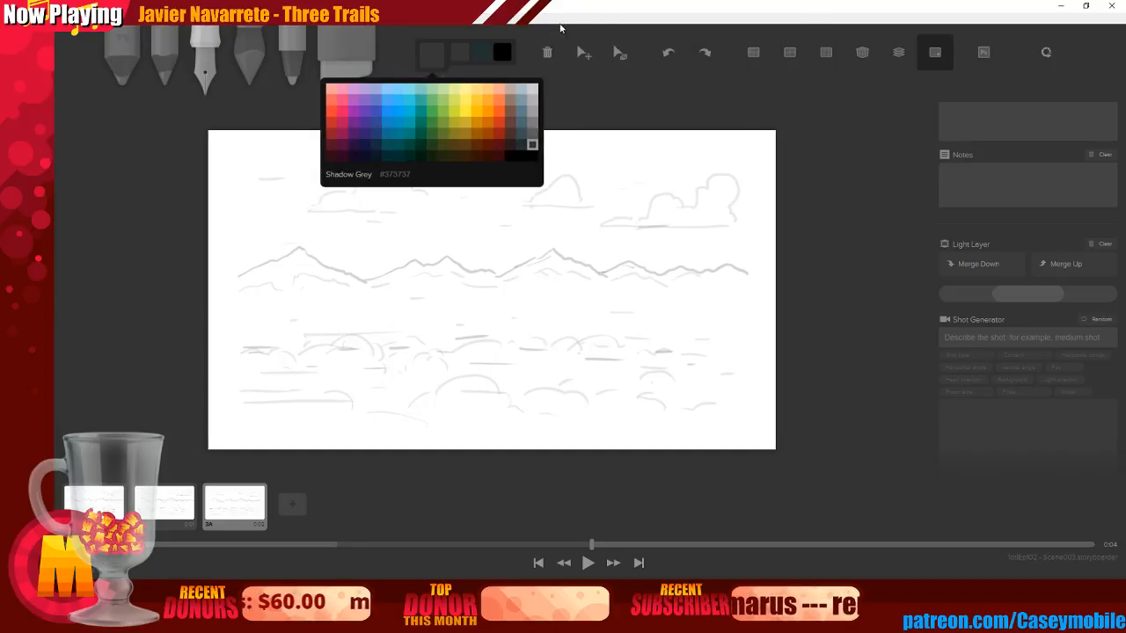
click(532, 121)
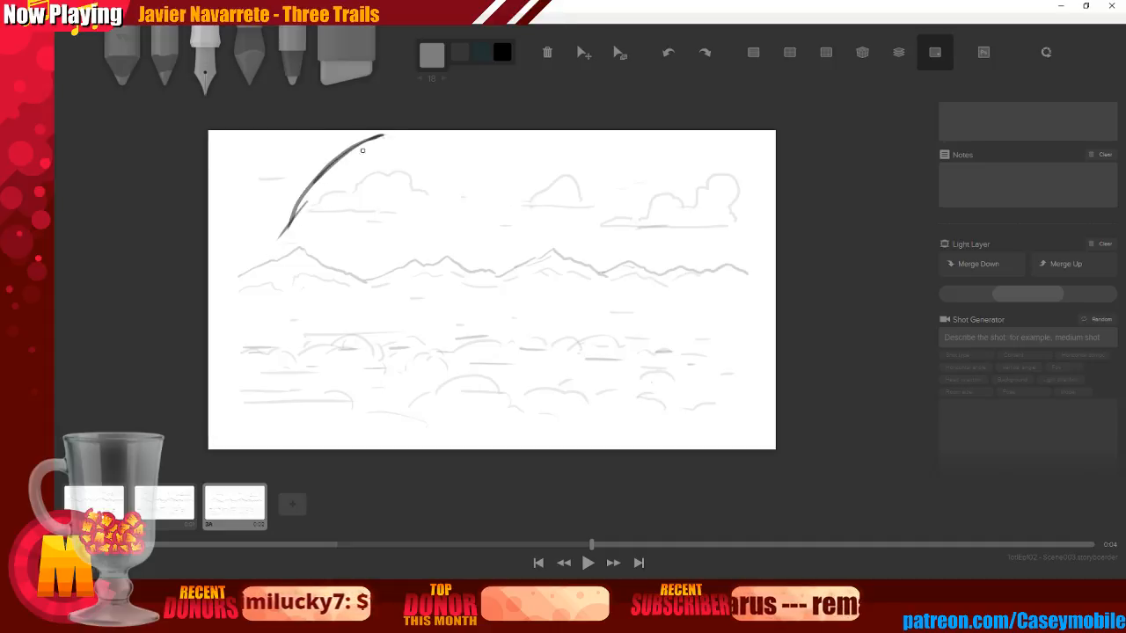
key(ctrl+z)
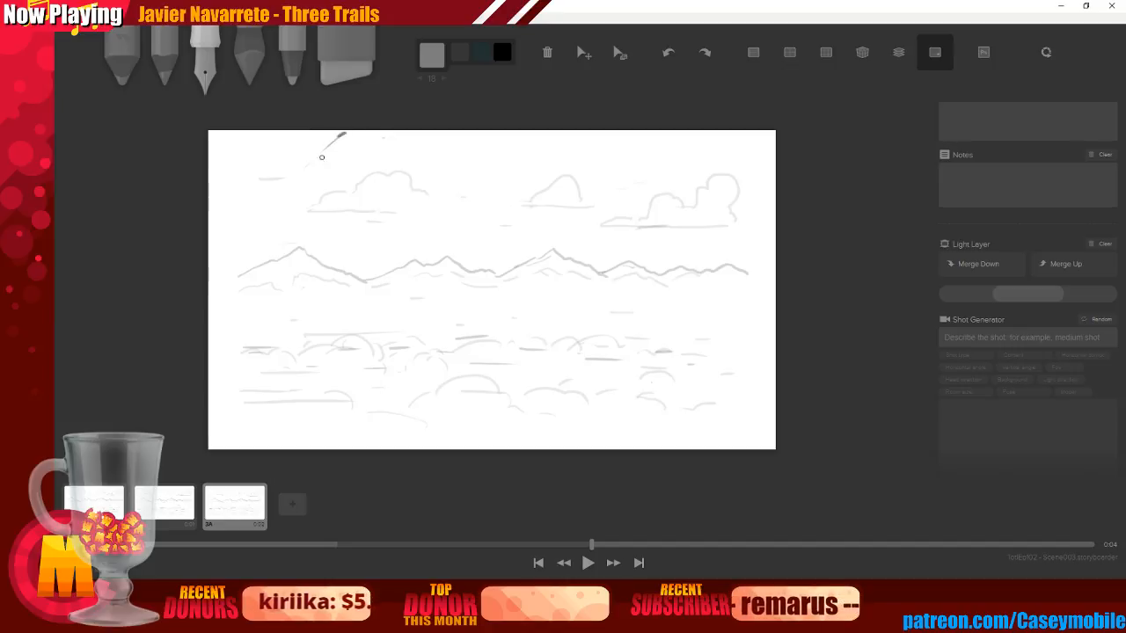
mouse_move(351, 132)
mouse_down()
mouse_move(283, 170)
mouse_move(209, 303)
mouse_up()
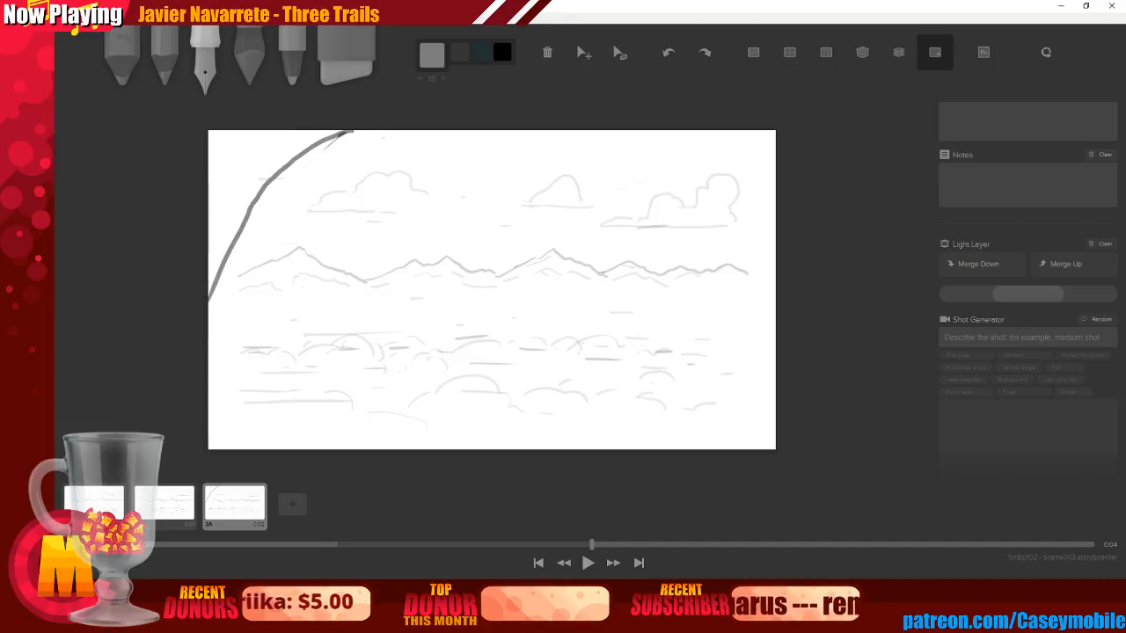
key(ctrl+z)
key(ctrl+z)
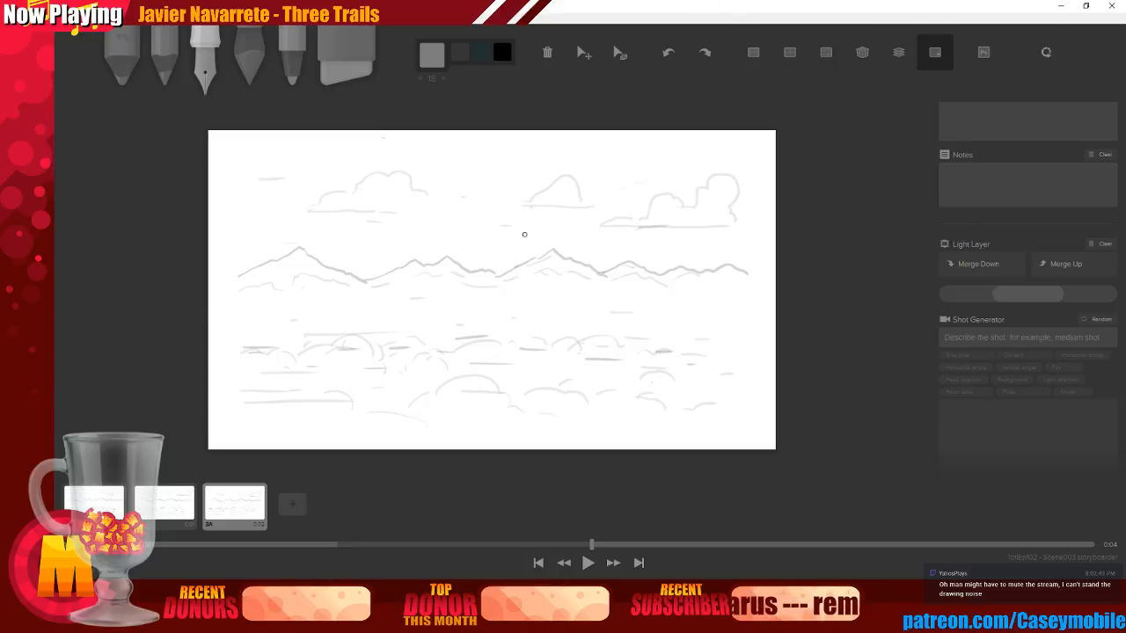
mouse_move(358, 133)
mouse_down()
mouse_move(289, 174)
mouse_move(226, 317)
mouse_up()
key(ctrl+z)
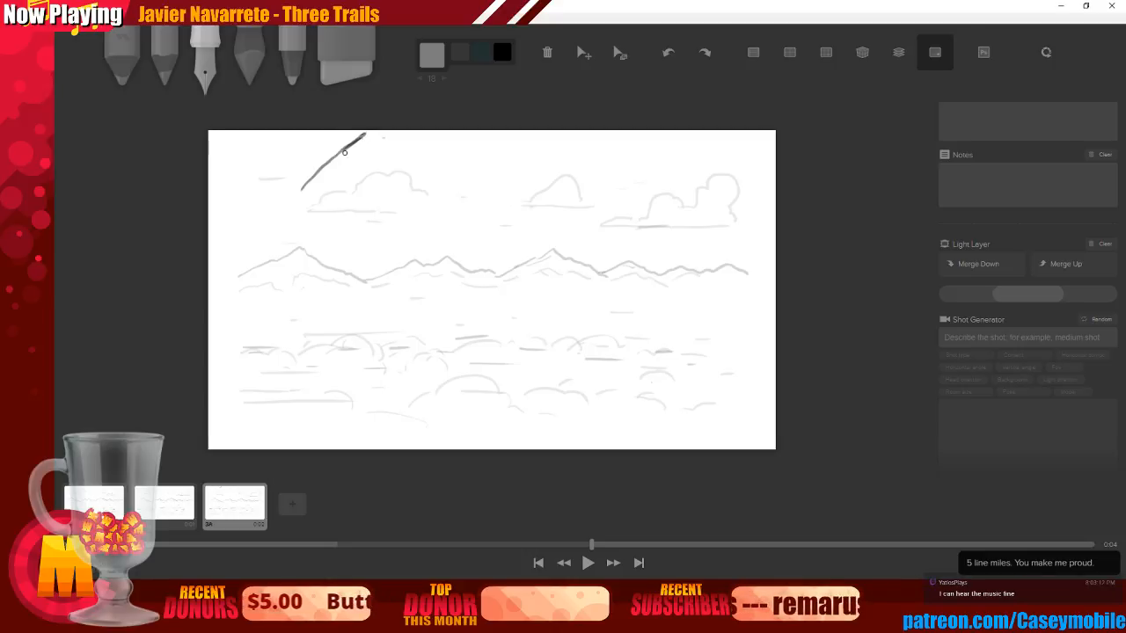
drag(292, 193, 274, 224)
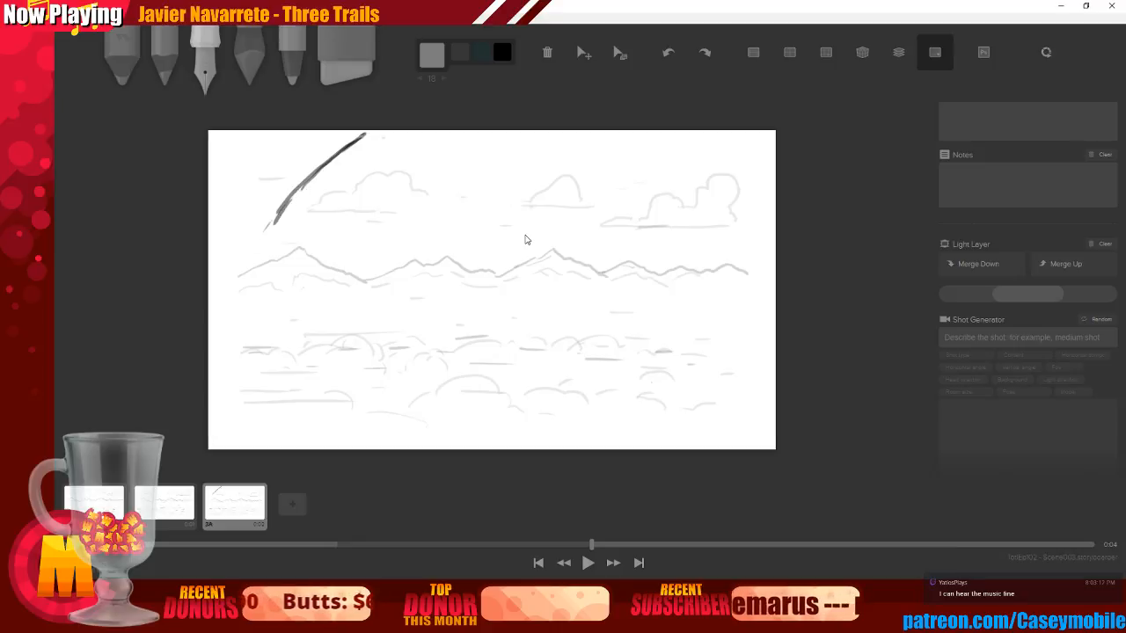
key(ctrl+z)
key(ctrl+z)
key(ctrl+z)
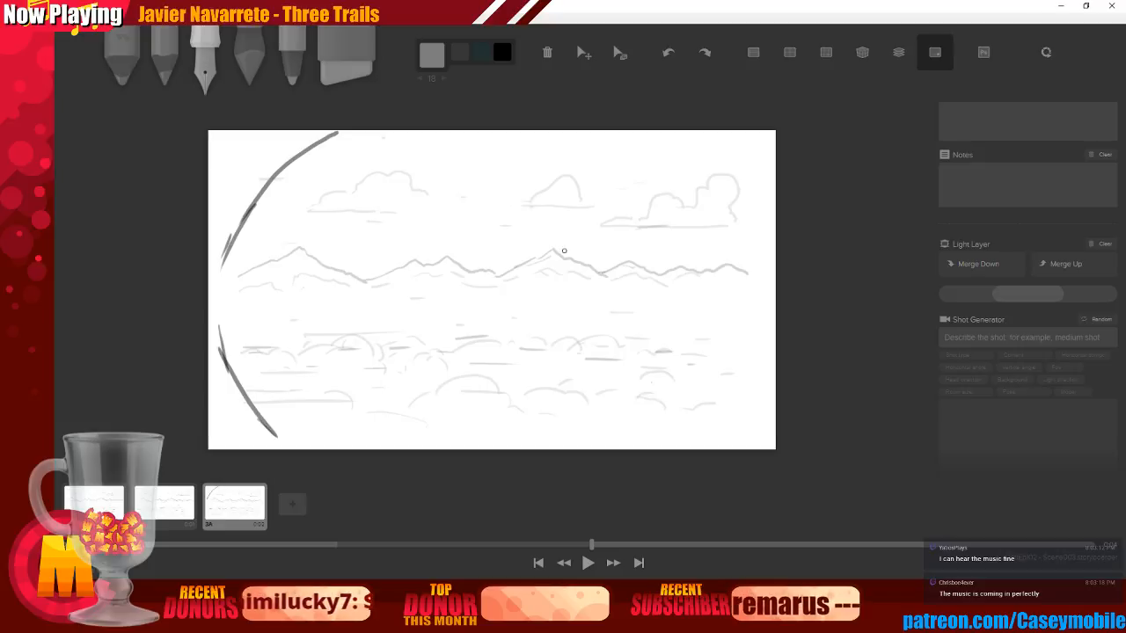
key(ctrl+z)
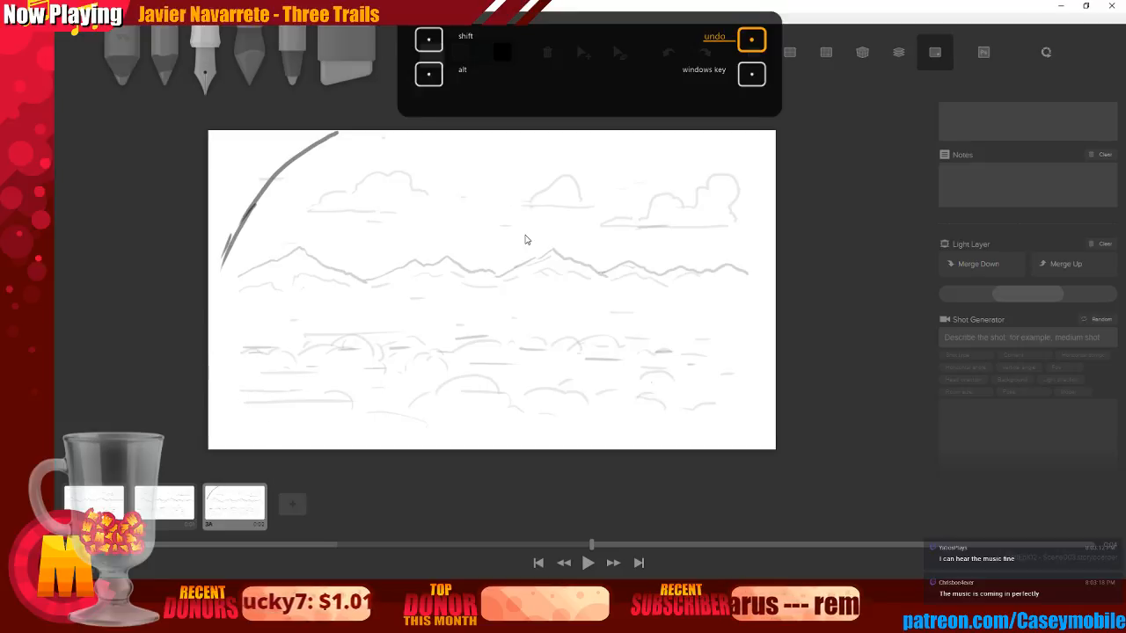
key(ctrl+z)
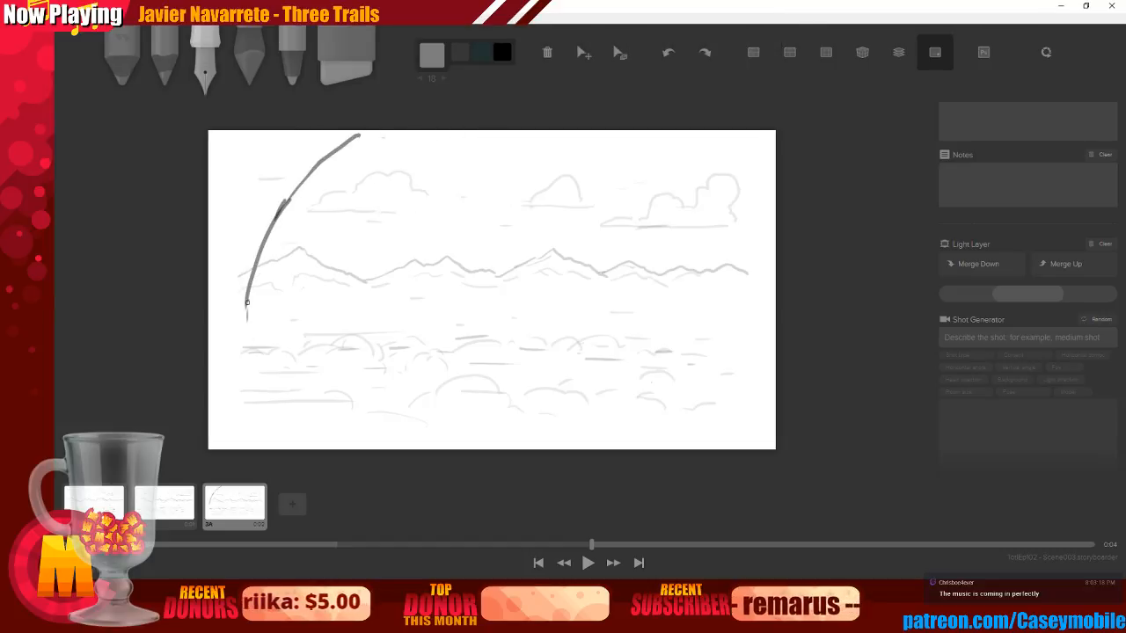
Draw the two side arcs of a large circle around the third board's landscape, cropped by the board's upper and lower edges
drag(289, 413, 294, 425)
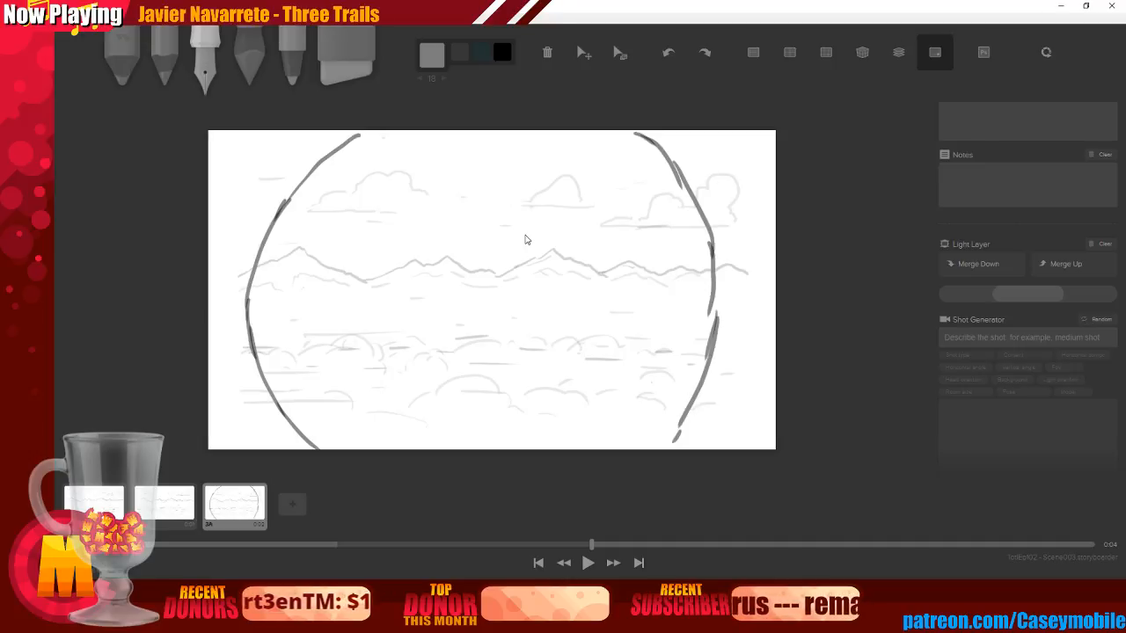
key(ctrl+z)
key(ctrl+z)
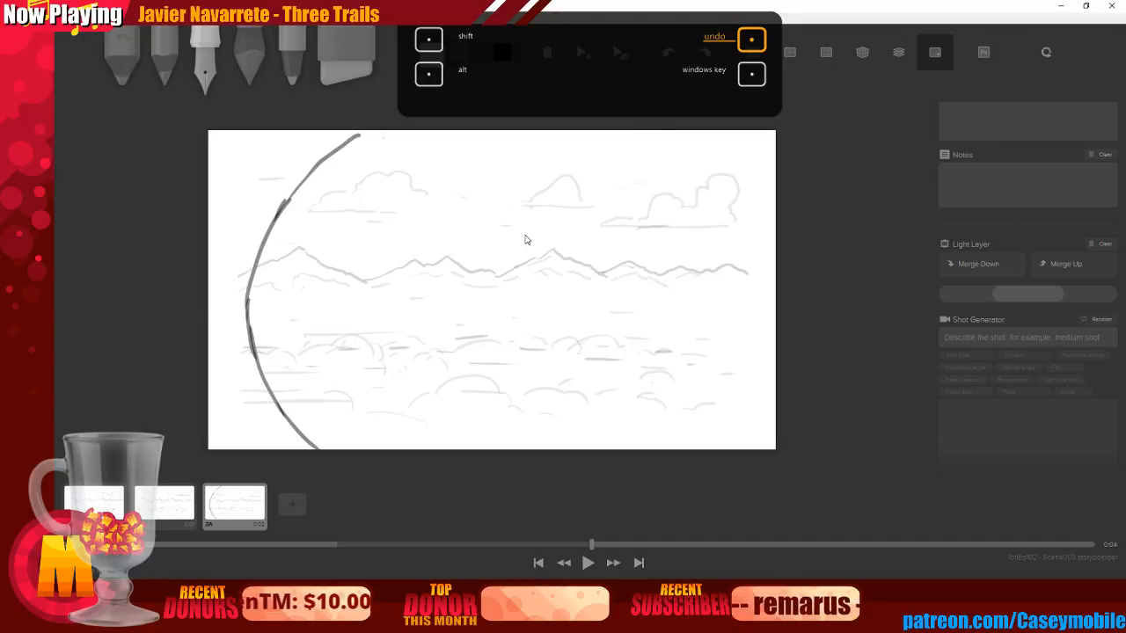
drag(640, 132, 687, 193)
key(ctrl+z)
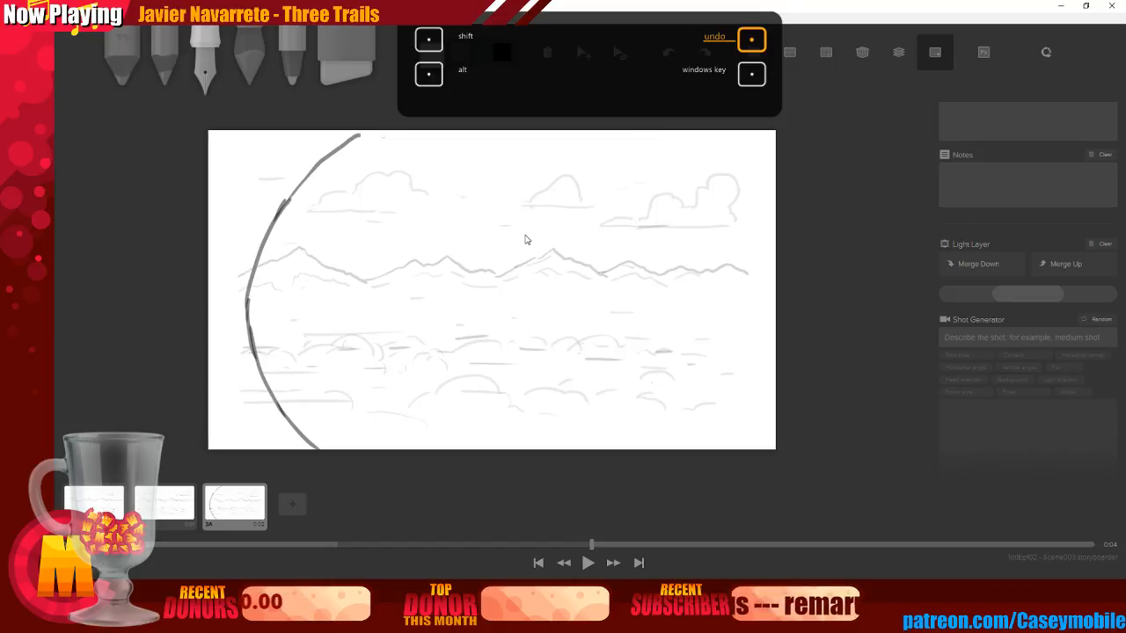
drag(651, 132, 712, 214)
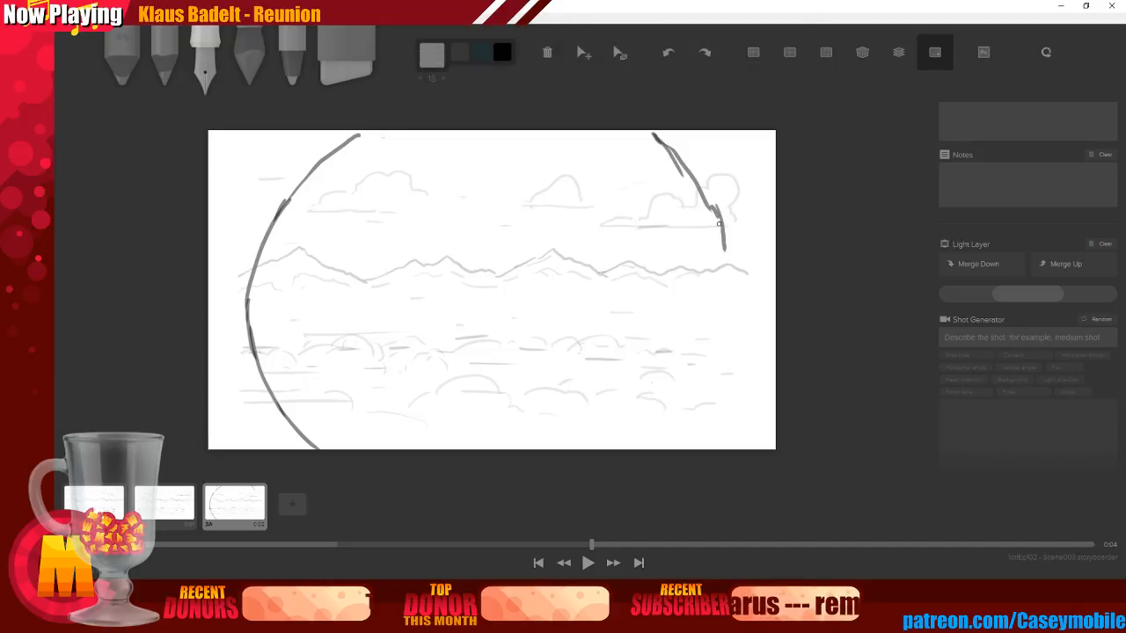
drag(717, 380, 686, 423)
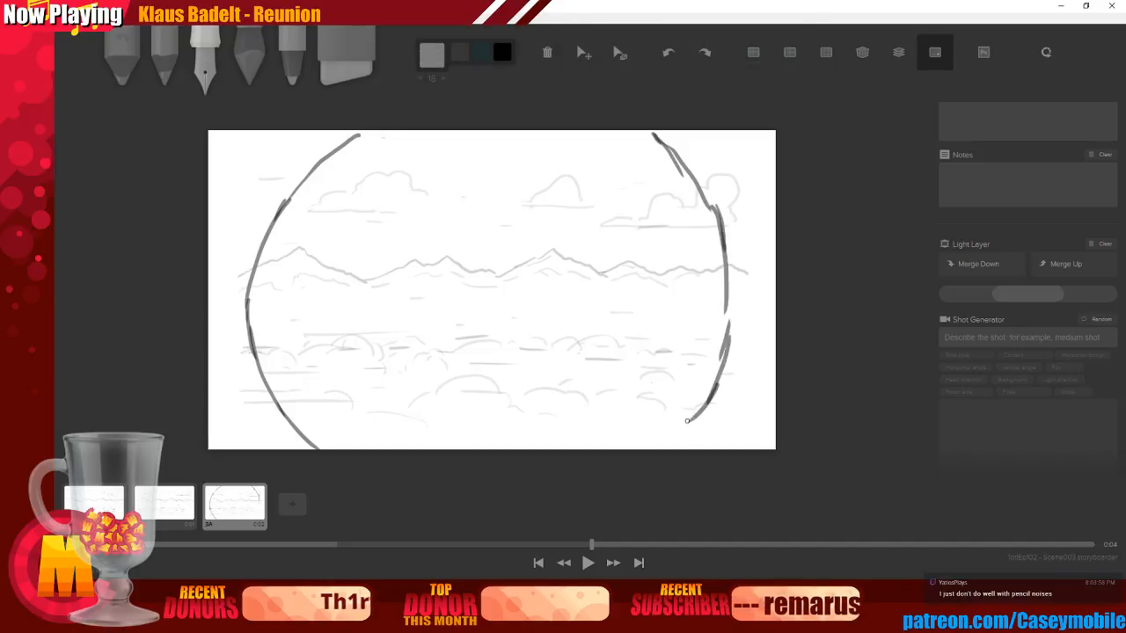
Draw a second pair of arcs just outside the first circle to form a ring-shaped frame
drag(262, 201, 308, 142)
drag(267, 193, 224, 258)
mouse_move(265, 201)
mouse_down()
mouse_move(242, 254)
mouse_move(239, 294)
mouse_up()
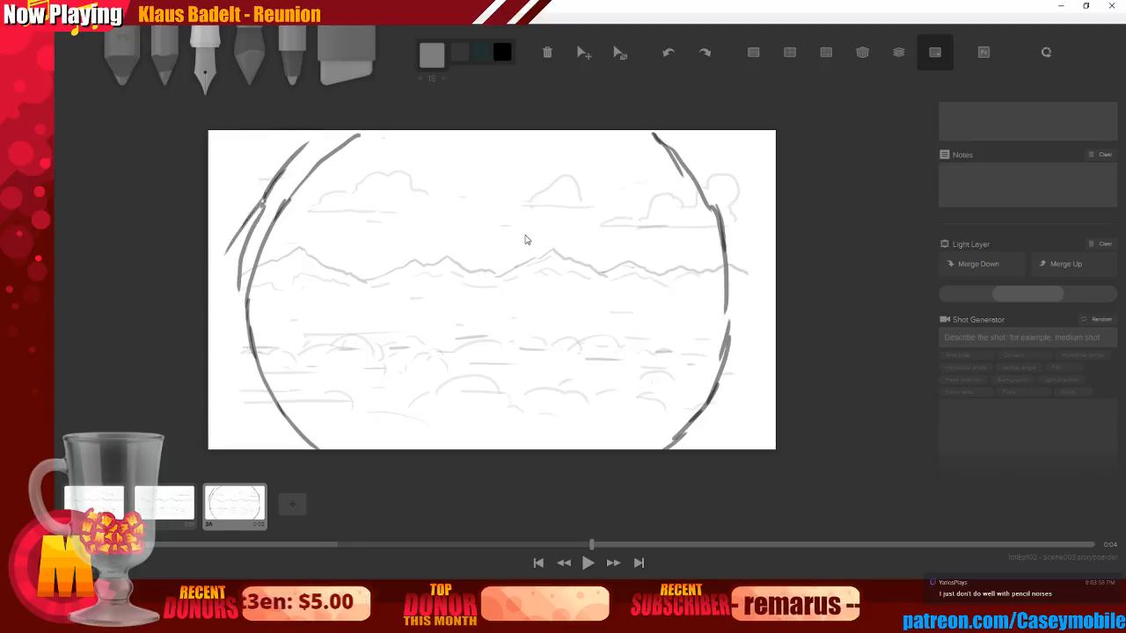
key(ctrl+z)
key(ctrl+z)
key(ctrl+z)
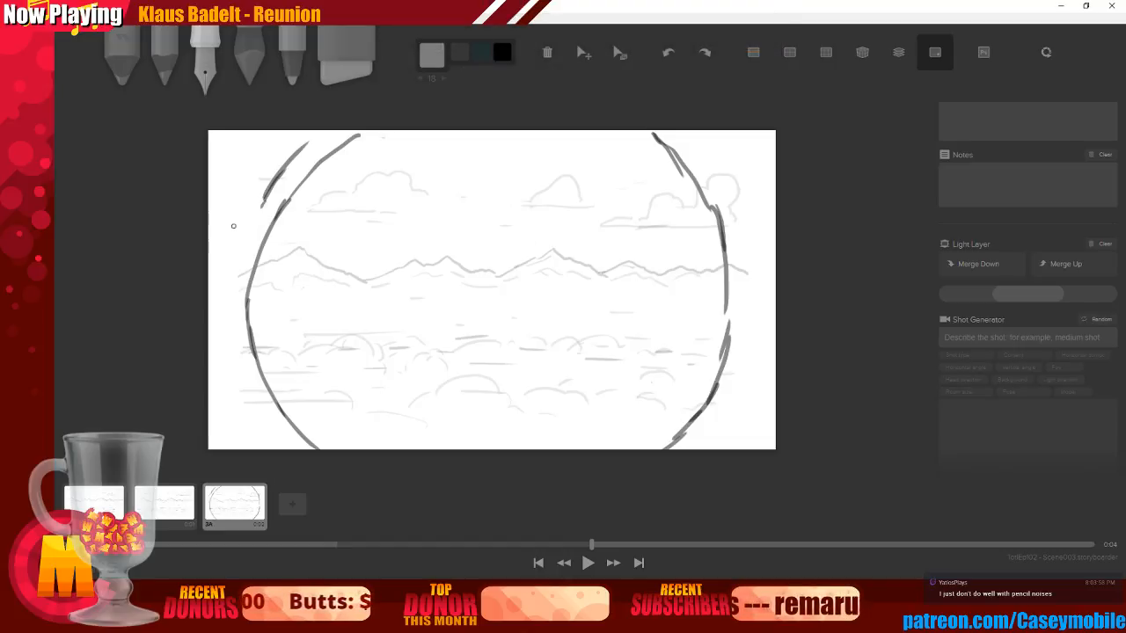
drag(264, 197, 220, 318)
mouse_move(226, 273)
mouse_down()
mouse_move(232, 364)
mouse_move(229, 327)
mouse_move(262, 406)
mouse_up()
key(ctrl+z)
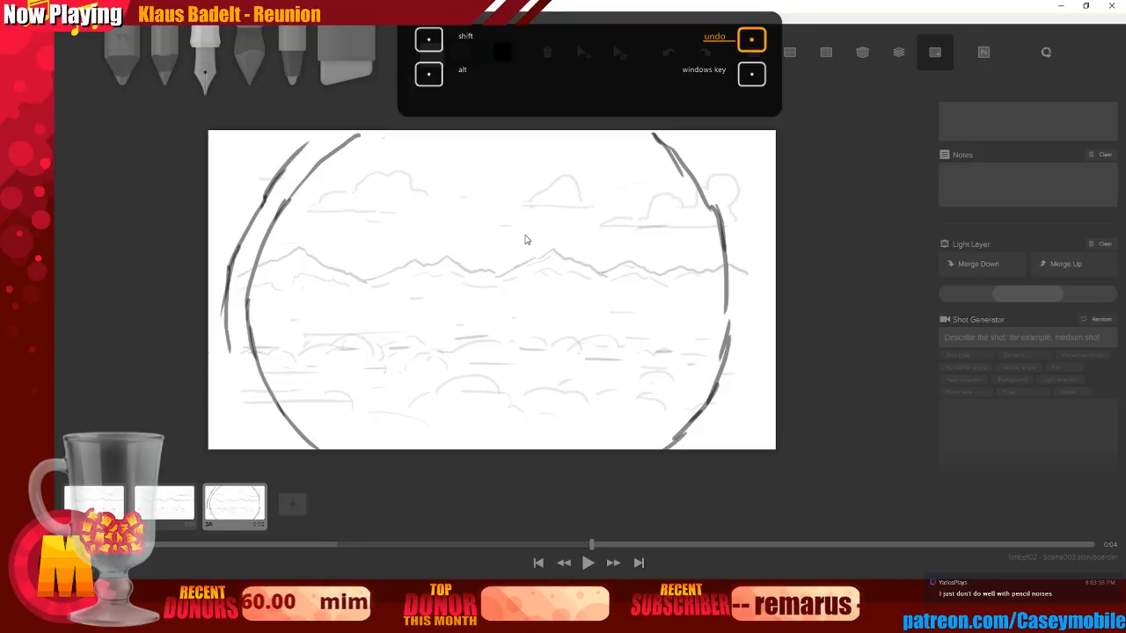
drag(229, 353, 264, 439)
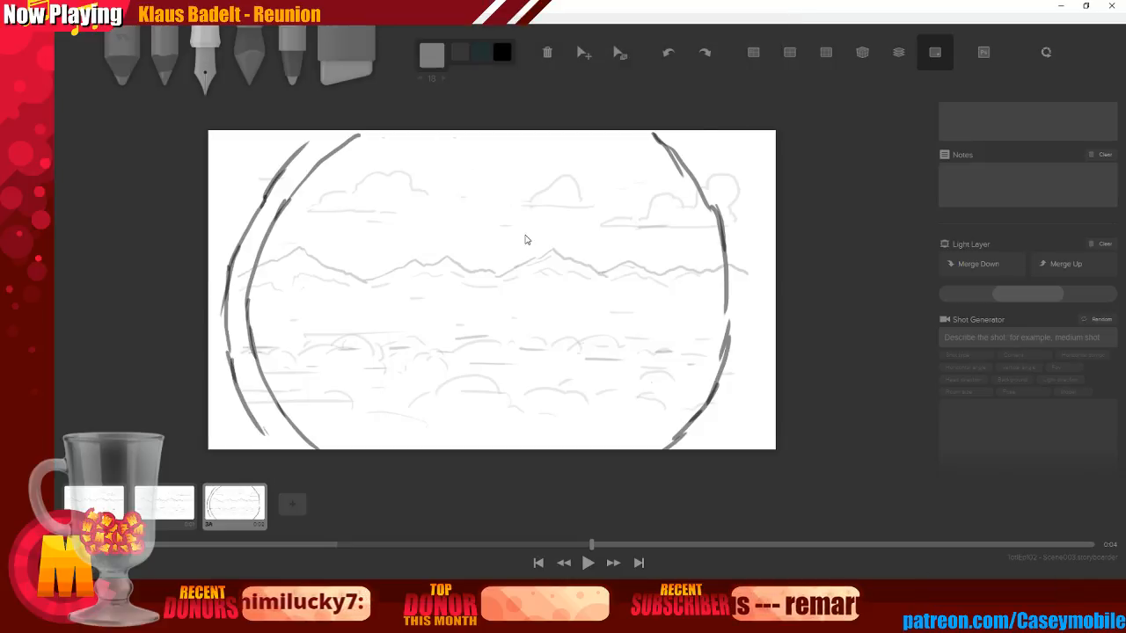
mouse_move(686, 132)
mouse_down()
mouse_move(737, 204)
mouse_move(751, 284)
mouse_move(755, 256)
mouse_move(743, 388)
mouse_move(756, 366)
mouse_move(727, 433)
mouse_up()
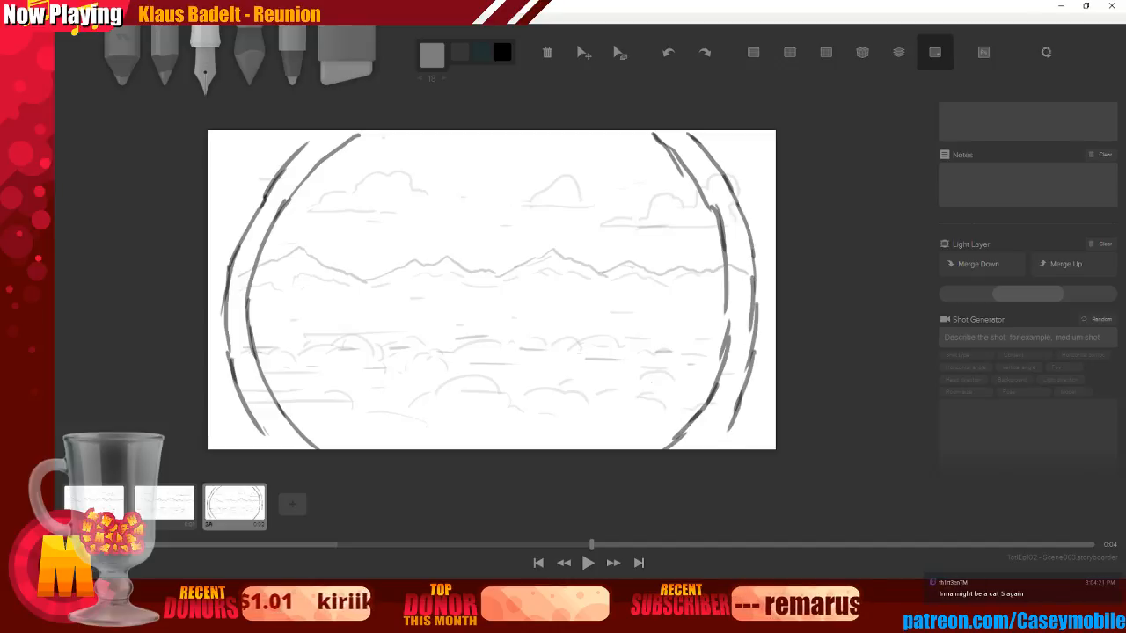
Add short diagonal strokes running from the ring outward into the four corners of the third board
drag(222, 166, 253, 194)
drag(221, 141, 269, 185)
mouse_move(753, 147)
mouse_down()
mouse_move(727, 169)
mouse_move(739, 196)
mouse_up()
drag(237, 420, 215, 439)
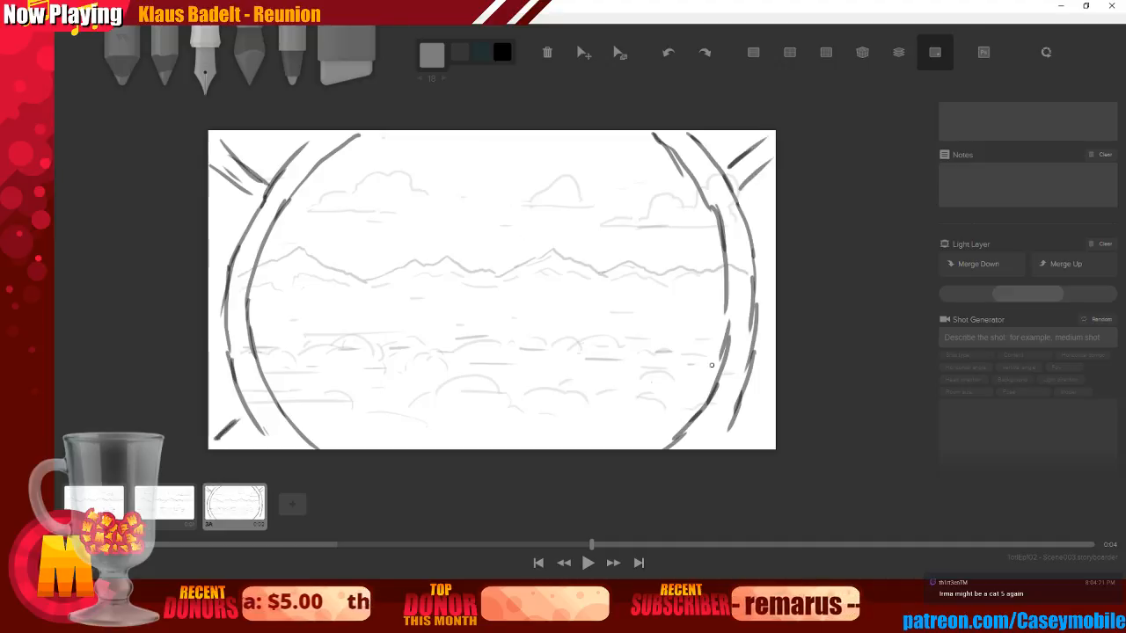
drag(740, 421, 763, 439)
drag(746, 426, 769, 443)
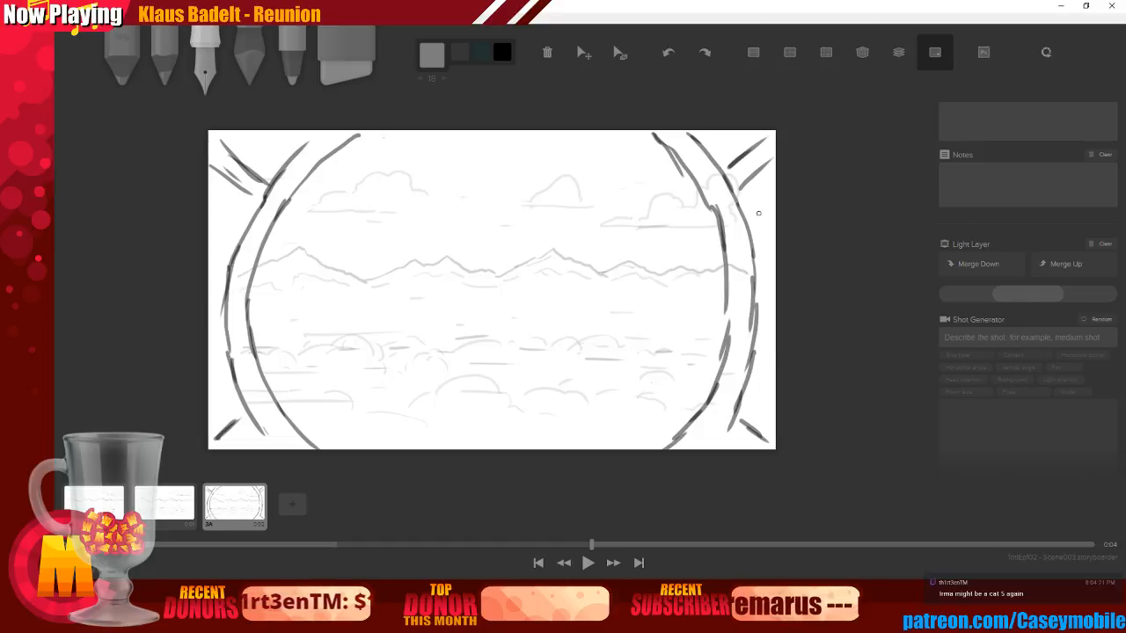
click(620, 53)
drag(491, 306, 441, 318)
key(ctrl+z)
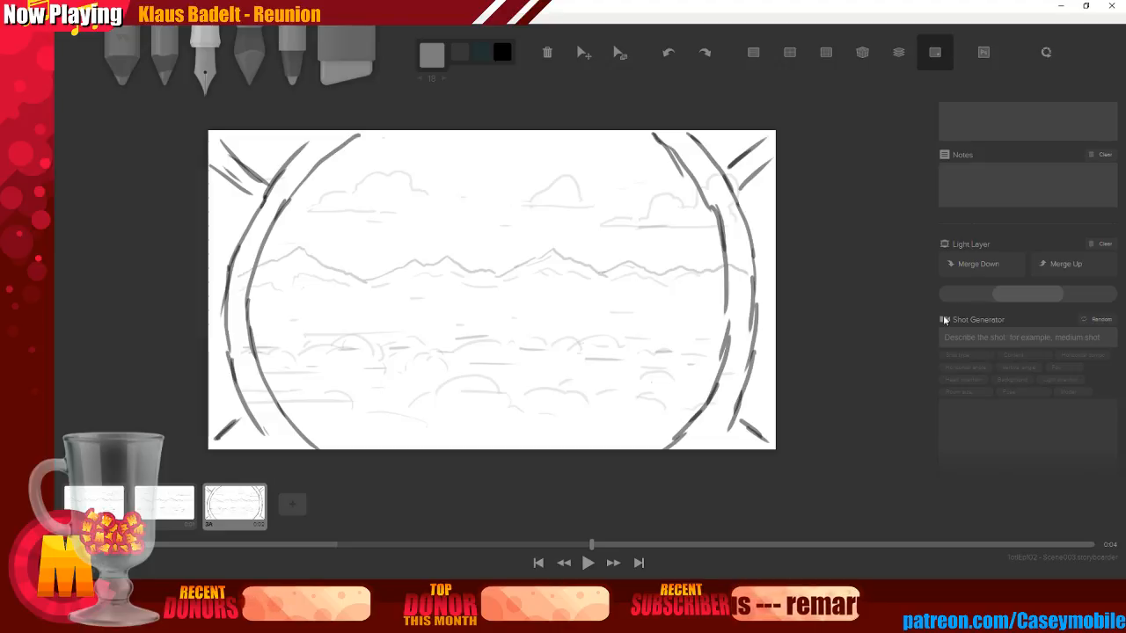
mouse_move(1016, 297)
mouse_down()
mouse_move(1045, 302)
mouse_move(1027, 297)
mouse_up()
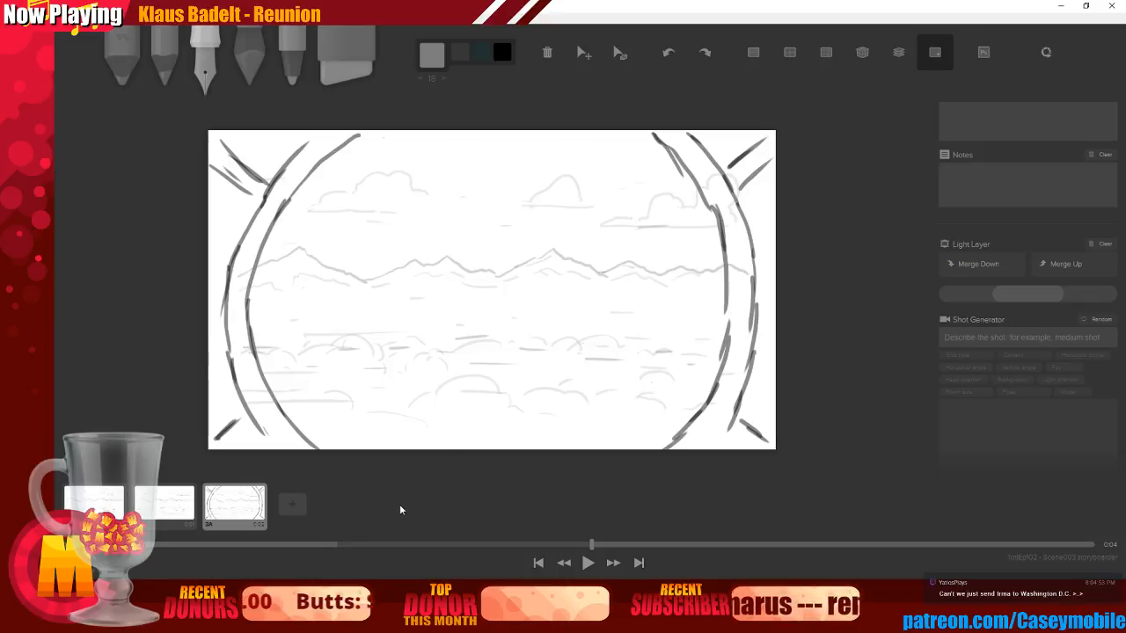
Duplicate the second board and reorder the copy to the right of the circle board
click(163, 498)
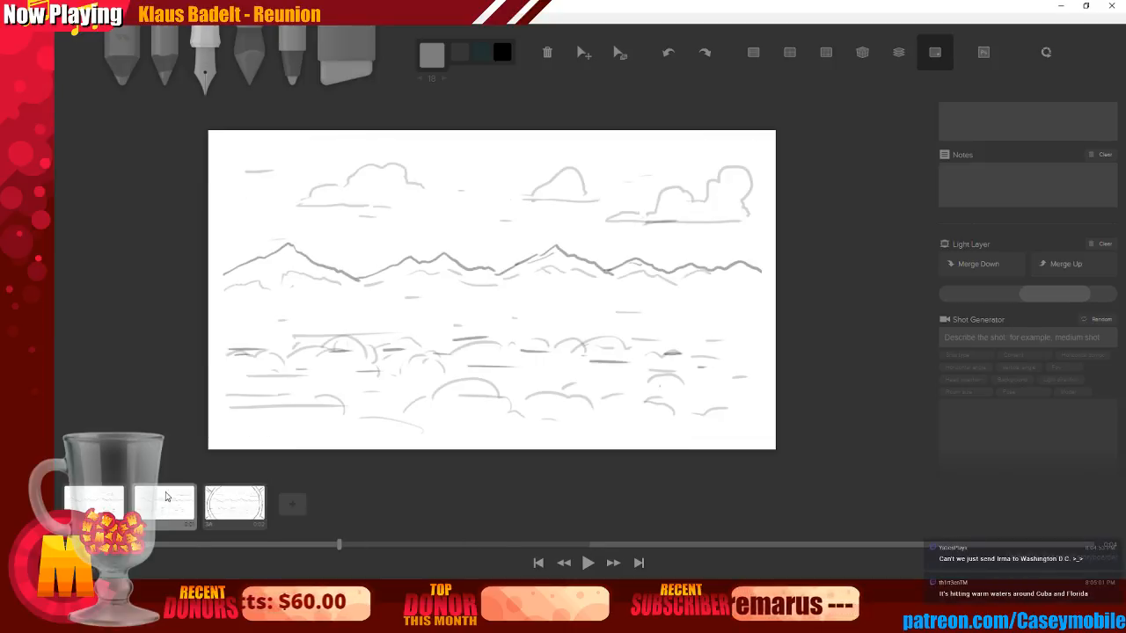
click(250, 504)
click(190, 500)
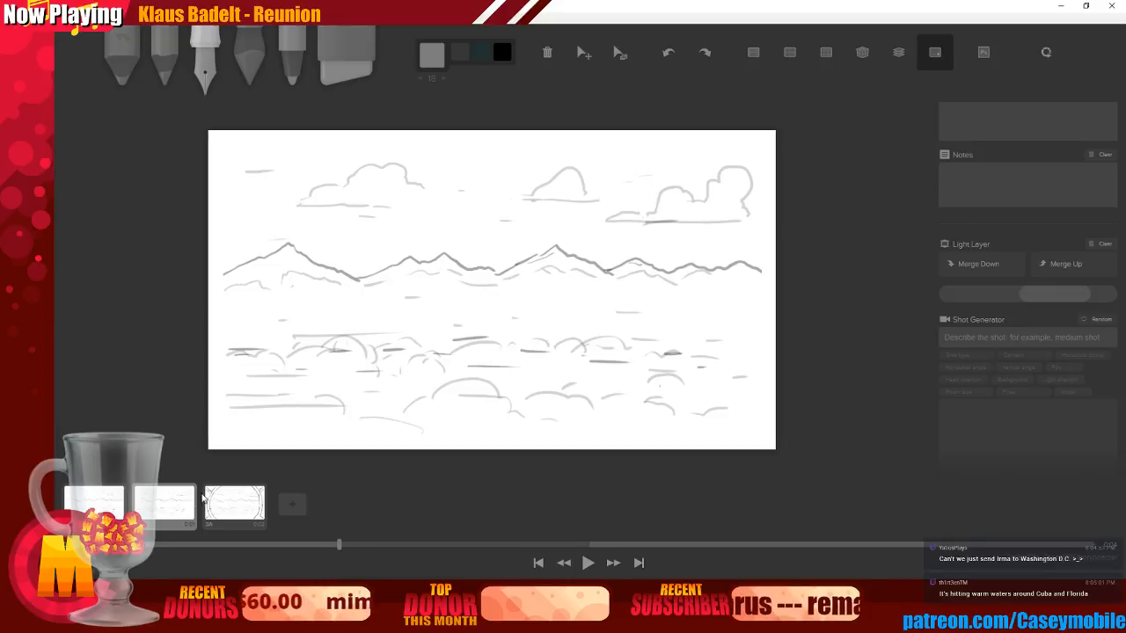
key(ctrl+d)
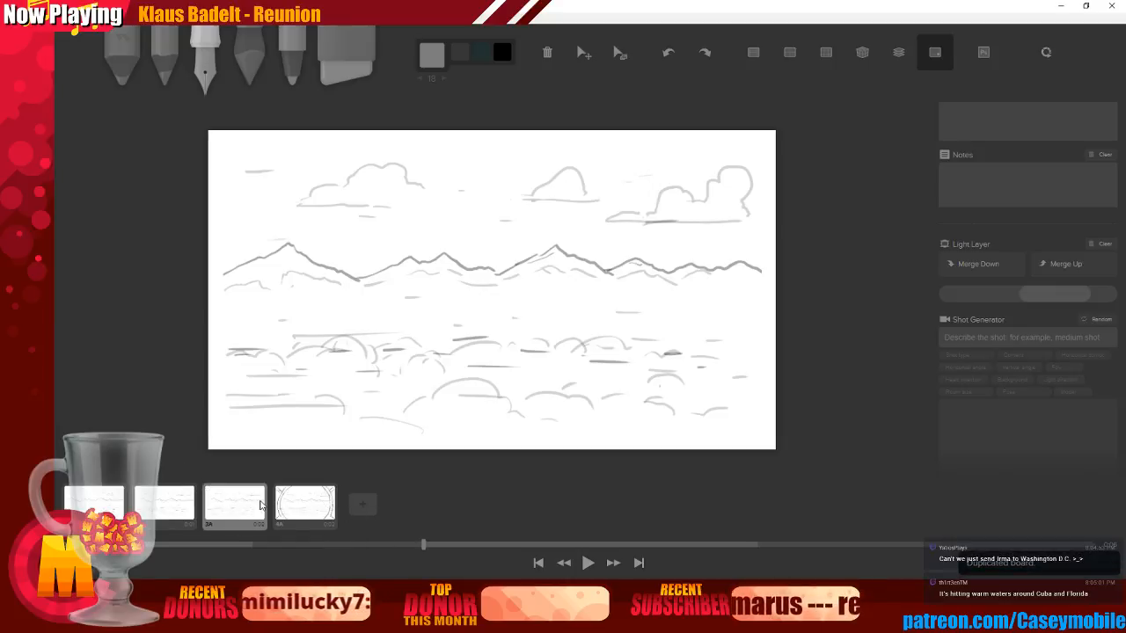
mouse_move(242, 504)
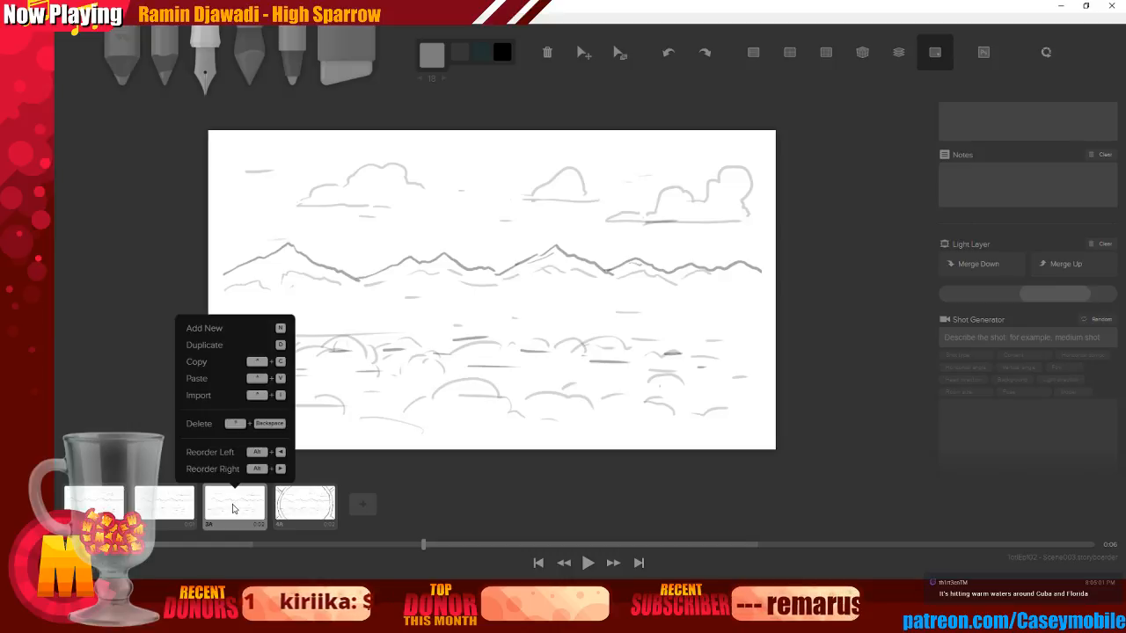
key(alt+Right)
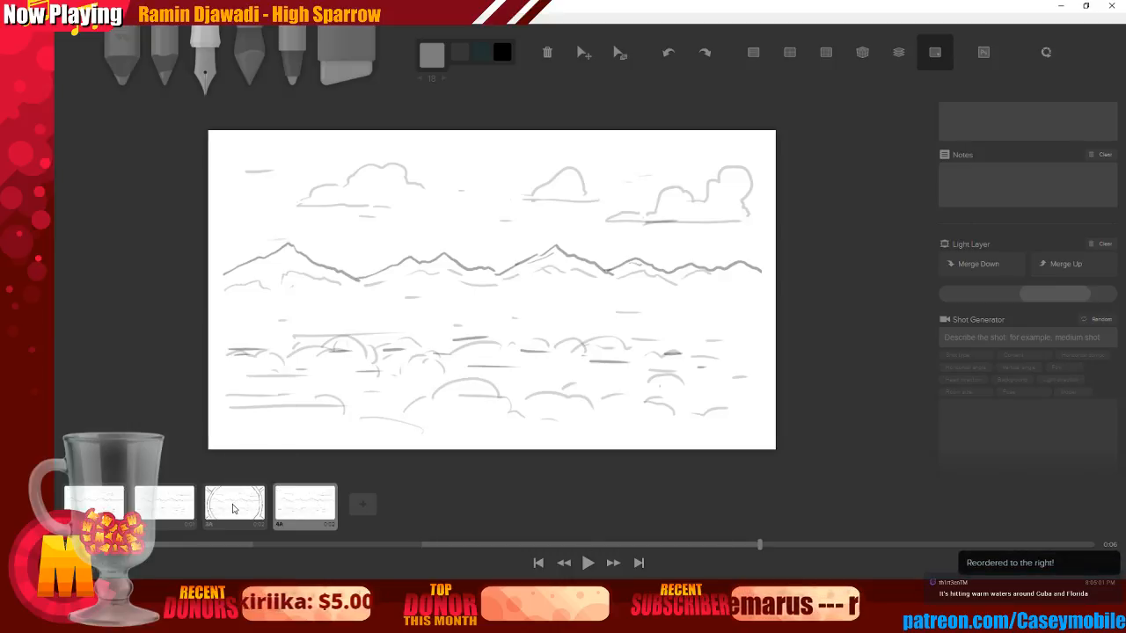
Scale the fourth board's landscape down in two passes, checking against the third board, and lower its light layer's opacity
click(620, 51)
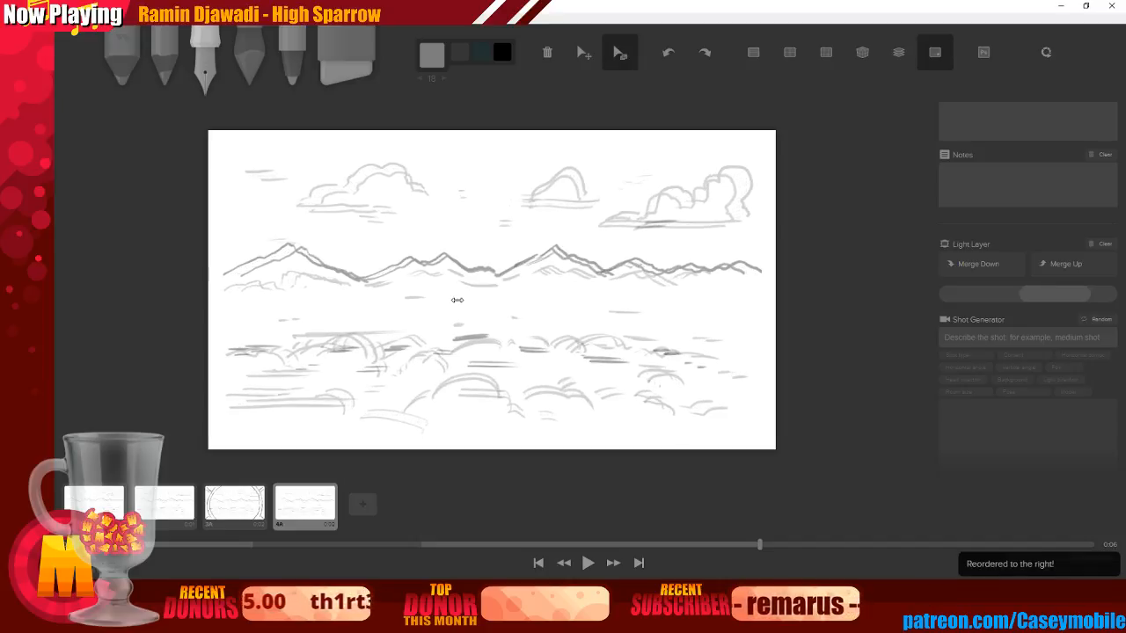
click(234, 510)
click(297, 507)
mouse_move(1029, 301)
mouse_down()
mouse_move(1012, 301)
mouse_move(1031, 297)
mouse_up()
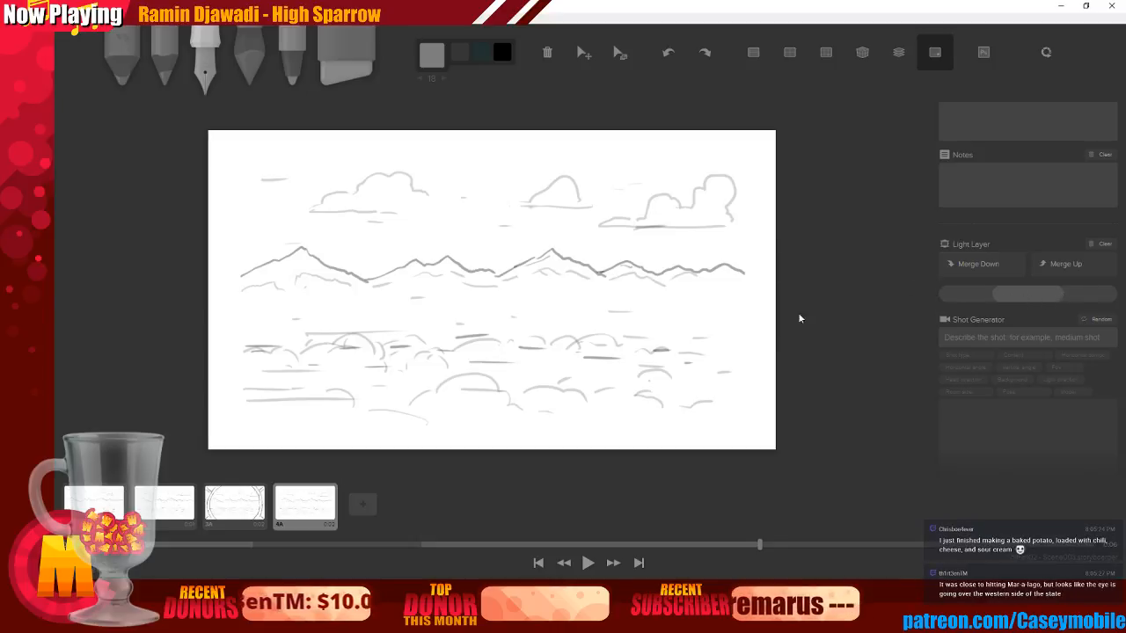
click(620, 52)
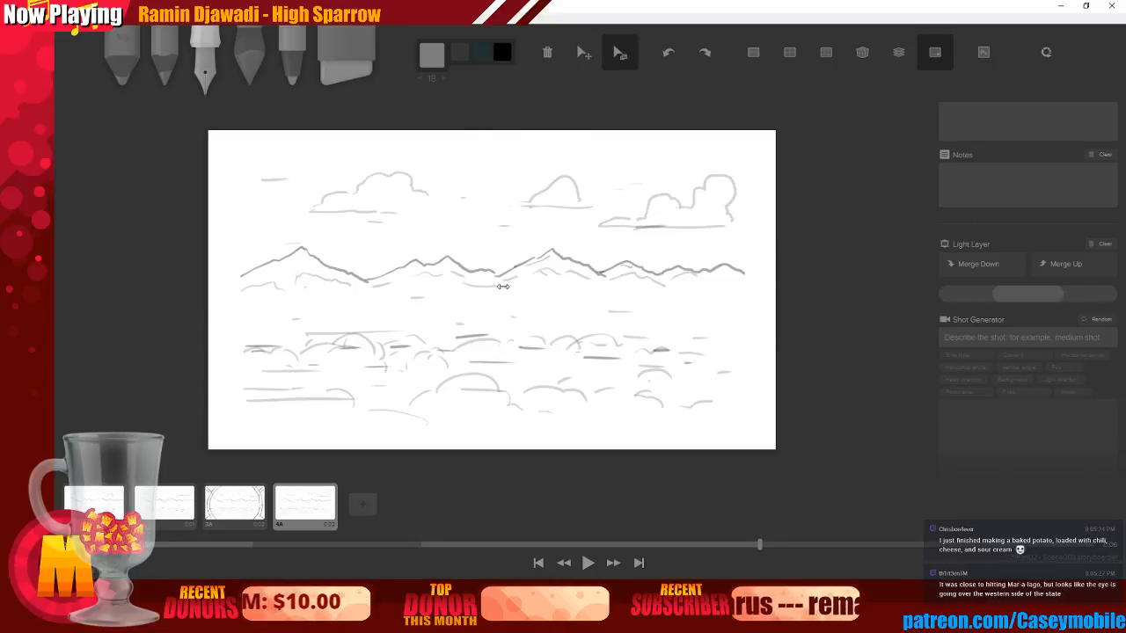
drag(500, 293, 482, 292)
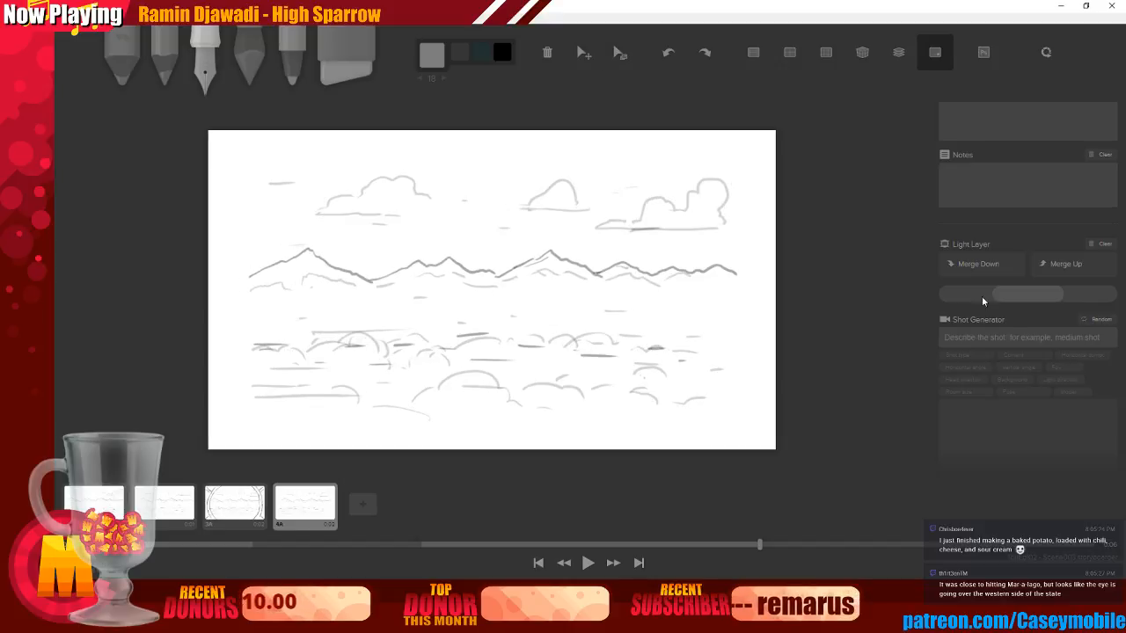
Compare the faded landscape on the fourth board with the other three boards, returning to the fourth board
click(988, 266)
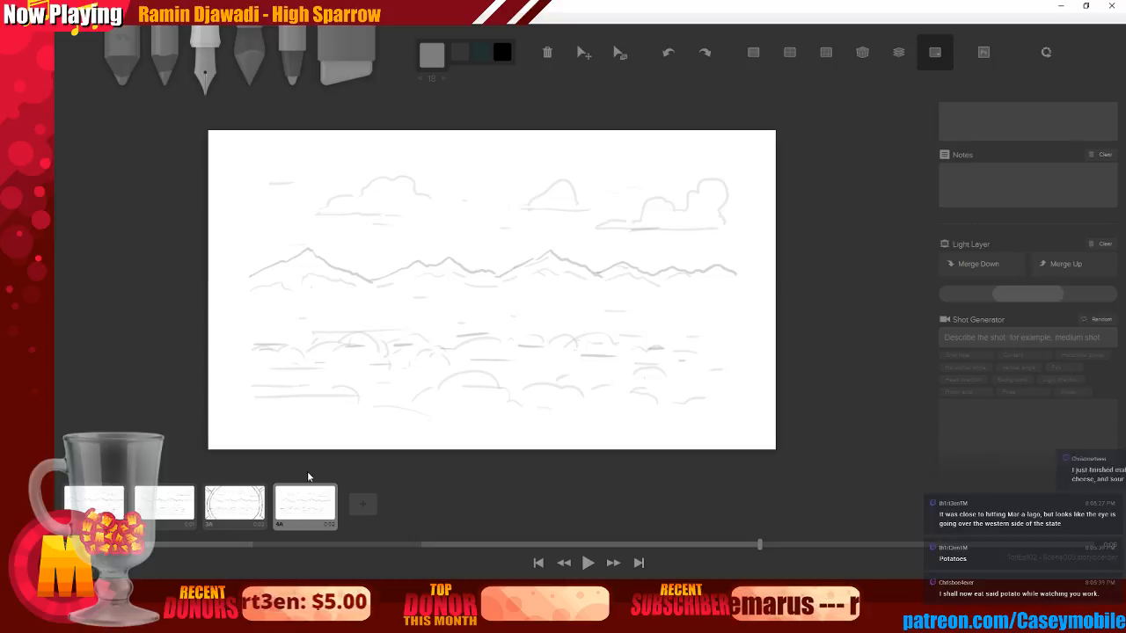
click(239, 507)
click(163, 506)
click(102, 505)
click(165, 505)
click(236, 506)
click(296, 506)
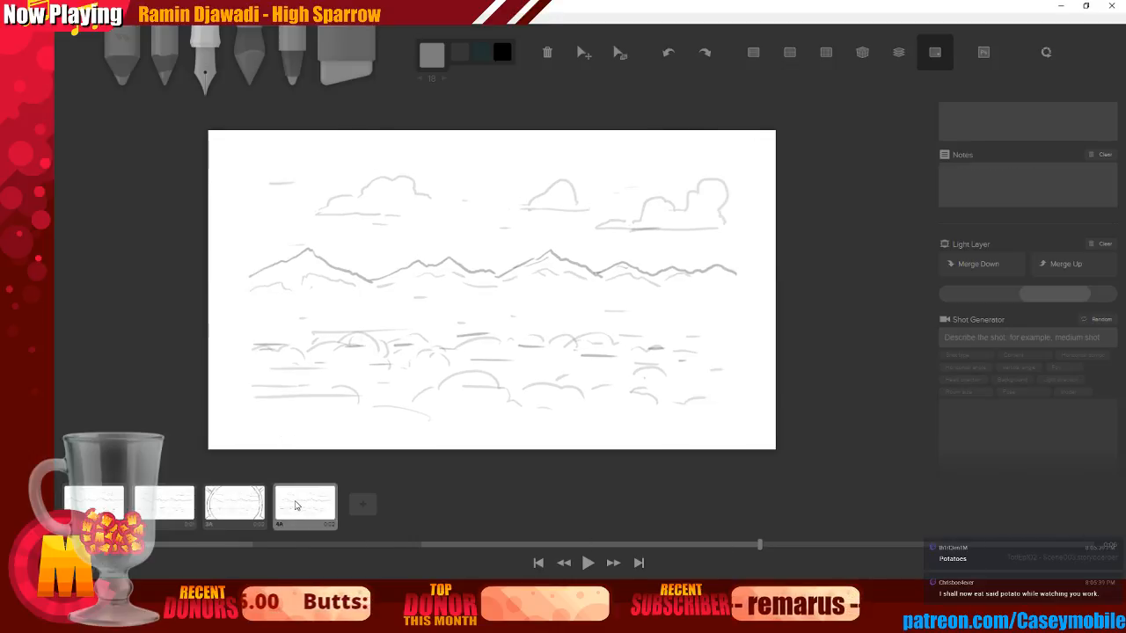
Try several freehand strokes and circles over the fourth board's landscape, undoing each one
click(431, 65)
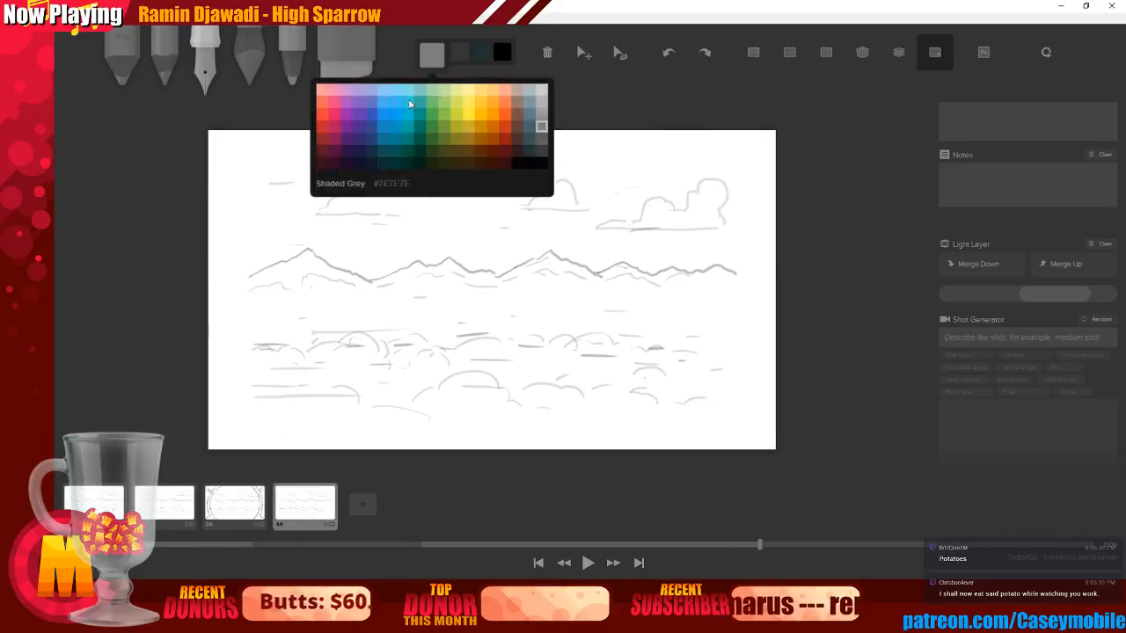
mouse_move(392, 222)
mouse_down()
mouse_move(495, 288)
mouse_move(485, 240)
mouse_up()
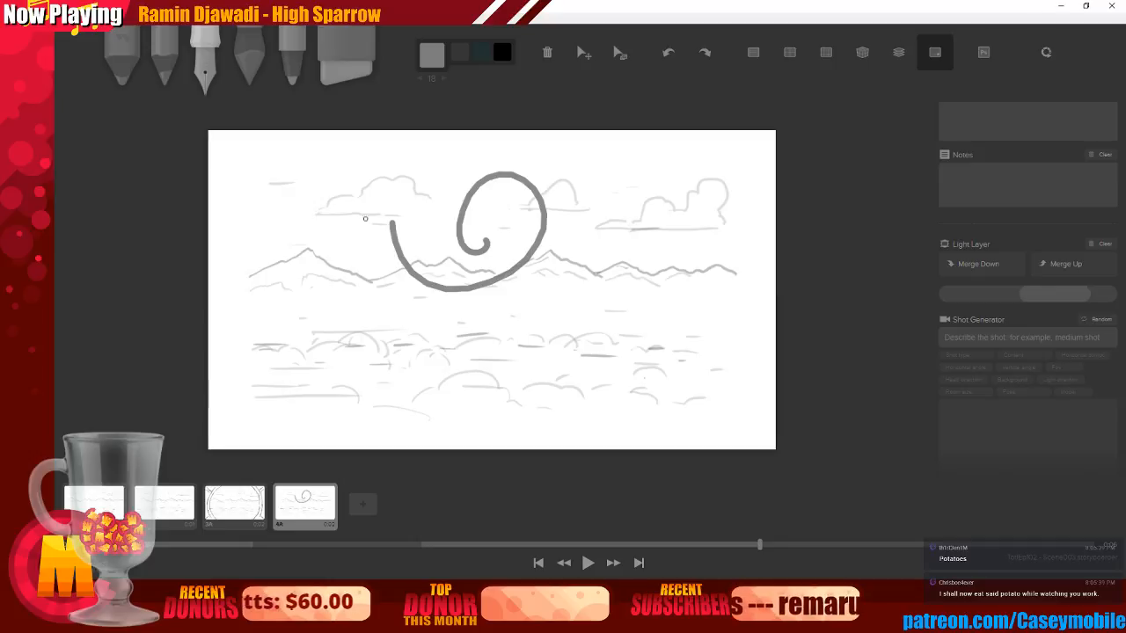
key(ctrl+z)
mouse_move(358, 138)
mouse_down()
mouse_move(289, 180)
mouse_move(207, 300)
mouse_up()
key(ctrl+z)
mouse_move(365, 147)
mouse_down()
mouse_move(289, 214)
mouse_move(251, 302)
mouse_move(249, 383)
mouse_move(286, 448)
mouse_up()
key(ctrl+z)
mouse_move(449, 187)
mouse_down()
mouse_move(385, 233)
mouse_move(384, 374)
mouse_move(572, 429)
mouse_move(620, 176)
mouse_move(368, 196)
mouse_up()
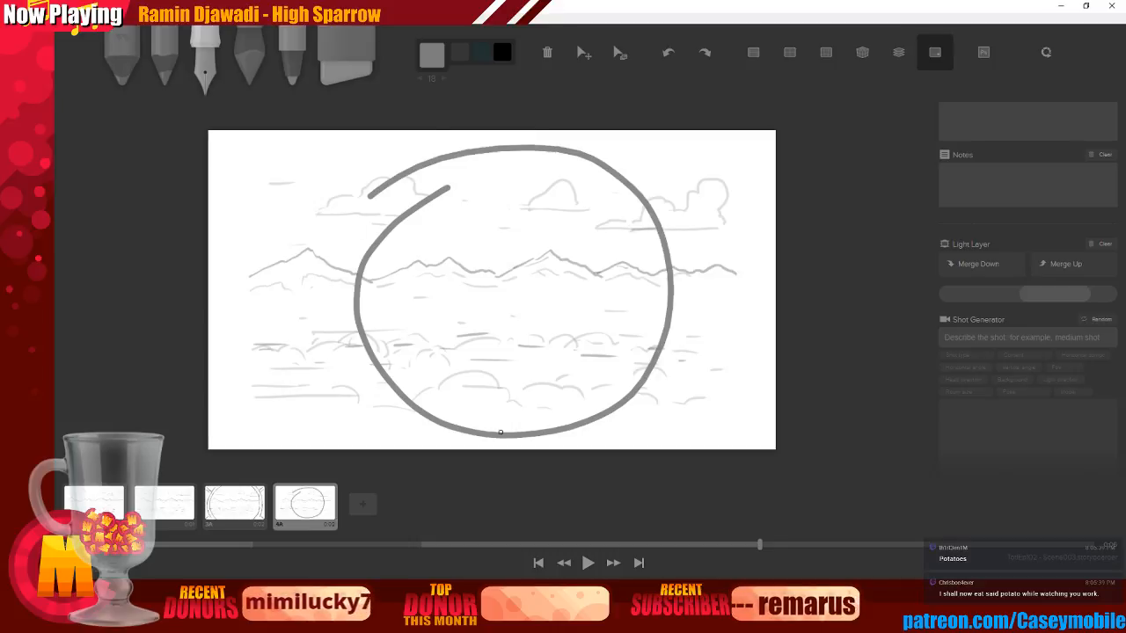
key(ctrl+z)
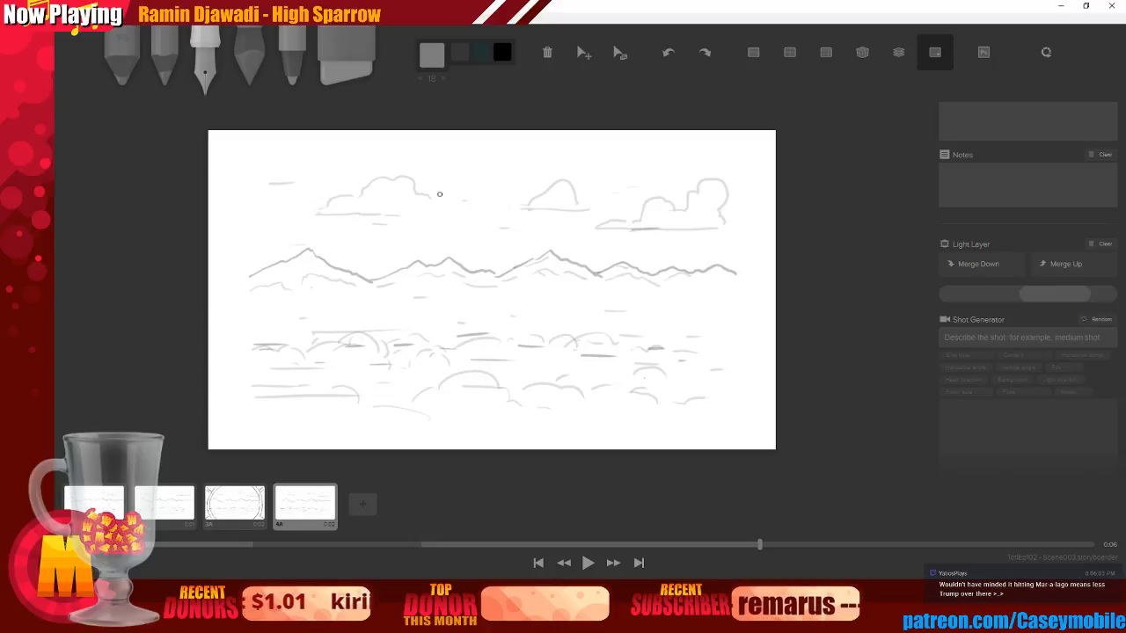
mouse_move(453, 184)
mouse_down()
mouse_move(427, 204)
mouse_move(384, 283)
mouse_move(381, 334)
mouse_up()
key(ctrl+z)
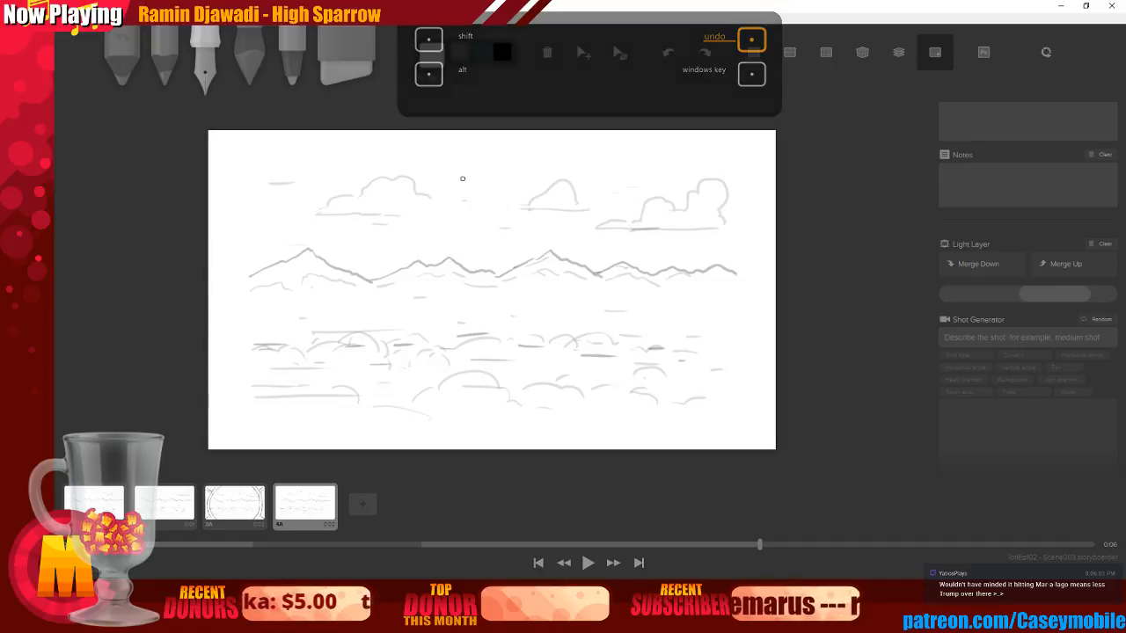
mouse_move(457, 178)
mouse_down()
mouse_move(419, 197)
mouse_move(378, 306)
mouse_move(553, 383)
mouse_move(457, 176)
mouse_up()
key(ctrl+z)
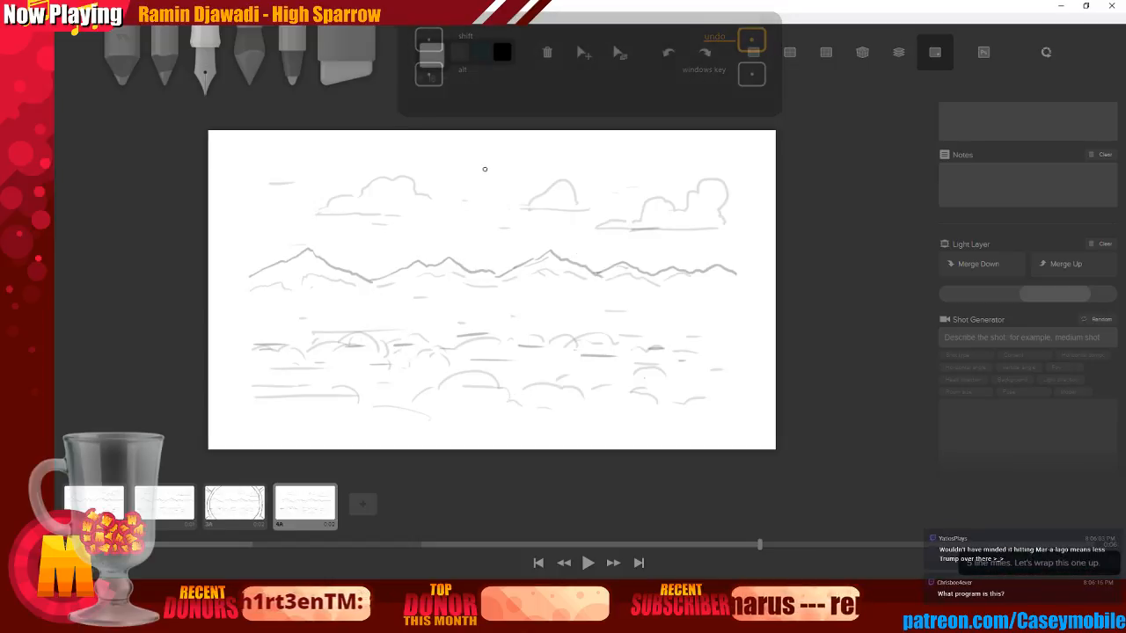
Try a large circle with an outer arc at its upper left on the fourth board, and undo both
mouse_move(491, 168)
mouse_down()
mouse_move(431, 201)
mouse_move(379, 284)
mouse_move(388, 350)
mouse_move(433, 401)
mouse_move(493, 425)
mouse_move(599, 404)
mouse_move(652, 305)
mouse_move(553, 164)
mouse_move(526, 160)
mouse_up()
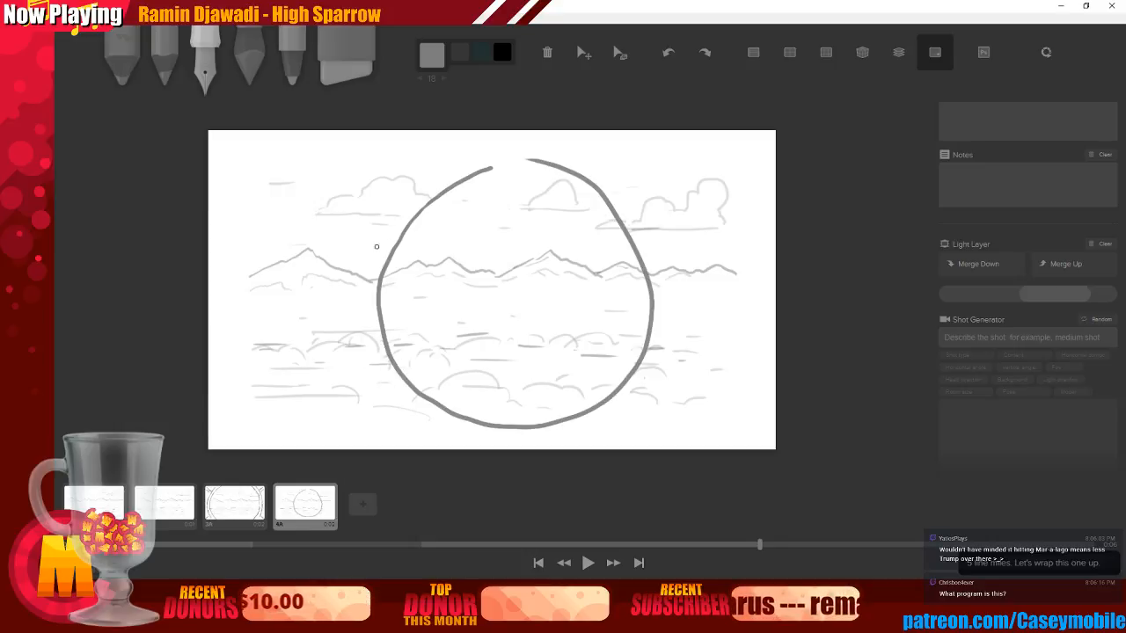
drag(379, 254, 458, 169)
key(ctrl+z)
key(ctrl+z)
key(ctrl+z)
key(ctrl+z)
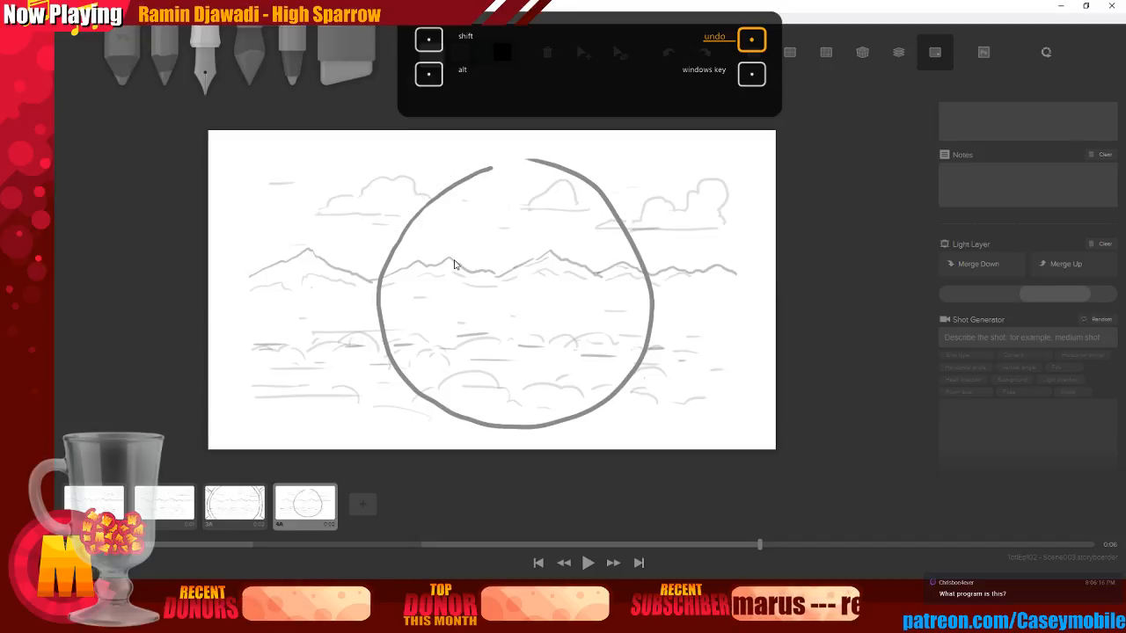
key(ctrl+z)
Show the rule-of-thirds guides and draw a grey circle around the centre of the fourth board
click(826, 52)
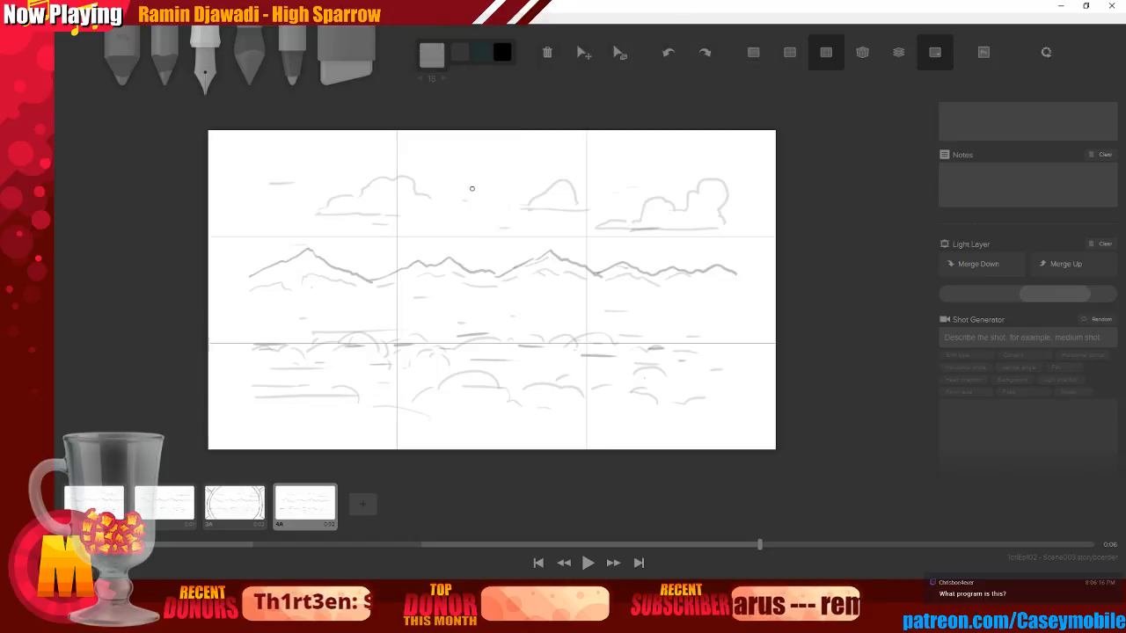
mouse_move(485, 181)
mouse_down()
mouse_move(425, 204)
mouse_move(370, 269)
mouse_move(364, 338)
mouse_move(390, 383)
mouse_move(469, 417)
mouse_move(557, 411)
mouse_move(618, 350)
mouse_move(488, 181)
mouse_move(595, 205)
mouse_move(623, 280)
mouse_move(624, 268)
mouse_move(616, 360)
mouse_up()
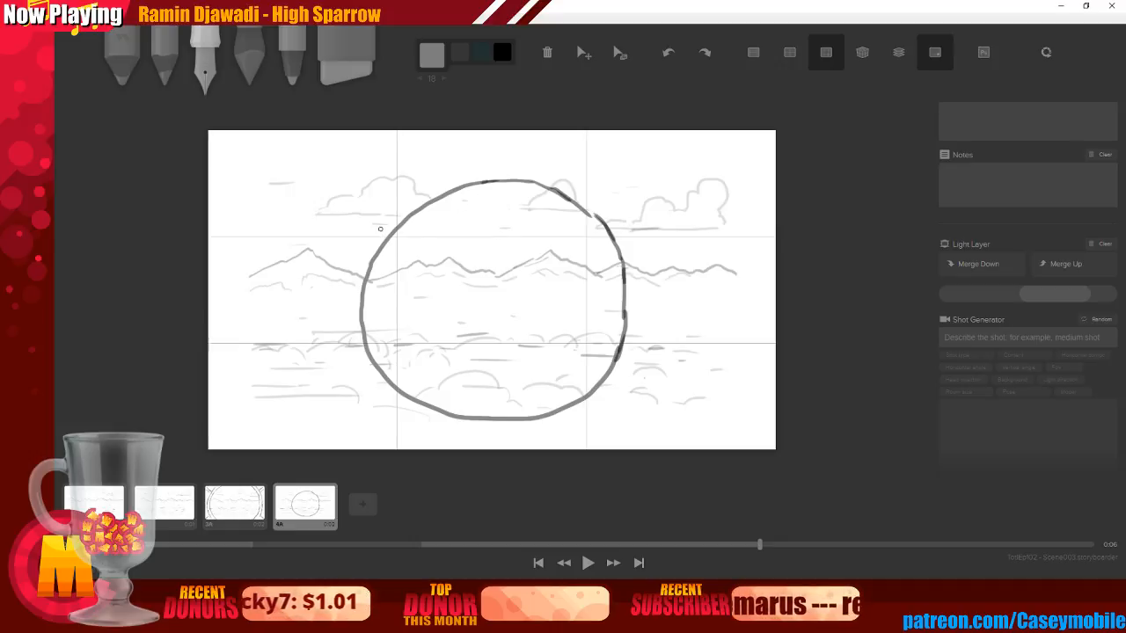
Try a second set of arcs just outside the circle's left and upper edges, and undo them
mouse_move(384, 234)
mouse_down()
mouse_move(439, 180)
mouse_move(493, 169)
mouse_up()
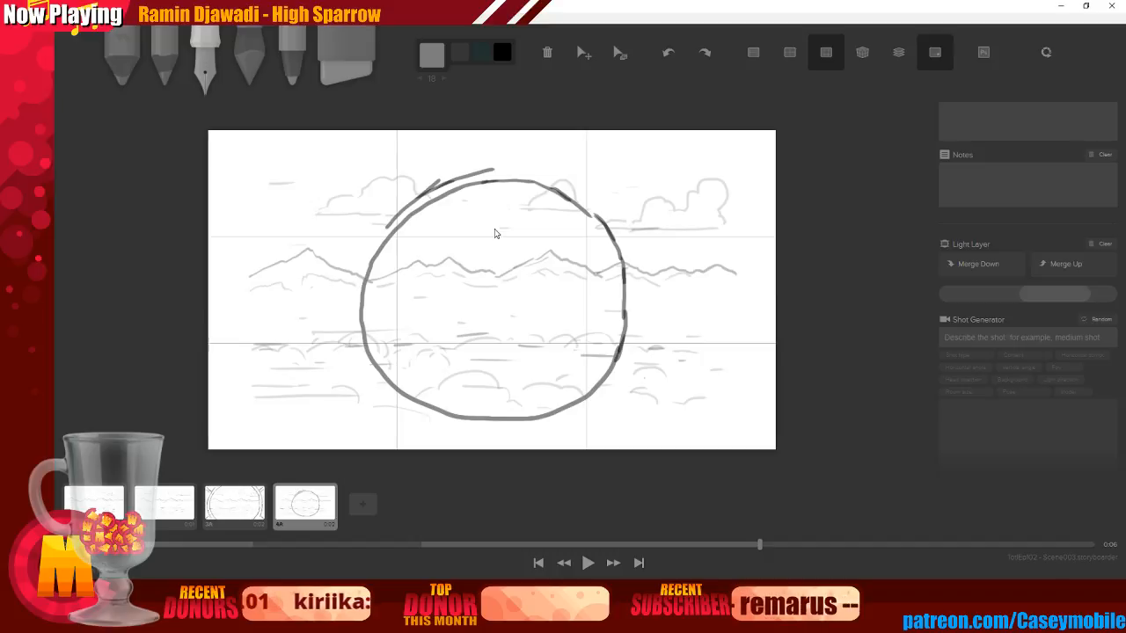
mouse_move(387, 225)
mouse_down()
mouse_move(359, 270)
mouse_move(350, 335)
mouse_up()
mouse_move(355, 289)
mouse_down()
mouse_move(352, 355)
mouse_move(379, 392)
mouse_up()
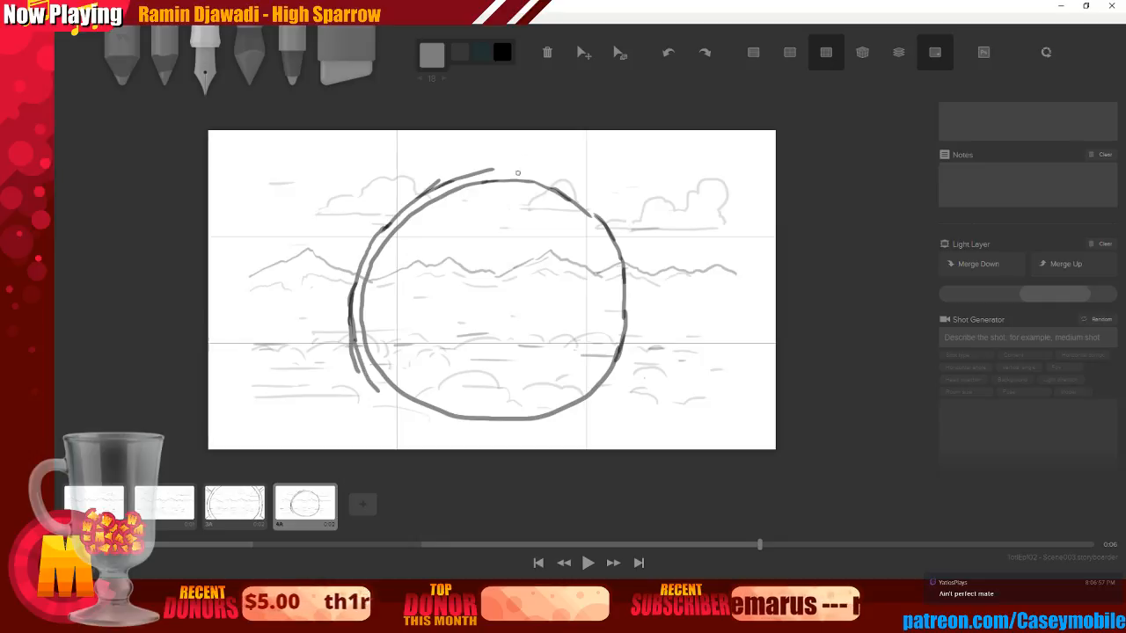
mouse_move(489, 169)
mouse_down()
mouse_move(544, 170)
mouse_move(576, 204)
mouse_up()
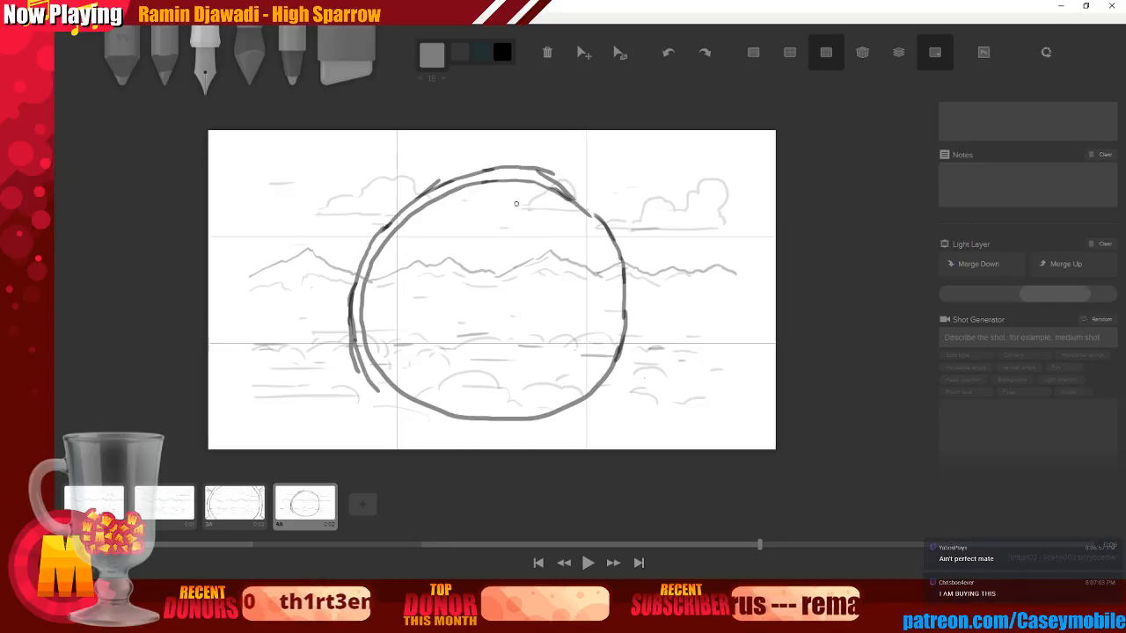
key(ctrl+z)
key(ctrl+z)
key(ctrl+z)
key(ctrl+z)
key(ctrl+z)
key(ctrl+z)
key(ctrl+z)
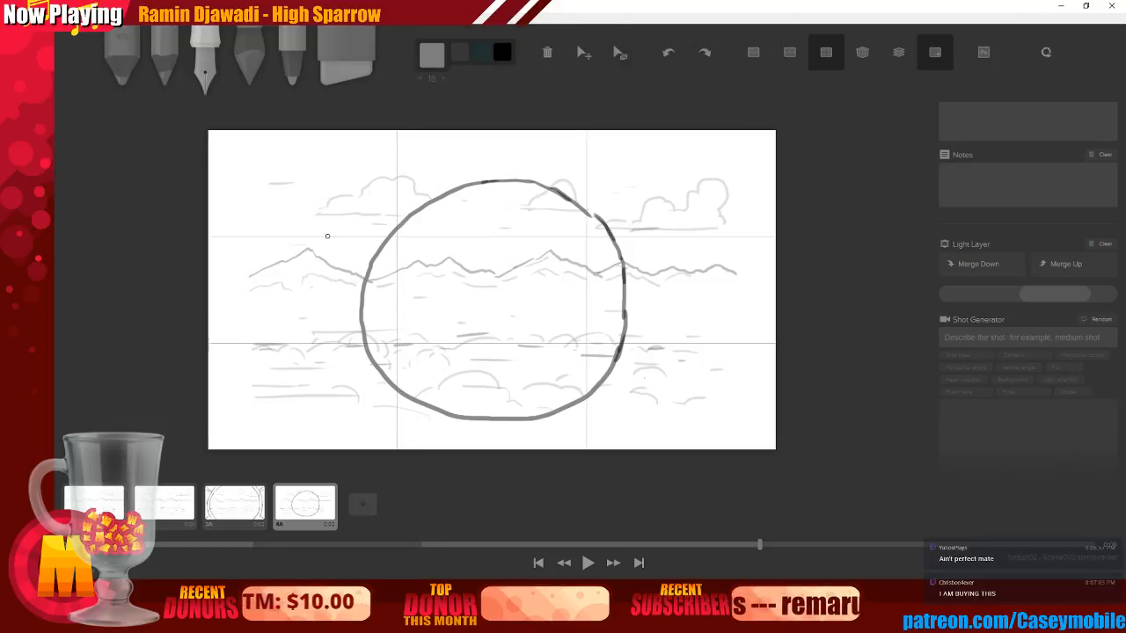
Try single outer arcs starting from the circle's top and left edge, undoing each one
drag(502, 175, 489, 178)
key(ctrl+z)
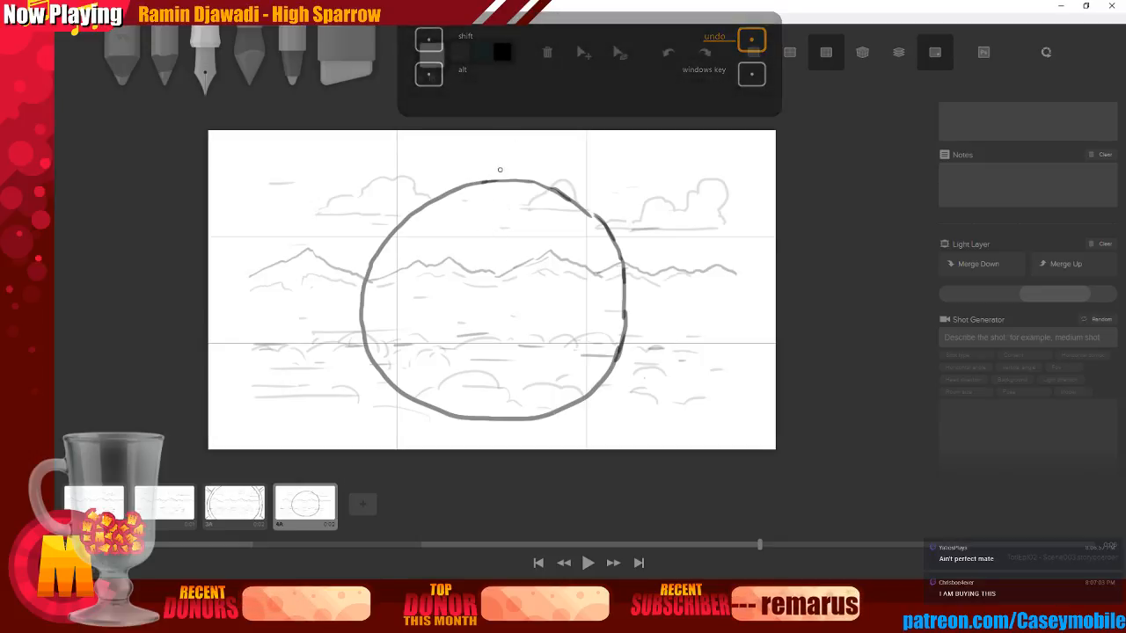
mouse_move(499, 175)
mouse_down()
mouse_move(462, 181)
mouse_move(493, 173)
mouse_move(438, 189)
mouse_up()
key(ctrl+z)
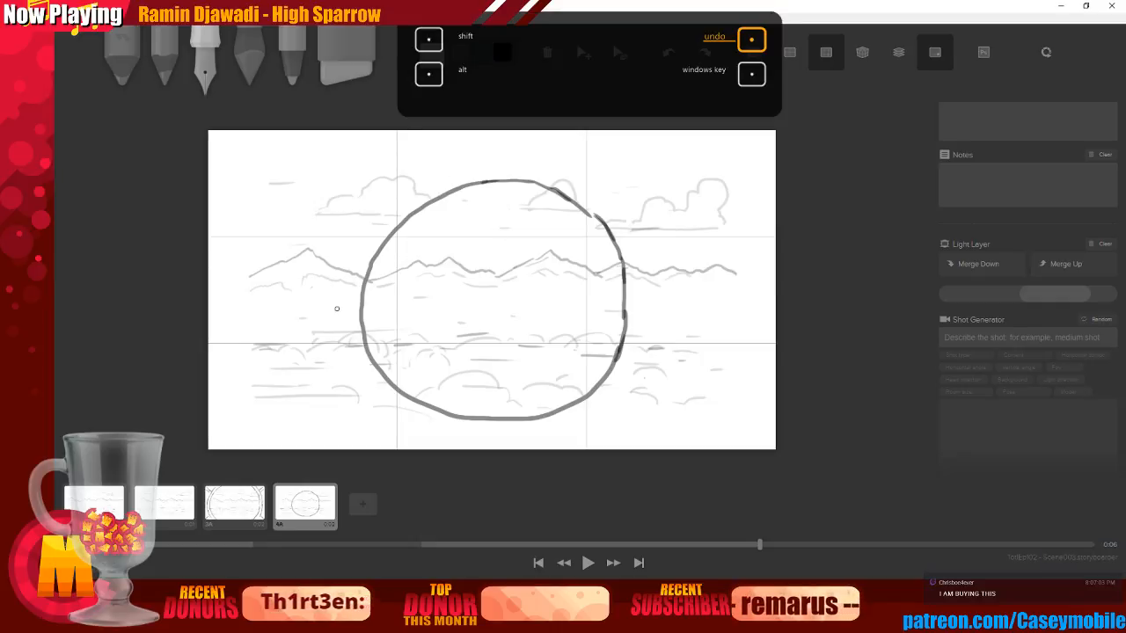
mouse_move(348, 308)
mouse_down()
mouse_move(392, 214)
mouse_move(384, 227)
mouse_move(425, 186)
mouse_up()
key(ctrl+z)
key(ctrl+z)
key(ctrl+z)
key(ctrl+z)
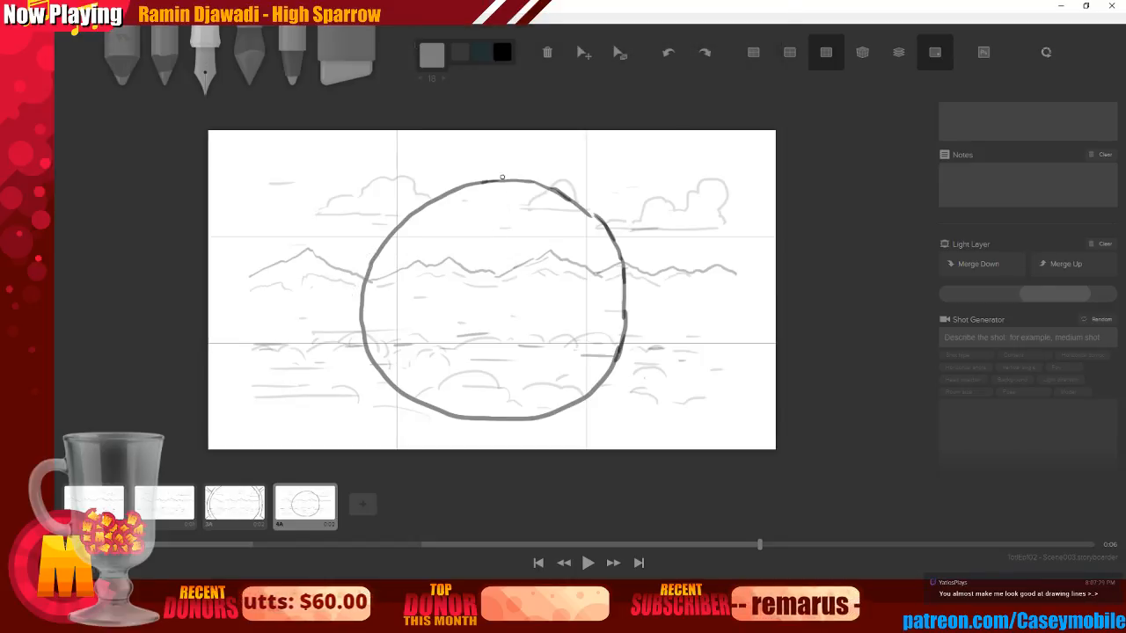
mouse_move(500, 173)
mouse_down()
mouse_move(456, 182)
mouse_move(480, 177)
mouse_up()
key(ctrl+z)
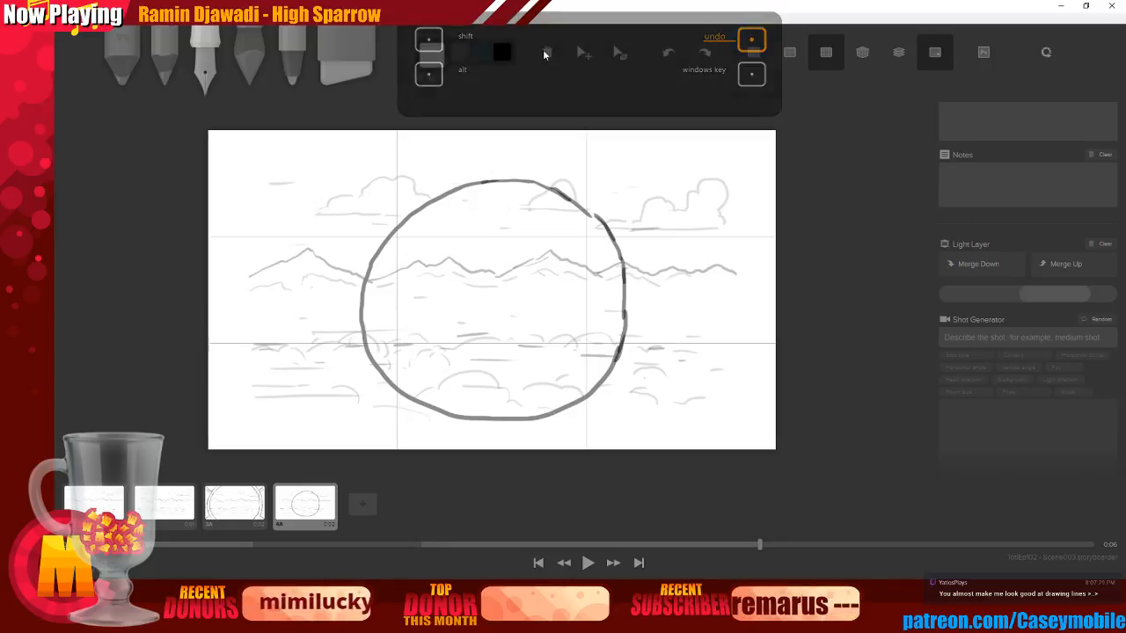
In Wacom Tablet Properties, set Storyboarder's pen tip feel to the middle setting, and try it with a scribble on the board
click(537, 617)
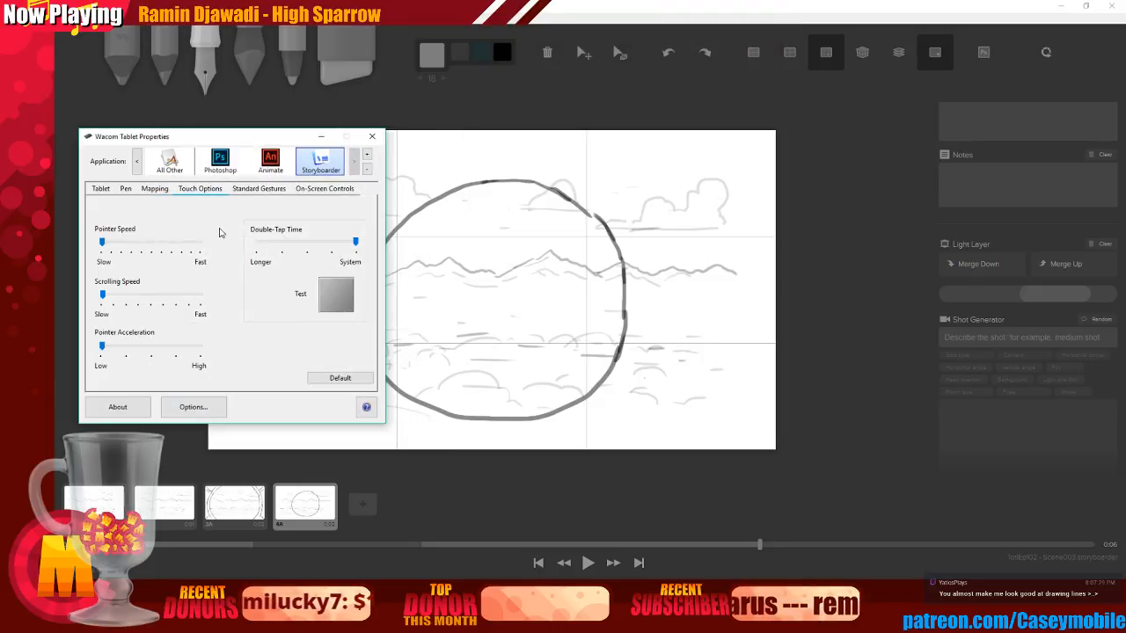
click(156, 194)
click(120, 191)
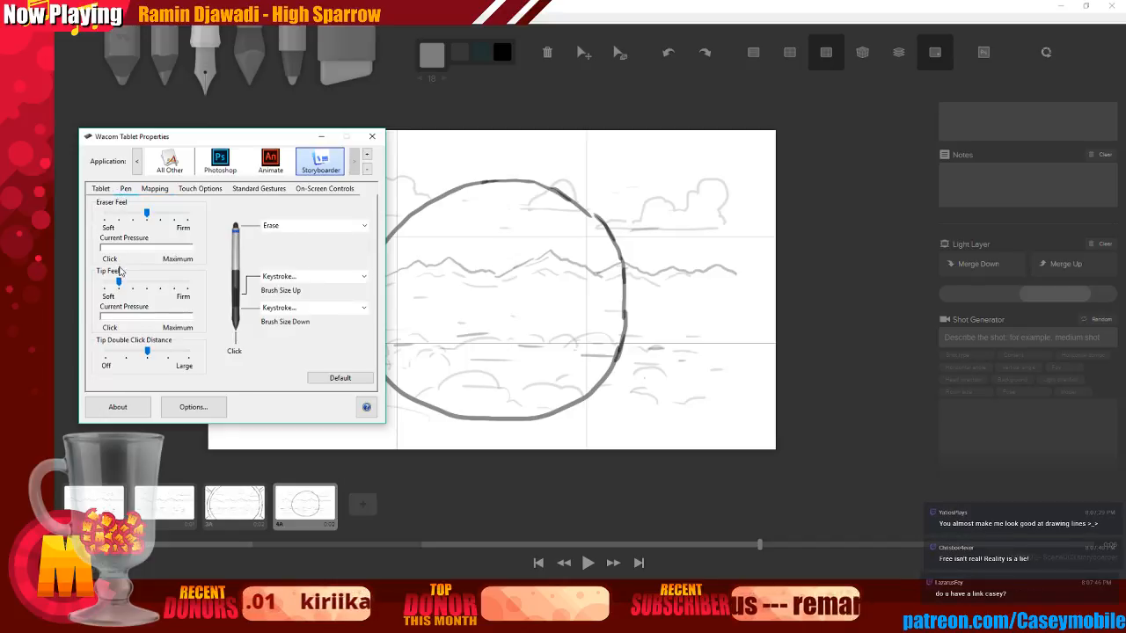
drag(119, 282, 107, 283)
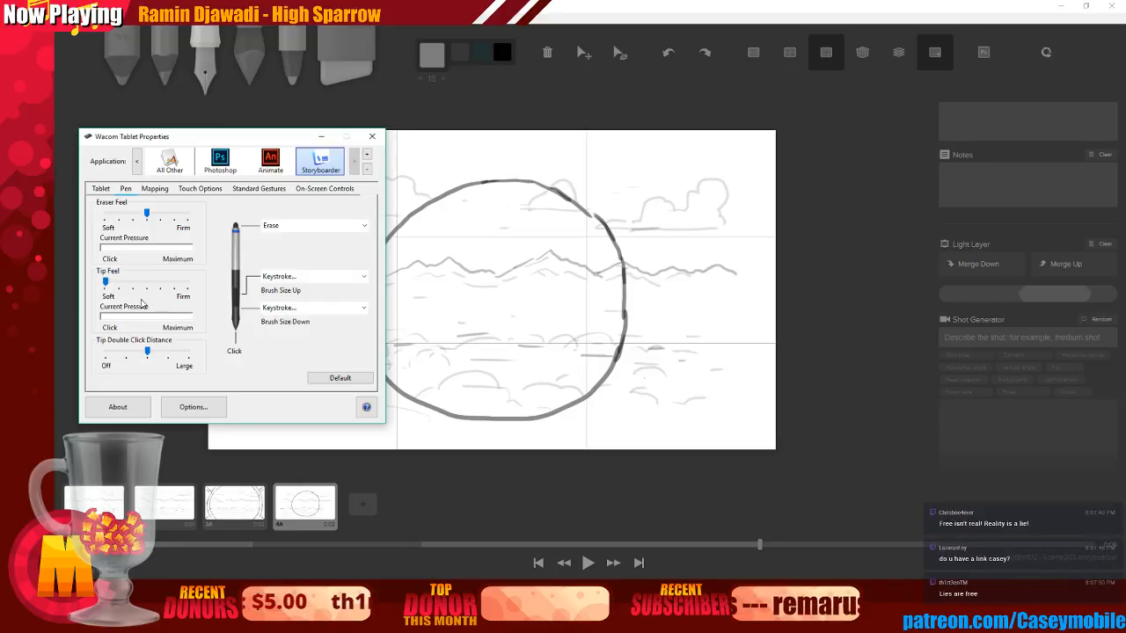
drag(107, 283, 172, 282)
click(109, 288)
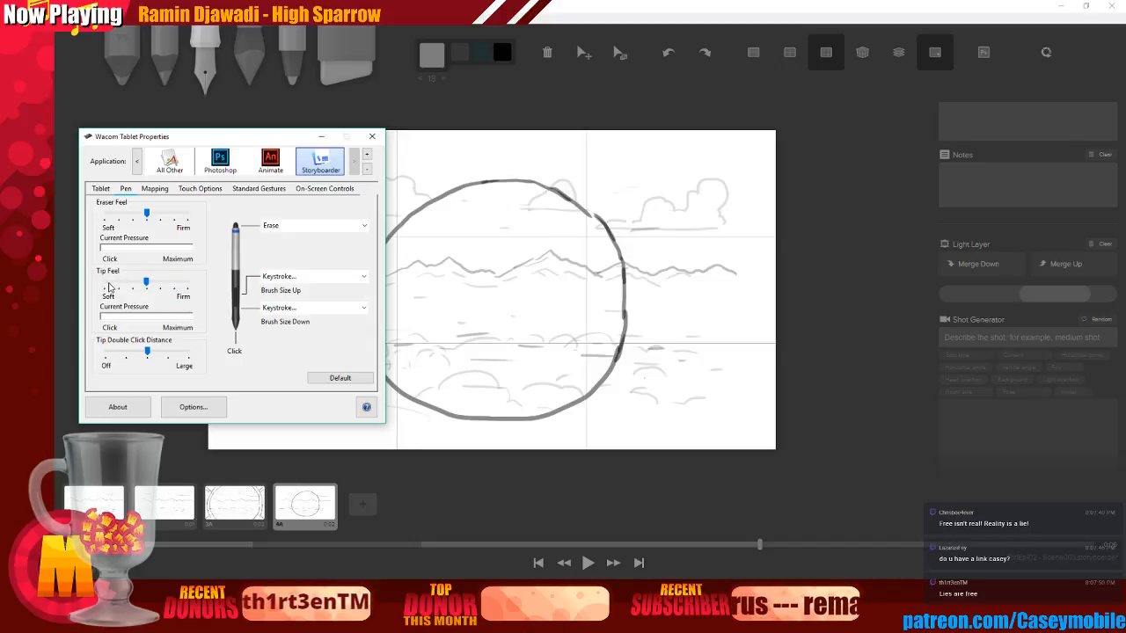
click(147, 285)
mouse_move(147, 284)
mouse_down()
mouse_move(102, 288)
mouse_move(146, 285)
mouse_up()
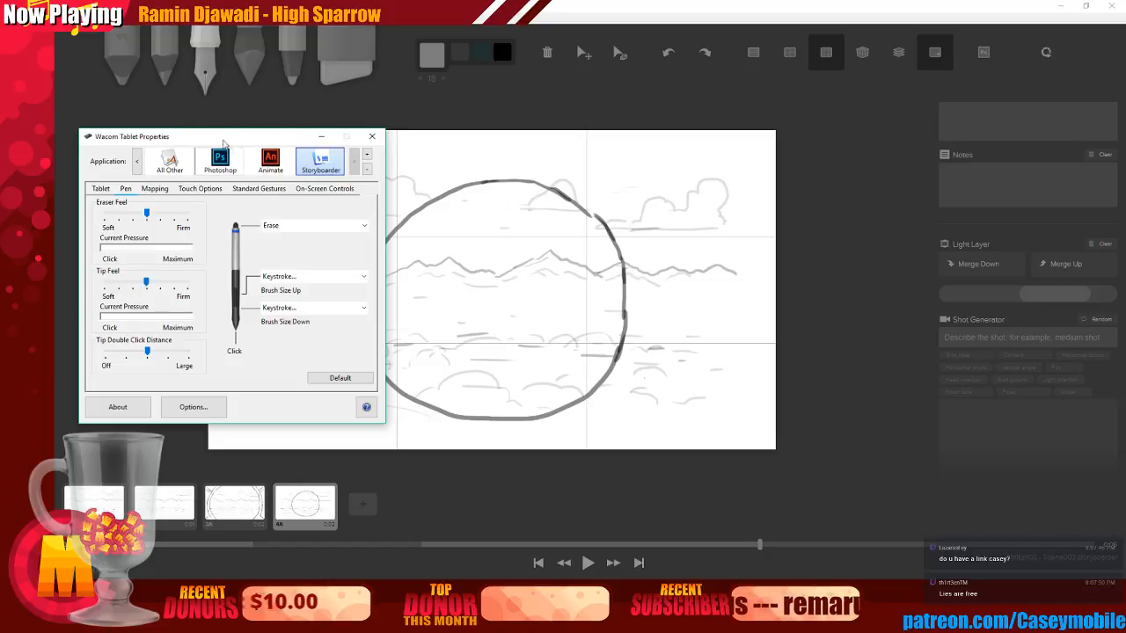
drag(227, 140, 0, 140)
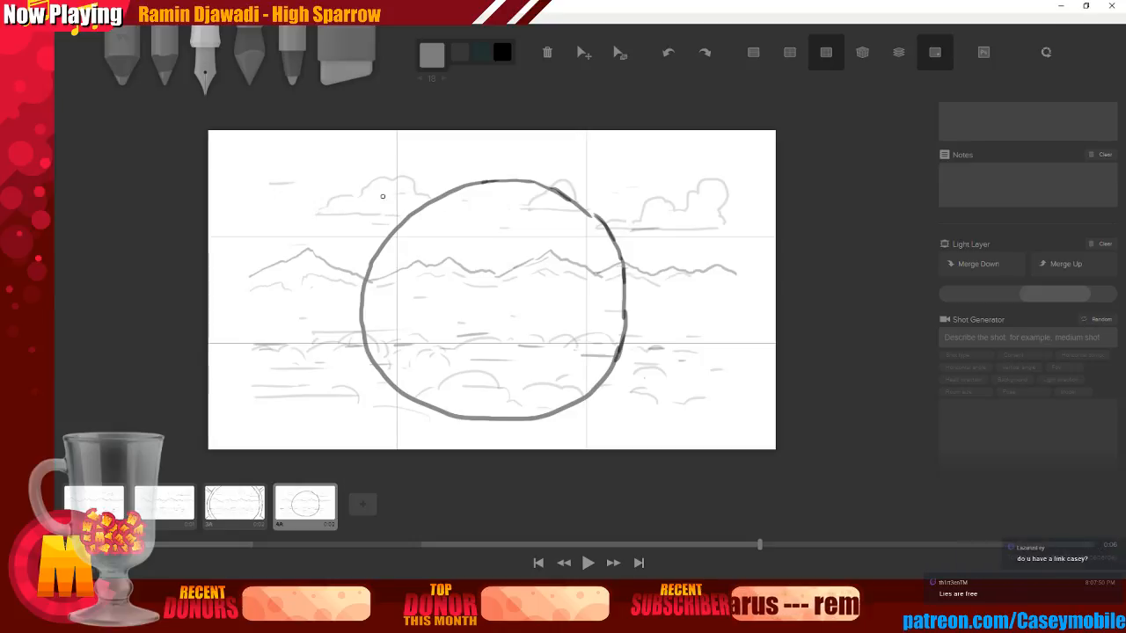
drag(702, 248, 715, 214)
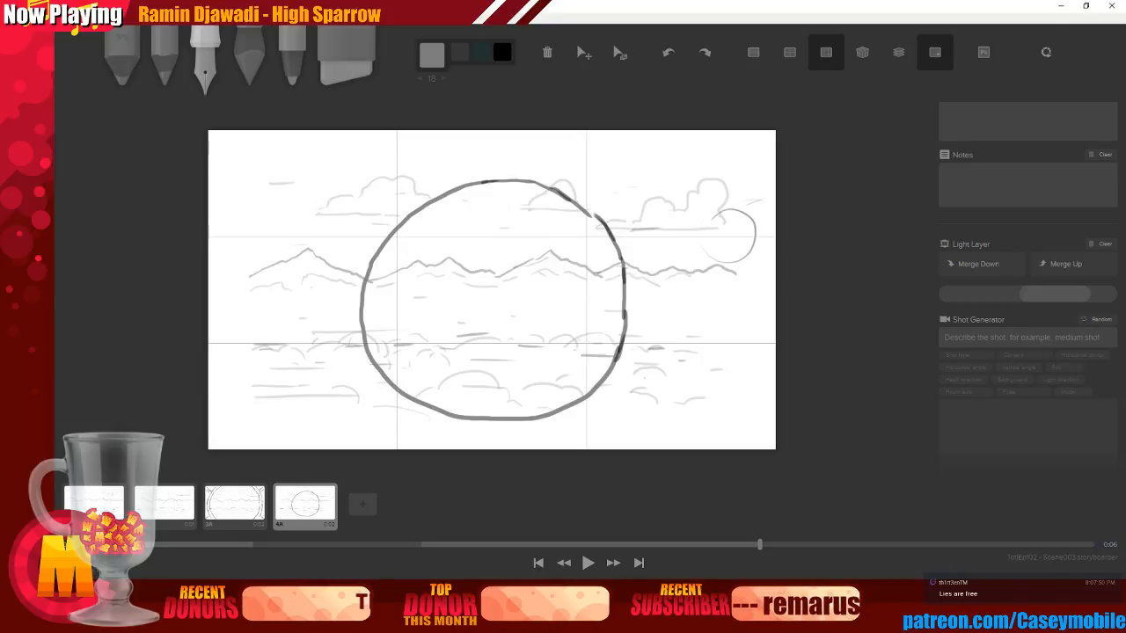
key(ctrl+z)
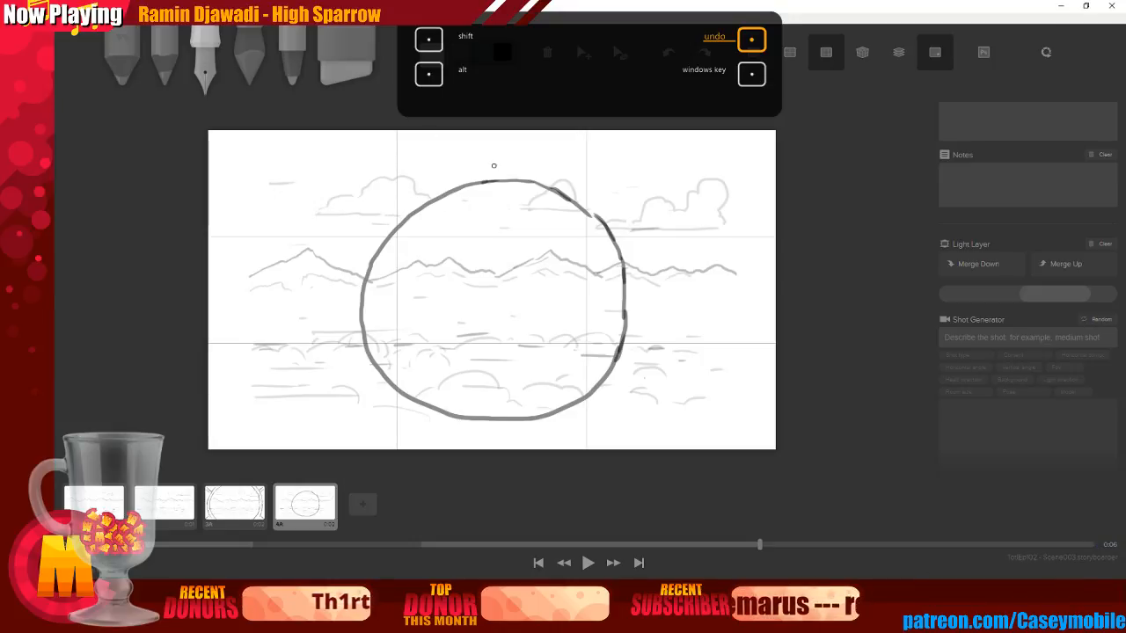
Draw an arc just outside the circle's upper-left edge, redoing it until it follows the curve
drag(500, 173, 408, 197)
key(ctrl+z)
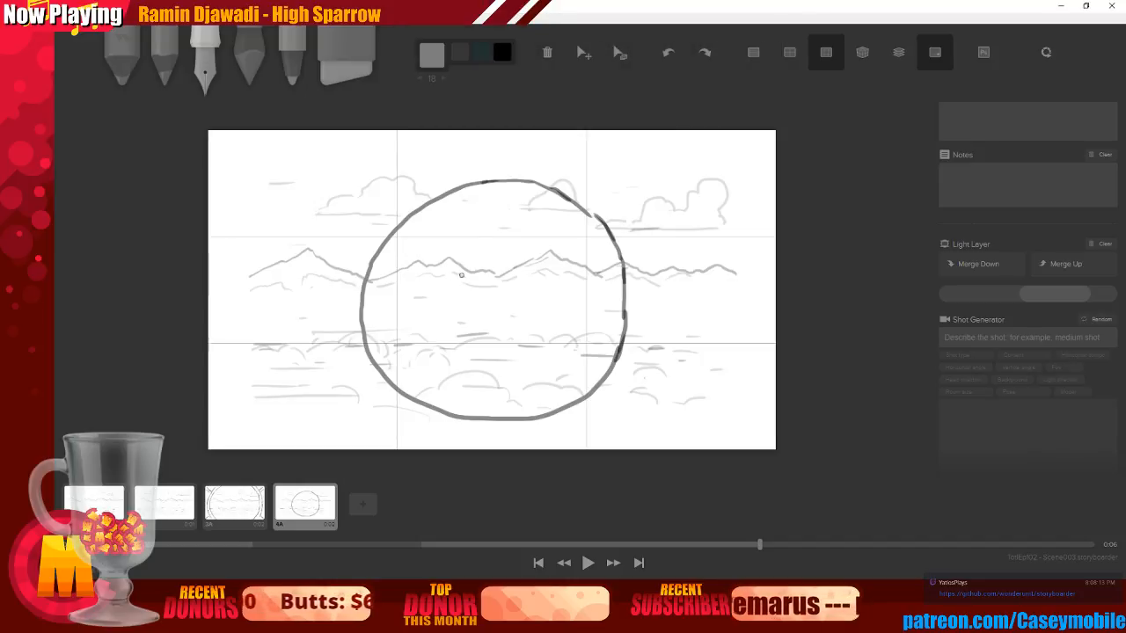
mouse_move(489, 171)
mouse_down()
mouse_move(447, 180)
mouse_move(485, 175)
mouse_move(447, 180)
mouse_move(402, 208)
mouse_move(351, 283)
mouse_up()
key(ctrl+z)
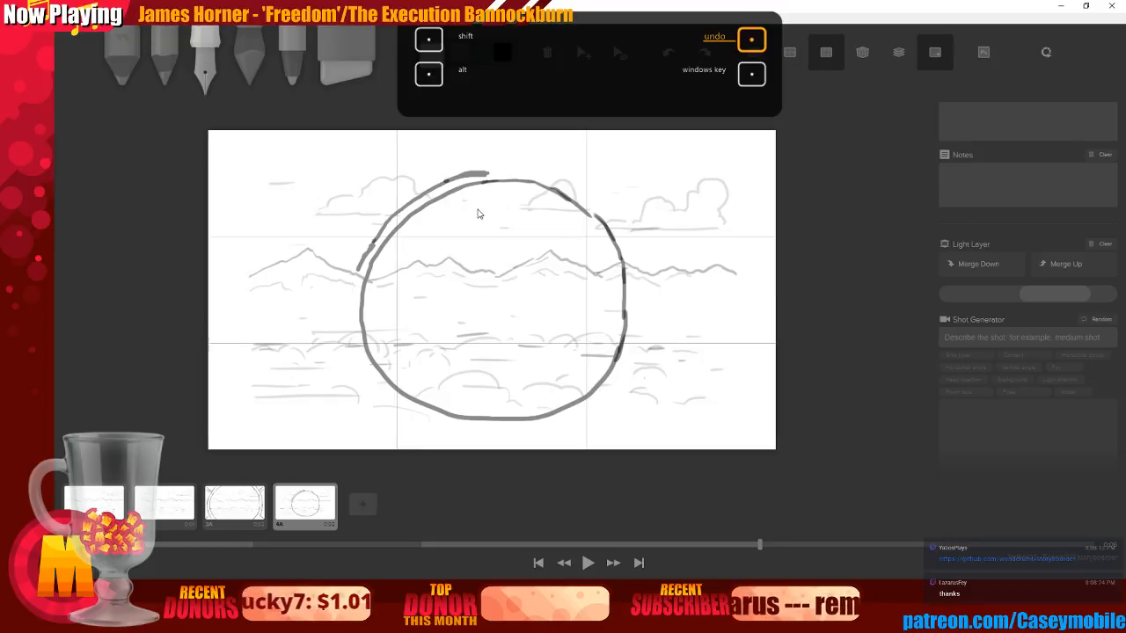
Try extending the outer arc down the circle's left edge, undoing each attempt
drag(358, 269, 361, 344)
key(ctrl+z)
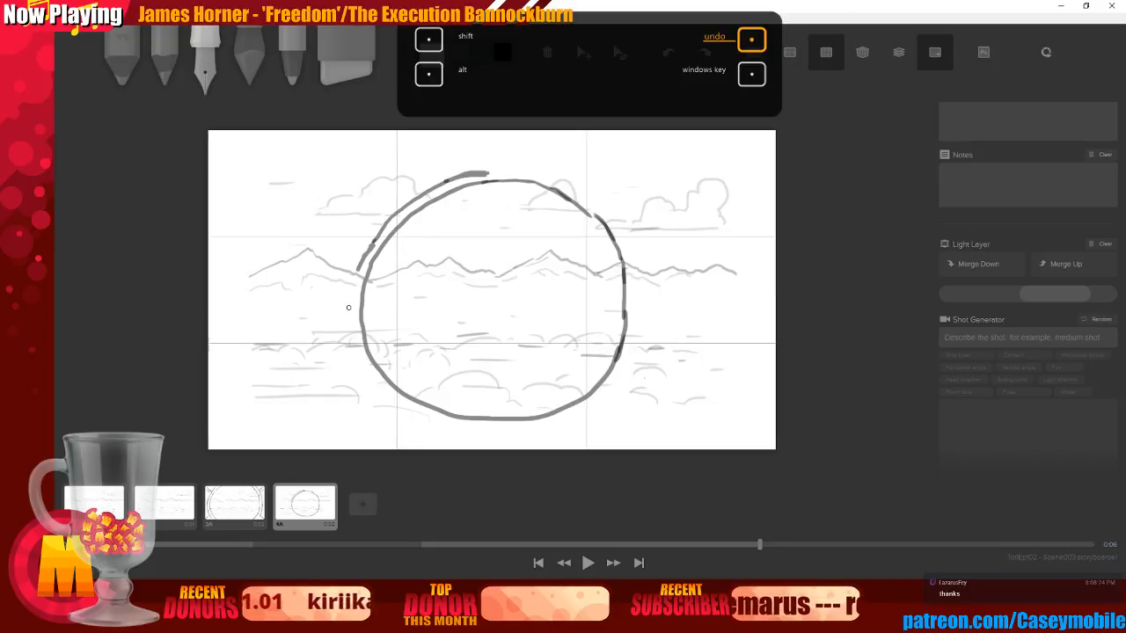
drag(357, 271, 361, 343)
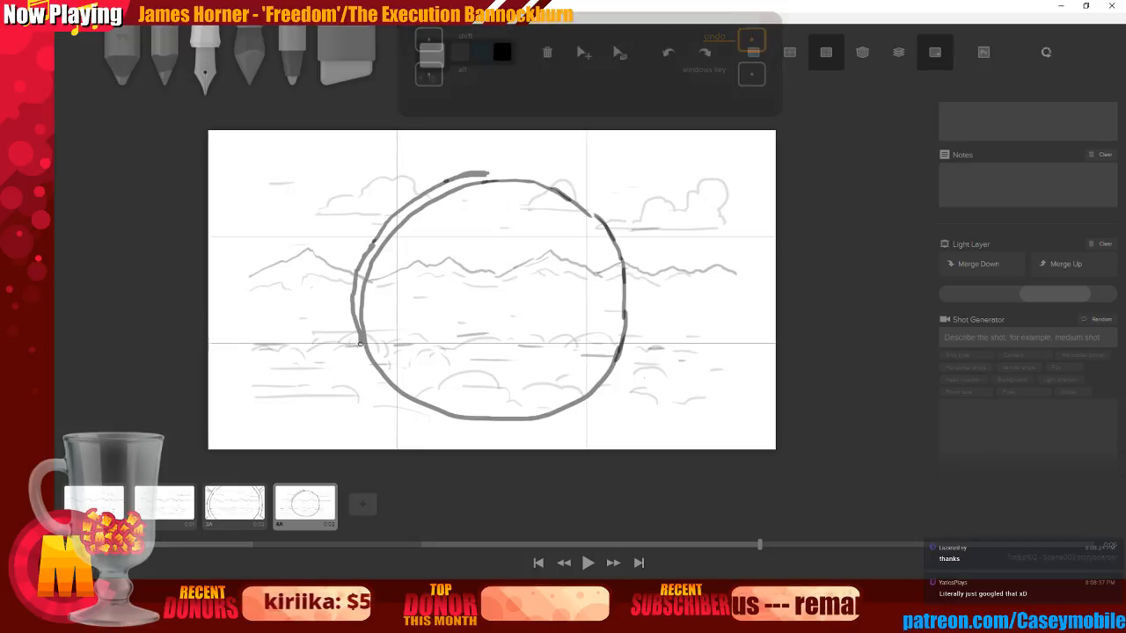
key(ctrl+z)
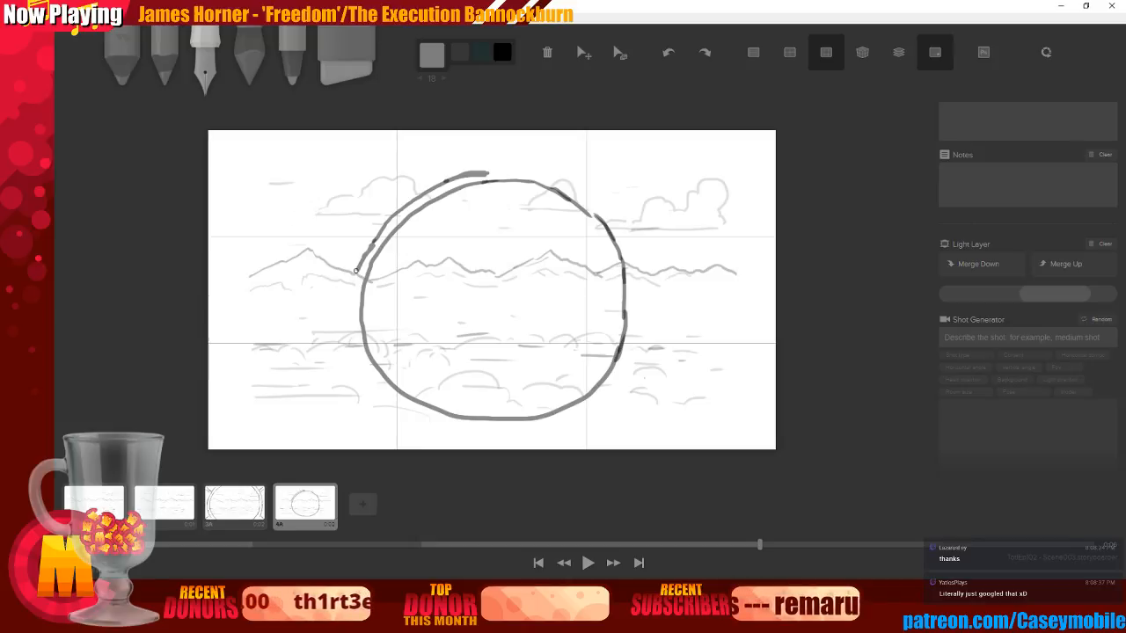
drag(357, 271, 356, 324)
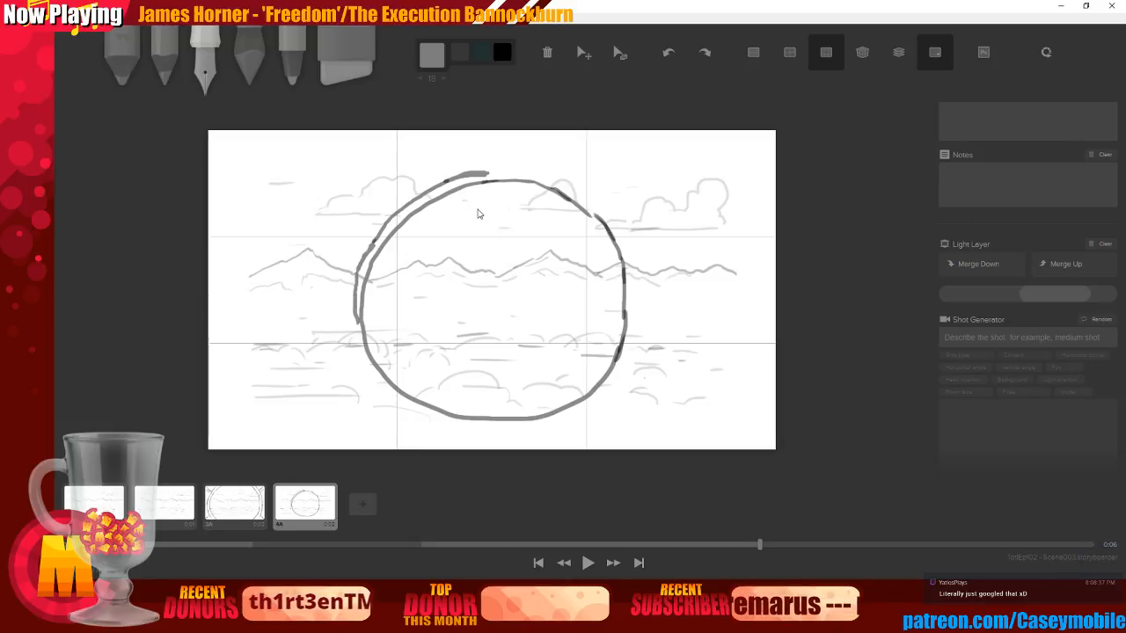
key(ctrl+z)
Draw the outer arc down the circle's left side and around its lower-left edge, undoing a stray diagonal stroke
drag(356, 275, 356, 321)
drag(413, 272, 357, 331)
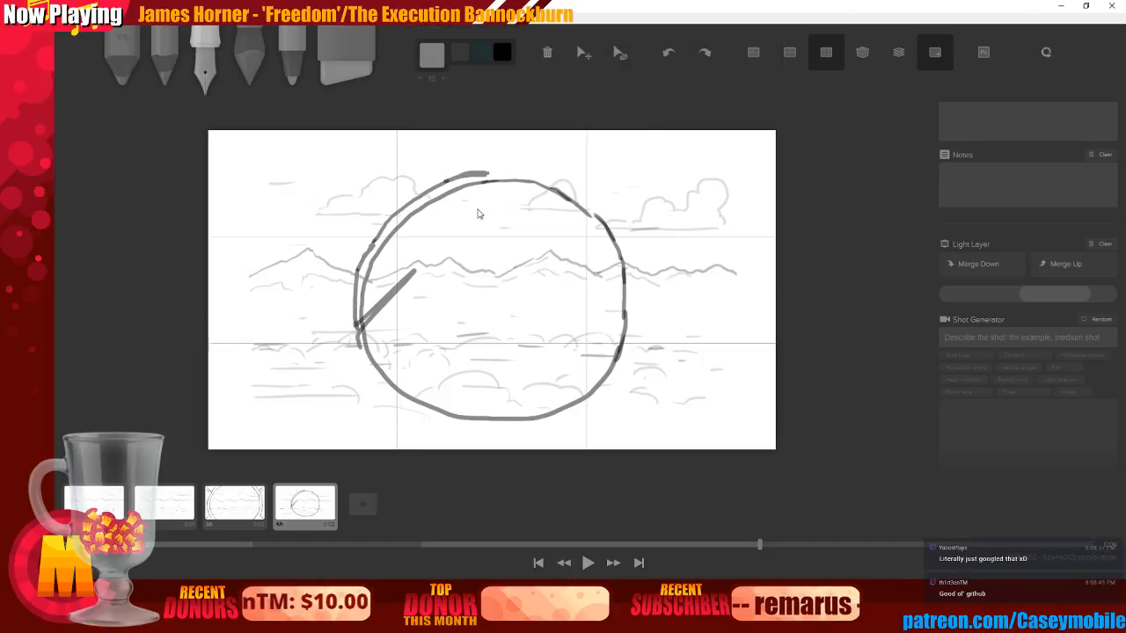
key(ctrl+z)
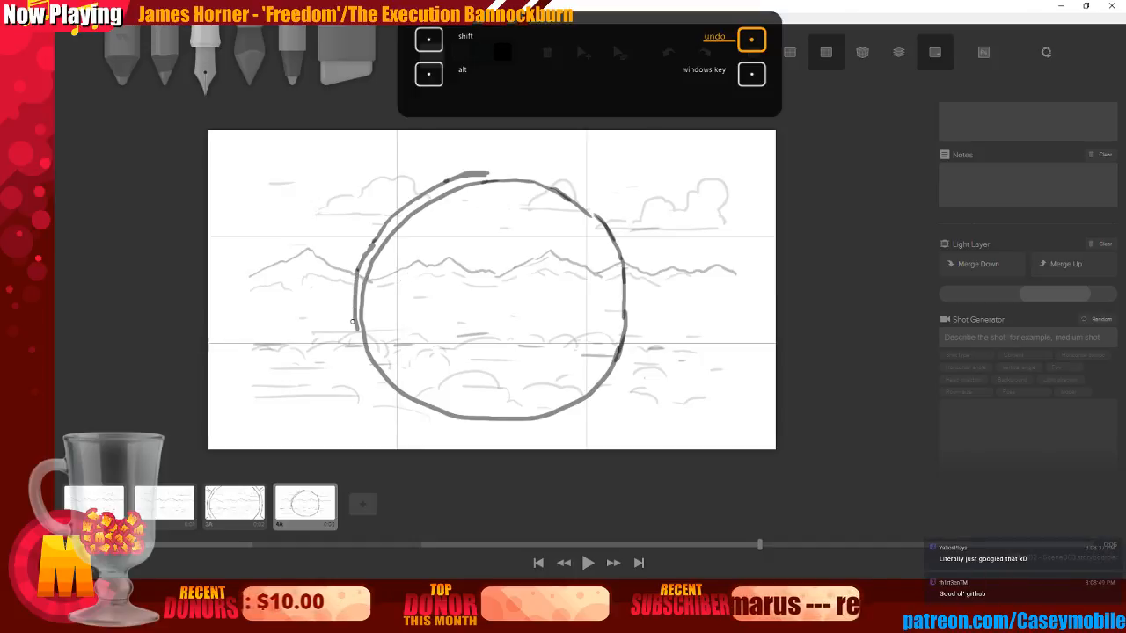
mouse_move(355, 325)
mouse_down()
mouse_move(366, 377)
mouse_move(395, 406)
mouse_up()
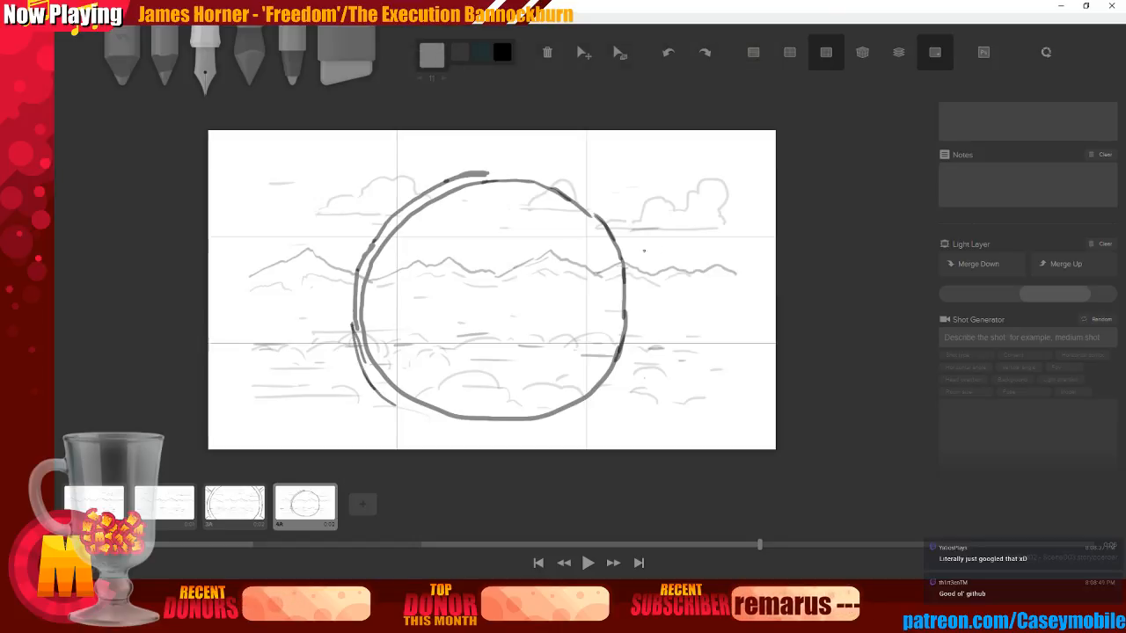
Complete the outer ring with arcs along the circle's right, lower-right, bottom and upper-right edges
drag(627, 250, 641, 296)
drag(632, 267, 635, 316)
mouse_move(632, 263)
mouse_down()
mouse_move(630, 357)
mouse_move(614, 388)
mouse_up()
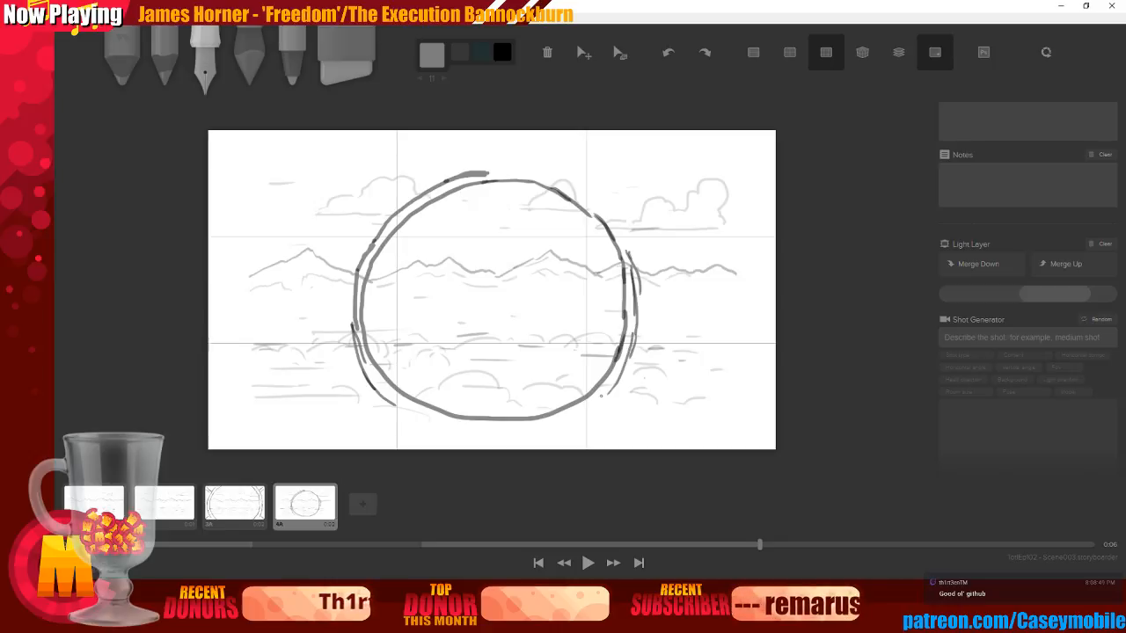
drag(544, 432, 610, 387)
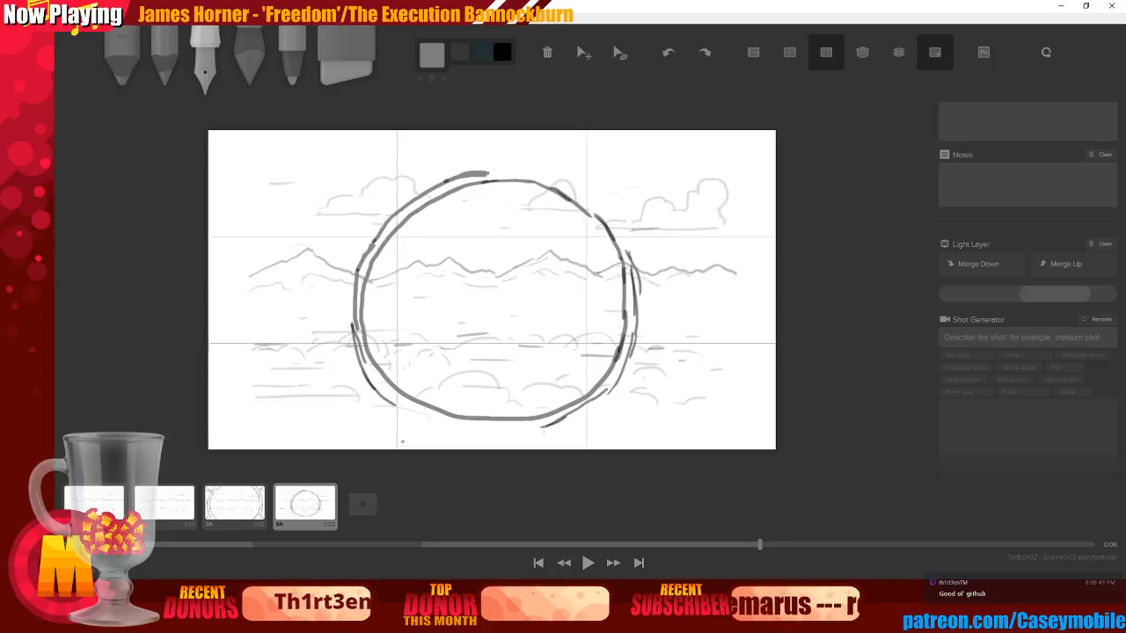
mouse_move(400, 410)
mouse_down()
mouse_move(473, 425)
mouse_move(536, 426)
mouse_up()
mouse_move(484, 172)
mouse_down()
mouse_move(546, 177)
mouse_move(531, 174)
mouse_move(619, 231)
mouse_up()
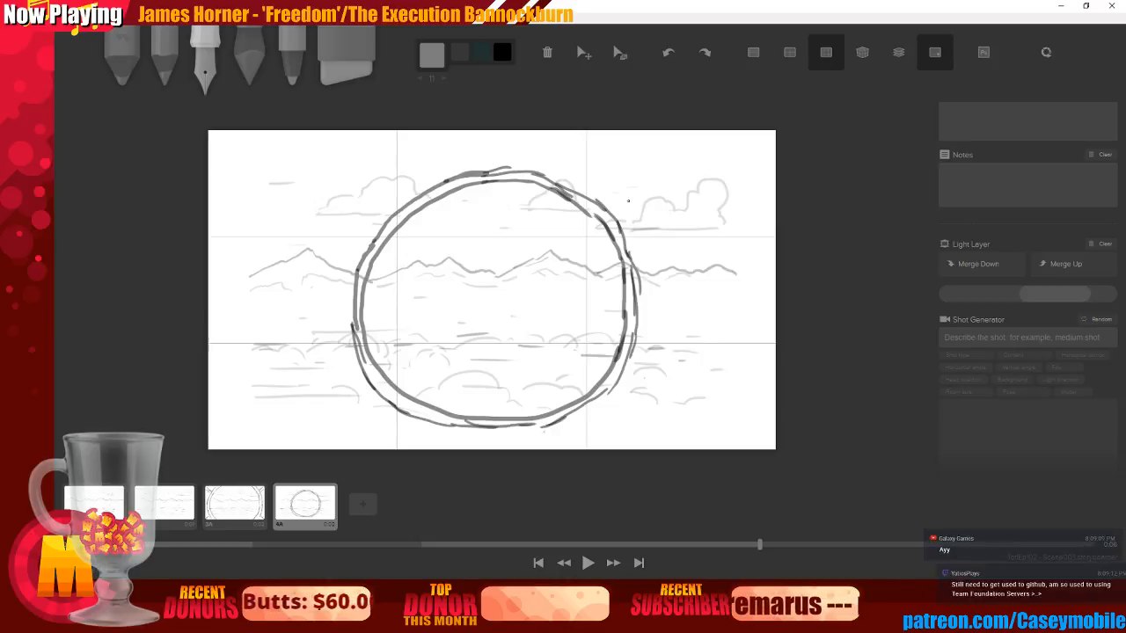
Draw paired diagonal lines radiating outward from the ring's upper-right, lower-right and lower-left edges
drag(605, 208, 692, 149)
drag(614, 213, 708, 150)
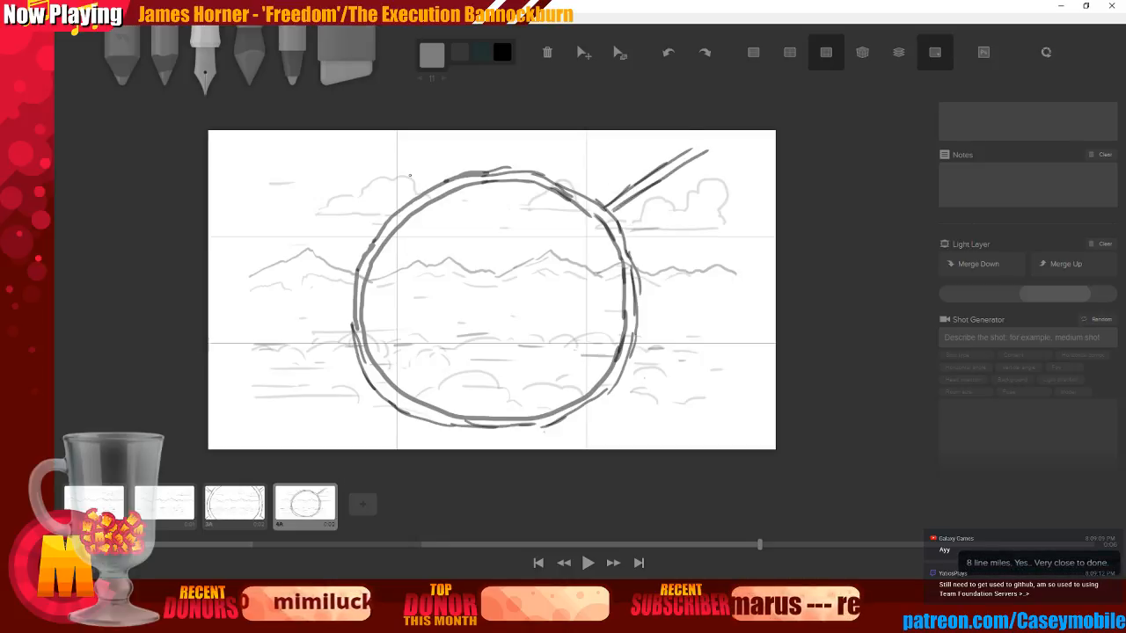
drag(610, 397, 668, 441)
drag(613, 387, 675, 434)
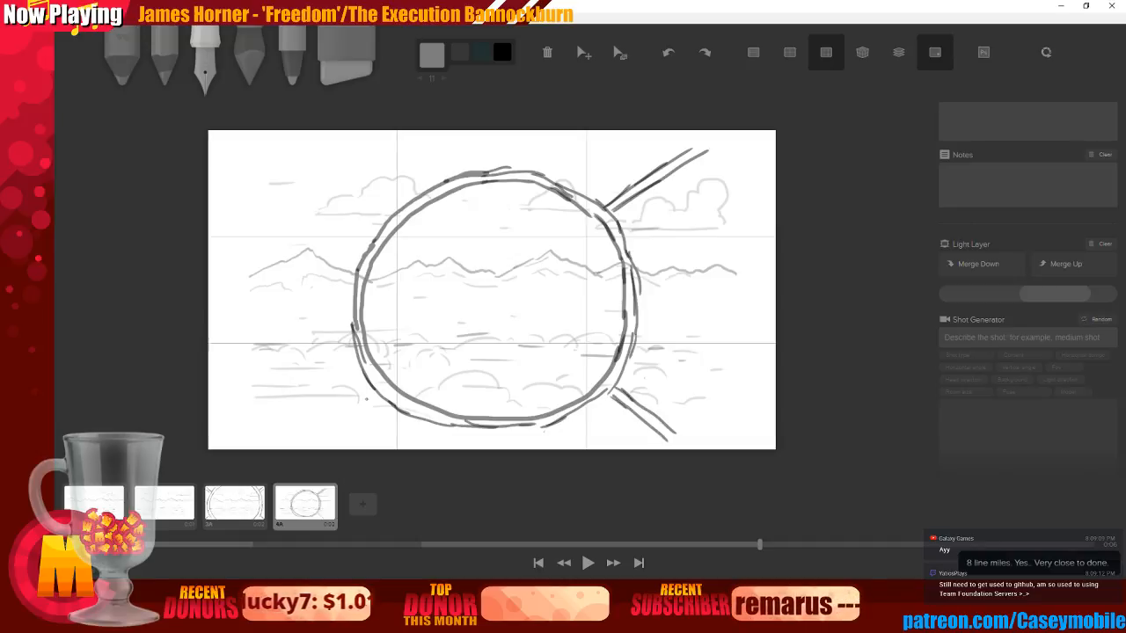
mouse_move(274, 440)
mouse_down()
mouse_move(322, 410)
mouse_move(271, 444)
mouse_up()
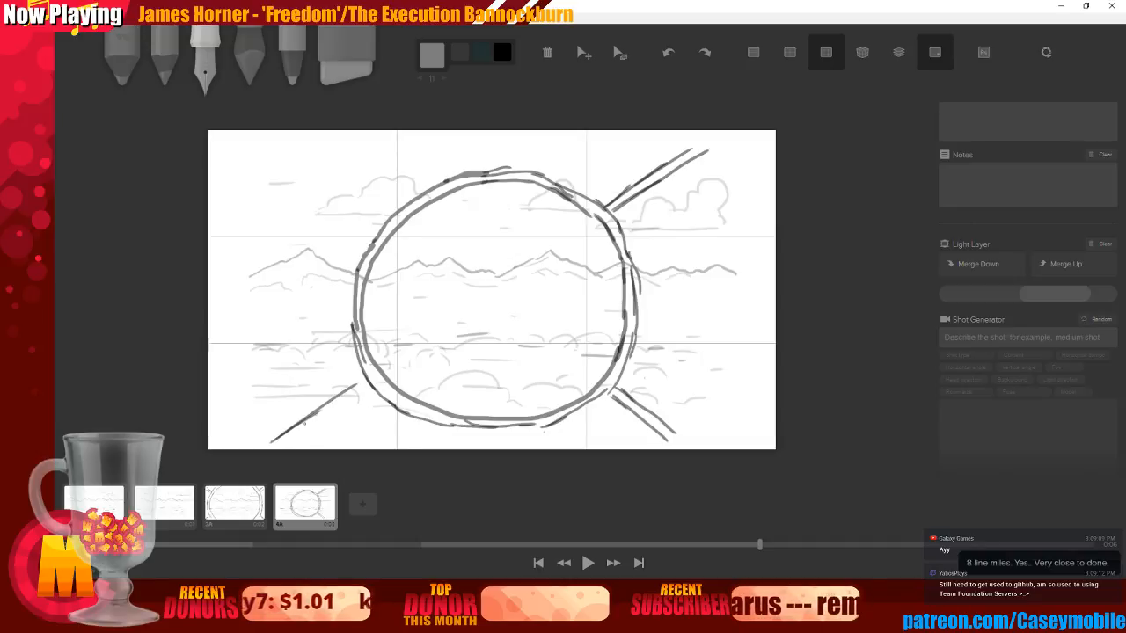
drag(370, 387, 289, 445)
Draw a pair of diagonal lines radiating from the ring's upper-left edge, undoing the first pair and redrawing it
drag(285, 152, 365, 209)
drag(297, 143, 382, 202)
key(ctrl+z)
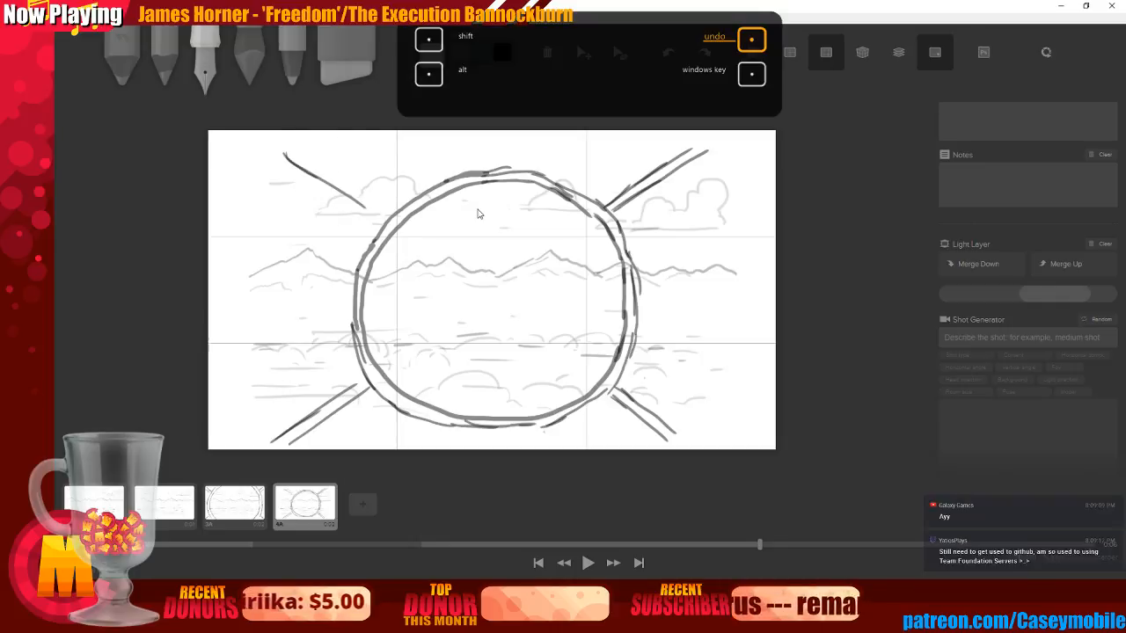
key(ctrl+z)
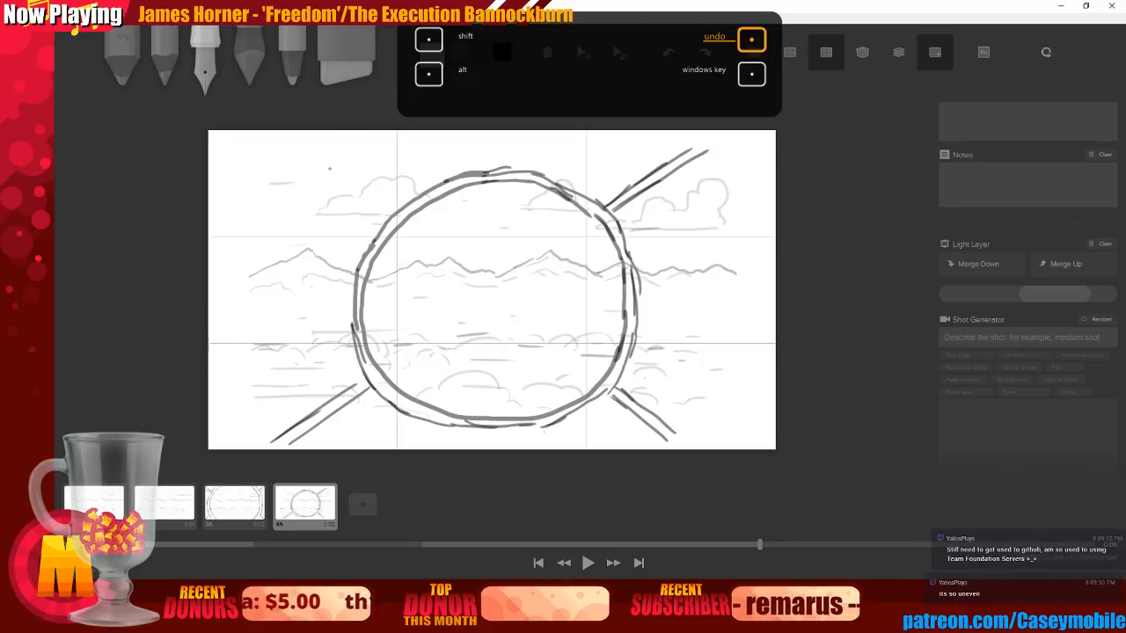
drag(300, 159, 371, 206)
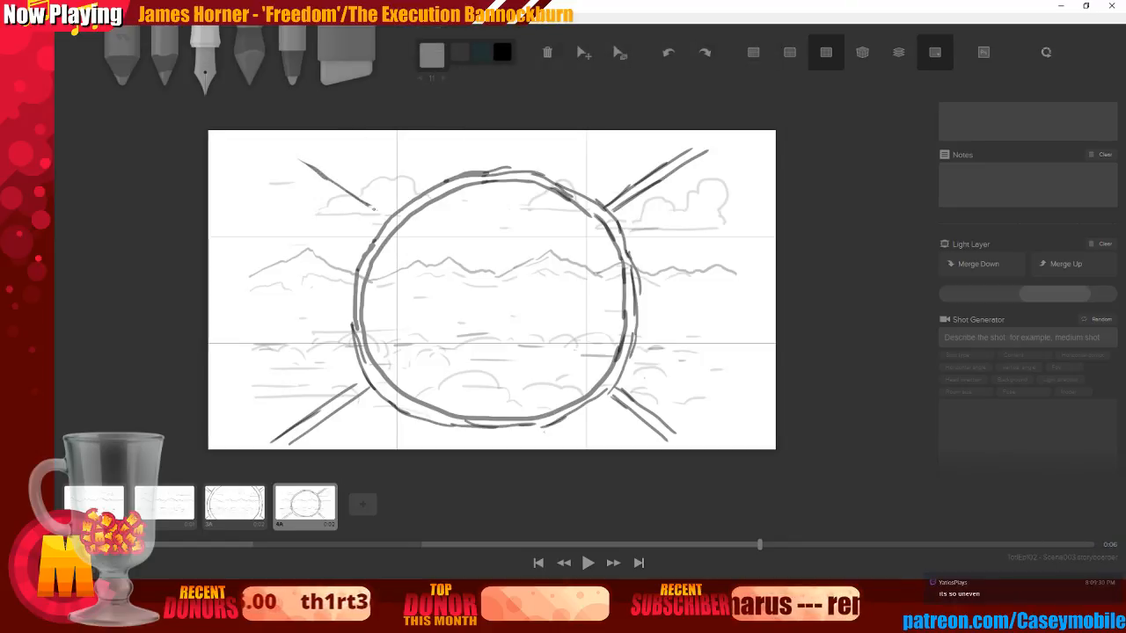
mouse_move(309, 148)
mouse_down()
mouse_move(391, 209)
mouse_move(302, 165)
mouse_move(321, 154)
mouse_up()
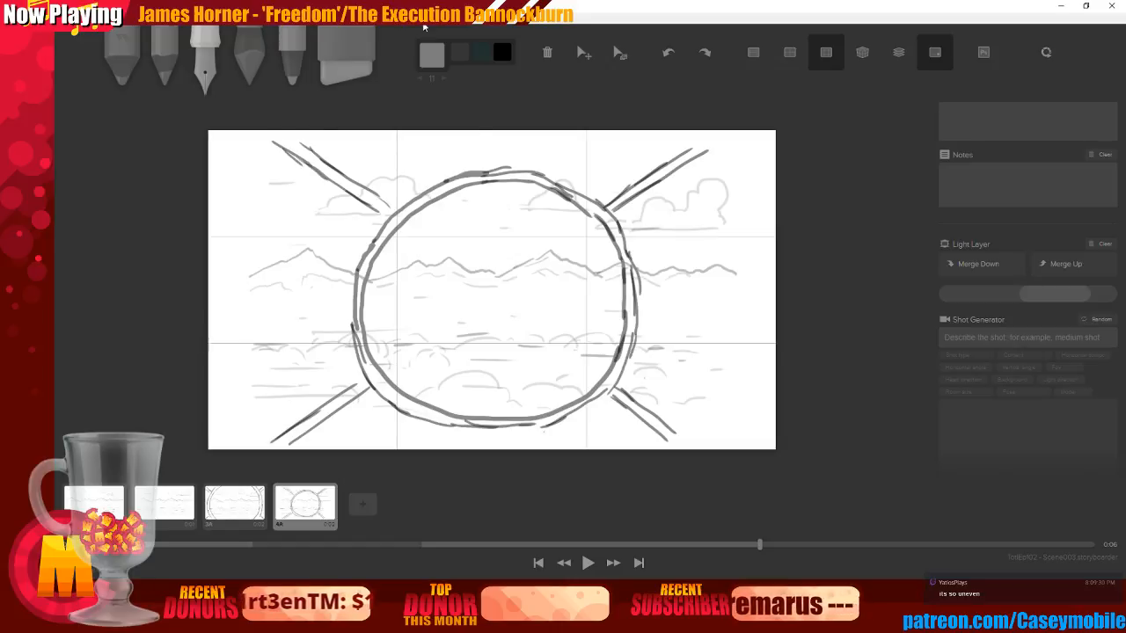
Add paired straight lines radiating outward from the ring's top, right and left edges
mouse_move(489, 137)
mouse_down()
mouse_move(489, 164)
mouse_move(507, 166)
mouse_up()
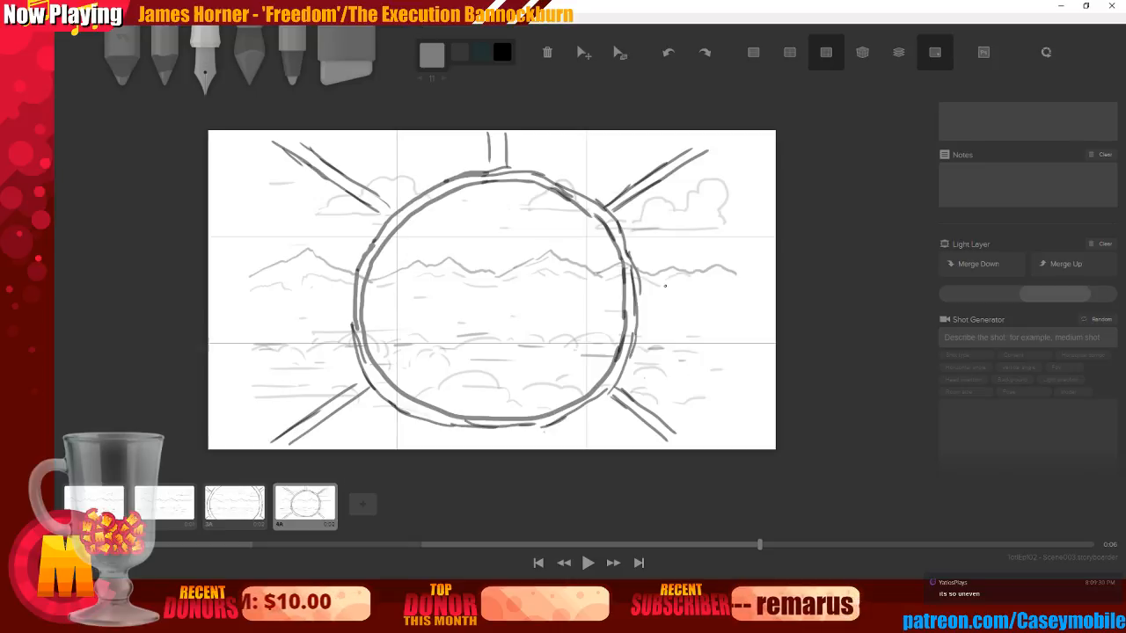
mouse_move(639, 301)
mouse_down()
mouse_move(736, 301)
mouse_move(694, 313)
mouse_move(728, 316)
mouse_up()
drag(240, 295, 341, 287)
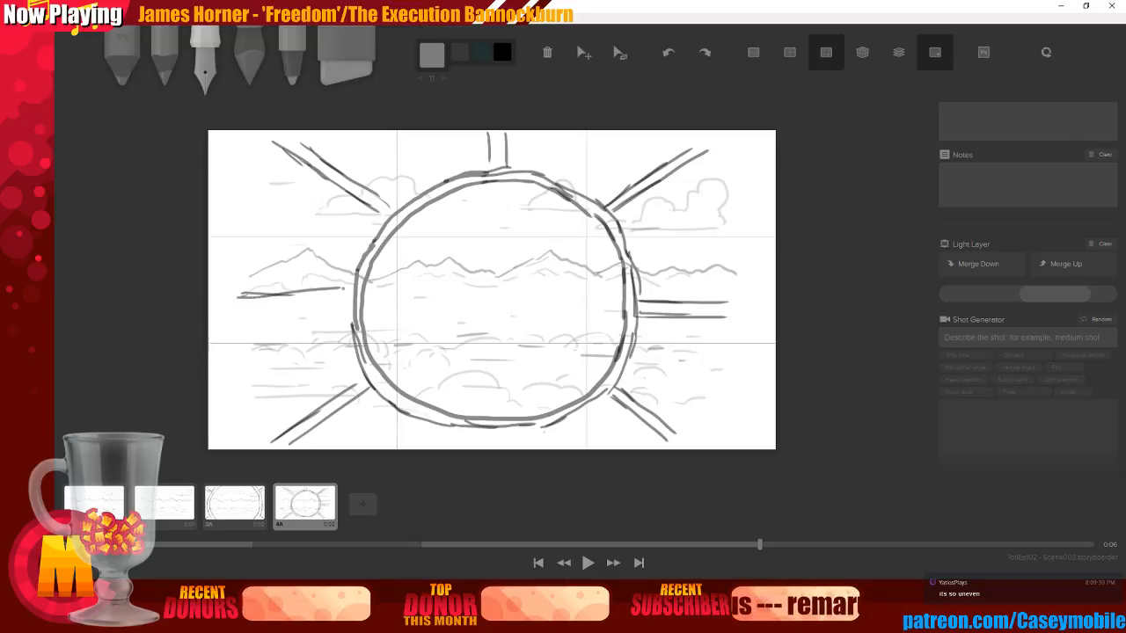
drag(250, 307, 322, 305)
drag(251, 305, 341, 305)
mouse_move(330, 290)
mouse_down()
mouse_move(348, 289)
mouse_move(343, 306)
mouse_up()
Add short accent strokes inside the circle's upper-left and lower-right and between the radiating lines outside it
drag(403, 249, 454, 217)
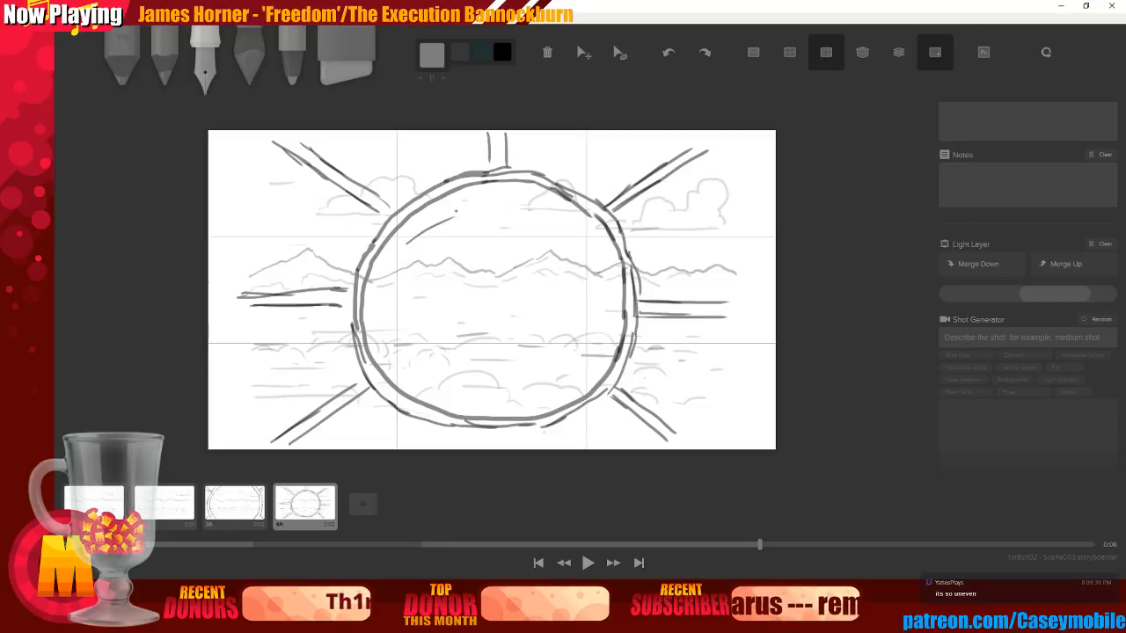
drag(544, 386, 570, 371)
drag(540, 393, 566, 380)
drag(315, 205, 336, 217)
drag(283, 343, 315, 344)
drag(658, 330, 681, 329)
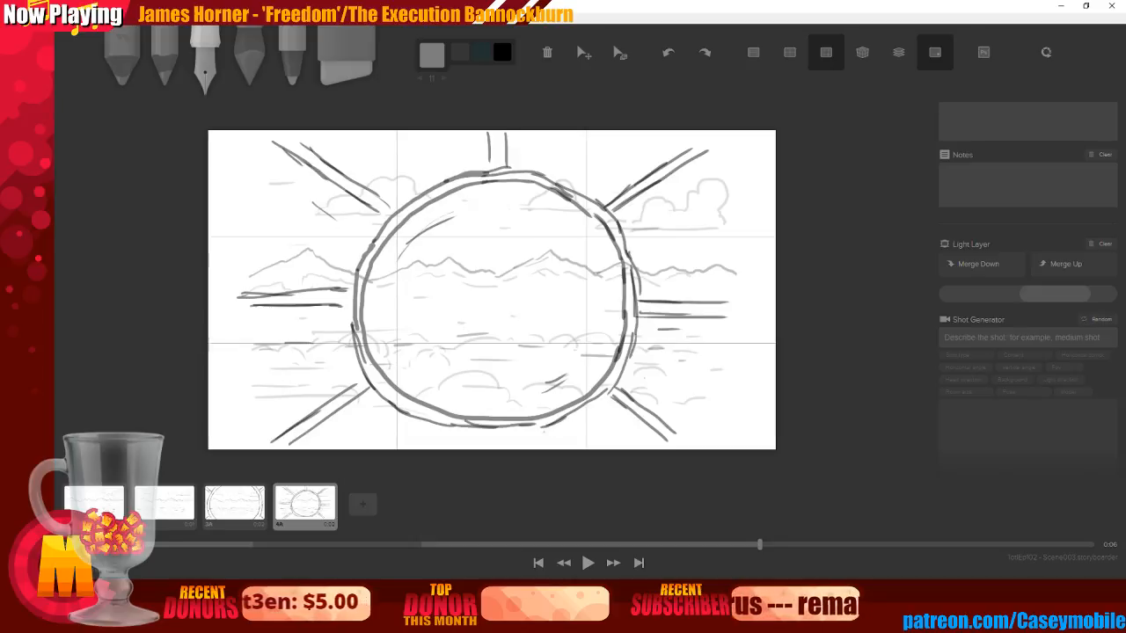
Draw a short pair of lines below the ring and extend the left pair until it meets the ring
mouse_move(451, 591)
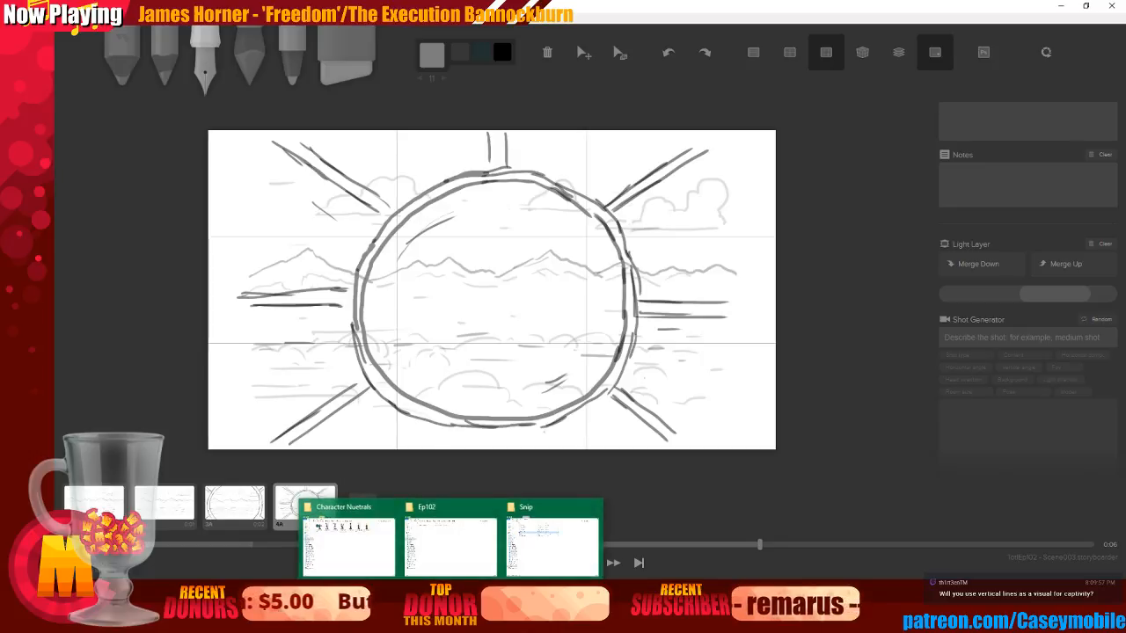
drag(487, 432, 500, 448)
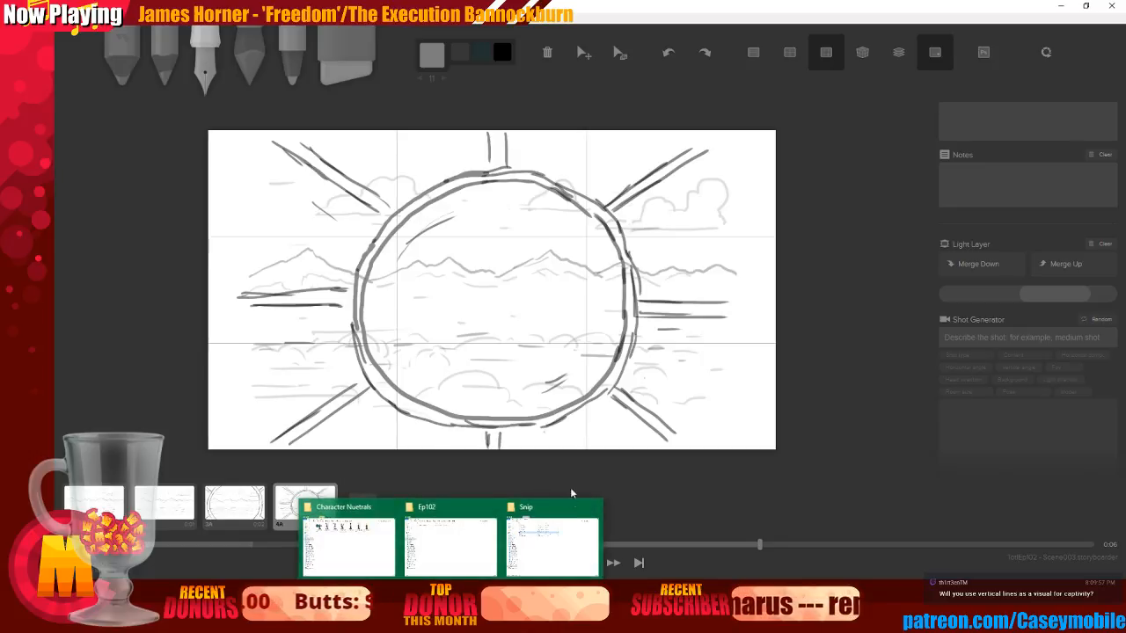
click(593, 508)
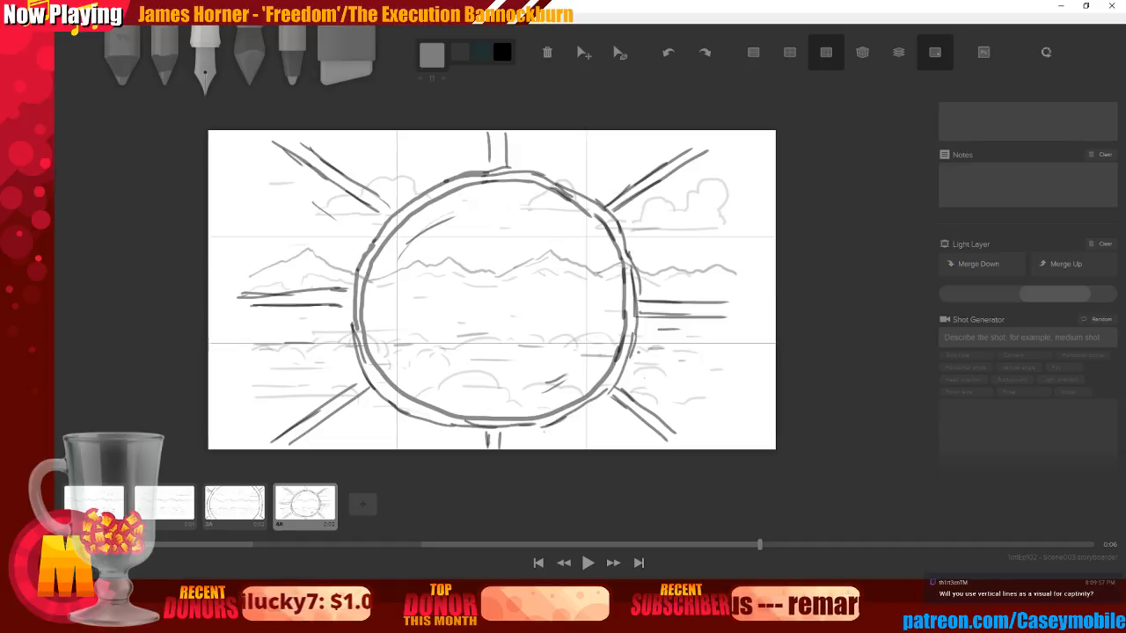
mouse_move(339, 290)
mouse_down()
mouse_move(356, 291)
mouse_move(358, 306)
mouse_up()
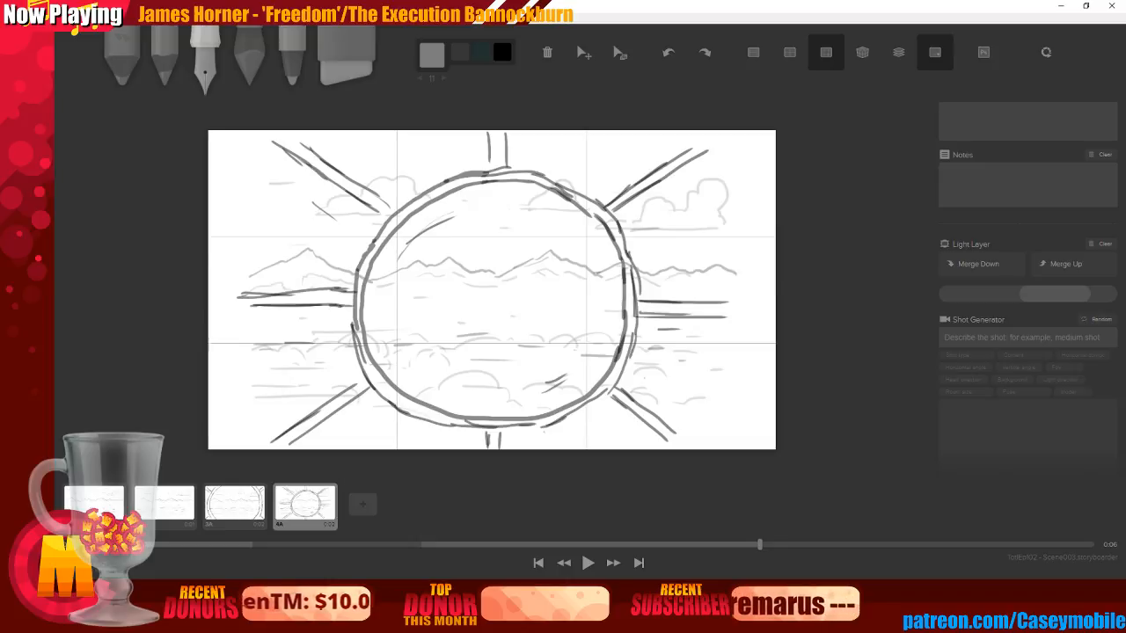
Duplicate the plain landscape board before the ring boards and move the copy to the end of the sequence
click(227, 498)
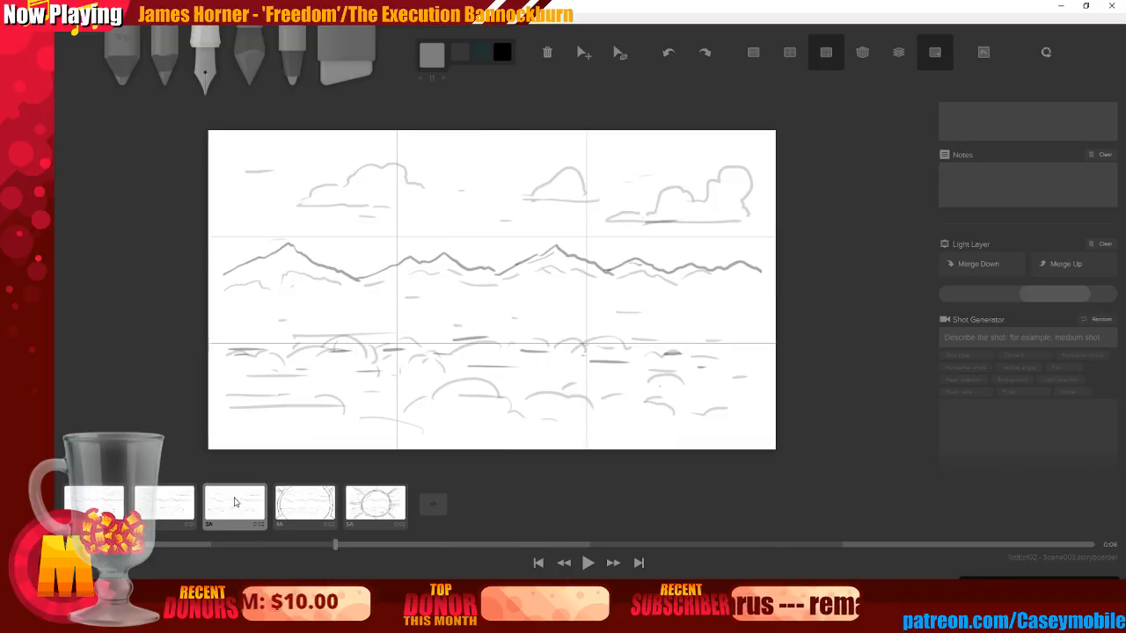
key(ctrl+Right)
key(ctrl+Right)
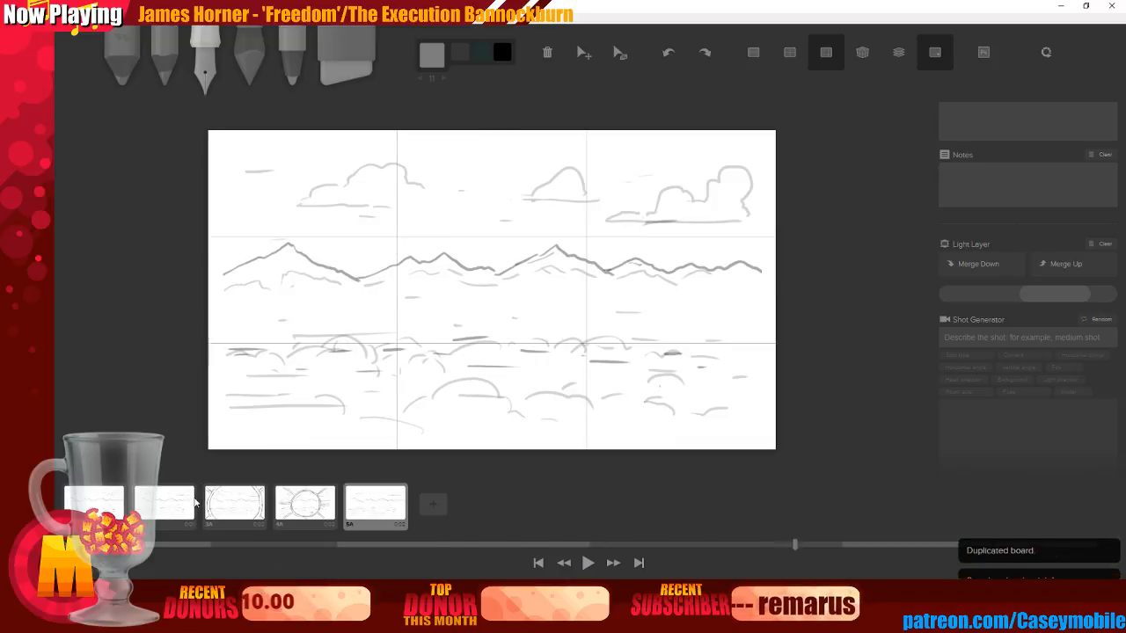
Scale down the landscape on the new last board, undoing the first attempt and scaling it again
click(621, 55)
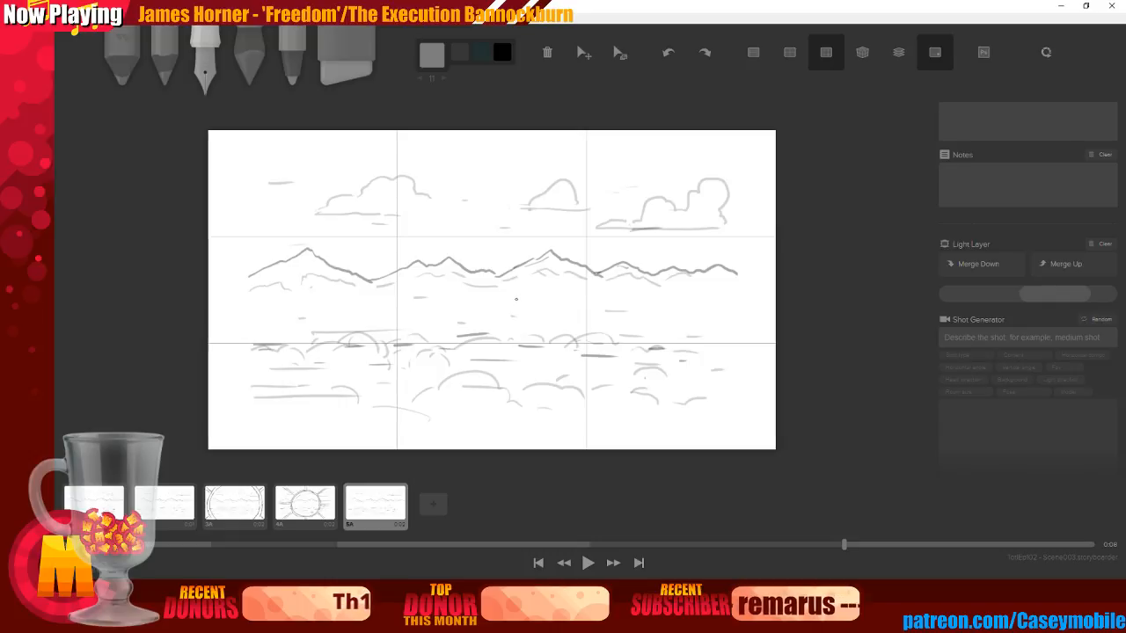
key(ctrl+z)
click(620, 53)
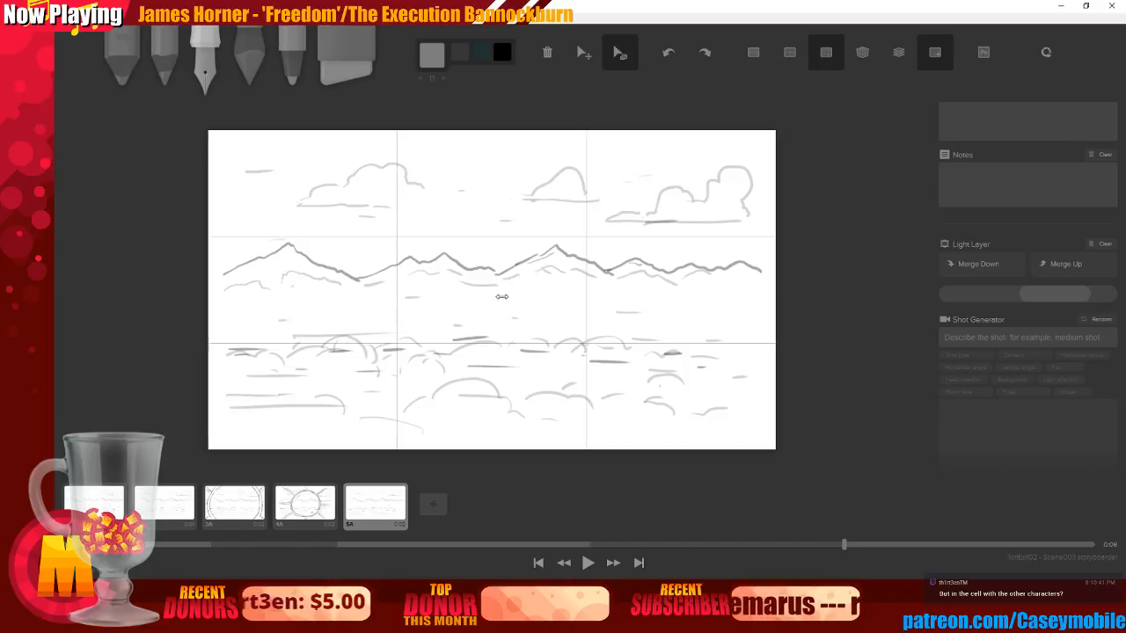
mouse_move(500, 300)
mouse_down()
mouse_move(428, 297)
mouse_move(448, 297)
mouse_up()
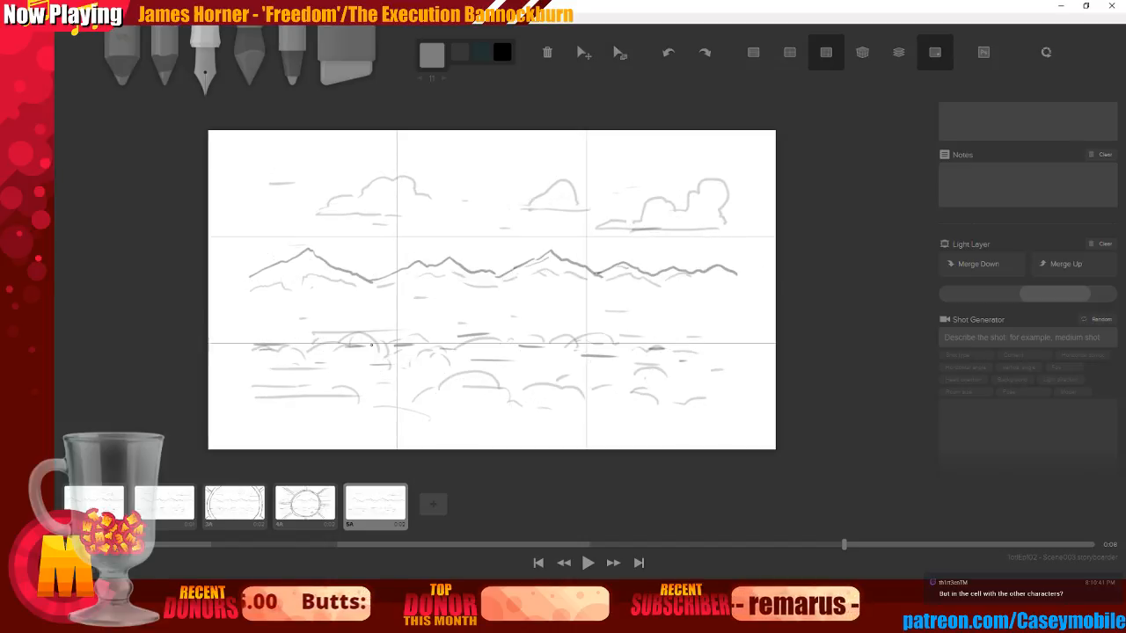
Compare the last board with the one before it, and scale its landscape down slightly more
click(301, 501)
click(358, 498)
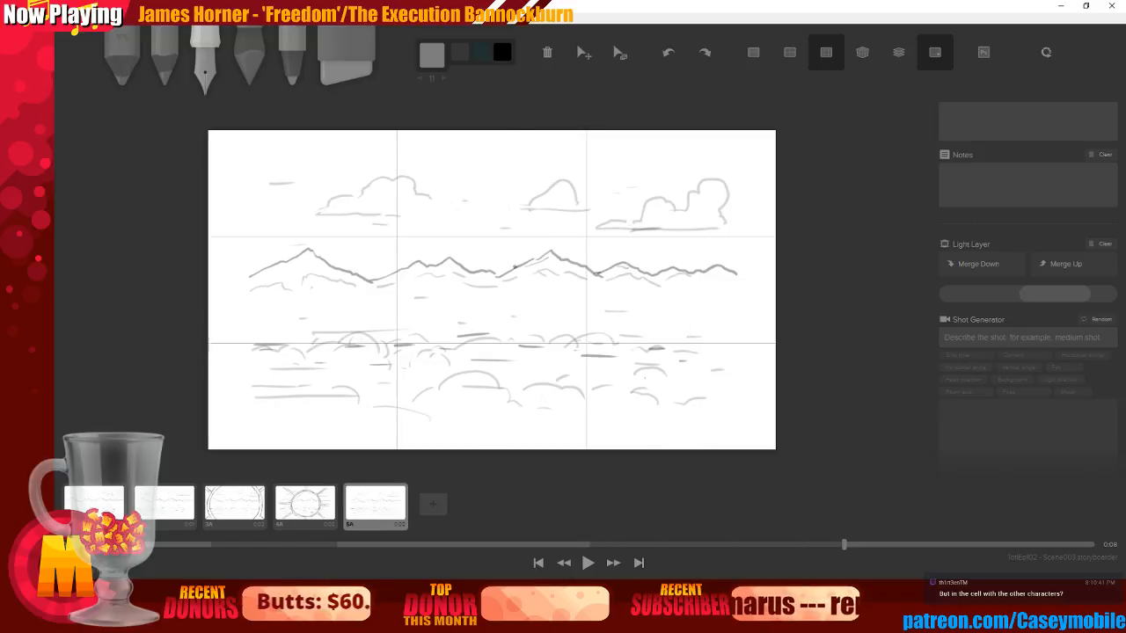
click(615, 55)
mouse_move(499, 299)
mouse_down()
mouse_move(471, 298)
mouse_move(519, 304)
mouse_up()
click(620, 53)
Flip through the preceding boards to compare landscape sizes, and shrink the last board's landscape a little further
click(317, 505)
click(238, 508)
click(181, 512)
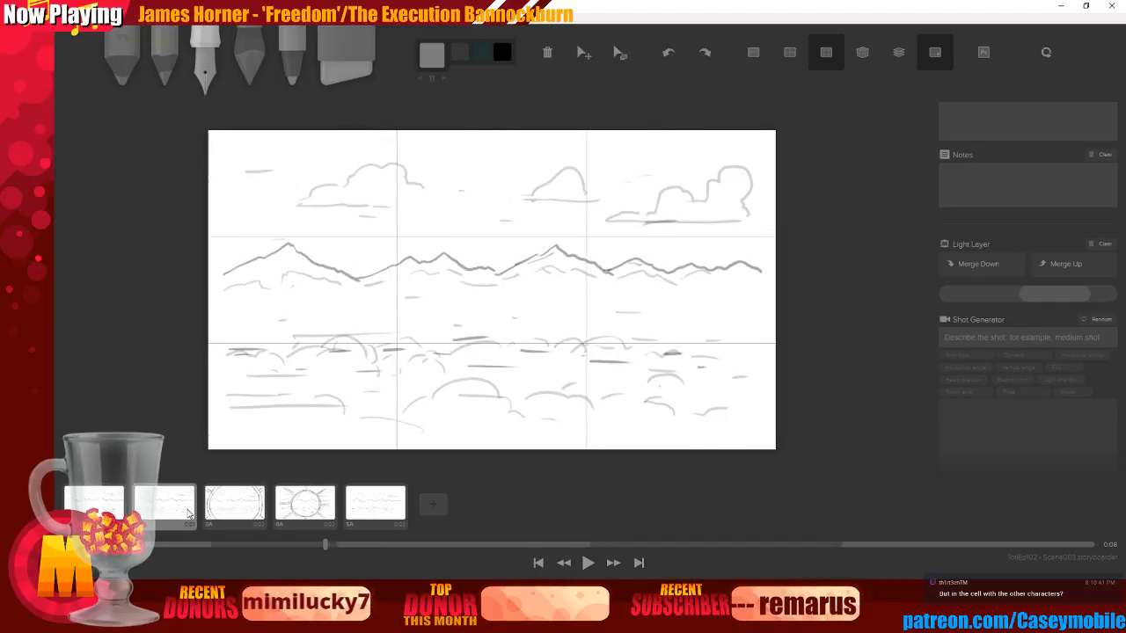
click(242, 513)
click(306, 515)
click(372, 517)
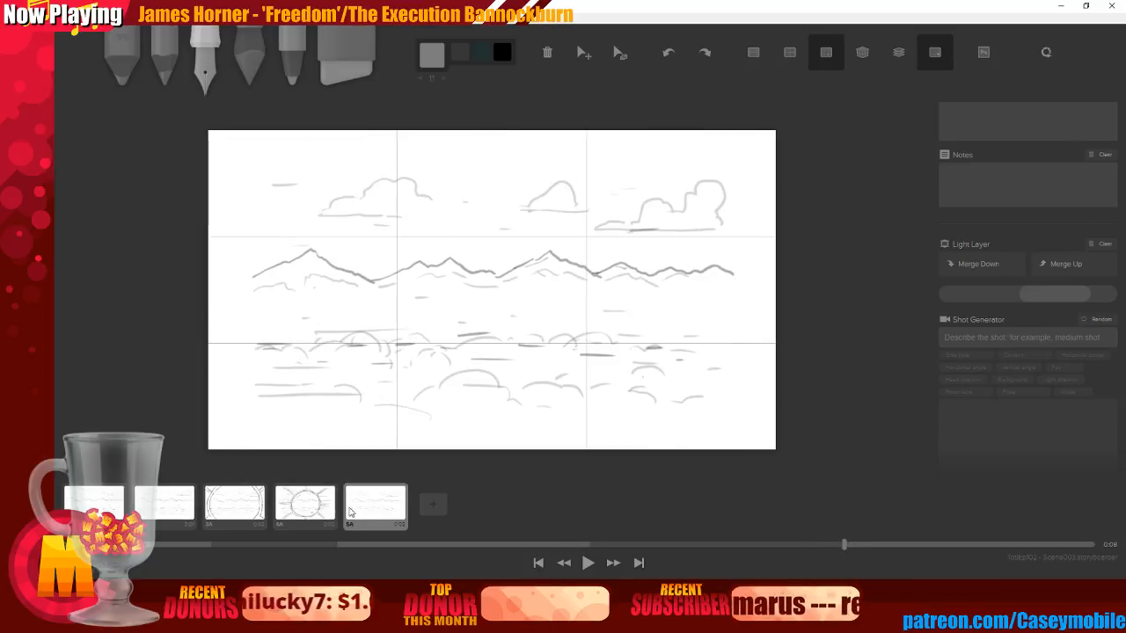
click(621, 58)
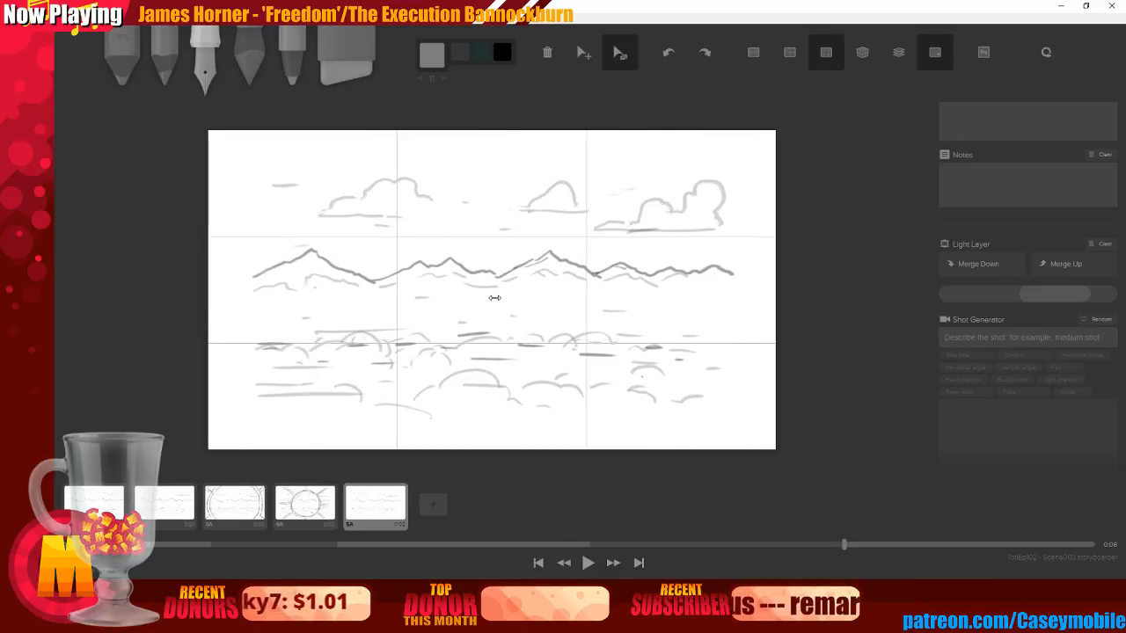
click(492, 297)
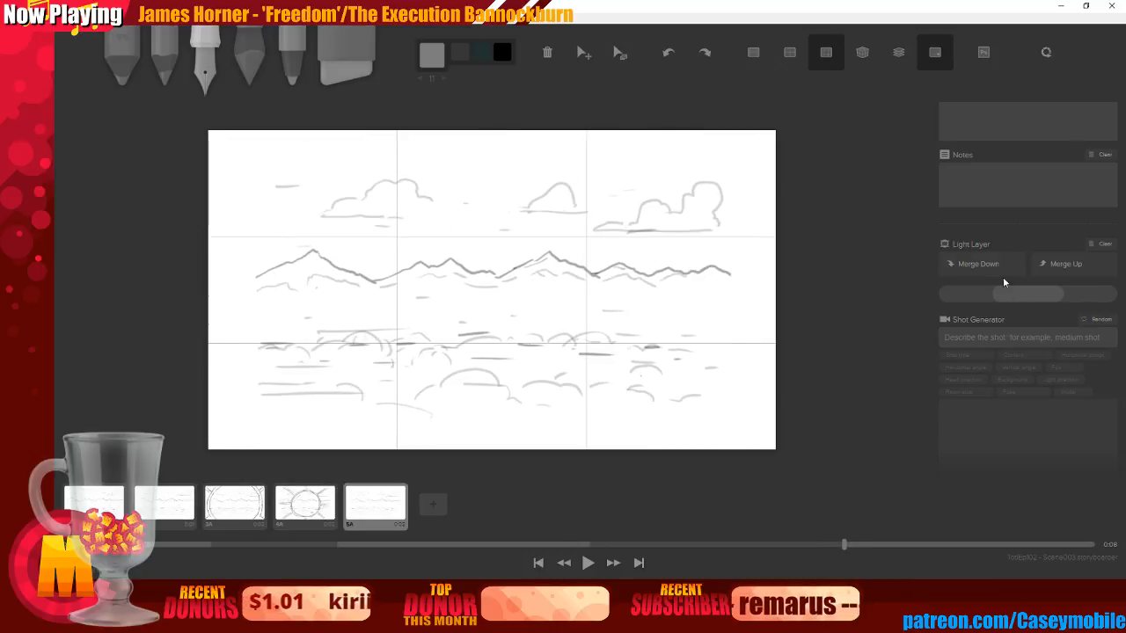
Merge the last board's landscape down to the reference layer and flip through all boards to compare them
click(976, 264)
click(303, 514)
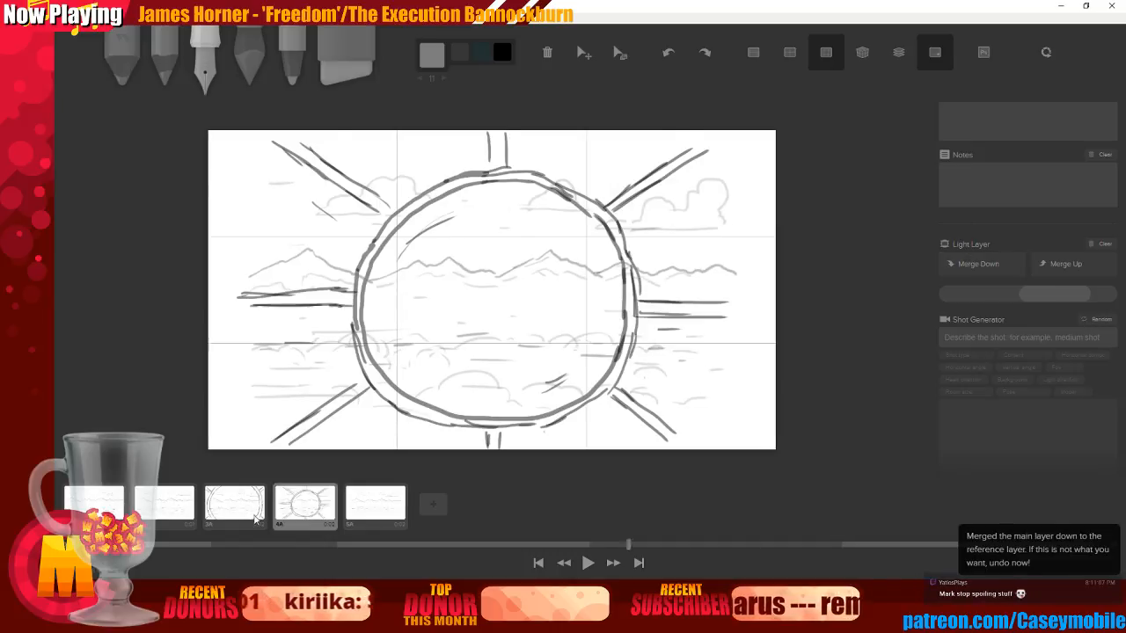
key(Left)
click(296, 519)
click(353, 514)
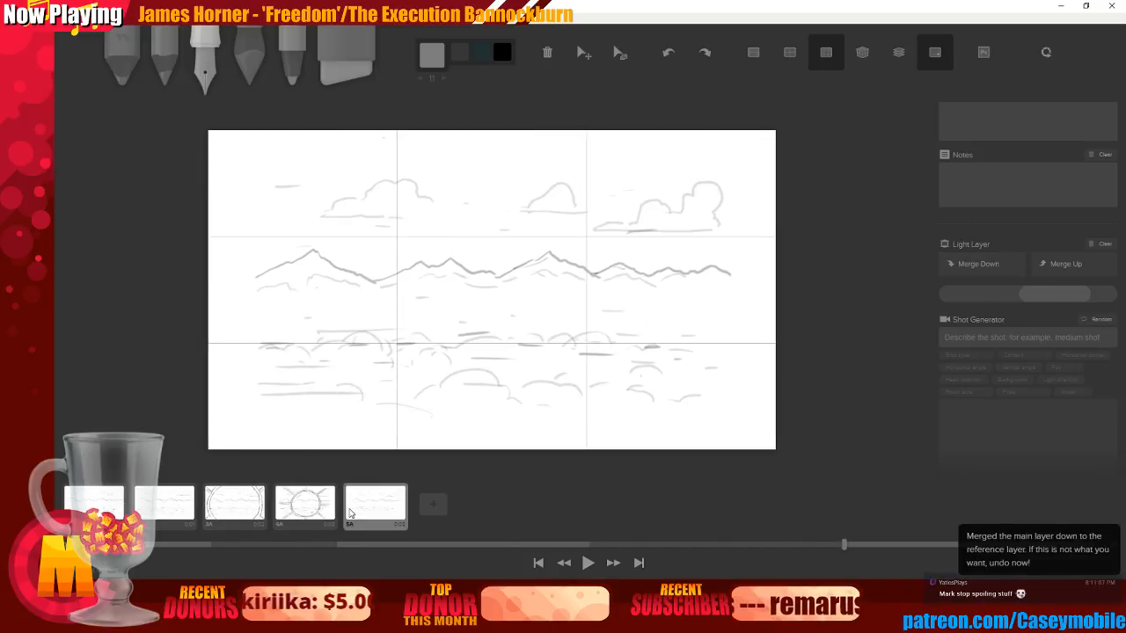
click(104, 508)
click(167, 513)
click(231, 516)
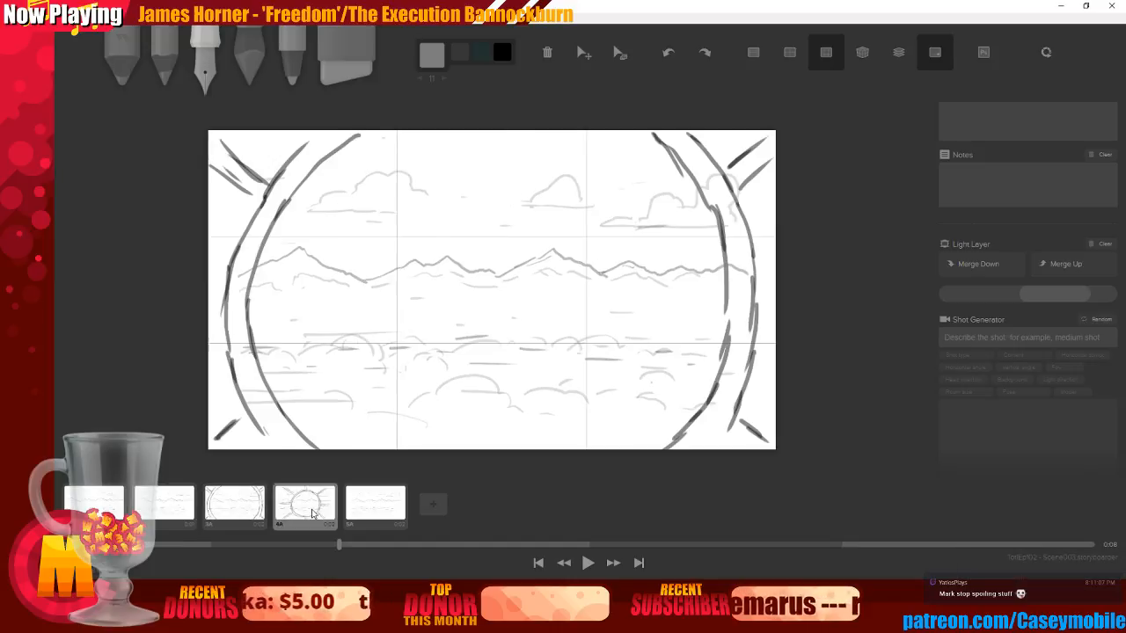
click(309, 507)
click(366, 514)
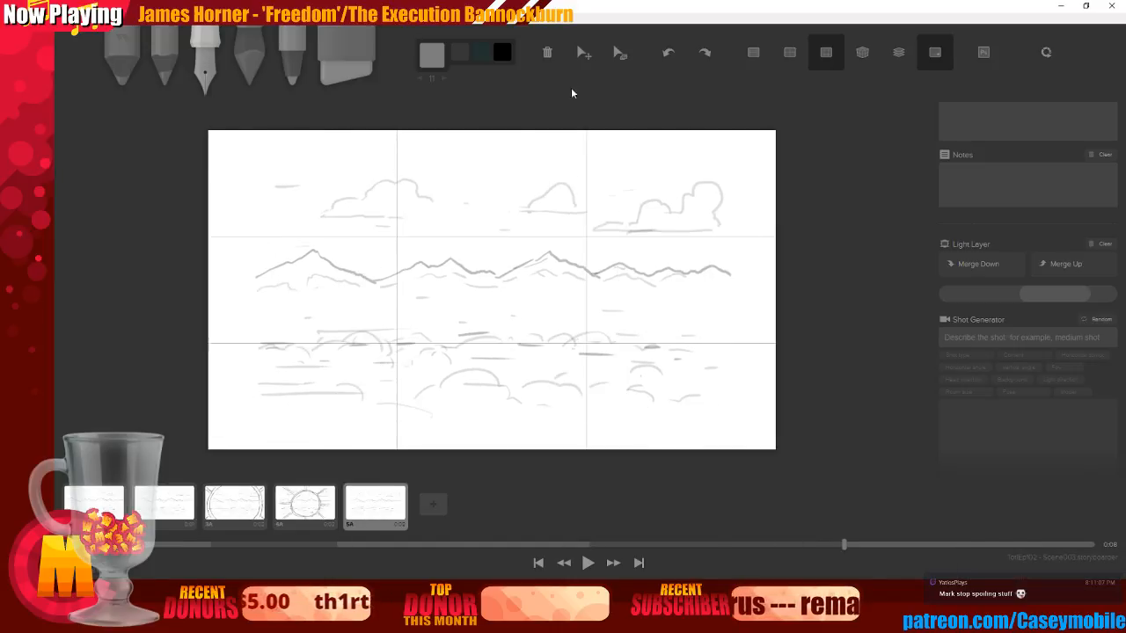
Draw a small dark grey circle in the centre of the last board's landscape, redrawing its upper arc after undoing it
click(461, 55)
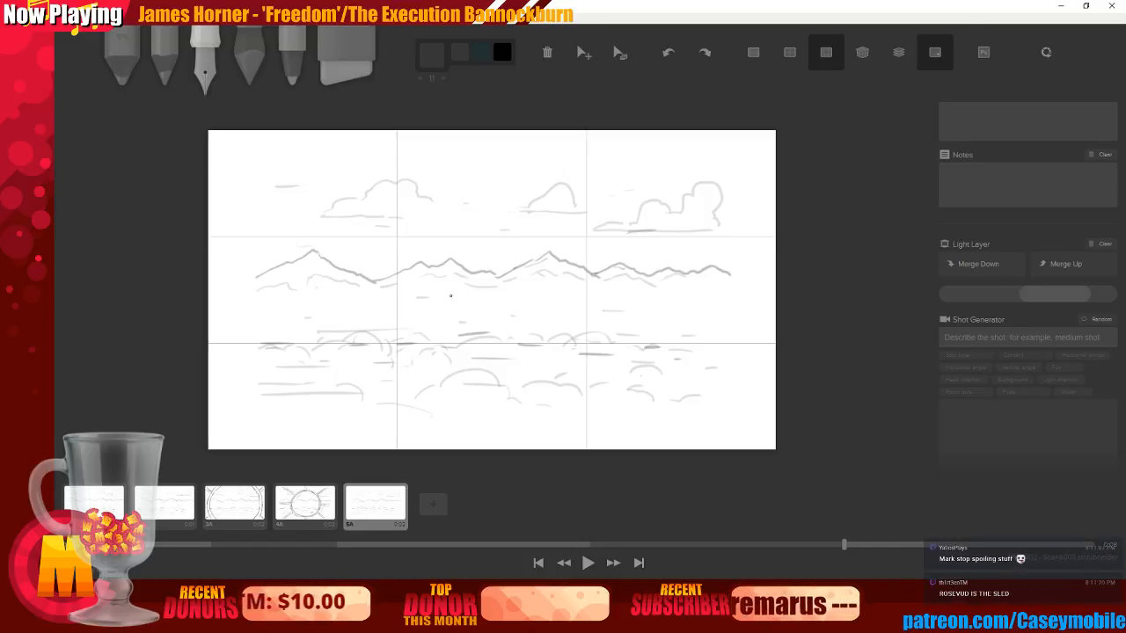
mouse_move(460, 227)
mouse_down()
mouse_move(432, 252)
mouse_move(517, 349)
mouse_move(488, 233)
mouse_up()
key(ctrl+z)
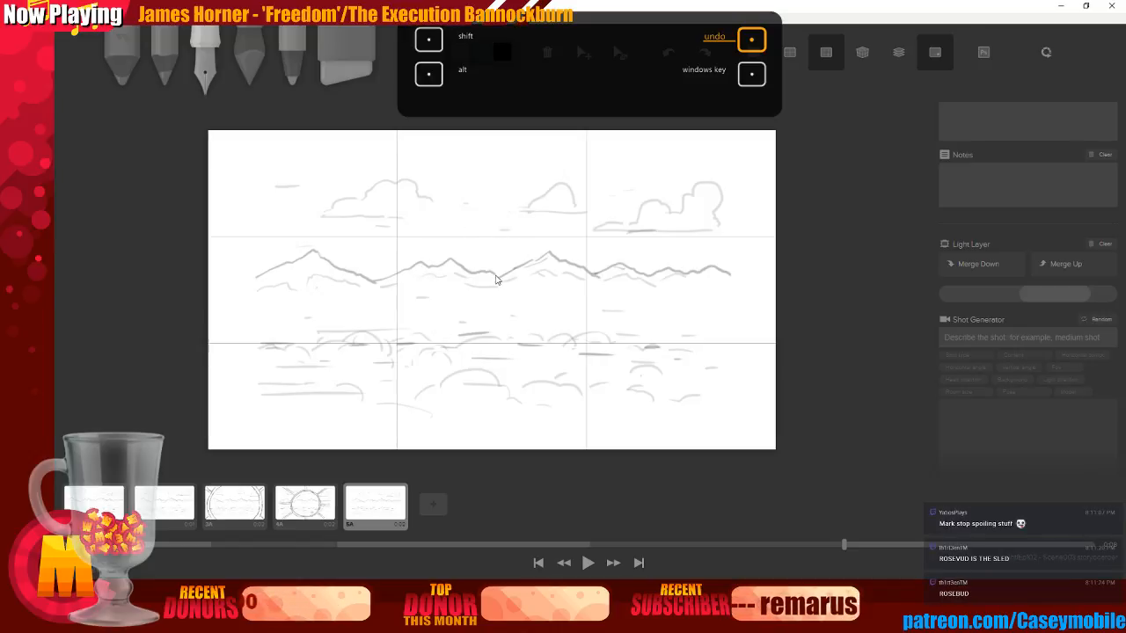
mouse_move(470, 227)
mouse_down()
mouse_move(437, 253)
mouse_move(429, 308)
mouse_move(429, 295)
mouse_move(444, 330)
mouse_move(472, 347)
mouse_move(543, 340)
mouse_move(570, 280)
mouse_up()
mouse_move(467, 231)
mouse_down()
mouse_move(497, 214)
mouse_move(538, 221)
mouse_move(566, 248)
mouse_move(571, 274)
mouse_up()
drag(536, 221, 569, 266)
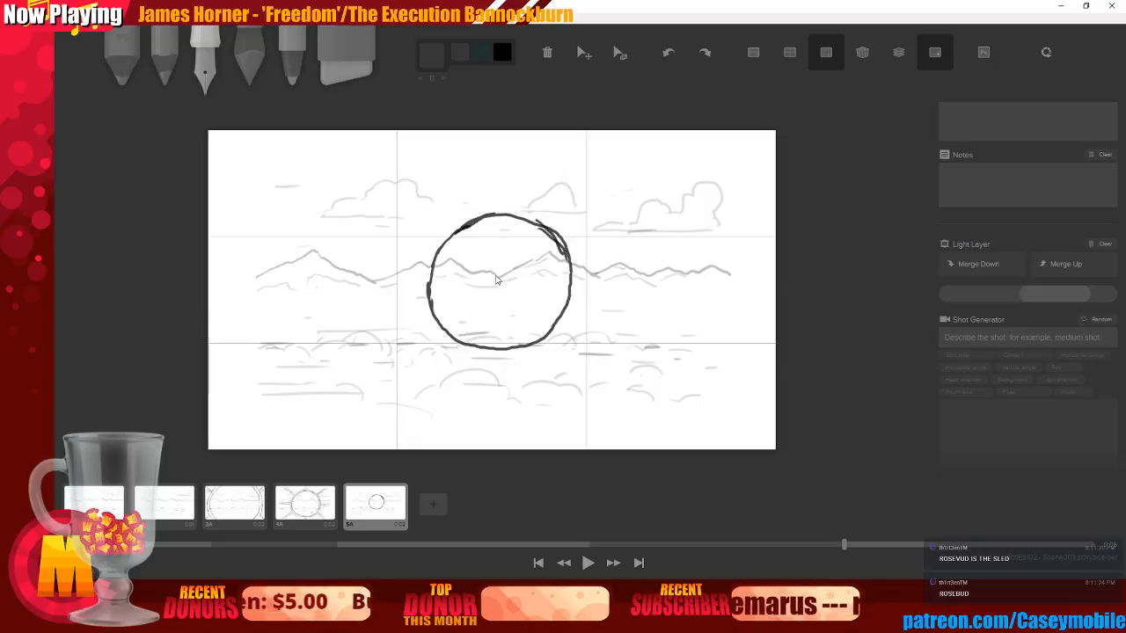
key(ctrl+z)
key(ctrl+z)
key(ctrl+z)
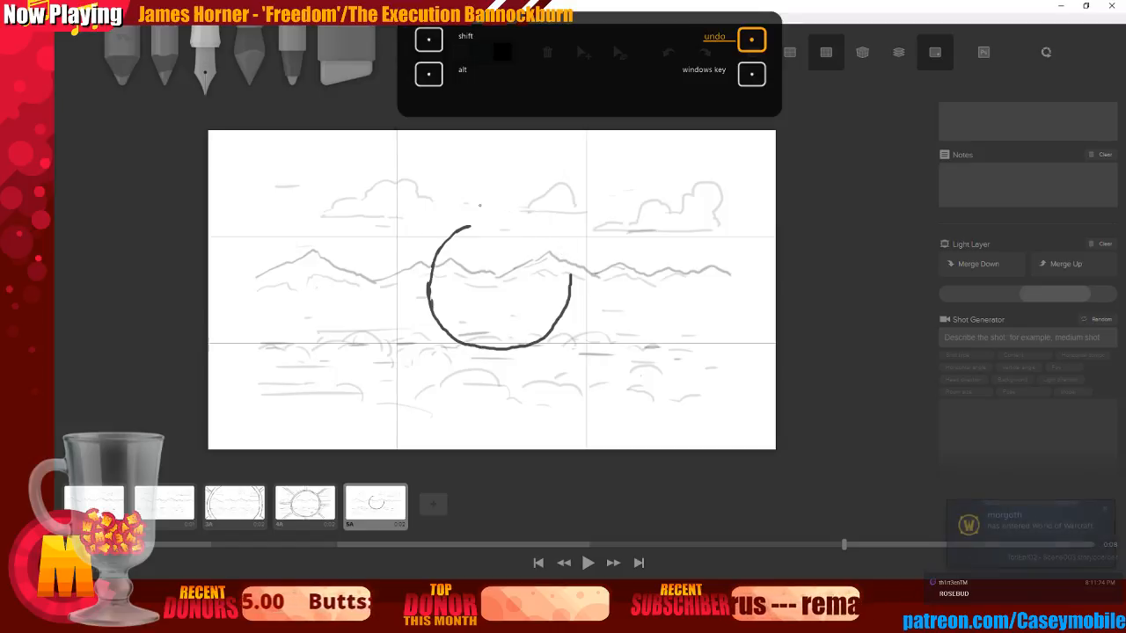
mouse_move(469, 226)
mouse_down()
mouse_move(514, 220)
mouse_move(557, 246)
mouse_move(572, 283)
mouse_up()
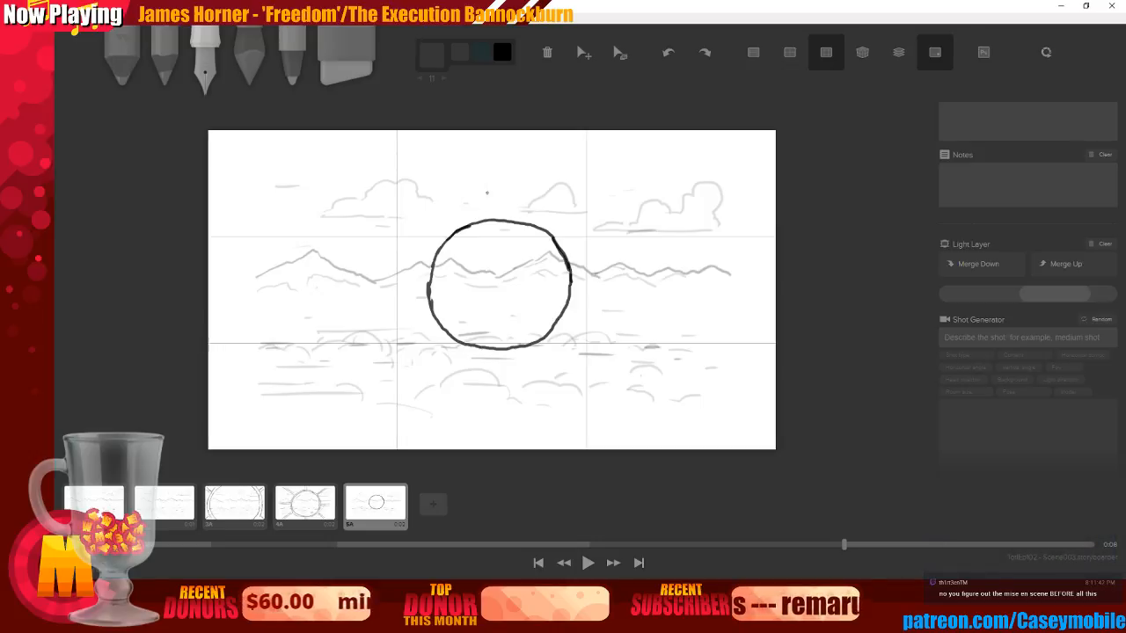
Try short highlight strokes at the upper left and lower right inside the circle, and undo them
drag(450, 255, 484, 235)
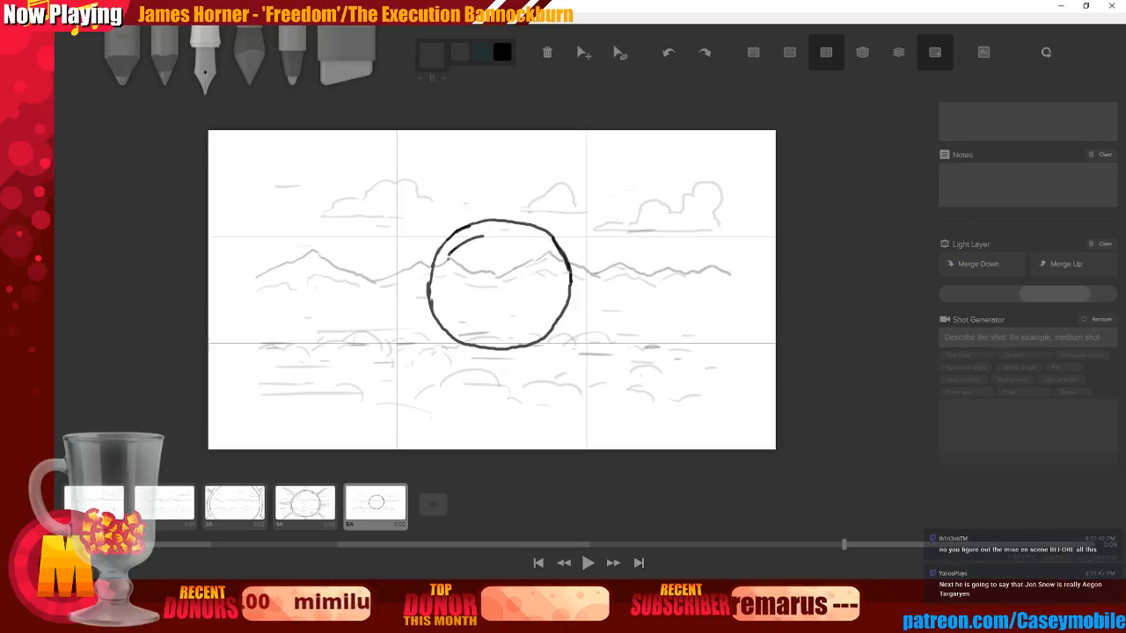
drag(522, 333, 538, 318)
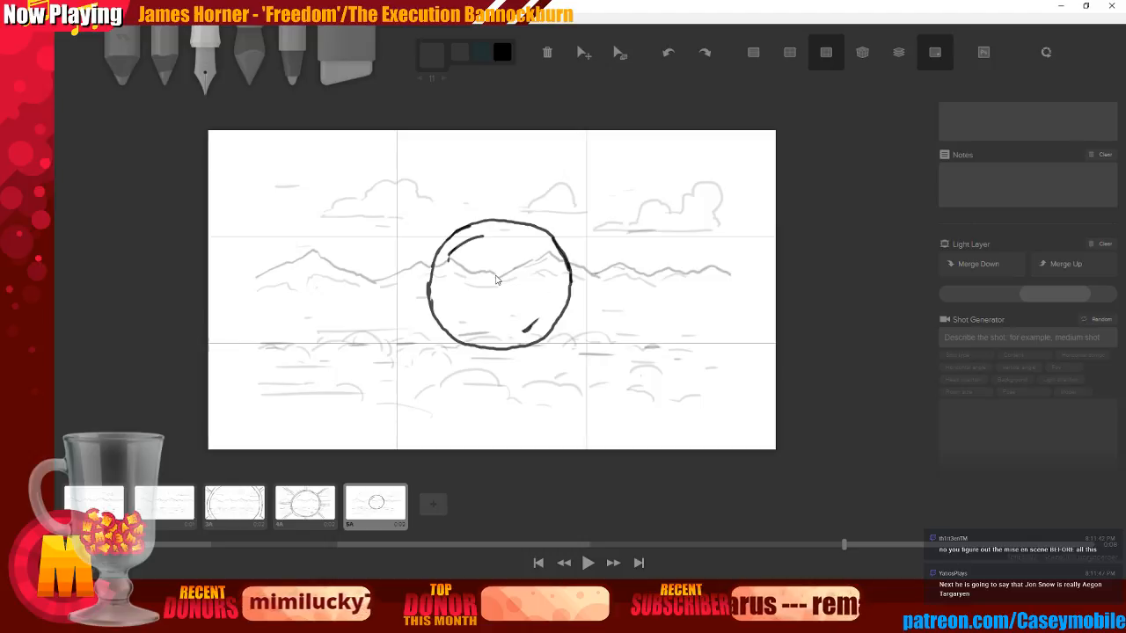
key(ctrl+z)
key(ctrl+z)
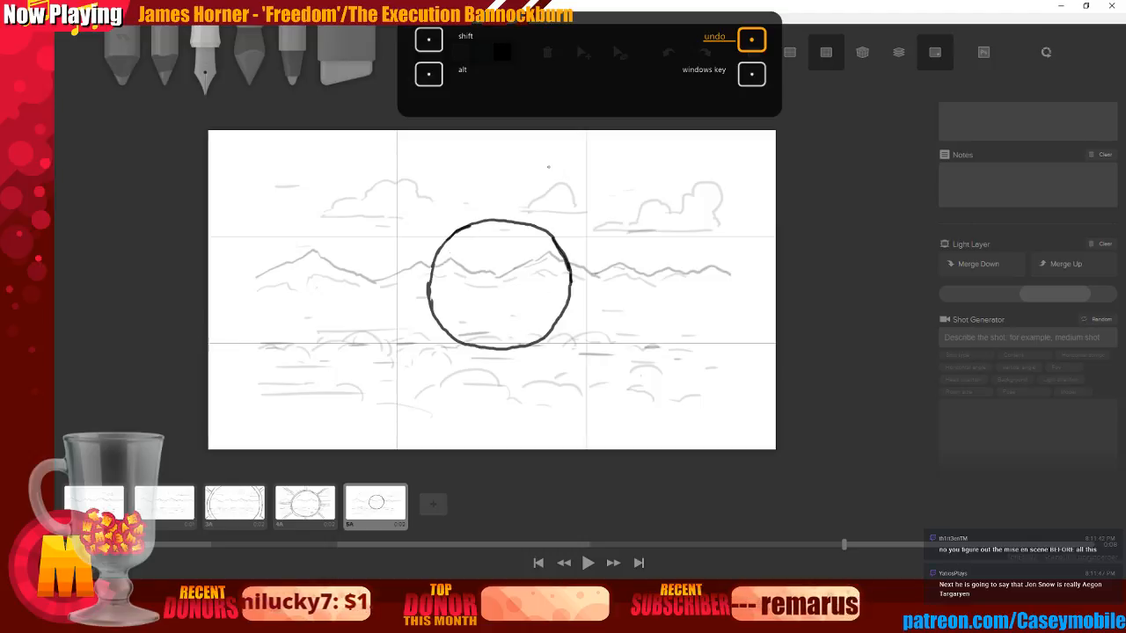
Draw straight spokes outward from the circle's top, upper right and right side, undoing the trial upper-left spoke
drag(495, 139, 497, 220)
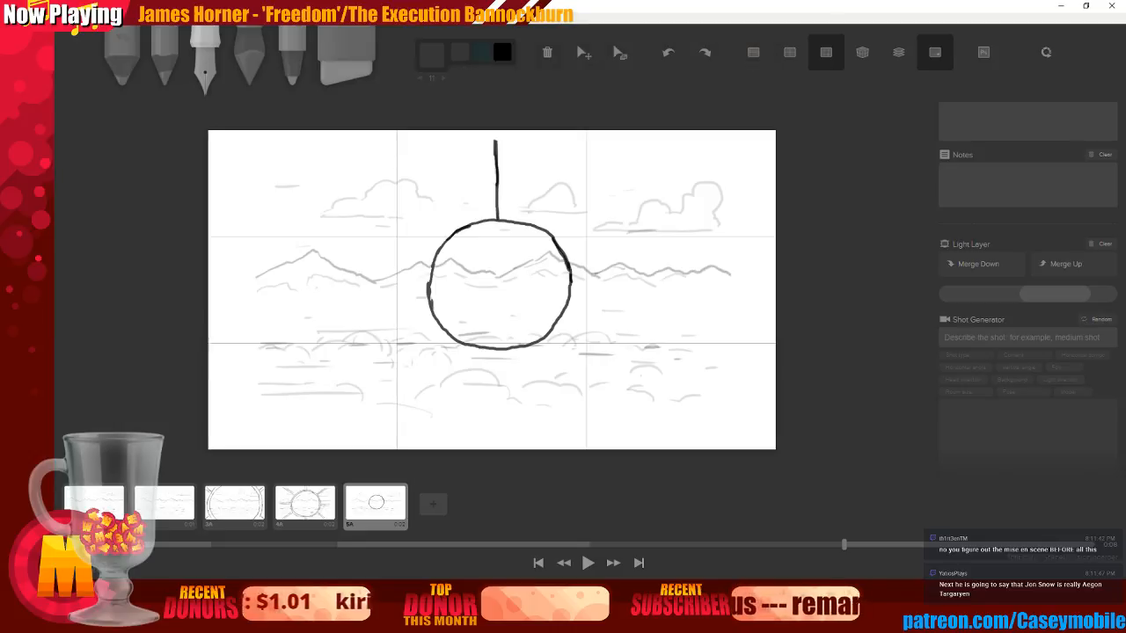
drag(561, 251, 636, 194)
drag(571, 291, 639, 289)
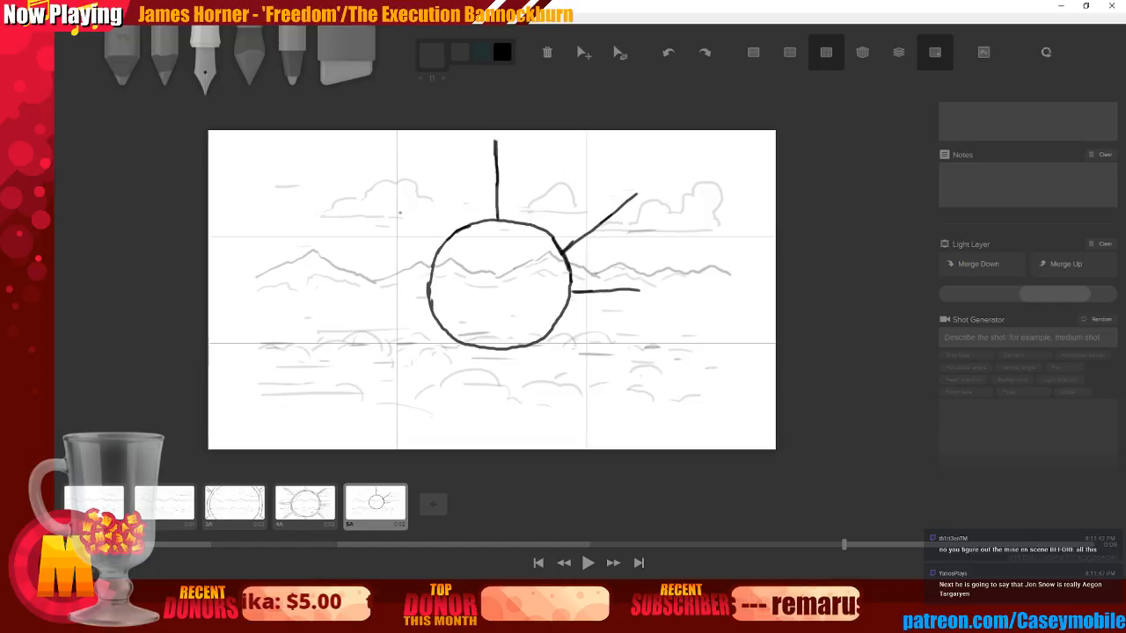
drag(339, 192, 437, 256)
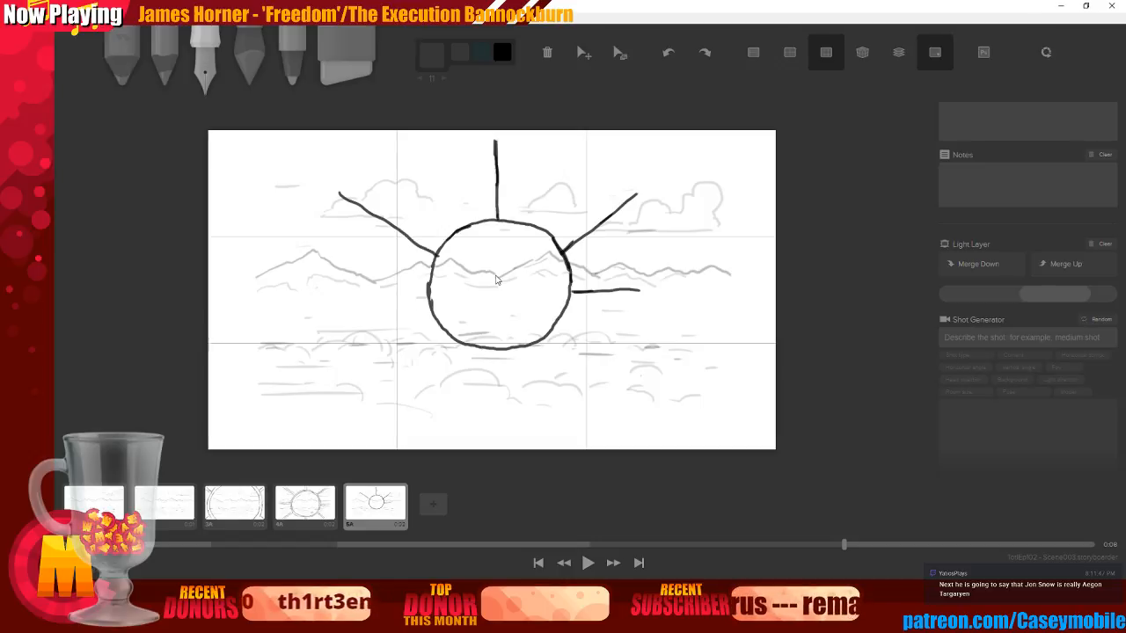
key(ctrl+z)
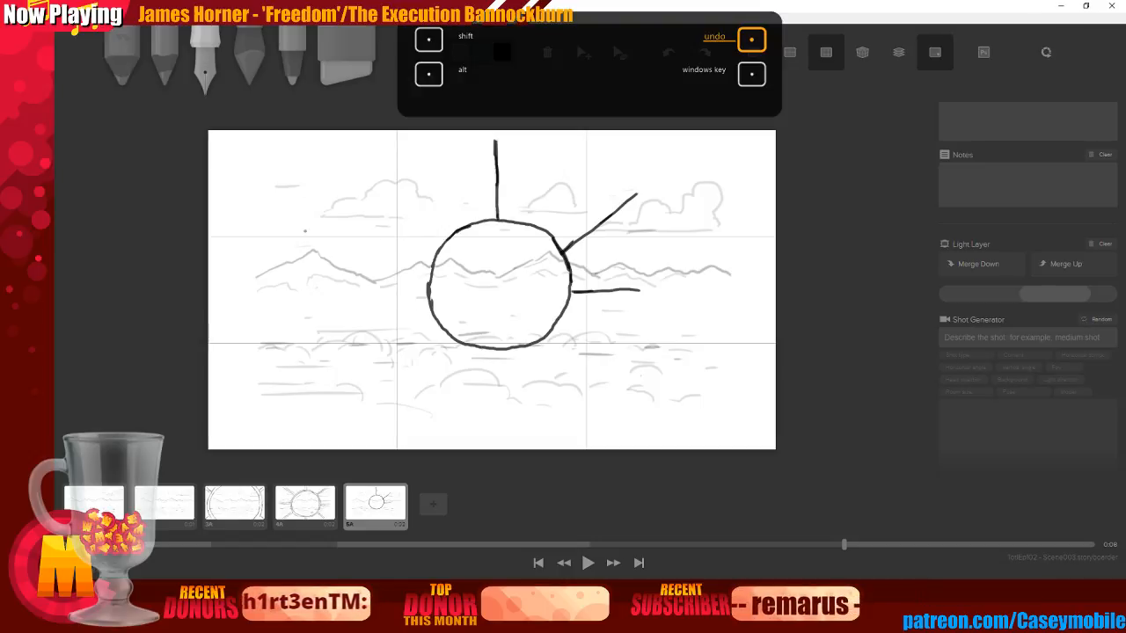
Draw the inner edges of a tall frame as vertical lines on both sides of the circle, curving inward at the top
drag(302, 172, 303, 444)
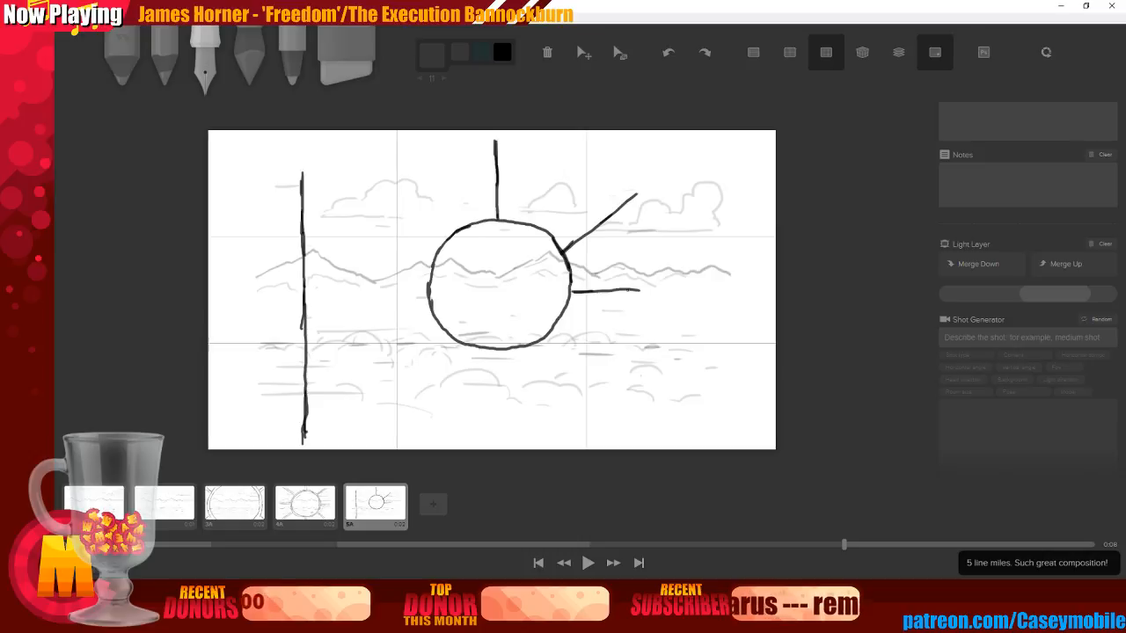
drag(692, 168, 698, 444)
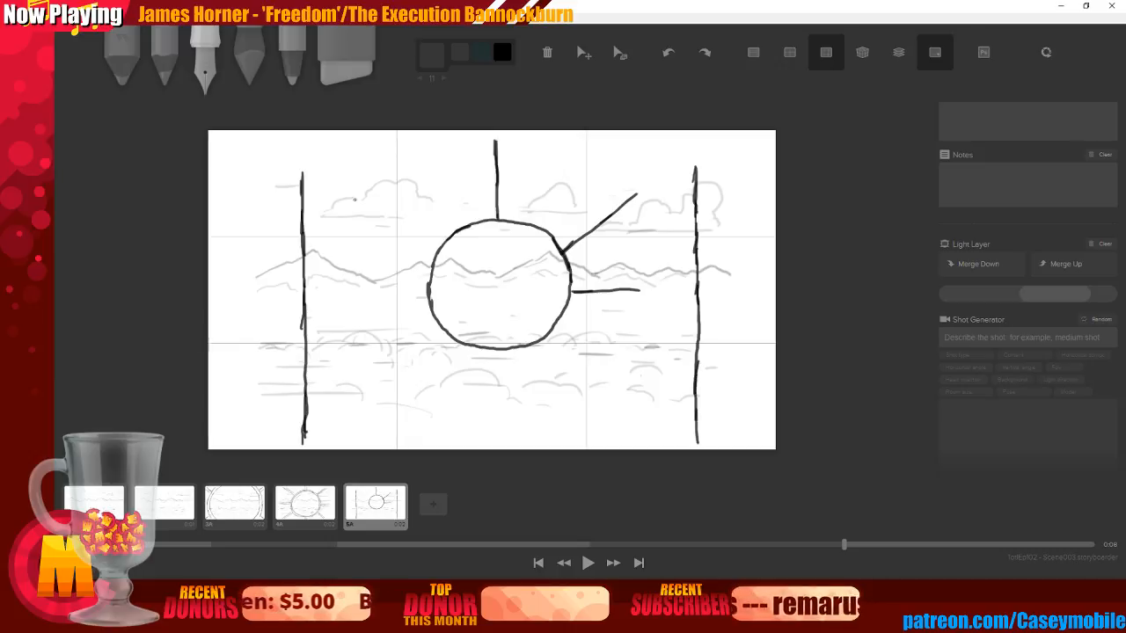
drag(304, 180, 328, 137)
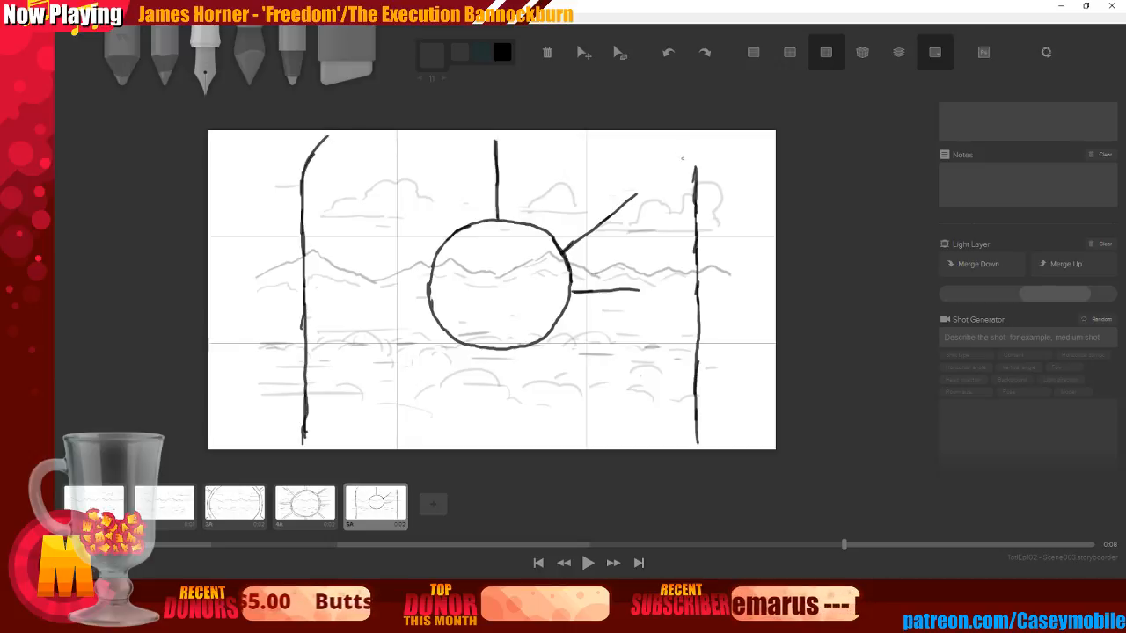
drag(695, 168, 677, 134)
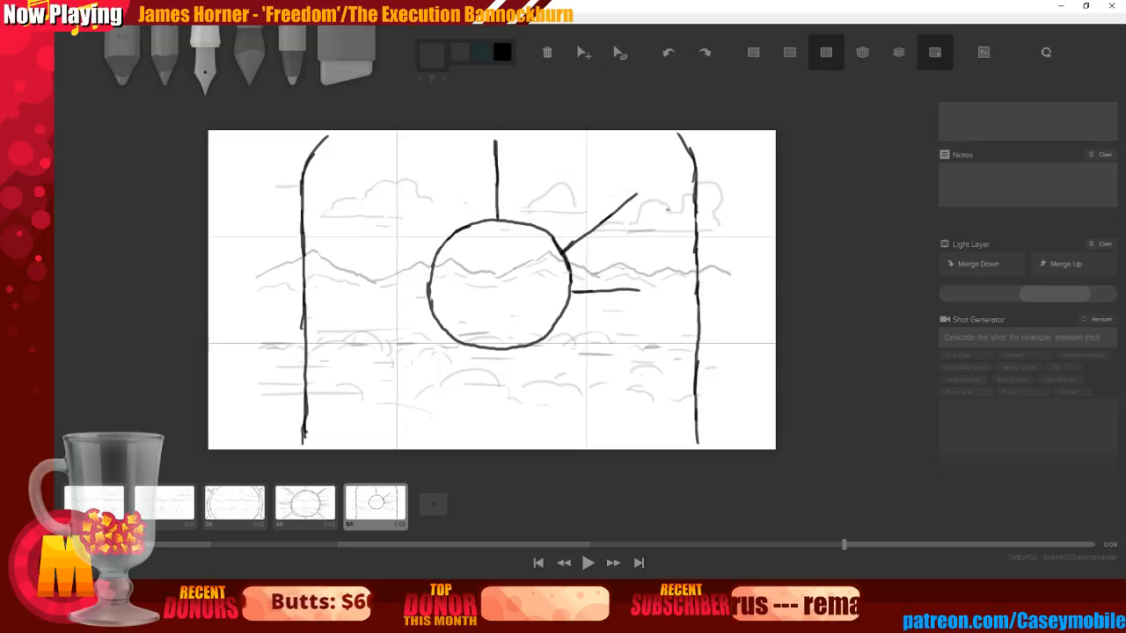
Extend the existing spokes to the frame and add the upper-left, left, lower-left, lower-right and bottom spokes
drag(637, 194, 690, 152)
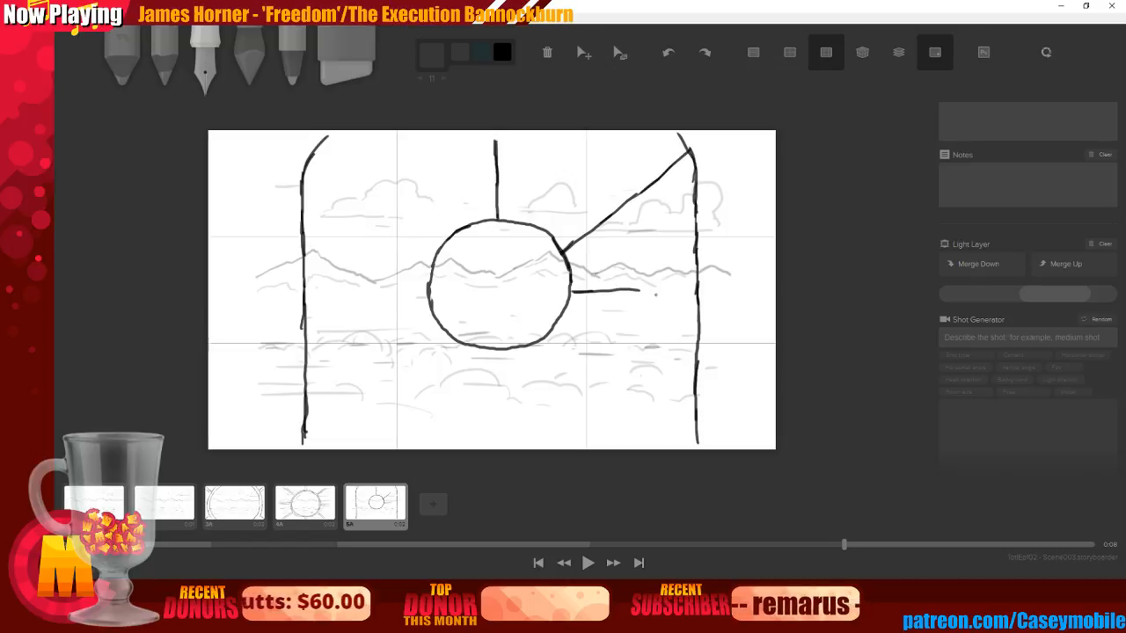
drag(640, 291, 700, 291)
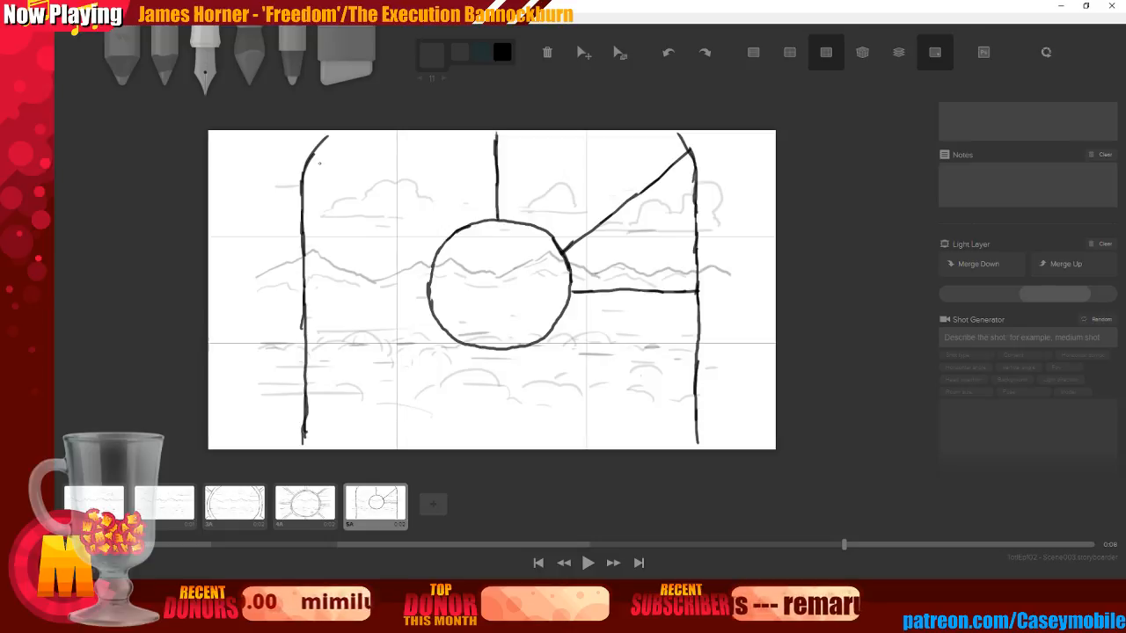
drag(318, 158, 433, 251)
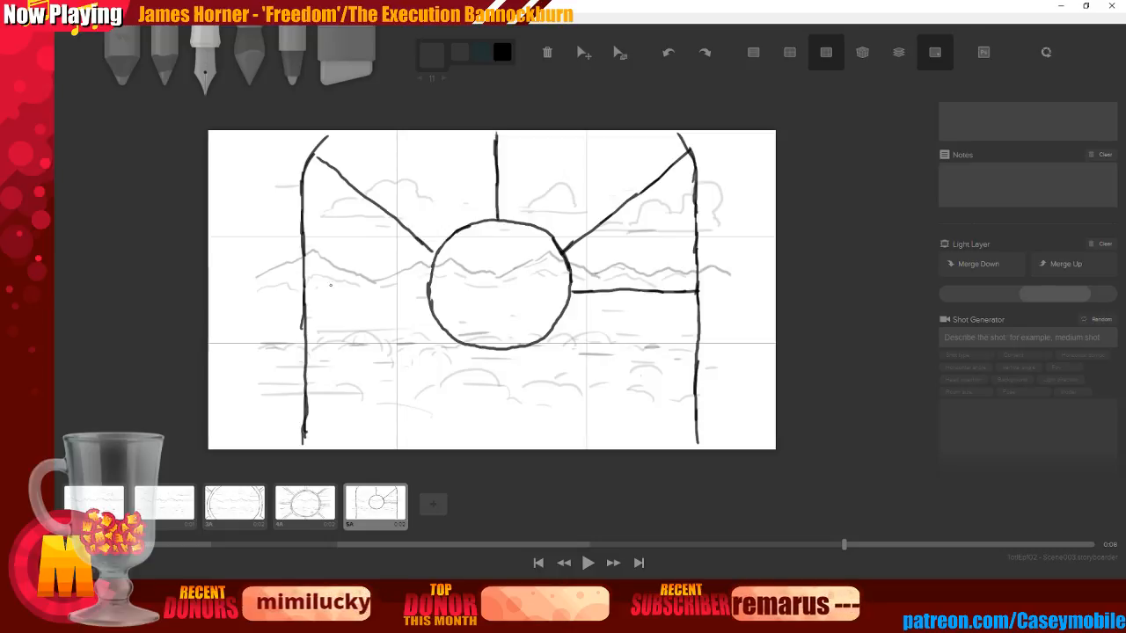
drag(307, 285, 429, 287)
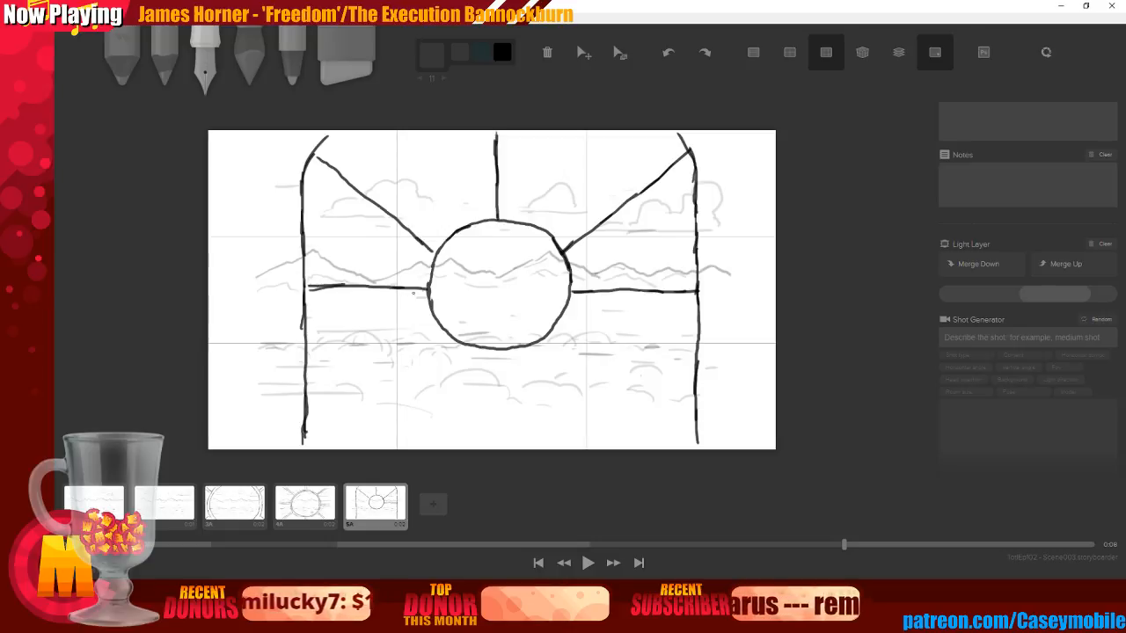
drag(314, 445, 437, 335)
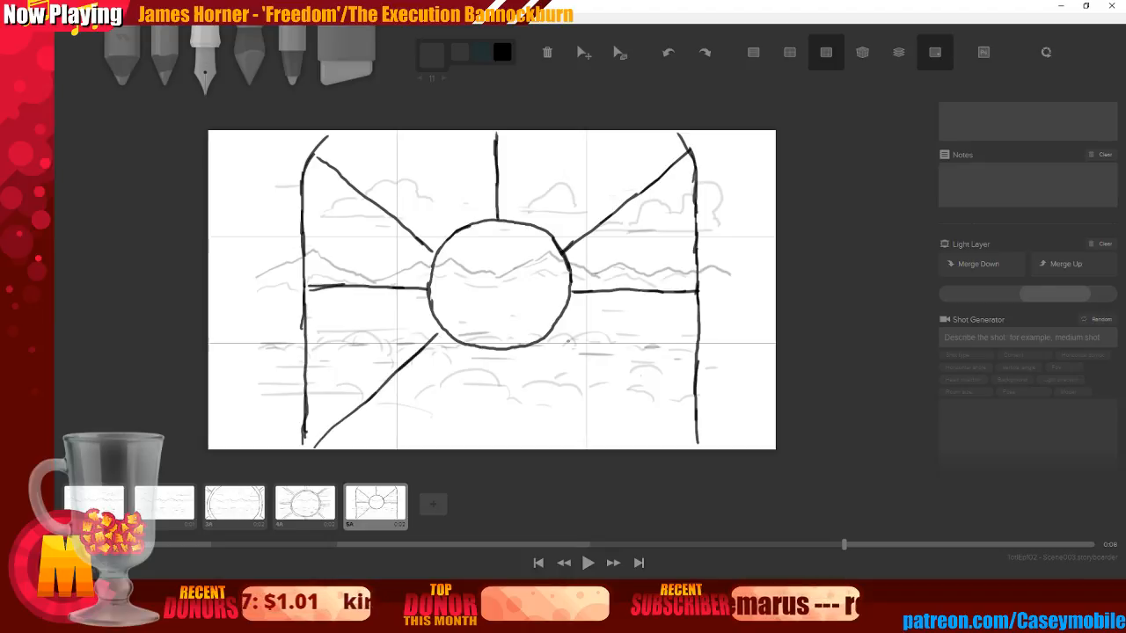
drag(558, 323, 693, 437)
drag(499, 350, 500, 448)
Draw the frame's outer edges parallel to the inner ones on both sides, curved at the top and running to the board's bottom
drag(275, 172, 294, 137)
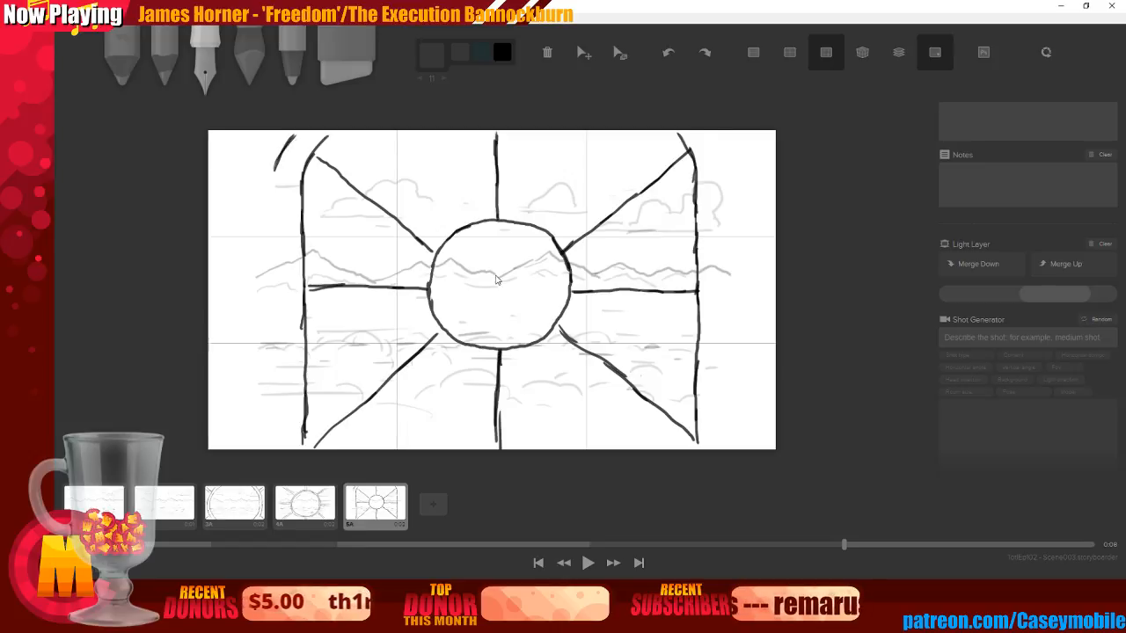
drag(703, 132, 721, 166)
drag(274, 163, 274, 234)
drag(272, 187, 272, 318)
drag(272, 256, 271, 360)
drag(271, 318, 271, 448)
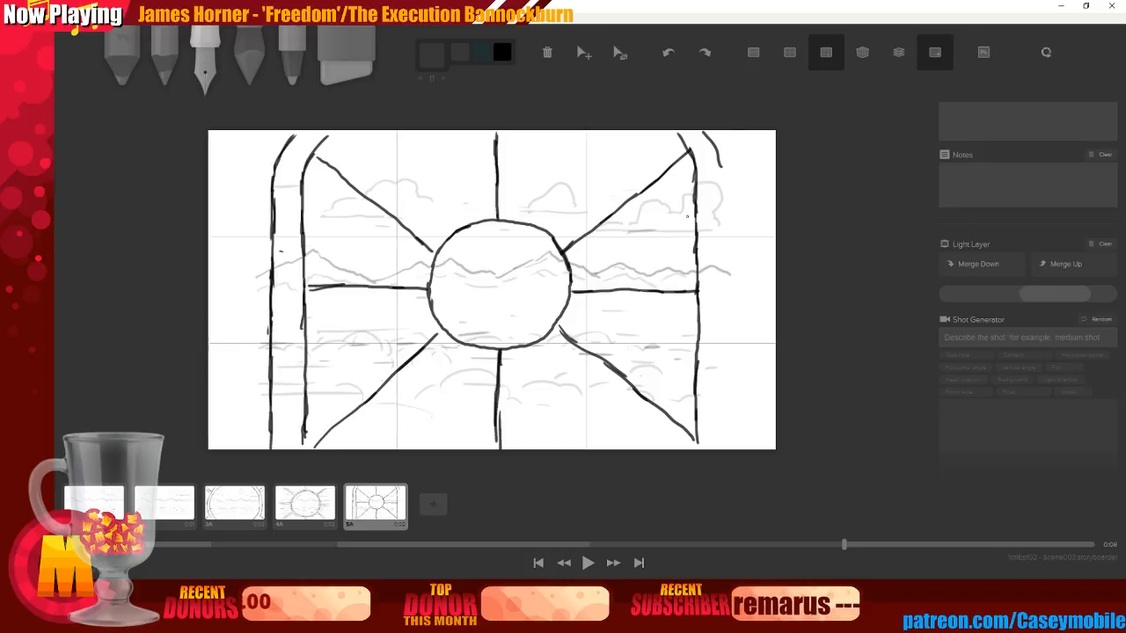
mouse_move(713, 132)
mouse_down()
mouse_move(729, 213)
mouse_move(732, 380)
mouse_up()
drag(729, 330, 731, 415)
drag(731, 364, 734, 448)
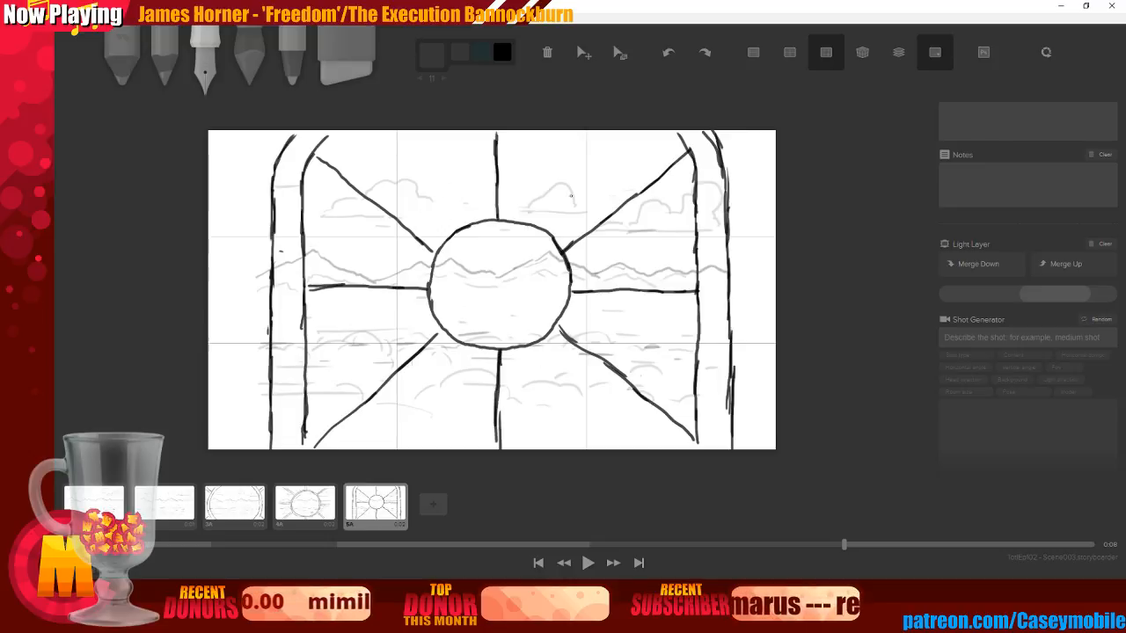
Try drawing gear-like tabs around the central circle between the spokes, and undo all of them
mouse_move(431, 219)
mouse_down()
mouse_move(433, 236)
mouse_move(429, 219)
mouse_move(445, 208)
mouse_move(562, 220)
mouse_move(558, 234)
mouse_move(602, 274)
mouse_move(601, 324)
mouse_up()
mouse_move(419, 255)
mouse_down()
mouse_move(400, 327)
mouse_move(481, 375)
mouse_move(540, 371)
mouse_up()
drag(555, 345, 556, 369)
key(ctrl+z)
key(ctrl+z)
key(ctrl+z)
key(ctrl+z)
key(ctrl+z)
key(ctrl+z)
key(ctrl+z)
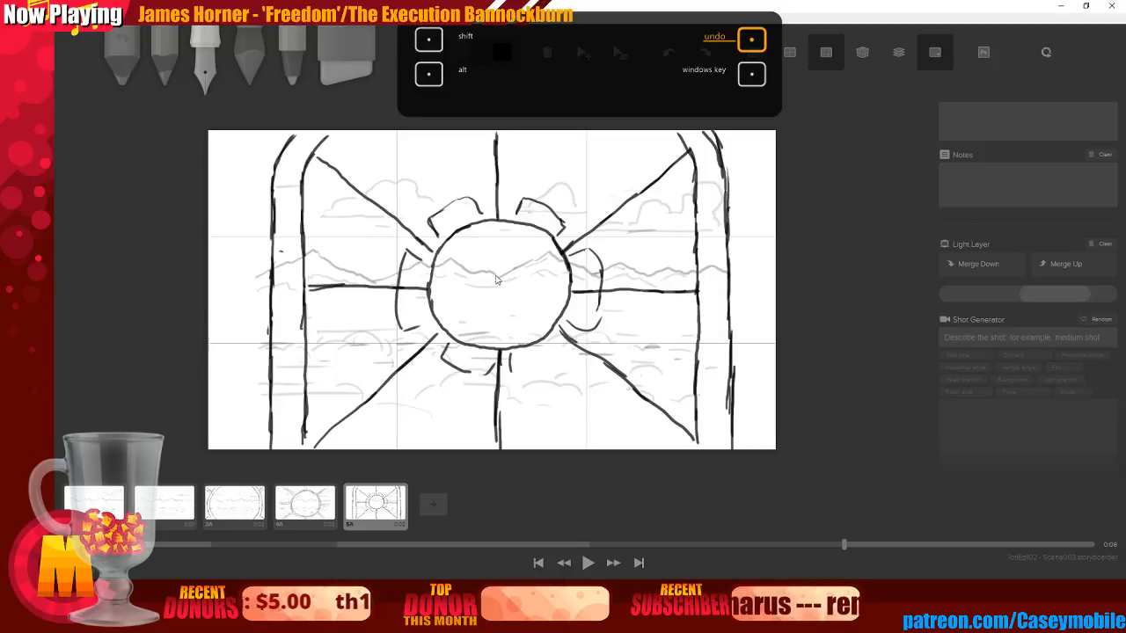
key(ctrl+z)
key(ctrl+z)
key(ctrl+z)
key(ctrl+z)
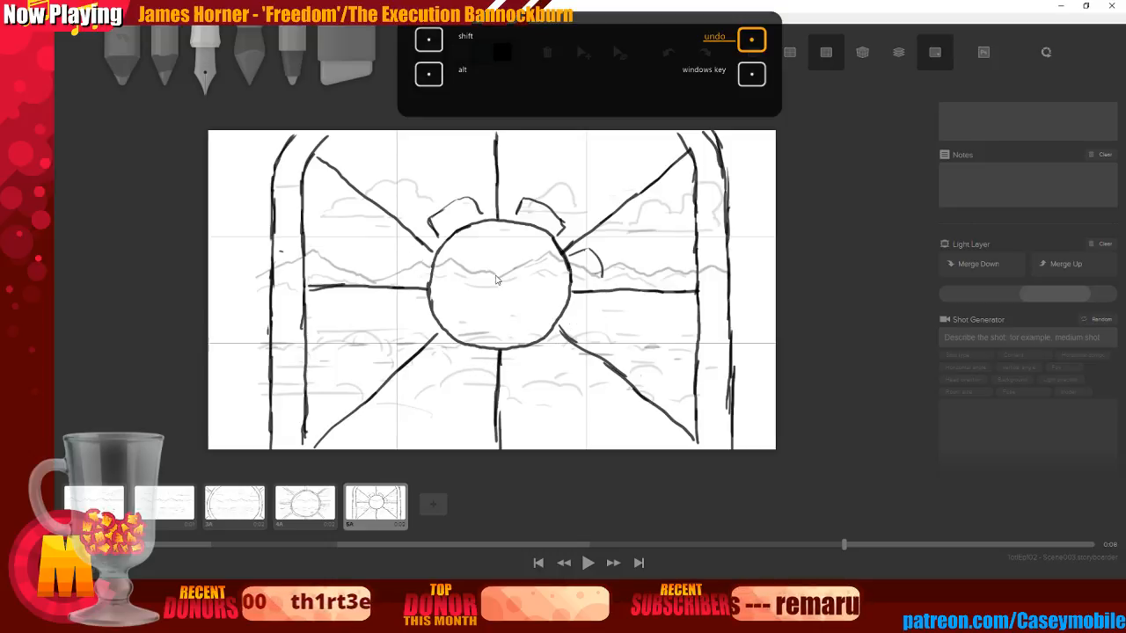
key(ctrl+z)
key(ctrl+z)
key(ctrl+z)
key(ctrl+z)
key(ctrl+z)
key(ctrl+z)
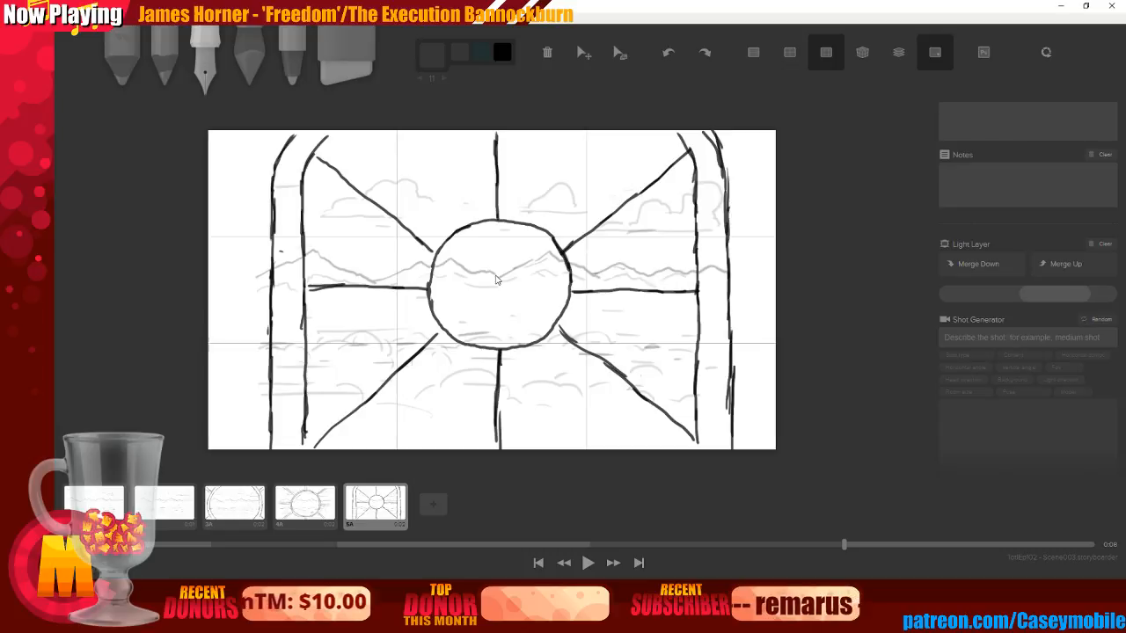
Extend the lower-left spoke to meet the circle, and erase the landscape lines outside the frame's inner edges
drag(435, 338, 449, 325)
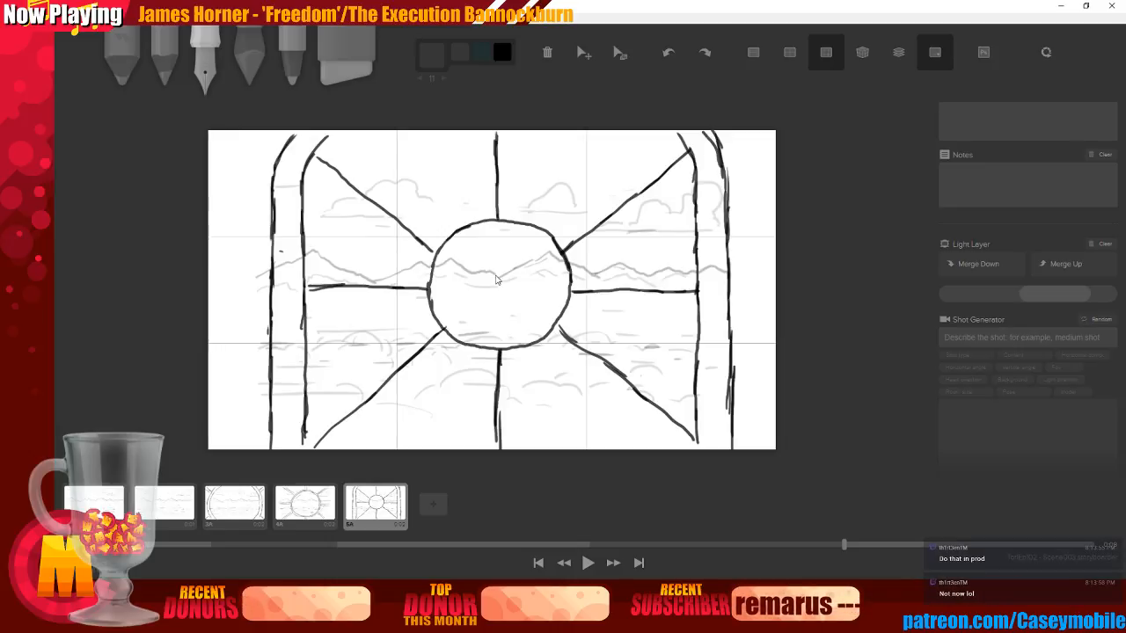
key(6)
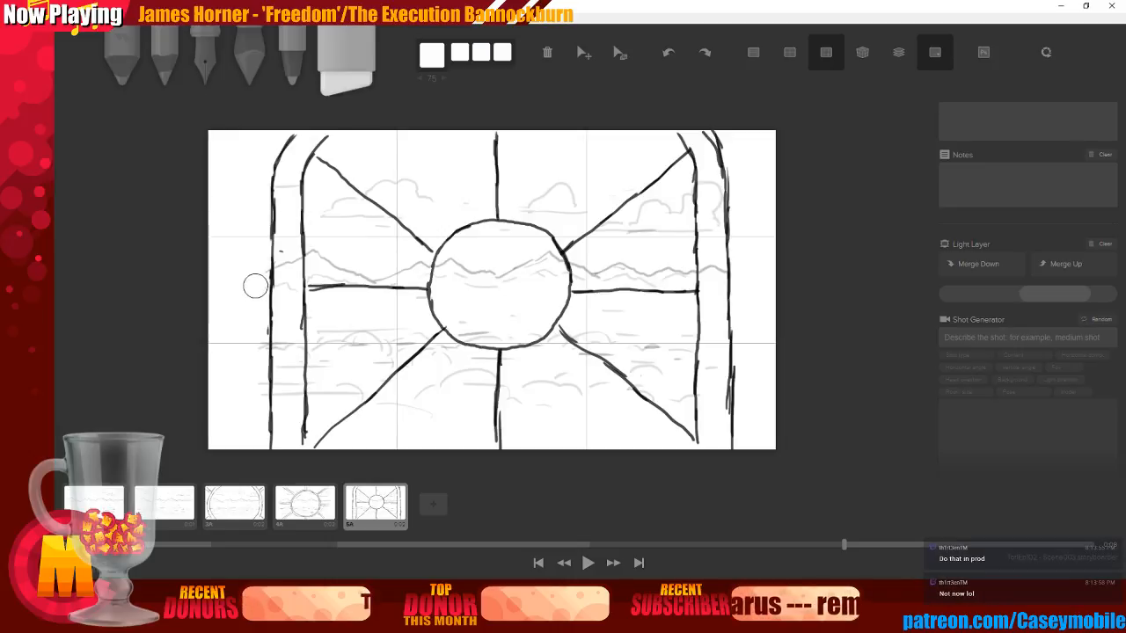
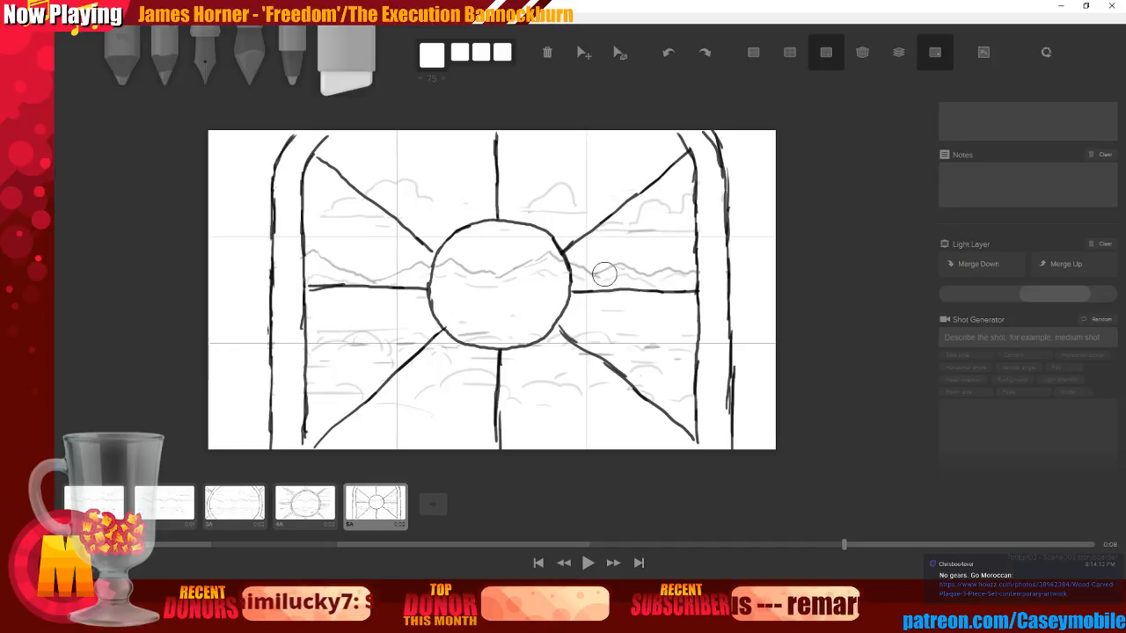
key(1)
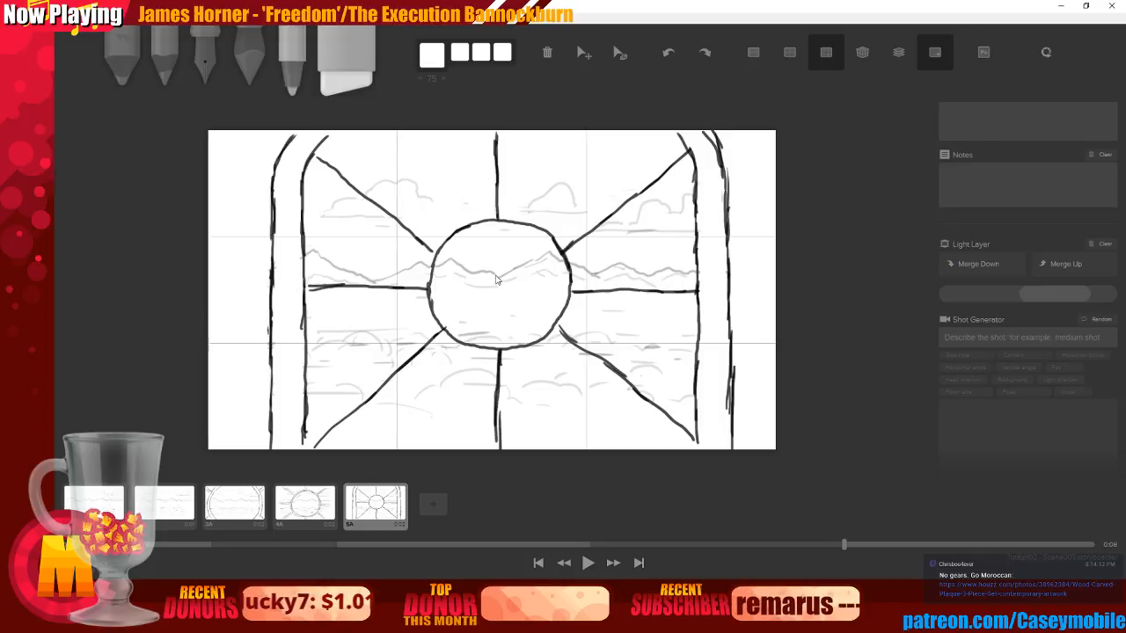
Select the pen and try merging the main drawing down to the light layer, undoing the merge
key(3)
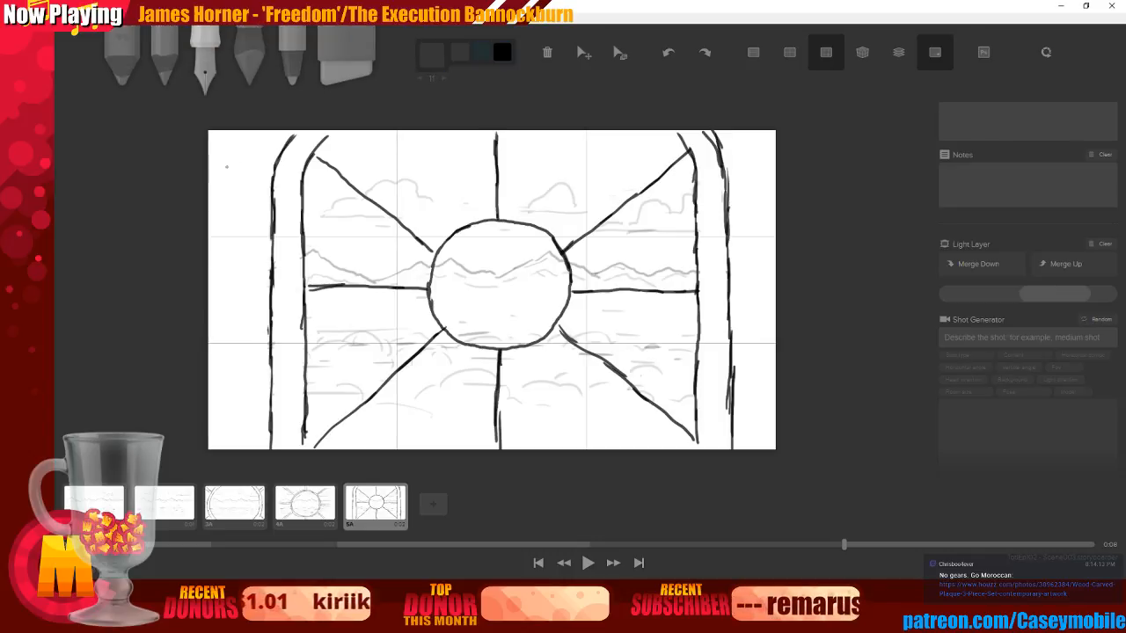
key(ctrl+z)
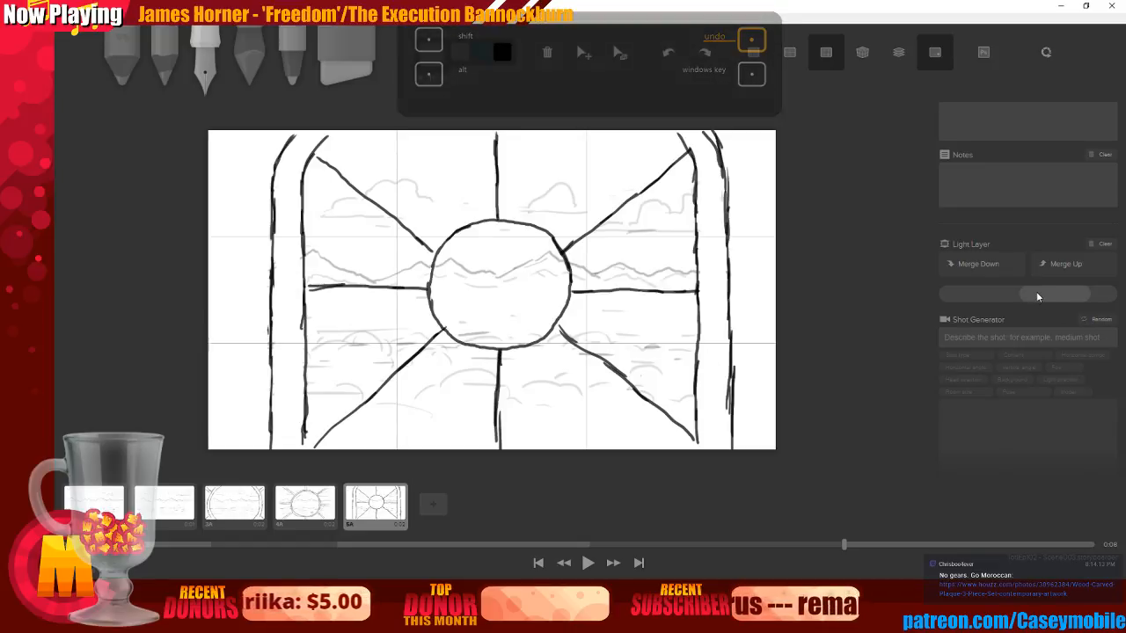
click(971, 263)
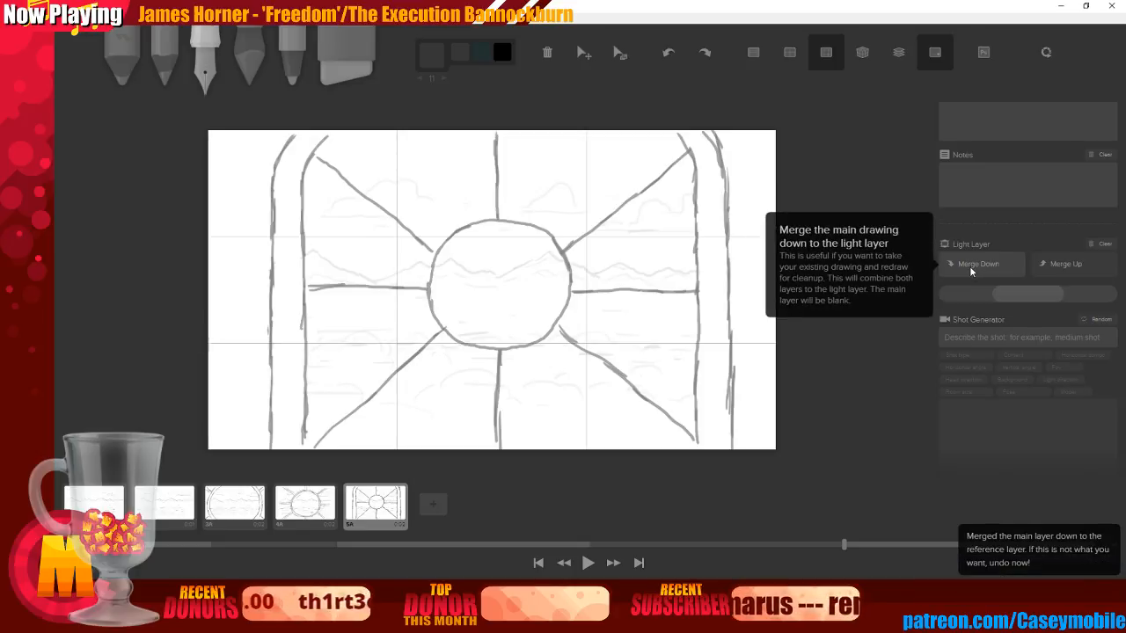
key(ctrl+z)
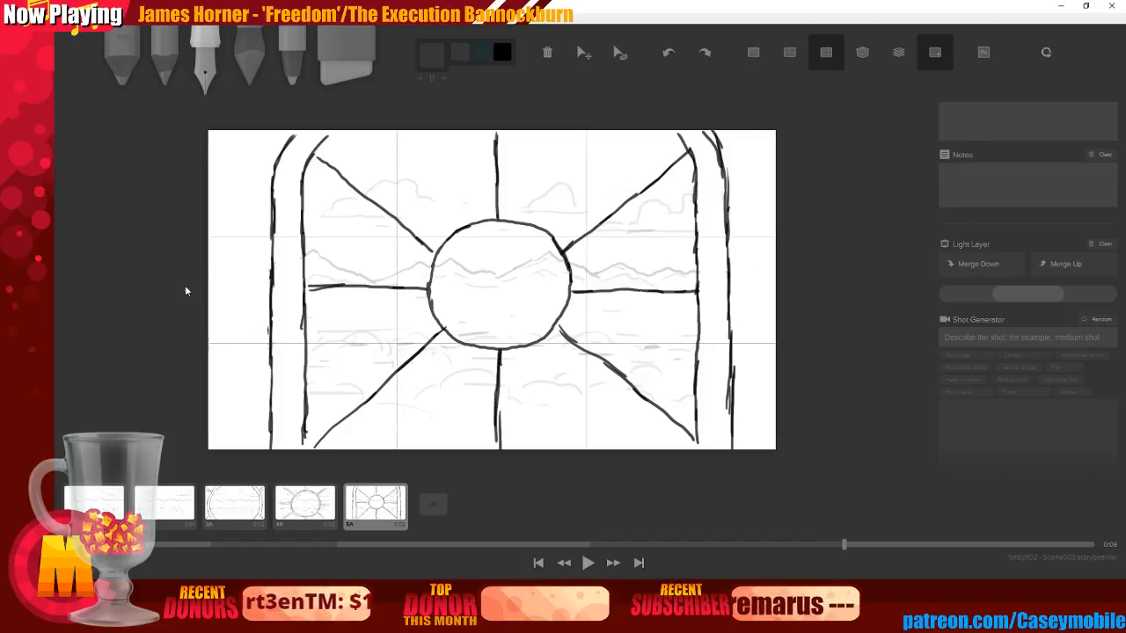
Set the pen's colour to grey #9E9E9E
click(435, 58)
click(535, 116)
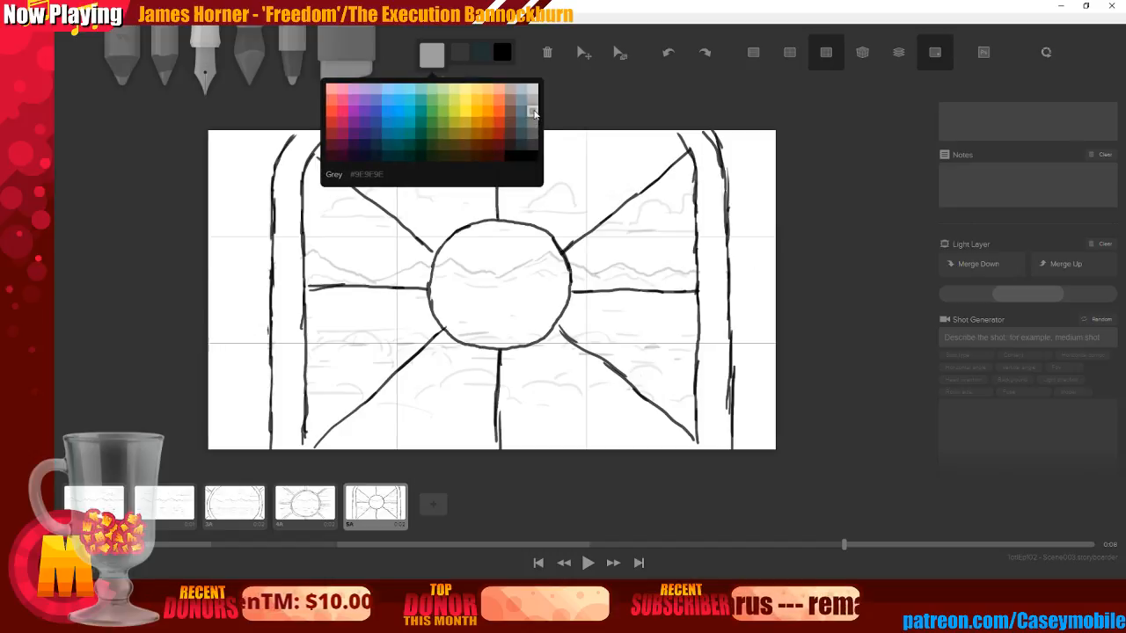
double_click(774, 4)
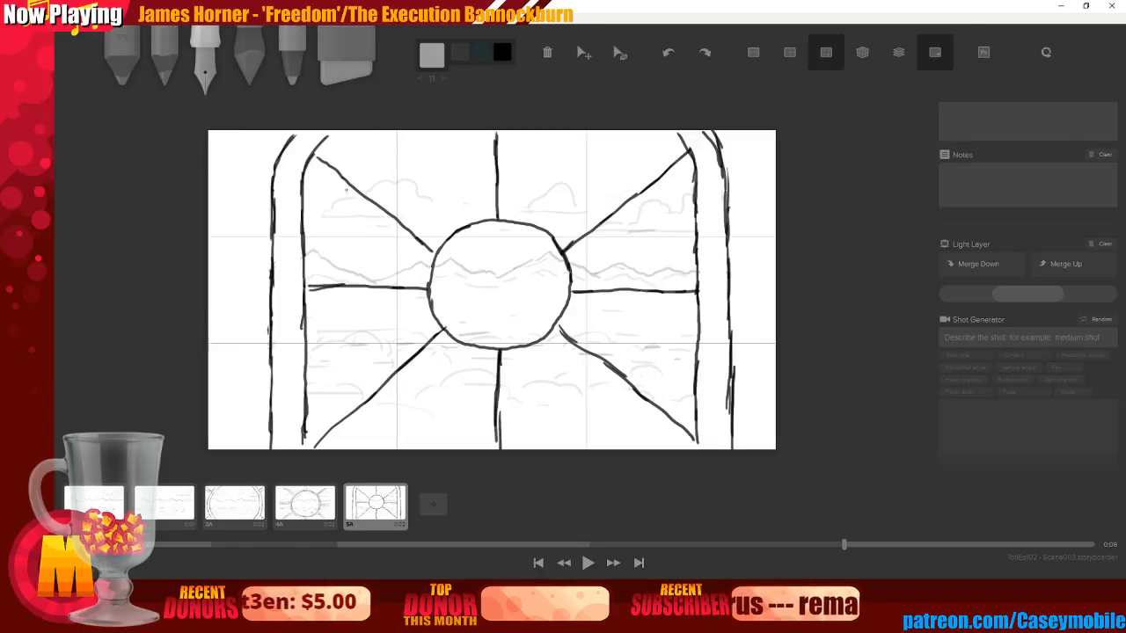
Try sketching a swirl and a diamond ornament with curled sides in the board's upper-left corner, and undo the strokes
drag(253, 148, 243, 165)
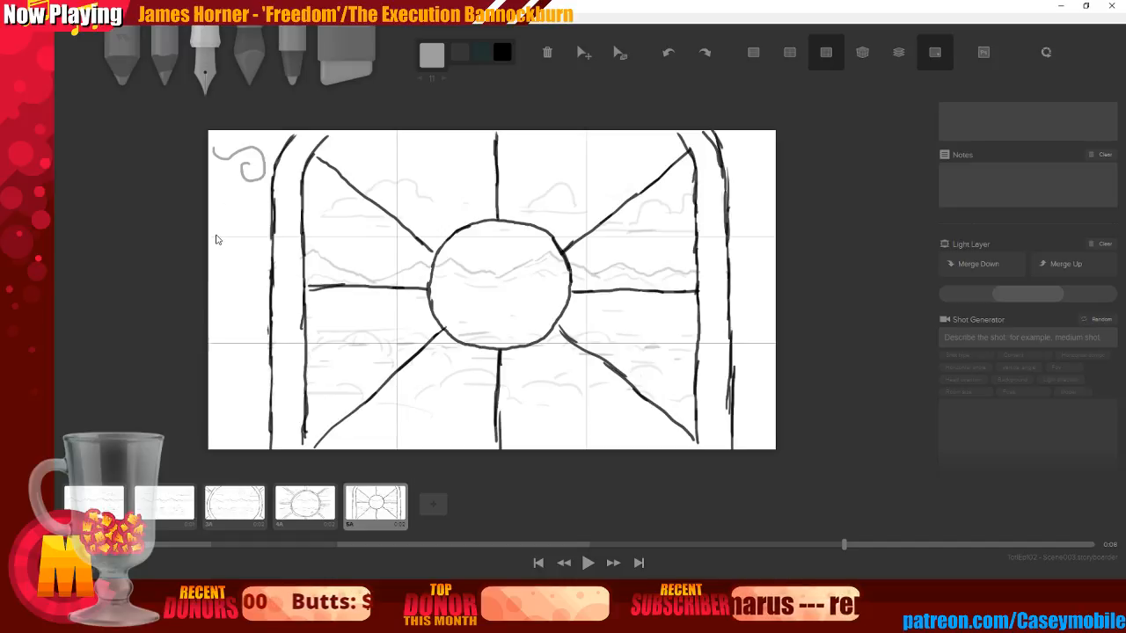
key(ctrl+z)
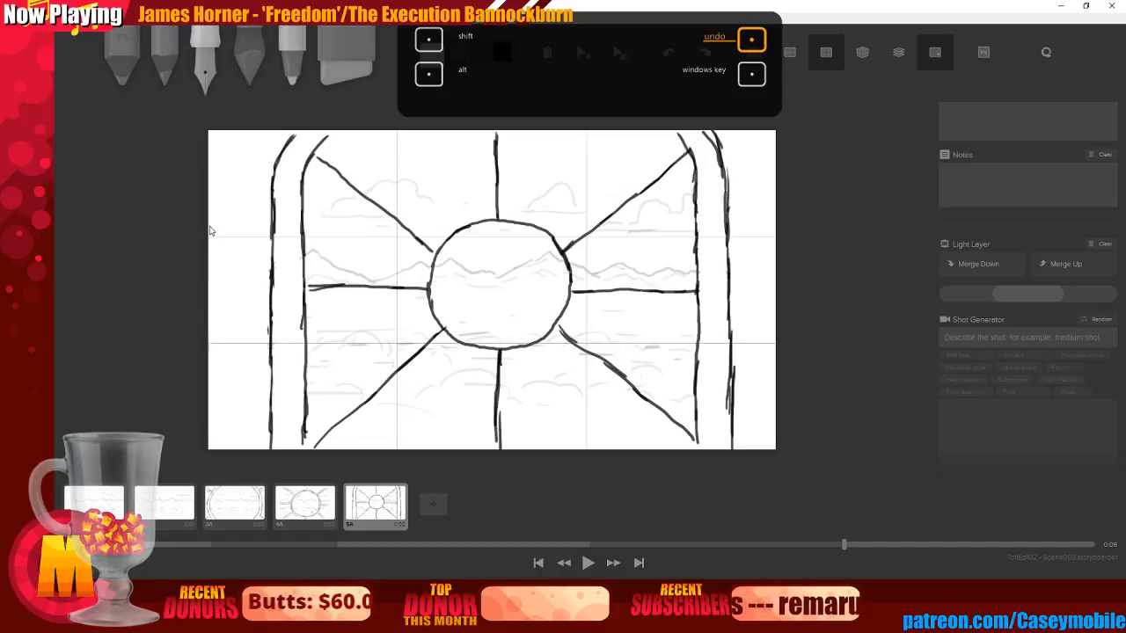
mouse_move(226, 165)
mouse_down()
mouse_move(219, 179)
mouse_move(245, 141)
mouse_up()
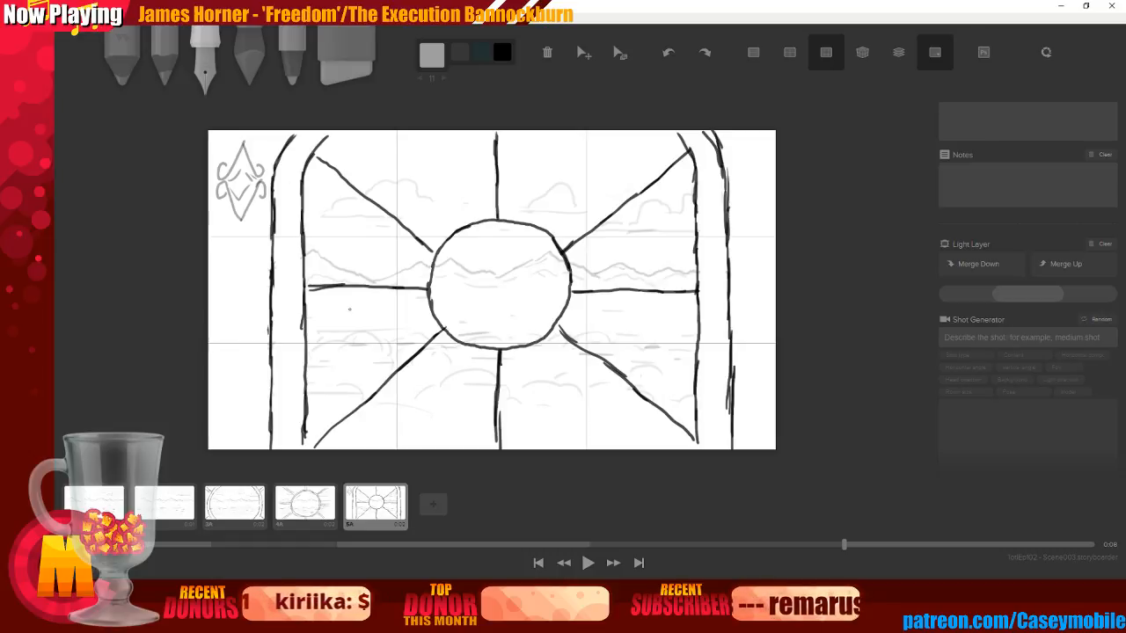
key(ctrl+z)
key(ctrl+z)
key(ctrl+z)
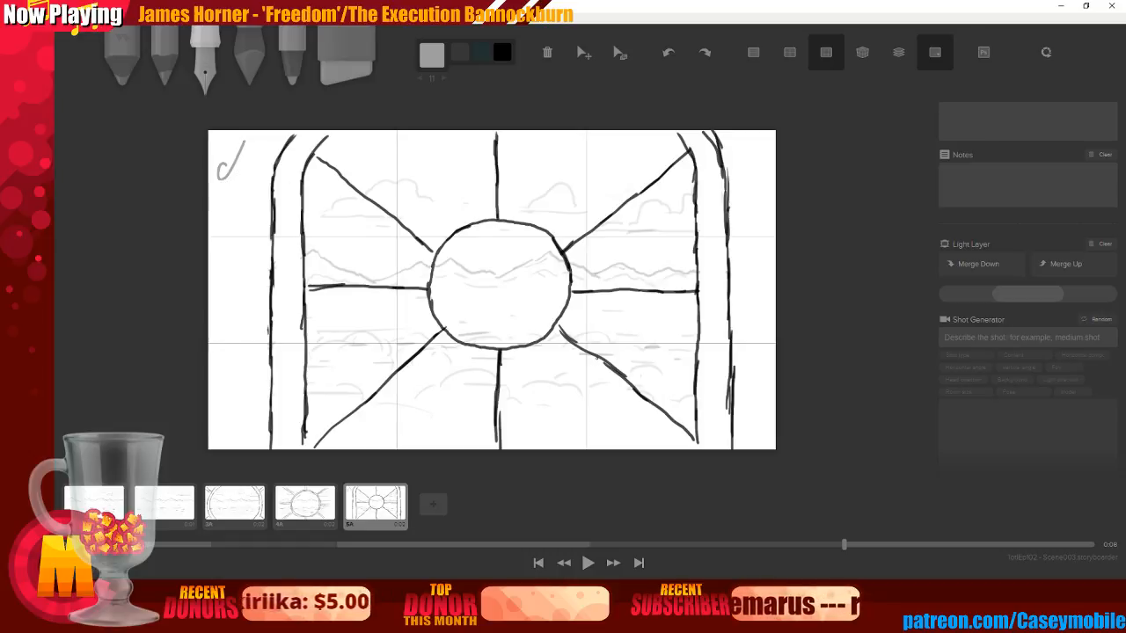
Try merging the main drawing down and sketching a curled diamond ornament in the upper-left corner, and undo both
click(990, 268)
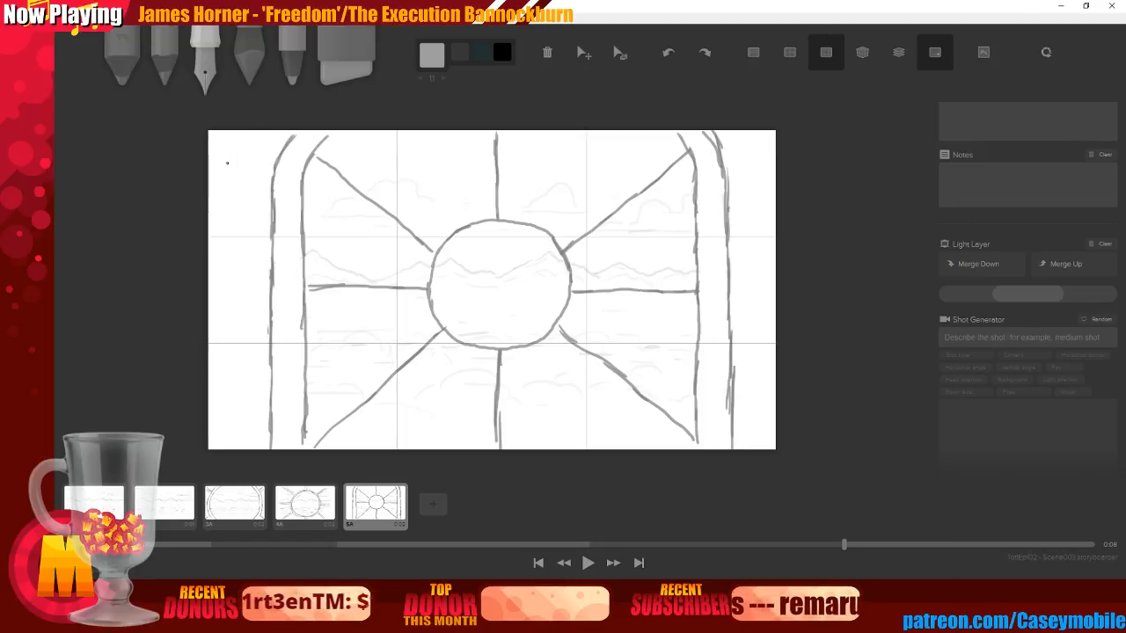
drag(227, 173, 251, 143)
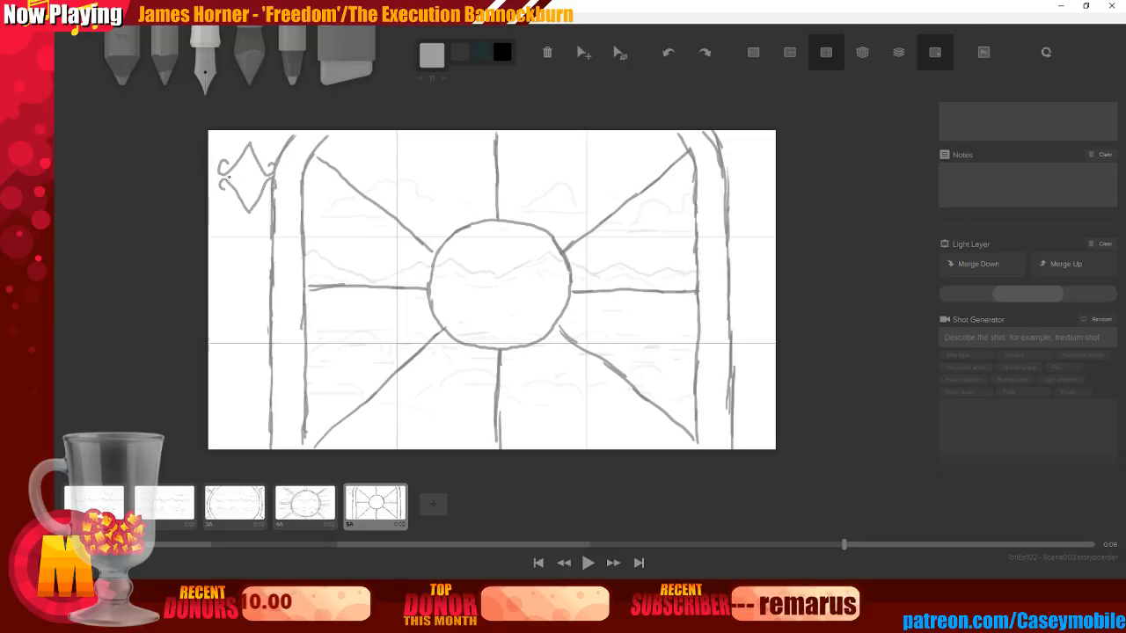
key(ctrl+z)
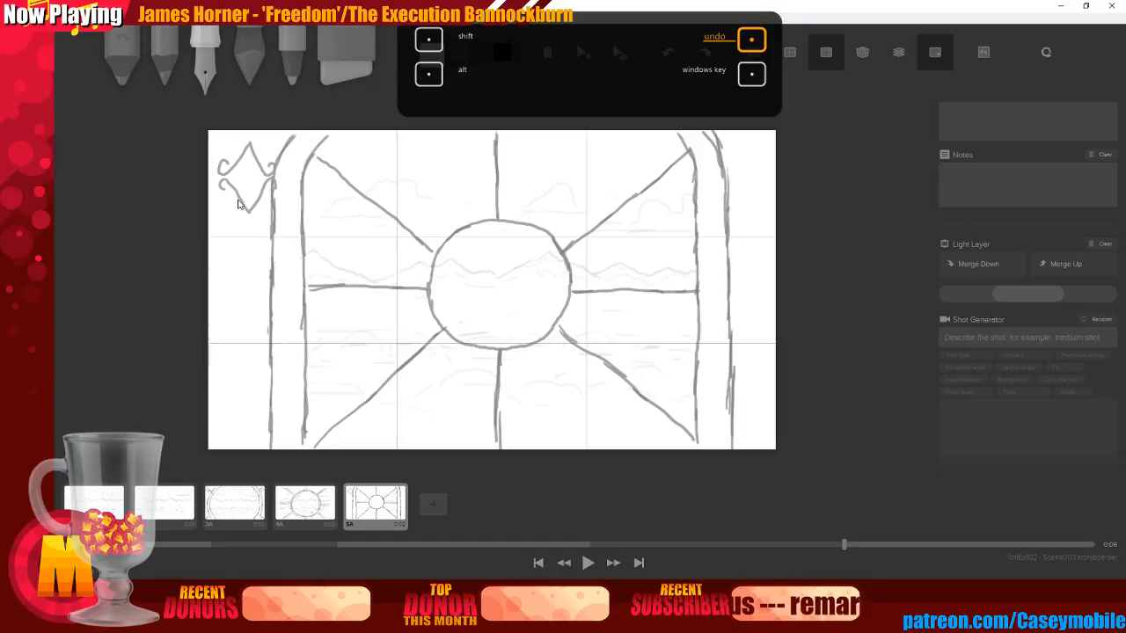
click(581, 65)
drag(232, 188, 236, 244)
key(ctrl+z)
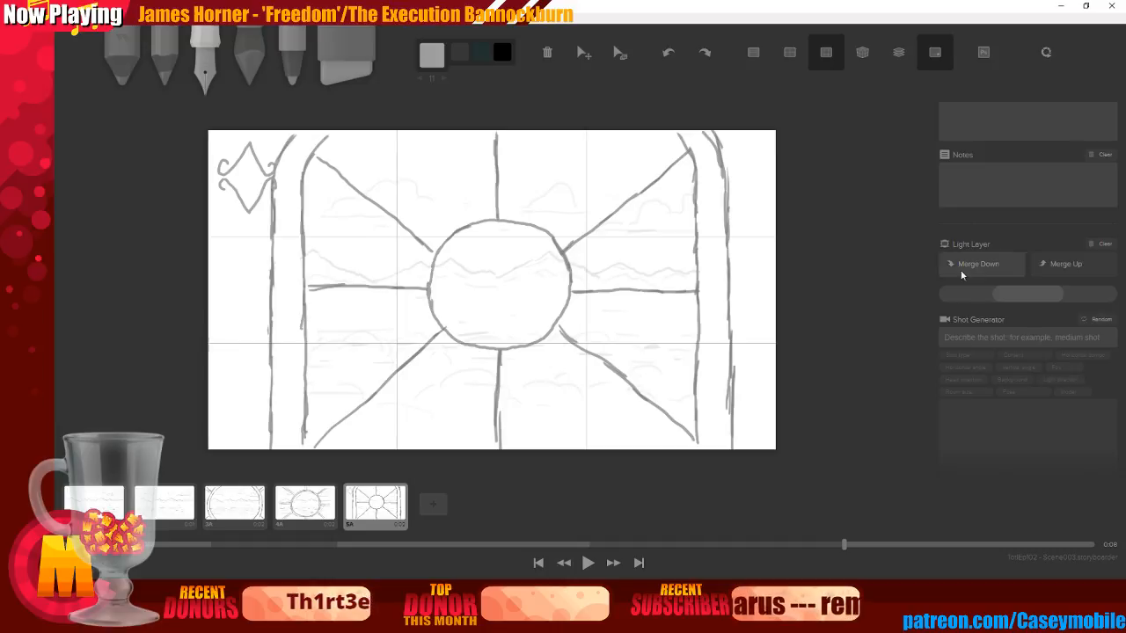
key(ctrl+z)
key(ctrl+z)
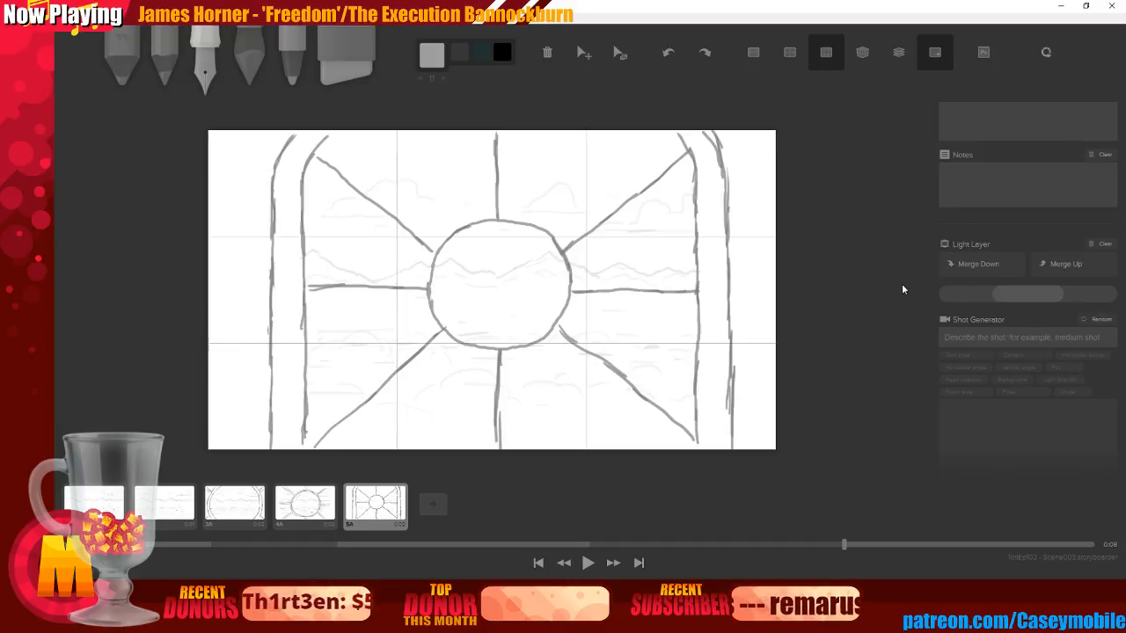
click(1000, 268)
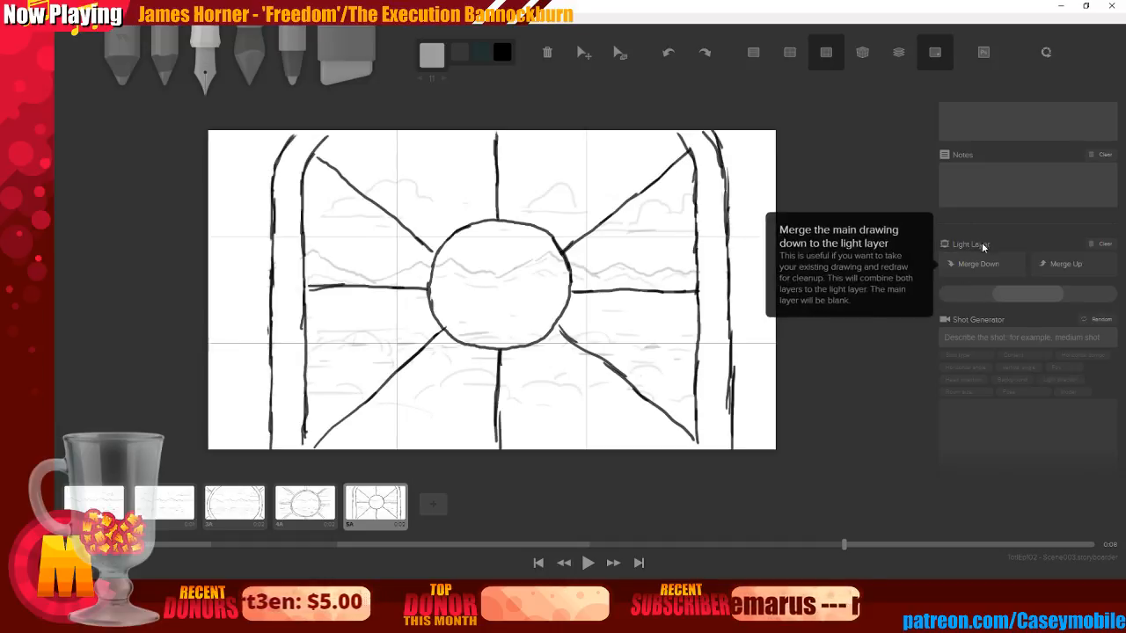
Try merging the light layer up and clearing the light layer, and undo the changes
click(1060, 265)
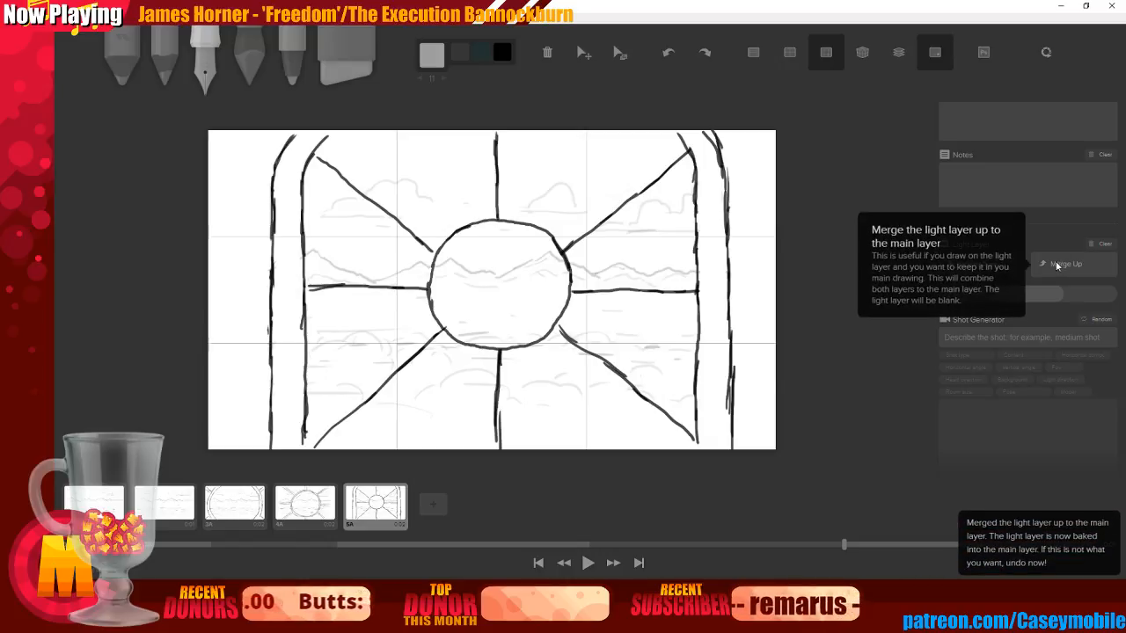
mouse_move(1046, 293)
mouse_down()
mouse_move(1060, 292)
mouse_move(1025, 292)
mouse_move(1069, 293)
mouse_move(1036, 297)
mouse_up()
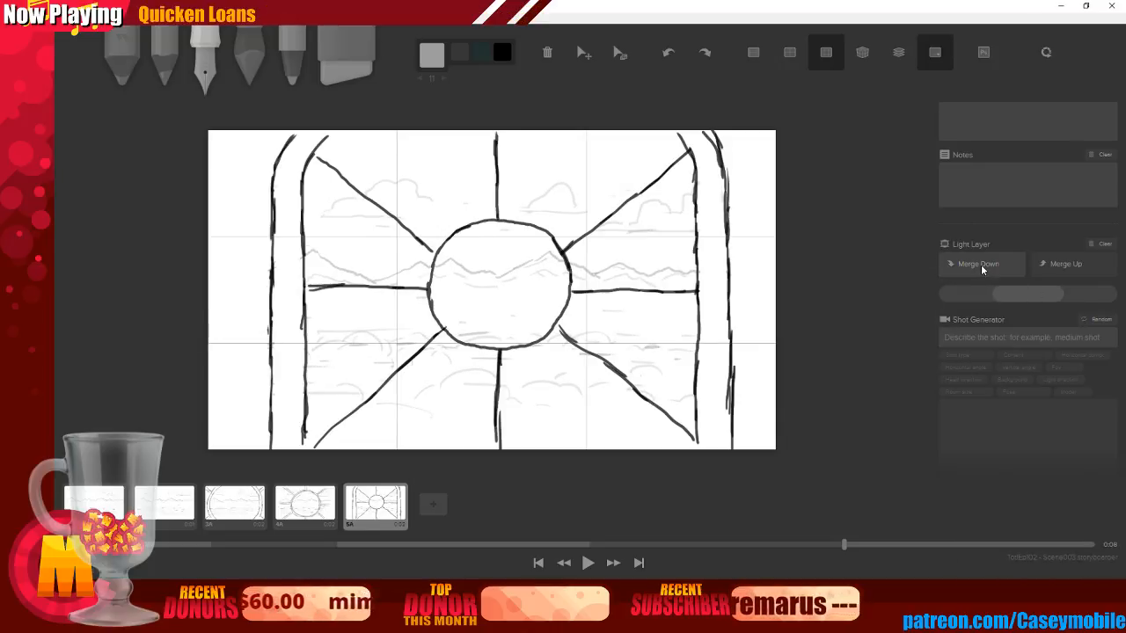
click(1110, 246)
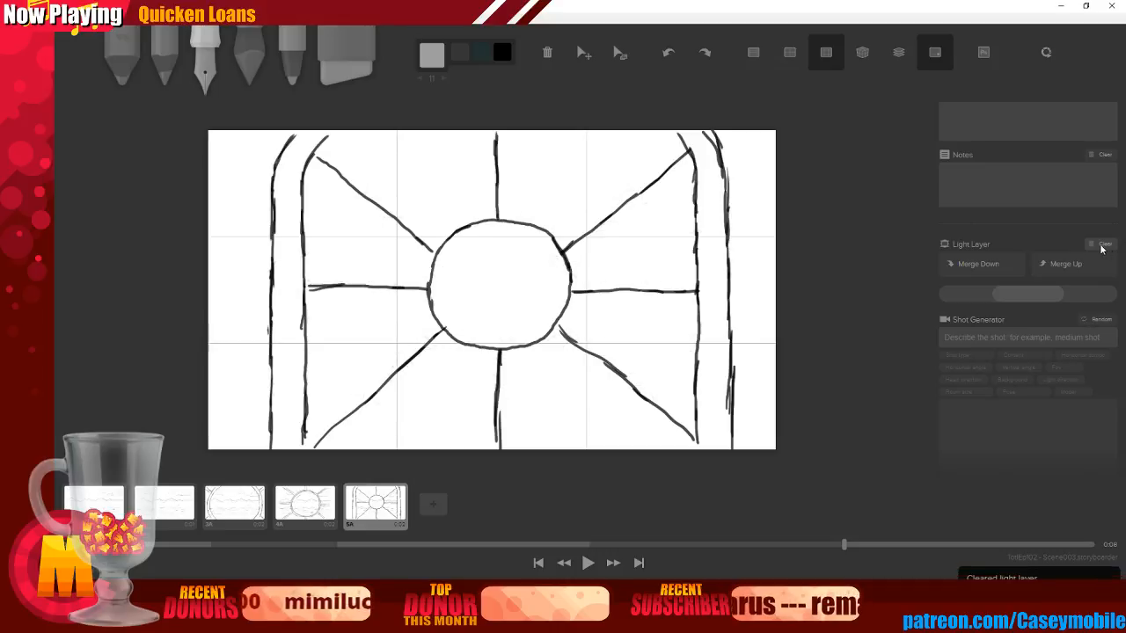
key(ctrl+z)
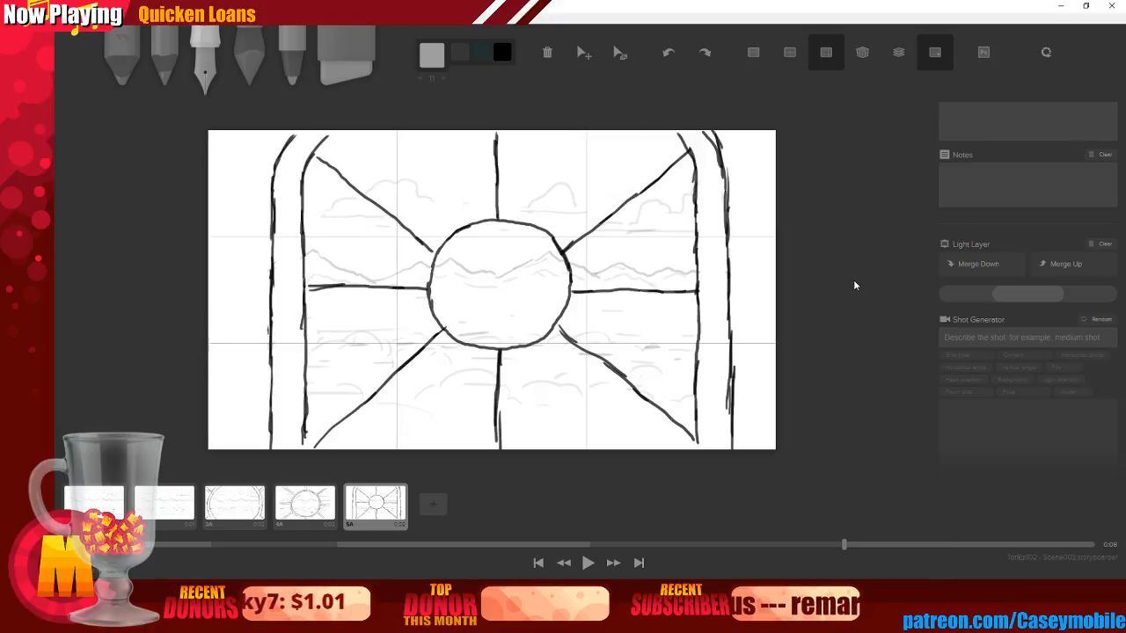
Try merging the layers up and down with a test stroke across the window drawing, and undo everything
click(1065, 261)
click(988, 266)
mouse_move(275, 215)
mouse_down()
mouse_move(303, 262)
mouse_move(527, 288)
mouse_move(470, 313)
mouse_up()
click(581, 52)
key(ctrl+z)
key(ctrl+z)
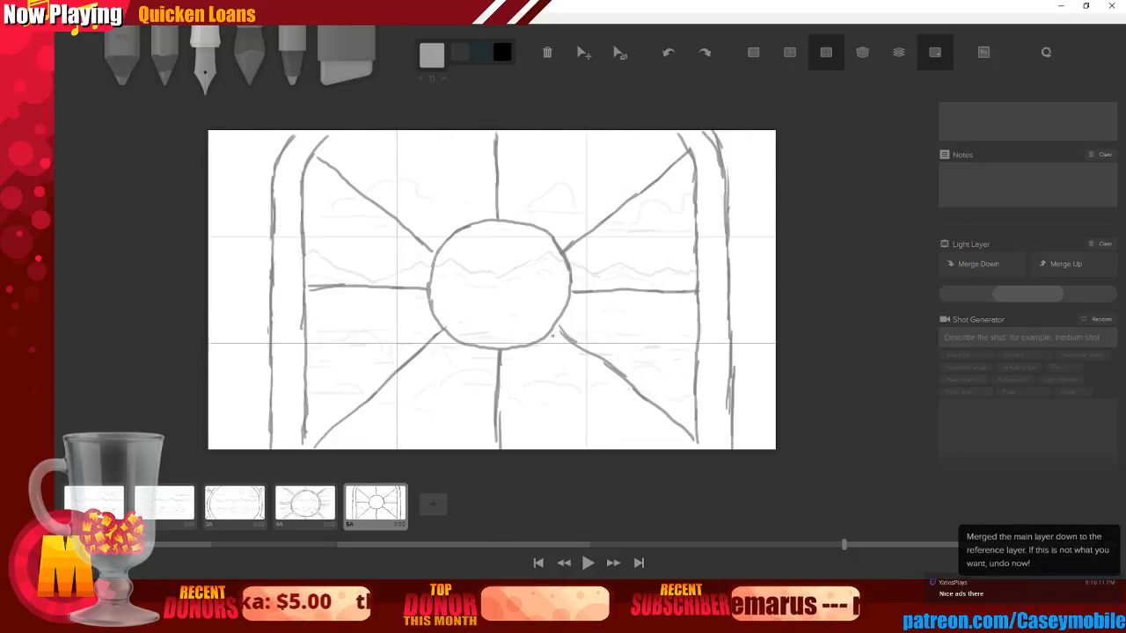
key(ctrl+z)
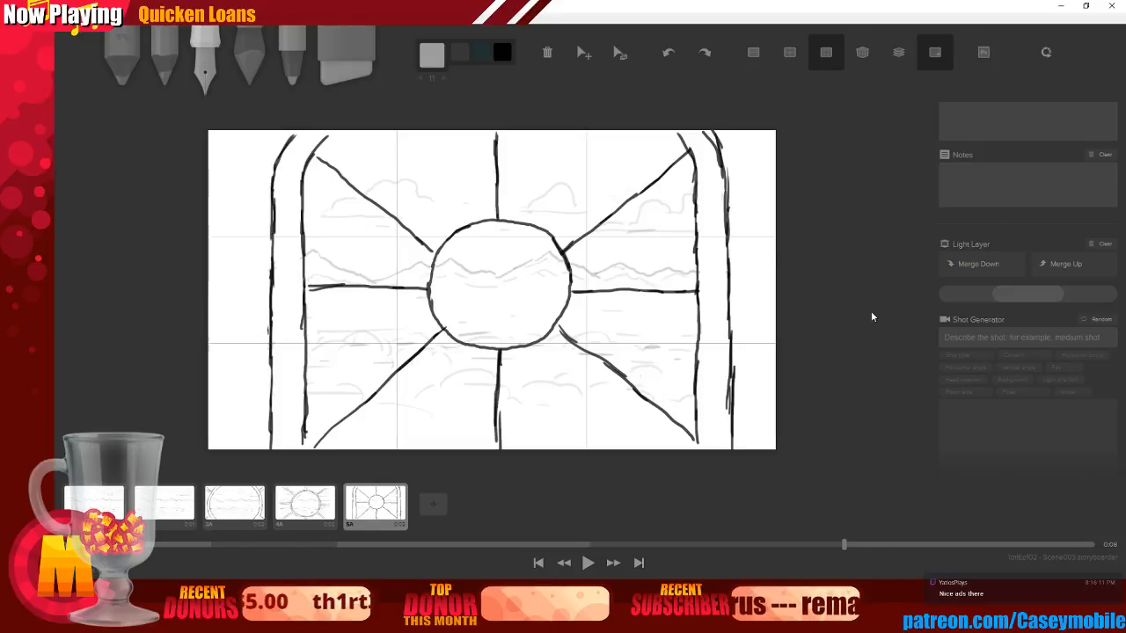
mouse_move(1024, 294)
mouse_down()
mouse_move(1000, 298)
mouse_move(1052, 302)
mouse_move(990, 300)
mouse_move(1028, 297)
mouse_up()
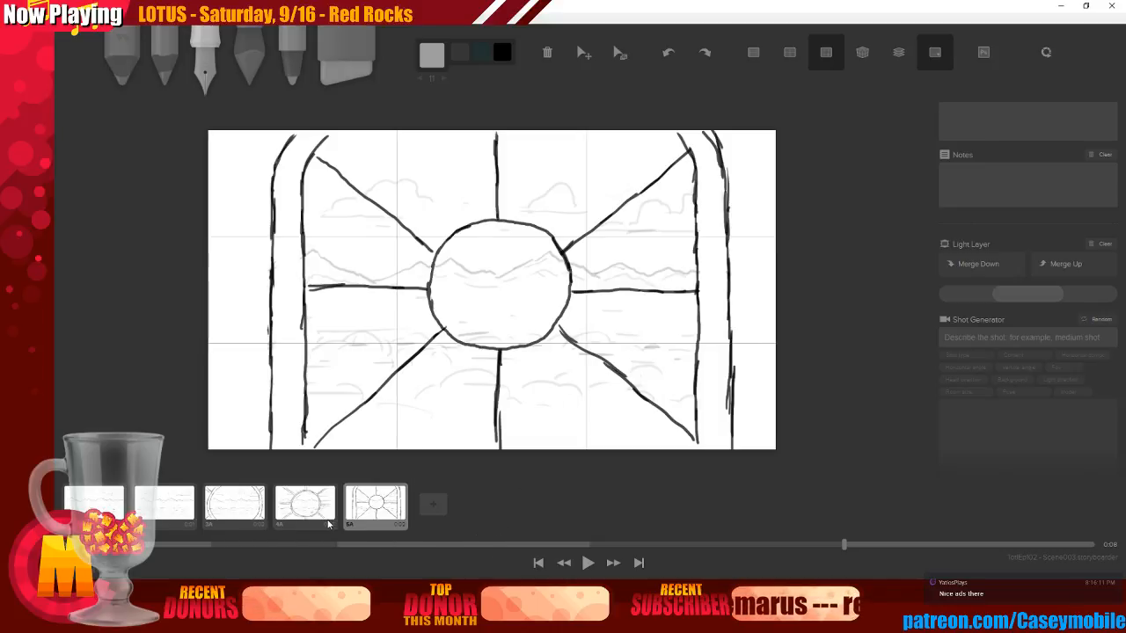
Duplicate the second board, the open landscape, and move the copy to the end of the sequence
click(164, 509)
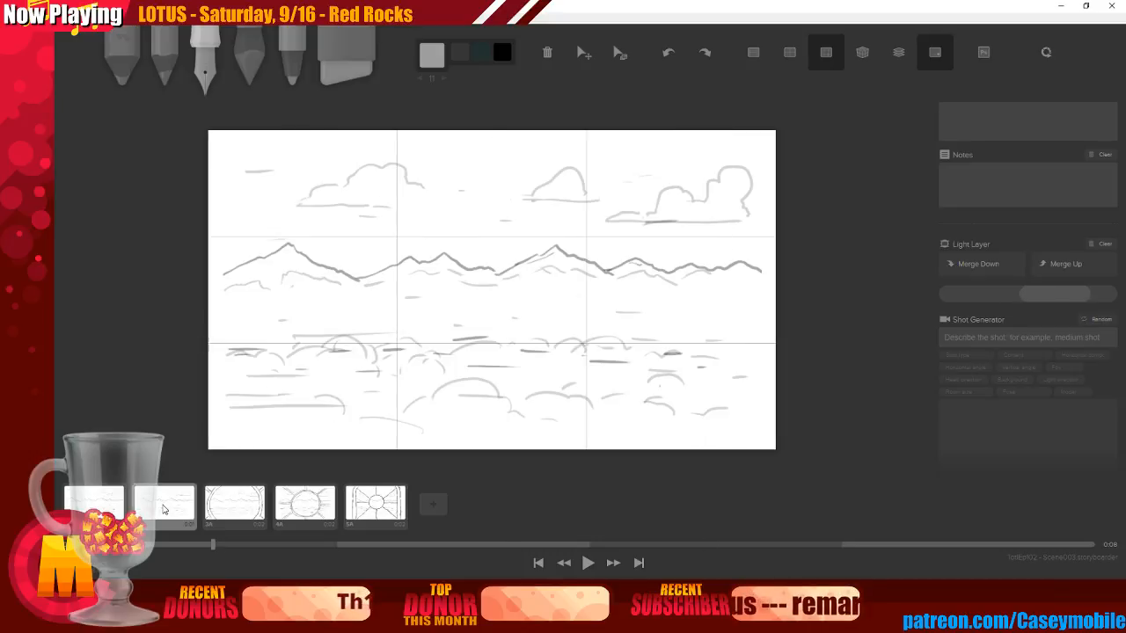
key(d)
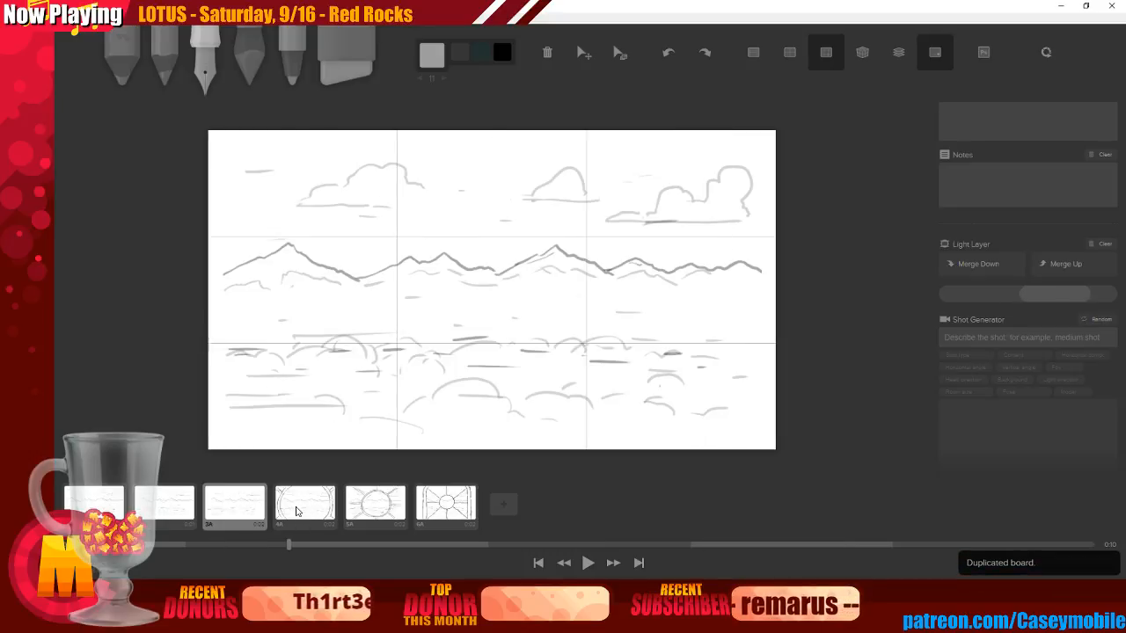
key(ctrl+Right)
key(ctrl+Right)
key(ctrl+Right)
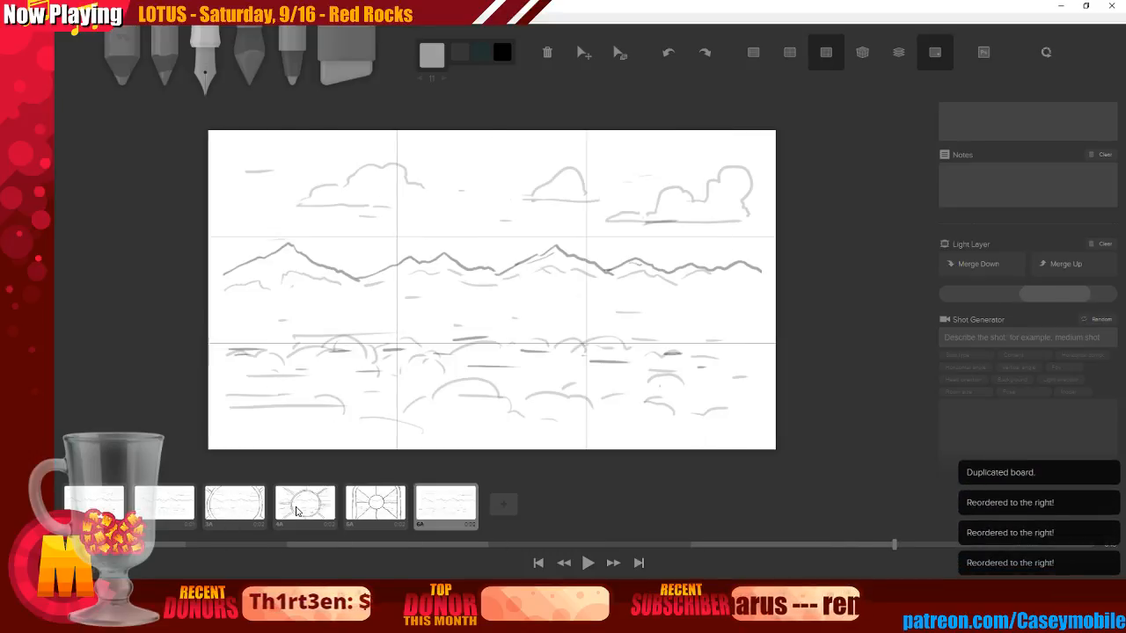
Scale the copied landscape on the last board down to about half size, and compare it with the arched-frame board
click(626, 59)
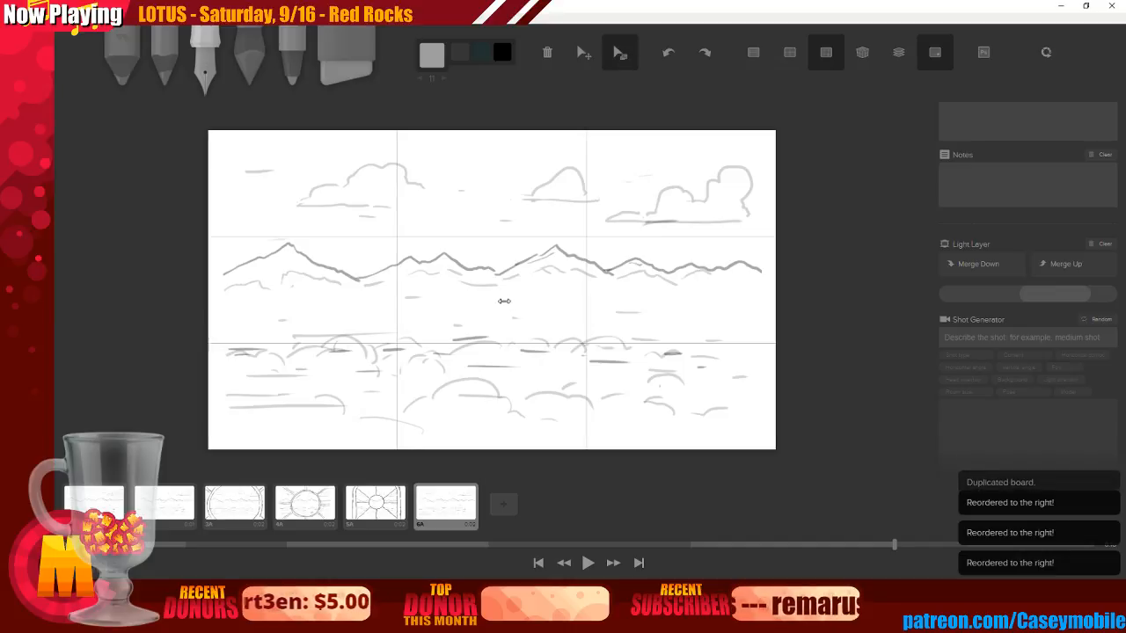
drag(496, 293, 246, 317)
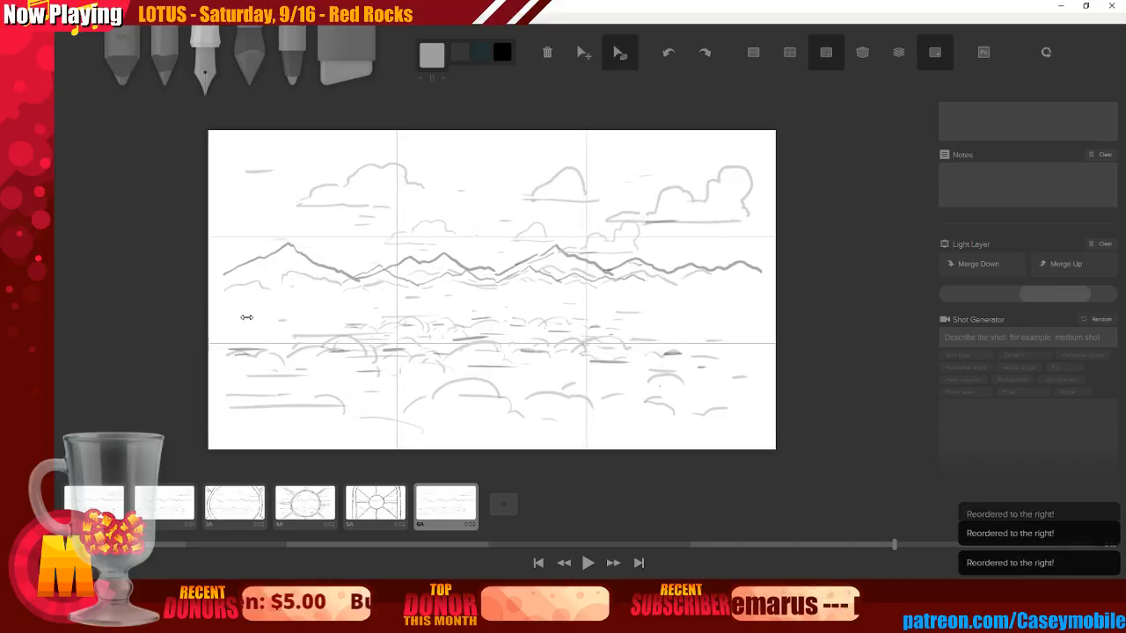
click(388, 504)
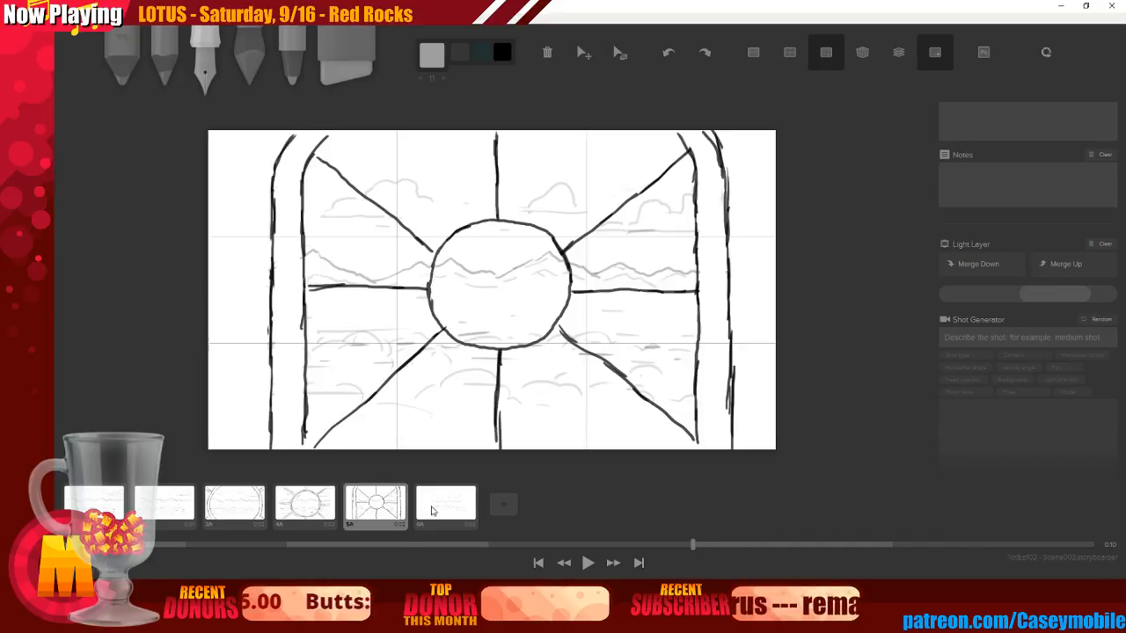
click(447, 510)
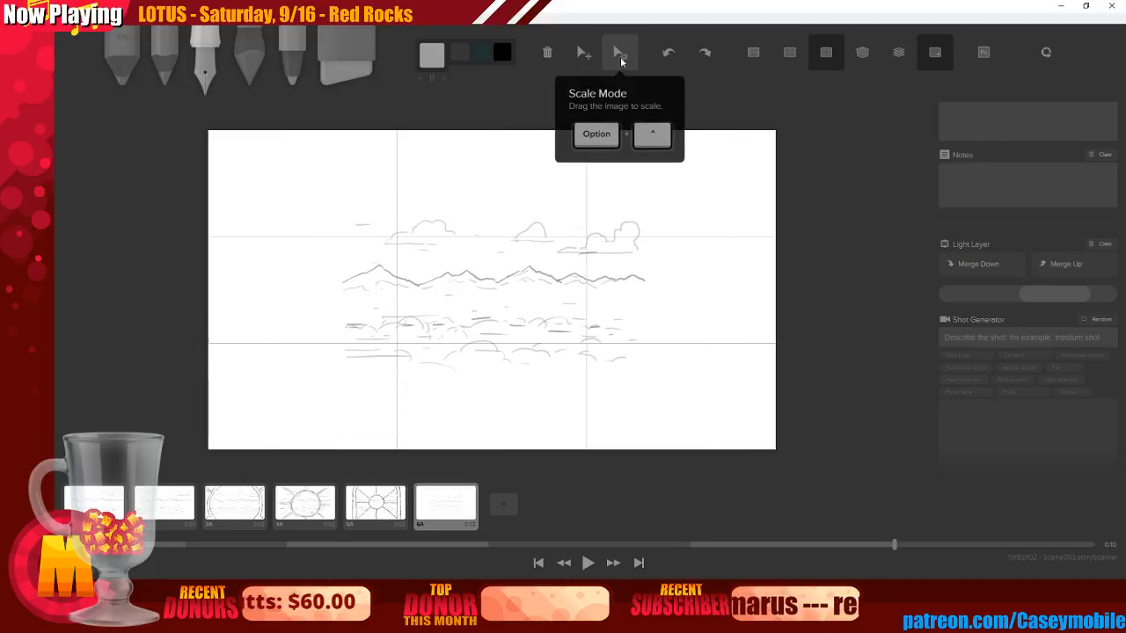
Scale the last board's landscape up to about 80 percent of its original width, and compare it with the arched-frame board
click(621, 57)
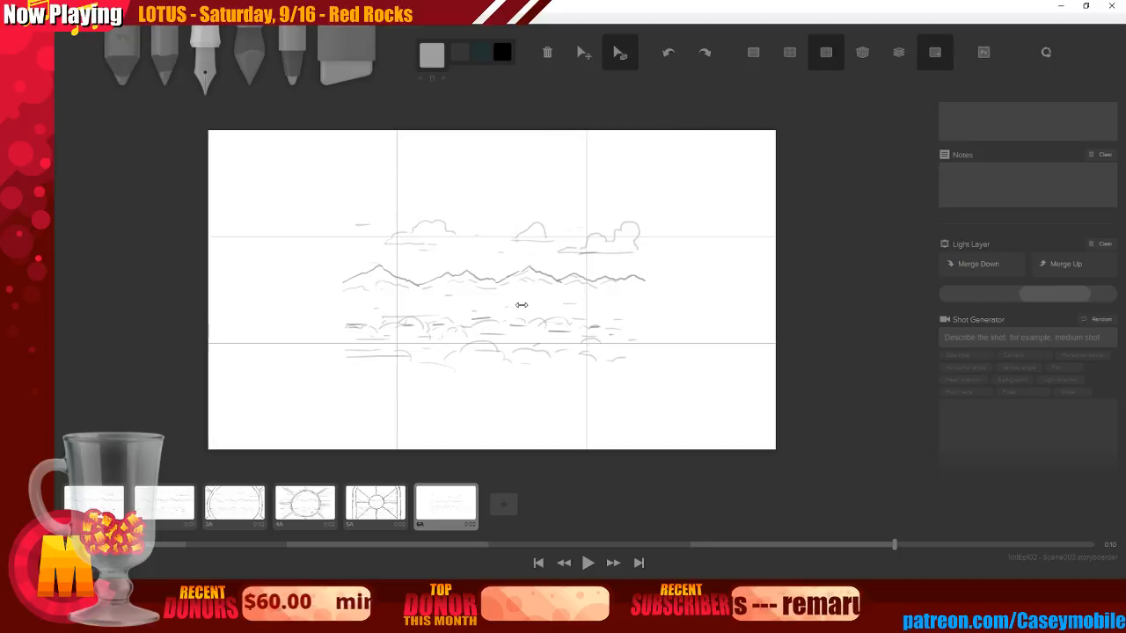
drag(489, 304, 727, 307)
click(380, 510)
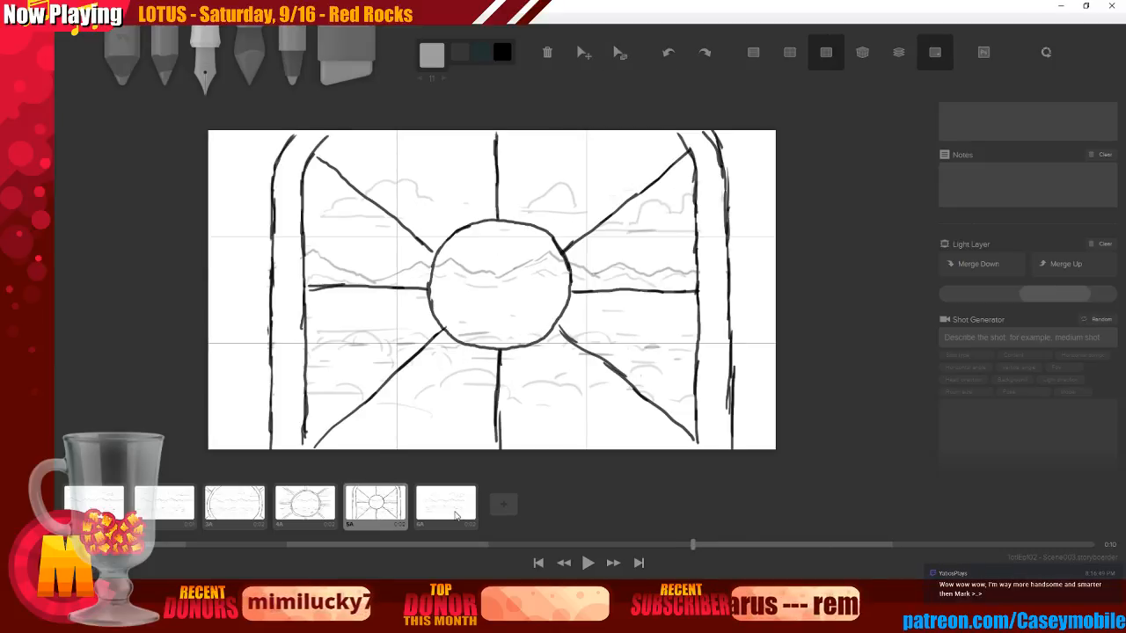
click(455, 516)
Enlarge the last board's landscape slightly to about 85 percent of its original width, comparing it against the two preceding boards
click(620, 53)
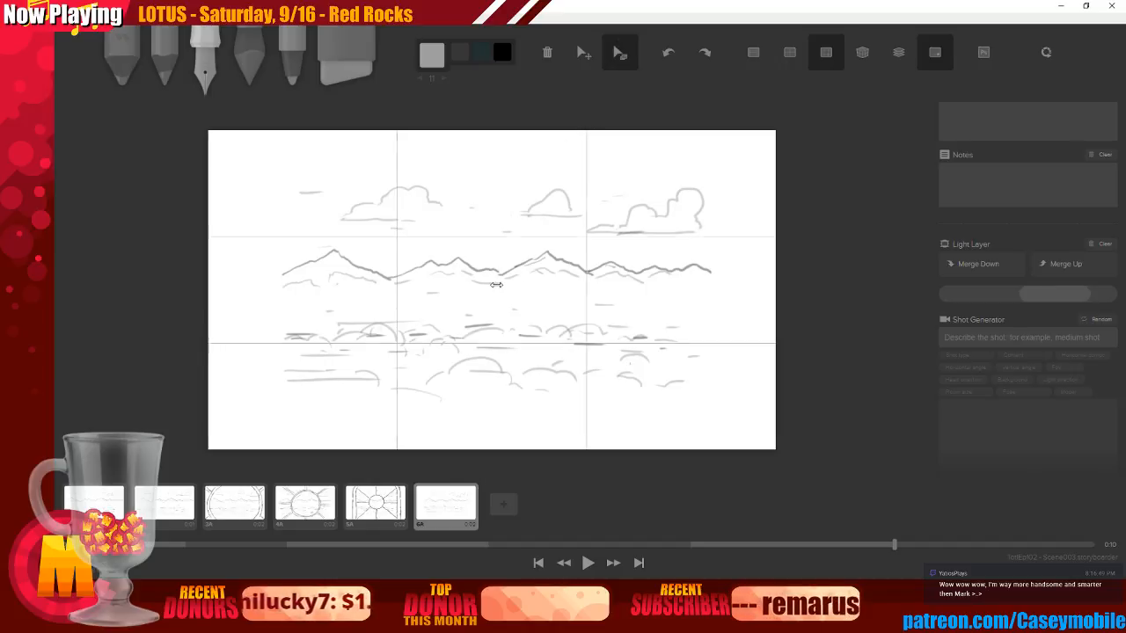
click(380, 503)
click(431, 501)
click(305, 501)
click(373, 506)
click(436, 509)
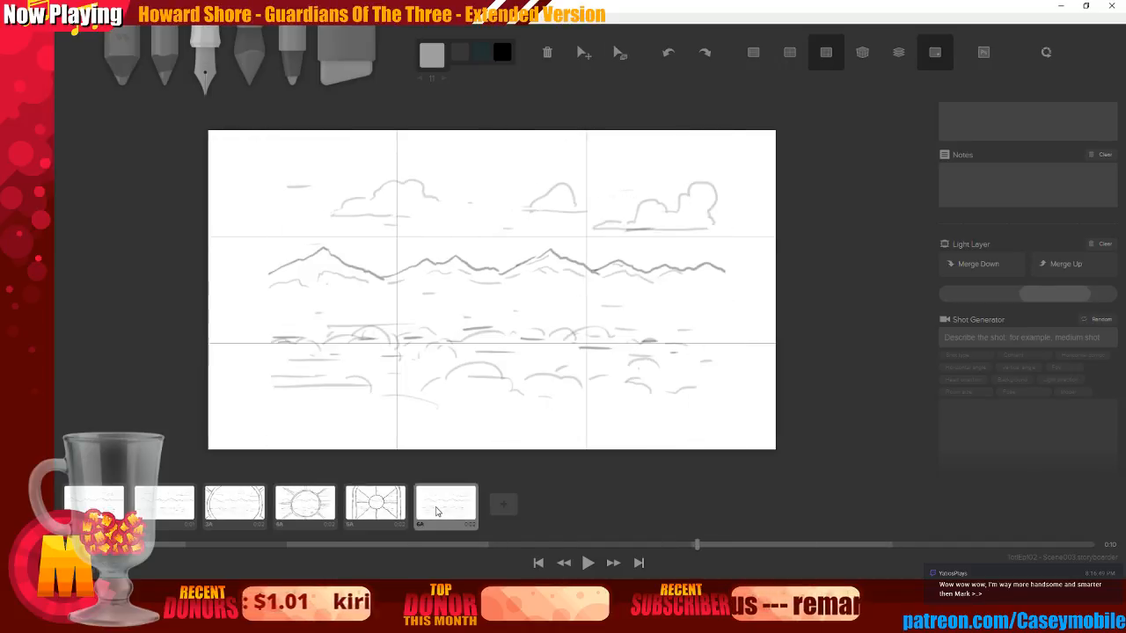
Move the landscape on the last board slightly upward
click(583, 51)
drag(491, 291, 490, 295)
key(Escape)
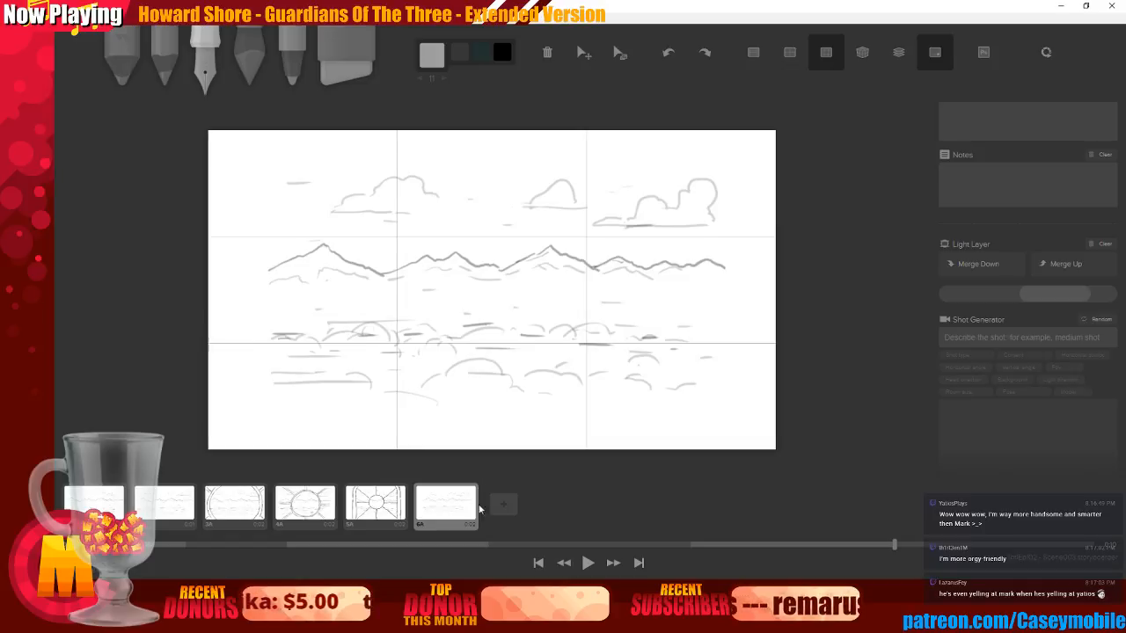
Replace the last board with a fresh duplicate of the second landscape board, moved to the end of the sequence
key(BackSpace)
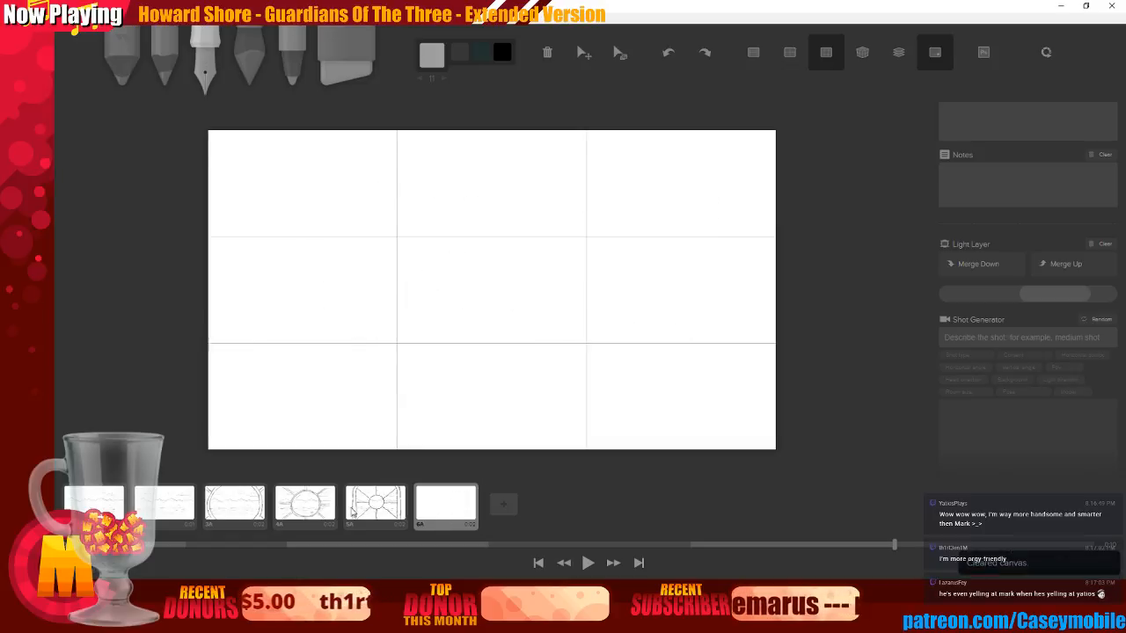
key(BackSpace)
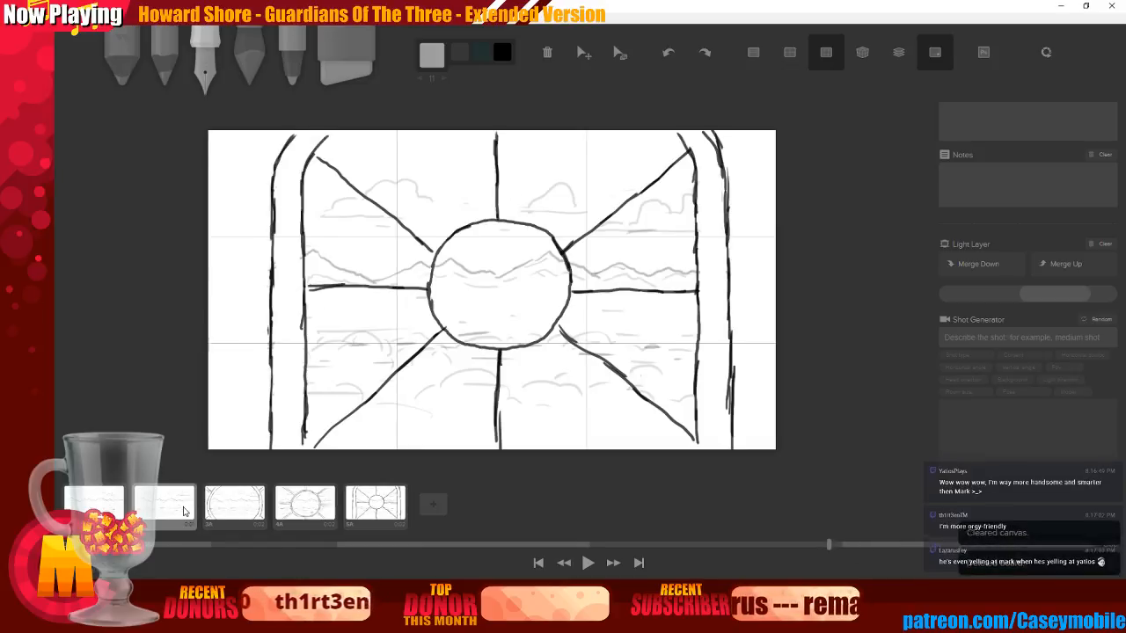
click(176, 507)
key(d)
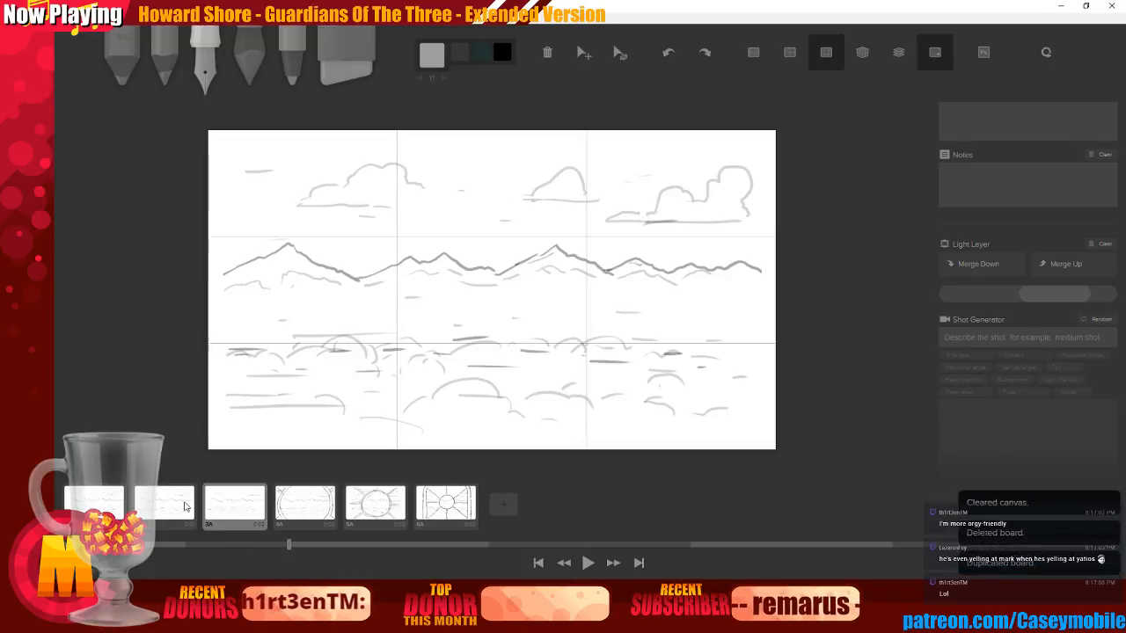
key(ctrl+Right)
key(ctrl+Right)
key(ctrl+Right)
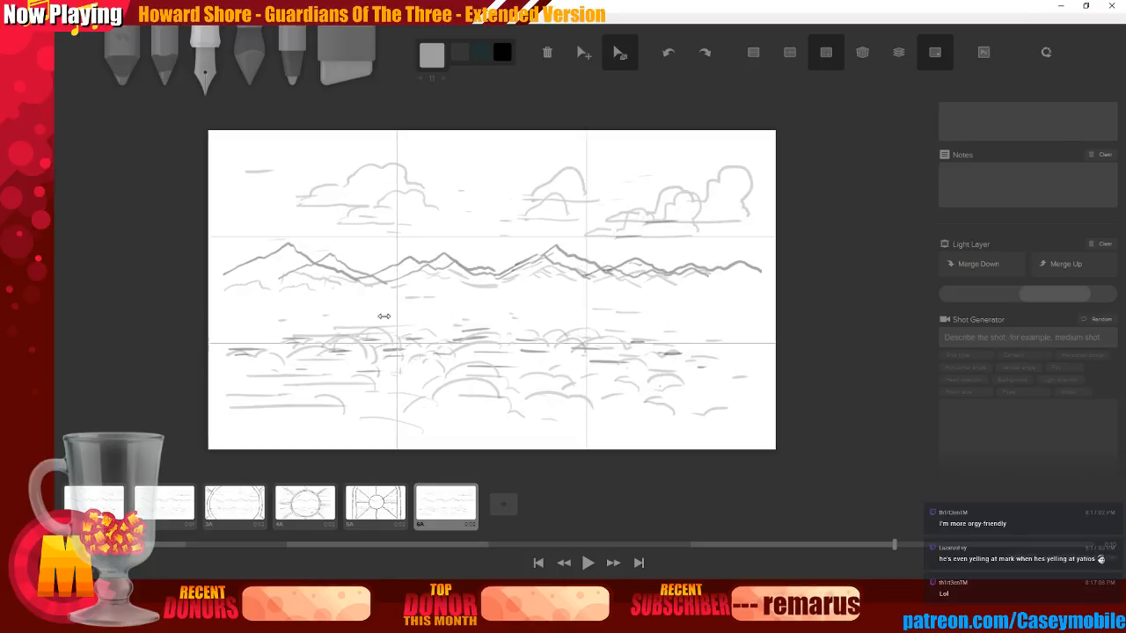
Scale the last board's landscape to about 85 percent, shift it slightly left and down, and compare it with the arched-frame board
click(376, 499)
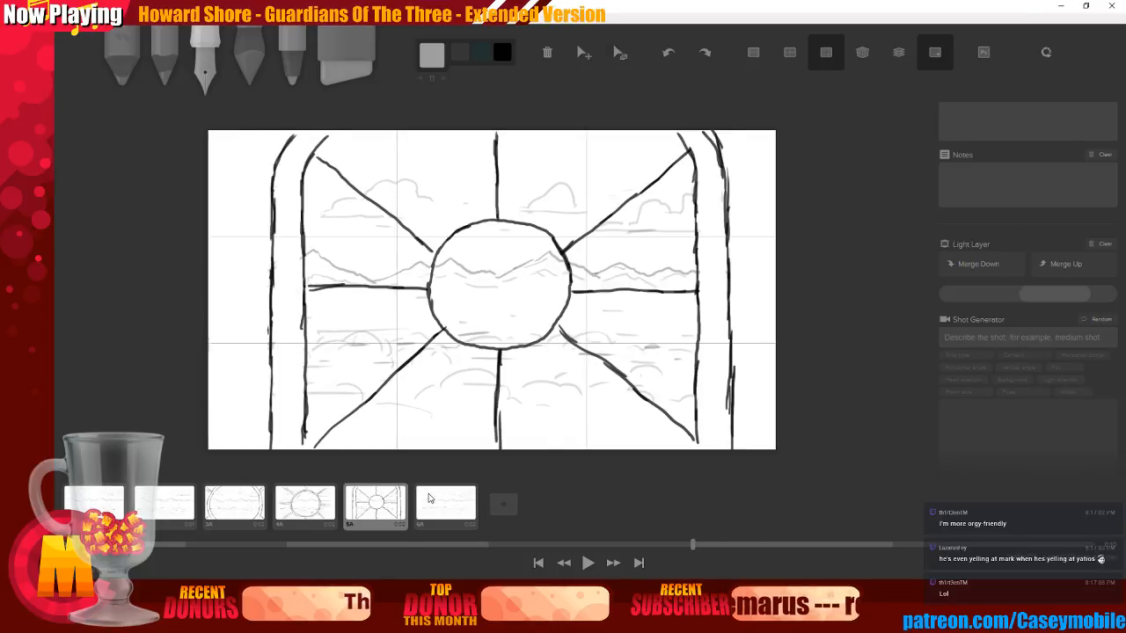
click(445, 503)
click(620, 52)
drag(498, 290, 490, 292)
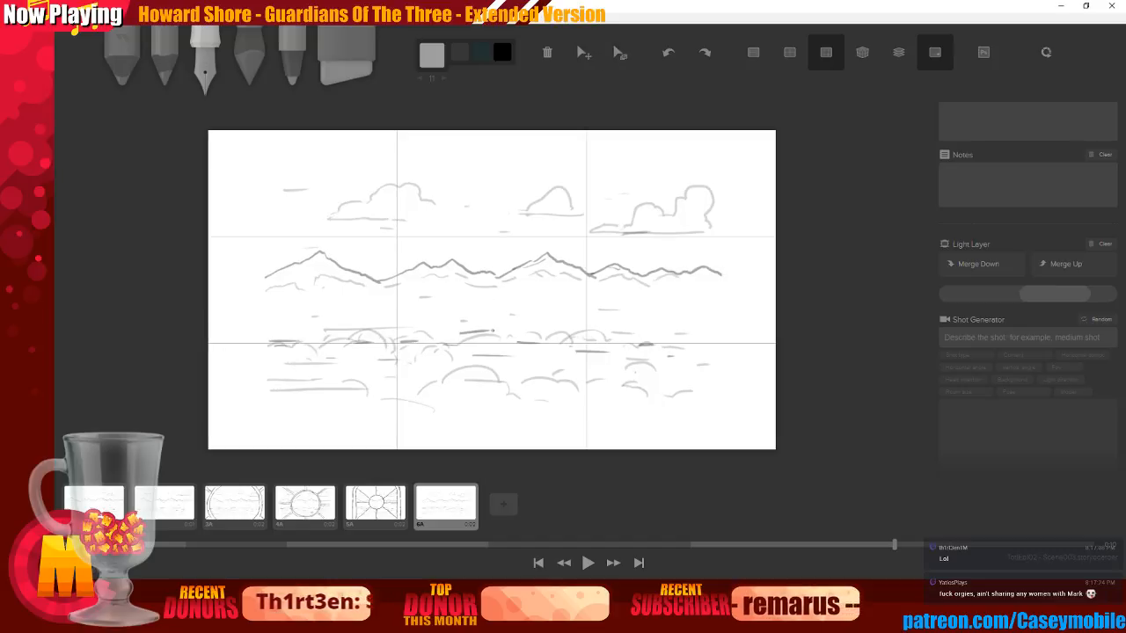
click(305, 503)
click(364, 505)
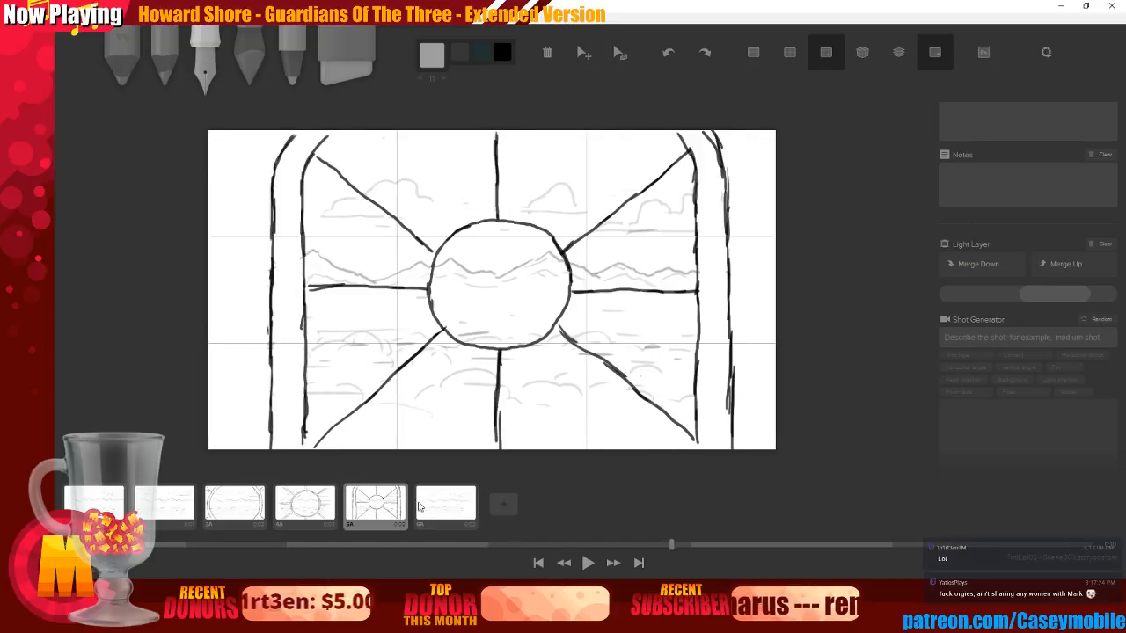
click(439, 503)
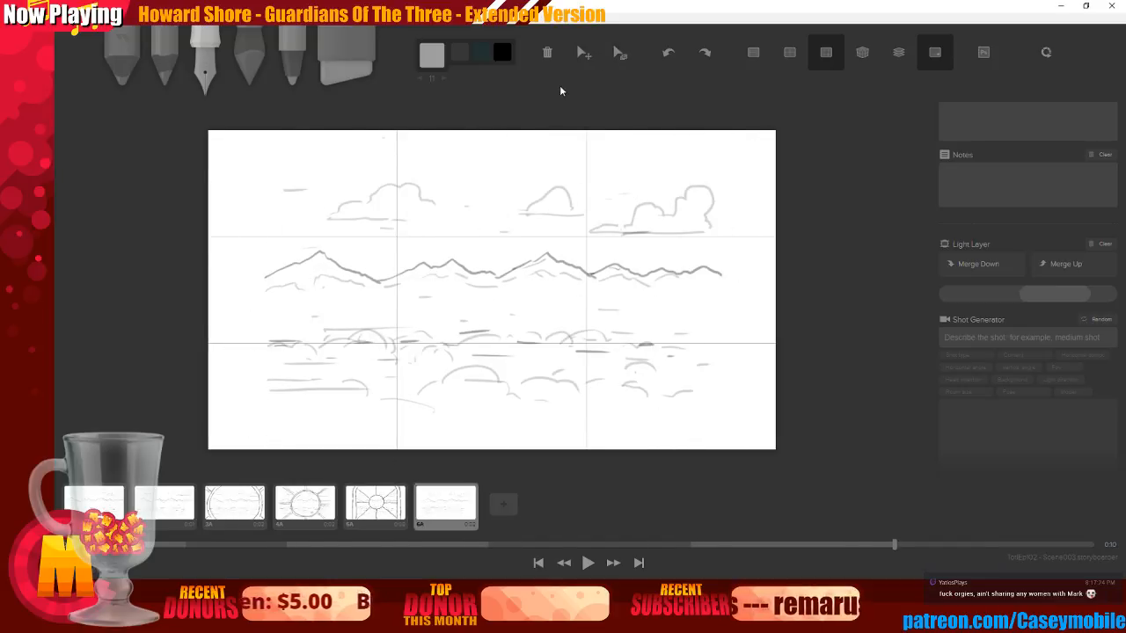
Review the boards one by one from the second to the last and play back the sequence to check the timing
click(164, 503)
click(234, 503)
click(304, 503)
click(375, 503)
click(442, 509)
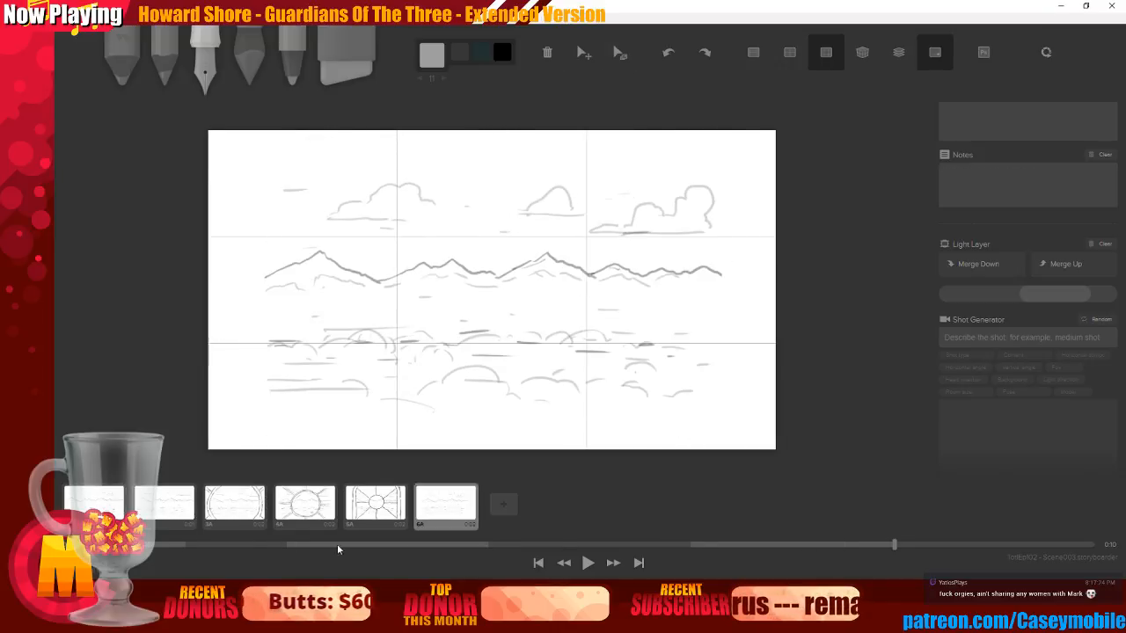
click(587, 564)
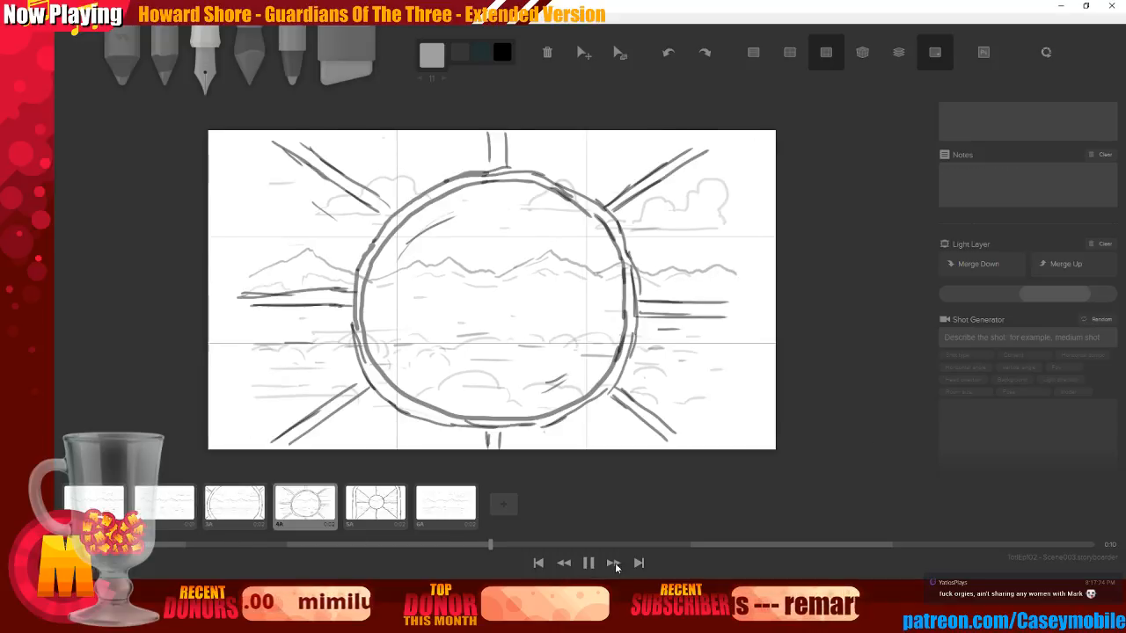
click(587, 563)
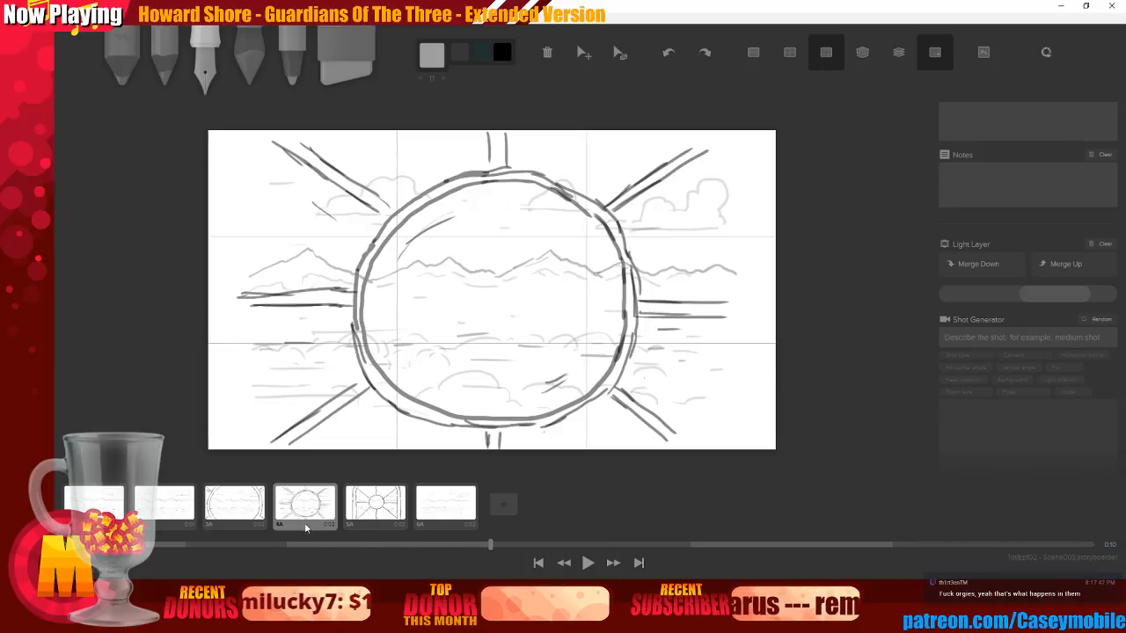
Set the durations of the third and fourth boards to 1000 milliseconds each
key(Left)
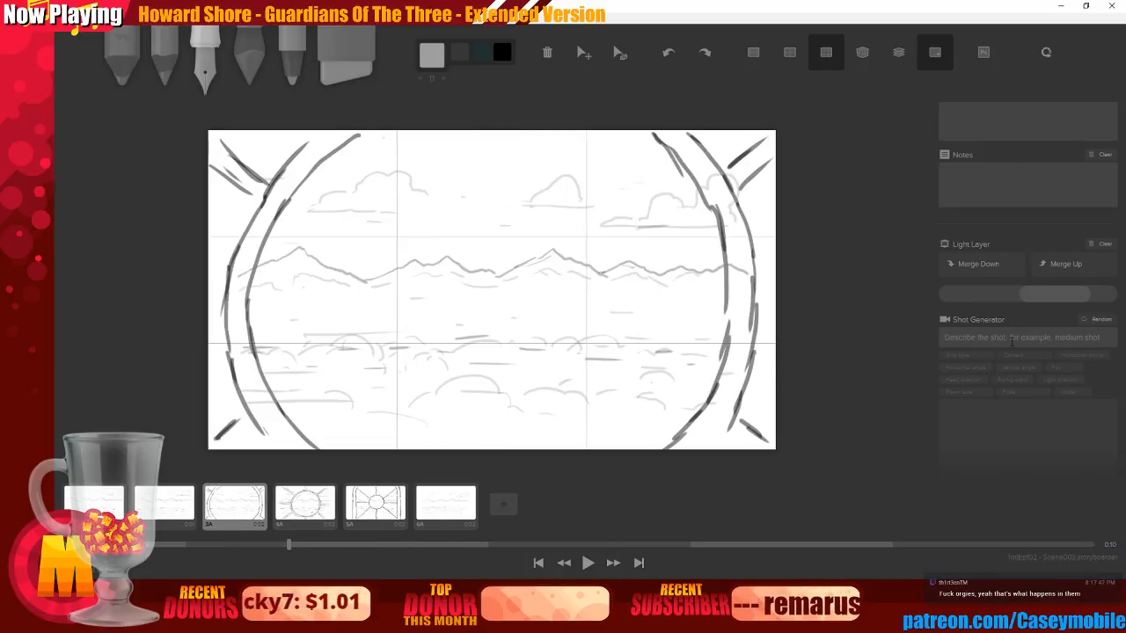
scroll(1012, 348, up, 5)
click(975, 230)
text(1000)
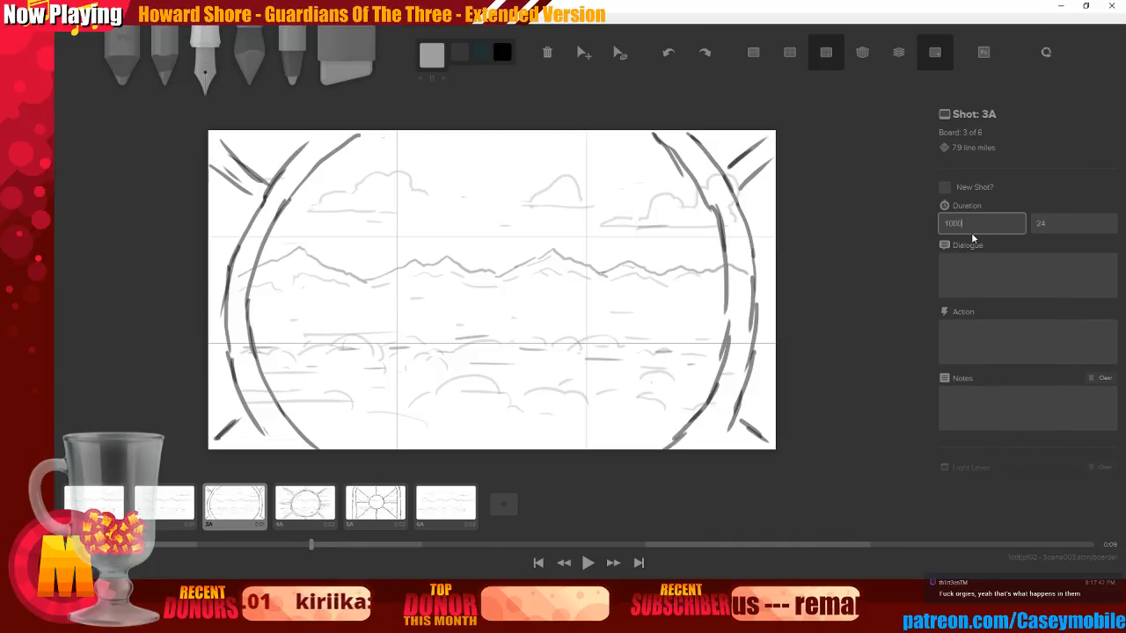
click(321, 508)
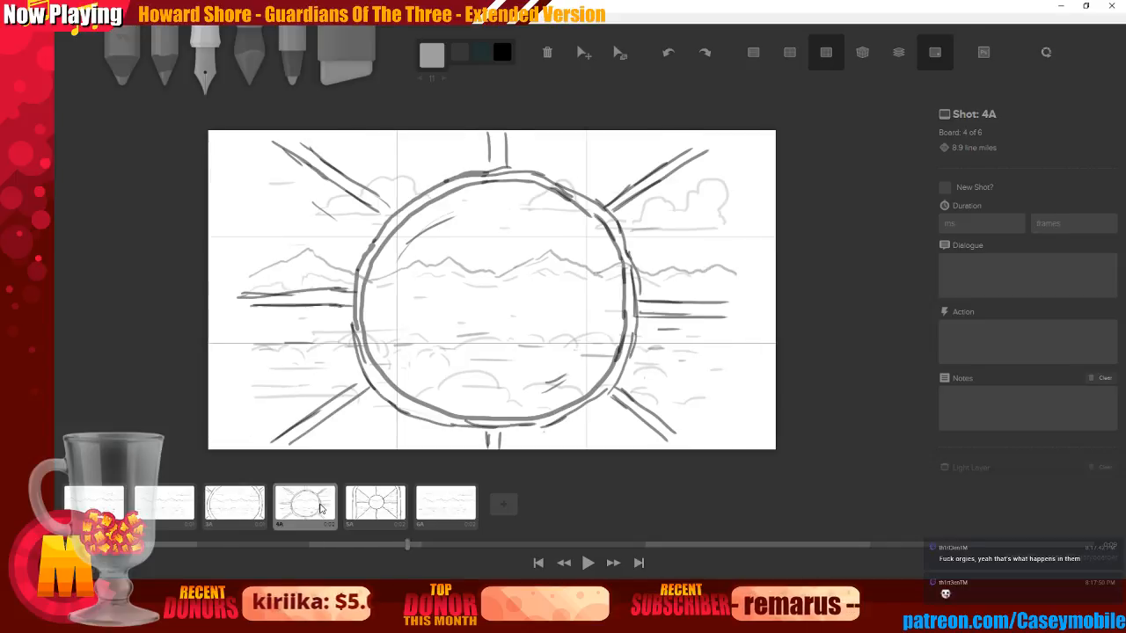
click(983, 226)
text(100)
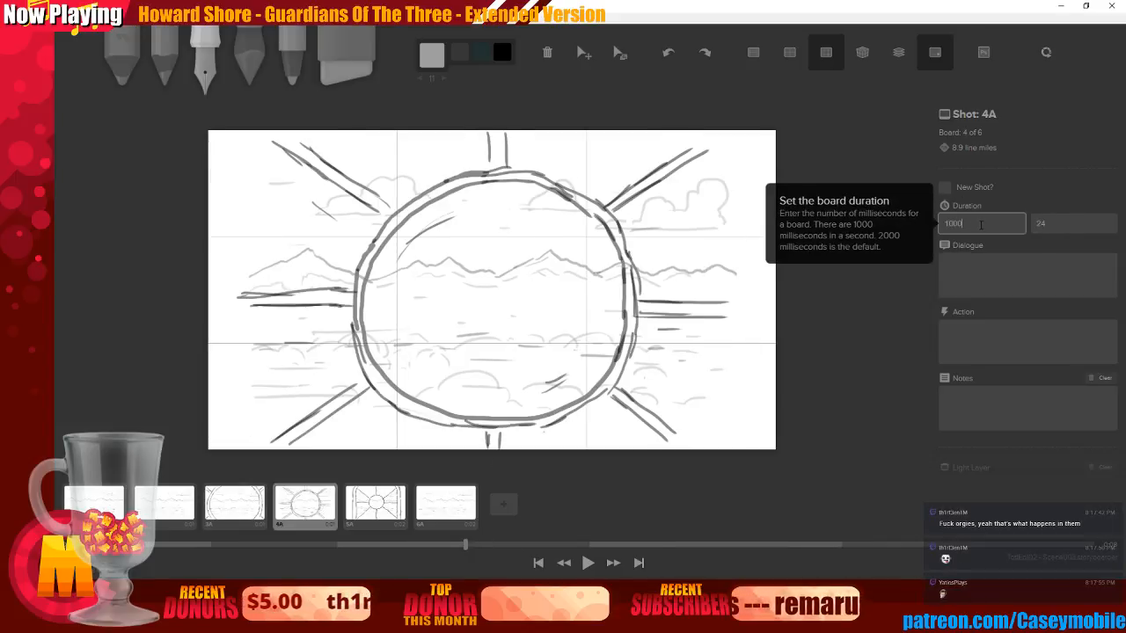
text(0)
Set the durations of the fifth and sixth boards to 1000 milliseconds each, and play the sequence from the first board
click(392, 510)
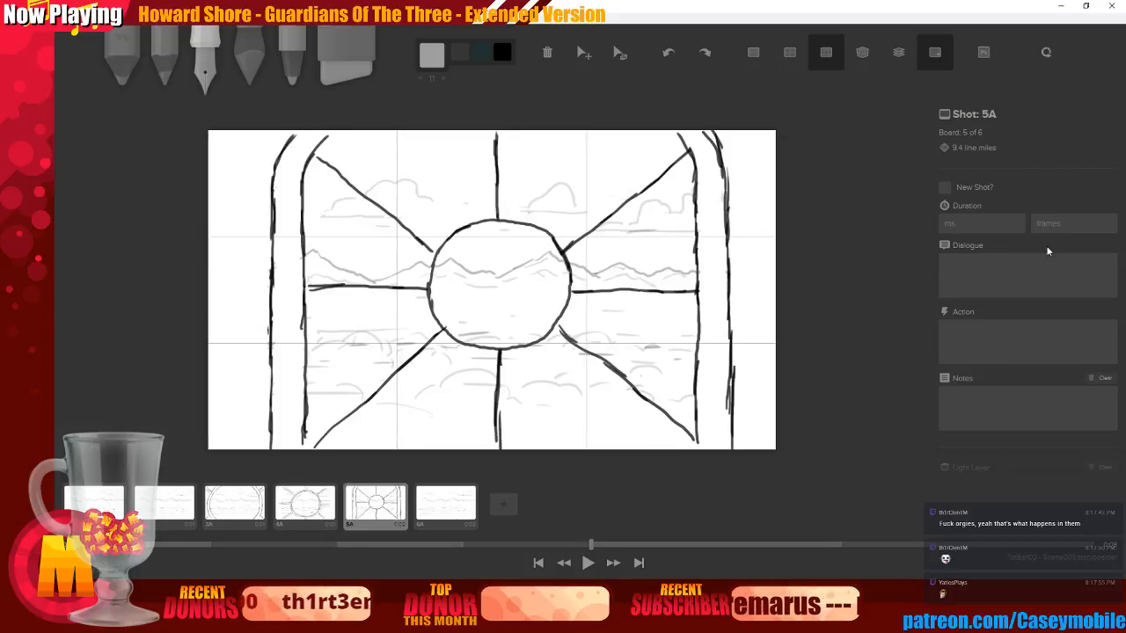
click(1010, 226)
text(1000)
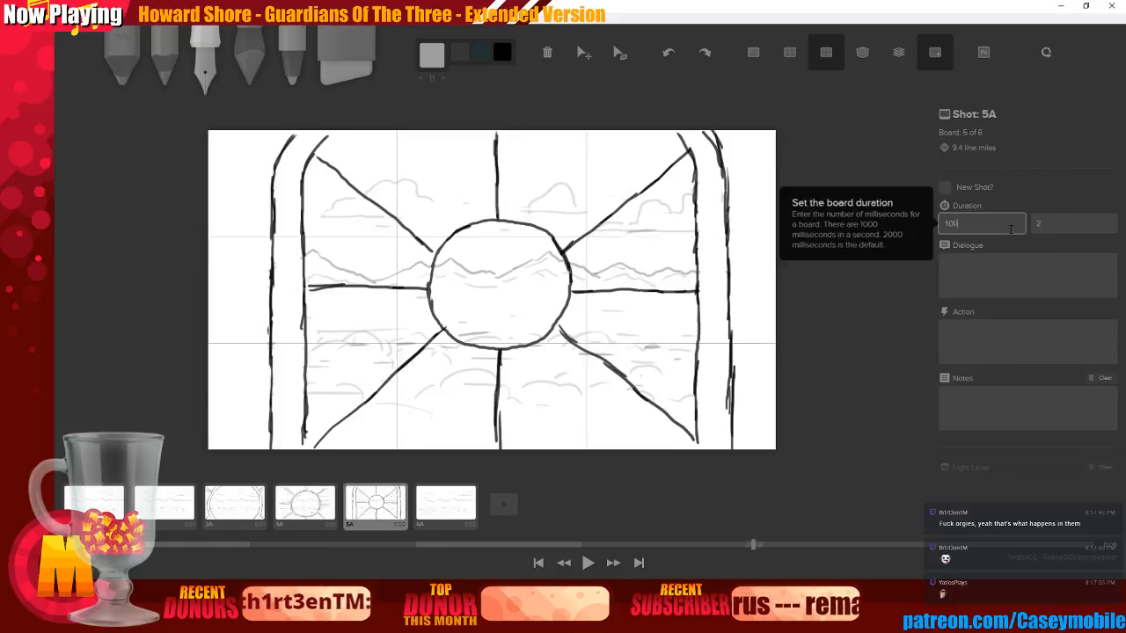
click(463, 515)
click(982, 229)
text(1000)
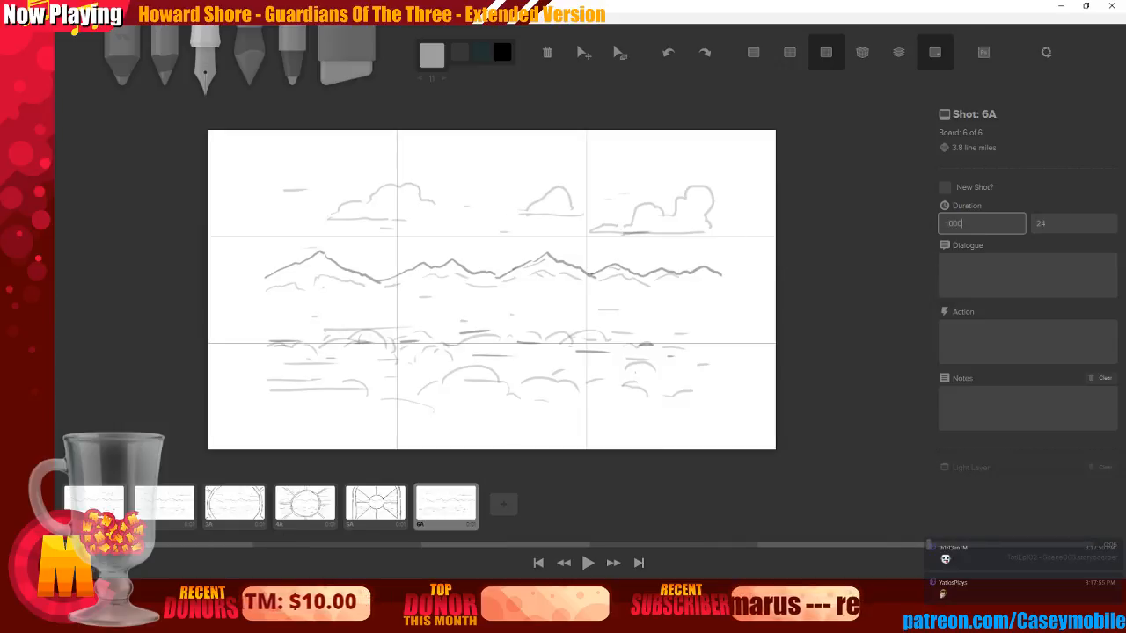
click(91, 504)
click(588, 563)
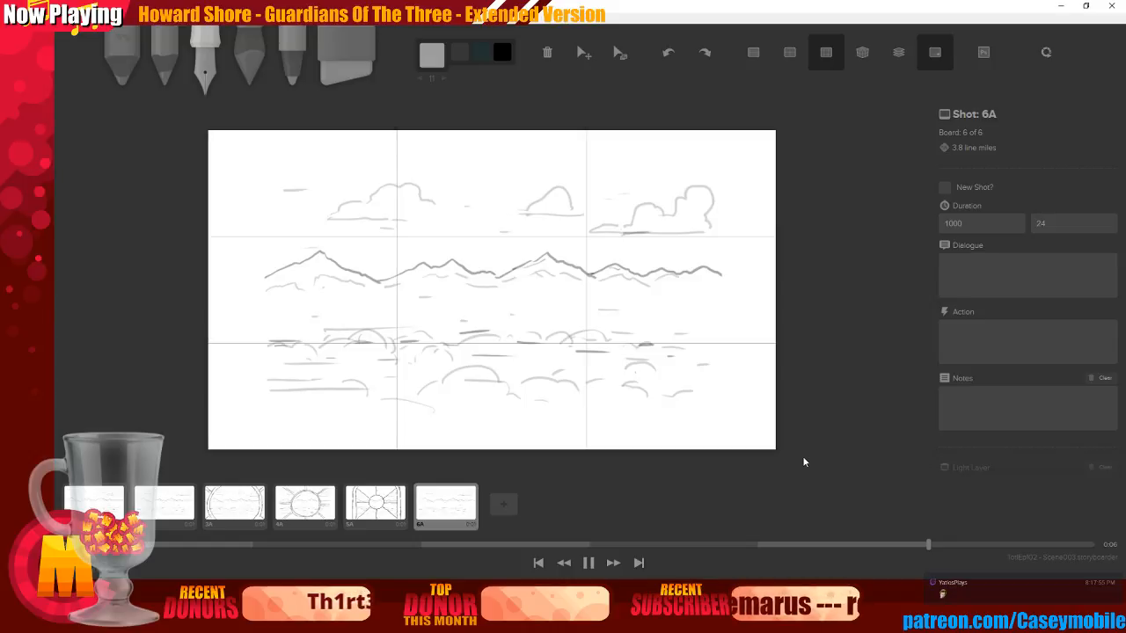
click(434, 58)
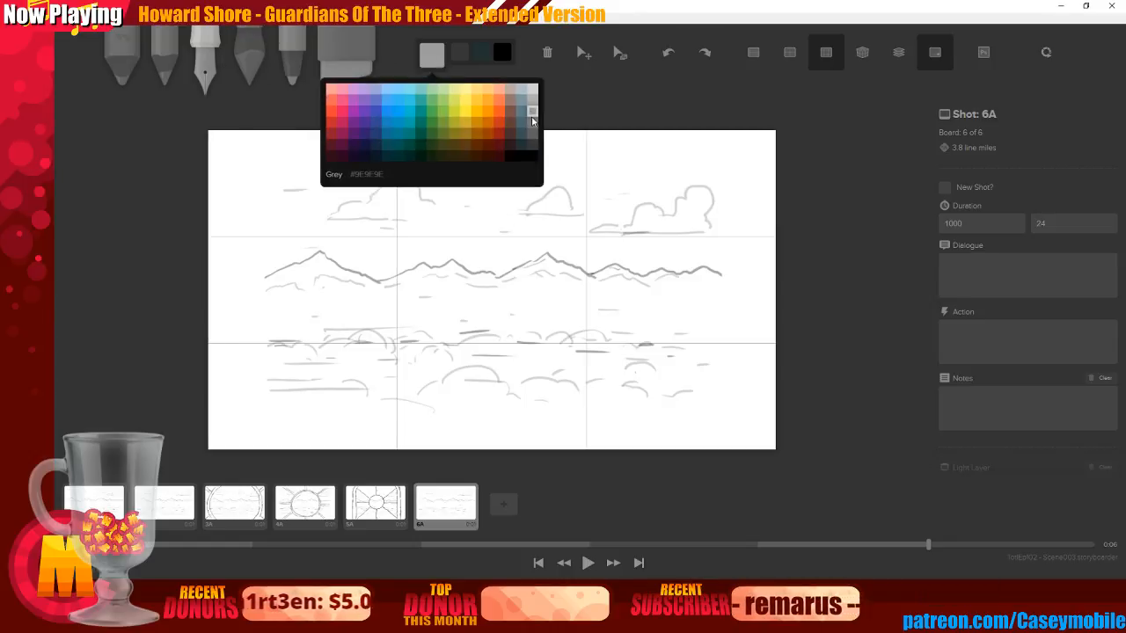
click(530, 145)
mouse_move(361, 339)
mouse_down()
mouse_move(577, 246)
mouse_move(530, 313)
mouse_move(555, 278)
mouse_up()
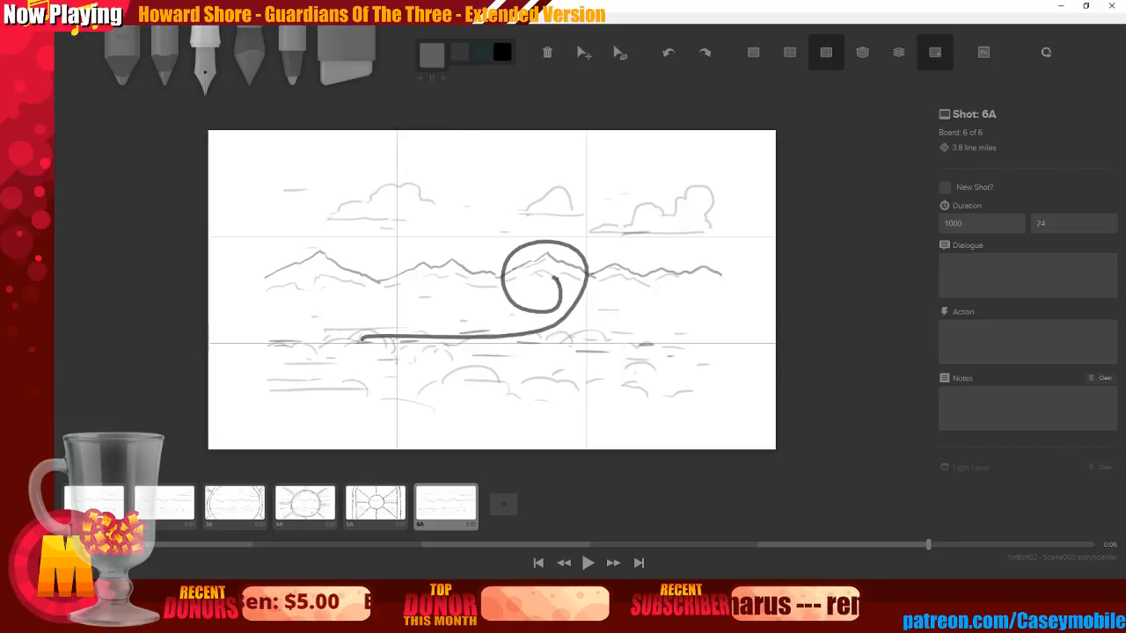
key(ctrl+z)
Switch the pen to a near-black color, trying it with a freehand stroke on the last board and undoing that stroke
click(432, 54)
click(537, 169)
mouse_move(348, 313)
mouse_down()
mouse_move(554, 311)
mouse_move(540, 169)
mouse_move(587, 279)
mouse_up()
key(ctrl+z)
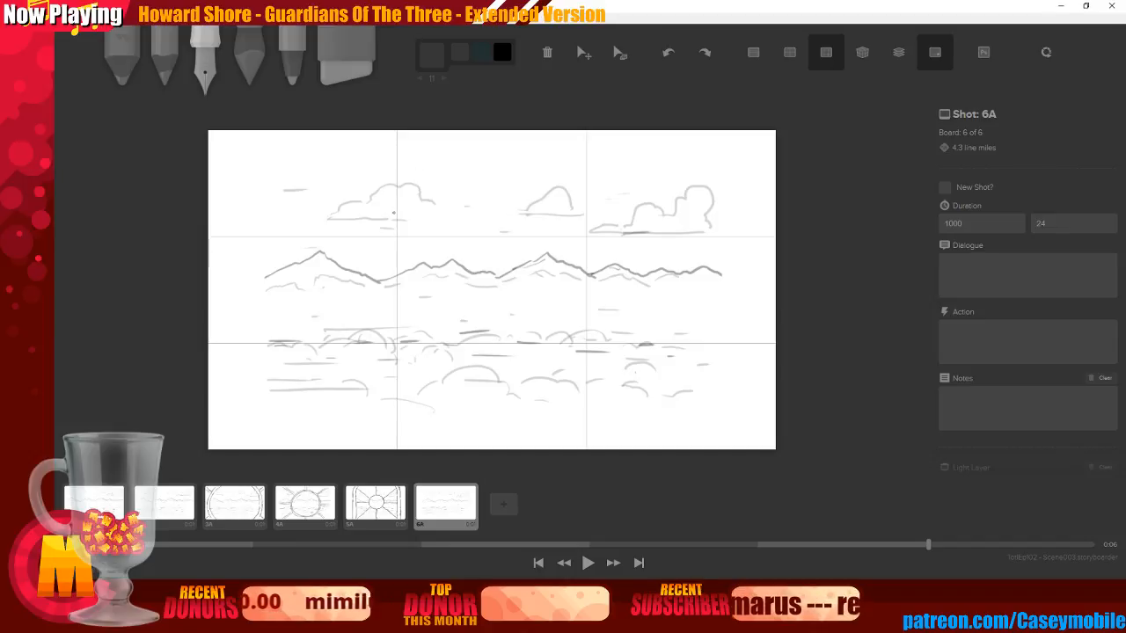
Draw two dark vertical uprights along the one-third guide lines over the last board's landscape, redoing the first line once
drag(398, 192, 392, 243)
key(ctrl+z)
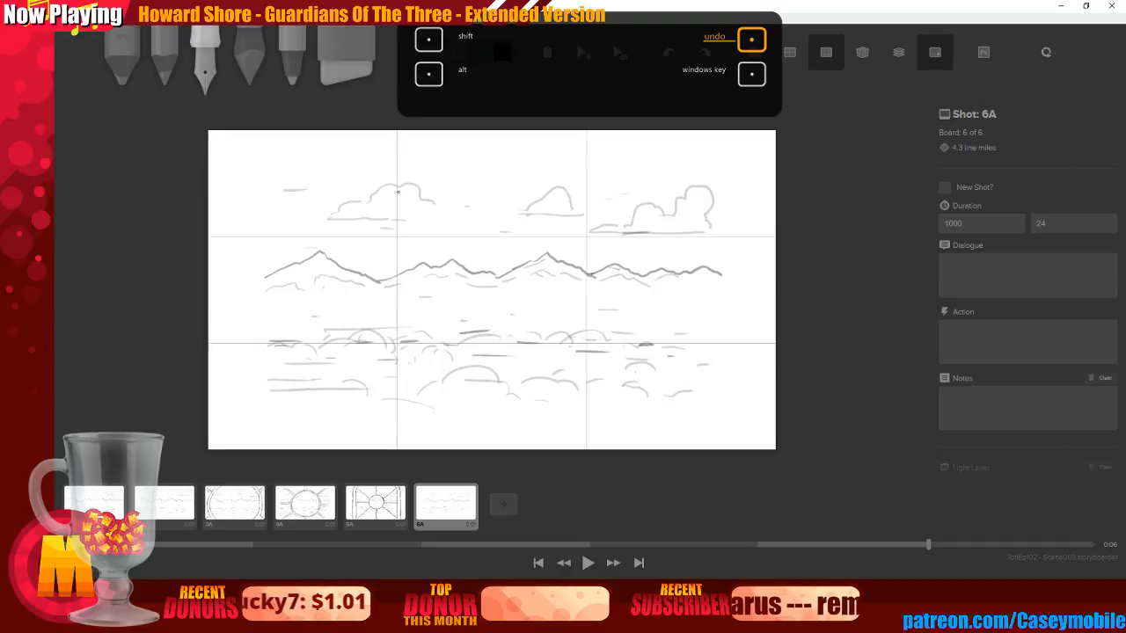
drag(399, 192, 396, 369)
drag(586, 204, 590, 356)
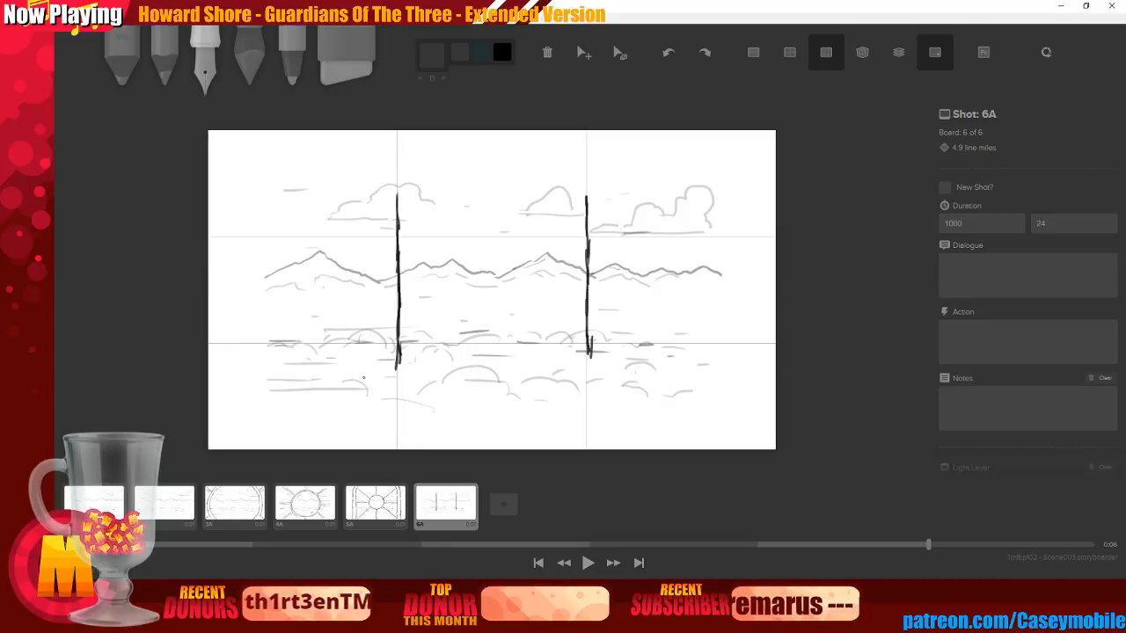
Try to lengthen the two uprights and close the opening's bottom with a horizontal line
mouse_move(397, 361)
mouse_down()
mouse_move(396, 392)
mouse_move(415, 402)
mouse_move(409, 394)
mouse_move(463, 387)
mouse_up()
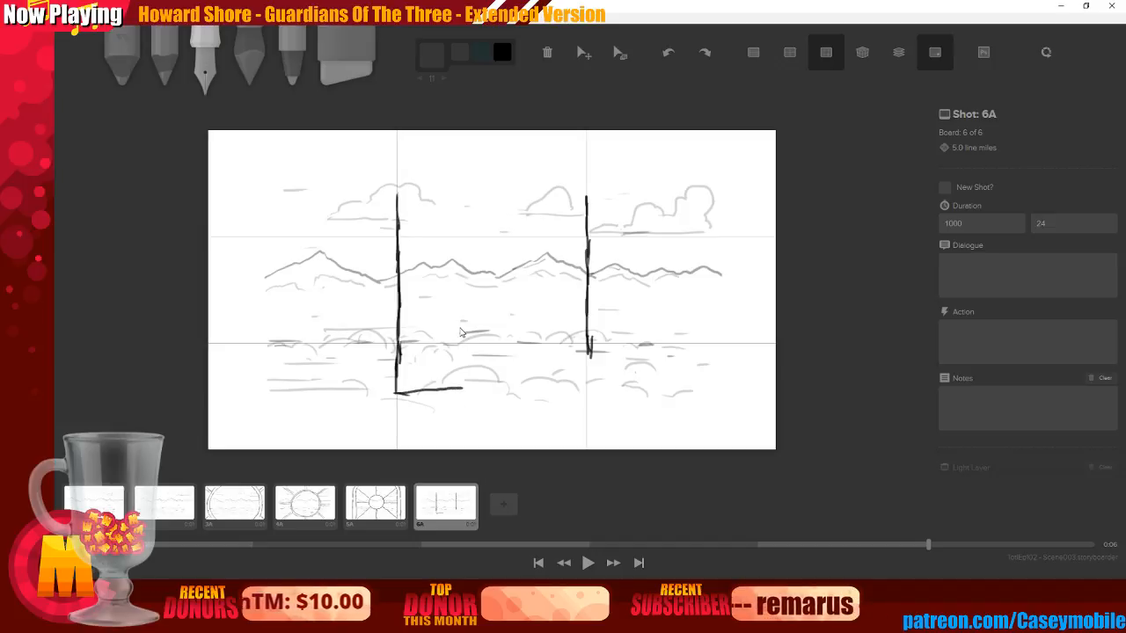
key(ctrl+z)
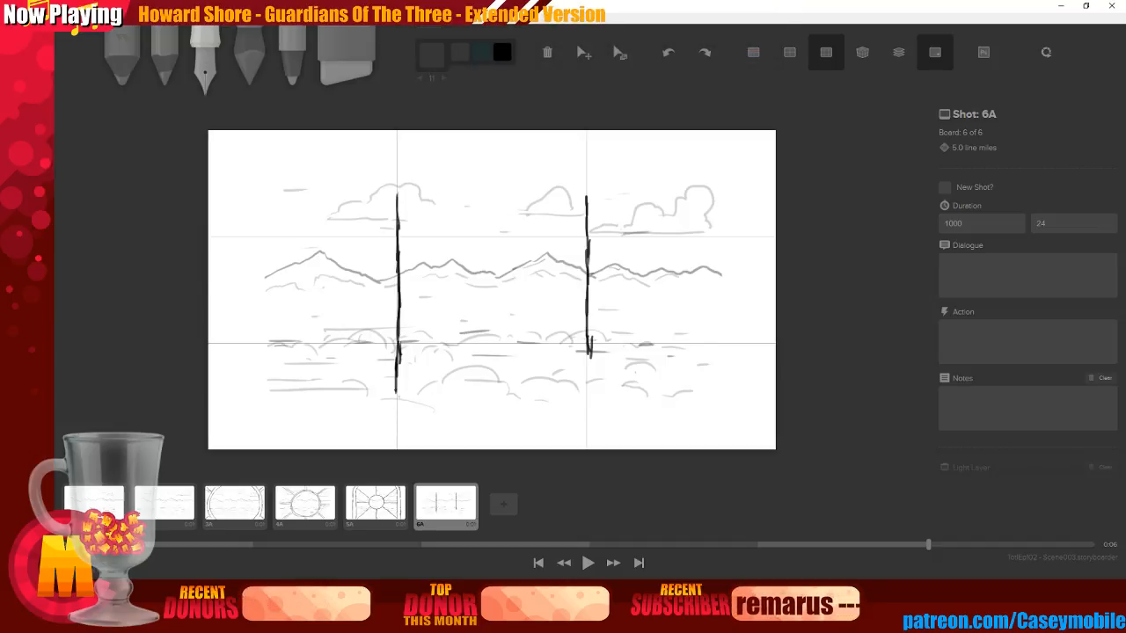
drag(406, 402, 587, 402)
drag(586, 363, 584, 402)
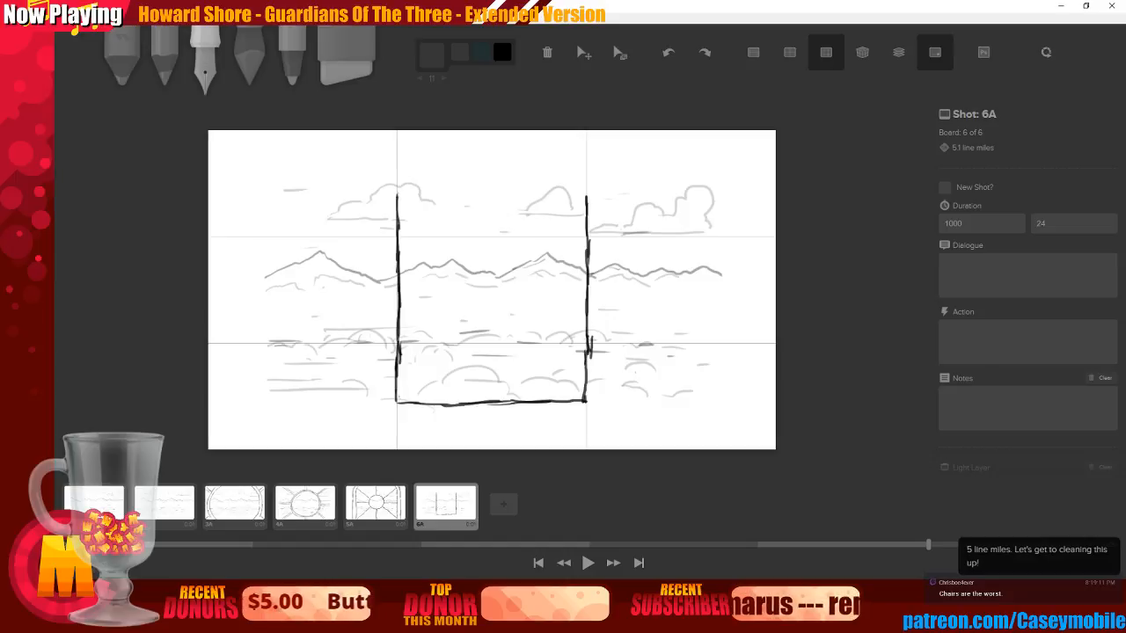
Try an arch curve from the left upright, and undo it together with the bottom line and the upright extensions
mouse_move(398, 193)
mouse_down()
mouse_move(398, 173)
mouse_move(448, 132)
mouse_up()
key(ctrl+z)
key(ctrl+z)
key(ctrl+z)
key(ctrl+z)
key(ctrl+z)
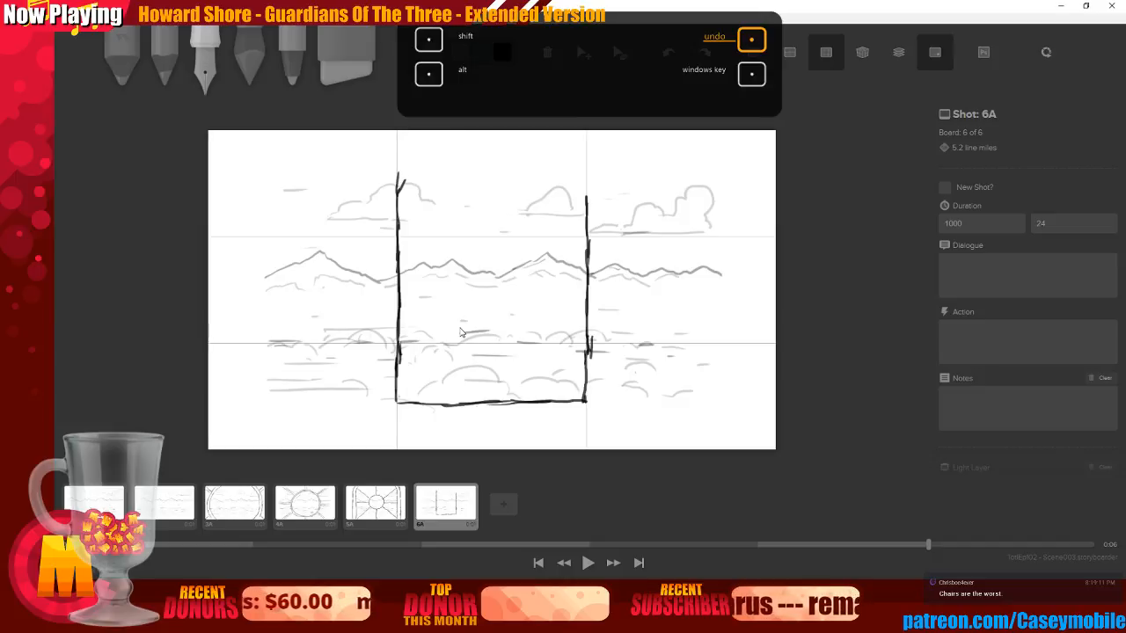
key(ctrl+z)
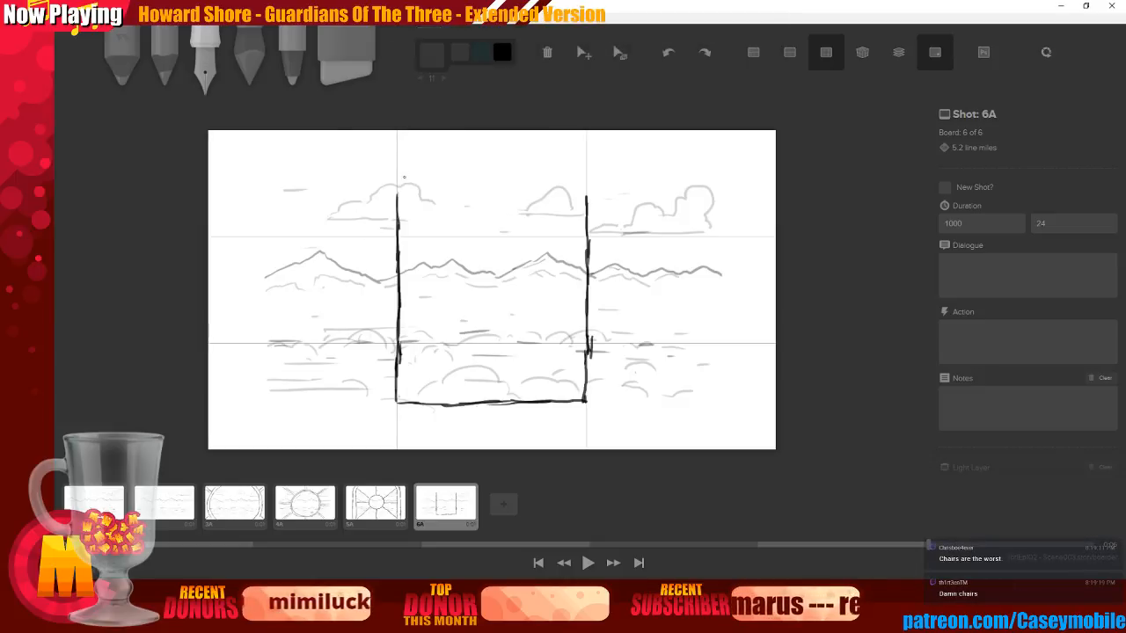
key(ctrl+z)
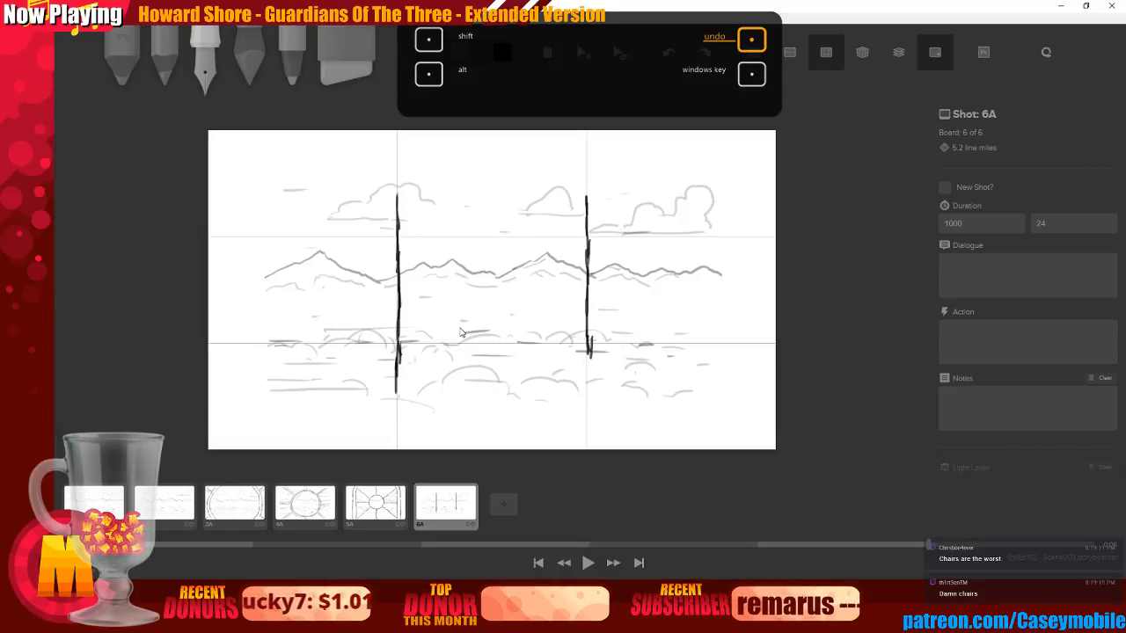
key(ctrl+z)
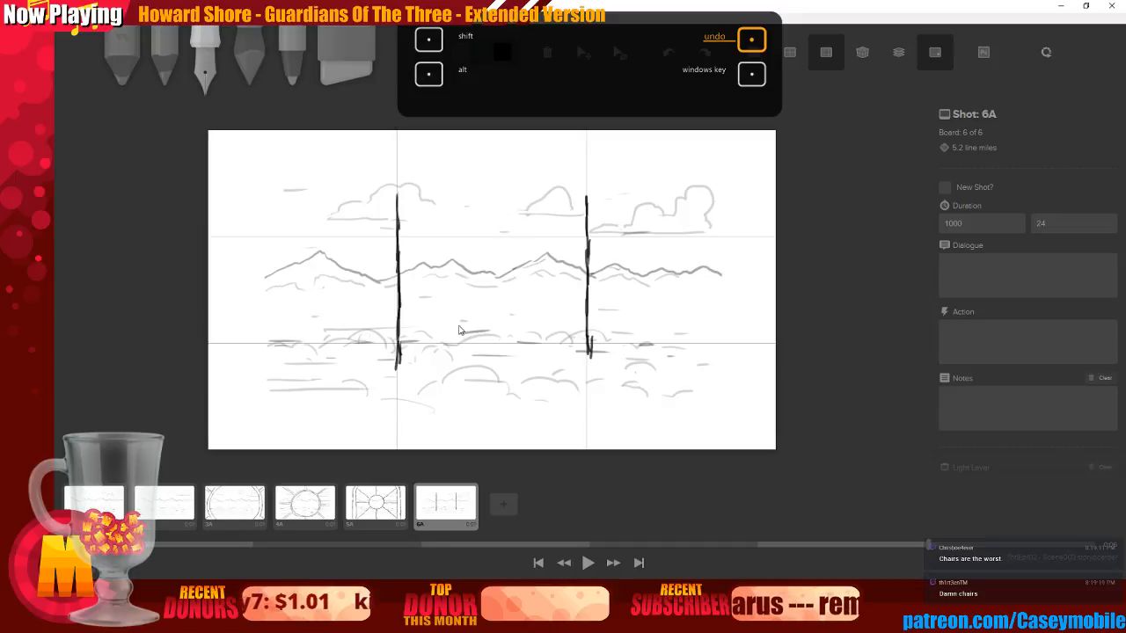
Draw the left half of the arch from the left upright up to the center, undoing unsatisfactory strokes
mouse_move(397, 231)
mouse_down()
mouse_move(420, 171)
mouse_move(461, 152)
mouse_move(533, 145)
mouse_move(563, 170)
mouse_up()
key(ctrl+z)
key(ctrl+z)
key(ctrl+z)
key(ctrl+z)
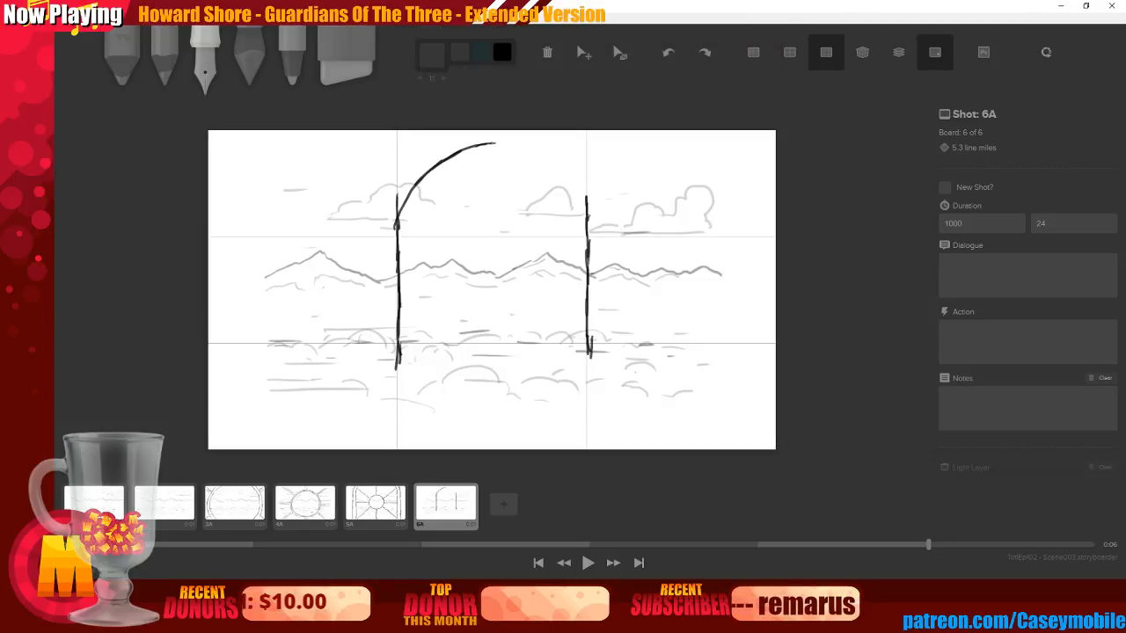
Complete the arch's right half down to the right upright and extend the left upright further downward
drag(587, 220, 579, 188)
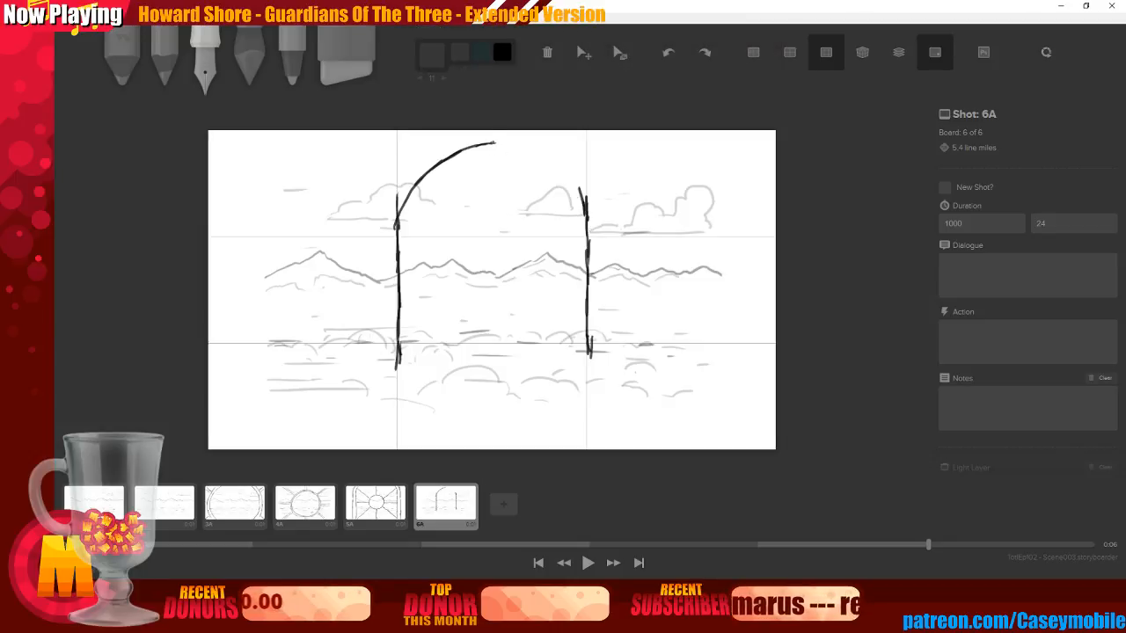
mouse_move(497, 144)
mouse_down()
mouse_move(524, 148)
mouse_move(569, 184)
mouse_move(559, 167)
mouse_up()
drag(549, 161, 581, 195)
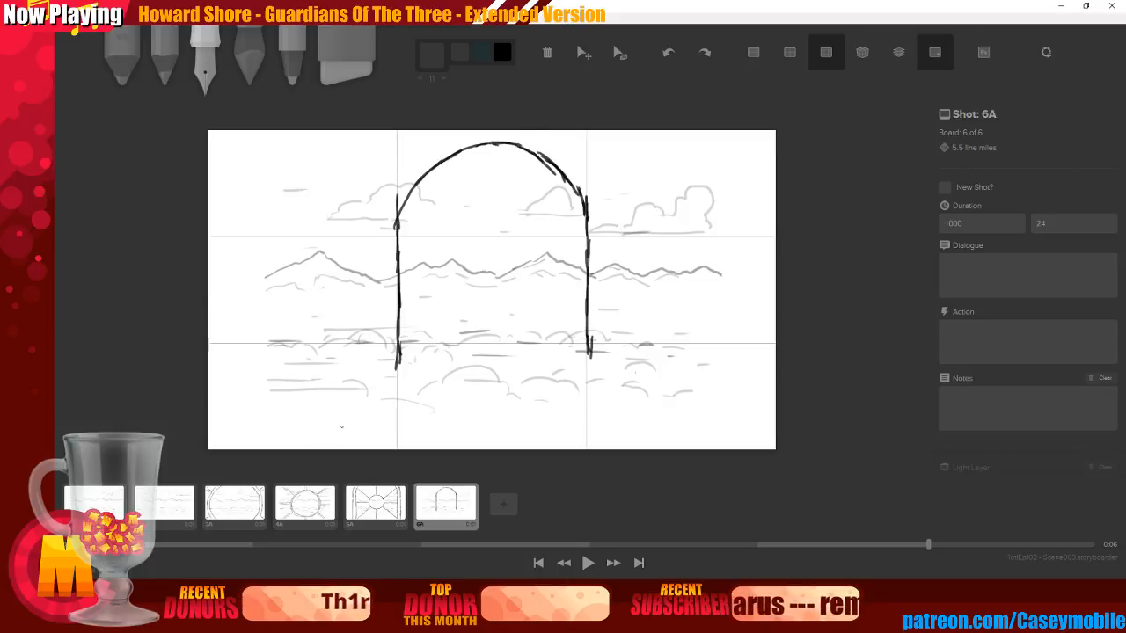
drag(398, 360, 396, 398)
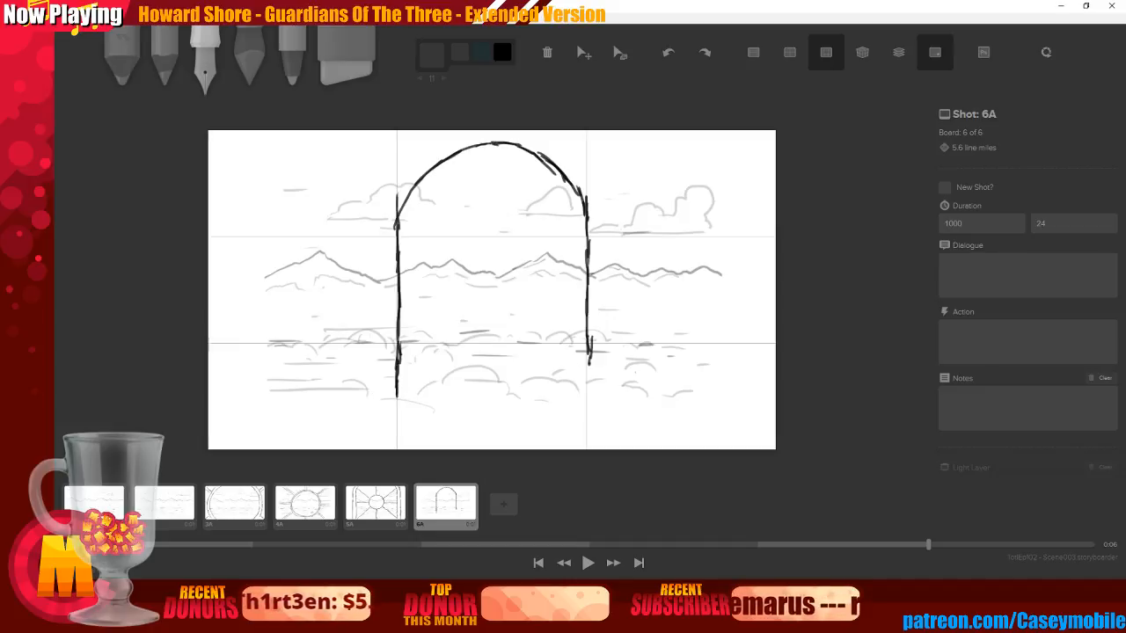
Extend both uprights of the arch down to near the board's lower edge and join them with a horizontal base line
drag(587, 352, 587, 376)
drag(587, 355, 587, 394)
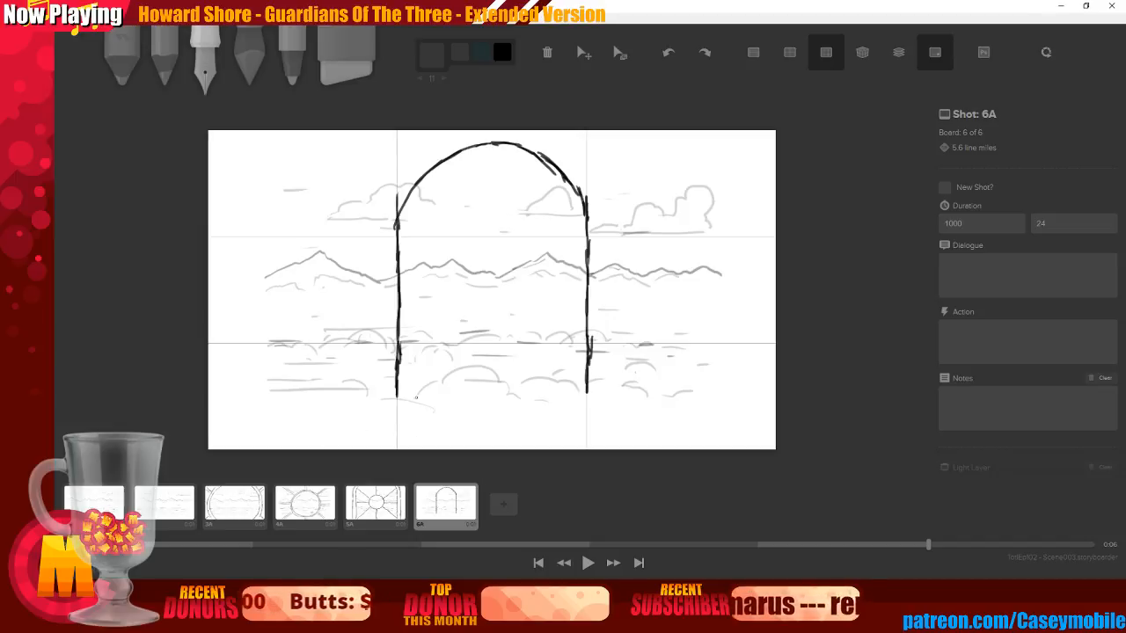
drag(397, 384, 406, 431)
drag(587, 389, 593, 429)
drag(397, 431, 537, 429)
drag(438, 431, 551, 429)
mouse_move(480, 430)
mouse_down()
mouse_move(584, 428)
mouse_move(545, 429)
mouse_up()
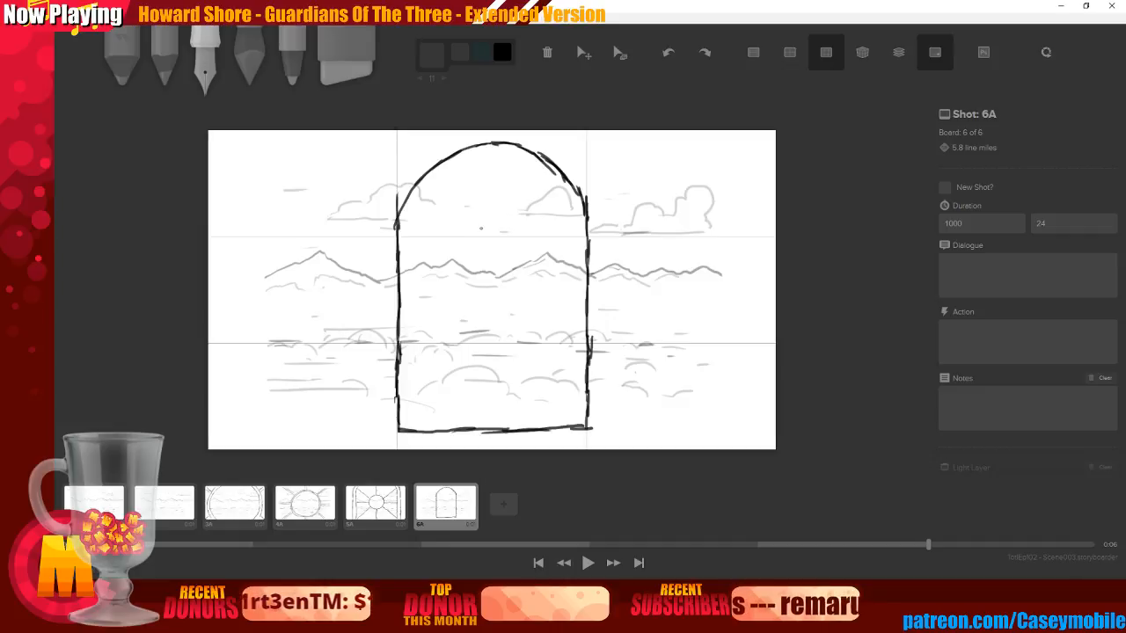
Draw a small circle in the upper middle of the arched window, centered under the arch
mouse_move(482, 226)
mouse_down()
mouse_move(470, 266)
mouse_move(498, 276)
mouse_up()
drag(491, 223, 516, 237)
mouse_move(472, 264)
mouse_down()
mouse_move(520, 250)
mouse_move(516, 260)
mouse_move(515, 233)
mouse_up()
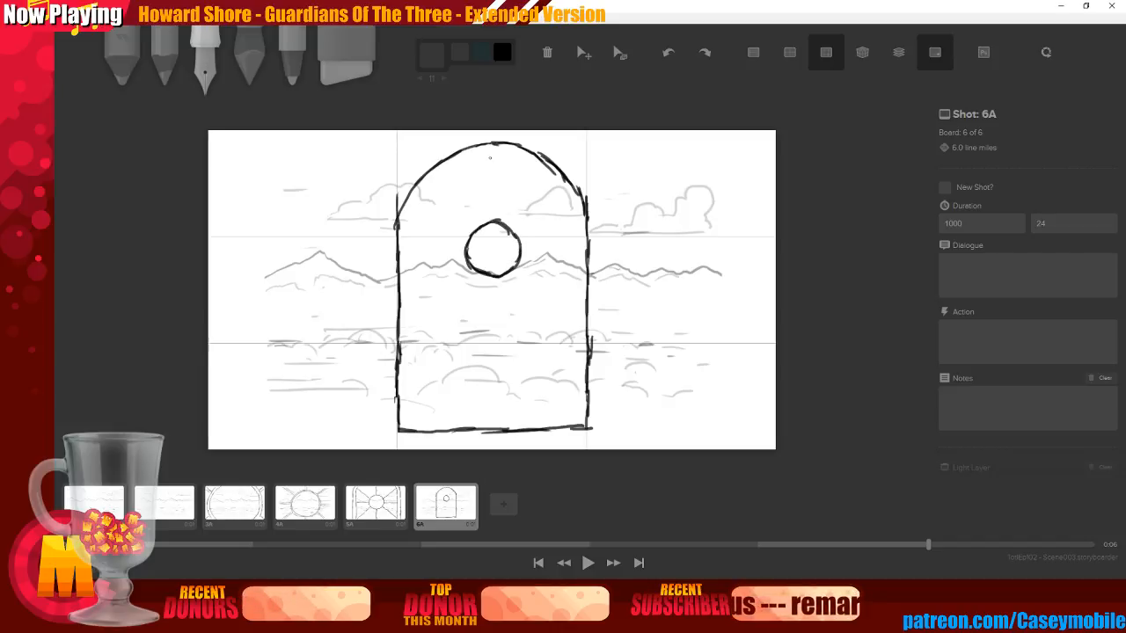
Draw five spokes from the circle toward the frame: one straight up, two upper diagonals and two horizontals
drag(493, 145, 496, 211)
mouse_move(495, 165)
mouse_down()
mouse_move(531, 215)
mouse_move(565, 186)
mouse_up()
drag(524, 252, 579, 249)
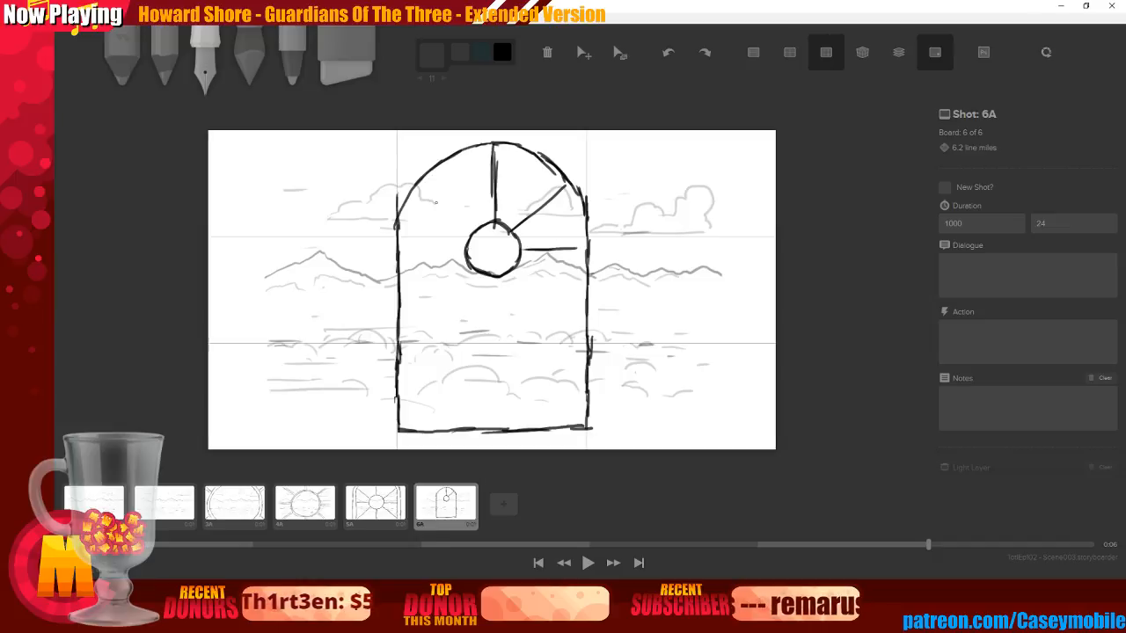
drag(424, 183, 470, 230)
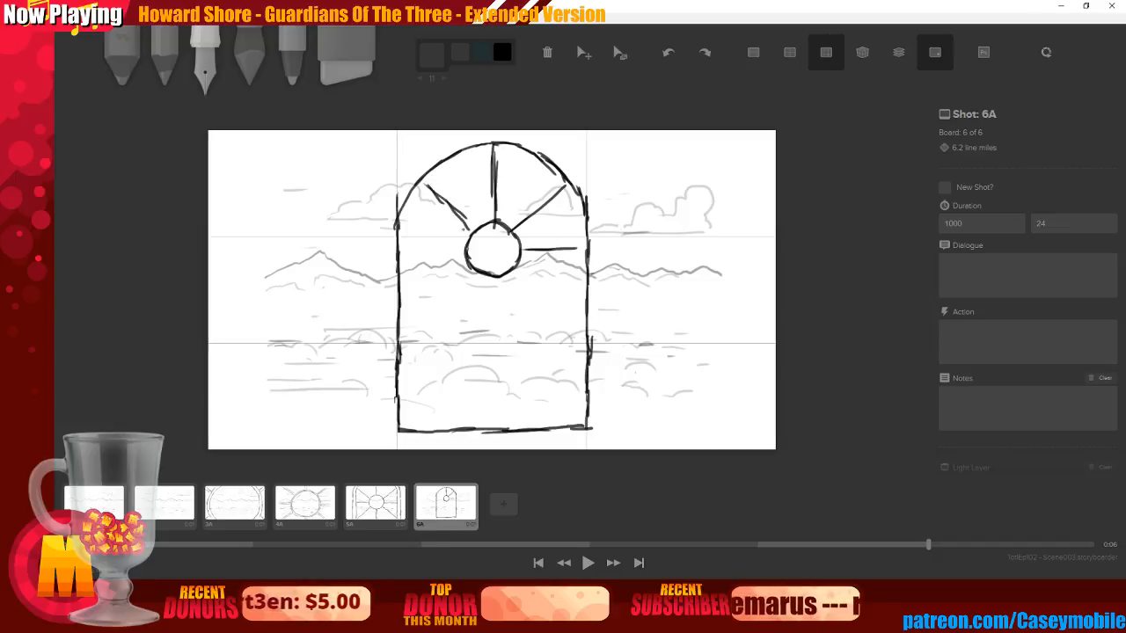
mouse_move(404, 249)
mouse_down()
mouse_move(463, 250)
mouse_move(440, 250)
mouse_up()
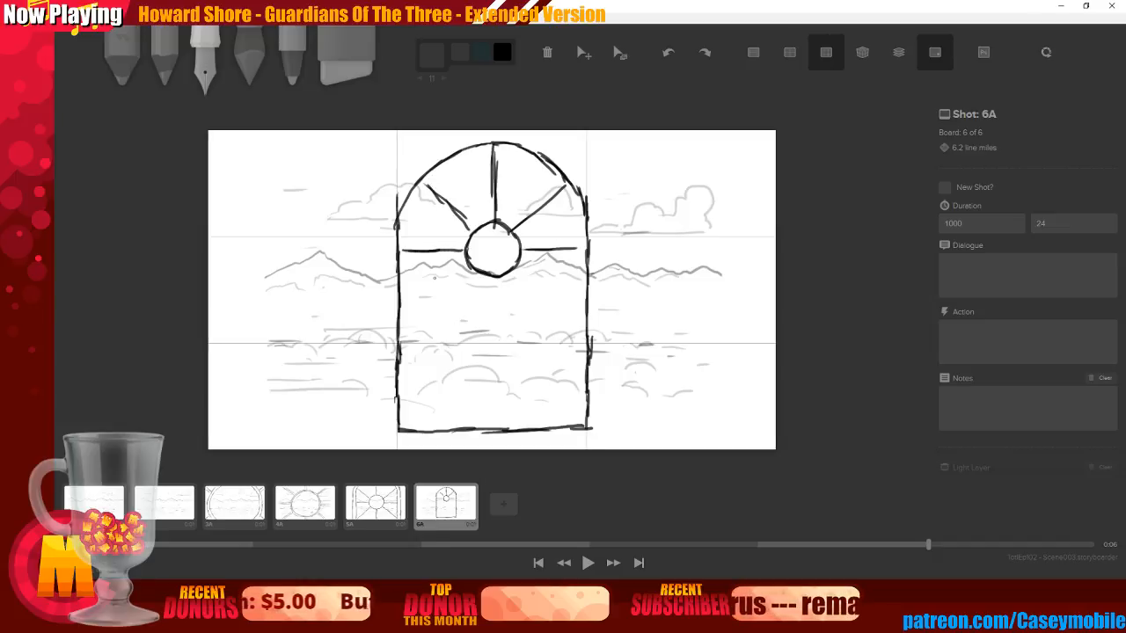
Add two lower diagonal spokes and a long vertical one below the circle, ending in a triangle on the window's base
mouse_move(402, 322)
mouse_down()
mouse_move(466, 269)
mouse_move(545, 290)
mouse_move(580, 318)
mouse_up()
drag(495, 279, 496, 385)
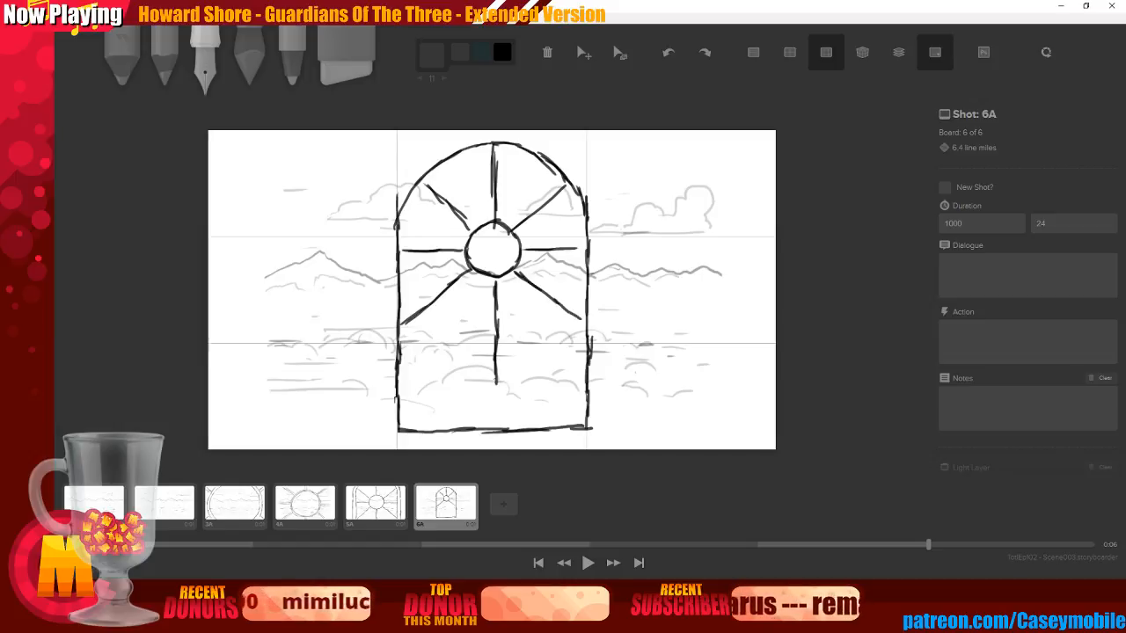
mouse_move(422, 432)
mouse_down()
mouse_move(495, 385)
mouse_move(563, 428)
mouse_up()
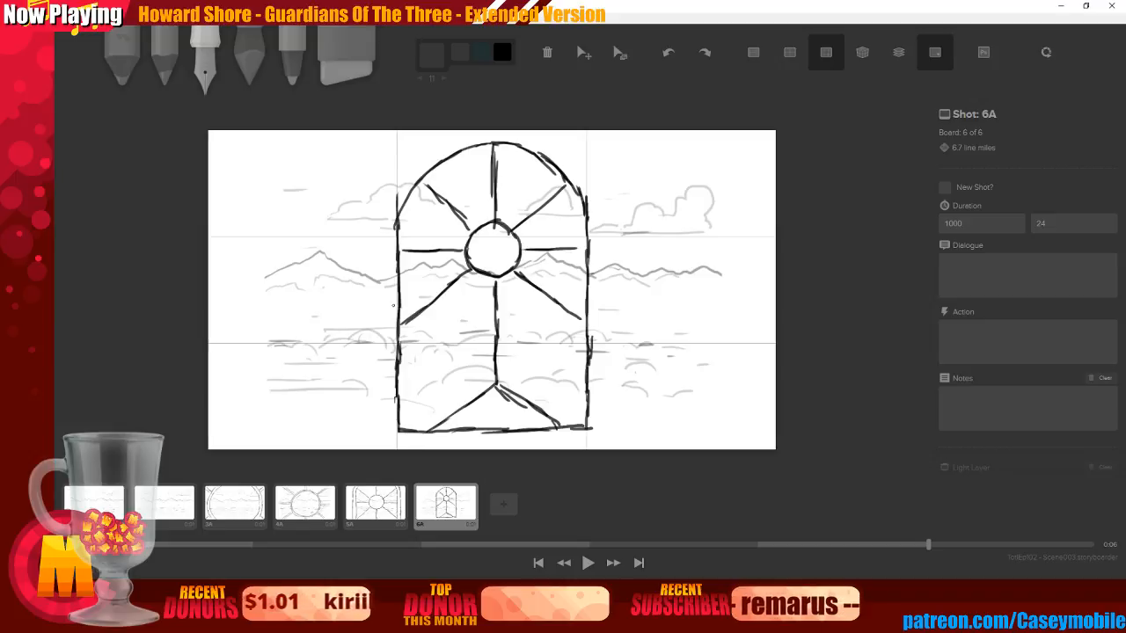
Draw a second outline just outside the whole arched window to give the frame thickness
drag(393, 300, 393, 289)
drag(391, 216, 389, 414)
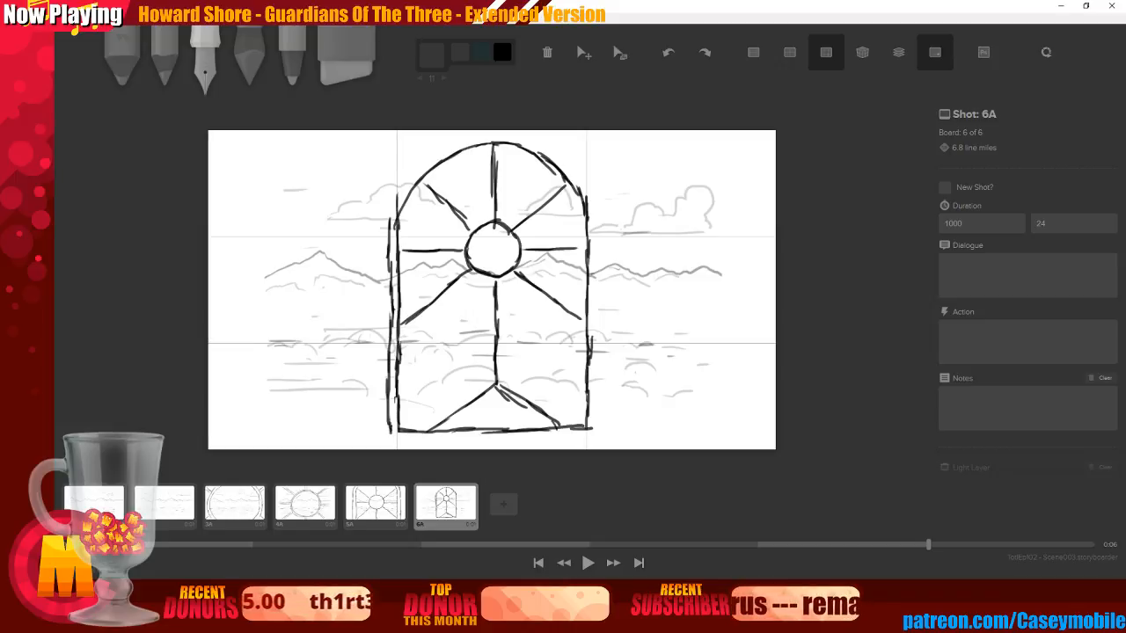
mouse_move(392, 220)
mouse_down()
mouse_move(422, 162)
mouse_move(496, 132)
mouse_up()
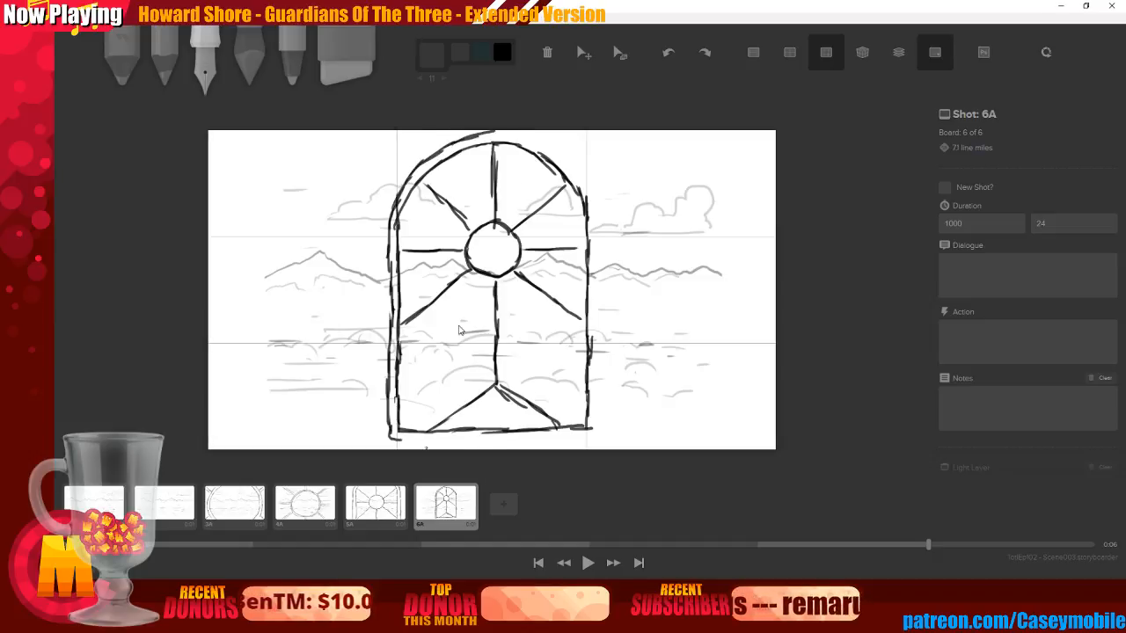
drag(391, 438, 597, 431)
drag(594, 383, 597, 437)
mouse_move(495, 133)
mouse_down()
mouse_move(544, 142)
mouse_move(592, 193)
mouse_move(598, 380)
mouse_up()
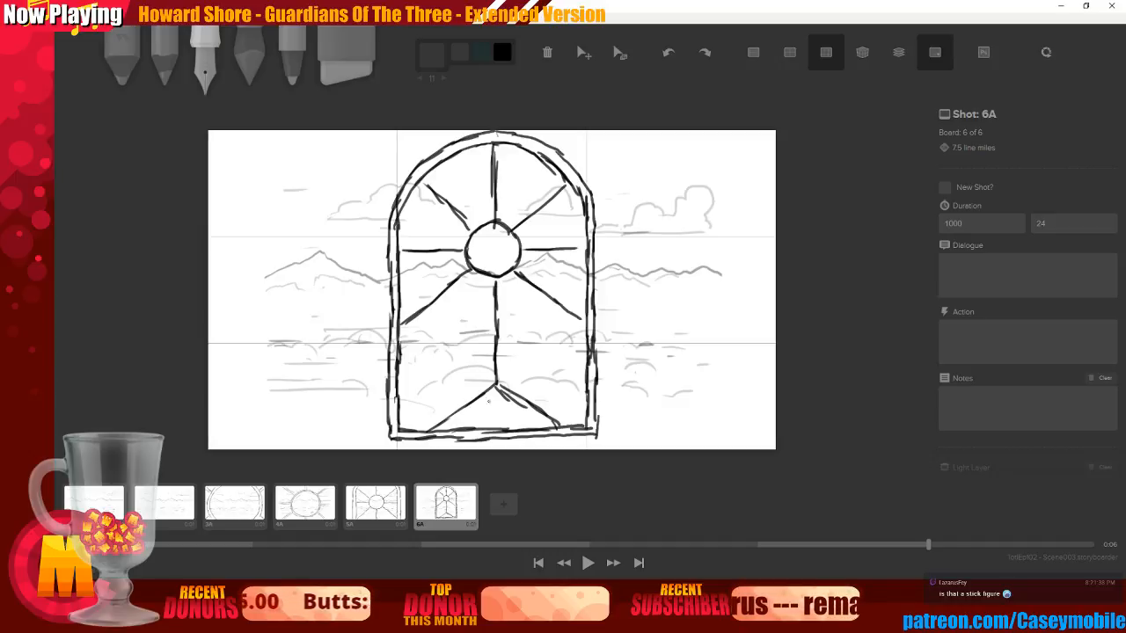
mouse_move(491, 397)
mouse_down()
mouse_move(508, 424)
mouse_move(493, 395)
mouse_up()
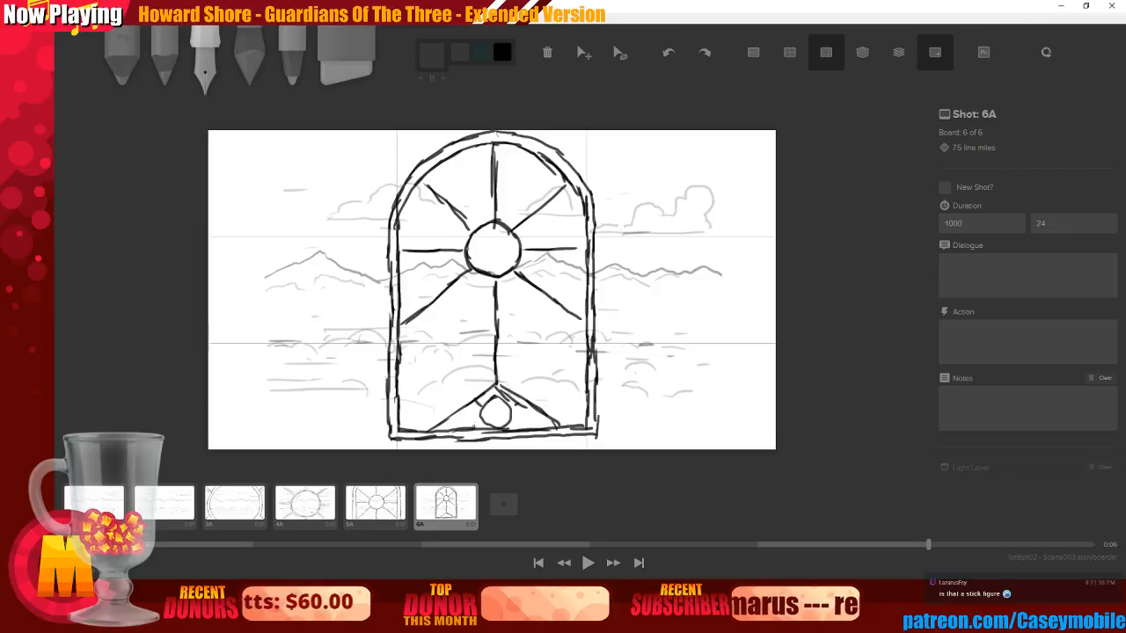
key(ctrl+z)
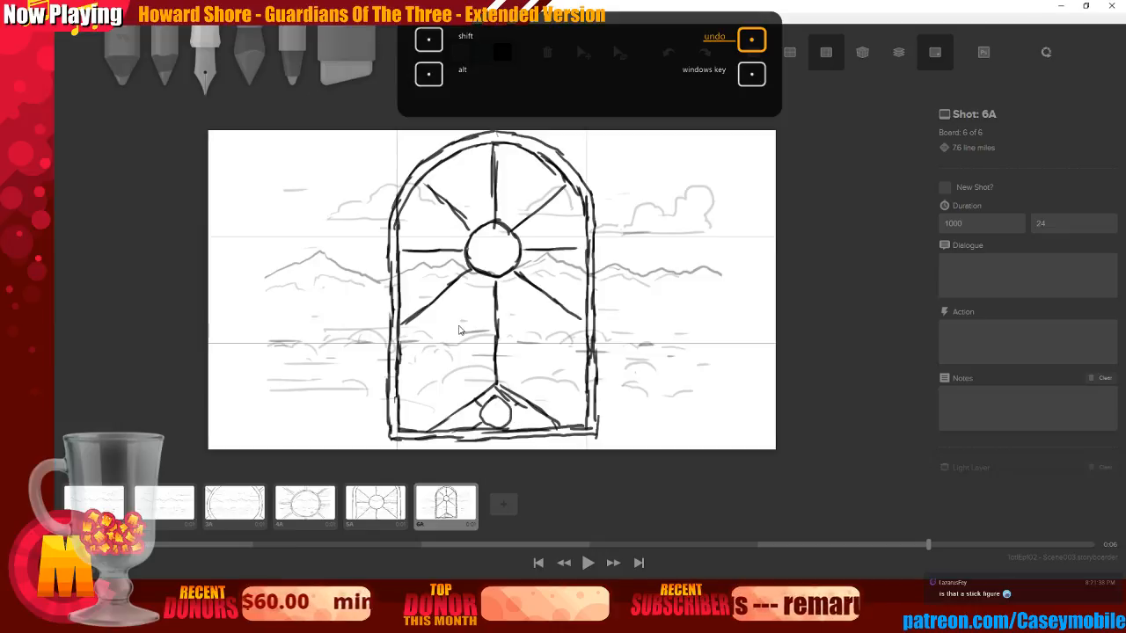
key(ctrl+z)
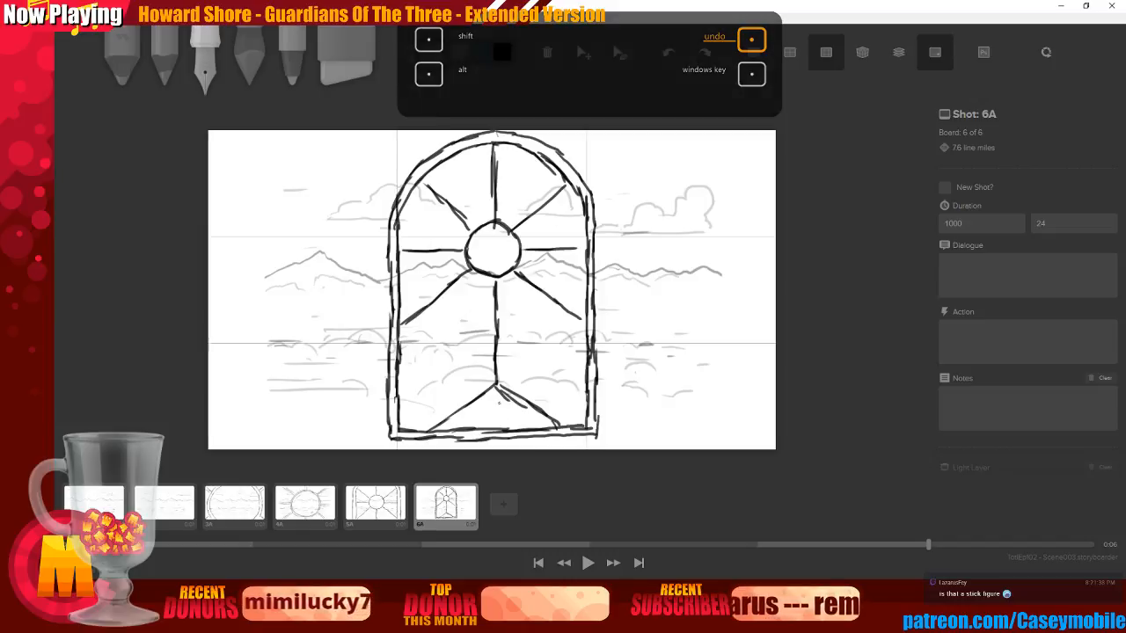
drag(468, 353, 501, 419)
key(ctrl+z)
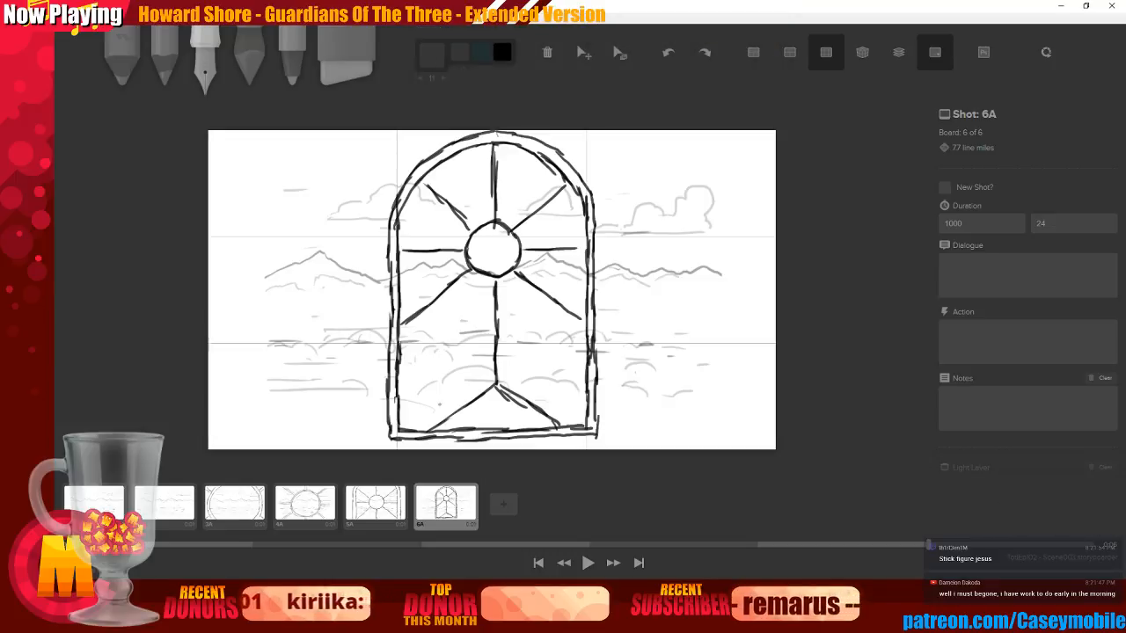
Draw a small circle with short rays inside the triangle at the window's base
mouse_move(489, 398)
mouse_down()
mouse_move(510, 412)
mouse_move(503, 394)
mouse_move(524, 425)
mouse_move(484, 416)
mouse_move(531, 413)
mouse_up()
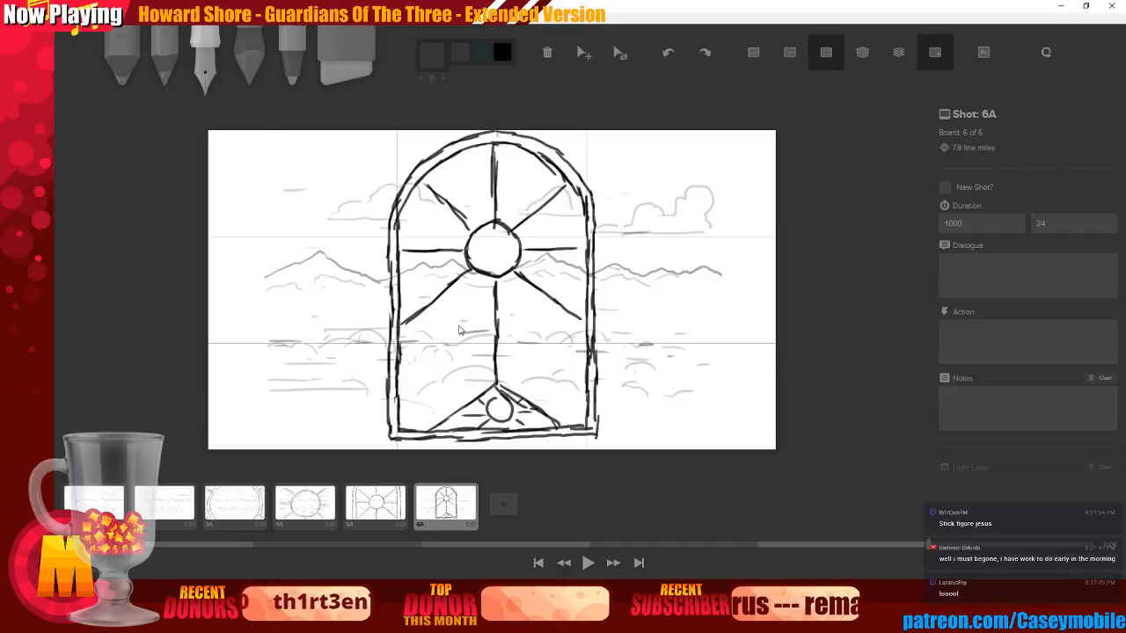
Erase the landscape sketch outside the arched window on both sides with an eraser of size 223
key(6)
key(bracketright)
key(bracketright)
key(bracketright)
mouse_move(281, 190)
mouse_down()
mouse_move(272, 341)
mouse_move(366, 174)
mouse_move(345, 275)
mouse_move(355, 335)
mouse_move(335, 325)
mouse_move(289, 404)
mouse_move(300, 342)
mouse_move(306, 376)
mouse_move(336, 371)
mouse_move(361, 393)
mouse_up()
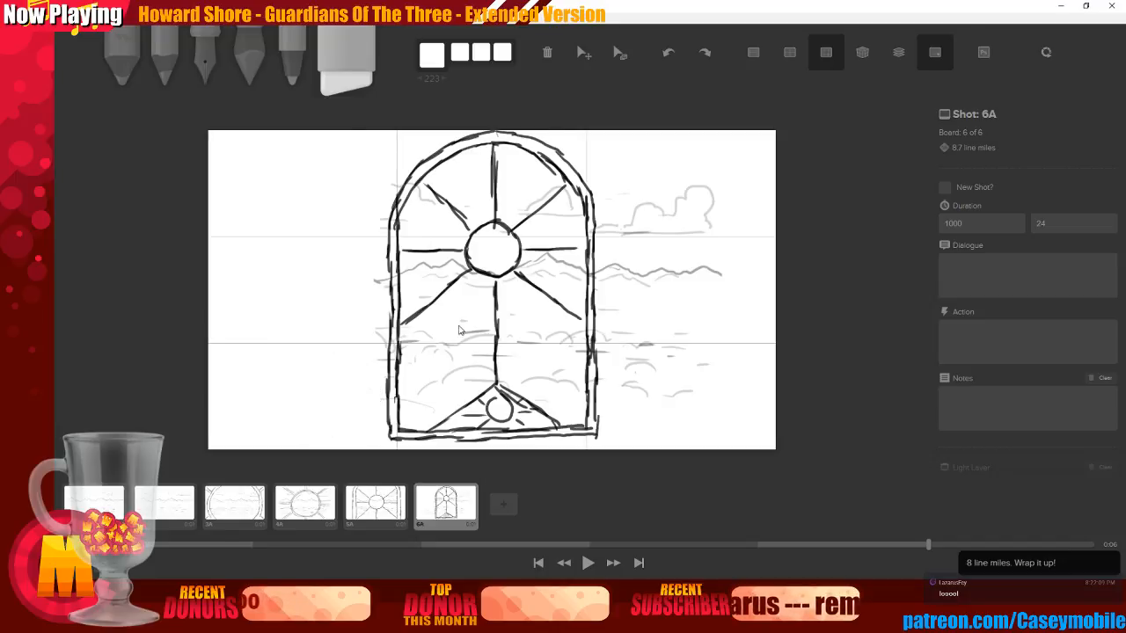
mouse_move(643, 193)
mouse_down()
mouse_move(654, 243)
mouse_move(653, 180)
mouse_move(650, 252)
mouse_move(683, 229)
mouse_move(689, 181)
mouse_move(704, 284)
mouse_move(672, 292)
mouse_move(642, 228)
mouse_move(641, 384)
mouse_move(659, 331)
mouse_move(685, 356)
mouse_move(705, 353)
mouse_move(670, 334)
mouse_move(643, 221)
mouse_move(564, 313)
mouse_up()
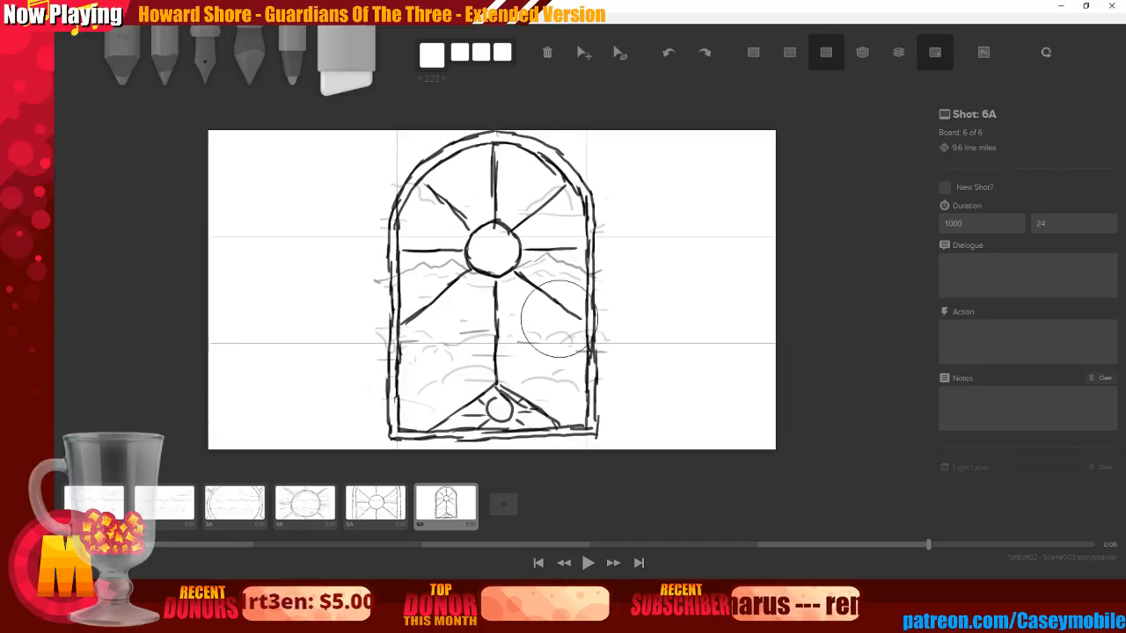
Erase stray landscape lines along both outer sides of the window frame with a much smaller eraser, and switch back to the pen
key(bracketleft)
key(bracketleft)
key(bracketleft)
key(bracketleft)
key(bracketleft)
key(bracketleft)
key(bracketleft)
key(bracketleft)
key(bracketleft)
key(bracketleft)
key(bracketleft)
key(bracketleft)
key(bracketleft)
key(bracketleft)
key(bracketleft)
key(bracketleft)
key(bracketleft)
key(bracketleft)
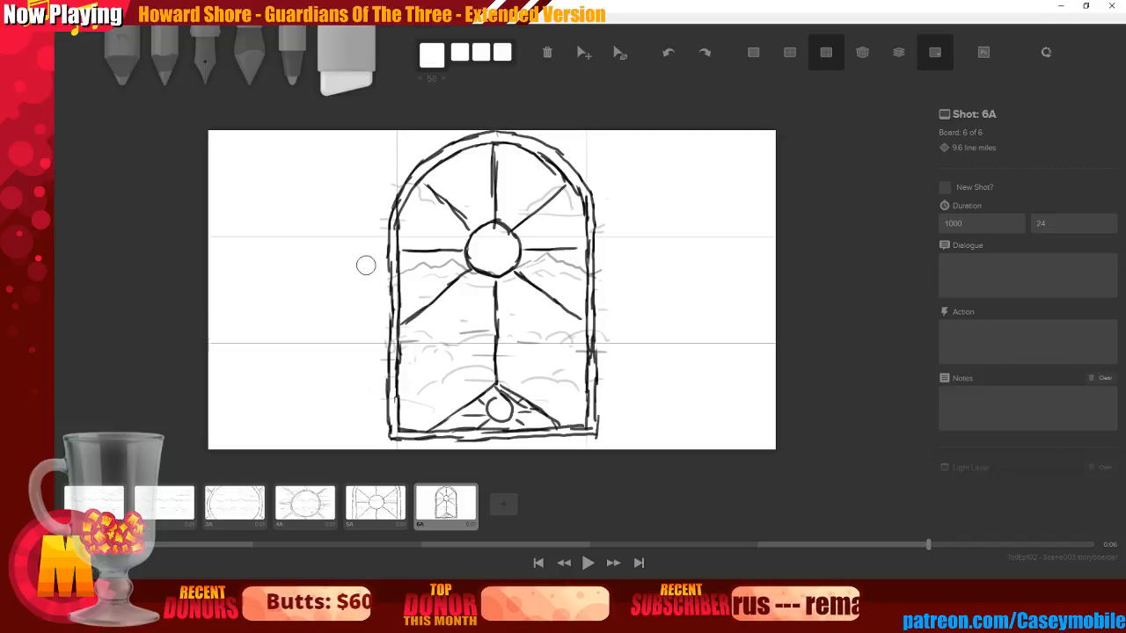
drag(382, 217, 382, 211)
mouse_move(620, 238)
mouse_down()
mouse_move(607, 238)
mouse_move(608, 219)
mouse_move(605, 362)
mouse_move(607, 349)
mouse_move(618, 379)
mouse_move(610, 361)
mouse_move(606, 370)
mouse_move(611, 345)
mouse_up()
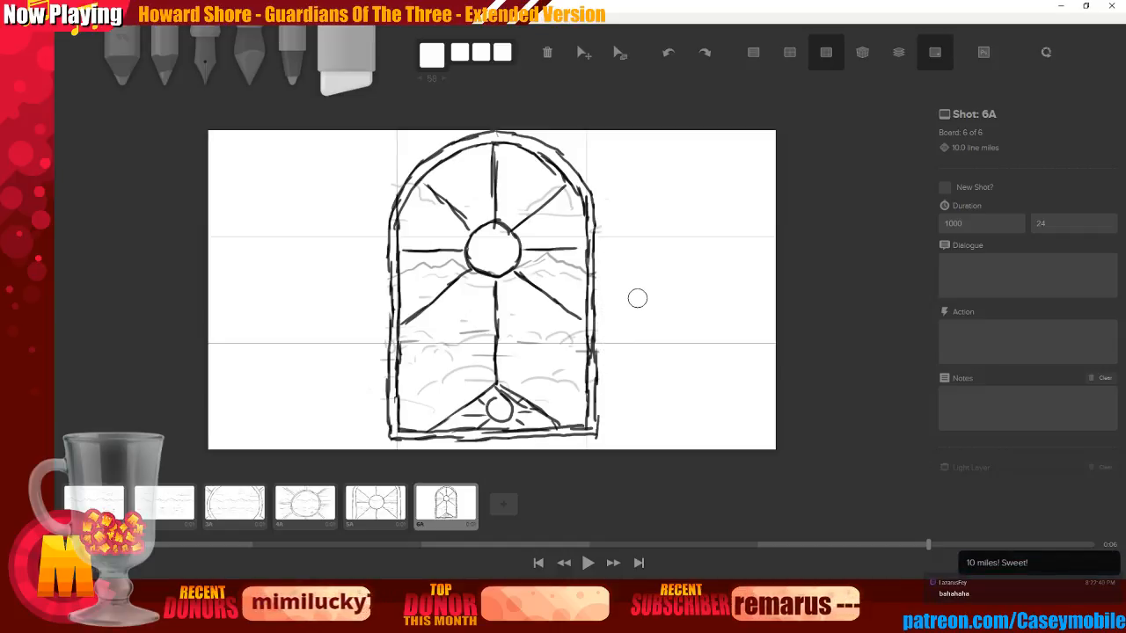
mouse_move(358, 367)
mouse_down()
mouse_move(377, 347)
mouse_move(379, 406)
mouse_up()
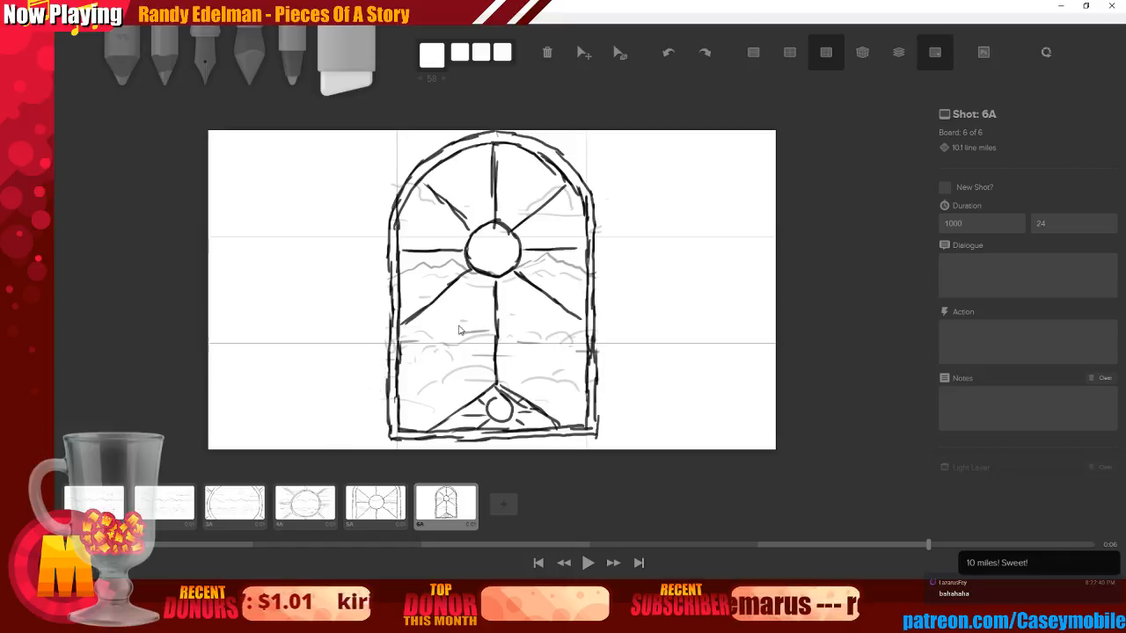
key(3)
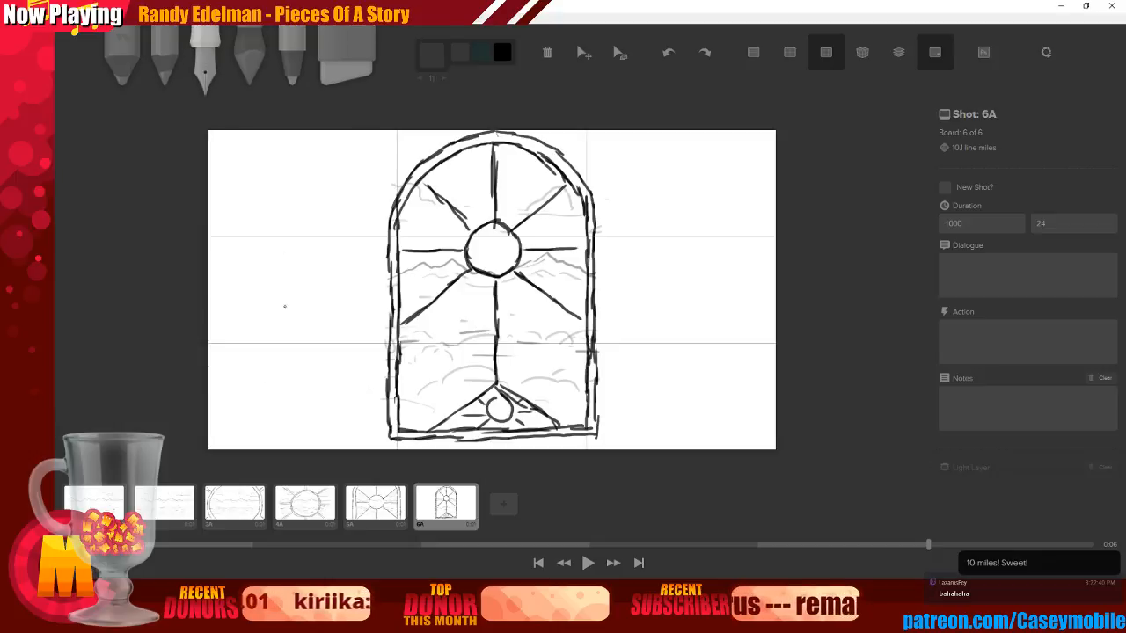
key(4)
mouse_move(269, 214)
mouse_down()
mouse_move(281, 221)
mouse_move(272, 256)
mouse_move(290, 229)
mouse_up()
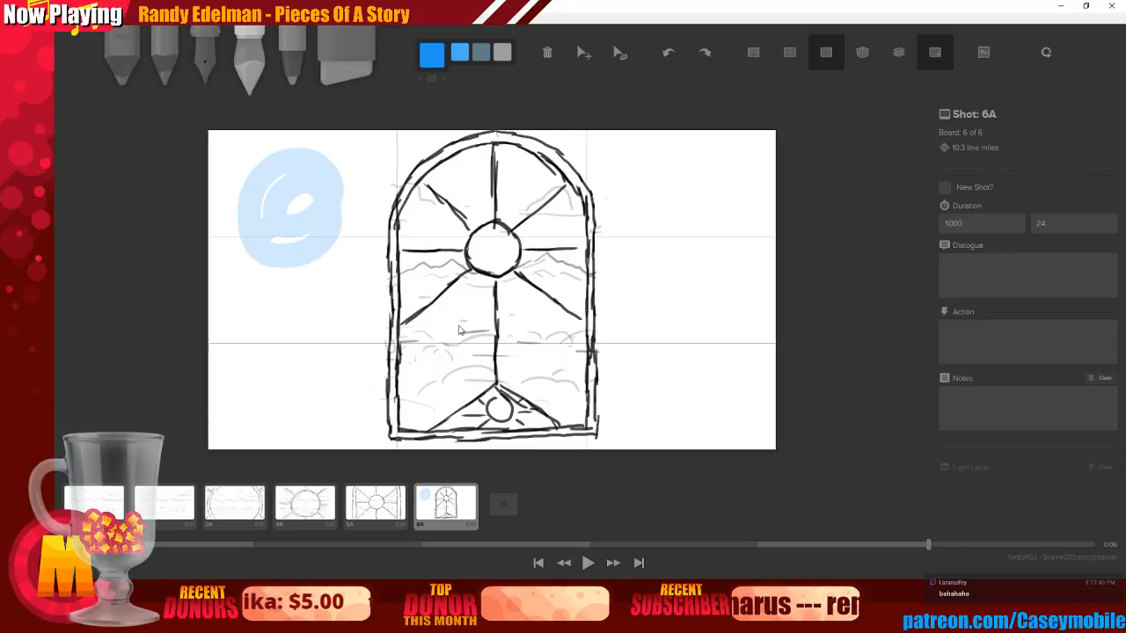
key(ctrl+z)
key(3)
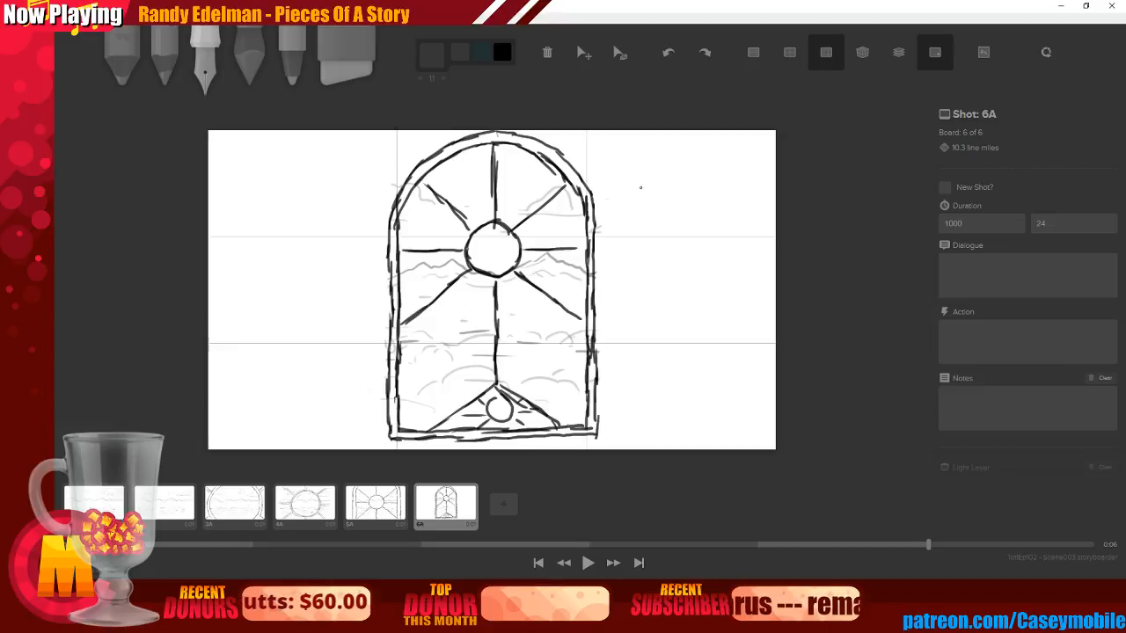
mouse_move(641, 184)
mouse_down()
mouse_move(649, 202)
mouse_move(669, 192)
mouse_move(675, 184)
mouse_move(658, 177)
mouse_move(676, 185)
mouse_move(647, 169)
mouse_move(678, 176)
mouse_move(638, 165)
mouse_move(672, 168)
mouse_up()
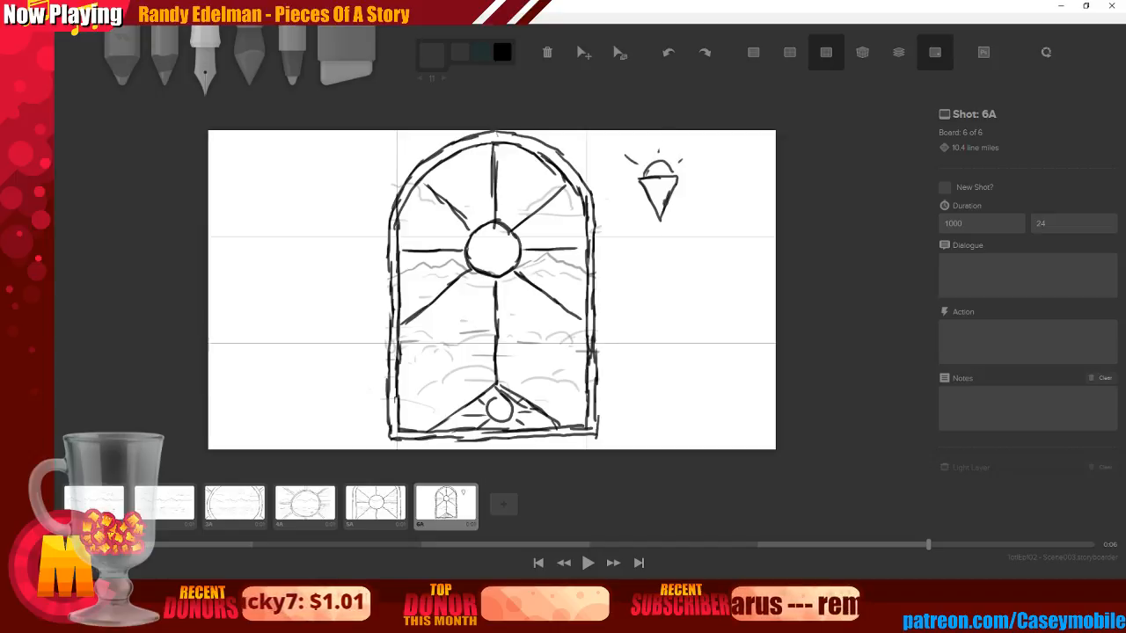
mouse_move(666, 202)
mouse_down()
mouse_move(696, 231)
mouse_move(728, 227)
mouse_move(767, 190)
mouse_up()
drag(703, 225, 709, 244)
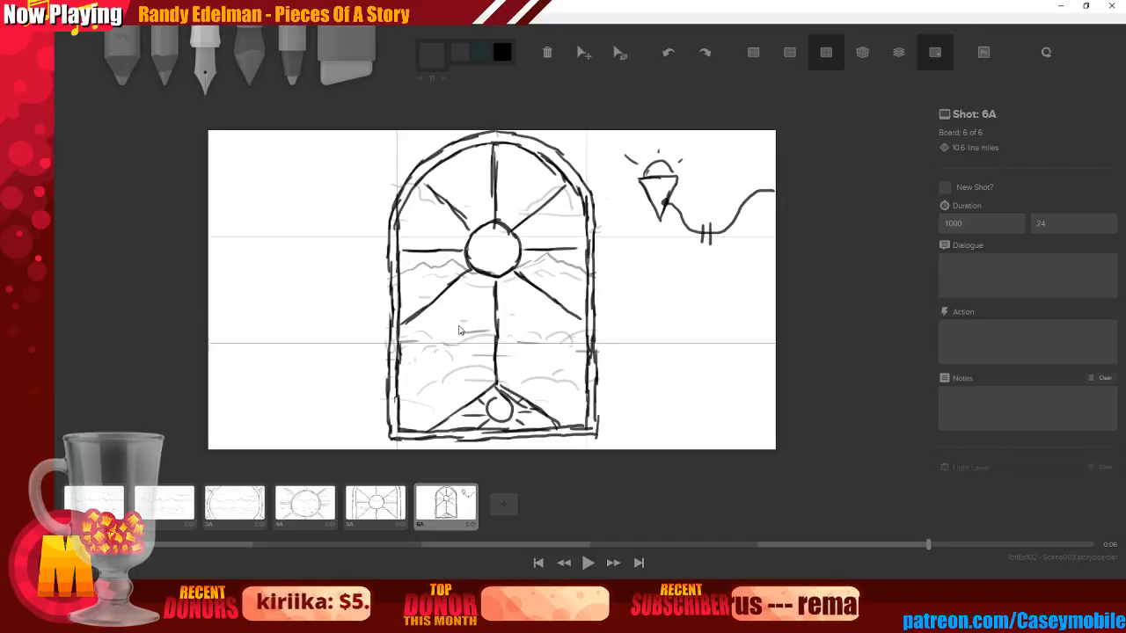
key(ctrl+z)
key(ctrl+z)
key(ctrl+z)
key(ctrl+z)
key(ctrl+z)
key(ctrl+z)
key(ctrl+z)
key(ctrl+z)
key(ctrl+z)
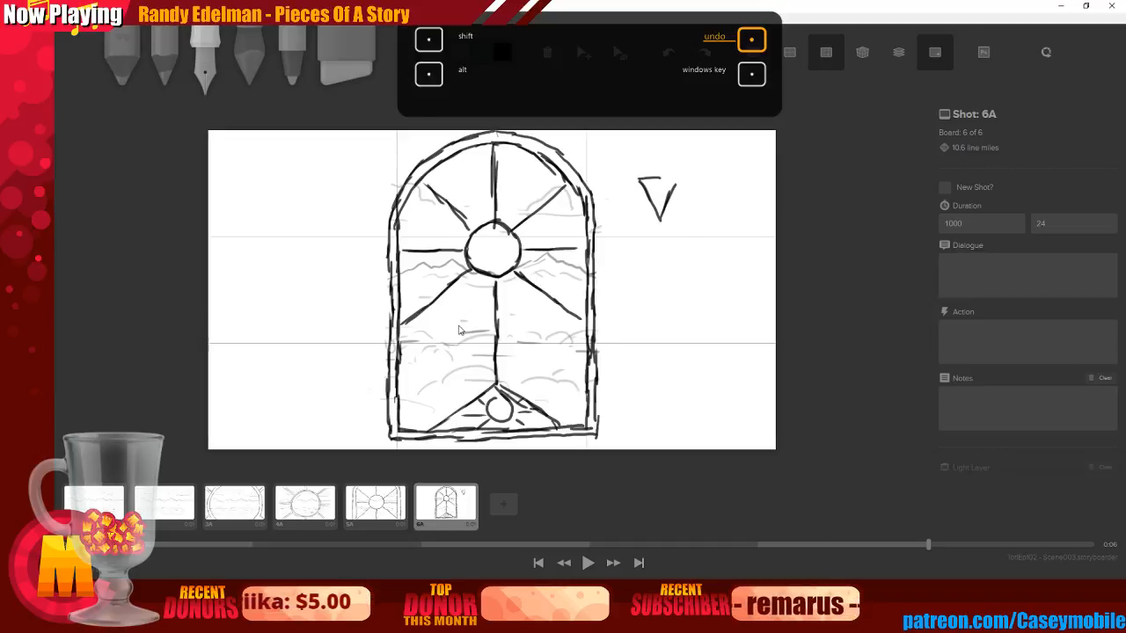
key(ctrl+z)
key(ctrl+z)
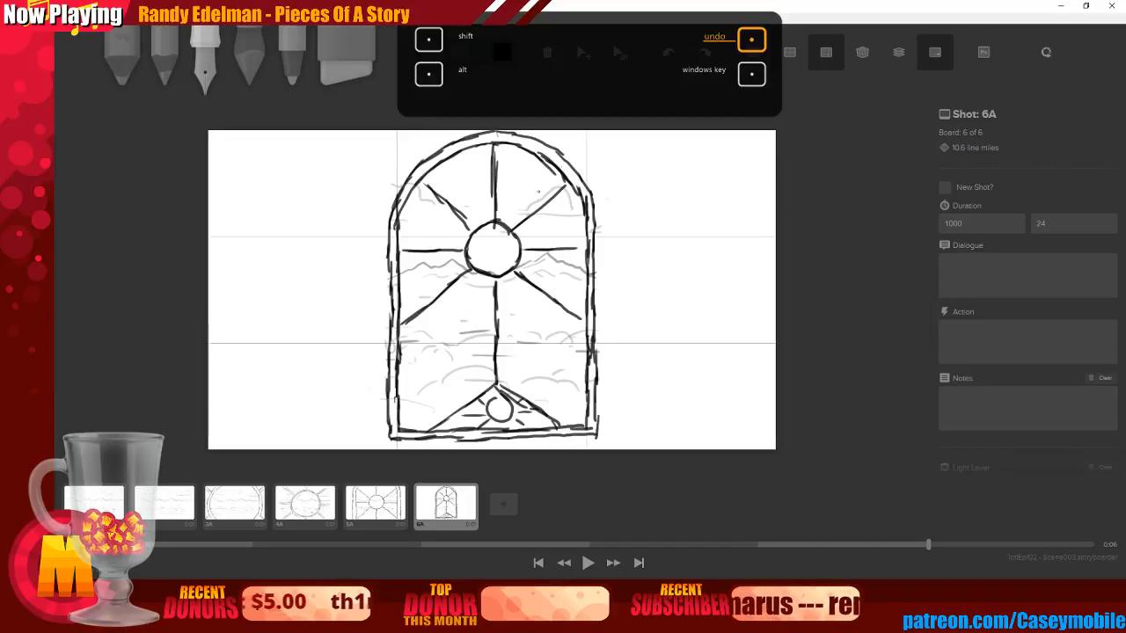
Draw two vertical lines from the board's upper to lower edge right of the window, outlining a tall column
drag(646, 132, 647, 185)
drag(646, 134, 648, 229)
drag(648, 183, 647, 316)
drag(648, 251, 649, 360)
drag(648, 313, 649, 449)
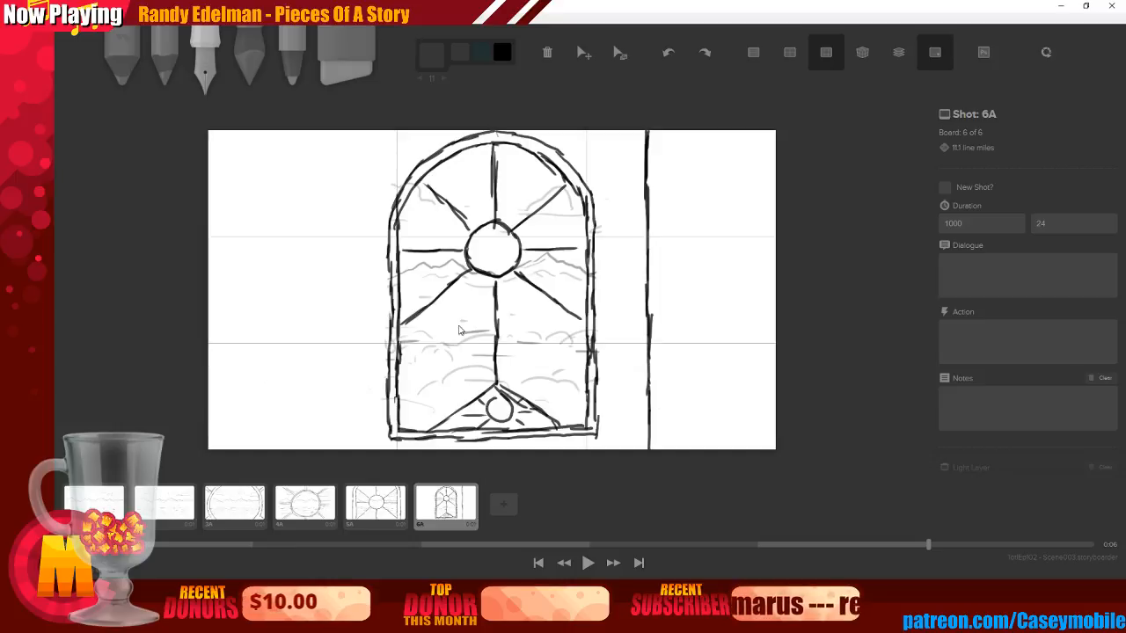
drag(721, 131, 724, 148)
drag(723, 134, 728, 220)
drag(723, 168, 726, 450)
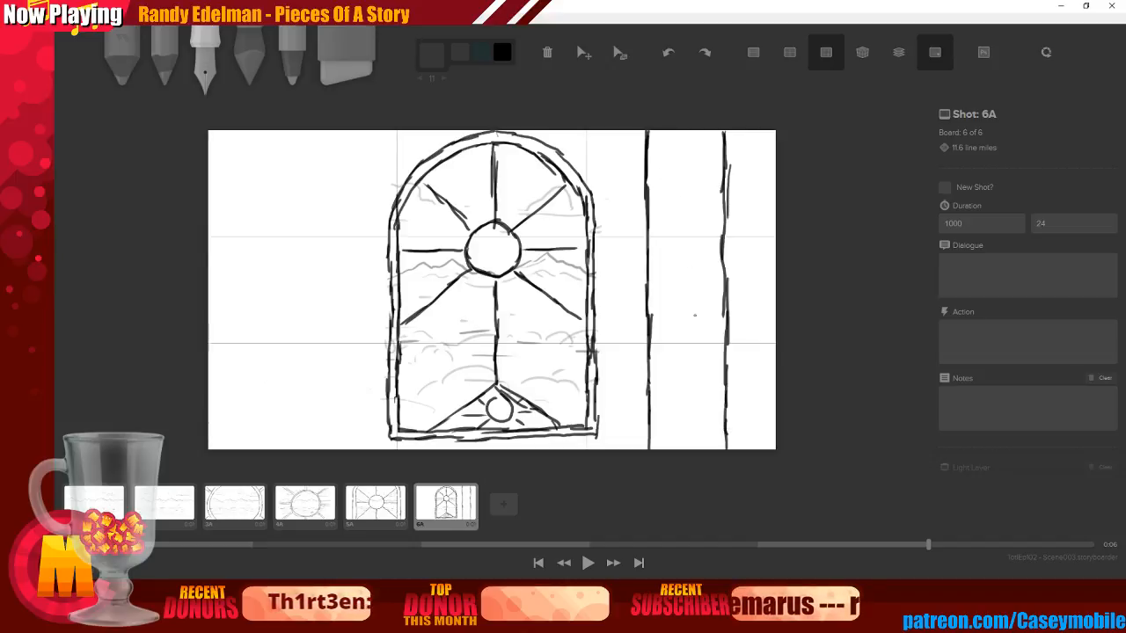
Draw a pointed arch with short straight sides inside the column right of the window
mouse_move(659, 256)
mouse_down()
mouse_move(681, 205)
mouse_move(717, 257)
mouse_move(662, 308)
mouse_up()
drag(719, 258, 715, 292)
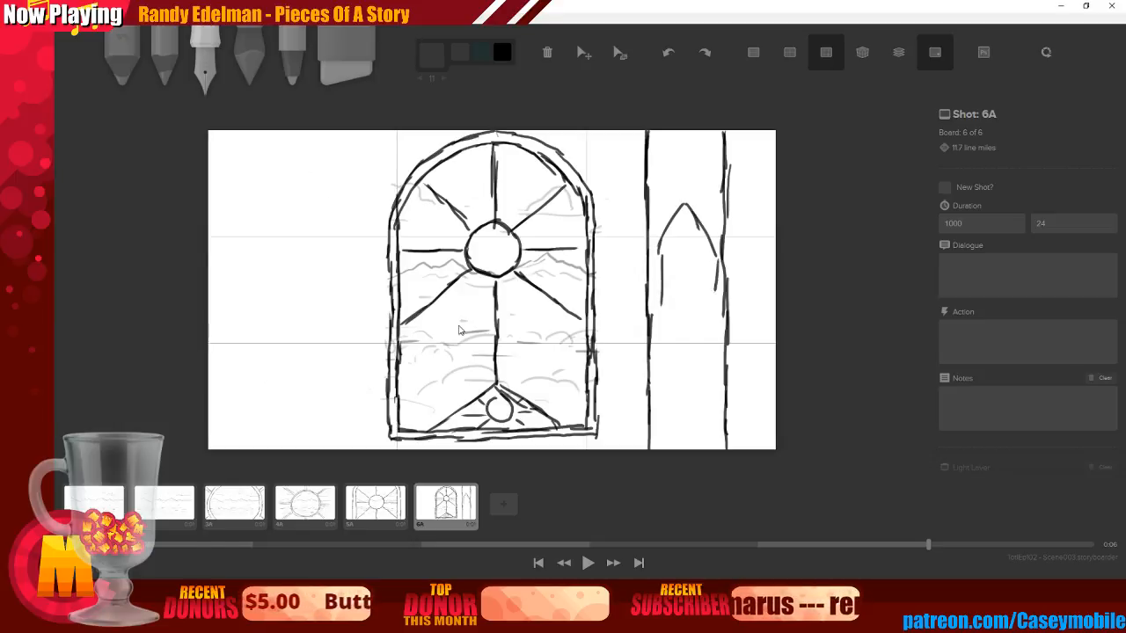
Undo the pointed arch and the whole outer vertical line in the sketch to the right of the arched window
key(ctrl+z)
key(ctrl+z)
key(ctrl+z)
key(ctrl+z)
key(ctrl+z)
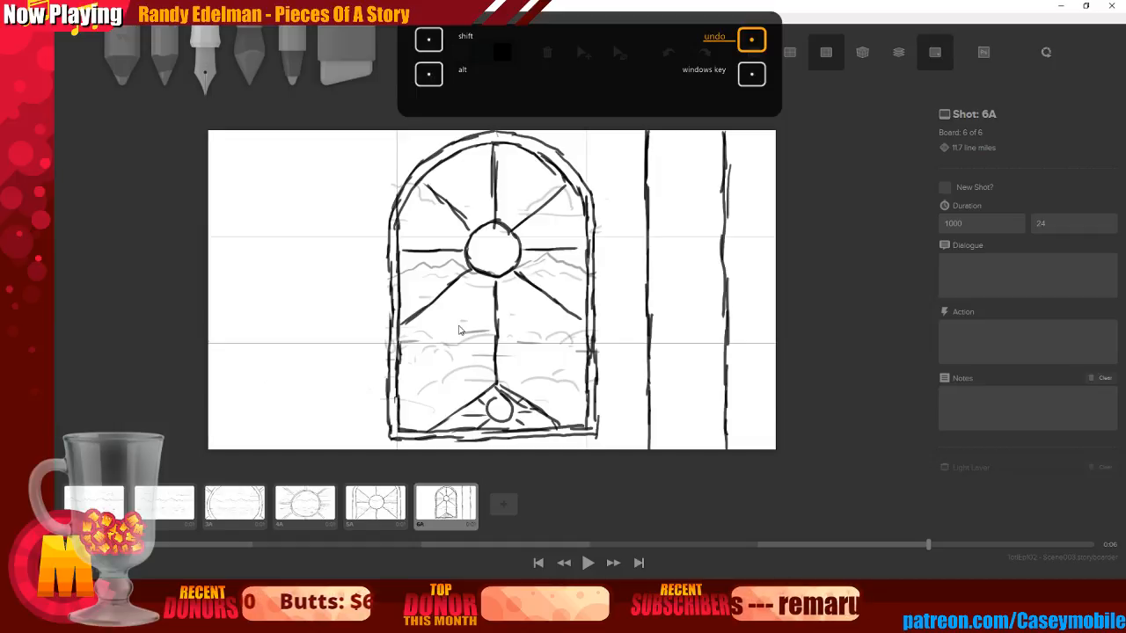
key(ctrl+z)
key(ctrl+z)
key(ctrl+z)
key(ctrl+z)
key(ctrl+z)
key(ctrl+z)
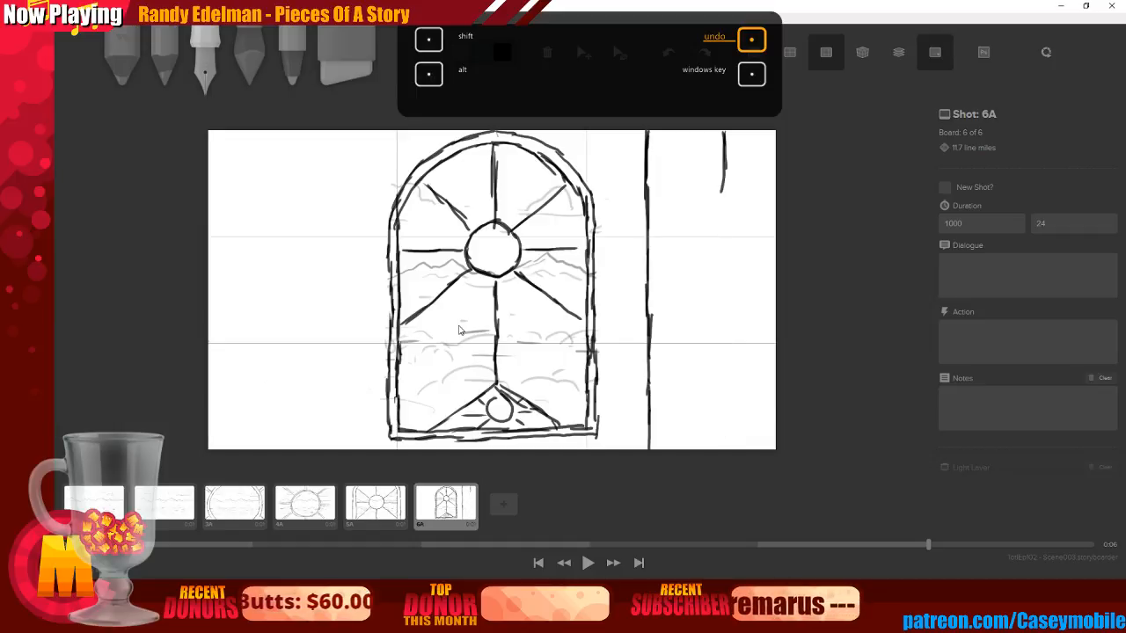
key(ctrl+z)
key(ctrl+z)
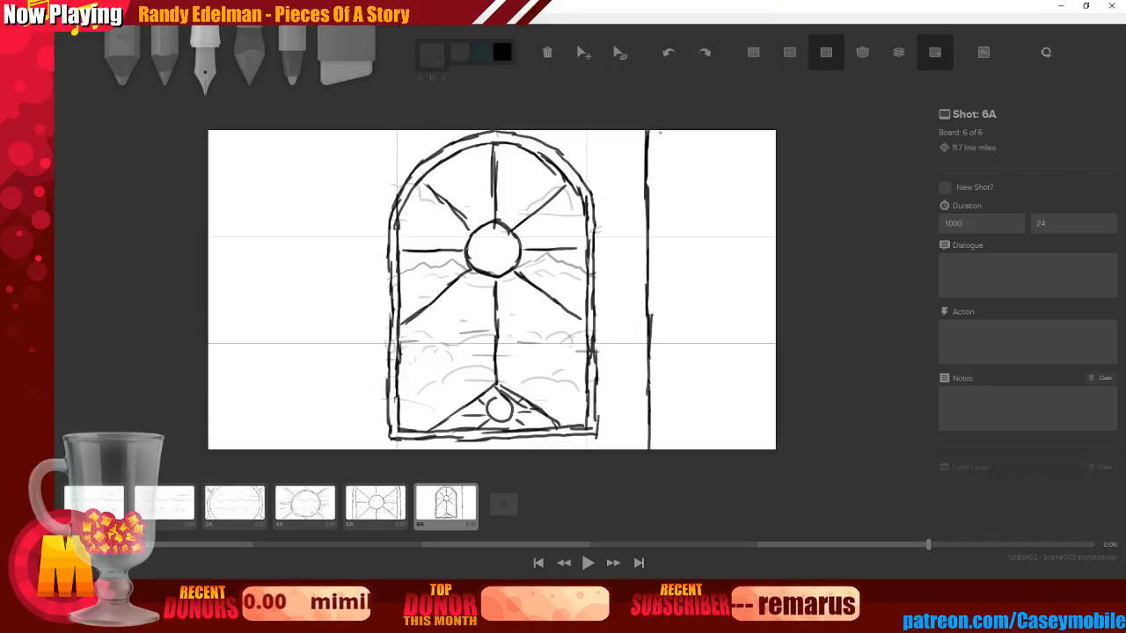
Draw a second vertical line beside the remaining right-hand line and add three diagonal glass glints next to it
drag(659, 132, 660, 445)
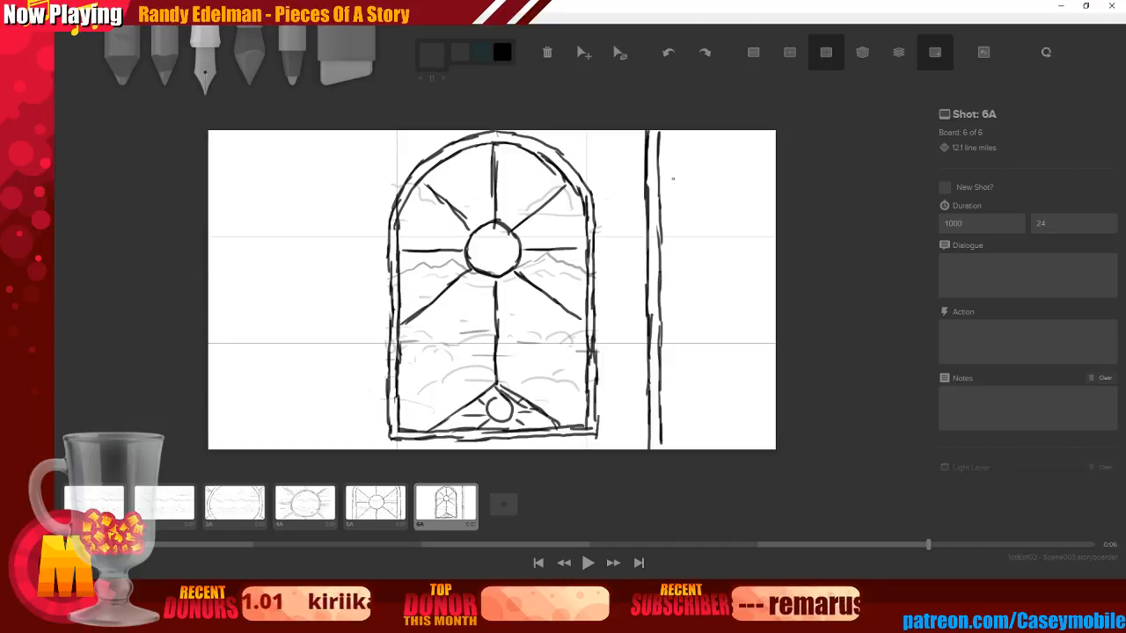
drag(676, 158, 696, 145)
drag(677, 252, 730, 203)
drag(711, 333, 726, 320)
Draw the right panel's outer vertical edge, redoing its bulge as a small rounded handle, and add a diagonal glint near the base
mouse_move(764, 134)
mouse_down()
mouse_move(765, 228)
mouse_move(754, 227)
mouse_move(748, 271)
mouse_move(765, 287)
mouse_move(767, 333)
mouse_up()
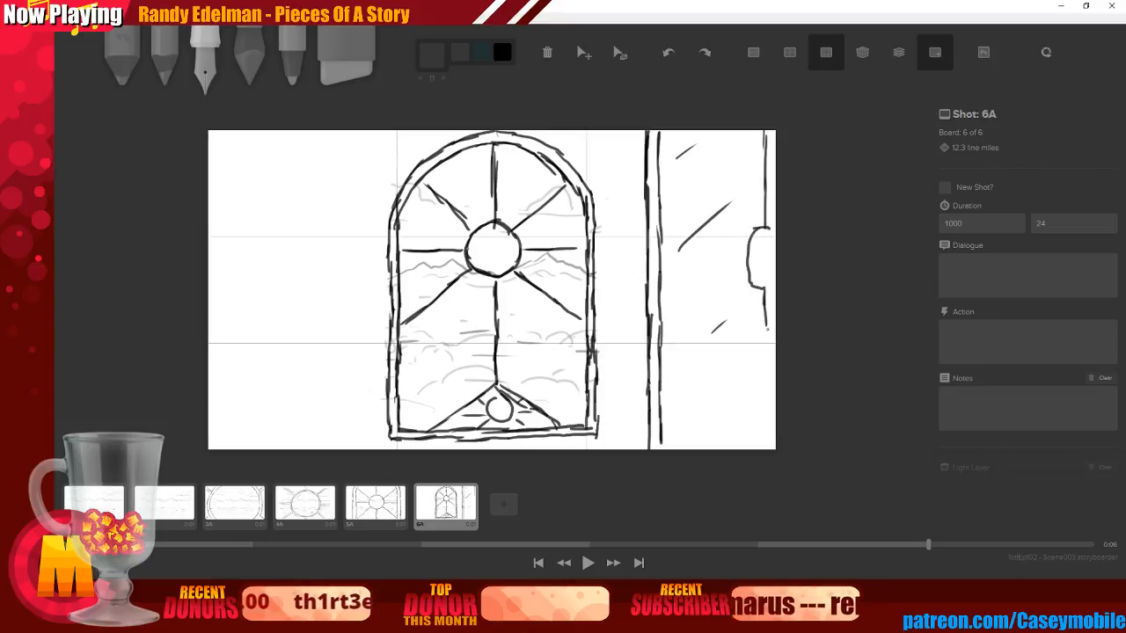
key(ctrl+z)
key(ctrl+z)
key(ctrl+z)
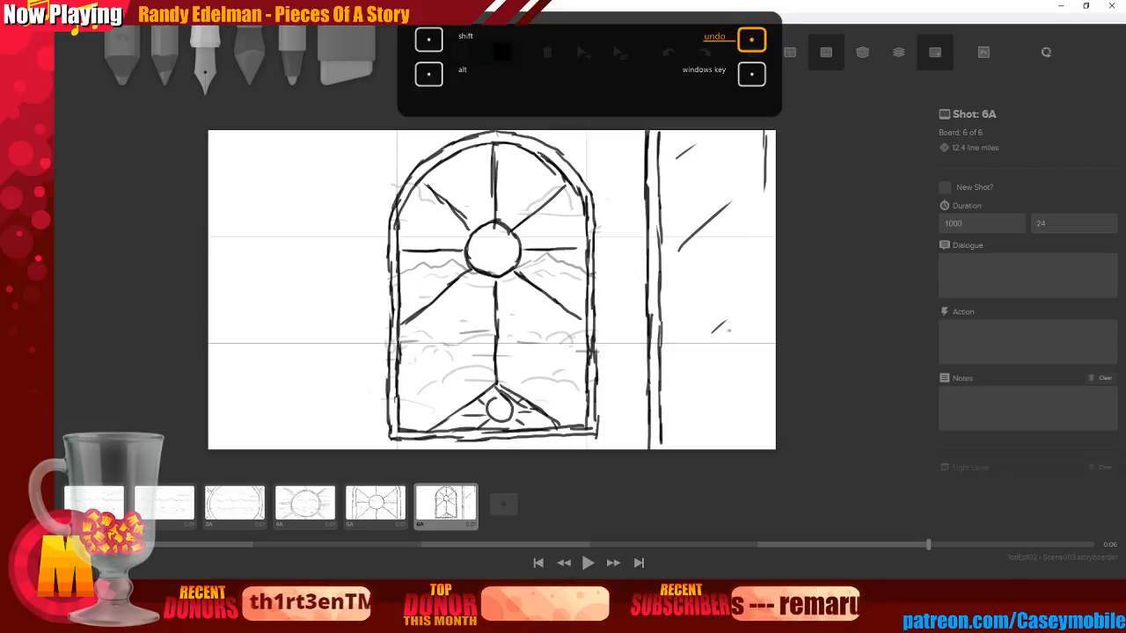
drag(764, 188, 765, 448)
drag(768, 311, 768, 349)
drag(728, 402, 698, 433)
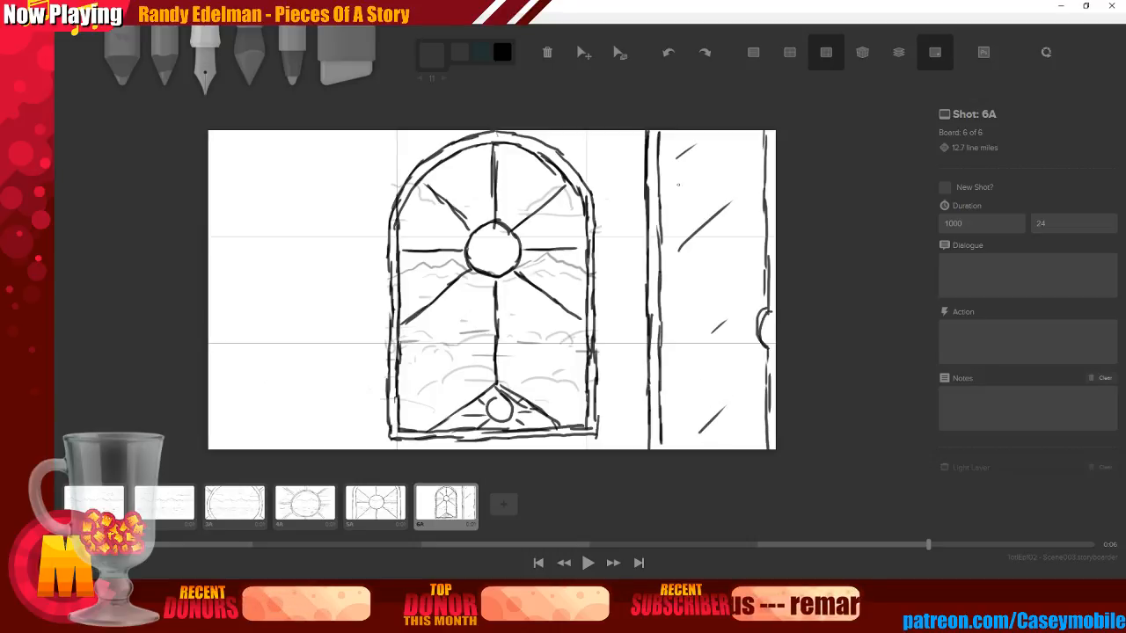
Switch the pen colour to light grey and sketch three shelves and a rectangular block behind the right glass panel
click(431, 55)
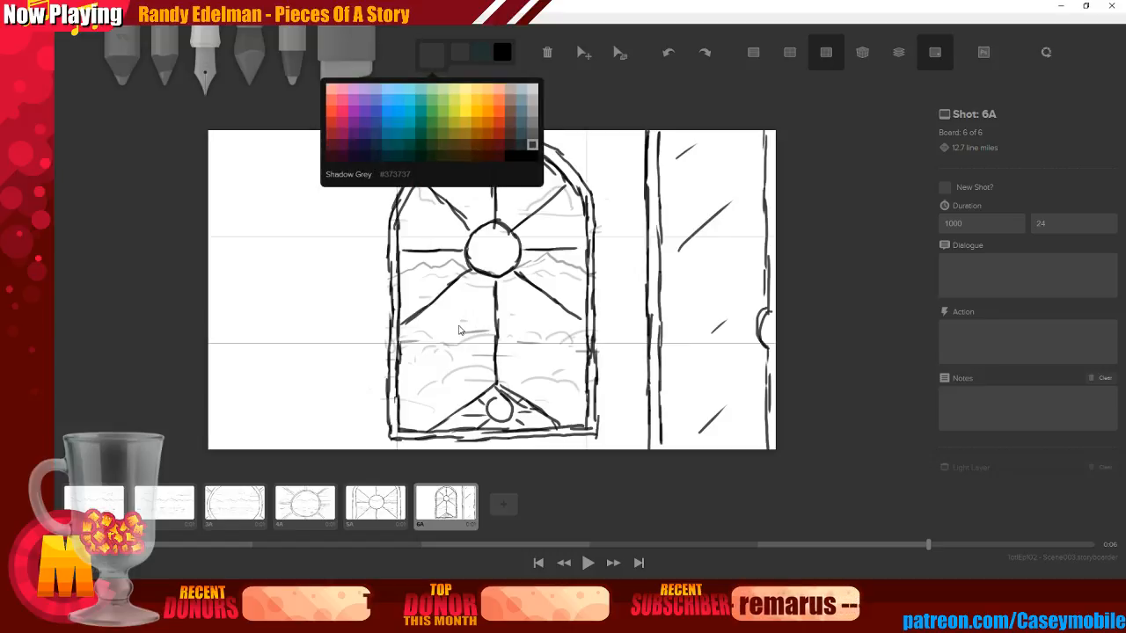
click(532, 112)
mouse_move(671, 183)
mouse_down()
mouse_move(736, 182)
mouse_move(734, 200)
mouse_up()
mouse_move(671, 283)
mouse_down()
mouse_move(709, 291)
mouse_move(677, 290)
mouse_move(678, 304)
mouse_move(747, 302)
mouse_up()
mouse_move(688, 369)
mouse_down()
mouse_move(740, 369)
mouse_move(673, 375)
mouse_move(739, 385)
mouse_move(686, 355)
mouse_move(687, 317)
mouse_move(722, 318)
mouse_move(726, 370)
mouse_up()
drag(728, 320, 741, 316)
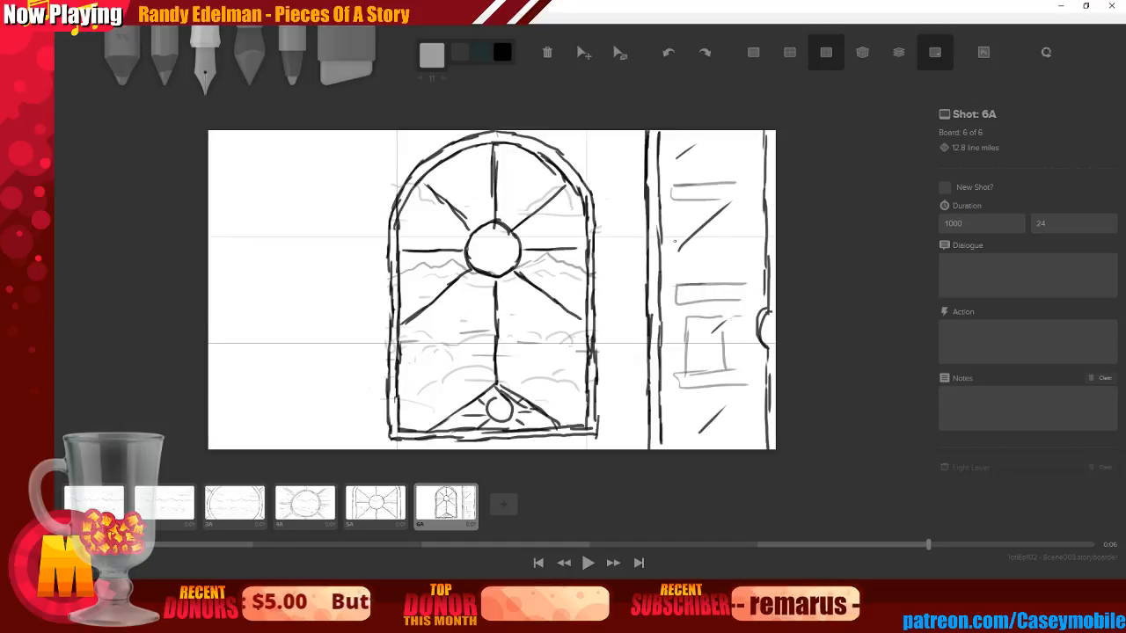
Sketch light grey vertical book lines above, between and below the shelves of the right panel
mouse_move(685, 207)
mouse_down()
mouse_move(687, 261)
mouse_move(702, 204)
mouse_up()
drag(715, 238, 715, 272)
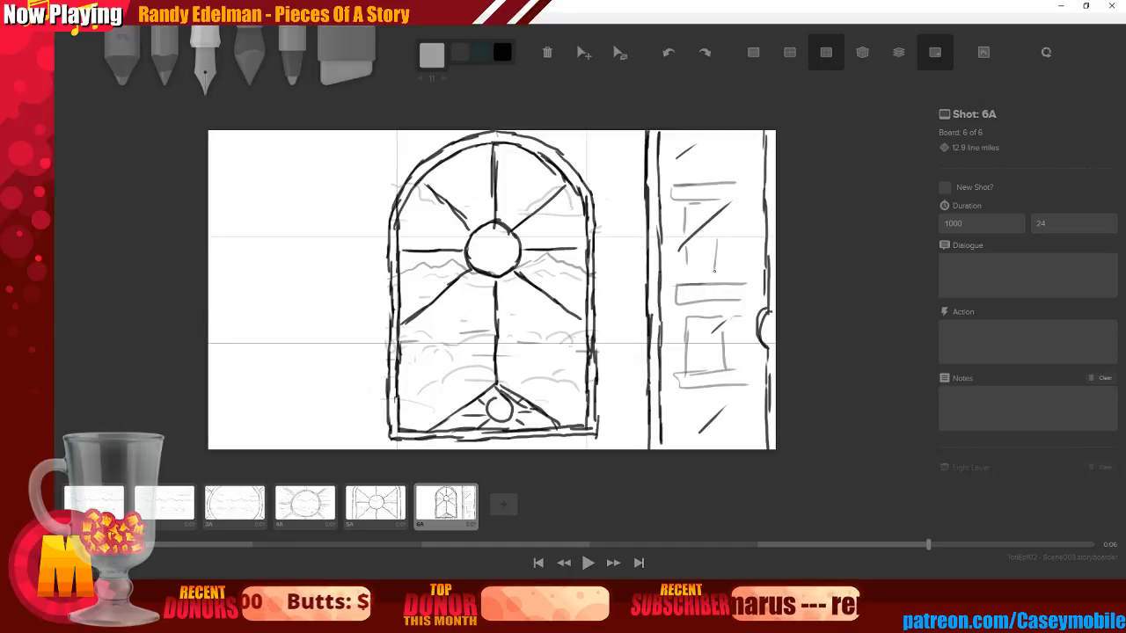
drag(734, 211, 743, 274)
drag(685, 156, 685, 174)
mouse_move(714, 141)
mouse_down()
mouse_move(714, 164)
mouse_move(737, 174)
mouse_up()
mouse_move(685, 399)
mouse_down()
mouse_move(730, 402)
mouse_move(725, 394)
mouse_move(725, 443)
mouse_up()
drag(749, 402, 746, 434)
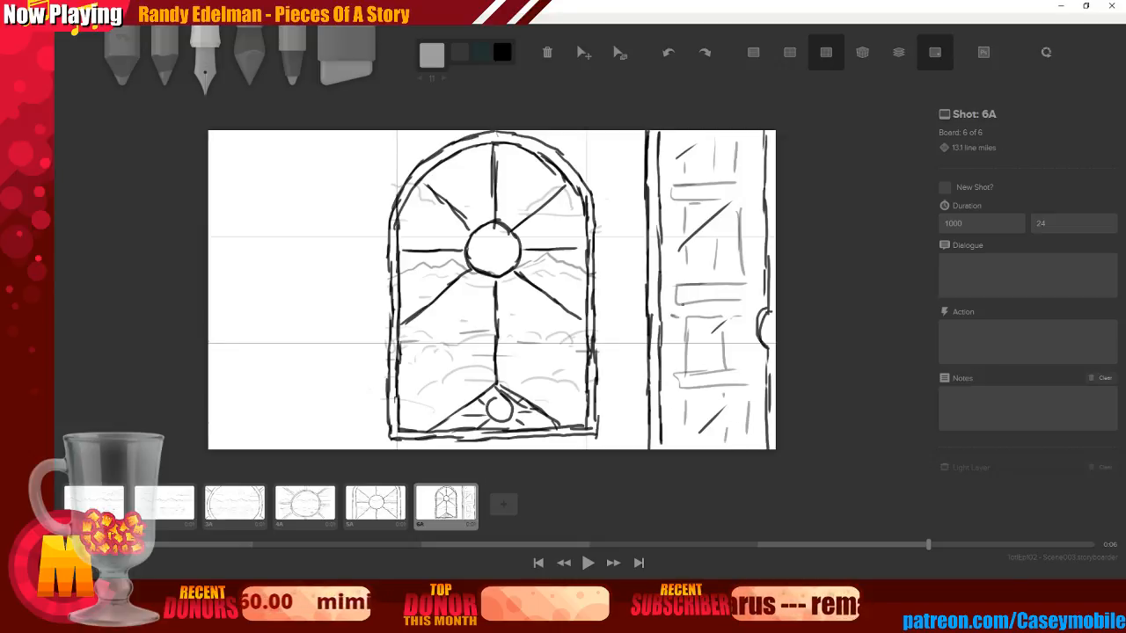
mouse_move(679, 210)
mouse_down()
mouse_move(669, 210)
mouse_move(673, 225)
mouse_up()
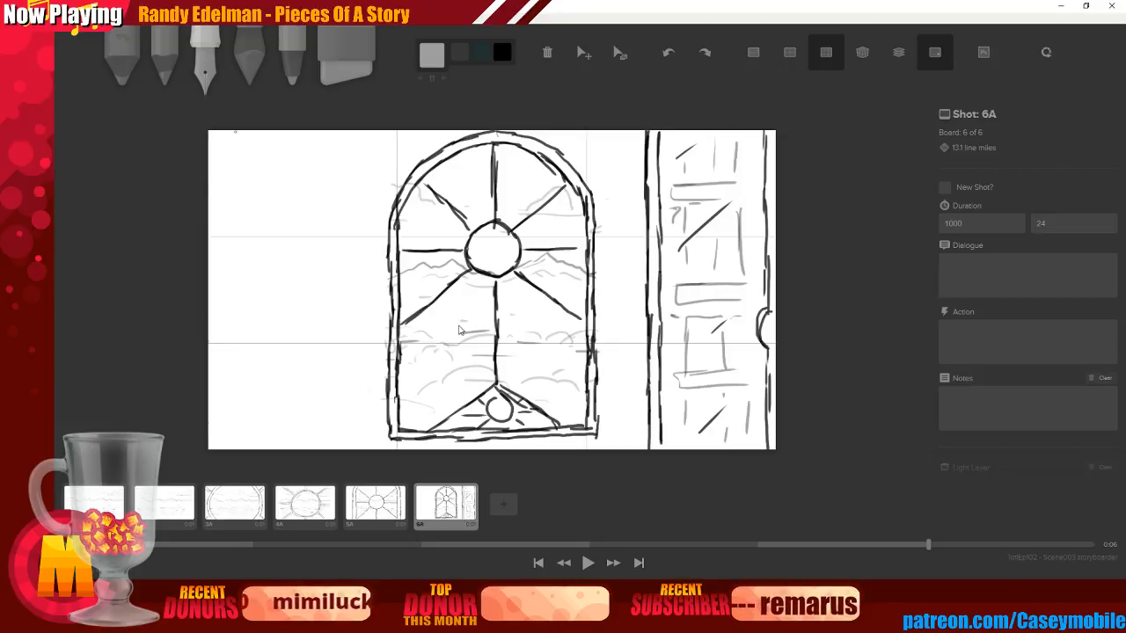
Try a Dark Grey wall torch with draped lines beside it in the empty area left of the arched window
click(432, 56)
click(533, 145)
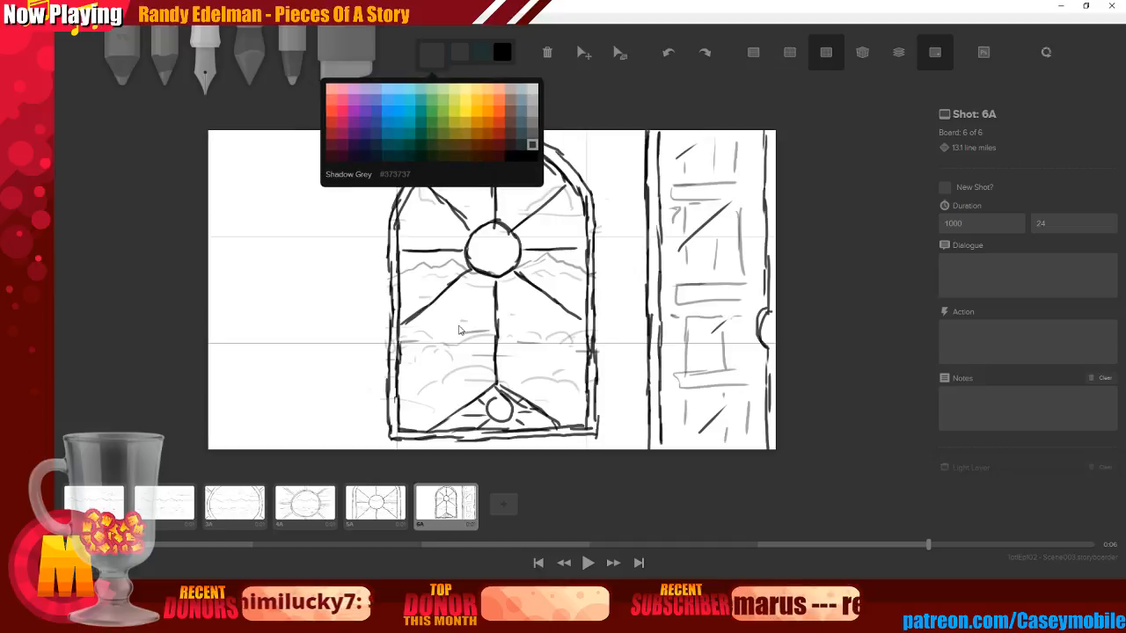
click(532, 134)
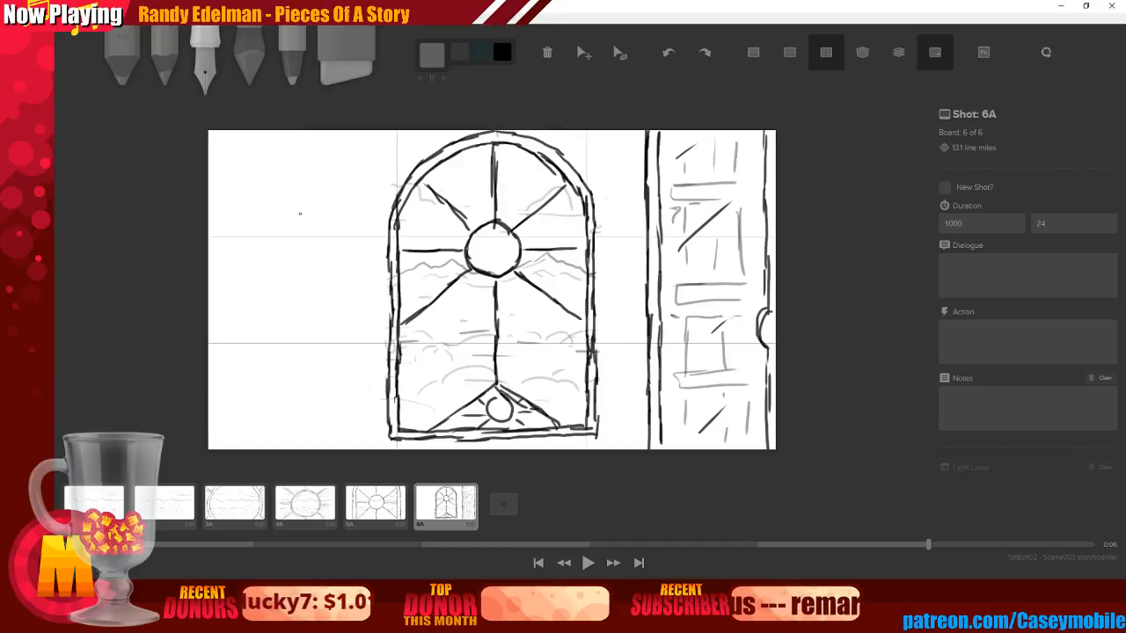
mouse_move(357, 182)
mouse_down()
mouse_move(355, 236)
mouse_move(366, 180)
mouse_move(356, 153)
mouse_up()
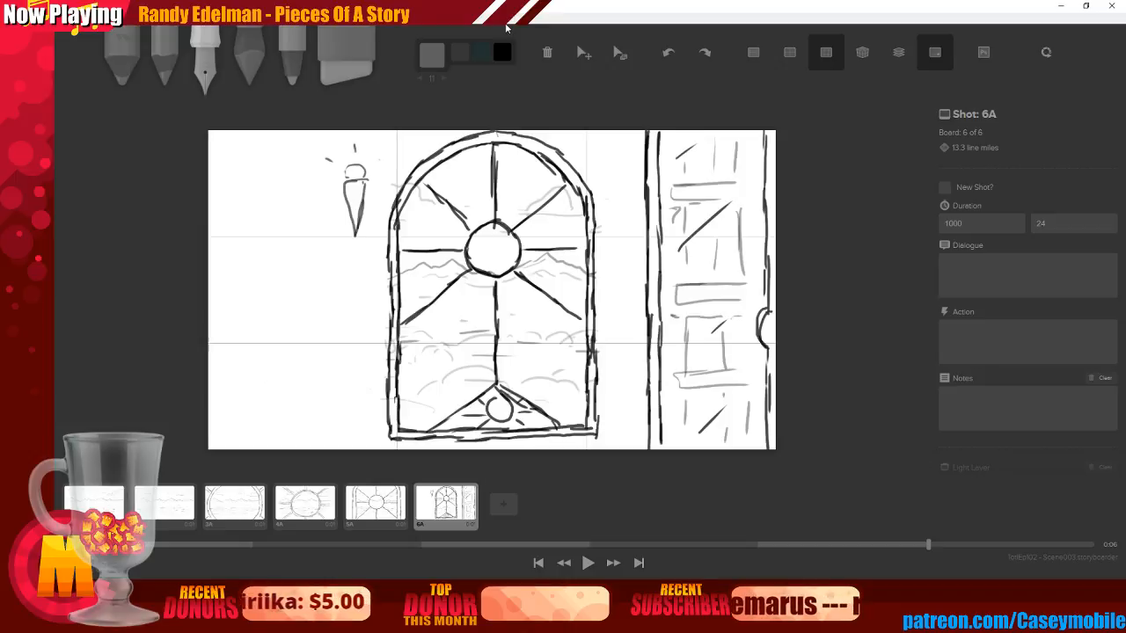
mouse_move(209, 193)
mouse_down()
mouse_move(243, 190)
mouse_move(277, 215)
mouse_move(346, 188)
mouse_up()
drag(282, 208, 283, 220)
drag(288, 208, 288, 220)
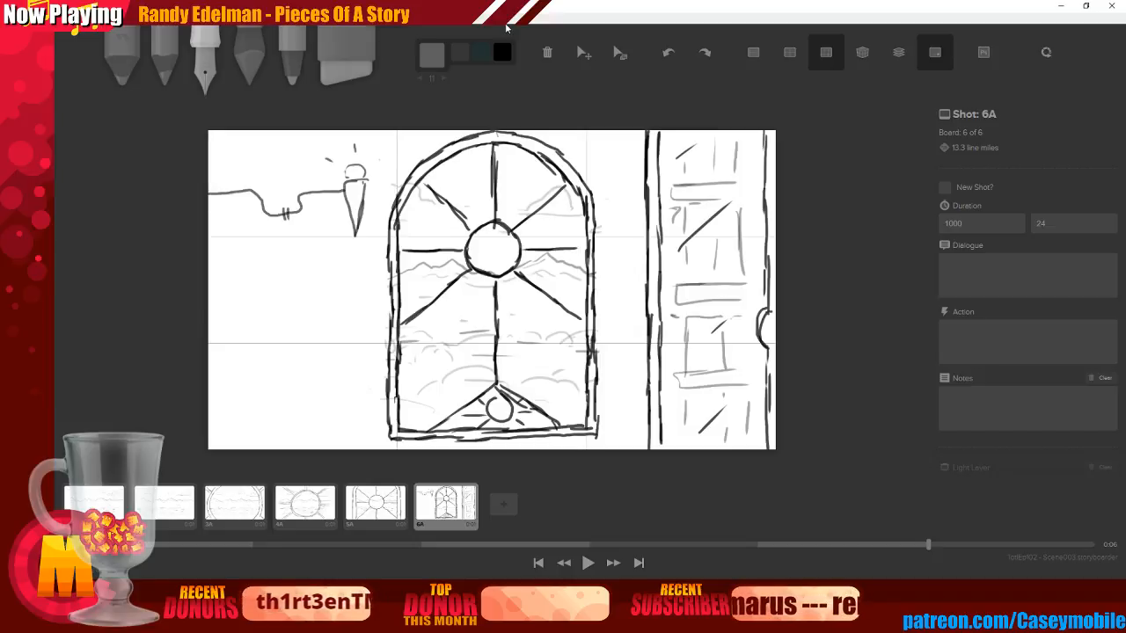
mouse_move(210, 253)
mouse_down()
mouse_move(260, 239)
mouse_move(276, 215)
mouse_move(306, 214)
mouse_move(319, 245)
mouse_move(338, 247)
mouse_up()
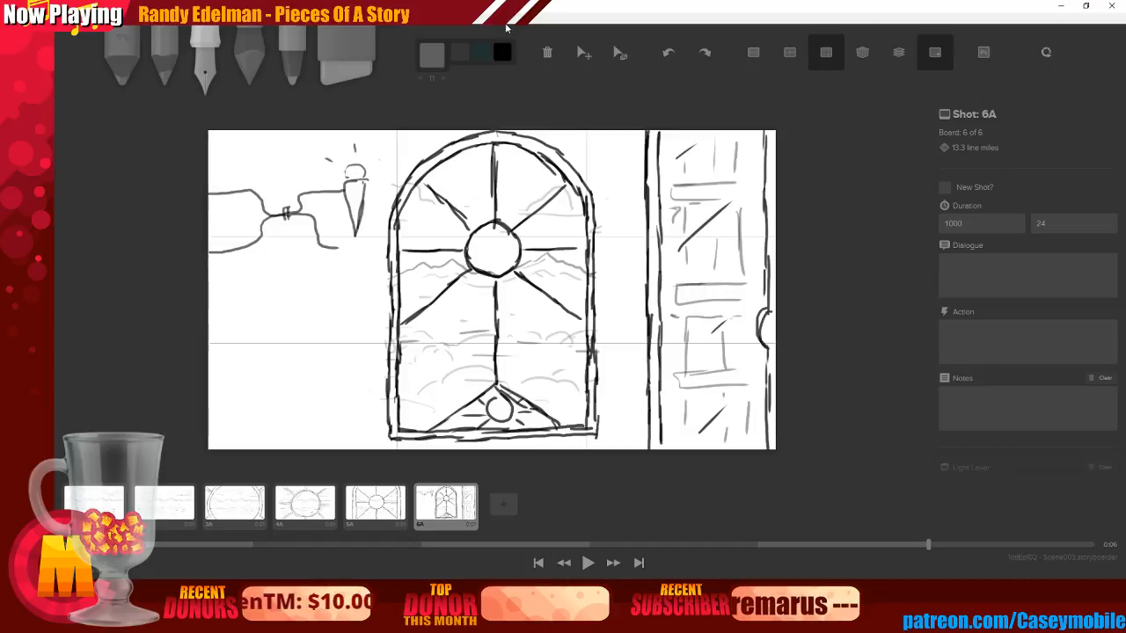
Undo the torch and all the draped lines left of the arched window
key(ctrl+z)
key(ctrl+z)
key(ctrl+z)
key(ctrl+z)
key(ctrl+z)
key(ctrl+z)
key(ctrl+z)
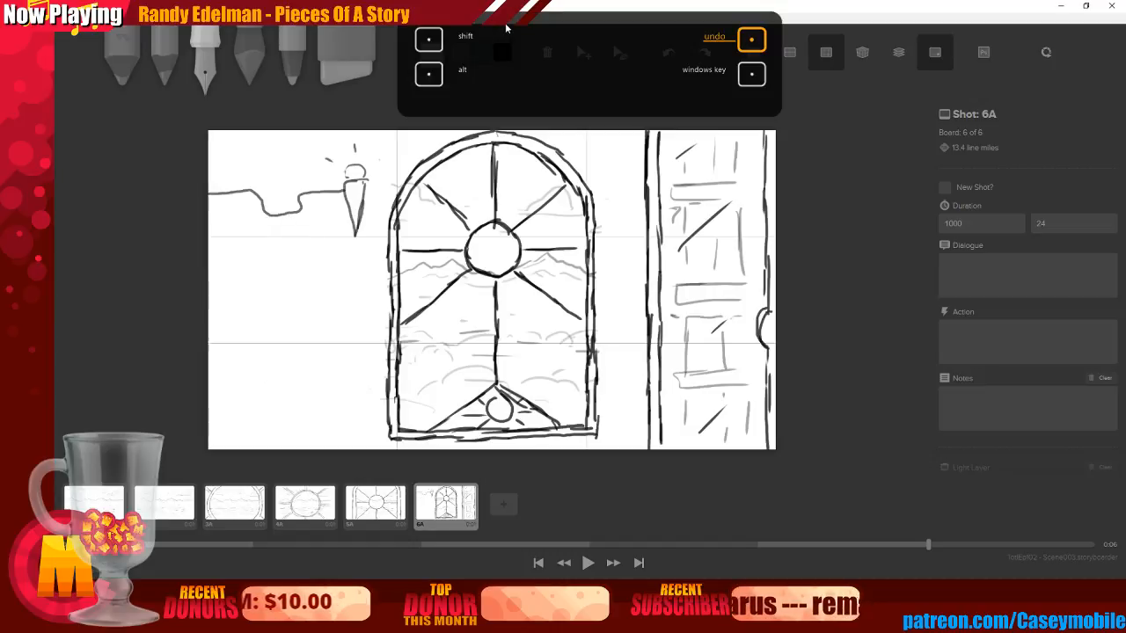
key(ctrl+z)
key(ctrl+z)
key(ctrl+z)
key(ctrl+z)
key(ctrl+z)
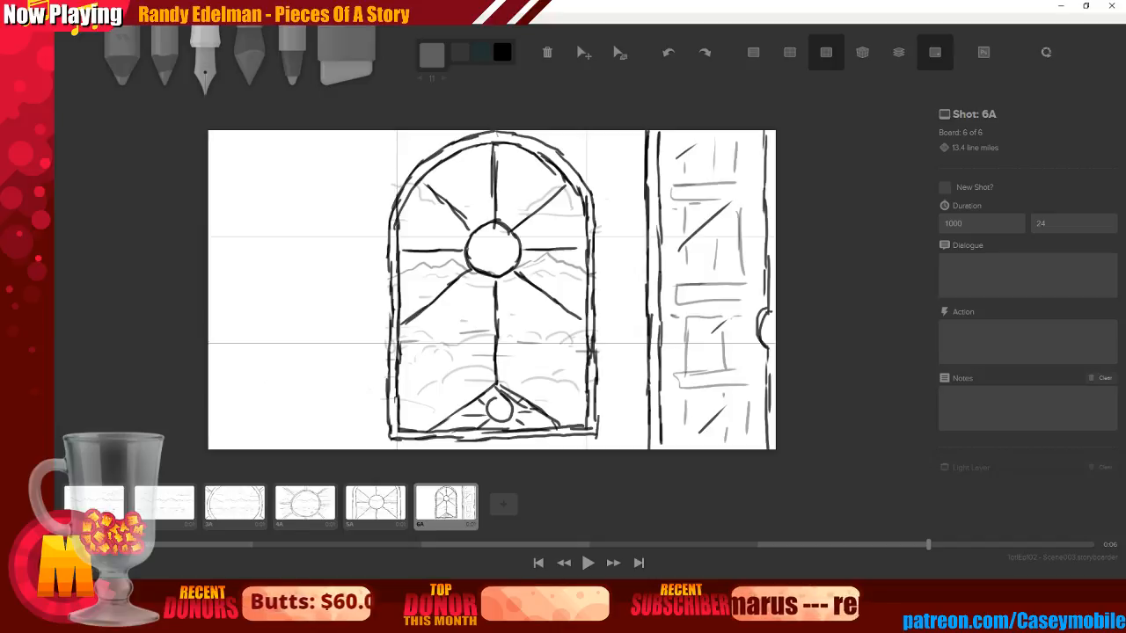
mouse_move(368, 592)
click(324, 540)
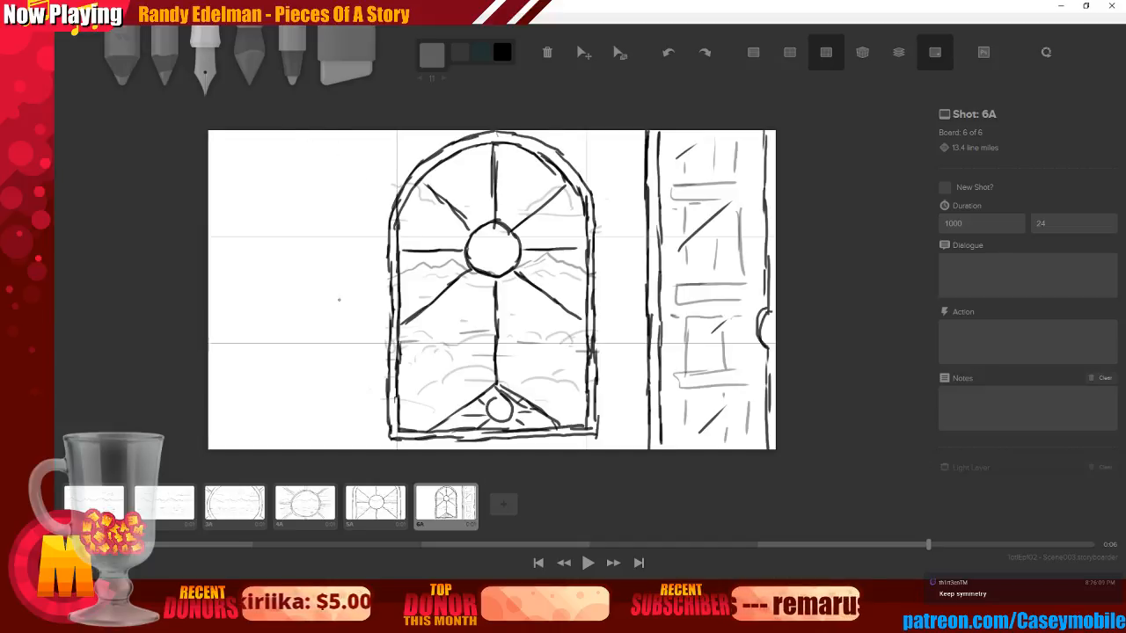
Set the pen colour to Shadow Grey and draw two full-height vertical frame lines left of the arched window
click(434, 56)
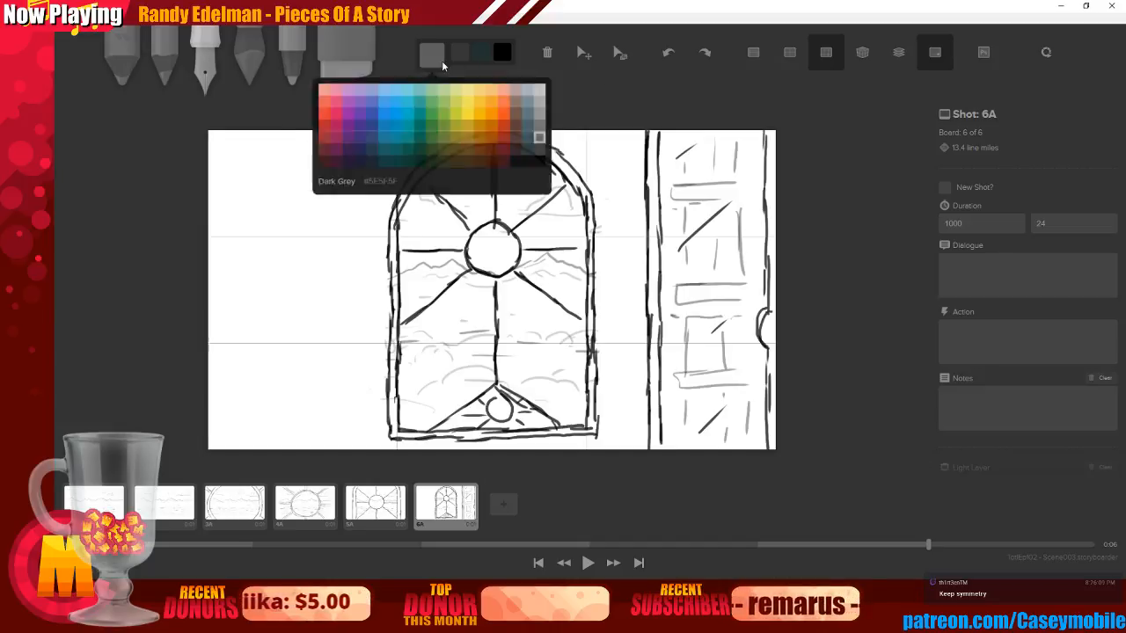
click(532, 147)
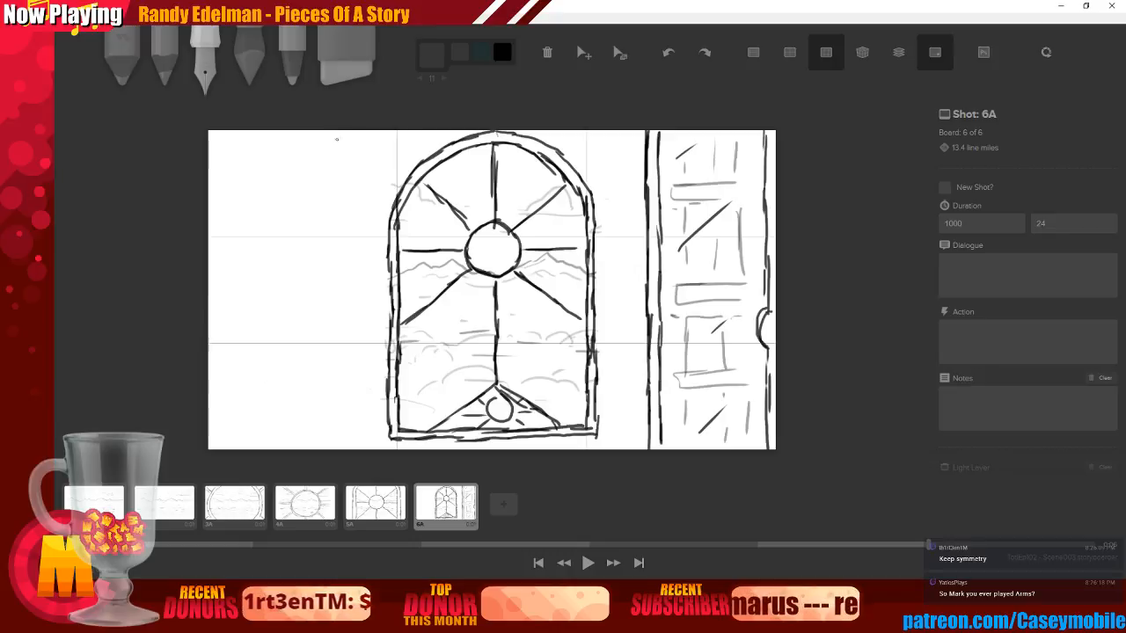
drag(334, 148, 338, 287)
mouse_move(330, 334)
mouse_down()
mouse_move(335, 303)
mouse_move(336, 448)
mouse_up()
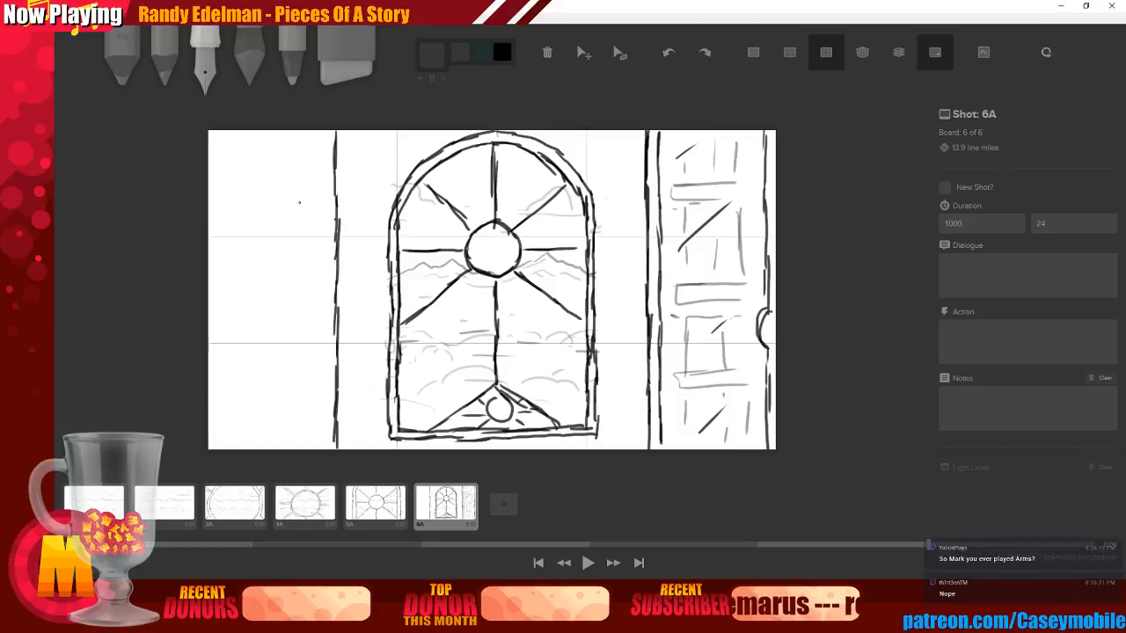
drag(323, 152, 323, 336)
drag(324, 238, 321, 340)
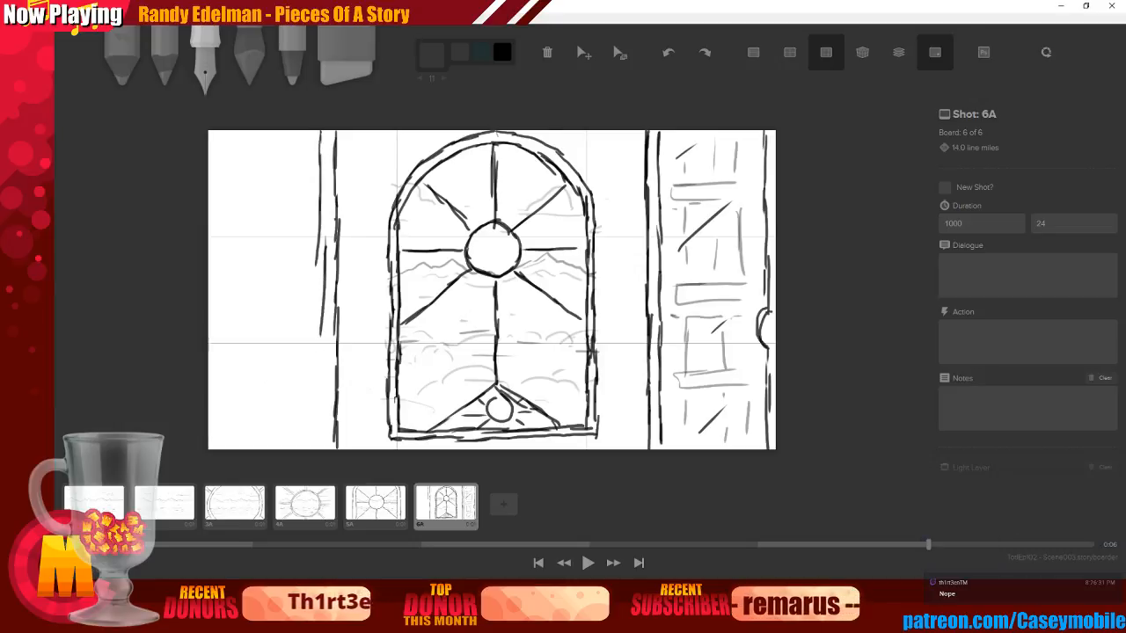
drag(318, 246, 318, 449)
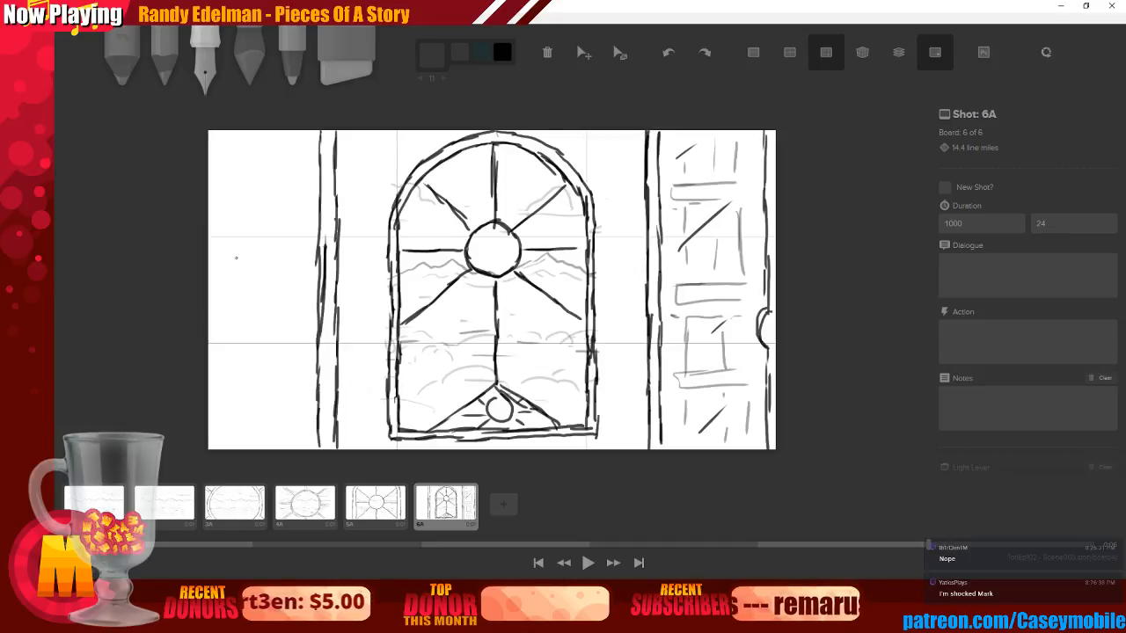
Draw the left panel's outer edge, redoing its squared bulge as a rounded handle, and add diagonal glass glints
mouse_move(218, 132)
mouse_down()
mouse_move(231, 324)
mouse_move(216, 324)
mouse_up()
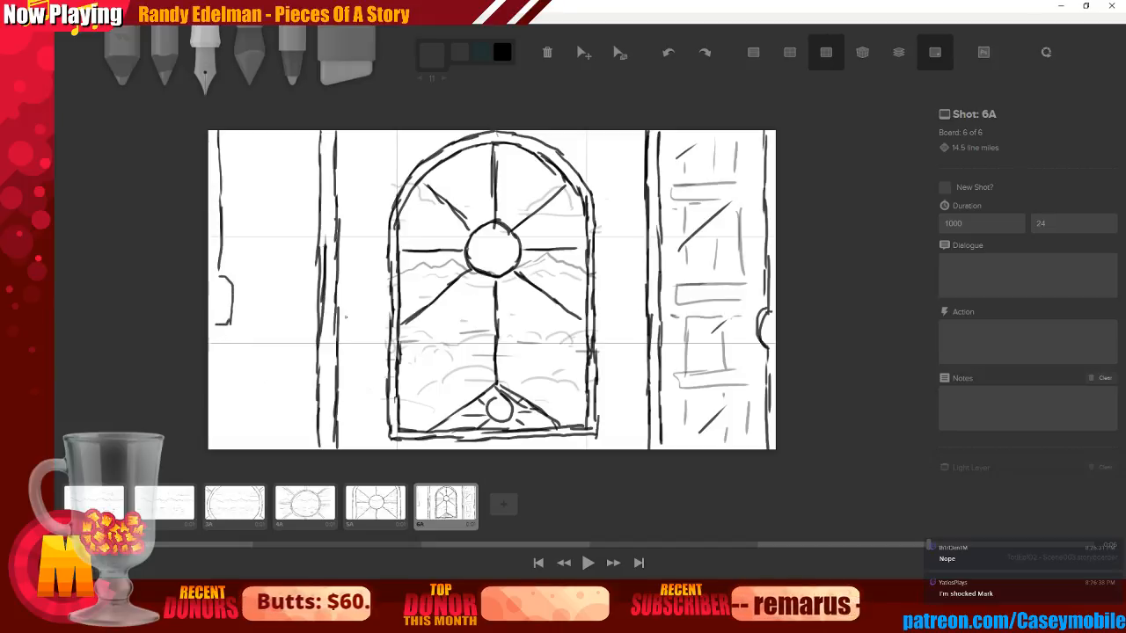
key(ctrl+z)
key(ctrl+z)
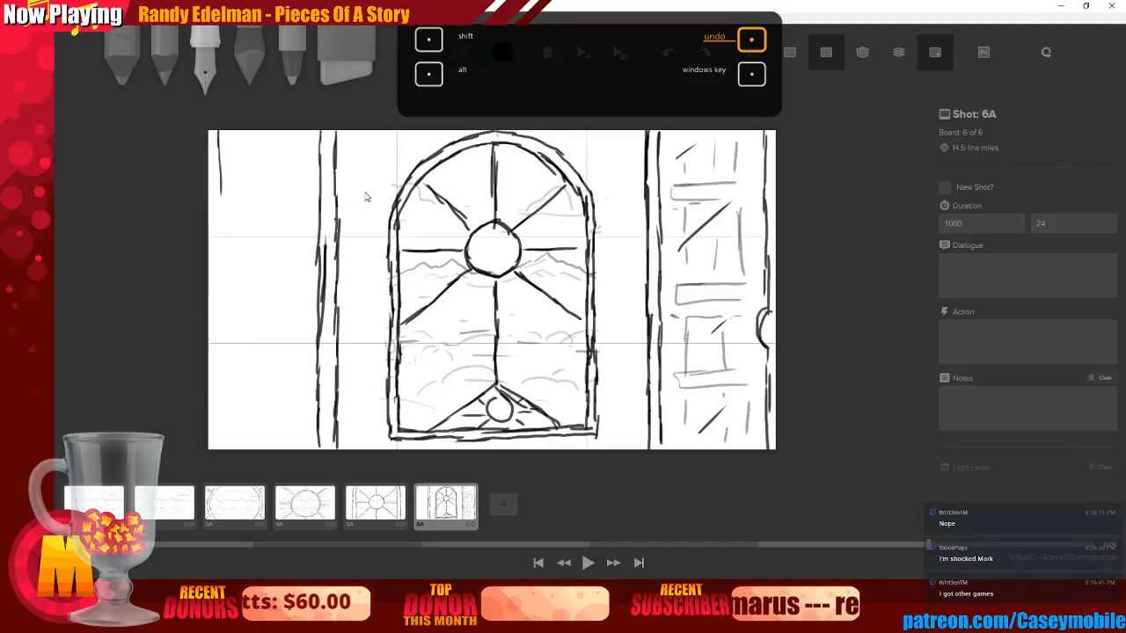
mouse_move(220, 181)
mouse_down()
mouse_move(223, 327)
mouse_move(235, 327)
mouse_move(238, 343)
mouse_move(225, 352)
mouse_move(221, 447)
mouse_up()
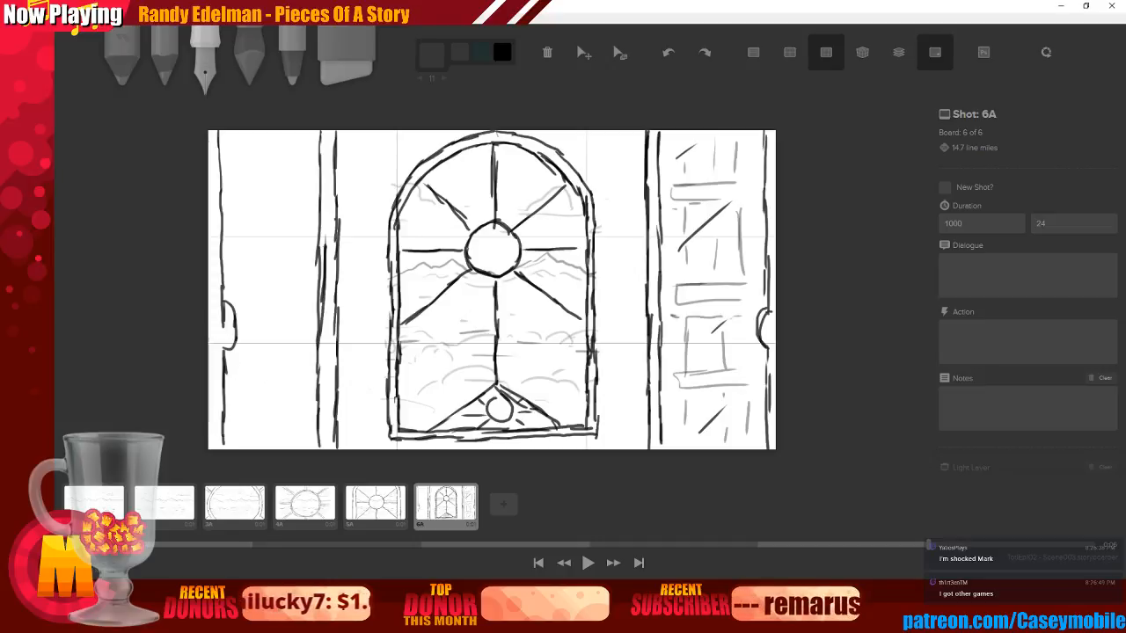
drag(275, 135, 239, 173)
drag(262, 233, 240, 260)
drag(282, 357, 251, 390)
Switch the pen to light grey and sketch the left panel's upper two shelves with vertical book lines above the top one
click(432, 56)
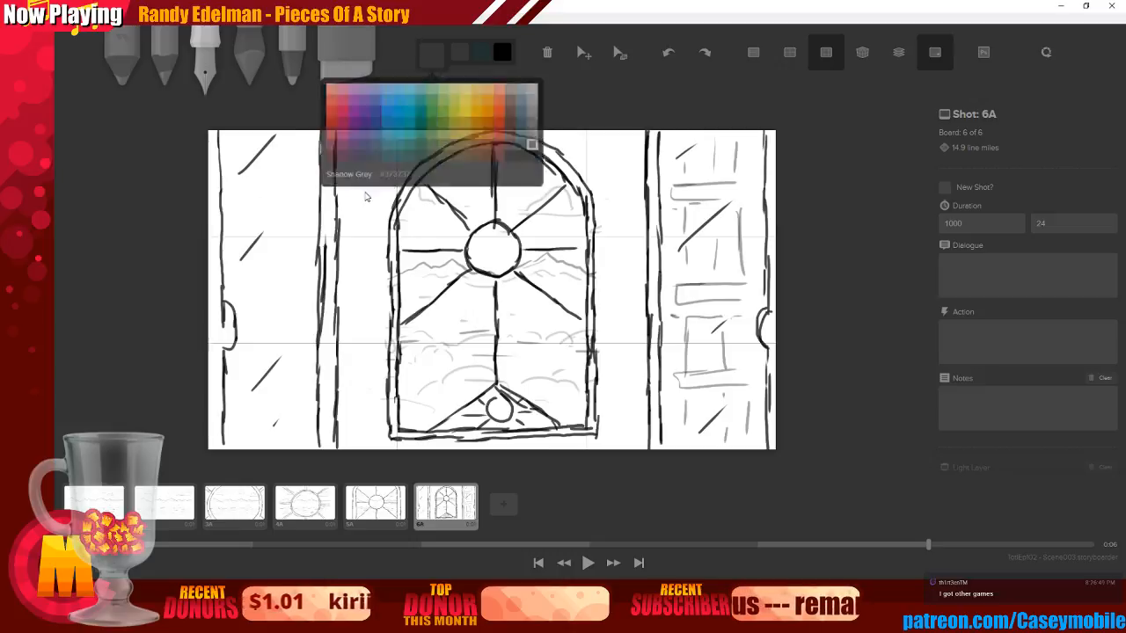
click(532, 111)
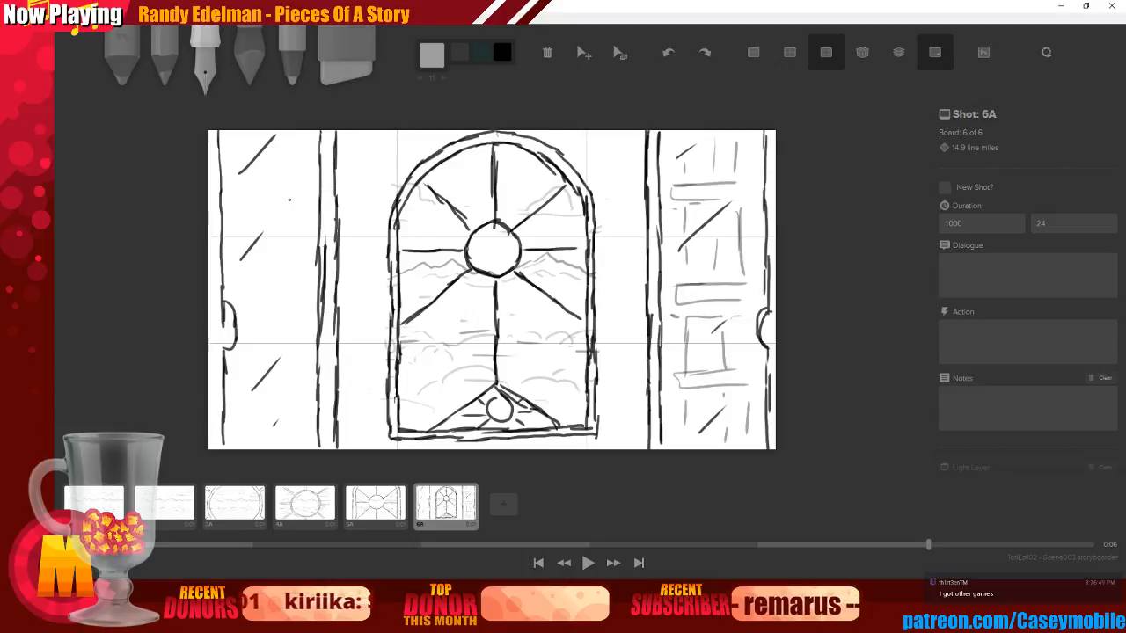
mouse_move(229, 192)
mouse_down()
mouse_move(294, 198)
mouse_move(274, 209)
mouse_move(294, 197)
mouse_up()
drag(232, 146, 233, 177)
drag(285, 146, 284, 176)
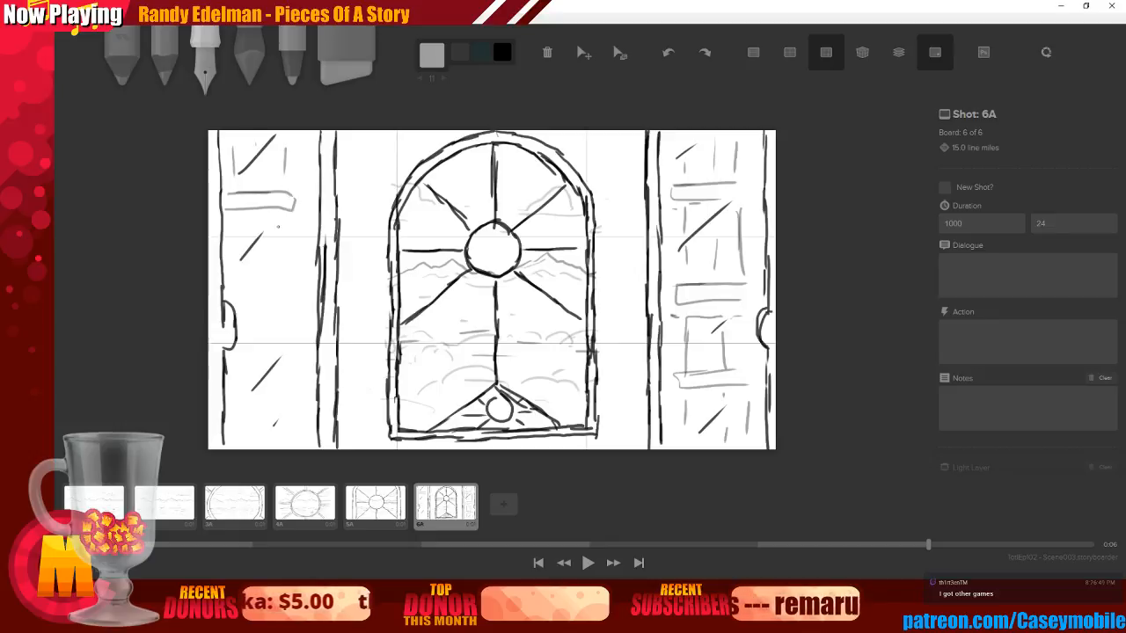
mouse_move(232, 292)
mouse_down()
mouse_move(288, 292)
mouse_move(289, 308)
mouse_up()
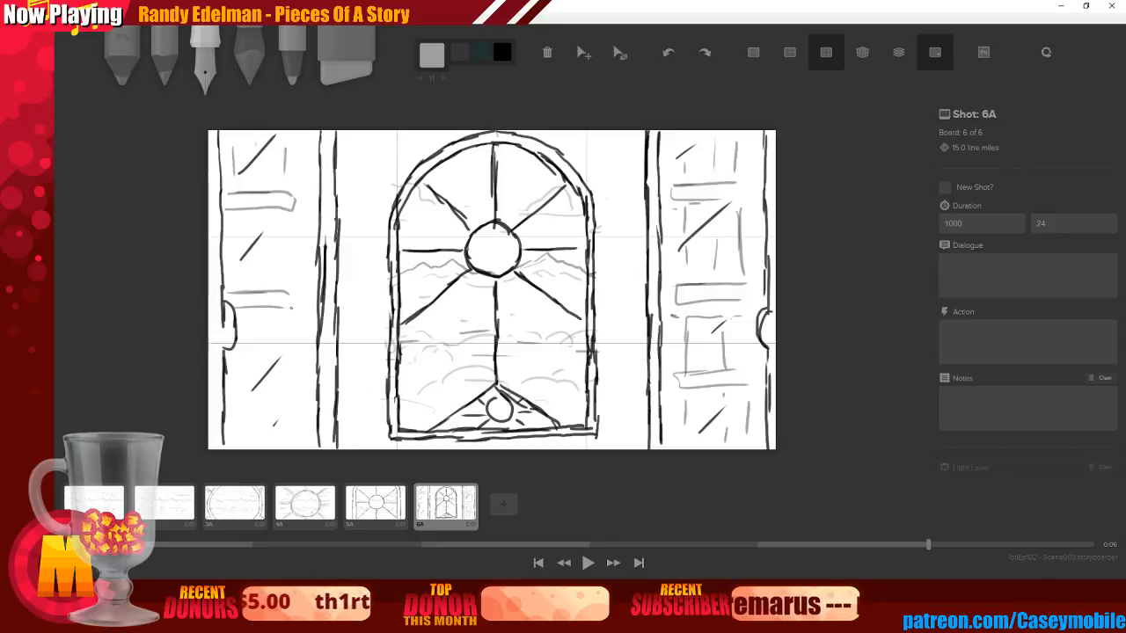
Sketch the left panel's lowest shelf and the vertical book lines in its middle and lower compartments
mouse_move(233, 411)
mouse_down()
mouse_move(283, 405)
mouse_move(258, 422)
mouse_up()
drag(284, 222, 286, 269)
mouse_move(288, 225)
mouse_down()
mouse_move(288, 273)
mouse_move(263, 236)
mouse_move(235, 236)
mouse_move(235, 272)
mouse_up()
drag(265, 254, 267, 285)
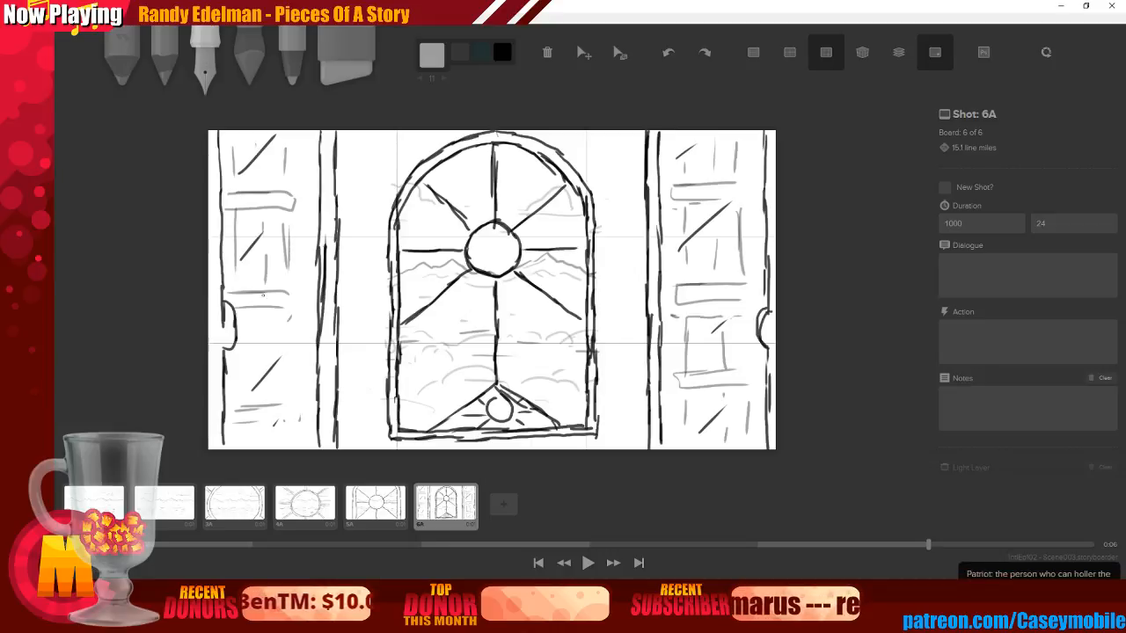
drag(280, 335, 279, 371)
drag(255, 345, 256, 375)
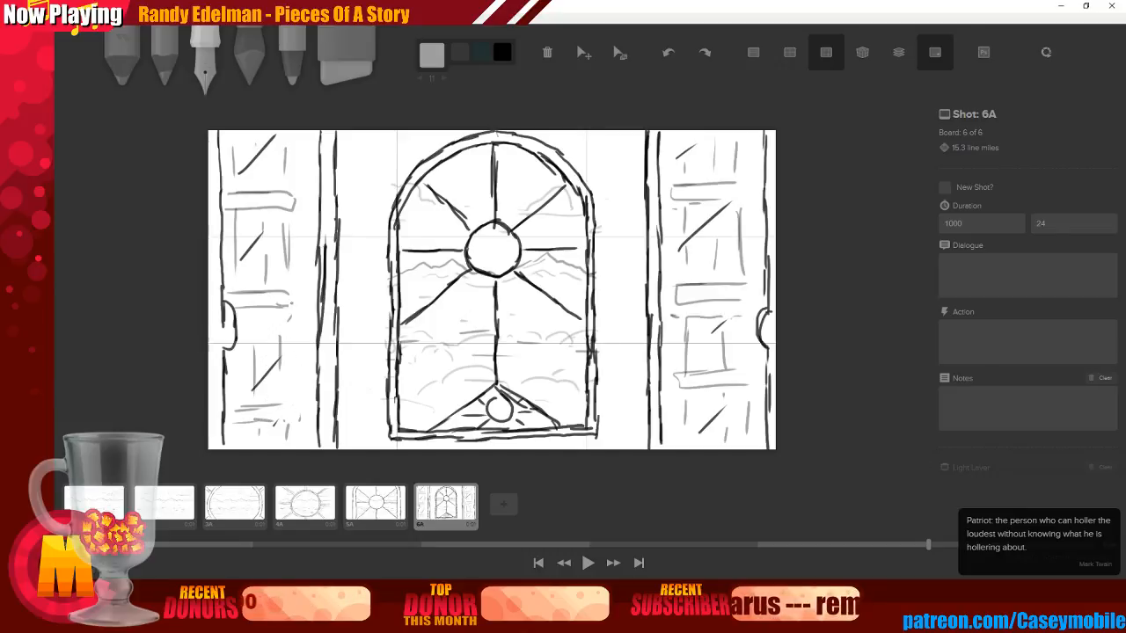
Try sketching small peaked wall-pattern marks in grey between the left panel and the arched window, and undo them
click(432, 55)
click(532, 122)
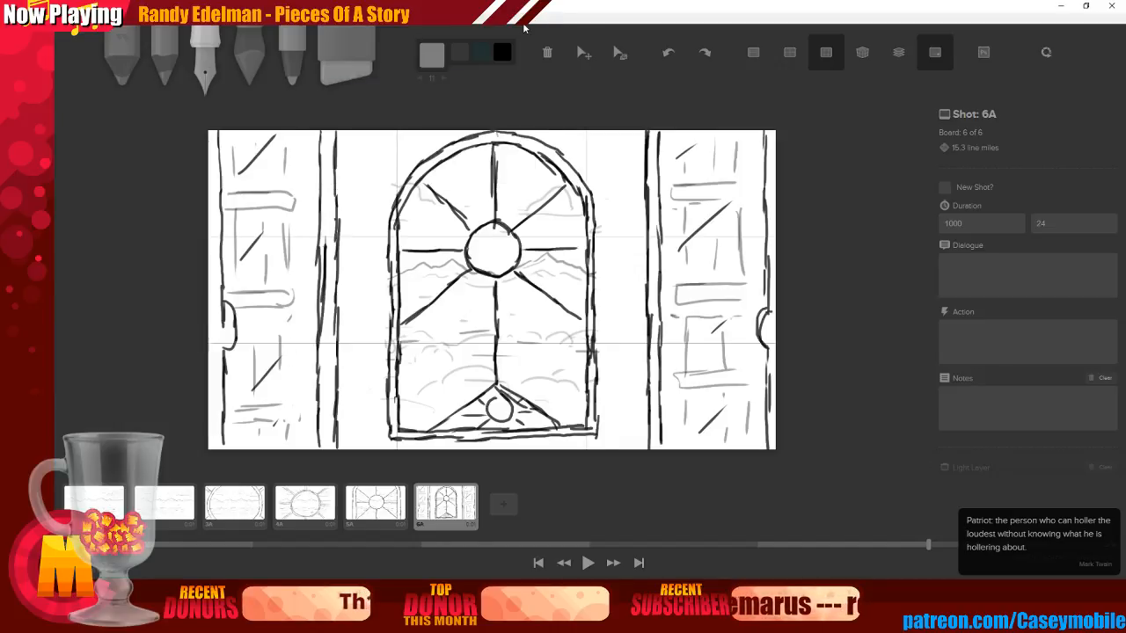
drag(345, 177, 368, 165)
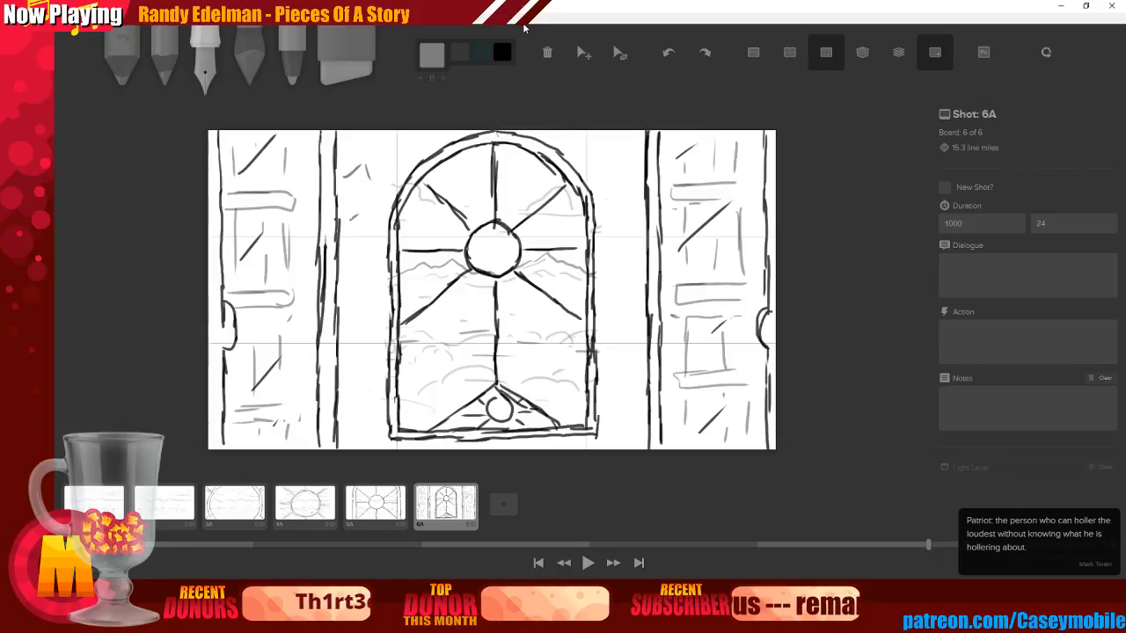
drag(352, 318, 363, 305)
drag(371, 303, 381, 321)
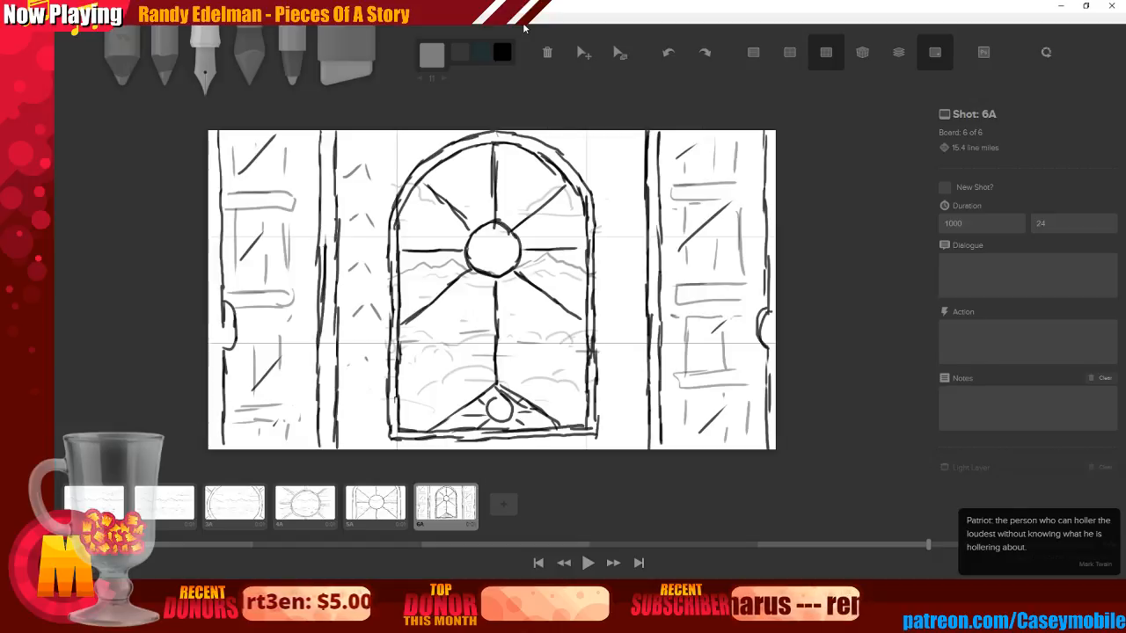
key(ctrl+z)
key(ctrl+z)
key(ctrl+z)
key(ctrl+z)
key(ctrl+z)
key(ctrl+z)
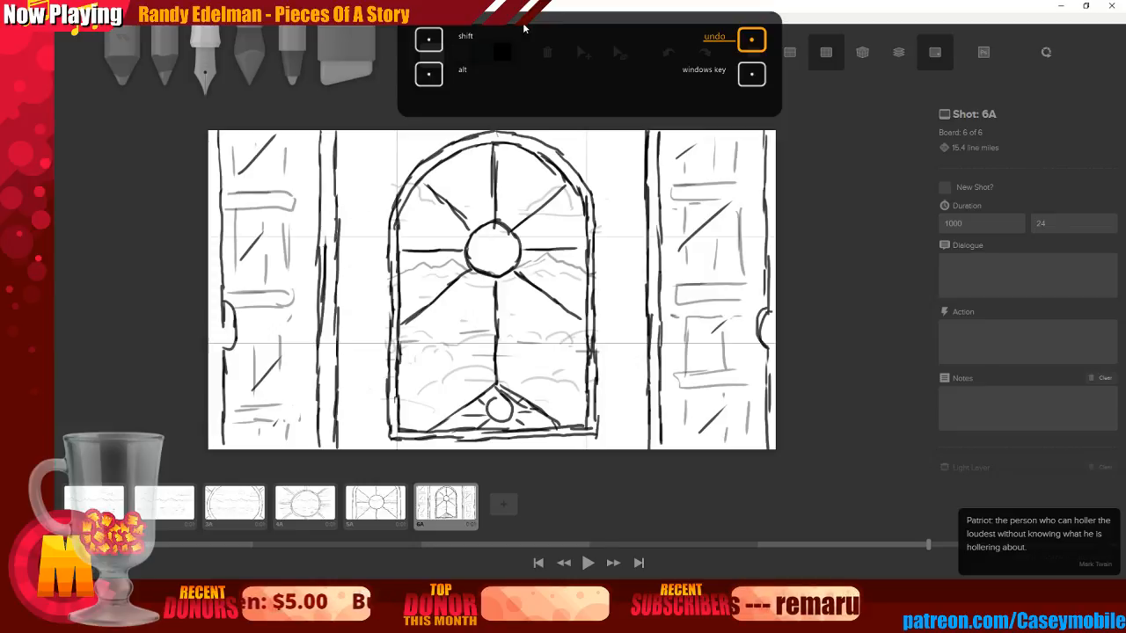
Sketch four mirrored pairs of curling scrolls down the walls on both sides of the arched window, with short diagonal strokes below them
mouse_move(342, 147)
mouse_down()
mouse_move(390, 158)
mouse_move(376, 157)
mouse_up()
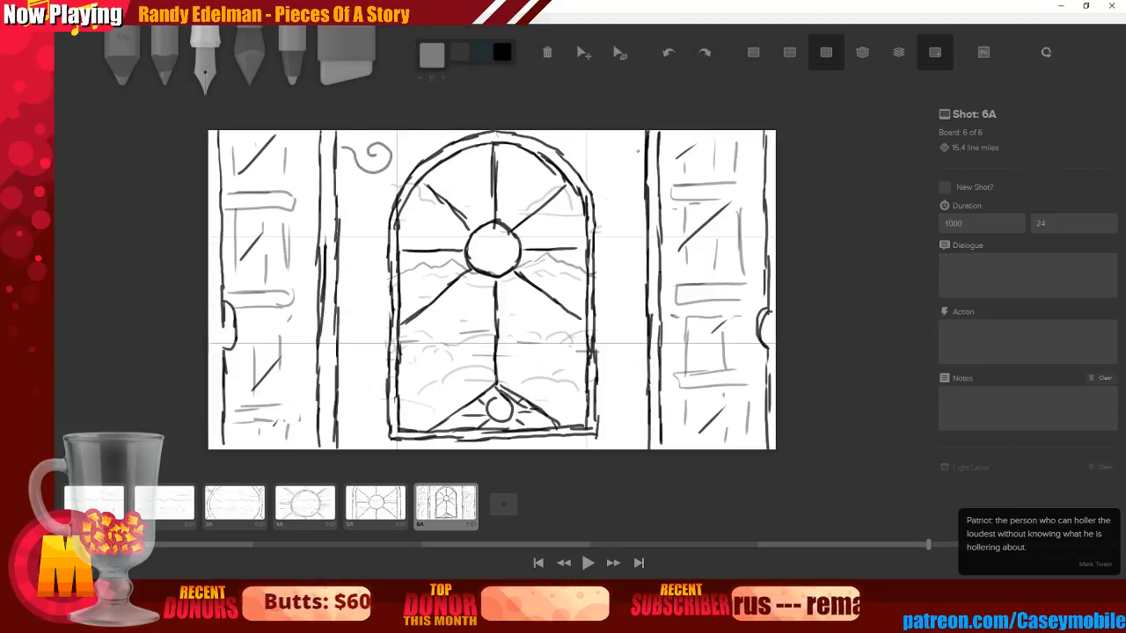
mouse_move(637, 152)
mouse_down()
mouse_move(615, 164)
mouse_move(612, 150)
mouse_up()
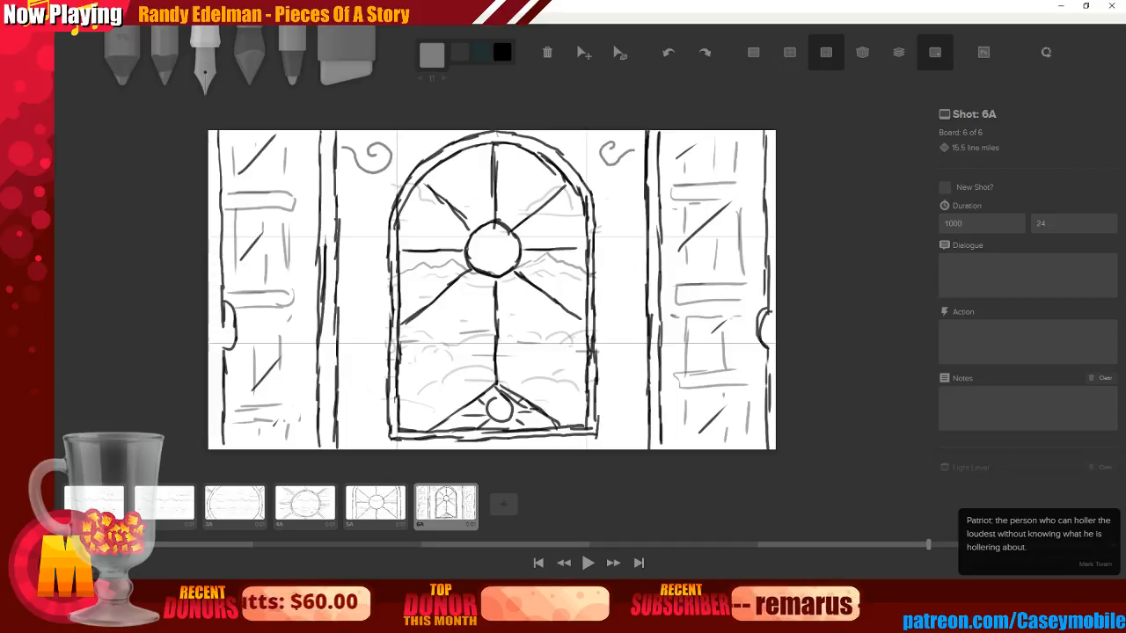
mouse_move(344, 188)
mouse_down()
mouse_move(380, 201)
mouse_move(358, 248)
mouse_move(377, 244)
mouse_up()
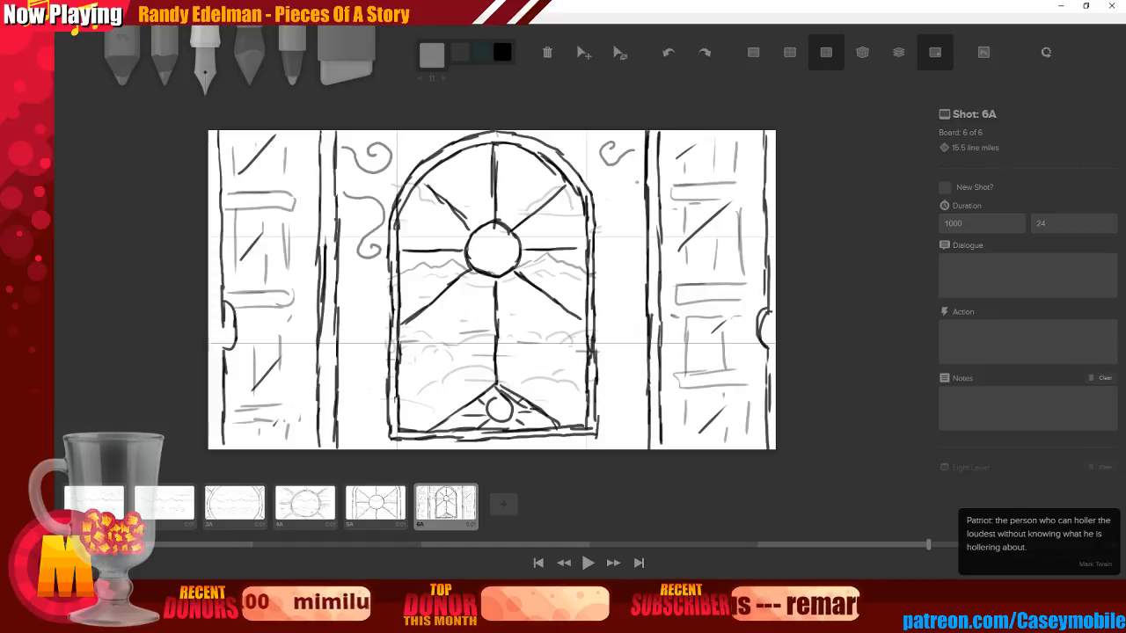
mouse_move(603, 200)
mouse_down()
mouse_move(607, 242)
mouse_move(618, 233)
mouse_up()
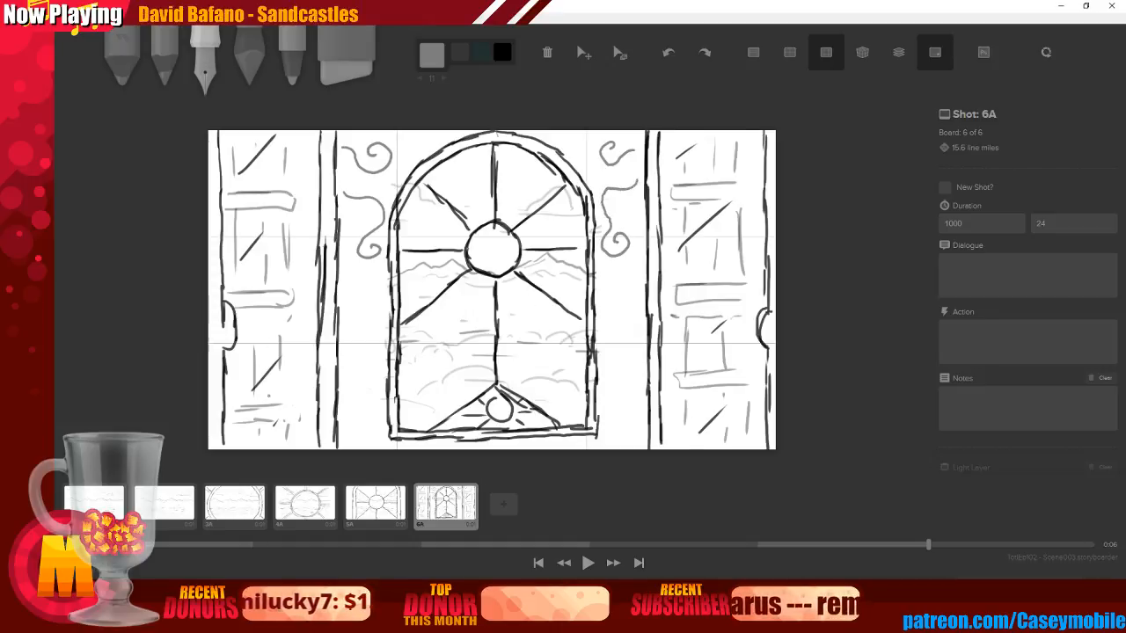
mouse_move(359, 278)
mouse_down()
mouse_move(383, 297)
mouse_move(364, 323)
mouse_move(373, 310)
mouse_up()
drag(613, 267, 620, 308)
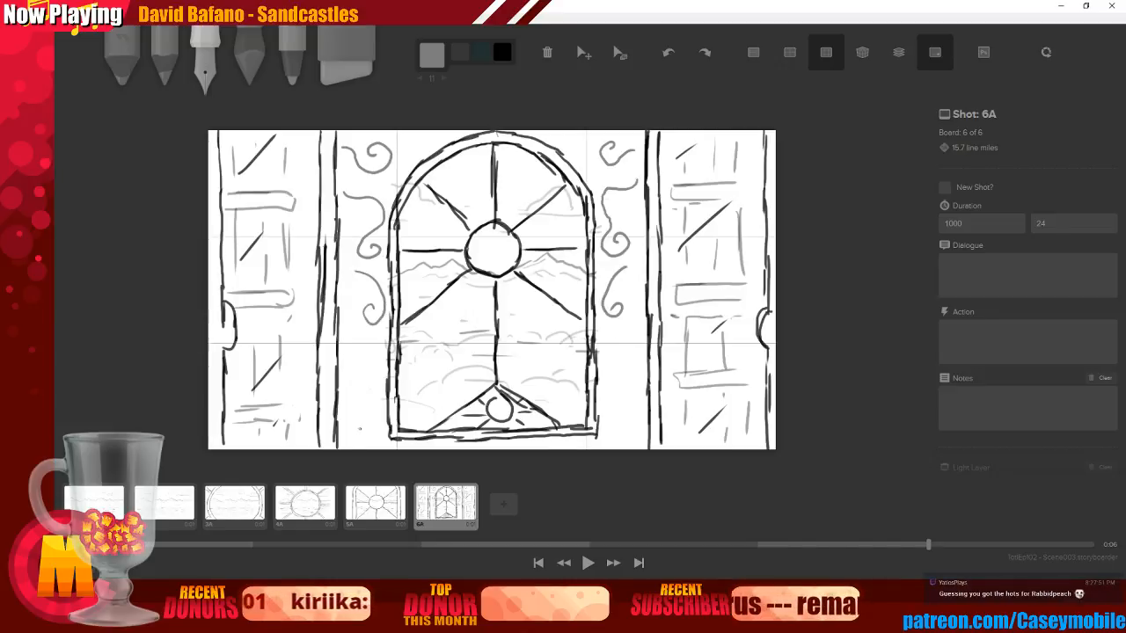
mouse_move(380, 337)
mouse_down()
mouse_move(359, 368)
mouse_move(372, 380)
mouse_up()
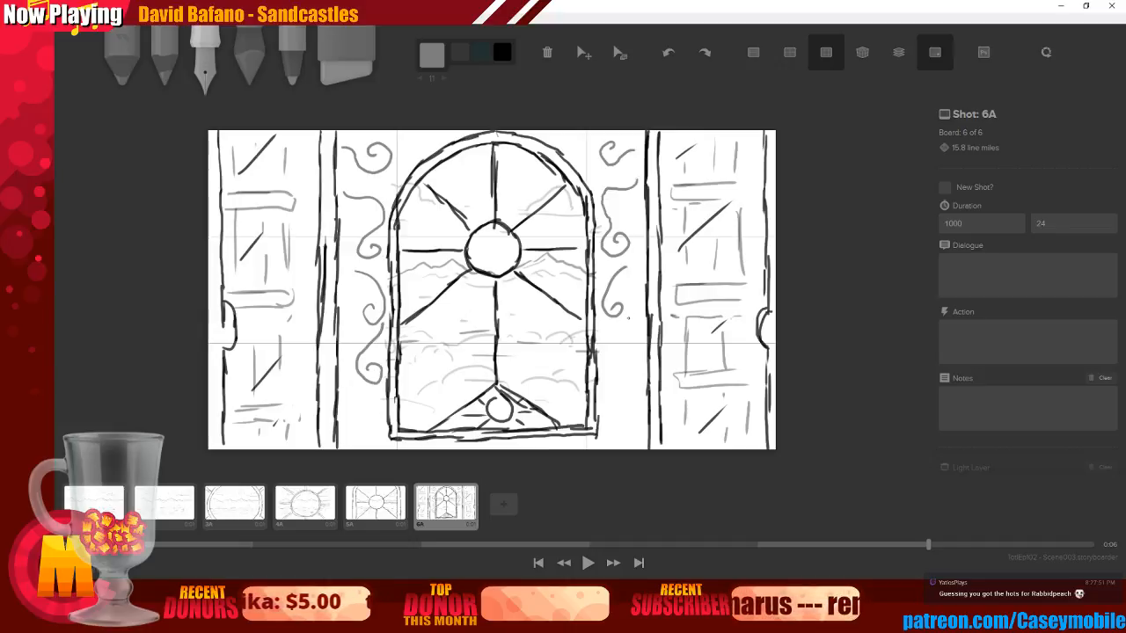
mouse_move(603, 319)
mouse_down()
mouse_move(620, 358)
mouse_move(607, 385)
mouse_up()
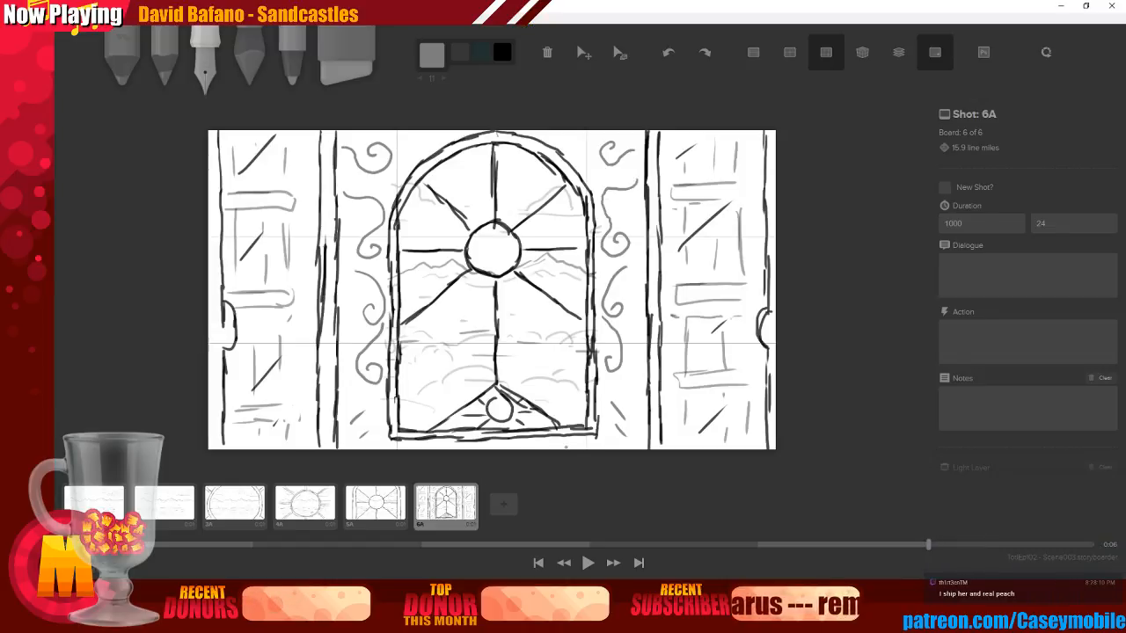
Try to duplicate board 6A and save the scene, dismissing the error dialogs
key(ctrl+d)
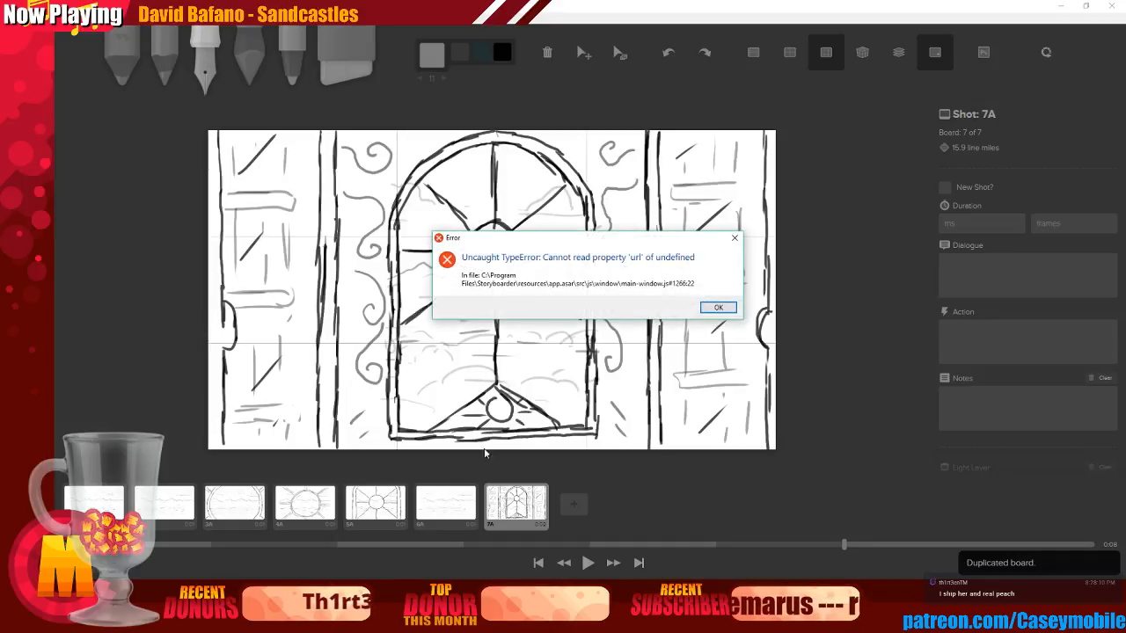
click(702, 307)
click(64, 18)
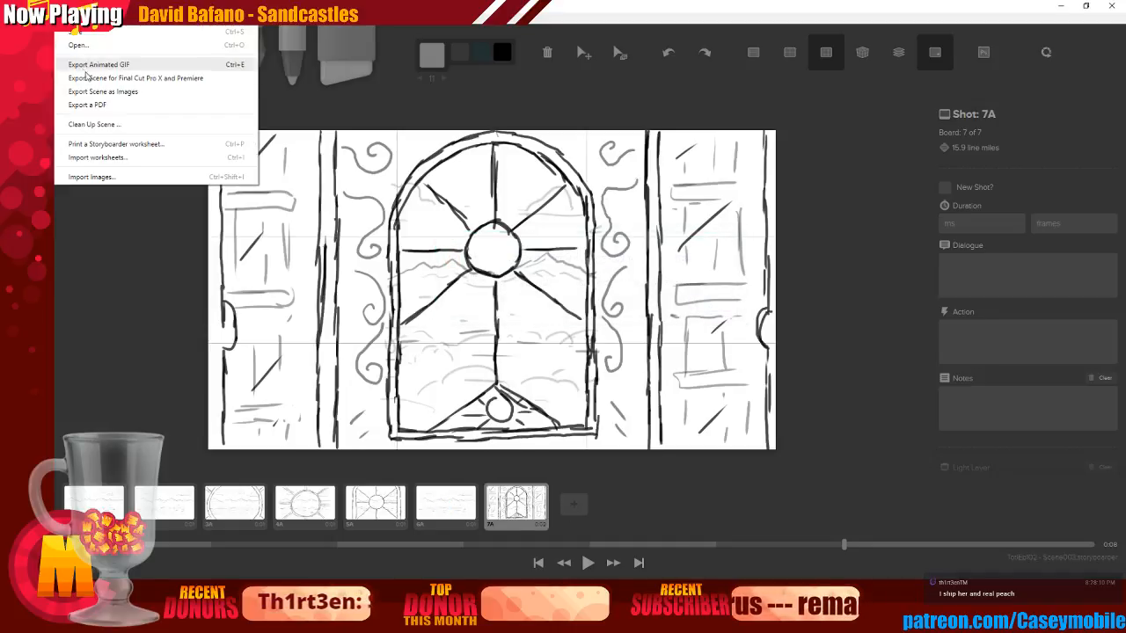
click(89, 34)
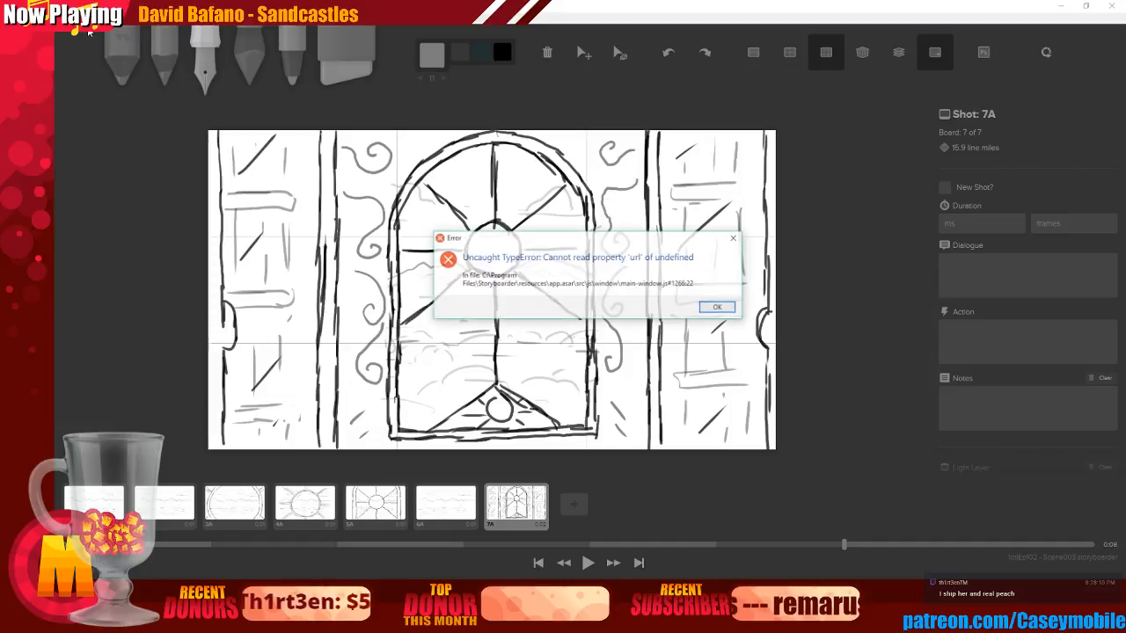
click(717, 308)
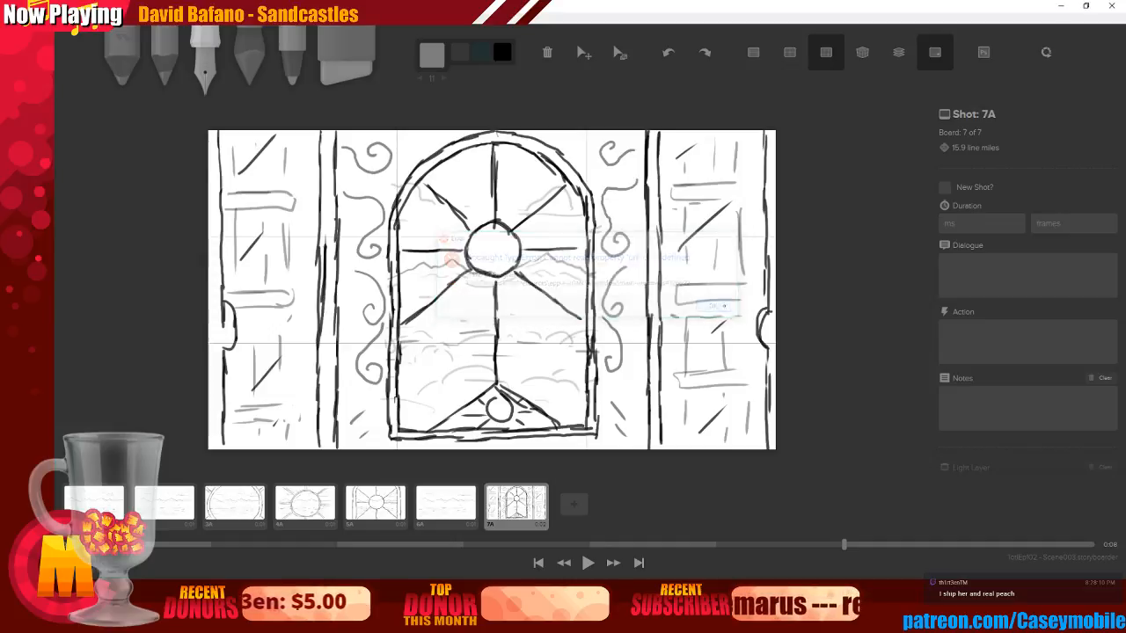
click(65, 18)
click(69, 35)
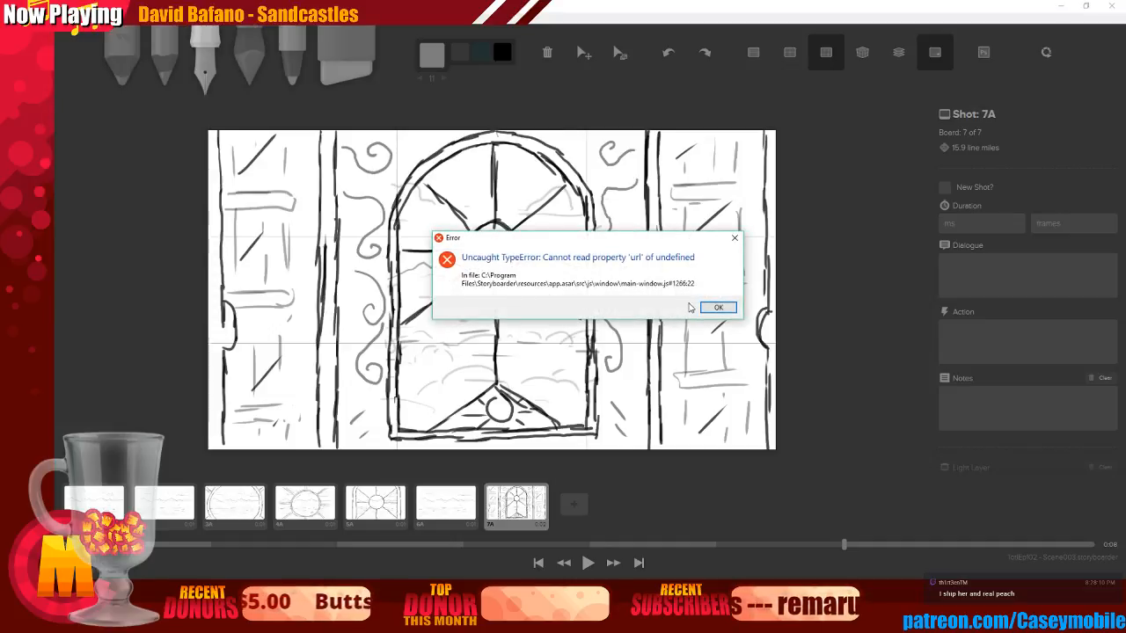
click(715, 306)
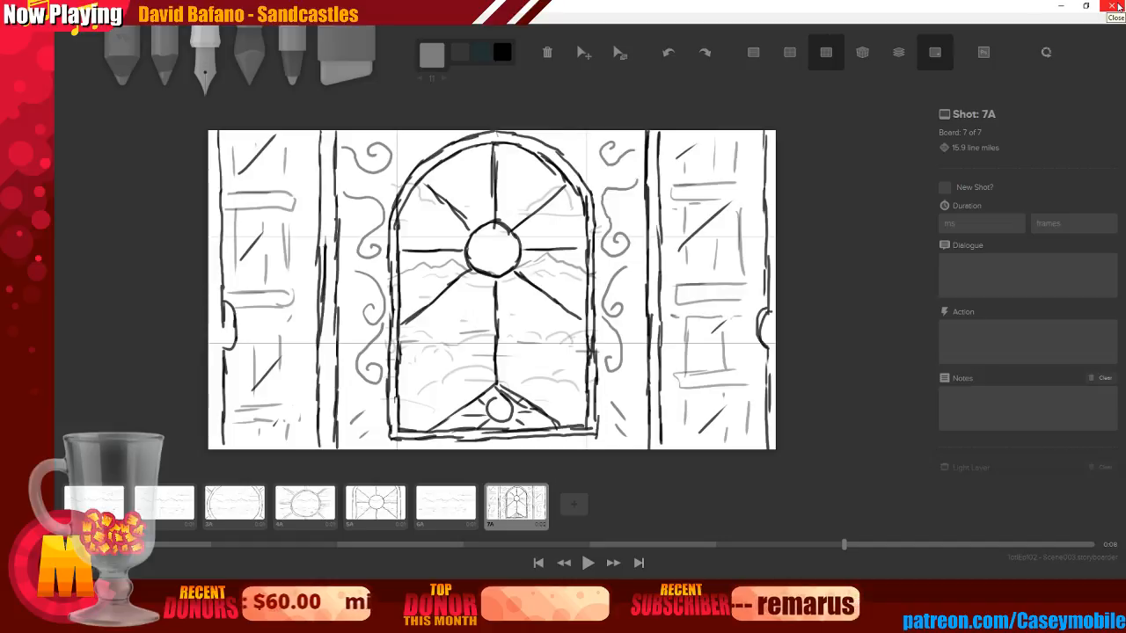
Close the storyboard window, dismissing the error dialogs
click(1117, 7)
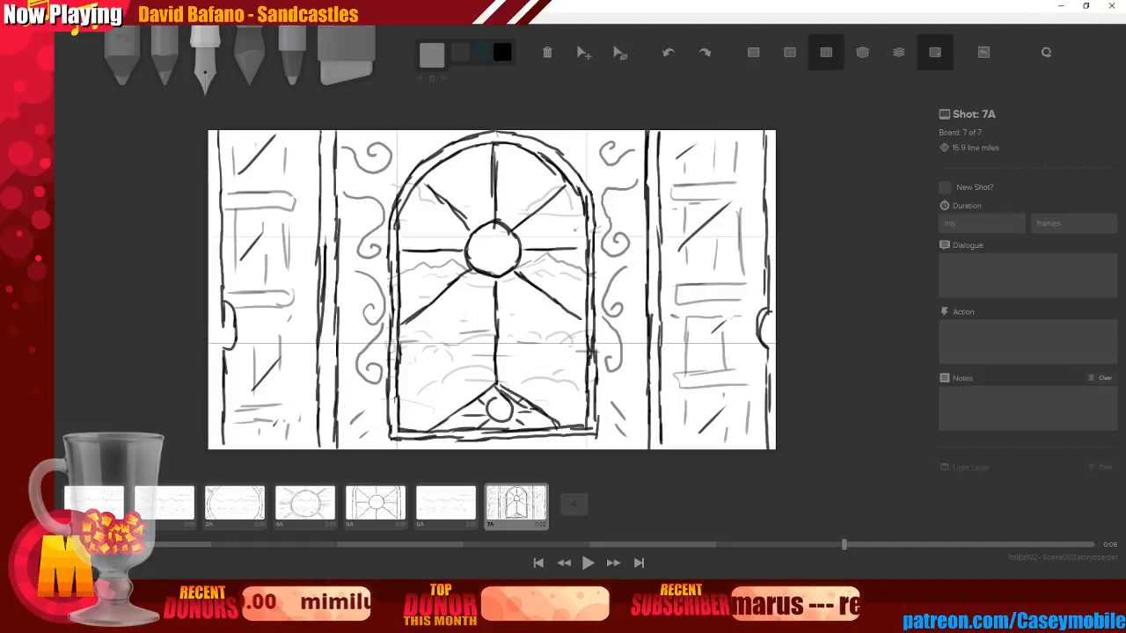
click(723, 306)
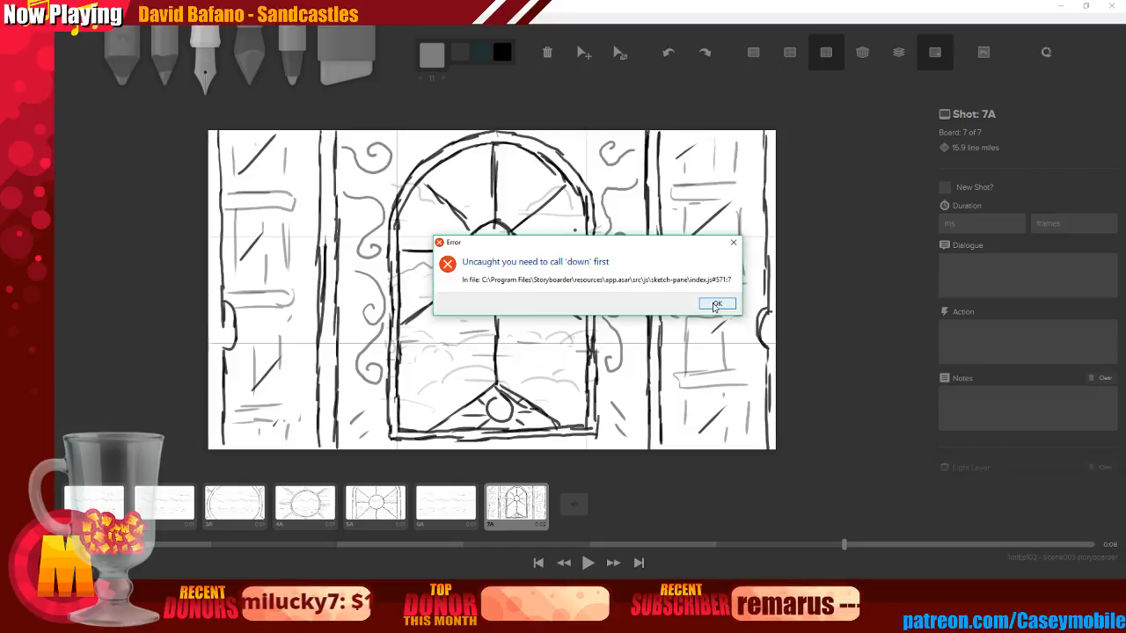
click(715, 305)
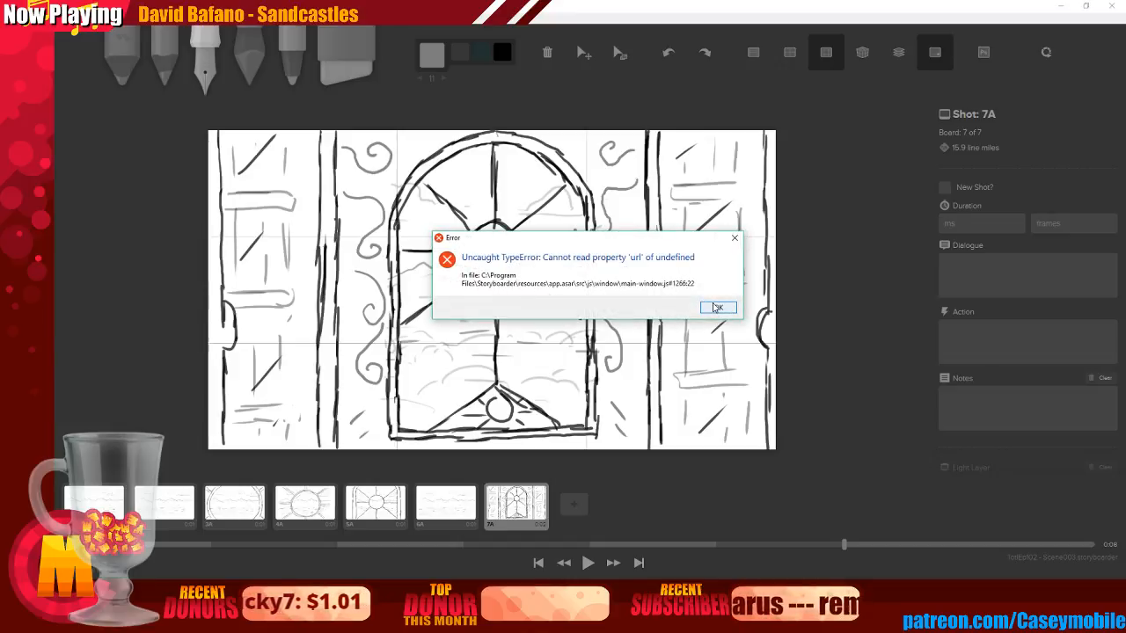
click(715, 306)
click(1117, 7)
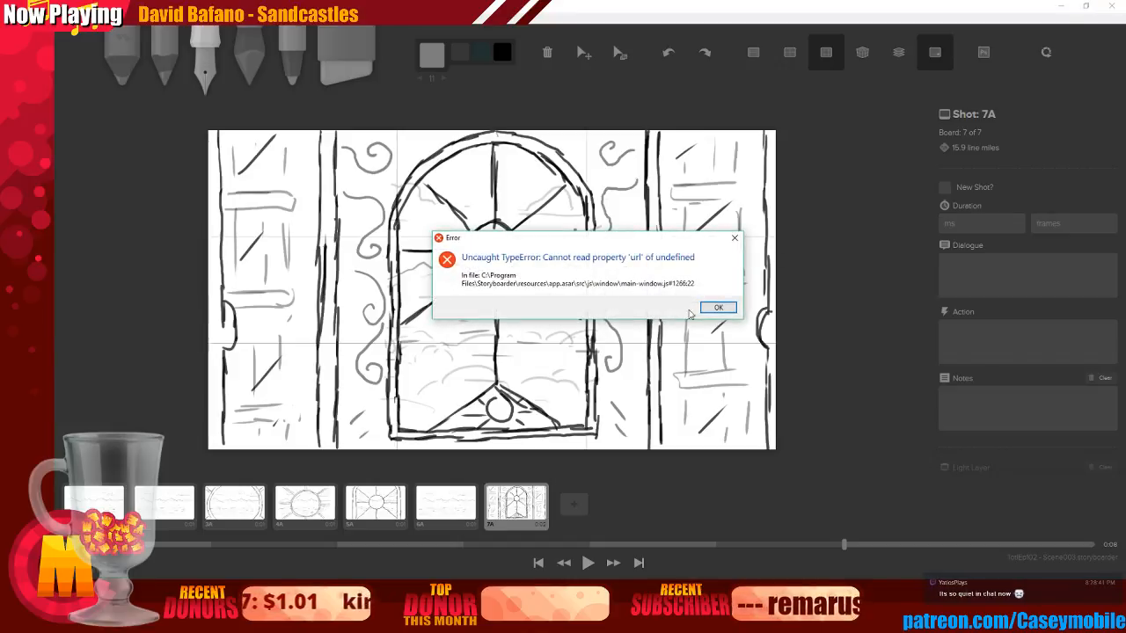
click(715, 306)
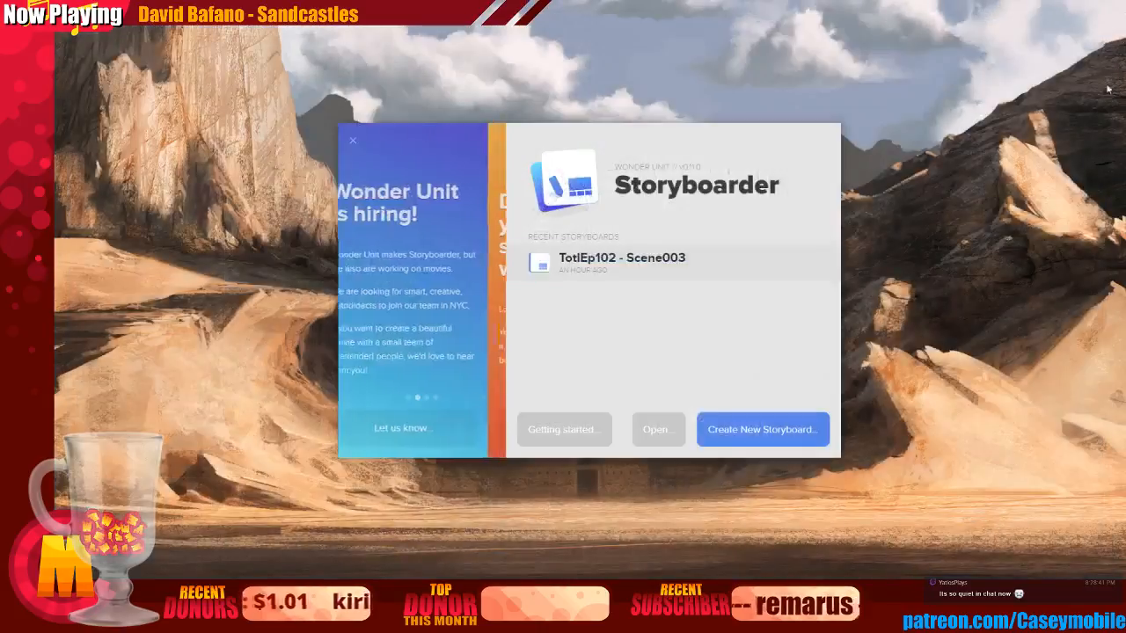
Reopen the recent storyboard TotlEp102 - Scene003, go to shot 6A and maximize the window
click(633, 261)
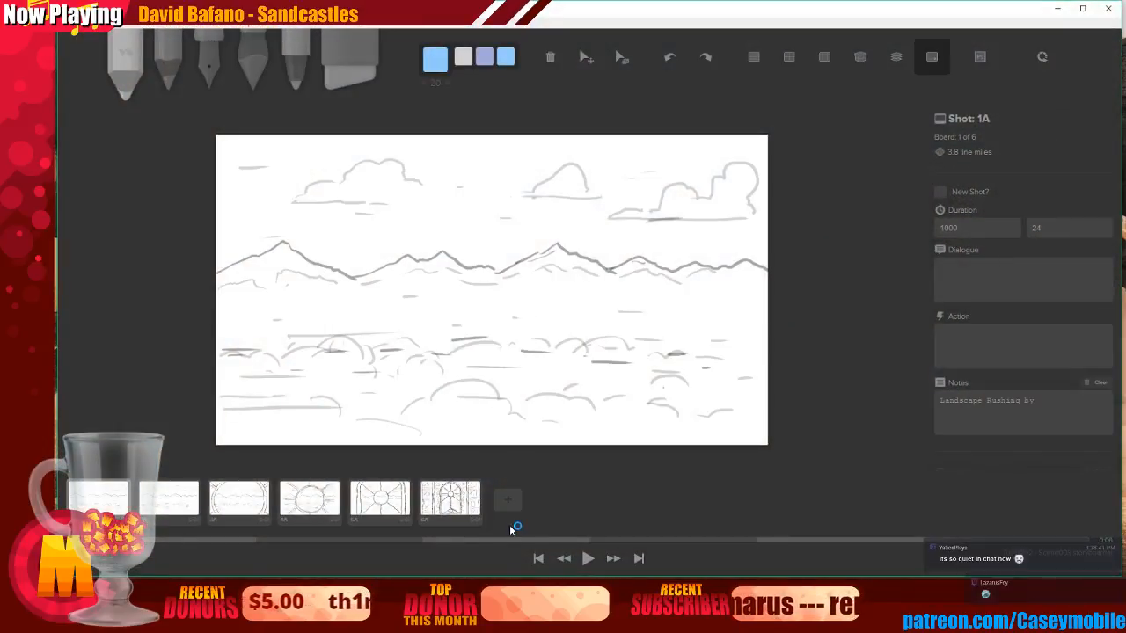
click(457, 501)
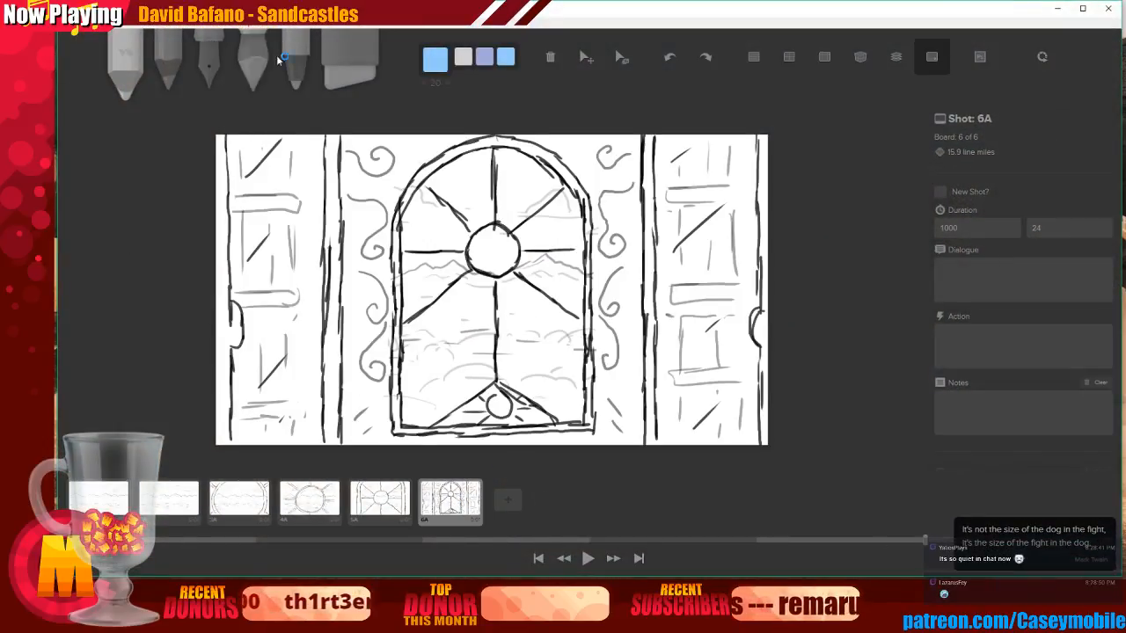
double_click(313, 15)
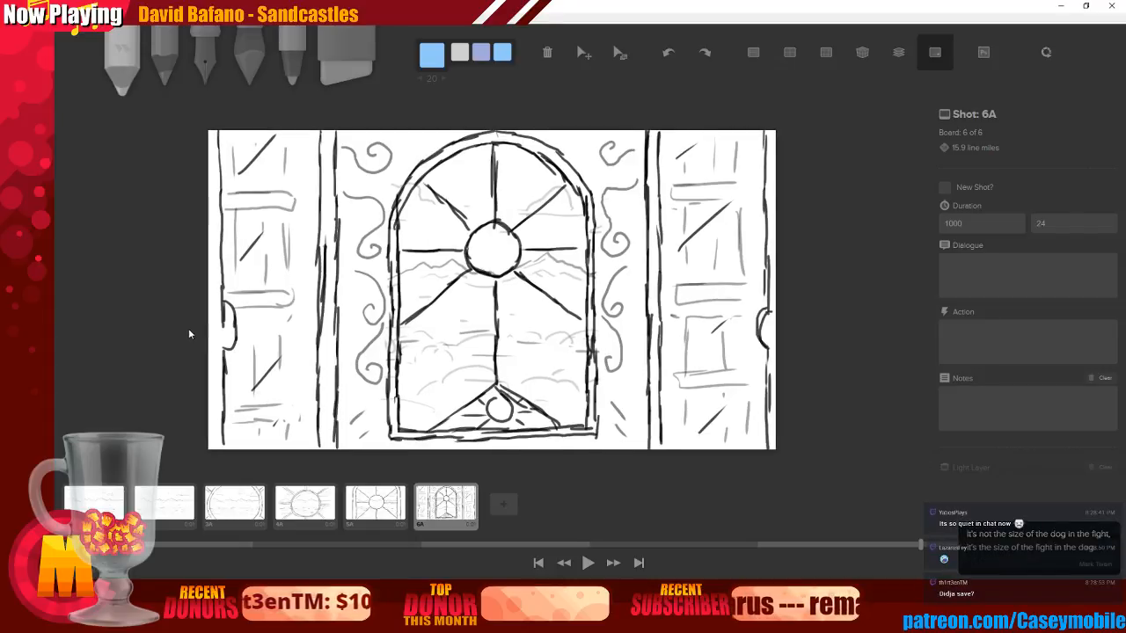
Save the scene and duplicate board 6A
click(66, 19)
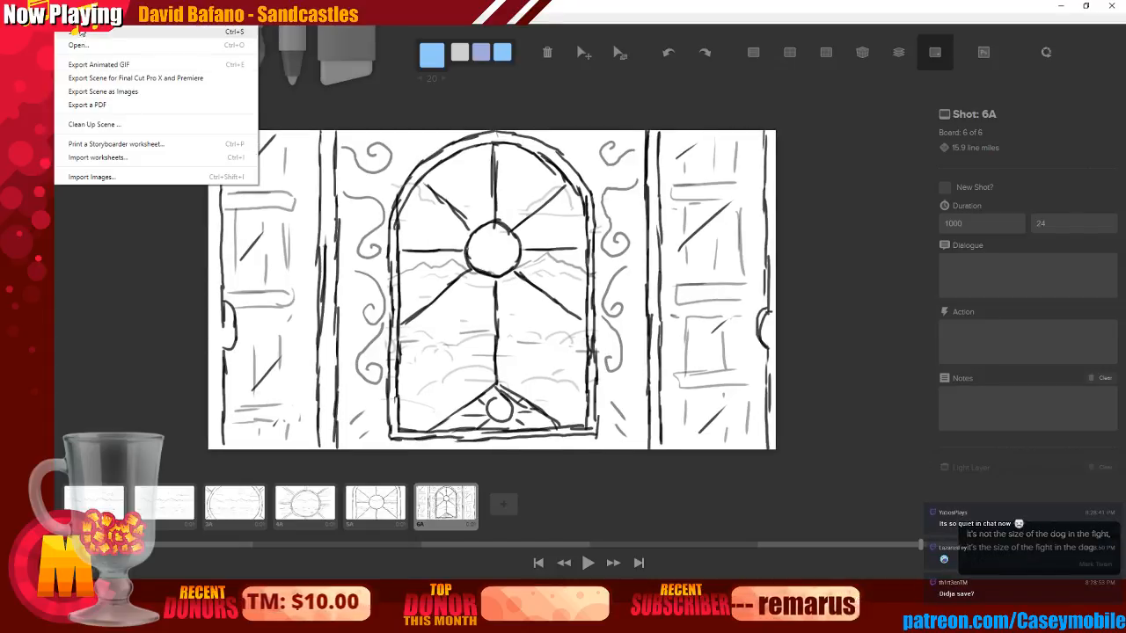
click(103, 32)
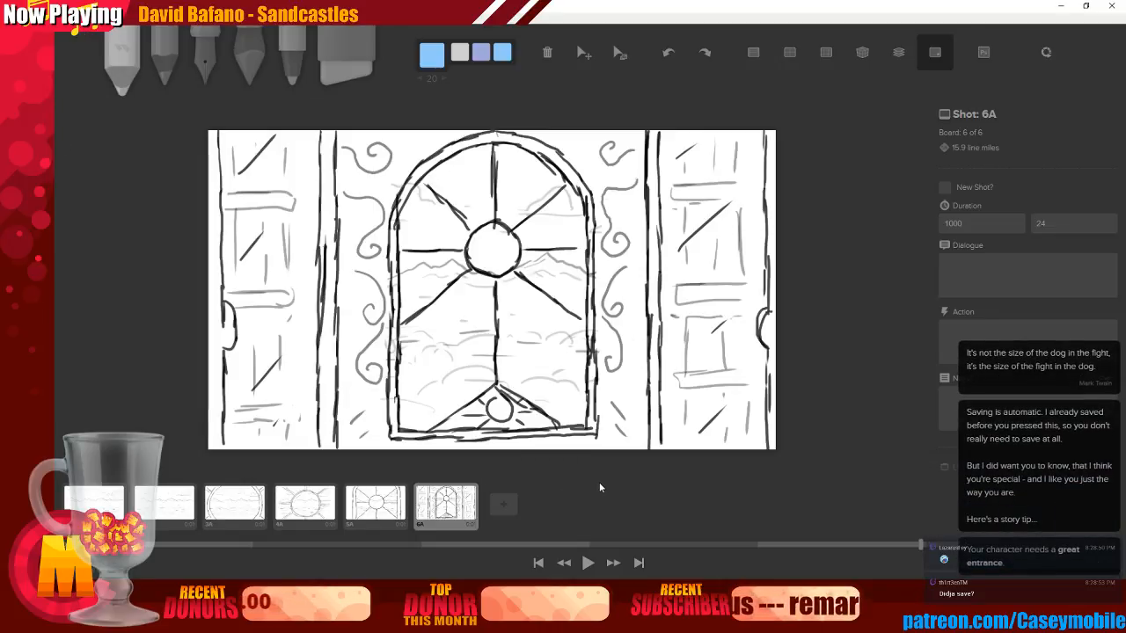
right_click(447, 509)
click(413, 343)
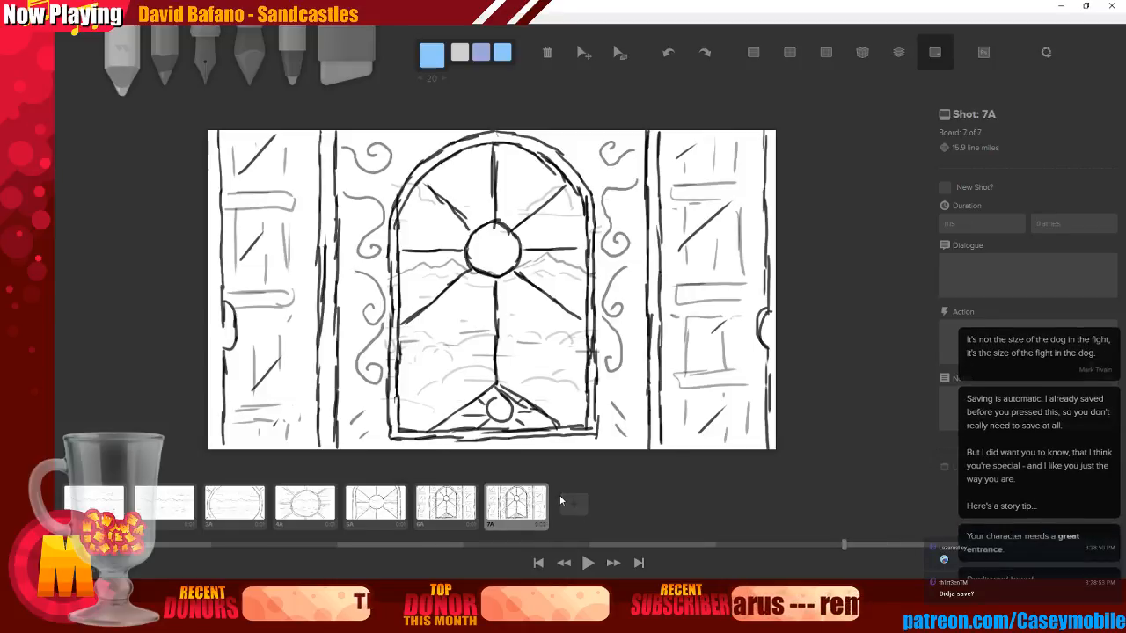
Try scaling down the whole drawing on board 7A, undo it and reactivate the scale tool
click(620, 53)
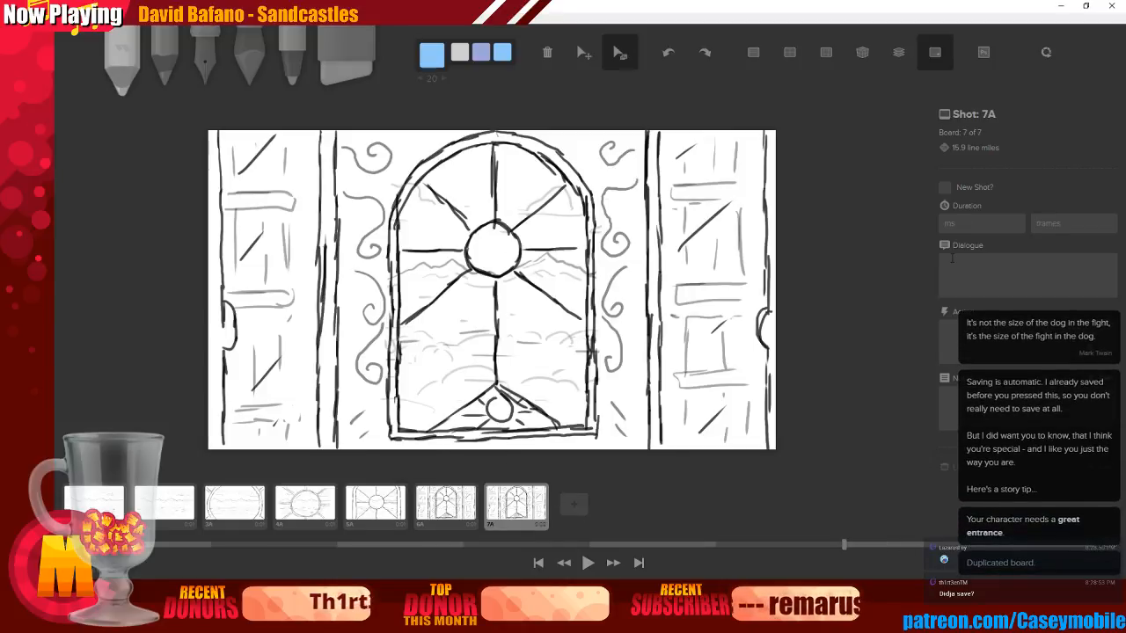
drag(502, 278, 417, 278)
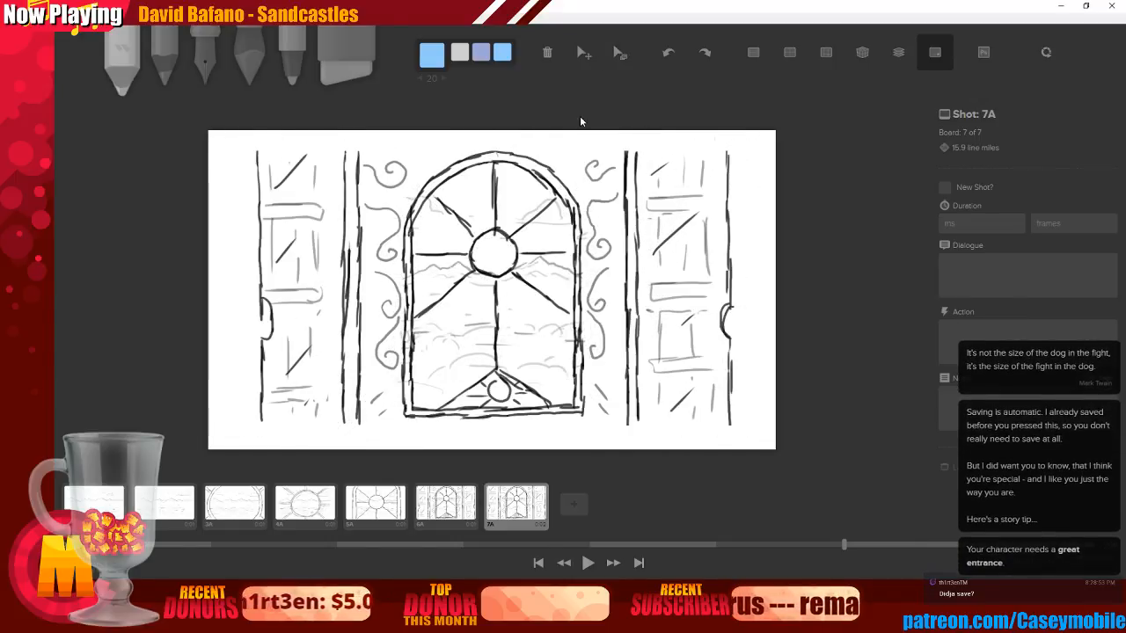
key(ctrl+z)
click(620, 52)
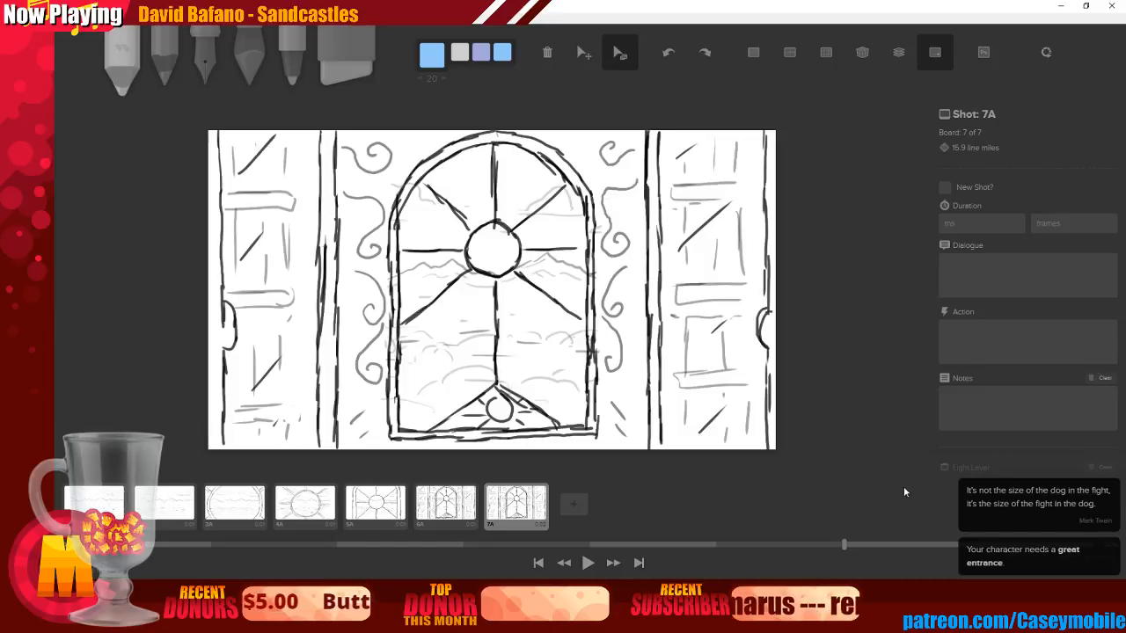
Try adjusting the light layer's opacity on board 7A and undo the recent changes
scroll(999, 171, down, 2)
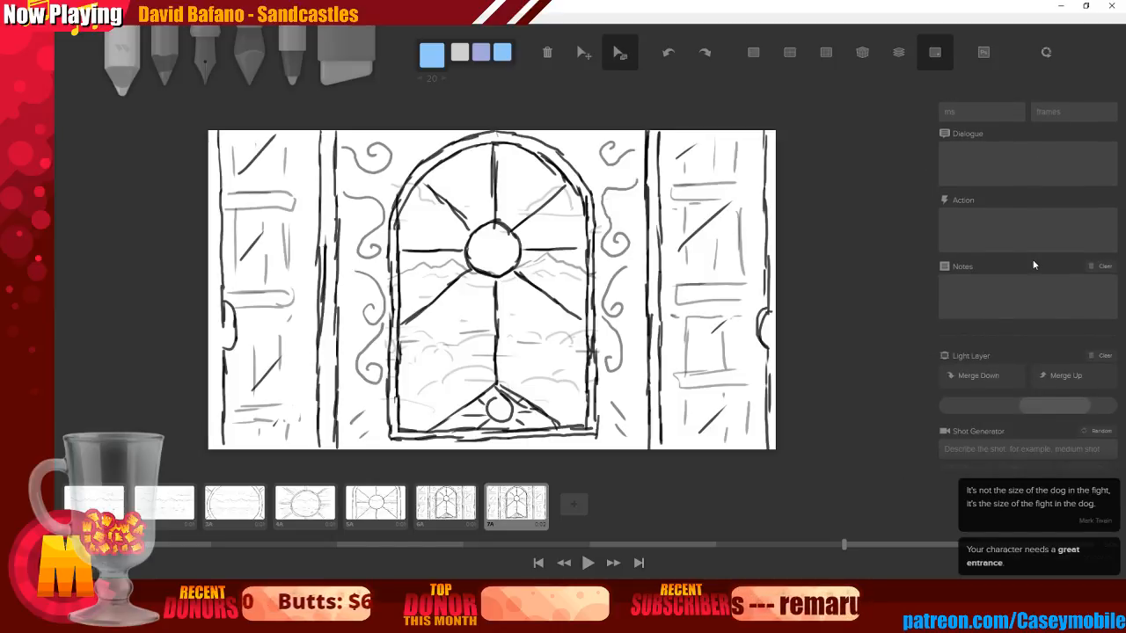
mouse_move(1045, 407)
mouse_down()
mouse_move(987, 406)
mouse_move(1052, 407)
mouse_up()
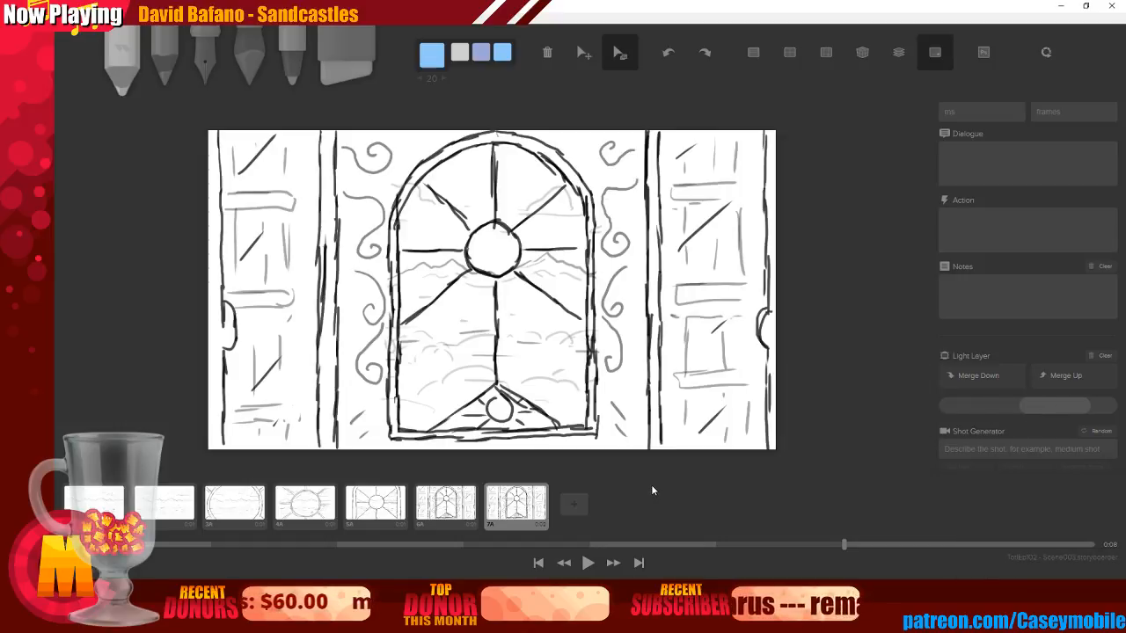
key(ctrl+z)
key(ctrl+z)
key(ctrl+z)
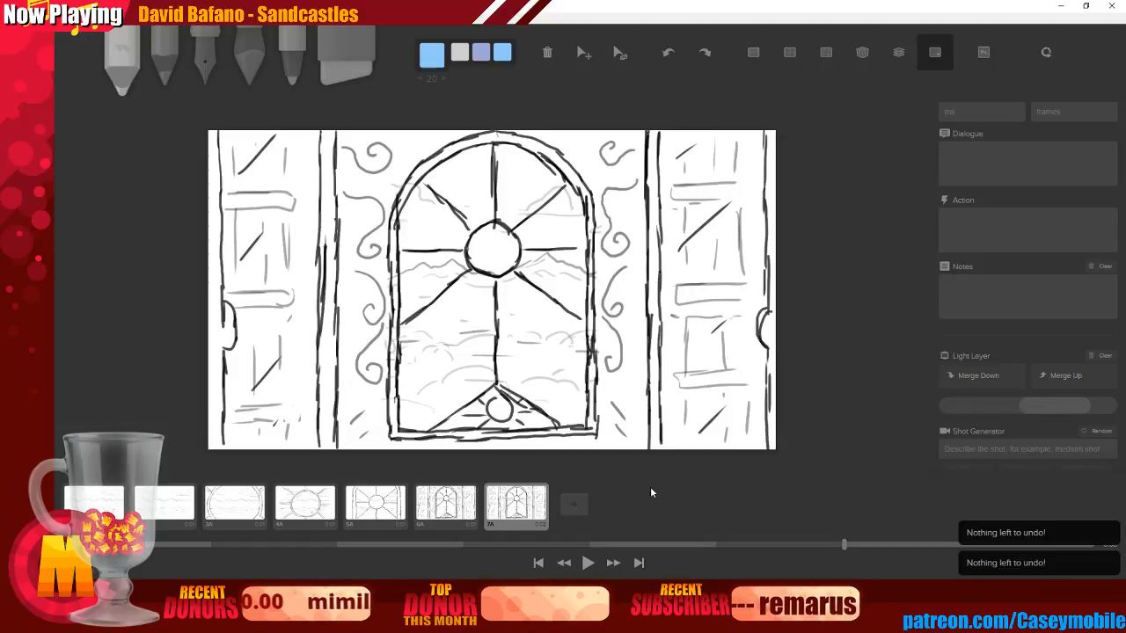
Dismiss the error message and delete the duplicated board 7A
click(518, 515)
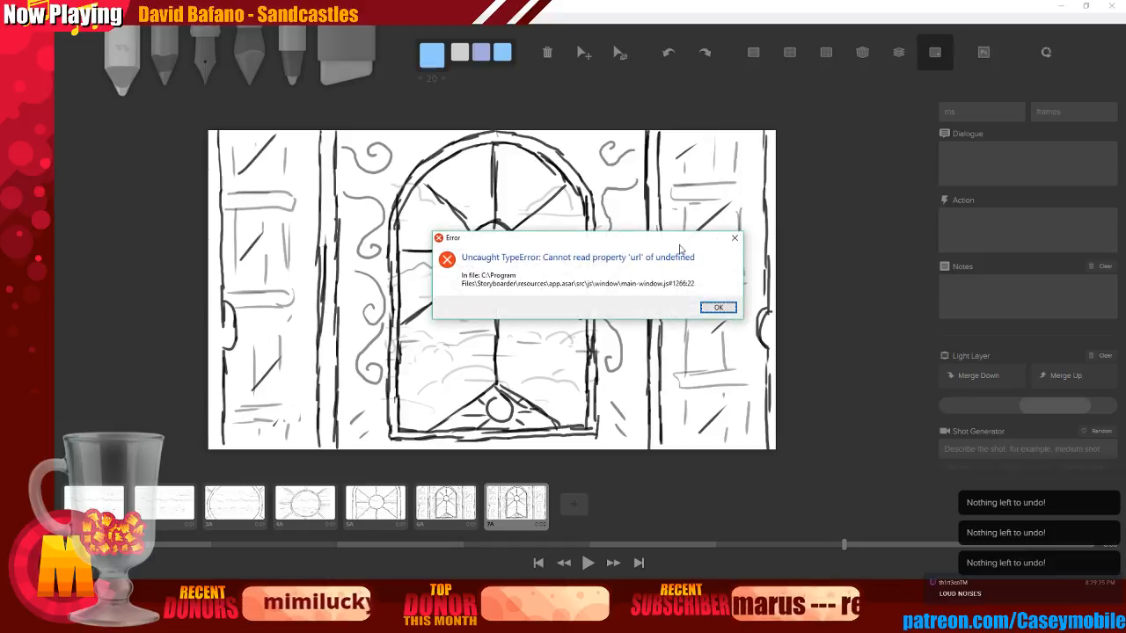
click(732, 304)
key(ctrl+BackSpace)
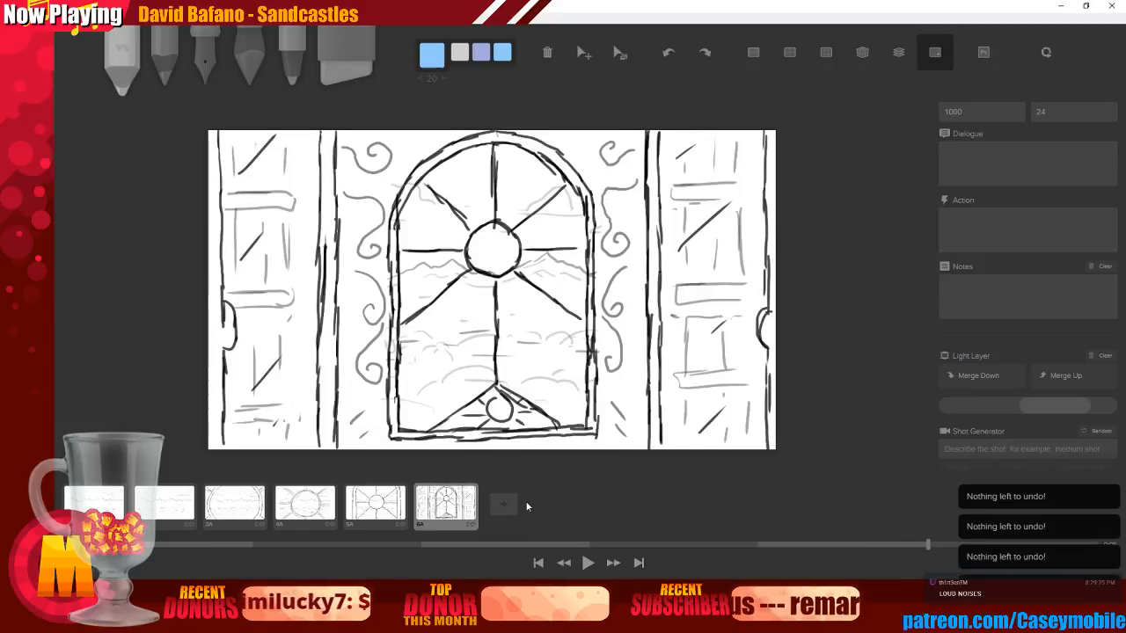
Try merging the main layer down on board 6A, undo it and duplicate the board
click(997, 384)
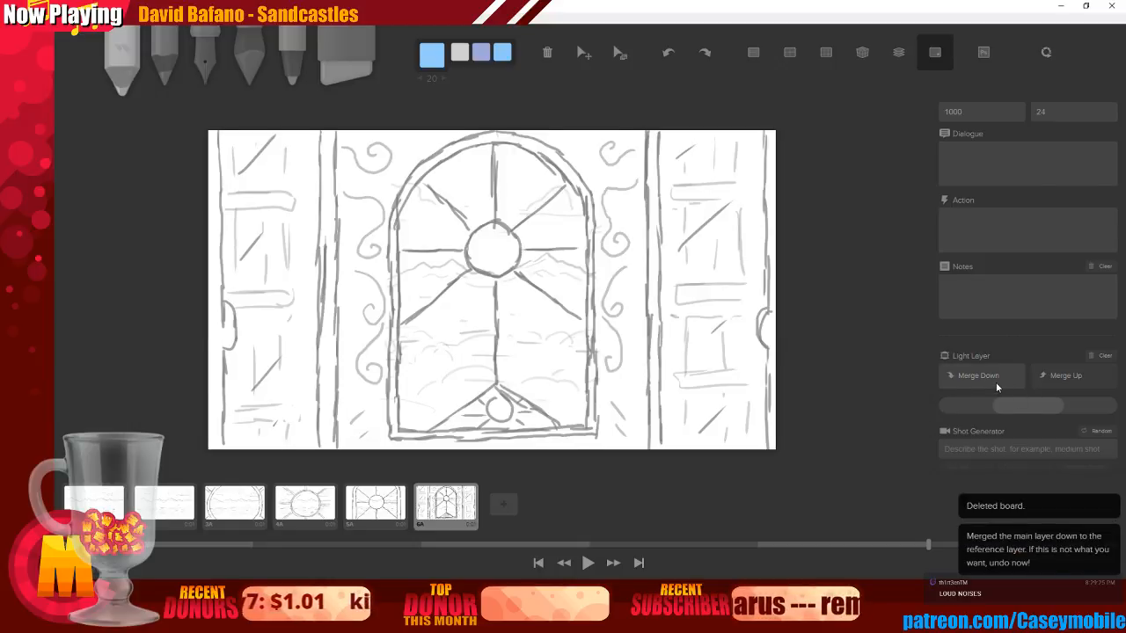
key(ctrl+z)
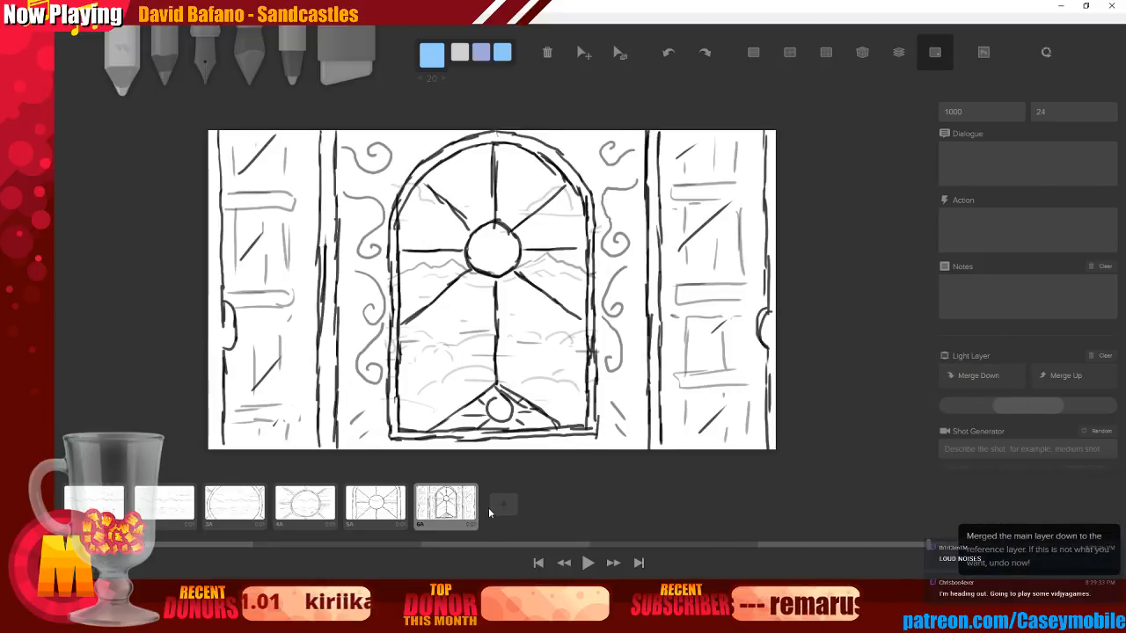
key(ctrl+d)
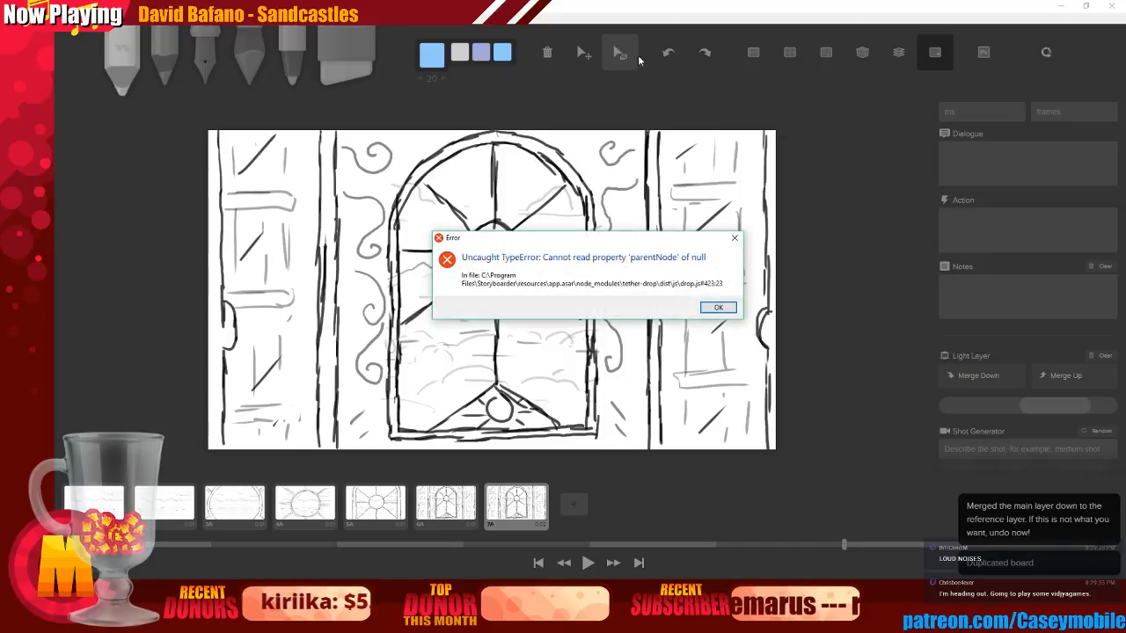
Dismiss the error, close the storyboard, reopen the recent TotlEp102 - Scene003 and go to shot 7A
click(716, 309)
click(1112, 6)
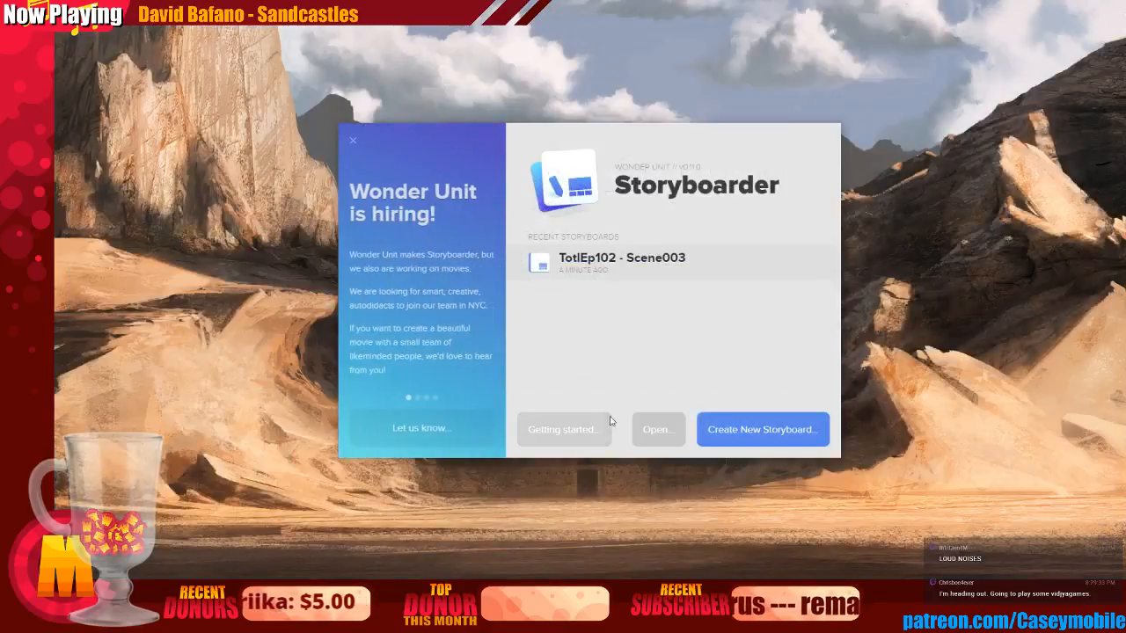
click(607, 261)
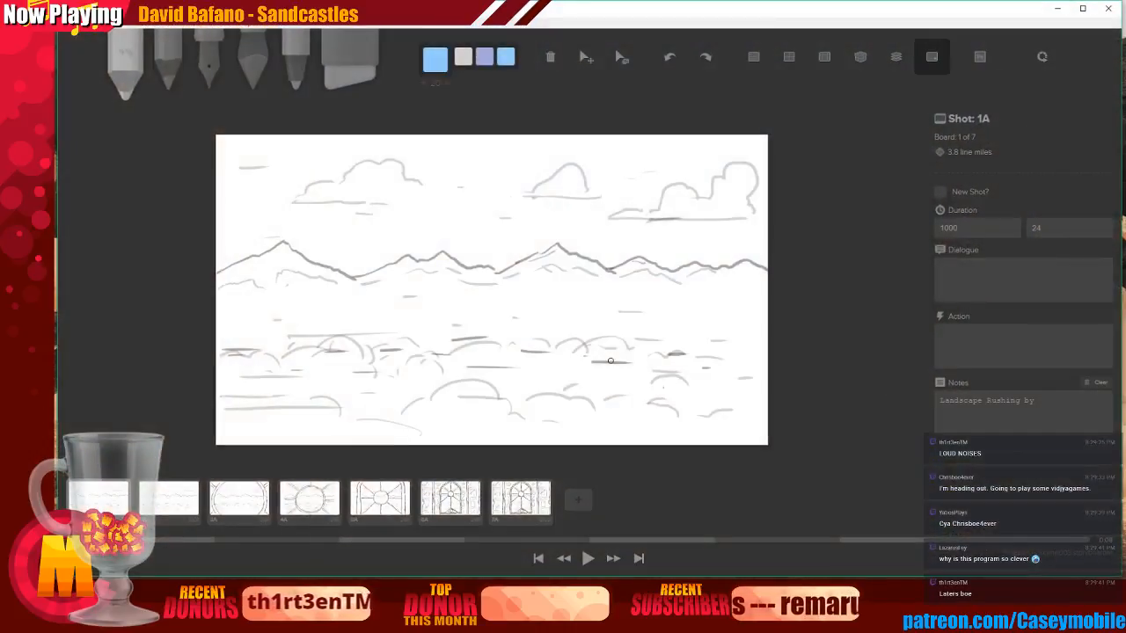
click(519, 498)
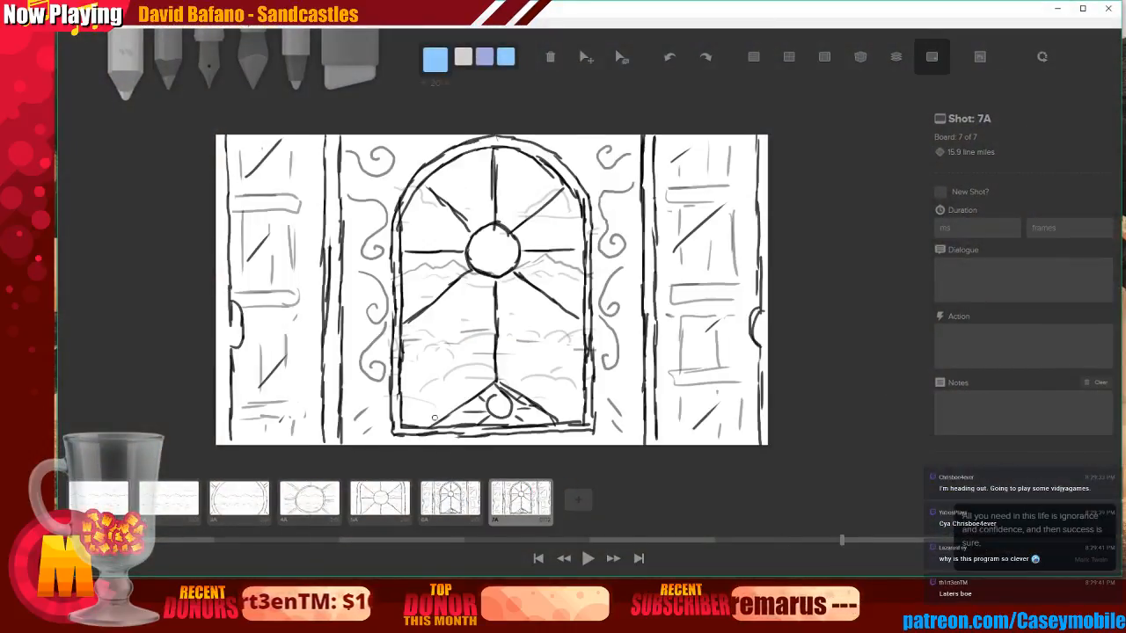
Turn on the thirds guide and scale down the whole drawing on board 7A around the window
click(622, 58)
click(622, 59)
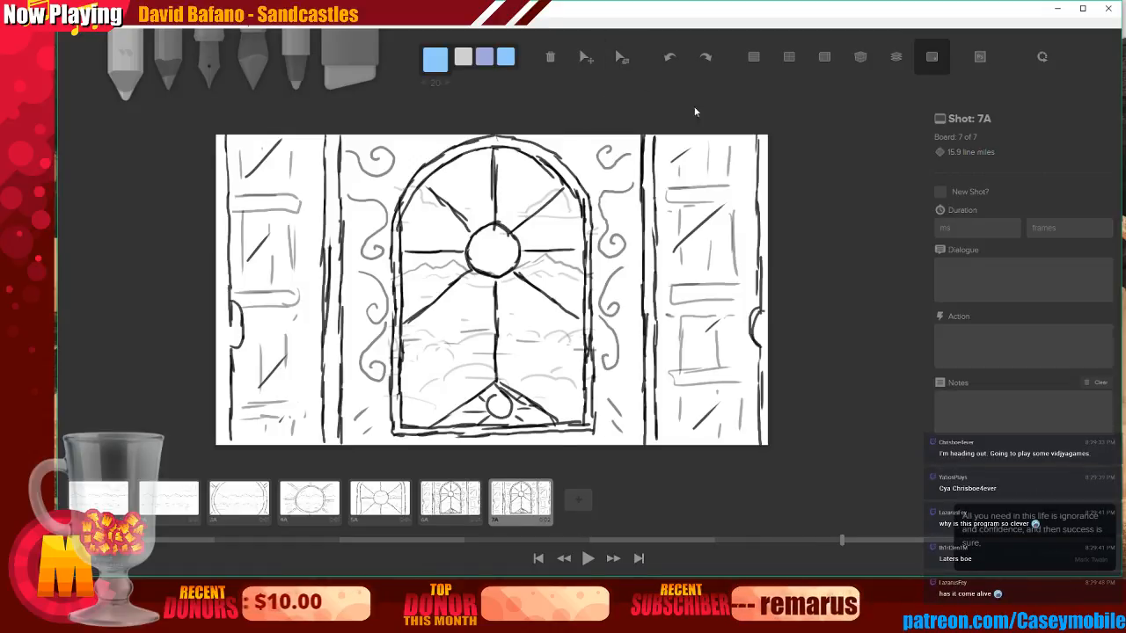
click(824, 57)
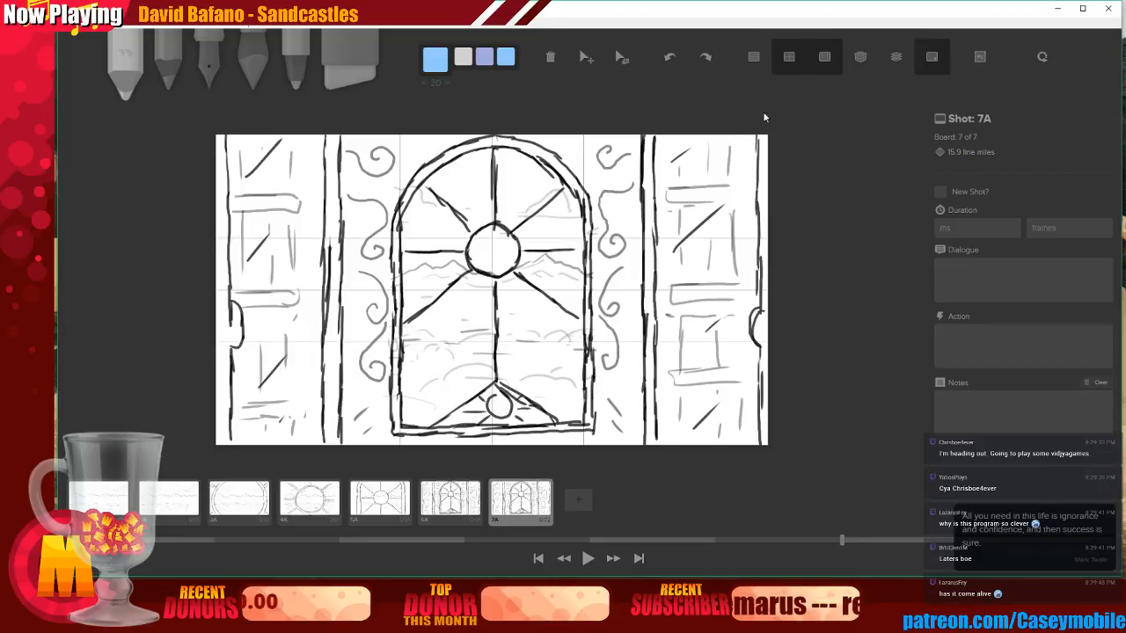
click(622, 57)
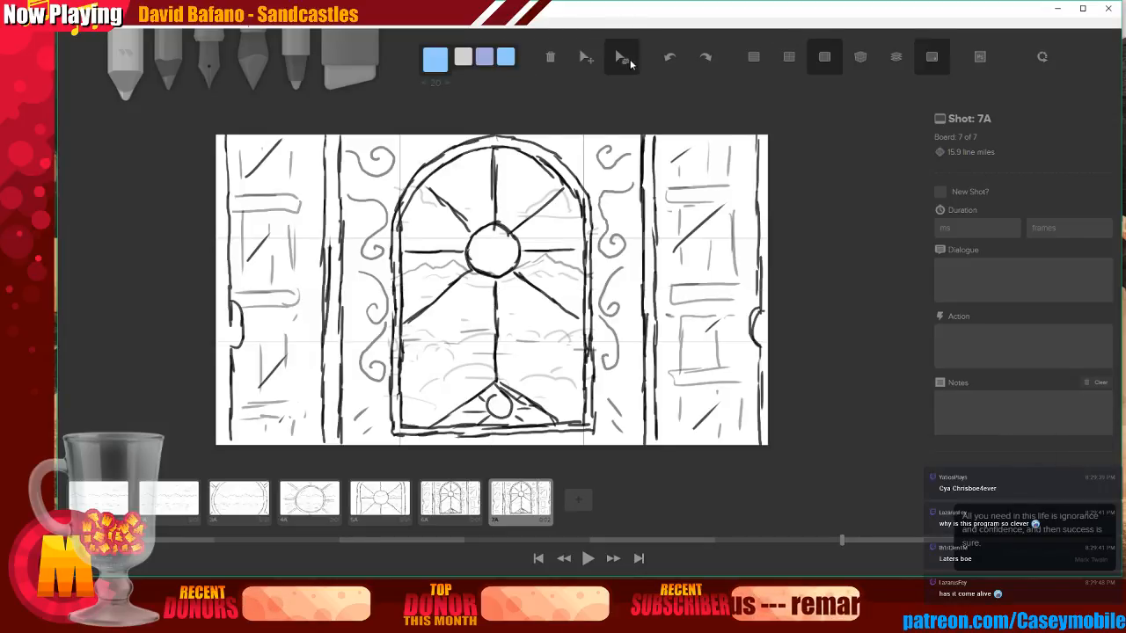
drag(499, 299, 351, 298)
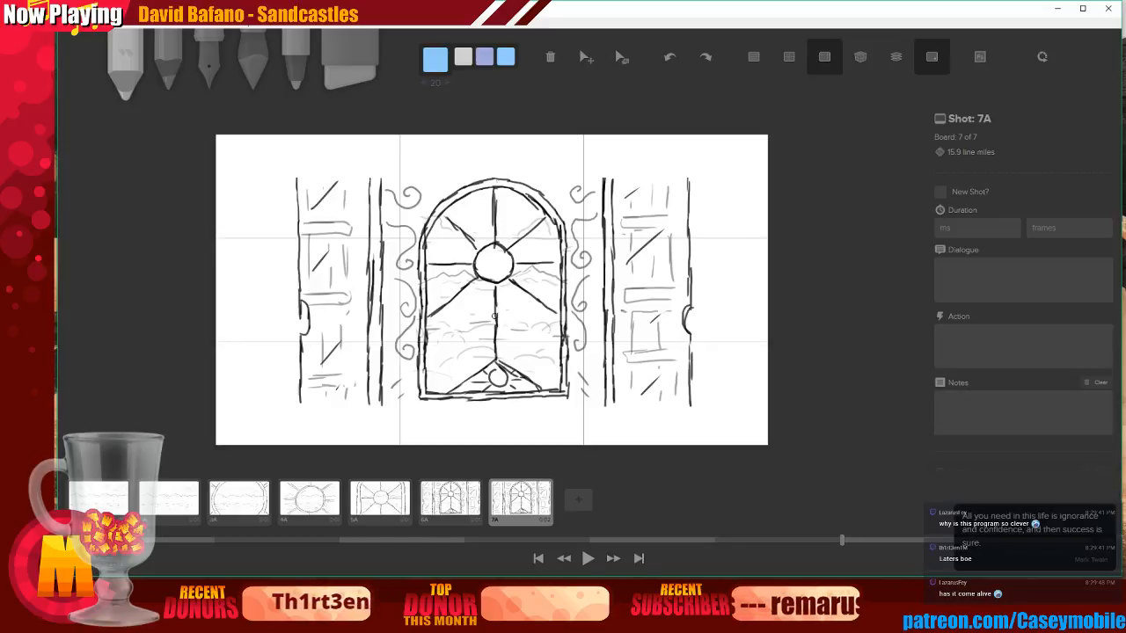
Enlarge the drawing on board 7A slightly and compare it with boards 5A and 6A
click(622, 57)
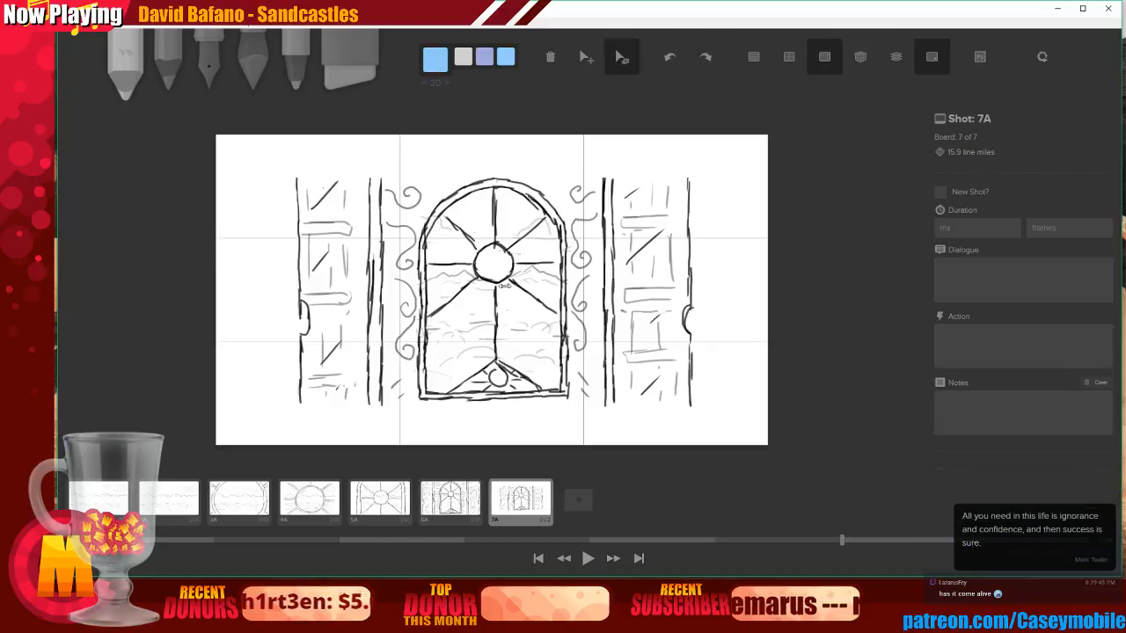
mouse_move(496, 303)
mouse_down()
mouse_move(465, 303)
mouse_move(516, 308)
mouse_up()
click(449, 506)
click(522, 504)
click(374, 504)
click(449, 504)
click(522, 506)
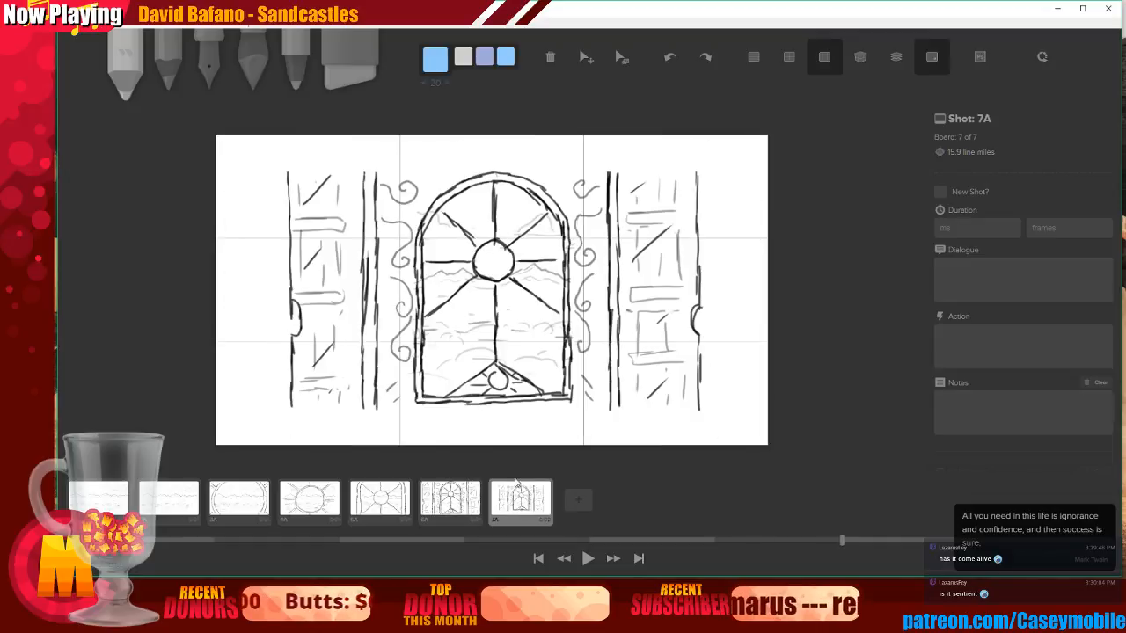
Scale the drawing on board 7A down to about half the frame width and play the sequence from the first board
click(622, 56)
drag(491, 299, 315, 307)
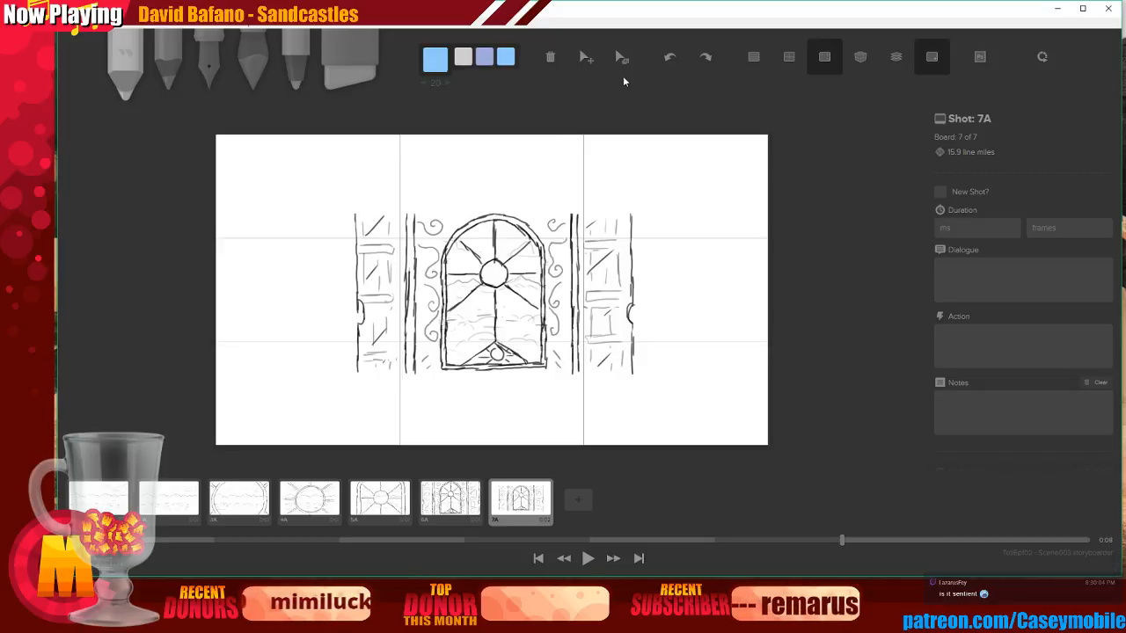
click(451, 504)
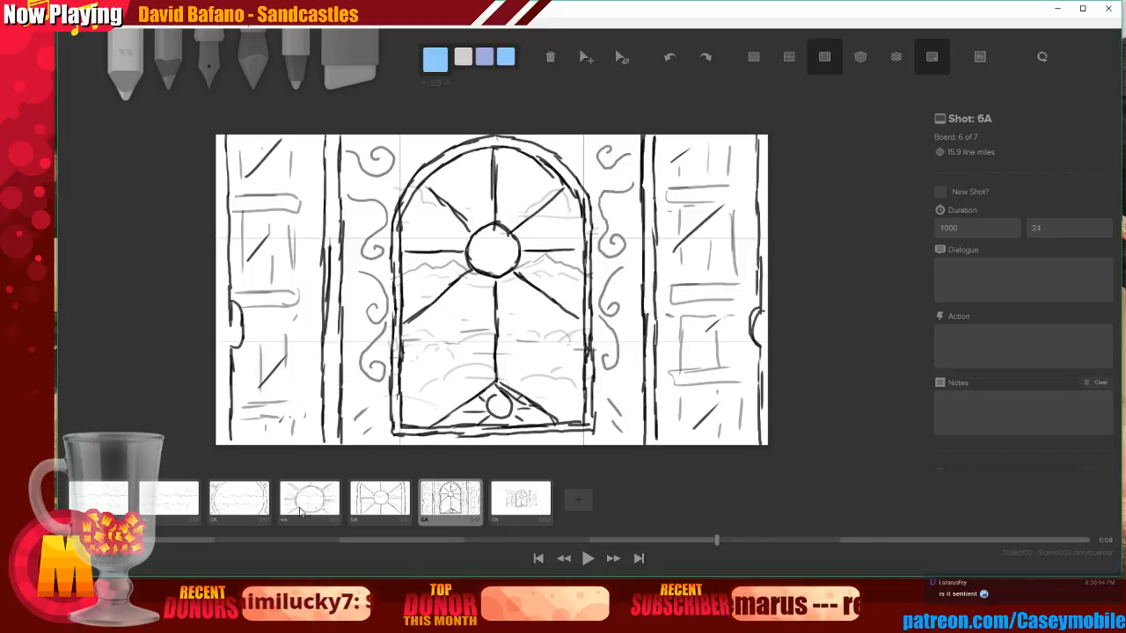
click(537, 559)
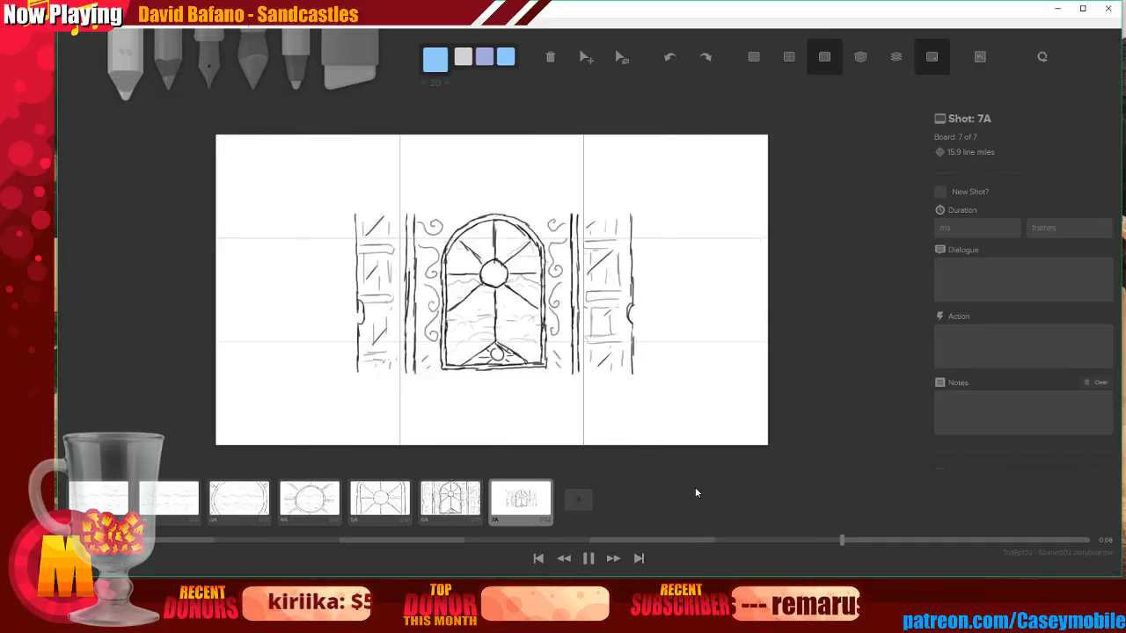
Try enlarging and shifting the drawing on board 6A, undo both changes and compare with board 7A
key(Left)
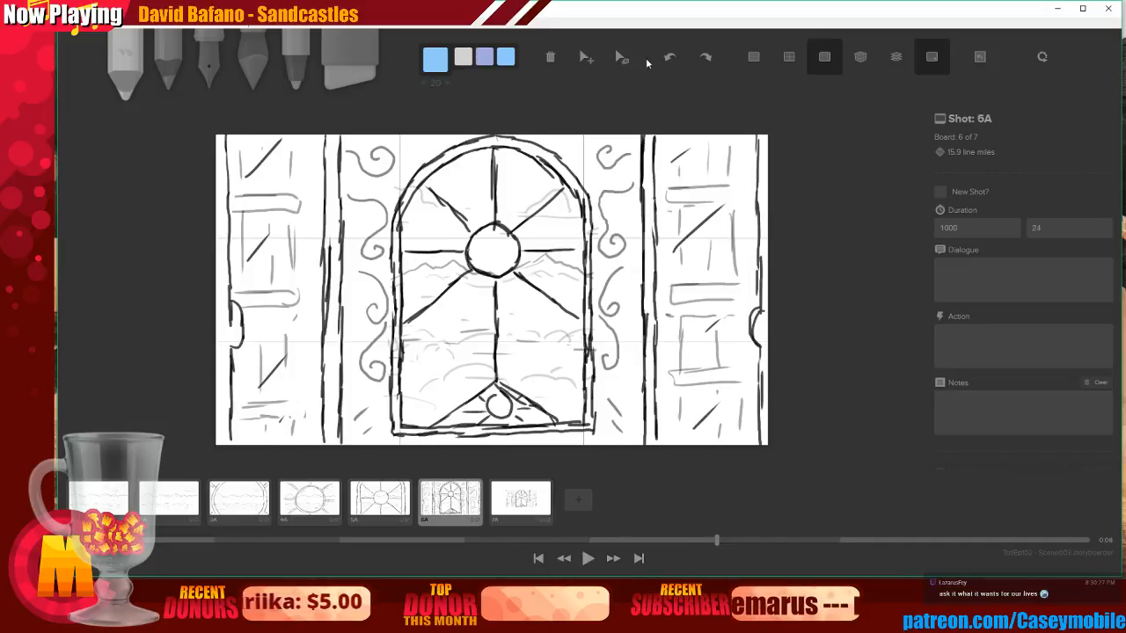
click(621, 56)
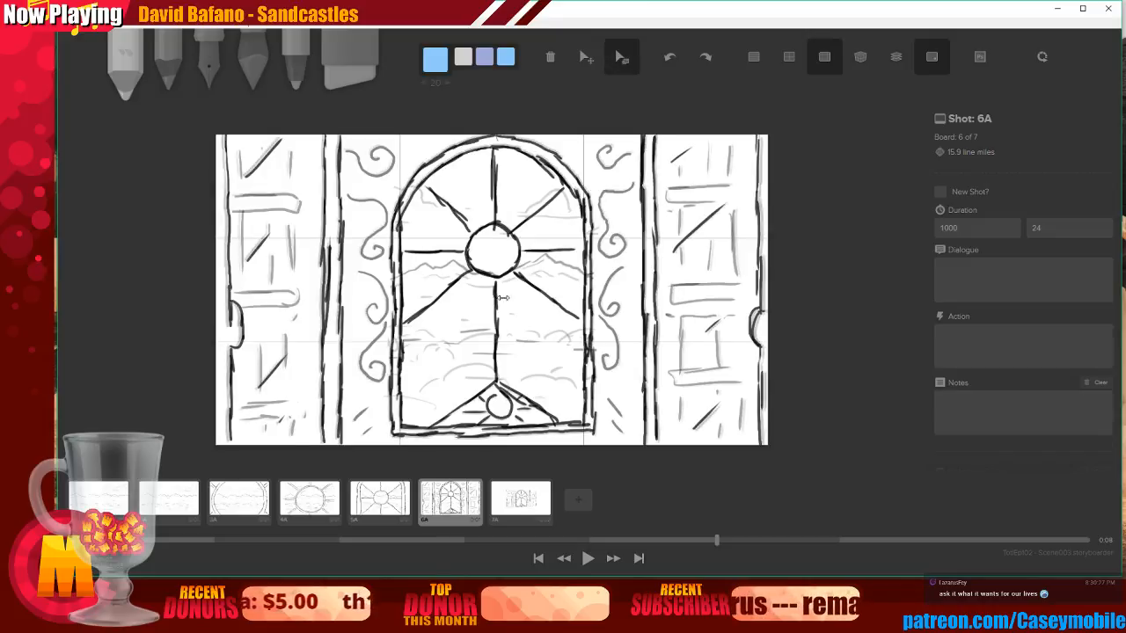
drag(575, 298, 649, 295)
click(591, 58)
drag(496, 258, 493, 305)
key(ctrl+z)
key(ctrl+z)
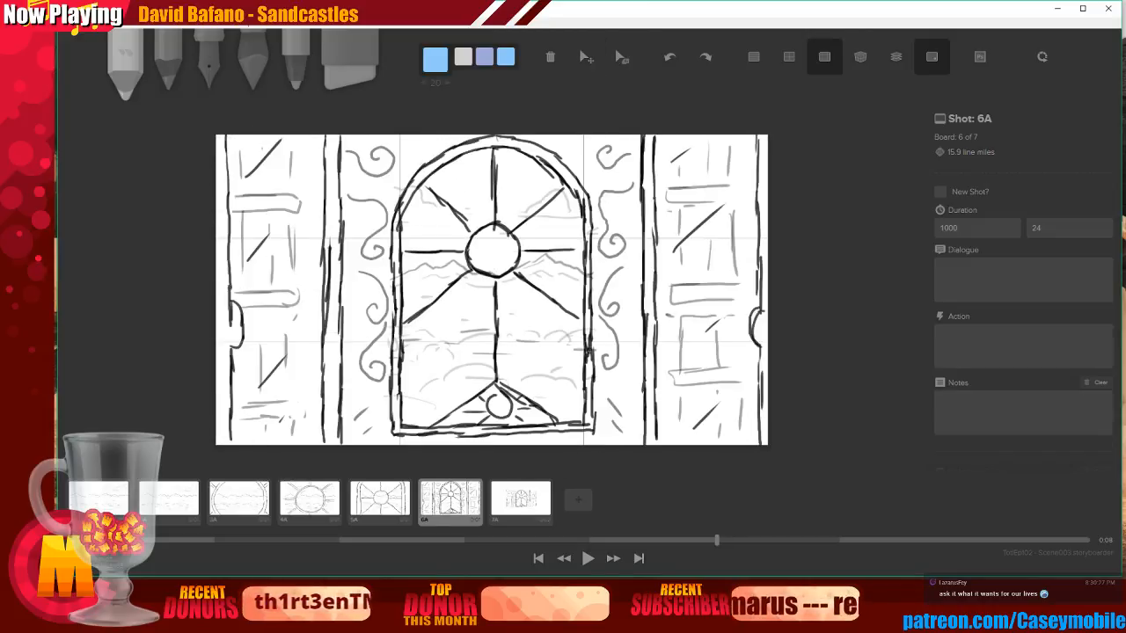
key(Right)
key(Left)
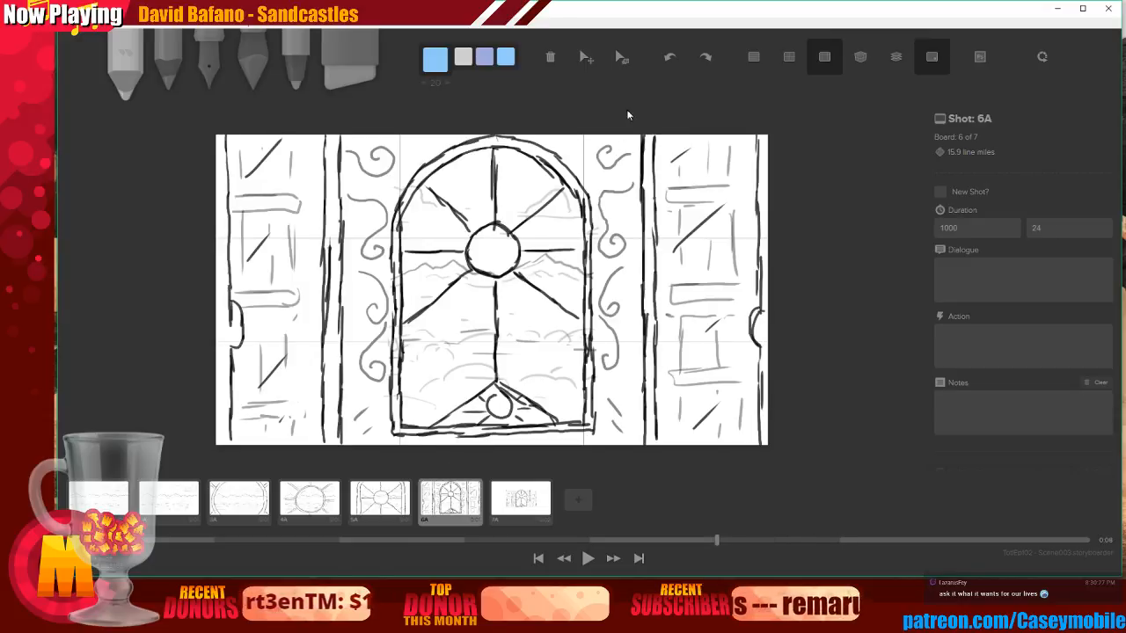
Move the drawing on board 6A down, enlarge it so the window fills more of the frame, and compare with board 5A
drag(501, 287, 498, 322)
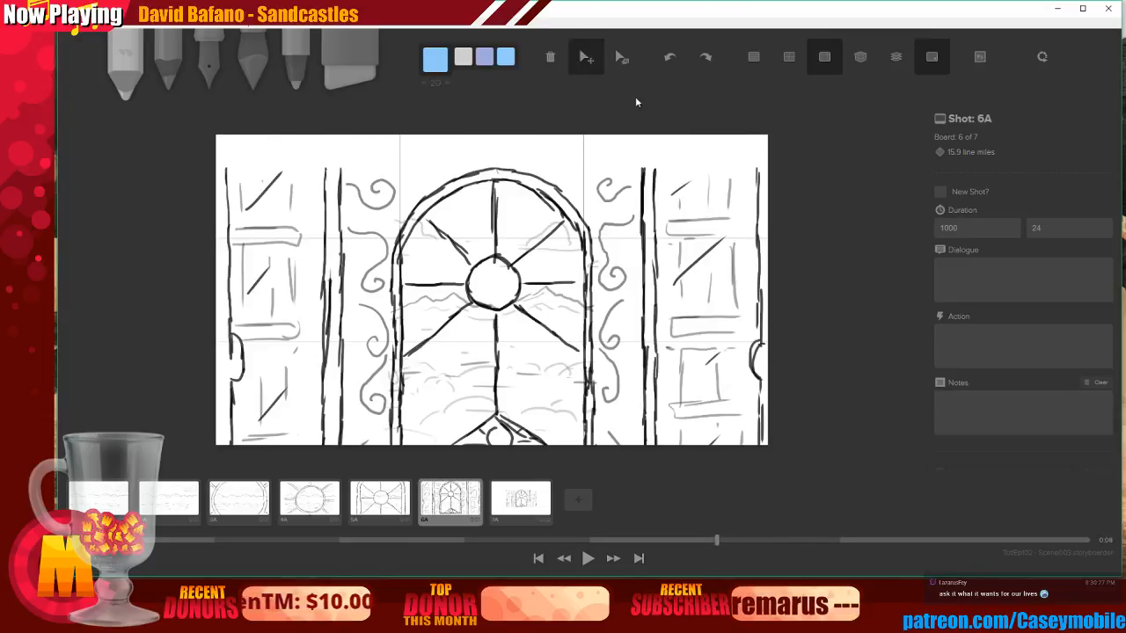
click(621, 57)
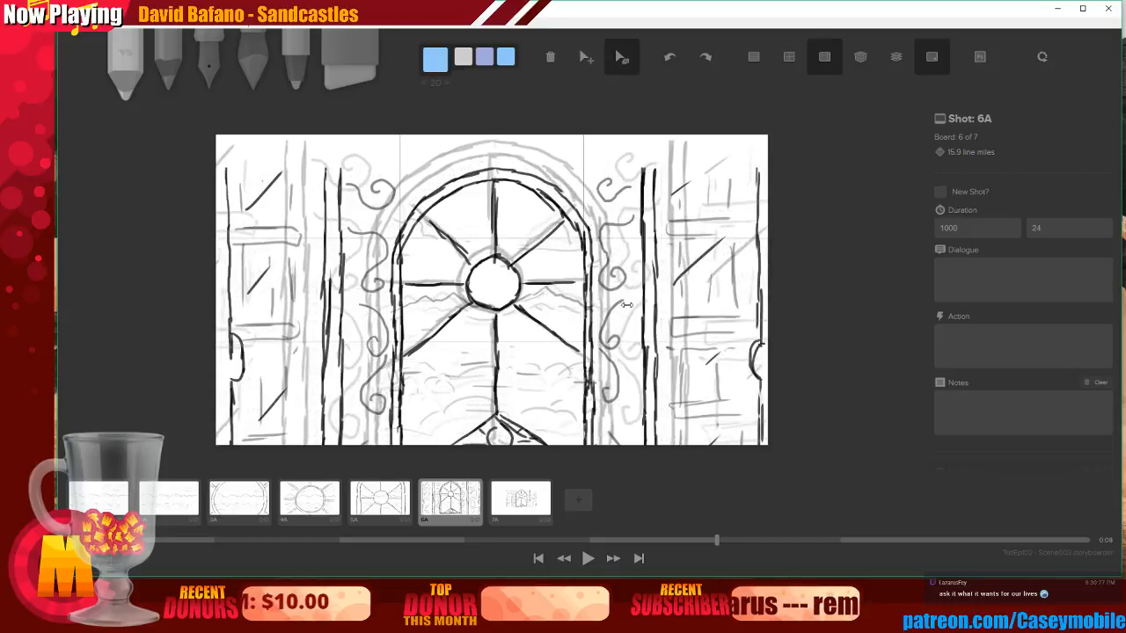
click(394, 503)
click(456, 504)
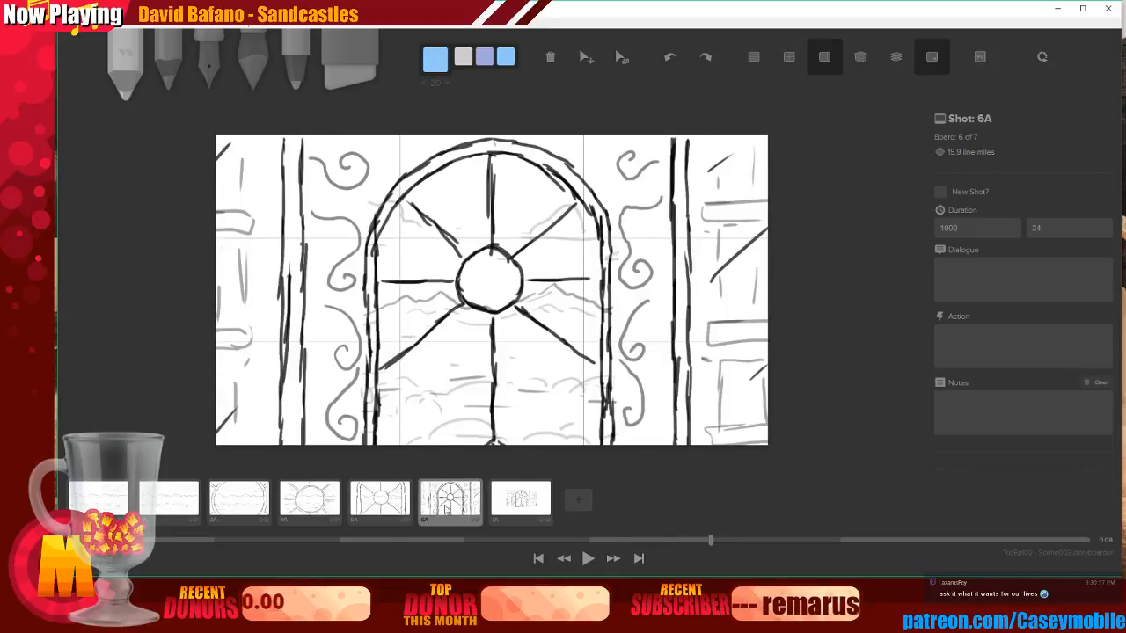
Scale the drawing on board 7A back up to about three quarters of the frame width and play the sequence from the start
click(515, 507)
click(622, 57)
drag(496, 285, 752, 316)
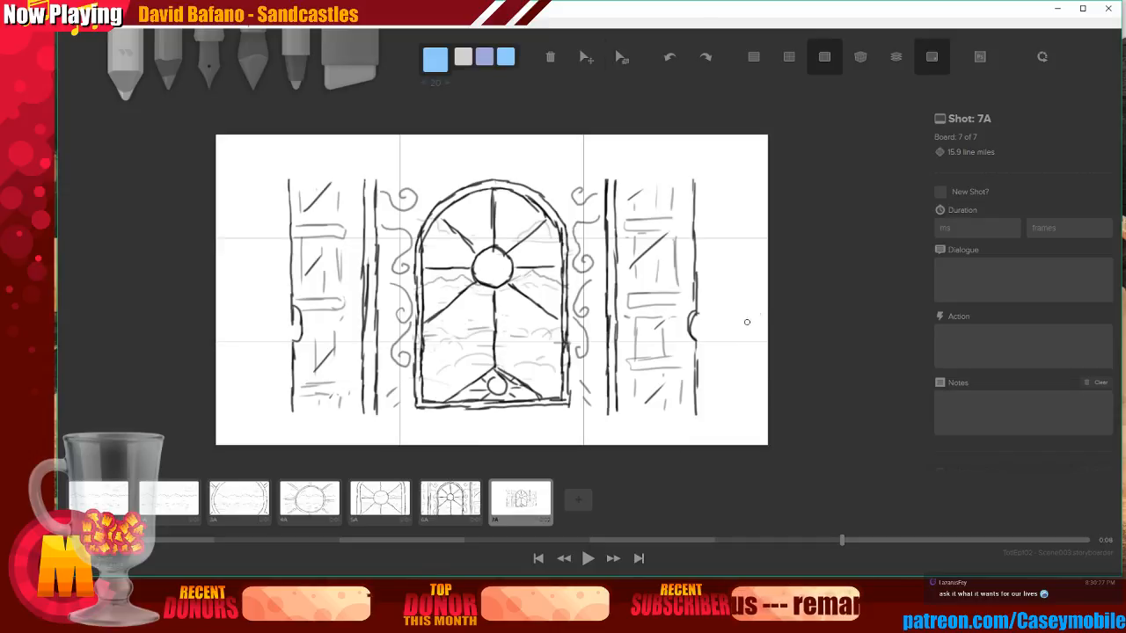
click(536, 559)
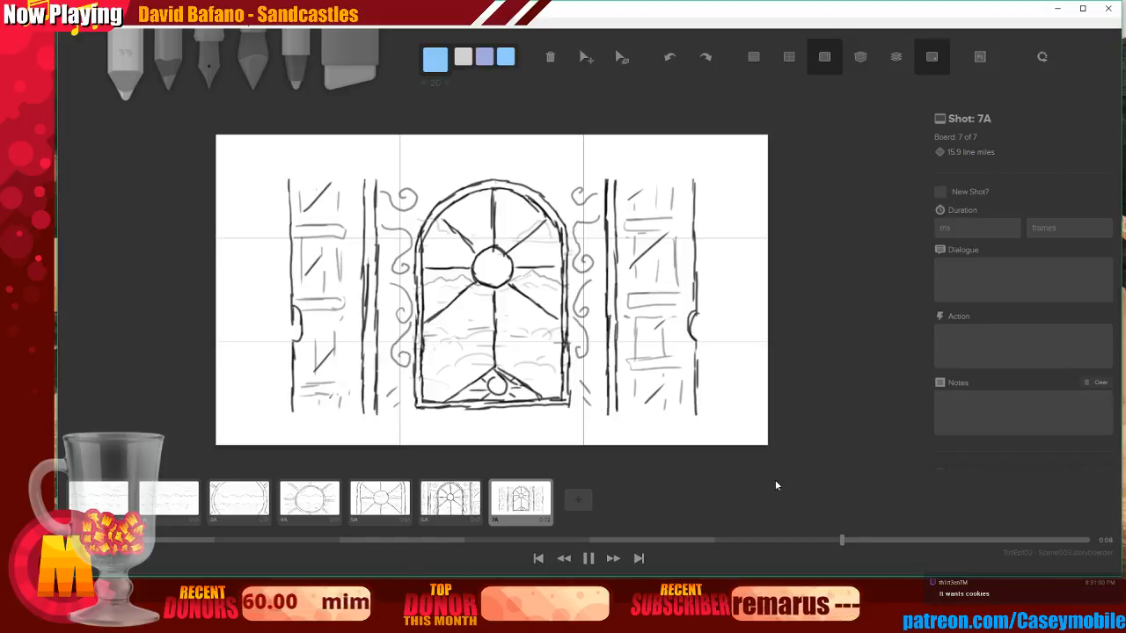
Maximize the window and save the scene, undoing a trial stroke across the left door panel of board 7A
double_click(721, 11)
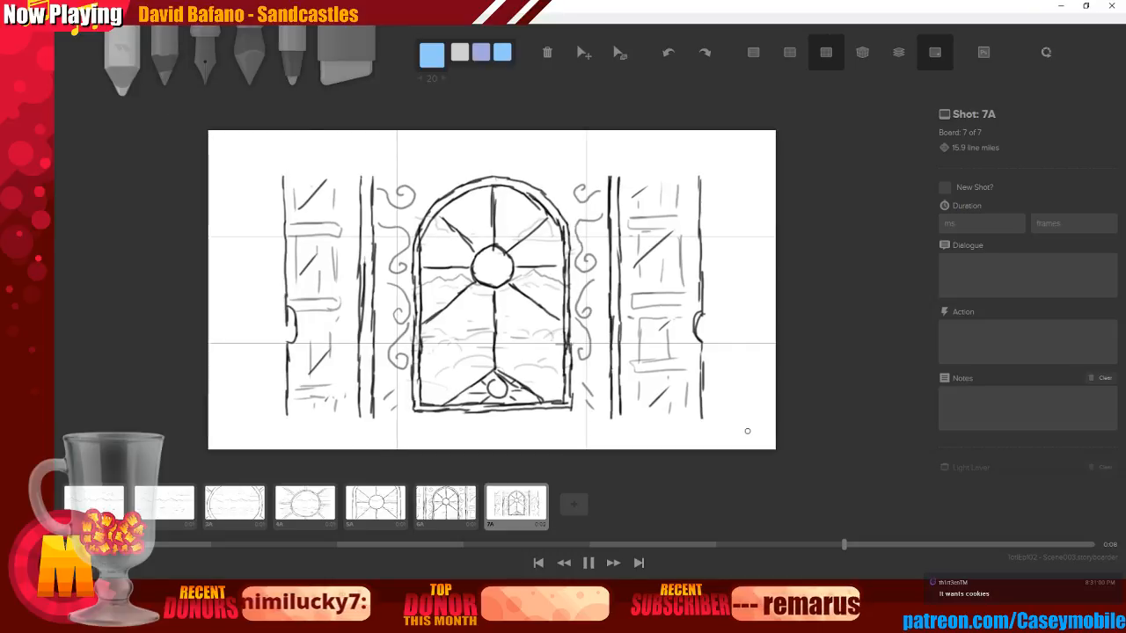
key(ctrl+s)
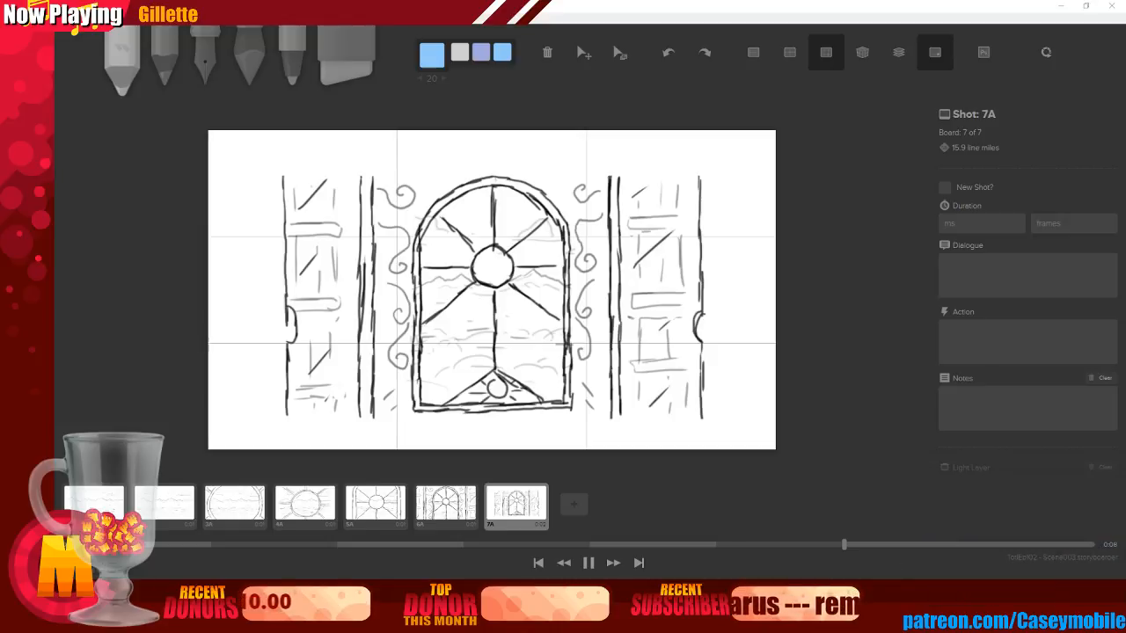
mouse_move(286, 227)
mouse_down()
mouse_move(264, 325)
mouse_move(420, 371)
mouse_up()
key(ctrl+z)
key(ctrl+z)
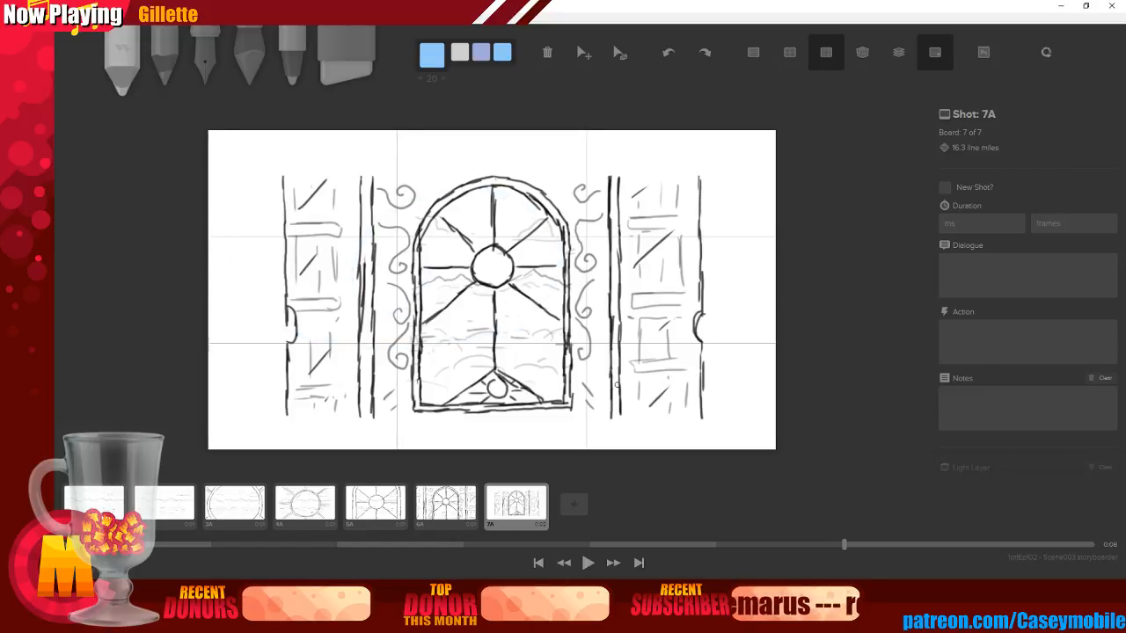
key(ctrl+s)
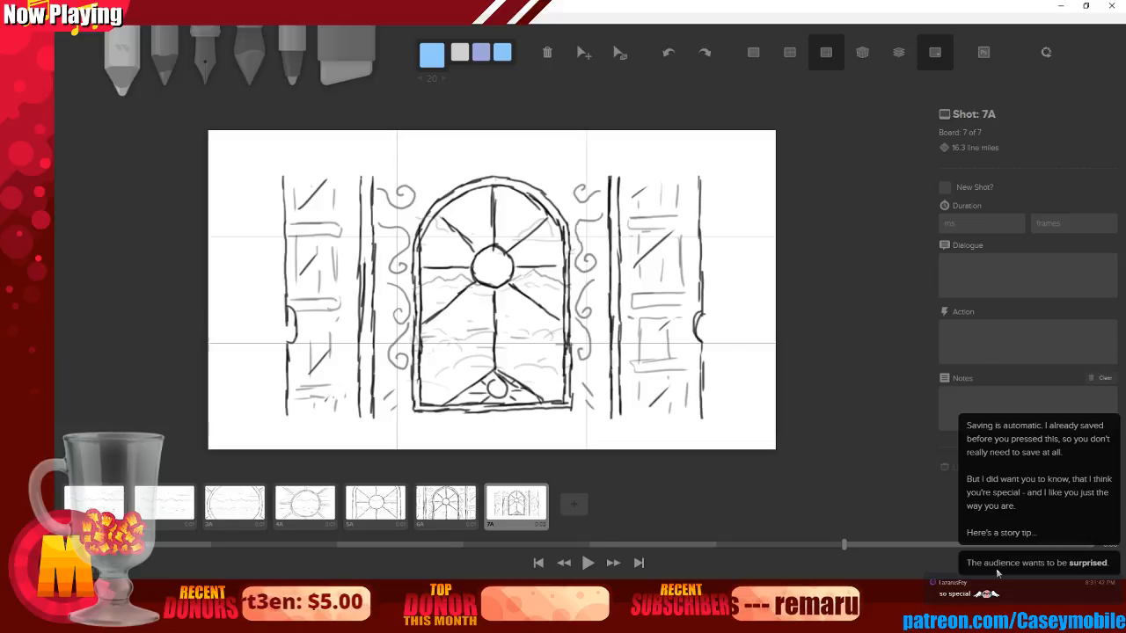
Switch to the pen, undo a curved test stroke beside the left door panel and adjust the pen color
click(205, 55)
mouse_move(225, 203)
mouse_down()
mouse_move(242, 354)
mouse_move(282, 366)
mouse_up()
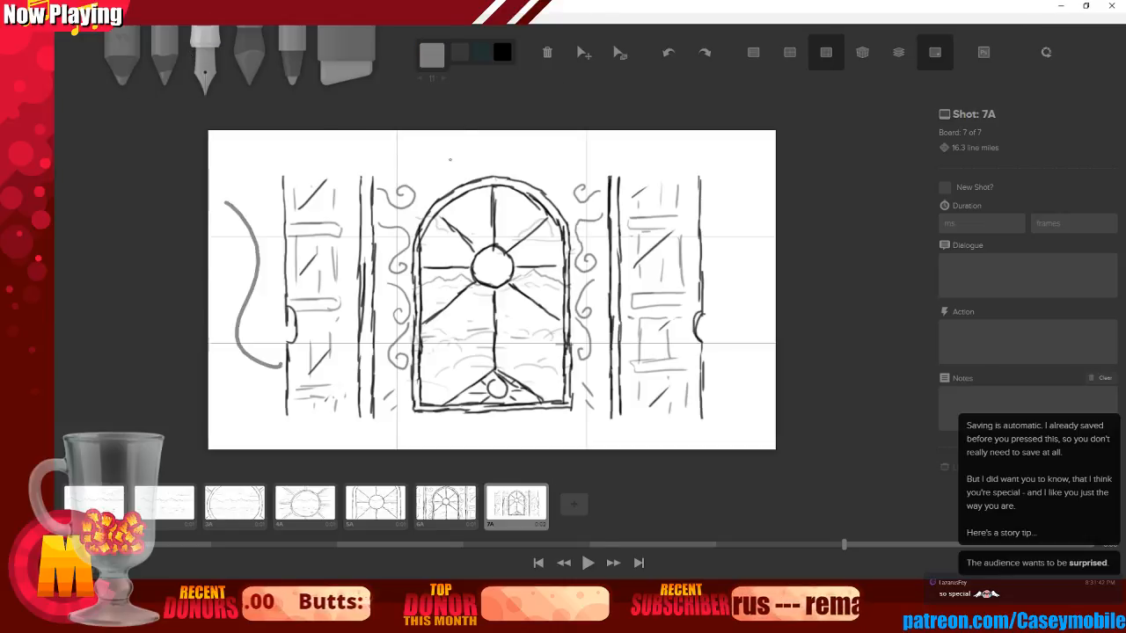
key(ctrl+z)
click(432, 54)
click(532, 132)
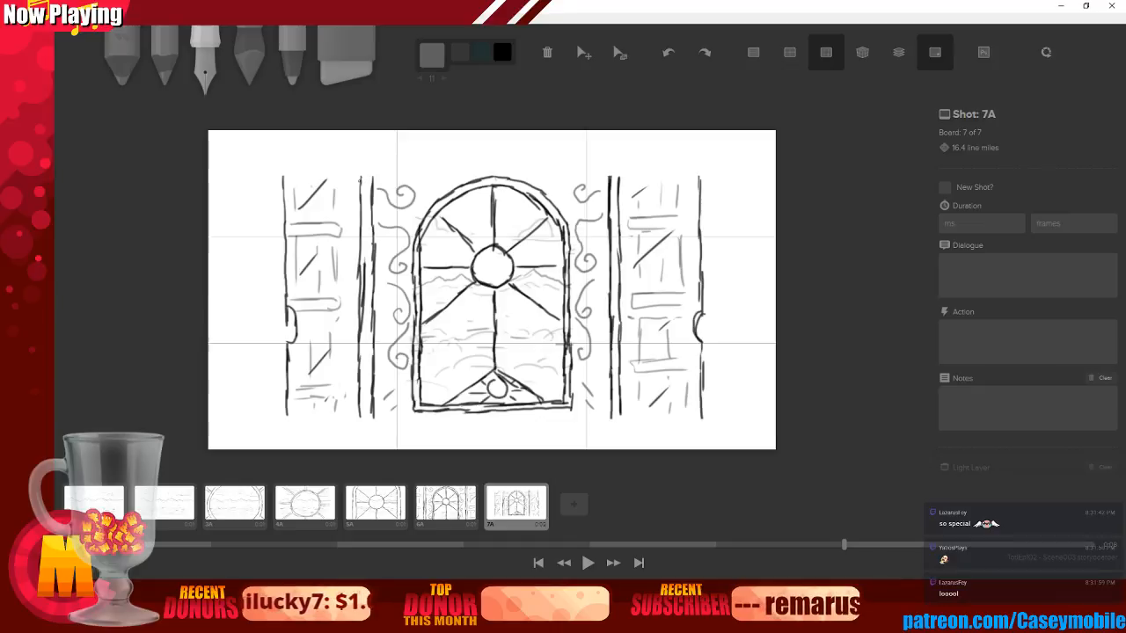
Extend the left pillar lines up to the frame's upper edge and sketch two short hanging beams above the arched window's sides
mouse_move(360, 179)
mouse_down()
mouse_move(349, 149)
mouse_move(326, 133)
mouse_up()
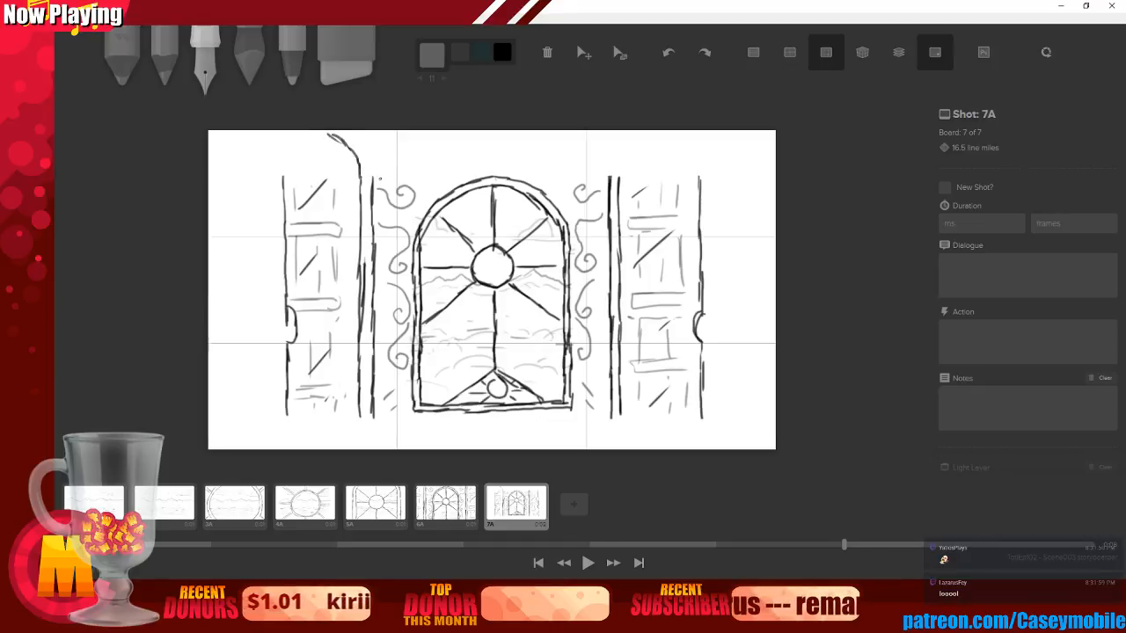
drag(373, 183, 370, 130)
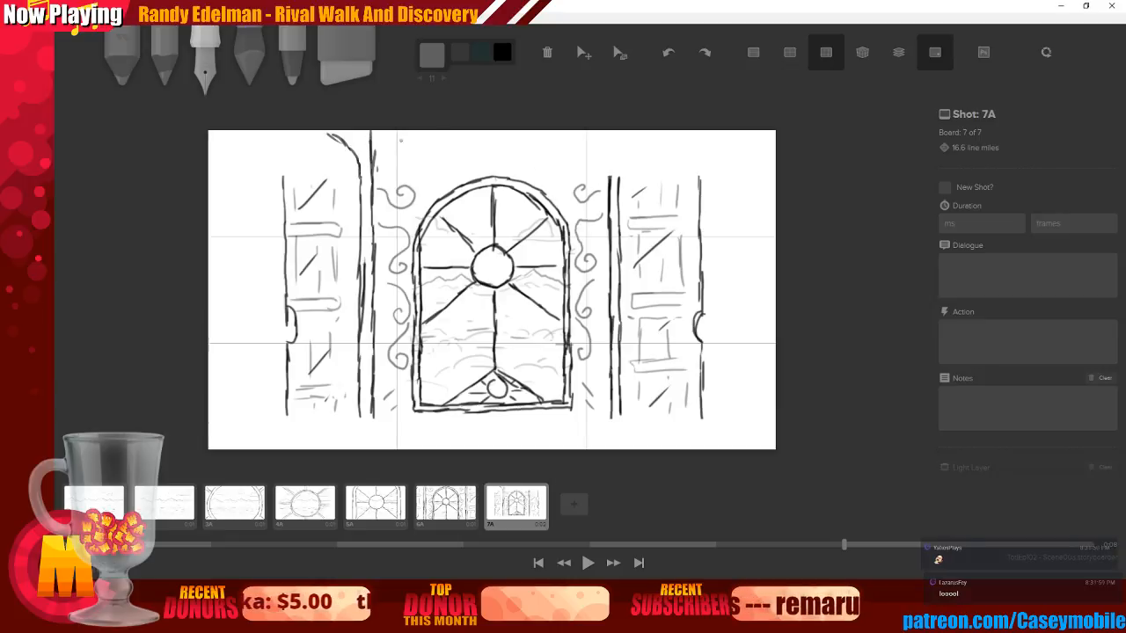
mouse_move(390, 162)
mouse_down()
mouse_move(388, 135)
mouse_move(401, 163)
mouse_up()
mouse_move(390, 155)
mouse_down()
mouse_move(392, 133)
mouse_move(405, 132)
mouse_up()
mouse_move(567, 132)
mouse_down()
mouse_move(571, 165)
mouse_move(572, 150)
mouse_move(588, 168)
mouse_up()
mouse_move(588, 168)
mouse_down()
mouse_move(590, 138)
mouse_move(593, 155)
mouse_up()
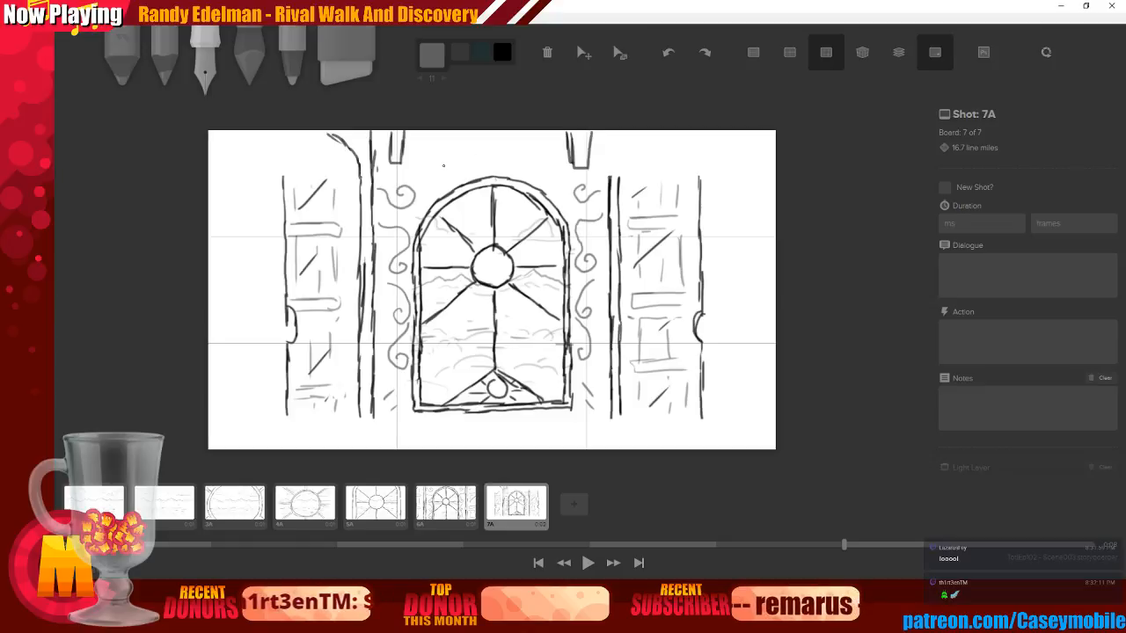
mouse_move(428, 156)
mouse_down()
mouse_move(463, 162)
mouse_move(494, 139)
mouse_move(523, 166)
mouse_move(518, 152)
mouse_up()
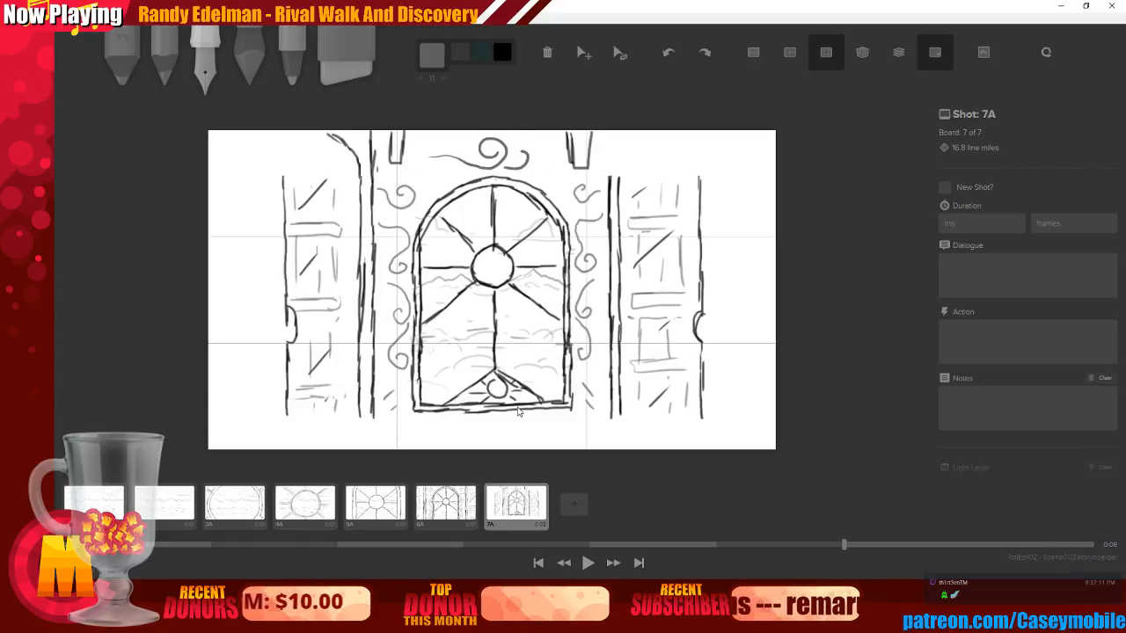
key(ctrl+z)
key(ctrl+z)
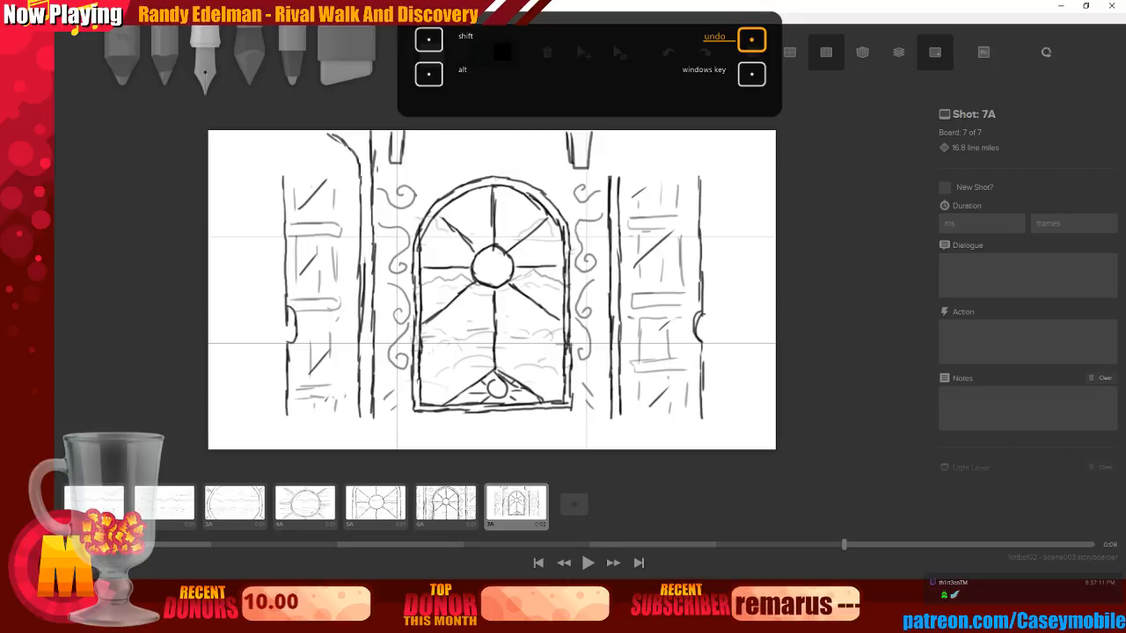
mouse_move(411, 164)
mouse_down()
mouse_move(508, 161)
mouse_move(497, 158)
mouse_up()
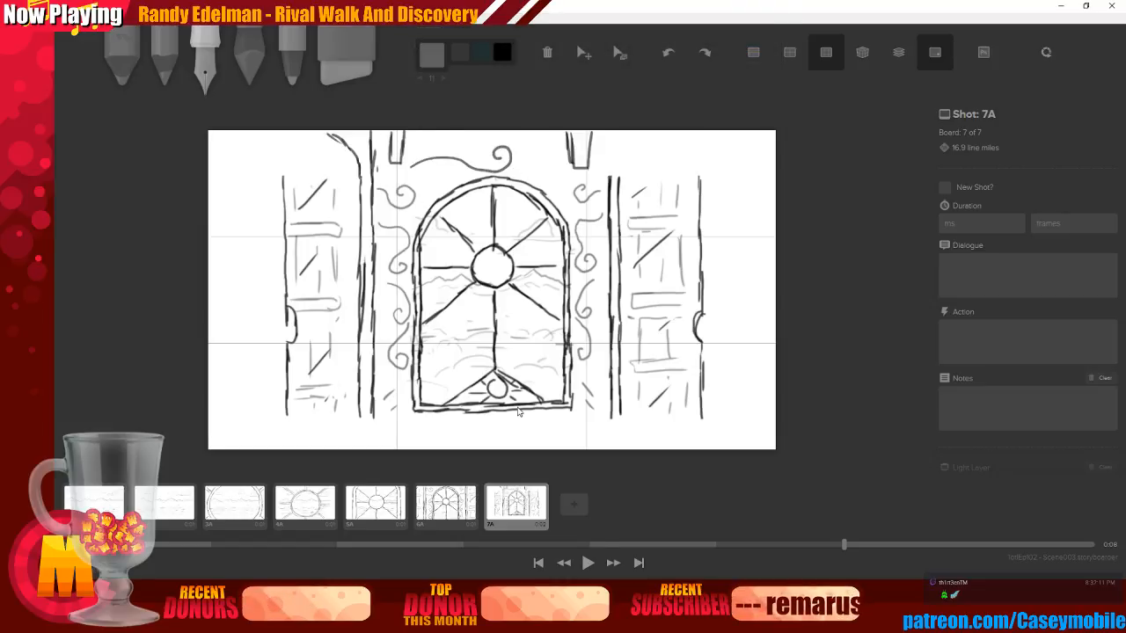
key(ctrl+z)
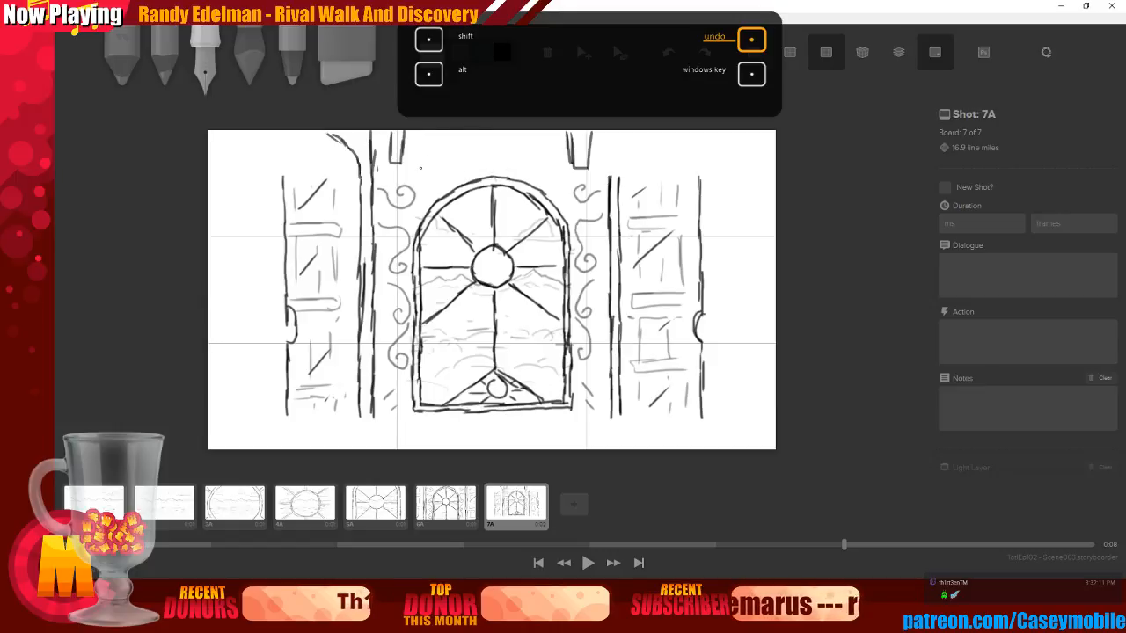
Draw two mirrored scroll flourishes above the arched window and curve the right pillar's outer line outward at the frame's upper edge
drag(409, 173, 460, 162)
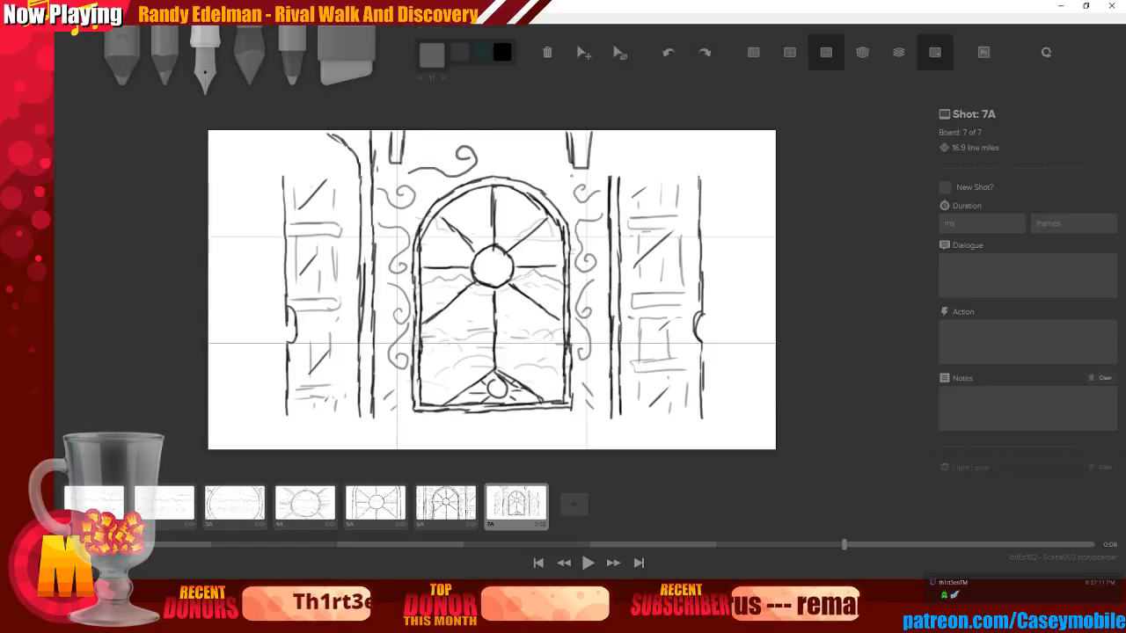
mouse_move(564, 172)
mouse_down()
mouse_move(503, 160)
mouse_move(516, 158)
mouse_up()
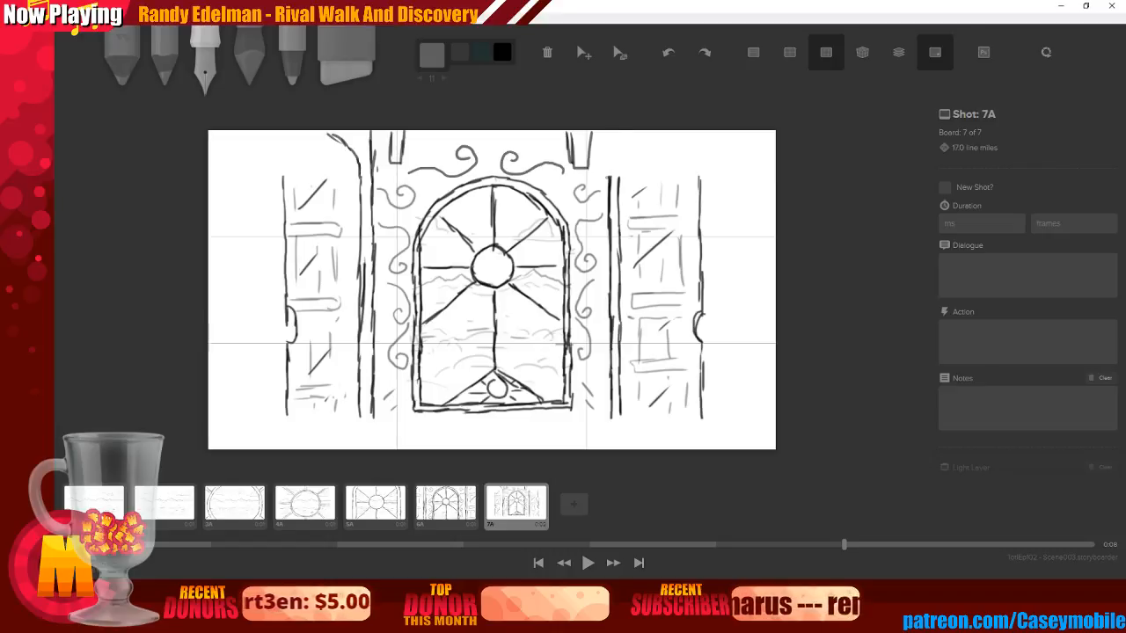
mouse_move(618, 179)
mouse_down()
mouse_move(646, 133)
mouse_move(606, 136)
mouse_move(609, 180)
mouse_up()
Extend the pillar and outer door edge lines to the frame's borders and add short arch curves in both upper corners
mouse_move(359, 416)
mouse_down()
mouse_move(360, 447)
mouse_move(374, 444)
mouse_up()
drag(612, 411, 623, 449)
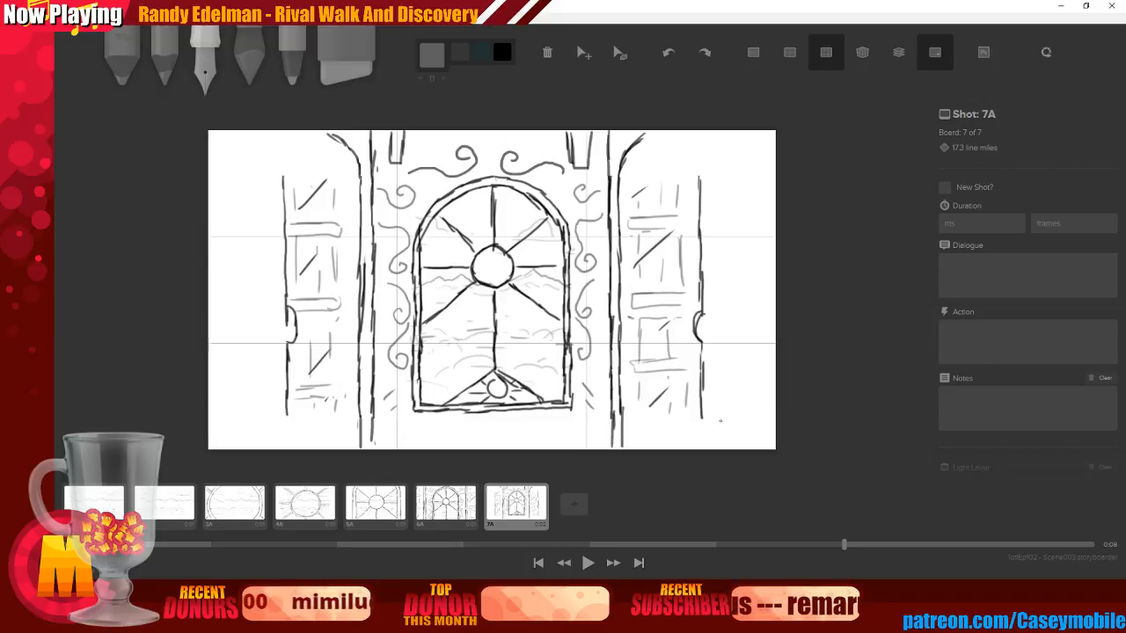
drag(701, 420, 704, 449)
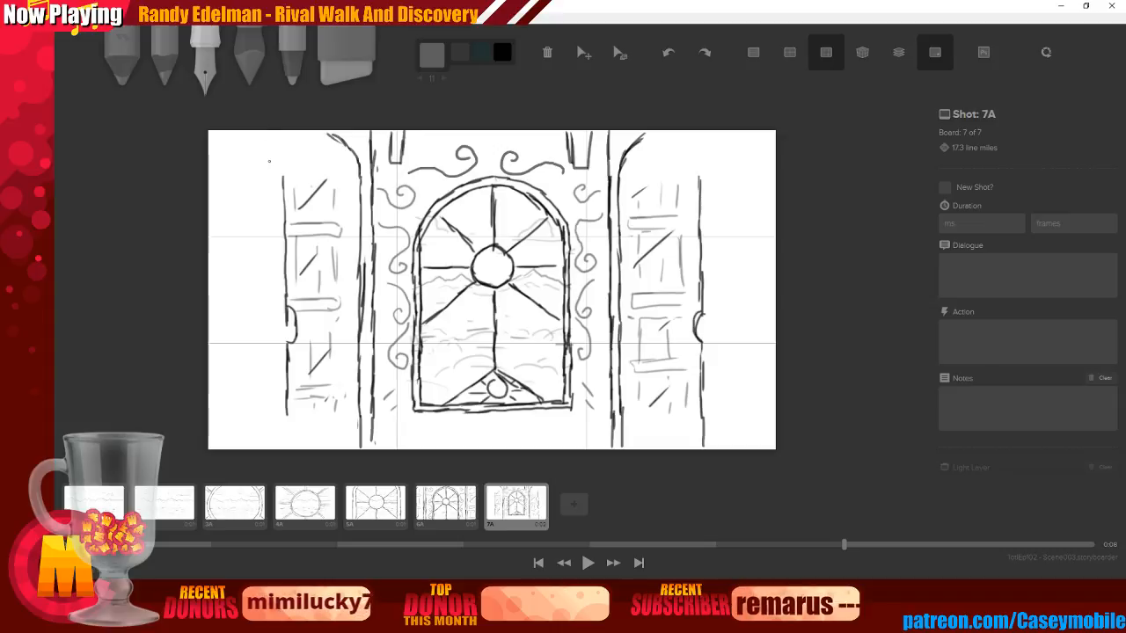
drag(283, 177, 283, 134)
mouse_move(701, 184)
mouse_down()
mouse_move(703, 131)
mouse_move(774, 152)
mouse_up()
drag(212, 151, 224, 137)
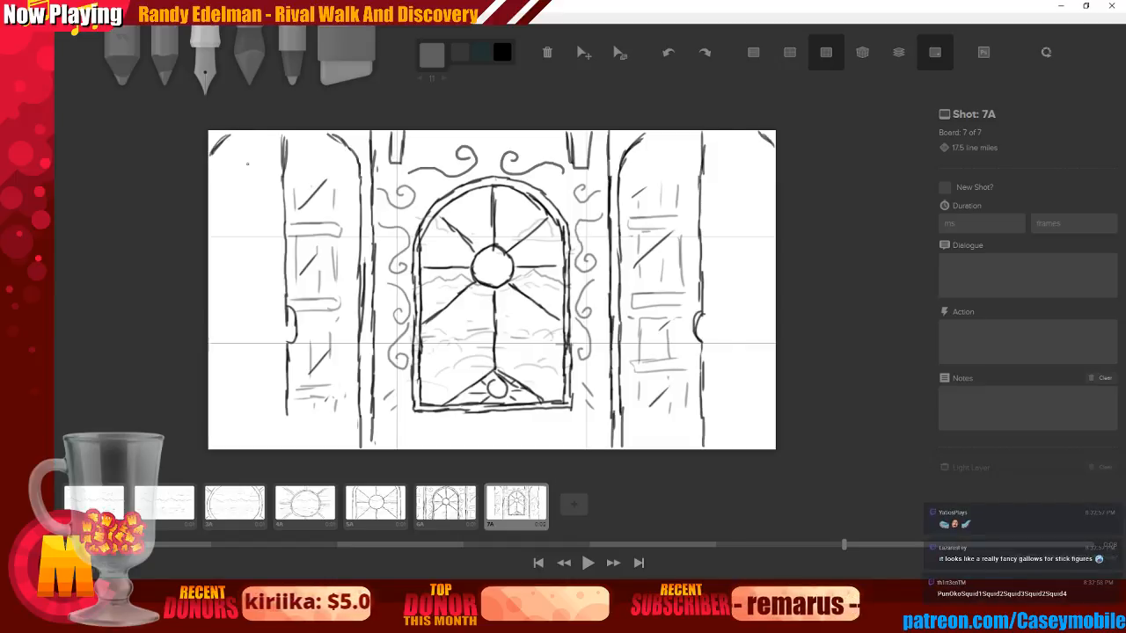
drag(286, 412, 289, 443)
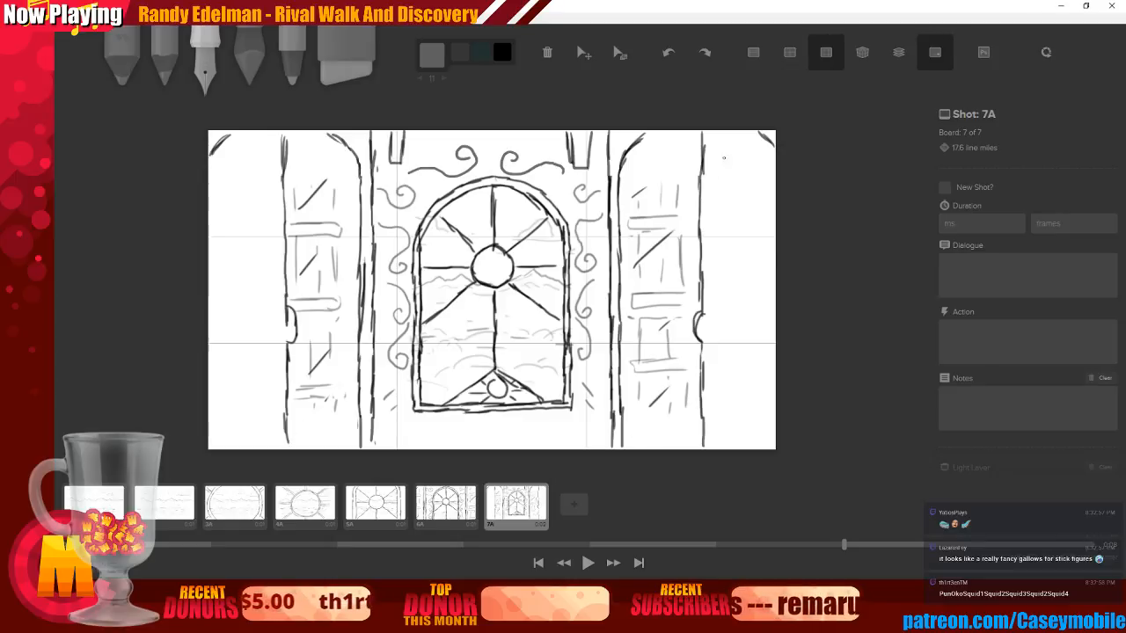
drag(702, 315, 713, 330)
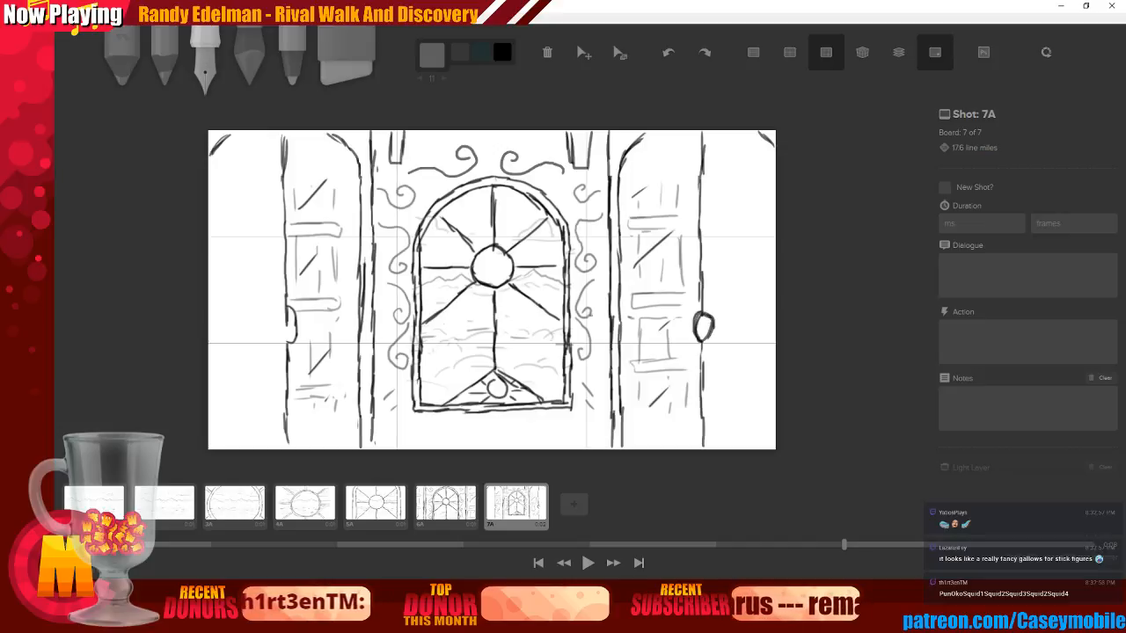
drag(286, 308, 280, 345)
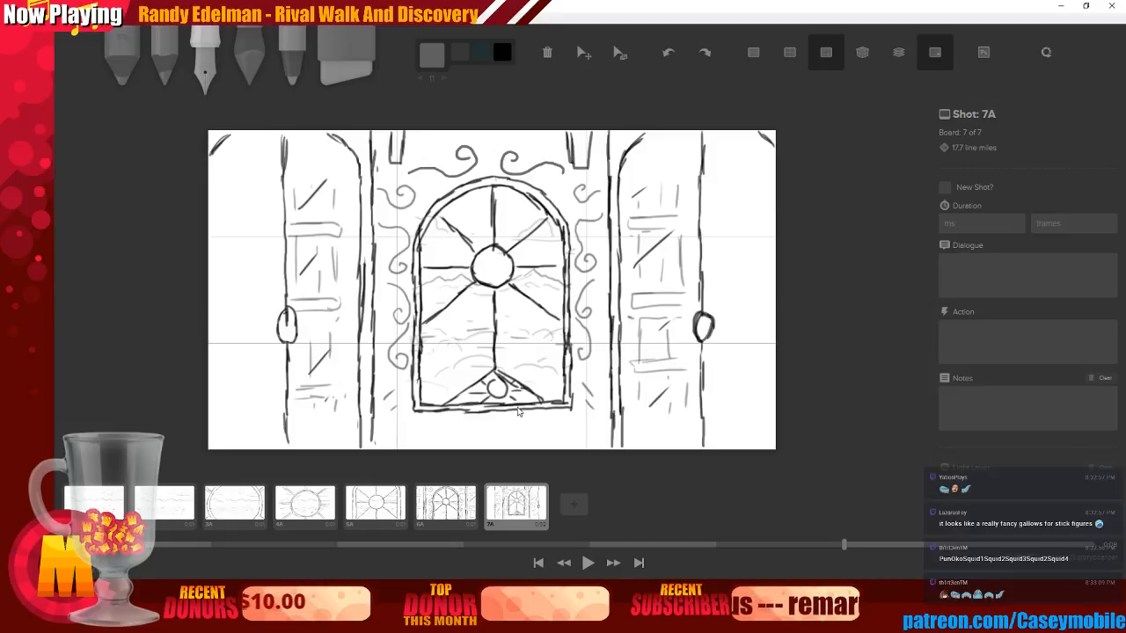
key(ctrl+z)
key(ctrl+z)
key(ctrl+z)
key(ctrl+z)
key(ctrl+z)
key(ctrl+z)
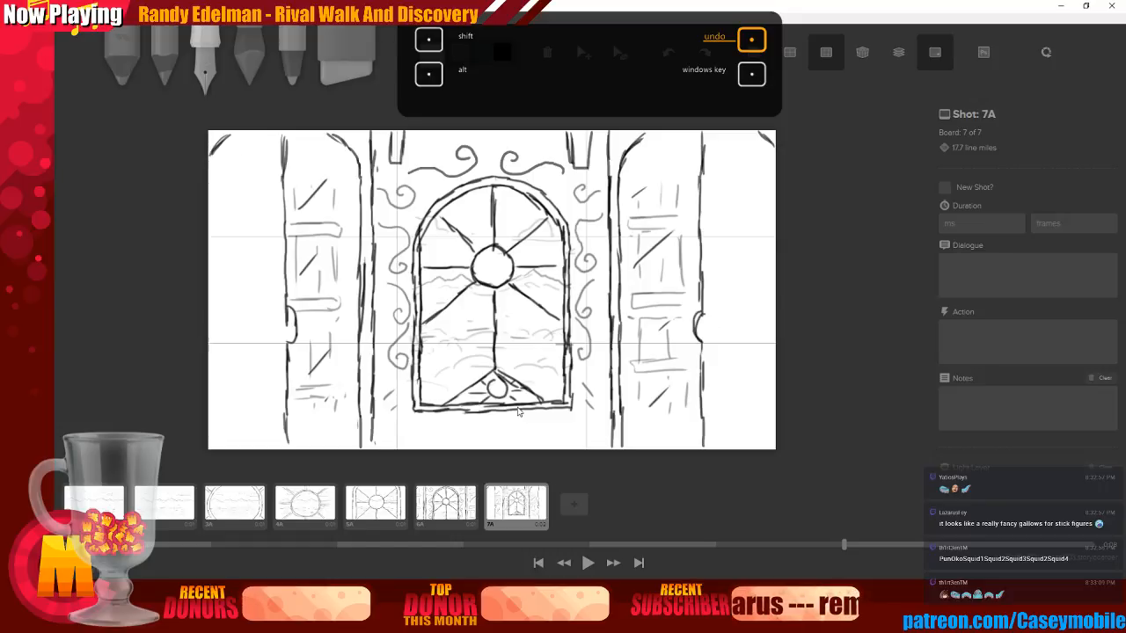
Draw a second vertical edge line with a half-round handle beside the outer edge of each door
mouse_move(272, 154)
mouse_down()
mouse_move(273, 308)
mouse_move(262, 326)
mouse_move(271, 445)
mouse_up()
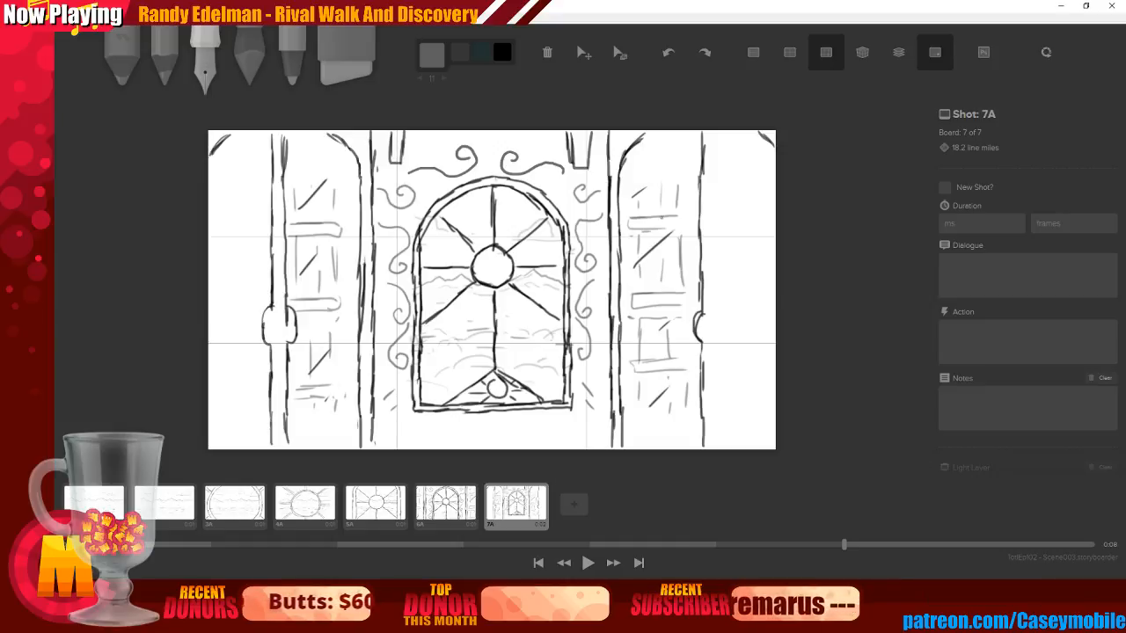
mouse_move(711, 132)
mouse_down()
mouse_move(707, 242)
mouse_move(722, 323)
mouse_move(715, 441)
mouse_move(666, 443)
mouse_up()
Add diagonal glare strokes across the door and outermost panels, plus two curved lines beneath the arched window
drag(749, 165, 725, 189)
drag(754, 294, 742, 304)
drag(629, 195, 669, 160)
drag(688, 147, 637, 189)
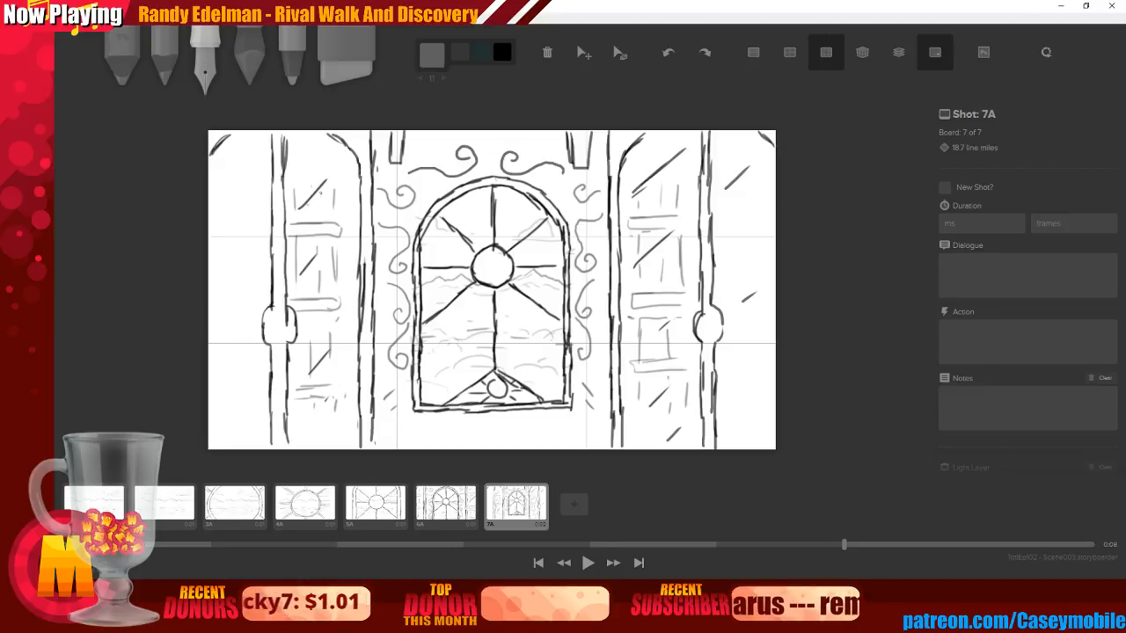
drag(218, 190, 244, 163)
drag(231, 258, 257, 227)
drag(233, 405, 256, 381)
drag(750, 424, 769, 408)
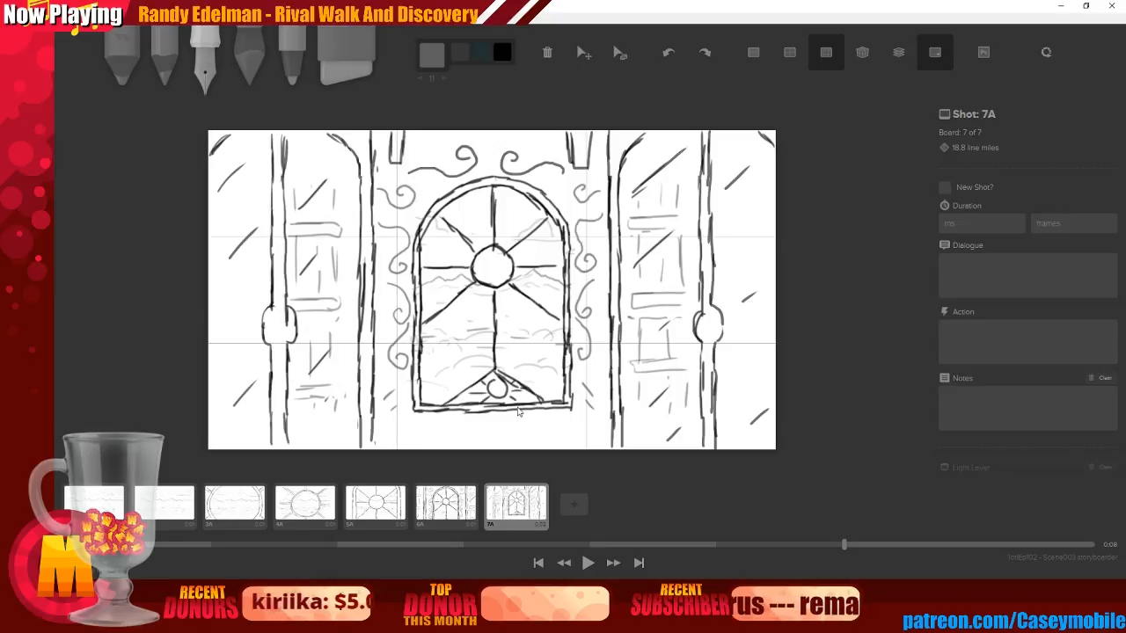
mouse_move(391, 446)
mouse_down()
mouse_move(484, 423)
mouse_move(585, 444)
mouse_up()
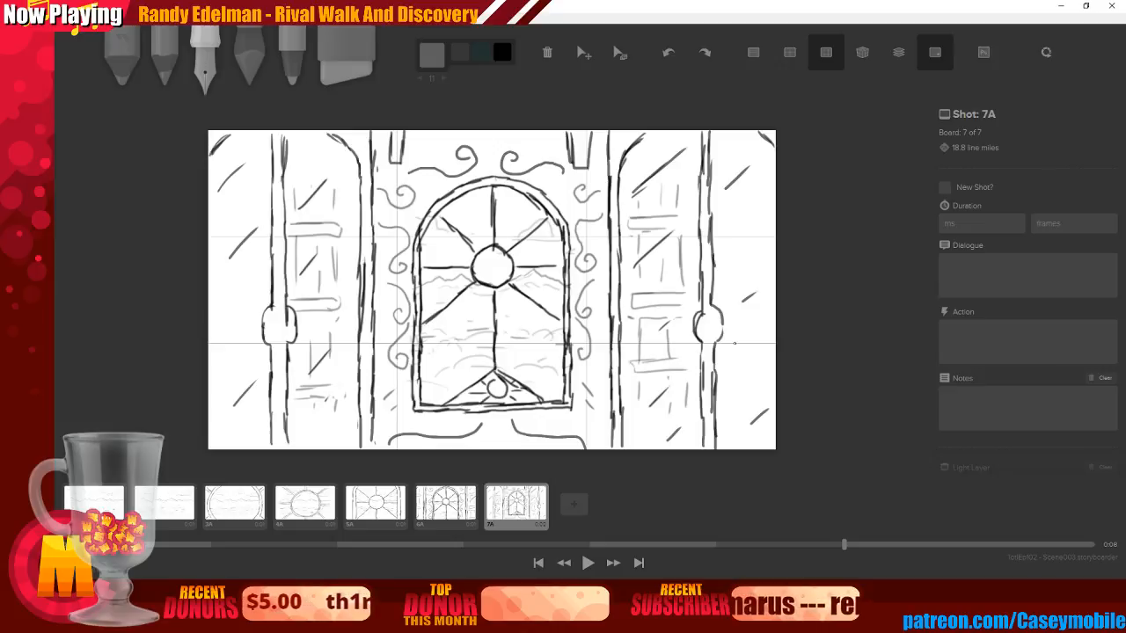
Choose a lighter grey for the pen and sketch faint horizontal and vertical pane lines in the outermost left panel
click(432, 56)
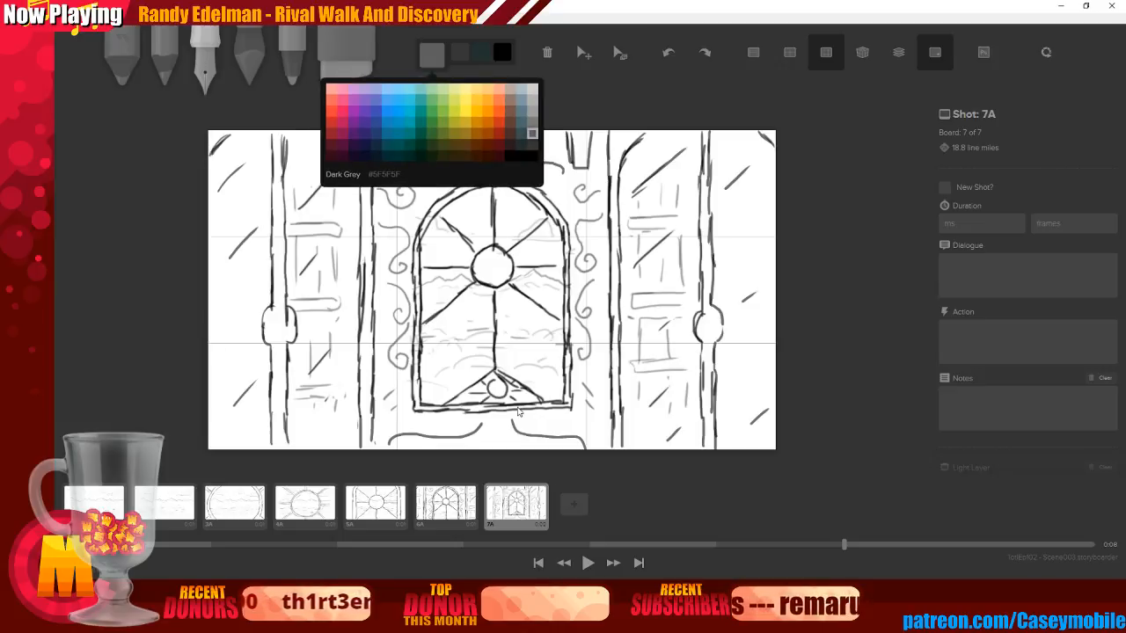
click(519, 412)
drag(244, 309, 257, 308)
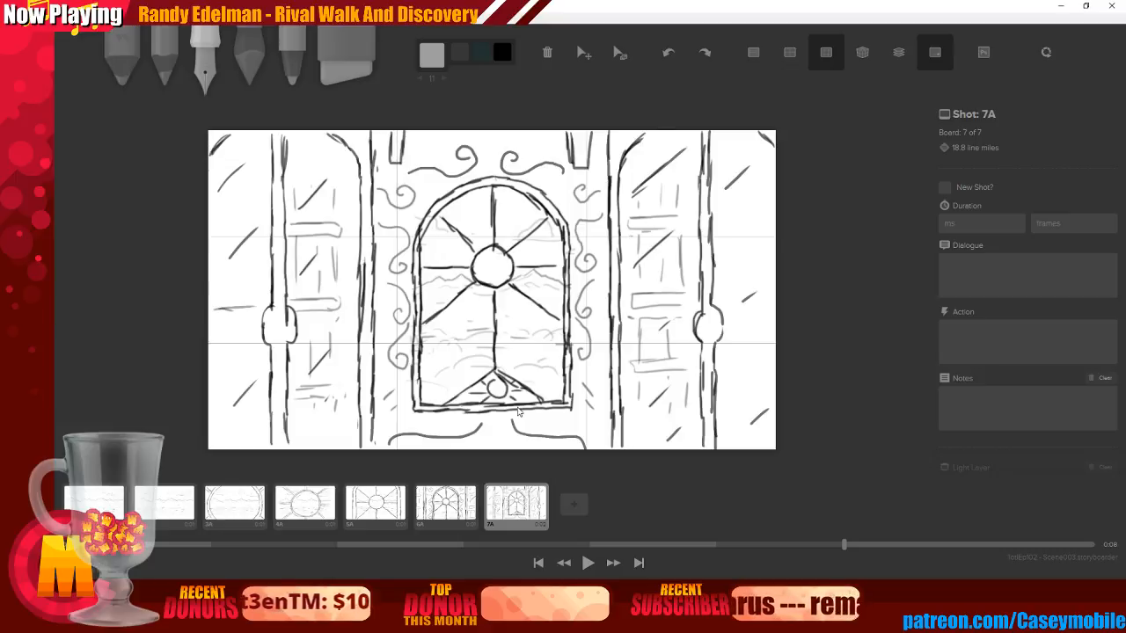
key(c)
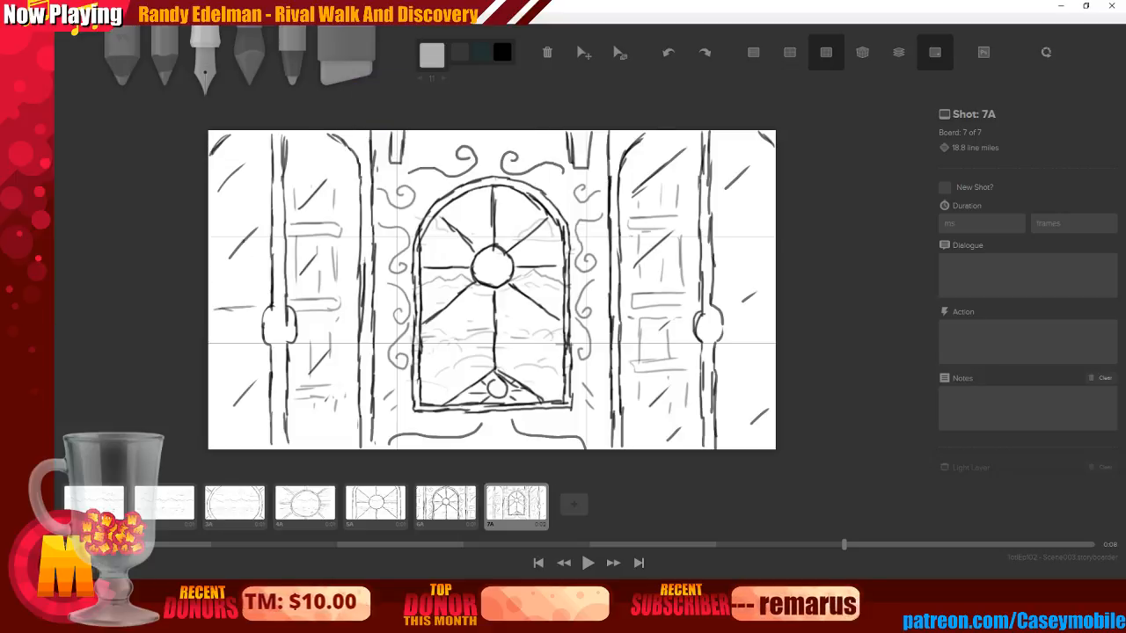
drag(232, 227, 252, 226)
drag(215, 390, 255, 388)
mouse_move(231, 343)
mouse_down()
mouse_move(232, 366)
mouse_move(254, 356)
mouse_up()
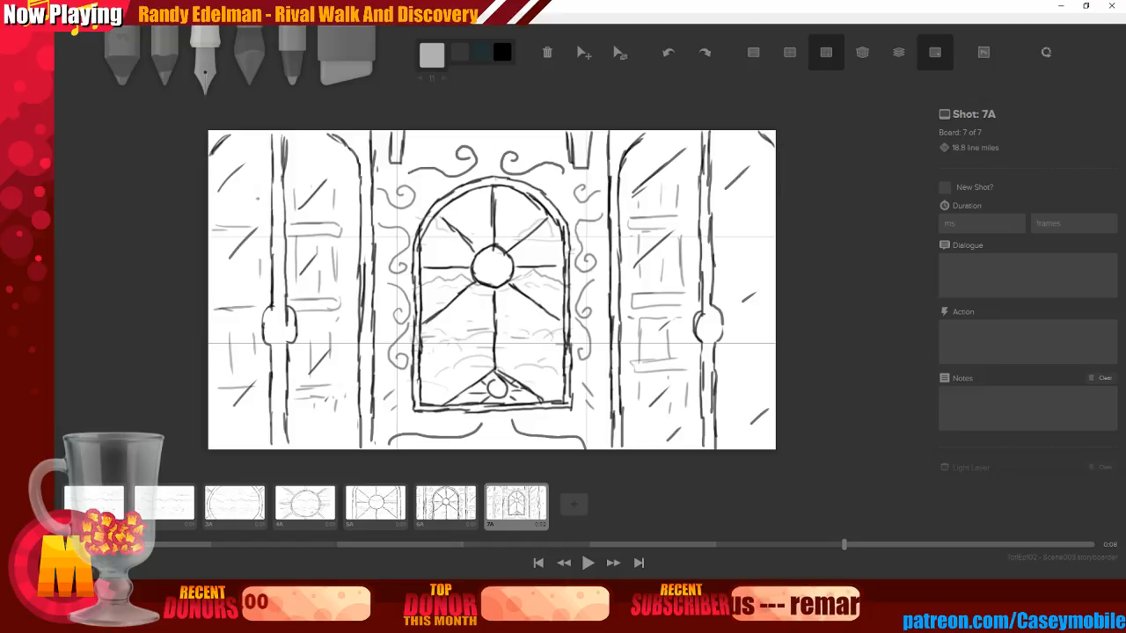
drag(252, 157, 248, 221)
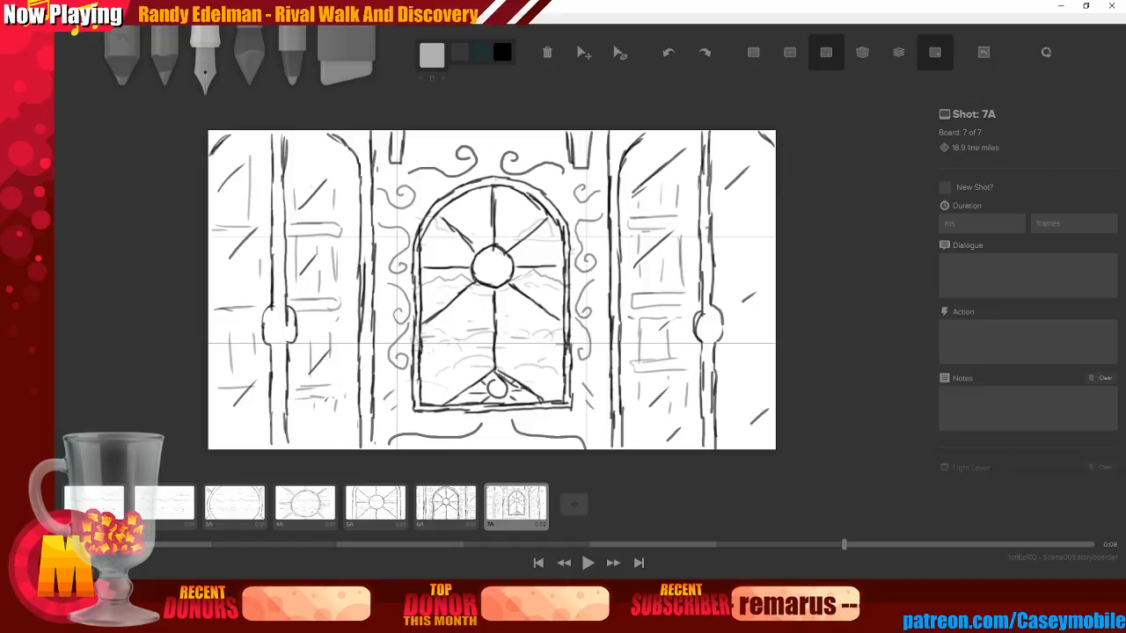
Sketch matching faint pane lines in the outermost right panel, add a few to the upper door panels and save the scene
mouse_move(721, 214)
mouse_down()
mouse_move(760, 215)
mouse_move(758, 225)
mouse_up()
mouse_move(721, 293)
mouse_down()
mouse_move(761, 285)
mouse_move(746, 302)
mouse_up()
mouse_move(719, 362)
mouse_down()
mouse_move(763, 355)
mouse_move(757, 367)
mouse_up()
mouse_move(746, 325)
mouse_down()
mouse_move(744, 346)
mouse_move(749, 321)
mouse_up()
drag(764, 325, 766, 348)
drag(729, 396, 731, 432)
drag(764, 372, 757, 414)
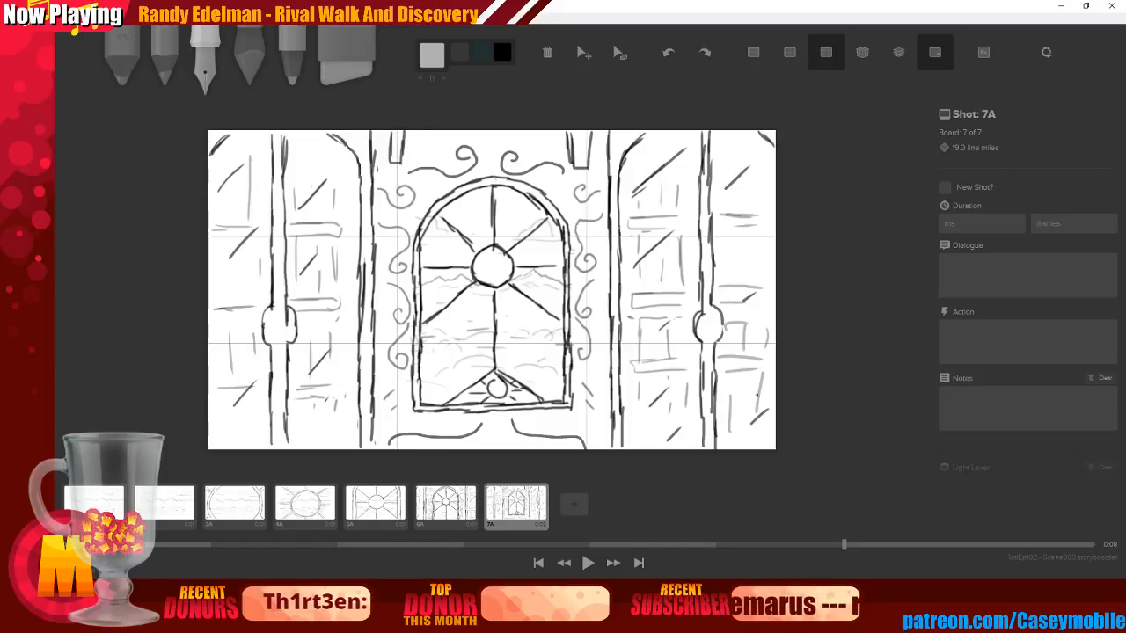
drag(722, 225, 720, 267)
mouse_move(742, 234)
mouse_down()
mouse_move(743, 260)
mouse_move(765, 267)
mouse_up()
mouse_move(746, 147)
mouse_down()
mouse_move(739, 223)
mouse_move(733, 172)
mouse_up()
mouse_move(674, 140)
mouse_down()
mouse_move(674, 178)
mouse_move(659, 184)
mouse_up()
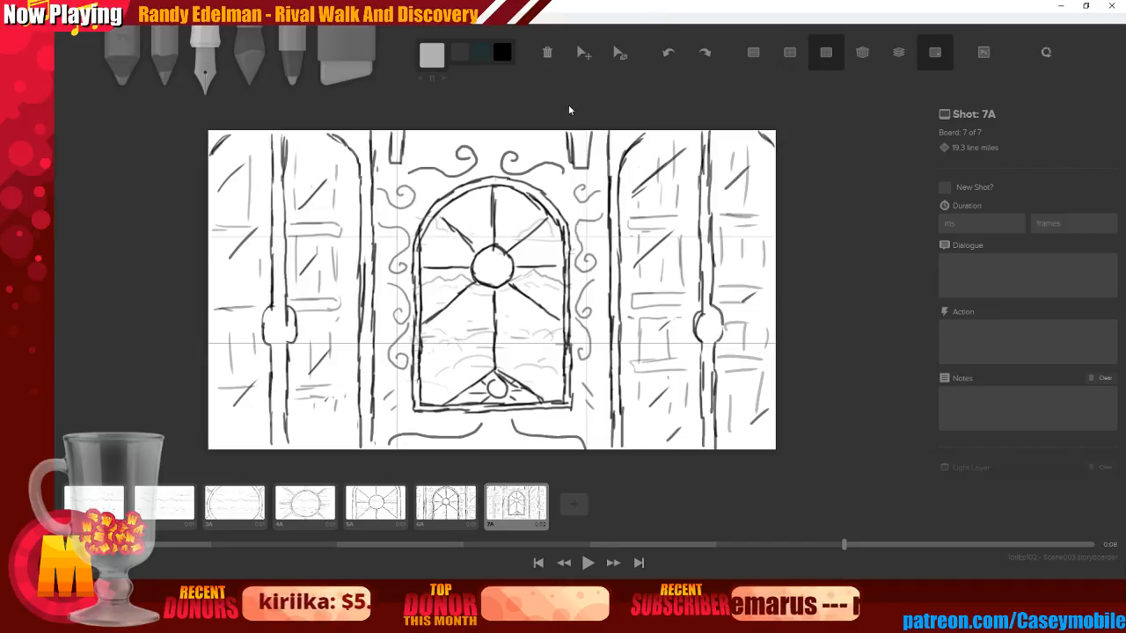
key(ctrl+s)
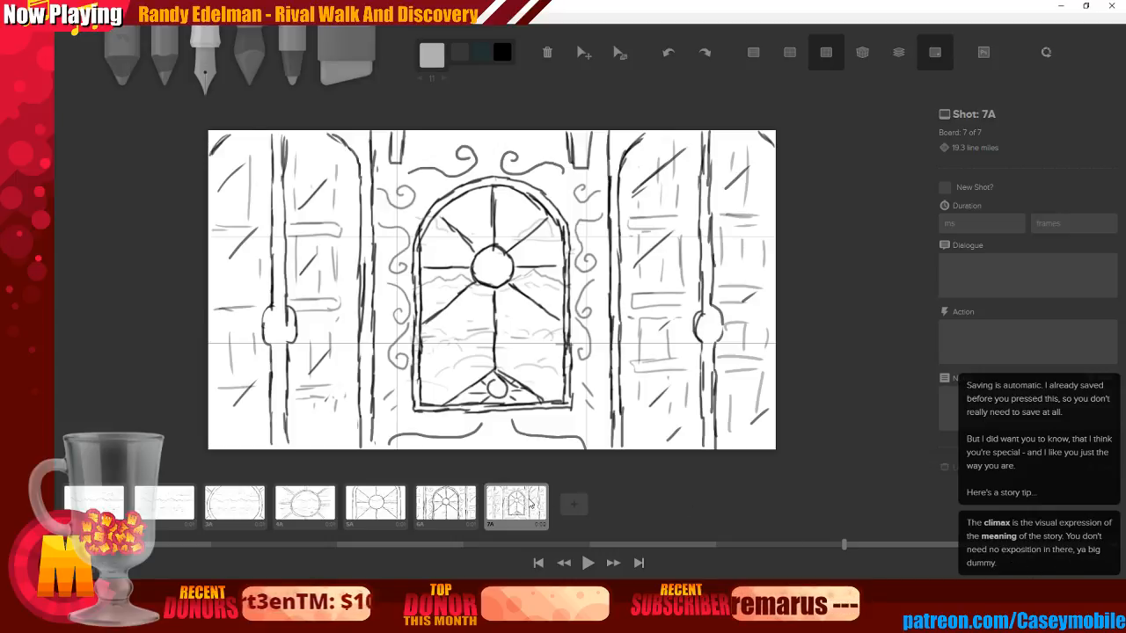
Duplicate board 7A and scale the copy's drawing down to about 80 percent of the frame width
key(ctrl+d)
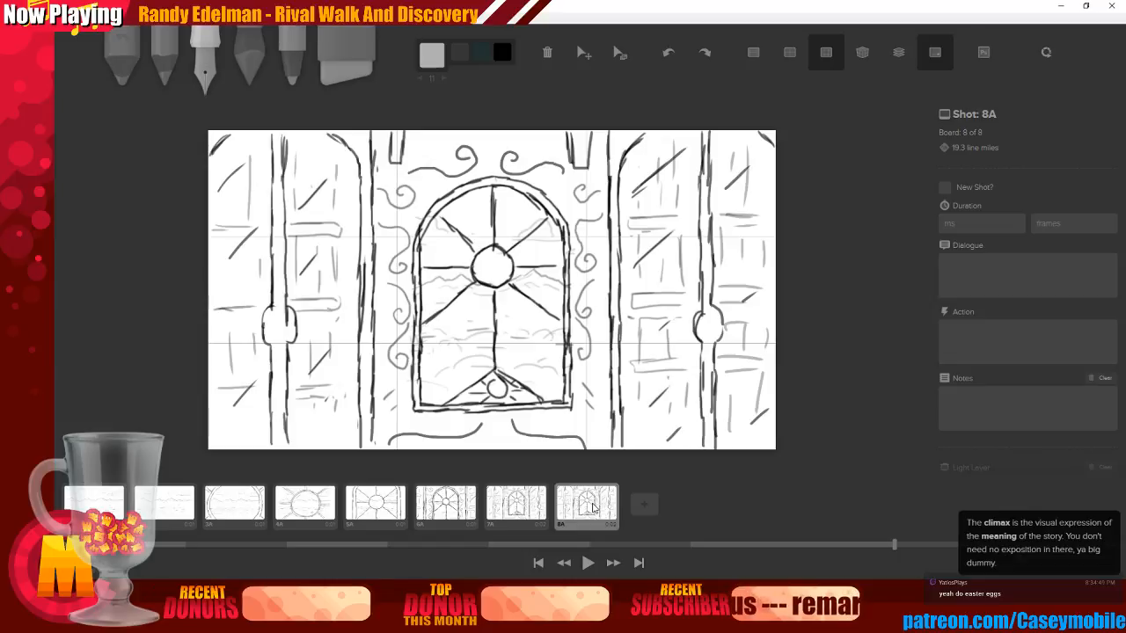
click(619, 51)
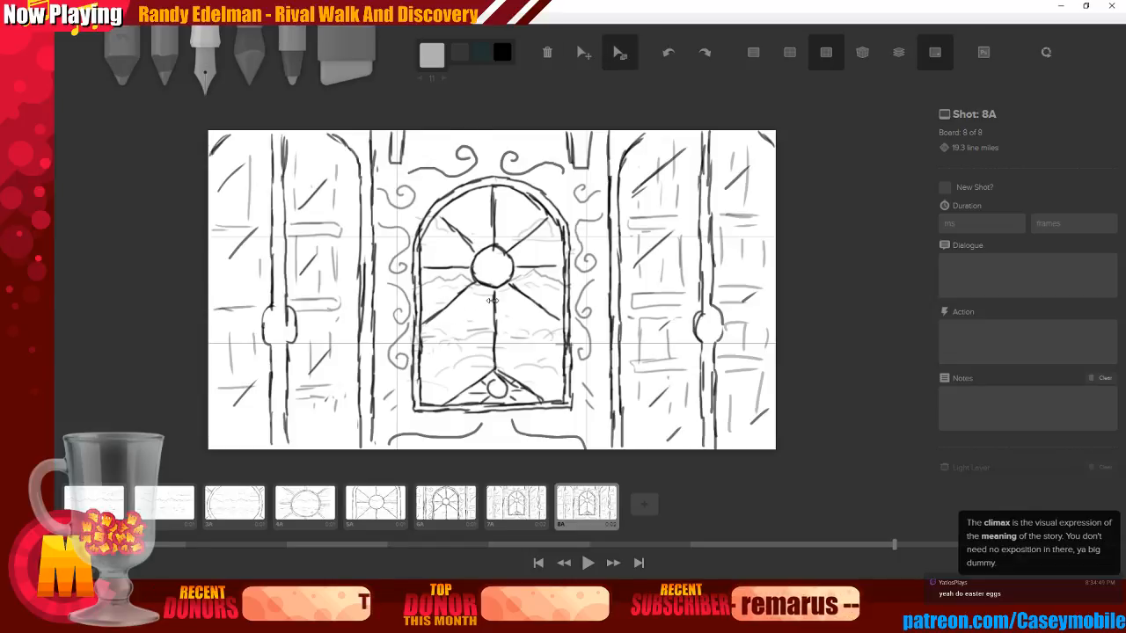
mouse_move(495, 293)
mouse_down()
mouse_move(358, 301)
mouse_move(402, 301)
mouse_move(377, 301)
mouse_up()
Set the duration of boards 7A and 8A to 1000 ms each
key(Left)
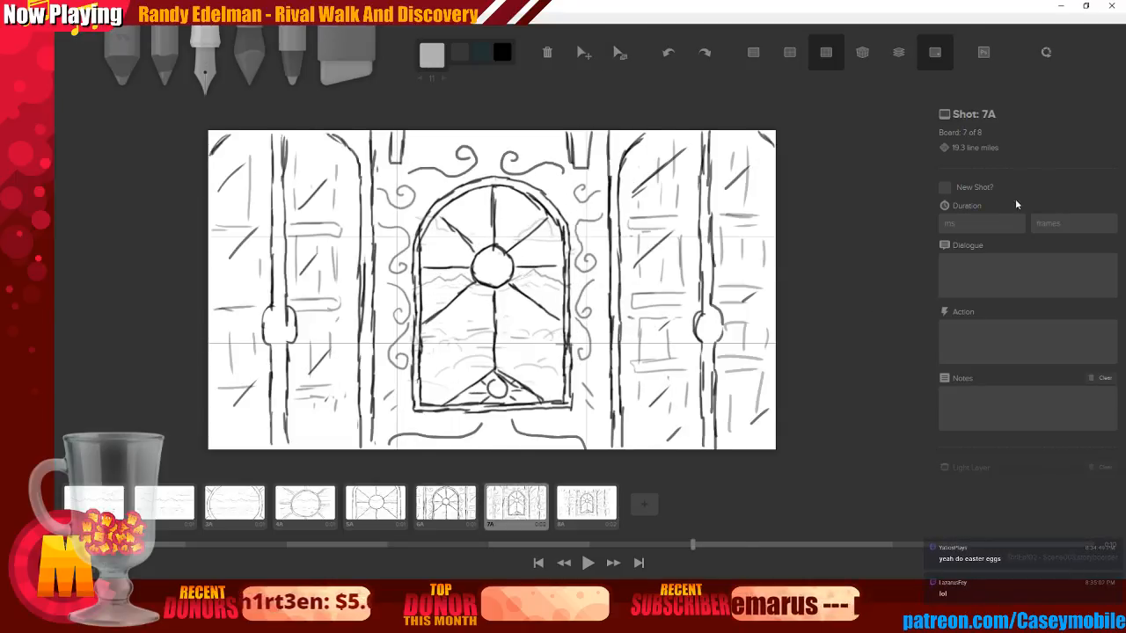
click(959, 221)
text(1000)
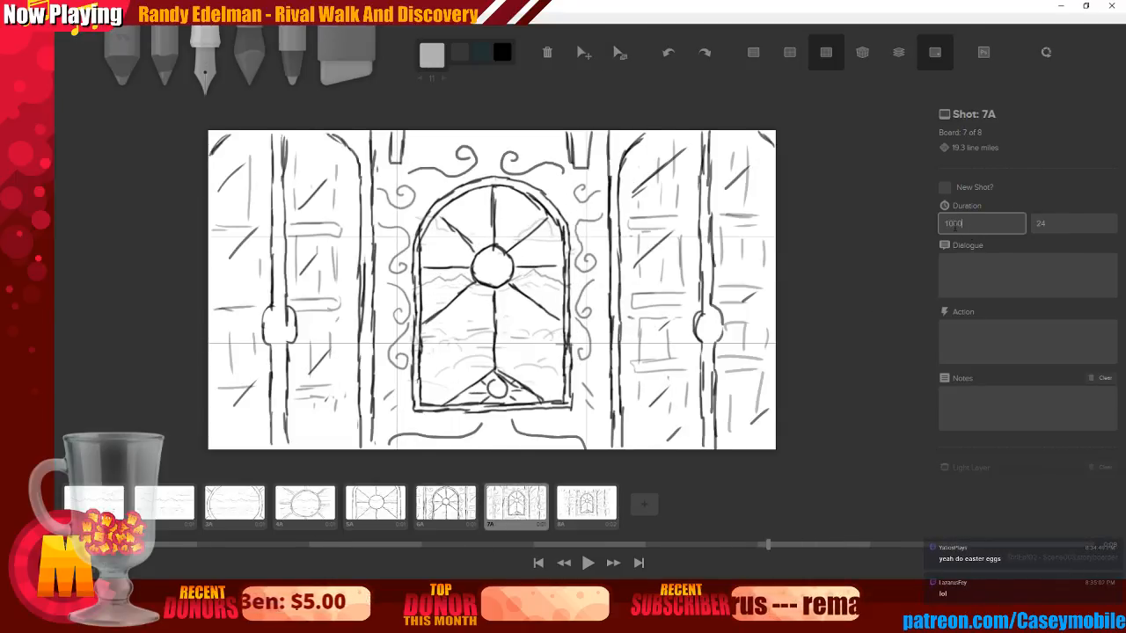
click(578, 508)
click(974, 231)
text(1000)
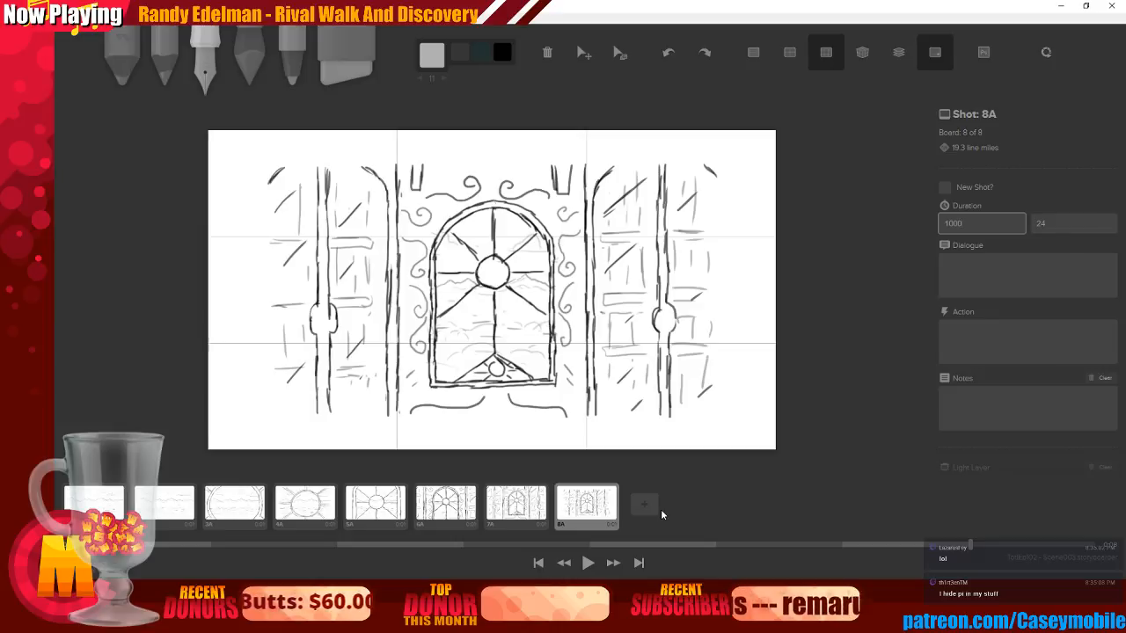
Play the sequence from board 1A and flip back and forth through the middle boards to compare the zoom-out framing
click(98, 511)
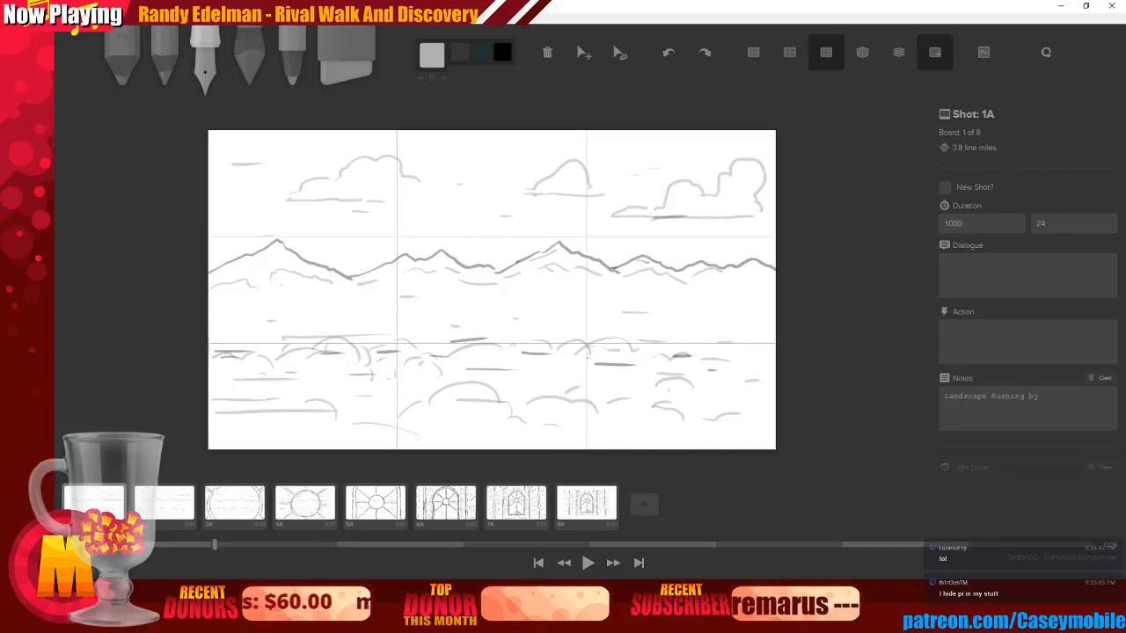
click(588, 563)
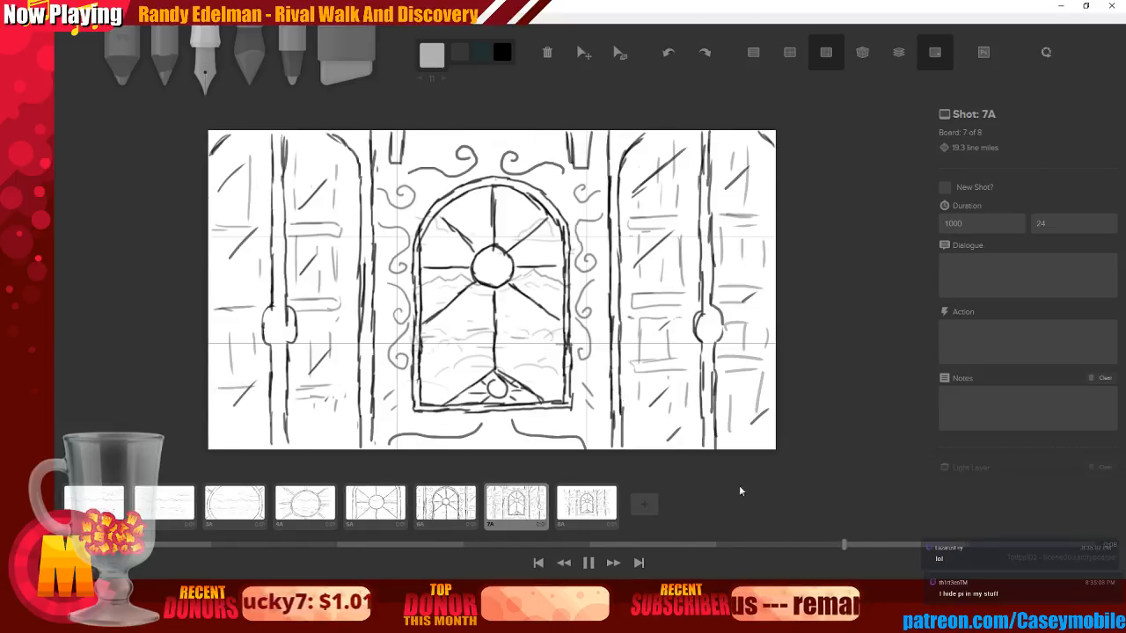
click(393, 512)
key(Left)
key(Right)
key(Left)
key(Right)
key(Left)
key(Left)
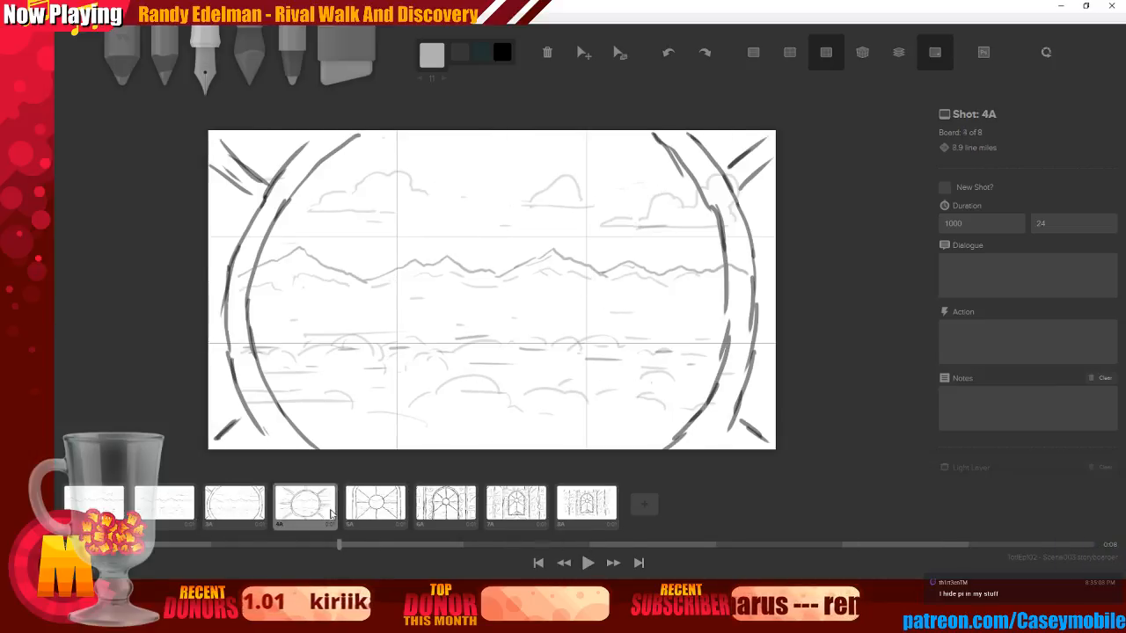
key(Right)
key(Right)
key(Right)
click(243, 508)
click(313, 508)
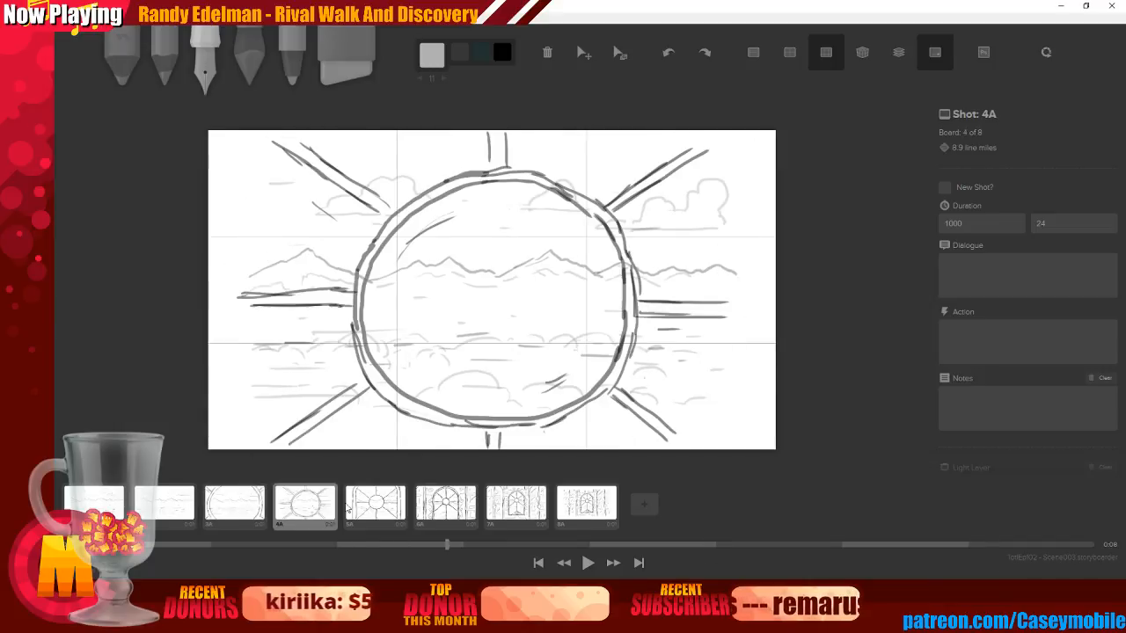
click(368, 507)
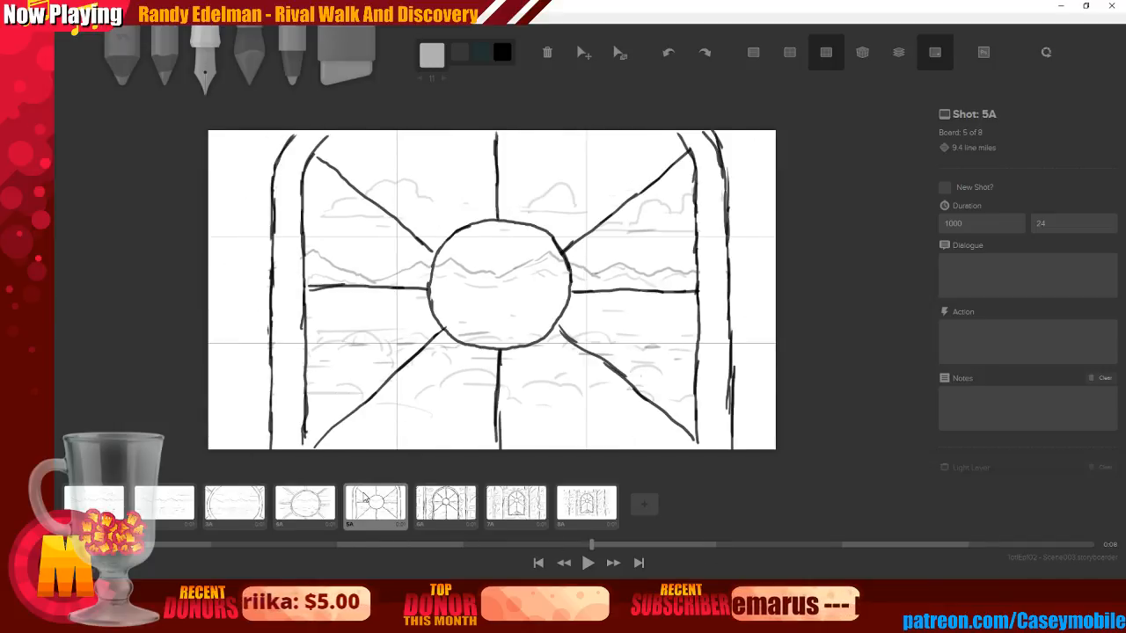
Scale board 5A's drawing down to about 90 percent and flip through boards 4A to 6A to compare the framing
click(620, 52)
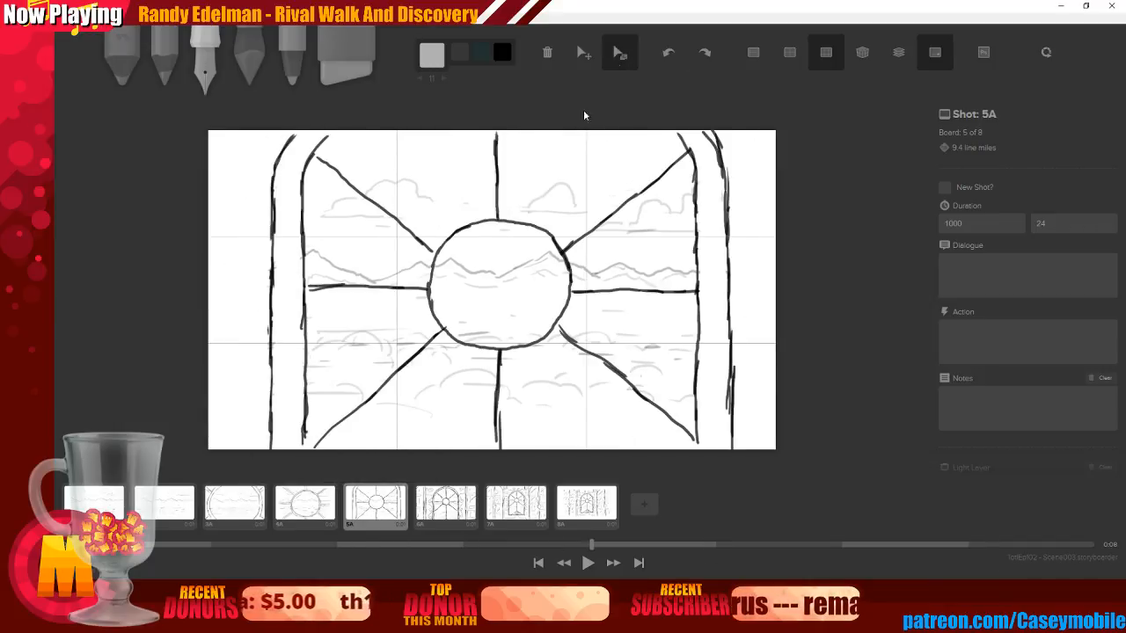
drag(461, 291, 418, 291)
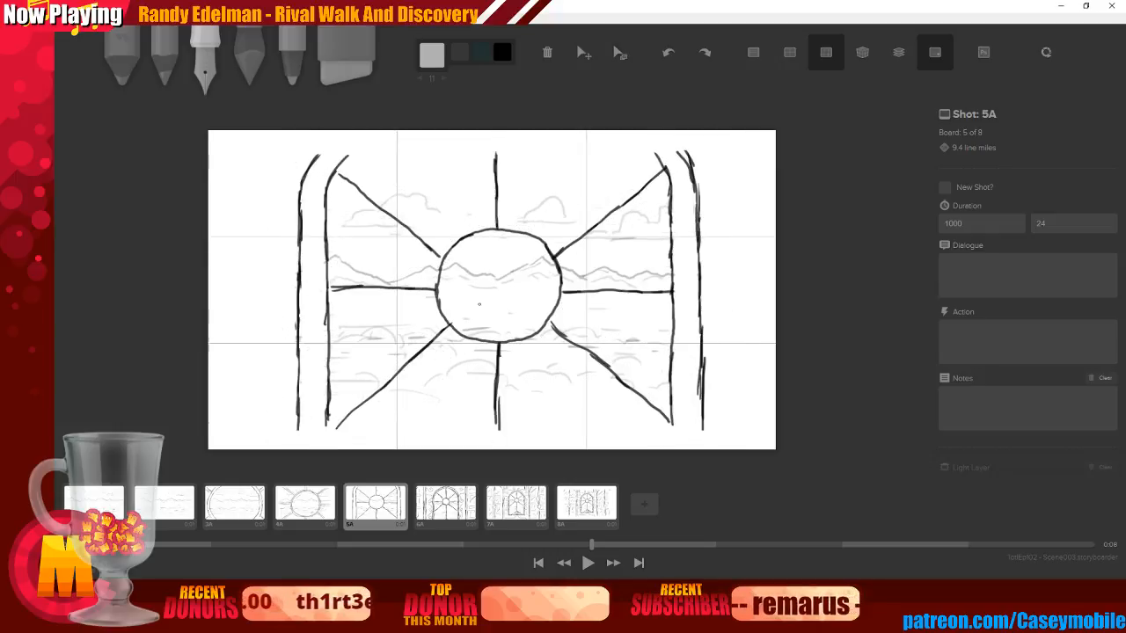
click(620, 56)
drag(493, 292, 516, 294)
click(307, 511)
click(359, 507)
click(446, 503)
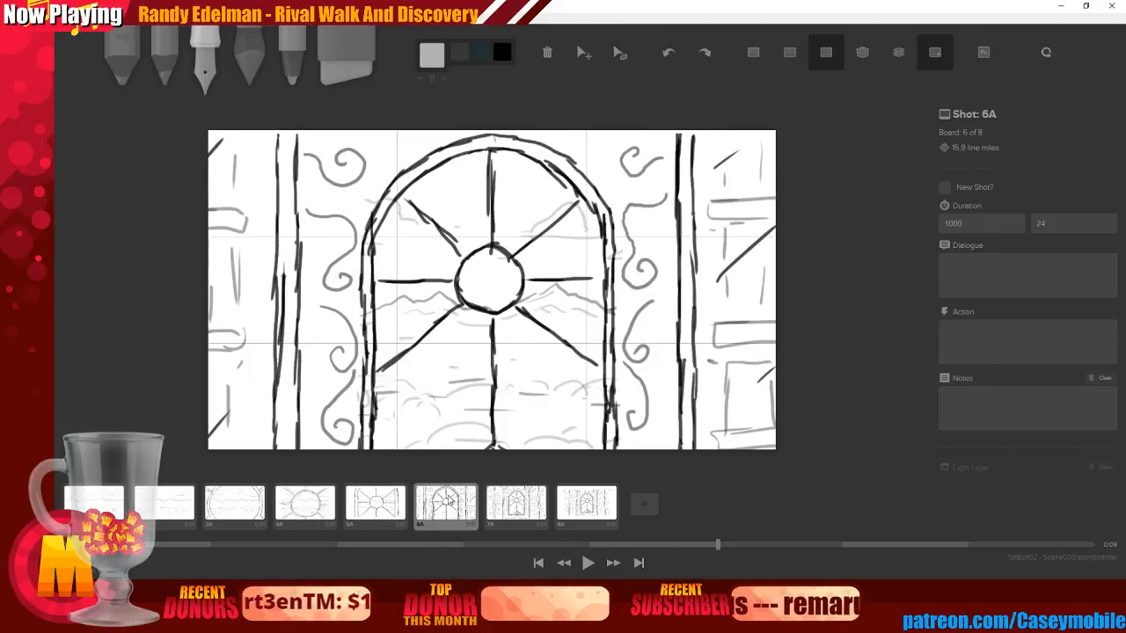
Enlarge board 6A's drawing to about 115 percent, compare it with board 7A and review the sequence from board 1A
click(619, 53)
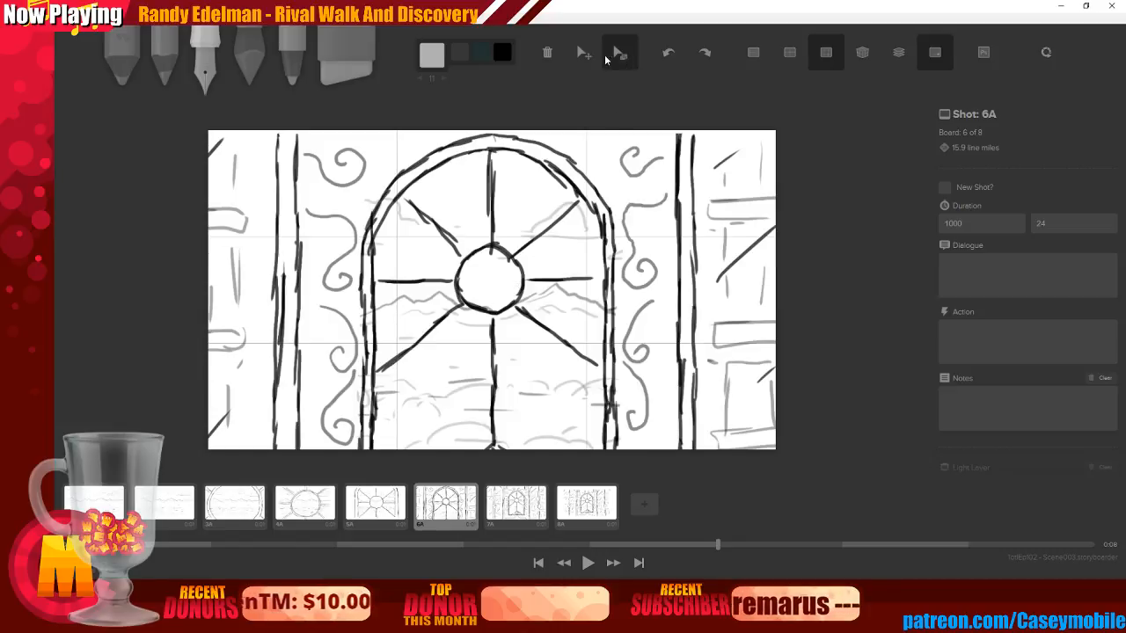
drag(524, 286, 475, 369)
click(513, 509)
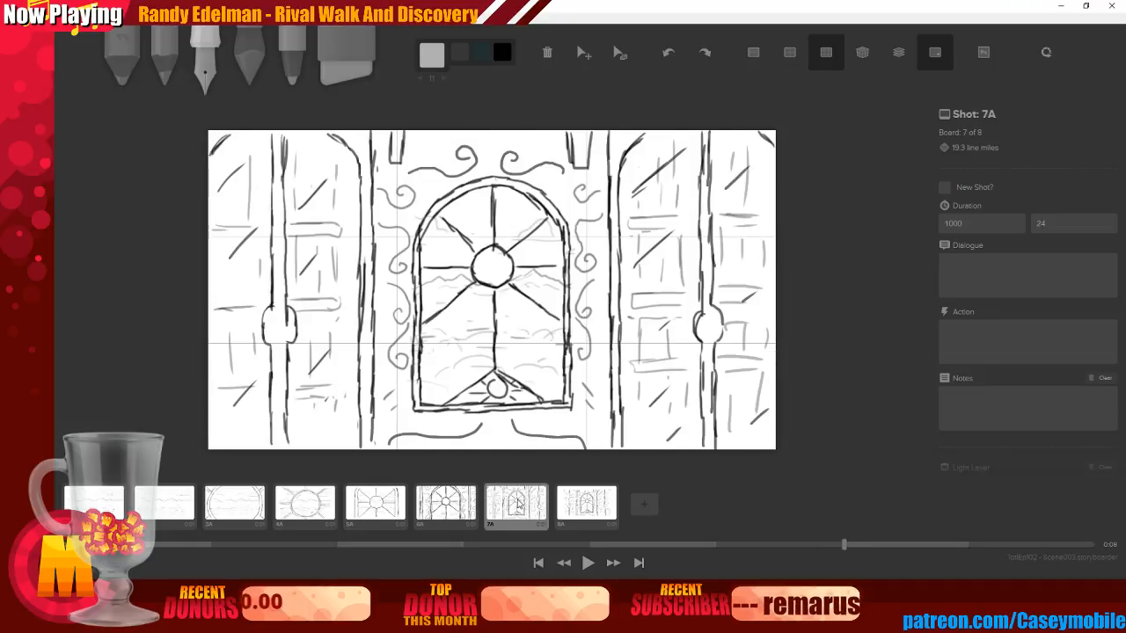
click(98, 506)
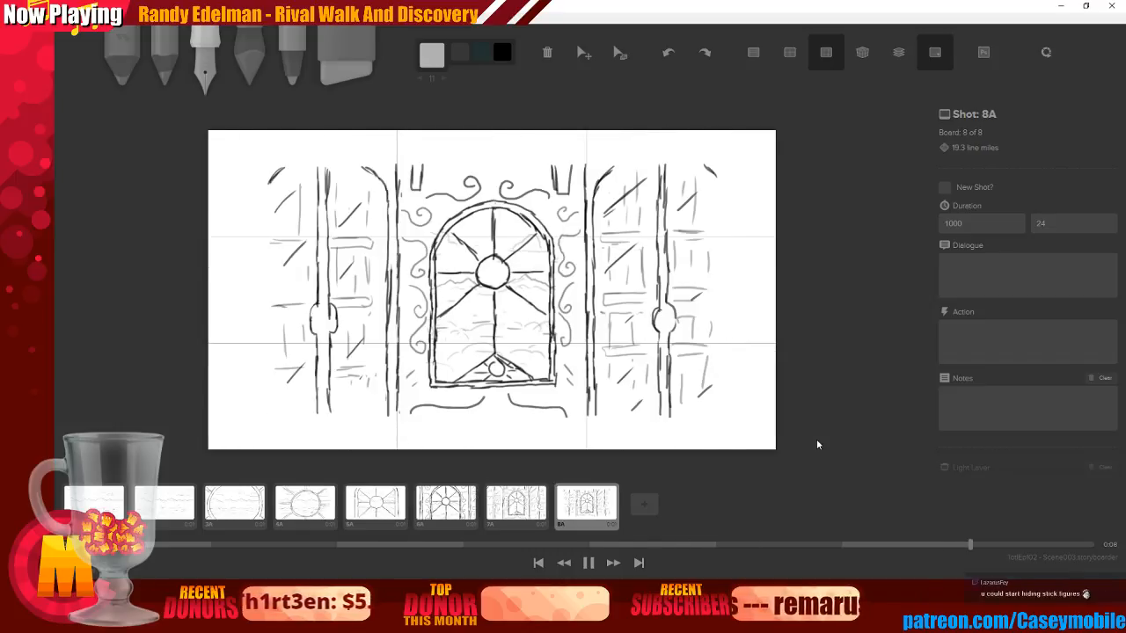
Scale board 8A's drawing down to about 86 percent of its size and play the sequence from board 1A
click(621, 52)
drag(493, 284, 426, 283)
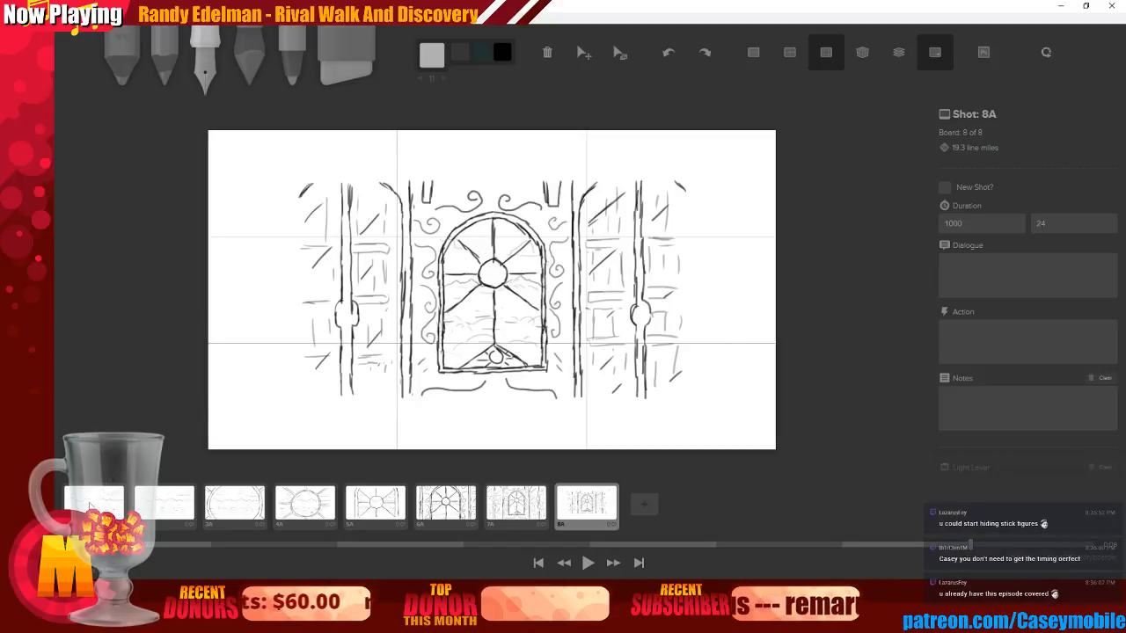
click(91, 504)
click(587, 563)
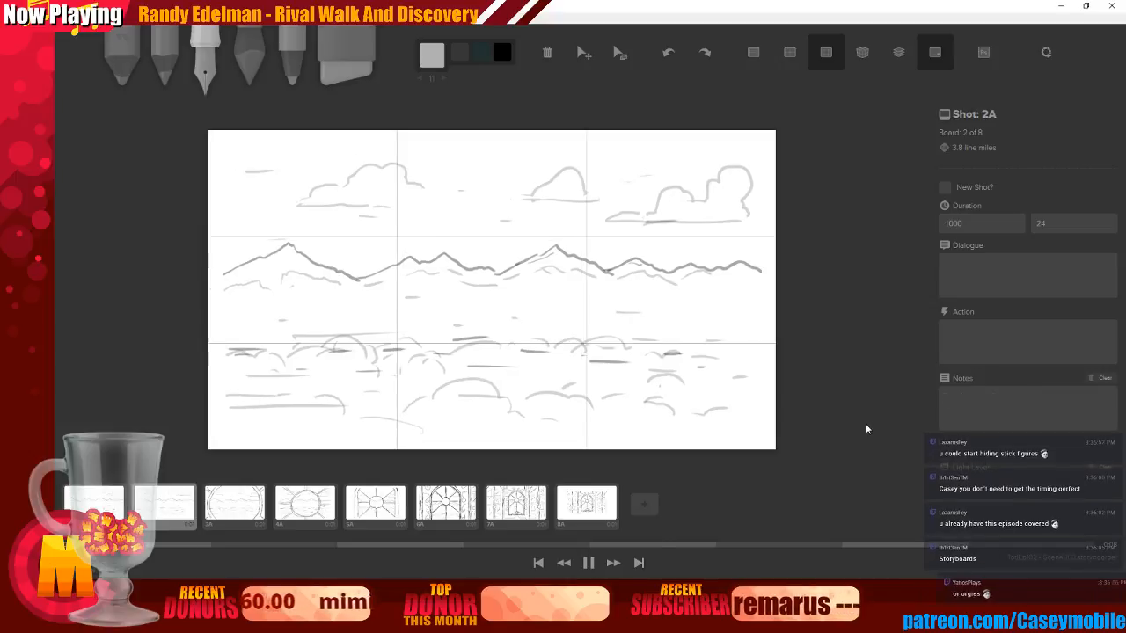
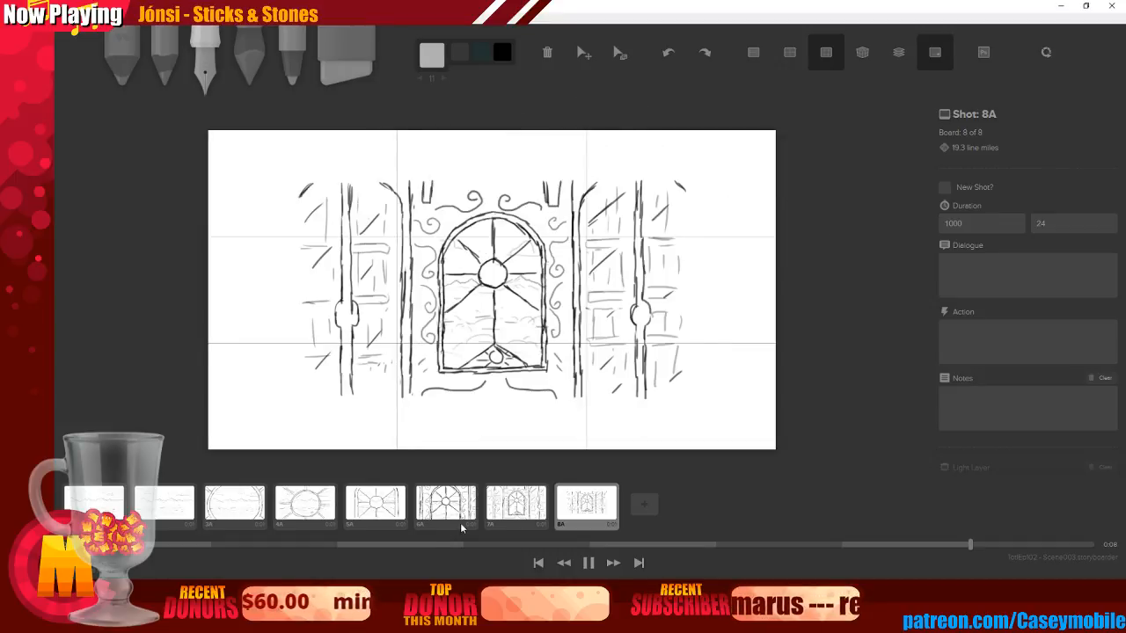
Skim across boards 2A to 8A to compare the zoom-out progression
click(164, 505)
drag(236, 508, 587, 512)
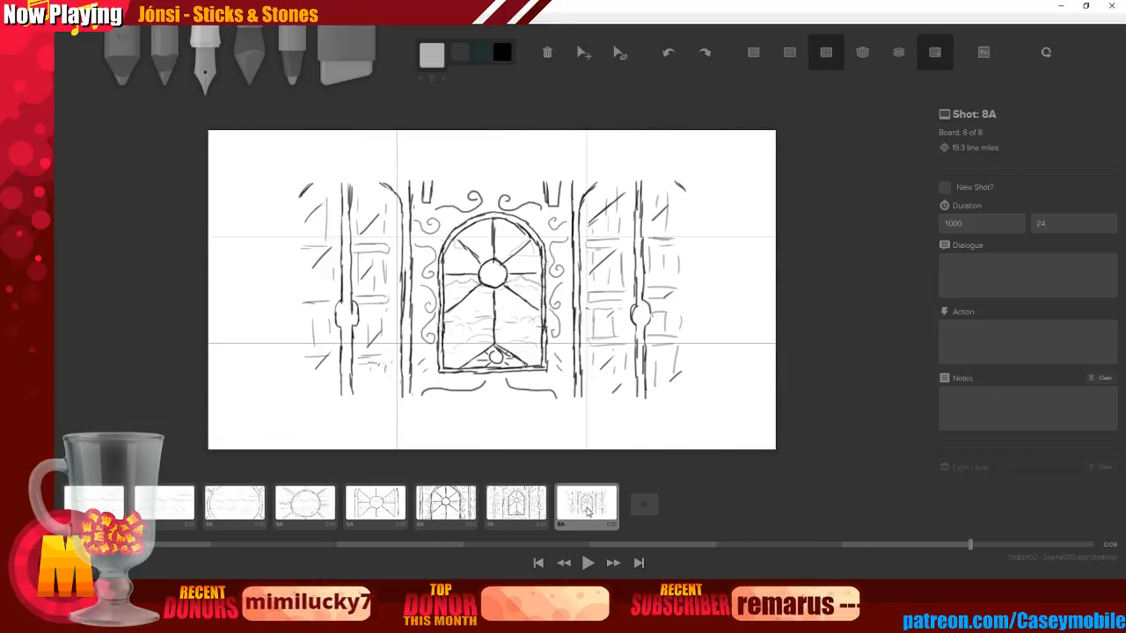
right_click(588, 512)
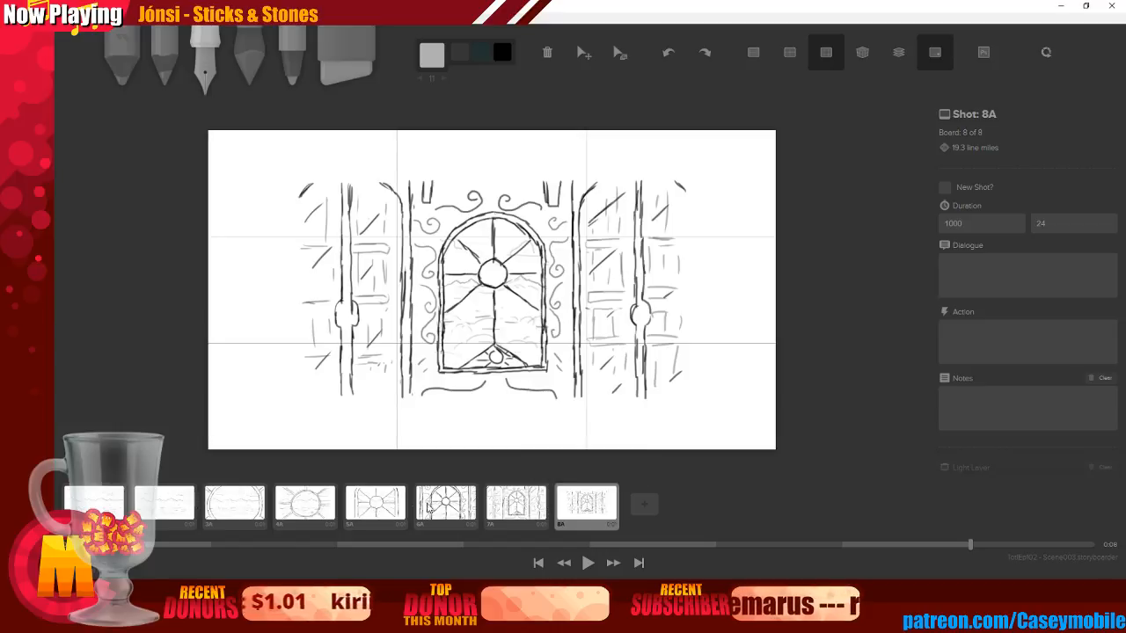
Try a 500 ms duration on board 1A and set it back to 1000 ms
click(94, 504)
drag(969, 224, 887, 235)
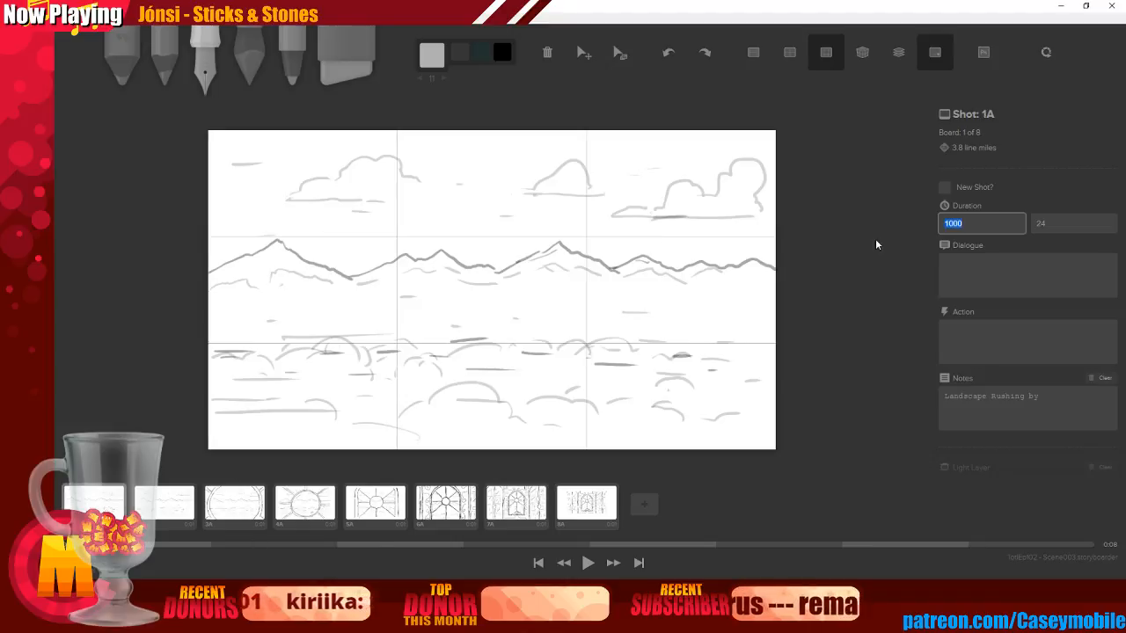
text(500)
drag(961, 225, 887, 232)
text(100)
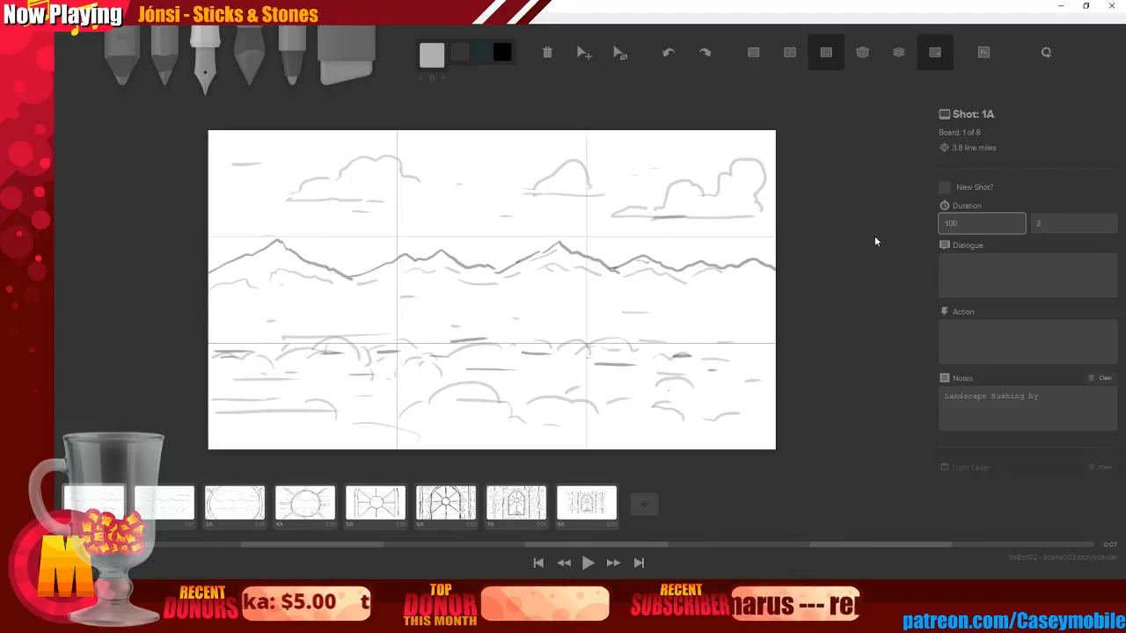
Set the durations of boards 2A and 3A to 500 ms each
click(164, 503)
drag(967, 224, 876, 225)
text(500)
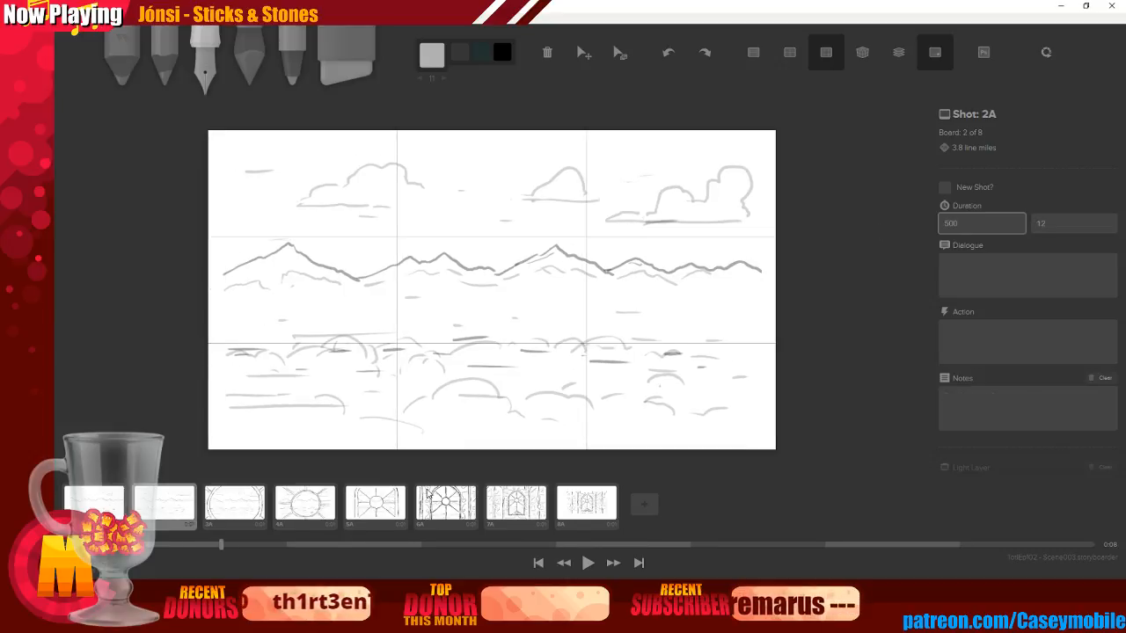
click(239, 519)
drag(971, 225, 896, 222)
text(500)
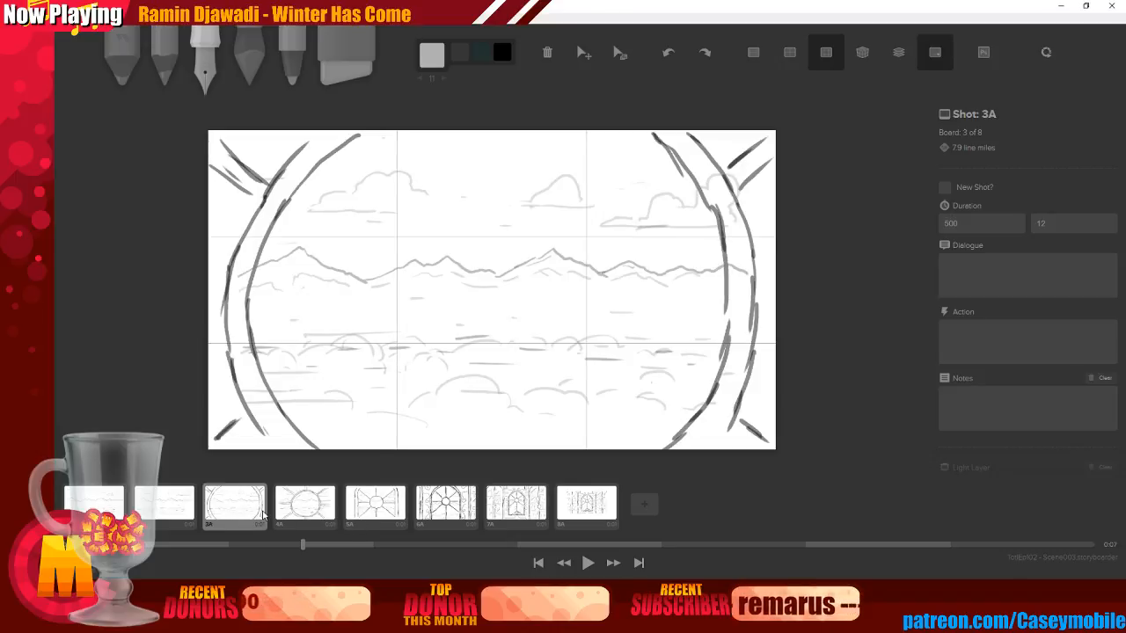
Compare boards 2A and 3A, and set the durations of boards 4A and 5A to 500 ms each
click(189, 503)
click(224, 511)
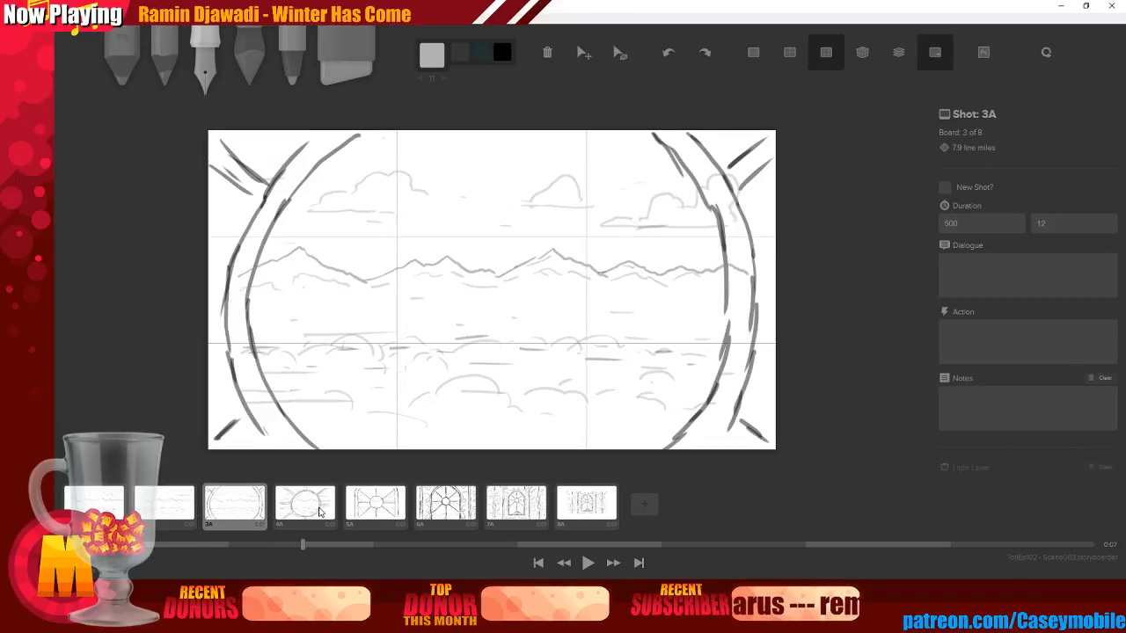
key(Right)
double_click(979, 221)
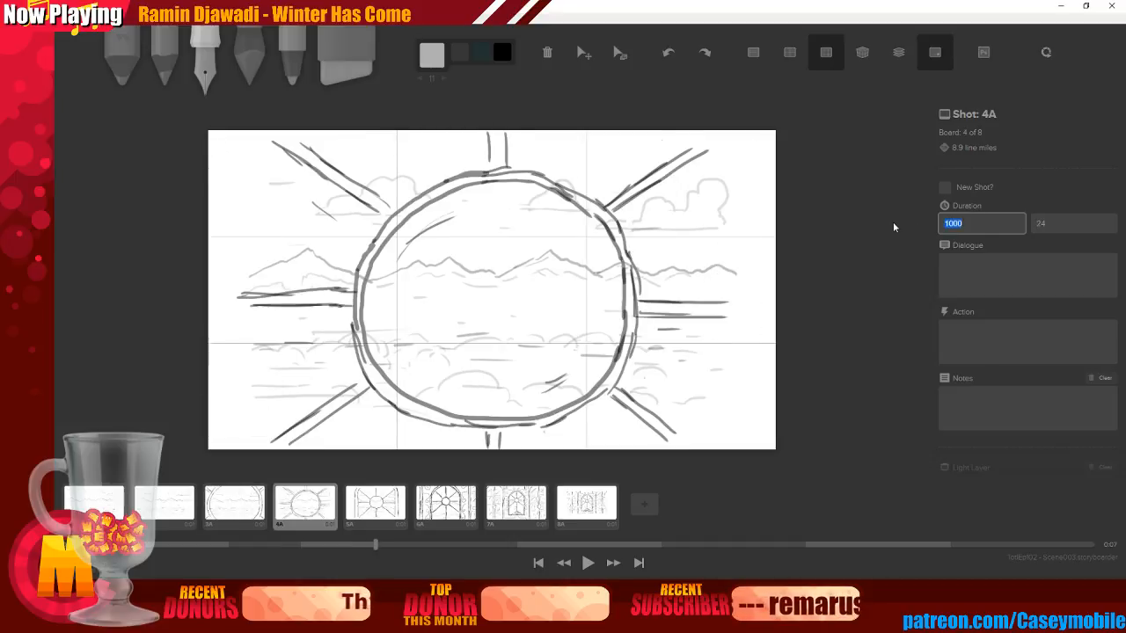
text(500)
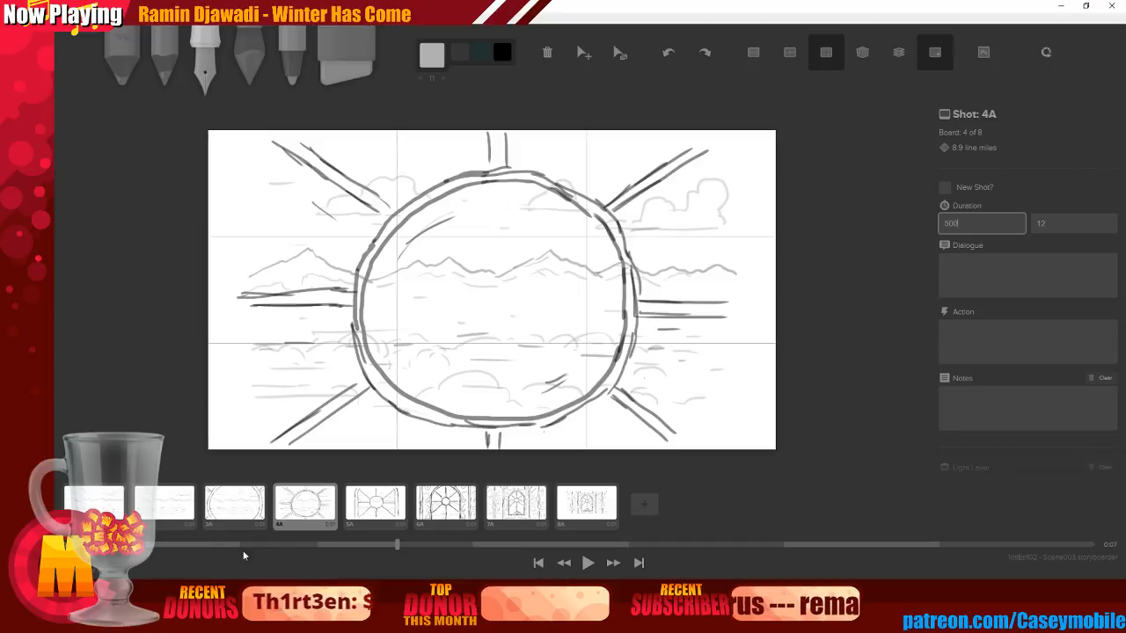
click(375, 506)
double_click(976, 223)
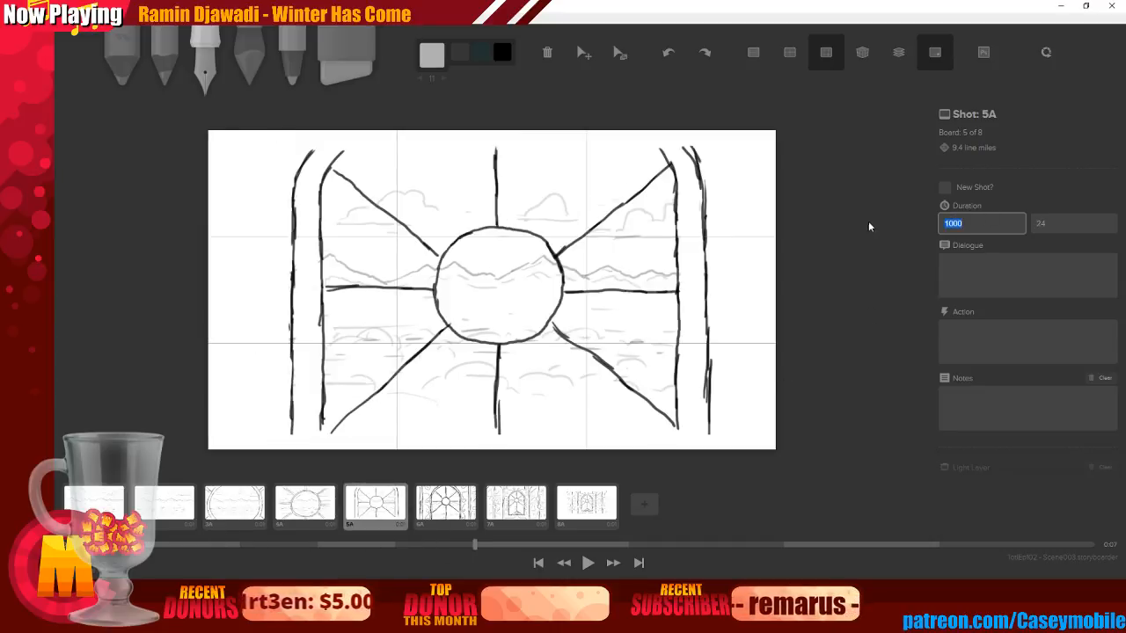
text(500)
Set the durations of boards 6A and 7A to 500 ms each
click(455, 498)
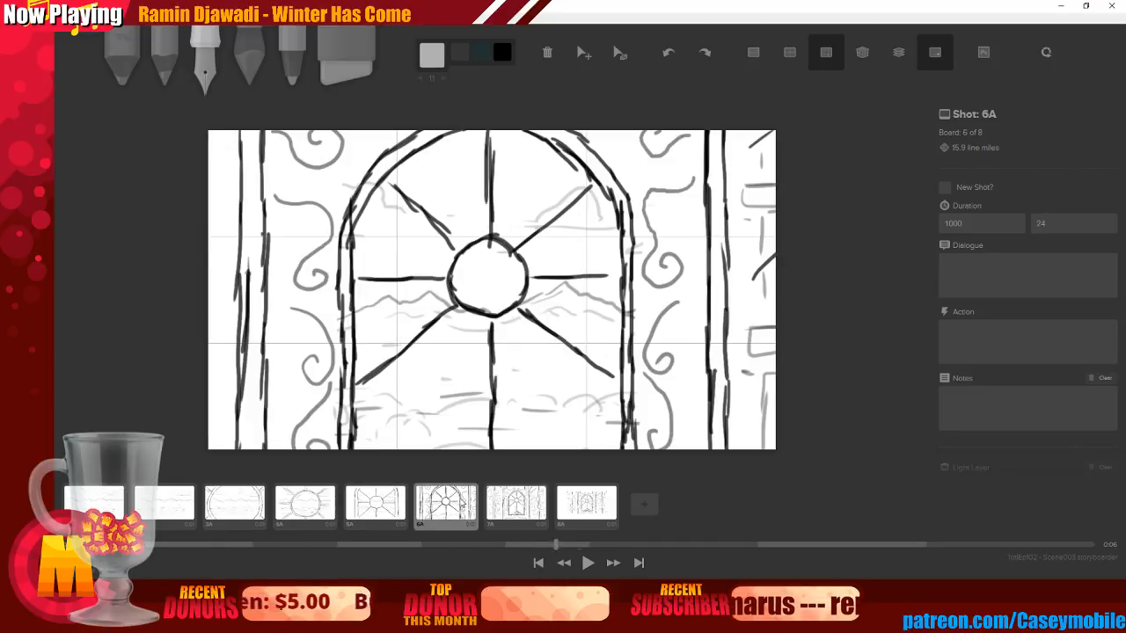
drag(975, 223, 857, 224)
text(500)
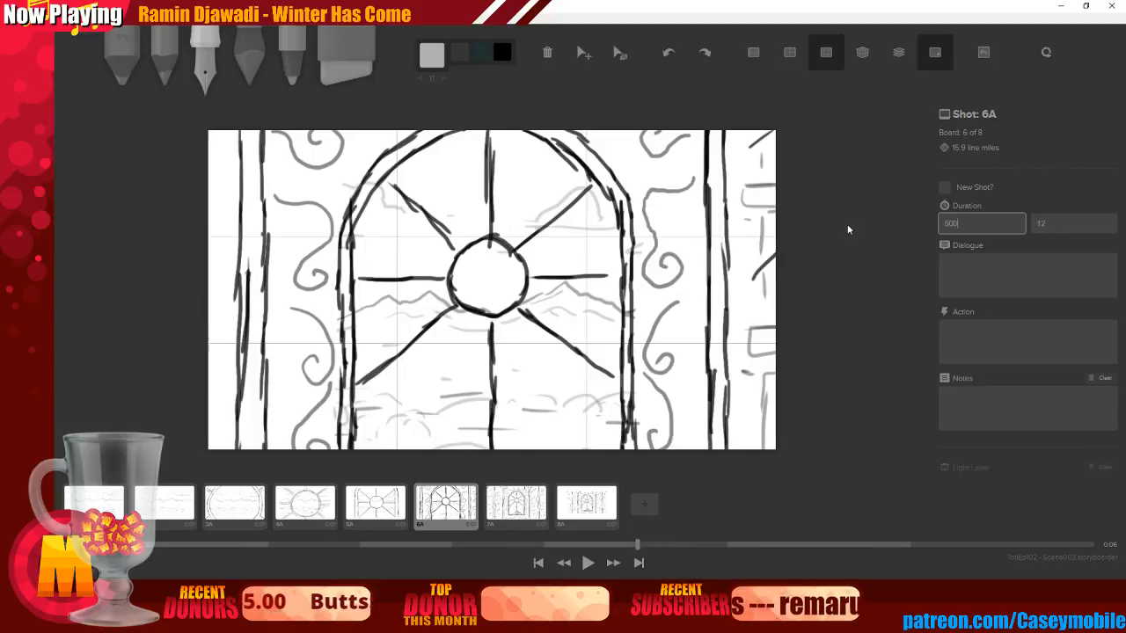
click(517, 509)
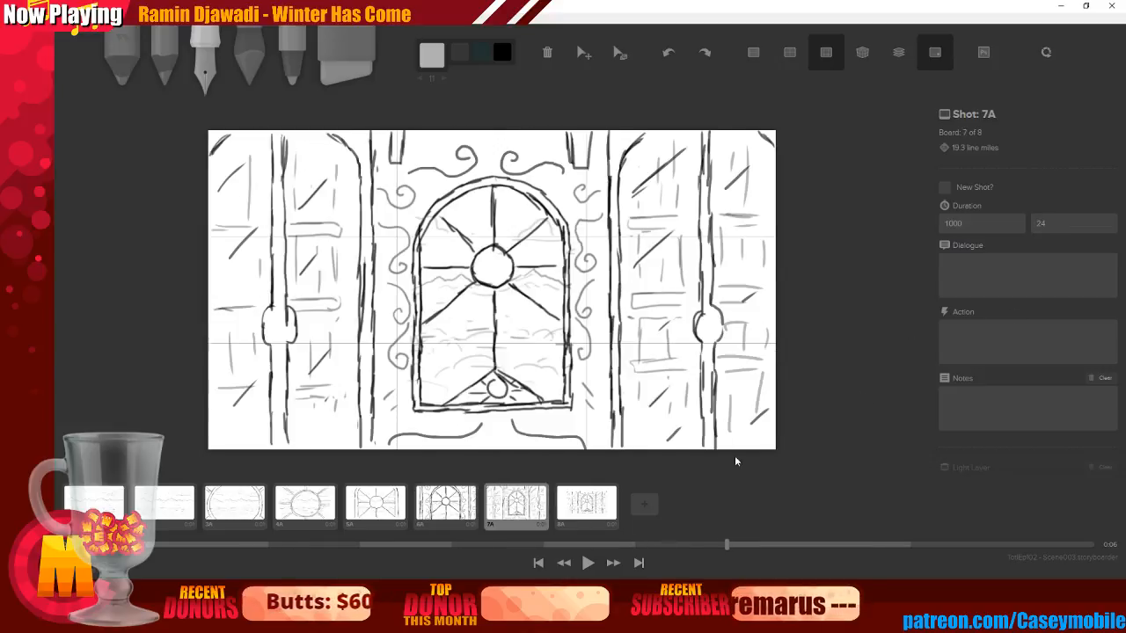
drag(976, 224, 856, 278)
text(500)
Play the whole sequence from the first board to check the pacing up to board 8A
click(569, 510)
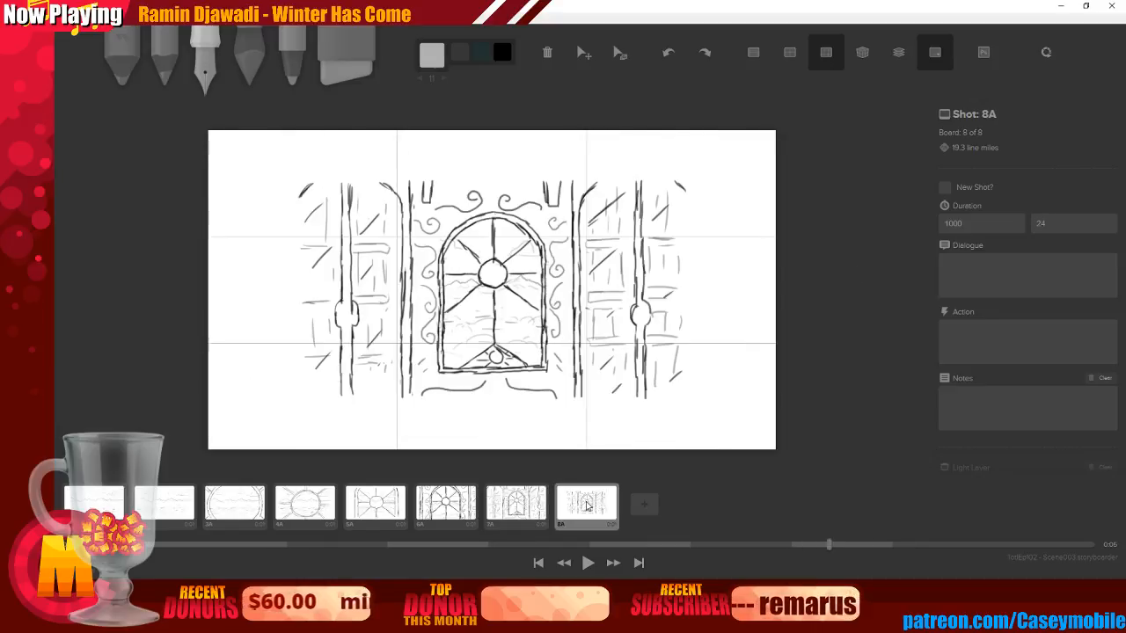
click(539, 564)
click(588, 563)
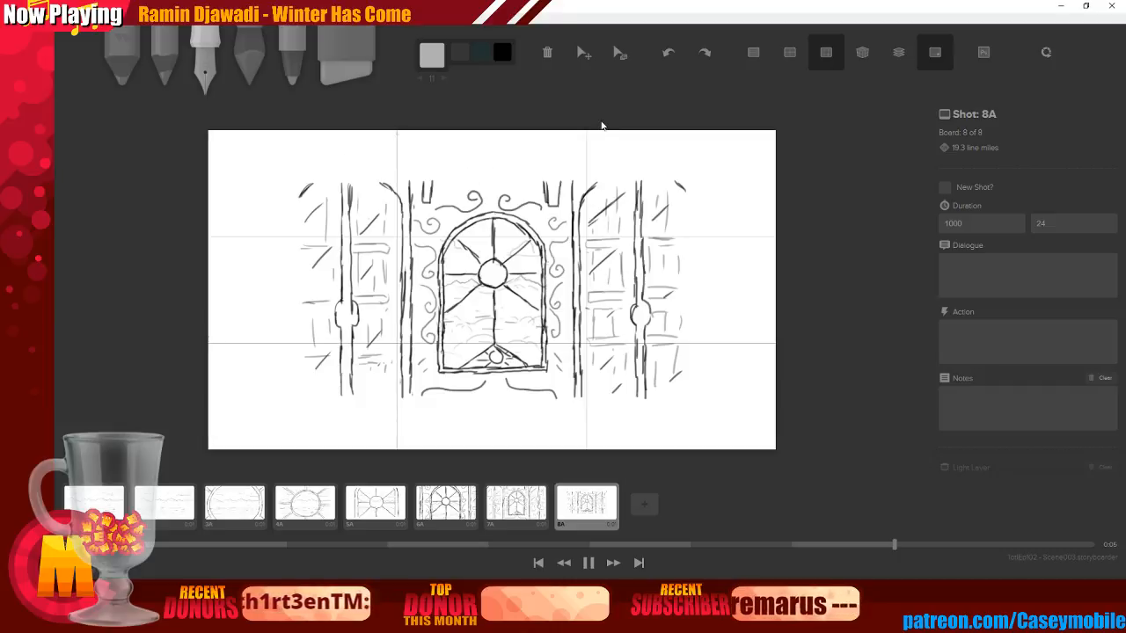
Pick a darker grey and sketch the outer half of the left double door's arch with its upper side edge on board 8A
click(432, 56)
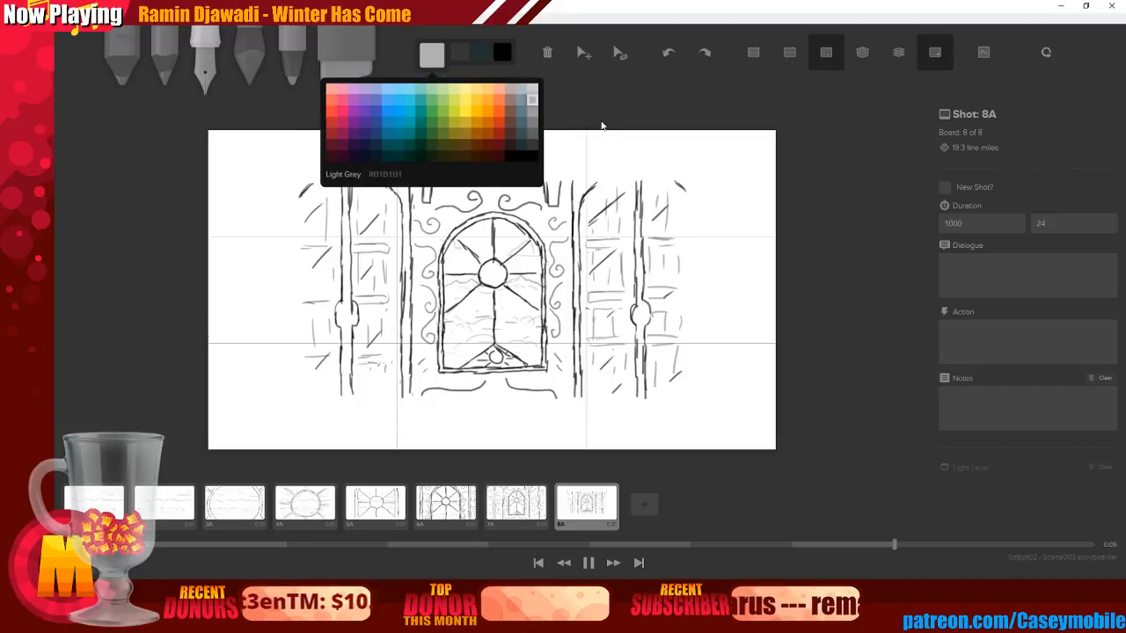
click(532, 134)
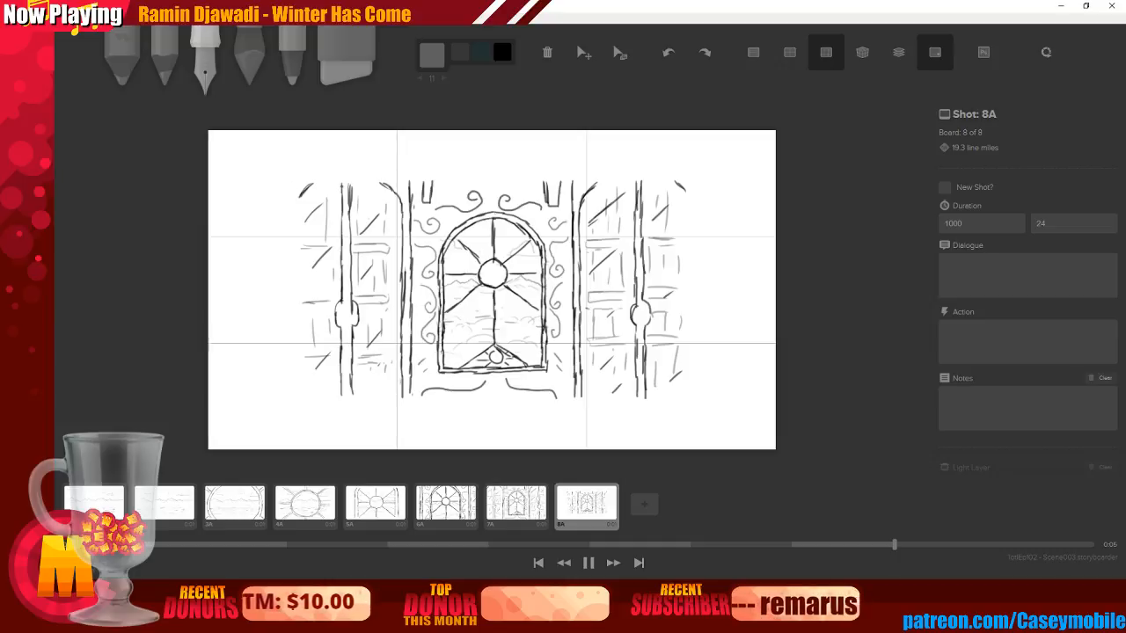
mouse_move(343, 171)
mouse_down()
mouse_move(342, 188)
mouse_move(323, 178)
mouse_move(380, 181)
mouse_up()
key(ctrl+z)
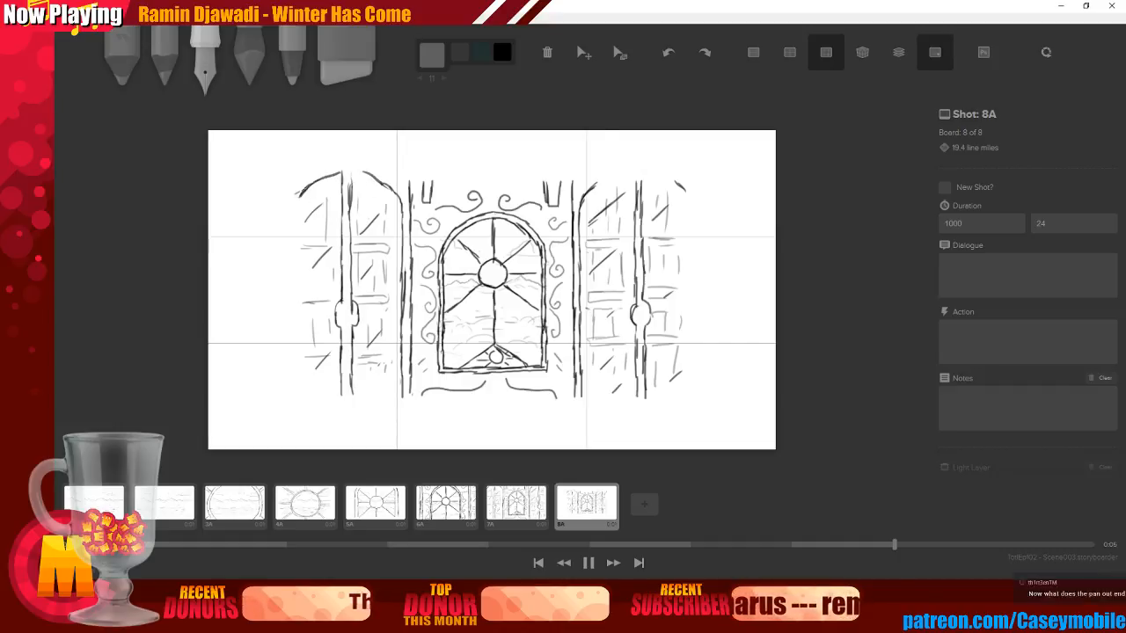
drag(298, 197, 292, 263)
key(ctrl+z)
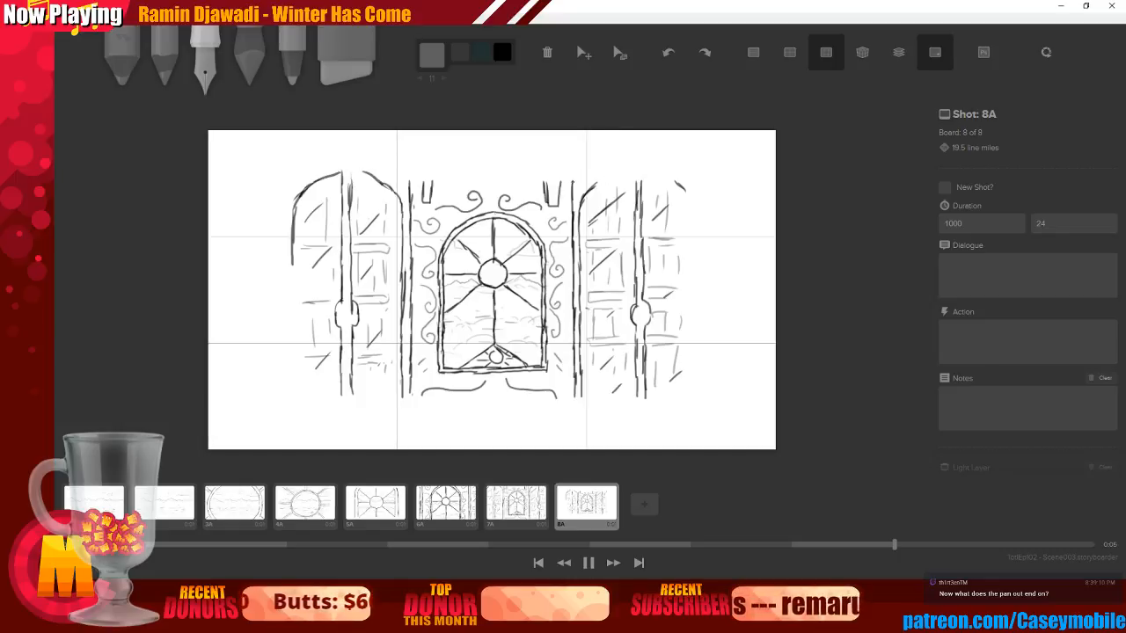
Extend the posts flanking the central window upward and sketch the right double door's arched top and outer edge
mouse_move(573, 186)
mouse_down()
mouse_move(572, 167)
mouse_move(573, 186)
mouse_up()
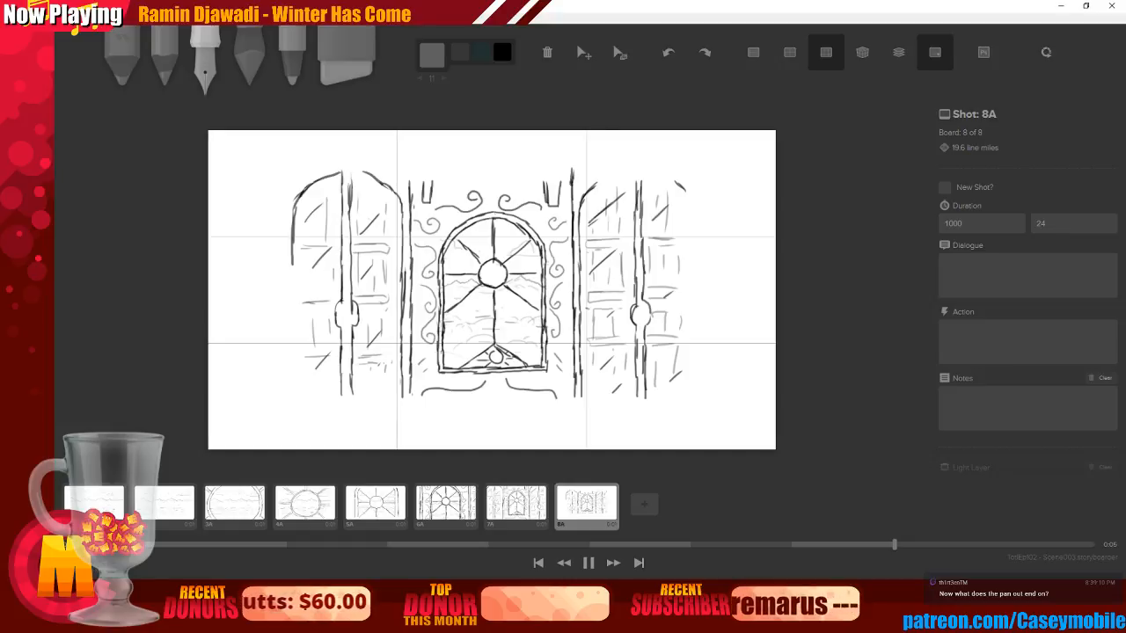
drag(409, 174, 411, 181)
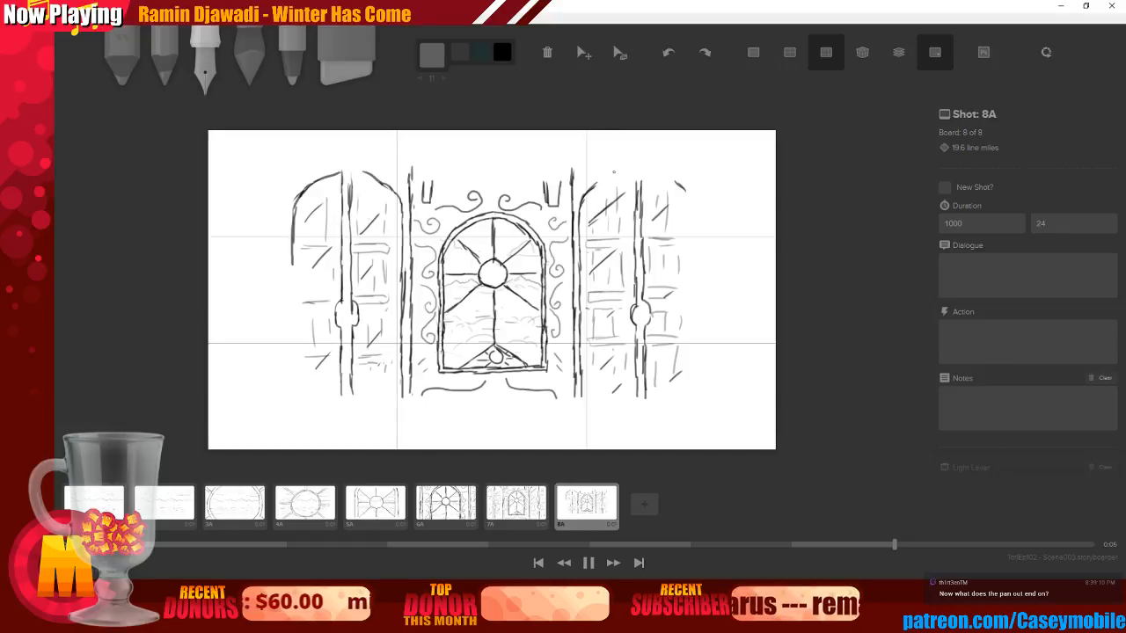
mouse_move(583, 195)
mouse_down()
mouse_move(635, 165)
mouse_move(642, 185)
mouse_move(665, 164)
mouse_move(689, 197)
mouse_move(691, 240)
mouse_up()
drag(692, 191, 692, 396)
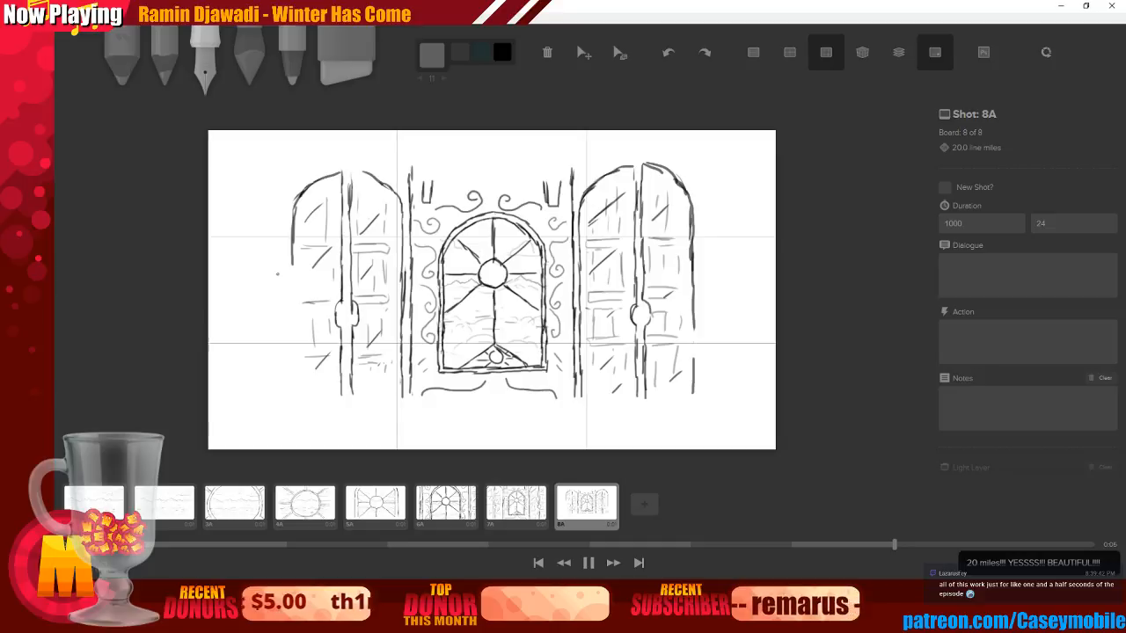
Extend the left double door's outer edge, centre post and inner post lines downward toward the bottom of the frame
drag(290, 267, 295, 428)
key(ctrl+z)
drag(342, 392, 342, 415)
mouse_move(343, 411)
mouse_down()
mouse_move(342, 425)
mouse_move(352, 408)
mouse_up()
drag(351, 394, 351, 407)
mouse_move(351, 399)
mouse_down()
mouse_move(351, 431)
mouse_move(350, 412)
mouse_move(404, 419)
mouse_up()
drag(403, 412, 403, 428)
drag(411, 387, 401, 432)
drag(411, 388, 410, 430)
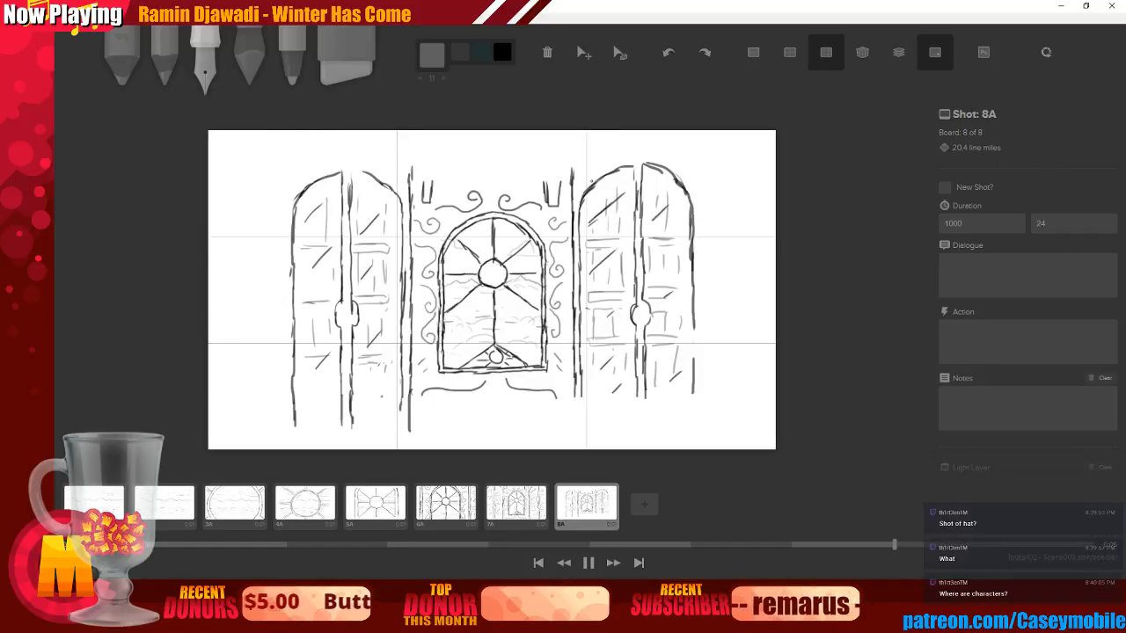
Extend the right double door's outer edge, inner post and centre post lines down close to the frame's bottom edge
drag(693, 329, 693, 446)
key(ctrl+z)
drag(574, 389, 583, 448)
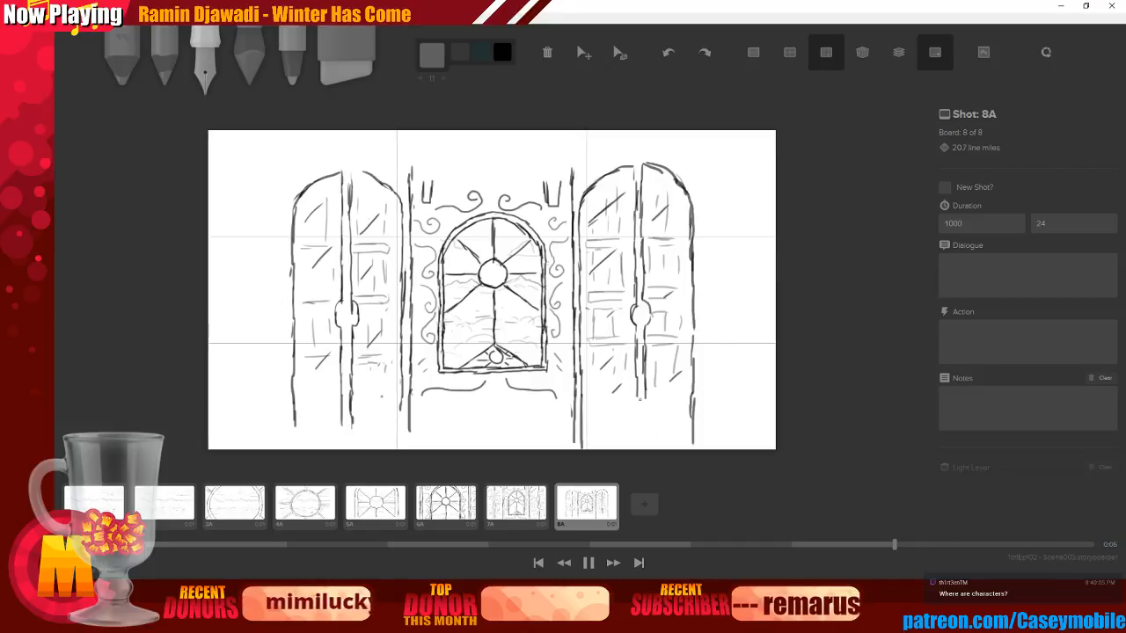
mouse_move(637, 395)
mouse_down()
mouse_move(645, 445)
mouse_move(600, 426)
mouse_up()
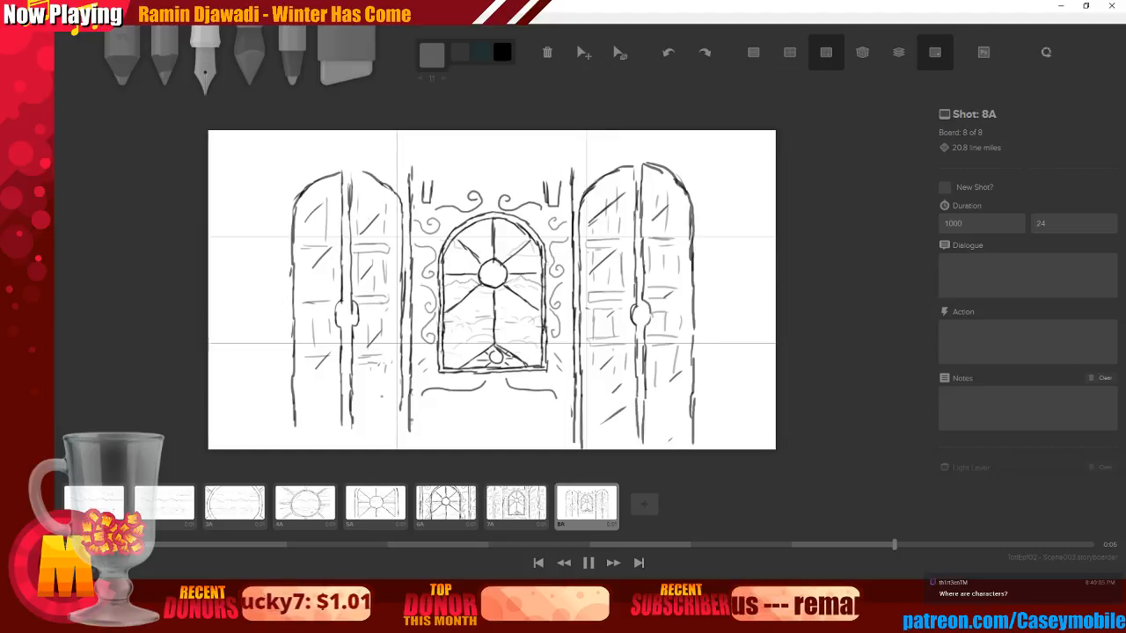
Try a floor line beneath the central window and undo it together with the last pane hatching on the right door
drag(409, 423, 488, 438)
key(ctrl+z)
key(ctrl+z)
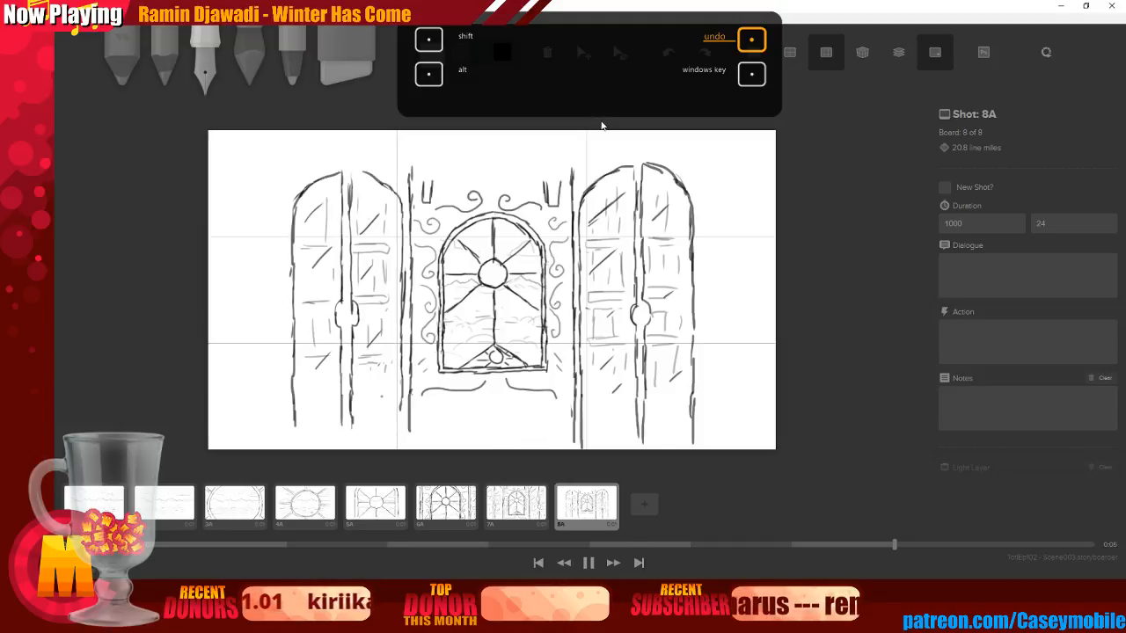
Undo the right double door's long downward extensions and redraw its inner post, centre post and outer edge shorter, ending level with the left door
key(ctrl+z)
key(ctrl+z)
key(ctrl+z)
key(ctrl+z)
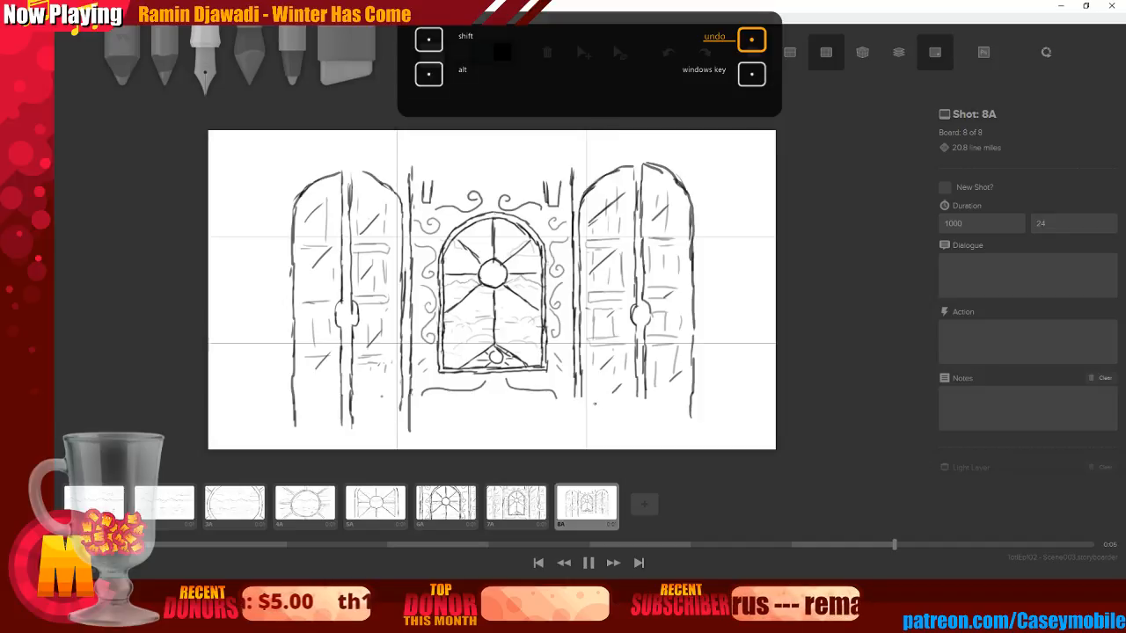
drag(576, 387, 580, 433)
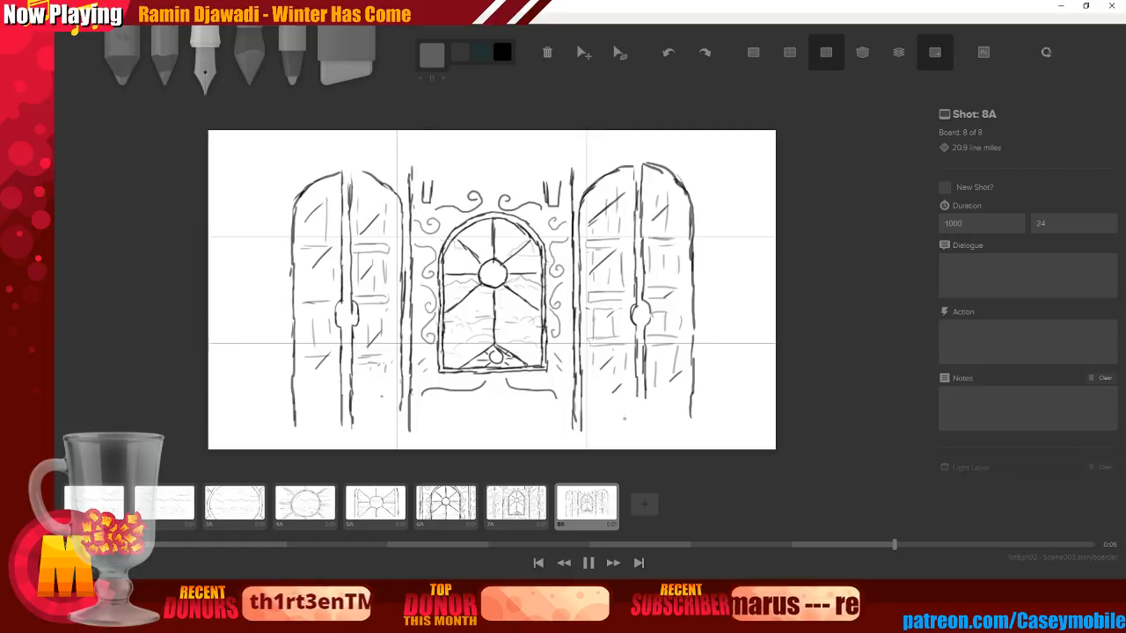
drag(638, 398, 637, 419)
mouse_move(644, 401)
mouse_down()
mouse_move(686, 420)
mouse_move(692, 388)
mouse_move(692, 428)
mouse_up()
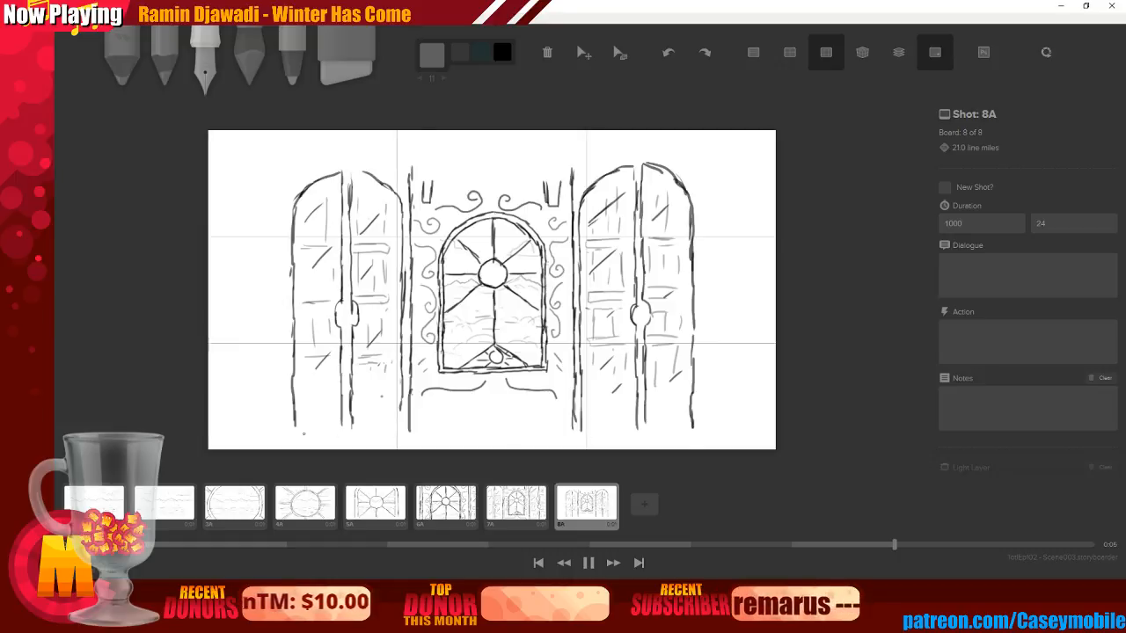
Sketch a floor line in segments across the full width of board 8A, just below the doors' lower ends
drag(215, 433, 296, 434)
key(ctrl+z)
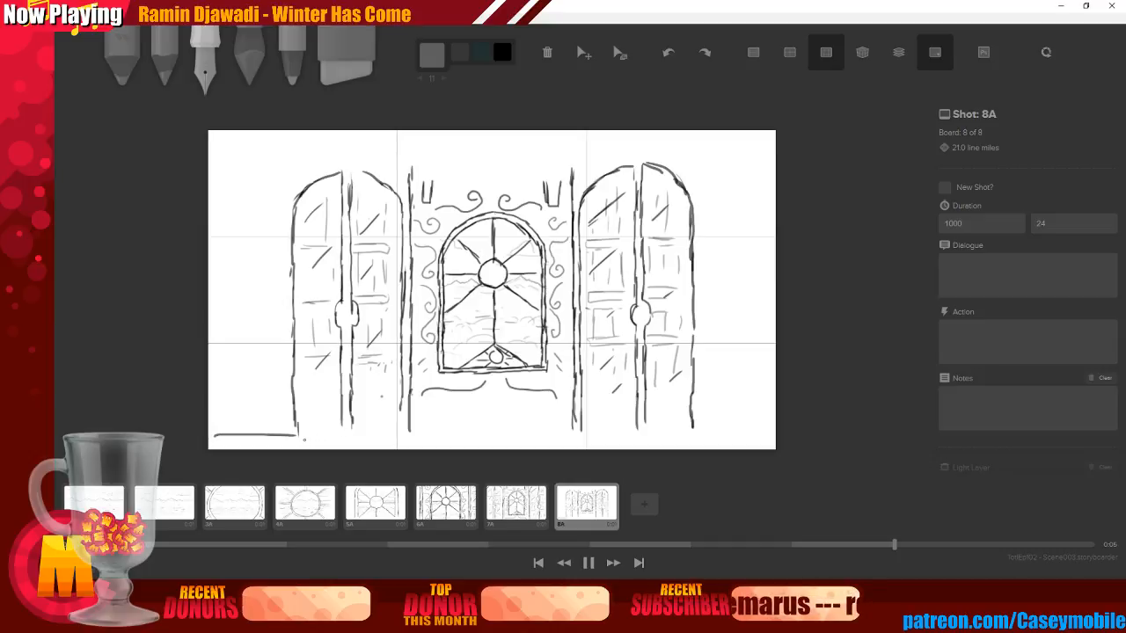
drag(392, 436, 407, 436)
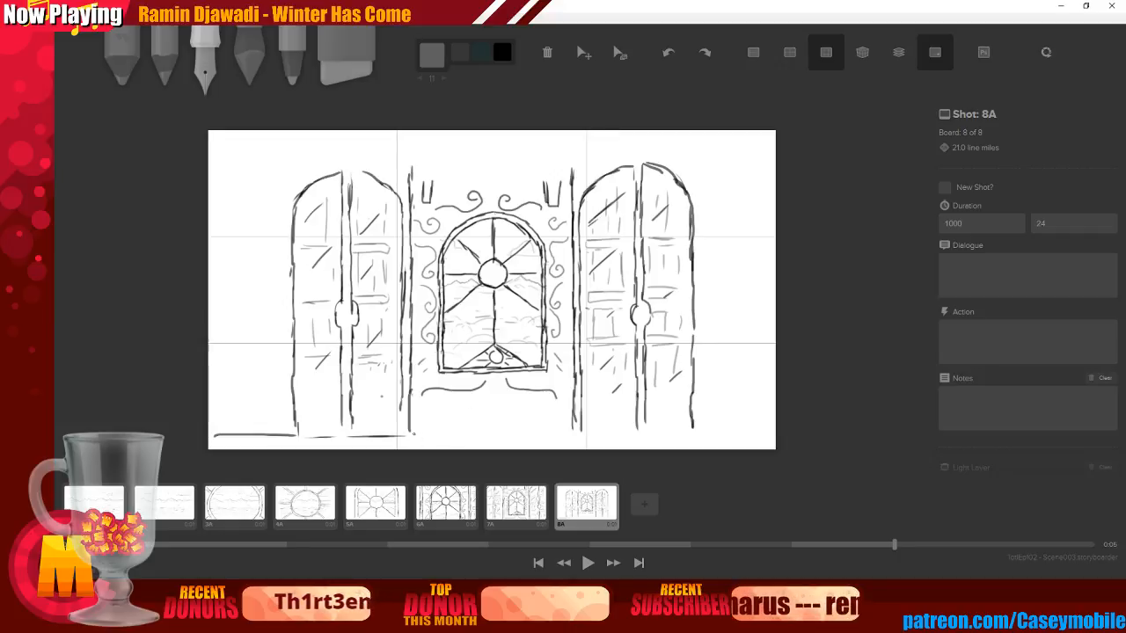
drag(418, 436, 561, 443)
drag(492, 440, 546, 441)
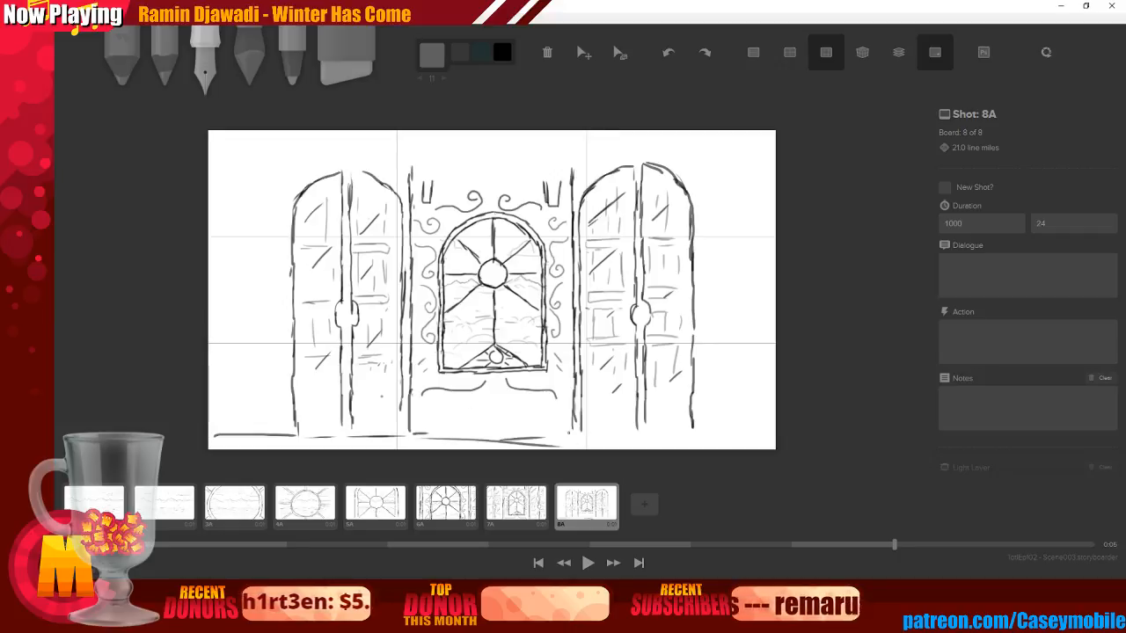
drag(678, 439, 764, 440)
Add a baseboard line above the floor on the side walls and beneath the window, and hatch the doors' lowest panes
drag(213, 426, 257, 426)
drag(414, 420, 566, 420)
drag(693, 421, 774, 416)
drag(614, 410, 596, 428)
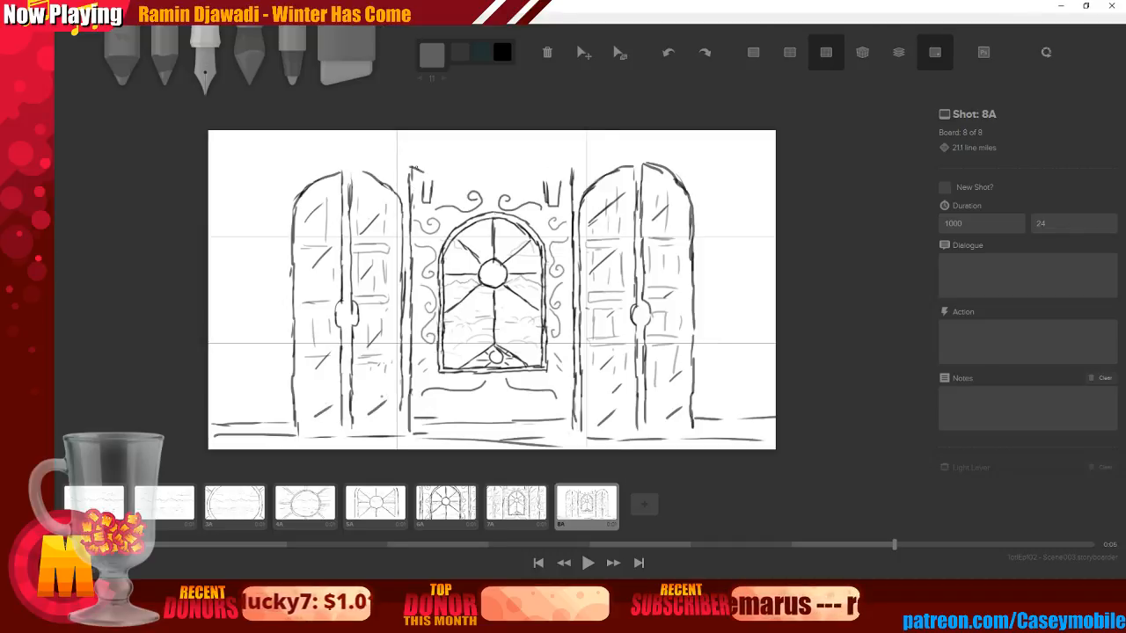
Sketch the raised moulding above the central window and outer arches over both doors, with horizontal wall lines running to the frame's sides
mouse_move(431, 168)
mouse_down()
mouse_move(437, 186)
mouse_move(455, 165)
mouse_move(543, 167)
mouse_up()
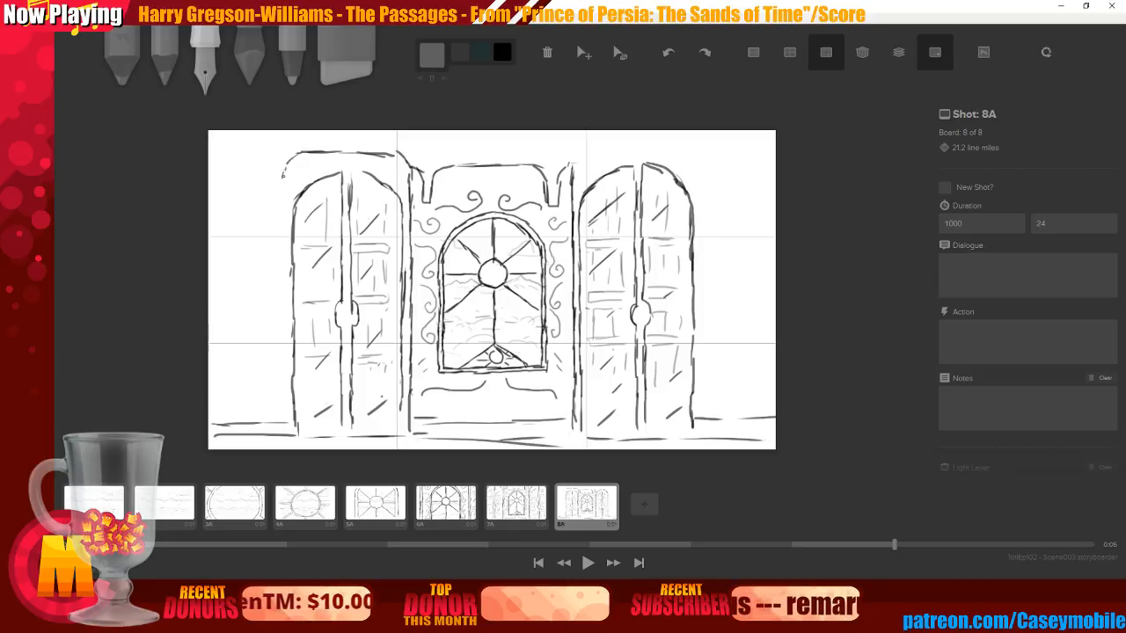
drag(211, 178, 284, 176)
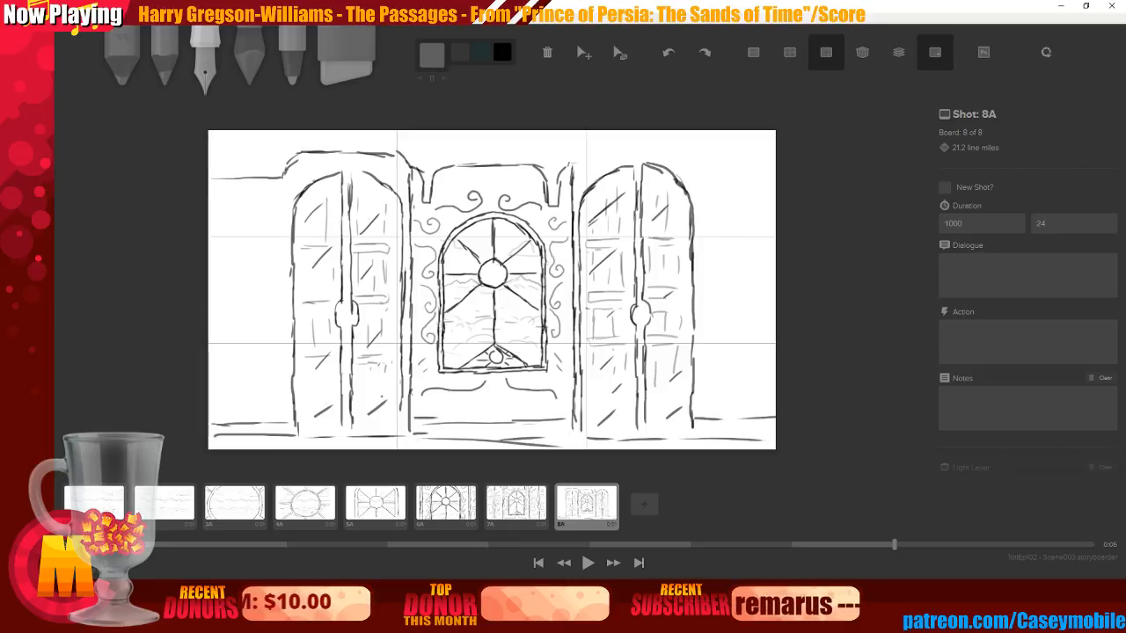
drag(576, 160, 661, 147)
mouse_move(586, 155)
mouse_down()
mouse_move(684, 151)
mouse_move(737, 170)
mouse_move(774, 167)
mouse_up()
Draw the outer vertical frame edges beside the right and left double doors, from the arches down to the floor
drag(704, 179, 703, 403)
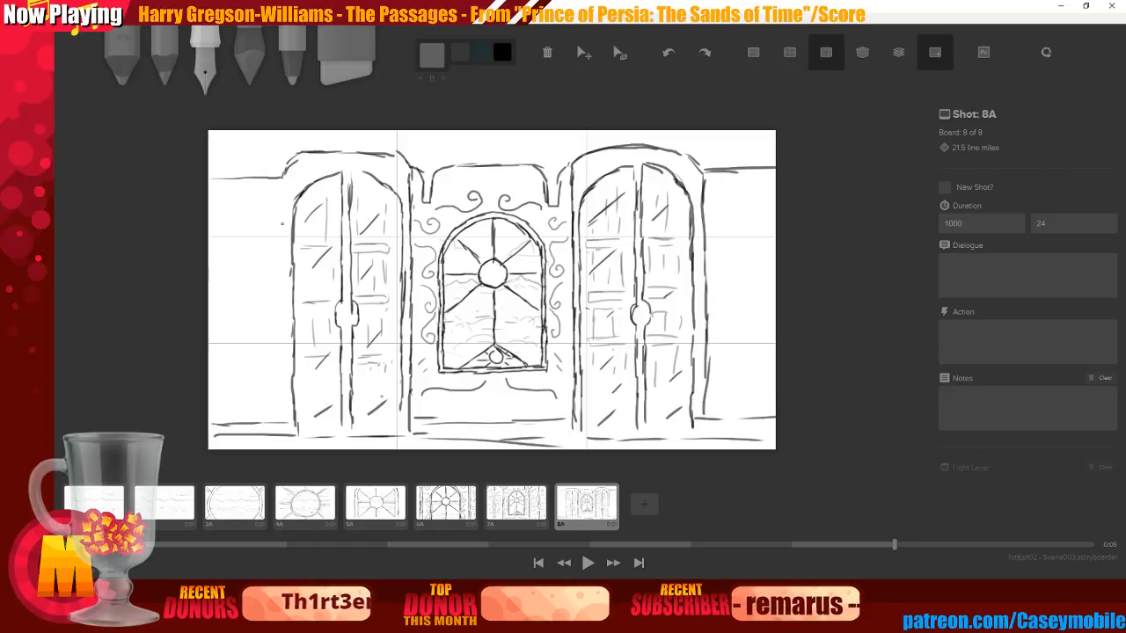
drag(280, 194, 276, 311)
drag(279, 271, 278, 384)
drag(281, 336, 279, 427)
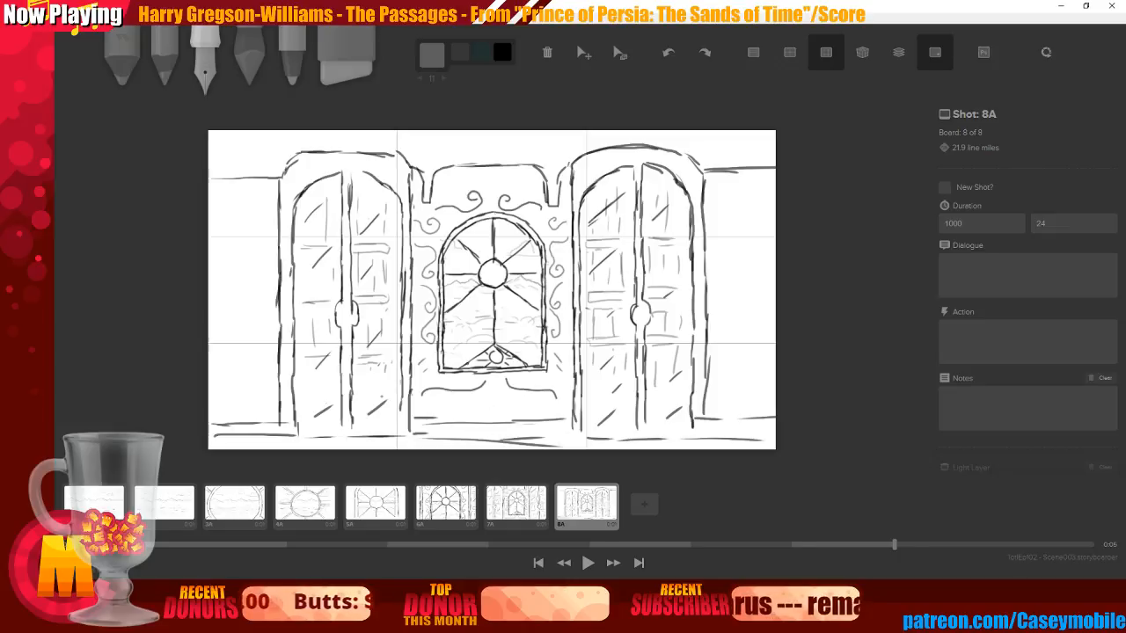
Add a curled flourish beneath the central window and wavy trim above the baseboards on both side walls
drag(466, 410, 508, 403)
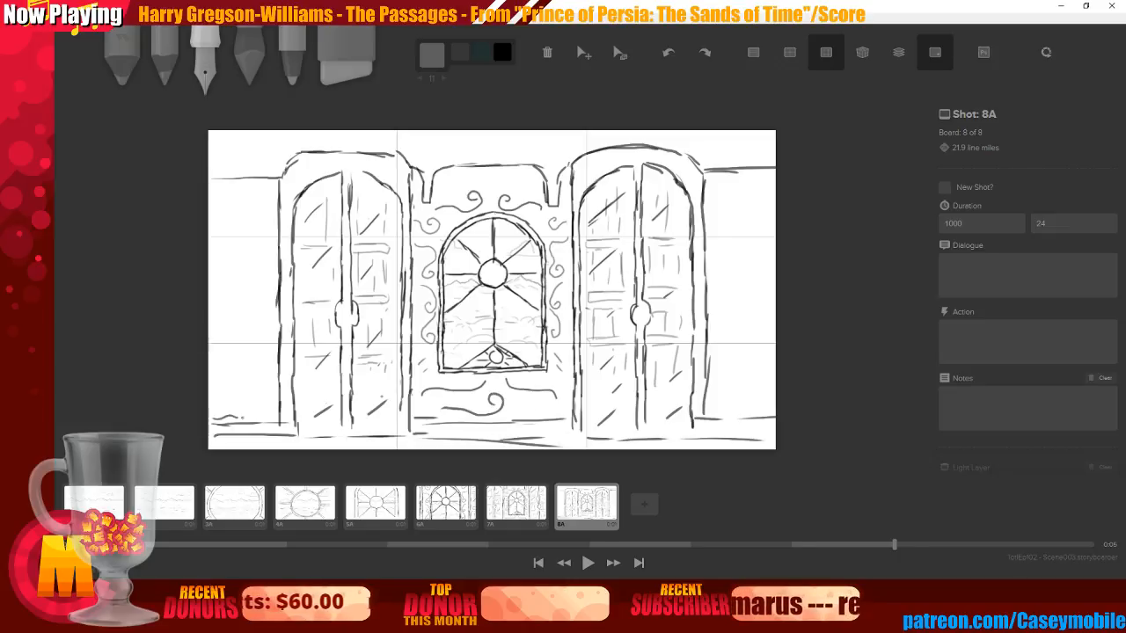
drag(702, 410, 731, 408)
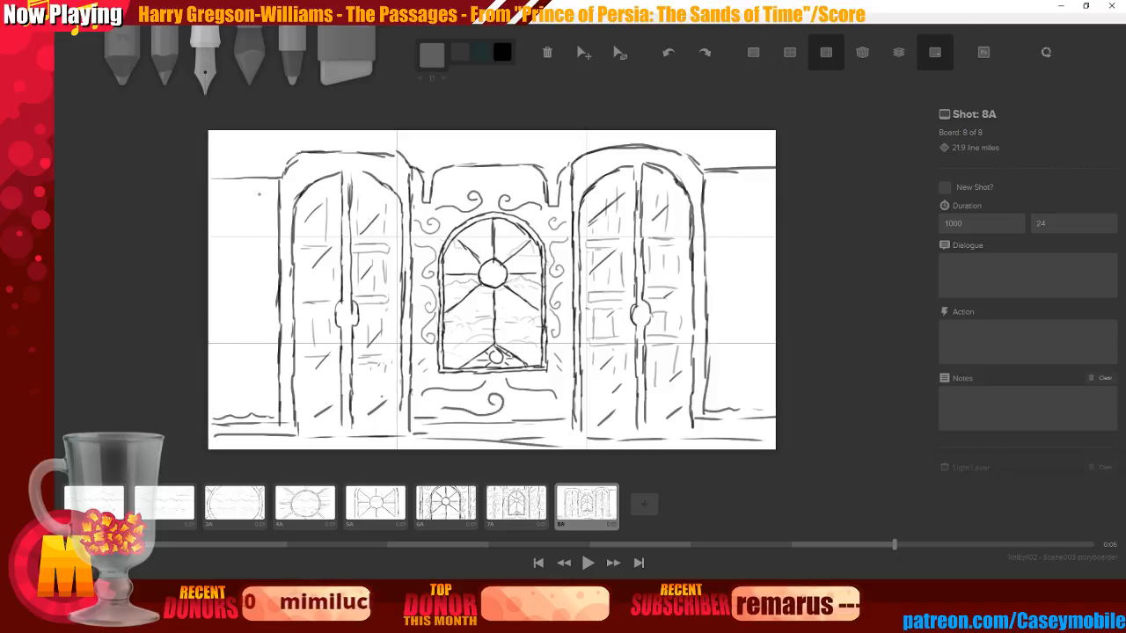
Try S-curve ornaments, short hatch marks and a column of chevrons on the side walls, and undo them
mouse_move(240, 209)
mouse_down()
mouse_move(253, 266)
mouse_move(235, 292)
mouse_move(248, 333)
mouse_up()
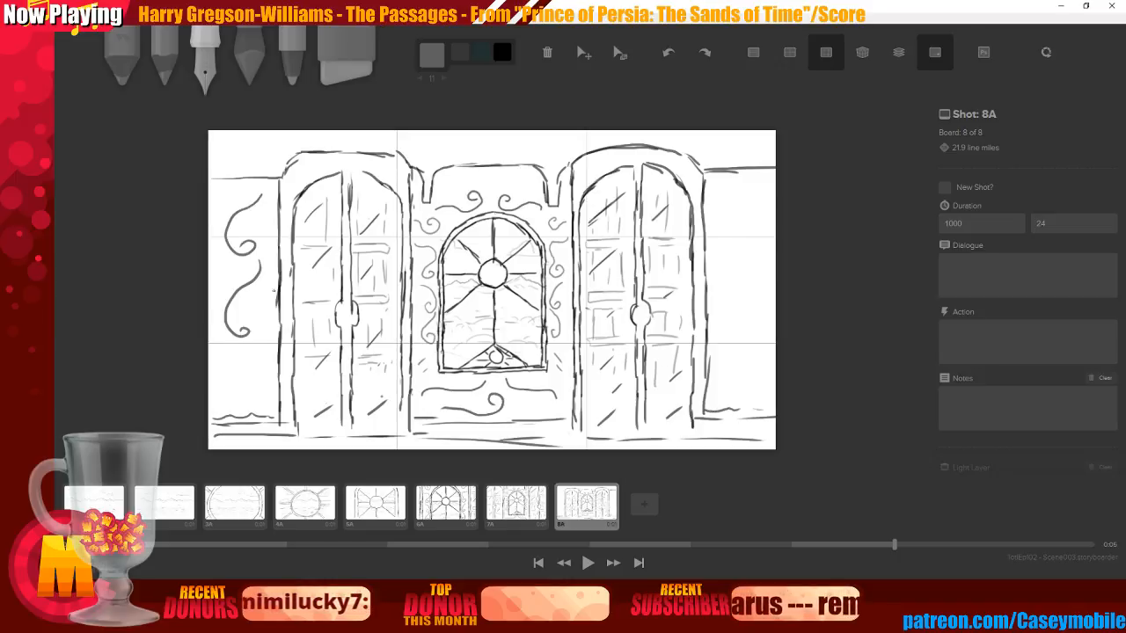
key(ctrl+z)
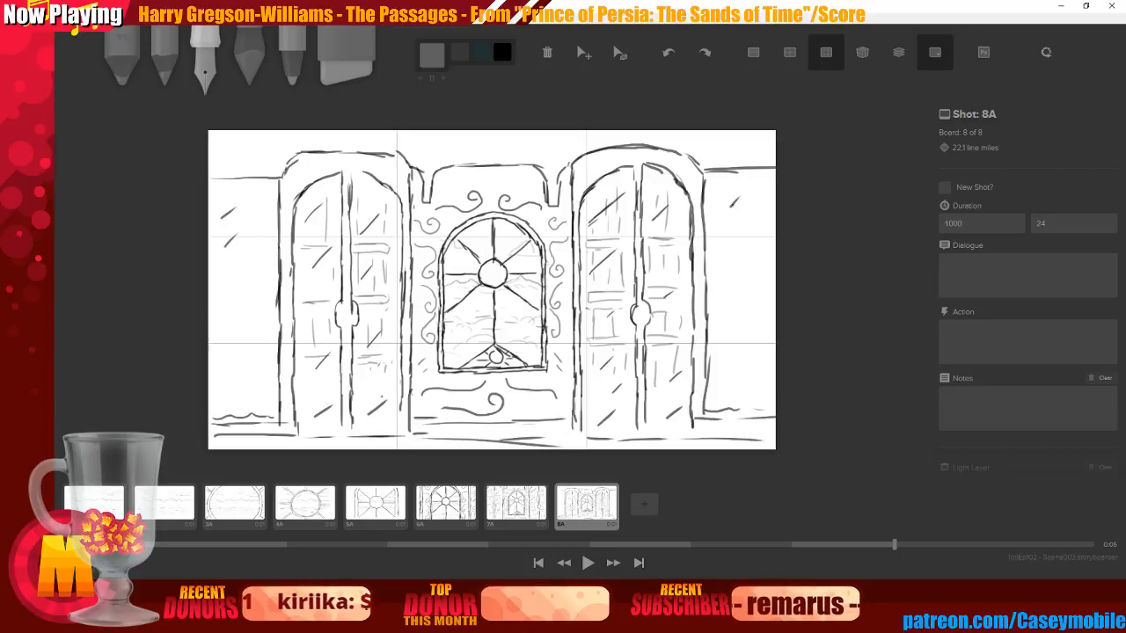
key(ctrl+z)
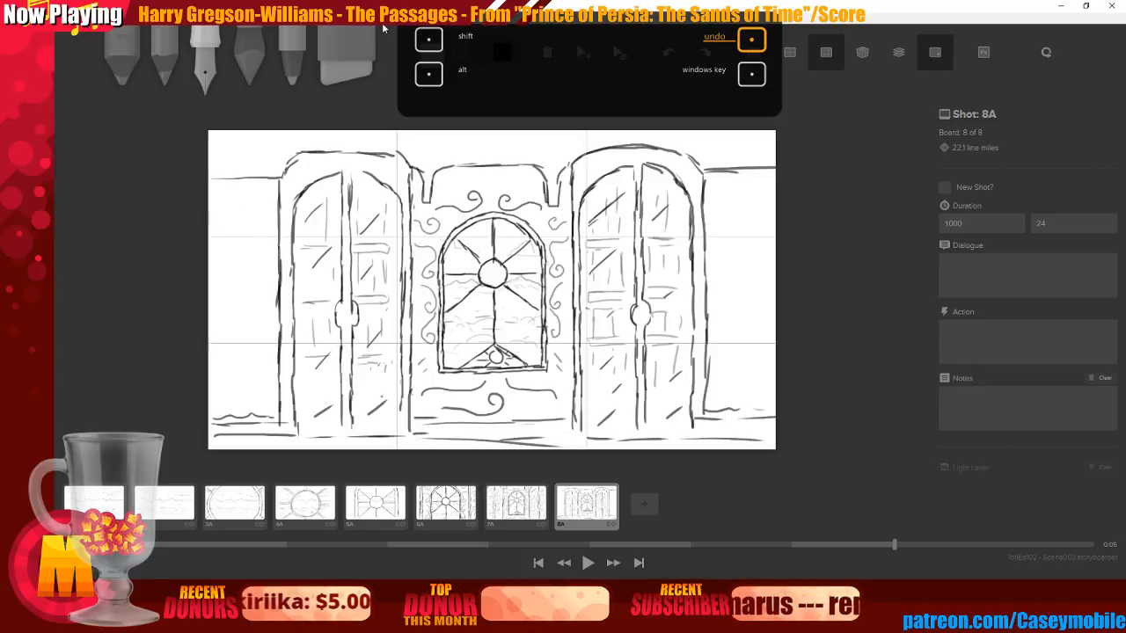
drag(222, 210, 244, 190)
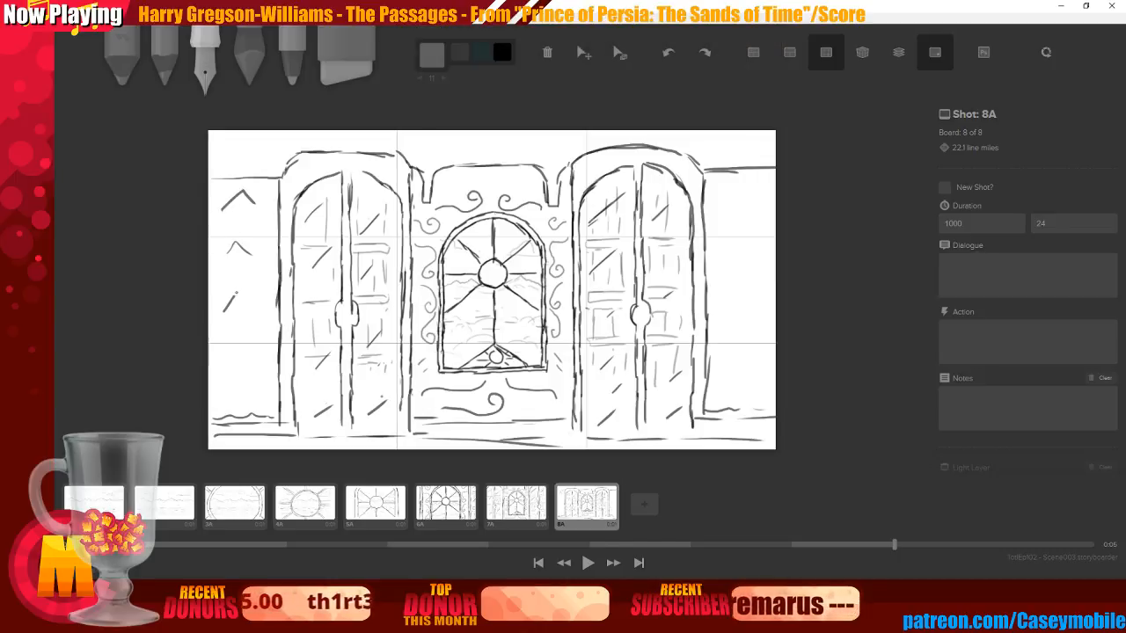
drag(227, 370, 243, 350)
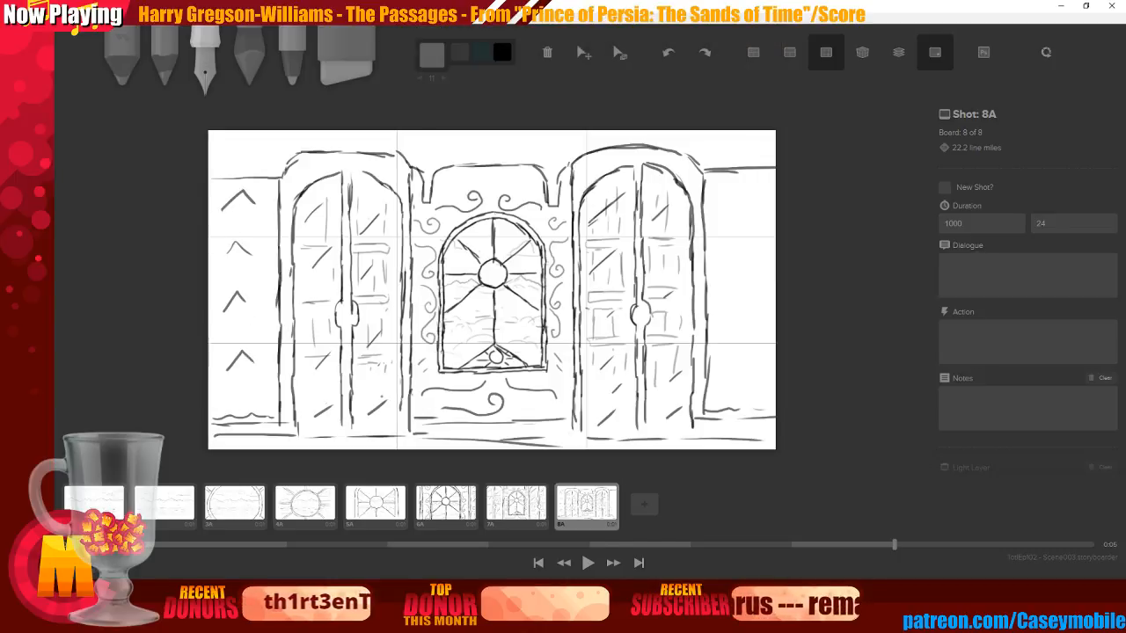
key(ctrl+z)
key(ctrl+z)
key(ctrl+z)
key(ctrl+z)
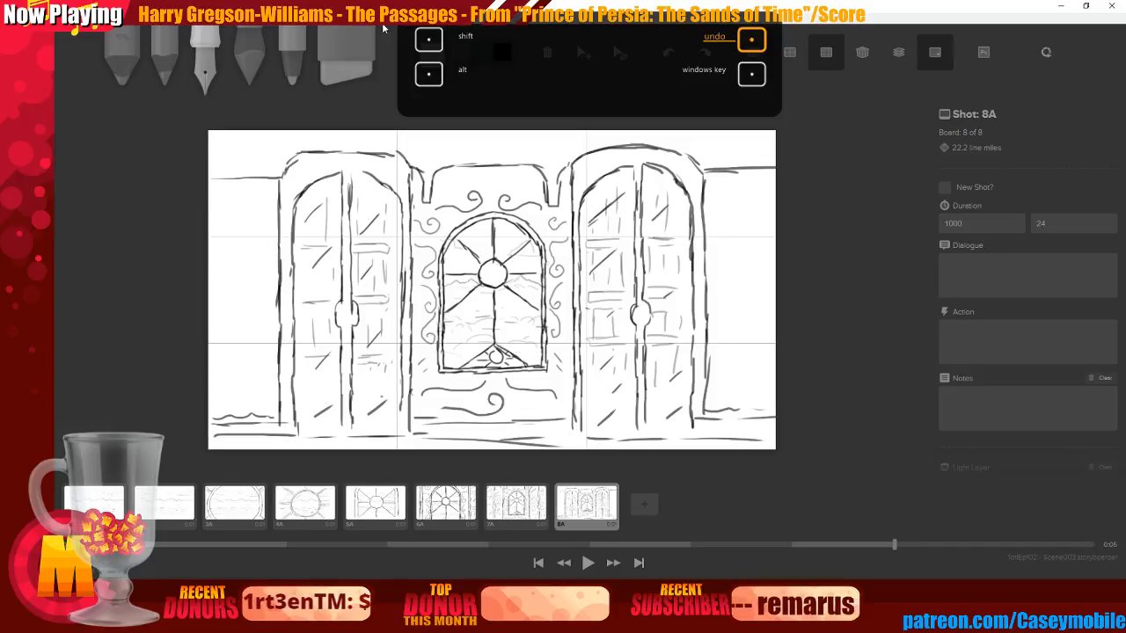
Sketch a horizontal ceiling line in segments across the top of the frame, above the doors and window
drag(212, 143, 301, 141)
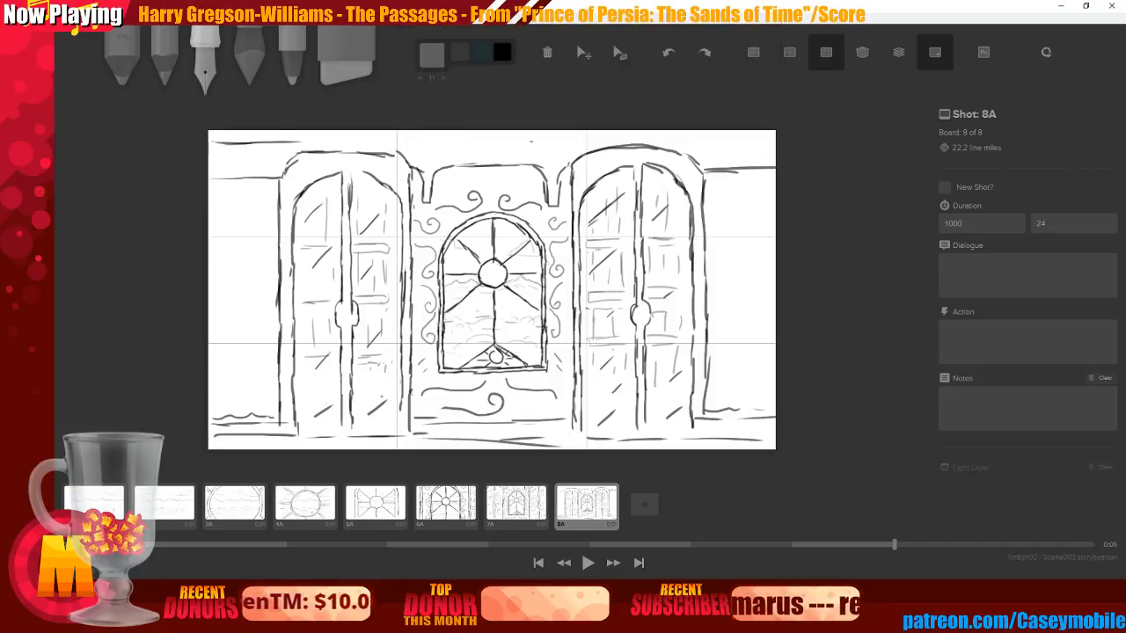
drag(640, 141, 727, 139)
drag(396, 142, 542, 139)
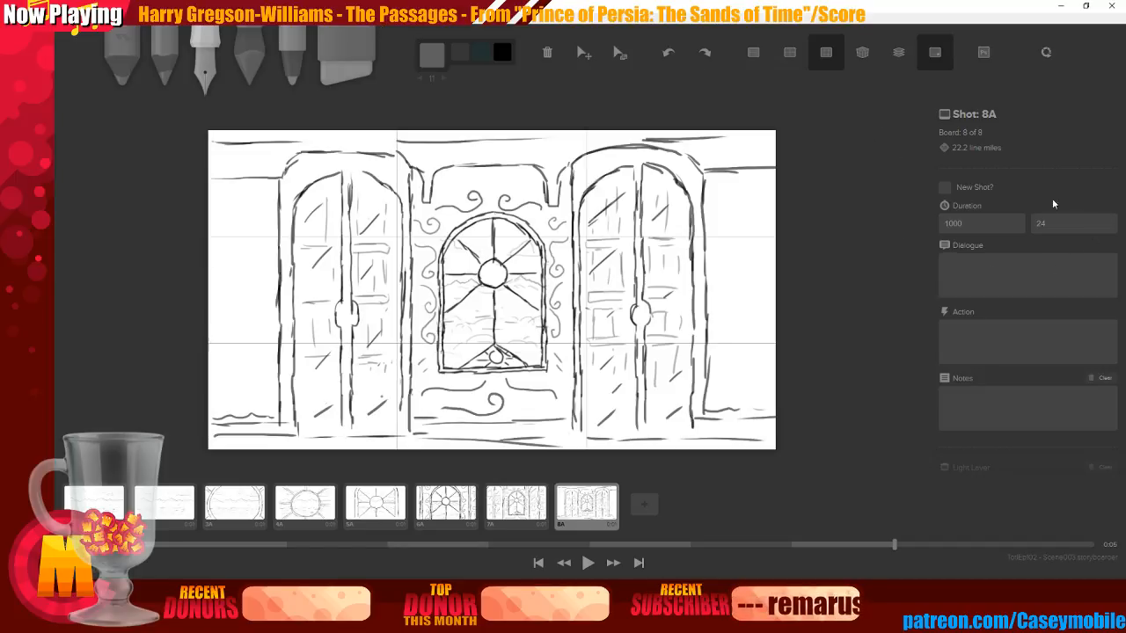
Duplicate board 8A and scale the copy's whole drawing down slightly to continue the zoom-out
click(981, 226)
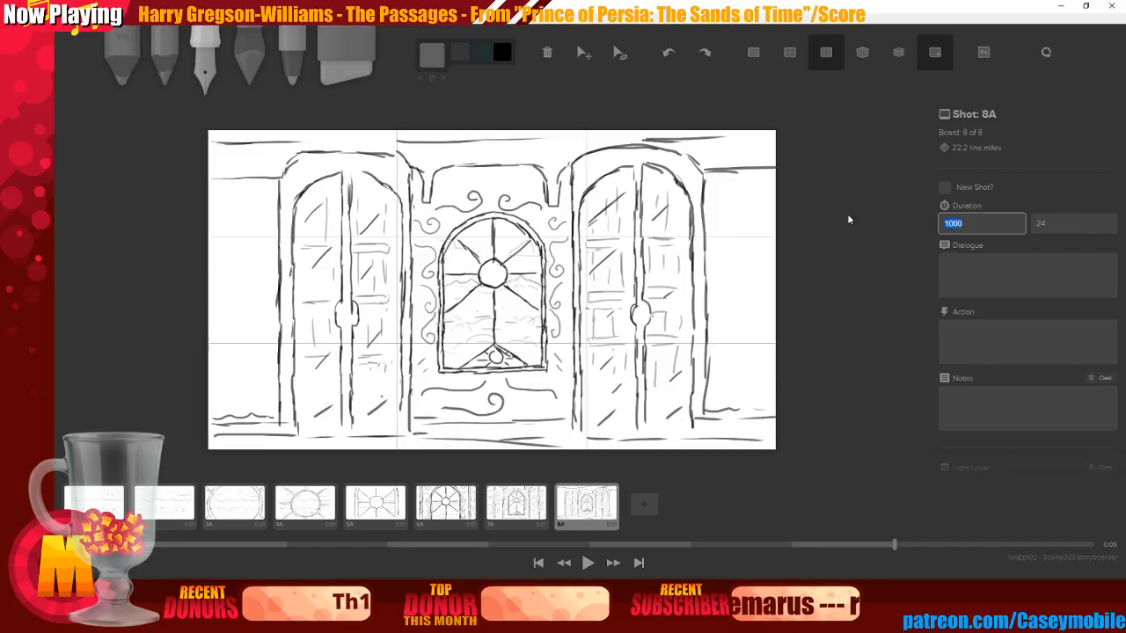
text(d)
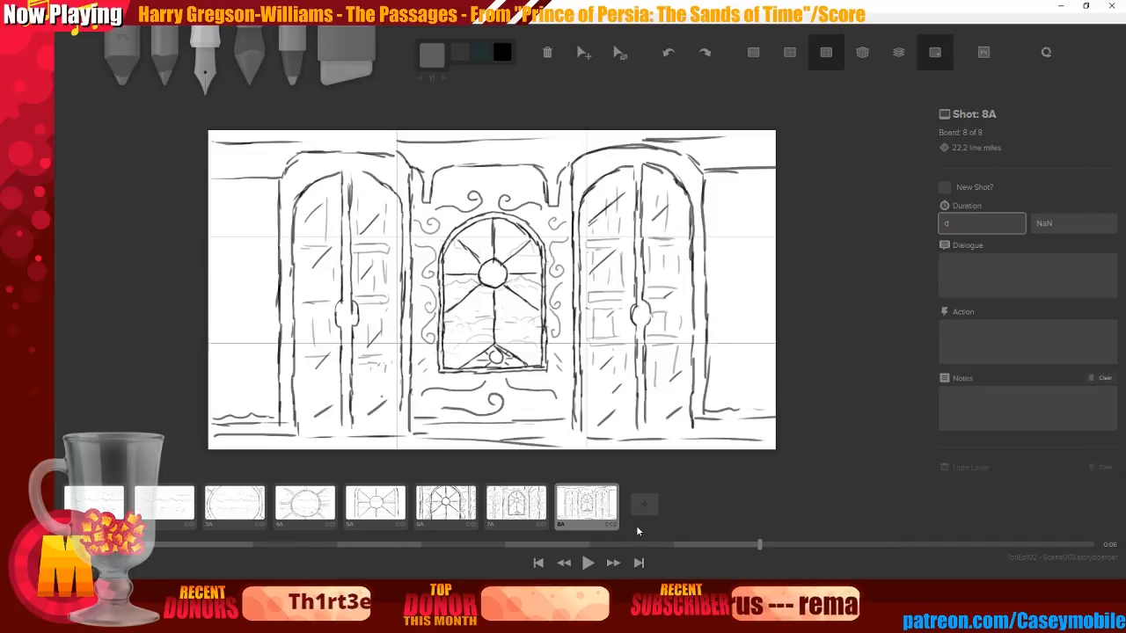
click(533, 517)
click(567, 512)
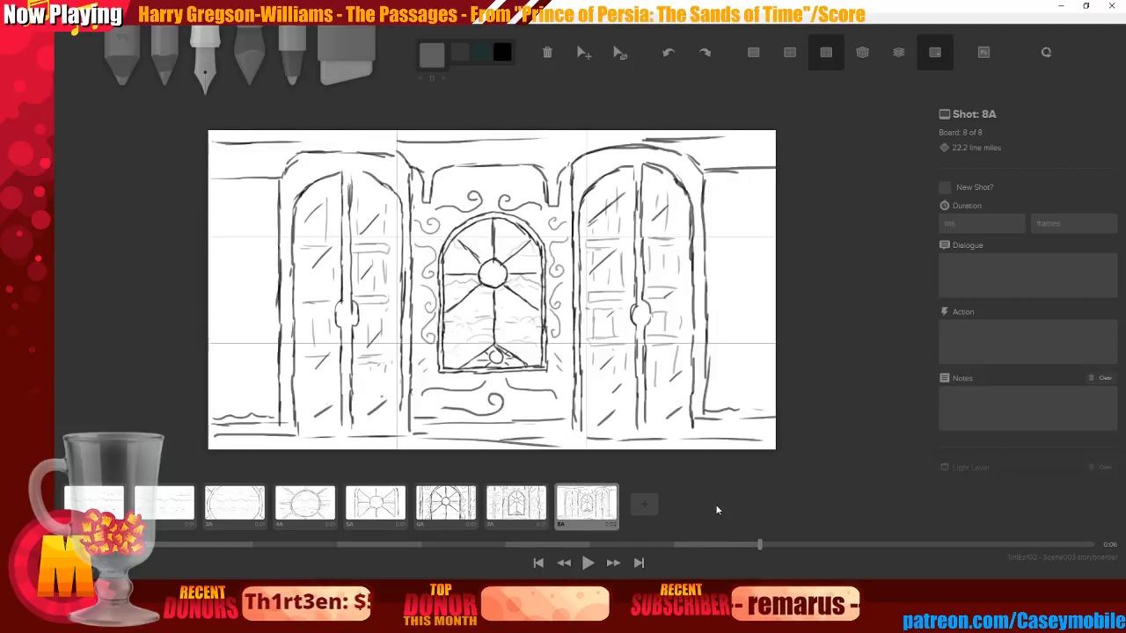
key(d)
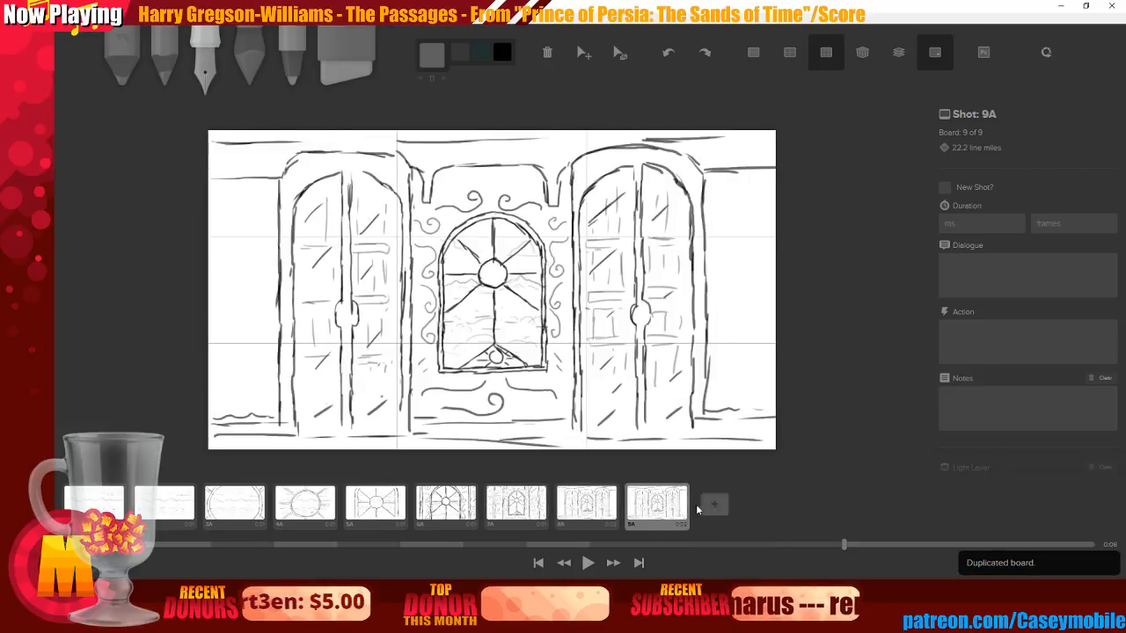
click(620, 54)
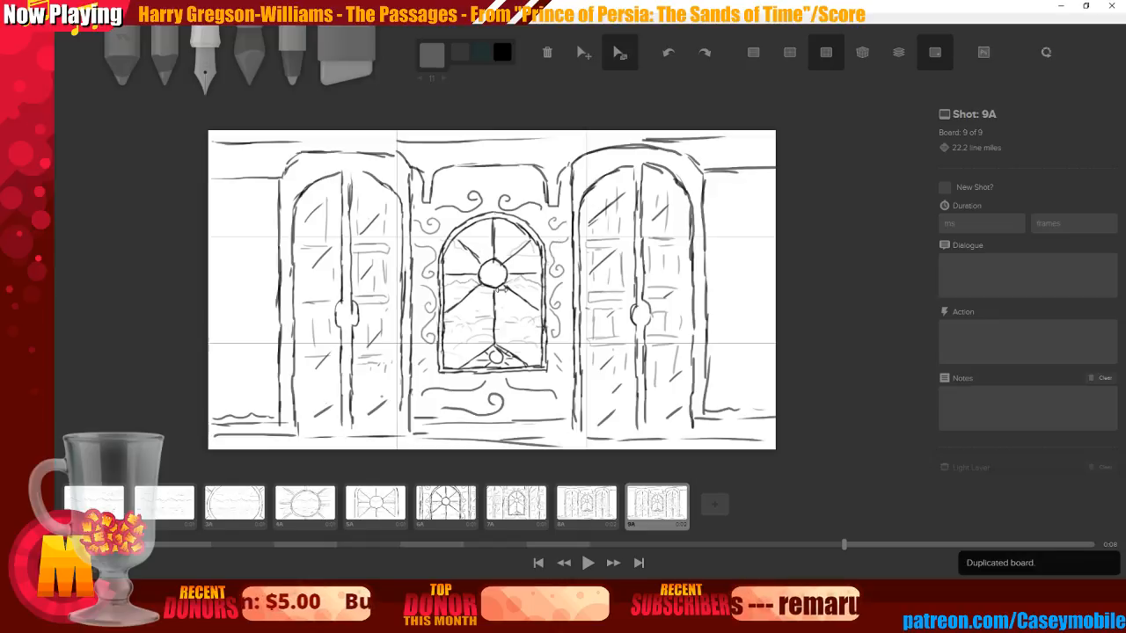
drag(492, 295, 472, 294)
Set board 8A's duration to 500 ms and board 9A's duration to 1000 ms
key(Left)
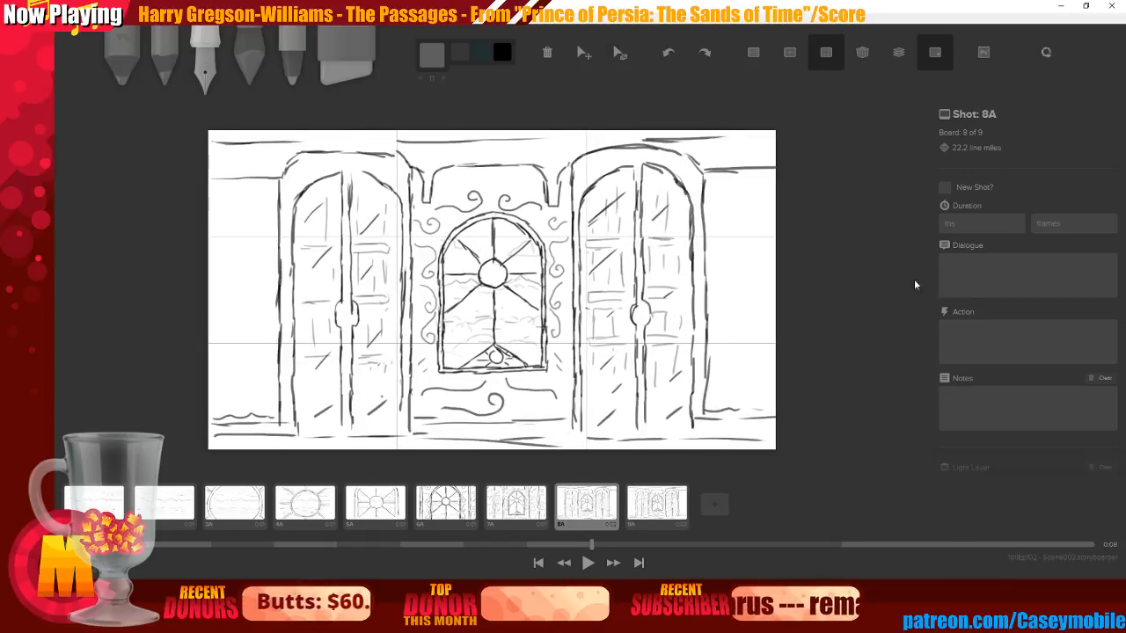
click(969, 225)
text(500)
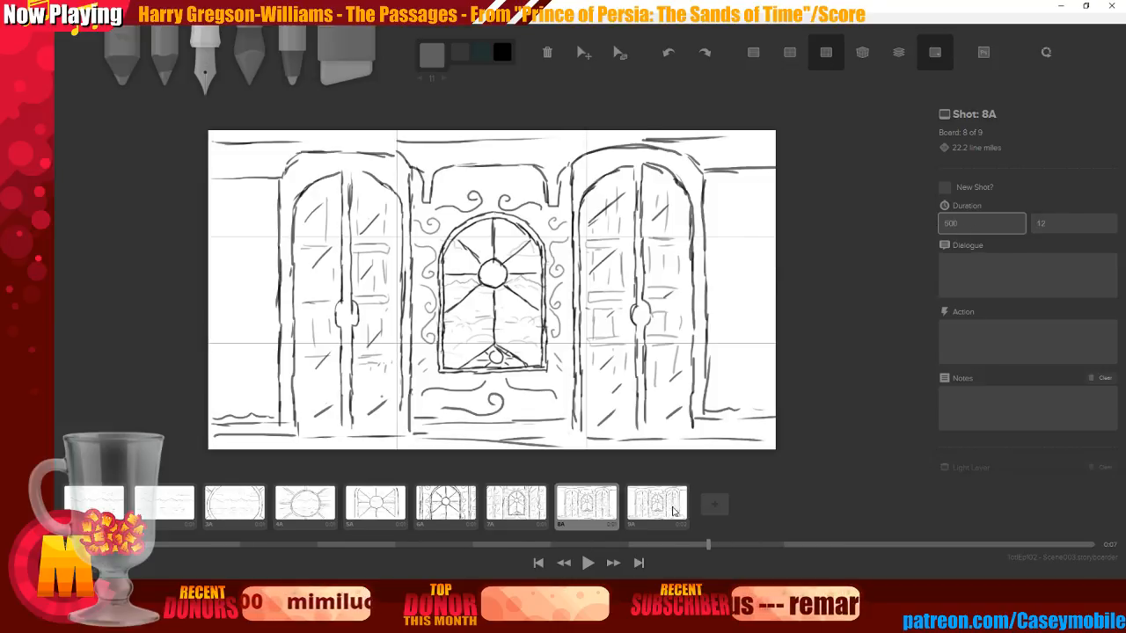
click(665, 509)
click(985, 225)
text(1)
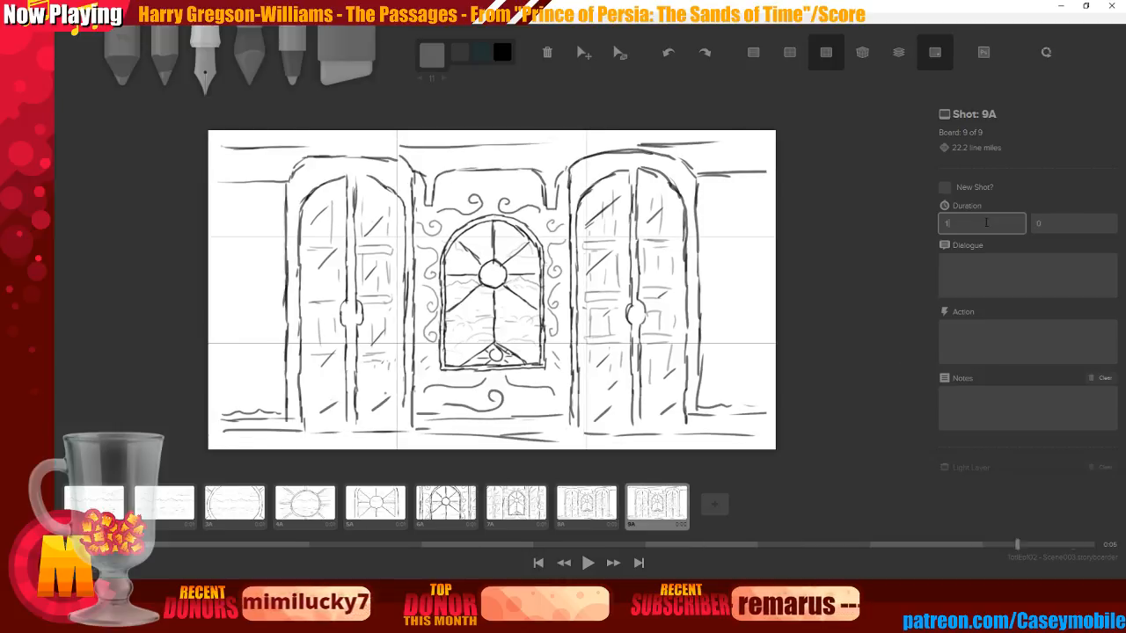
text(000)
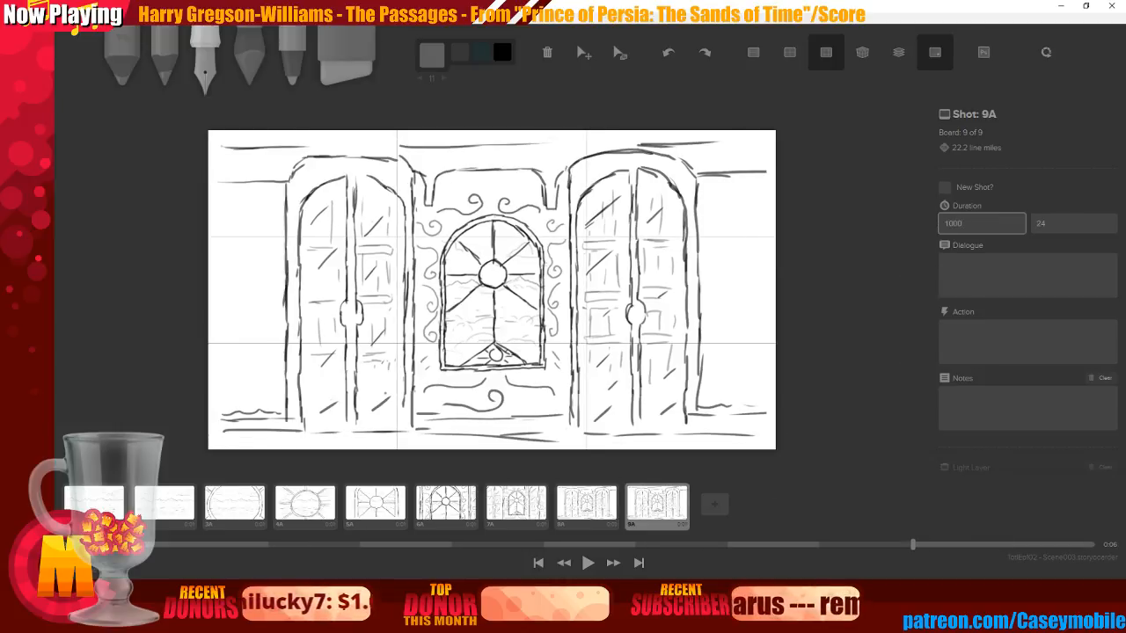
Add a blank board at the end of the sequence and mark it as a new shot
click(715, 504)
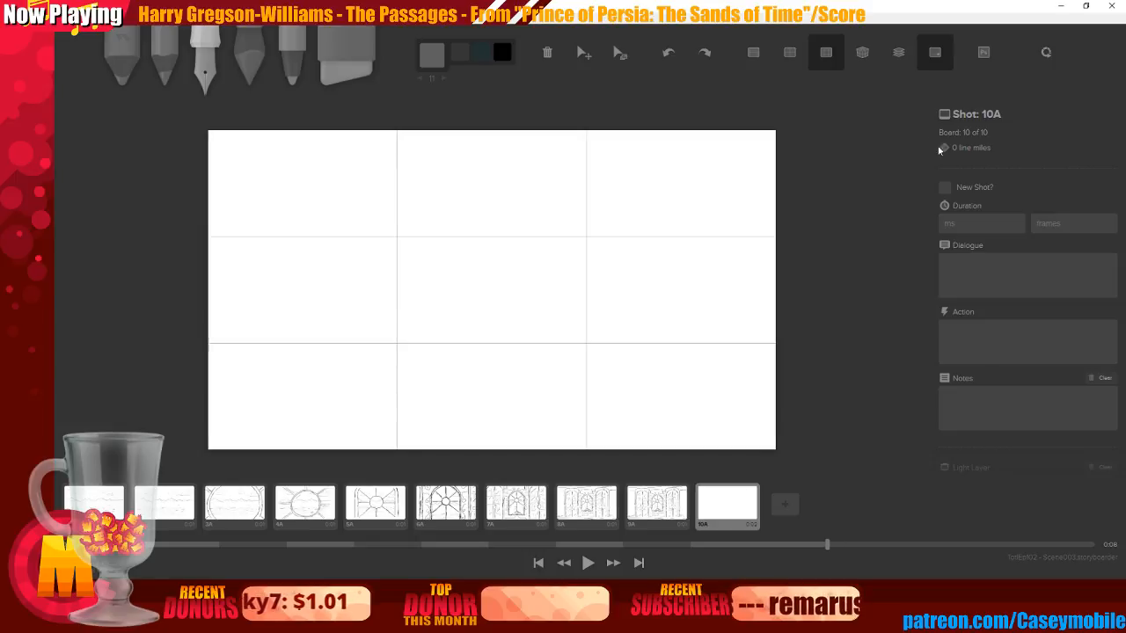
click(944, 187)
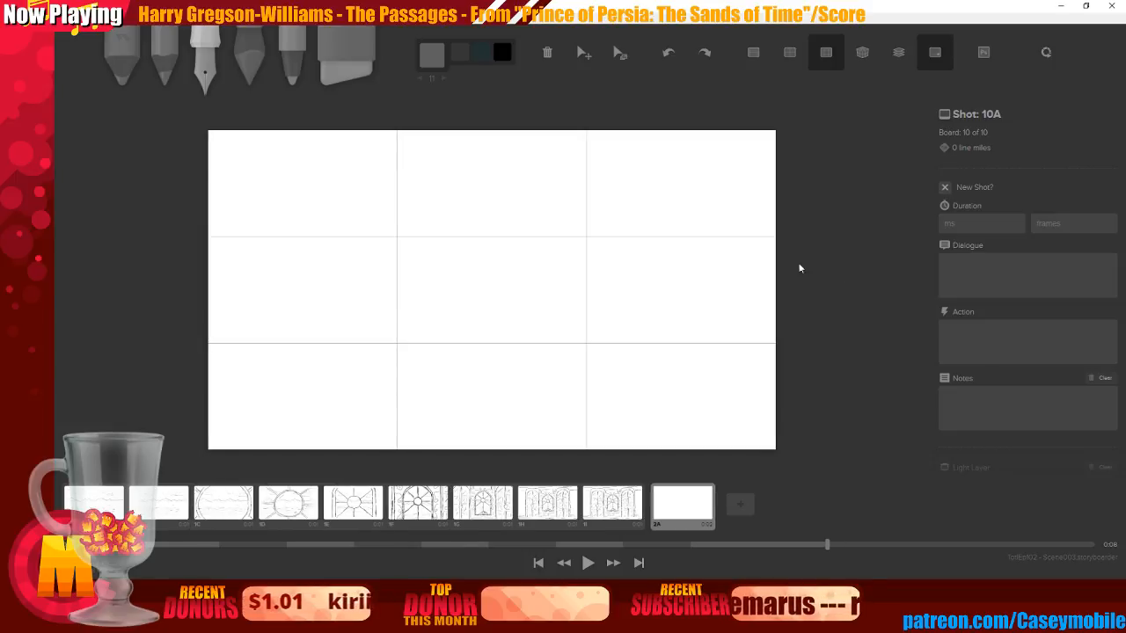
Return to the first board and play the zoom-out sequence to review its timing
drag(587, 543, 560, 544)
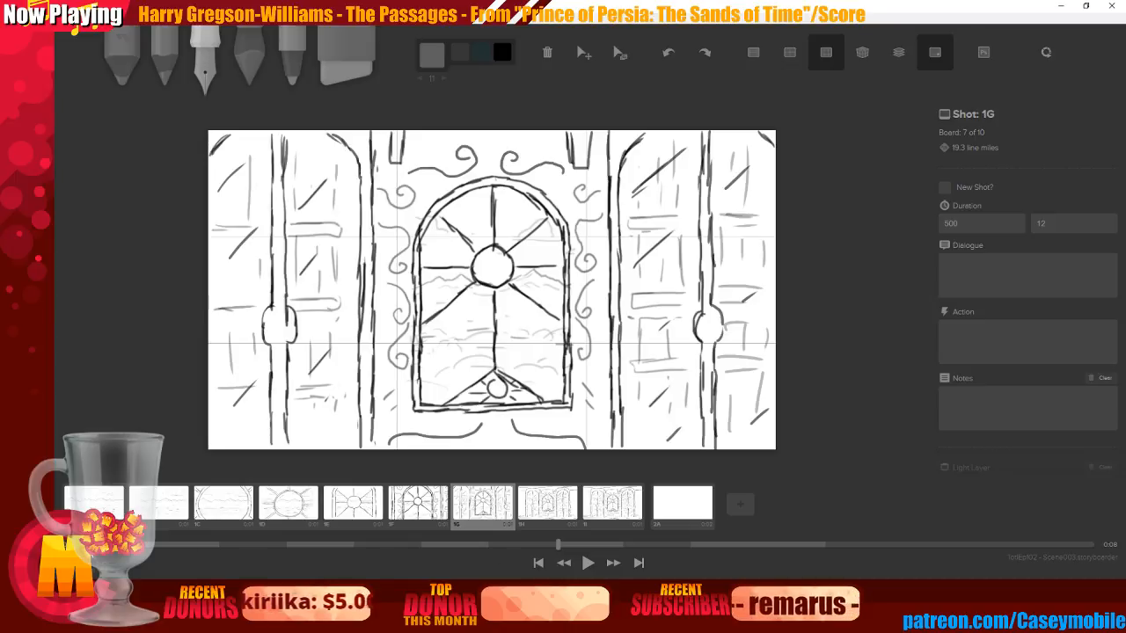
click(95, 545)
click(588, 563)
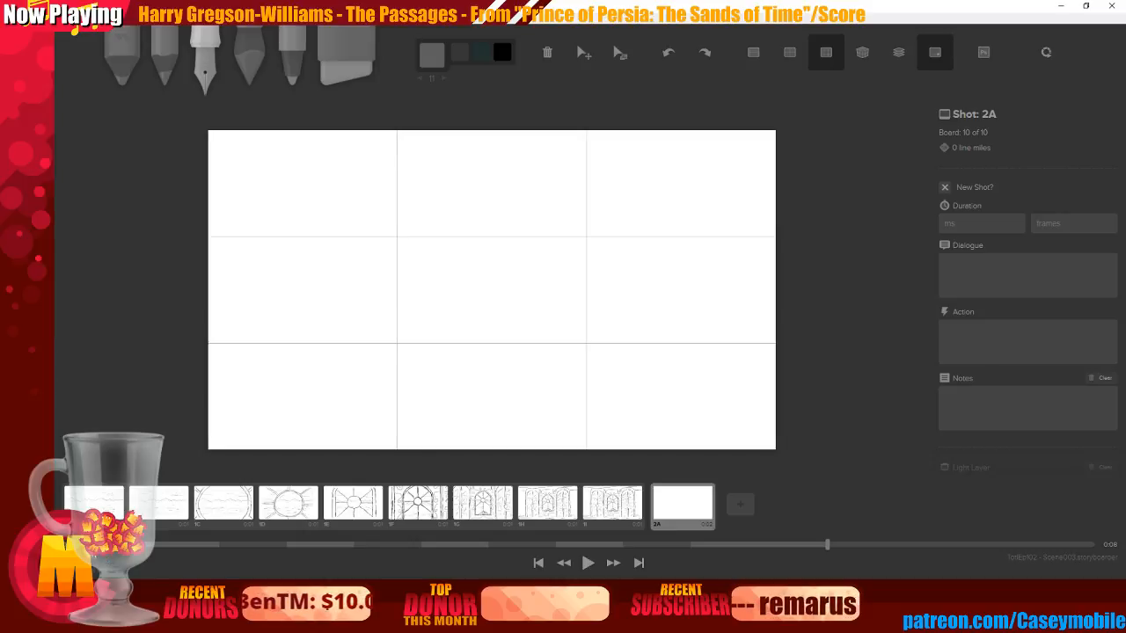
click(588, 563)
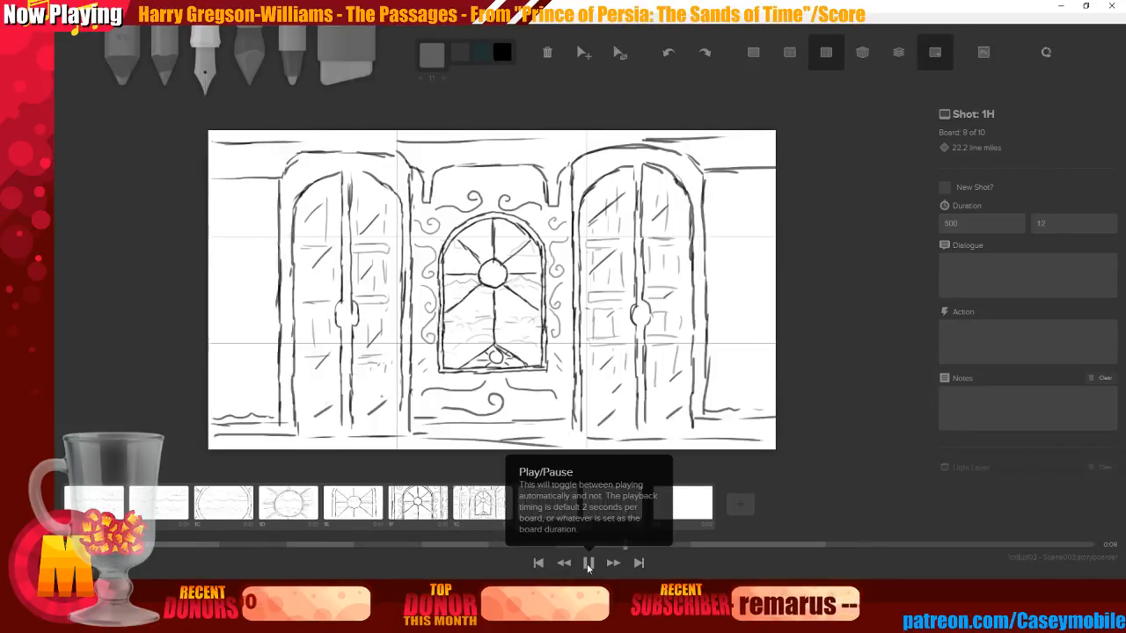
Stop the playback and set board 1B's duration to 1000 ms
click(589, 565)
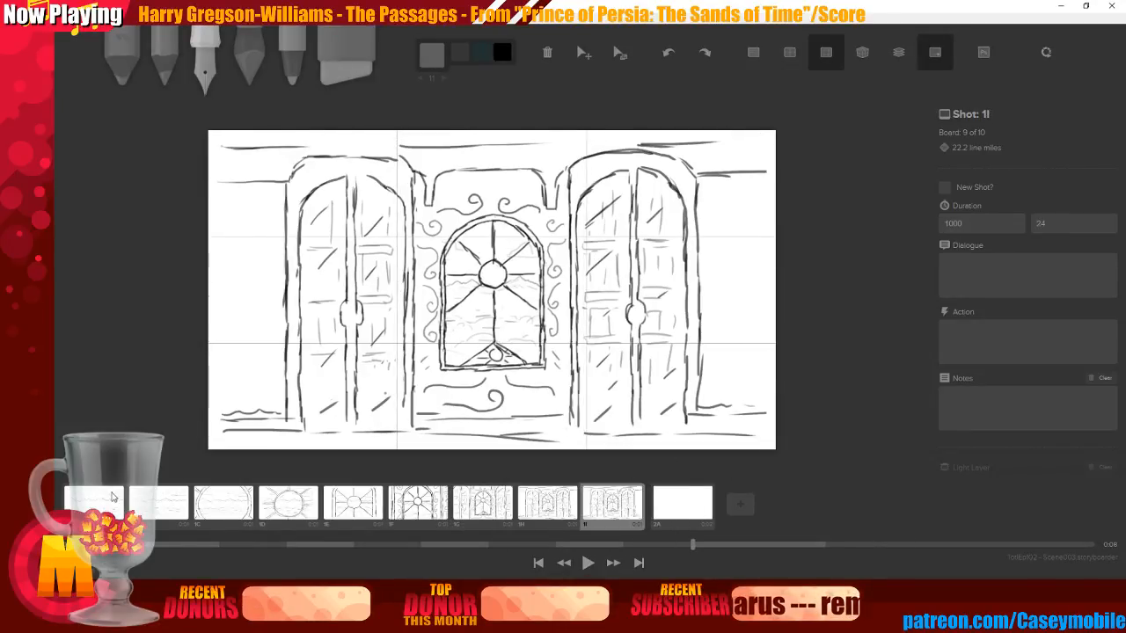
click(482, 503)
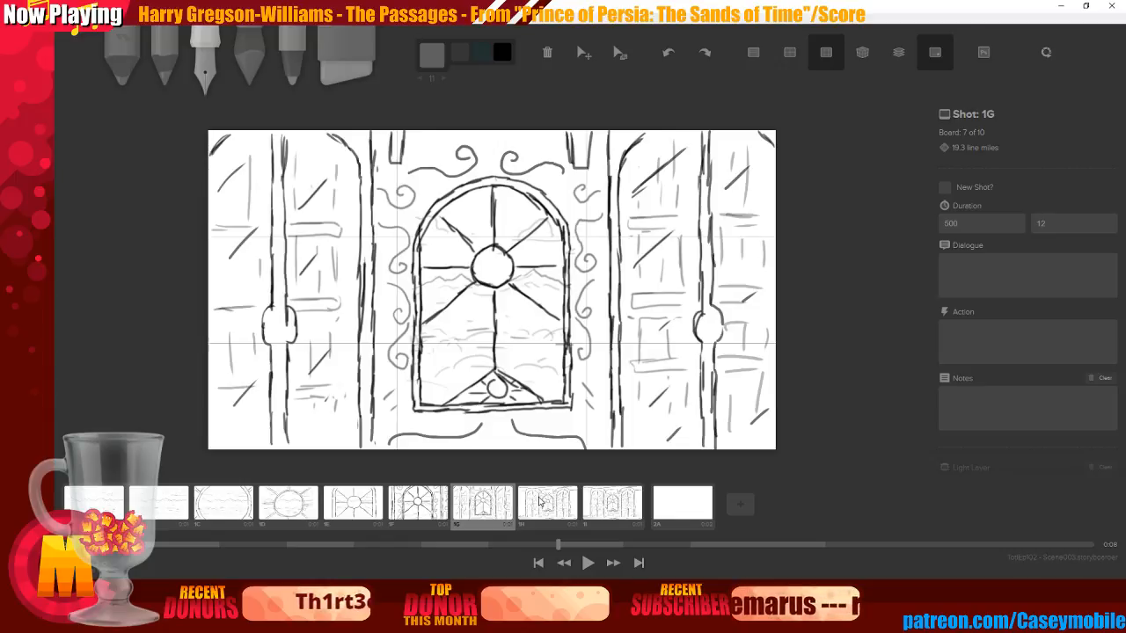
click(169, 498)
drag(964, 224, 873, 229)
text(1000)
Play the sequence from the first board to check the pacing of the opening boards
click(222, 513)
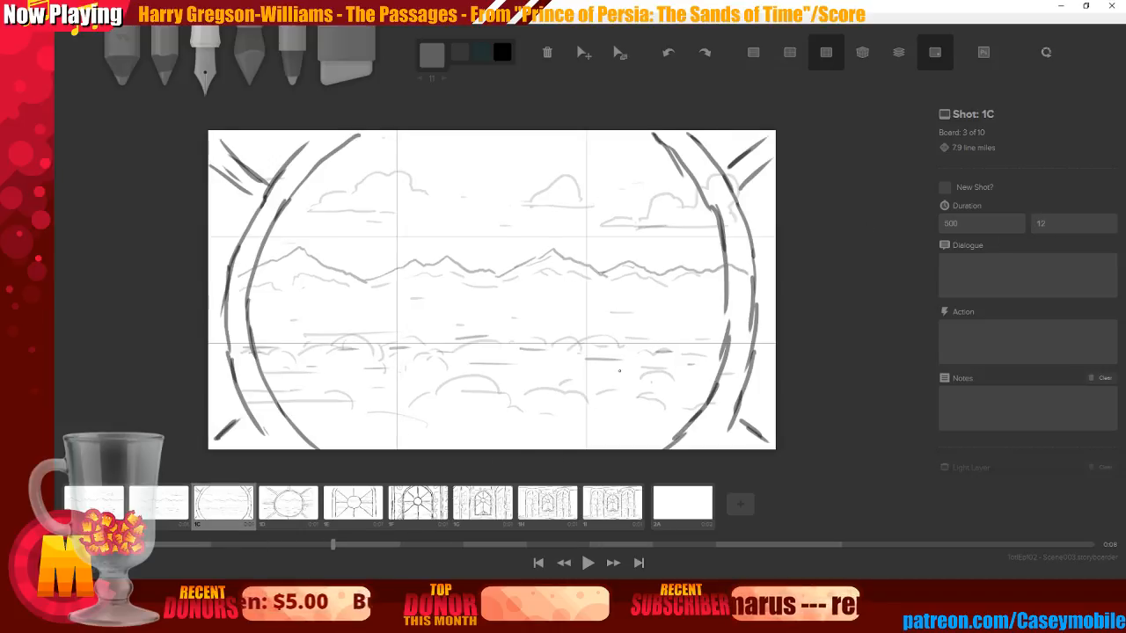
drag(968, 223, 903, 236)
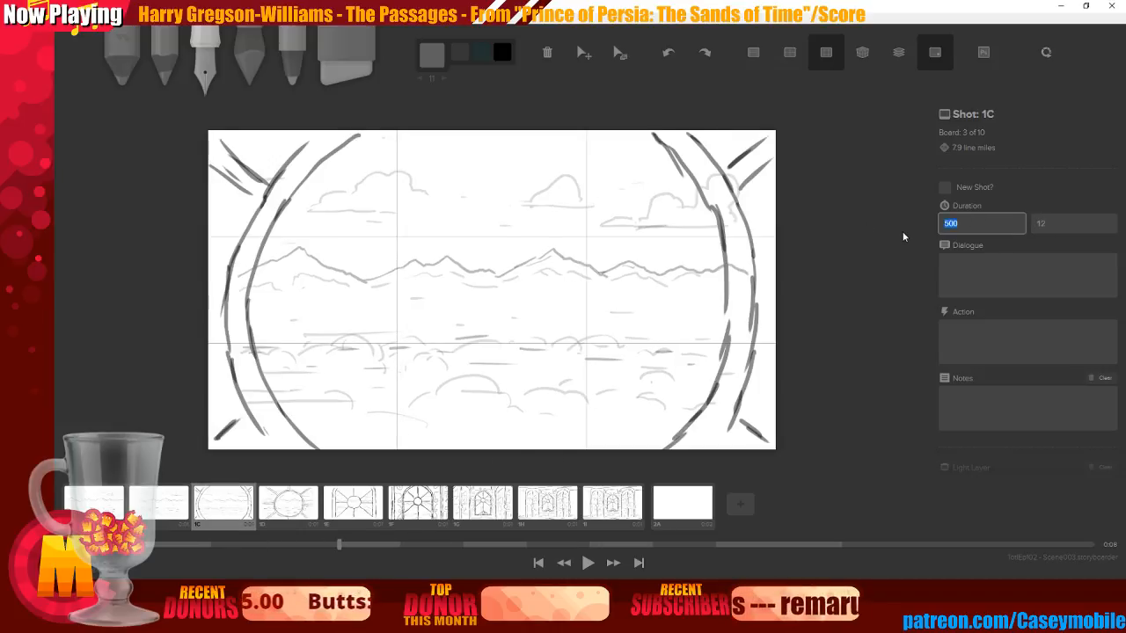
click(538, 563)
click(584, 563)
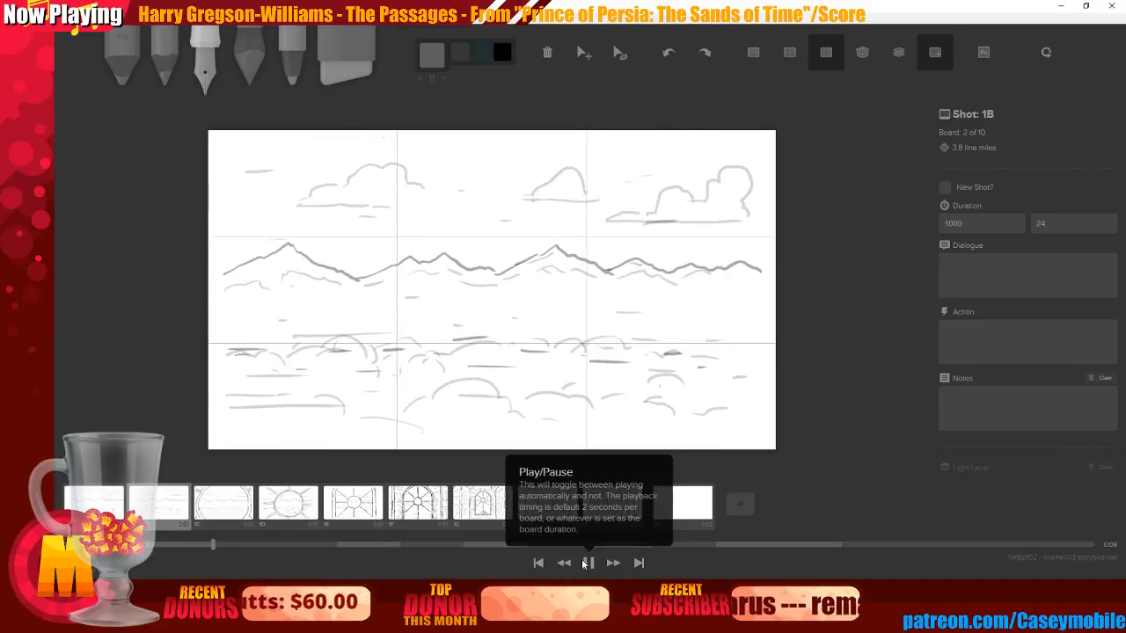
click(587, 563)
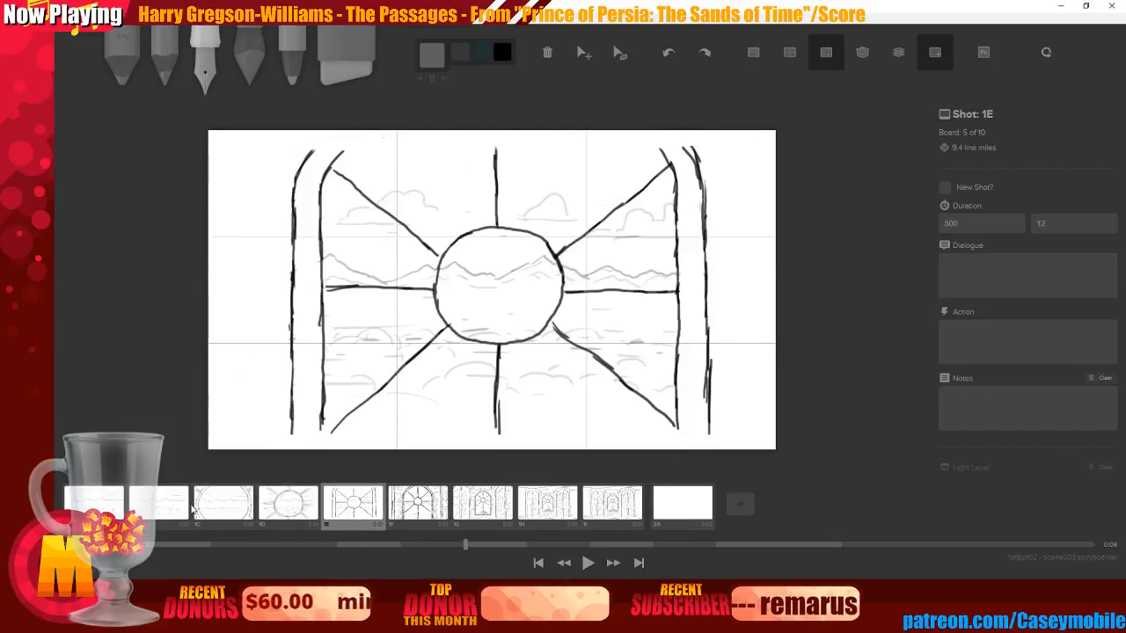
Set board 1C's duration to 1000 ms and replay the sequence to check the timing
click(174, 506)
click(222, 504)
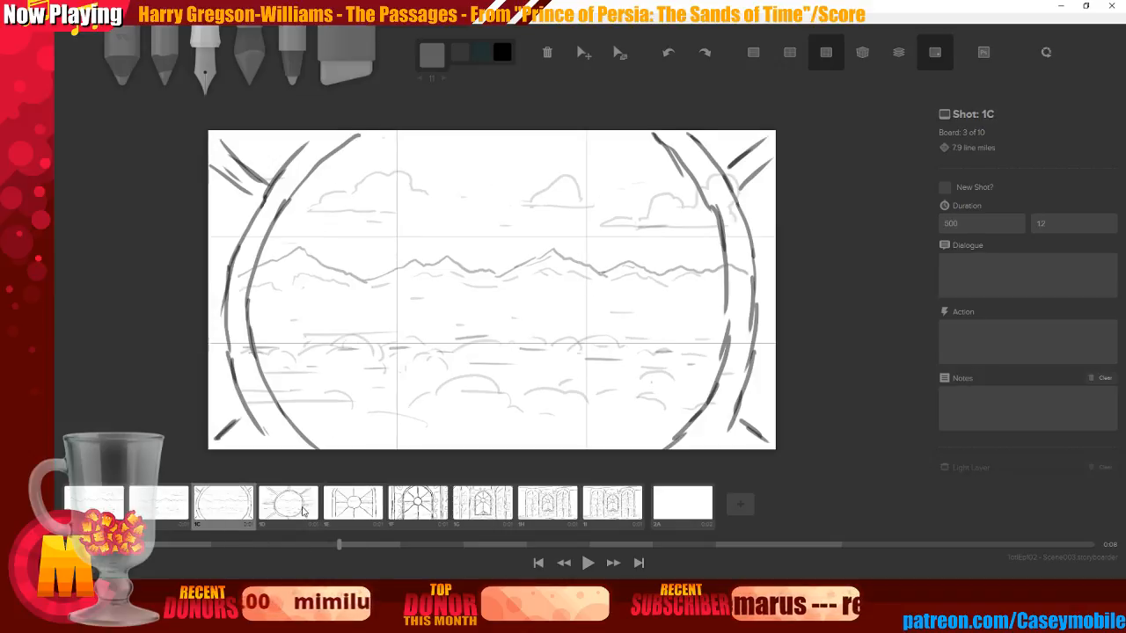
key(Tab)
text(1000)
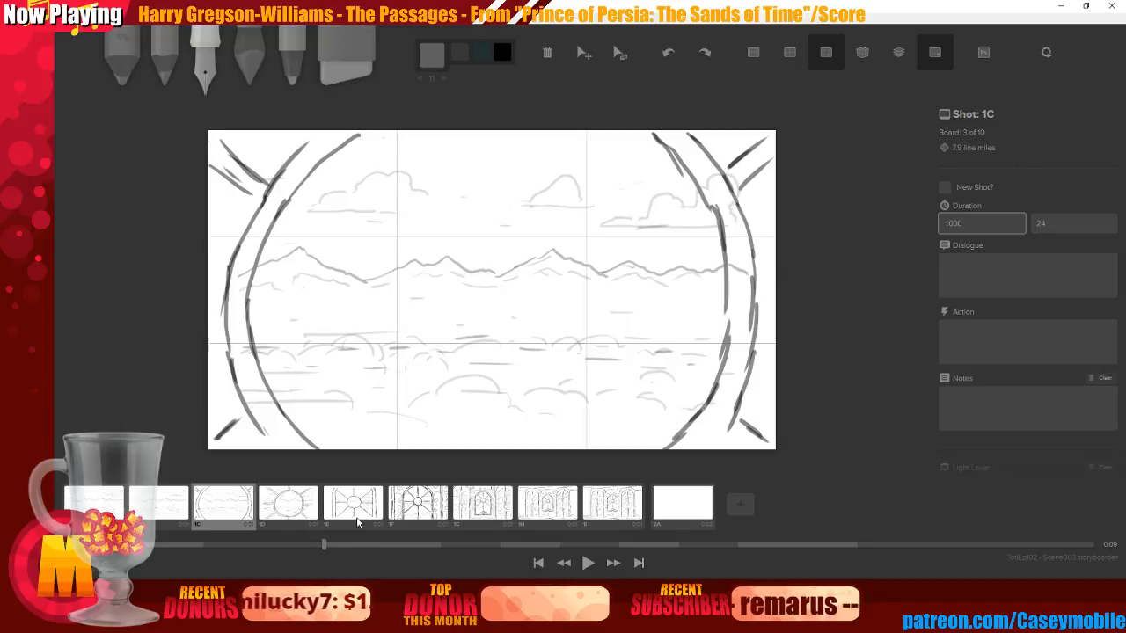
click(557, 564)
click(588, 563)
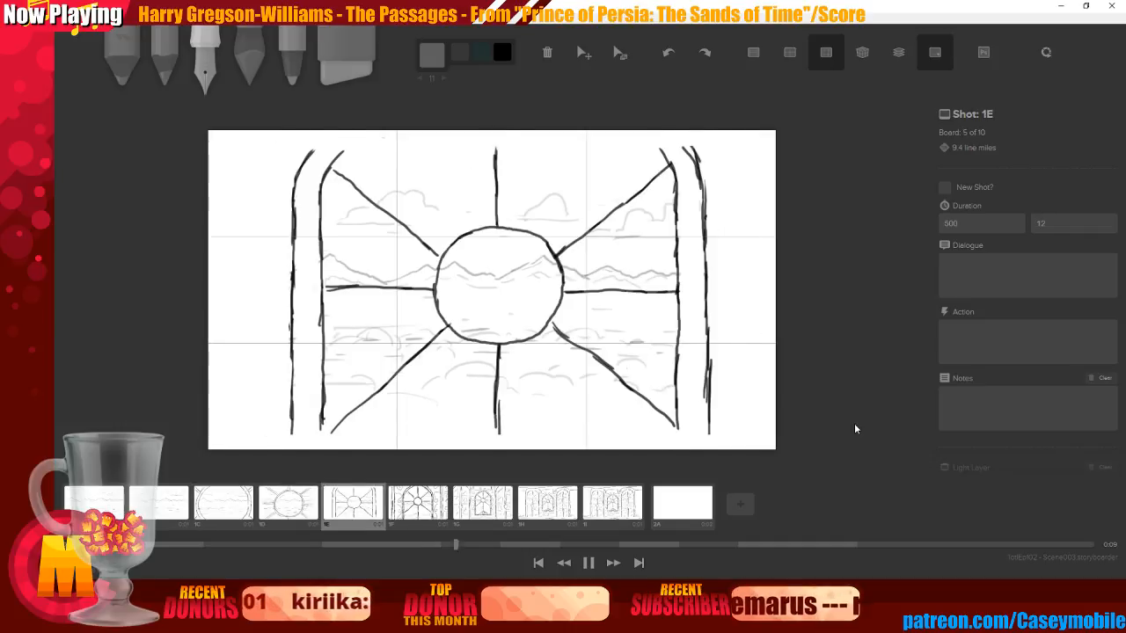
click(588, 566)
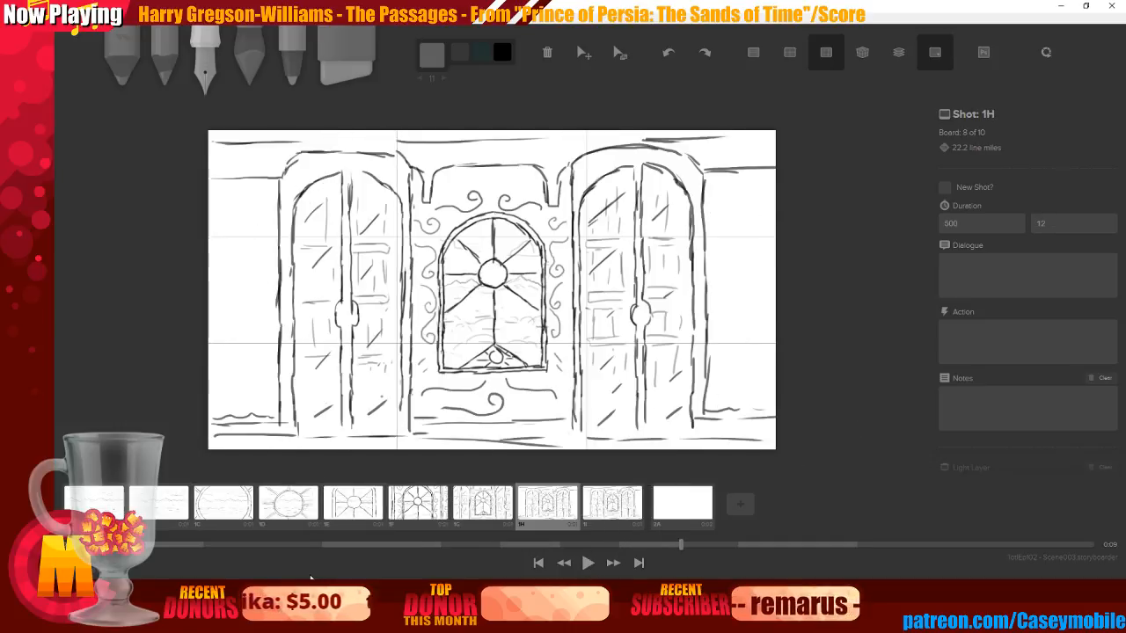
Set the durations of boards 1D and 1E to 1000 ms each
click(288, 503)
drag(967, 225, 885, 232)
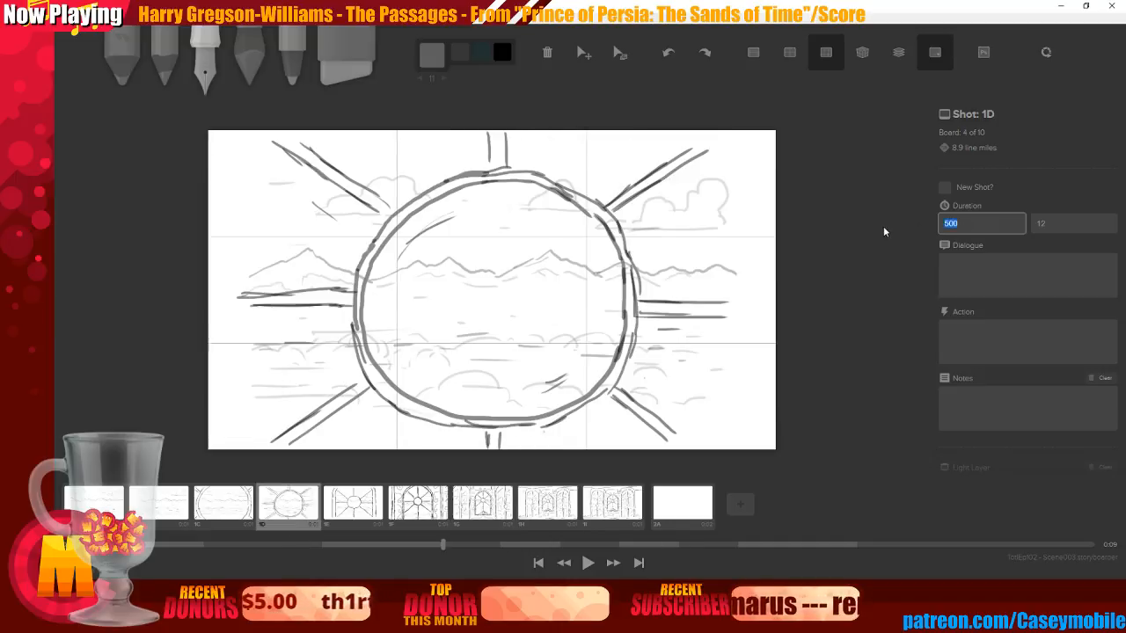
text(1000)
click(354, 504)
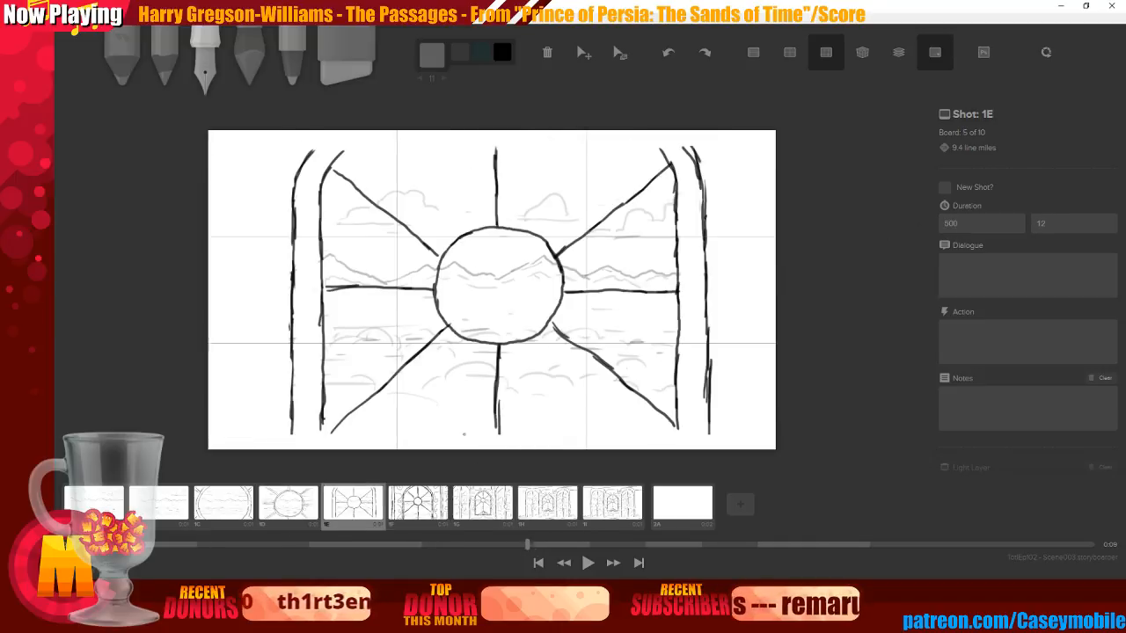
text(1000)
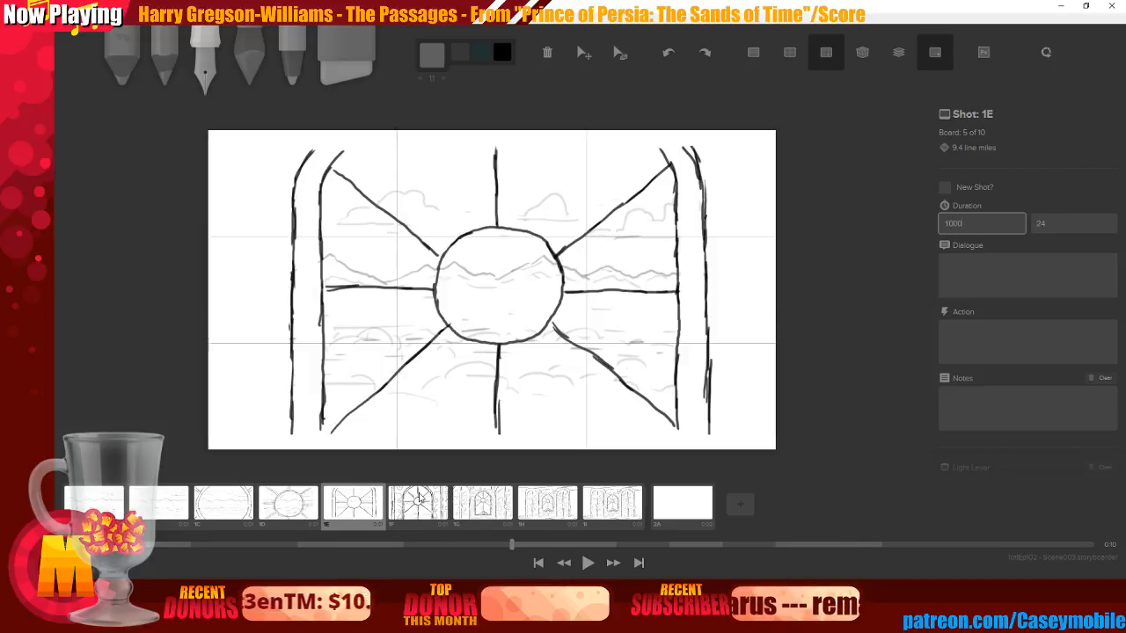
Set the durations of boards 1F and 1G to 1000 ms each
click(420, 500)
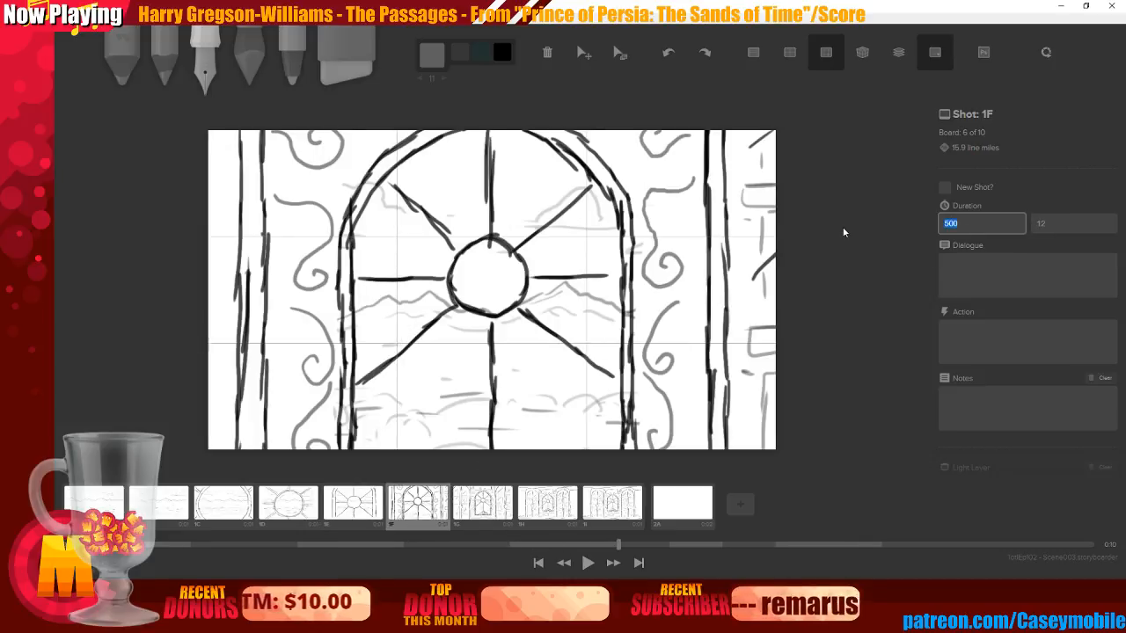
click(473, 502)
click(992, 227)
text(1000)
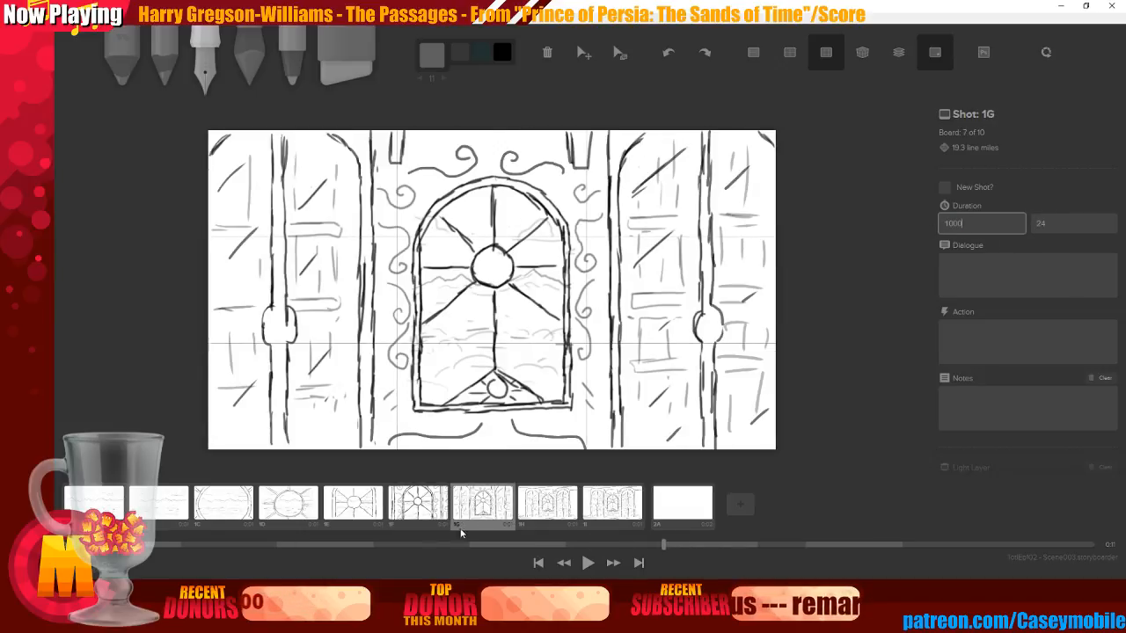
Set board 1H's duration to 1000 ms and replay the whole sequence from the first board
click(543, 509)
drag(978, 226, 874, 231)
text(1000)
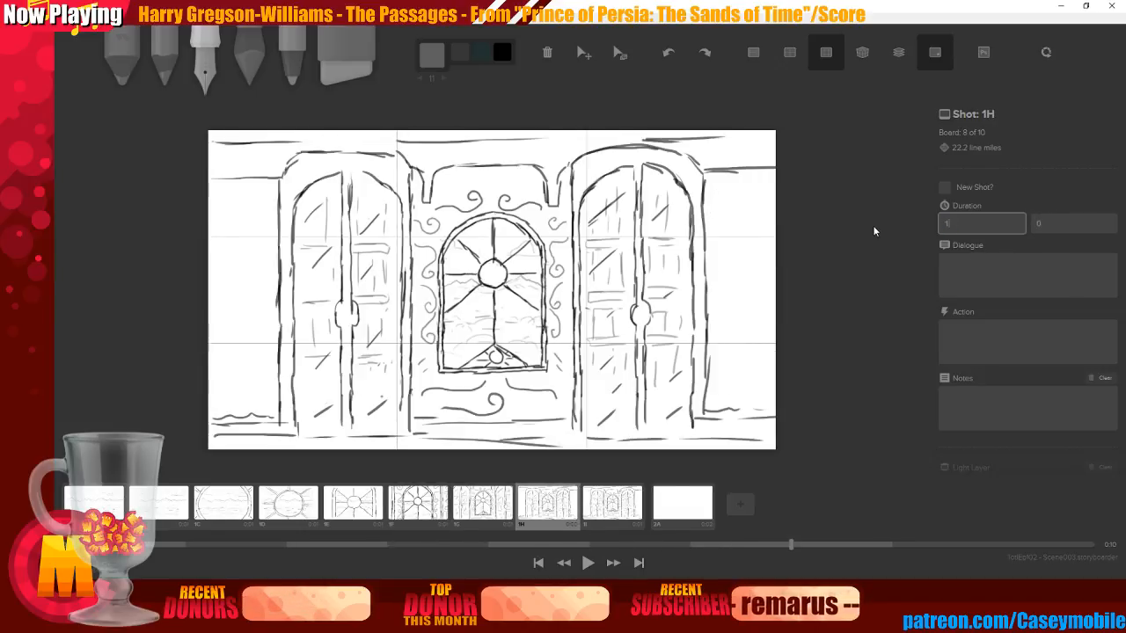
click(607, 515)
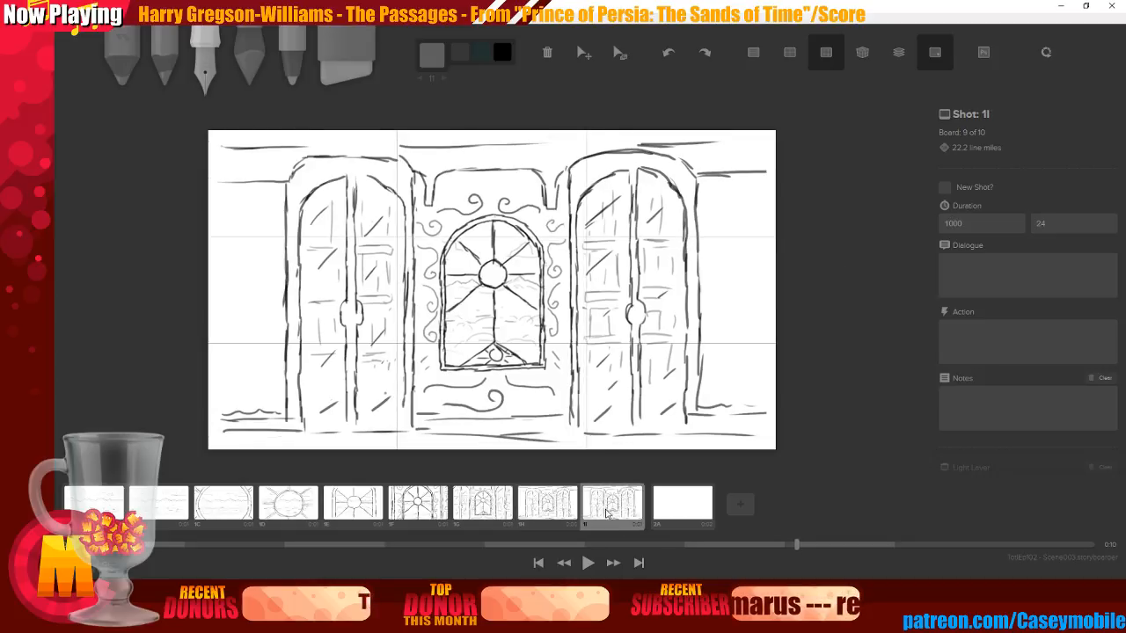
click(543, 508)
drag(967, 223, 864, 221)
text(1000)
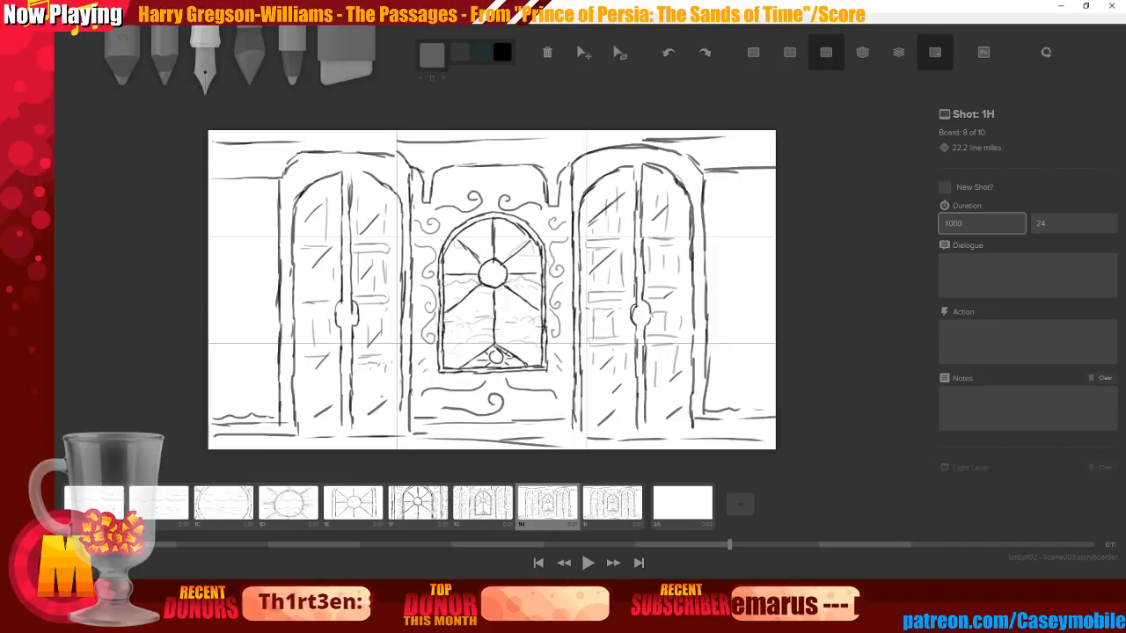
click(104, 498)
click(588, 563)
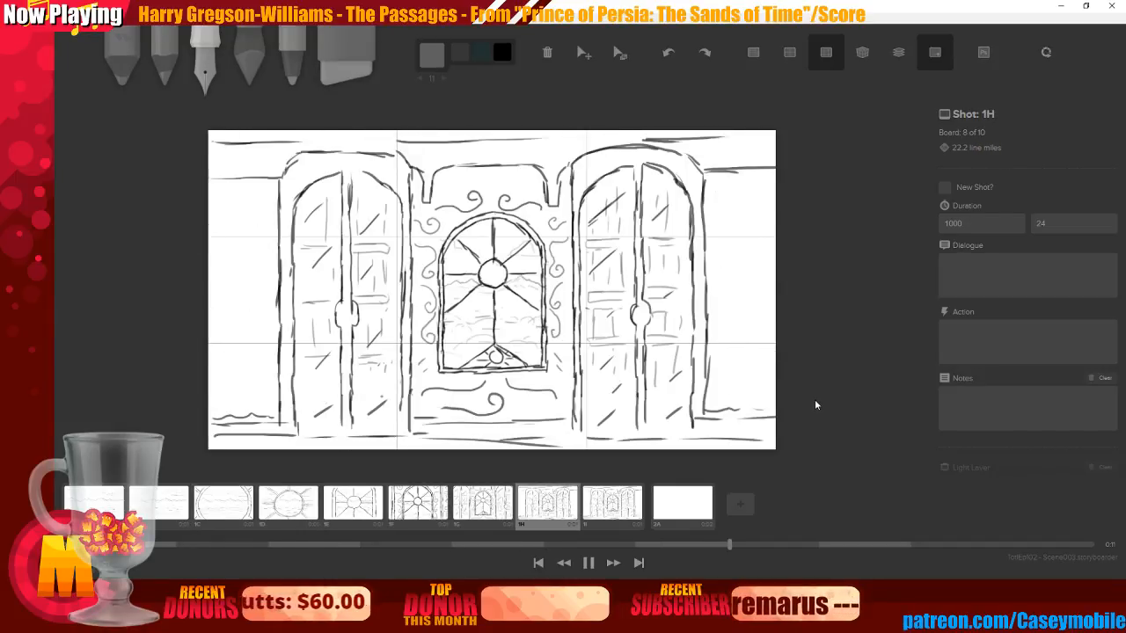
click(589, 564)
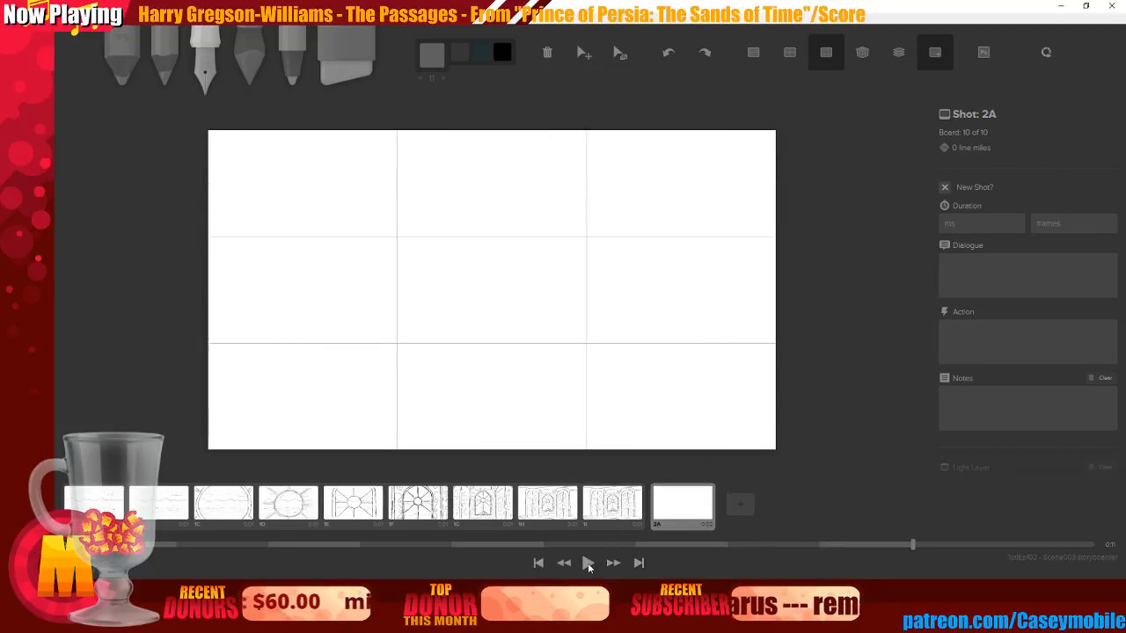
Scale board 1I's whole drawing down slightly further and play the sequence from the start to check the zoom-out
key(Left)
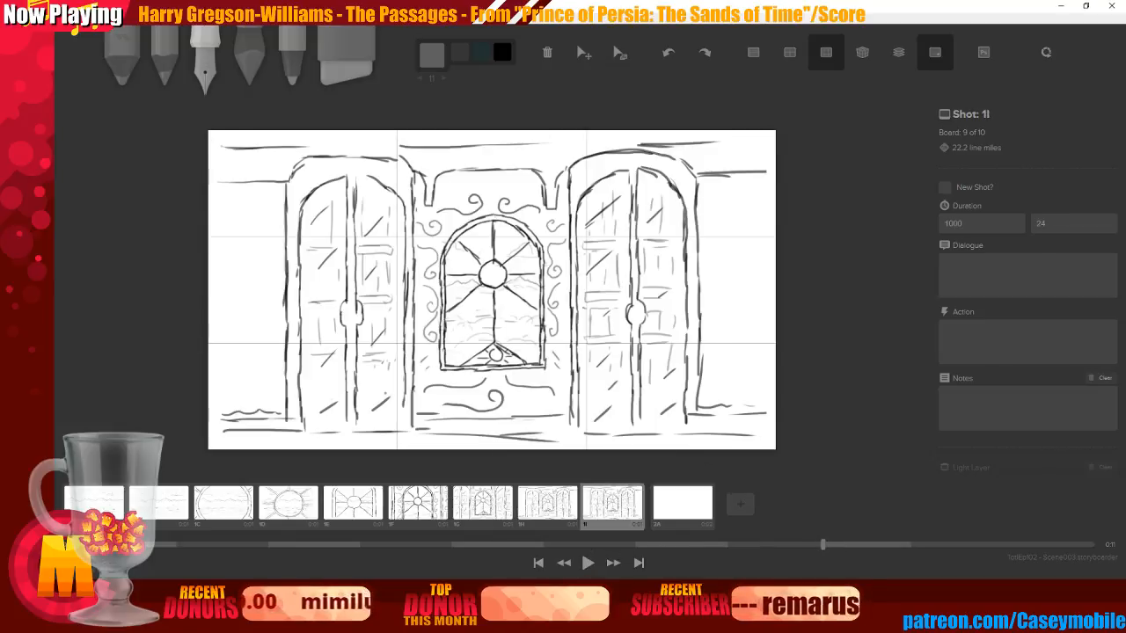
click(620, 53)
drag(489, 295, 452, 296)
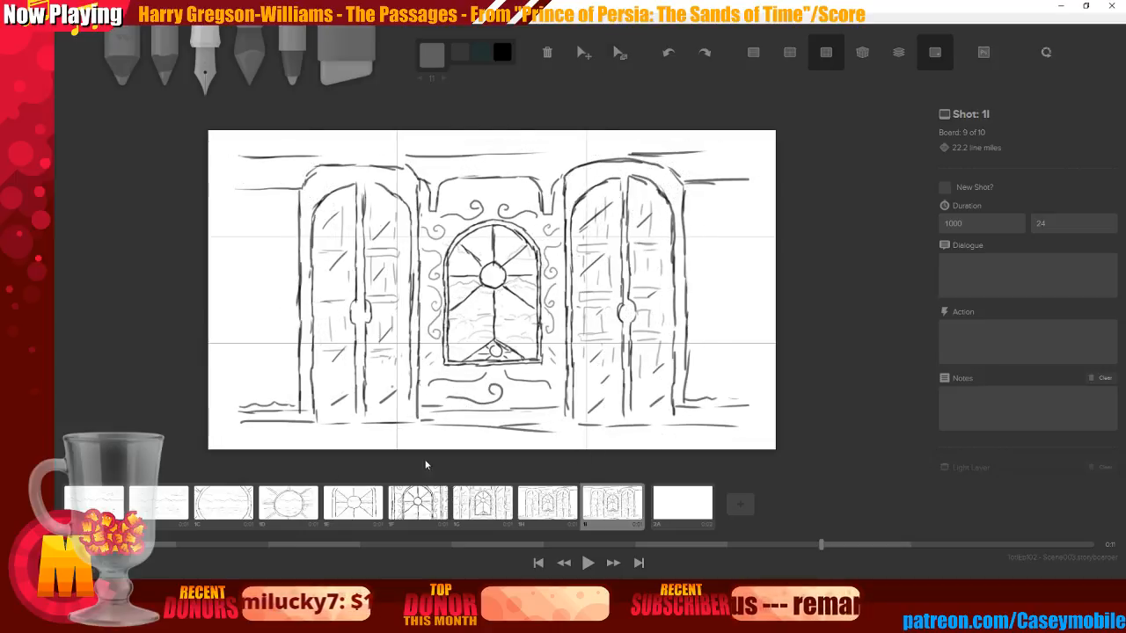
click(538, 563)
click(589, 564)
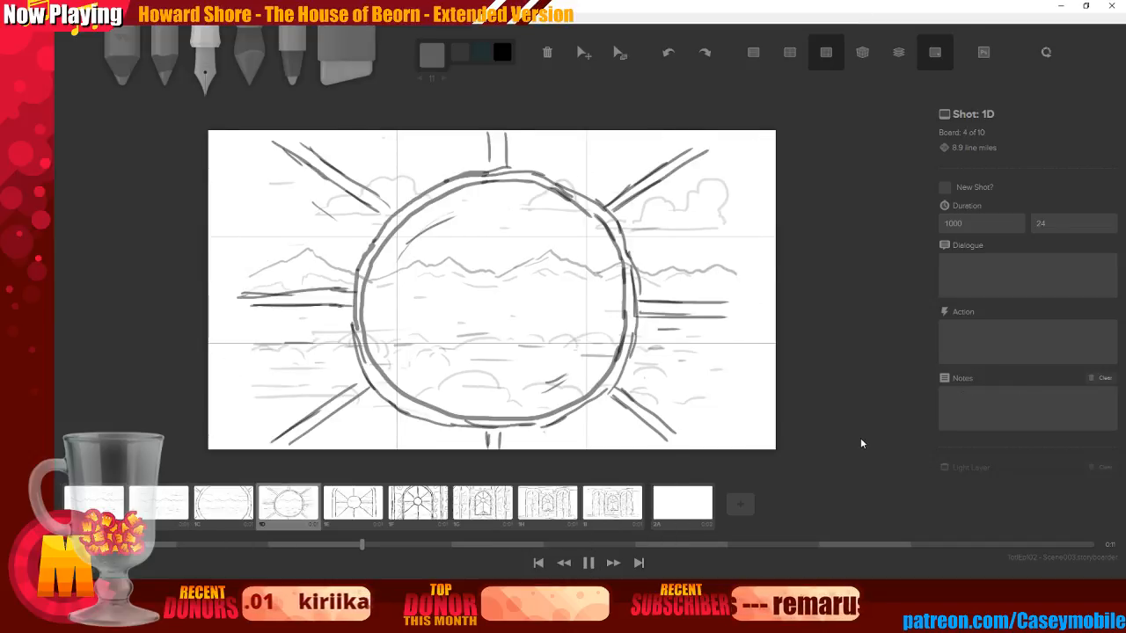
click(589, 564)
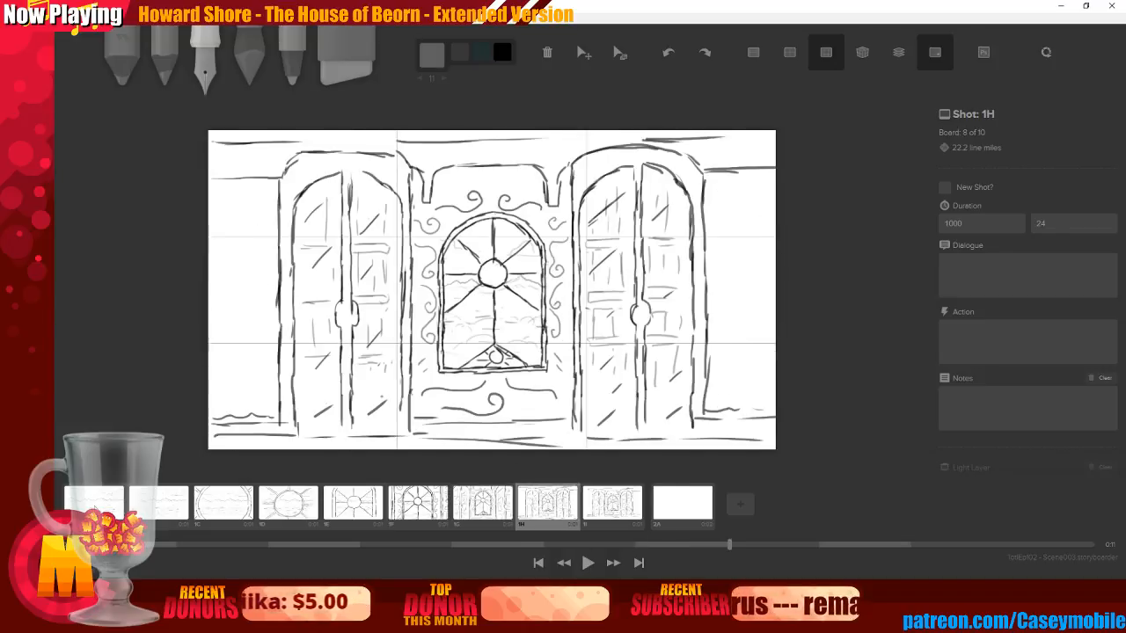
Set the first board's duration to 1500 ms and play the sequence through to the blank board
double_click(972, 225)
text(1500)
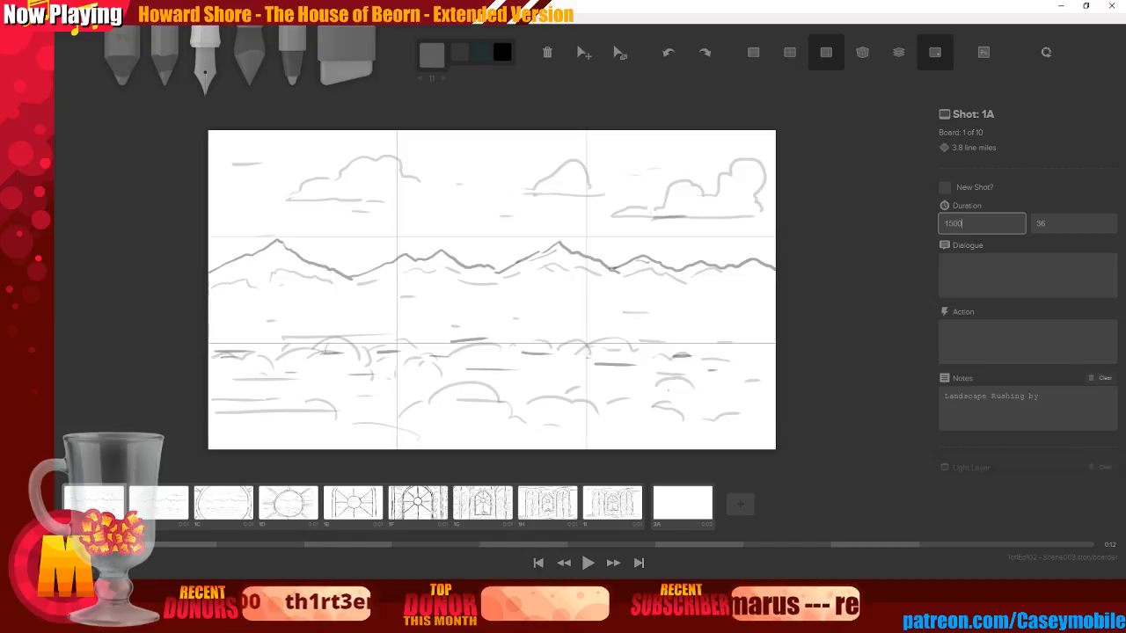
click(589, 563)
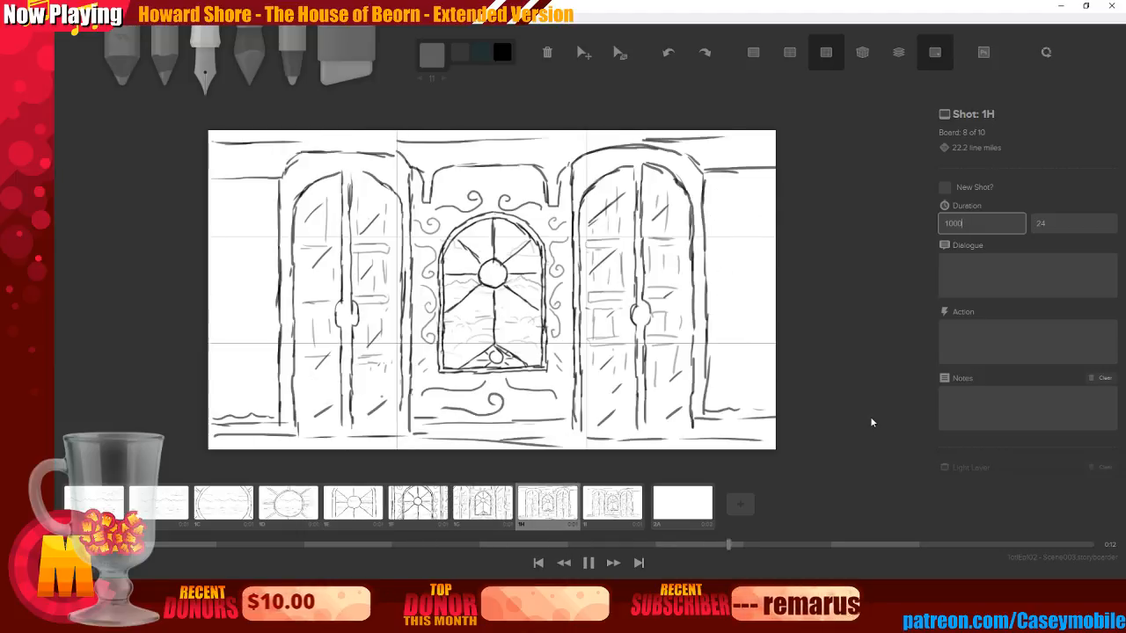
click(589, 563)
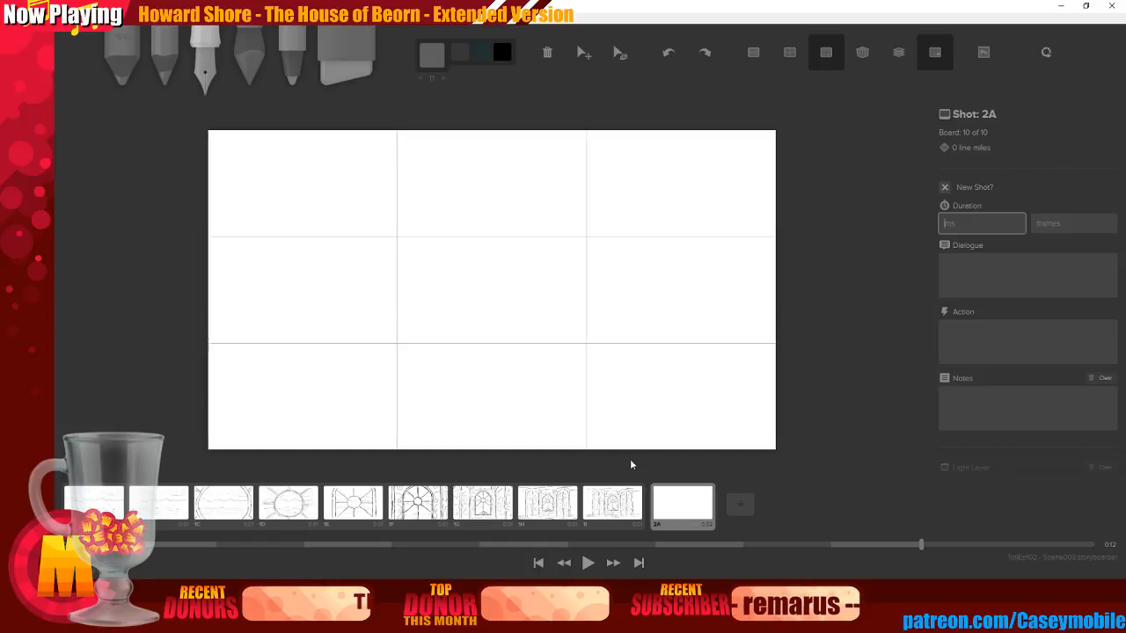
Set board 1I's duration to 2000 ms and replay the sequence from the first board
click(632, 516)
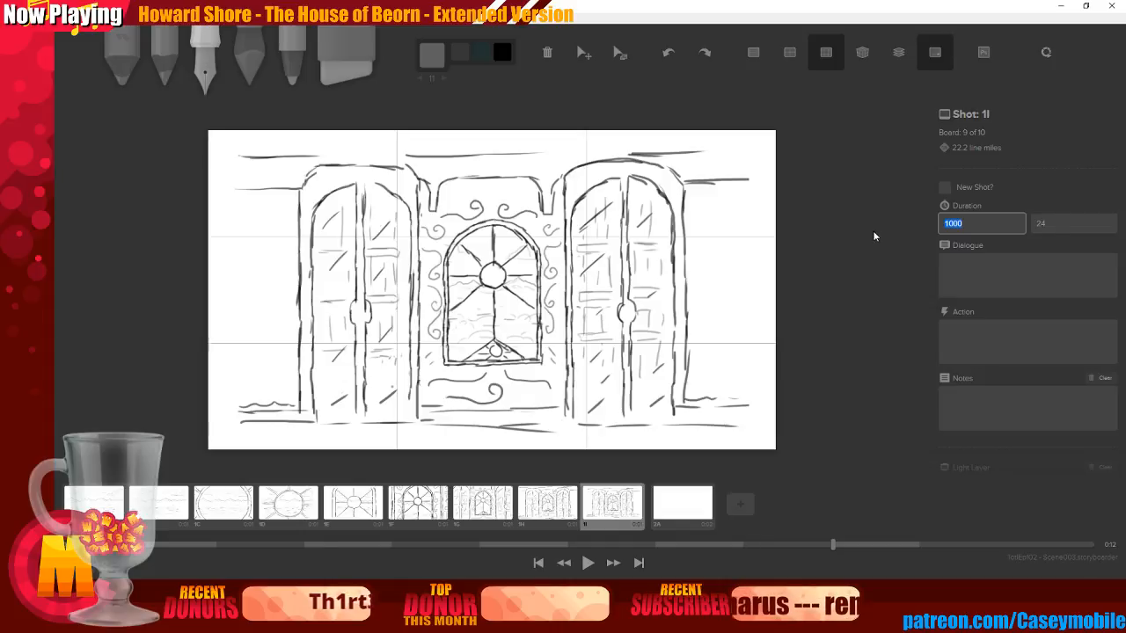
text(2000)
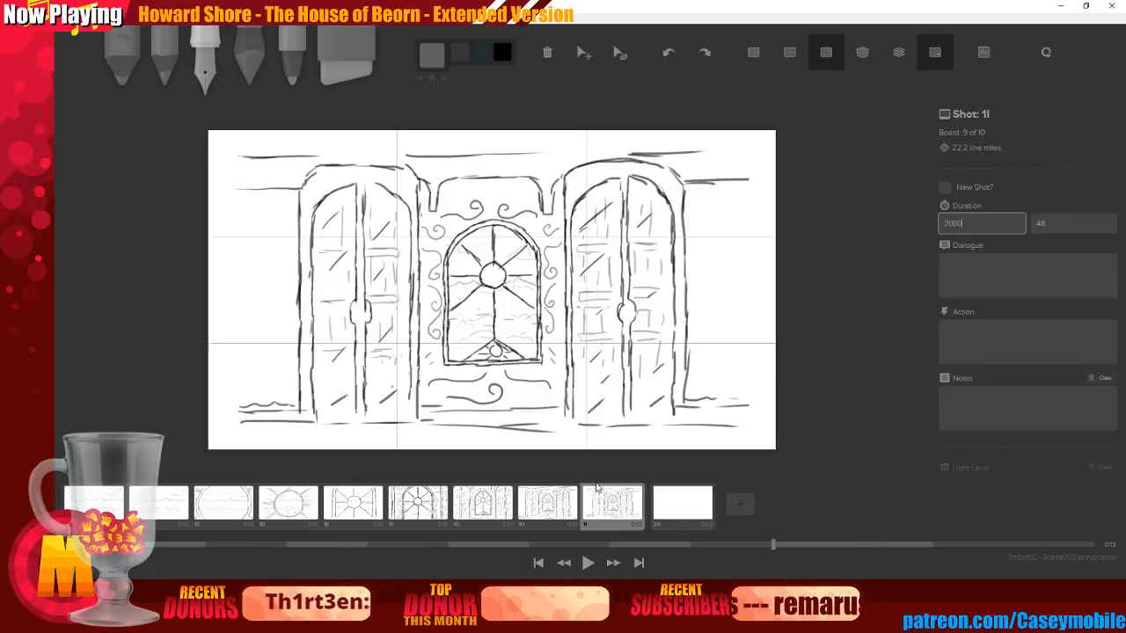
click(588, 563)
click(589, 565)
click(94, 504)
click(599, 564)
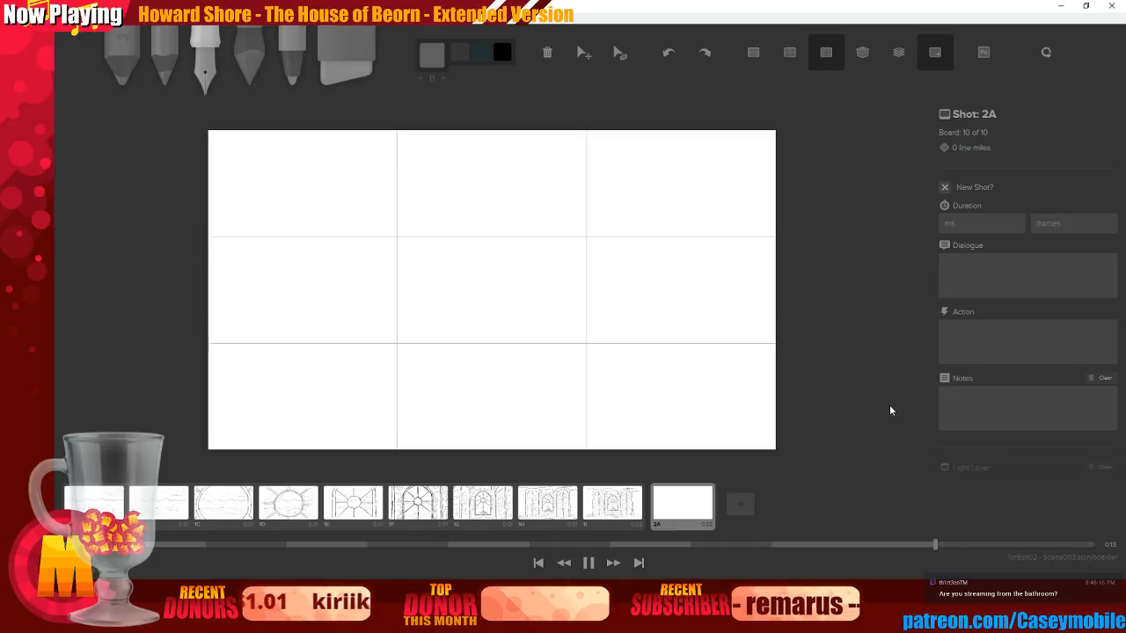
Undo the last scaling of board 1I's drawing and return to the blank board 2A
key(ctrl+z)
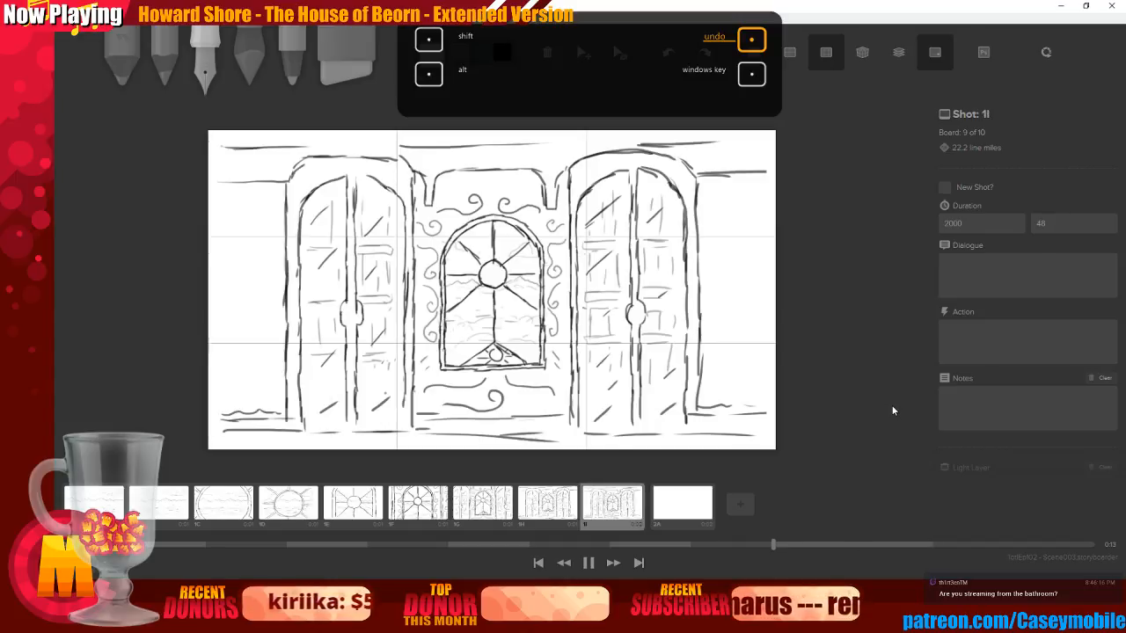
click(684, 503)
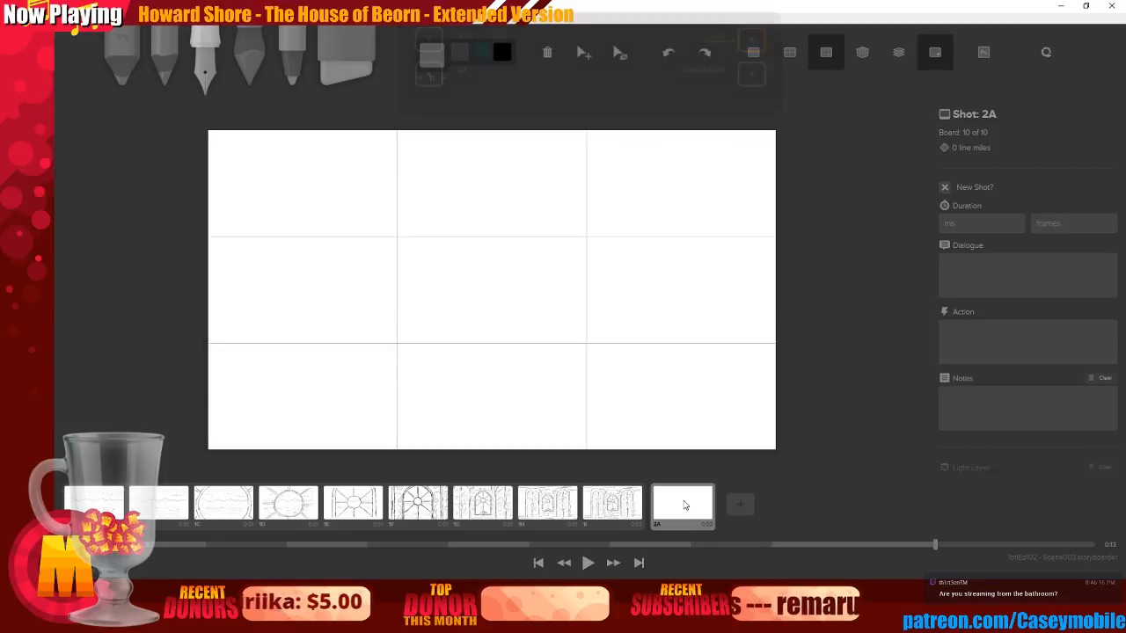
mouse_move(685, 505)
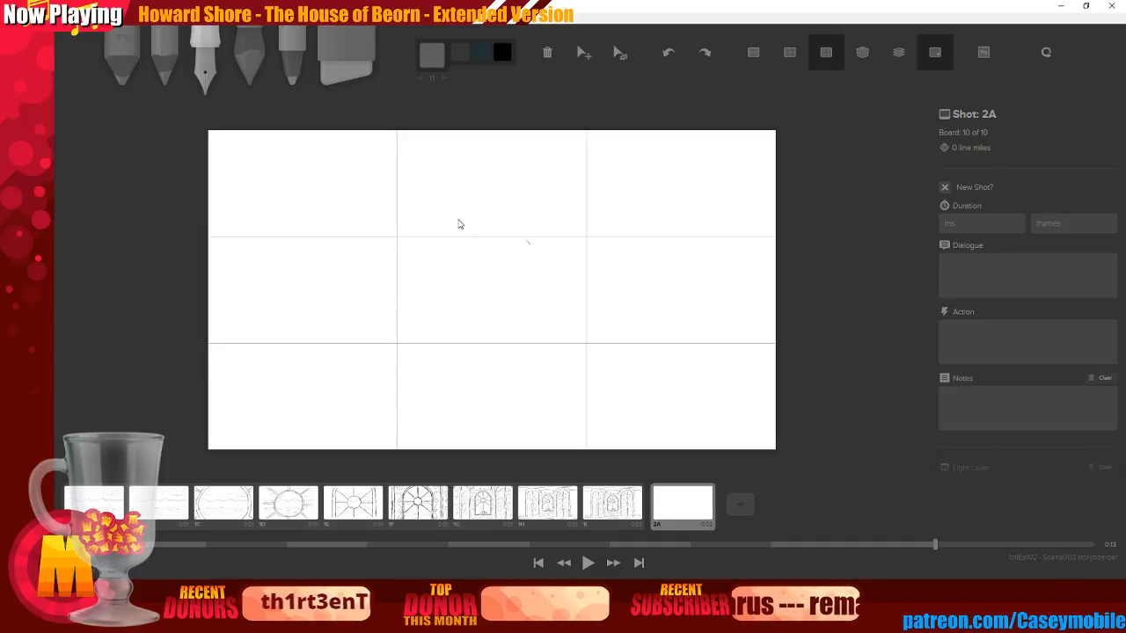
key(ctrl+z)
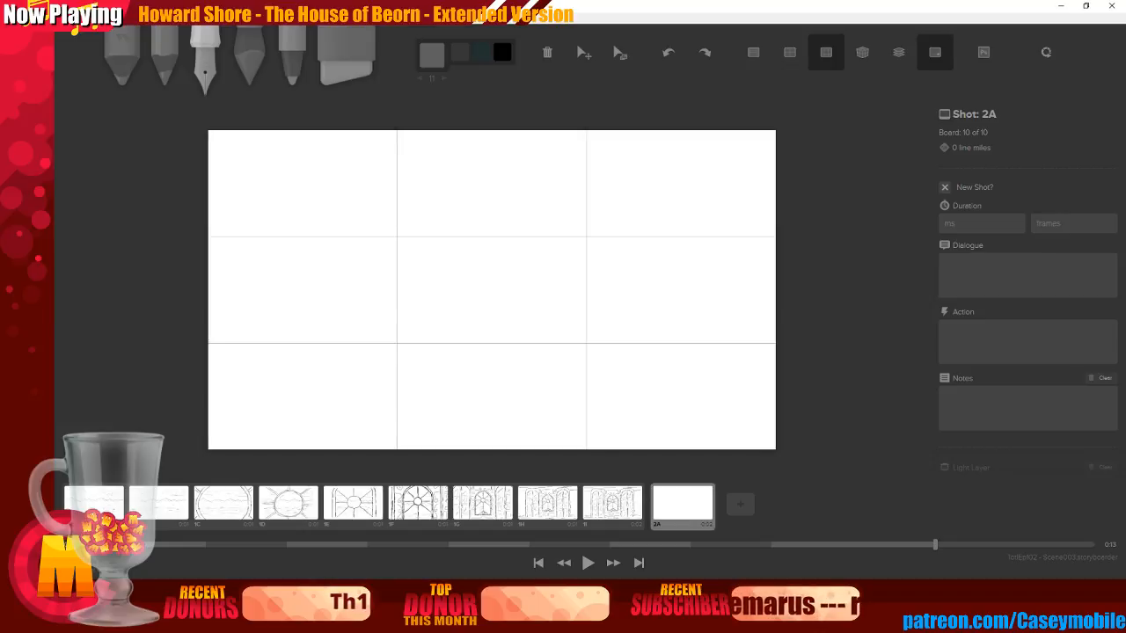
mouse_move(511, 276)
mouse_down()
mouse_move(714, 273)
mouse_move(558, 202)
mouse_up()
key(ctrl+z)
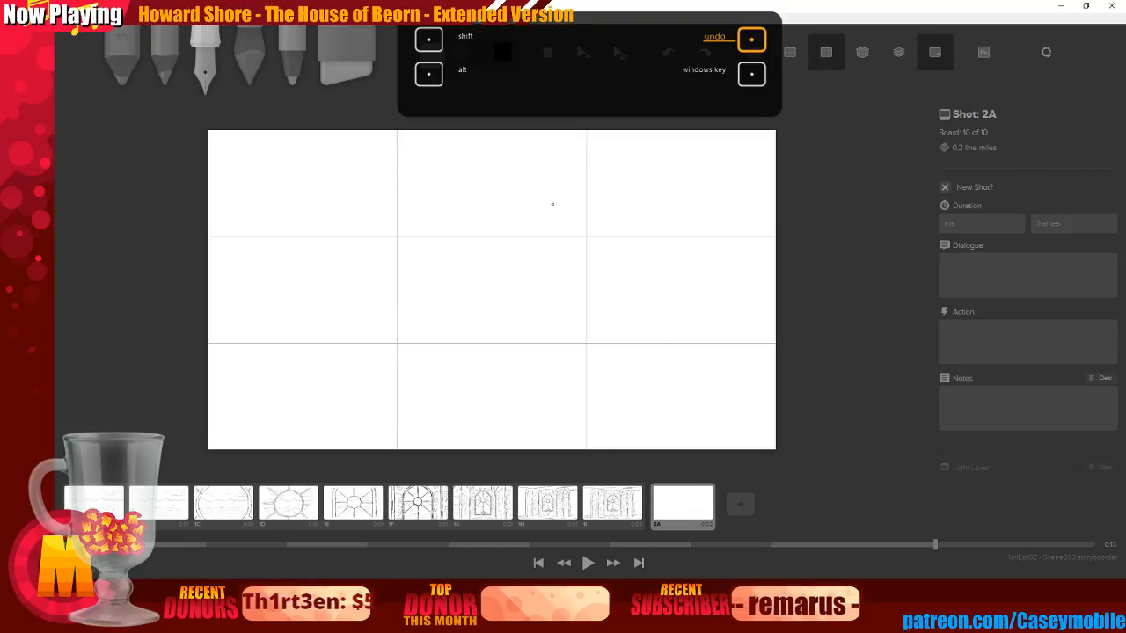
mouse_move(501, 264)
mouse_down()
mouse_move(461, 284)
mouse_move(504, 304)
mouse_up()
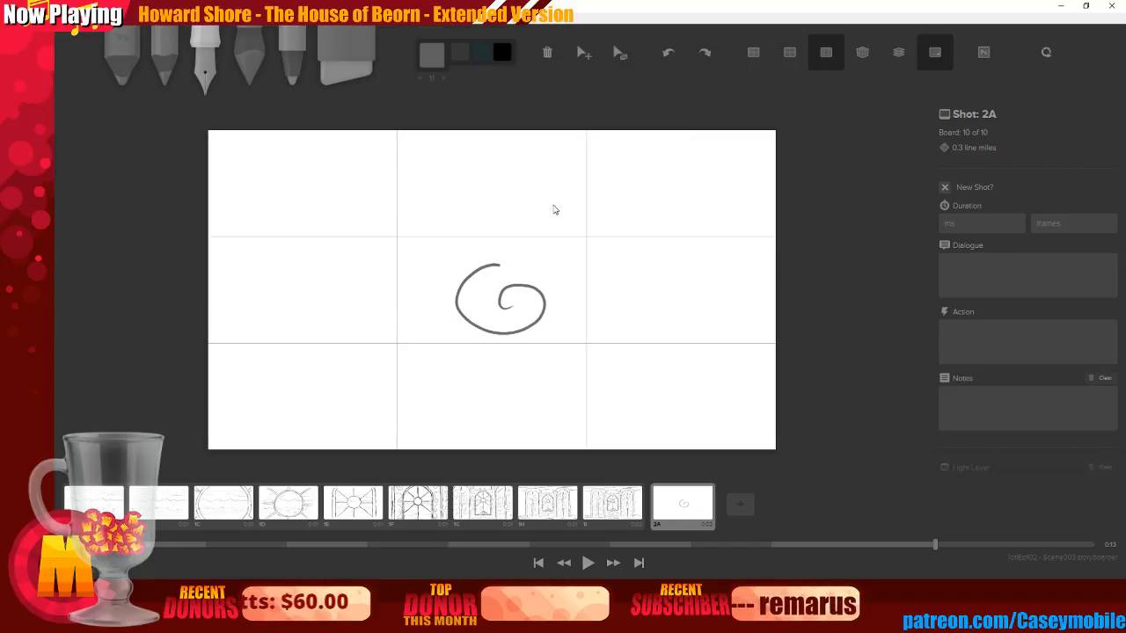
key(ctrl+z)
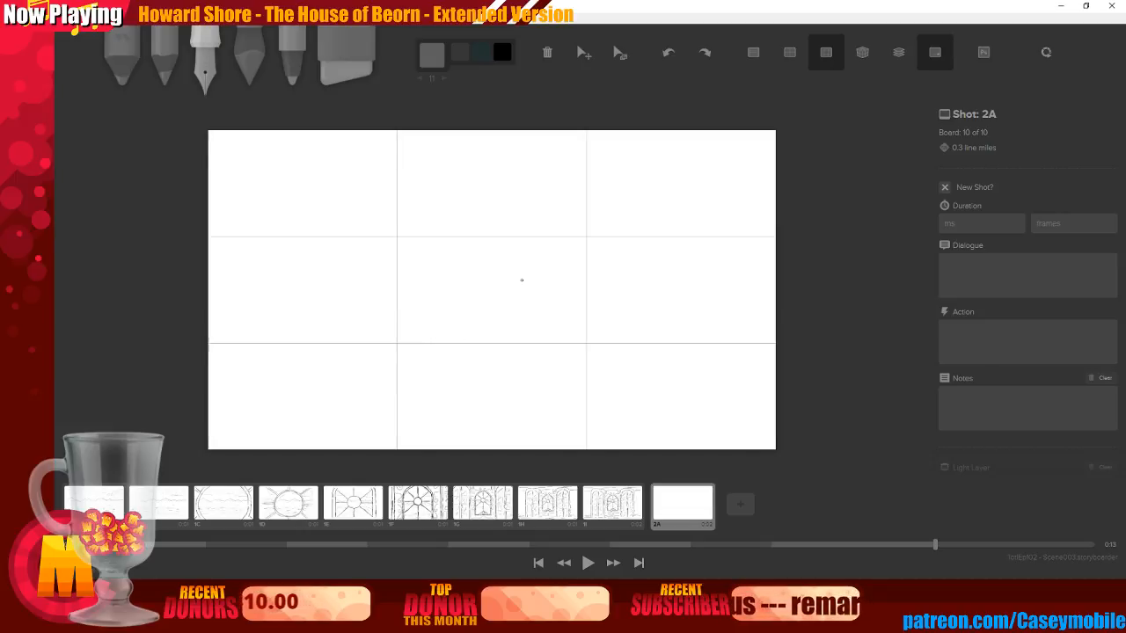
drag(505, 219, 503, 267)
key(ctrl+z)
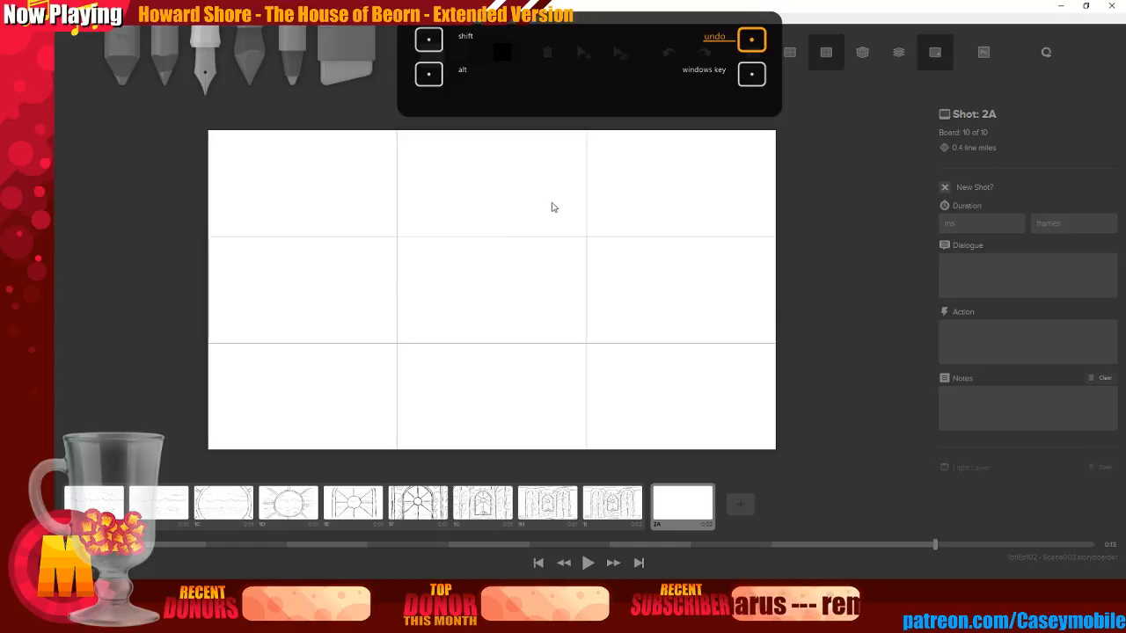
drag(528, 232, 540, 213)
key(ctrl)
key(ctrl+z)
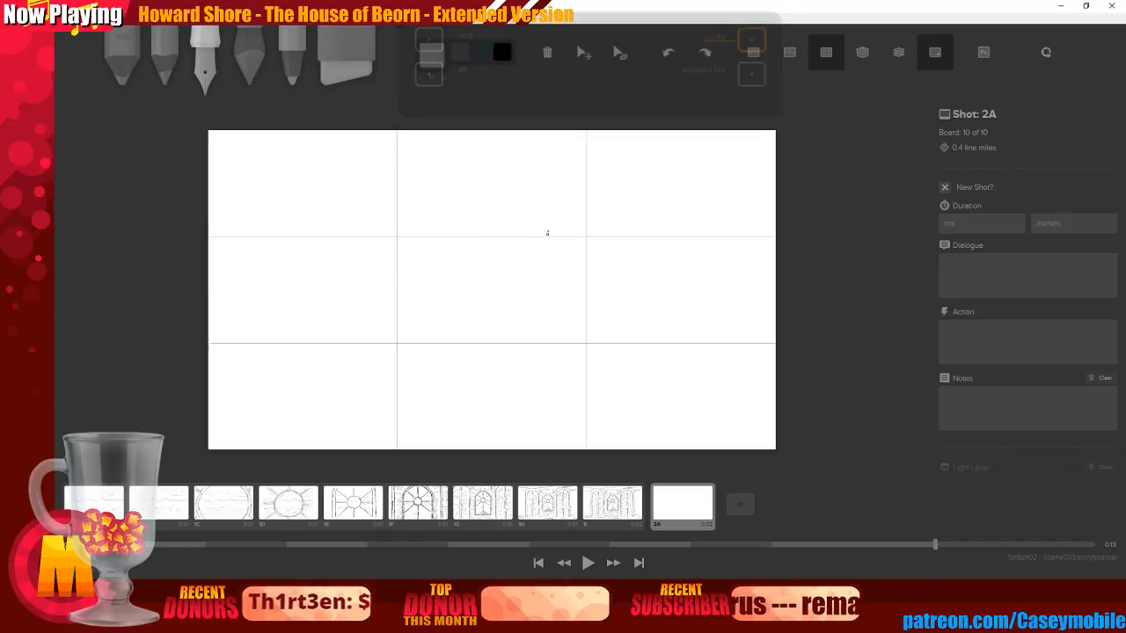
Draw a tall bottle outline with a short neck just right of the centre of board 2A
mouse_move(547, 234)
mouse_down()
mouse_move(546, 304)
mouse_move(552, 211)
mouse_move(567, 205)
mouse_move(574, 166)
mouse_move(599, 201)
mouse_up()
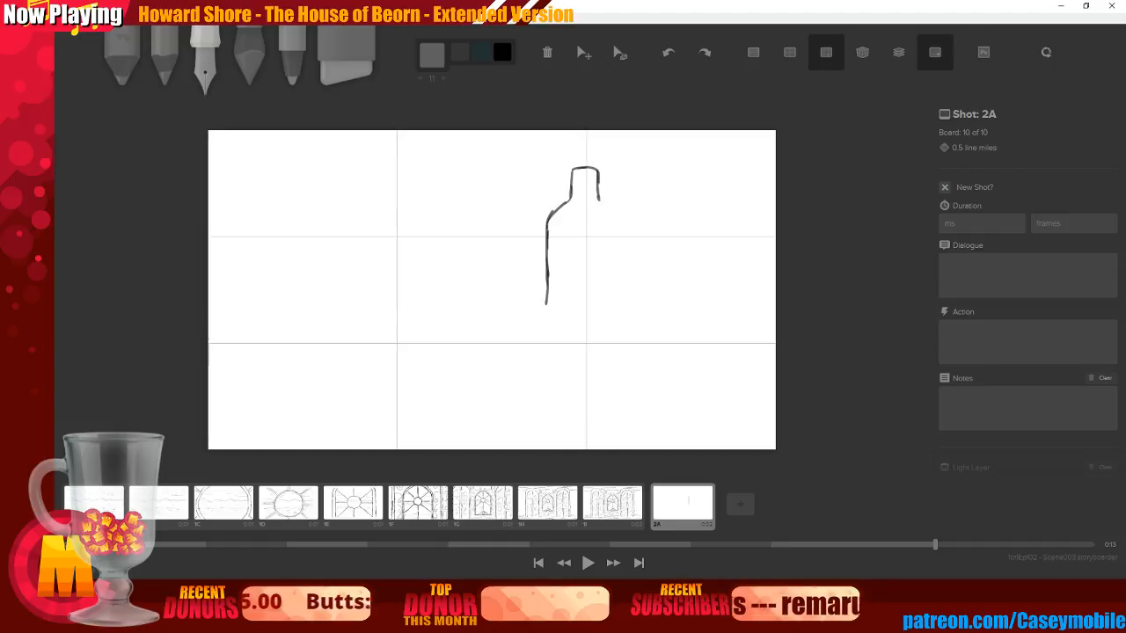
mouse_move(545, 307)
mouse_down()
mouse_move(547, 378)
mouse_move(616, 380)
mouse_up()
mouse_move(599, 195)
mouse_down()
mouse_move(620, 220)
mouse_move(624, 379)
mouse_move(625, 361)
mouse_up()
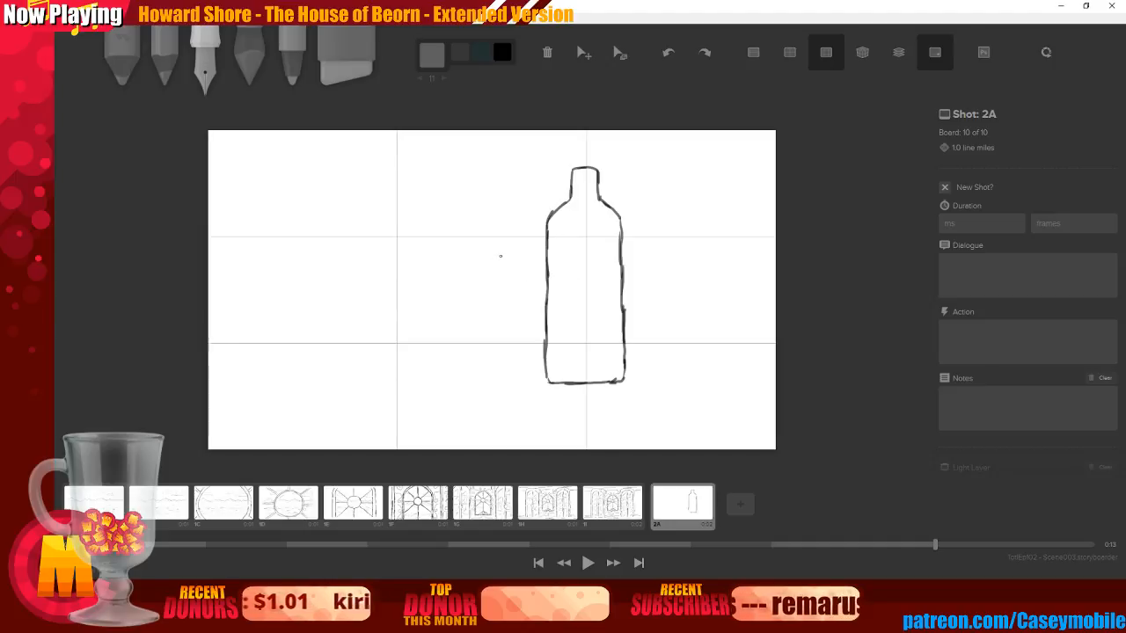
Try sketching a wine glass against the left side of the bottle, and undo its strokes, keeping the bottle
mouse_move(503, 256)
mouse_down()
mouse_move(532, 308)
mouse_move(534, 363)
mouse_move(489, 386)
mouse_move(551, 380)
mouse_up()
drag(502, 243, 546, 243)
key(ctrl+z)
key(ctrl+z)
key(ctrl+z)
key(ctrl+z)
key(ctrl+z)
key(ctrl+z)
key(ctrl+z)
key(ctrl+z)
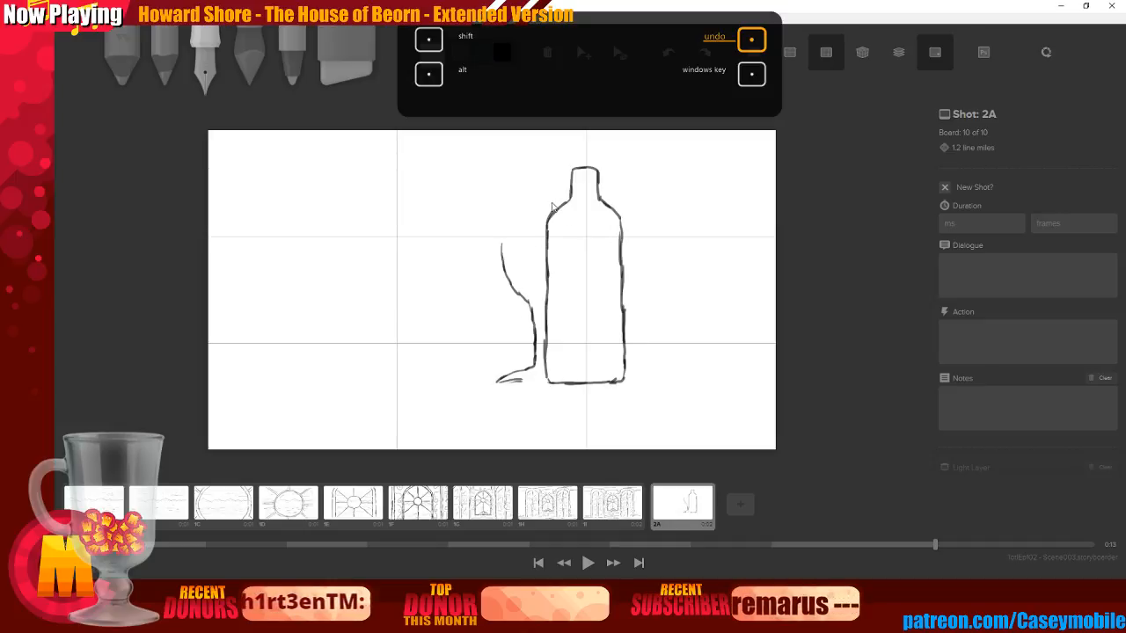
key(ctrl+z)
key(ctrl+z)
key(ctrl+z)
key(ctrl+z)
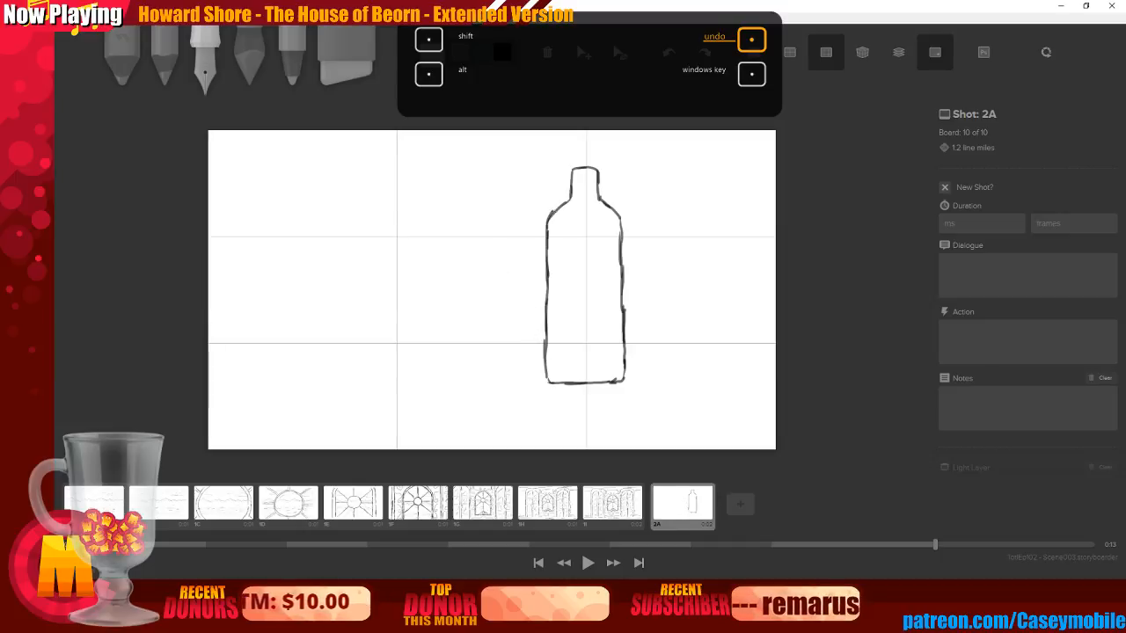
Redraw the wine glass partly hidden behind the bottle's left side, with its base, stem, bowl and rim
drag(509, 370, 524, 368)
key(ctrl+z)
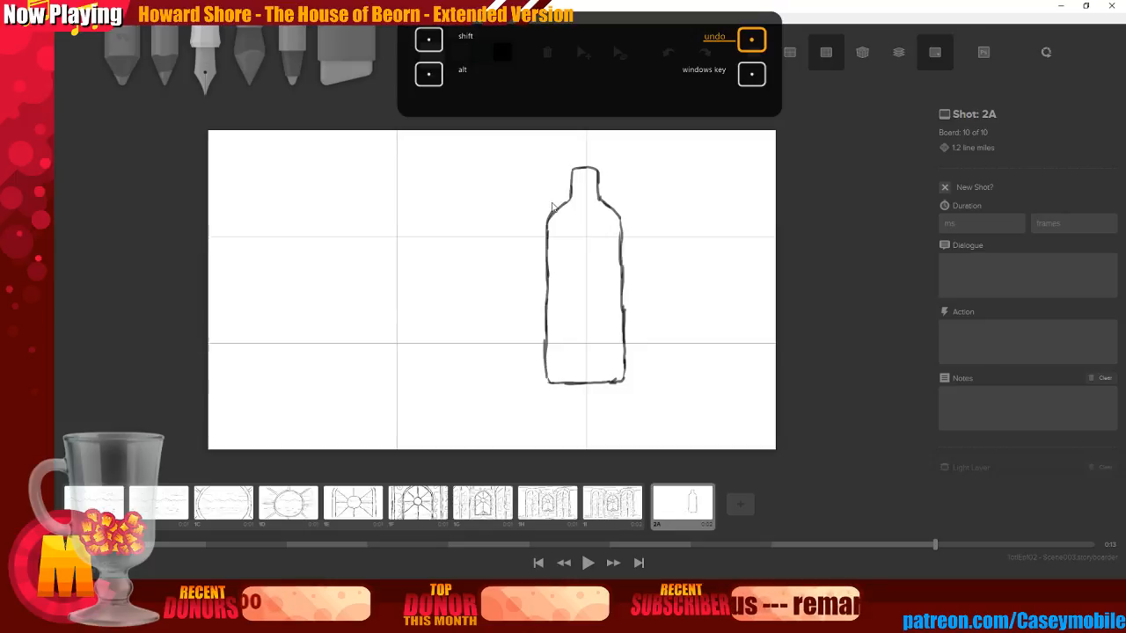
mouse_move(501, 375)
mouse_down()
mouse_move(541, 372)
mouse_move(497, 377)
mouse_move(520, 367)
mouse_move(526, 326)
mouse_up()
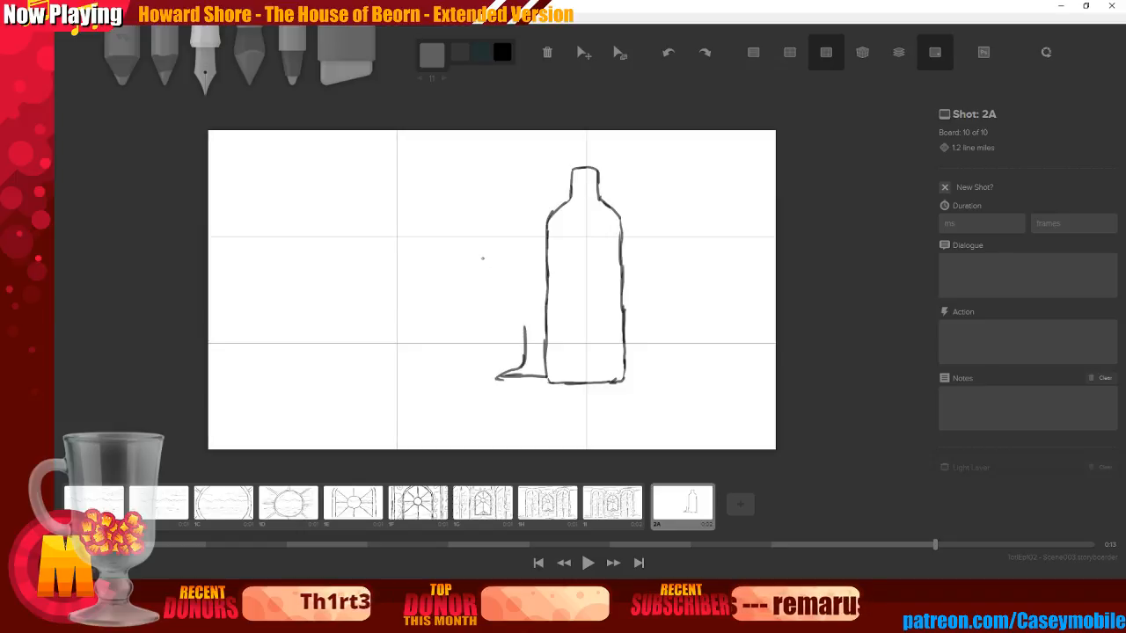
mouse_move(491, 250)
mouse_down()
mouse_move(500, 304)
mouse_move(527, 324)
mouse_move(504, 248)
mouse_move(547, 247)
mouse_up()
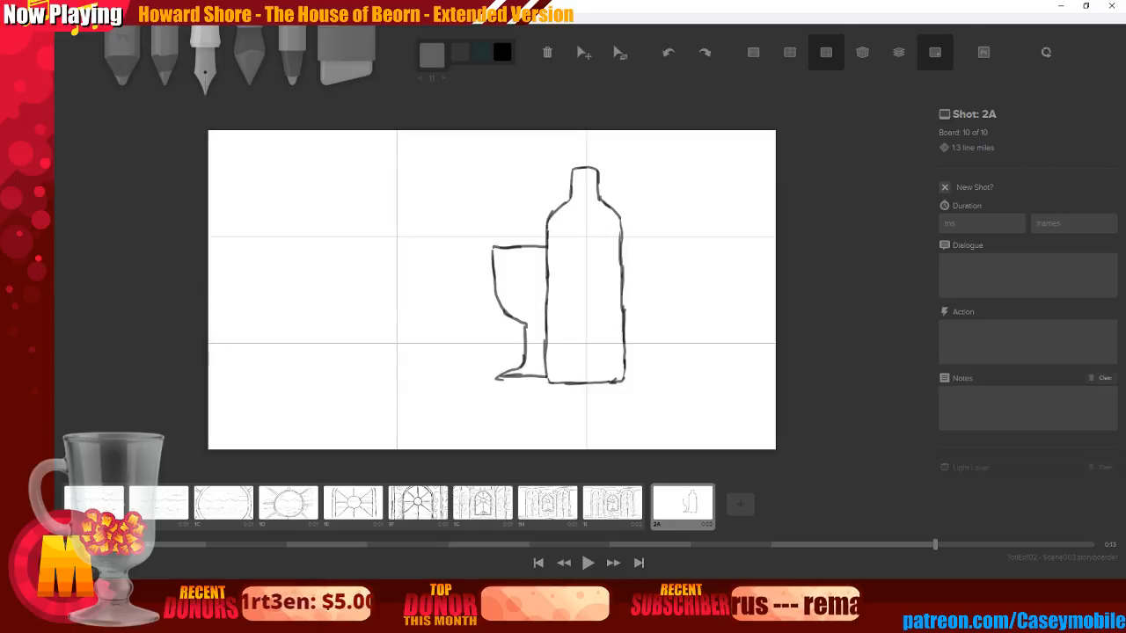
drag(542, 322, 539, 369)
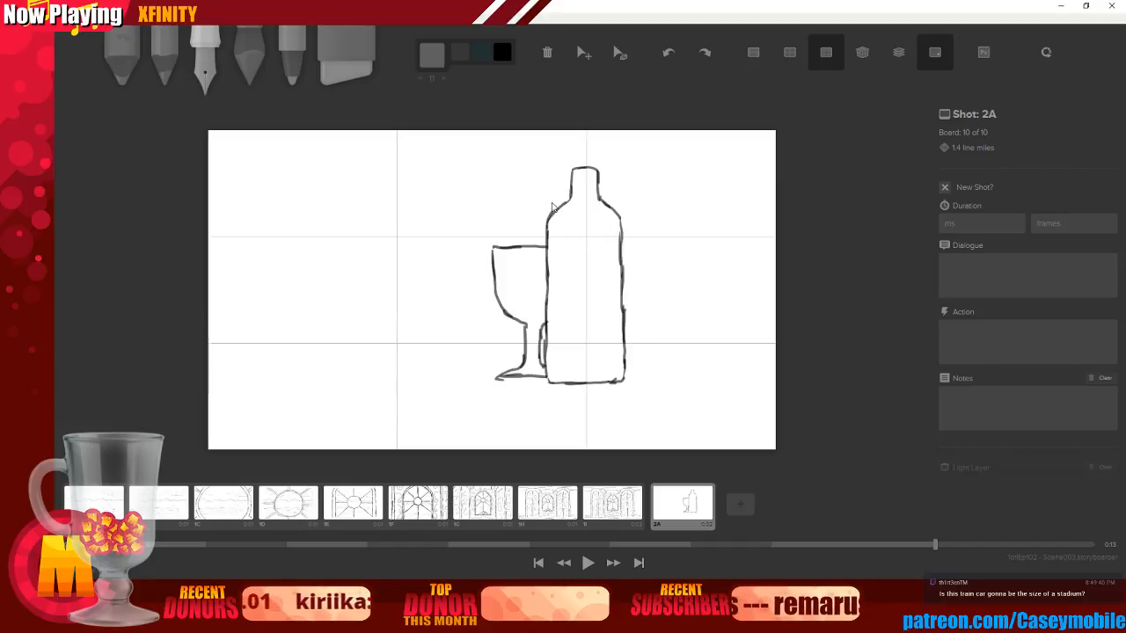
Undo the wine glass and bottle strokes and clear board 2A
key(ctrl+z)
key(ctrl+z)
key(ctrl+z)
key(ctrl+z)
key(ctrl+z)
key(ctrl+z)
key(ctrl+z)
key(ctrl+z)
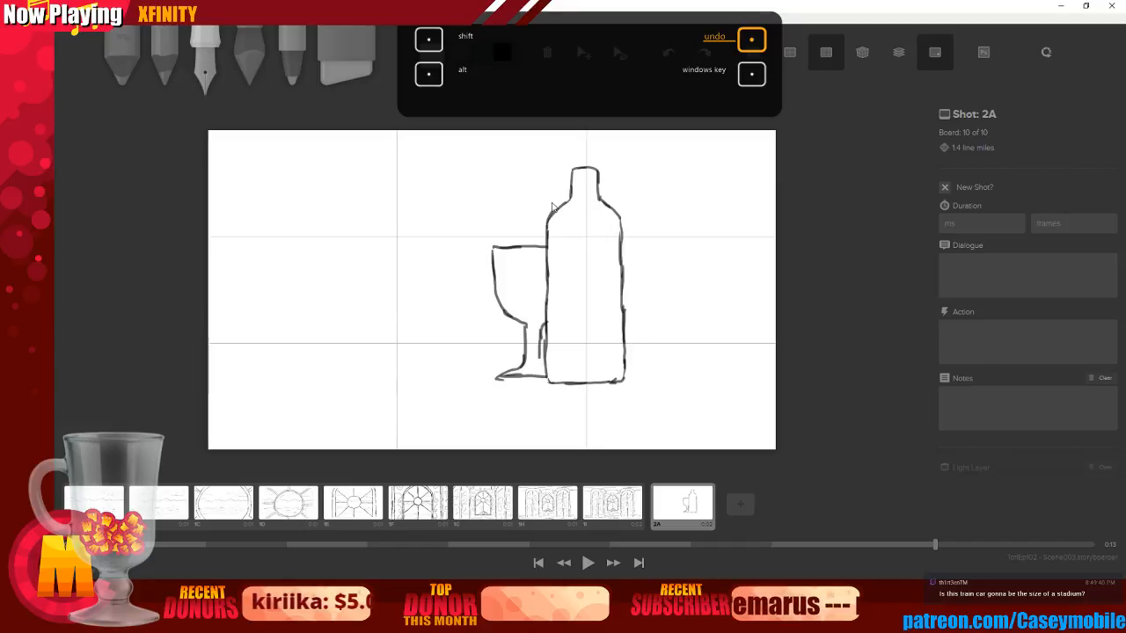
key(ctrl+z)
key(ctrl+z)
key(ctrl+z)
key(ctrl+z)
key(ctrl+z)
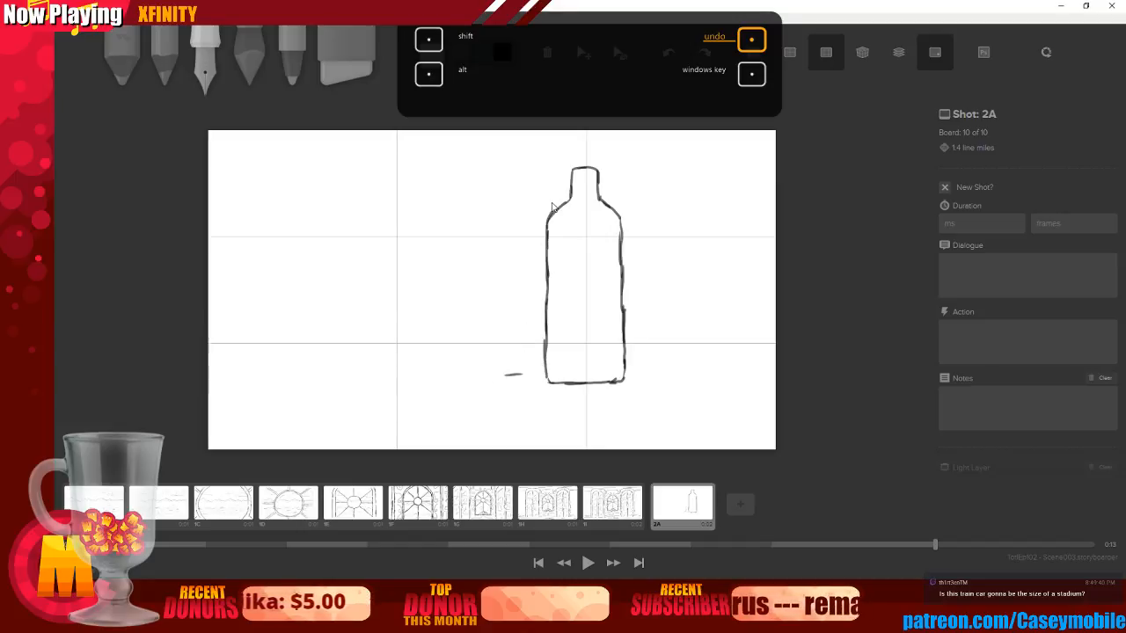
key(ctrl+z)
key(ctrl+z)
key(ctrl+z)
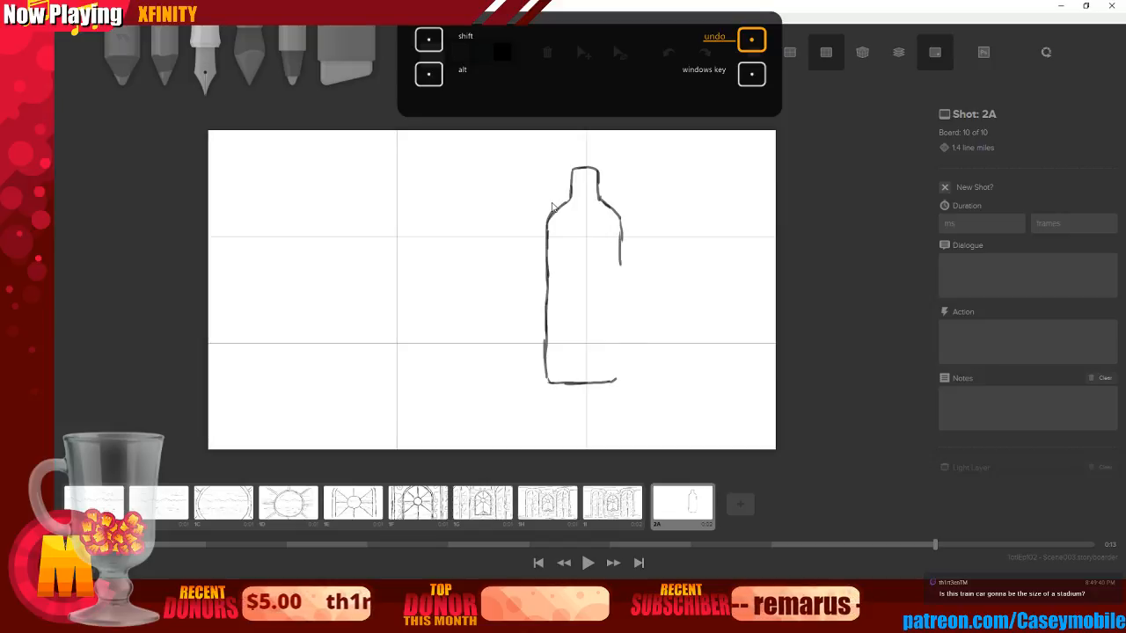
key(BackSpace)
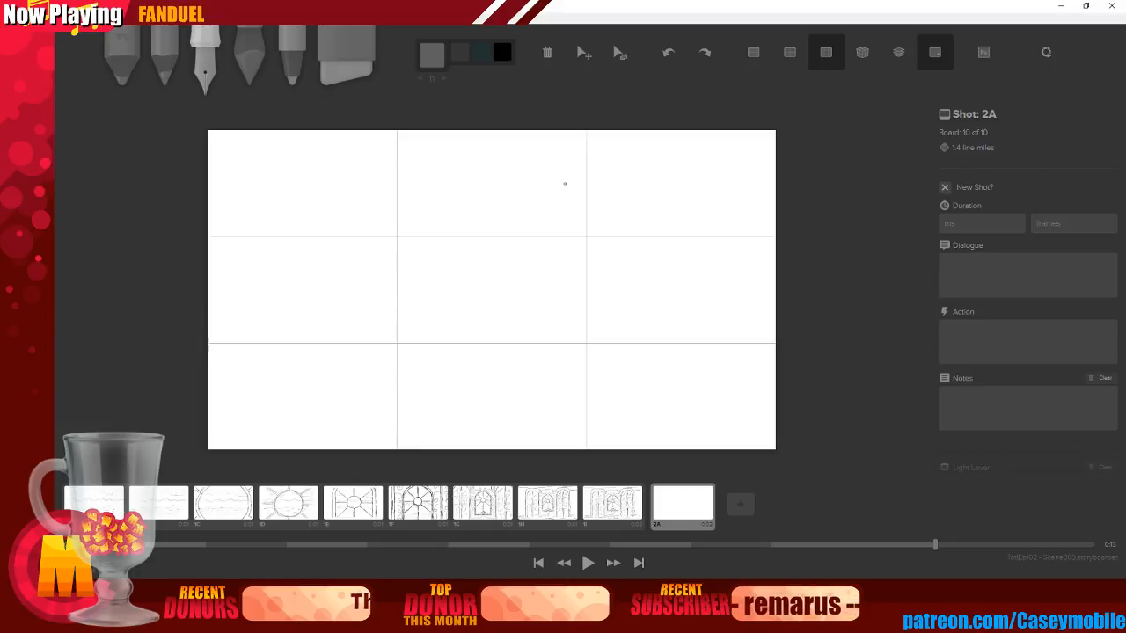
Draw a long-necked bottle right of the board's centre and the visible left part of a wine glass behind it
mouse_move(568, 177)
mouse_down()
mouse_move(566, 244)
mouse_move(544, 263)
mouse_move(545, 383)
mouse_move(622, 385)
mouse_up()
mouse_move(569, 179)
mouse_down()
mouse_move(599, 176)
mouse_move(597, 237)
mouse_move(621, 274)
mouse_move(625, 385)
mouse_up()
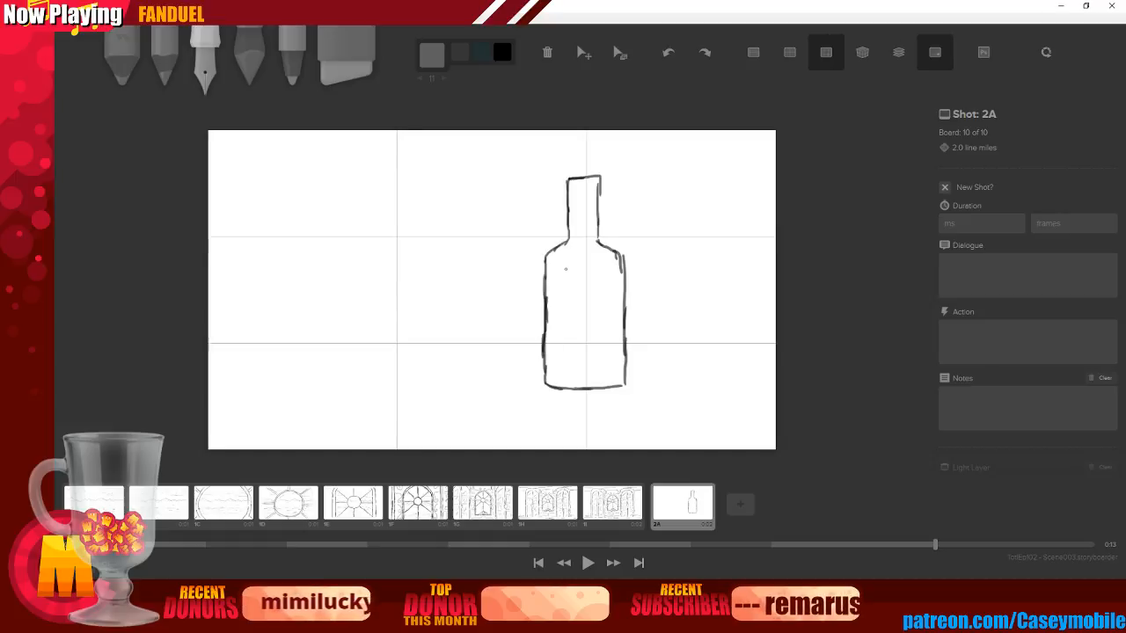
mouse_move(498, 273)
mouse_down()
mouse_move(533, 344)
mouse_move(533, 370)
mouse_move(506, 381)
mouse_move(537, 383)
mouse_up()
drag(498, 273, 547, 267)
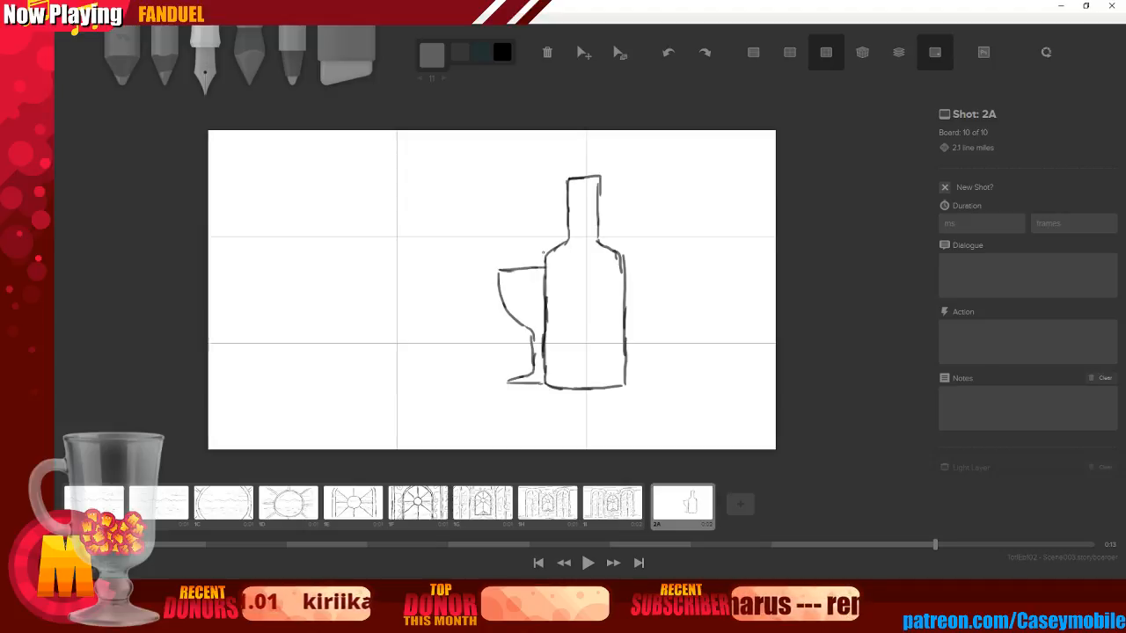
Set the pen colour to Light Grey (#B1B1B1) and draw the part of the wine glass seen through the bottle
click(432, 56)
click(533, 100)
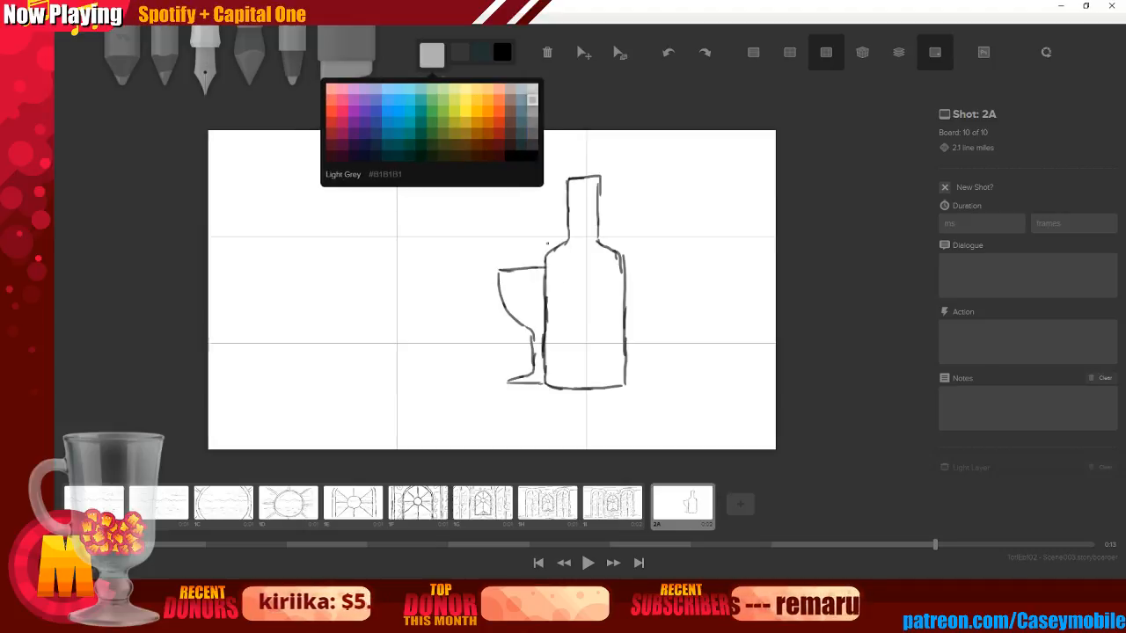
mouse_move(554, 269)
mouse_down()
mouse_move(576, 277)
mouse_move(550, 357)
mouse_up()
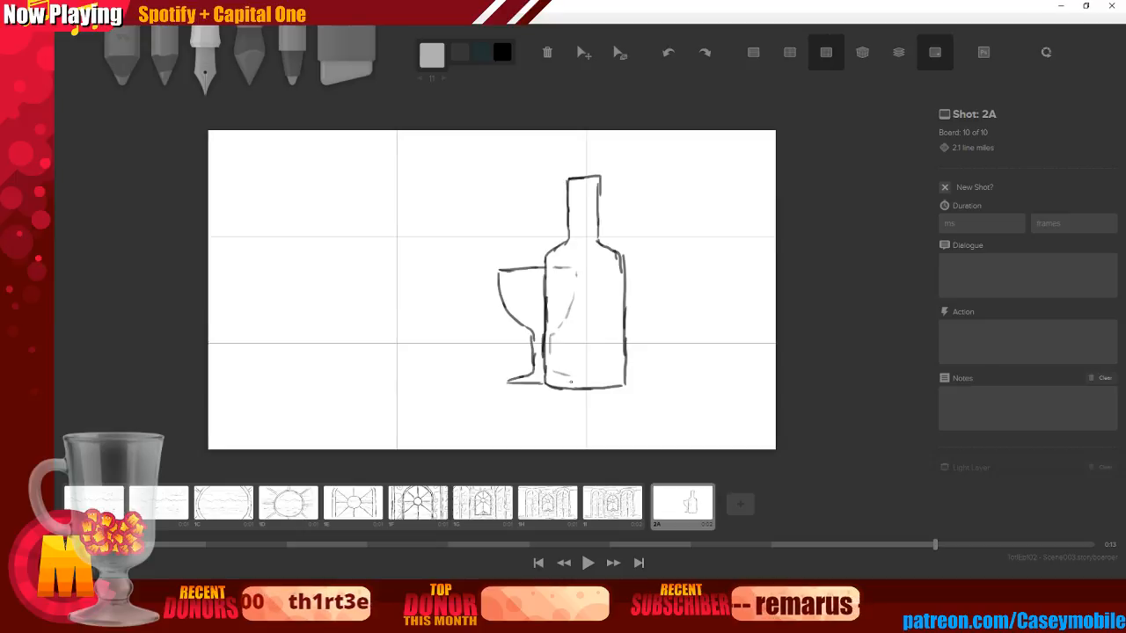
Return the pen to the darker grey and draw a pedestal table with a thick top beneath the bottle and glass
click(432, 55)
click(533, 134)
click(432, 55)
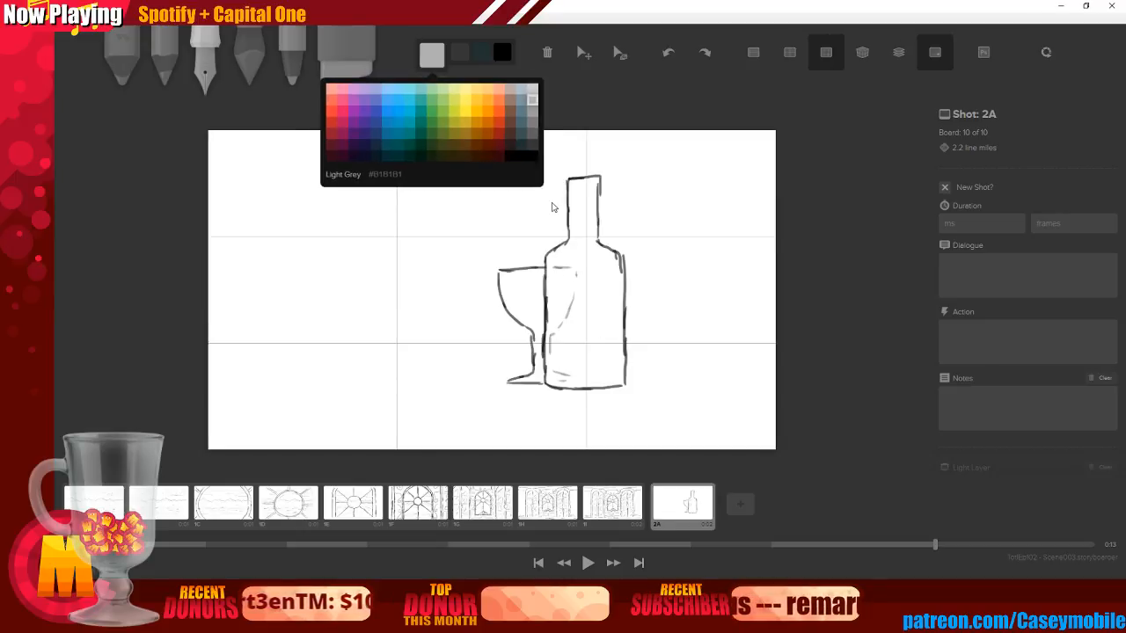
click(531, 100)
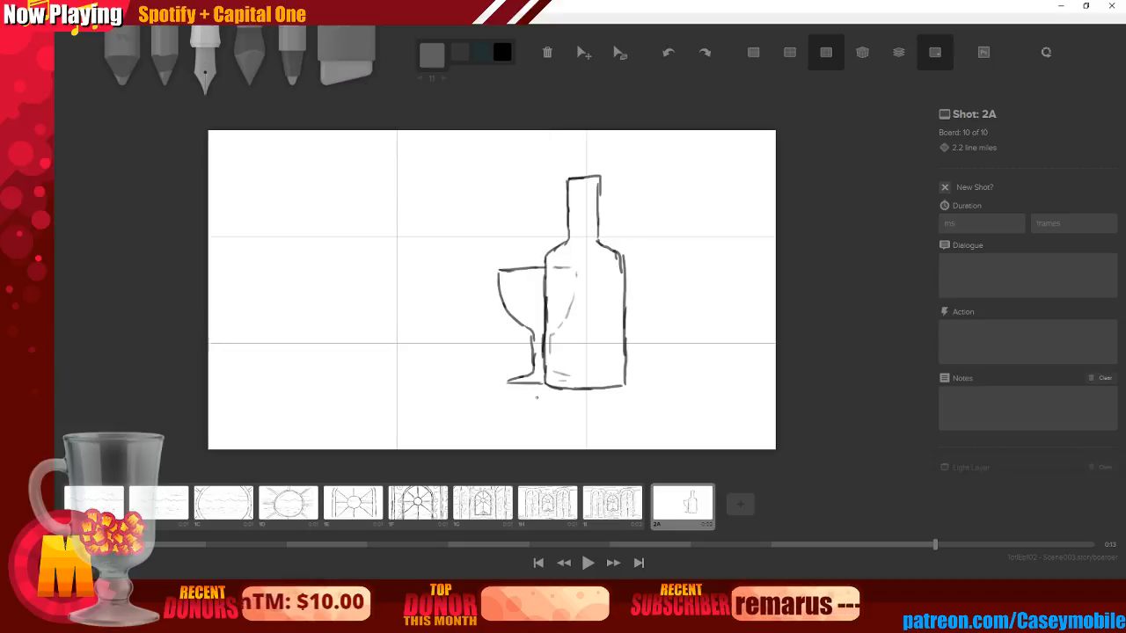
drag(450, 385, 706, 381)
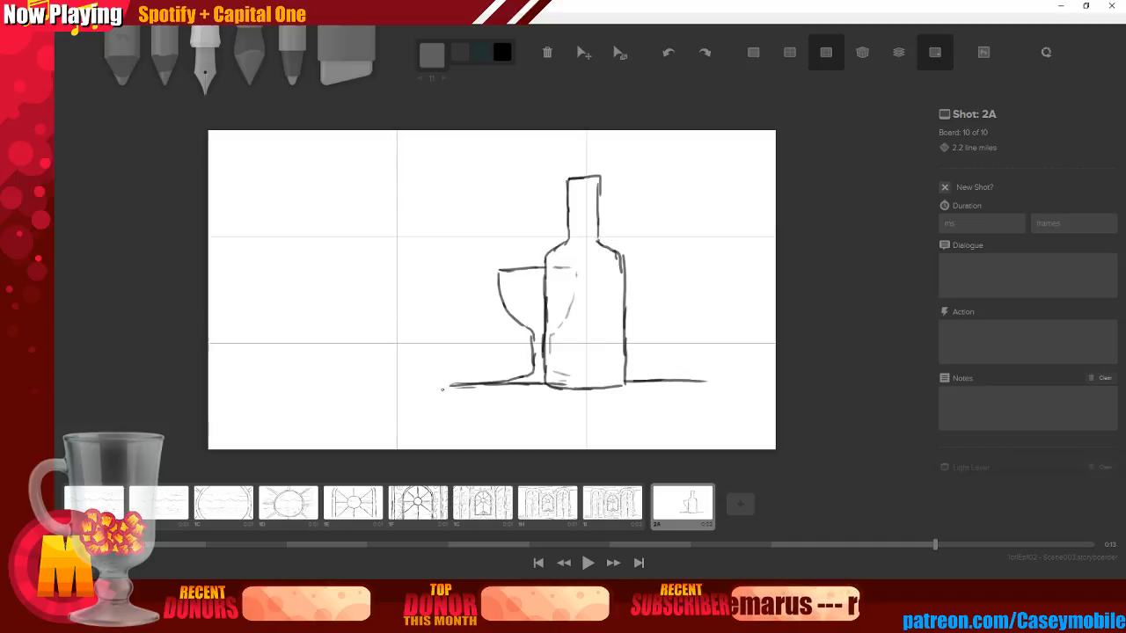
drag(442, 391, 710, 395)
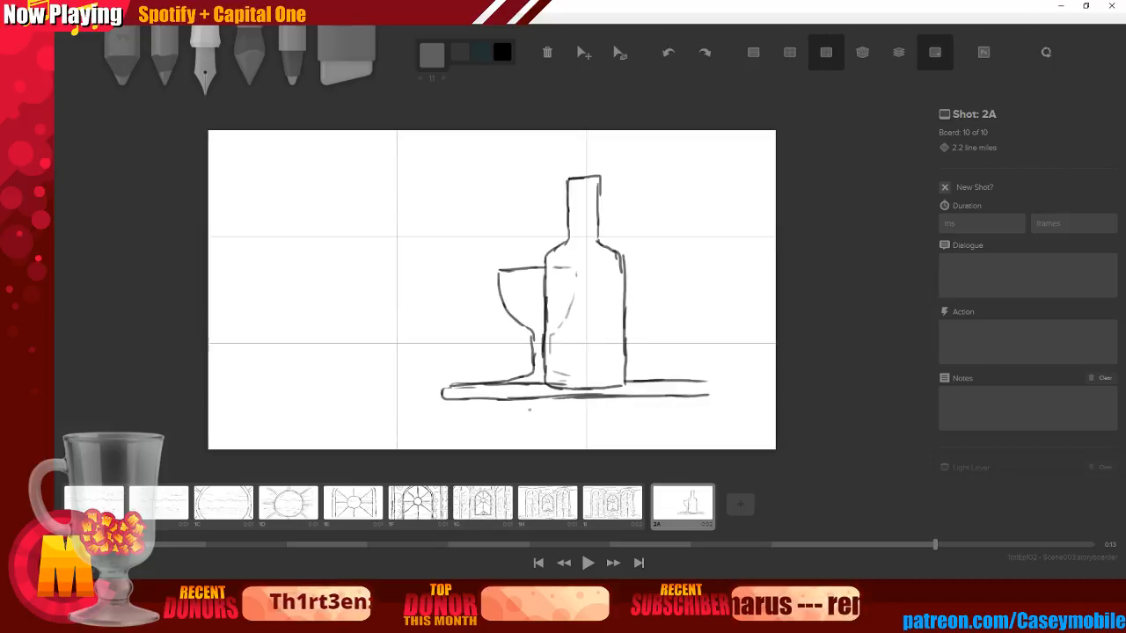
mouse_move(455, 394)
mouse_down()
mouse_move(457, 412)
mouse_move(484, 424)
mouse_move(535, 417)
mouse_move(571, 447)
mouse_move(613, 420)
mouse_move(693, 417)
mouse_move(724, 392)
mouse_move(713, 409)
mouse_up()
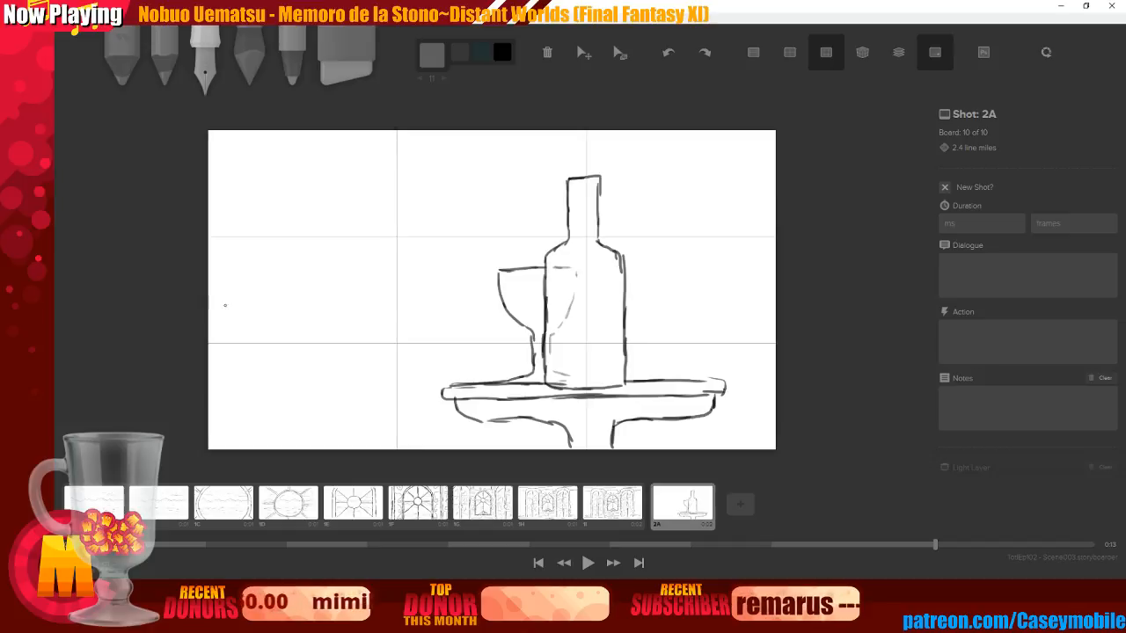
Draw a curled chair armrest with an inner circle and a support post left of the table
mouse_move(421, 314)
mouse_down()
mouse_move(398, 344)
mouse_move(422, 355)
mouse_move(438, 337)
mouse_move(425, 315)
mouse_up()
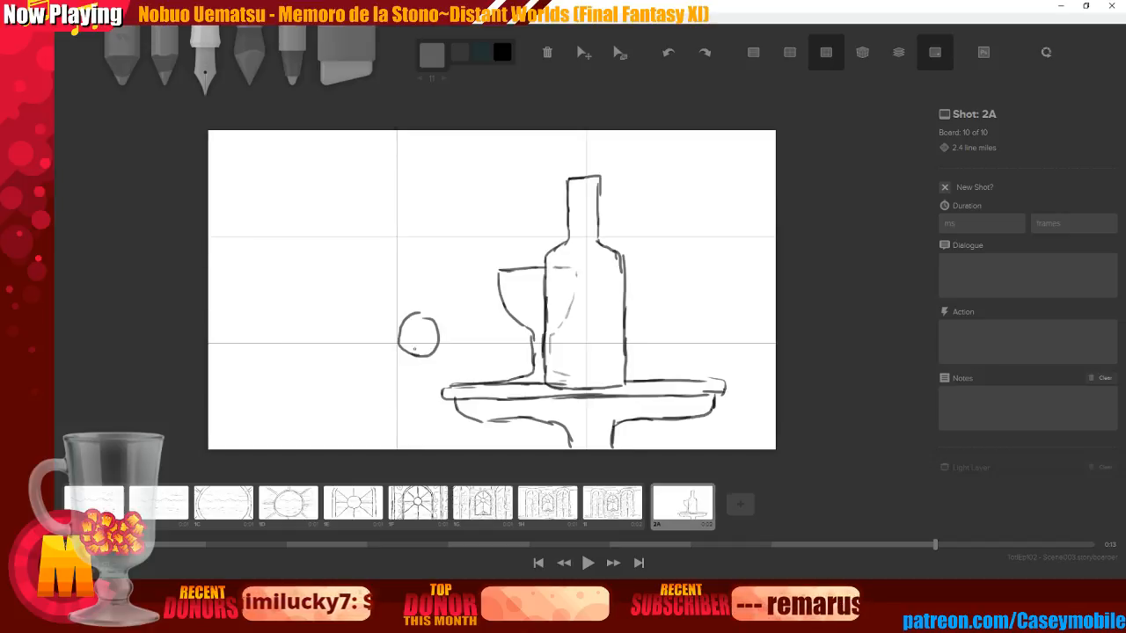
key(ctrl+z)
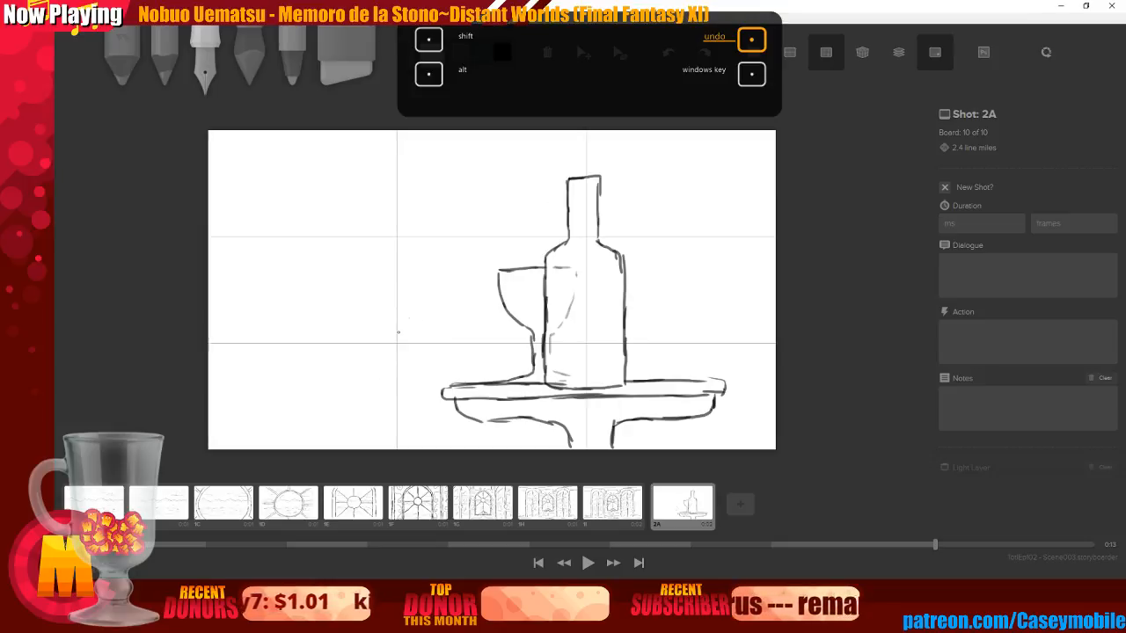
mouse_move(381, 364)
mouse_down()
mouse_move(398, 324)
mouse_move(450, 325)
mouse_move(452, 358)
mouse_move(406, 391)
mouse_move(399, 446)
mouse_up()
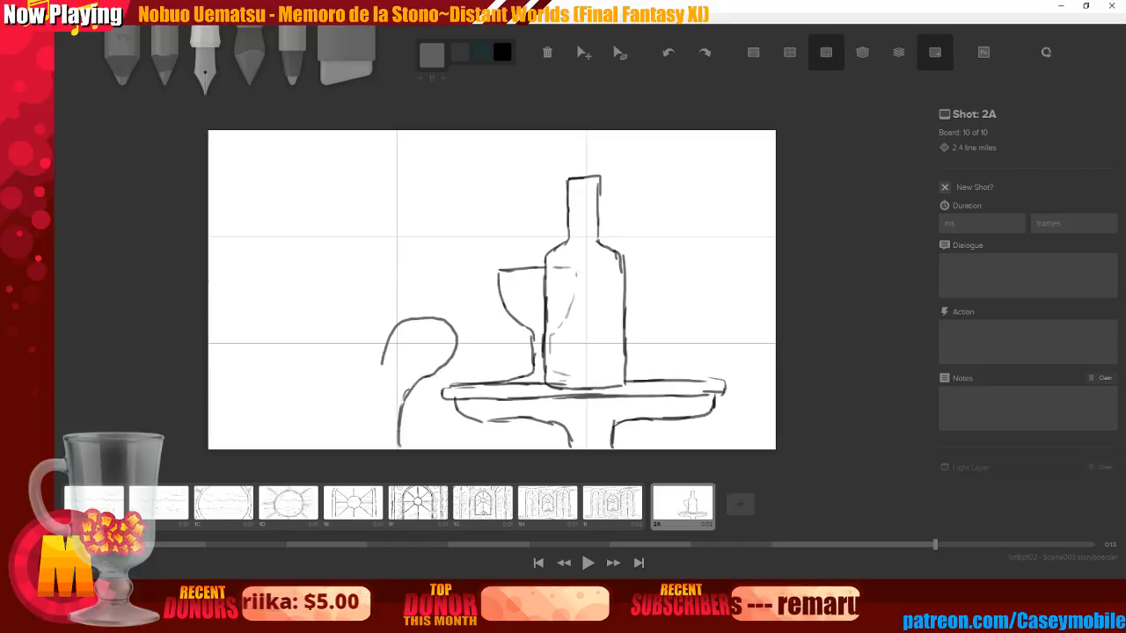
drag(382, 353, 377, 447)
mouse_move(421, 325)
mouse_down()
mouse_move(411, 329)
mouse_move(441, 352)
mouse_move(438, 328)
mouse_up()
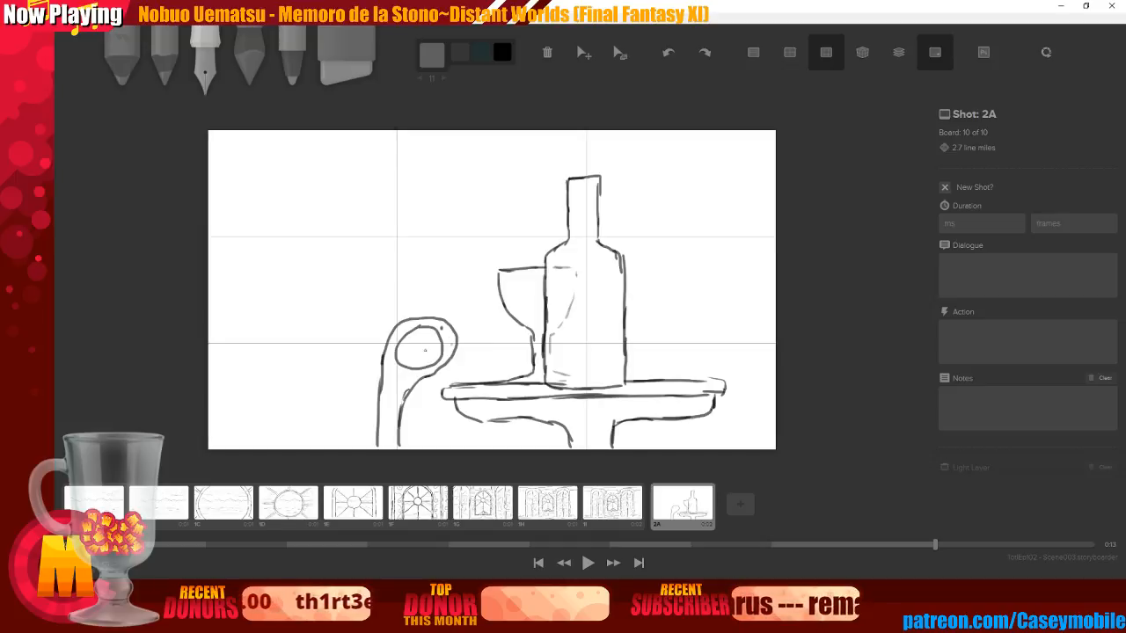
key(ctrl+z)
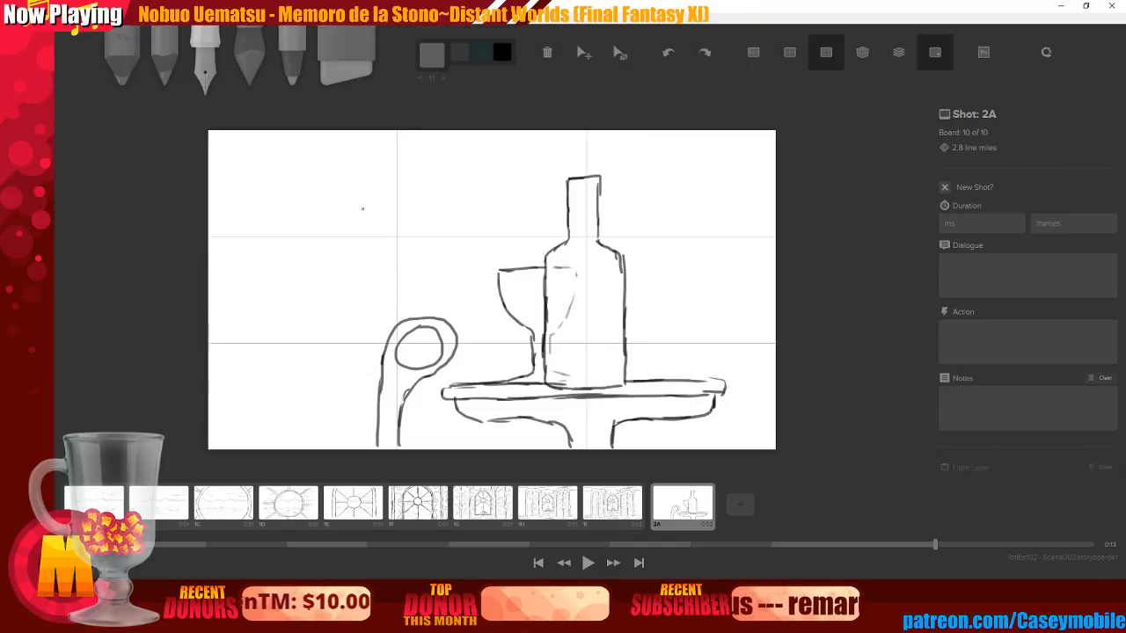
Draw the chair's sweeping winged back from the board's left edge to the armrest, and the seat edge below
drag(377, 189, 369, 322)
key(ctrl+z)
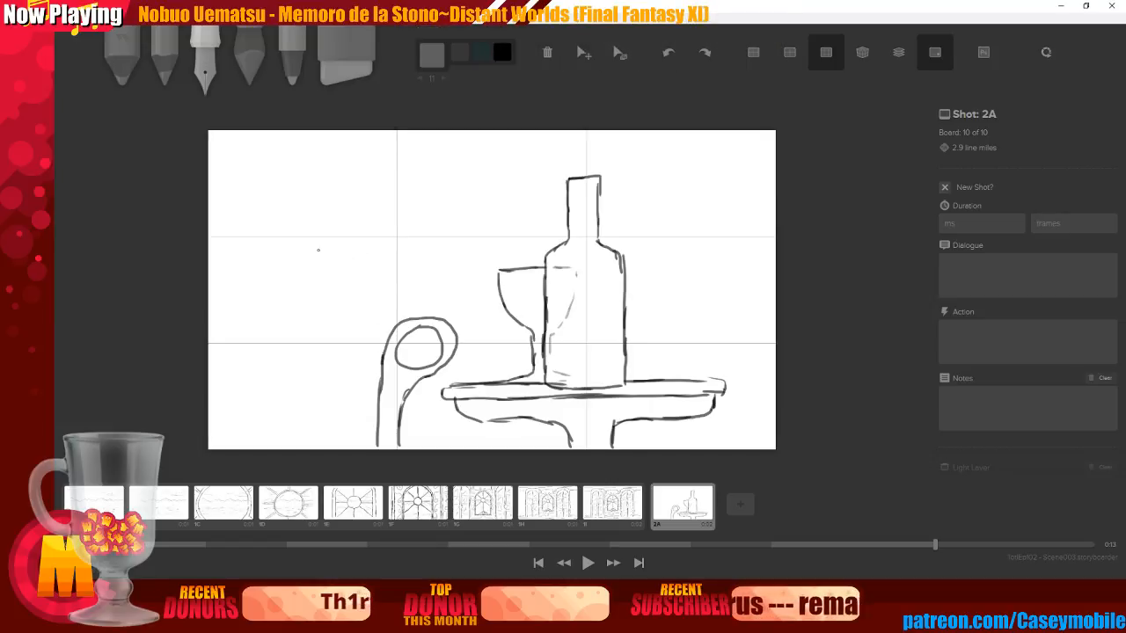
mouse_move(209, 159)
mouse_down()
mouse_move(402, 232)
mouse_move(477, 209)
mouse_move(495, 216)
mouse_move(439, 310)
mouse_up()
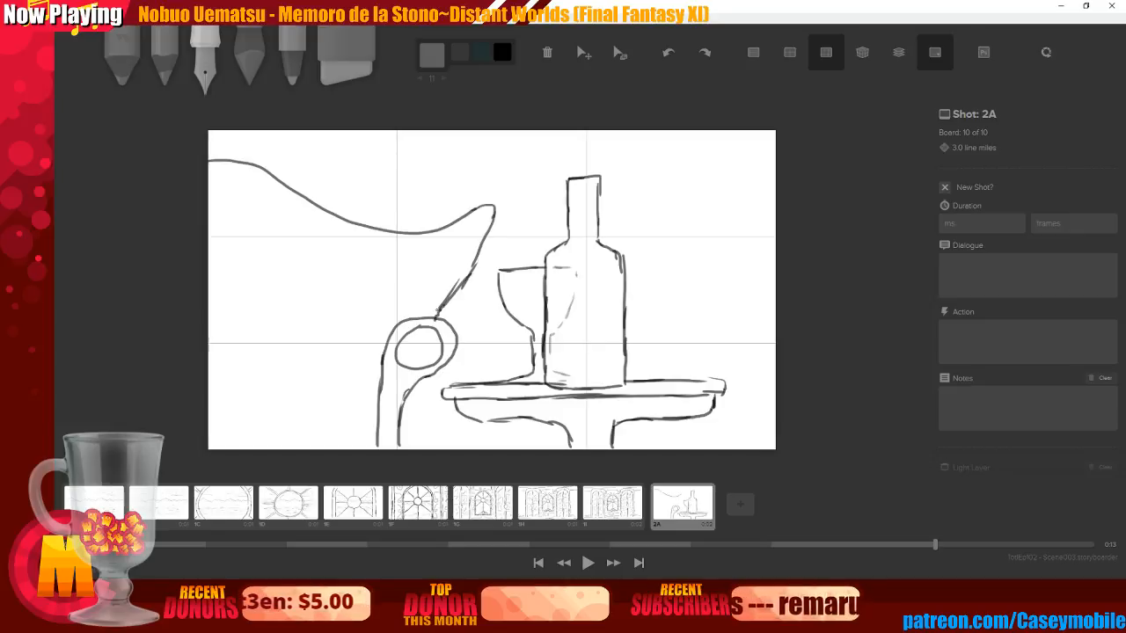
mouse_move(208, 393)
mouse_down()
mouse_move(349, 388)
mouse_move(377, 403)
mouse_move(372, 448)
mouse_up()
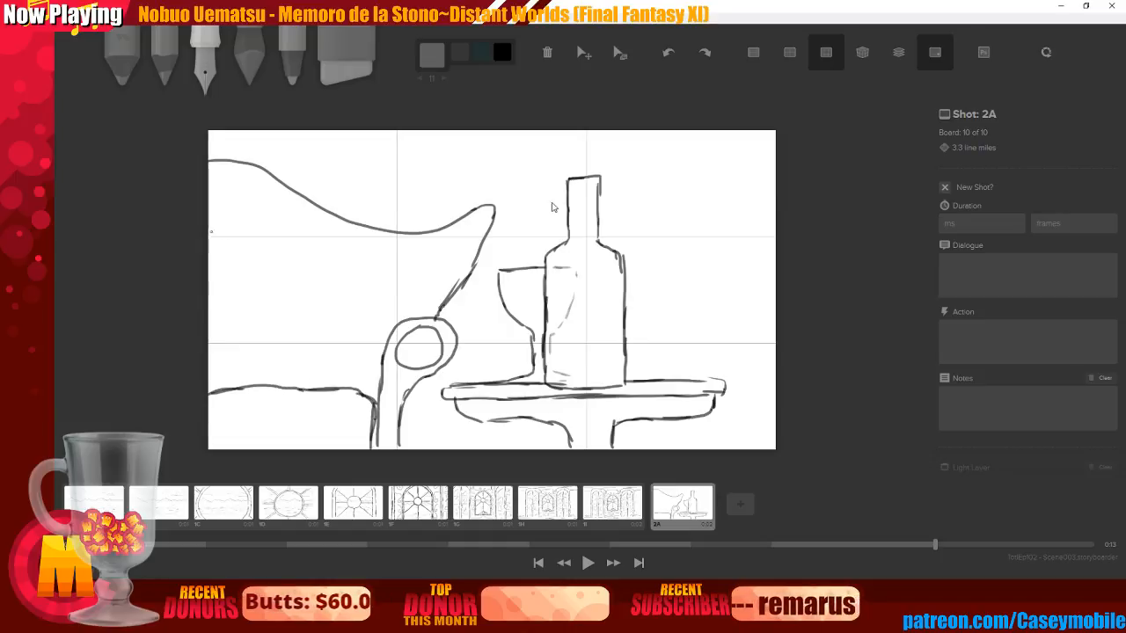
Try adding inner contour lines to the chair's back and seat, and undo them
mouse_move(209, 190)
mouse_down()
mouse_move(271, 197)
mouse_move(310, 234)
mouse_move(282, 365)
mouse_up()
drag(211, 380, 235, 381)
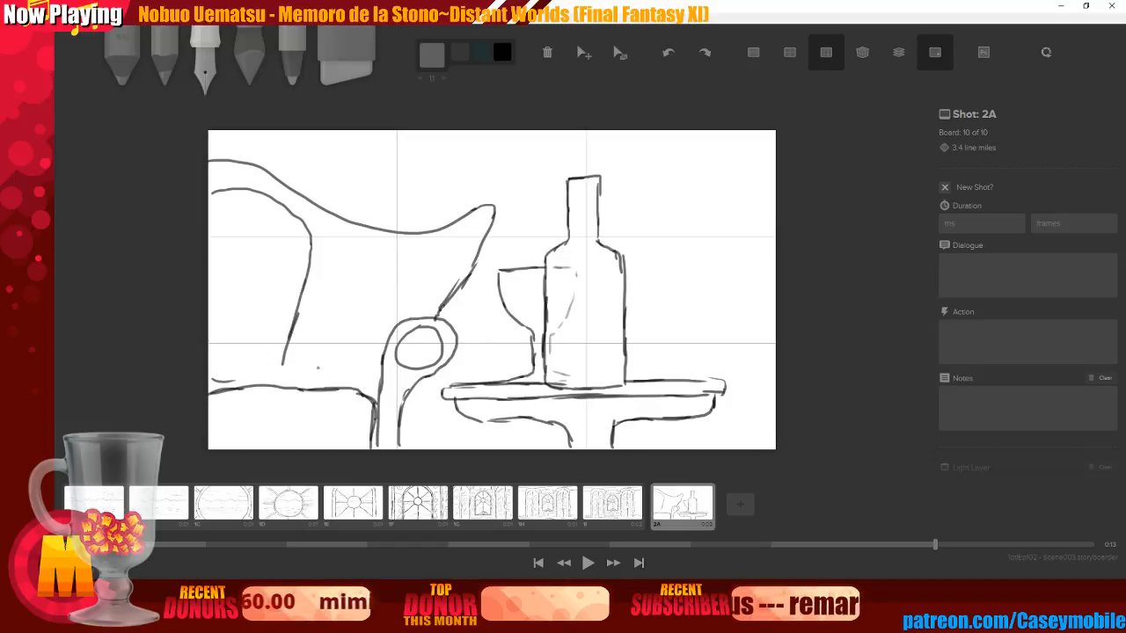
key(ctrl+z)
key(ctrl+z)
key(ctrl+z)
key(ctrl+z)
key(ctrl+z)
key(ctrl+z)
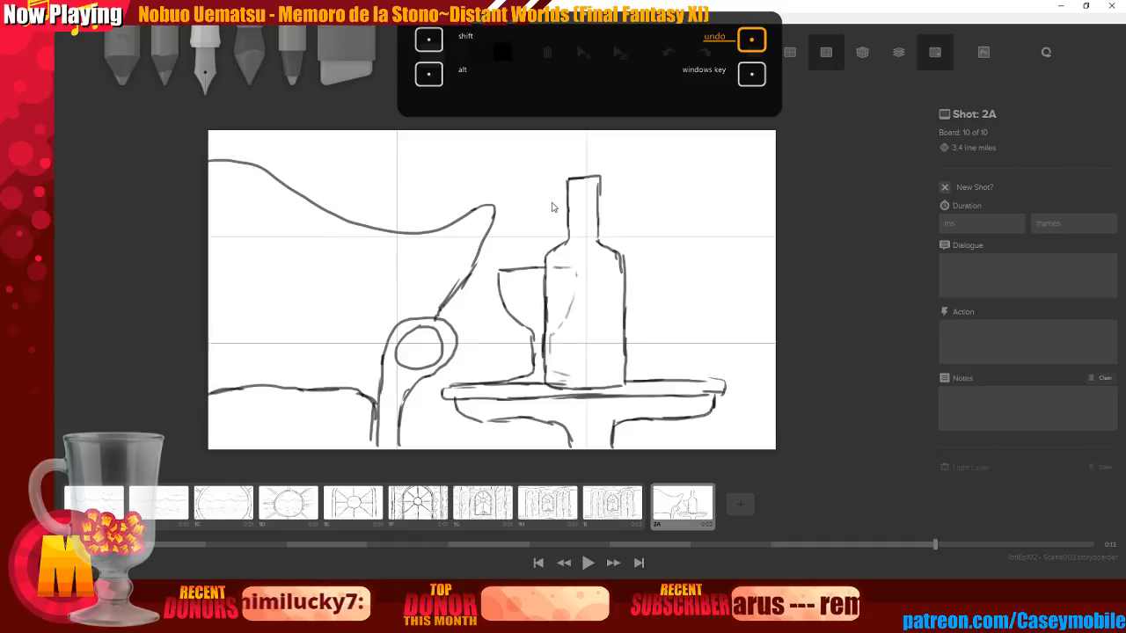
Add a curved inner side line and a short tick to the chair's seat front, plus a small crease at the seat's far left
drag(341, 394, 357, 449)
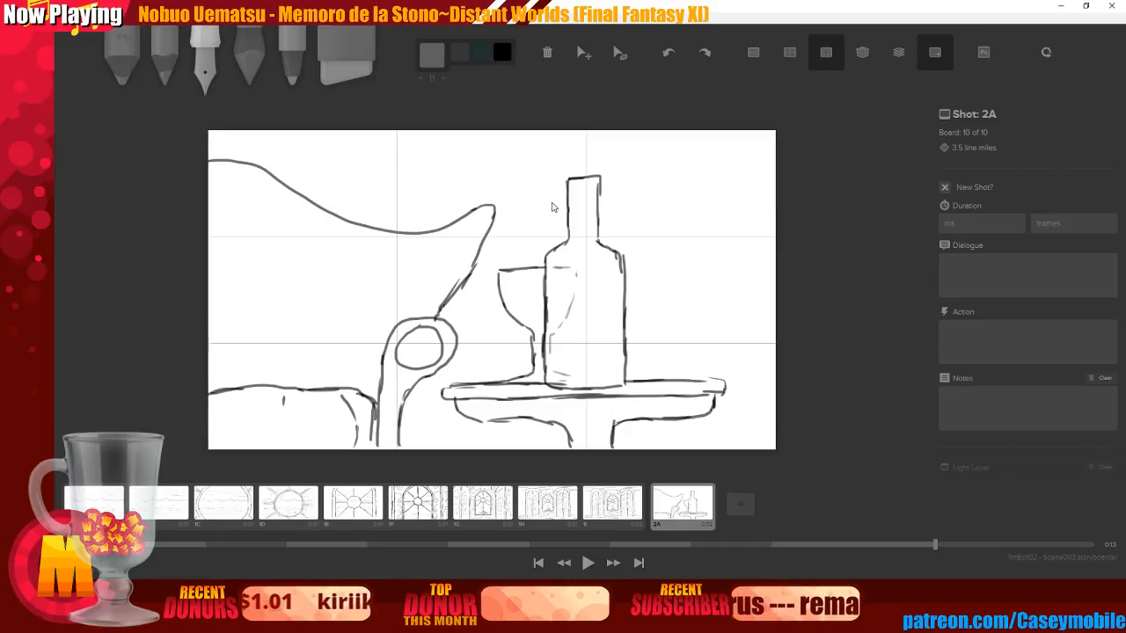
drag(209, 379, 238, 385)
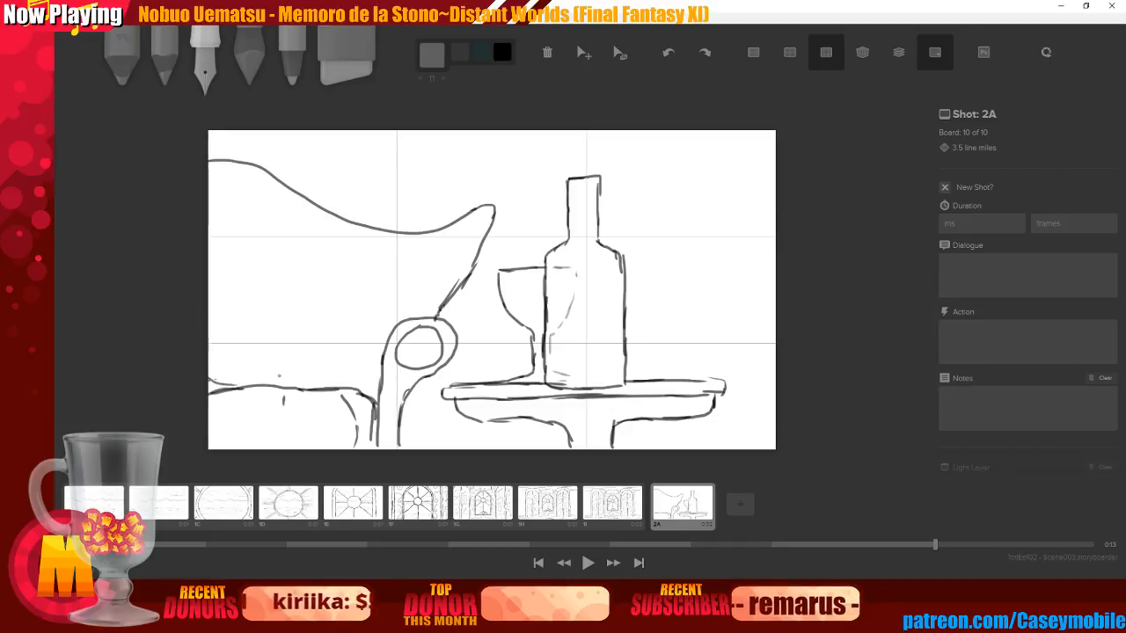
Set the pen to a lighter grey and draw an inner contour line along the chair back's upper edge and around its wing
click(430, 24)
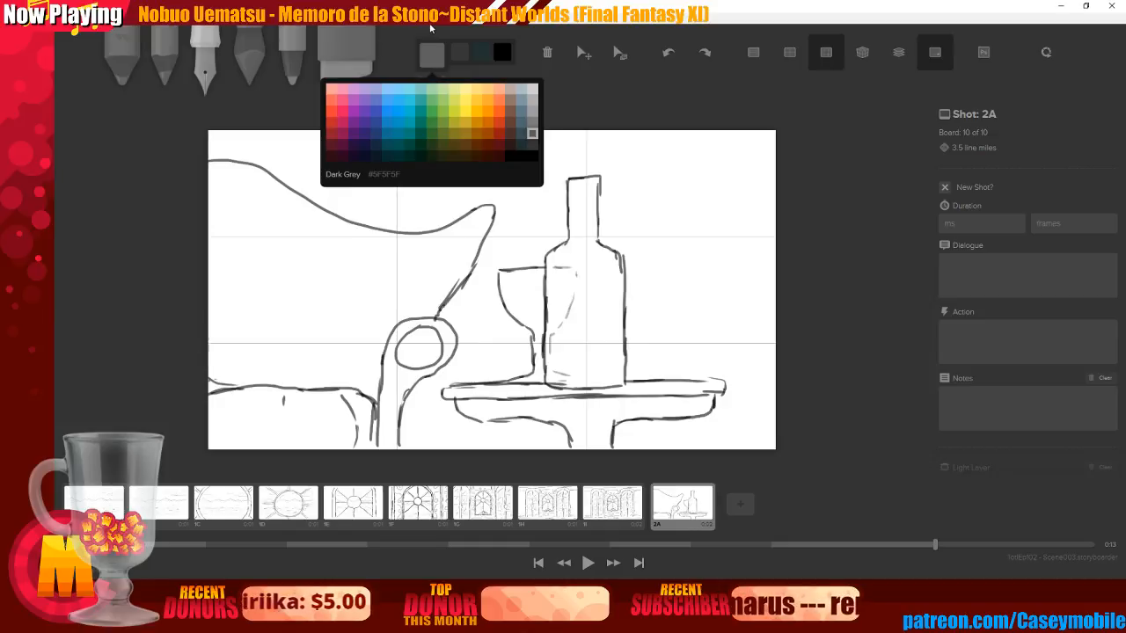
click(532, 100)
mouse_move(212, 187)
mouse_down()
mouse_move(306, 206)
mouse_move(356, 201)
mouse_up()
key(ctrl+z)
key(ctrl+z)
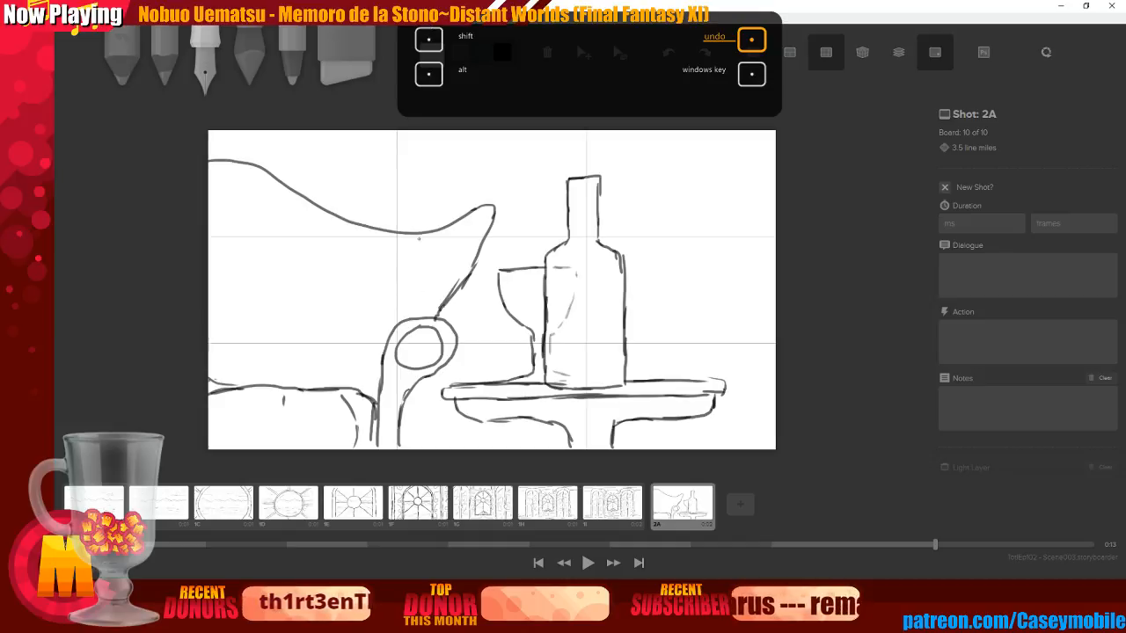
mouse_move(383, 242)
mouse_down()
mouse_move(430, 239)
mouse_move(451, 257)
mouse_move(411, 310)
mouse_up()
drag(218, 183, 359, 234)
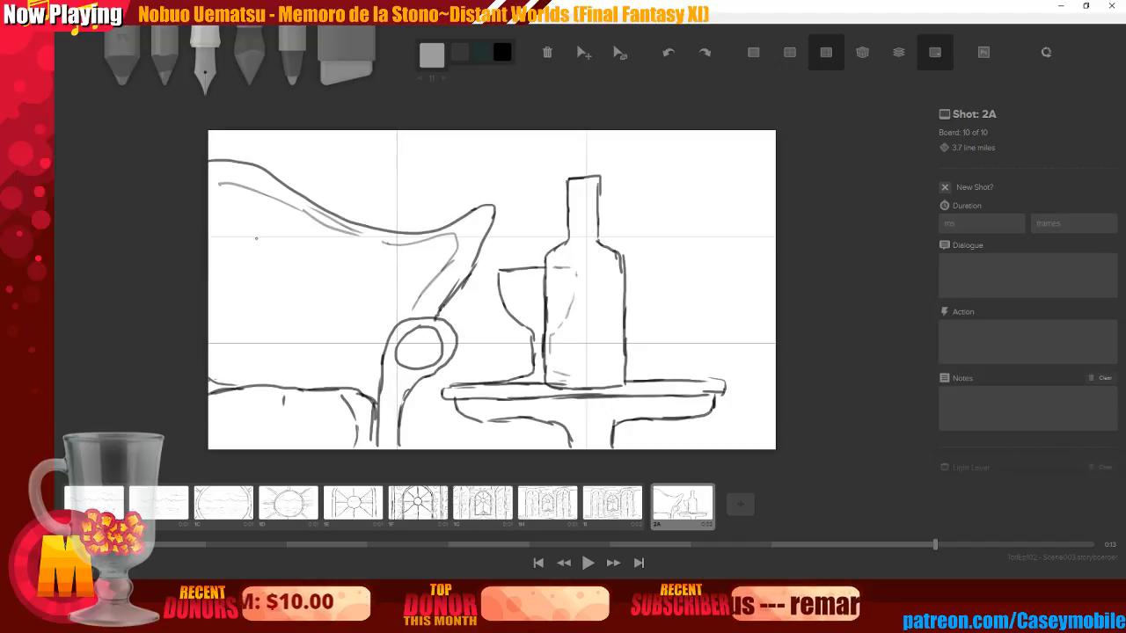
Draw two upright fold lines on the chair's back and small detail strokes inside the armrest's circle
drag(384, 278, 375, 340)
drag(253, 250, 248, 305)
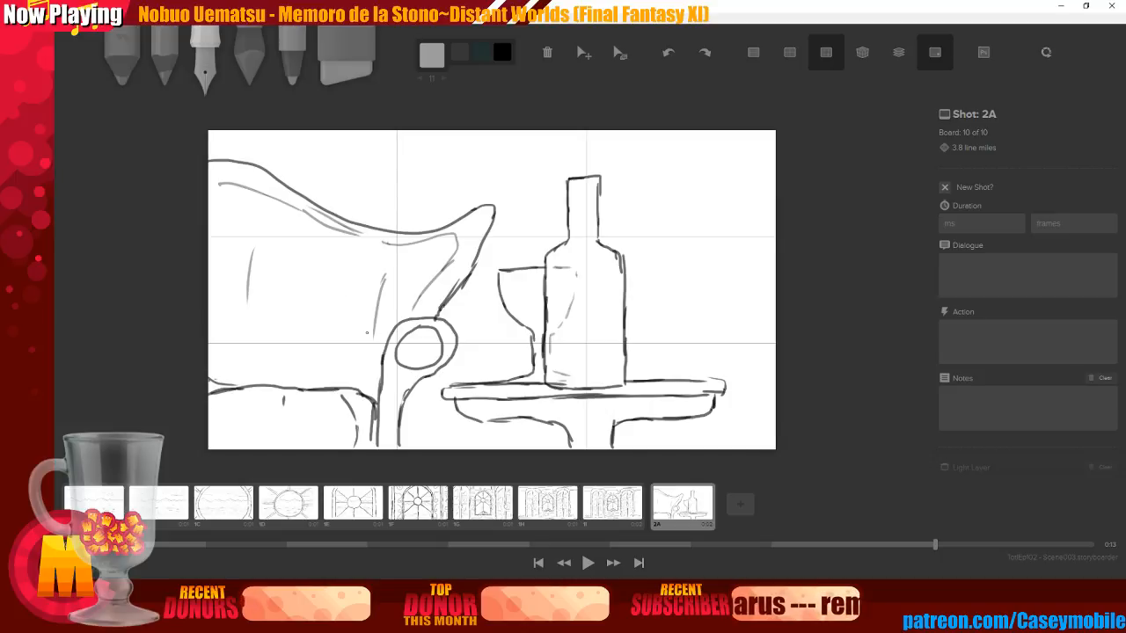
drag(415, 336, 403, 349)
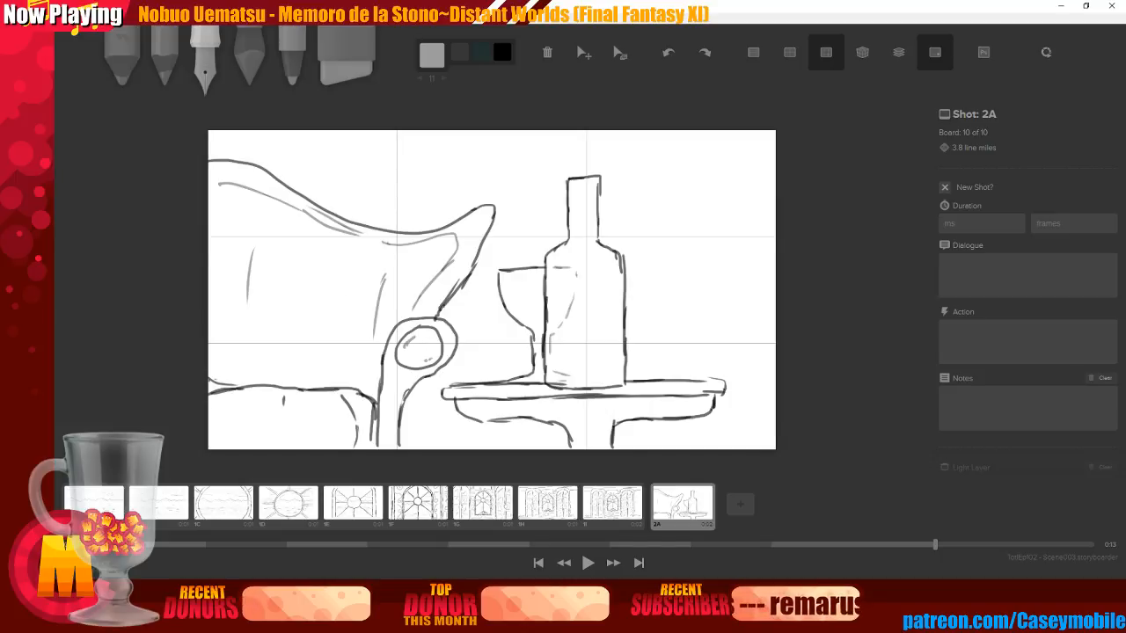
Switch to the brush and set its colour to Cyan
key(4)
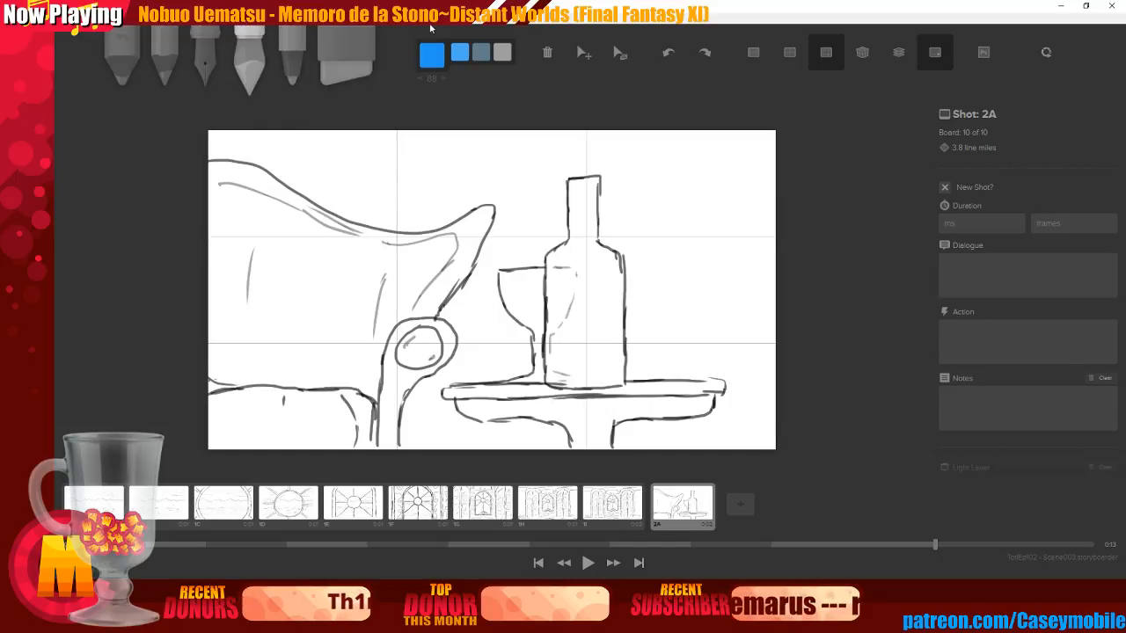
click(432, 54)
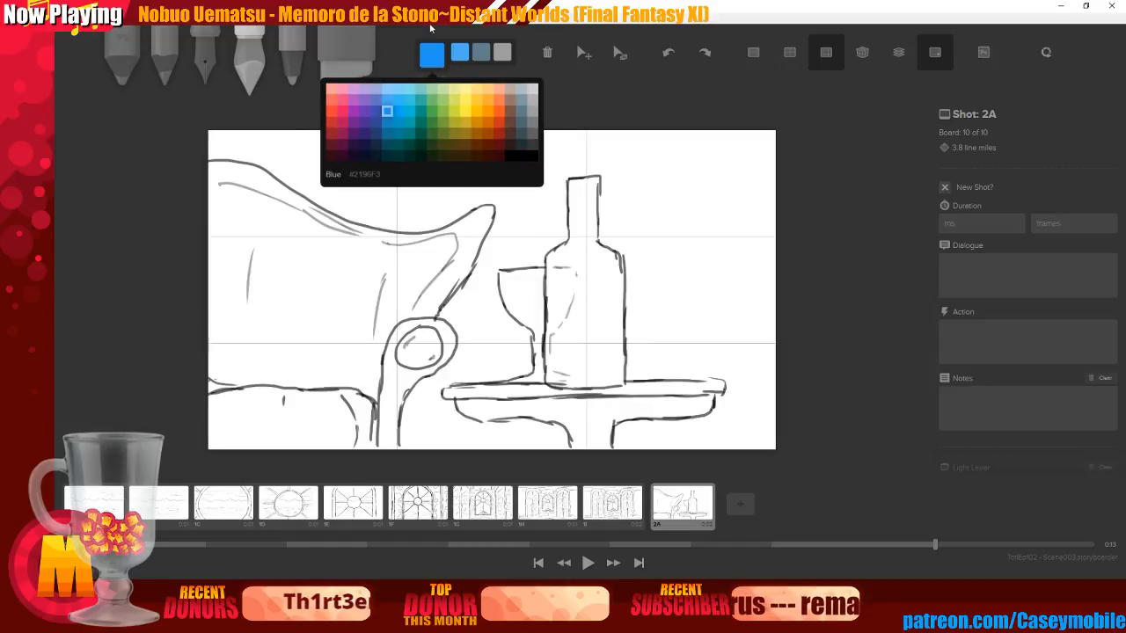
click(409, 111)
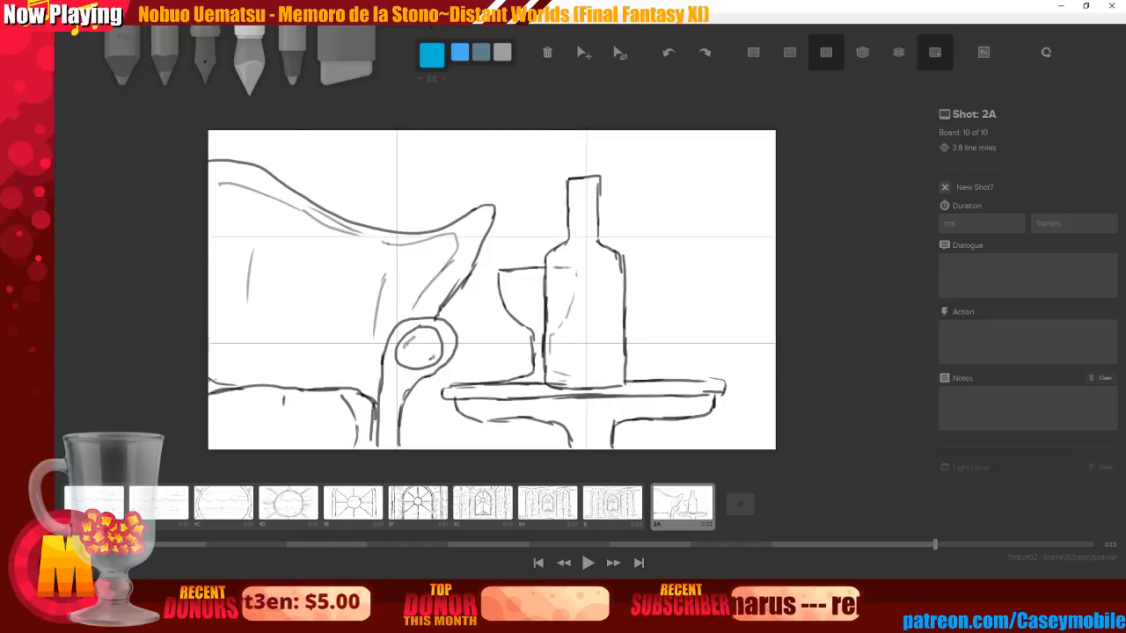
Try merging the main layer down and filling the bottle's liquid with cyan, and undo both
scroll(1011, 284, down, 5)
click(995, 267)
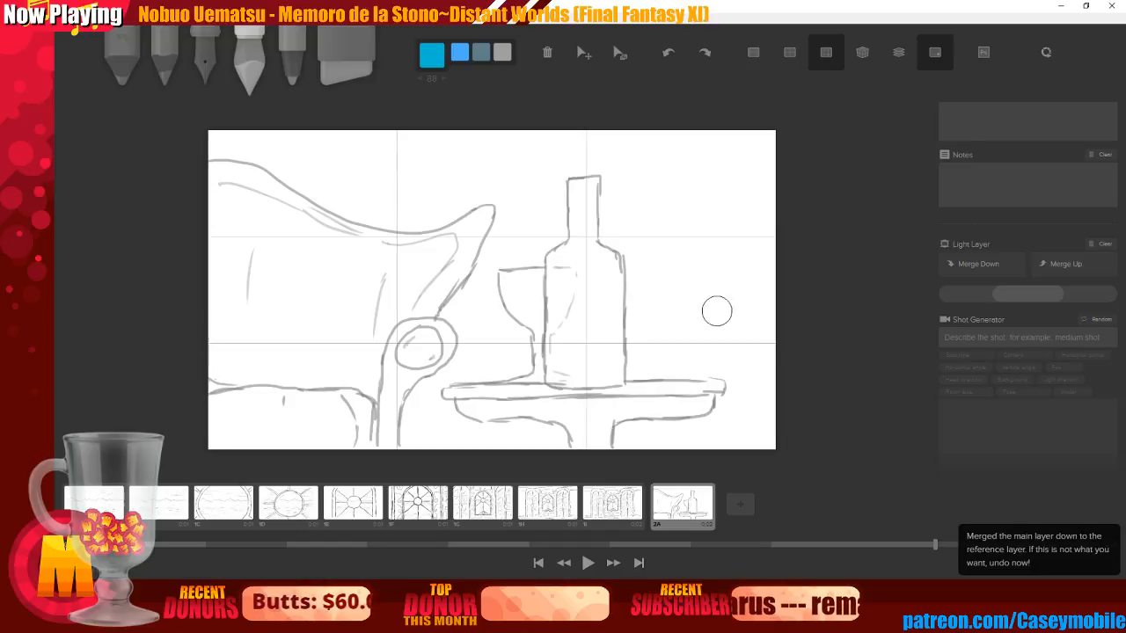
mouse_move(545, 282)
mouse_down()
mouse_move(555, 370)
mouse_move(565, 375)
mouse_move(611, 374)
mouse_move(615, 355)
mouse_move(573, 345)
mouse_move(585, 290)
mouse_move(600, 286)
mouse_move(628, 309)
mouse_up()
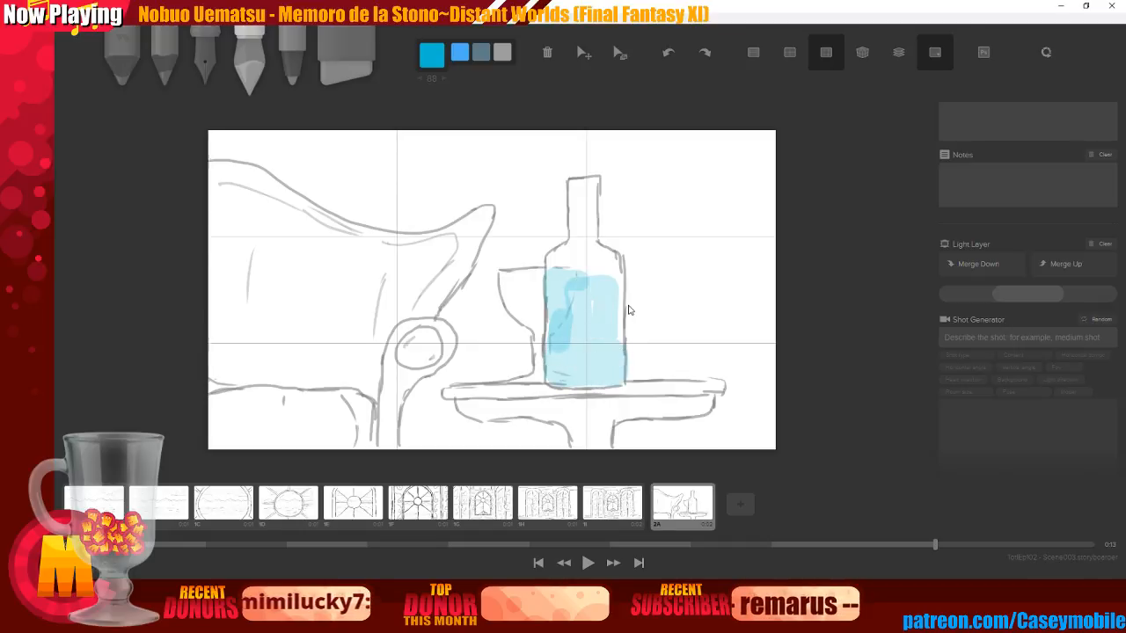
key(ctrl+z)
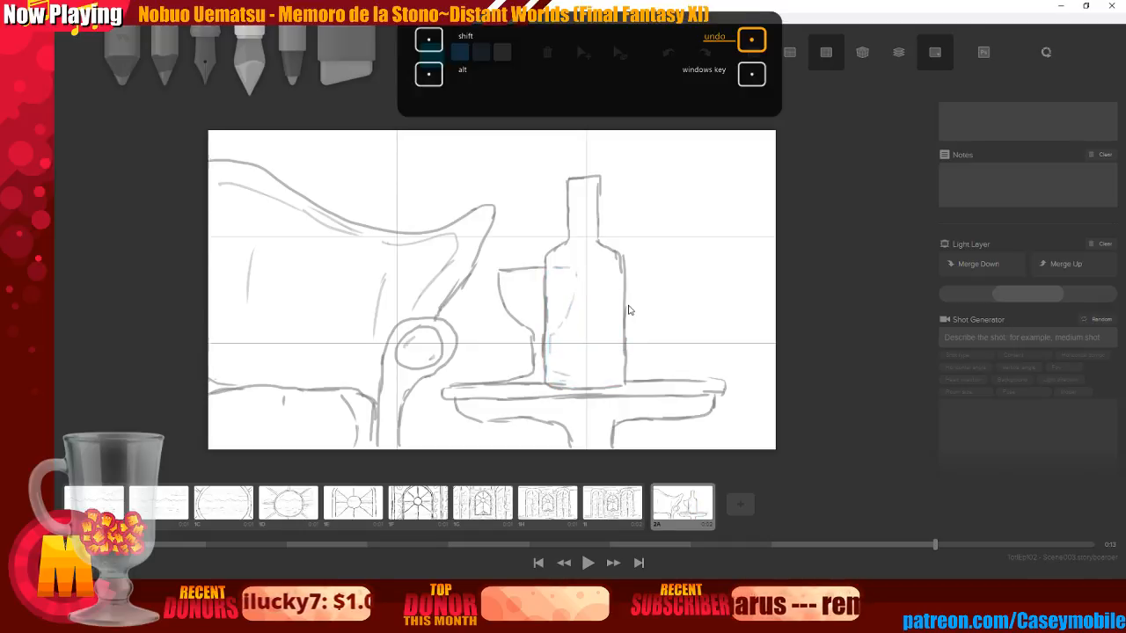
key(ctrl+z)
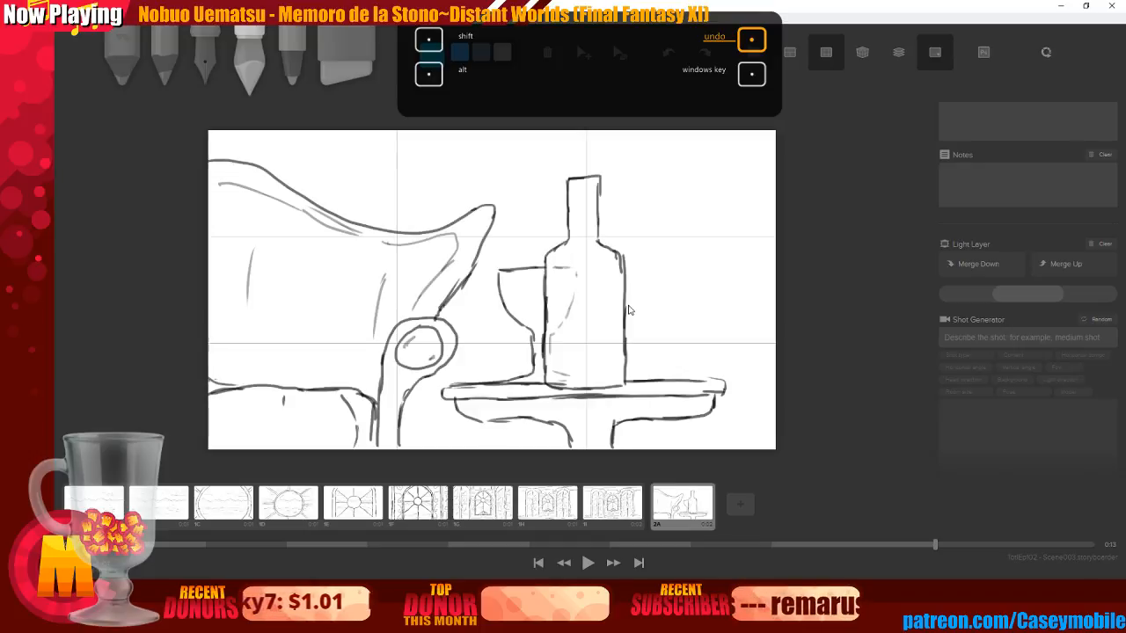
mouse_move(563, 271)
mouse_down()
mouse_move(559, 373)
mouse_move(612, 367)
mouse_move(613, 288)
mouse_move(588, 278)
mouse_move(568, 288)
mouse_move(588, 322)
mouse_move(576, 346)
mouse_move(605, 382)
mouse_up()
key(ctrl+z)
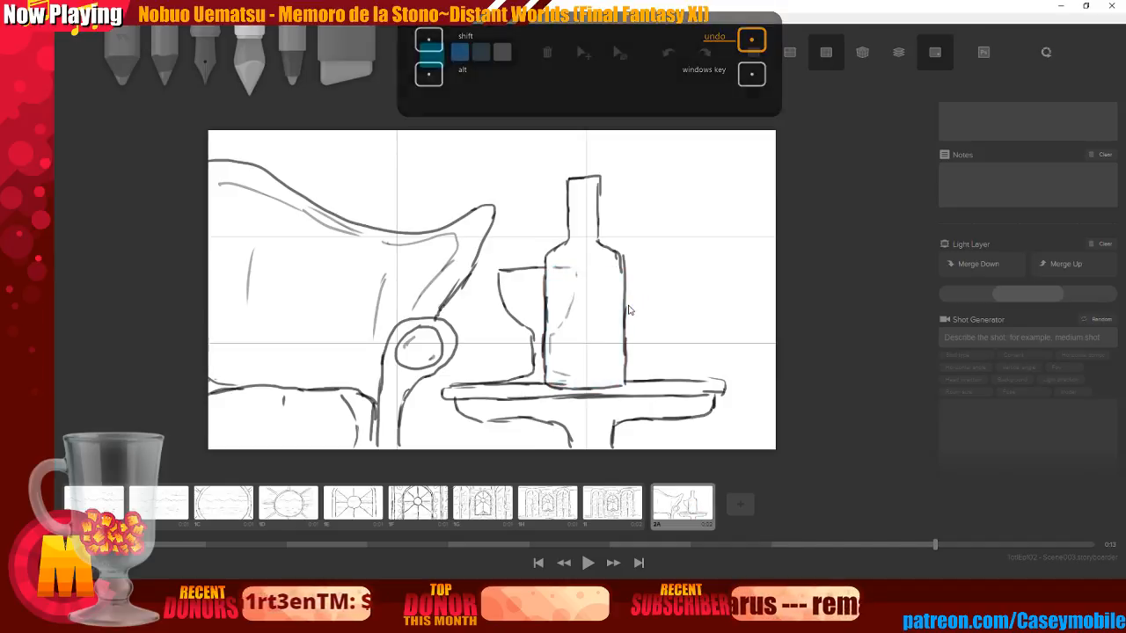
Try filling the bottle's liquid with Deep Orange, and undo it
click(432, 54)
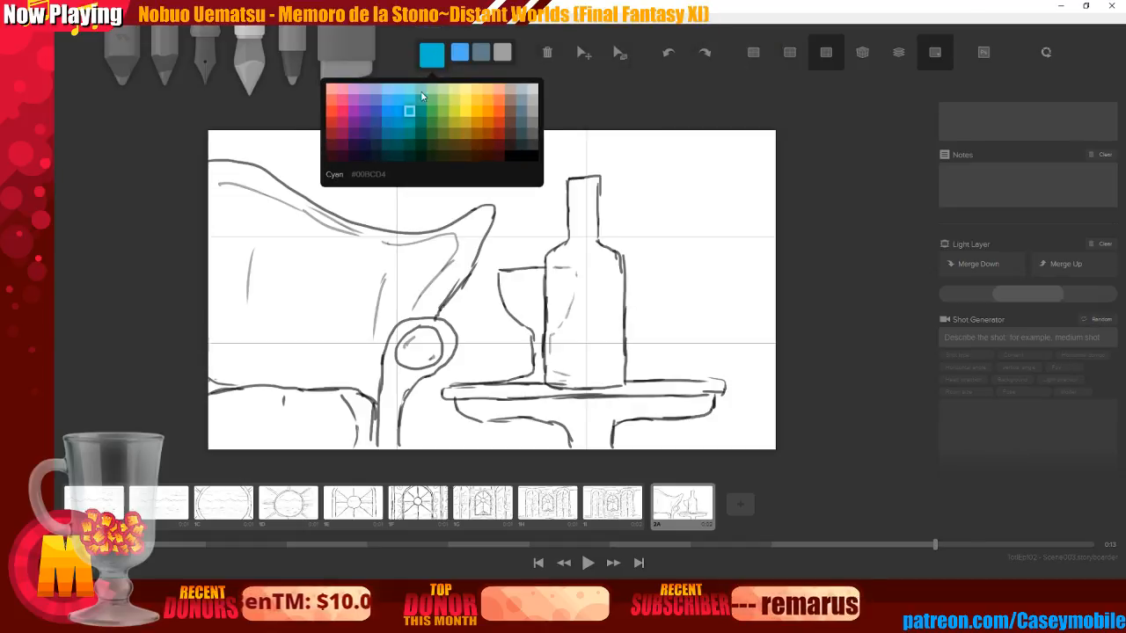
click(503, 112)
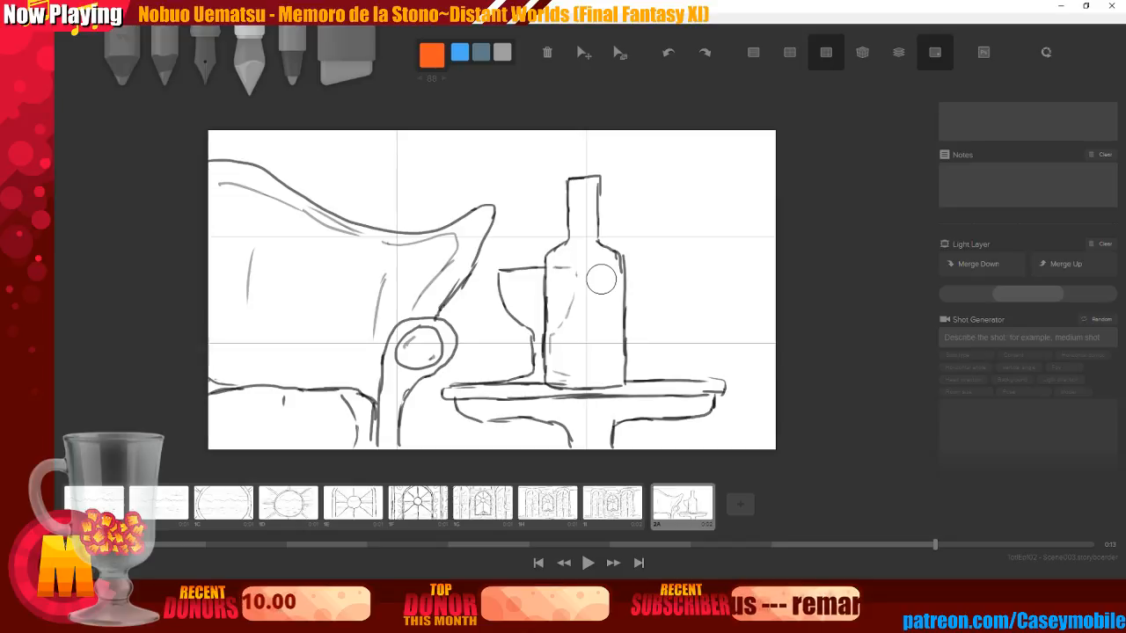
mouse_move(554, 295)
mouse_down()
mouse_move(564, 375)
mouse_move(609, 374)
mouse_move(614, 310)
mouse_move(557, 295)
mouse_move(614, 292)
mouse_move(556, 294)
mouse_move(579, 363)
mouse_move(592, 351)
mouse_move(593, 315)
mouse_move(580, 320)
mouse_move(581, 350)
mouse_move(595, 346)
mouse_move(603, 303)
mouse_move(556, 290)
mouse_move(614, 288)
mouse_move(607, 324)
mouse_up()
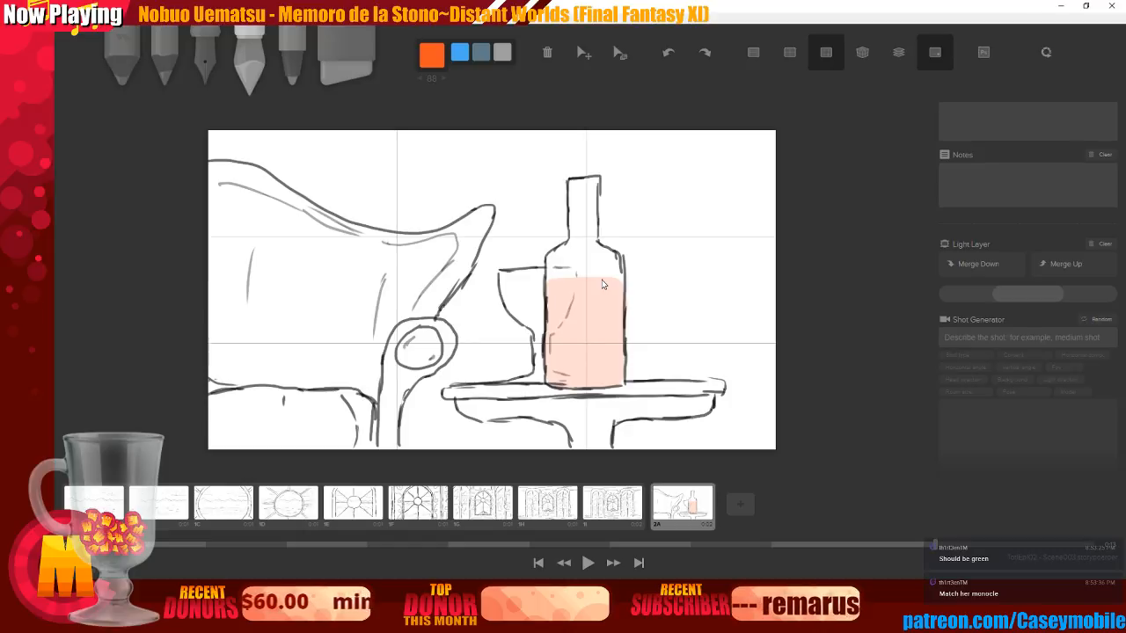
key(ctrl+z)
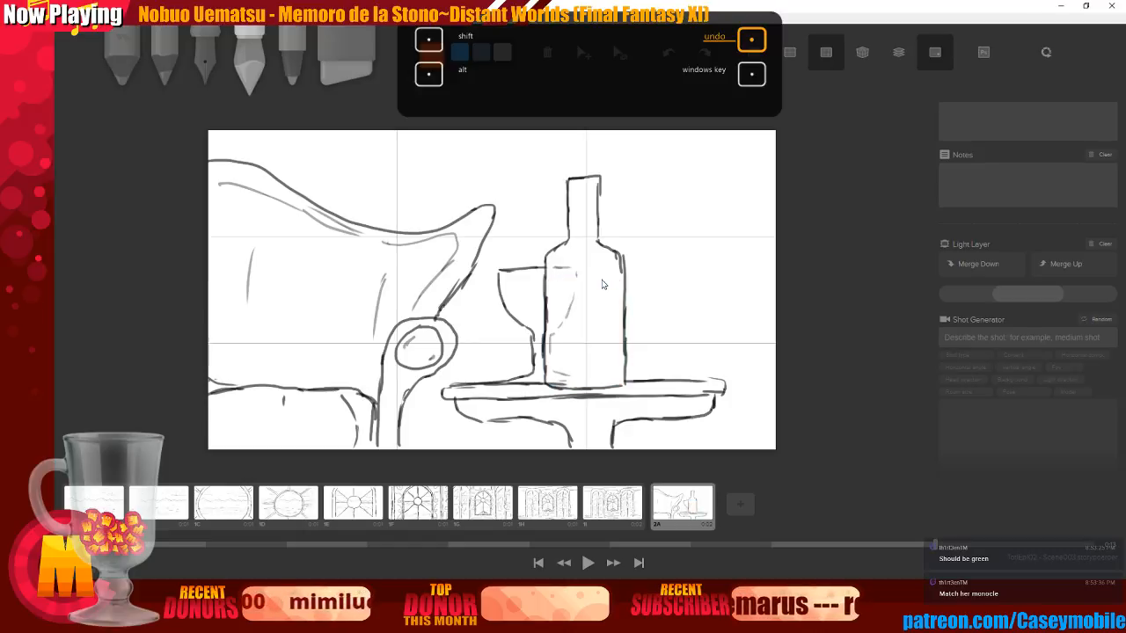
Set the brush to Deep Green and fill the bottle's liquid up to just below the shoulders, undoing the extra overlapping dab
click(431, 54)
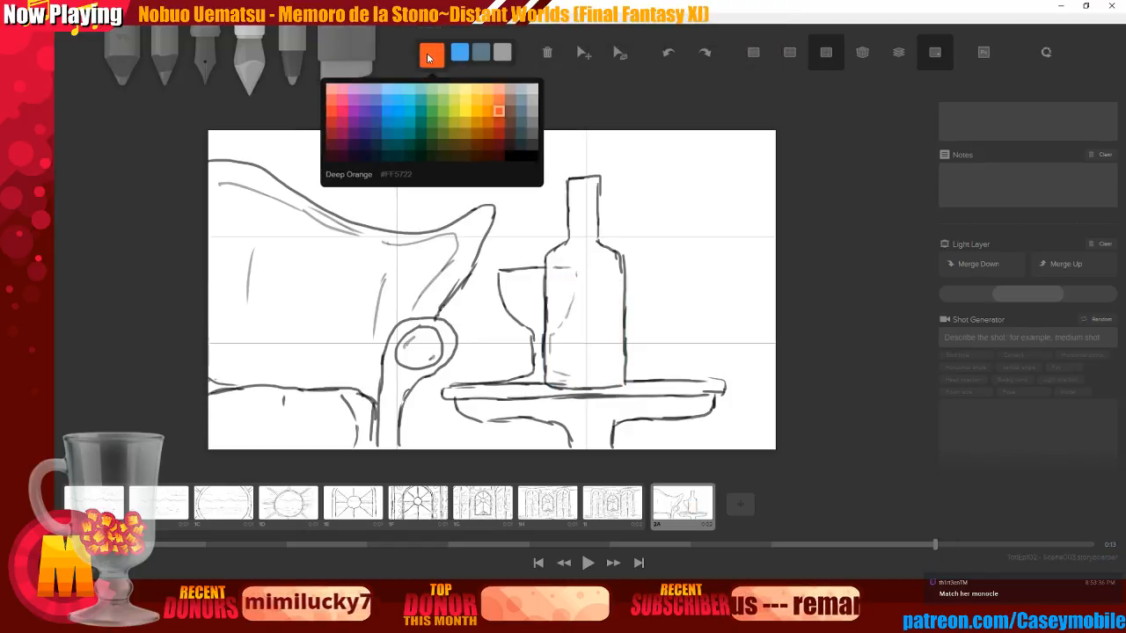
click(432, 112)
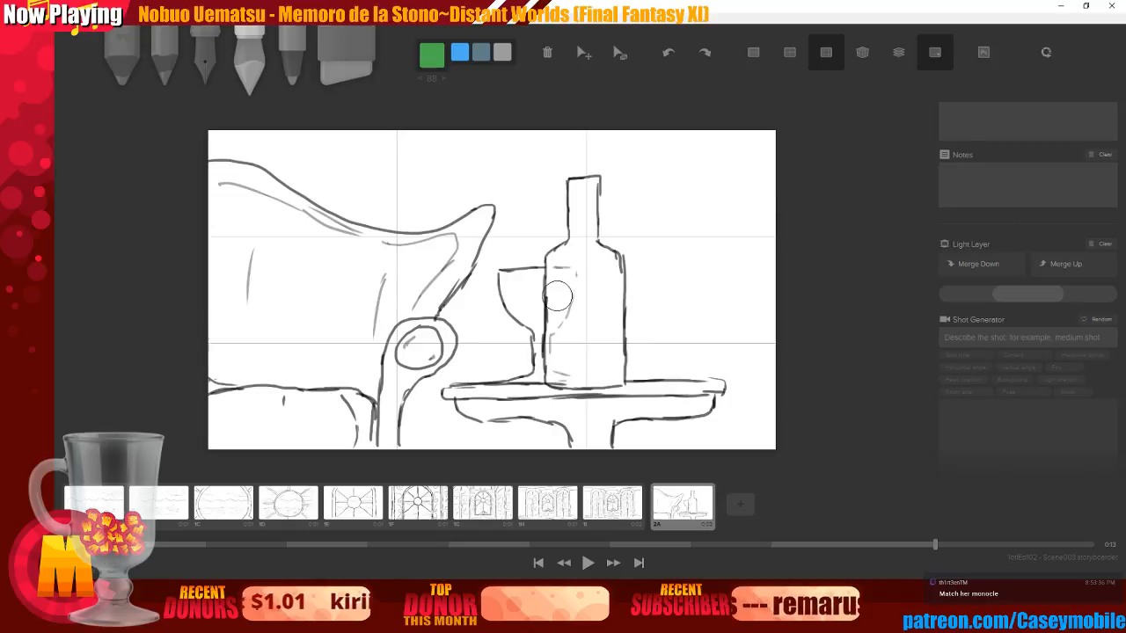
mouse_move(557, 299)
mouse_down()
mouse_move(556, 373)
mouse_move(603, 374)
mouse_move(613, 370)
mouse_move(616, 294)
mouse_move(554, 290)
mouse_move(603, 303)
mouse_move(570, 315)
mouse_move(601, 332)
mouse_move(573, 357)
mouse_up()
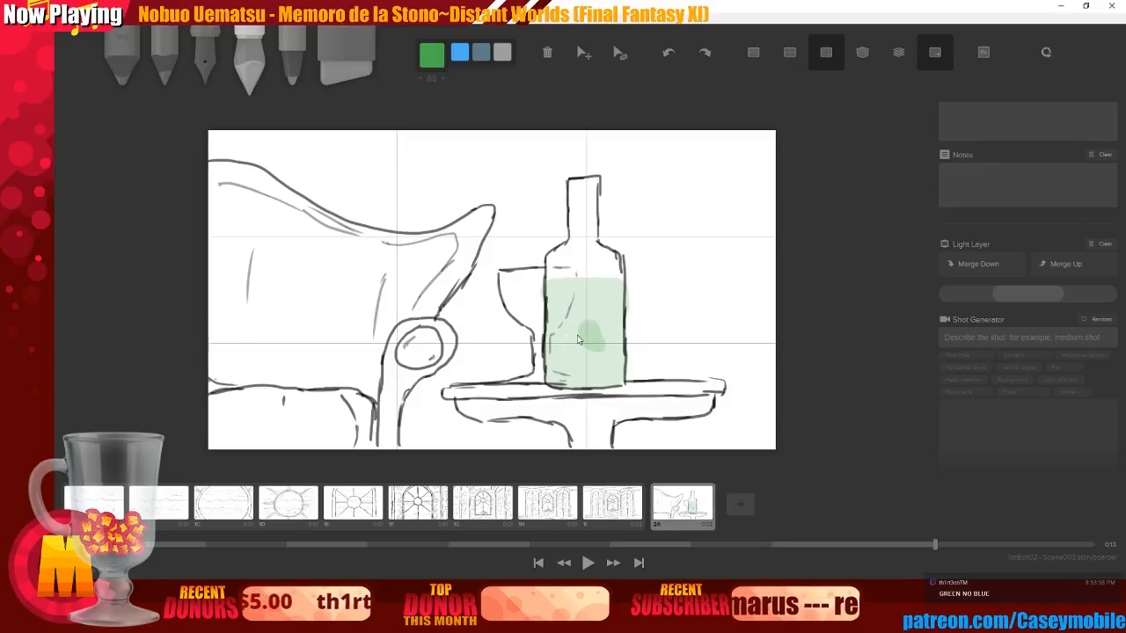
key(ctrl+z)
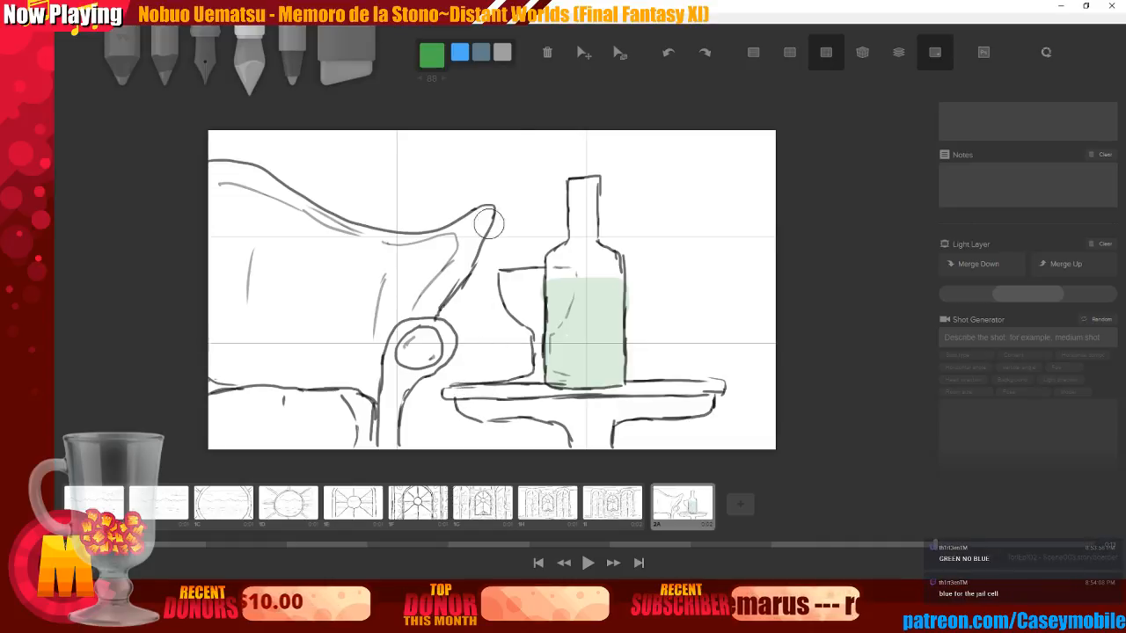
Try colouring the table's underside and pedestal with Yellow, and undo it
click(431, 28)
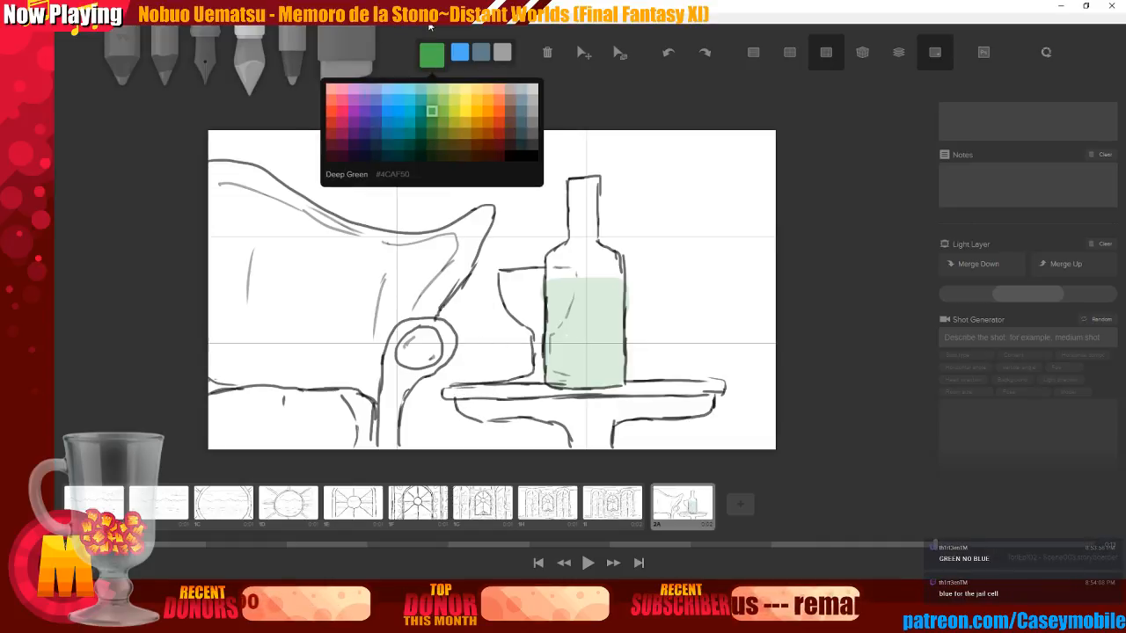
click(465, 111)
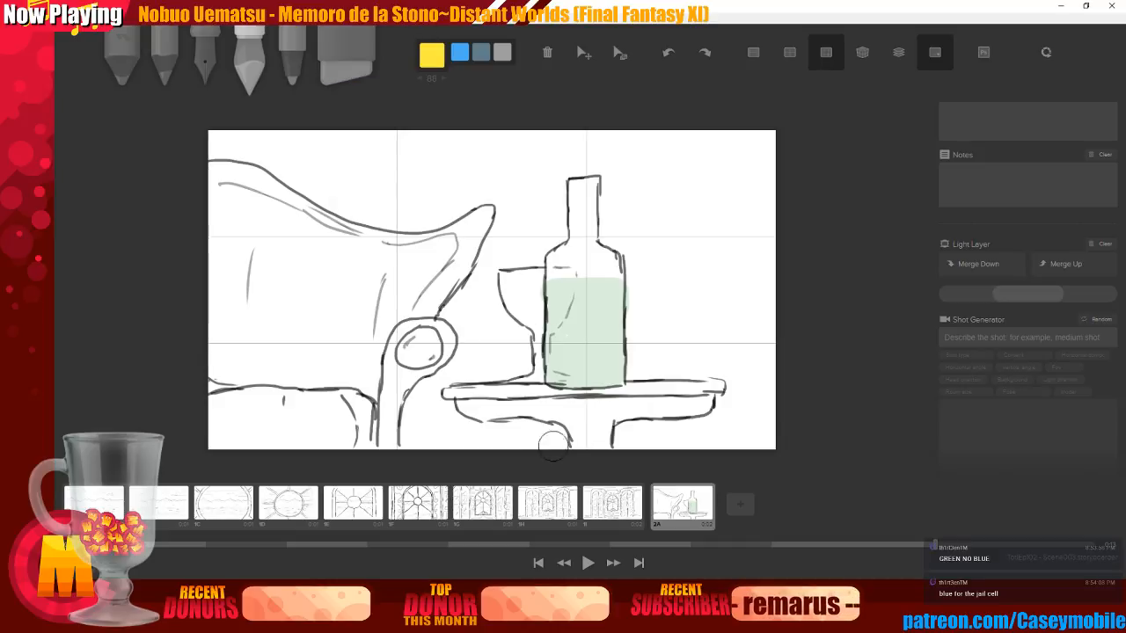
mouse_move(590, 440)
mouse_down()
mouse_move(602, 440)
mouse_move(572, 417)
mouse_move(472, 409)
mouse_move(688, 406)
mouse_up()
key(ctrl+z)
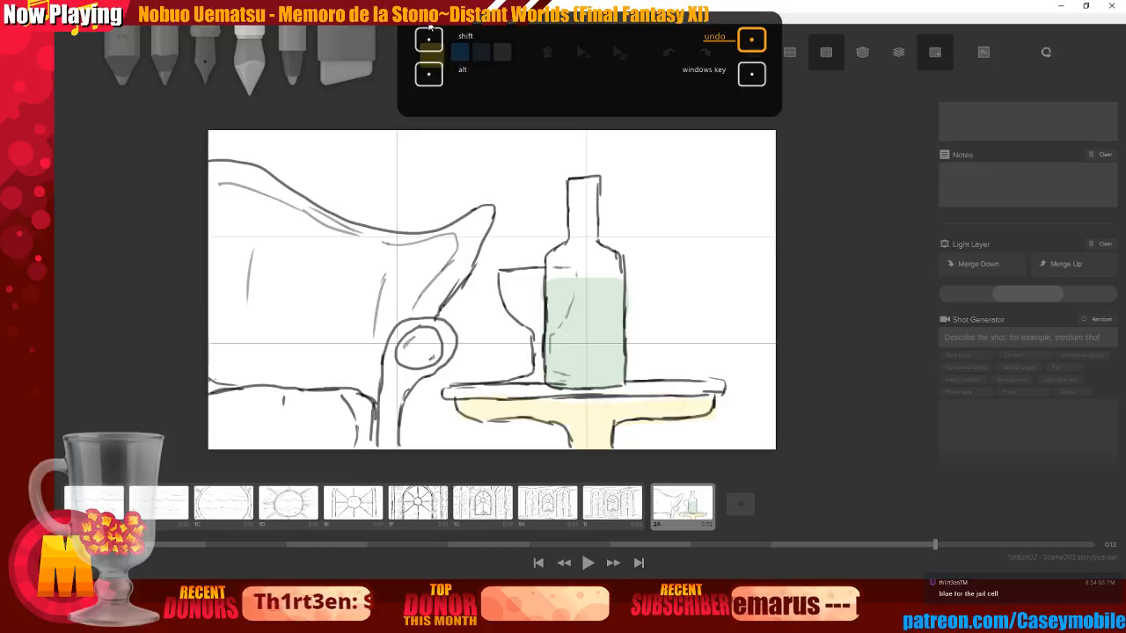
key(ctrl+z)
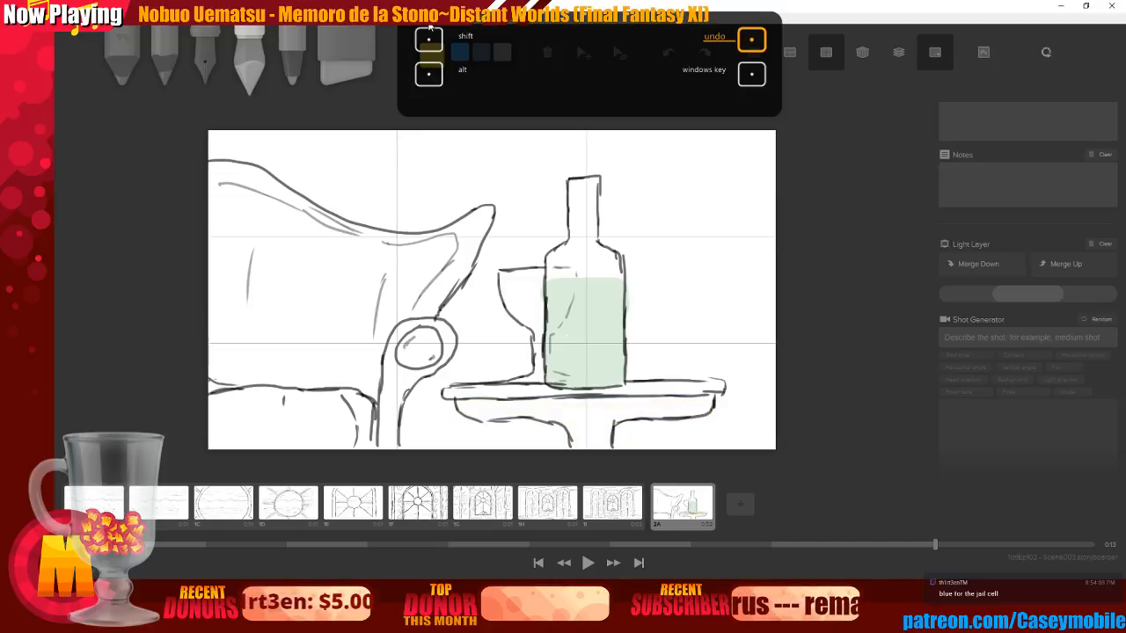
Set the brush to Deep Orange and colour the table's underside and pedestal
click(431, 51)
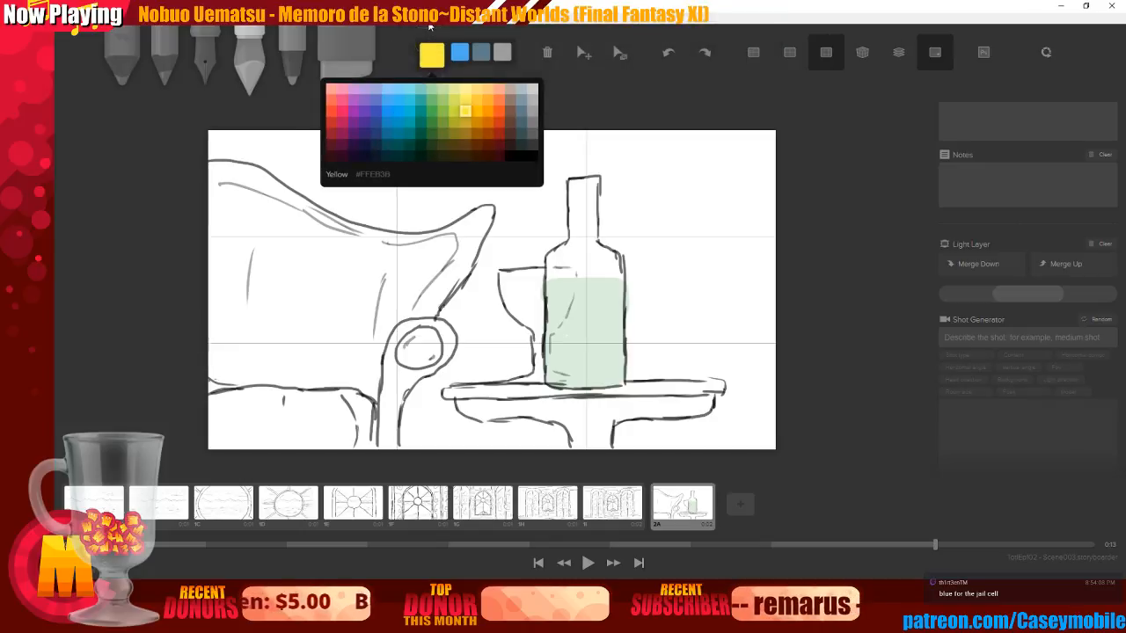
click(499, 111)
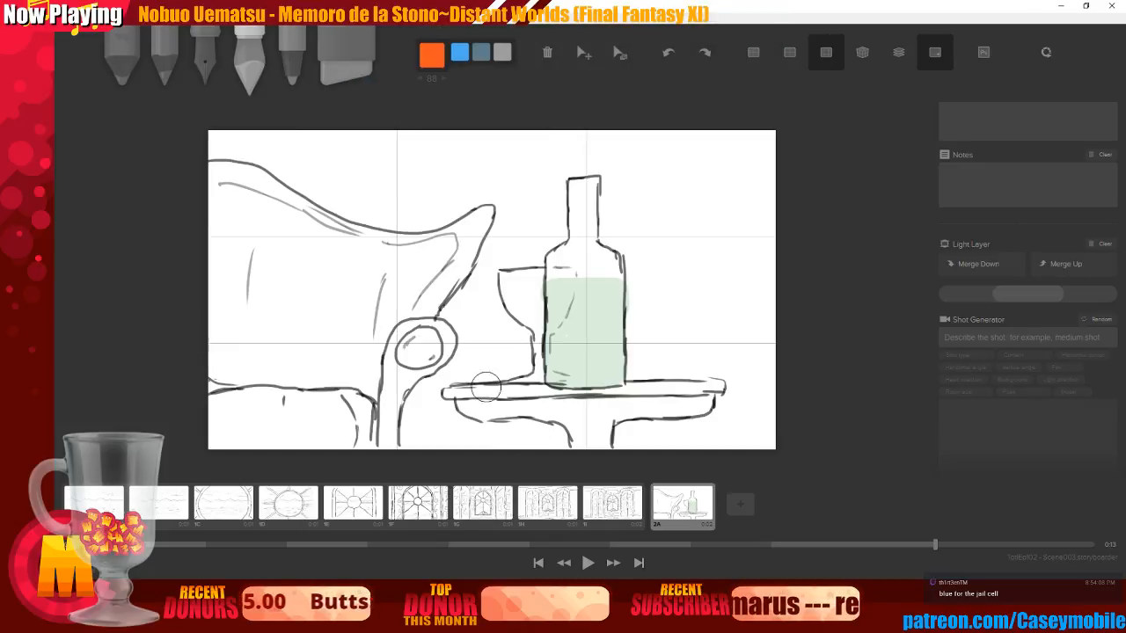
mouse_move(456, 407)
mouse_down()
mouse_move(702, 406)
mouse_move(584, 412)
mouse_move(573, 420)
mouse_move(587, 447)
mouse_move(598, 424)
mouse_move(598, 444)
mouse_move(585, 444)
mouse_move(567, 414)
mouse_move(580, 417)
mouse_move(583, 435)
mouse_move(461, 402)
mouse_up()
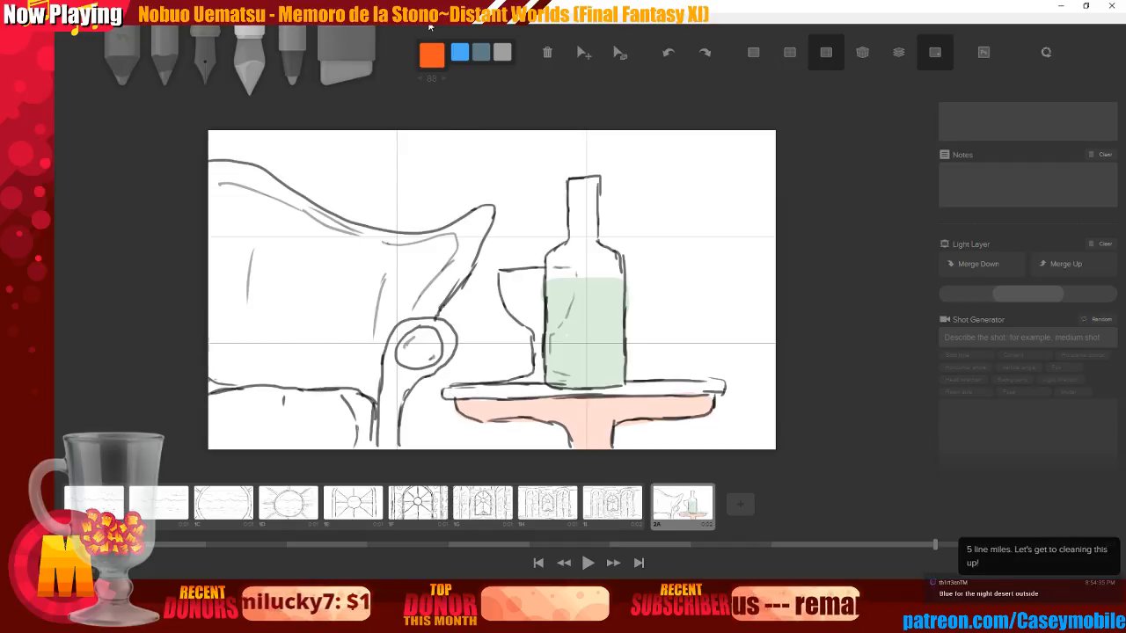
Set the brush to Dark Deep Orange, enlarge it, and fill the main area of the chair's back
click(431, 53)
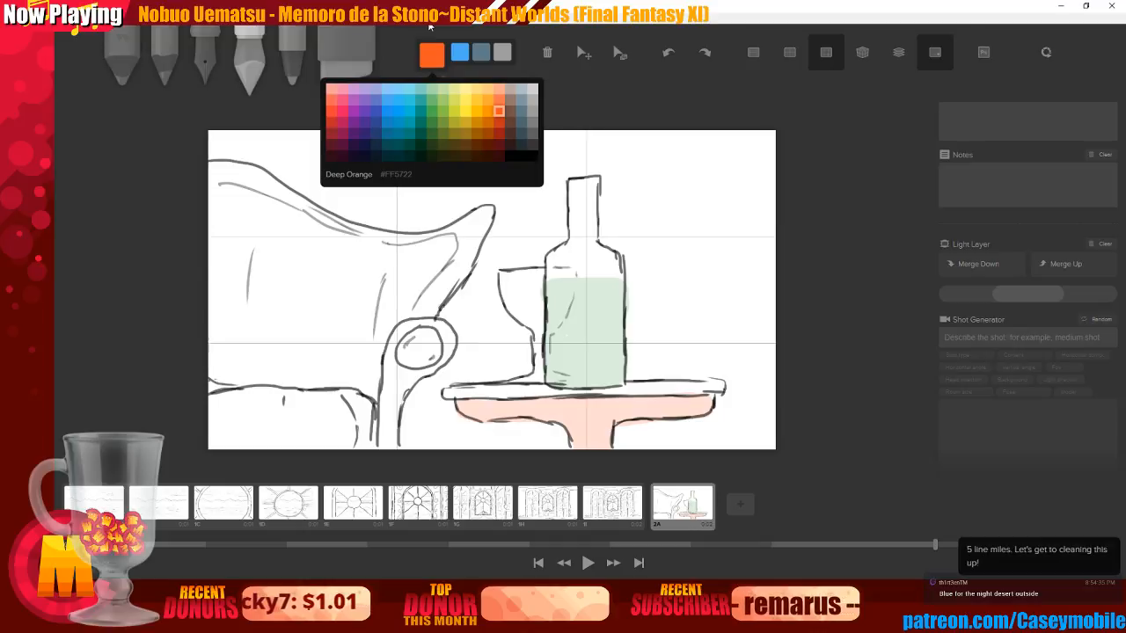
click(498, 133)
mouse_move(216, 199)
mouse_down()
mouse_move(224, 191)
mouse_move(284, 219)
mouse_move(443, 250)
mouse_move(387, 303)
mouse_move(286, 230)
mouse_move(216, 207)
mouse_move(231, 317)
mouse_up()
key(ctrl+z)
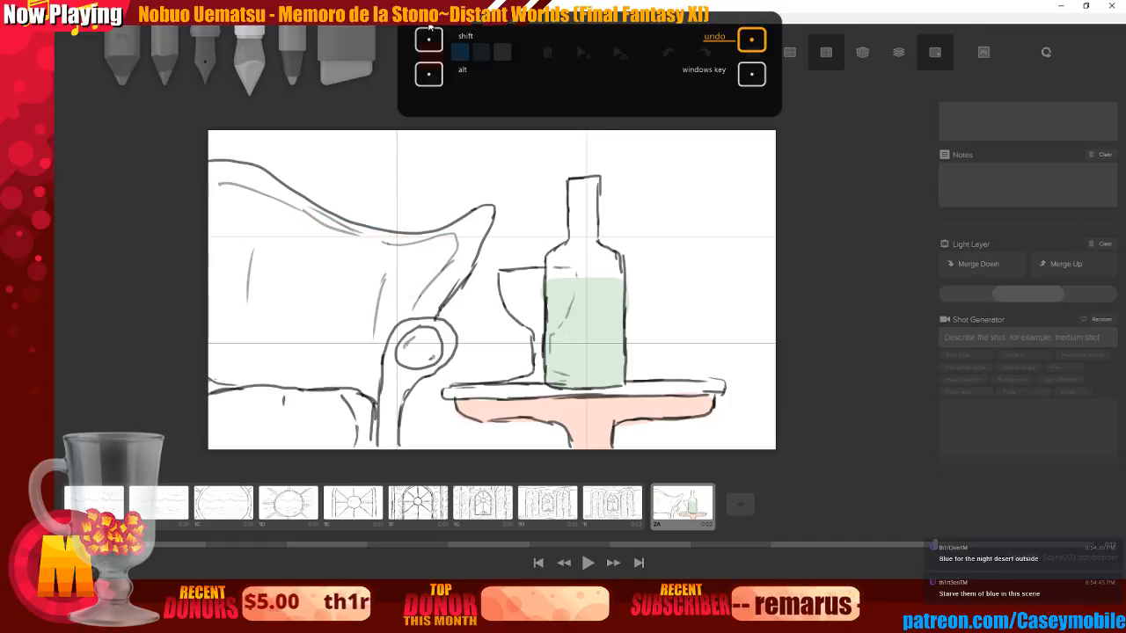
key(bracketright)
key(bracketright)
key(bracketright)
key(bracketright)
key(bracketright)
key(bracketright)
mouse_move(255, 265)
mouse_down()
mouse_move(259, 335)
mouse_move(236, 263)
mouse_move(226, 354)
mouse_move(337, 356)
mouse_move(345, 324)
mouse_move(382, 282)
mouse_move(307, 275)
mouse_move(274, 245)
mouse_move(219, 224)
mouse_move(334, 270)
mouse_move(342, 278)
mouse_move(314, 311)
mouse_move(355, 273)
mouse_move(352, 358)
mouse_move(356, 302)
mouse_move(304, 274)
mouse_move(290, 253)
mouse_move(305, 254)
mouse_move(252, 239)
mouse_move(326, 270)
mouse_up()
Reduce the brush size to 67 and extend the chair back's fill into the wing, undoing the first overlapping stroke
key(bracketleft)
key(bracketleft)
key(bracketleft)
key(bracketleft)
key(bracketleft)
key(bracketleft)
mouse_move(405, 268)
mouse_down()
mouse_move(364, 246)
mouse_move(401, 255)
mouse_up()
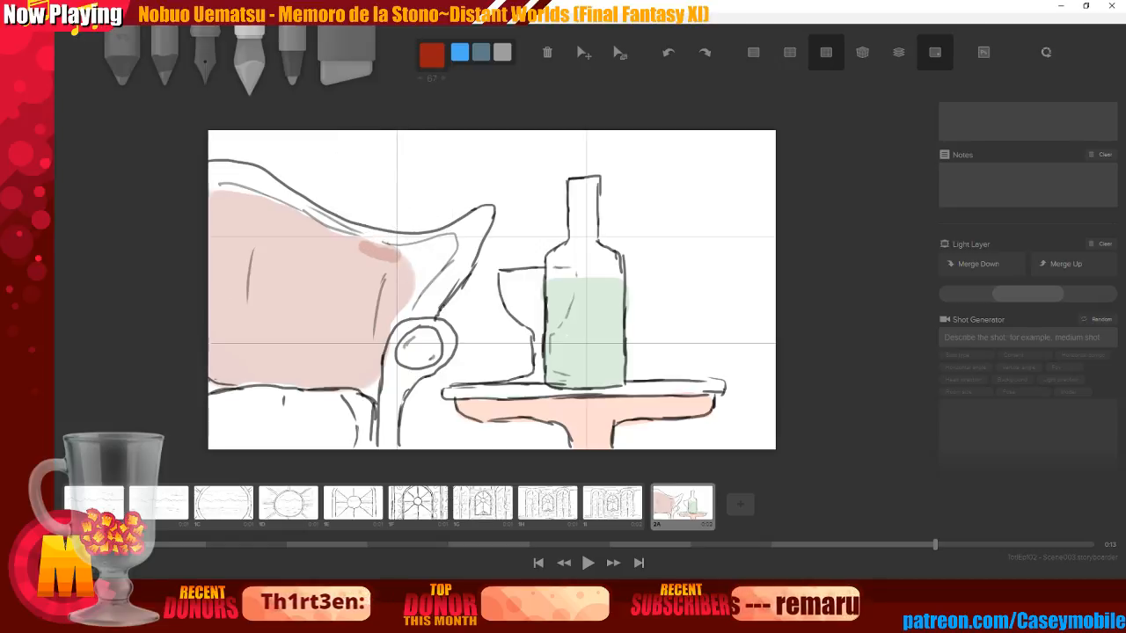
key(ctrl+z)
mouse_move(412, 253)
mouse_down()
mouse_move(445, 248)
mouse_move(421, 252)
mouse_move(447, 244)
mouse_move(421, 280)
mouse_move(407, 253)
mouse_move(436, 257)
mouse_move(386, 340)
mouse_move(417, 299)
mouse_up()
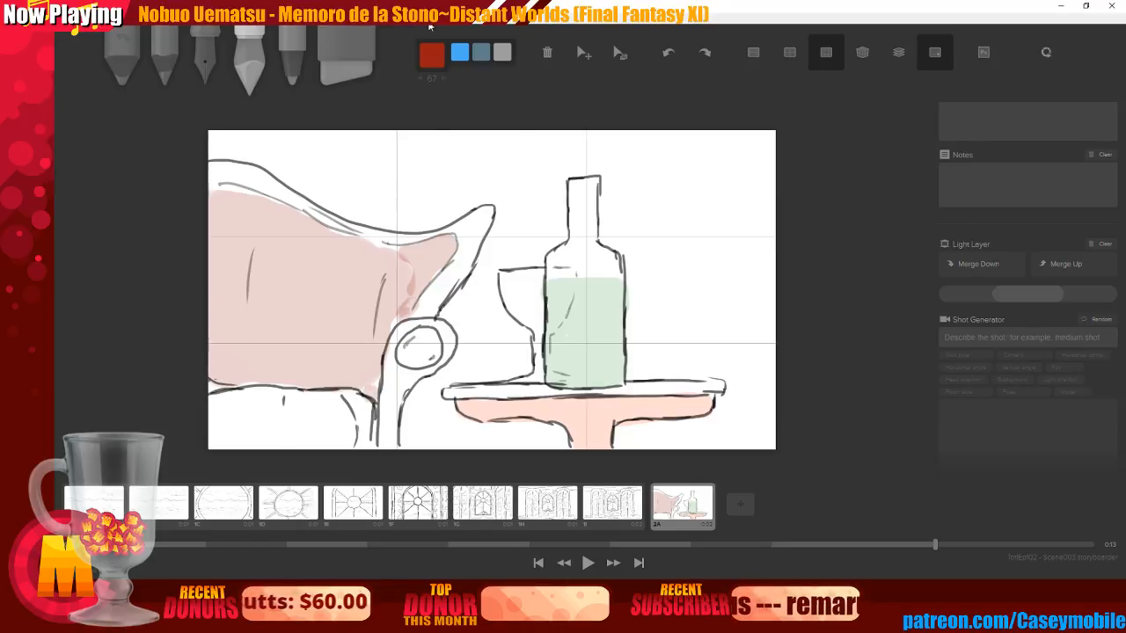
Set the brush to a lighter orange, enlarge it to size 167, and colour the chair's seat cushion
click(431, 48)
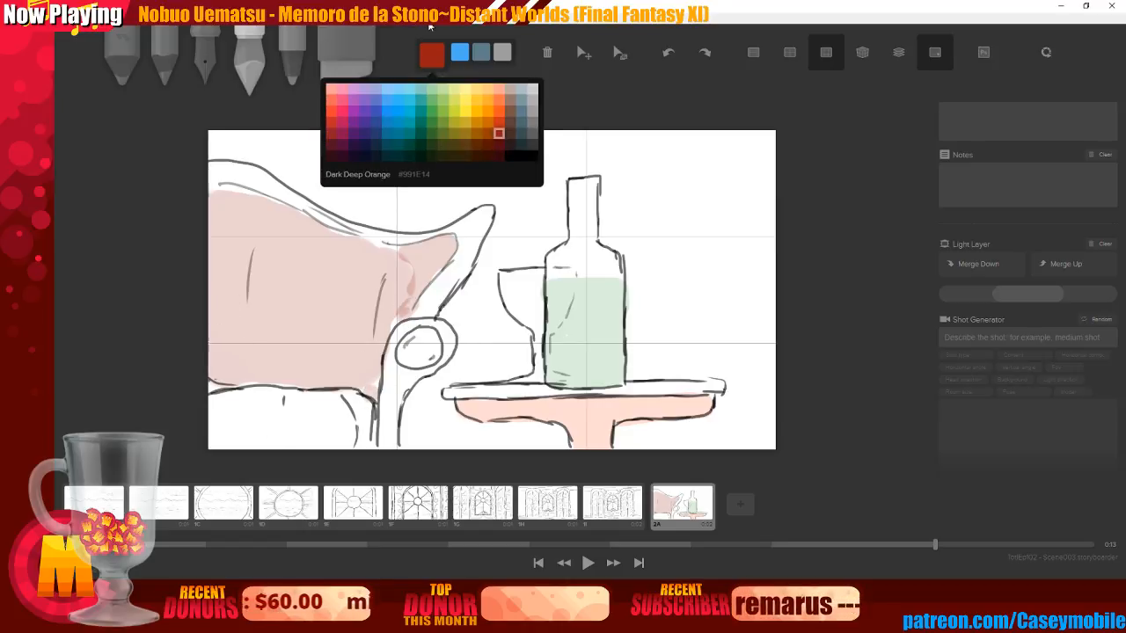
click(499, 100)
key(bracketright)
key(bracketright)
key(bracketright)
key(bracketright)
key(bracketright)
key(bracketright)
key(bracketright)
key(bracketright)
key(bracketright)
key(bracketright)
mouse_move(234, 425)
mouse_down()
mouse_move(260, 433)
mouse_move(278, 413)
mouse_move(351, 422)
mouse_up()
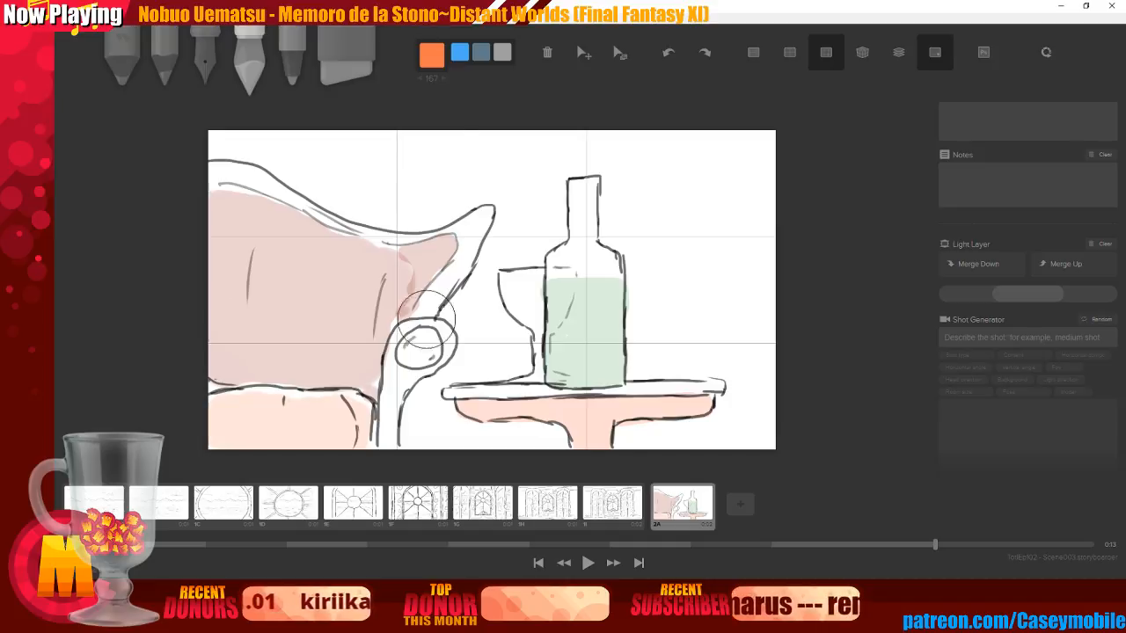
Draw blue curved motion marks with the size 10 note pen on both sides of the glass and bottle, replacing the first green ones
key(5)
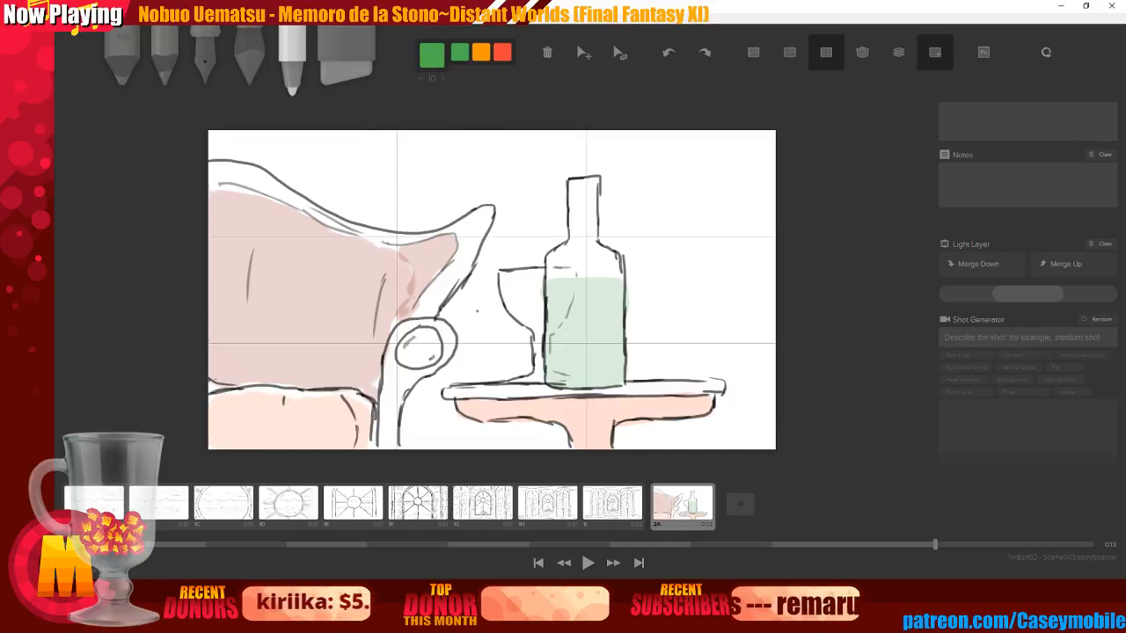
drag(495, 265, 493, 292)
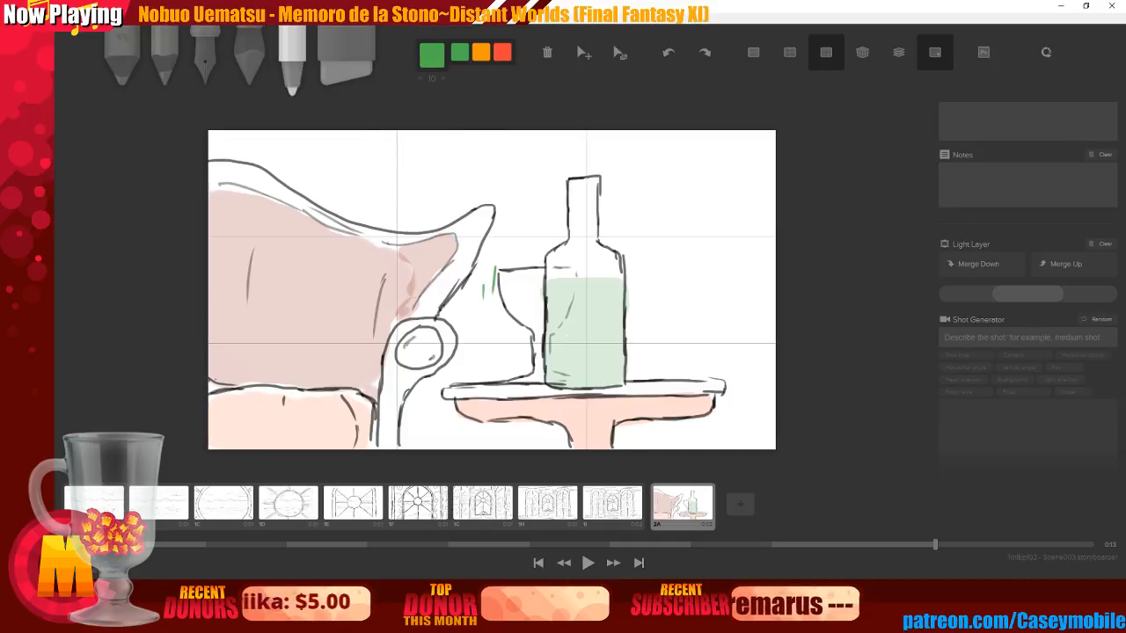
key(ctrl+z)
click(430, 53)
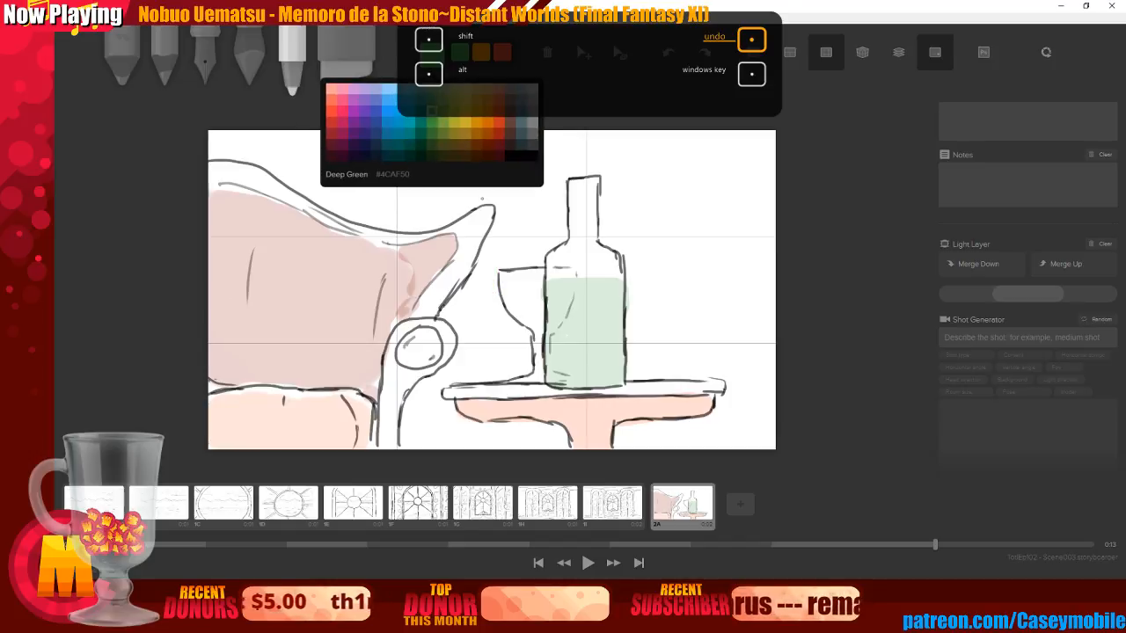
click(387, 133)
drag(490, 276, 486, 294)
drag(647, 284, 651, 301)
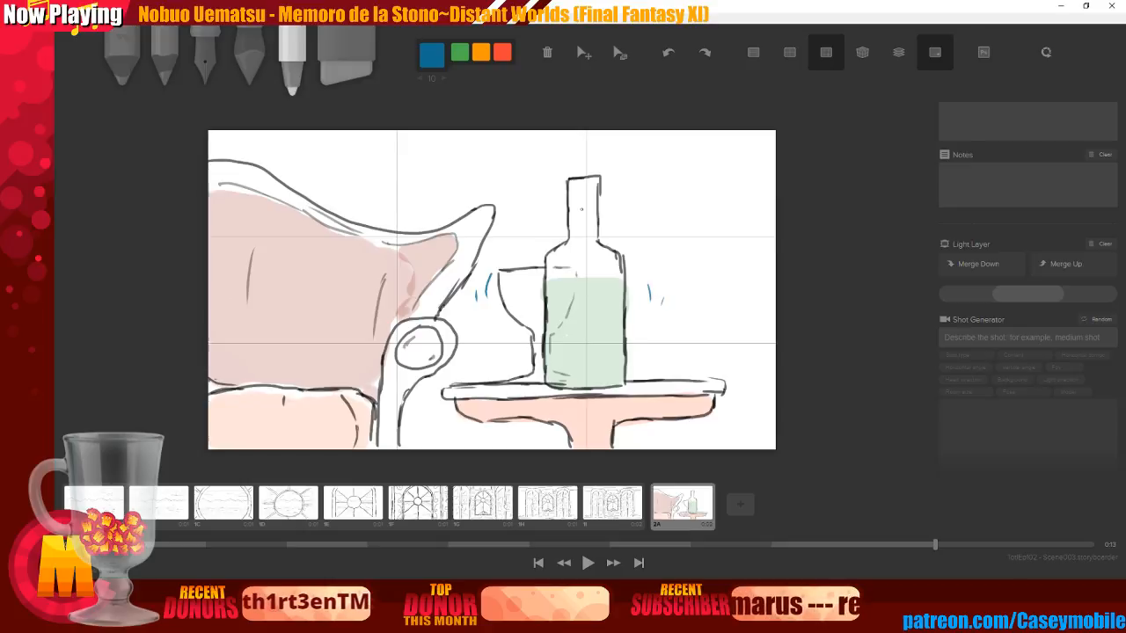
Add blue ticks beside the bottle's neck and body, undoing the stroke across the bottle's body
drag(615, 181, 616, 188)
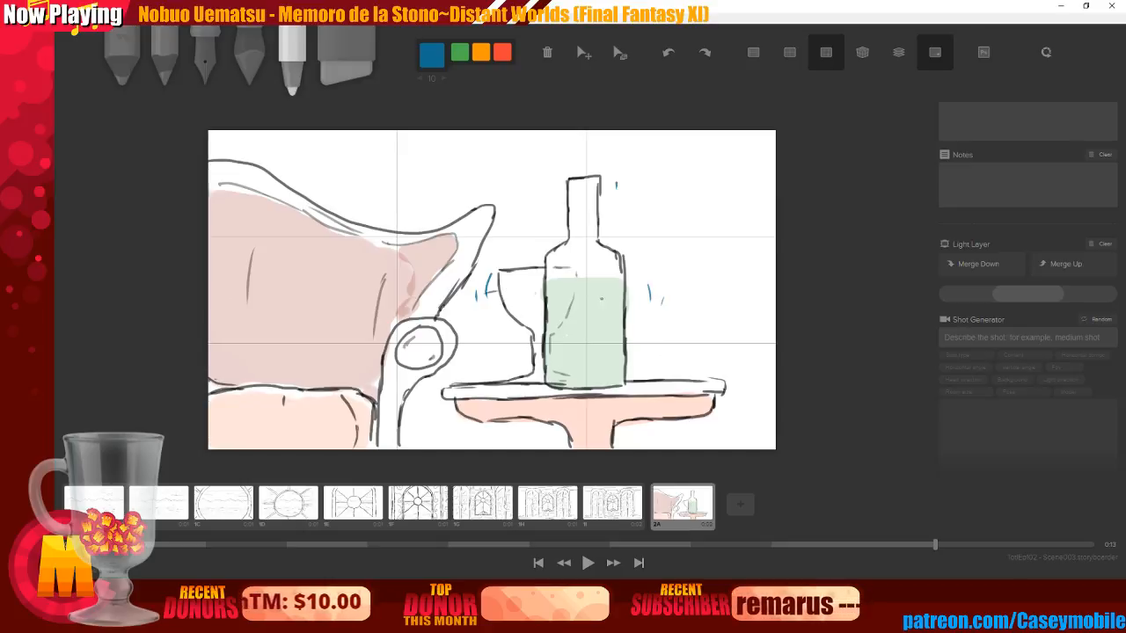
drag(628, 295, 646, 297)
drag(576, 316, 595, 314)
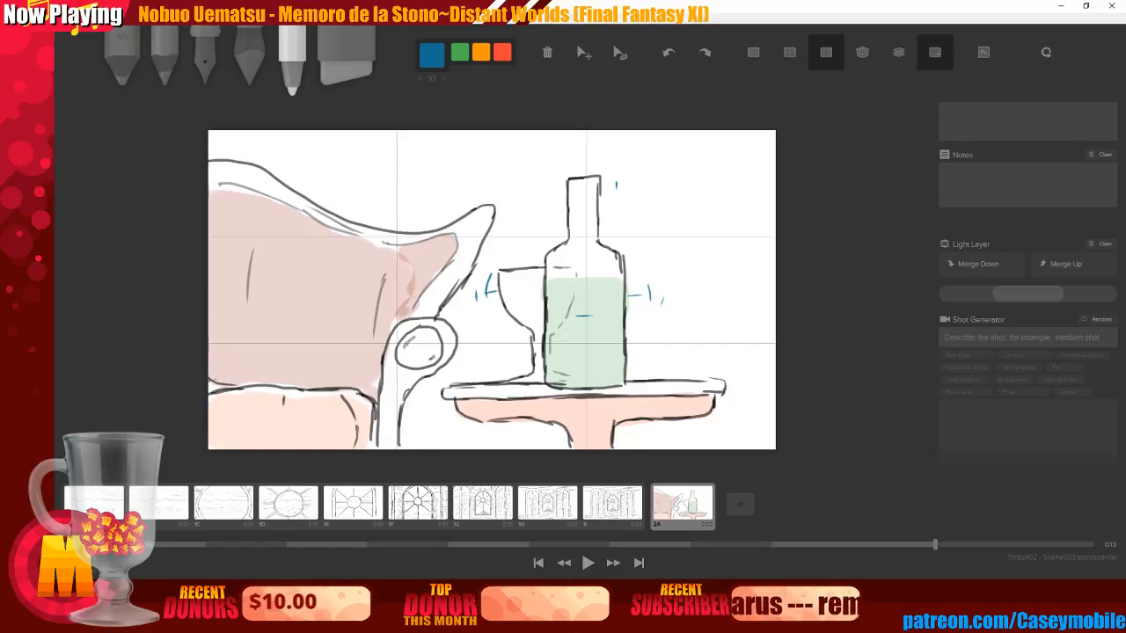
key(ctrl+z)
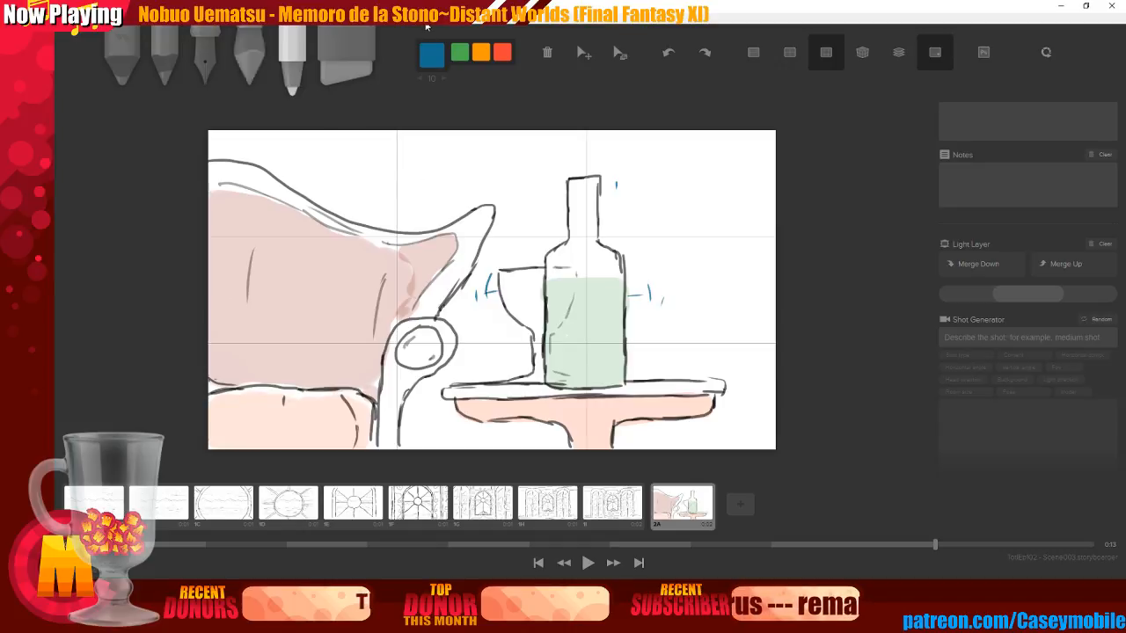
Add grey pen details to the glass and the bottle's neck and rim
key(3)
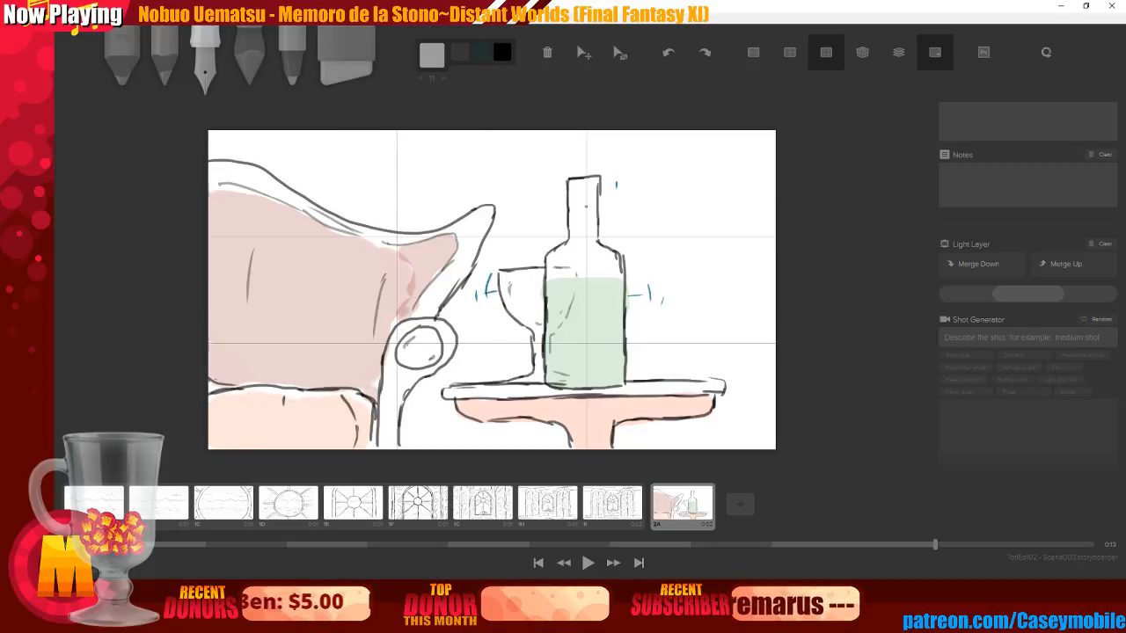
drag(587, 231, 593, 232)
mouse_move(570, 185)
mouse_down()
mouse_move(591, 185)
mouse_move(581, 183)
mouse_move(576, 216)
mouse_up()
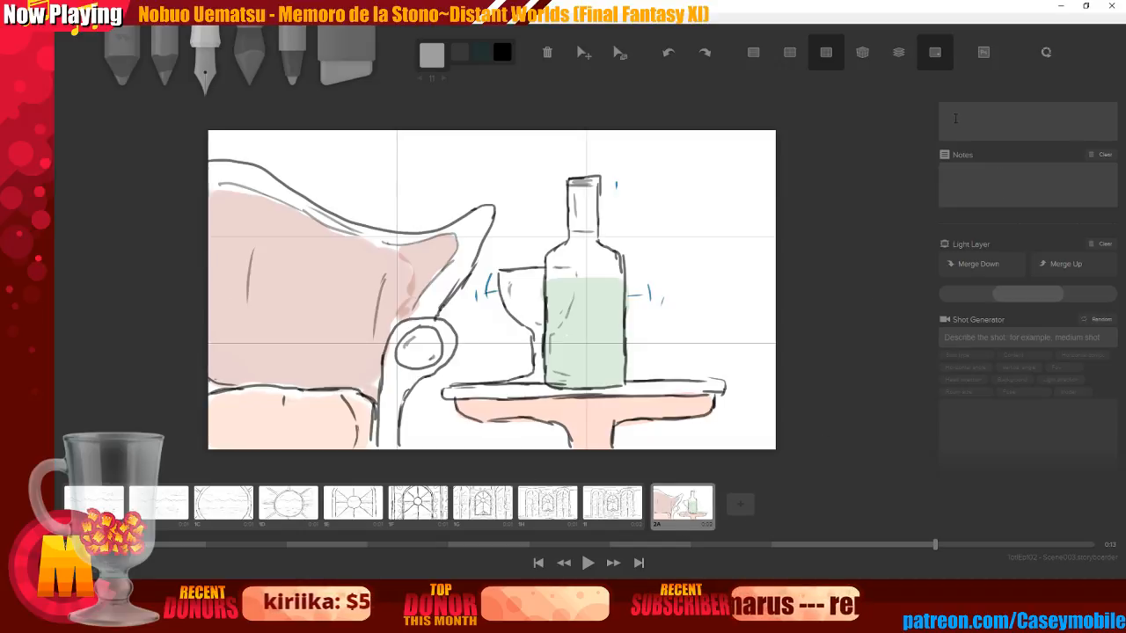
Set shot 2A's duration to 3000 ms and play the storyboard back from the earlier boards
scroll(985, 229, up, 3)
click(967, 225)
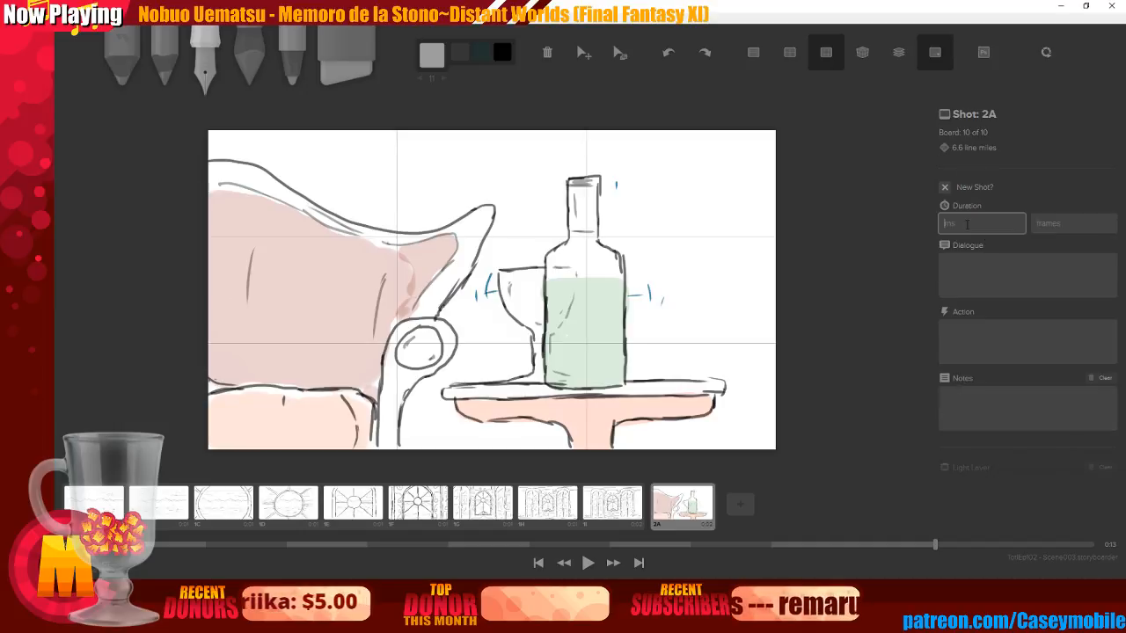
text(3000)
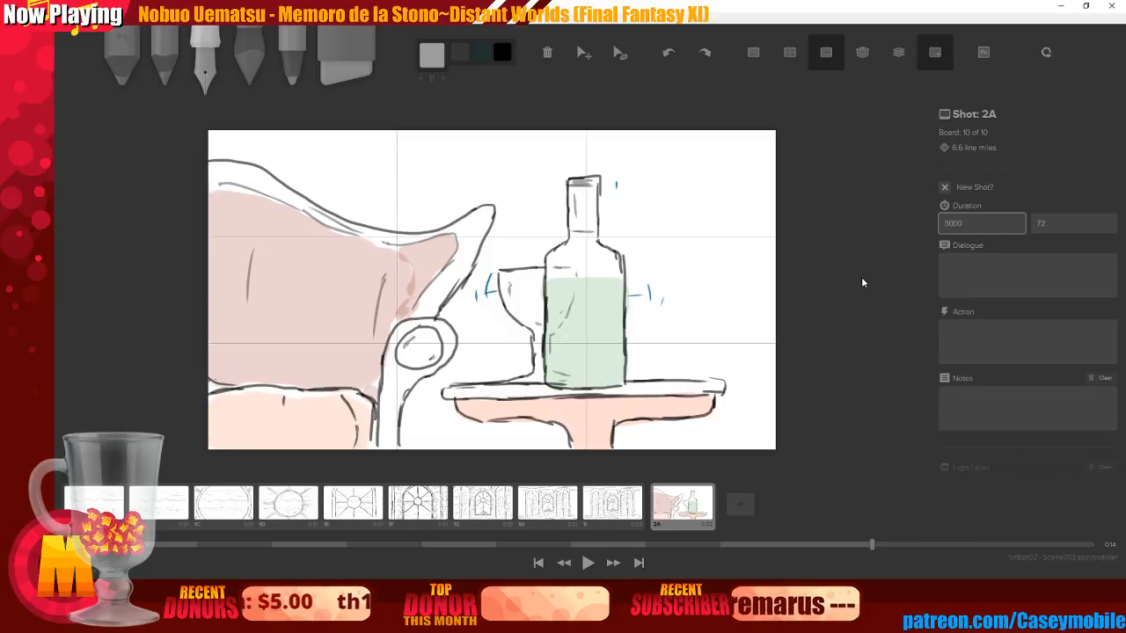
click(97, 504)
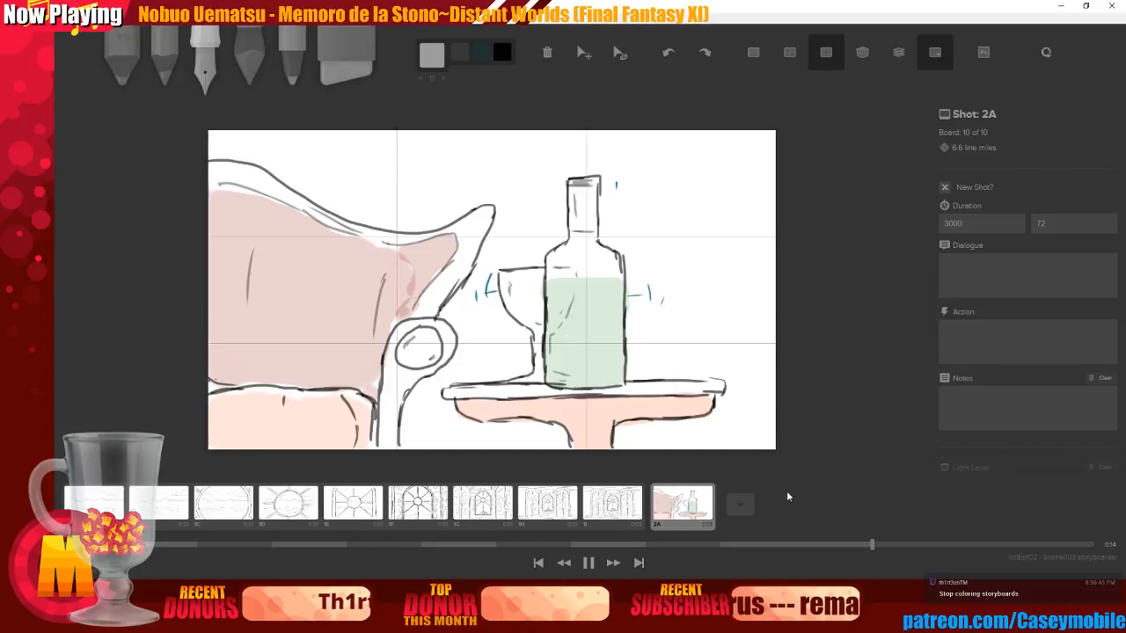
Add a blank board after 2A and set the pen to a darker grey, undoing the first test stroke
click(740, 506)
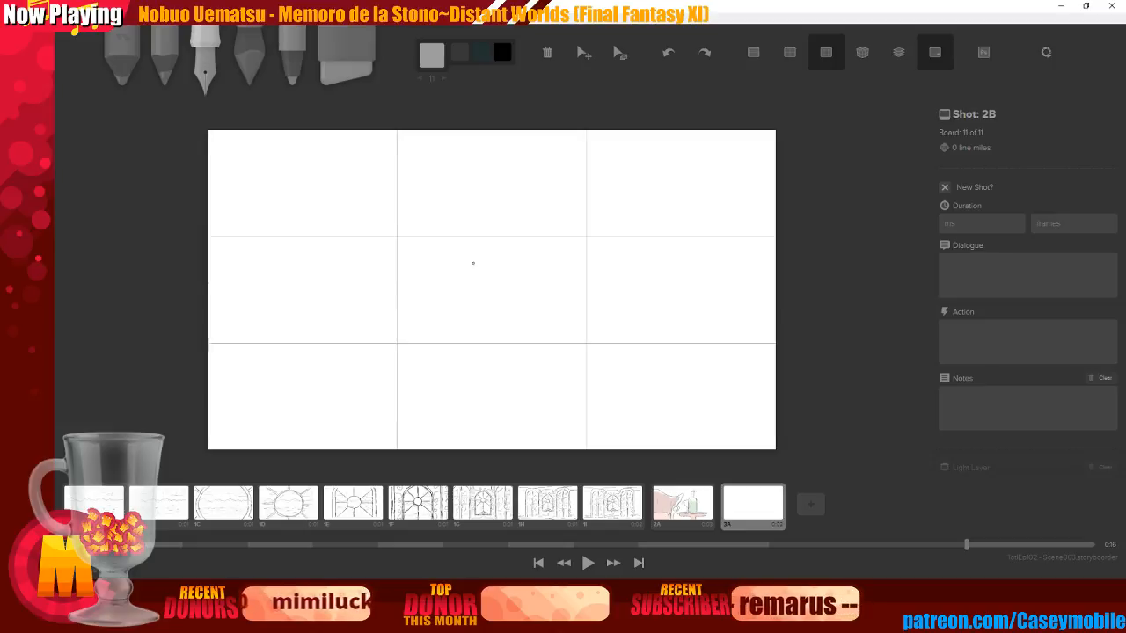
click(432, 55)
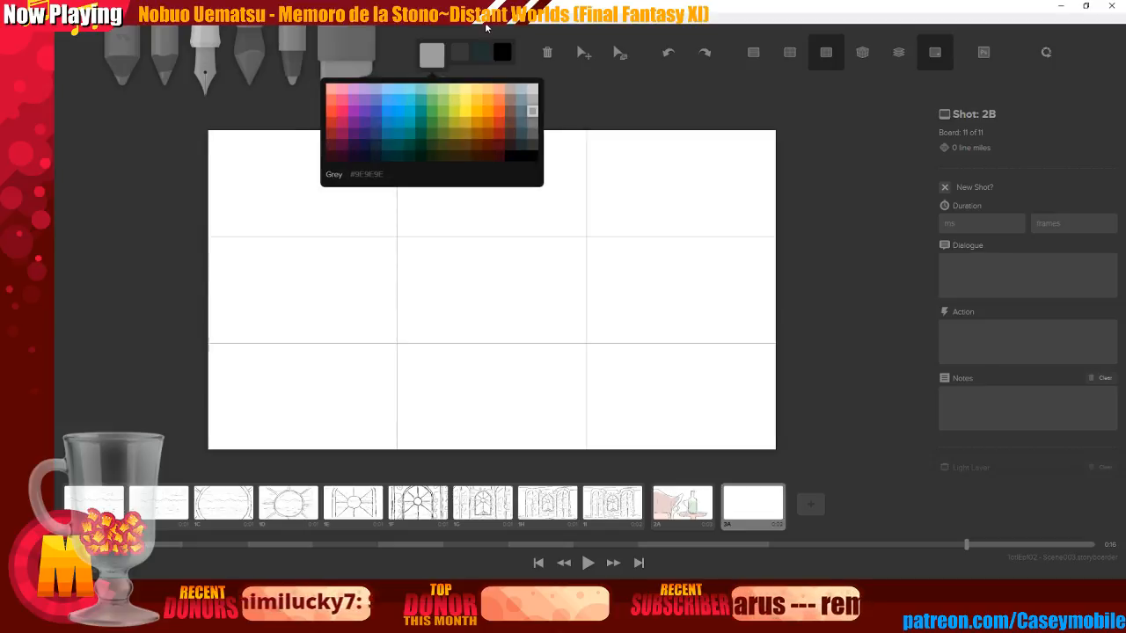
click(532, 133)
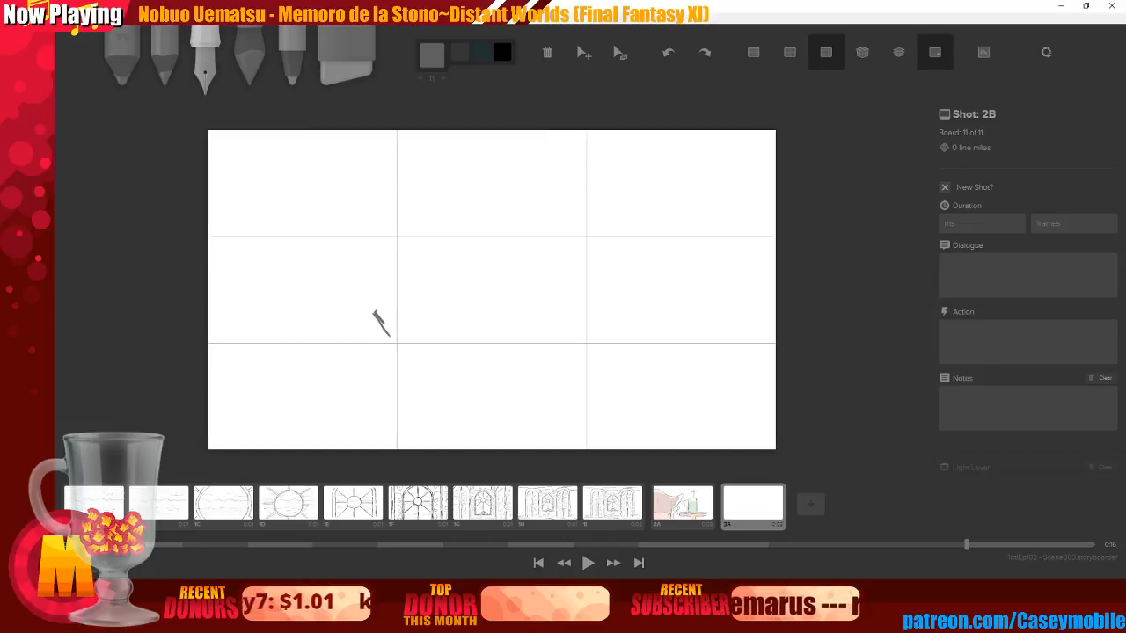
key(ctrl+z)
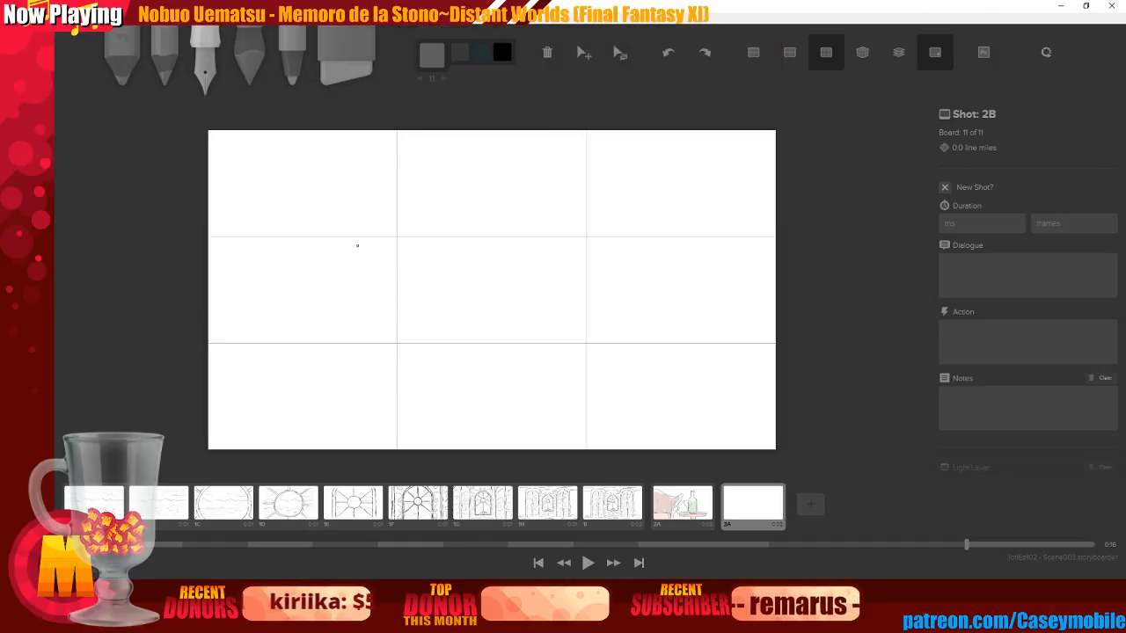
Try sketching a tall vertical line in the left third of the new board, and undo all its strokes
drag(358, 280, 377, 173)
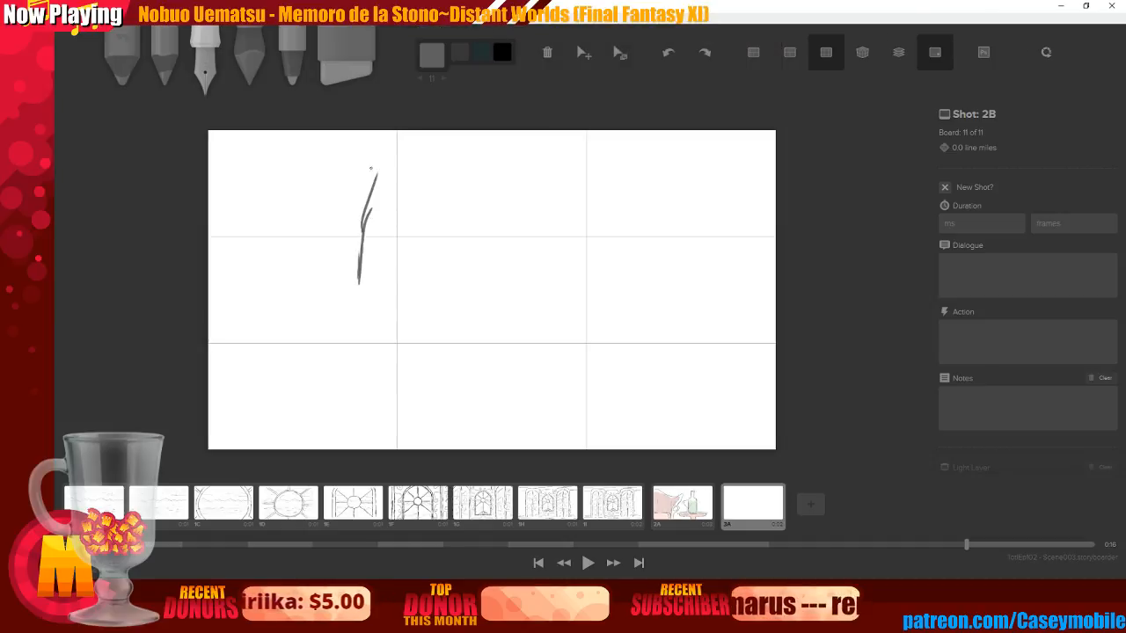
key(ctrl+z)
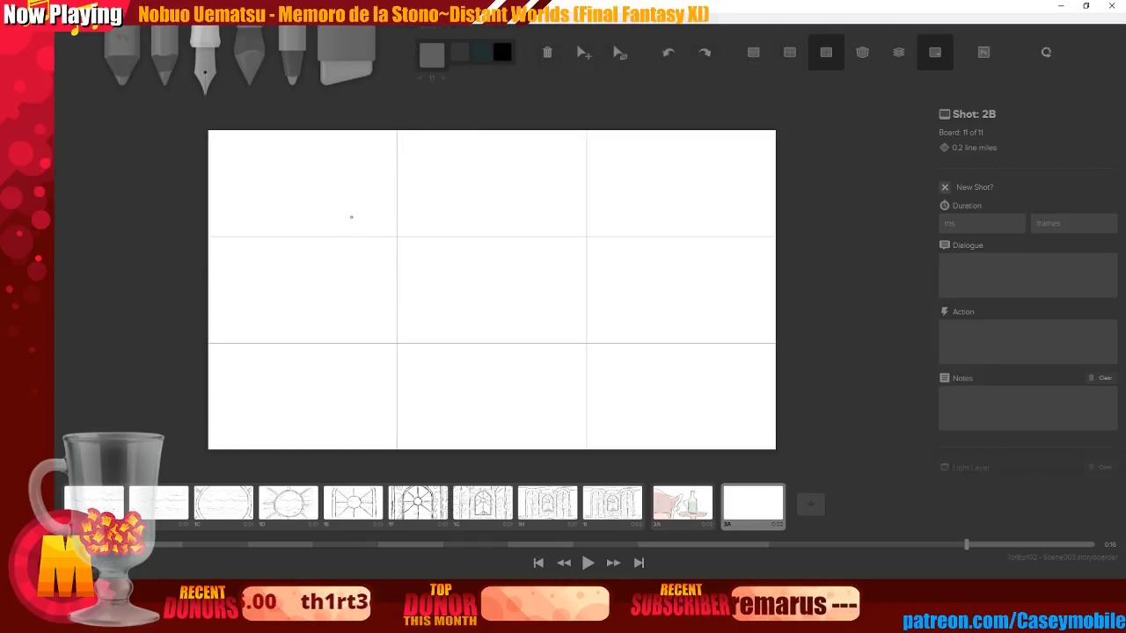
drag(347, 212, 346, 433)
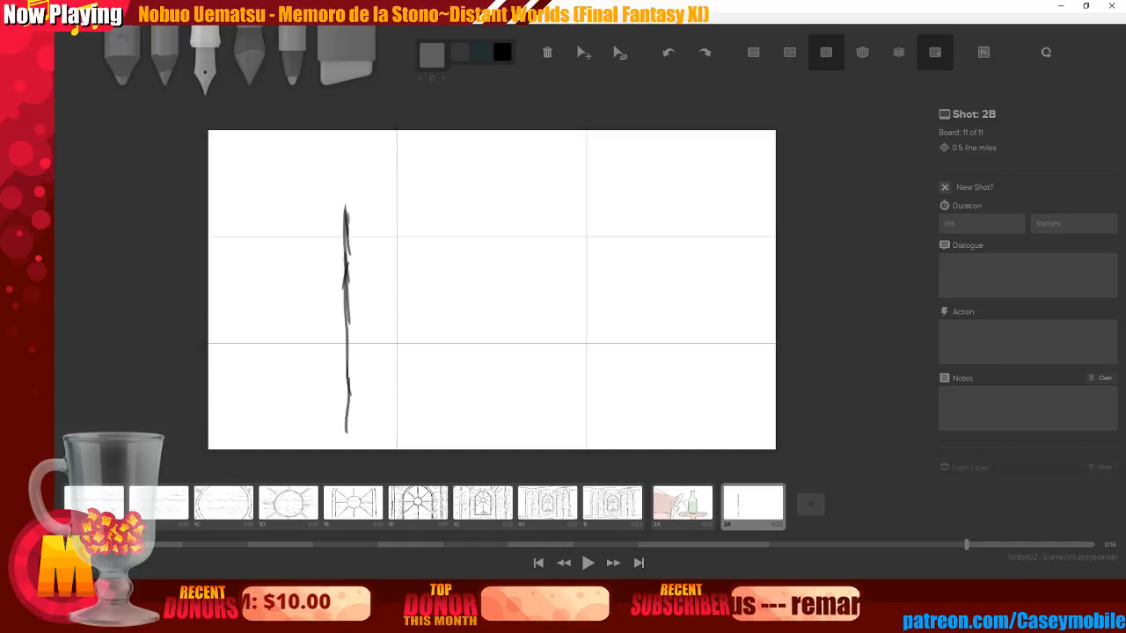
key(ctrl+z)
key(ctrl+z)
key(ctrl+z)
key(ctrl+z)
key(ctrl+z)
key(ctrl+z)
Try outlining a tall shape with a curved left edge and a straight right edge, and undo every stroke
mouse_move(336, 212)
mouse_down()
mouse_move(345, 158)
mouse_move(369, 134)
mouse_up()
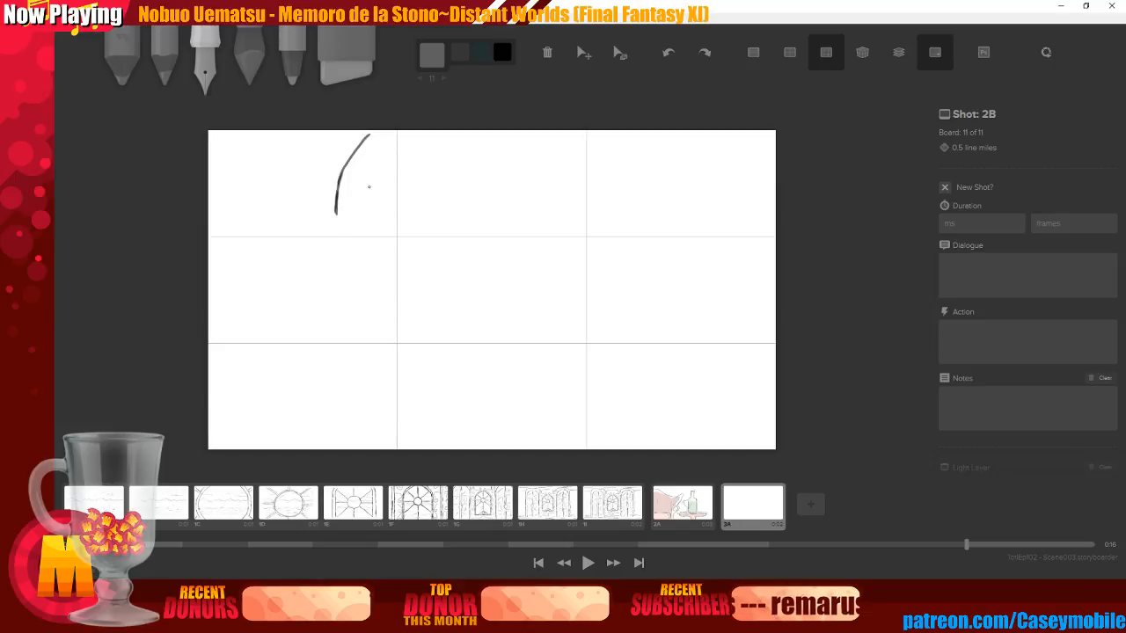
drag(334, 228, 341, 449)
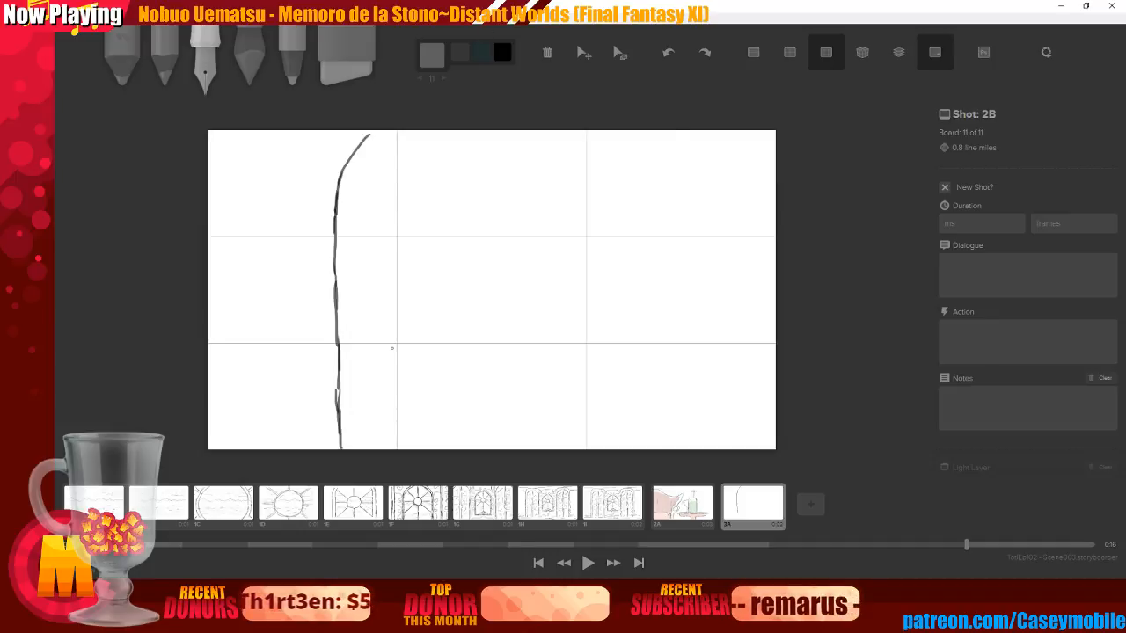
drag(707, 131, 711, 426)
drag(711, 426, 712, 448)
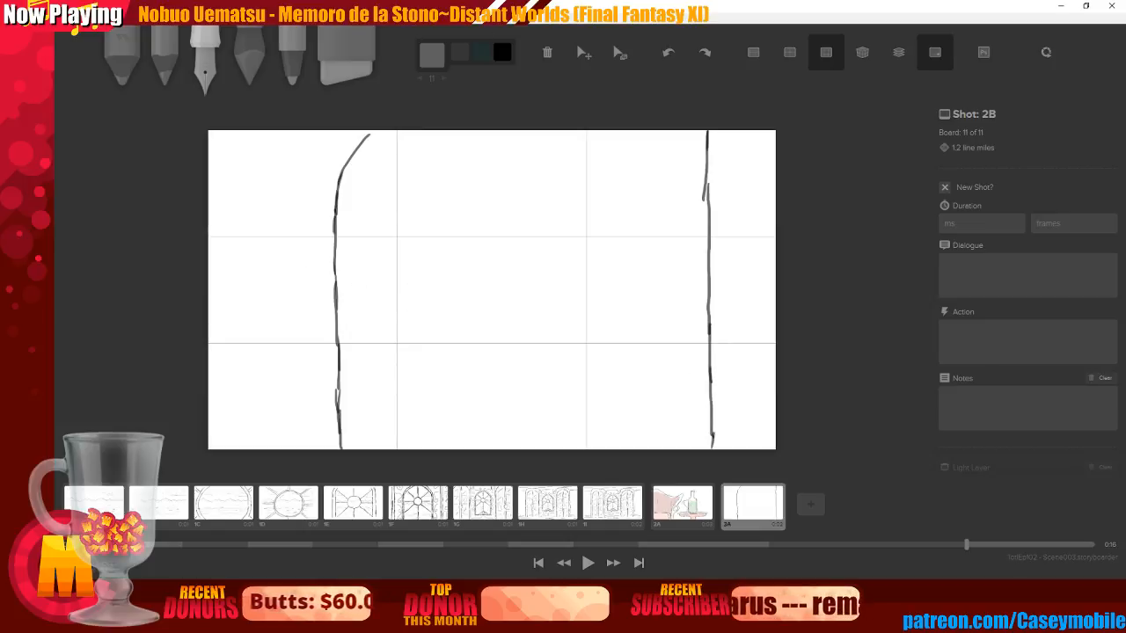
key(ctrl+z)
key(ctrl+z)
key(ctrl+z)
key(ctrl+z)
key(ctrl+z)
key(ctrl+z)
key(ctrl+z)
key(ctrl+z)
key(ctrl+z)
key(ctrl+z)
key(ctrl+z)
key(ctrl+z)
key(ctrl+z)
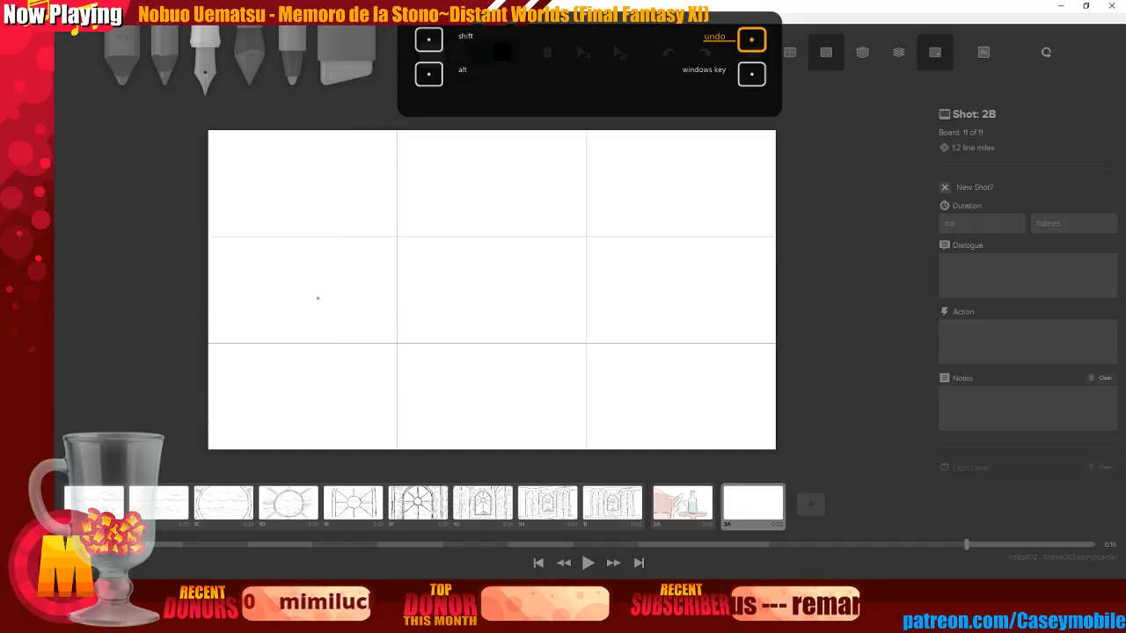
Sketch a long shelf plank with the pen, rising diagonally from the board's lower left to its upper right, with a closed near end
drag(320, 327, 588, 228)
drag(503, 262, 670, 201)
mouse_move(320, 327)
mouse_down()
mouse_move(324, 366)
mouse_move(599, 259)
mouse_up()
drag(510, 297, 683, 234)
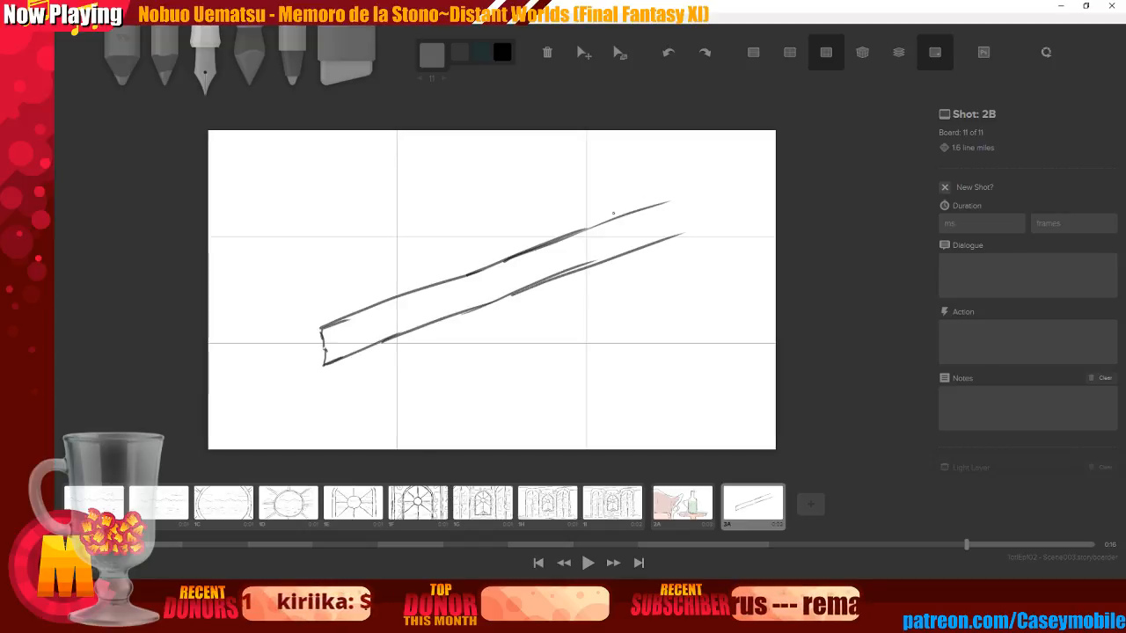
drag(600, 225, 709, 176)
drag(659, 241, 712, 225)
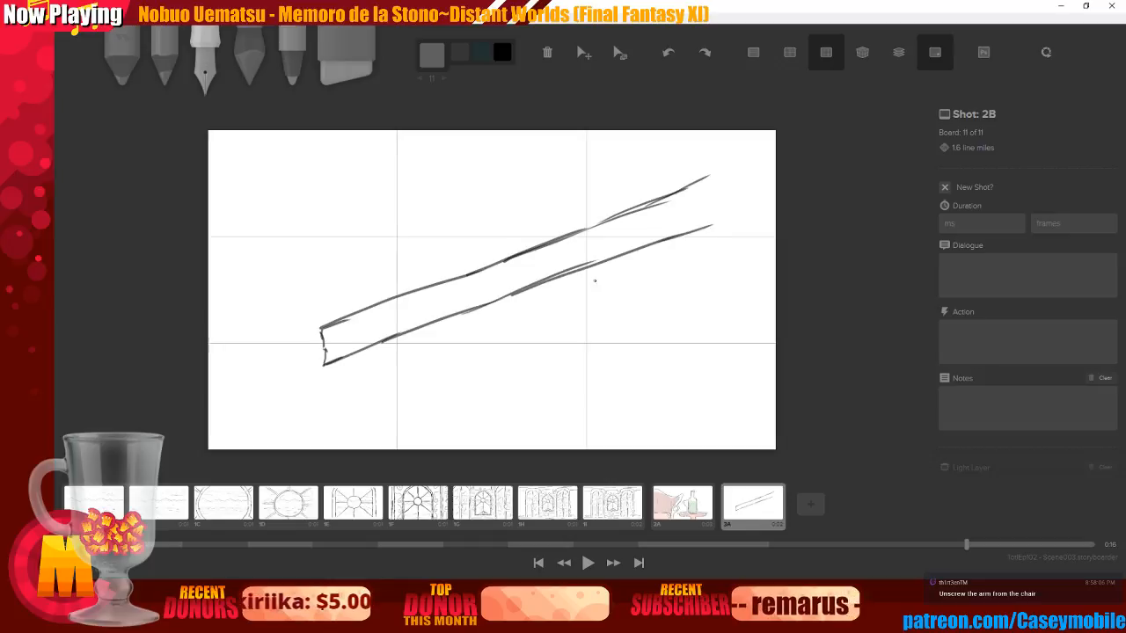
drag(324, 367, 370, 372)
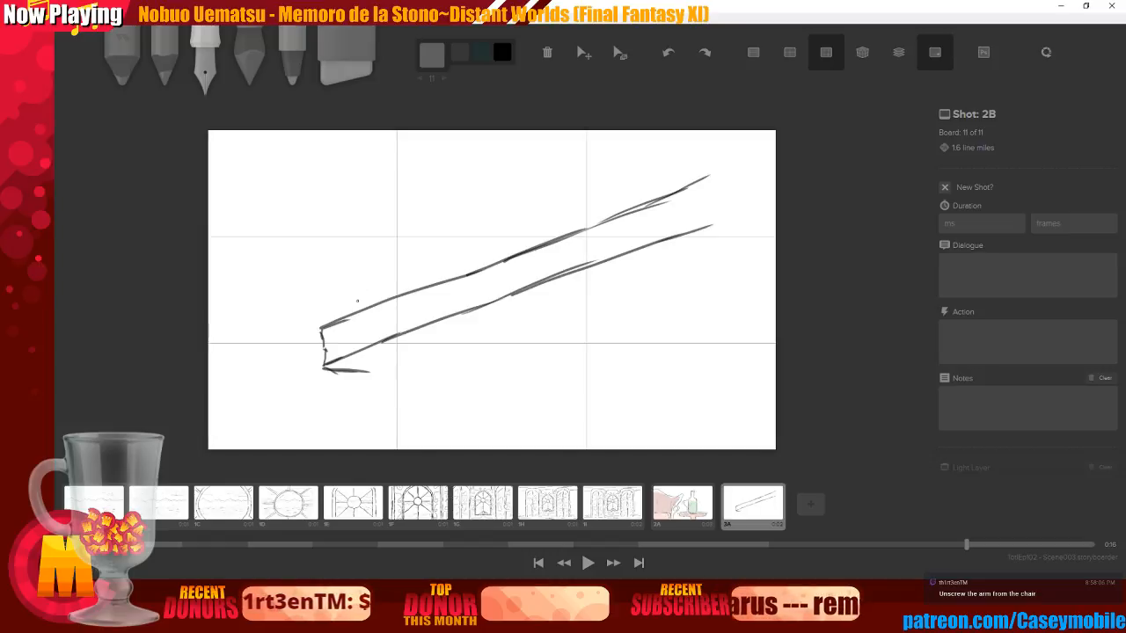
Draw a skull resting on the plank's lower end, with a rounded cranium, cheek, jaw, teeth and nose cavity
drag(355, 309, 370, 267)
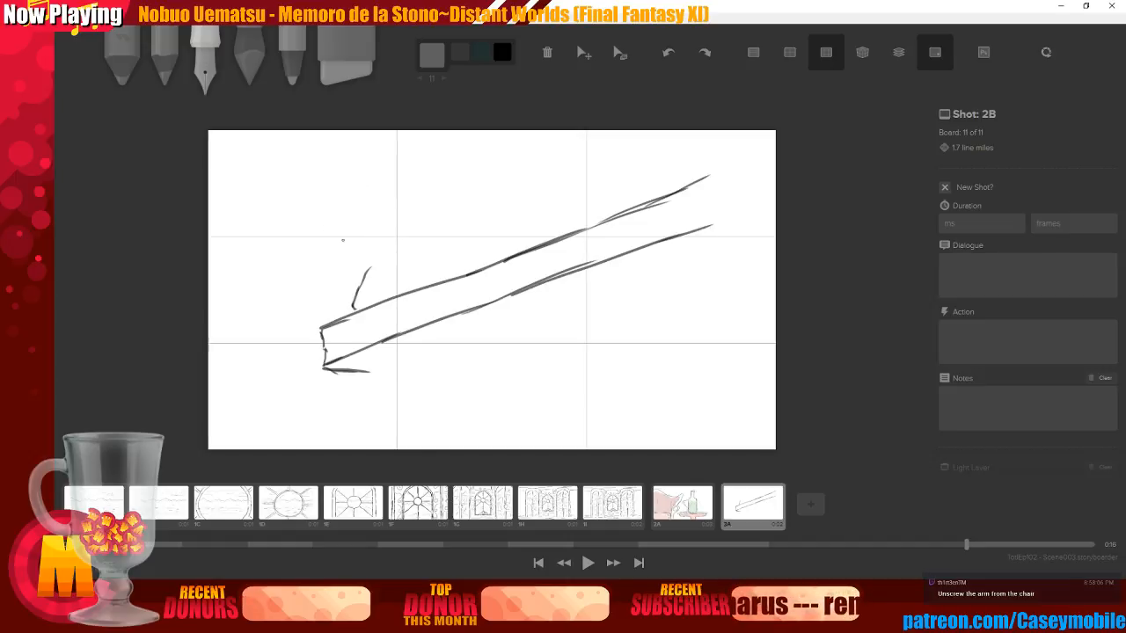
mouse_move(379, 186)
mouse_down()
mouse_move(354, 209)
mouse_move(350, 248)
mouse_move(362, 263)
mouse_up()
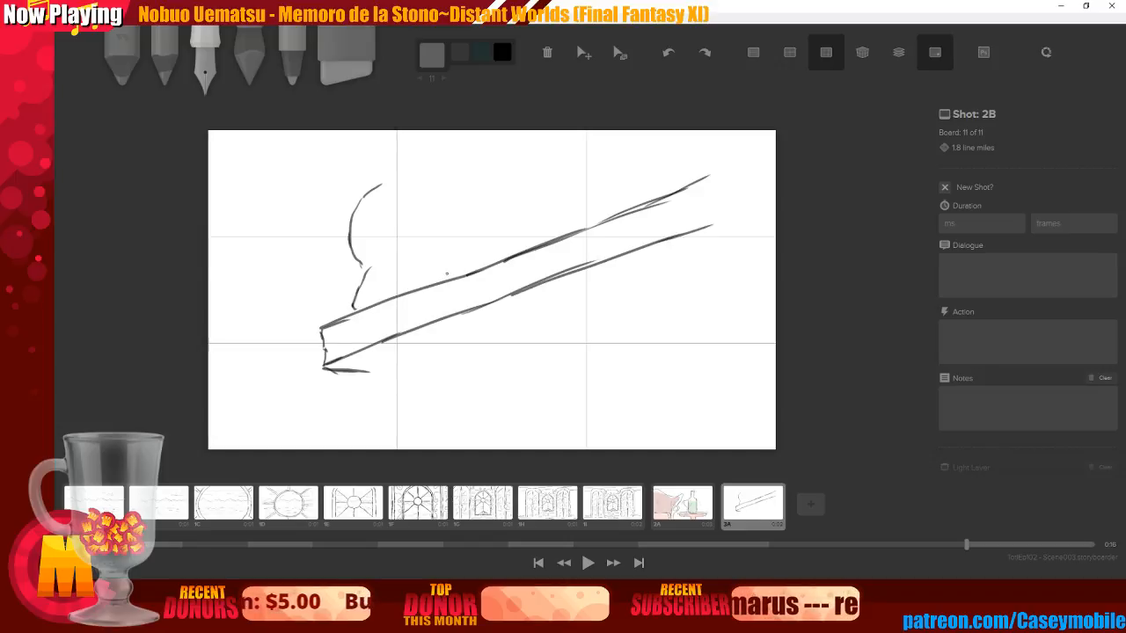
drag(439, 262, 452, 238)
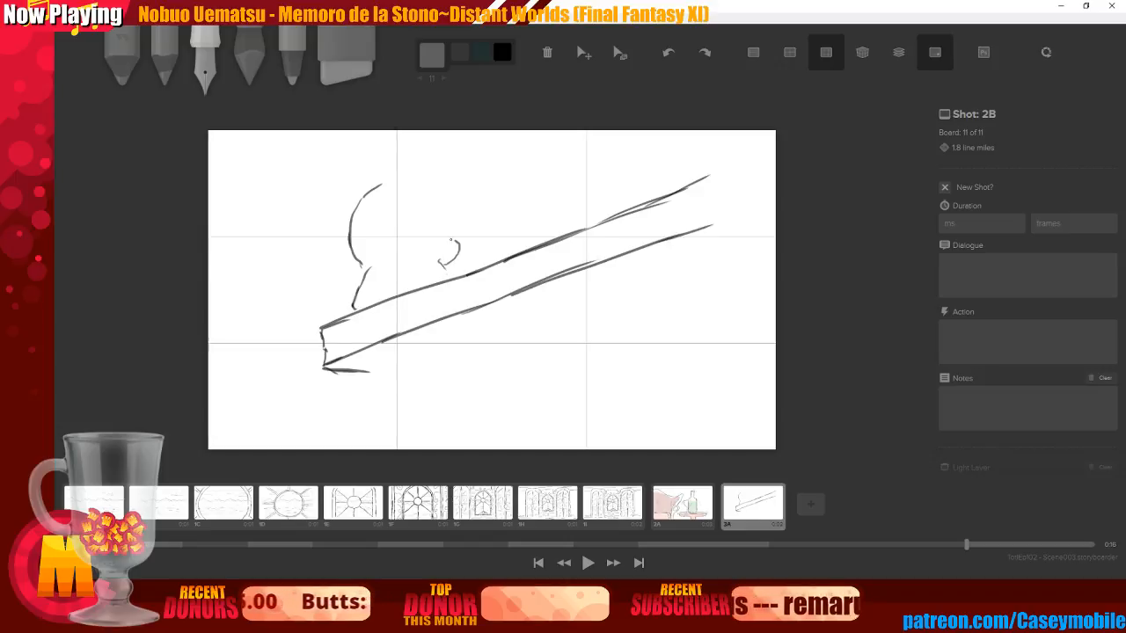
mouse_move(381, 184)
mouse_down()
mouse_move(426, 176)
mouse_move(452, 186)
mouse_move(475, 207)
mouse_move(463, 262)
mouse_up()
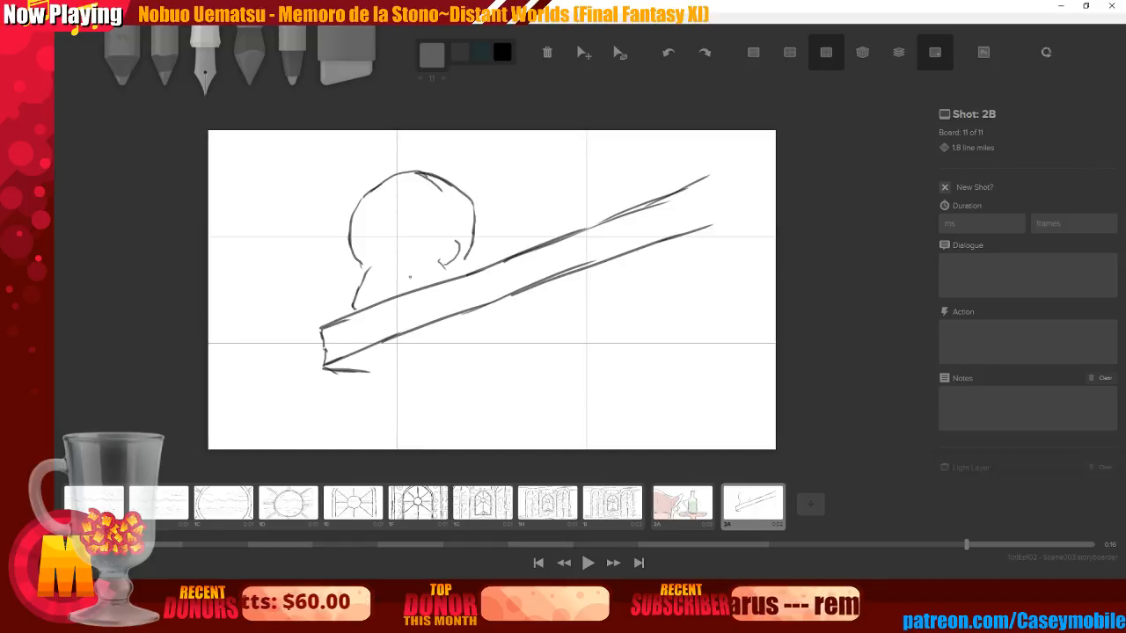
mouse_move(354, 306)
mouse_down()
mouse_move(376, 300)
mouse_move(378, 283)
mouse_move(402, 284)
mouse_up()
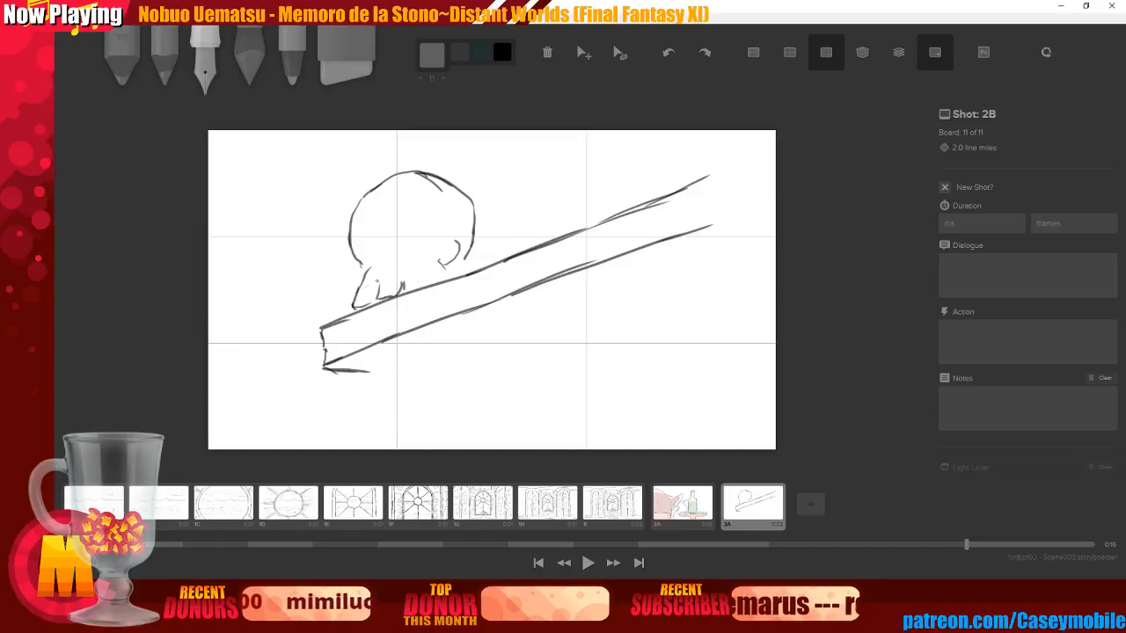
mouse_move(398, 291)
mouse_down()
mouse_move(404, 275)
mouse_move(446, 268)
mouse_move(394, 238)
mouse_move(401, 222)
mouse_move(403, 256)
mouse_up()
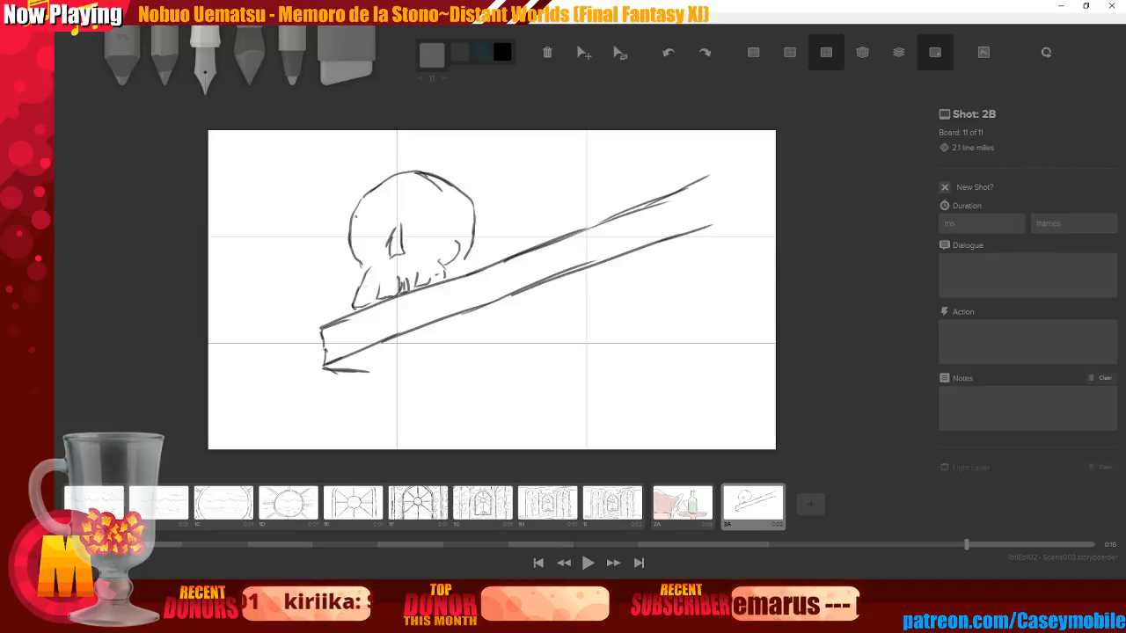
Add the skull's brow and left eye socket, and draw a round eye patch with straps over the other eye
drag(357, 200, 357, 253)
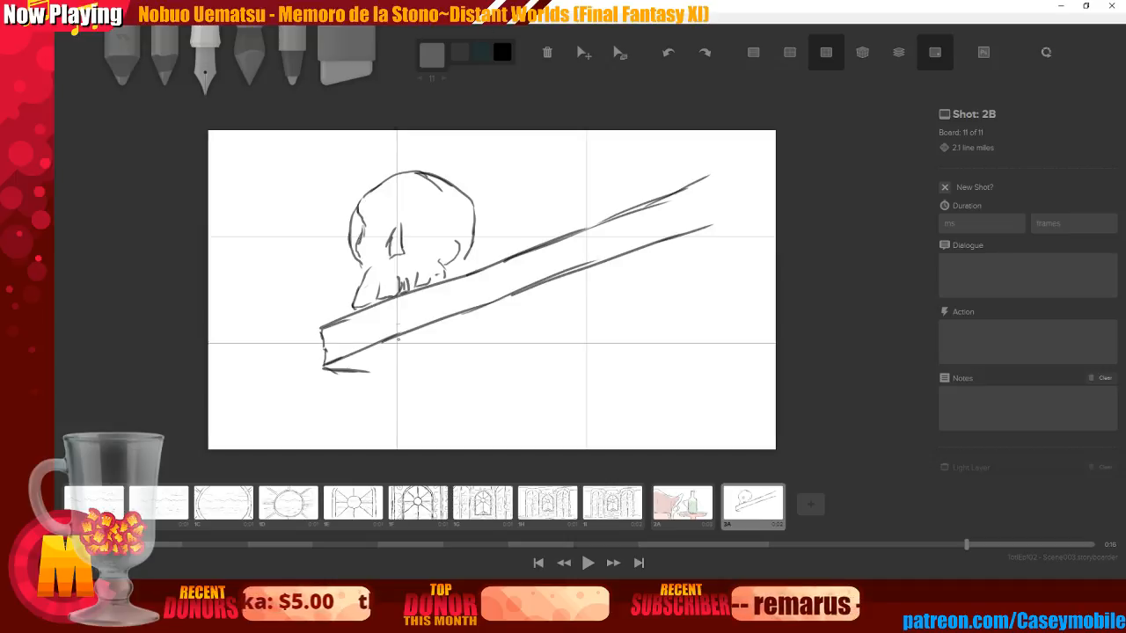
drag(360, 212, 390, 201)
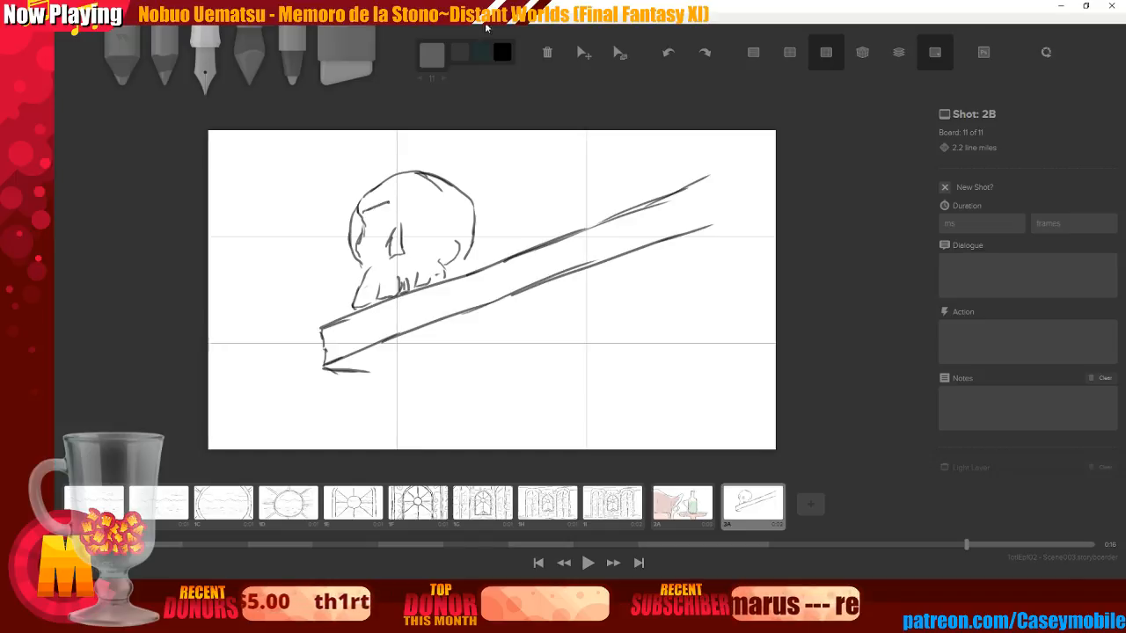
drag(367, 243, 385, 237)
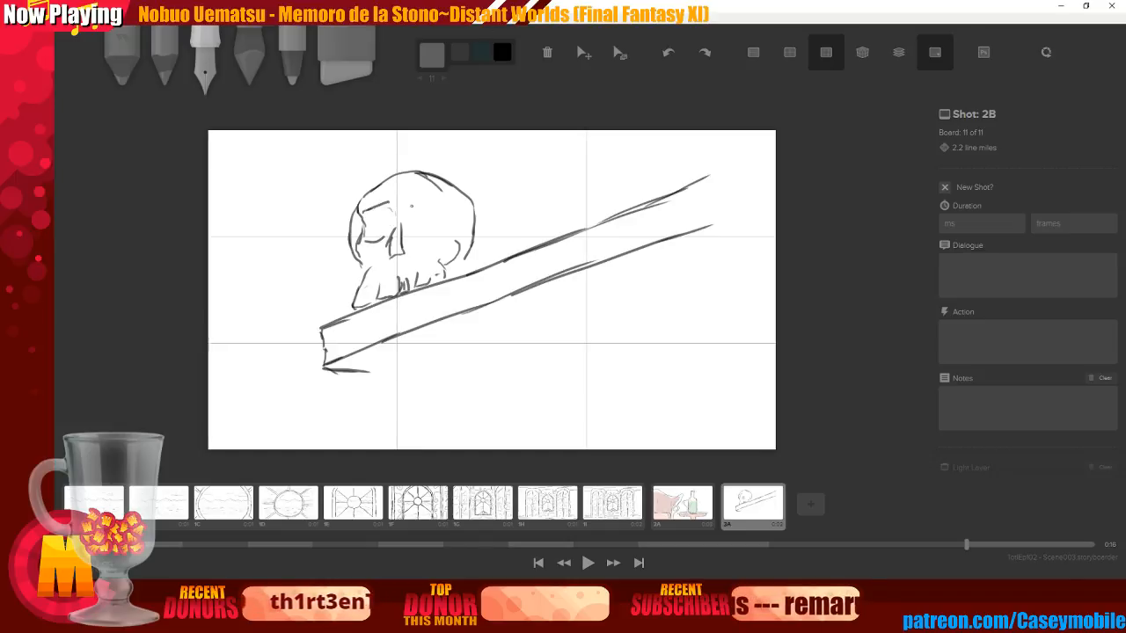
mouse_move(356, 210)
mouse_down()
mouse_move(425, 197)
mouse_move(440, 235)
mouse_move(414, 196)
mouse_move(475, 204)
mouse_move(470, 252)
mouse_move(450, 245)
mouse_move(467, 258)
mouse_up()
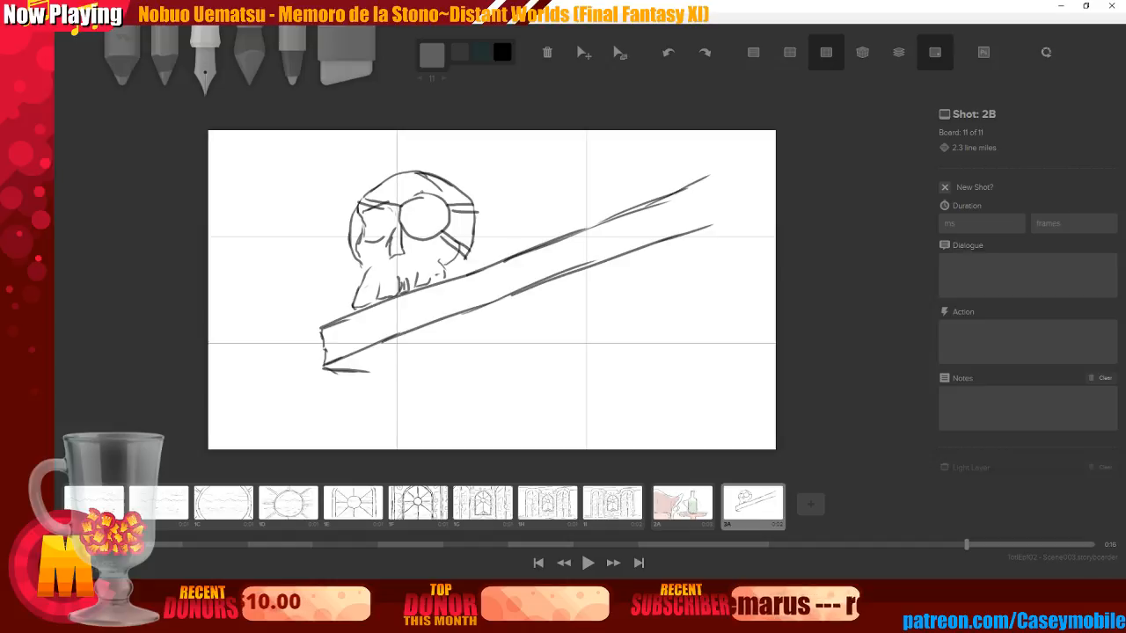
drag(422, 197, 401, 211)
Erase the skull's extra outer contour beside the left eye socket and add an inner rim and shine marks to the round eye patch
key(e)
drag(341, 219, 348, 264)
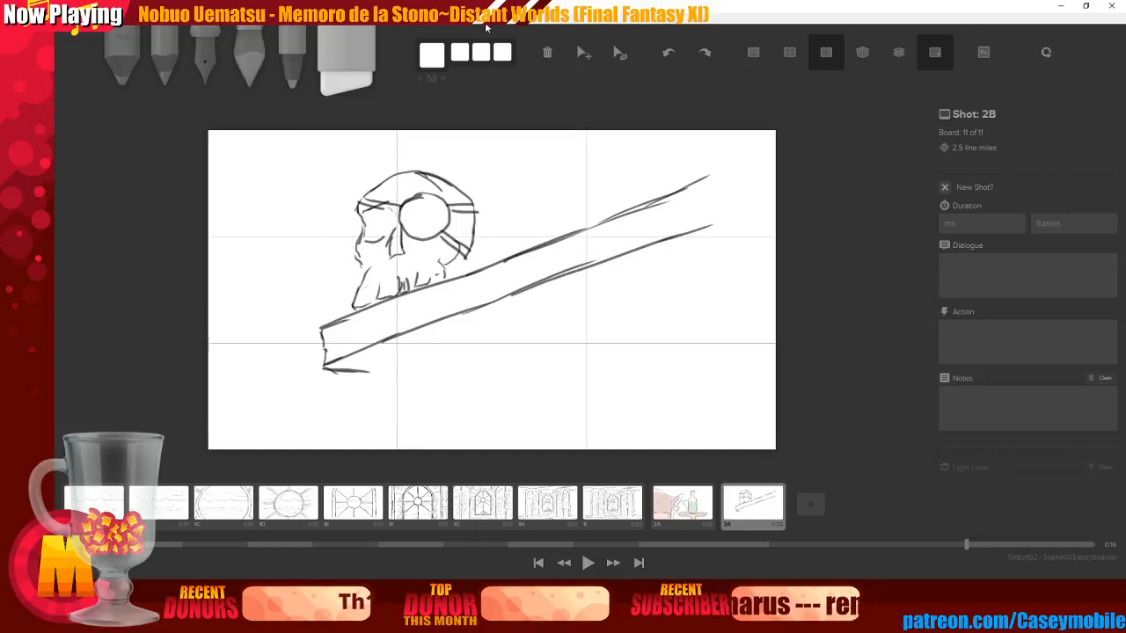
key(3)
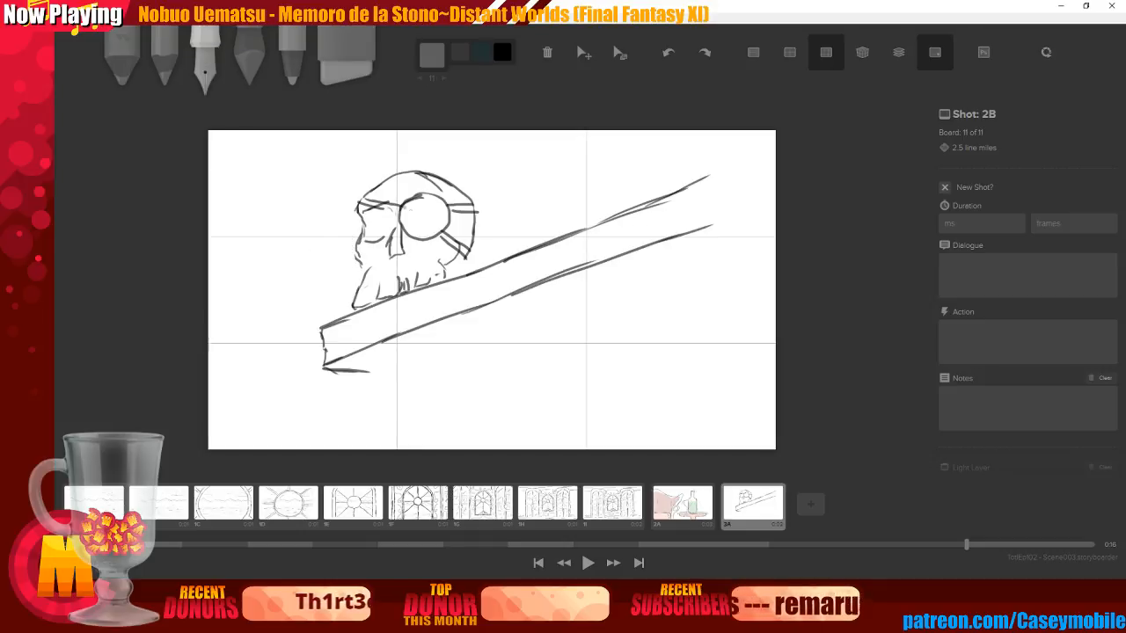
mouse_move(406, 212)
mouse_down()
mouse_move(420, 237)
mouse_move(444, 207)
mouse_move(447, 220)
mouse_move(439, 232)
mouse_move(411, 209)
mouse_up()
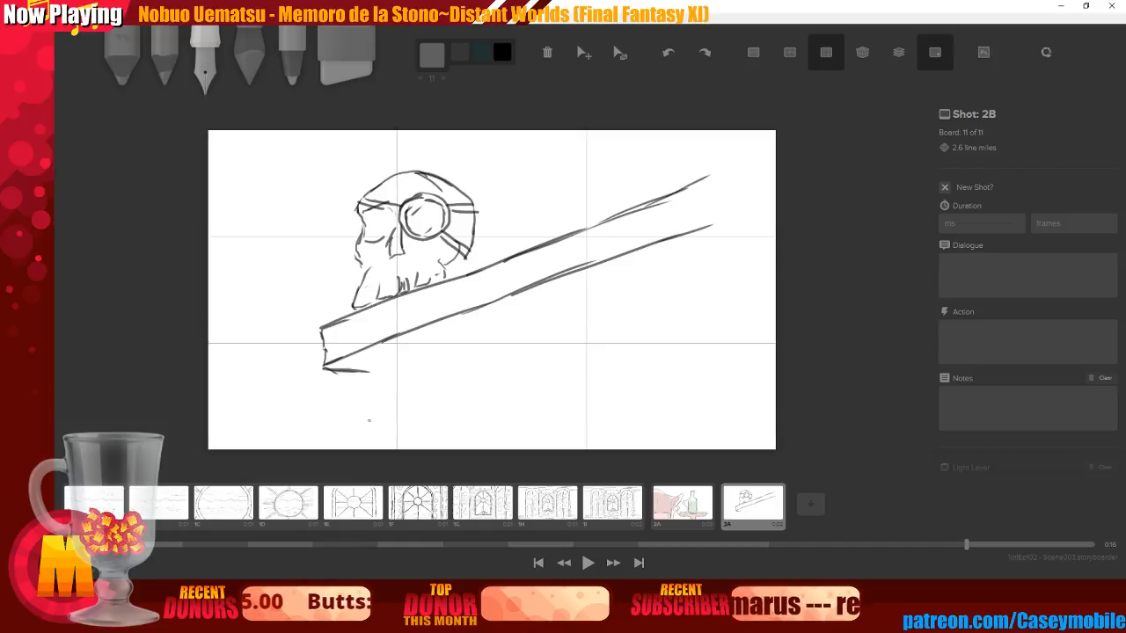
Draw a row of upright book-like shapes below the plank, ending with one that leans to the right
mouse_move(379, 365)
mouse_down()
mouse_move(375, 440)
mouse_move(392, 353)
mouse_move(412, 370)
mouse_move(401, 445)
mouse_up()
mouse_move(413, 352)
mouse_down()
mouse_move(419, 343)
mouse_move(420, 448)
mouse_move(467, 324)
mouse_move(480, 322)
mouse_move(483, 448)
mouse_up()
mouse_move(356, 427)
mouse_down()
mouse_move(357, 449)
mouse_move(369, 383)
mouse_up()
drag(374, 449, 373, 424)
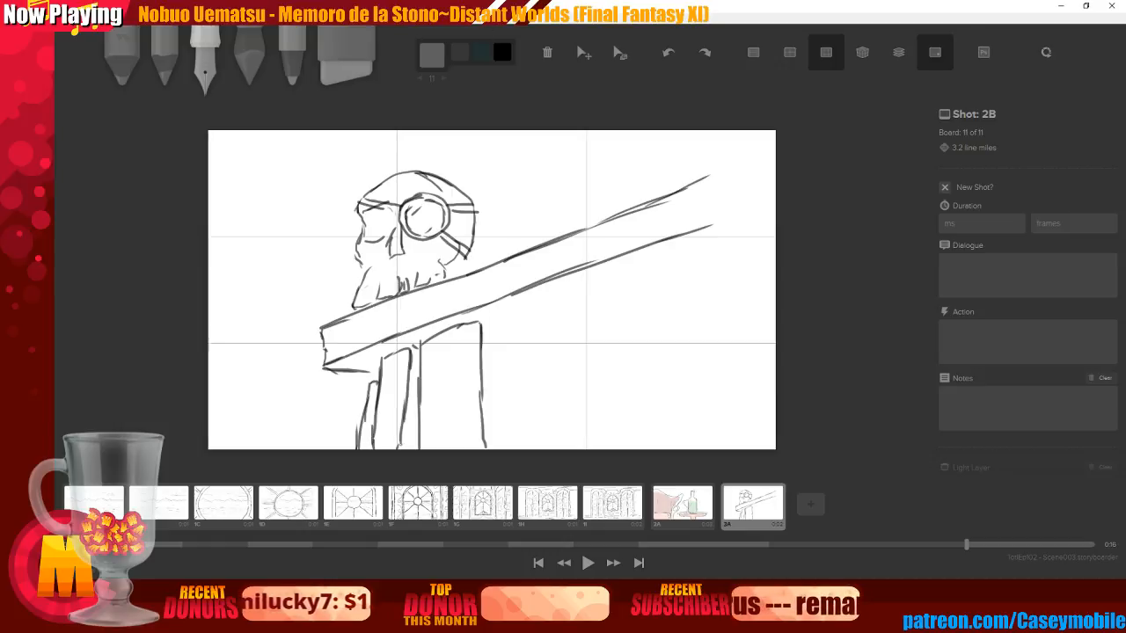
mouse_move(481, 322)
mouse_down()
mouse_move(507, 334)
mouse_move(509, 379)
mouse_up()
drag(518, 336, 490, 438)
mouse_move(526, 309)
mouse_down()
mouse_move(564, 315)
mouse_move(567, 345)
mouse_move(528, 445)
mouse_up()
Draw a large curved outline at the lower right of the board and connect it to the leaning shape with a short line
drag(567, 318, 595, 332)
mouse_move(661, 270)
mouse_down()
mouse_move(607, 338)
mouse_move(607, 370)
mouse_move(628, 427)
mouse_move(665, 438)
mouse_up()
drag(652, 273, 701, 271)
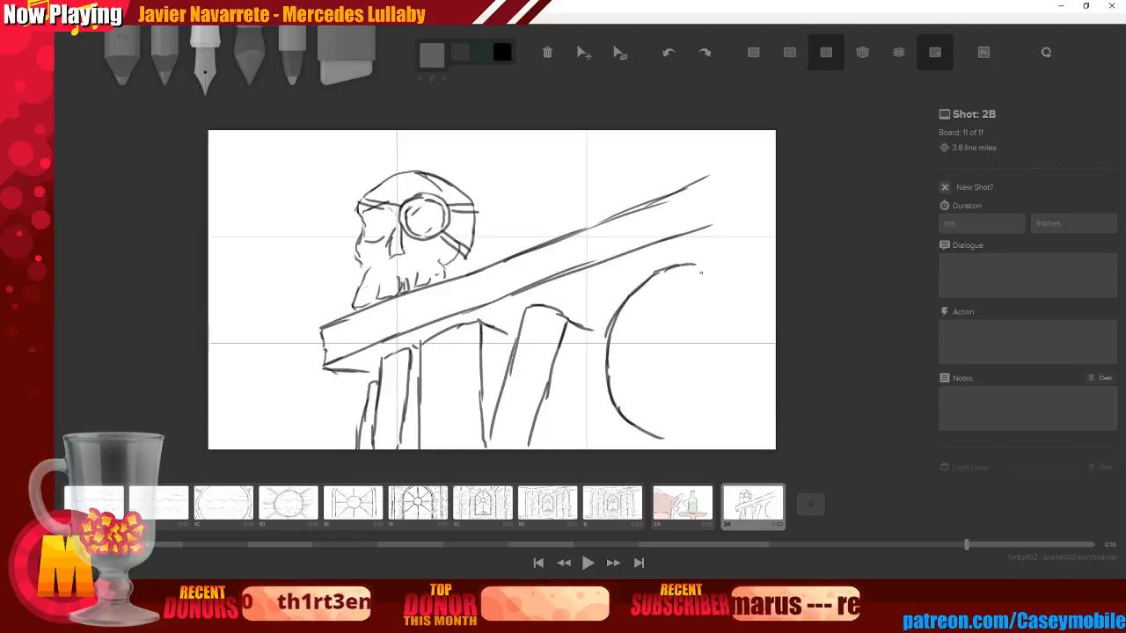
drag(570, 317, 613, 332)
drag(501, 326, 511, 336)
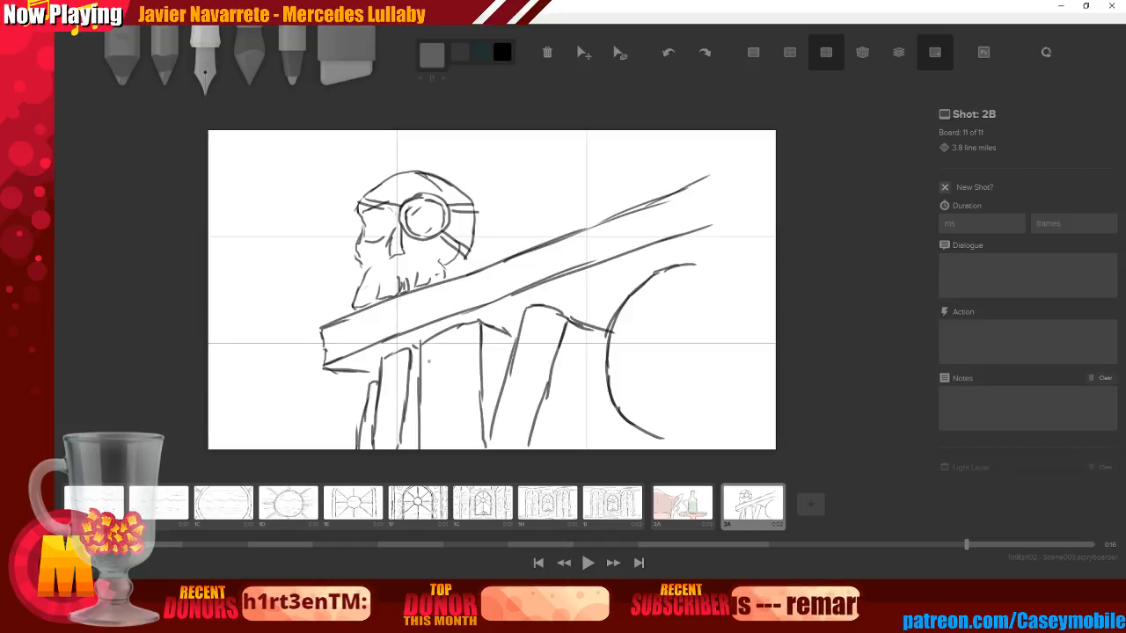
Add squiggly texture marks to the faces of the upright and leaning shapes below the plank
mouse_move(428, 354)
mouse_down()
mouse_move(464, 337)
mouse_move(445, 388)
mouse_up()
drag(441, 406, 448, 444)
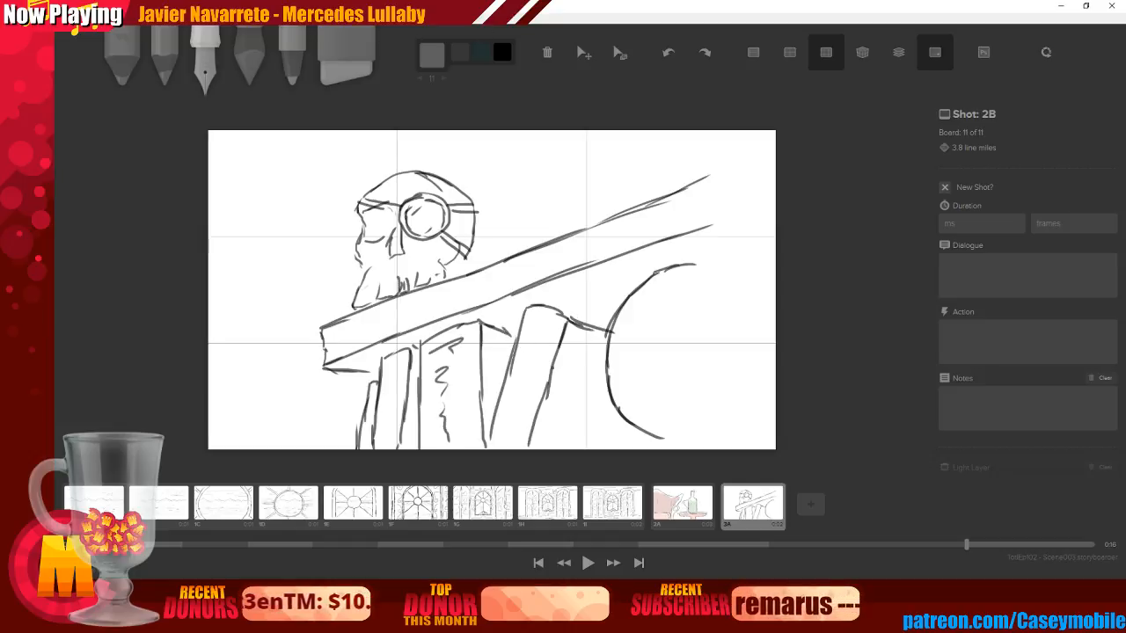
drag(535, 321, 547, 327)
mouse_move(536, 335)
mouse_down()
mouse_move(546, 348)
mouse_move(528, 360)
mouse_up()
drag(511, 417, 506, 437)
mouse_move(521, 407)
mouse_down()
mouse_move(515, 423)
mouse_move(523, 386)
mouse_up()
drag(538, 383, 528, 393)
drag(404, 366, 387, 412)
mouse_move(631, 419)
mouse_down()
mouse_move(620, 449)
mouse_move(682, 405)
mouse_move(740, 402)
mouse_up()
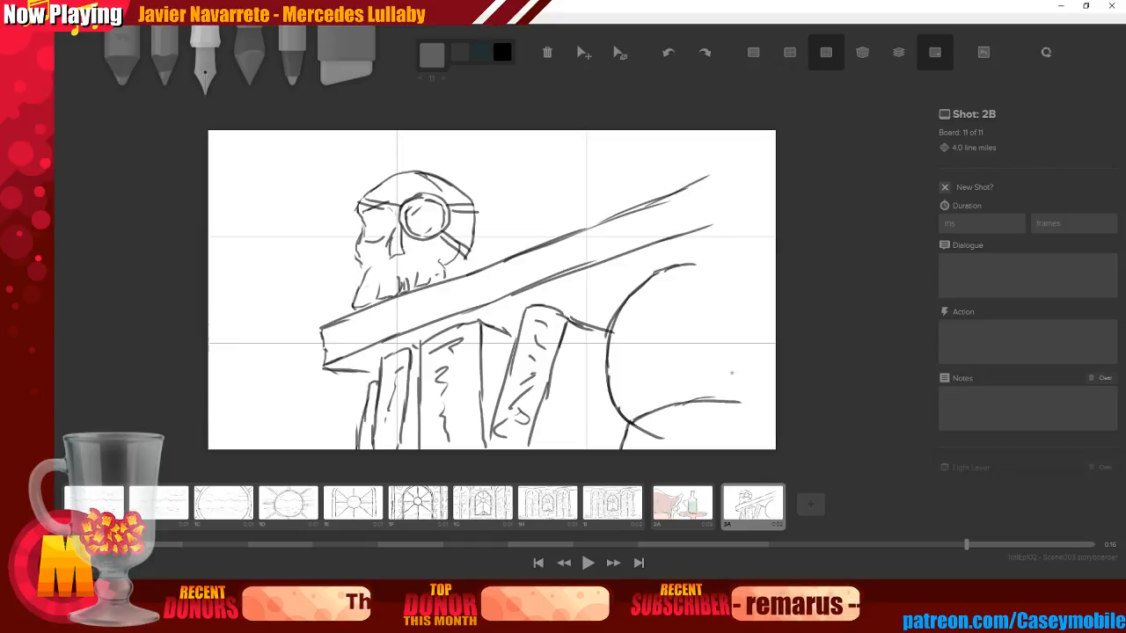
key(ctrl+z)
key(ctrl+z)
key(ctrl+z)
key(ctrl+z)
key(ctrl+z)
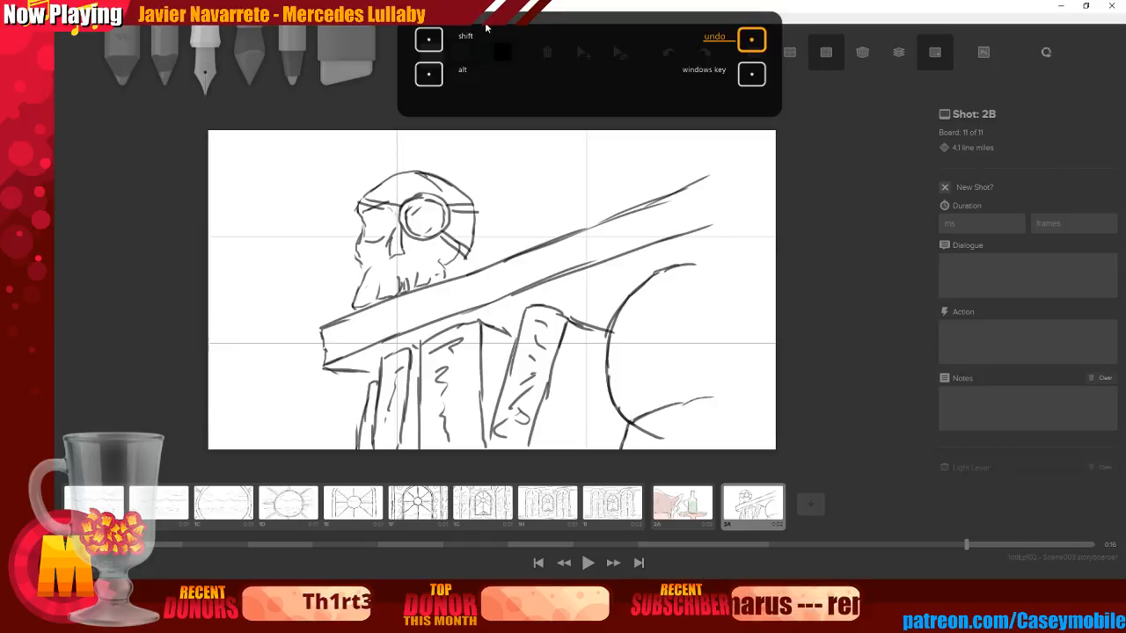
key(ctrl+z)
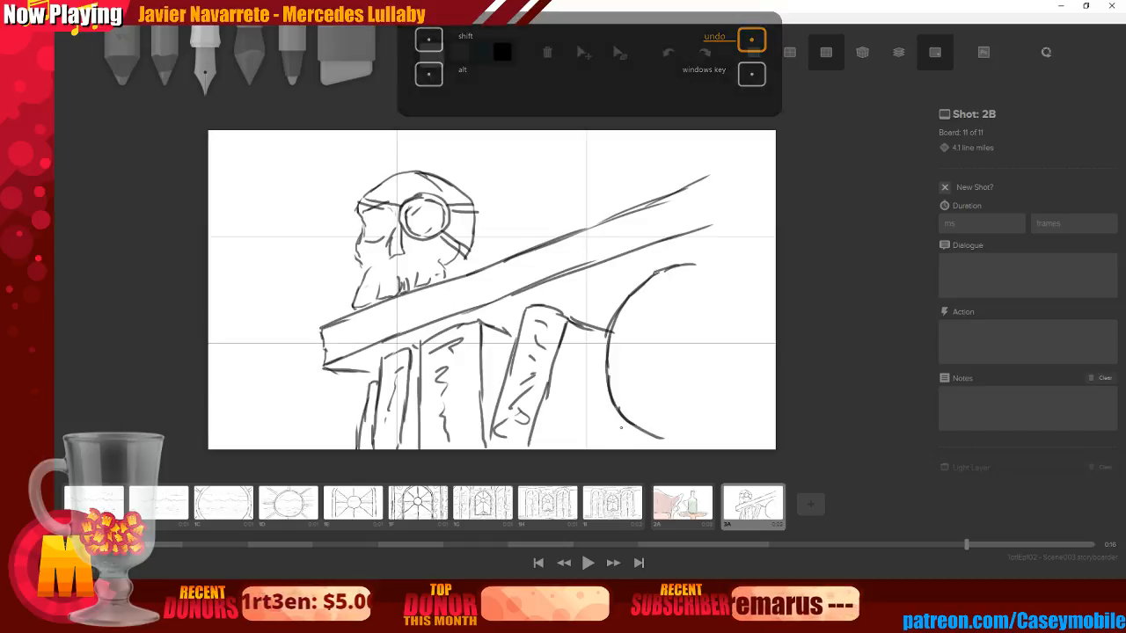
Draw a curved base line under the large round outline, erase the outline's overshoot below it, and return to the pen
drag(619, 428, 627, 439)
mouse_move(588, 329)
mouse_down()
mouse_move(627, 448)
mouse_move(666, 399)
mouse_move(737, 384)
mouse_up()
key(6)
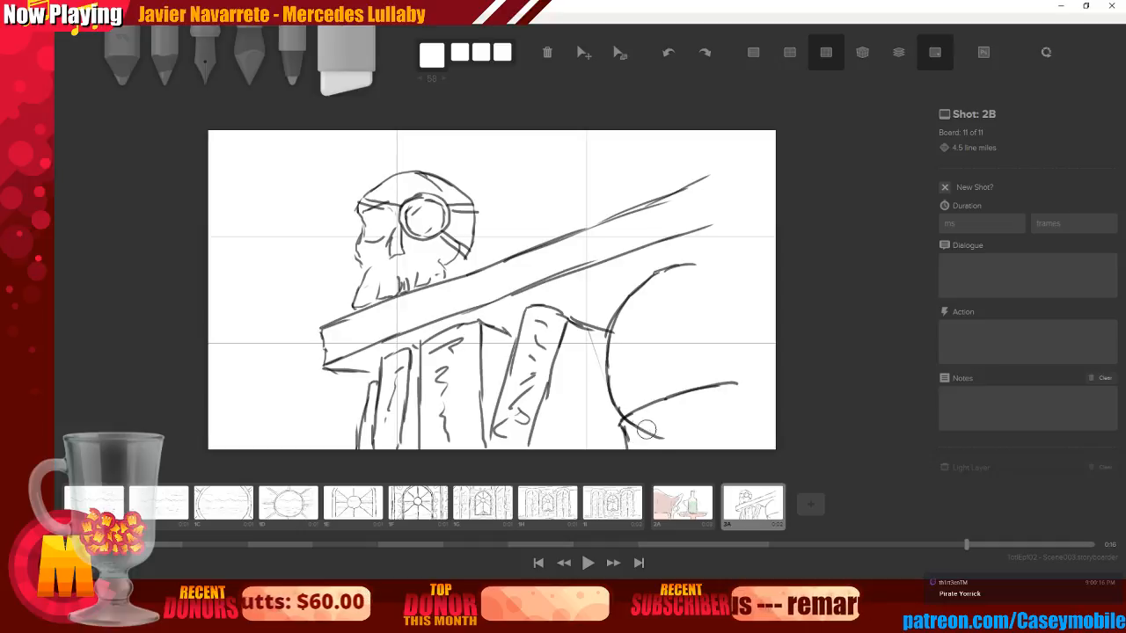
drag(649, 434, 630, 422)
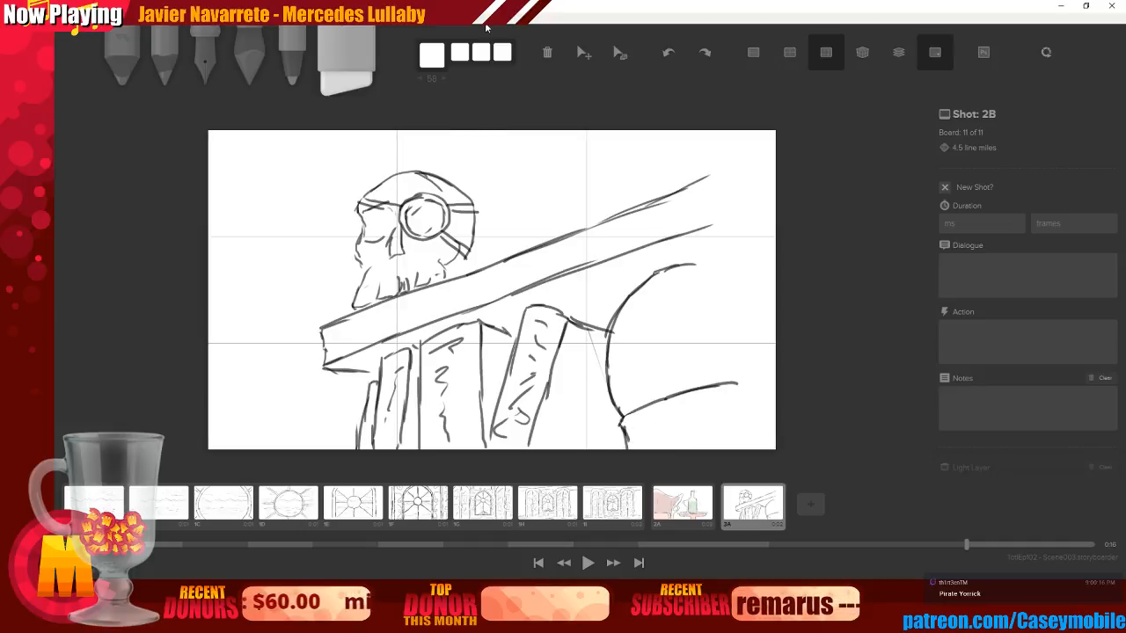
key(3)
drag(633, 326, 688, 282)
key(ctrl+z)
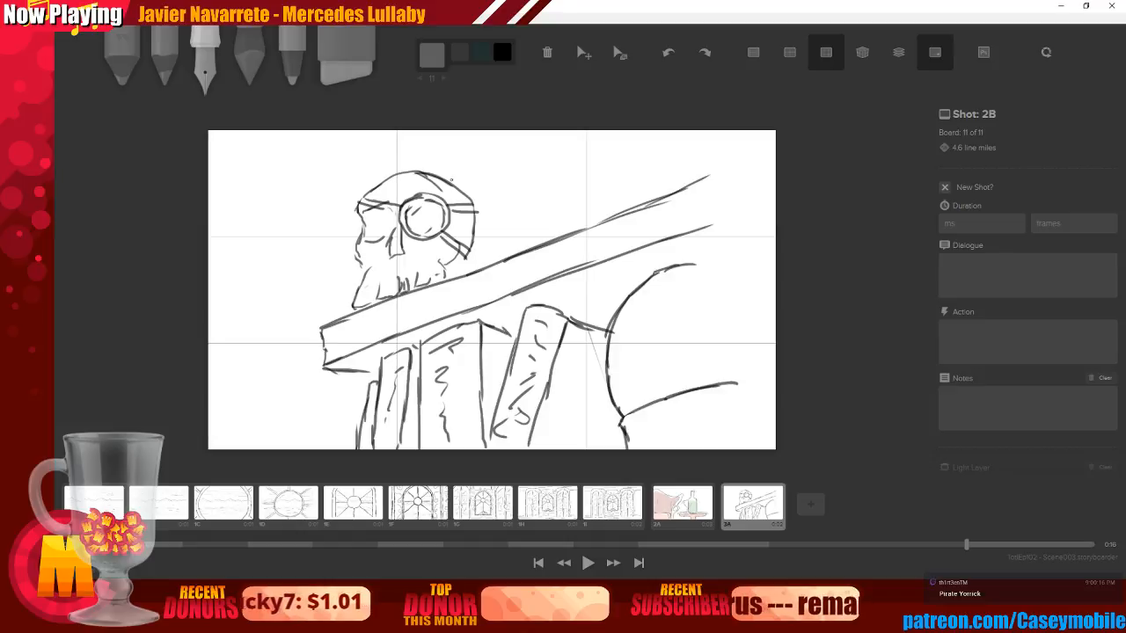
drag(453, 162, 469, 260)
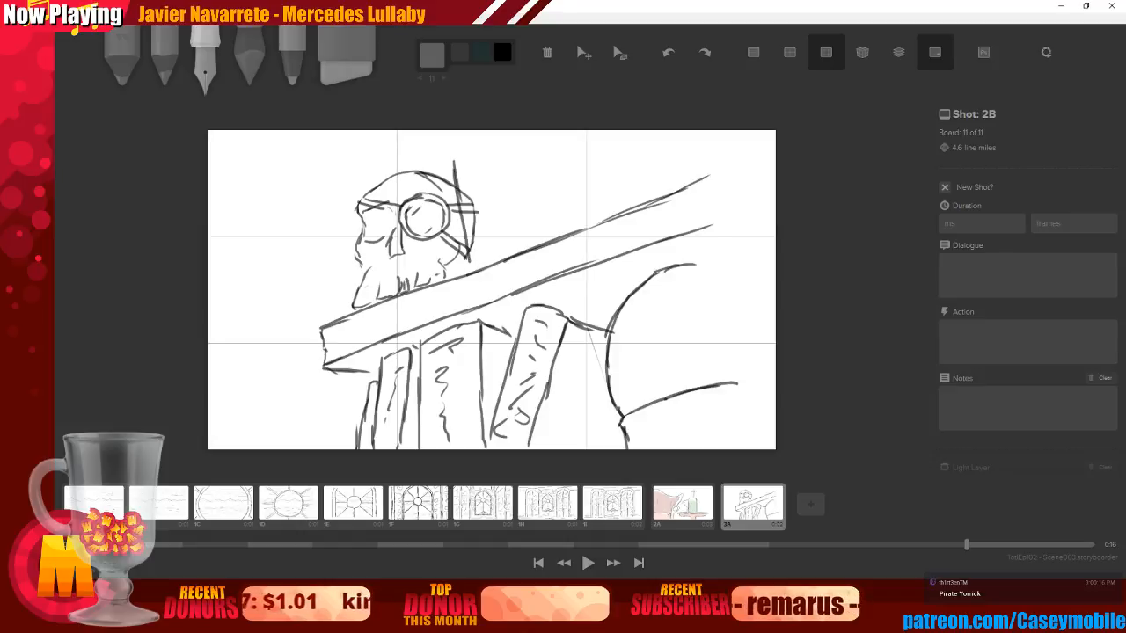
key(ctrl+z)
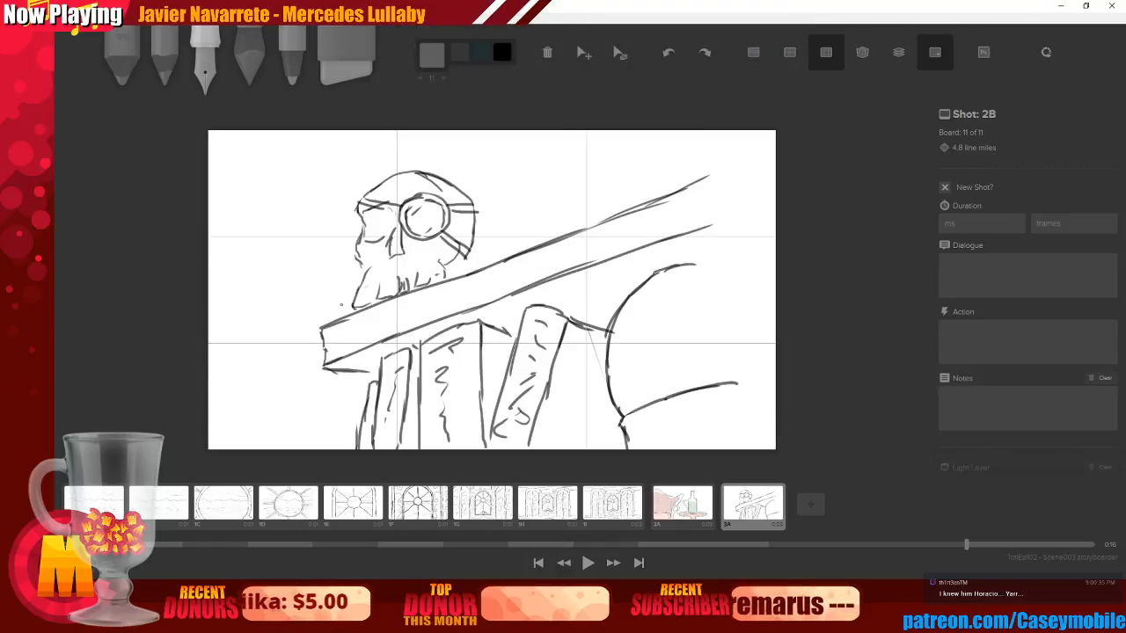
Draw vertical background lines along the skull's left side, curving inward above it and continuing below the plank
drag(340, 287, 340, 313)
drag(348, 262, 341, 318)
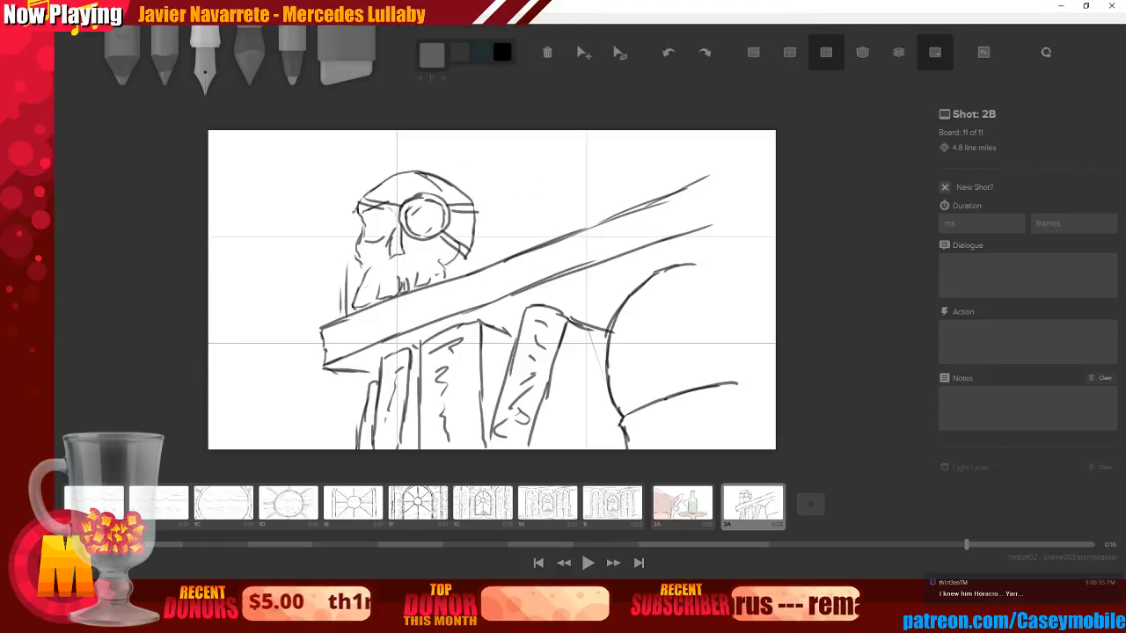
mouse_move(378, 137)
mouse_down()
mouse_move(351, 172)
mouse_move(349, 227)
mouse_up()
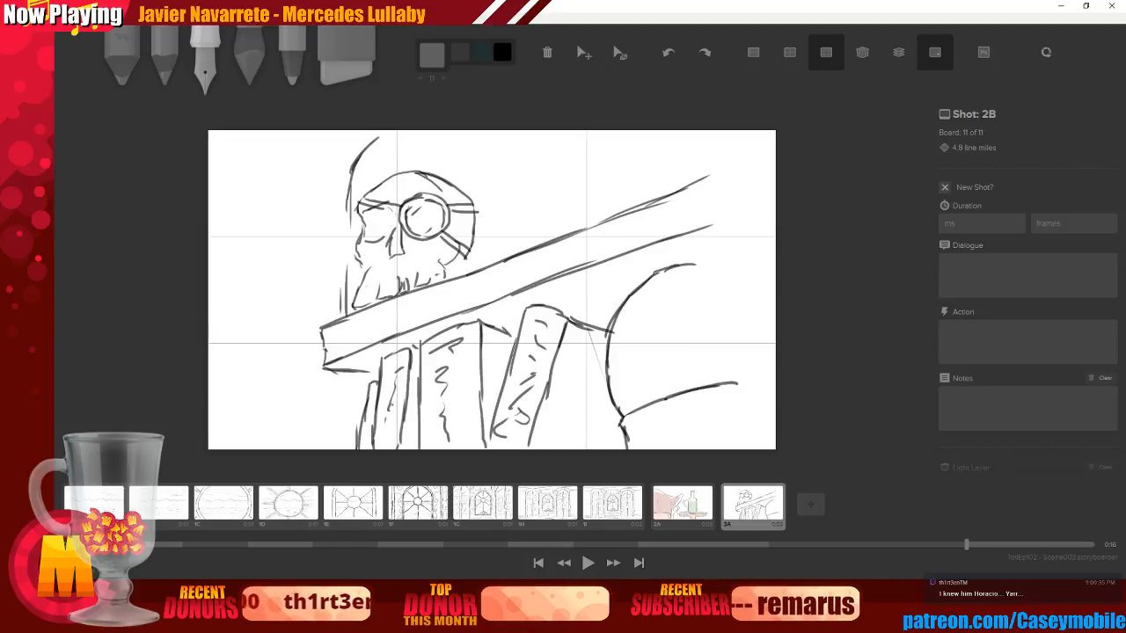
drag(357, 376, 351, 444)
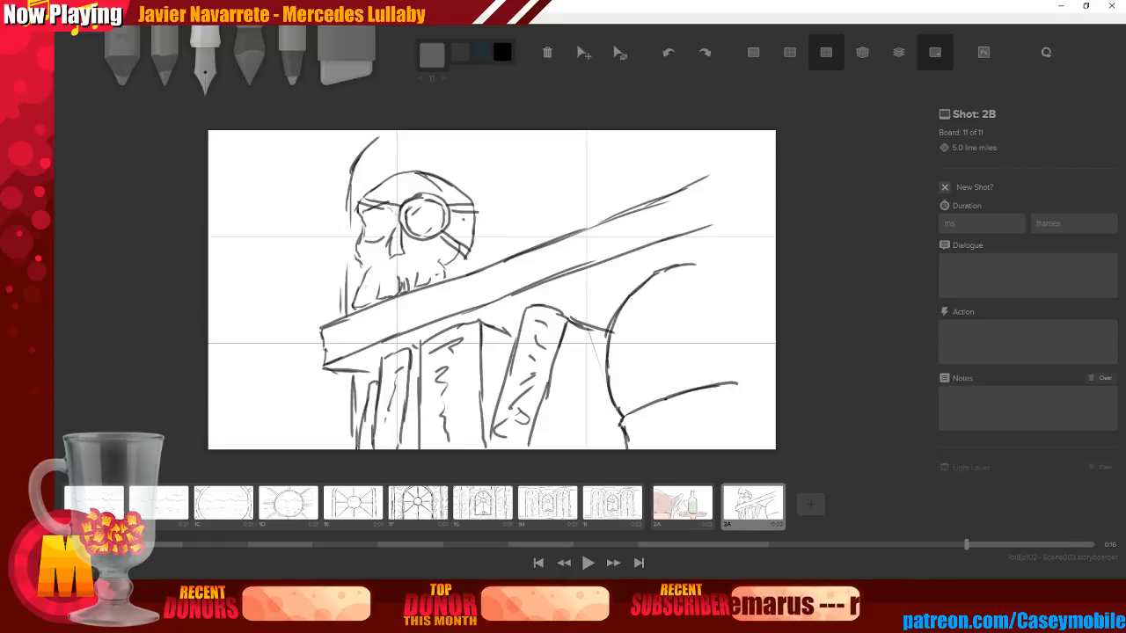
Add a vertical edge behind the skull with two diagonal lines receding to the upper right, and erase the part of the skull beyond that edge
mouse_move(463, 221)
mouse_down()
mouse_move(468, 273)
mouse_move(469, 217)
mouse_move(606, 156)
mouse_up()
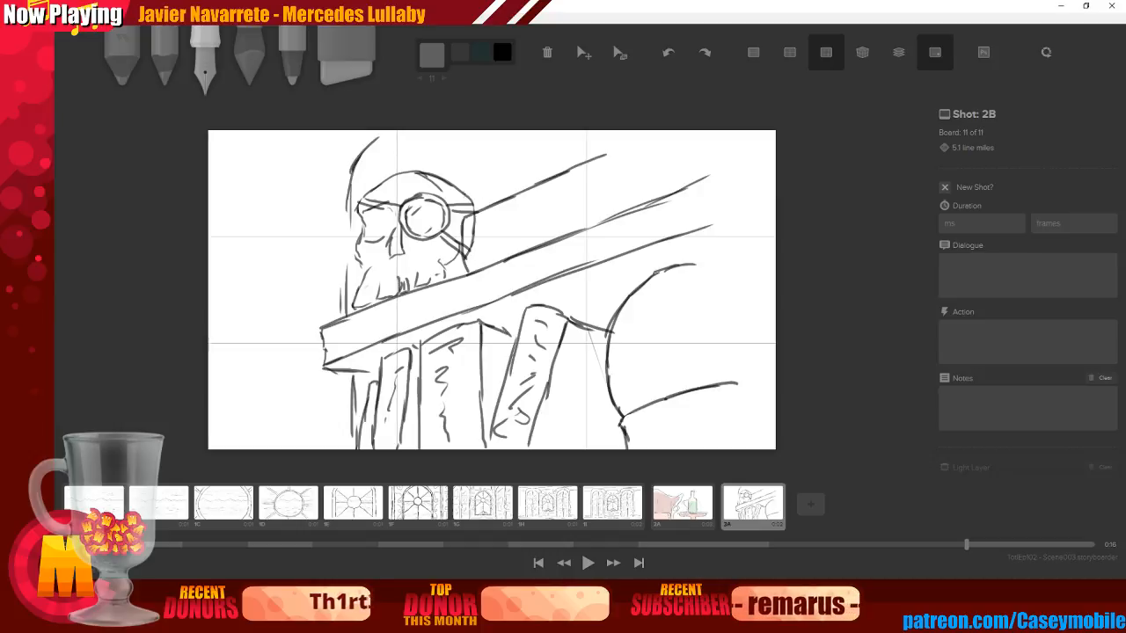
mouse_move(461, 176)
mouse_down()
mouse_move(463, 220)
mouse_move(479, 173)
mouse_move(530, 146)
mouse_up()
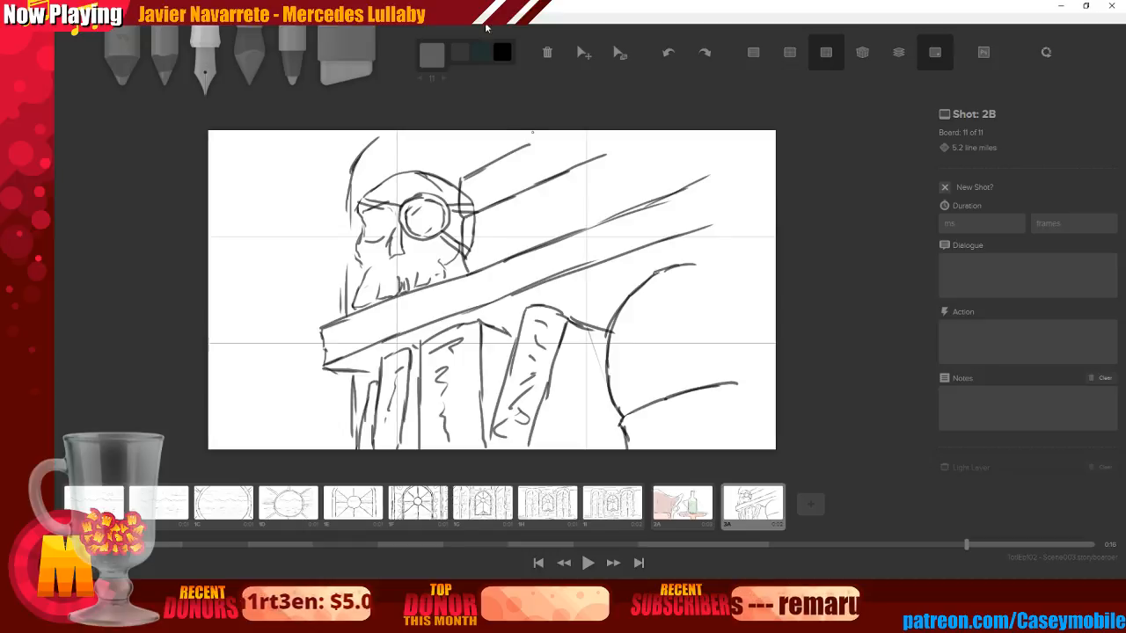
key(6)
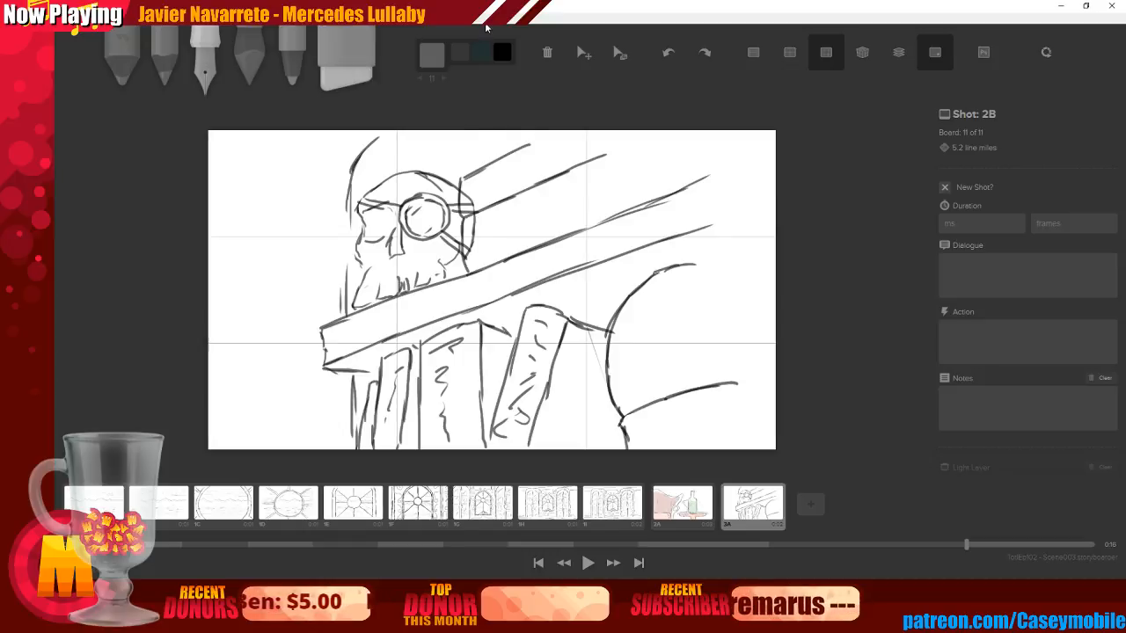
mouse_move(470, 200)
mouse_down()
mouse_move(493, 228)
mouse_move(481, 222)
mouse_move(473, 240)
mouse_up()
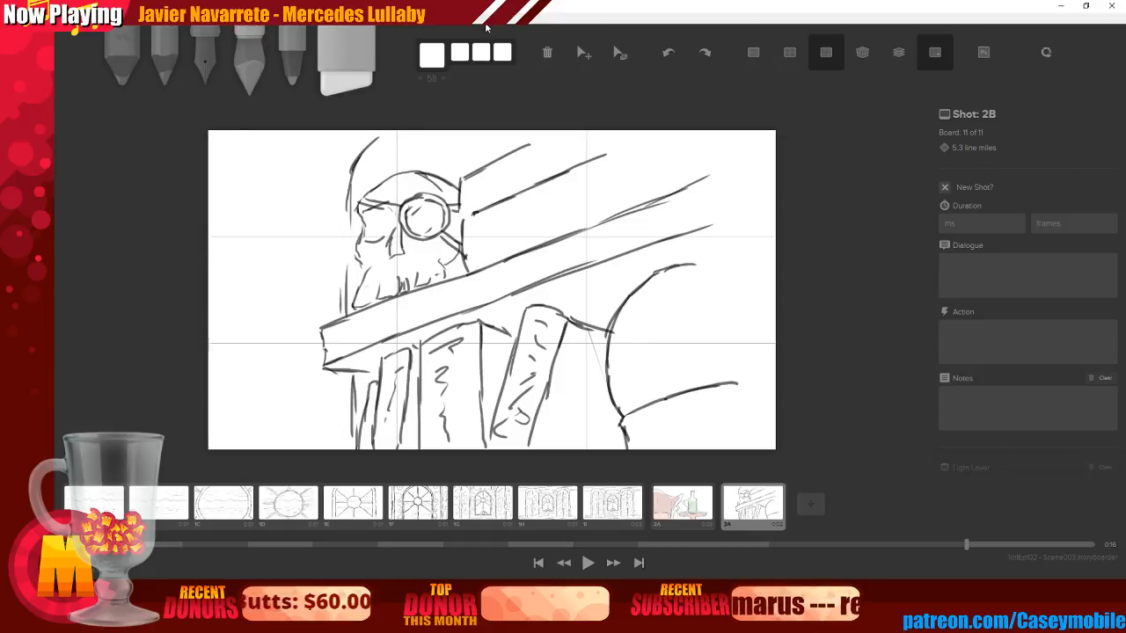
Draw a rectangular clasp with a diamond across the lower receding line behind the skull, and add zigzag marks along that line
key(3)
drag(459, 211, 478, 215)
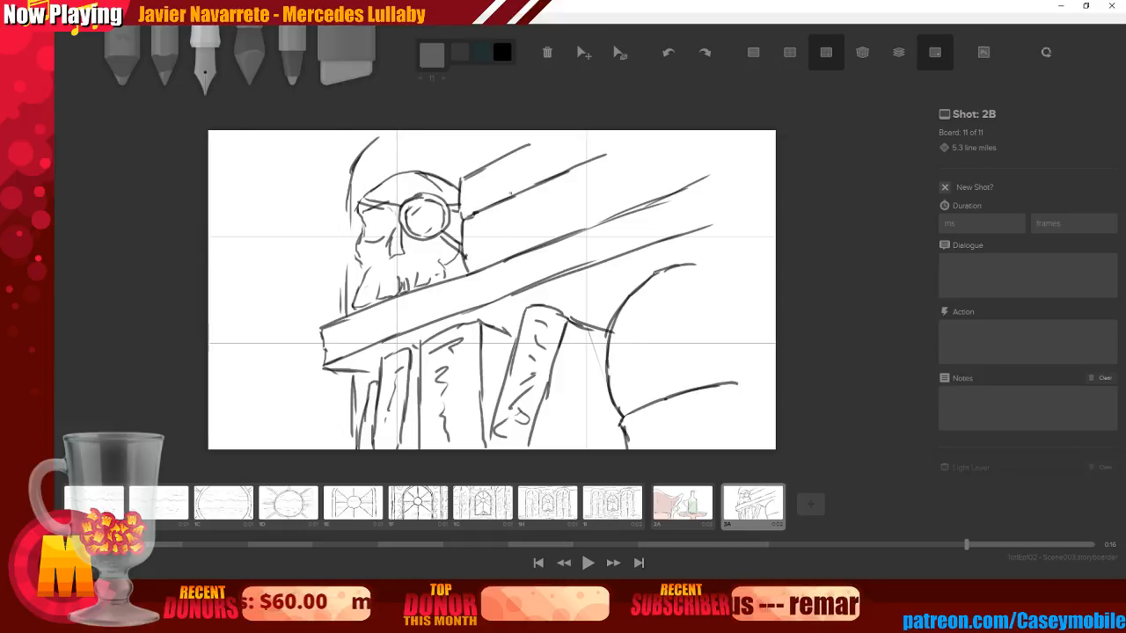
mouse_move(517, 161)
mouse_down()
mouse_move(515, 194)
mouse_move(553, 149)
mouse_move(554, 174)
mouse_move(552, 148)
mouse_up()
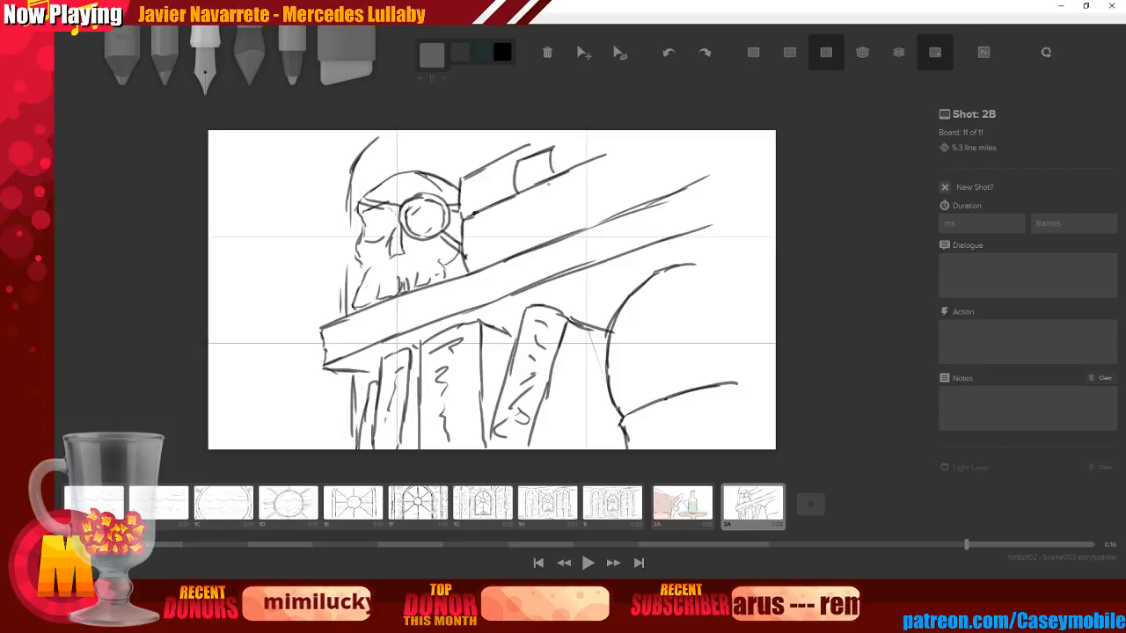
drag(517, 192, 523, 223)
mouse_move(523, 223)
mouse_down()
mouse_move(560, 207)
mouse_move(534, 174)
mouse_move(550, 182)
mouse_up()
mouse_move(523, 146)
mouse_down()
mouse_move(557, 132)
mouse_move(620, 150)
mouse_up()
mouse_move(464, 220)
mouse_down()
mouse_move(473, 276)
mouse_move(464, 220)
mouse_move(475, 224)
mouse_move(501, 191)
mouse_move(616, 146)
mouse_move(596, 150)
mouse_move(655, 160)
mouse_move(660, 186)
mouse_up()
Sketch a partial upright shape with a curved top above the plank's far end, and extend the plank's edges outward
mouse_move(658, 137)
mouse_down()
mouse_move(709, 155)
mouse_move(712, 132)
mouse_move(708, 182)
mouse_move(748, 158)
mouse_up()
click(706, 244)
drag(683, 234, 749, 208)
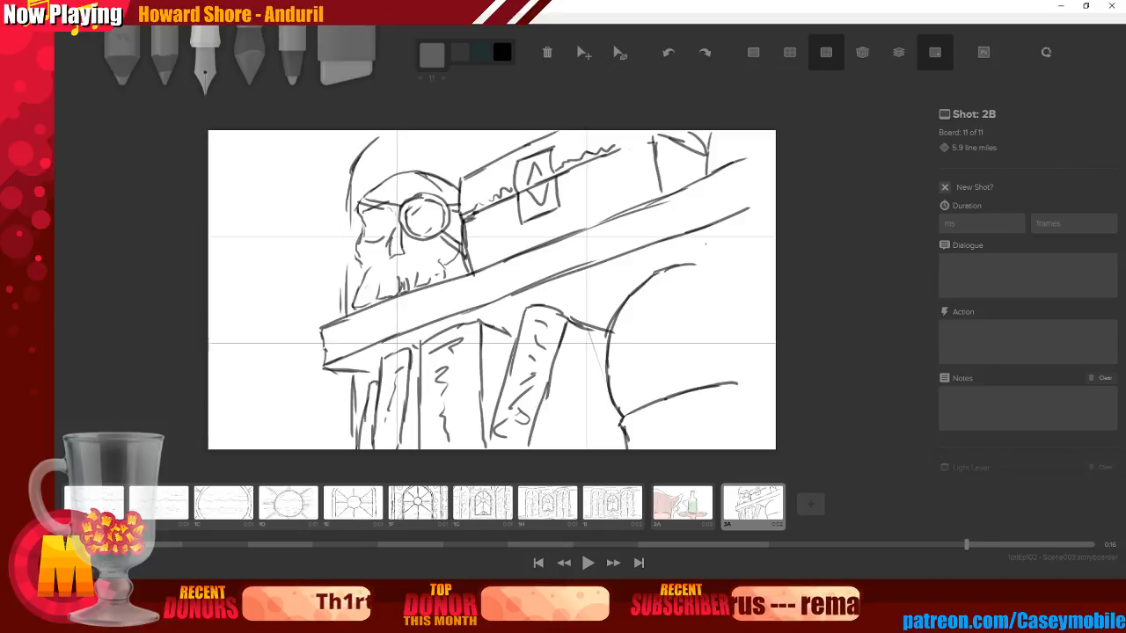
drag(369, 207, 395, 246)
drag(399, 241, 393, 255)
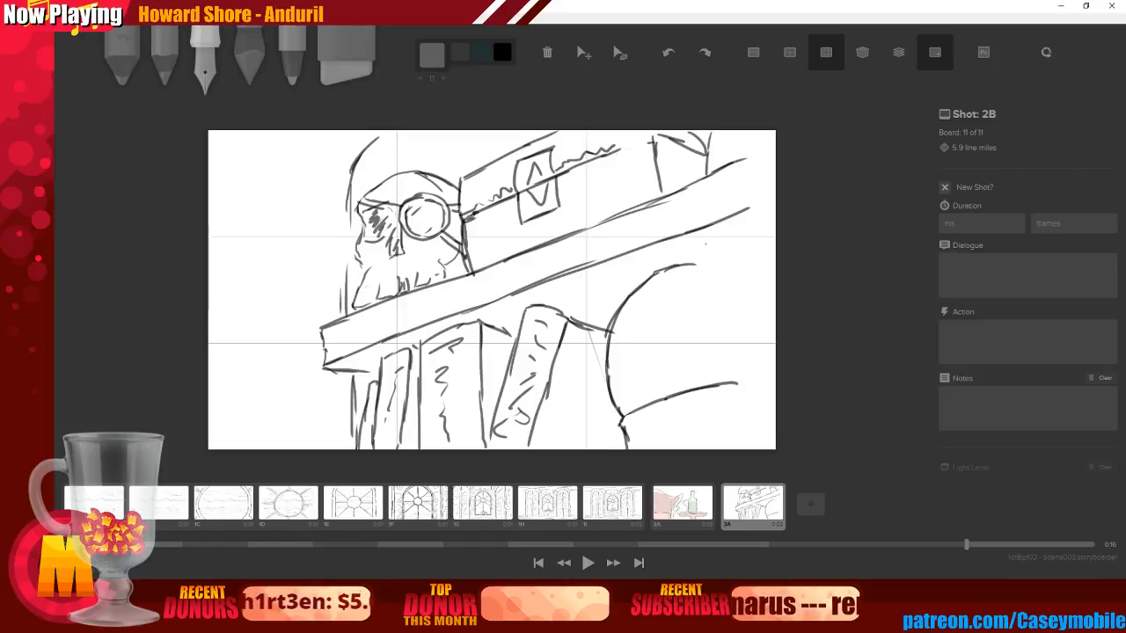
key(ctrl+z)
key(ctrl+z)
key(ctrl+z)
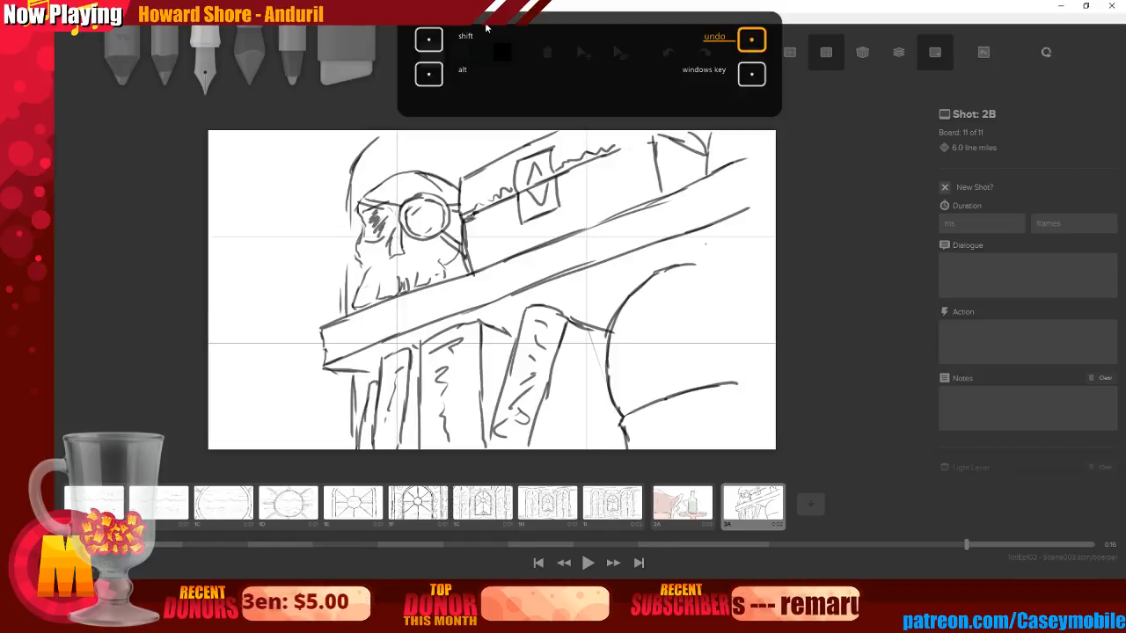
key(ctrl+z)
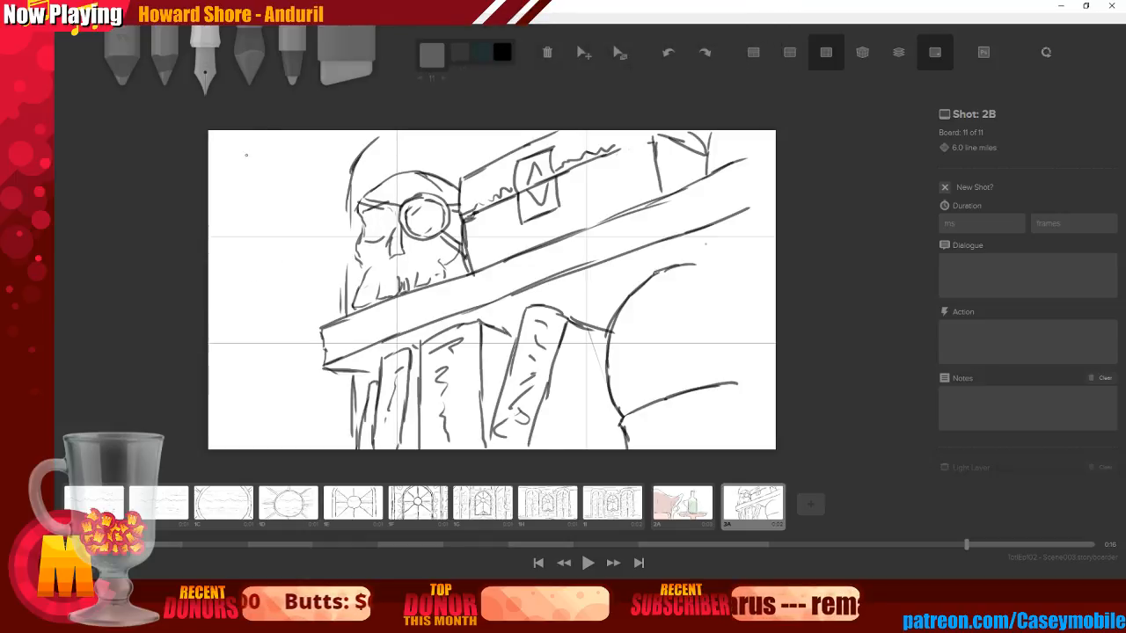
drag(291, 139, 293, 265)
drag(294, 333, 297, 447)
drag(213, 137, 254, 162)
drag(227, 252, 264, 269)
drag(239, 408, 270, 433)
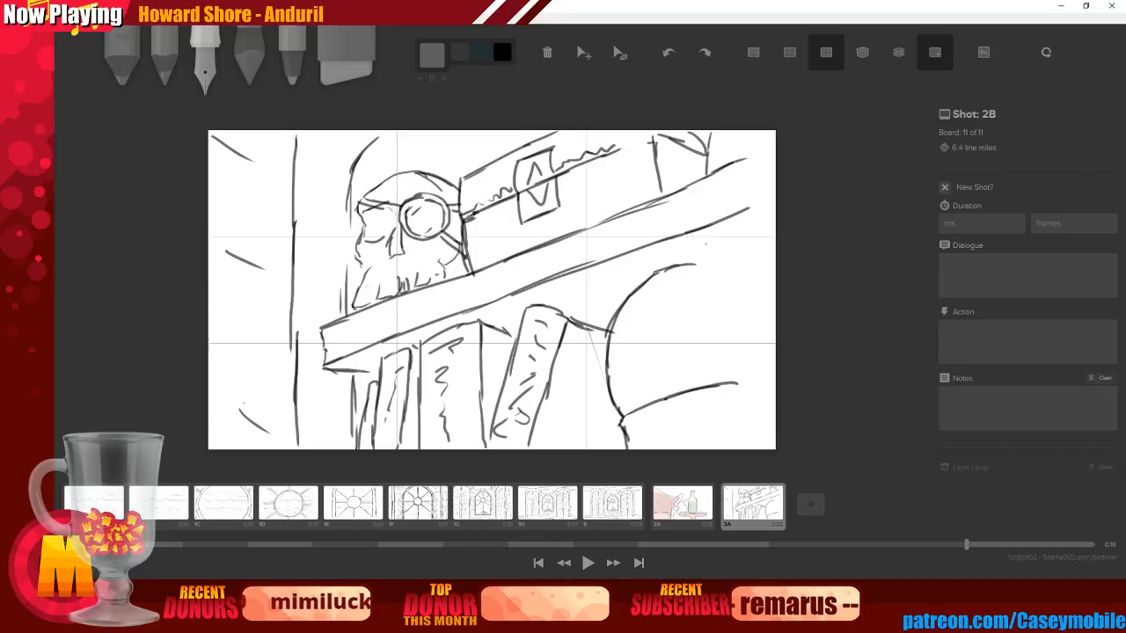
key(ctrl+z)
key(ctrl+z)
key(ctrl+z)
key(ctrl+z)
key(ctrl+z)
key(ctrl+z)
key(ctrl+z)
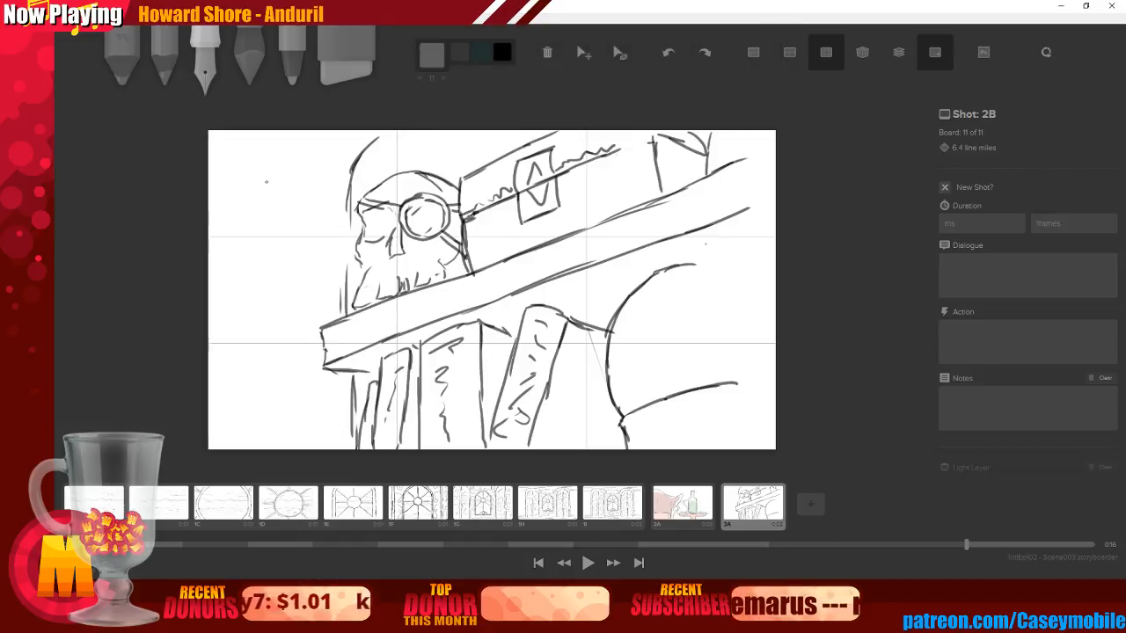
mouse_move(218, 202)
mouse_down()
mouse_move(221, 255)
mouse_move(227, 171)
mouse_move(270, 147)
mouse_move(242, 165)
mouse_move(288, 163)
mouse_up()
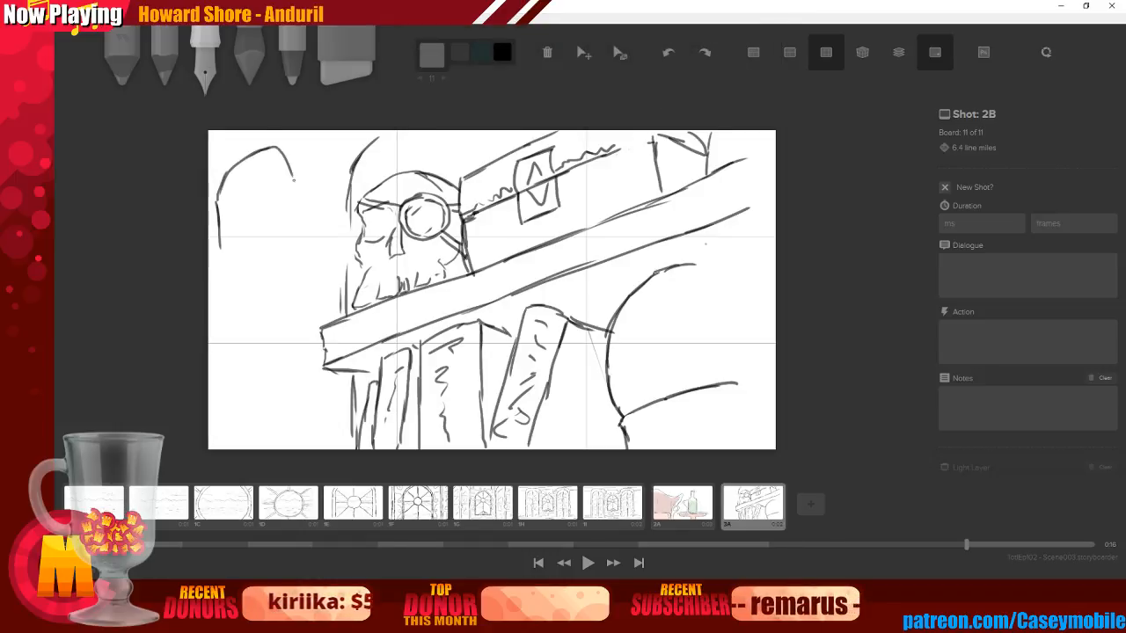
key(ctrl+z)
key(ctrl+z)
key(ctrl+z)
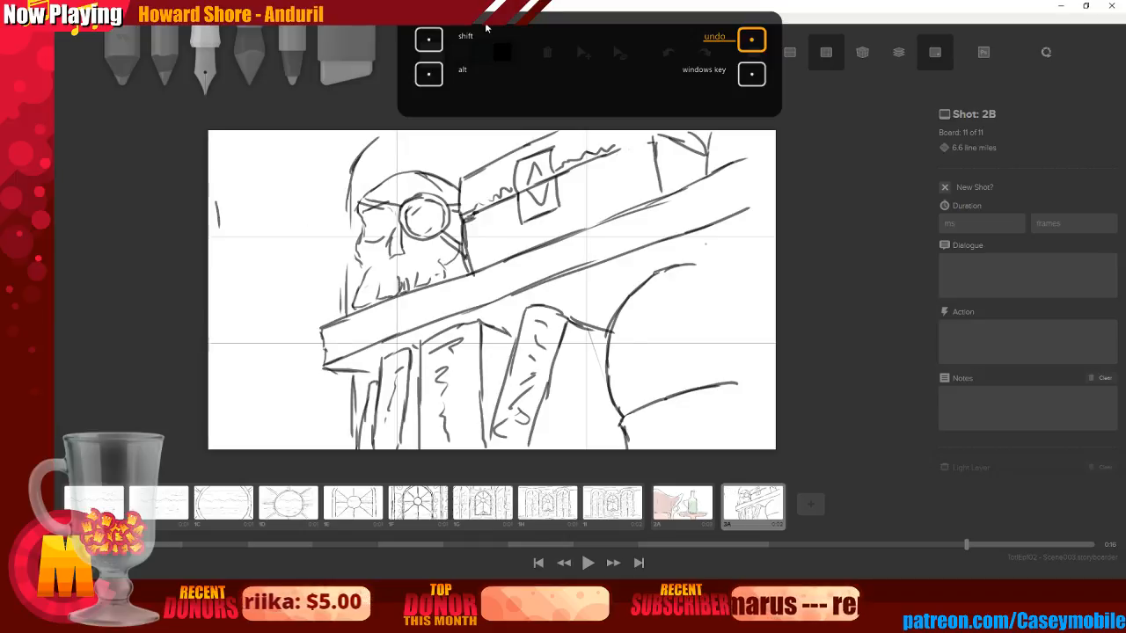
key(ctrl+z)
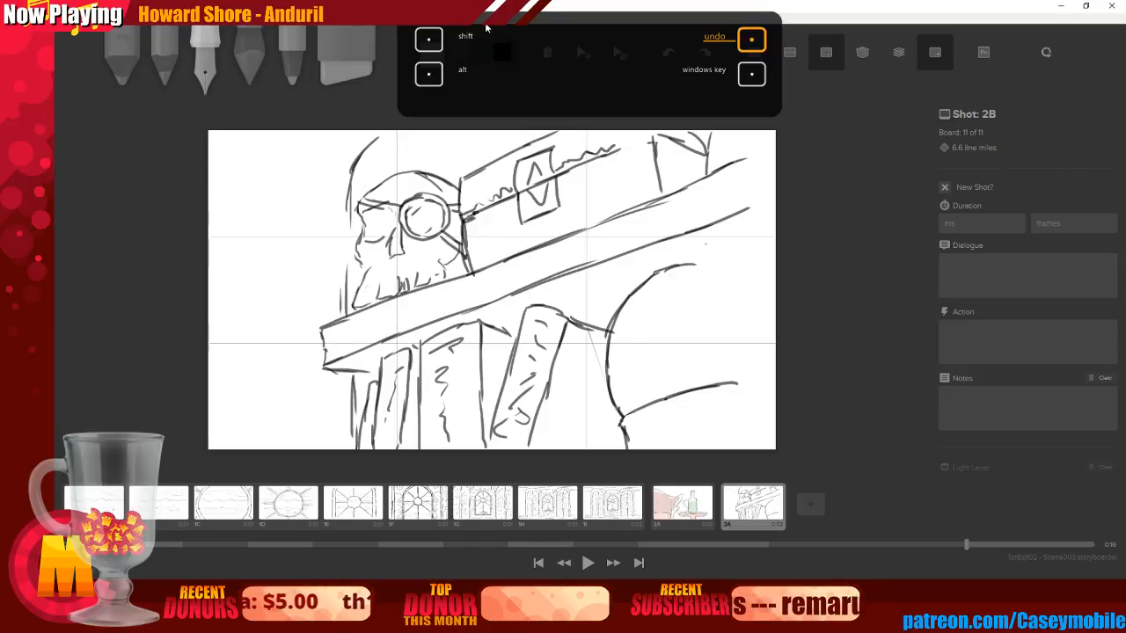
Draw a tall, round-topped window outline in the background beside the skull, with its near edge continuing below the plank
drag(318, 179, 320, 310)
drag(325, 378, 327, 447)
drag(319, 188, 295, 146)
drag(244, 193, 246, 255)
mouse_move(244, 196)
mouse_down()
mouse_move(266, 152)
mouse_move(303, 151)
mouse_up()
drag(246, 254, 254, 434)
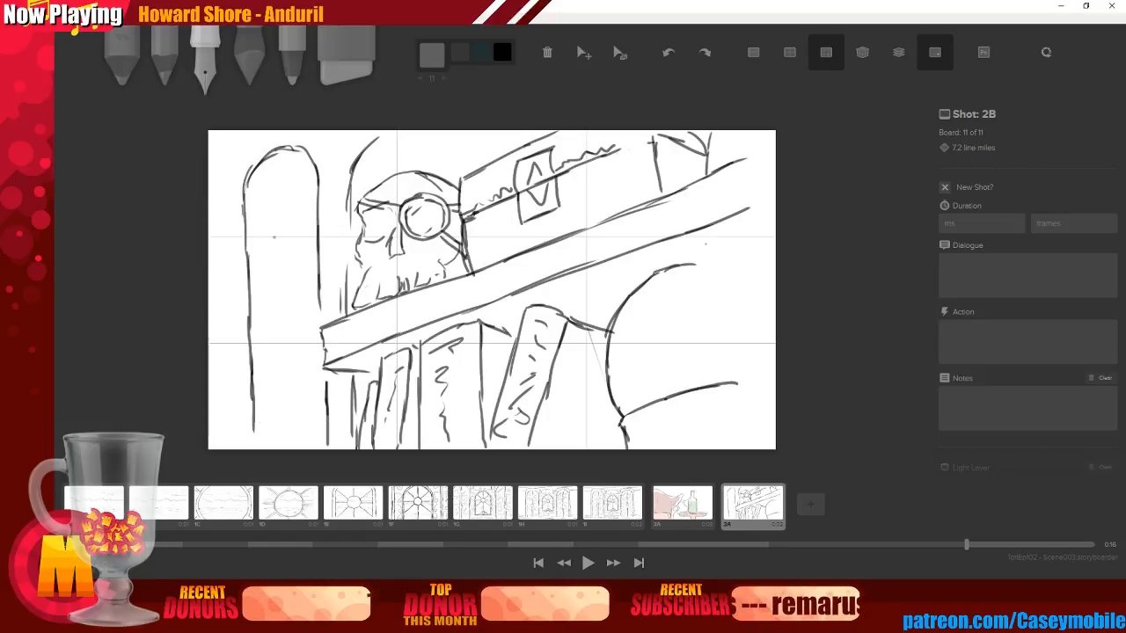
Add a small oval with radiating spokes and a vertical centre bar inside the arched window
mouse_move(274, 215)
mouse_down()
mouse_move(274, 258)
mouse_move(293, 231)
mouse_up()
drag(278, 153, 279, 202)
drag(288, 203, 310, 177)
drag(292, 201, 310, 181)
mouse_move(245, 201)
mouse_down()
mouse_move(319, 227)
mouse_move(248, 261)
mouse_move(250, 316)
mouse_up()
mouse_move(293, 263)
mouse_down()
mouse_move(324, 278)
mouse_move(290, 276)
mouse_move(290, 416)
mouse_up()
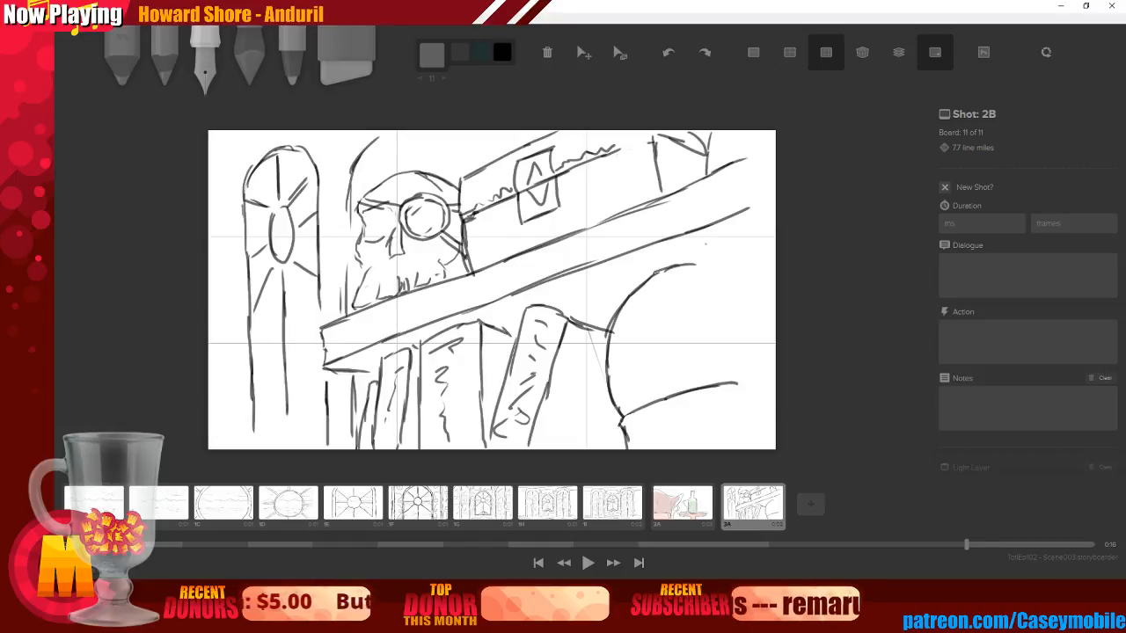
Add curved highlight strokes inside the large round outline beneath the plank, and extend its top curve
drag(628, 338, 665, 291)
drag(718, 368, 737, 337)
mouse_move(630, 323)
mouse_down()
mouse_move(684, 260)
mouse_move(752, 282)
mouse_up()
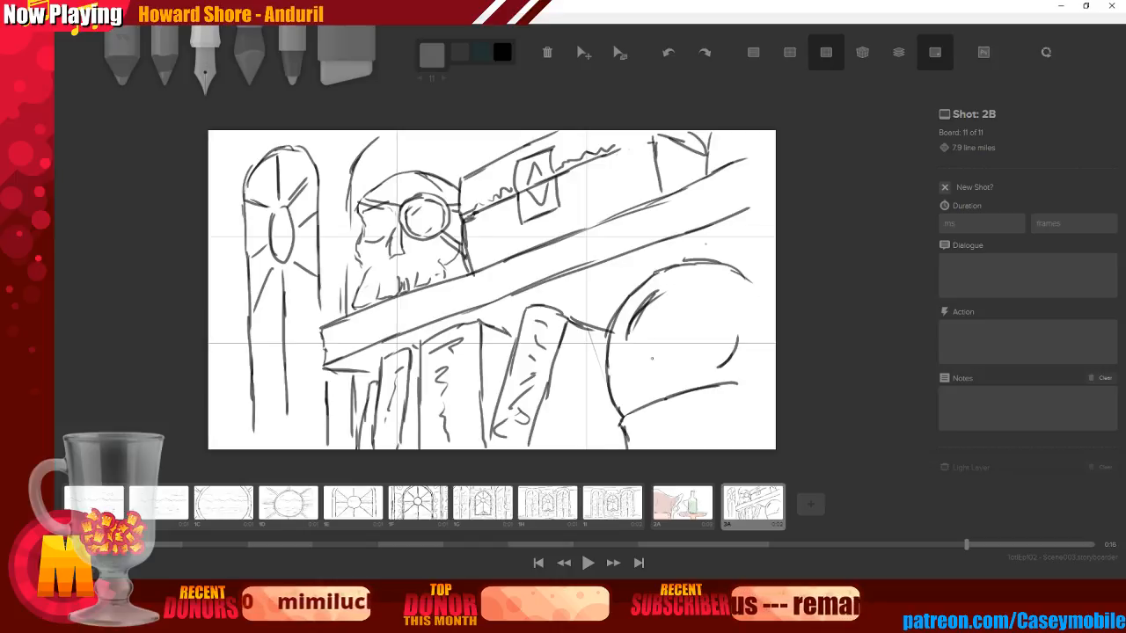
Set the pen to light grey and draw faint wavy horizontal lines across the lower part of the arched window
click(431, 55)
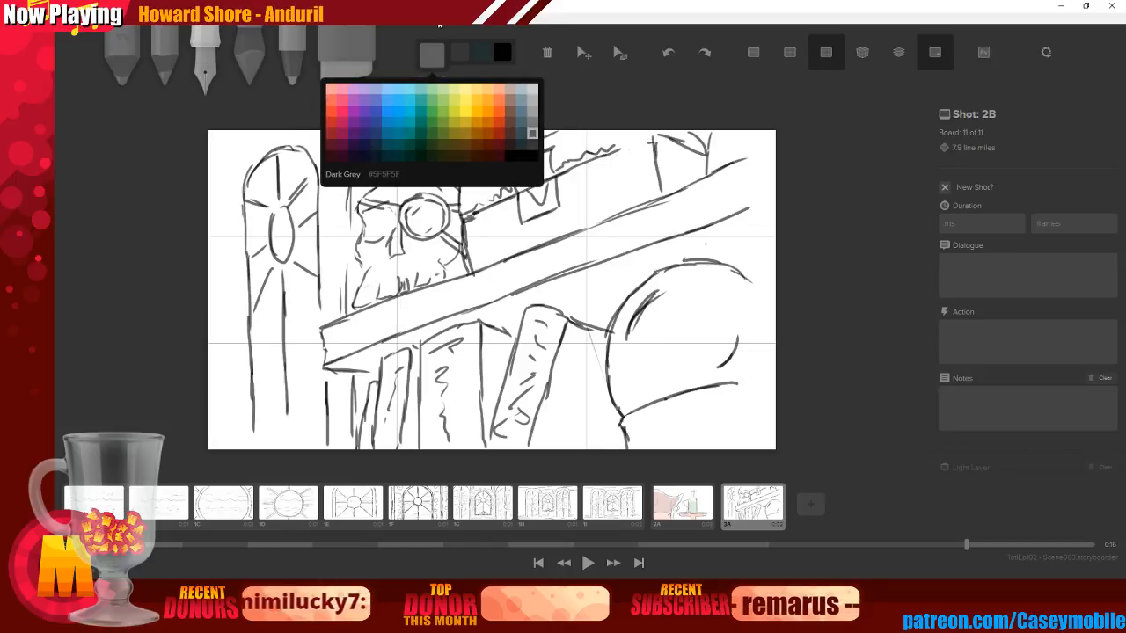
click(532, 101)
drag(260, 341, 320, 343)
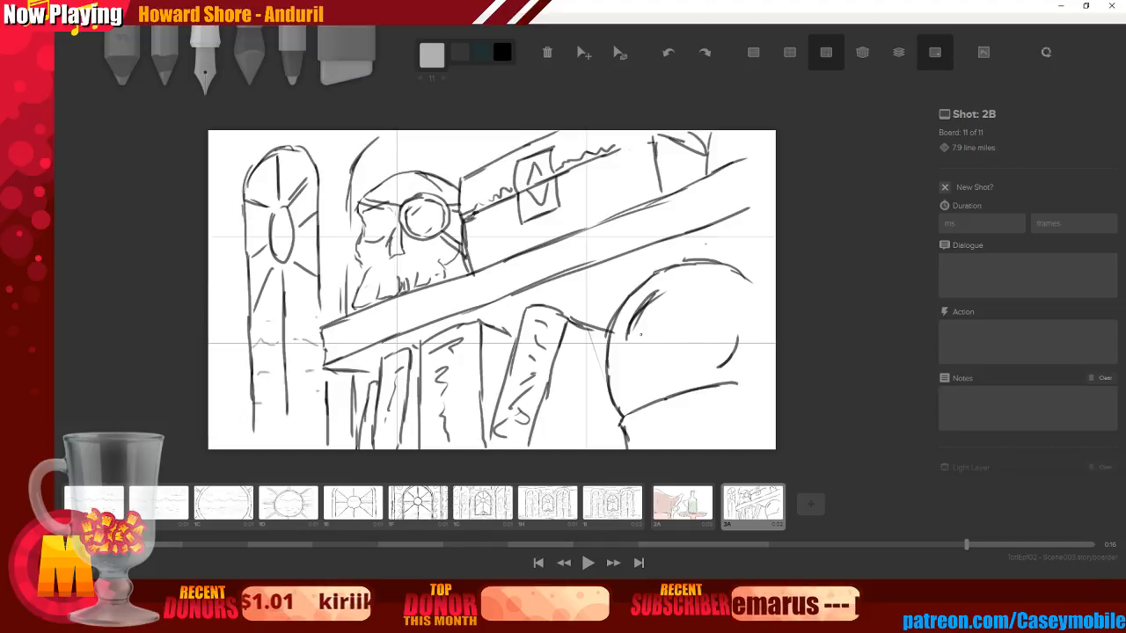
Draw a light grey jagged peak with short diagonal strokes inside the large round outline
mouse_move(637, 414)
mouse_down()
mouse_move(677, 288)
mouse_move(689, 339)
mouse_move(743, 372)
mouse_up()
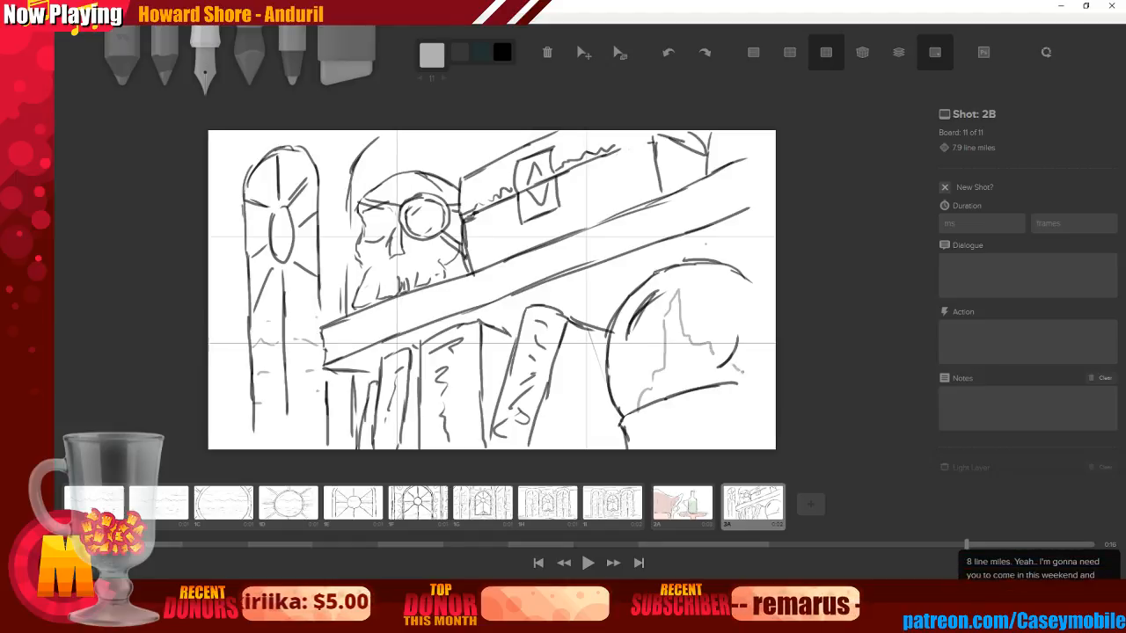
drag(654, 347, 680, 321)
drag(670, 385, 700, 353)
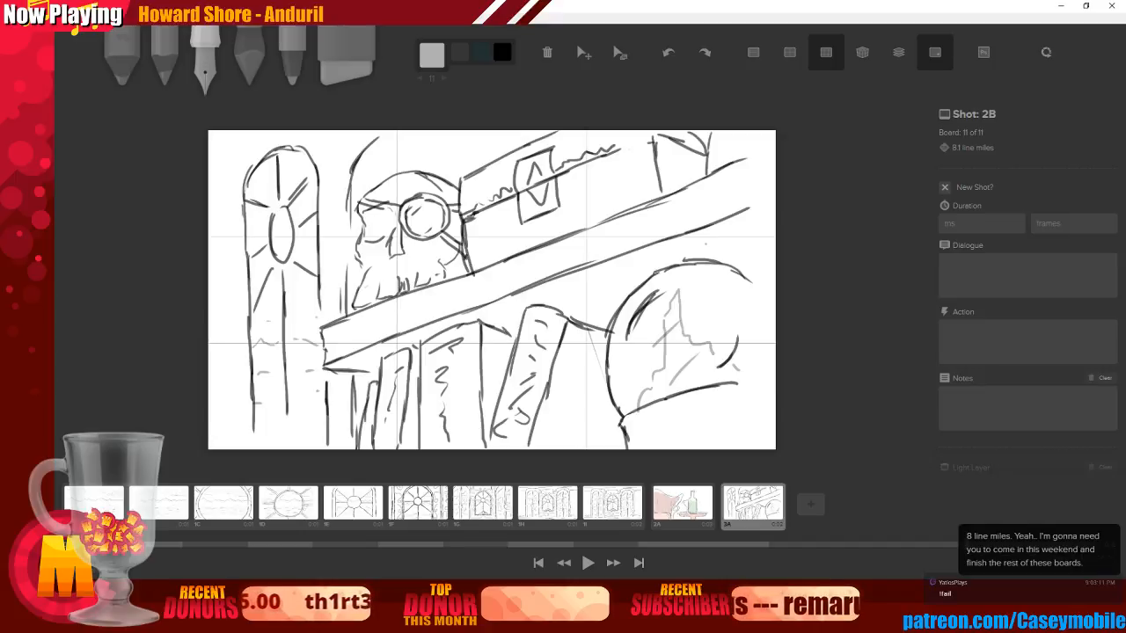
Switch to the brush, set its colour to Shaded Deep Green, and tint the skull's round eye patch
key(4)
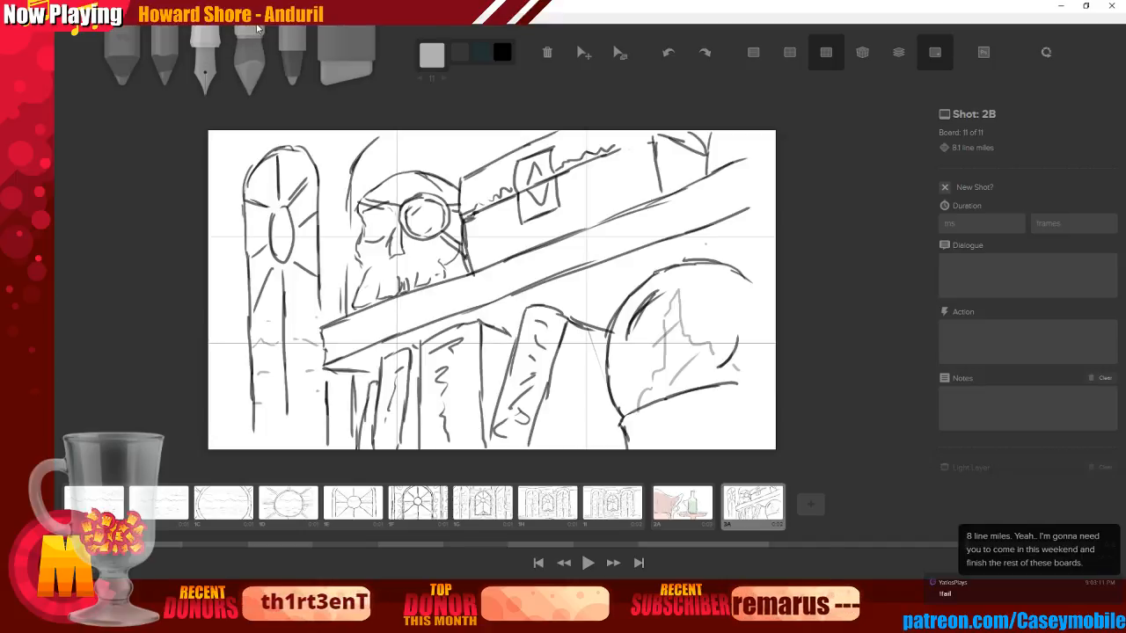
click(432, 56)
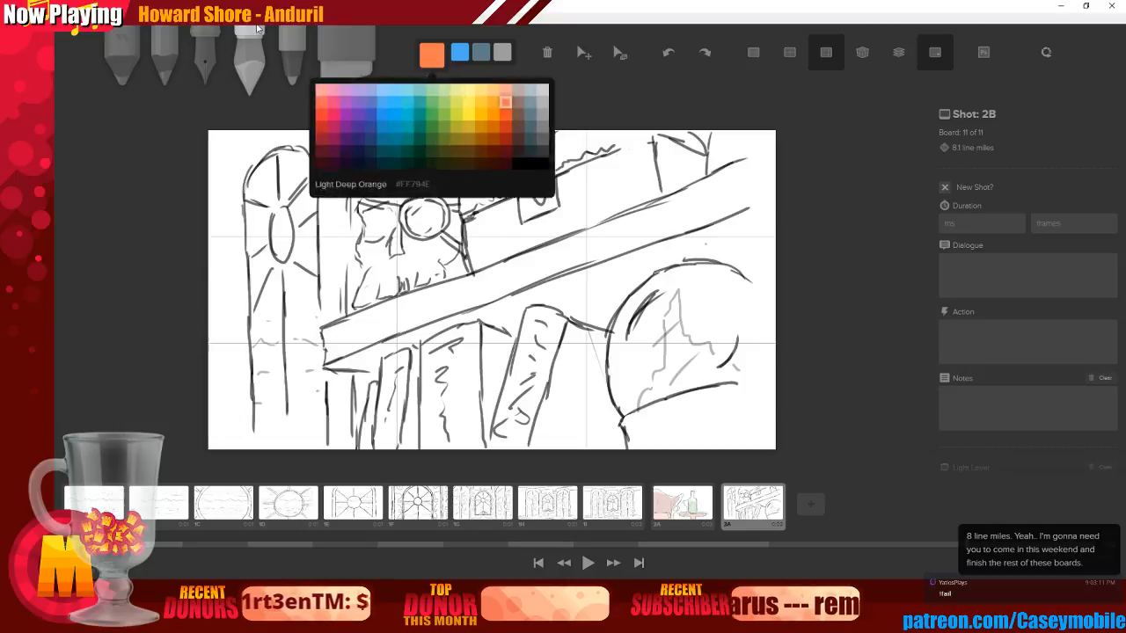
click(432, 122)
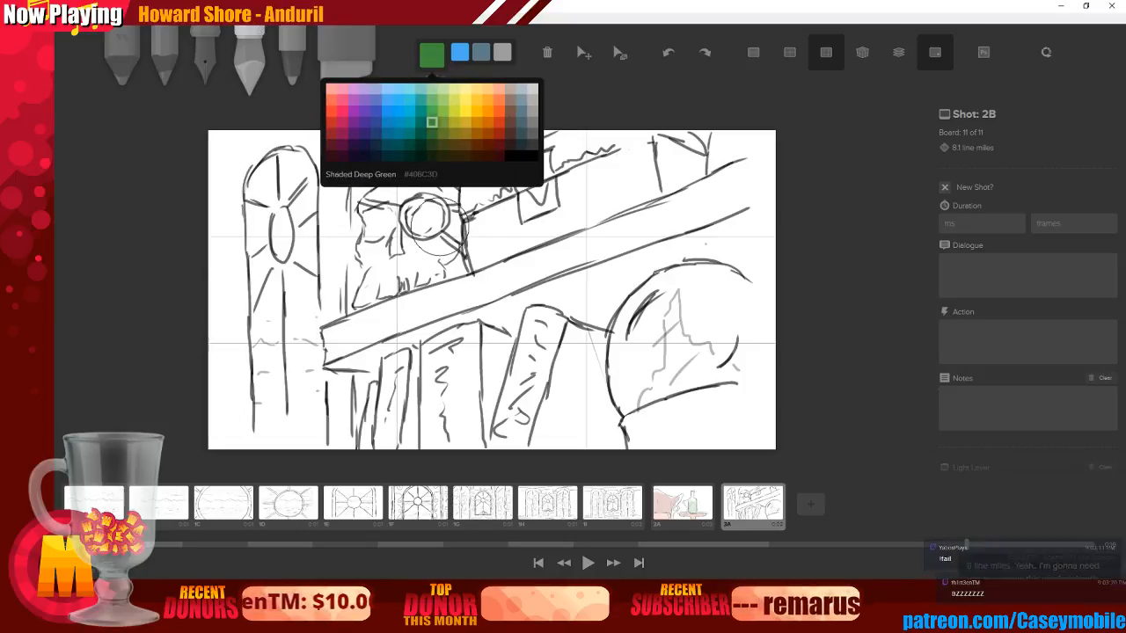
drag(424, 217, 426, 220)
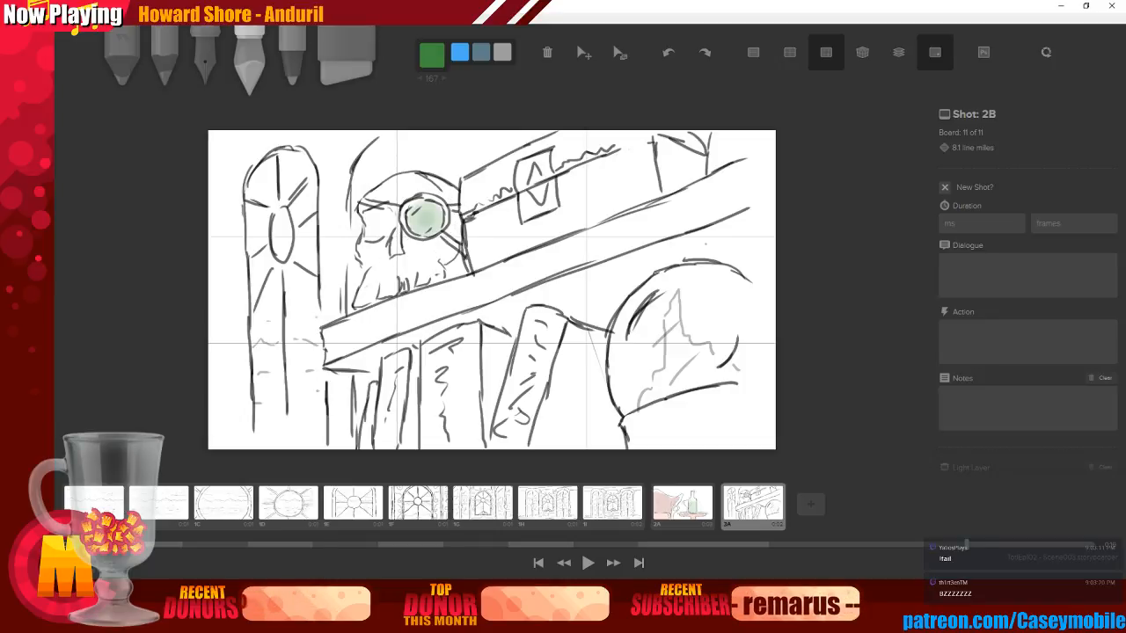
Set the brush colour to Light Deep Green (#70BF73) and tint the inside of the large round shape
click(431, 55)
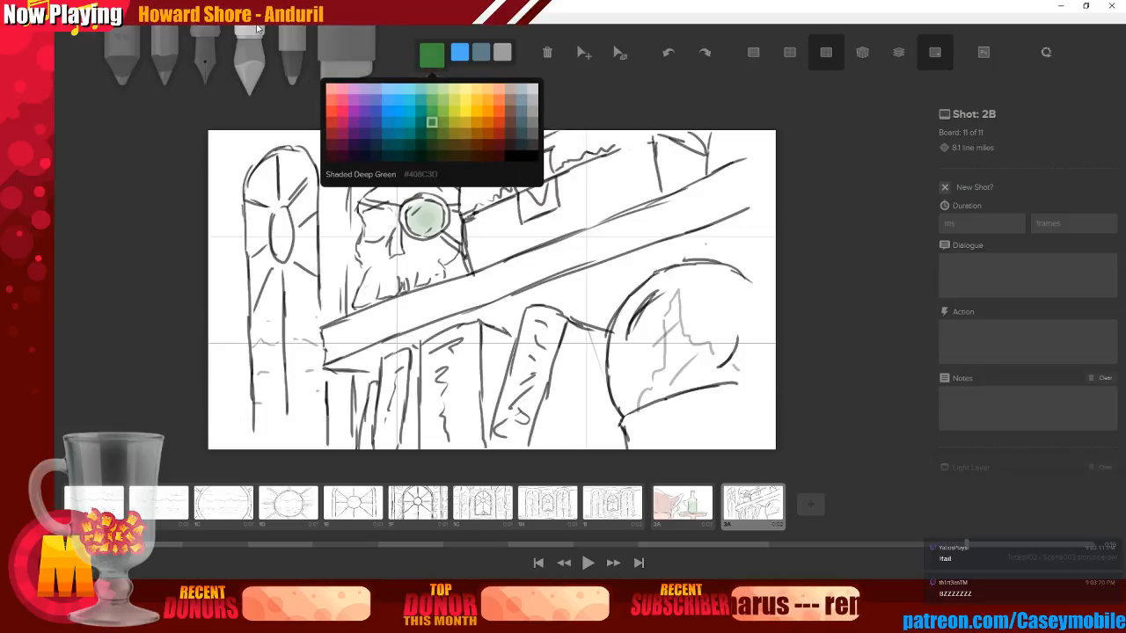
click(399, 111)
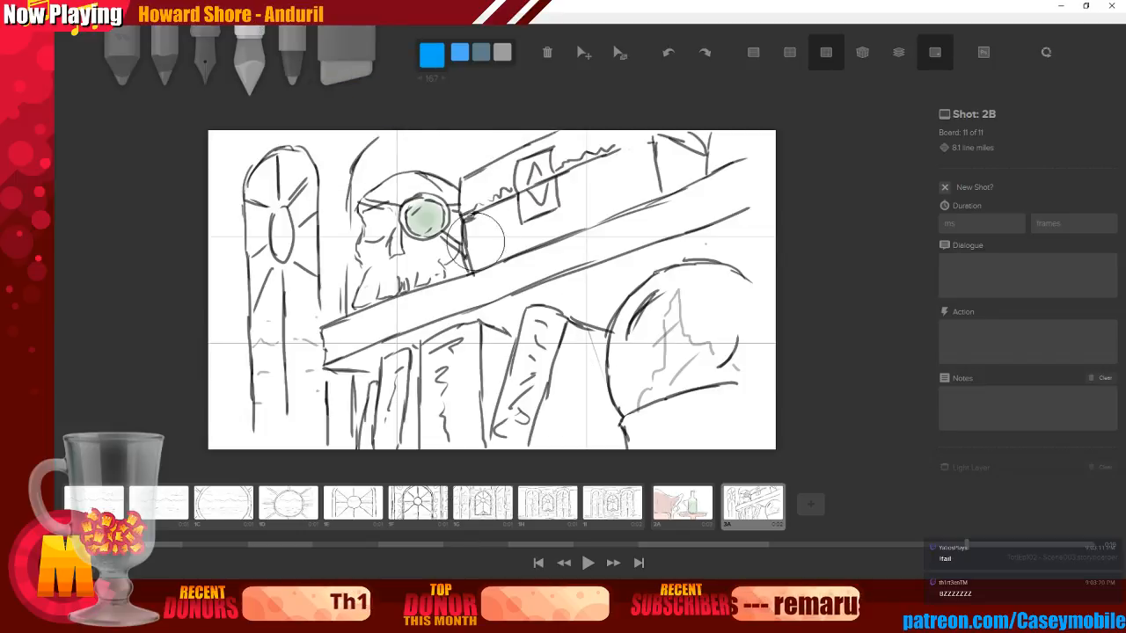
click(432, 56)
click(432, 98)
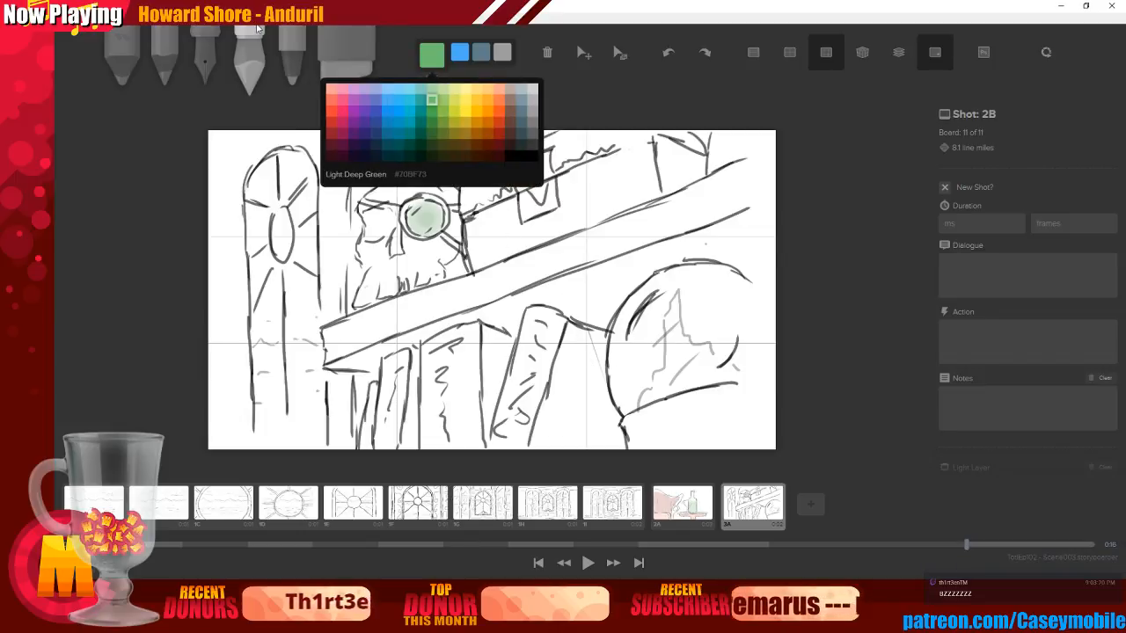
mouse_move(637, 338)
mouse_down()
mouse_move(664, 304)
mouse_move(669, 379)
mouse_move(686, 346)
mouse_move(686, 290)
mouse_move(735, 352)
mouse_move(651, 352)
mouse_move(685, 303)
mouse_up()
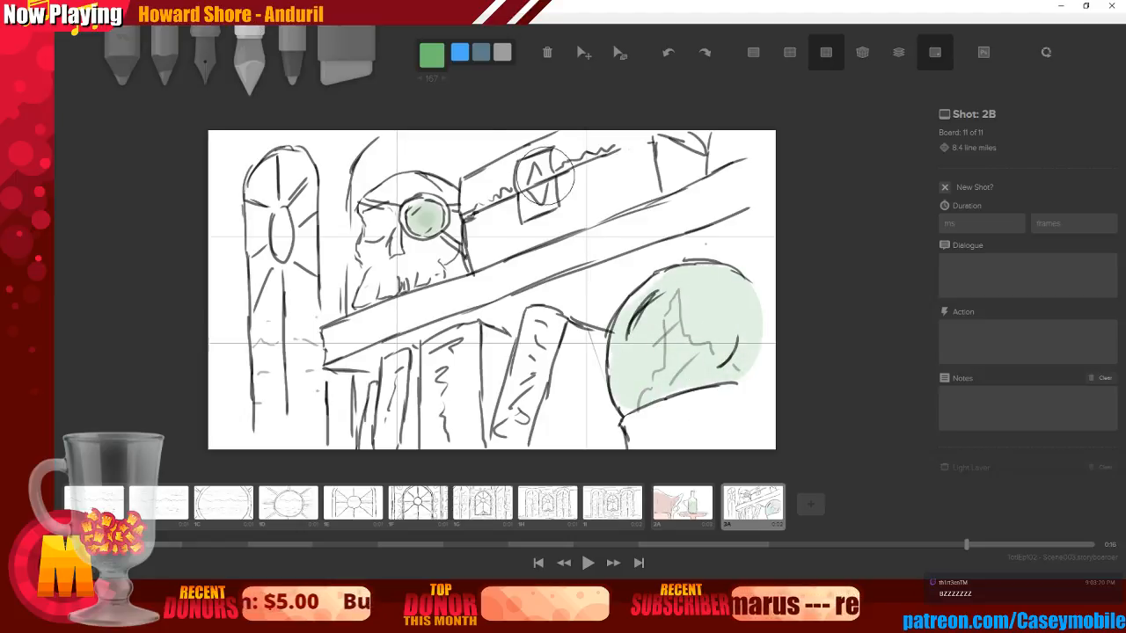
Set the brush colour to Light Orange (#FFAD33)
click(431, 56)
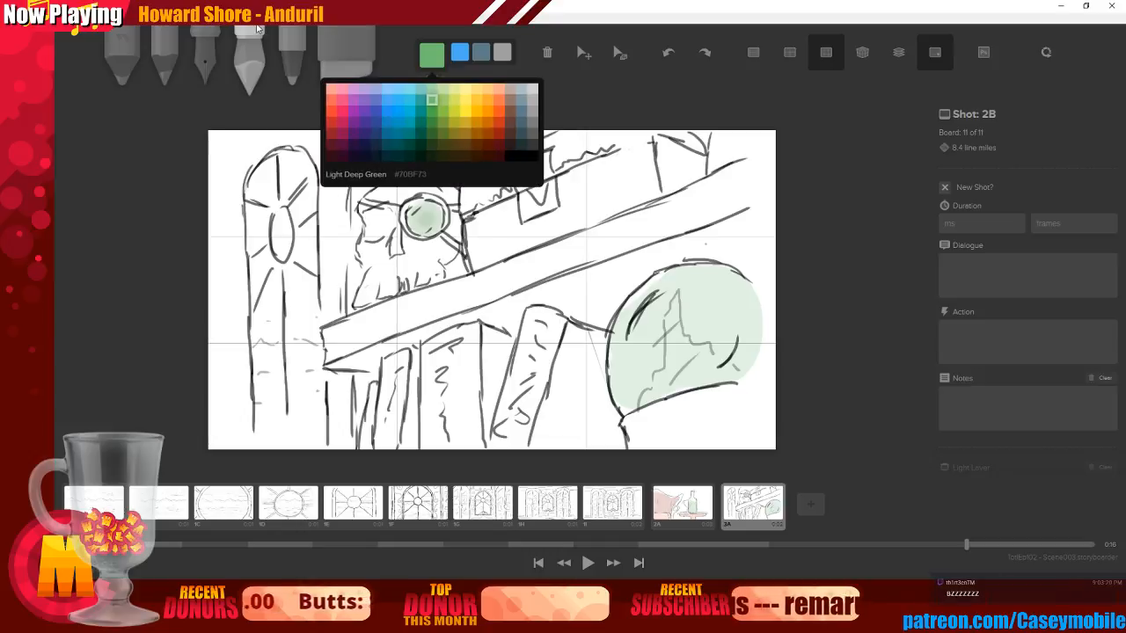
click(490, 111)
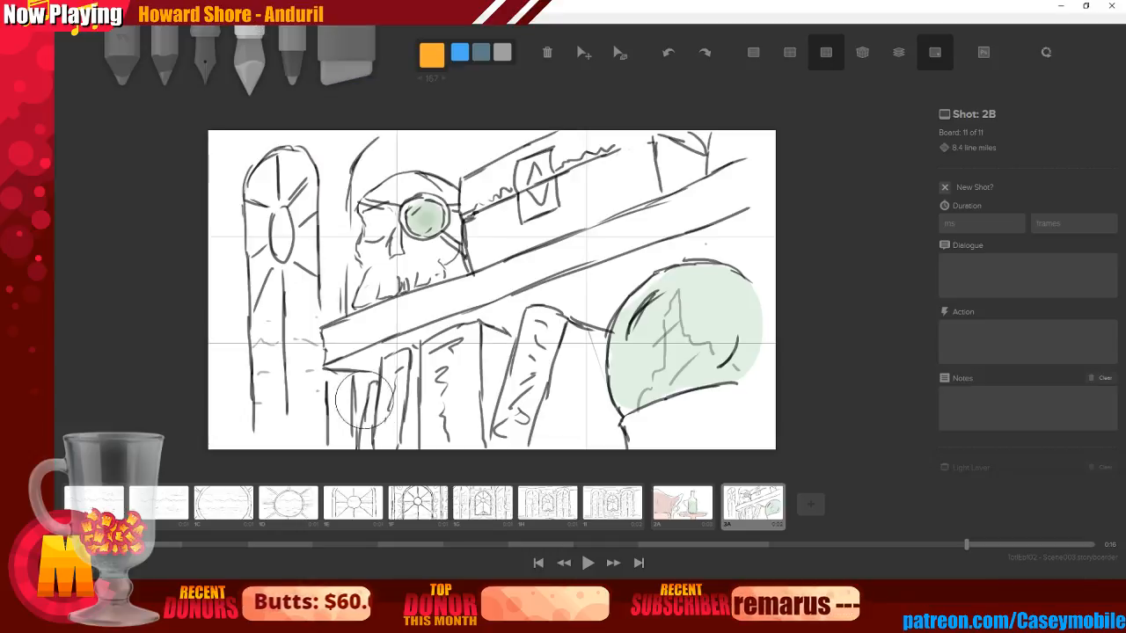
drag(345, 341, 656, 220)
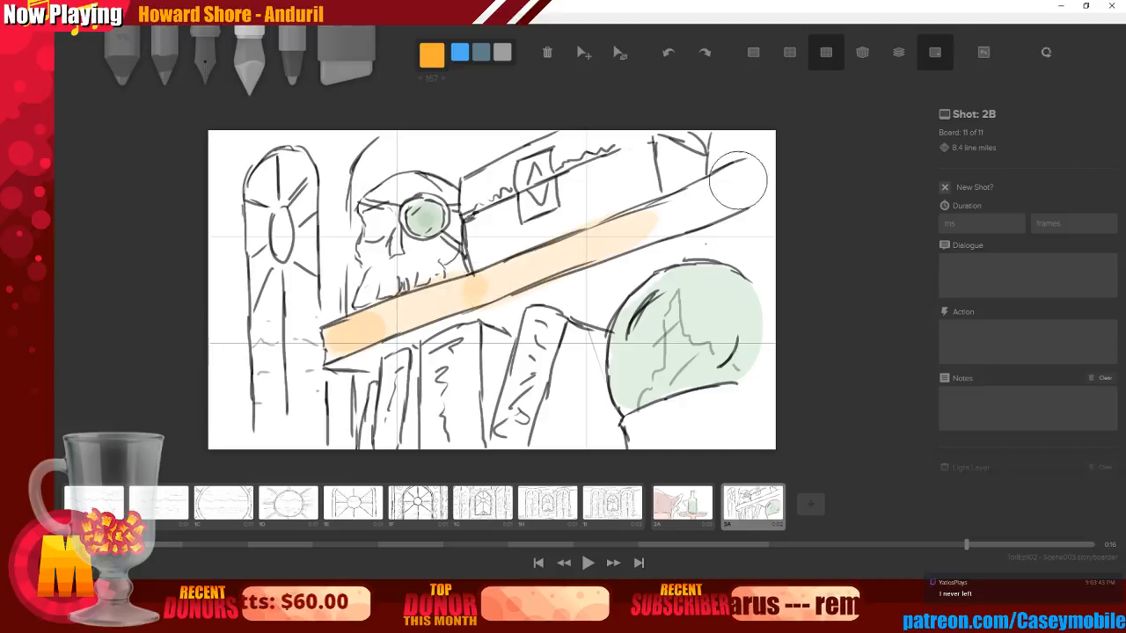
key(ctrl+z)
key(ctrl+z)
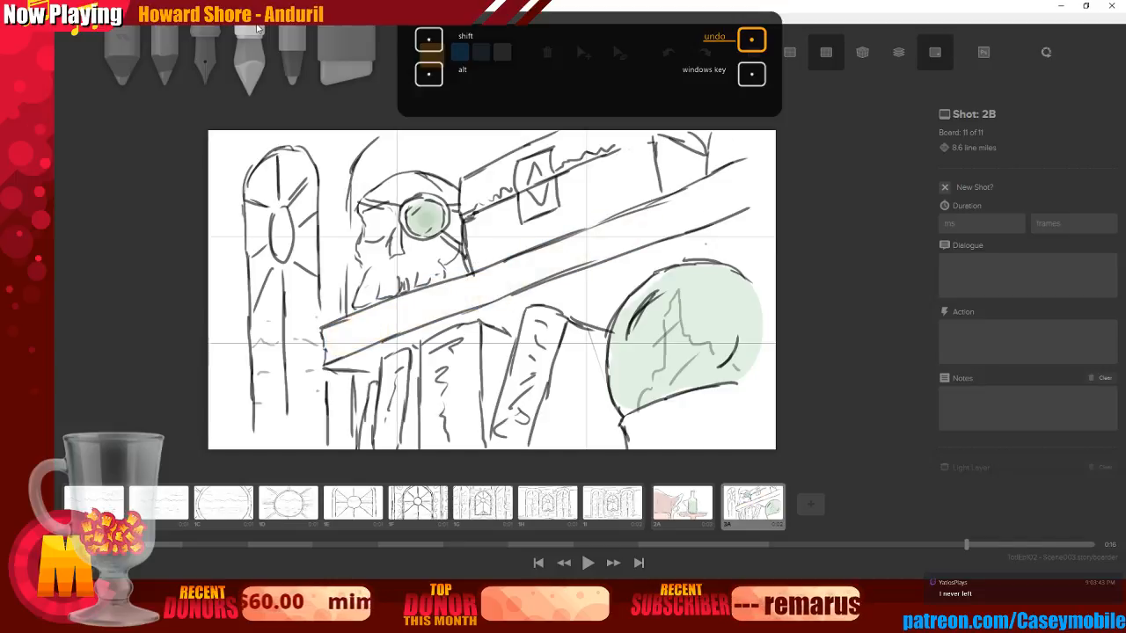
mouse_move(506, 181)
mouse_down()
mouse_move(466, 200)
mouse_move(546, 162)
mouse_up()
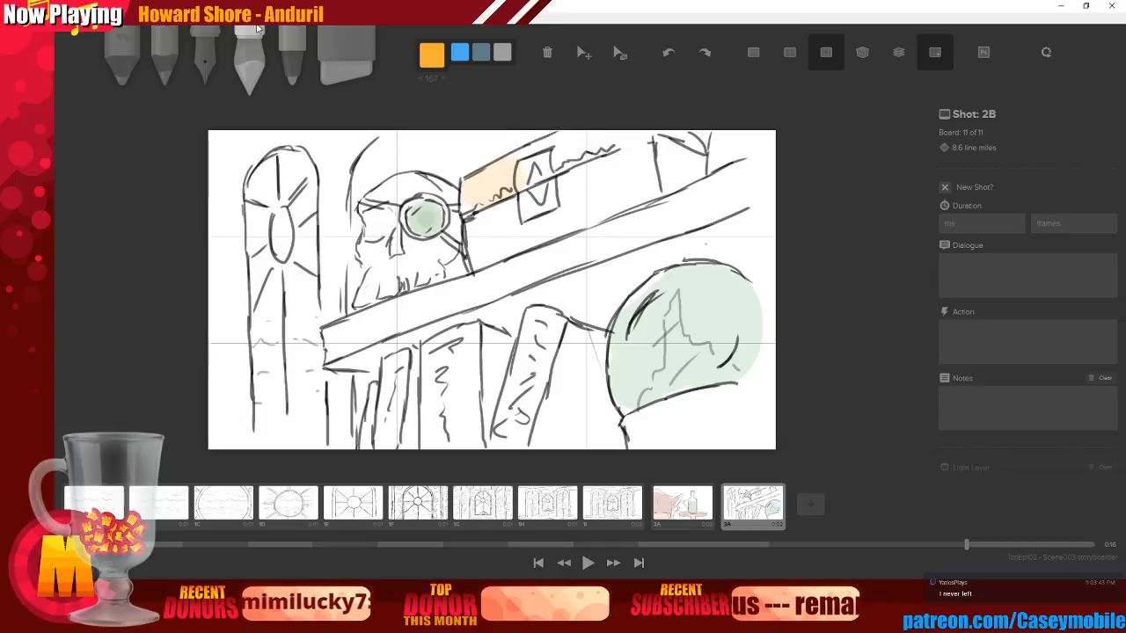
key(ctrl+z)
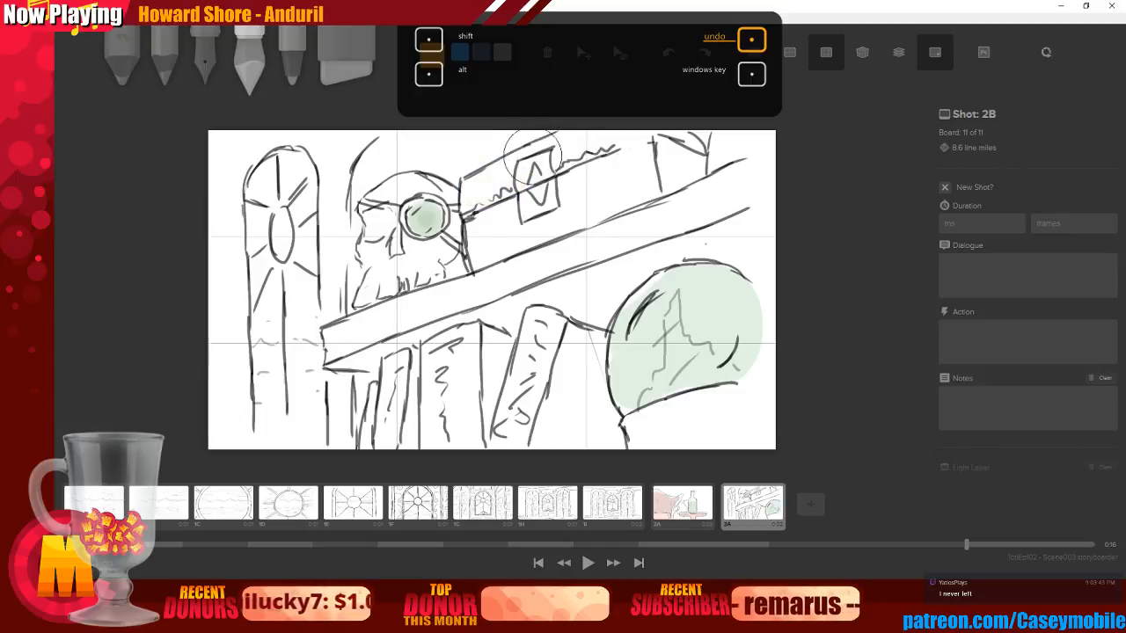
Tint the rectangular clasp behind the skull with the light orange brush, and change the brush colour to a dark burnt orange
drag(535, 176, 536, 209)
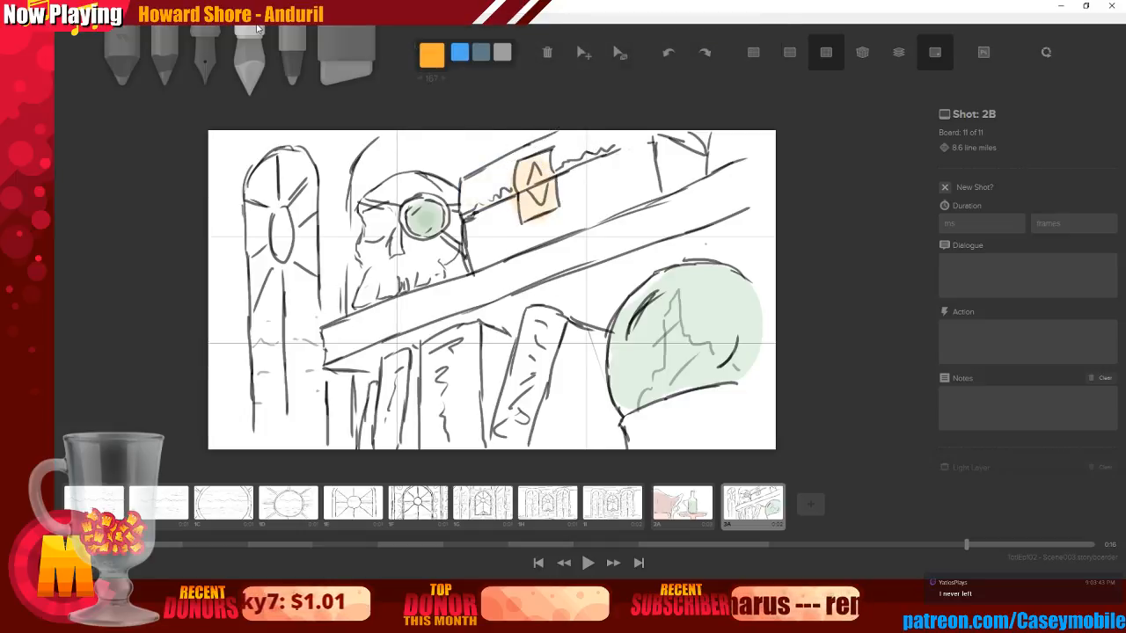
click(432, 55)
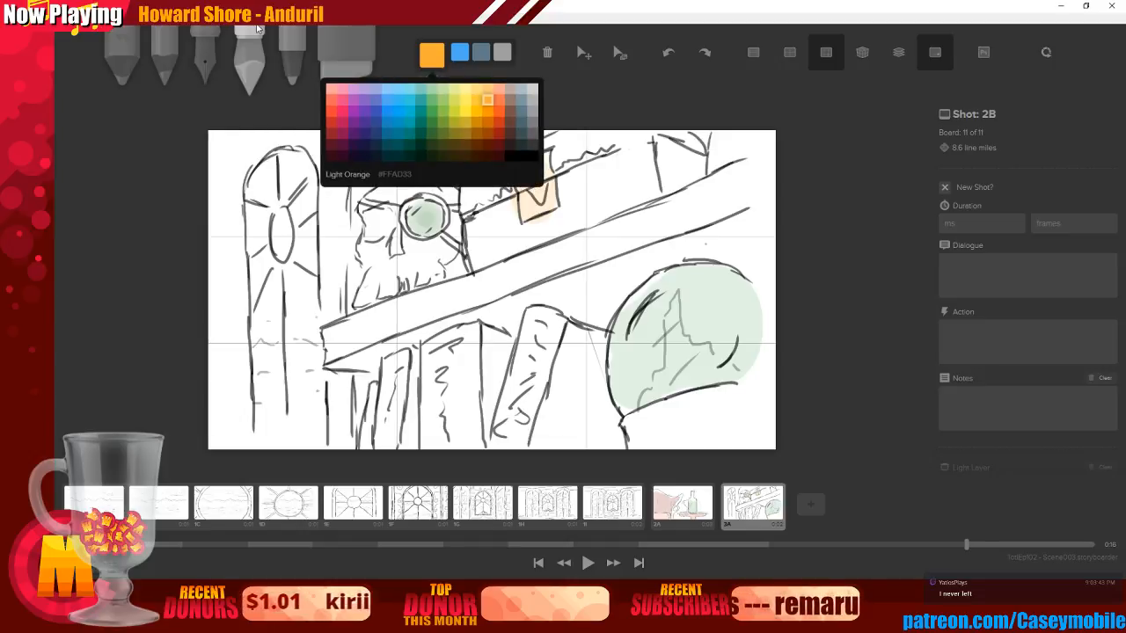
click(488, 134)
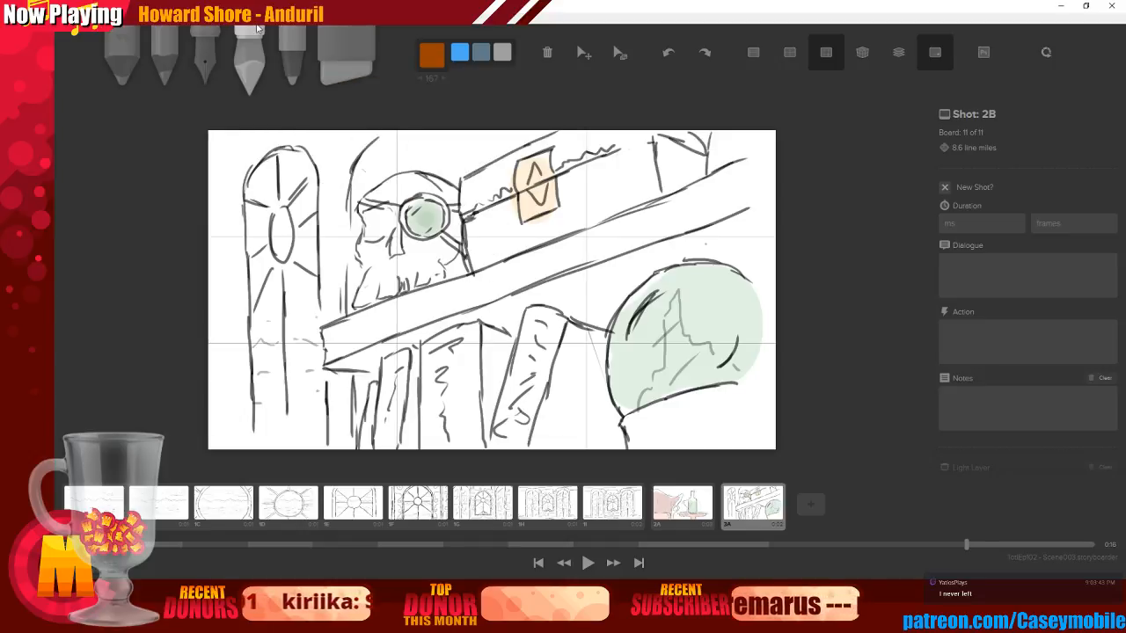
Tint the whole front of the clasped box on the shelf with the dark burnt orange brush
mouse_move(479, 238)
mouse_down()
mouse_move(483, 182)
mouse_move(498, 172)
mouse_move(479, 220)
mouse_move(484, 241)
mouse_move(494, 209)
mouse_move(488, 238)
mouse_move(587, 204)
mouse_move(581, 142)
mouse_move(550, 141)
mouse_move(506, 167)
mouse_move(539, 227)
mouse_up()
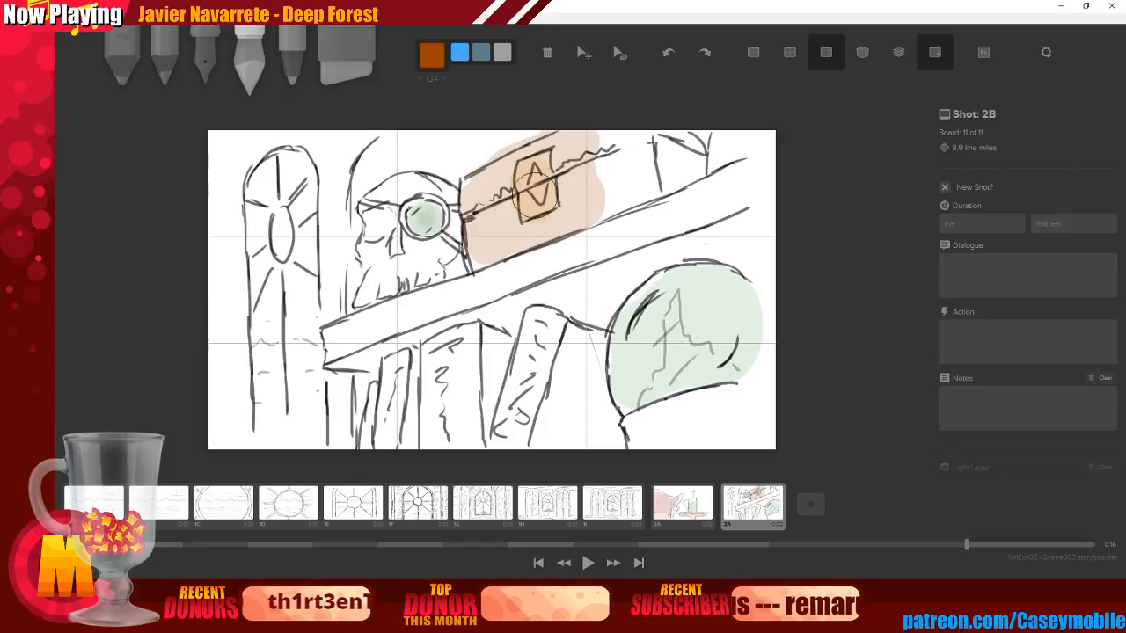
key(ctrl+z)
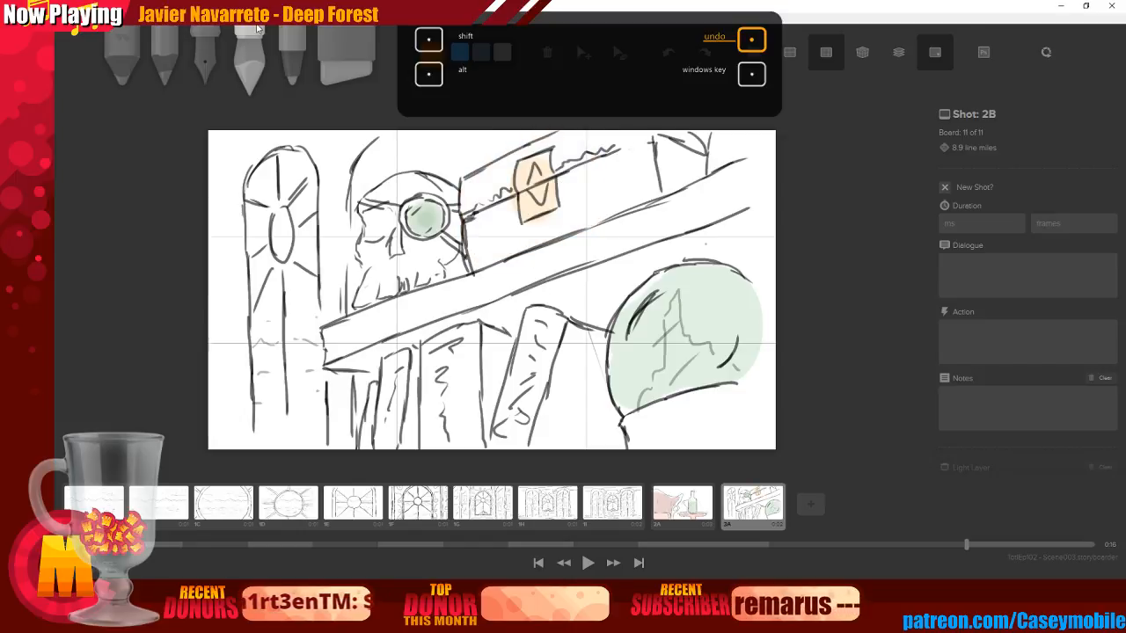
mouse_move(473, 189)
mouse_down()
mouse_move(487, 255)
mouse_move(655, 183)
mouse_move(643, 136)
mouse_move(601, 143)
mouse_move(546, 161)
mouse_move(618, 156)
mouse_move(608, 178)
mouse_move(508, 220)
mouse_move(512, 172)
mouse_move(493, 185)
mouse_move(581, 163)
mouse_up()
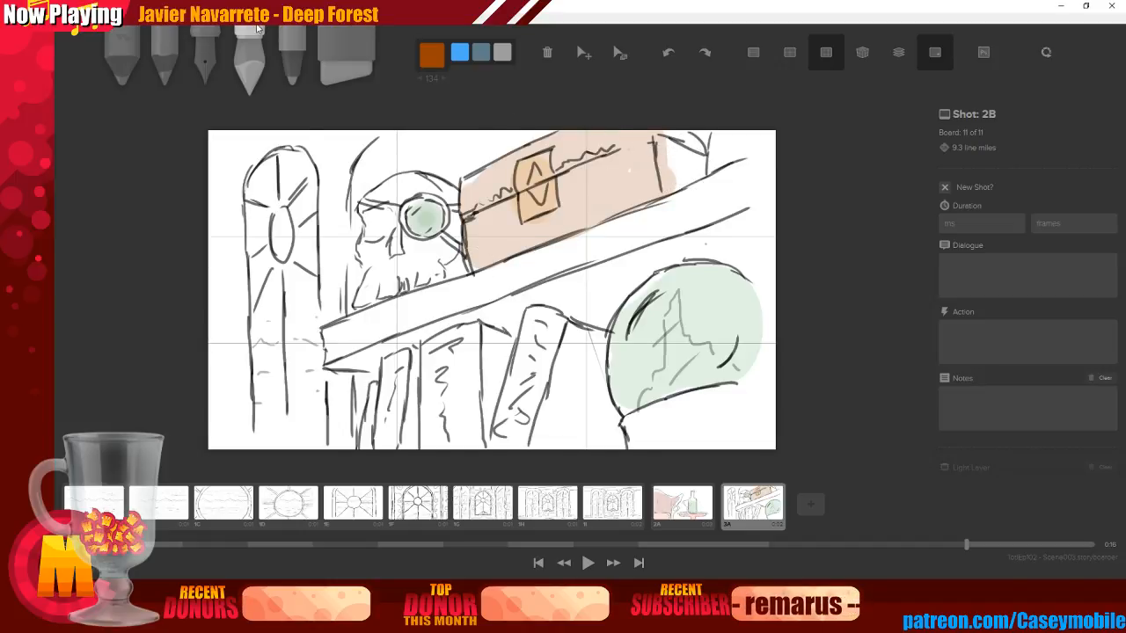
Set the brush colour to Pitch Orange (#330D00) and shade the end face of the clasped box
key(c)
click(487, 155)
mouse_move(671, 149)
mouse_down()
mouse_move(687, 160)
mouse_move(683, 173)
mouse_up()
drag(368, 350, 376, 360)
key(ctrl+z)
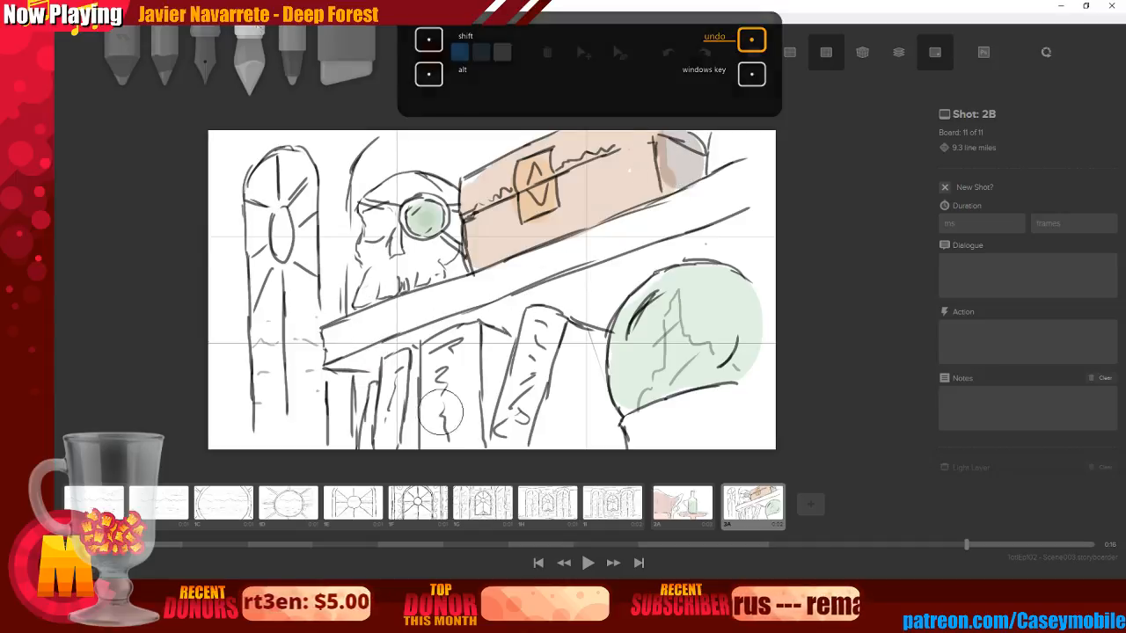
mouse_move(435, 346)
mouse_down()
mouse_move(438, 402)
mouse_move(452, 439)
mouse_move(468, 351)
mouse_move(469, 431)
mouse_up()
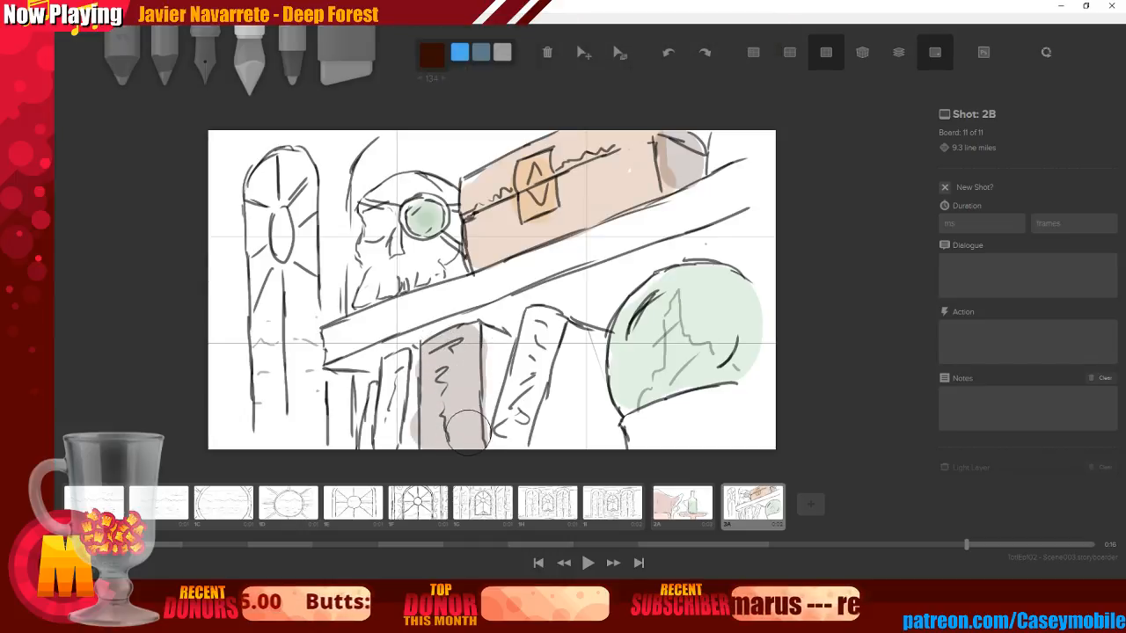
mouse_move(402, 367)
mouse_down()
mouse_move(381, 447)
mouse_move(408, 391)
mouse_up()
key(ctrl+z)
key(ctrl+z)
key(ctrl+z)
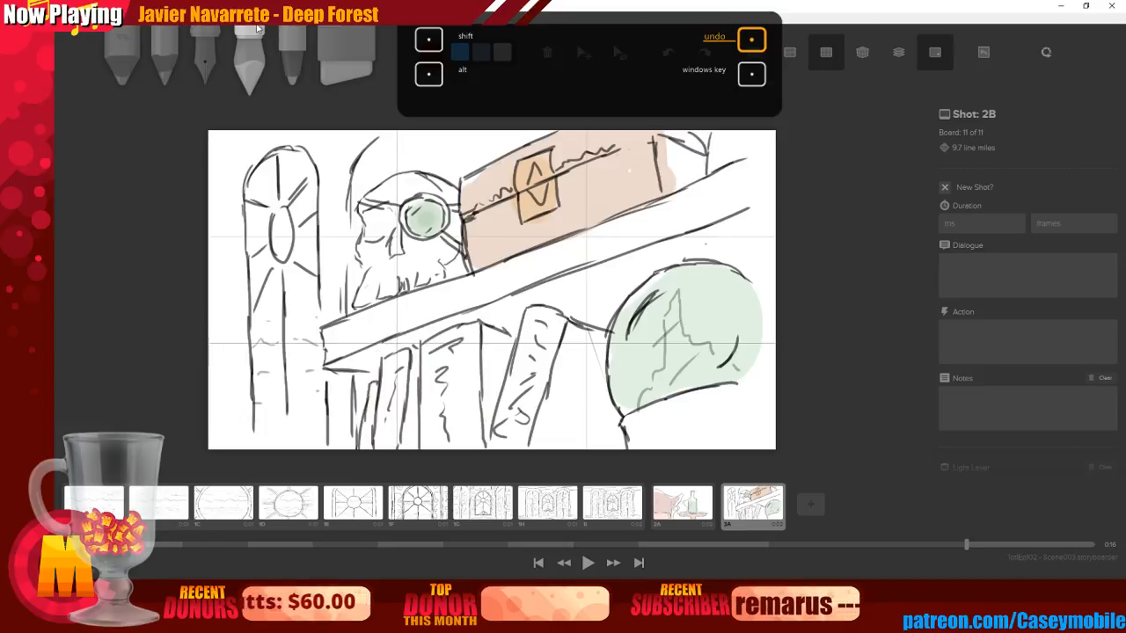
Reshade the box's end face with Pitch Orange, and tint the spines of the books below the shelf in bright red-orange
mouse_move(655, 190)
mouse_down()
mouse_move(678, 198)
mouse_move(695, 175)
mouse_move(670, 148)
mouse_move(667, 171)
mouse_up()
click(431, 54)
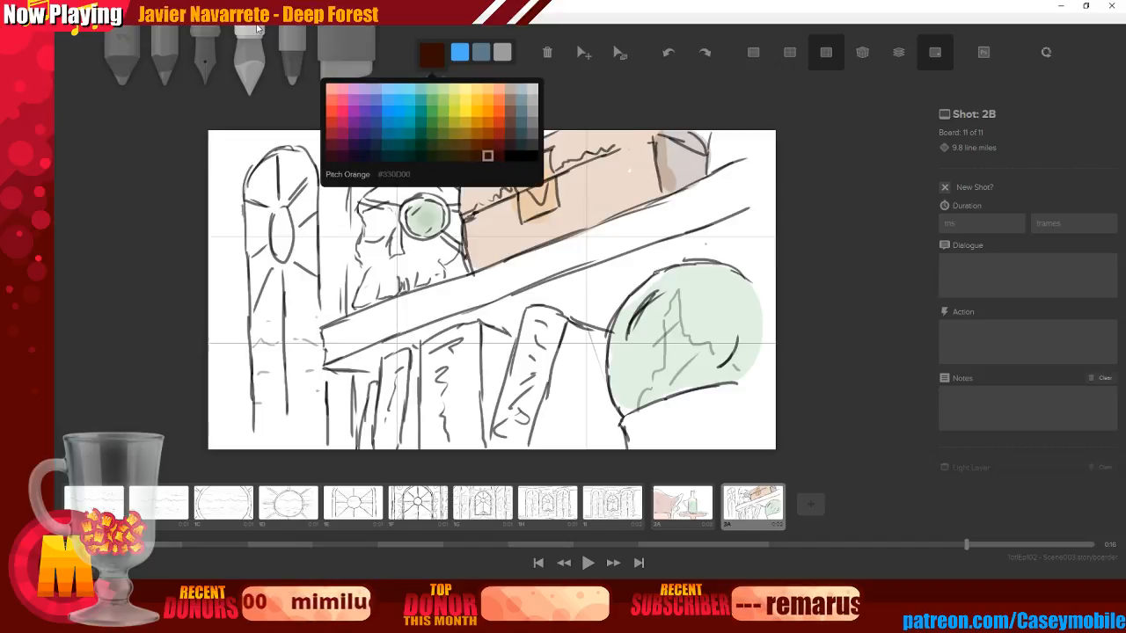
click(499, 111)
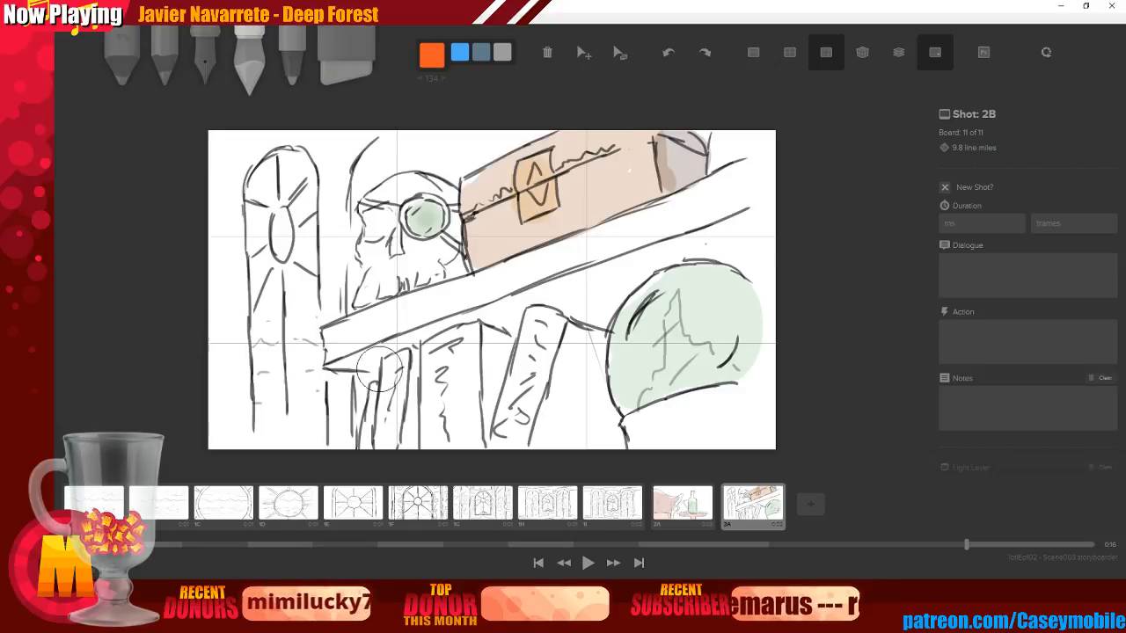
mouse_move(398, 389)
mouse_down()
mouse_move(384, 437)
mouse_move(394, 369)
mouse_move(463, 339)
mouse_move(440, 349)
mouse_move(435, 444)
mouse_move(464, 428)
mouse_move(463, 342)
mouse_move(468, 409)
mouse_up()
mouse_move(547, 333)
mouse_down()
mouse_move(504, 443)
mouse_move(558, 317)
mouse_move(533, 352)
mouse_move(568, 354)
mouse_move(486, 339)
mouse_move(487, 382)
mouse_move(505, 348)
mouse_up()
Set the brush colour to Dark Deep Orange (#991E14) and tint the book covers and the gaps between the spines
click(432, 55)
click(498, 134)
mouse_move(583, 353)
mouse_down()
mouse_move(550, 410)
mouse_move(576, 394)
mouse_move(592, 343)
mouse_move(596, 435)
mouse_up()
mouse_move(370, 382)
mouse_down()
mouse_move(376, 433)
mouse_move(404, 442)
mouse_move(417, 388)
mouse_up()
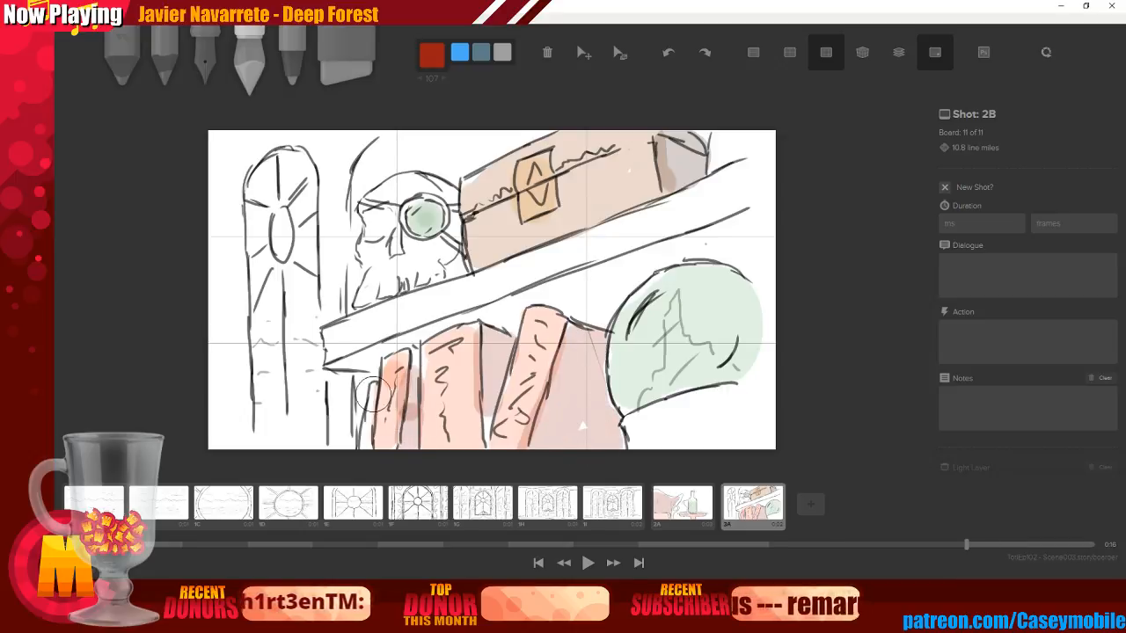
key(ctrl+z)
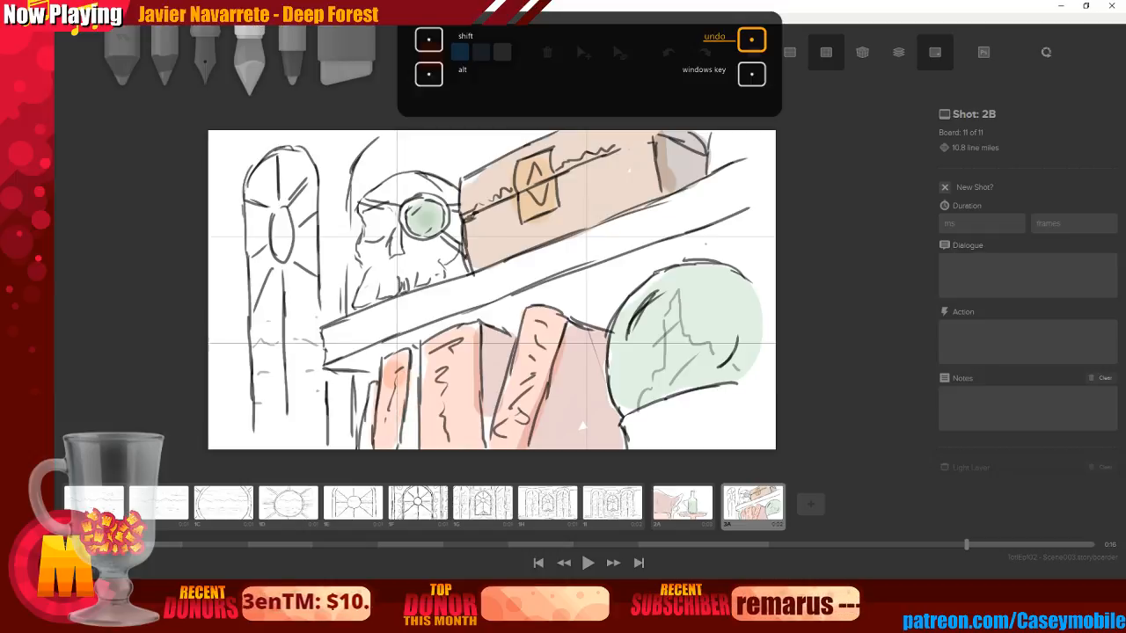
drag(417, 354, 411, 445)
drag(375, 397, 360, 439)
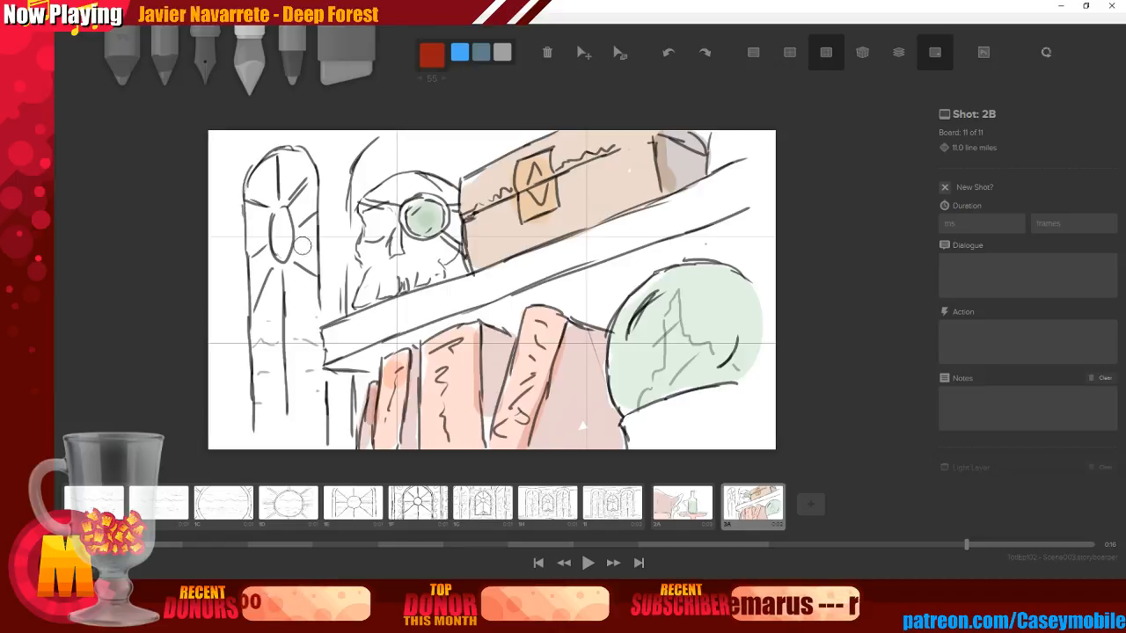
drag(277, 220, 278, 254)
key(ctrl+z)
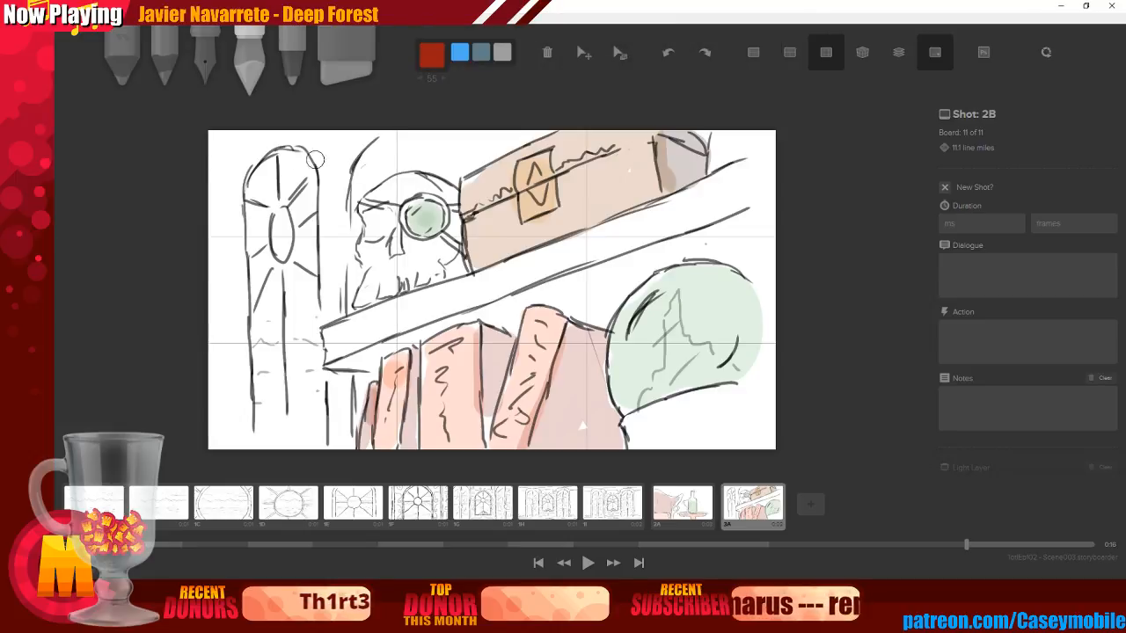
drag(218, 141, 225, 290)
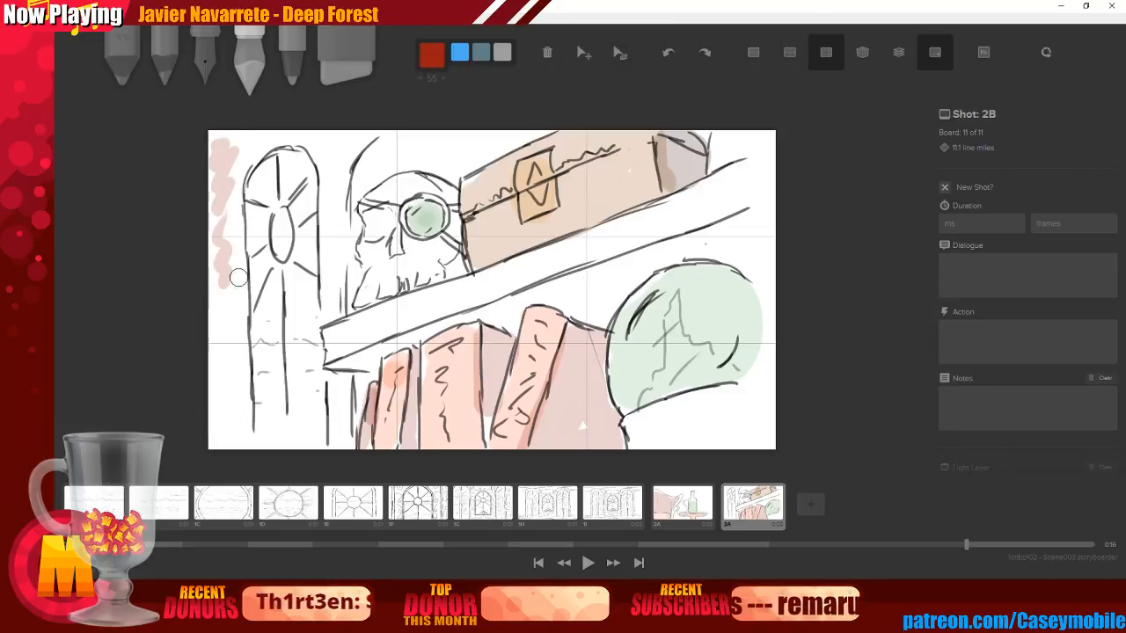
key(ctrl+z)
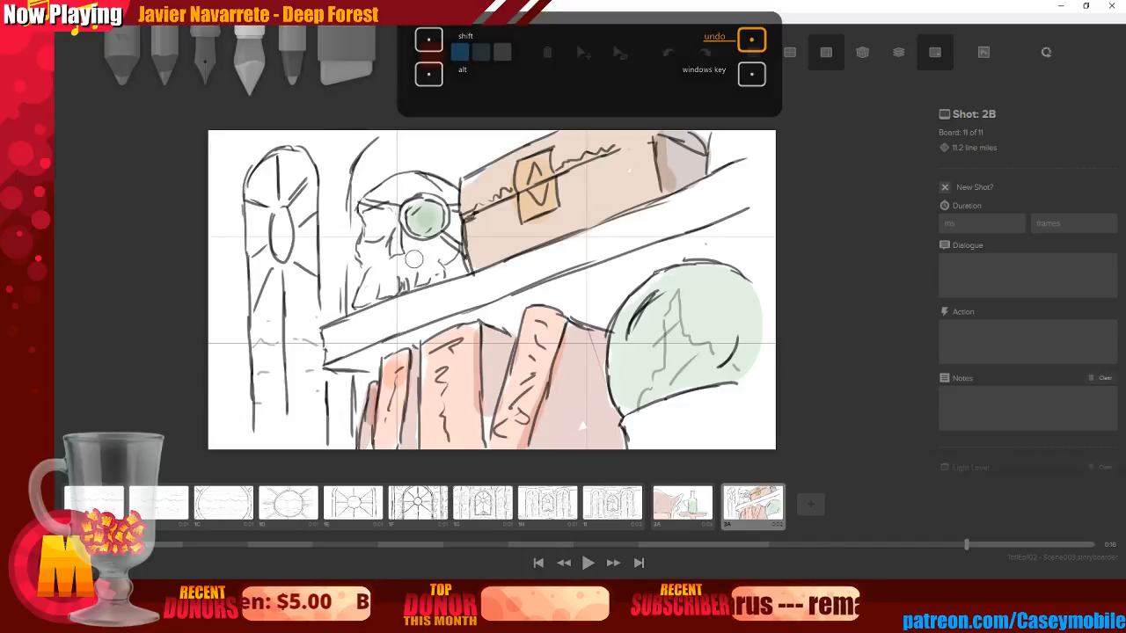
Change the brush colour to dark grey and shade the skull's open eye socket, teeth and jaw
click(432, 54)
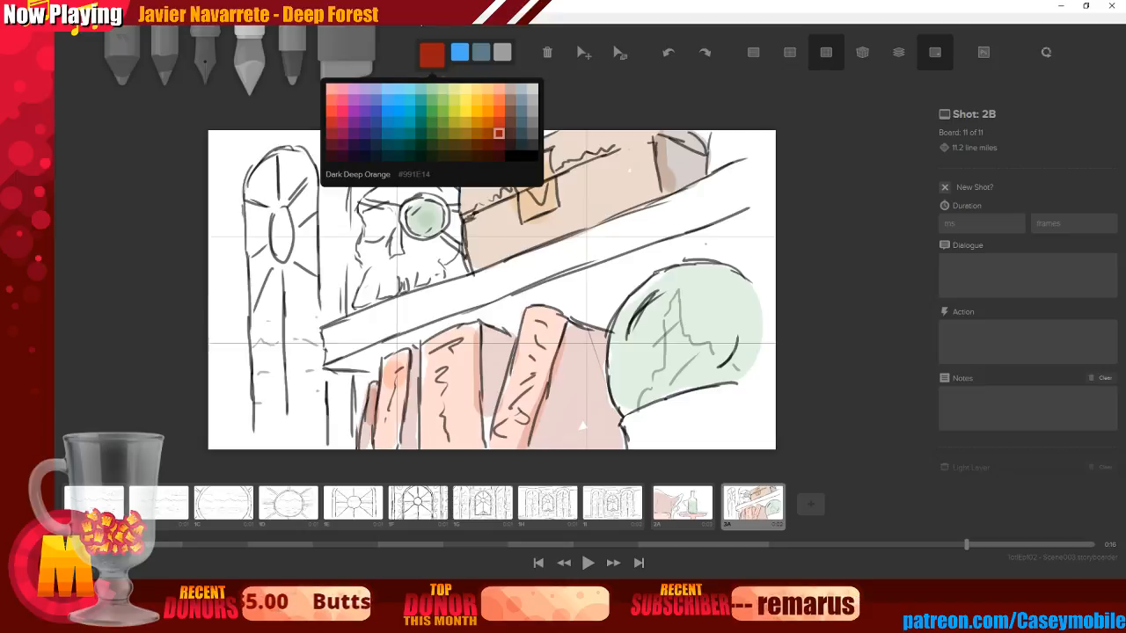
click(533, 143)
drag(375, 233, 375, 218)
mouse_move(417, 270)
mouse_down()
mouse_move(363, 301)
mouse_move(454, 262)
mouse_up()
mouse_move(362, 141)
mouse_down()
mouse_move(353, 170)
mouse_move(397, 138)
mouse_move(378, 171)
mouse_up()
key(ctrl+z)
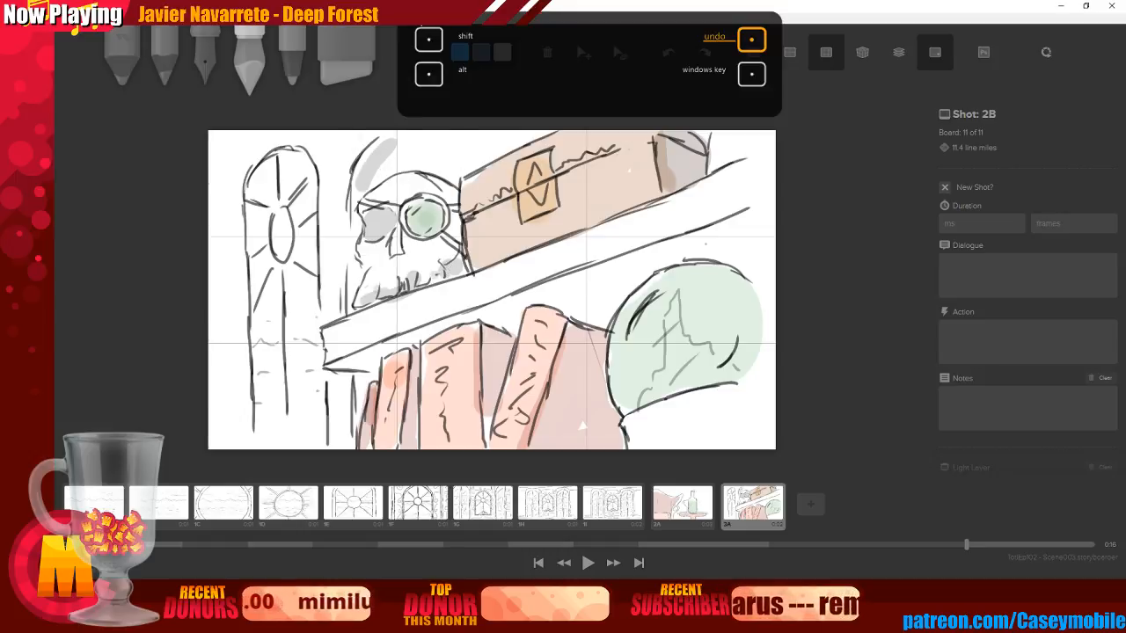
key(ctrl+z)
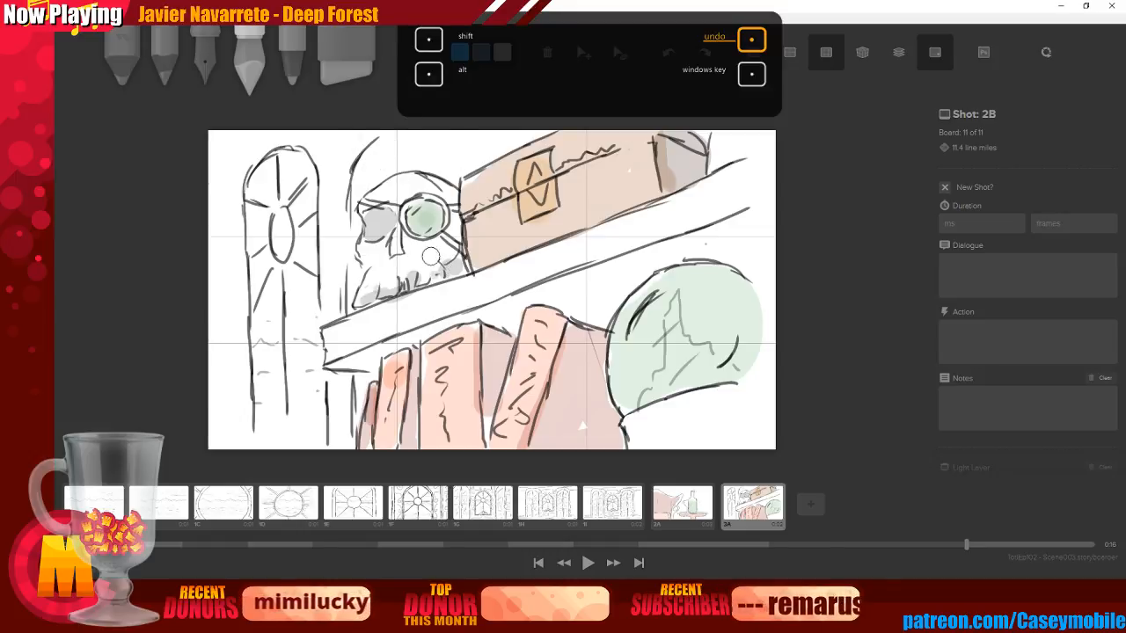
drag(537, 299, 630, 275)
key(ctrl+z)
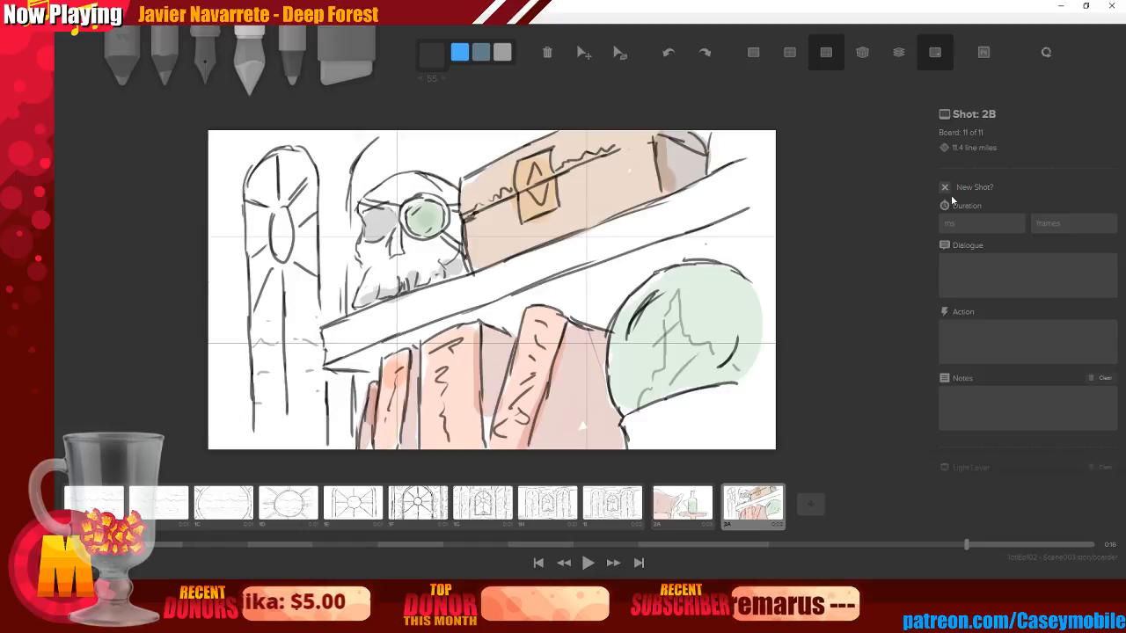
Set the skull board's duration to 3000 ms and play back the storyboard
click(972, 223)
text(3000)
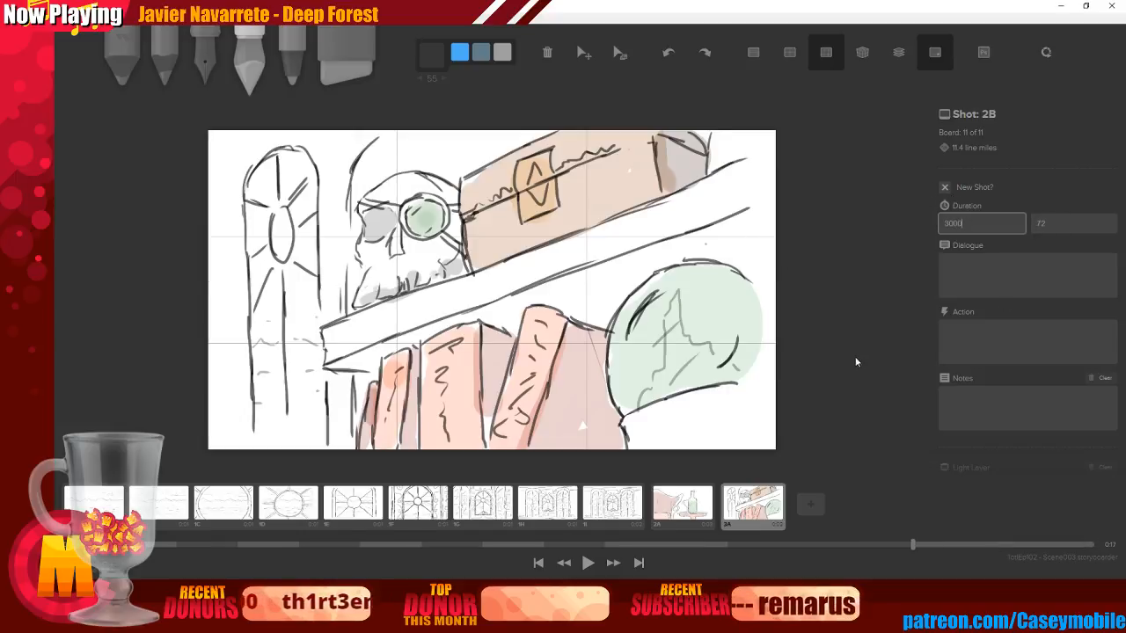
key(Return)
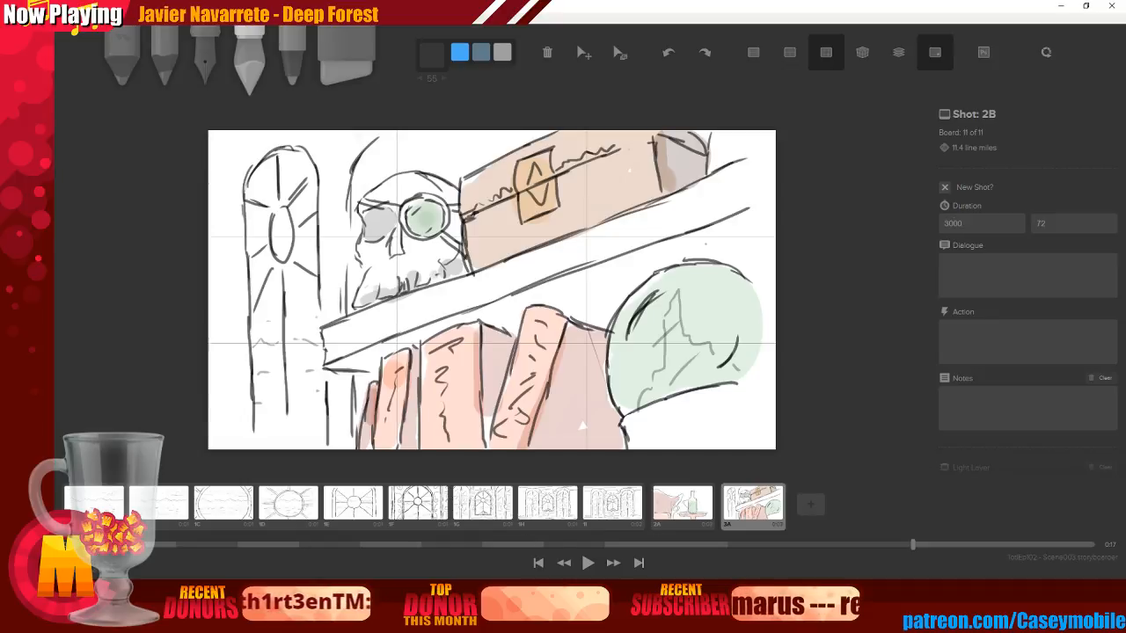
key(Home)
click(587, 563)
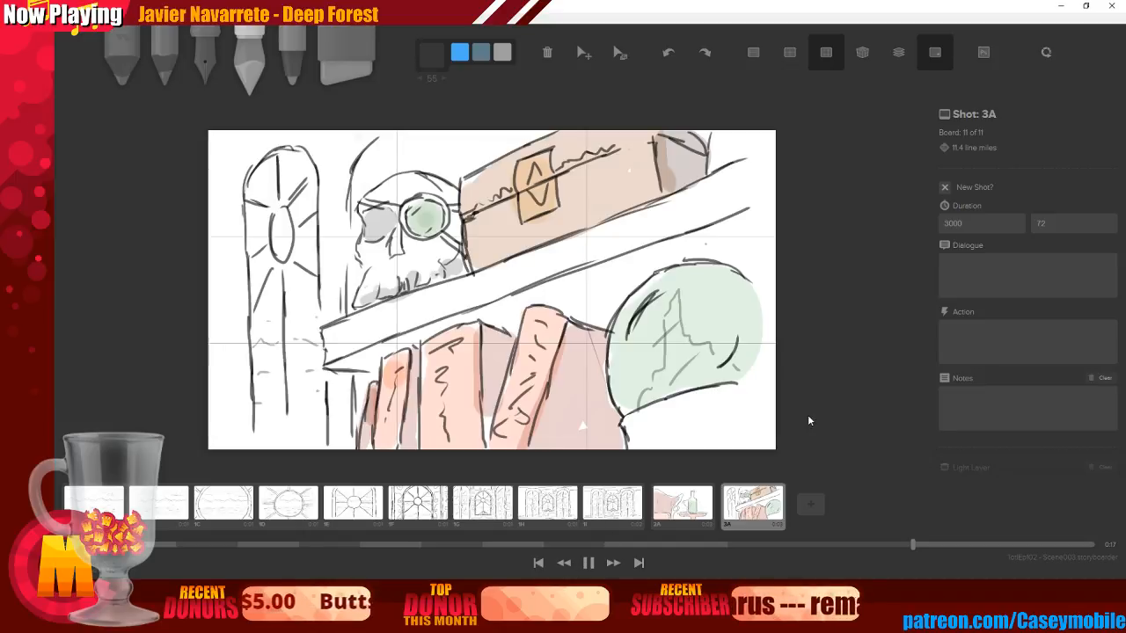
Add a blank board at the end of the storyboard and mark it as a new shot
click(811, 504)
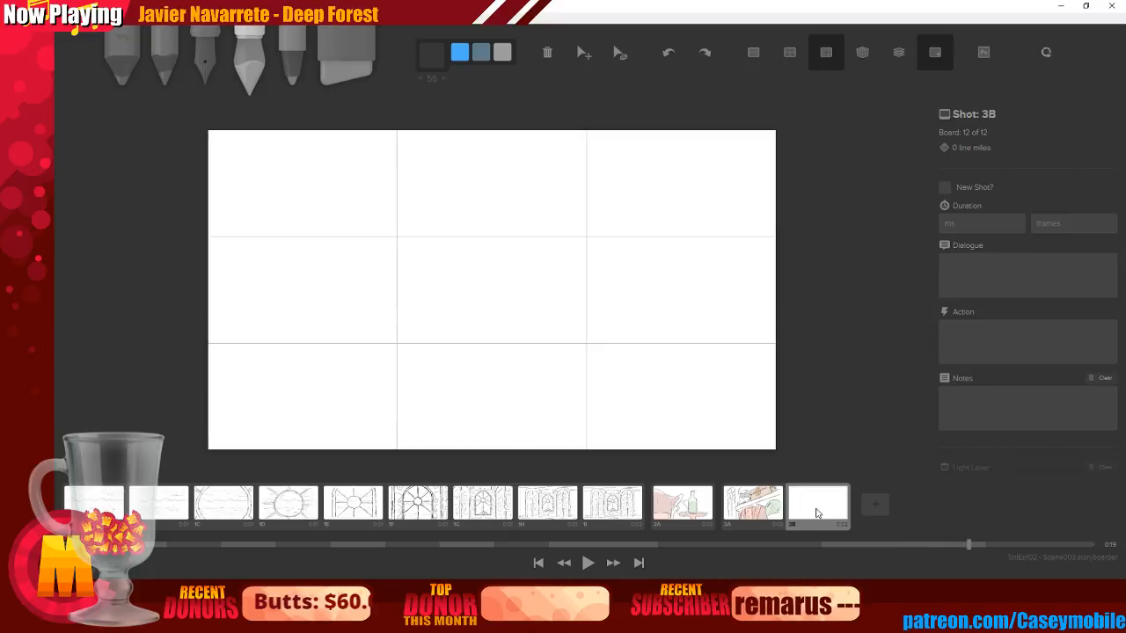
click(942, 189)
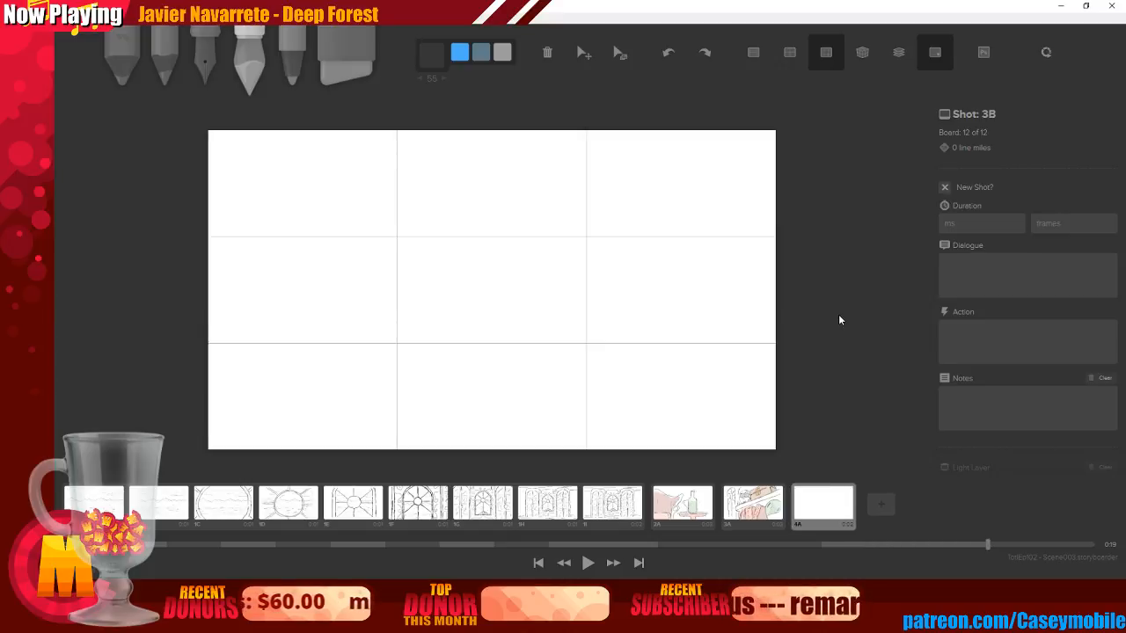
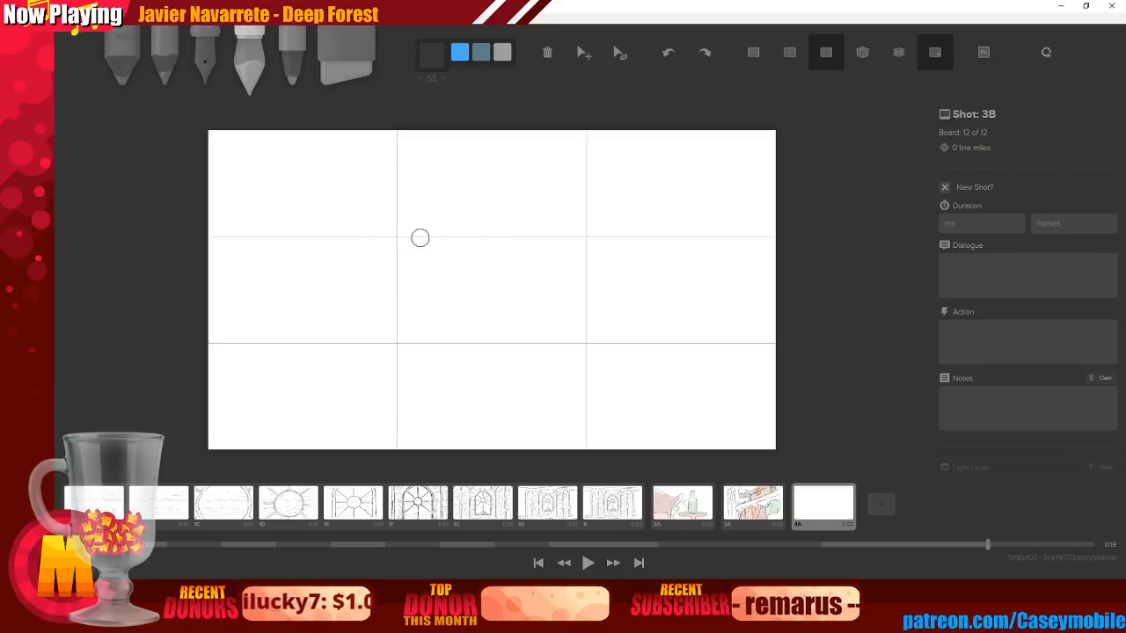
Switch to the ink pen, set its colour to dark grey and increase its size to 14
key(3)
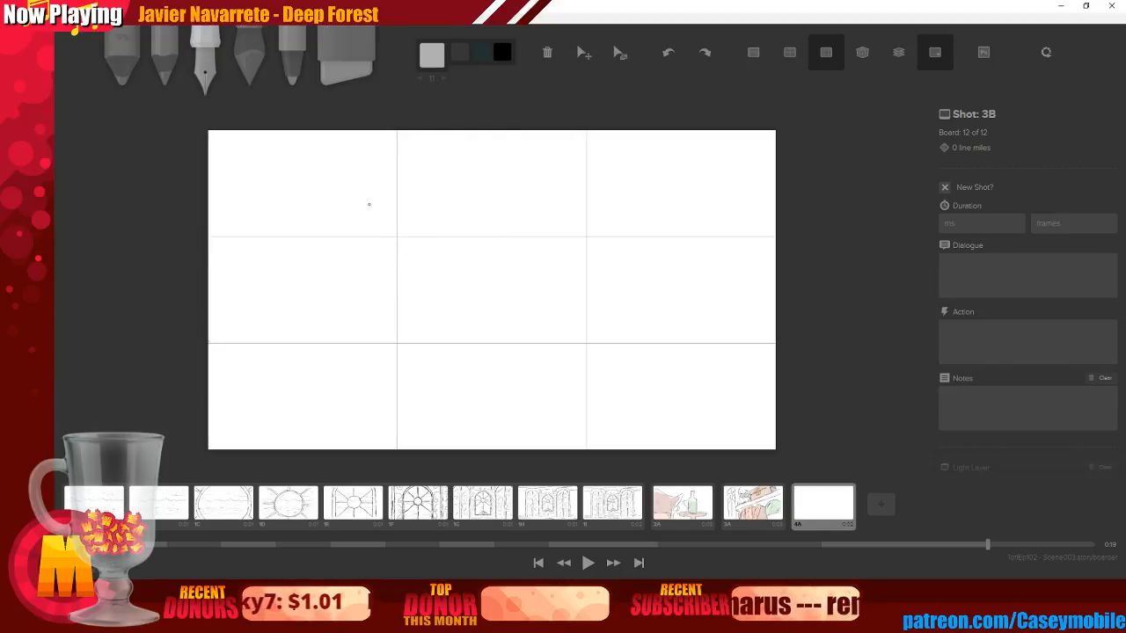
click(432, 56)
click(531, 146)
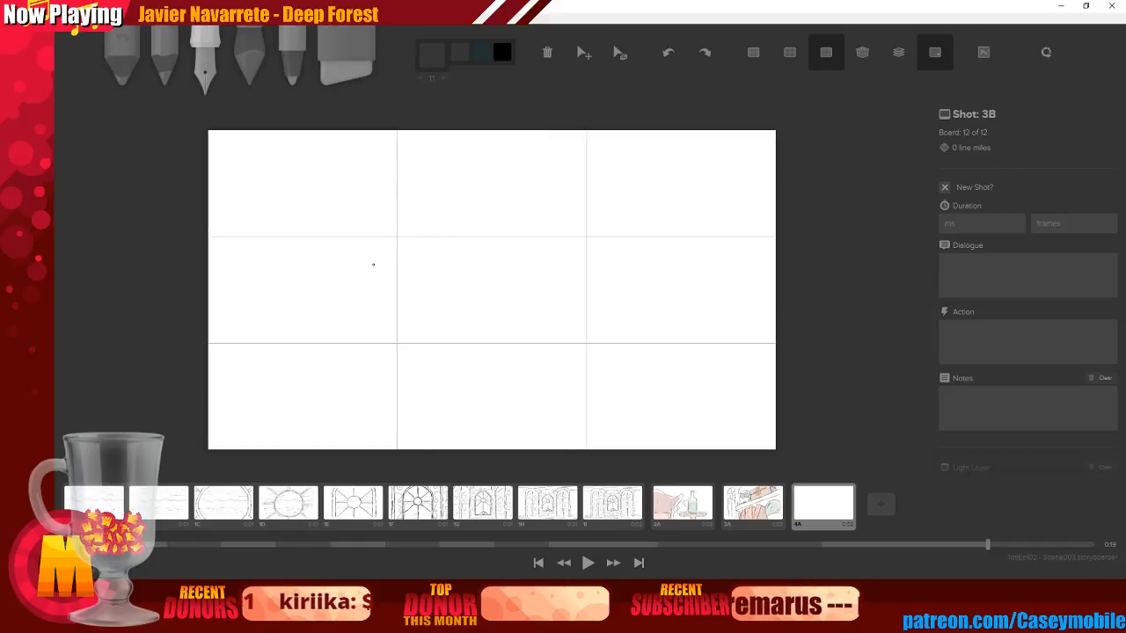
key(])
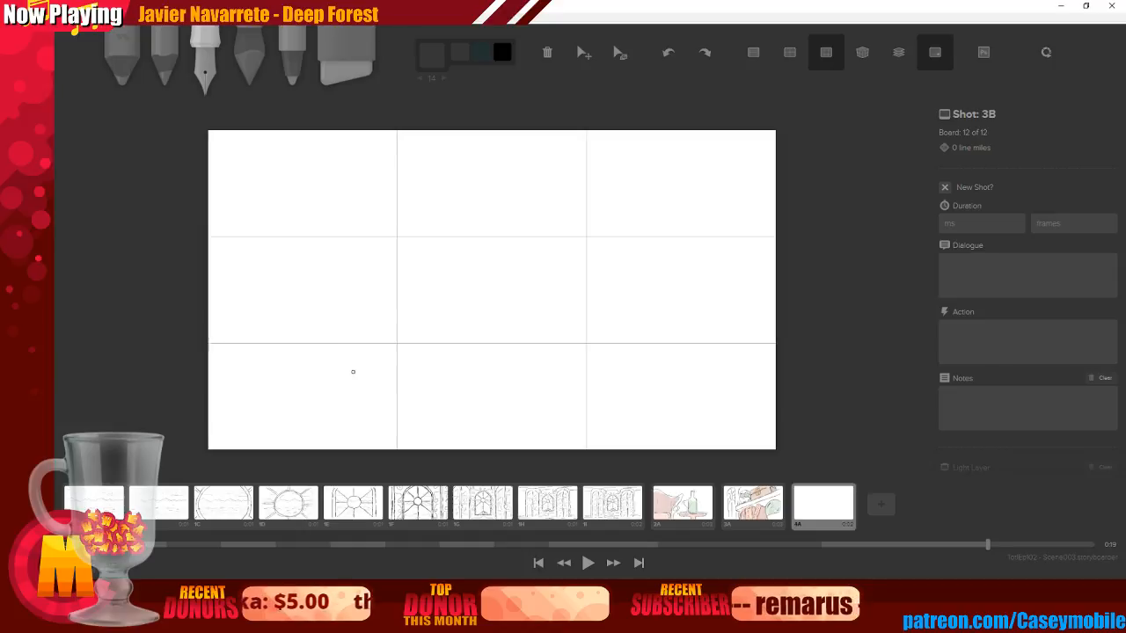
drag(327, 376, 588, 369)
key(ctrl+z)
key(ctrl+z)
key(ctrl+z)
key(ctrl+z)
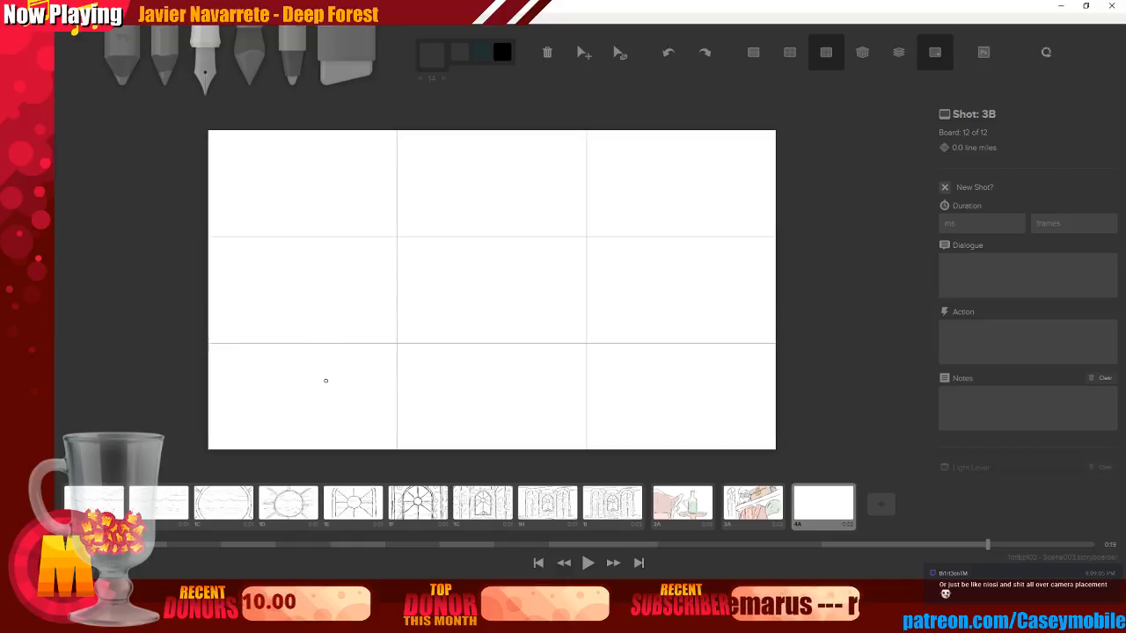
mouse_move(332, 378)
mouse_down()
mouse_move(339, 318)
mouse_move(449, 223)
mouse_up()
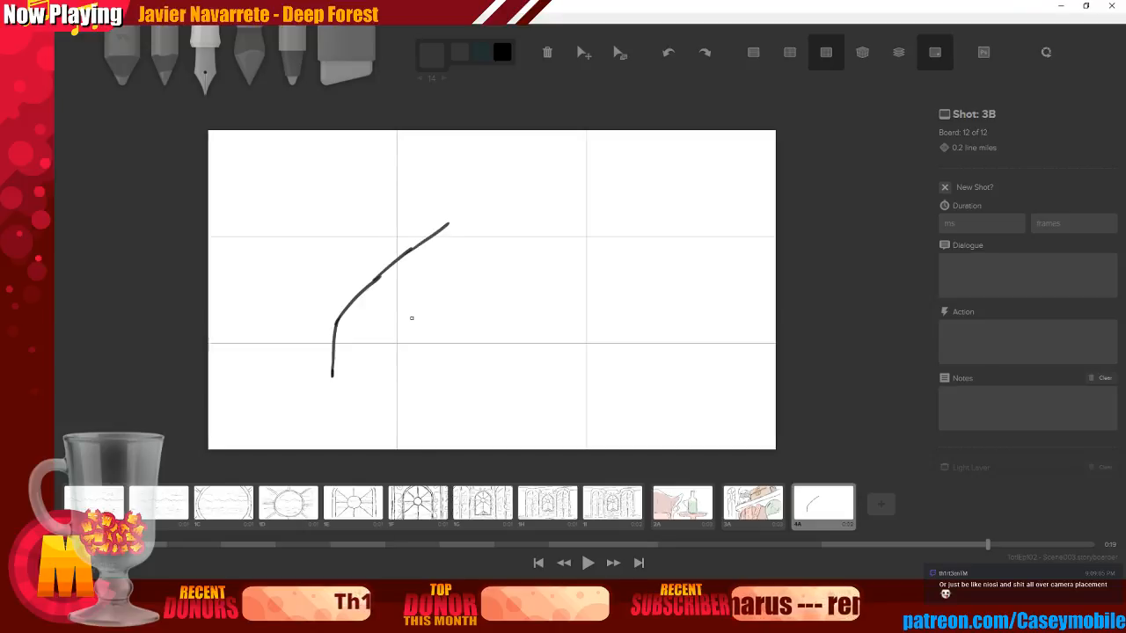
drag(333, 377, 332, 388)
key(ctrl+z)
key(ctrl+z)
key(ctrl+z)
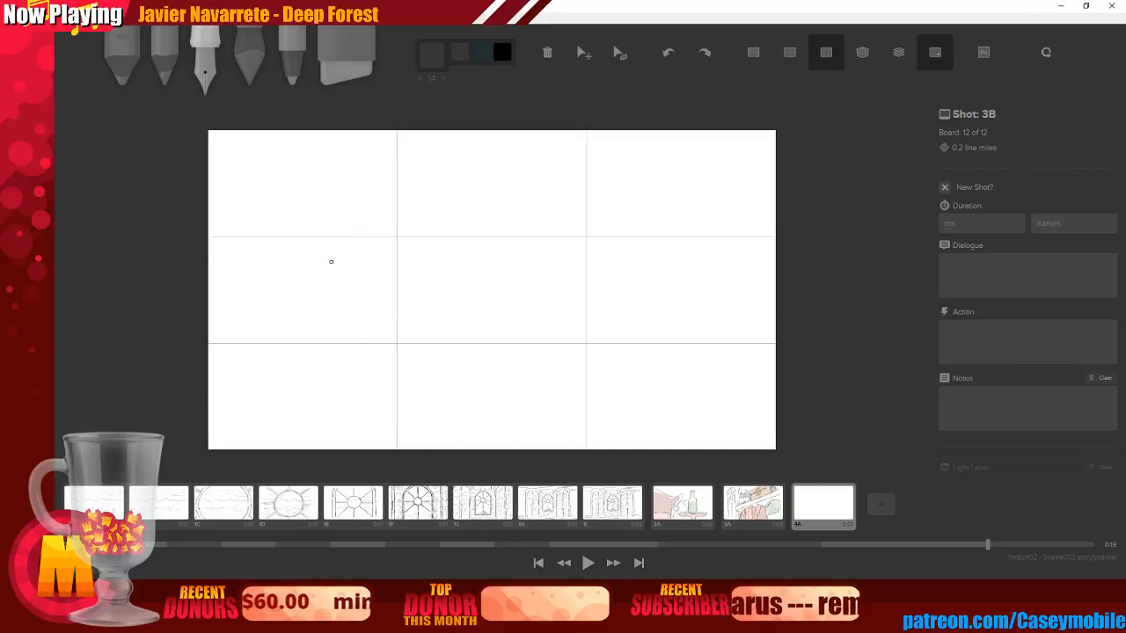
Sketch the curved left side and the long flat base of a large rounded outline on the blank board
mouse_move(326, 290)
mouse_down()
mouse_move(327, 266)
mouse_move(419, 193)
mouse_move(322, 309)
mouse_move(321, 390)
mouse_move(343, 393)
mouse_up()
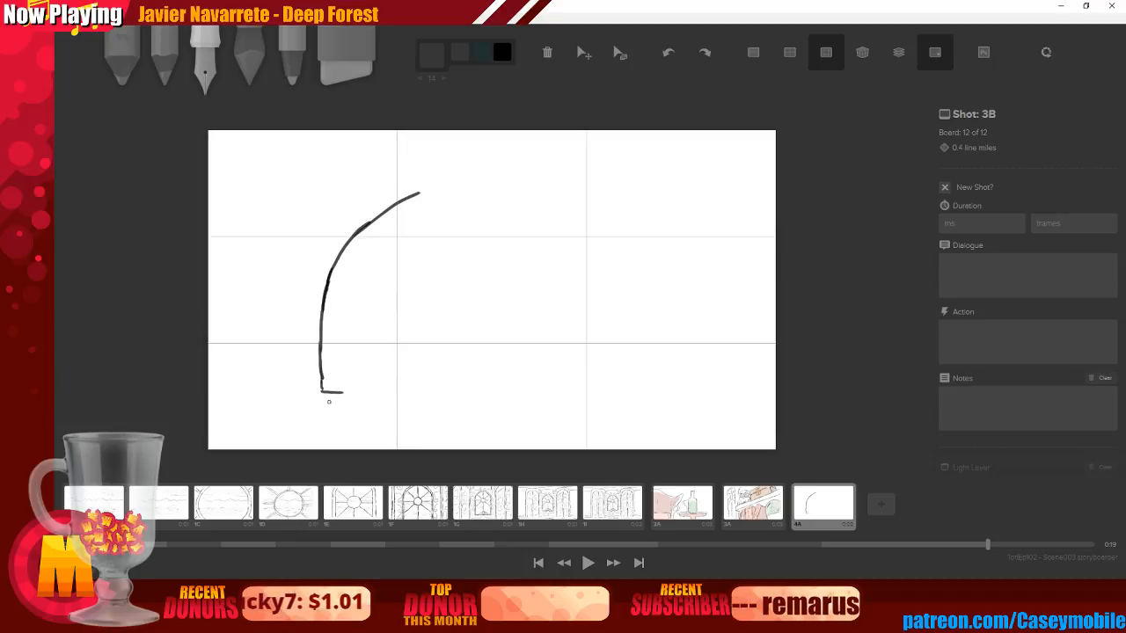
drag(329, 401, 608, 385)
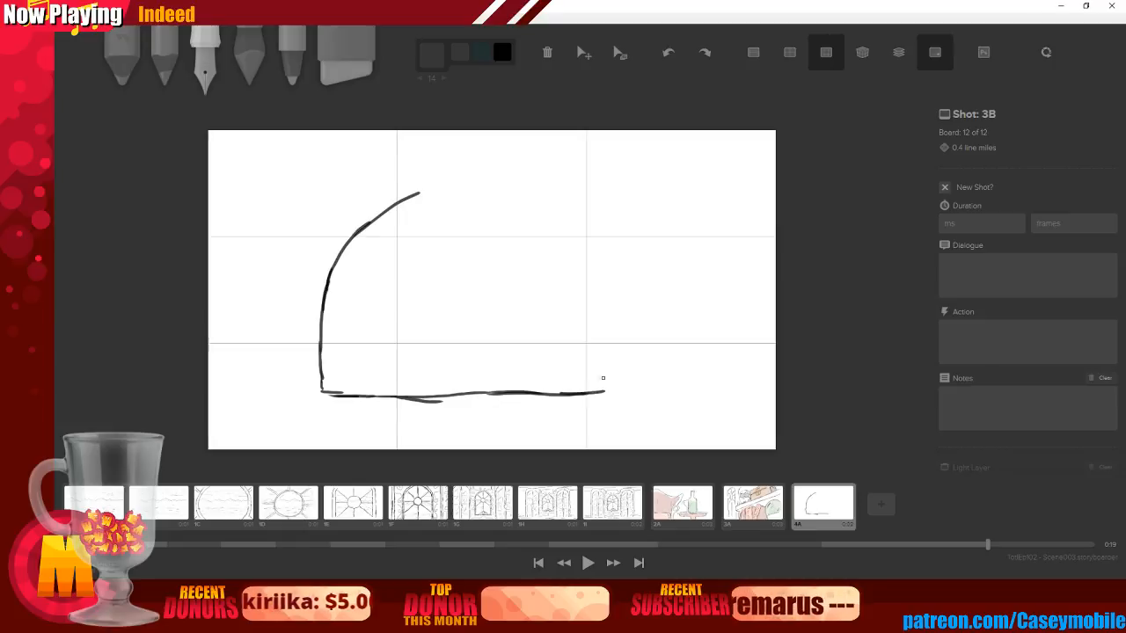
mouse_move(608, 216)
mouse_down()
mouse_move(611, 380)
mouse_move(599, 392)
mouse_move(607, 387)
mouse_up()
mouse_move(406, 195)
mouse_down()
mouse_move(484, 159)
mouse_move(564, 151)
mouse_move(593, 168)
mouse_move(611, 217)
mouse_up()
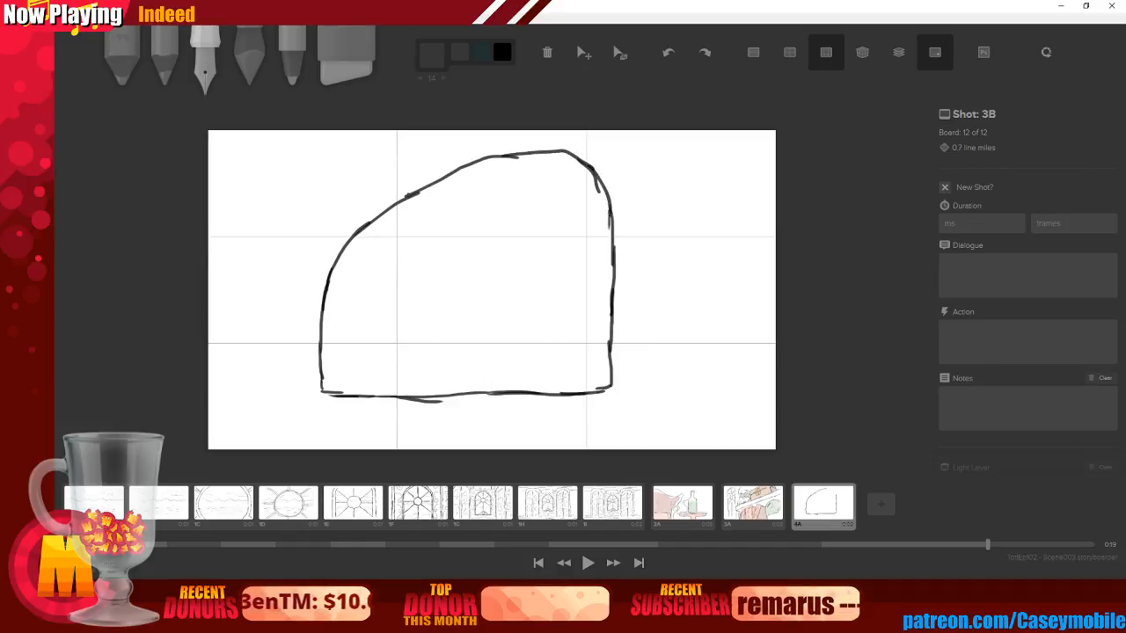
key(ctrl+z)
key(ctrl+z)
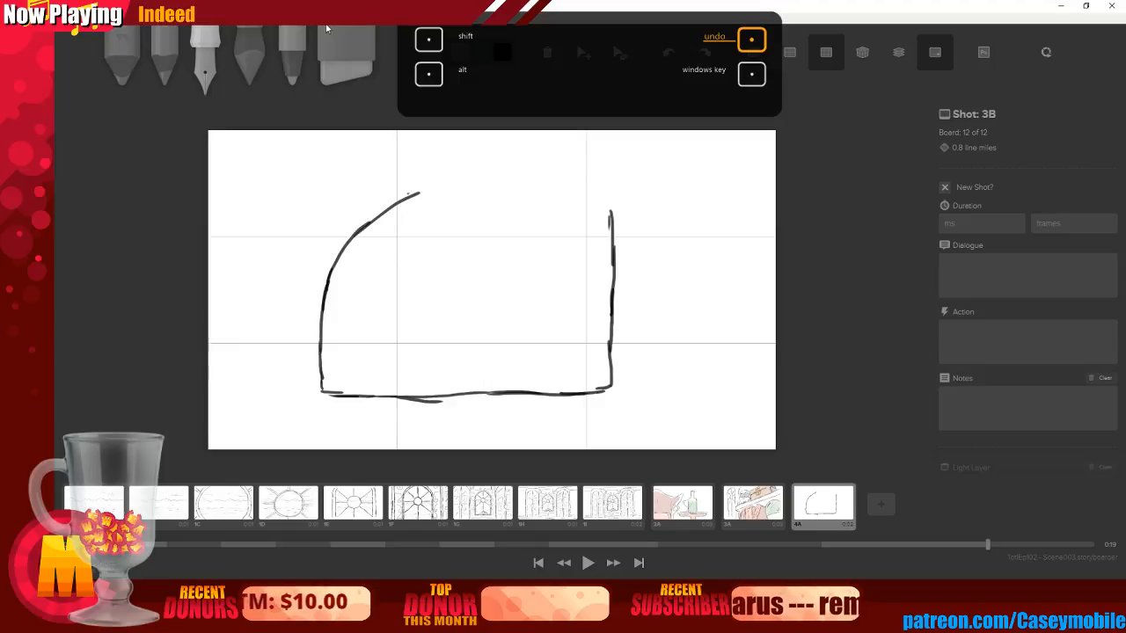
key(ctrl+z)
key(ctrl+z)
key(ctrl+z)
key(ctrl+z)
key(ctrl+z)
key(ctrl+z)
key(ctrl+z)
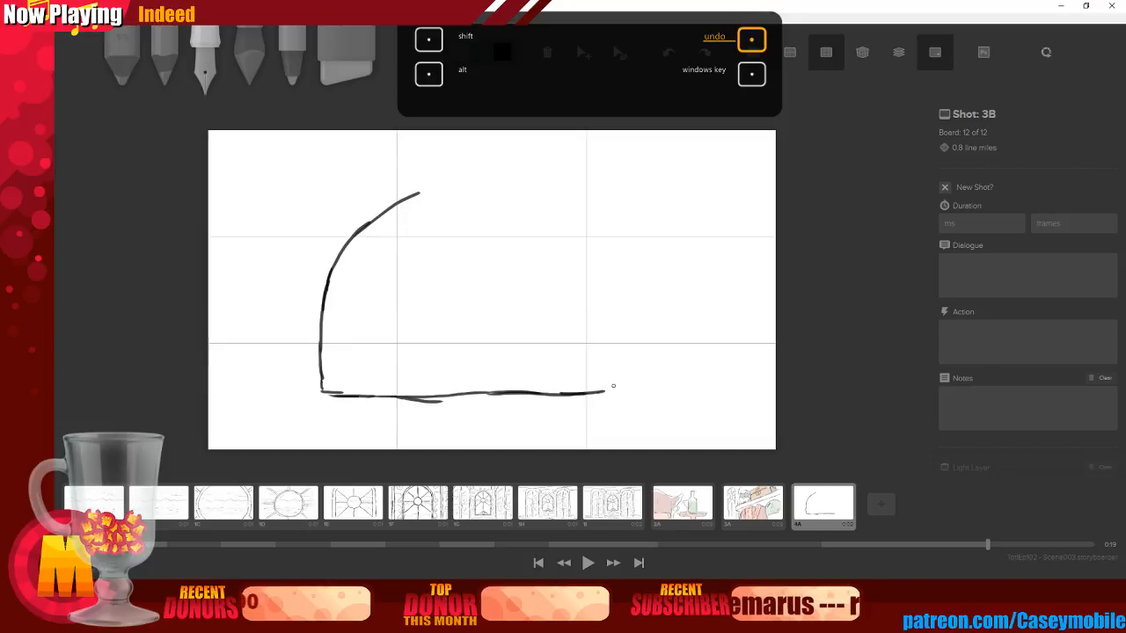
Complete the kettle body outline with a curved right side, a finished base corner and a nearly flat top
mouse_move(530, 188)
mouse_down()
mouse_move(587, 212)
mouse_move(613, 239)
mouse_move(621, 274)
mouse_up()
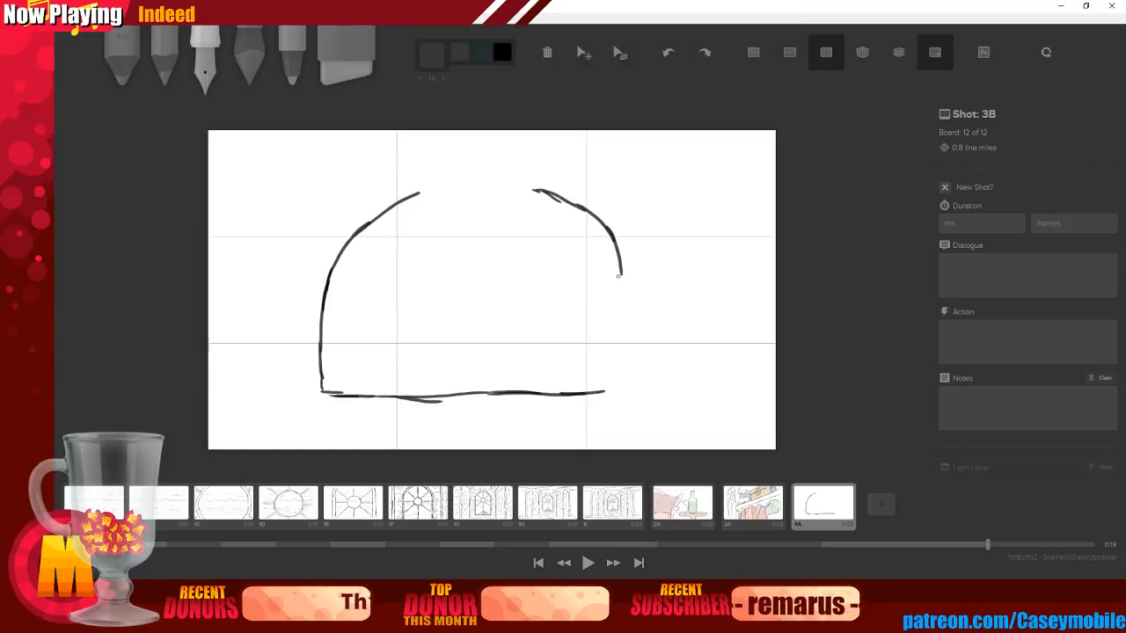
mouse_move(613, 234)
mouse_down()
mouse_move(637, 280)
mouse_move(643, 351)
mouse_move(641, 389)
mouse_move(616, 393)
mouse_move(643, 392)
mouse_up()
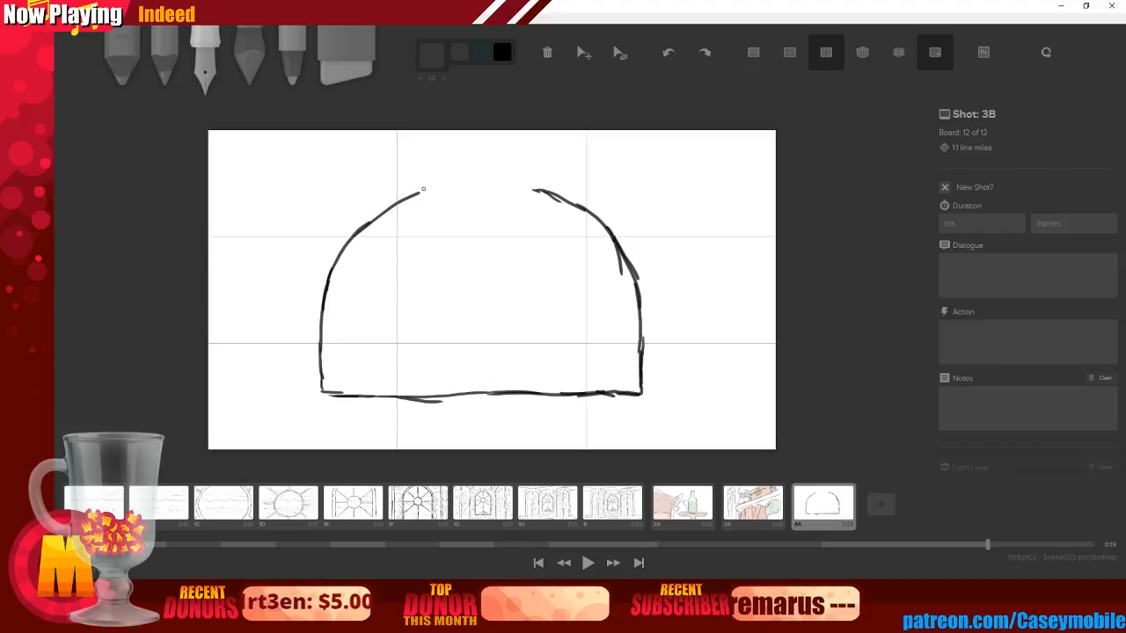
drag(412, 194, 546, 190)
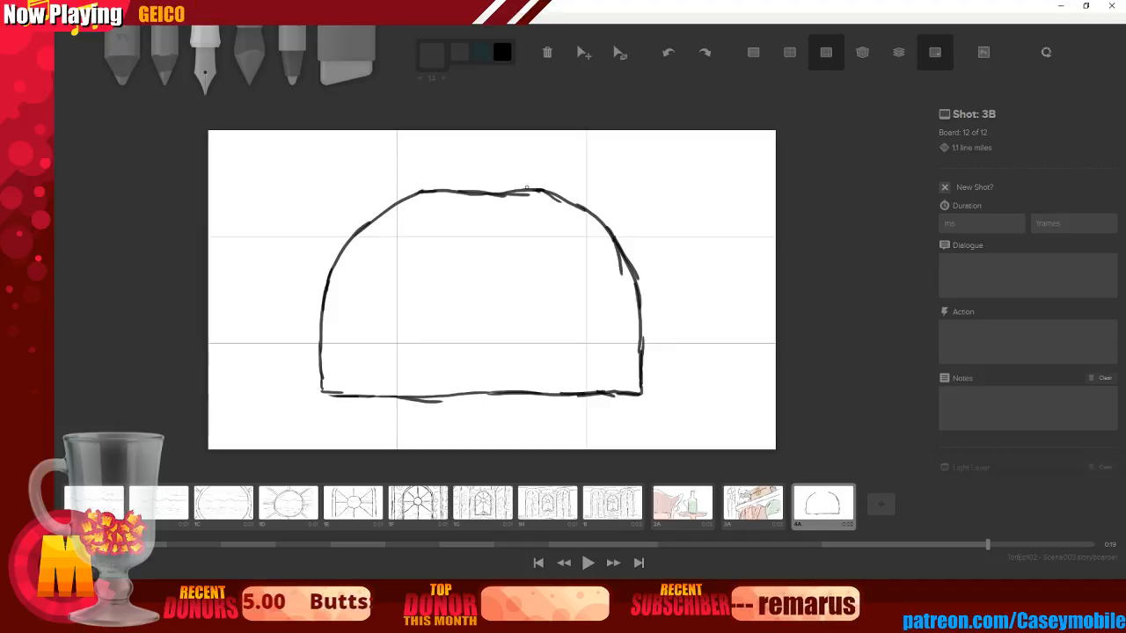
Draw a thin lid rim along the kettle's flat top with a round knob above it
mouse_move(470, 191)
mouse_down()
mouse_move(426, 186)
mouse_move(544, 186)
mouse_up()
drag(511, 183, 467, 177)
mouse_move(484, 183)
mouse_down()
mouse_move(491, 175)
mouse_move(464, 171)
mouse_move(484, 155)
mouse_up()
Sketch a small bracket on each side of the lid with a double-lined upright handle post rising from it
drag(403, 200, 419, 191)
drag(551, 195, 563, 206)
drag(407, 199, 420, 150)
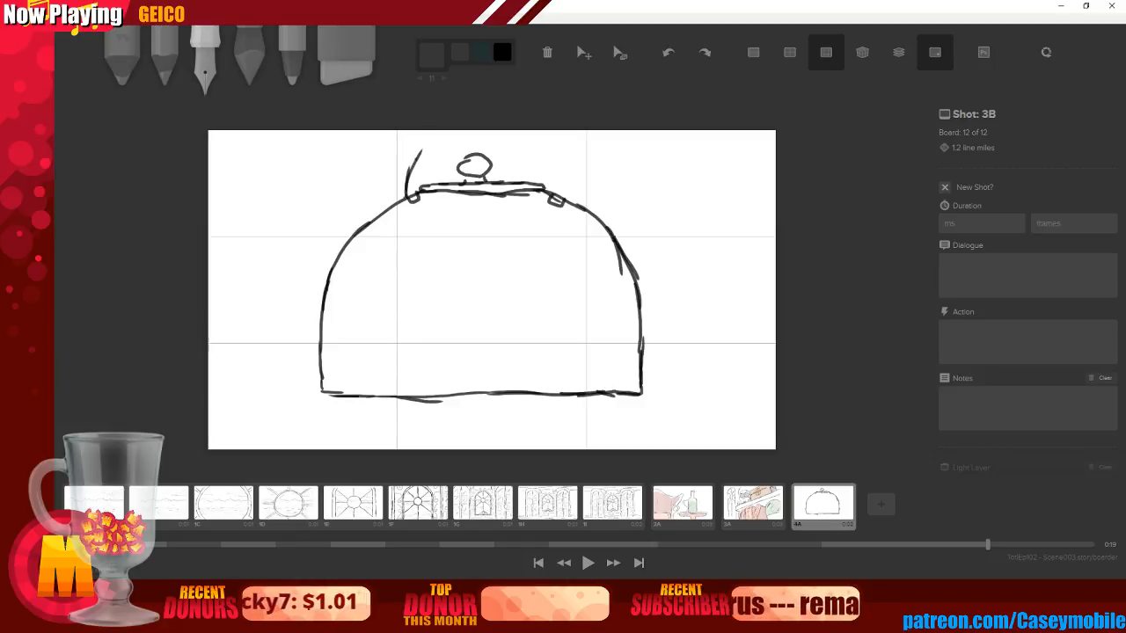
mouse_move(412, 201)
mouse_down()
mouse_move(416, 180)
mouse_move(410, 186)
mouse_up()
mouse_move(415, 153)
mouse_down()
mouse_move(406, 183)
mouse_move(419, 165)
mouse_up()
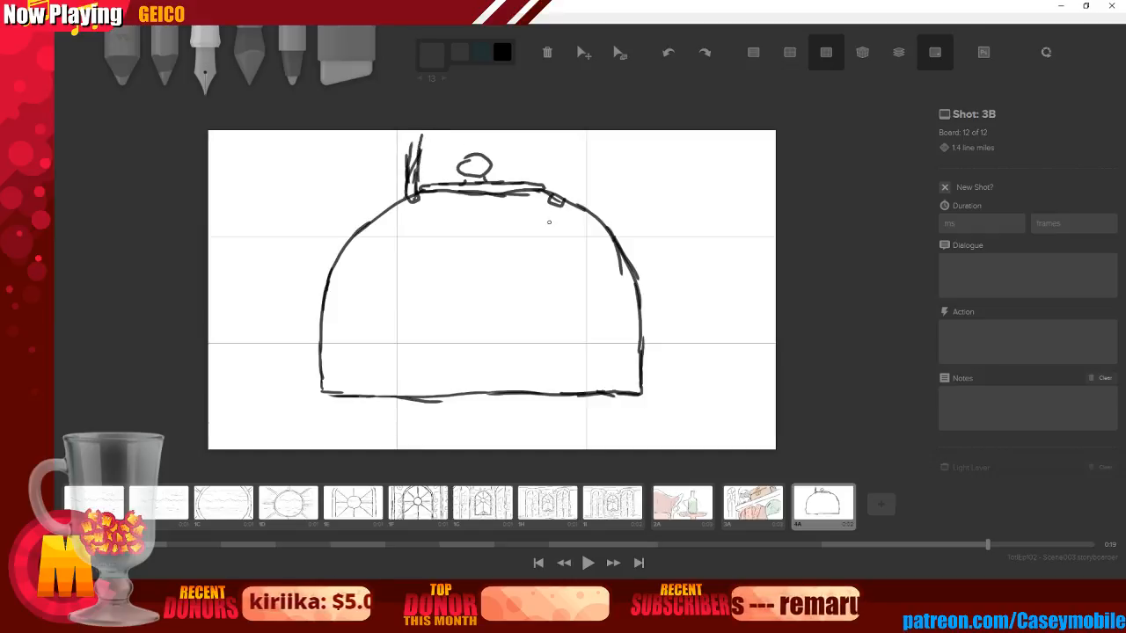
mouse_move(549, 139)
mouse_down()
mouse_move(552, 190)
mouse_move(564, 174)
mouse_move(557, 137)
mouse_move(557, 152)
mouse_up()
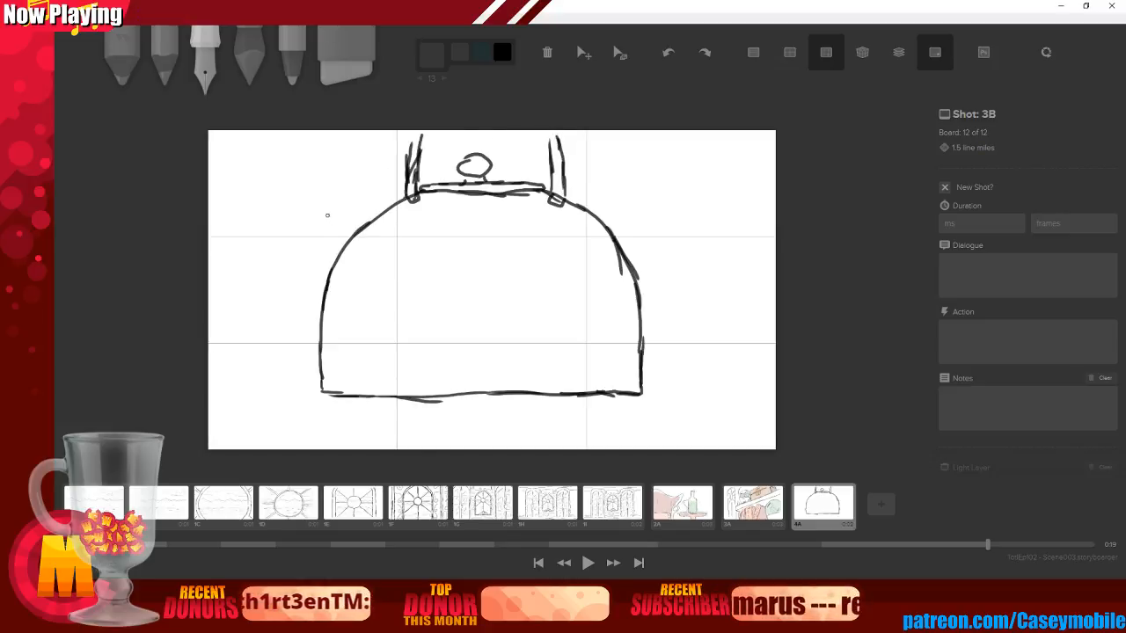
Draw a curl by the left handle post, a banded spout with a steam wisp, and curved reflections on the body
mouse_move(419, 162)
mouse_down()
mouse_move(455, 150)
mouse_move(460, 135)
mouse_move(440, 139)
mouse_move(457, 135)
mouse_up()
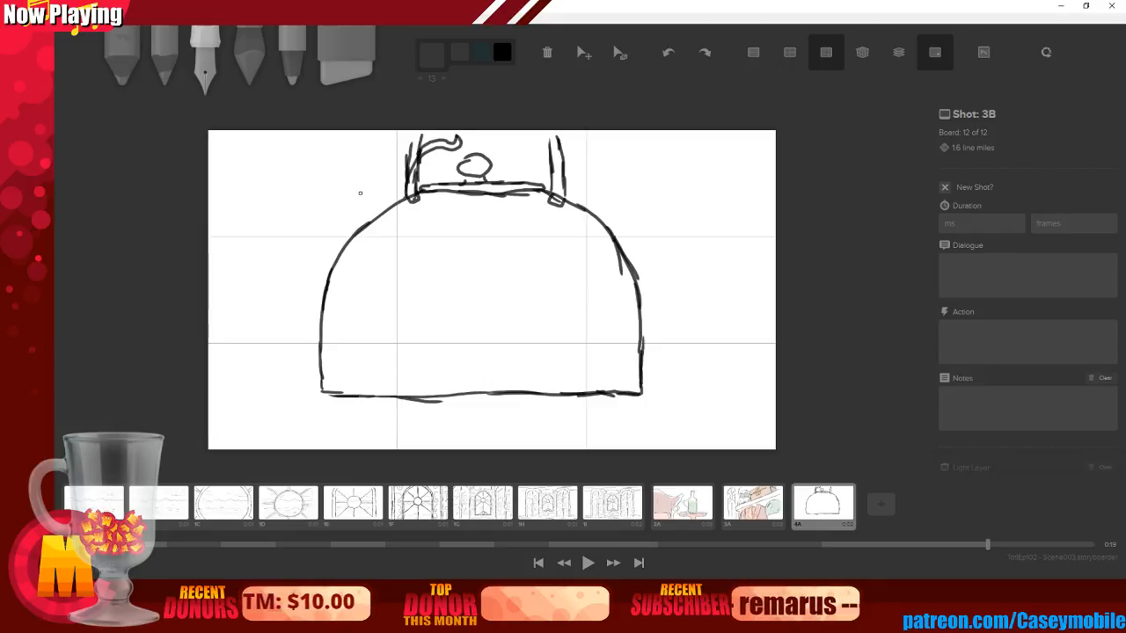
mouse_move(322, 202)
mouse_down()
mouse_move(357, 228)
mouse_move(320, 202)
mouse_move(340, 184)
mouse_move(366, 203)
mouse_move(325, 203)
mouse_up()
mouse_move(318, 194)
mouse_down()
mouse_move(333, 184)
mouse_move(303, 134)
mouse_up()
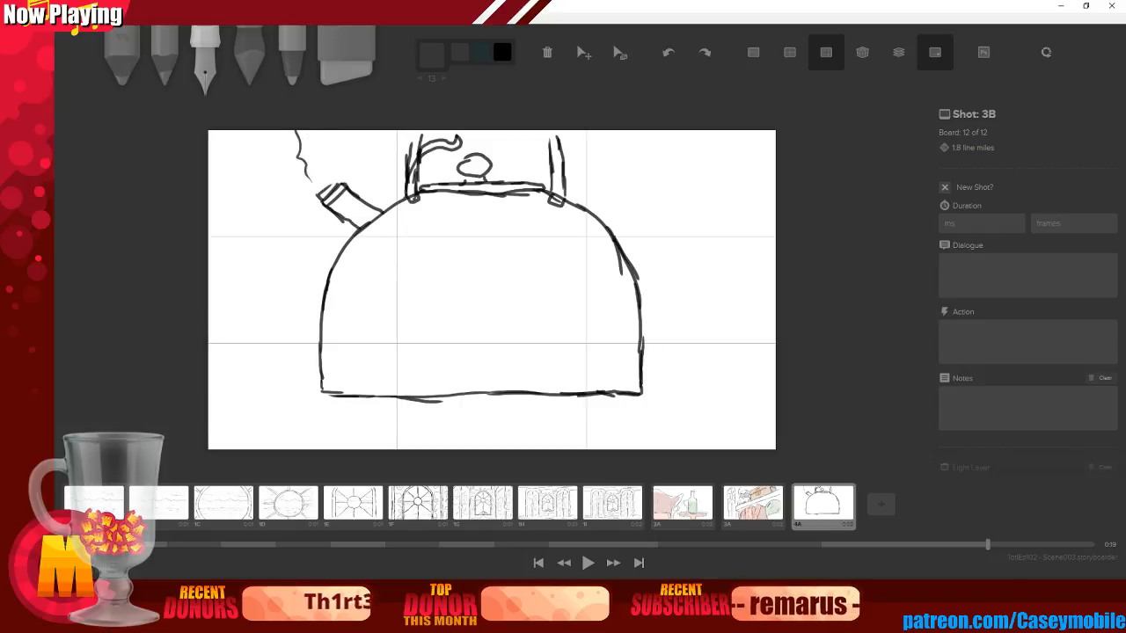
mouse_move(346, 270)
mouse_down()
mouse_move(394, 222)
mouse_move(355, 272)
mouse_up()
mouse_move(582, 369)
mouse_down()
mouse_move(607, 338)
mouse_move(584, 369)
mouse_up()
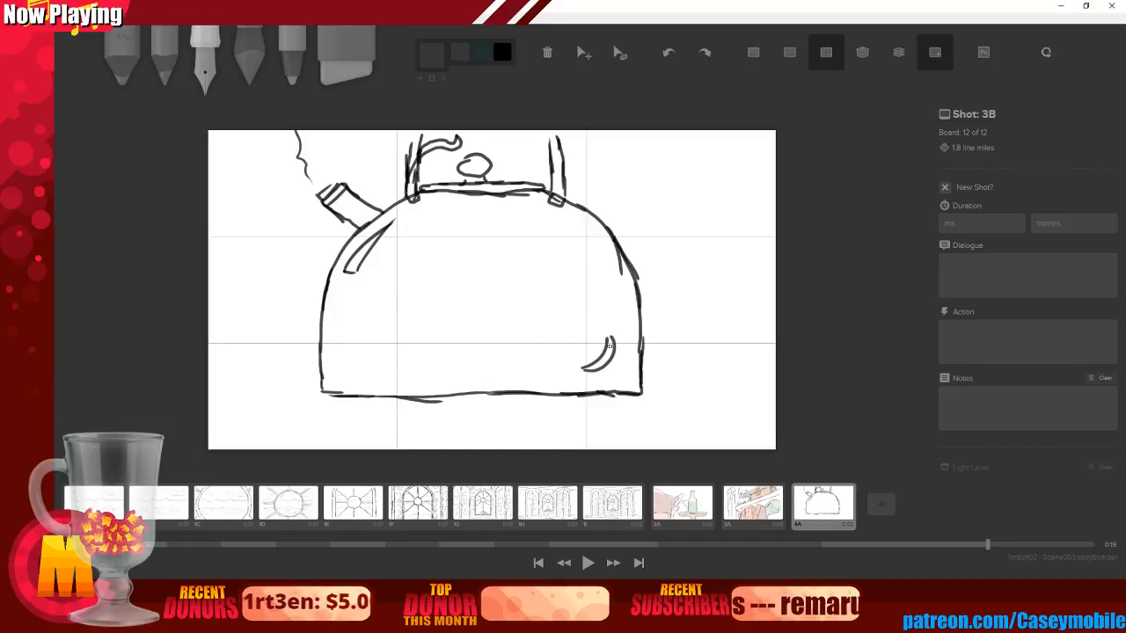
Add a thin ledge under the kettle with table lines on both sides, plus jagged steam lines above the spout
drag(299, 392, 674, 389)
mouse_move(560, 593)
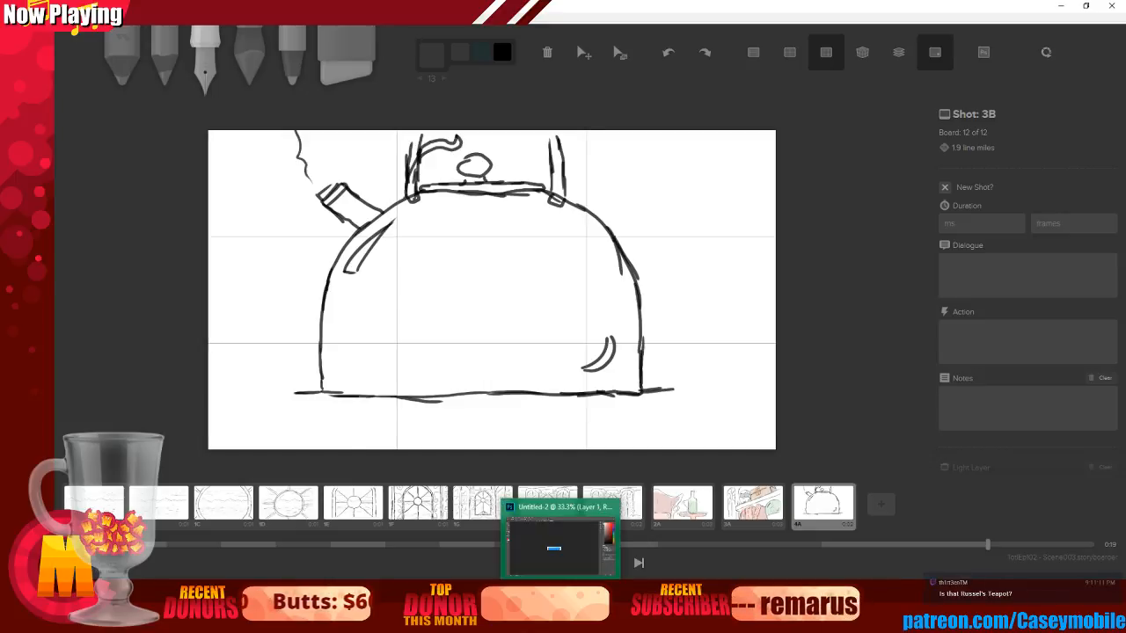
drag(293, 395, 309, 402)
mouse_move(669, 390)
mouse_down()
mouse_move(675, 396)
mouse_move(644, 400)
mouse_up()
drag(234, 406, 292, 403)
drag(651, 401, 753, 397)
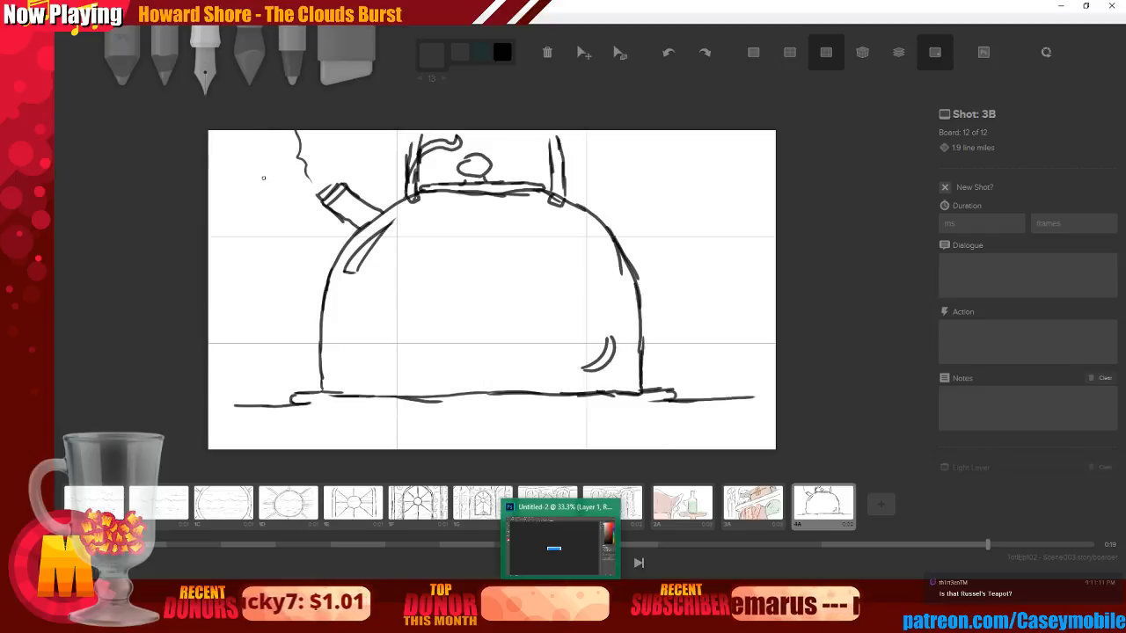
mouse_move(266, 142)
mouse_down()
mouse_move(312, 182)
mouse_move(310, 171)
mouse_move(310, 183)
mouse_up()
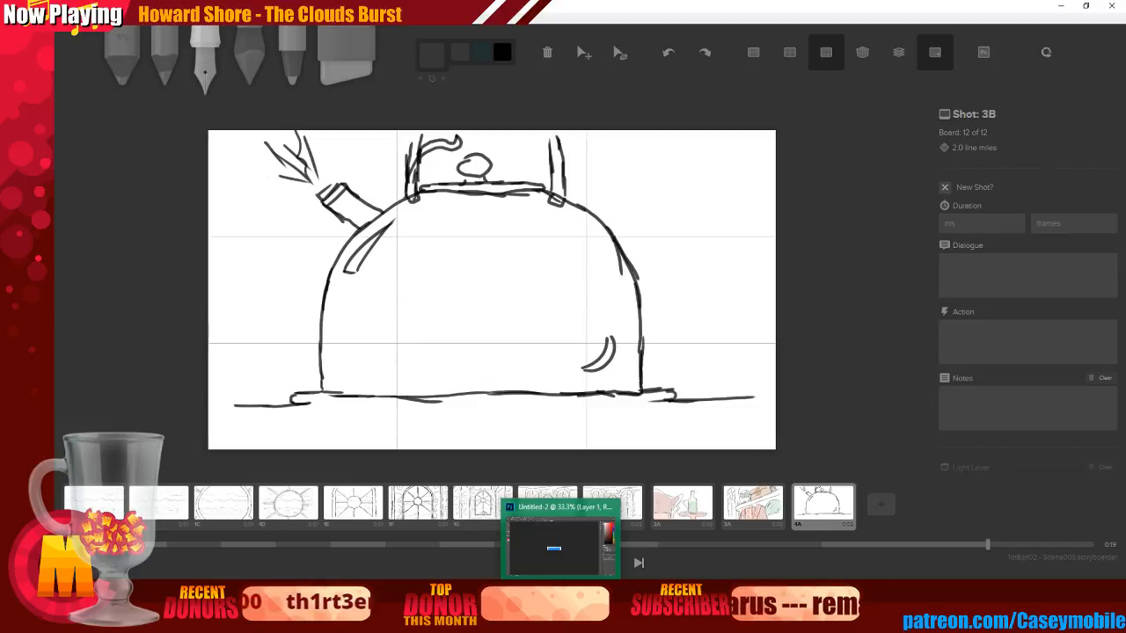
mouse_move(533, 591)
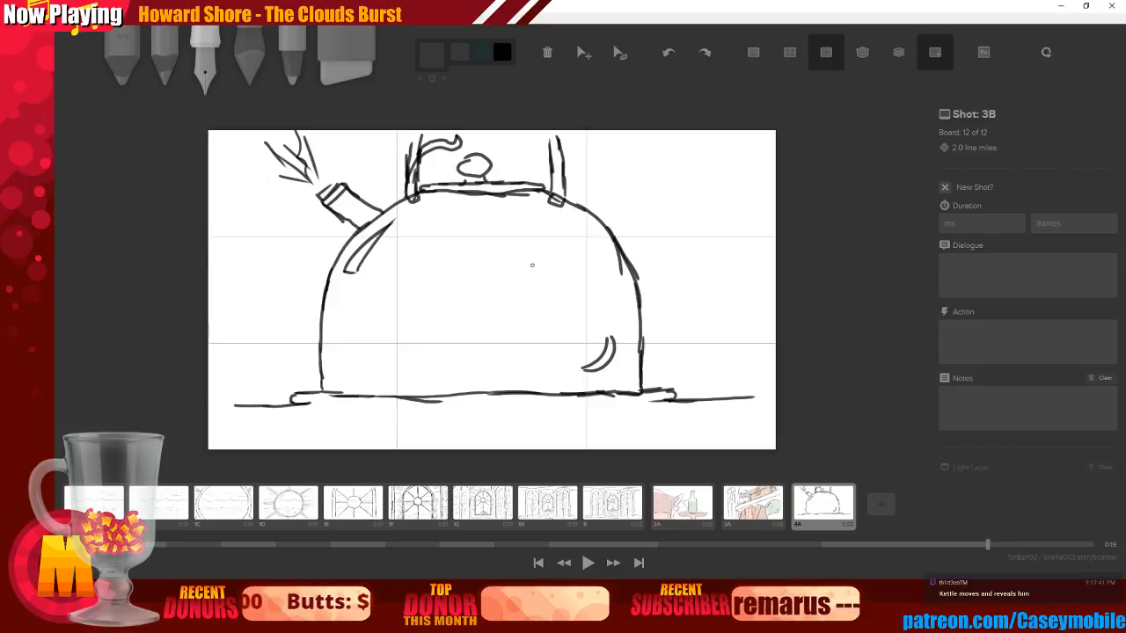
mouse_move(362, 287)
mouse_down()
mouse_move(424, 227)
mouse_move(376, 301)
mouse_up()
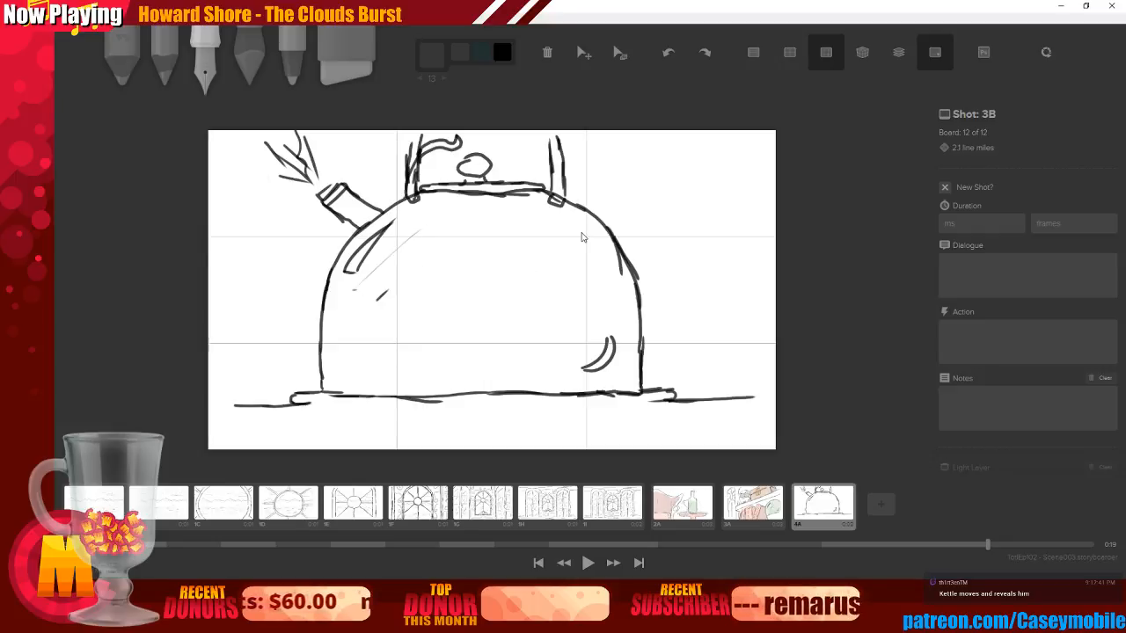
key(ctrl+z)
key(ctrl+z)
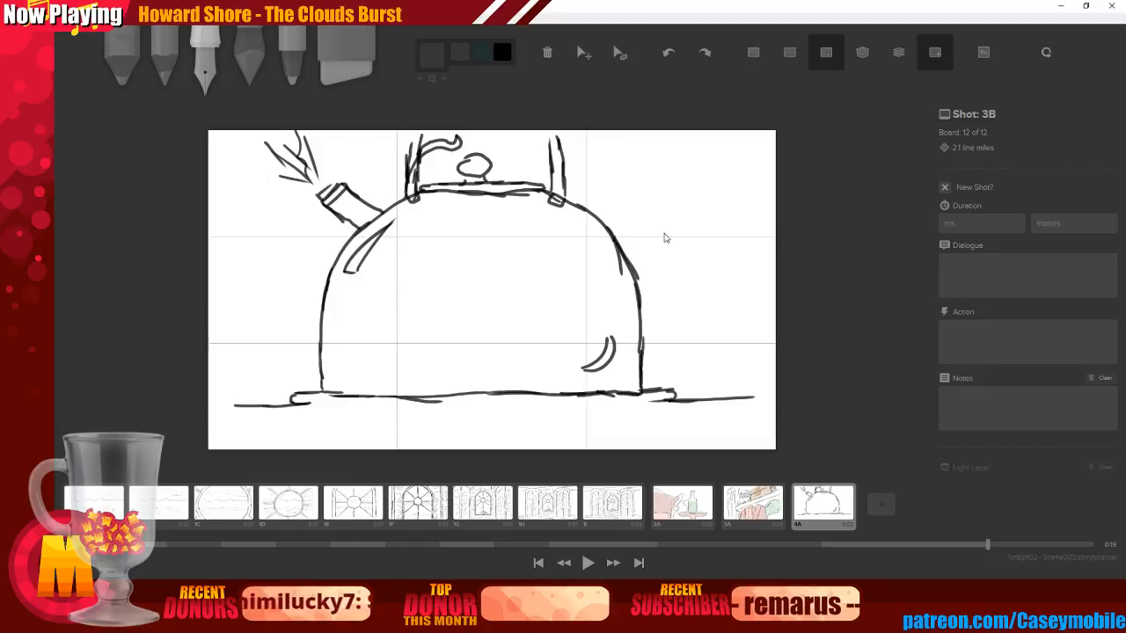
Scale the whole kettle drawing down slightly and shift it lower to leave room above the handle
click(613, 66)
mouse_move(488, 299)
mouse_down()
mouse_move(393, 291)
mouse_move(482, 319)
mouse_up()
click(616, 65)
click(583, 52)
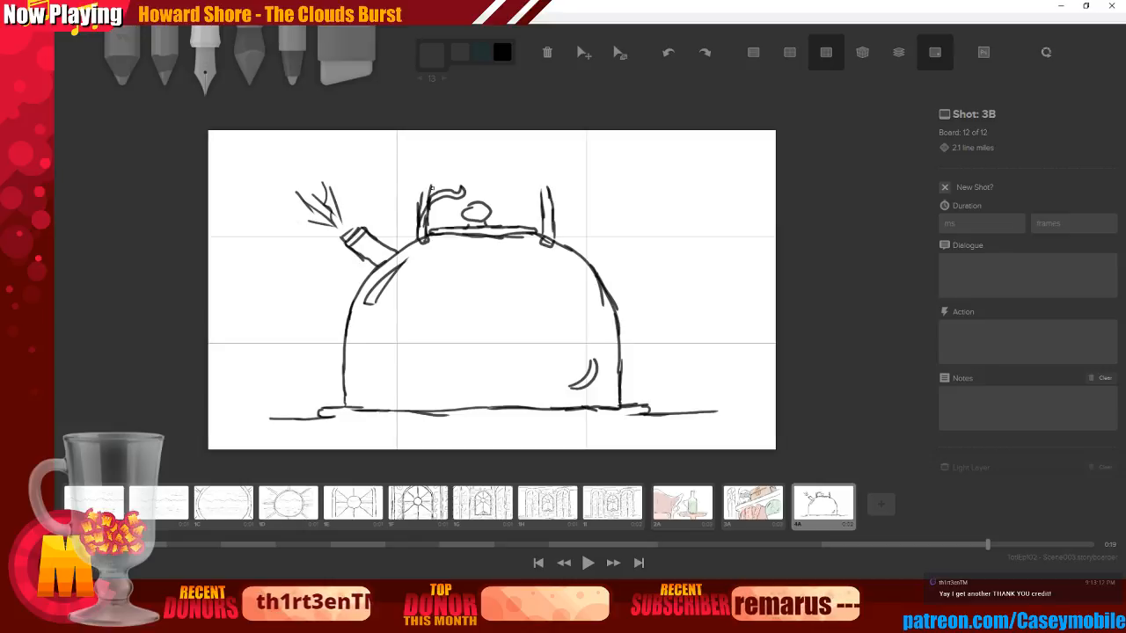
Join the two handle posts with a double-lined arch over the lid knob
mouse_move(429, 189)
mouse_down()
mouse_move(445, 160)
mouse_move(486, 150)
mouse_move(533, 168)
mouse_move(540, 190)
mouse_up()
mouse_move(425, 195)
mouse_down()
mouse_move(451, 151)
mouse_move(488, 142)
mouse_move(536, 161)
mouse_move(546, 191)
mouse_up()
drag(455, 163, 509, 188)
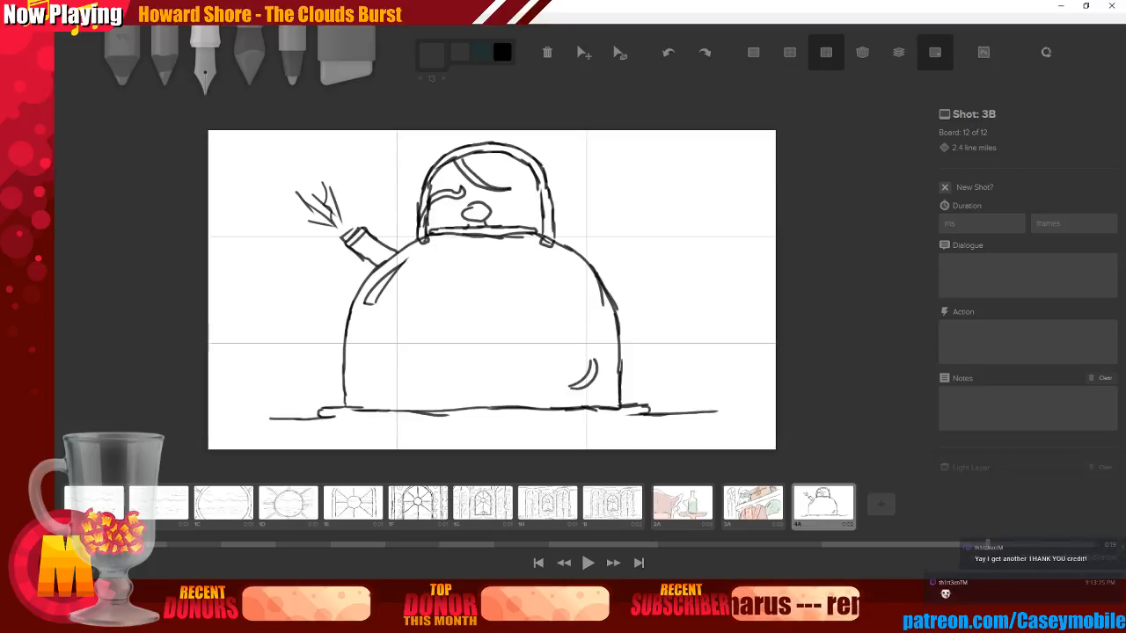
key(ctrl+z)
key(ctrl+z)
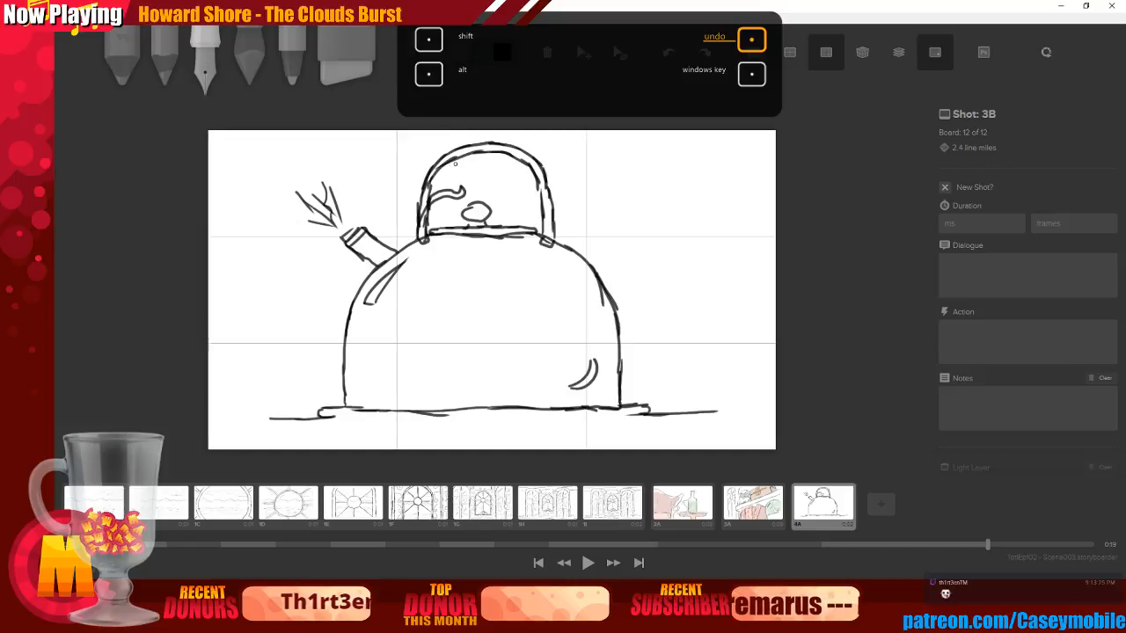
Draw a curved double line just inside the handle's arch and erase the small curl by the left post
drag(487, 167, 511, 185)
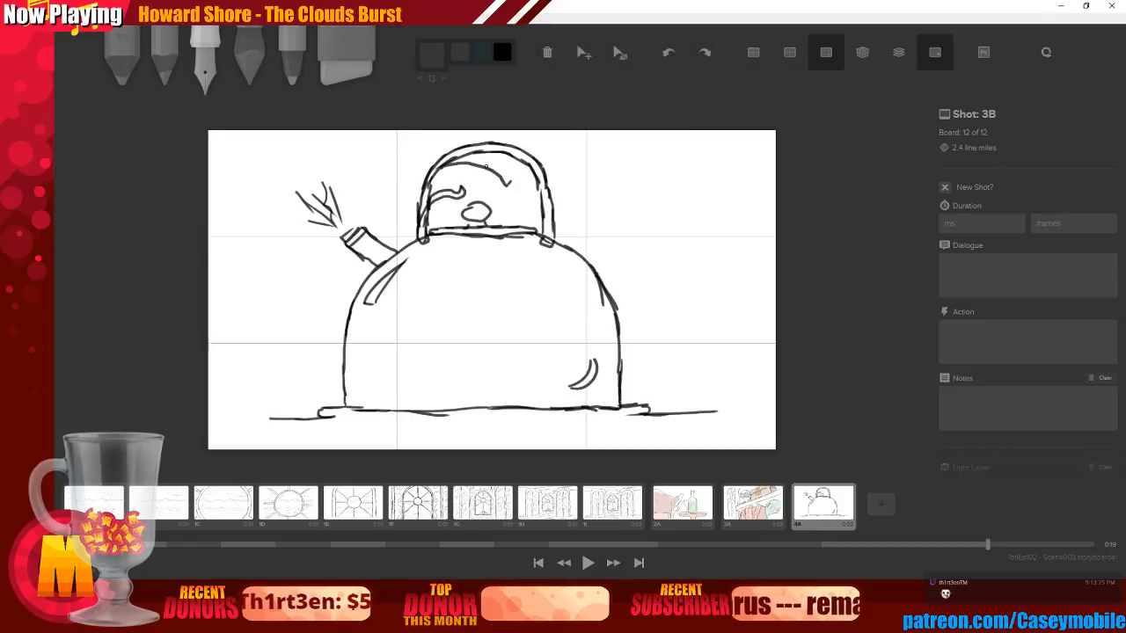
mouse_move(456, 156)
mouse_down()
mouse_move(489, 162)
mouse_move(511, 184)
mouse_up()
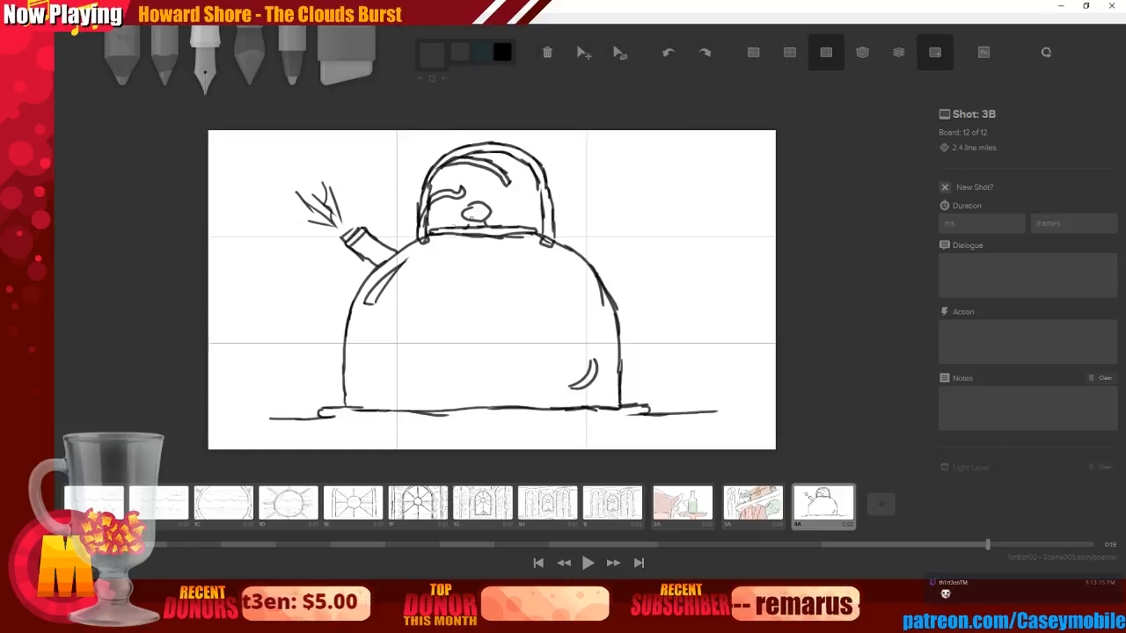
key(e)
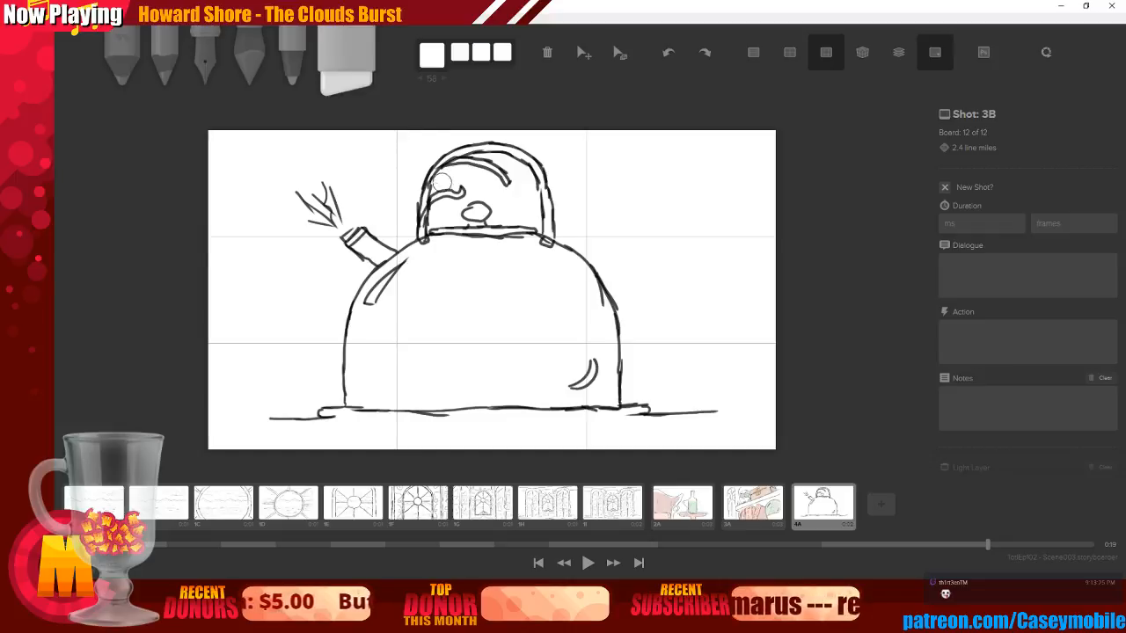
drag(456, 192, 438, 194)
key(3)
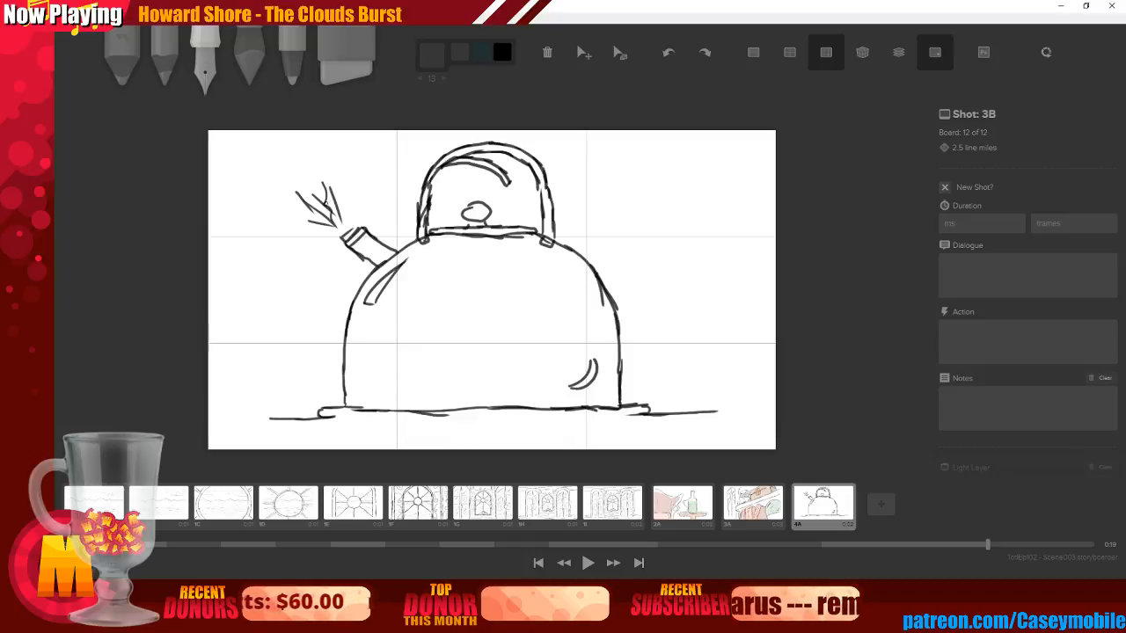
Erase the narrow spout and its jagged steam lines from the kettle's left shoulder
drag(343, 249, 352, 265)
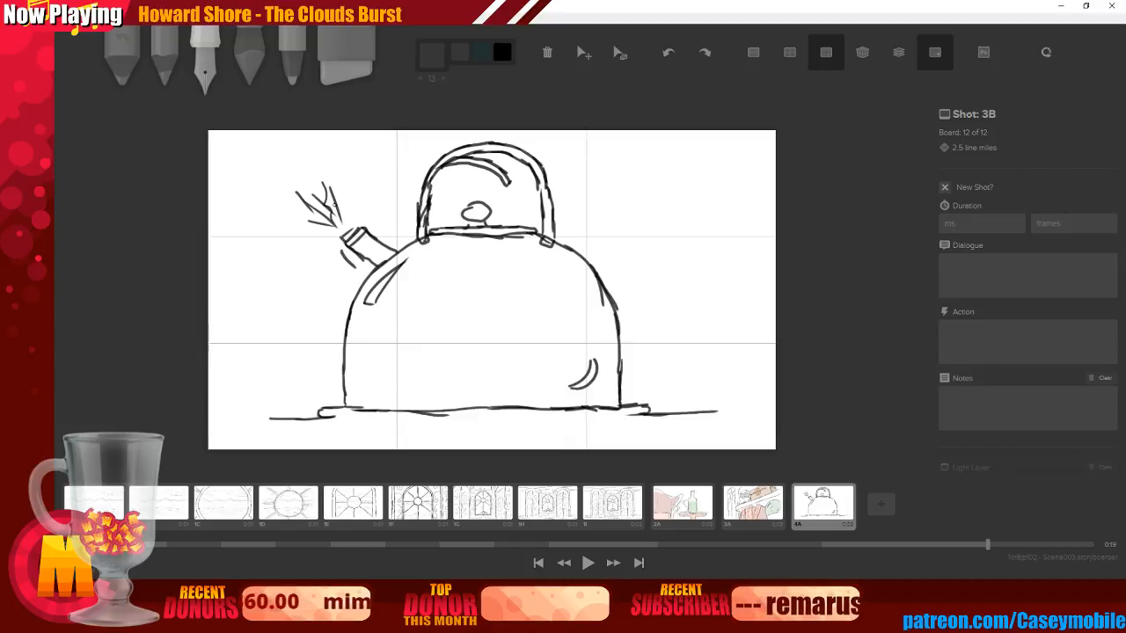
key(6)
mouse_move(321, 193)
mouse_down()
mouse_move(310, 239)
mouse_move(336, 227)
mouse_move(343, 242)
mouse_move(369, 226)
mouse_move(377, 233)
mouse_move(358, 264)
mouse_move(390, 248)
mouse_move(363, 280)
mouse_up()
Redraw the spout with the ink pen as a wider angled tube with a banded rim, joined to the left shoulder
key(3)
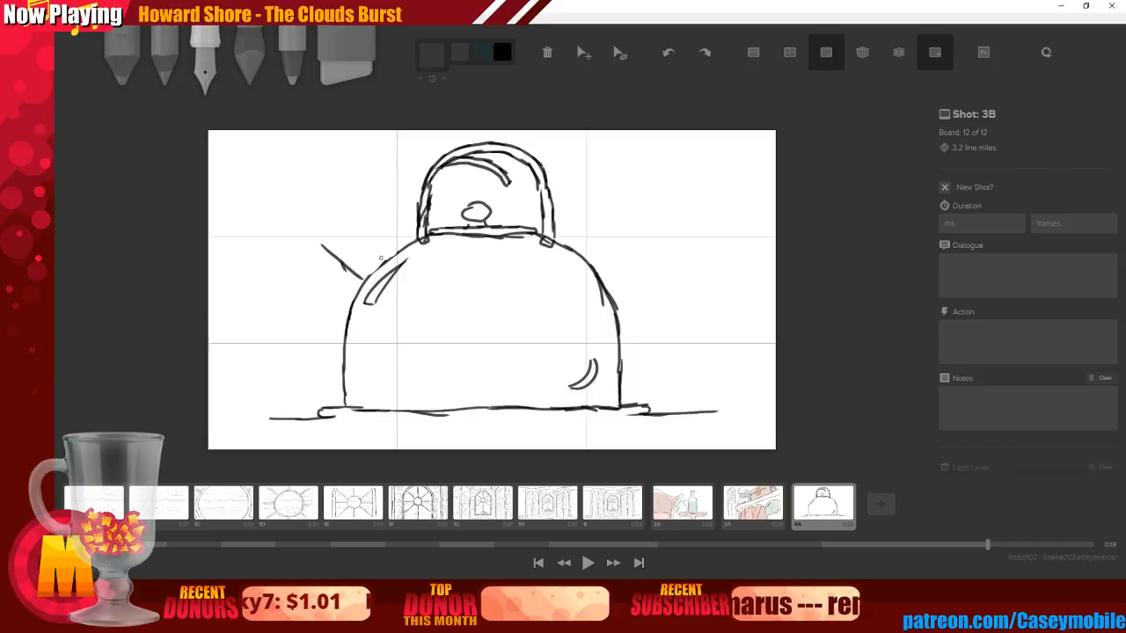
drag(365, 223, 378, 238)
drag(362, 280, 400, 252)
mouse_move(315, 241)
mouse_down()
mouse_move(350, 213)
mouse_move(321, 225)
mouse_move(344, 202)
mouse_move(368, 221)
mouse_up()
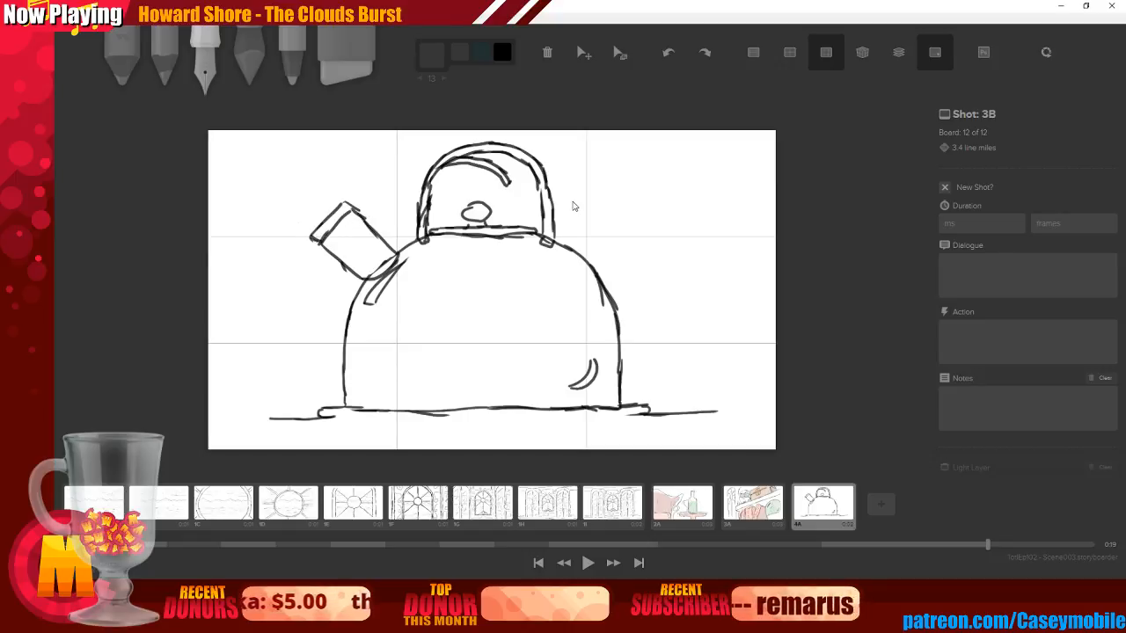
mouse_move(322, 250)
mouse_down()
mouse_move(358, 287)
mouse_move(371, 282)
mouse_move(358, 234)
mouse_move(338, 252)
mouse_move(378, 262)
mouse_up()
key(e)
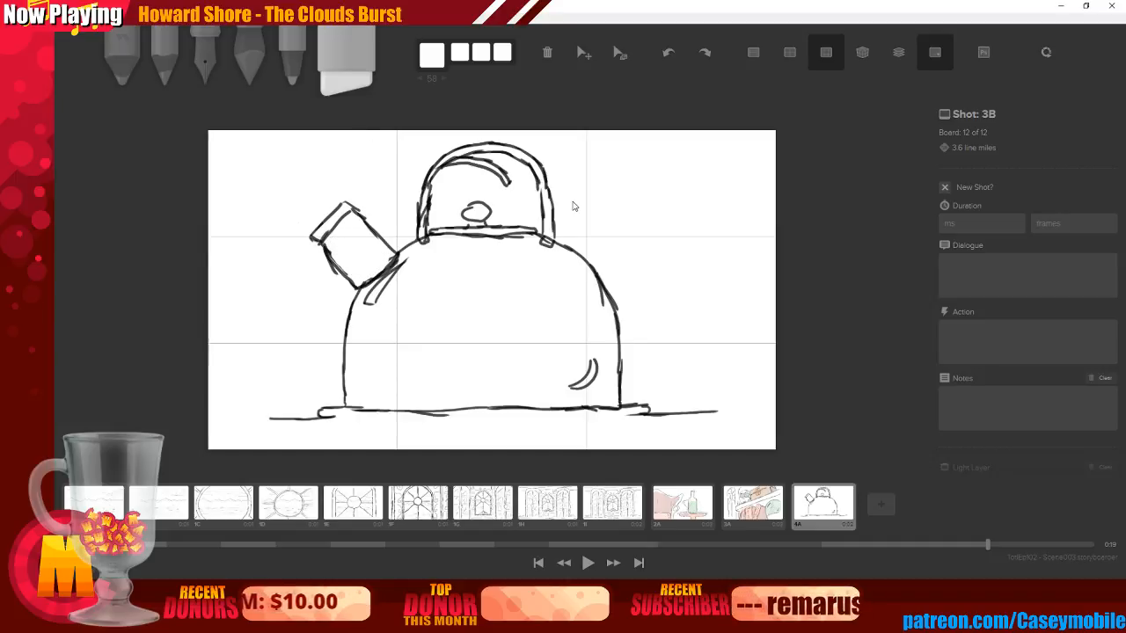
key(3)
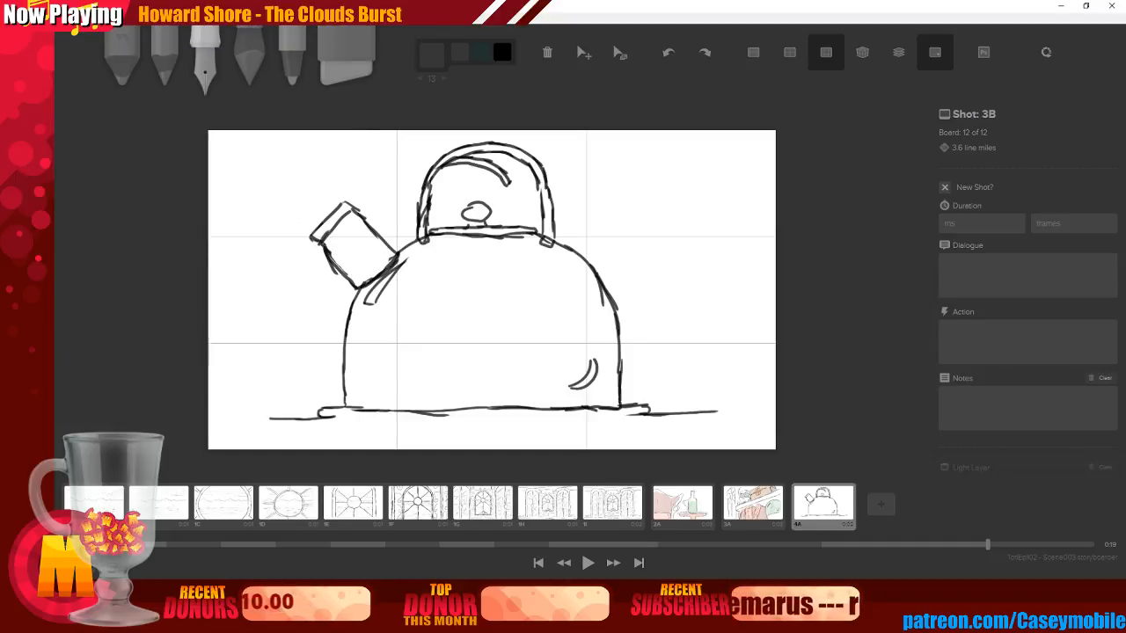
drag(237, 173, 304, 213)
mouse_move(259, 158)
mouse_down()
mouse_move(308, 208)
mouse_move(299, 165)
mouse_move(273, 136)
mouse_up()
drag(219, 162, 300, 230)
key(ctrl+z)
key(ctrl+z)
key(ctrl+z)
key(ctrl+z)
key(ctrl+z)
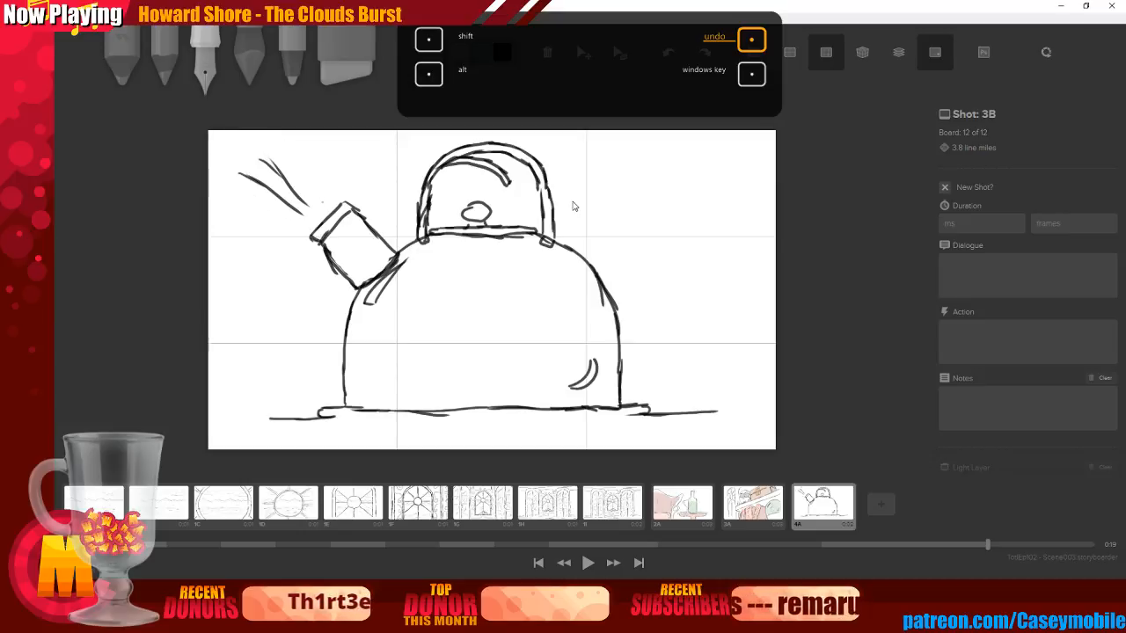
key(ctrl+z)
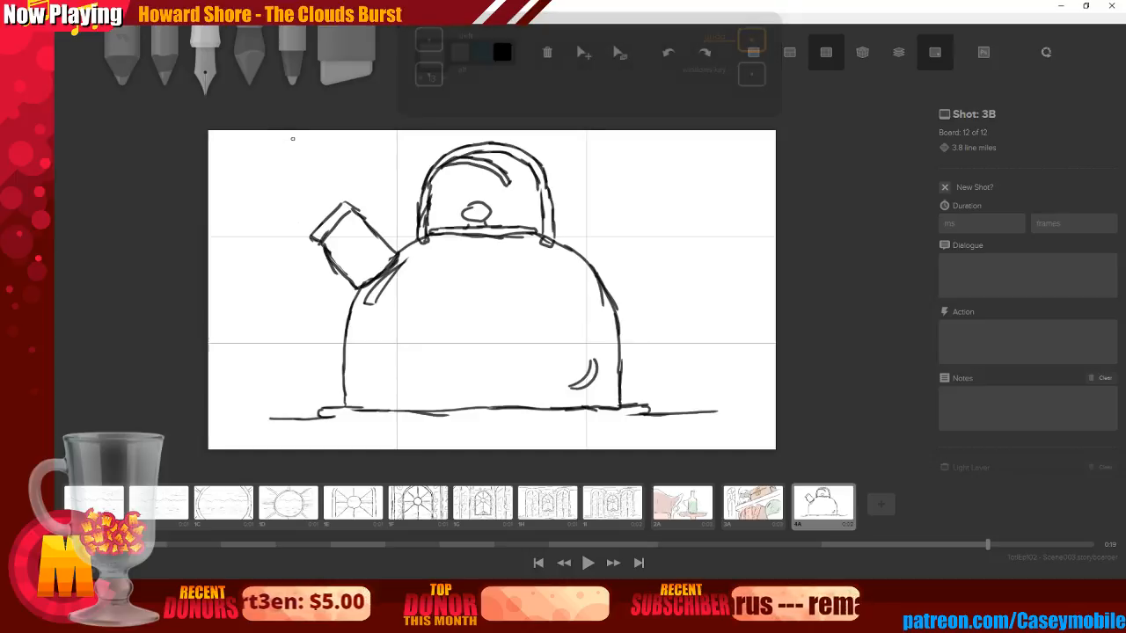
Switch to the brush, set its colour to light grey and paint three soft steam strokes above the spout
click(432, 55)
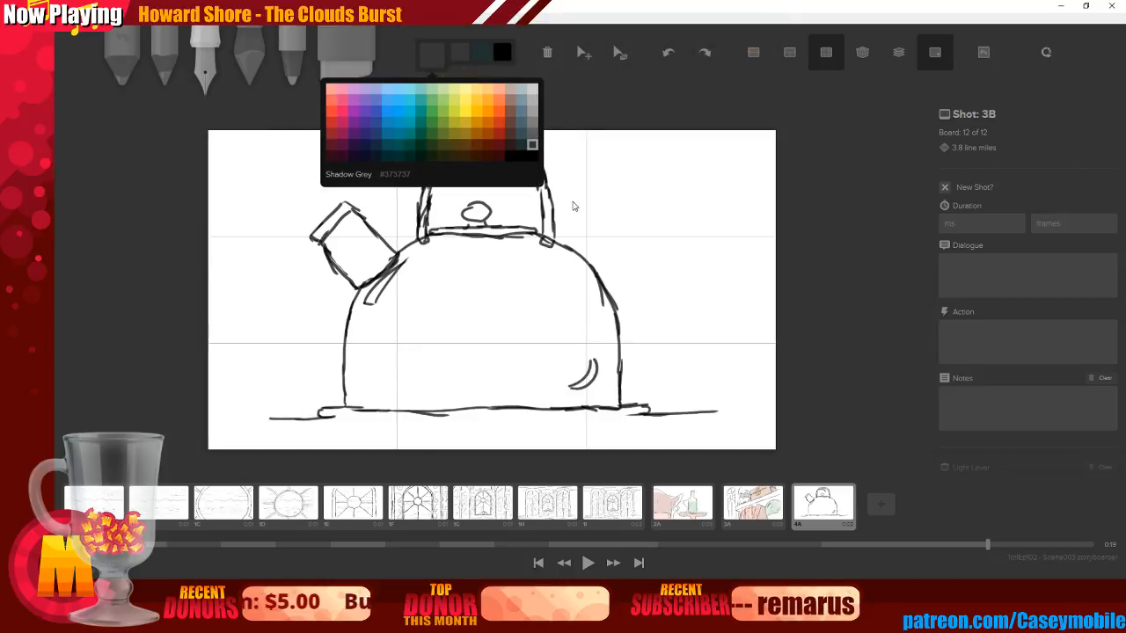
click(532, 90)
click(249, 61)
click(432, 54)
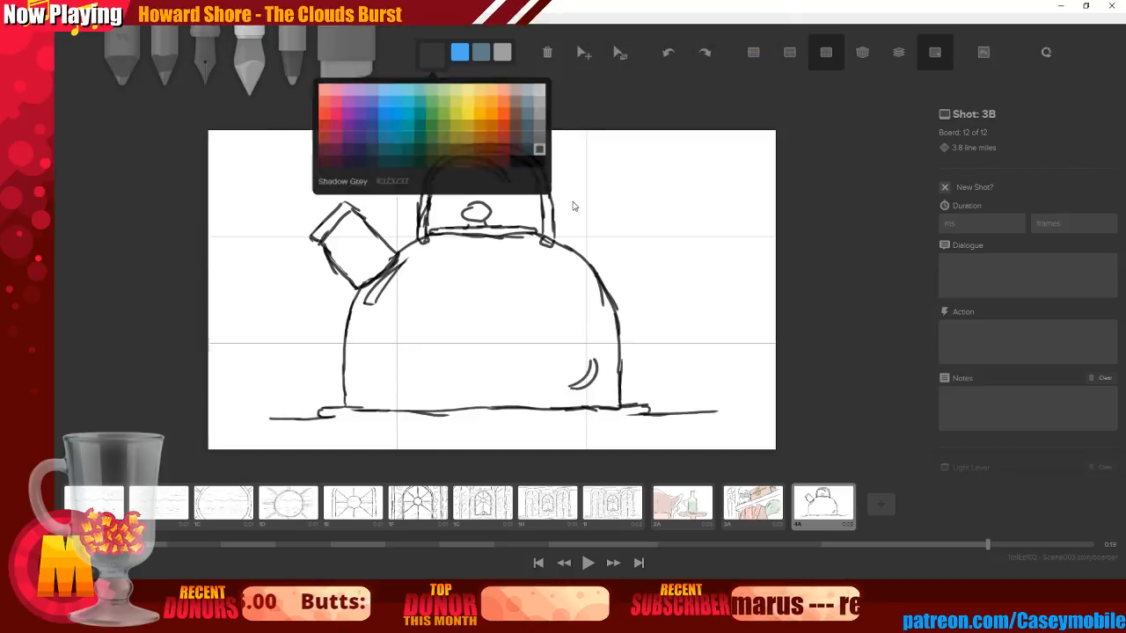
drag(253, 163, 311, 203)
mouse_move(279, 144)
mouse_down()
mouse_move(295, 172)
mouse_move(230, 189)
mouse_up()
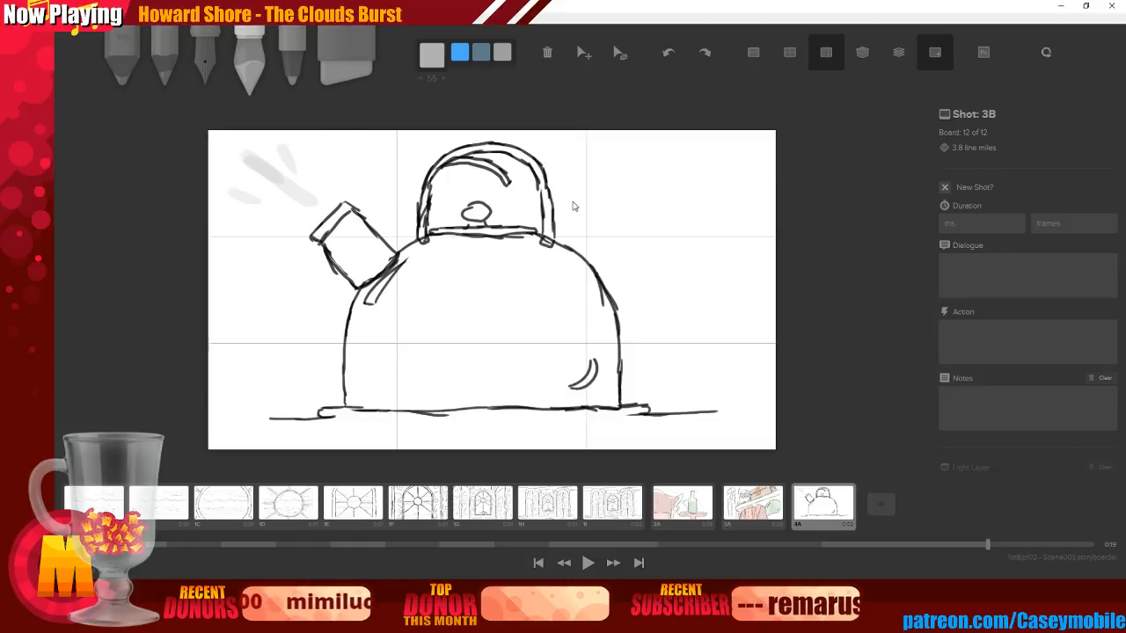
Extend the table line at both ends and add a short line below the kettle in light grey ink
key(3)
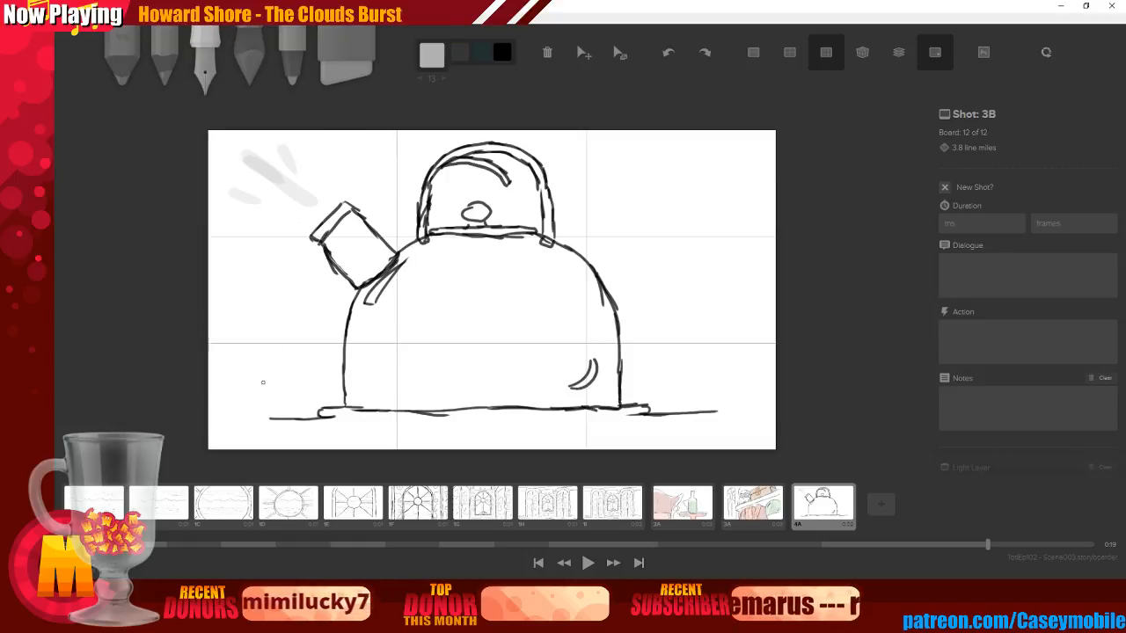
drag(224, 416, 264, 419)
mouse_move(740, 413)
mouse_down()
mouse_move(725, 412)
mouse_move(753, 412)
mouse_up()
drag(401, 438, 468, 437)
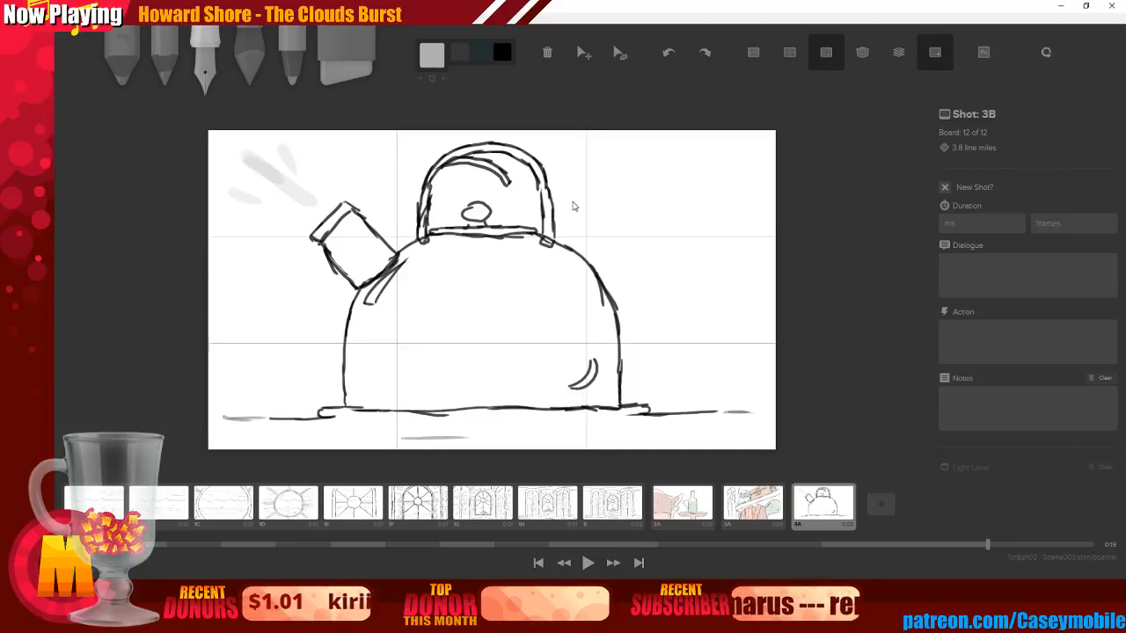
Enter "Kettle Boil sounds" as the kettle board's dialogue and check the resulting caption on the board
click(997, 278)
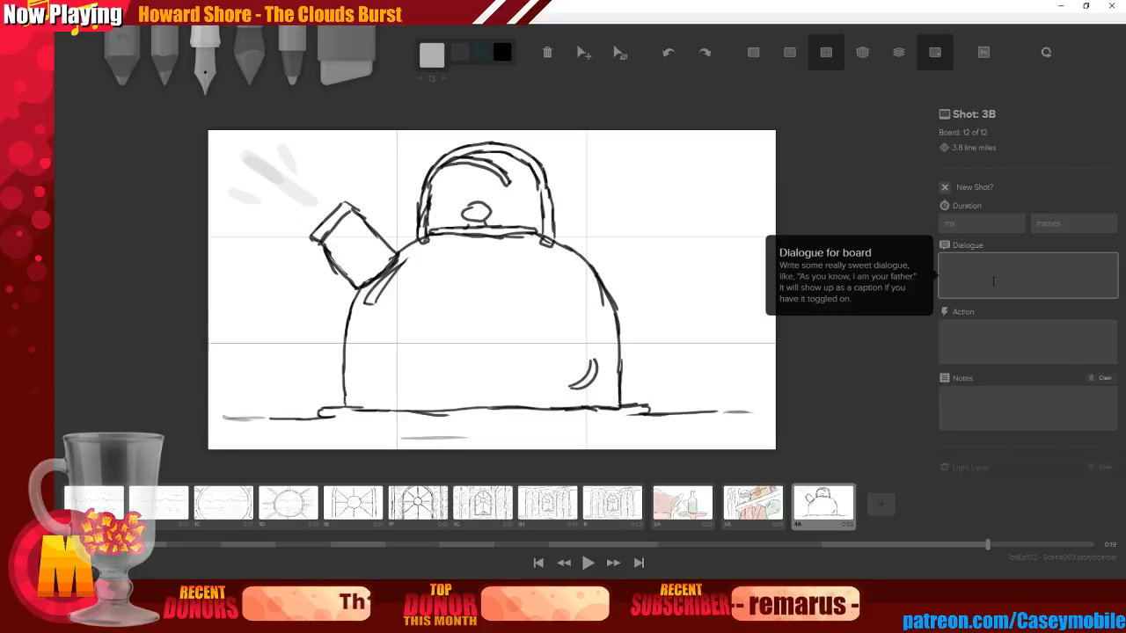
text(le Boil sounds)
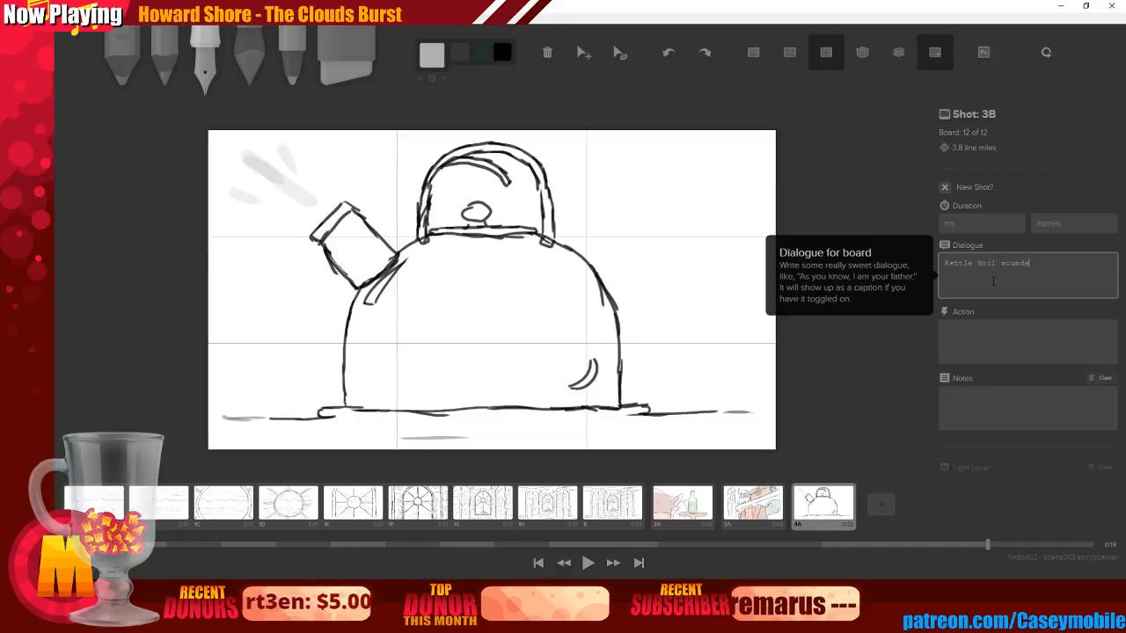
click(847, 390)
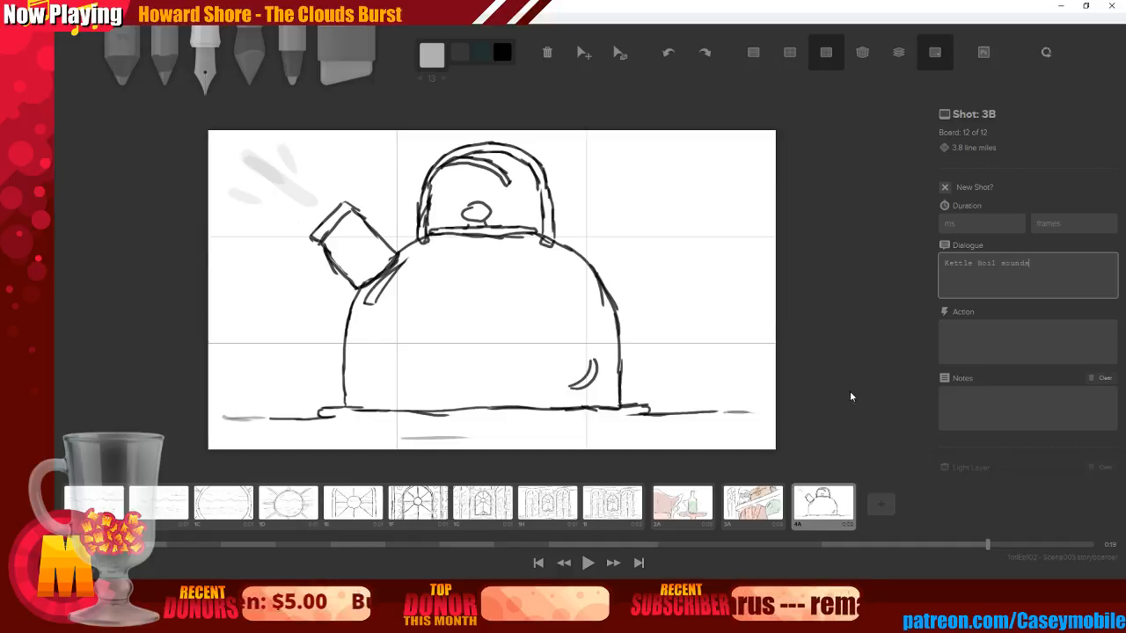
click(744, 505)
click(805, 510)
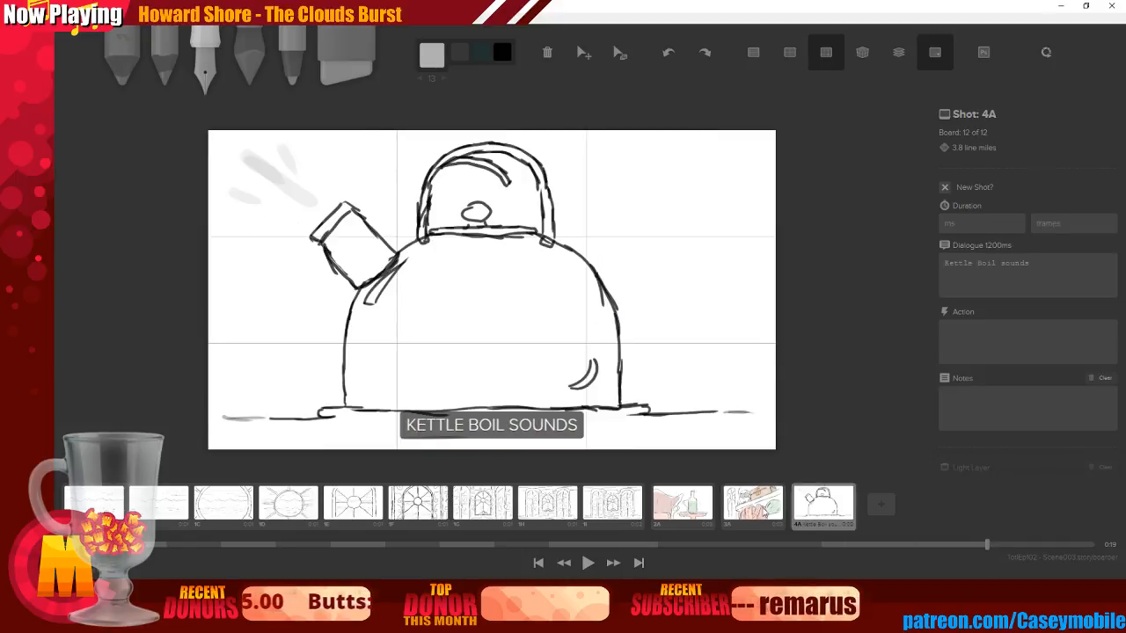
click(752, 508)
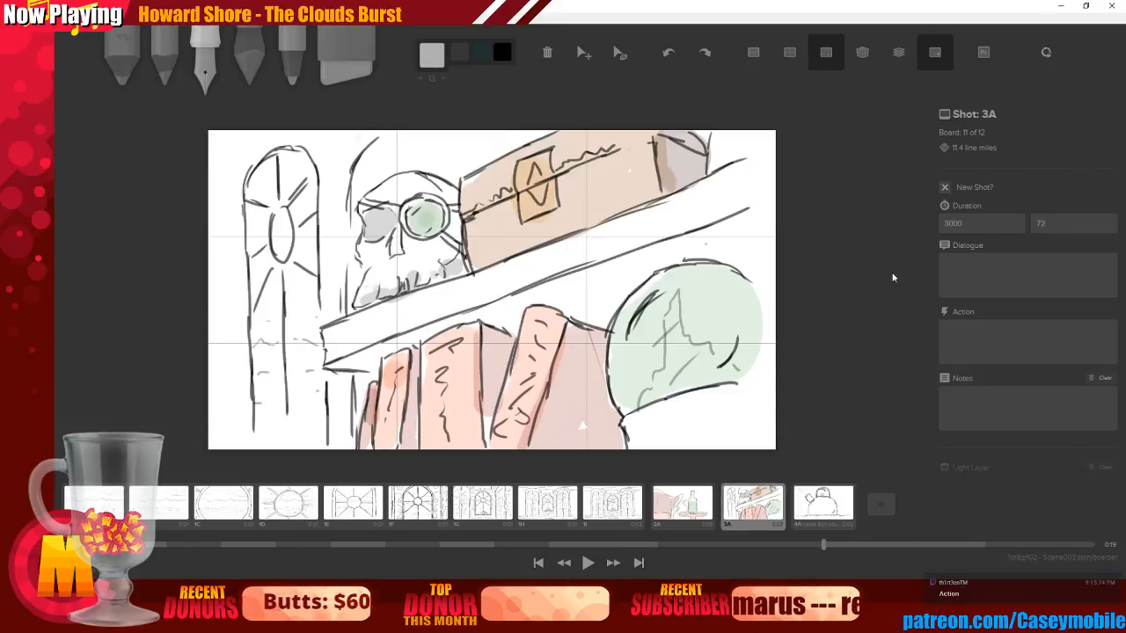
Clear the kettle board's dialogue and enter "Tea Kettle Whistles" as its action
click(847, 508)
drag(1037, 262, 934, 270)
key(BackSpace)
click(1008, 335)
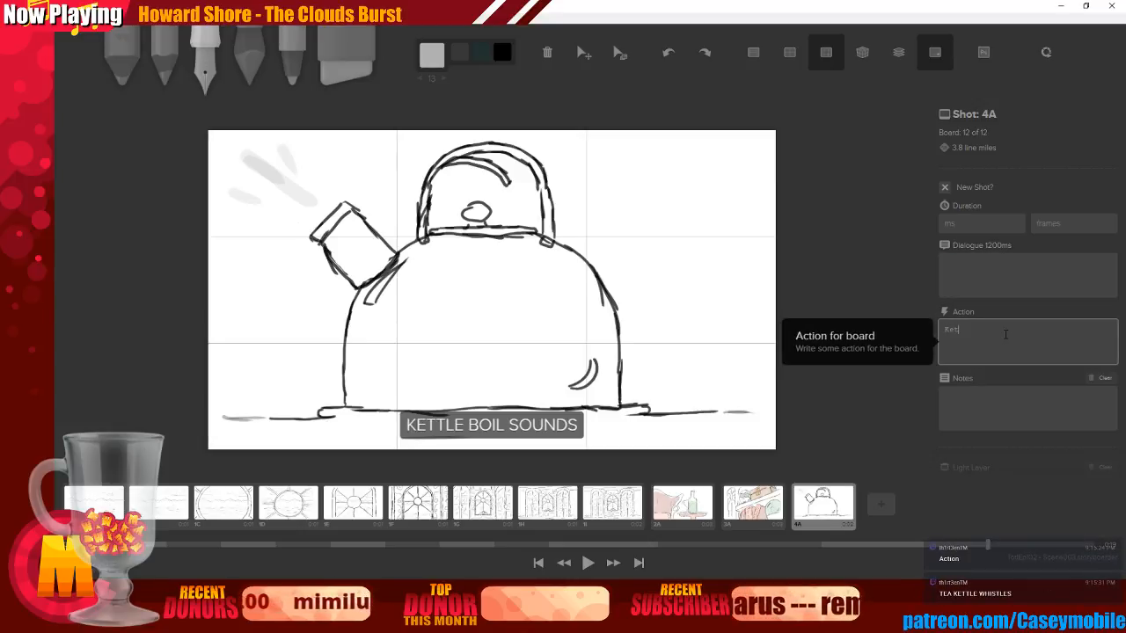
text(Tea K)
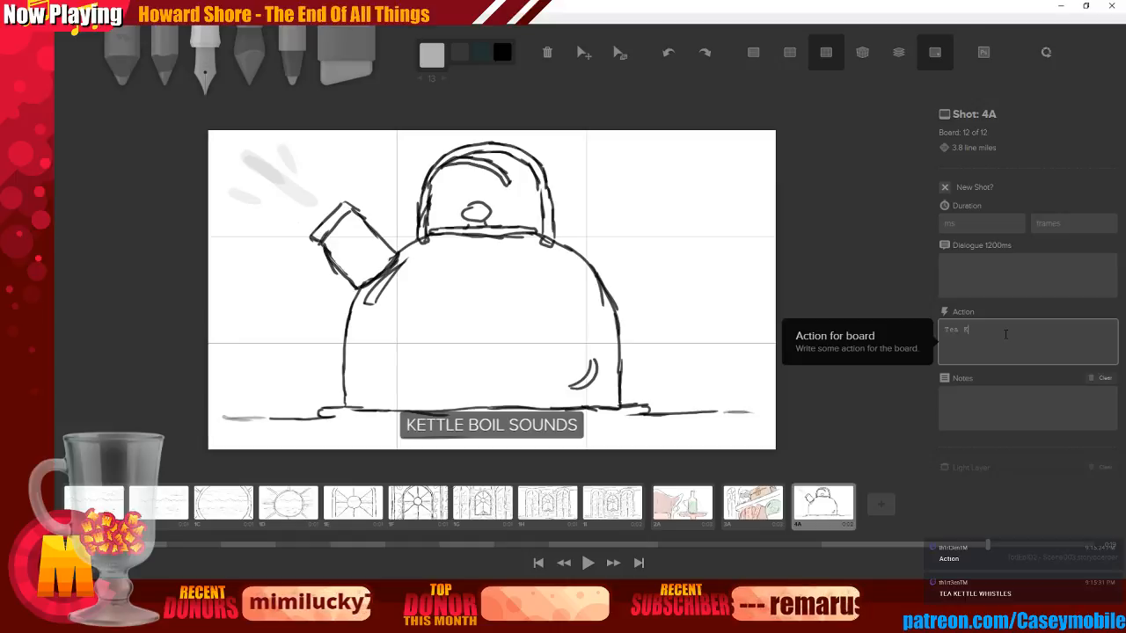
text(ettle Whistles)
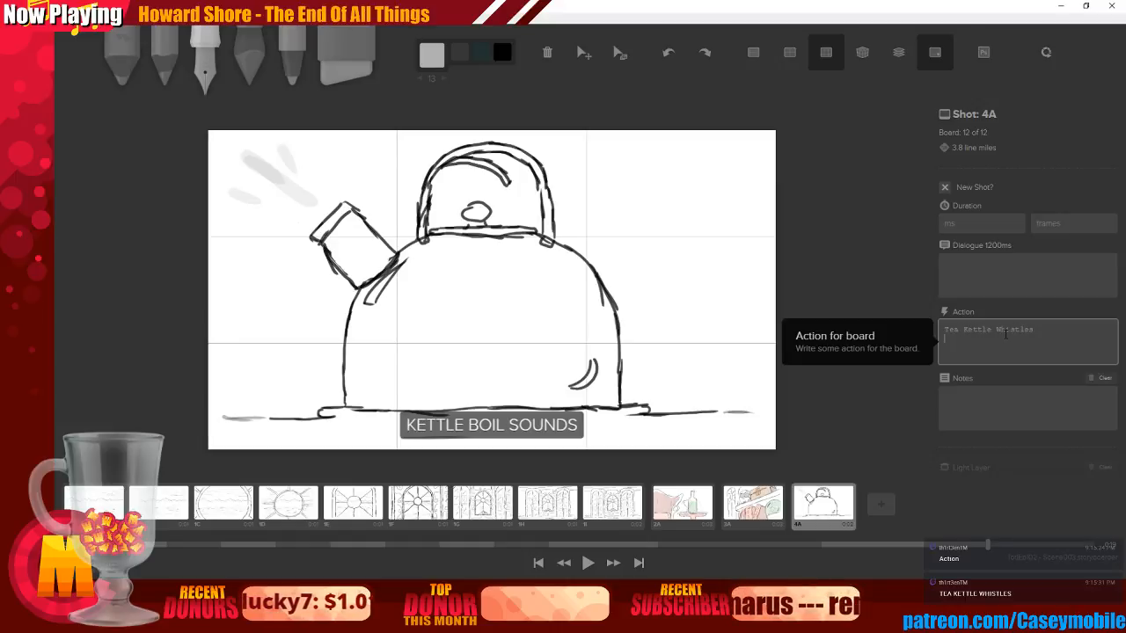
click(840, 234)
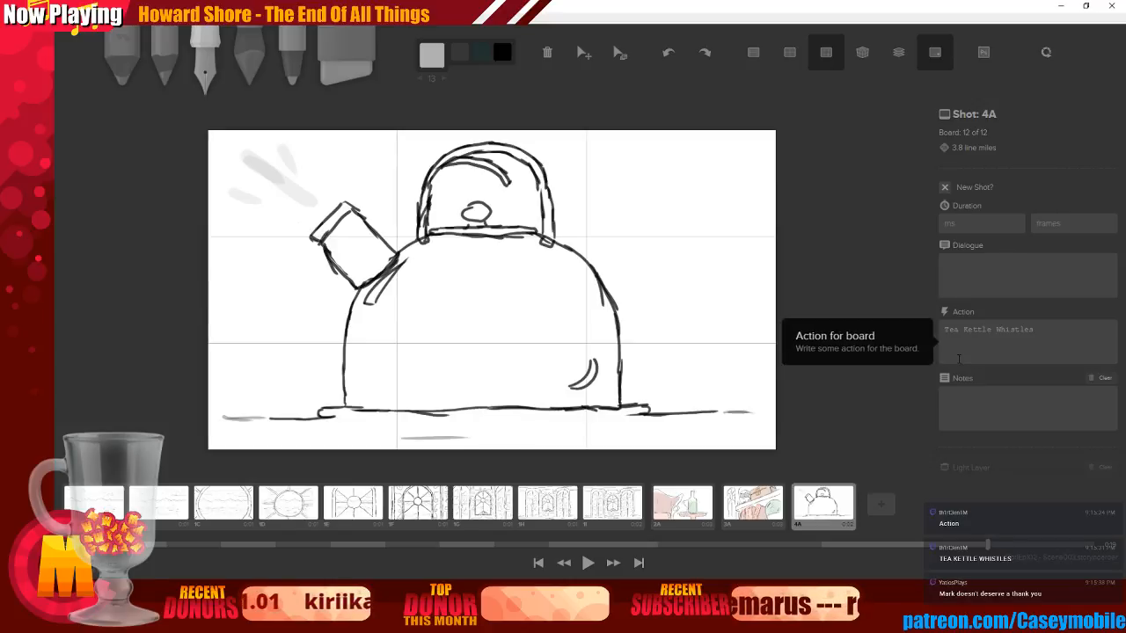
Remove the action text, enter "<Tea Kettle Whistling>" as the kettle board's dialogue and reselect the board to check its caption
drag(1038, 331, 940, 330)
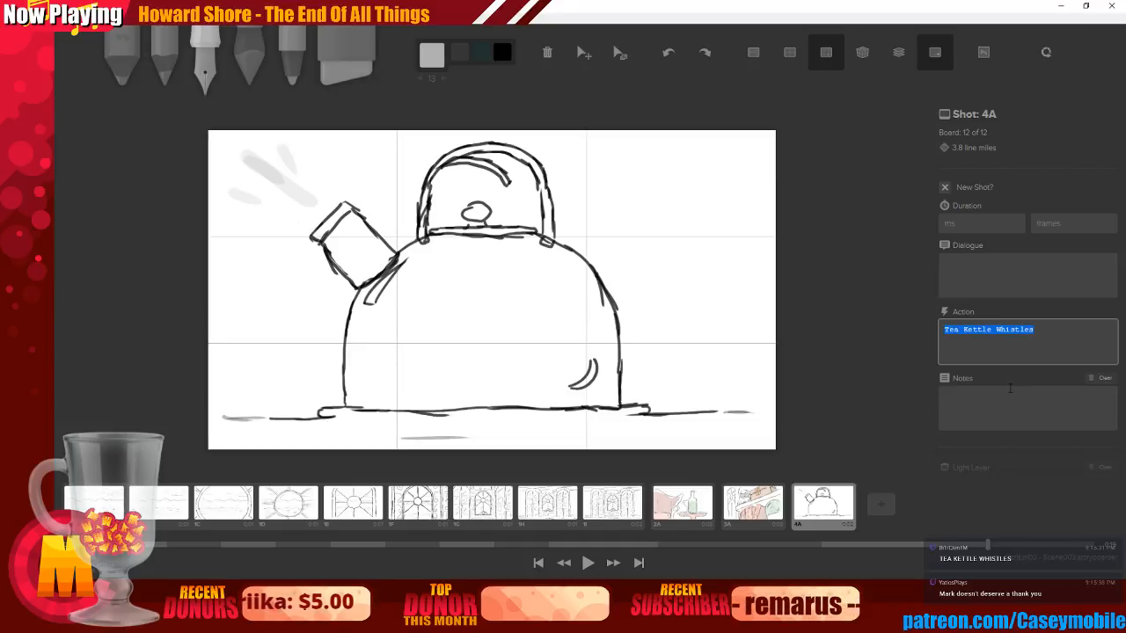
key(ctrl+x)
click(990, 289)
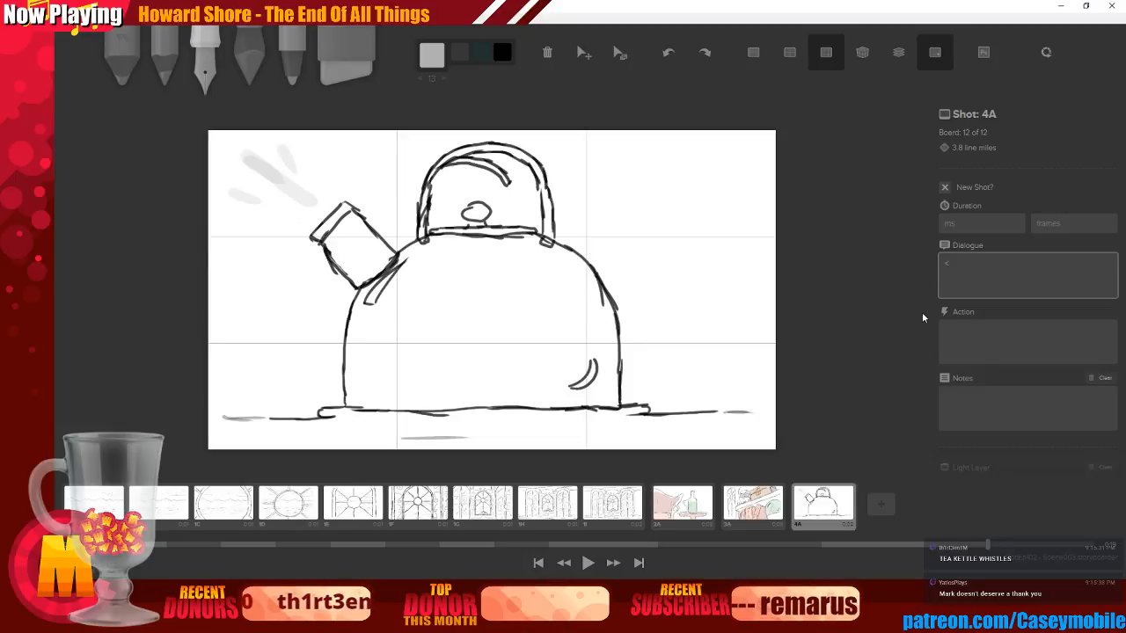
text(<Tea K)
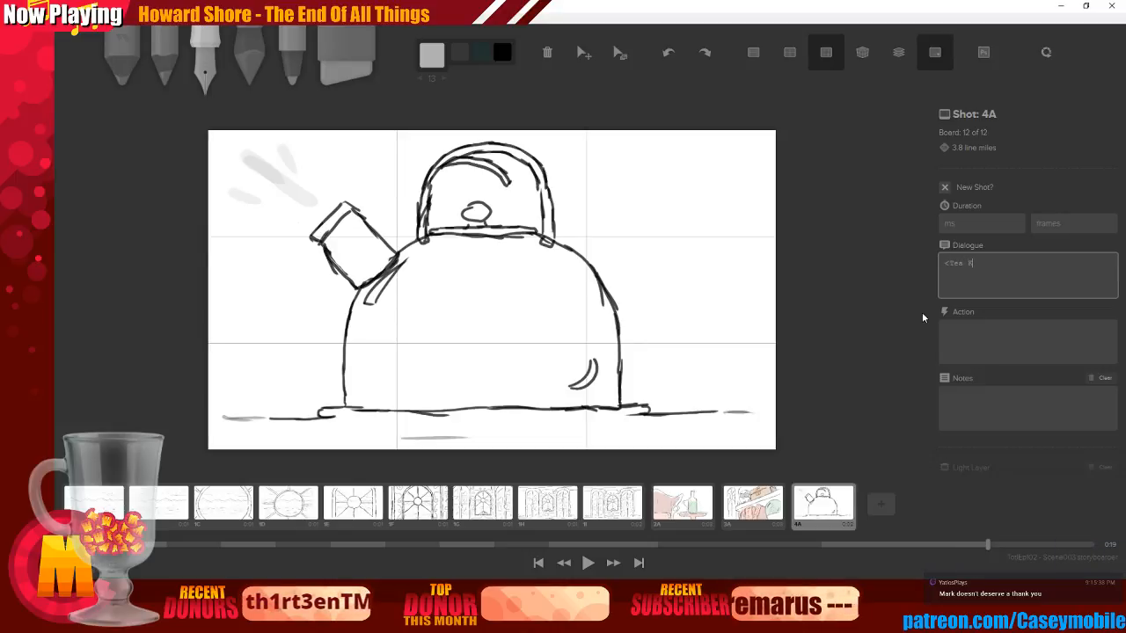
text(ettle Whistling>)
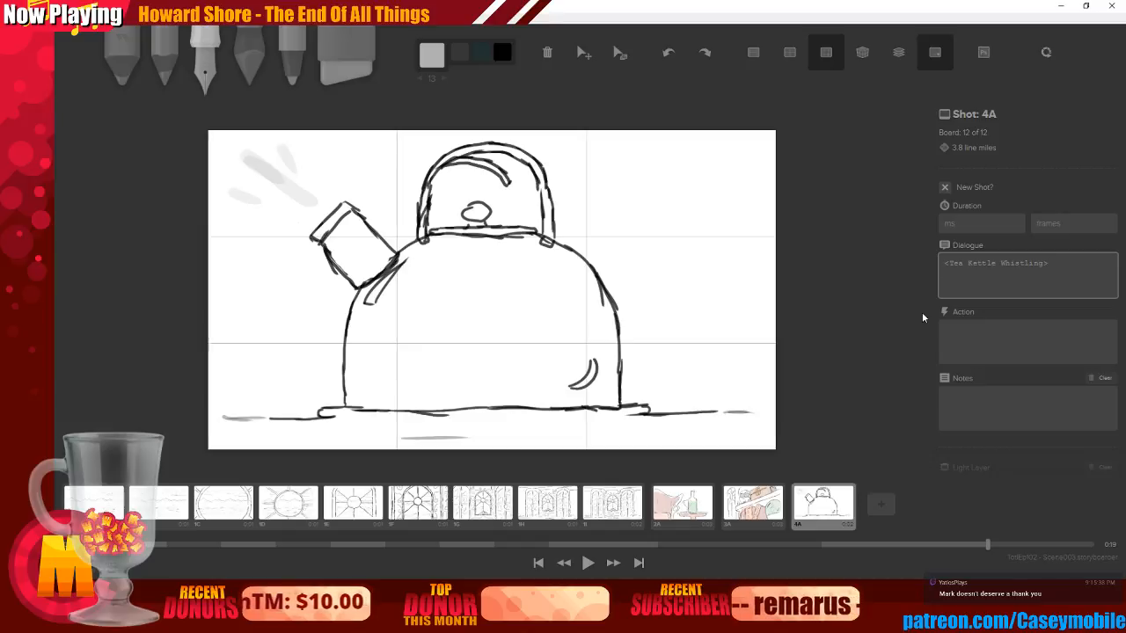
click(863, 315)
click(764, 499)
click(815, 496)
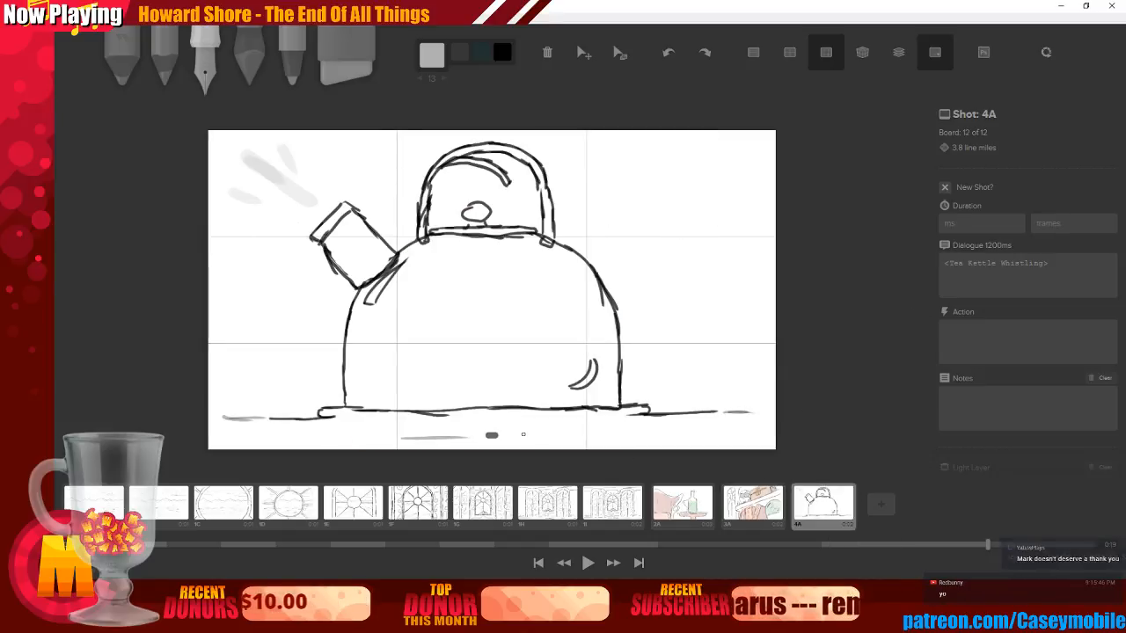
click(994, 254)
click(753, 502)
click(843, 501)
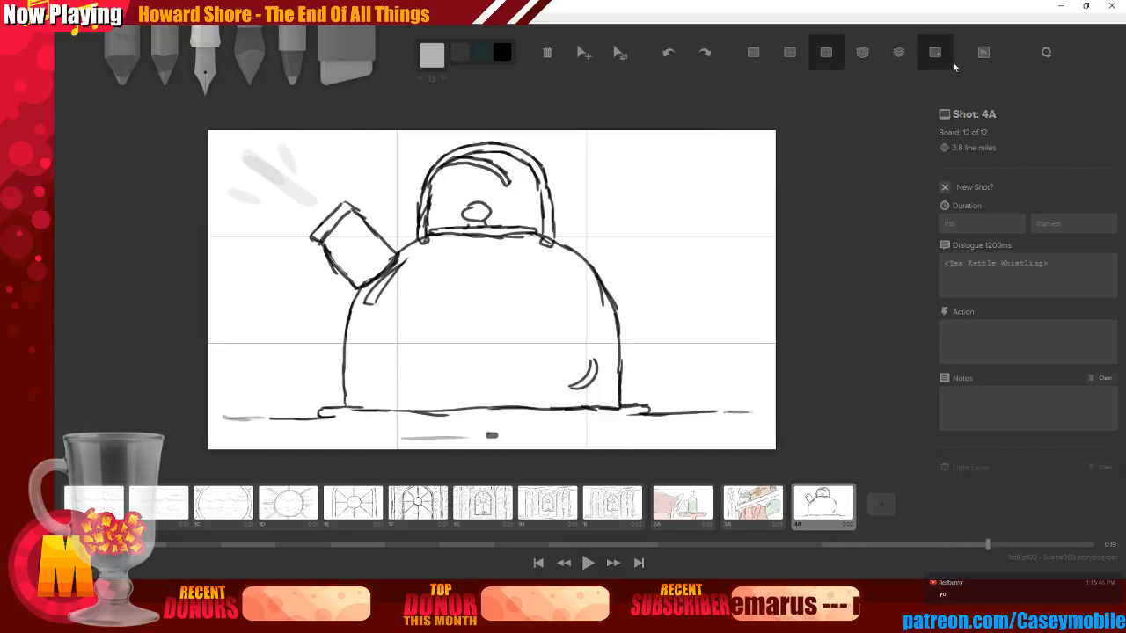
key(Left)
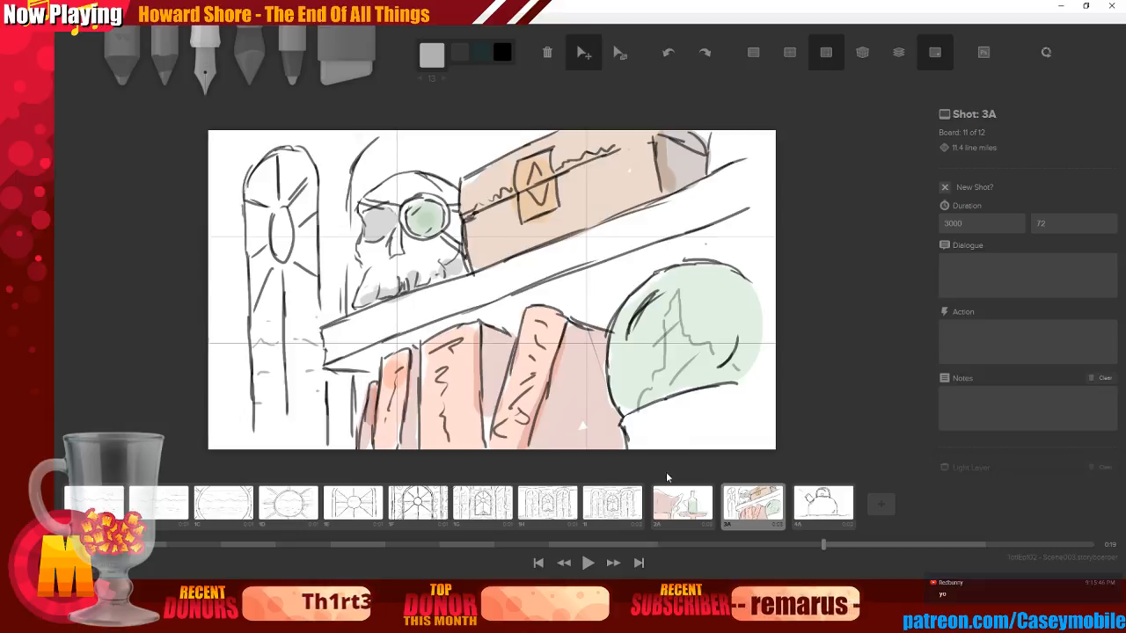
click(878, 505)
key(Left)
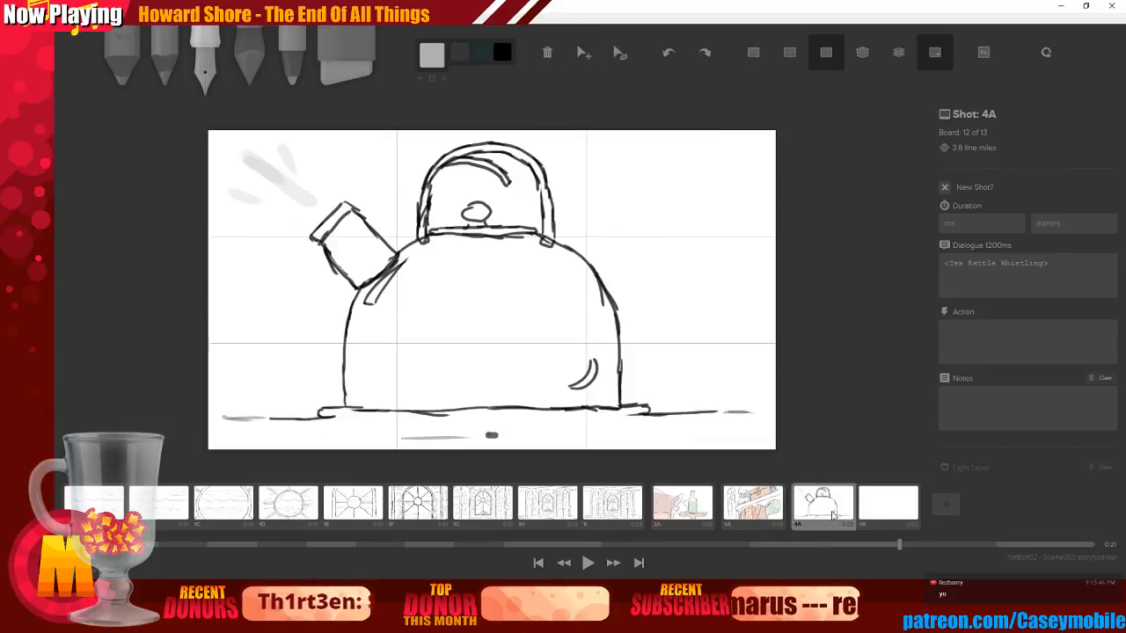
key(Right)
key(ctrl+BackSpace)
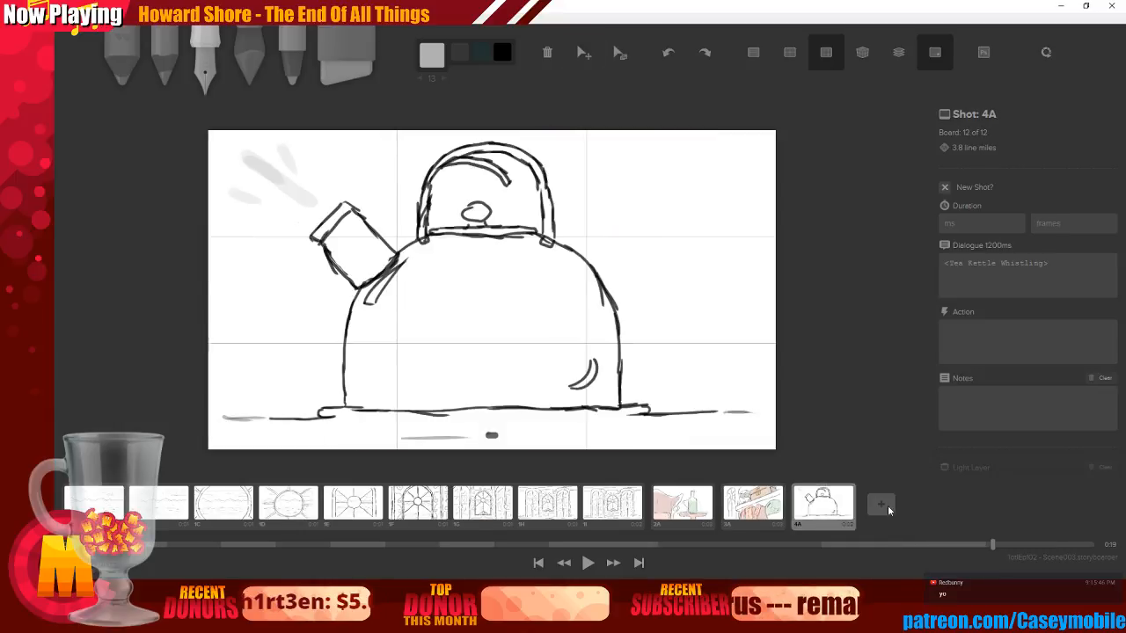
Clear the kettle board's dialogue and reselect the board to check that the caption text is gone
drag(1051, 263, 930, 257)
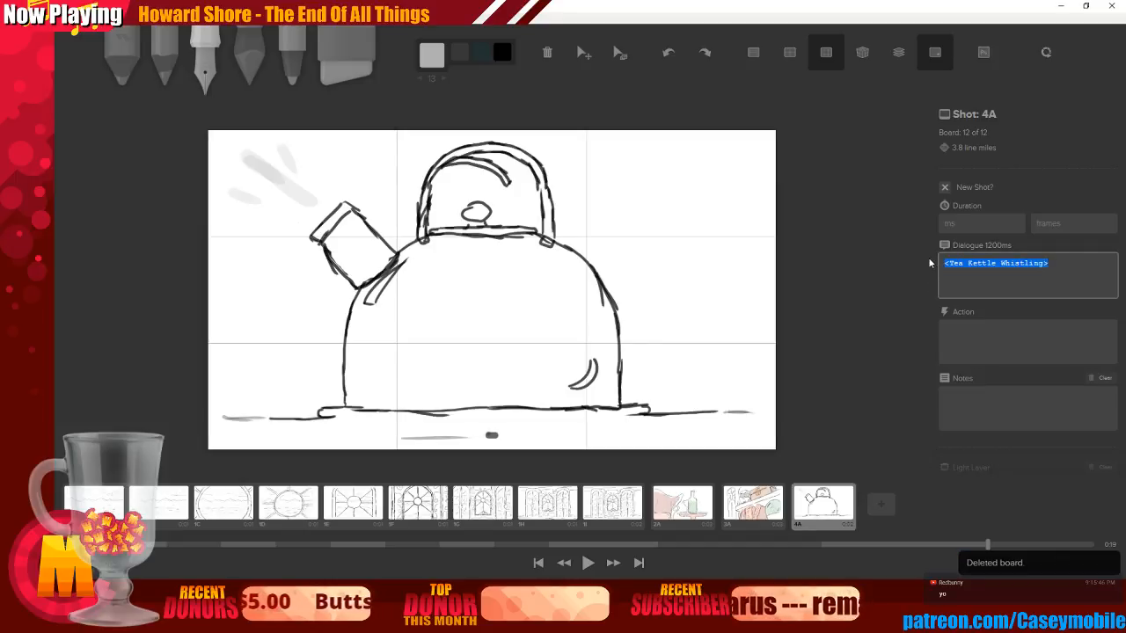
key(BackSpace)
click(862, 314)
click(753, 518)
click(817, 510)
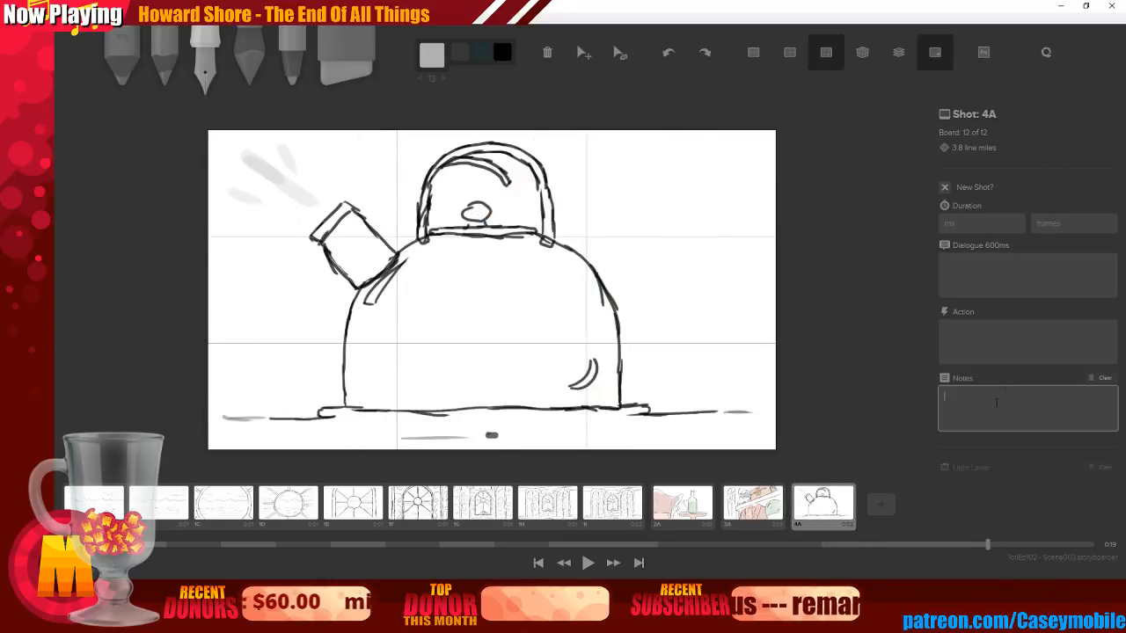
Examine the kettle board's detail fields and compare them with those of shots 3A and 2A
click(1015, 371)
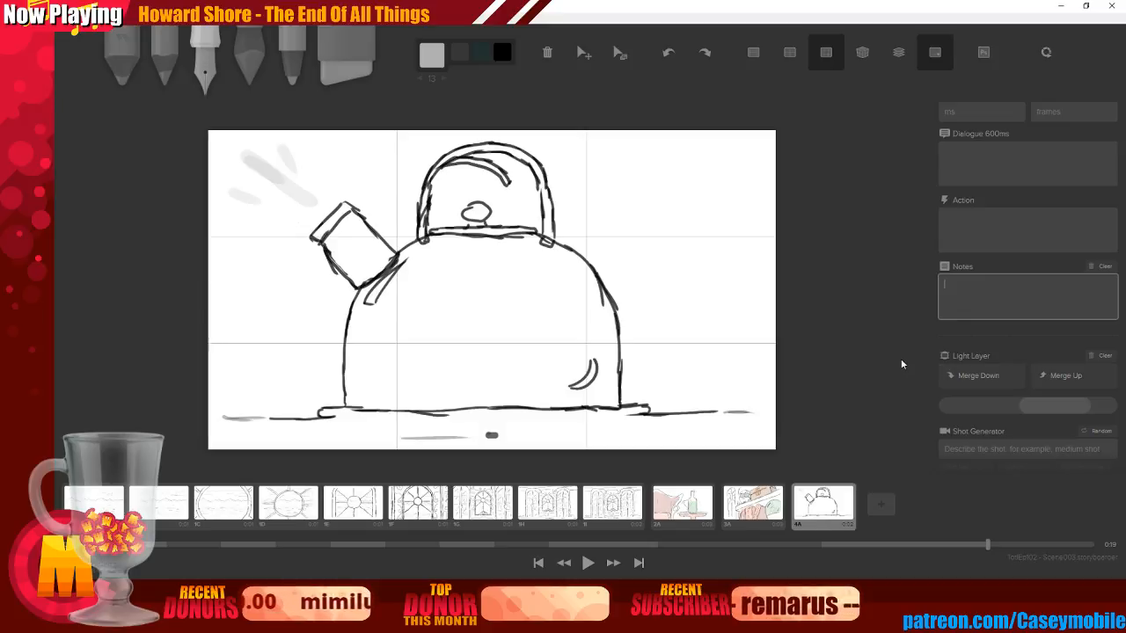
scroll(1031, 291, up, 2)
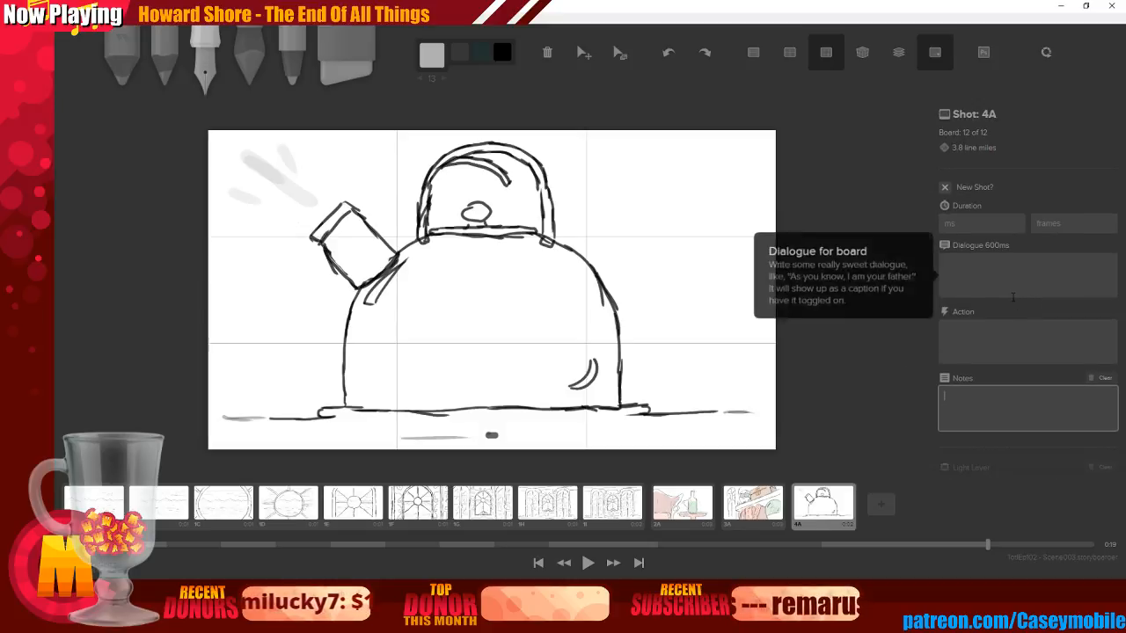
click(851, 387)
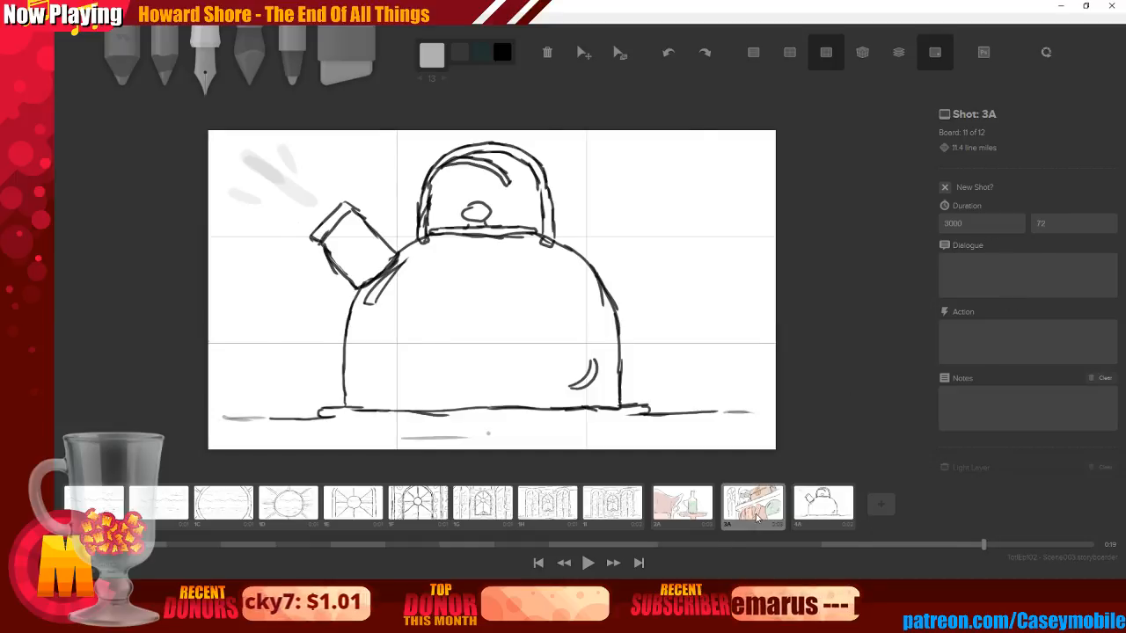
key(Left)
key(Left)
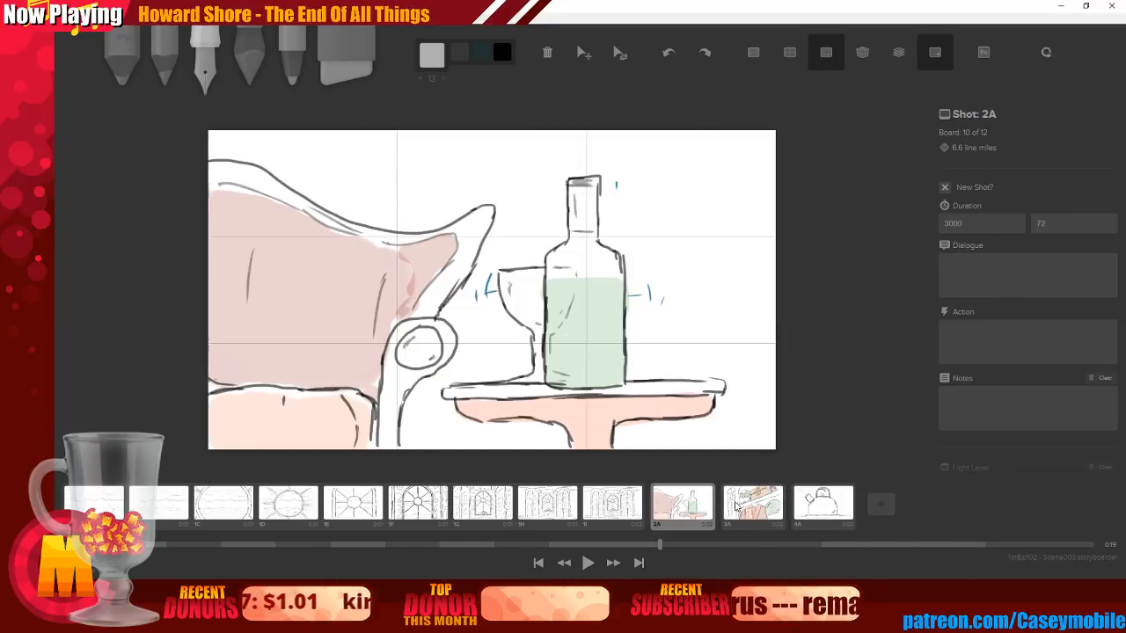
click(738, 506)
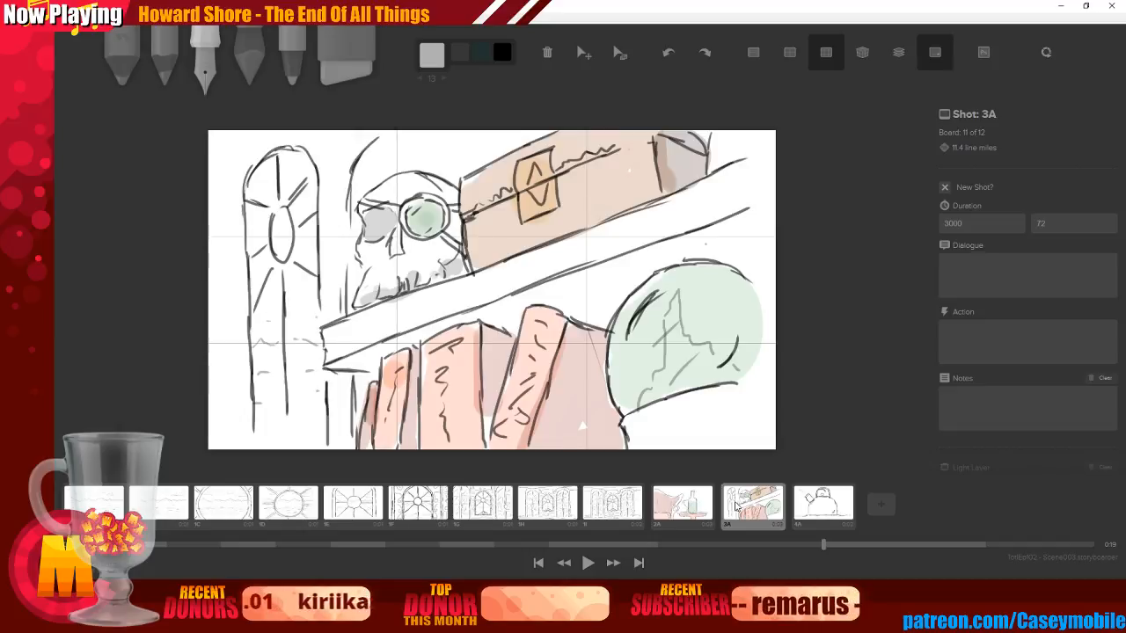
click(810, 499)
click(980, 227)
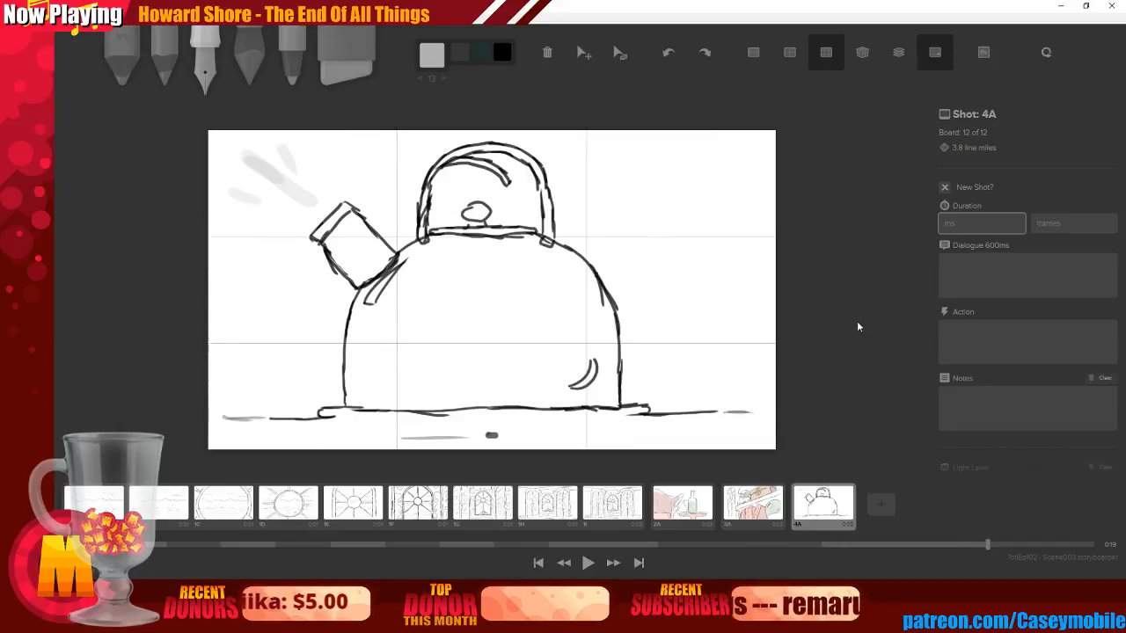
Add a blank board after the kettle board and review the earlier boards back to shot 1E
click(877, 508)
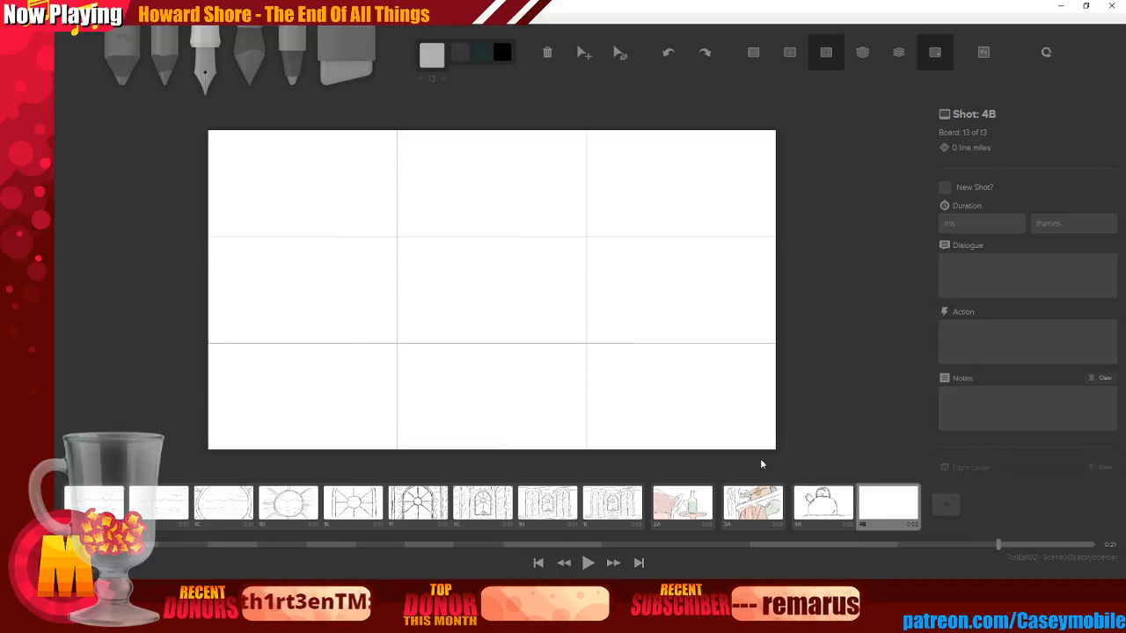
click(700, 503)
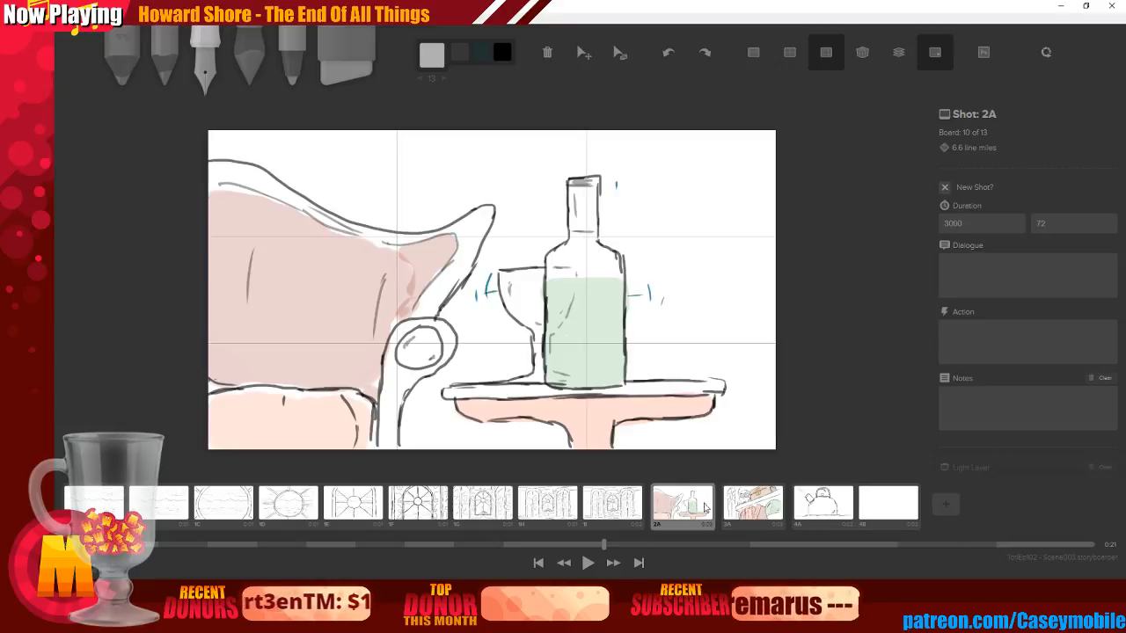
click(765, 510)
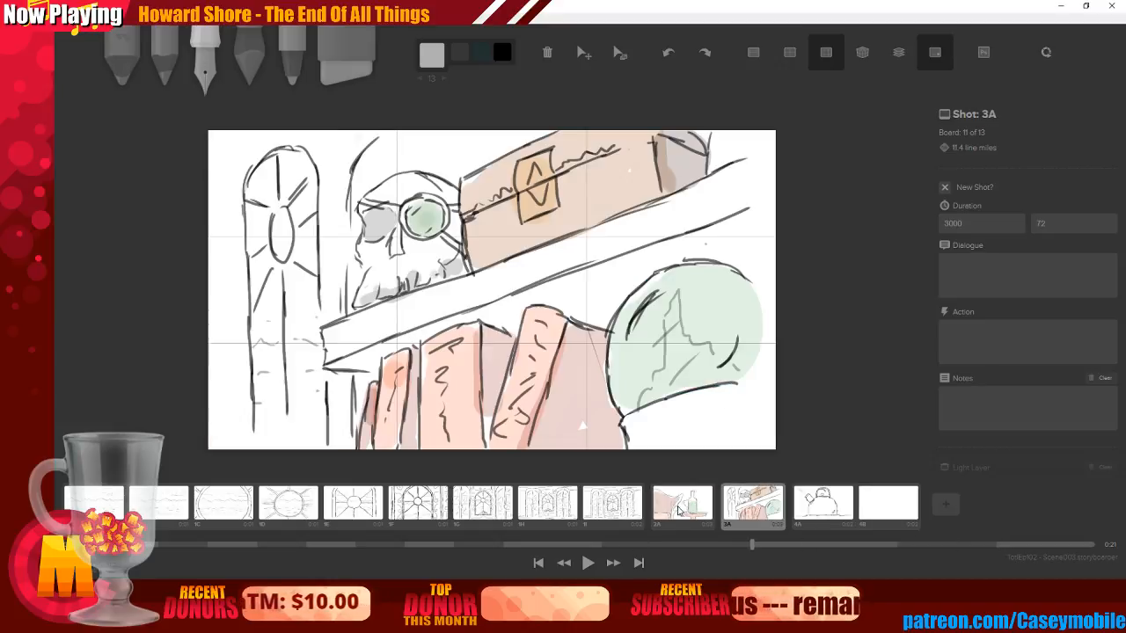
click(609, 514)
key(Left)
key(Left)
key(Left)
key(Left)
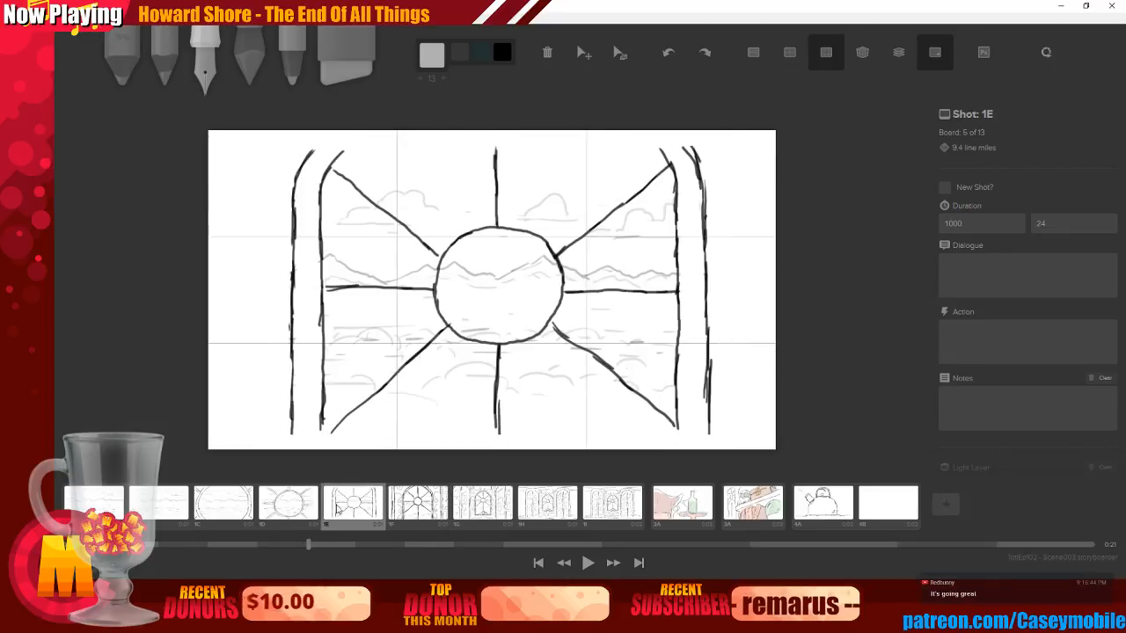
click(835, 508)
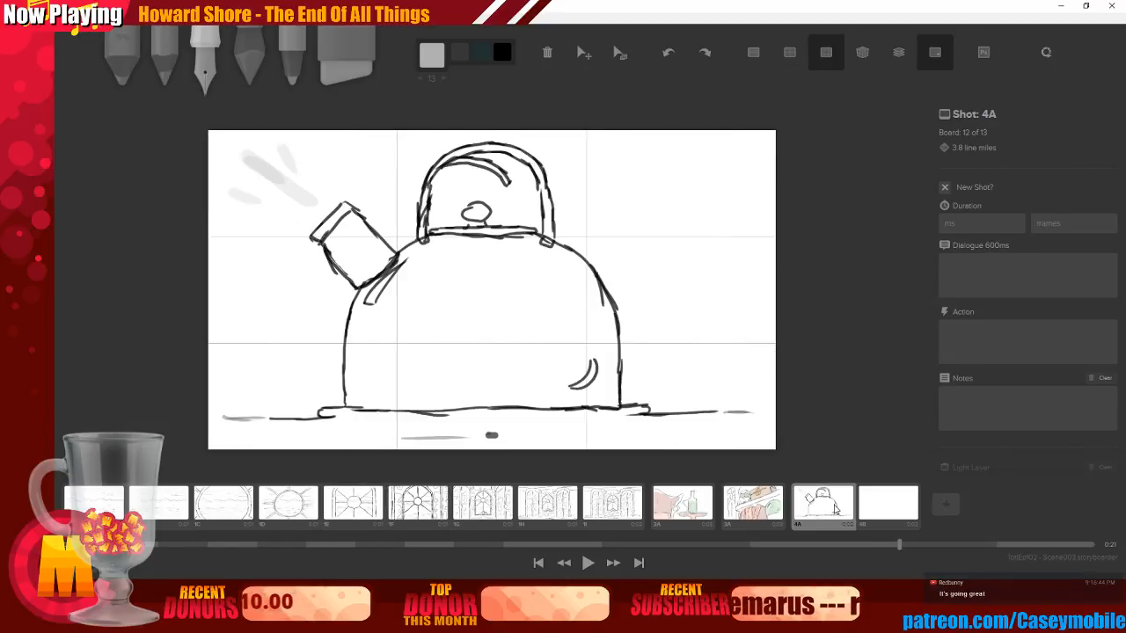
Delete the blank last board and duplicate the kettle board at the end of the storyboard
click(881, 508)
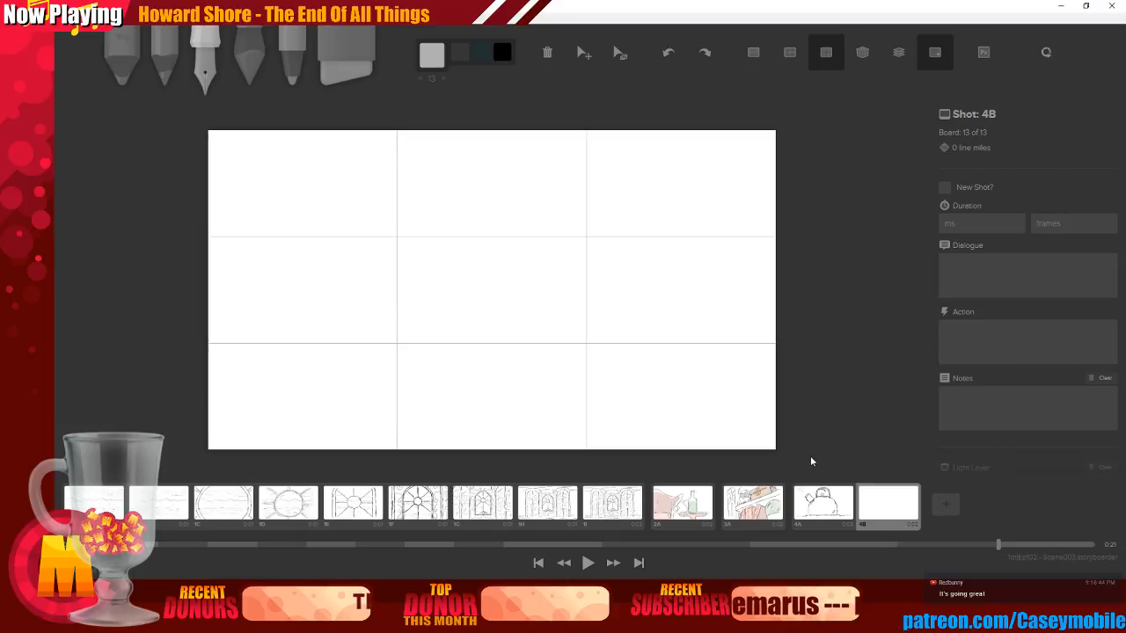
click(806, 513)
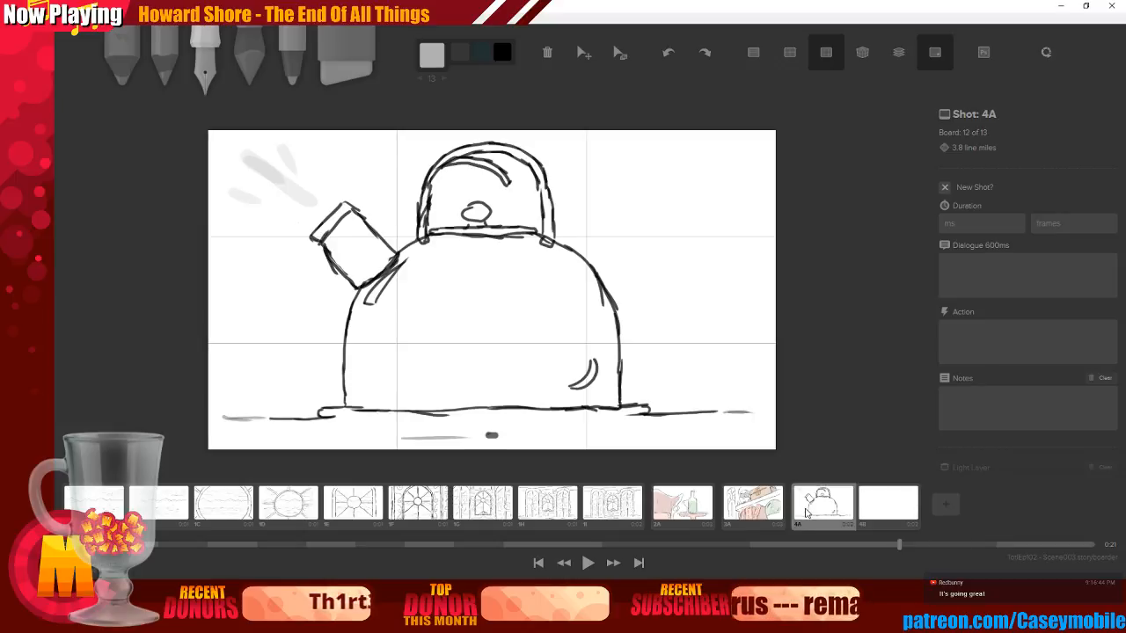
click(875, 514)
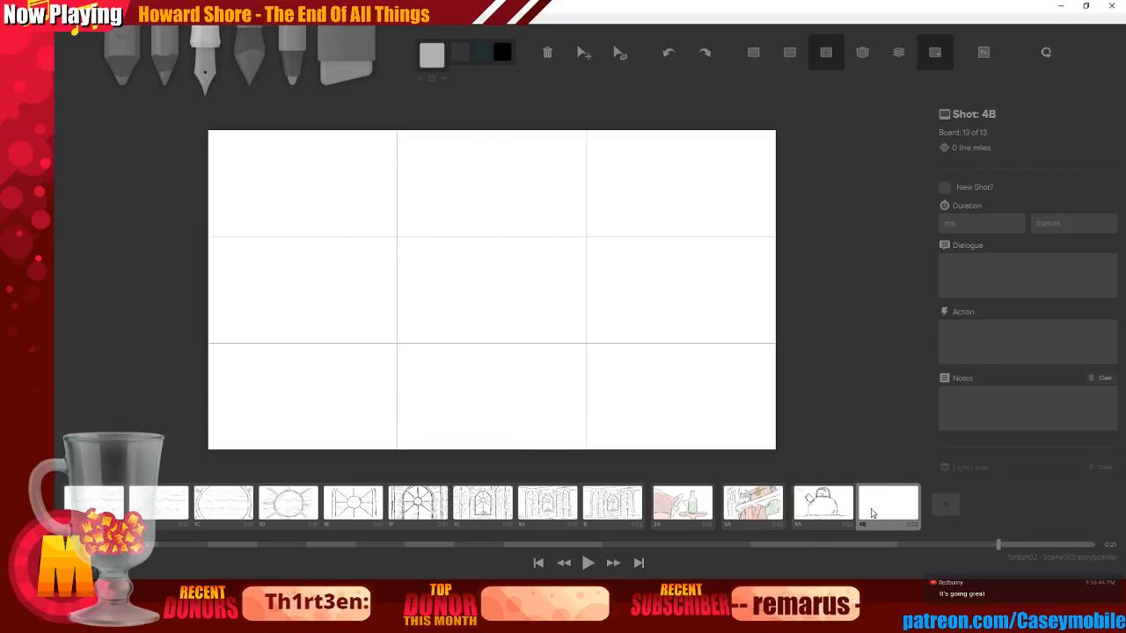
key(ctrl+BackSpace)
key(ctrl+d)
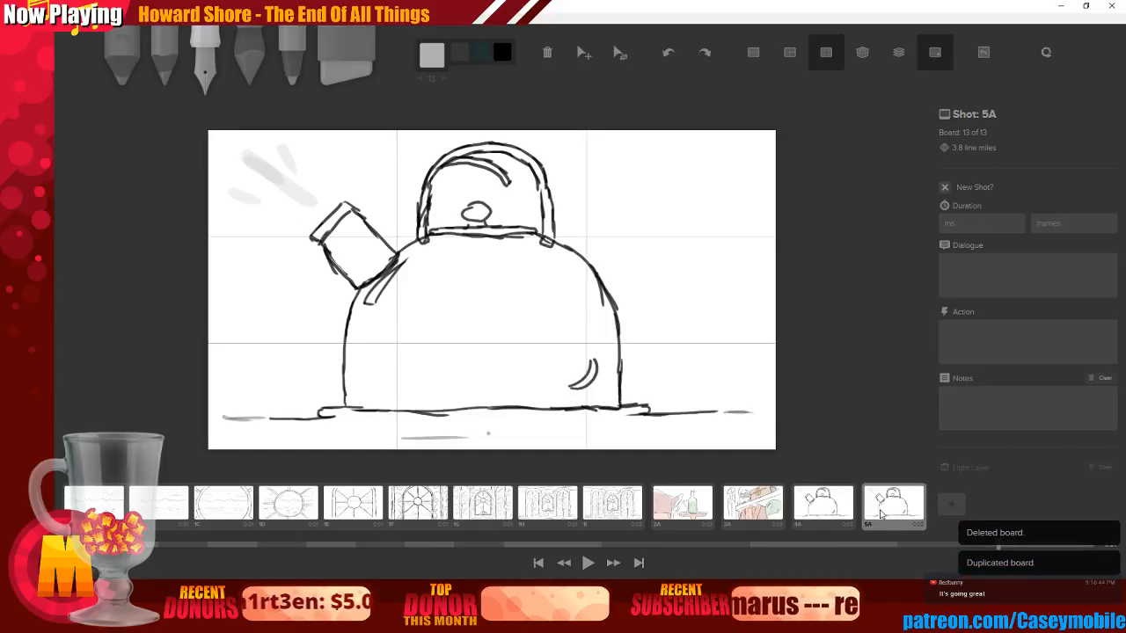
Remove the new-shot flag from the duplicated kettle board and shift the whole drawing slightly down and to the right on the canvas
click(948, 190)
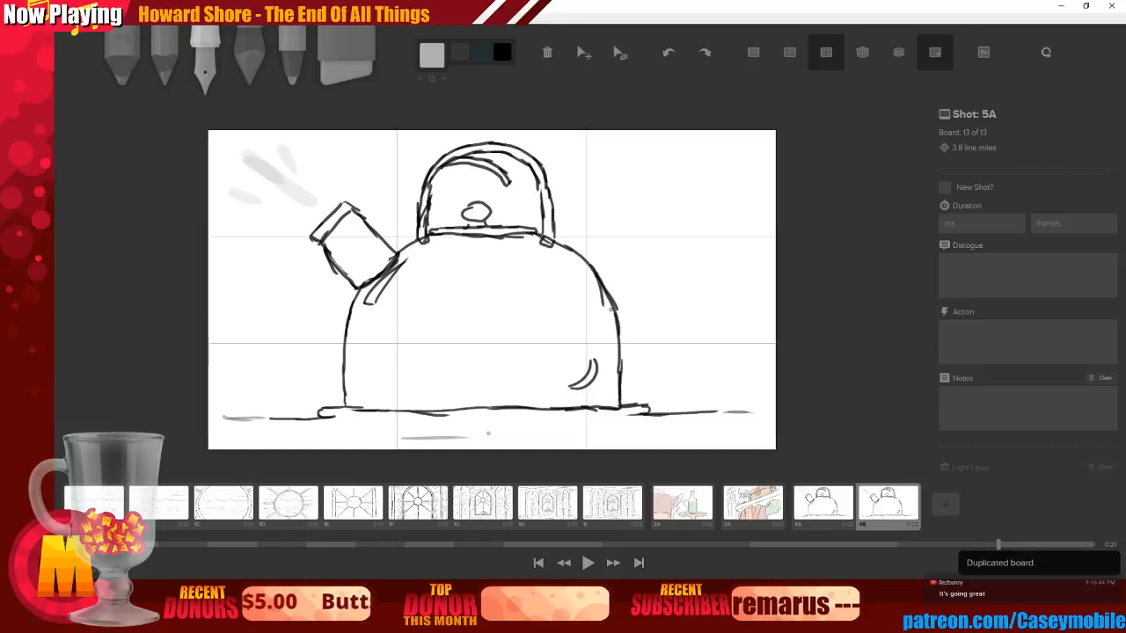
click(620, 53)
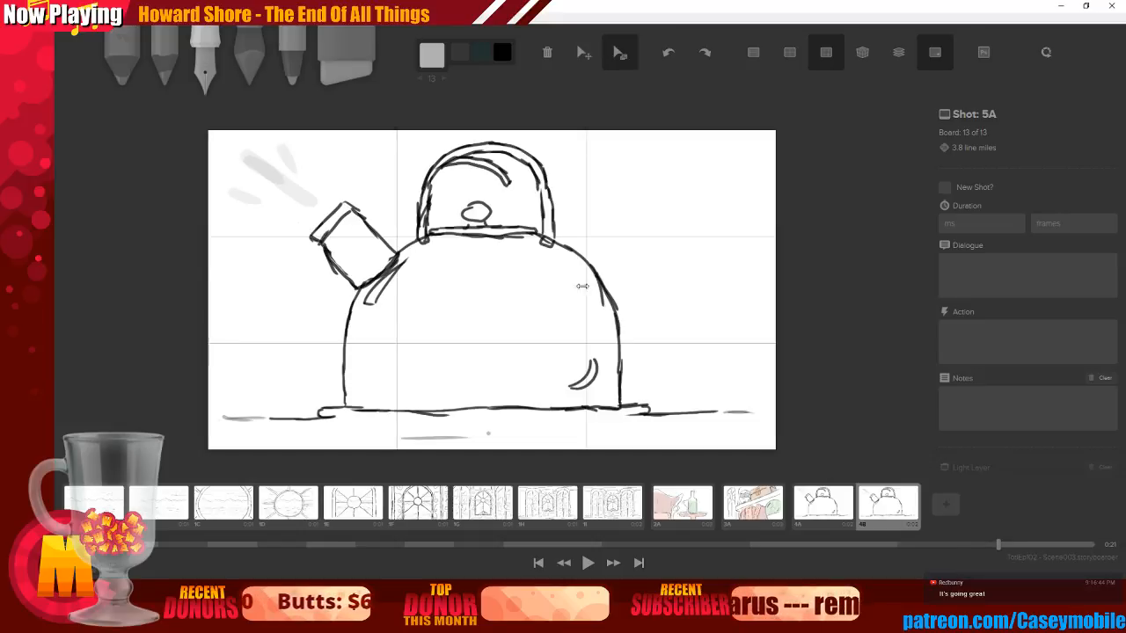
key(Escape)
click(584, 56)
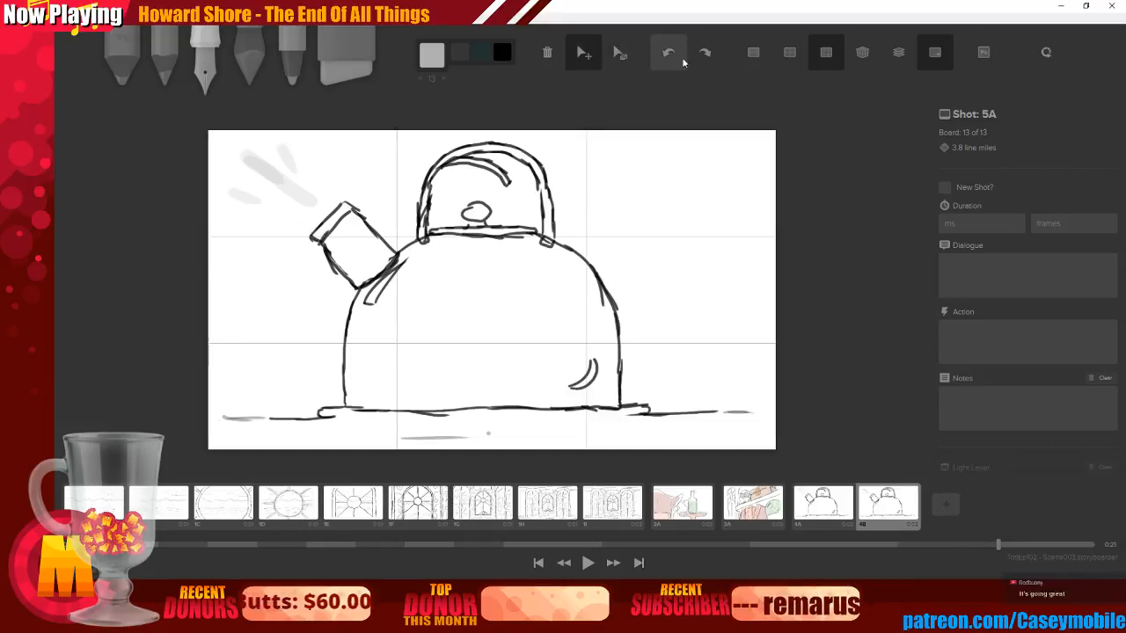
click(705, 52)
drag(508, 266, 515, 272)
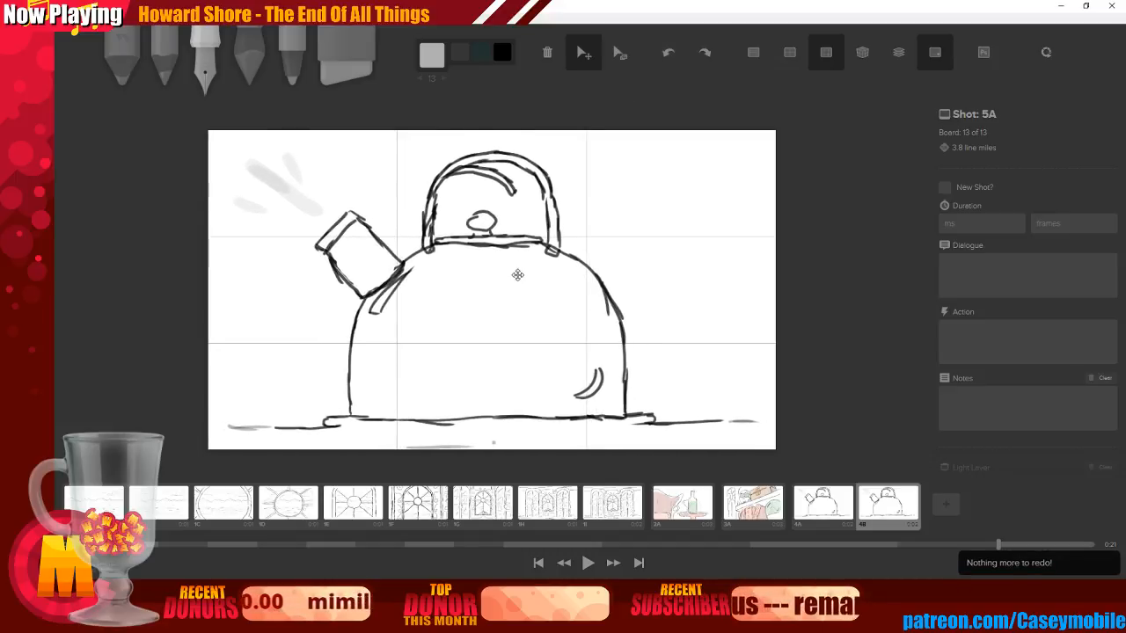
mouse_move(628, 266)
mouse_down()
mouse_move(616, 246)
mouse_move(649, 274)
mouse_up()
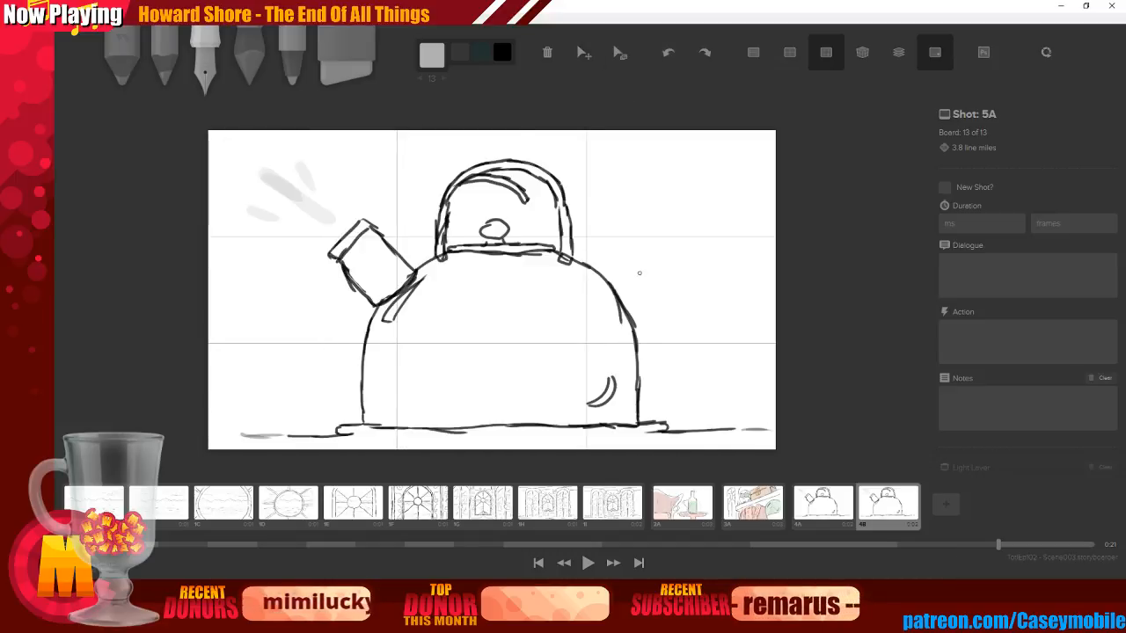
mouse_move(545, 278)
mouse_down()
mouse_move(522, 261)
mouse_move(531, 281)
mouse_move(540, 248)
mouse_move(557, 271)
mouse_up()
key(ctrl)
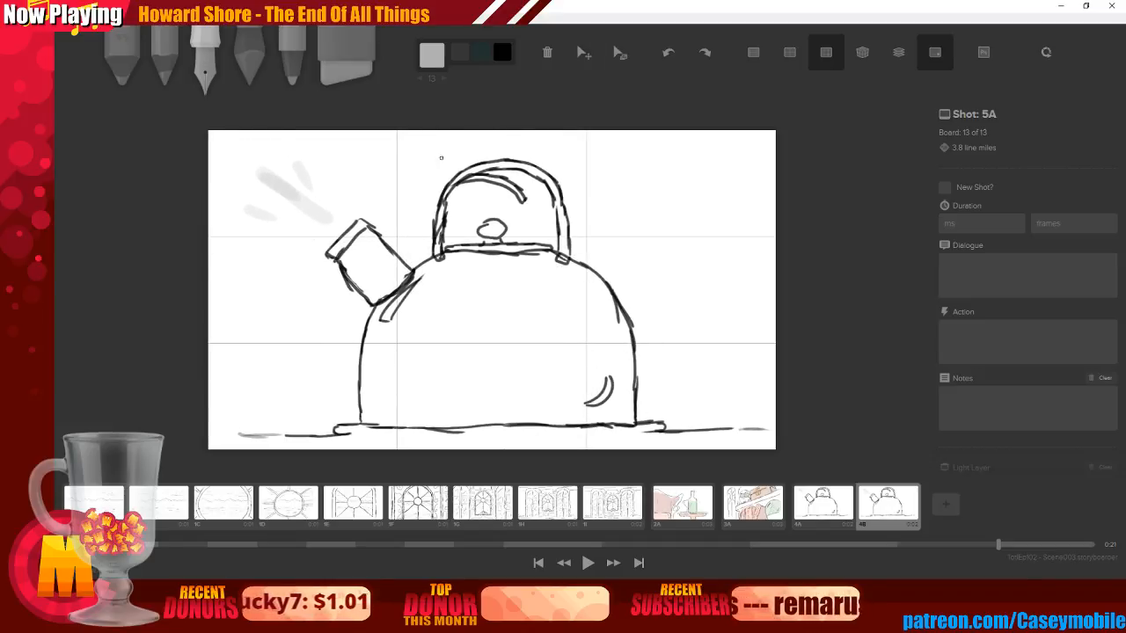
Try to scale the whole kettle drawing, and undo the change
click(618, 51)
drag(598, 231, 336, 249)
key(ctrl+z)
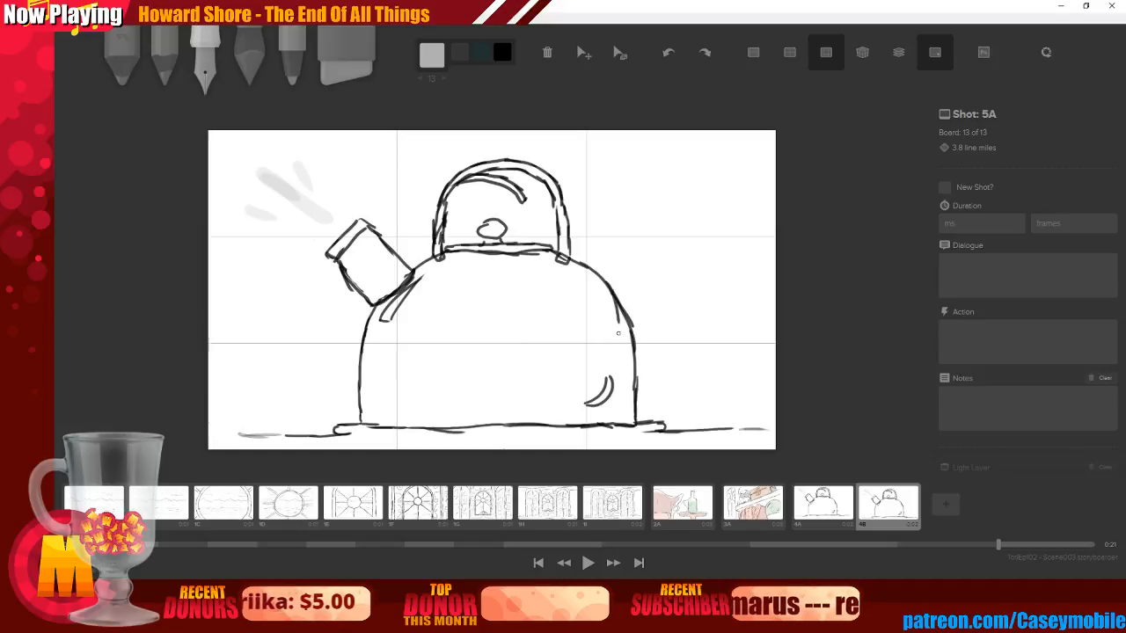
Lower the light layer's opacity to about half and merge the kettle drawing down onto it as a faded guide
scroll(1006, 478, down, 3)
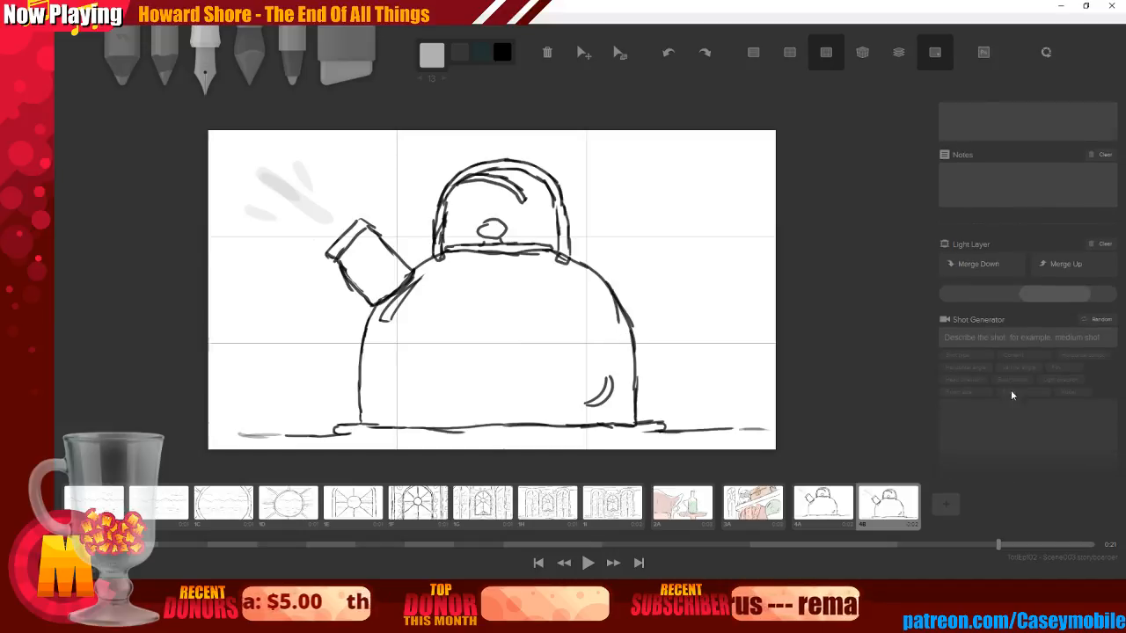
click(1016, 291)
click(967, 264)
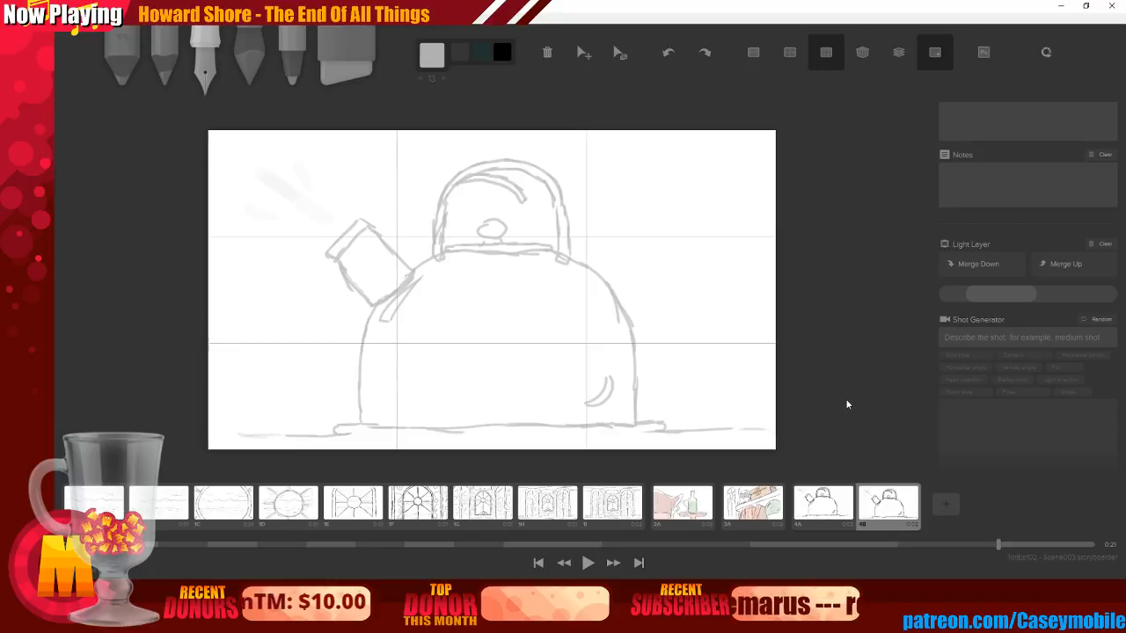
Test a swirl stroke beside the kettle, undo it, and set the pen colour to Shadow Grey (#373737)
mouse_move(572, 278)
mouse_down()
mouse_move(626, 223)
mouse_move(673, 226)
mouse_up()
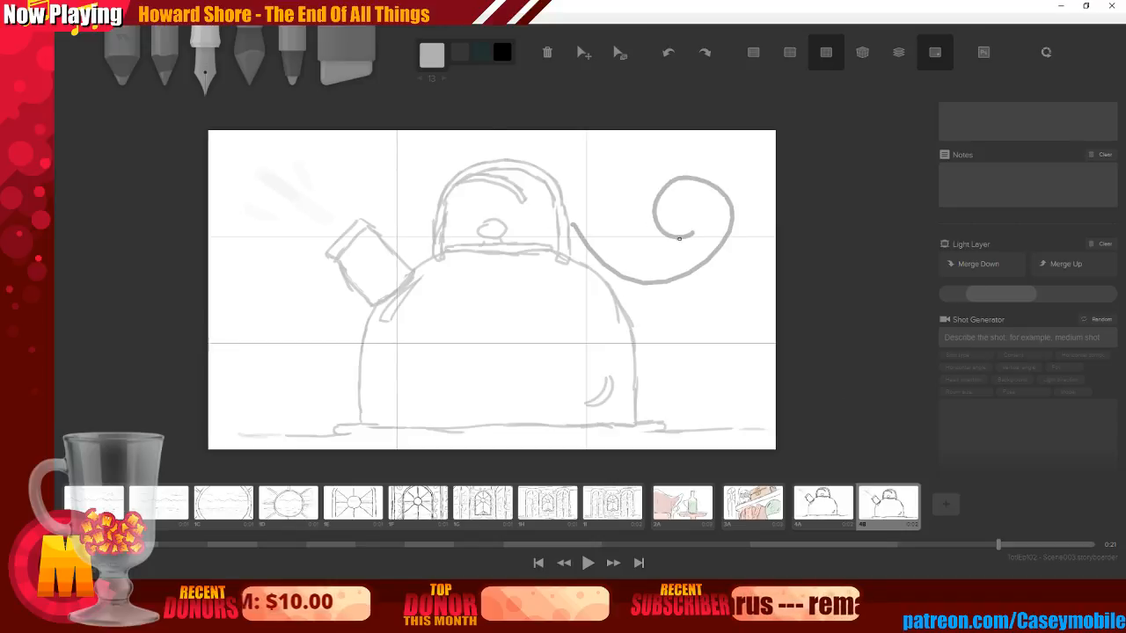
key(ctrl+z)
click(422, 60)
click(534, 141)
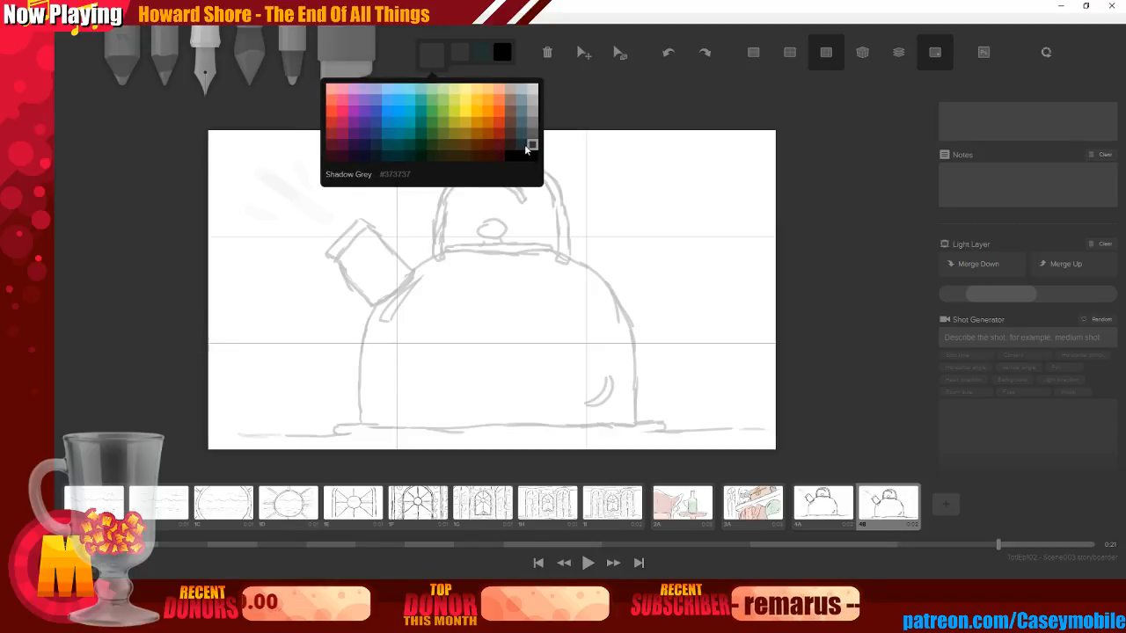
Try sketching a slanted base line with a domed kettle body over the faded guide, undoing the misplaced strokes
mouse_move(357, 409)
mouse_down()
mouse_move(374, 306)
mouse_move(451, 245)
mouse_up()
key(ctrl+z)
drag(373, 296, 366, 391)
key(ctrl+z)
mouse_move(365, 431)
mouse_down()
mouse_move(604, 384)
mouse_move(640, 391)
mouse_up()
mouse_move(361, 432)
mouse_down()
mouse_move(345, 355)
mouse_move(361, 307)
mouse_move(397, 262)
mouse_move(446, 243)
mouse_move(542, 258)
mouse_move(592, 296)
mouse_move(640, 392)
mouse_up()
key(ctrl+z)
mouse_move(360, 432)
mouse_down()
mouse_move(354, 354)
mouse_move(375, 291)
mouse_move(415, 251)
mouse_move(462, 237)
mouse_move(565, 262)
mouse_move(617, 301)
mouse_move(647, 352)
mouse_move(640, 390)
mouse_up()
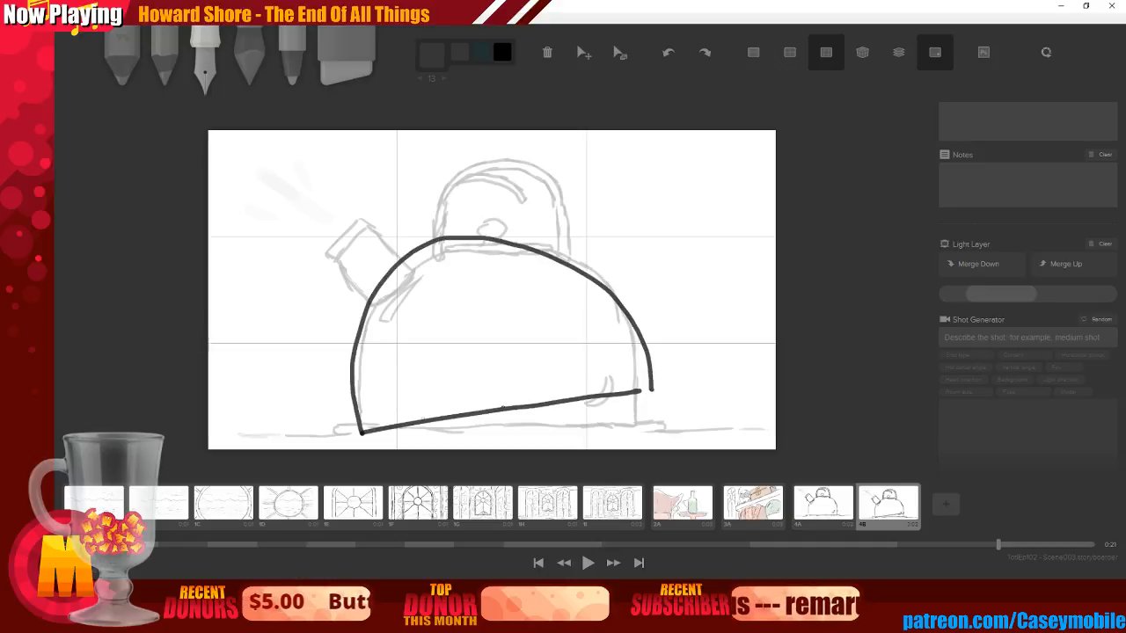
key(ctrl+z)
Try several tilted dome outlines from both ends of the slanted base line, and undo them back to the base line
mouse_move(361, 432)
mouse_down()
mouse_move(371, 301)
mouse_move(449, 245)
mouse_move(519, 241)
mouse_move(581, 276)
mouse_up()
key(ctrl+z)
mouse_move(641, 394)
mouse_down()
mouse_move(605, 275)
mouse_move(586, 247)
mouse_move(517, 212)
mouse_up()
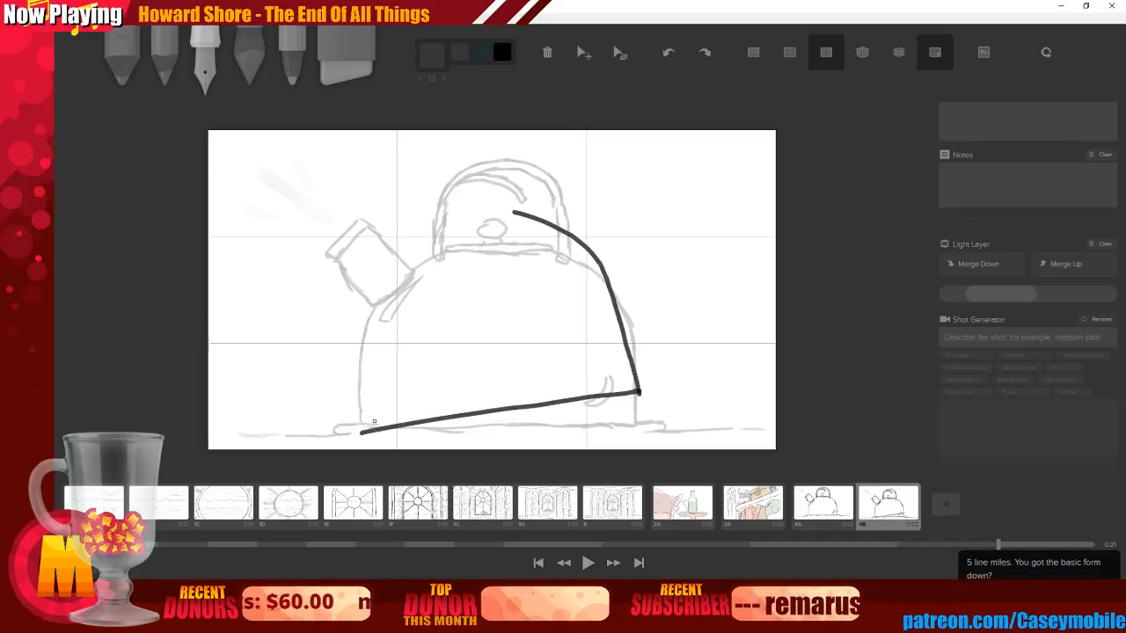
key(ctrl+z)
mouse_move(640, 392)
mouse_down()
mouse_move(590, 264)
mouse_move(552, 227)
mouse_move(516, 222)
mouse_up()
mouse_move(362, 432)
mouse_down()
mouse_move(344, 313)
mouse_move(368, 266)
mouse_move(439, 228)
mouse_move(516, 222)
mouse_up()
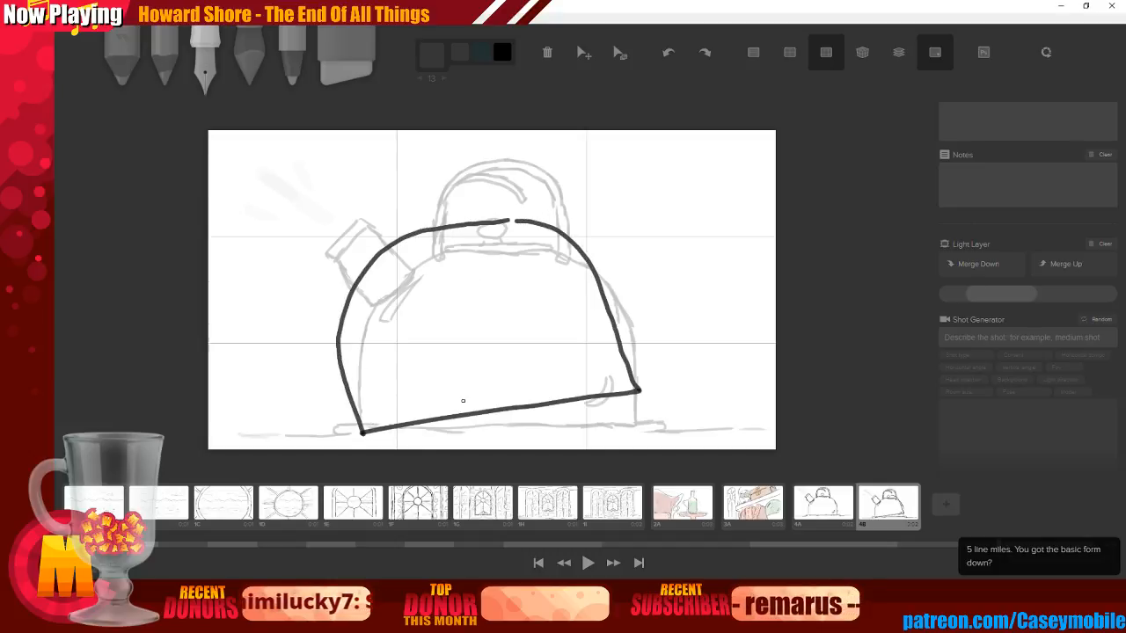
key(ctrl+z)
key(ctrl+z)
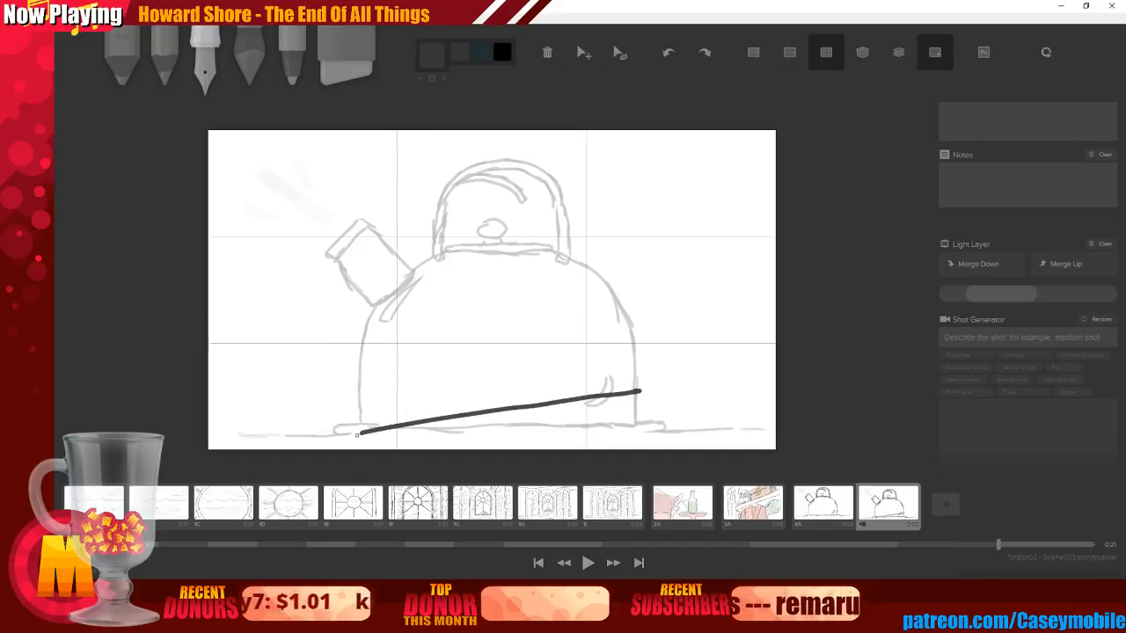
Draw a tilted kettle on the slanted base line, with its domed body, handle and banded spout
mouse_move(362, 429)
mouse_down()
mouse_move(352, 328)
mouse_move(363, 298)
mouse_move(407, 246)
mouse_move(485, 218)
mouse_up()
mouse_move(492, 215)
mouse_down()
mouse_move(582, 240)
mouse_move(615, 278)
mouse_move(651, 393)
mouse_up()
mouse_move(388, 253)
mouse_down()
mouse_move(375, 230)
mouse_move(378, 145)
mouse_move(391, 138)
mouse_up()
mouse_move(520, 220)
mouse_down()
mouse_move(477, 148)
mouse_move(447, 133)
mouse_up()
mouse_move(373, 161)
mouse_down()
mouse_move(417, 152)
mouse_move(442, 164)
mouse_up()
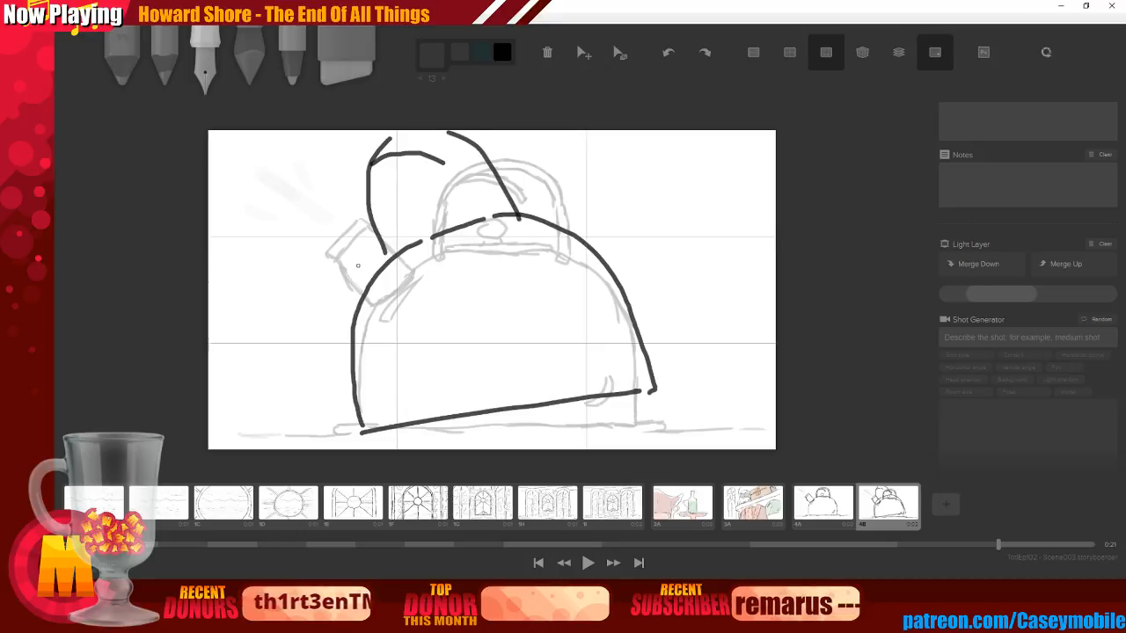
mouse_move(280, 289)
mouse_down()
mouse_move(352, 309)
mouse_move(290, 286)
mouse_move(290, 233)
mouse_move(373, 277)
mouse_up()
drag(308, 241, 301, 284)
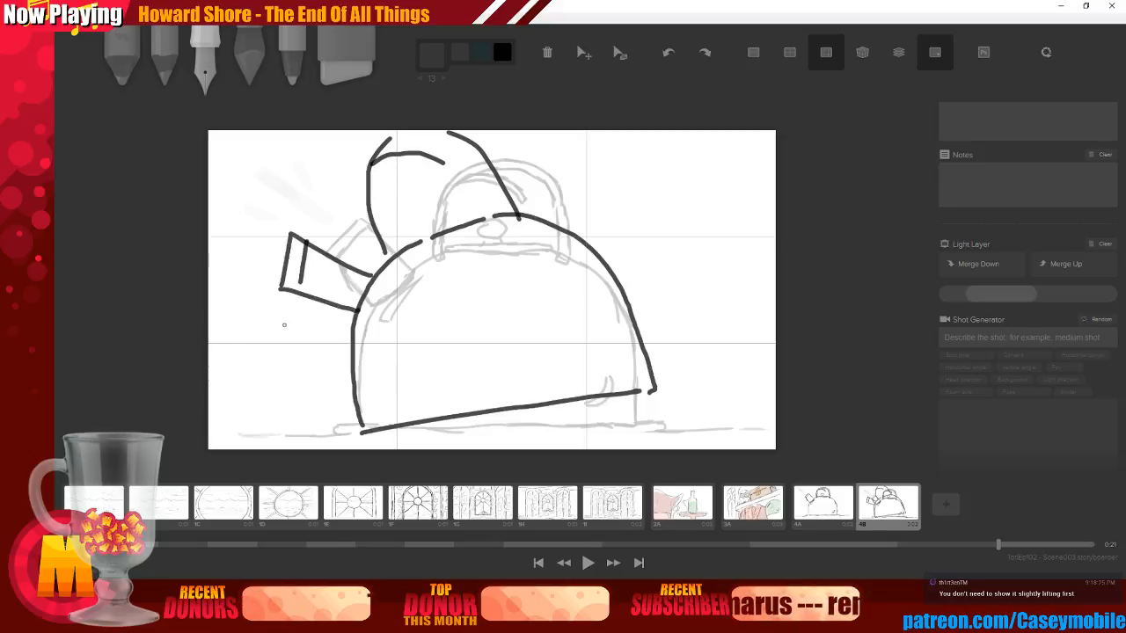
Undo the tilted kettle's spout, handle, body and base line, back to the faded guide
key(ctrl+z)
key(ctrl+z)
key(ctrl+z)
key(ctrl+z)
key(ctrl+z)
key(ctrl+z)
key(ctrl+z)
key(ctrl+z)
key(ctrl+z)
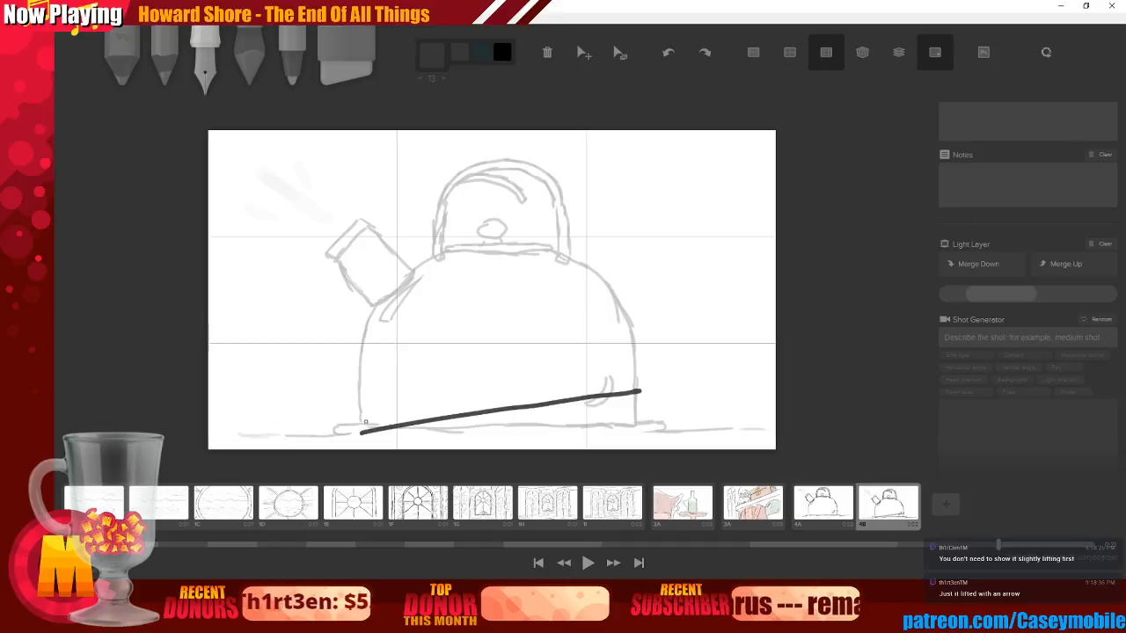
key(ctrl+z)
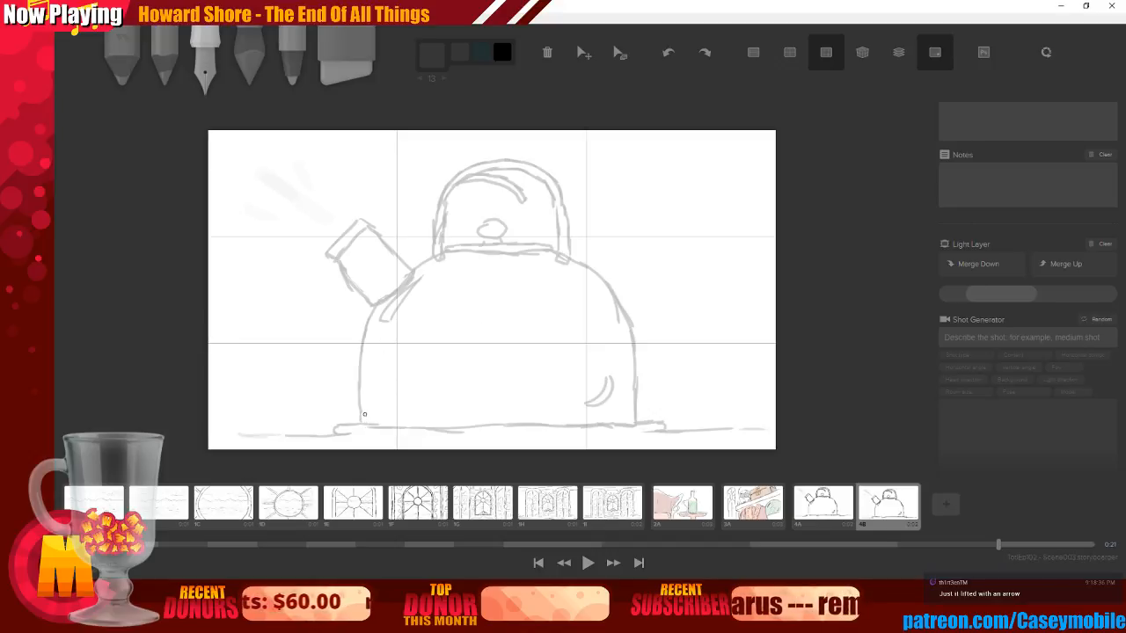
Sketch a steeper slanted base line and the kettle body's curved spout-side edge over the faded guide
drag(358, 418, 460, 408)
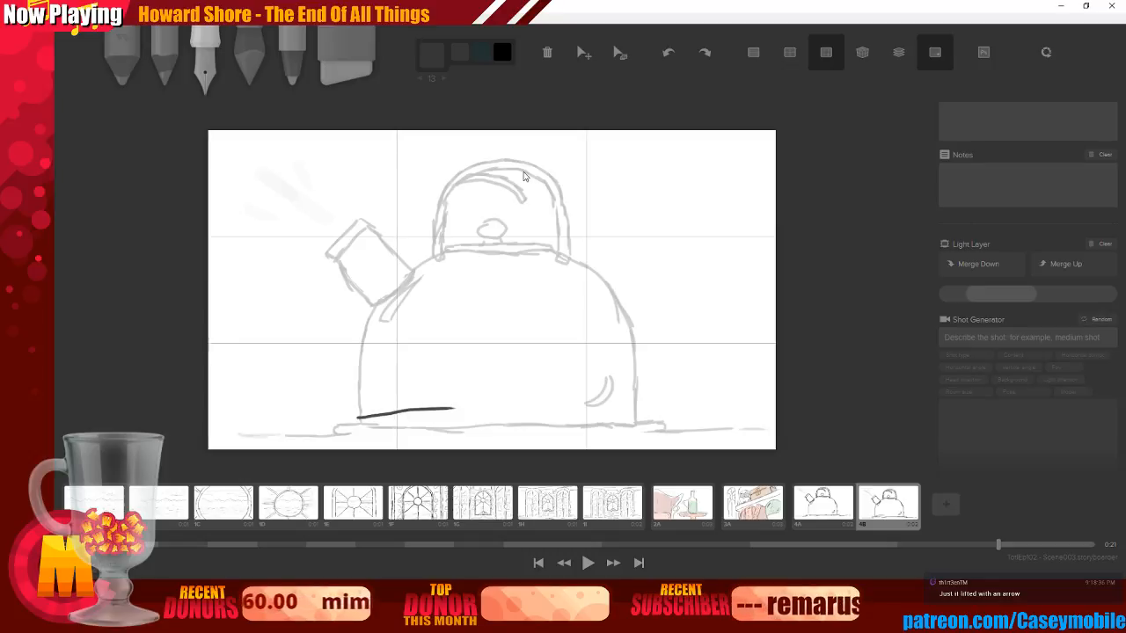
key(ctrl+z)
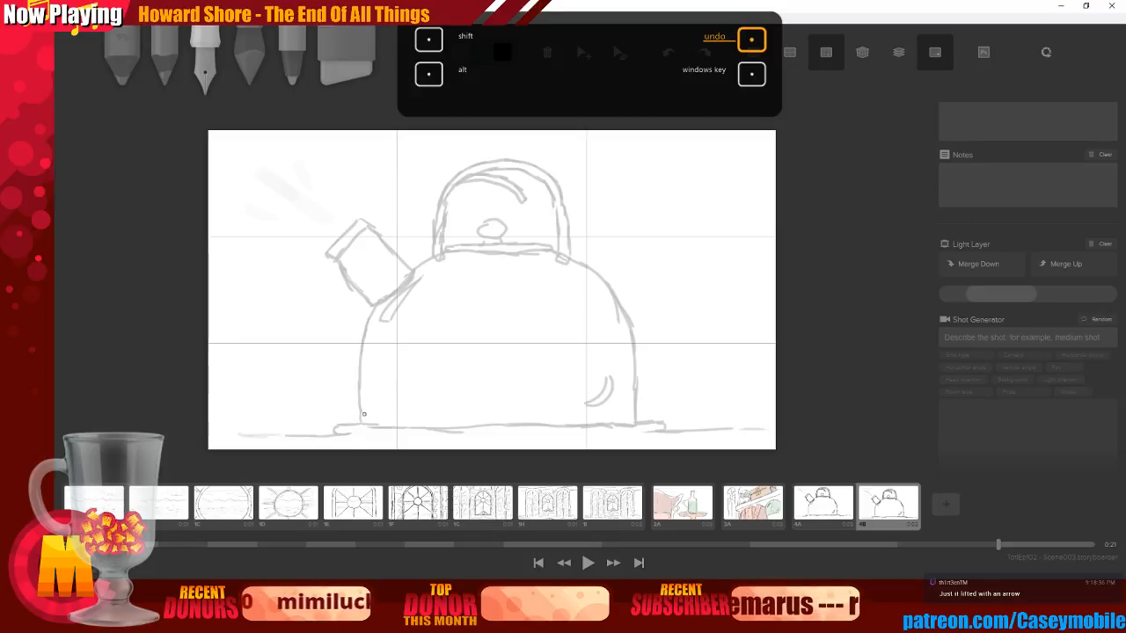
drag(362, 417, 627, 356)
mouse_move(355, 412)
mouse_down()
mouse_move(338, 347)
mouse_move(353, 303)
mouse_up()
mouse_move(340, 351)
mouse_down()
mouse_move(358, 290)
mouse_move(379, 266)
mouse_up()
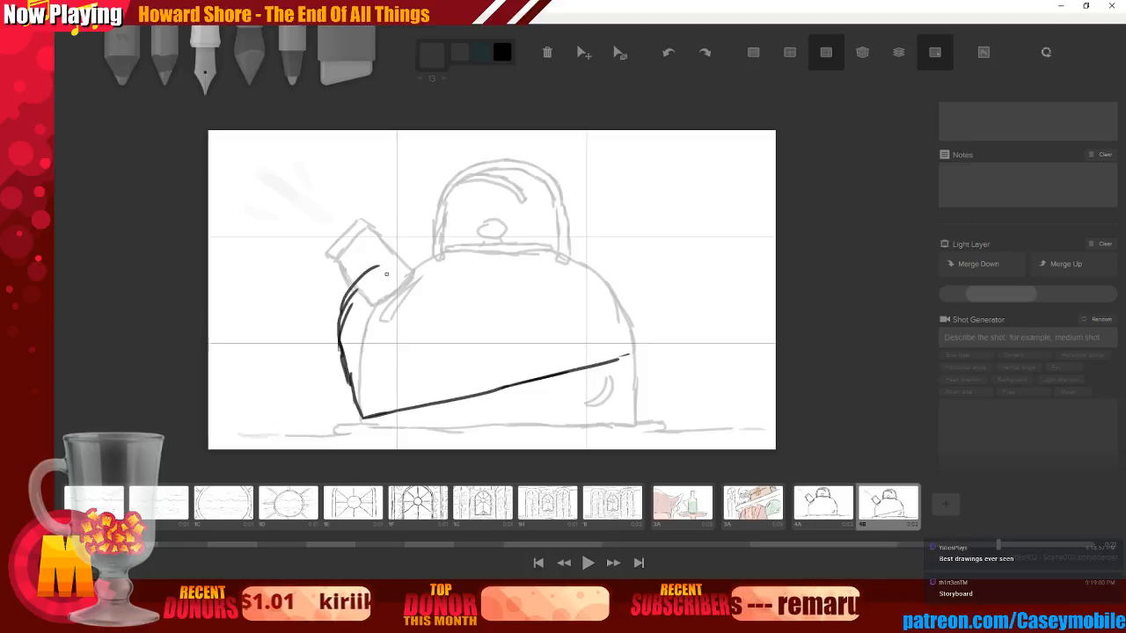
Undo the spout-side edge and try a cleaner curve rising from the base line's lower corner, undoing that too
key(ctrl+z)
key(ctrl+z)
key(ctrl+z)
key(ctrl+z)
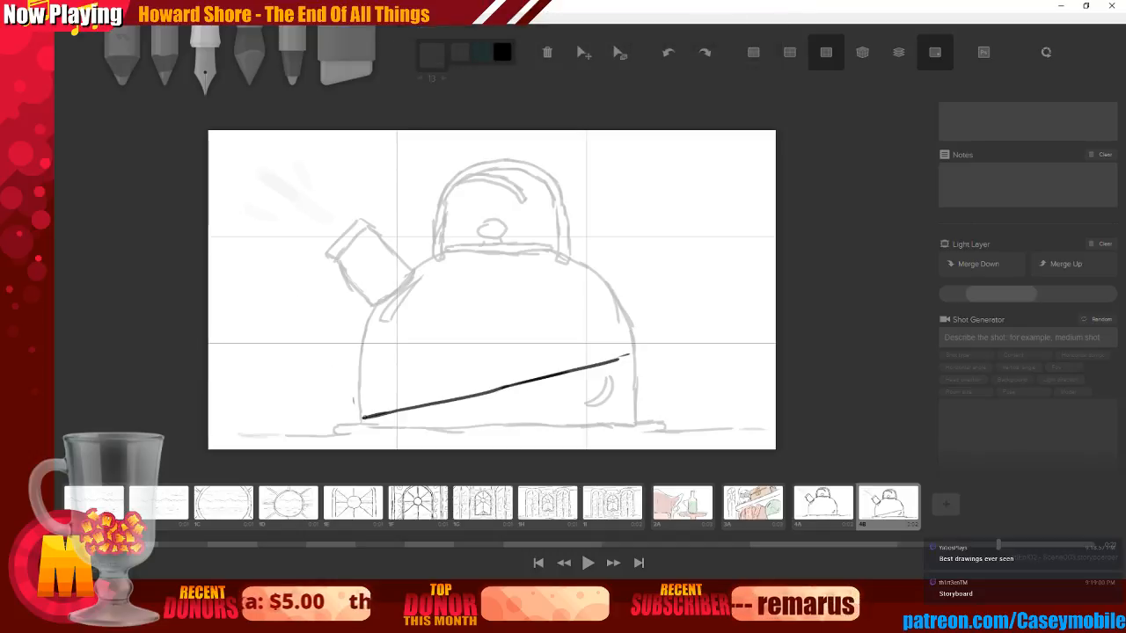
mouse_move(361, 417)
mouse_down()
mouse_move(339, 326)
mouse_move(343, 358)
mouse_move(346, 298)
mouse_move(373, 272)
mouse_up()
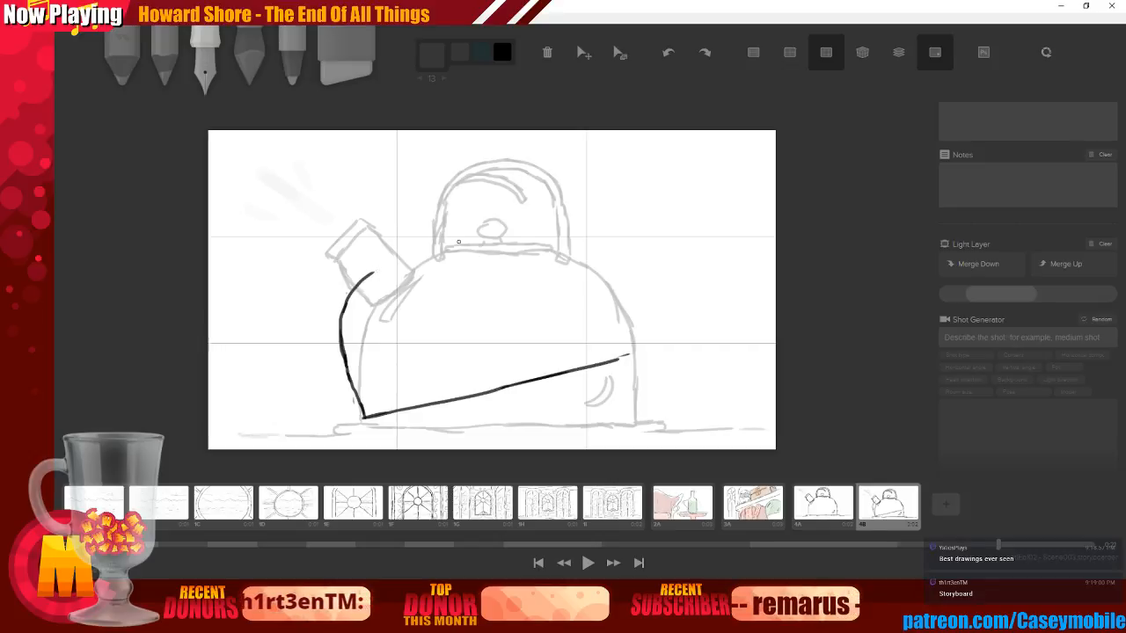
key(ctrl+z)
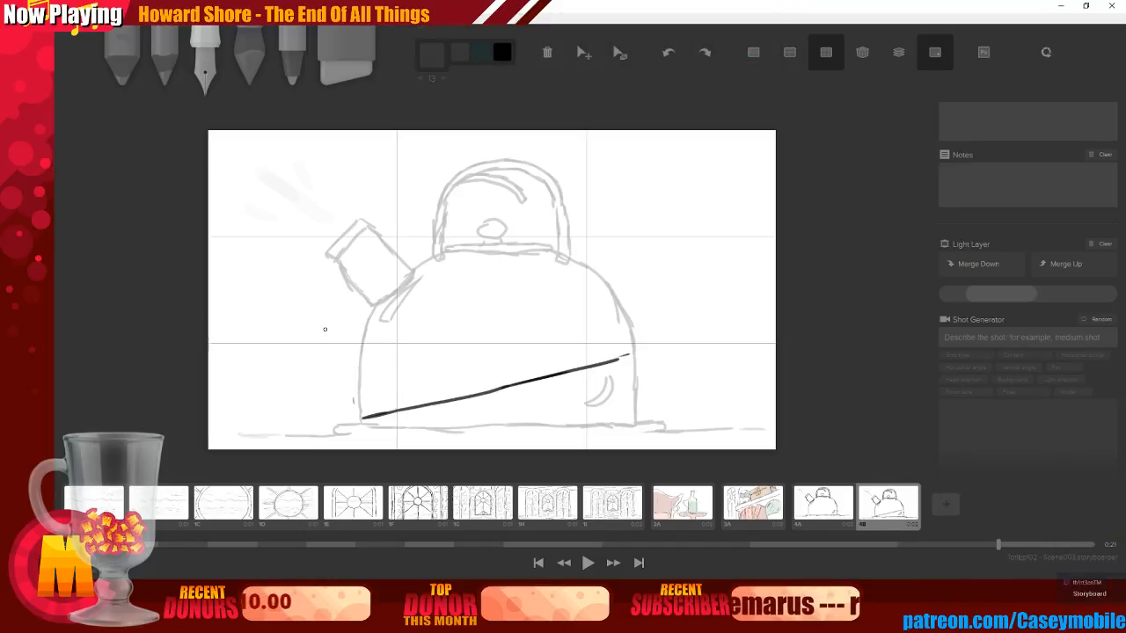
Try a large leaning kettle body outline around the slanted base line, and undo it back to the base line
mouse_move(322, 335)
mouse_down()
mouse_move(360, 416)
mouse_move(315, 308)
mouse_move(321, 271)
mouse_move(366, 227)
mouse_up()
mouse_move(604, 260)
mouse_down()
mouse_move(610, 296)
mouse_move(593, 276)
mouse_move(622, 355)
mouse_up()
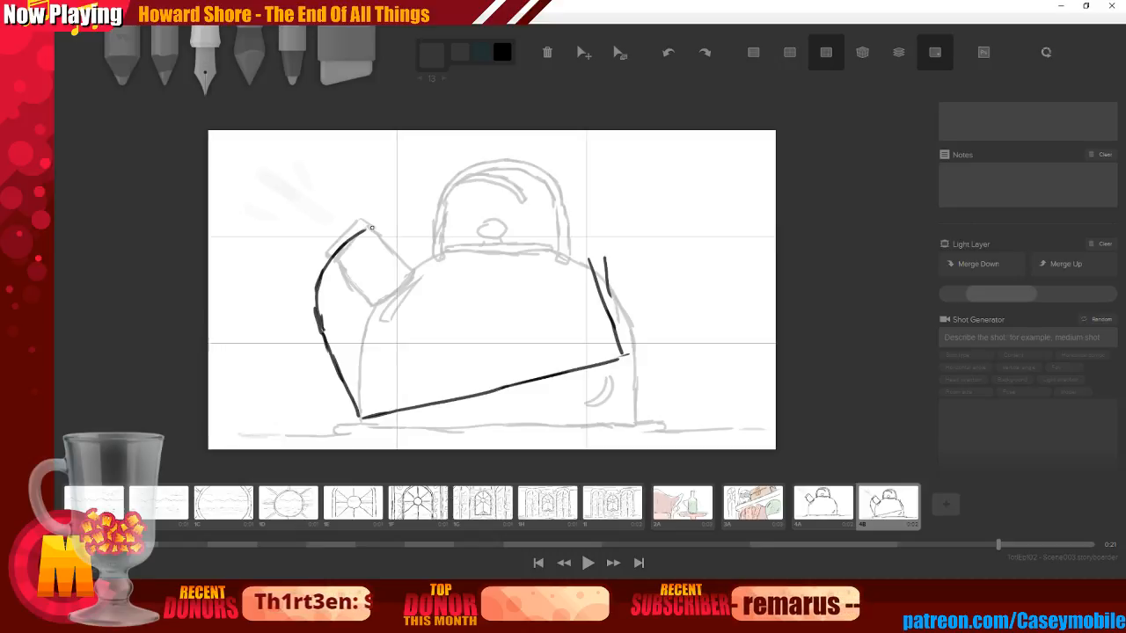
mouse_move(368, 227)
mouse_down()
mouse_move(537, 194)
mouse_move(576, 220)
mouse_move(588, 260)
mouse_up()
key(ctrl+z)
key(ctrl+z)
key(ctrl+z)
key(ctrl+z)
key(ctrl+z)
key(ctrl+z)
key(ctrl+z)
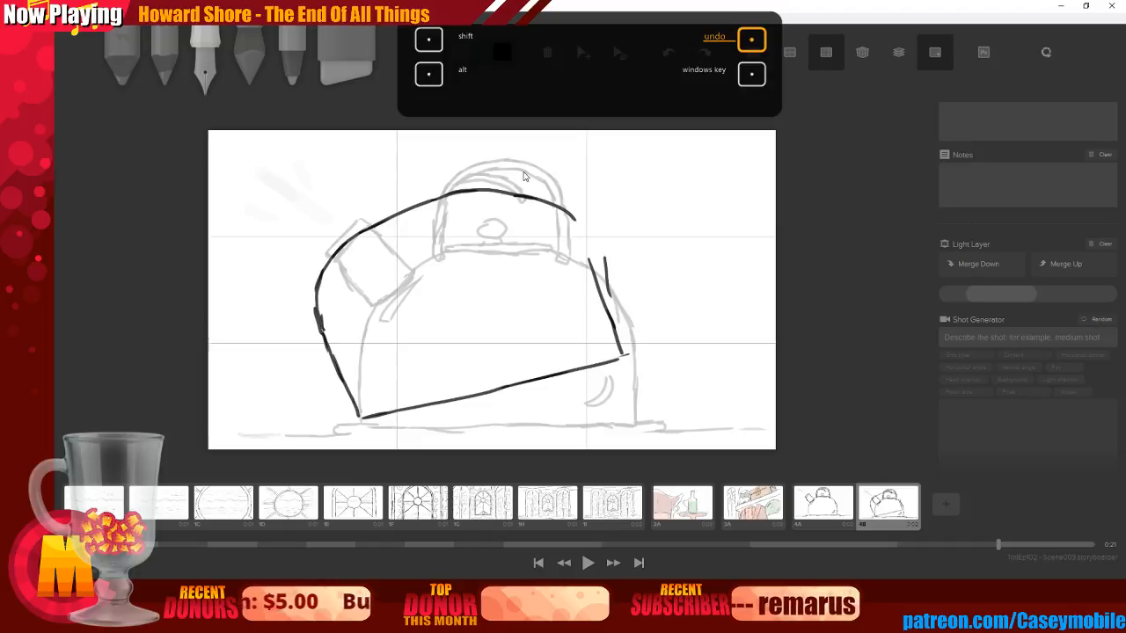
key(ctrl+z)
key(ctrl+z)
key(ctrl+z)
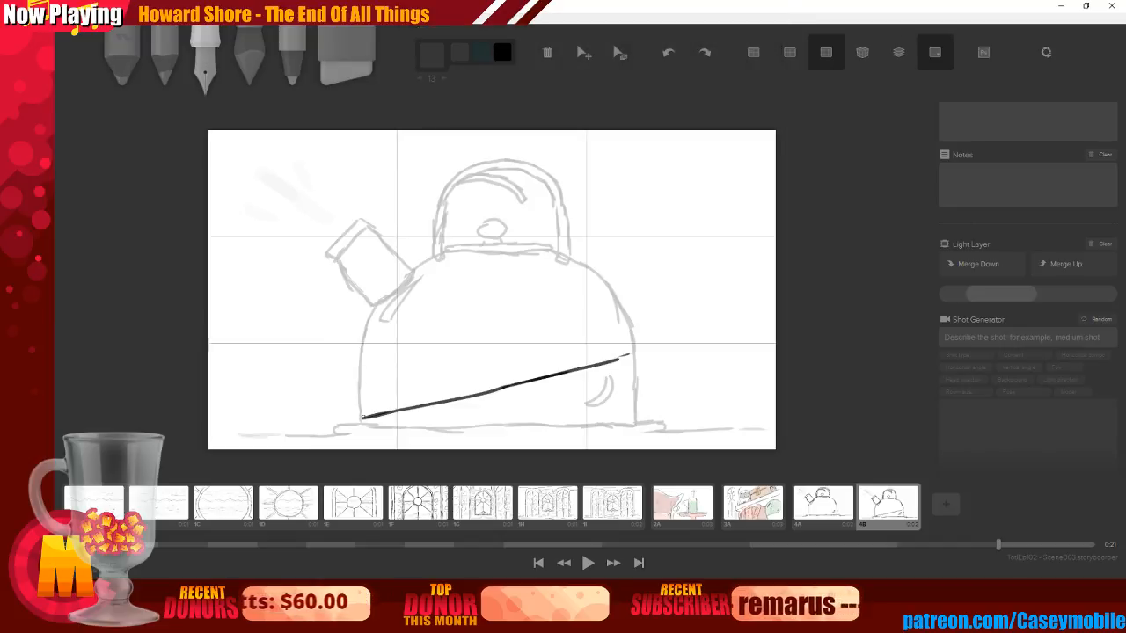
Try a narrower leaning body outline on the slanted base line, and undo every stroke back to the faded guide
drag(351, 387, 357, 402)
mouse_move(339, 359)
mouse_down()
mouse_move(361, 413)
mouse_move(330, 341)
mouse_move(343, 277)
mouse_move(402, 240)
mouse_move(499, 210)
mouse_move(522, 171)
mouse_move(532, 217)
mouse_move(552, 218)
mouse_move(548, 203)
mouse_move(607, 264)
mouse_up()
key(ctrl+z)
key(ctrl+z)
key(ctrl+z)
key(ctrl+z)
key(ctrl+z)
key(ctrl+z)
key(ctrl+z)
key(ctrl+z)
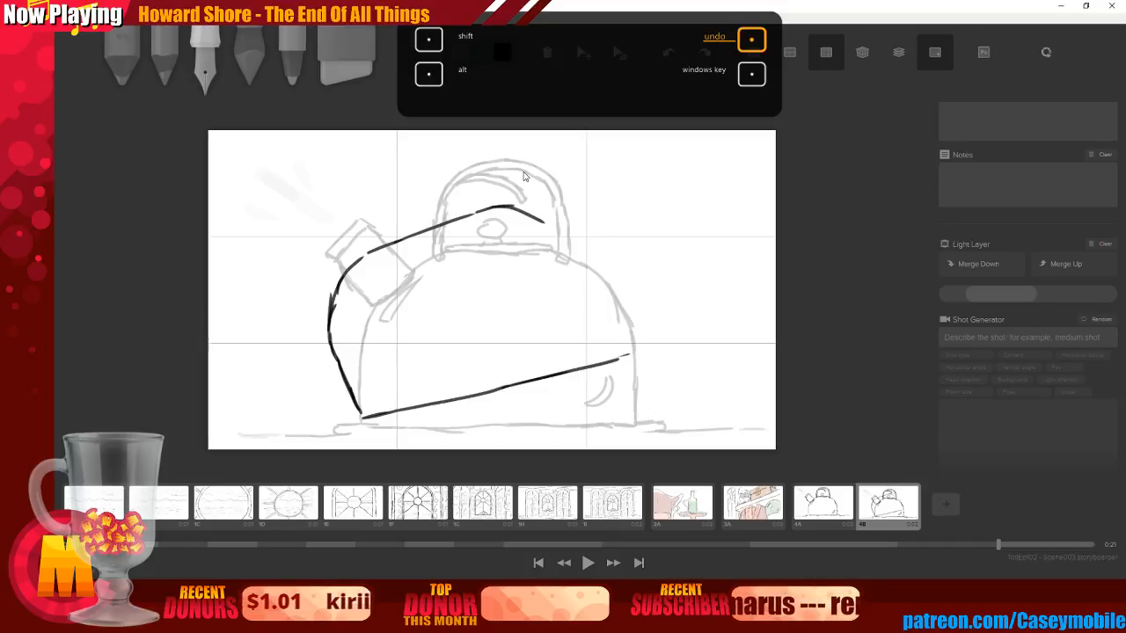
key(ctrl+z)
key(ctrl+z)
key(ctrl+z)
key(ctrl+z)
key(ctrl+z)
key(ctrl+z)
key(ctrl+z)
key(ctrl+z)
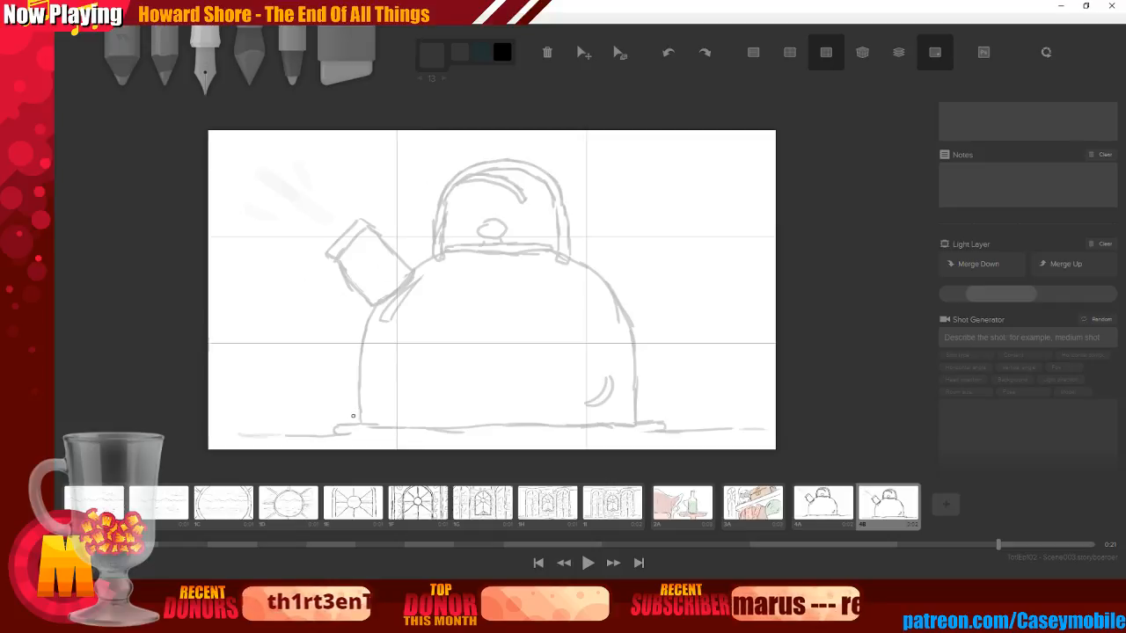
Try starting the tilted kettle from its lower spout-side corner with short base and side strokes, and undo them
mouse_move(341, 363)
mouse_down()
mouse_move(354, 420)
mouse_move(440, 409)
mouse_up()
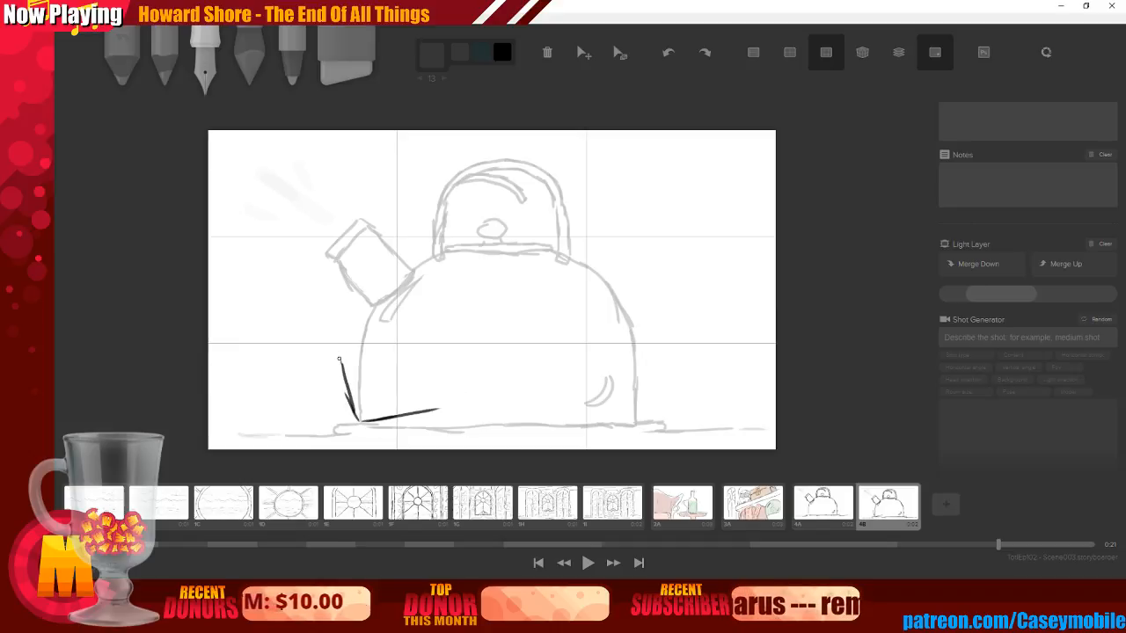
mouse_move(335, 349)
mouse_down()
mouse_move(331, 320)
mouse_move(343, 304)
mouse_up()
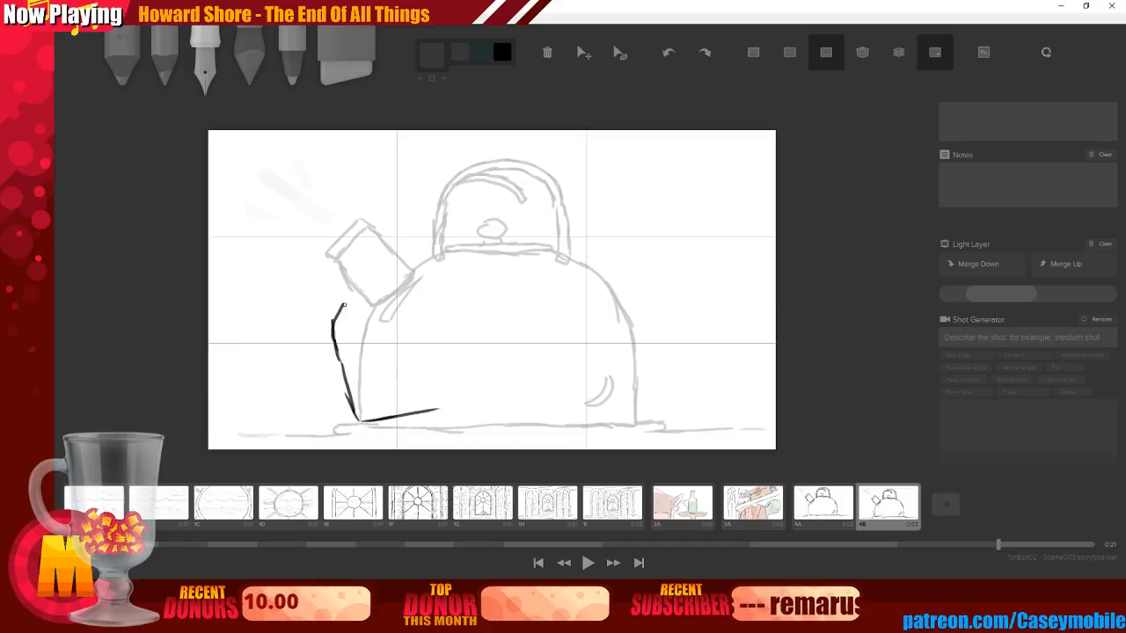
key(ctrl+z)
key(ctrl+z)
key(ctrl+z)
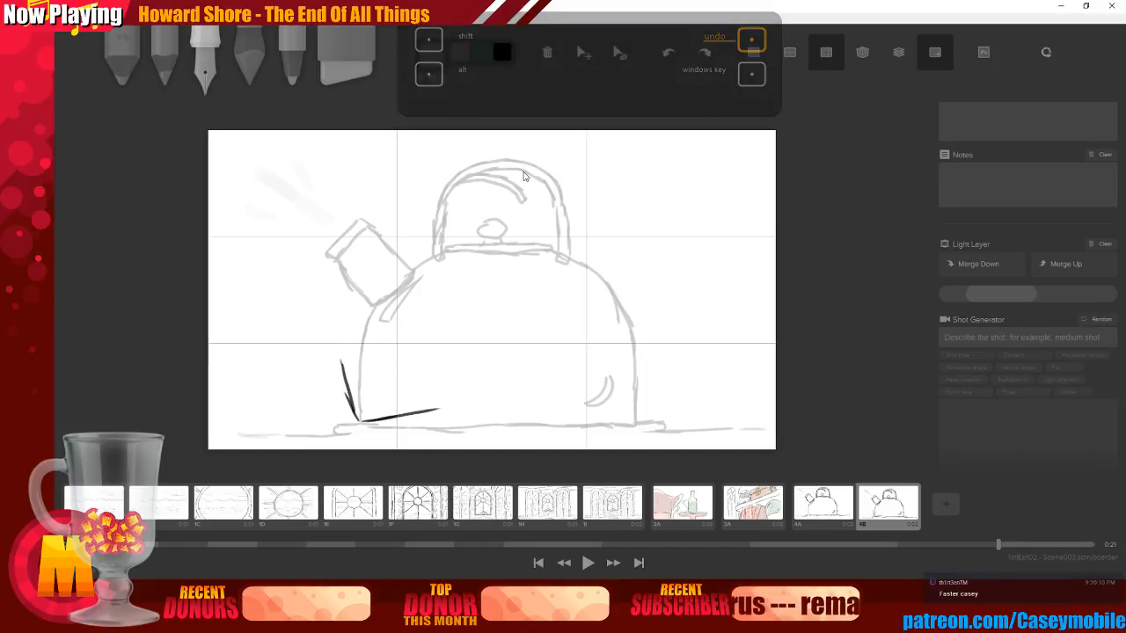
Clear the board and draw a tilted kettle body with a slanted base, sloping sides and a rounded top
key(ctrl+BackSpace)
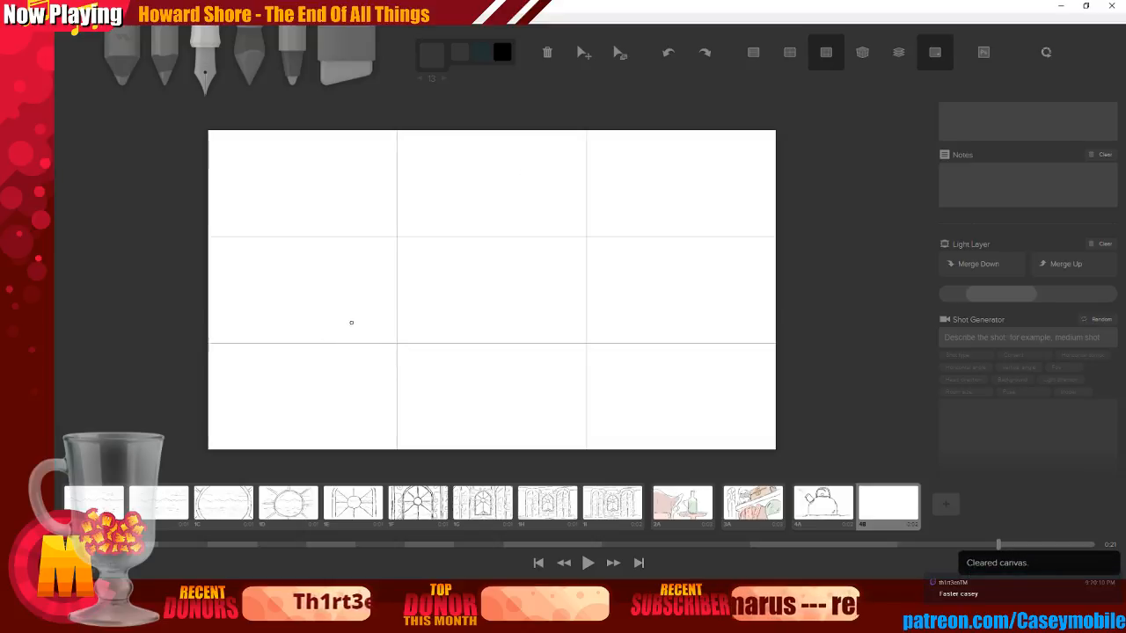
mouse_move(346, 296)
mouse_down()
mouse_move(382, 397)
mouse_move(472, 387)
mouse_move(593, 329)
mouse_up()
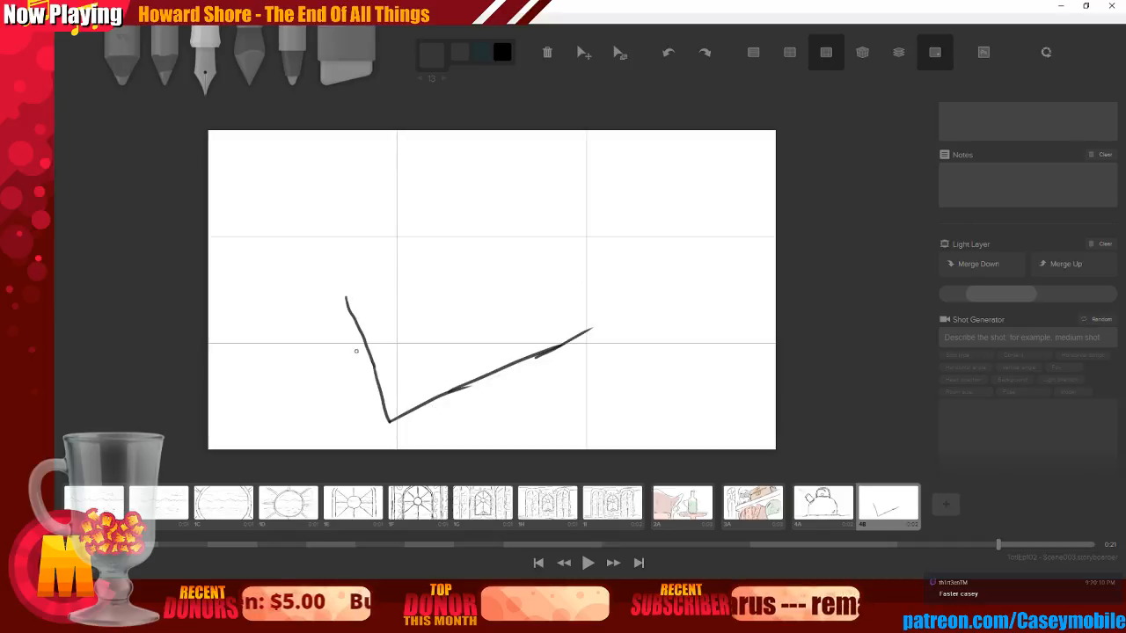
mouse_move(373, 364)
mouse_down()
mouse_move(383, 263)
mouse_move(432, 246)
mouse_up()
mouse_move(368, 350)
mouse_down()
mouse_move(370, 286)
mouse_move(409, 252)
mouse_move(506, 208)
mouse_move(482, 214)
mouse_move(553, 214)
mouse_move(583, 244)
mouse_up()
drag(575, 339, 614, 325)
drag(565, 233, 627, 314)
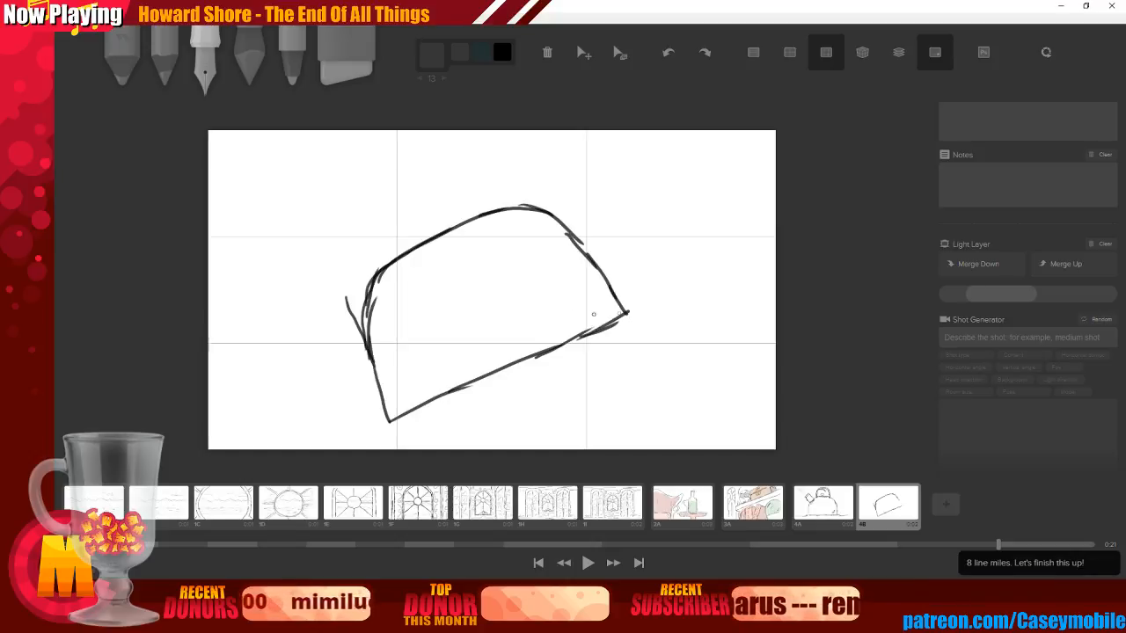
Erase the stray stroke outside the kettle's spout side and add two small handle mounts along the top edge
key(6)
mouse_move(325, 304)
mouse_down()
mouse_move(345, 324)
mouse_move(373, 328)
mouse_move(391, 285)
mouse_move(377, 331)
mouse_move(378, 294)
mouse_up()
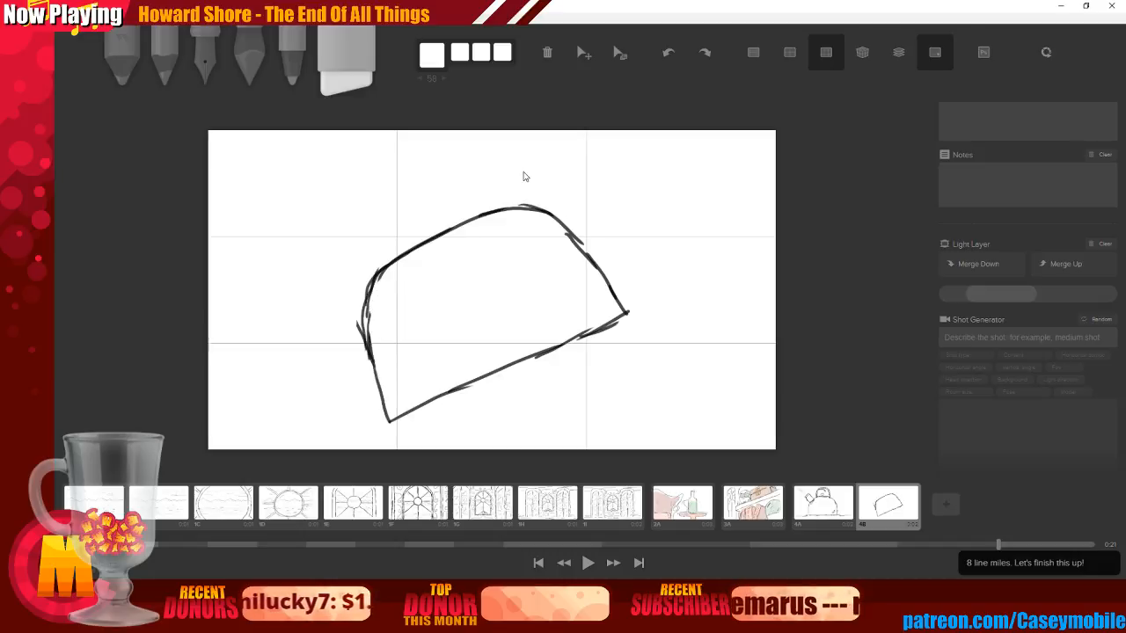
key(3)
drag(370, 285, 386, 288)
drag(516, 209, 528, 213)
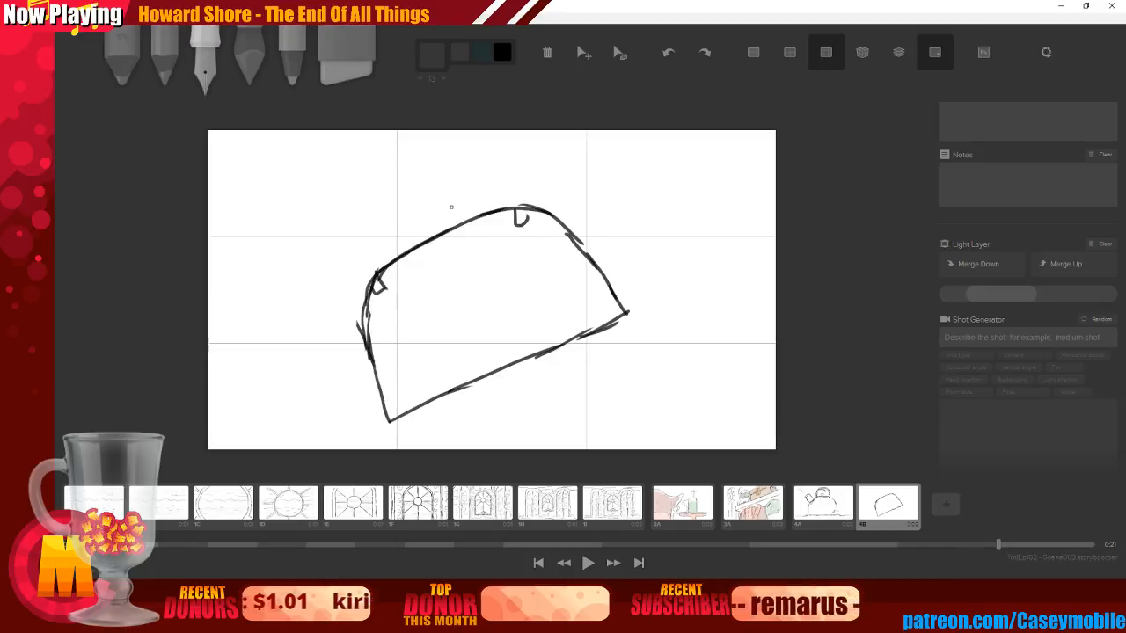
Draw a fist with finger marks and a sleeve cuff above the kettle, with both handle sides curving up toward it
drag(378, 272, 365, 213)
mouse_move(381, 133)
mouse_down()
mouse_move(377, 200)
mouse_move(404, 201)
mouse_up()
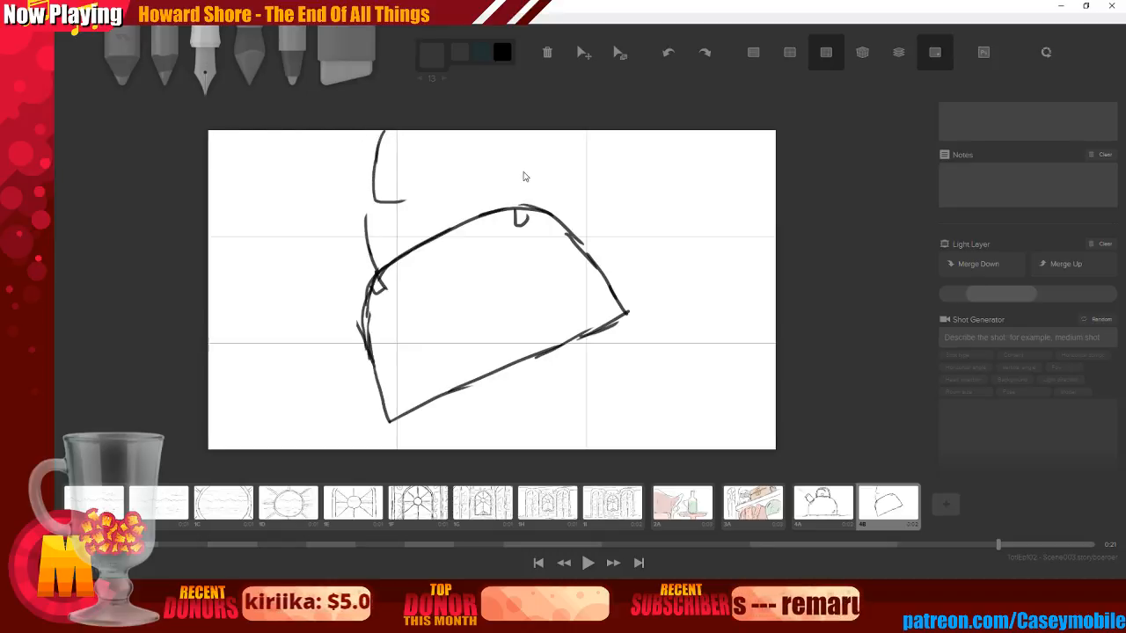
key(ctrl+z)
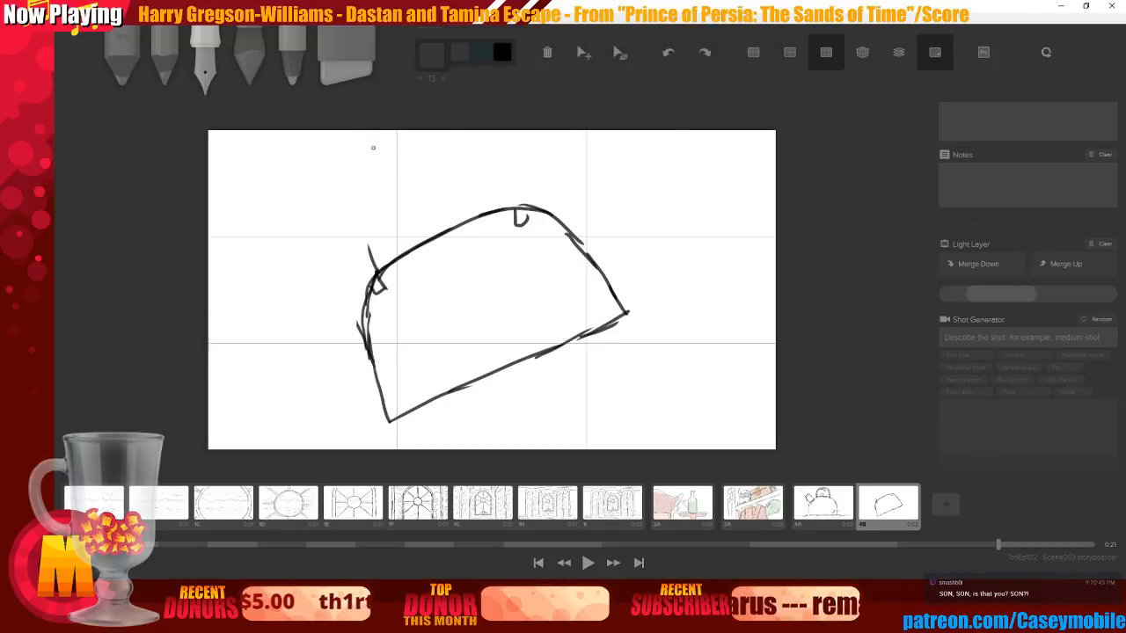
mouse_move(365, 153)
mouse_down()
mouse_move(354, 172)
mouse_move(372, 218)
mouse_move(429, 209)
mouse_up()
drag(431, 192, 439, 206)
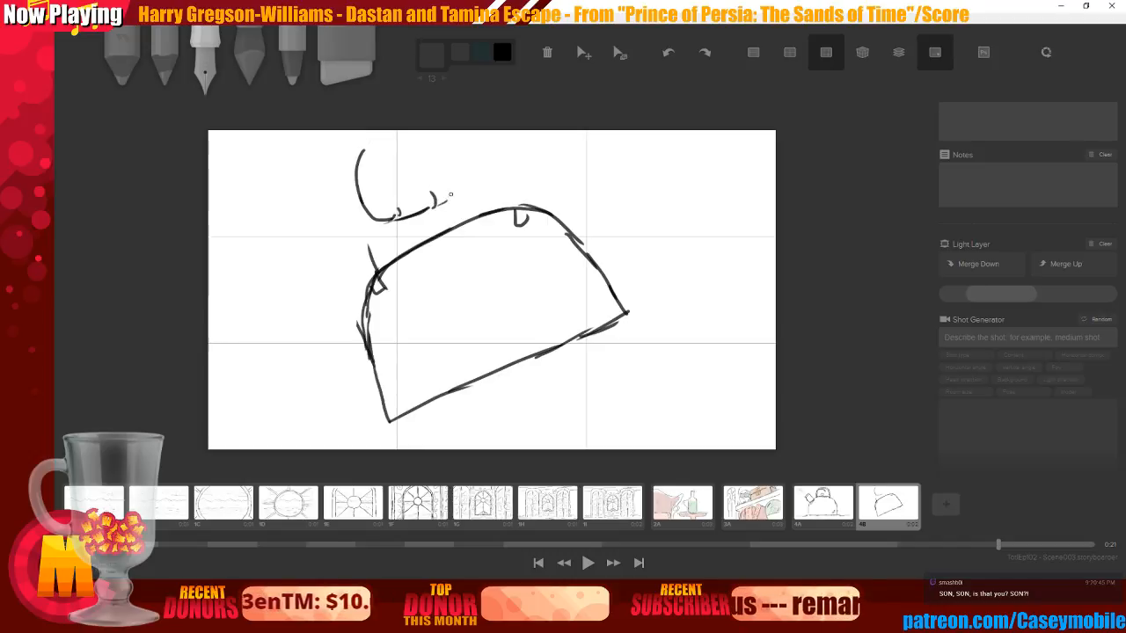
mouse_move(342, 133)
mouse_down()
mouse_move(339, 166)
mouse_move(455, 165)
mouse_move(457, 137)
mouse_move(462, 188)
mouse_up()
mouse_move(450, 197)
mouse_down()
mouse_move(445, 208)
mouse_move(450, 175)
mouse_move(493, 194)
mouse_up()
mouse_move(370, 248)
mouse_down()
mouse_move(364, 226)
mouse_move(383, 202)
mouse_up()
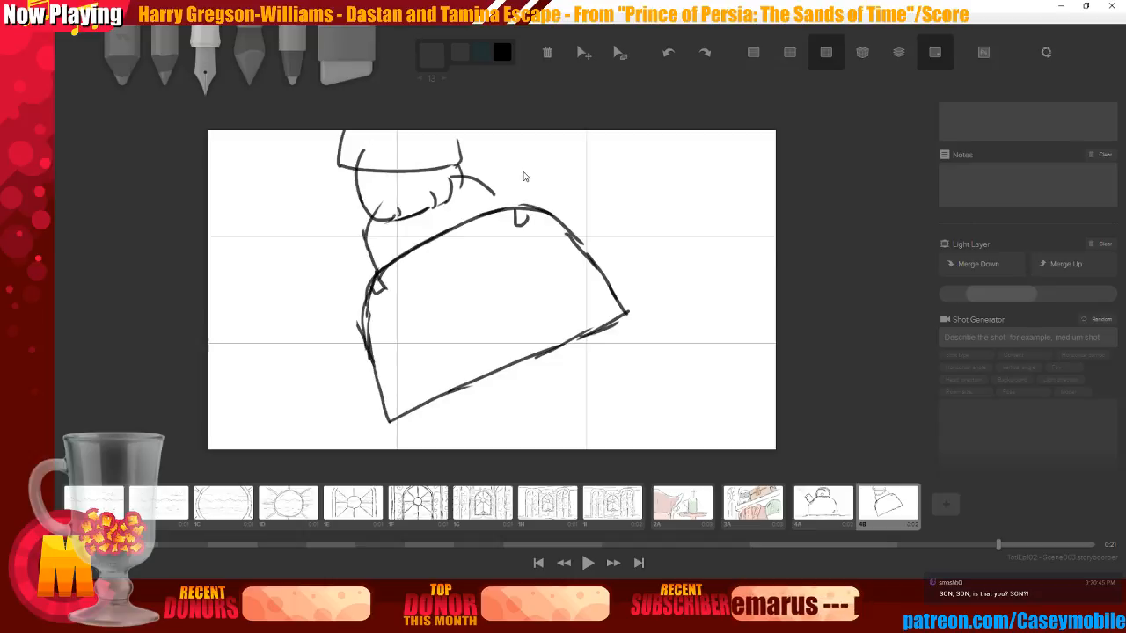
Draw a short horizontal spout with a flat mouth on the kettle body, and undo the extra strokes beyond it
drag(297, 318, 355, 322)
mouse_move(303, 290)
mouse_down()
mouse_move(359, 297)
mouse_move(289, 321)
mouse_up()
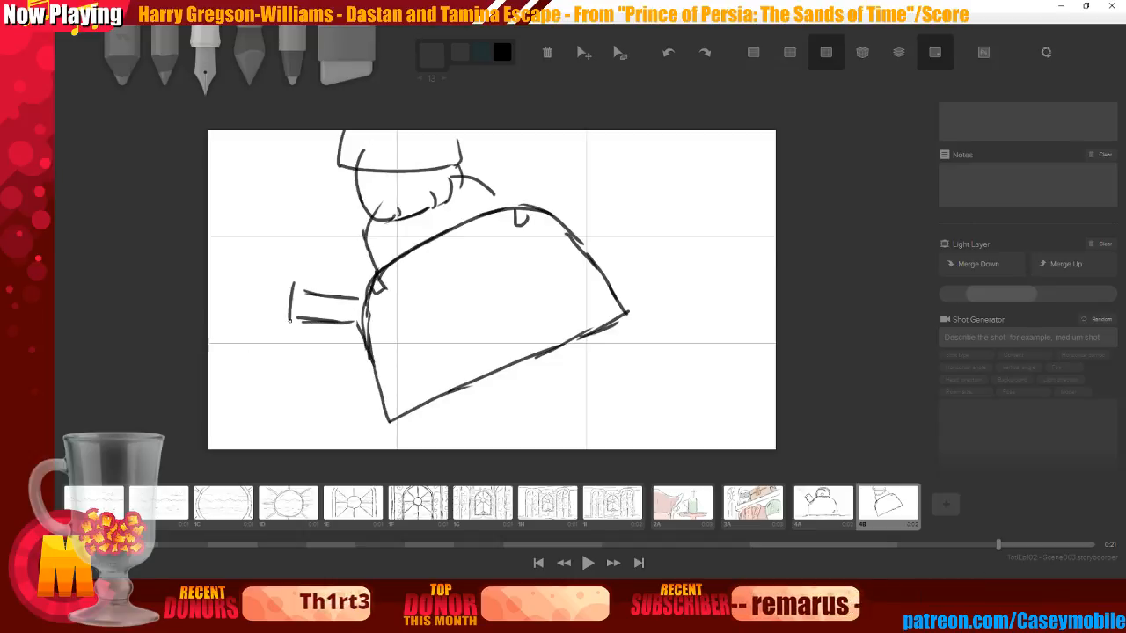
drag(220, 281, 251, 283)
drag(213, 318, 255, 319)
key(ctrl+z)
key(ctrl+z)
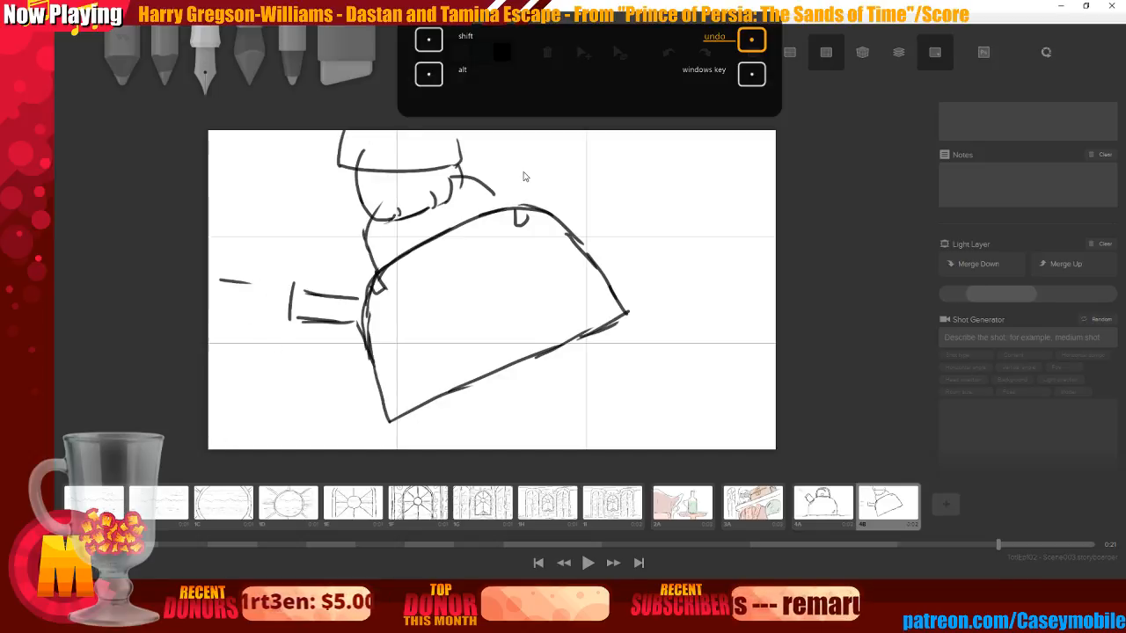
Add inner contour lines to the kettle's sides and base, and draw the tabletop line across the board's lower edge
drag(409, 272, 385, 327)
drag(578, 297, 560, 314)
drag(387, 417, 482, 369)
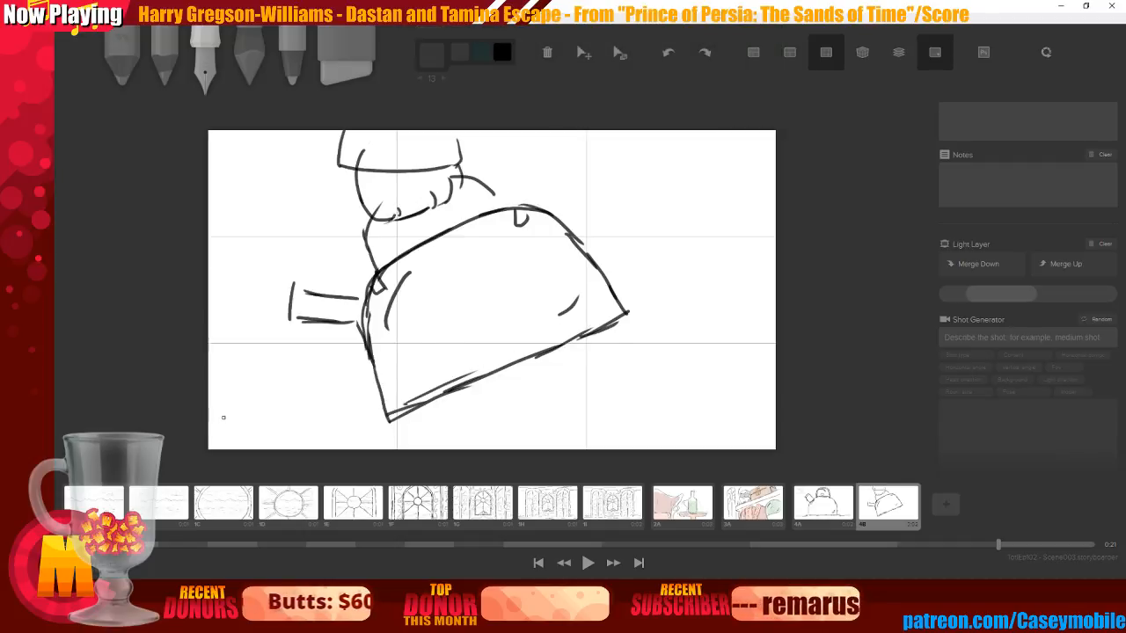
drag(216, 437, 677, 430)
drag(540, 434, 776, 432)
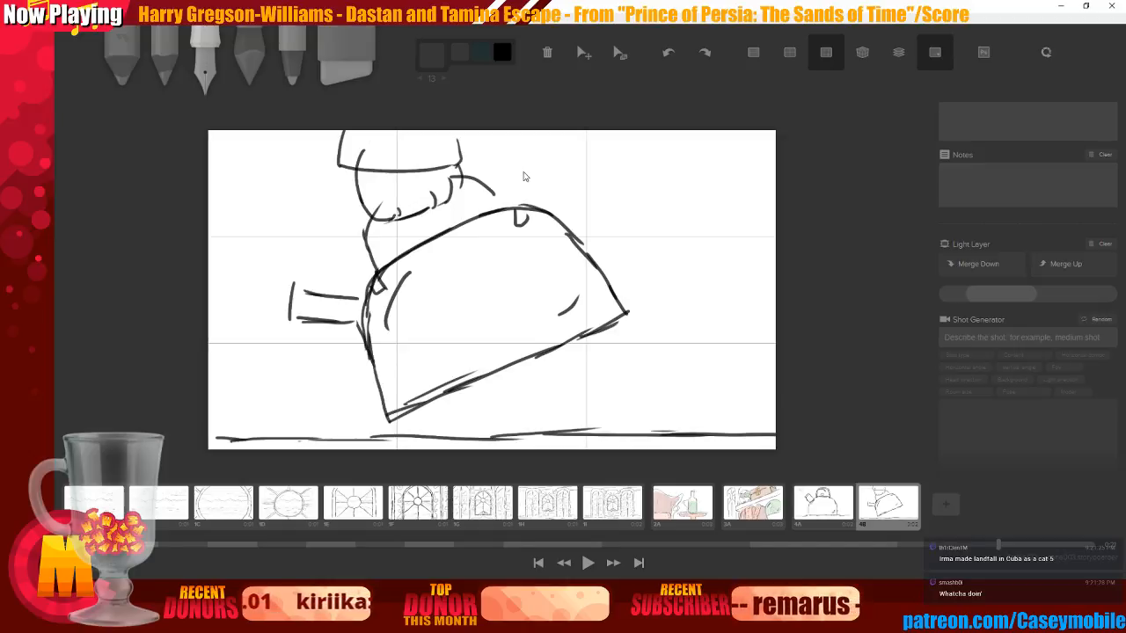
Compare the tilted kettle on board 4B with the upright kettle on board 4A
key(Left)
key(Right)
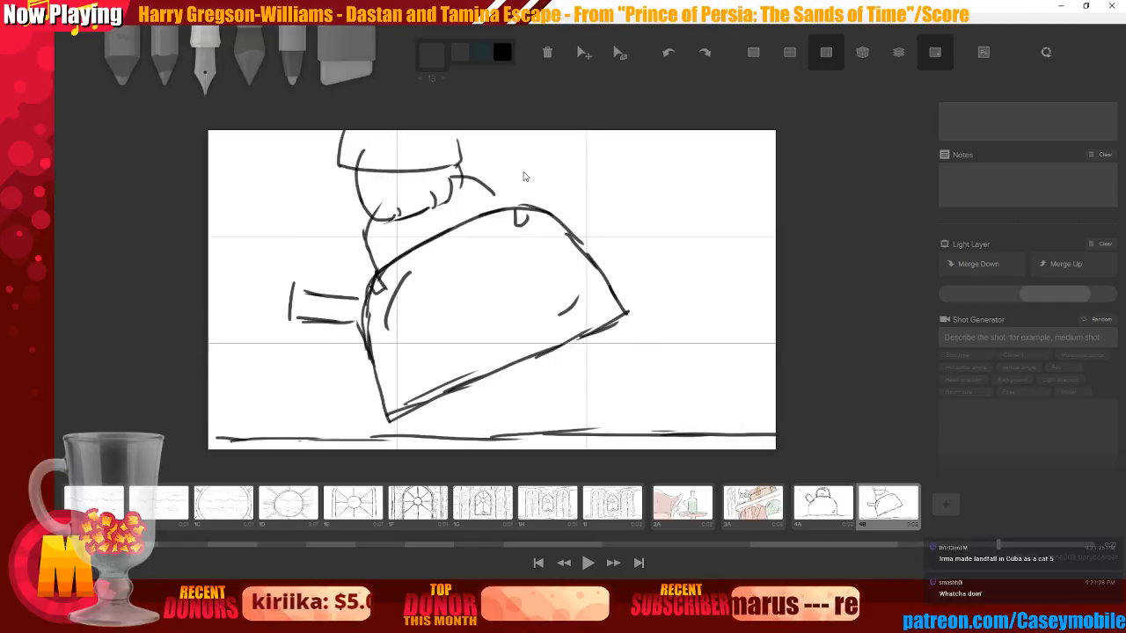
key(Left)
key(Right)
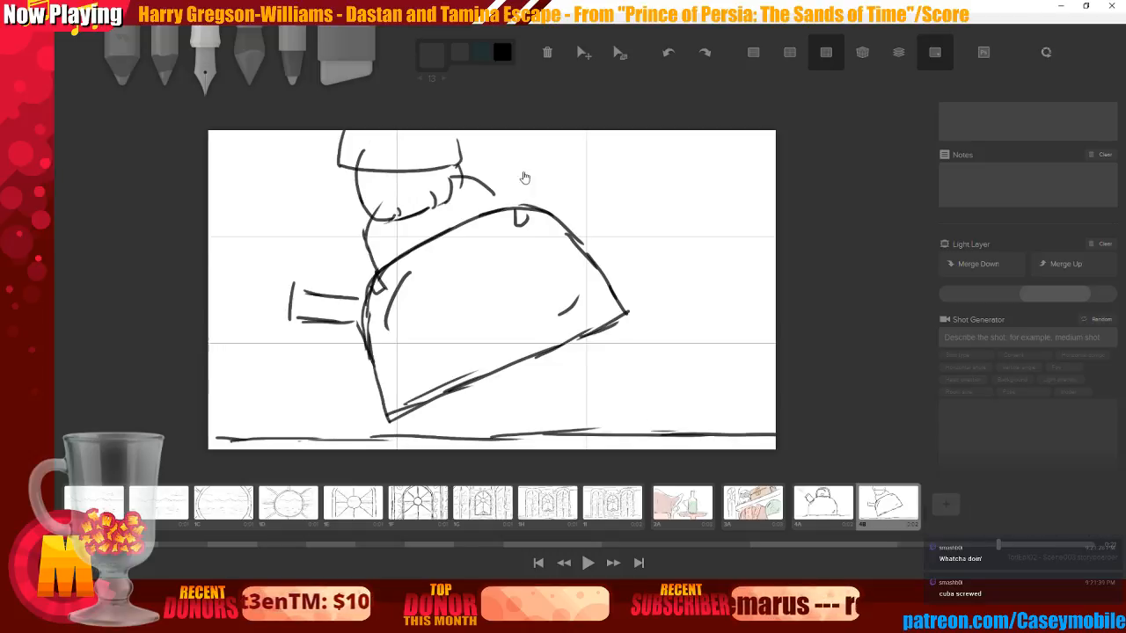
Set the pen to a lighter grey, and undo the test strokes under the kettle base and inside the body
key(c)
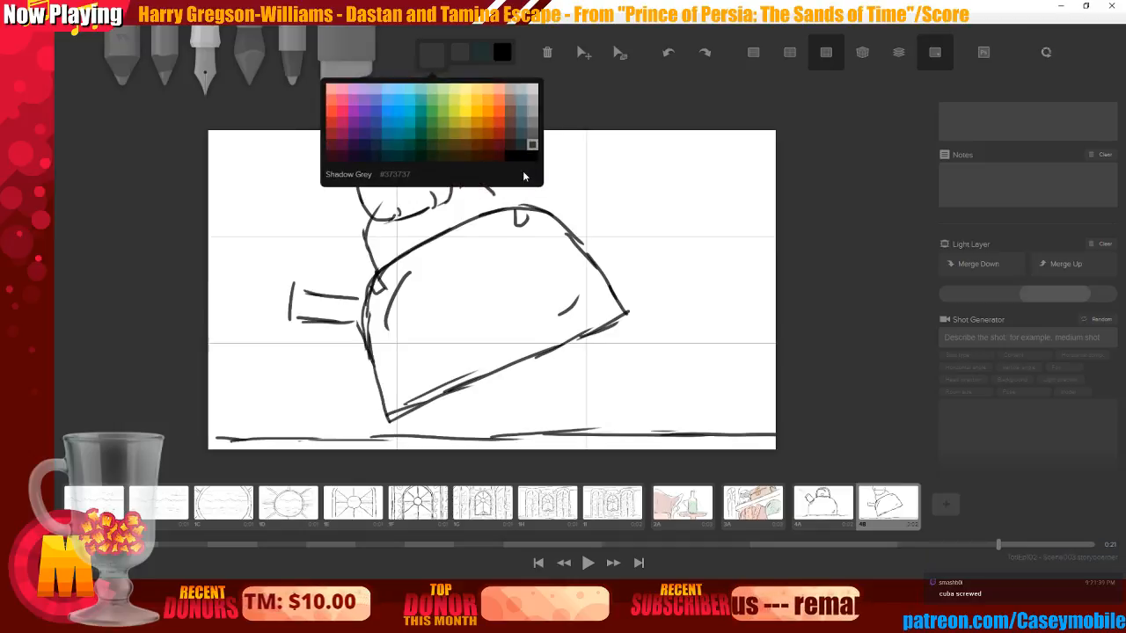
click(532, 134)
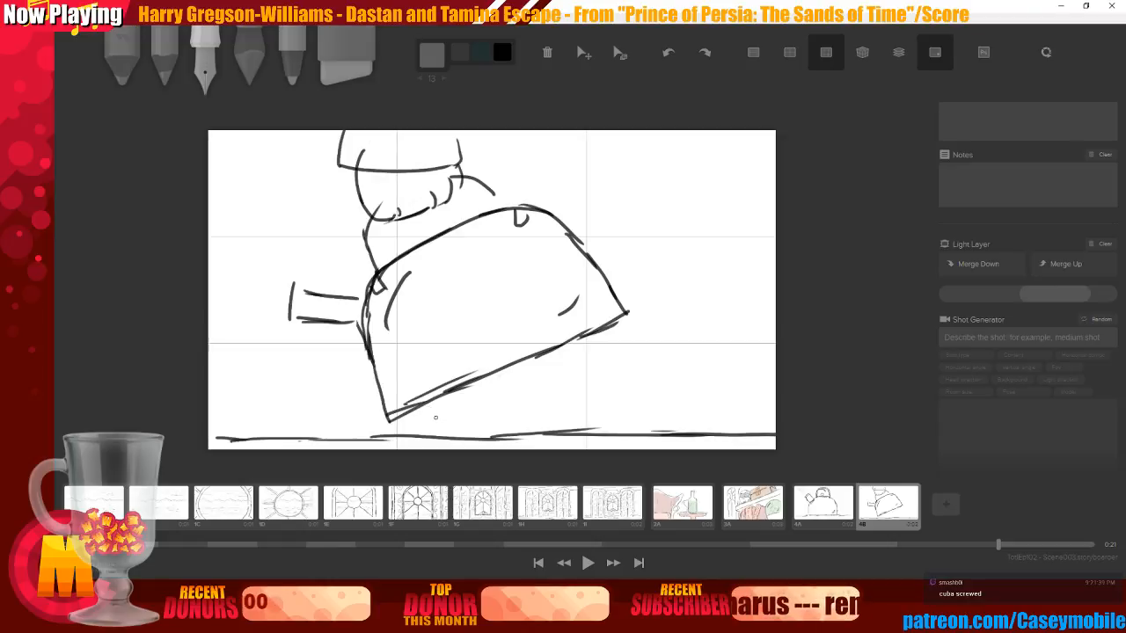
drag(440, 401, 441, 438)
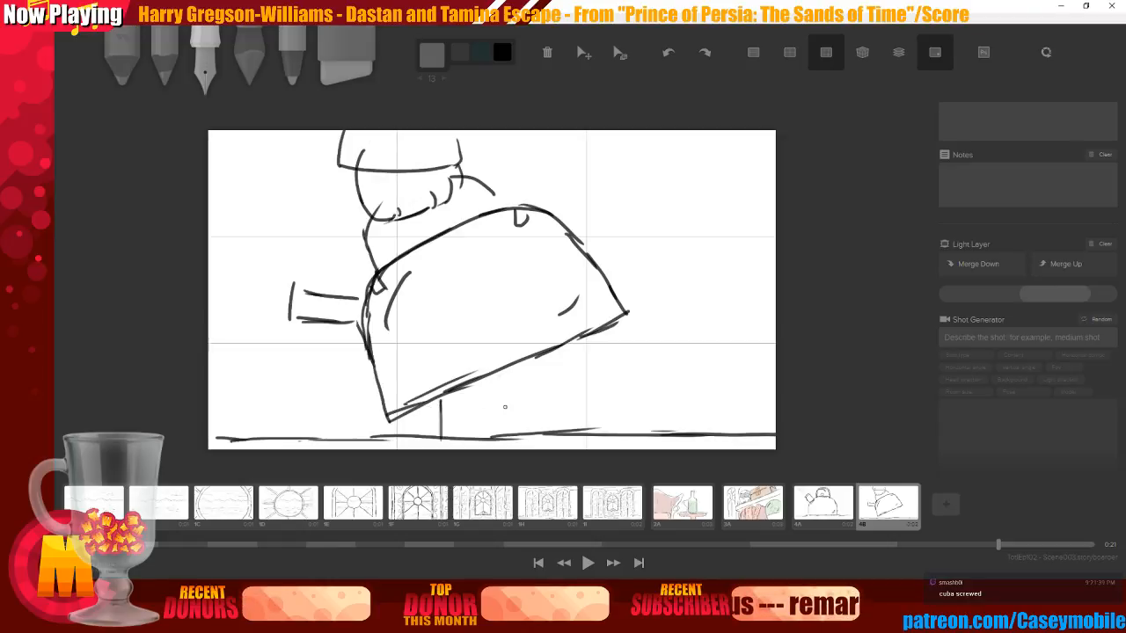
key(ctrl+z)
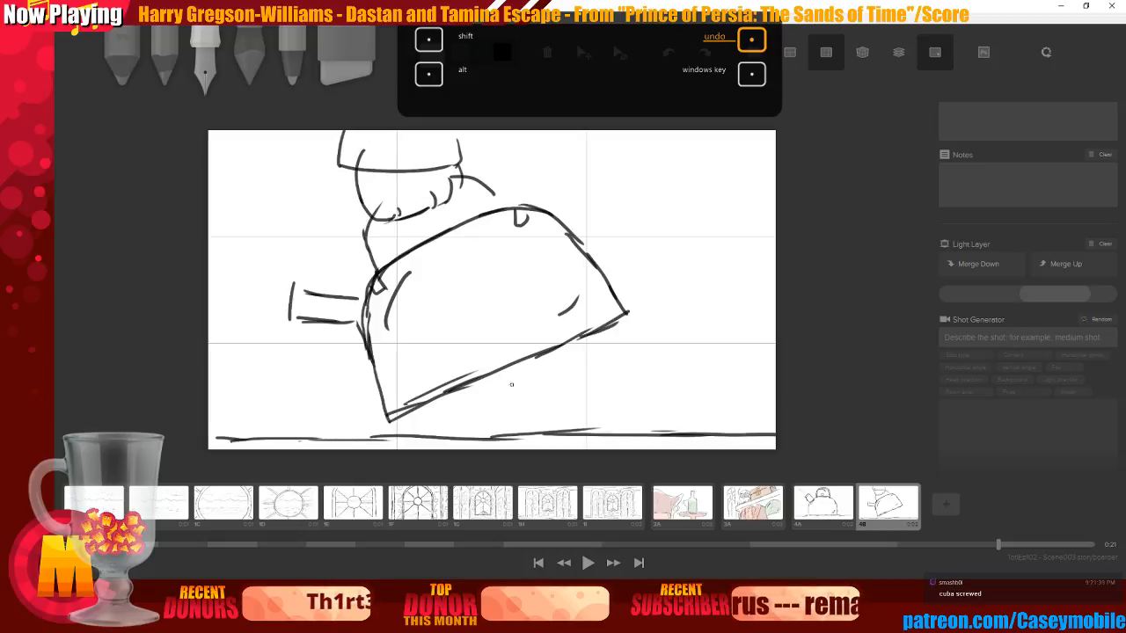
click(432, 56)
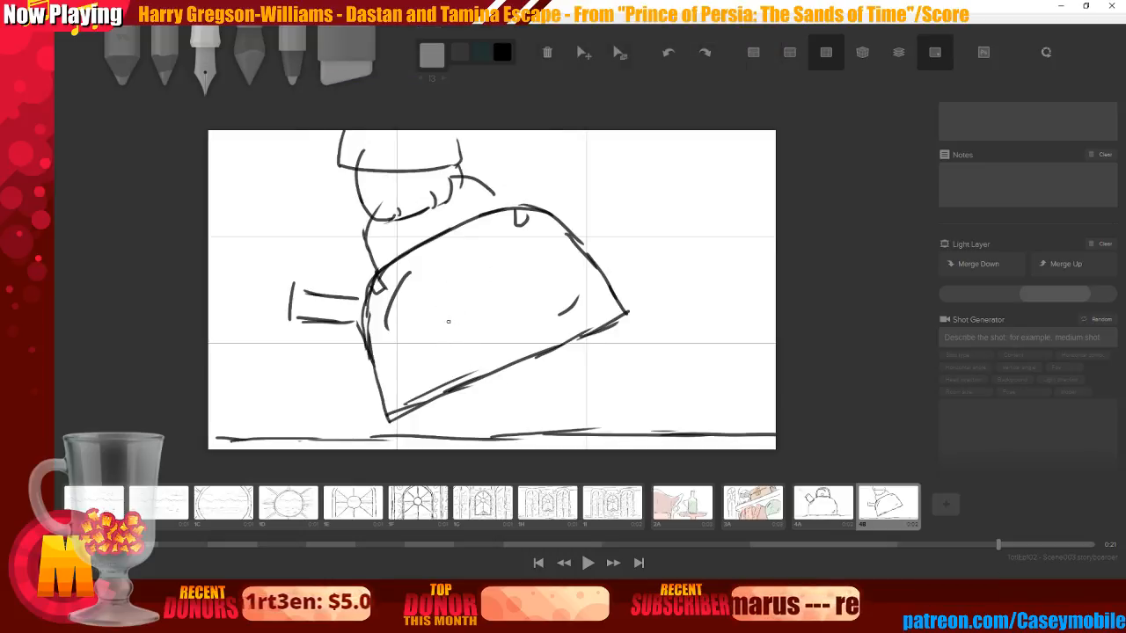
mouse_move(472, 241)
mouse_down()
mouse_move(458, 246)
mouse_move(470, 244)
mouse_up()
key(ctrl+z)
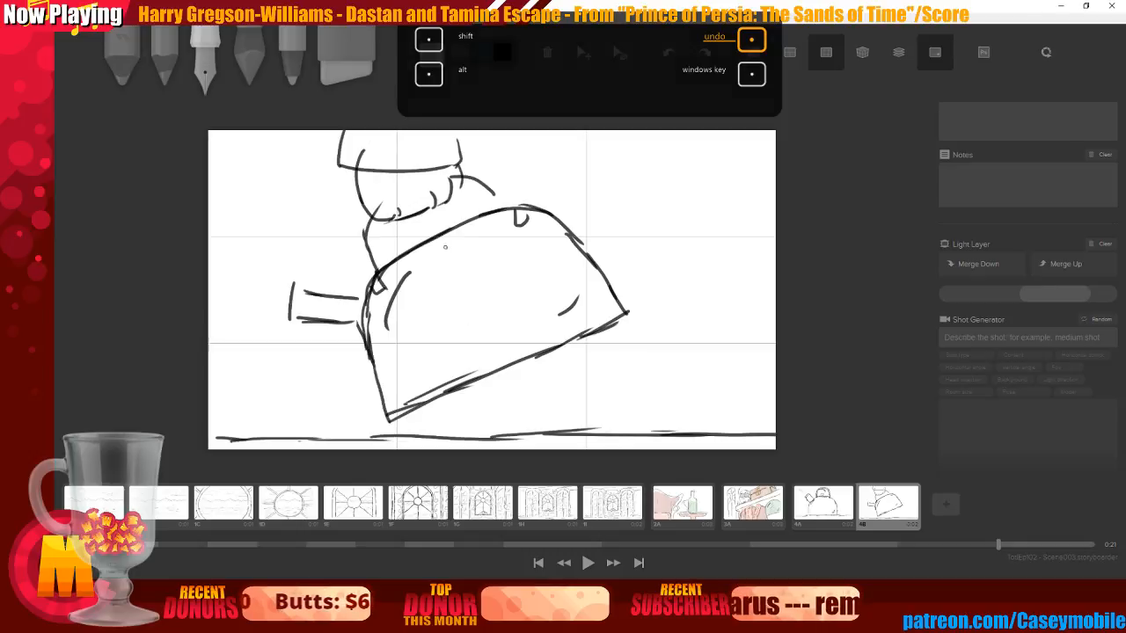
Sketch a simple grey standing figure over the kettle, with oval head, neck, boxy torso, arms and legs reaching the table line
mouse_move(467, 247)
mouse_down()
mouse_move(454, 265)
mouse_move(500, 283)
mouse_move(491, 253)
mouse_move(499, 270)
mouse_up()
mouse_move(475, 306)
mouse_down()
mouse_move(475, 329)
mouse_move(505, 322)
mouse_move(444, 417)
mouse_move(458, 419)
mouse_up()
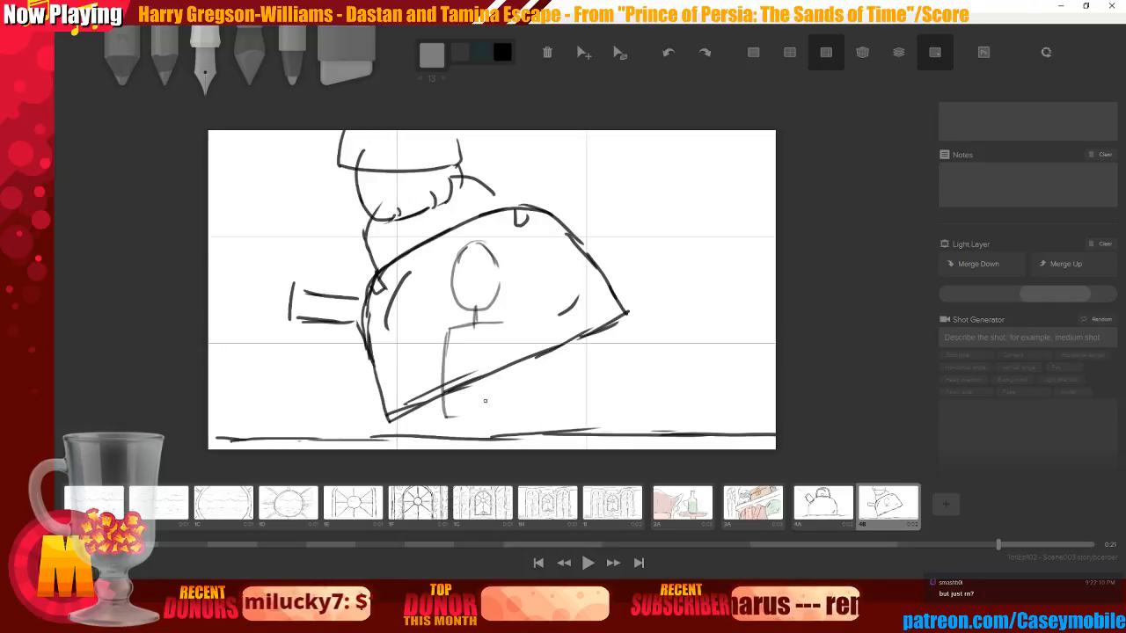
drag(505, 319, 516, 415)
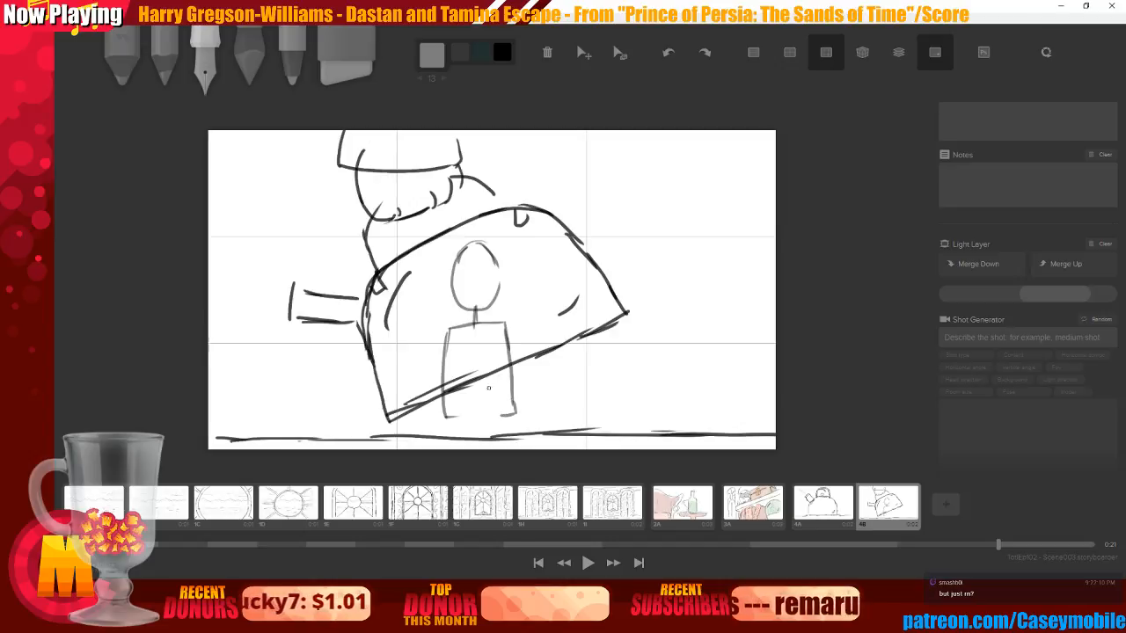
drag(446, 415, 507, 412)
drag(456, 327, 454, 430)
drag(496, 323, 499, 430)
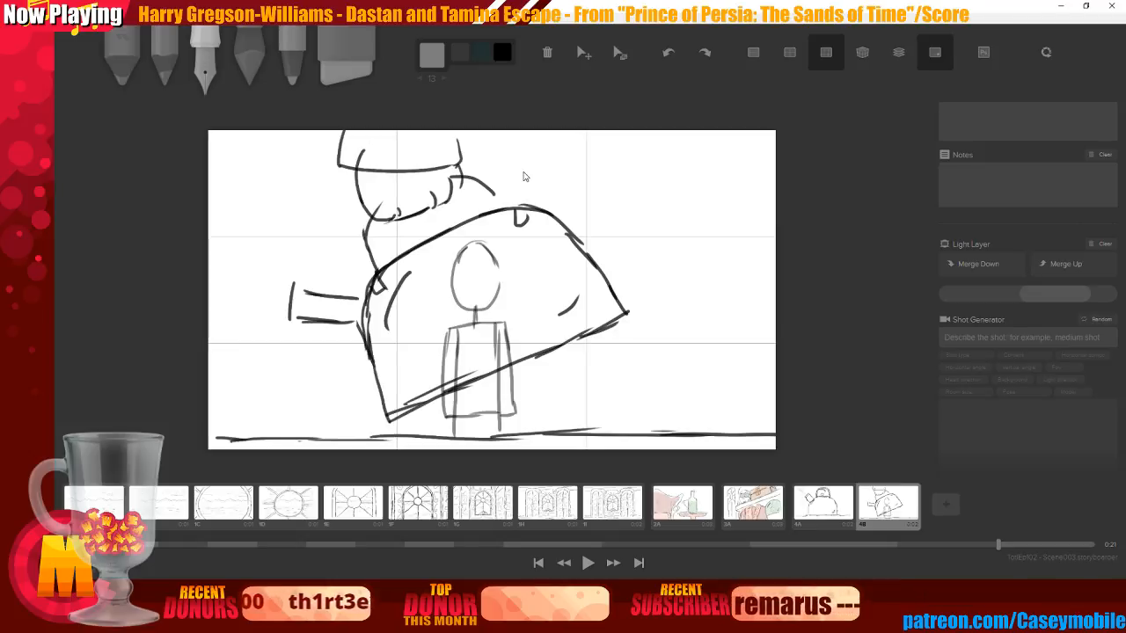
Erase the figure where the kettle covers it and rework its legs below the slanted base
key(6)
mouse_move(458, 275)
mouse_down()
mouse_move(499, 259)
mouse_move(459, 263)
mouse_move(485, 240)
mouse_move(441, 301)
mouse_move(446, 311)
mouse_move(482, 299)
mouse_move(477, 313)
mouse_move(504, 310)
mouse_move(504, 320)
mouse_move(438, 372)
mouse_move(494, 348)
mouse_move(438, 380)
mouse_move(522, 347)
mouse_up()
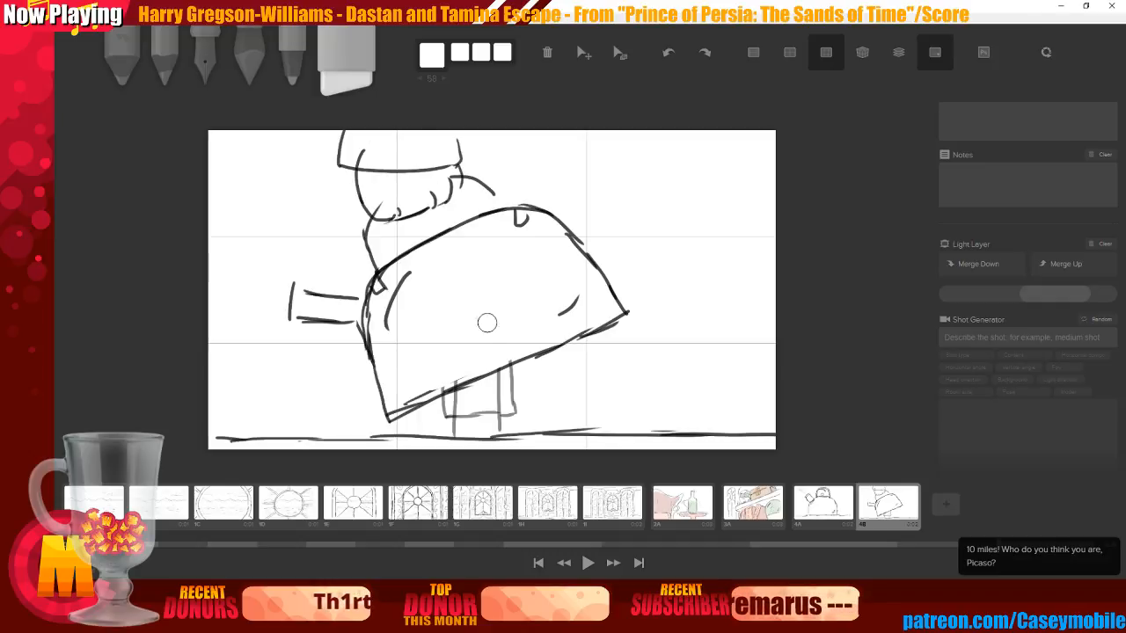
mouse_move(484, 404)
mouse_down()
mouse_move(485, 416)
mouse_move(468, 414)
mouse_move(489, 414)
mouse_move(472, 389)
mouse_move(475, 438)
mouse_move(482, 378)
mouse_move(484, 443)
mouse_up()
key(3)
drag(500, 393, 507, 370)
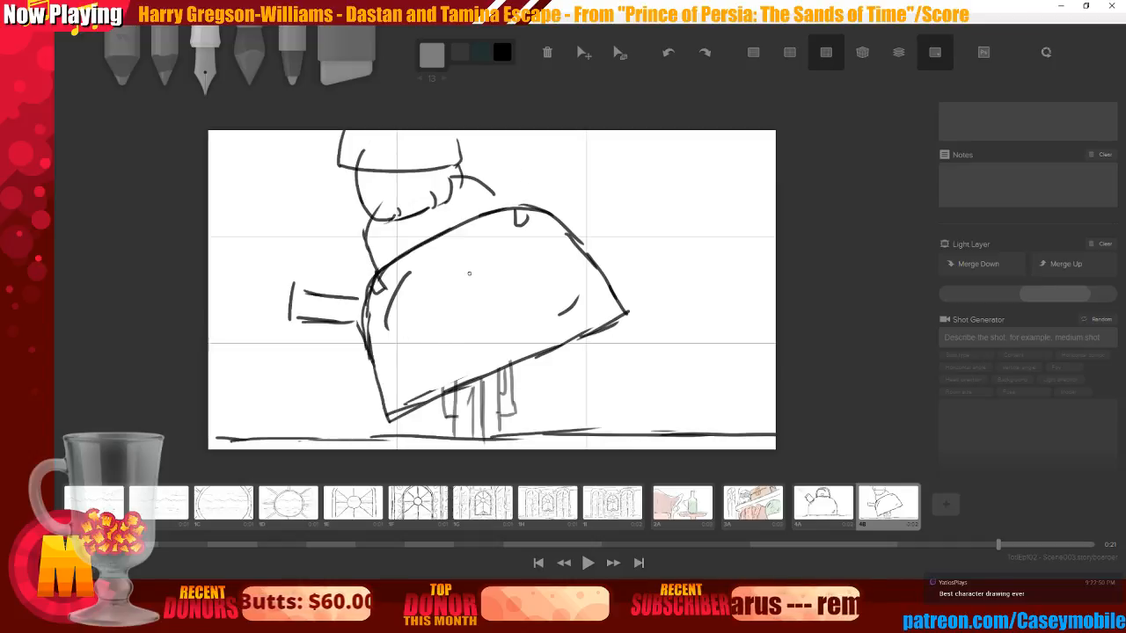
Add short grey accent strokes around the tilted kettle, beside its handle, above its top and outside both sides
drag(605, 220, 605, 258)
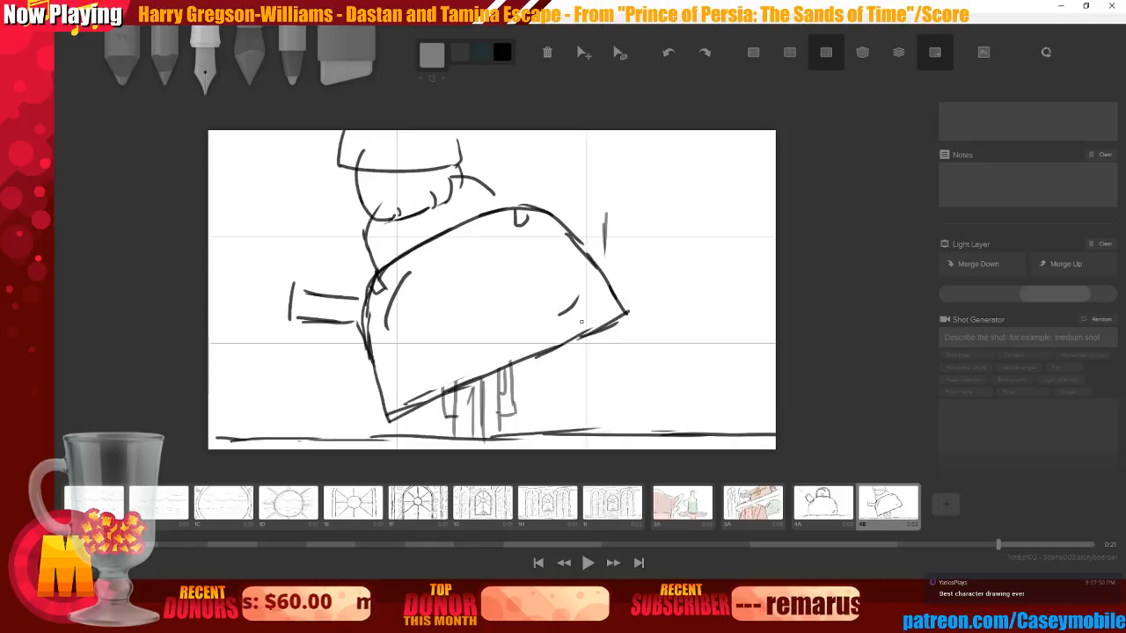
drag(340, 352, 361, 400)
drag(374, 187, 376, 320)
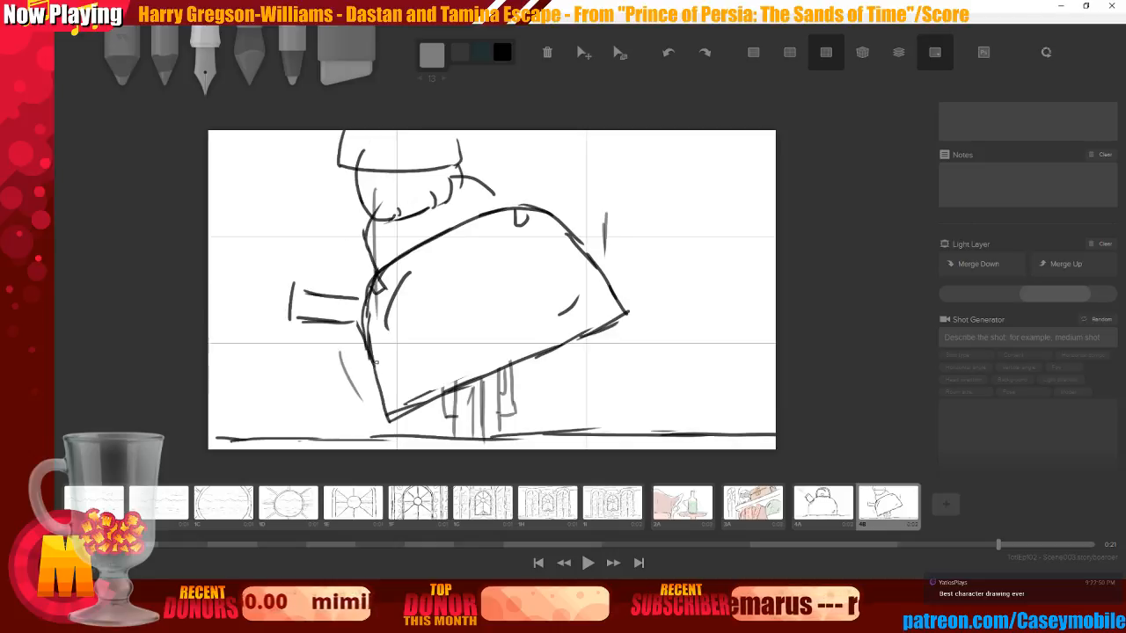
drag(546, 171, 545, 191)
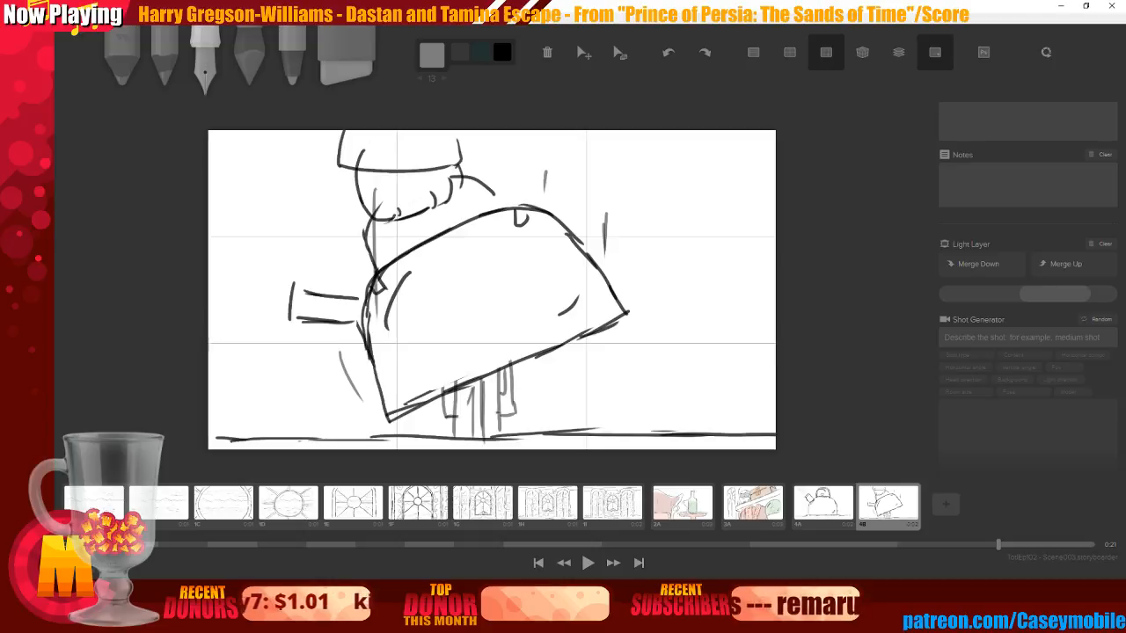
Add a new board after 4B, and undo the short test stroke in its lower corner
click(947, 504)
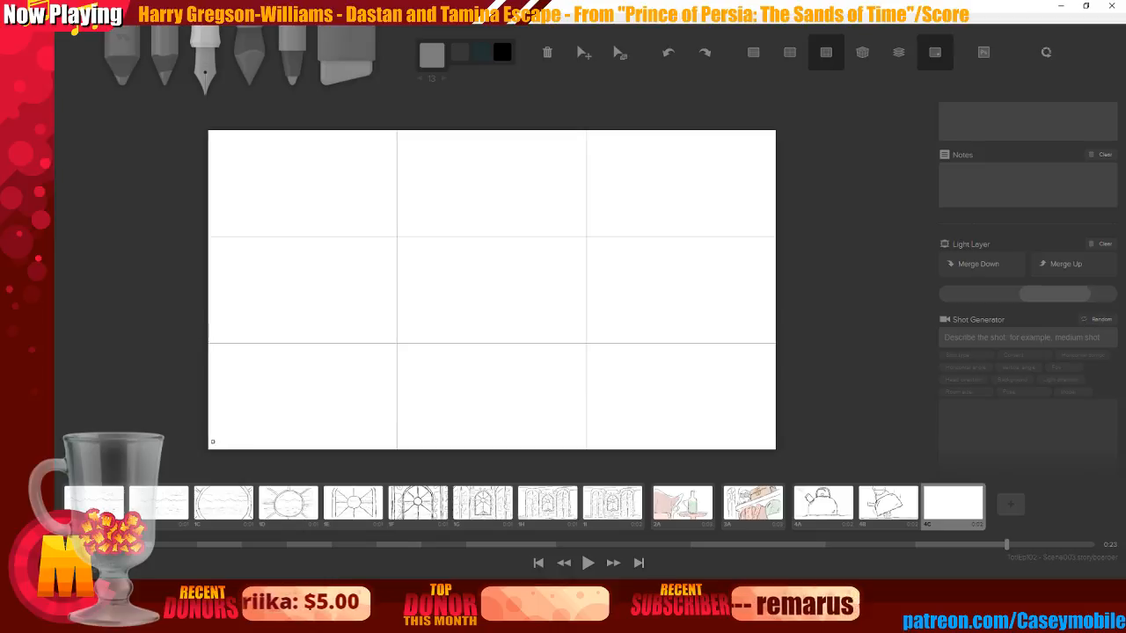
drag(212, 441, 251, 440)
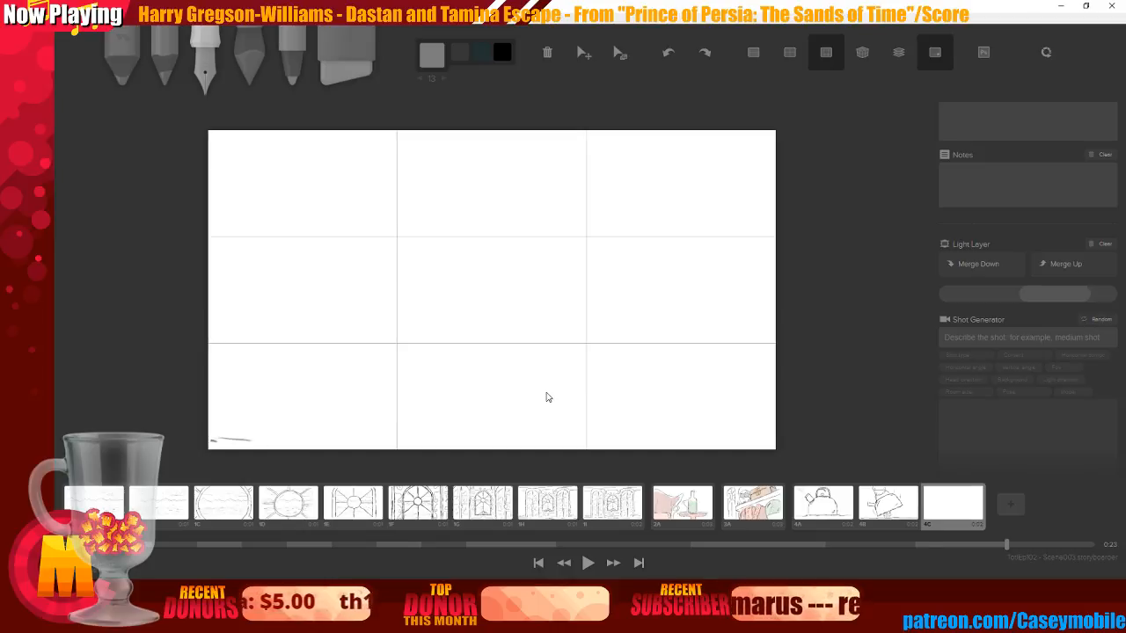
key(ctrl+z)
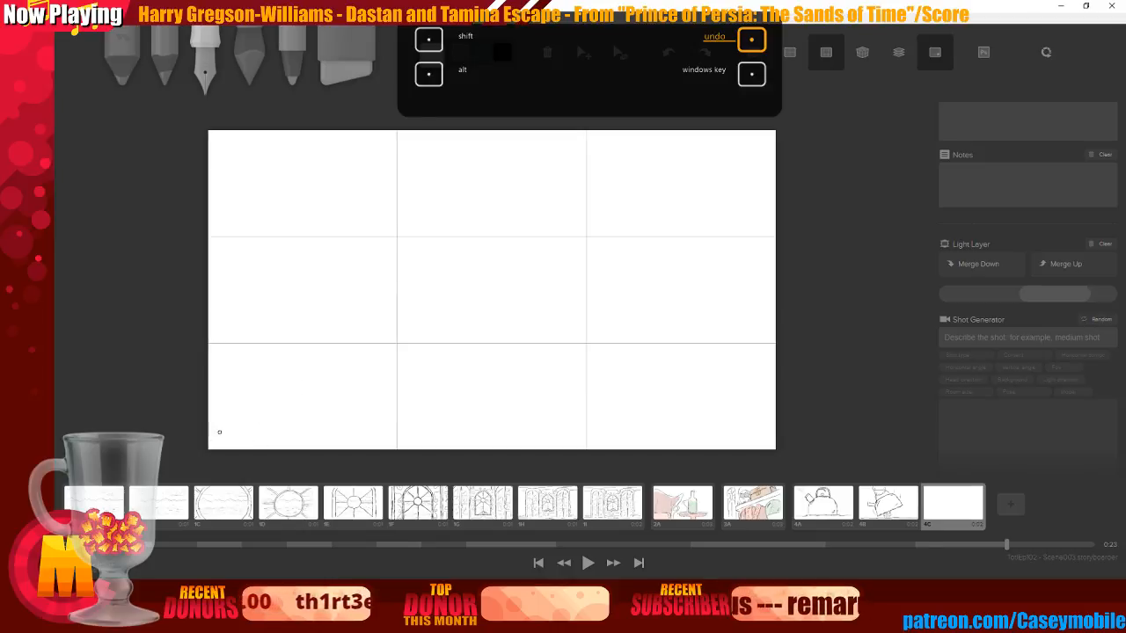
Draw a grey ground line across the bottom of board 4C, rework its second half and erase the stray end
drag(209, 433, 774, 420)
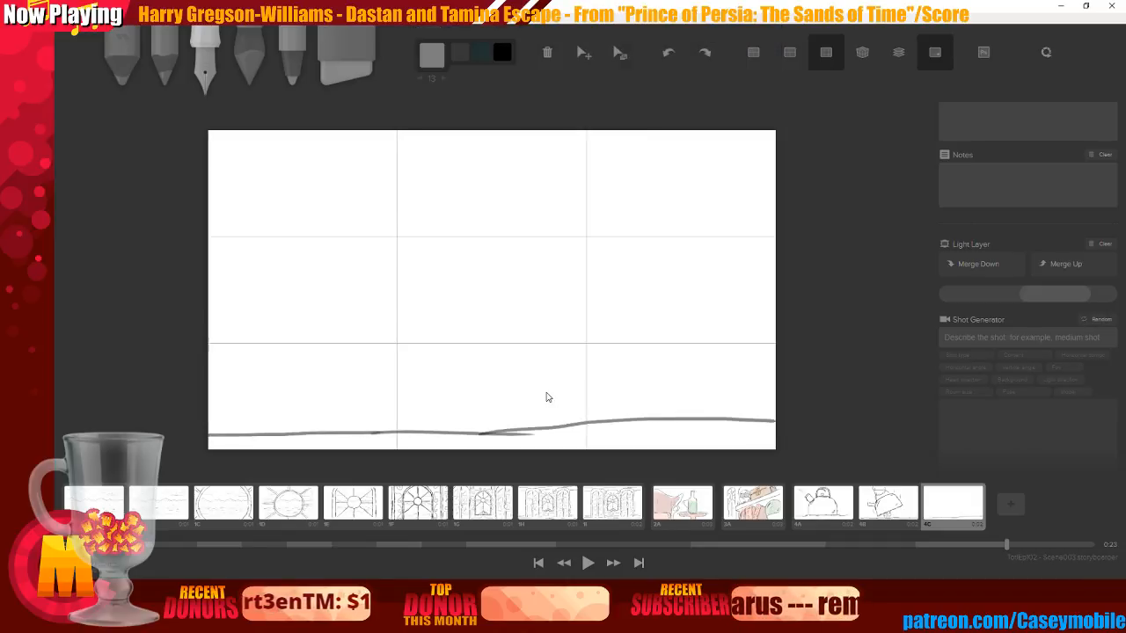
key(ctrl+z)
mouse_move(497, 434)
mouse_down()
mouse_move(526, 417)
mouse_move(510, 429)
mouse_move(610, 441)
mouse_move(541, 431)
mouse_move(774, 431)
mouse_up()
key(ctrl+z)
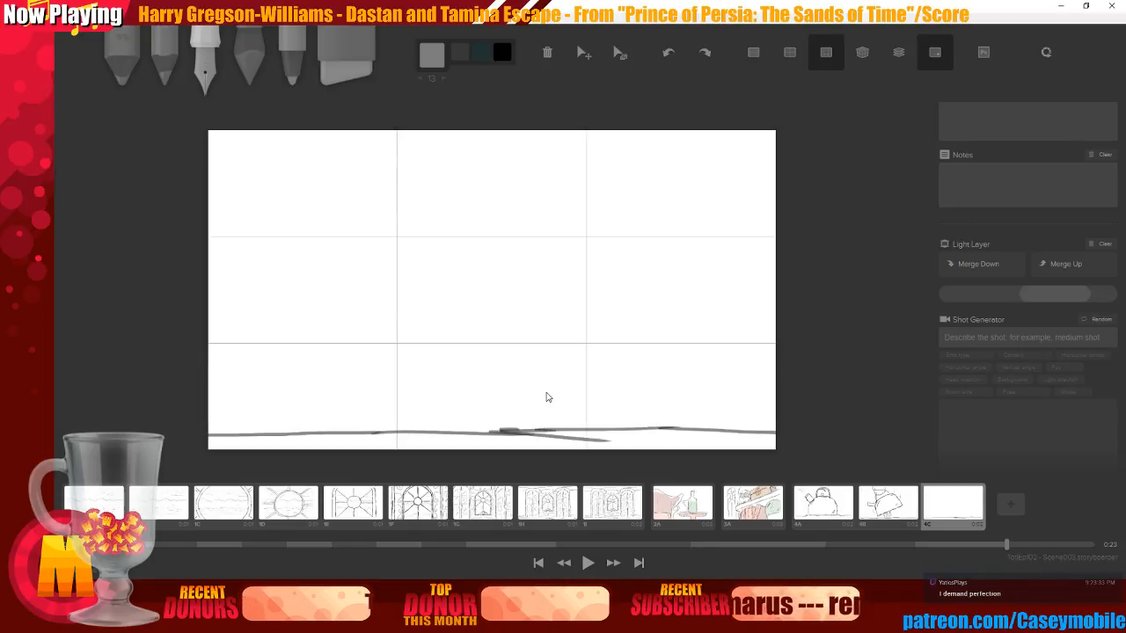
key(6)
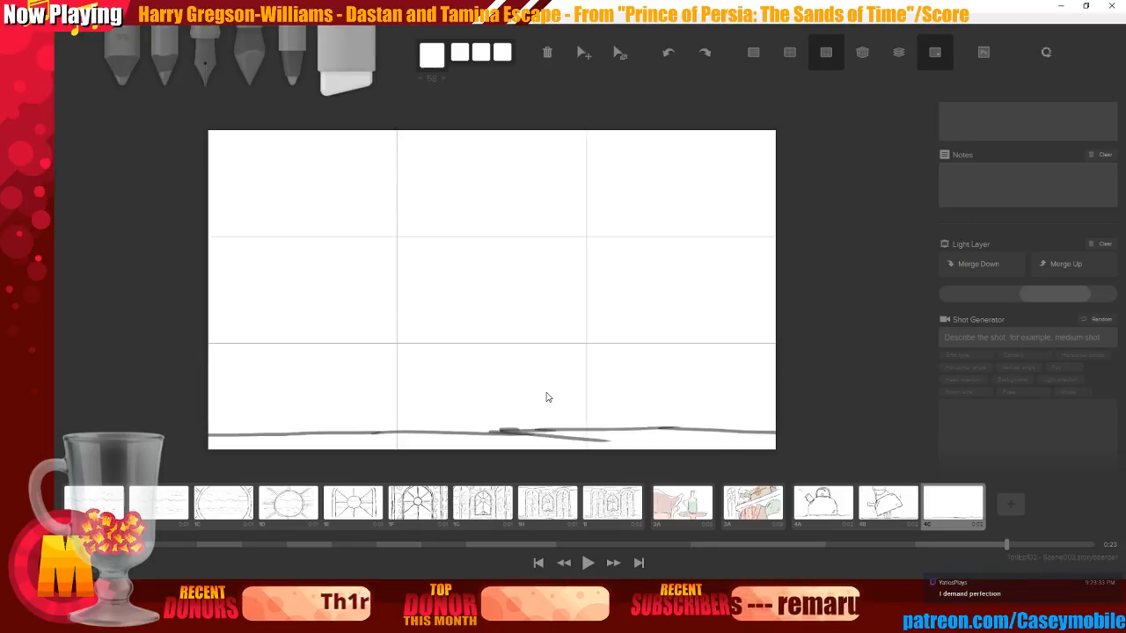
mouse_move(545, 446)
mouse_down()
mouse_move(602, 440)
mouse_move(503, 442)
mouse_up()
key(3)
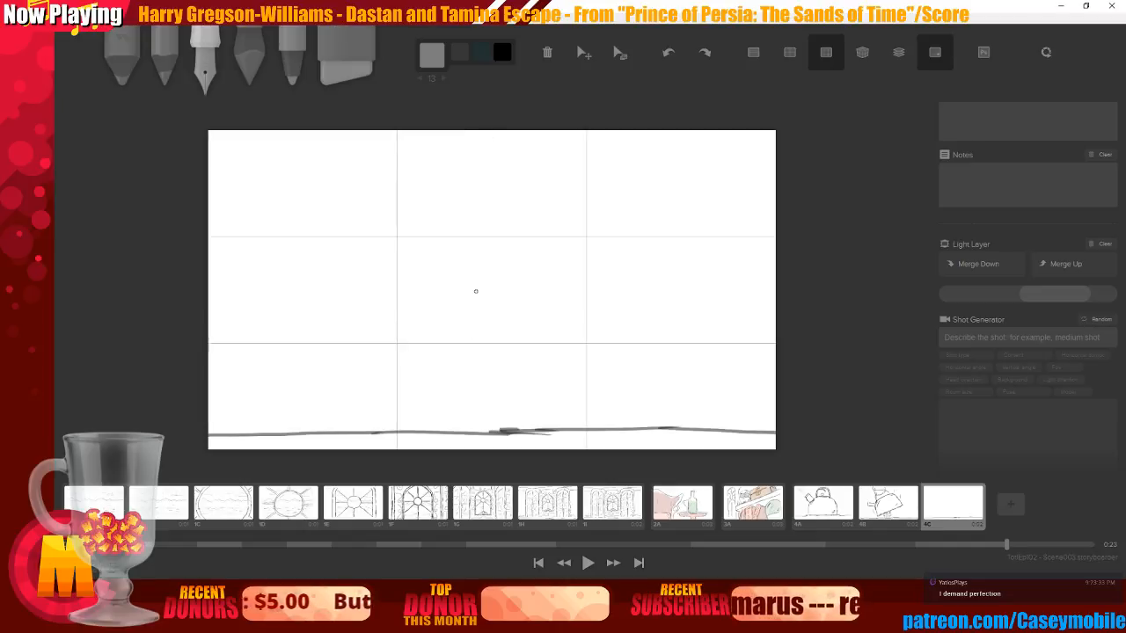
Compare with board 4B, set the pen colour to Grey #9E9E9E, and erase the ground line from board 4C
key(Left)
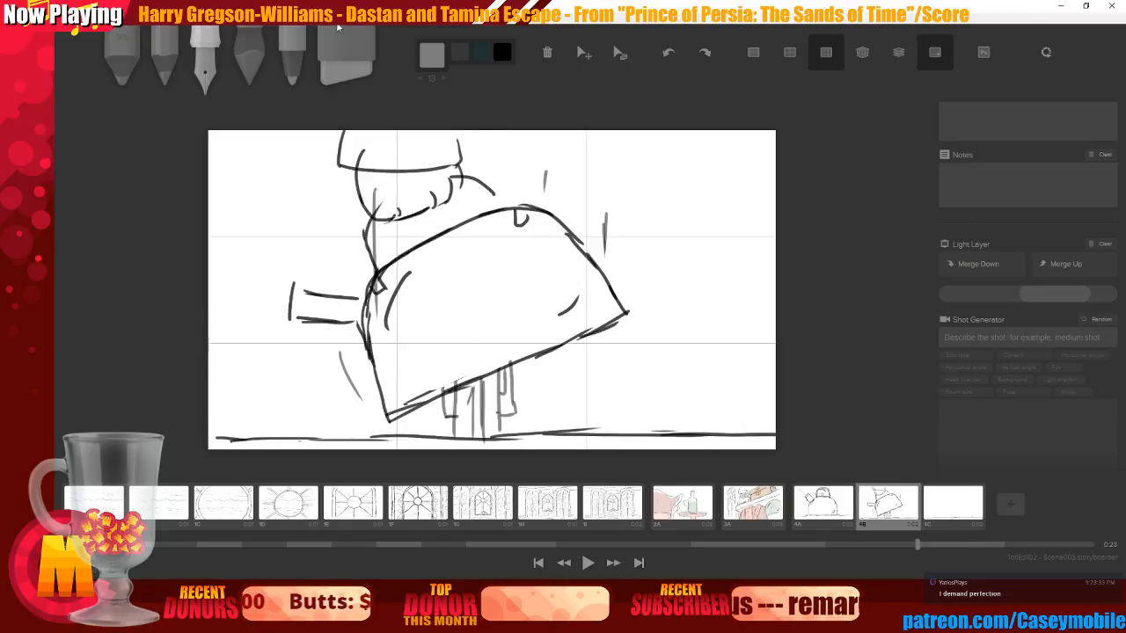
key(Right)
key(c)
key(Up)
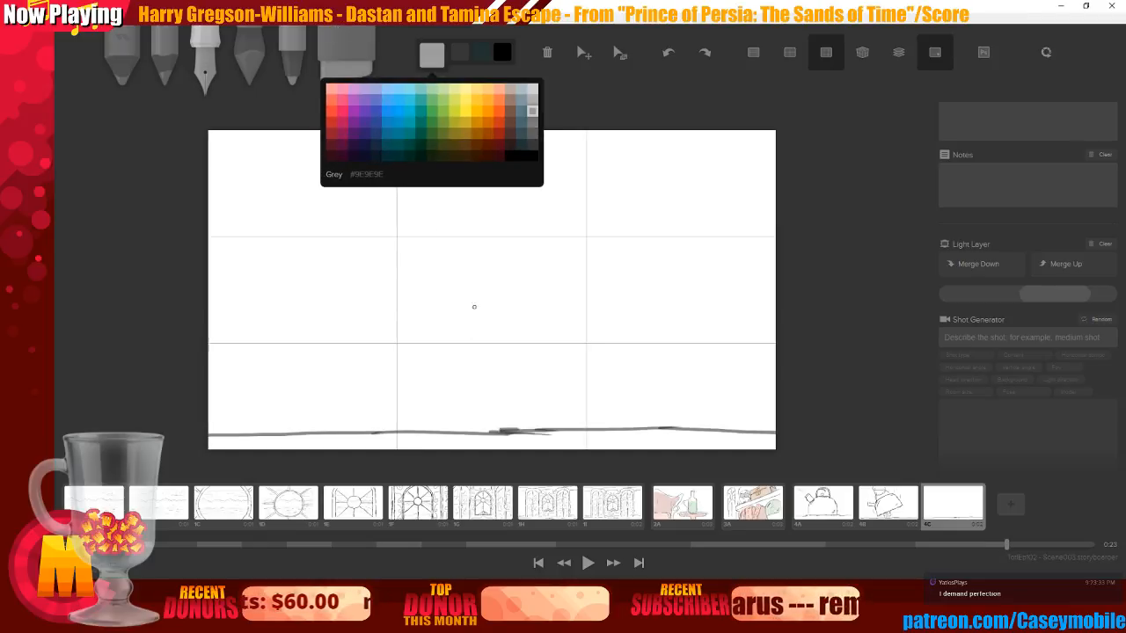
key(Return)
key(6)
drag(215, 435, 774, 431)
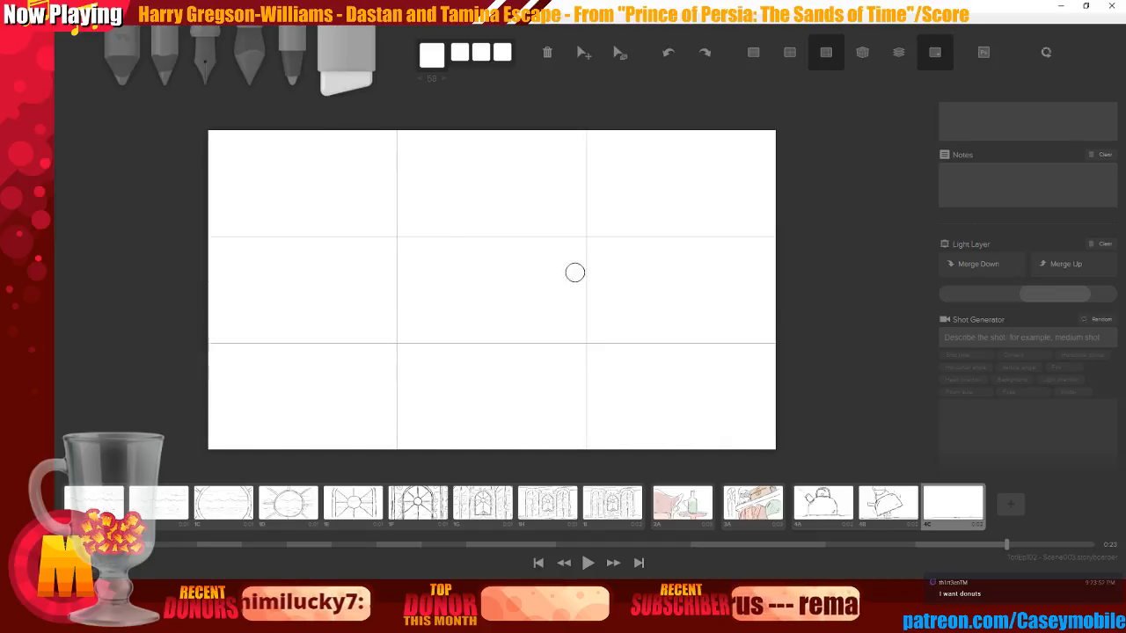
key(3)
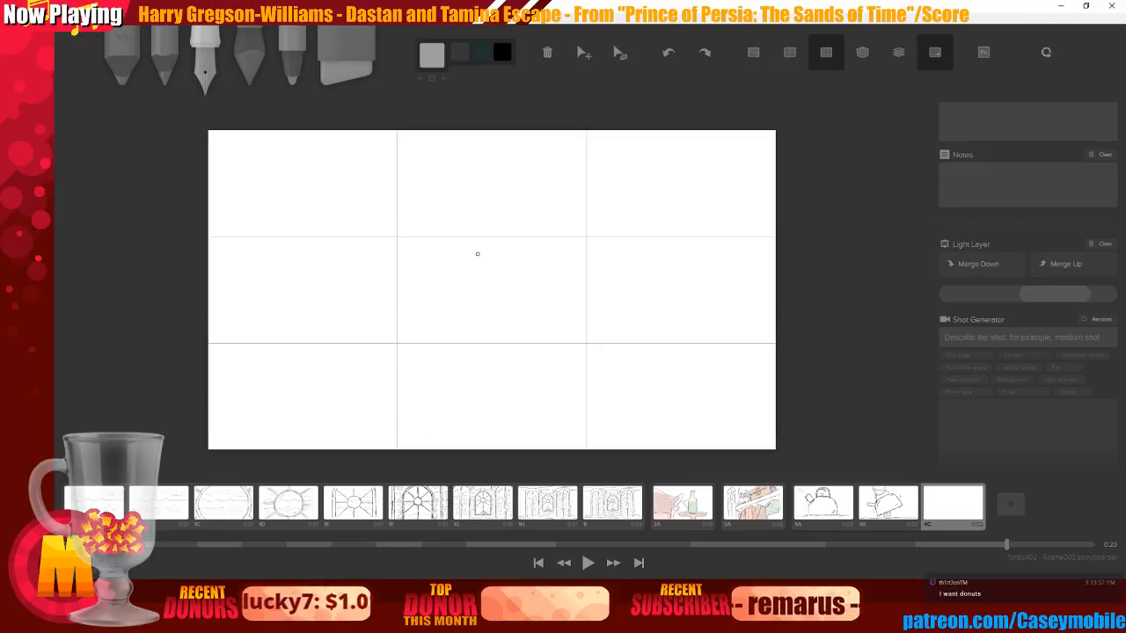
mouse_move(483, 241)
mouse_down()
mouse_move(460, 297)
mouse_move(497, 240)
mouse_up()
key(ctrl+z)
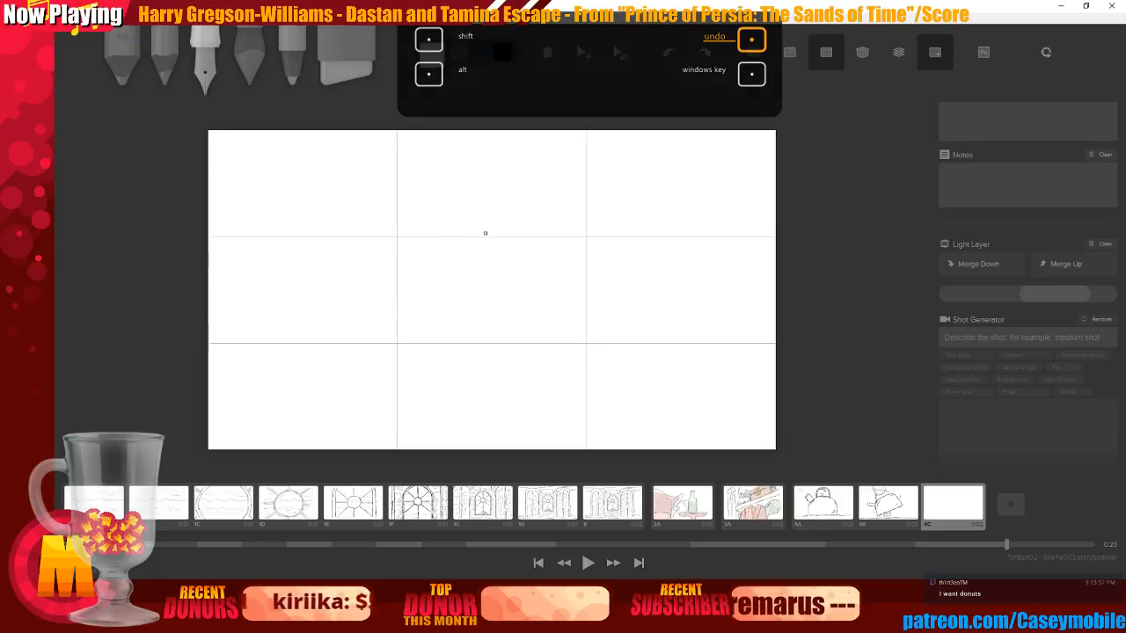
drag(483, 232, 471, 270)
key(ctrl+z)
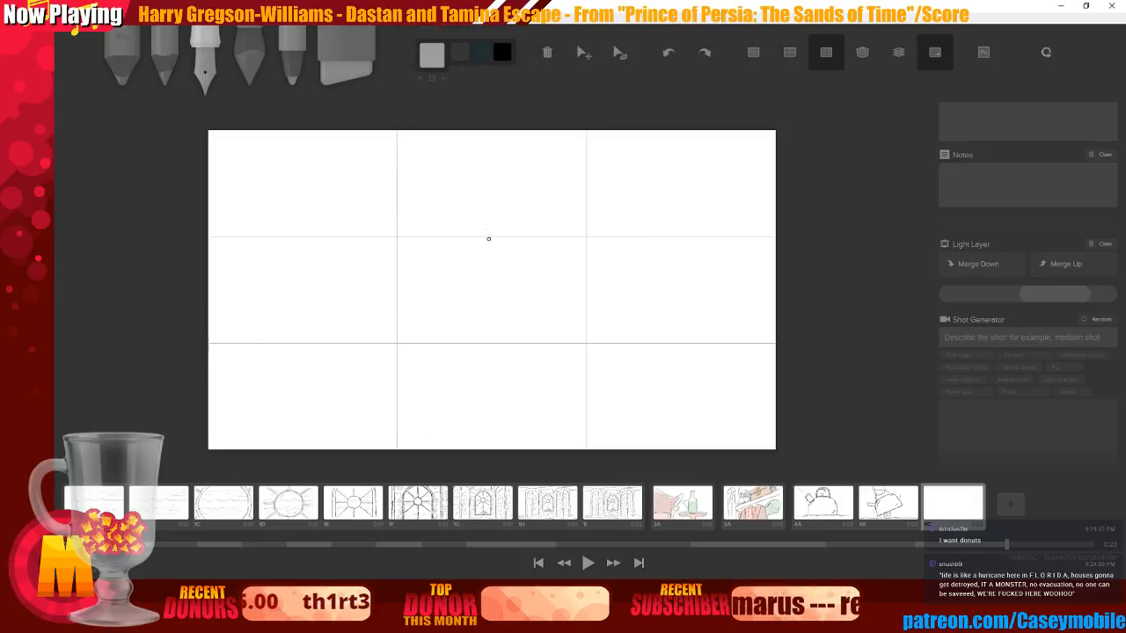
mouse_move(490, 236)
mouse_down()
mouse_move(471, 304)
mouse_move(504, 298)
mouse_move(485, 238)
mouse_up()
key(ctrl+z)
key(ctrl+z)
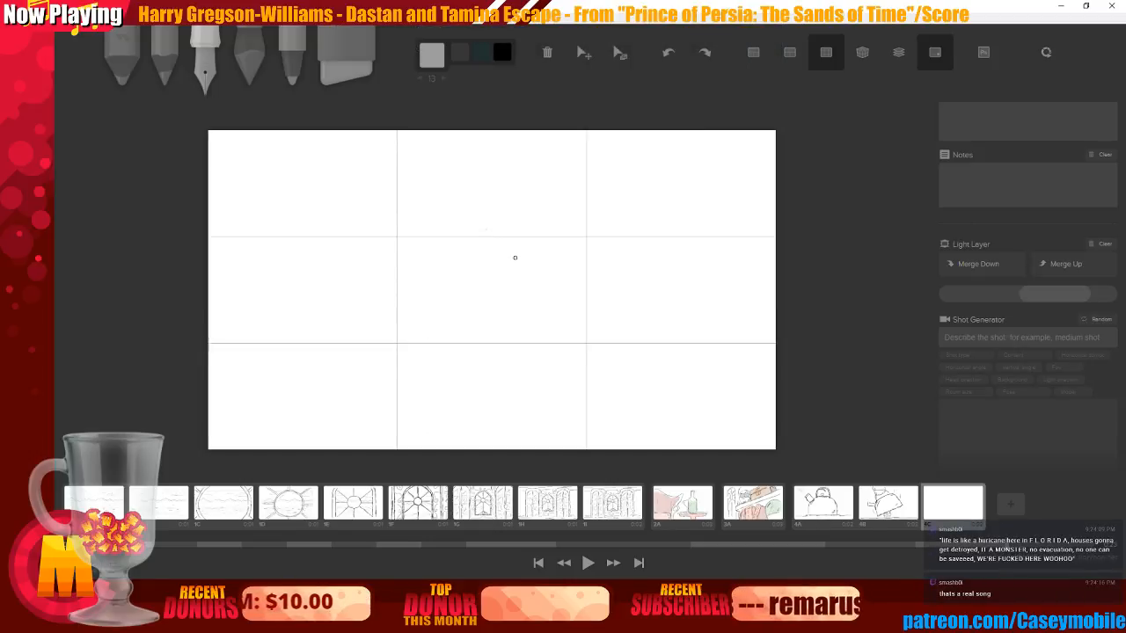
Try to sketch a tapered torso with a waist and hip line at the centre of board 4C, and undo it
mouse_move(463, 237)
mouse_down()
mouse_move(500, 235)
mouse_move(461, 241)
mouse_move(471, 301)
mouse_up()
mouse_move(511, 234)
mouse_down()
mouse_move(505, 293)
mouse_move(488, 314)
mouse_move(518, 318)
mouse_move(466, 320)
mouse_move(457, 402)
mouse_up()
key(ctrl+z)
key(ctrl+z)
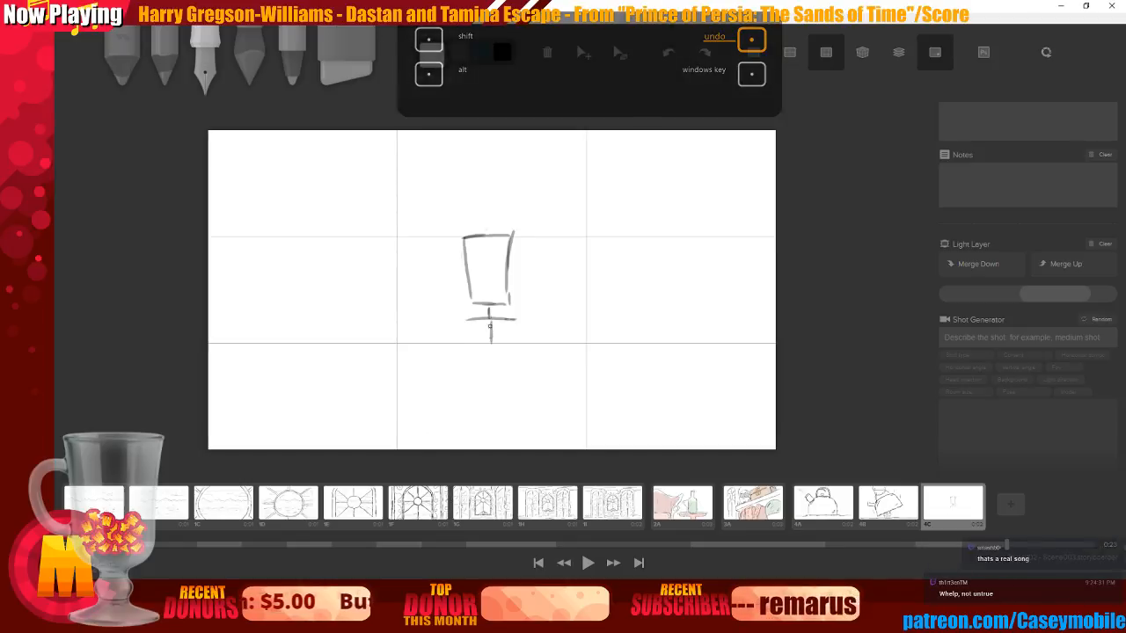
drag(490, 306, 487, 409)
key(ctrl+z)
key(ctrl+z)
key(ctrl+z)
key(ctrl+z)
key(ctrl+z)
key(ctrl+z)
key(ctrl+z)
key(ctrl+z)
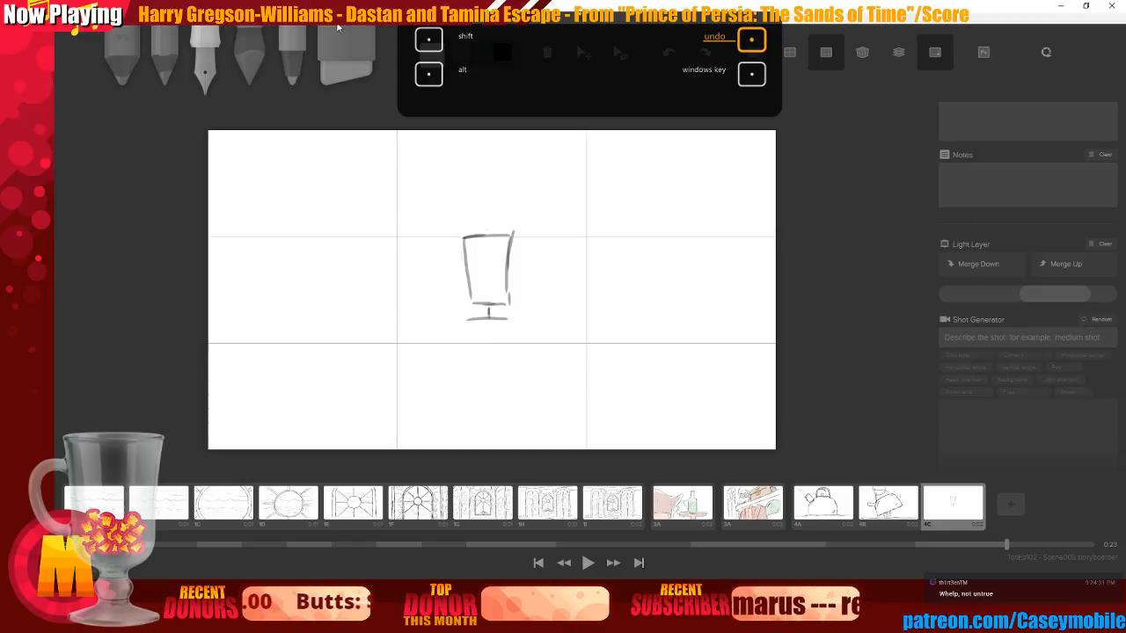
key(ctrl+z)
key(ctrl+z)
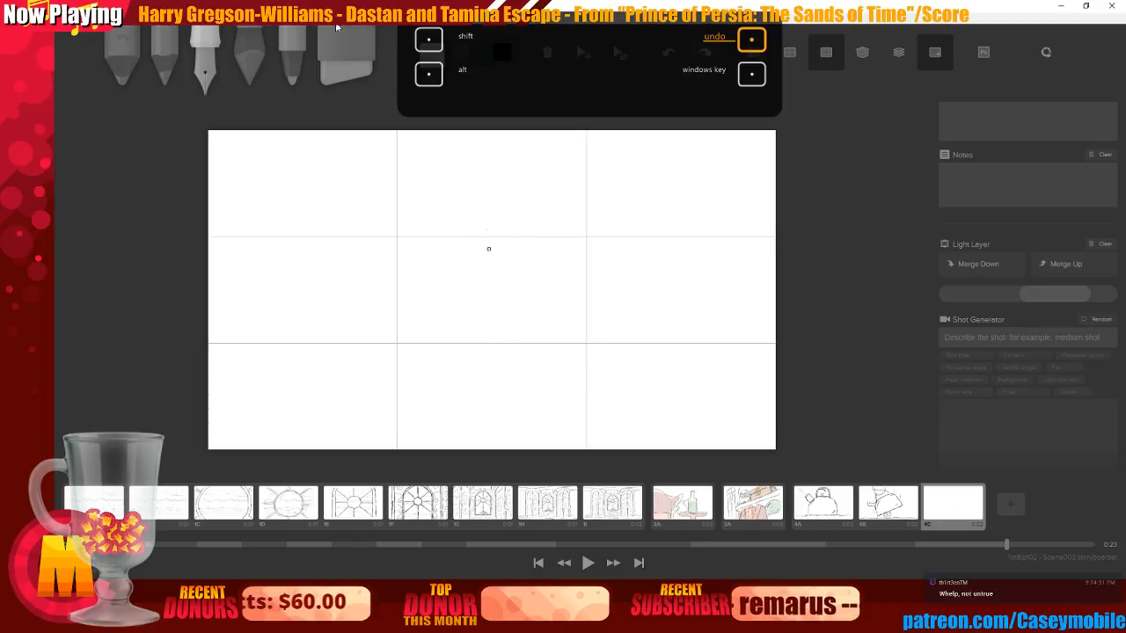
Sketch a figure guide with the pen at size 10: a vertical centre line, an upper box and a larger lower box
drag(489, 241, 487, 380)
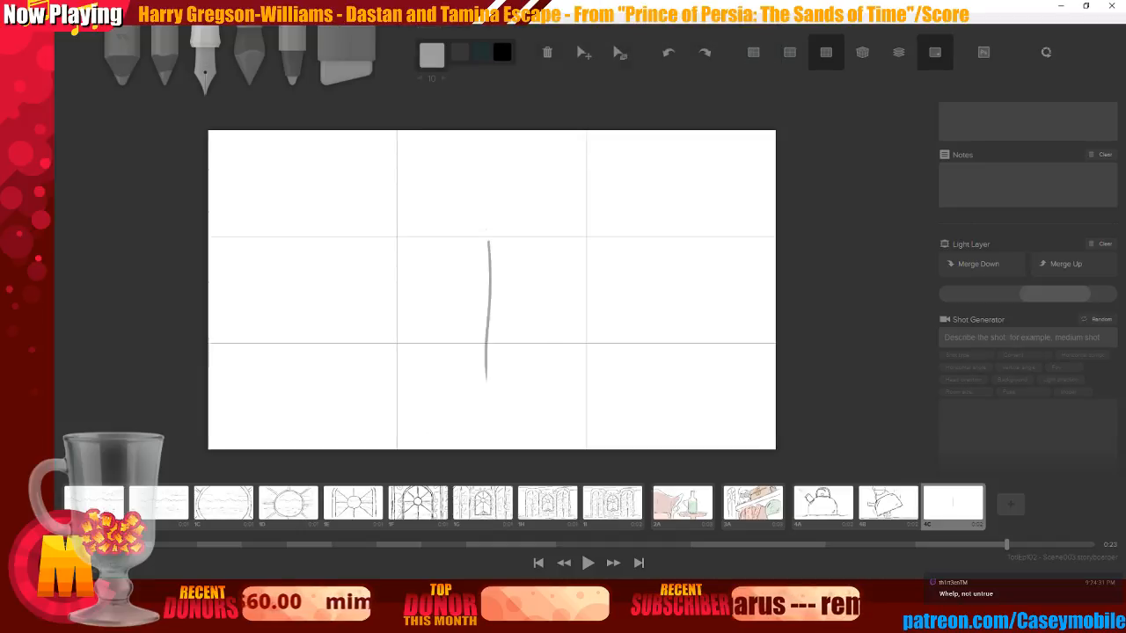
key(ctrl+z)
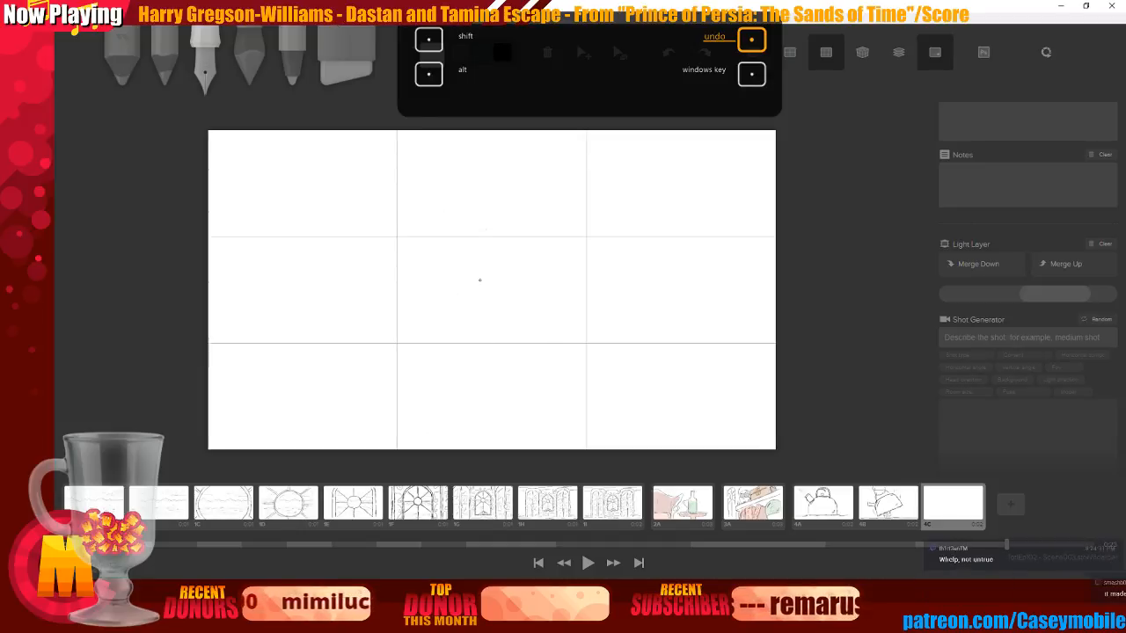
drag(497, 249, 494, 316)
key(ctrl+z)
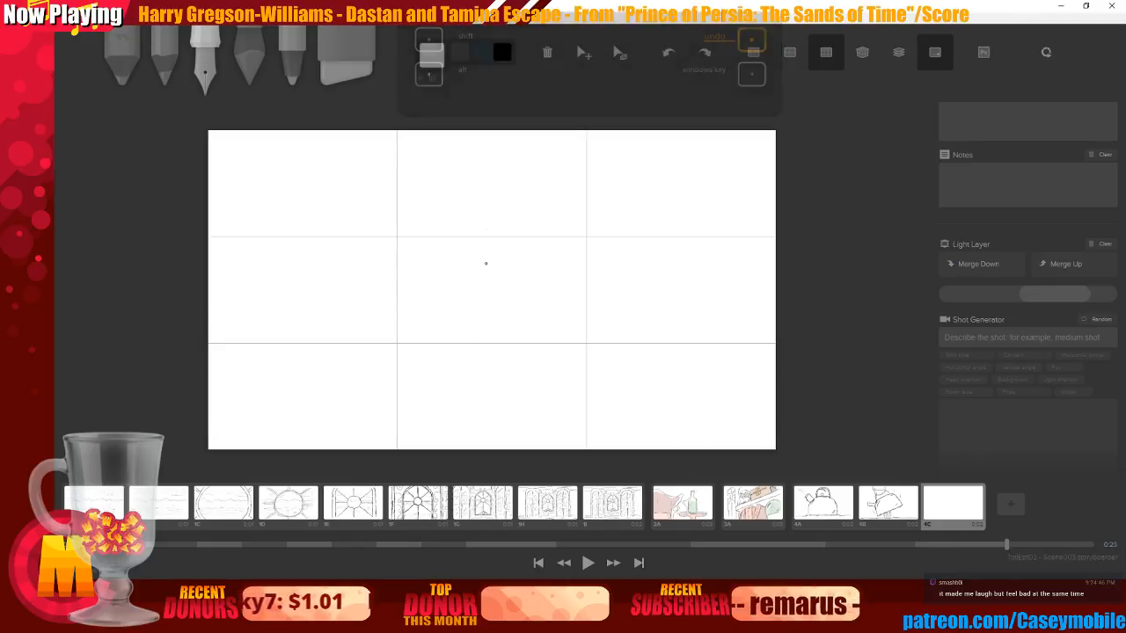
drag(489, 255, 490, 395)
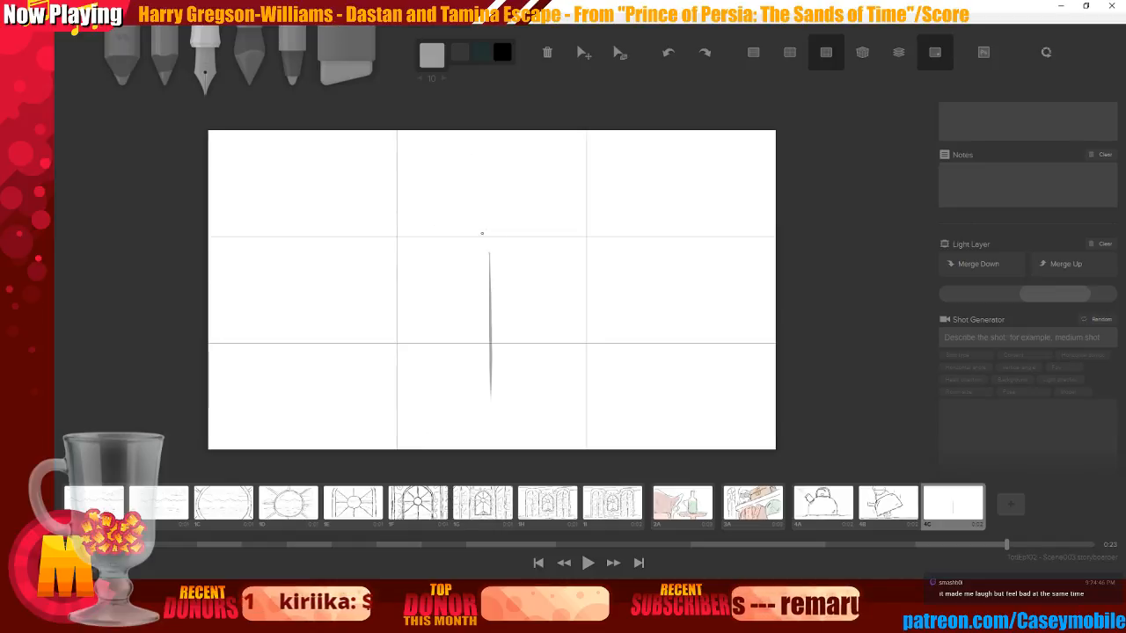
mouse_move(469, 247)
mouse_down()
mouse_move(512, 245)
mouse_move(475, 256)
mouse_move(507, 305)
mouse_up()
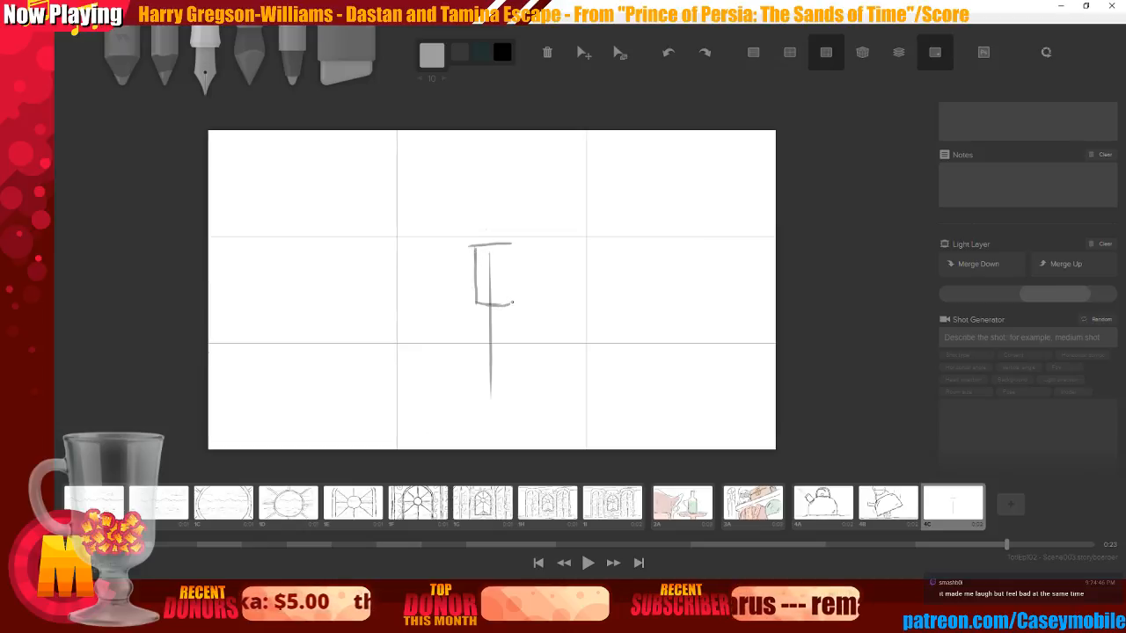
mouse_move(513, 241)
mouse_down()
mouse_move(512, 300)
mouse_move(482, 302)
mouse_move(466, 319)
mouse_move(512, 318)
mouse_move(469, 398)
mouse_up()
drag(517, 320, 512, 385)
mouse_move(518, 319)
mouse_down()
mouse_move(517, 397)
mouse_move(493, 413)
mouse_up()
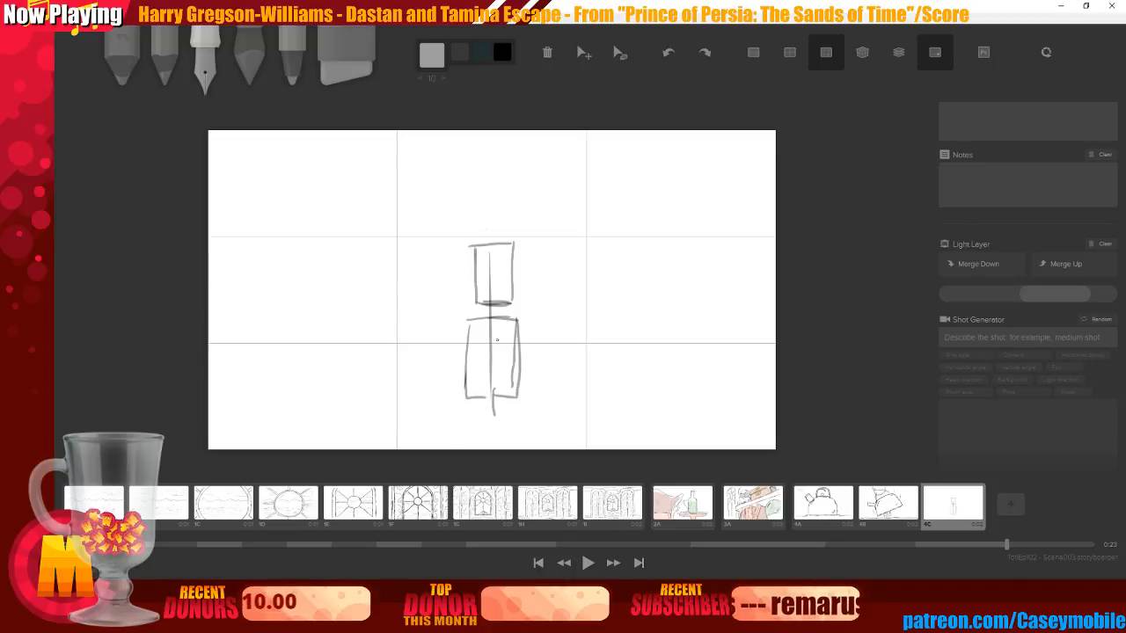
Try to trim the line at the base of the upper box with the eraser at size 30, and undo it
key(6)
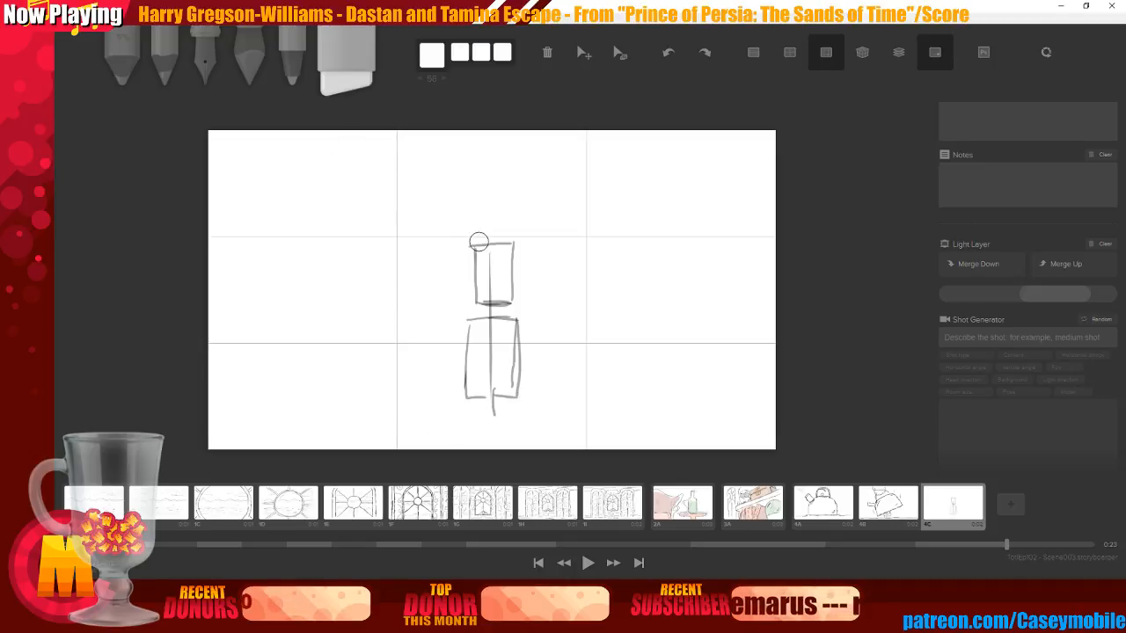
key(bracketleft)
key(bracketleft)
key(bracketleft)
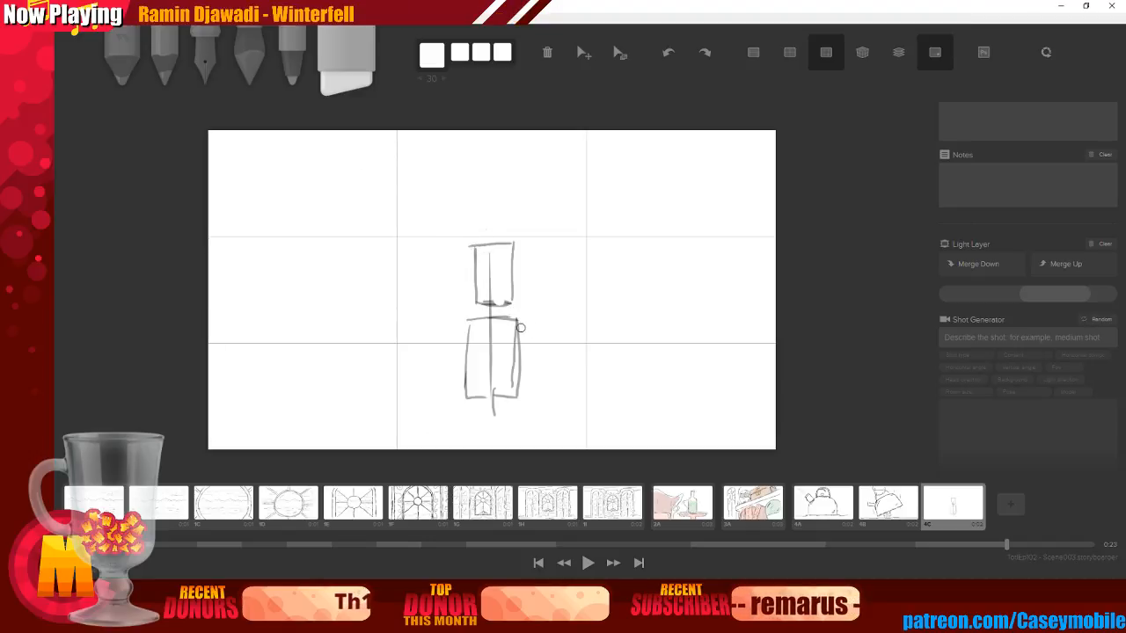
key(ctrl+z)
Return to the pen, lower the light layer's opacity and merge the figure guide down into that layer
click(205, 60)
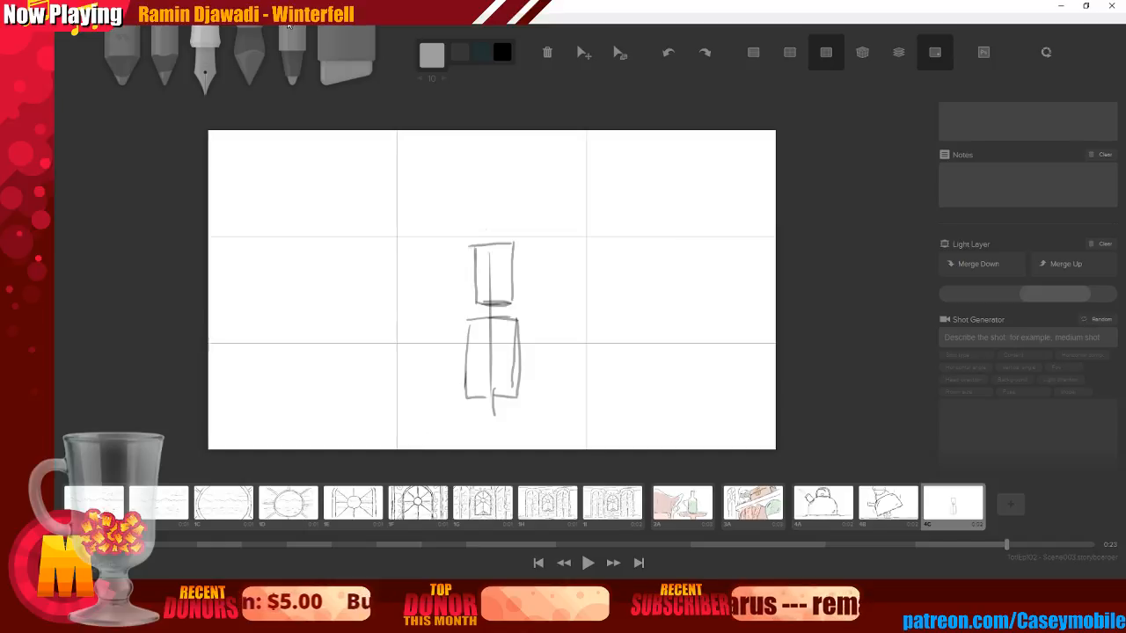
drag(1045, 292, 1020, 295)
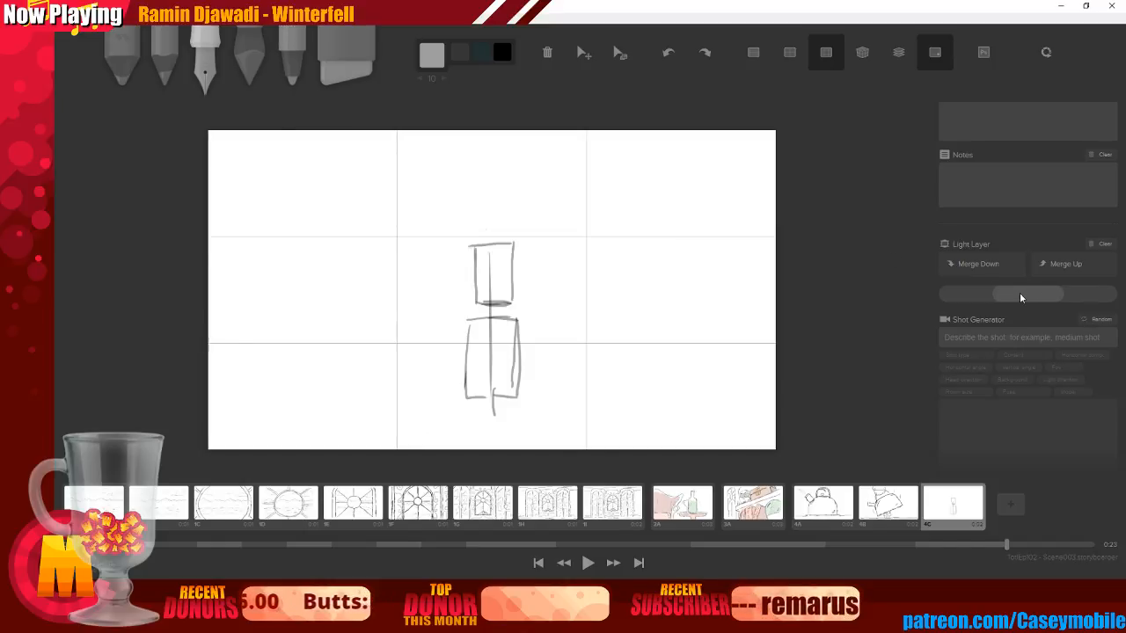
click(959, 269)
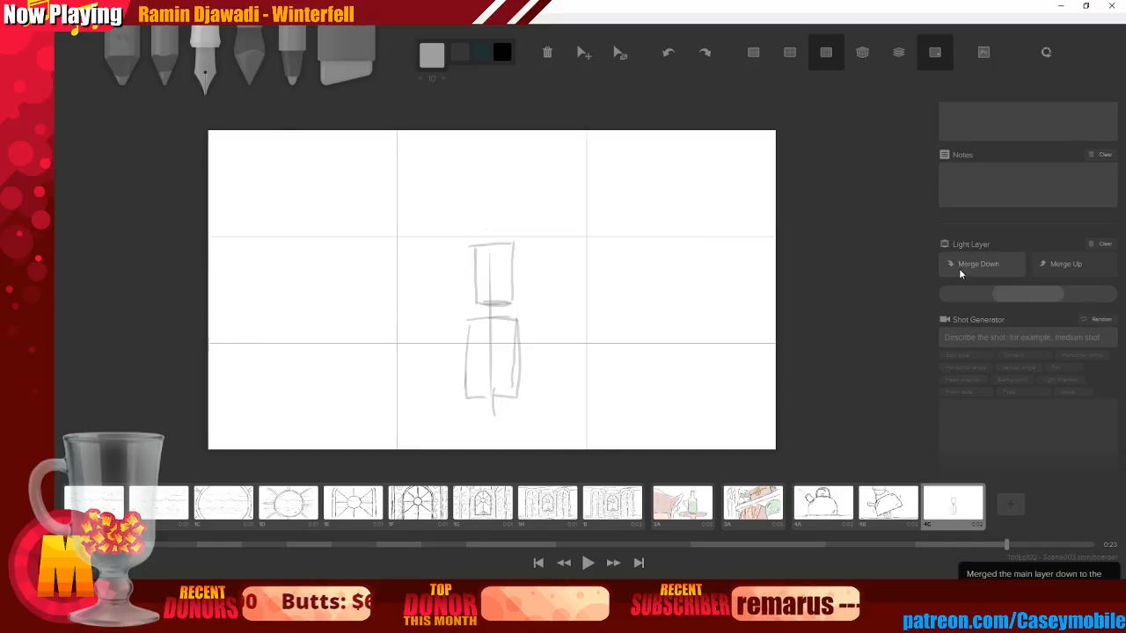
Test a shaded blue grey pen stroke beside the upper box, undo it, and set the pen colour to grey
click(431, 60)
click(522, 124)
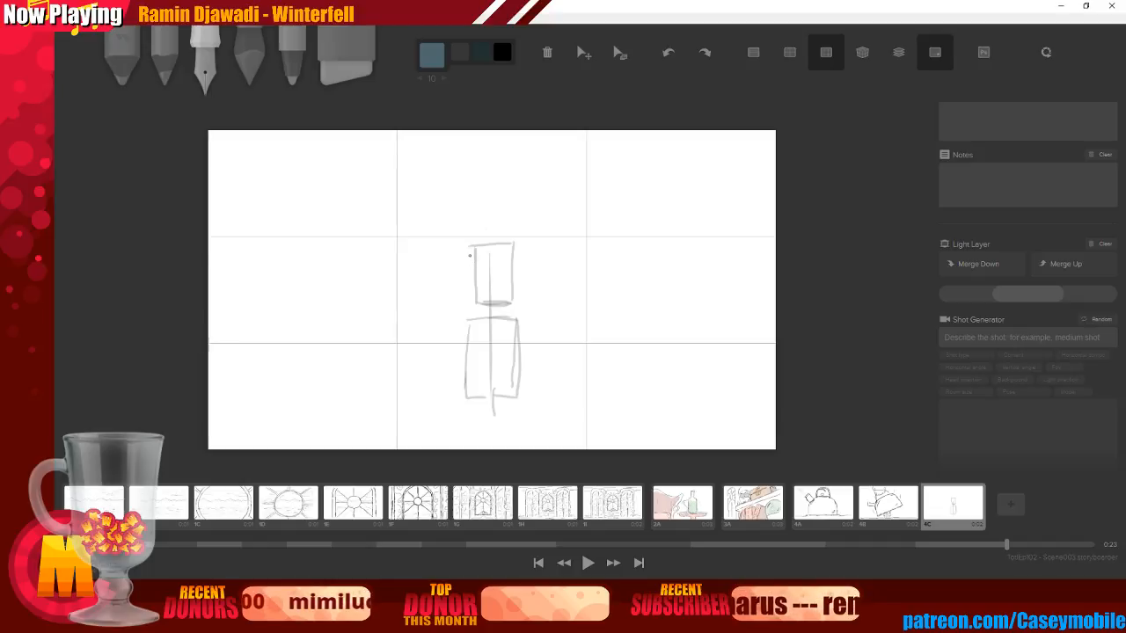
drag(470, 249, 471, 284)
key(ctrl+z)
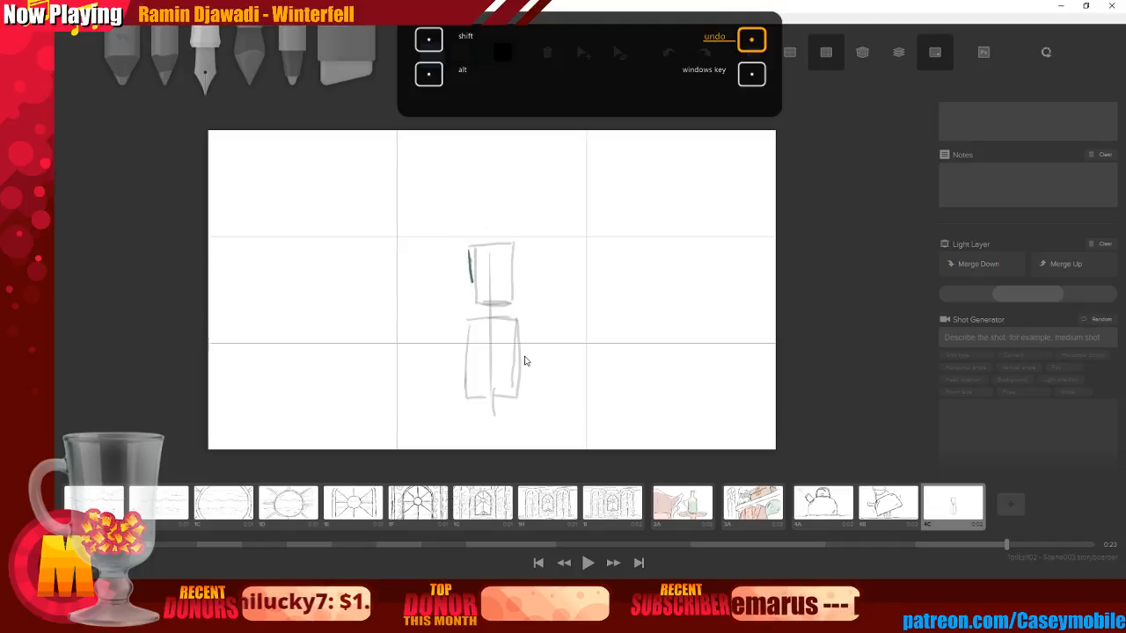
click(432, 53)
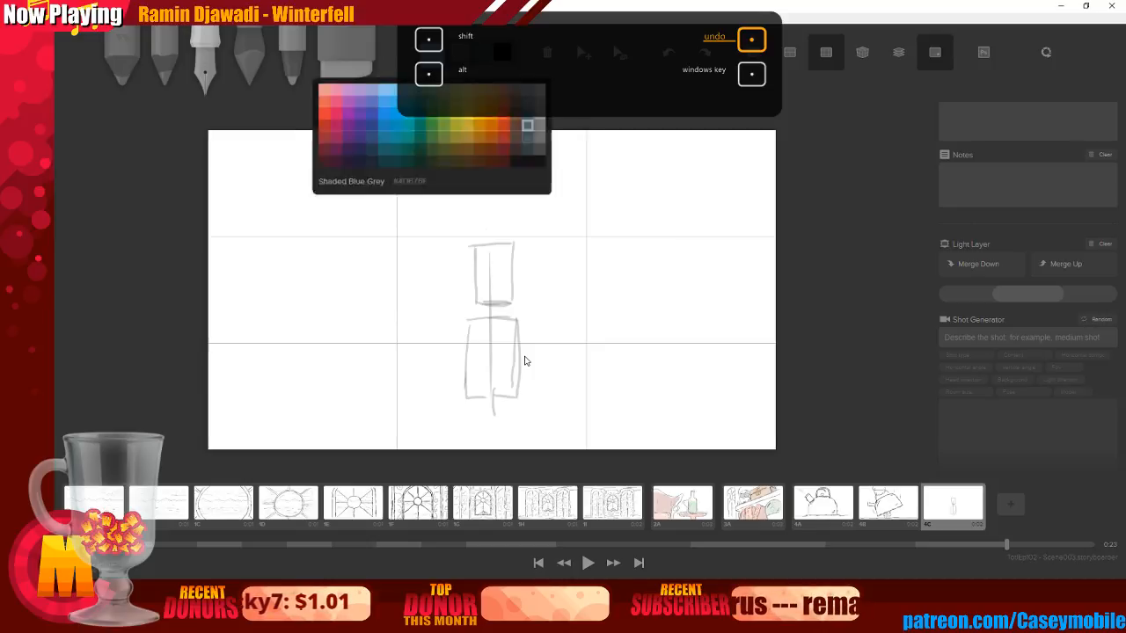
click(532, 123)
click(445, 284)
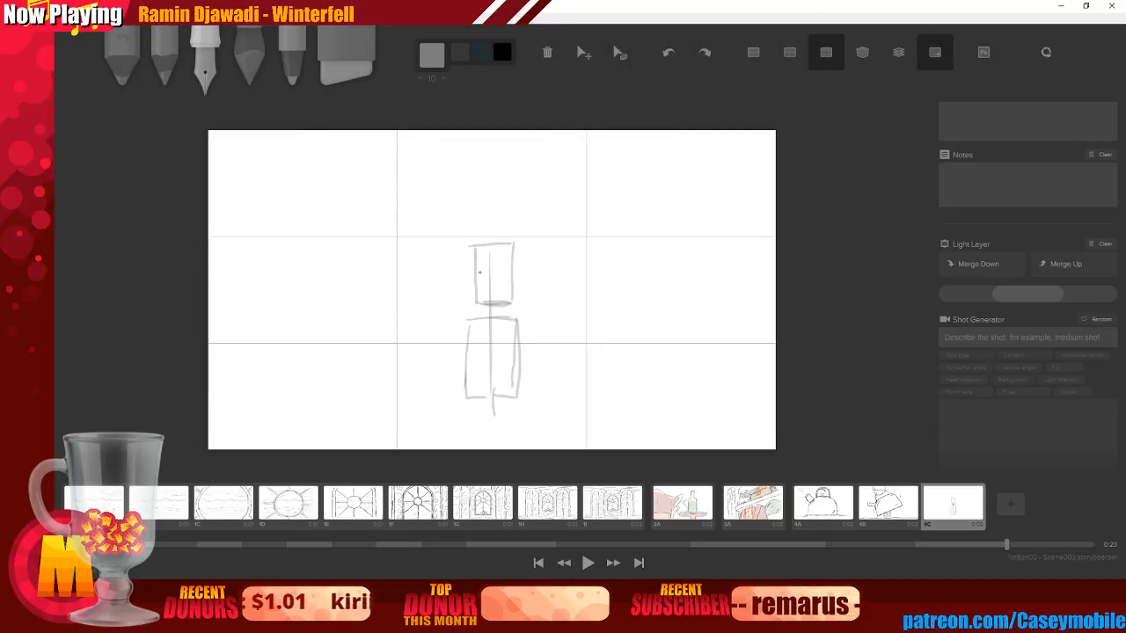
Try to outline a tapered torso over the faded upper box, and undo the strokes
drag(468, 254, 473, 303)
mouse_move(468, 261)
mouse_down()
mouse_move(475, 308)
mouse_move(501, 305)
mouse_up()
mouse_move(501, 255)
mouse_down()
mouse_move(498, 302)
mouse_move(502, 280)
mouse_up()
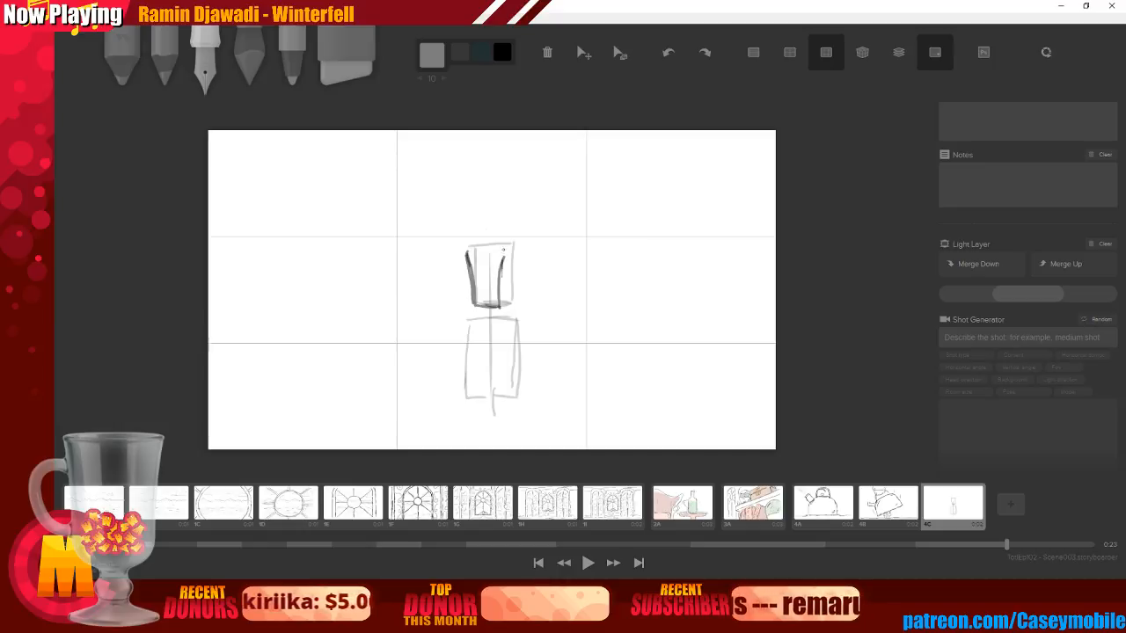
key(ctrl+z)
key(ctrl+z)
key(ctrl+z)
key(ctrl+z)
key(ctrl+z)
key(ctrl+z)
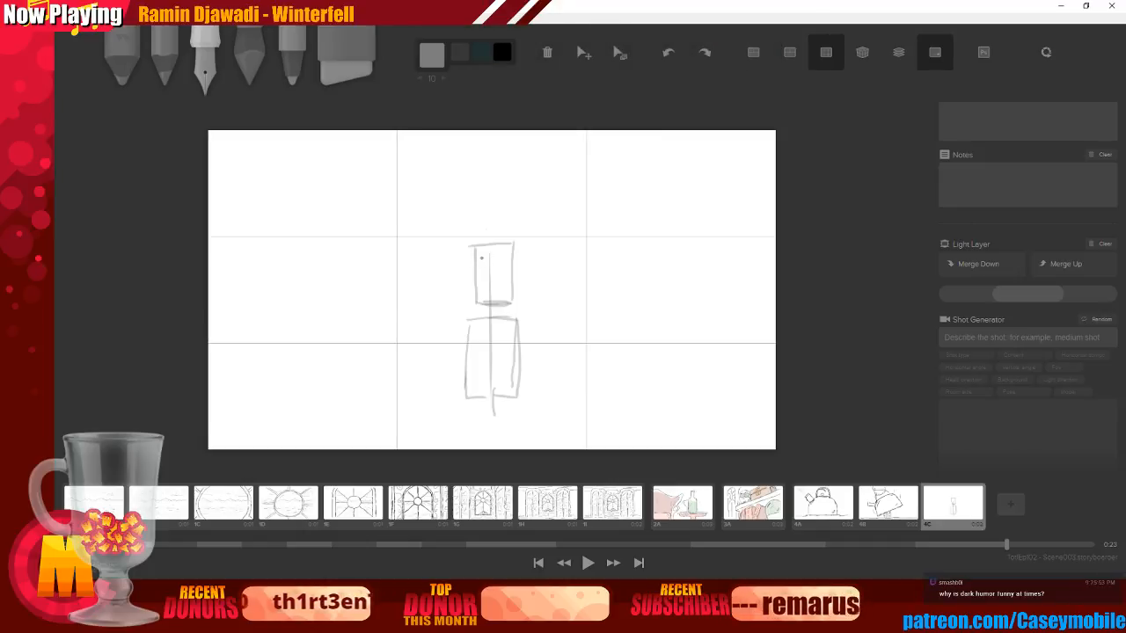
Try a horizontal eye line across the faded upper box, and undo the strokes
drag(458, 260, 498, 260)
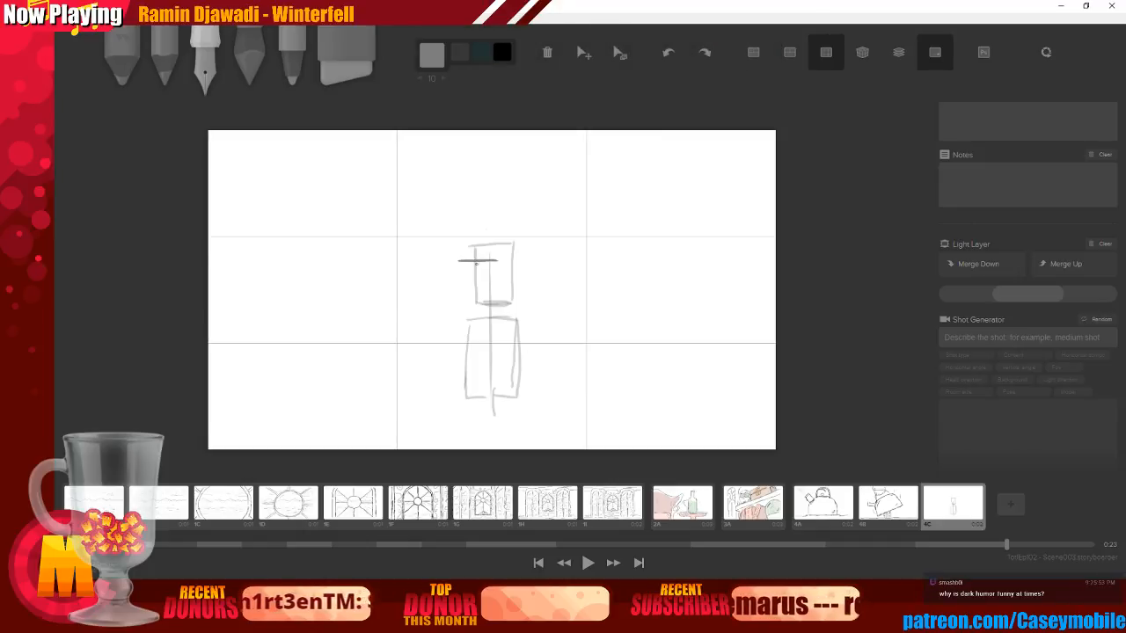
key(ctrl+z)
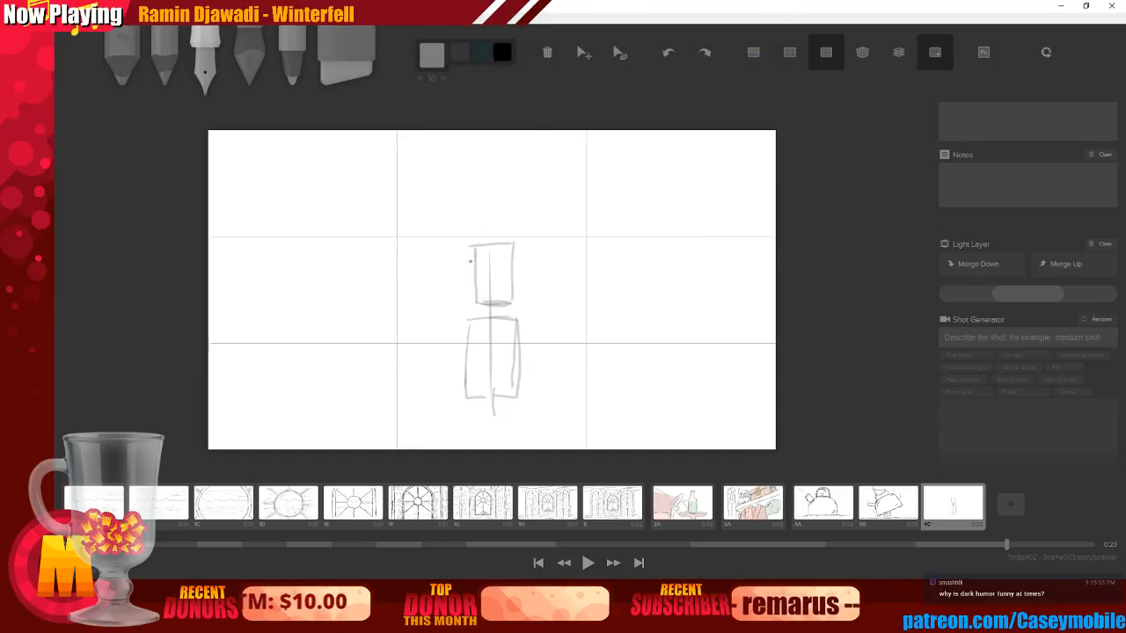
mouse_move(466, 261)
mouse_down()
mouse_move(510, 261)
mouse_move(483, 289)
mouse_up()
key(ctrl+z)
key(ctrl+z)
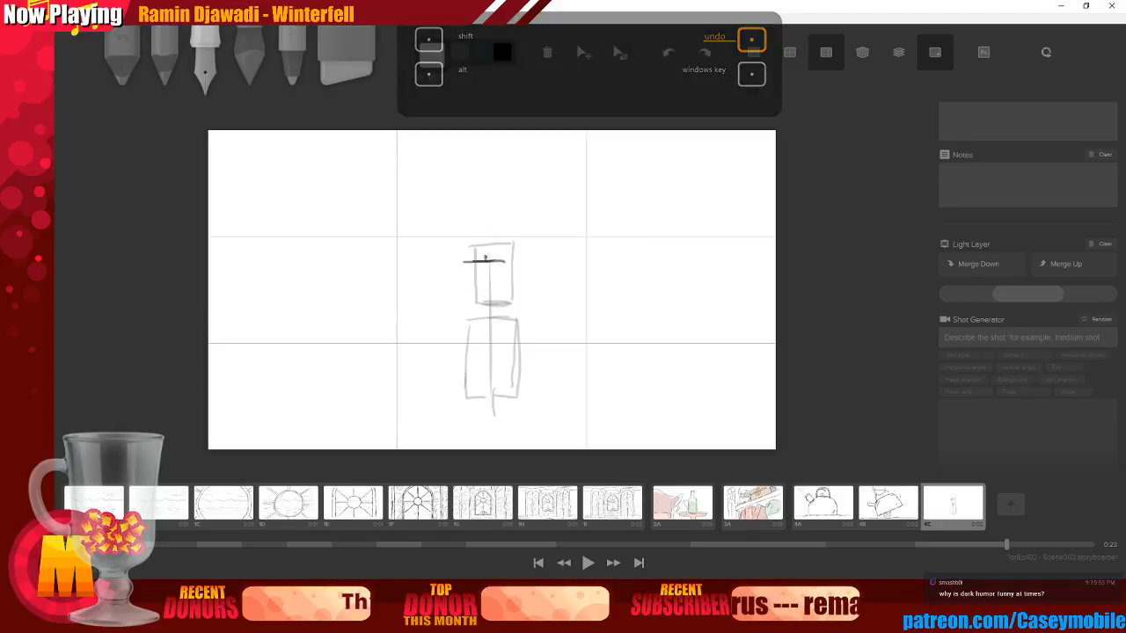
Sketch a tapered box head with a vertical centre line, and a rectangular arms-and-torso block with a hand below it
drag(484, 264, 486, 304)
mouse_move(461, 247)
mouse_down()
mouse_move(511, 244)
mouse_move(461, 264)
mouse_move(466, 313)
mouse_move(501, 317)
mouse_up()
drag(512, 248, 508, 289)
mouse_move(510, 250)
mouse_down()
mouse_move(502, 319)
mouse_move(461, 325)
mouse_move(517, 322)
mouse_move(458, 351)
mouse_move(457, 397)
mouse_move(476, 404)
mouse_up()
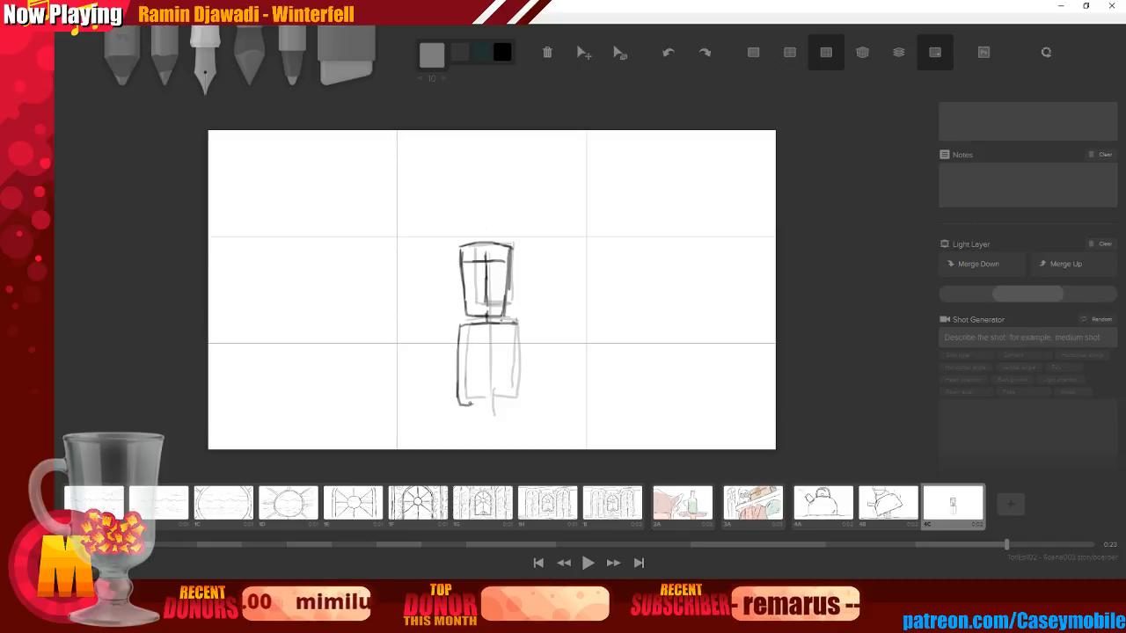
mouse_move(516, 322)
mouse_down()
mouse_move(516, 411)
mouse_move(458, 409)
mouse_up()
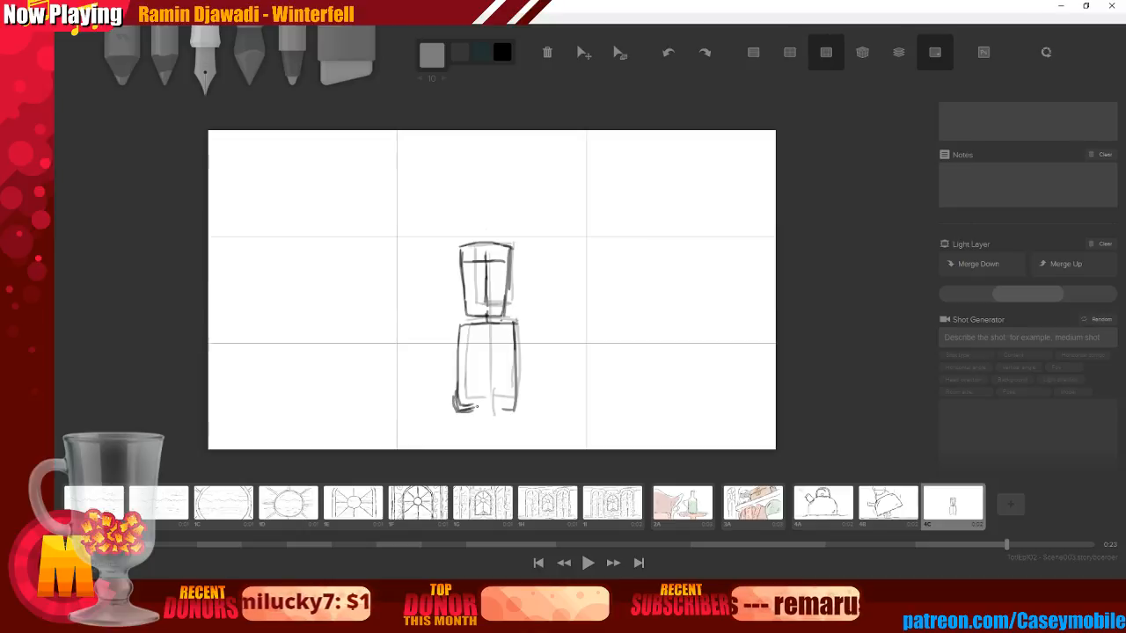
Try inner arm lines running from the shoulders down past the hands, and undo them
drag(475, 334, 476, 394)
drag(473, 332, 470, 431)
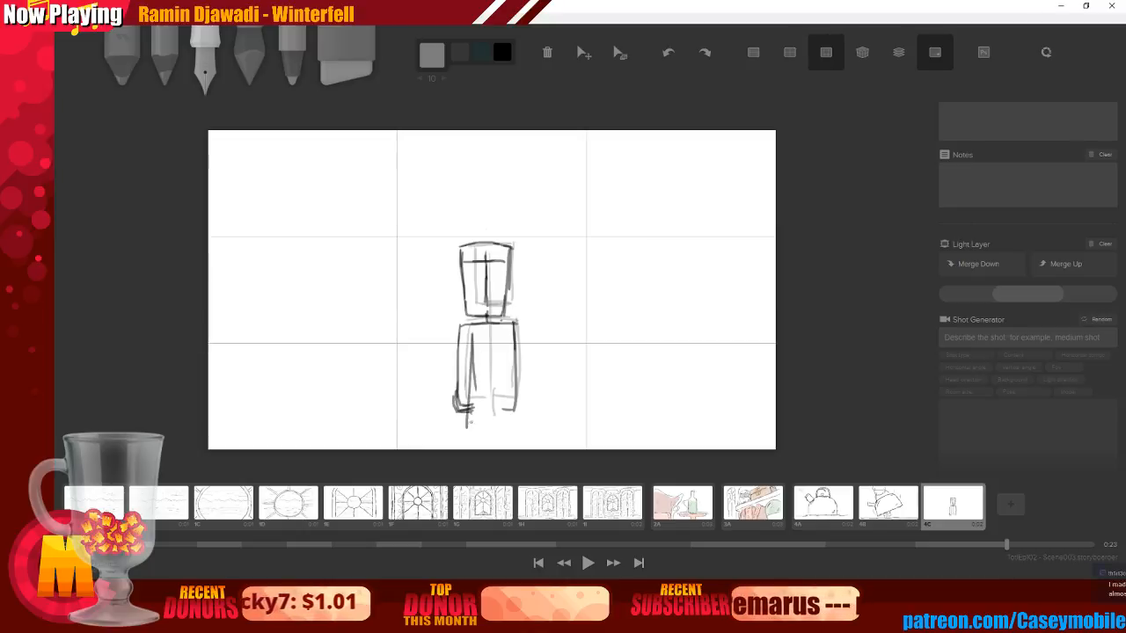
drag(506, 327, 502, 438)
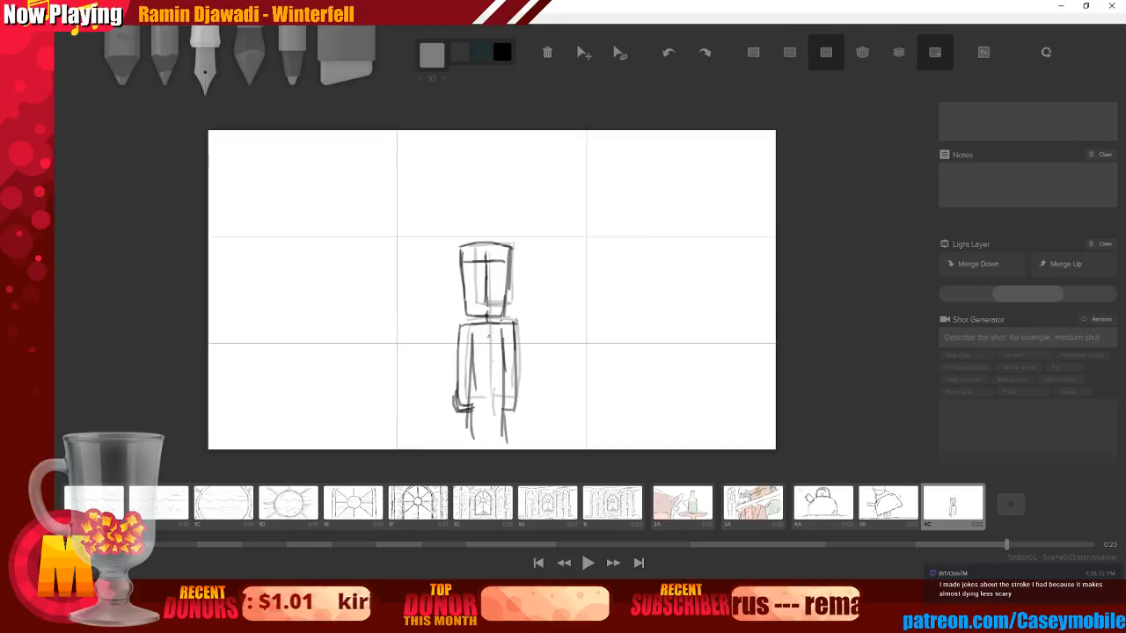
key(ctrl+z)
key(ctrl+z)
key(ctrl+z)
key(ctrl+z)
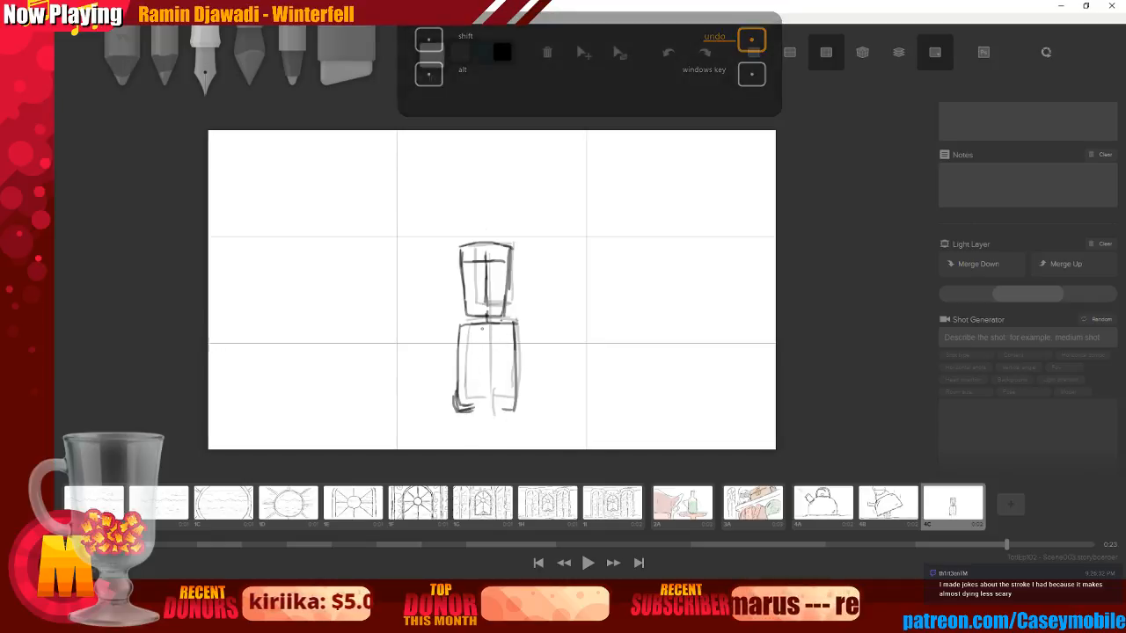
Sketch the inner arm and body side lines, and add pointed shoulders across the upper torso
drag(471, 330, 466, 448)
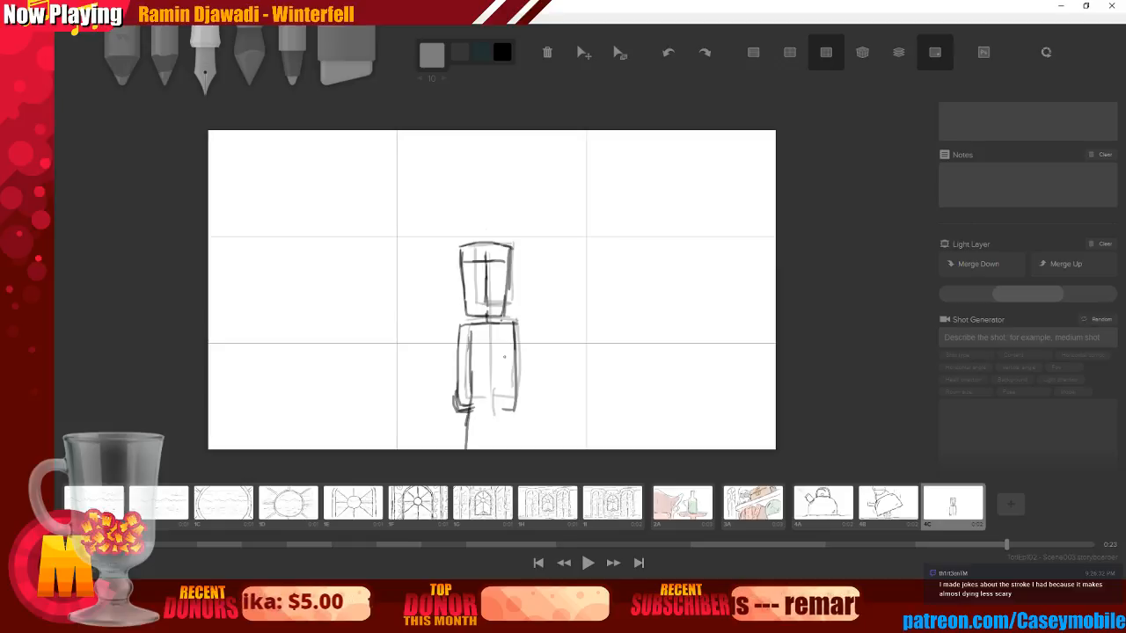
drag(503, 331, 505, 434)
mouse_move(444, 334)
mouse_down()
mouse_move(486, 317)
mouse_move(520, 335)
mouse_up()
drag(442, 334, 537, 336)
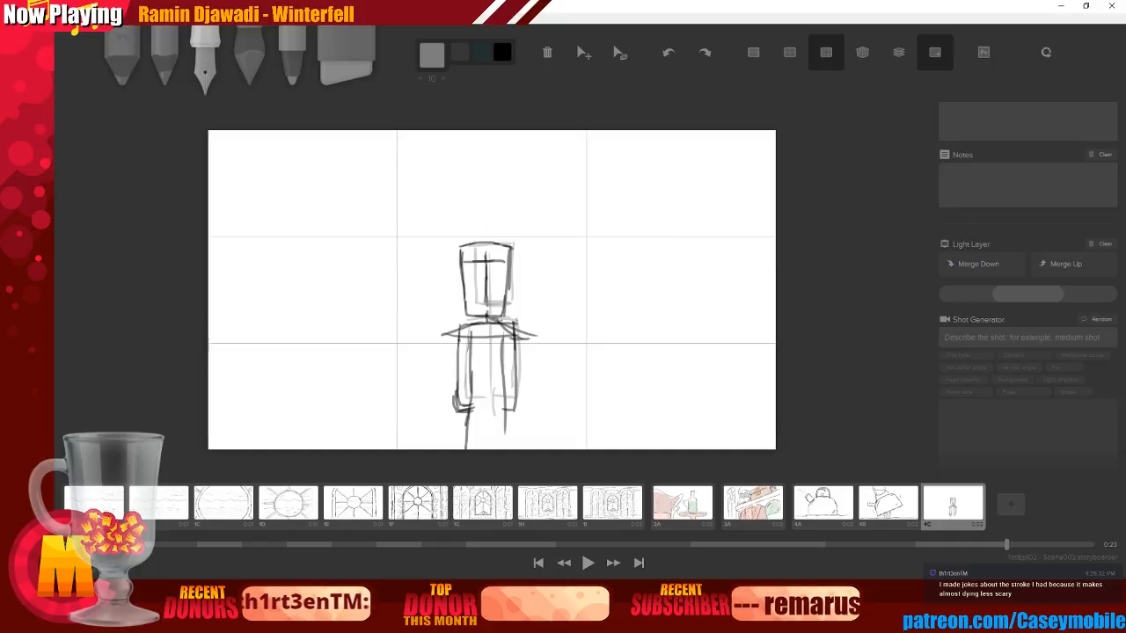
mouse_move(467, 339)
mouse_down()
mouse_move(490, 395)
mouse_move(509, 391)
mouse_move(475, 395)
mouse_move(507, 392)
mouse_up()
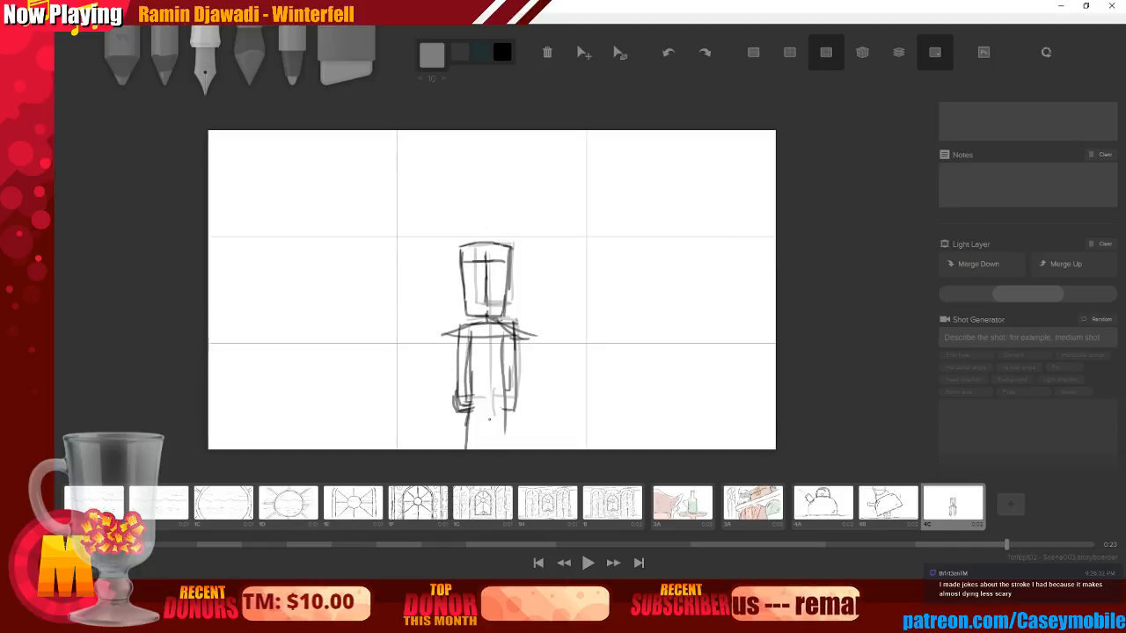
Draw the inner leg lines down to the frame's lower edge and merge the figure sketch down into the faded light layer
drag(486, 346, 479, 448)
drag(496, 403, 493, 447)
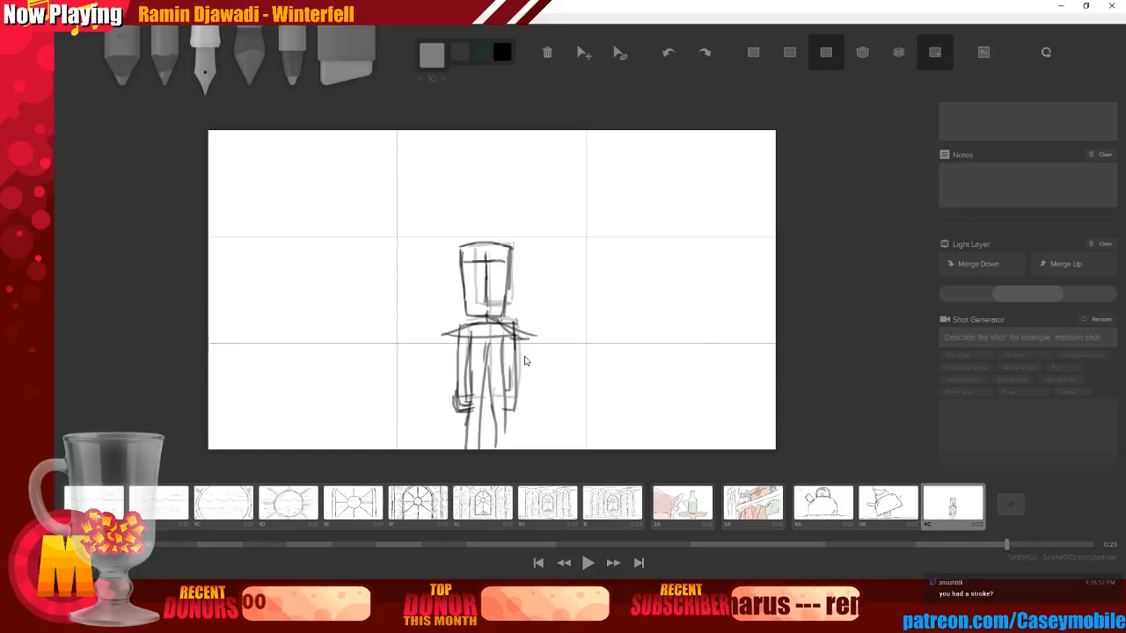
key(ctrl+e)
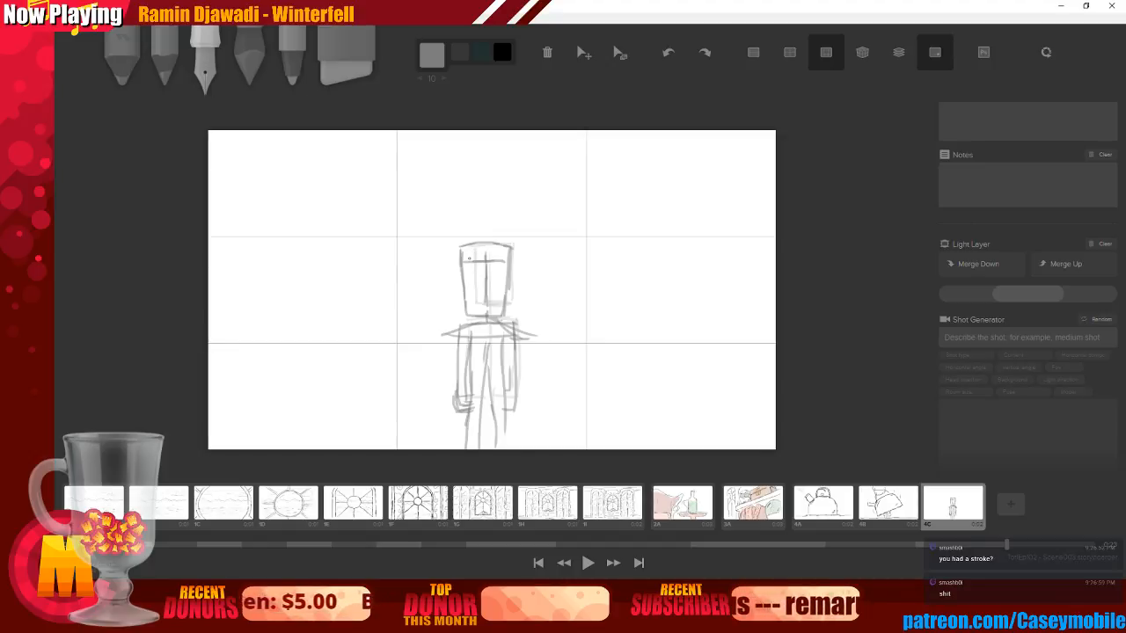
Try darker strokes on the face and along the top of the faded head, and undo them
drag(484, 259, 477, 298)
key(ctrl+z)
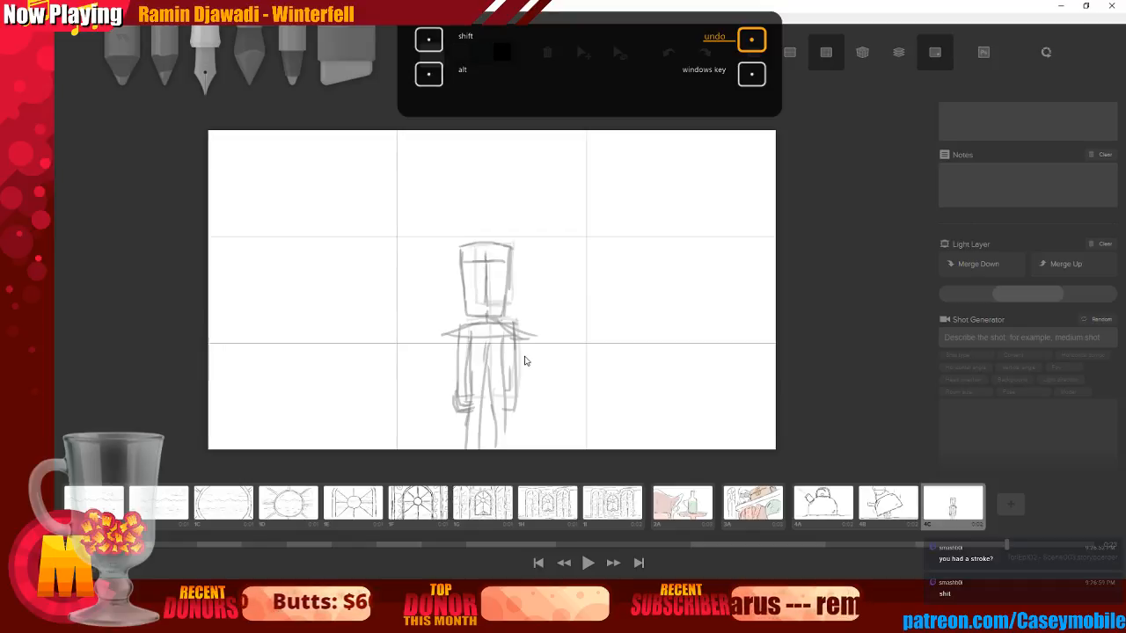
drag(459, 249, 510, 245)
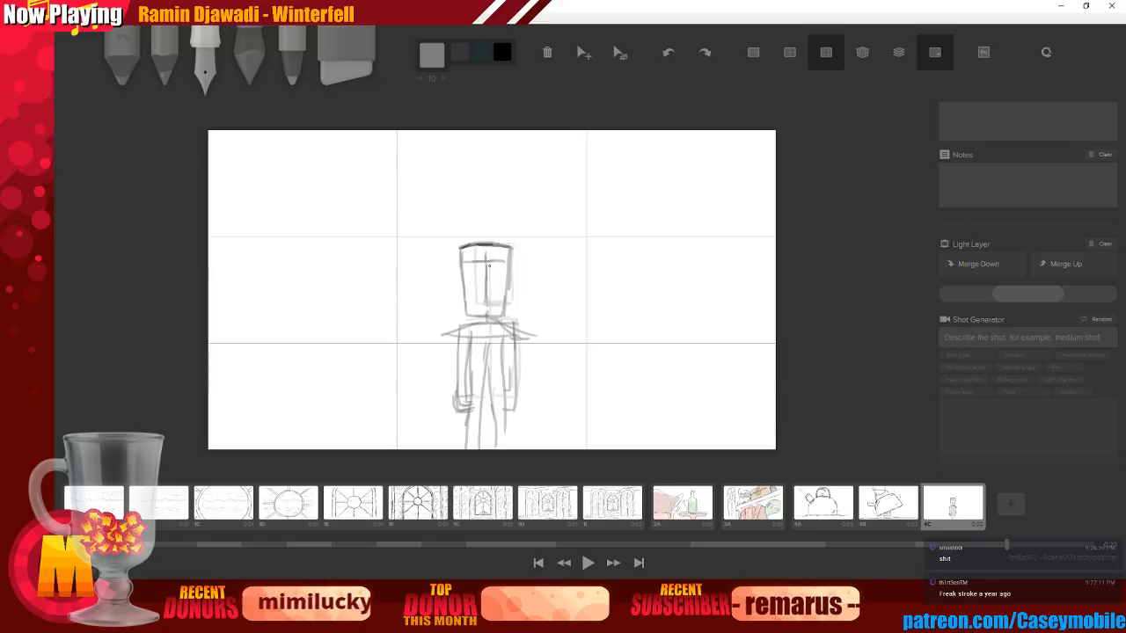
key(ctrl+z)
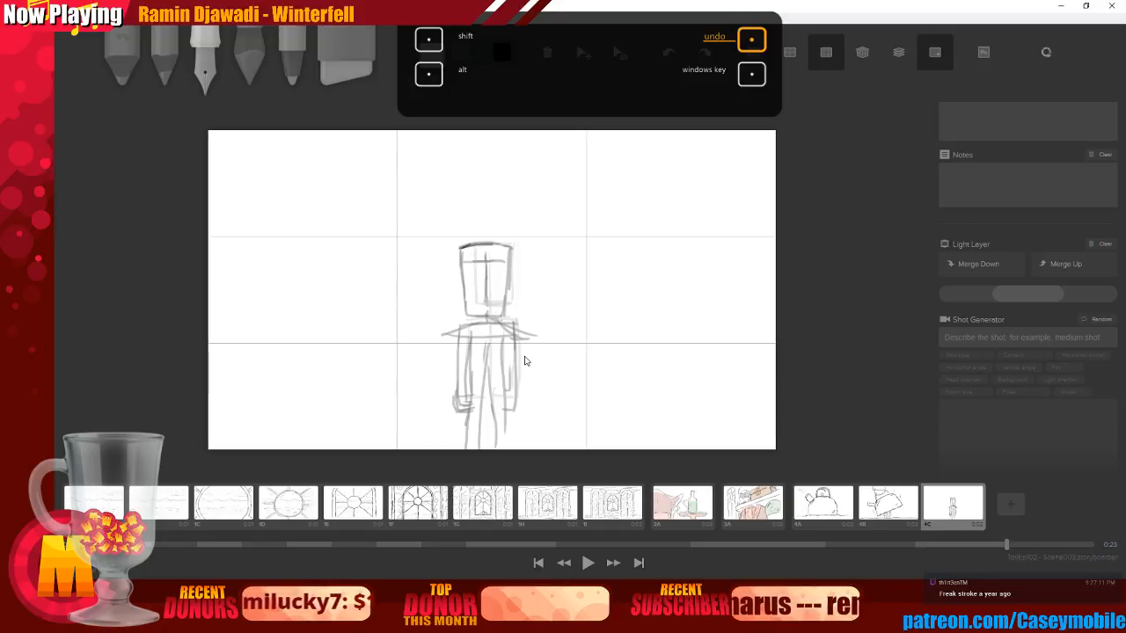
key(ctrl+z)
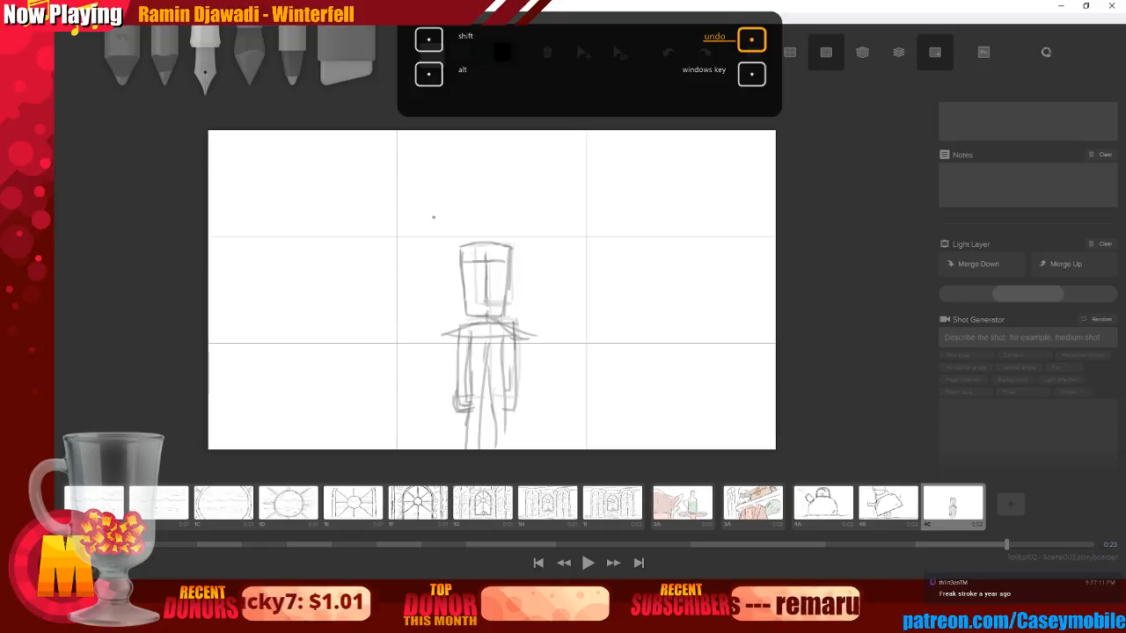
Try a long pointed hair tuft above the head, and undo it
mouse_move(453, 238)
mouse_down()
mouse_move(522, 199)
mouse_move(505, 227)
mouse_up()
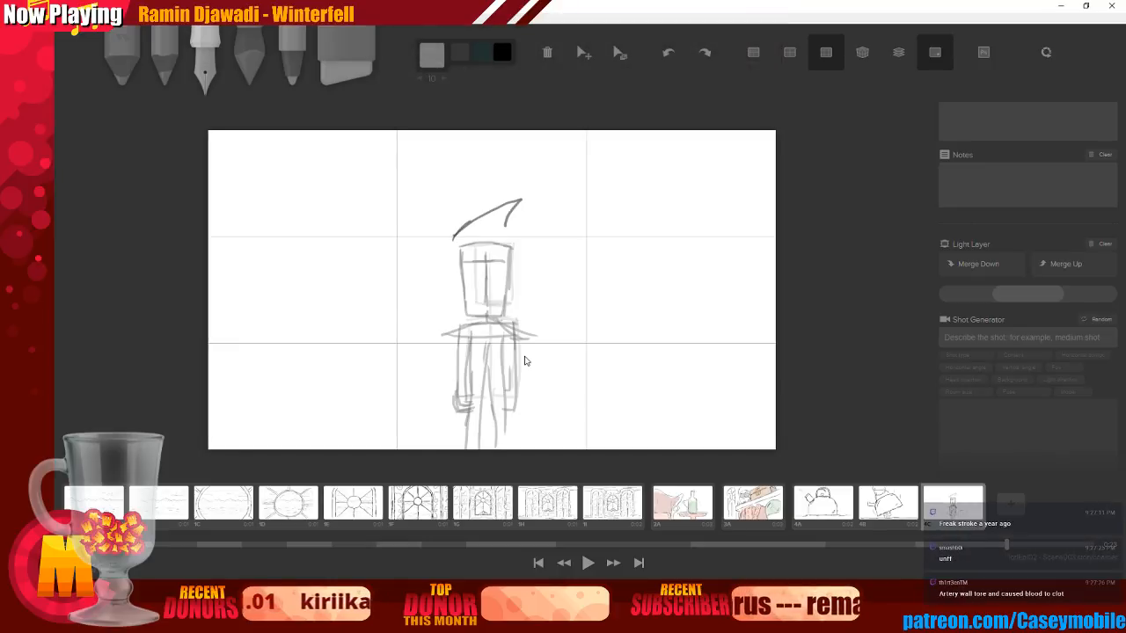
key(ctrl+z)
key(ctrl+z)
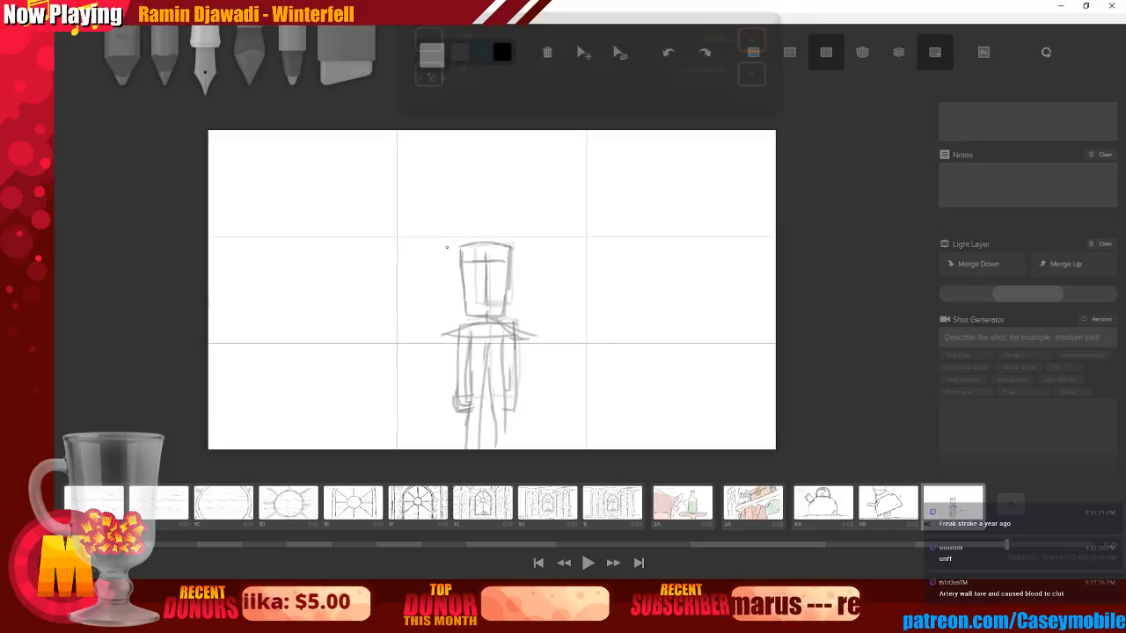
Draw swept-up hair with jagged tips over the head, and add pointed ears and a sideburn
mouse_move(452, 238)
mouse_down()
mouse_move(459, 222)
mouse_move(501, 205)
mouse_move(504, 228)
mouse_move(521, 230)
mouse_move(516, 251)
mouse_up()
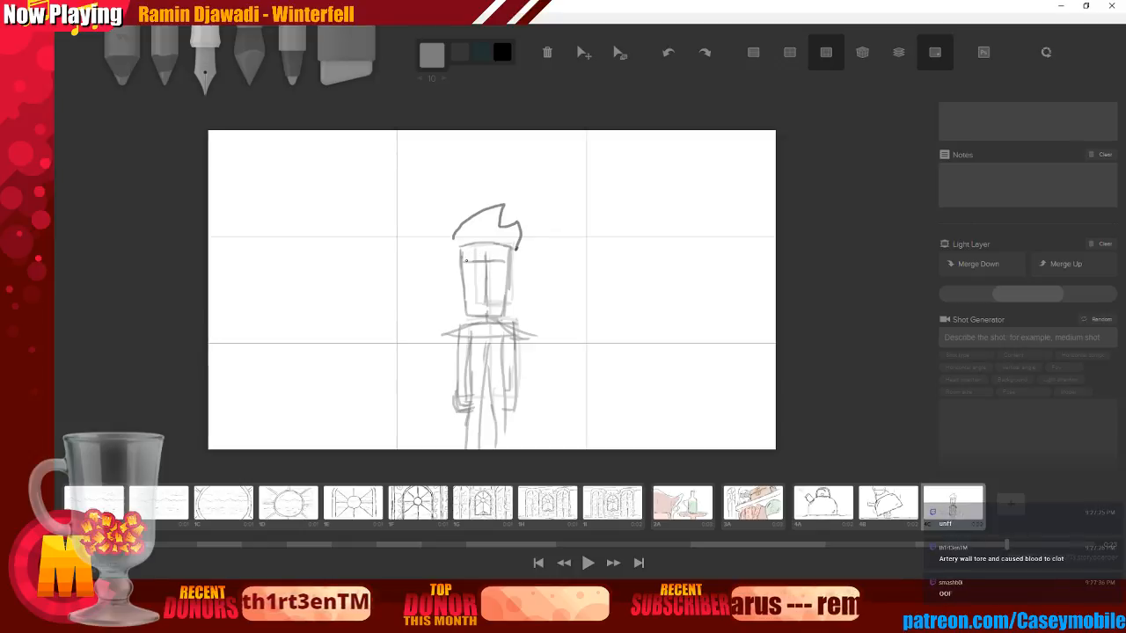
drag(516, 249, 463, 260)
key(ctrl+z)
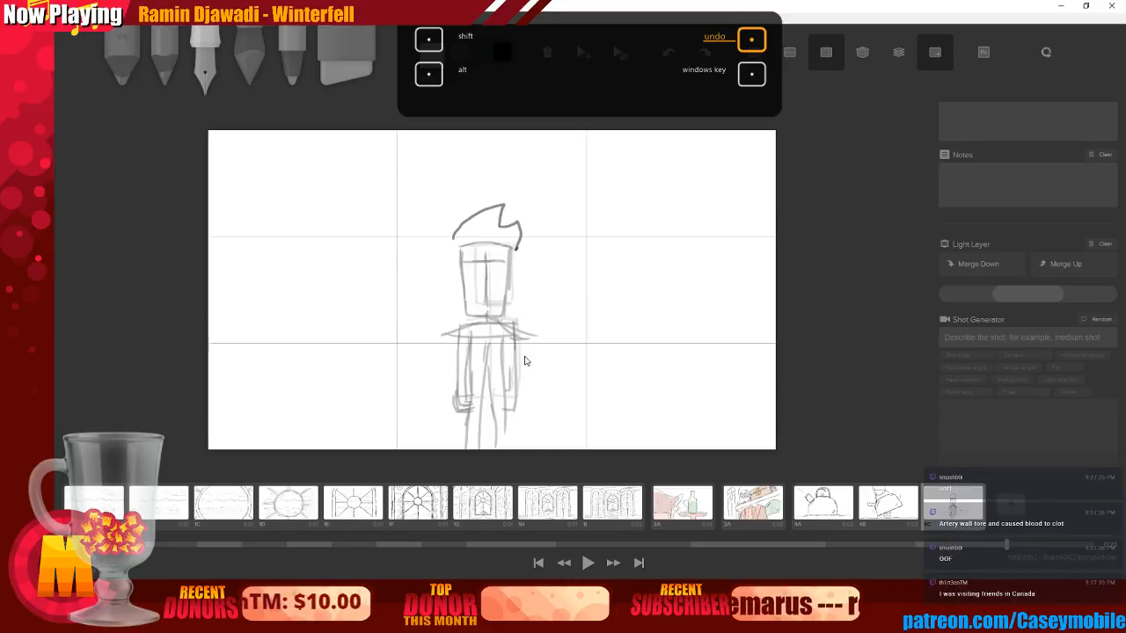
mouse_move(459, 257)
mouse_down()
mouse_move(438, 262)
mouse_move(457, 273)
mouse_move(532, 259)
mouse_up()
drag(454, 239, 456, 263)
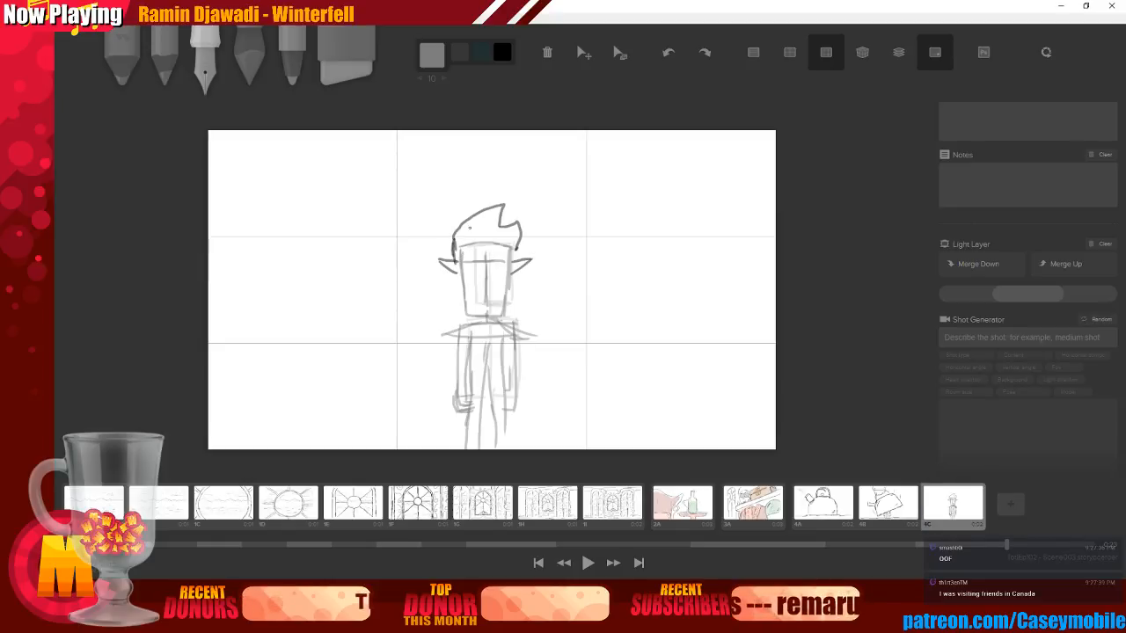
Try a hairline and a narrow nose down the centre of the face, and undo the strokes
mouse_move(465, 284)
mouse_down()
mouse_move(461, 258)
mouse_move(516, 247)
mouse_move(482, 279)
mouse_move(489, 291)
mouse_up()
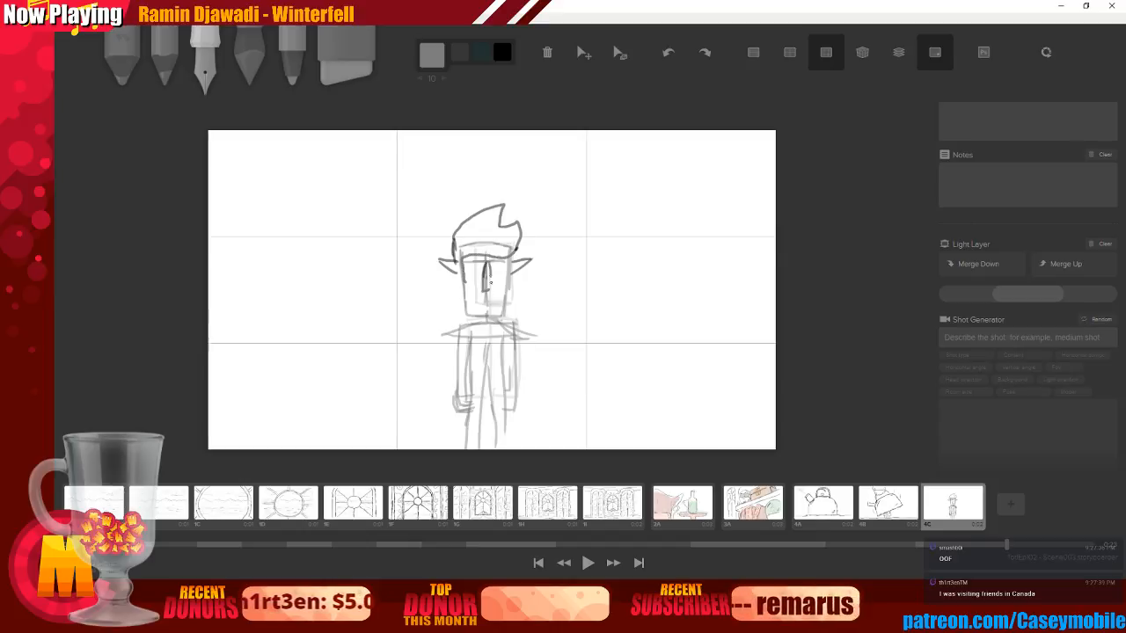
key(ctrl+z)
key(ctrl+z)
key(ctrl+z)
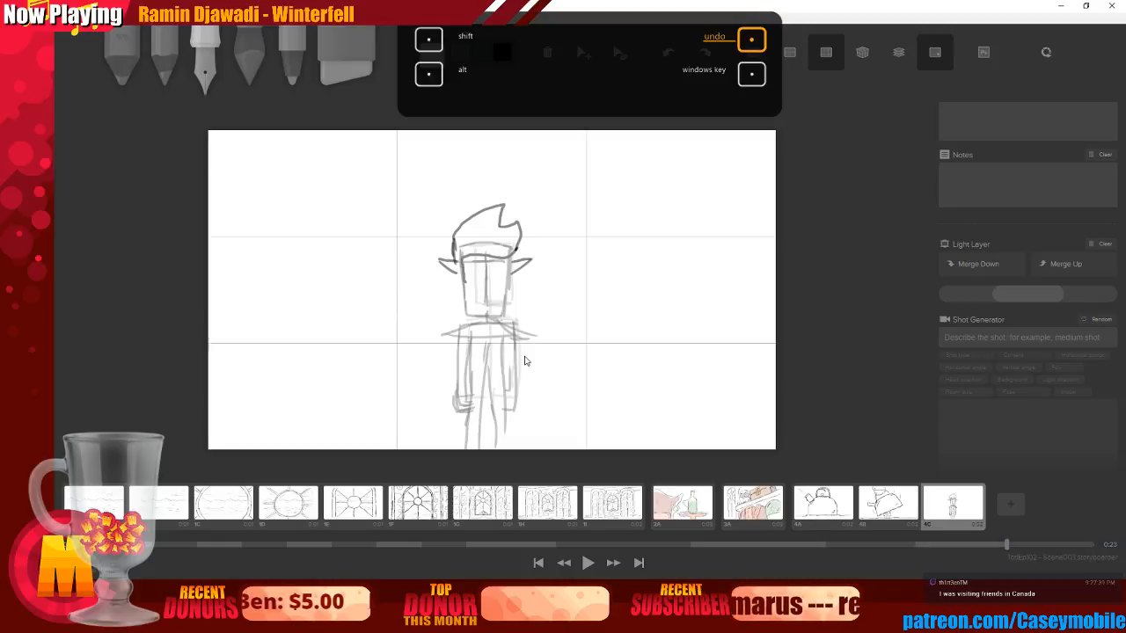
drag(490, 262, 490, 285)
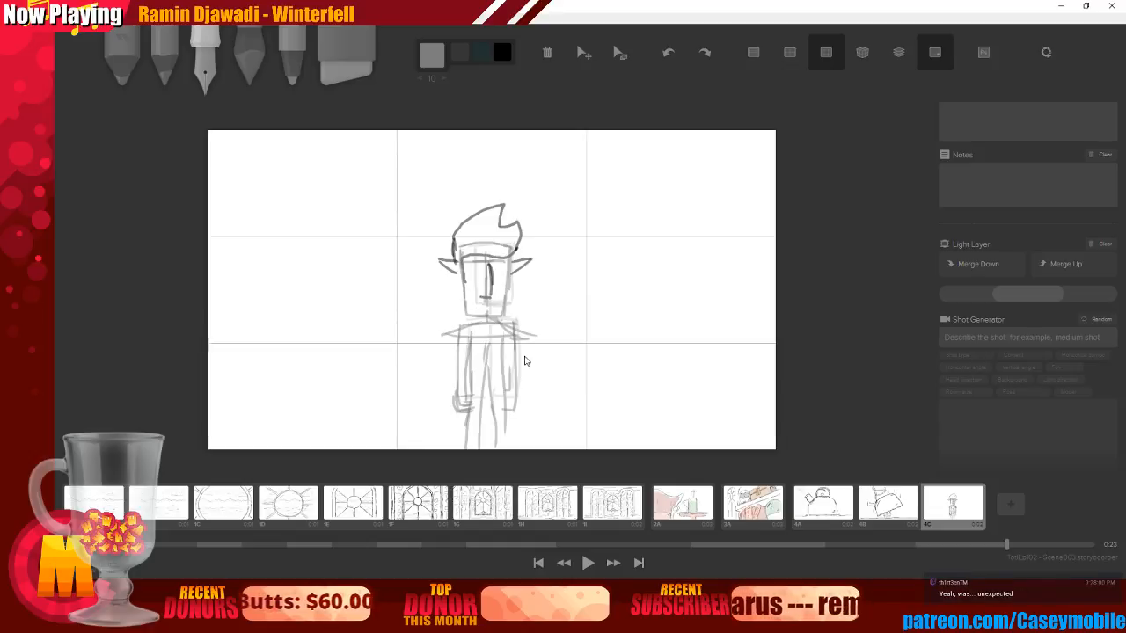
key(ctrl+z)
key(ctrl+z)
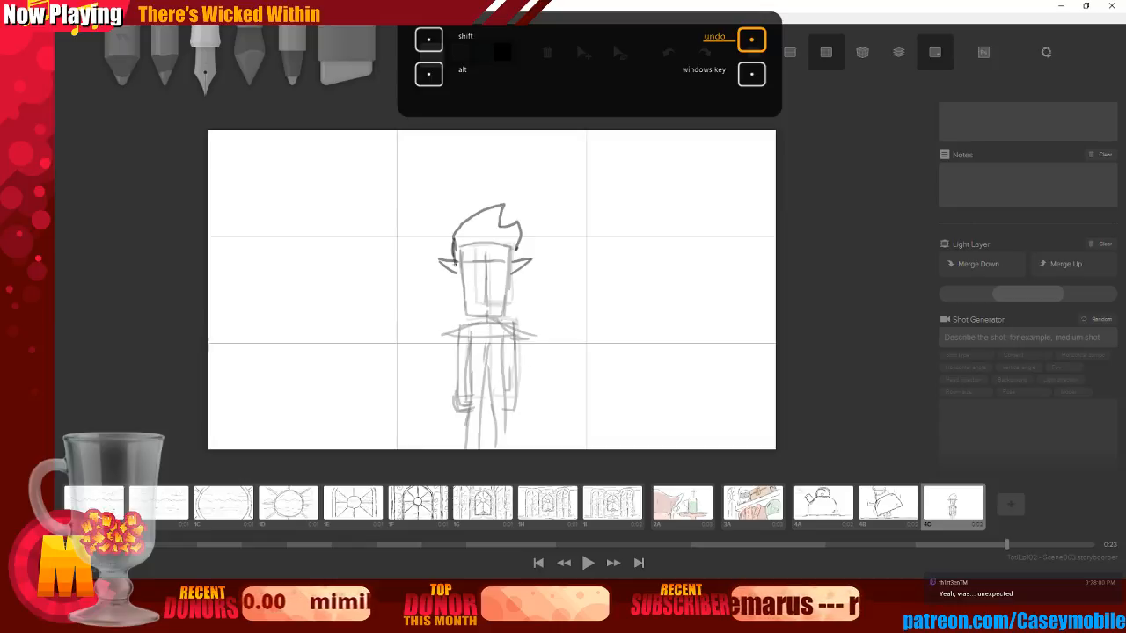
Draw the hairline and a long L-shaped nose on the face, undoing a thin eye line tested beside it
mouse_move(460, 256)
mouse_down()
mouse_move(490, 245)
mouse_move(514, 260)
mouse_move(488, 255)
mouse_move(490, 287)
mouse_up()
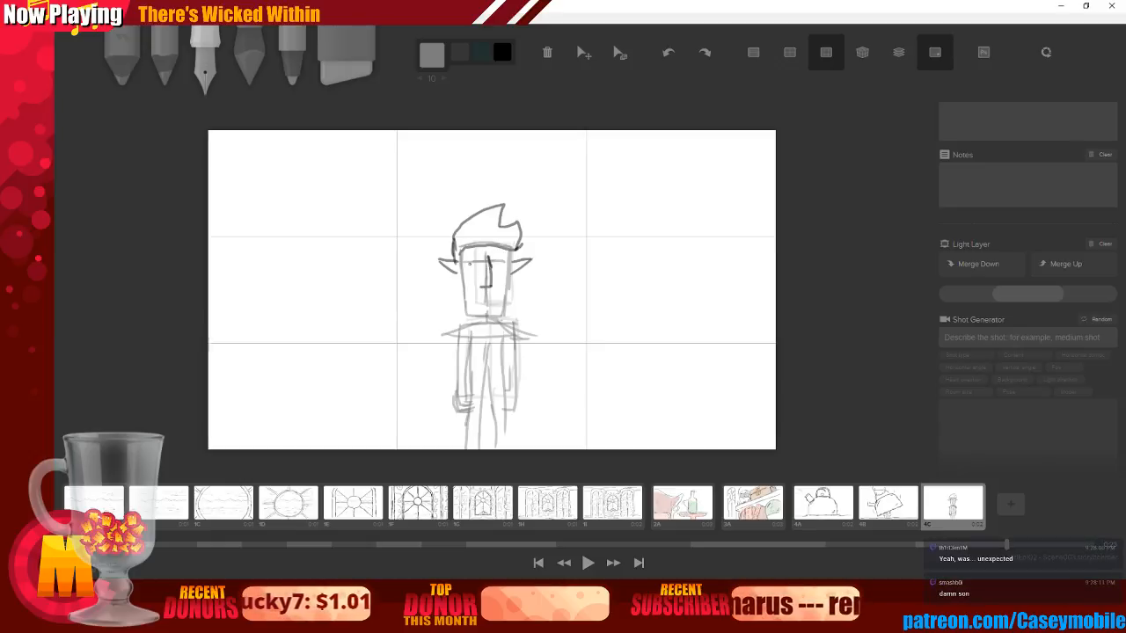
drag(467, 261, 483, 261)
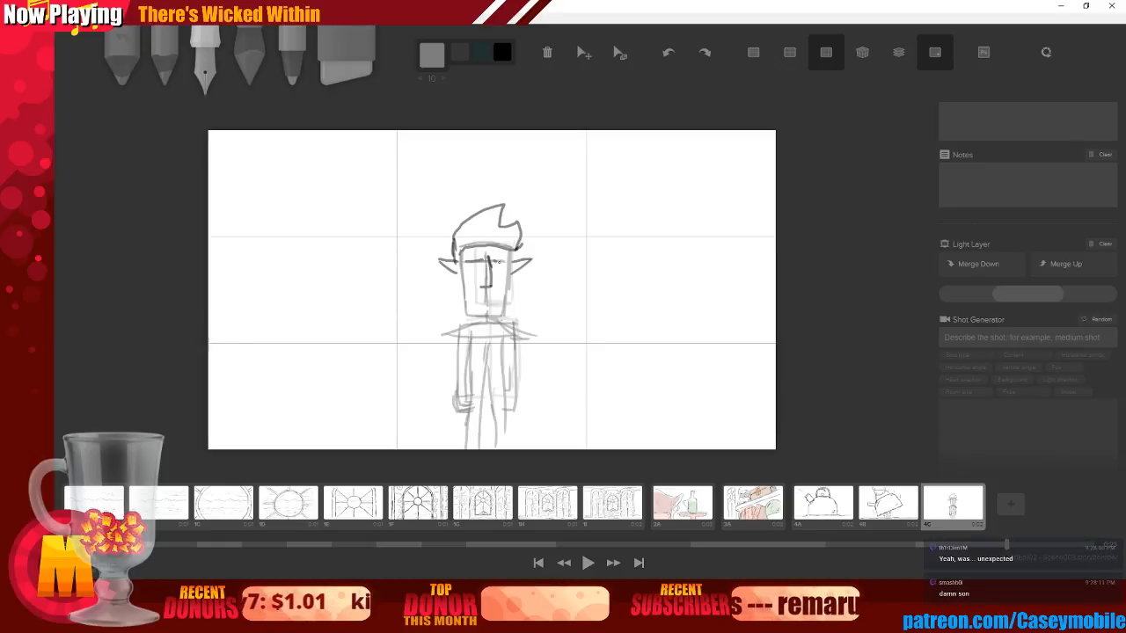
key(ctrl+z)
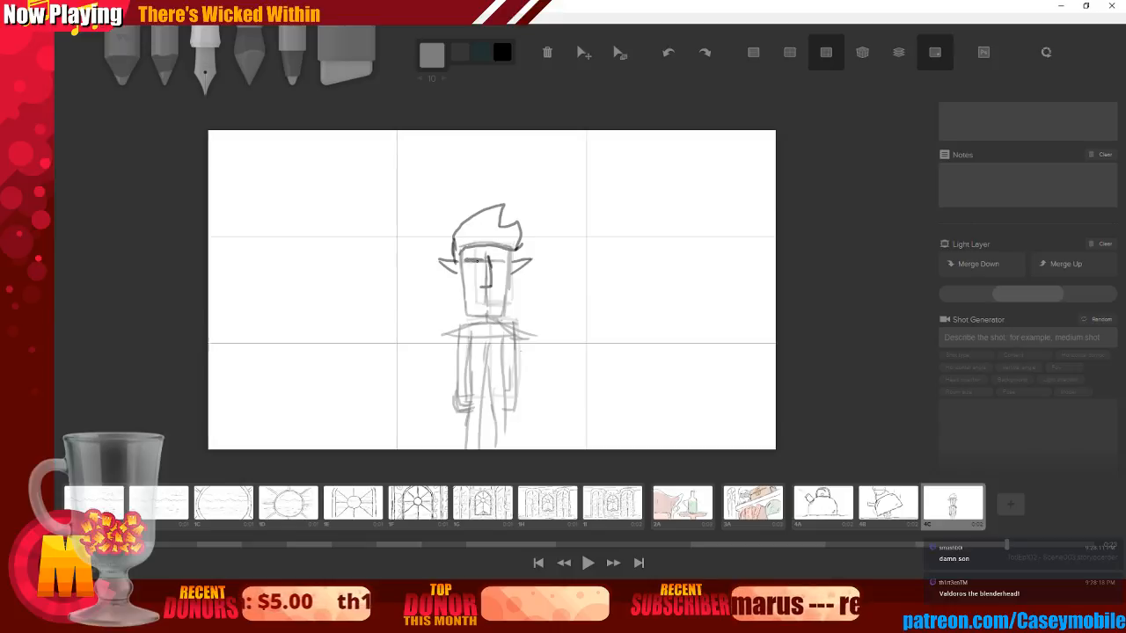
Try thick brow lines on both sides of the nose, and undo them
mouse_move(462, 257)
mouse_down()
mouse_move(464, 268)
mouse_move(491, 258)
mouse_move(505, 270)
mouse_move(490, 254)
mouse_move(508, 257)
mouse_up()
key(ctrl+z)
key(ctrl+z)
key(ctrl+z)
key(ctrl+z)
key(ctrl+z)
key(ctrl+z)
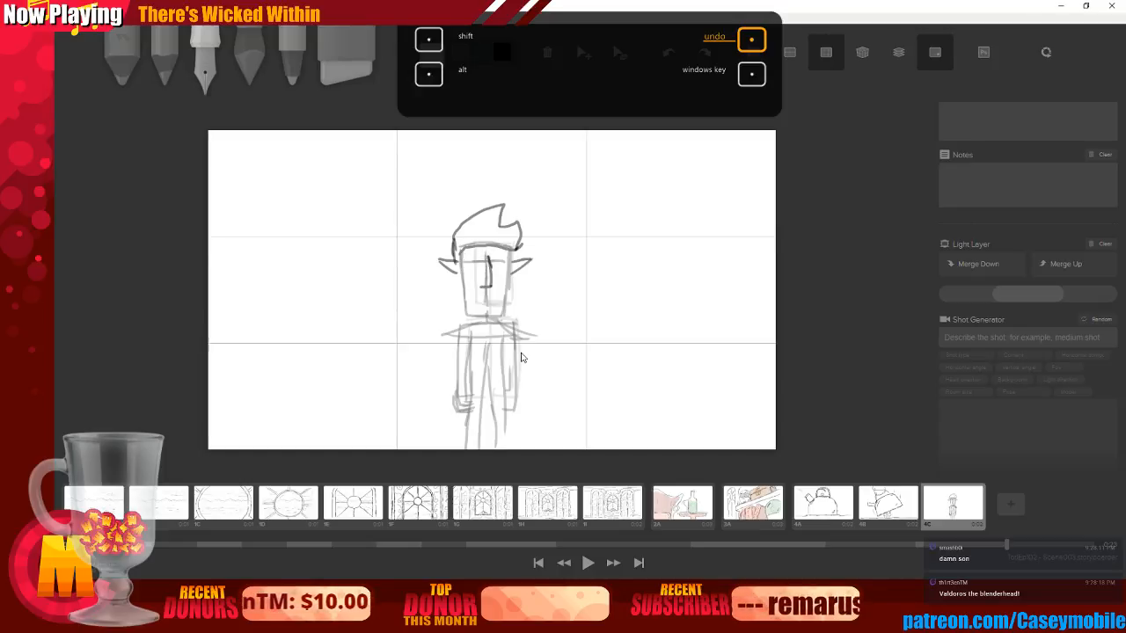
Outline the tapered sides and chin of the face, and draw straight, heavy brow lines beside the nose
drag(461, 257, 463, 316)
drag(514, 250, 502, 315)
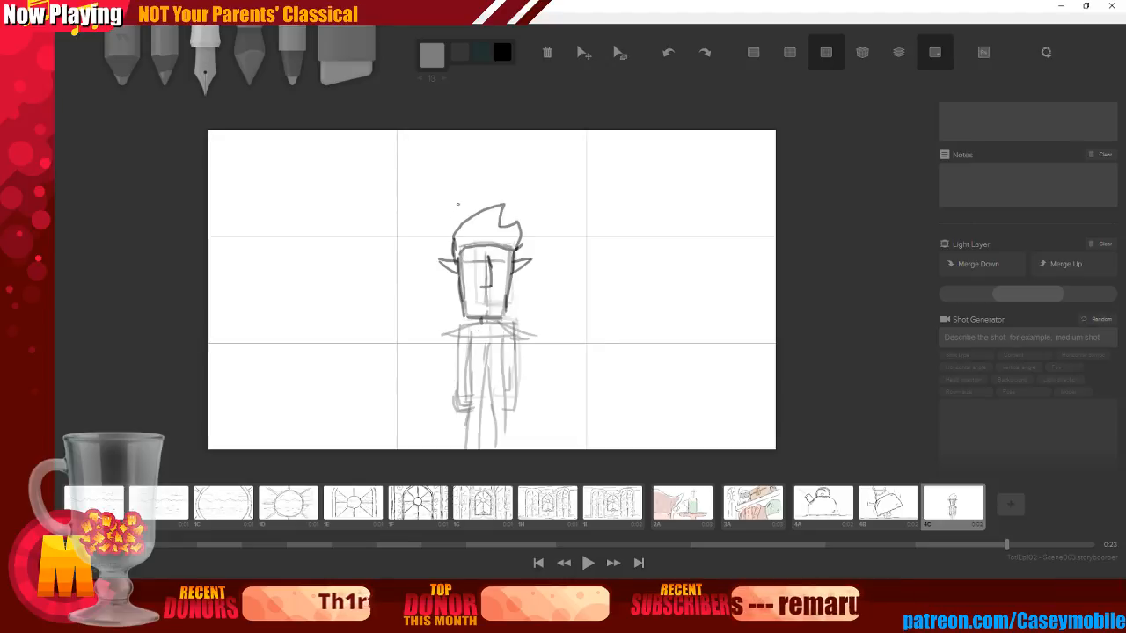
drag(462, 259, 508, 260)
Draw a short downturned mouth with the pen at size 12, undoing a thicker version and a test eye stroke
drag(470, 304, 496, 305)
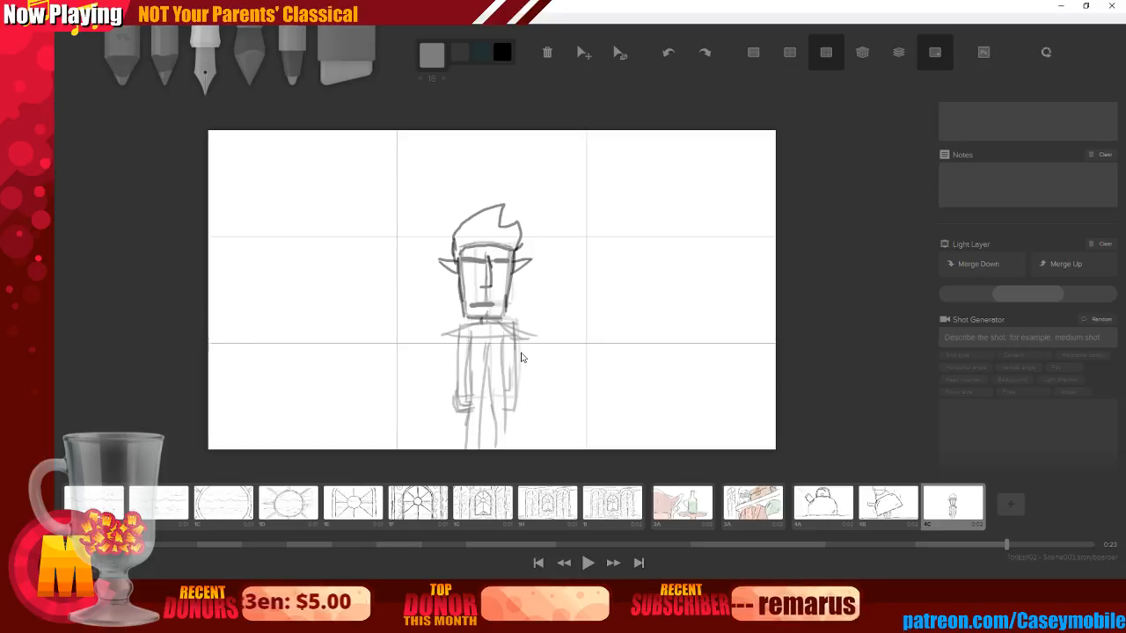
key(ctrl+z)
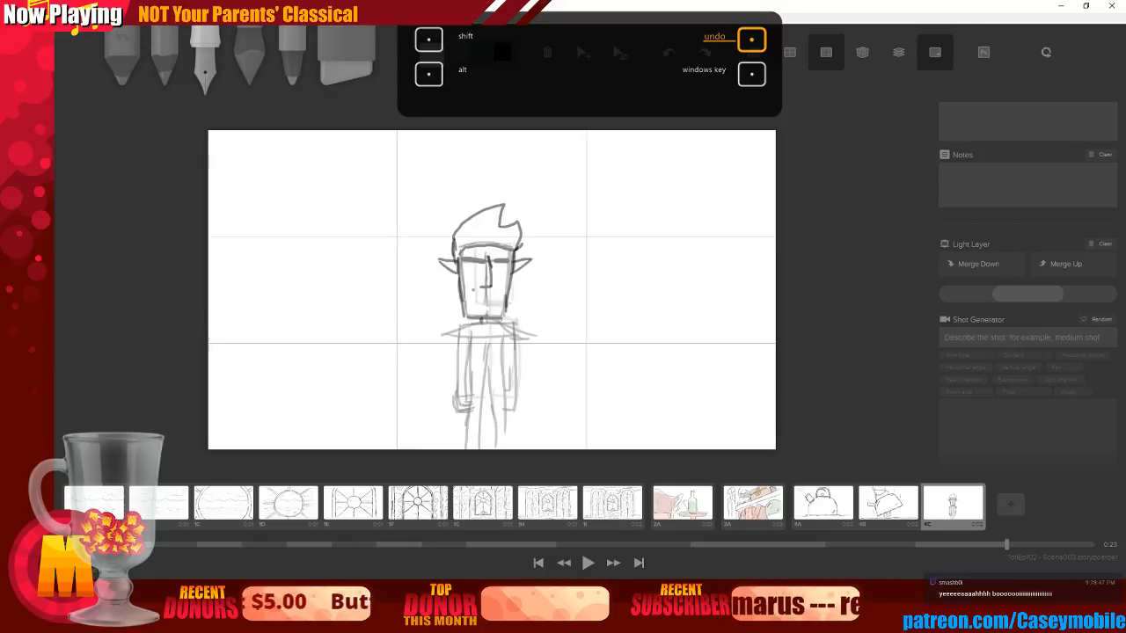
drag(469, 306, 496, 307)
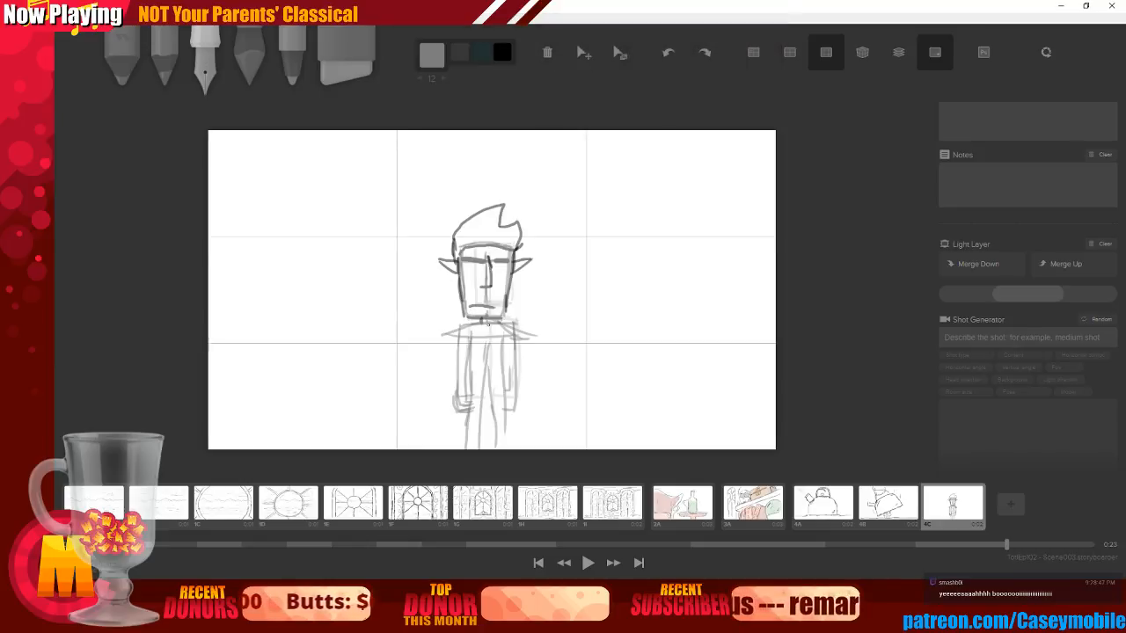
mouse_move(468, 262)
mouse_down()
mouse_move(467, 271)
mouse_move(484, 268)
mouse_up()
key(ctrl+z)
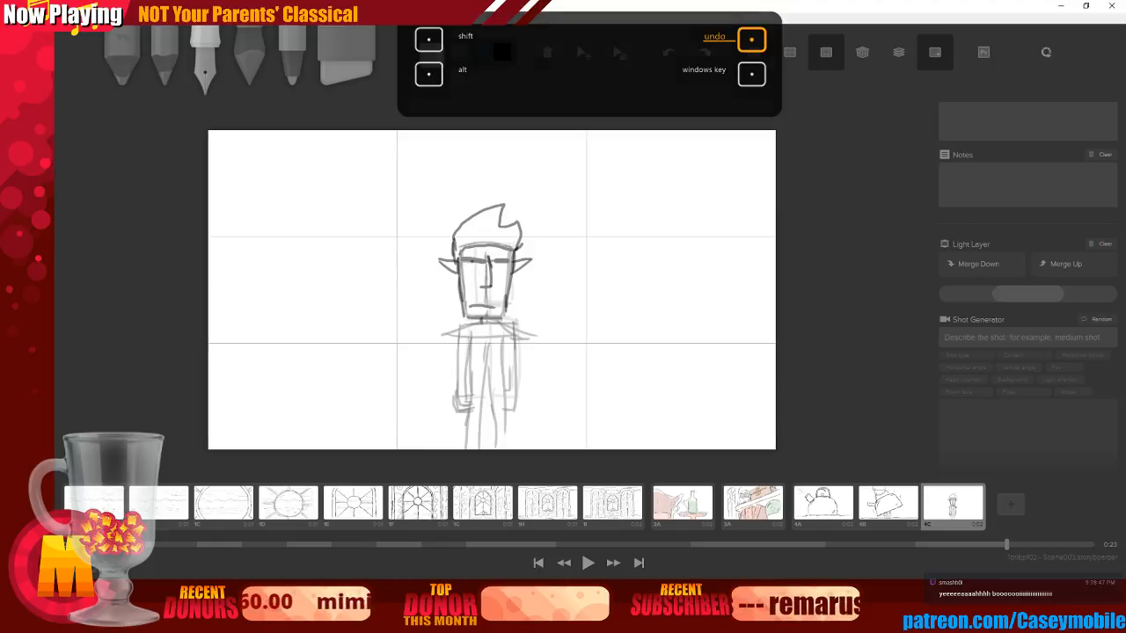
Try small eye strokes beneath the brows on both sides of the nose, and undo them
key(ctrl+z)
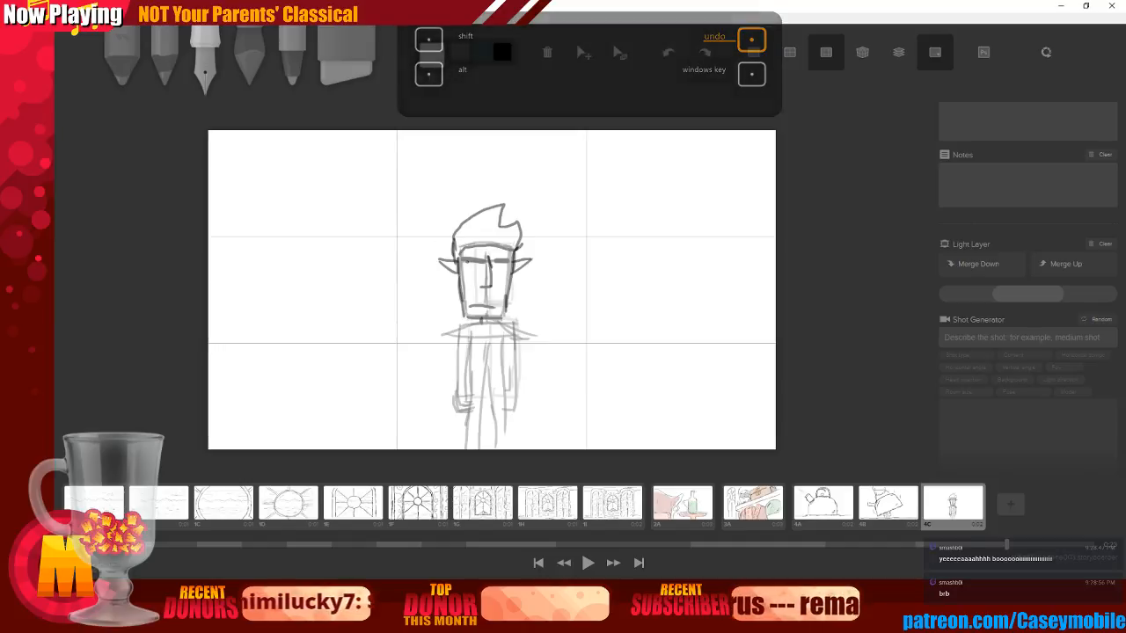
drag(480, 262, 500, 308)
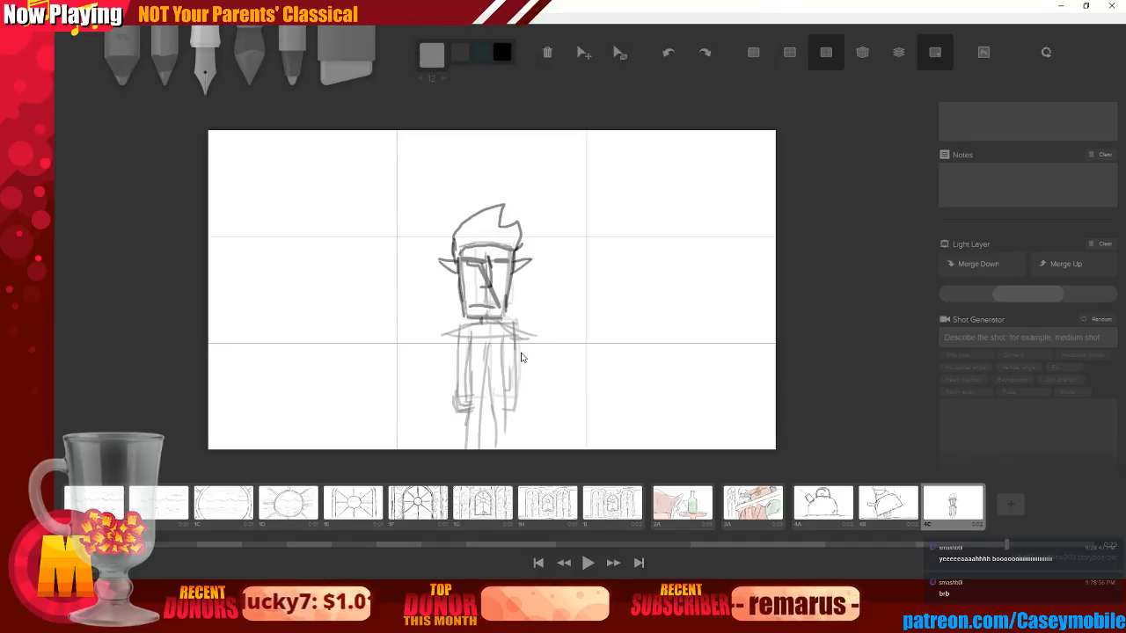
key(ctrl+z)
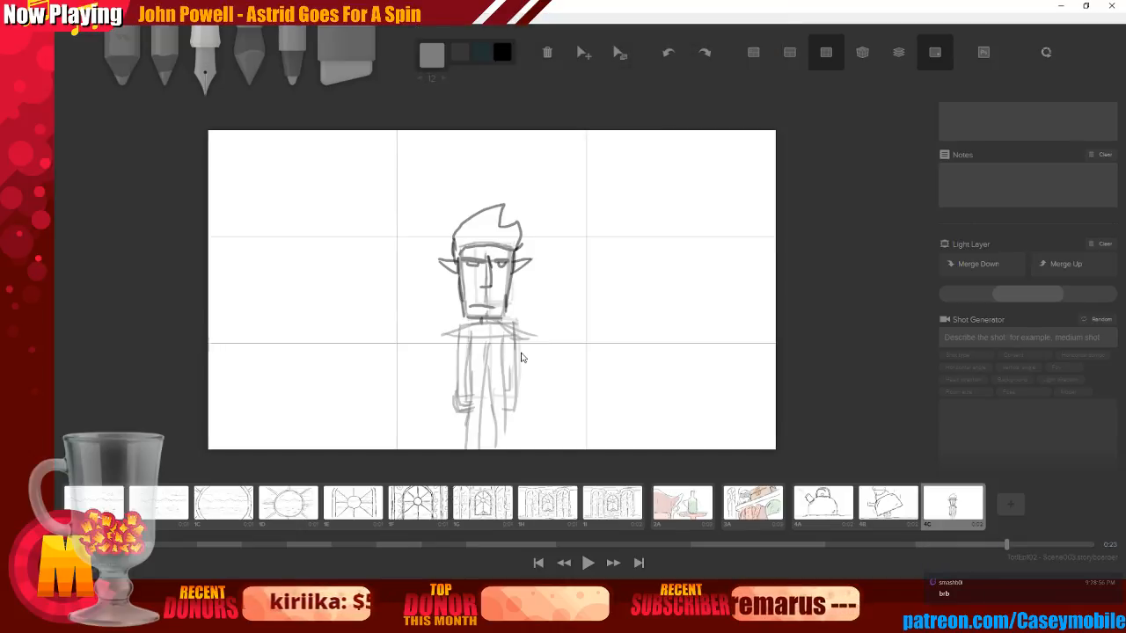
key(ctrl+z)
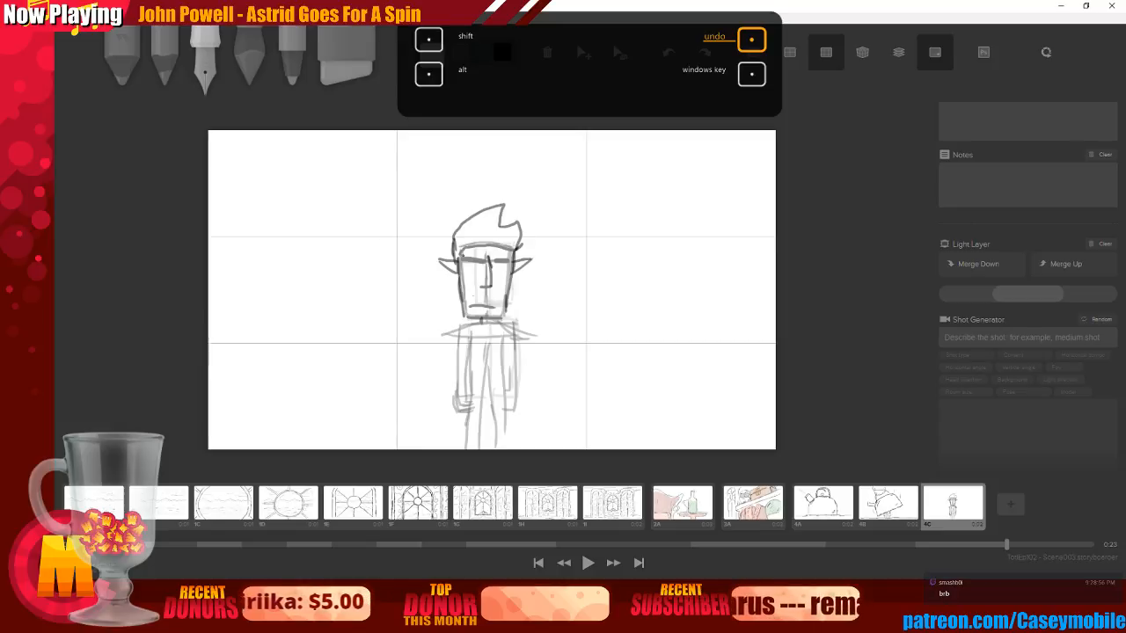
Try a wide pointed collar with a curved lower edge below the chin, and undo it
mouse_move(437, 334)
mouse_down()
mouse_move(483, 322)
mouse_move(532, 334)
mouse_up()
drag(439, 337, 508, 333)
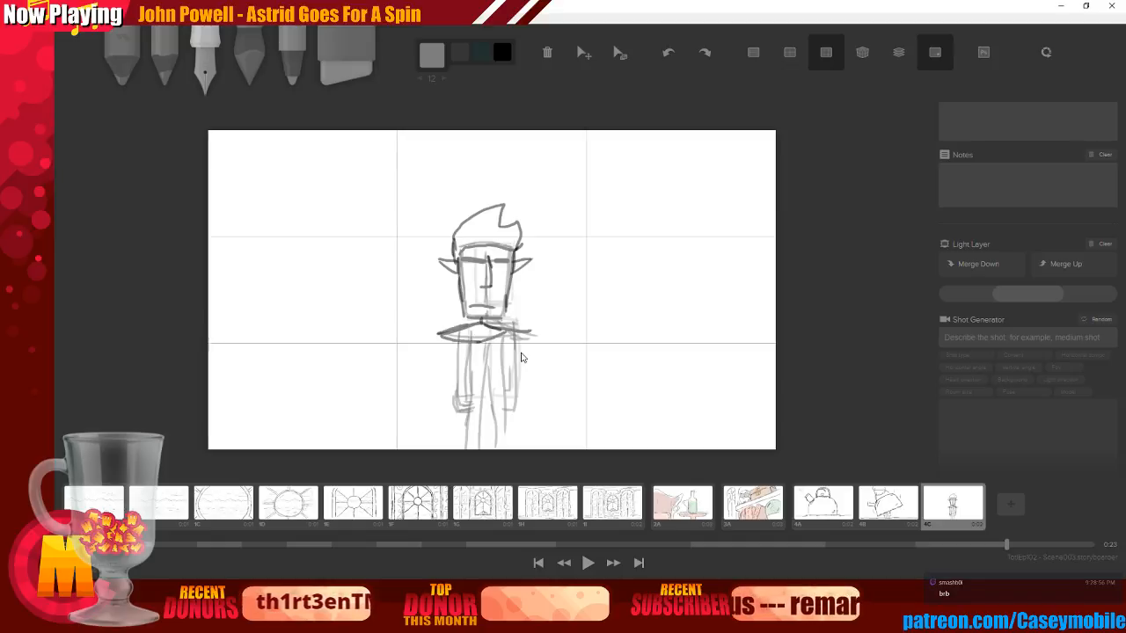
key(ctrl+z)
key(ctrl+z)
key(ctrl+z)
key(ctrl+z)
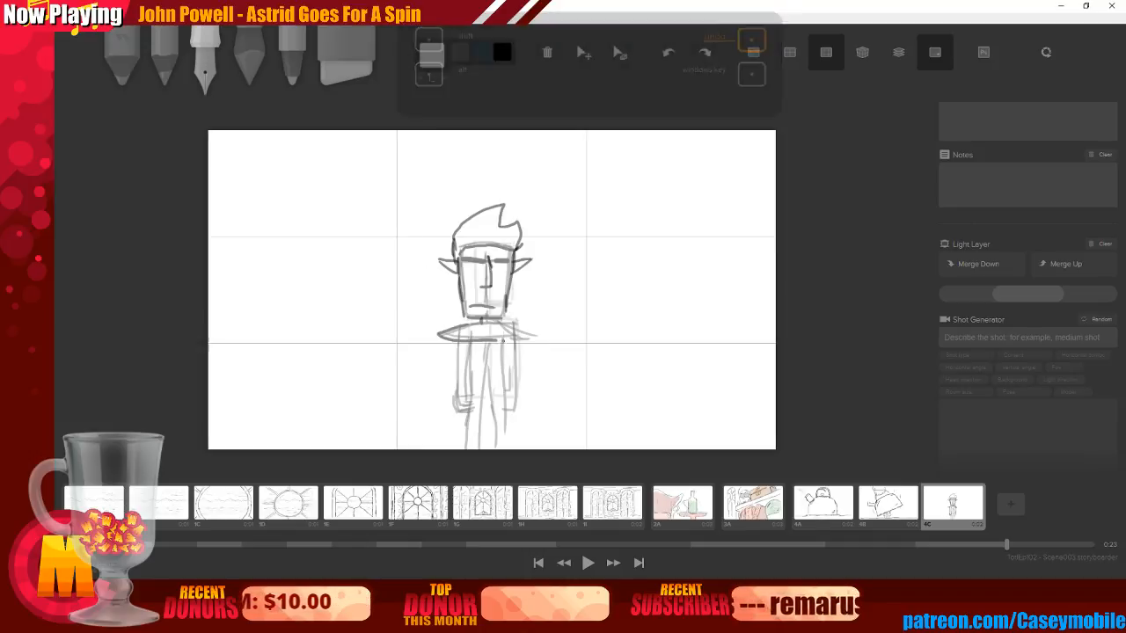
key(ctrl+z)
key(ctrl+z)
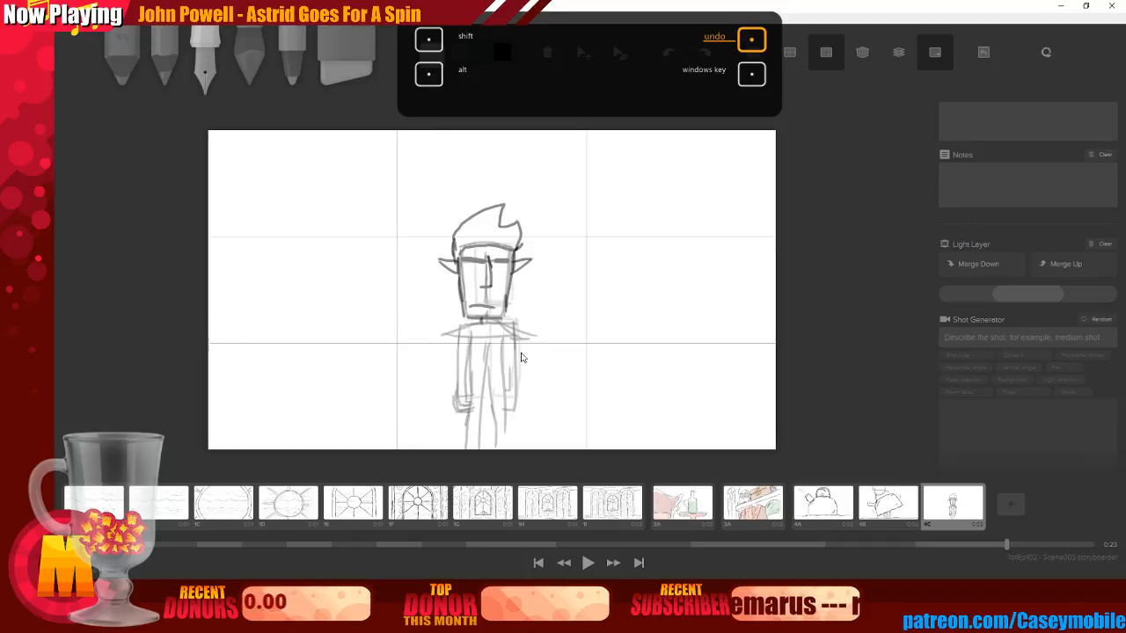
Draw a wide pointed collar from the neck to the shoulders, undoing the long body lines tested below it
mouse_move(433, 334)
mouse_down()
mouse_move(487, 324)
mouse_move(535, 335)
mouse_up()
key(ctrl+z)
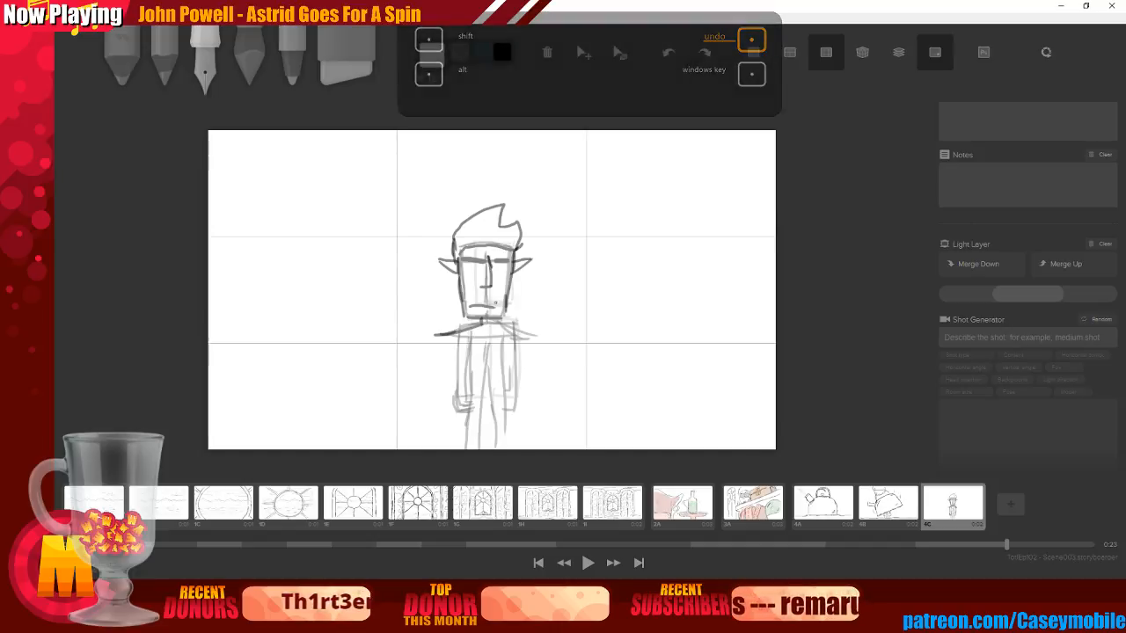
drag(482, 323, 519, 337)
mouse_move(441, 335)
mouse_down()
mouse_move(518, 336)
mouse_move(459, 363)
mouse_move(453, 449)
mouse_up()
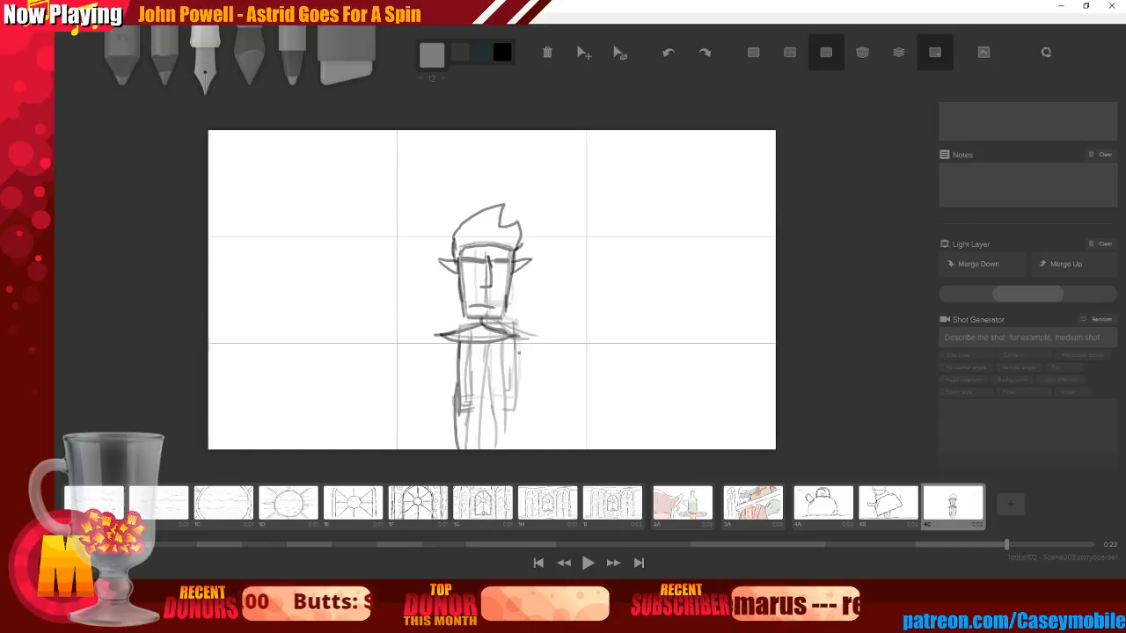
drag(503, 347, 503, 447)
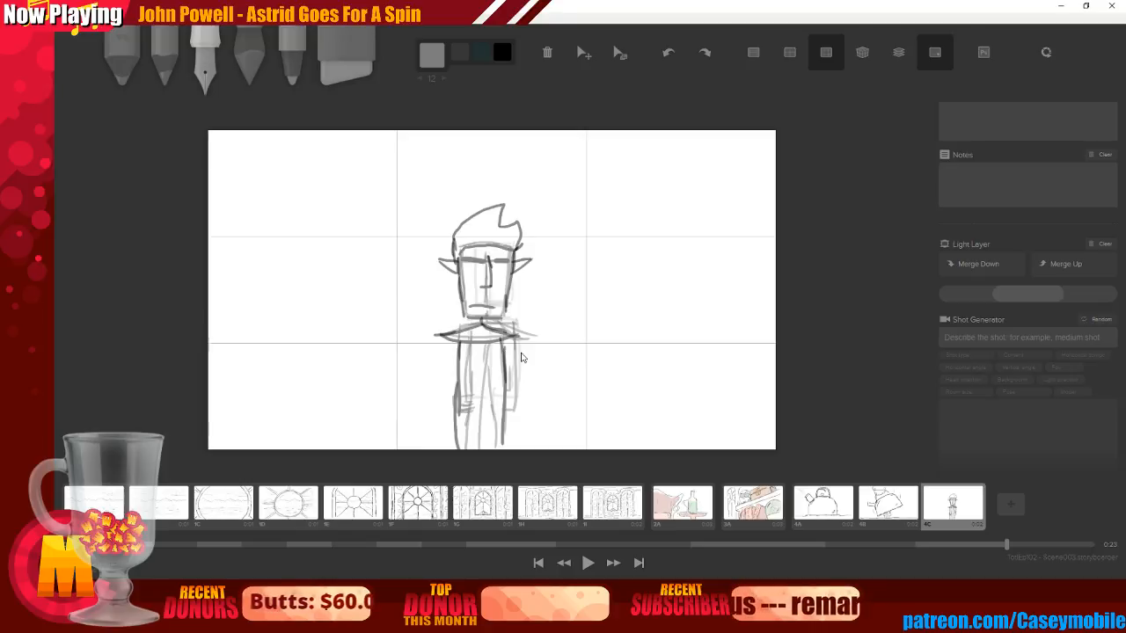
key(ctrl+z)
key(ctrl+z)
key(ctrl+z)
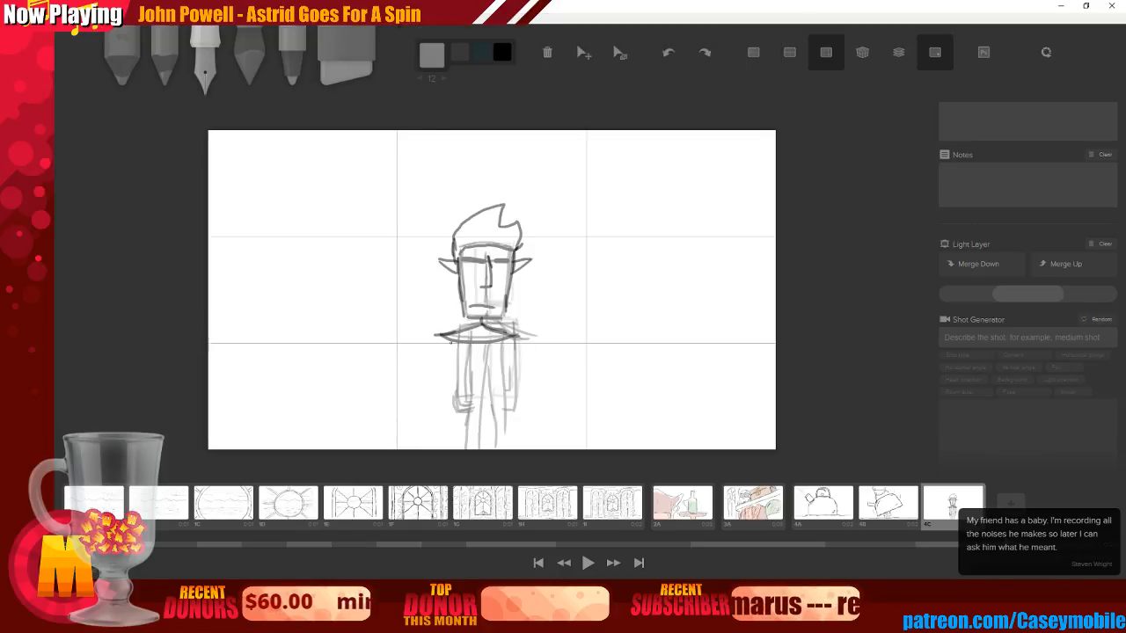
Draw the two hanging sleeves with squared cuffs, and the long vertical sides of the body between them
drag(446, 341, 442, 406)
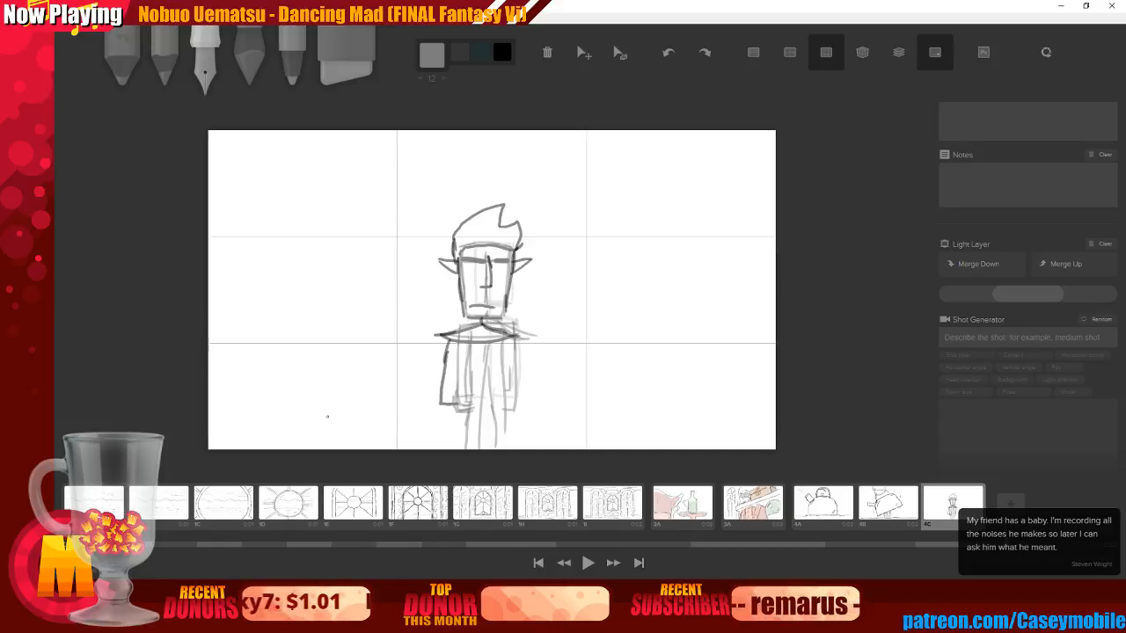
mouse_move(503, 340)
mouse_down()
mouse_move(509, 405)
mouse_move(496, 409)
mouse_up()
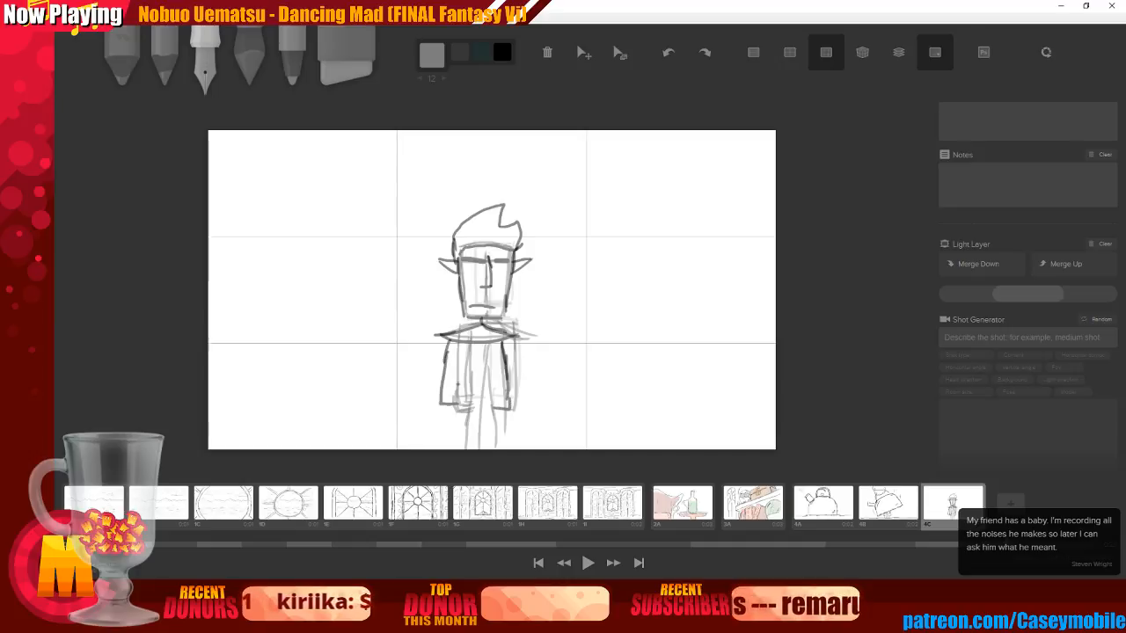
drag(461, 349, 461, 419)
drag(492, 343, 495, 386)
drag(494, 358, 494, 449)
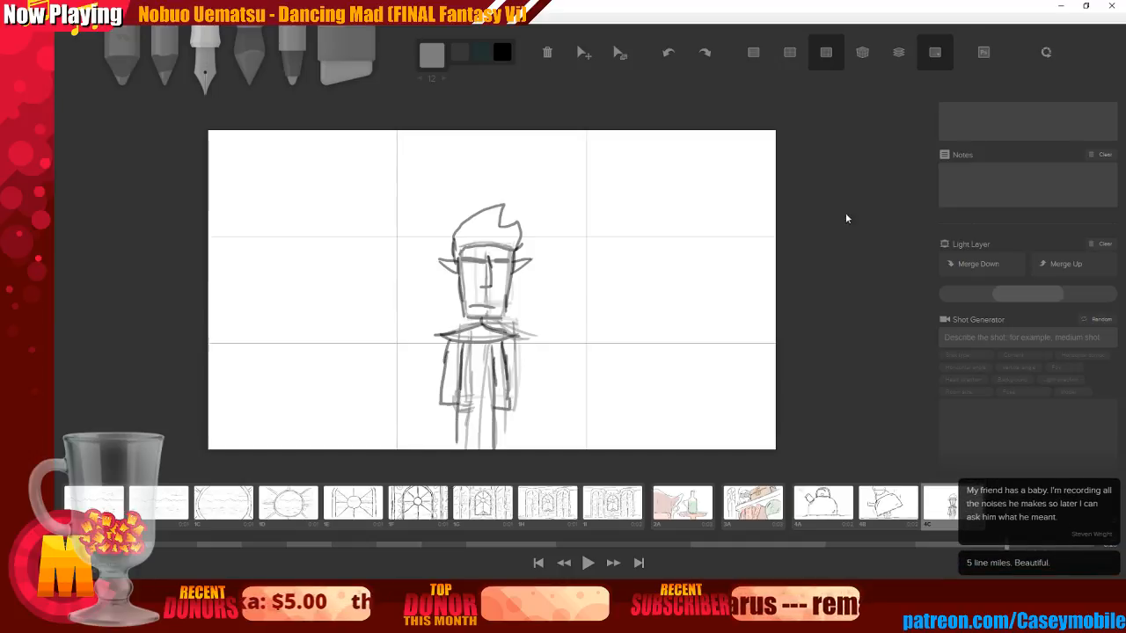
Move the figure slightly to the right, and clear the whole drawing from board 4C
click(584, 53)
drag(484, 341, 496, 341)
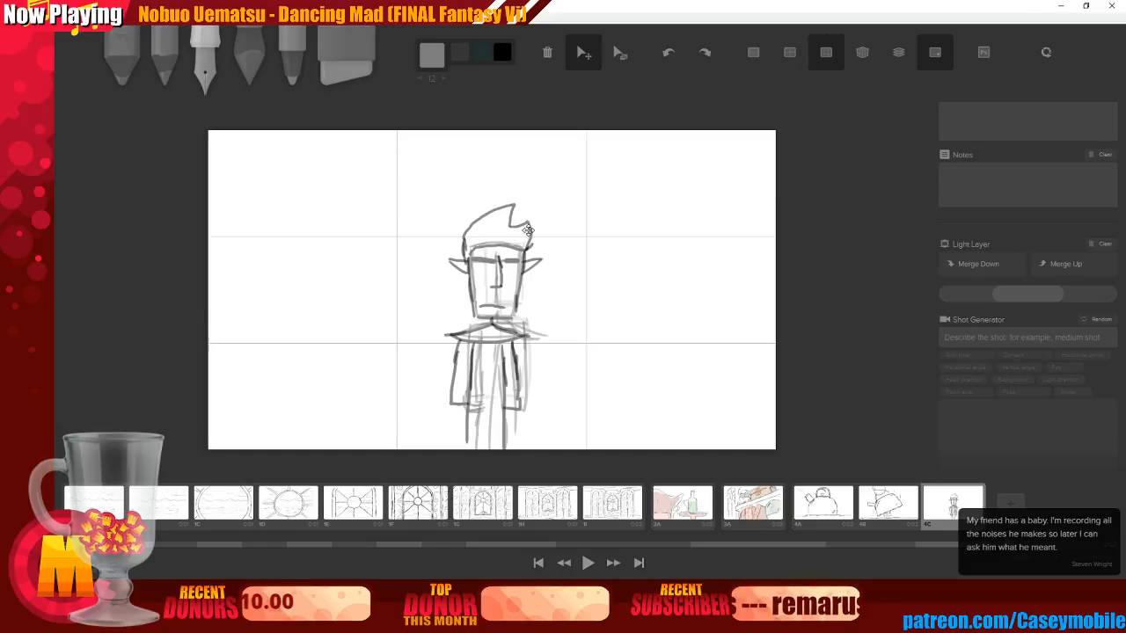
key(BackSpace)
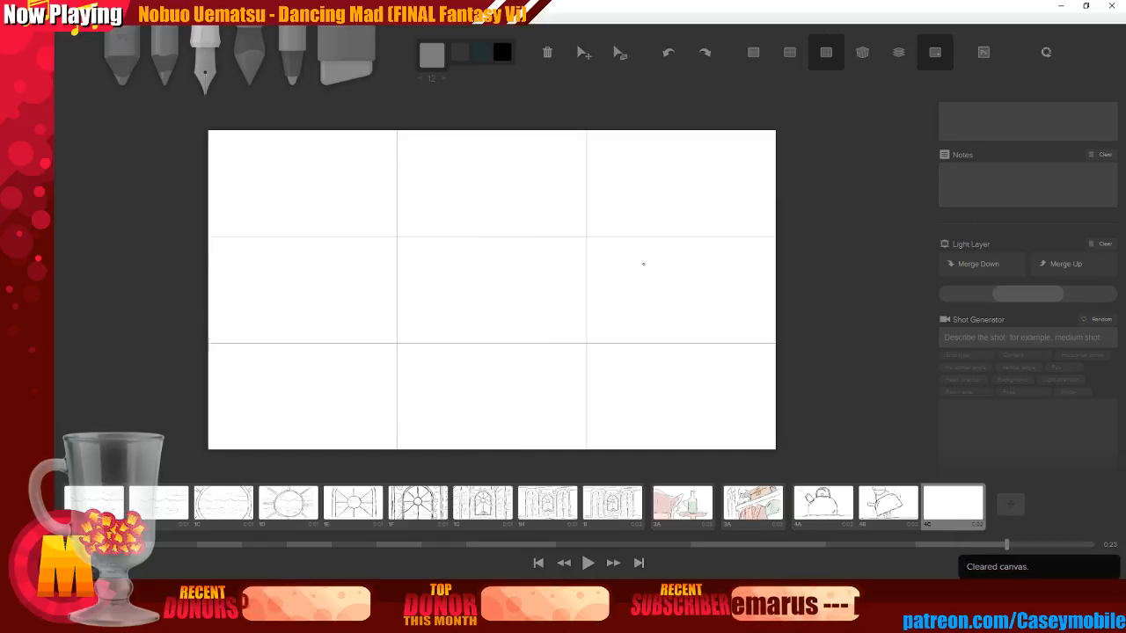
Choose a darker grey pen colour and slightly lower the Light Layer opacity, undoing a wavy test stroke
click(432, 53)
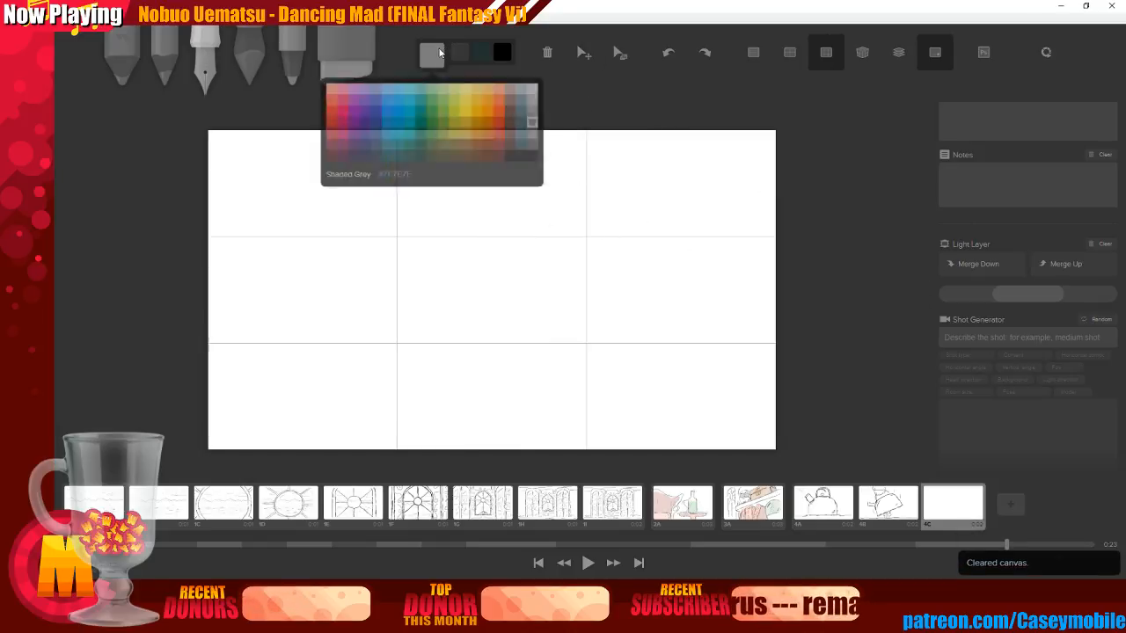
click(704, 284)
mouse_move(1005, 296)
mouse_down()
mouse_move(839, 307)
mouse_move(991, 296)
mouse_up()
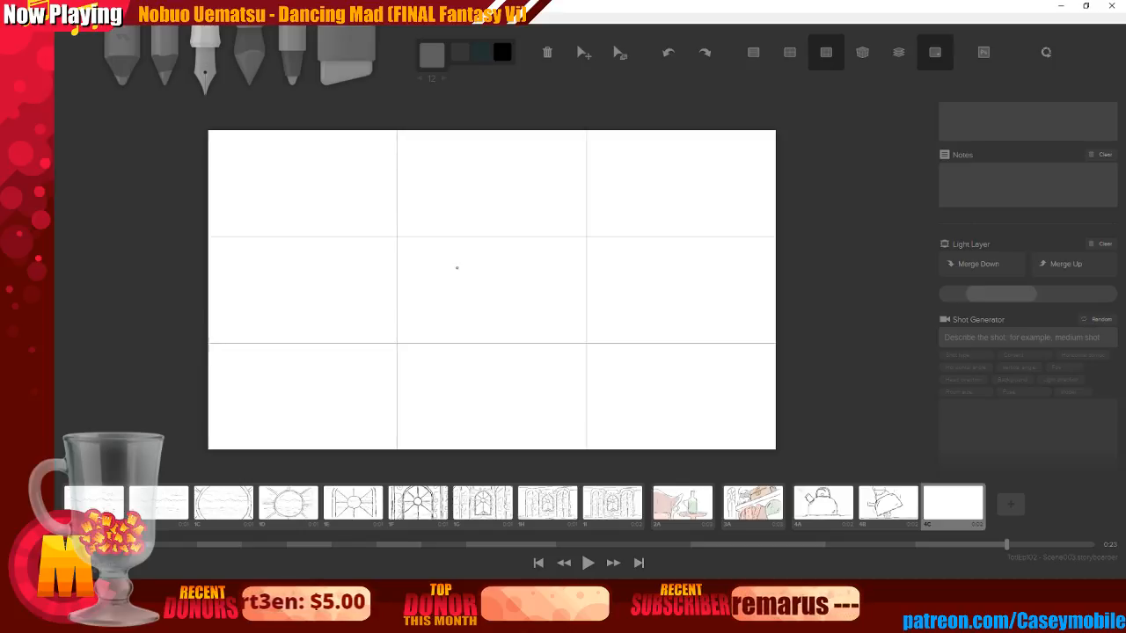
drag(448, 270, 512, 264)
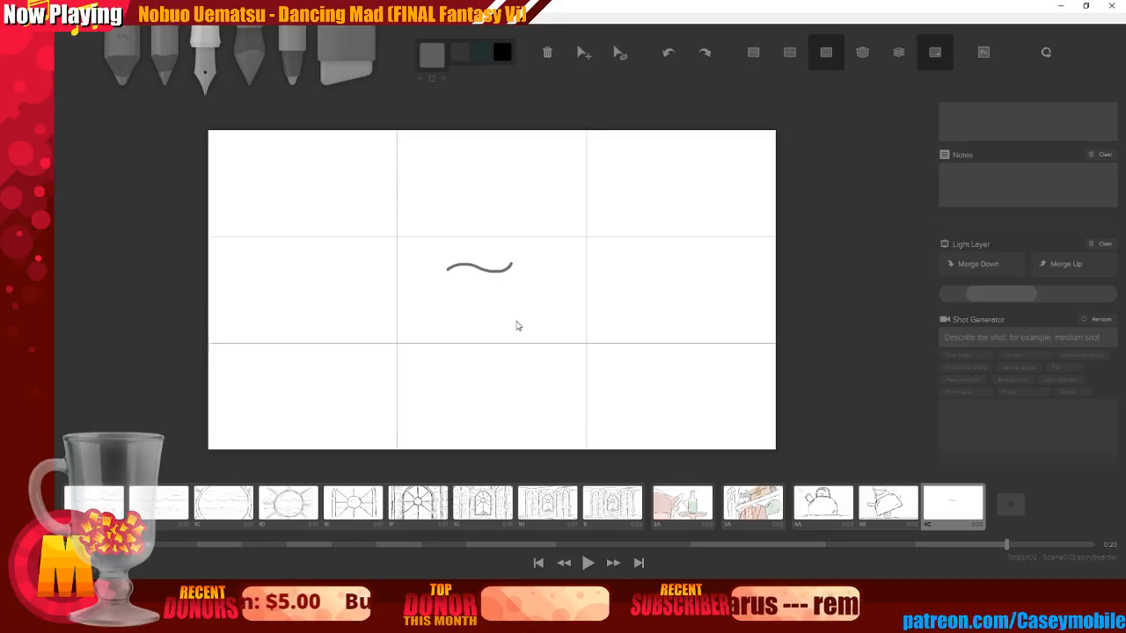
key(ctrl+z)
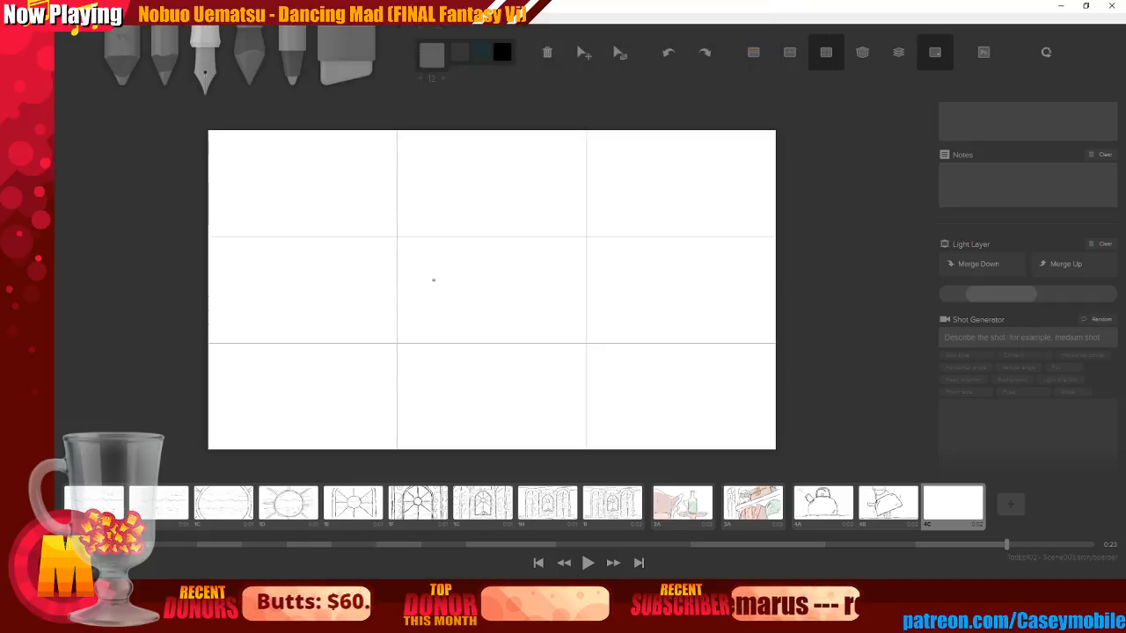
Draw a tapered rectangular head with a curved brow line in the middle of the board, undoing the test nose lines
mouse_move(453, 236)
mouse_down()
mouse_move(509, 236)
mouse_move(462, 281)
mouse_move(464, 312)
mouse_move(508, 315)
mouse_up()
drag(509, 234, 508, 315)
mouse_move(458, 252)
mouse_down()
mouse_move(506, 250)
mouse_move(487, 286)
mouse_up()
key(ctrl+z)
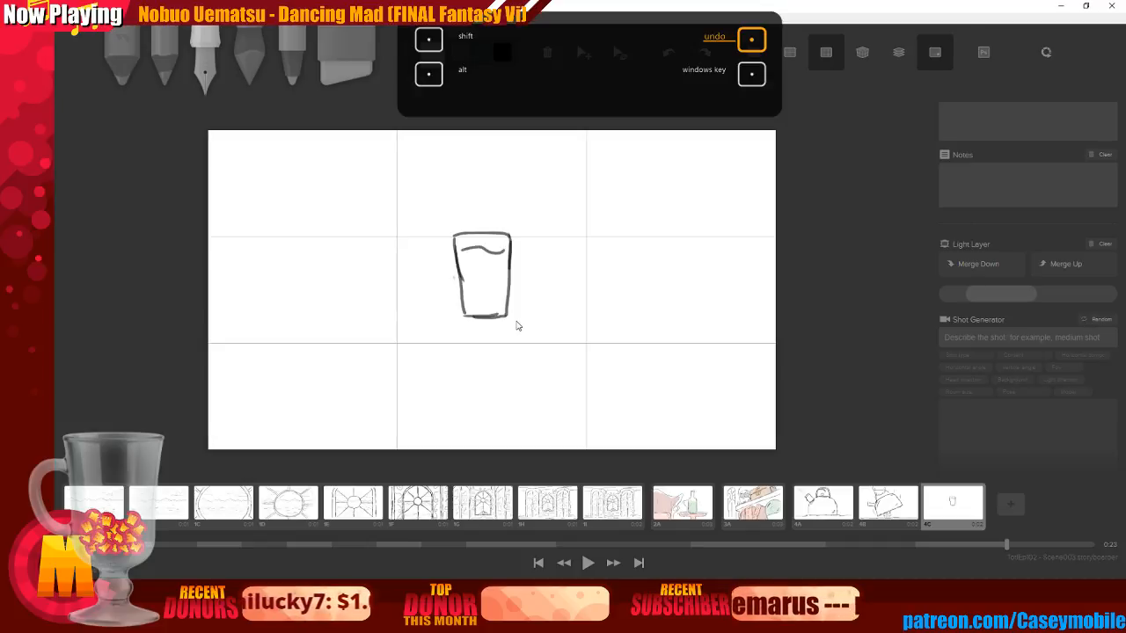
drag(486, 247, 485, 311)
key(ctrl+z)
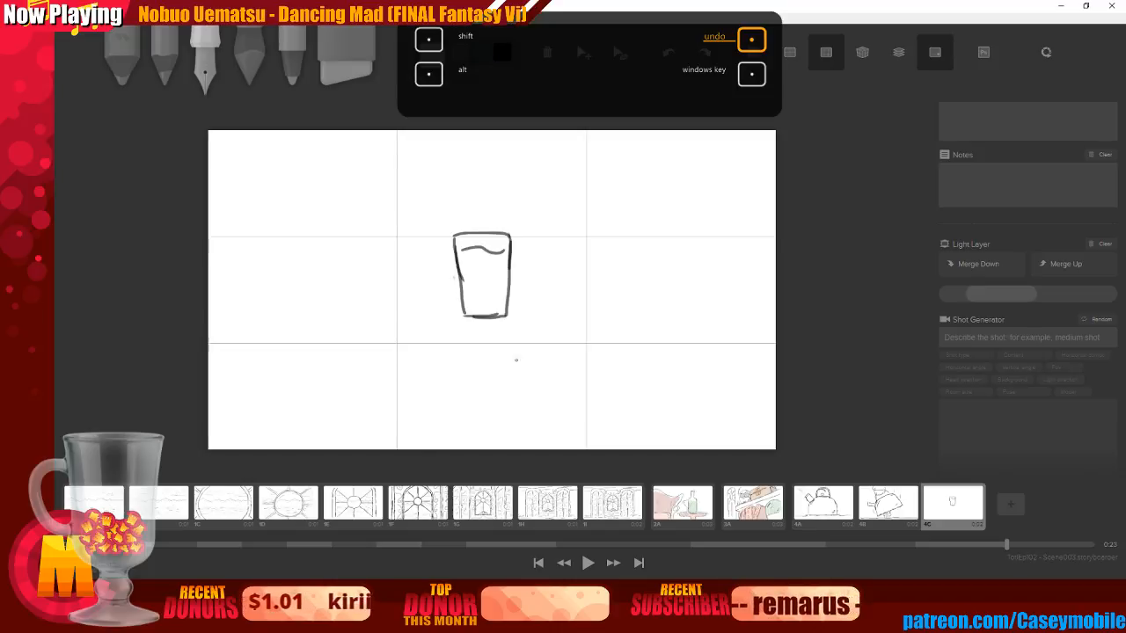
drag(484, 242, 483, 294)
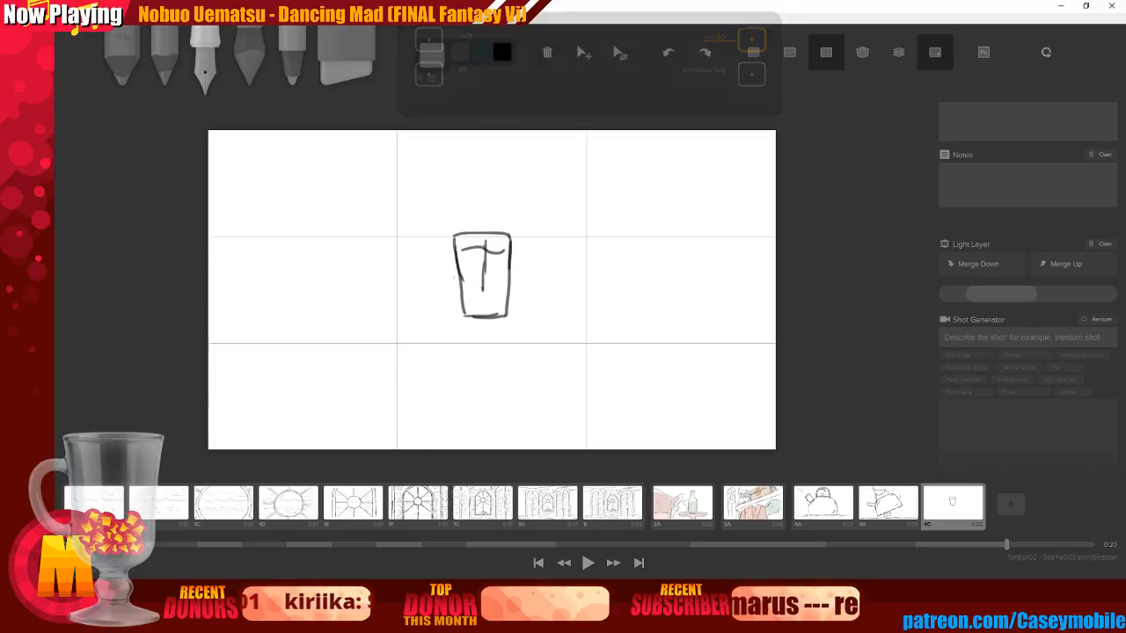
key(ctrl+z)
key(ctrl+z)
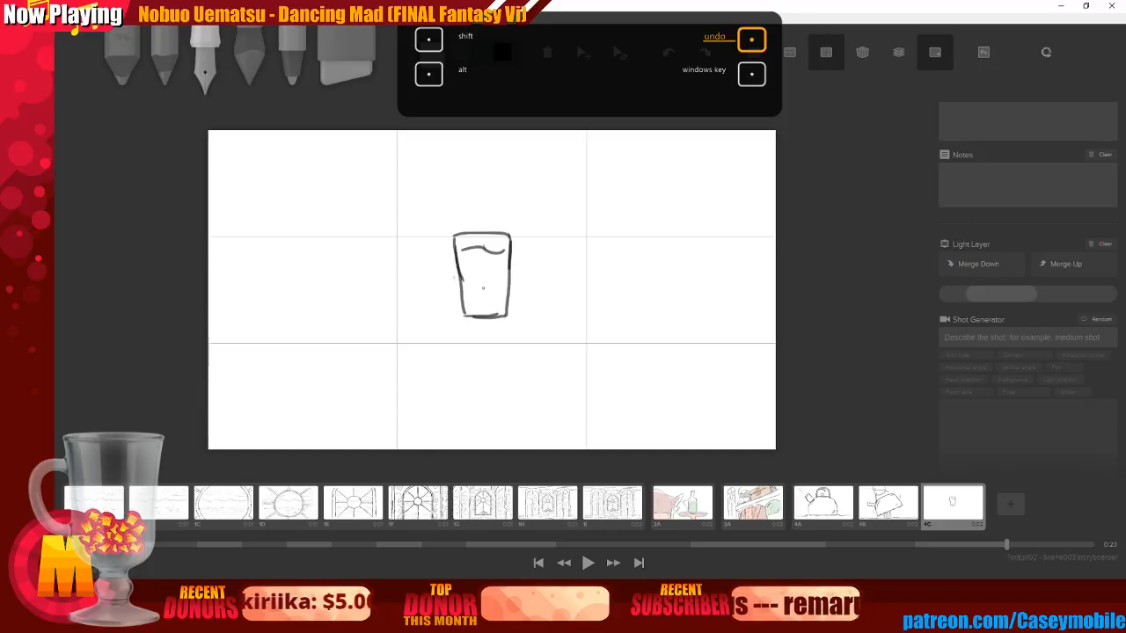
Sketch the nose line, neck, triangular shoulders and tall body block with a vertical centre line
mouse_move(483, 244)
mouse_down()
mouse_move(473, 328)
mouse_move(484, 319)
mouse_move(514, 338)
mouse_up()
drag(437, 341, 510, 339)
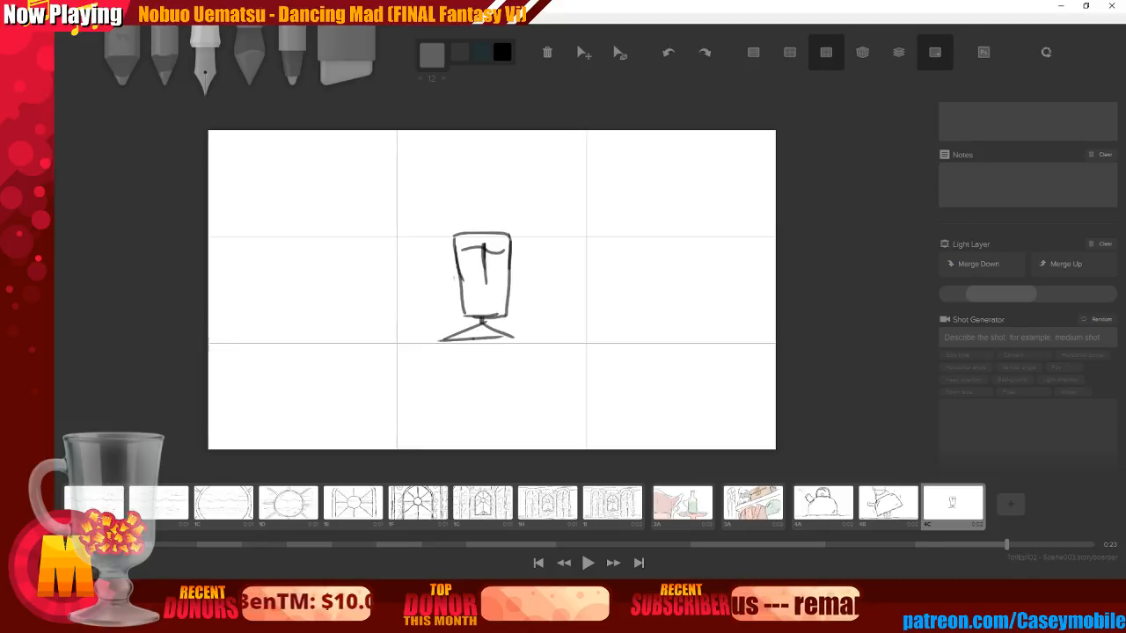
drag(482, 322, 490, 442)
mouse_move(501, 325)
mouse_down()
mouse_move(461, 333)
mouse_move(459, 410)
mouse_move(512, 416)
mouse_move(508, 369)
mouse_move(514, 417)
mouse_up()
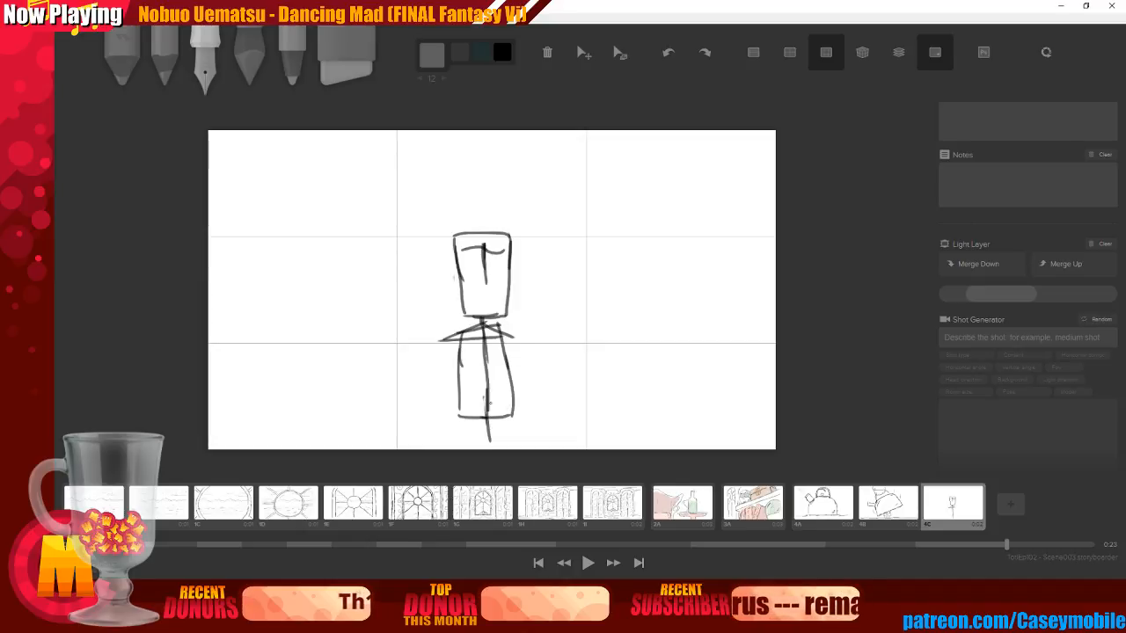
Draw tall, jagged hair above the head and pointed ears at its sides, undoing the first hair strokes
drag(447, 245, 520, 235)
mouse_move(445, 223)
mouse_down()
mouse_move(508, 204)
mouse_move(526, 227)
mouse_up()
key(ctrl+z)
key(ctrl+z)
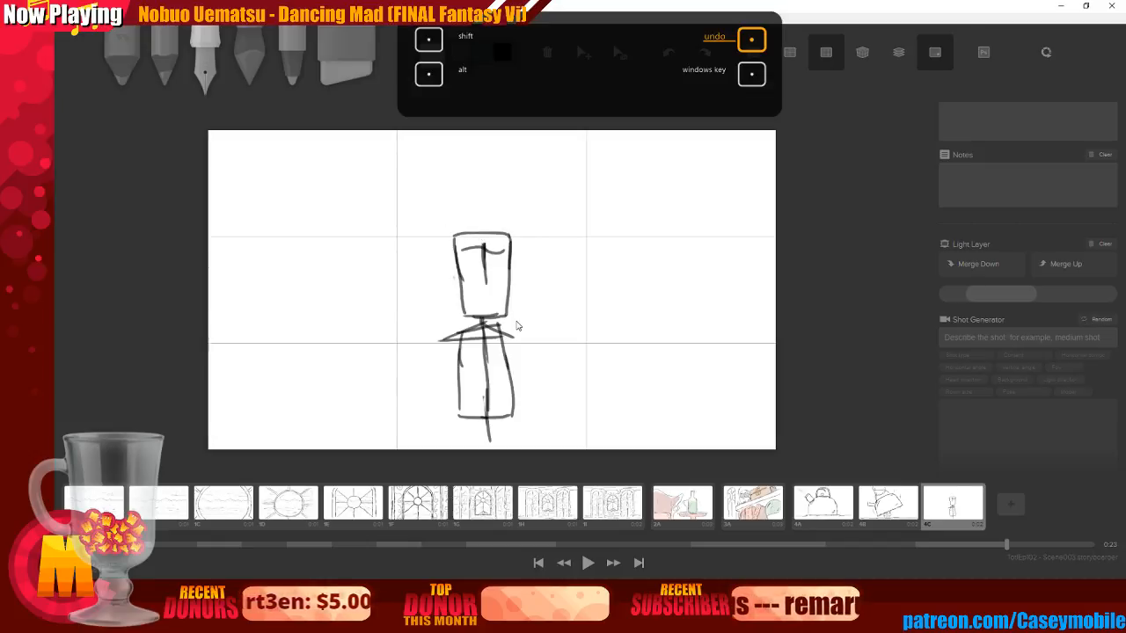
mouse_move(448, 229)
mouse_down()
mouse_move(456, 186)
mouse_move(505, 173)
mouse_move(498, 213)
mouse_move(523, 207)
mouse_move(525, 230)
mouse_up()
mouse_move(454, 245)
mouse_down()
mouse_move(426, 256)
mouse_move(454, 266)
mouse_move(523, 252)
mouse_move(511, 259)
mouse_up()
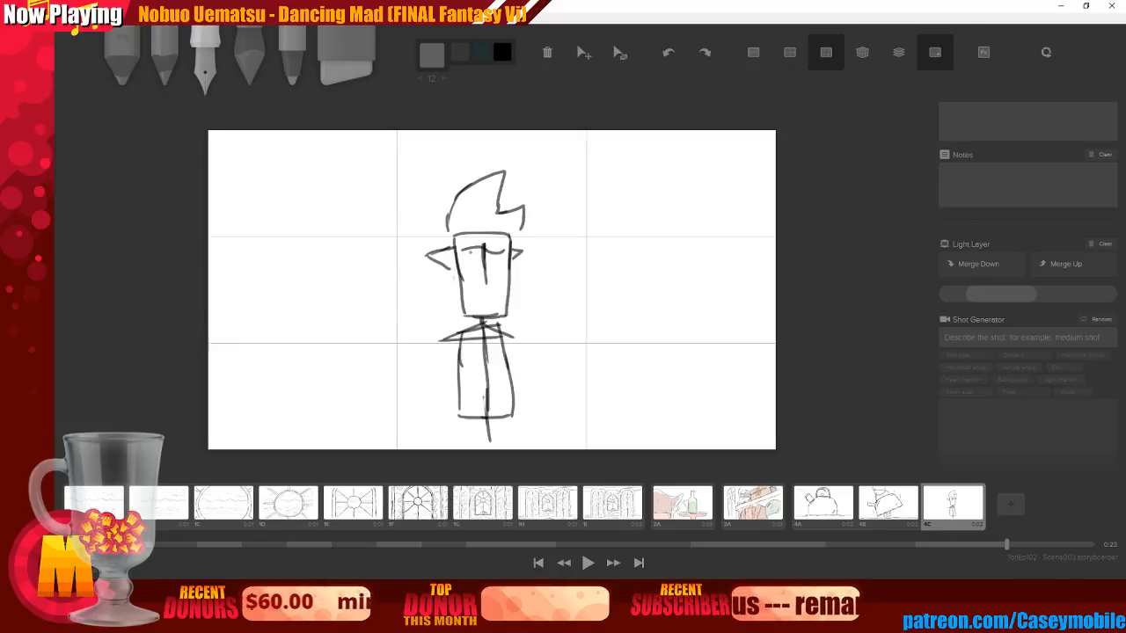
Add brow strokes and a short flat mouth, and merge the rough sketch down into the Light Layer
drag(457, 247, 502, 251)
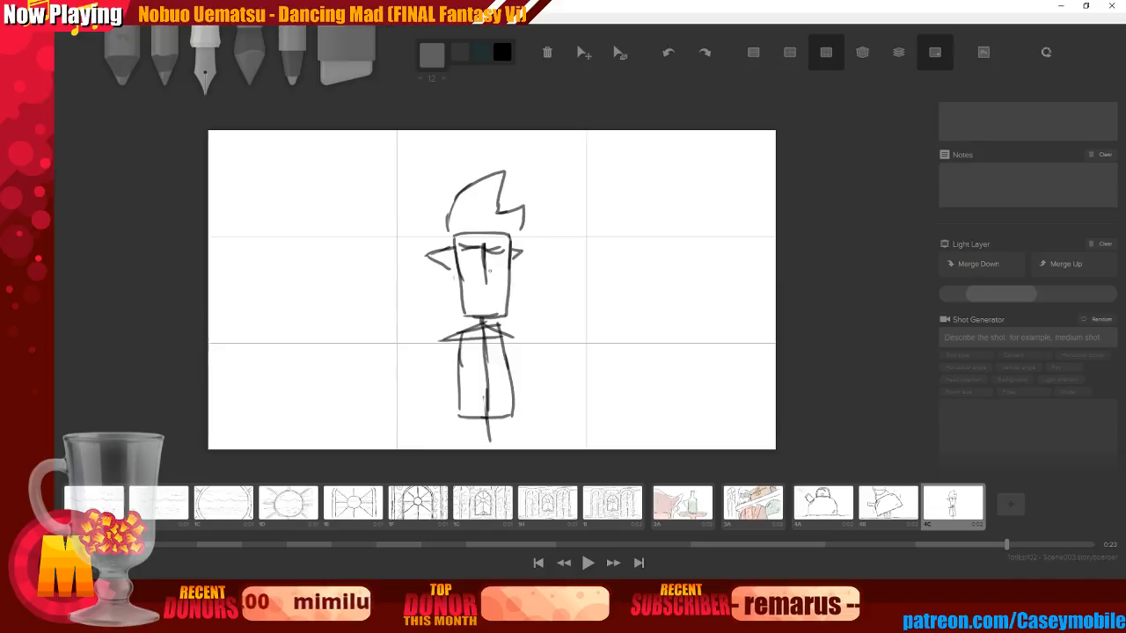
drag(475, 304, 498, 304)
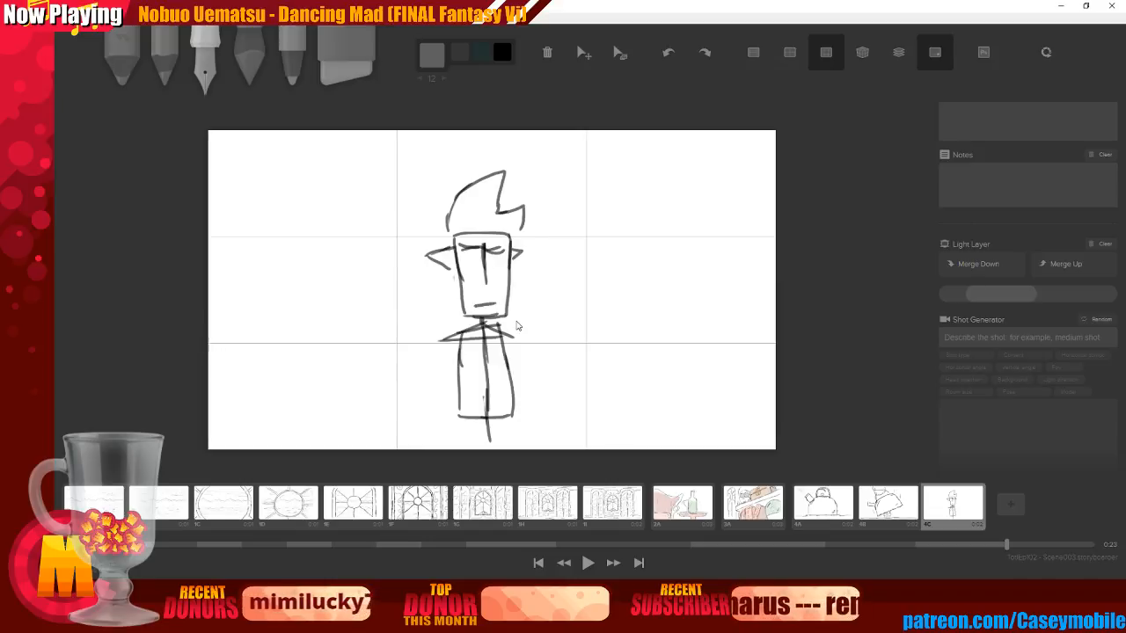
click(981, 264)
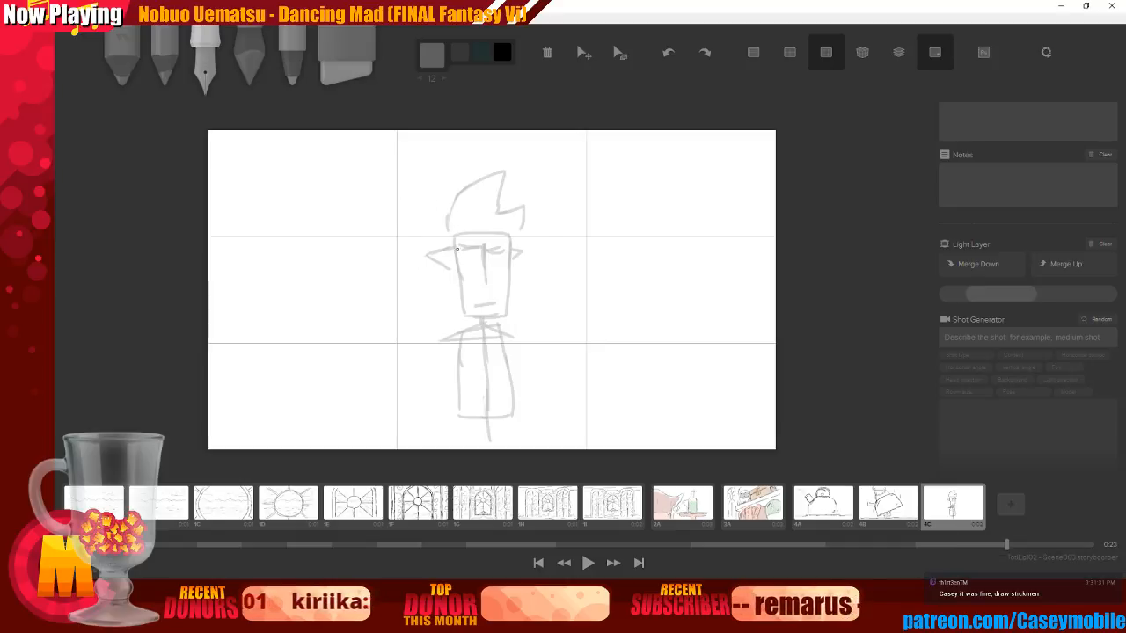
Draw dark lines over the guide for the swept hair, the left pointed ear and the tapered face
mouse_move(453, 242)
mouse_down()
mouse_move(518, 235)
mouse_move(534, 218)
mouse_move(508, 183)
mouse_up()
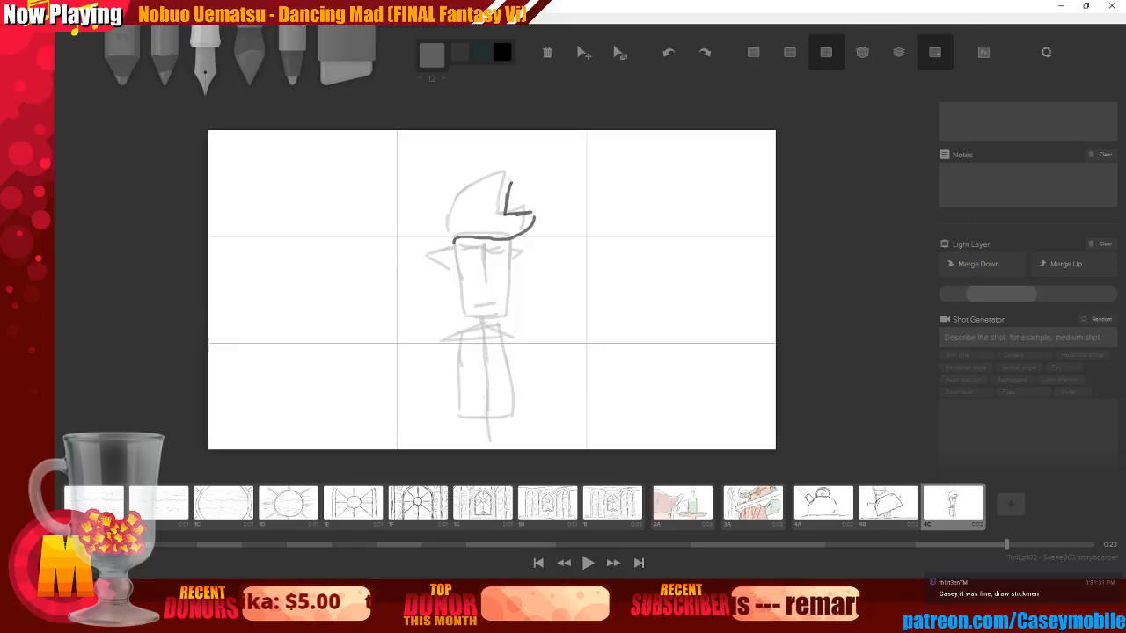
mouse_move(449, 214)
mouse_down()
mouse_move(503, 185)
mouse_move(450, 233)
mouse_move(454, 251)
mouse_move(428, 260)
mouse_move(458, 266)
mouse_move(459, 305)
mouse_up()
drag(455, 243, 467, 317)
drag(468, 316, 497, 314)
drag(513, 242, 500, 315)
Try a pointed ear on the right side of the face, and undo its strokes
mouse_move(511, 245)
mouse_down()
mouse_move(527, 254)
mouse_move(510, 263)
mouse_move(529, 255)
mouse_up()
drag(528, 256, 512, 259)
key(ctrl+z)
key(ctrl+z)
key(ctrl+z)
key(ctrl+z)
key(ctrl+z)
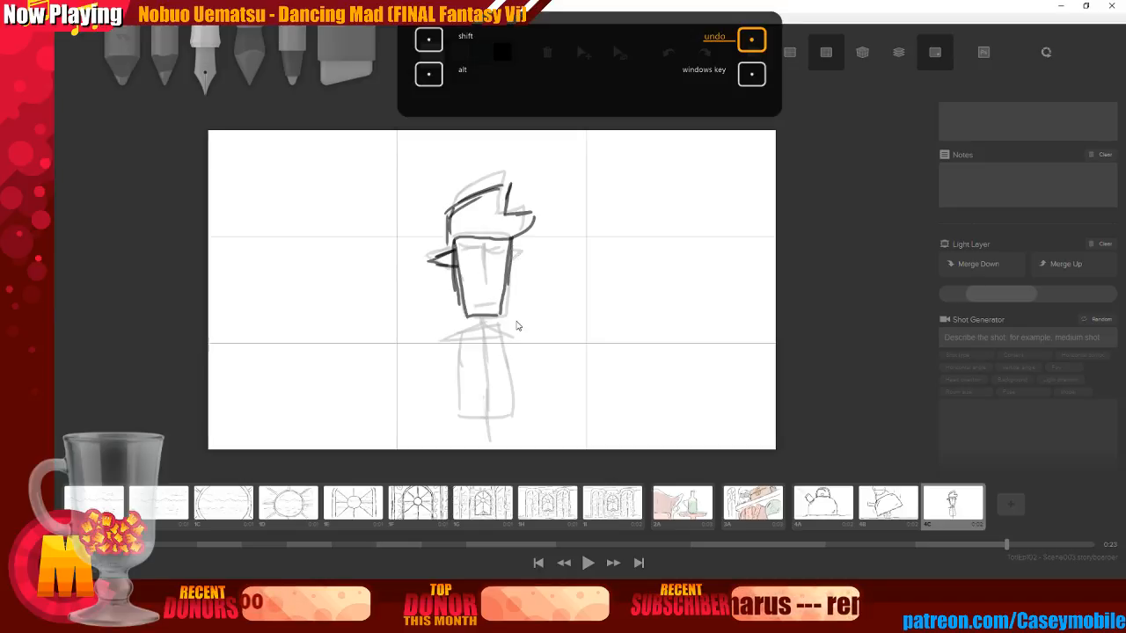
Rework the jaw's lower corner over the light sketch and add the small pointed ear on the face's far side
drag(498, 315, 510, 318)
mouse_move(504, 318)
mouse_down()
mouse_move(526, 256)
mouse_move(514, 260)
mouse_up()
key(ctrl+z)
key(ctrl+z)
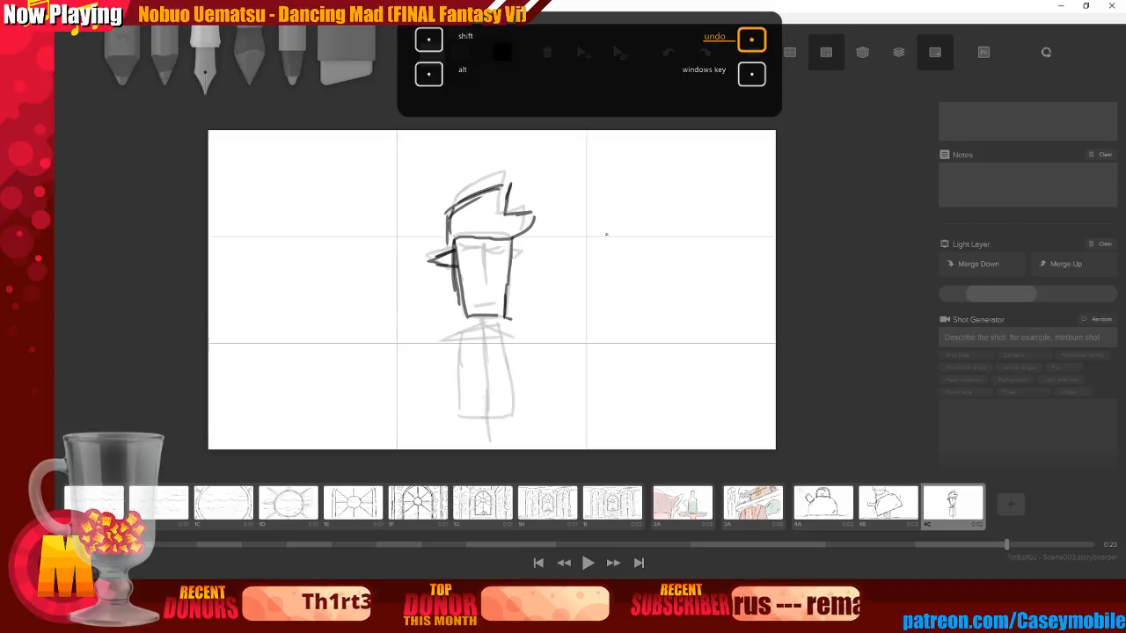
mouse_move(515, 248)
mouse_down()
mouse_move(526, 255)
mouse_move(496, 262)
mouse_move(498, 290)
mouse_move(482, 287)
mouse_up()
drag(461, 247, 488, 244)
key(ctrl+z)
key(ctrl+z)
key(ctrl+z)
key(ctrl+z)
key(ctrl+z)
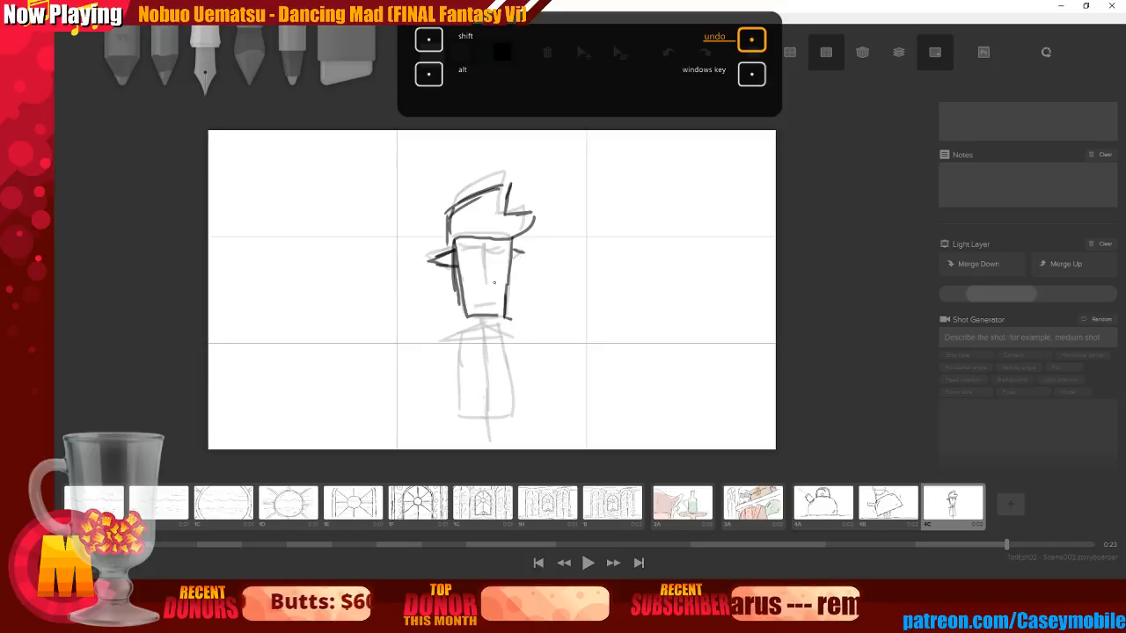
Try inking the face with a straight brow, an angular nose, a frowning mouth and one rectangular eye
mouse_move(461, 247)
mouse_down()
mouse_move(507, 248)
mouse_move(491, 255)
mouse_move(487, 308)
mouse_move(500, 306)
mouse_up()
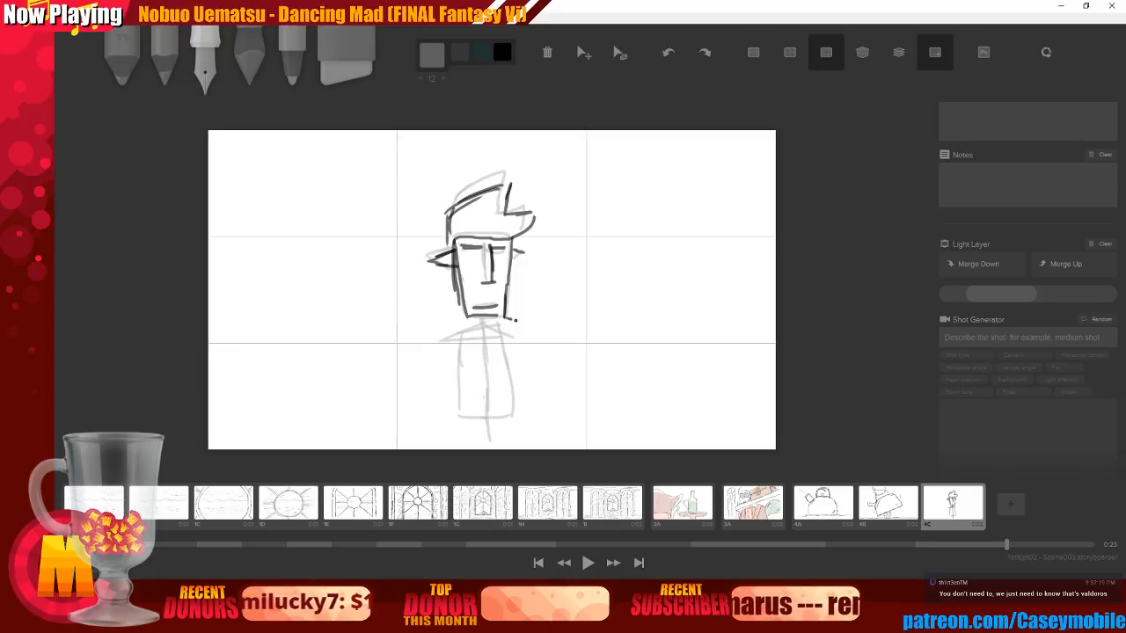
key(ctrl+z)
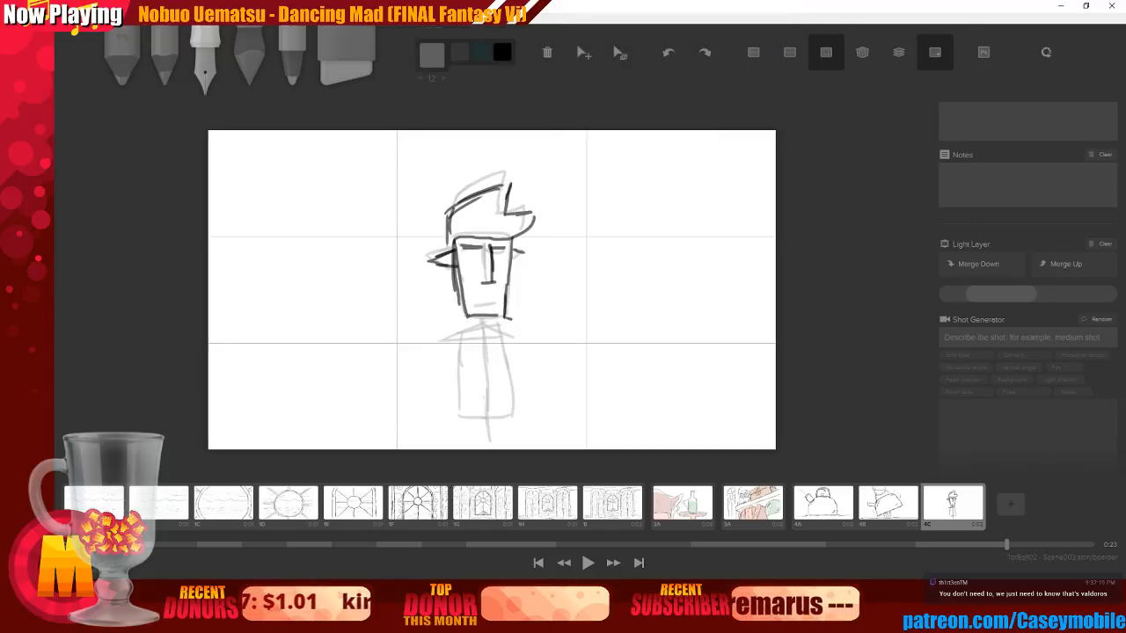
drag(473, 305, 499, 302)
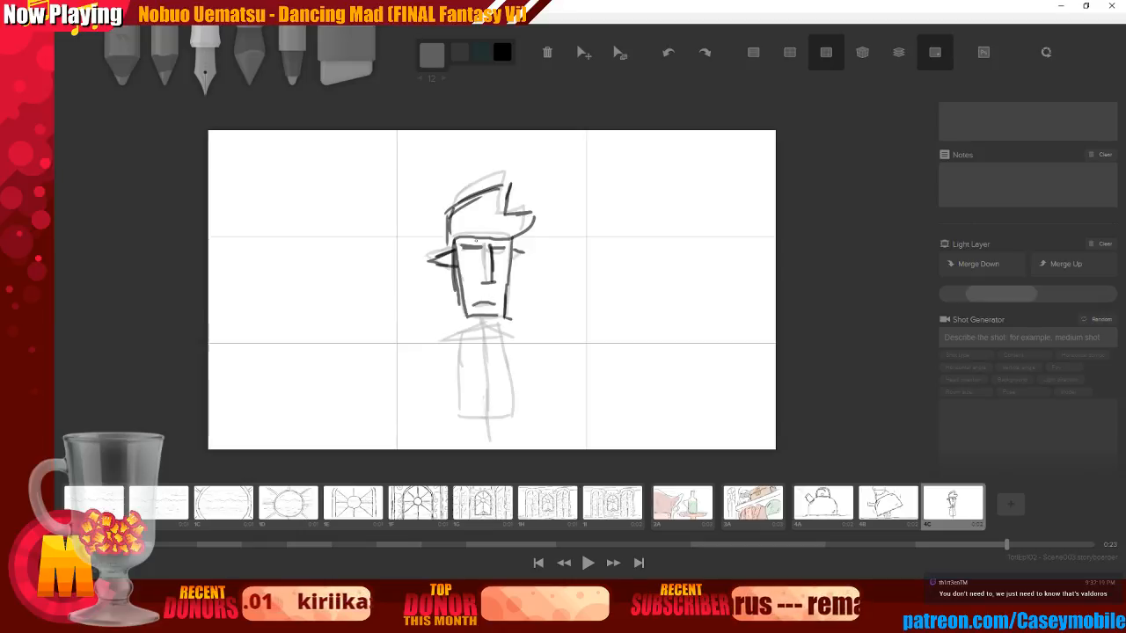
drag(465, 250, 485, 248)
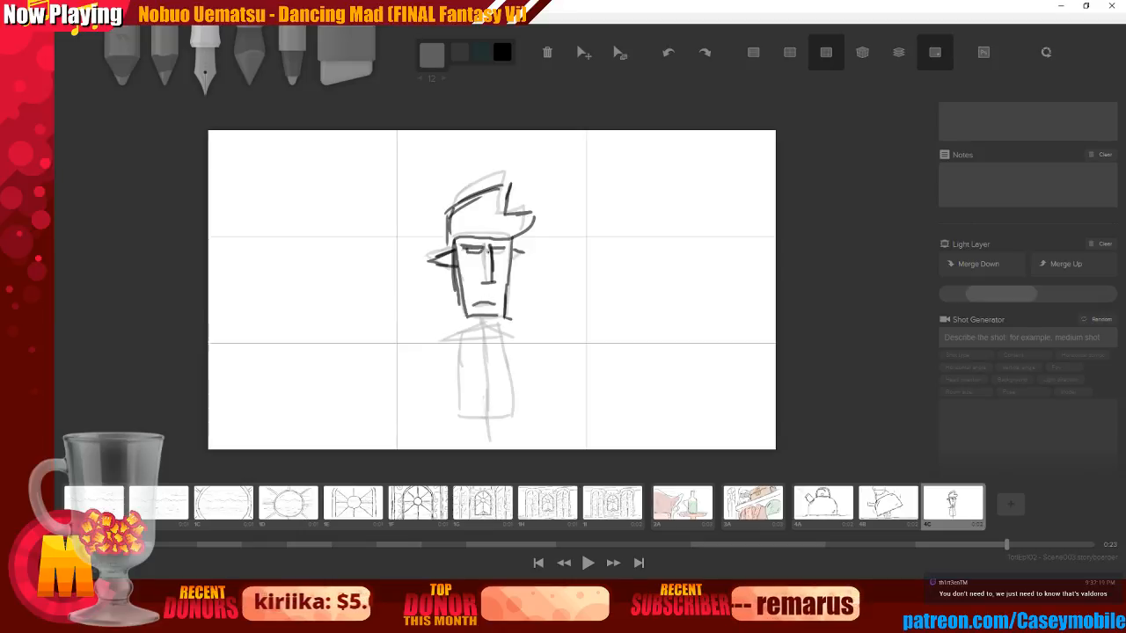
key(ctrl+z)
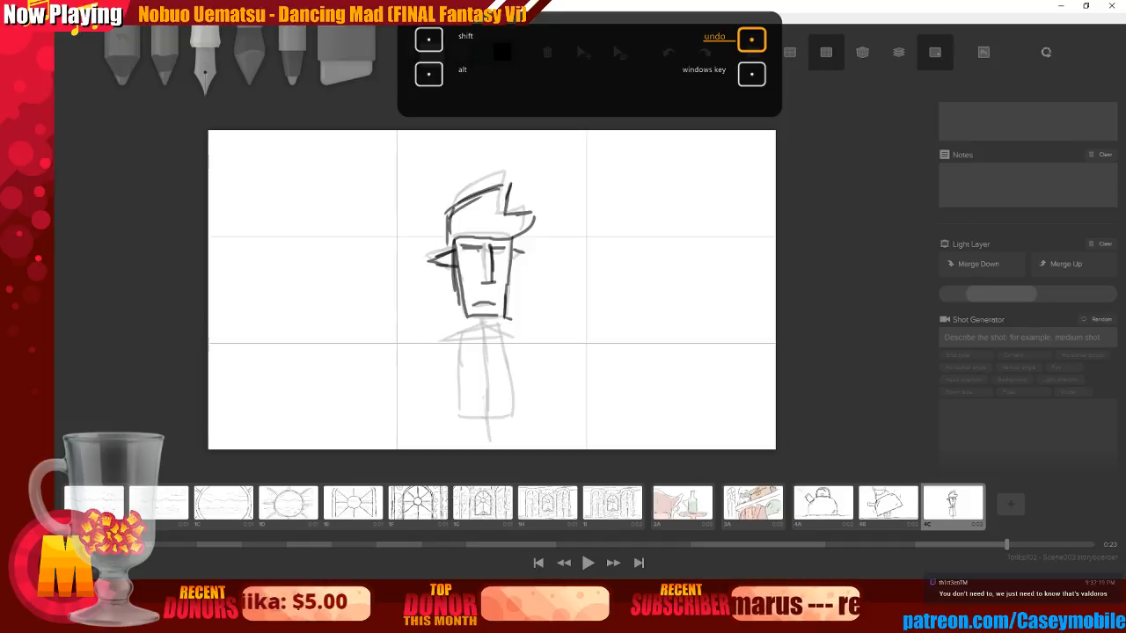
mouse_move(464, 249)
mouse_down()
mouse_move(464, 260)
mouse_move(505, 256)
mouse_up()
key(ctrl+z)
key(ctrl+z)
key(ctrl+z)
key(ctrl+z)
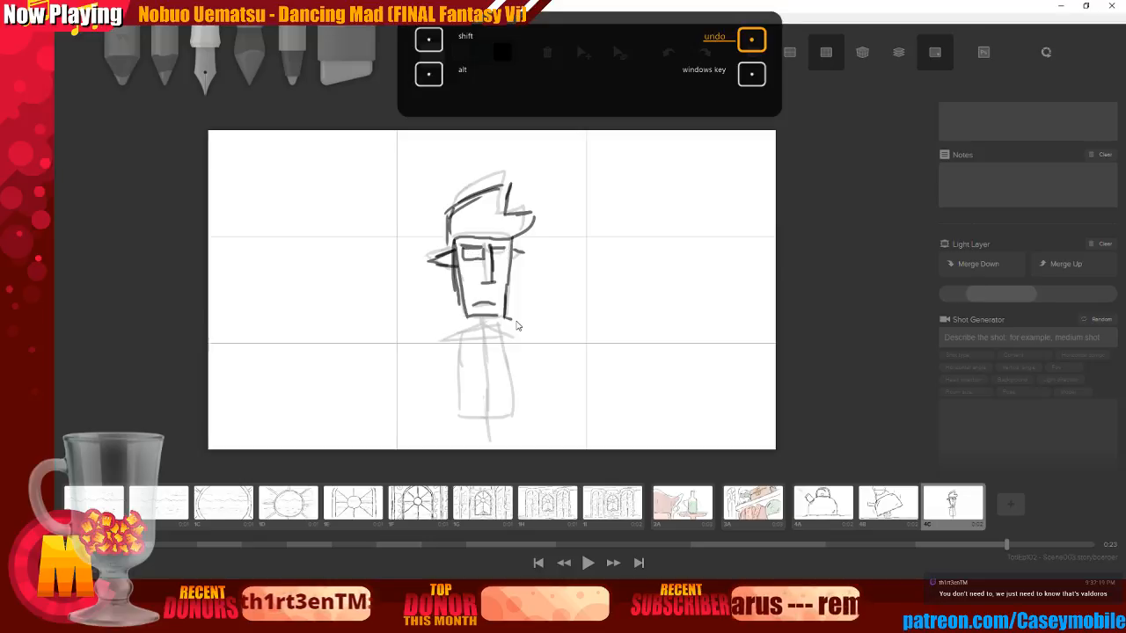
key(ctrl+z)
key(ctrl+z)
key(ctrl+z)
key(ctrl+z)
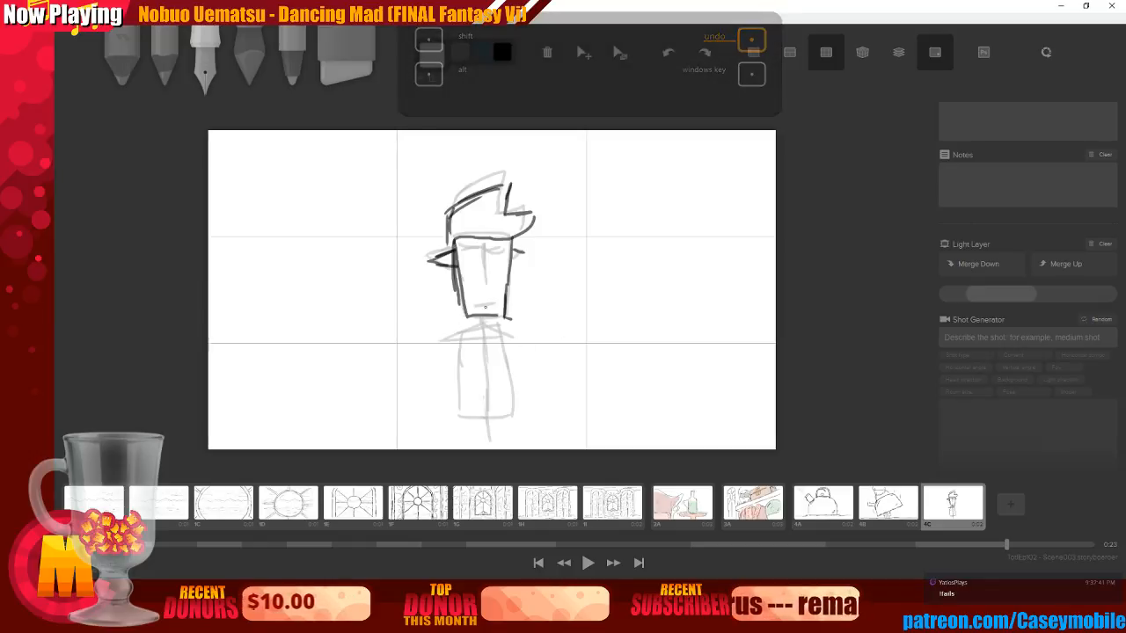
Try a downturned mouth with two rectangular eyes joined to a hooked nose line
drag(472, 307, 496, 307)
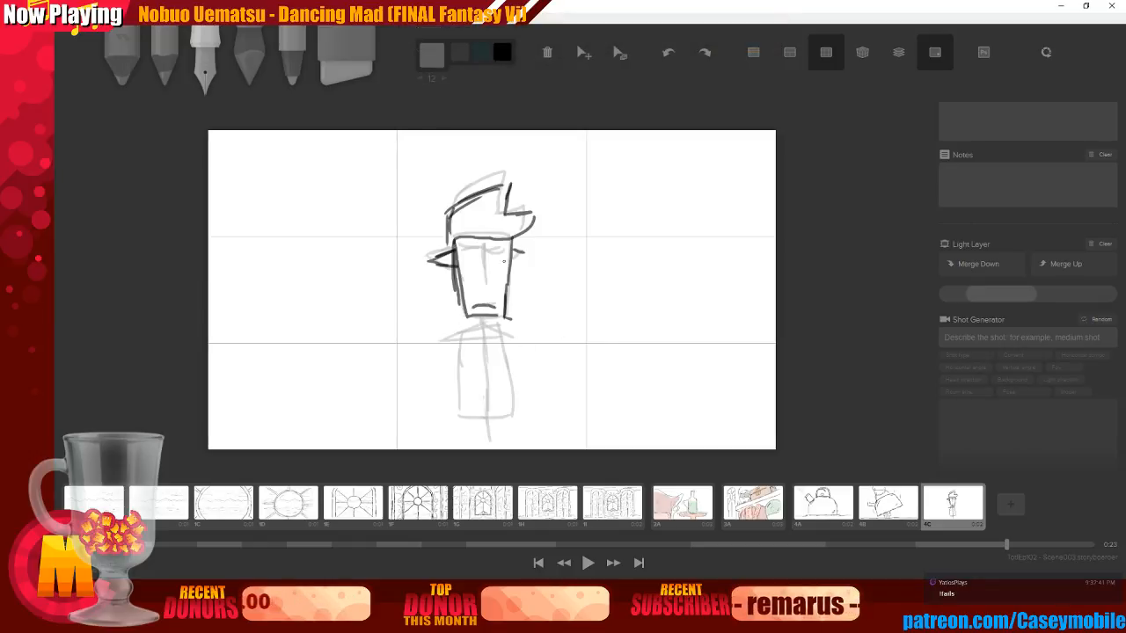
mouse_move(462, 251)
mouse_down()
mouse_move(505, 249)
mouse_move(480, 286)
mouse_move(503, 259)
mouse_move(503, 250)
mouse_move(482, 251)
mouse_up()
drag(482, 252, 502, 249)
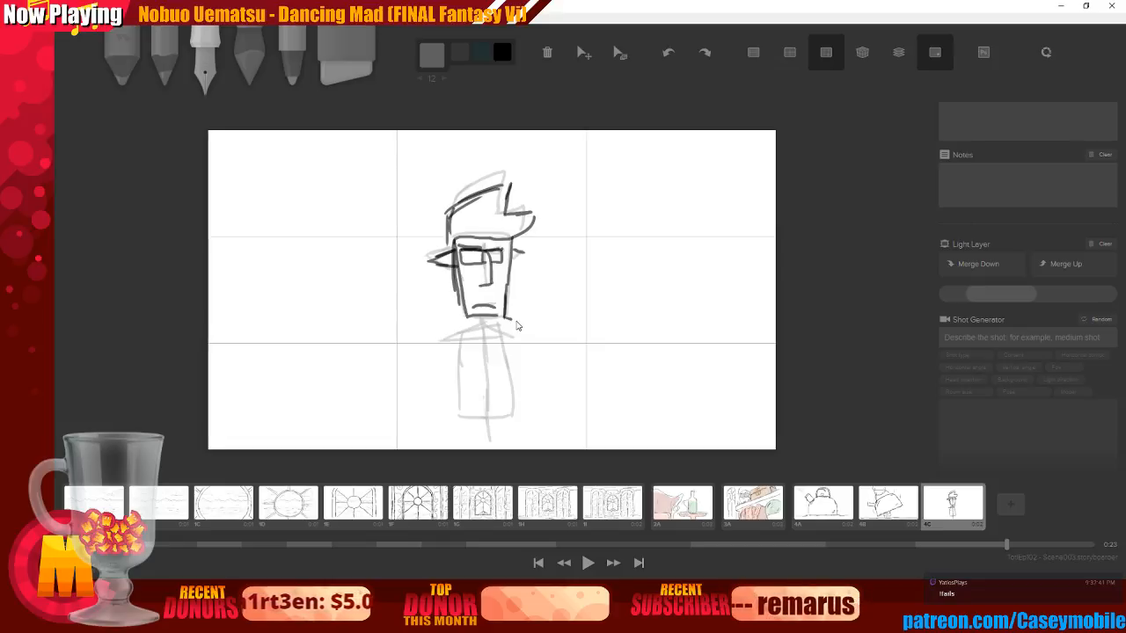
key(ctrl+z)
key(ctrl+z)
key(ctrl+z)
key(ctrl+z)
key(ctrl+z)
key(ctrl+z)
key(ctrl+z)
key(ctrl+z)
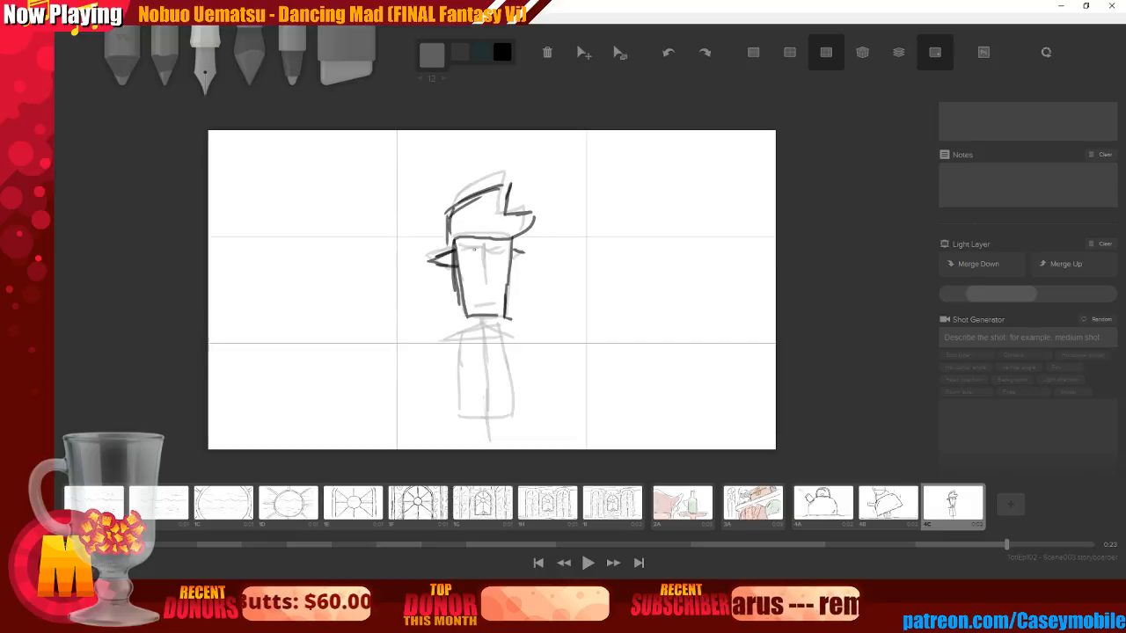
Try a long central nose line with a crossing line, followed by a wavy brow line across the face
mouse_move(481, 243)
mouse_down()
mouse_move(482, 301)
mouse_move(500, 260)
mouse_up()
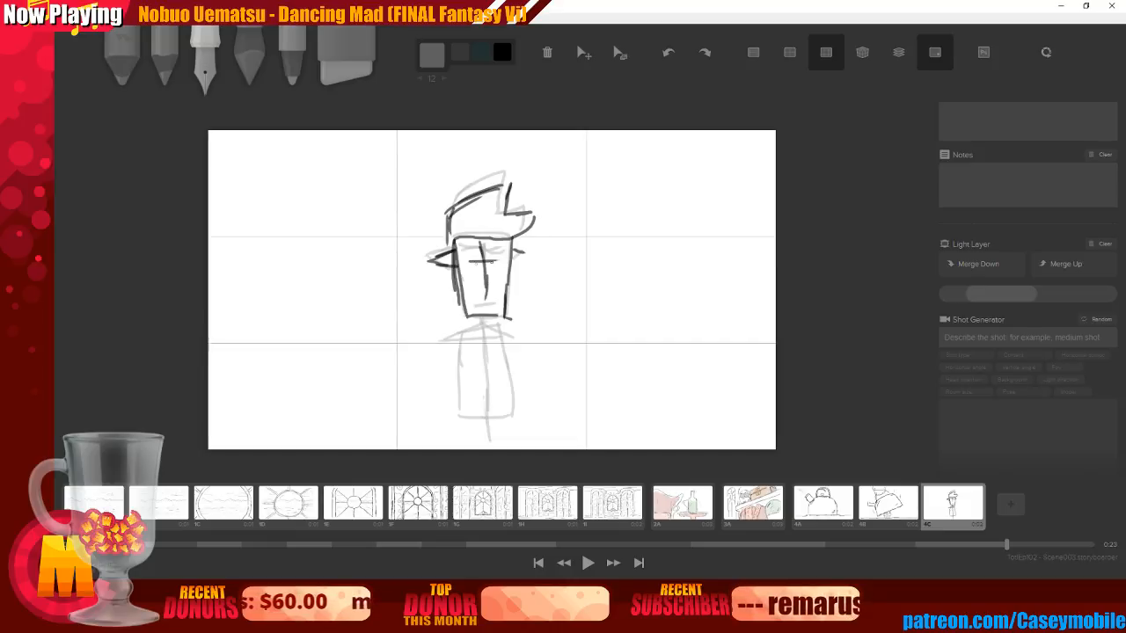
key(ctrl+z)
key(ctrl+z)
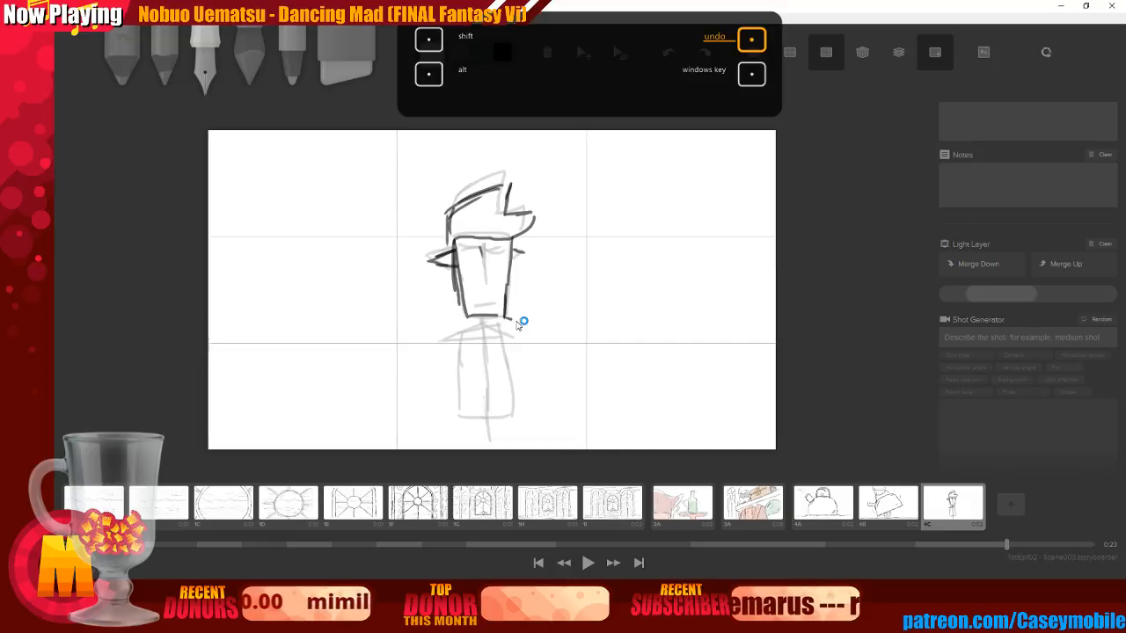
click(469, 292)
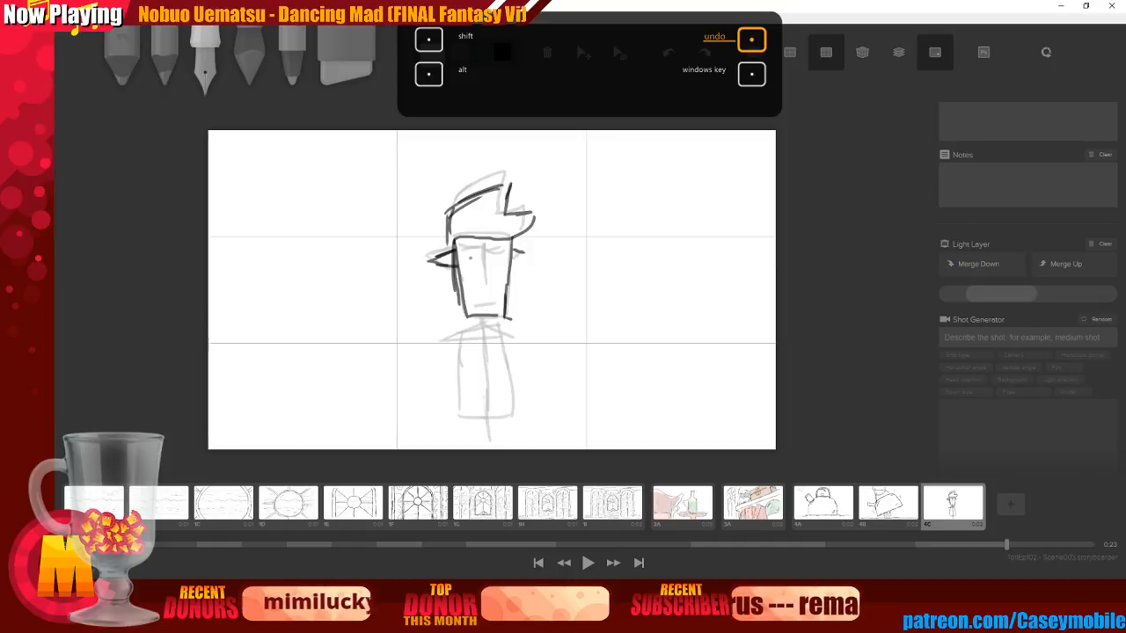
mouse_move(457, 255)
mouse_down()
mouse_move(511, 250)
mouse_move(484, 273)
mouse_move(484, 304)
mouse_up()
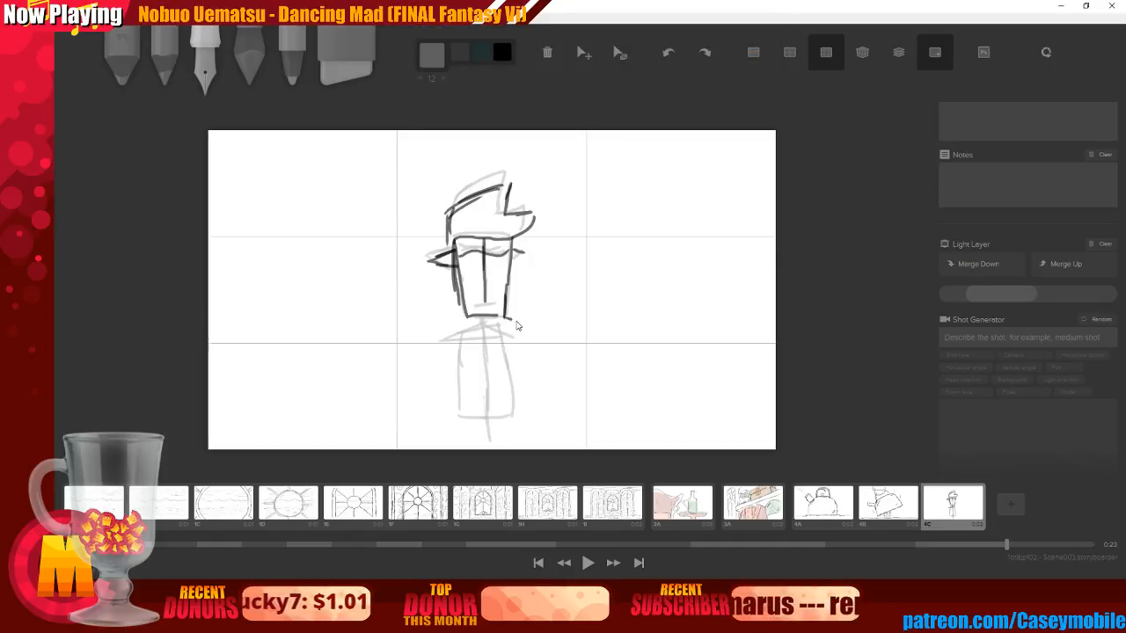
key(ctrl+z)
key(ctrl+z)
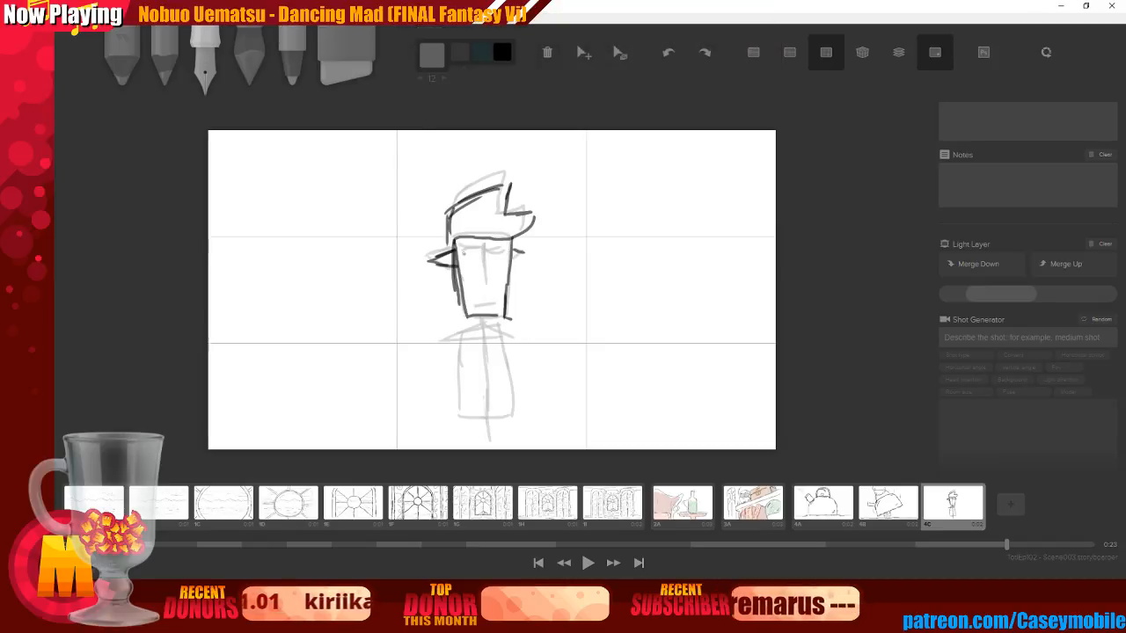
Draw the character's brows, long nose line and frowning mouth, plus a wide pointed collar with a round clasp below the chin
mouse_move(461, 253)
mouse_down()
mouse_move(499, 253)
mouse_move(483, 264)
mouse_move(492, 305)
mouse_up()
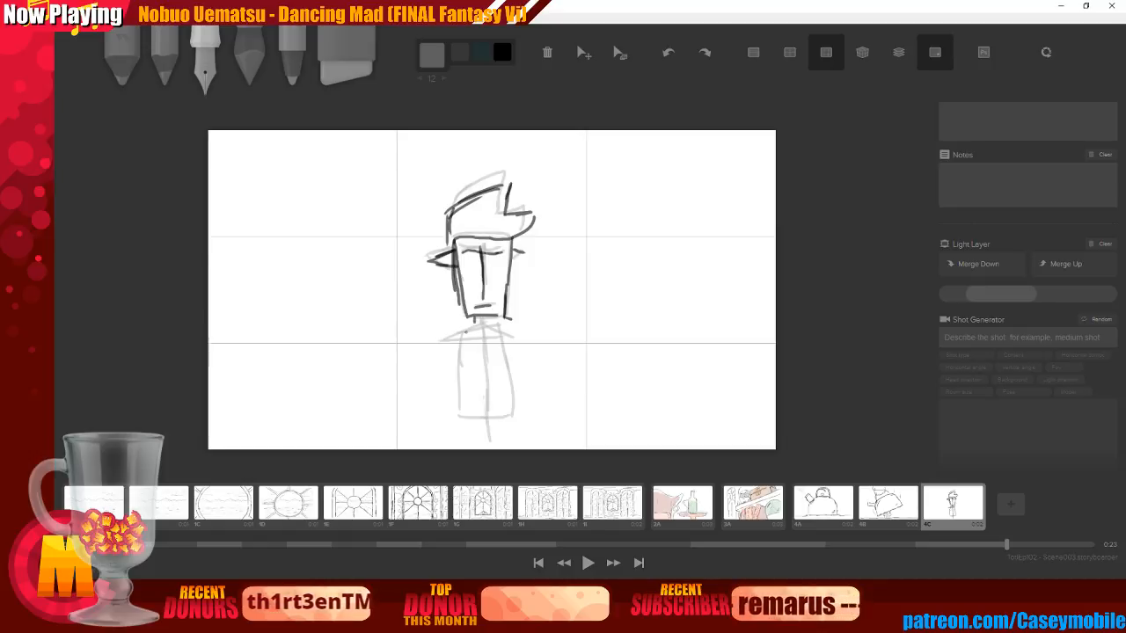
mouse_move(444, 335)
mouse_down()
mouse_move(479, 323)
mouse_move(508, 335)
mouse_up()
key(ctrl+z)
key(ctrl+z)
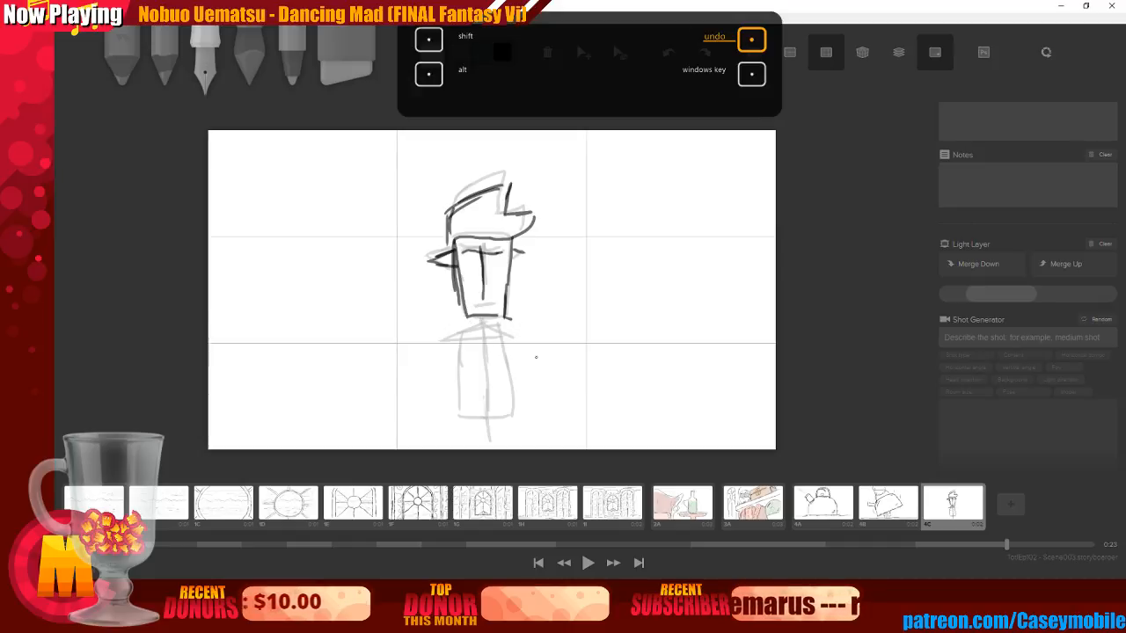
mouse_move(477, 307)
mouse_down()
mouse_move(503, 311)
mouse_move(459, 336)
mouse_move(480, 326)
mouse_move(514, 341)
mouse_up()
Draw the near sleeve below the collar and the two sides of the torso down to the panel's lower edge
mouse_move(441, 349)
mouse_down()
mouse_move(503, 343)
mouse_move(453, 367)
mouse_move(454, 410)
mouse_up()
key(ctrl+z)
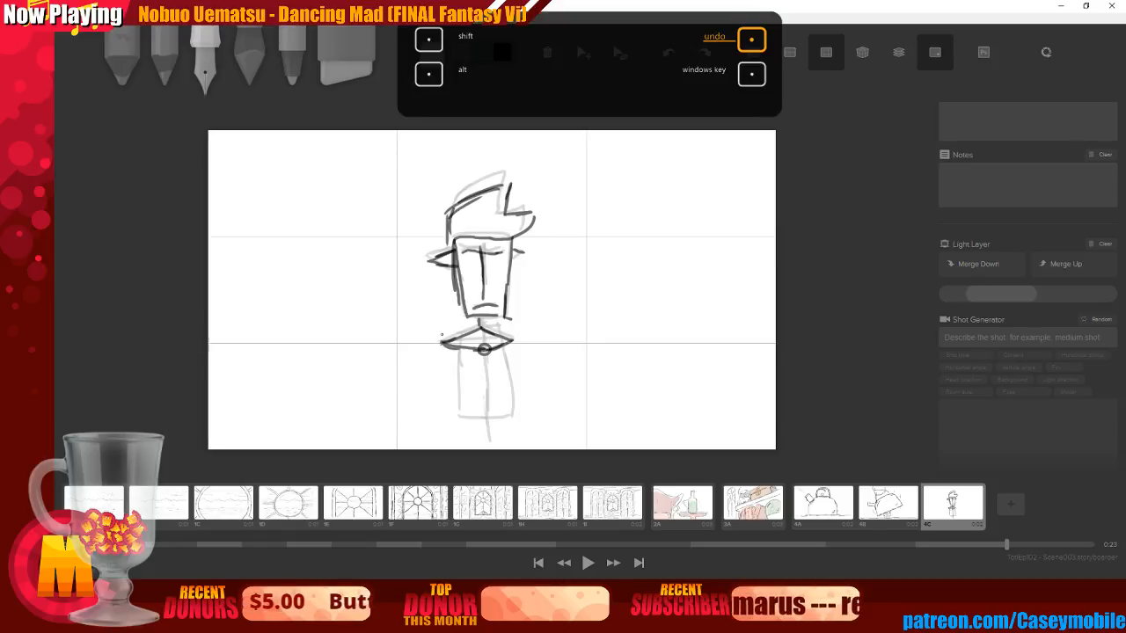
mouse_move(454, 349)
mouse_down()
mouse_move(442, 411)
mouse_move(459, 419)
mouse_up()
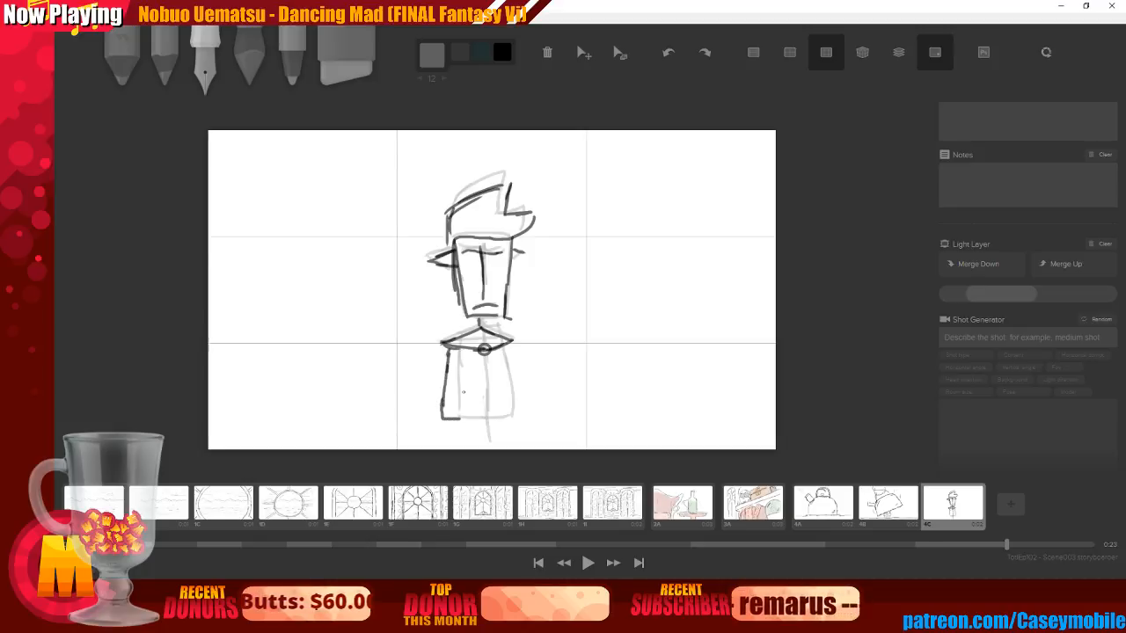
drag(457, 356, 459, 448)
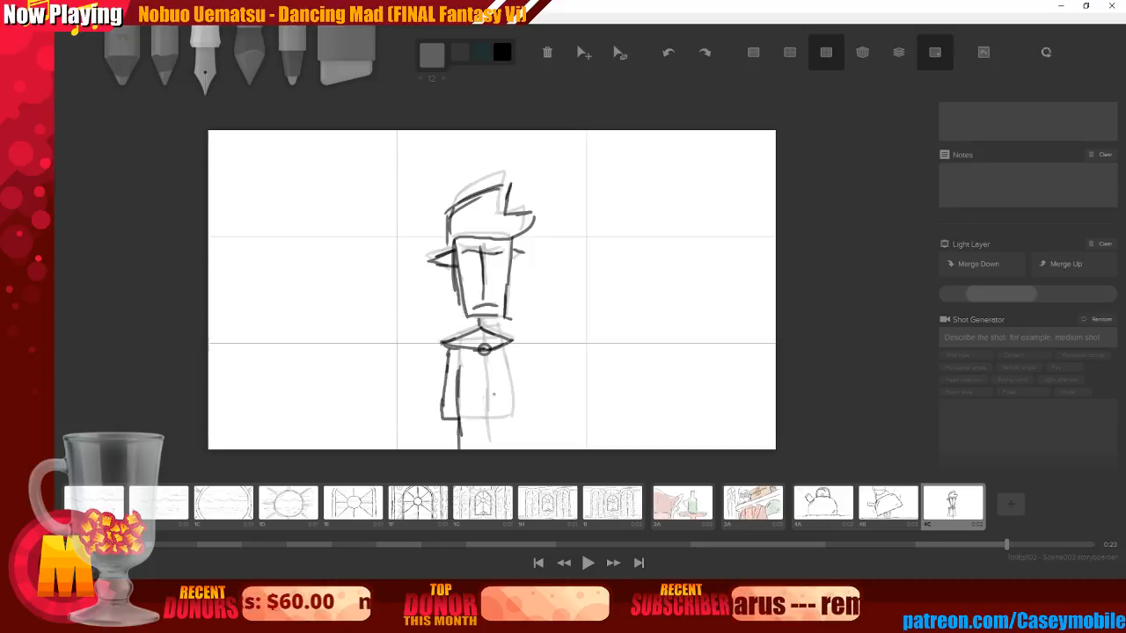
drag(497, 359, 505, 448)
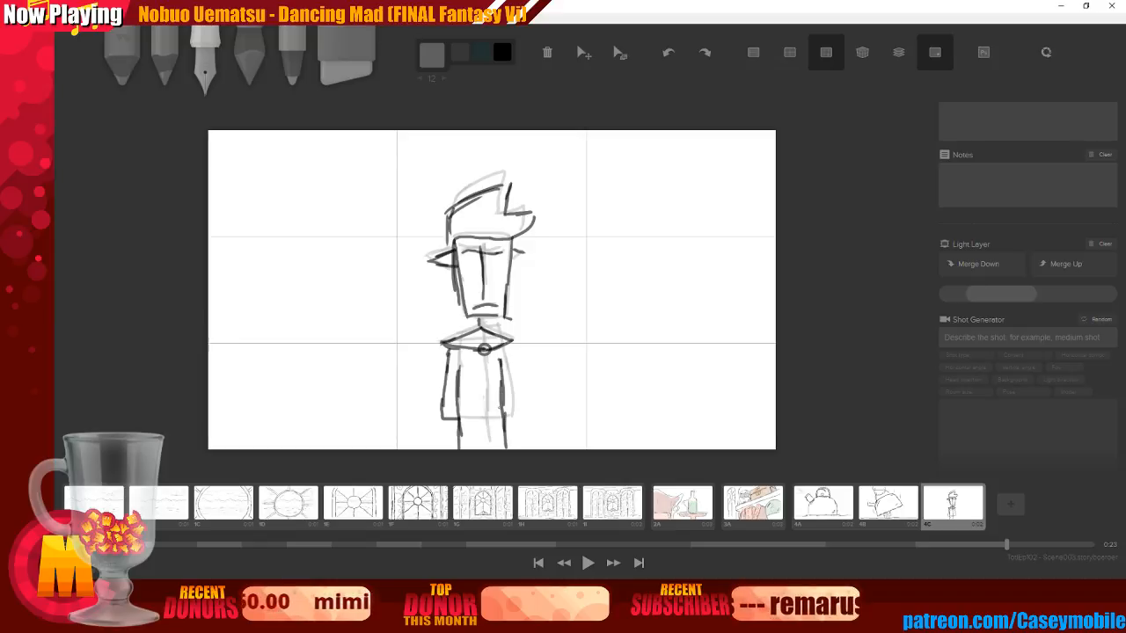
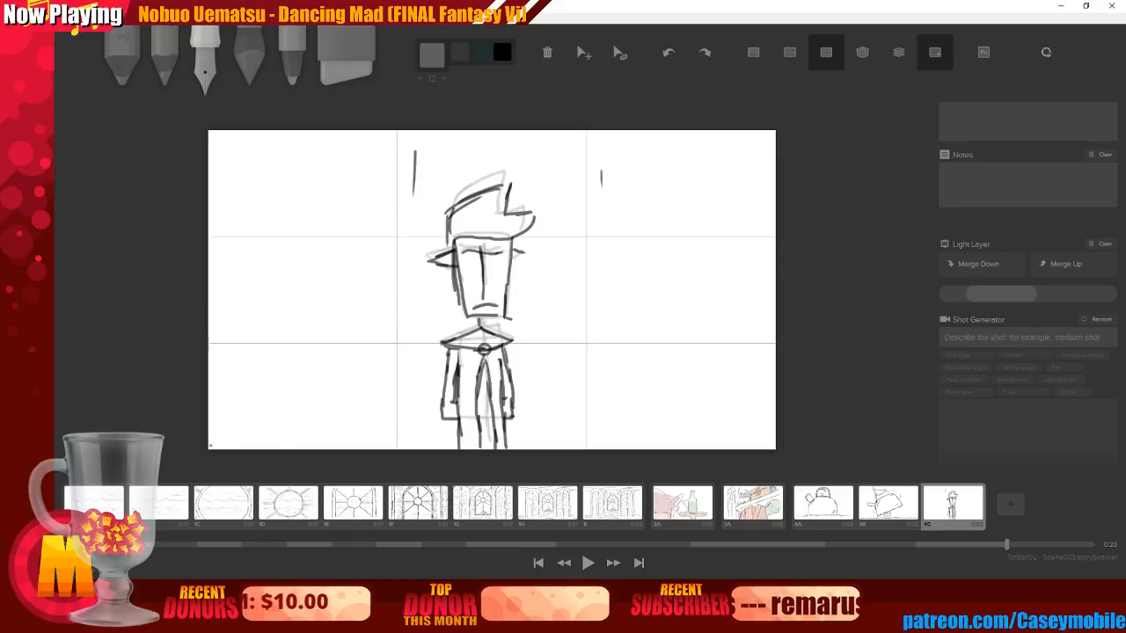
Draw a ground line across the full panel width, erase the stray strokes beneath it and redraw its near end
drag(398, 449, 563, 440)
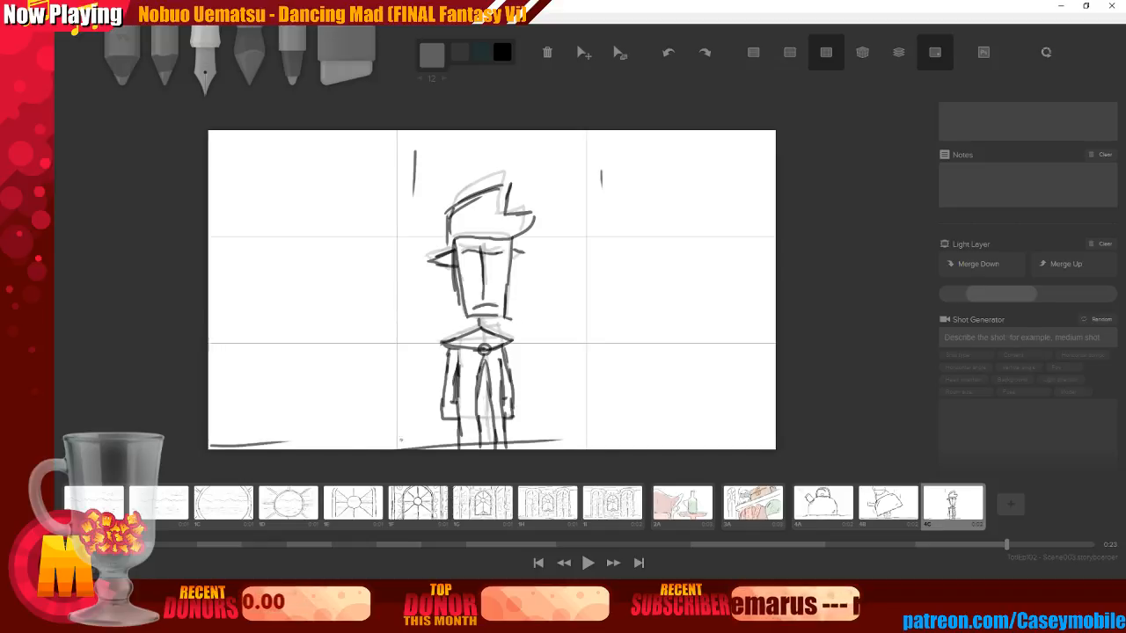
drag(280, 437, 774, 430)
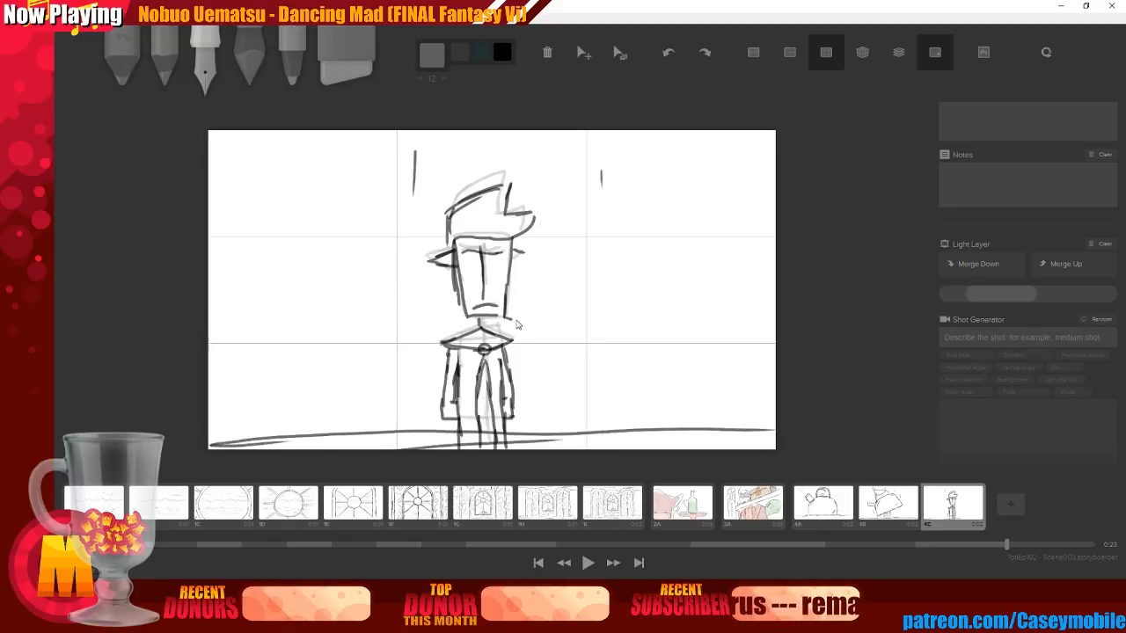
key(6)
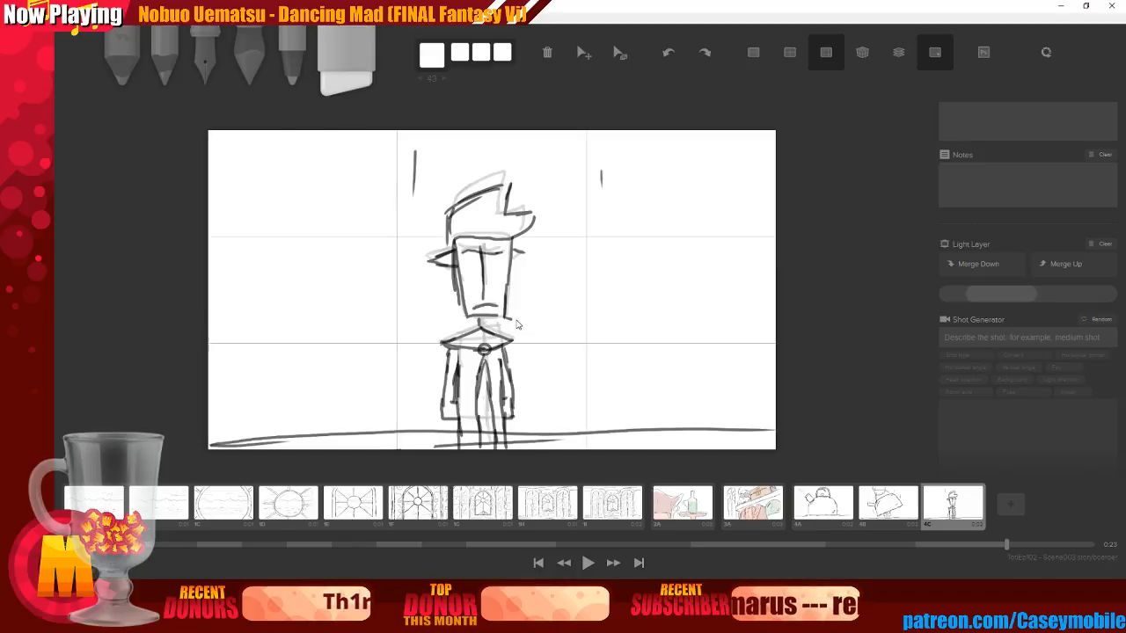
drag(493, 447, 556, 446)
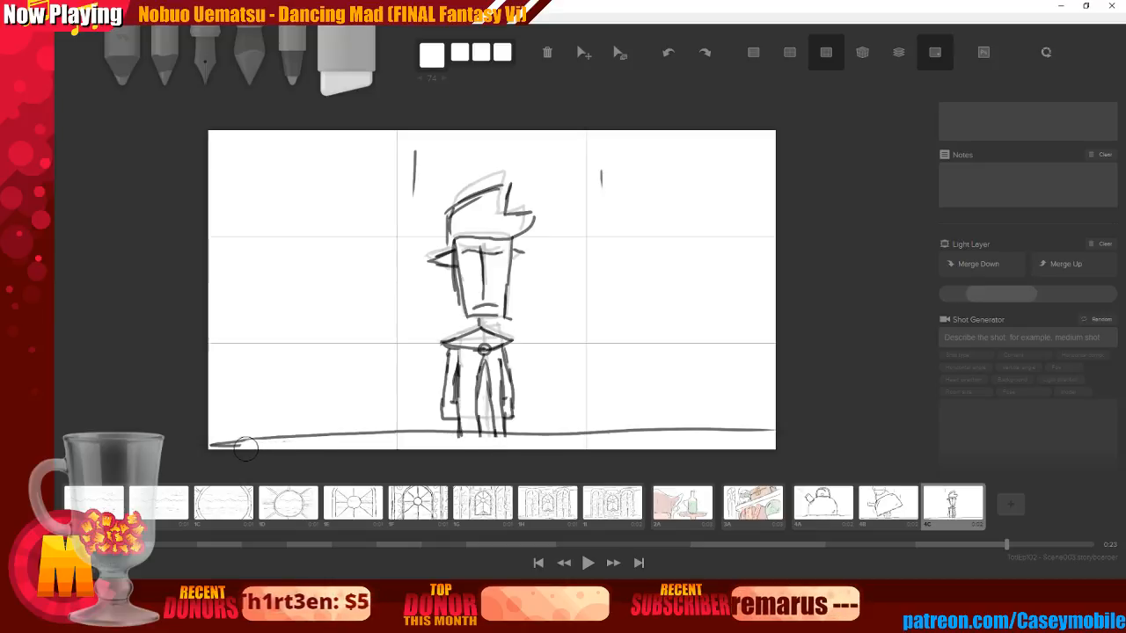
key(3)
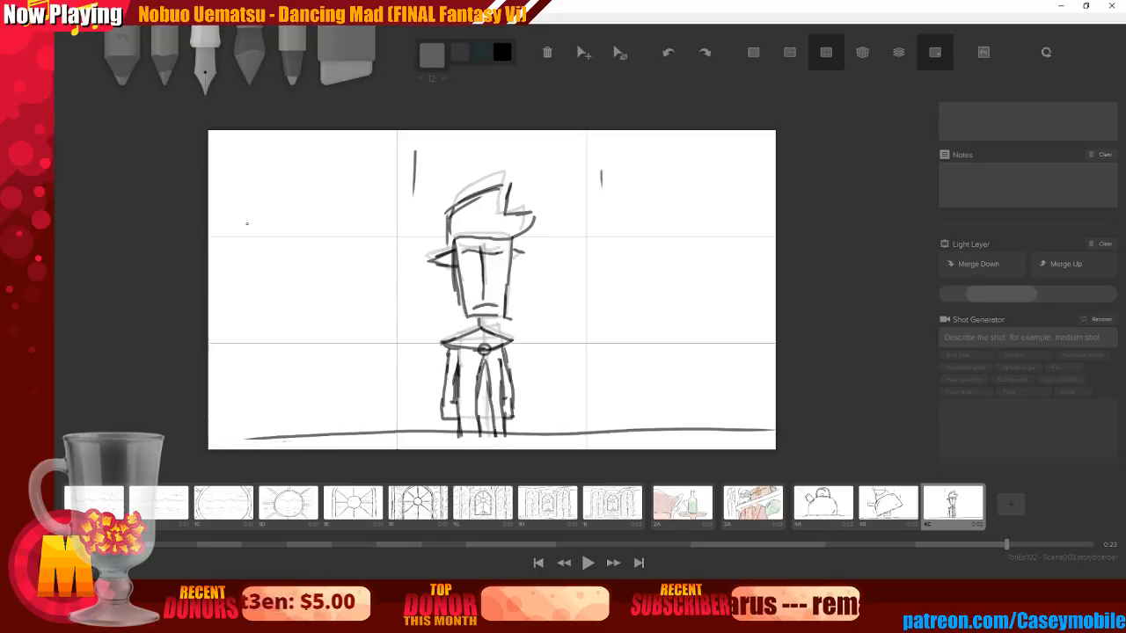
Brush a dark orange tint over the character's hair, face and torso
key(4)
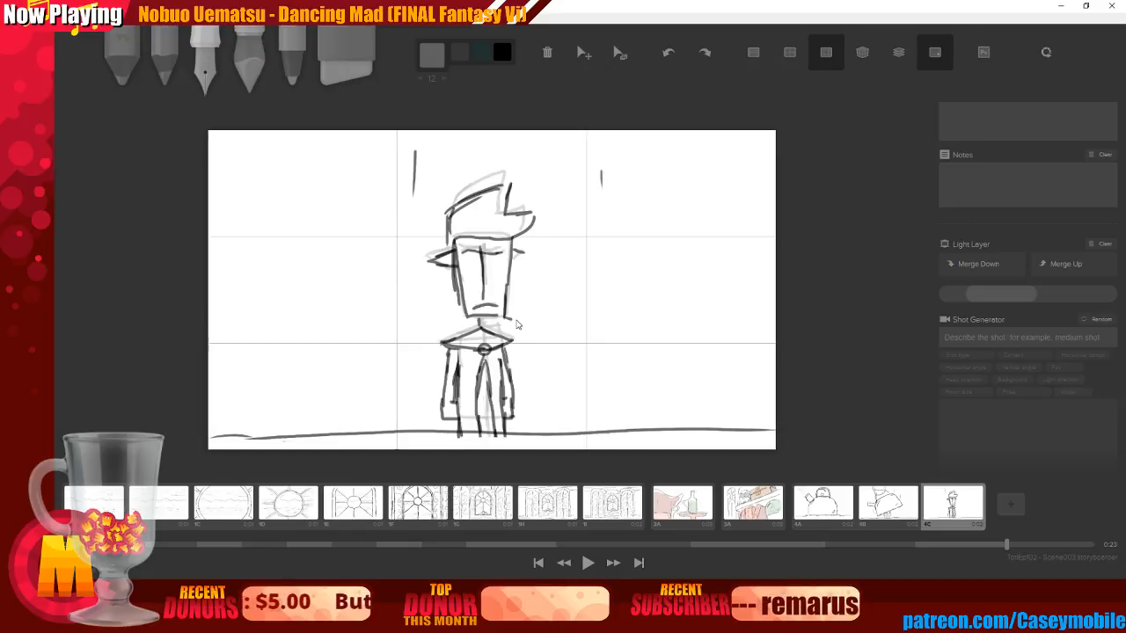
key(c)
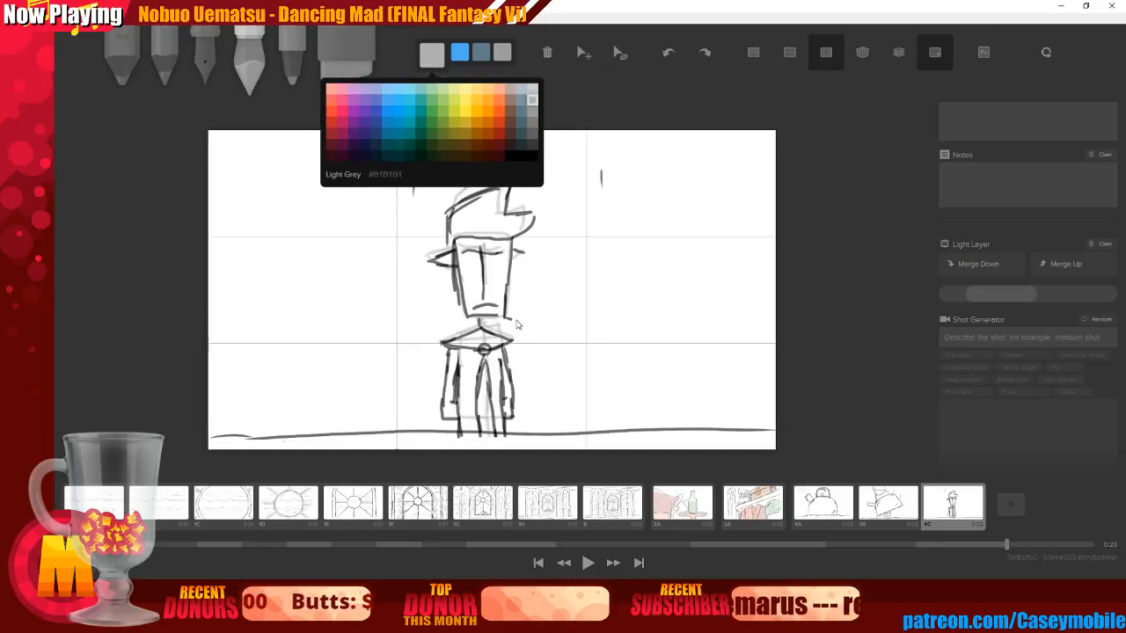
click(489, 110)
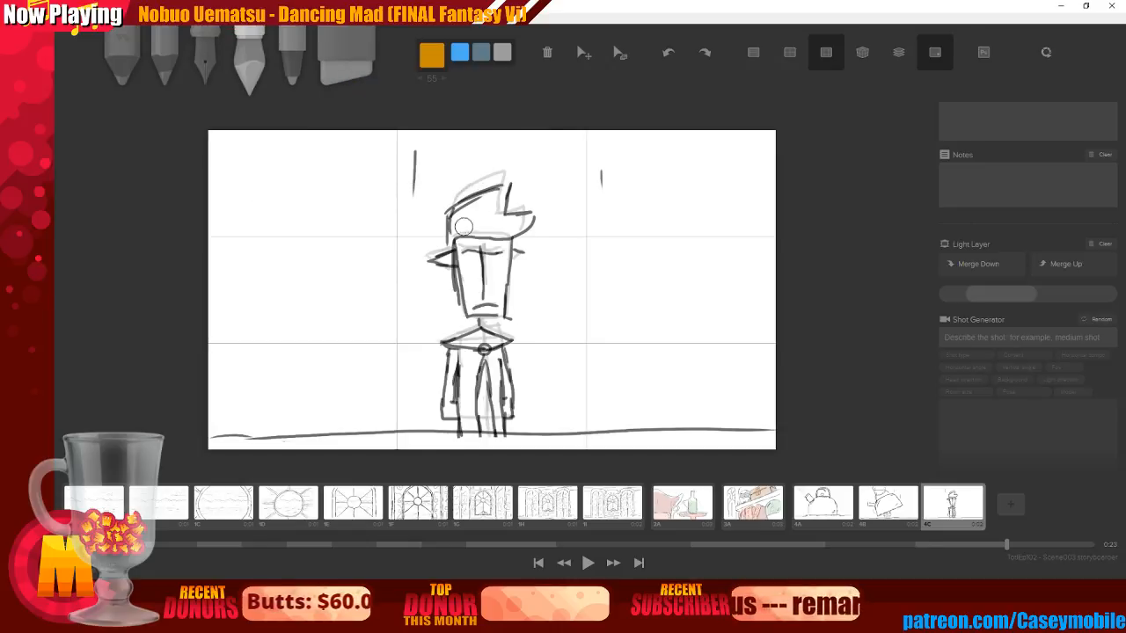
mouse_move(467, 216)
mouse_down()
mouse_move(493, 204)
mouse_move(493, 227)
mouse_move(518, 225)
mouse_move(467, 222)
mouse_up()
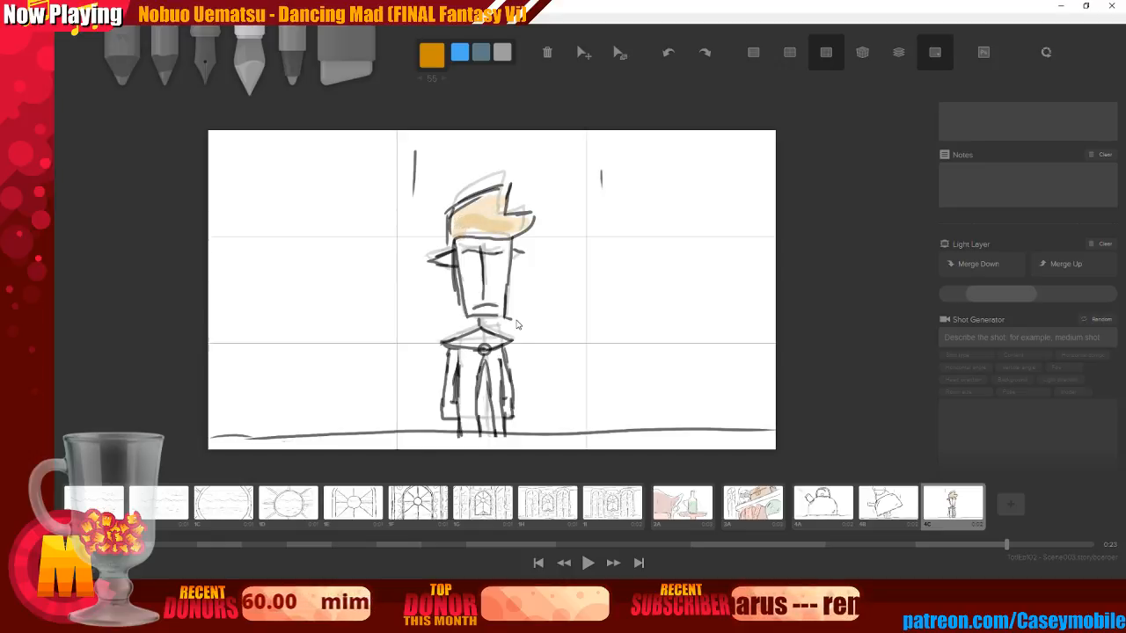
key(ctrl+z)
mouse_move(465, 246)
mouse_down()
mouse_move(473, 308)
mouse_move(493, 290)
mouse_up()
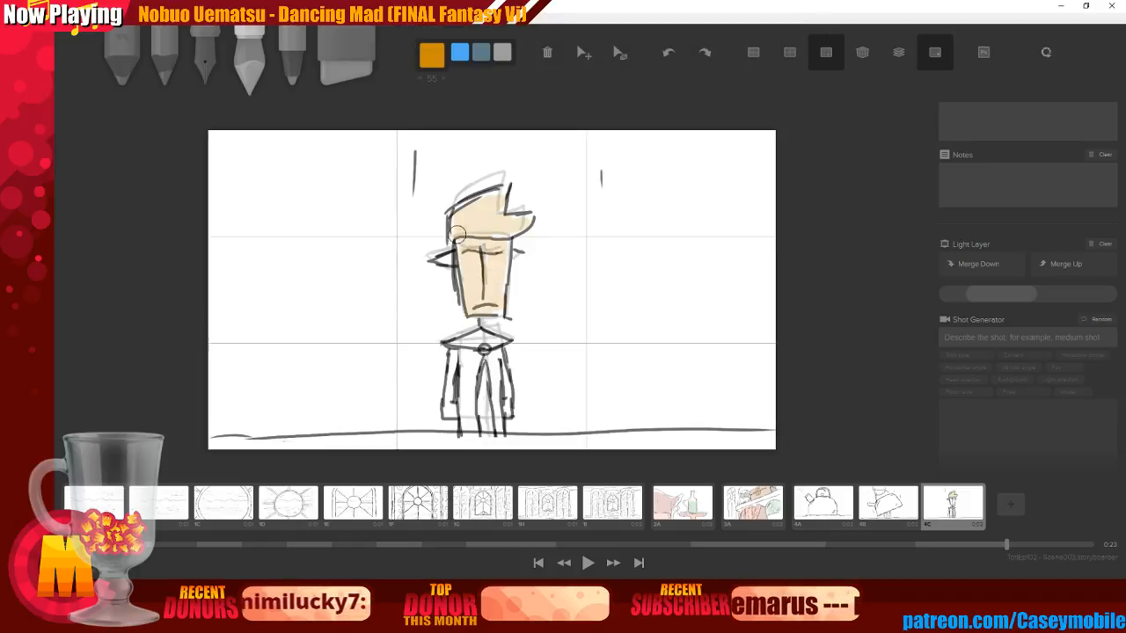
mouse_move(463, 357)
mouse_down()
mouse_move(475, 363)
mouse_move(473, 424)
mouse_move(486, 350)
mouse_up()
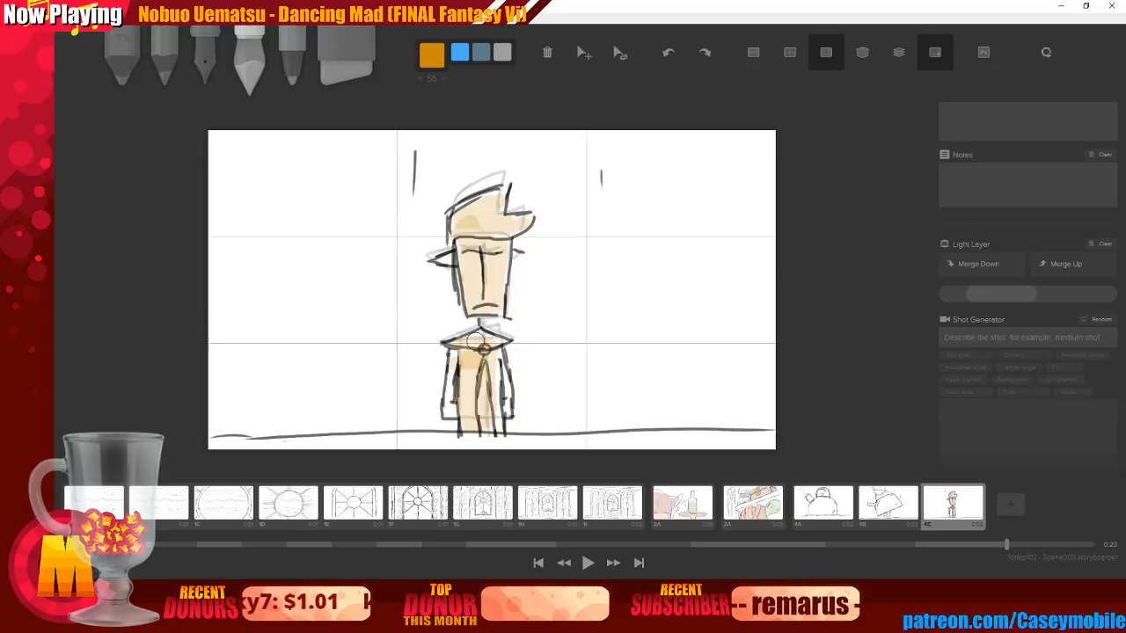
Finish the orange tint over the character's lower torso and sleeves, switch back to the pen and add a blank board after it
mouse_move(458, 405)
mouse_down()
mouse_move(455, 361)
mouse_move(487, 366)
mouse_move(486, 431)
mouse_up()
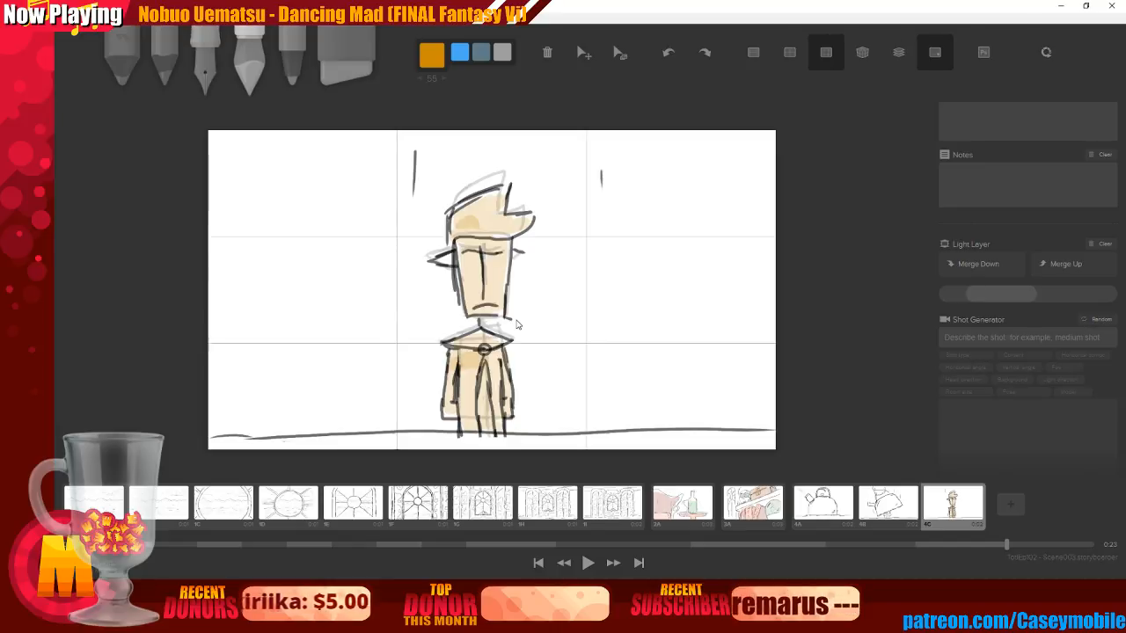
click(205, 57)
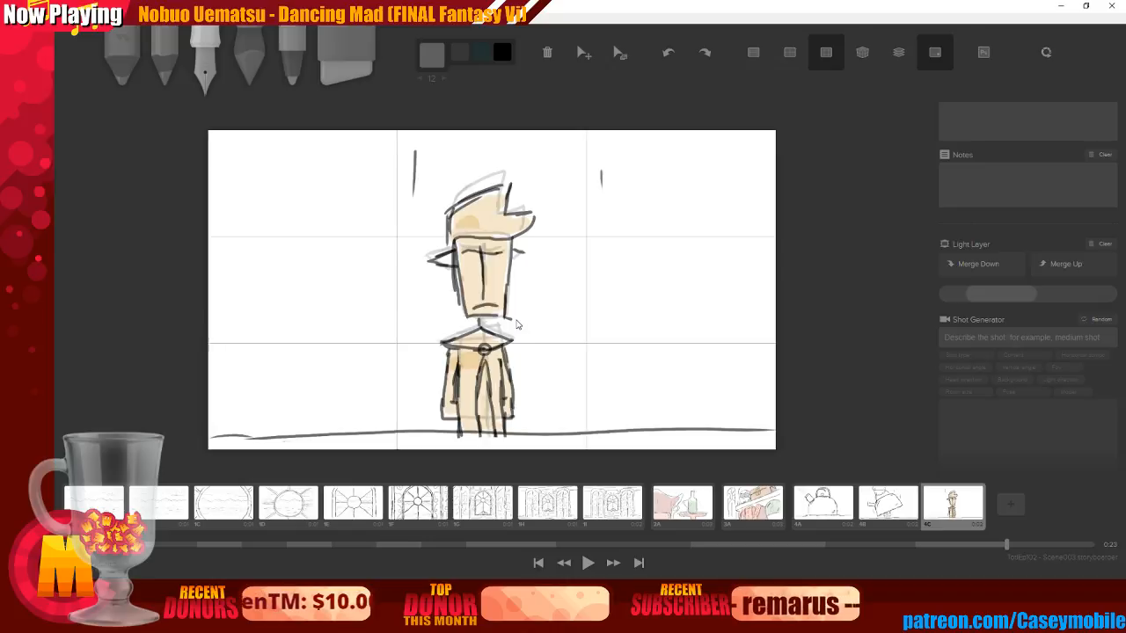
key(n)
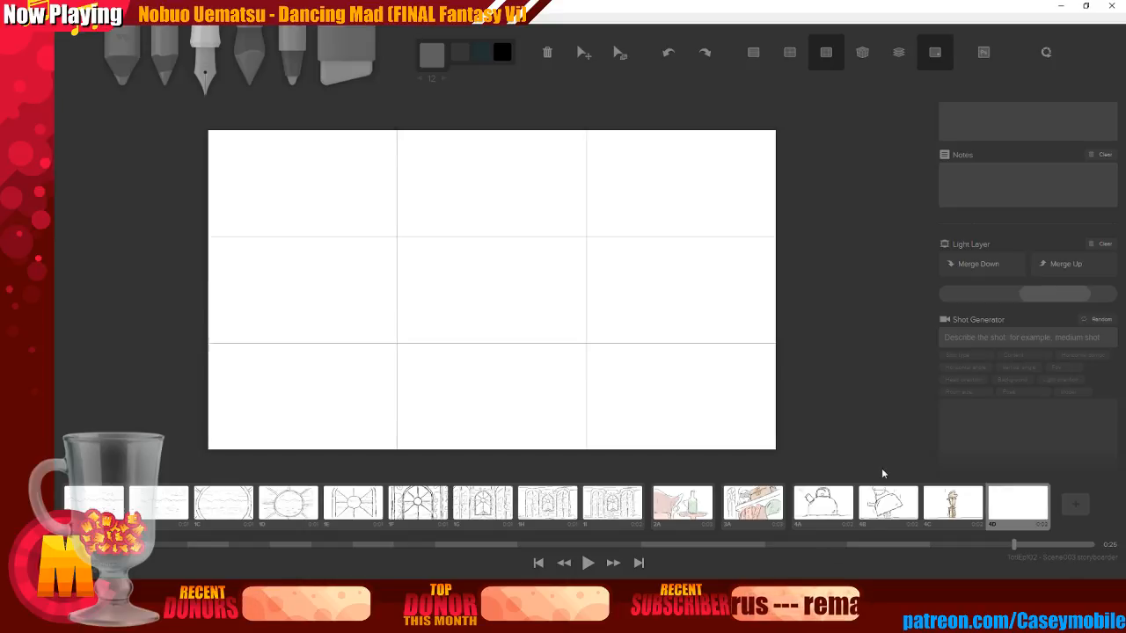
Preview the sequence around the kettle board 4A and set that board's duration to 1000 ms
click(831, 521)
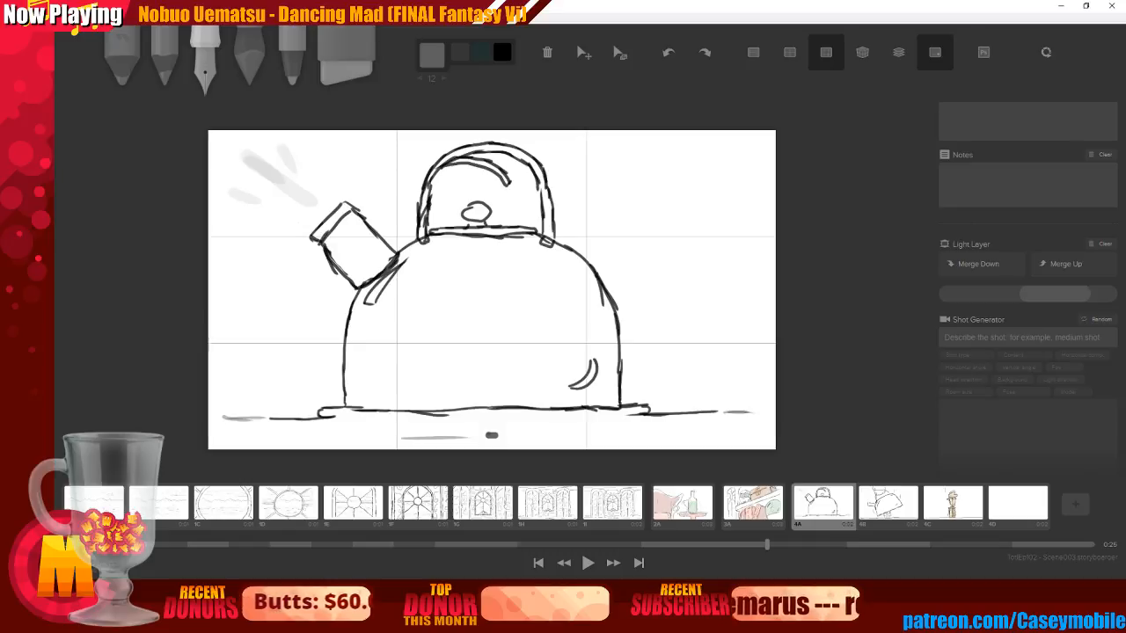
click(143, 509)
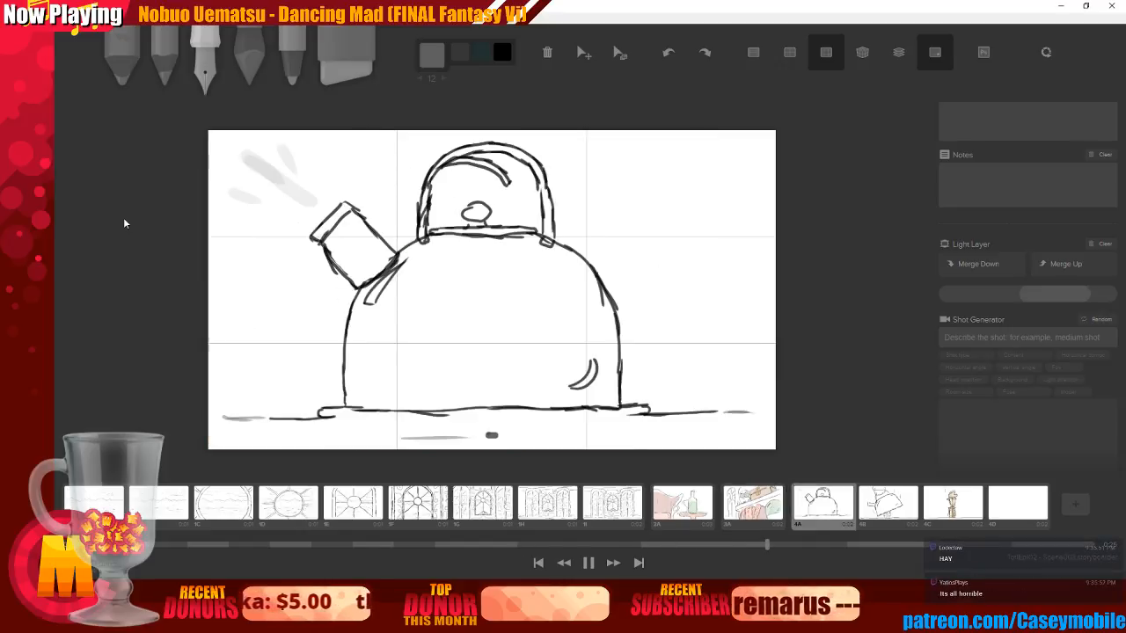
click(806, 543)
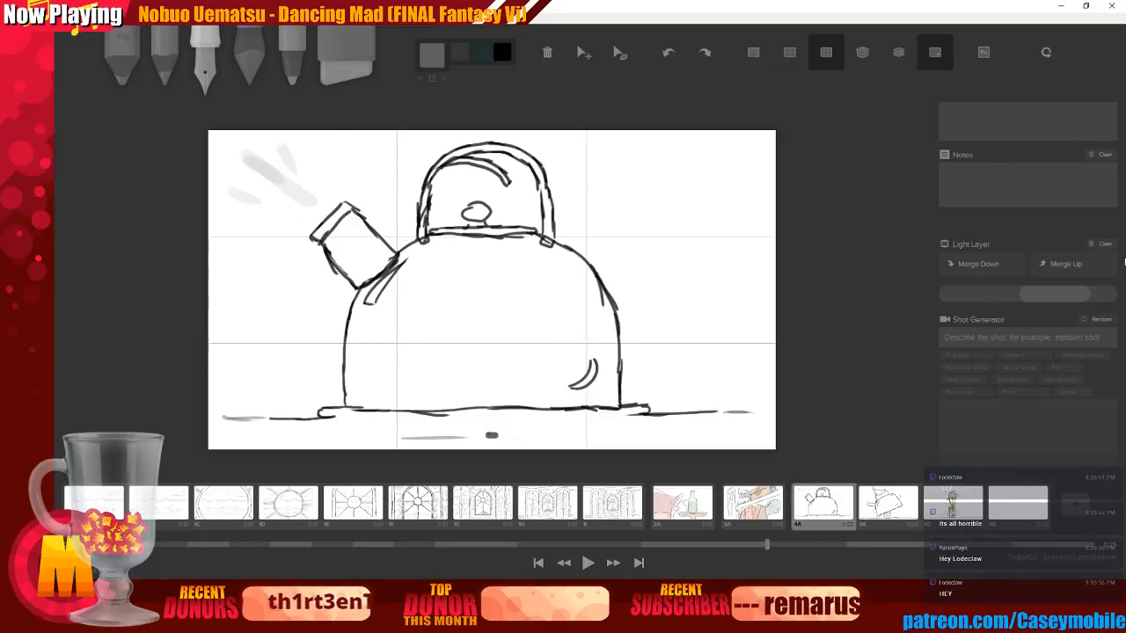
scroll(999, 228, up, 5)
click(985, 225)
text(1000)
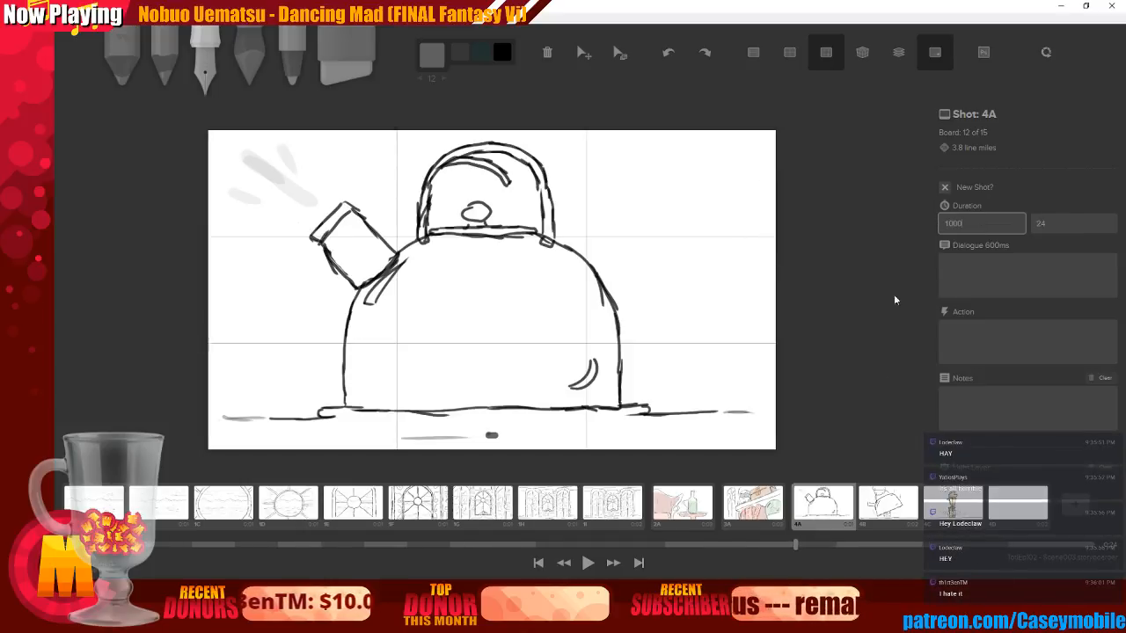
Play the sequence from the board before the kettle and set the tilted kettle board 4B's duration to 500 ms
click(750, 516)
click(593, 563)
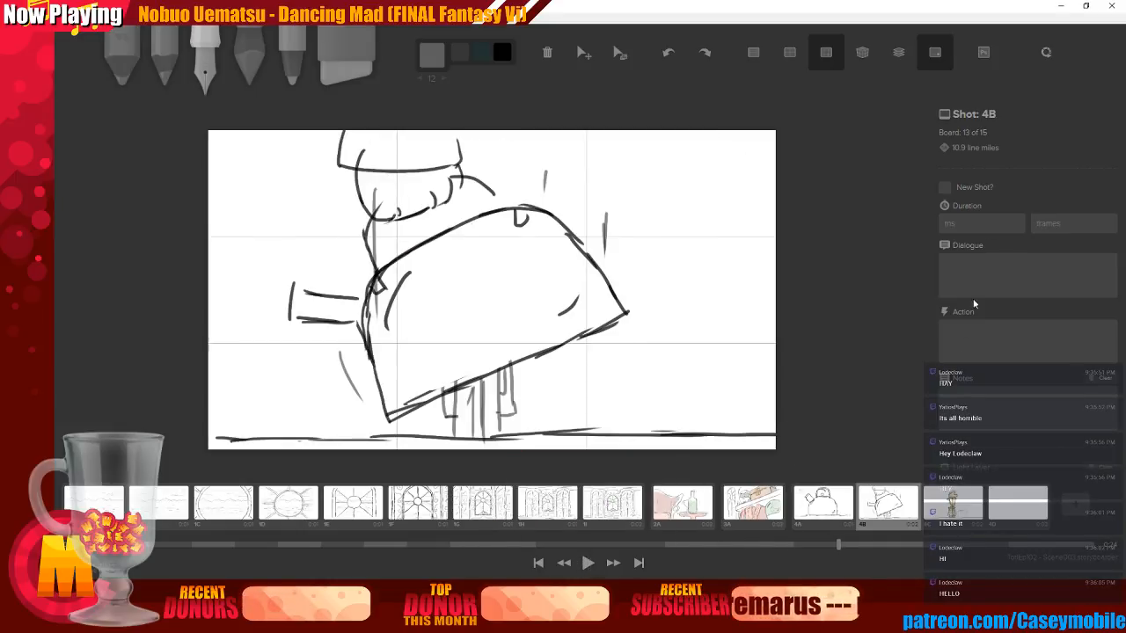
click(979, 223)
text(500)
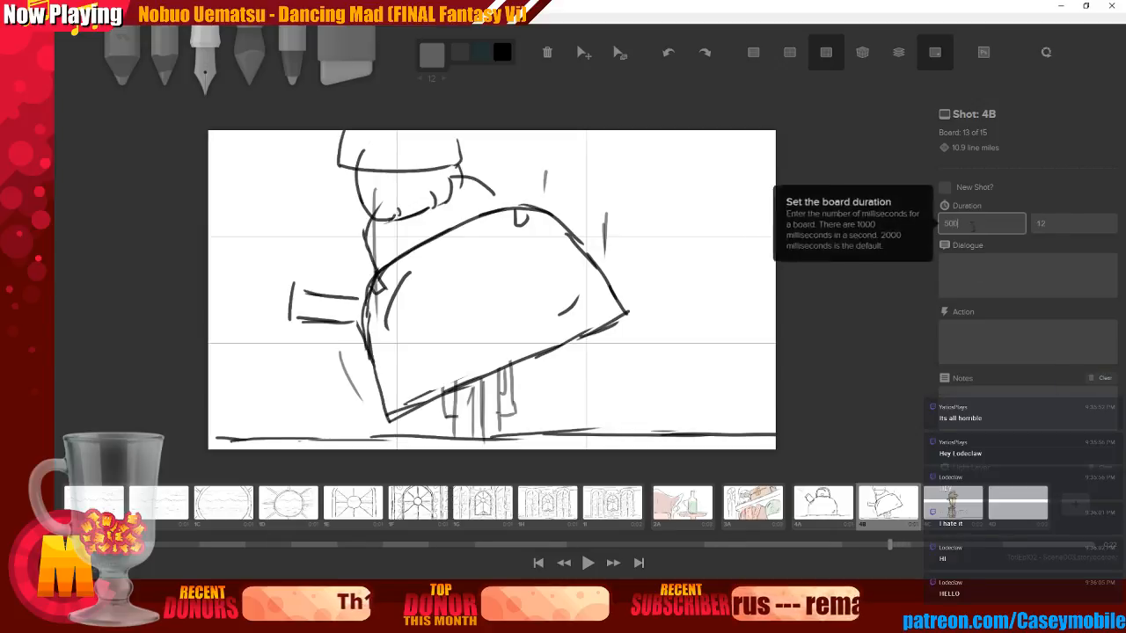
Play back the kettle boards up to the standing character, and go to the blank board 4D
click(761, 514)
click(588, 564)
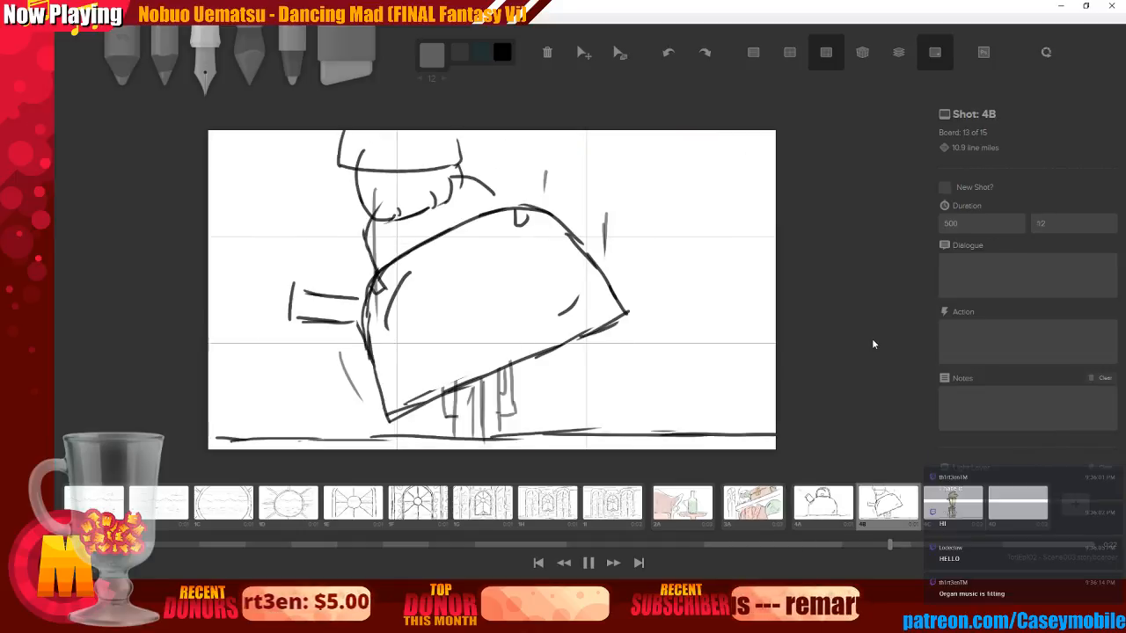
click(593, 561)
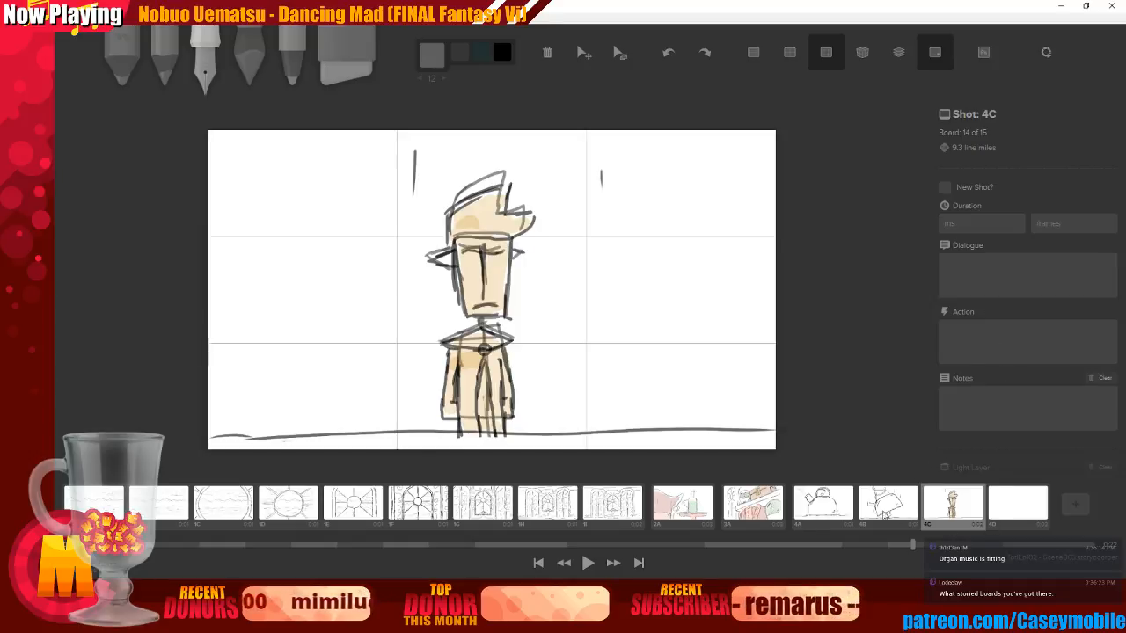
click(1026, 496)
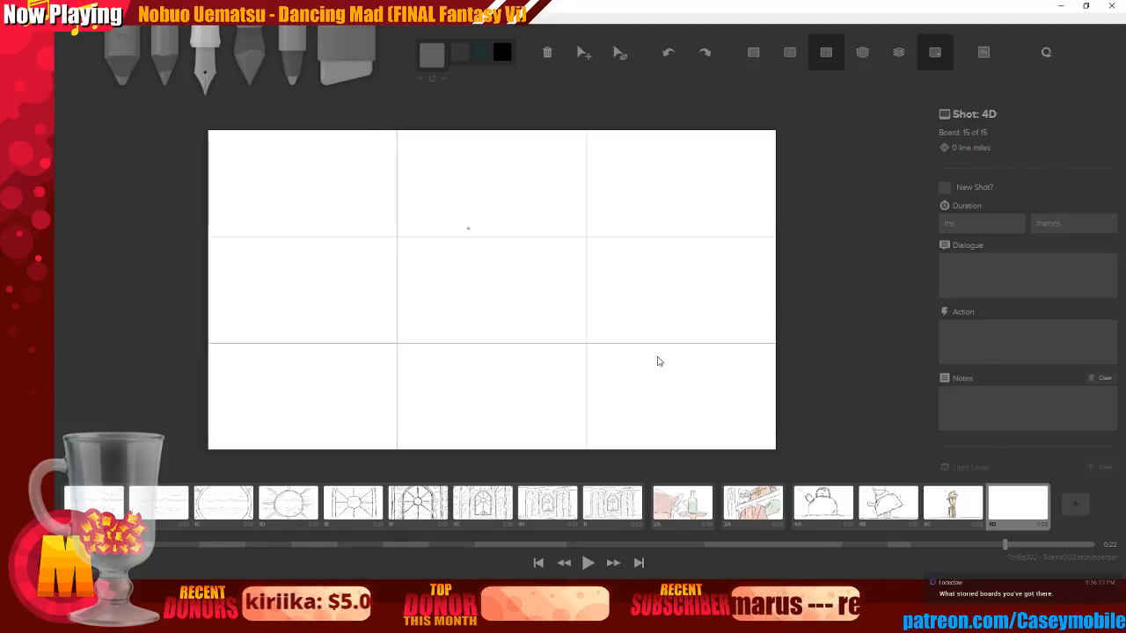
key(ctrl+z)
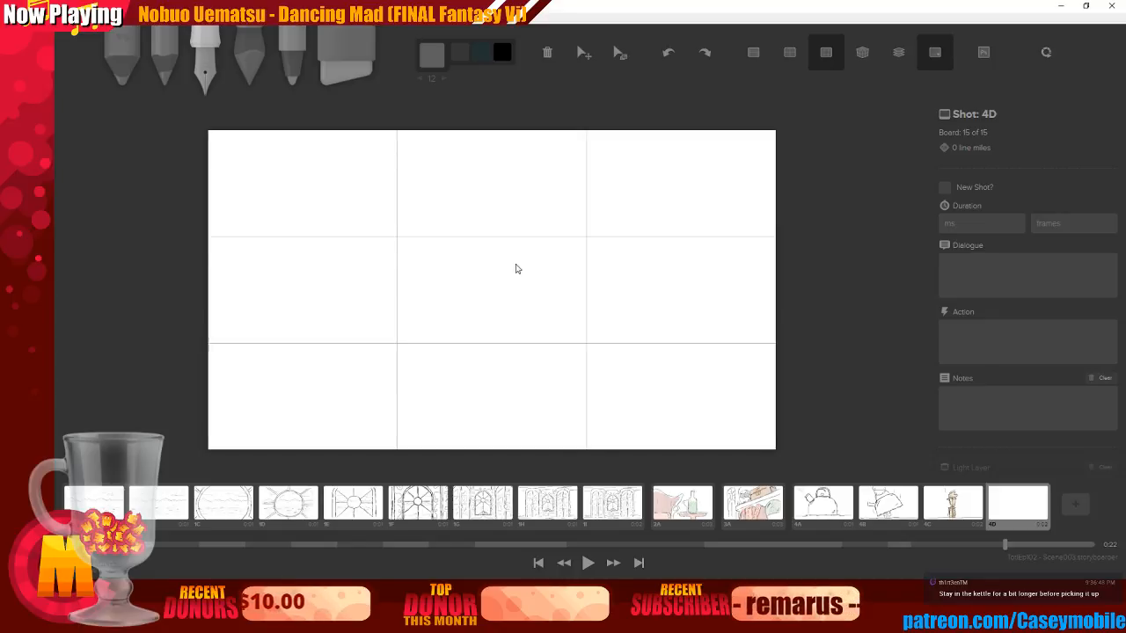
Set the kettle board 4A's duration to 1500 ms and play back the sequence through the standing character
click(822, 503)
click(978, 224)
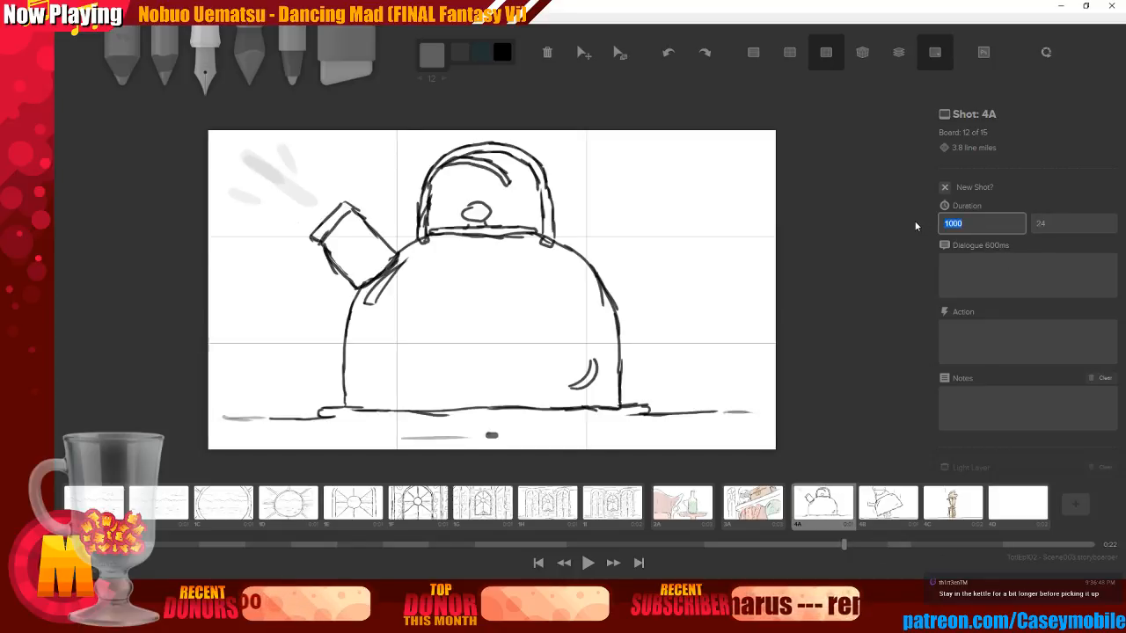
text(1500)
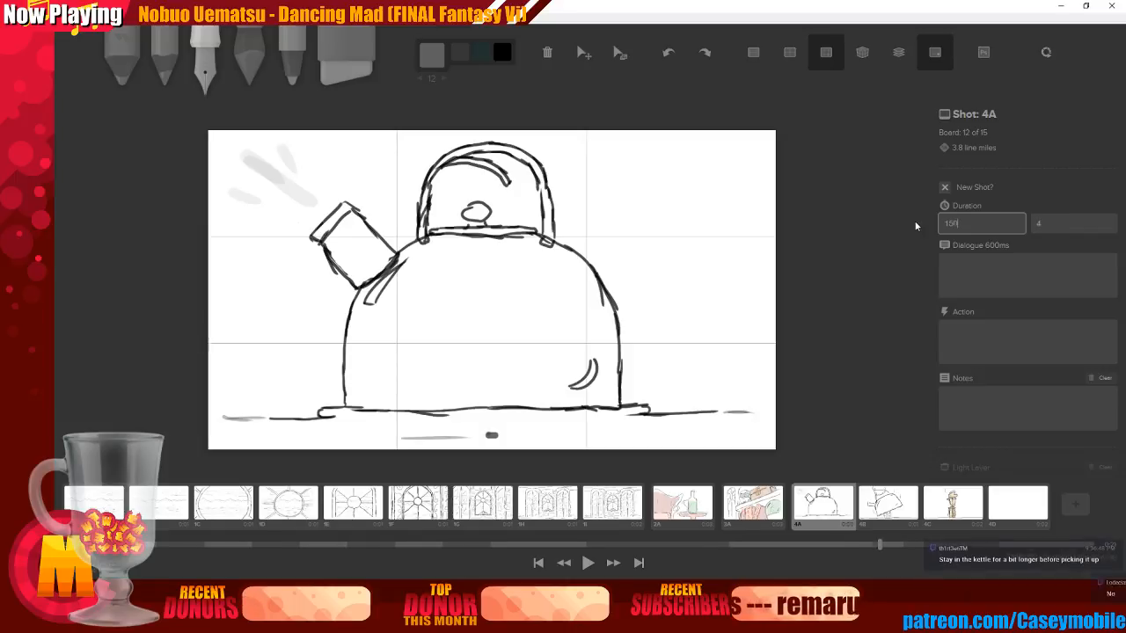
click(613, 504)
click(589, 563)
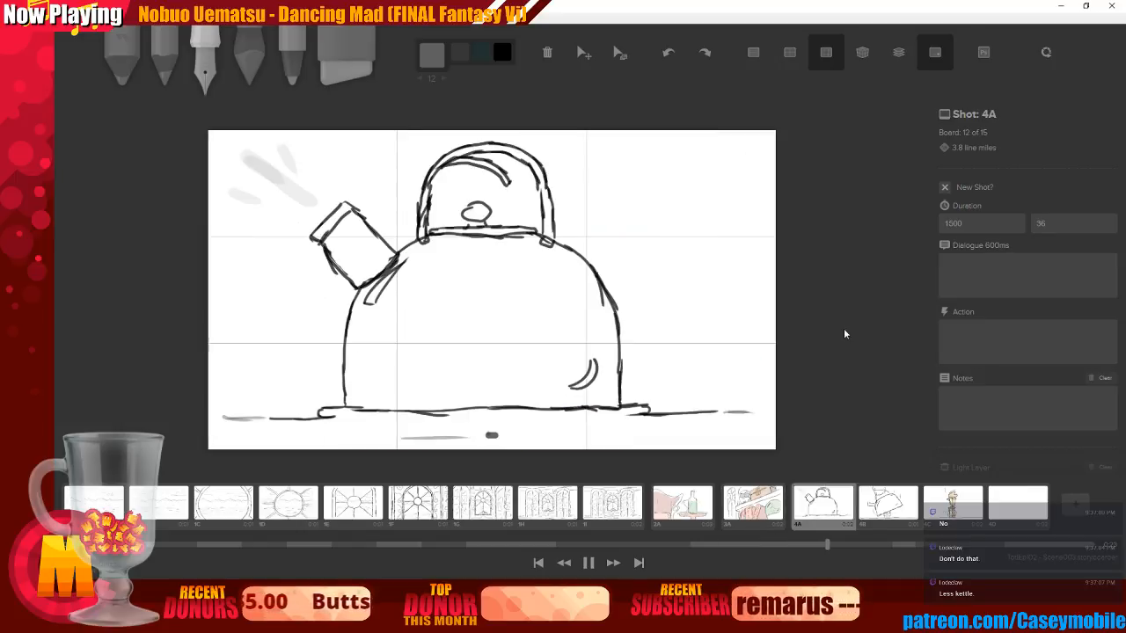
click(590, 564)
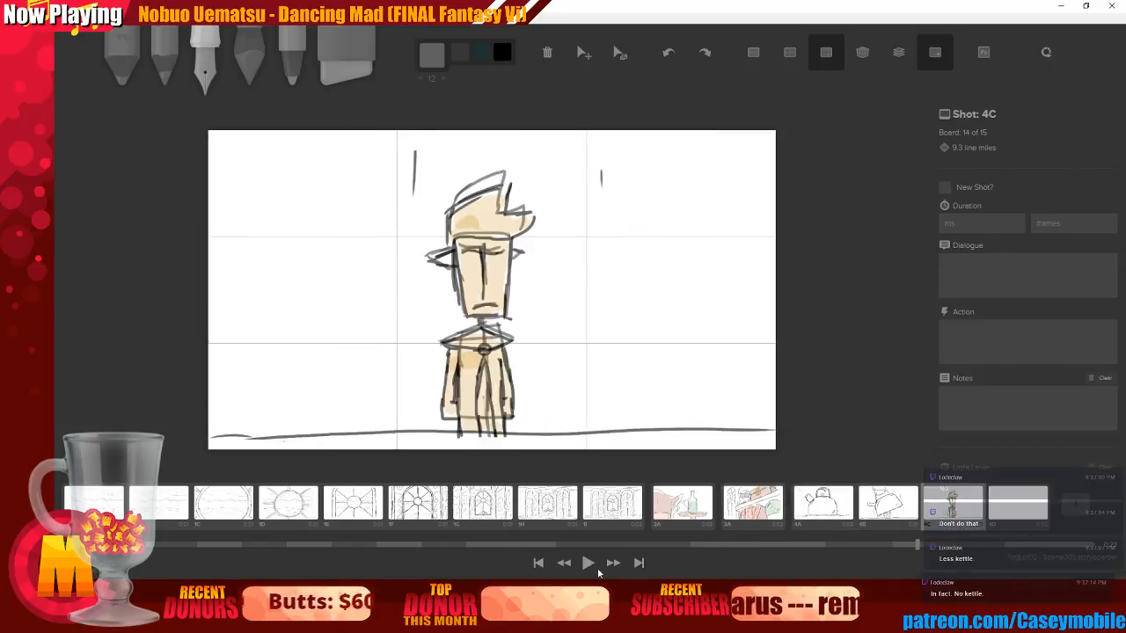
Set the kettle board 4A's duration to 2000 ms
click(796, 519)
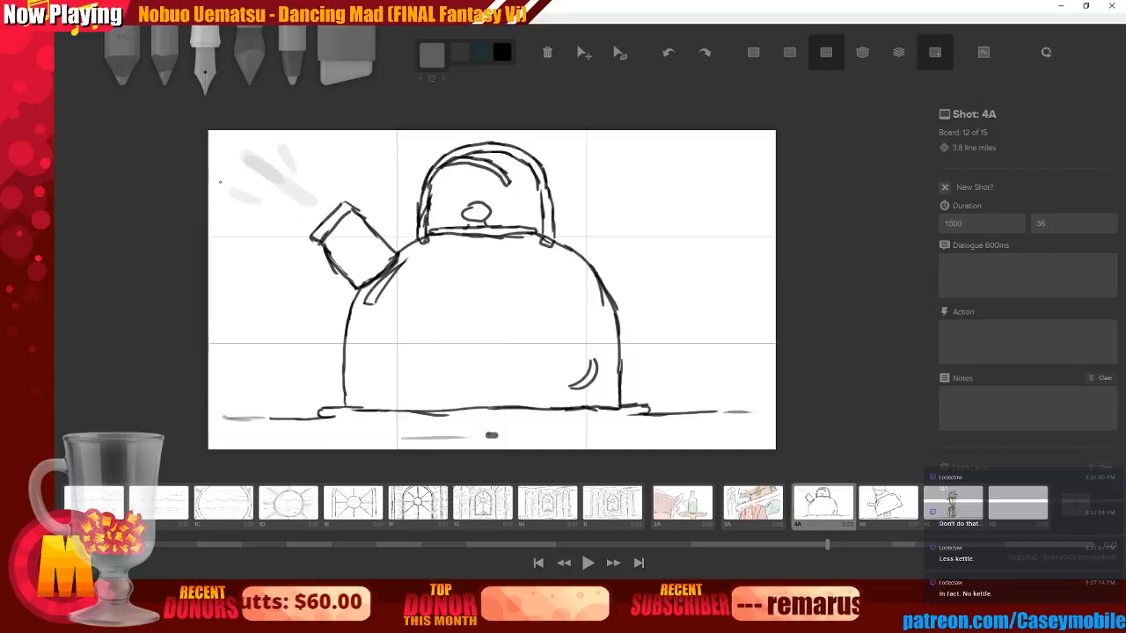
drag(976, 224, 888, 228)
text(2)
text(0)
Play back the sequence from board 2A to the standing character, and open the blank board 4D
click(683, 502)
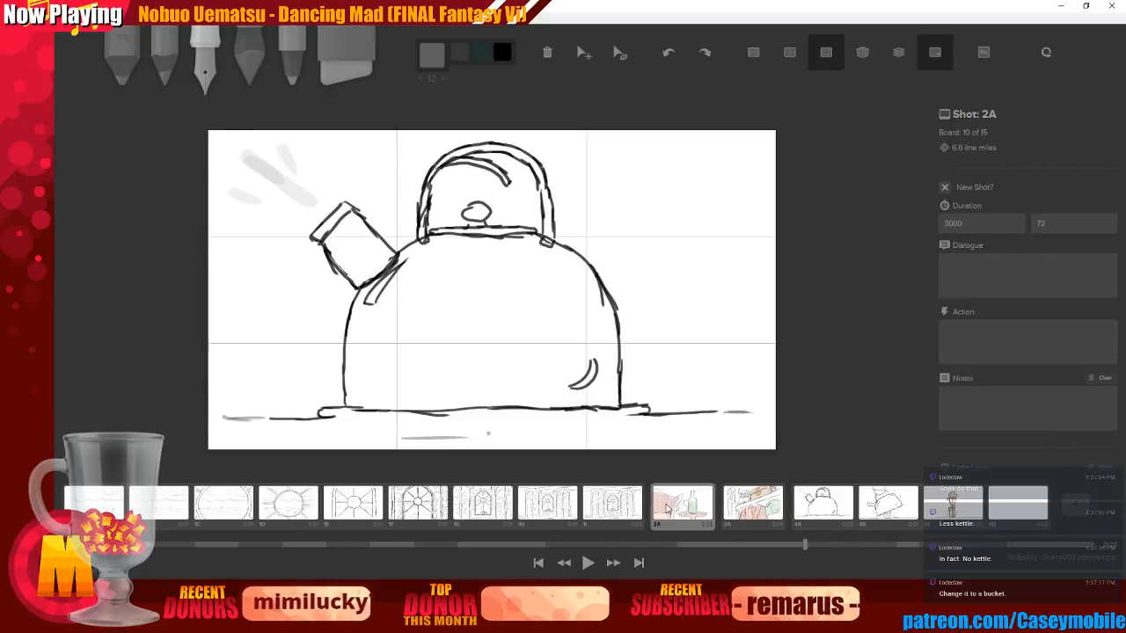
click(588, 563)
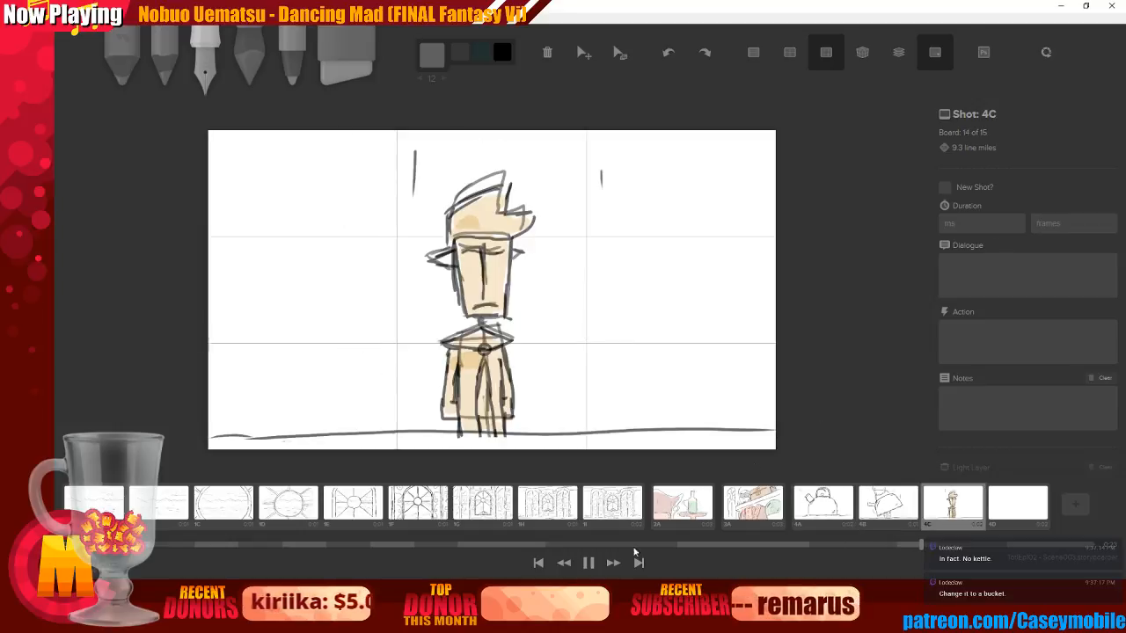
click(592, 562)
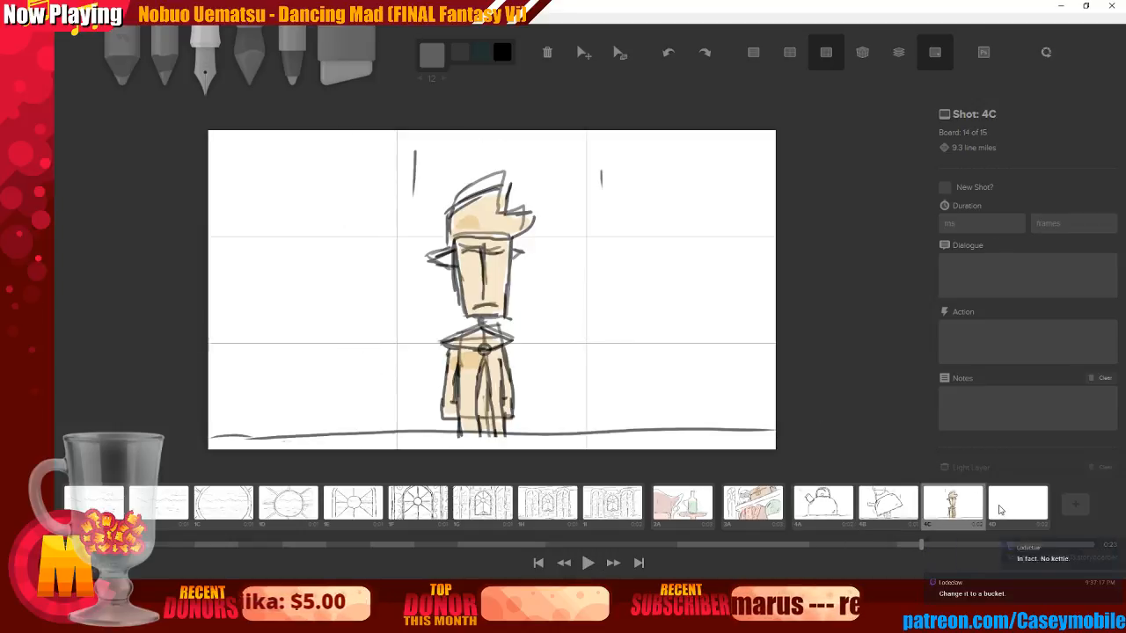
click(1000, 509)
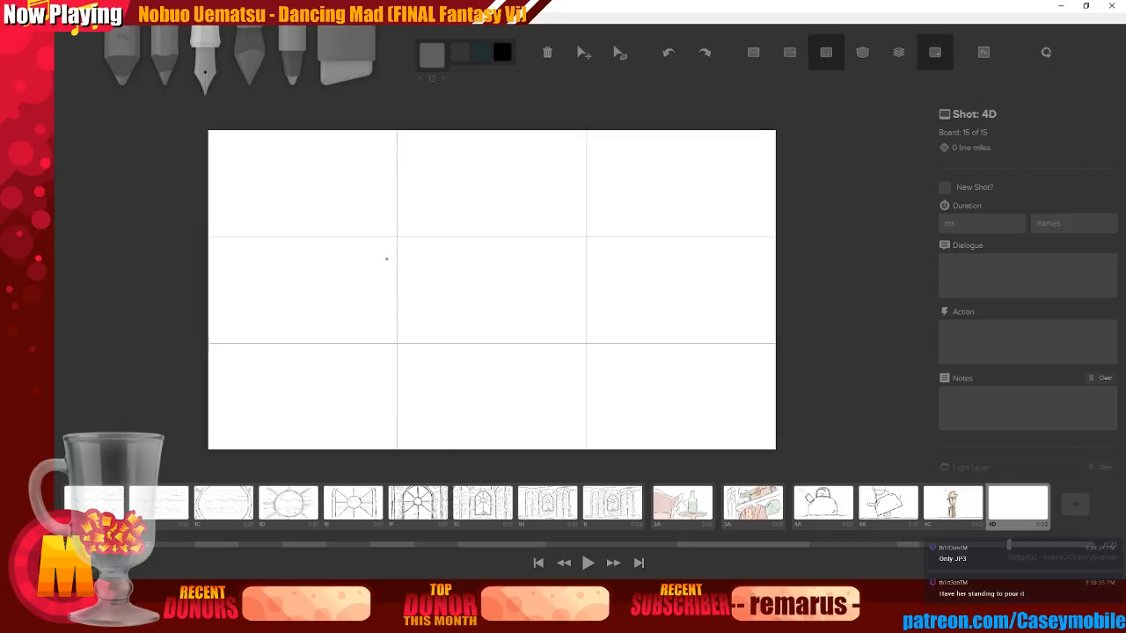
mouse_move(375, 216)
mouse_down()
mouse_move(448, 361)
mouse_move(515, 253)
mouse_up()
key(ctrl+z)
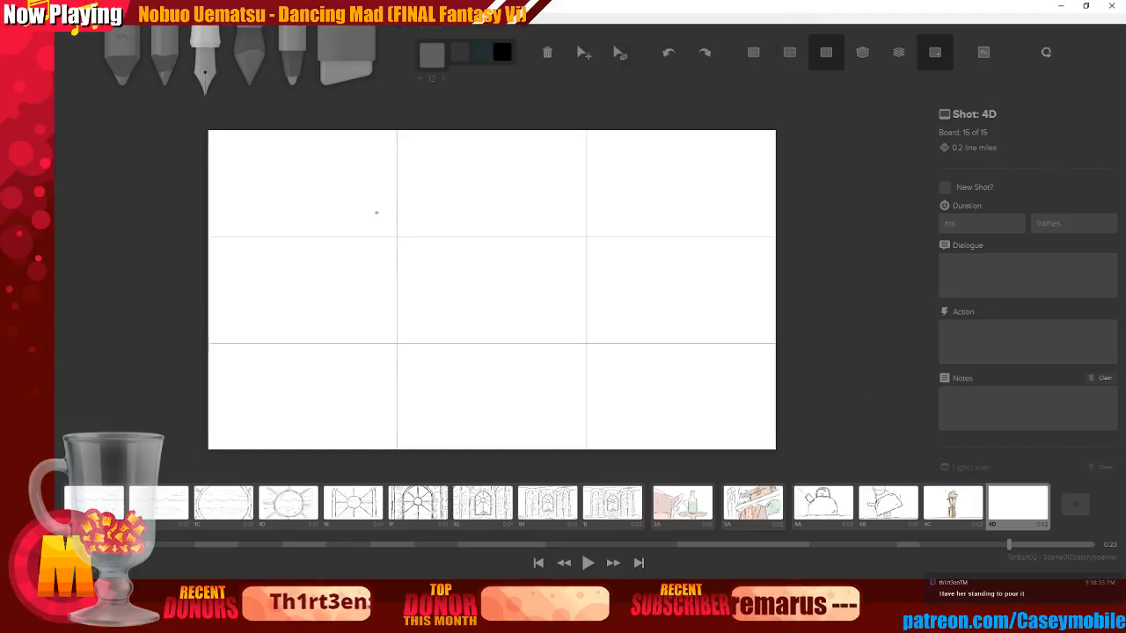
mouse_move(368, 208)
mouse_down()
mouse_move(407, 284)
mouse_move(466, 353)
mouse_up()
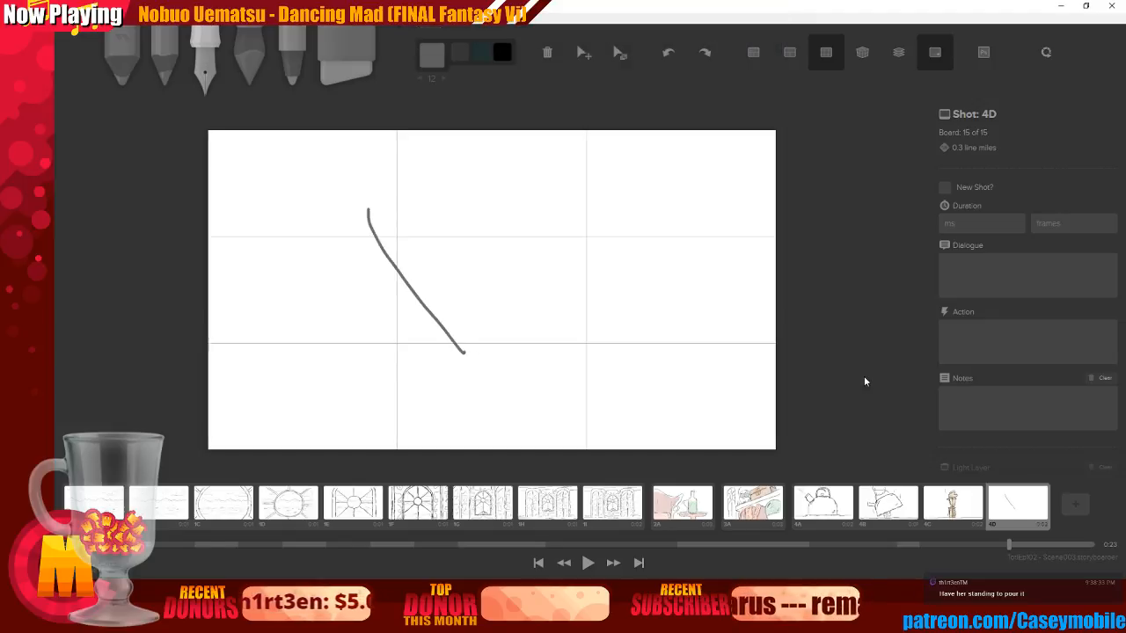
key(ctrl+z)
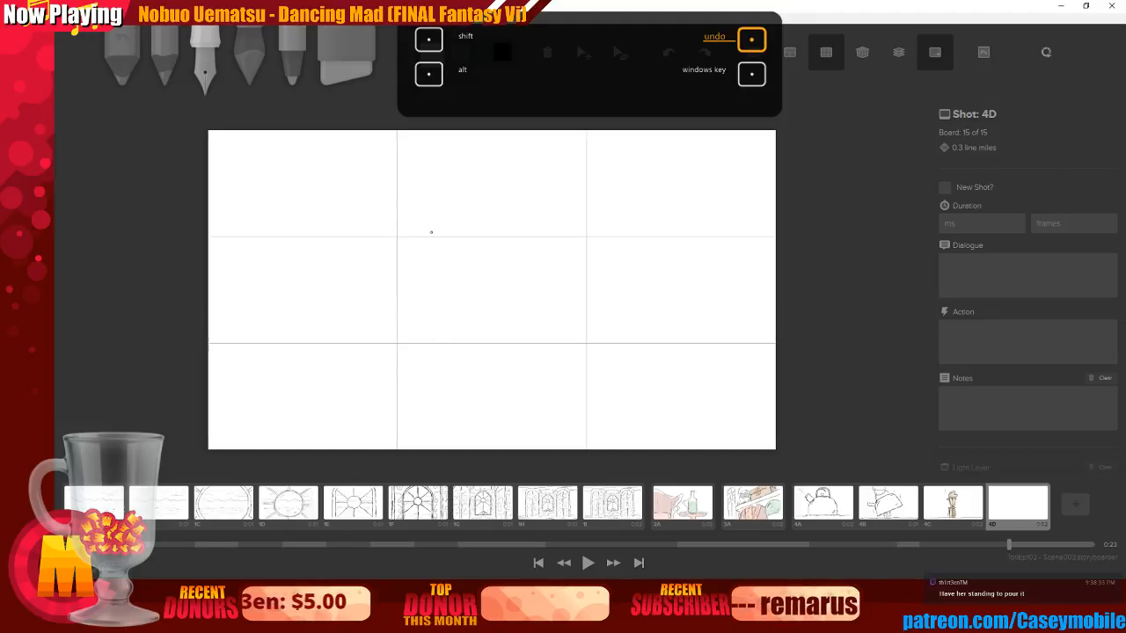
Sketch a close-up pointed face on board 4D with a large circle around the near eye and a slanted double line for the far brow
mouse_move(401, 222)
mouse_down()
mouse_move(476, 367)
mouse_move(552, 247)
mouse_up()
mouse_move(431, 209)
mouse_down()
mouse_move(452, 195)
mouse_move(428, 203)
mouse_up()
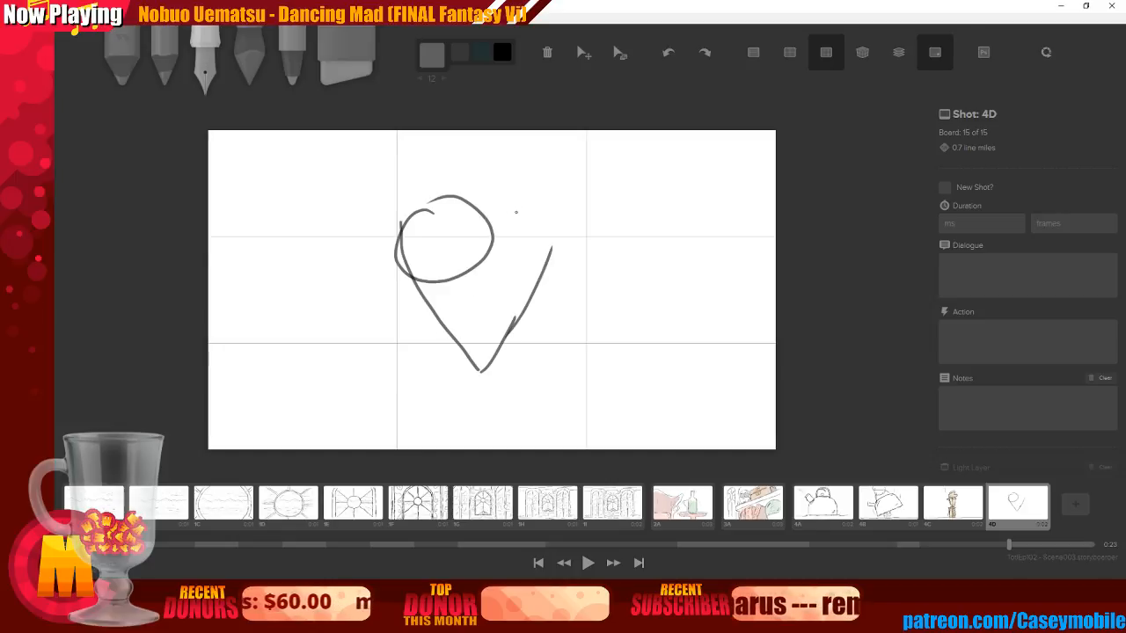
mouse_move(482, 214)
mouse_down()
mouse_move(548, 200)
mouse_move(504, 223)
mouse_move(574, 207)
mouse_up()
drag(551, 247, 565, 219)
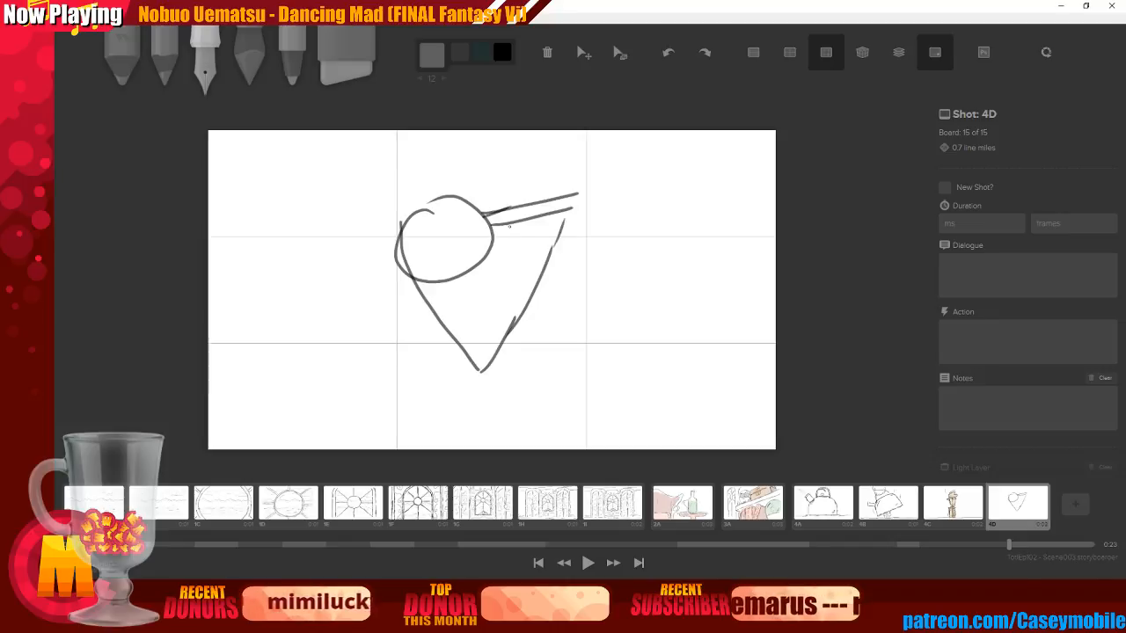
Draw a small angular nose beside the circle and a half-lidded far eye beneath the slanted brow line
mouse_move(513, 248)
mouse_down()
mouse_move(504, 221)
mouse_move(556, 236)
mouse_move(554, 216)
mouse_up()
key(ctrl+z)
key(ctrl+z)
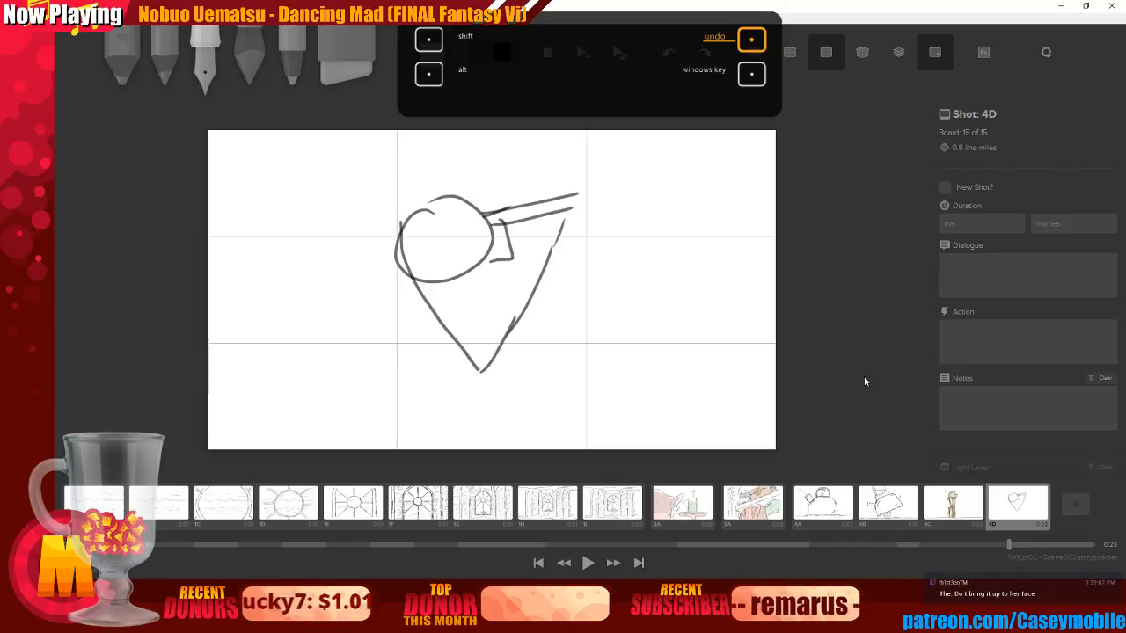
mouse_move(510, 245)
mouse_down()
mouse_move(560, 218)
mouse_move(533, 205)
mouse_move(619, 169)
mouse_up()
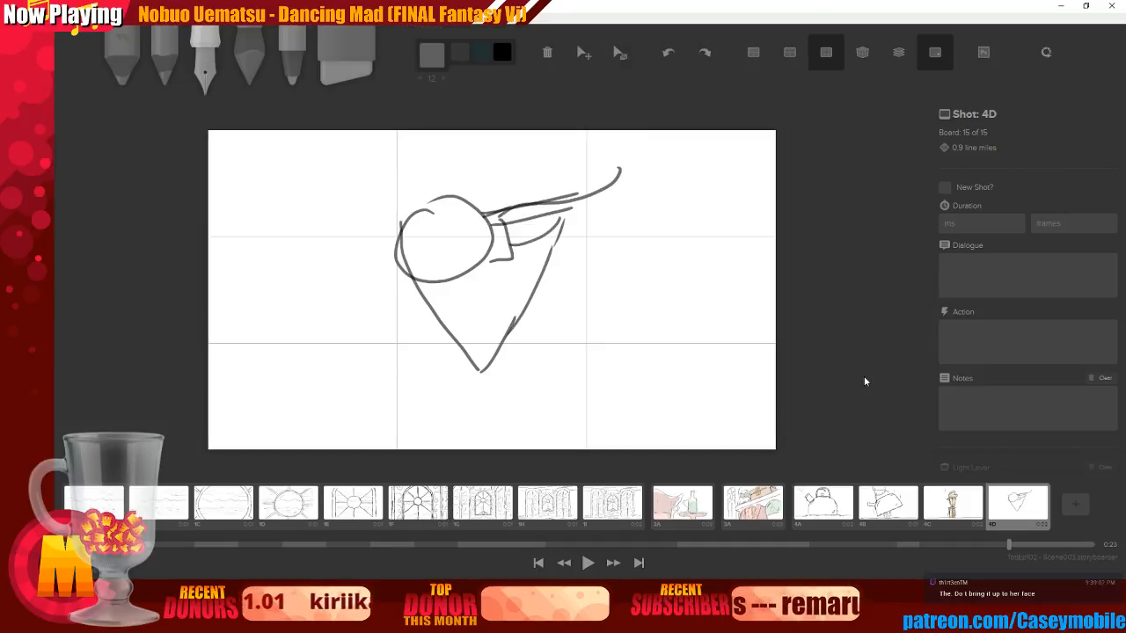
key(ctrl+z)
drag(506, 231, 540, 220)
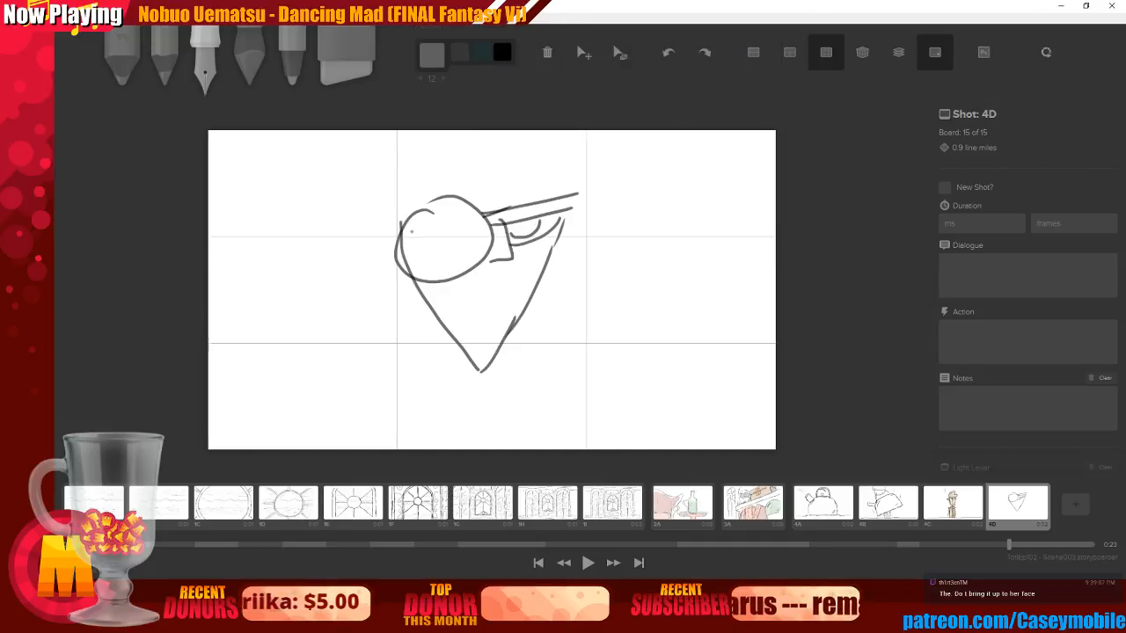
Draw the half-lidded near eye inside the circle and try a curved mouth line above the chin
mouse_move(410, 225)
mouse_down()
mouse_move(459, 232)
mouse_move(433, 227)
mouse_move(413, 249)
mouse_move(469, 254)
mouse_move(466, 234)
mouse_move(478, 235)
mouse_move(447, 230)
mouse_up()
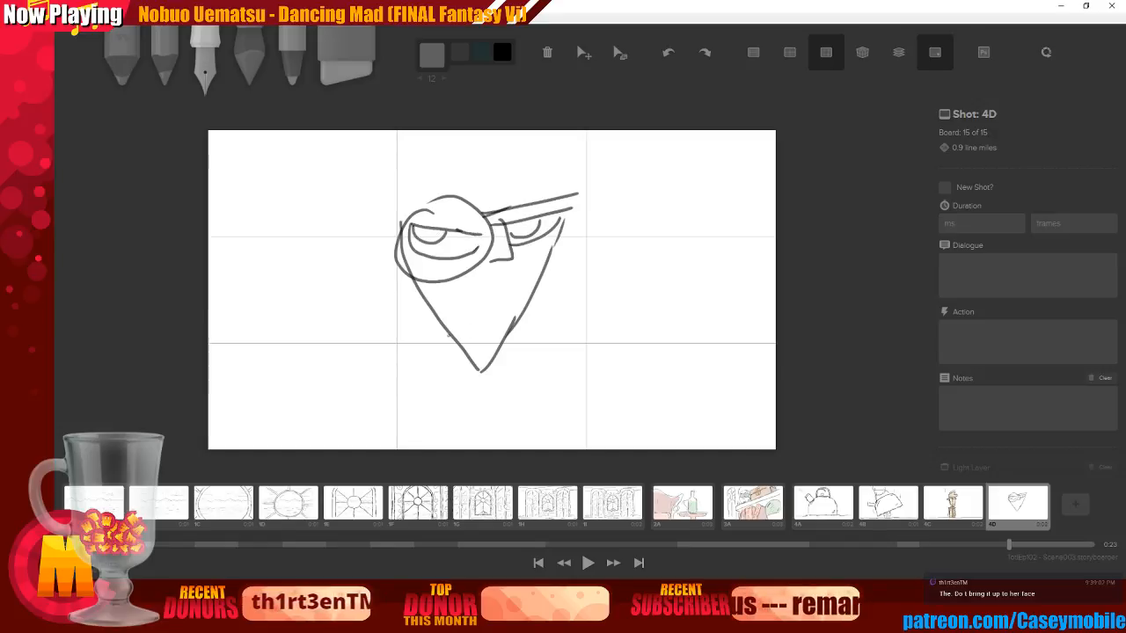
drag(423, 321, 512, 327)
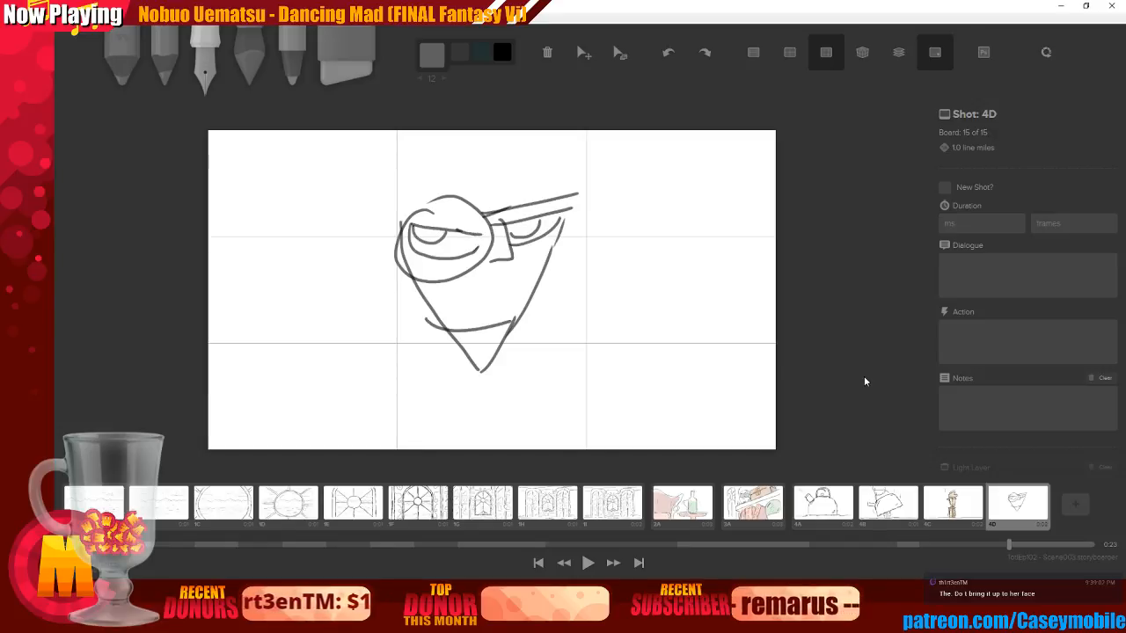
key(ctrl+z)
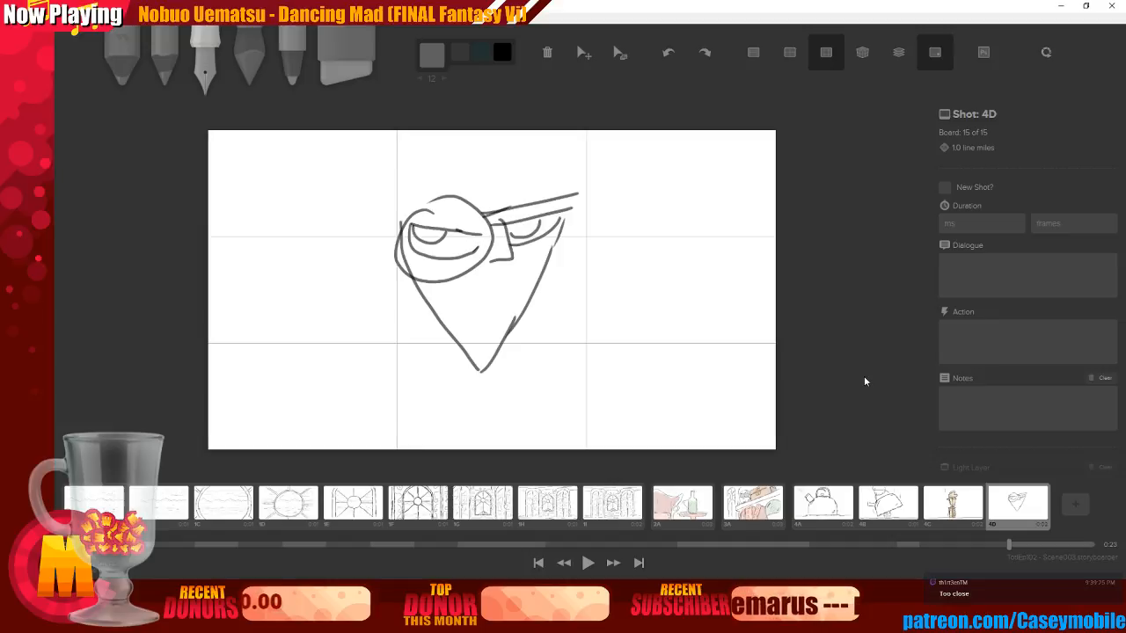
Undo all strokes of the close-up face sketch on board 4D
key(ctrl+z)
key(ctrl+z)
key(ctrl+z)
key(ctrl+z)
key(ctrl+z)
key(ctrl+z)
key(ctrl+z)
key(ctrl+z)
key(ctrl+z)
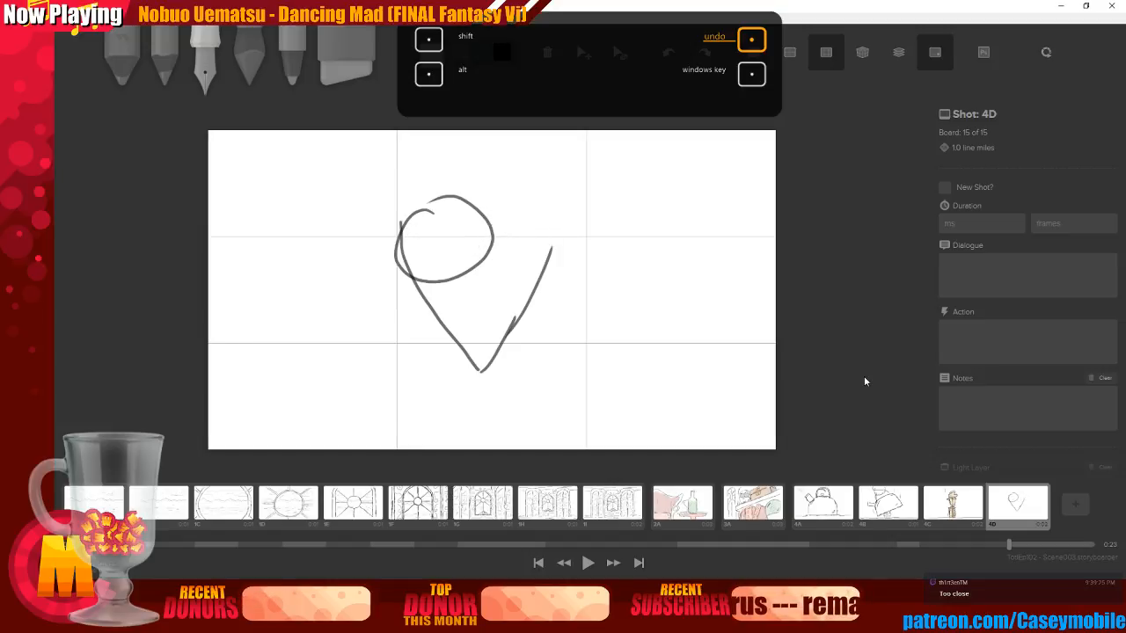
key(ctrl+z)
key(ctrl+z)
key(ctrl+z)
key(ctrl+z)
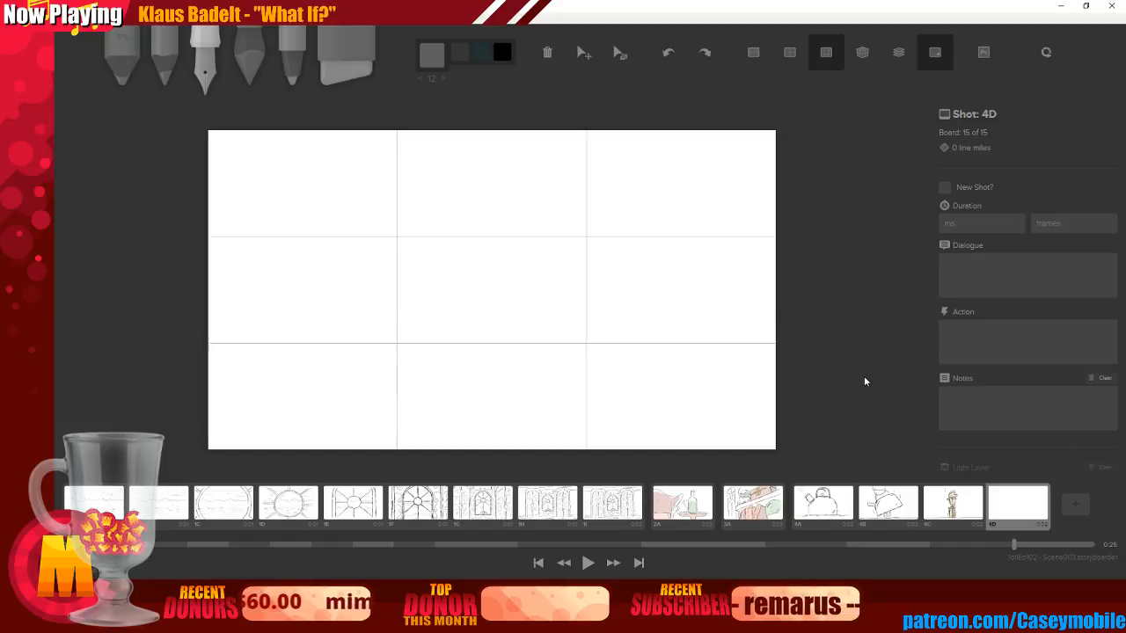
Duplicate character board 4C and erase the two stray vertical marks beside the head on the copy
click(940, 523)
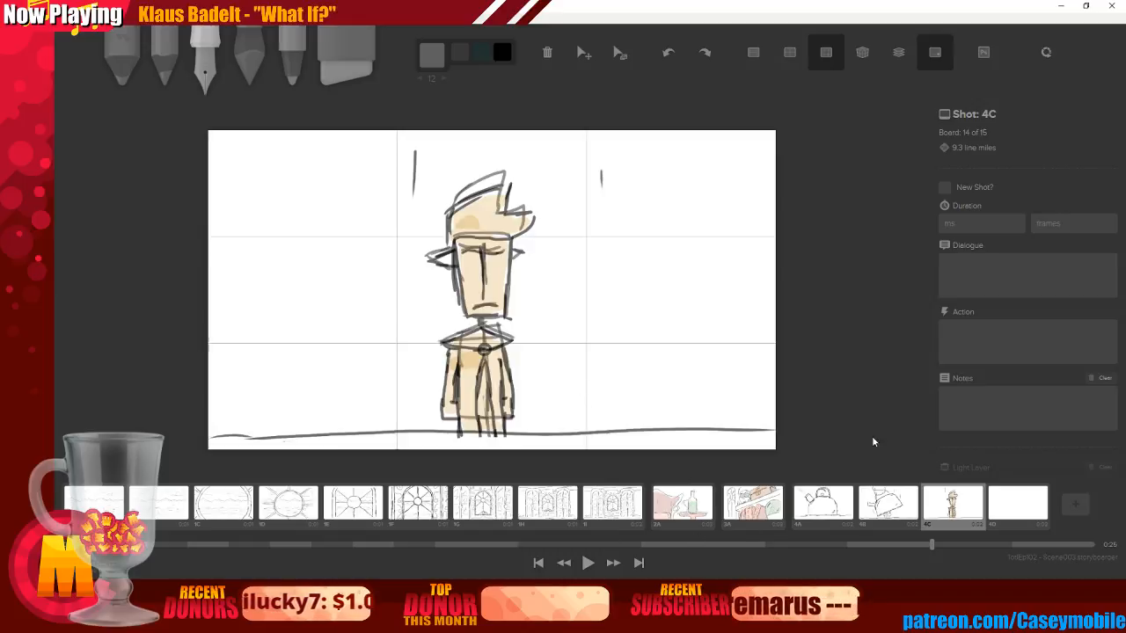
key(ctrl+d)
click(584, 52)
click(357, 91)
drag(402, 150, 404, 184)
drag(628, 173, 603, 198)
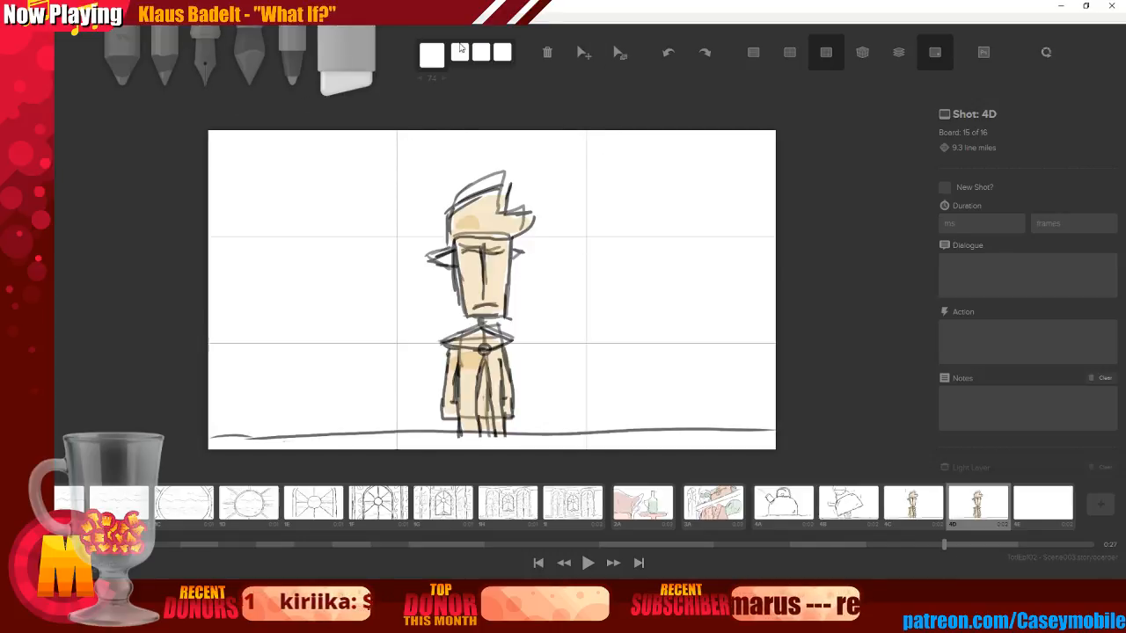
Shift the whole drawing on board 4D left so the character stands slightly right of the left vertical guide
click(583, 52)
drag(499, 287, 426, 288)
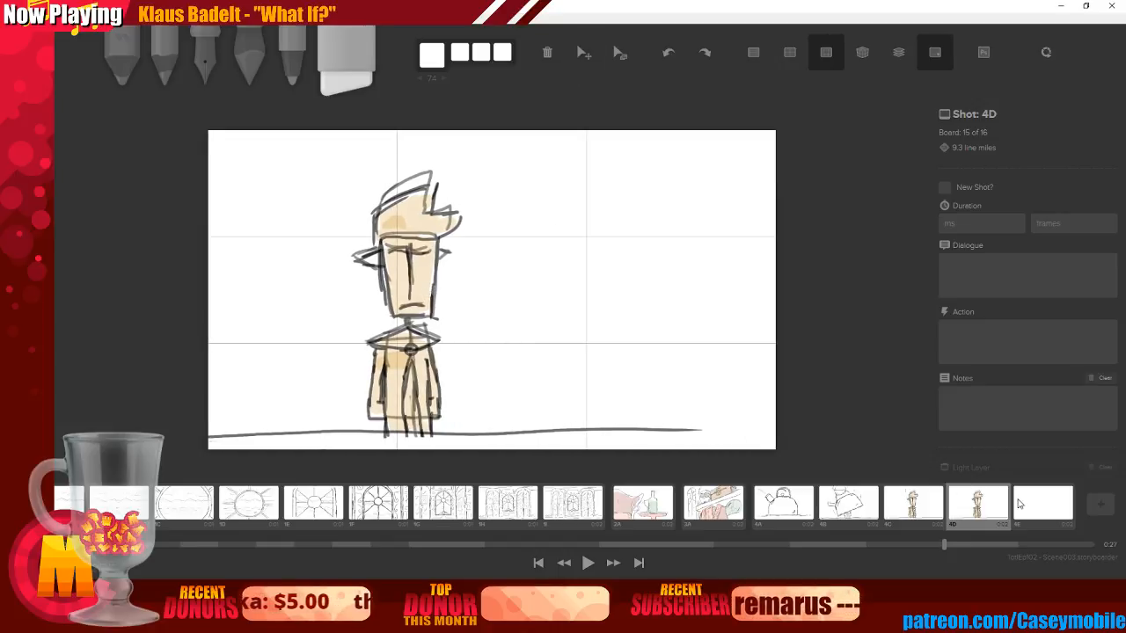
click(576, 59)
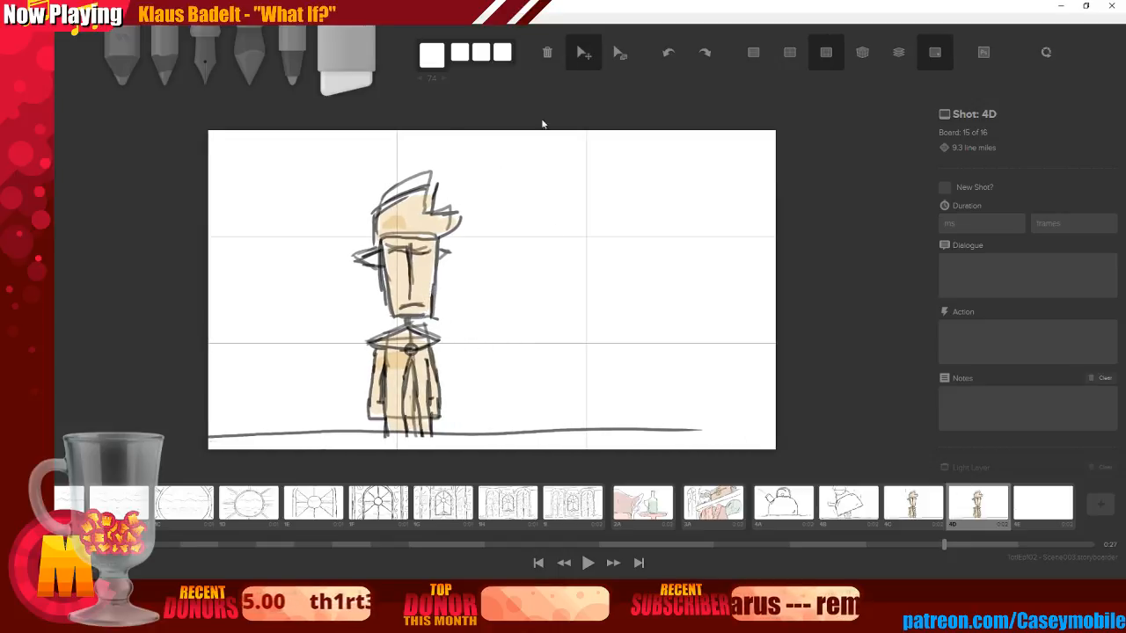
drag(449, 254, 466, 253)
Duplicate board 4D and move the drawing on one of the two boards further left to continue the sideways shift
key(ctrl+d)
drag(449, 256, 405, 259)
click(844, 508)
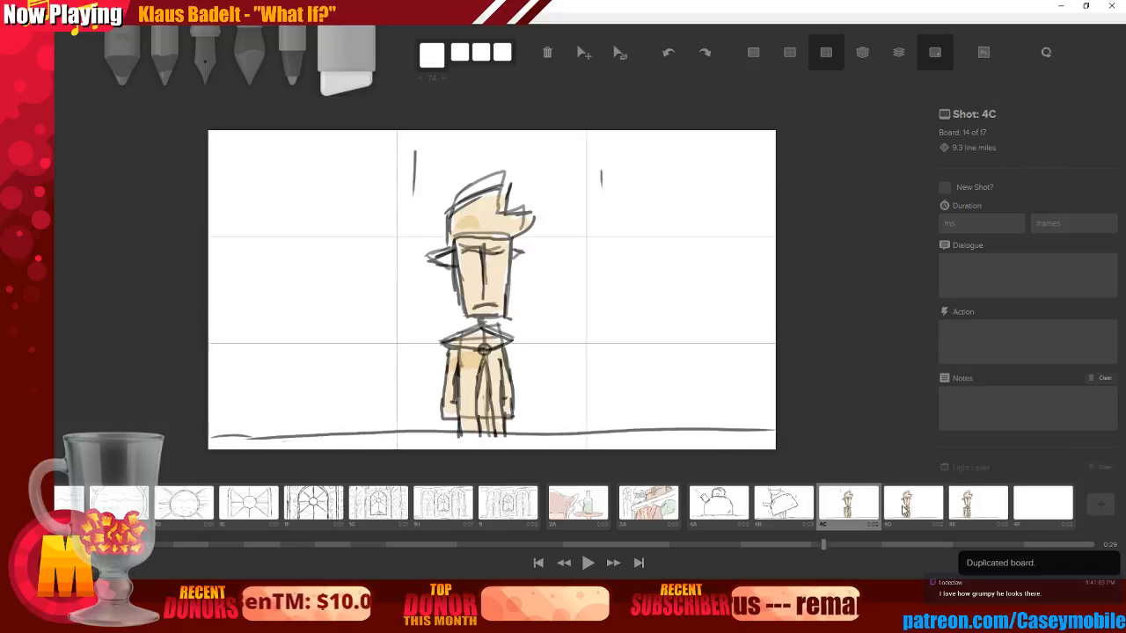
click(906, 511)
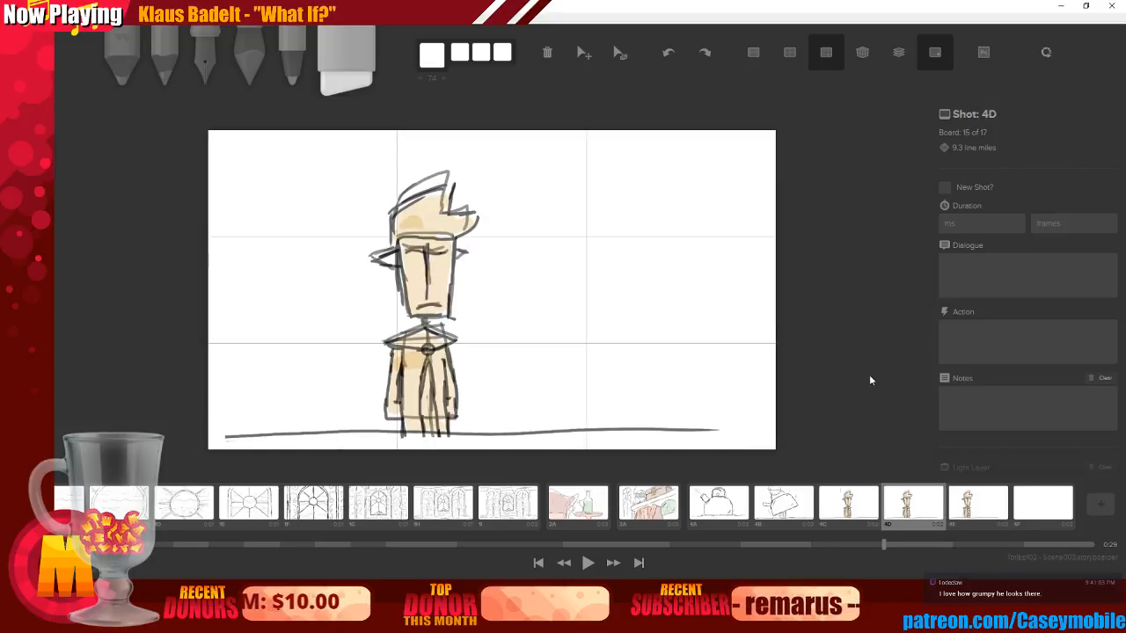
Set the duration of board 4D to 500 ms
click(850, 499)
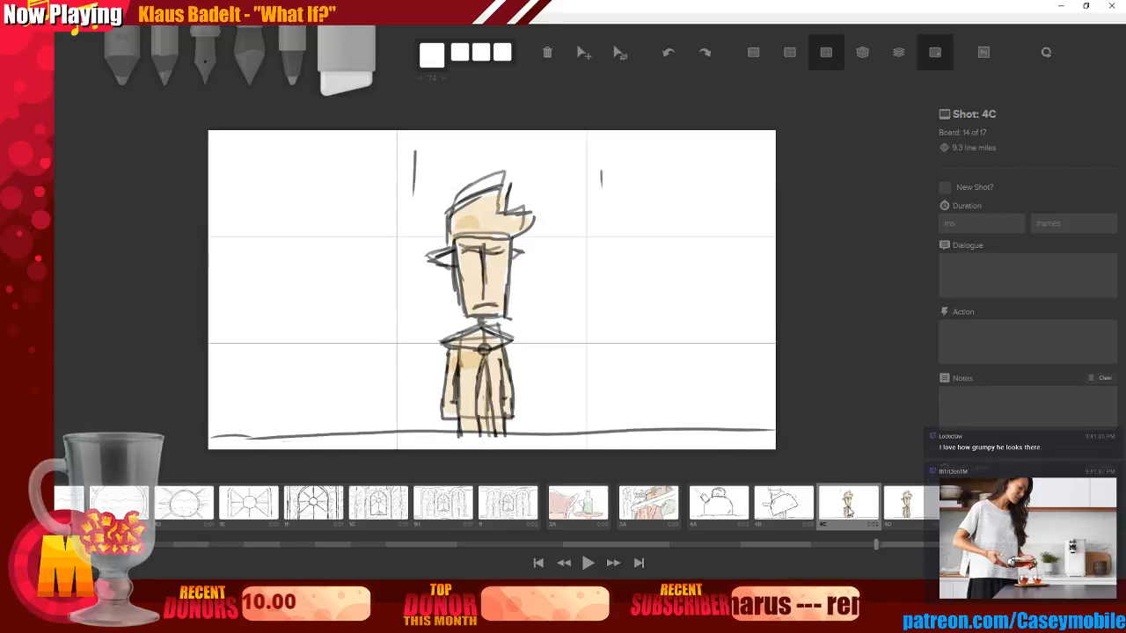
key(Right)
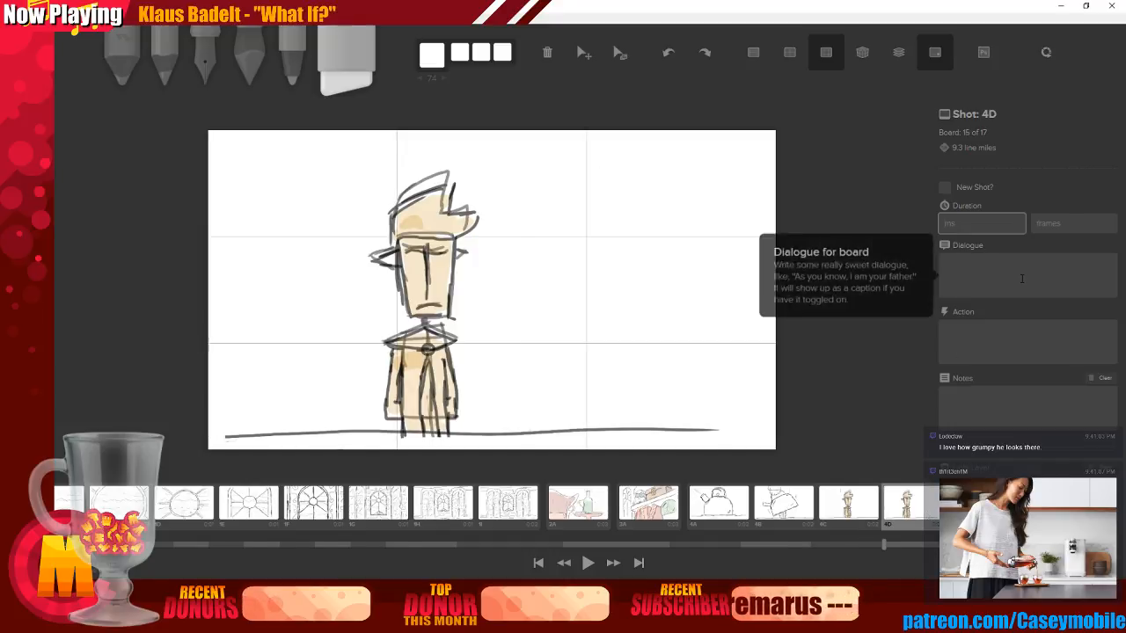
text(500)
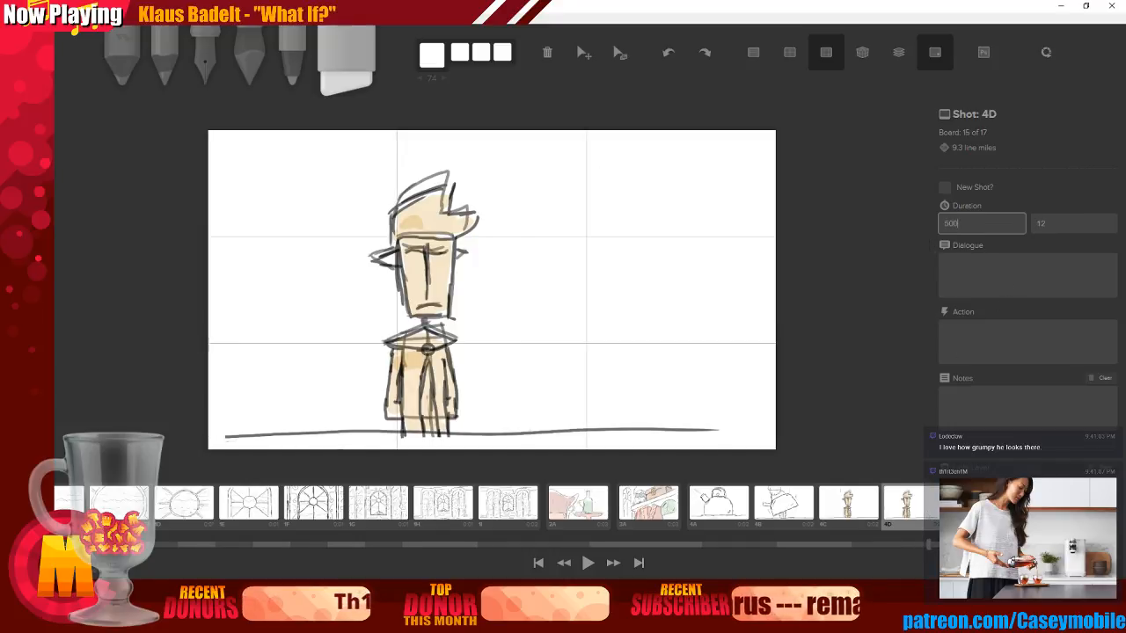
Set the duration of board 4E to 1000 ms and delete the blank board after it
key(Right)
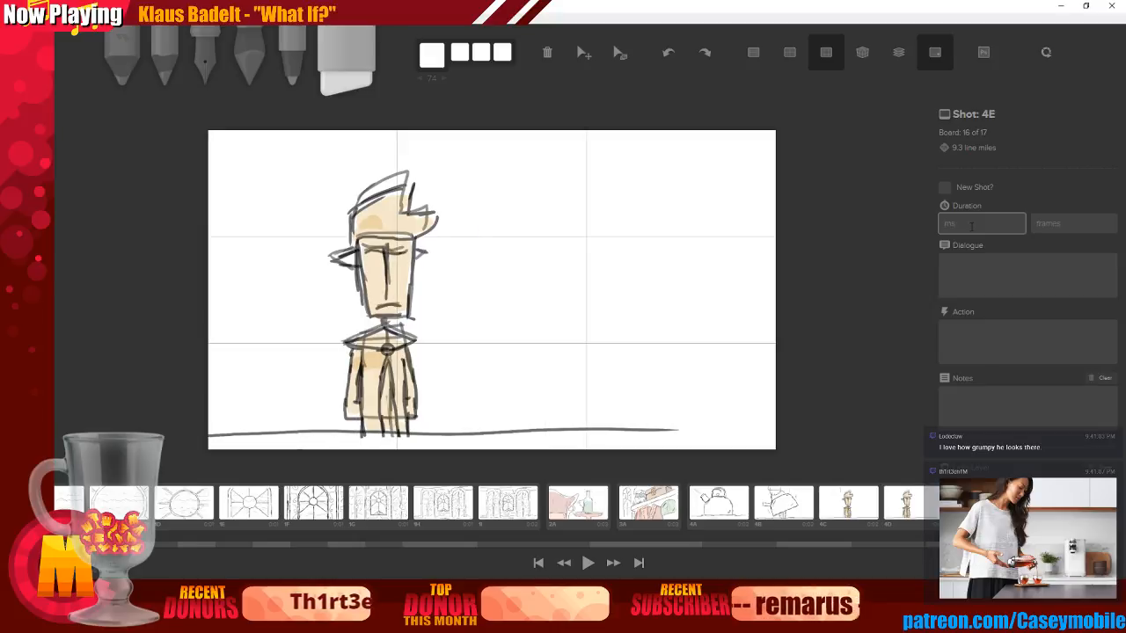
text(5)
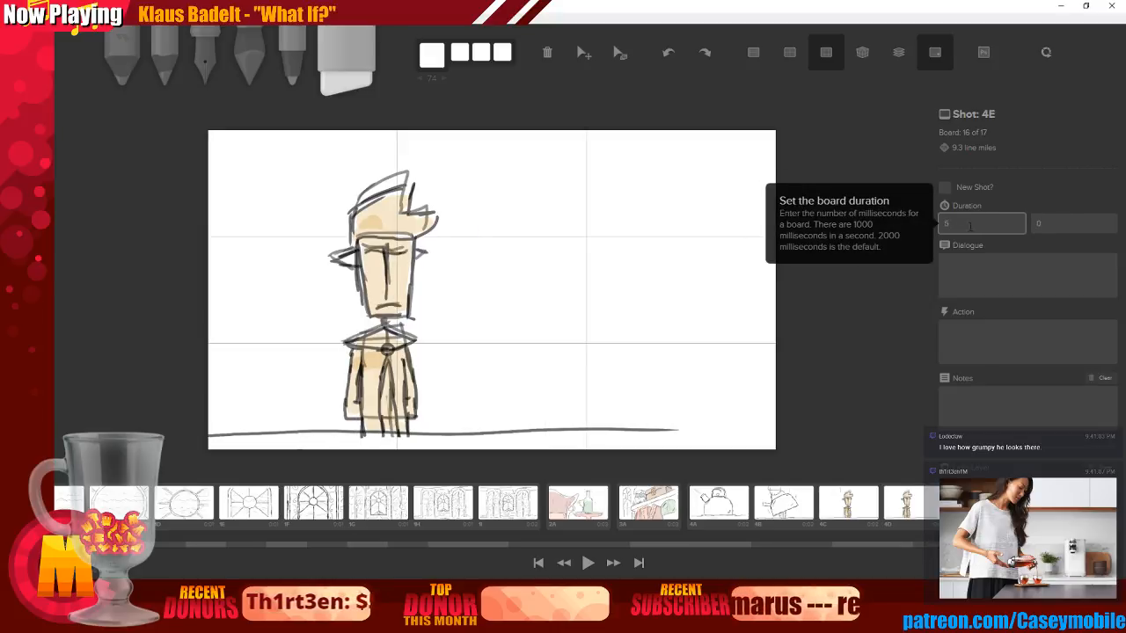
drag(972, 227, 928, 228)
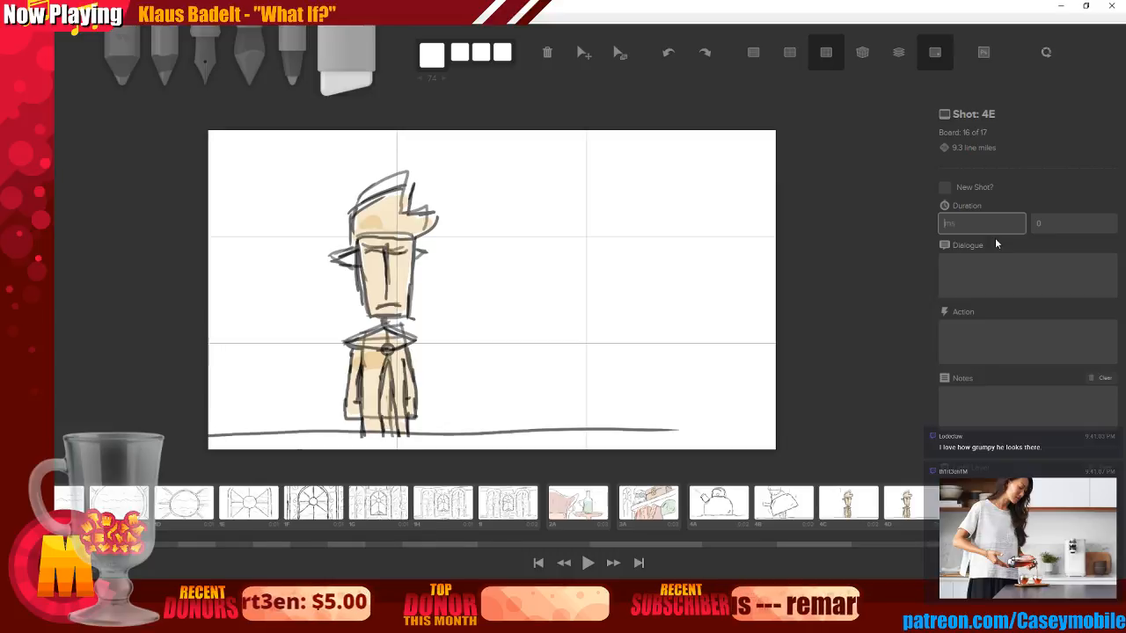
text(1000)
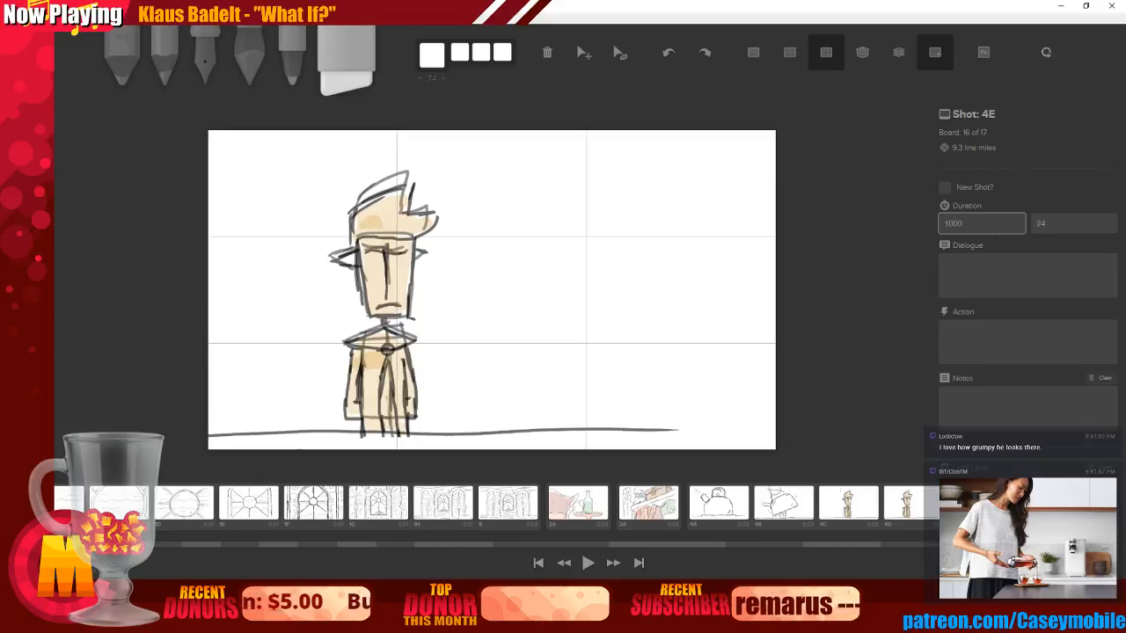
click(1042, 503)
key(Delete)
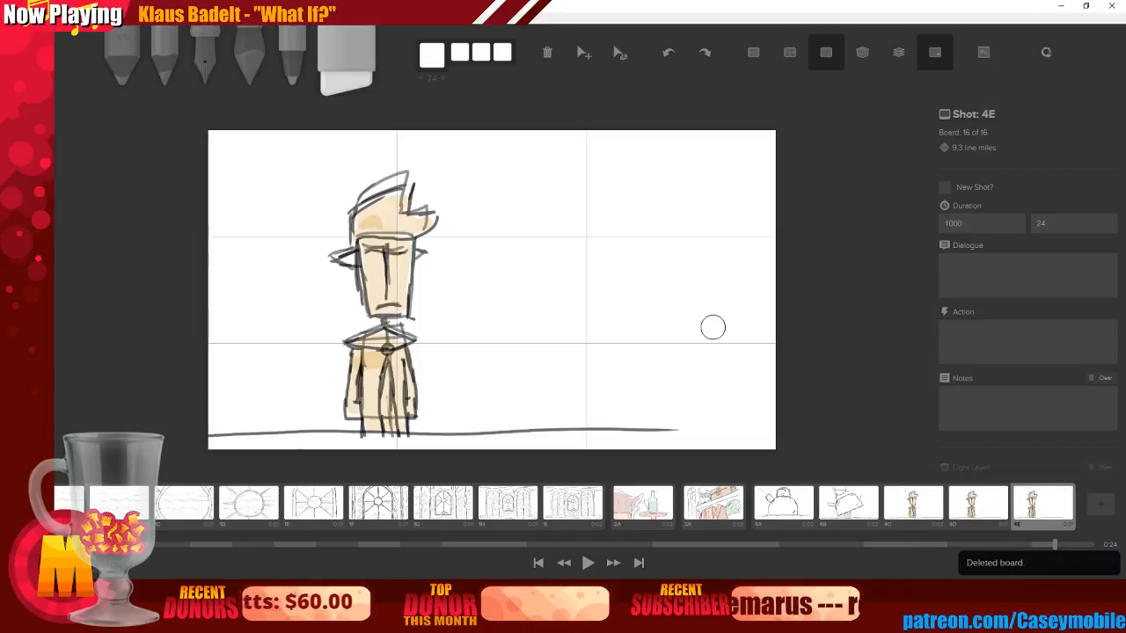
Draw a teacup with a handle at the right end of the ground line on board 4D and a larger one on 4E
click(215, 58)
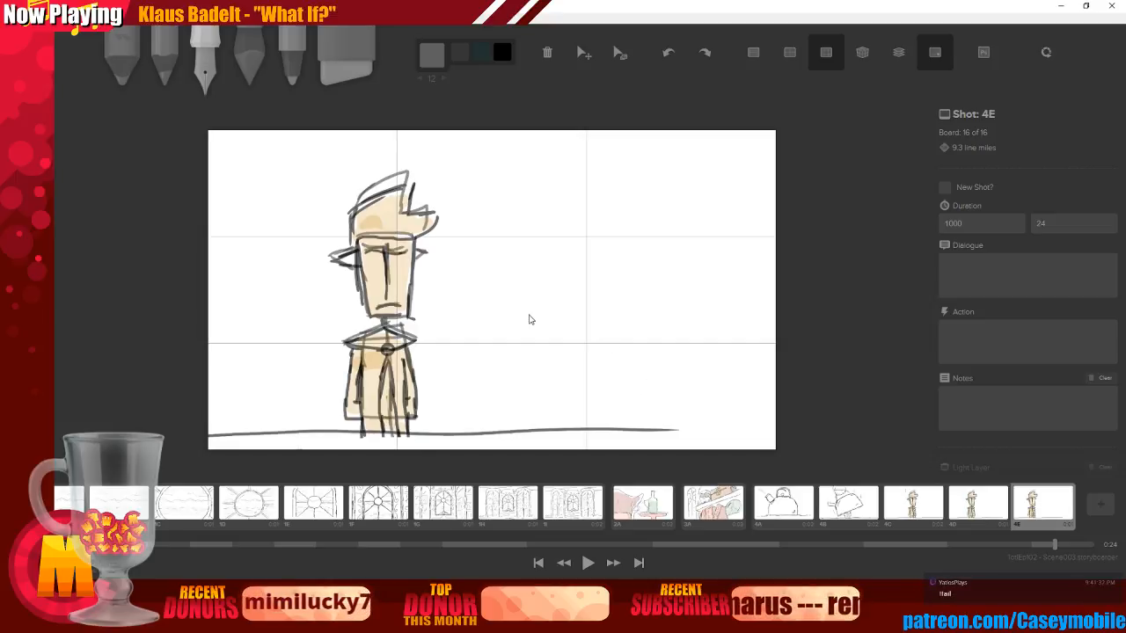
key(Left)
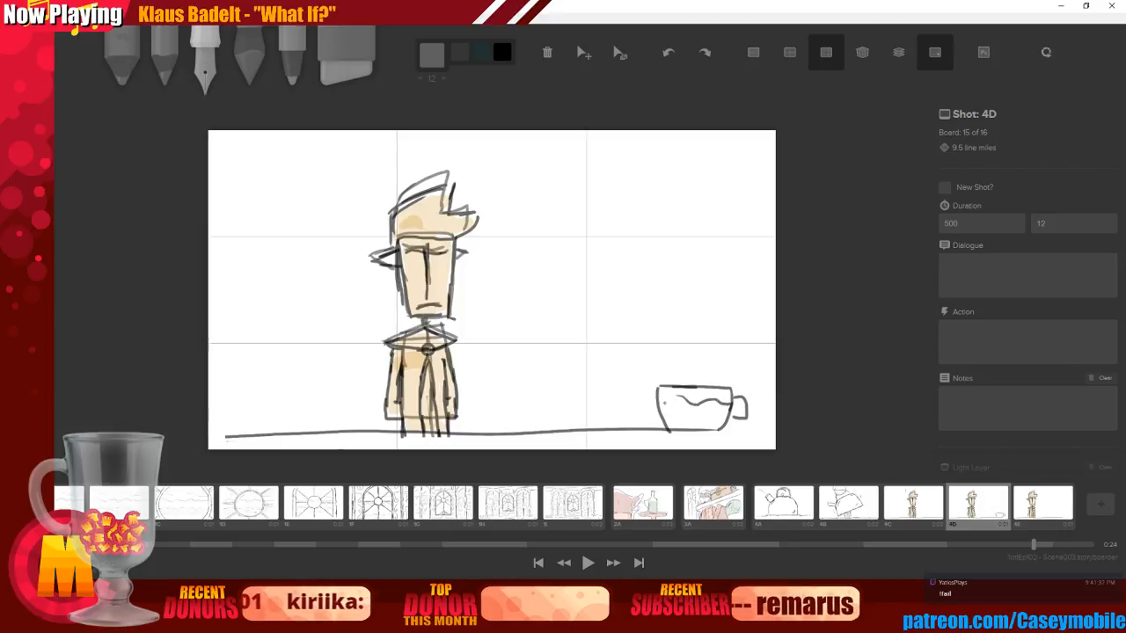
key(Right)
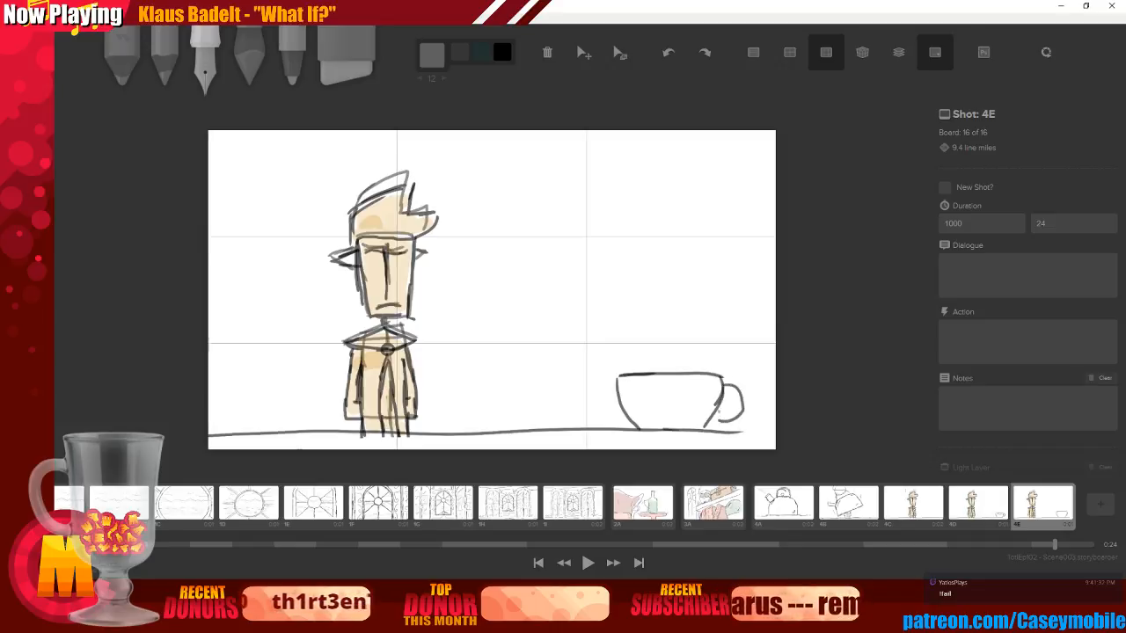
Add a wavy liquid line, a tray and a labelled bottle around the cup on board 4E, with matching partial shapes on 4D
drag(621, 384, 677, 388)
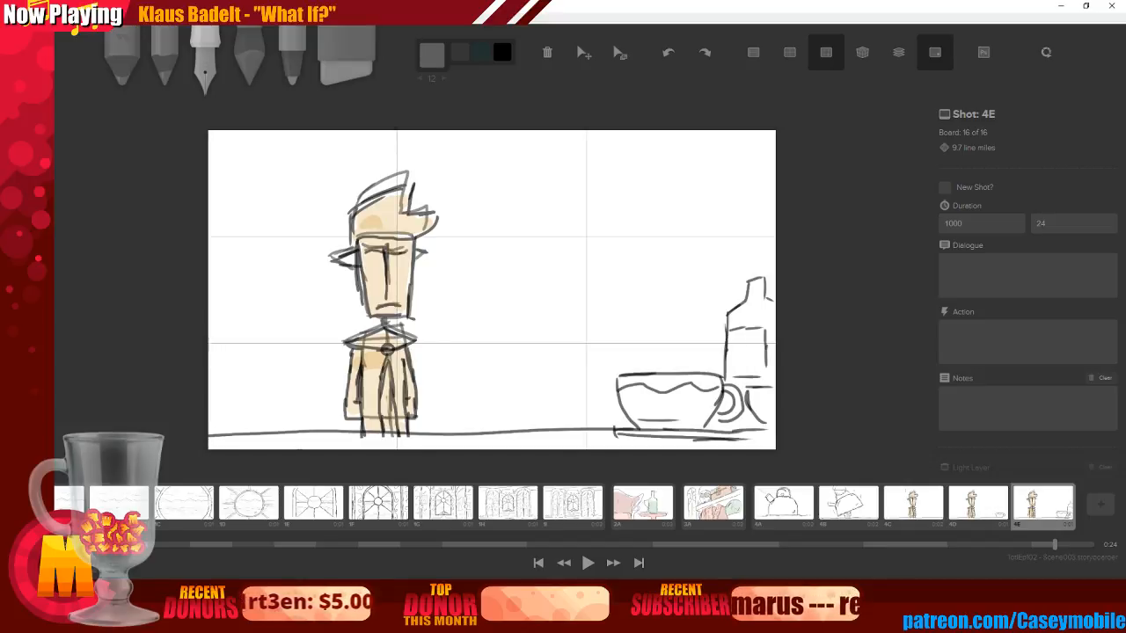
key(Left)
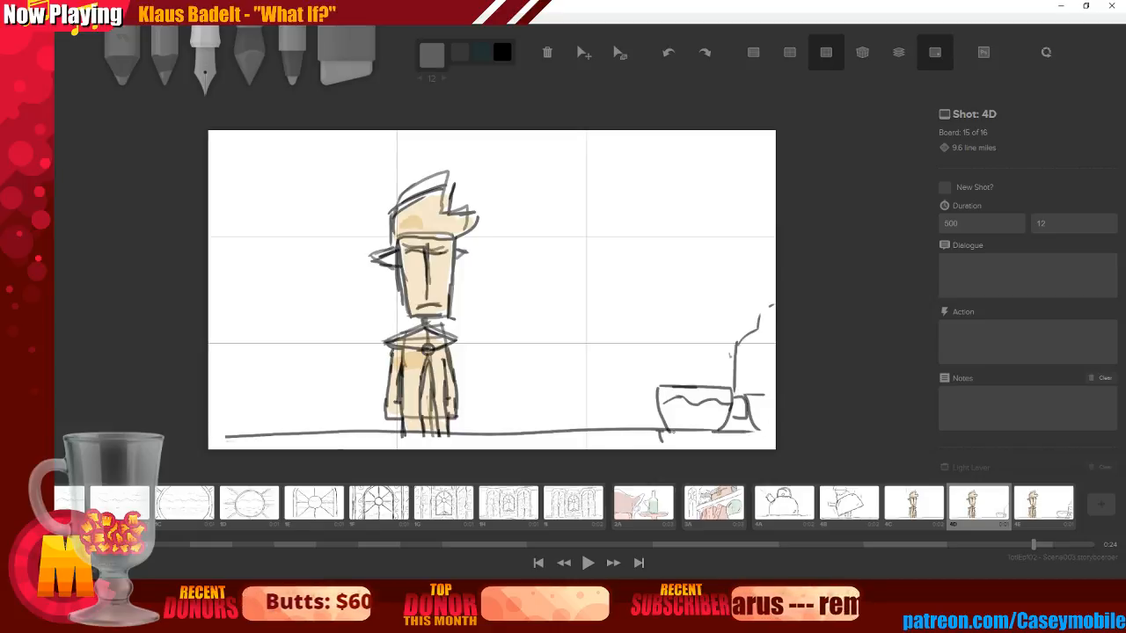
key(Right)
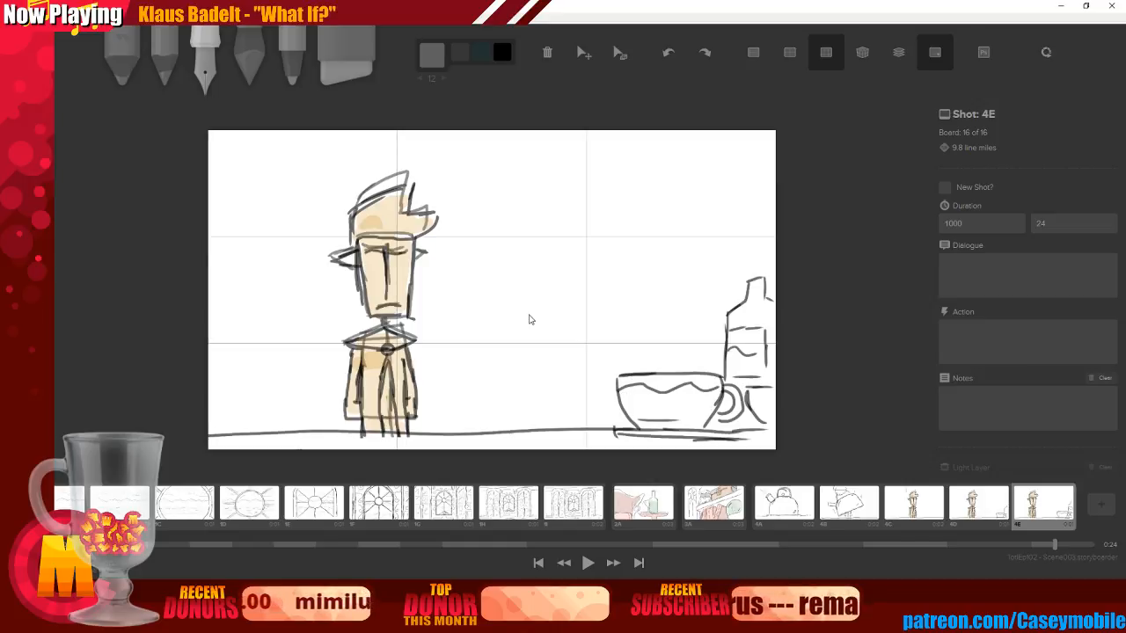
Duplicate board 4E and shift the copy's drawing left, bringing the cup and bottle further into the frame
key(ctrl+d)
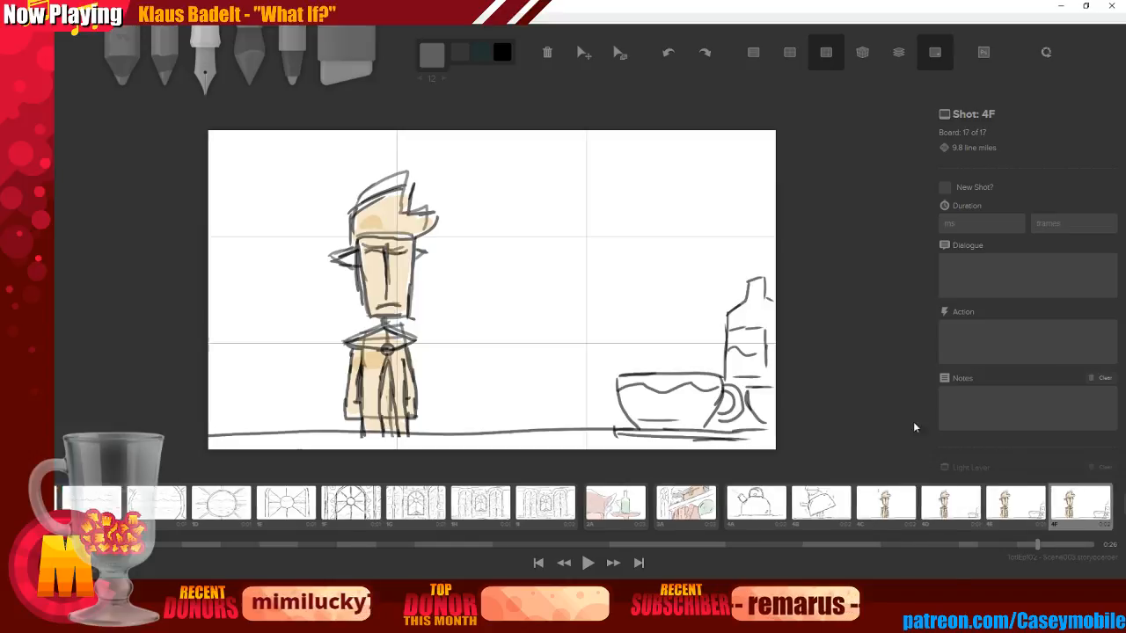
click(584, 52)
drag(507, 352, 448, 355)
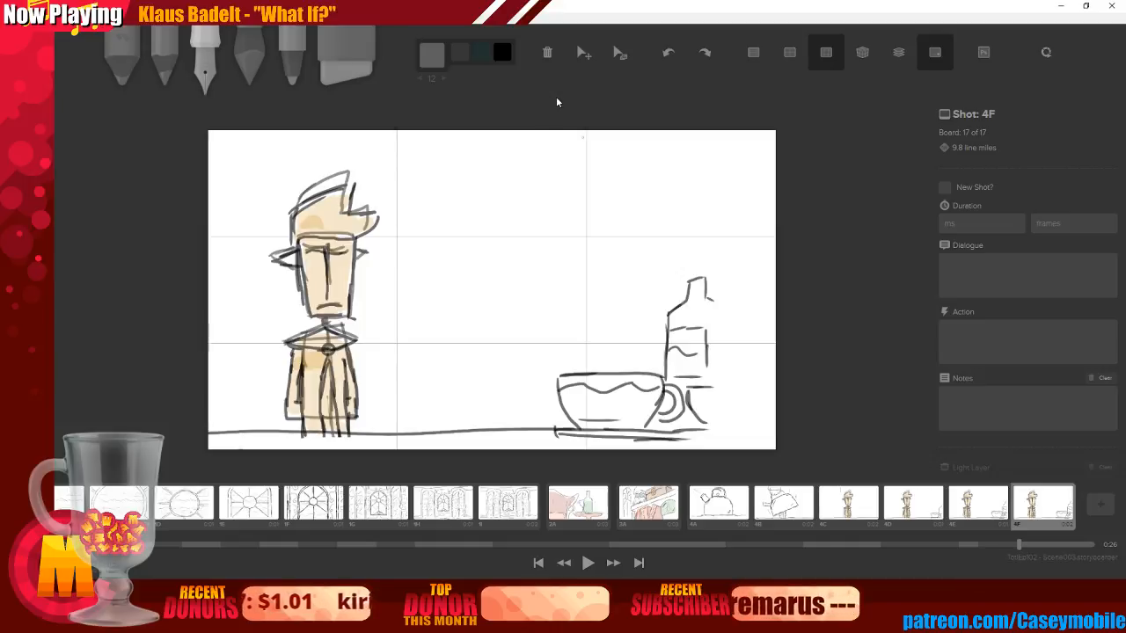
Set the duration of board 4E to 500 ms and play the boards from 4C
click(958, 502)
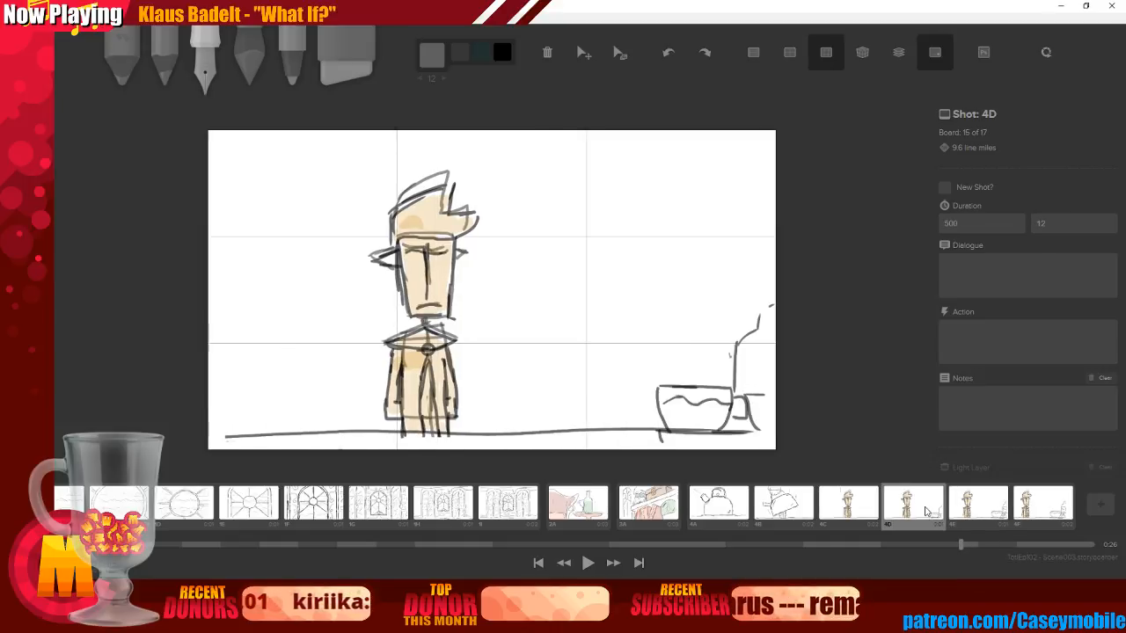
double_click(979, 224)
text(500)
click(850, 519)
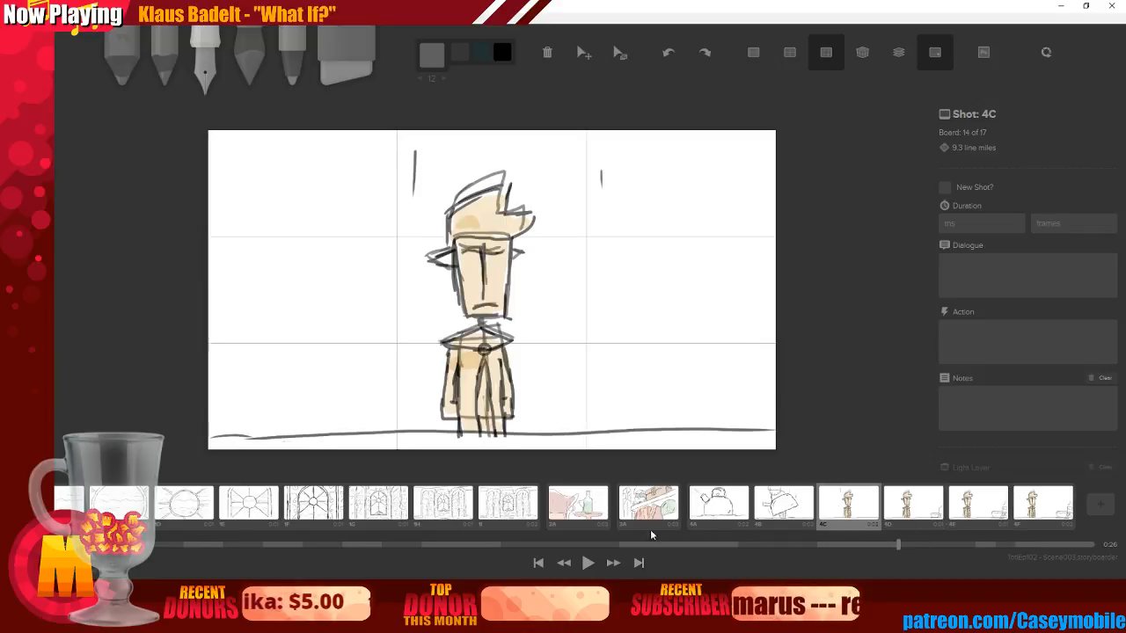
click(589, 563)
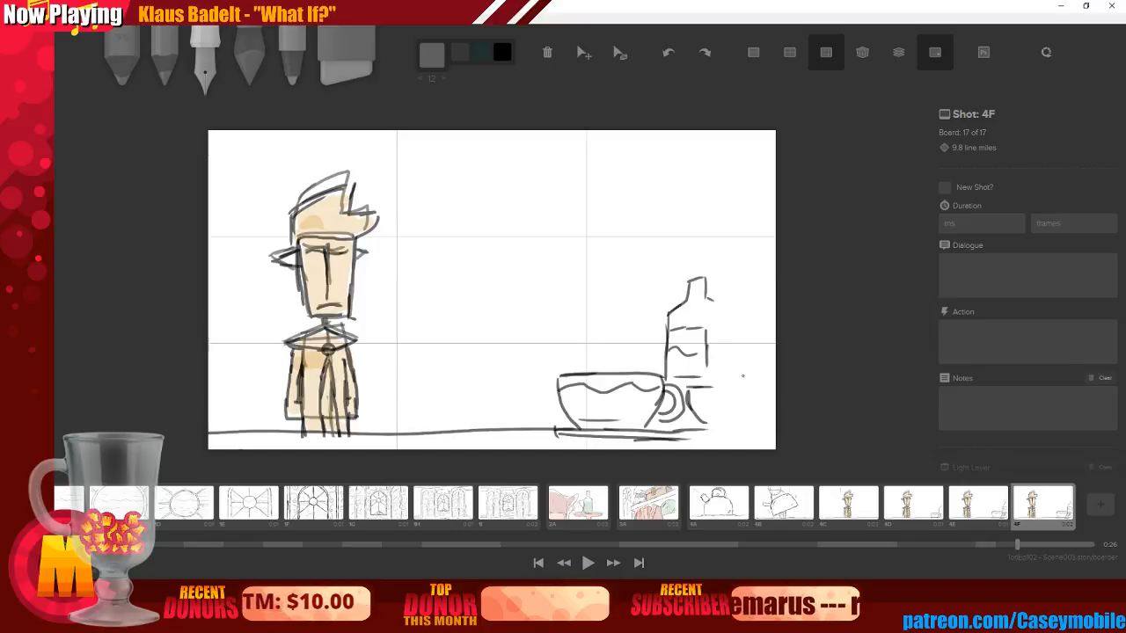
Draw a second, smaller cup with a wavy liquid line on the tray to the right of the first cup on board 4F
mouse_move(706, 383)
mouse_down()
mouse_move(757, 386)
mouse_move(770, 404)
mouse_move(766, 430)
mouse_up()
drag(701, 418, 745, 418)
drag(689, 396, 769, 396)
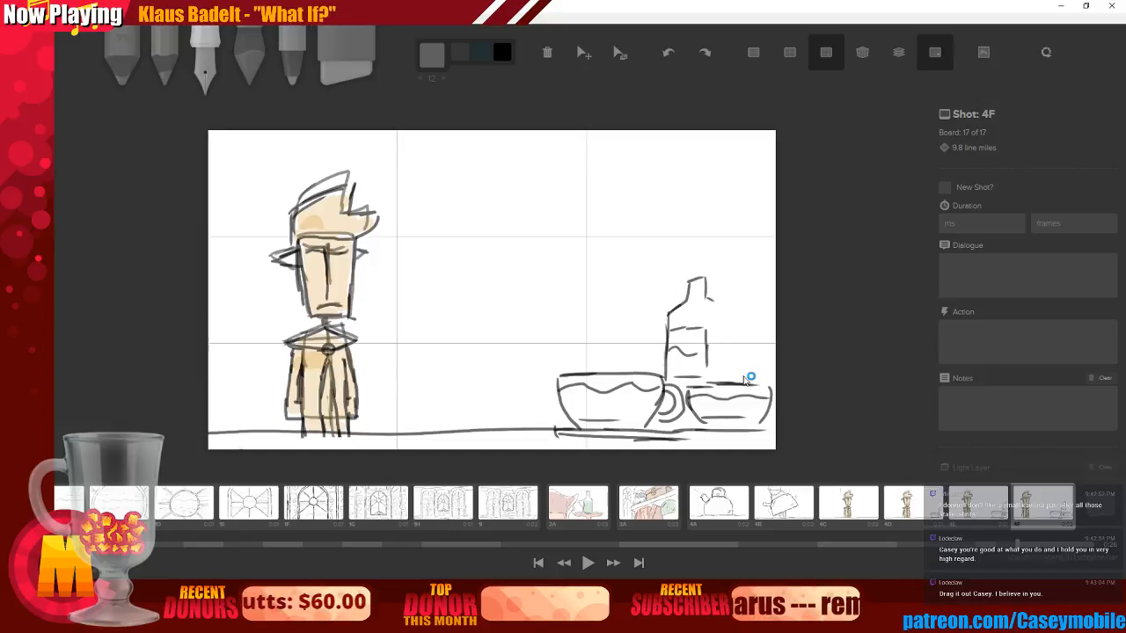
drag(598, 224, 616, 263)
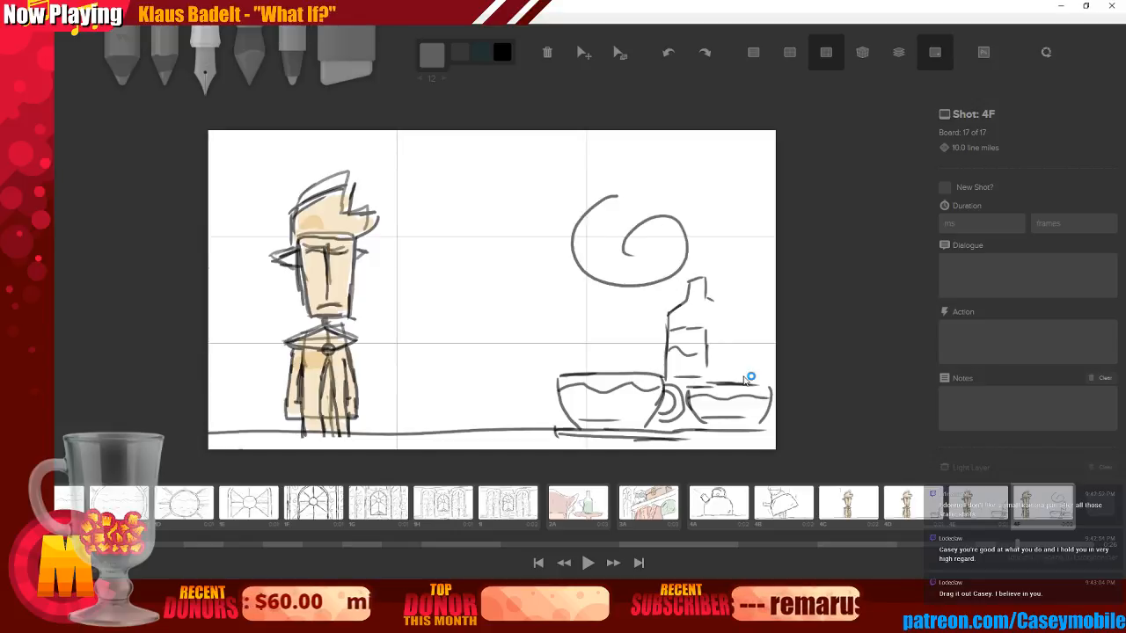
key(ctrl+z)
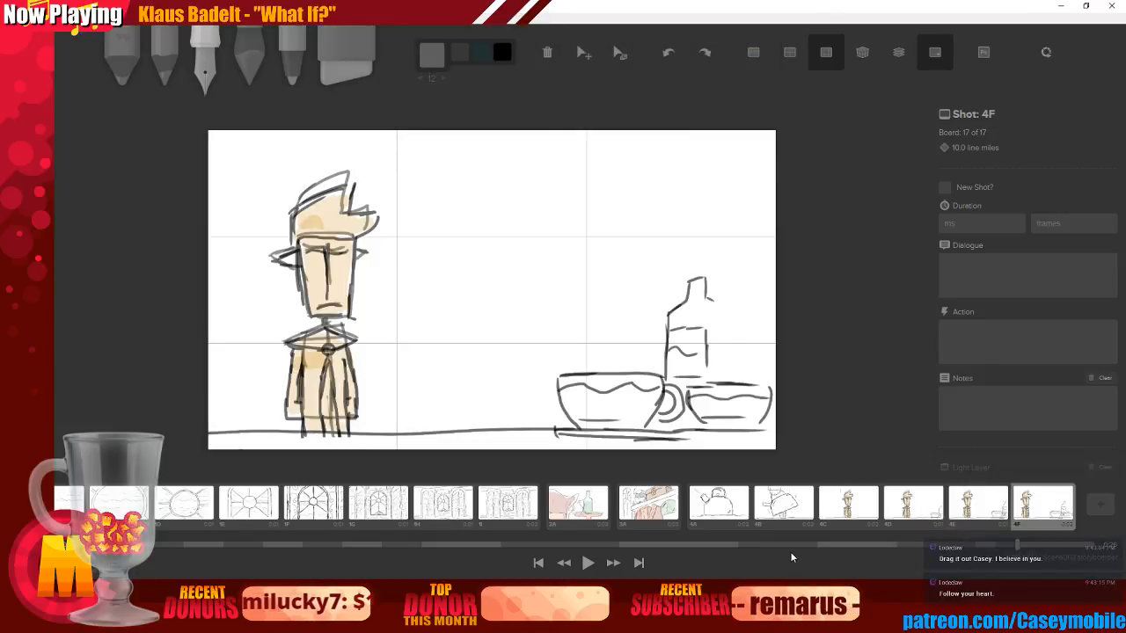
Play the boards from 4A and set the duration of board 4B to 500 ms
click(723, 510)
click(588, 563)
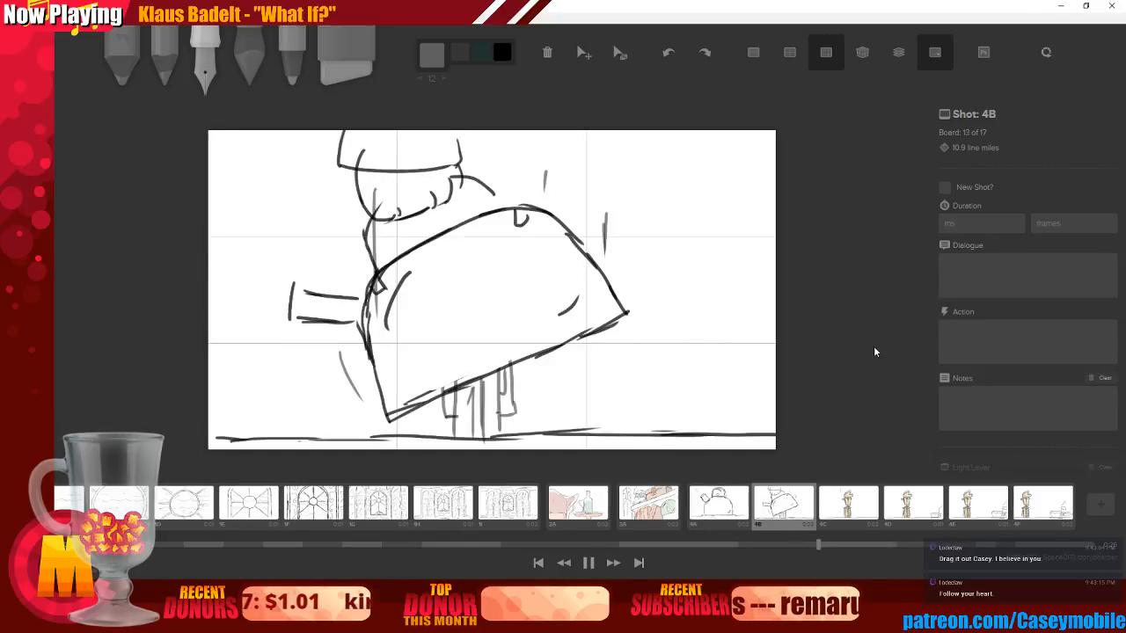
click(592, 565)
click(784, 510)
click(970, 231)
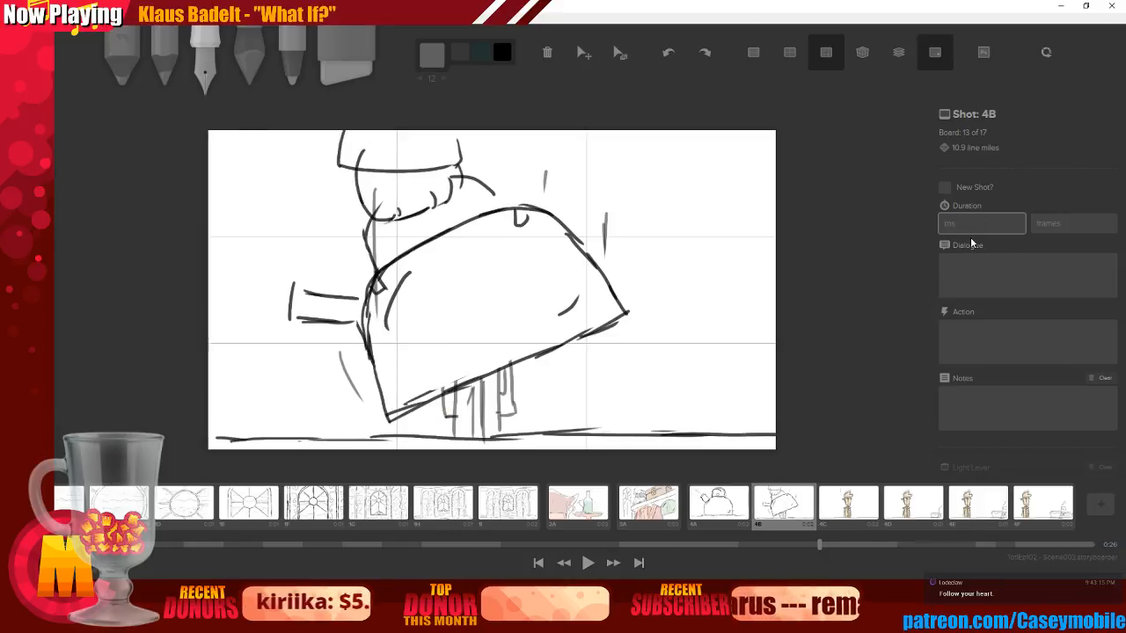
text(500)
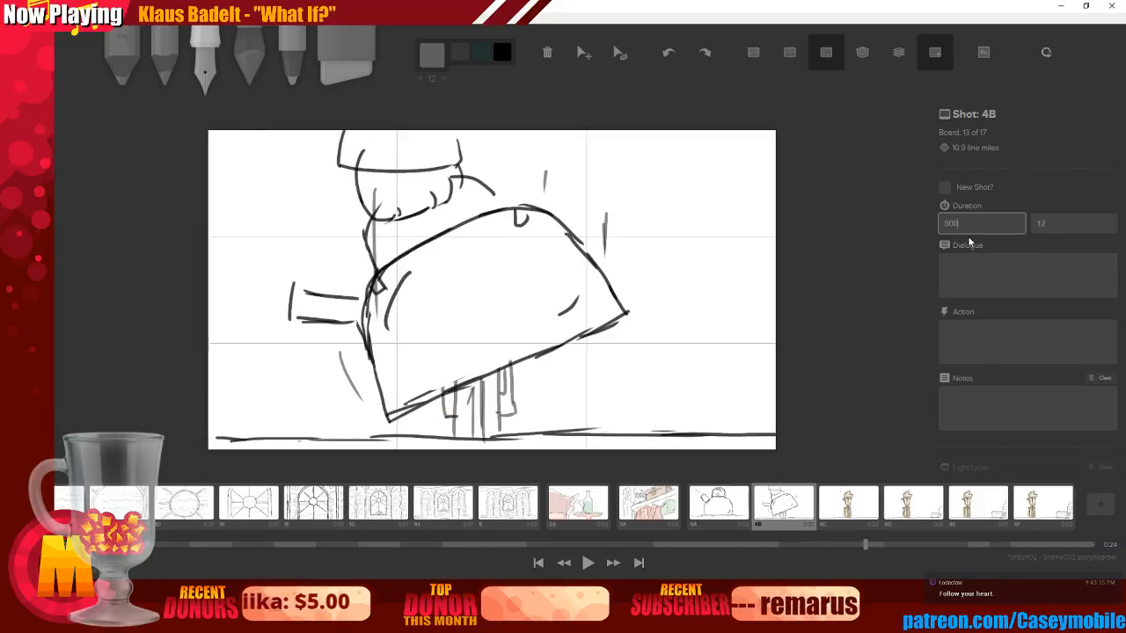
Play the sequence from board 3A through the kettle and character boards to check the timing
click(653, 512)
click(589, 563)
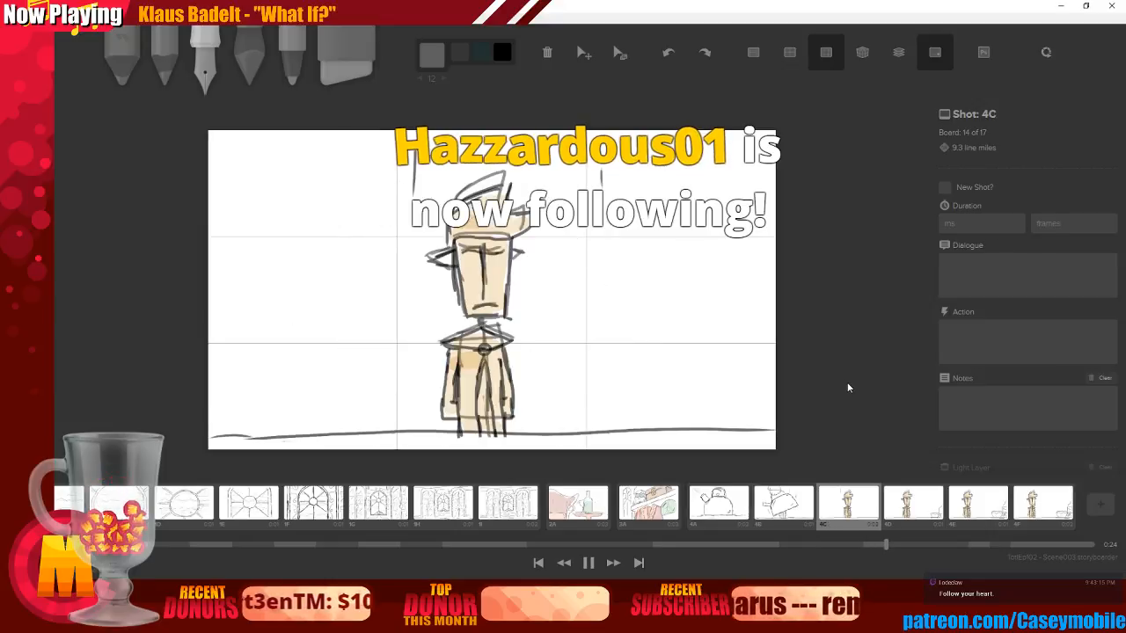
click(781, 543)
click(591, 565)
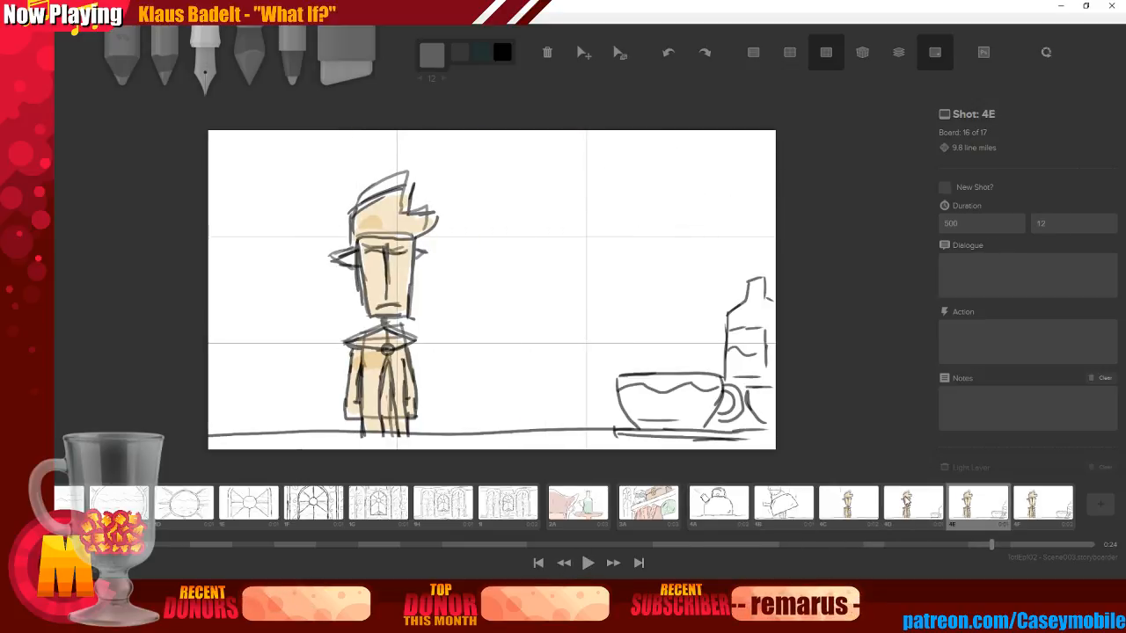
Set the duration of board 4C to 1000 ms and play the sequence from board 3A
click(906, 502)
key(Tab)
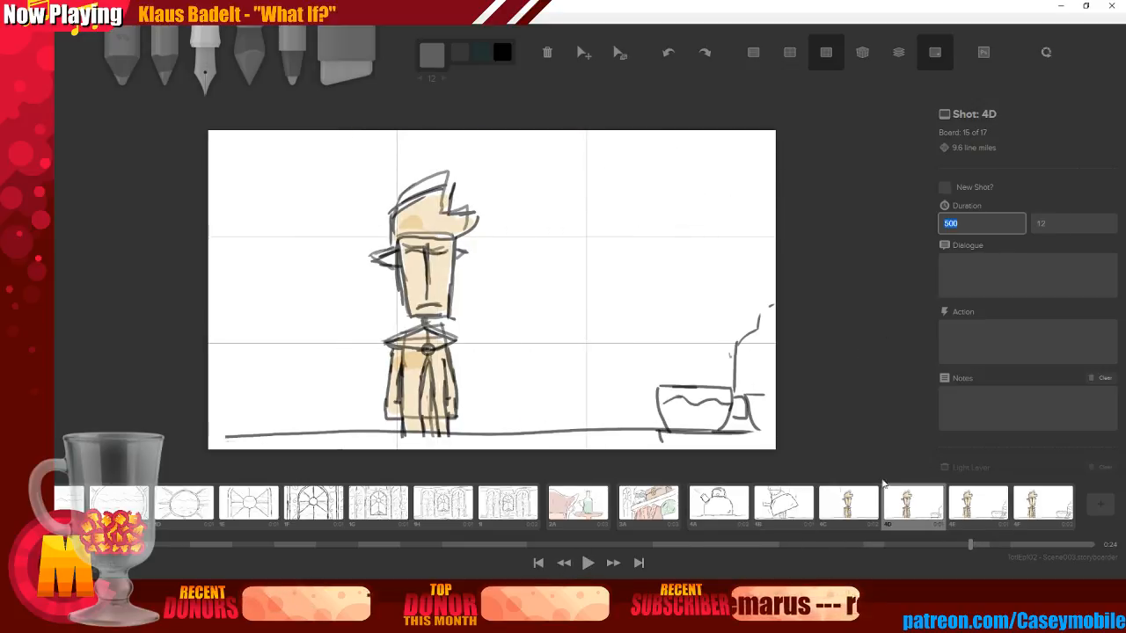
click(846, 510)
text(1)
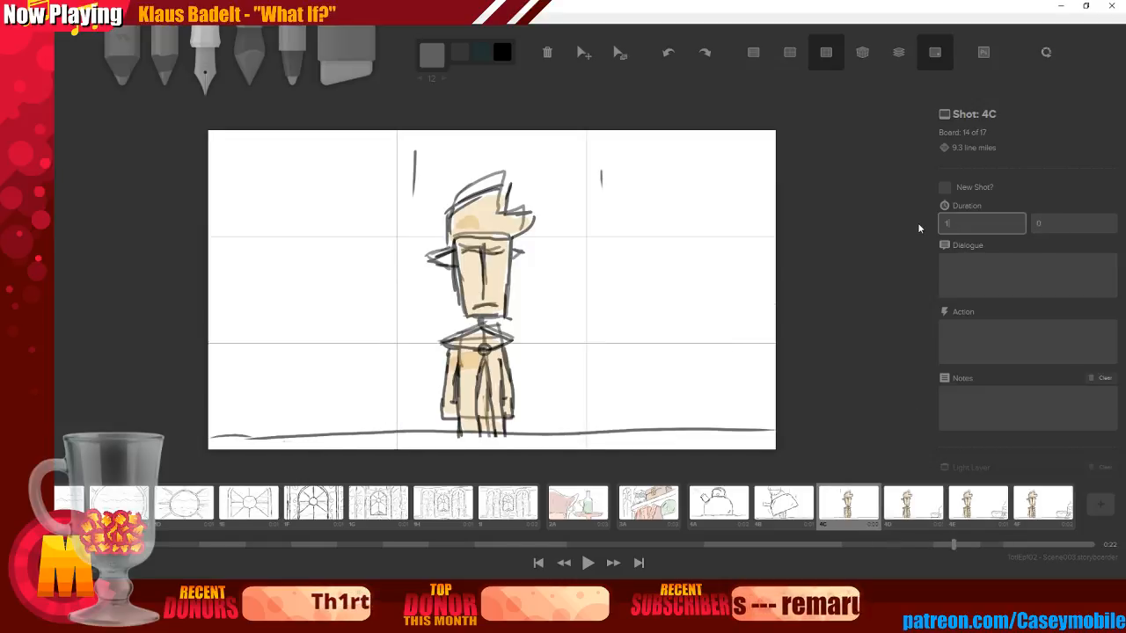
text(000)
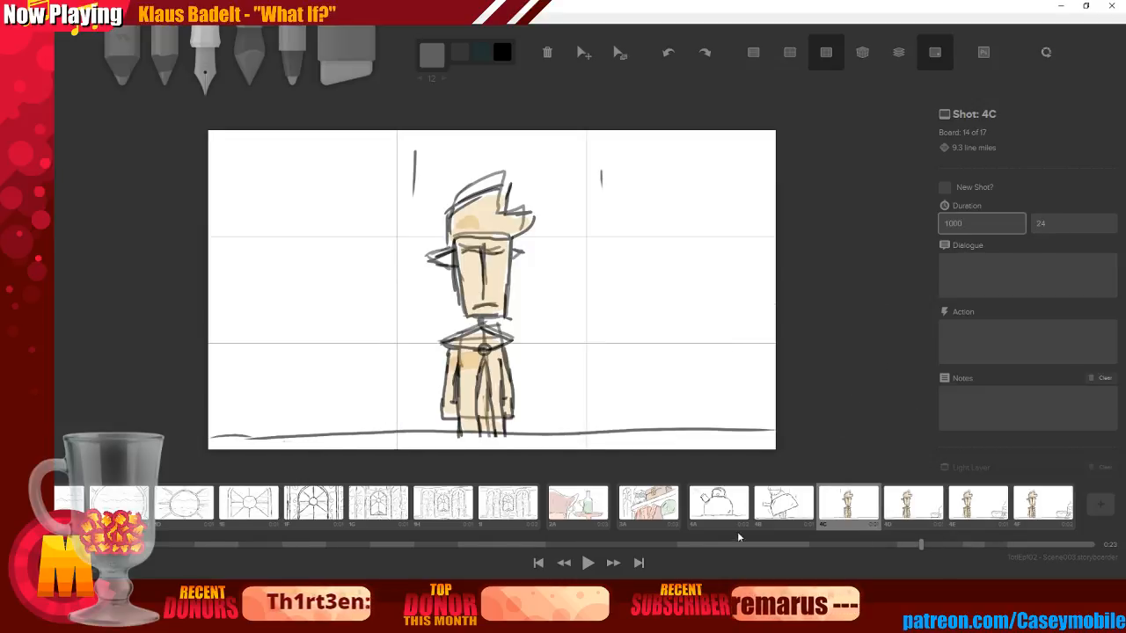
click(648, 505)
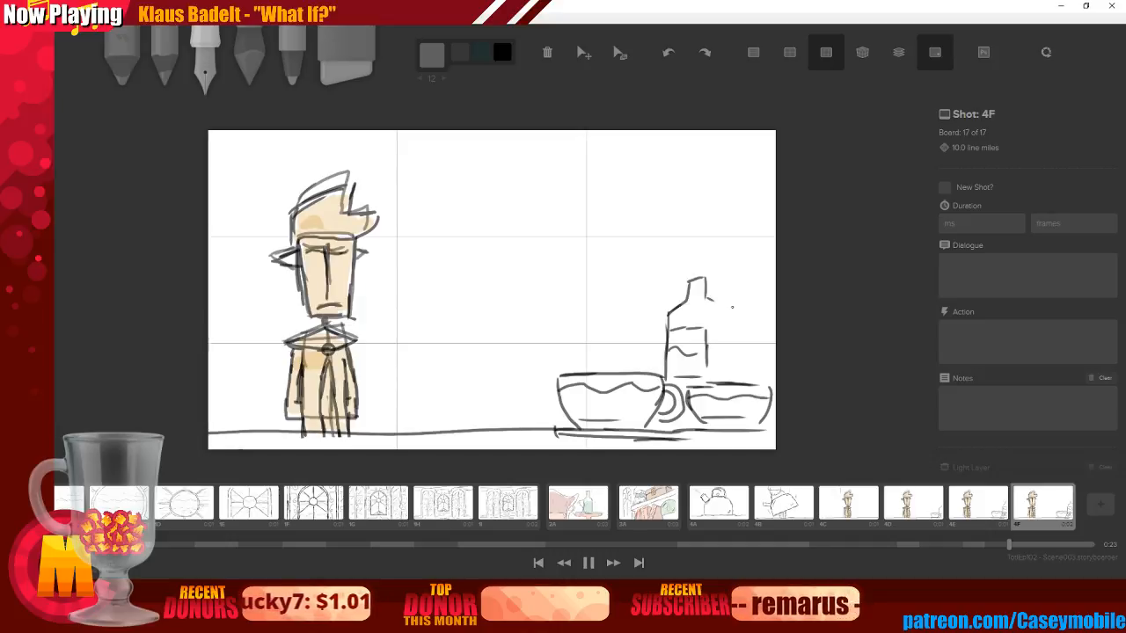
Draw the missing outline on the bottle's right side on board 4F and duplicate the board
drag(723, 322, 722, 374)
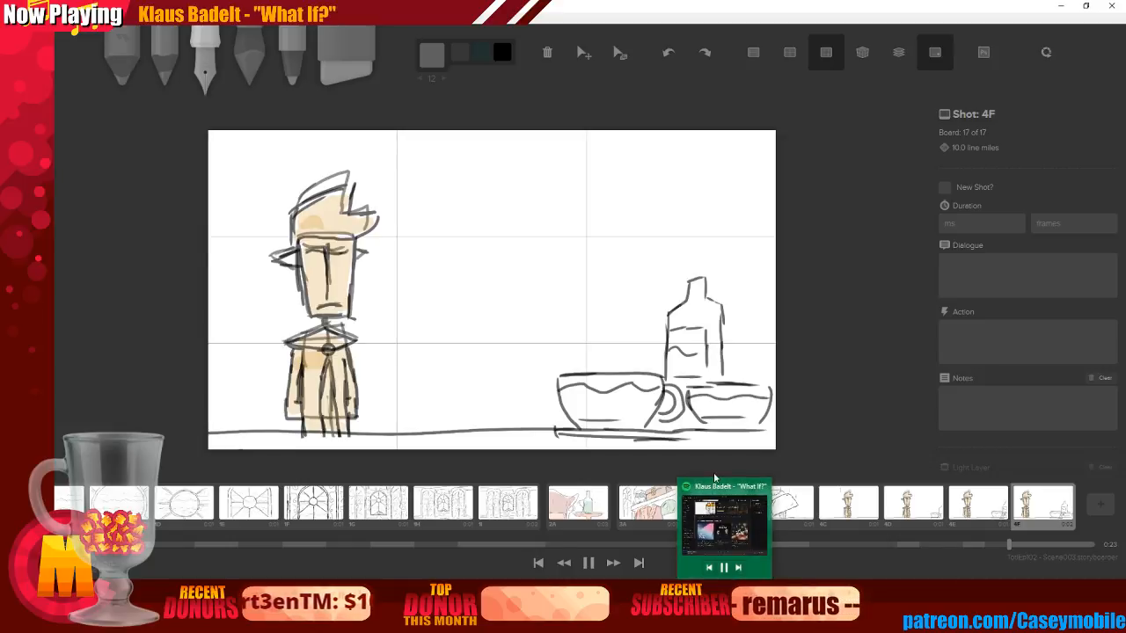
key(d)
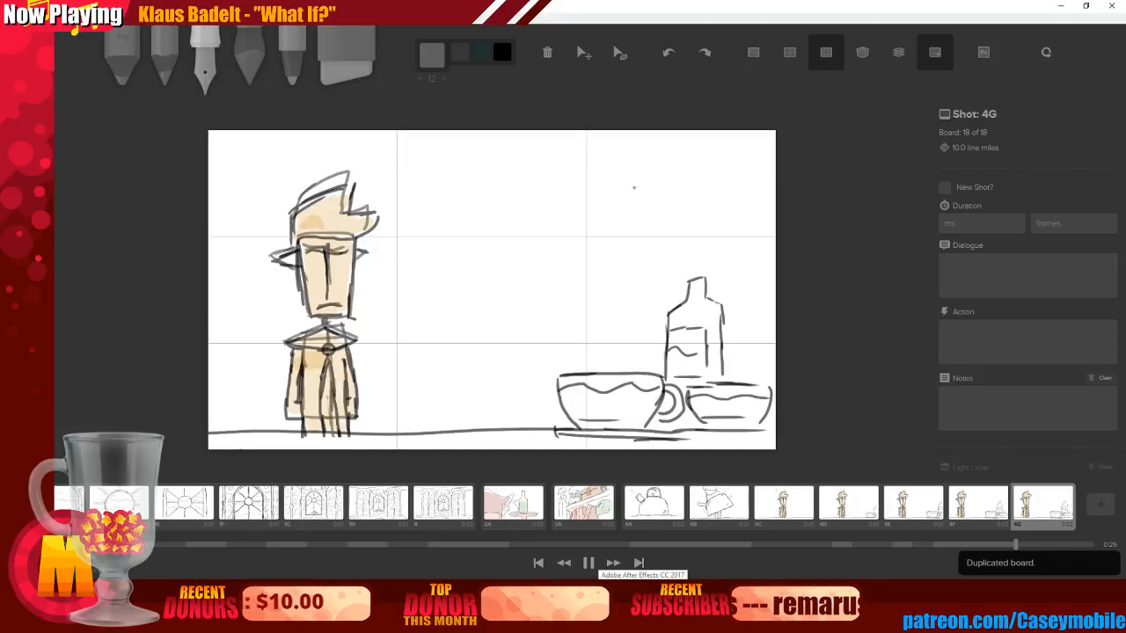
mouse_move(646, 194)
mouse_down()
mouse_move(618, 235)
mouse_move(644, 249)
mouse_move(673, 206)
mouse_up()
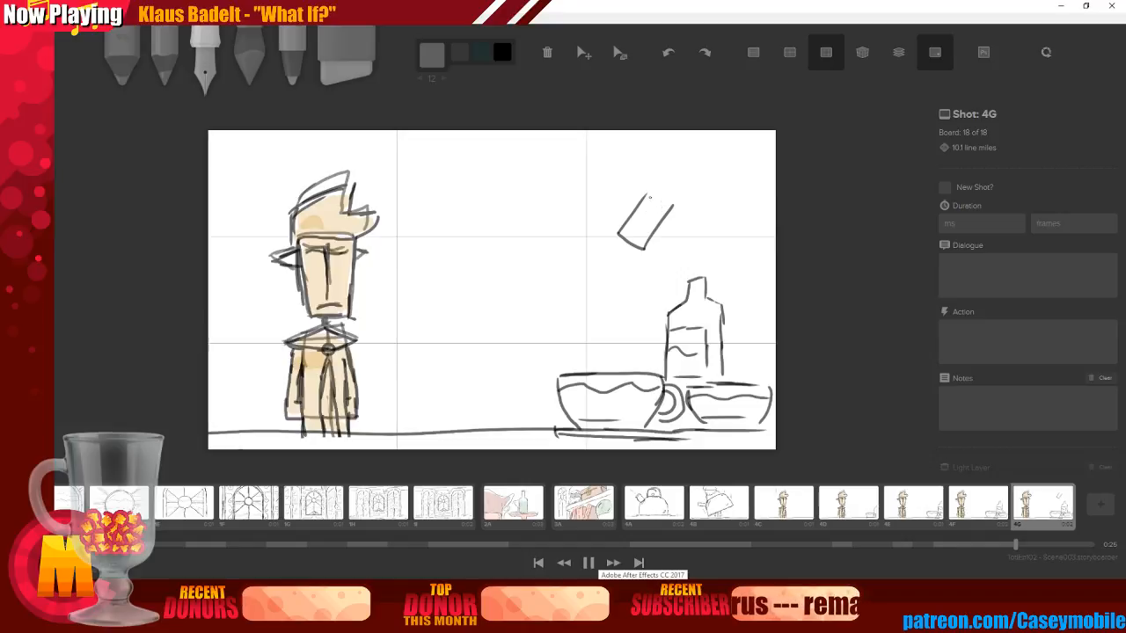
drag(633, 164, 648, 196)
drag(668, 210, 692, 225)
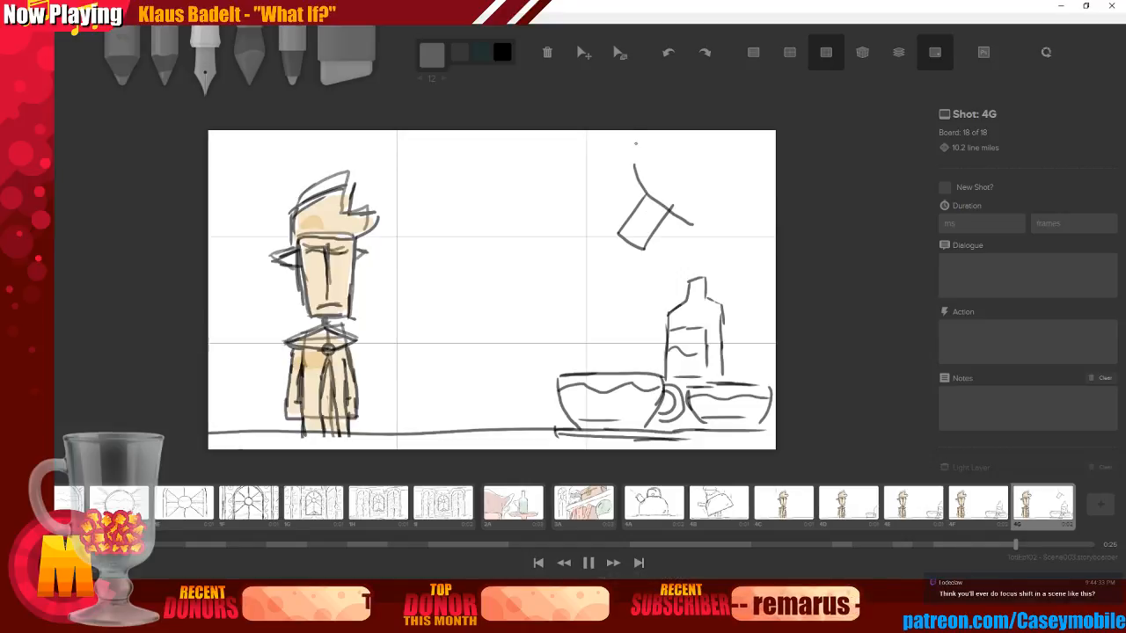
drag(647, 132, 632, 158)
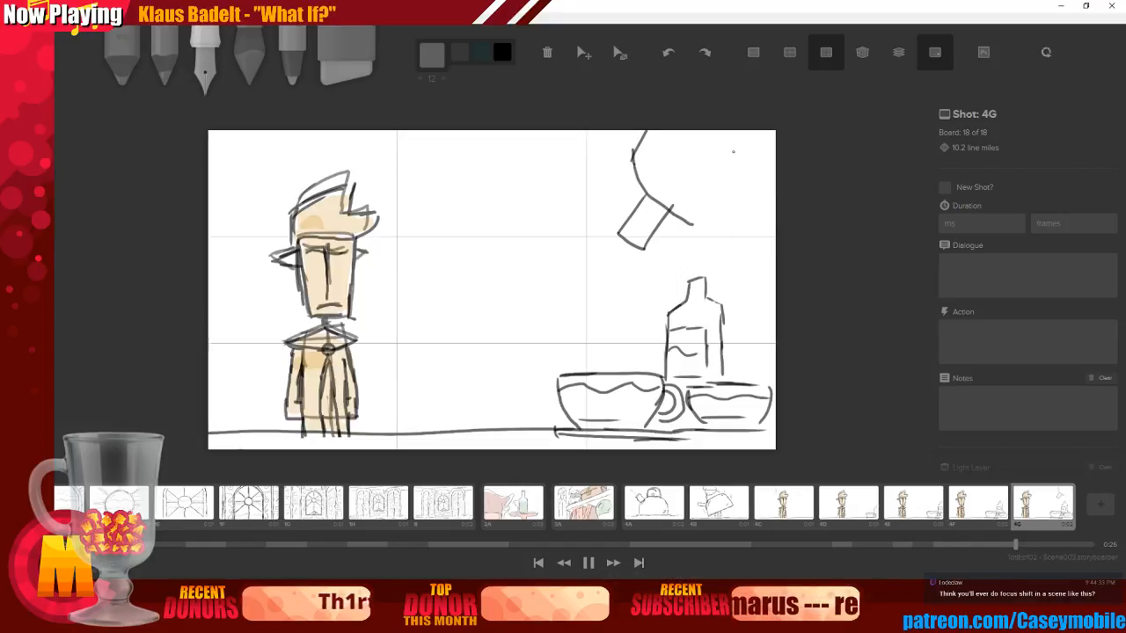
key(ctrl+z)
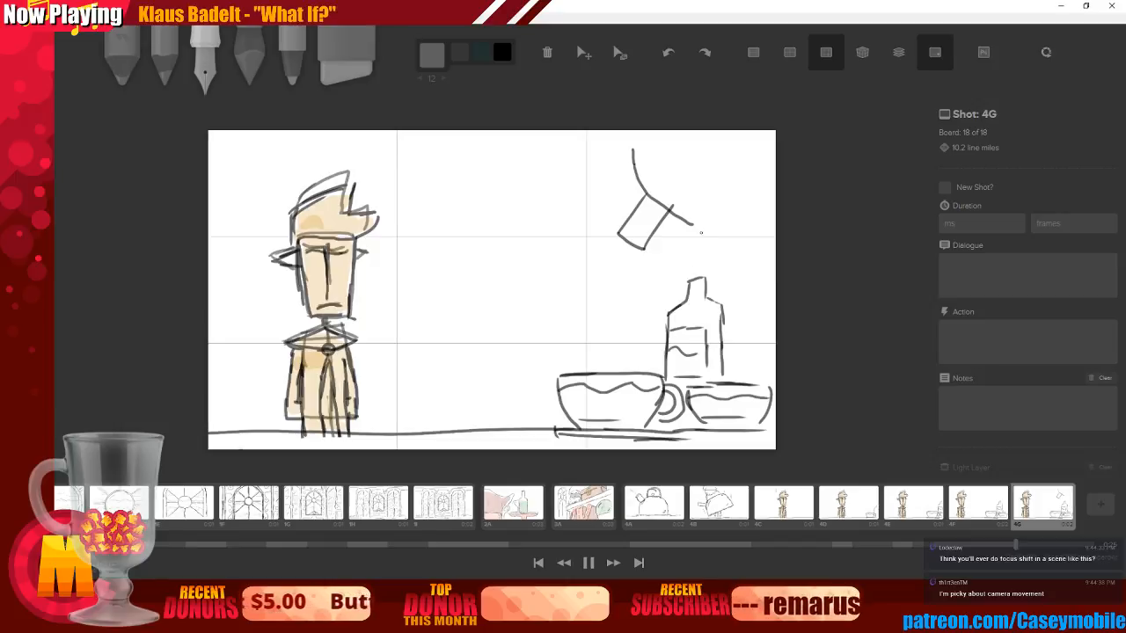
mouse_move(708, 233)
mouse_down()
mouse_move(720, 243)
mouse_move(775, 175)
mouse_up()
key(ctrl+z)
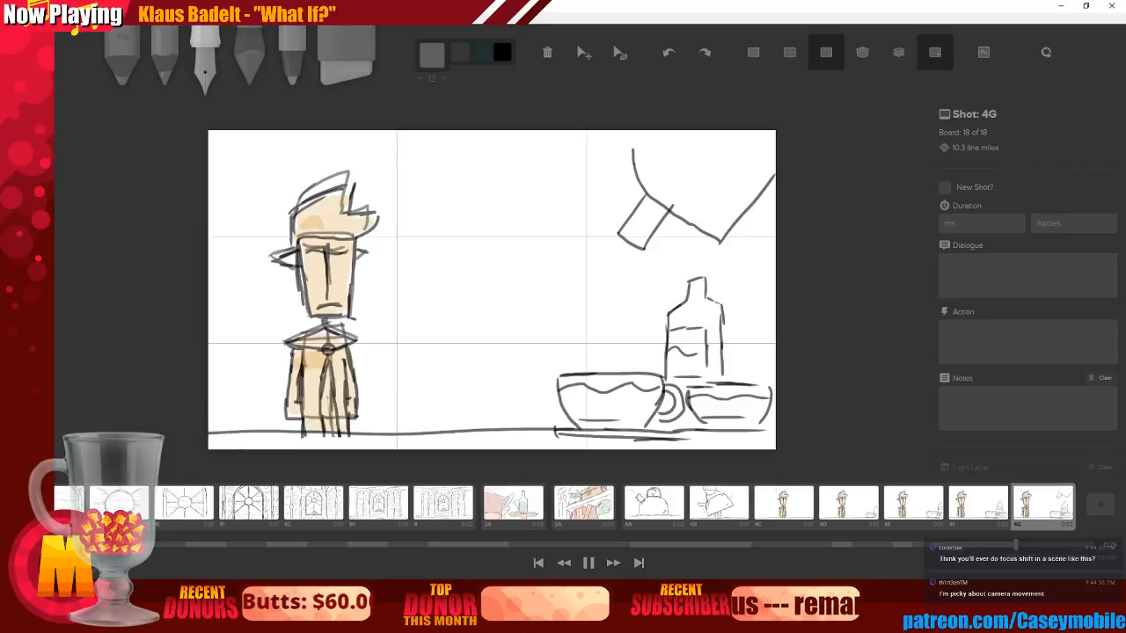
key(6)
mouse_move(646, 201)
mouse_down()
mouse_move(620, 244)
mouse_move(621, 229)
mouse_move(651, 247)
mouse_move(629, 212)
mouse_move(664, 221)
mouse_up()
key(3)
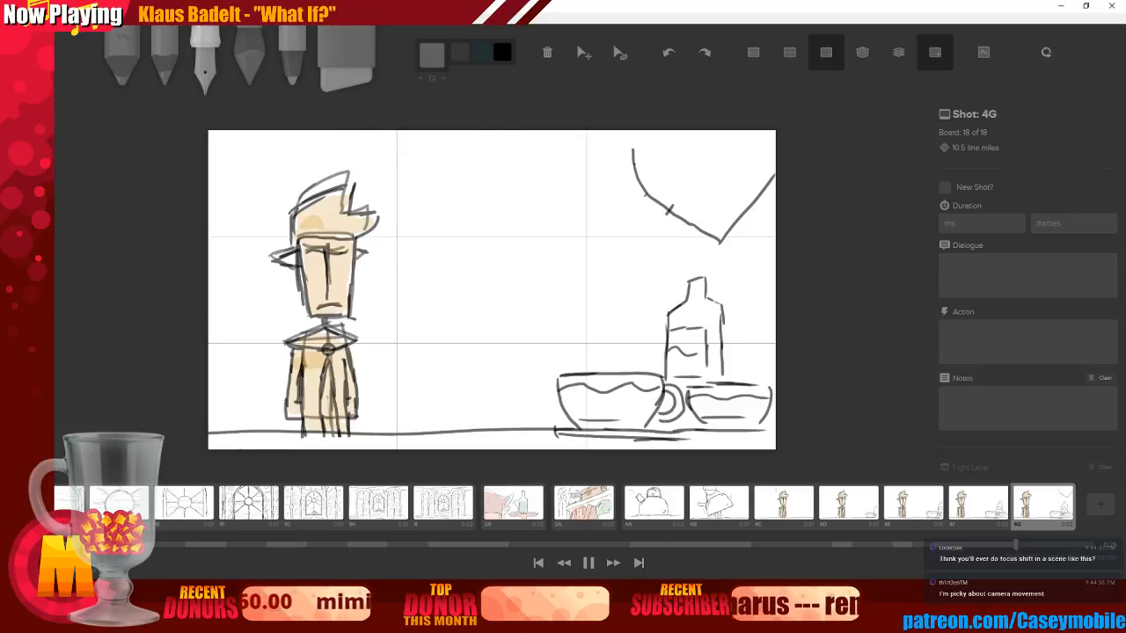
drag(638, 186, 600, 243)
key(ctrl+z)
key(ctrl+z)
key(ctrl+z)
key(ctrl+z)
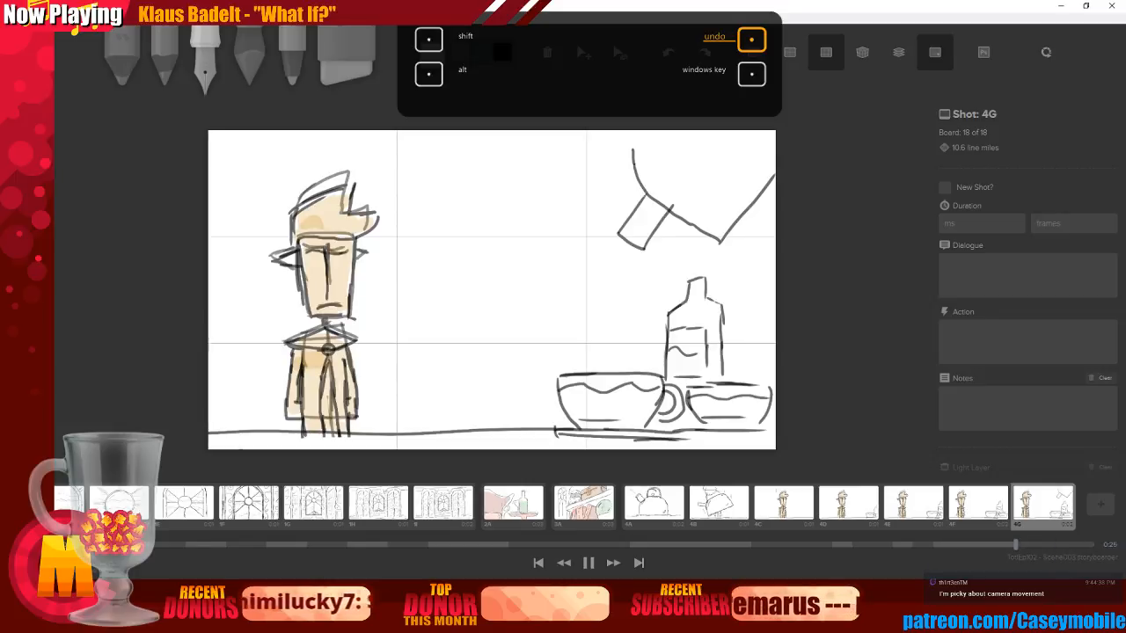
key(ctrl+z)
key(ctrl+z)
key(ctrl+z)
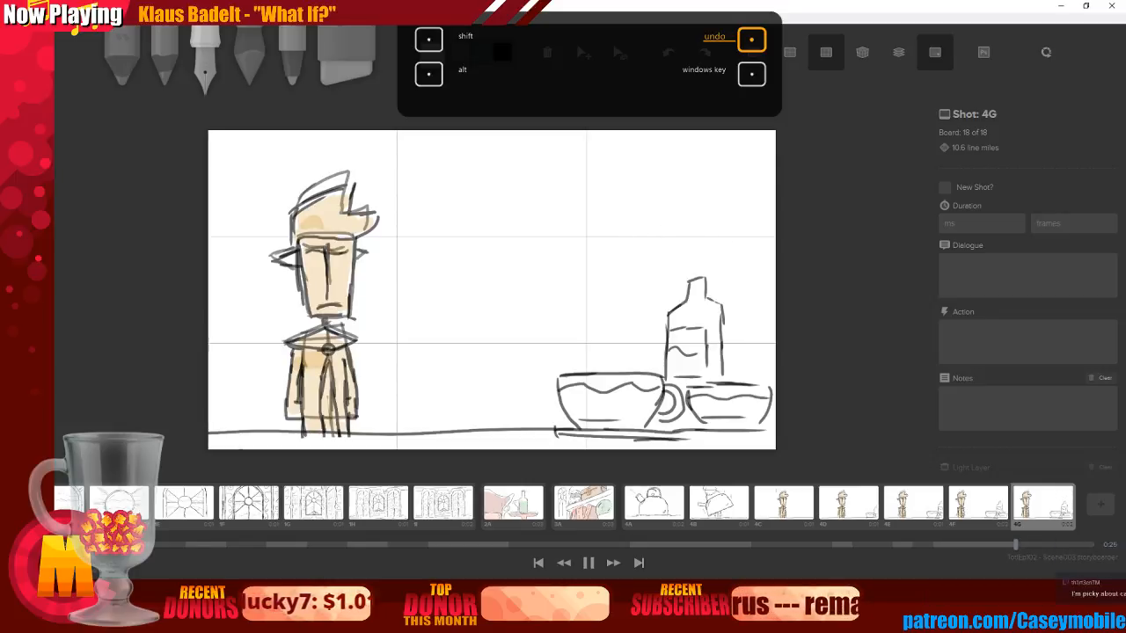
mouse_move(651, 173)
mouse_down()
mouse_move(620, 226)
mouse_move(655, 248)
mouse_move(670, 227)
mouse_move(633, 197)
mouse_move(615, 215)
mouse_move(654, 246)
mouse_move(692, 200)
mouse_up()
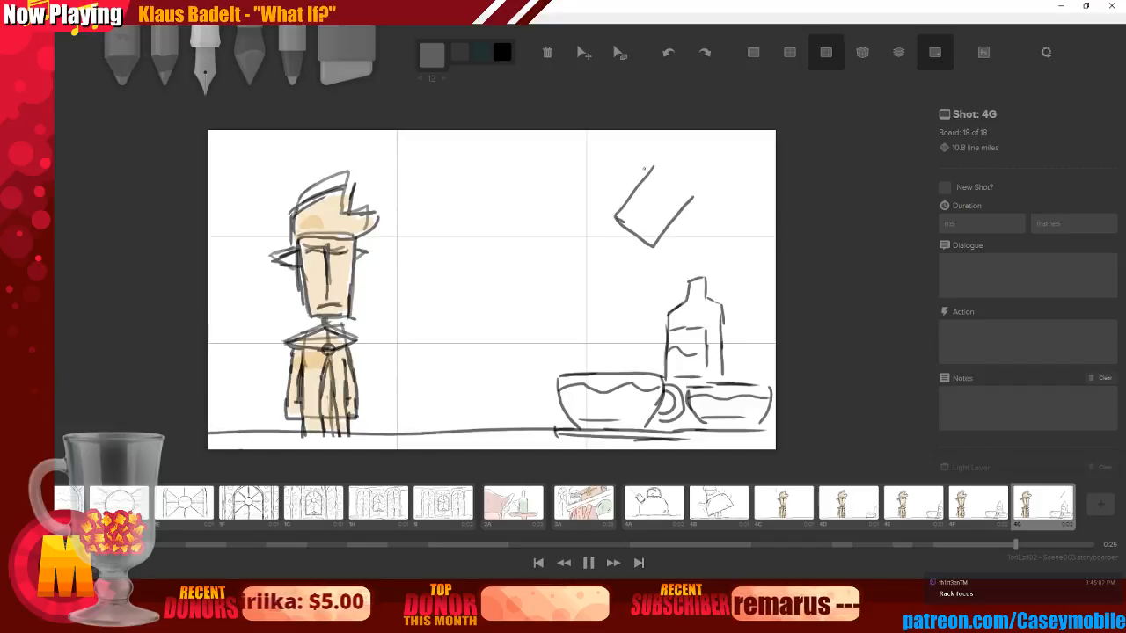
drag(640, 131, 692, 195)
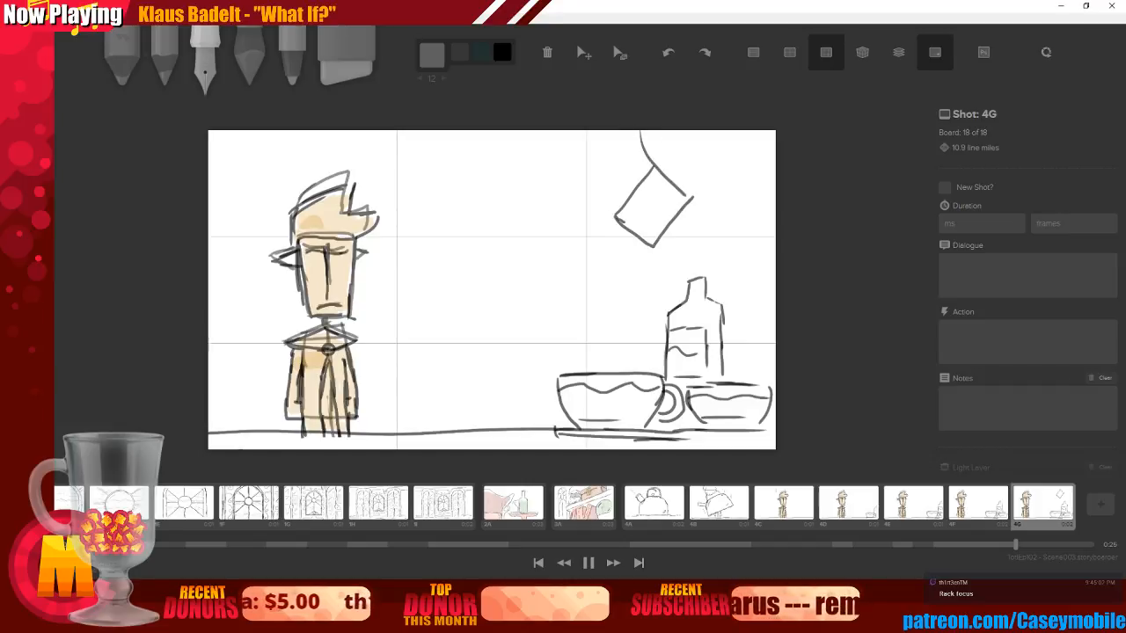
key(ctrl+z)
key(ctrl+z)
key(ctrl+z)
key(ctrl+z)
key(ctrl+z)
key(ctrl+z)
key(ctrl+z)
key(ctrl+z)
key(ctrl+z)
key(ctrl+z)
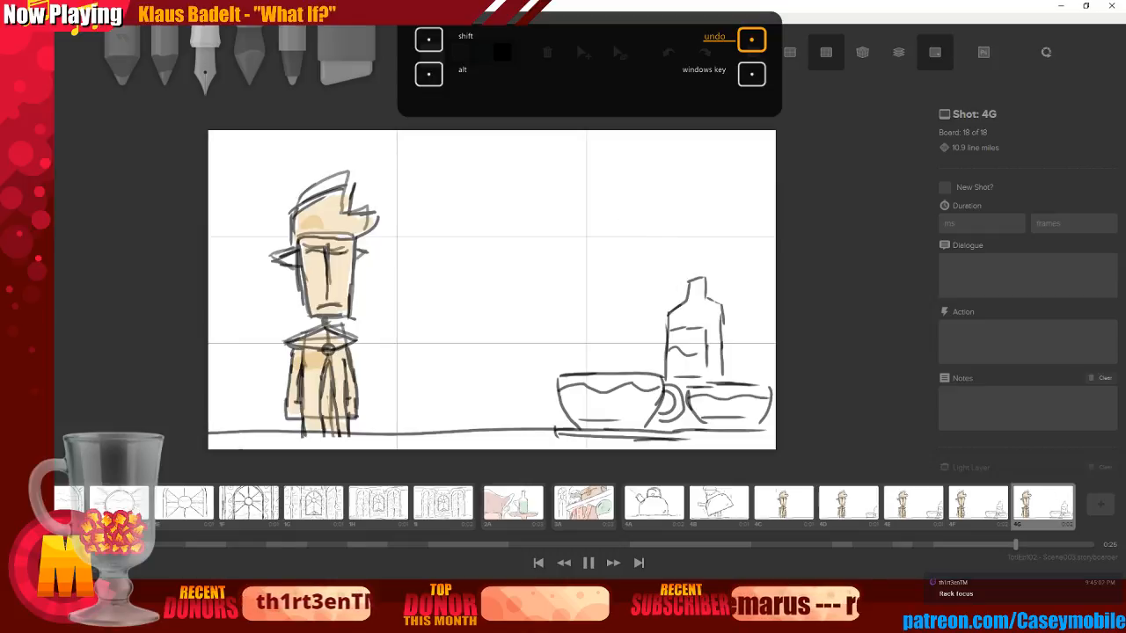
mouse_move(646, 167)
mouse_down()
mouse_move(612, 214)
mouse_move(659, 235)
mouse_move(680, 203)
mouse_up()
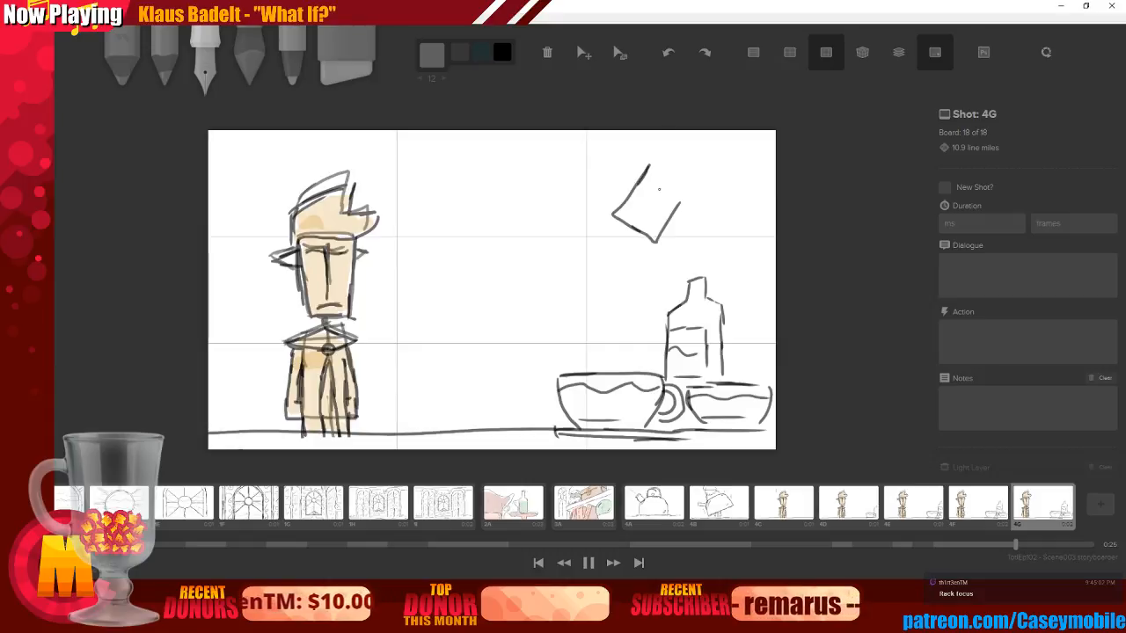
drag(633, 151, 713, 206)
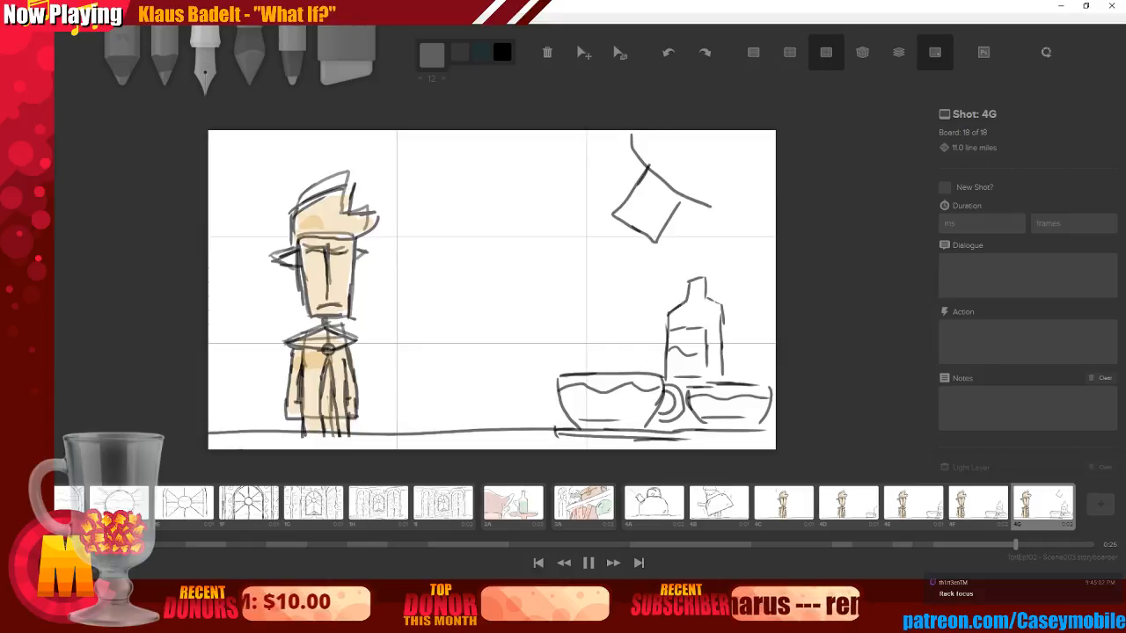
key(ctrl+z)
key(ctrl+z)
key(ctrl+z)
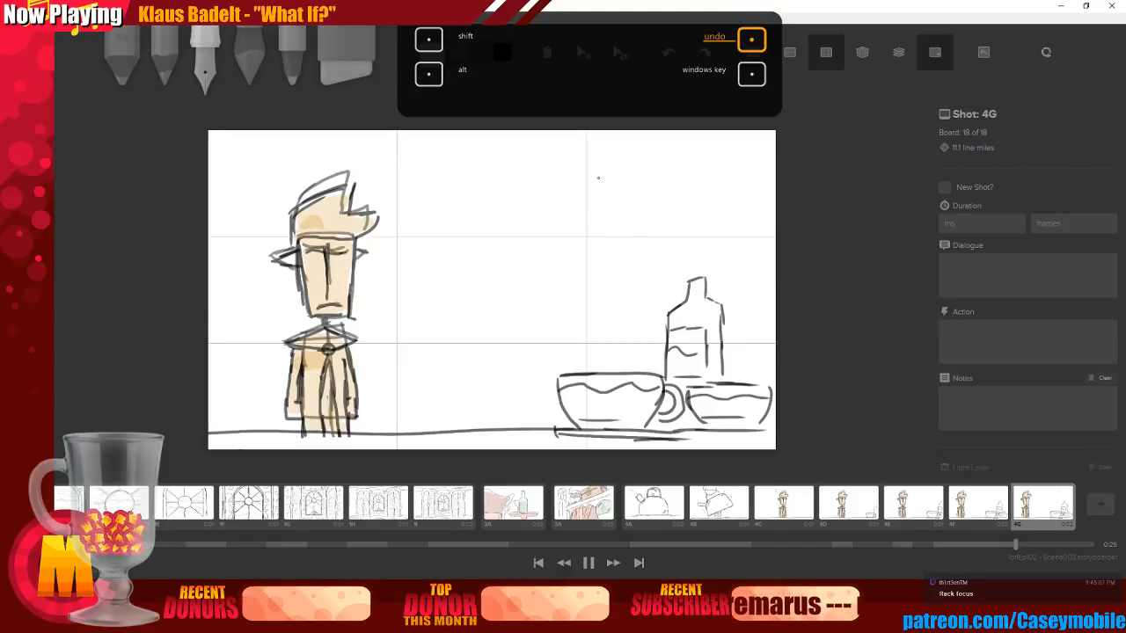
Draw the kettle's tilted spout and the lower curve of its body entering the frame above the bottle on board 4G
mouse_move(645, 176)
mouse_down()
mouse_move(629, 207)
mouse_move(644, 227)
mouse_up()
key(ctrl+z)
mouse_move(640, 180)
mouse_down()
mouse_move(620, 220)
mouse_move(654, 237)
mouse_move(656, 157)
mouse_up()
drag(654, 236, 680, 191)
key(ctrl+z)
key(ctrl+z)
mouse_move(641, 132)
mouse_down()
mouse_move(720, 218)
mouse_move(755, 181)
mouse_up()
drag(738, 220, 770, 159)
mouse_move(656, 159)
mouse_down()
mouse_move(619, 225)
mouse_move(679, 201)
mouse_move(765, 245)
mouse_up()
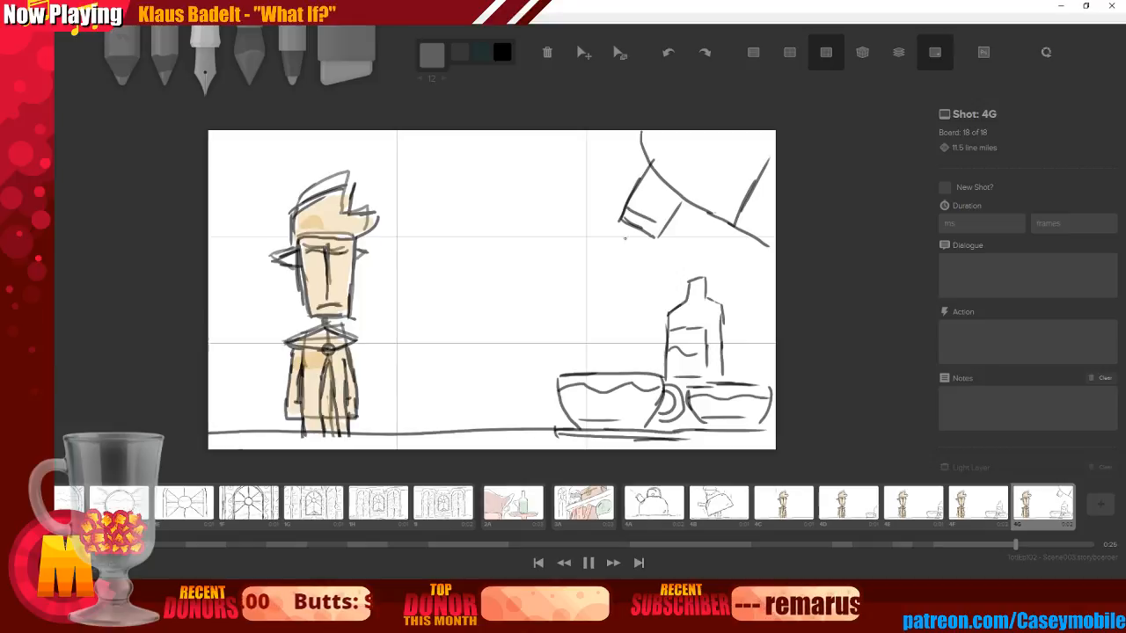
Draw curved lines of liquid pouring from the spout toward the first cup on board 4G
drag(621, 223, 601, 274)
mouse_move(651, 238)
mouse_down()
mouse_move(627, 314)
mouse_move(614, 271)
mouse_move(592, 349)
mouse_up()
key(ctrl+z)
key(ctrl+z)
drag(648, 237, 628, 356)
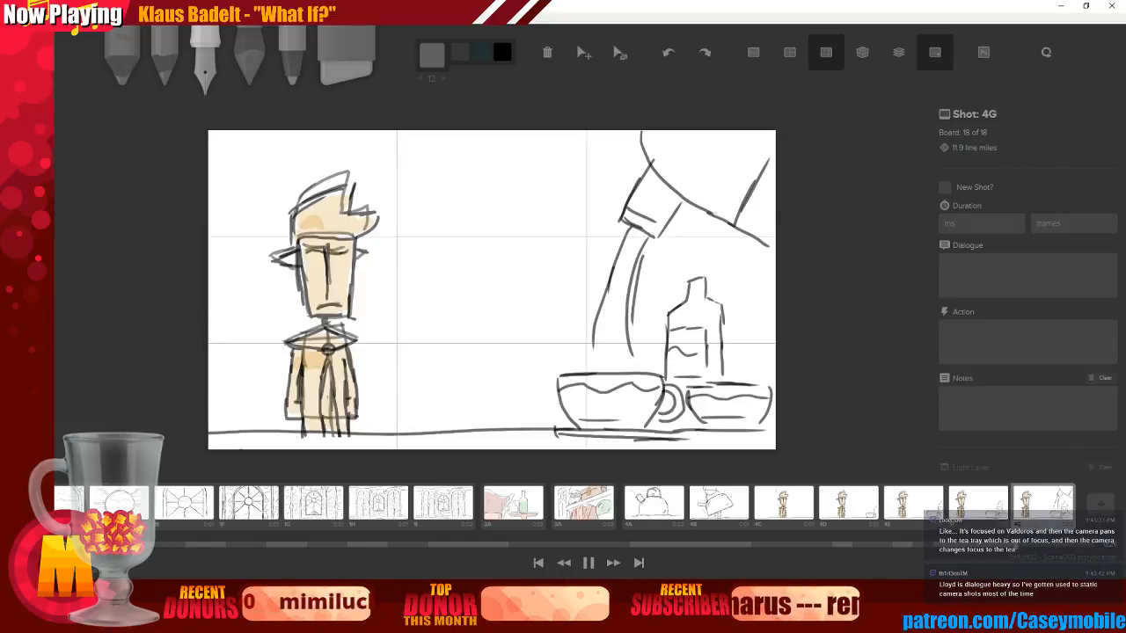
Erase the kettle's inner body line and spout tip on board 4G, redraw a longer banded spout and add steam above the first cup
click(345, 66)
drag(746, 217, 769, 145)
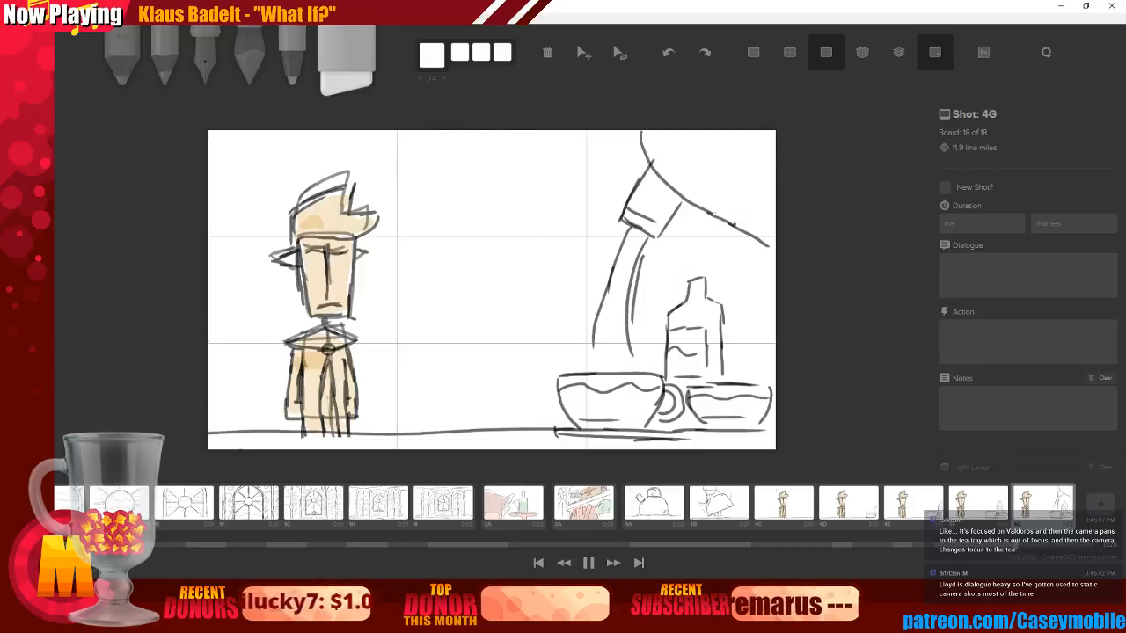
mouse_move(693, 230)
mouse_down()
mouse_move(661, 236)
mouse_move(626, 214)
mouse_move(656, 245)
mouse_move(606, 239)
mouse_up()
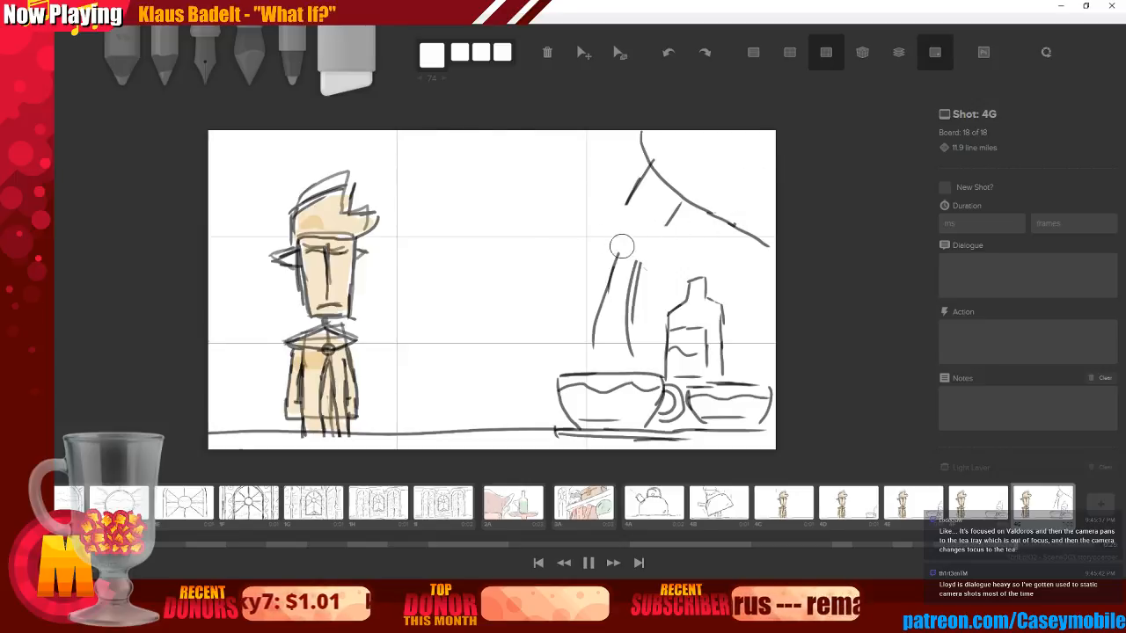
key(3)
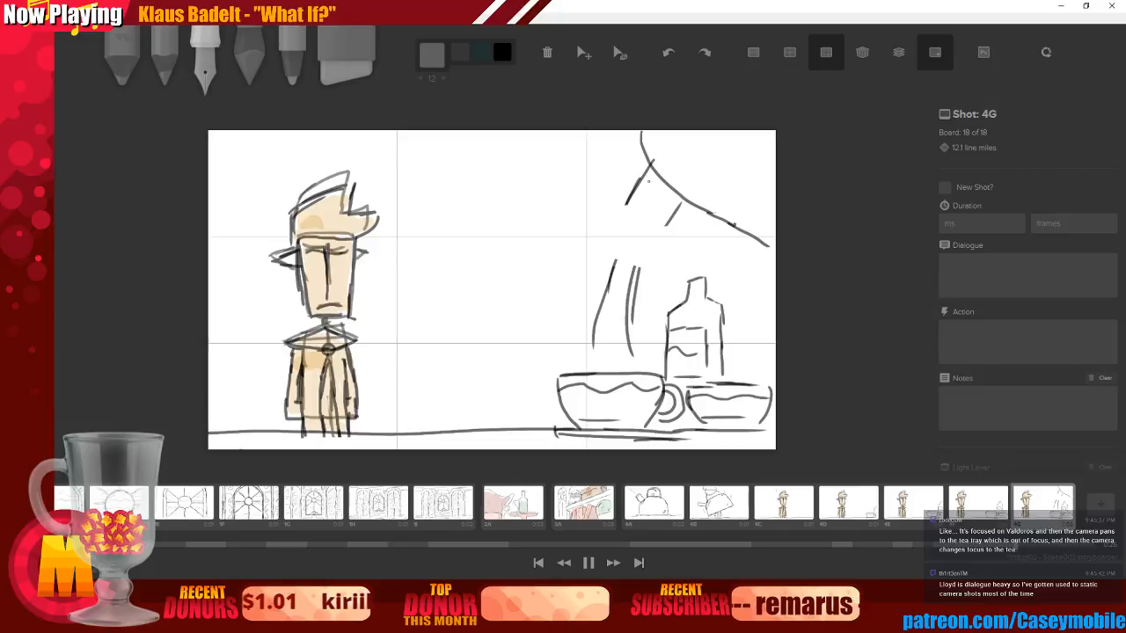
drag(646, 163, 612, 221)
mouse_move(638, 183)
mouse_down()
mouse_move(609, 240)
mouse_move(616, 255)
mouse_move(656, 260)
mouse_up()
mouse_move(674, 211)
mouse_down()
mouse_move(657, 251)
mouse_move(661, 243)
mouse_move(593, 308)
mouse_move(578, 285)
mouse_up()
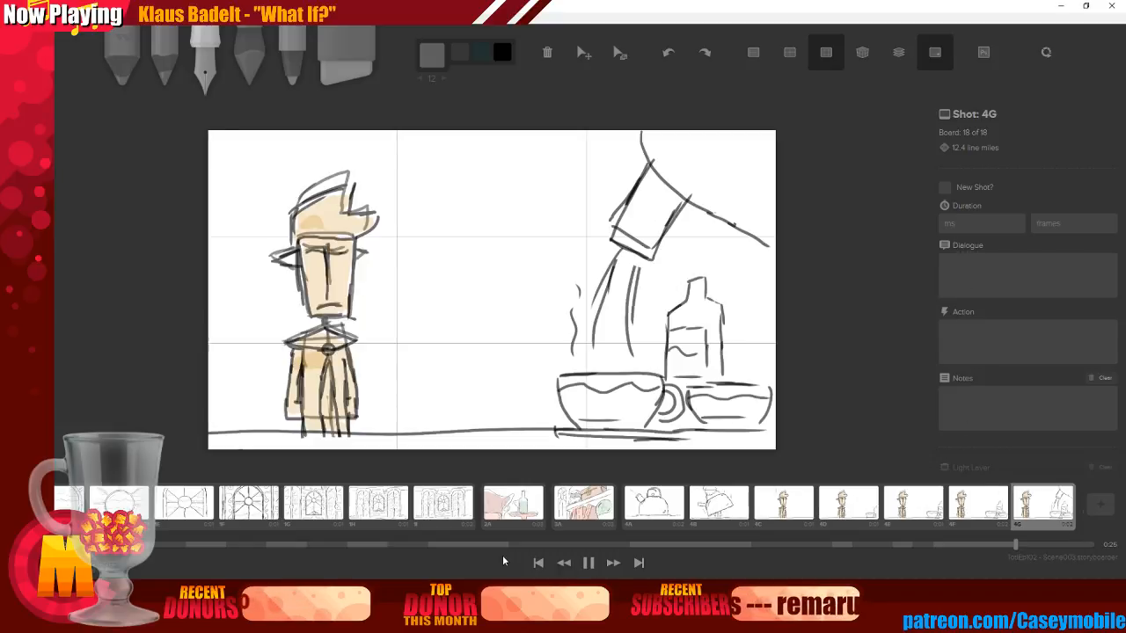
Duplicate the pouring board 4G and set the duration of board 4G to 1000 ms
key(d)
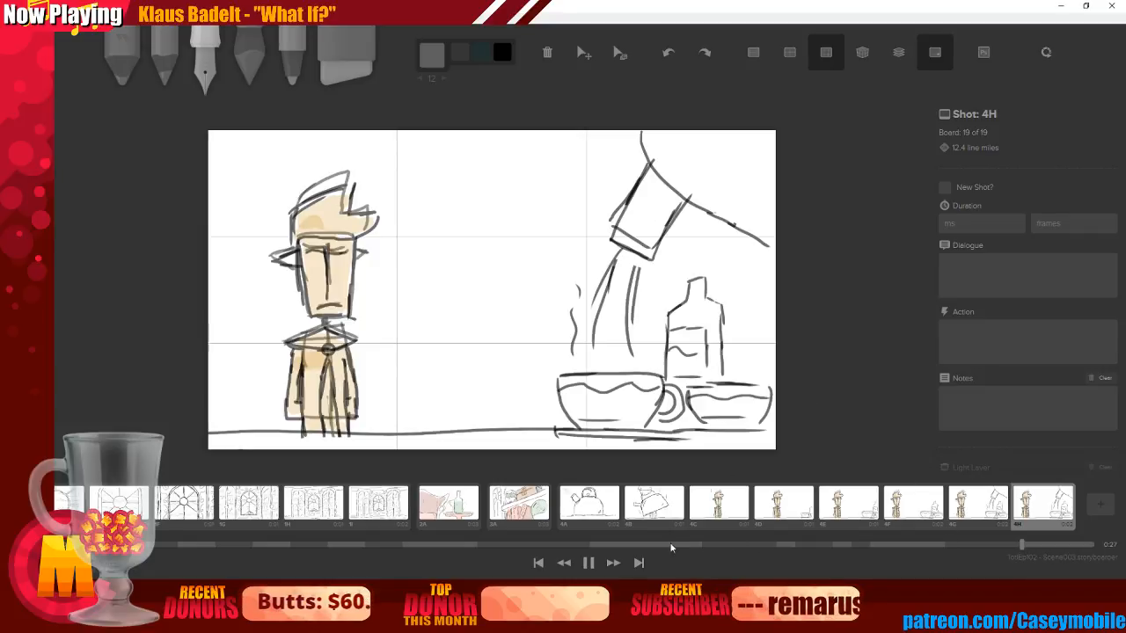
click(1001, 509)
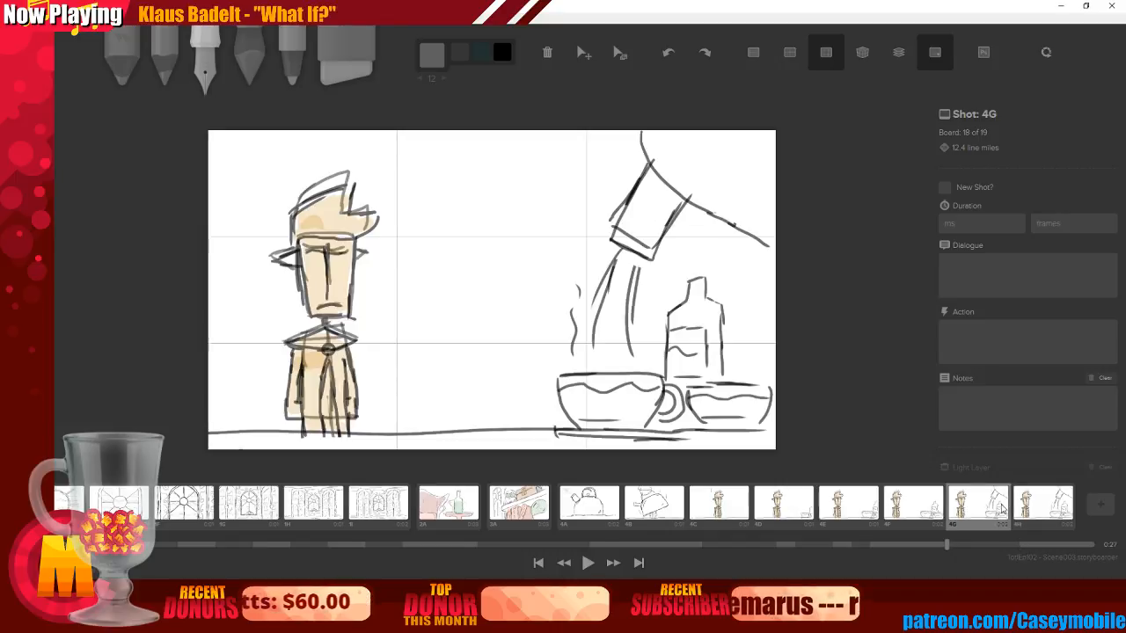
click(976, 223)
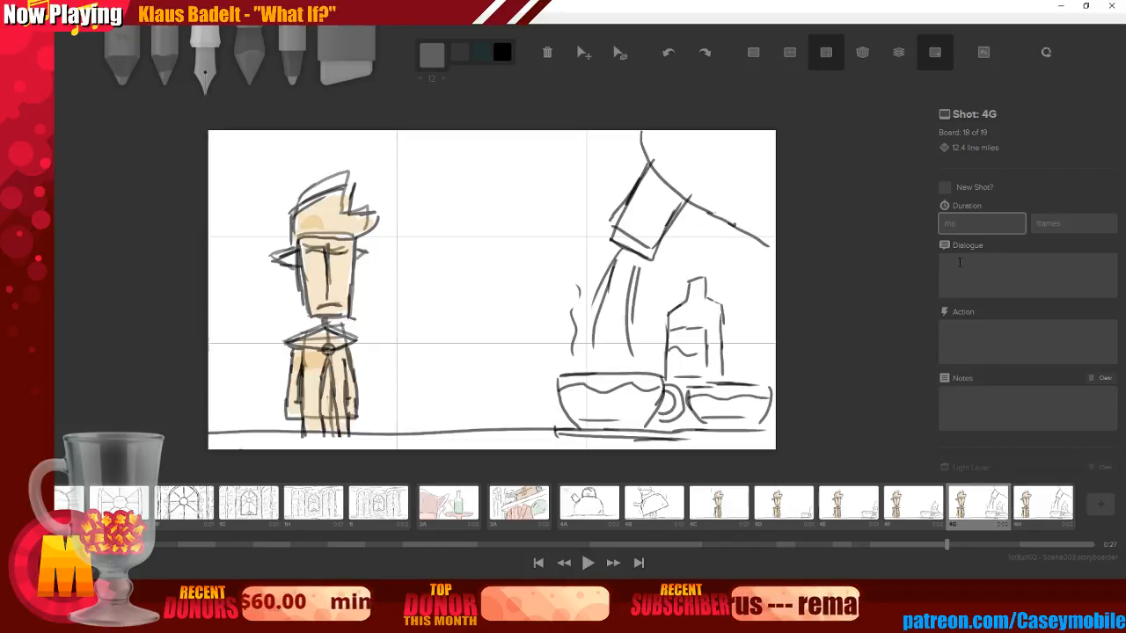
text(1000)
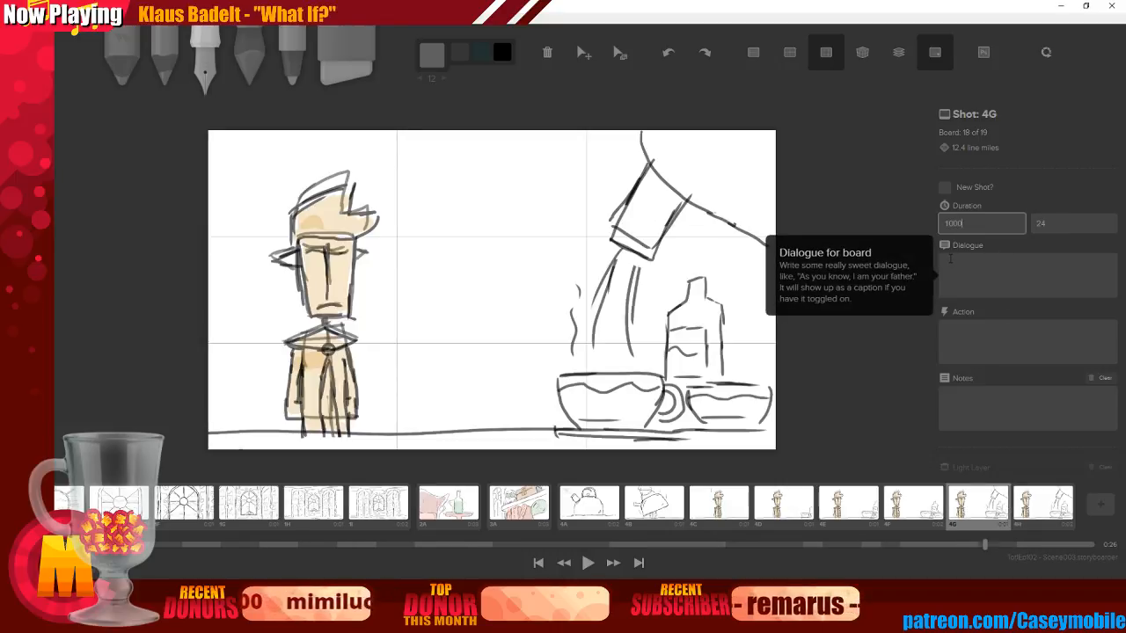
Try to set the duration of board 4H to 1000 ms
click(932, 519)
click(979, 509)
click(1036, 508)
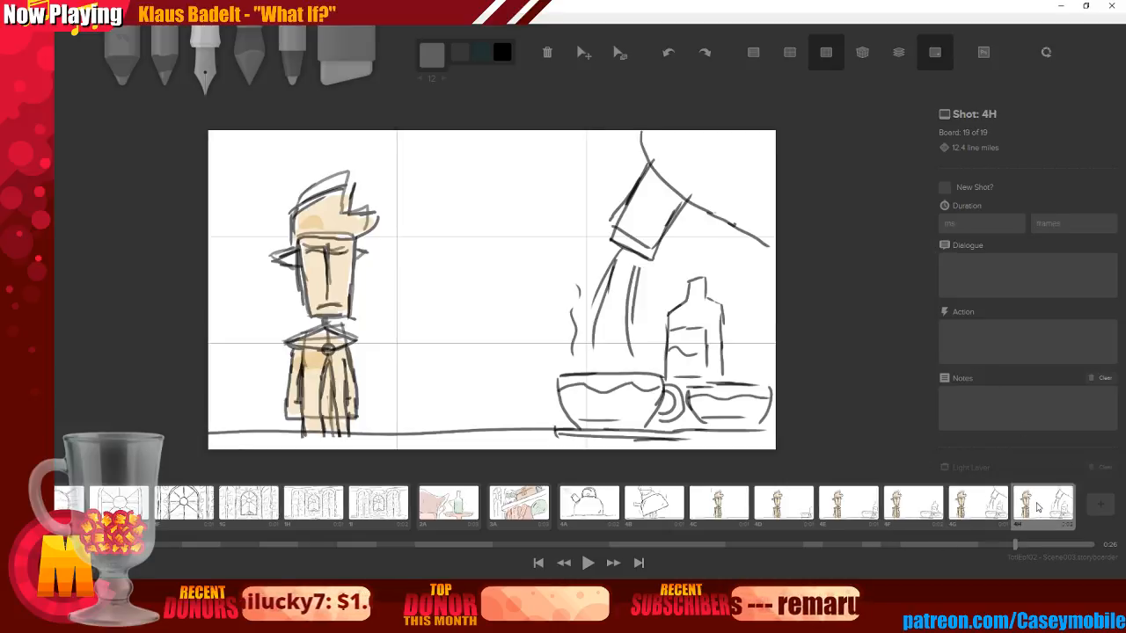
click(998, 225)
text(10)
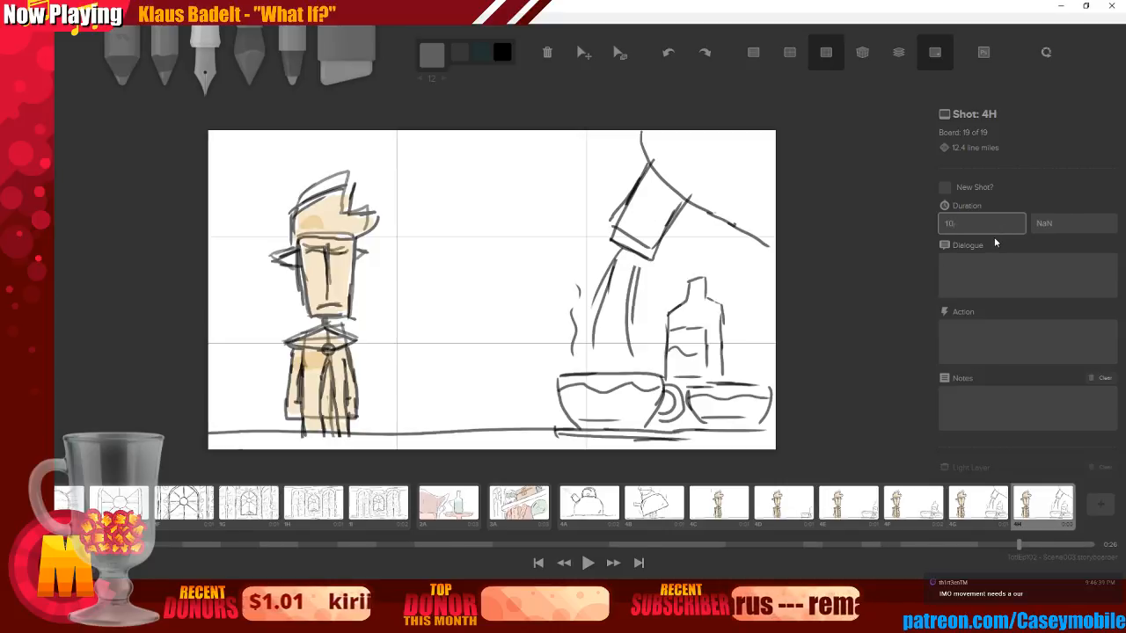
text(00)
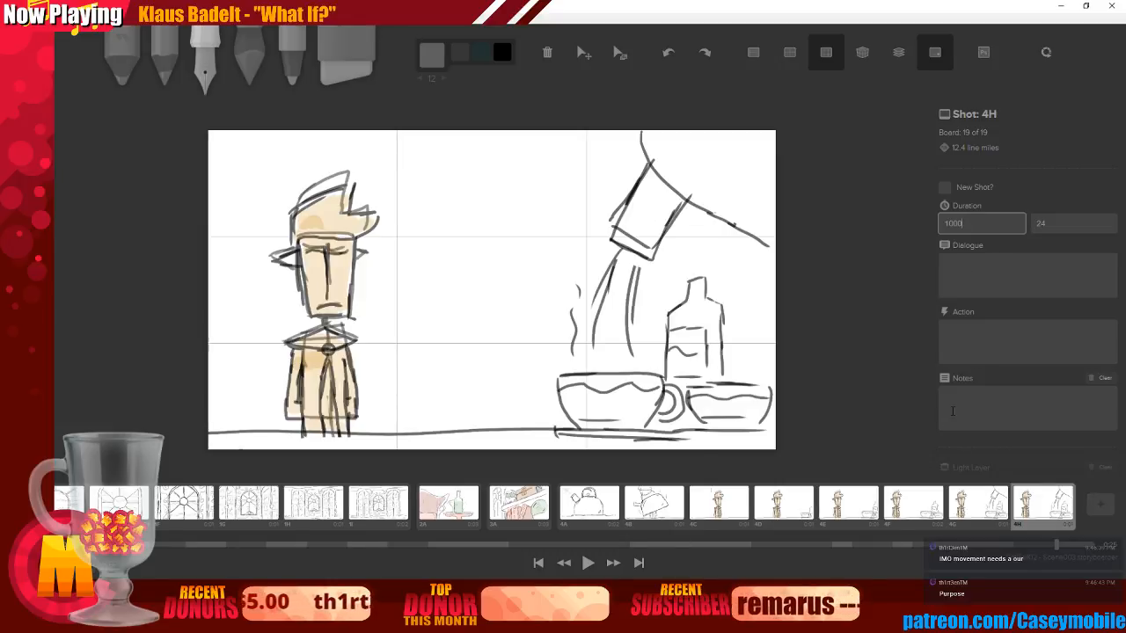
text(d)
Erase the kettle, the pouring liquid and the short steam line above the first cup on board 4H
click(921, 505)
click(992, 507)
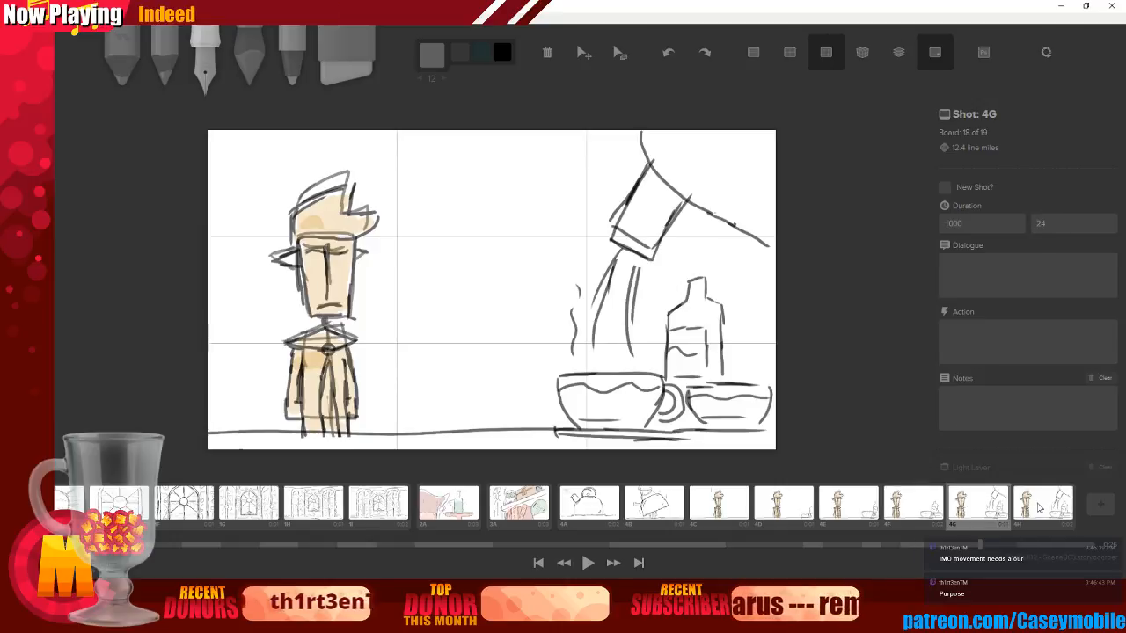
click(1038, 505)
click(326, 91)
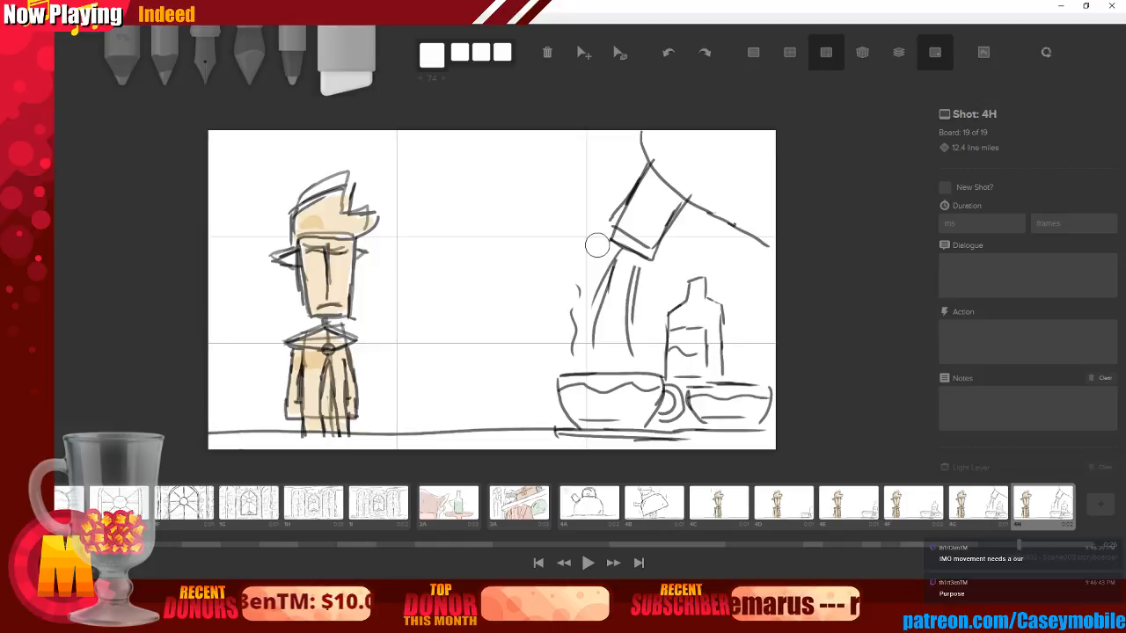
mouse_move(634, 276)
mouse_down()
mouse_move(577, 297)
mouse_move(578, 313)
mouse_move(606, 332)
mouse_move(643, 310)
mouse_move(621, 350)
mouse_move(625, 240)
mouse_move(662, 249)
mouse_move(628, 243)
mouse_move(612, 200)
mouse_move(650, 198)
mouse_move(647, 184)
mouse_move(674, 205)
mouse_move(674, 182)
mouse_move(656, 172)
mouse_move(703, 228)
mouse_move(711, 205)
mouse_move(762, 241)
mouse_up()
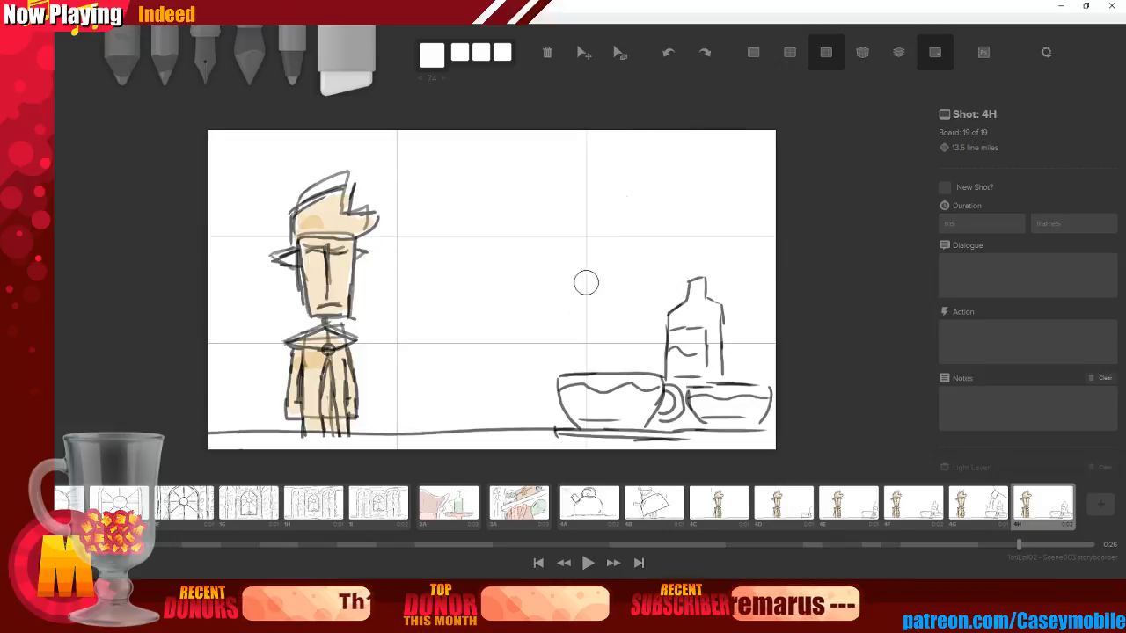
Draw two tall wavy steam lines rising above the first cup on board 4H with the pen
key(3)
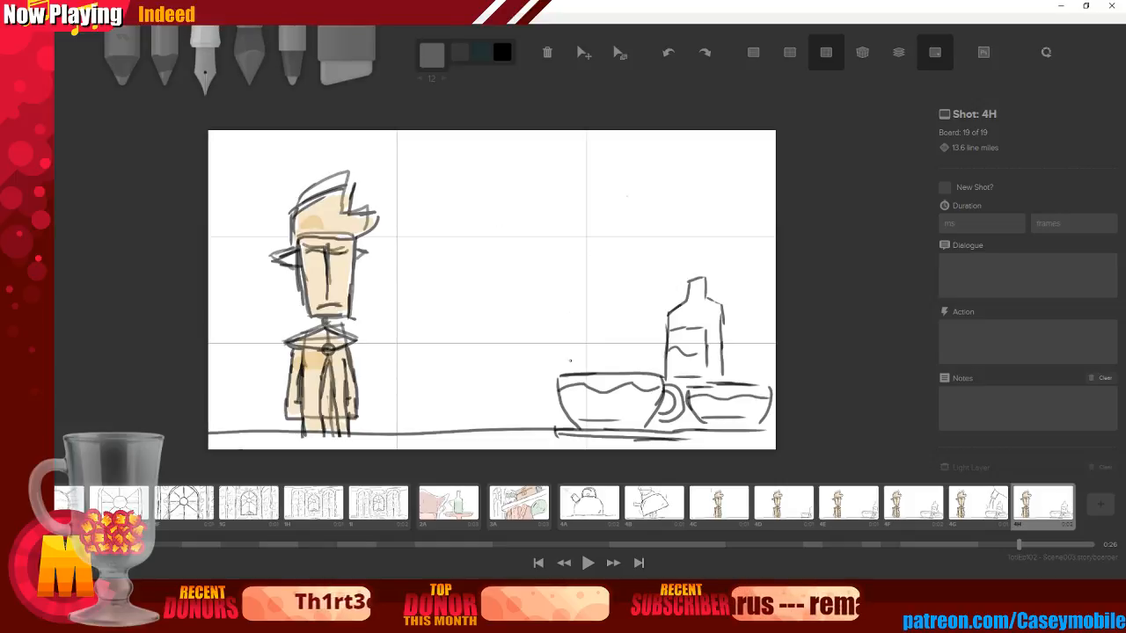
mouse_move(576, 359)
mouse_down()
mouse_move(594, 316)
mouse_move(589, 252)
mouse_up()
drag(623, 355, 632, 220)
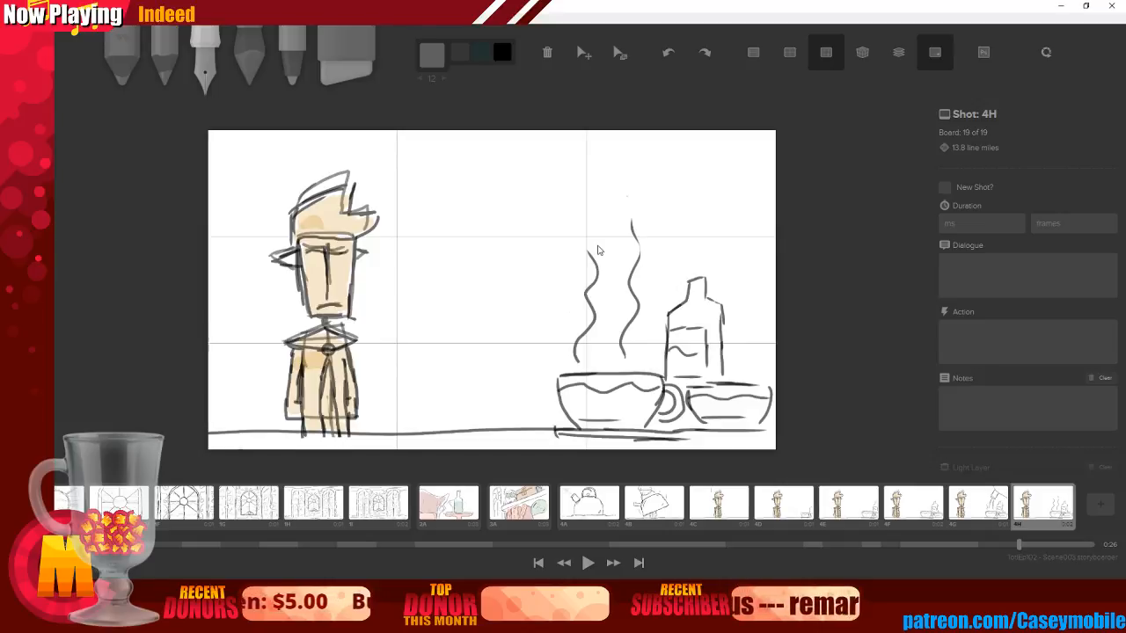
Play the sequence to check its timing and set the duration of board 4F to 1000 ms
click(519, 504)
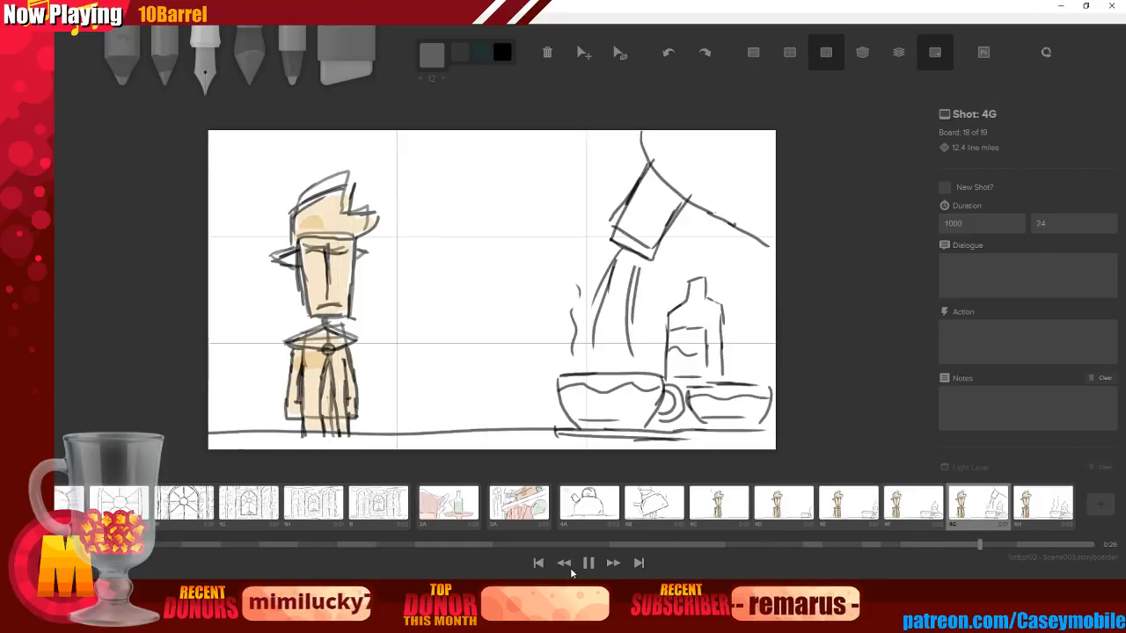
click(974, 519)
click(940, 512)
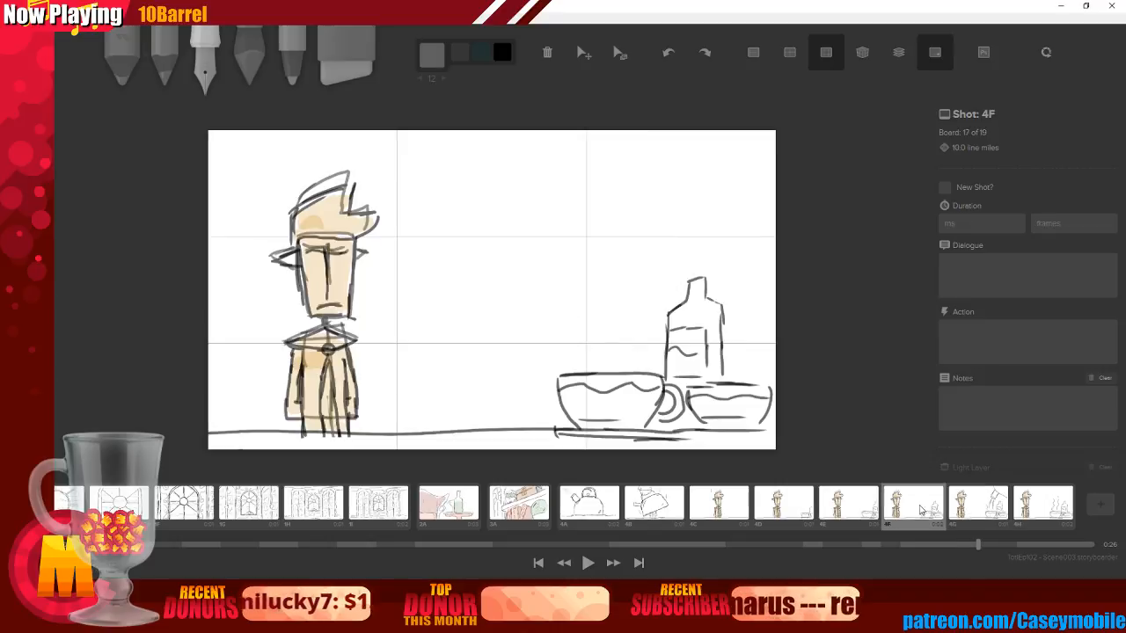
click(983, 222)
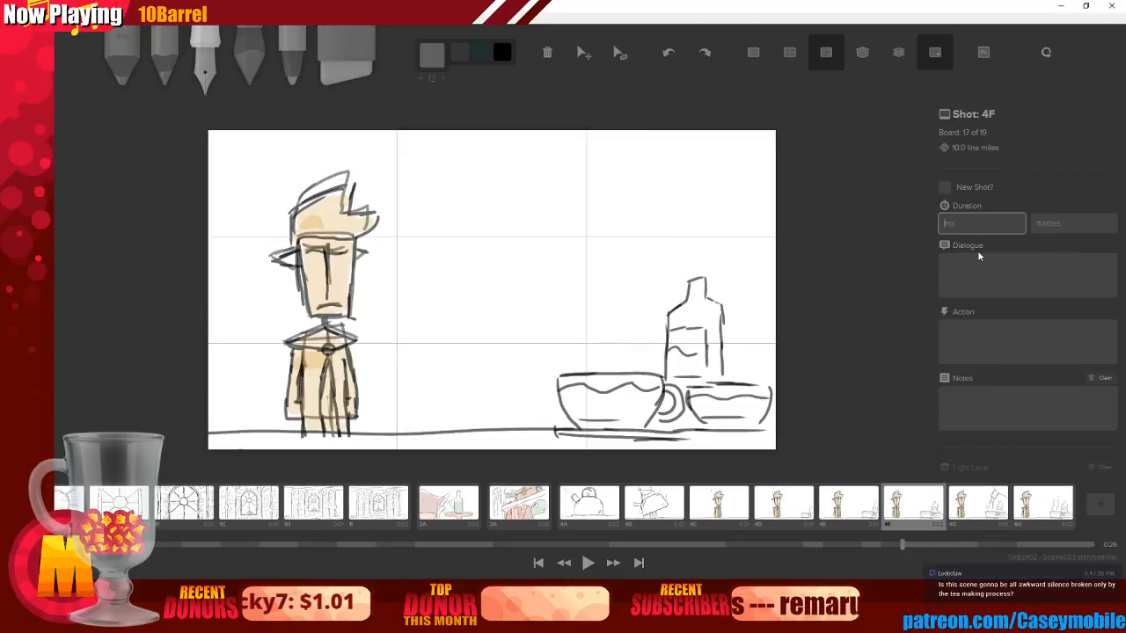
text(1000)
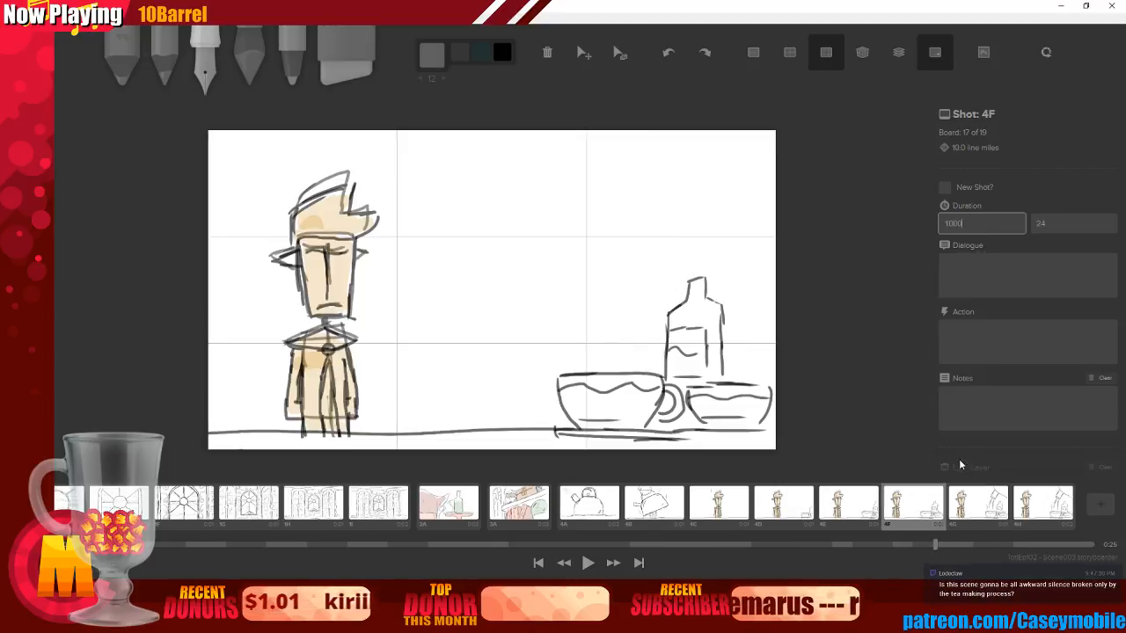
Set the duration of board 4G to 1500 ms
key(Right)
drag(972, 227, 949, 234)
text(500)
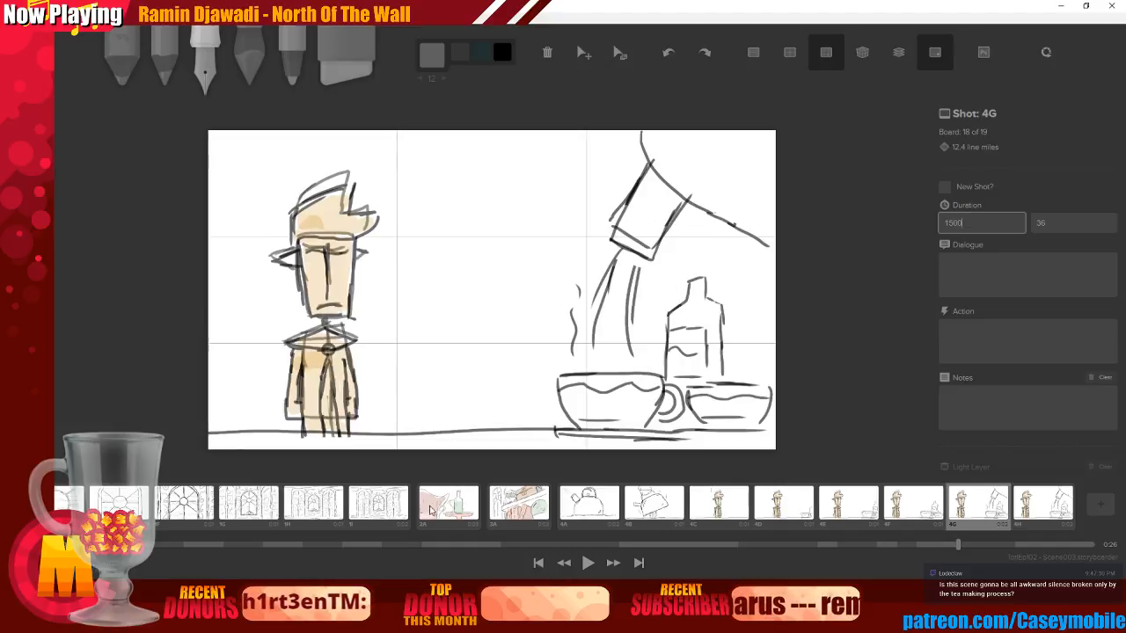
Play the storyboard from the opening boards, skipping ahead to shots 2A and 3A, to review its timing up to board 4H
click(200, 514)
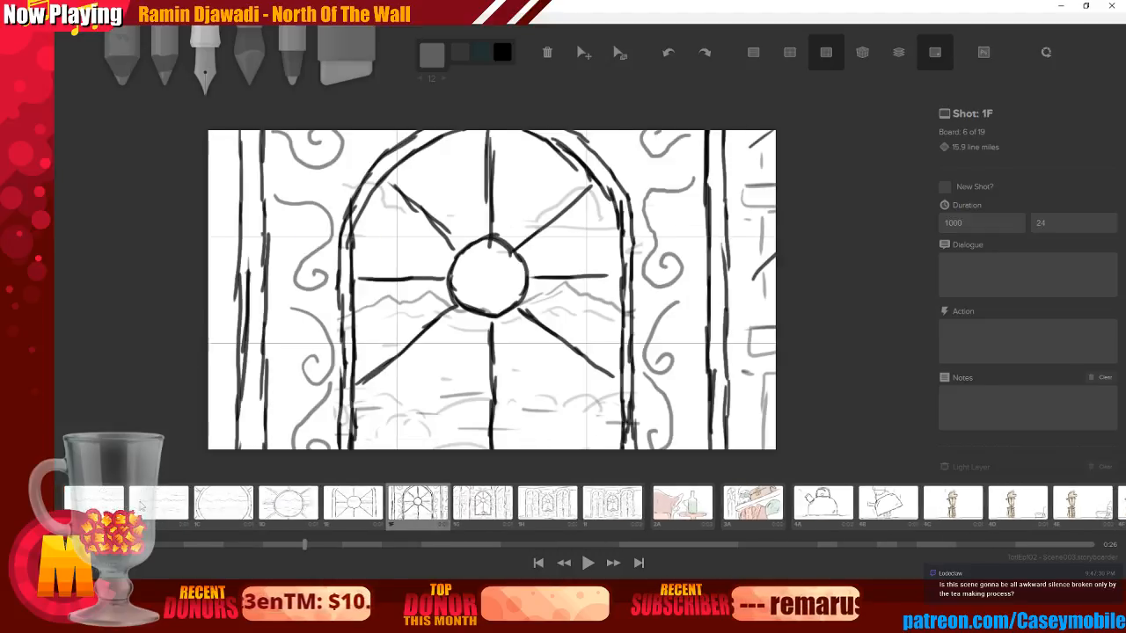
click(126, 507)
click(587, 561)
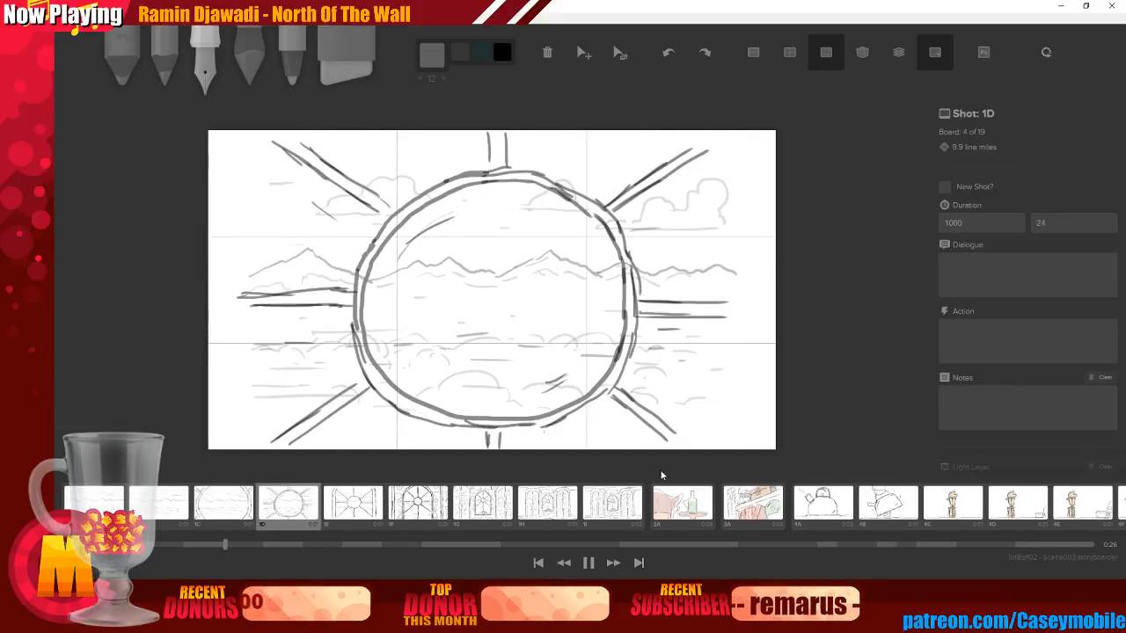
click(685, 517)
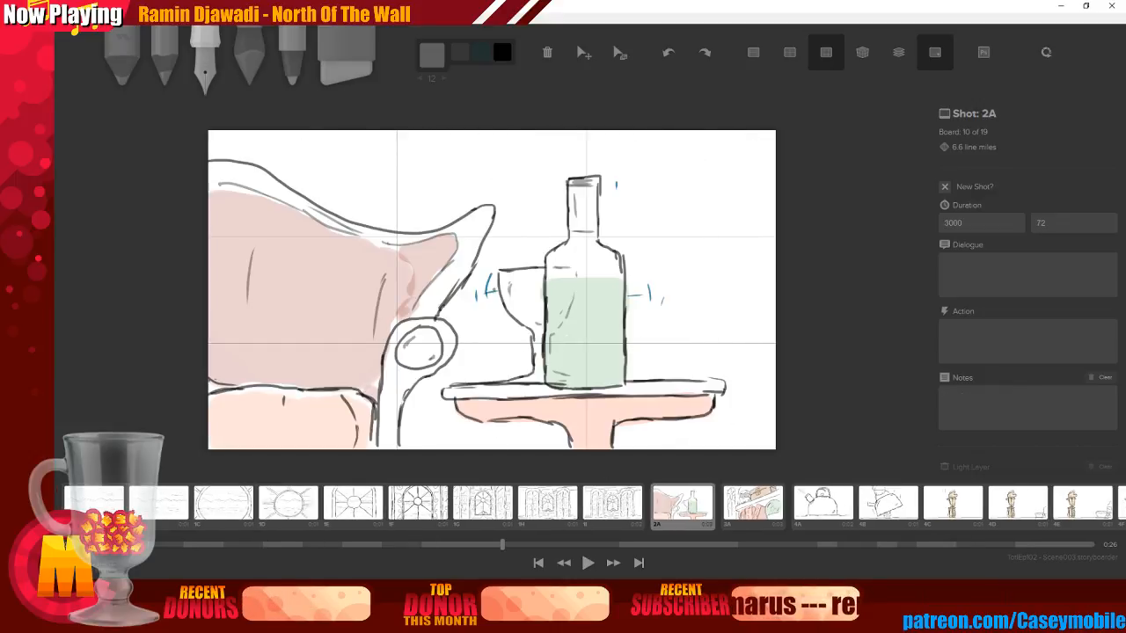
click(750, 515)
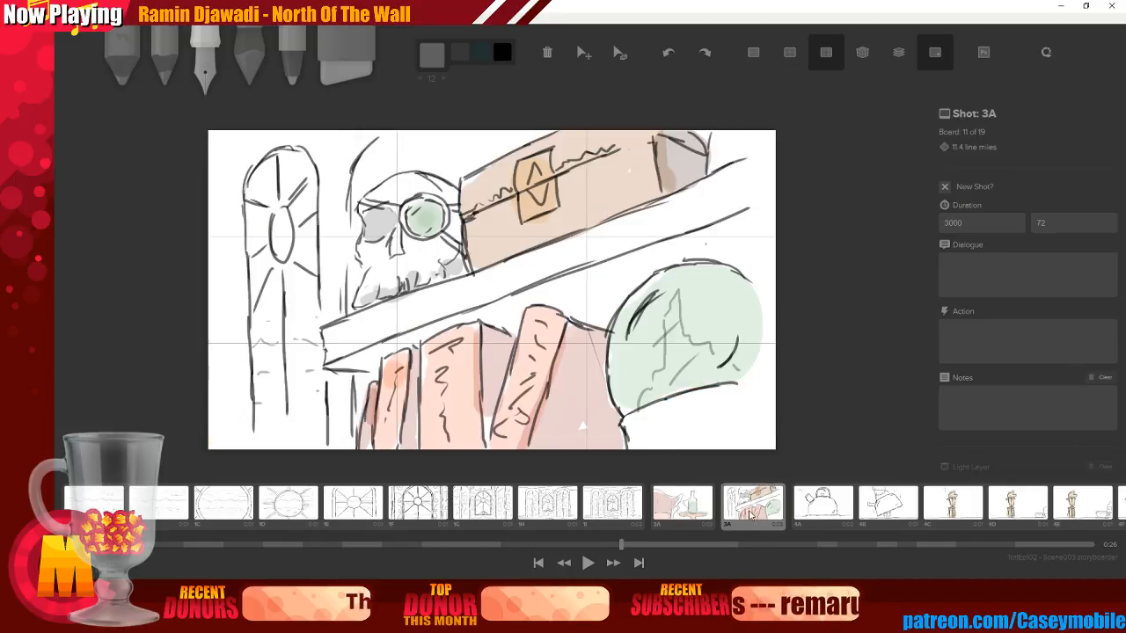
click(589, 564)
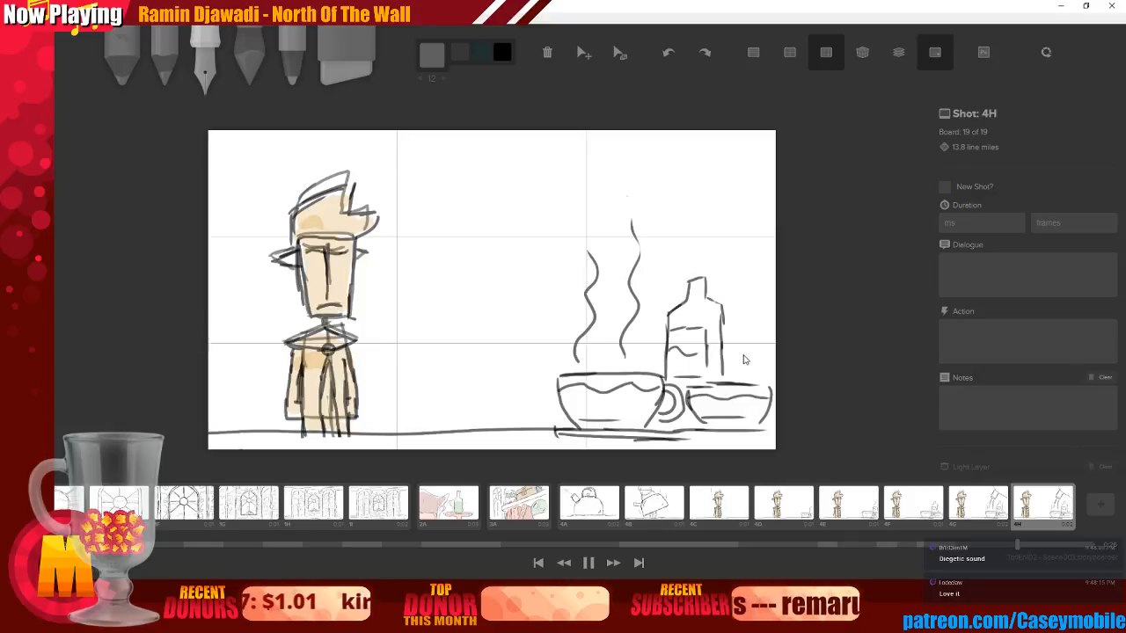
Duplicate board 4H and erase the bottle, the second cup and the first cup's handle from the copy
key(ctrl+d)
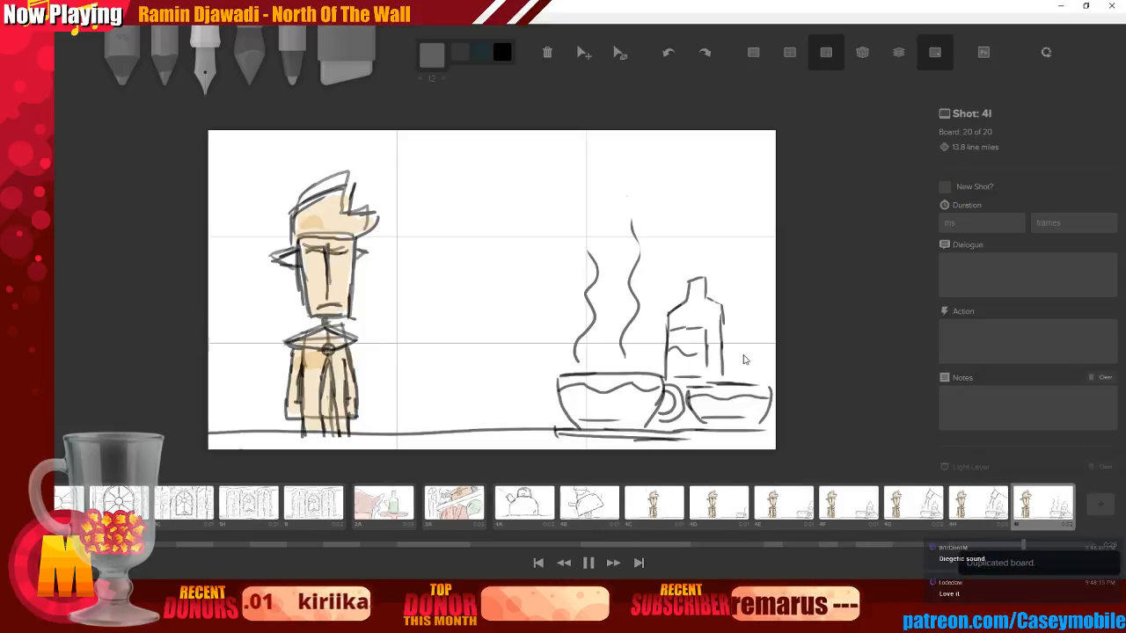
key(e)
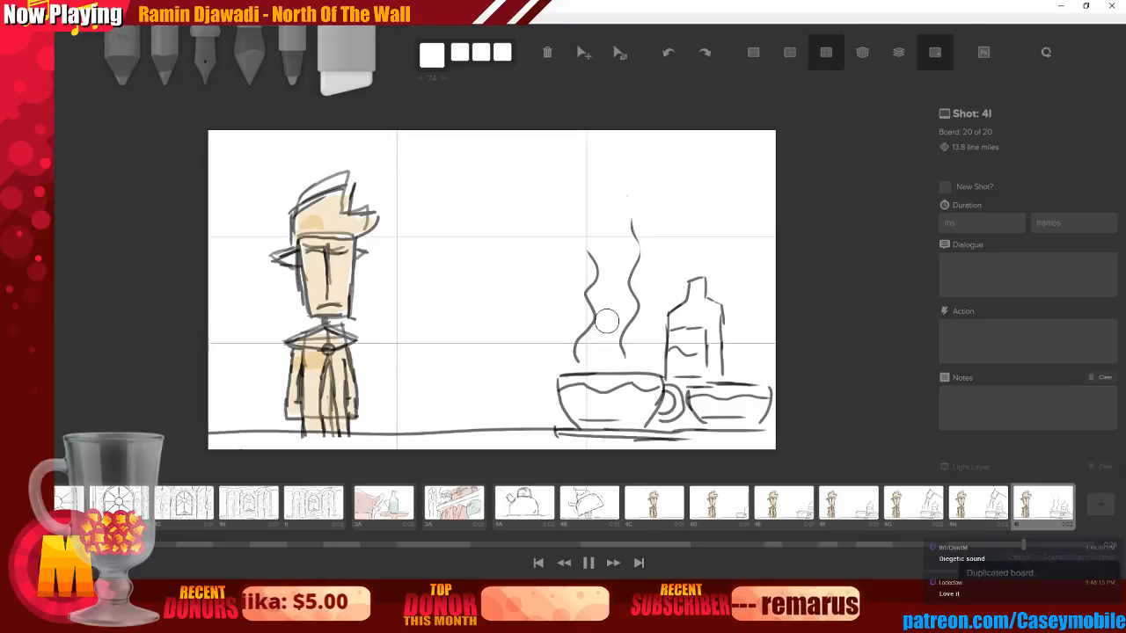
mouse_move(711, 281)
mouse_down()
mouse_move(684, 307)
mouse_move(693, 312)
mouse_move(668, 347)
mouse_move(683, 352)
mouse_move(701, 332)
mouse_move(671, 354)
mouse_move(721, 359)
mouse_move(728, 404)
mouse_move(708, 395)
mouse_move(754, 387)
mouse_move(689, 374)
mouse_move(687, 410)
mouse_move(681, 389)
mouse_move(670, 420)
mouse_move(713, 418)
mouse_move(716, 385)
mouse_move(758, 387)
mouse_move(766, 412)
mouse_move(726, 412)
mouse_move(732, 395)
mouse_move(752, 397)
mouse_move(713, 337)
mouse_move(671, 359)
mouse_move(715, 370)
mouse_move(659, 330)
mouse_move(703, 282)
mouse_move(700, 298)
mouse_move(737, 292)
mouse_move(730, 356)
mouse_move(672, 353)
mouse_move(752, 329)
mouse_move(636, 259)
mouse_up()
key(ctrl+z)
Draw a hand gripping the steaming cup on board 4I, with a decorated sleeve cuff reaching to the frame edge
key(3)
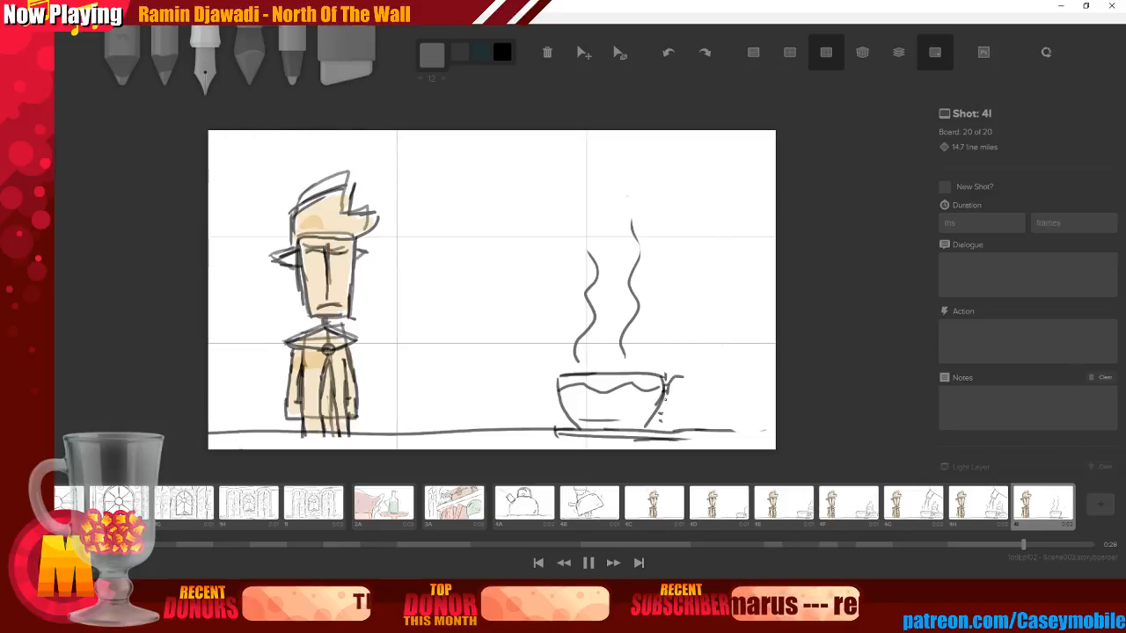
drag(727, 362, 713, 444)
key(ctrl+z)
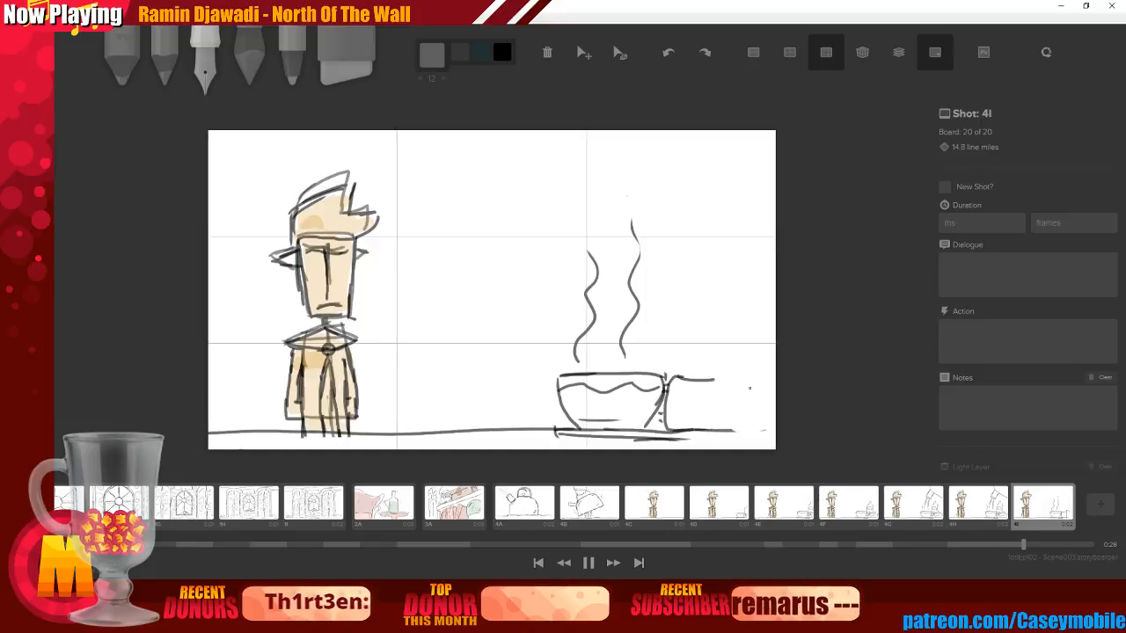
drag(737, 356, 733, 434)
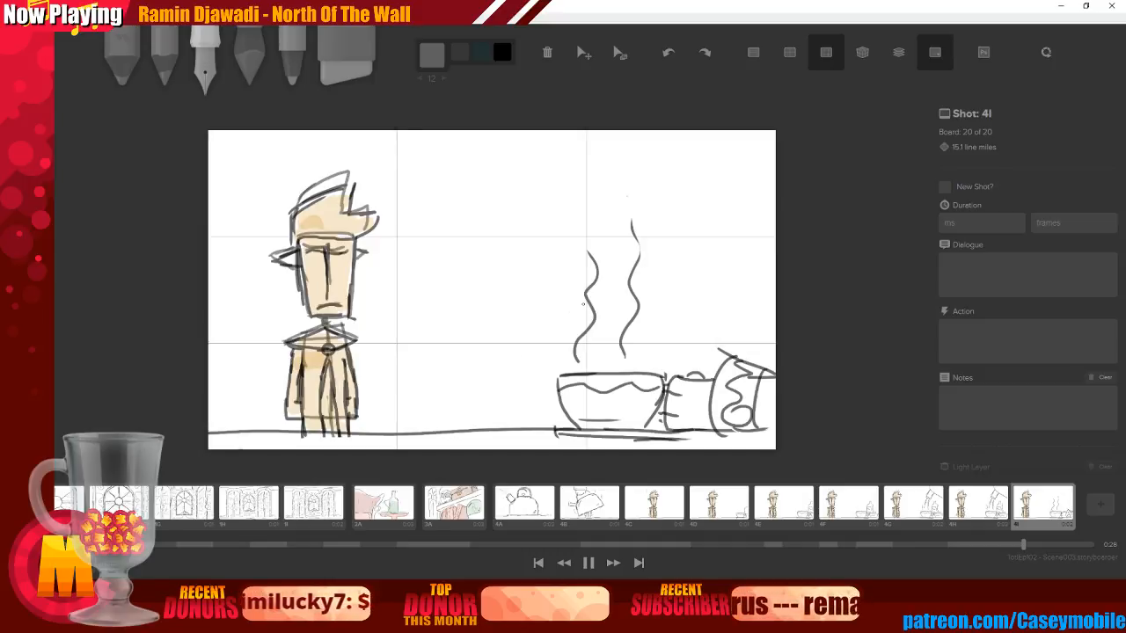
Switch to the brush and set its colour to orange-red
click(432, 55)
click(249, 60)
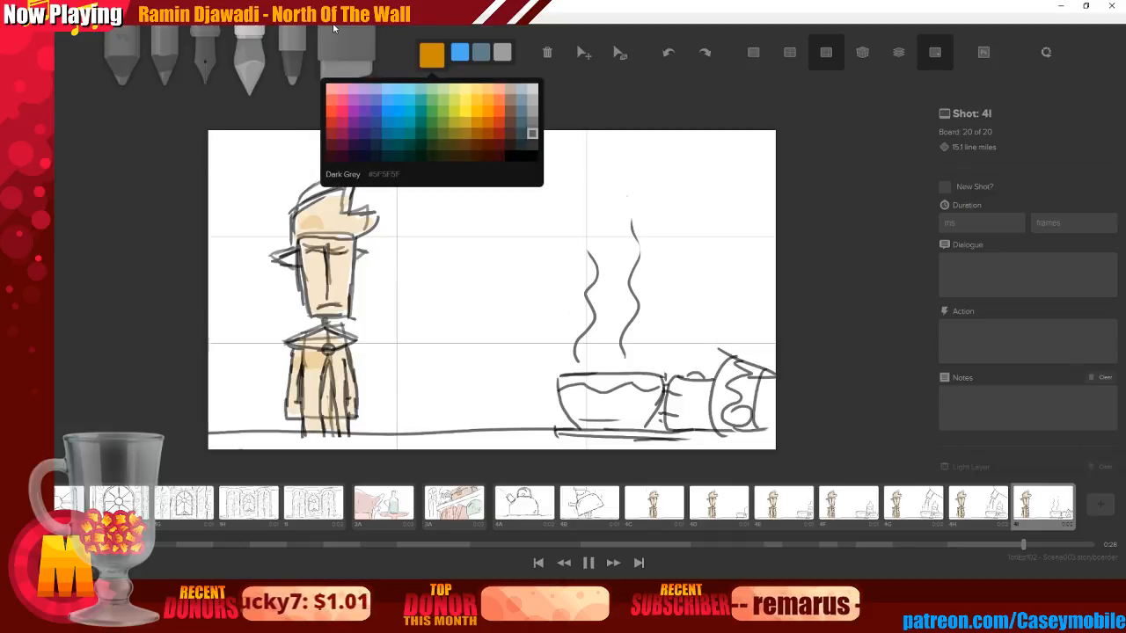
click(499, 122)
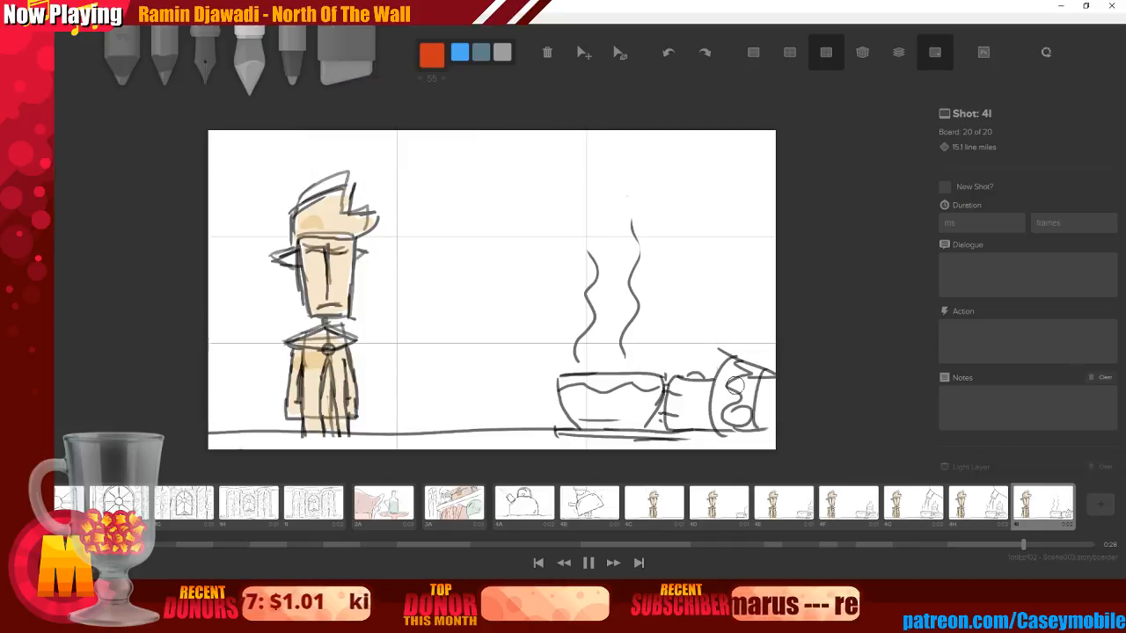
mouse_move(732, 369)
mouse_down()
mouse_move(724, 430)
mouse_move(742, 366)
mouse_move(746, 407)
mouse_up()
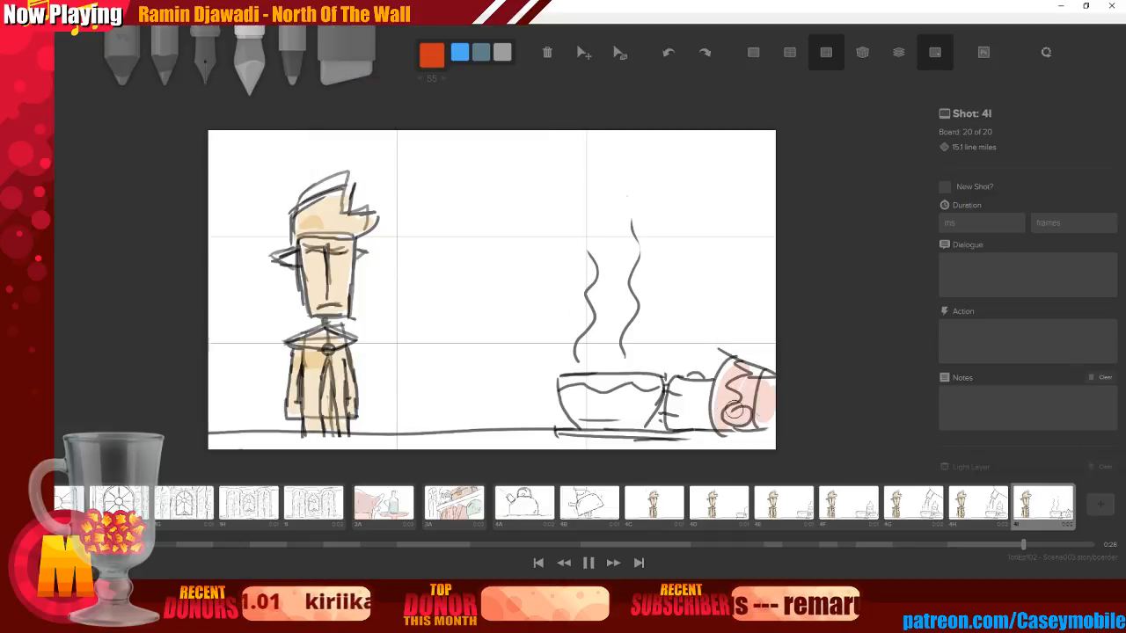
drag(676, 390, 732, 429)
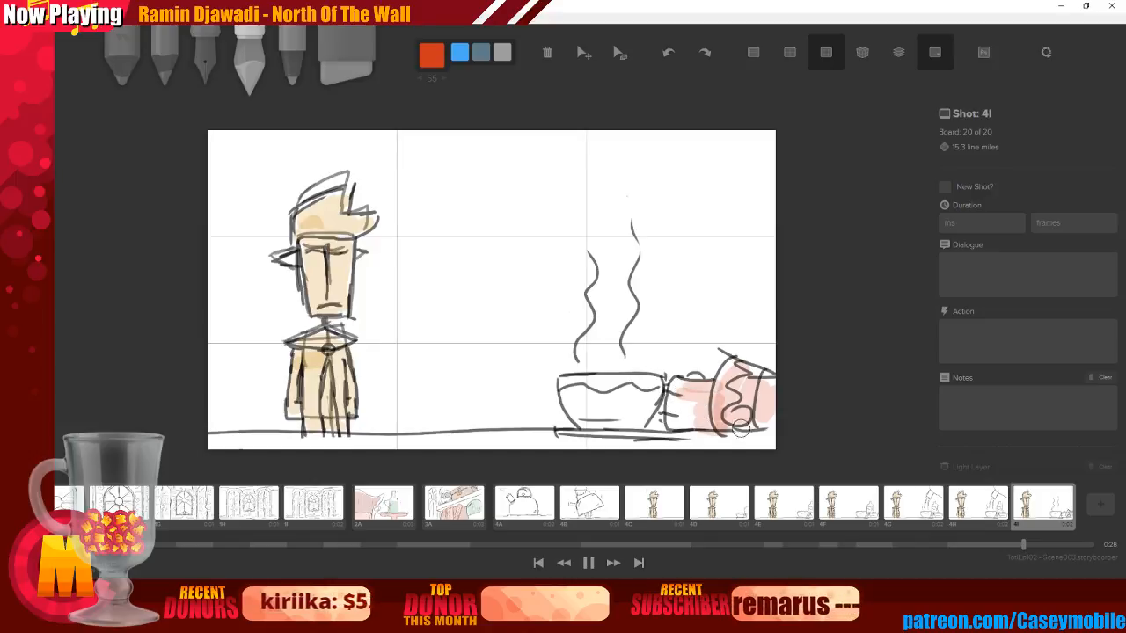
key(ctrl+z)
key(ctrl+z)
key(ctrl+z)
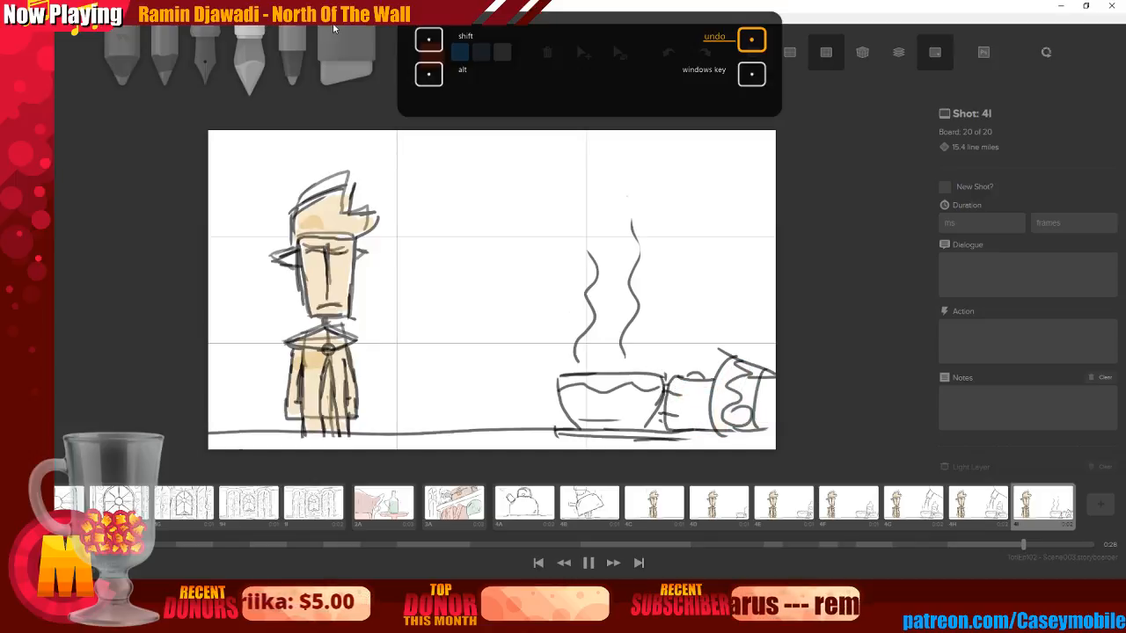
shift+click(695, 400)
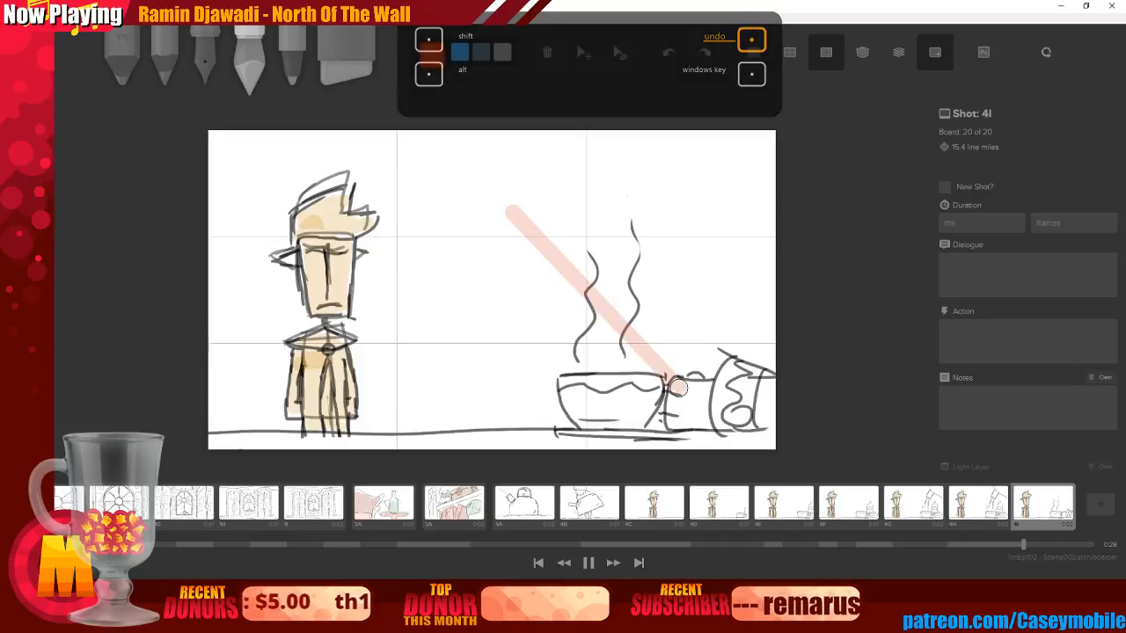
key(ctrl+z)
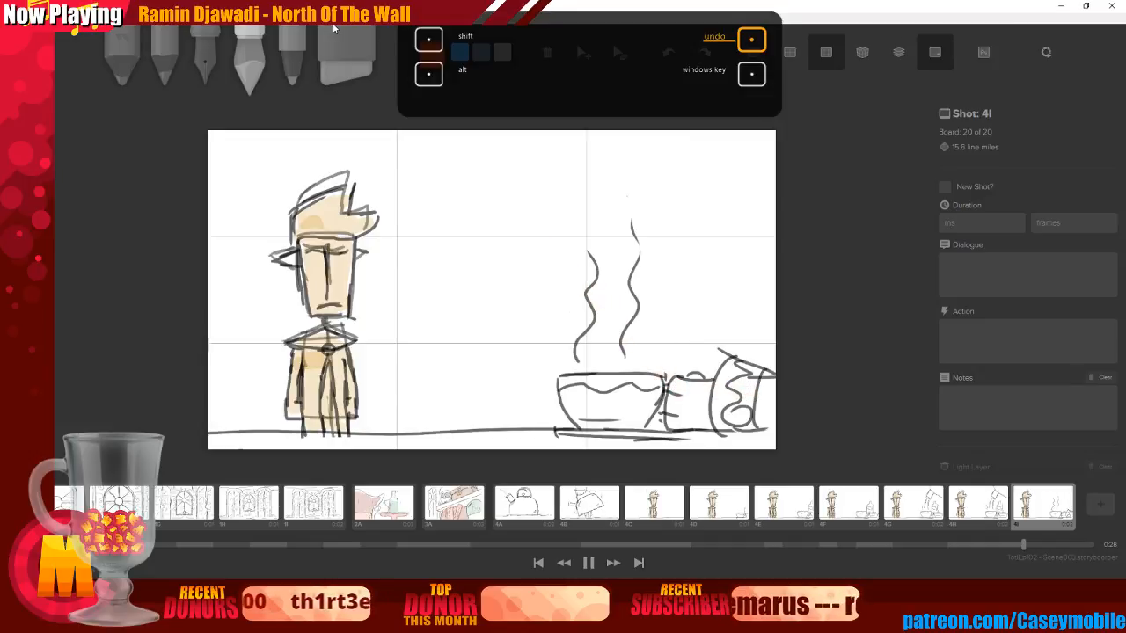
Paint the hand and sleeve on board 4I with a translucent orange-red fill, undo the last darker stroke and return to the pen
mouse_move(673, 391)
mouse_down()
mouse_move(714, 396)
mouse_move(736, 373)
mouse_move(722, 397)
mouse_move(734, 371)
mouse_move(722, 392)
mouse_move(678, 383)
mouse_move(675, 420)
mouse_move(714, 422)
mouse_move(714, 400)
mouse_move(761, 415)
mouse_move(768, 383)
mouse_up()
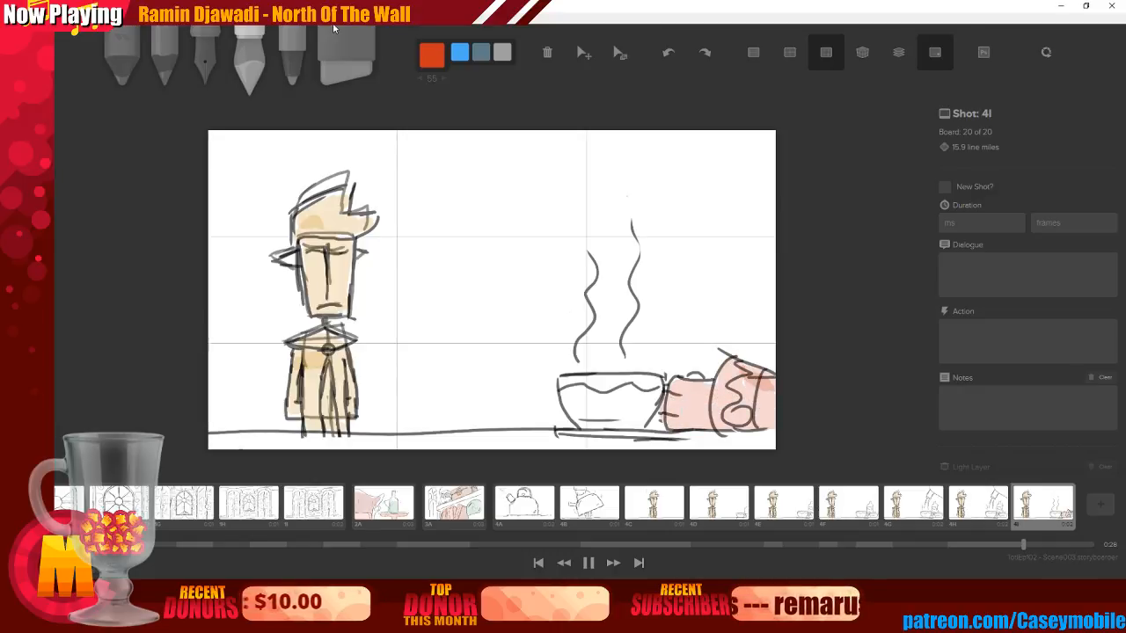
key(ctrl+z)
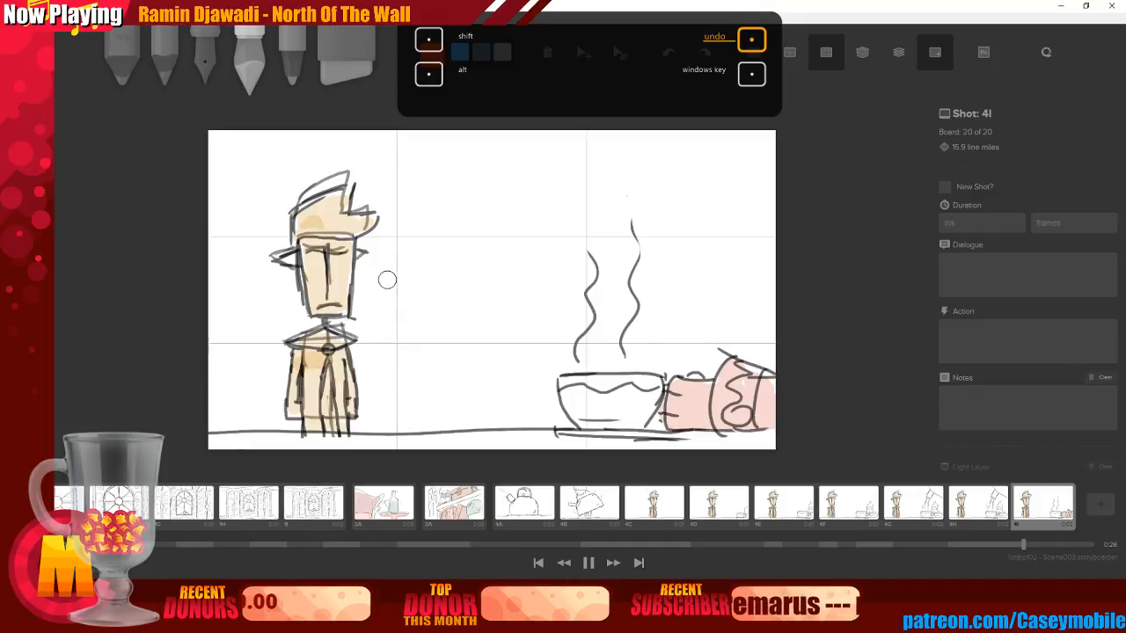
click(205, 60)
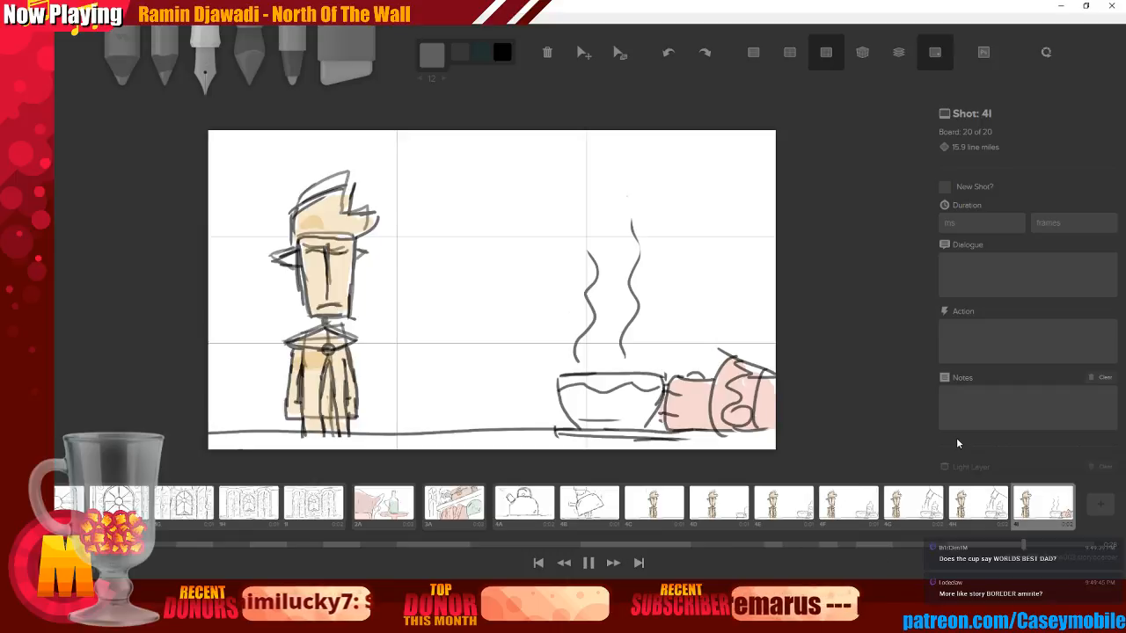
Duplicate board 4I and erase the cup, its steam and the hand with the sleeve from the copy
key(d)
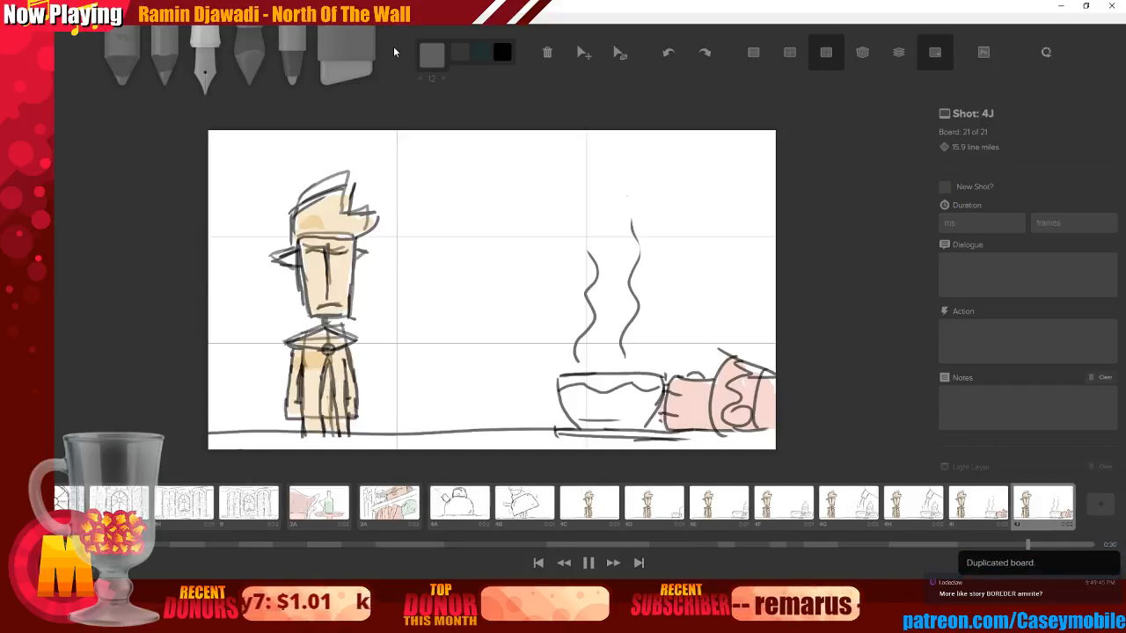
key(6)
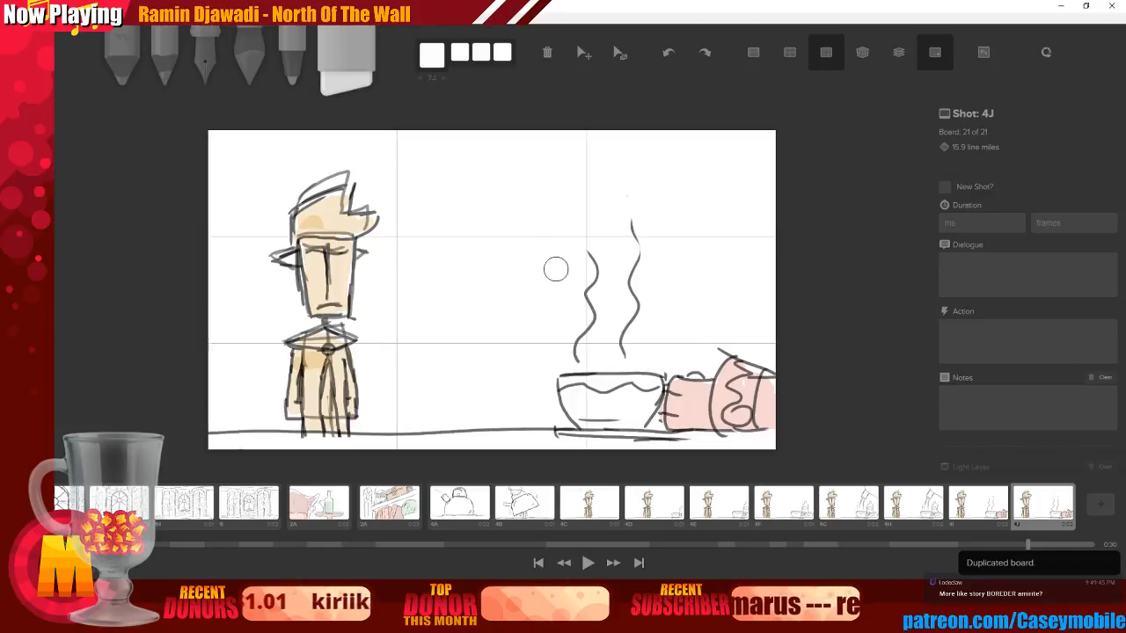
mouse_move(636, 220)
mouse_down()
mouse_move(597, 280)
mouse_move(638, 283)
mouse_move(568, 378)
mouse_move(677, 360)
mouse_move(609, 360)
mouse_move(760, 375)
mouse_move(570, 388)
mouse_move(703, 382)
mouse_move(690, 405)
mouse_move(556, 411)
mouse_move(674, 413)
mouse_move(549, 417)
mouse_move(759, 411)
mouse_up()
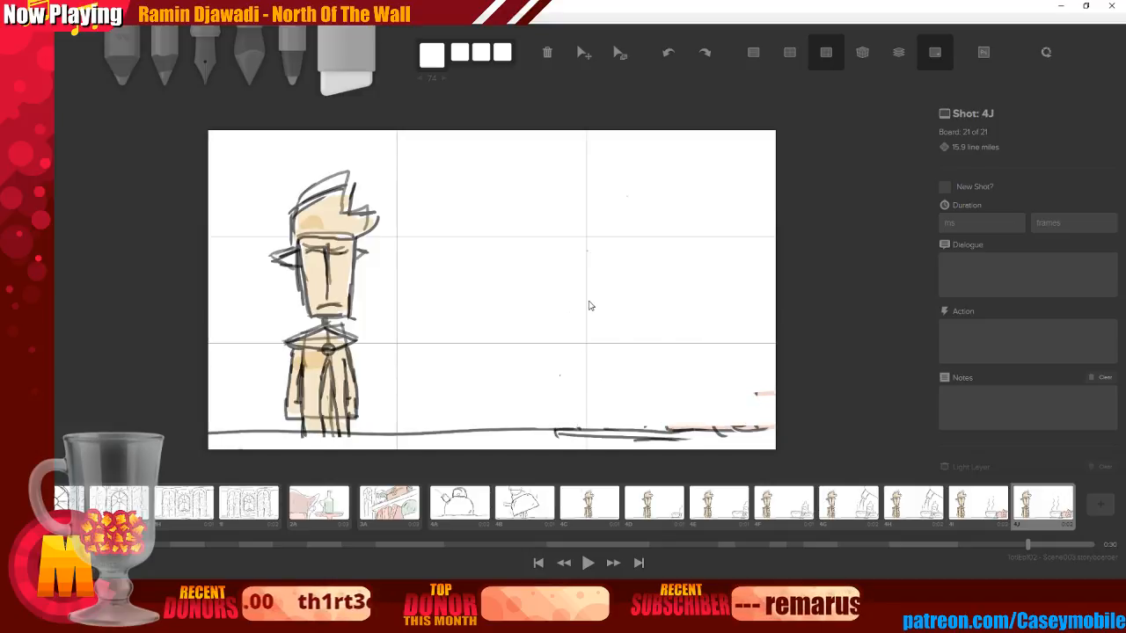
Draw a raised, tilted cup held by a hand with a decorated sleeve cuff on board 4J, using onion skin as reference
key(3)
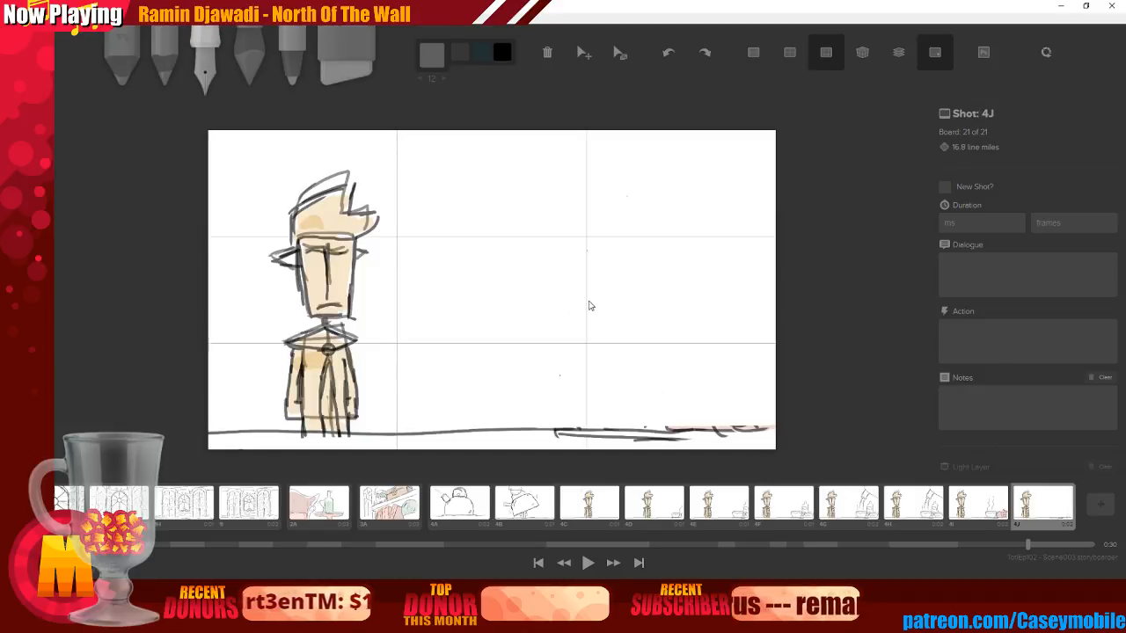
key(o)
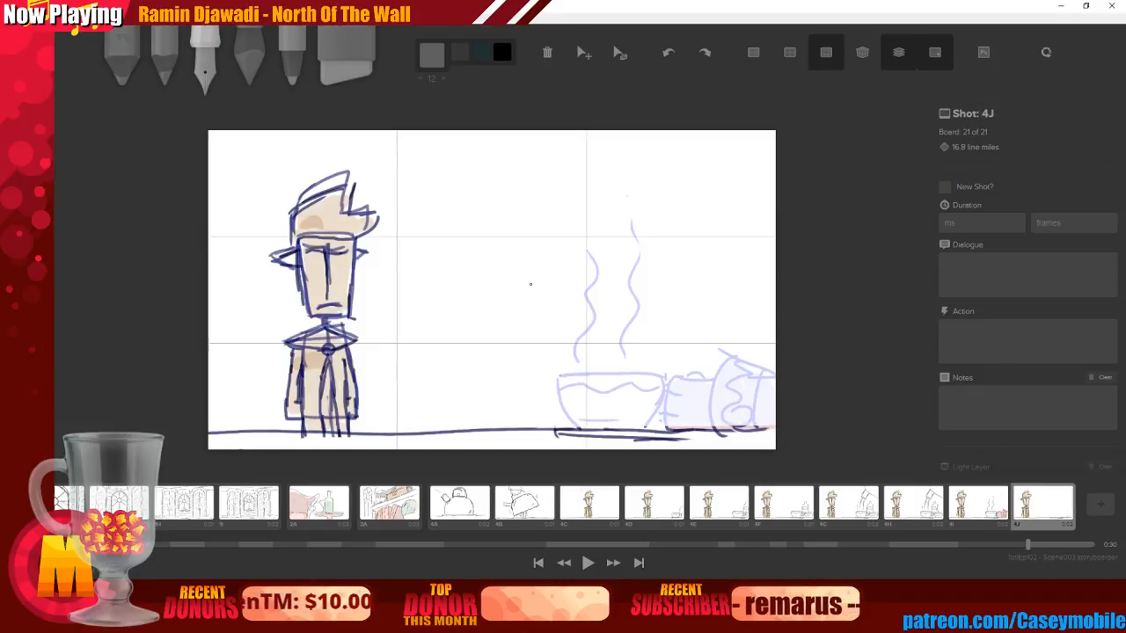
drag(530, 288, 575, 249)
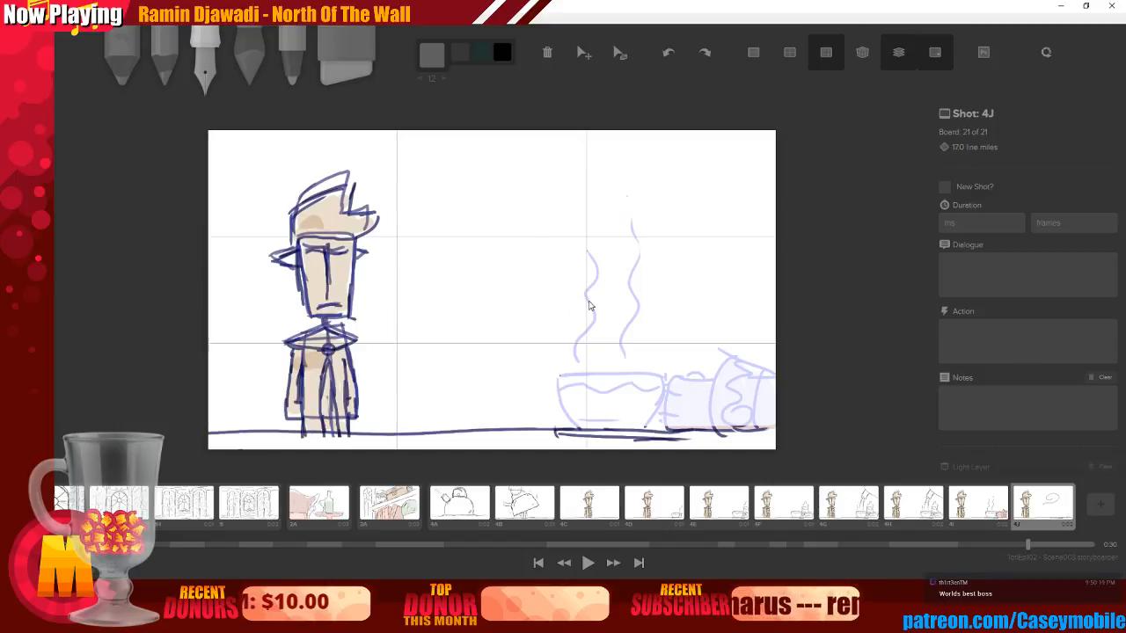
key(ctrl+z)
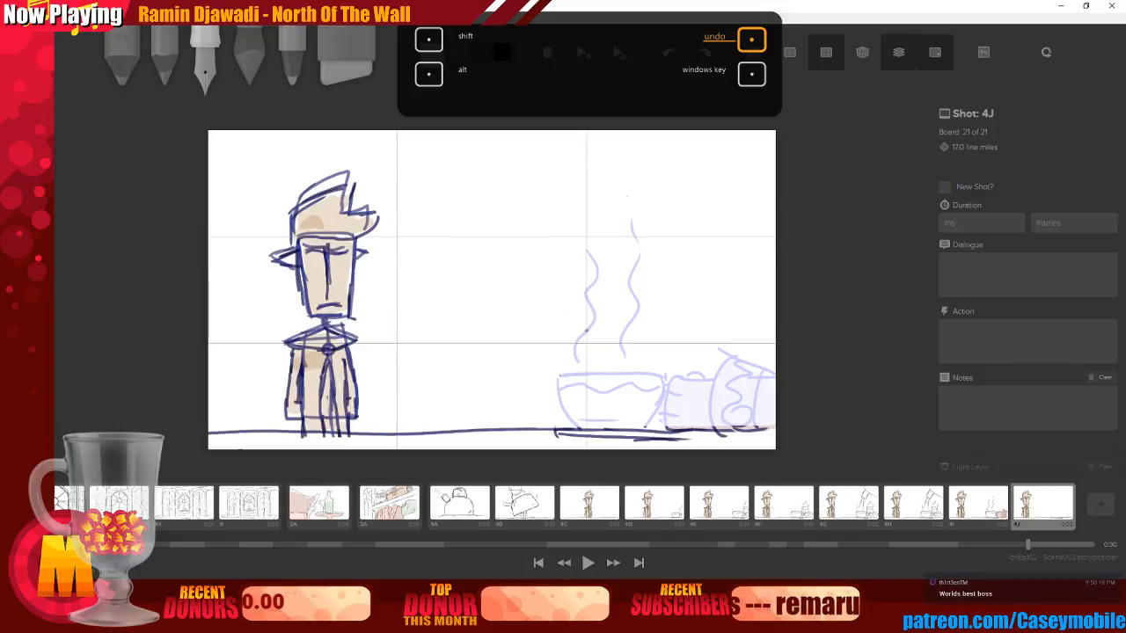
drag(577, 290, 662, 264)
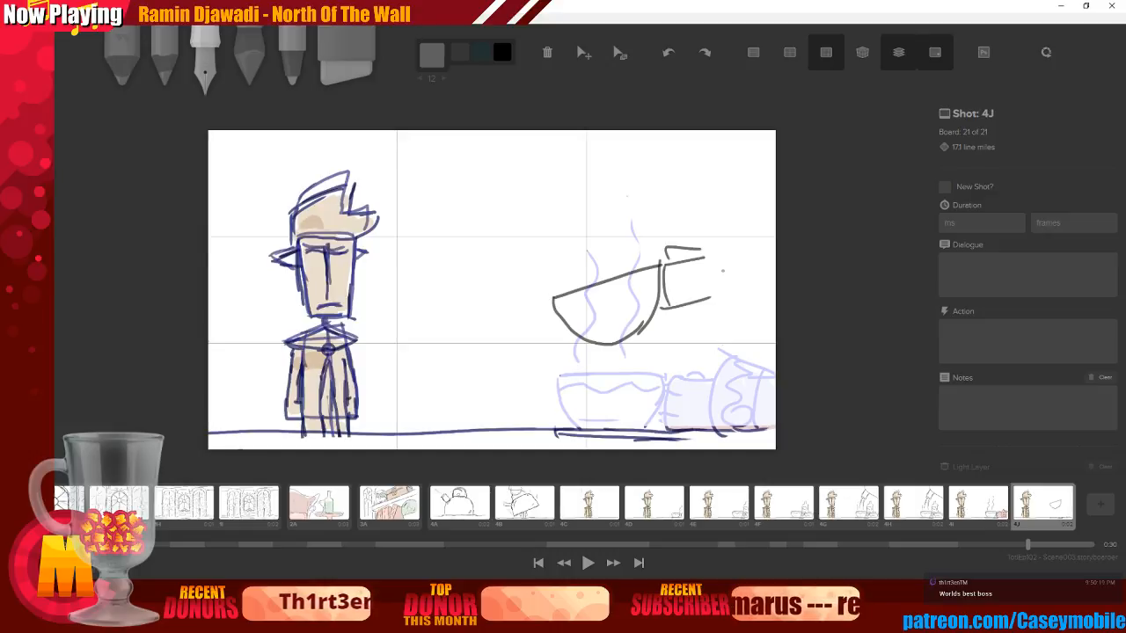
drag(699, 230, 721, 313)
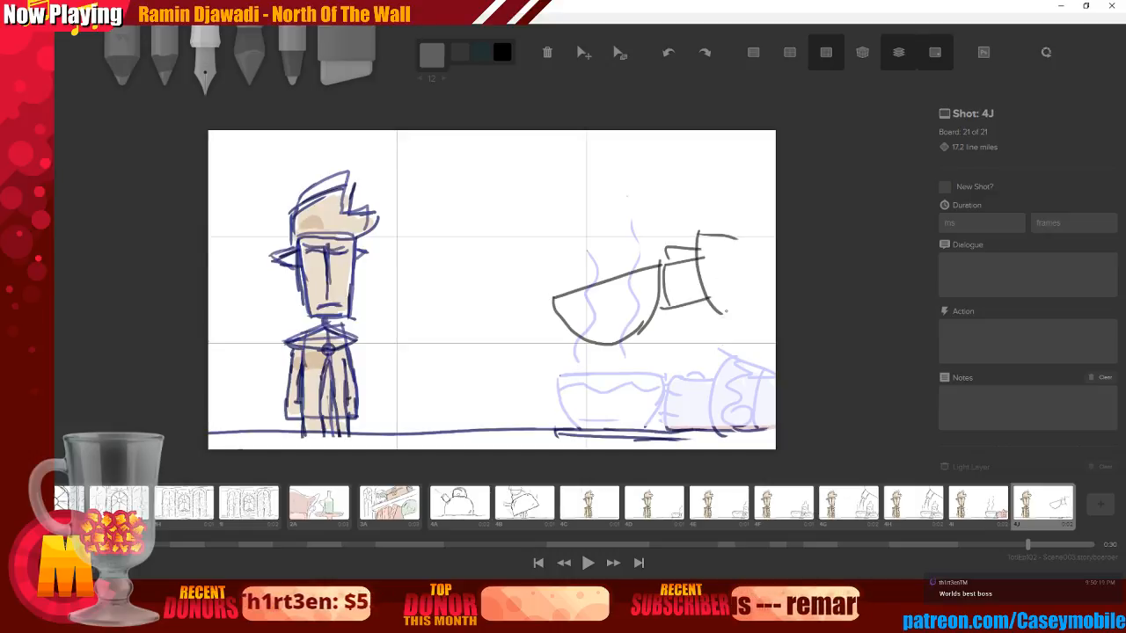
drag(775, 250, 725, 313)
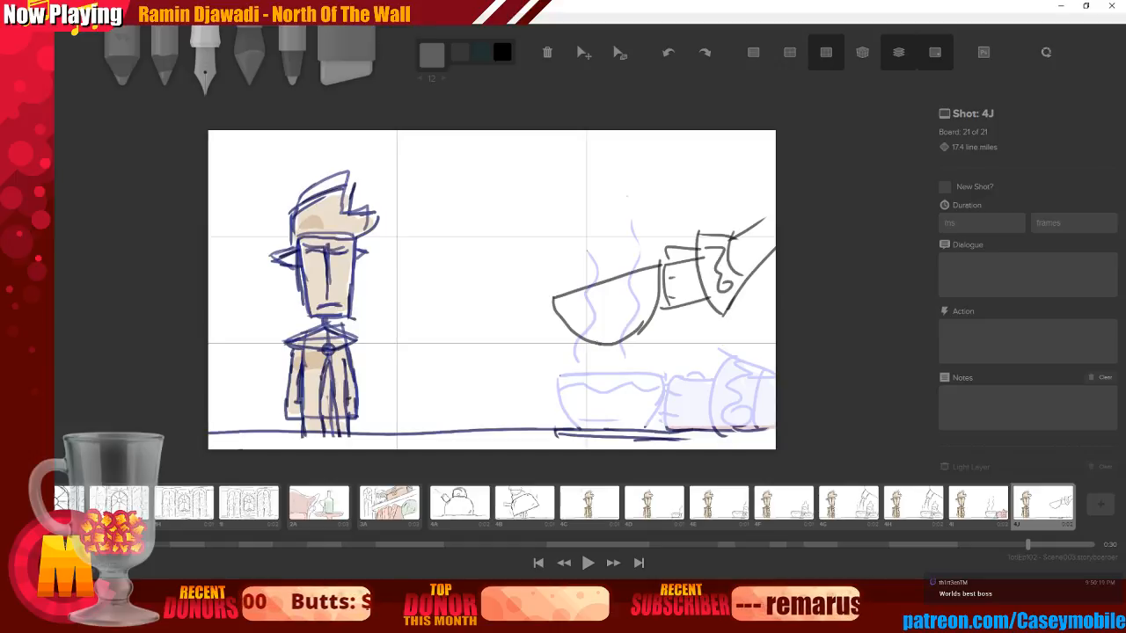
drag(589, 348, 656, 325)
drag(560, 310, 653, 283)
drag(604, 327, 622, 320)
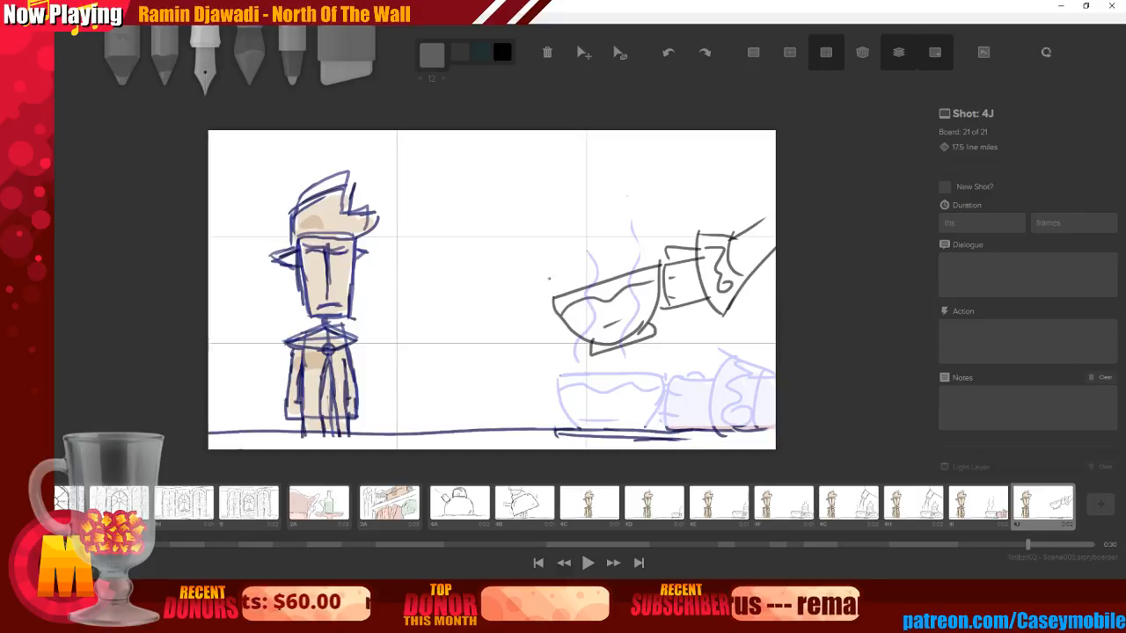
Add two vertical motion lines beneath the raised cup on board 4J and two wavy steam lines above it
drag(563, 150, 561, 273)
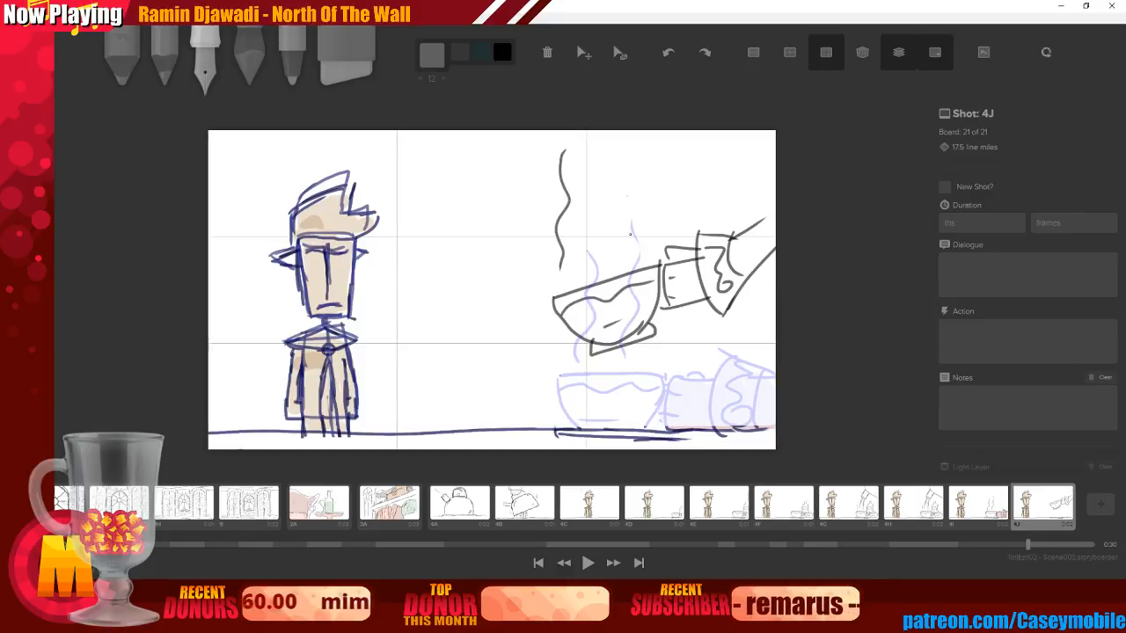
key(ctrl+z)
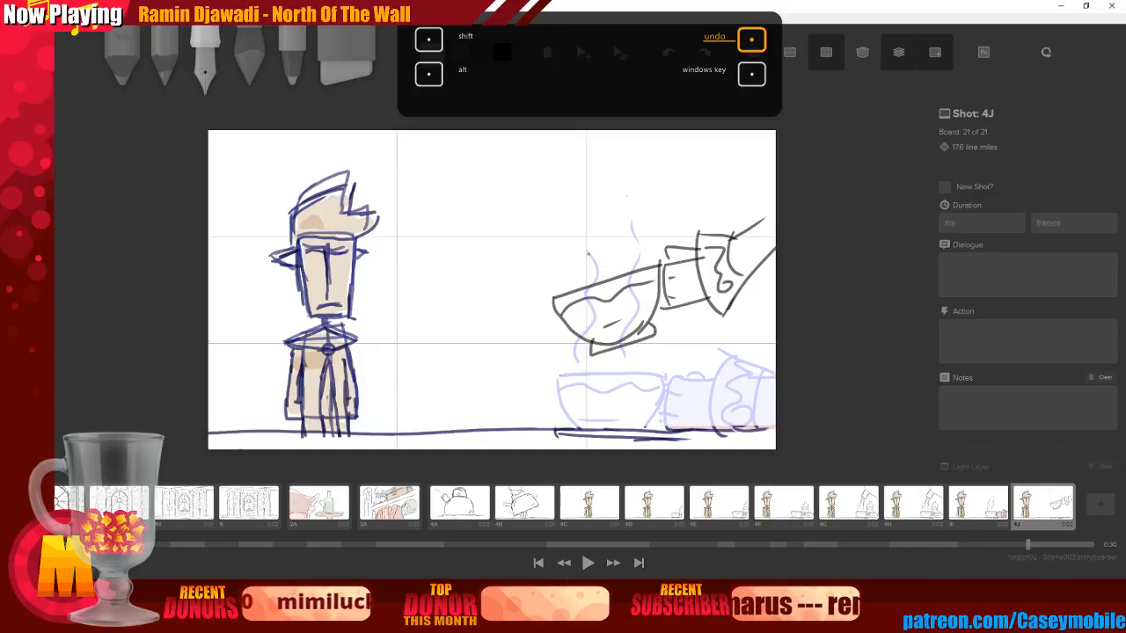
drag(568, 356, 571, 400)
drag(614, 370, 615, 387)
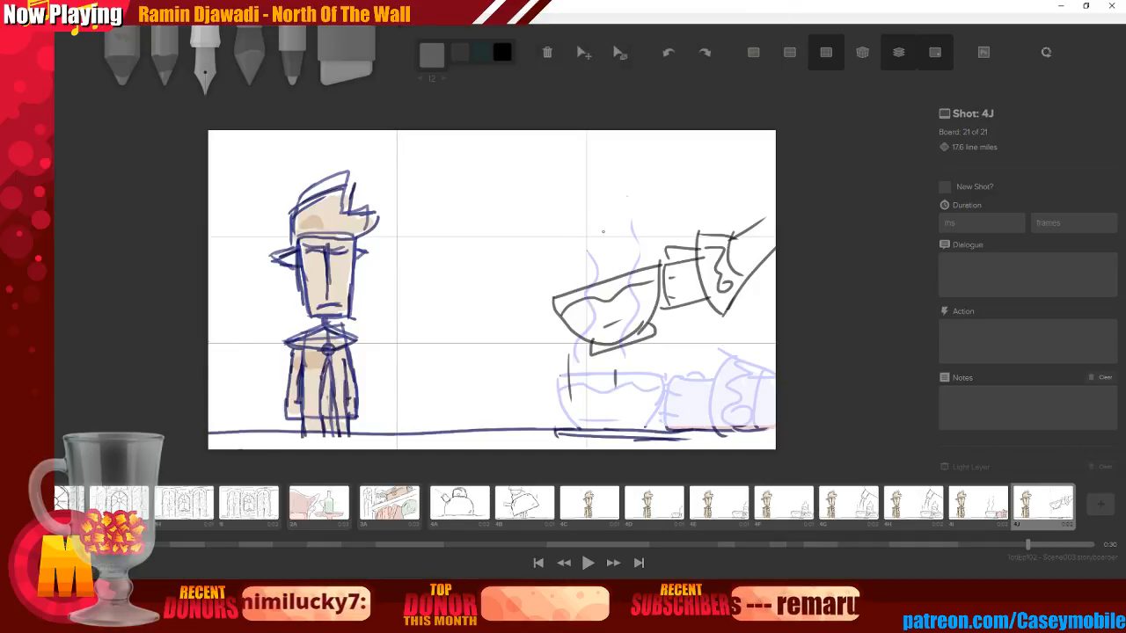
drag(584, 270, 566, 208)
drag(613, 248, 614, 162)
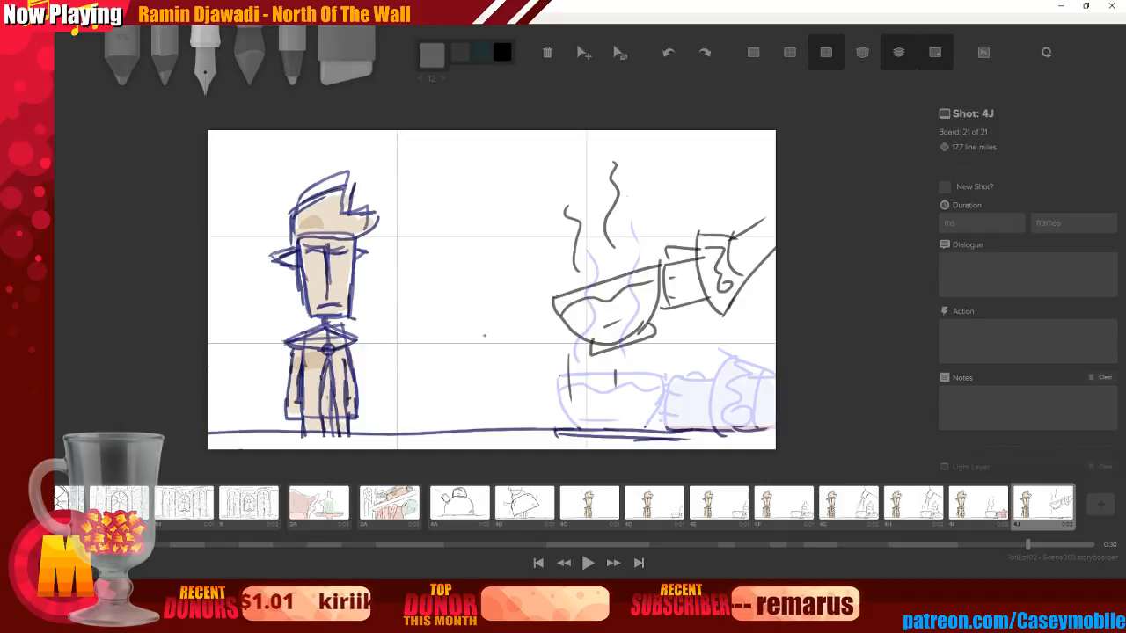
Paint the raised hand and sleeve on board 4J with the translucent orange-red brush
key(4)
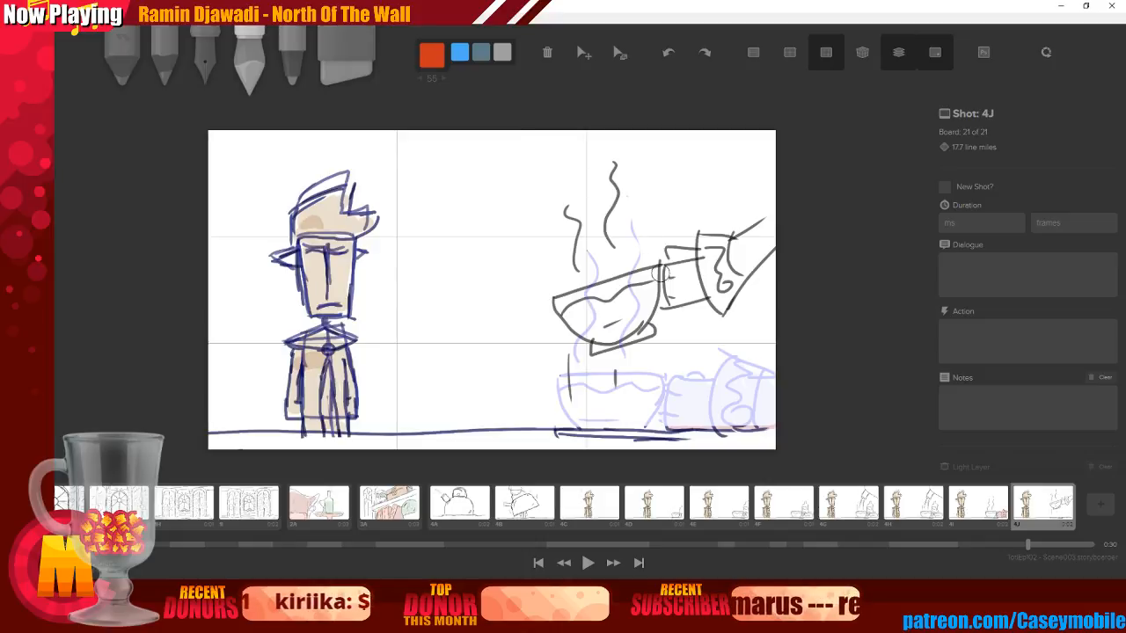
mouse_move(674, 261)
mouse_down()
mouse_move(703, 283)
mouse_move(721, 278)
mouse_move(700, 256)
mouse_move(692, 282)
mouse_move(703, 263)
mouse_move(685, 260)
mouse_move(673, 286)
mouse_move(724, 286)
mouse_move(722, 303)
mouse_move(726, 284)
mouse_move(768, 246)
mouse_move(760, 233)
mouse_move(704, 248)
mouse_up()
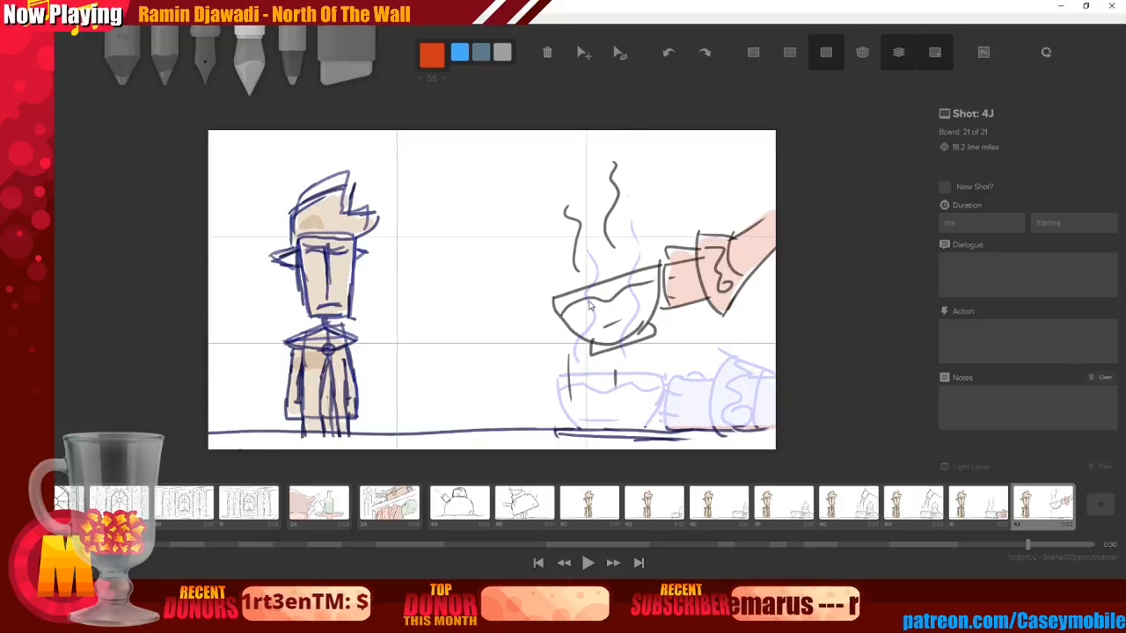
Duplicate board 4J, erase the cup, steam, motion lines, hand and sleeve from the copy, and turn off onion skin
key(ctrl+d)
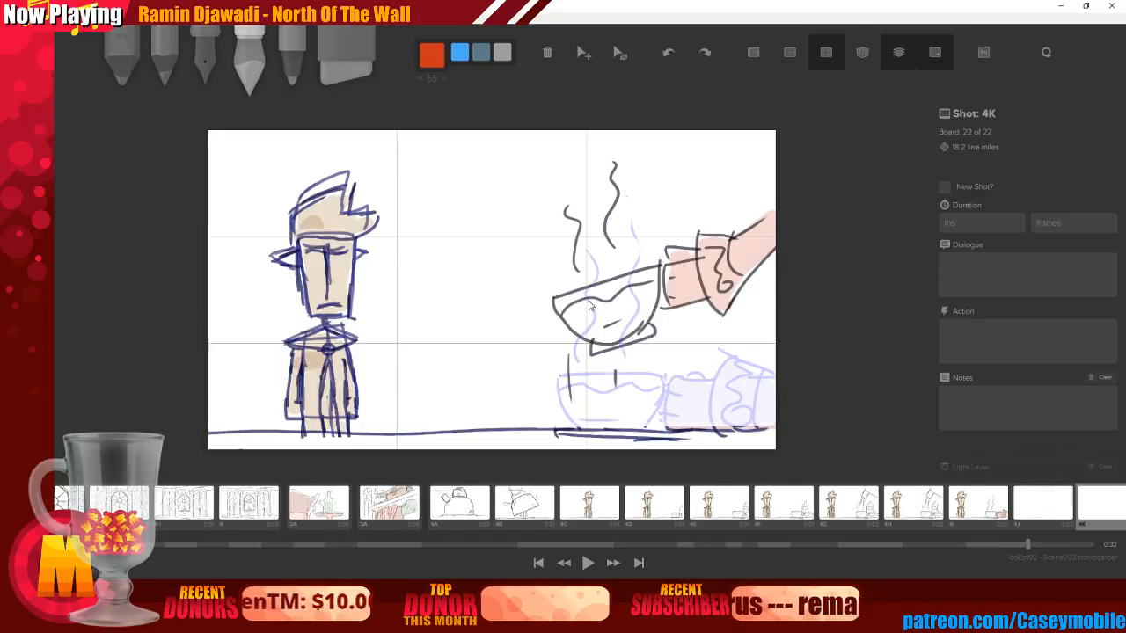
key(6)
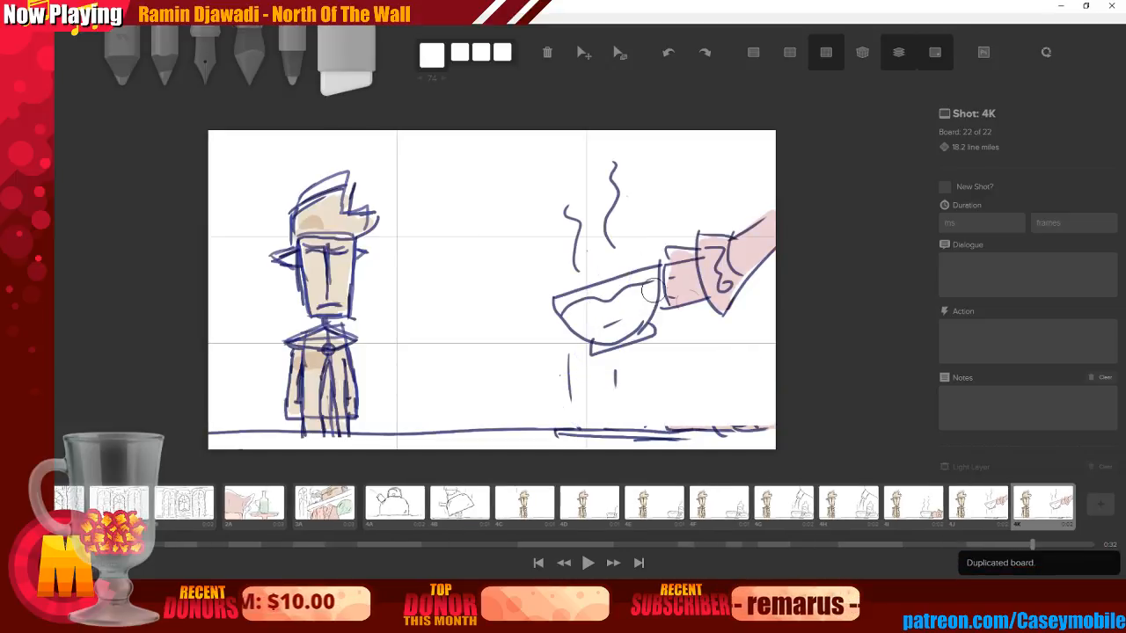
mouse_move(627, 160)
mouse_down()
mouse_move(556, 220)
mouse_move(608, 241)
mouse_move(656, 230)
mouse_move(592, 311)
mouse_move(587, 351)
mouse_move(555, 331)
mouse_move(575, 389)
mouse_move(596, 397)
mouse_move(623, 351)
mouse_move(596, 356)
mouse_move(653, 335)
mouse_move(710, 261)
mouse_move(704, 236)
mouse_move(634, 278)
mouse_move(670, 254)
mouse_move(738, 249)
mouse_move(657, 311)
mouse_move(732, 316)
mouse_move(710, 311)
mouse_move(732, 226)
mouse_move(766, 195)
mouse_move(756, 277)
mouse_up()
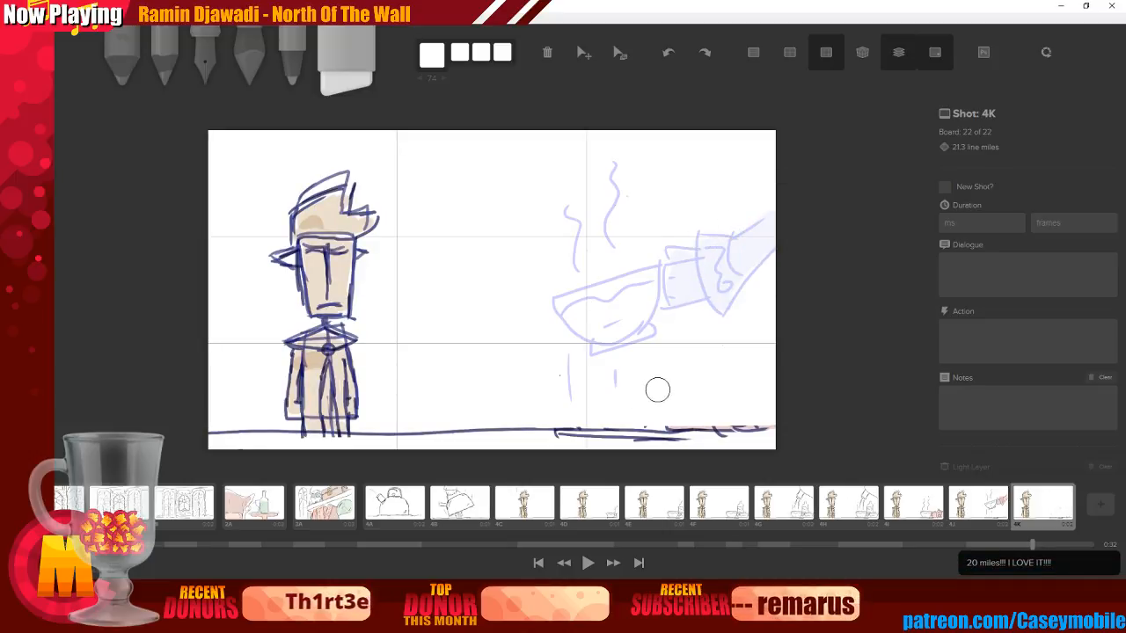
key(3)
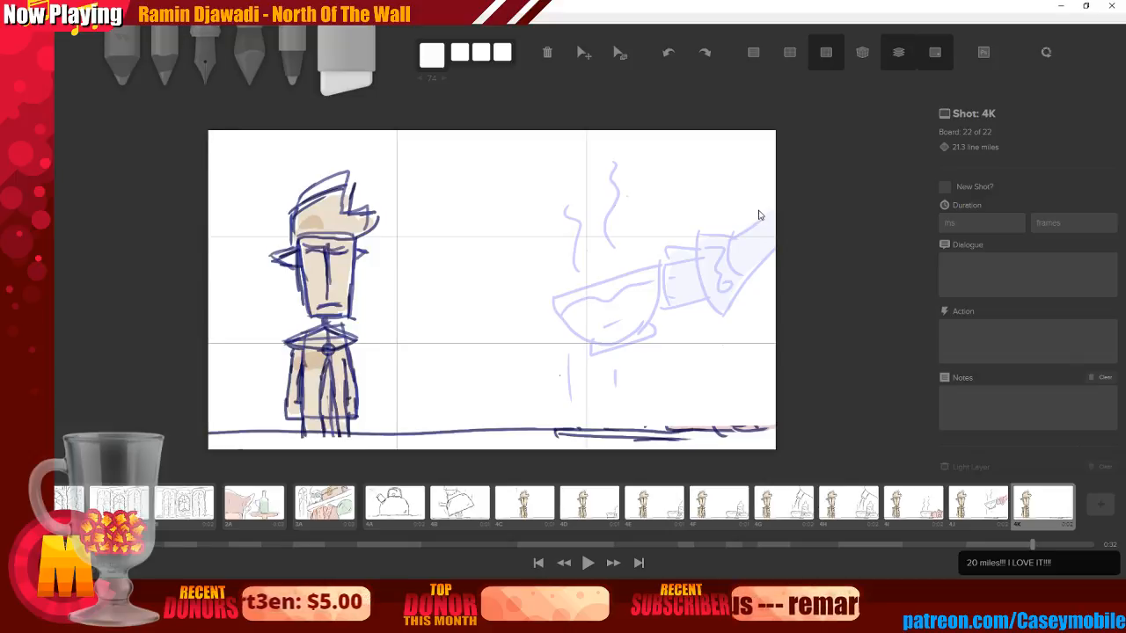
click(906, 59)
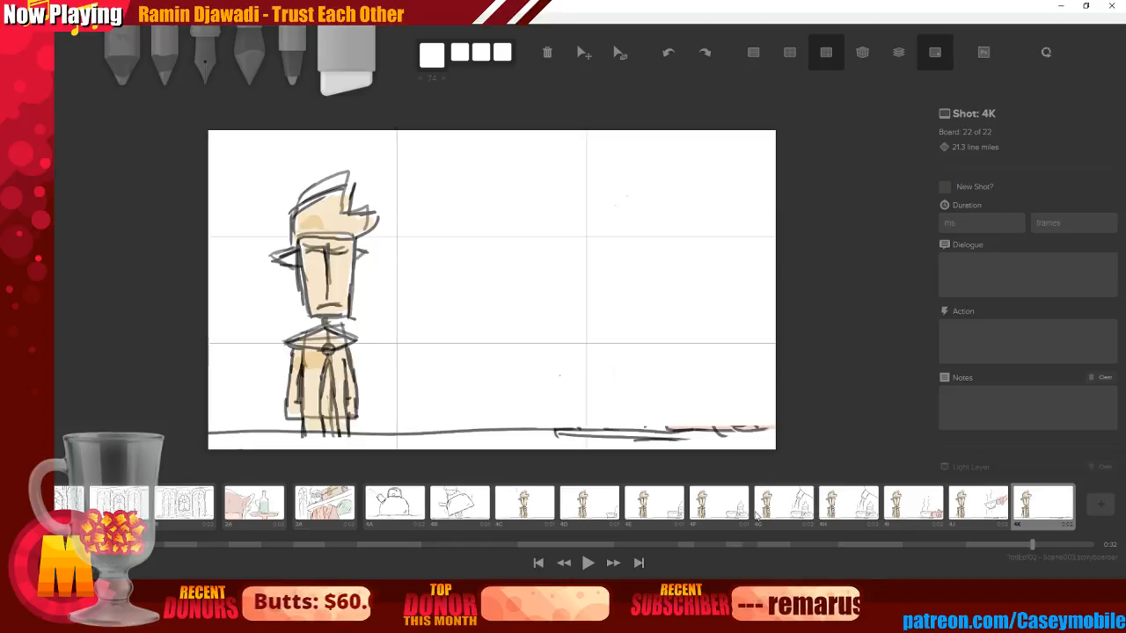
Play back the pouring boards and set the durations of boards 4H, 4I and 4J to 1000 ms each
click(694, 521)
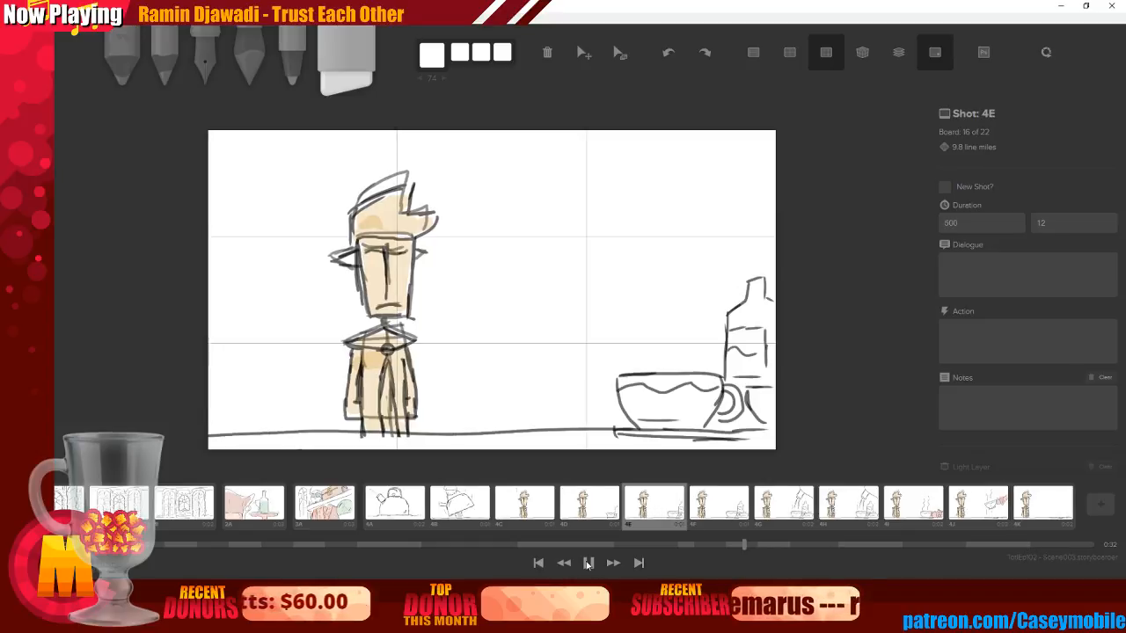
click(588, 563)
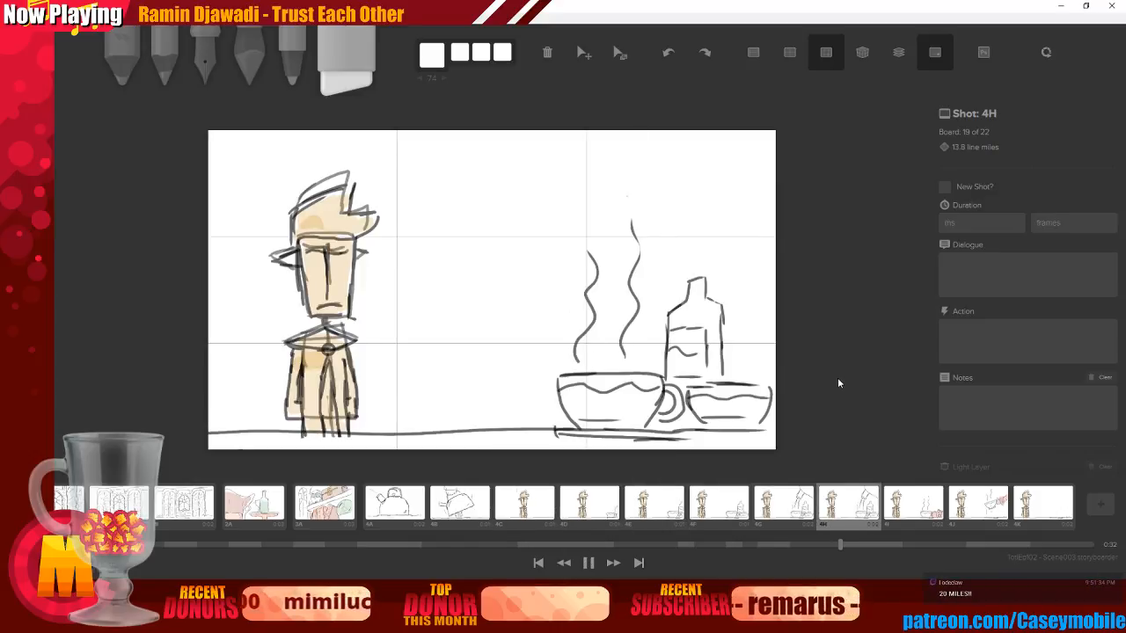
click(592, 564)
click(831, 499)
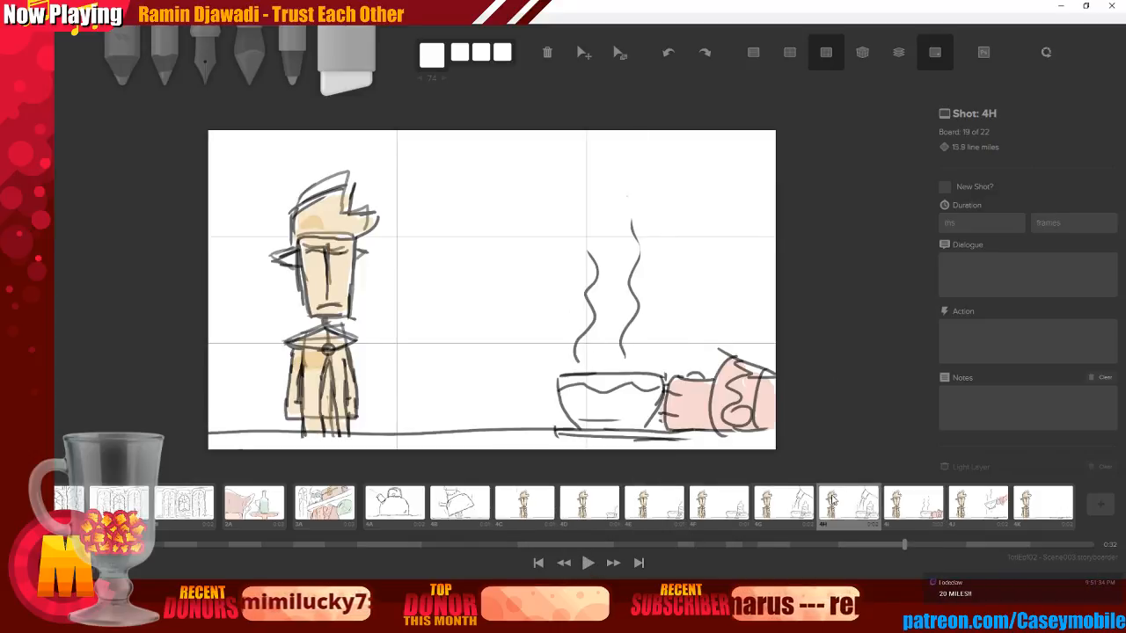
click(971, 223)
text(1000)
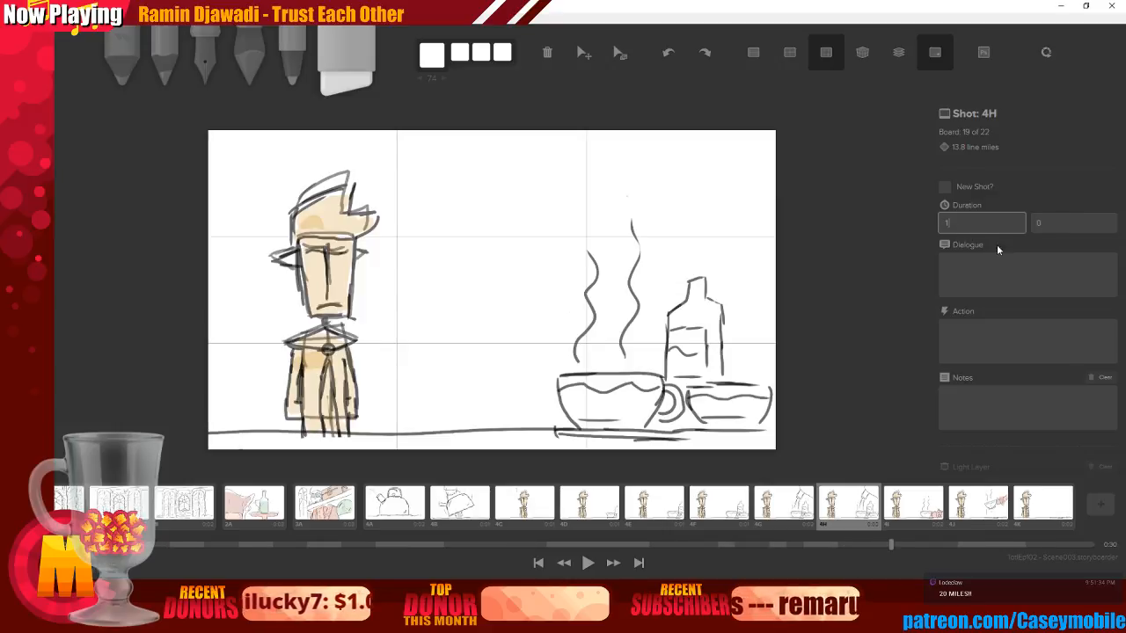
click(919, 498)
click(968, 225)
text(1000)
click(989, 497)
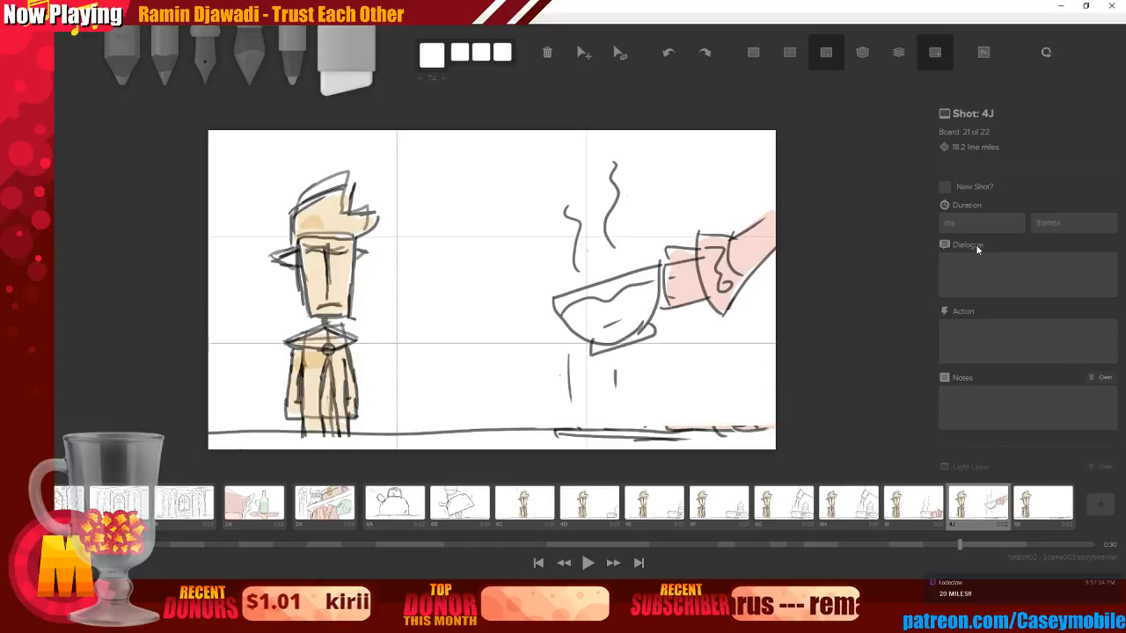
click(974, 224)
text(1000)
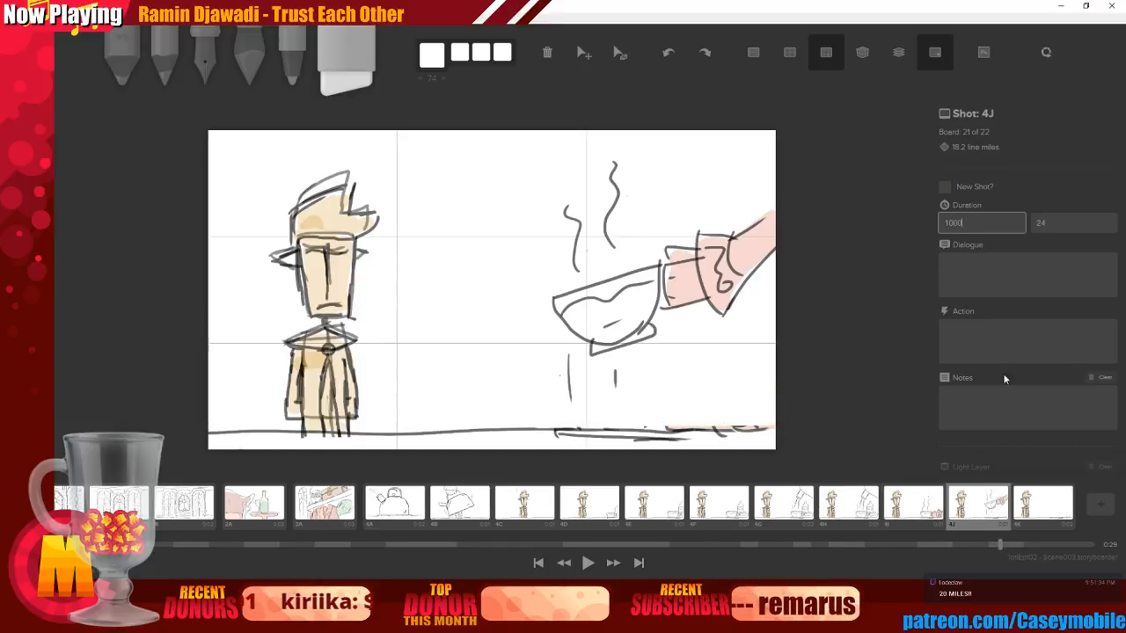
click(1033, 501)
click(965, 224)
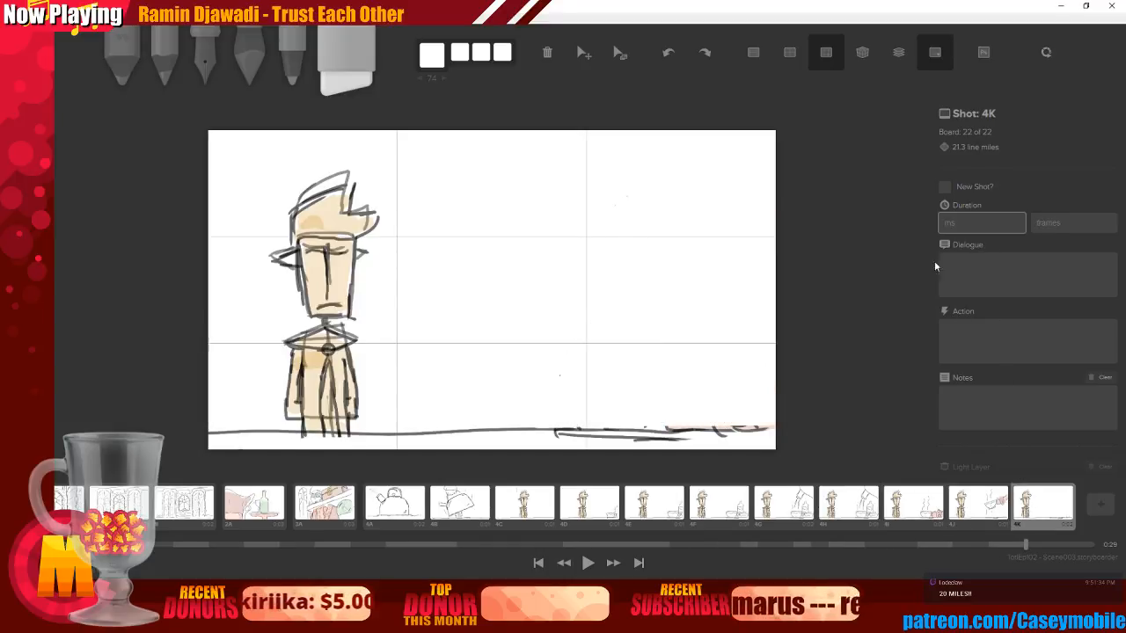
Play the storyboard from the arched doors board 1I to the end and set board 4J's duration to 500 ms
click(204, 517)
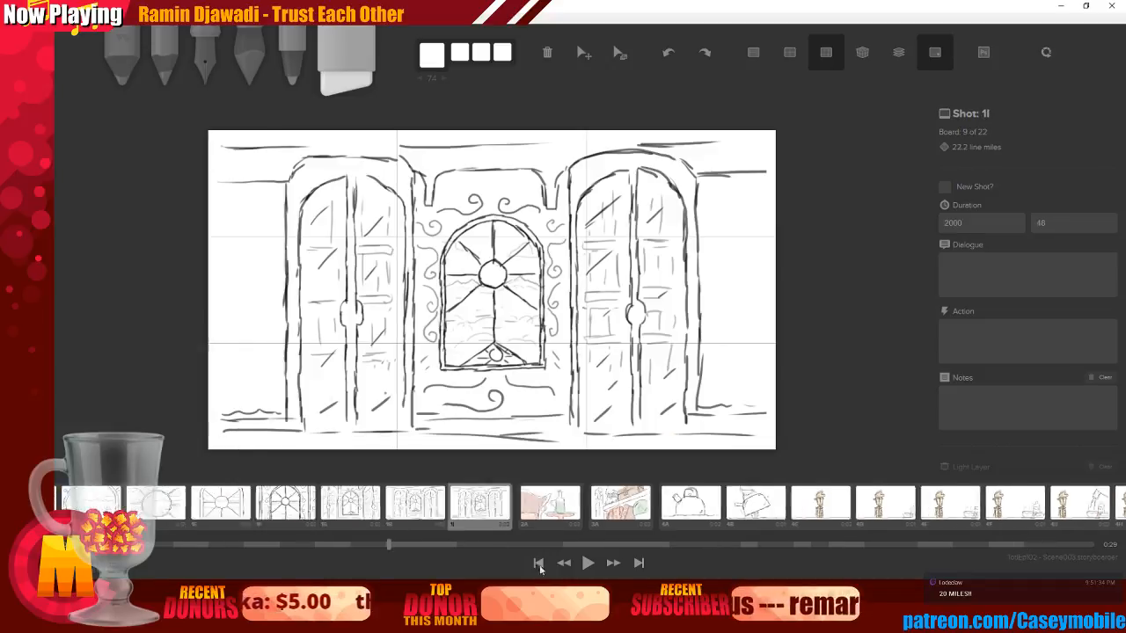
click(588, 563)
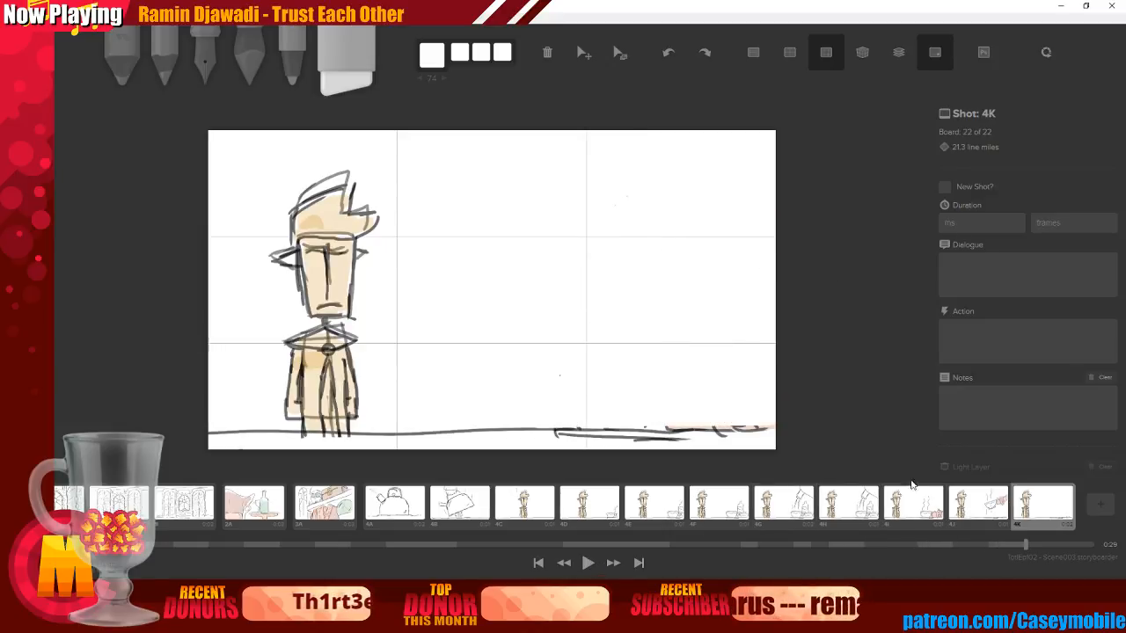
click(1004, 498)
click(924, 510)
click(961, 510)
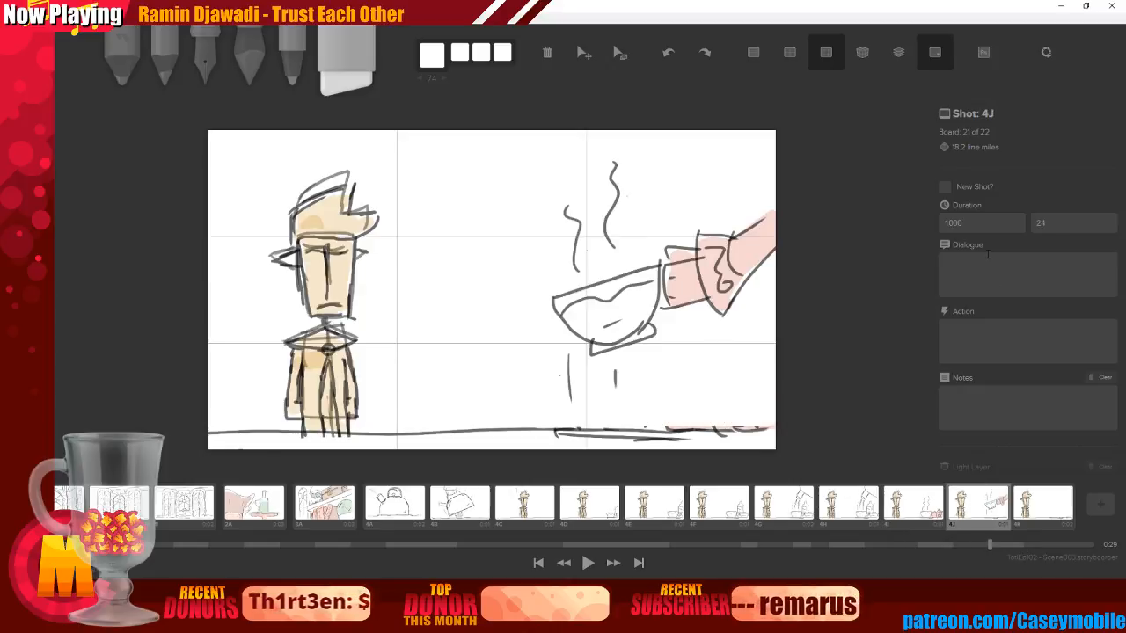
drag(986, 223, 869, 211)
text(500)
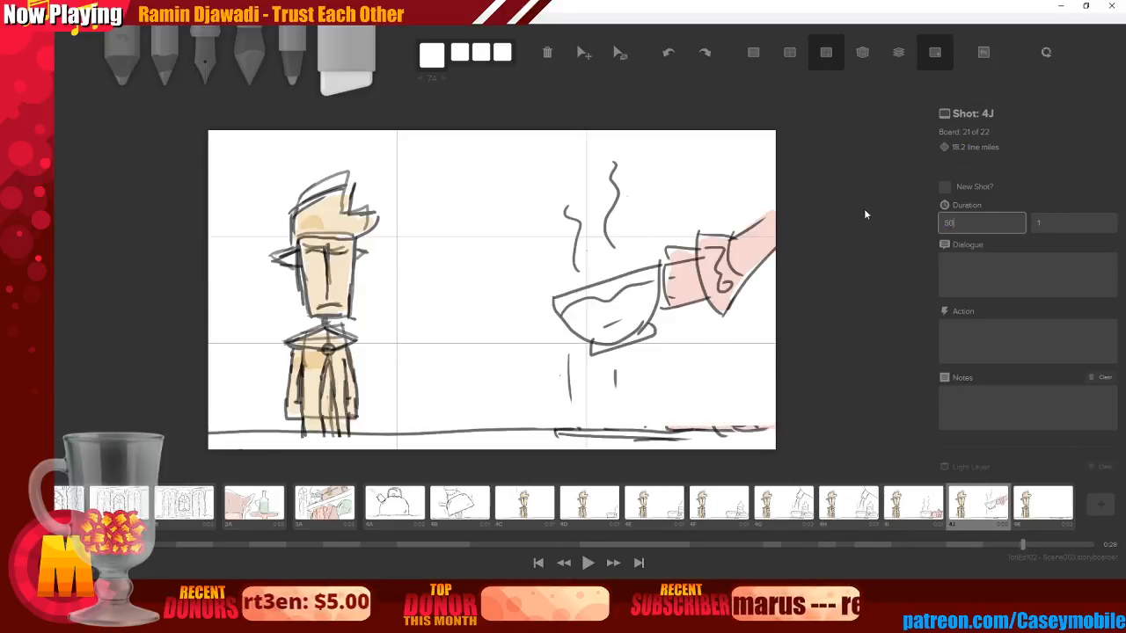
Replay the sequence from board 4E and set board 4I's duration to 500 ms
click(646, 510)
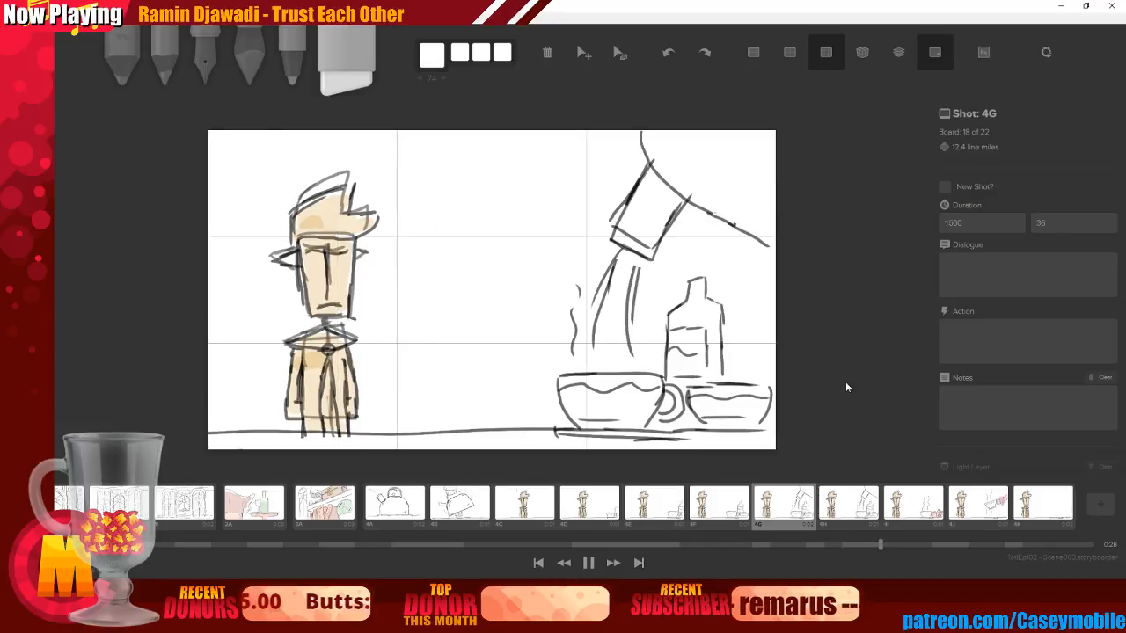
click(585, 563)
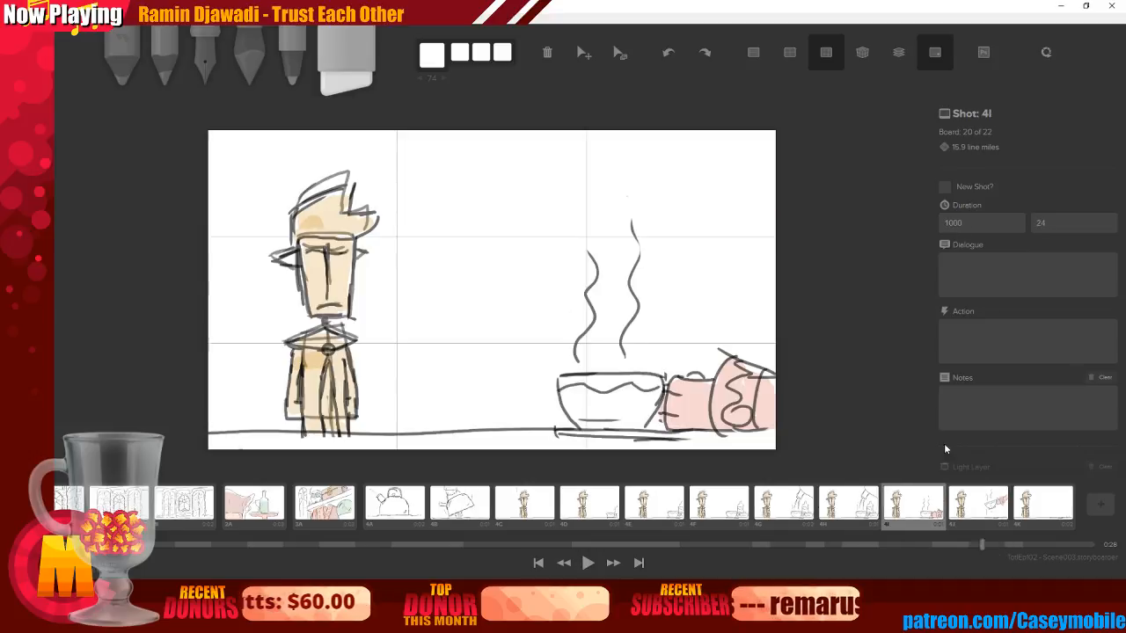
click(983, 231)
text(500)
Play the sequence from board 4D through board 4K to check the new timing
click(568, 526)
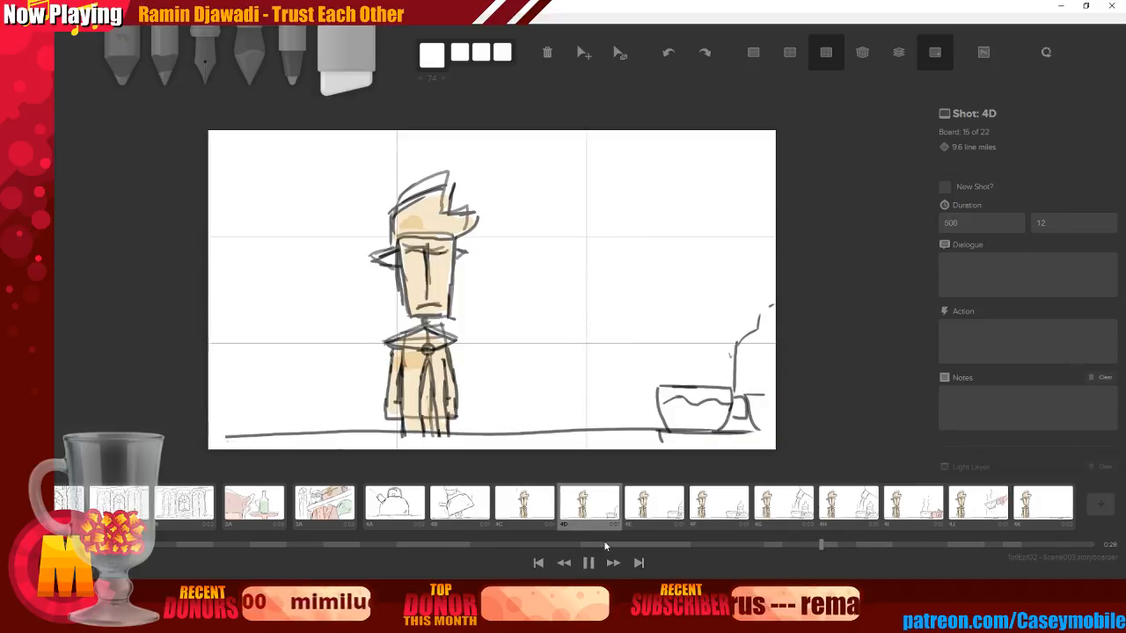
click(588, 563)
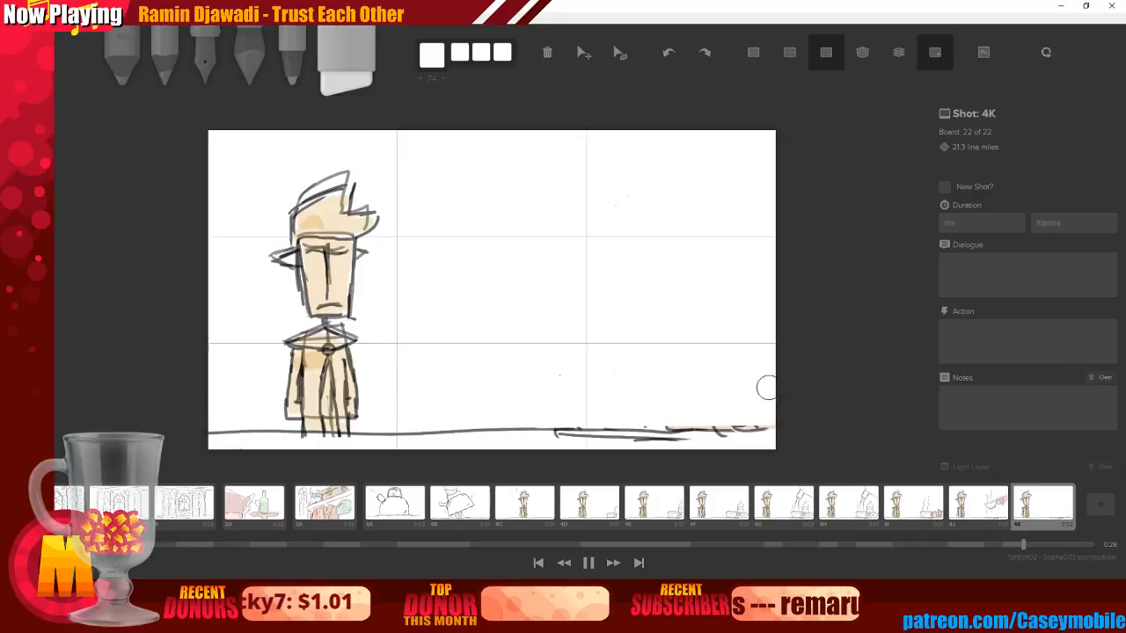
click(588, 565)
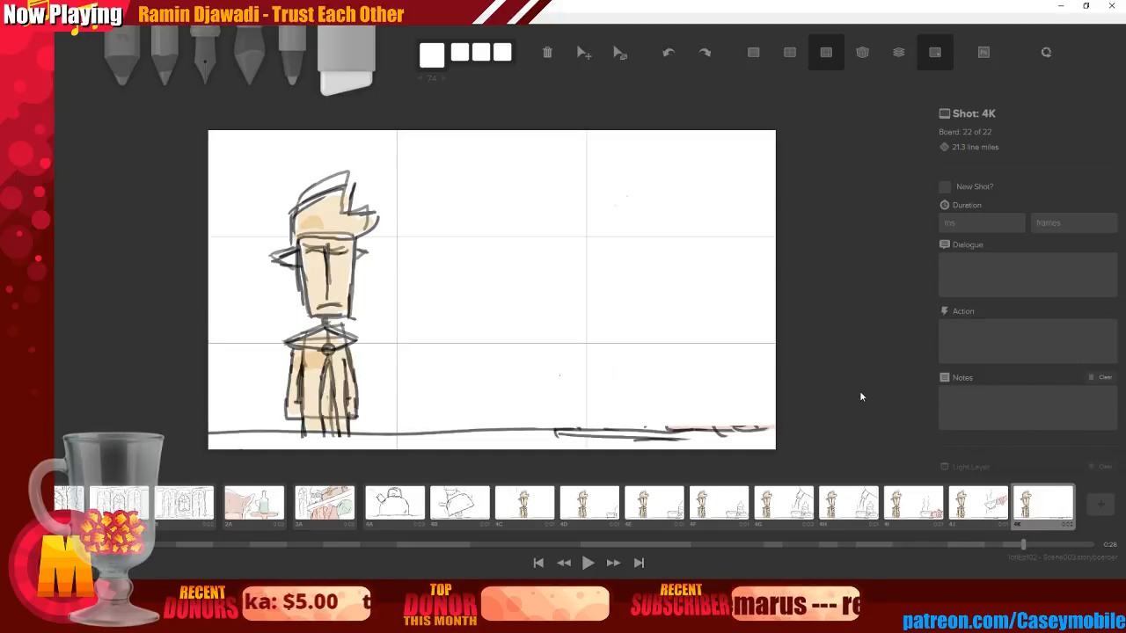
Add a board after 4K as a new shot and rough in a large head circle, a tilted cup and an arrow between them
click(1102, 506)
click(944, 186)
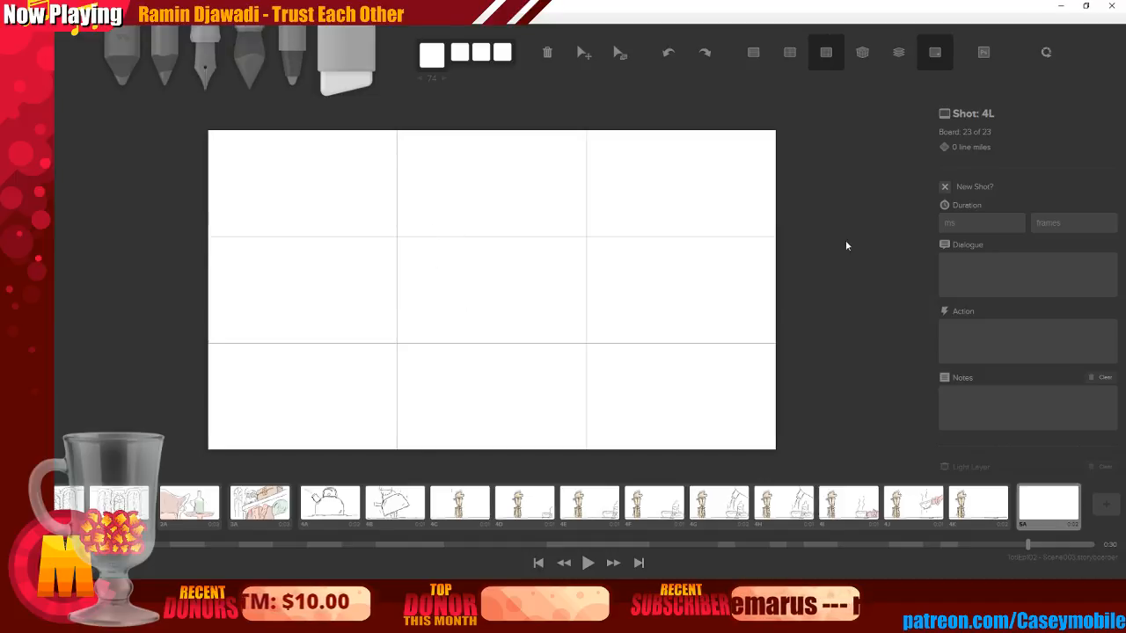
key(3)
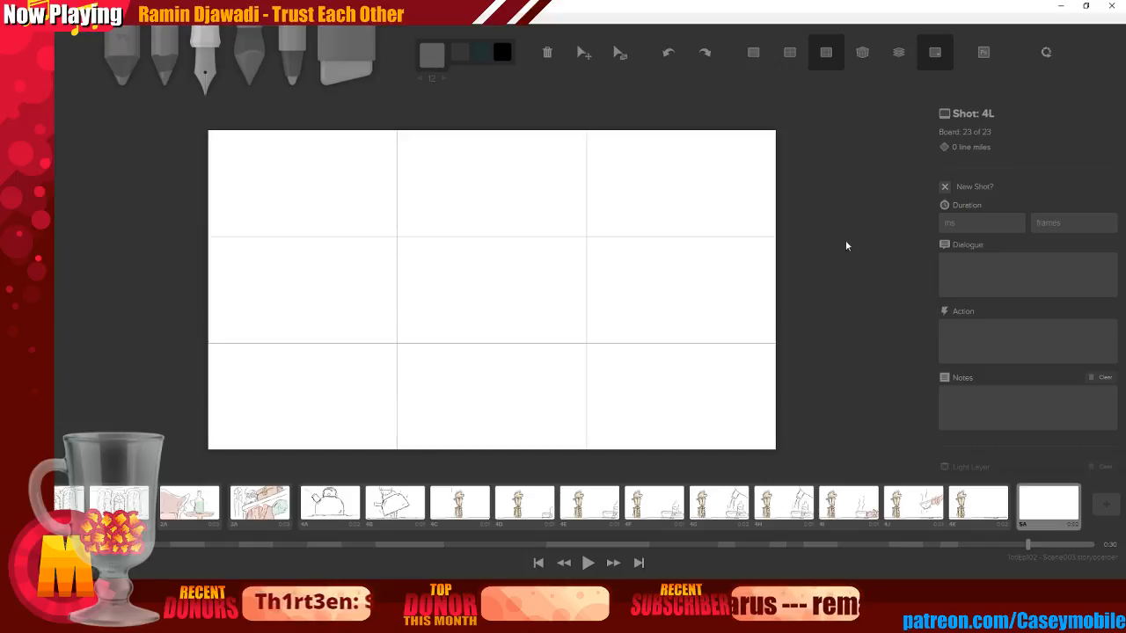
mouse_move(605, 203)
mouse_down()
mouse_move(630, 305)
mouse_move(613, 209)
mouse_up()
mouse_move(347, 348)
mouse_down()
mouse_move(428, 326)
mouse_move(447, 335)
mouse_move(448, 323)
mouse_up()
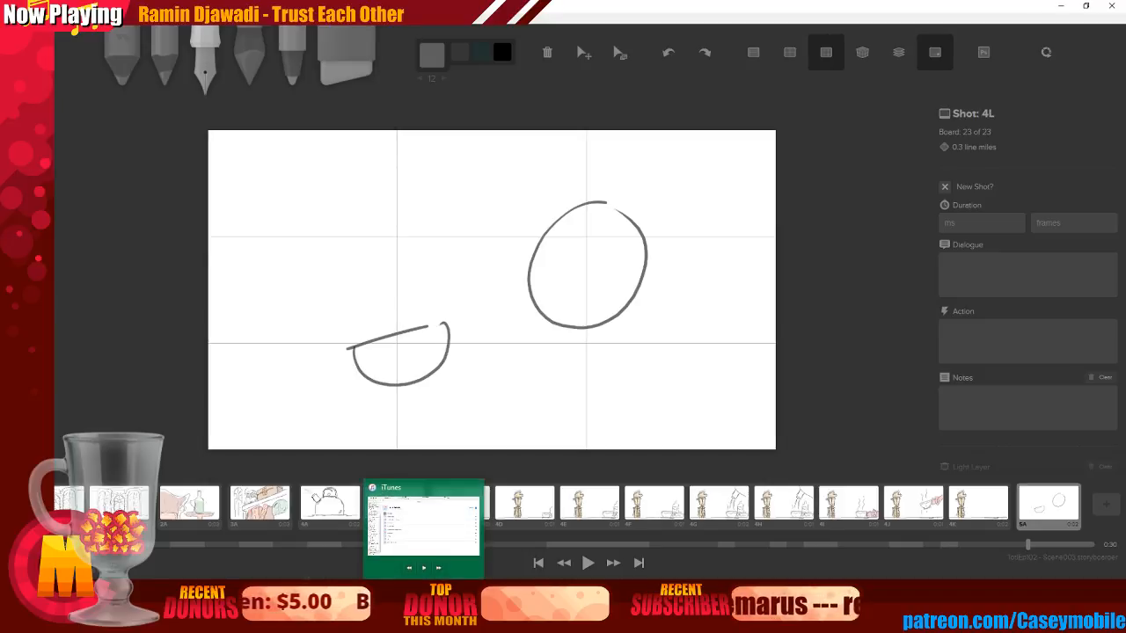
click(451, 592)
drag(488, 257, 558, 256)
mouse_move(504, 226)
mouse_down()
mouse_move(456, 257)
mouse_move(489, 276)
mouse_up()
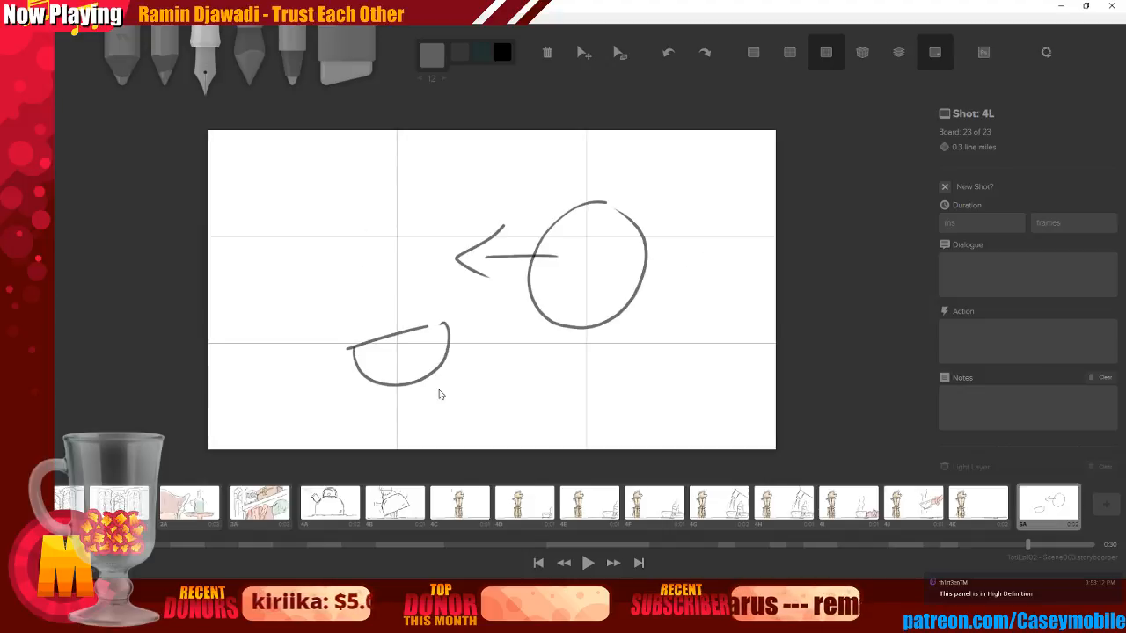
Merge the rough head, cup and arrow sketch down to the reference layer and fade it to light grey
scroll(983, 303, down, 3)
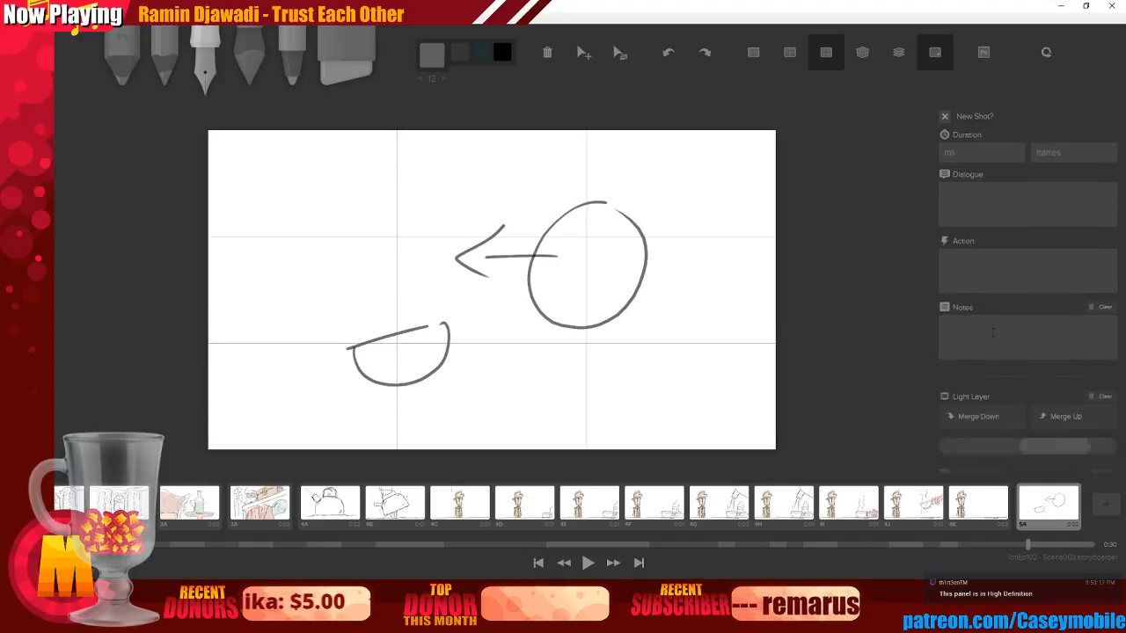
drag(1044, 355, 1000, 350)
click(977, 319)
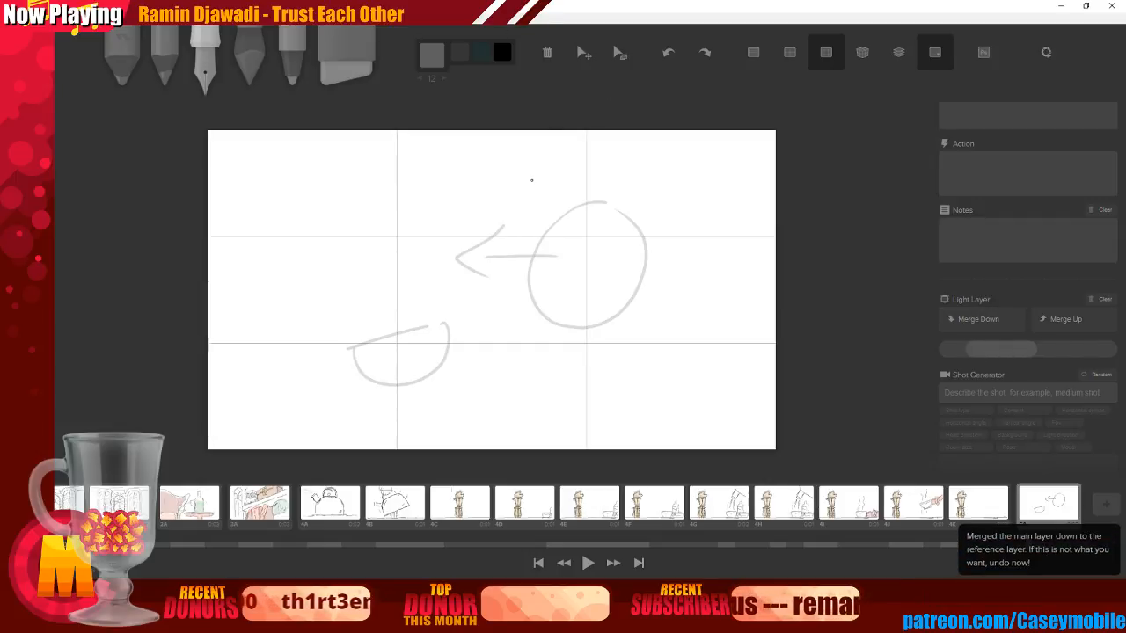
mouse_move(983, 351)
mouse_down()
mouse_move(1050, 358)
mouse_move(1001, 361)
mouse_up()
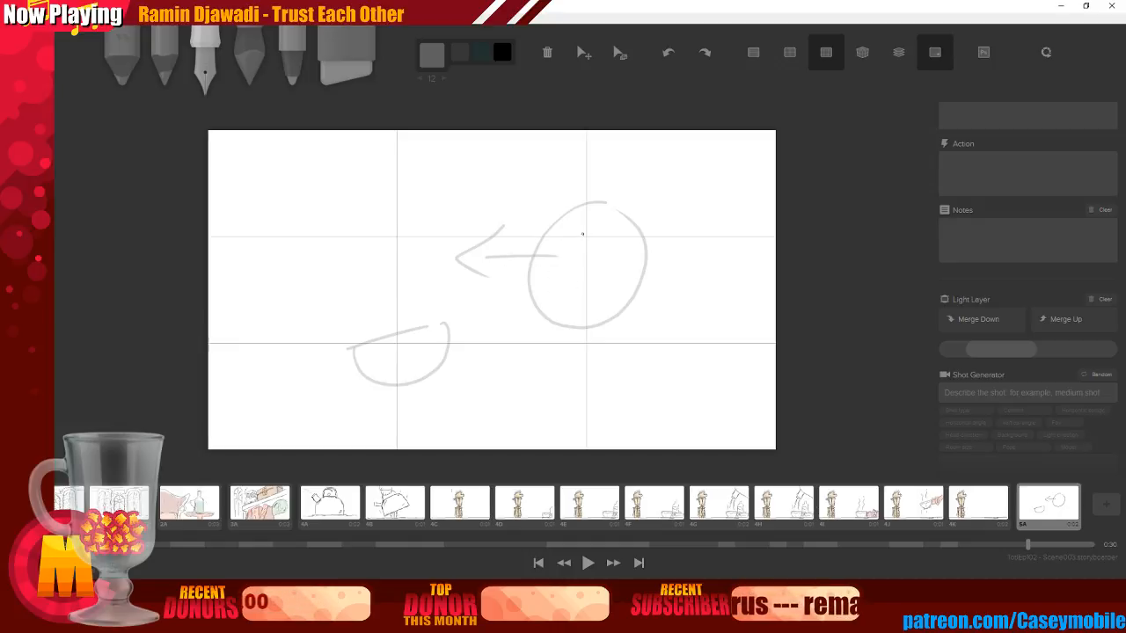
drag(579, 231, 574, 234)
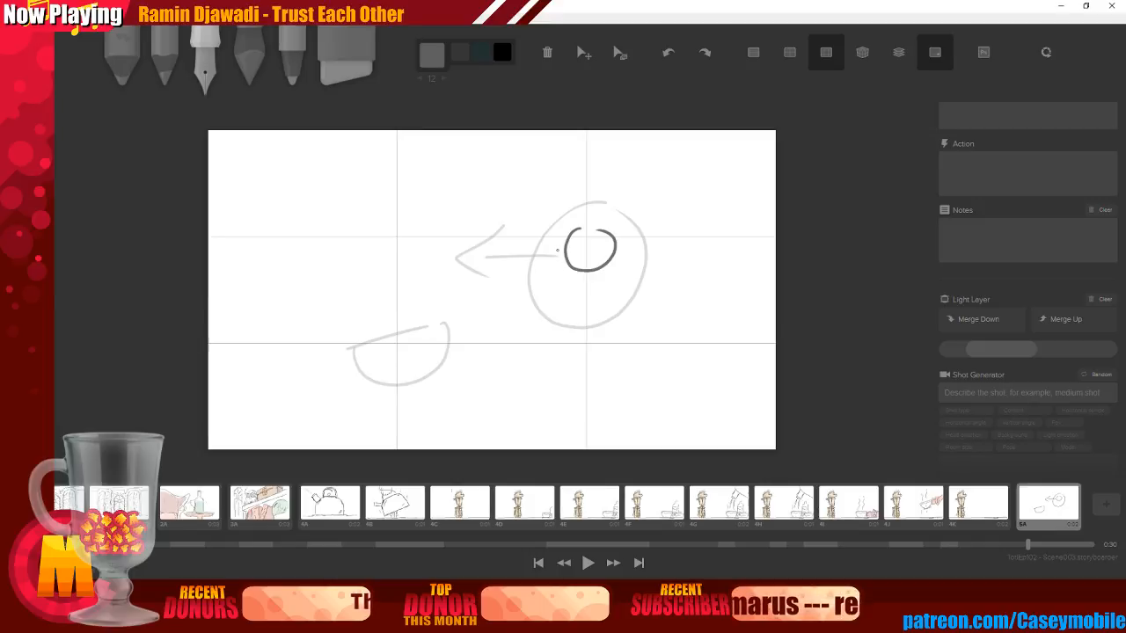
drag(555, 260, 563, 251)
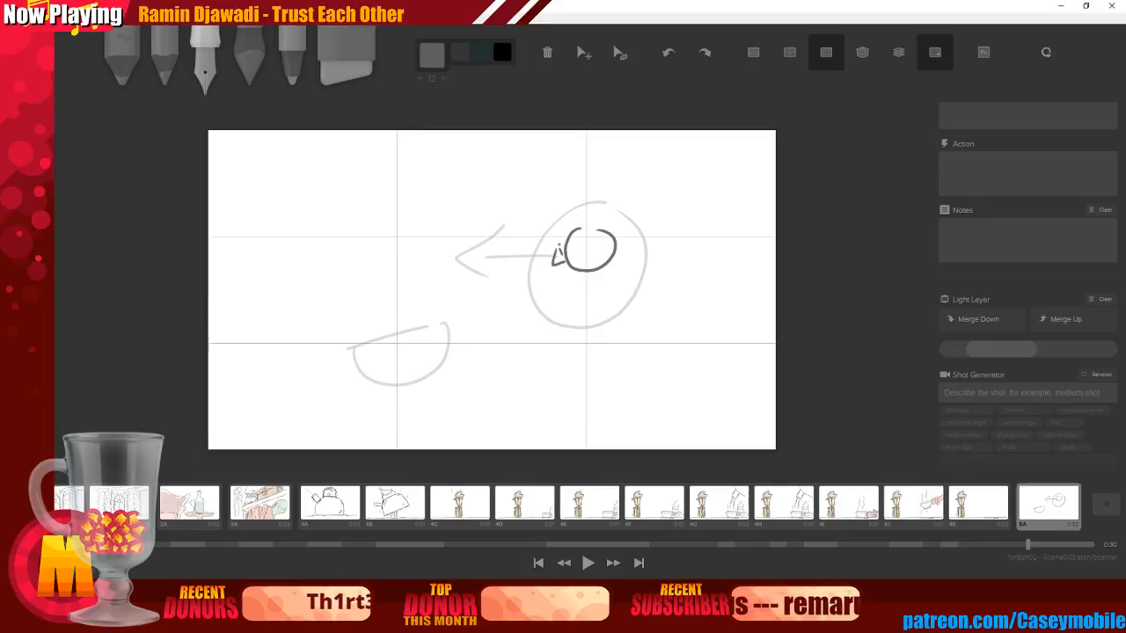
key(ctrl+z)
key(ctrl+z)
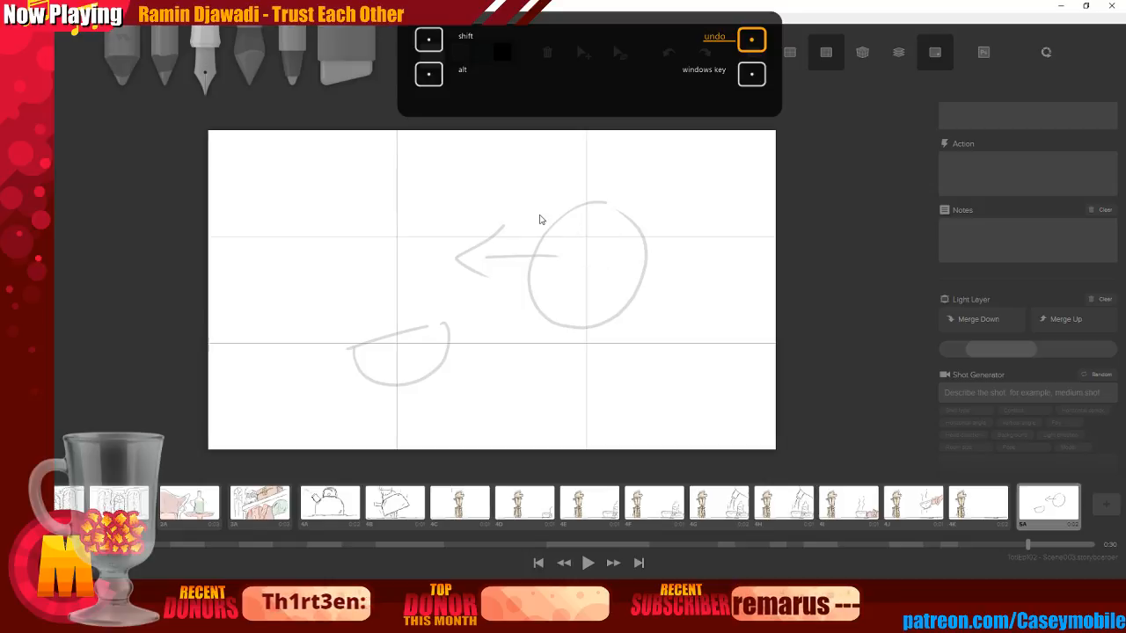
drag(512, 235, 555, 304)
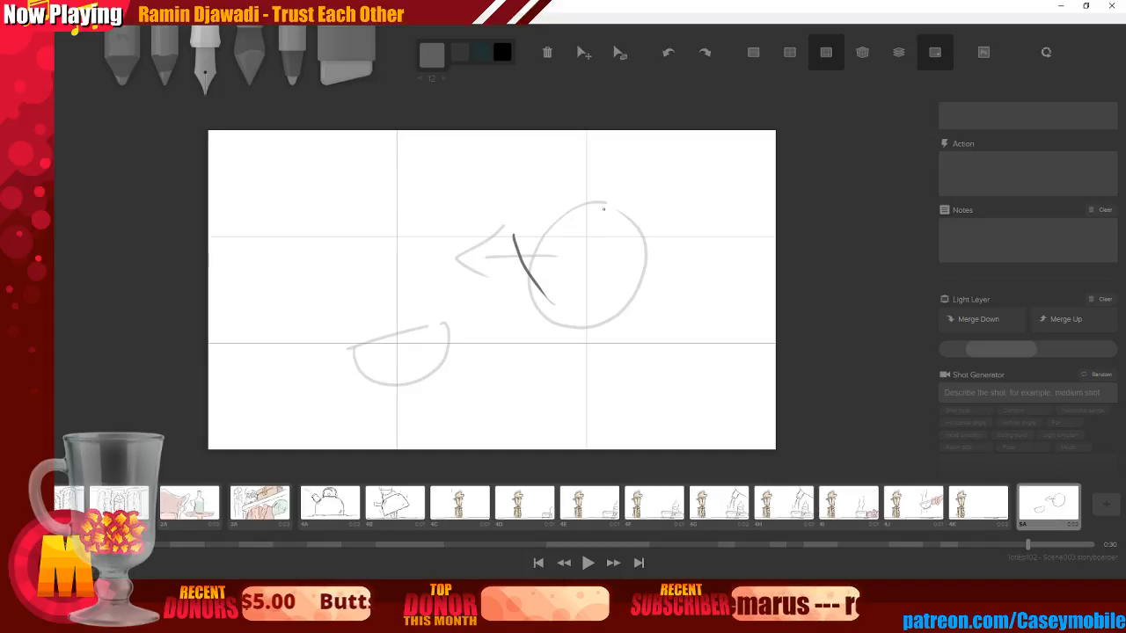
mouse_move(583, 215)
mouse_down()
mouse_move(577, 264)
mouse_move(586, 219)
mouse_up()
key(ctrl+z)
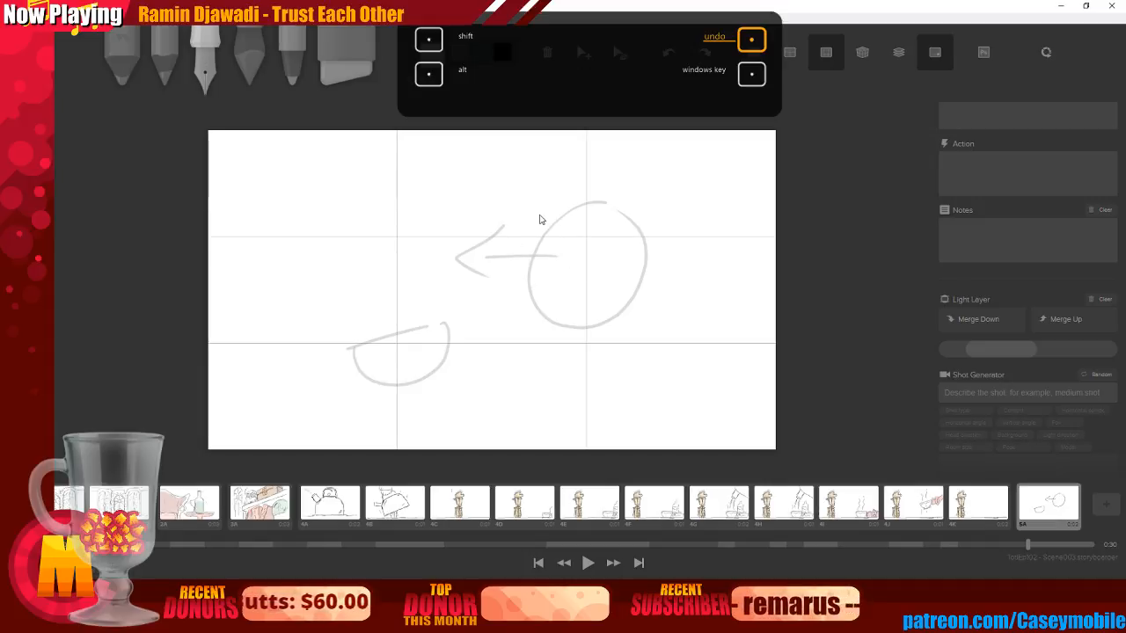
mouse_move(524, 213)
mouse_down()
mouse_move(569, 344)
mouse_move(611, 268)
mouse_up()
key(ctrl+z)
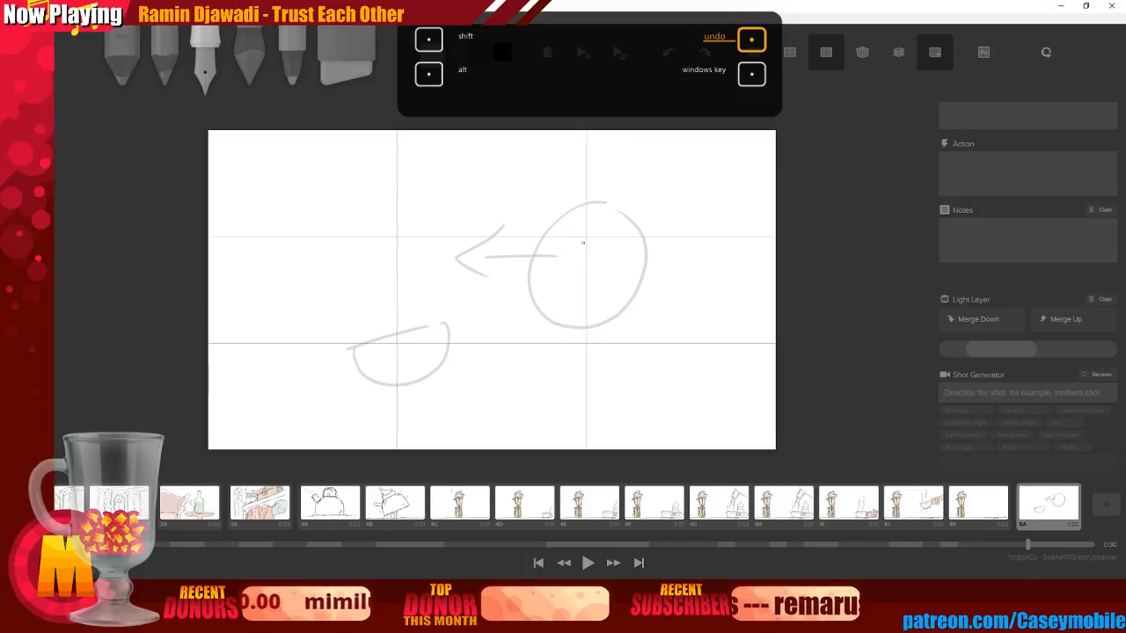
Draw a V-shaped jaw outline and a small triangular nose over the faded head circle
mouse_move(519, 224)
mouse_down()
mouse_move(568, 326)
mouse_move(623, 235)
mouse_up()
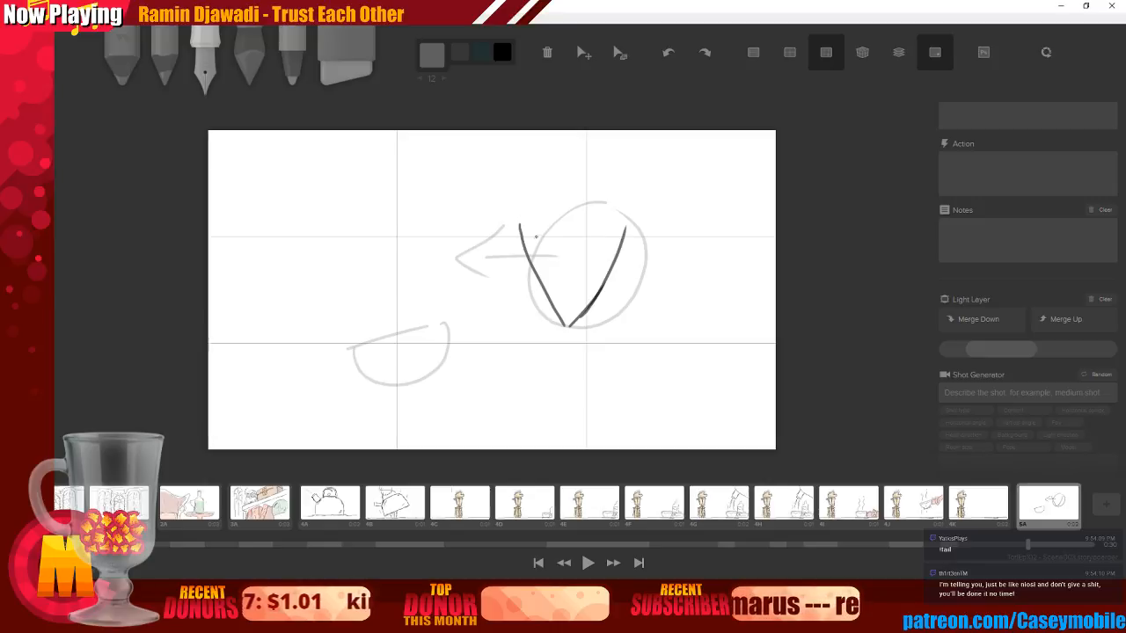
drag(554, 259, 625, 280)
mouse_move(568, 315)
mouse_down()
mouse_move(620, 278)
mouse_move(575, 316)
mouse_up()
key(ctrl+z)
key(ctrl+z)
key(ctrl+z)
key(ctrl+z)
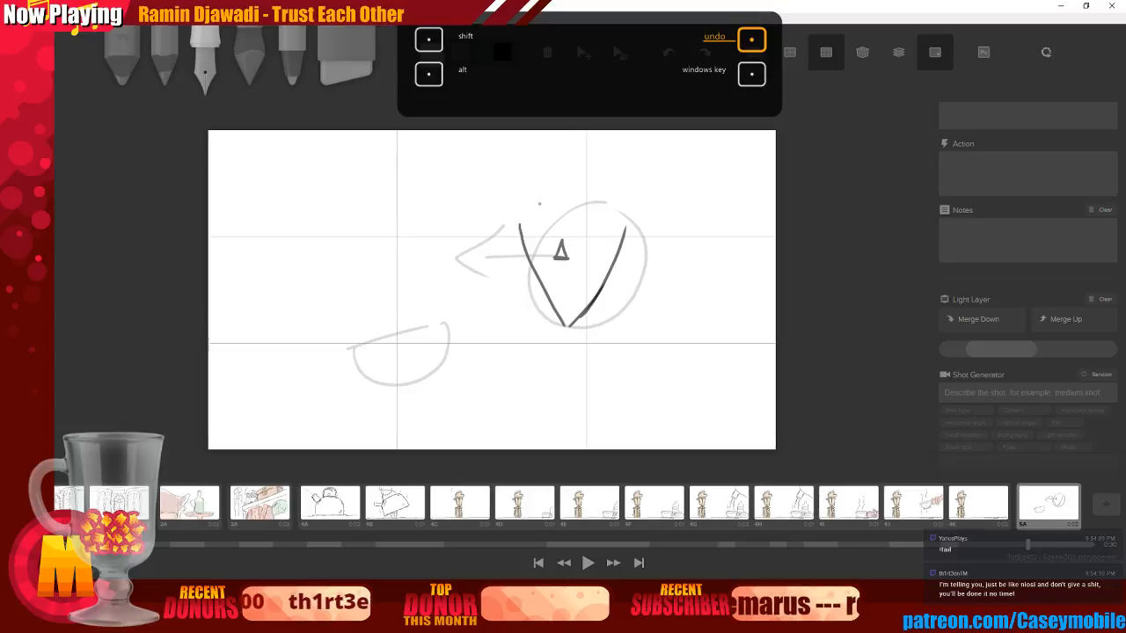
Draw a boxy, slanted mouth with a line through it near the chin
mouse_move(557, 289)
mouse_down()
mouse_move(613, 276)
mouse_move(607, 313)
mouse_up()
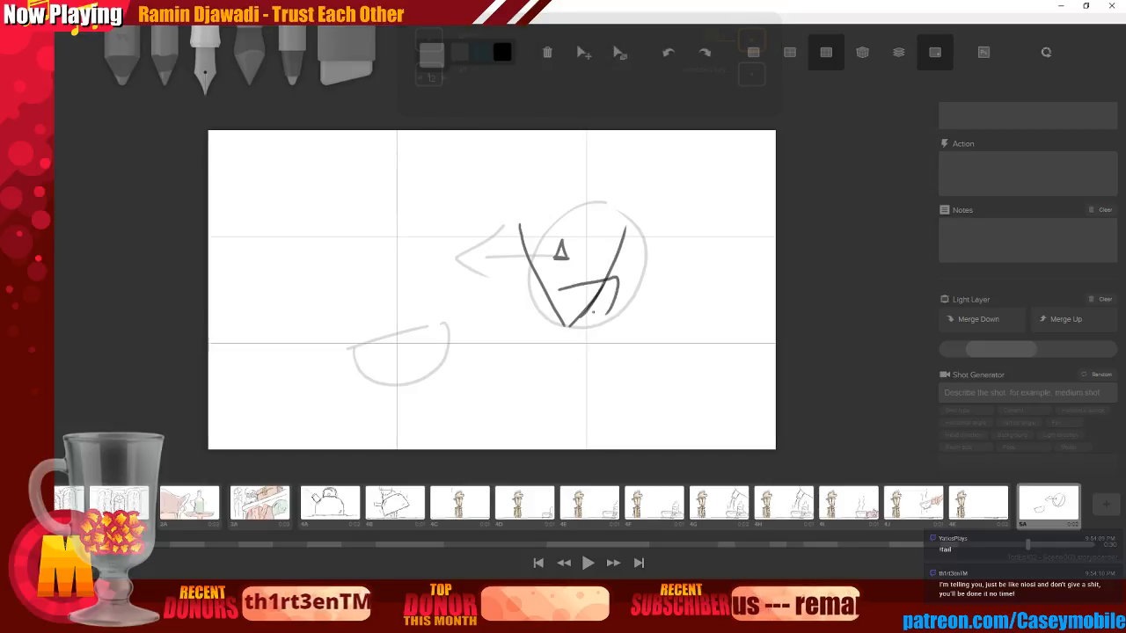
key(ctrl+z)
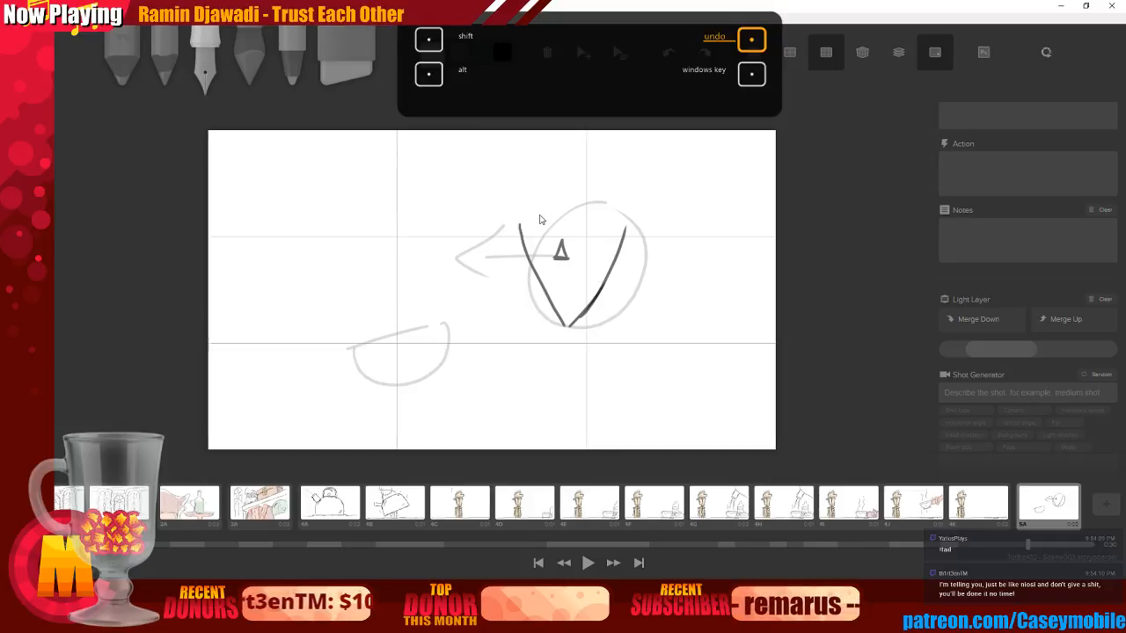
mouse_move(558, 287)
mouse_down()
mouse_move(596, 281)
mouse_move(607, 302)
mouse_move(570, 310)
mouse_move(616, 290)
mouse_up()
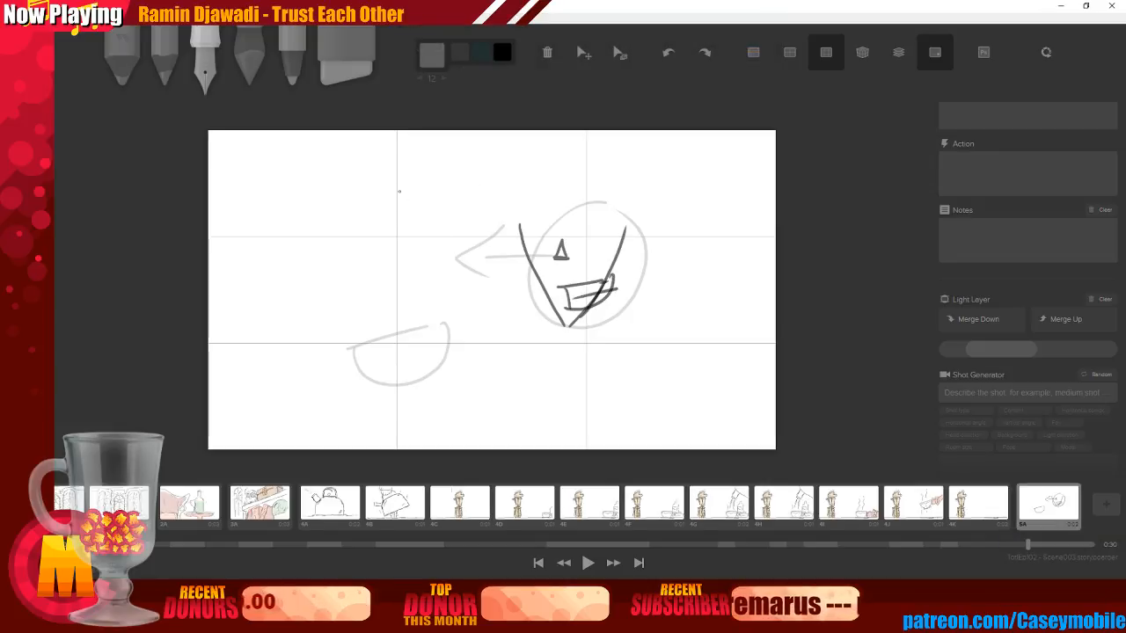
Draw a large round lens over one eye, slanted brow lines above the other eye and a short cheek line below the lens
mouse_move(588, 218)
mouse_down()
mouse_move(608, 255)
mouse_move(592, 201)
mouse_up()
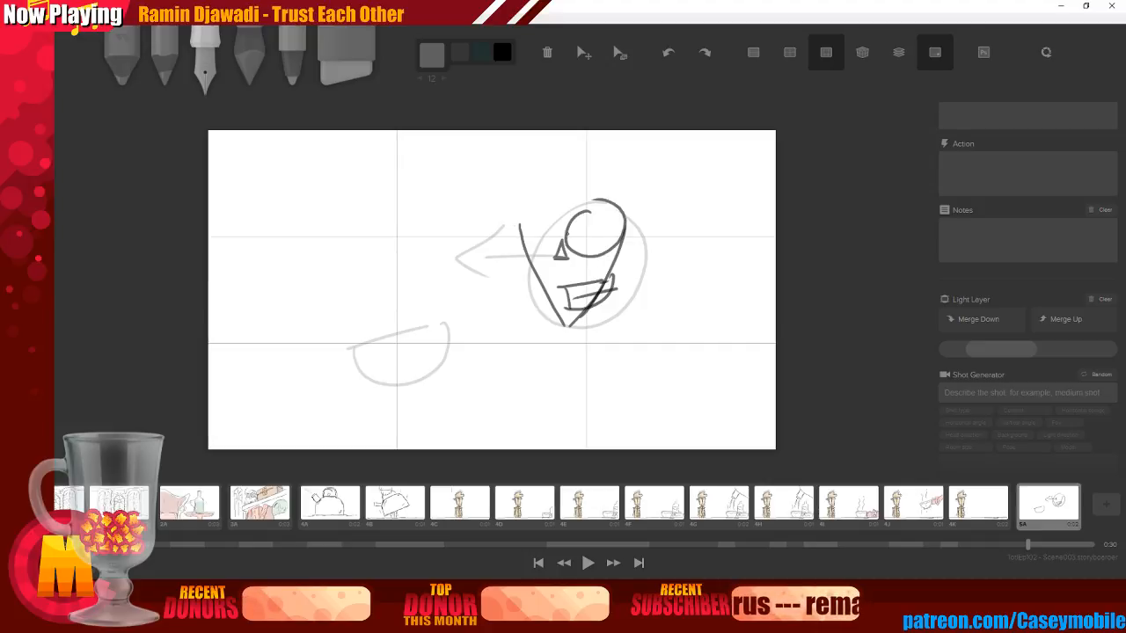
drag(516, 215, 557, 221)
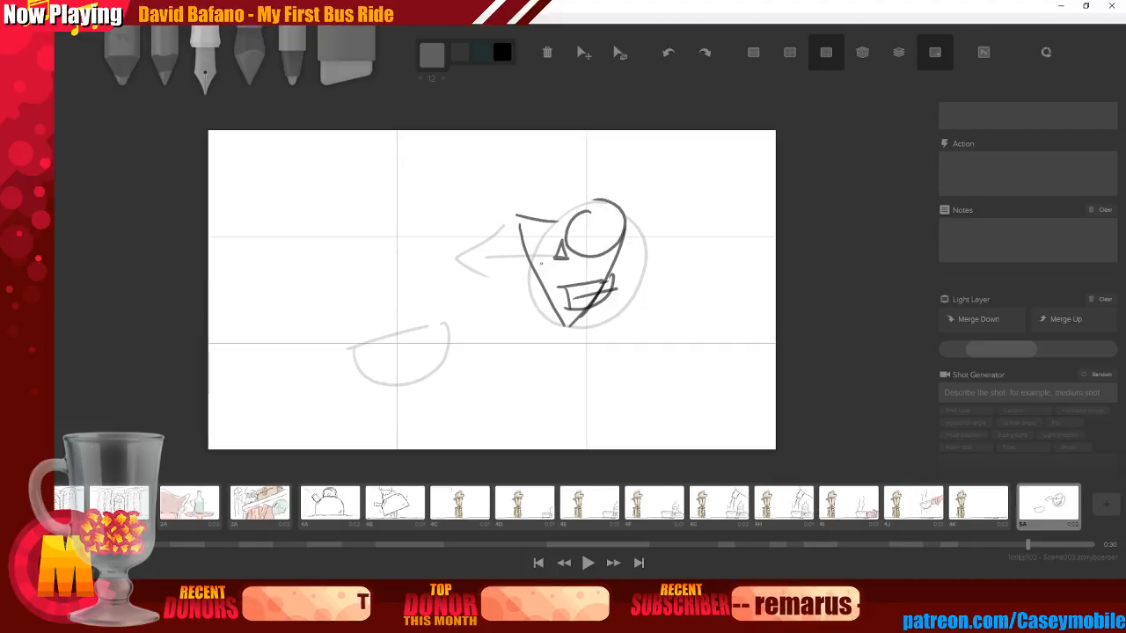
drag(593, 257, 608, 269)
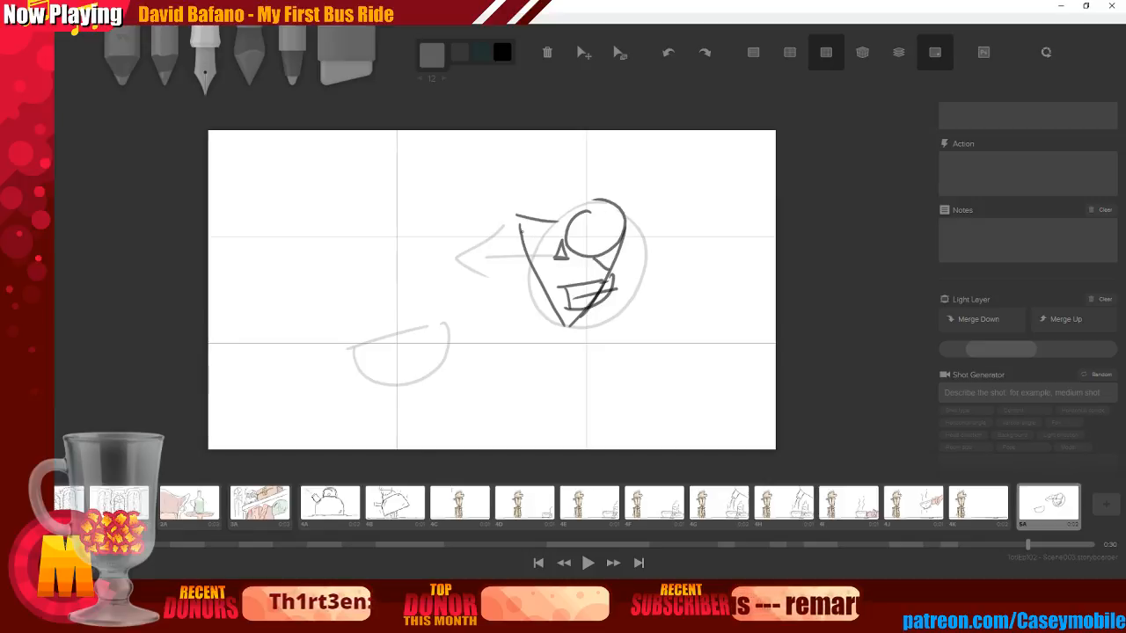
drag(520, 227, 566, 227)
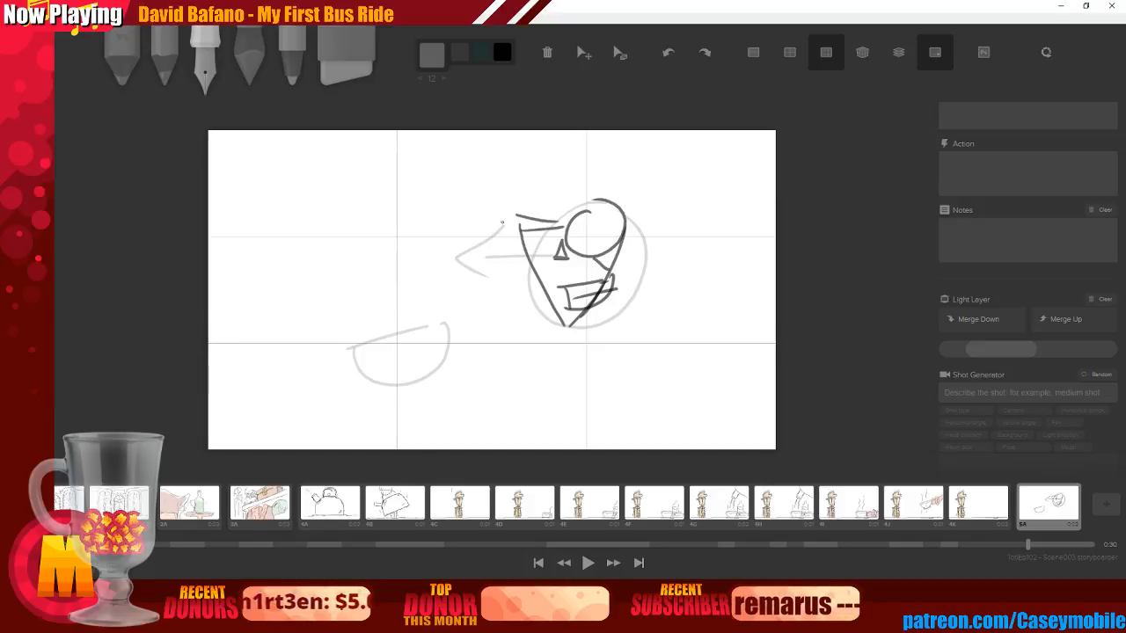
mouse_move(495, 229)
mouse_down()
mouse_move(569, 218)
mouse_move(563, 230)
mouse_up()
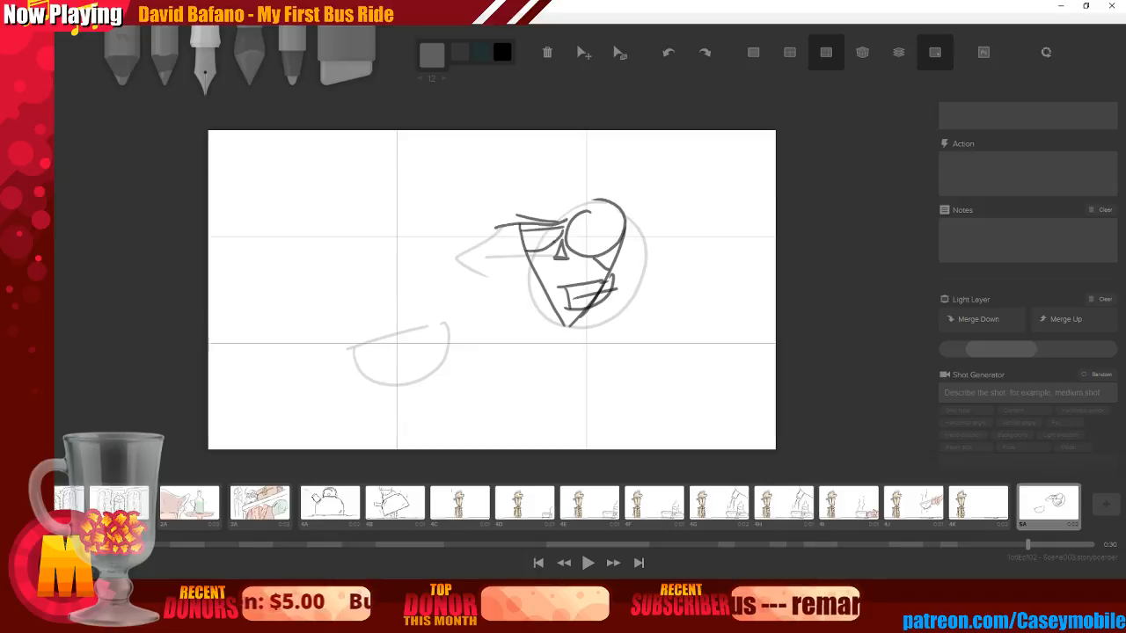
Redraw the outline of the uncovered eye and add slanted lines and a pupil inside the round lens
key(ctrl+z)
click(526, 235)
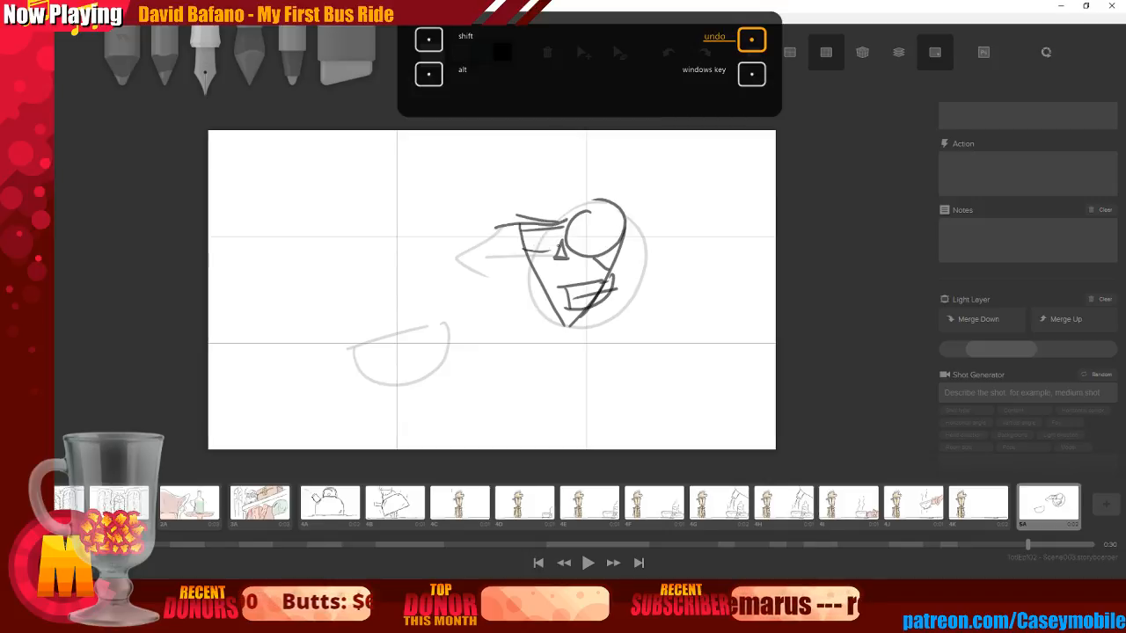
mouse_move(526, 236)
mouse_down()
mouse_move(571, 235)
mouse_move(627, 207)
mouse_up()
mouse_move(575, 238)
mouse_down()
mouse_move(619, 229)
mouse_move(604, 222)
mouse_up()
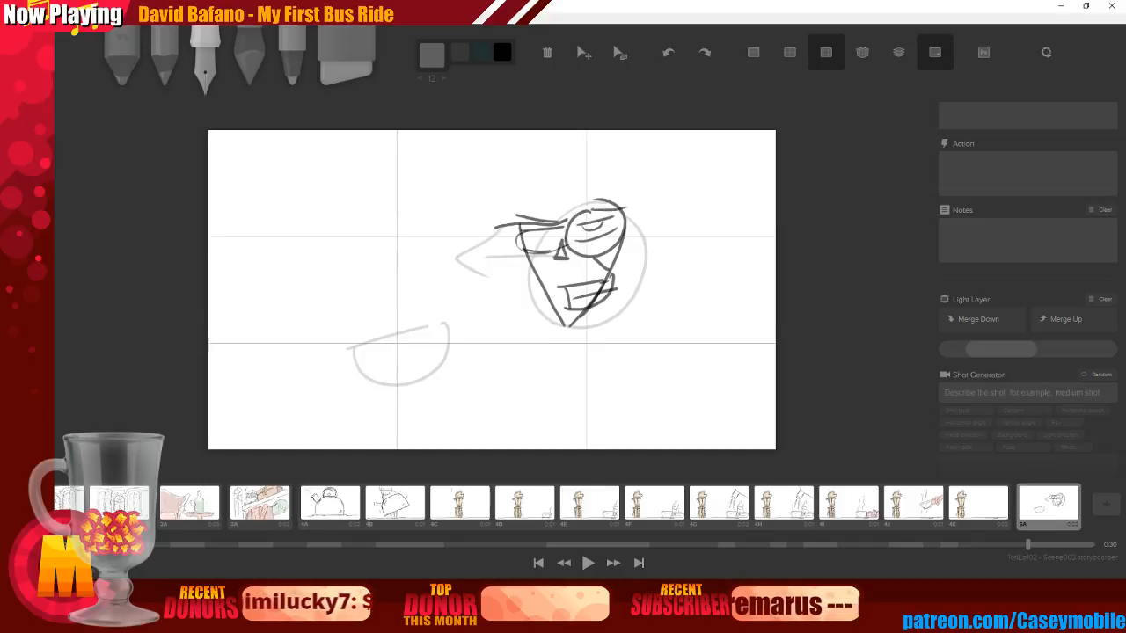
Undo the pupil in the round lens and draw a half-lidded pupil in the uncovered eye
mouse_move(530, 236)
mouse_down()
mouse_move(561, 230)
mouse_move(538, 216)
mouse_up()
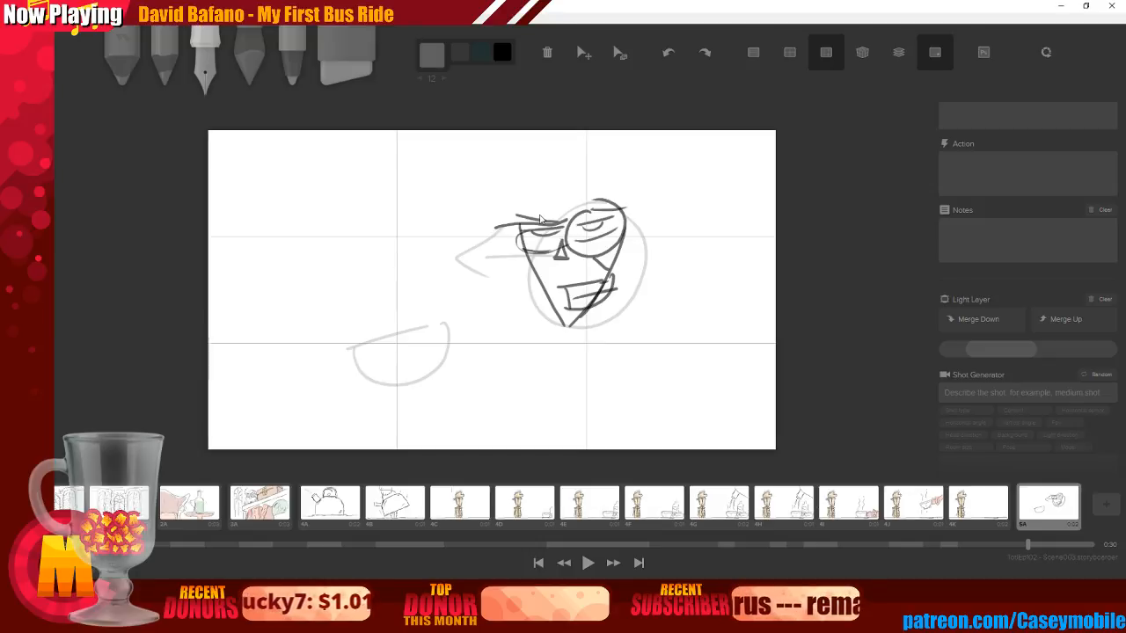
key(ctrl+z)
key(ctrl+z)
key(ctrl+z)
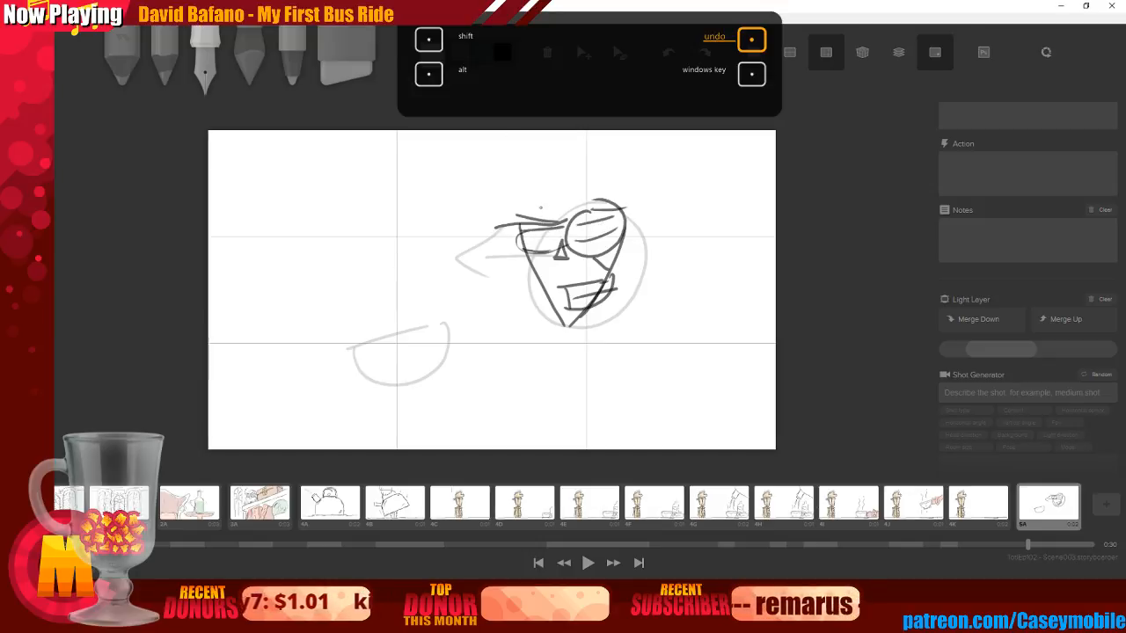
drag(531, 238, 554, 227)
key(ctrl+z)
key(ctrl+z)
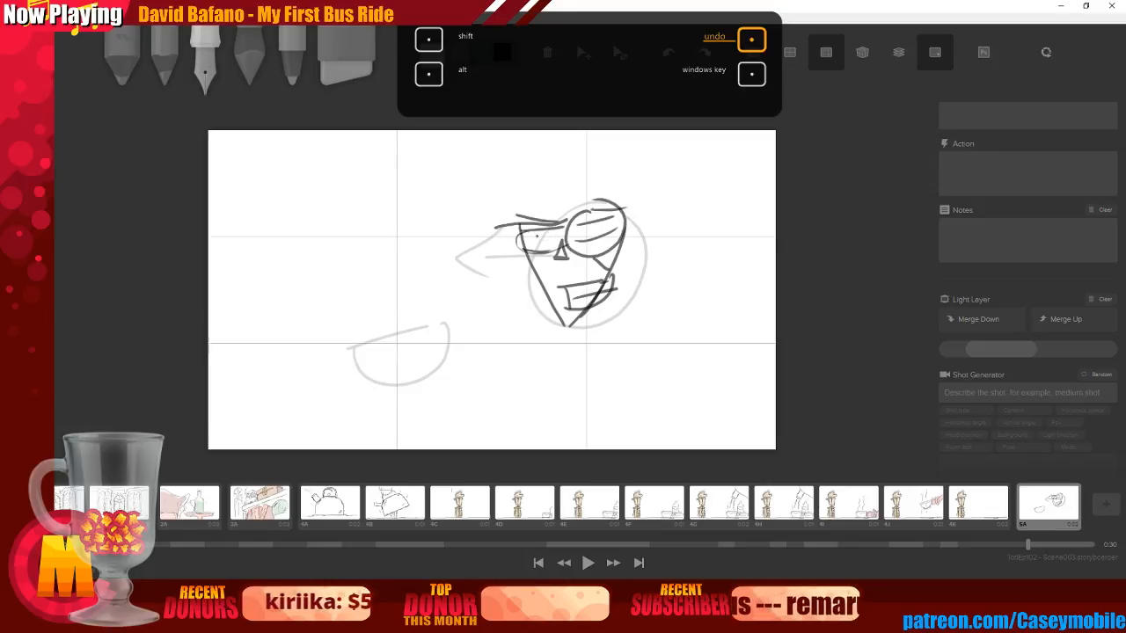
mouse_move(531, 239)
mouse_down()
mouse_move(556, 230)
mouse_move(540, 218)
mouse_up()
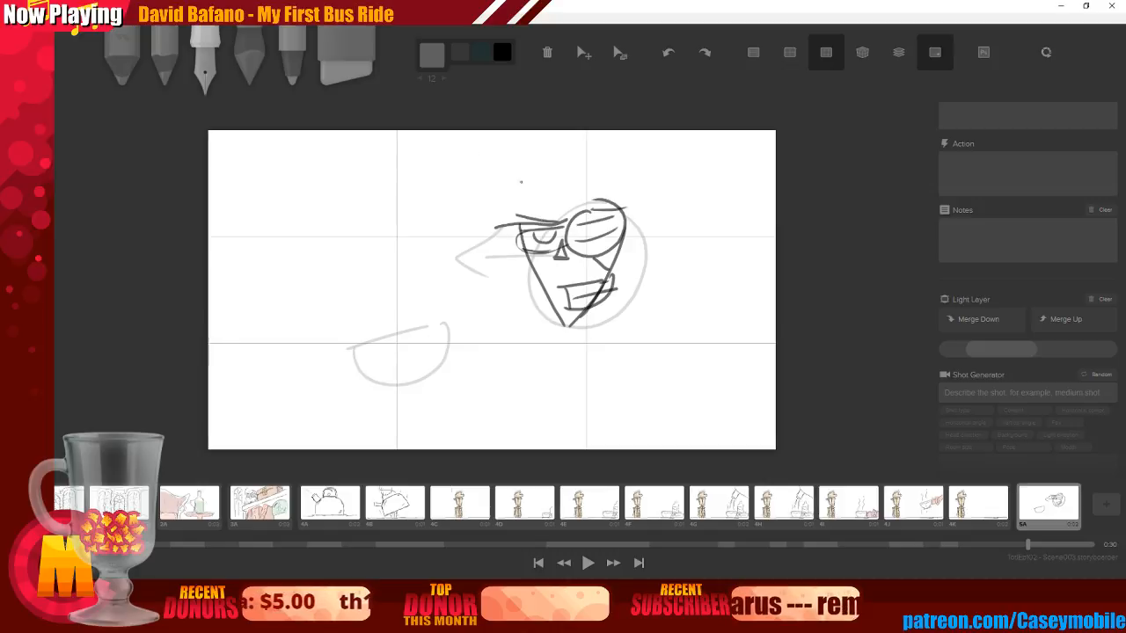
drag(482, 219, 518, 210)
drag(450, 233, 656, 197)
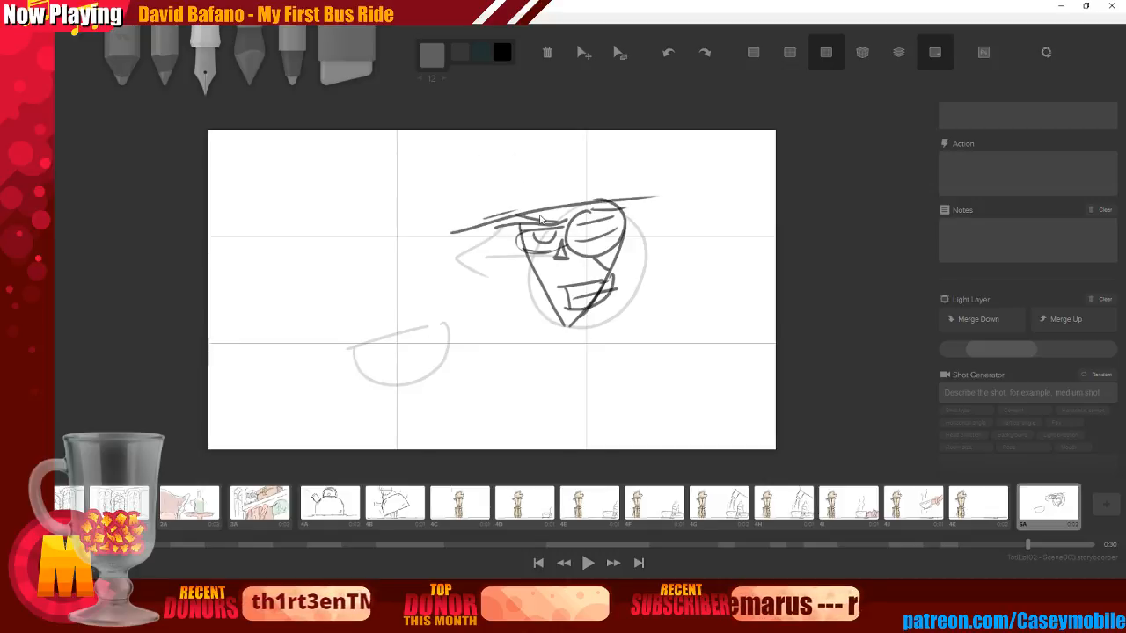
key(ctrl+z)
key(ctrl+z)
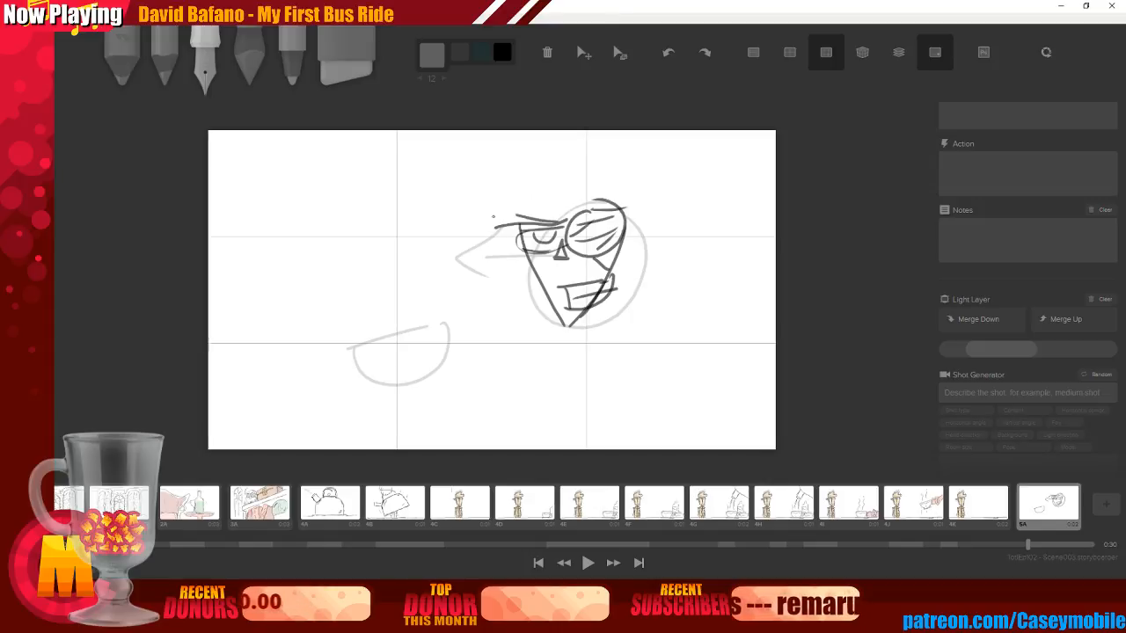
drag(498, 143, 519, 216)
drag(498, 149, 527, 133)
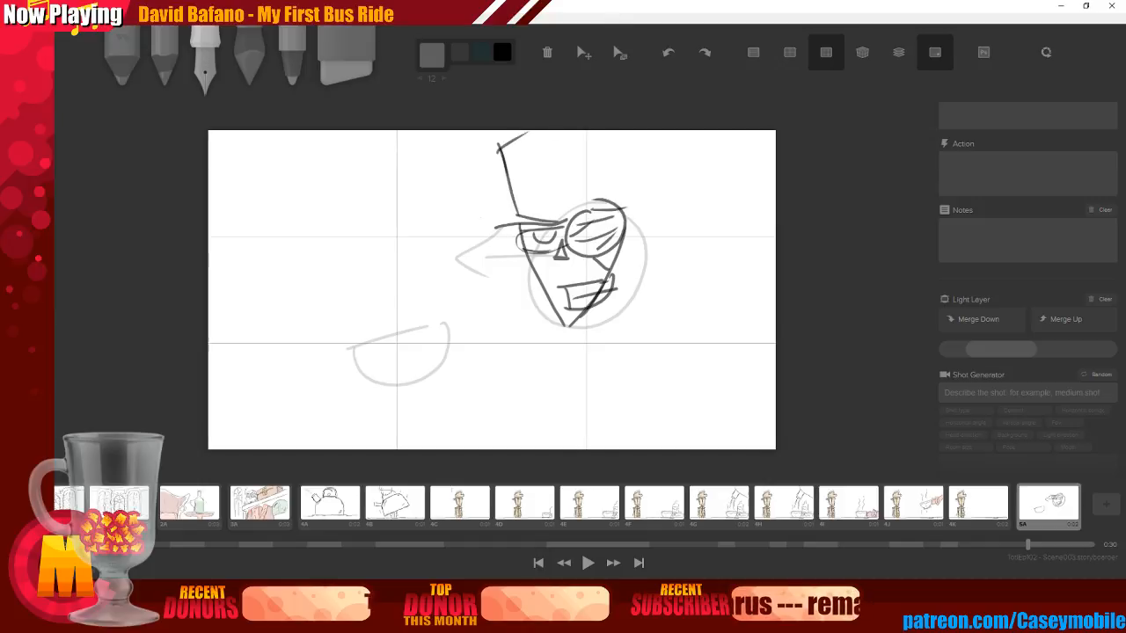
key(ctrl+z)
key(ctrl+z)
key(ctrl+z)
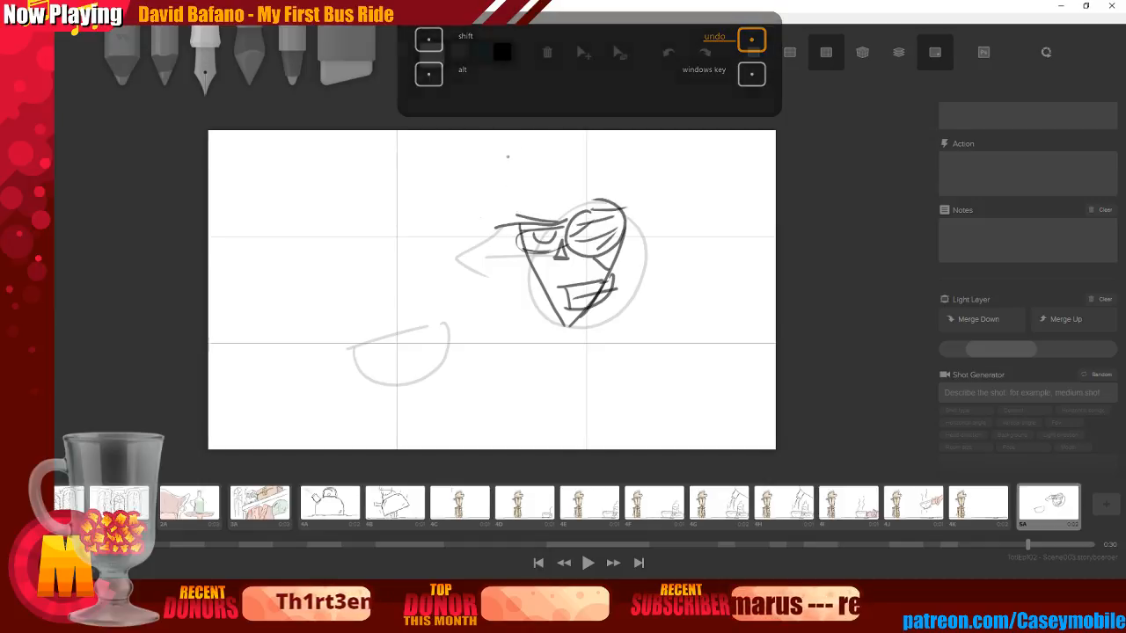
Draw a tall hat with a wide slanted brim, a long hair strand beside the face and short neck lines below the jaw
mouse_move(504, 148)
mouse_down()
mouse_move(517, 201)
mouse_move(592, 183)
mouse_up()
drag(507, 219, 464, 241)
drag(482, 230, 650, 189)
drag(498, 150, 507, 132)
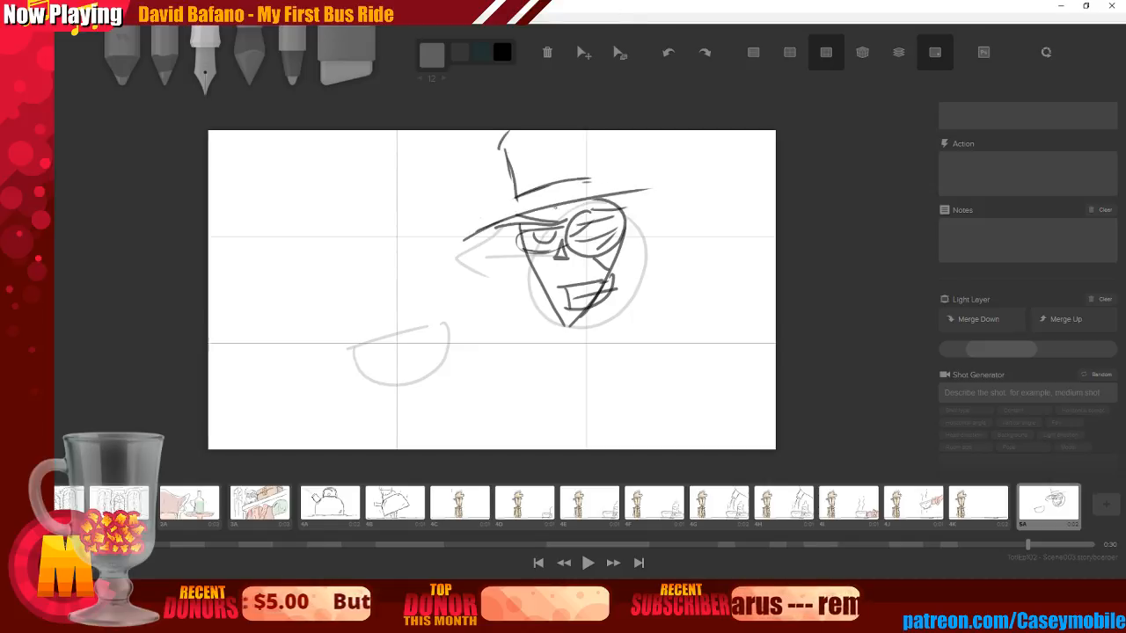
drag(501, 210, 474, 234)
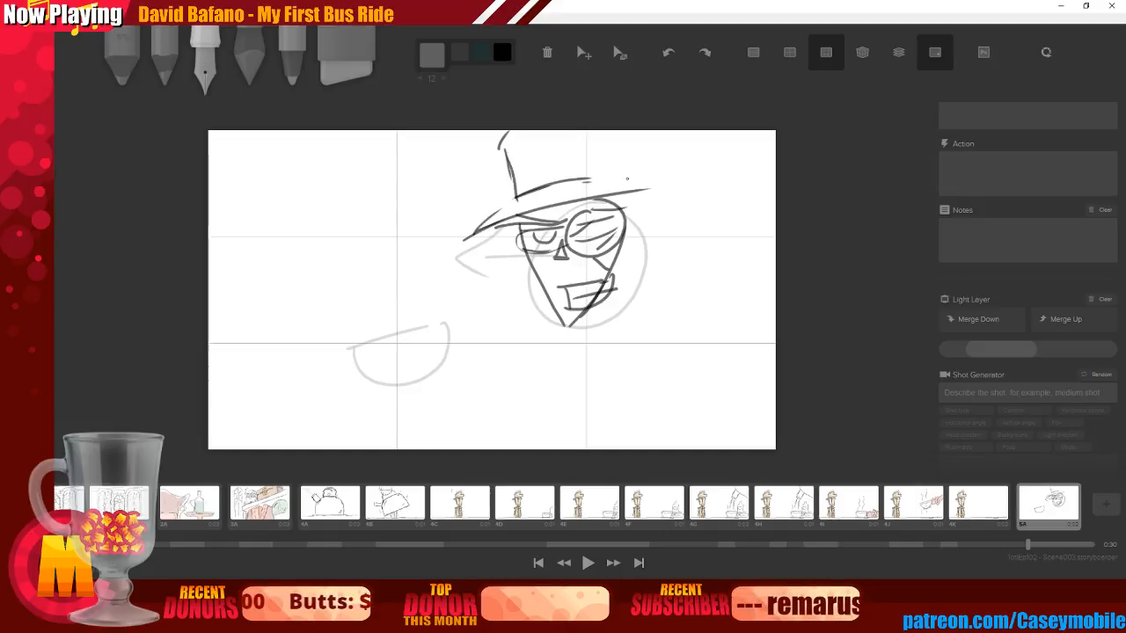
mouse_move(613, 131)
mouse_down()
mouse_move(608, 165)
mouse_move(629, 183)
mouse_move(628, 222)
mouse_move(635, 201)
mouse_move(622, 361)
mouse_up()
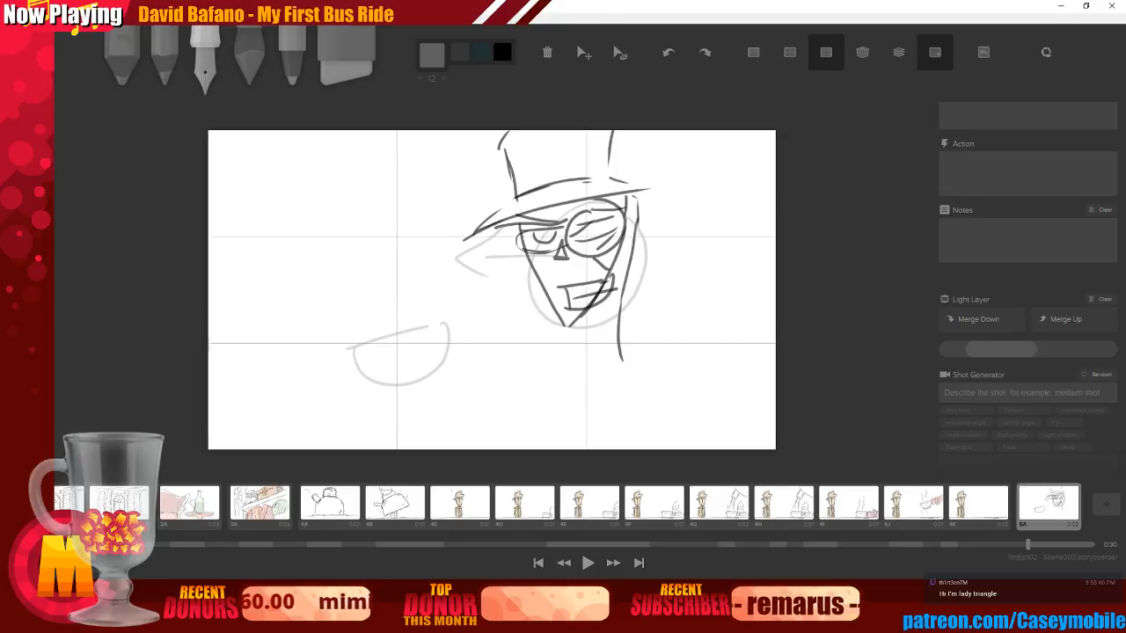
drag(590, 308, 594, 335)
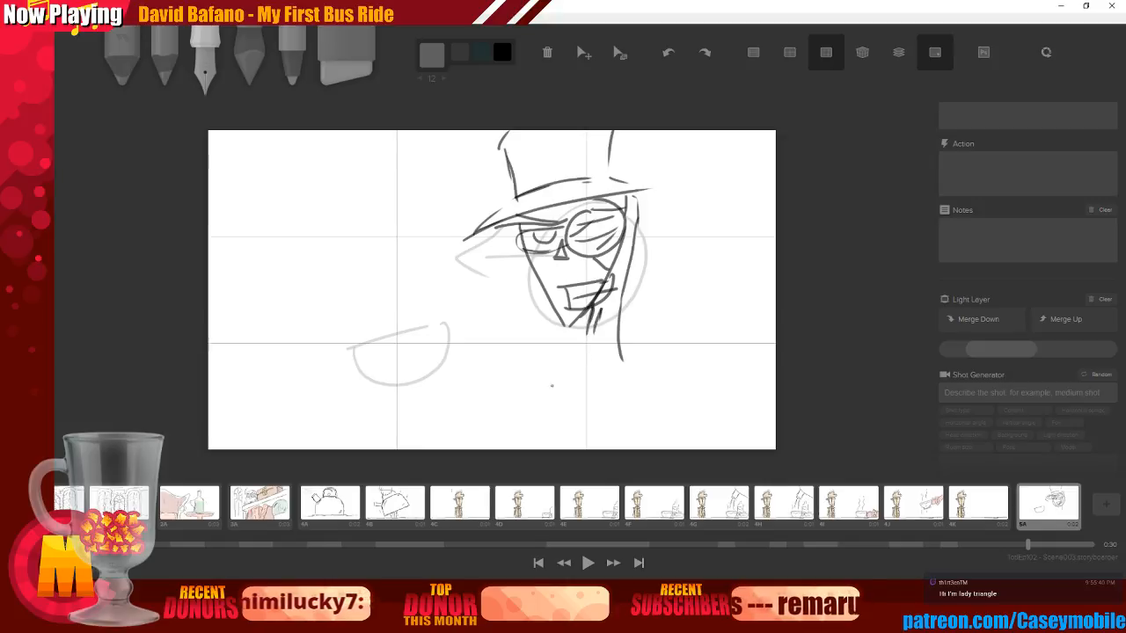
Redraw the tilted cup over its rough guide with a slanted rim, rounded bowl and small angular base
drag(349, 353, 427, 320)
drag(351, 354, 424, 387)
mouse_move(429, 318)
mouse_down()
mouse_move(380, 391)
mouse_move(431, 393)
mouse_up()
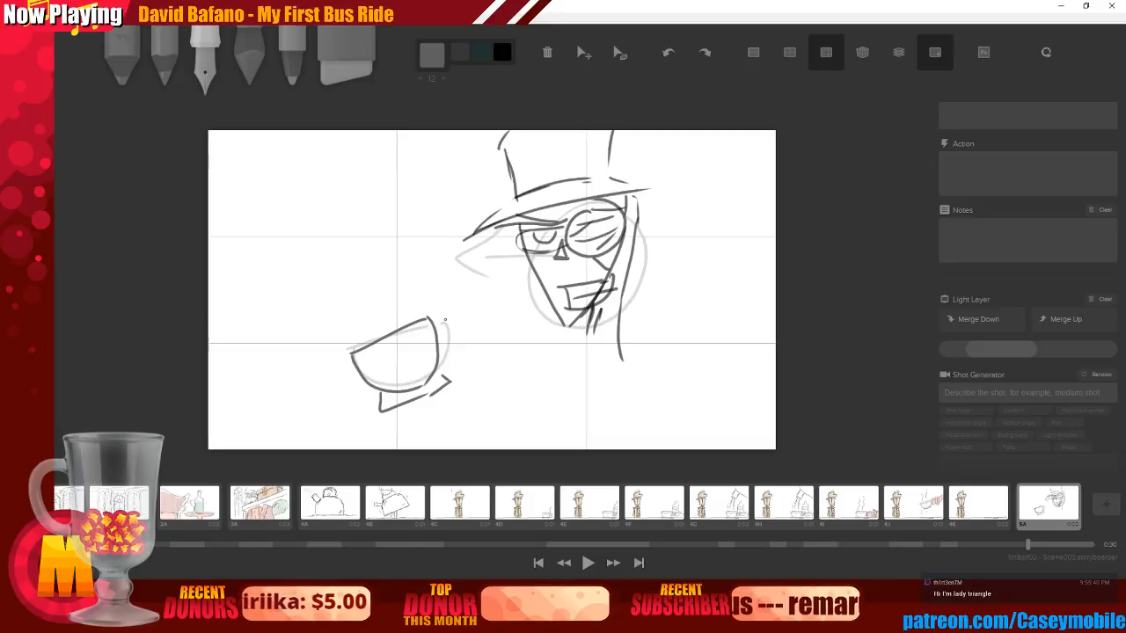
mouse_move(427, 325)
mouse_down()
mouse_move(462, 320)
mouse_move(455, 366)
mouse_up()
mouse_move(461, 295)
mouse_down()
mouse_move(459, 324)
mouse_move(480, 329)
mouse_up()
key(ctrl+z)
key(ctrl+z)
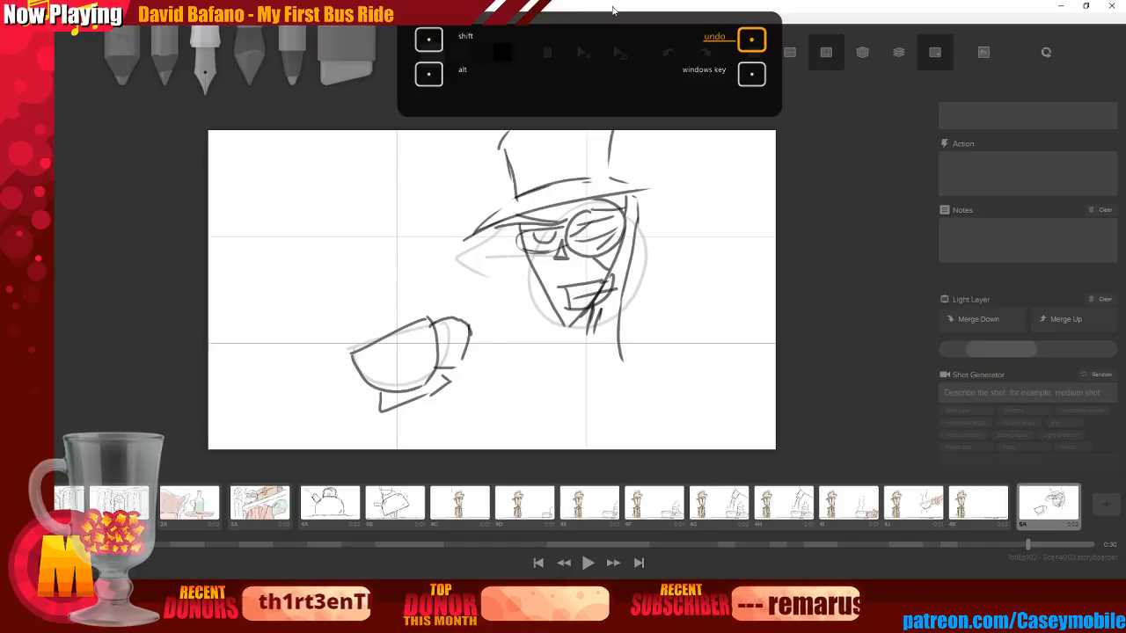
key(ctrl+z)
key(ctrl+z)
key(ctrl+z)
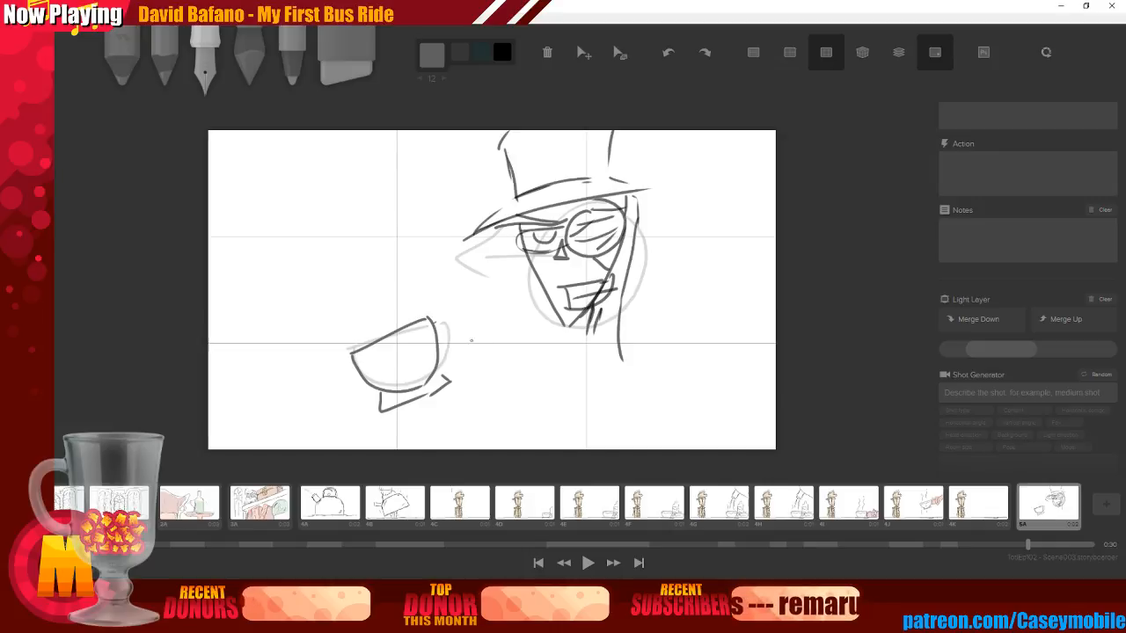
mouse_move(458, 341)
mouse_down()
mouse_move(519, 399)
mouse_move(580, 407)
mouse_up()
drag(458, 369, 579, 408)
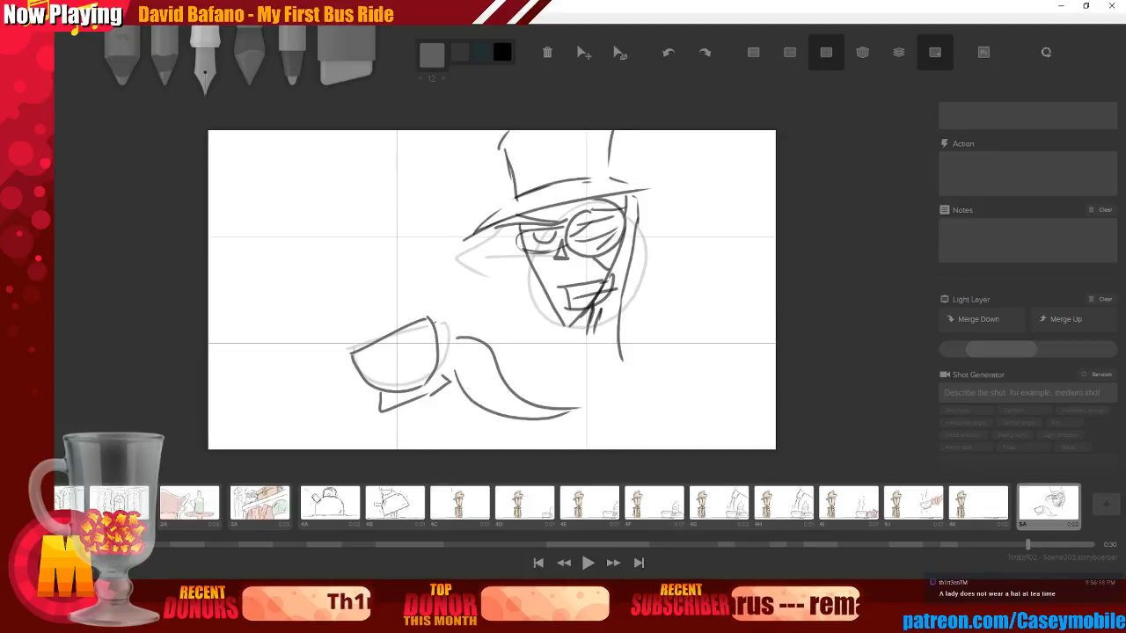
key(ctrl+z)
key(ctrl+z)
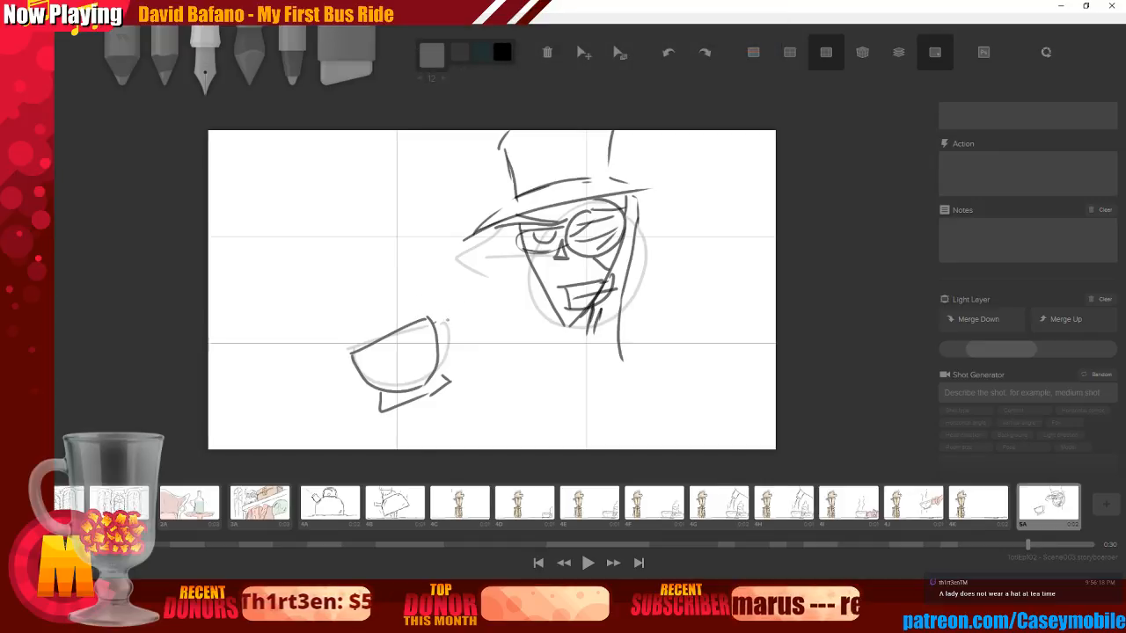
Draw a small rounded handle on the side of the cup facing the character
mouse_move(431, 320)
mouse_down()
mouse_move(466, 326)
mouse_move(476, 342)
mouse_up()
key(ctrl+z)
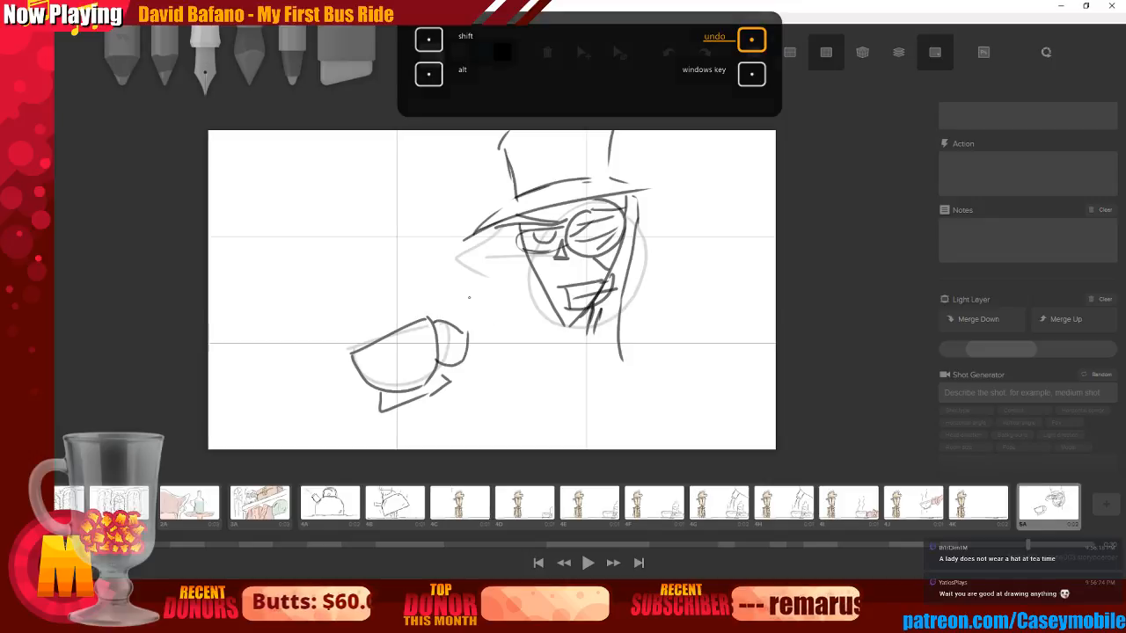
mouse_move(458, 332)
mouse_down()
mouse_move(493, 312)
mouse_move(475, 344)
mouse_up()
key(ctrl+z)
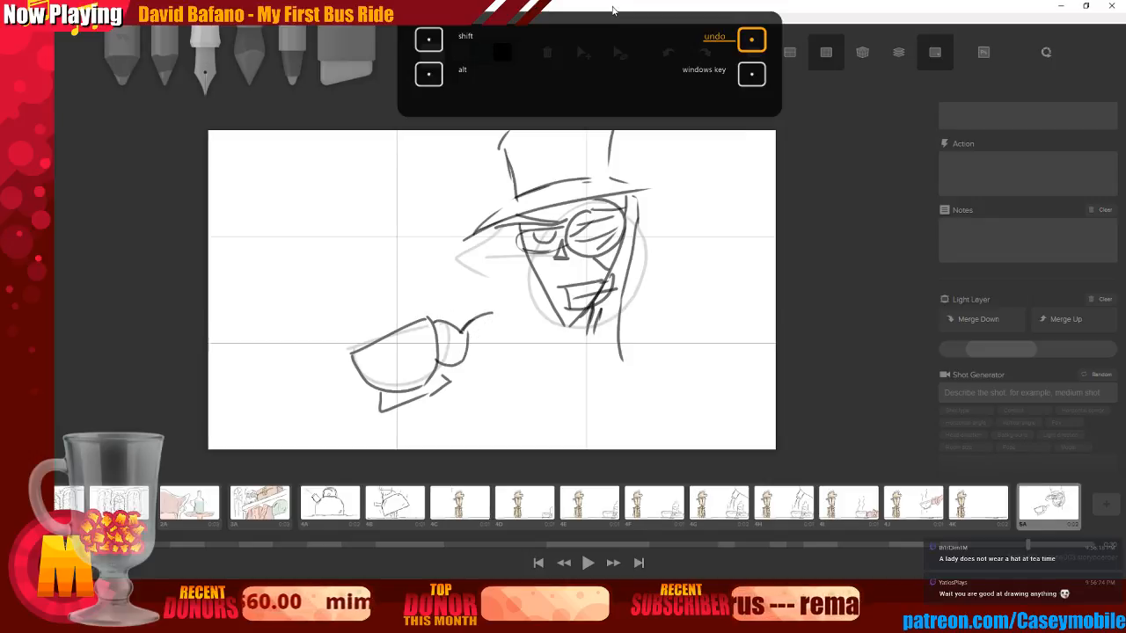
key(ctrl+z)
key(ctrl+z)
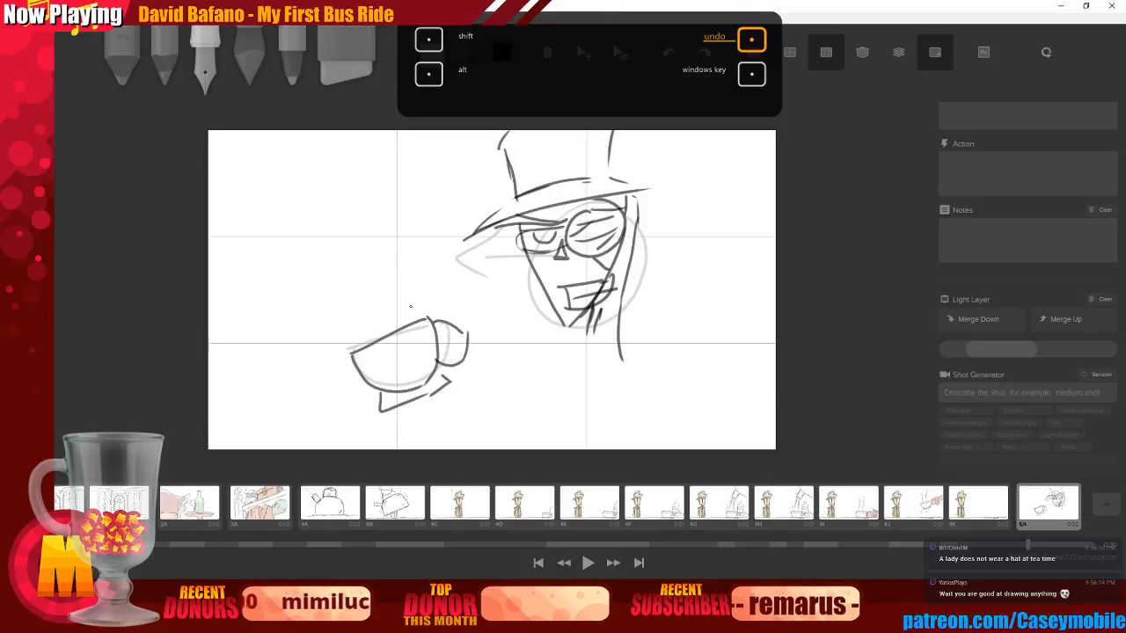
Draw a wavy line inside the cup, then the hand at its handle and a bent forearm and elbow
drag(353, 359, 412, 344)
mouse_move(468, 323)
mouse_down()
mouse_move(492, 315)
mouse_move(469, 339)
mouse_move(475, 375)
mouse_move(510, 373)
mouse_move(574, 400)
mouse_up()
mouse_move(472, 378)
mouse_down()
mouse_move(556, 413)
mouse_move(599, 384)
mouse_move(573, 397)
mouse_up()
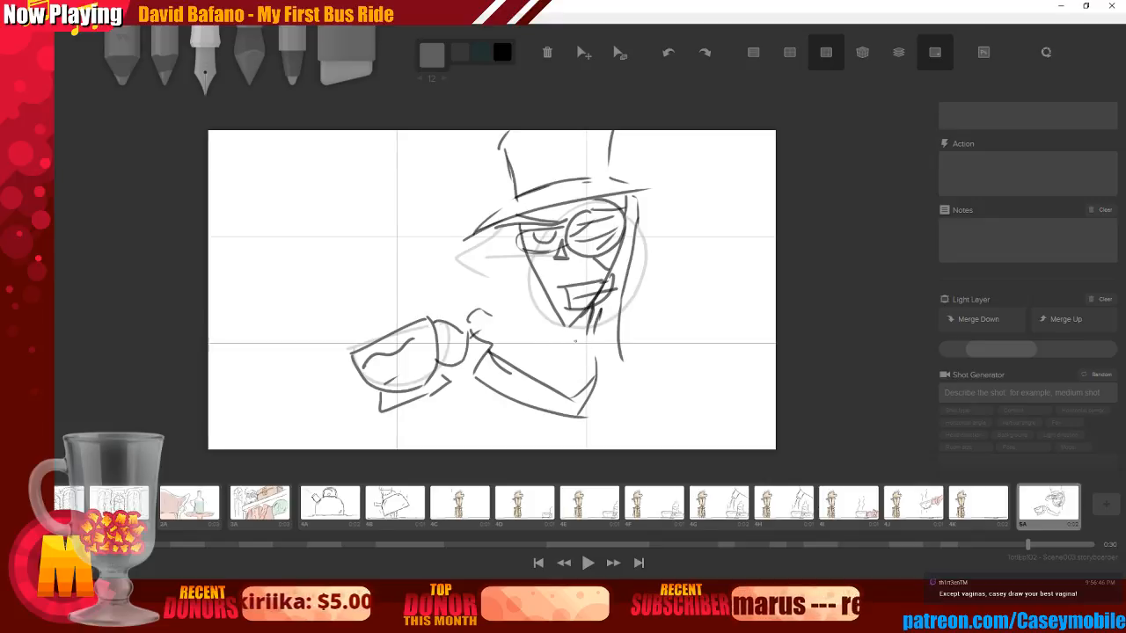
Draw sloping shoulder lines with a pointed far shoulder and add curved and slanted lines across the chest
drag(565, 334, 680, 371)
key(ctrl+z)
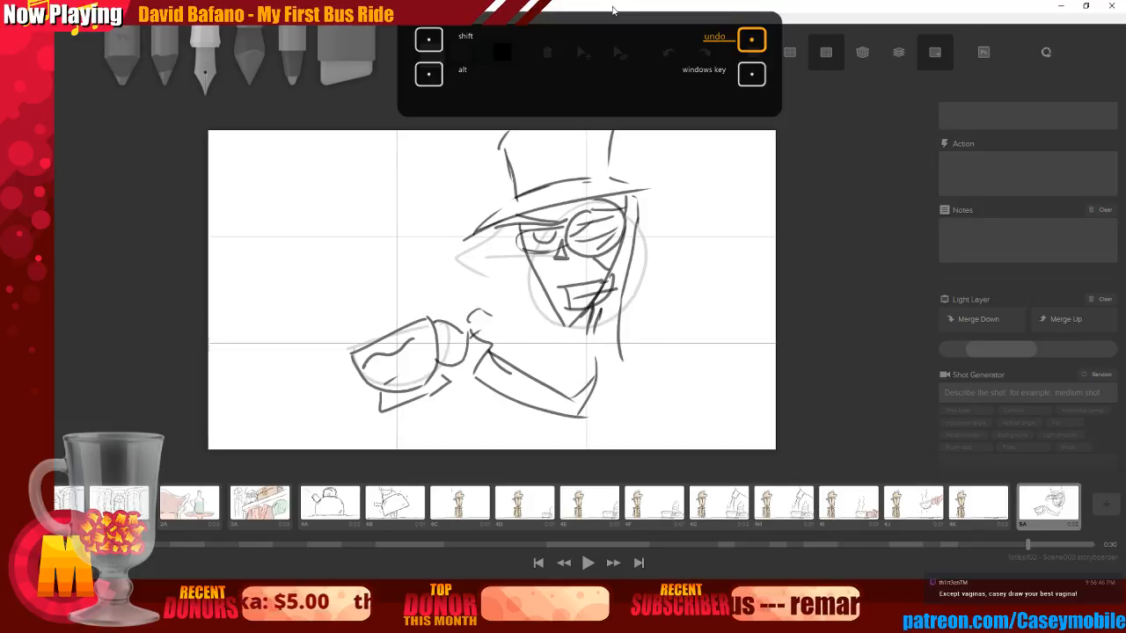
mouse_move(519, 352)
mouse_down()
mouse_move(606, 341)
mouse_move(660, 360)
mouse_up()
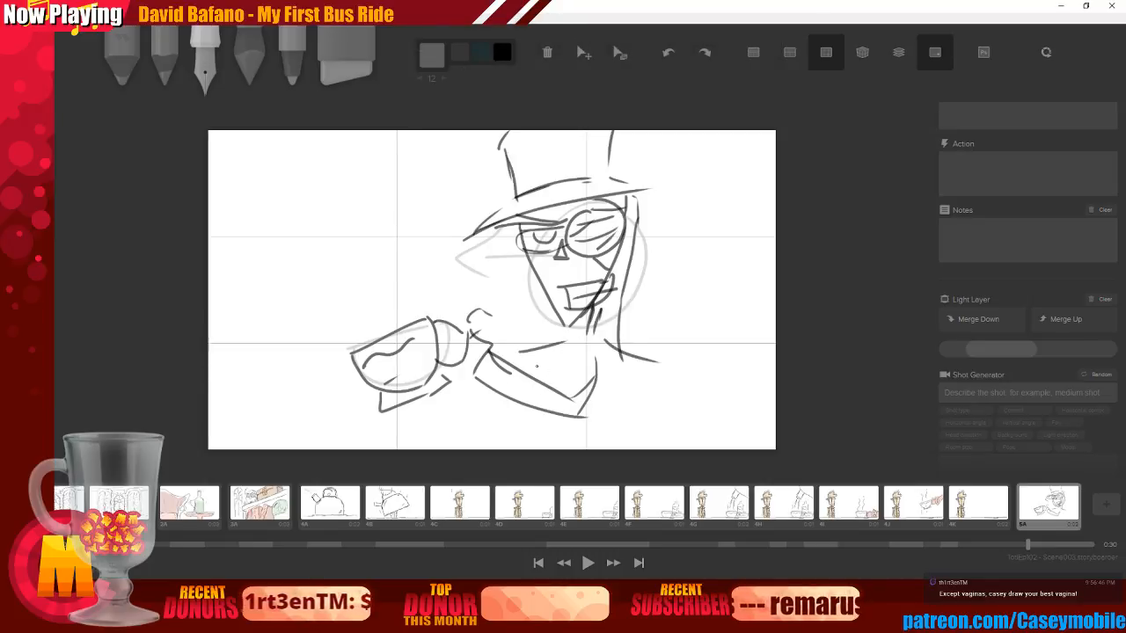
mouse_move(511, 358)
mouse_down()
mouse_move(553, 353)
mouse_move(567, 371)
mouse_move(599, 350)
mouse_move(577, 338)
mouse_move(604, 335)
mouse_up()
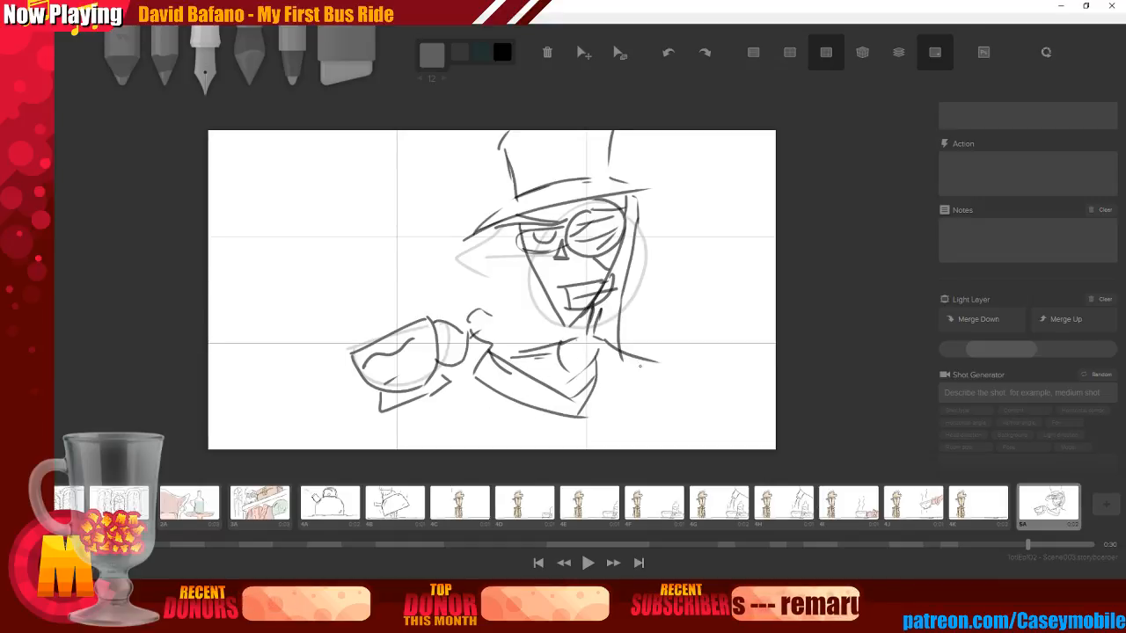
drag(612, 371, 659, 361)
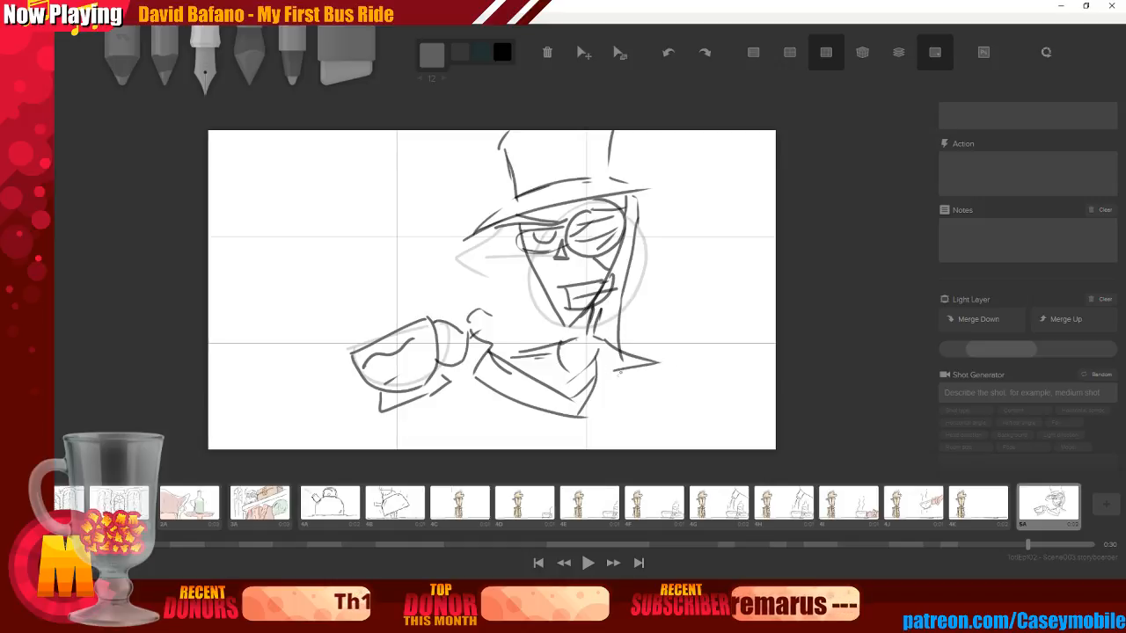
Draw the lower torso and waist below the arm and add two wavy steam lines above the cup
mouse_move(575, 402)
mouse_down()
mouse_move(624, 362)
mouse_move(600, 436)
mouse_up()
mouse_move(513, 414)
mouse_down()
mouse_move(520, 433)
mouse_move(568, 422)
mouse_up()
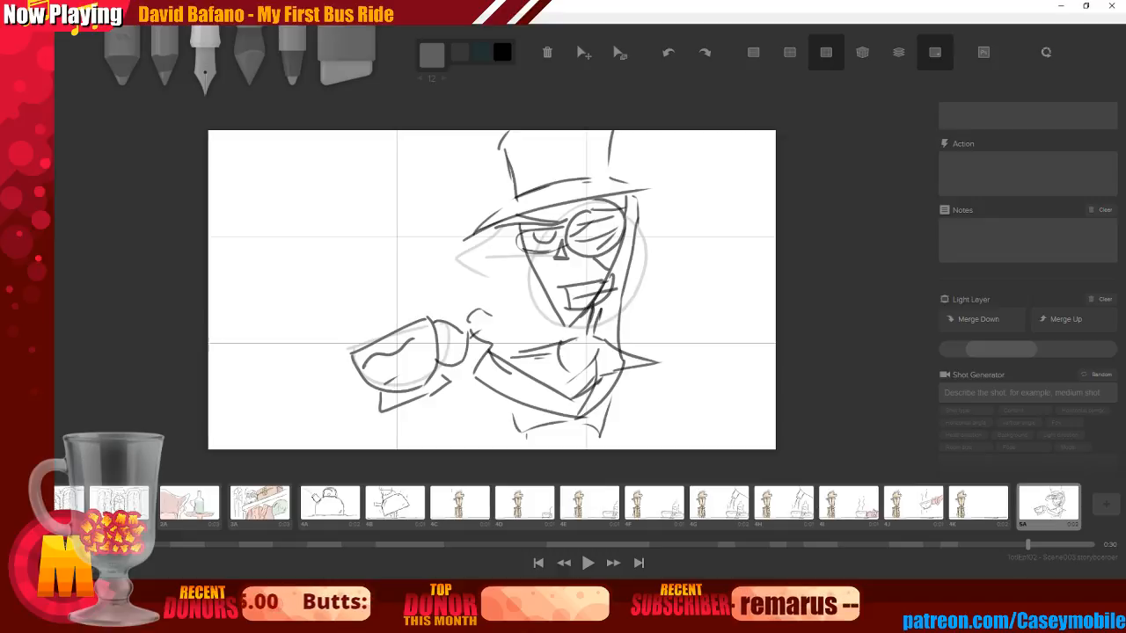
drag(376, 319, 387, 212)
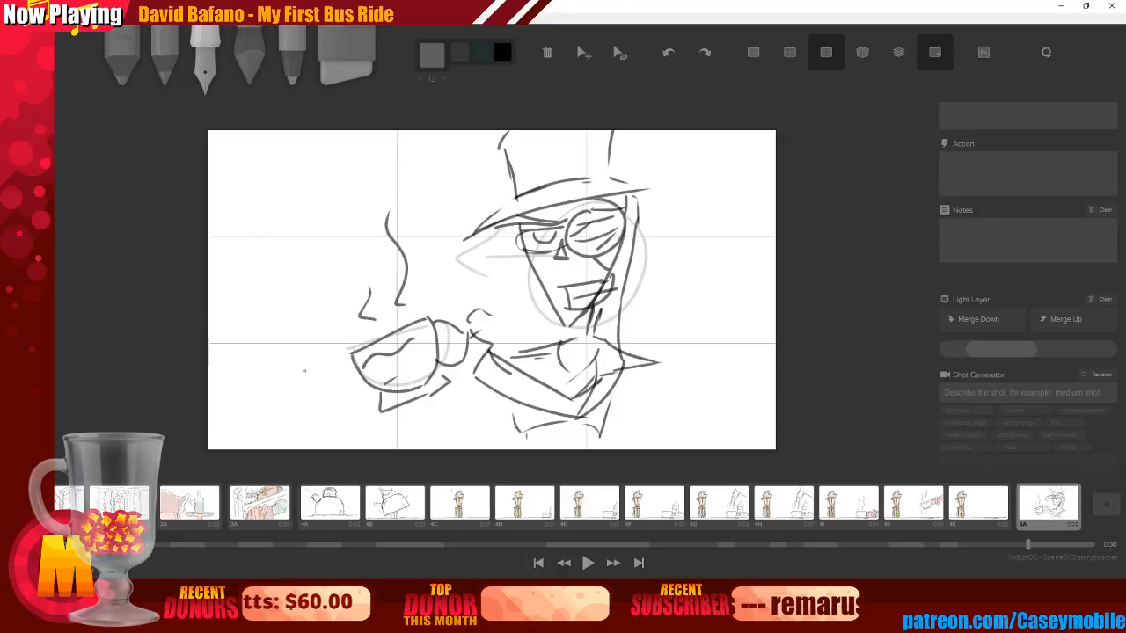
drag(291, 169, 385, 161)
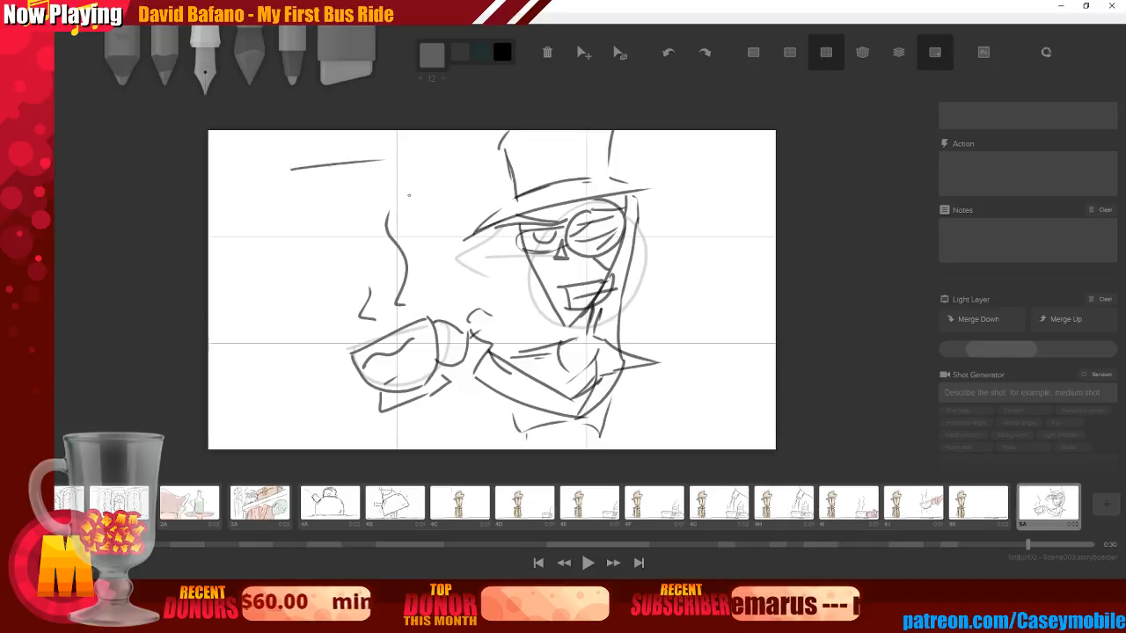
drag(297, 188, 384, 178)
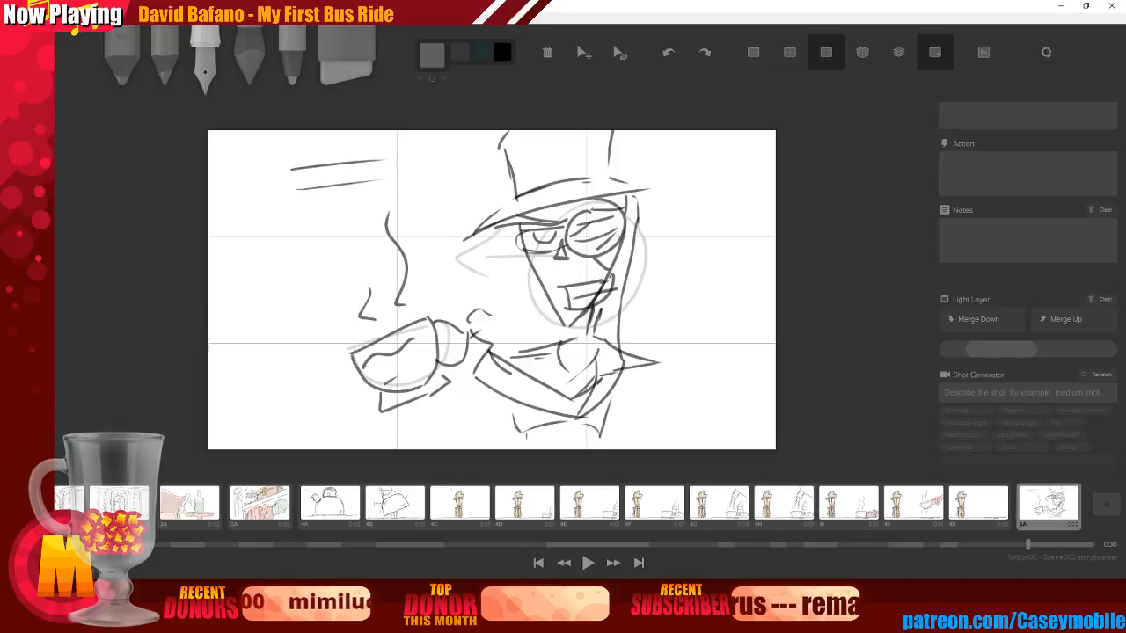
key(ctrl+z)
key(ctrl+z)
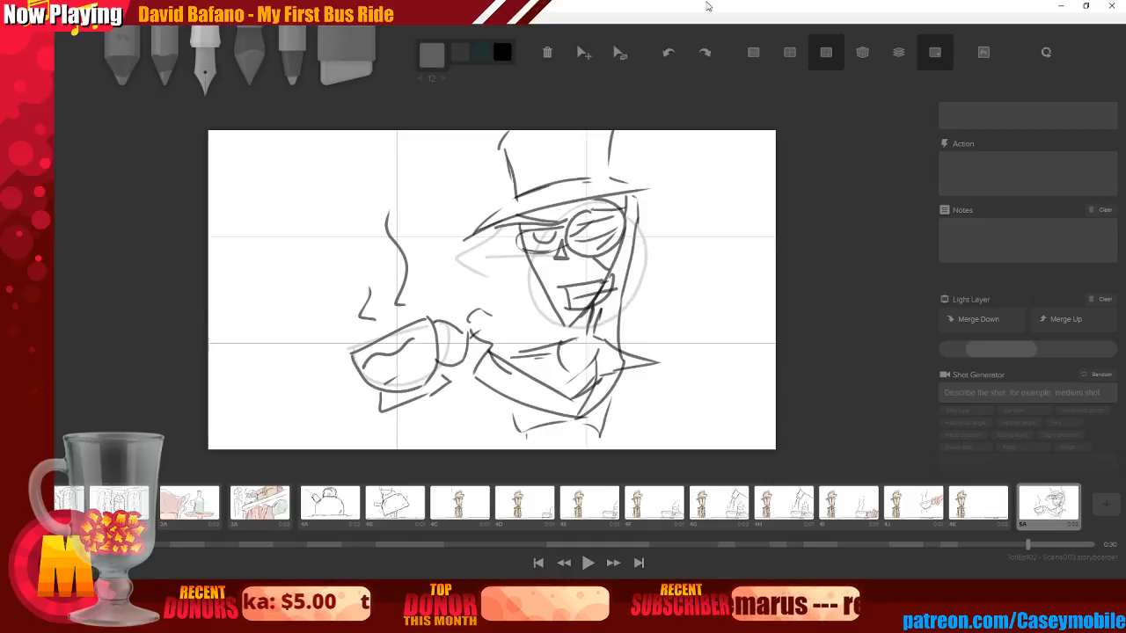
Shade the hat, face, arm and torso with translucent orange-red brush strokes, leaving the round lens and cup white
key(4)
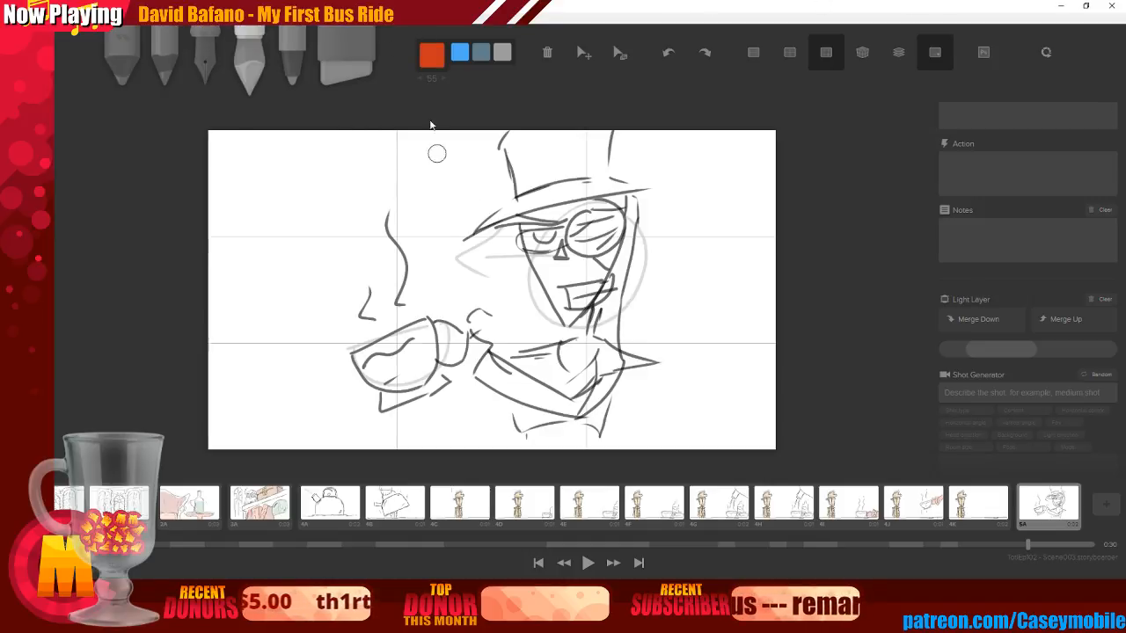
drag(515, 143, 569, 144)
key(ctrl+z)
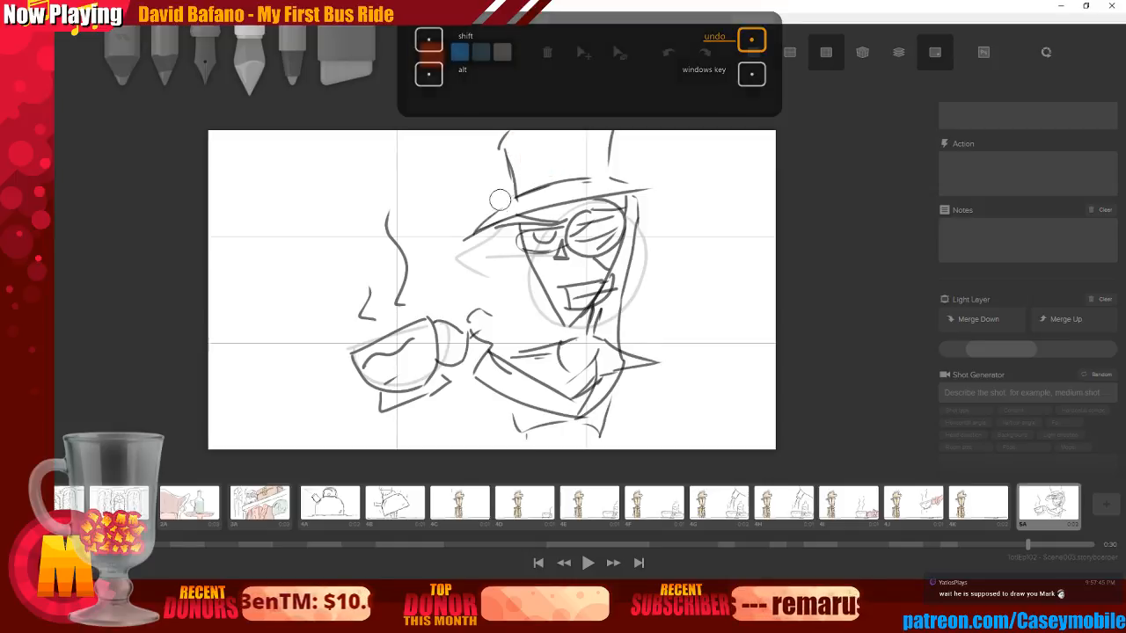
mouse_move(526, 143)
mouse_down()
mouse_move(593, 143)
mouse_move(533, 197)
mouse_move(565, 186)
mouse_move(537, 234)
mouse_move(590, 286)
mouse_up()
drag(581, 199, 614, 189)
key(ctrl+z)
key(ctrl+z)
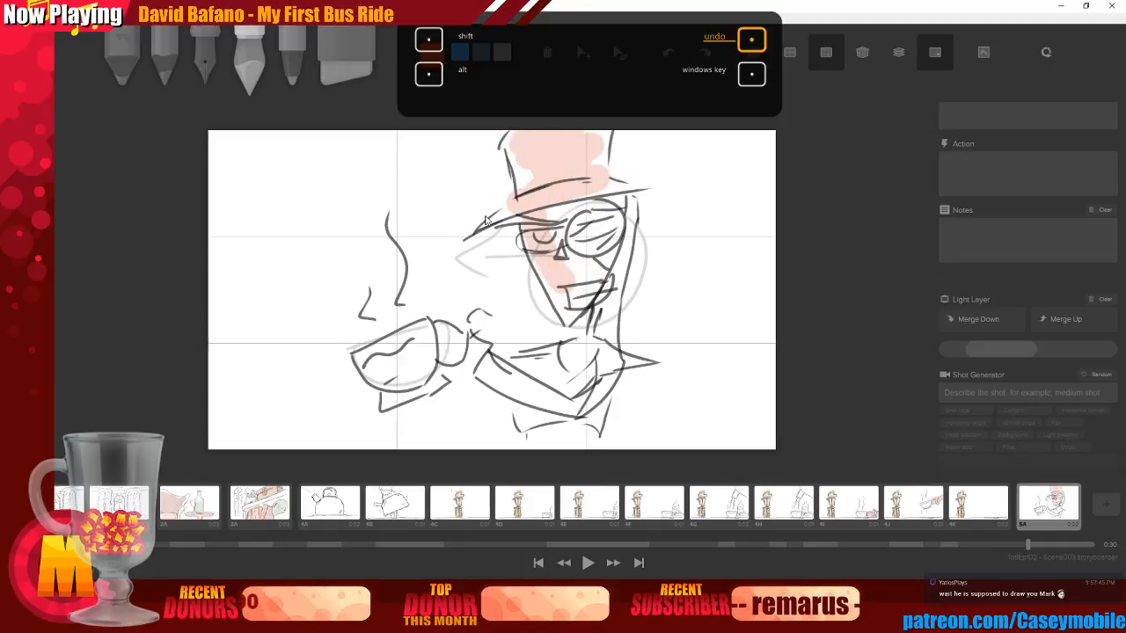
mouse_move(523, 149)
mouse_down()
mouse_move(556, 136)
mouse_move(551, 175)
mouse_move(539, 152)
mouse_move(540, 227)
mouse_move(527, 203)
mouse_move(581, 177)
mouse_move(590, 156)
mouse_move(559, 199)
mouse_move(548, 244)
mouse_move(559, 274)
mouse_move(538, 226)
mouse_move(572, 302)
mouse_move(585, 274)
mouse_move(554, 261)
mouse_move(538, 200)
mouse_move(505, 214)
mouse_move(532, 191)
mouse_move(526, 149)
mouse_move(563, 180)
mouse_up()
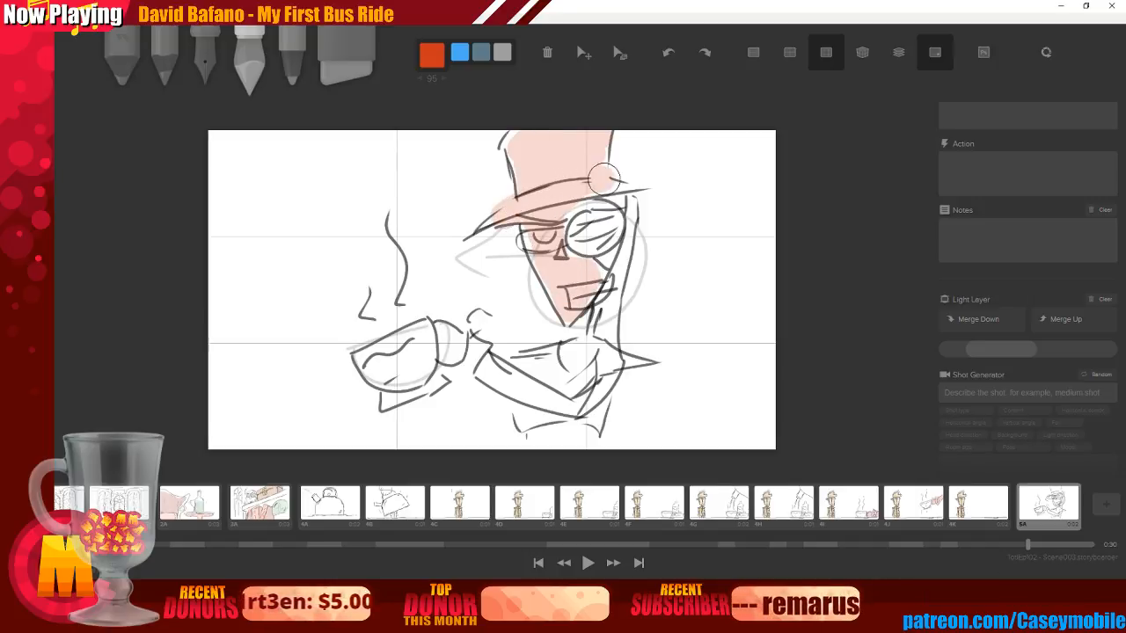
mouse_move(507, 370)
mouse_down()
mouse_move(553, 399)
mouse_move(588, 397)
mouse_move(611, 356)
mouse_move(523, 373)
mouse_move(537, 409)
mouse_up()
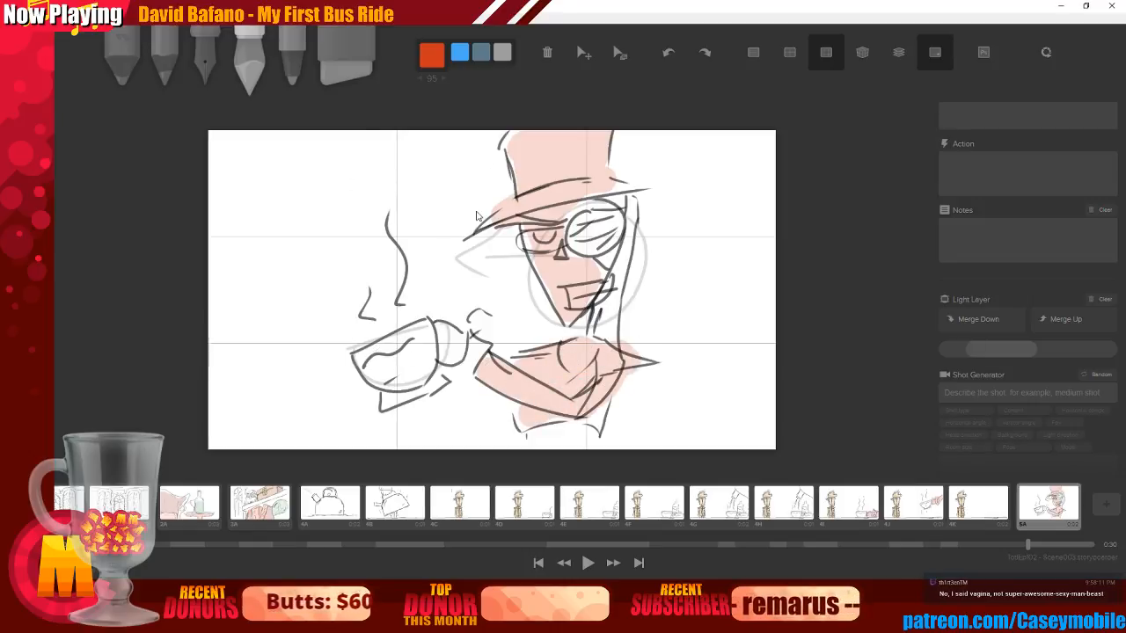
Change the brush colour to green, fill the round lens with it and return to the pen tool
click(432, 56)
click(432, 111)
mouse_move(615, 220)
mouse_down()
mouse_move(598, 242)
mouse_move(577, 220)
mouse_move(589, 246)
mouse_up()
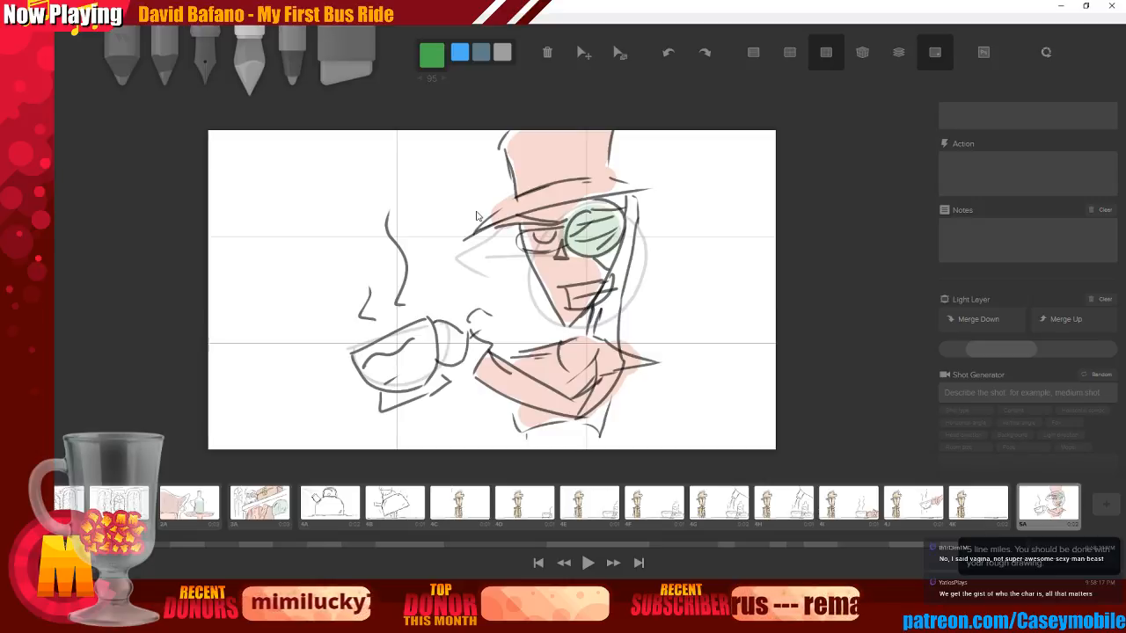
key(3)
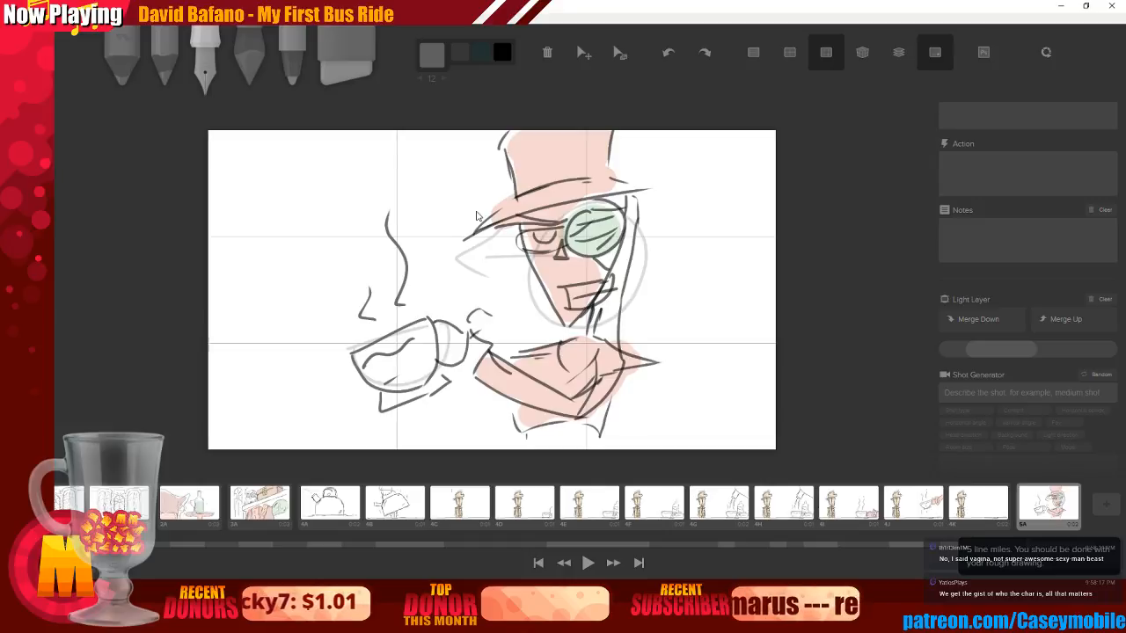
Enter the dialogue "Tea?" for the hatted character's board and reselect that board after briefly opening the previous one
scroll(965, 243, up, 3)
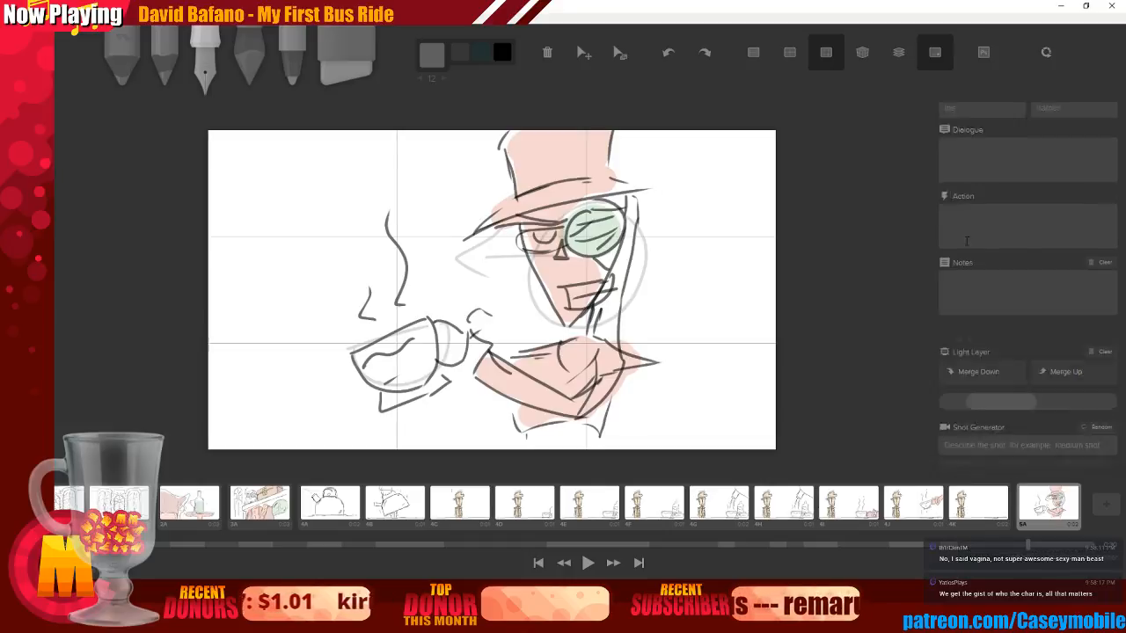
click(986, 262)
text(Tea?)
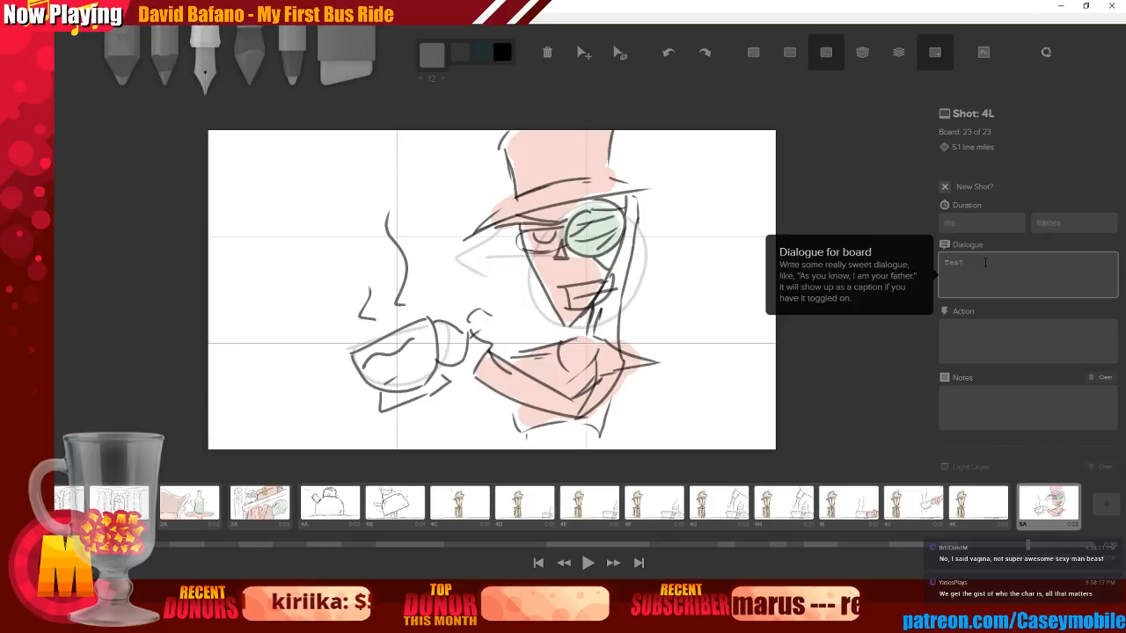
click(894, 166)
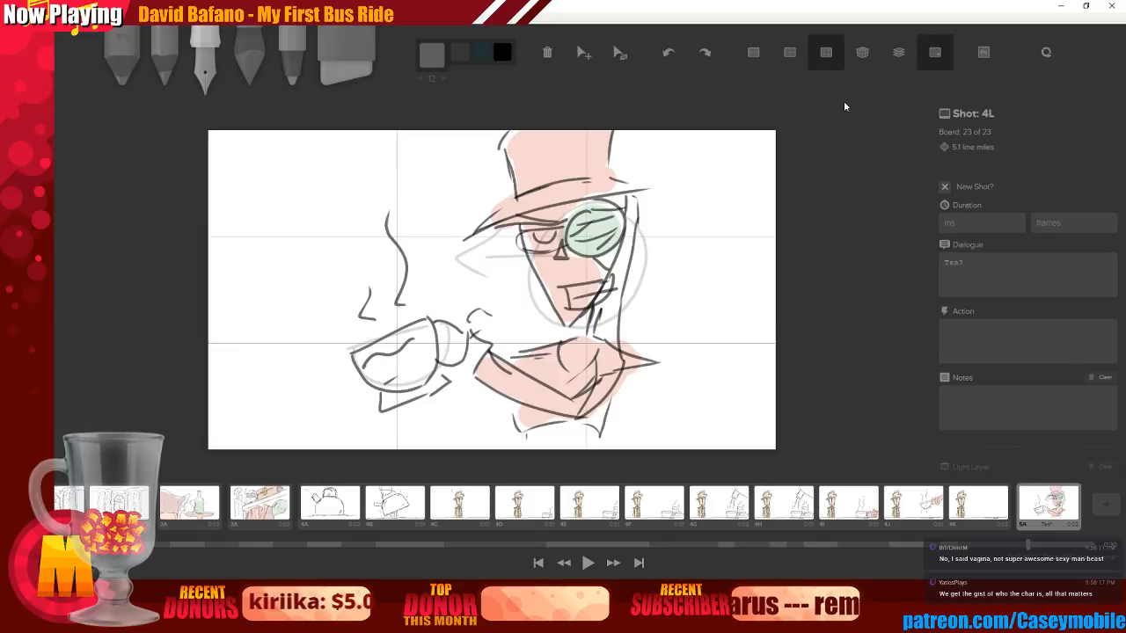
click(978, 504)
click(1021, 501)
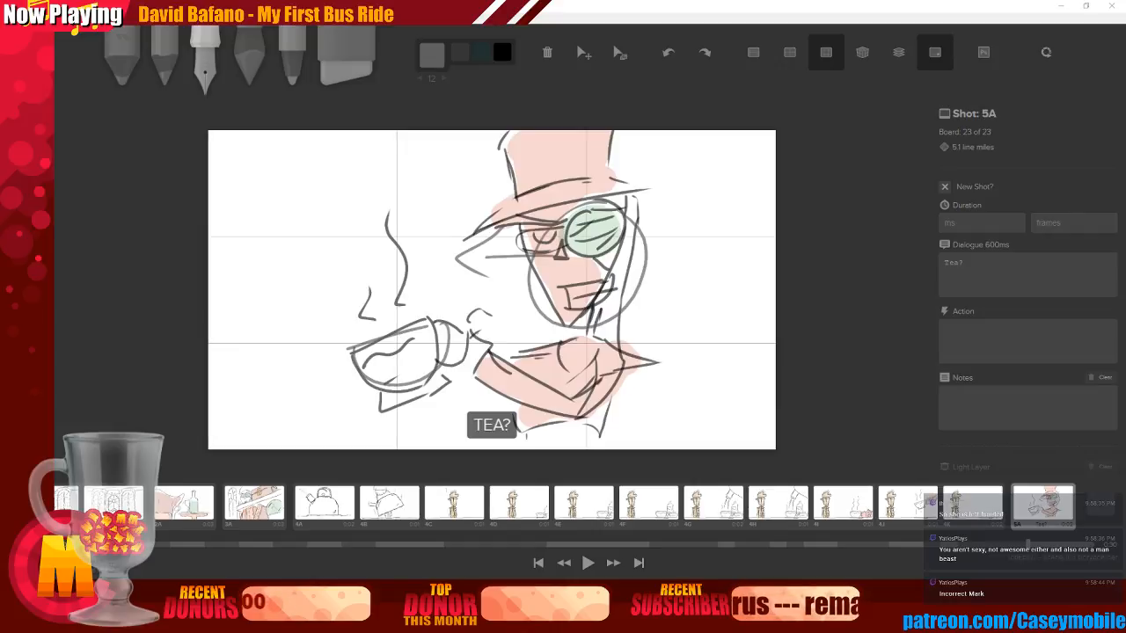
key(alt+Tab)
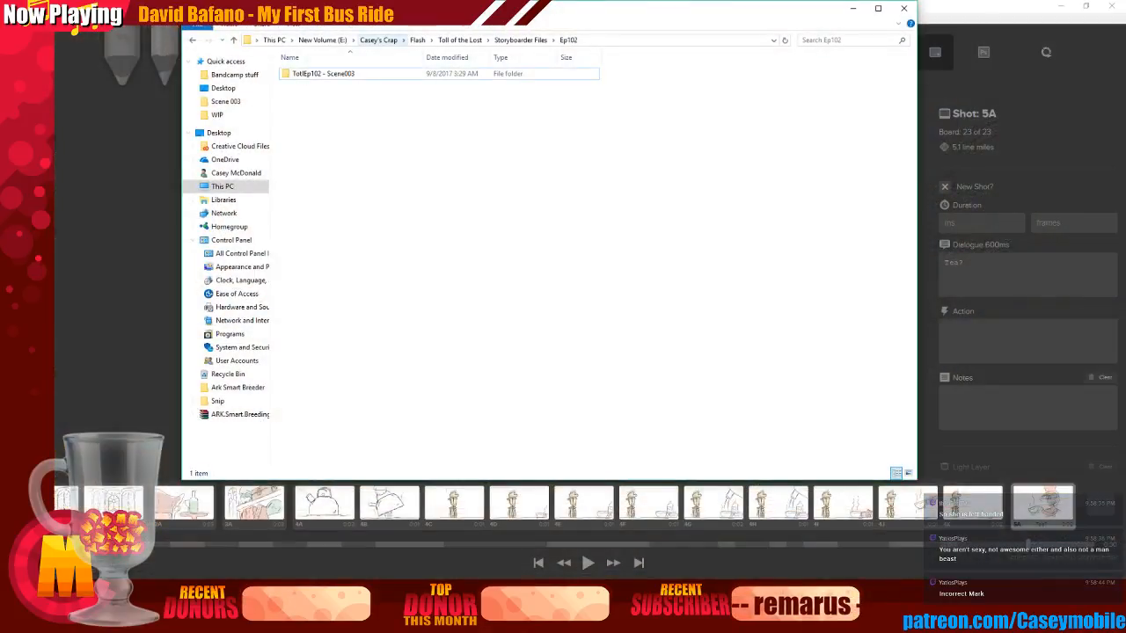
key(alt+Tab)
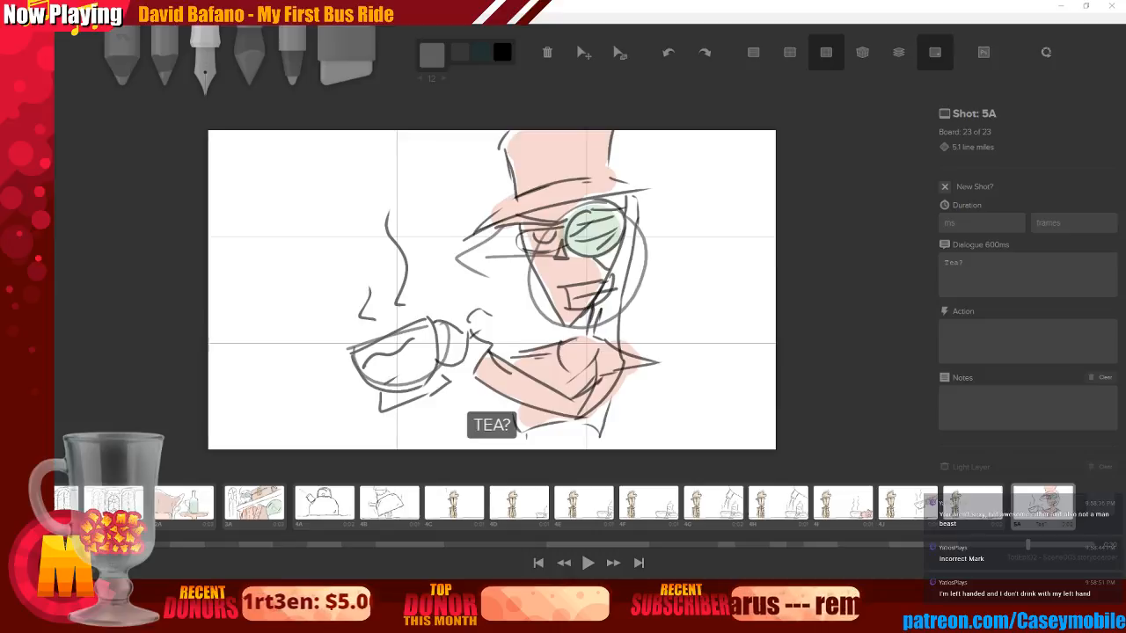
Add a board after shot 5A, mark it as a new shot and give it the dialogue "Sorry I don't drink things soaked through deceased plant matter."
click(1105, 510)
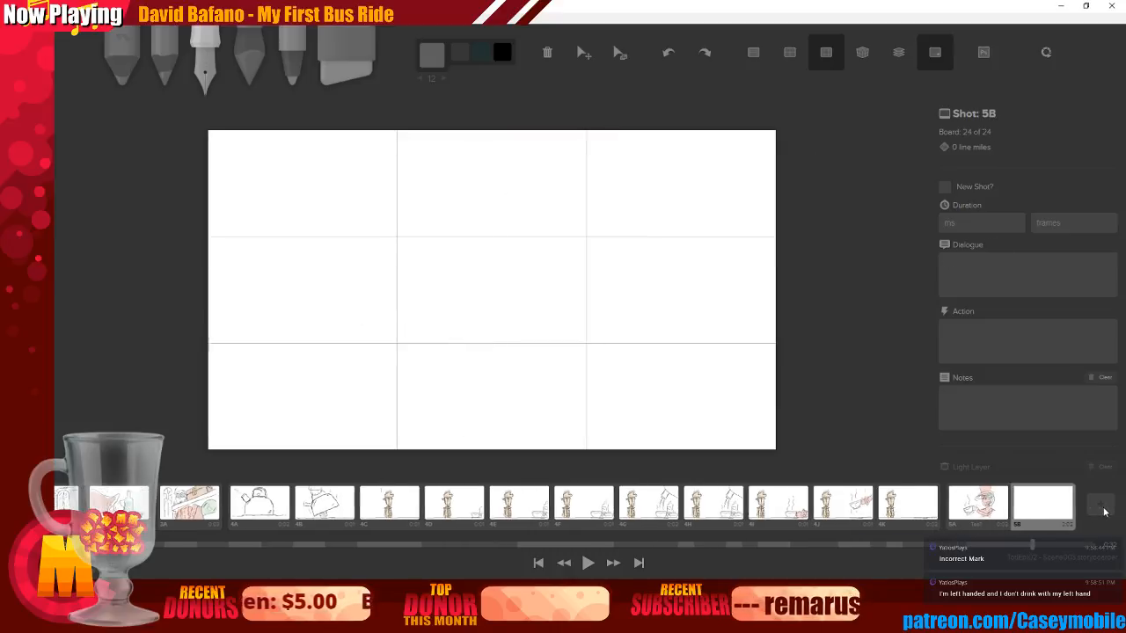
click(947, 187)
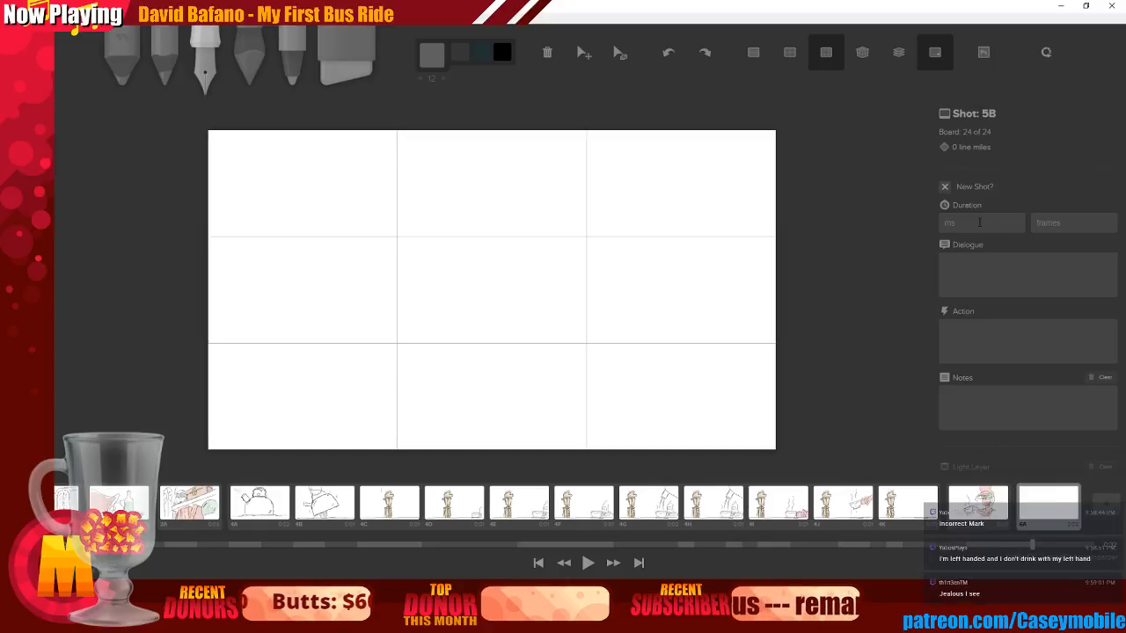
click(987, 268)
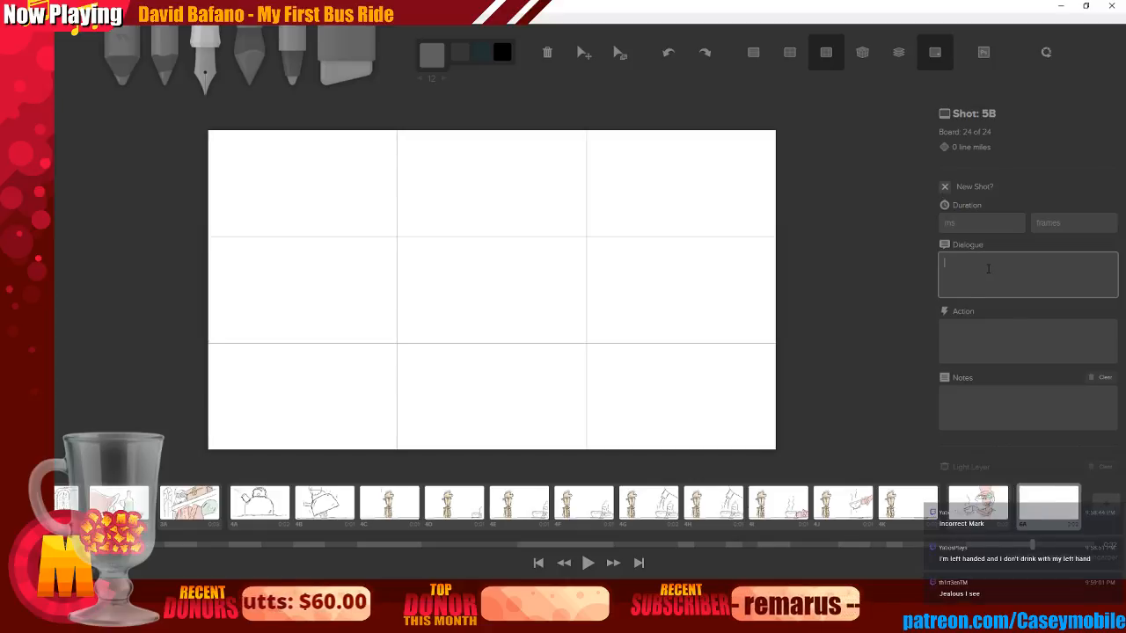
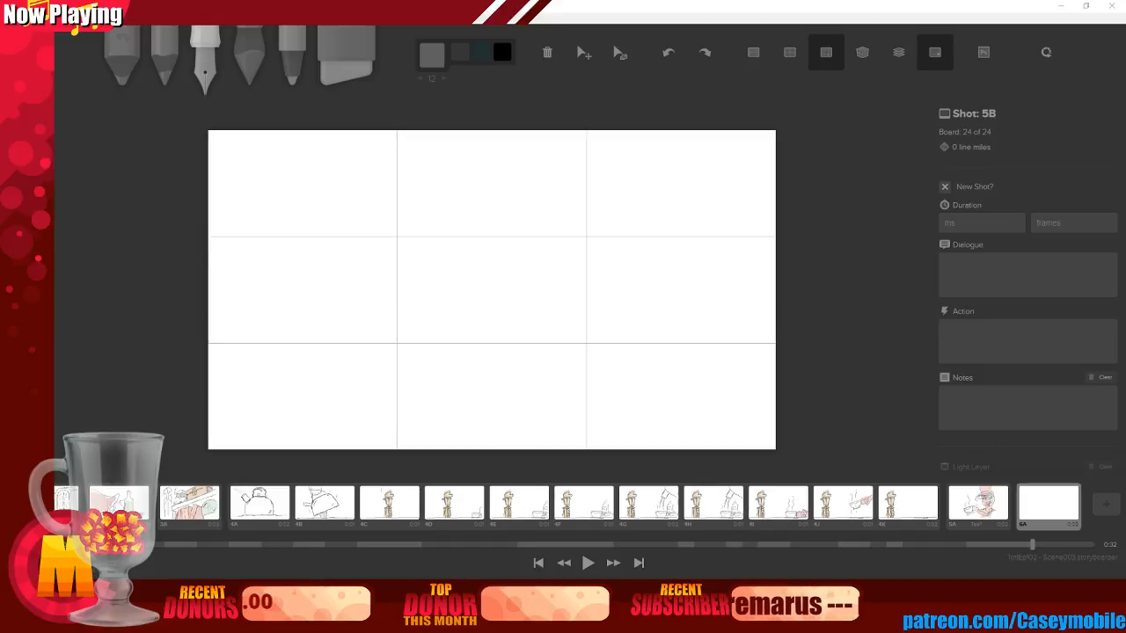
click(1055, 295)
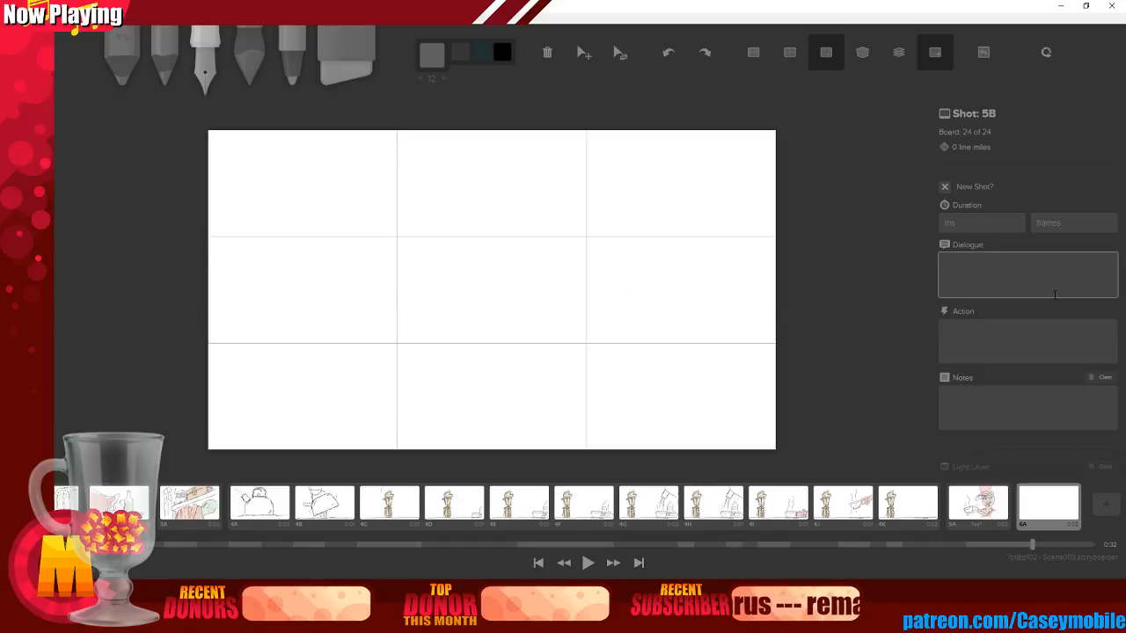
text(Sorry I don't )
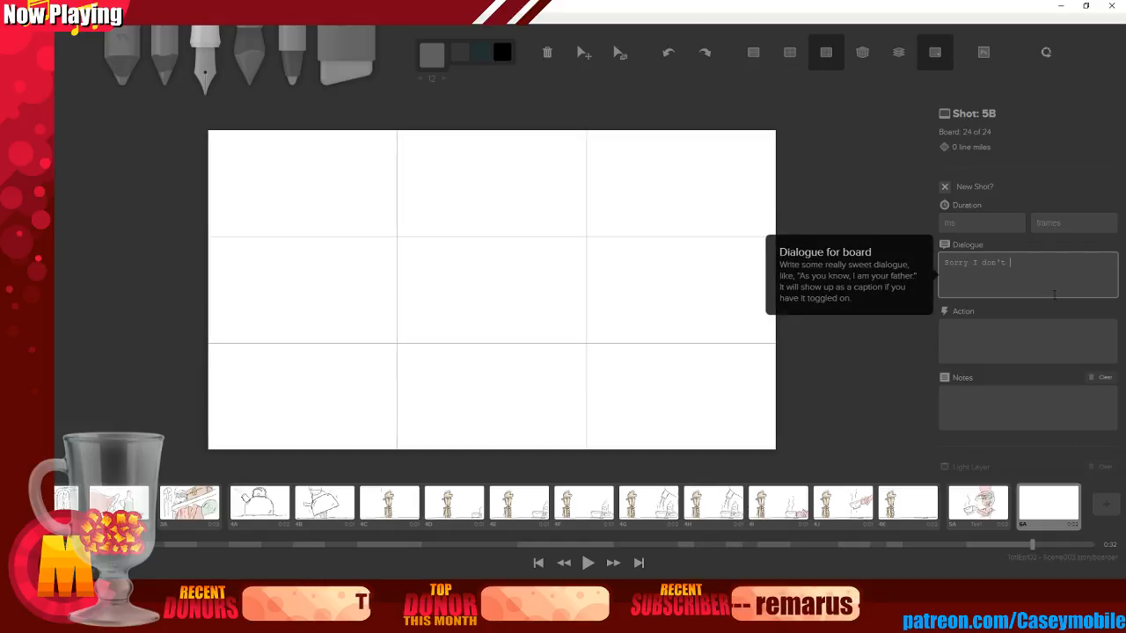
text(drink things soak)
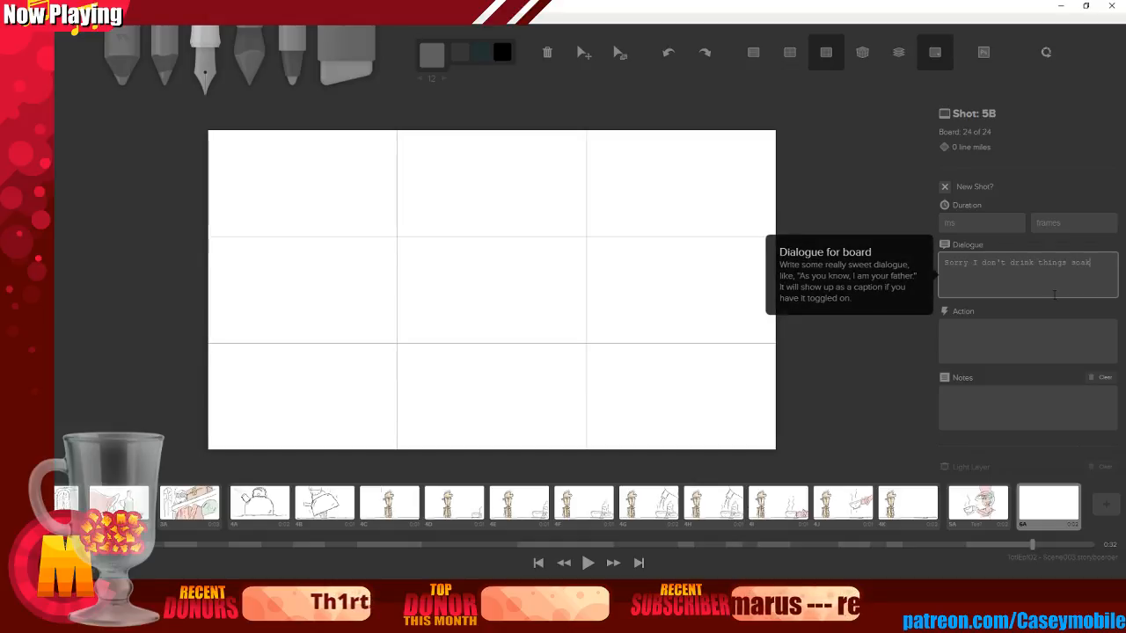
text(ed through oeceased plant matter.)
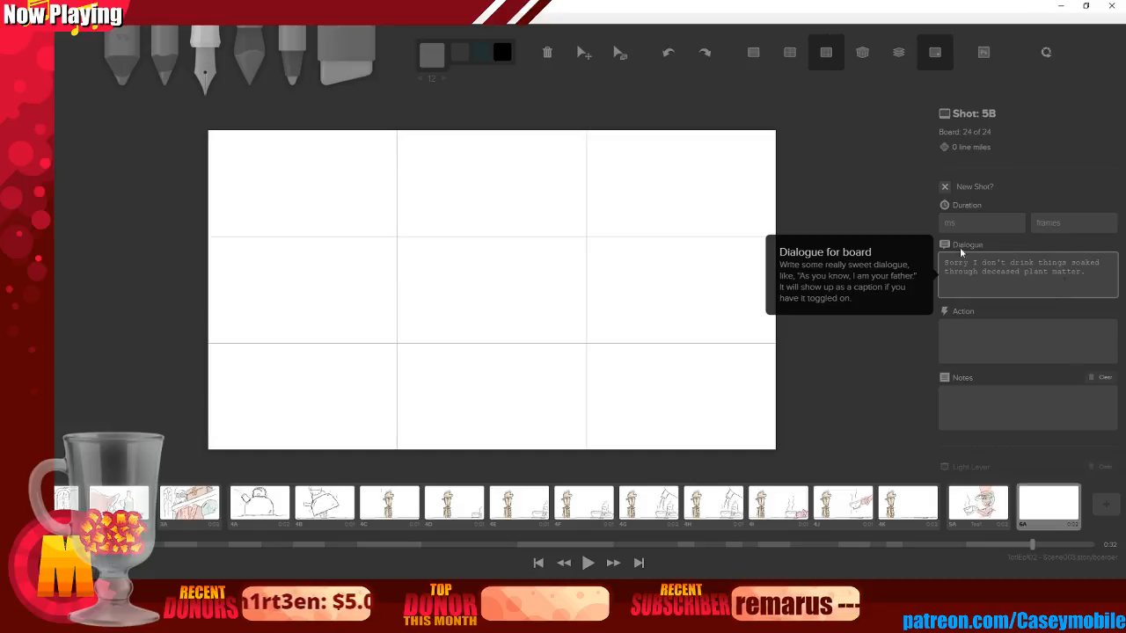
click(899, 300)
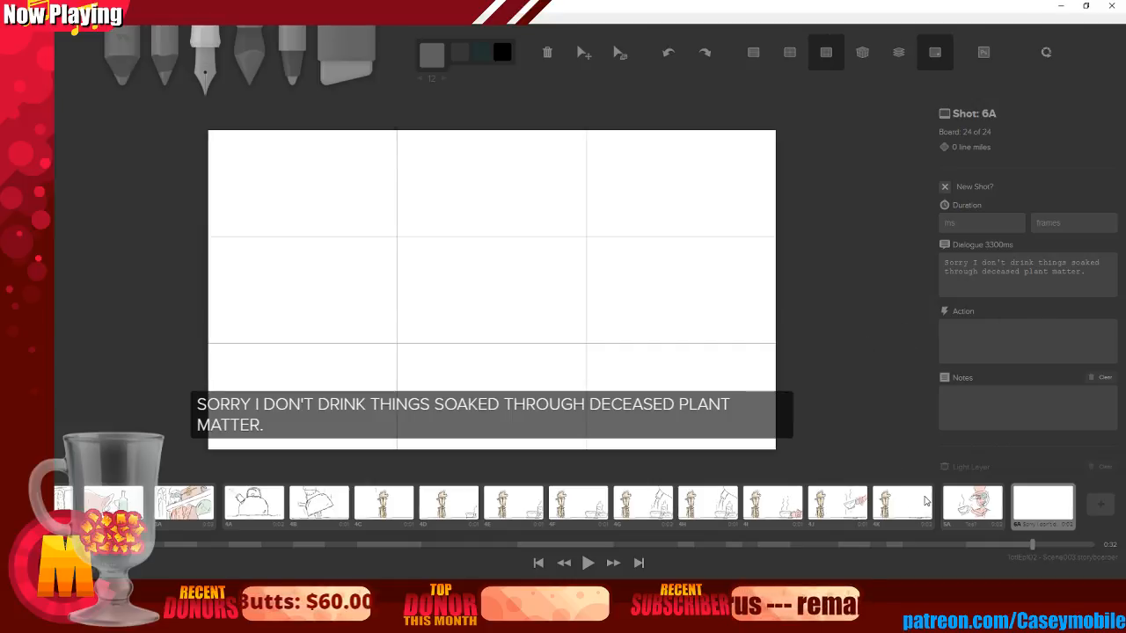
Briefly play back the boards and set the duration of shot 4K to 1500 ms and of shot 5A to 1000 ms
click(587, 563)
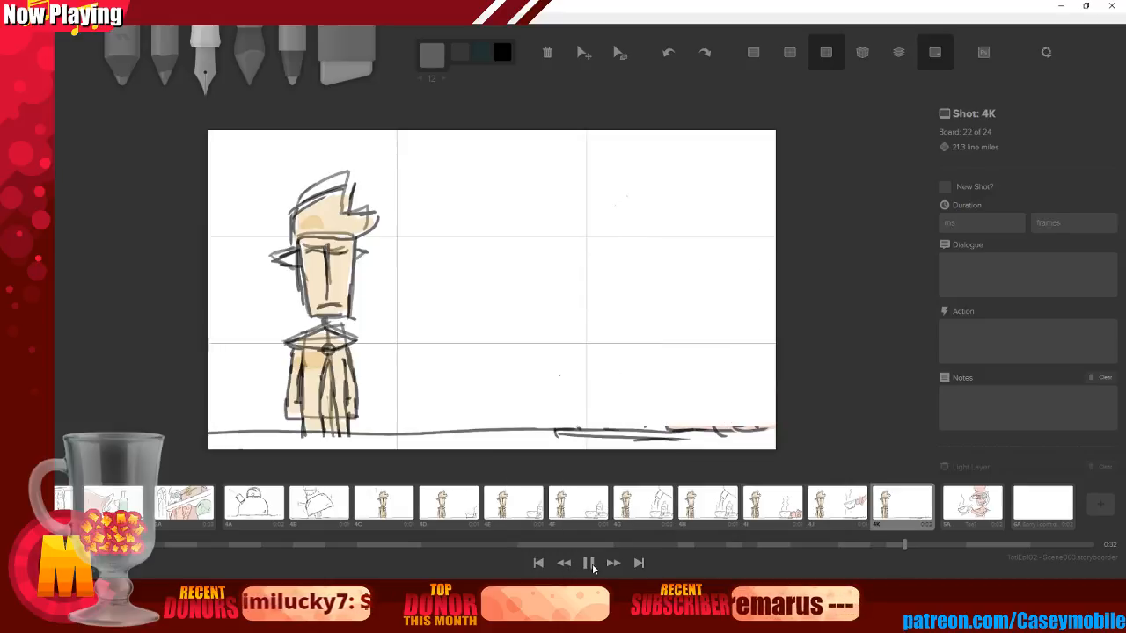
click(592, 568)
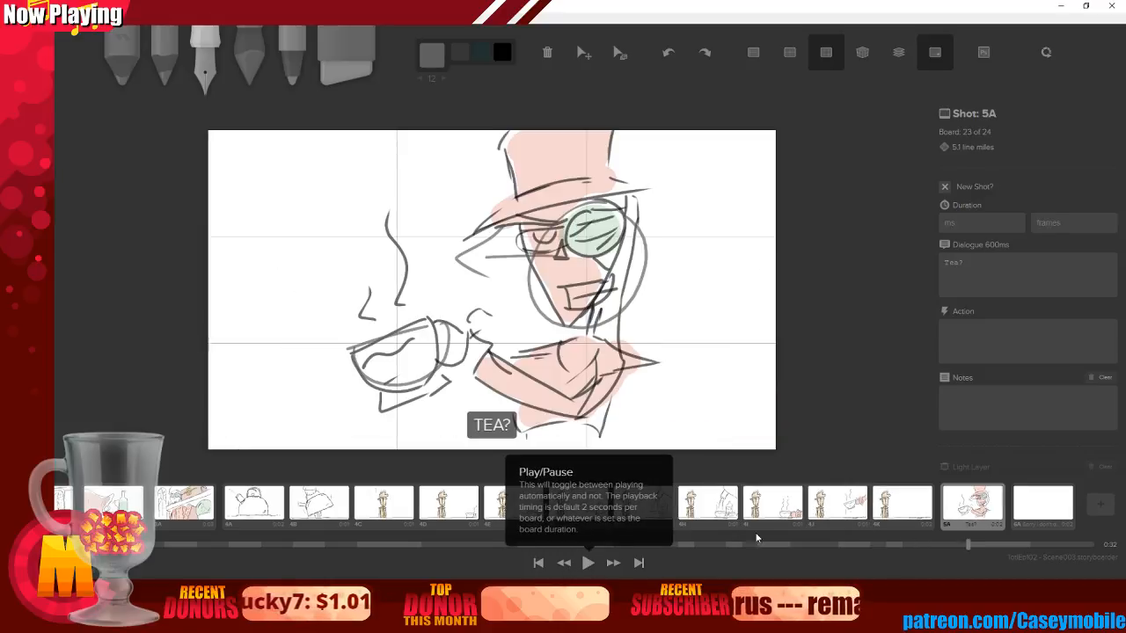
click(891, 506)
click(973, 221)
text(1500)
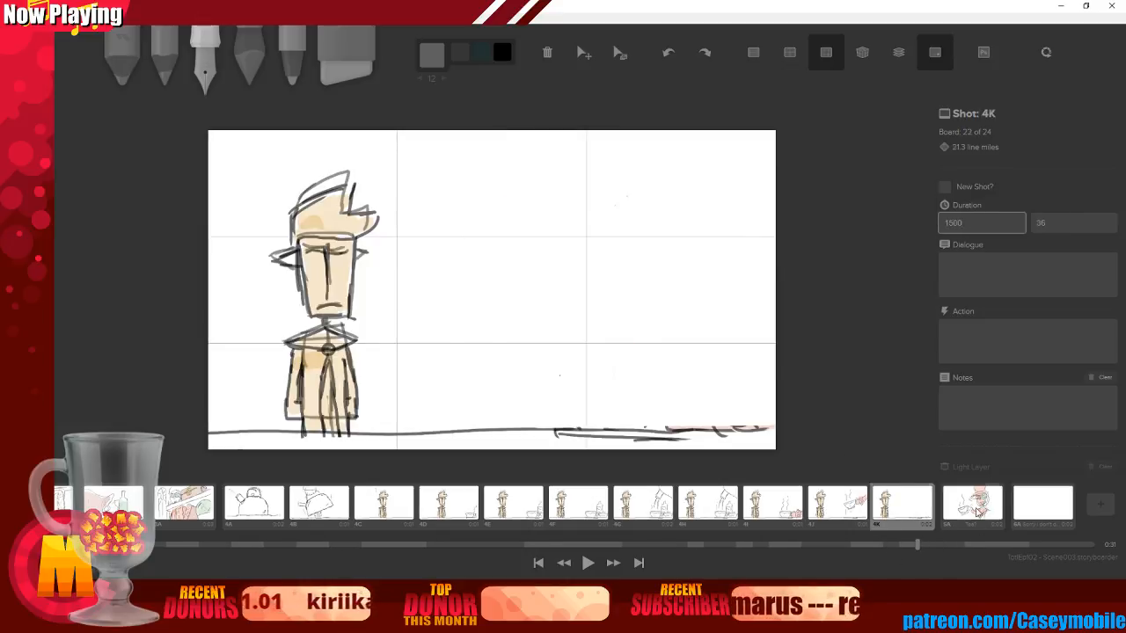
click(976, 508)
text(1000)
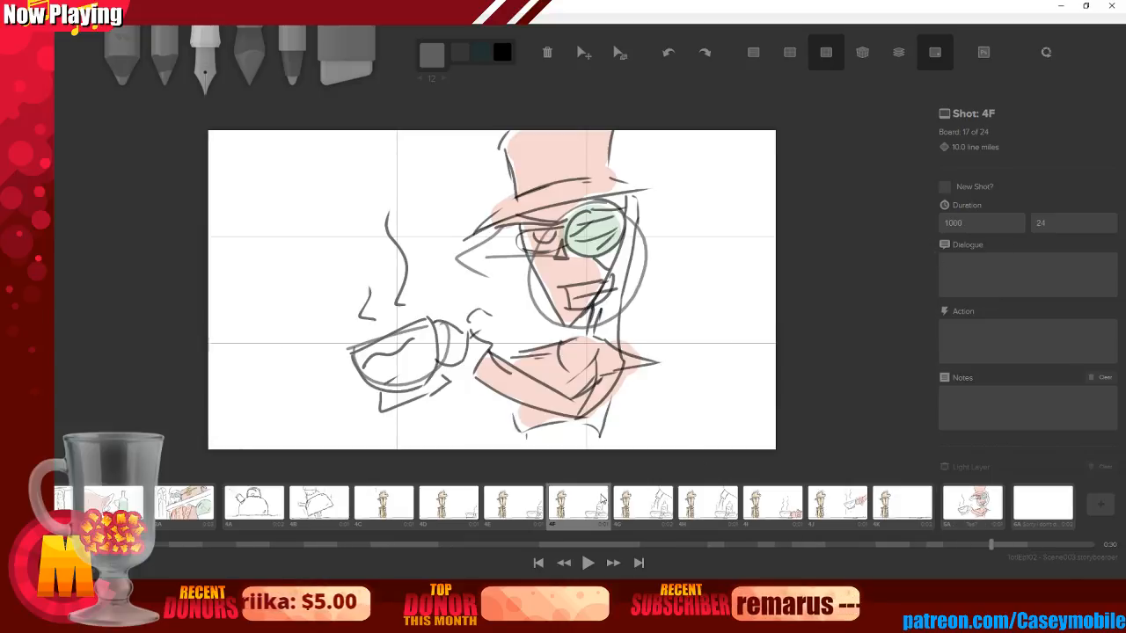
Set shot 5A's duration to 1500 ms, playing back the surrounding boards before and after the change
click(579, 508)
click(589, 565)
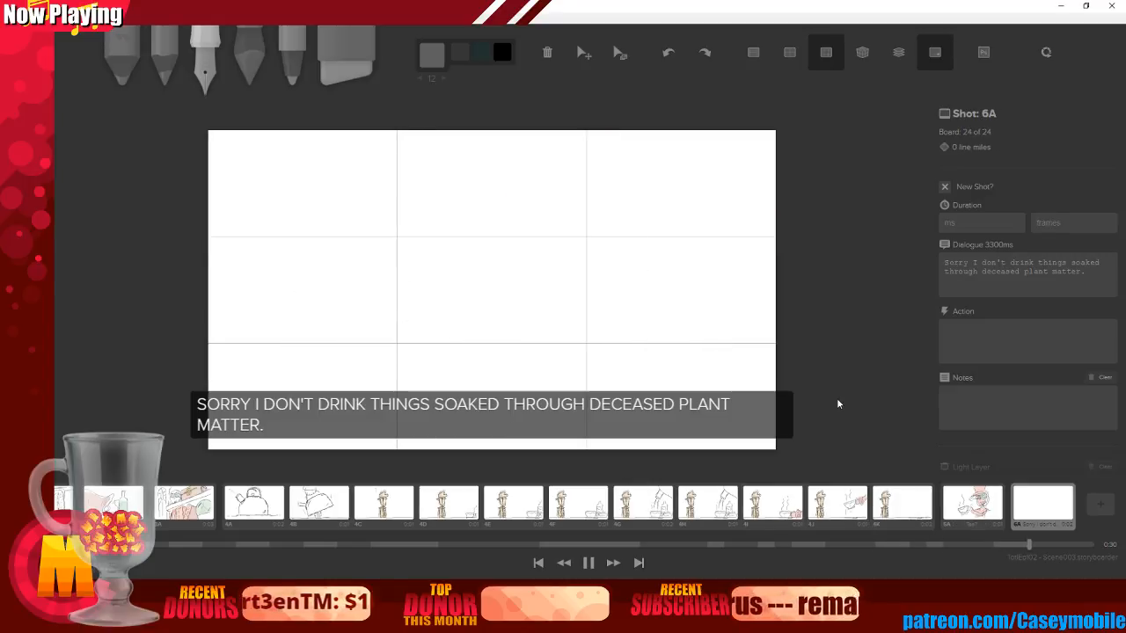
click(972, 503)
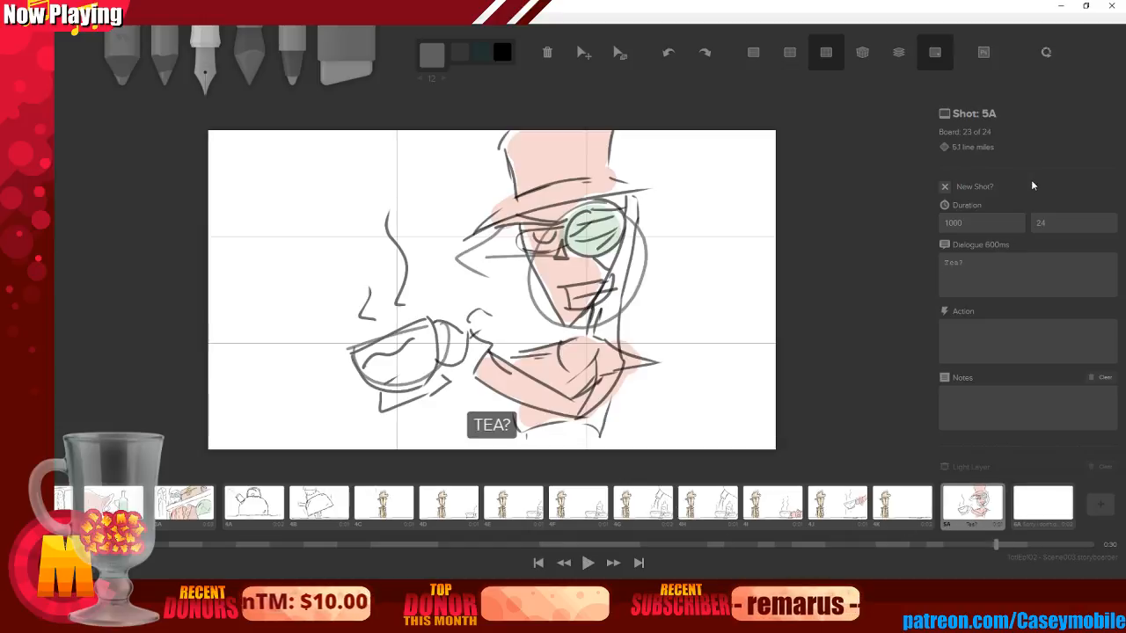
click(967, 223)
text(500)
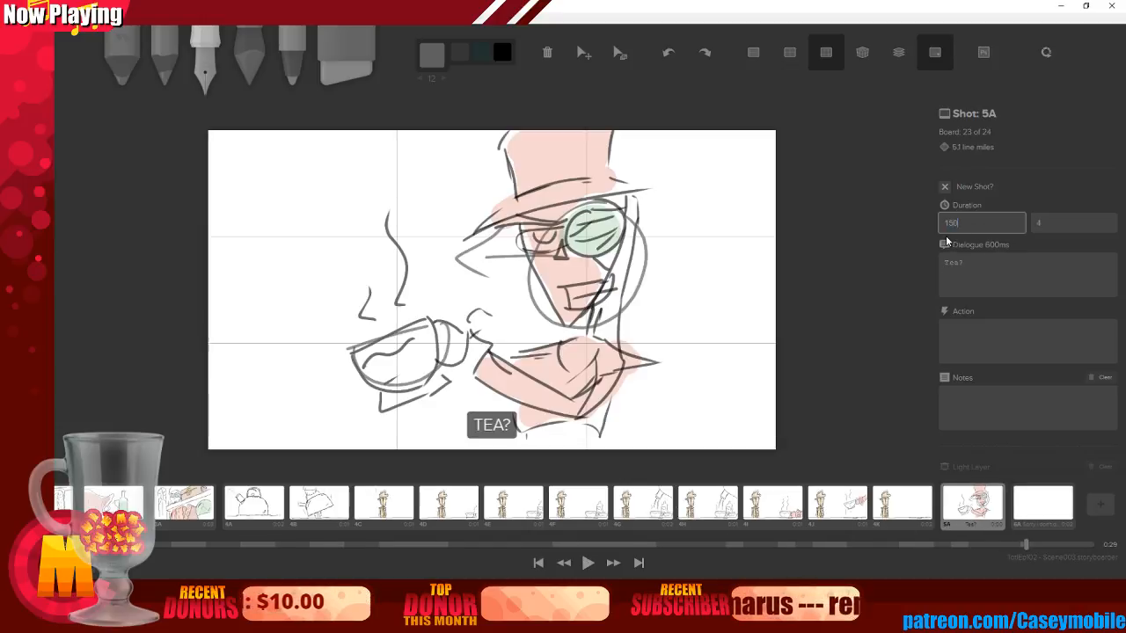
click(772, 503)
click(590, 564)
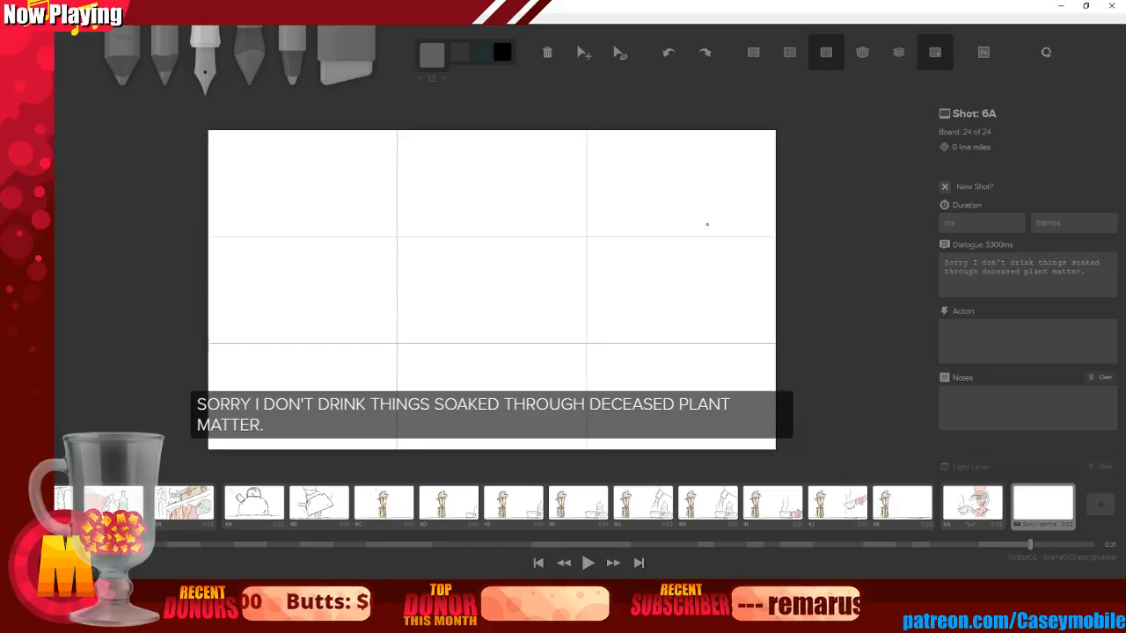
Sketch a tapered head outline with a vertical nose line and a short brow line in the upper-left part of shot 6A's board
mouse_move(467, 225)
mouse_down()
mouse_move(603, 230)
mouse_move(536, 249)
mouse_up()
key(ctrl+z)
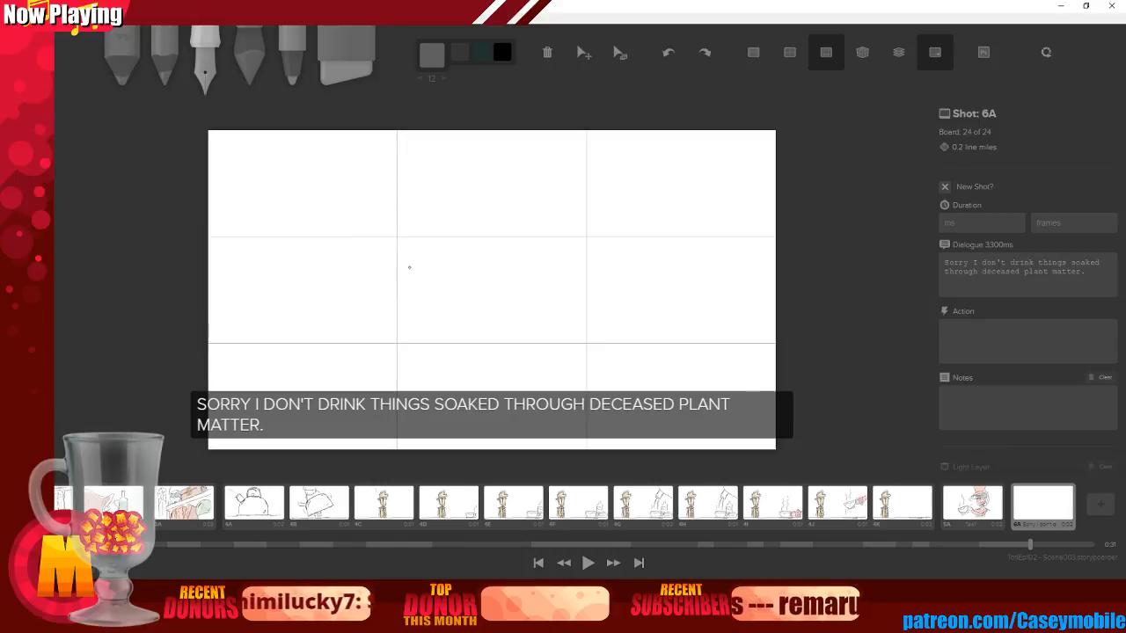
mouse_move(373, 182)
mouse_down()
mouse_move(439, 187)
mouse_move(417, 286)
mouse_up()
mouse_move(369, 182)
mouse_down()
mouse_move(364, 290)
mouse_move(415, 291)
mouse_up()
drag(390, 191, 373, 261)
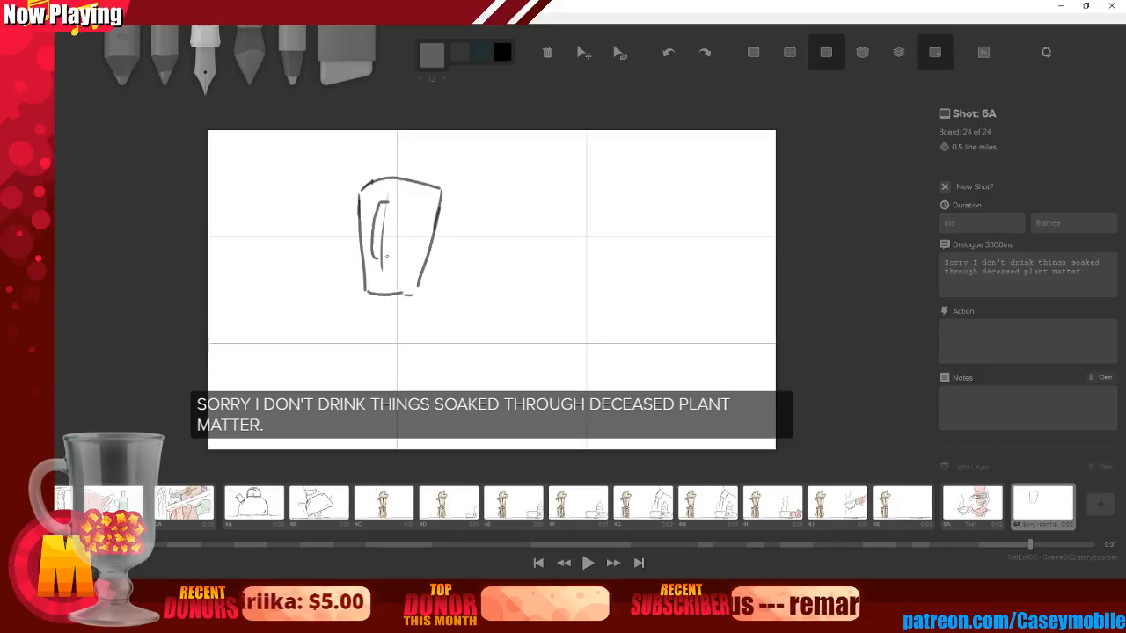
key(ctrl+z)
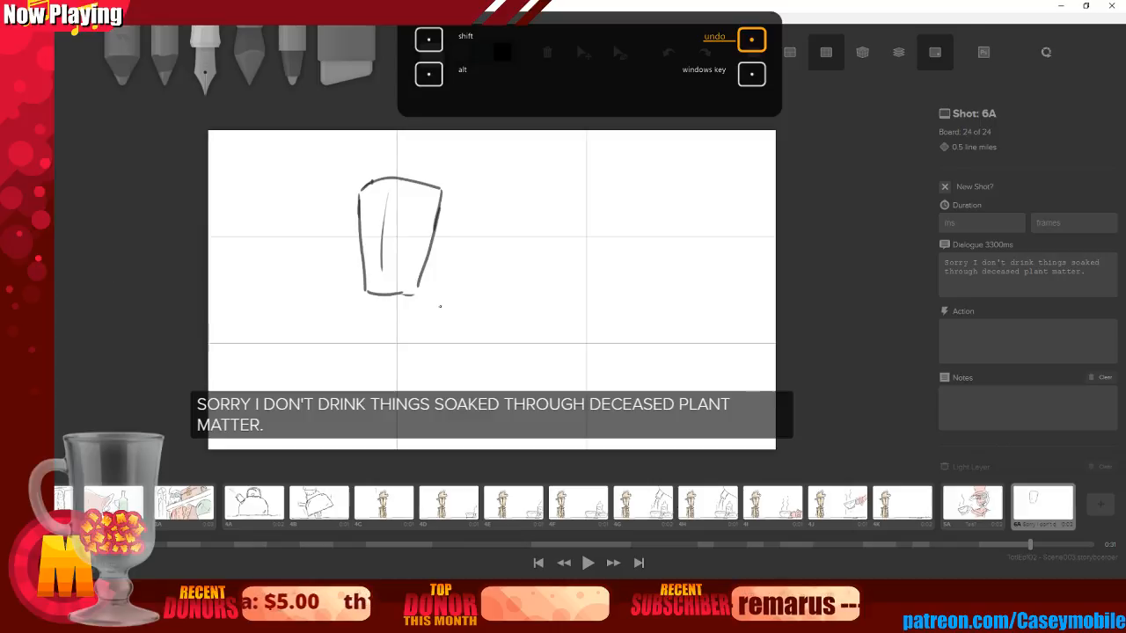
mouse_move(383, 268)
mouse_down()
mouse_move(415, 285)
mouse_move(384, 291)
mouse_up()
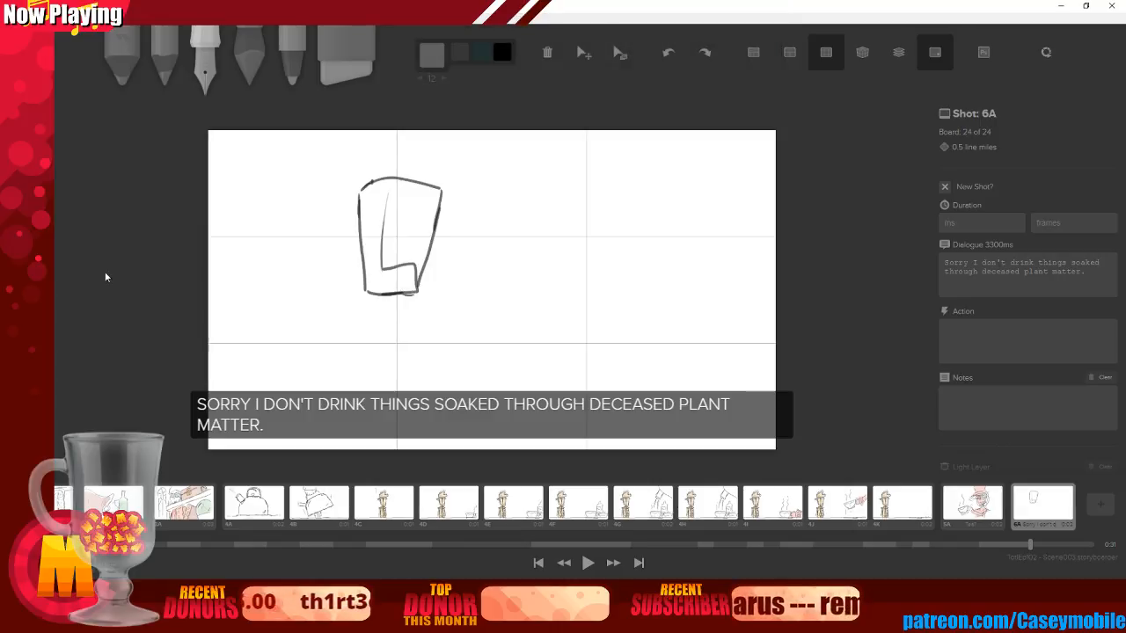
key(ctrl+z)
drag(364, 206, 400, 200)
mouse_move(380, 261)
mouse_down()
mouse_move(413, 287)
mouse_move(380, 285)
mouse_move(415, 280)
mouse_up()
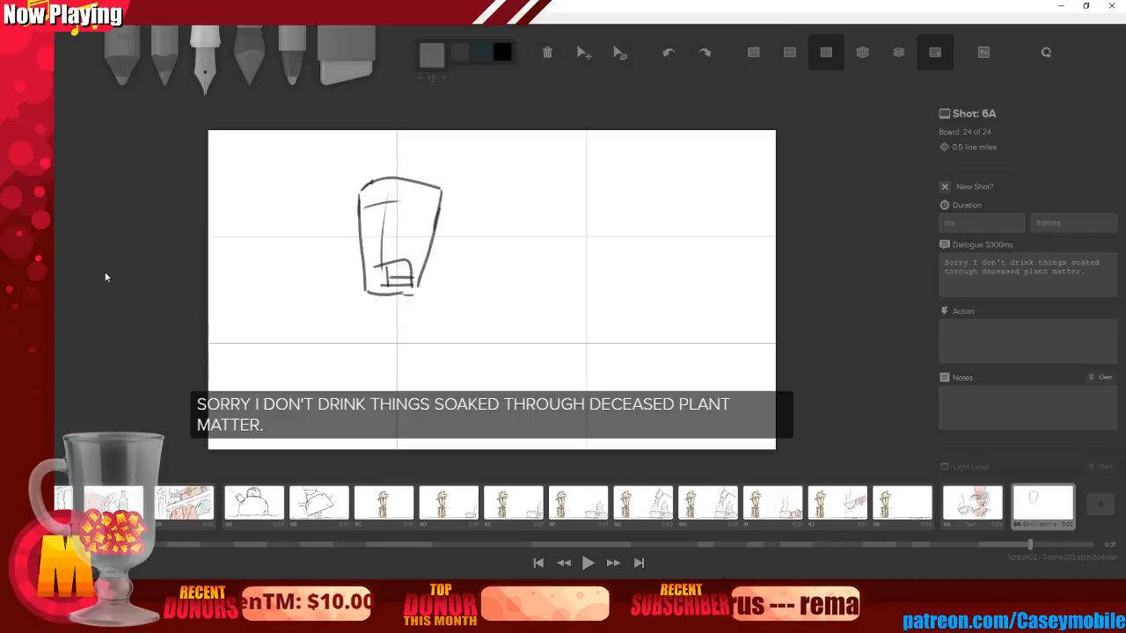
key(ctrl+z)
key(ctrl+z)
key(ctrl+z)
key(ctrl+z)
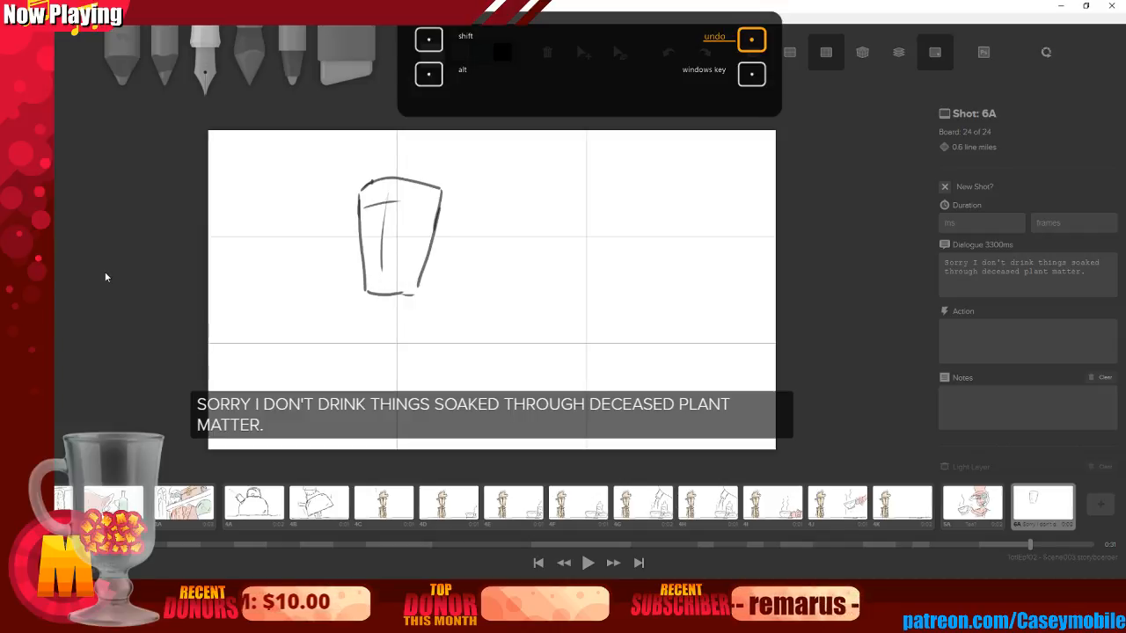
mouse_move(376, 272)
mouse_down()
mouse_move(413, 290)
mouse_move(380, 291)
mouse_move(391, 288)
mouse_up()
drag(389, 283, 412, 282)
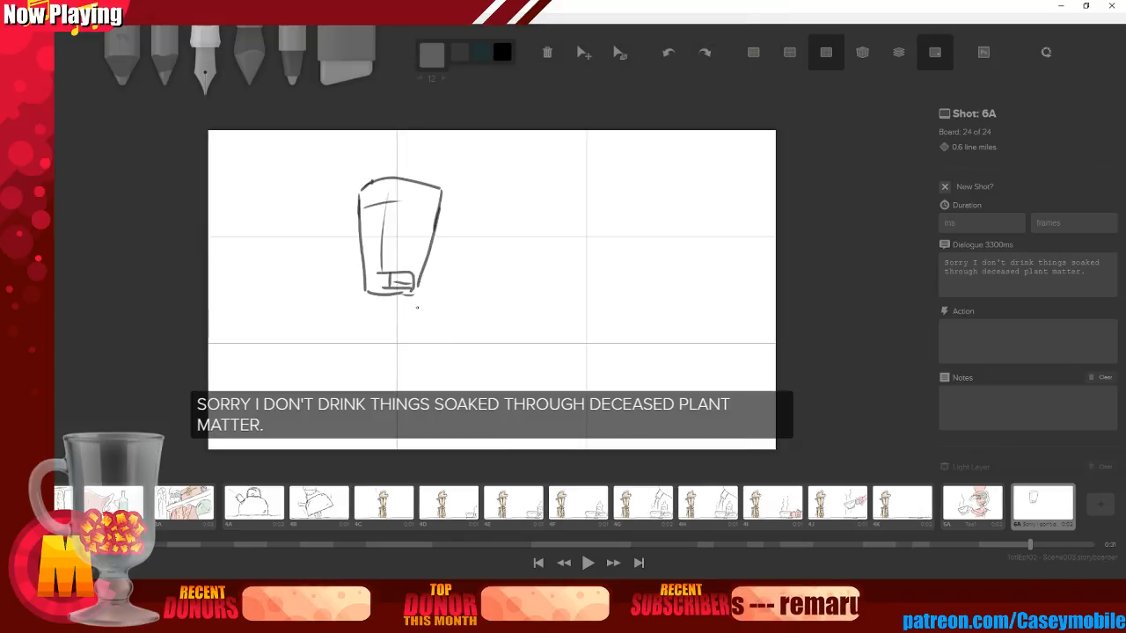
key(ctrl+z)
key(ctrl+z)
key(ctrl+z)
key(ctrl+z)
key(ctrl+z)
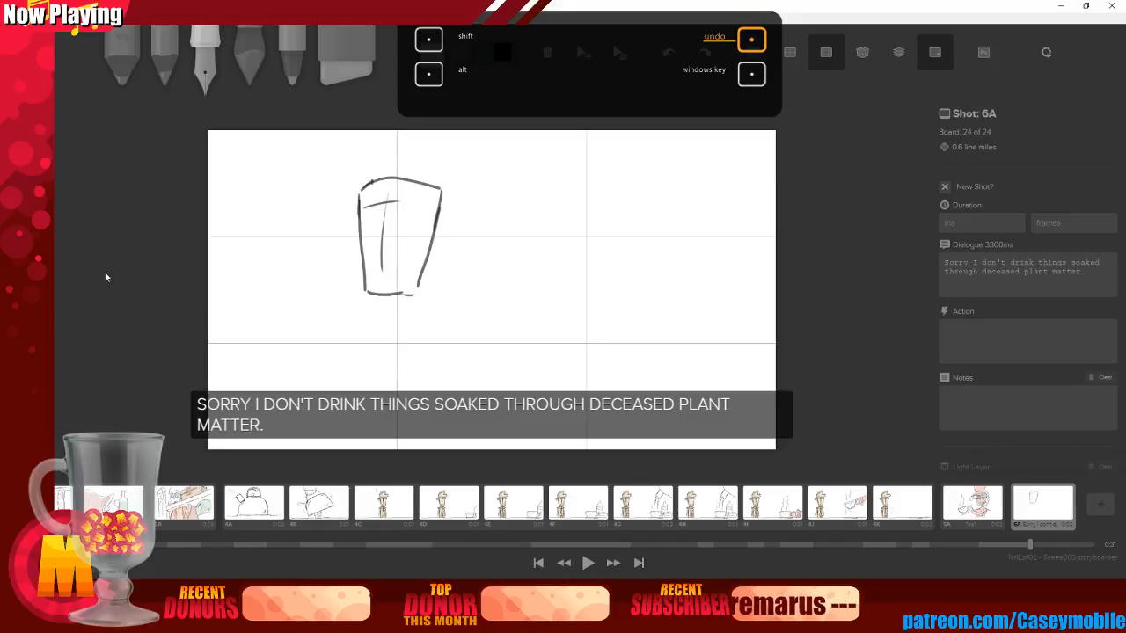
Draw a short, straight mouth line just above the chin, then try another nose stroke and undo it
drag(381, 279, 417, 275)
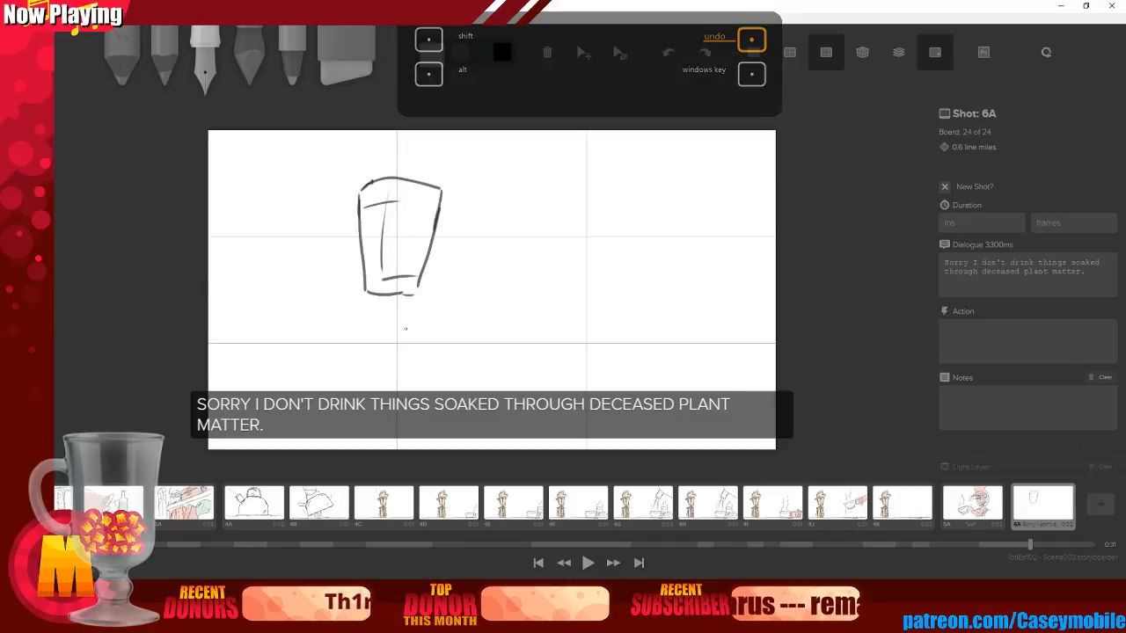
mouse_move(387, 200)
mouse_down()
mouse_move(369, 242)
mouse_move(379, 242)
mouse_up()
key(ctrl+z)
key(ctrl+z)
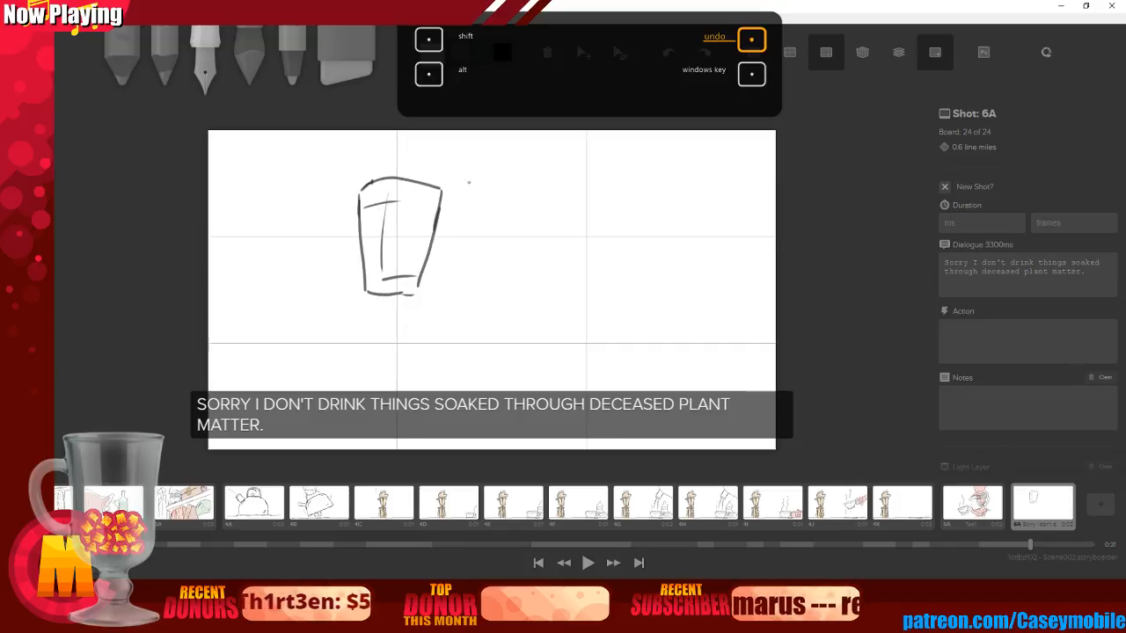
Add the pointed ear, the stepped hair outline above the forehead, the back-of-head line and a short neck stub
mouse_move(339, 167)
mouse_down()
mouse_move(356, 189)
mouse_move(422, 186)
mouse_move(438, 224)
mouse_up()
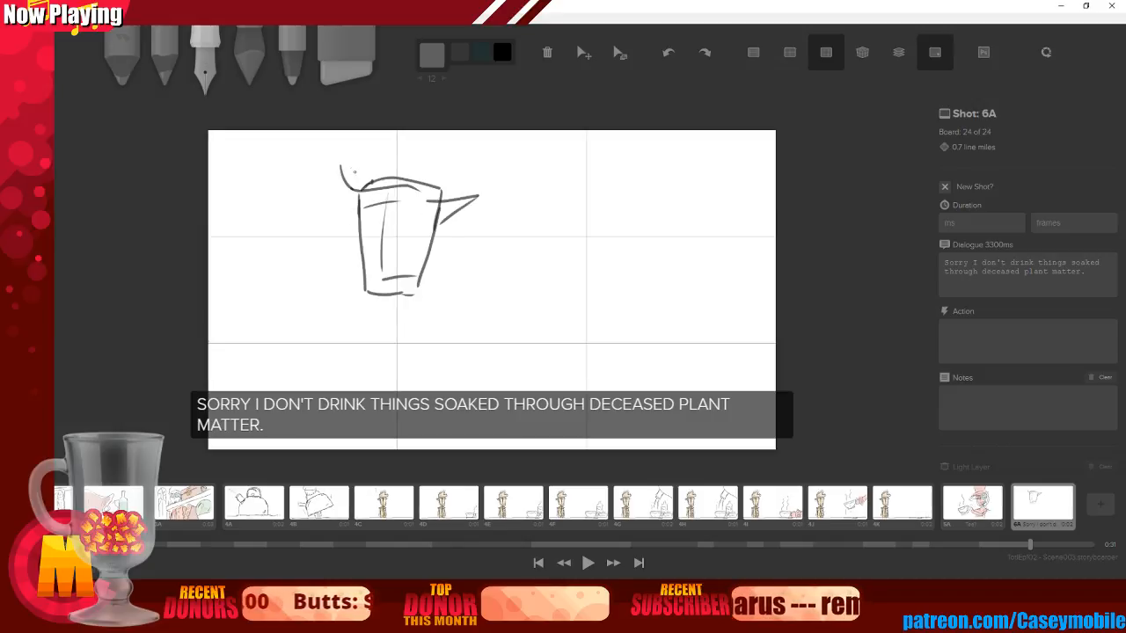
mouse_move(339, 164)
mouse_down()
mouse_move(371, 163)
mouse_move(350, 134)
mouse_up()
mouse_move(446, 133)
mouse_down()
mouse_move(457, 187)
mouse_move(445, 264)
mouse_move(434, 294)
mouse_move(400, 319)
mouse_move(409, 309)
mouse_up()
Redraw the brow as one longer line across the face and add a curved nose with a short base
drag(387, 206, 418, 200)
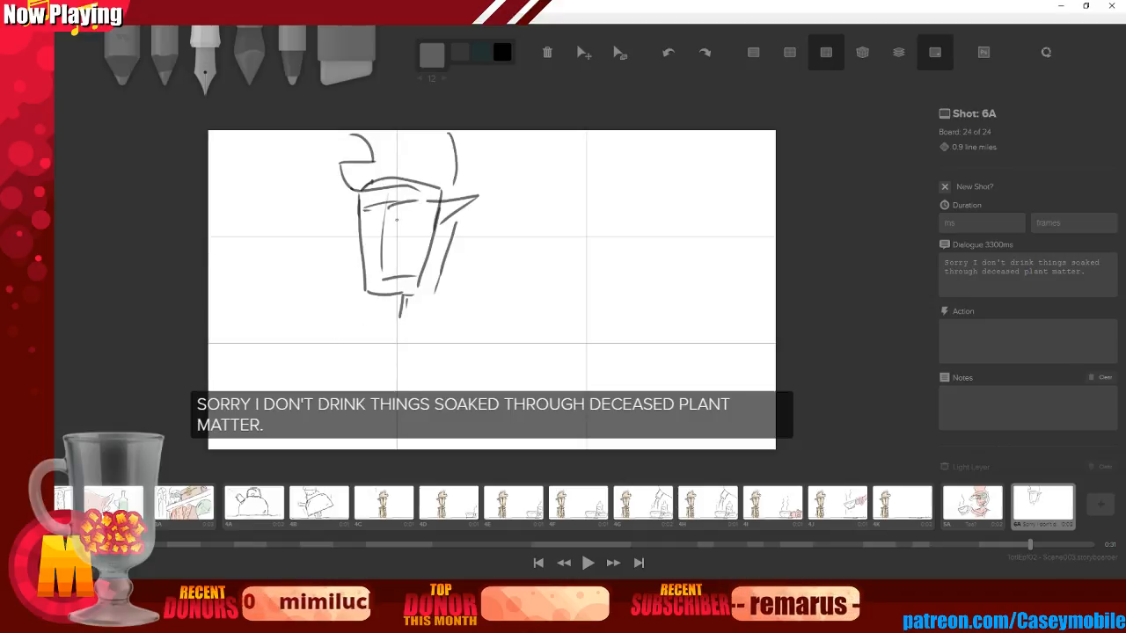
key(ctrl+z)
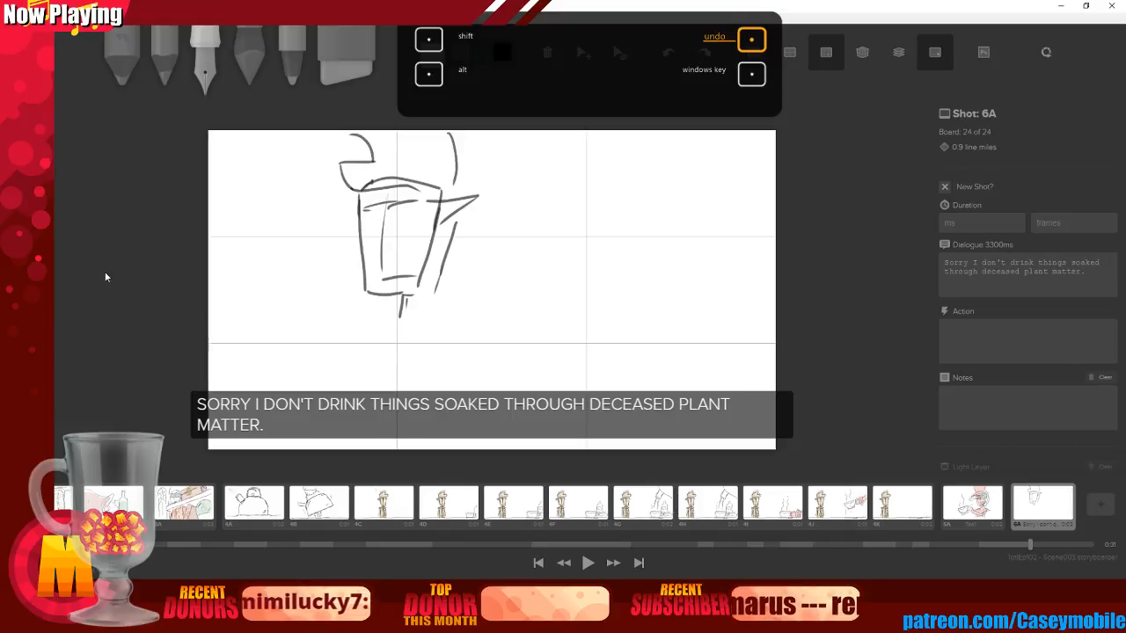
key(ctrl+z)
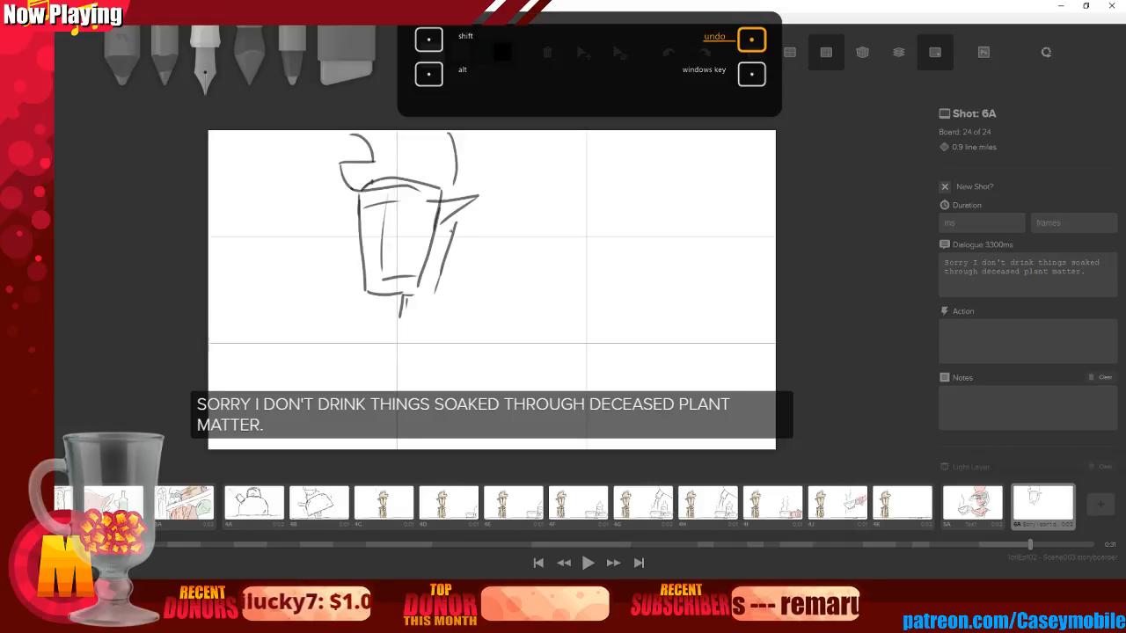
drag(365, 204, 417, 197)
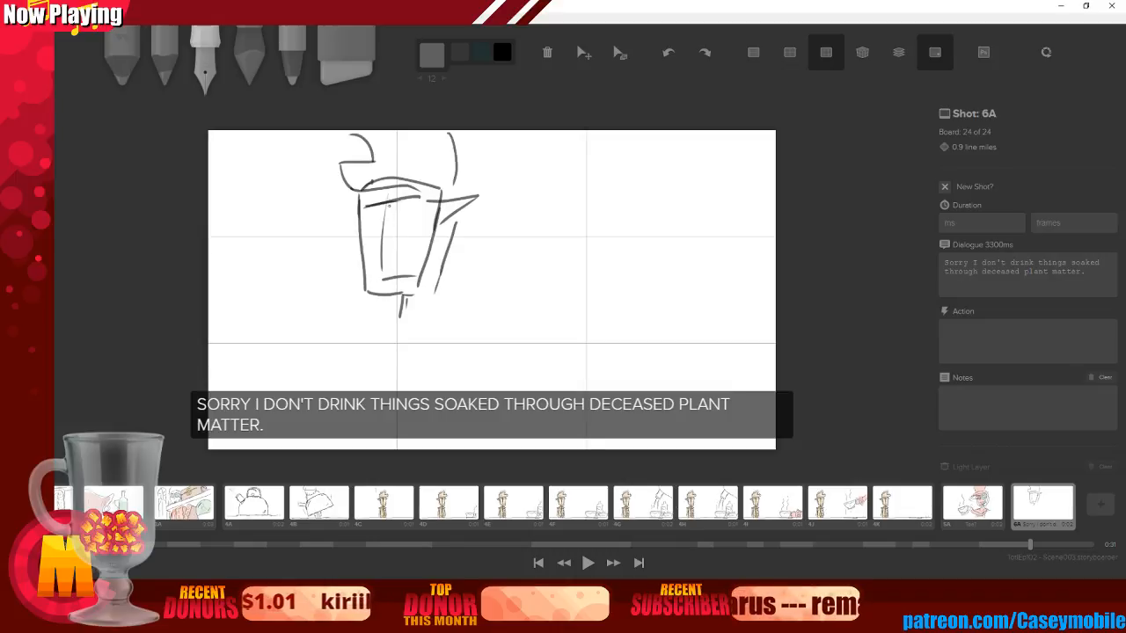
mouse_move(381, 201)
mouse_down()
mouse_move(377, 253)
mouse_move(395, 249)
mouse_up()
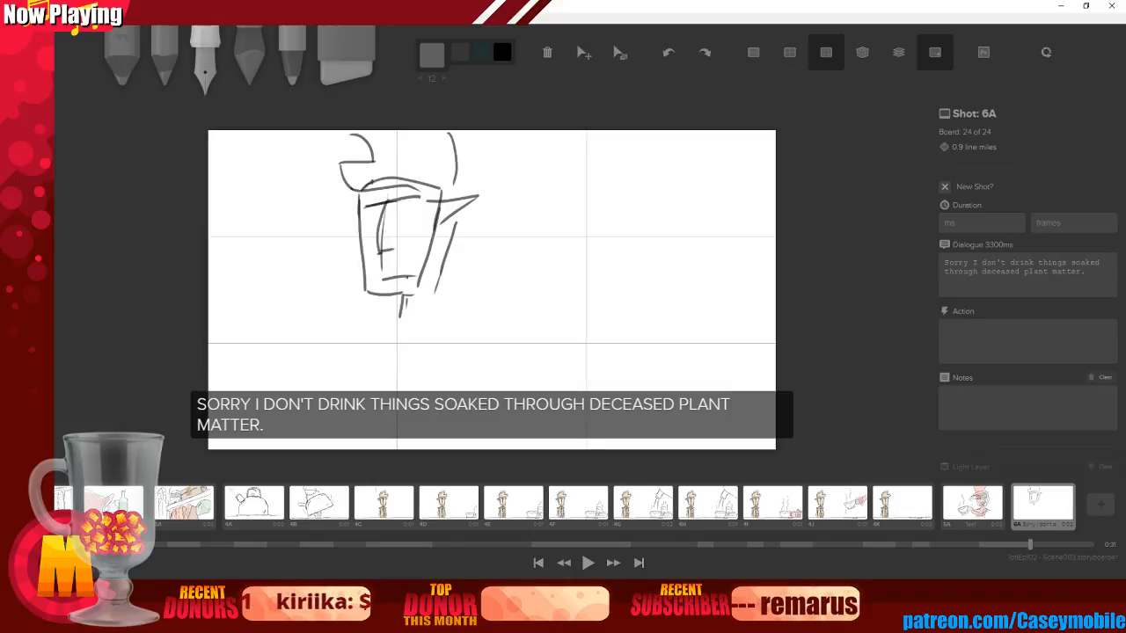
Draw the flat triangular collar below the neck and the two side lines of the torso beneath it
mouse_move(408, 297)
mouse_down()
mouse_move(403, 314)
mouse_move(444, 325)
mouse_up()
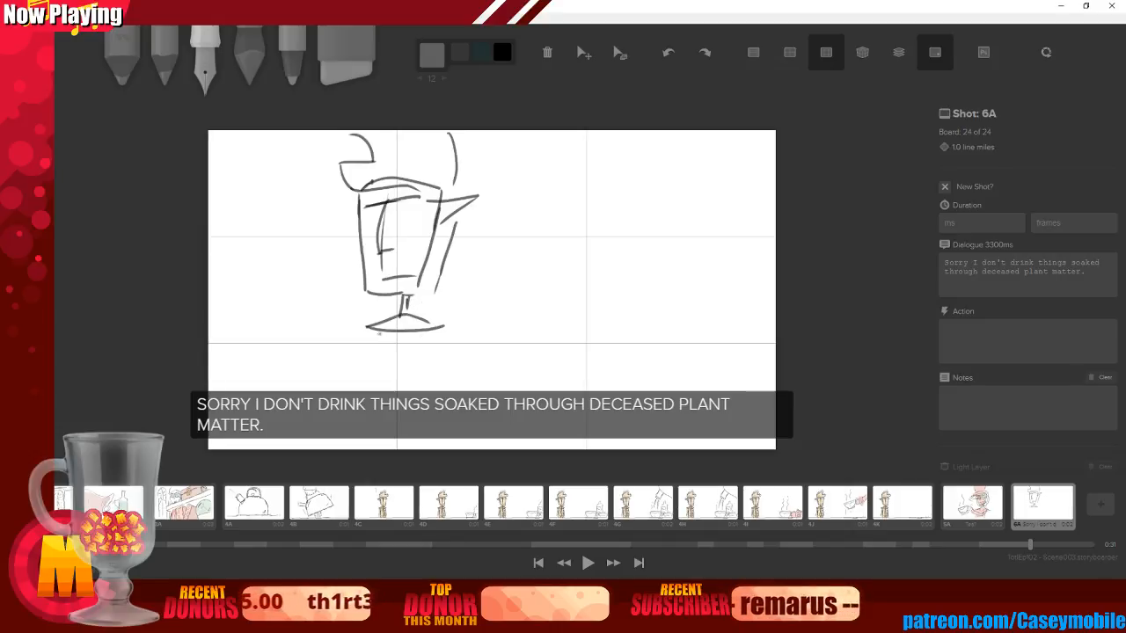
drag(371, 329, 359, 434)
mouse_move(440, 329)
mouse_down()
mouse_move(444, 420)
mouse_move(417, 438)
mouse_move(453, 429)
mouse_up()
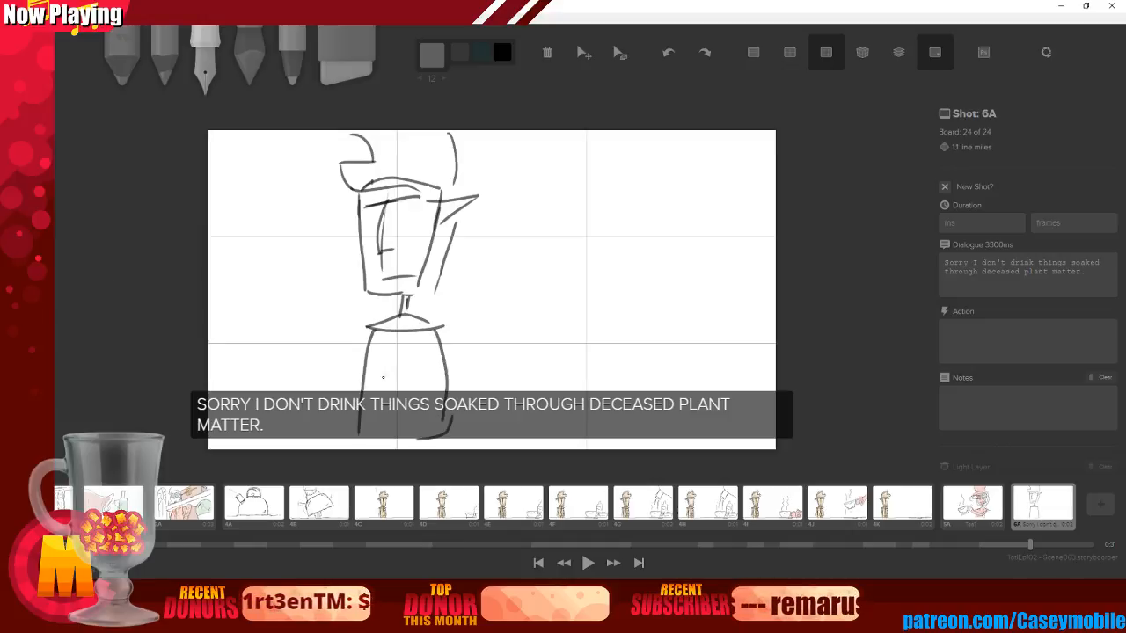
drag(400, 330, 387, 435)
key(ctrl+z)
key(ctrl+z)
key(ctrl+z)
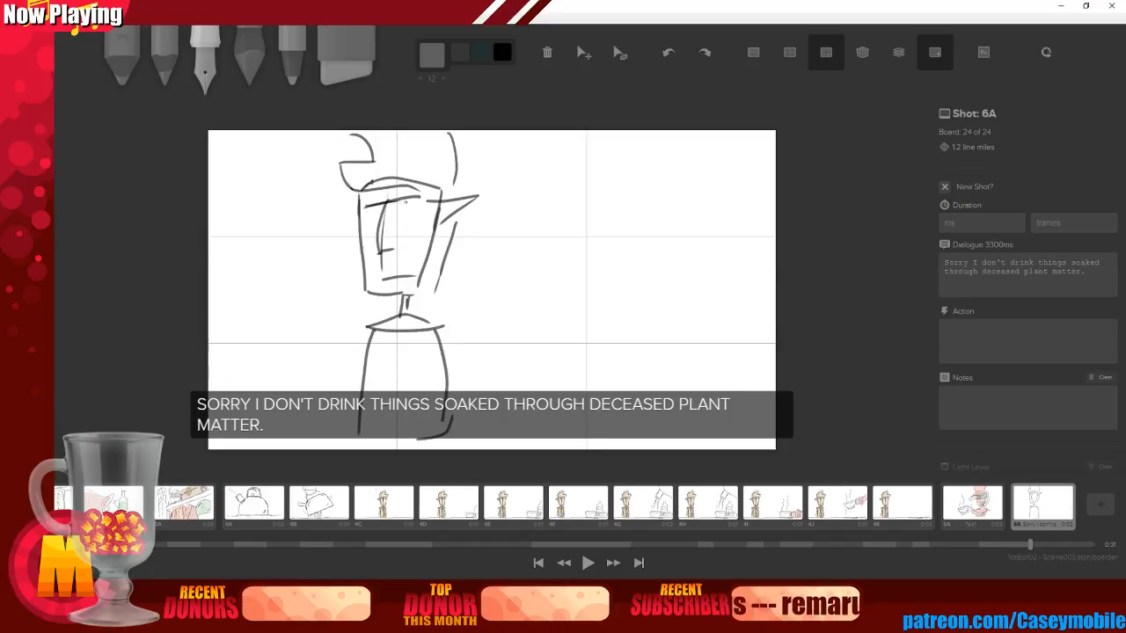
Extend the back-of-head line down to the neck, then add the round collar clasp, the sleeve cuffs and the inner arm lines
mouse_move(435, 283)
mouse_down()
mouse_move(428, 331)
mouse_move(405, 344)
mouse_move(397, 334)
mouse_move(371, 392)
mouse_up()
drag(359, 431, 376, 431)
drag(375, 390, 376, 449)
mouse_move(428, 333)
mouse_down()
mouse_move(428, 450)
mouse_move(442, 430)
mouse_up()
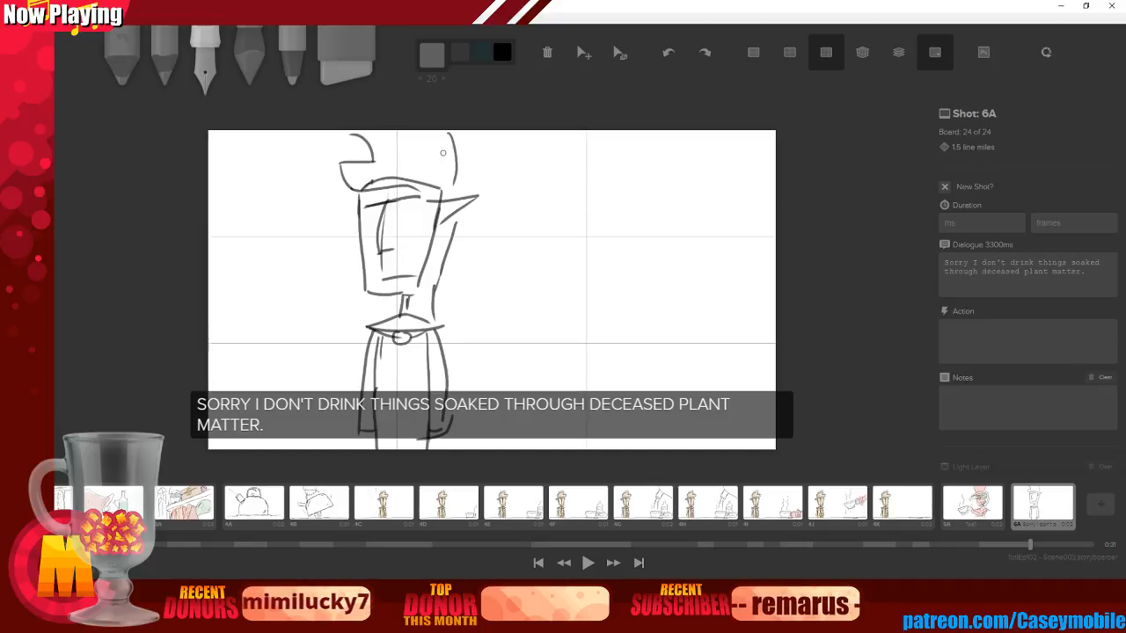
click(249, 60)
click(432, 56)
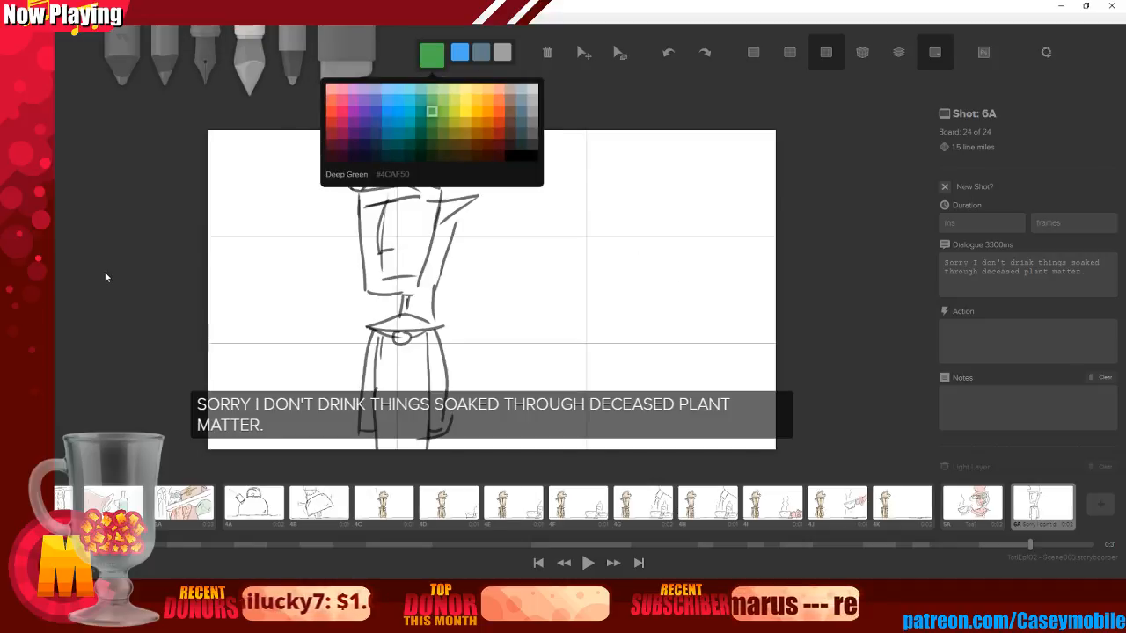
click(533, 133)
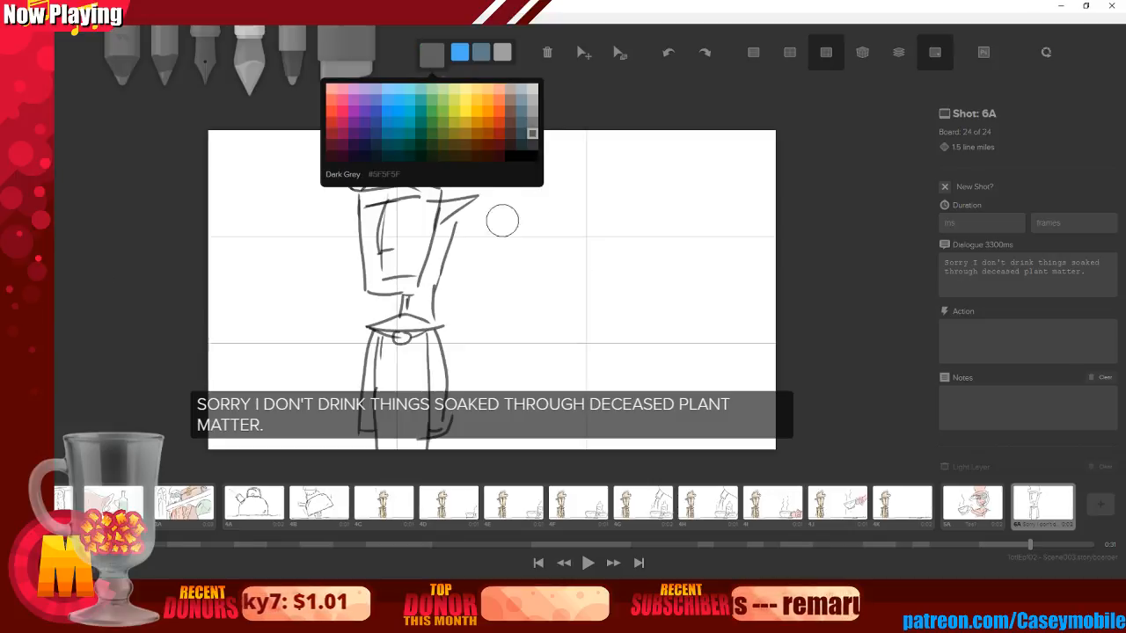
click(650, 273)
mouse_move(761, 231)
mouse_down()
mouse_move(639, 296)
mouse_move(777, 360)
mouse_up()
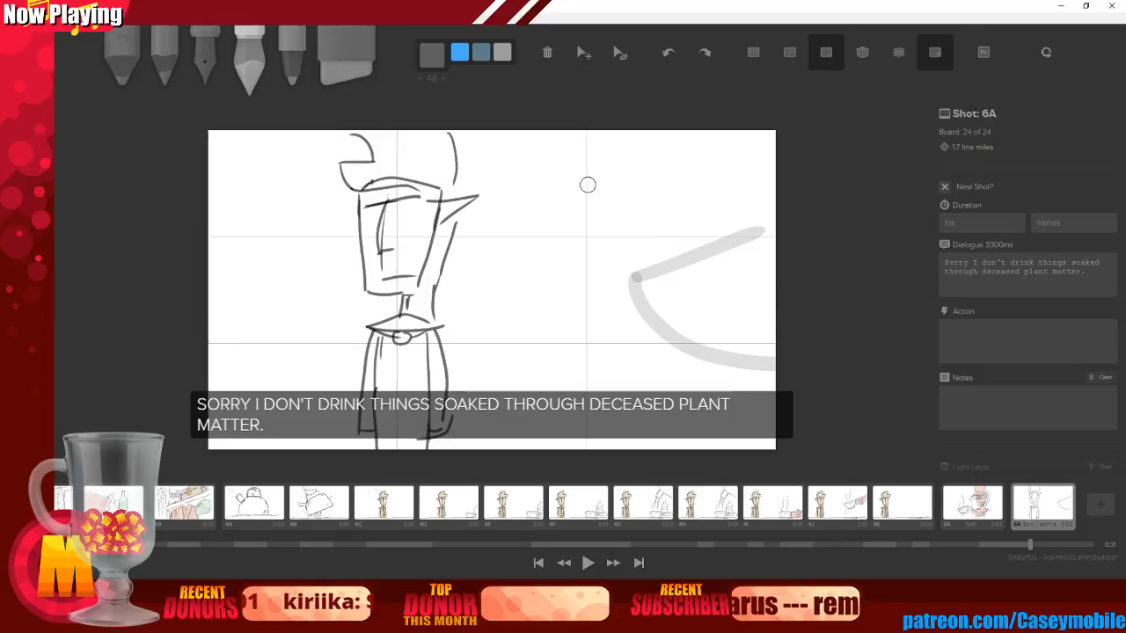
key(ctrl+z)
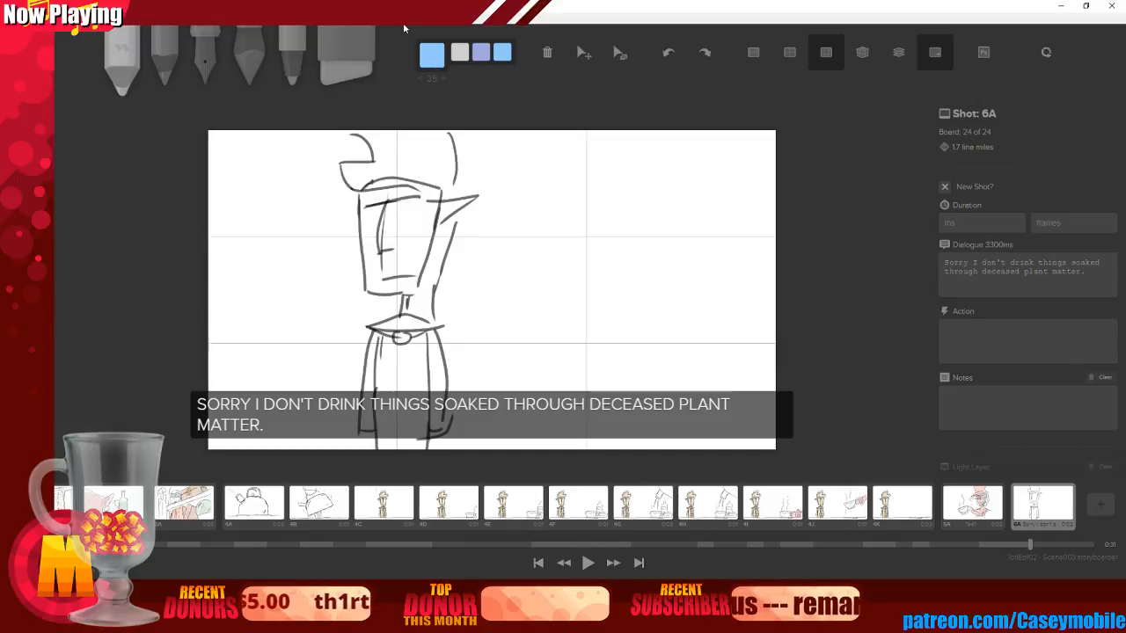
Sketch the large foreground snout with its inner mouth curve at the frame's right edge, using the light pencil in Dark Grey at size 35
click(431, 54)
click(532, 134)
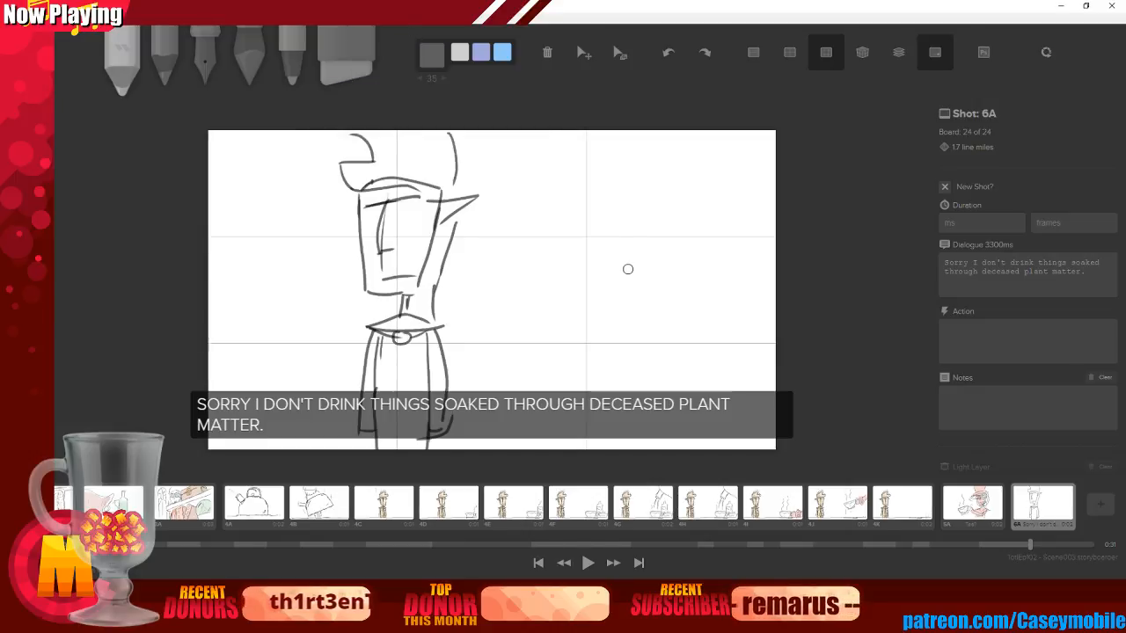
drag(628, 269, 762, 216)
drag(626, 269, 776, 387)
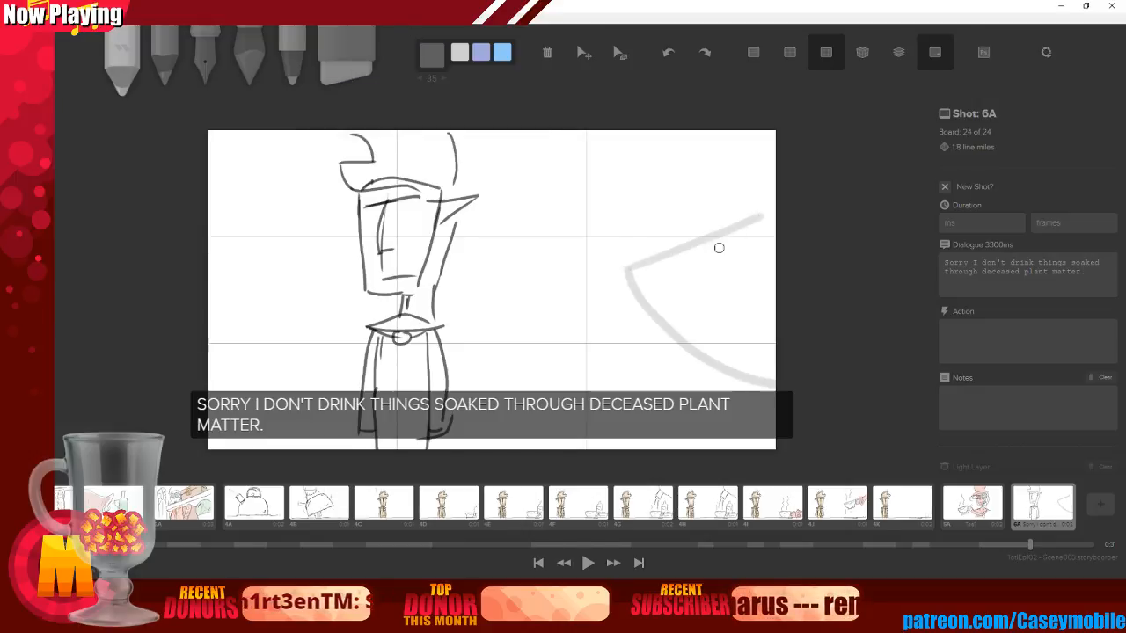
drag(661, 304, 776, 274)
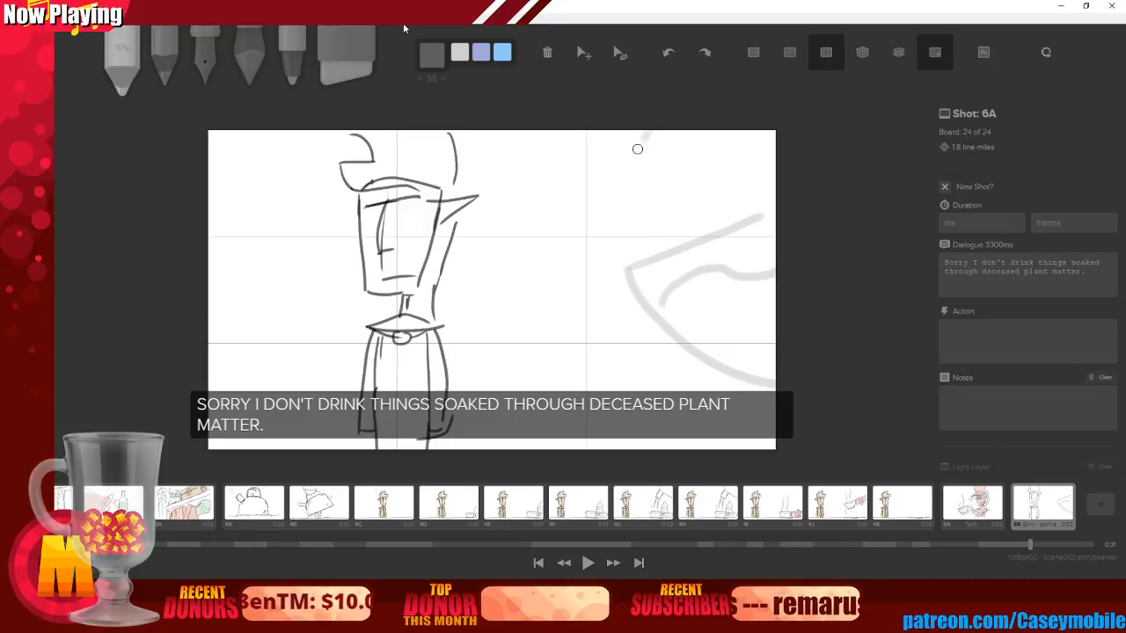
Add a wavy line above the foreground snout, a small mark near the frame's upper edge and short strokes beneath the jaw
drag(643, 139, 674, 225)
drag(754, 133, 749, 154)
mouse_move(767, 387)
mouse_down()
mouse_move(750, 411)
mouse_move(774, 417)
mouse_up()
drag(761, 366, 775, 384)
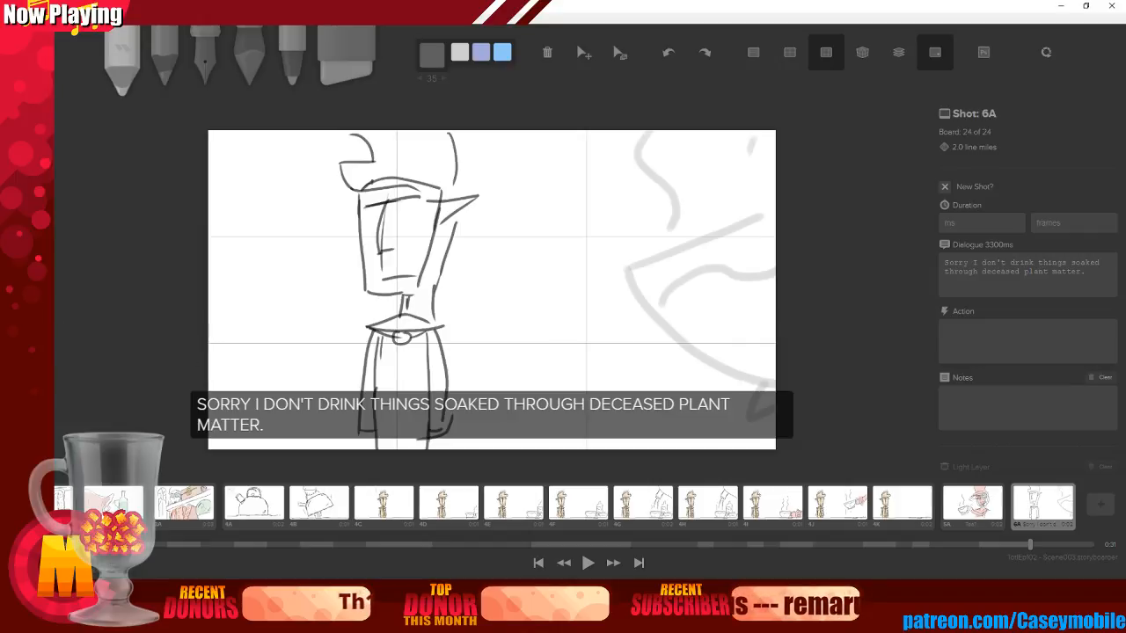
Add board 6B with the dialogue "Really? That's a shame, I always through dragons were the tea type..." and refresh its caption
click(1101, 512)
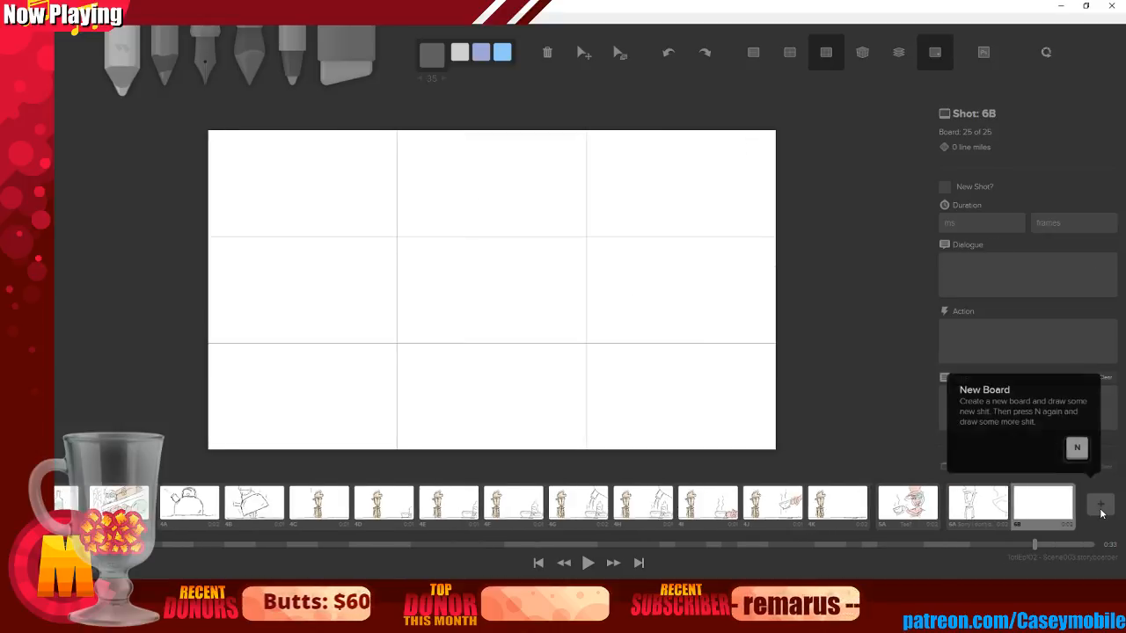
click(214, 67)
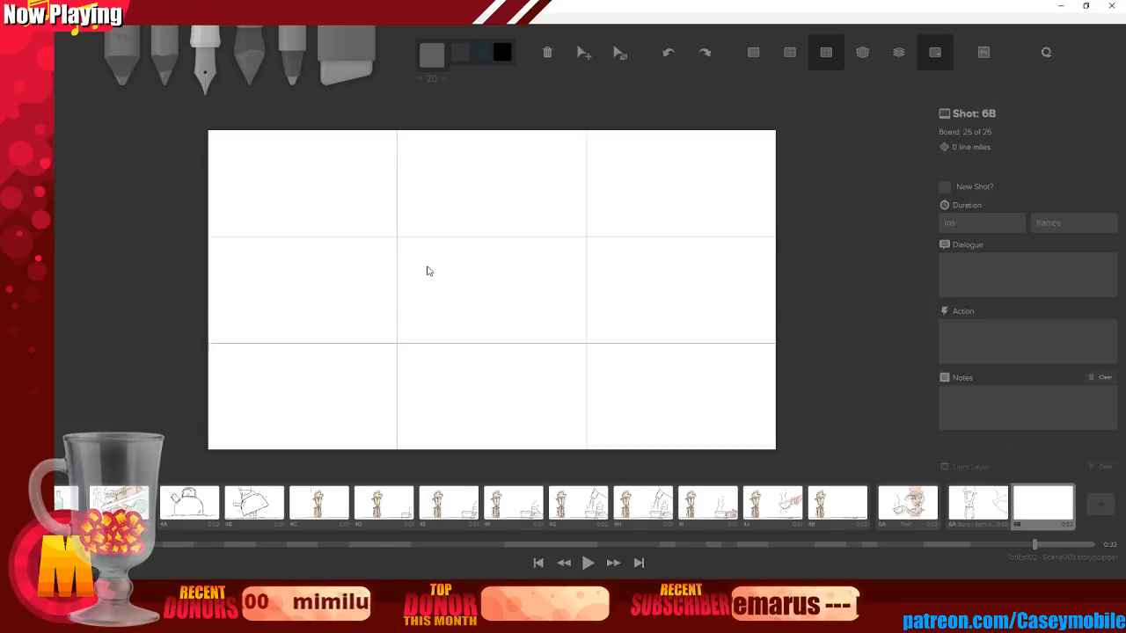
click(967, 277)
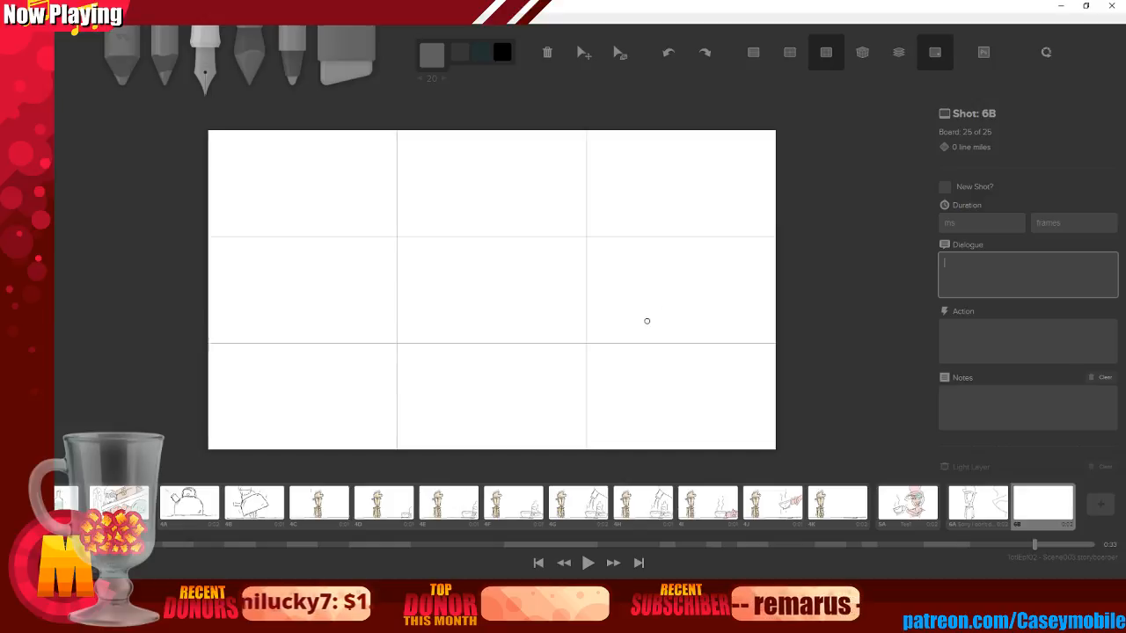
click(978, 590)
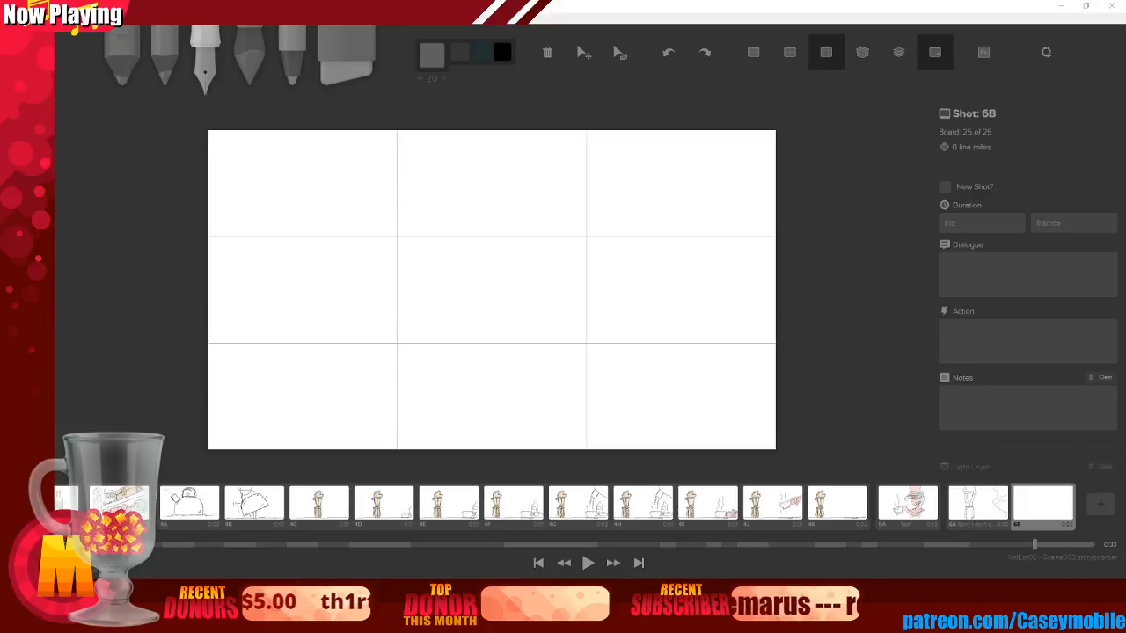
click(1009, 272)
text(Really? That's a shame. I always throu)
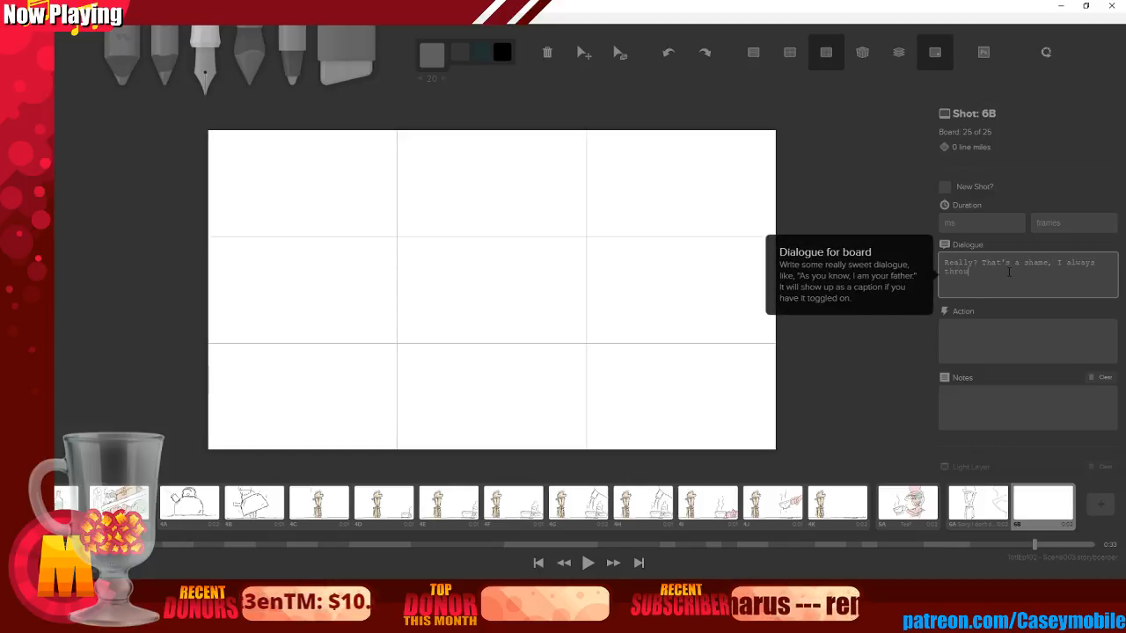
text(gh dragons were the tea)
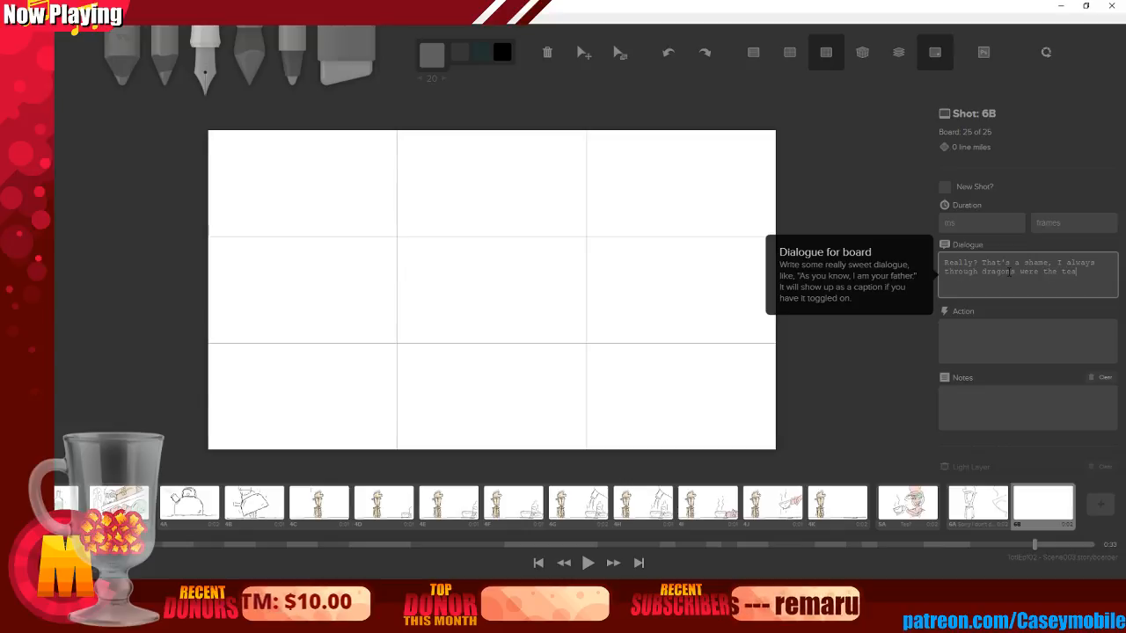
text( type...)
key(Return)
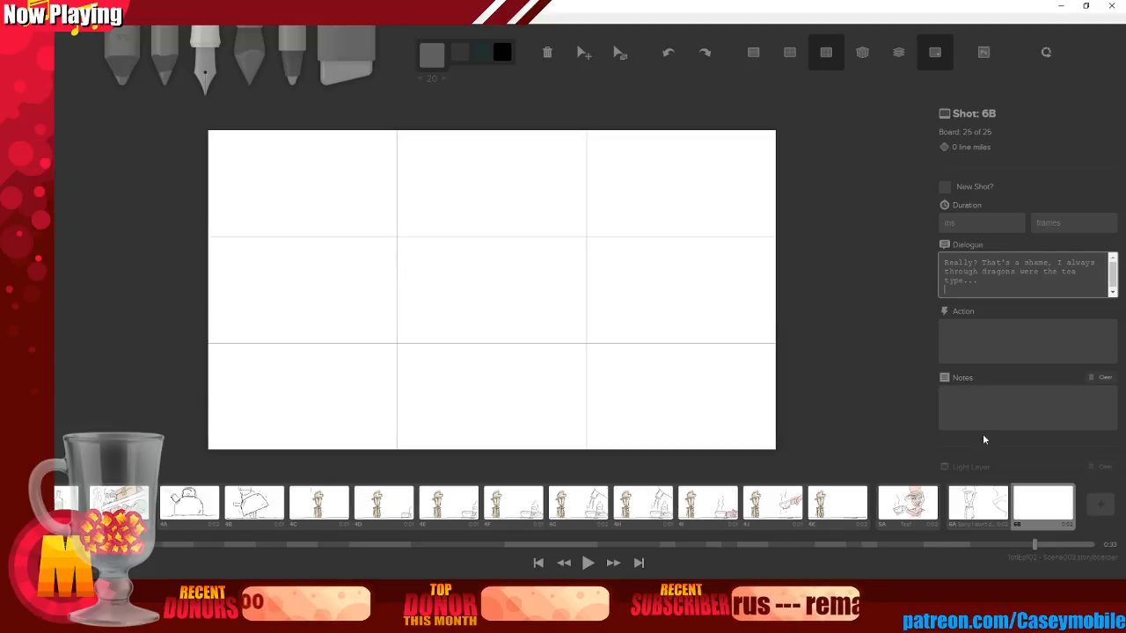
click(980, 504)
click(1029, 513)
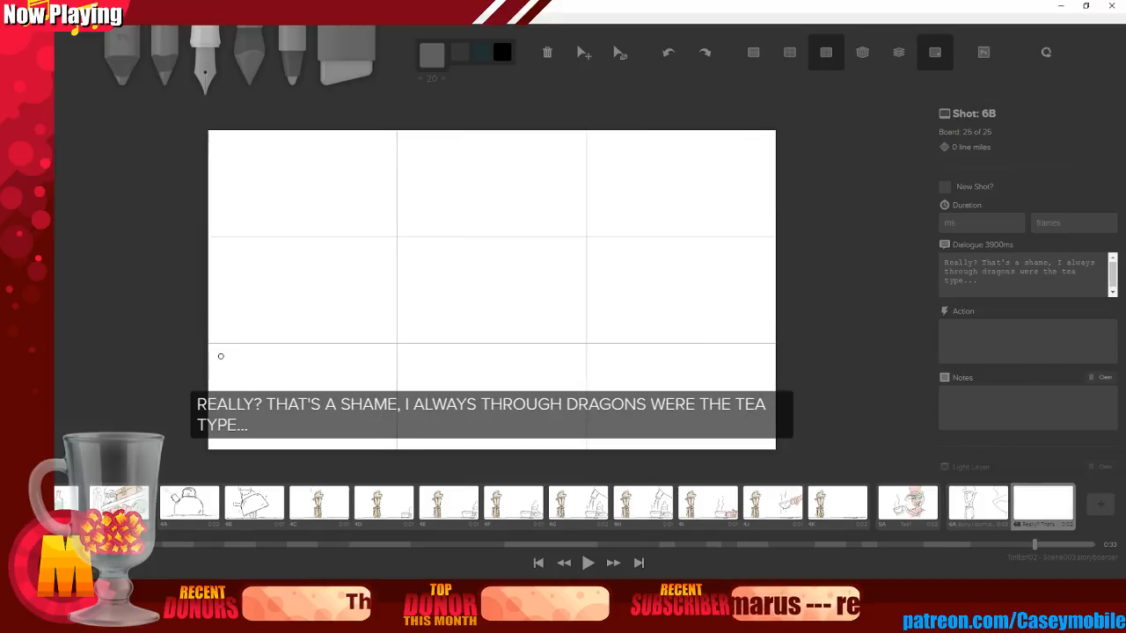
mouse_move(228, 339)
mouse_down()
mouse_move(400, 319)
mouse_move(600, 144)
mouse_move(587, 212)
mouse_up()
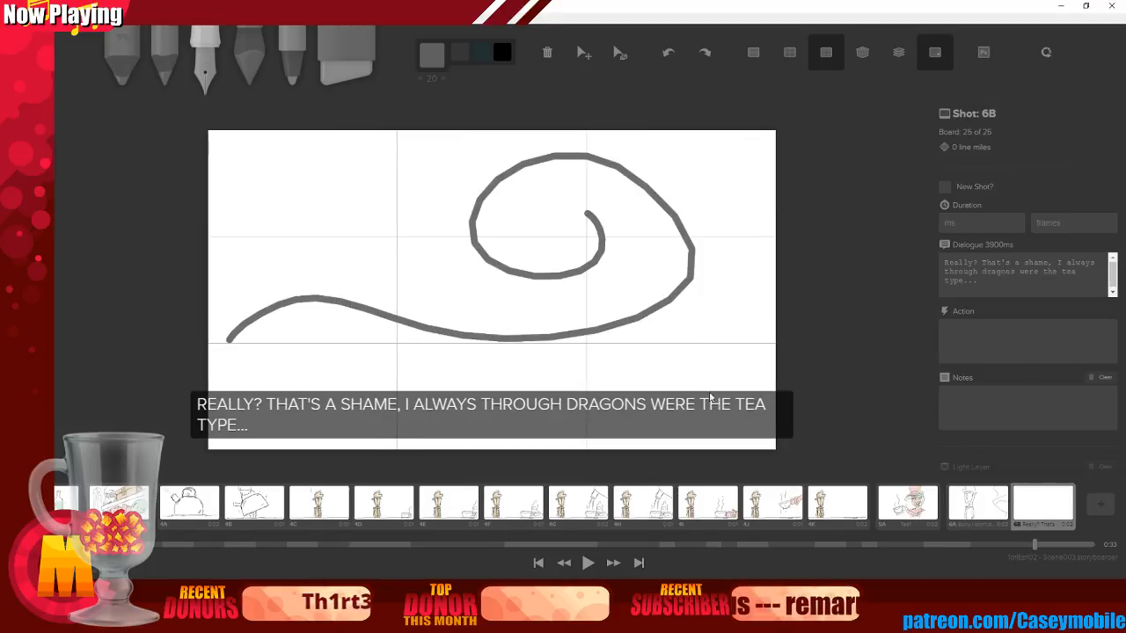
key(ctrl+z)
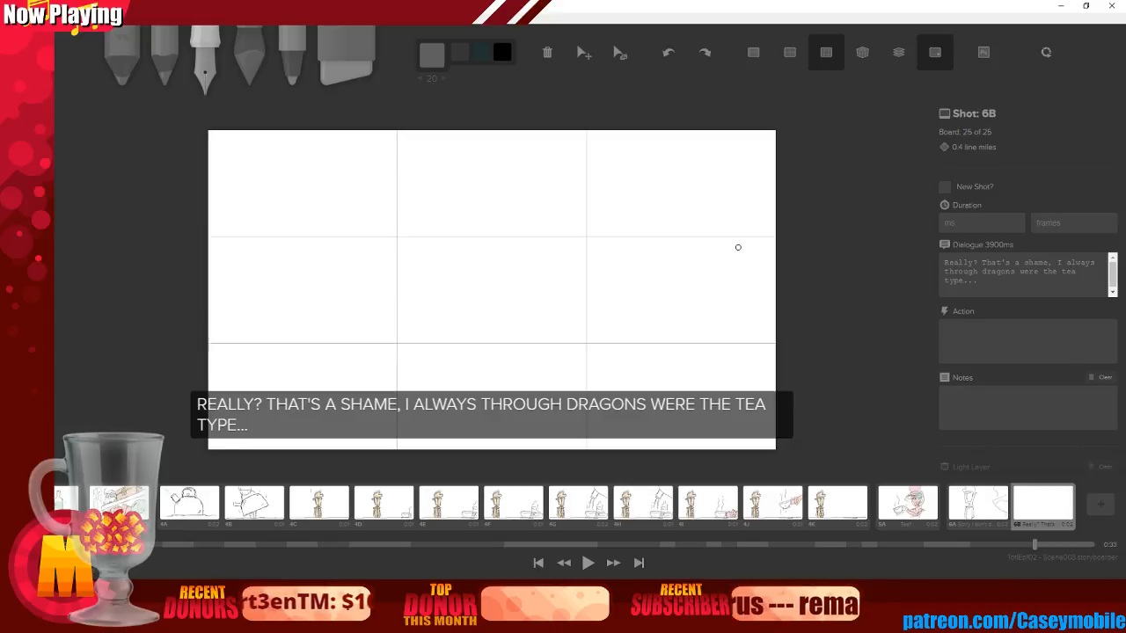
mouse_move(550, 243)
mouse_down()
mouse_move(565, 323)
mouse_move(527, 296)
mouse_up()
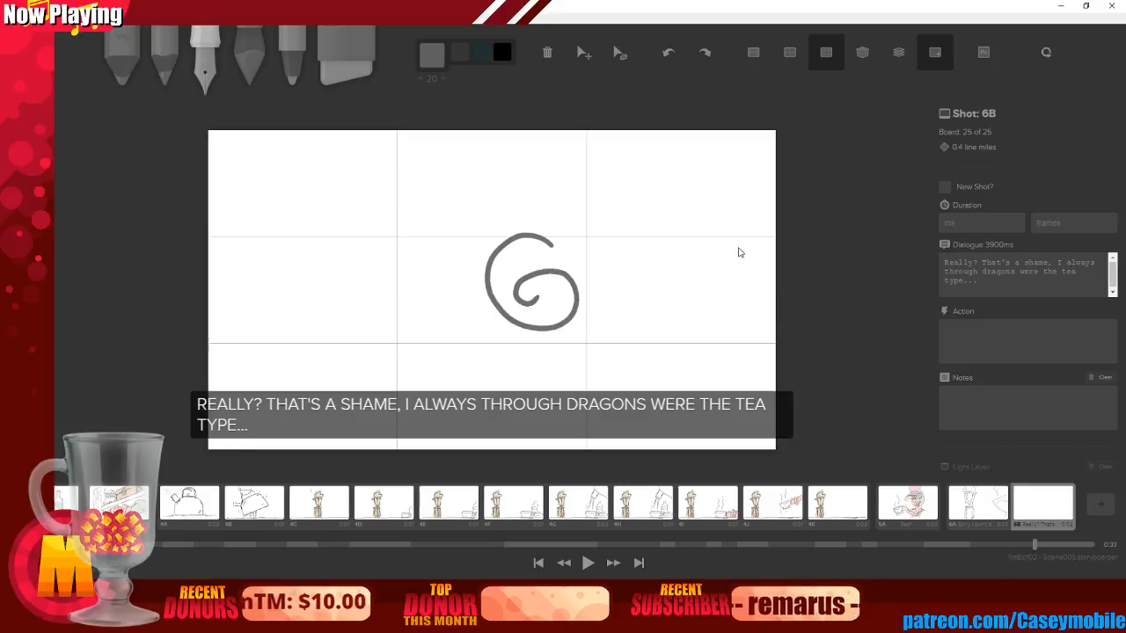
key(ctrl+z)
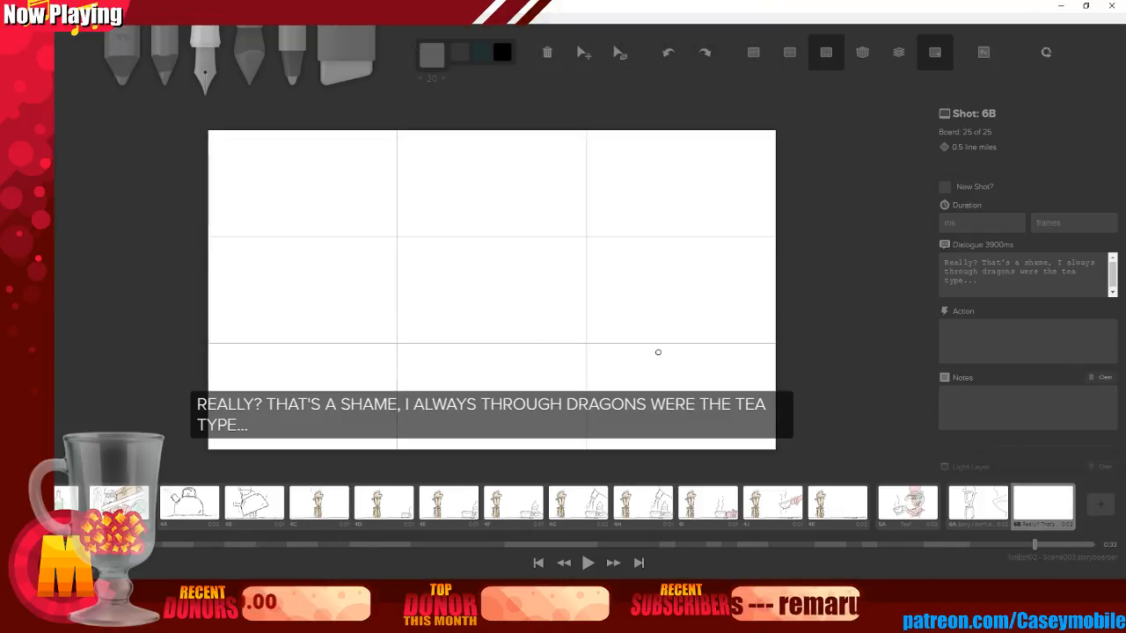
In shot 6A, color the pointed-eared character's hair, face, neck and clothes with the brush in Shaded Yellow at size 100
key(Left)
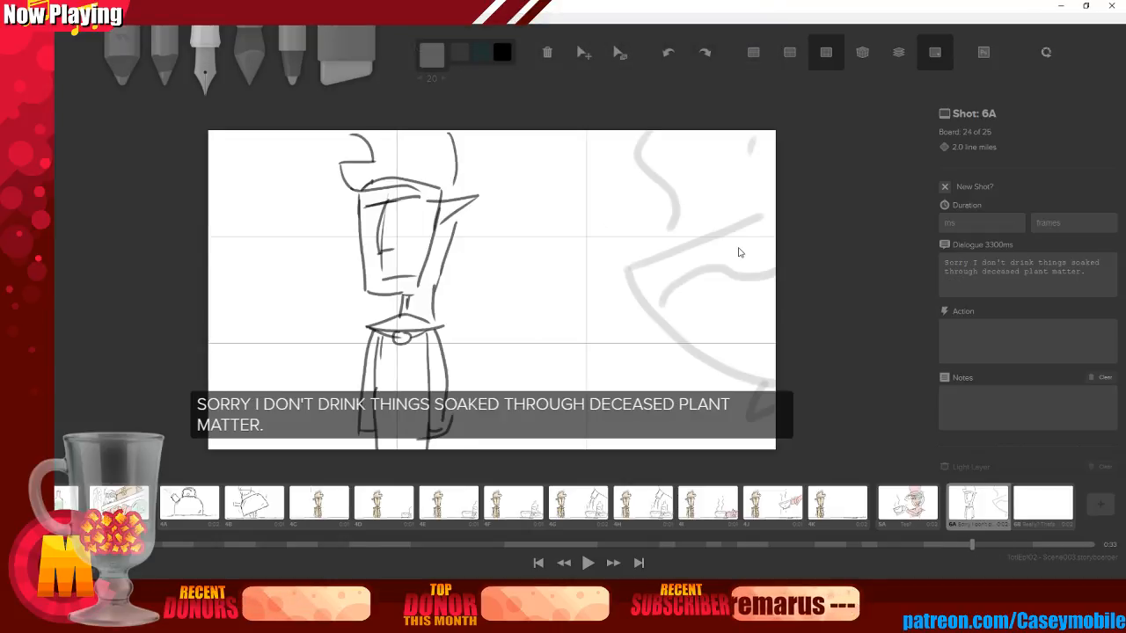
click(249, 62)
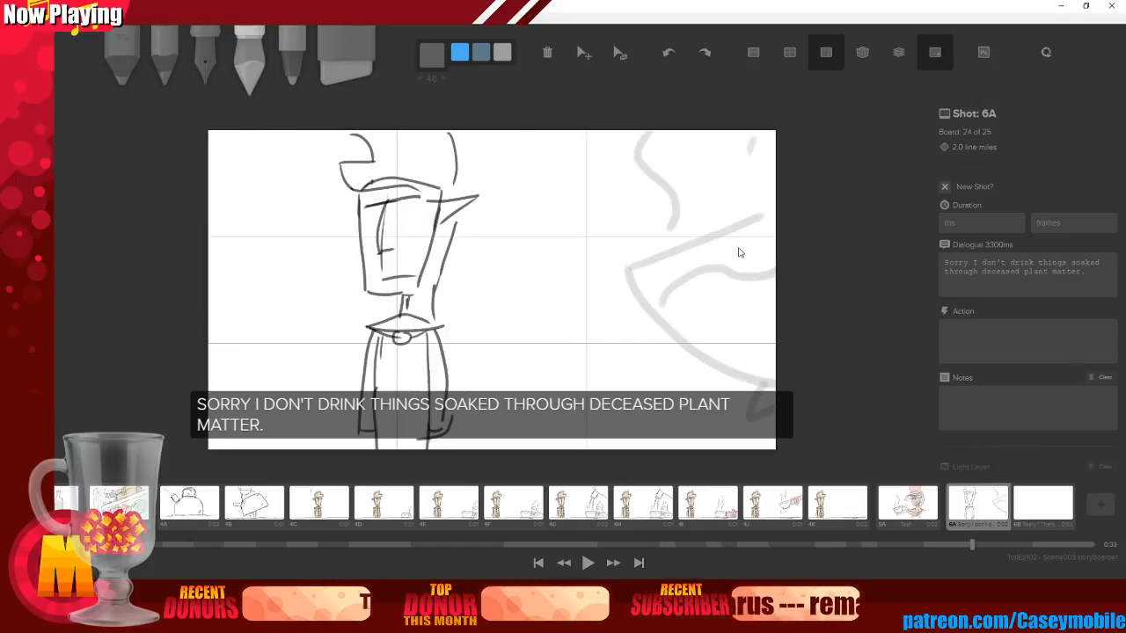
click(432, 55)
click(473, 132)
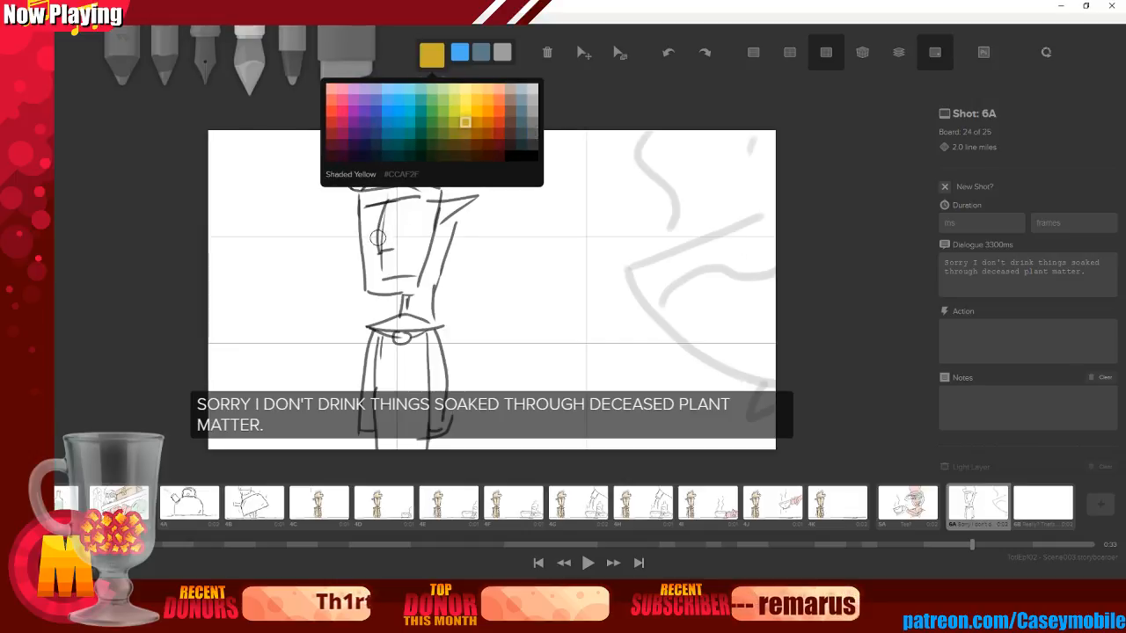
key(])
key(])
key(])
key(])
key(])
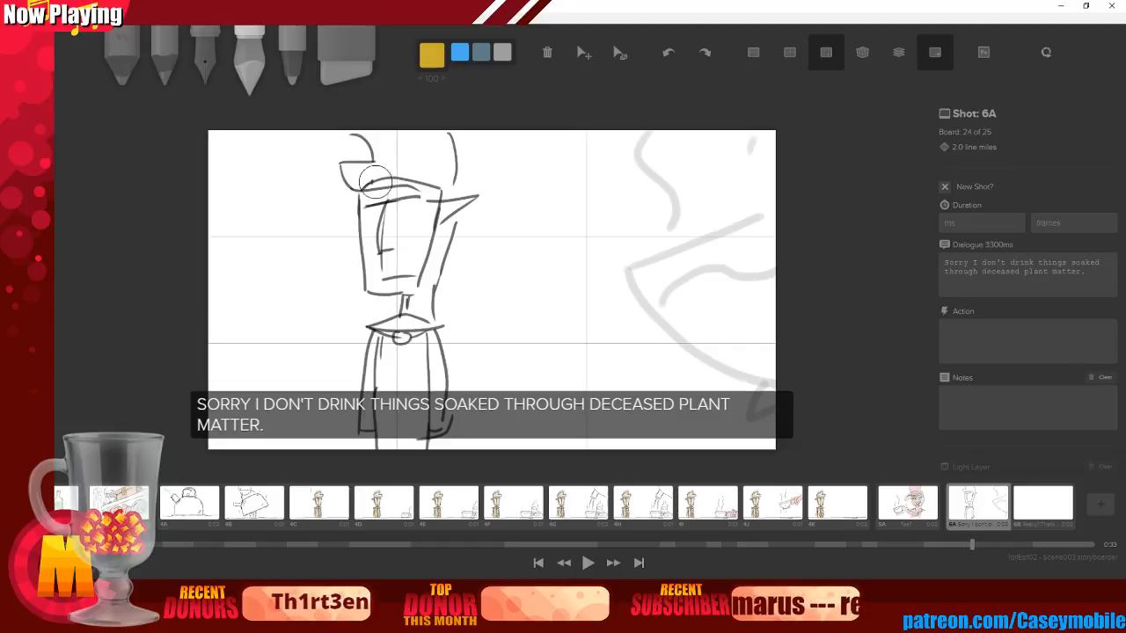
mouse_move(357, 176)
mouse_down()
mouse_move(384, 178)
mouse_move(356, 176)
mouse_move(387, 152)
mouse_move(436, 150)
mouse_move(419, 146)
mouse_move(382, 177)
mouse_move(439, 187)
mouse_move(396, 198)
mouse_move(379, 224)
mouse_move(389, 278)
mouse_move(409, 195)
mouse_move(422, 235)
mouse_move(446, 209)
mouse_move(413, 325)
mouse_move(387, 339)
mouse_move(378, 387)
mouse_move(412, 387)
mouse_move(421, 360)
mouse_move(437, 387)
mouse_up()
drag(387, 440, 410, 445)
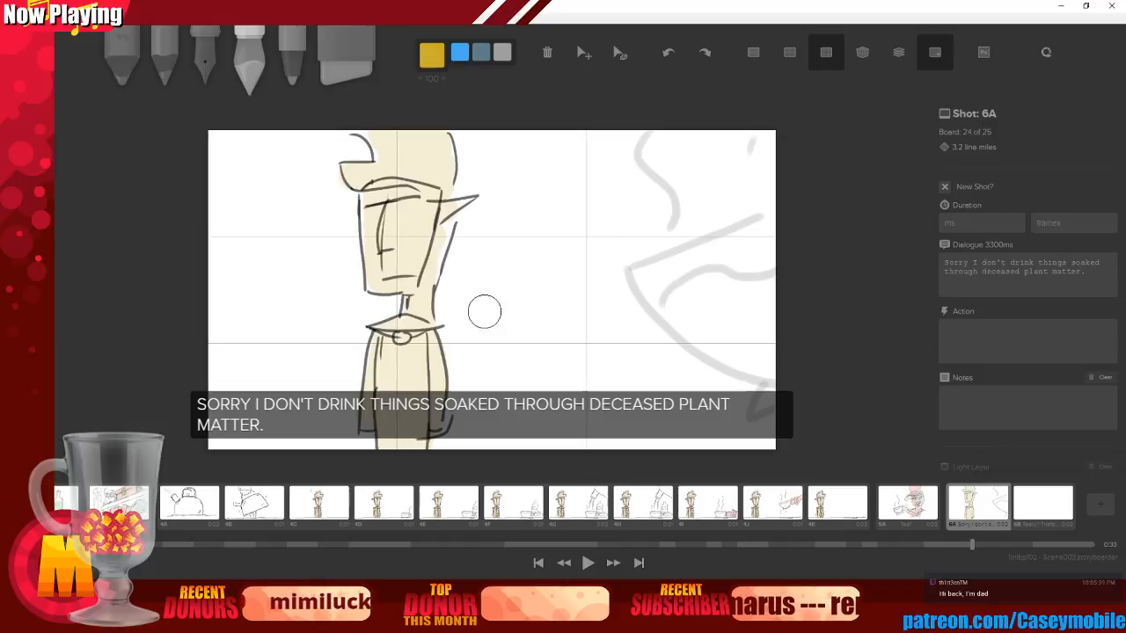
In shot 6B, draw two downward-converging curves near the frame's middle with the pen at size 10
key(Right)
key(3)
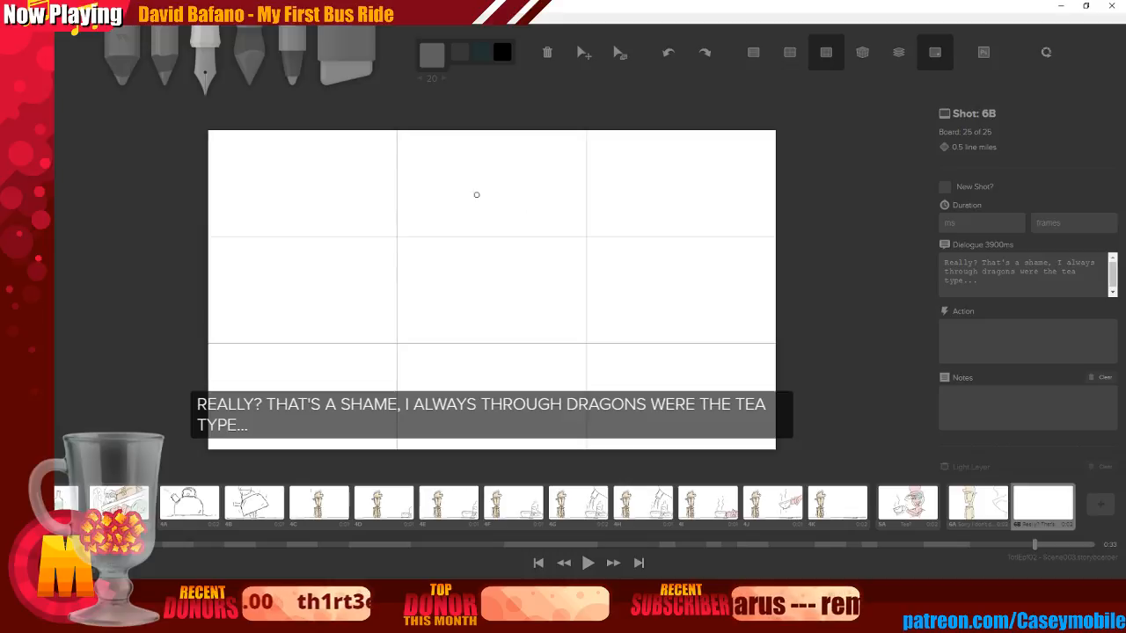
drag(420, 211, 489, 313)
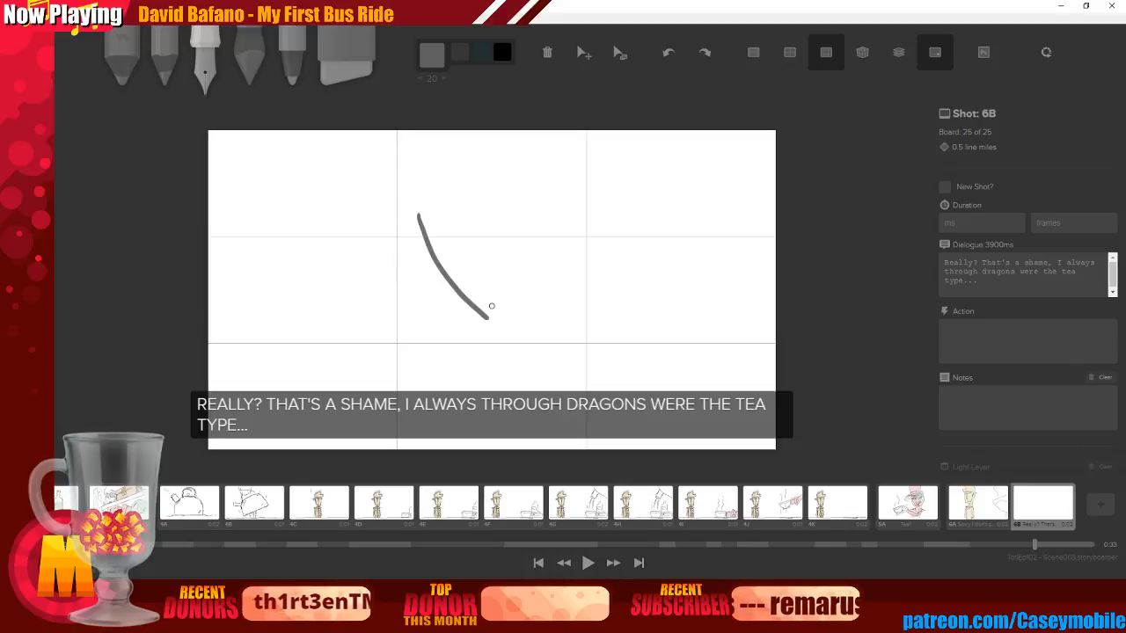
key(ctrl+z)
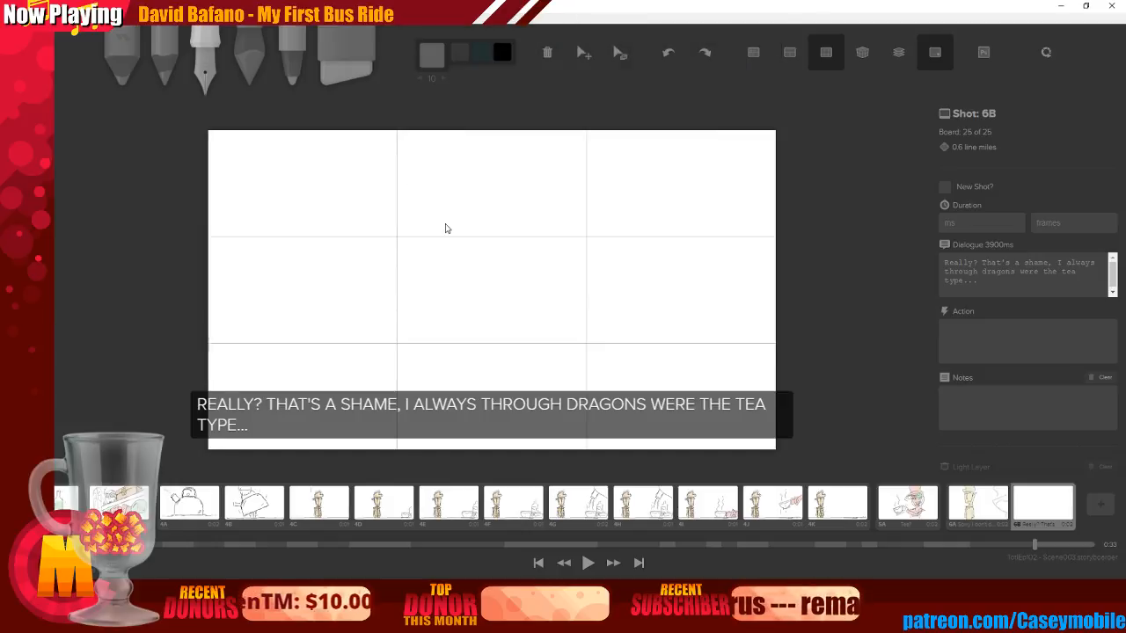
drag(419, 215, 452, 319)
mouse_move(538, 216)
mouse_down()
mouse_move(533, 264)
mouse_move(490, 344)
mouse_up()
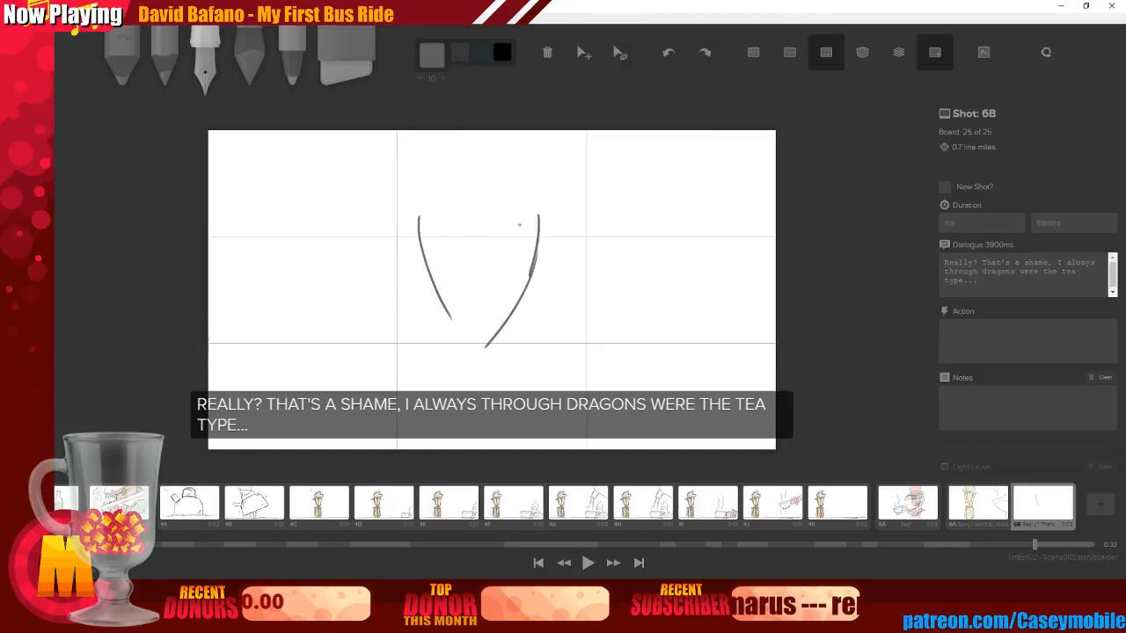
Undo the rough curved face strokes on board 6B to leave the canvas blank
key(ctrl+z)
key(ctrl+z)
key(ctrl+z)
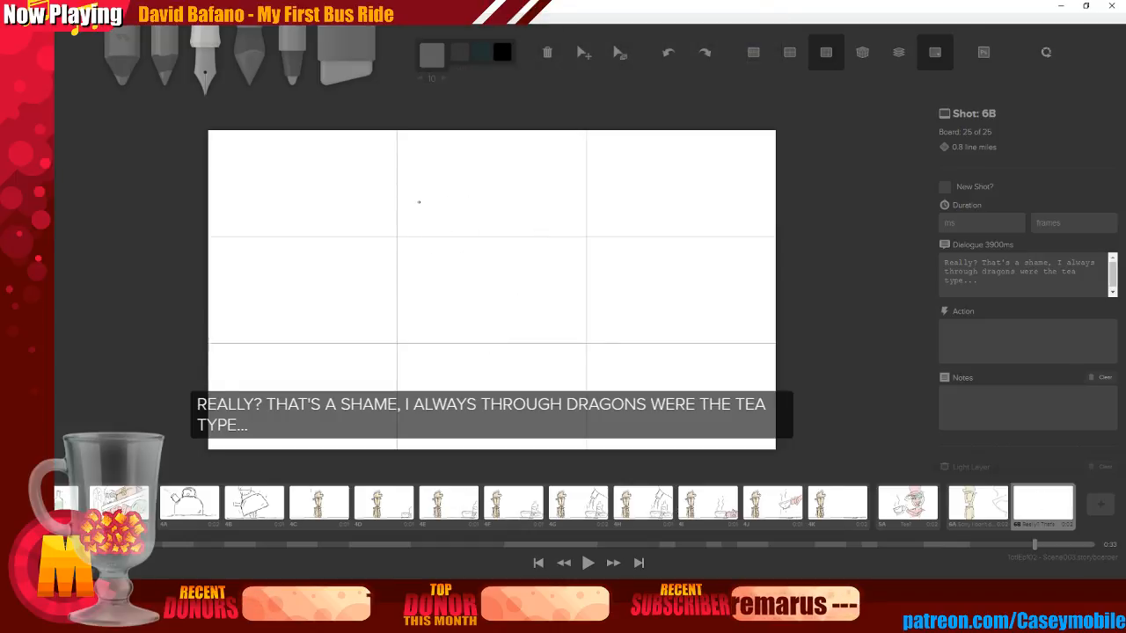
drag(408, 196, 594, 235)
drag(439, 195, 480, 131)
drag(556, 232, 577, 130)
key(ctrl+z)
key(ctrl+z)
key(ctrl+z)
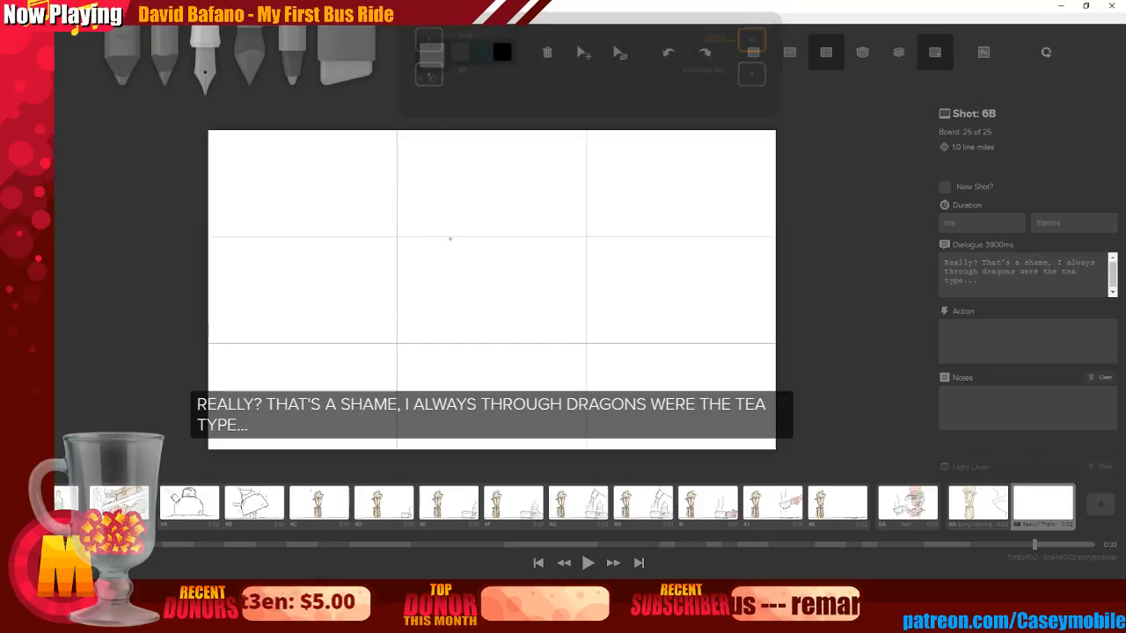
Sketch the character's face near the middle of board 6B with two eye lines, a vertical nose line and sides narrowing toward the chin
drag(429, 227, 492, 232)
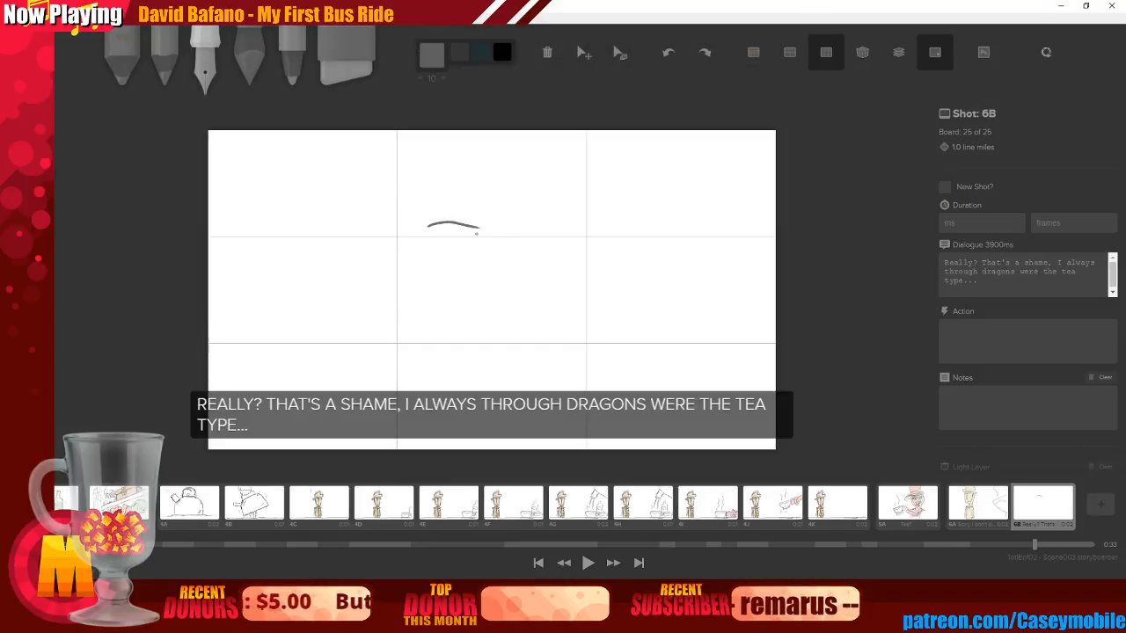
drag(493, 231, 511, 237)
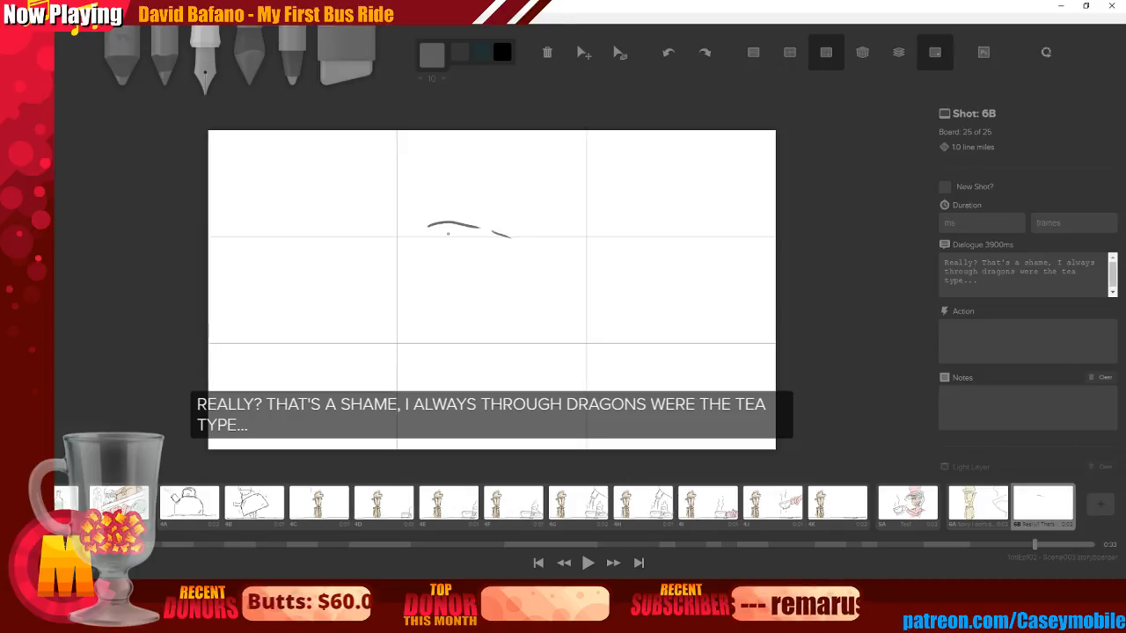
drag(465, 218, 462, 278)
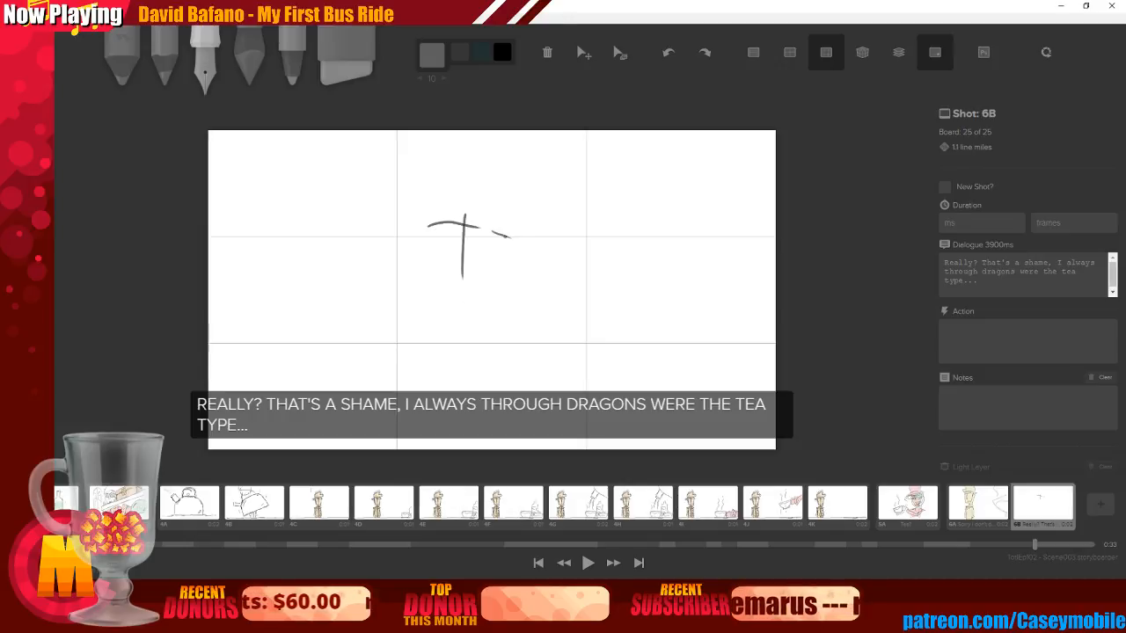
drag(421, 206, 462, 309)
drag(525, 248, 482, 305)
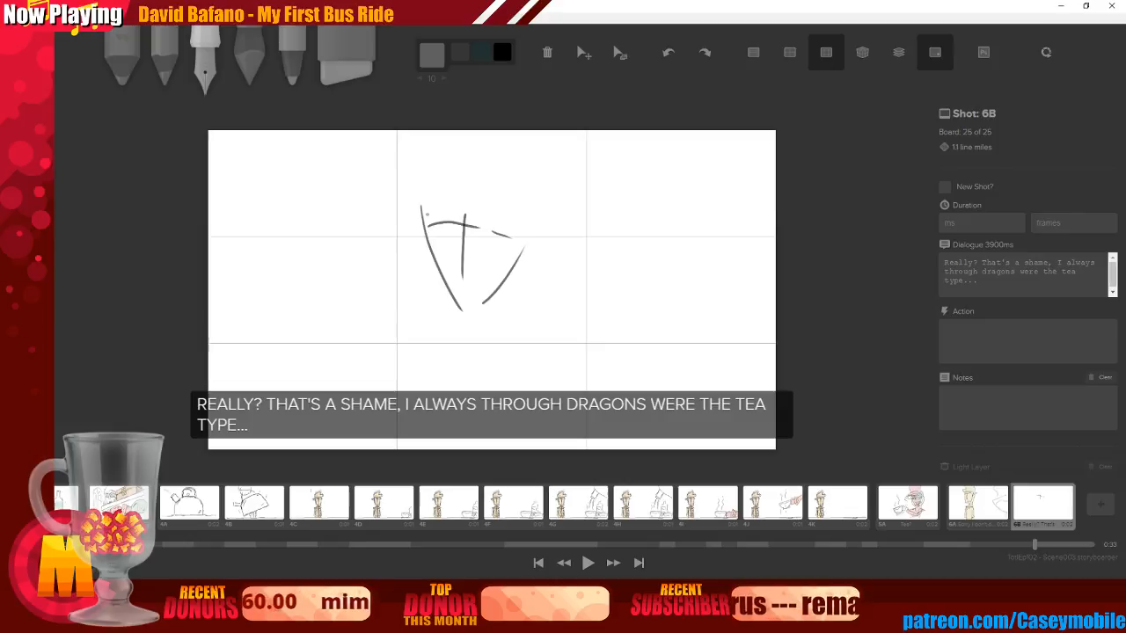
Draw a tall hat with a curved brim above the face and add a round eyepiece beside the nose
drag(402, 200, 533, 213)
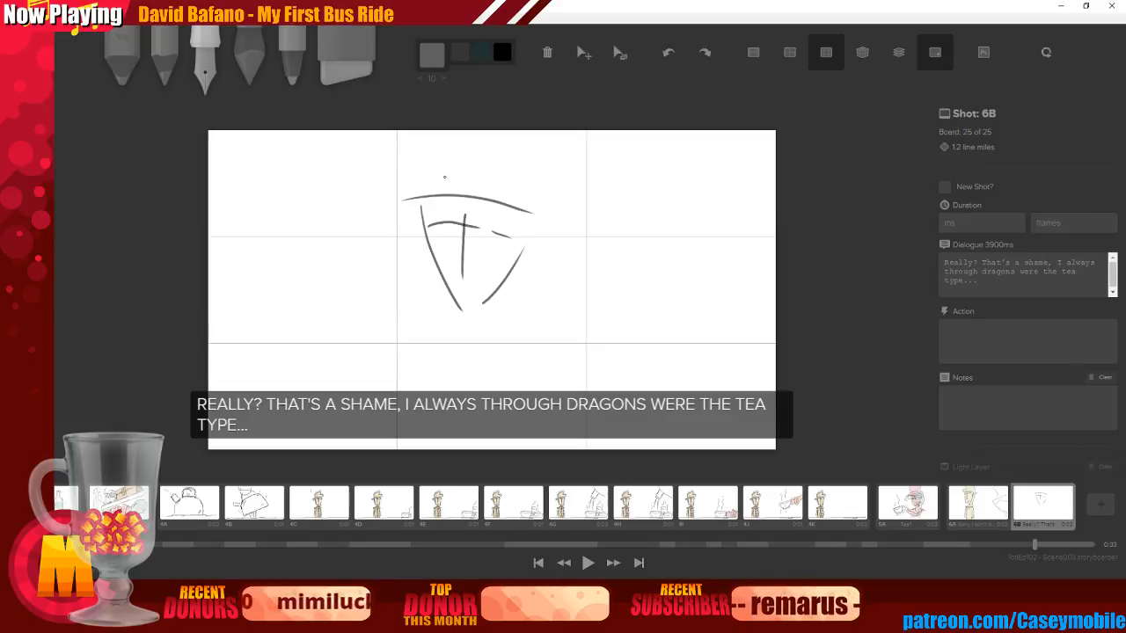
drag(400, 197, 417, 191)
drag(437, 132, 425, 189)
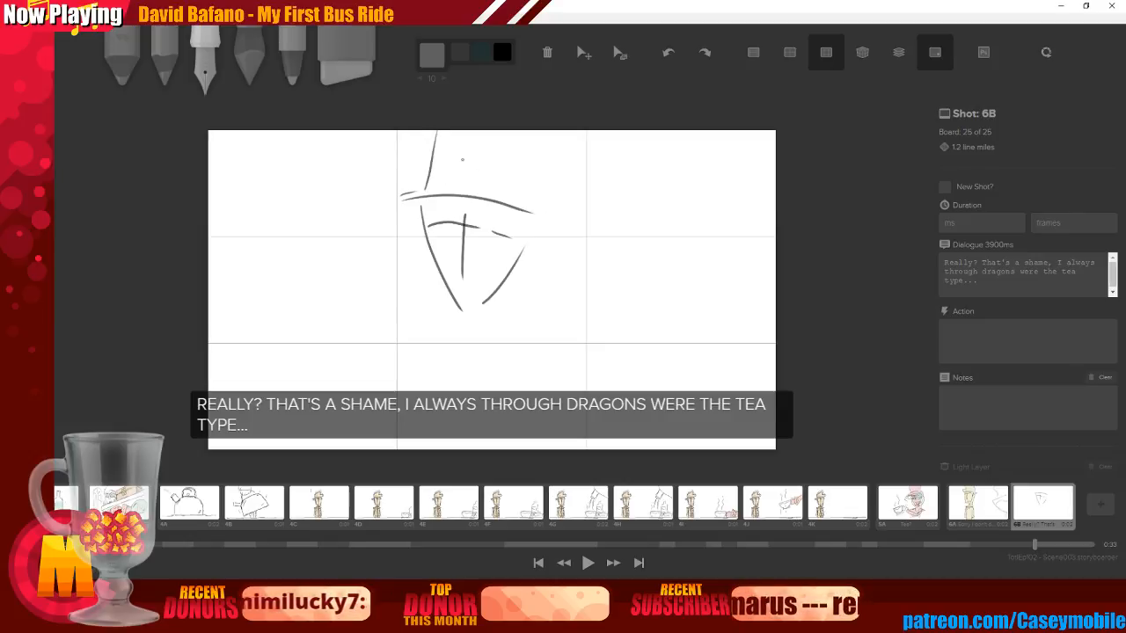
drag(538, 148, 521, 236)
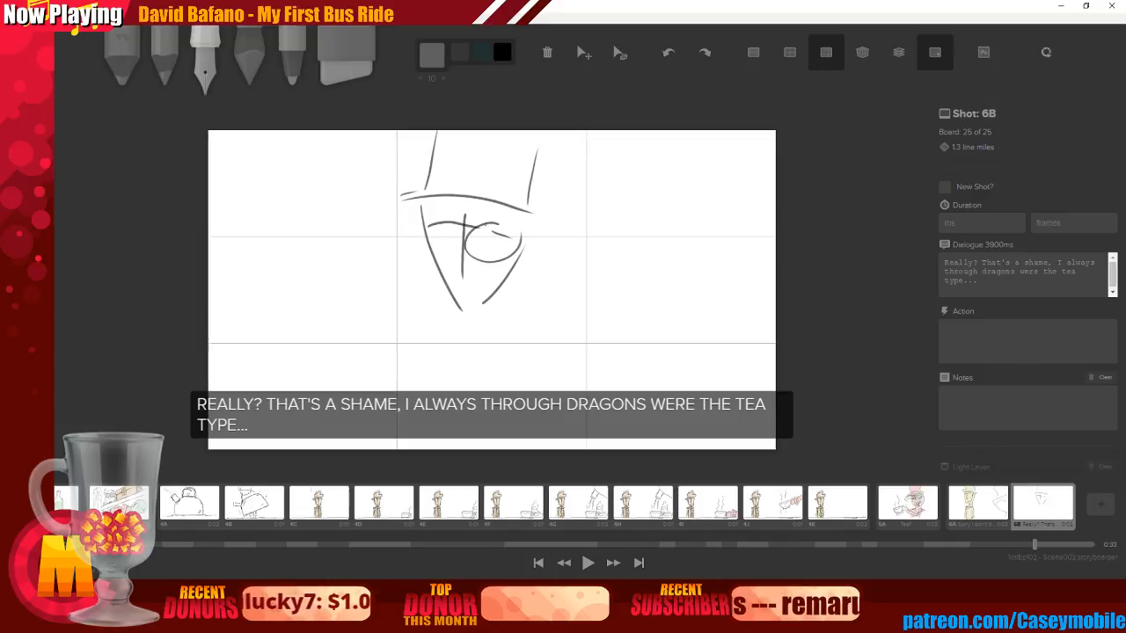
Add the mouth, a short eyebrow, a neck line and a small rounded ear to the face
drag(470, 280, 500, 271)
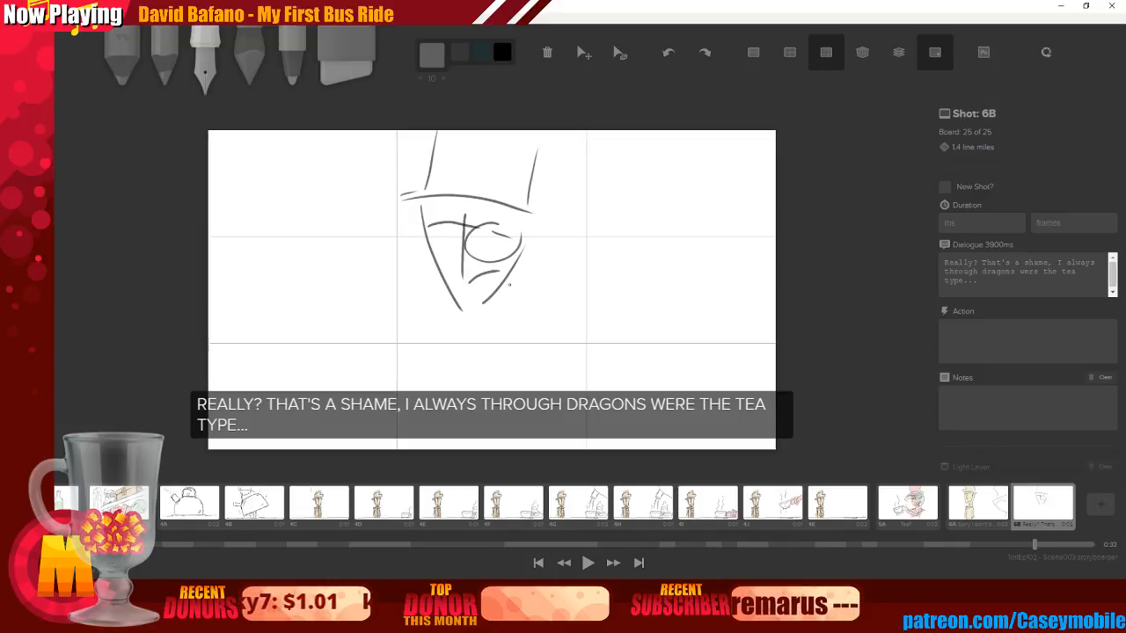
drag(434, 215, 449, 212)
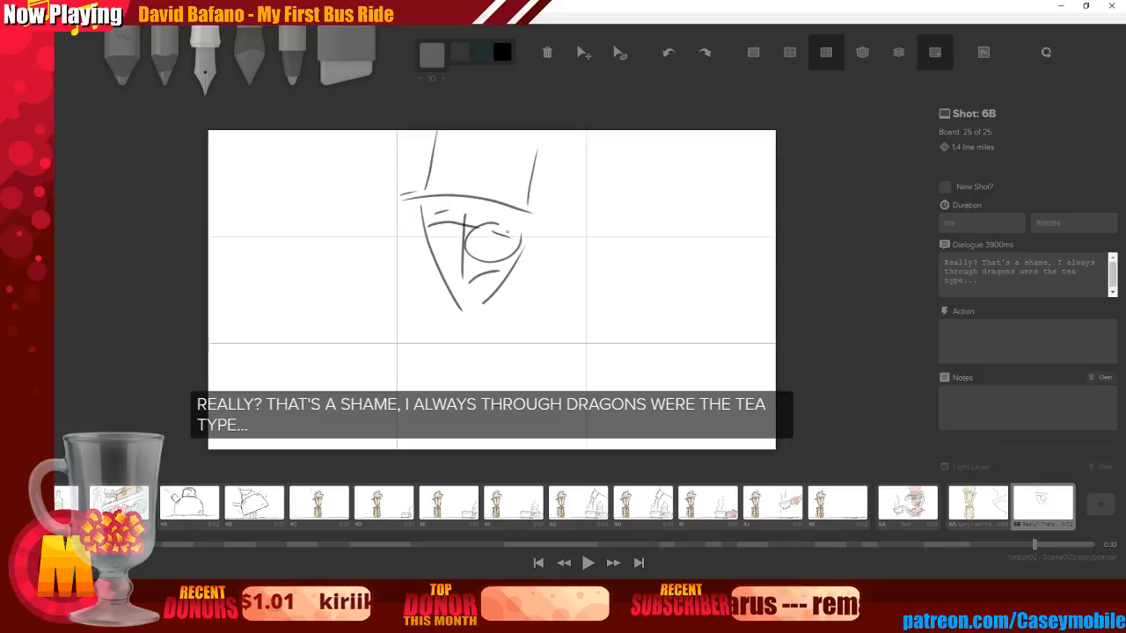
drag(488, 318, 495, 297)
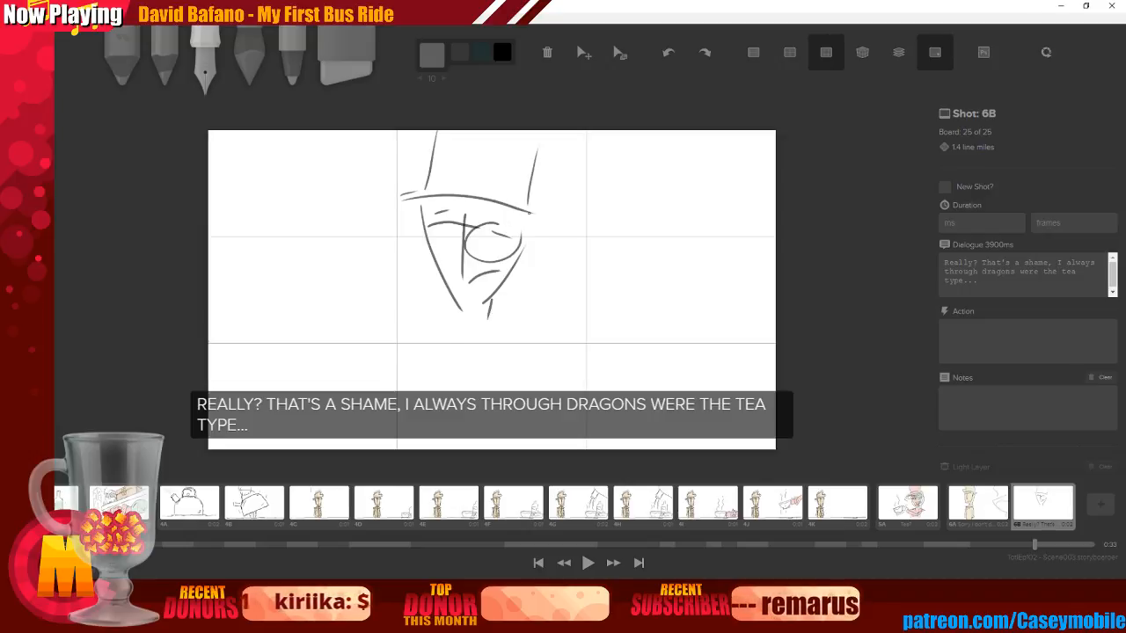
mouse_move(526, 233)
mouse_down()
mouse_move(523, 278)
mouse_move(512, 274)
mouse_up()
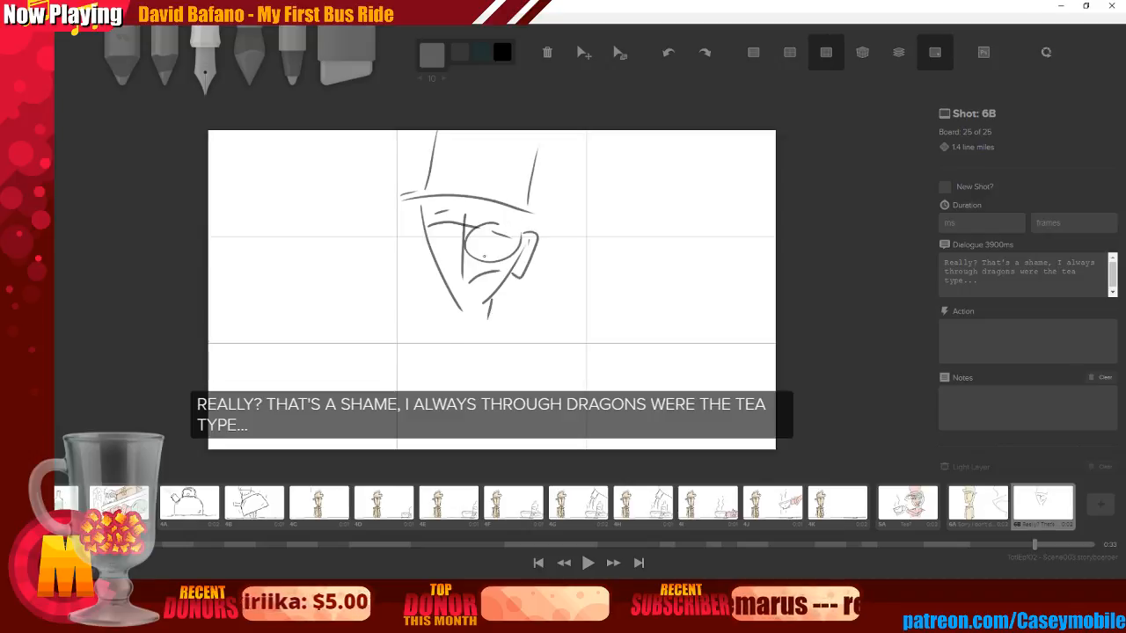
key(ctrl+z)
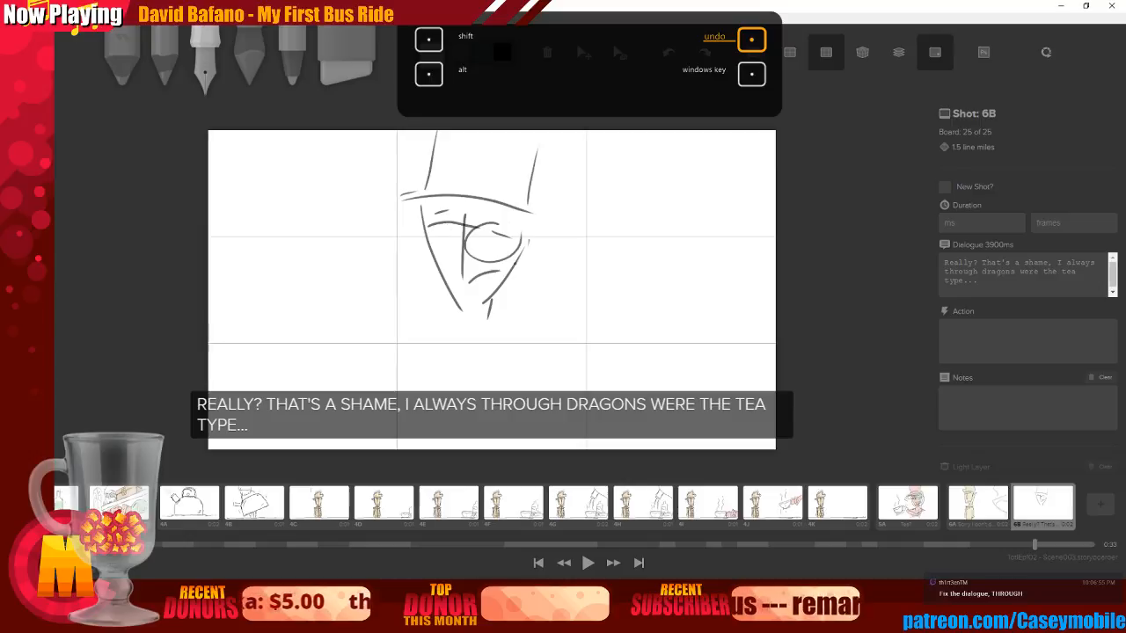
drag(523, 236, 521, 256)
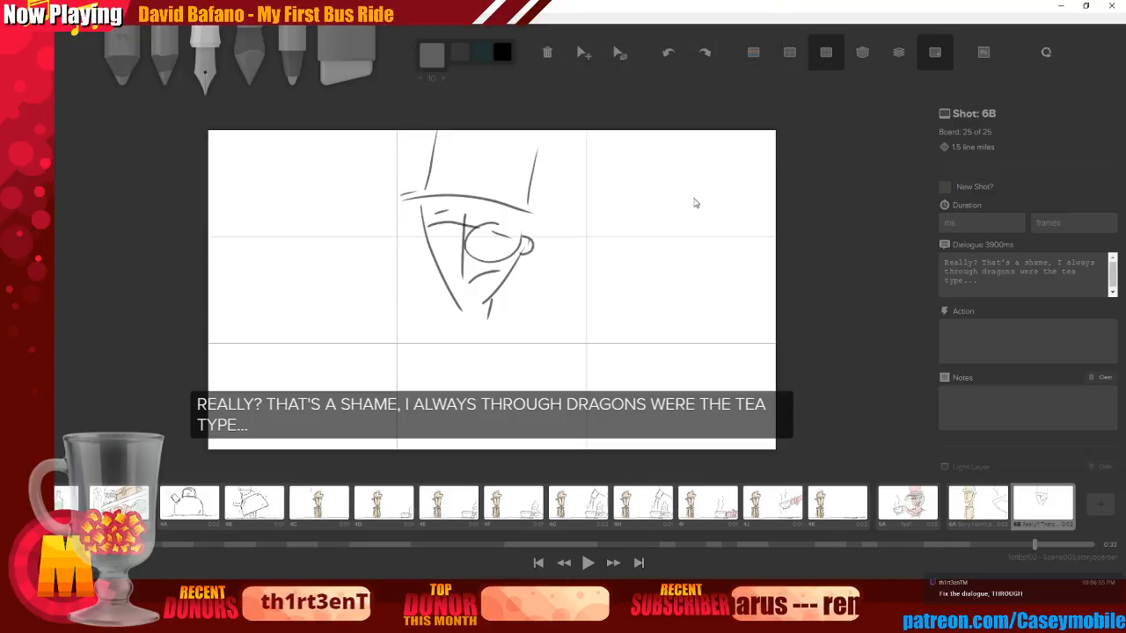
Replace "through" with "thought" in the dialogue of shot 6B and compare the board with shot 6A
double_click(973, 271)
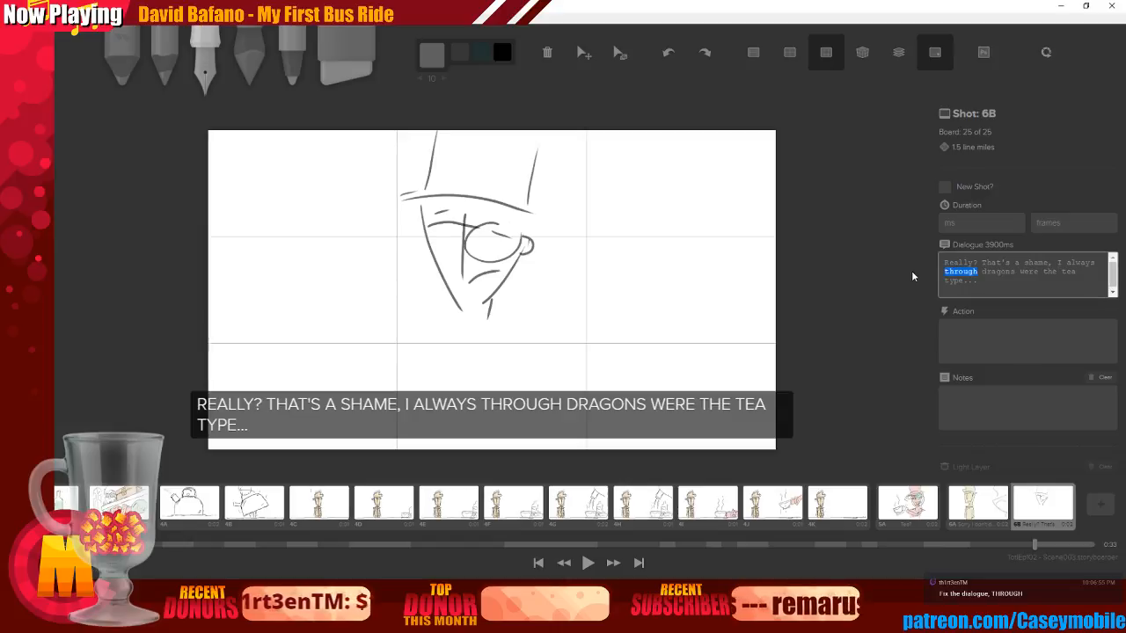
text(thought)
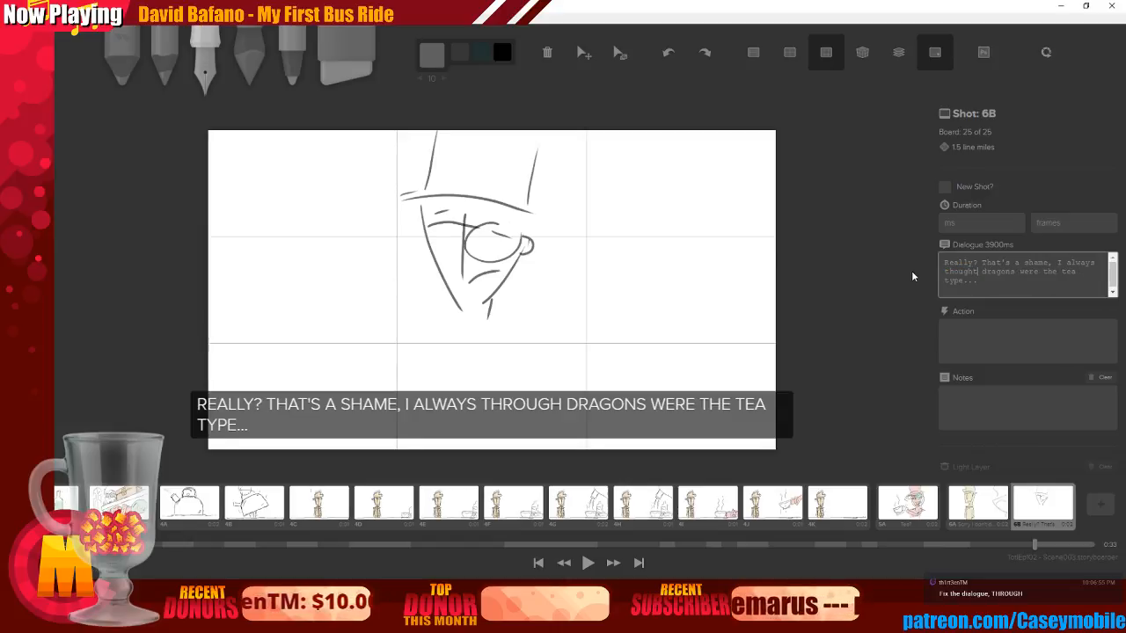
click(977, 505)
click(1040, 503)
click(973, 508)
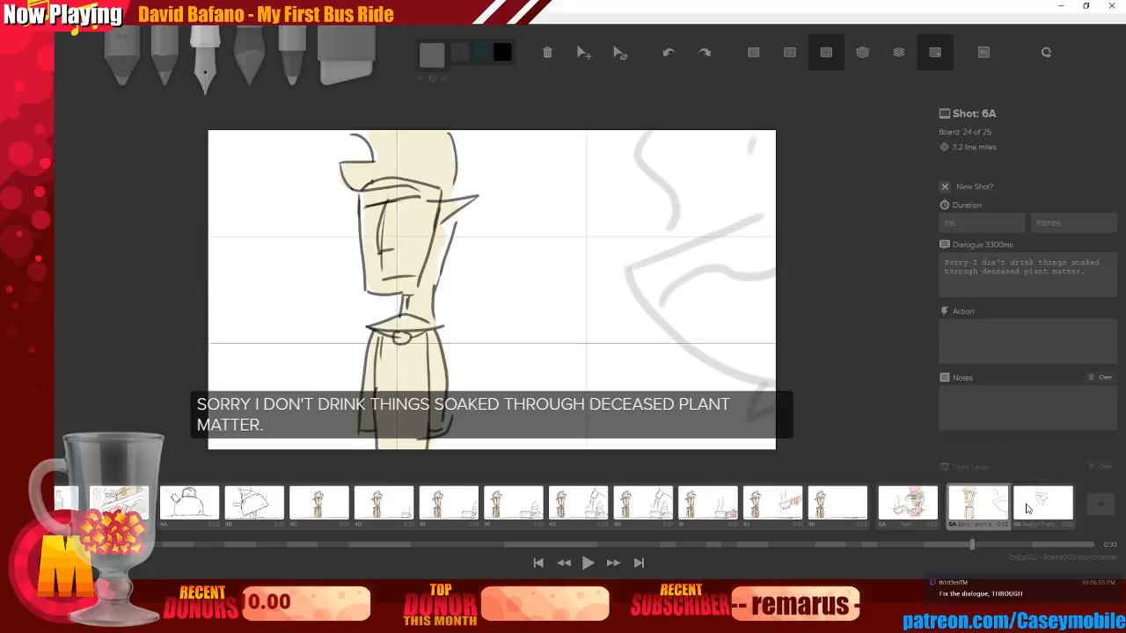
click(1028, 509)
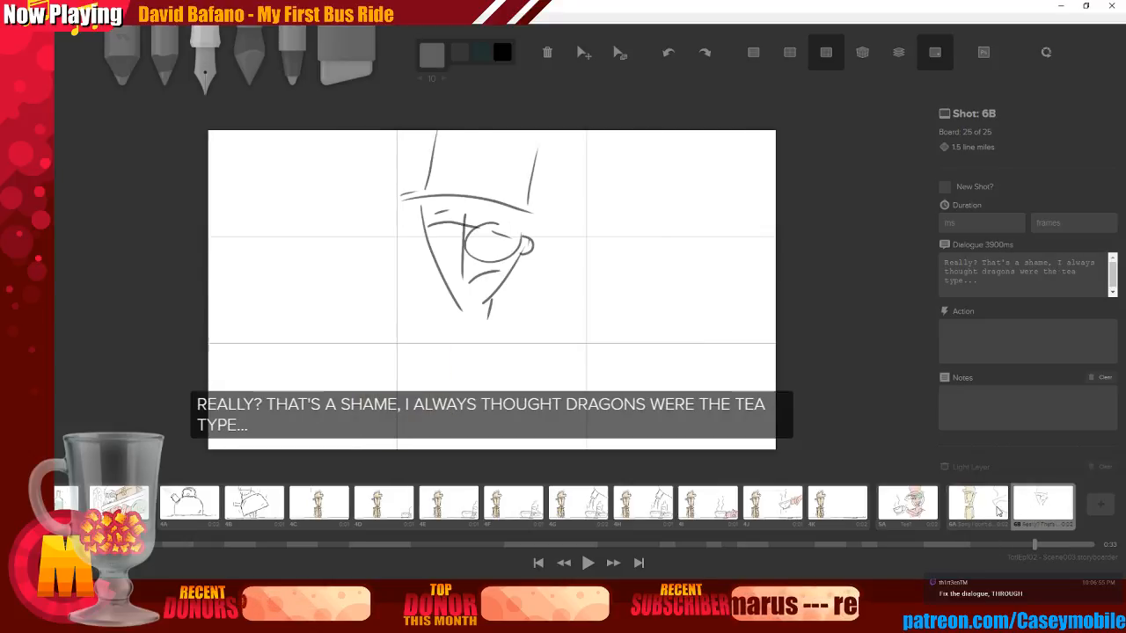
click(1003, 510)
click(1047, 515)
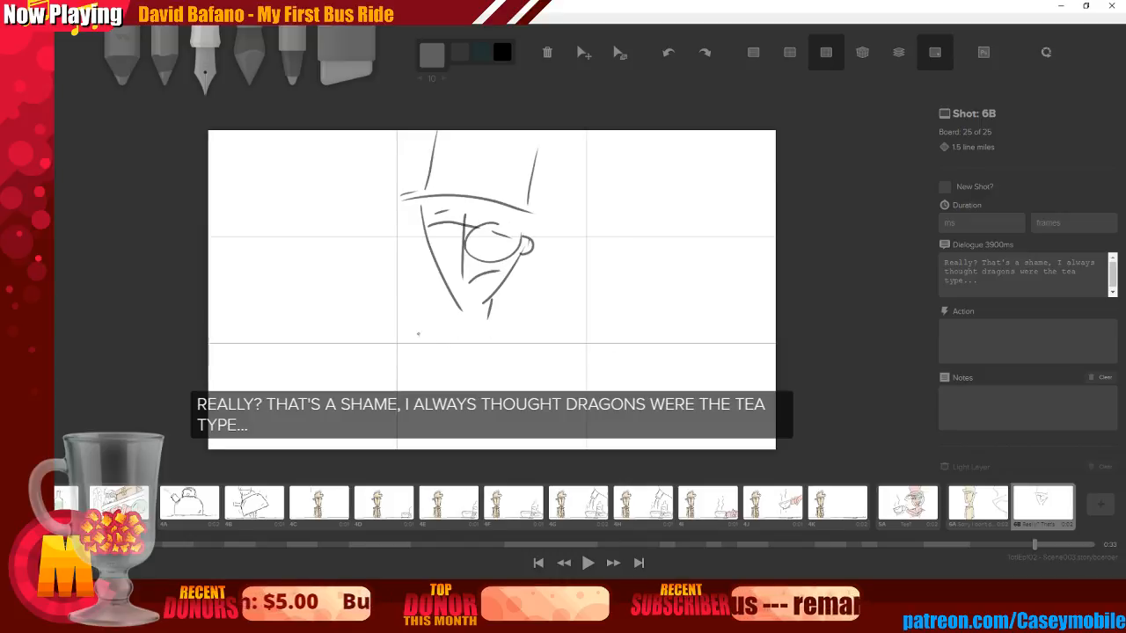
mouse_move(402, 333)
mouse_down()
mouse_move(496, 321)
mouse_move(566, 346)
mouse_up()
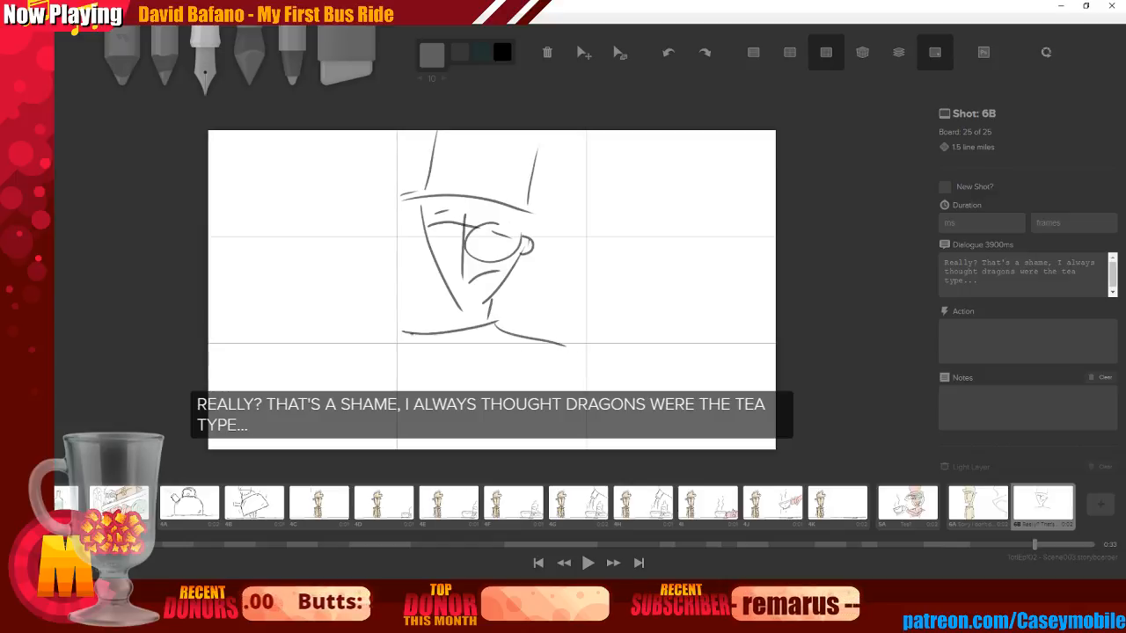
key(ctrl+z)
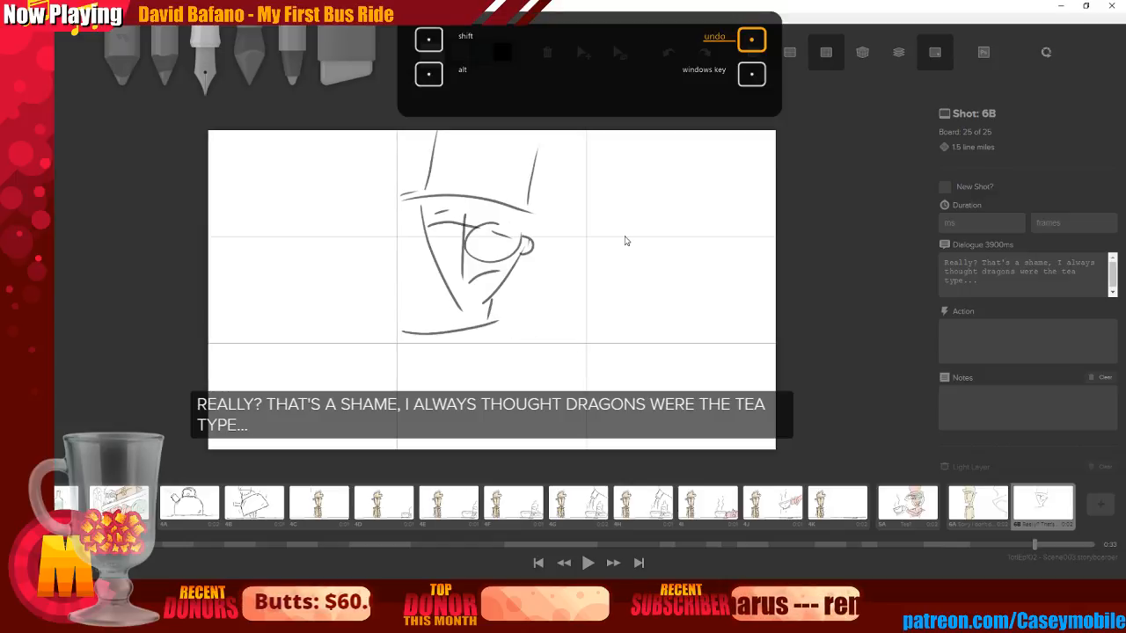
key(ctrl+z)
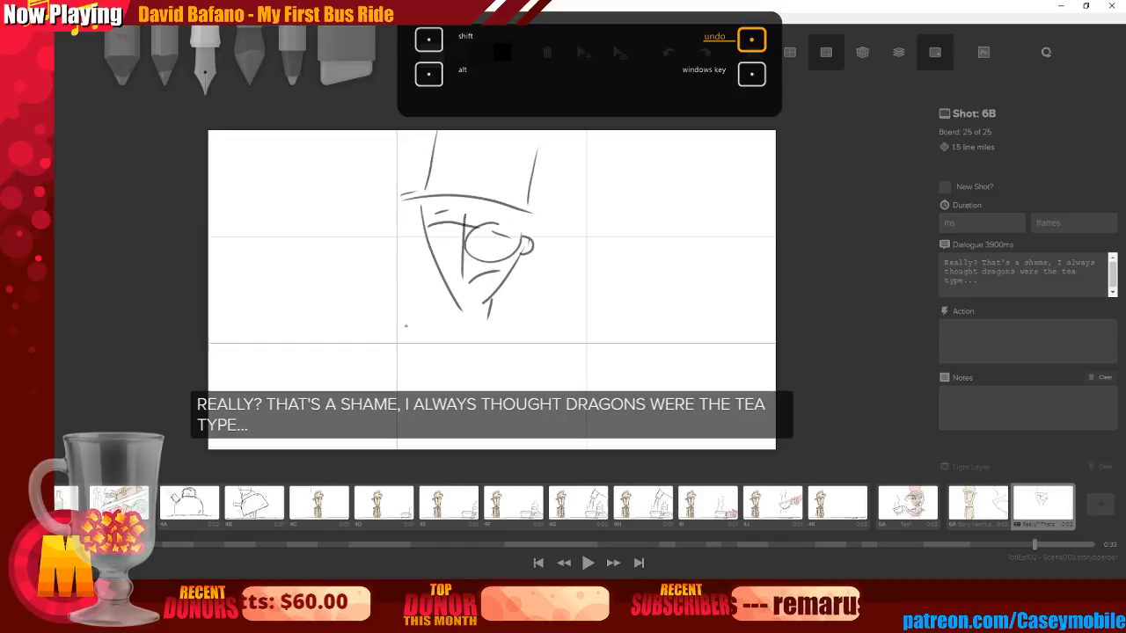
Draw a tilted teacup in front of the character, below the face, with a small saucer line under it
mouse_move(400, 319)
mouse_down()
mouse_move(378, 315)
mouse_move(394, 333)
mouse_move(387, 378)
mouse_move(390, 364)
mouse_up()
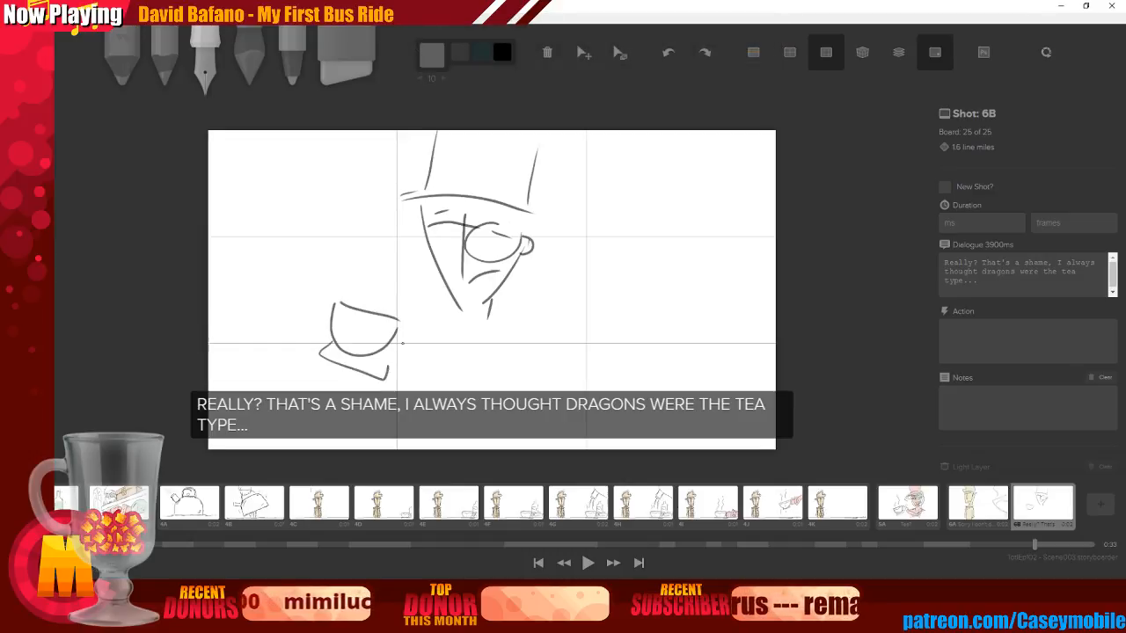
key(ctrl+z)
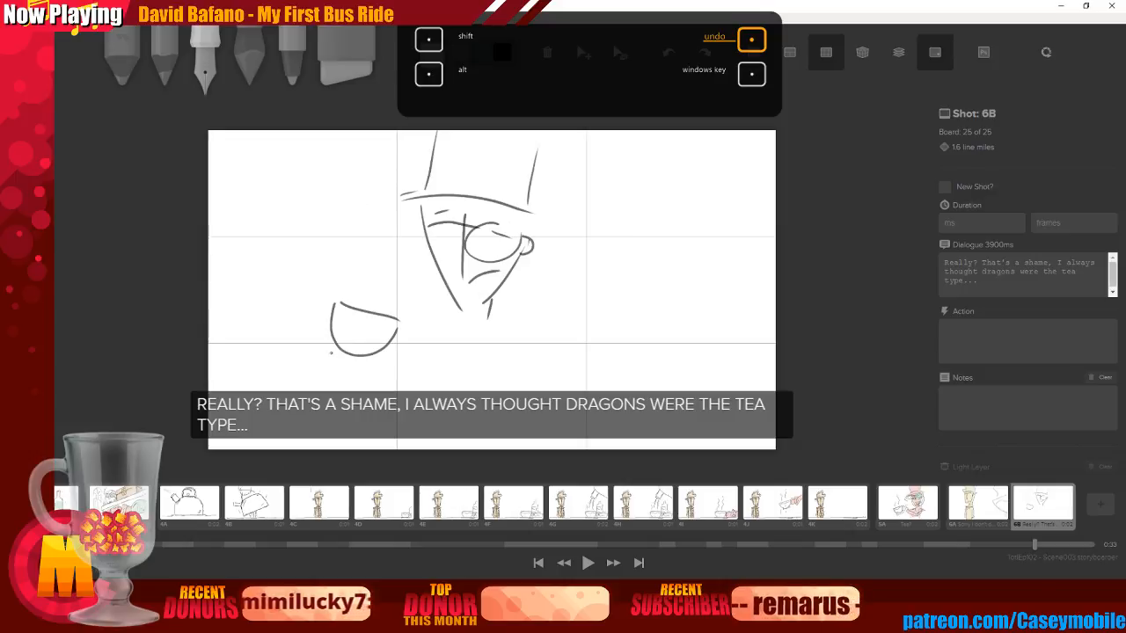
drag(330, 349, 380, 364)
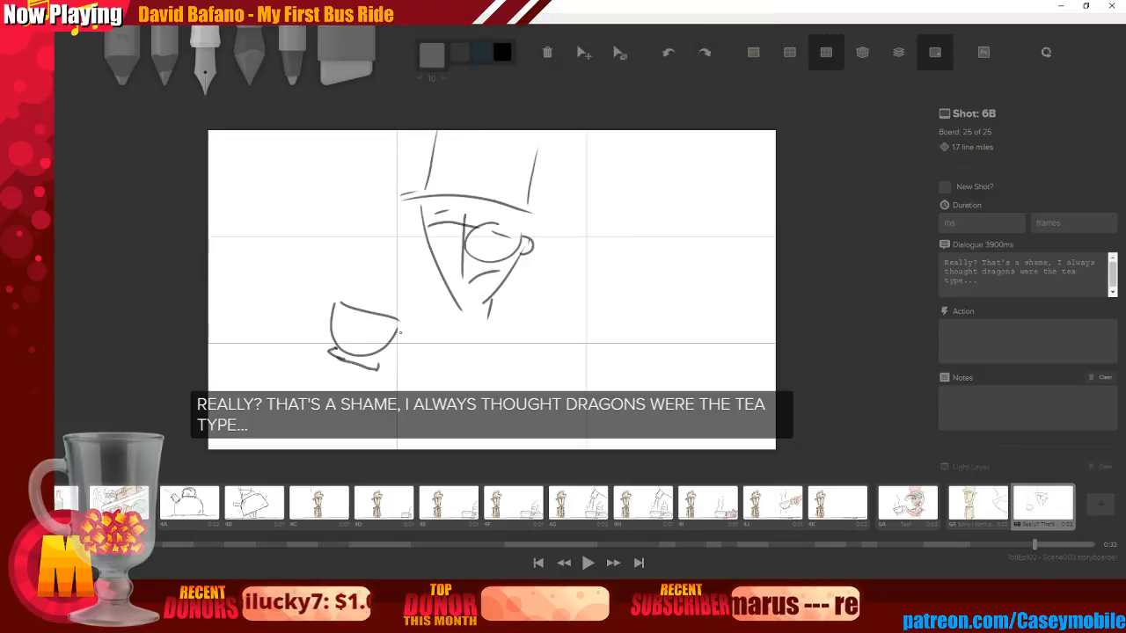
Sketch the hand holding the teacup, the forearm and sleeve behind it, and the shoulder lines below the neck
mouse_move(400, 326)
mouse_down()
mouse_move(419, 343)
mouse_move(411, 363)
mouse_move(385, 350)
mouse_move(394, 385)
mouse_move(441, 359)
mouse_move(509, 370)
mouse_up()
drag(434, 393, 505, 386)
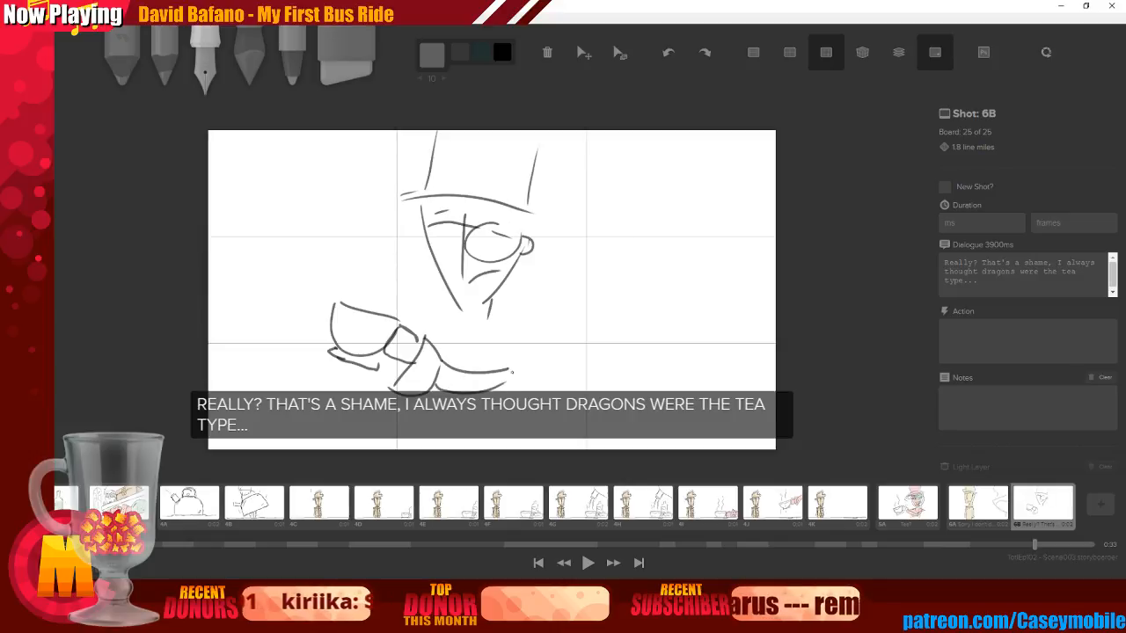
mouse_move(444, 333)
mouse_down()
mouse_move(519, 336)
mouse_move(507, 372)
mouse_up()
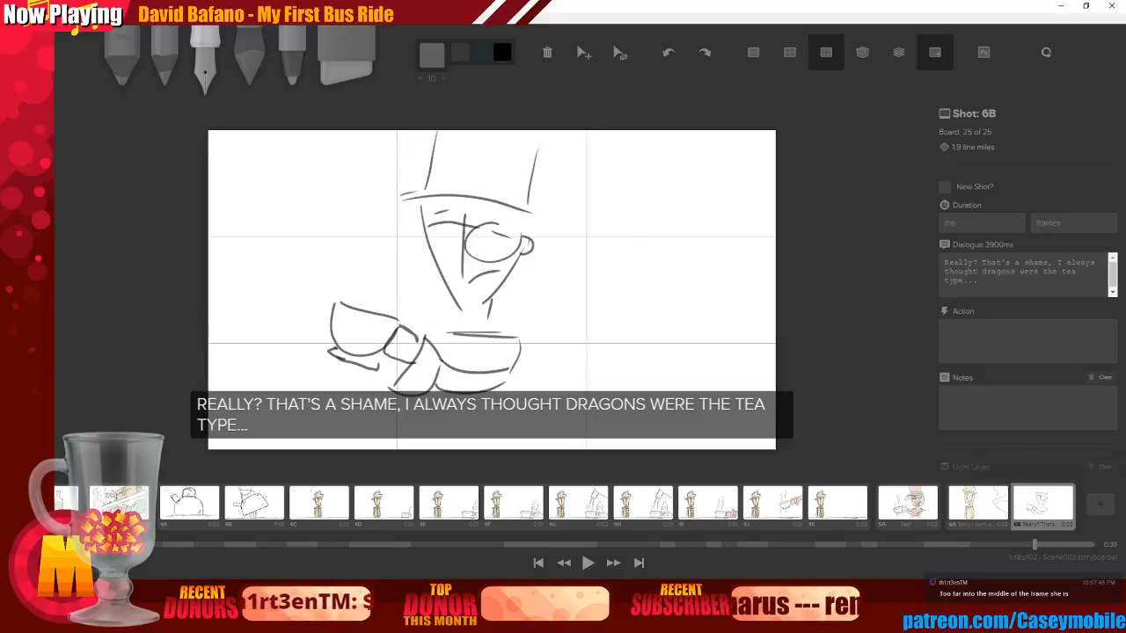
drag(439, 333, 553, 344)
drag(435, 333, 466, 345)
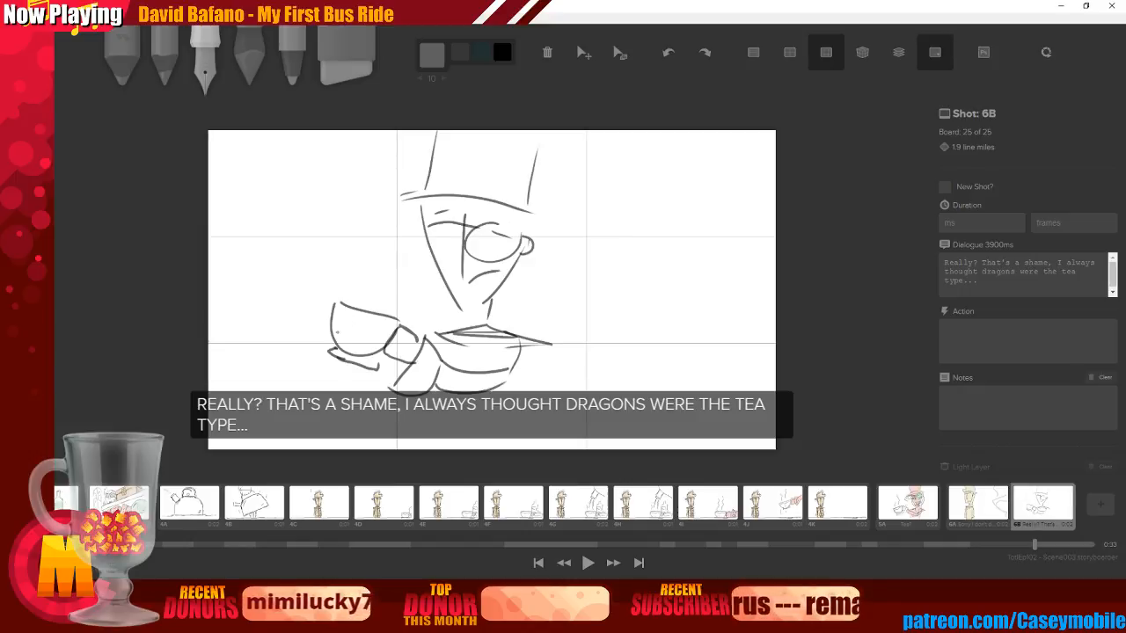
Draw two wavy lines of steam rising from the teacup, undoing the straight attempt
mouse_move(352, 289)
mouse_down()
mouse_move(354, 239)
mouse_move(377, 277)
mouse_up()
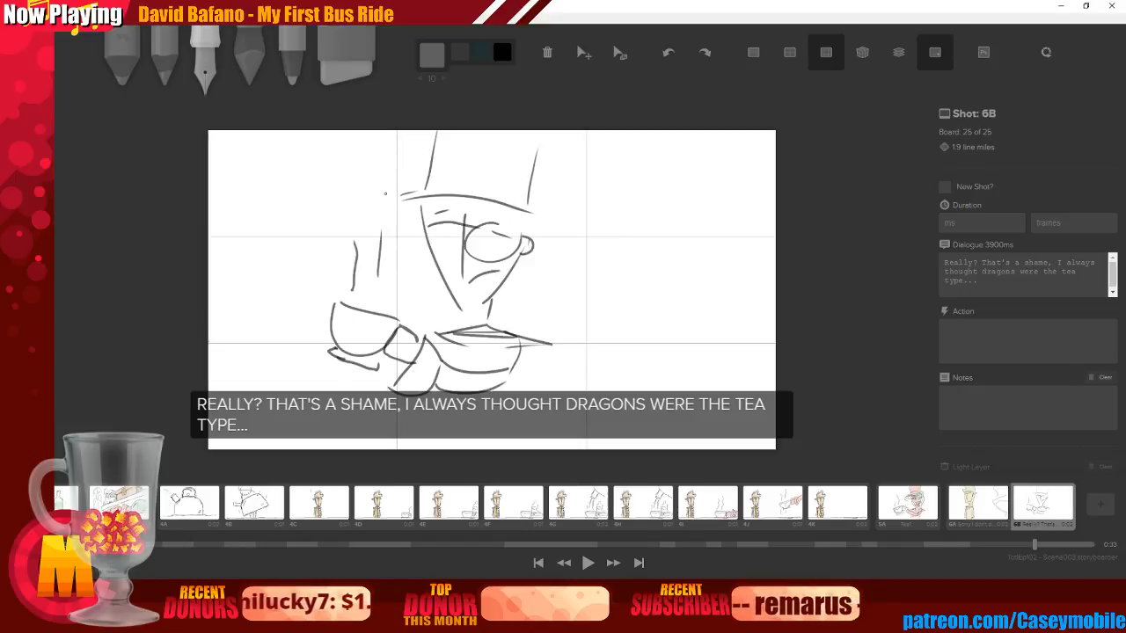
key(ctrl+z)
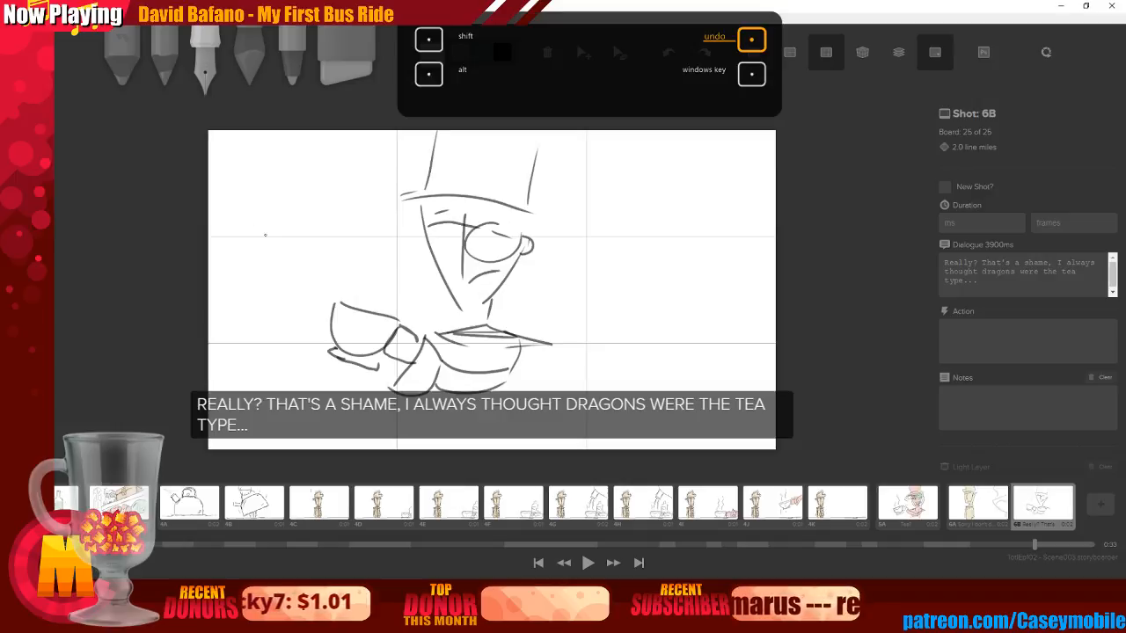
drag(346, 295, 347, 257)
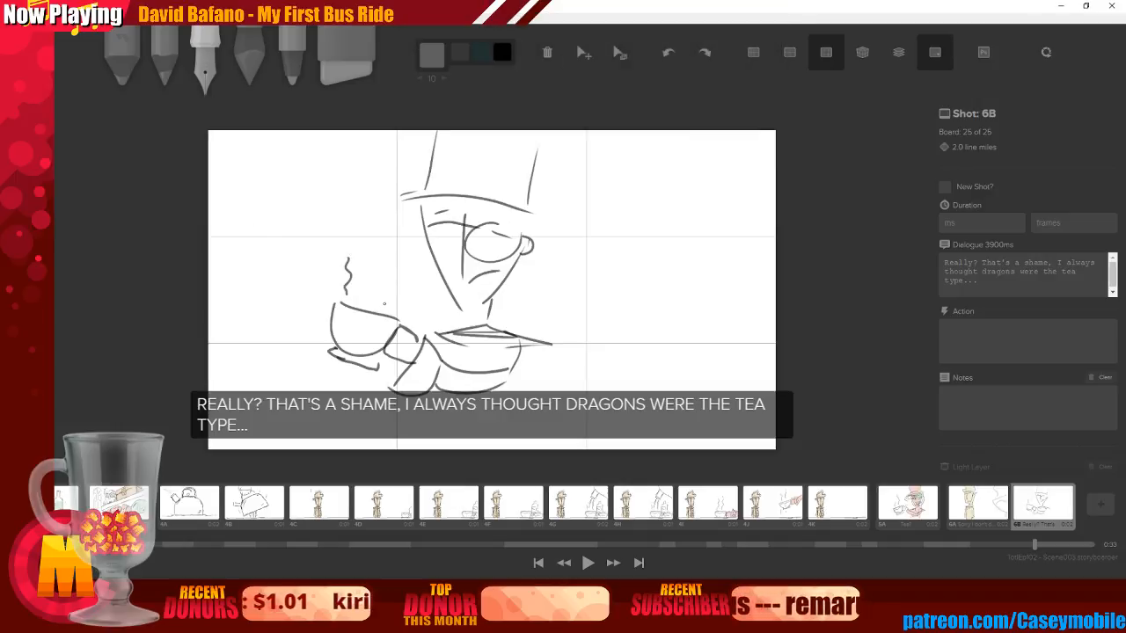
drag(375, 302, 378, 227)
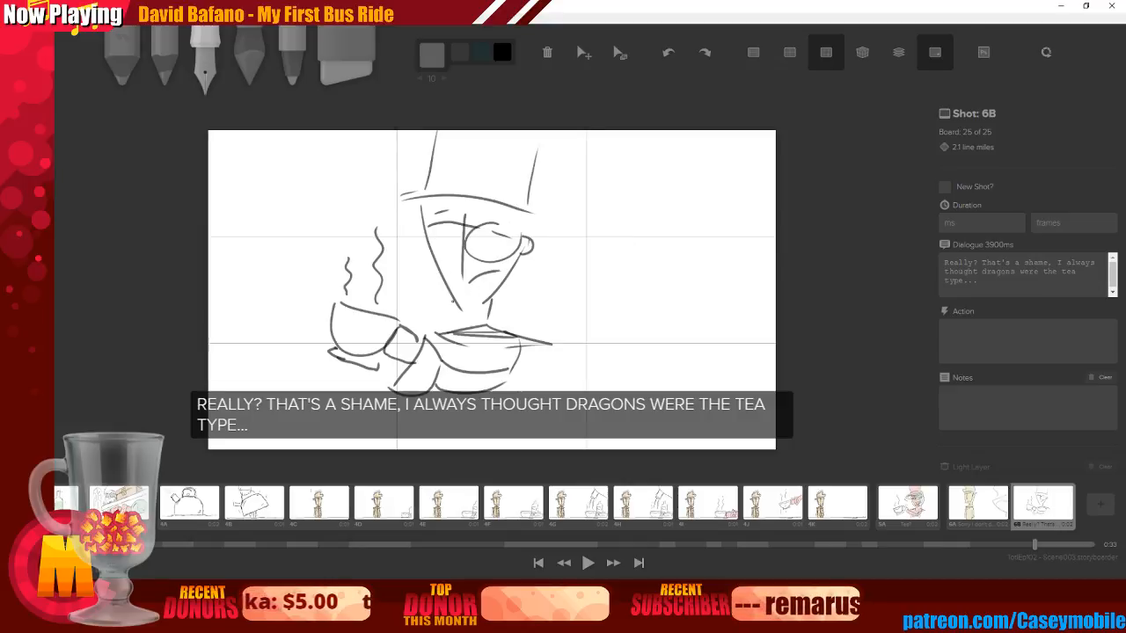
Undo the extra chin strokes, erase the character's mouth and redraw it as a nearly straight line lower on the face
drag(449, 283, 489, 305)
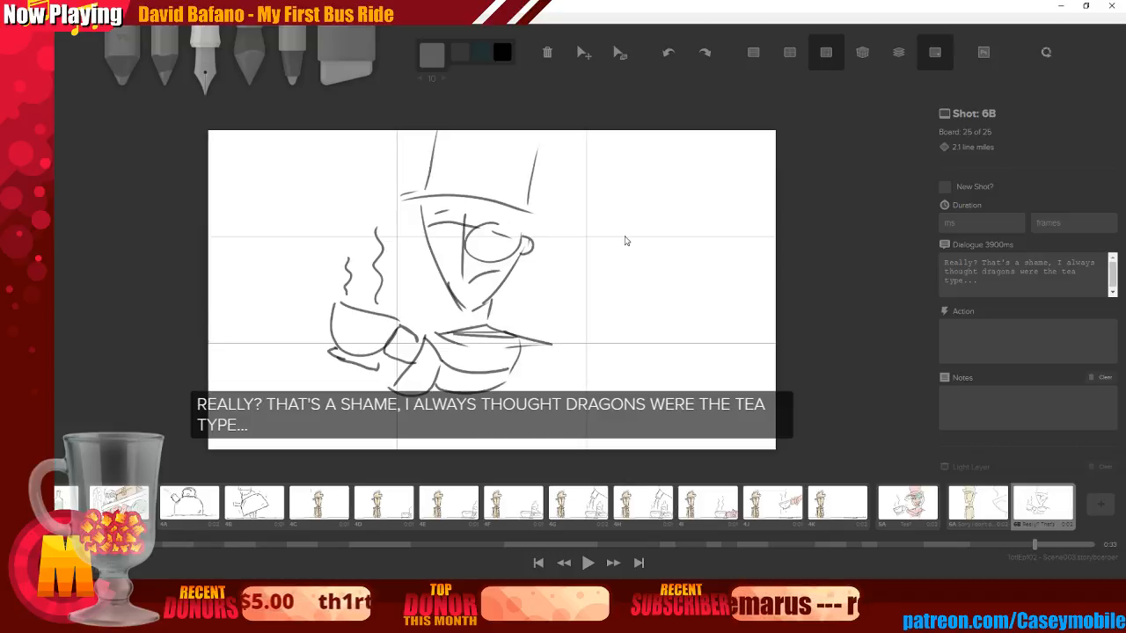
key(ctrl+z)
click(347, 64)
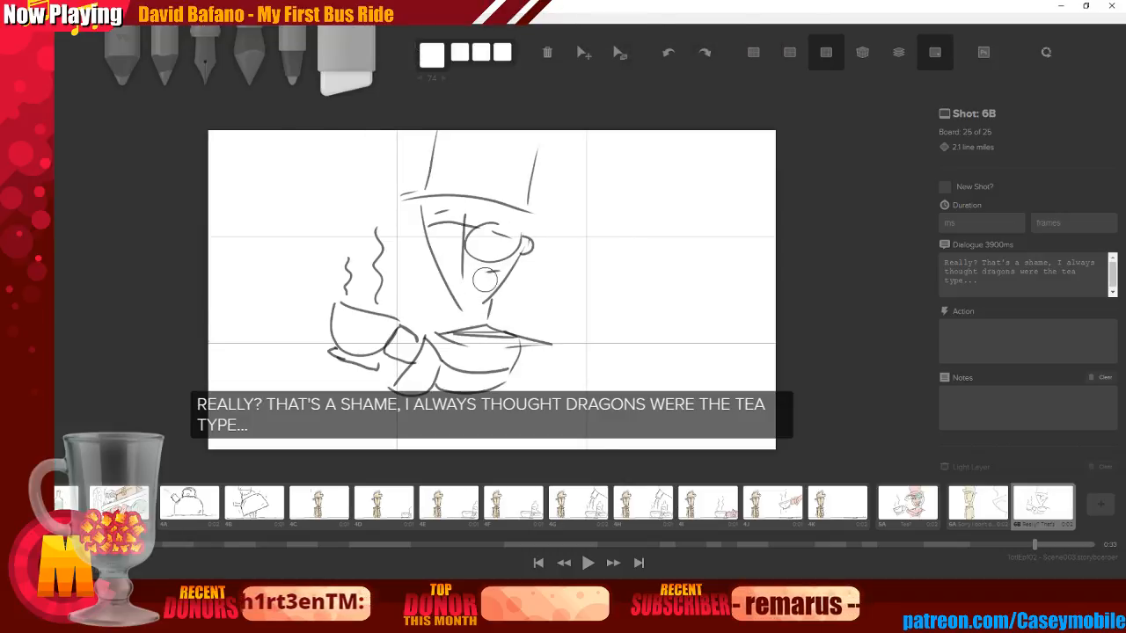
key(3)
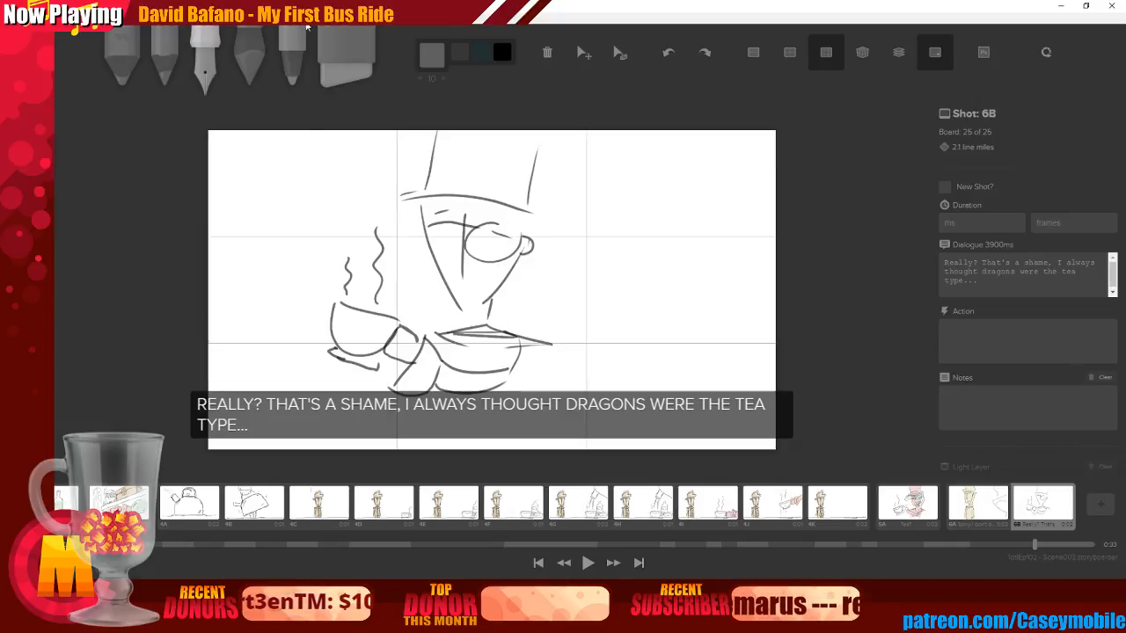
drag(472, 290, 516, 284)
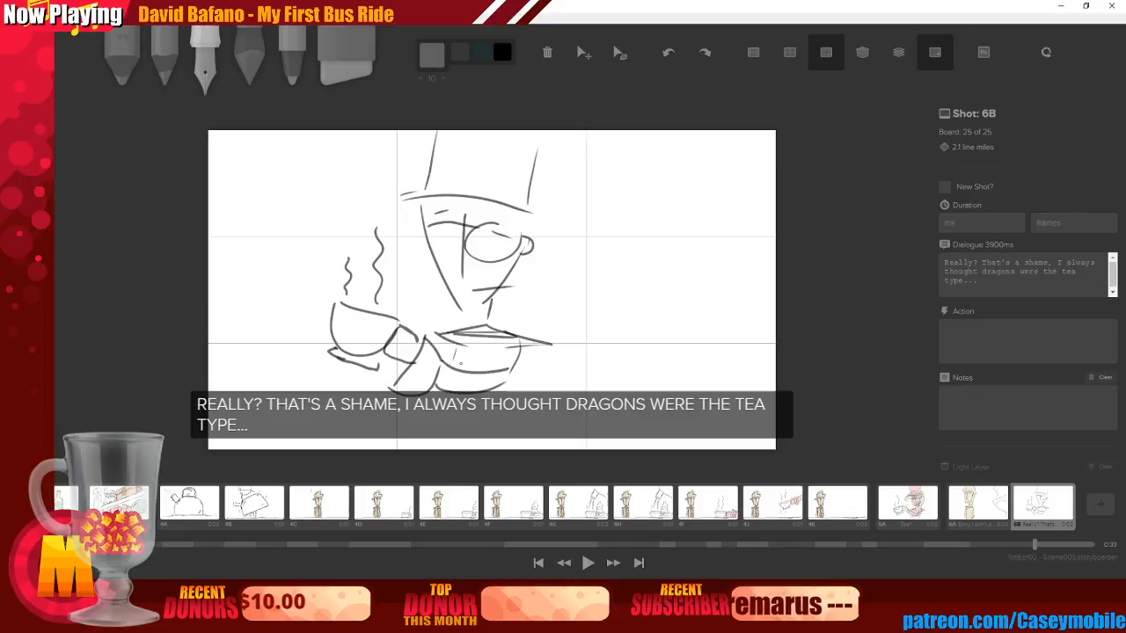
Add a chest line, a hat band and a wavy tea surface in the cup, and shift the whole drawing right to the frame's right third line
drag(456, 346, 456, 360)
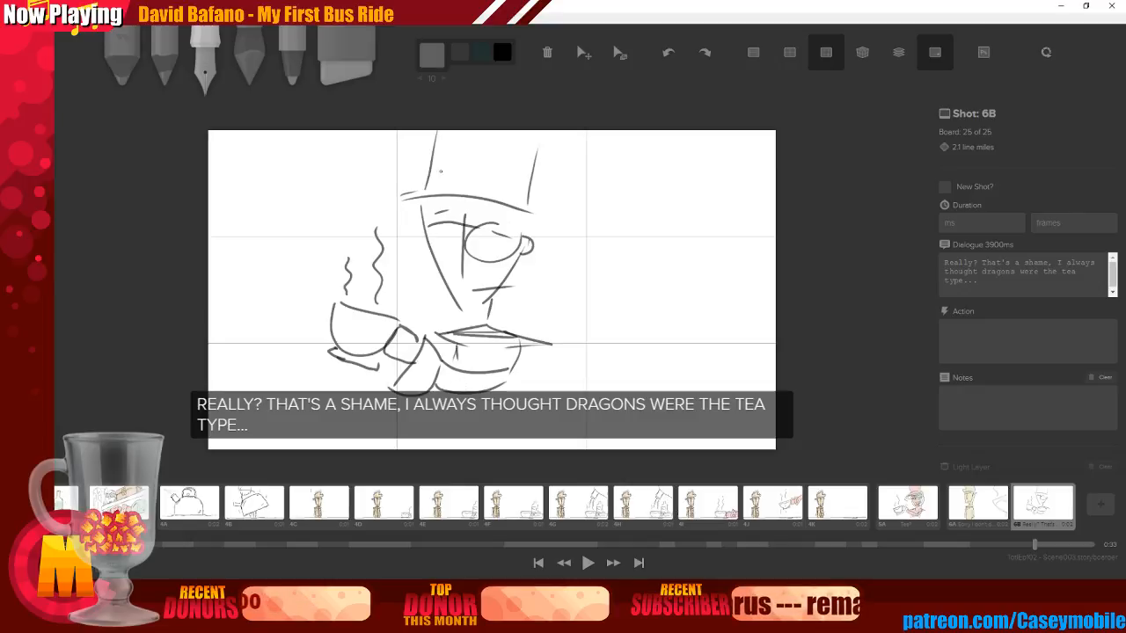
drag(428, 175, 486, 179)
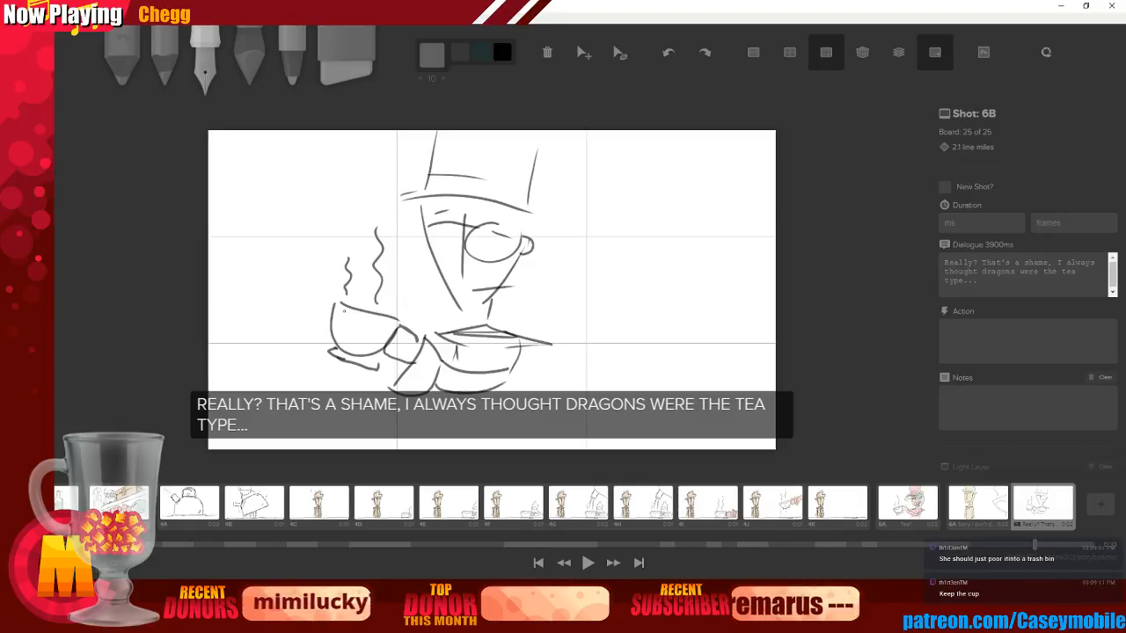
mouse_move(341, 316)
mouse_down()
mouse_move(380, 329)
mouse_move(365, 349)
mouse_up()
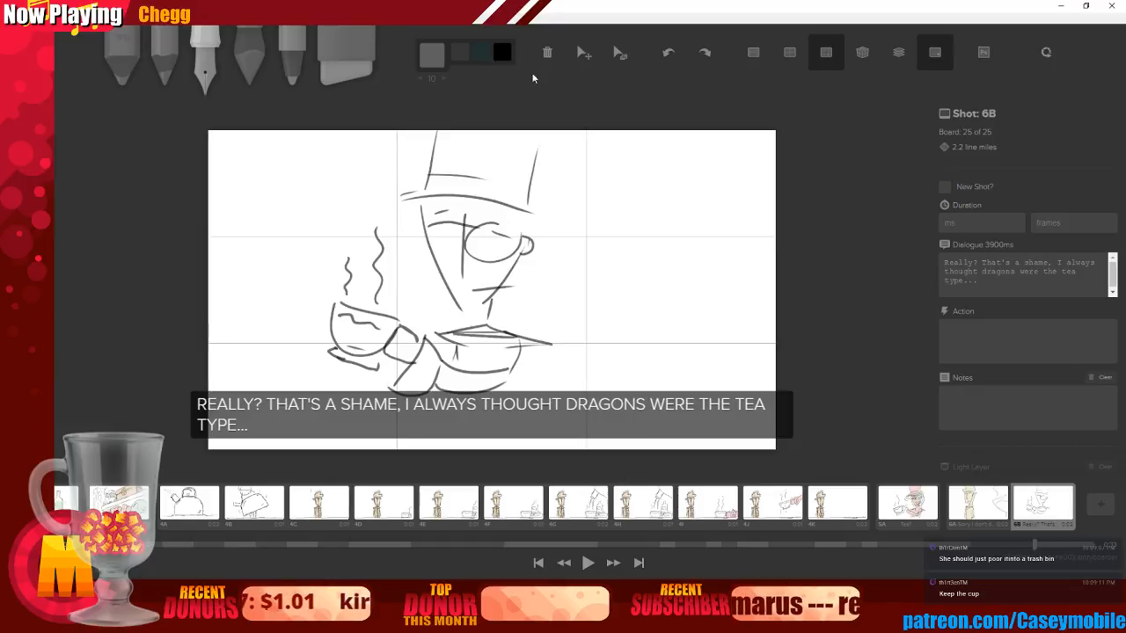
click(584, 53)
drag(513, 212, 577, 215)
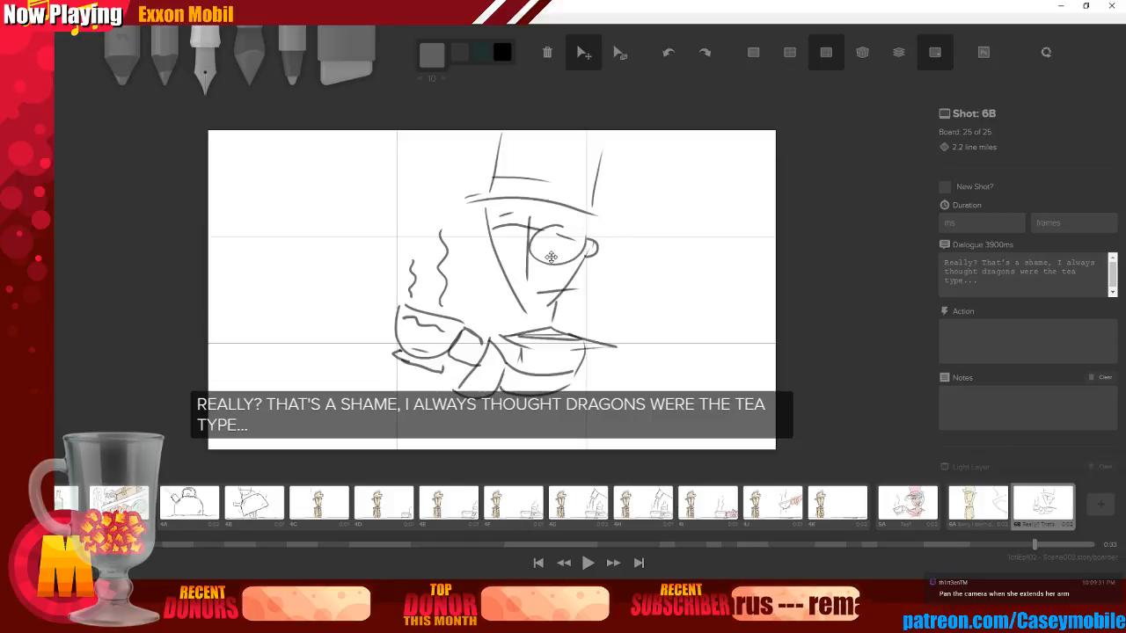
Shorten the dialogue of shot 6B to "Really? That's a shame," and reload the board to refresh its caption
click(1058, 264)
drag(1058, 264, 1065, 283)
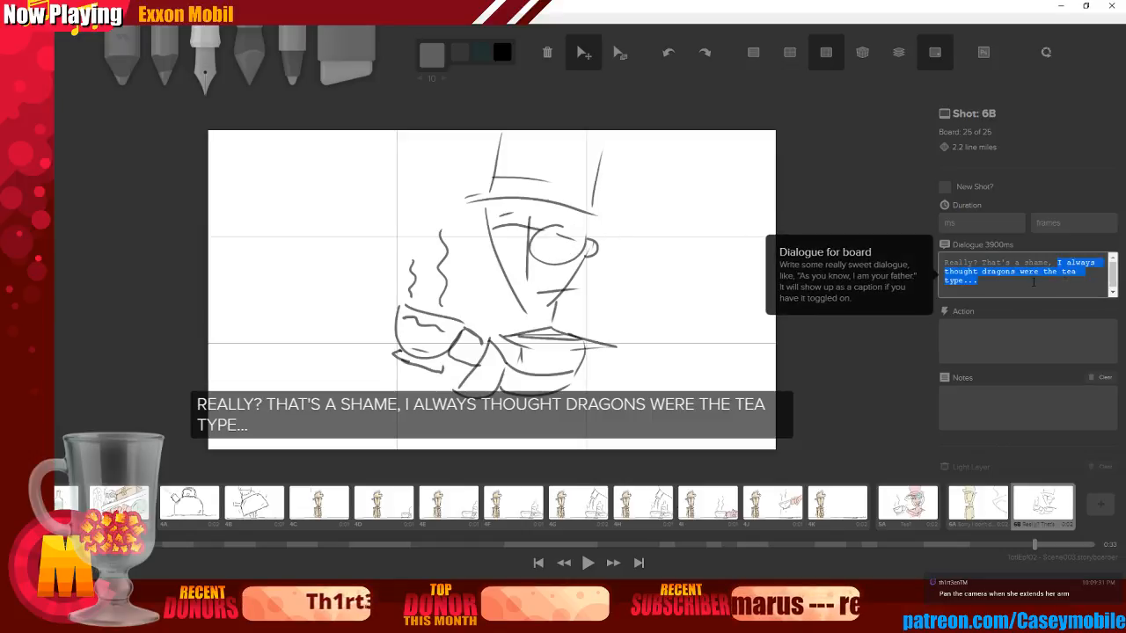
key(BackSpace)
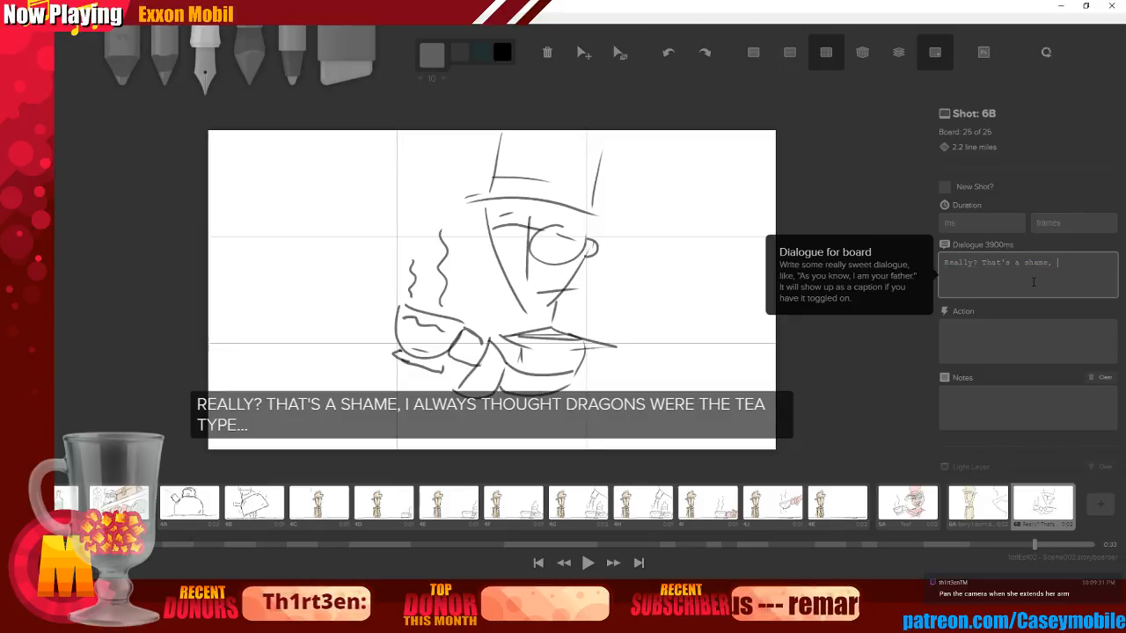
click(874, 386)
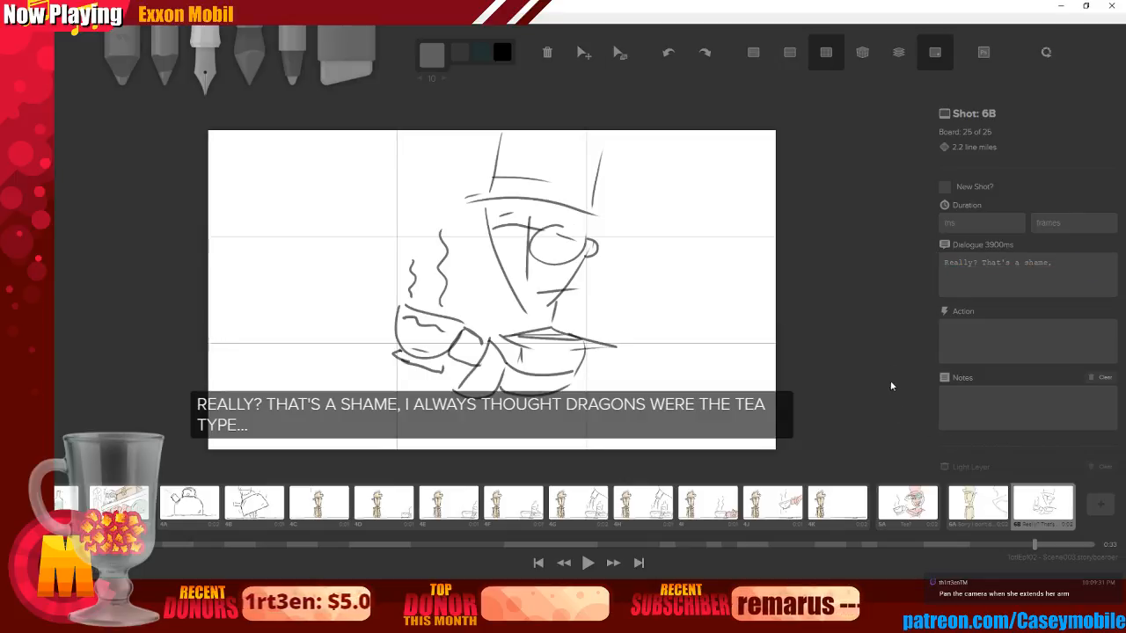
click(978, 503)
click(1039, 512)
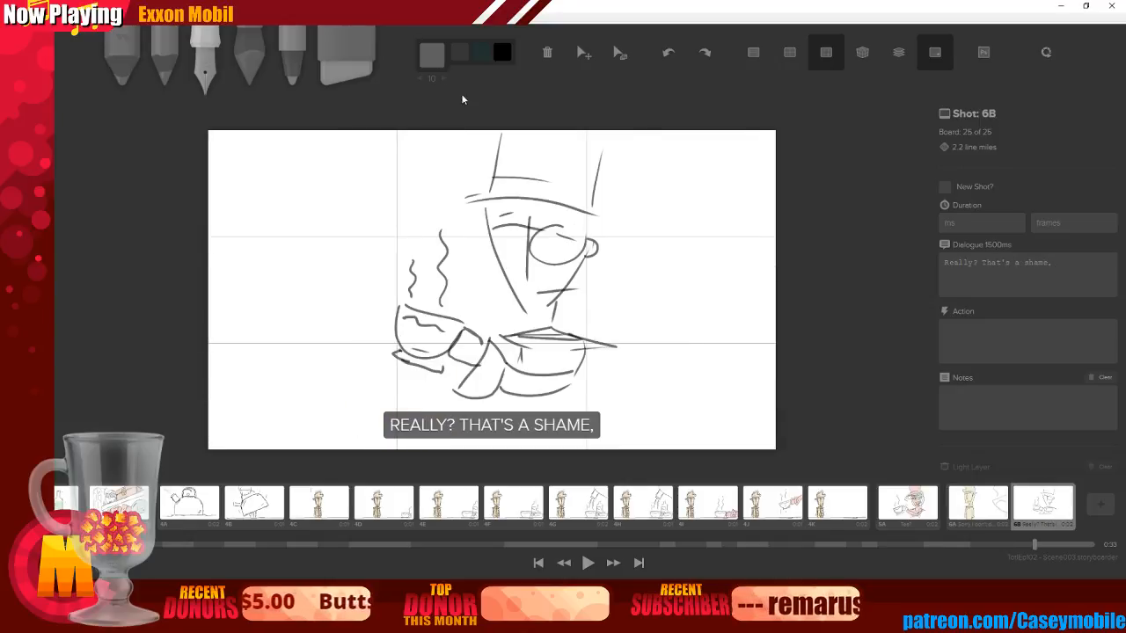
Paint the character's hat, face, arm and body with the size 100 brush in Deep Orange #FF5722
click(248, 53)
click(432, 54)
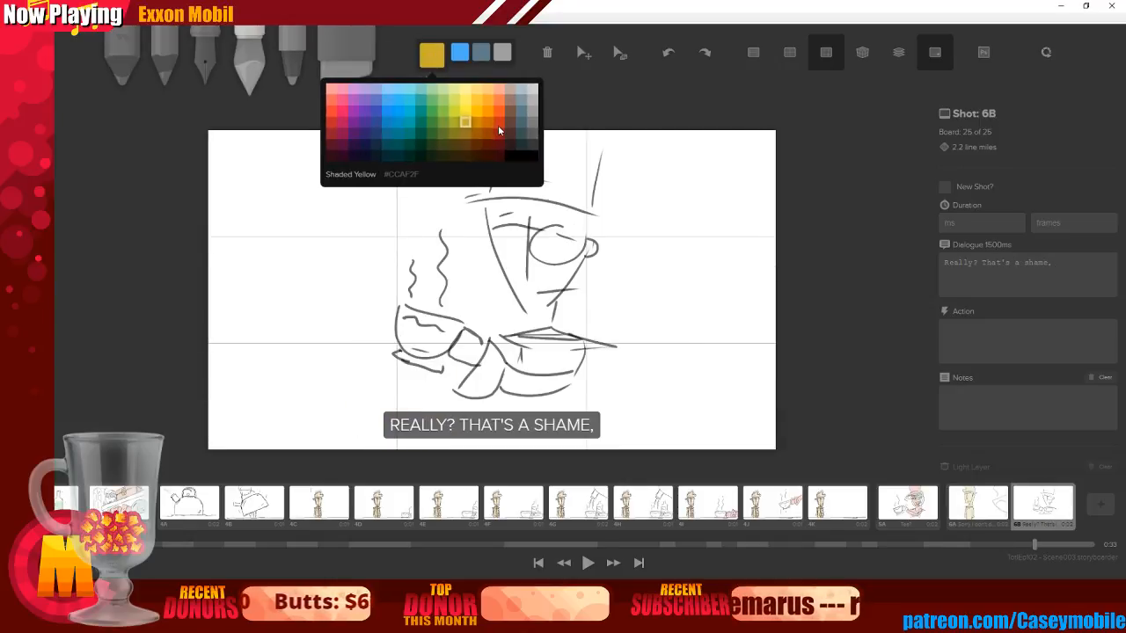
click(497, 121)
click(431, 55)
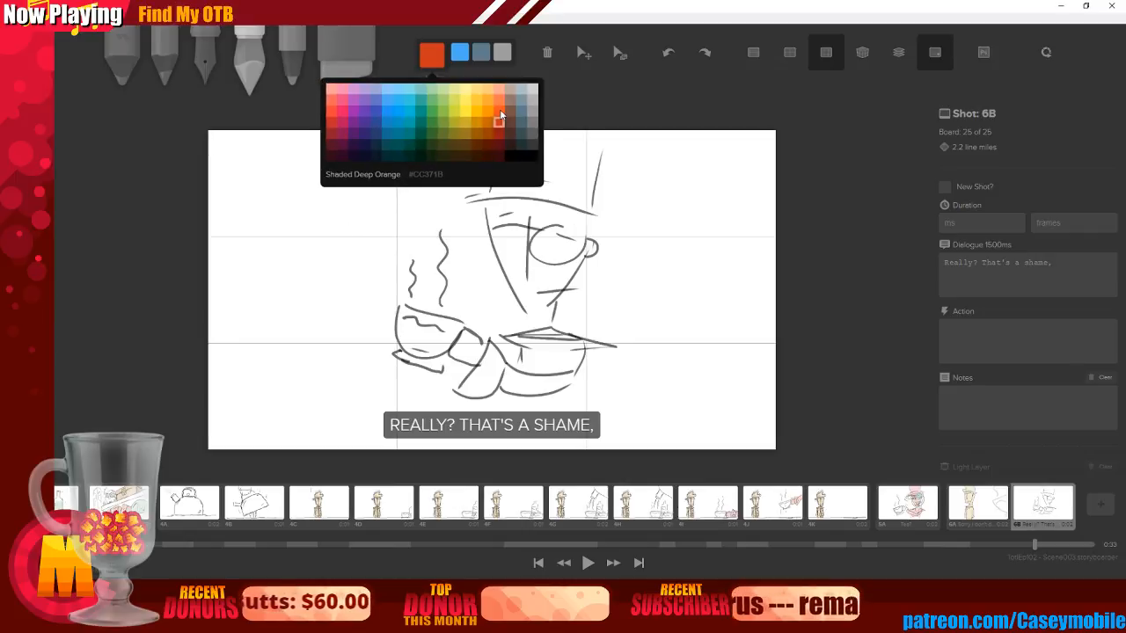
click(501, 115)
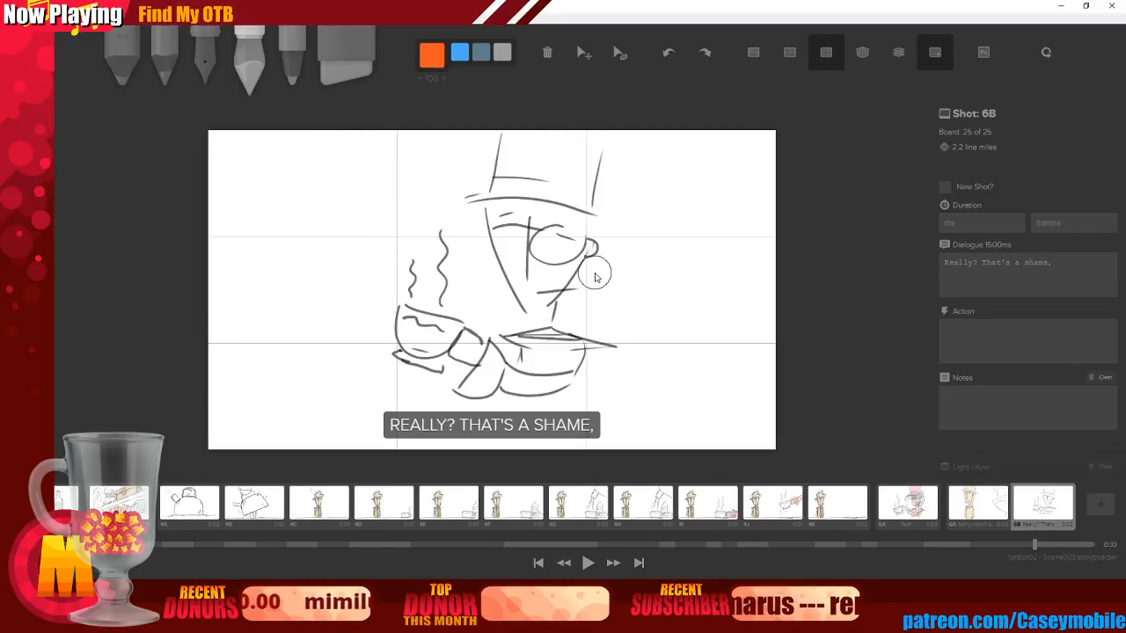
mouse_move(522, 165)
mouse_down()
mouse_move(501, 199)
mouse_move(534, 189)
mouse_move(587, 142)
mouse_move(569, 214)
mouse_move(508, 207)
mouse_move(517, 281)
mouse_move(514, 258)
mouse_move(546, 283)
mouse_move(554, 273)
mouse_move(543, 282)
mouse_move(555, 279)
mouse_move(540, 272)
mouse_move(562, 274)
mouse_move(477, 361)
mouse_move(484, 354)
mouse_move(496, 373)
mouse_move(471, 389)
mouse_move(521, 391)
mouse_move(556, 372)
mouse_move(528, 343)
mouse_move(576, 350)
mouse_move(545, 401)
mouse_move(554, 382)
mouse_move(536, 385)
mouse_move(539, 435)
mouse_up()
Colour the character's round glasses lens green and switch back to the ink pen
click(432, 56)
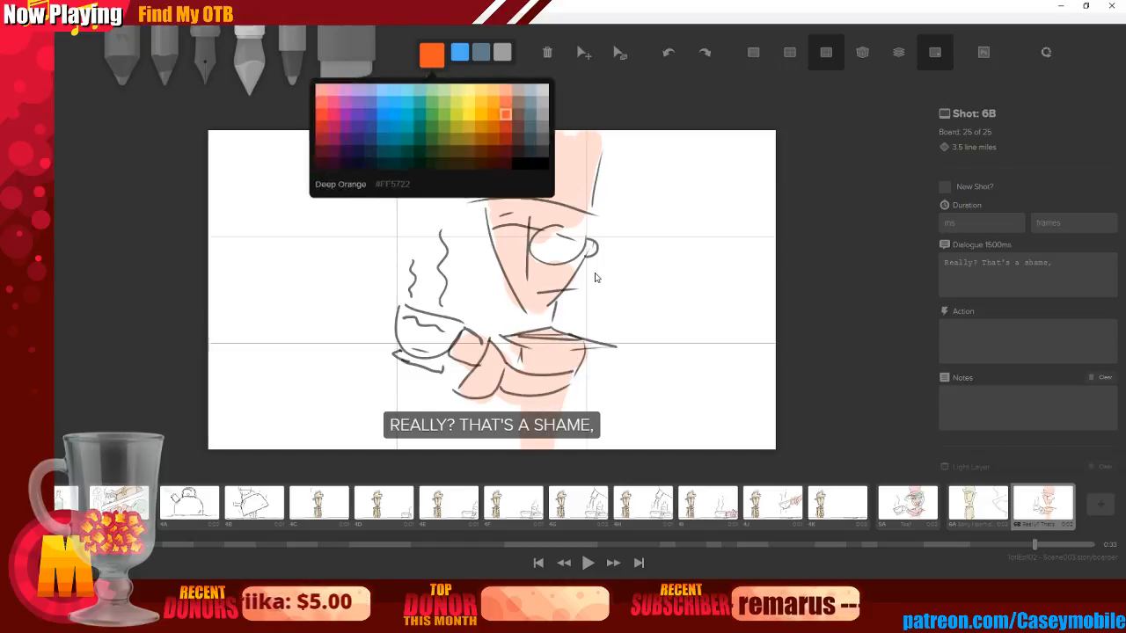
click(433, 111)
drag(536, 251, 581, 247)
key(3)
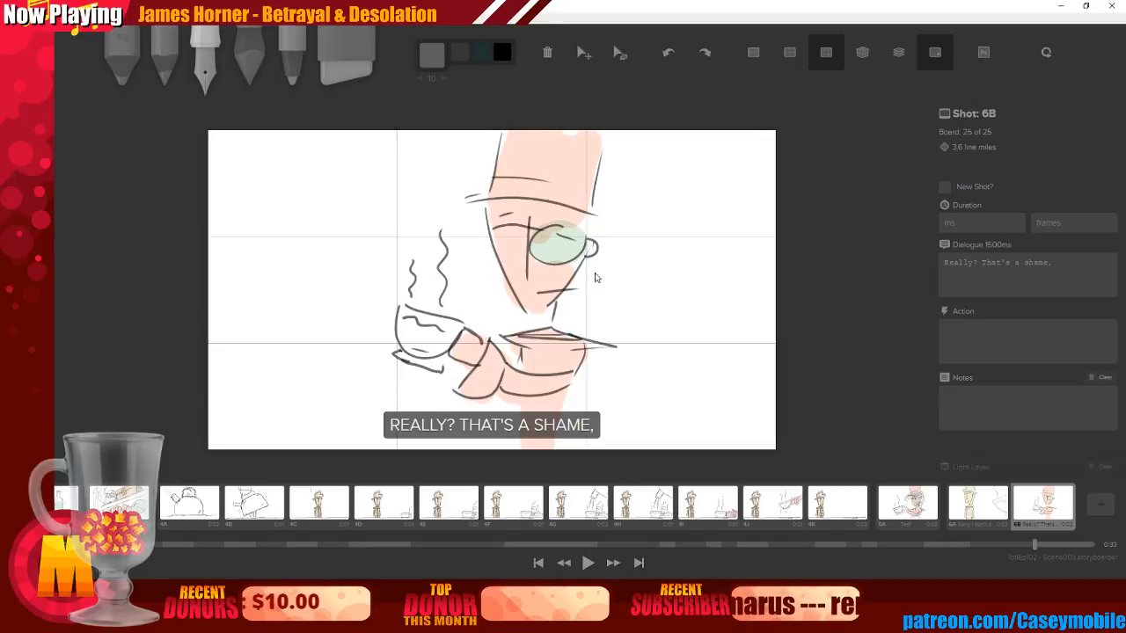
Mark the teacup board as the start of a new shot and add a blank board after it
key(slash)
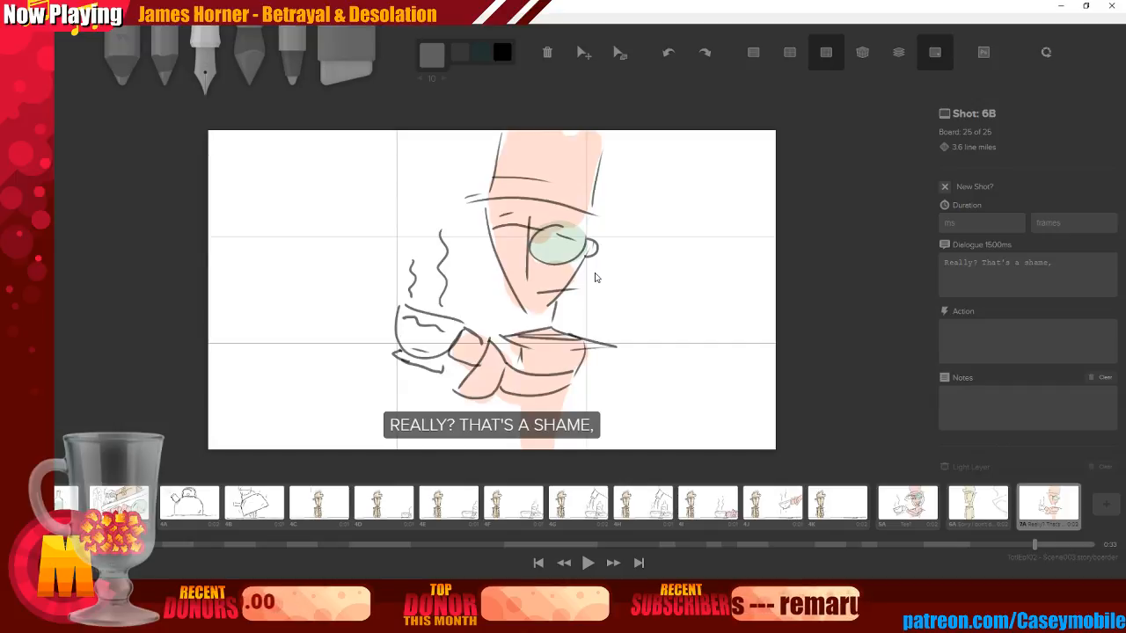
key(n)
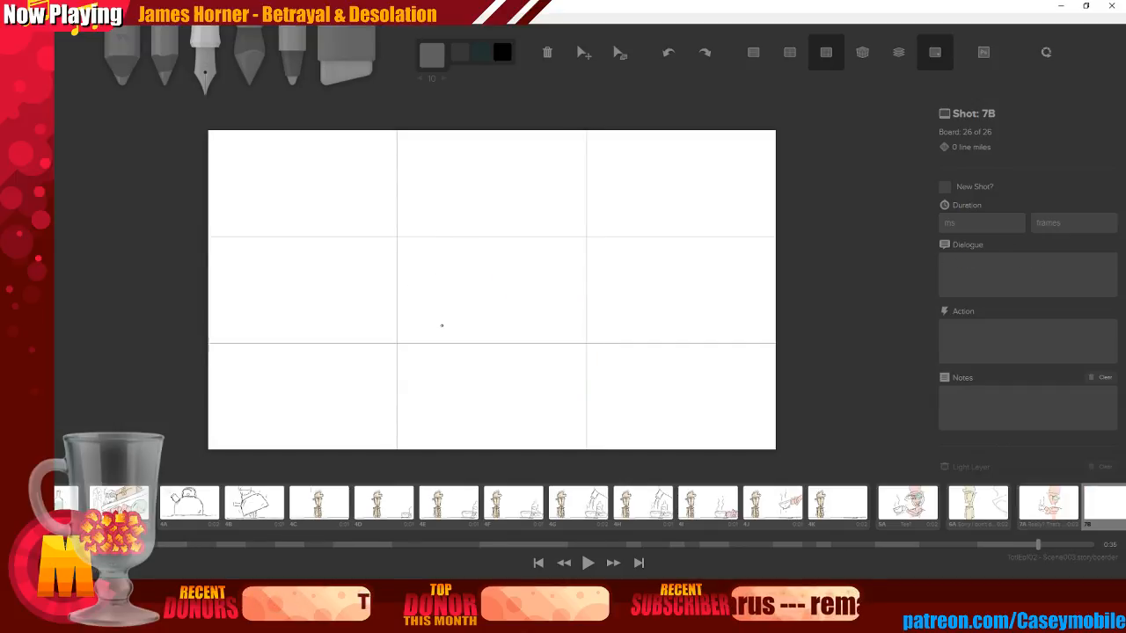
Enter the dialogue "I always through dragons were the tea type..." for blank board 7B and reload the board to show its caption
click(1028, 275)
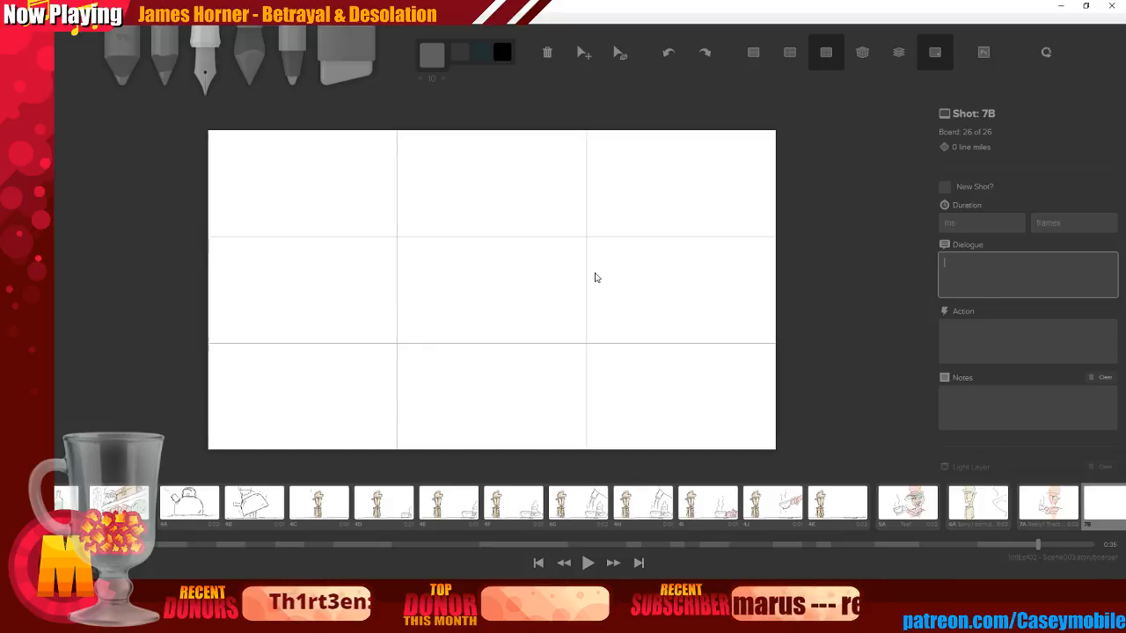
key(ctrl+i)
click(840, 117)
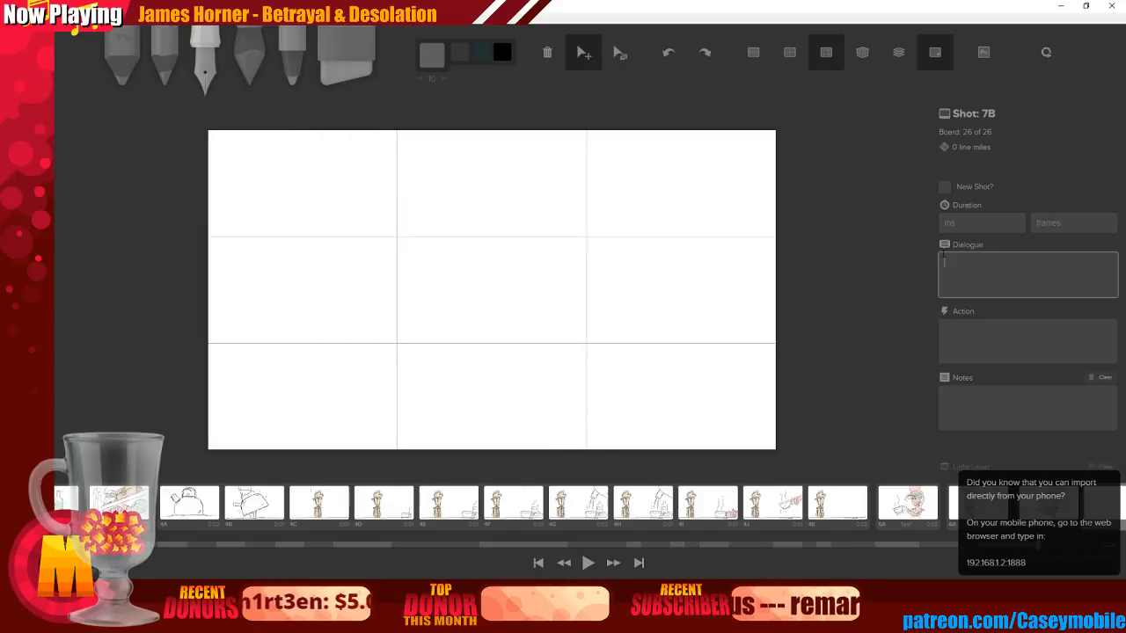
text(I always through dragons were the t)
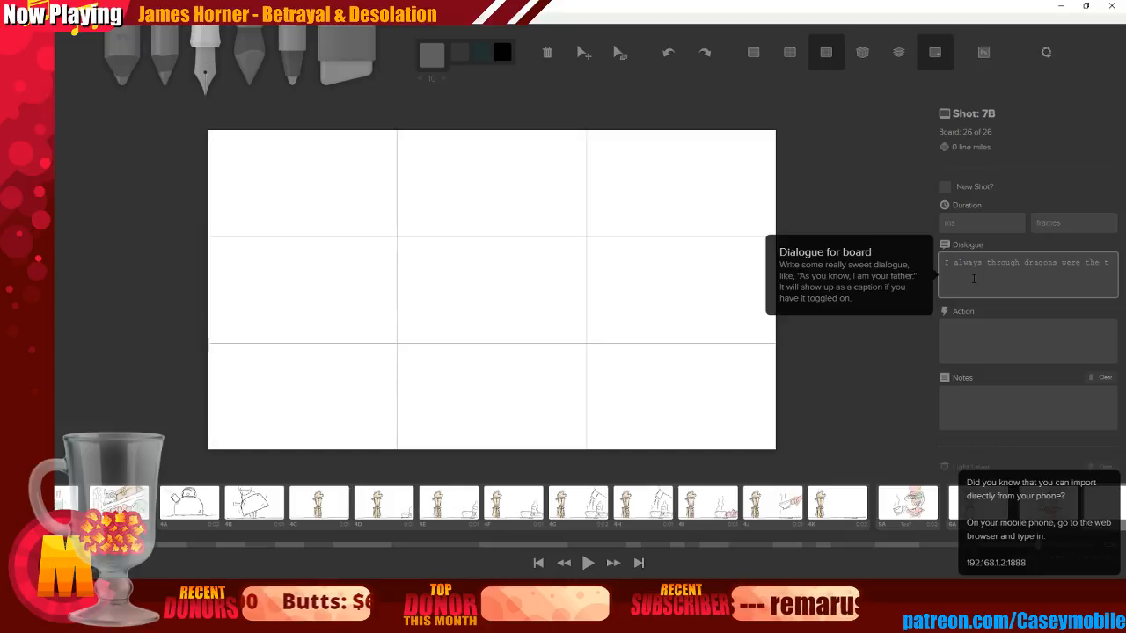
text(ea type...)
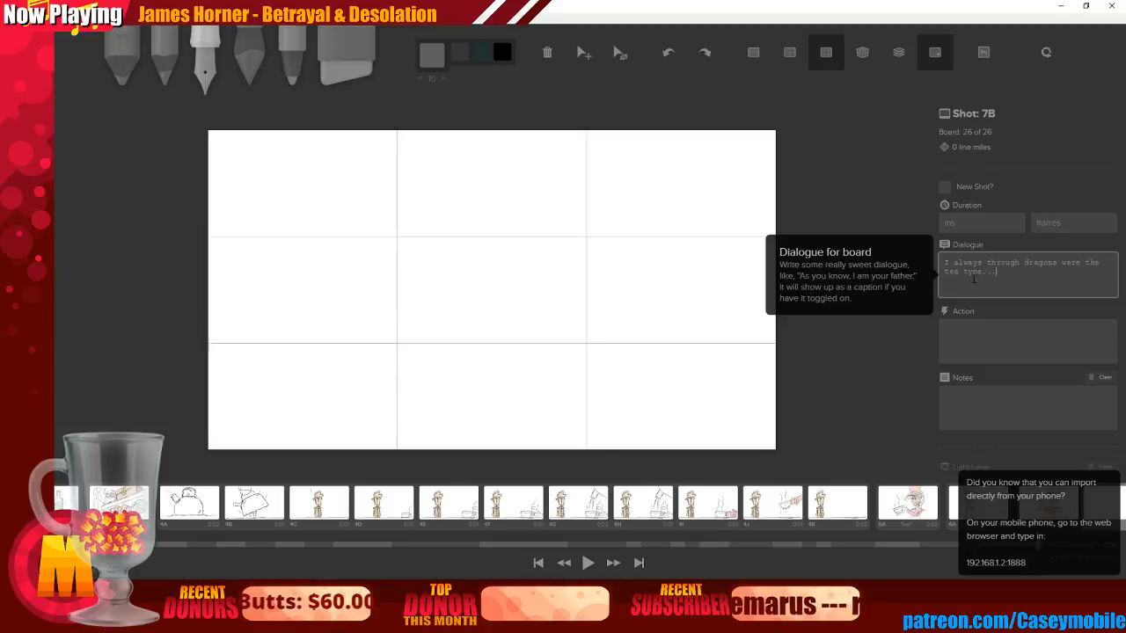
click(882, 440)
click(1035, 566)
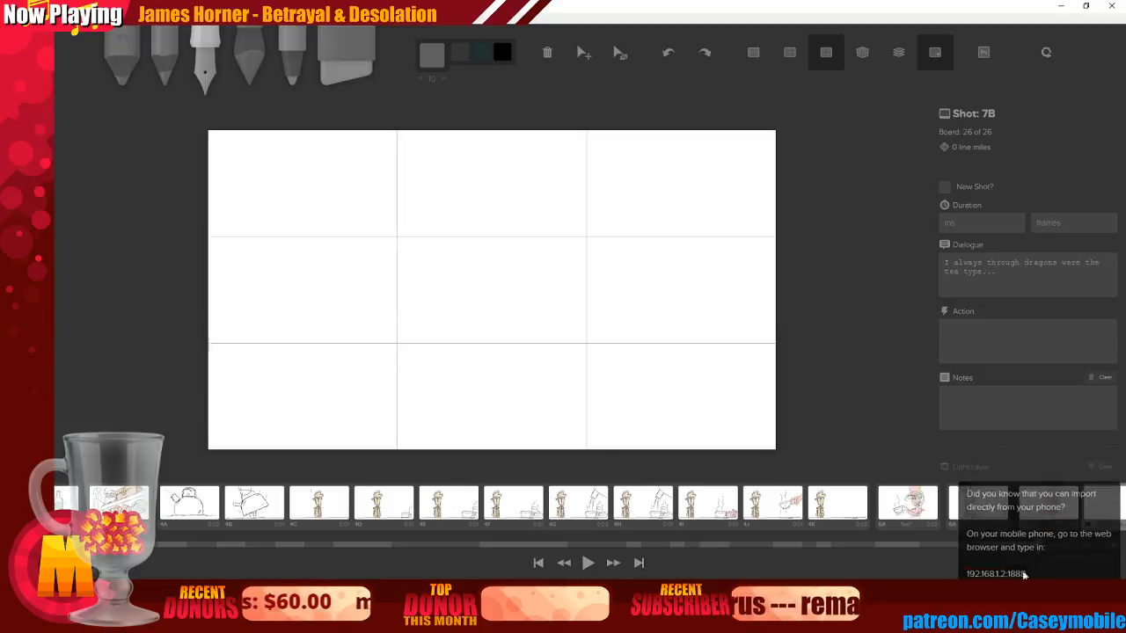
click(1069, 512)
click(1027, 517)
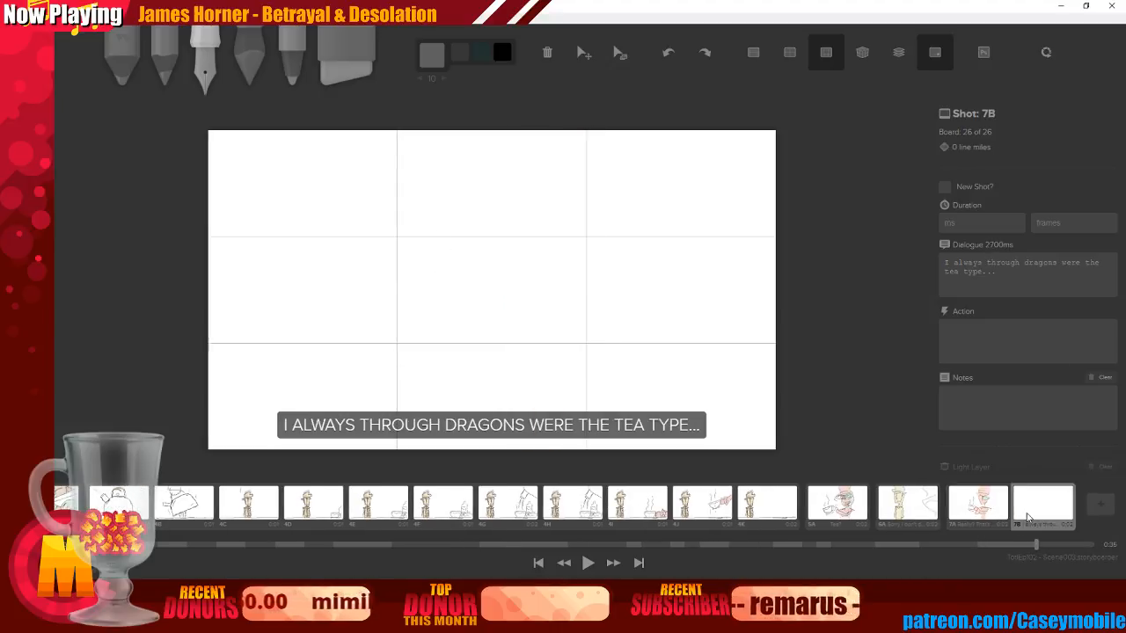
Review boards 7A, 6A and 5A and their timing, and play the sequence from within shot 4 up to board 7A
click(973, 510)
click(920, 508)
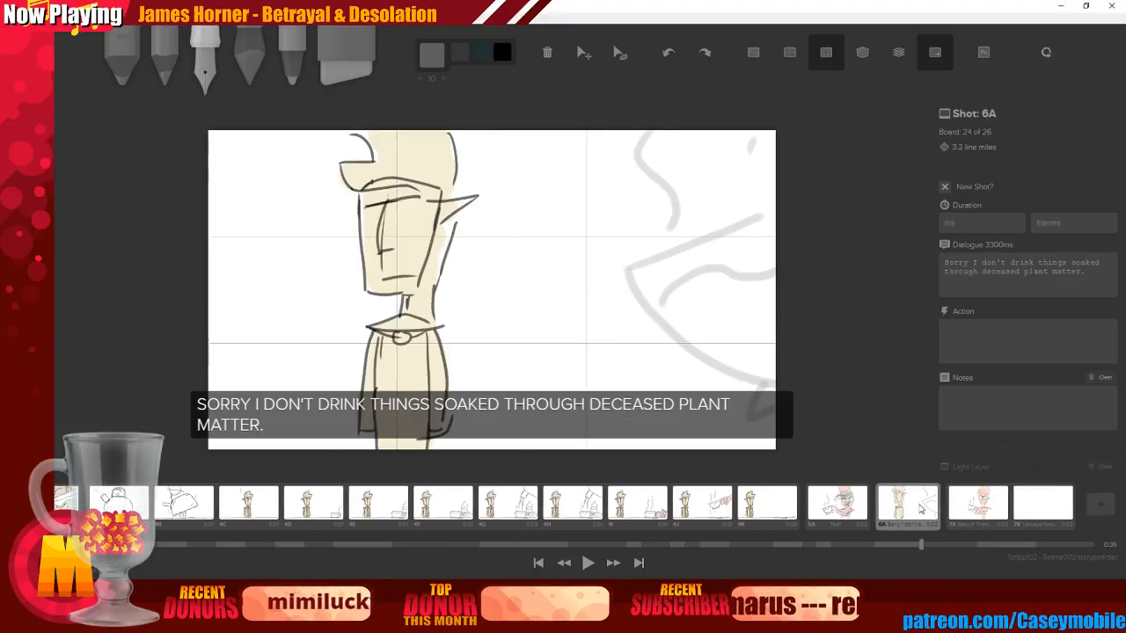
click(994, 513)
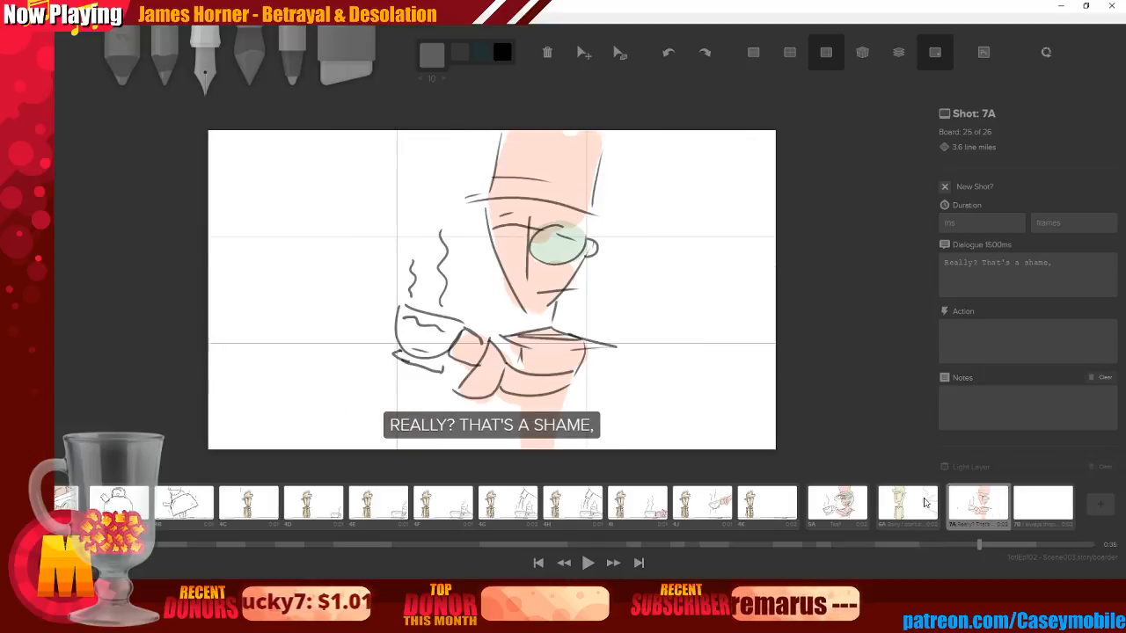
click(934, 504)
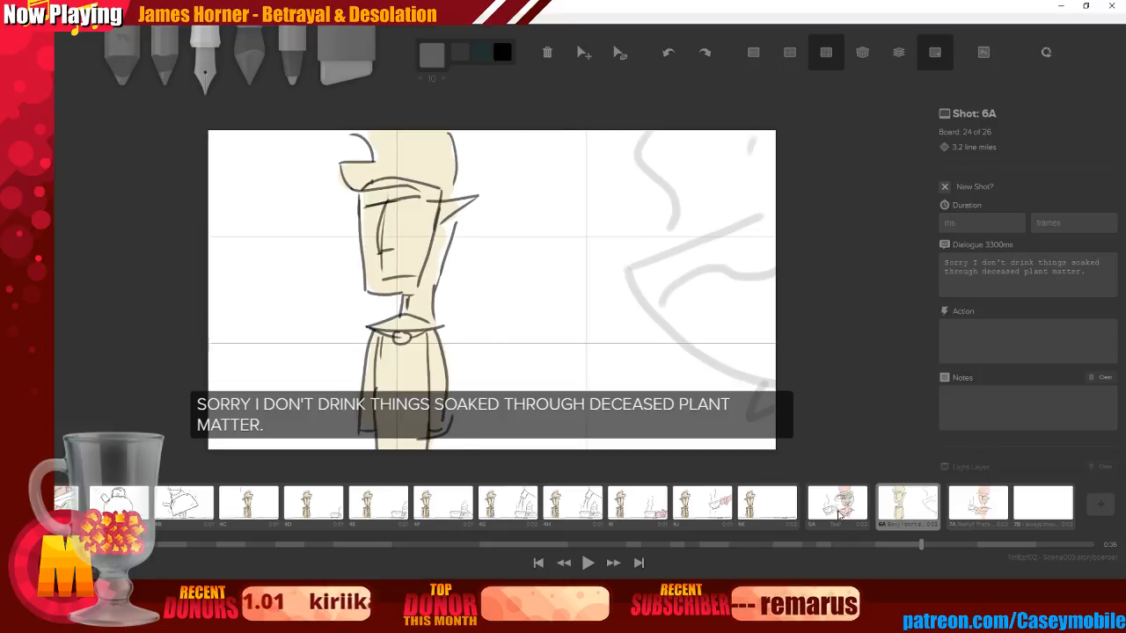
key(Left)
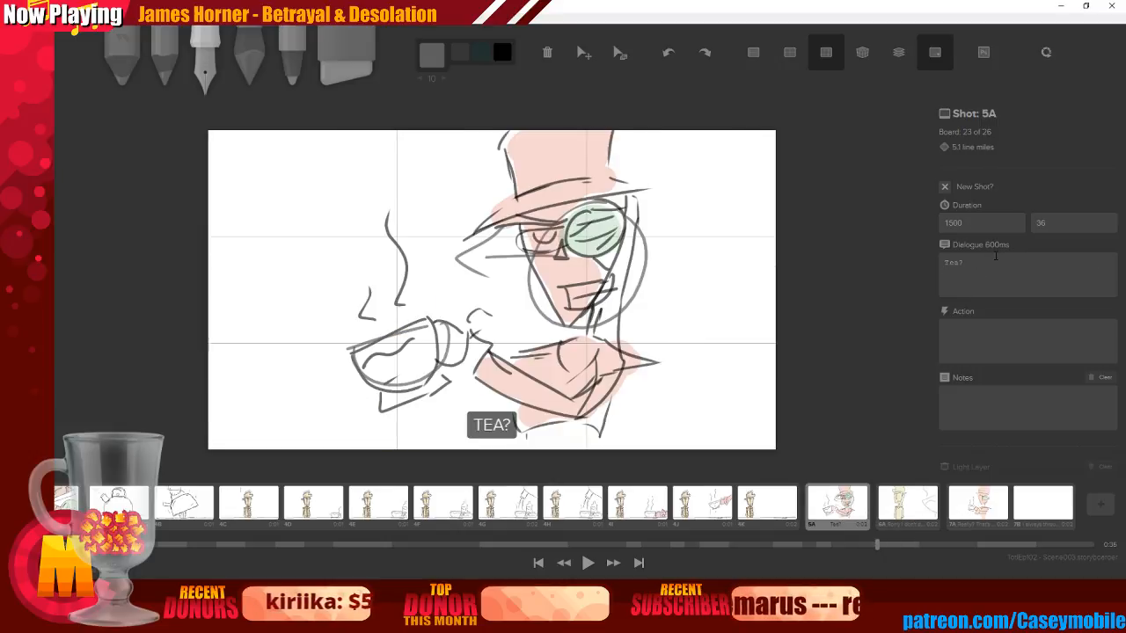
click(519, 504)
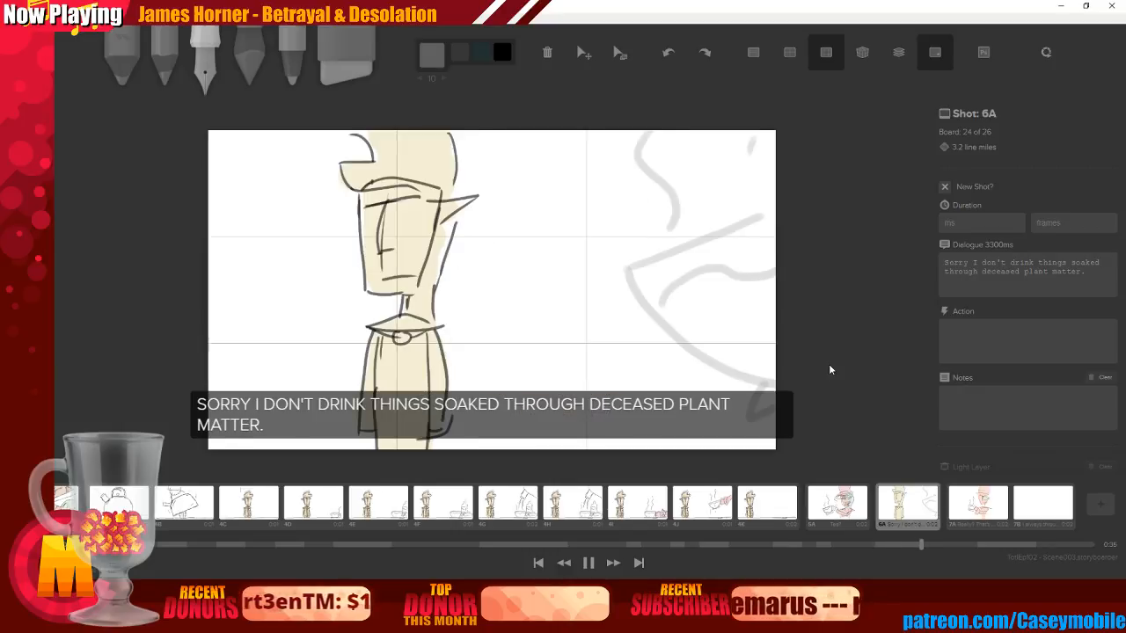
key(space)
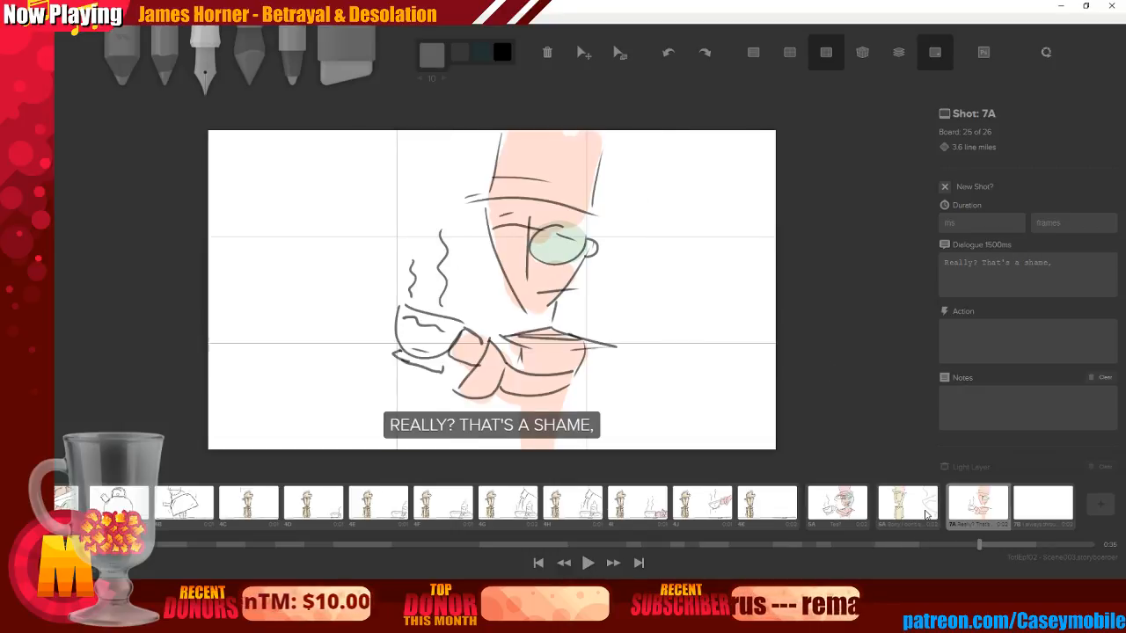
Set the duration of board 6A to 3300 ms
click(925, 514)
click(976, 224)
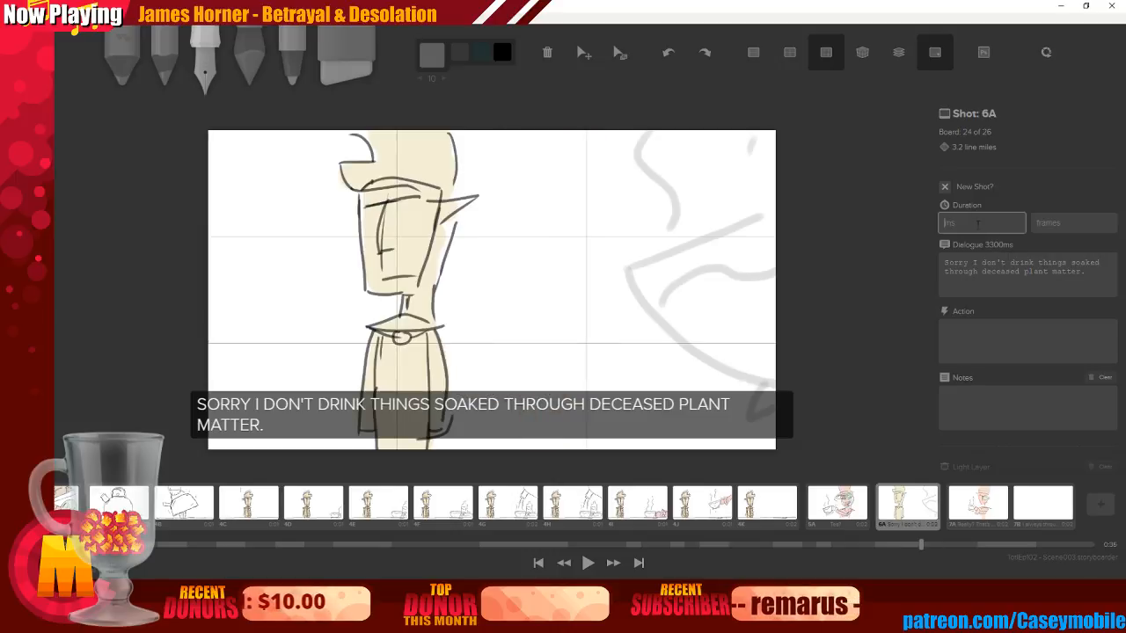
text(3300)
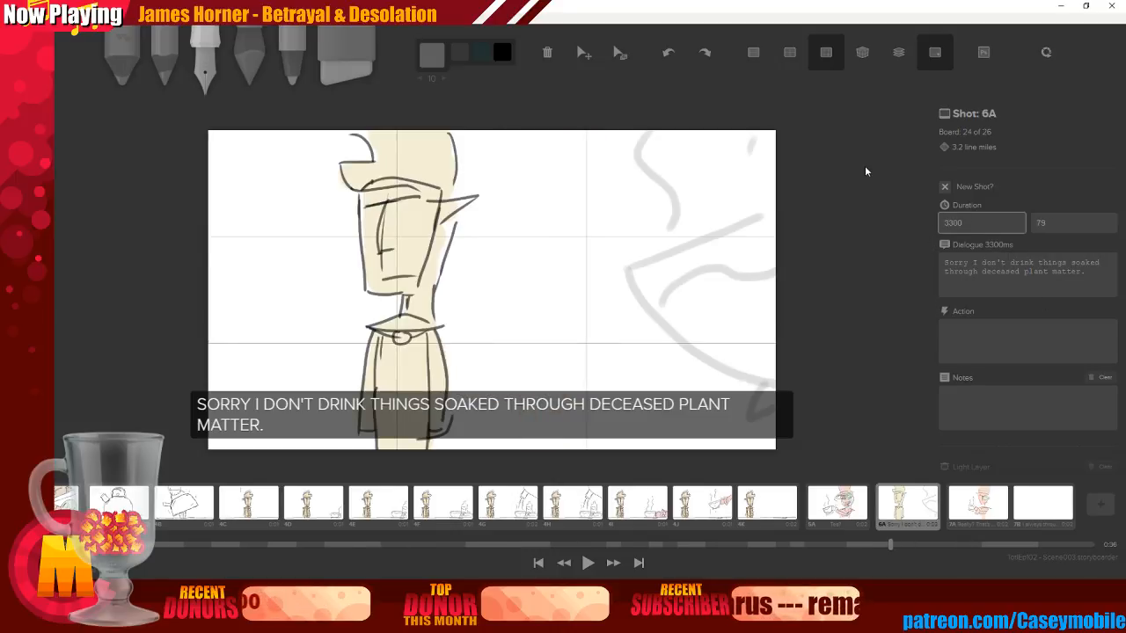
Play the sequence from the last board of shot 4 to check the pacing, stopping at board 7A
click(778, 508)
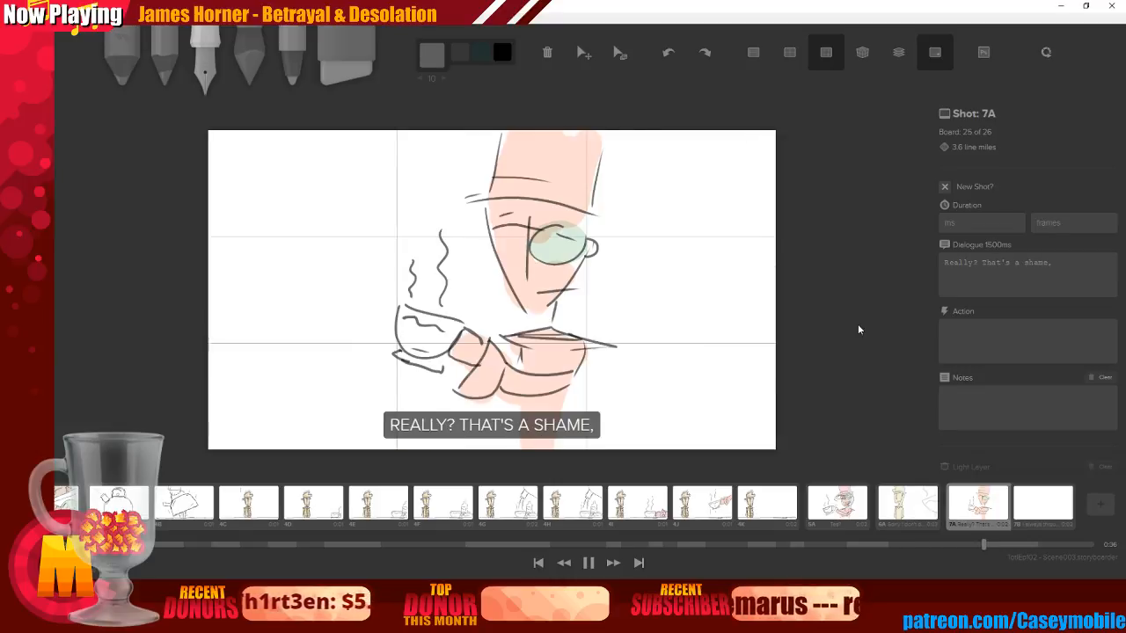
click(594, 566)
click(971, 507)
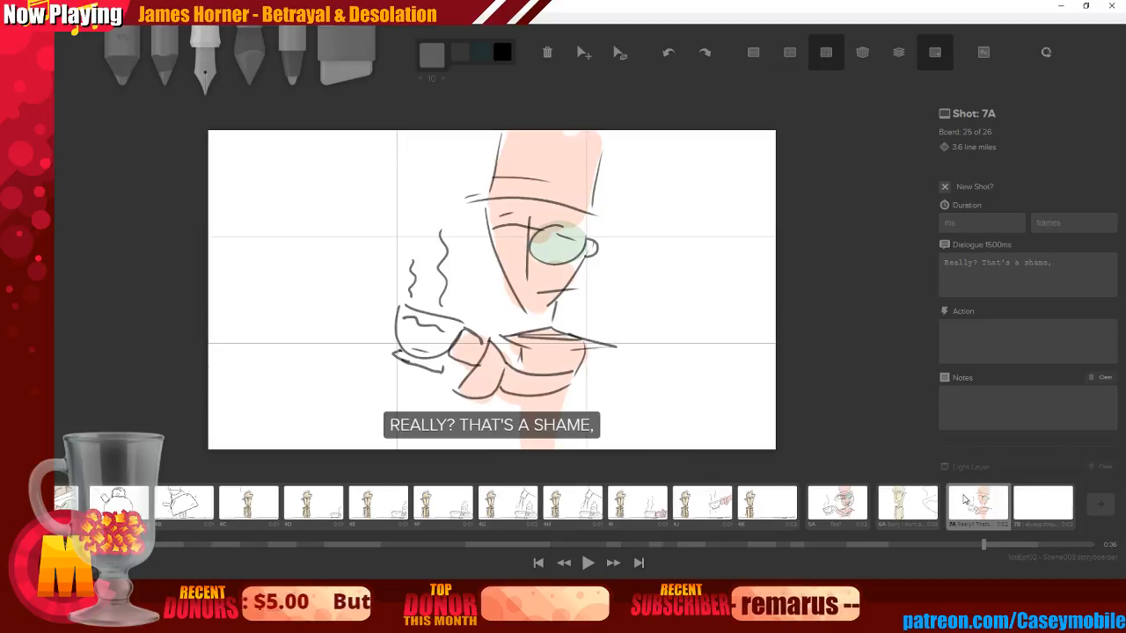
Set the duration of board 7A to 1500 ms and play from board 6A through 7B to check the pacing
click(975, 229)
text(1500)
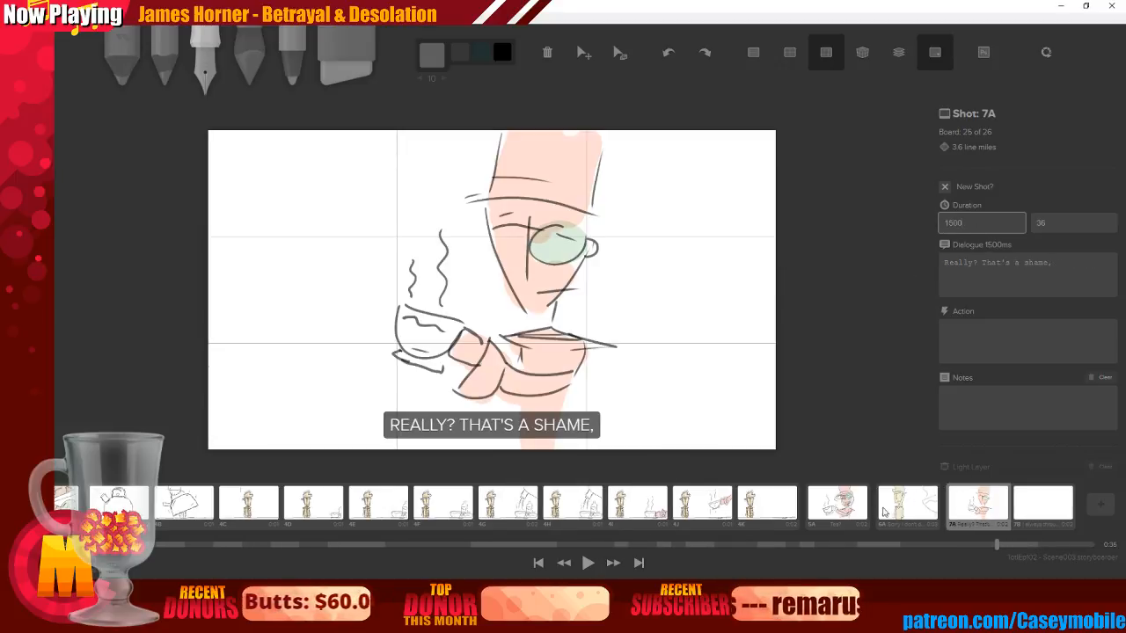
click(884, 510)
click(589, 563)
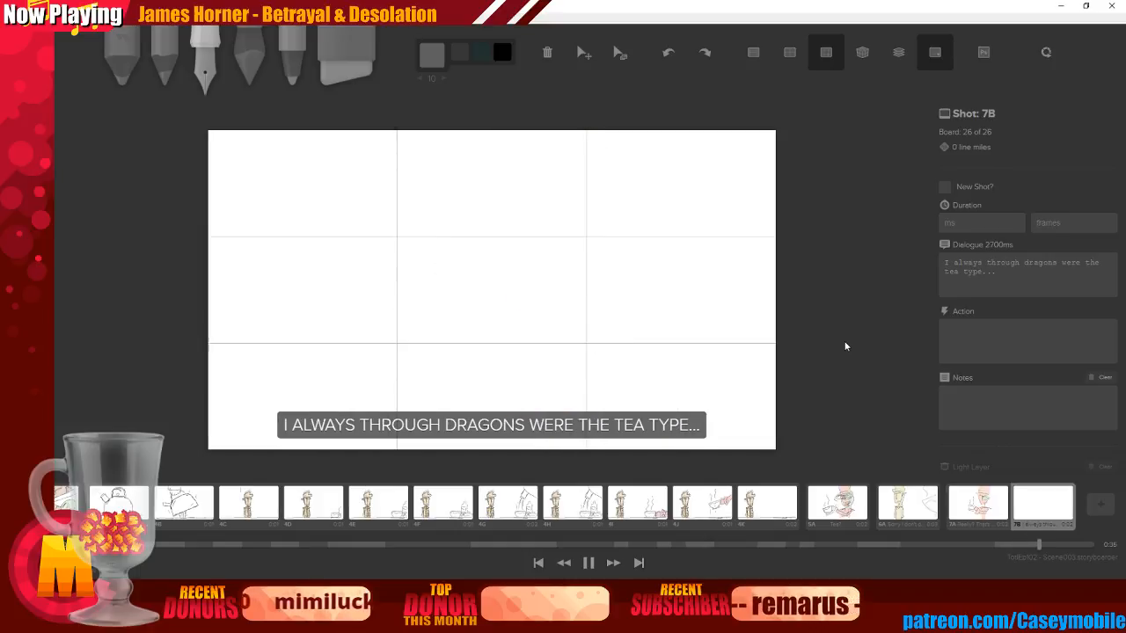
click(593, 564)
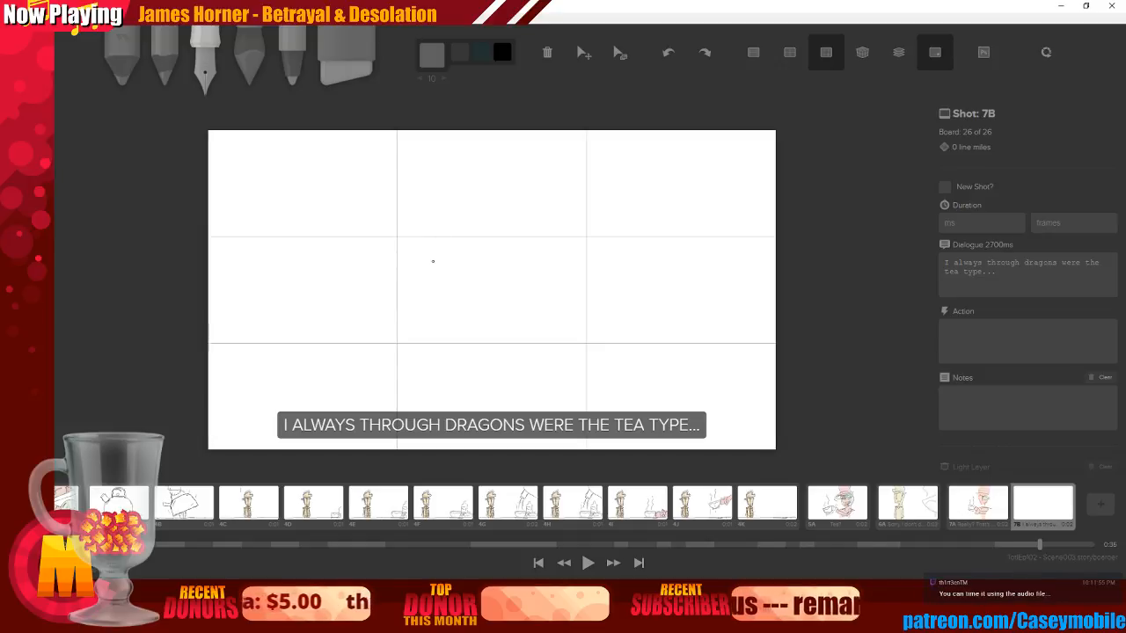
Sketch the hatted character's brow line, round eyeglass, half-lidded eyes and small nose near the centre of board 7B
drag(435, 253, 498, 225)
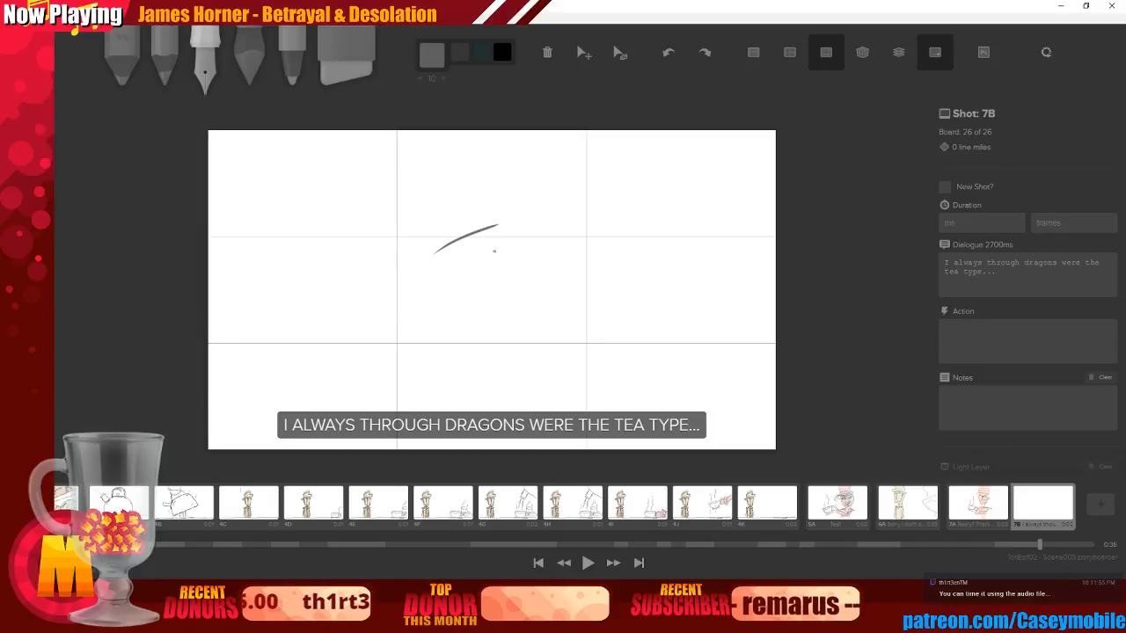
key(ctrl+z)
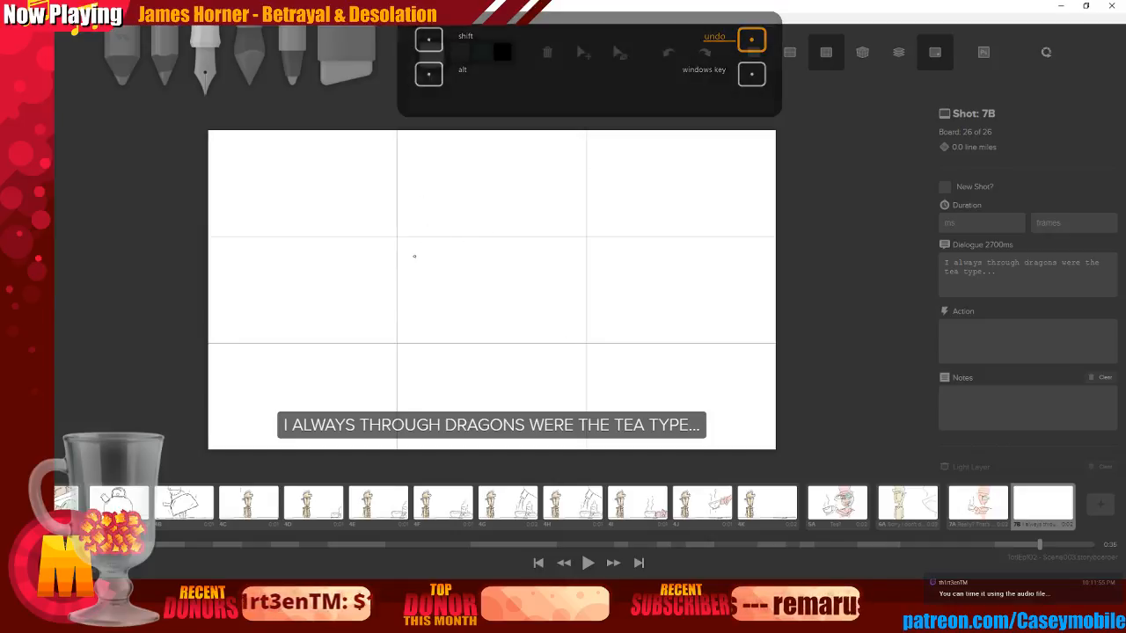
mouse_move(429, 231)
mouse_down()
mouse_move(530, 223)
mouse_move(467, 240)
mouse_move(462, 297)
mouse_up()
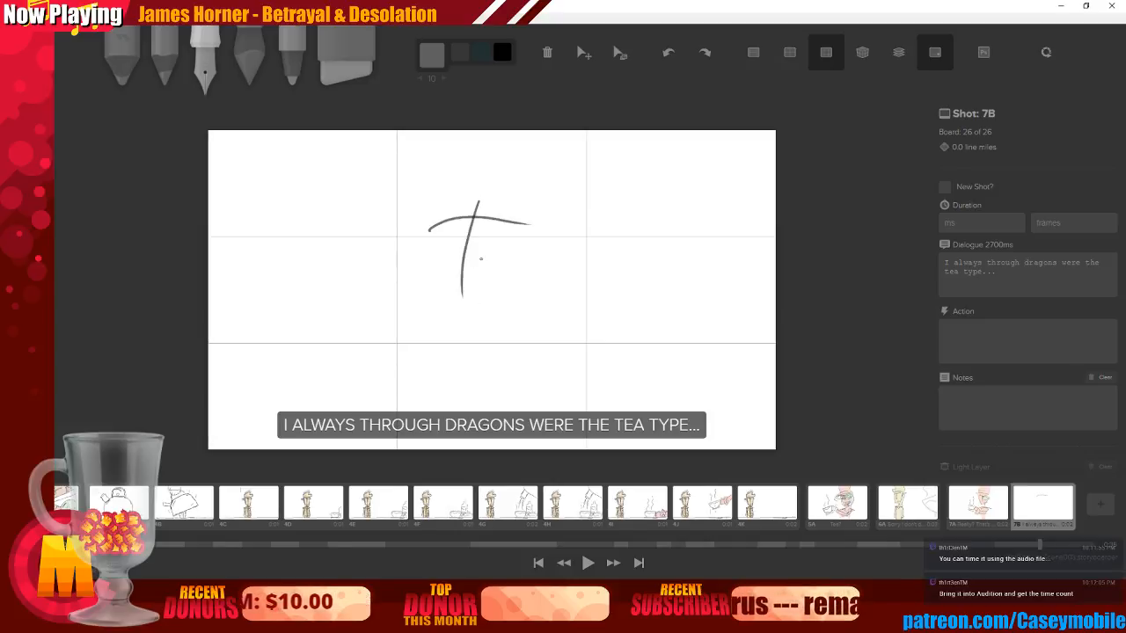
key(ctrl+z)
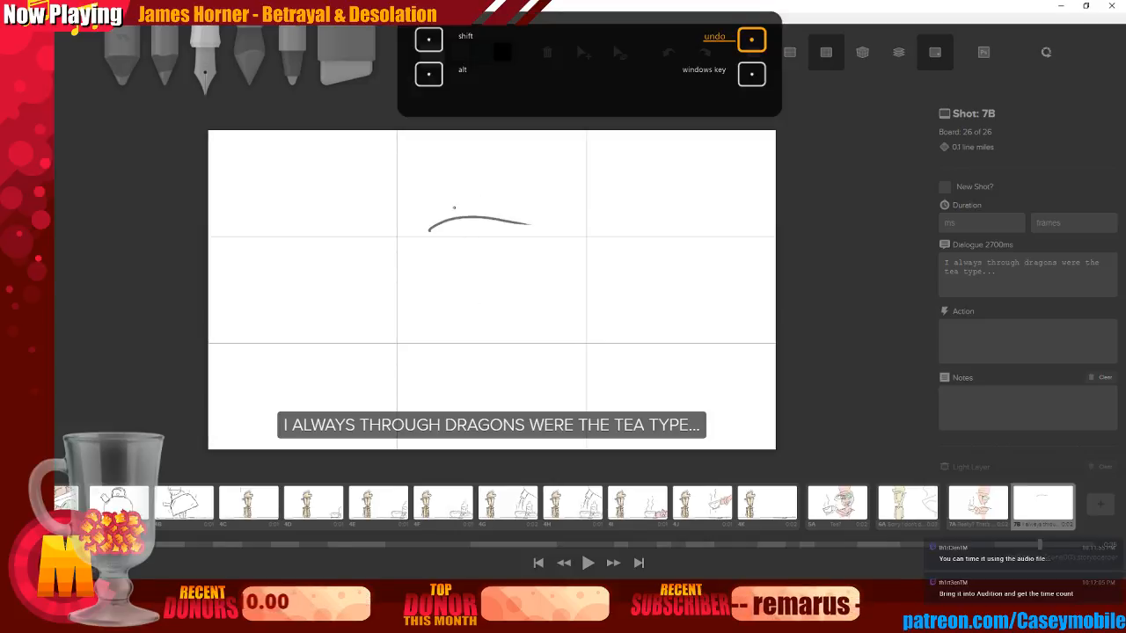
drag(477, 212, 473, 266)
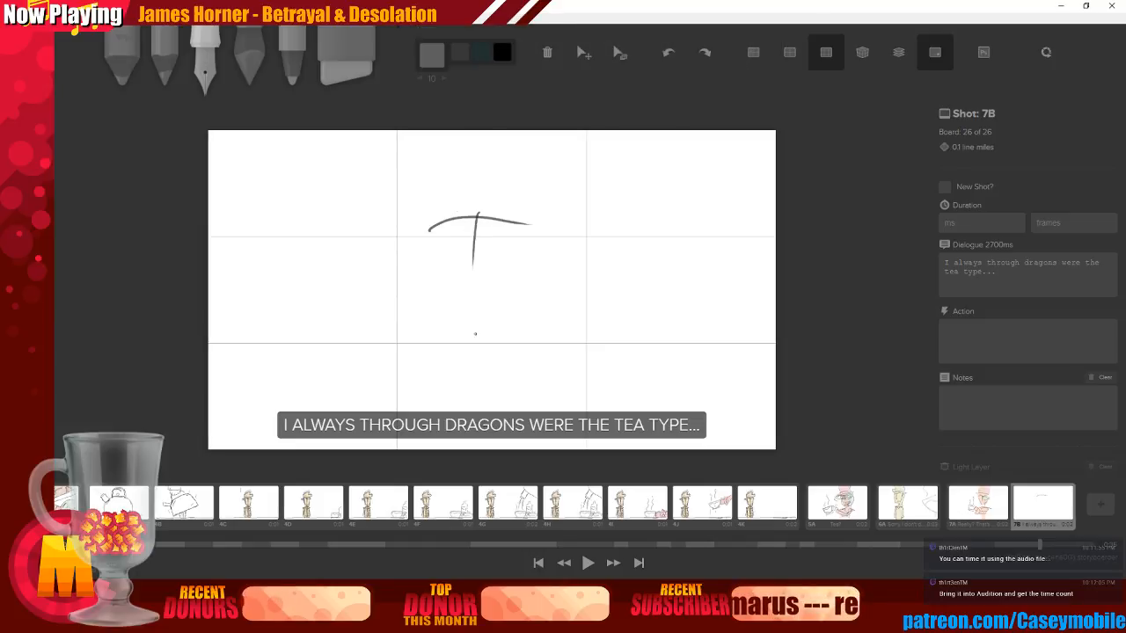
mouse_move(524, 215)
mouse_down()
mouse_move(510, 259)
mouse_move(534, 249)
mouse_up()
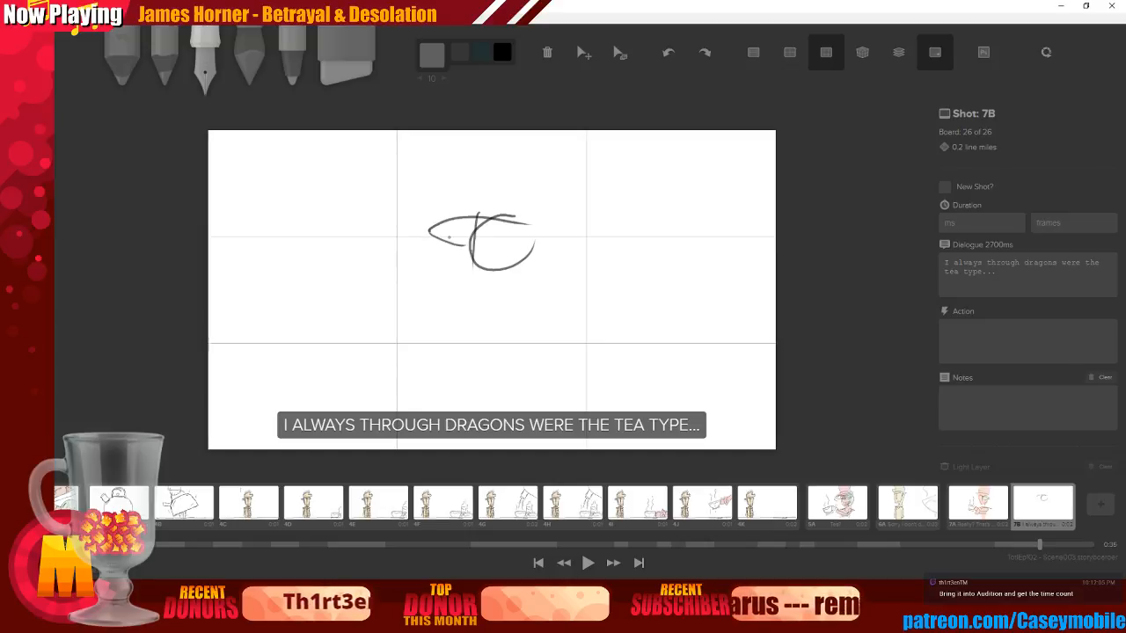
key(ctrl+z)
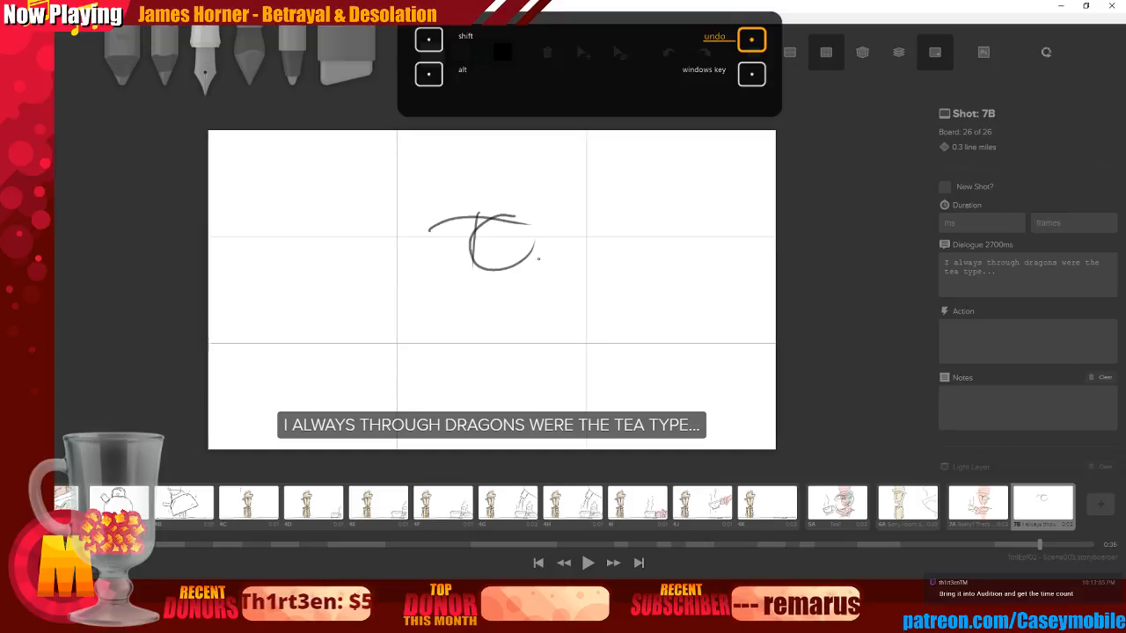
drag(518, 222, 527, 236)
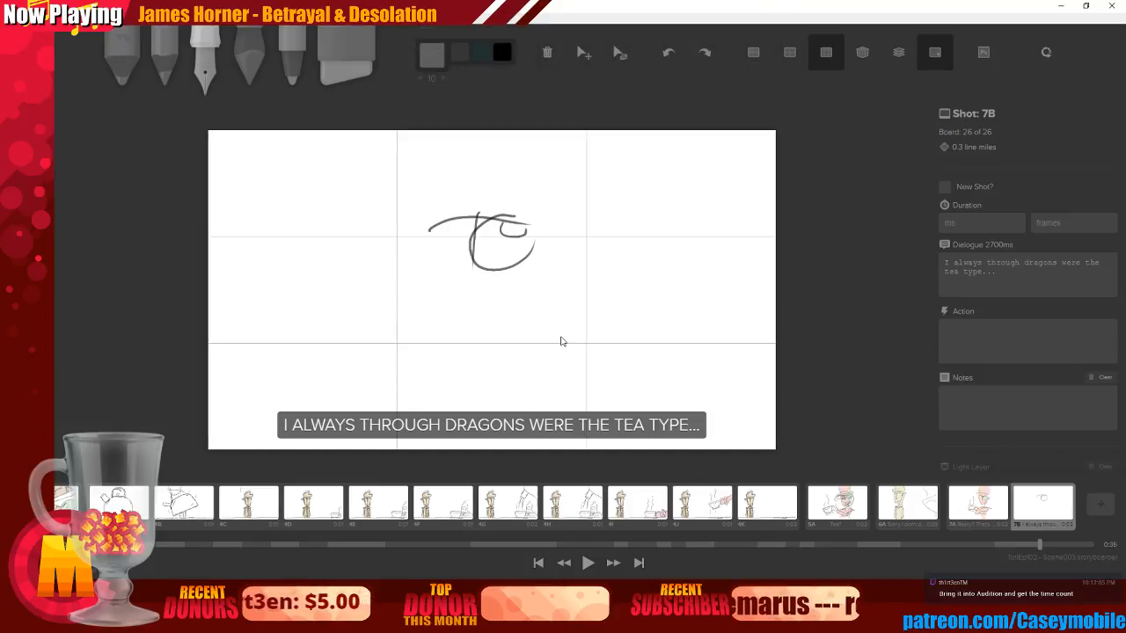
key(ctrl+z)
drag(507, 220, 534, 244)
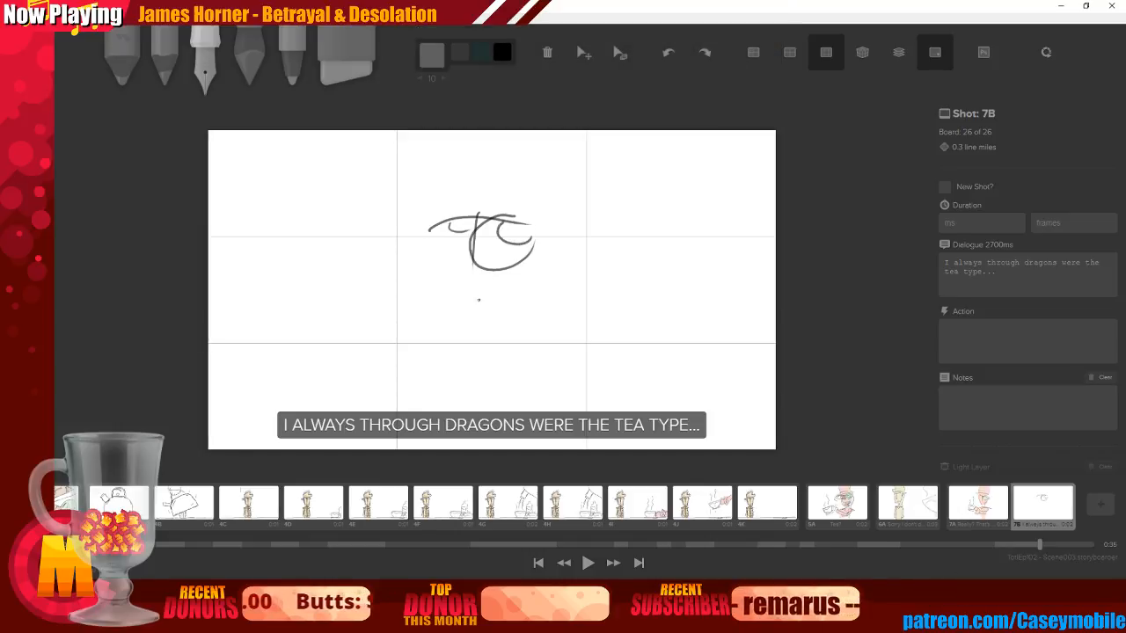
drag(454, 251, 470, 255)
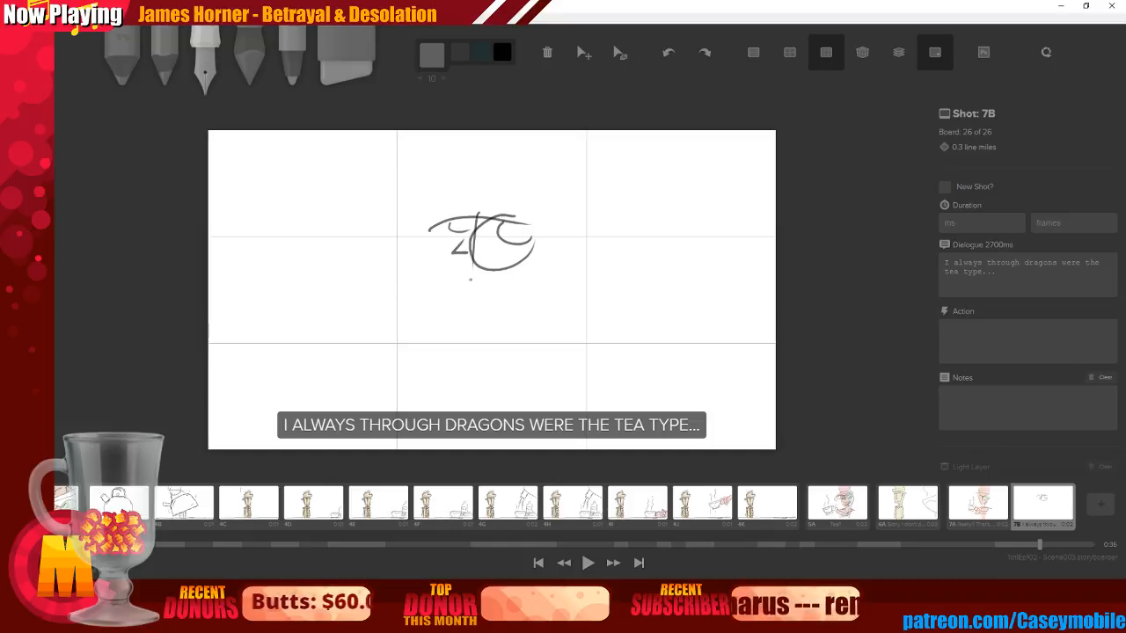
Draw the tapering sides of the face around the eyes, reinforce the brow, and add a short curved mouth
drag(427, 217, 472, 315)
drag(556, 213, 493, 324)
mouse_move(426, 211)
mouse_down()
mouse_move(515, 233)
mouse_move(544, 221)
mouse_up()
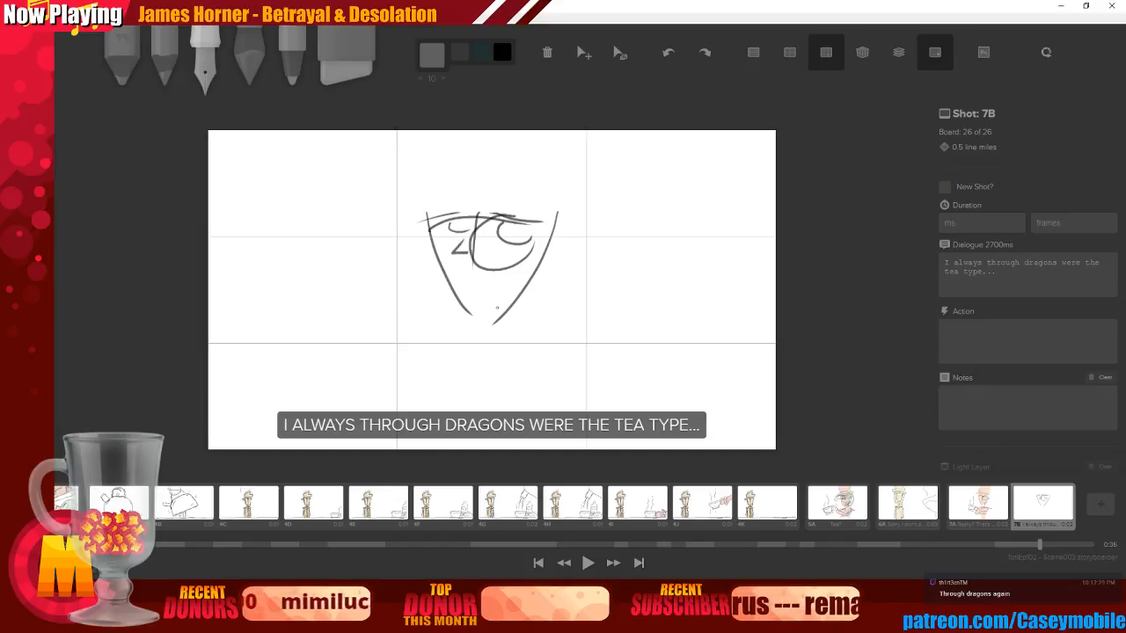
mouse_move(473, 296)
mouse_down()
mouse_move(521, 285)
mouse_move(524, 298)
mouse_up()
key(ctrl+z)
key(ctrl+z)
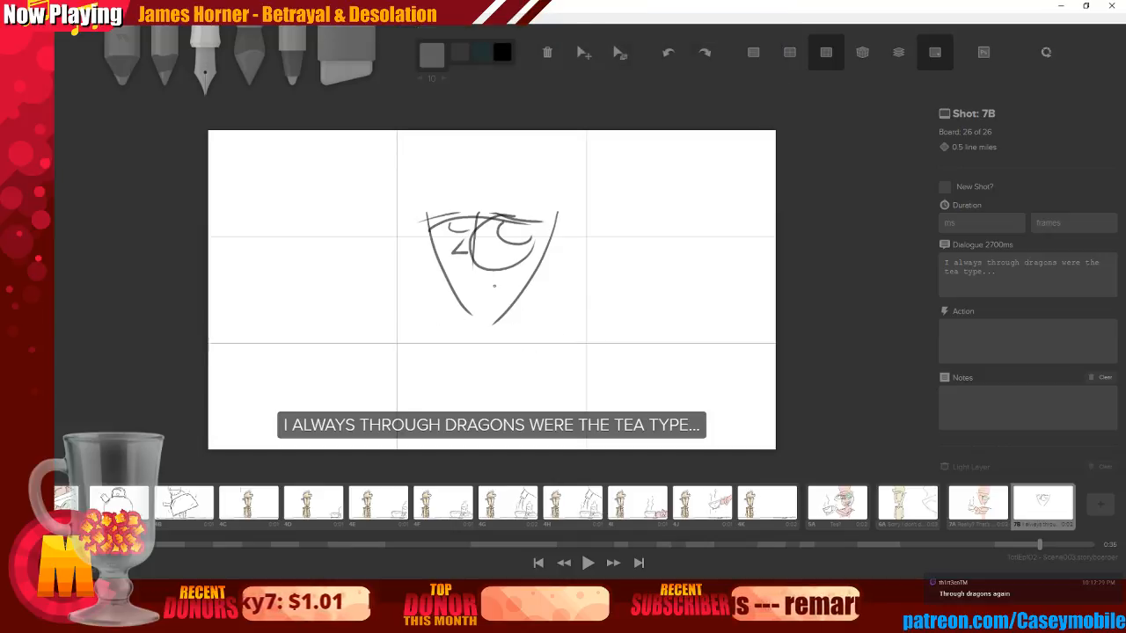
drag(480, 299, 528, 295)
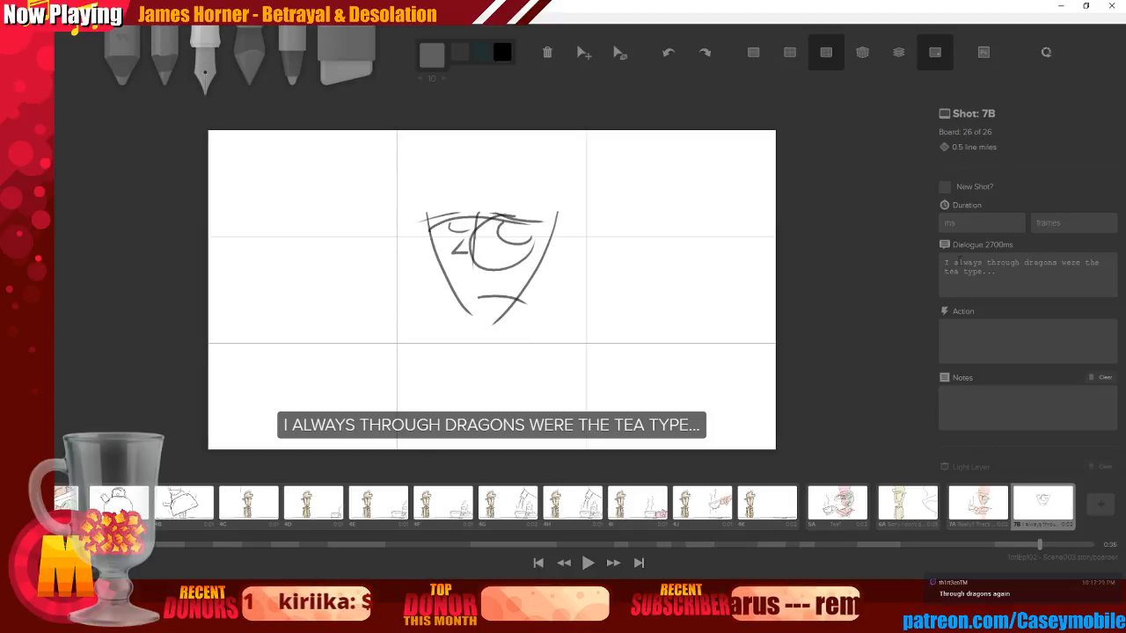
Correct "through" to "thought" in board 7B's dialogue
drag(987, 263, 1020, 263)
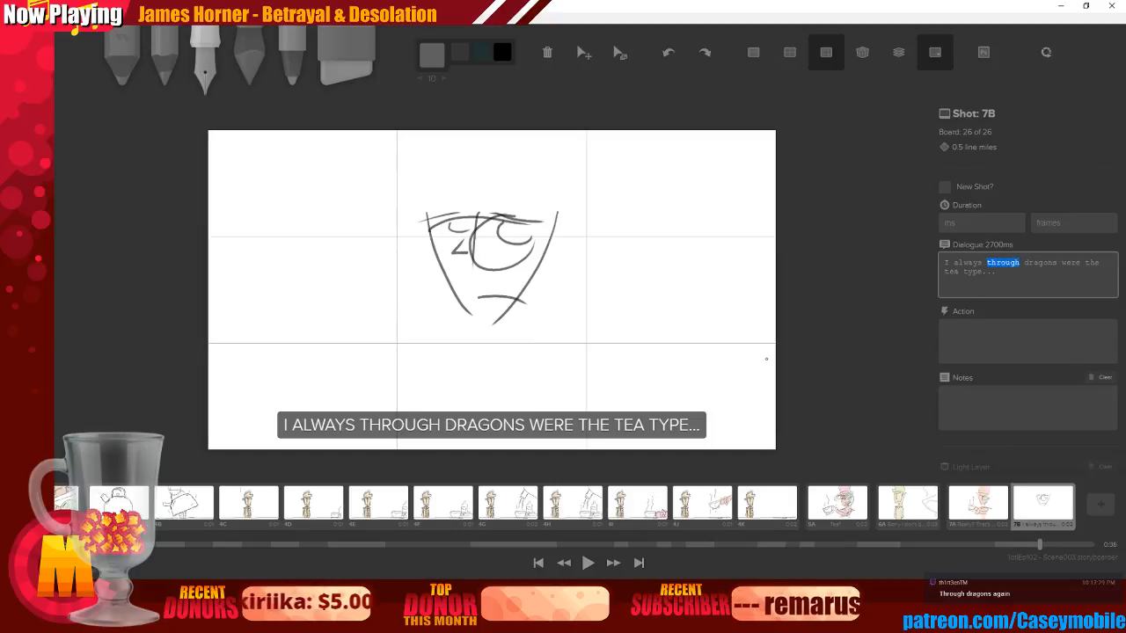
text(thought)
key(Return)
key(BackSpace)
click(865, 380)
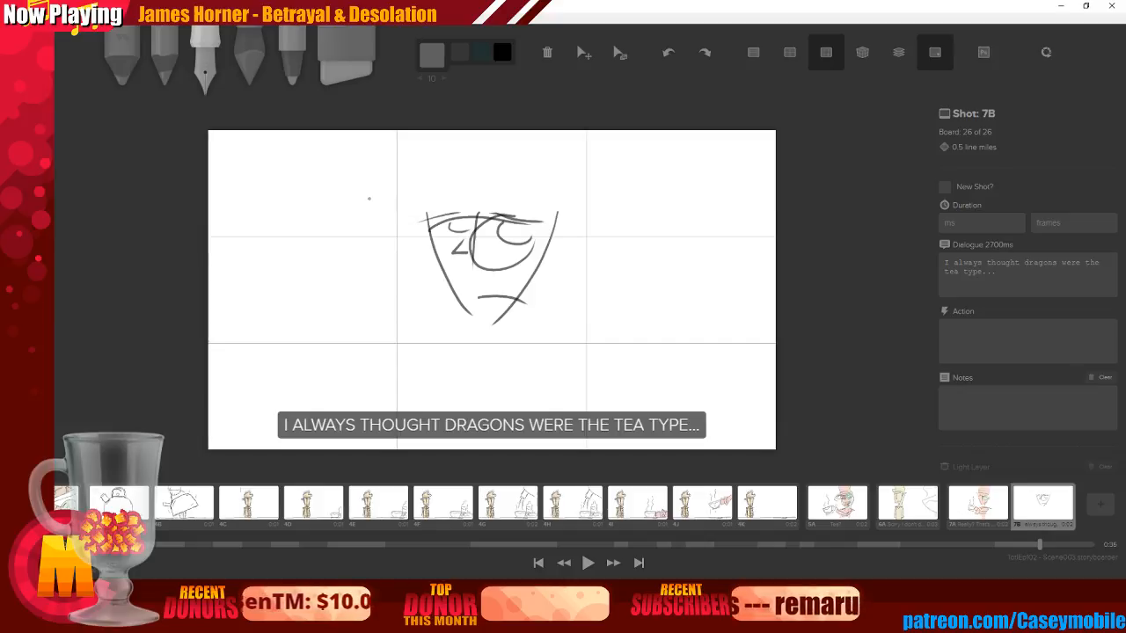
Draw the character's tall hat with its crown sides and wide brim, and sketch the ear beside the face
mouse_move(399, 219)
mouse_down()
mouse_move(437, 212)
mouse_move(386, 226)
mouse_move(464, 209)
mouse_up()
drag(444, 139, 430, 187)
key(ctrl+z)
key(ctrl+z)
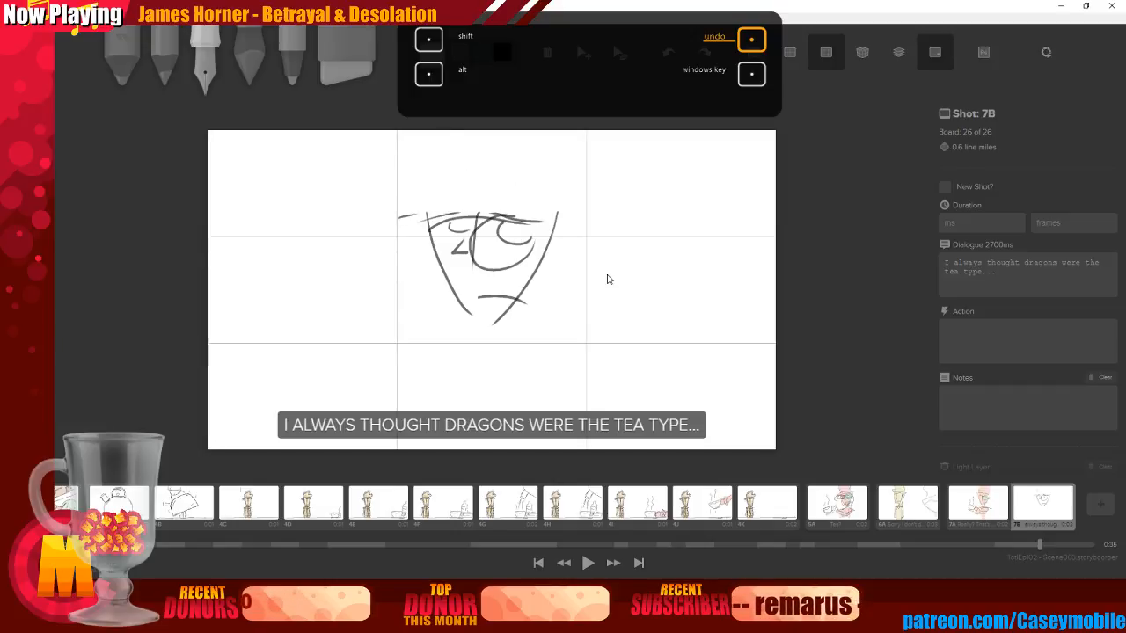
drag(430, 141, 500, 194)
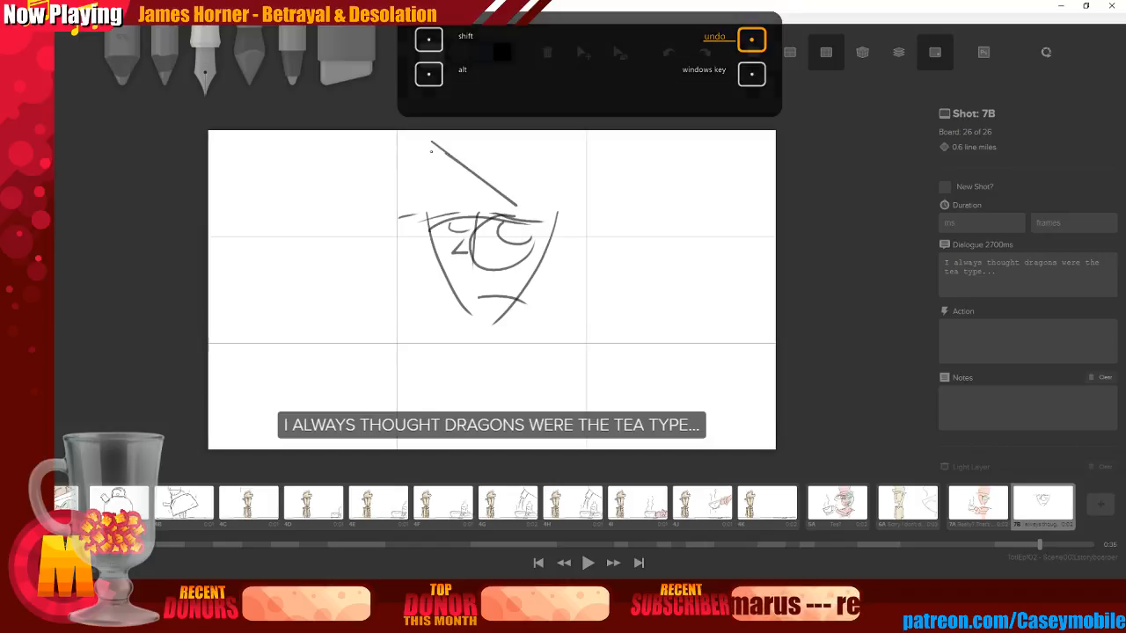
key(ctrl+z)
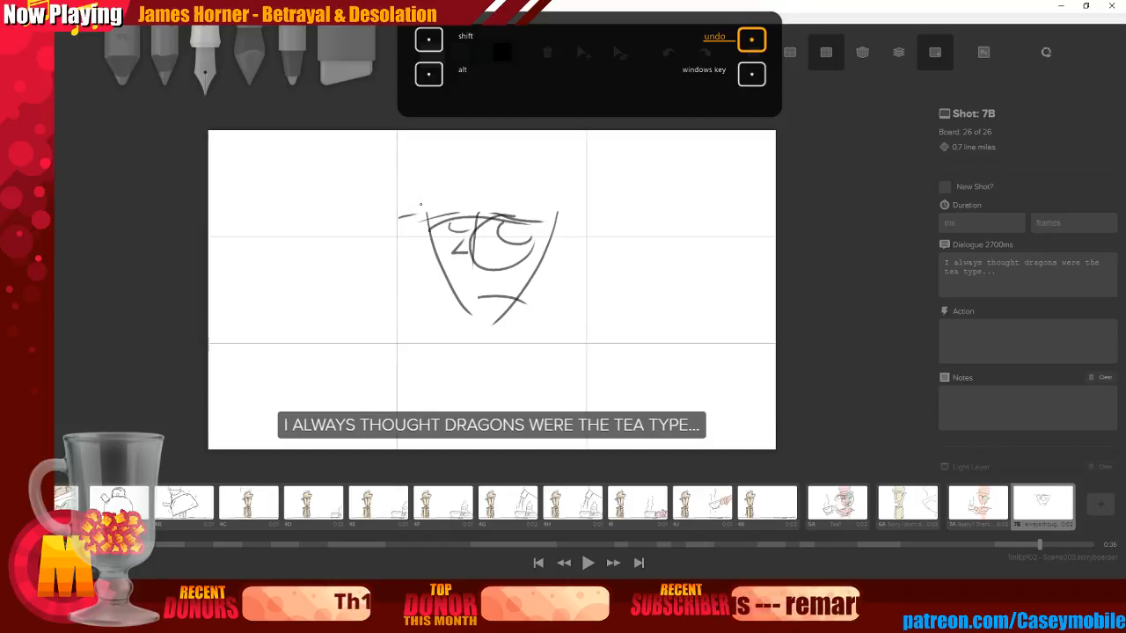
drag(423, 139, 421, 200)
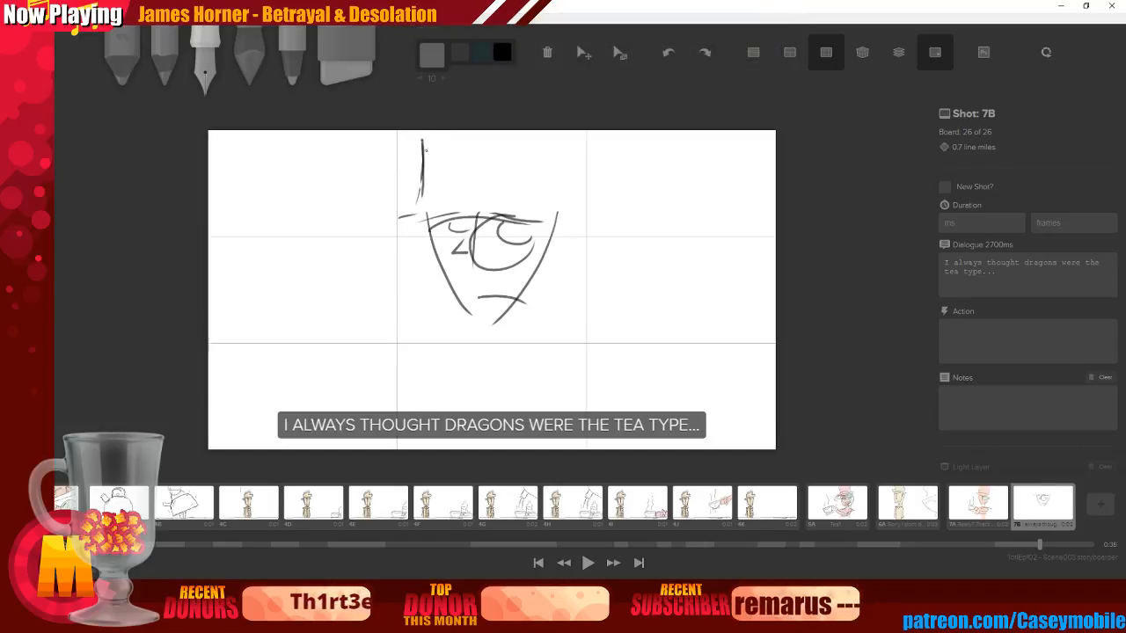
mouse_move(555, 132)
mouse_down()
mouse_move(545, 189)
mouse_move(597, 211)
mouse_move(555, 257)
mouse_up()
mouse_move(381, 217)
mouse_down()
mouse_move(570, 211)
mouse_move(510, 332)
mouse_up()
Rework the hat's underside, the hair line behind the ear, and the short neck strokes below the chin
drag(520, 329, 519, 361)
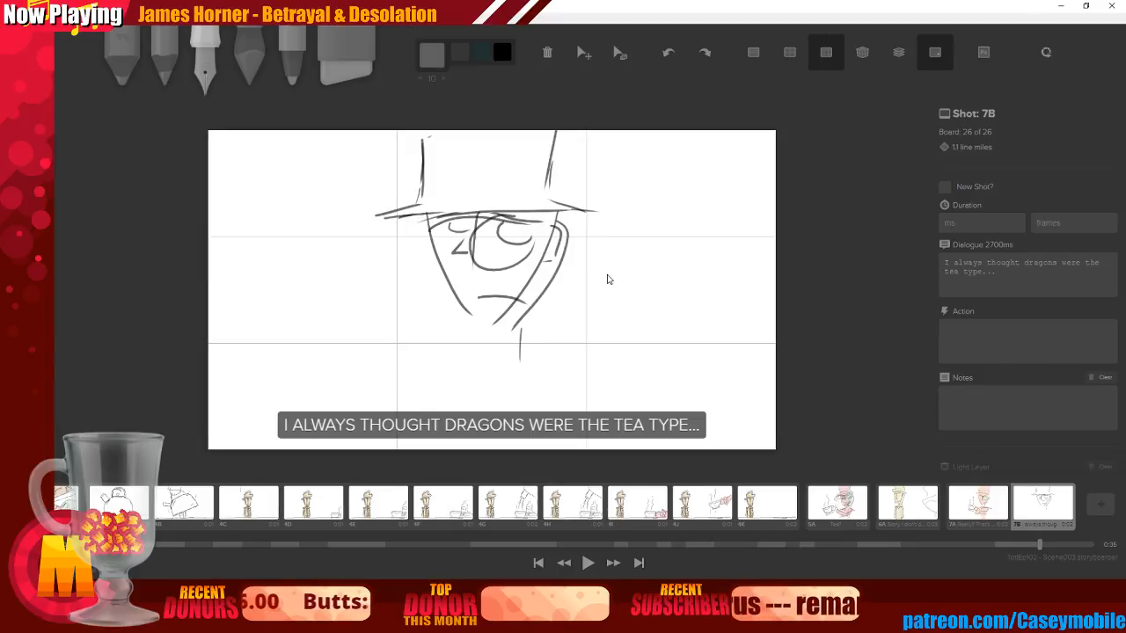
key(ctrl+z)
key(ctrl+z)
key(ctrl+z)
key(ctrl+z)
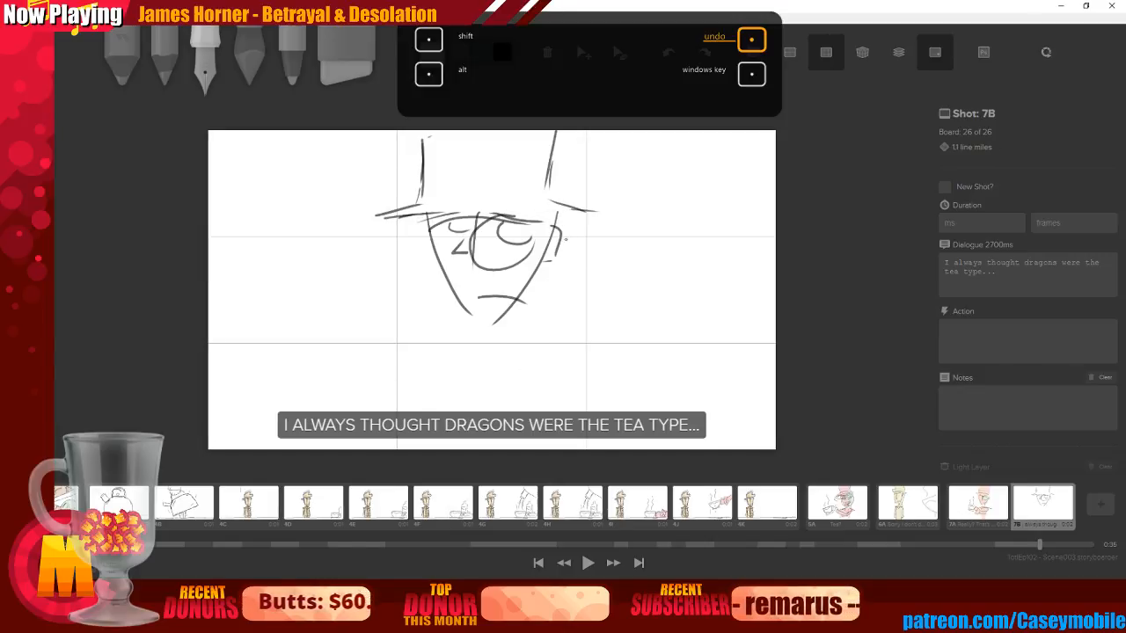
mouse_move(517, 208)
mouse_down()
mouse_move(552, 212)
mouse_move(552, 230)
mouse_move(548, 299)
mouse_move(538, 321)
mouse_move(498, 341)
mouse_move(508, 342)
mouse_up()
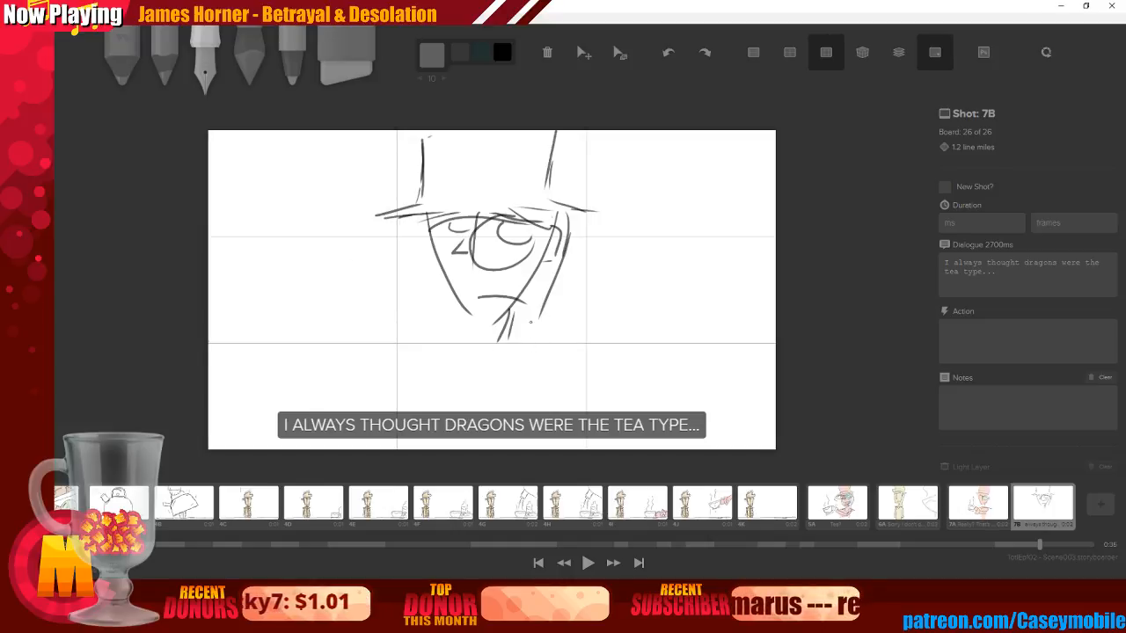
Try several collar and shoulder lines beneath the character's neck
drag(444, 354, 516, 337)
drag(512, 344, 566, 371)
key(ctrl+z)
key(ctrl+z)
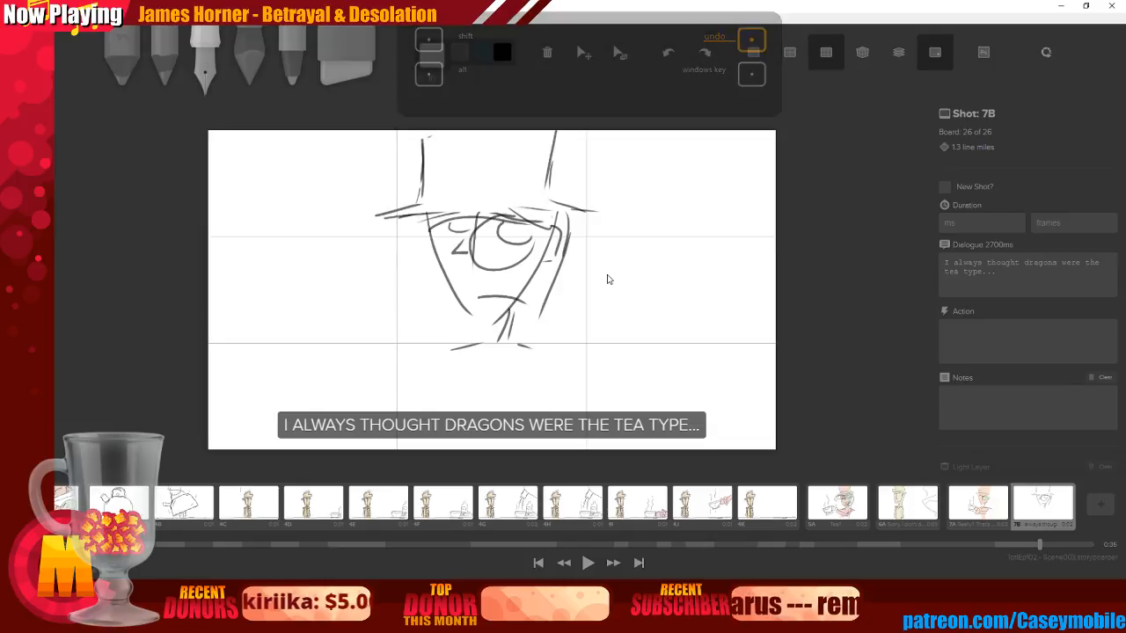
drag(463, 332, 492, 329)
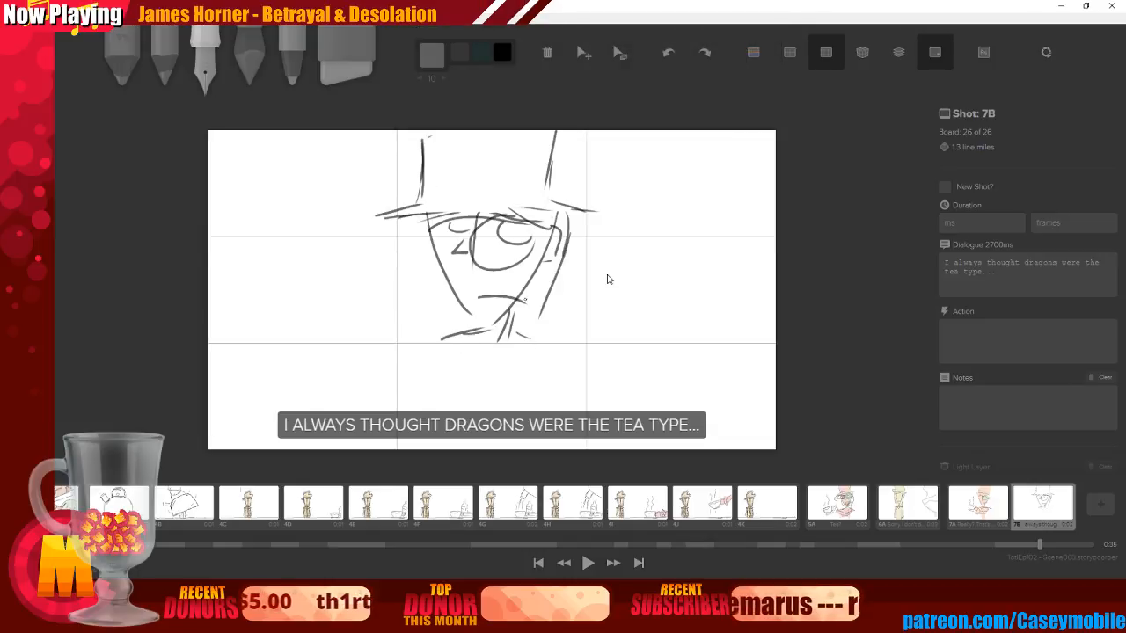
key(ctrl+z)
key(ctrl+z)
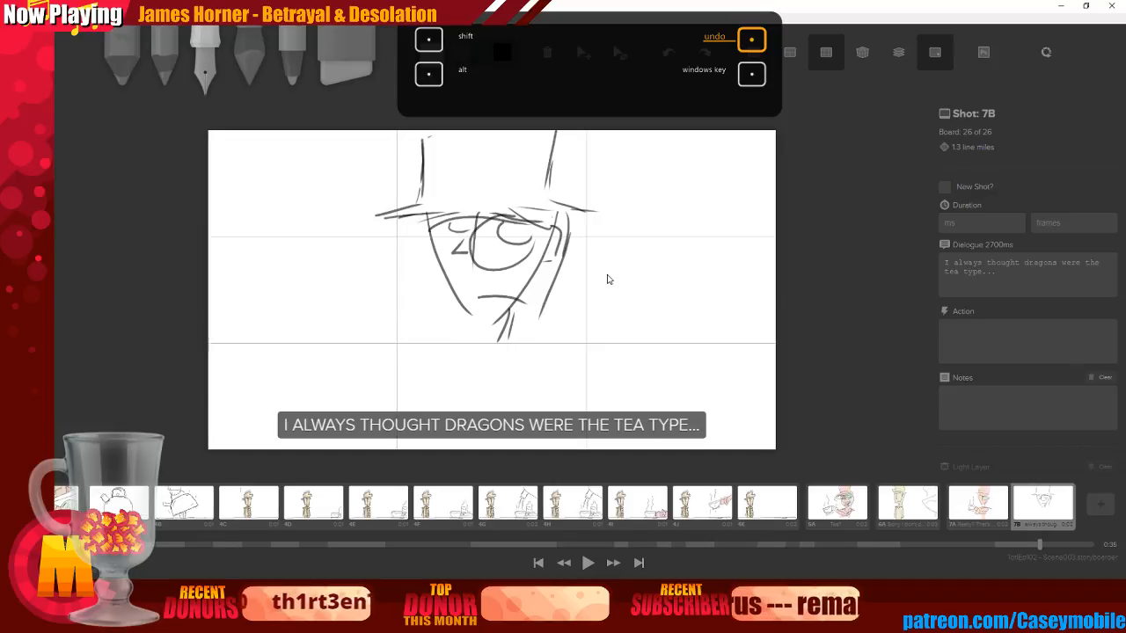
key(ctrl+shift+z)
key(ctrl+shift+z)
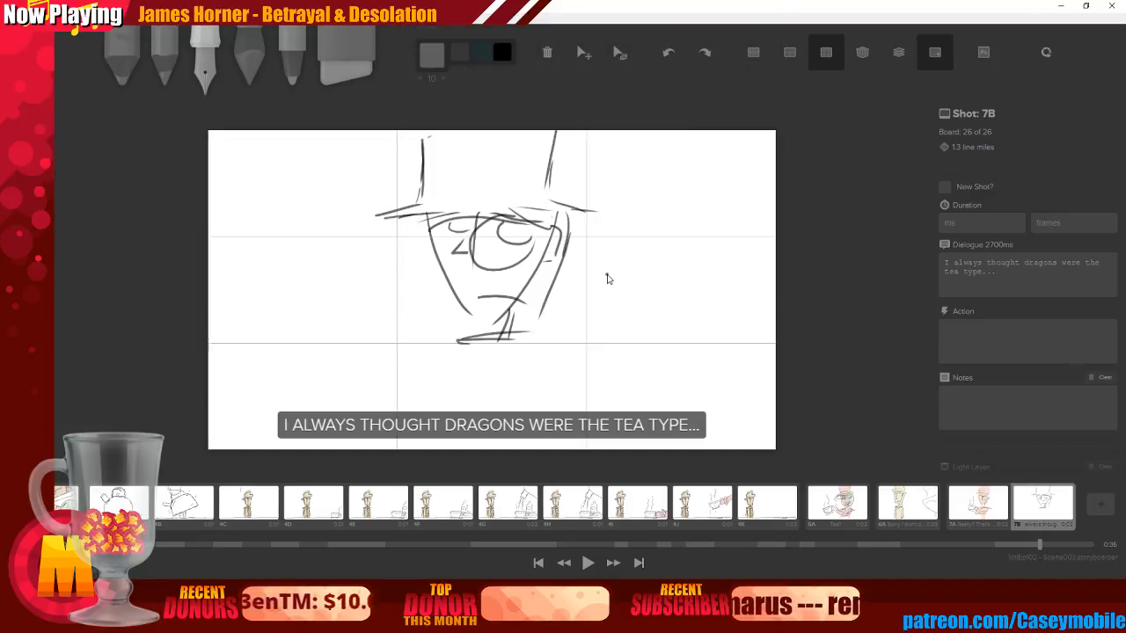
key(ctrl+z)
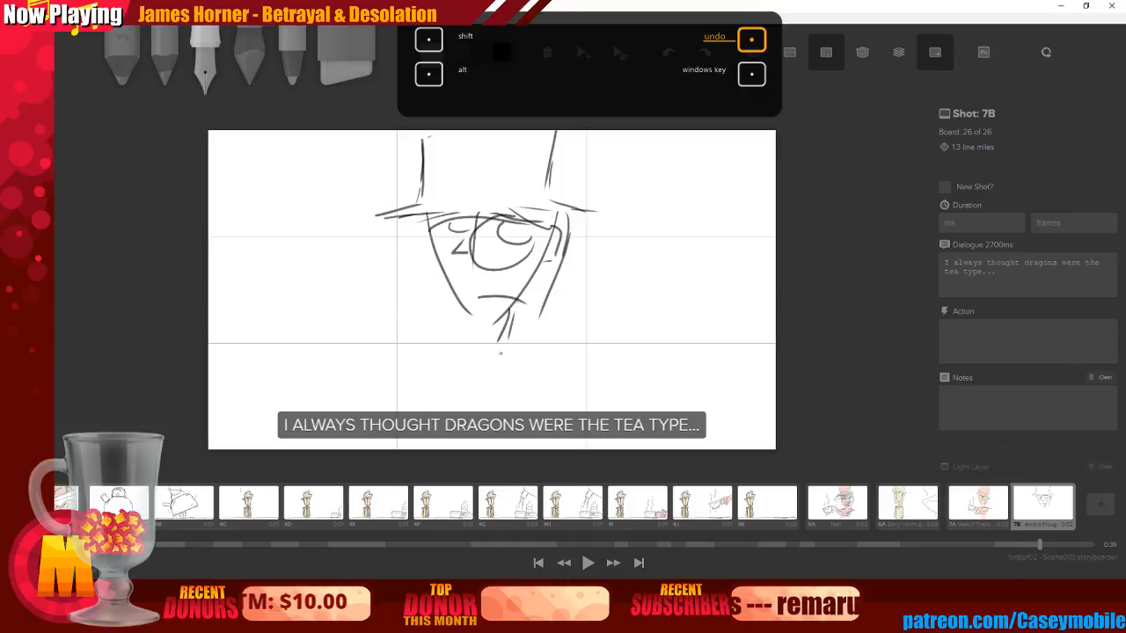
Try to sketch a rounded teacup below the character's chin
mouse_move(406, 333)
mouse_down()
mouse_move(487, 346)
mouse_move(430, 407)
mouse_move(484, 357)
mouse_up()
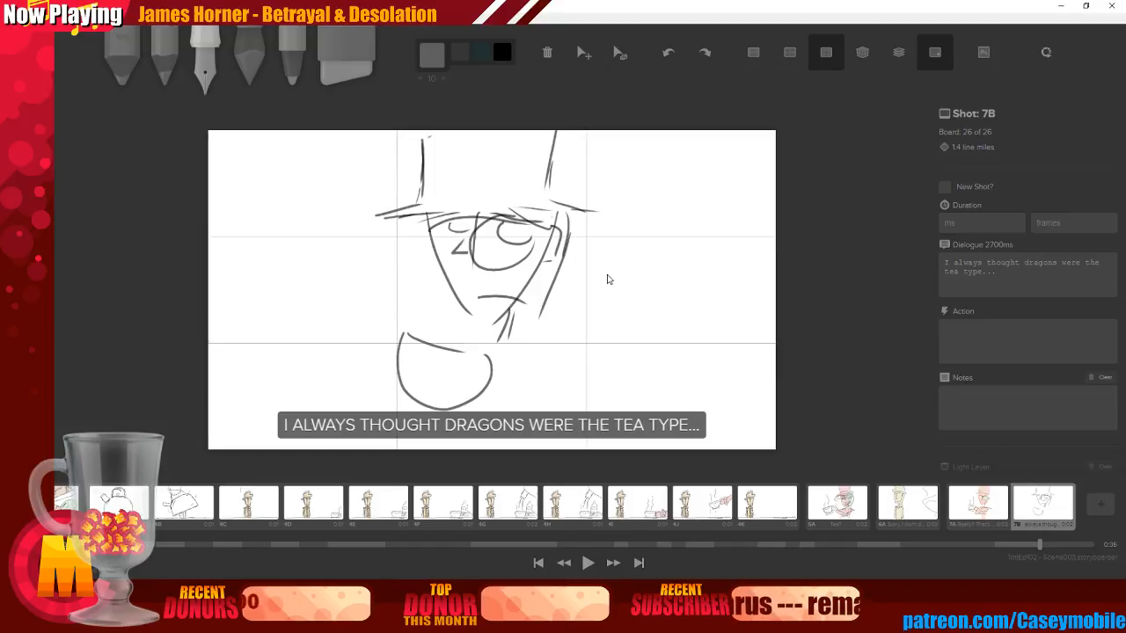
key(ctrl+z)
key(ctrl+z)
key(ctrl+z)
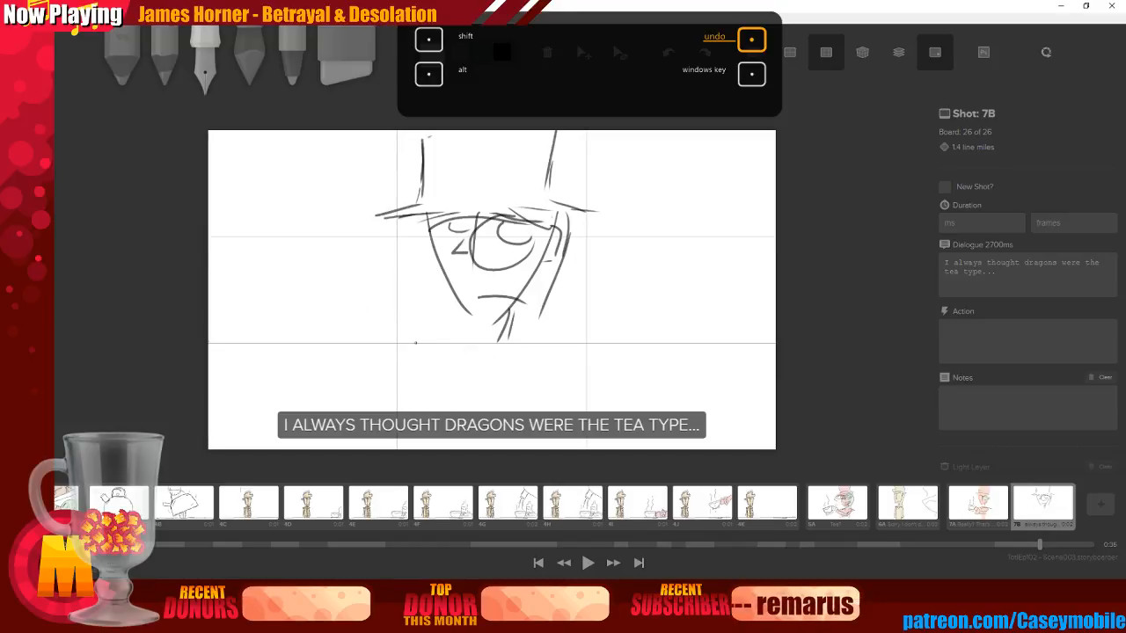
mouse_move(409, 343)
mouse_down()
mouse_move(487, 355)
mouse_move(465, 396)
mouse_up()
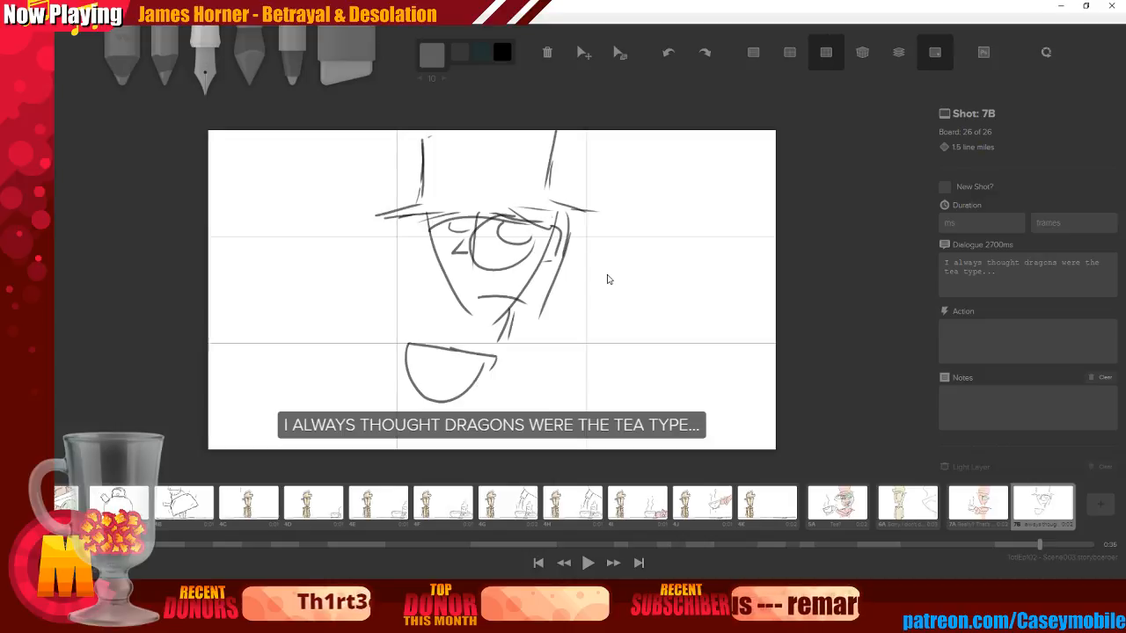
key(ctrl+z)
key(ctrl+z)
key(ctrl+z)
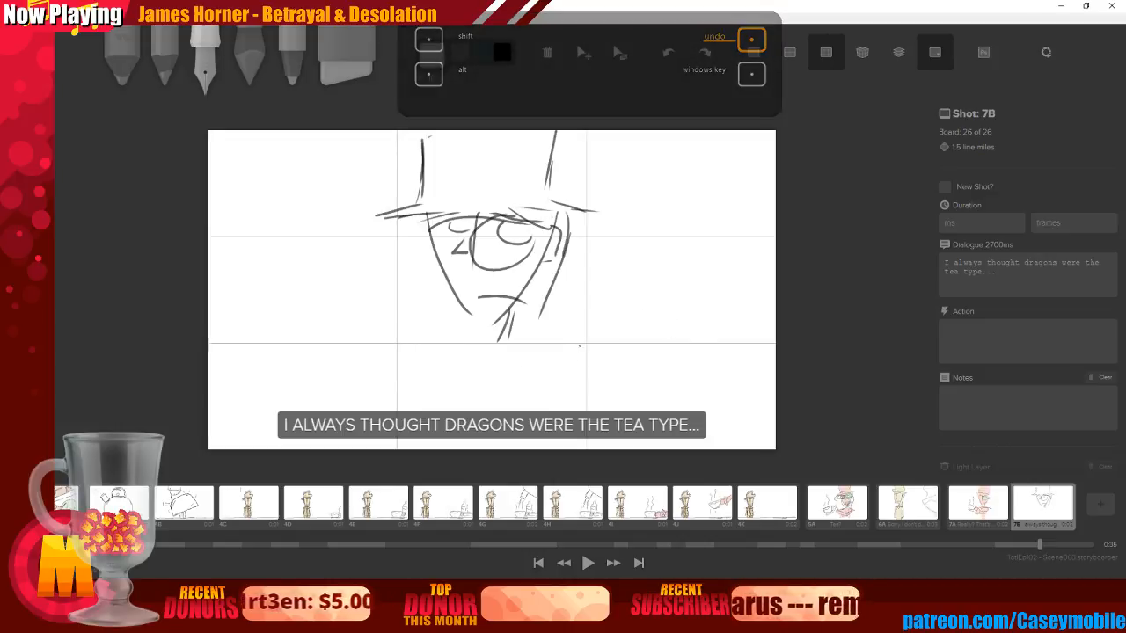
Try to sketch the character's shoulder lines, pointed collar and torso sides below the neck
mouse_move(513, 356)
mouse_down()
mouse_move(570, 391)
mouse_move(649, 337)
mouse_up()
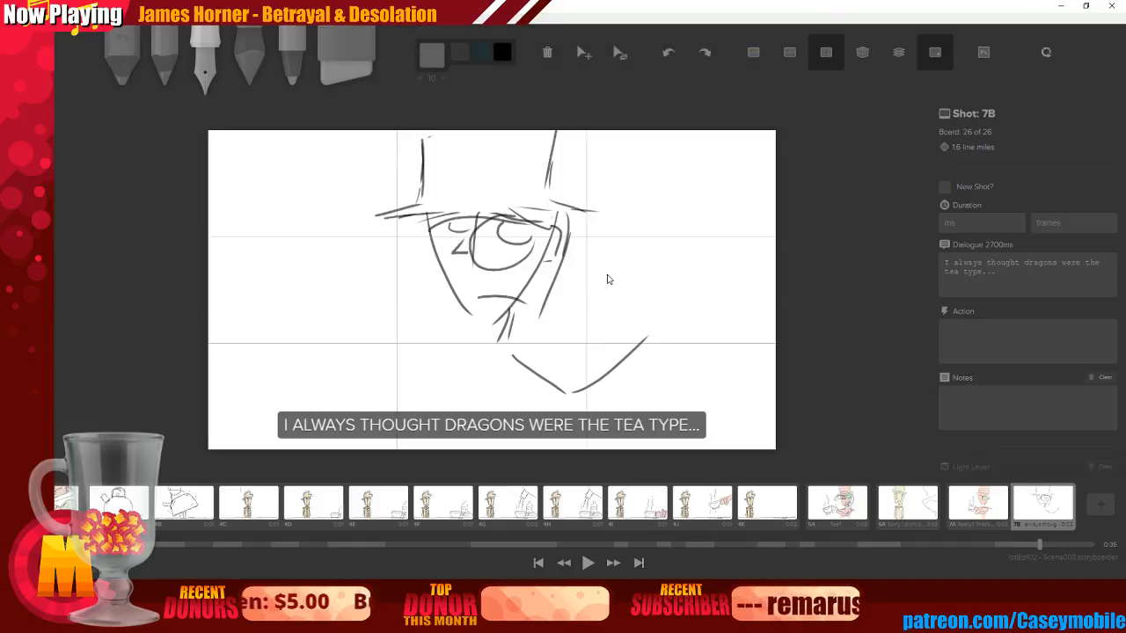
key(ctrl+z)
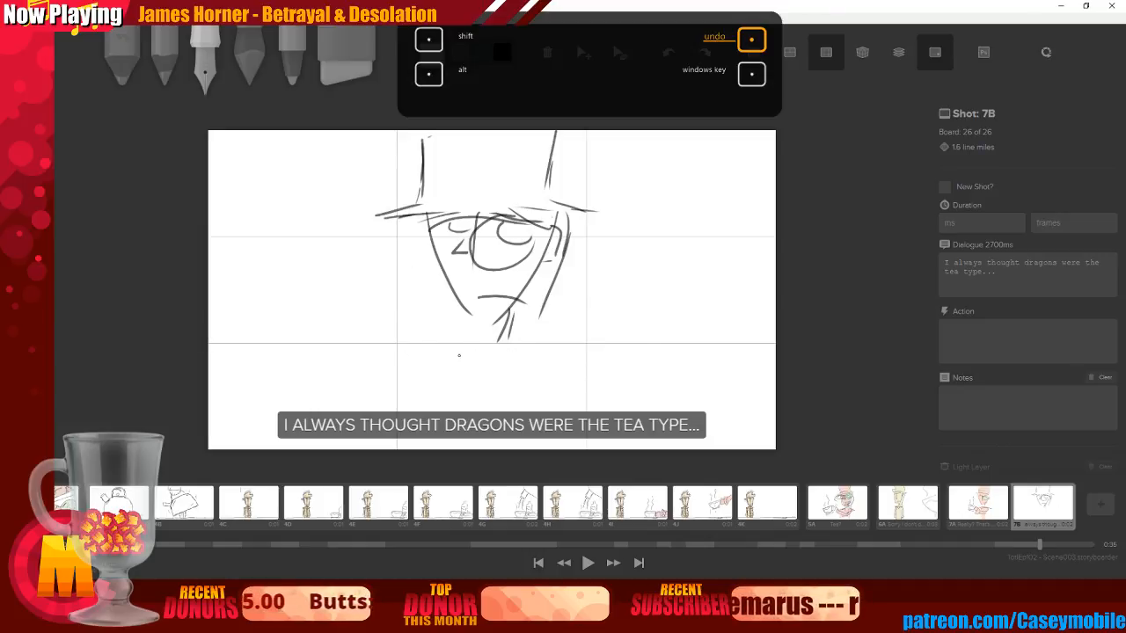
mouse_move(443, 352)
mouse_down()
mouse_move(497, 345)
mouse_move(535, 357)
mouse_up()
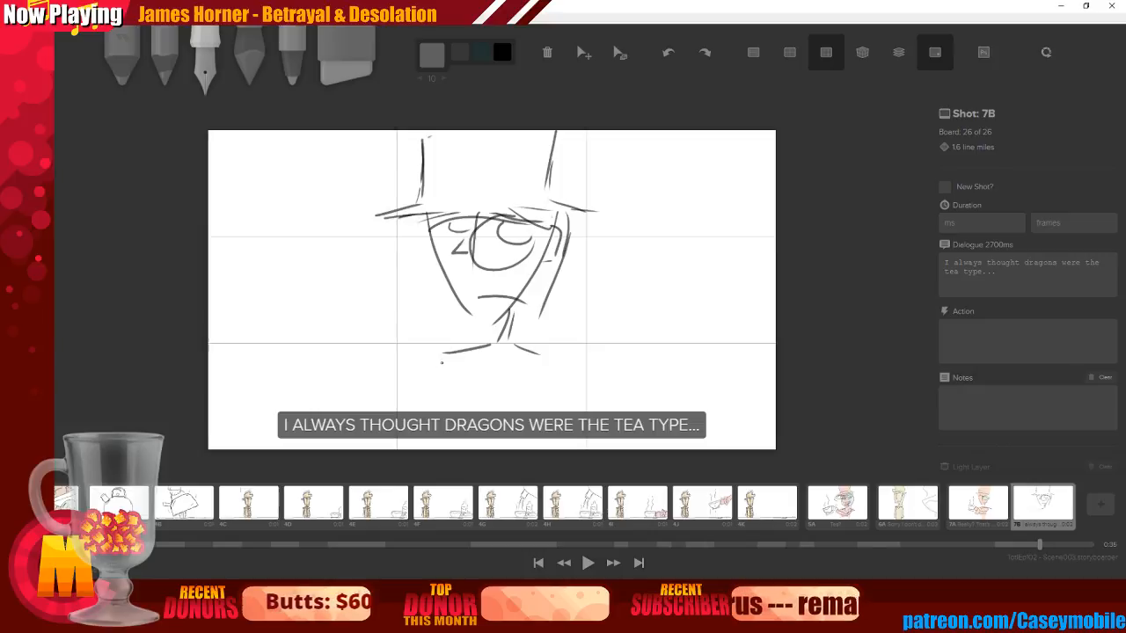
drag(441, 386, 440, 415)
key(ctrl+z)
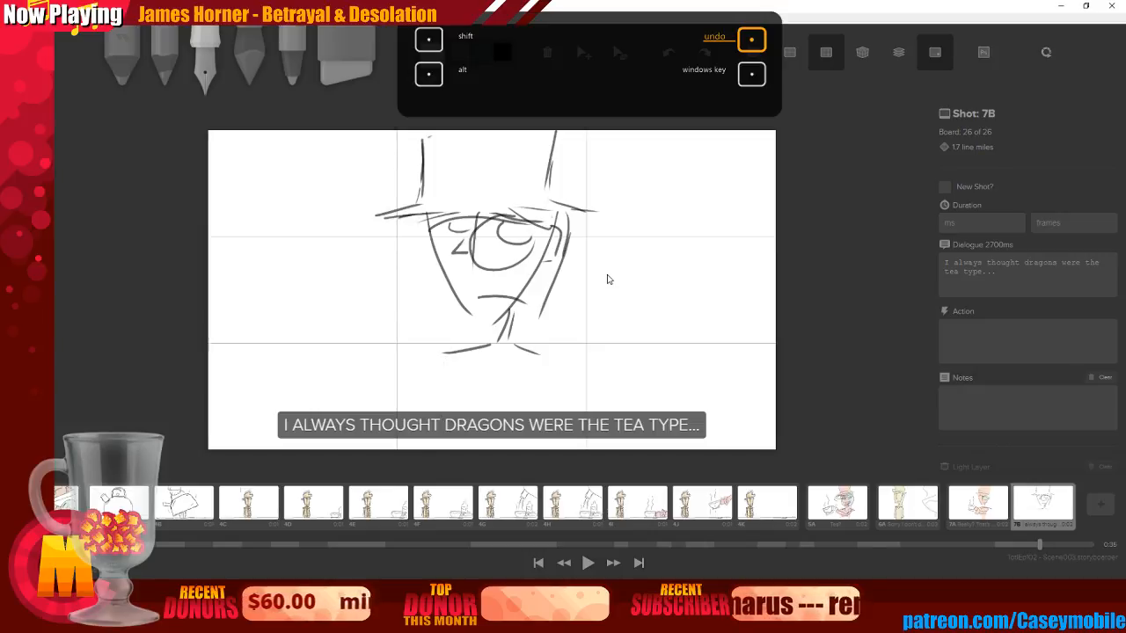
drag(460, 353, 480, 380)
drag(530, 352, 508, 377)
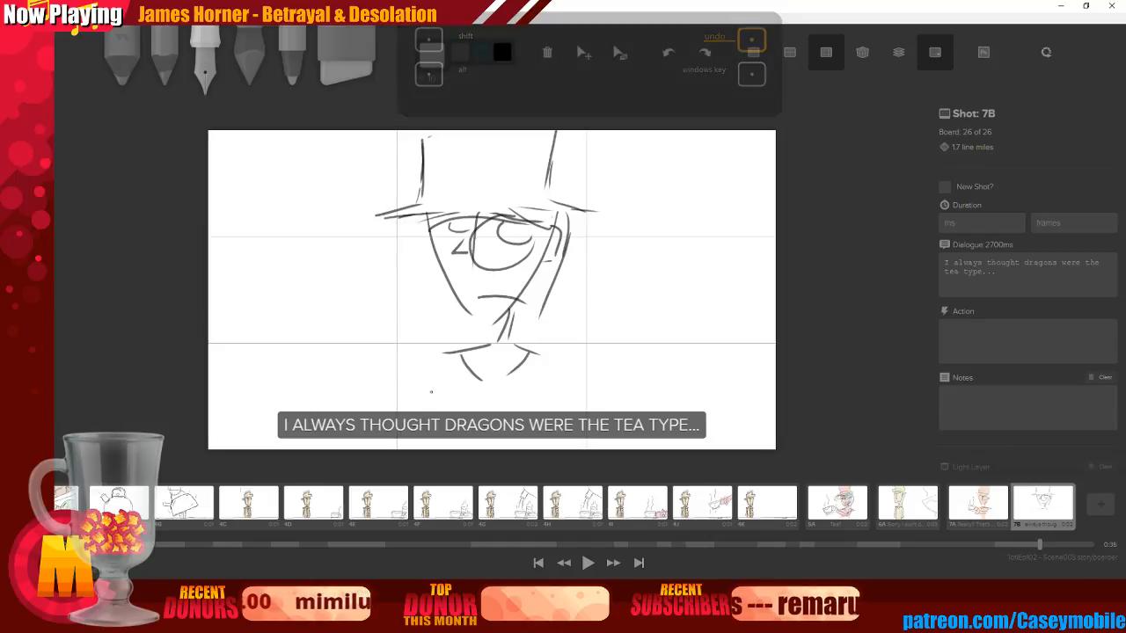
mouse_move(431, 359)
mouse_down()
mouse_move(475, 417)
mouse_move(511, 416)
mouse_up()
drag(544, 377, 539, 416)
drag(434, 390, 421, 447)
key(ctrl+z)
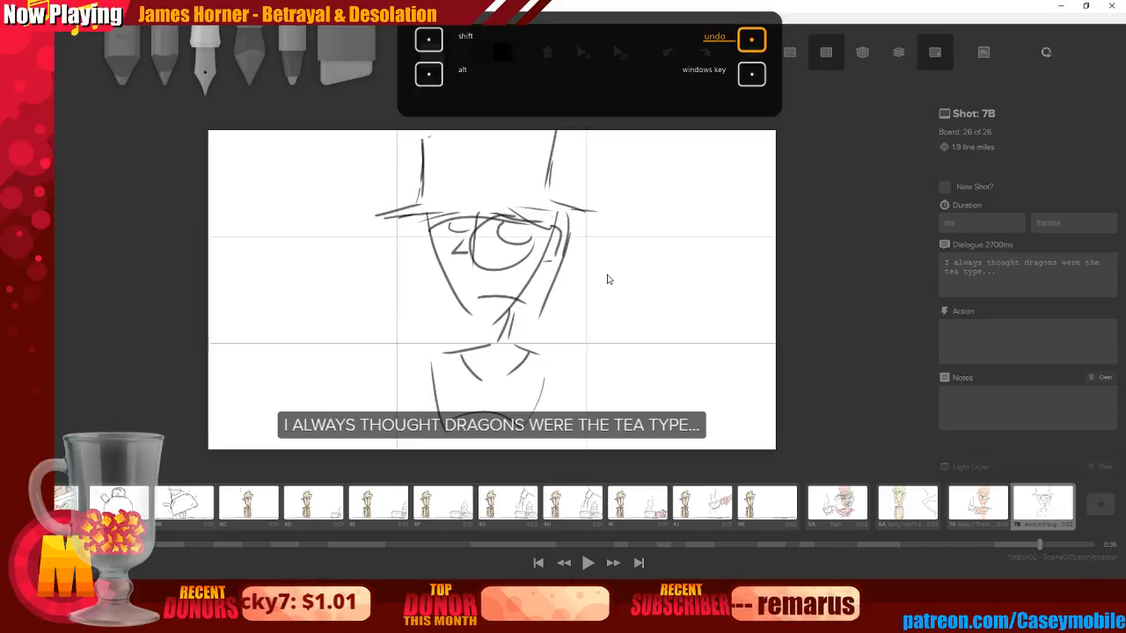
Try a wider shoulder line and an outstretched arm raising a rounded teacup beside the character
mouse_move(475, 343)
mouse_down()
mouse_move(418, 355)
mouse_move(544, 357)
mouse_up()
drag(414, 358, 517, 360)
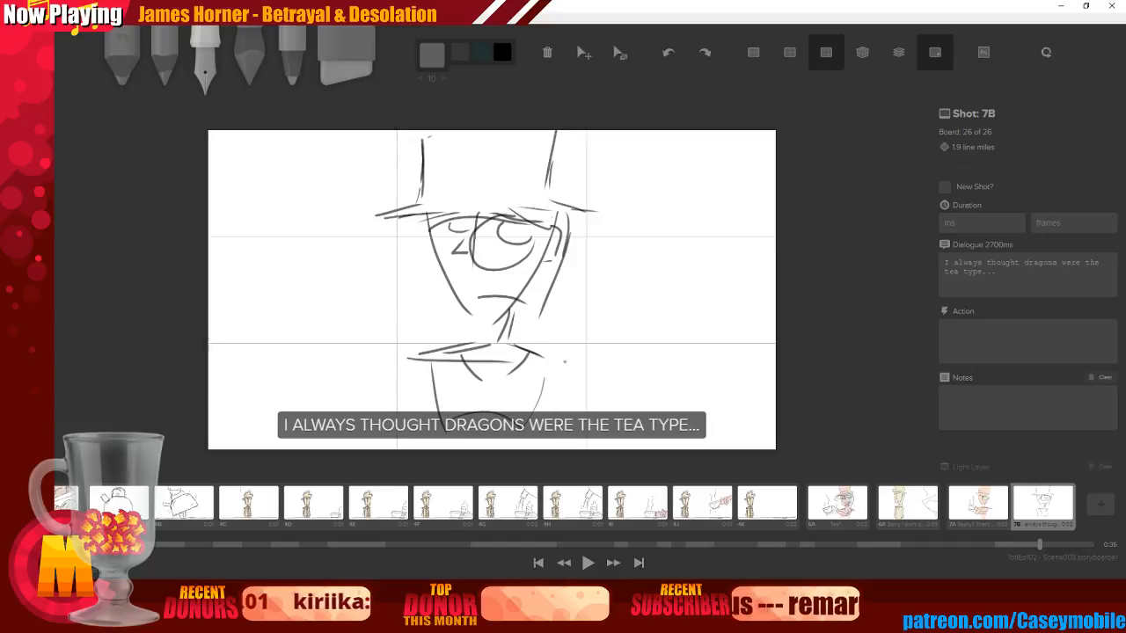
key(ctrl+z)
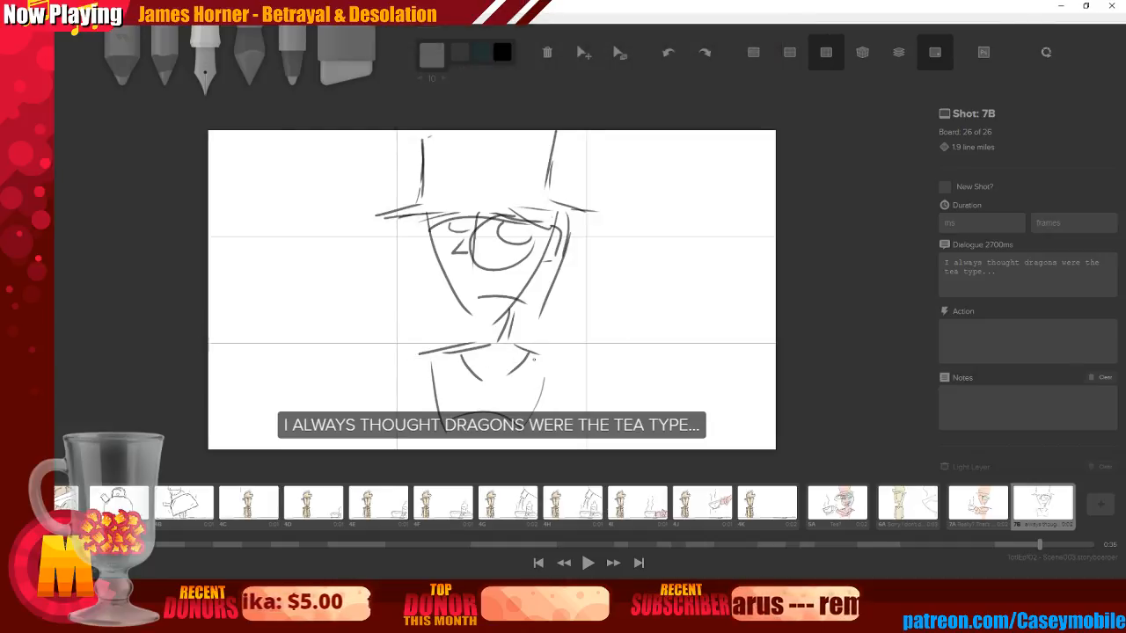
mouse_move(542, 360)
mouse_down()
mouse_move(568, 382)
mouse_move(659, 343)
mouse_up()
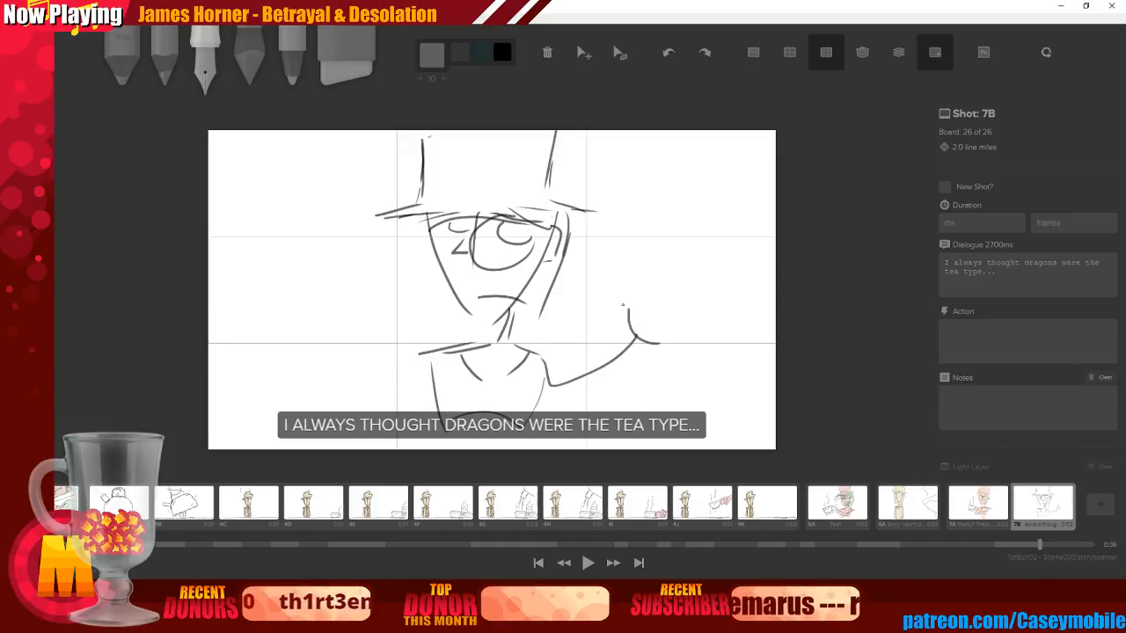
mouse_move(643, 305)
mouse_down()
mouse_move(694, 258)
mouse_move(665, 339)
mouse_move(729, 325)
mouse_up()
drag(694, 258, 718, 326)
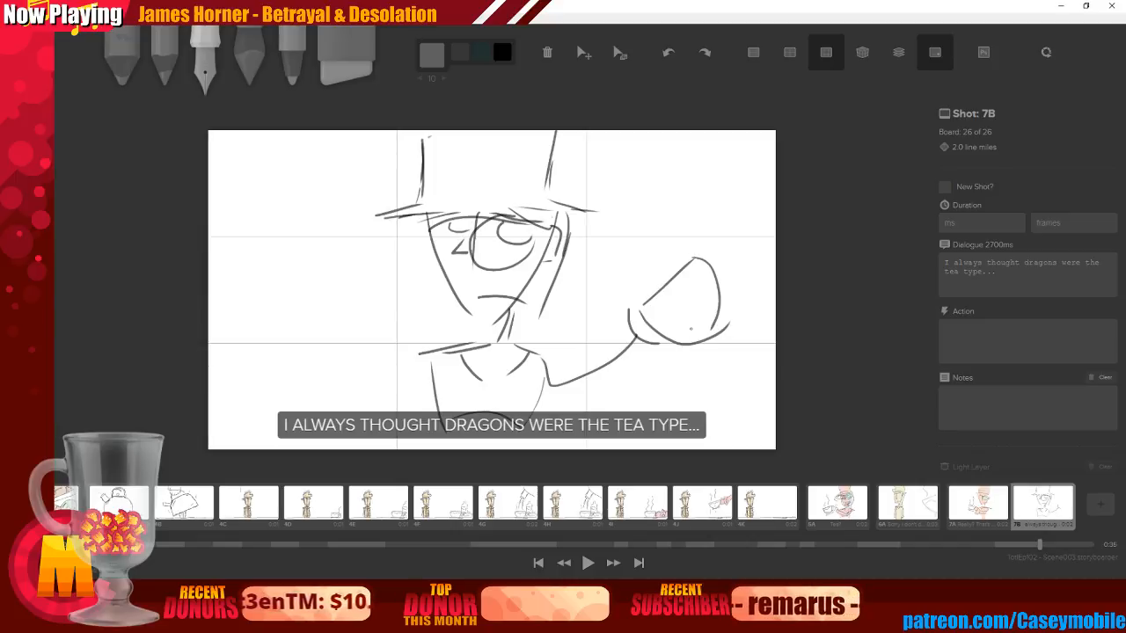
Undo the cup, arm, collar, shoulder and torso strokes, back to the head and short neck
key(ctrl+z)
key(ctrl+z)
key(ctrl+z)
key(ctrl+z)
key(ctrl+z)
key(ctrl+z)
key(ctrl+z)
key(ctrl+z)
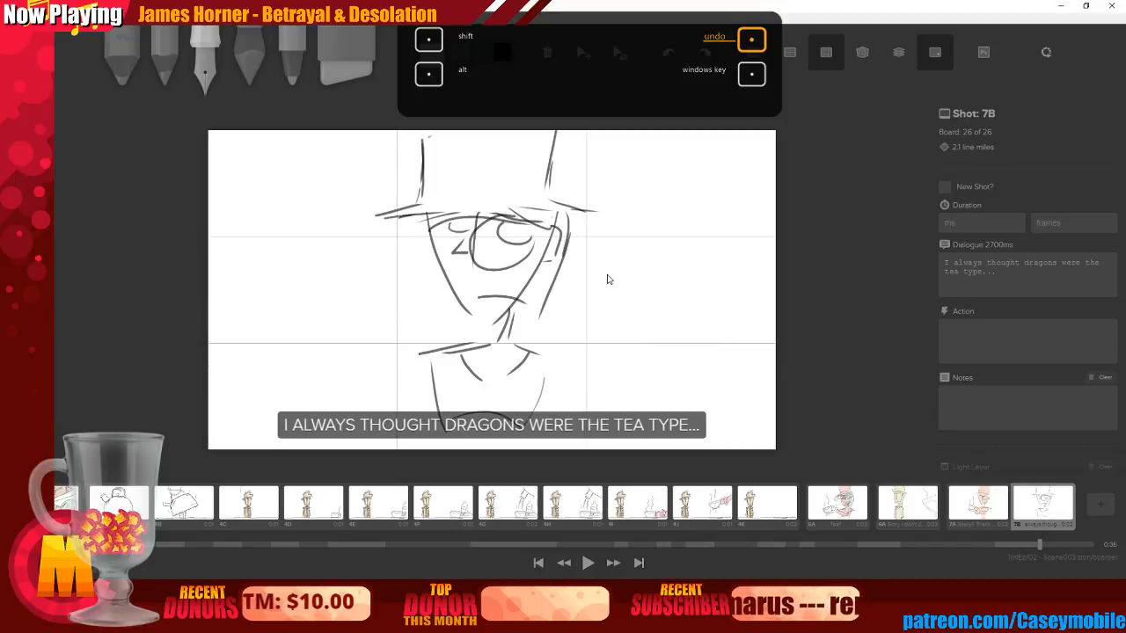
key(ctrl+z)
key(ctrl+z)
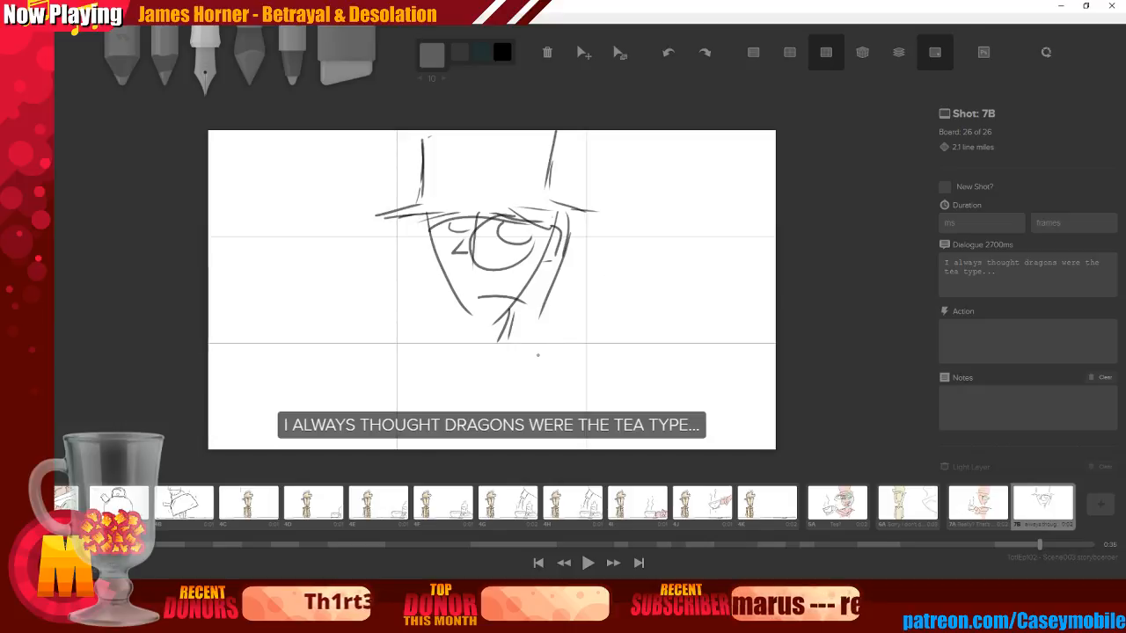
Move the whole hatted head to the left within board 7B, and return to the pen
click(584, 53)
drag(549, 209, 501, 207)
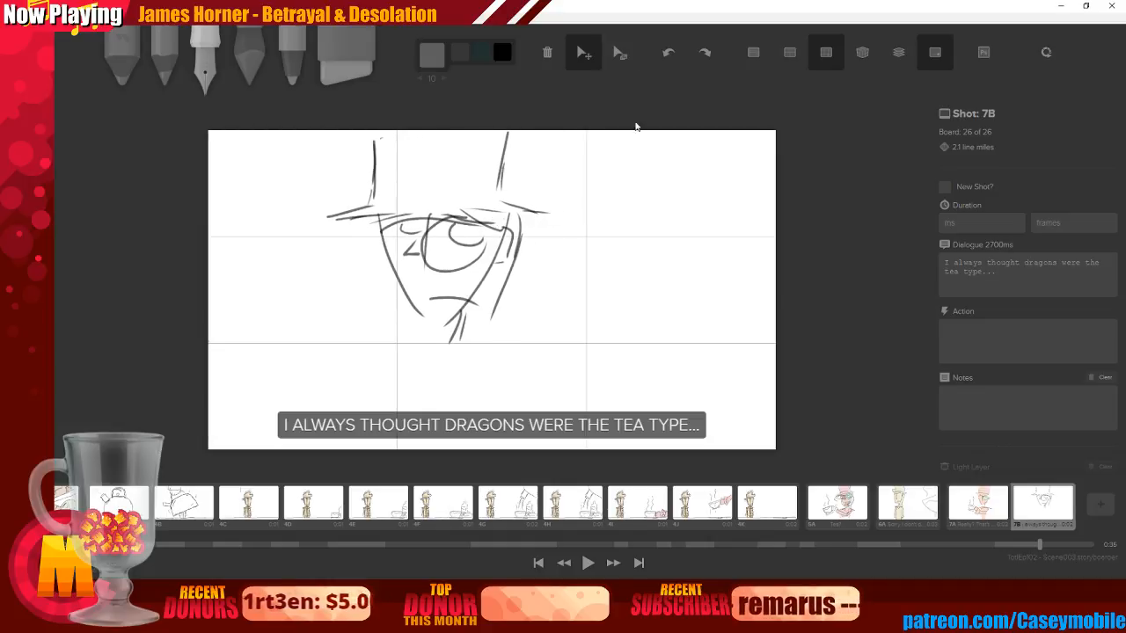
click(200, 57)
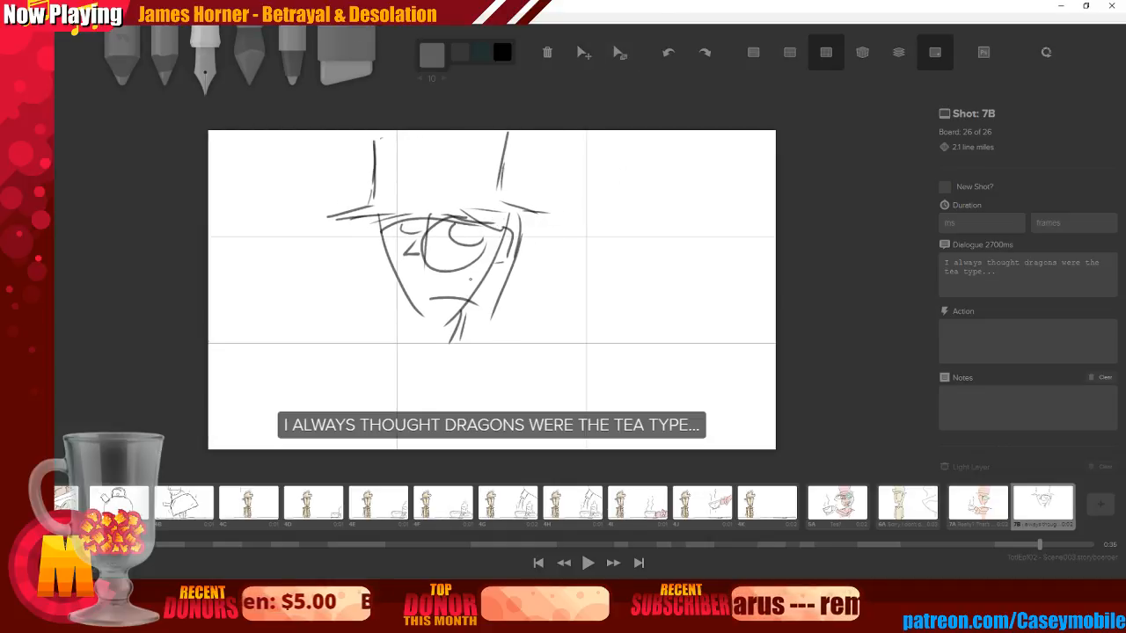
Sketch the character's rounded torso and far arm, plus an outstretched near arm ending in a tilted teacup
mouse_move(438, 342)
mouse_down()
mouse_move(424, 348)
mouse_move(483, 349)
mouse_move(405, 380)
mouse_move(392, 420)
mouse_move(443, 431)
mouse_up()
drag(427, 352, 415, 448)
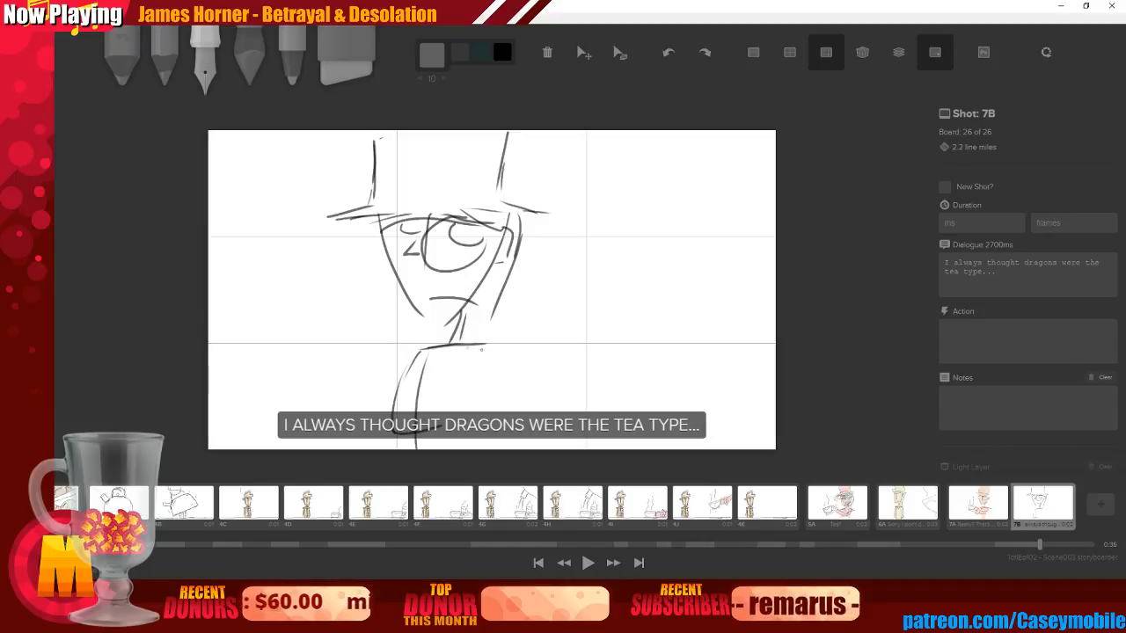
key(ctrl+z)
mouse_move(414, 367)
mouse_down()
mouse_move(408, 391)
mouse_move(431, 424)
mouse_up()
drag(502, 363, 487, 396)
drag(482, 310, 491, 342)
drag(497, 341, 486, 406)
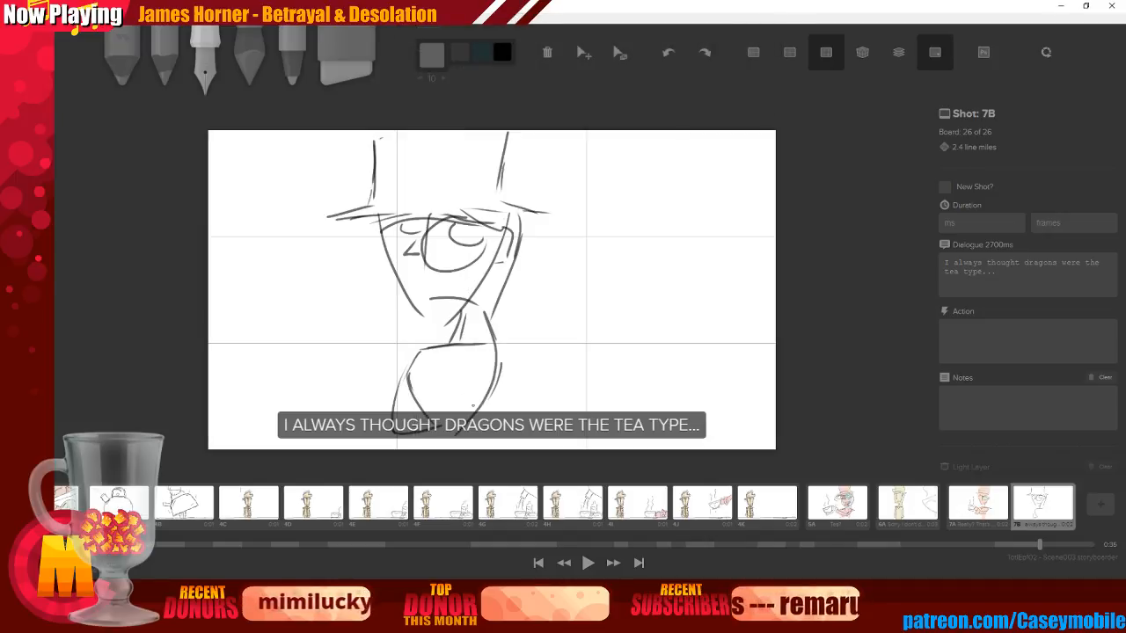
key(ctrl+z)
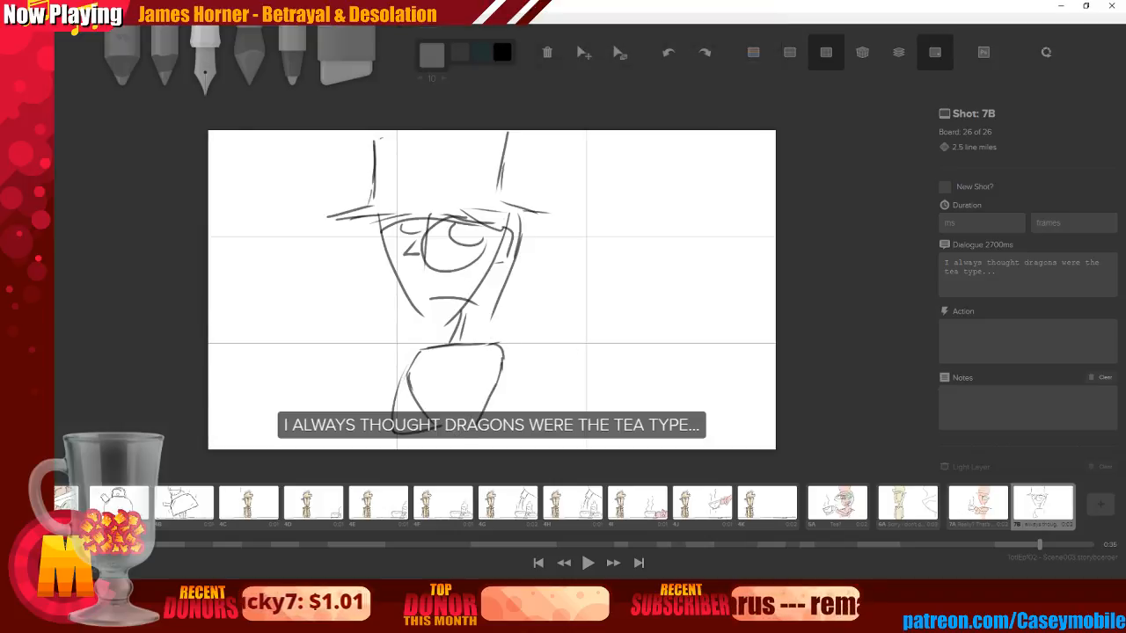
mouse_move(491, 345)
mouse_down()
mouse_move(511, 393)
mouse_move(596, 358)
mouse_move(621, 322)
mouse_move(684, 308)
mouse_up()
mouse_move(613, 304)
mouse_down()
mouse_move(656, 277)
mouse_move(677, 300)
mouse_move(681, 318)
mouse_move(631, 348)
mouse_move(695, 324)
mouse_up()
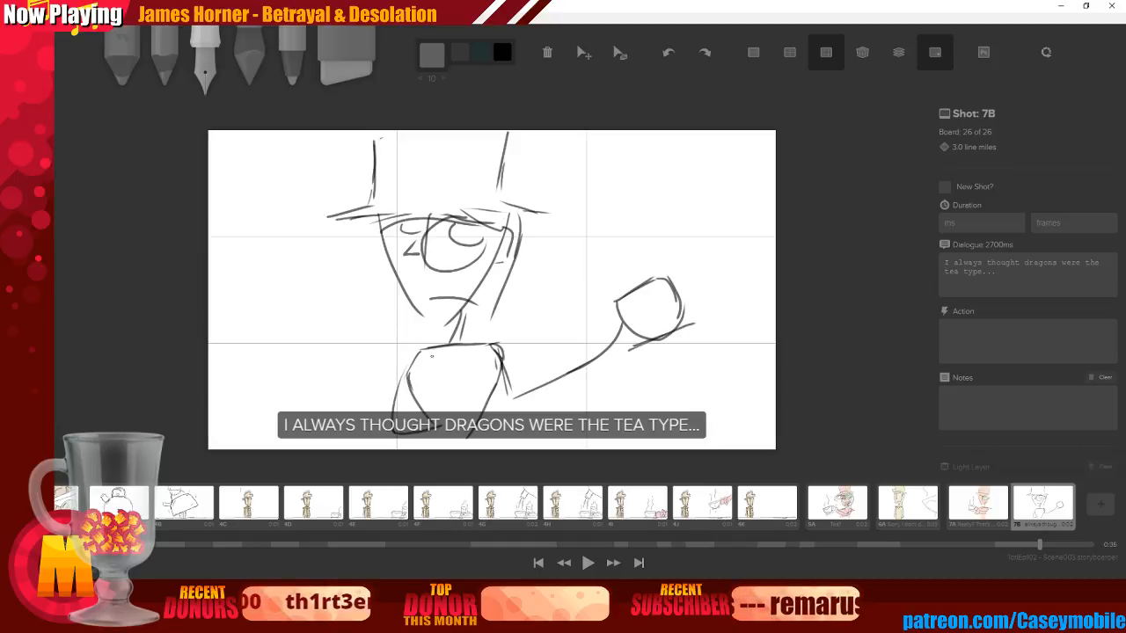
Add sloping shoulder lines, neck strokes, a pointed collar and a short chest line to the torso
mouse_move(395, 357)
mouse_down()
mouse_move(466, 340)
mouse_move(533, 357)
mouse_up()
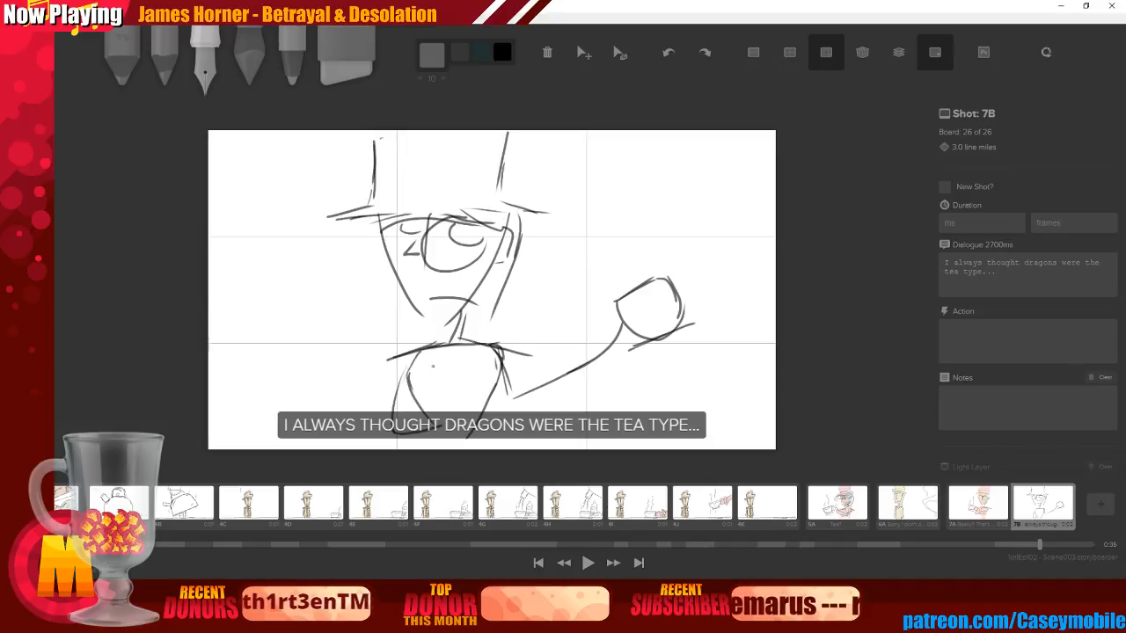
drag(395, 359, 502, 360)
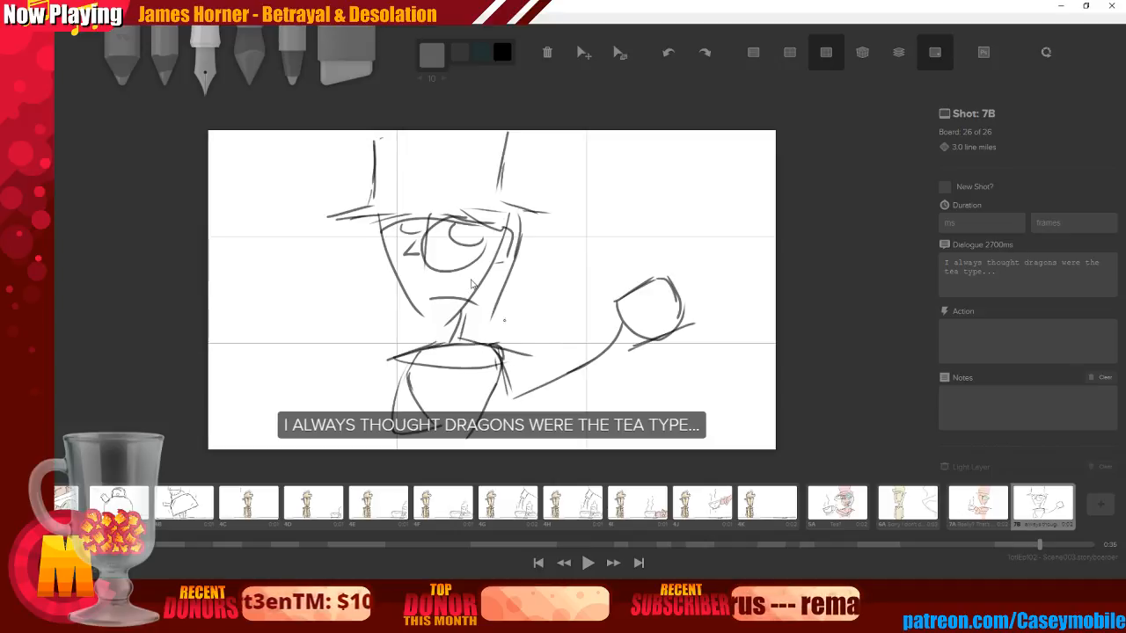
key(ctrl+z)
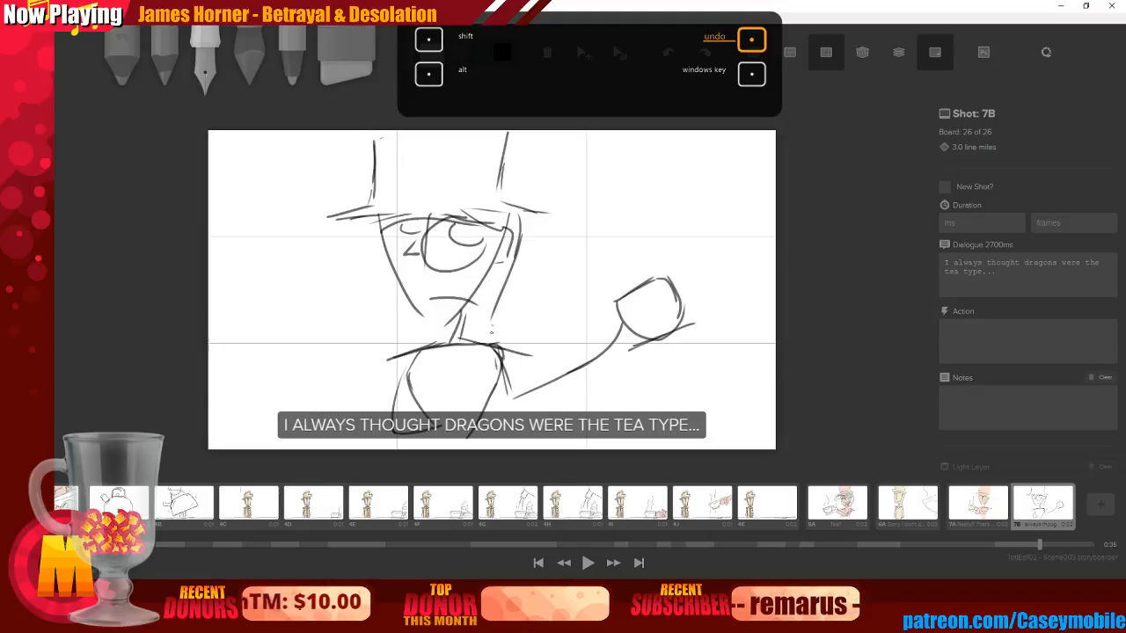
mouse_move(468, 296)
mouse_down()
mouse_move(460, 317)
mouse_move(483, 350)
mouse_up()
drag(479, 321, 484, 349)
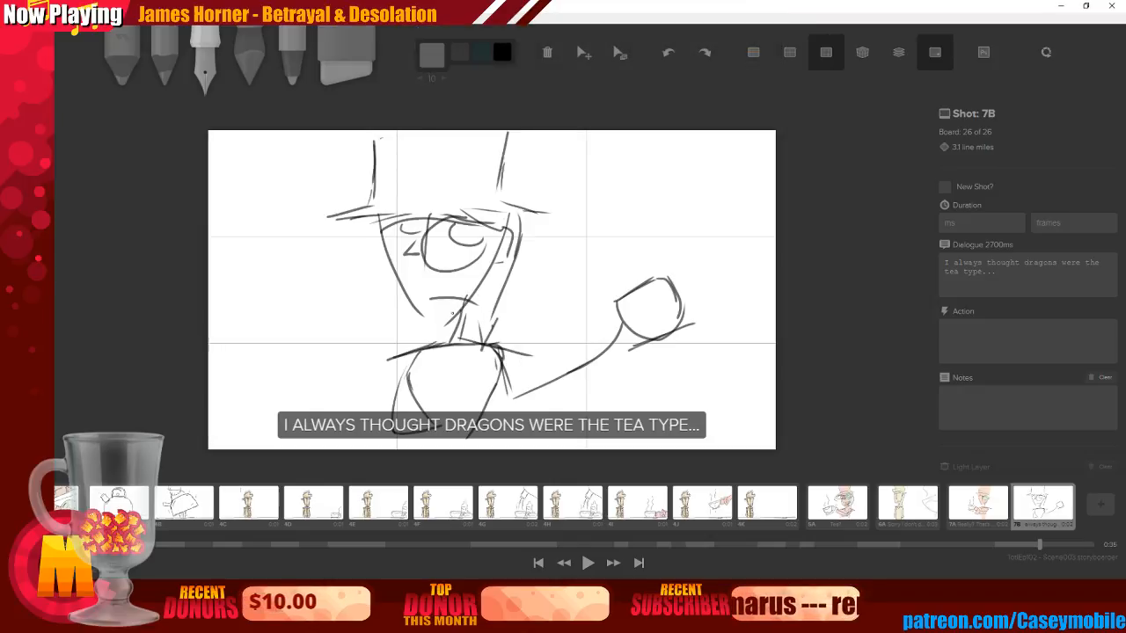
mouse_move(366, 370)
mouse_down()
mouse_move(444, 357)
mouse_move(443, 378)
mouse_up()
drag(452, 379, 496, 350)
mouse_move(406, 365)
mouse_down()
mouse_move(406, 410)
mouse_move(477, 401)
mouse_up()
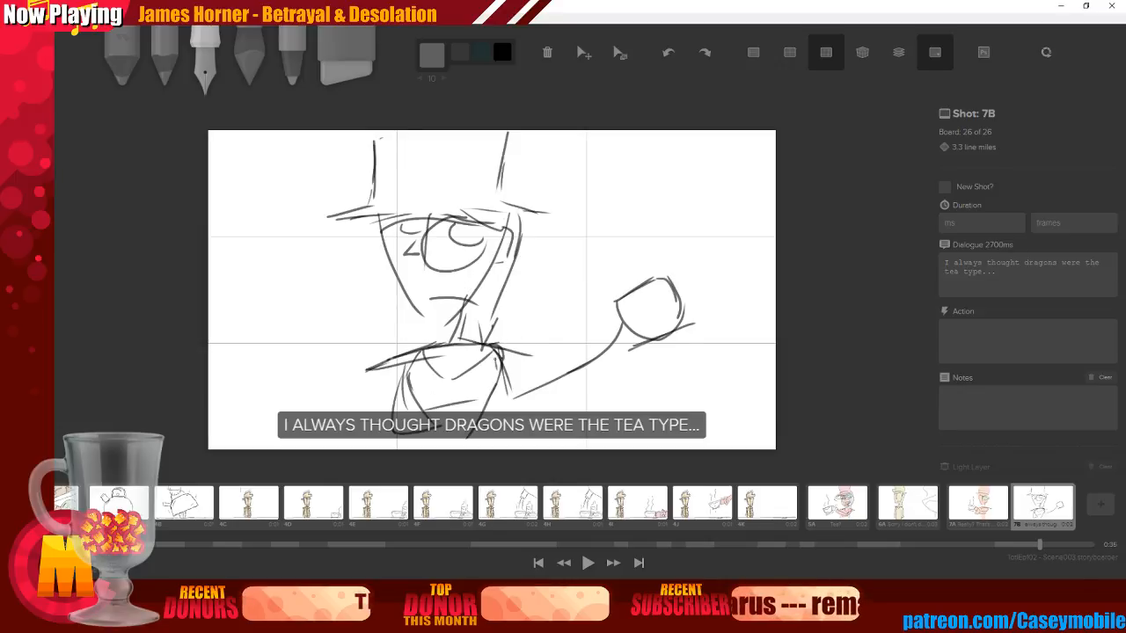
Draw the upper edge of the outstretched arm and try a hand outline against the teacup
mouse_move(498, 349)
mouse_down()
mouse_move(544, 376)
mouse_move(570, 356)
mouse_move(622, 349)
mouse_move(611, 308)
mouse_up()
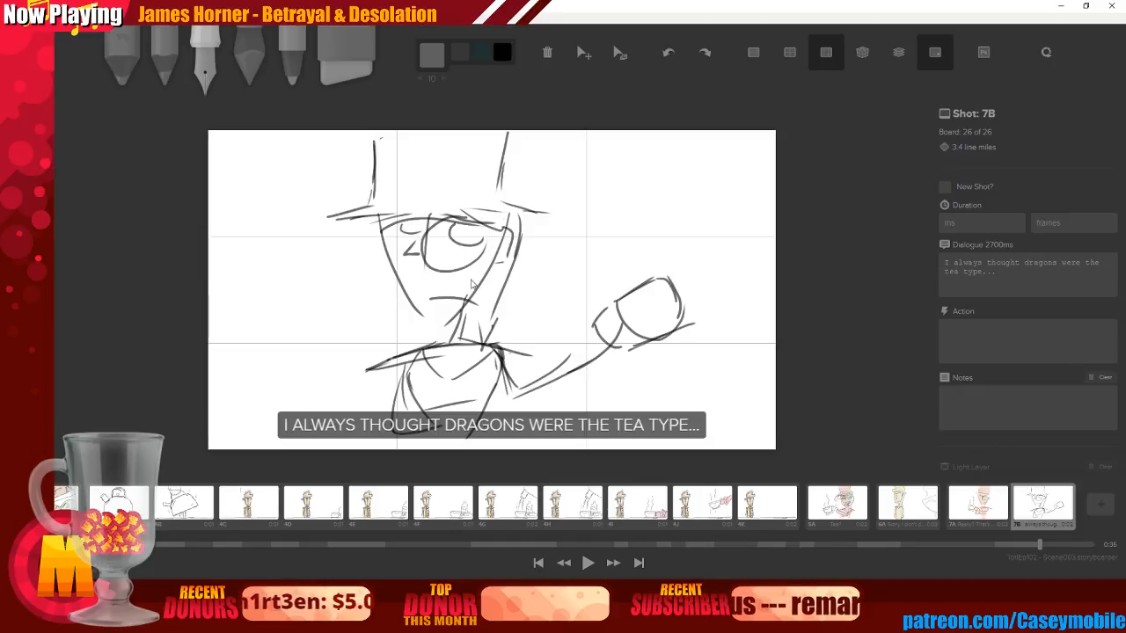
key(ctrl+z)
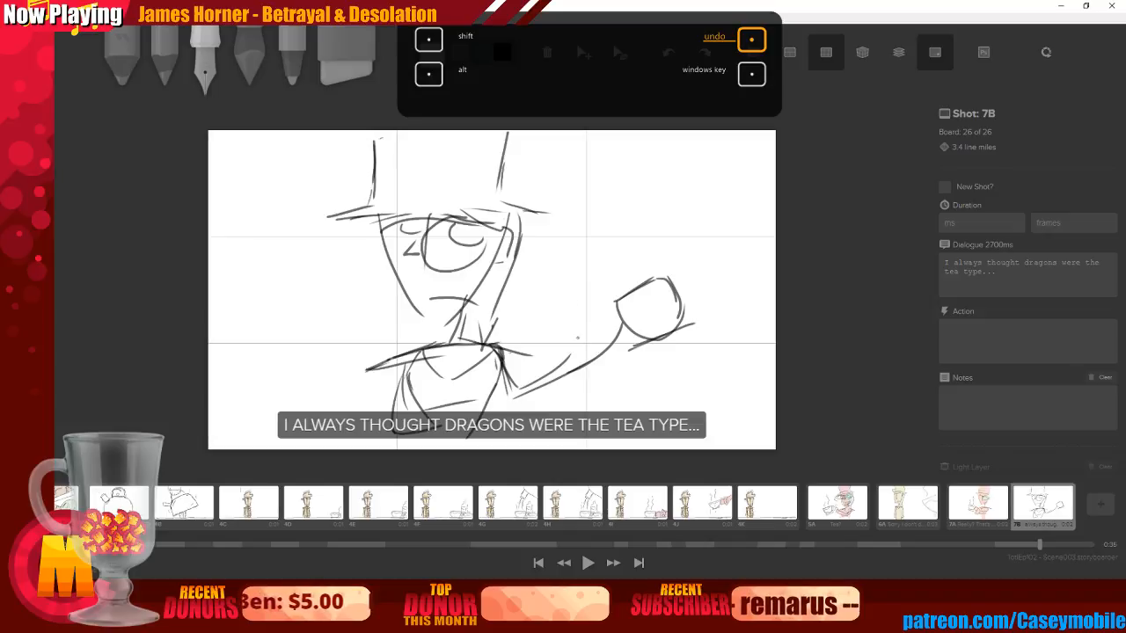
Try a sleeve cuff and gripping fingers between the outstretched arm and the teacup
mouse_move(581, 339)
mouse_down()
mouse_move(612, 371)
mouse_move(595, 320)
mouse_move(616, 360)
mouse_up()
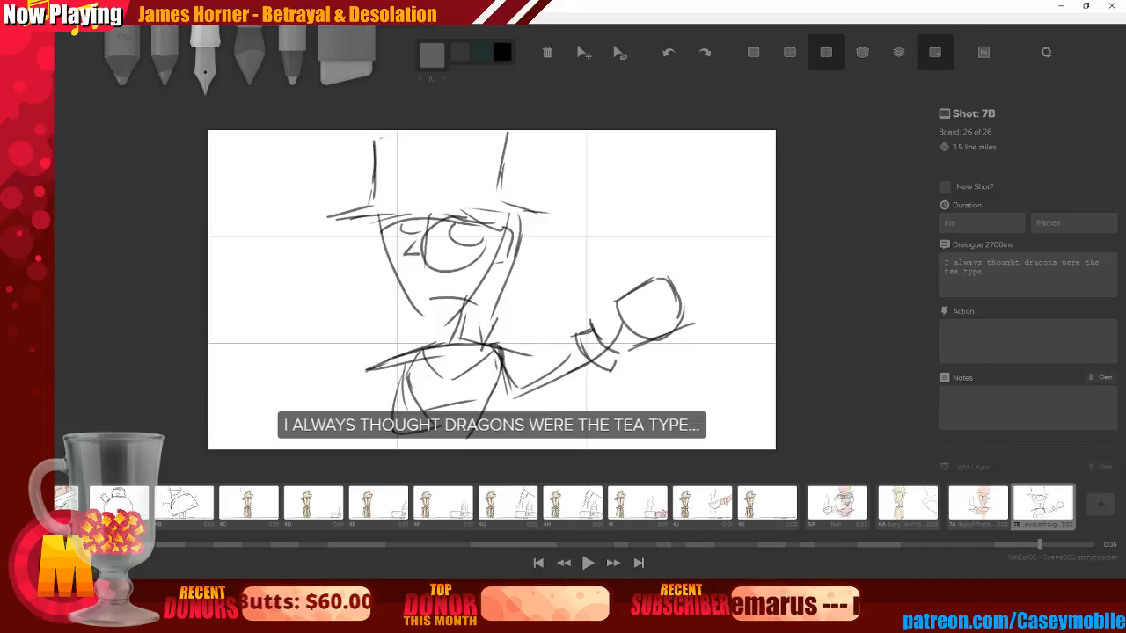
drag(601, 315, 628, 352)
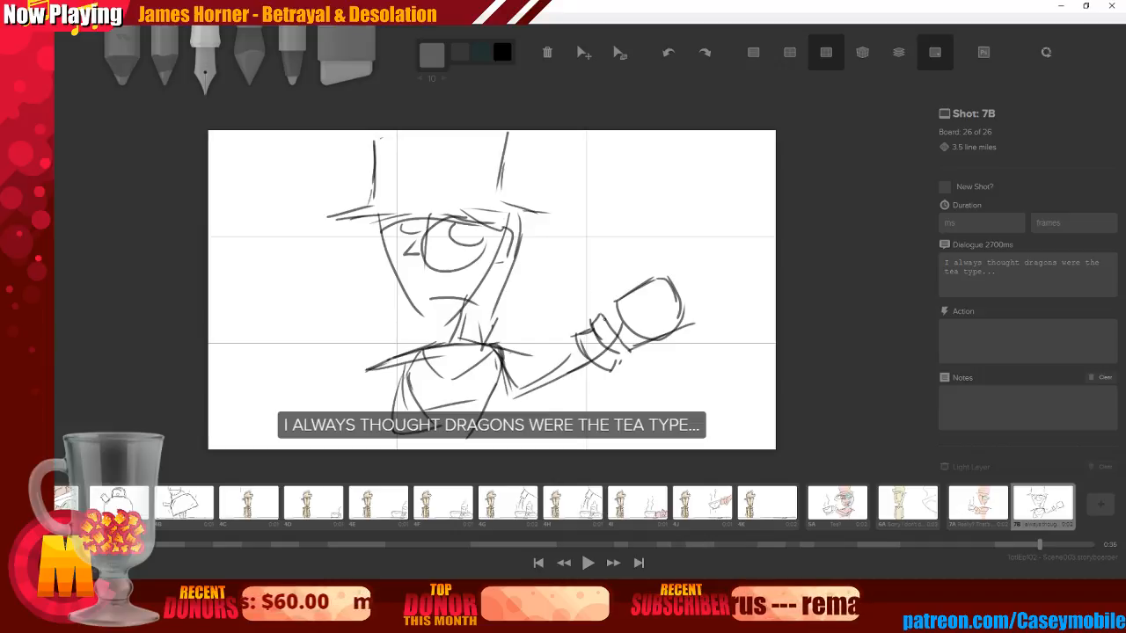
drag(607, 305, 635, 352)
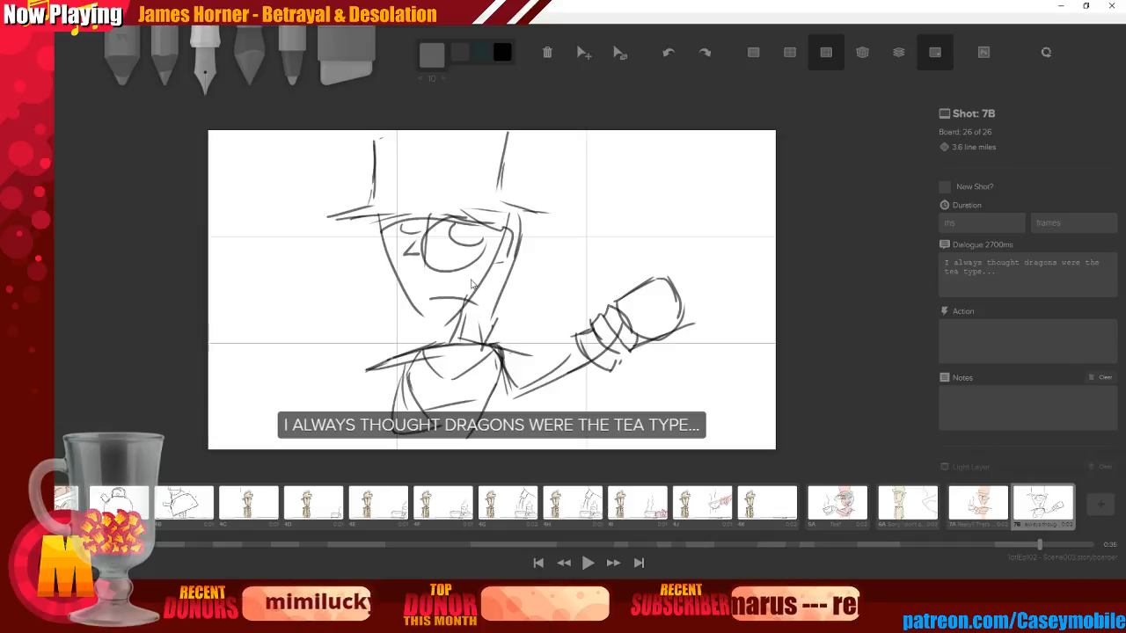
key(ctrl+z)
key(ctrl+z)
key(ctrl+z)
key(ctrl+z)
key(ctrl+z)
key(ctrl+z)
key(ctrl+z)
Draw the sleeve cuff, rounded hand and thumb at the cup, and add the arm's lower edge
mouse_move(574, 341)
mouse_down()
mouse_move(592, 375)
mouse_move(596, 326)
mouse_move(624, 358)
mouse_move(592, 381)
mouse_up()
drag(607, 310, 634, 339)
drag(600, 301, 607, 317)
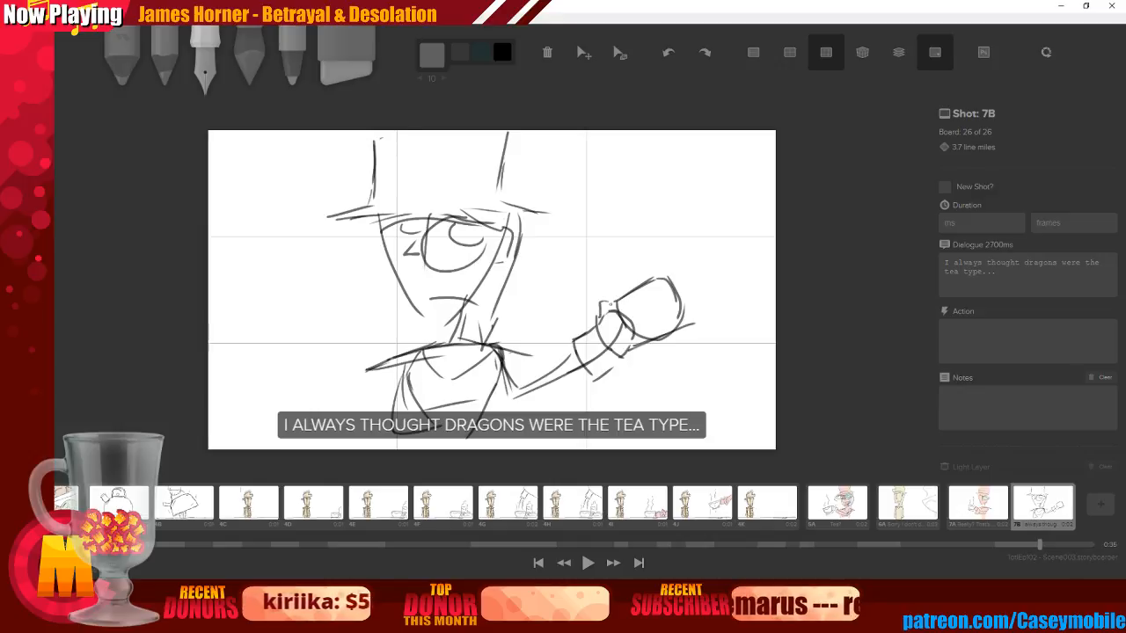
mouse_move(494, 378)
mouse_down()
mouse_move(593, 363)
mouse_move(595, 345)
mouse_move(620, 364)
mouse_up()
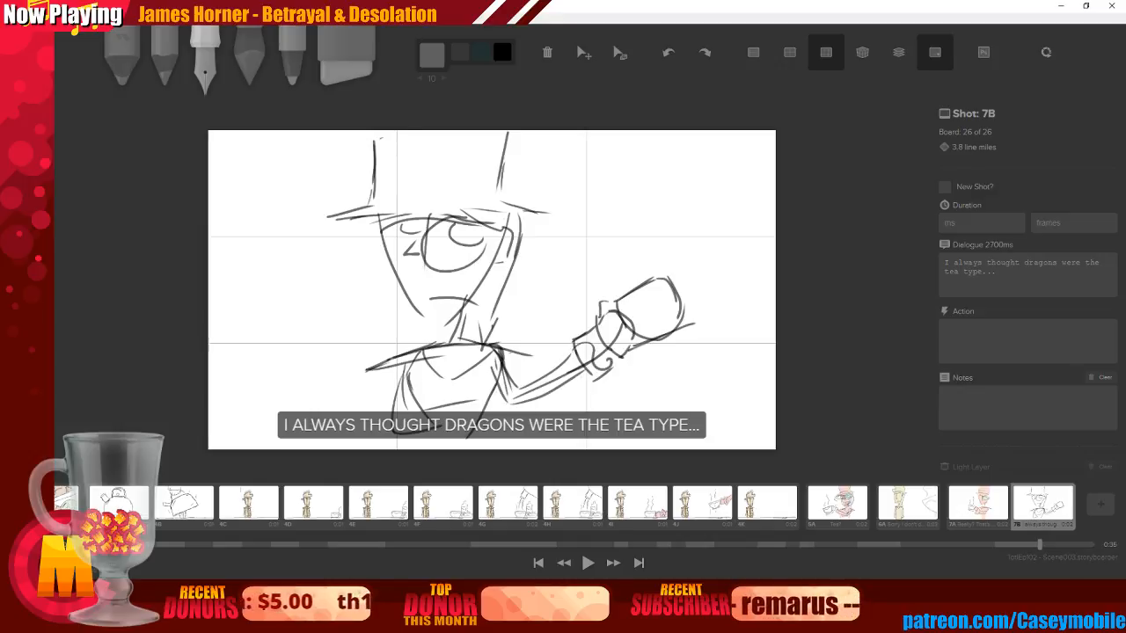
Draw the tea's surface line inside the cup and try plain steam lines rising above it
mouse_move(625, 319)
mouse_down()
mouse_move(667, 299)
mouse_move(615, 253)
mouse_move(618, 222)
mouse_up()
drag(656, 266, 634, 181)
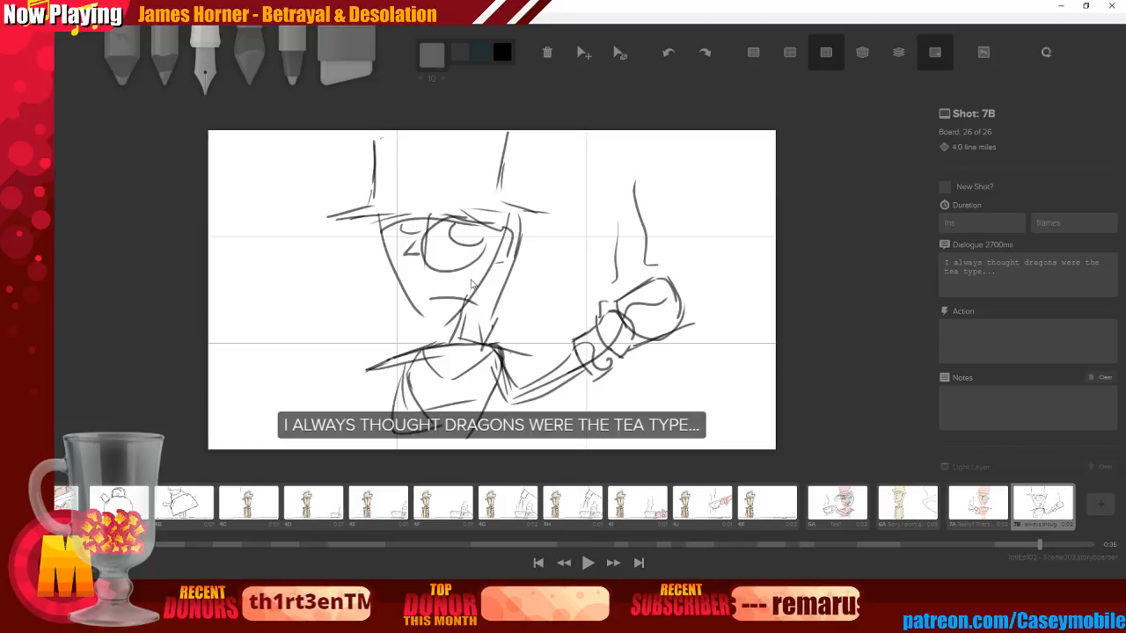
key(ctrl+z)
key(ctrl+z)
key(ctrl+z)
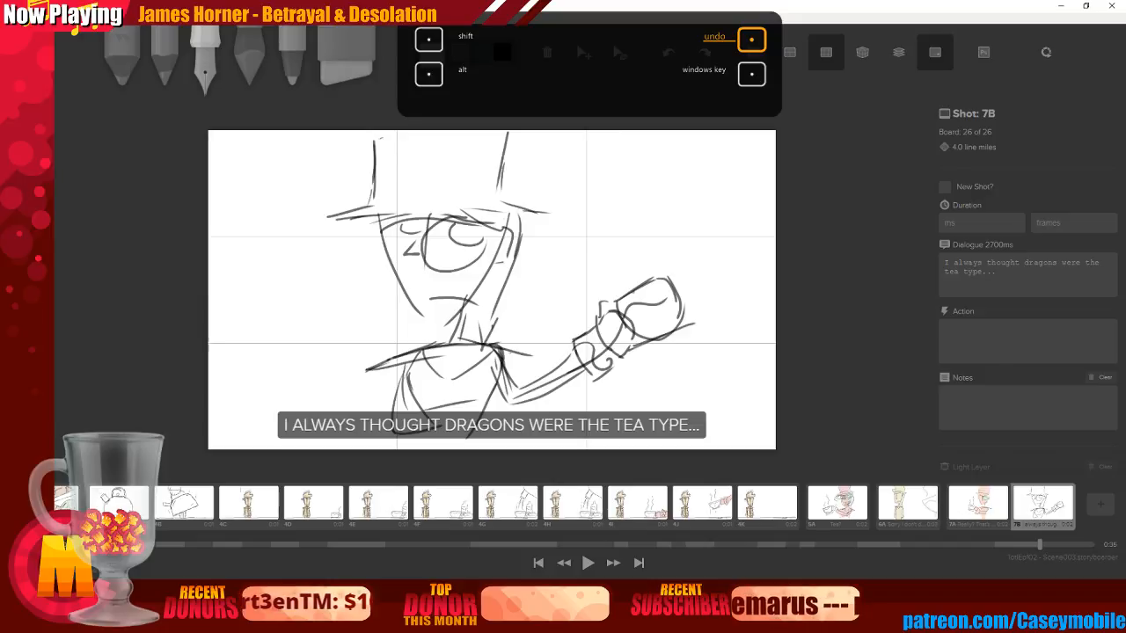
mouse_move(621, 278)
mouse_down()
mouse_move(629, 226)
mouse_move(655, 186)
mouse_up()
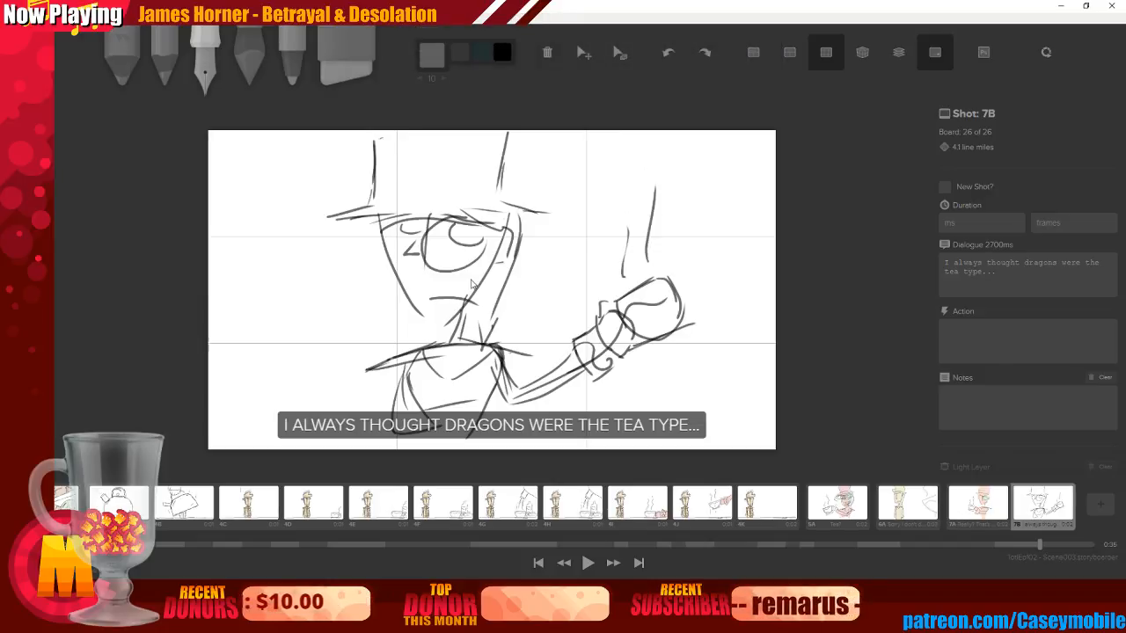
key(ctrl+z)
key(ctrl+z)
Draw a wavy steam wisp and a taller curling one above the cup, and reinforce the cup's underside
drag(622, 278, 628, 213)
drag(648, 264, 660, 188)
drag(656, 229, 651, 189)
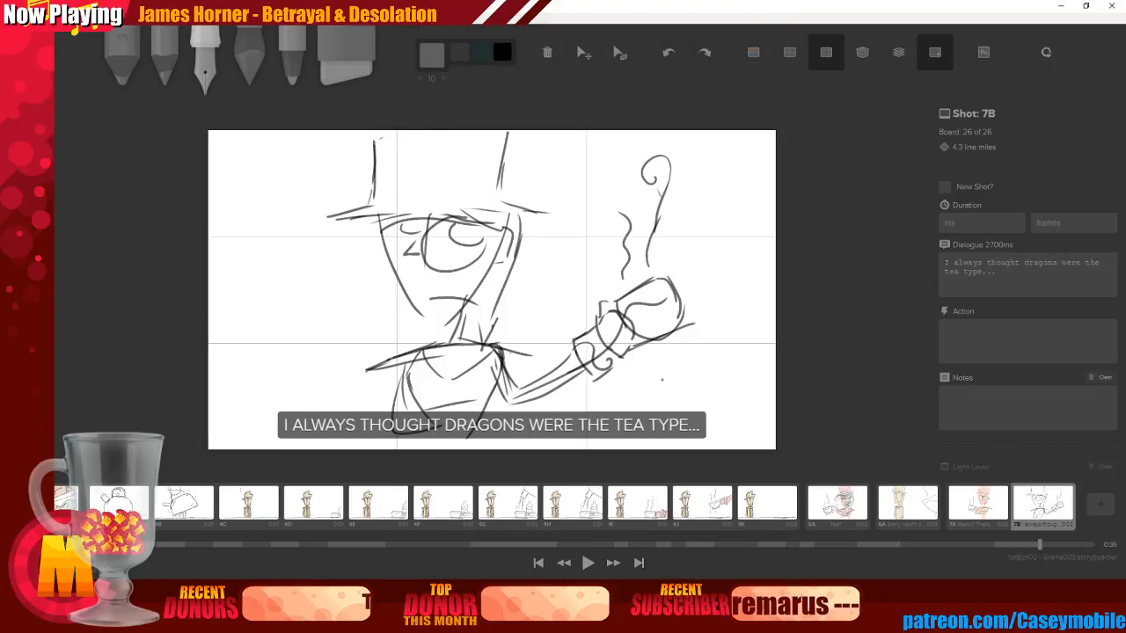
mouse_move(635, 345)
mouse_down()
mouse_move(684, 324)
mouse_move(666, 343)
mouse_up()
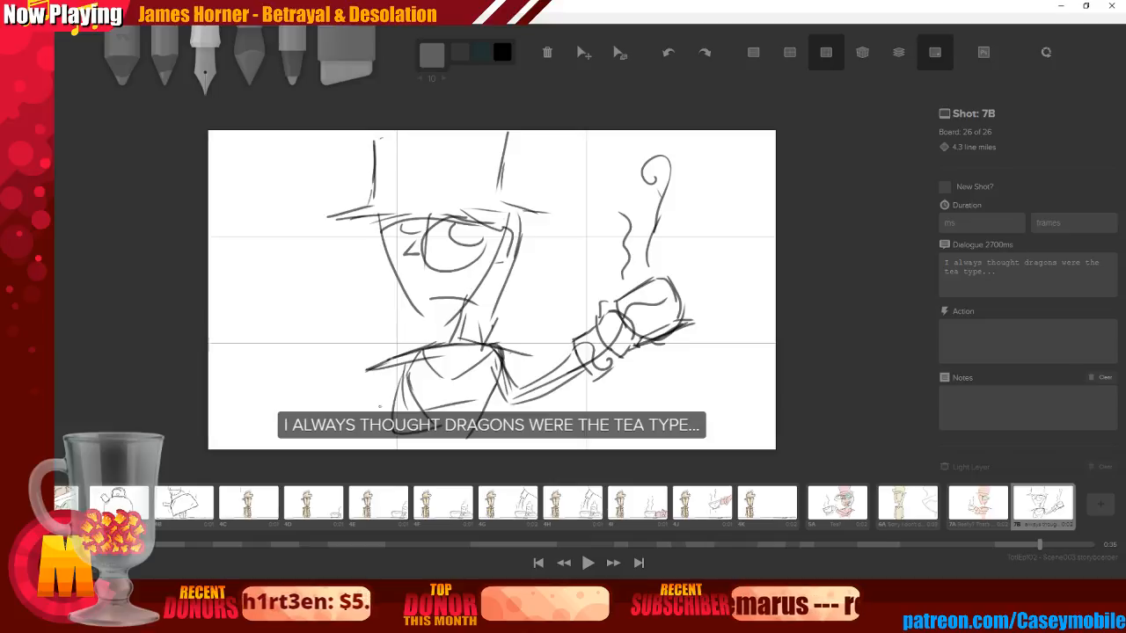
Draw two curved lines across the character's hat and tint the large round eye lens green with the brush
drag(382, 167, 457, 162)
drag(398, 202, 485, 200)
click(249, 64)
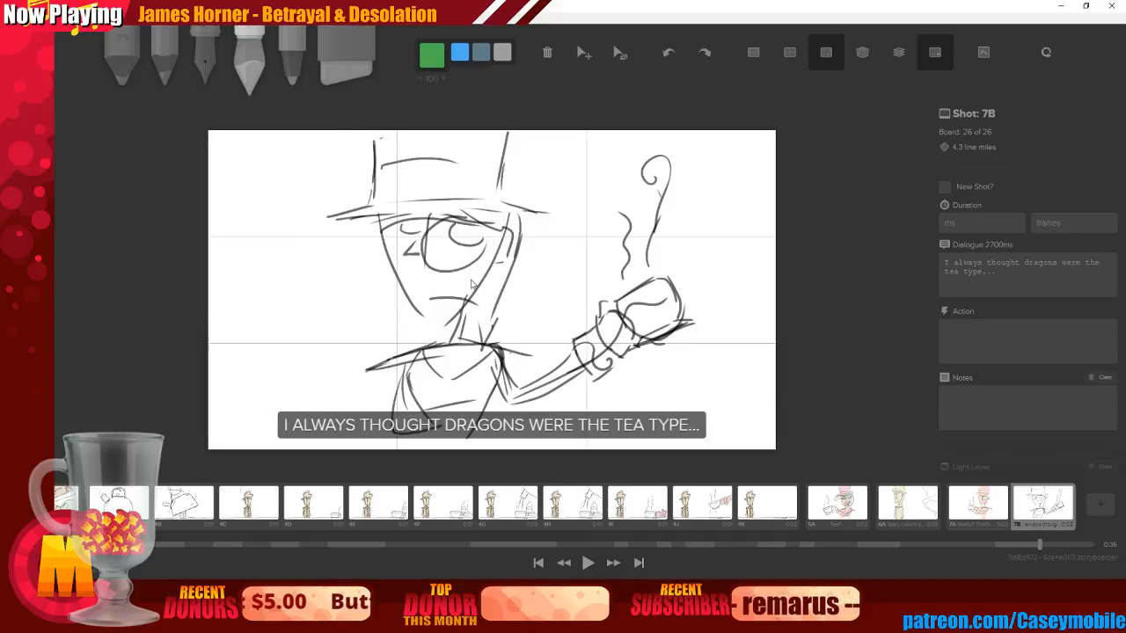
click(432, 55)
drag(459, 257, 461, 217)
Brush Deep Orange over the character's hat, face, neck, torso and the outstretched arm and hand
click(432, 55)
click(488, 111)
click(499, 111)
mouse_move(363, 213)
mouse_down()
mouse_move(381, 208)
mouse_move(391, 150)
mouse_move(488, 141)
mouse_move(407, 203)
mouse_move(475, 151)
mouse_move(489, 198)
mouse_move(405, 194)
mouse_move(414, 261)
mouse_move(404, 283)
mouse_move(435, 299)
mouse_move(464, 283)
mouse_move(445, 304)
mouse_move(493, 255)
mouse_move(492, 326)
mouse_move(506, 209)
mouse_move(479, 303)
mouse_move(422, 369)
mouse_move(435, 404)
mouse_up()
mouse_move(467, 350)
mouse_down()
mouse_move(482, 391)
mouse_move(497, 354)
mouse_move(521, 377)
mouse_move(517, 393)
mouse_move(595, 352)
mouse_up()
mouse_move(636, 310)
mouse_down()
mouse_move(607, 338)
mouse_move(612, 352)
mouse_up()
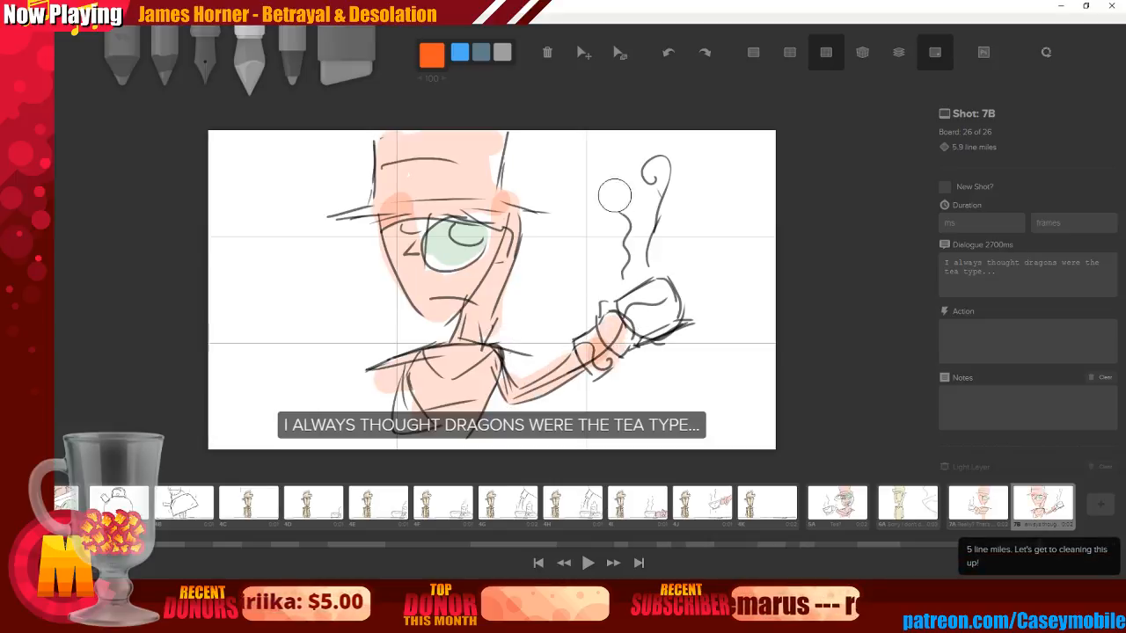
key(3)
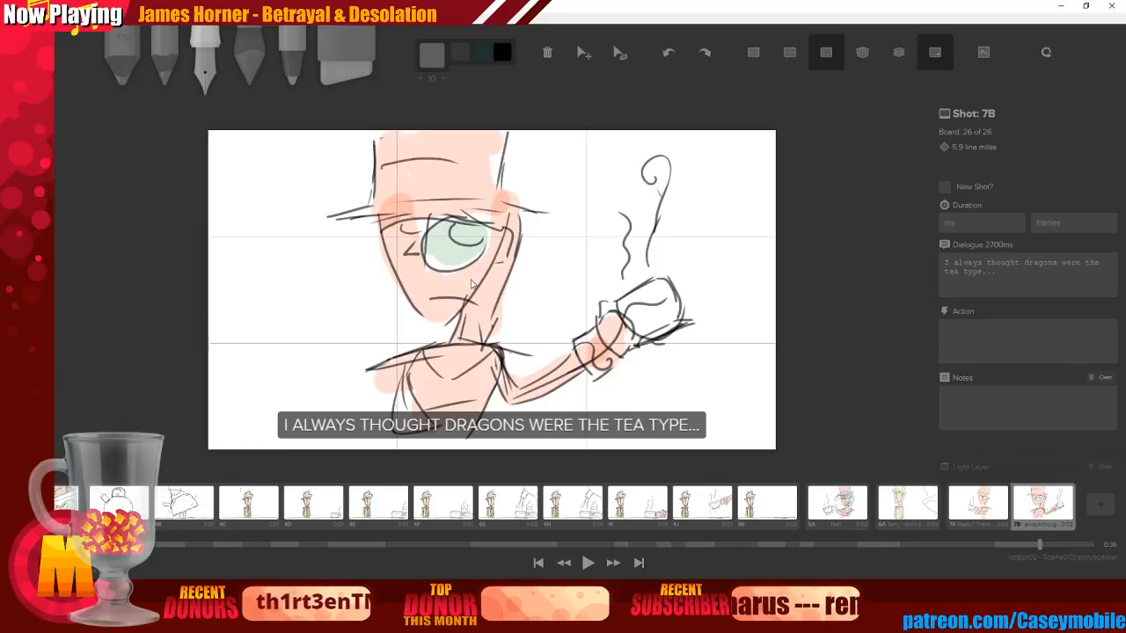
Add a blank board after 7B and set board 7B's duration to 2700 ms
click(1100, 503)
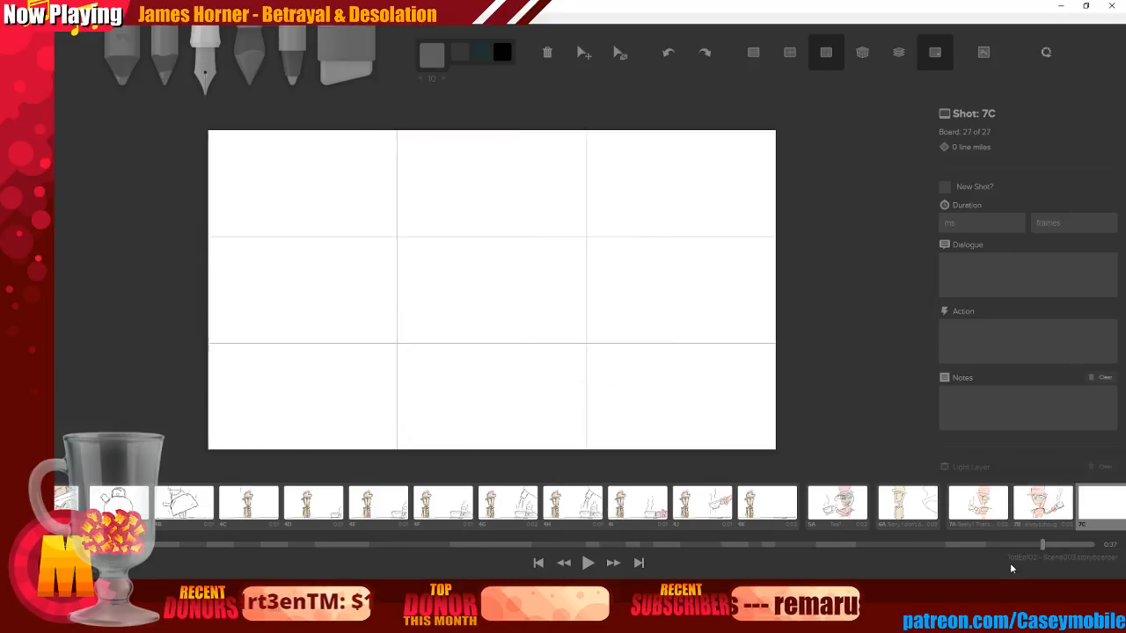
key(Left)
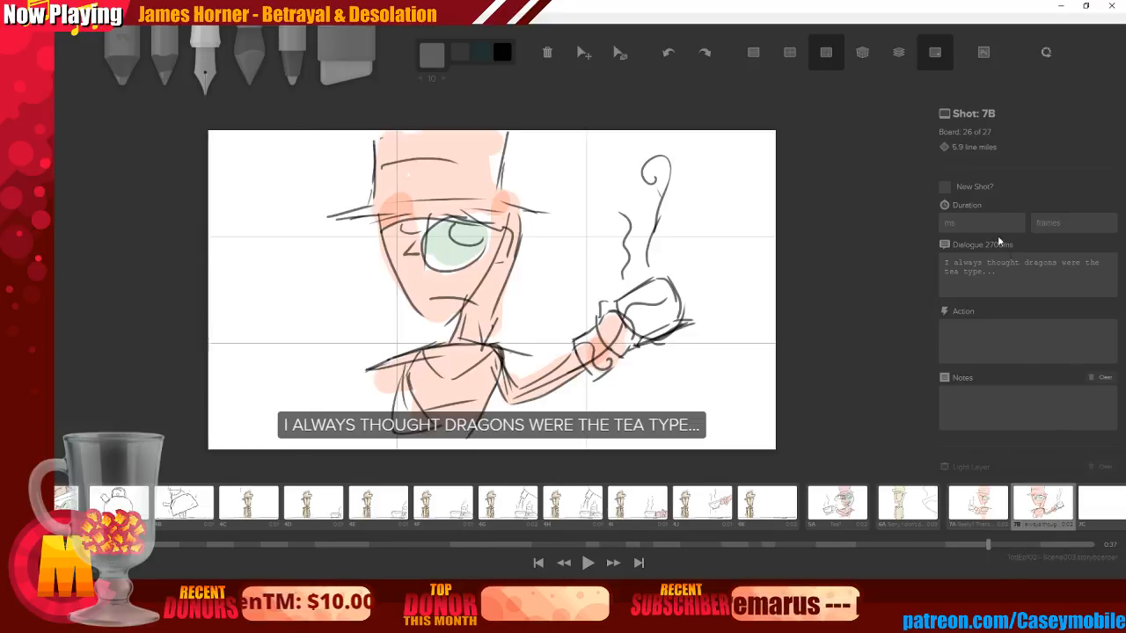
click(986, 224)
text(2700)
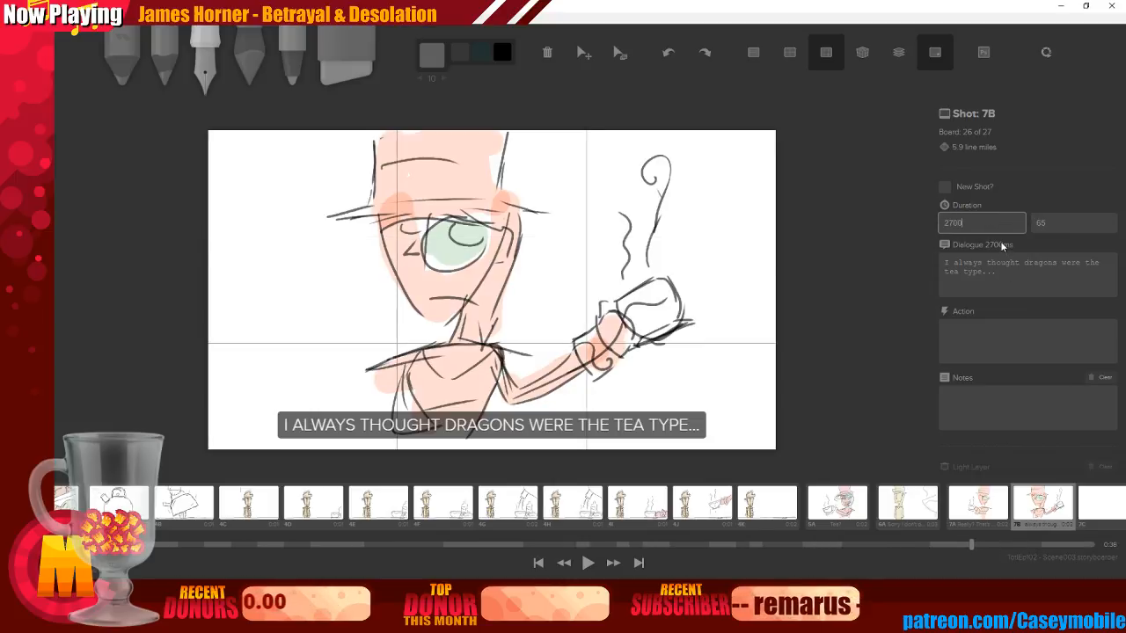
Duplicate board 7B and delete the blank board that follows the copy
key(Right)
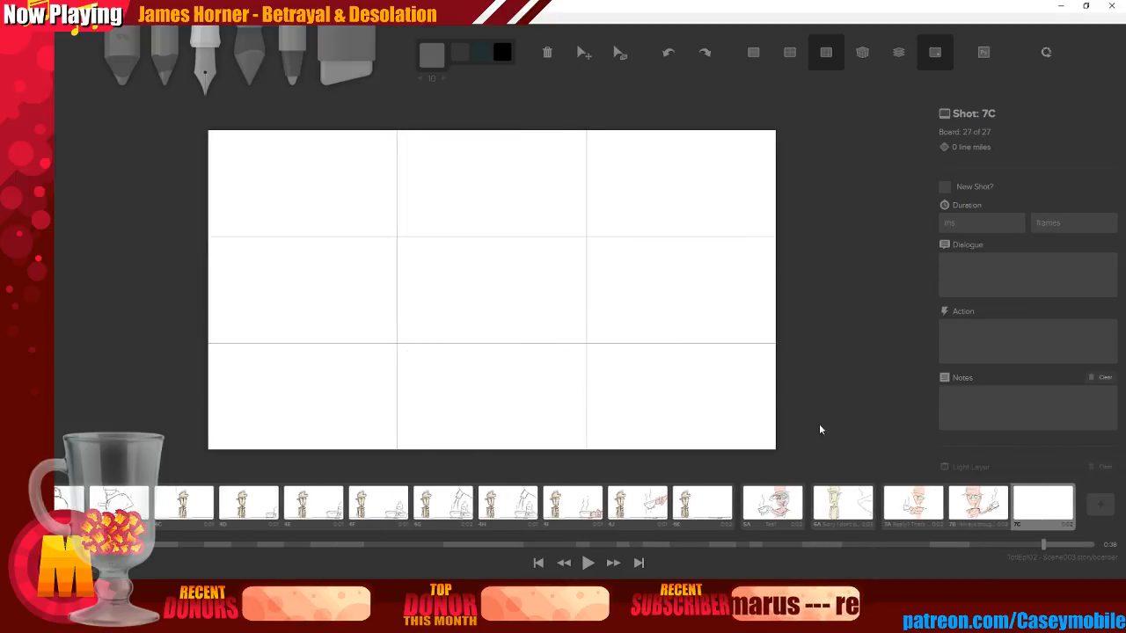
click(973, 505)
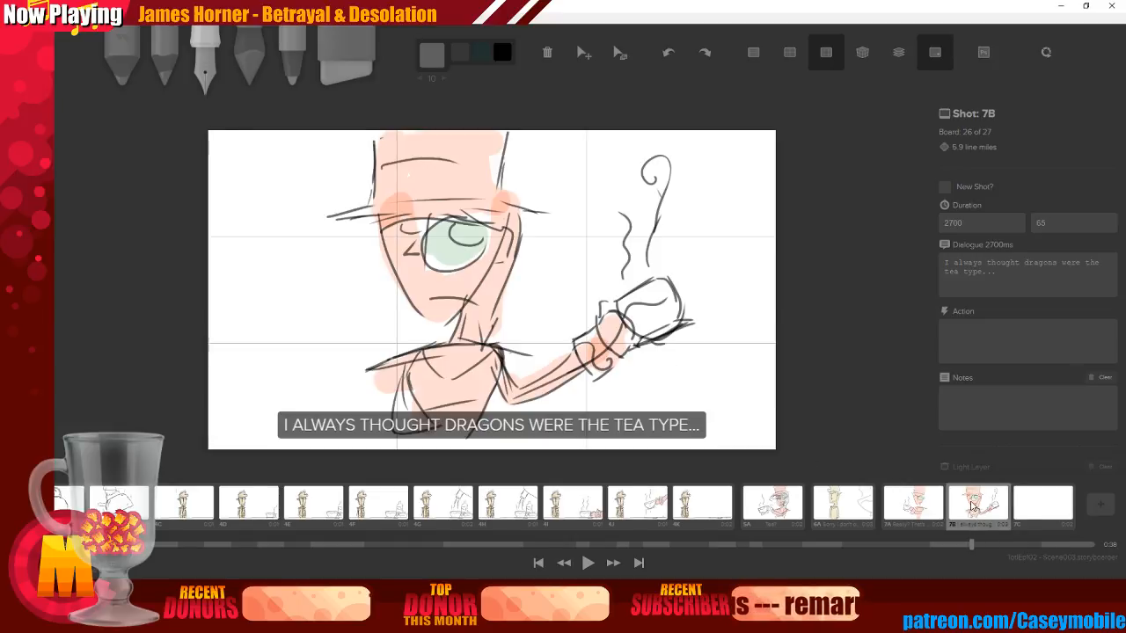
key(ctrl+d)
click(1045, 503)
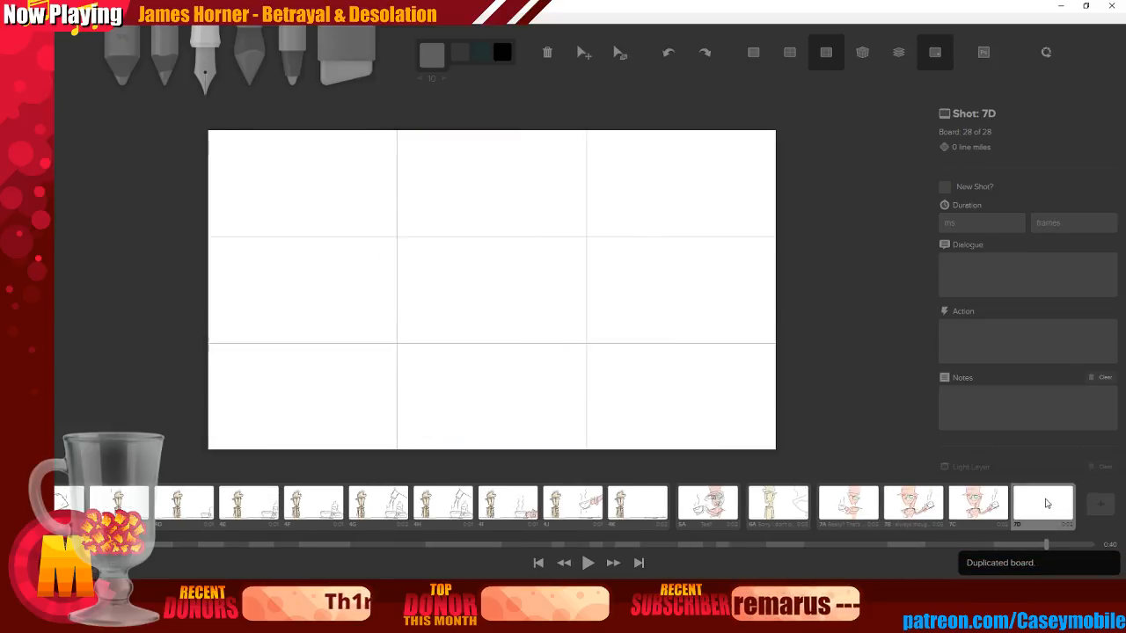
key(ctrl+BackSpace)
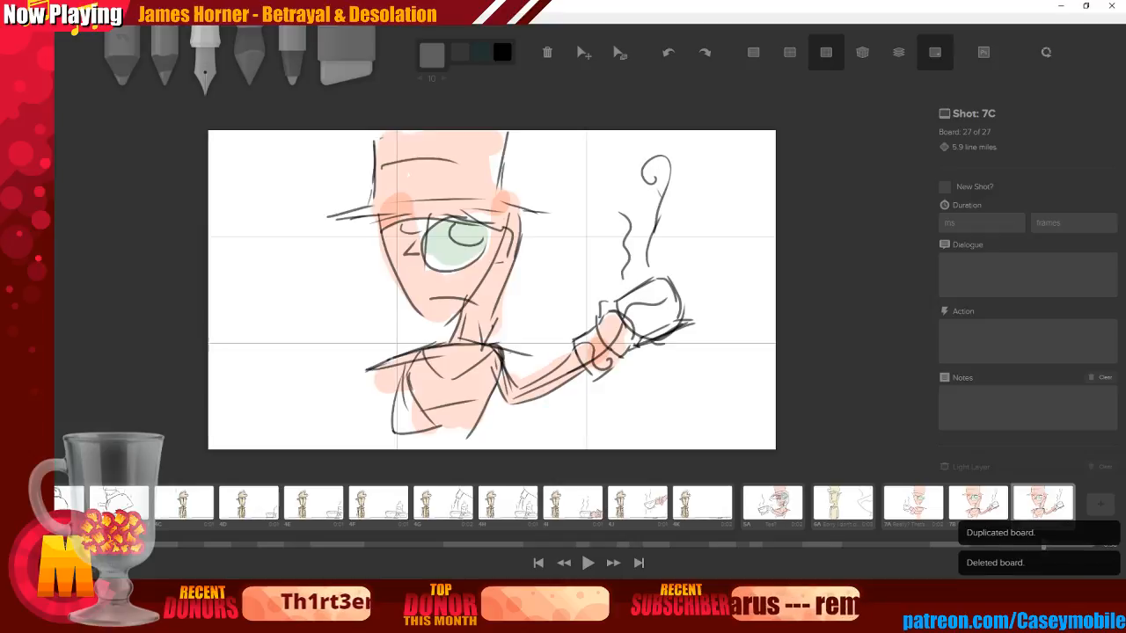
On board 7C, erase the steam, teacup and gripping hand, and clear both eyes' pupils and the lens tint
key(e)
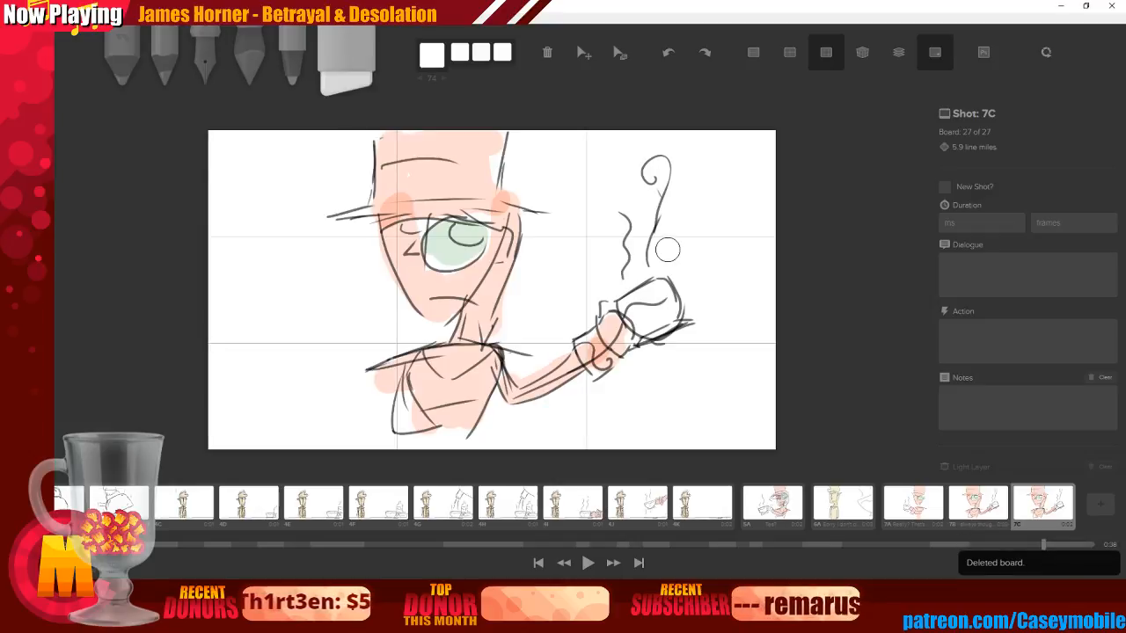
mouse_move(661, 143)
mouse_down()
mouse_move(666, 181)
mouse_move(637, 250)
mouse_move(673, 295)
mouse_move(651, 284)
mouse_move(593, 311)
mouse_move(604, 326)
mouse_move(657, 334)
mouse_move(673, 280)
mouse_move(685, 314)
mouse_up()
mouse_move(475, 228)
mouse_down()
mouse_move(453, 231)
mouse_move(441, 250)
mouse_move(461, 243)
mouse_move(406, 241)
mouse_move(413, 227)
mouse_up()
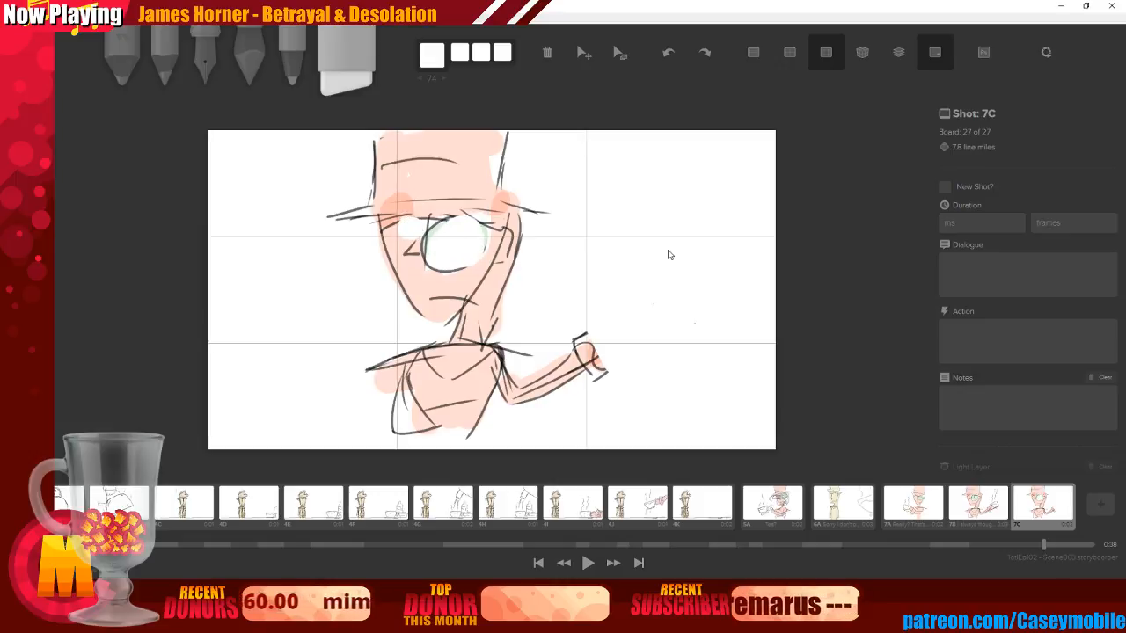
Redraw the half-round pupils under the eyelids of the small eye and the large lensed eye
key(3)
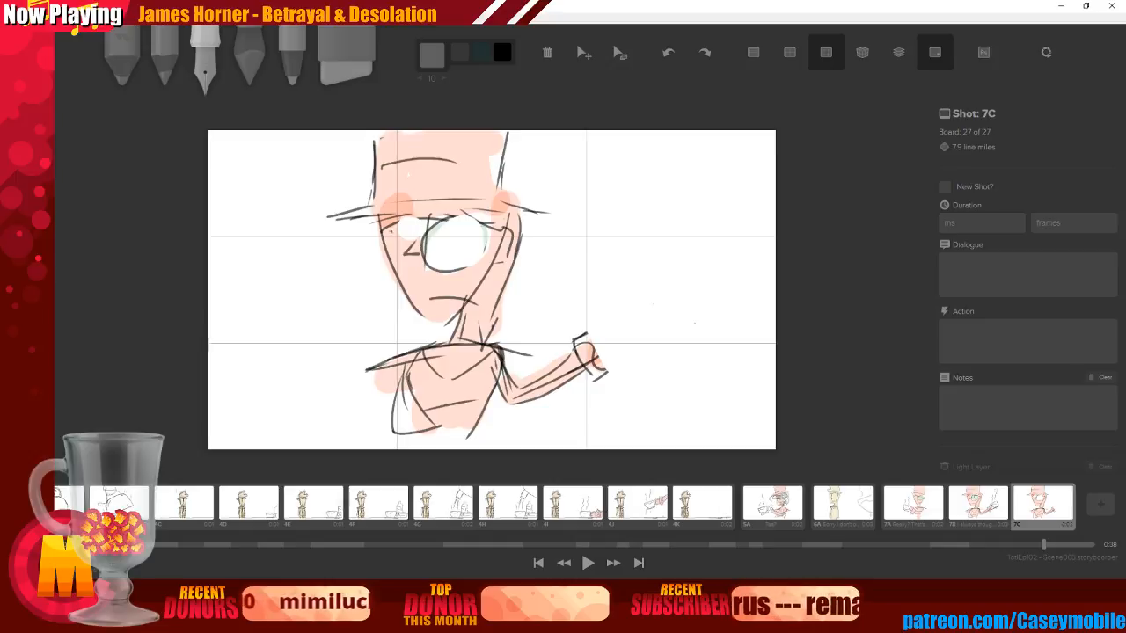
mouse_move(402, 236)
mouse_down()
mouse_move(415, 220)
mouse_move(475, 227)
mouse_up()
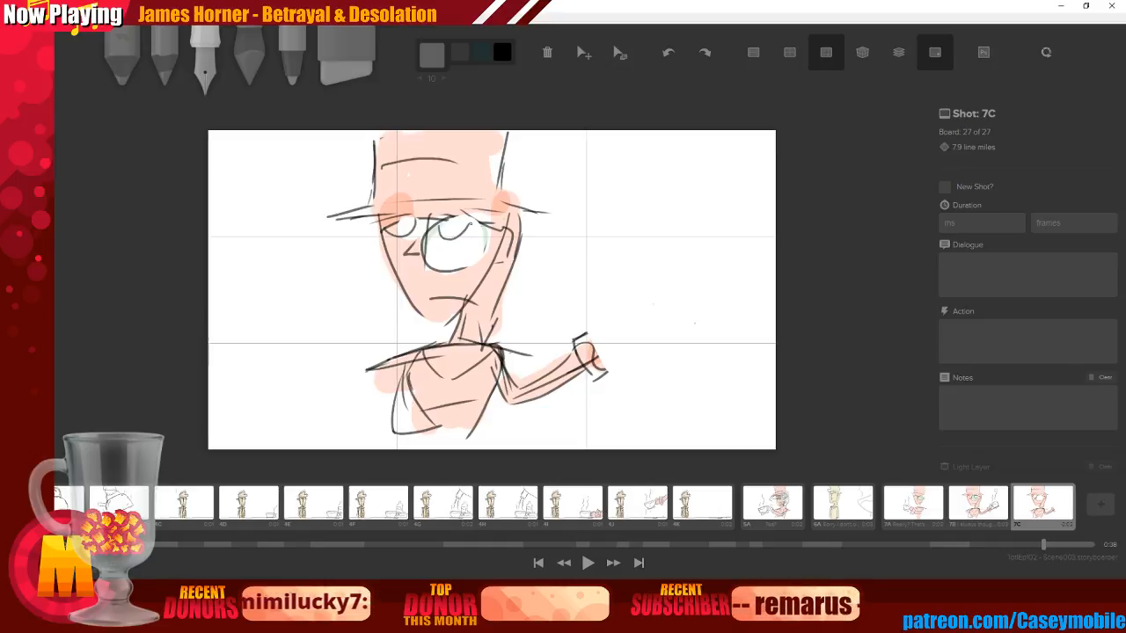
key(ctrl+z)
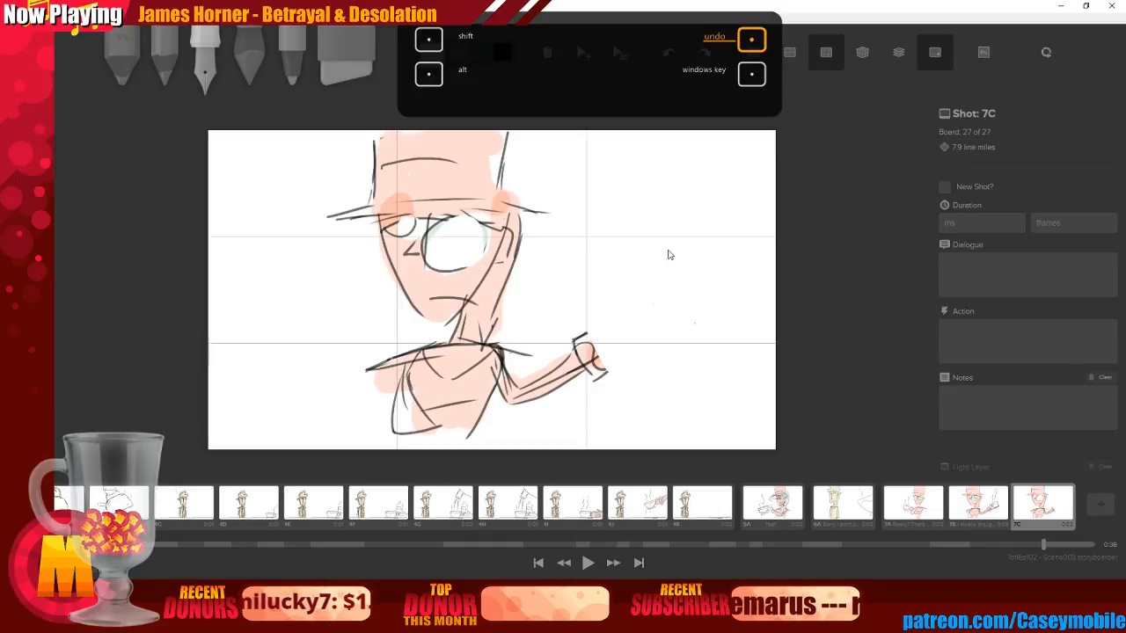
key(ctrl+shift+z)
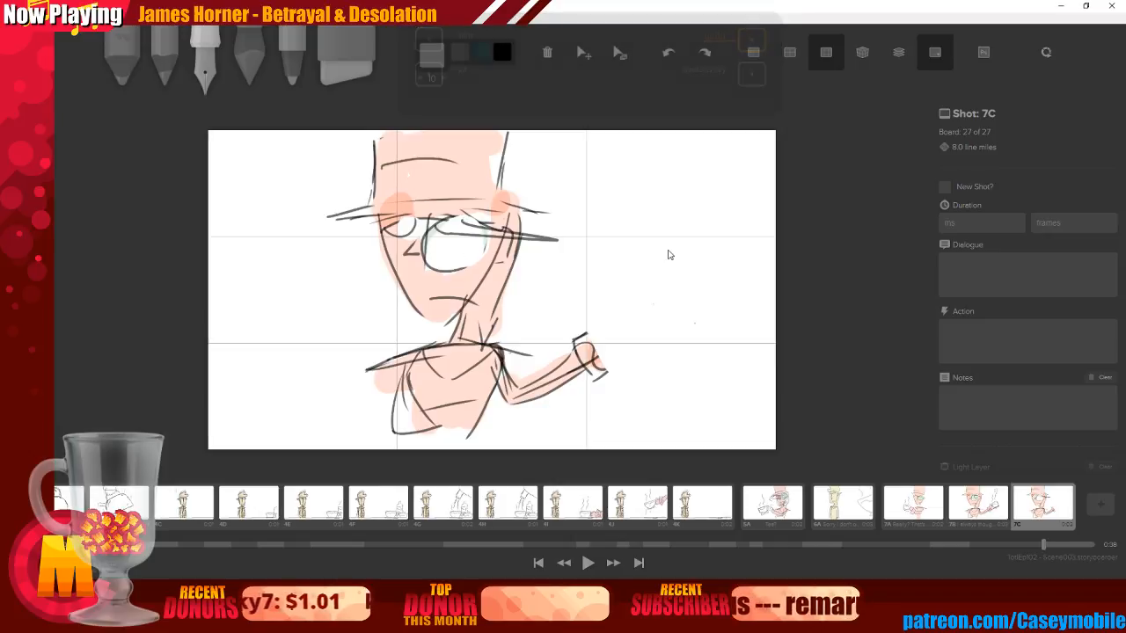
key(ctrl+z)
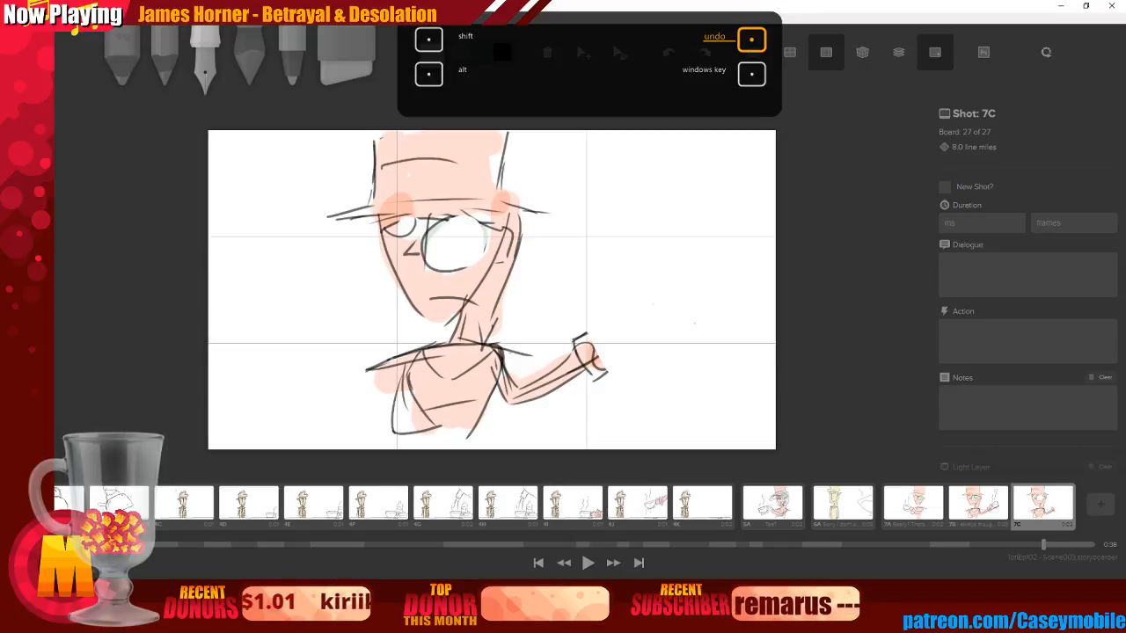
key(ctrl+shift+z)
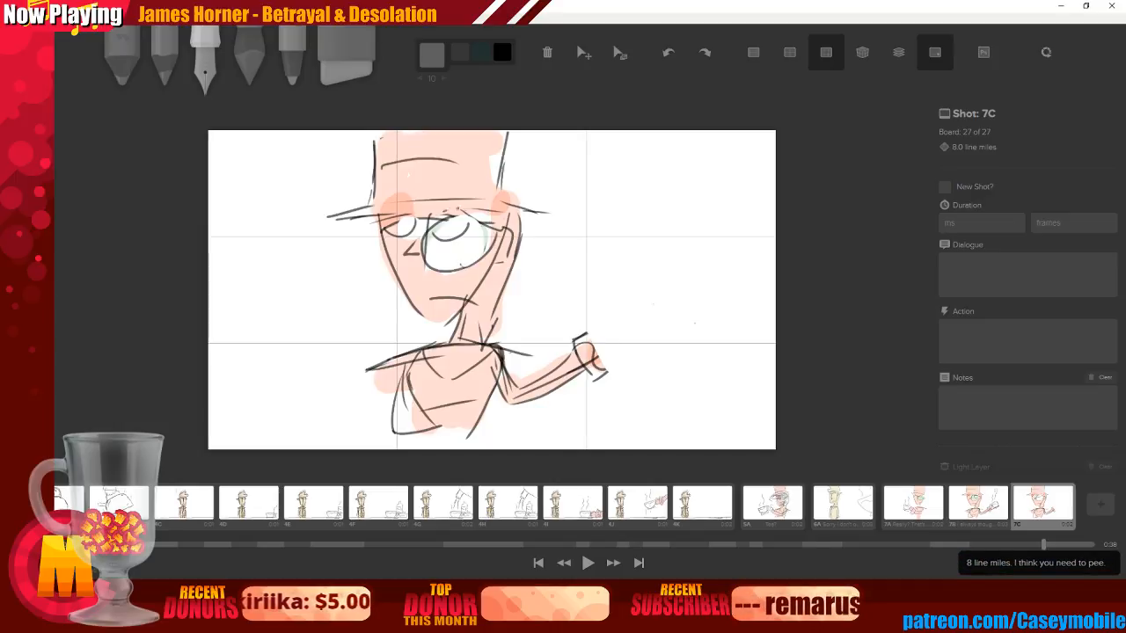
Brush Deep Orange over the small eye area and refill the large round lens with green
key(6)
key(5)
key(4)
drag(421, 204, 394, 248)
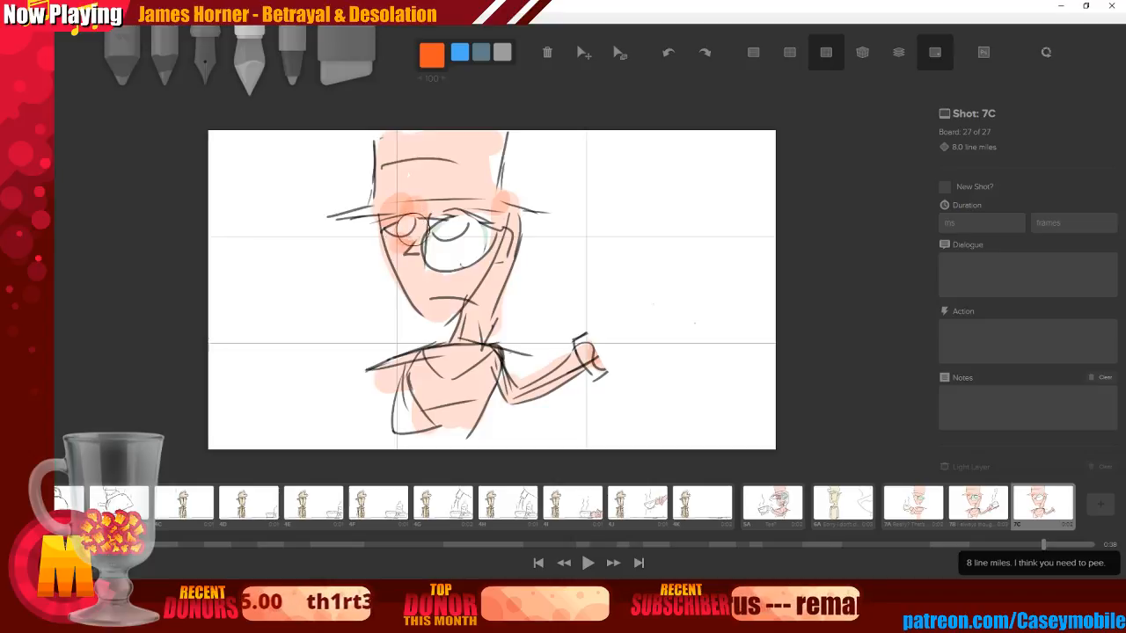
key(i)
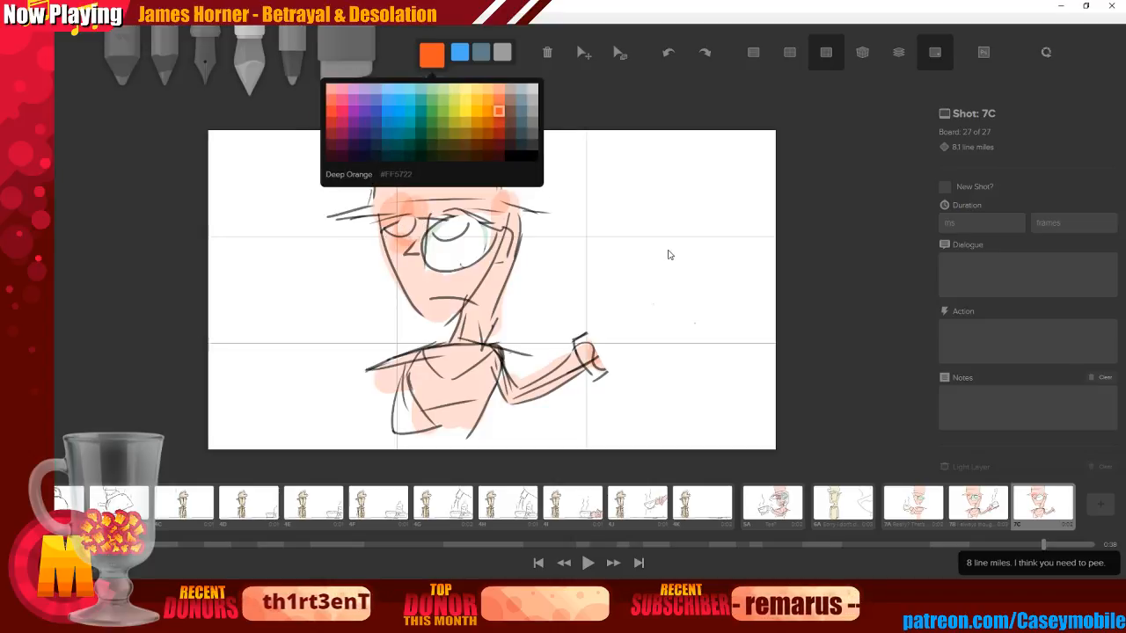
click(432, 111)
mouse_move(485, 225)
mouse_down()
mouse_move(455, 236)
mouse_move(463, 225)
mouse_move(438, 259)
mouse_up()
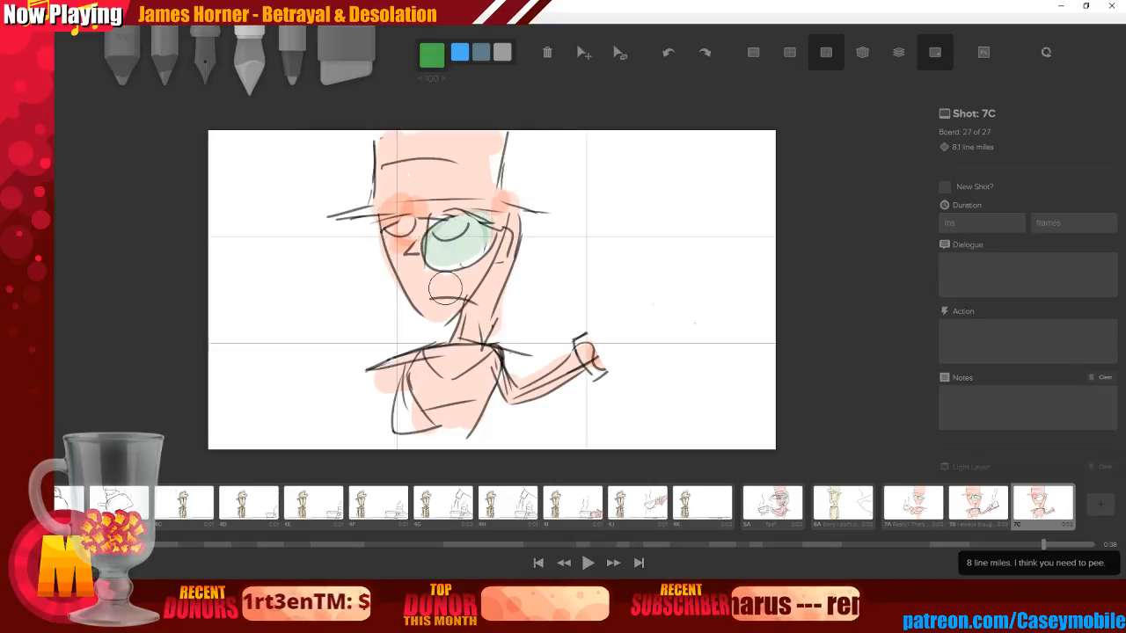
Draw an open hand with spread fingers beyond the cuff of the outstretched arm
key(3)
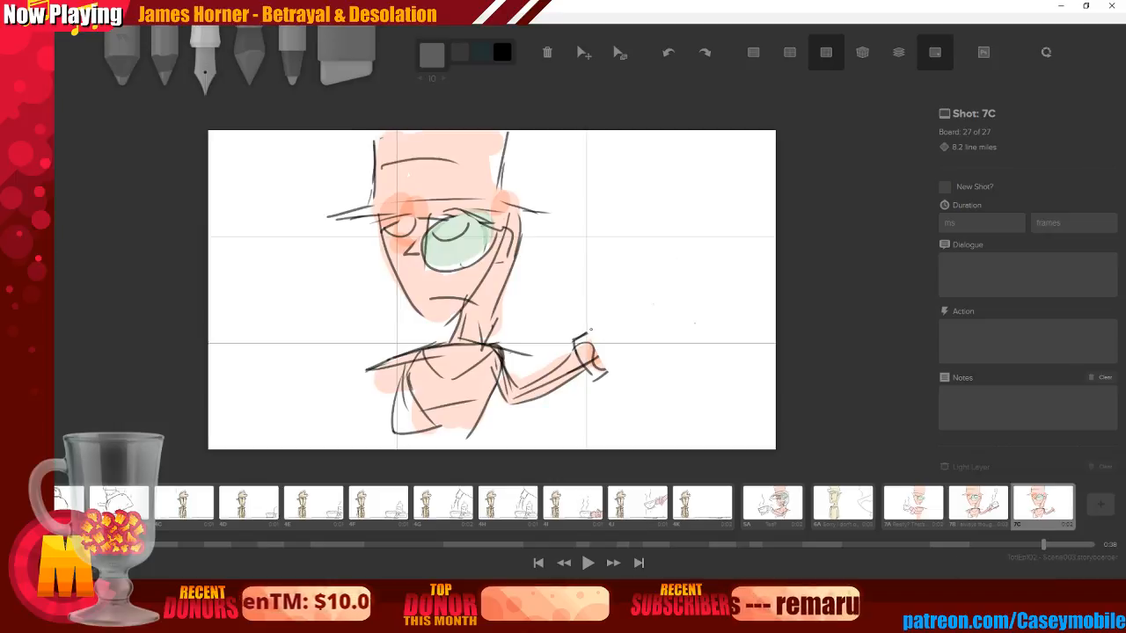
drag(634, 307, 644, 343)
Try long vertical drop lines with a jagged splash shape below them, beside the open hand
drag(654, 239, 645, 390)
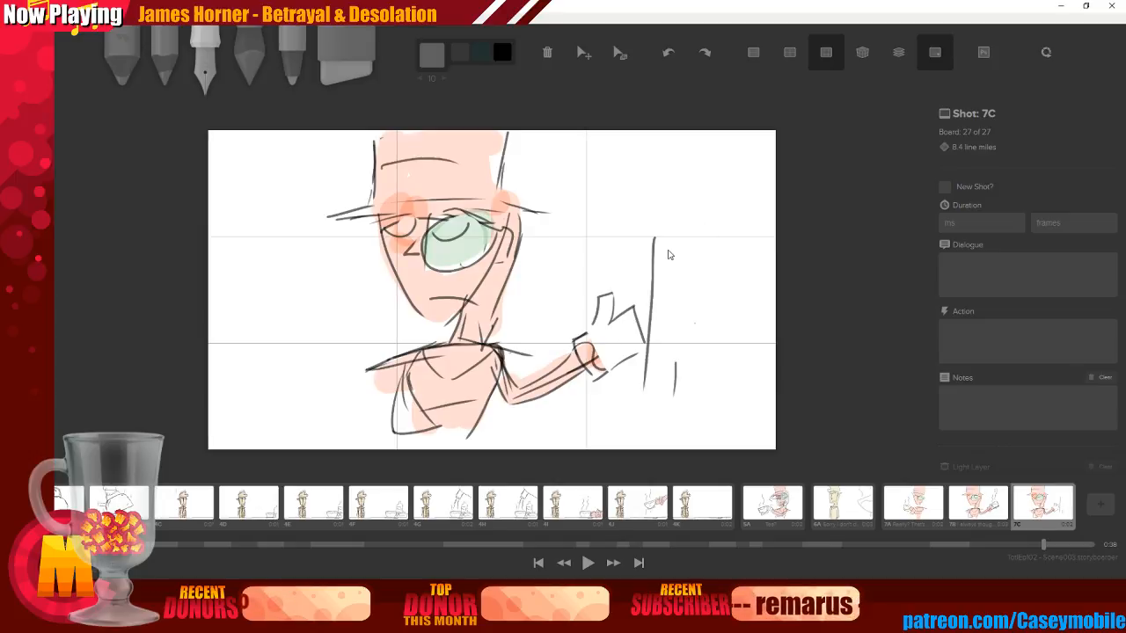
key(ctrl+z)
key(ctrl+z)
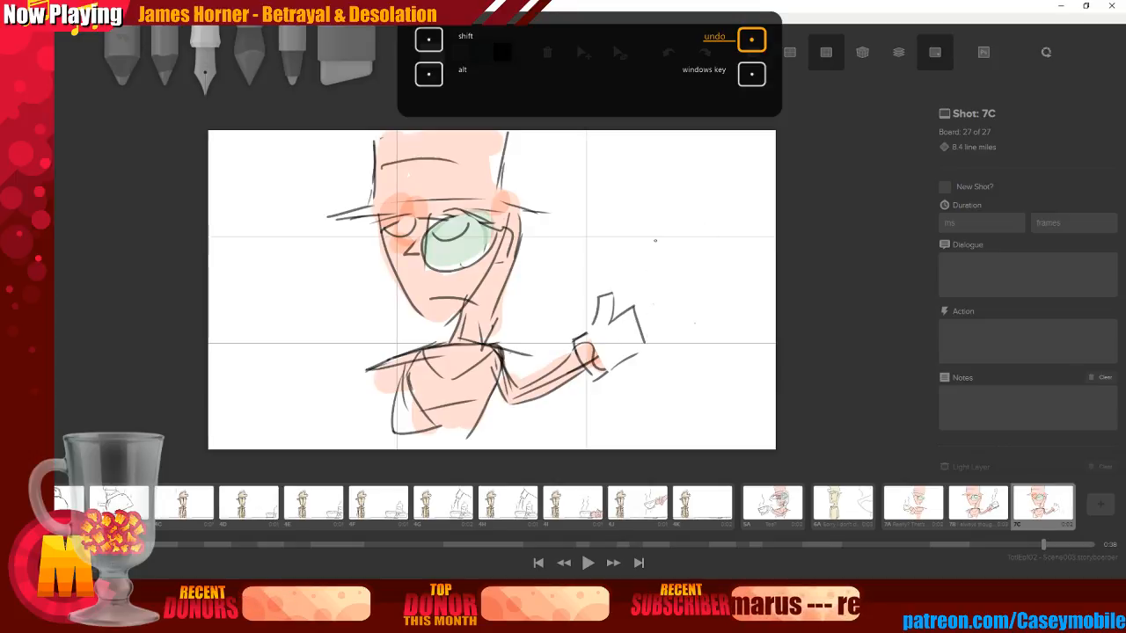
drag(659, 221, 660, 391)
drag(694, 339, 693, 400)
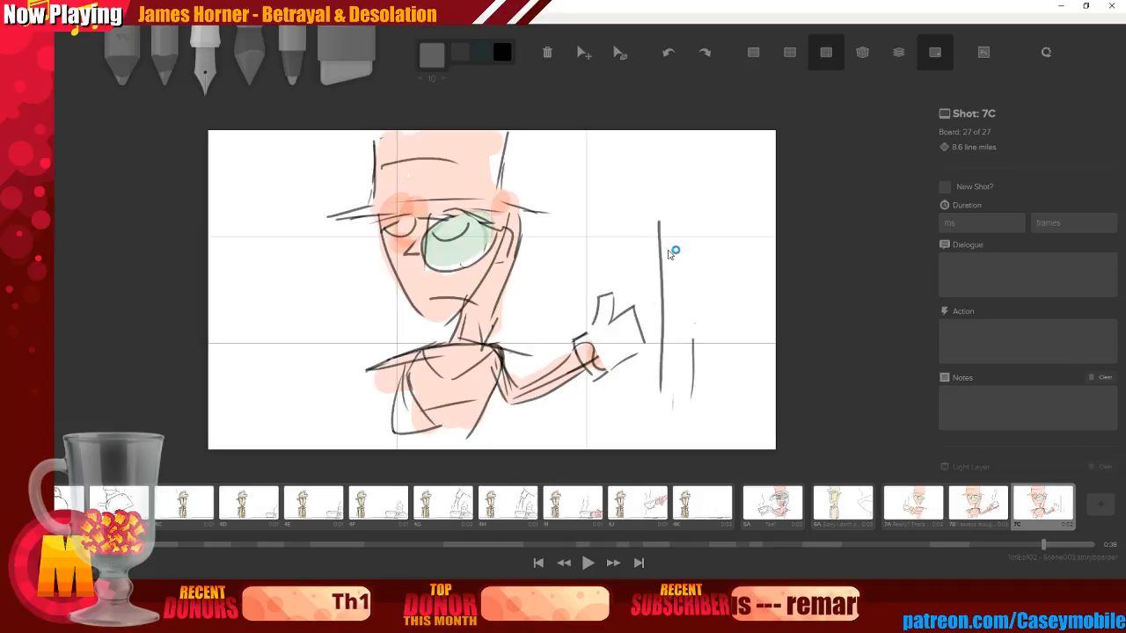
mouse_move(614, 423)
mouse_down()
mouse_move(698, 422)
mouse_move(720, 439)
mouse_up()
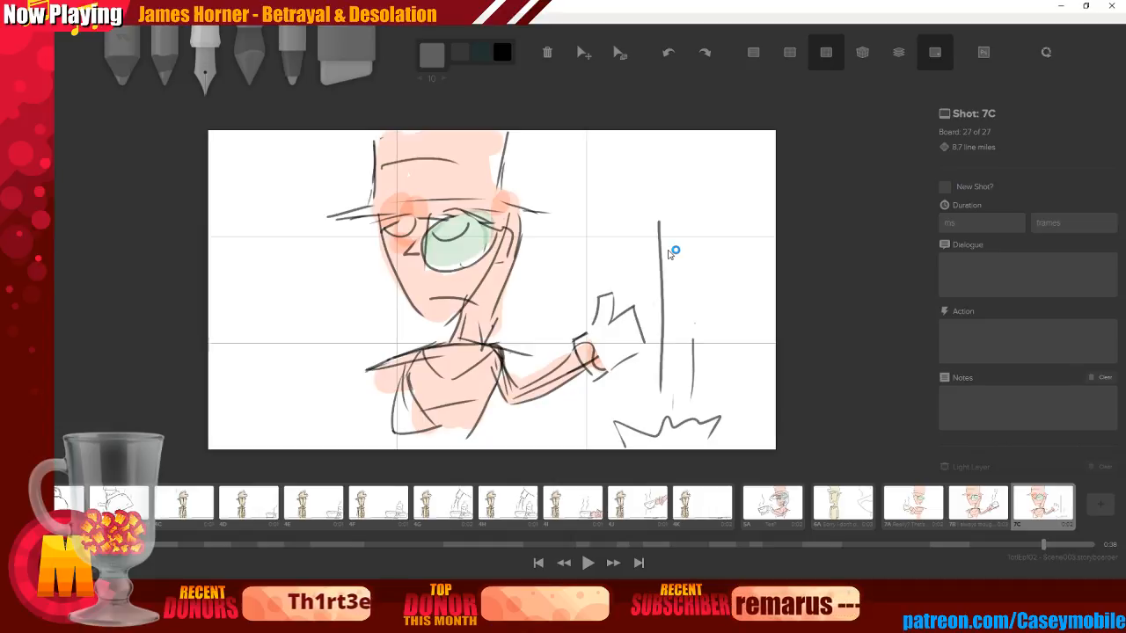
key(ctrl+z)
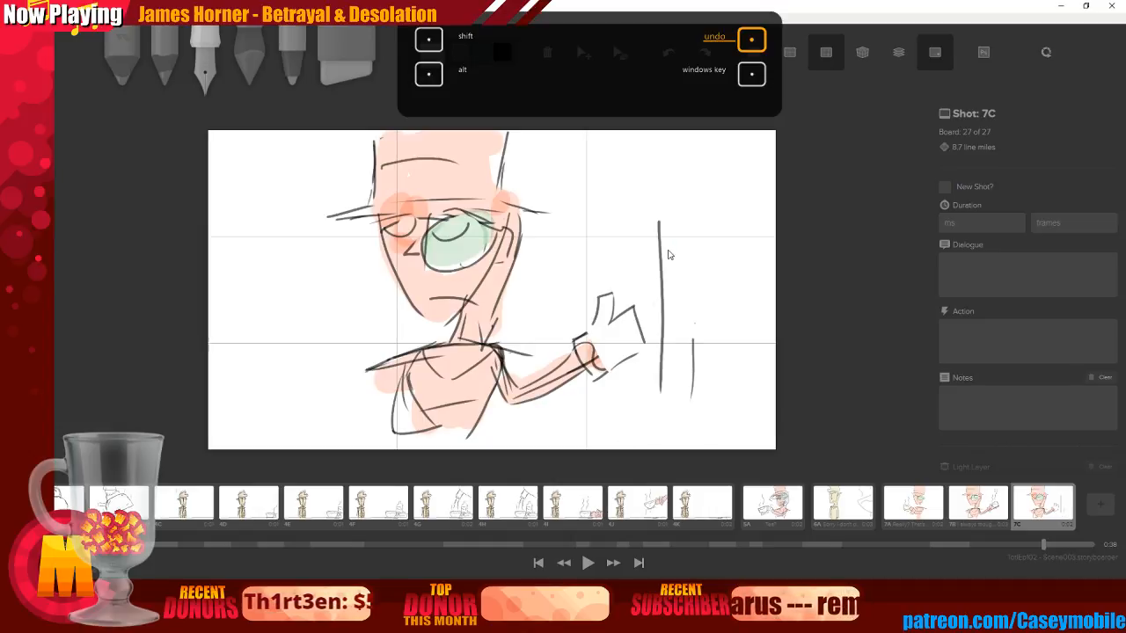
key(ctrl+z)
key(ctrl+z)
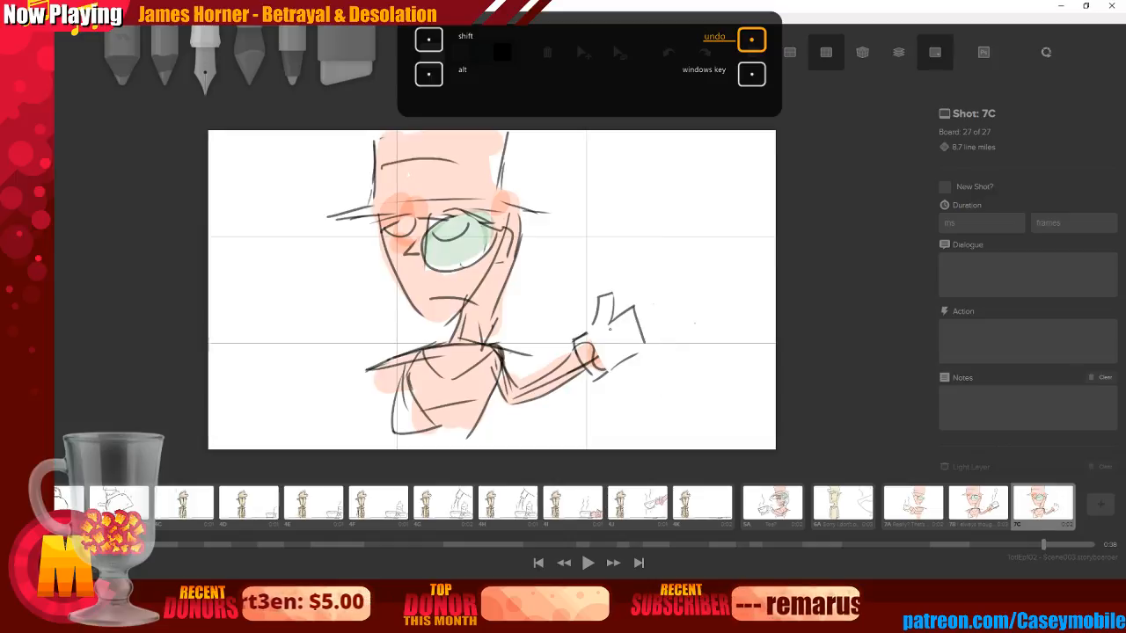
Draw the wrist-side edge of the open hand and try shorter vertical drop lines beside it
drag(610, 328, 599, 366)
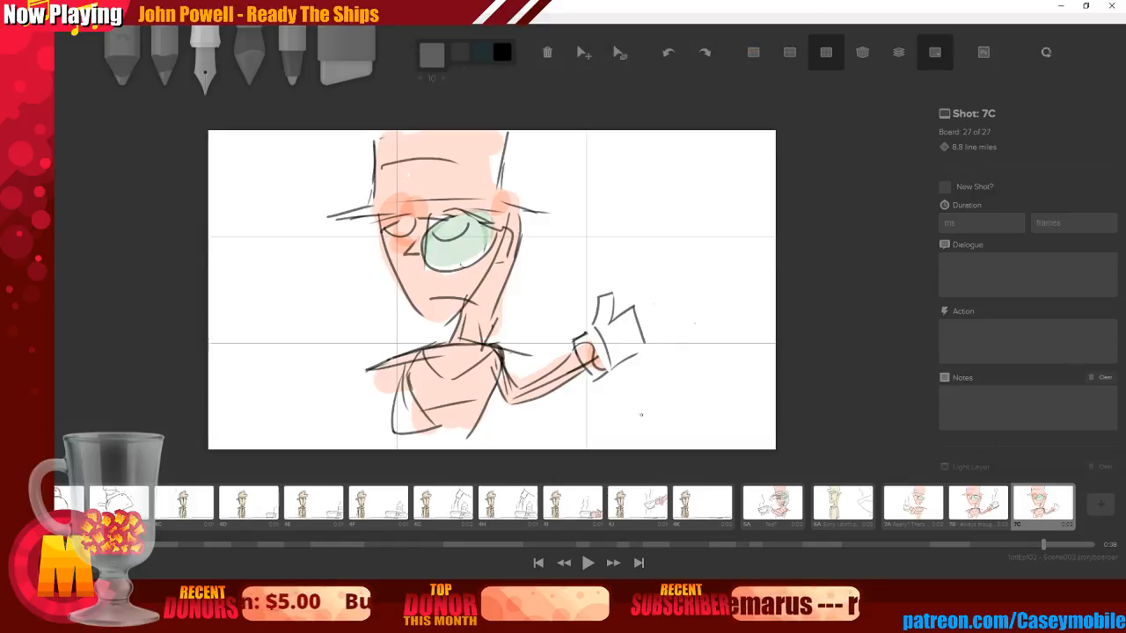
drag(675, 300, 675, 373)
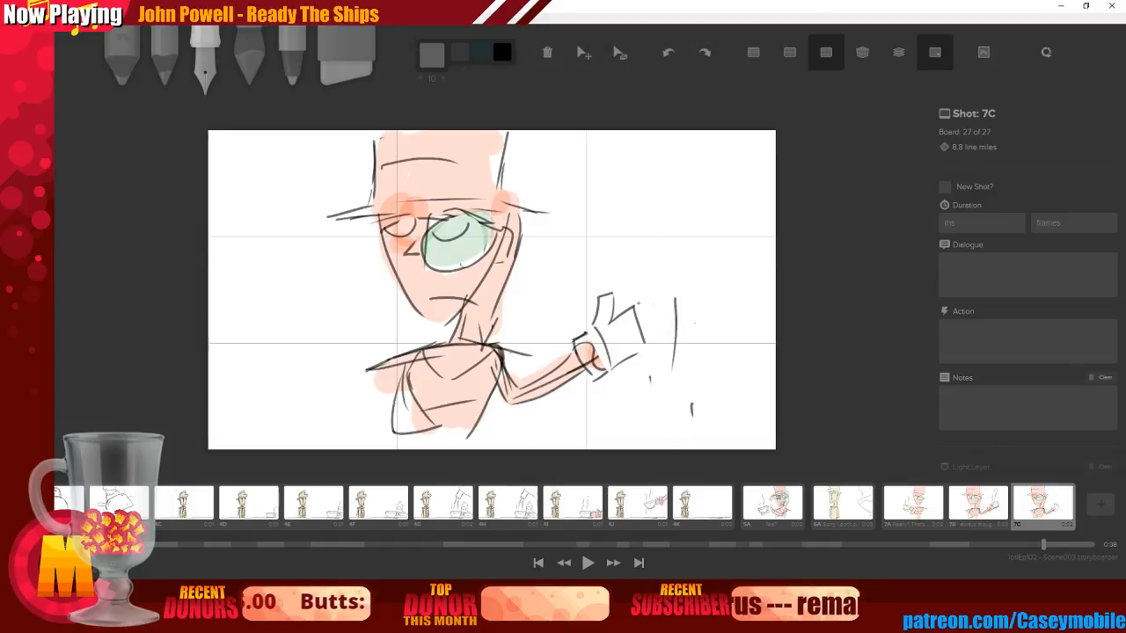
key(ctrl+z)
key(ctrl+z)
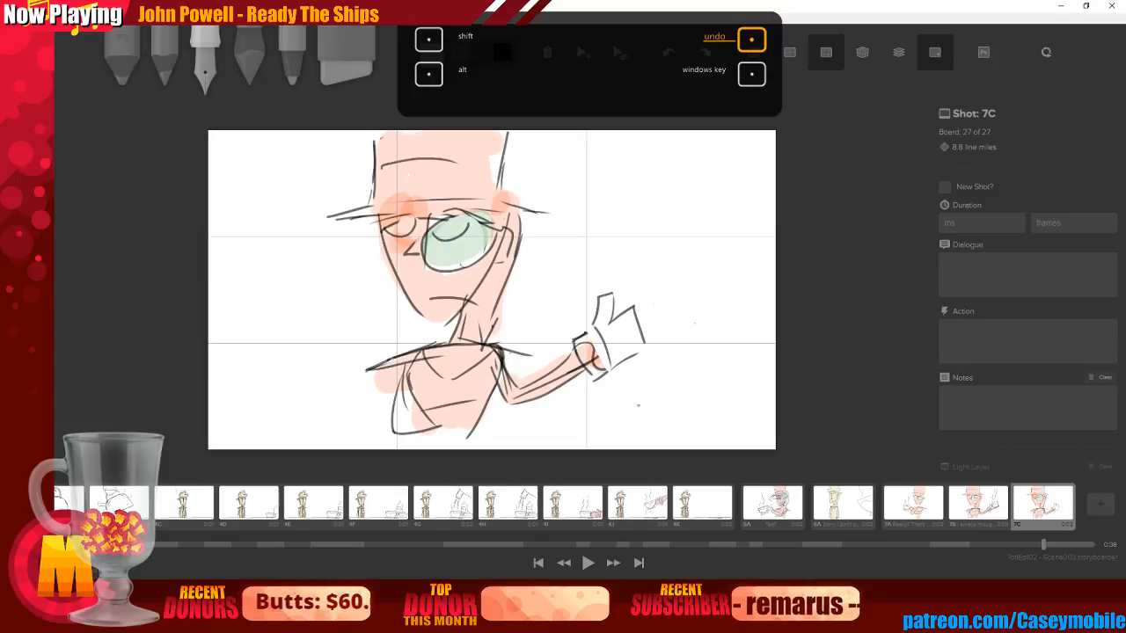
Draw a small falling teacup with a handle and sloshing tea below the open hand, with vertical motion lines above it
mouse_move(643, 413)
mouse_down()
mouse_move(706, 429)
mouse_move(644, 418)
mouse_up()
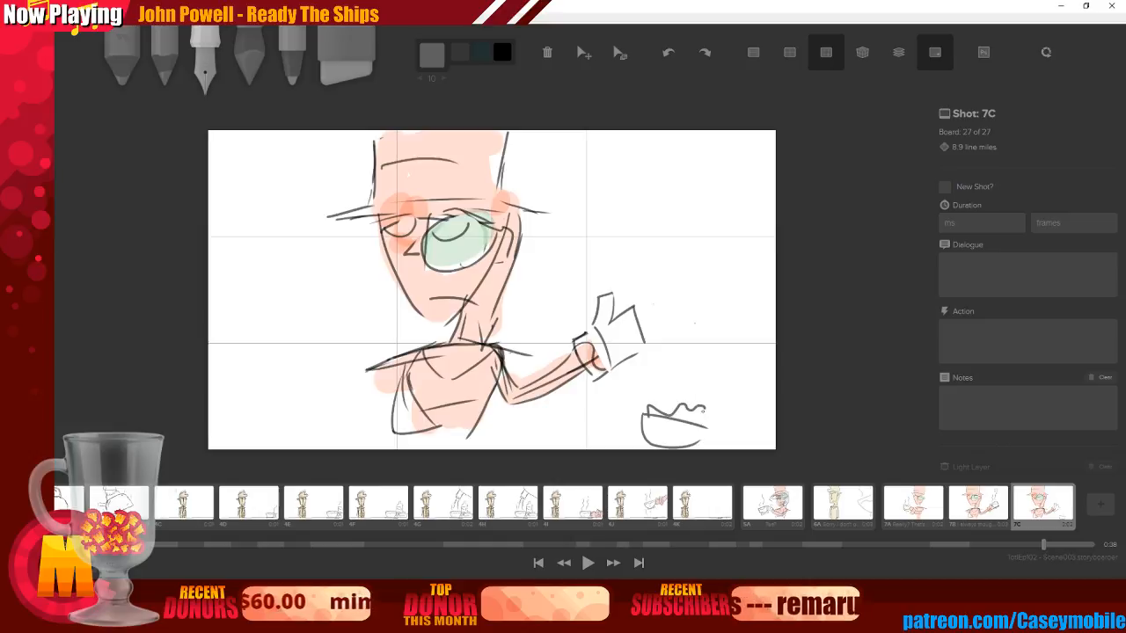
mouse_move(646, 419)
mouse_down()
mouse_move(656, 447)
mouse_move(679, 444)
mouse_up()
drag(683, 303, 684, 401)
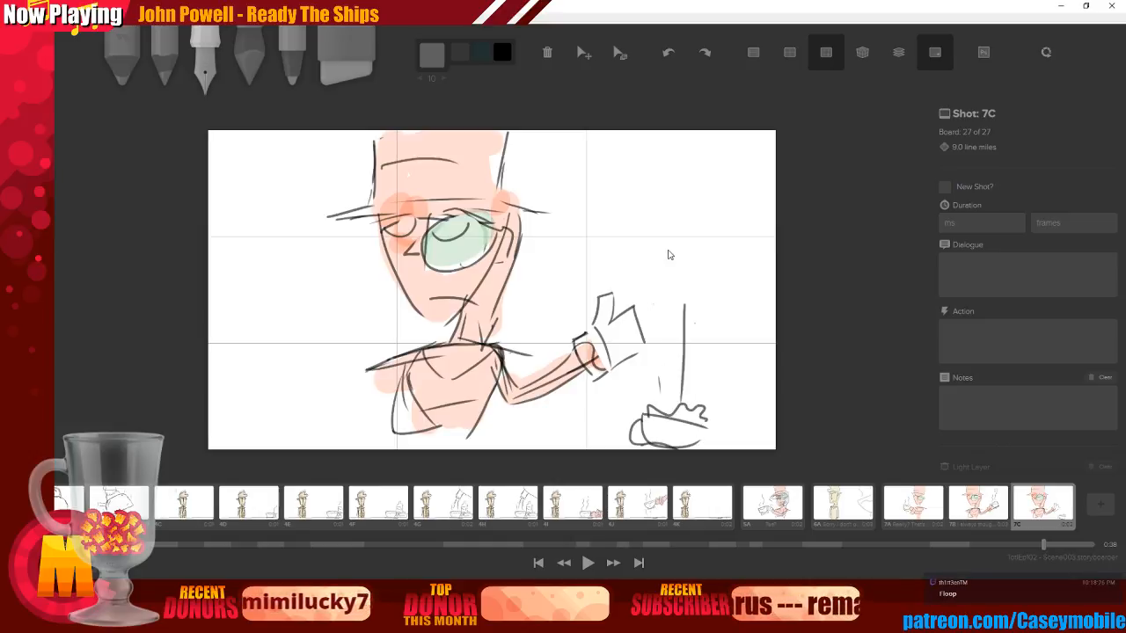
drag(710, 365, 708, 378)
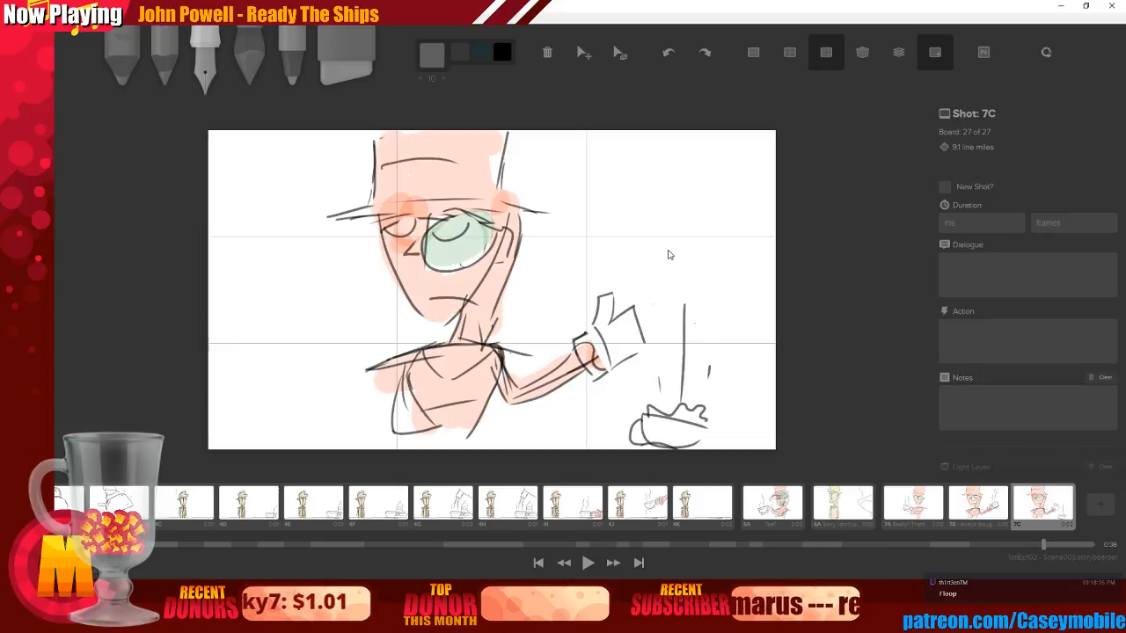
key(4)
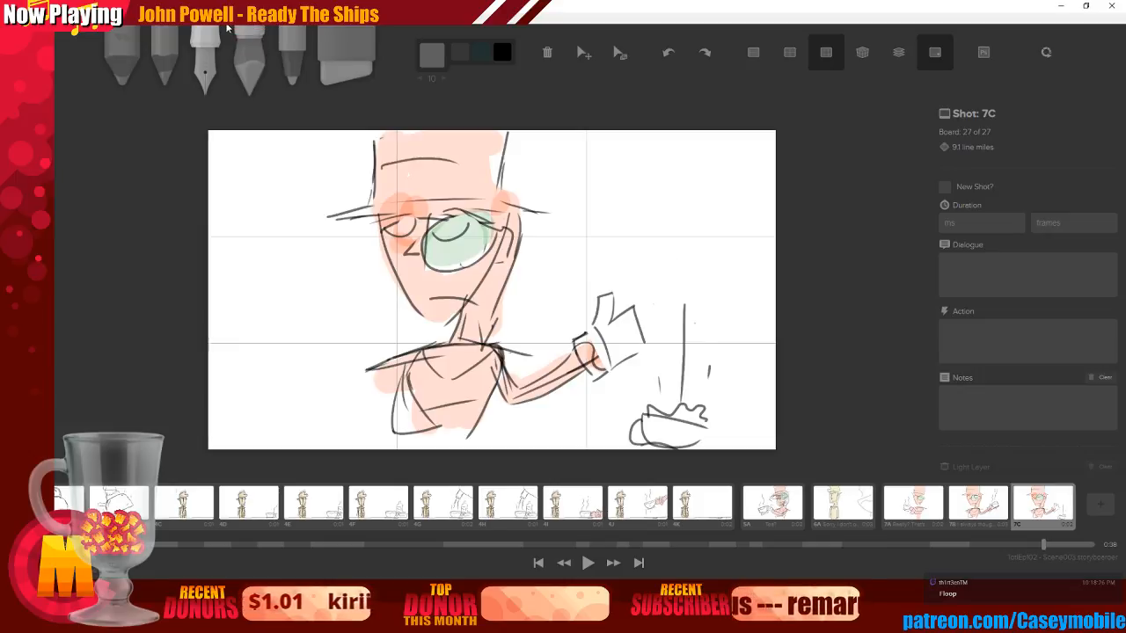
Shade the open hand on board 7C with translucent Deep Orange (#FF5722) brush strokes
click(432, 55)
click(498, 111)
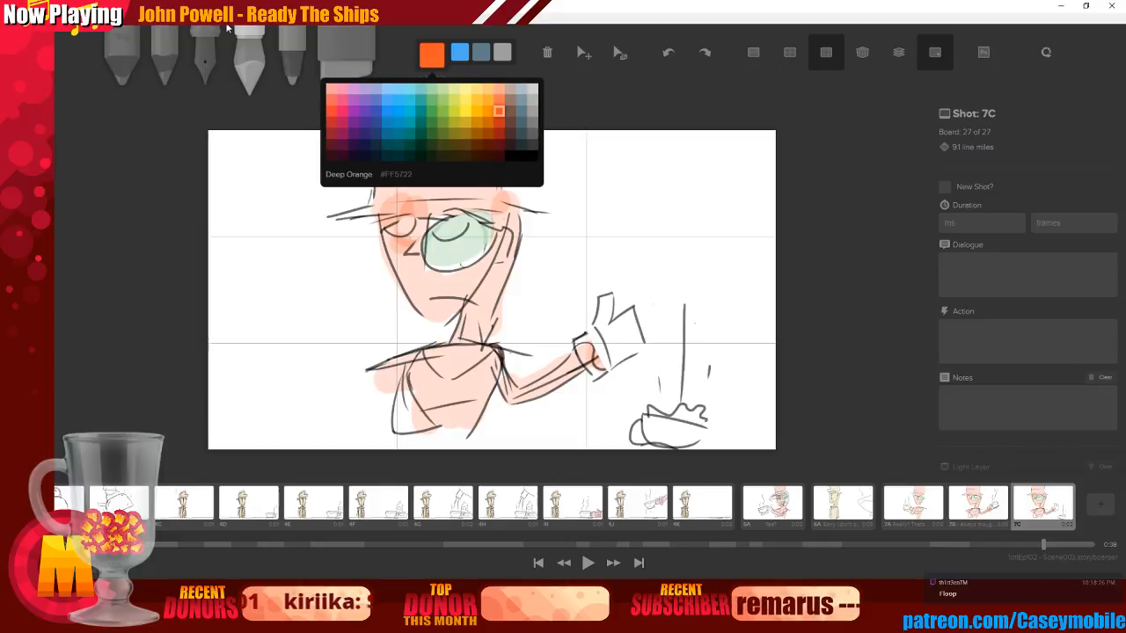
mouse_move(591, 342)
mouse_down()
mouse_move(627, 332)
mouse_move(616, 342)
mouse_move(608, 327)
mouse_move(611, 296)
mouse_move(603, 322)
mouse_move(632, 330)
mouse_move(591, 367)
mouse_up()
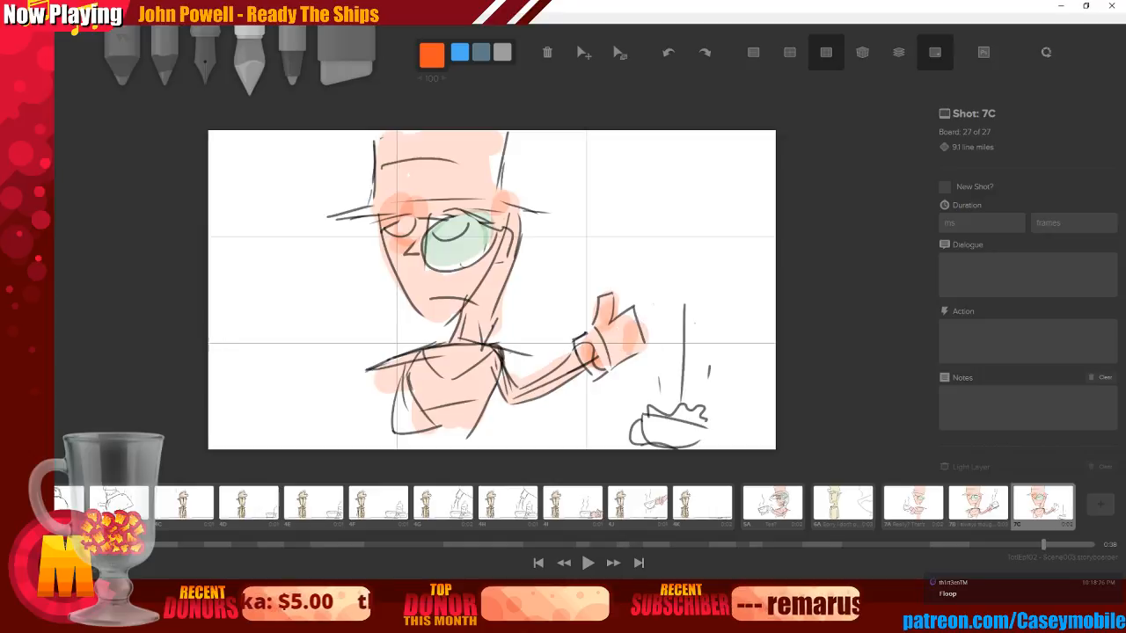
Add a blank board after 7C and mark it as the start of a new shot, ready for pen drawing
key(3)
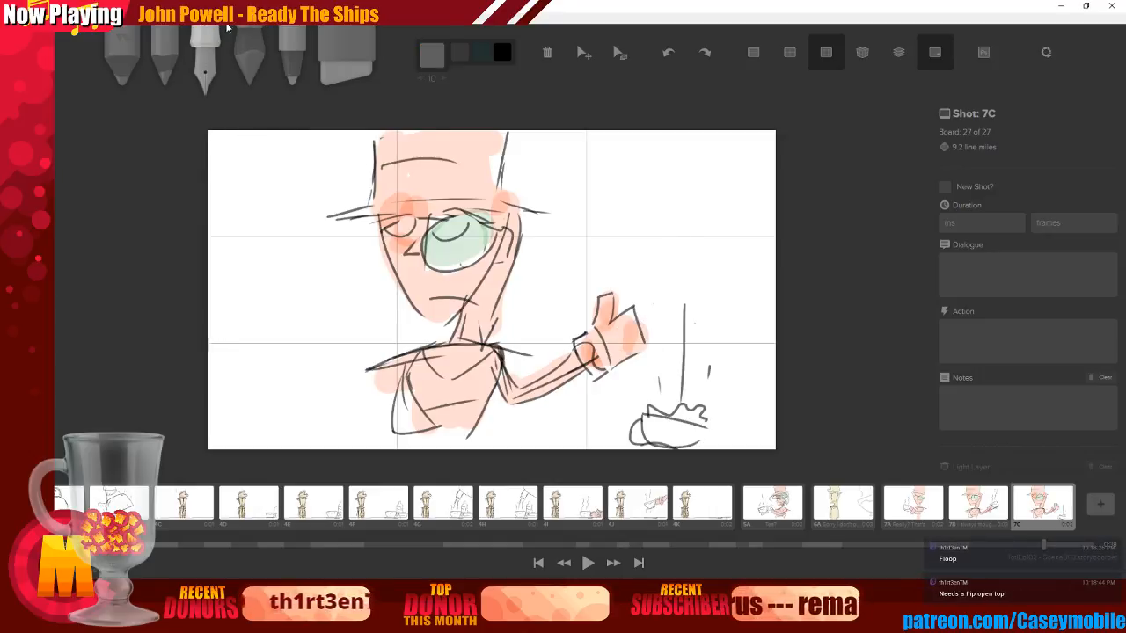
key(n)
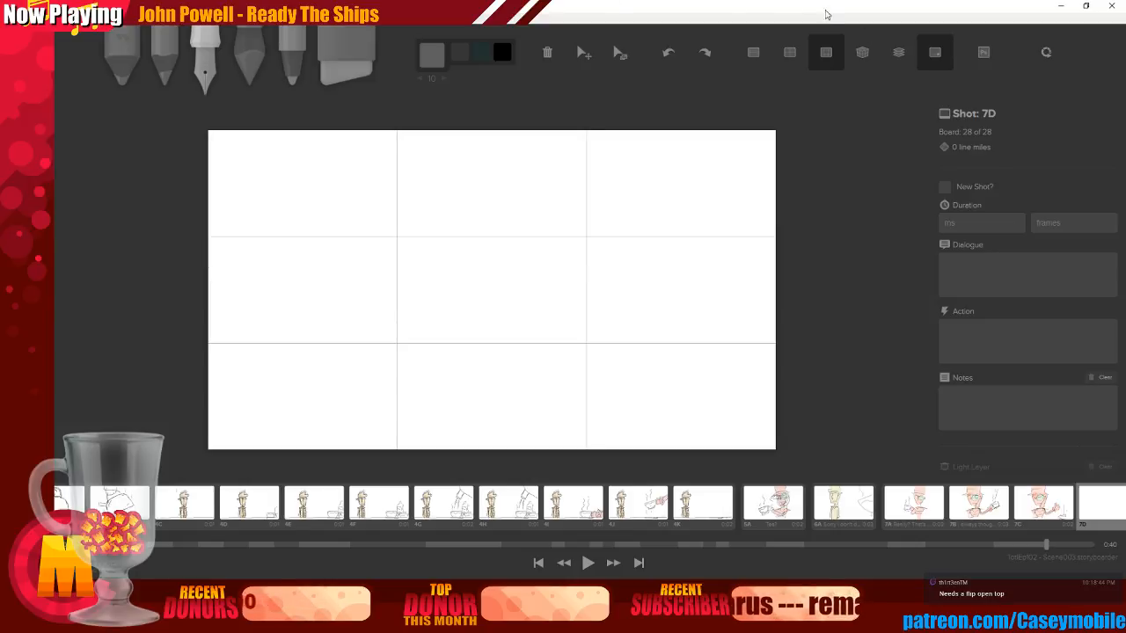
click(945, 187)
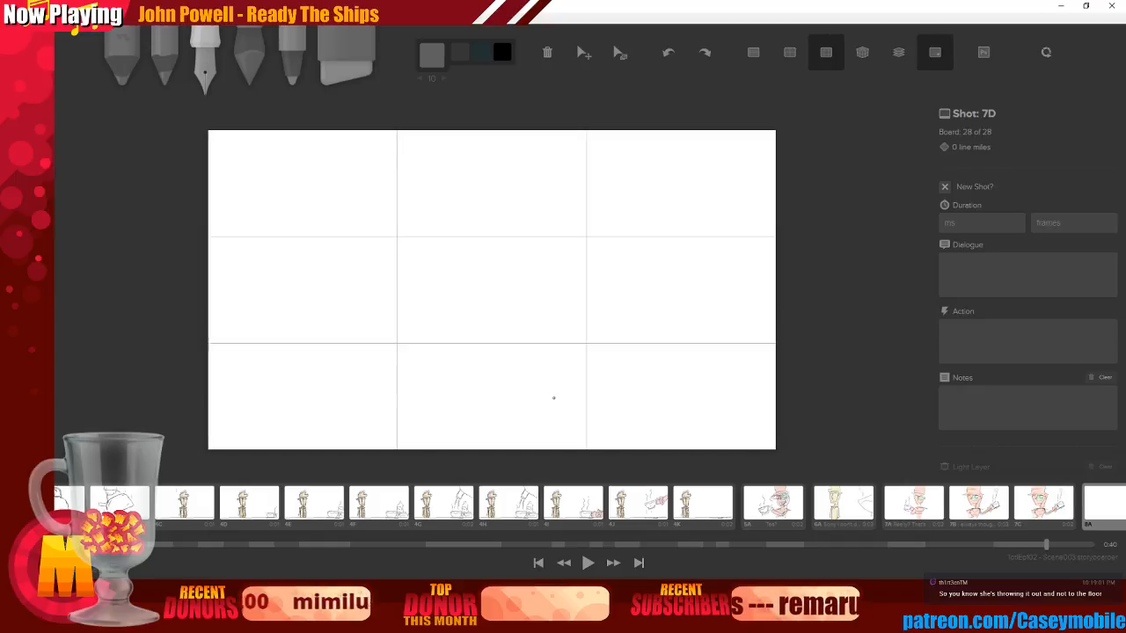
Enter "Yeah, about that..." as the dialogue of the new blank board
click(1039, 263)
text(Ye)
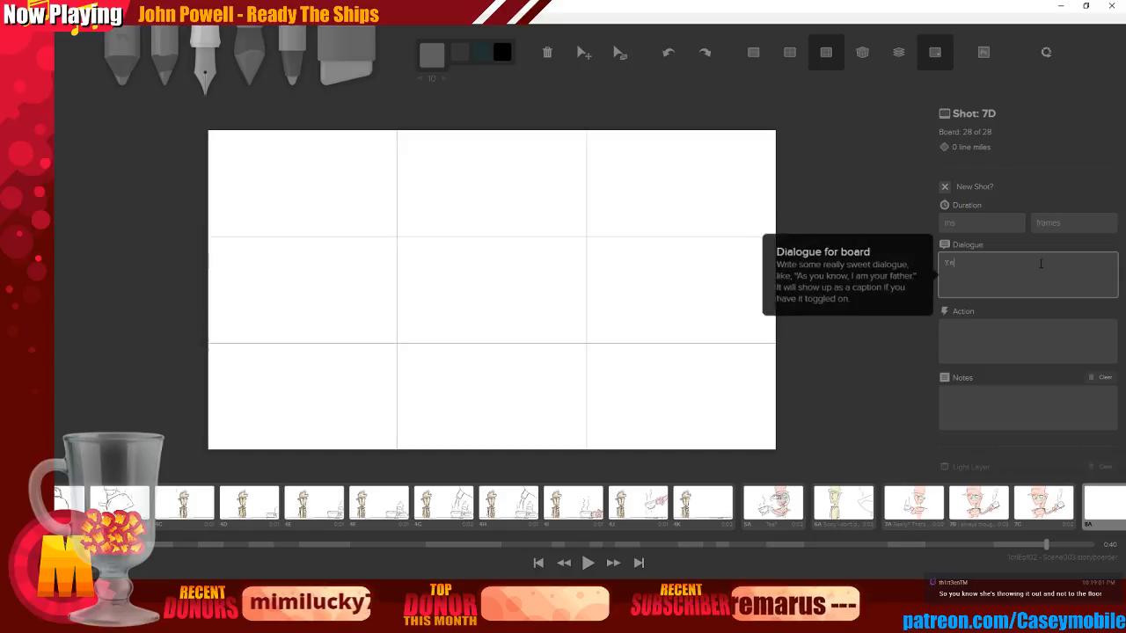
text(ah  about that, you said)
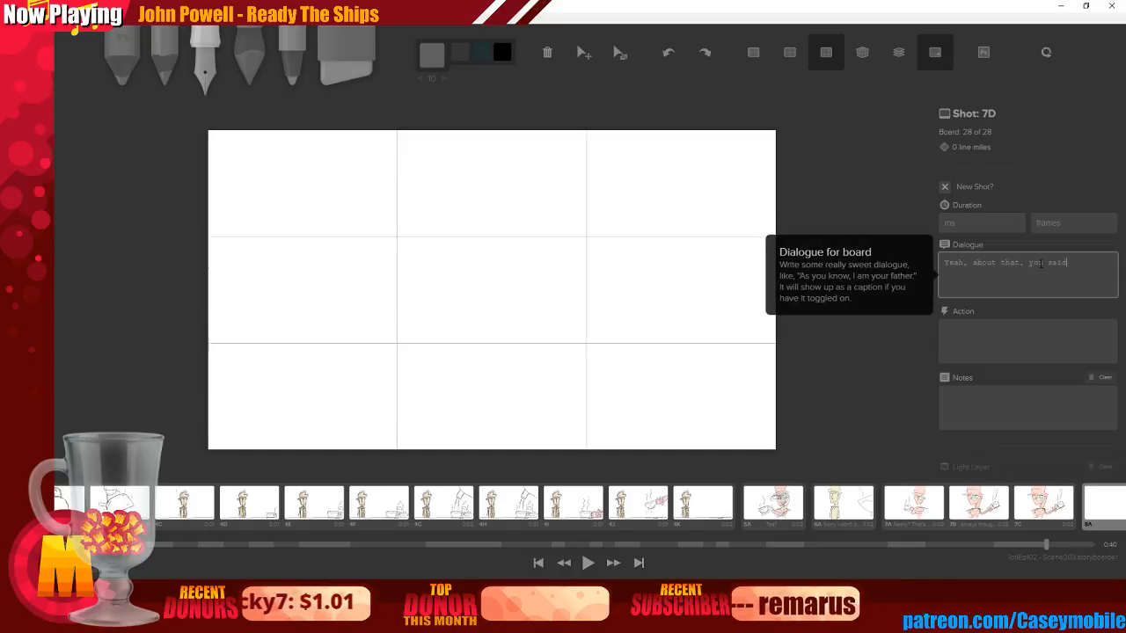
key(BackSpace)
key(BackSpace)
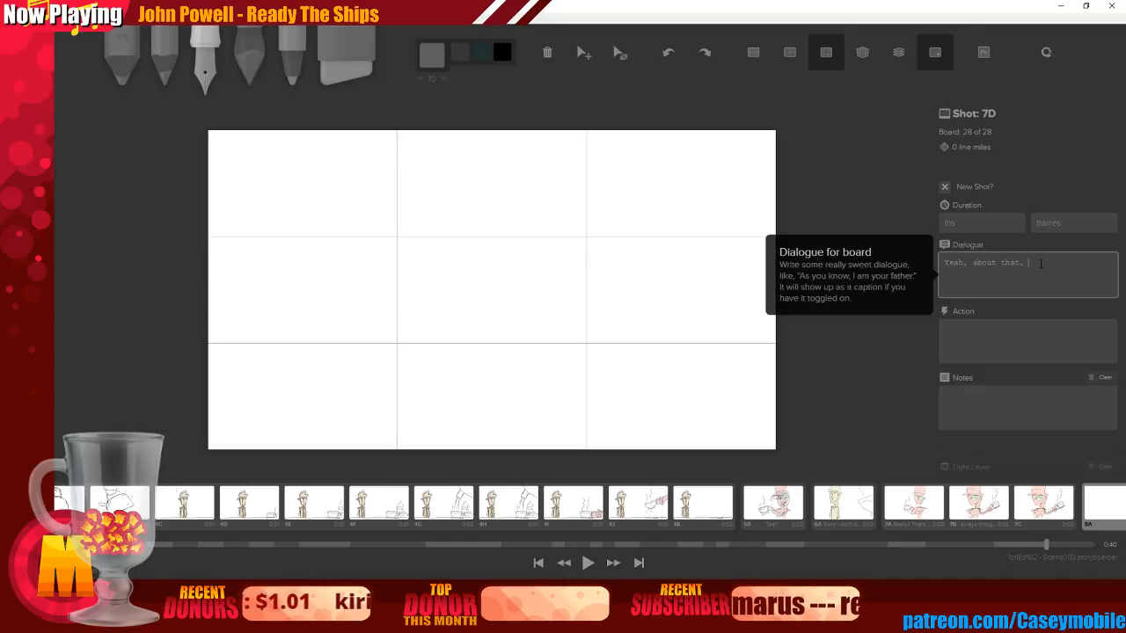
key(BackSpace)
key(BackSpace)
text(...)
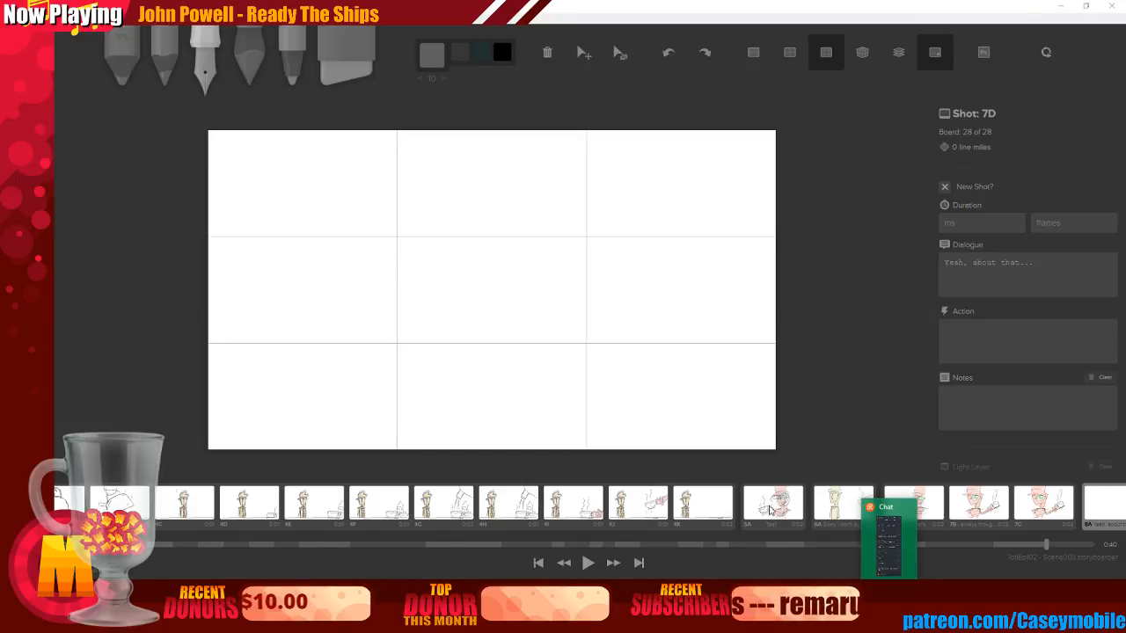
Play the sequence back from board 4J and set the duration of board 7C to 500 ms
click(639, 505)
click(588, 563)
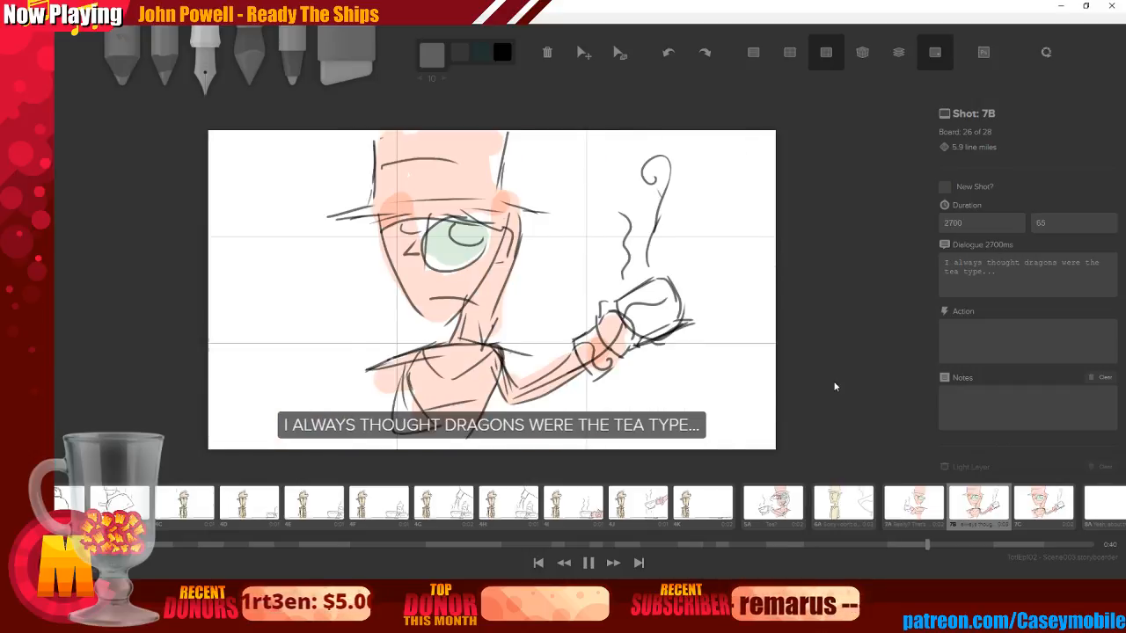
click(957, 508)
click(967, 225)
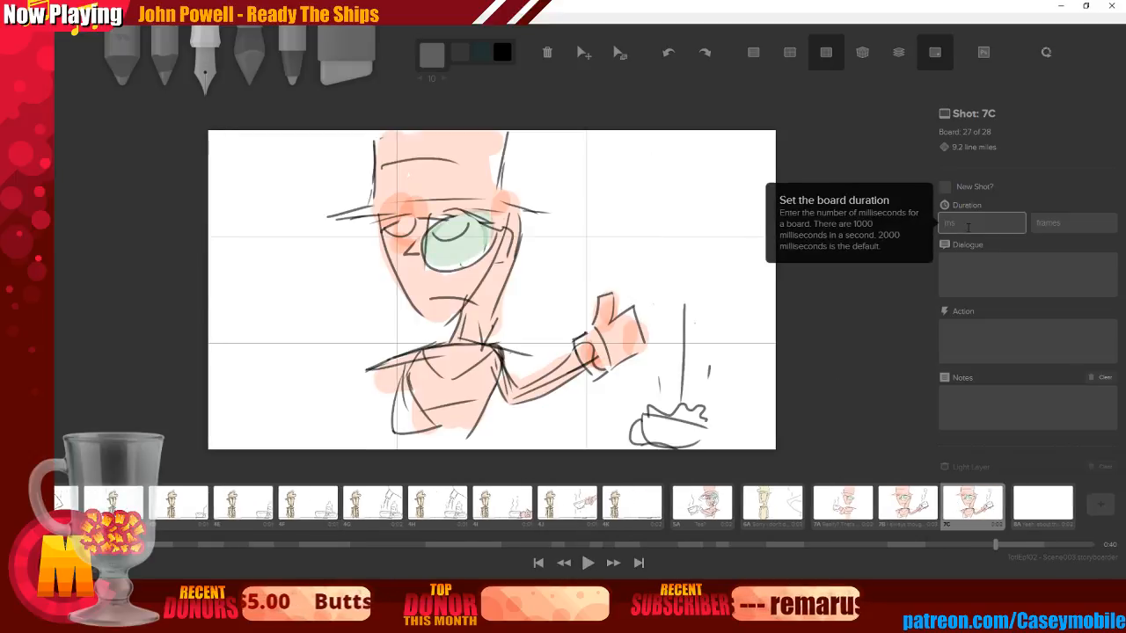
text(500)
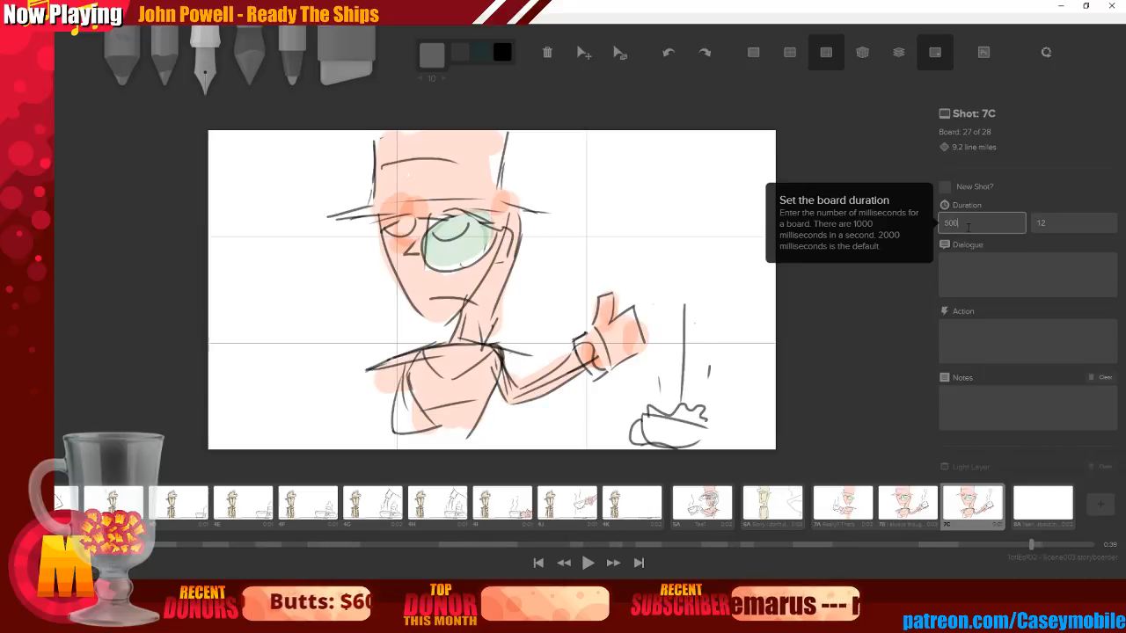
Play the sequence back from board 7B to check the timing of the cup drop
click(974, 501)
click(908, 507)
key(space)
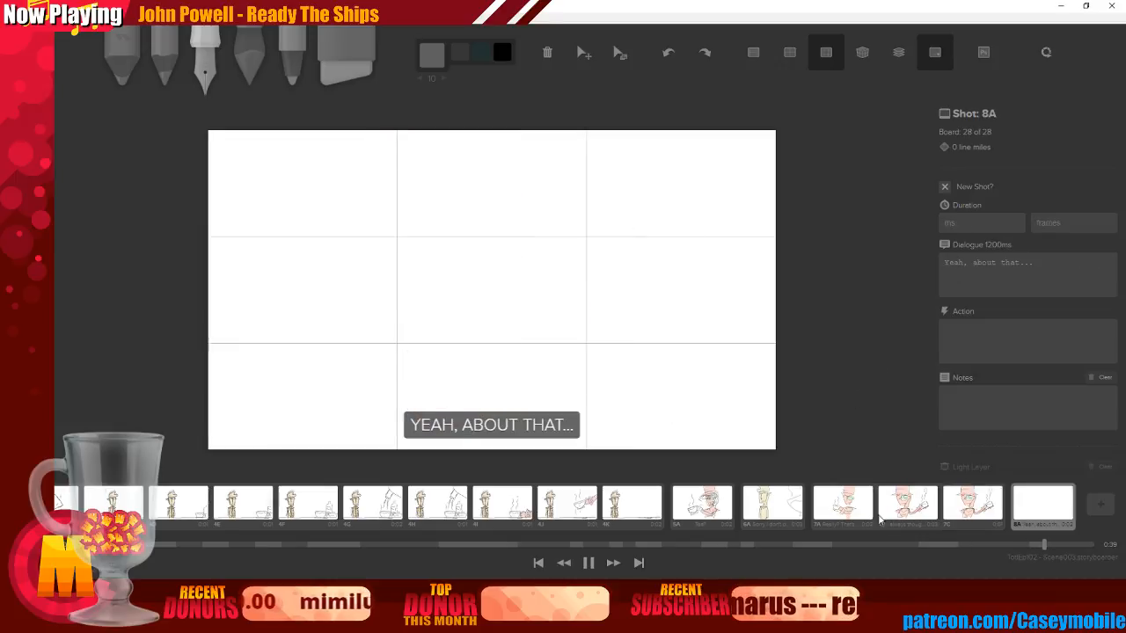
Set the duration of board 7C to 1000 ms and play the sequence back from board 7A
click(994, 518)
drag(966, 224, 896, 221)
text(1000)
click(827, 514)
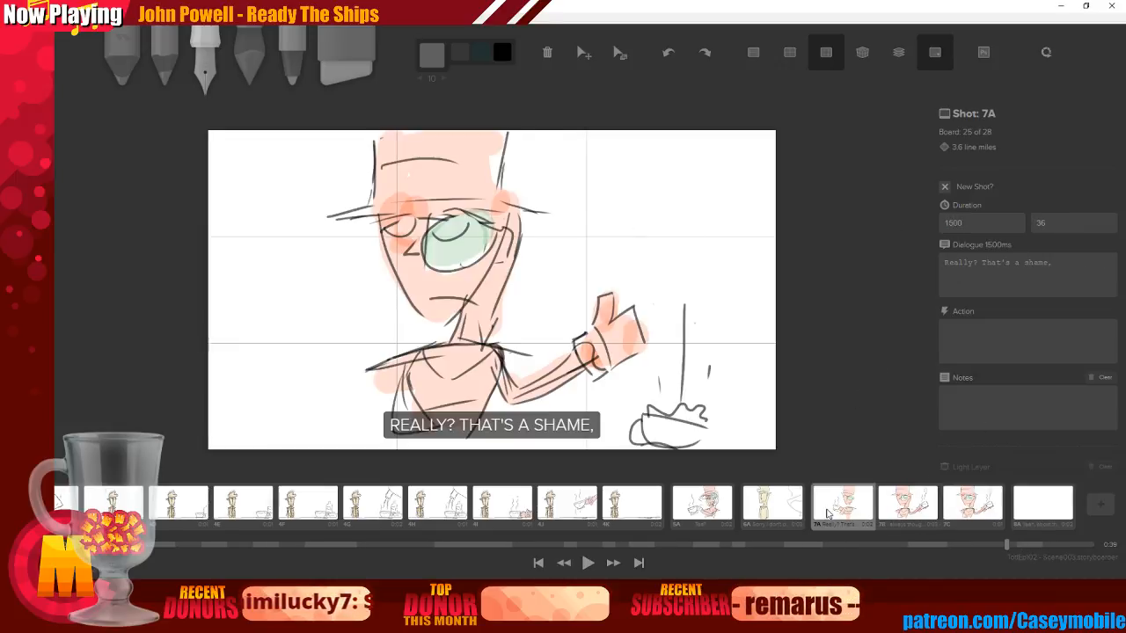
key(space)
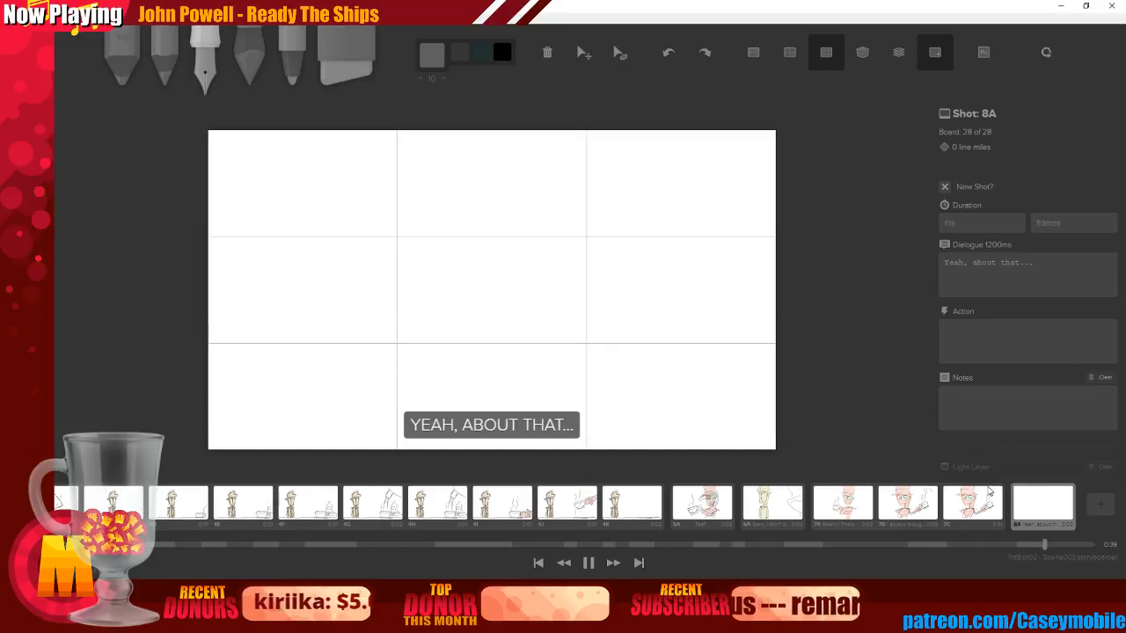
Clear the dialogue of board 8A and return to that blank board
triple_click(1039, 273)
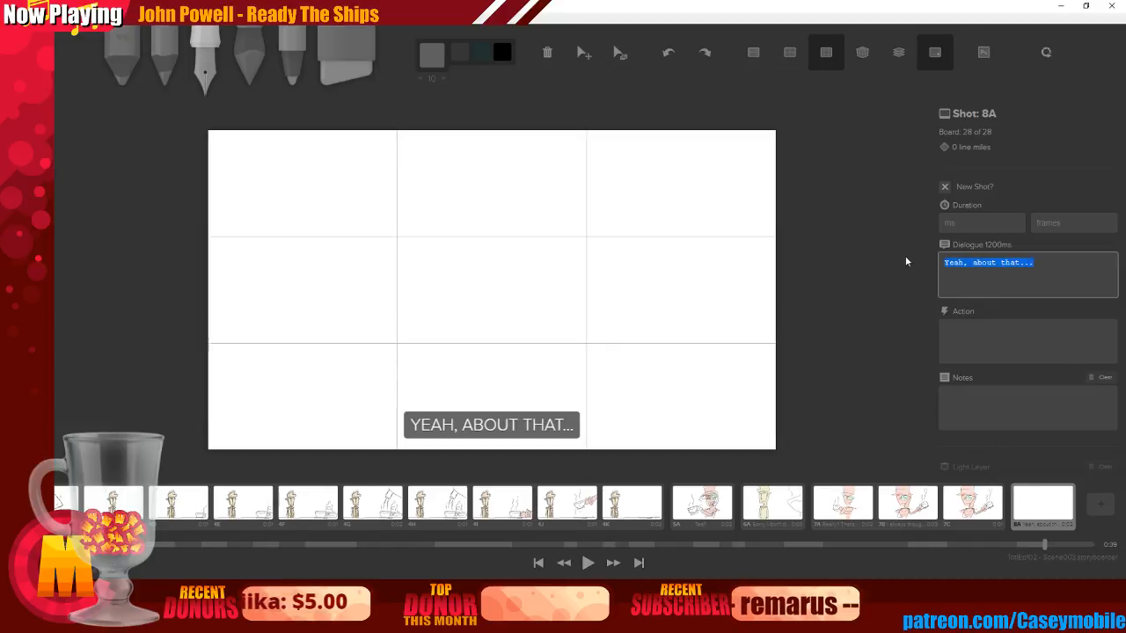
key(BackSpace)
click(962, 508)
click(1050, 514)
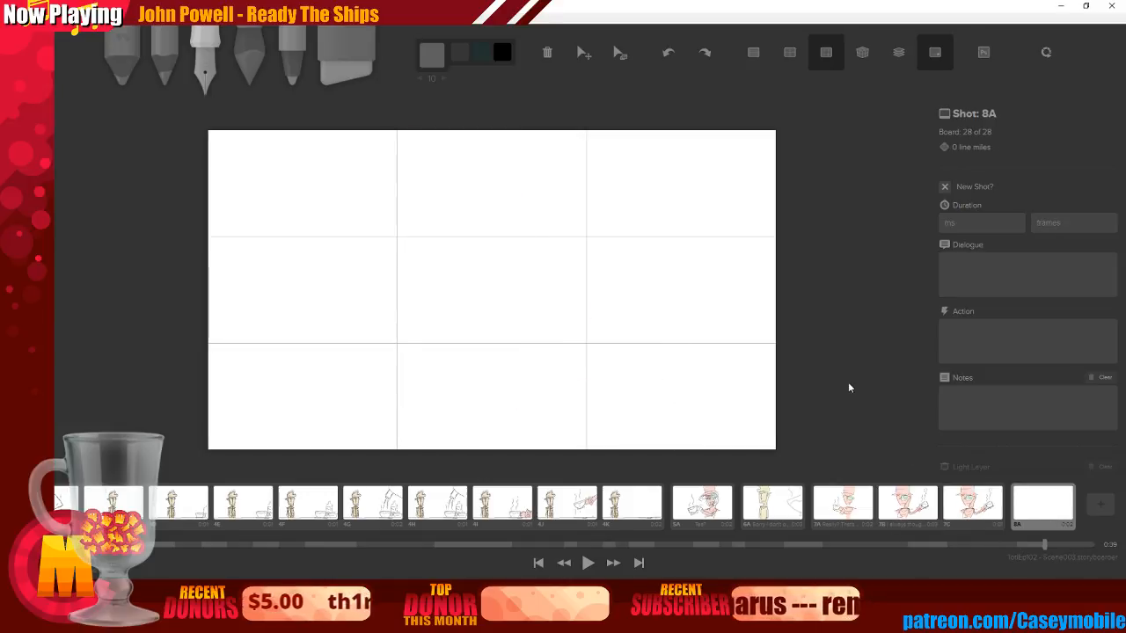
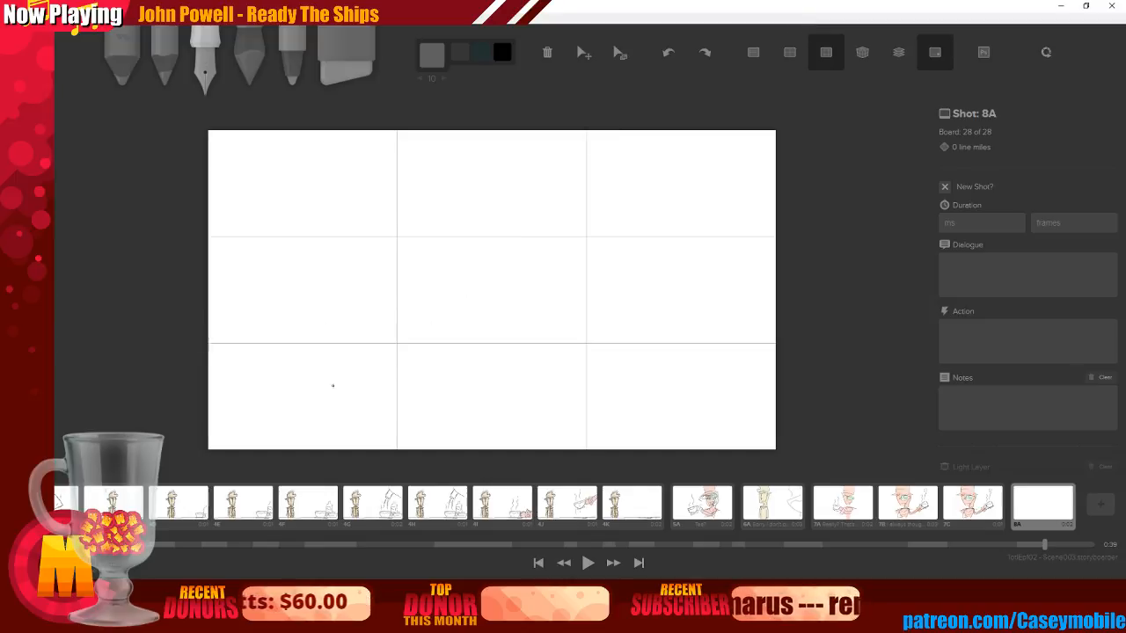
Draw a wide box with a flat top and two short sides along the bottom of board 8A
drag(296, 384, 607, 407)
key(ctrl+z)
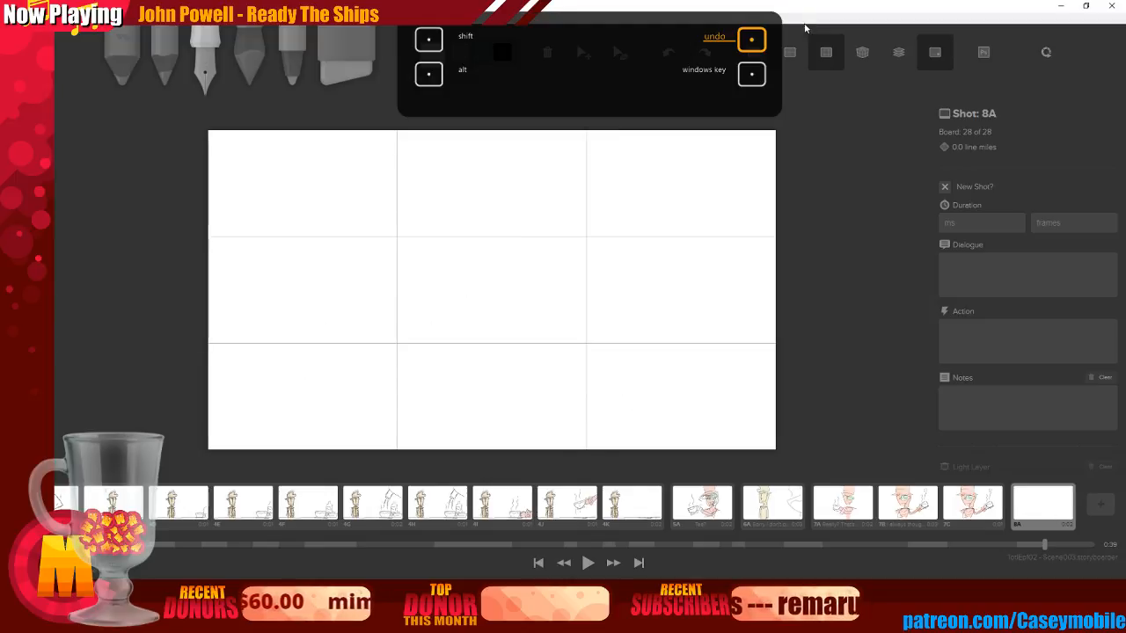
mouse_move(314, 393)
mouse_down()
mouse_move(628, 395)
mouse_move(628, 447)
mouse_up()
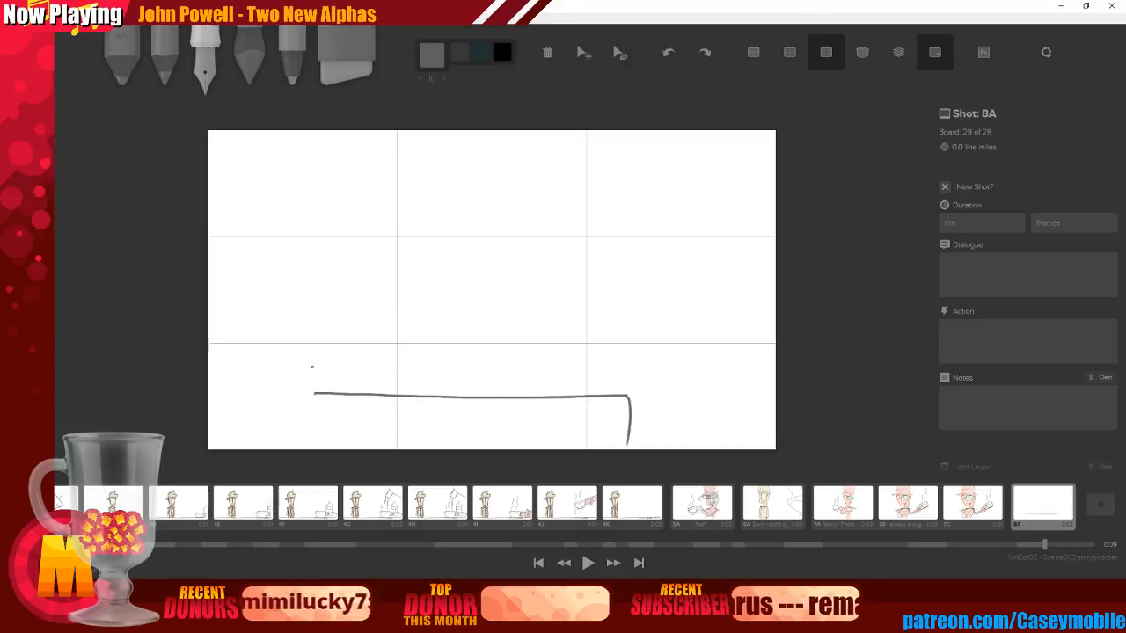
drag(318, 390, 320, 448)
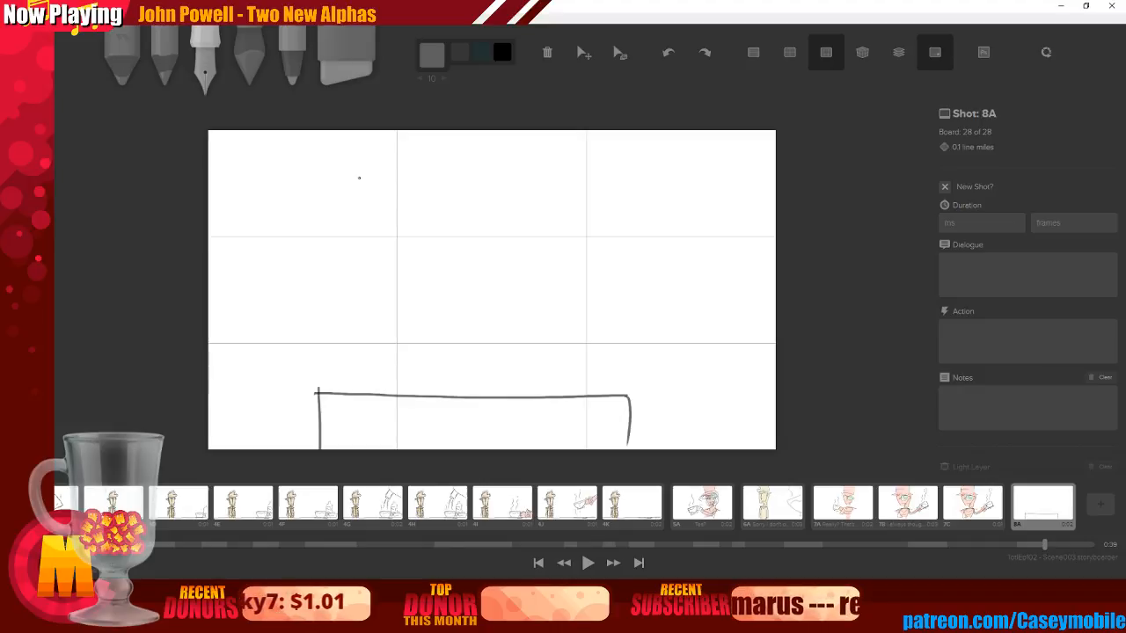
Try a long diagonal lid line above the box and draw a small round hinge at the box's right corner
mouse_move(363, 152)
mouse_down()
mouse_move(339, 177)
mouse_move(552, 374)
mouse_up()
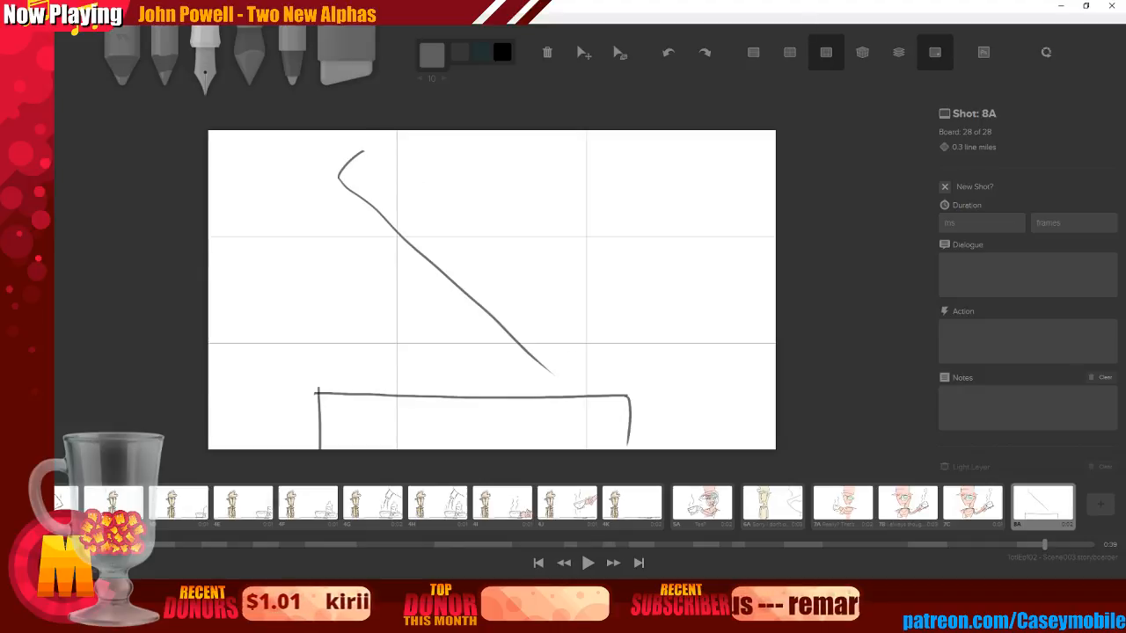
key(ctrl+z)
key(ctrl+z)
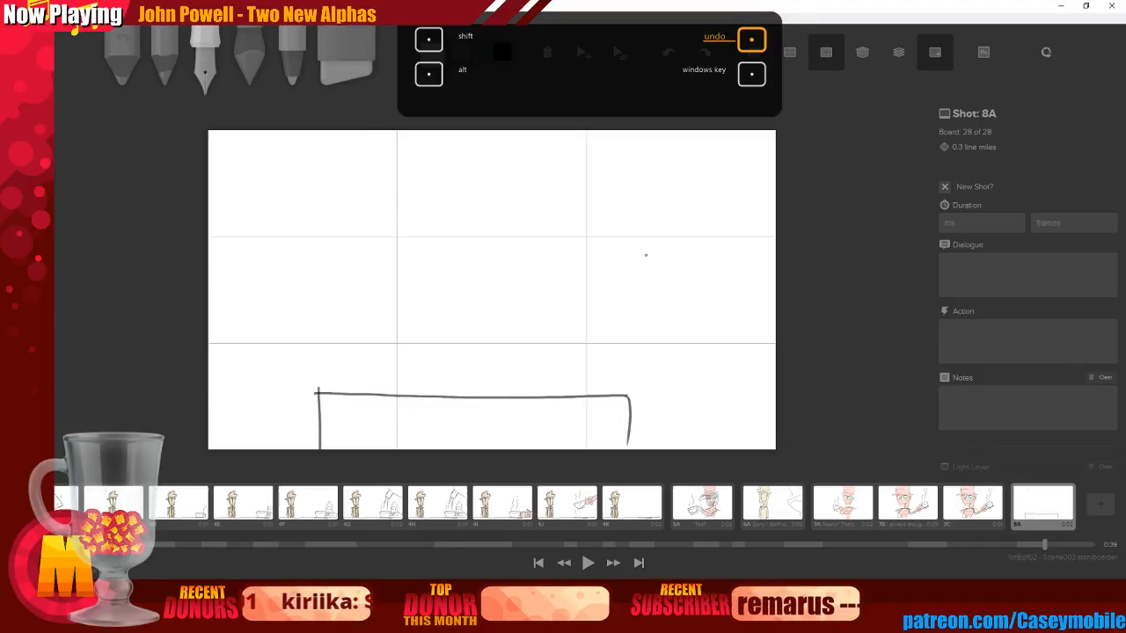
mouse_move(634, 380)
mouse_down()
mouse_move(623, 405)
mouse_move(649, 387)
mouse_move(635, 339)
mouse_up()
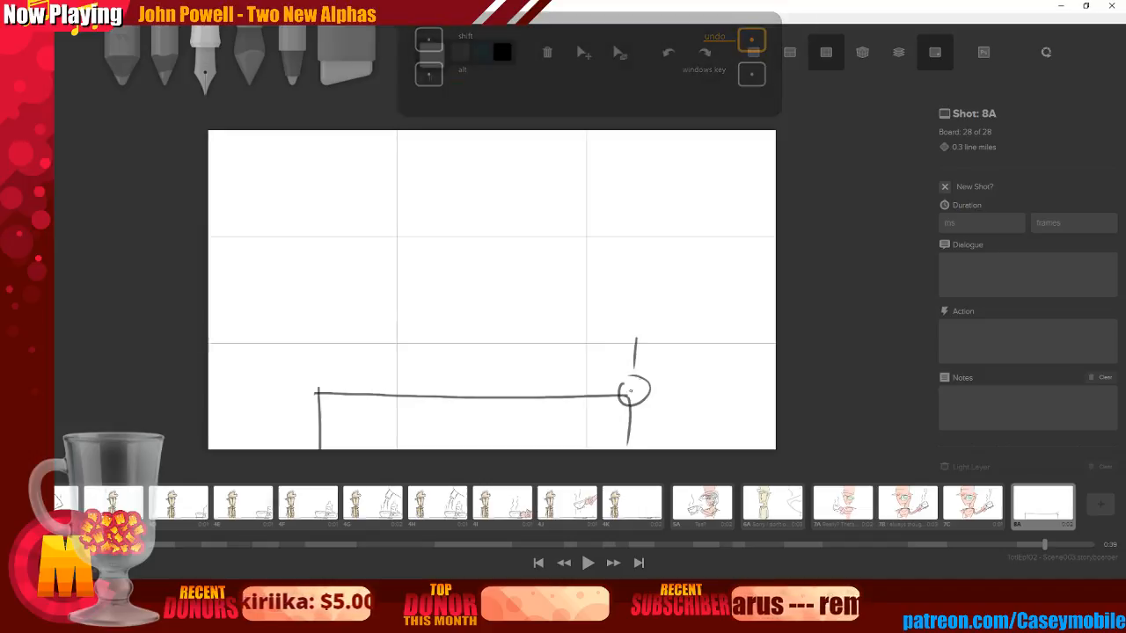
Try a slanted, half-open lid meeting the hinge with a round-cornered shape behind it, and undo those strokes down to the hinge
mouse_move(635, 299)
mouse_down()
mouse_move(630, 374)
mouse_move(629, 359)
mouse_up()
mouse_move(634, 271)
mouse_down()
mouse_move(740, 247)
mouse_move(765, 258)
mouse_up()
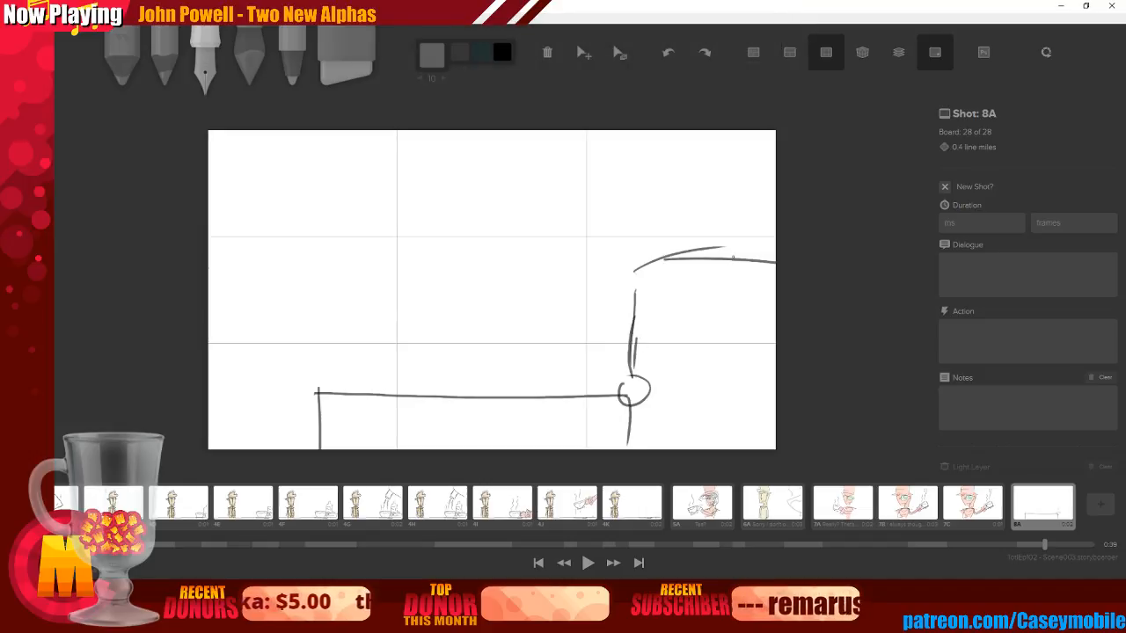
drag(351, 174, 611, 383)
drag(336, 158, 350, 199)
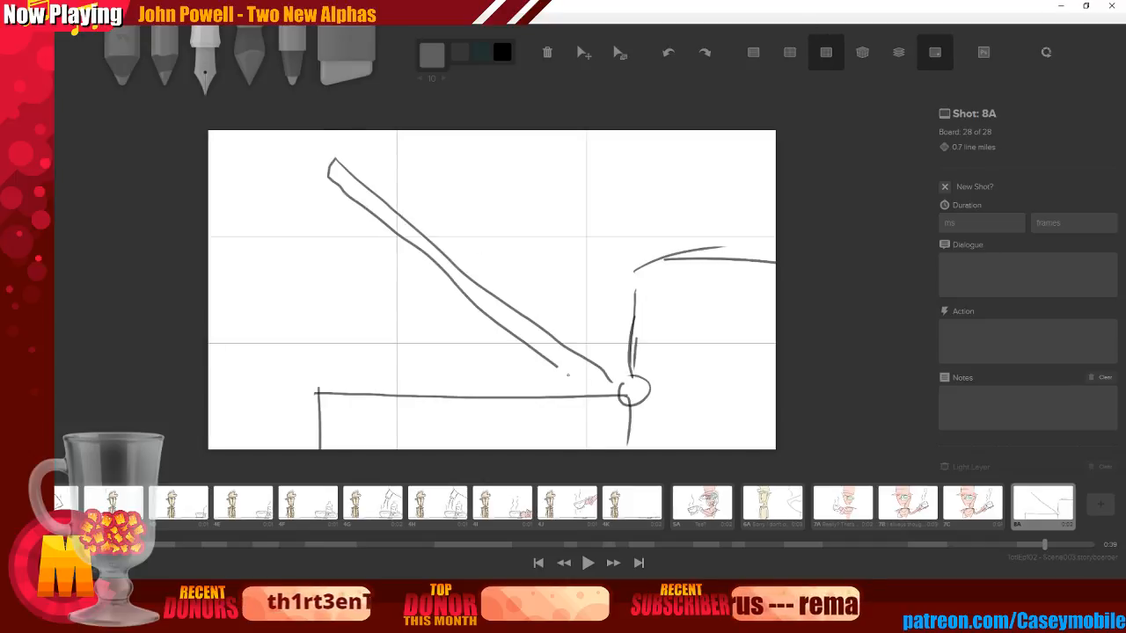
key(ctrl+z)
key(ctrl+z)
key(ctrl+z)
key(ctrl+z)
key(ctrl+z)
key(ctrl+z)
key(ctrl+z)
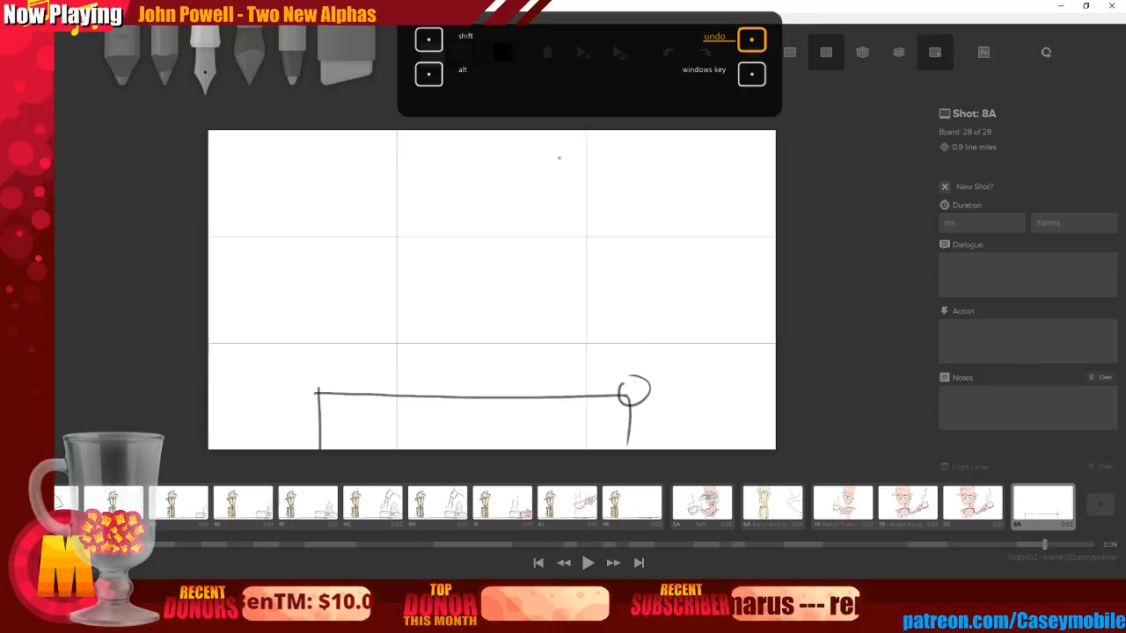
Try a steep, nearly vertical lid edge rising from the hinge, and undo it
drag(649, 202, 630, 378)
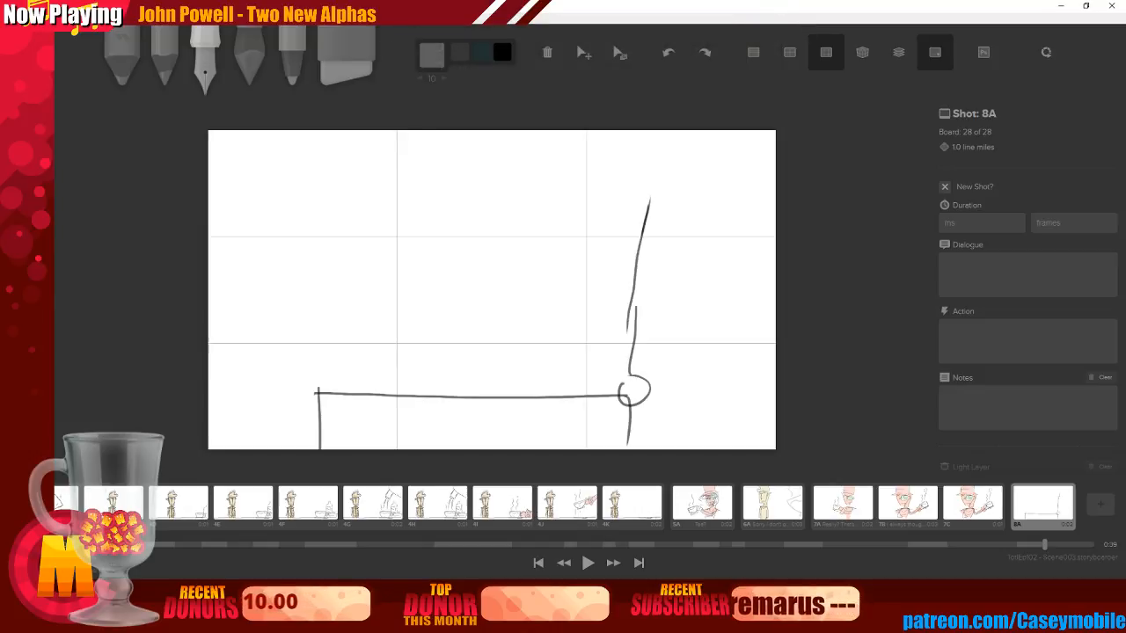
key(ctrl+z)
key(ctrl+z)
key(ctrl+z)
key(ctrl+z)
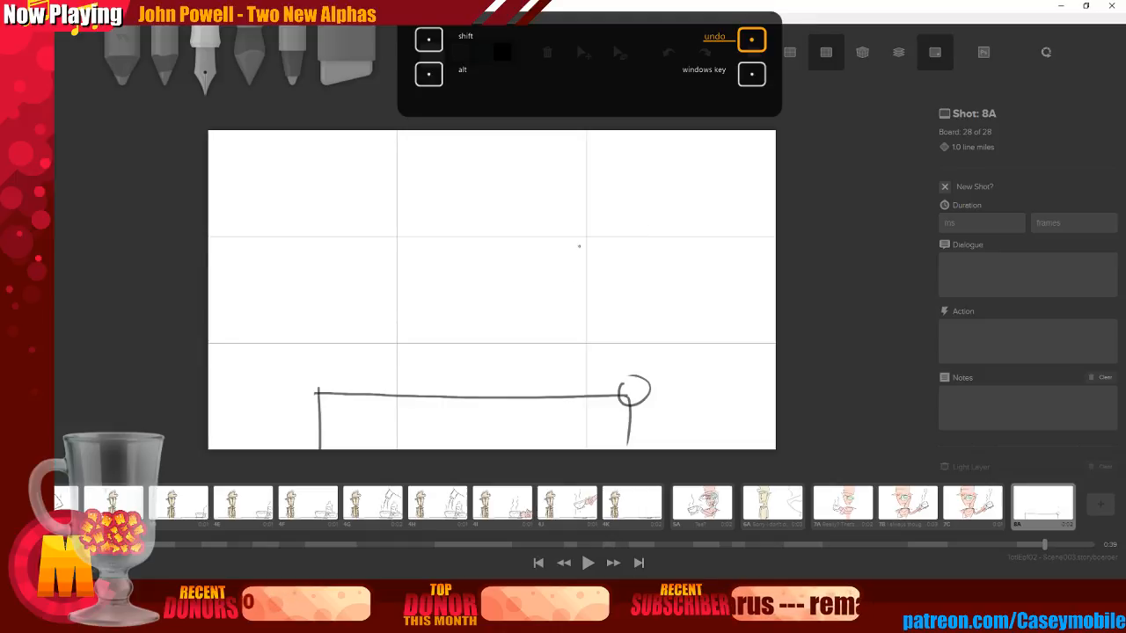
Draw a thin upright lid standing open on the hinge, with two short motion marks behind it
drag(643, 195, 628, 380)
drag(666, 196, 641, 379)
drag(678, 232, 680, 249)
drag(687, 240, 685, 257)
Draw the doubled top and side edges of the structure the open lid leans against
mouse_move(653, 304)
mouse_down()
mouse_move(661, 448)
mouse_move(749, 289)
mouse_move(775, 286)
mouse_move(683, 311)
mouse_move(755, 303)
mouse_up()
mouse_move(660, 324)
mouse_down()
mouse_move(673, 397)
mouse_move(731, 337)
mouse_move(677, 383)
mouse_move(702, 352)
mouse_up()
key(ctrl+z)
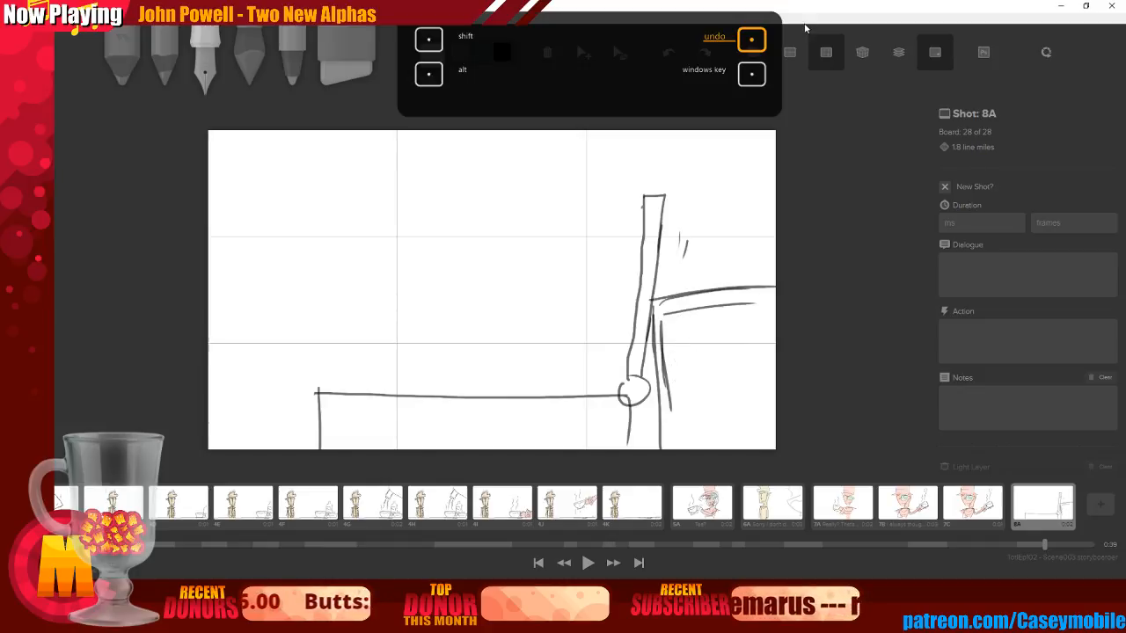
Add a spiral scroll, an inner curve and extra edge lines to the structure behind the open lid
mouse_move(674, 373)
mouse_down()
mouse_move(711, 353)
mouse_move(708, 313)
mouse_move(719, 327)
mouse_move(696, 326)
mouse_up()
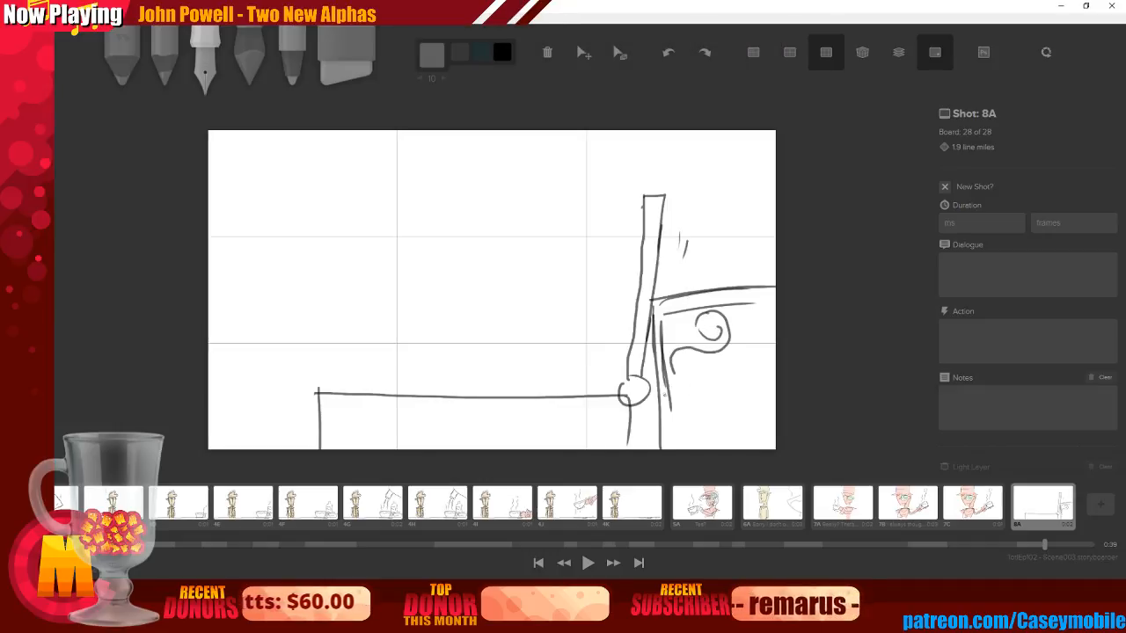
drag(675, 373, 675, 410)
drag(741, 317, 773, 316)
drag(669, 400, 674, 449)
drag(762, 355, 700, 404)
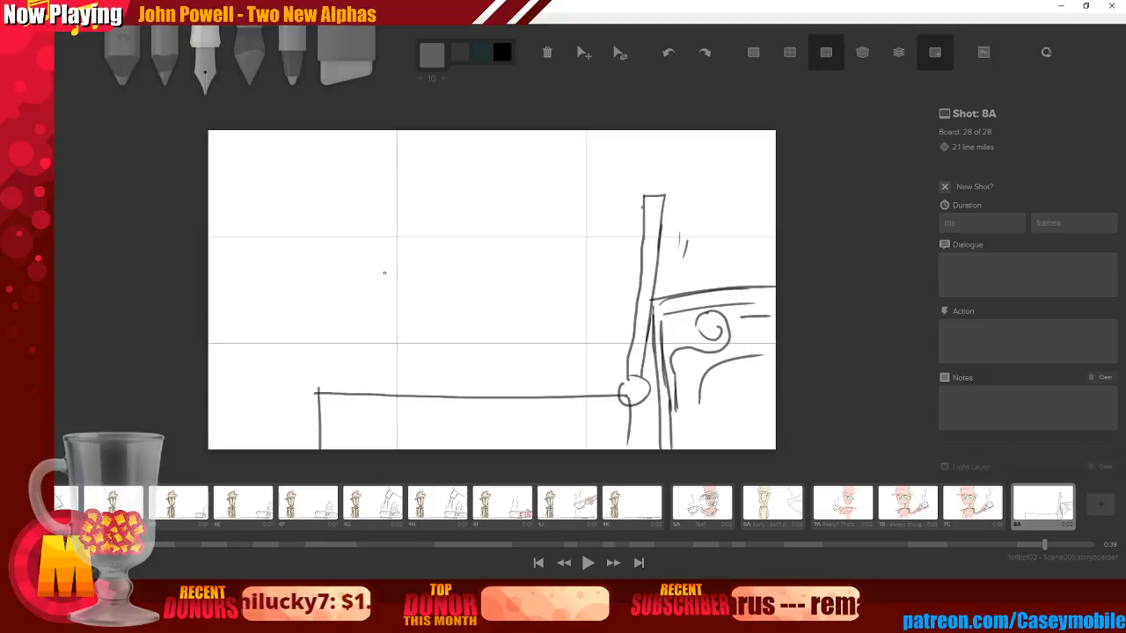
Try a long rising curve in the empty space above the box, and undo it
drag(364, 262, 532, 214)
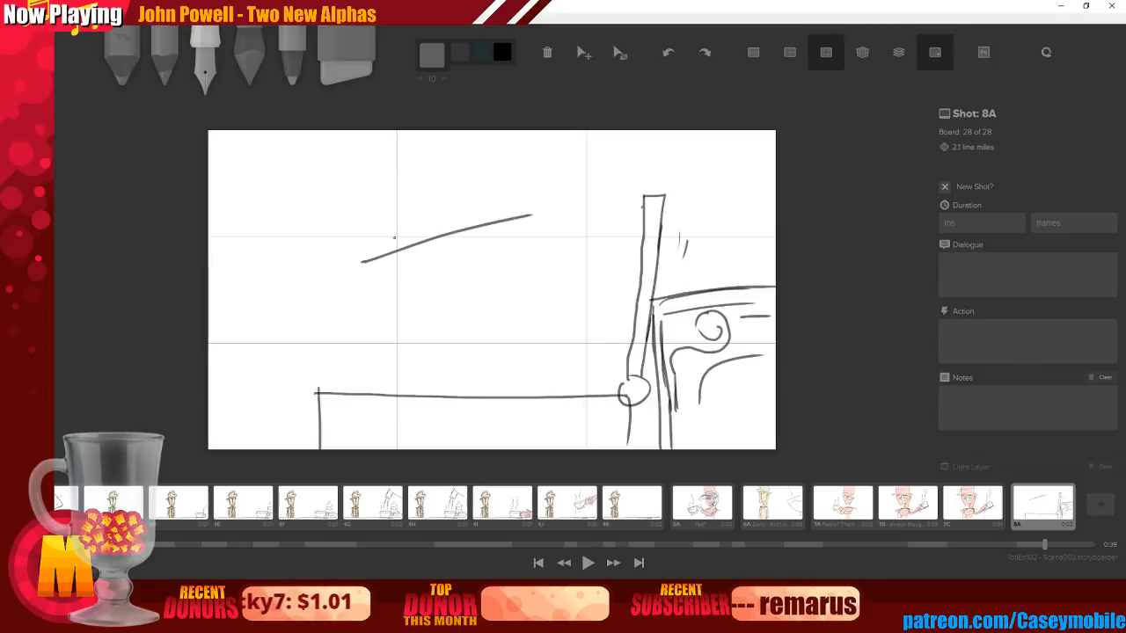
key(ctrl+z)
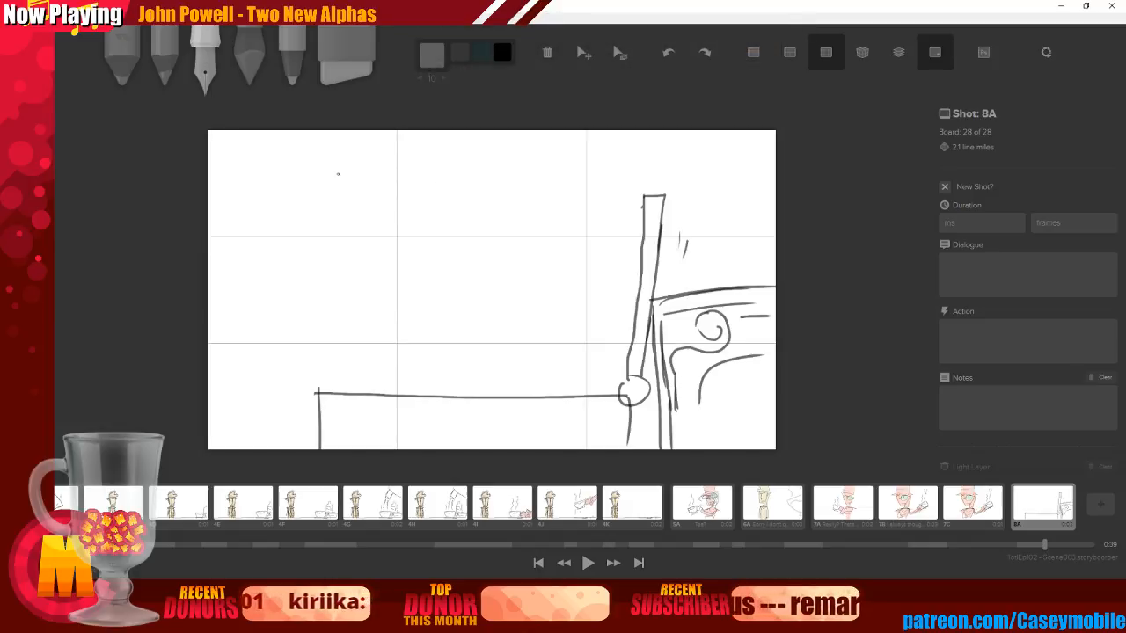
key(ctrl)
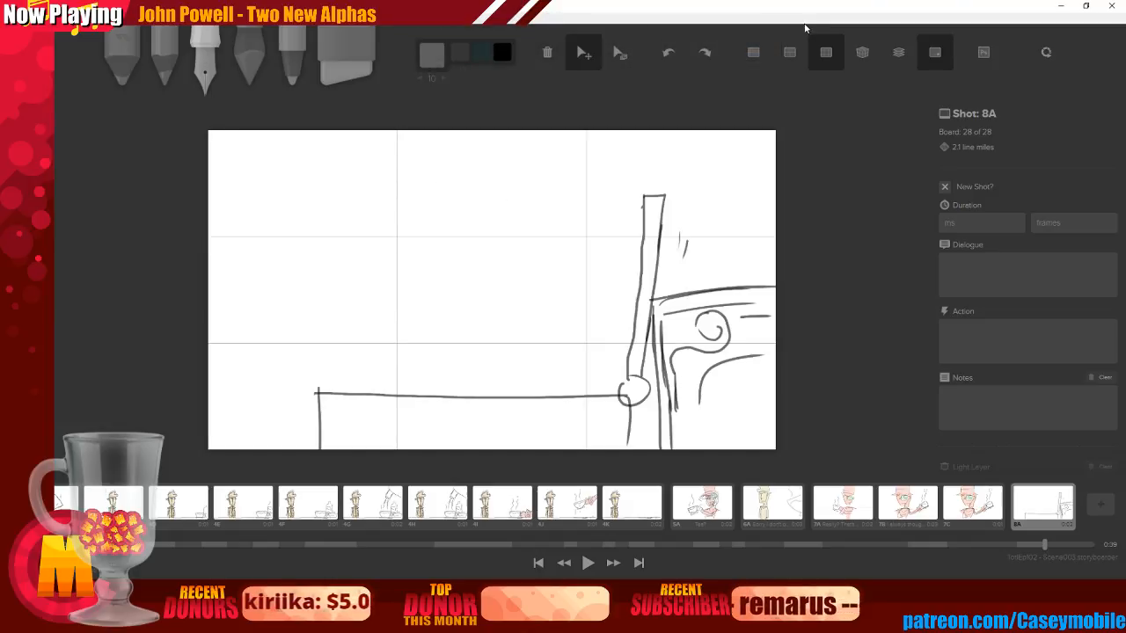
Shift the whole box, lid and background drawing slightly to the left within the frame
mouse_move(803, 22)
mouse_down()
mouse_move(767, 21)
mouse_move(804, 25)
mouse_up()
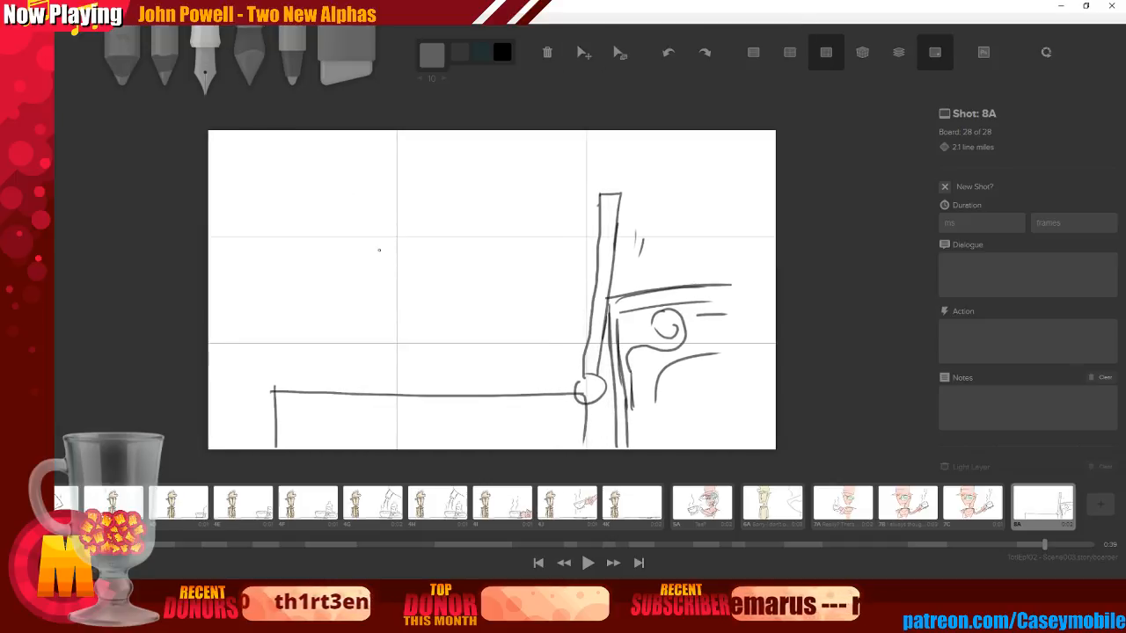
Try a large tilted cup running off the frame's upper edge above the box, and undo it
mouse_move(284, 194)
mouse_down()
mouse_move(339, 269)
mouse_move(409, 294)
mouse_up()
drag(284, 194, 427, 131)
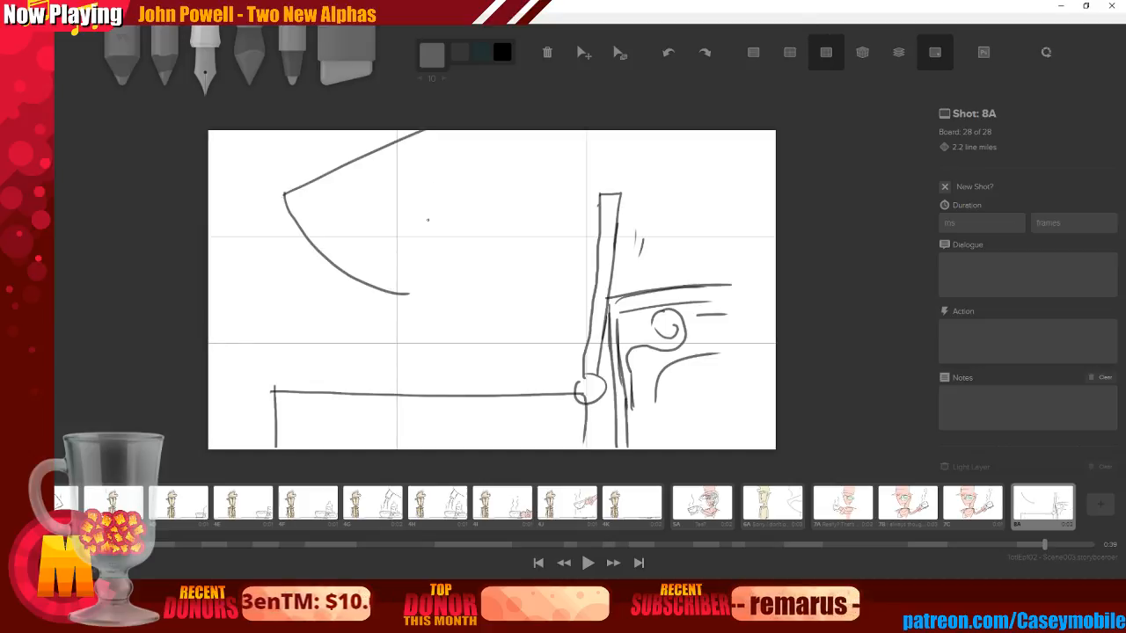
mouse_move(407, 294)
mouse_down()
mouse_move(560, 194)
mouse_move(553, 132)
mouse_up()
drag(385, 290, 433, 293)
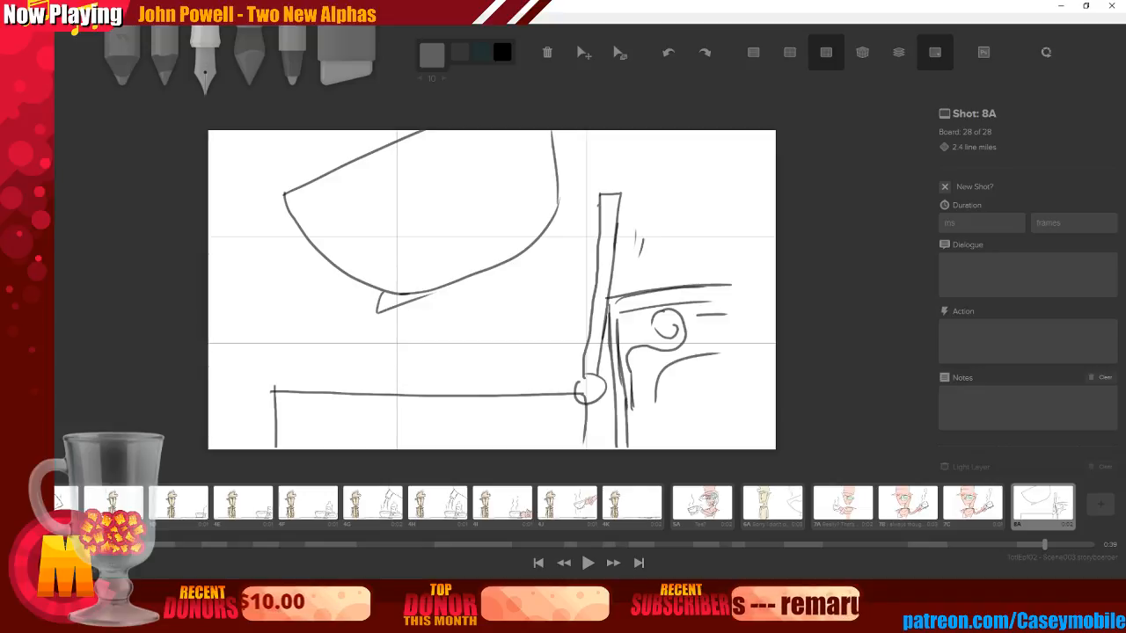
key(ctrl+z)
key(ctrl+z)
key(ctrl+z)
key(ctrl+z)
key(ctrl+z)
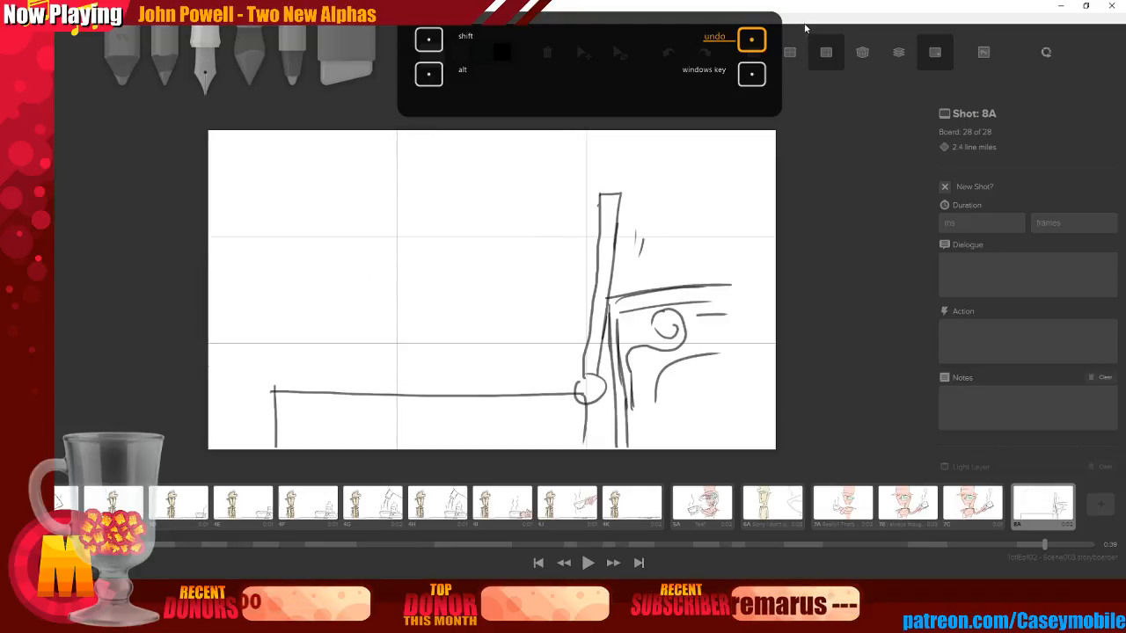
Draw a smaller tilted teacup above the box, with a foot, a spiral scroll on its side and a shading line underneath
mouse_move(300, 227)
mouse_down()
mouse_move(368, 278)
mouse_move(439, 261)
mouse_move(453, 185)
mouse_up()
mouse_move(300, 233)
mouse_down()
mouse_move(429, 151)
mouse_move(449, 185)
mouse_up()
mouse_move(377, 281)
mouse_down()
mouse_move(378, 297)
mouse_move(488, 241)
mouse_up()
mouse_move(326, 248)
mouse_down()
mouse_move(342, 219)
mouse_move(405, 183)
mouse_up()
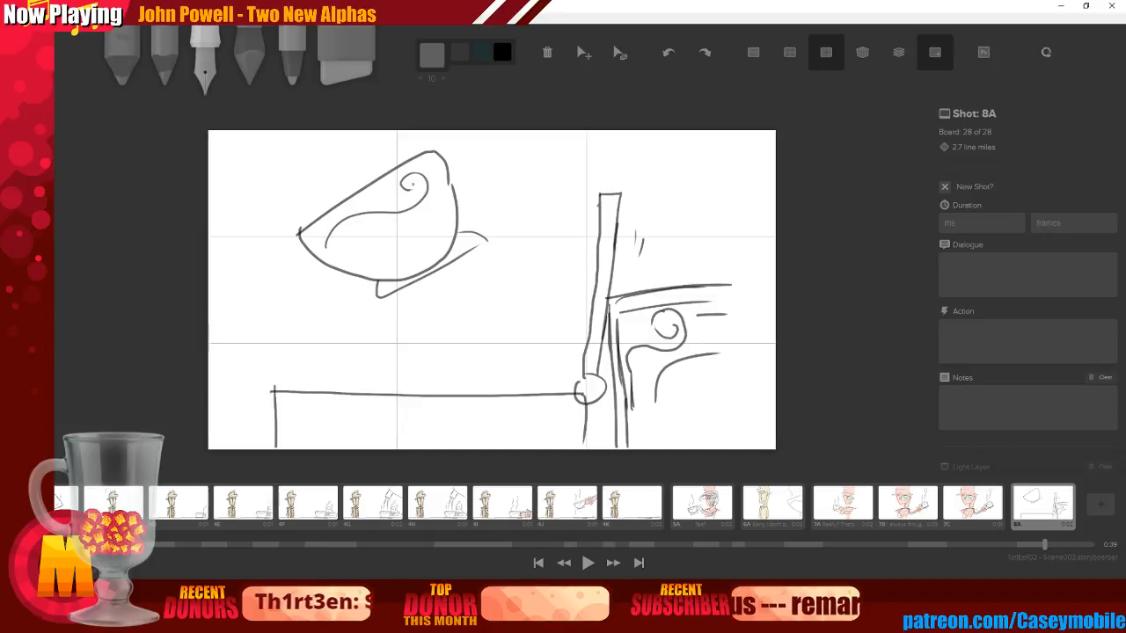
drag(387, 274, 430, 250)
Add tea splashing over the teacup's rim, a doubled round handle and vertical motion marks, undoing the stray mark below the cup
drag(324, 156, 317, 200)
drag(398, 132, 410, 160)
drag(294, 215, 428, 131)
mouse_move(439, 131)
mouse_down()
mouse_move(434, 143)
mouse_move(493, 182)
mouse_move(456, 216)
mouse_move(488, 208)
mouse_up()
drag(440, 167, 489, 150)
mouse_move(484, 167)
mouse_down()
mouse_move(455, 211)
mouse_move(471, 159)
mouse_move(442, 169)
mouse_up()
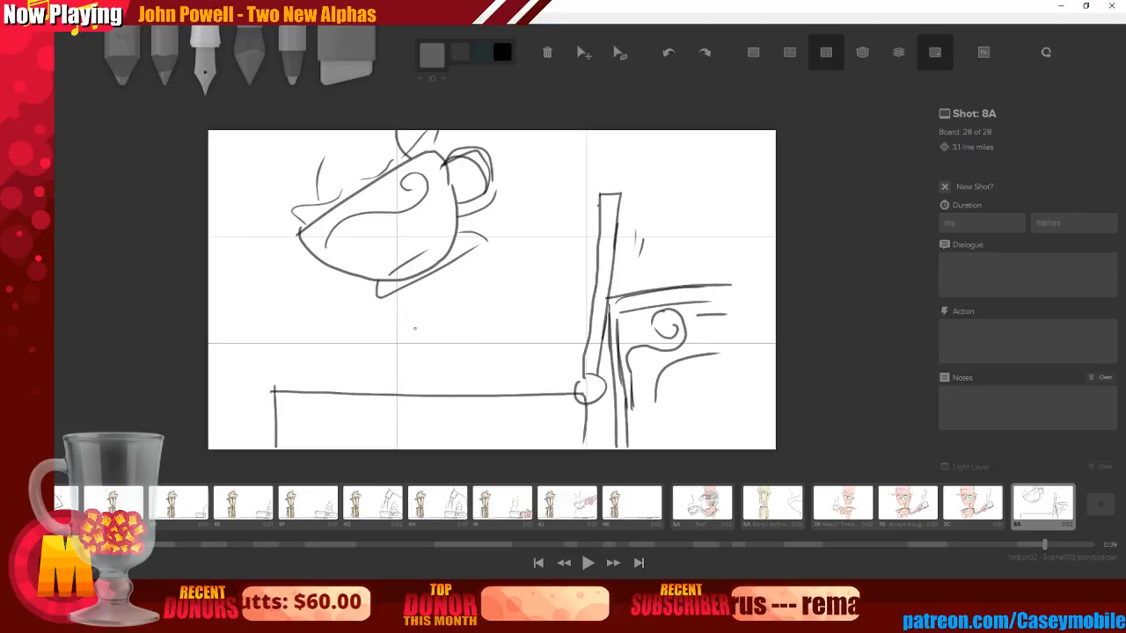
drag(290, 147, 291, 178)
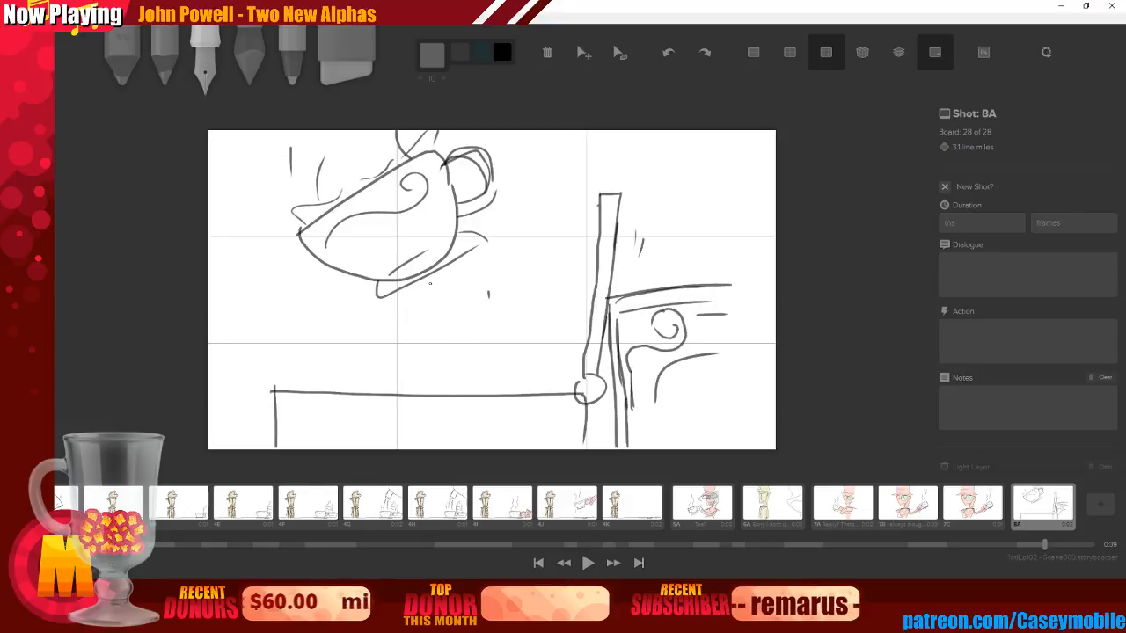
key(ctrl+z)
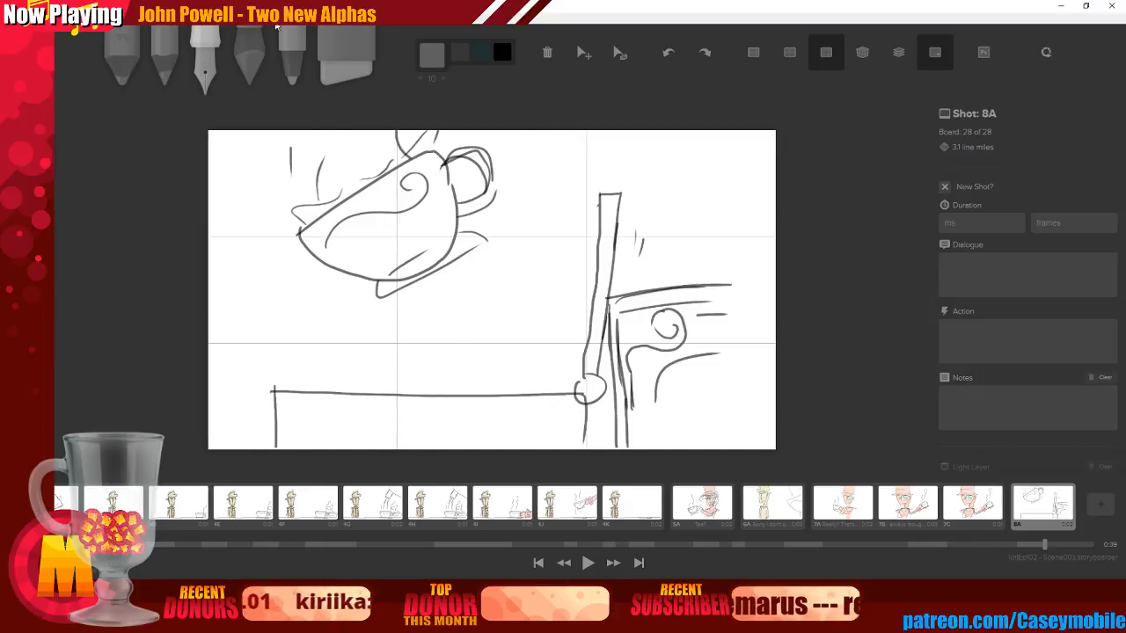
Change the pen colour to a lighter grey
click(432, 54)
click(532, 102)
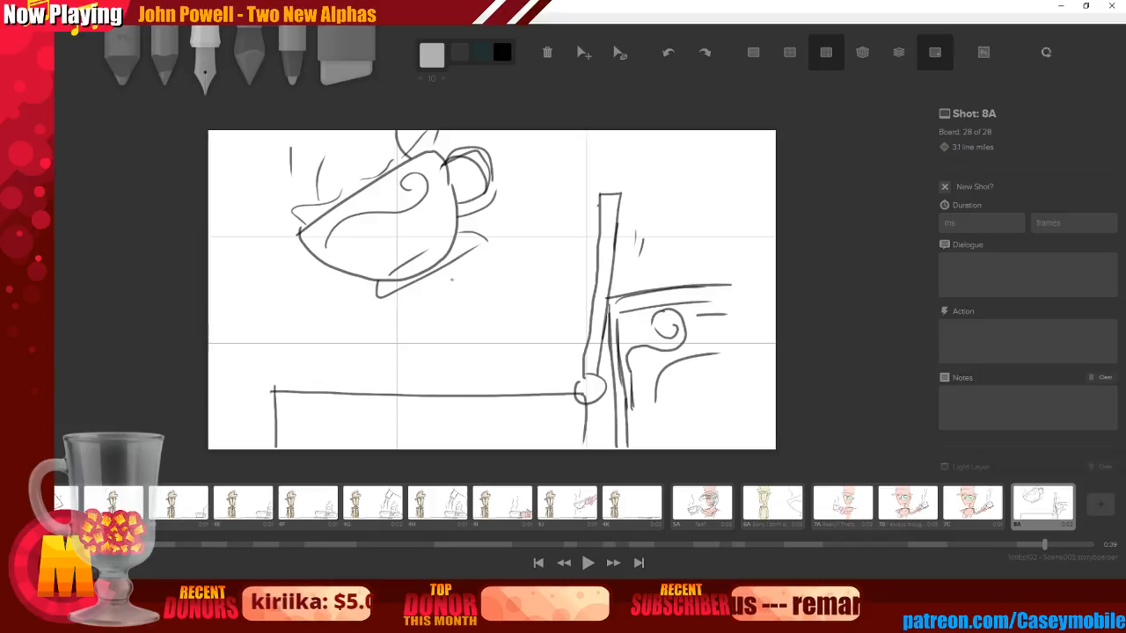
Try a faint light-grey background figure just below the teacup, and undo its strokes
mouse_move(480, 267)
mouse_down()
mouse_move(477, 309)
mouse_move(430, 315)
mouse_up()
drag(485, 285, 480, 313)
drag(469, 250, 461, 317)
mouse_move(446, 268)
mouse_down()
mouse_move(446, 299)
mouse_move(456, 282)
mouse_move(437, 327)
mouse_move(464, 320)
mouse_up()
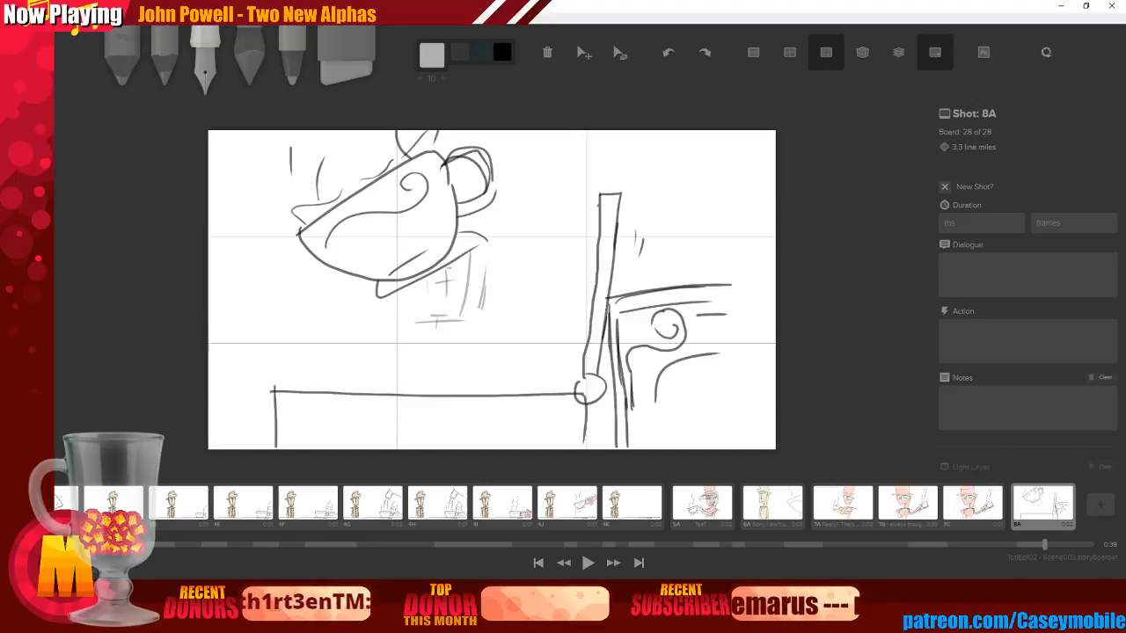
key(ctrl+z)
key(ctrl+z)
key(ctrl+z)
key(ctrl+z)
key(ctrl+z)
key(ctrl+z)
key(ctrl+z)
key(ctrl+z)
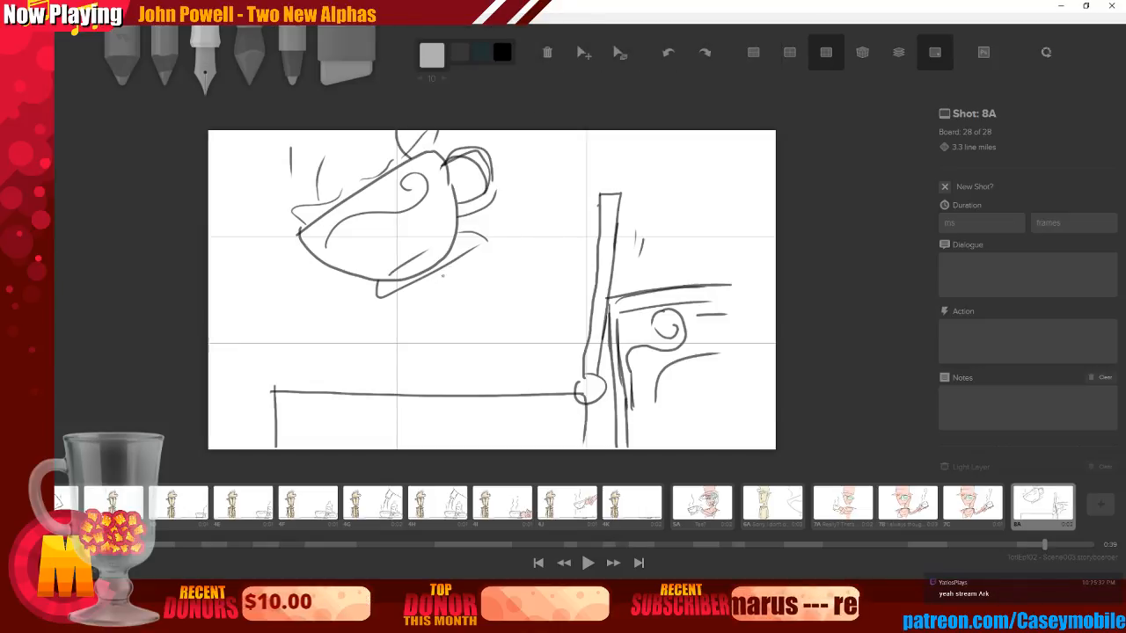
Try a narrow light-grey neck under the teacup with several body shapes below it, undoing the body strokes
mouse_move(432, 279)
mouse_down()
mouse_move(466, 287)
mouse_move(436, 286)
mouse_move(459, 260)
mouse_up()
mouse_move(427, 296)
mouse_down()
mouse_move(457, 296)
mouse_move(423, 299)
mouse_move(446, 348)
mouse_up()
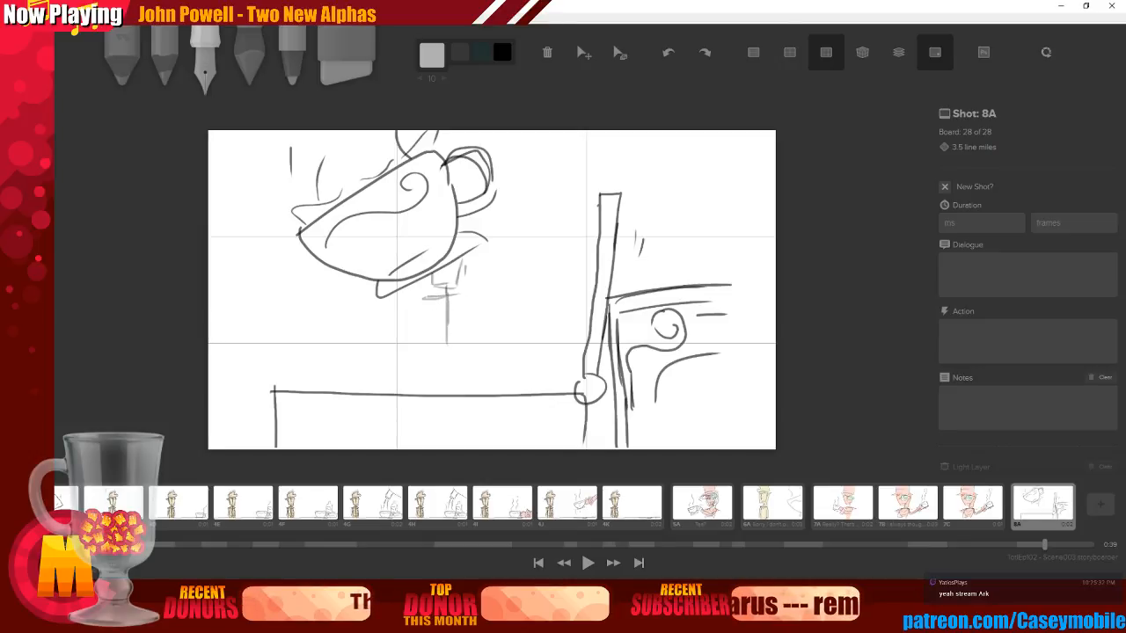
key(ctrl+z)
key(ctrl+z)
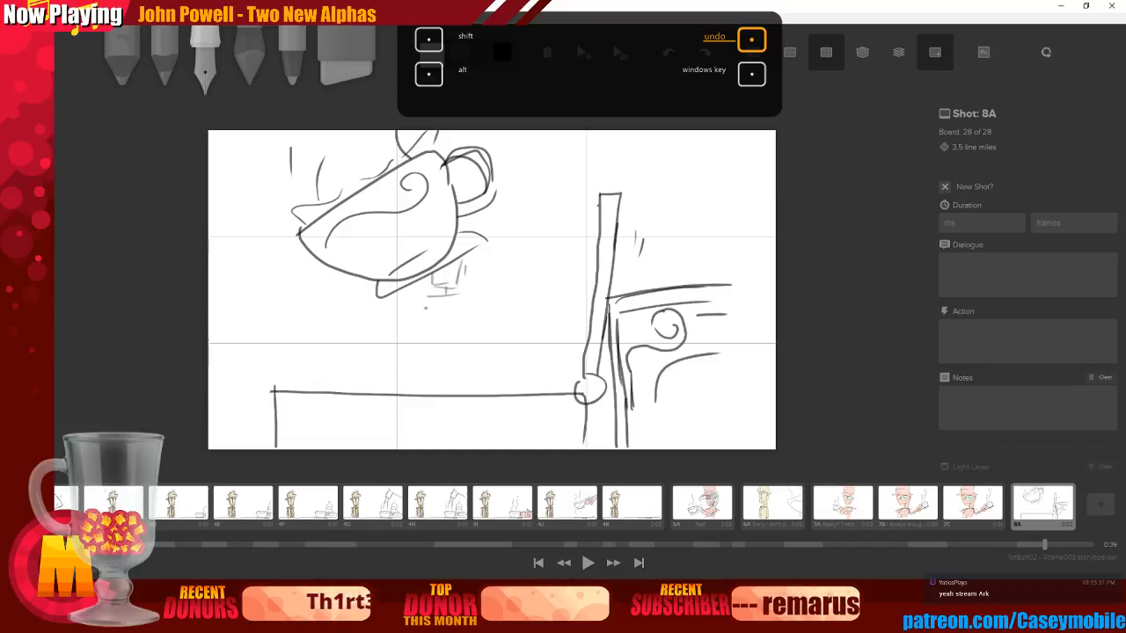
mouse_move(429, 296)
mouse_down()
mouse_move(441, 348)
mouse_move(460, 338)
mouse_move(462, 299)
mouse_move(450, 342)
mouse_move(421, 341)
mouse_up()
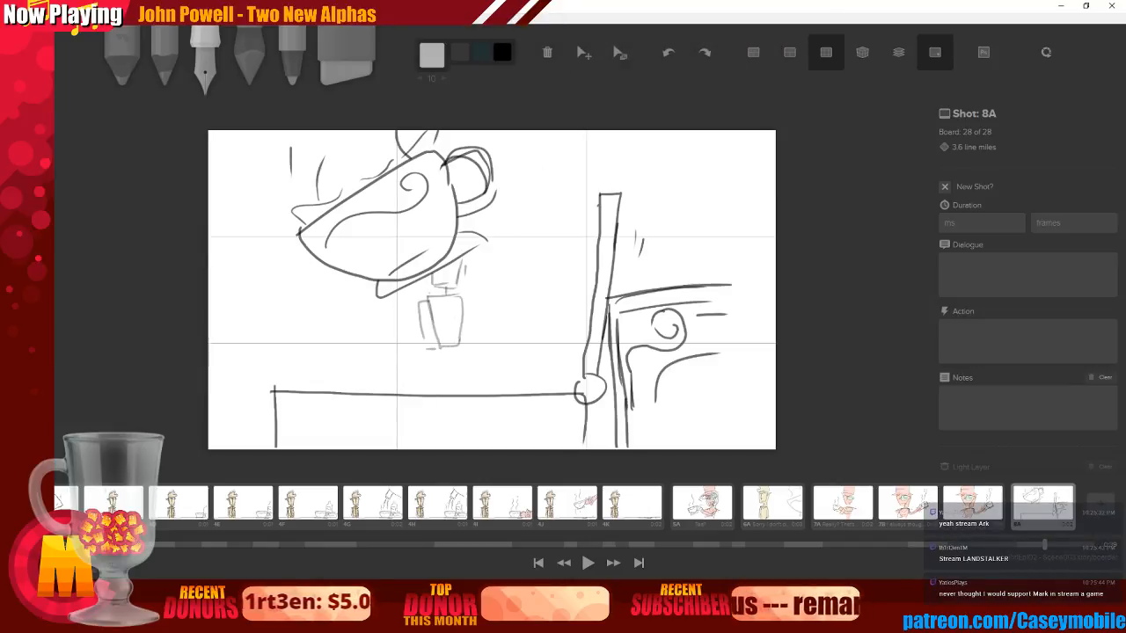
key(ctrl+z)
key(ctrl+z)
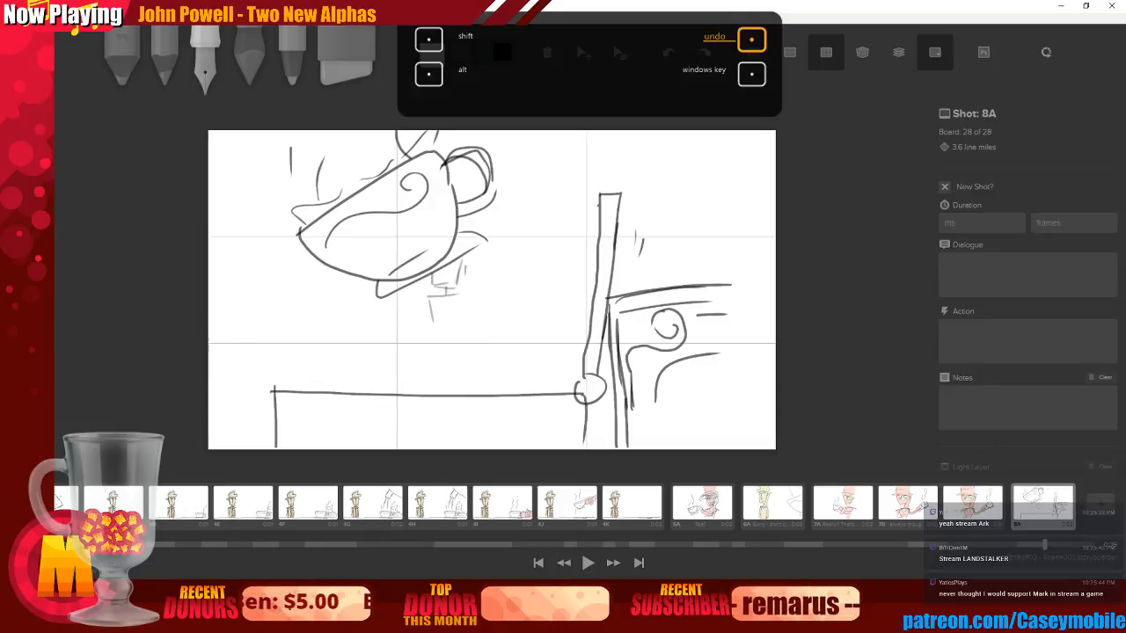
key(ctrl+z)
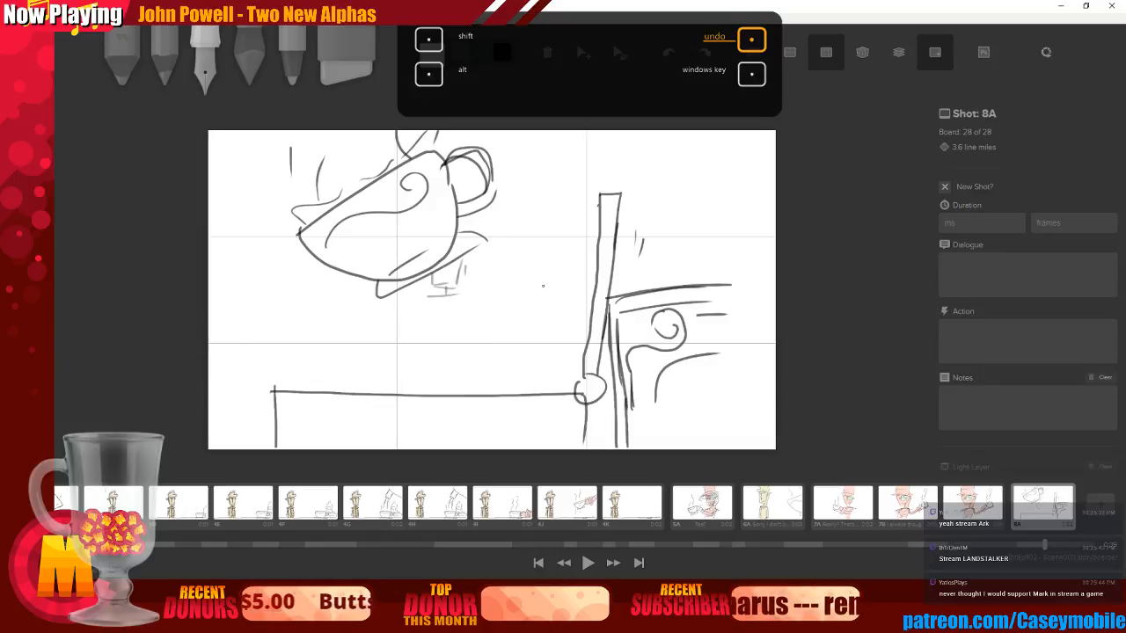
Try a straight light-grey body with arms and centre lines reaching down to the box, undoing the first arm
mouse_move(429, 297)
mouse_down()
mouse_move(427, 367)
mouse_move(458, 319)
mouse_move(457, 369)
mouse_up()
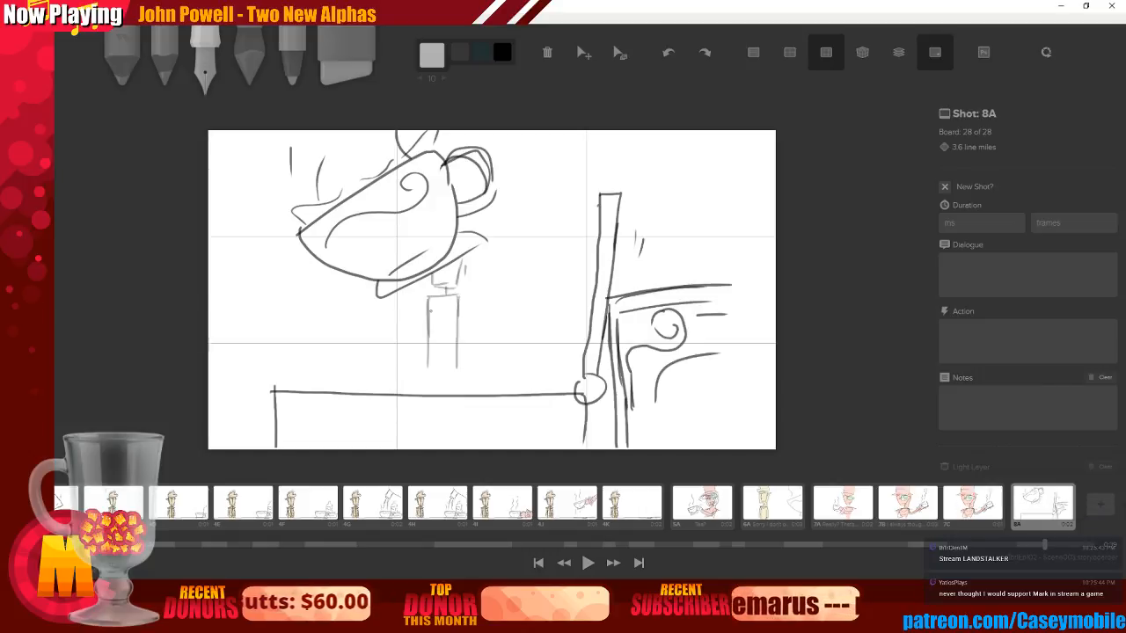
mouse_move(427, 307)
mouse_down()
mouse_move(416, 337)
mouse_move(433, 357)
mouse_up()
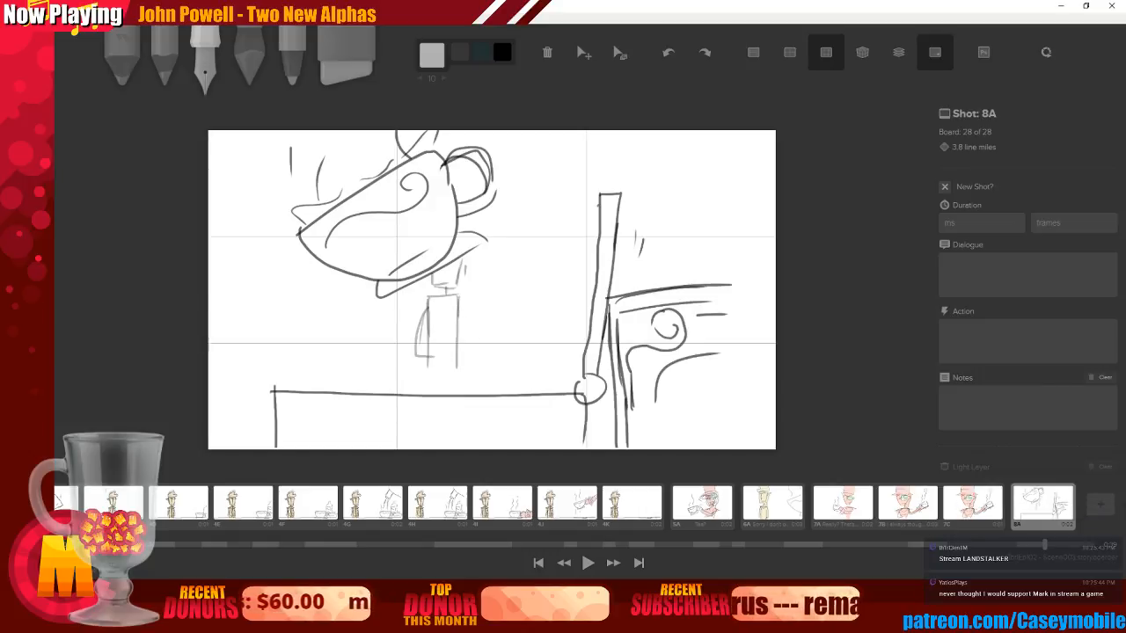
key(ctrl+z)
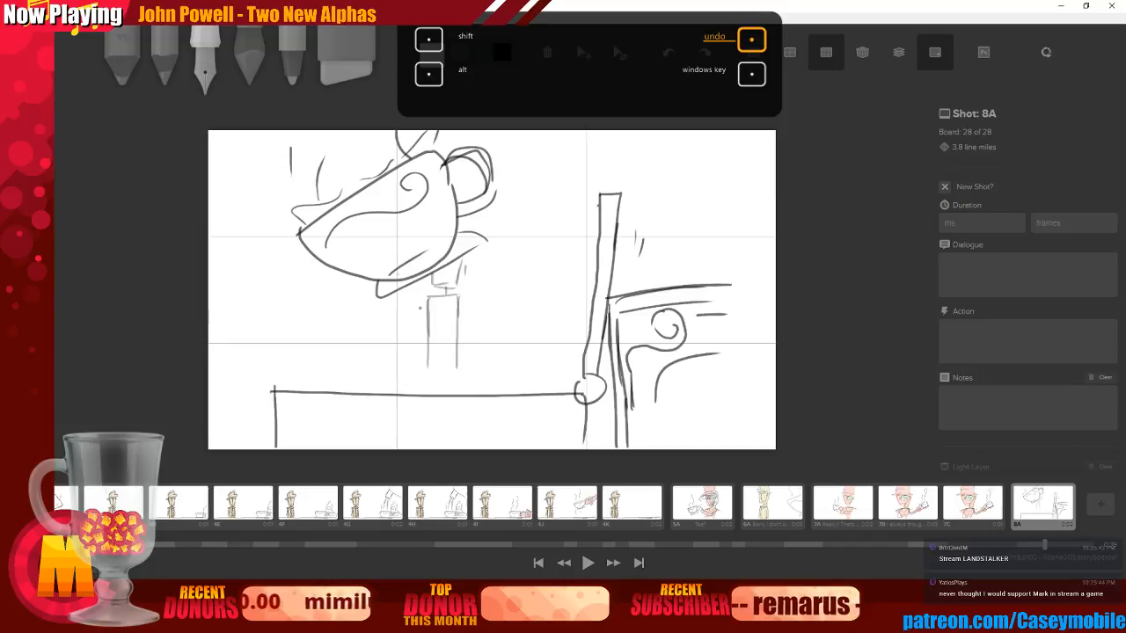
drag(431, 298, 421, 335)
drag(458, 295, 463, 334)
drag(426, 366, 424, 387)
drag(428, 343, 423, 393)
drag(461, 365, 462, 376)
mouse_move(442, 301)
mouse_down()
mouse_move(440, 399)
mouse_move(443, 315)
mouse_move(440, 386)
mouse_move(452, 372)
mouse_move(461, 397)
mouse_up()
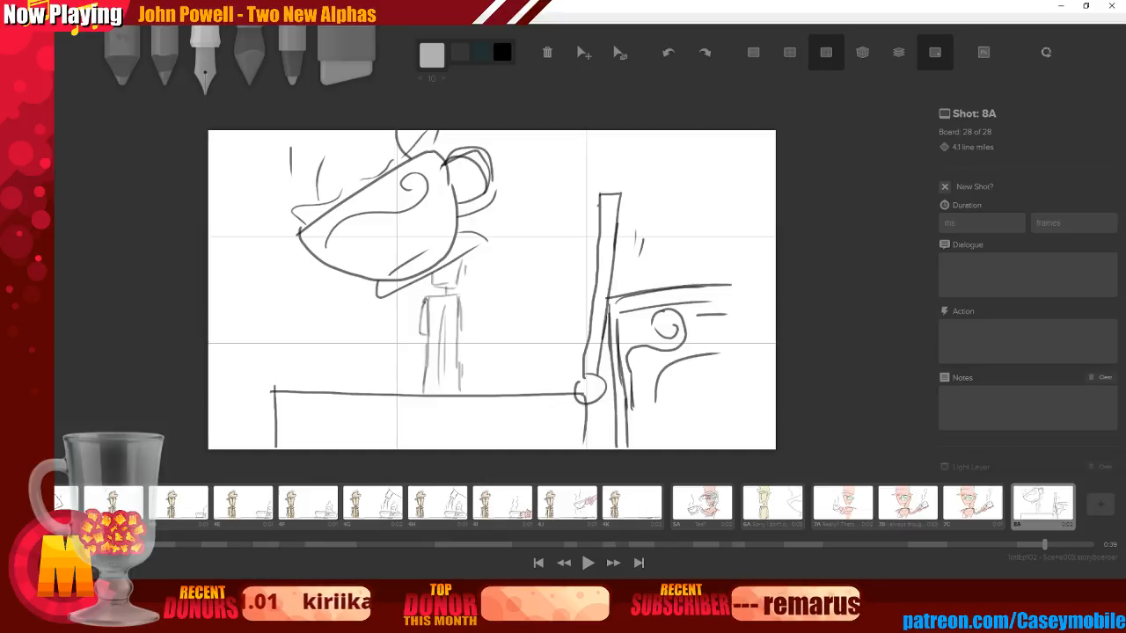
Undo the entire light-grey figure below the teacup
key(ctrl+z)
key(ctrl+z)
key(ctrl+z)
key(ctrl+z)
key(ctrl+z)
key(ctrl+z)
key(ctrl+z)
key(ctrl+z)
key(ctrl+z)
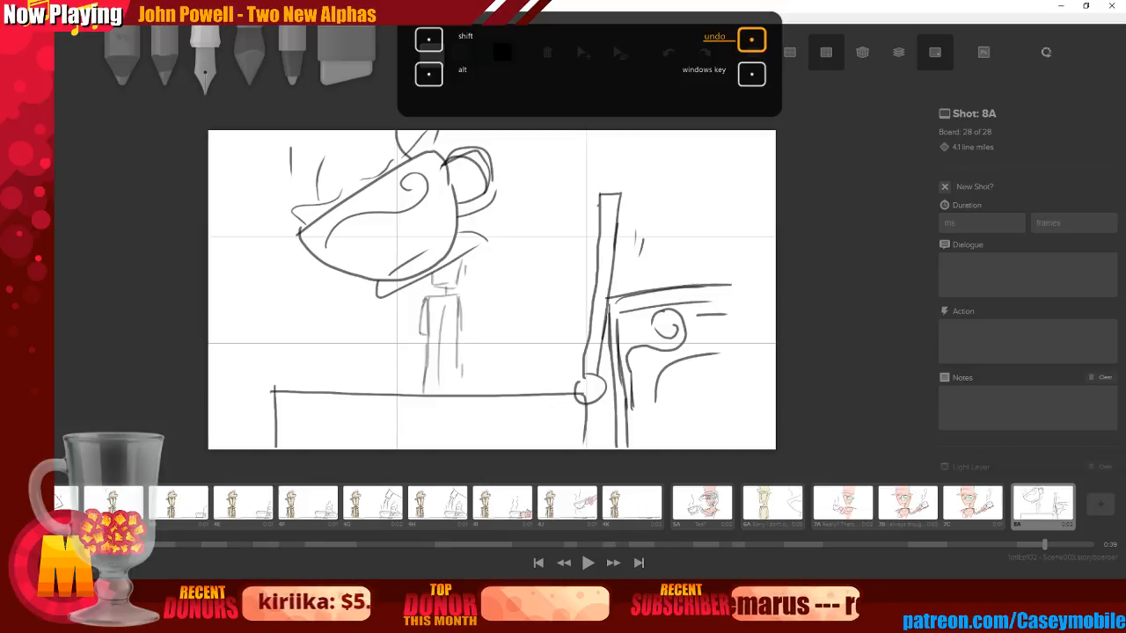
key(ctrl+z)
key(ctrl+z)
key(ctrl+z)
key(ctrl+z)
key(ctrl+z)
key(ctrl+z)
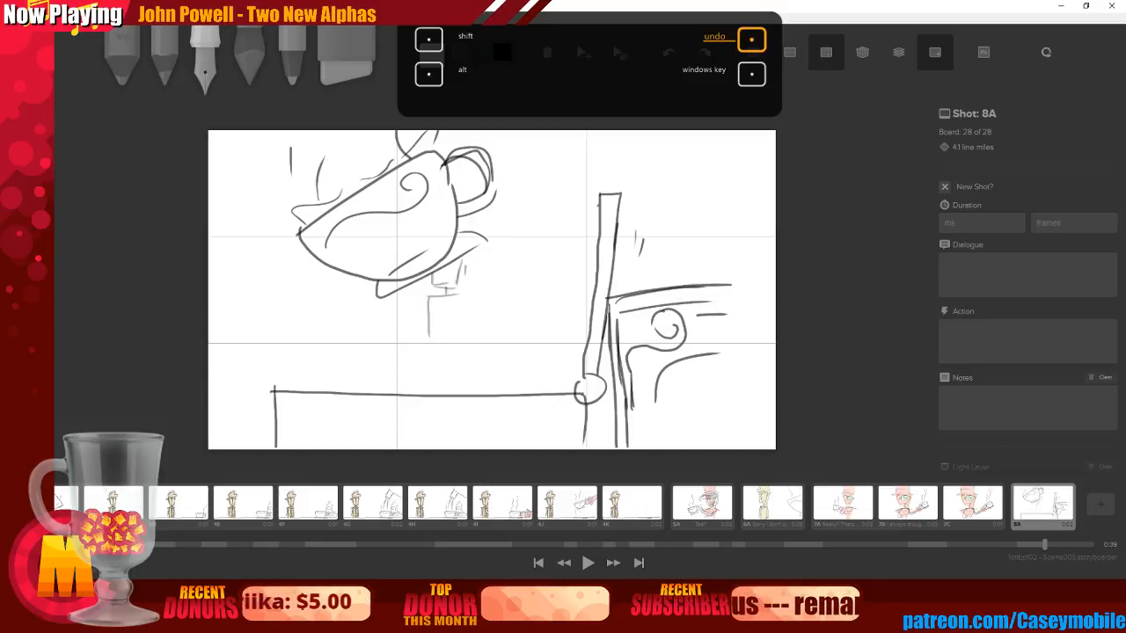
key(ctrl+z)
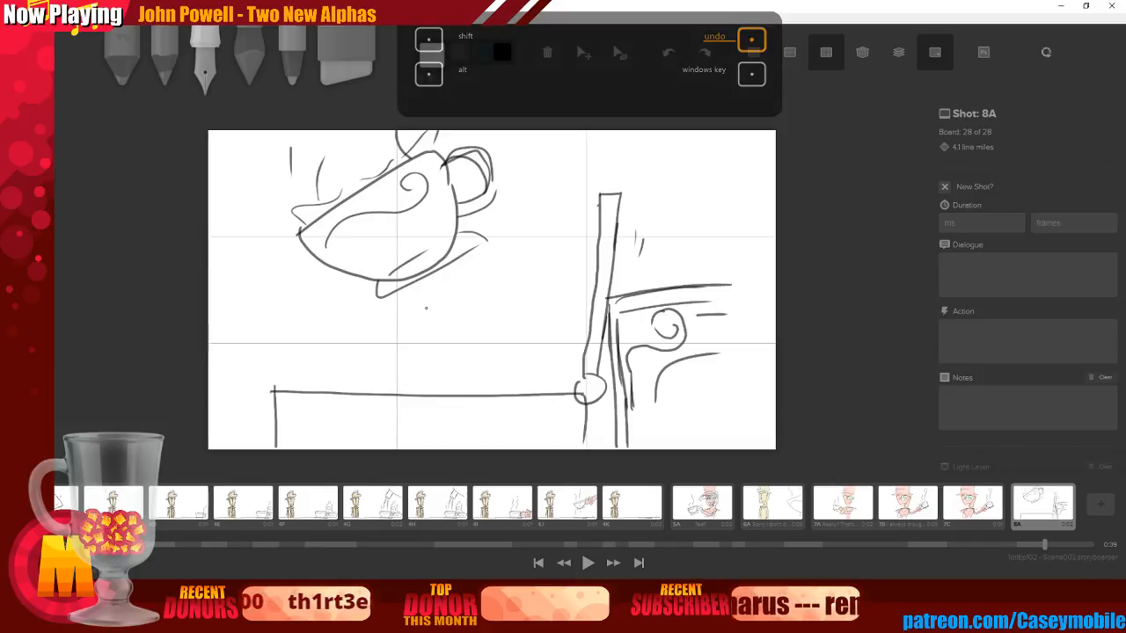
Sketch a wider light-grey background figure under the teacup, with a neck, body sides and arms reaching toward the box
mouse_move(455, 262)
mouse_down()
mouse_move(453, 300)
mouse_move(414, 318)
mouse_move(458, 328)
mouse_up()
drag(416, 305, 415, 344)
drag(430, 307, 441, 304)
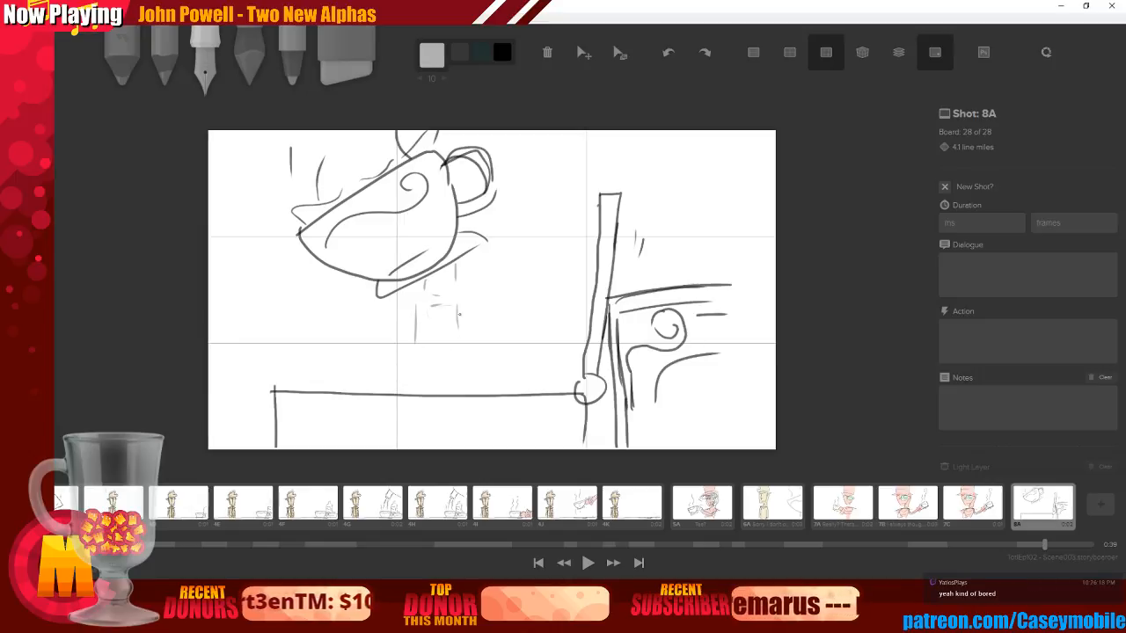
drag(417, 343, 419, 392)
drag(466, 331, 466, 387)
drag(410, 307, 400, 378)
drag(468, 308, 469, 385)
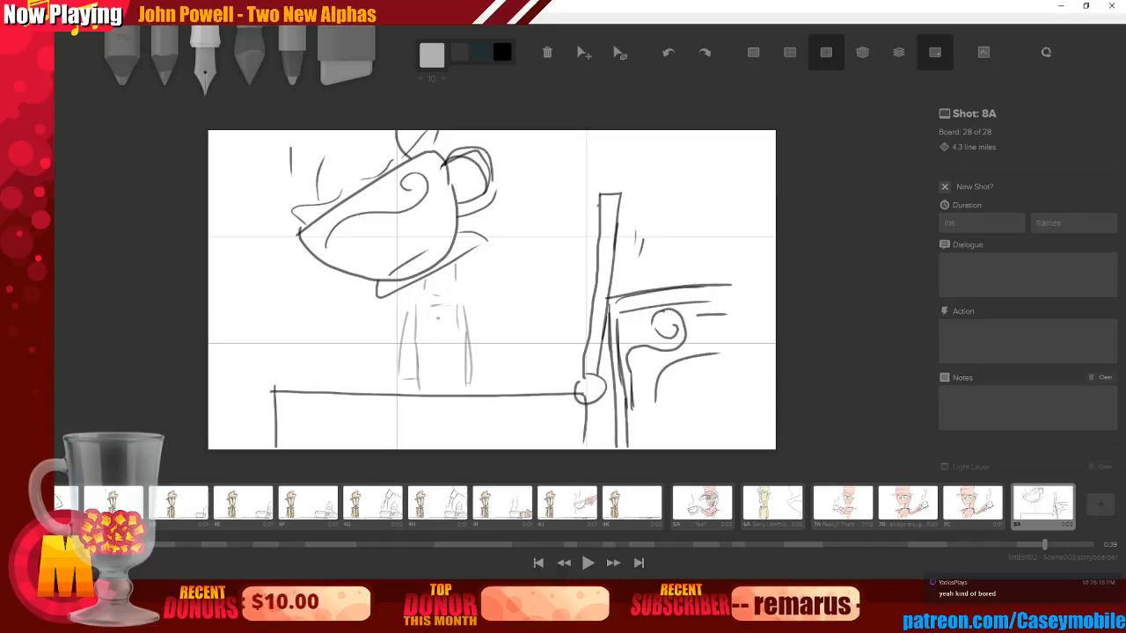
Add the shoulder line, collar, central front lines and sleeve details to the light-grey figure
mouse_move(405, 306)
mouse_down()
mouse_move(468, 306)
mouse_move(452, 292)
mouse_move(436, 316)
mouse_move(440, 398)
mouse_up()
drag(442, 321, 444, 398)
drag(468, 315, 470, 383)
drag(411, 338, 415, 370)
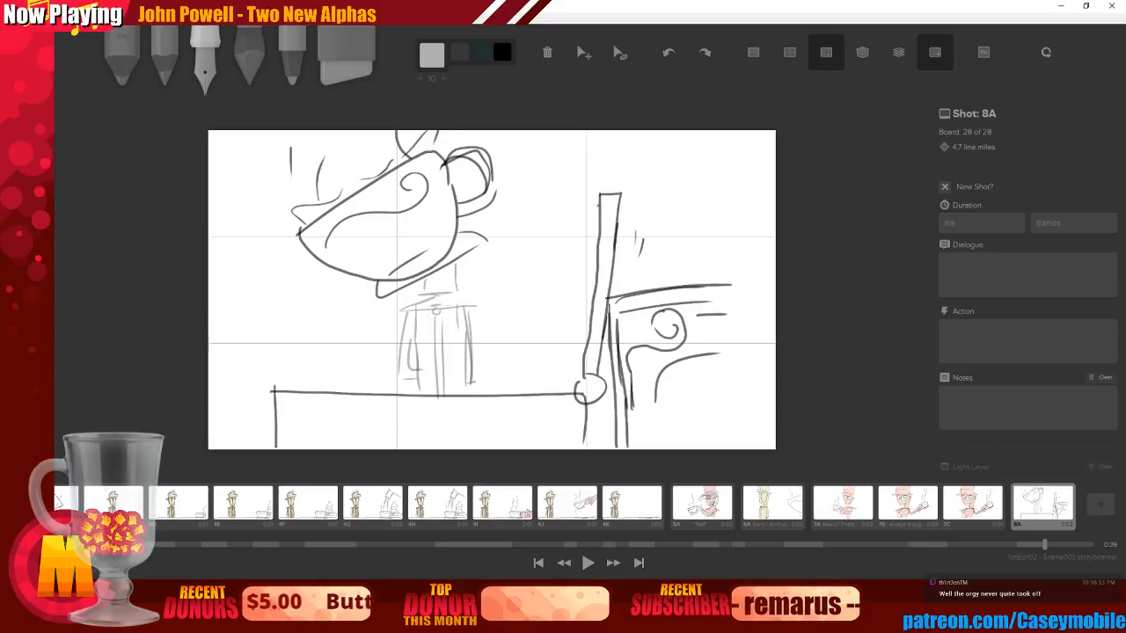
Switch the pen back to the darker grey and draw a second line under the box's top edge to thicken it
click(432, 56)
click(532, 133)
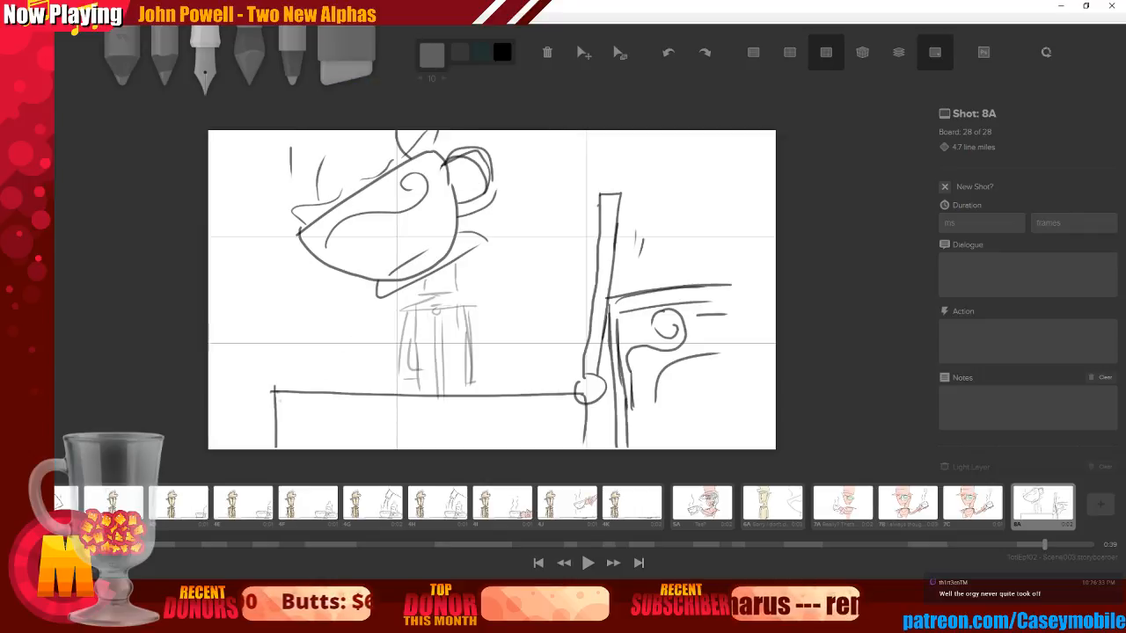
mouse_move(269, 392)
mouse_down()
mouse_move(273, 405)
mouse_move(292, 388)
mouse_move(333, 403)
mouse_move(585, 400)
mouse_up()
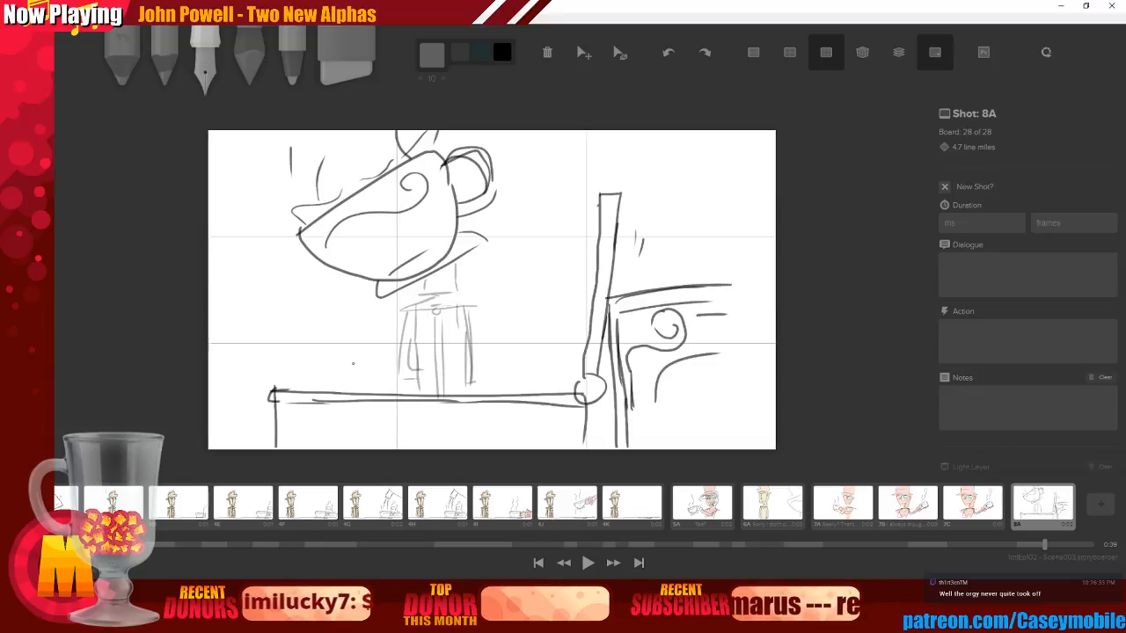
Duplicate board 8A as part of the same shot, and erase the teacup, splashes and light-grey figure from the copy
key(ctrl+d)
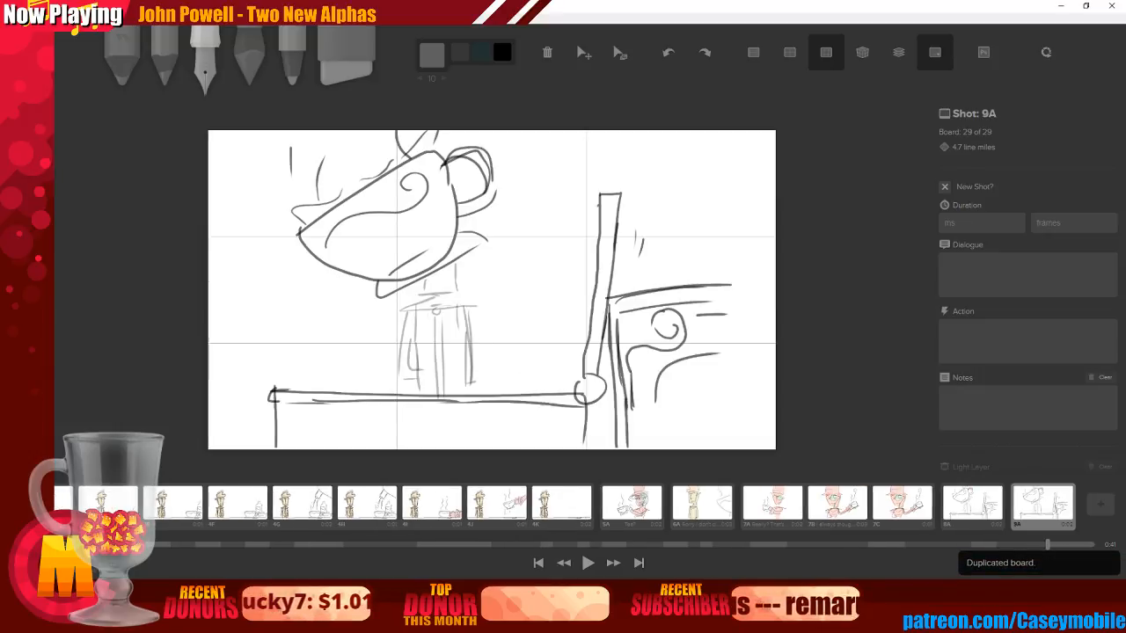
click(945, 187)
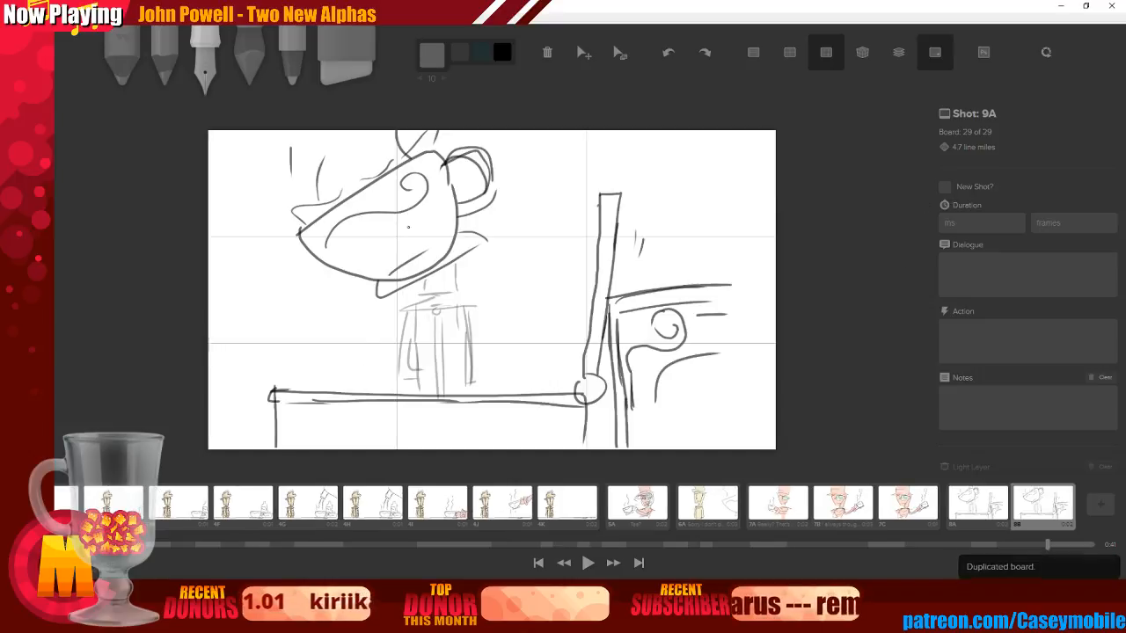
key(7)
mouse_move(285, 161)
mouse_down()
mouse_move(303, 207)
mouse_move(339, 240)
mouse_move(410, 145)
mouse_move(529, 151)
mouse_move(394, 307)
mouse_move(495, 308)
mouse_move(421, 379)
mouse_move(483, 367)
mouse_move(455, 379)
mouse_move(450, 344)
mouse_move(376, 286)
mouse_move(382, 299)
mouse_move(422, 204)
mouse_move(325, 258)
mouse_move(311, 229)
mouse_up()
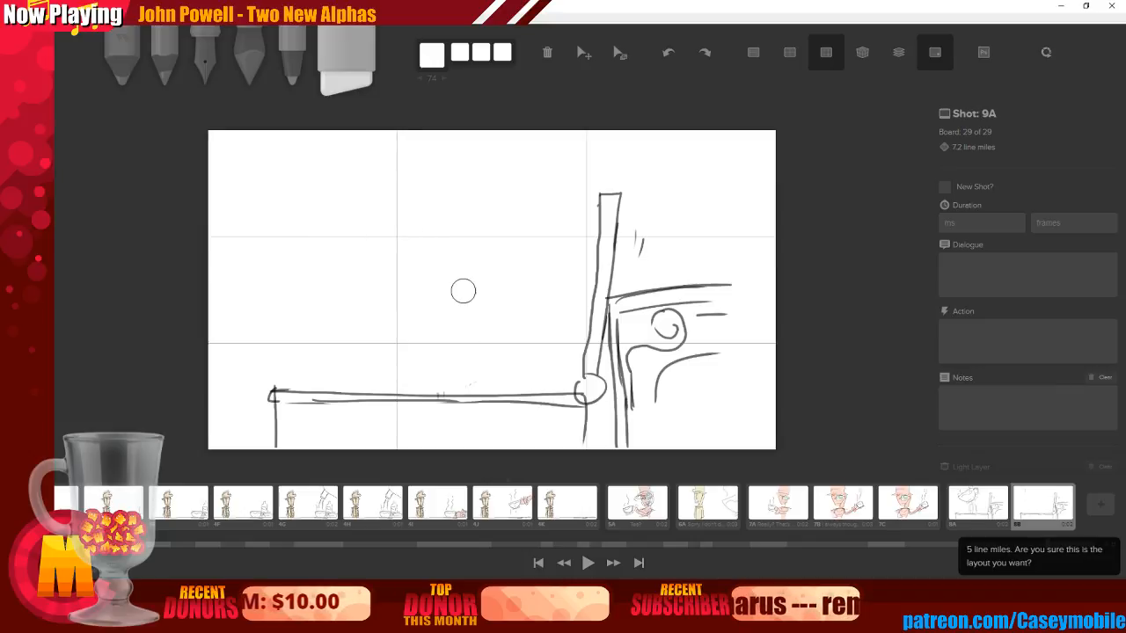
Try broken cup shards, a loose handle piece and flying bits above the box with the pen, and undo them
key(3)
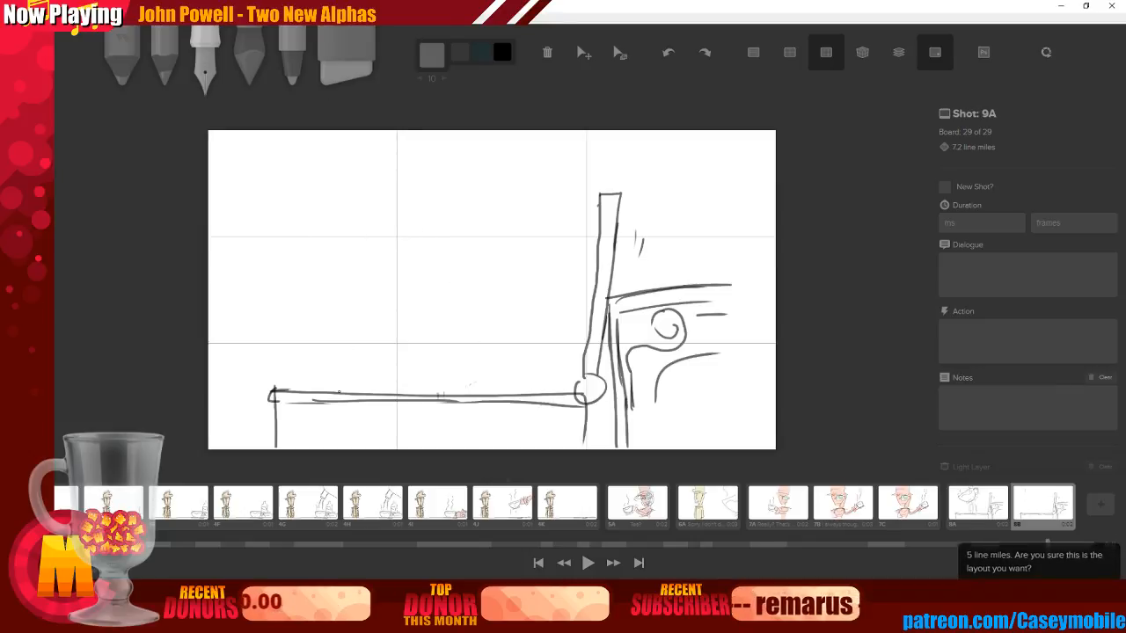
mouse_move(280, 350)
mouse_down()
mouse_move(305, 387)
mouse_move(413, 382)
mouse_move(515, 359)
mouse_move(546, 369)
mouse_up()
mouse_move(308, 314)
mouse_down()
mouse_move(341, 322)
mouse_move(313, 310)
mouse_up()
key(ctrl+z)
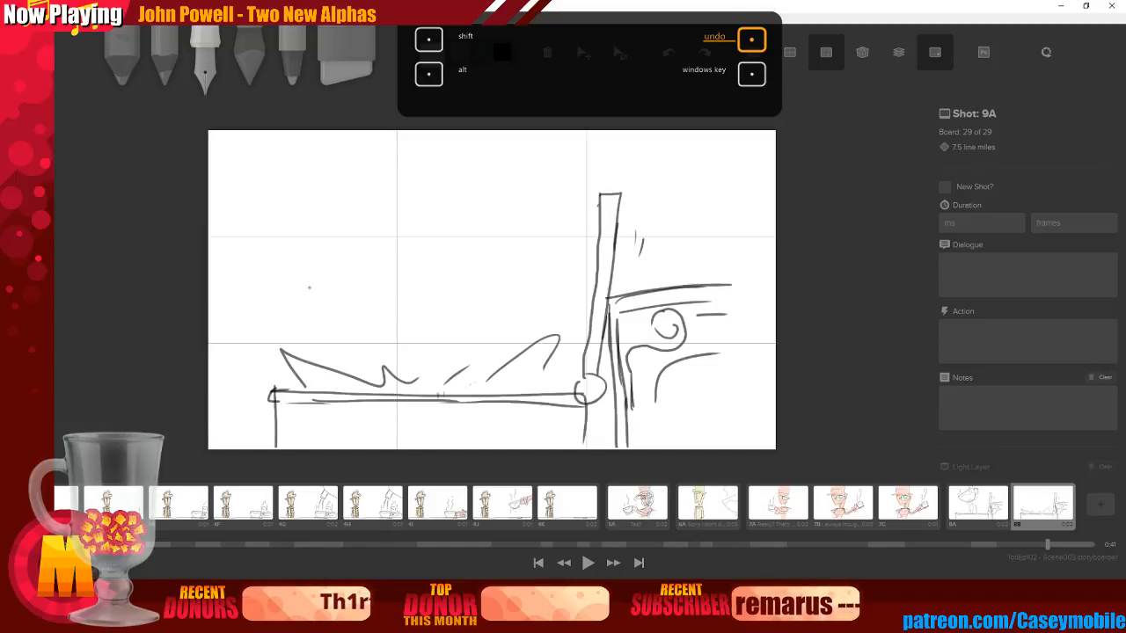
mouse_move(328, 318)
mouse_down()
mouse_move(346, 325)
mouse_move(362, 373)
mouse_up()
drag(531, 280, 522, 340)
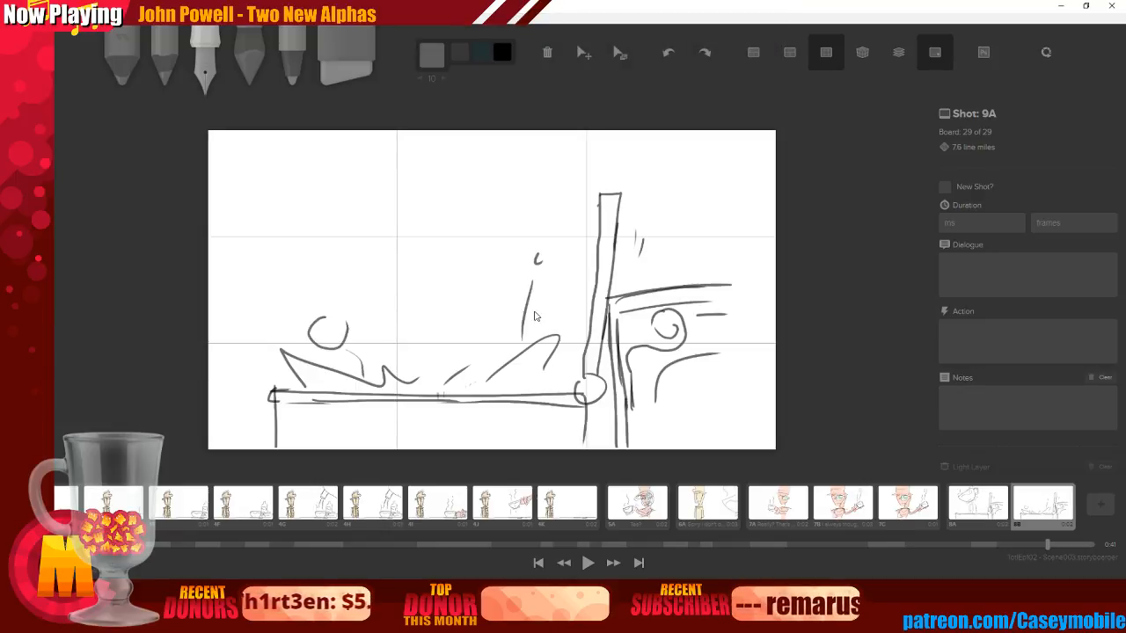
key(ctrl+z)
key(ctrl+z)
key(ctrl+z)
key(ctrl+z)
key(ctrl+z)
key(ctrl+z)
key(ctrl+z)
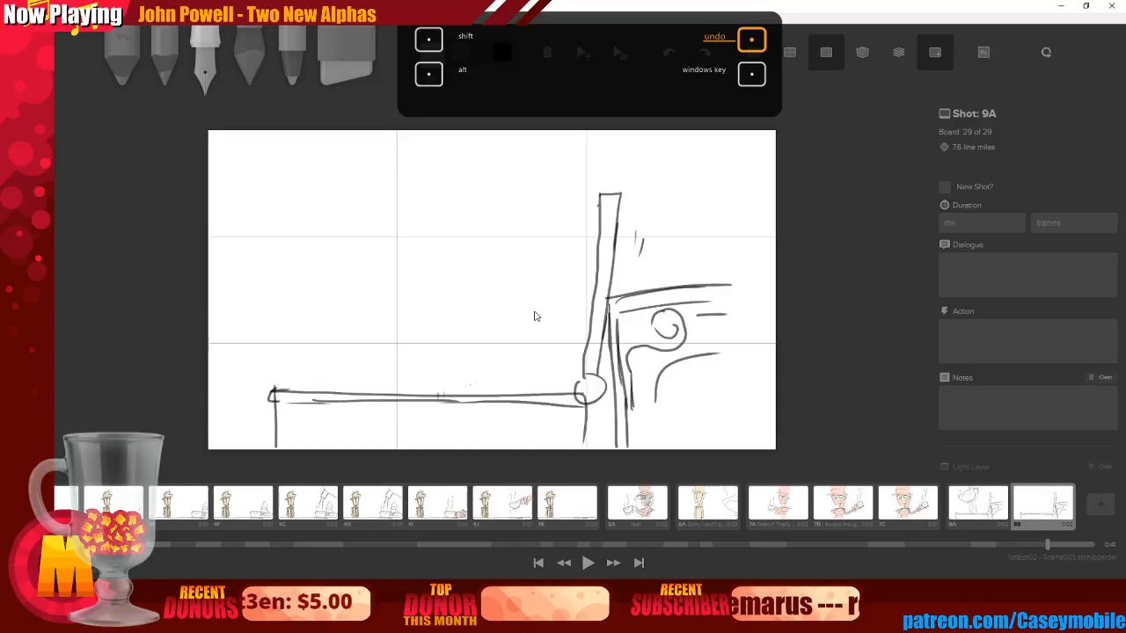
Draw jagged splash marks above both ends of the box's top edge, with small flying strokes over them
mouse_move(307, 368)
mouse_down()
mouse_move(327, 384)
mouse_move(355, 361)
mouse_up()
drag(371, 350, 369, 373)
drag(479, 355, 539, 370)
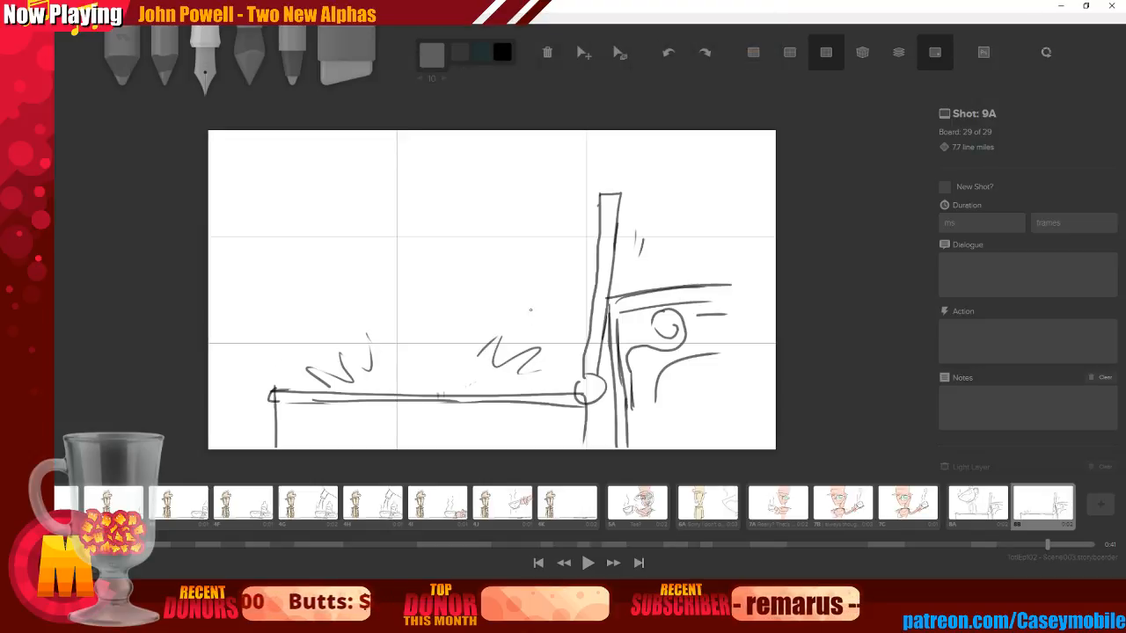
drag(299, 331, 313, 346)
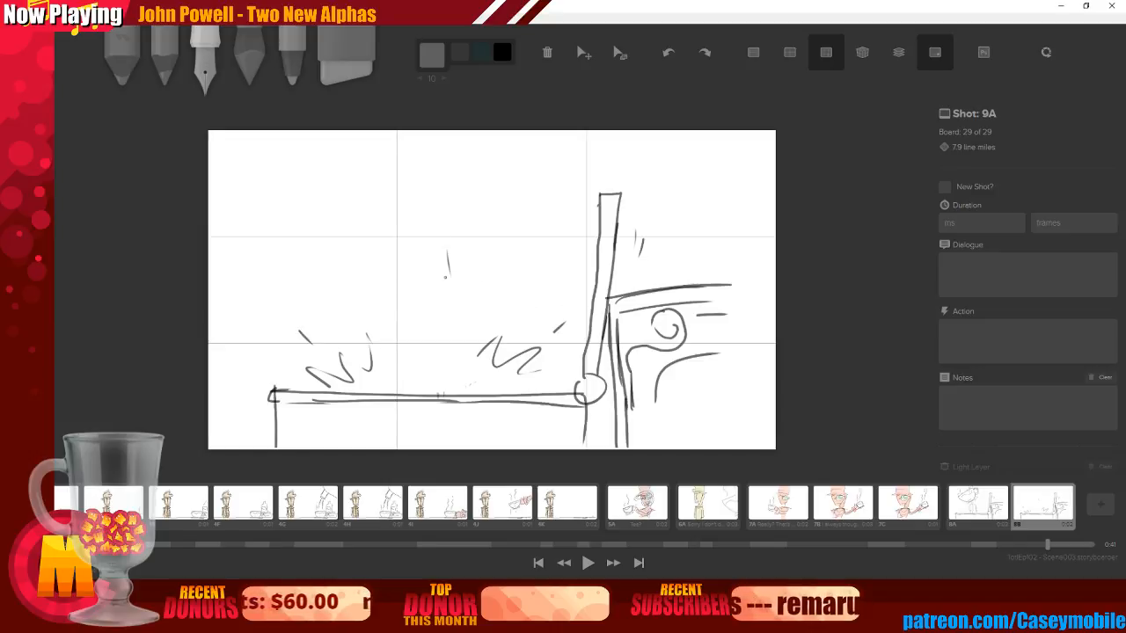
Set the pen to light grey, show the previous board as an onion skin, and trace the figure's collar, shoulders and inner sleeve lines
click(432, 55)
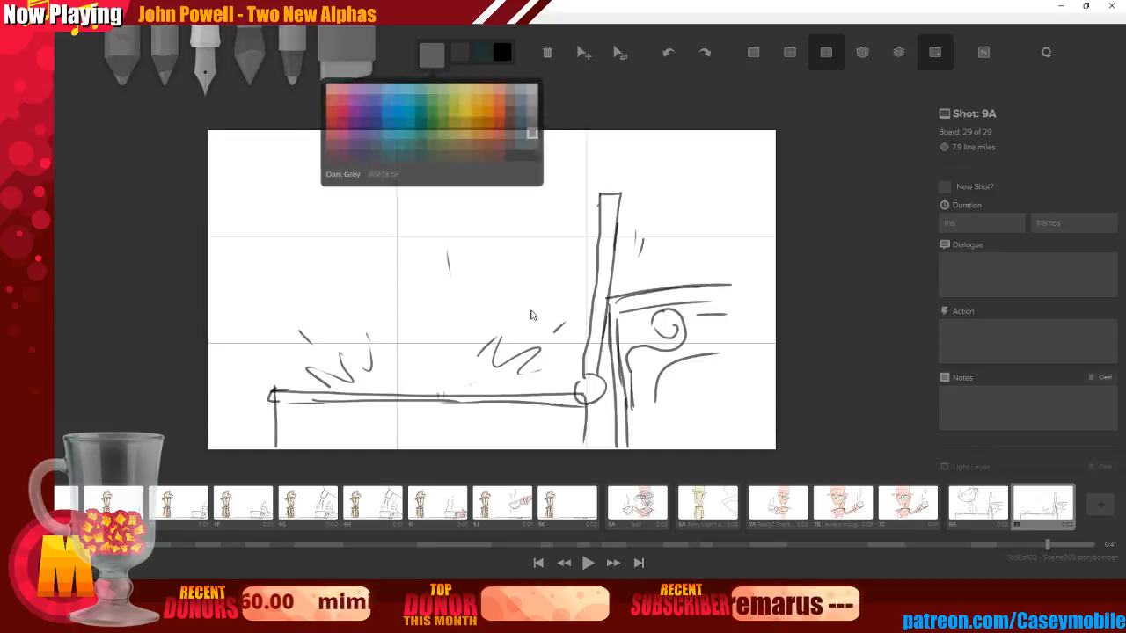
click(532, 100)
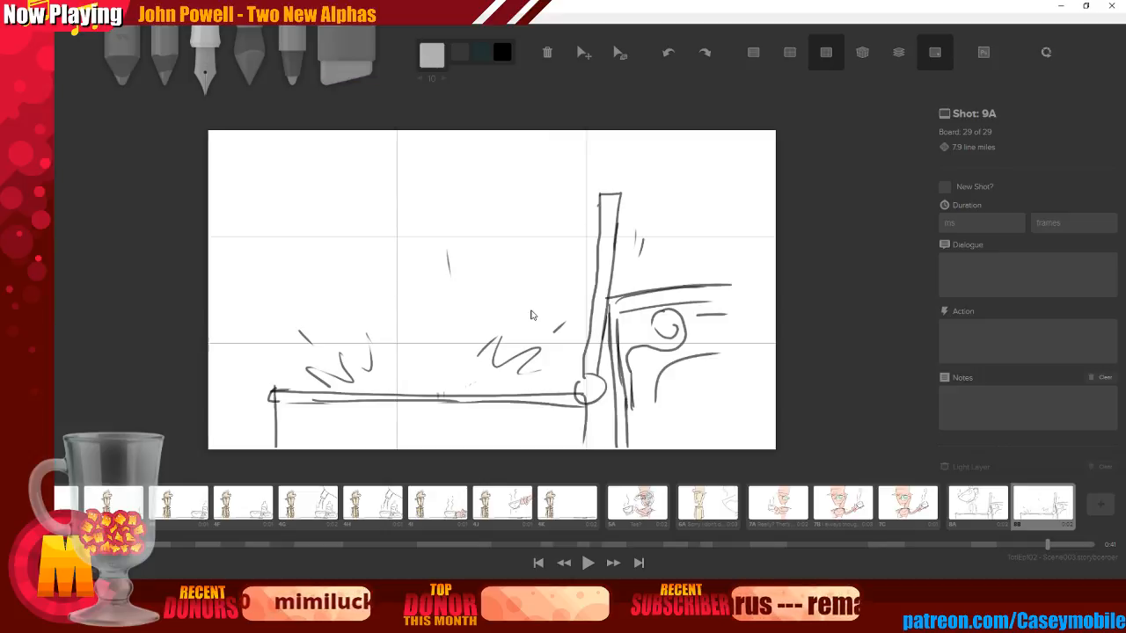
click(898, 52)
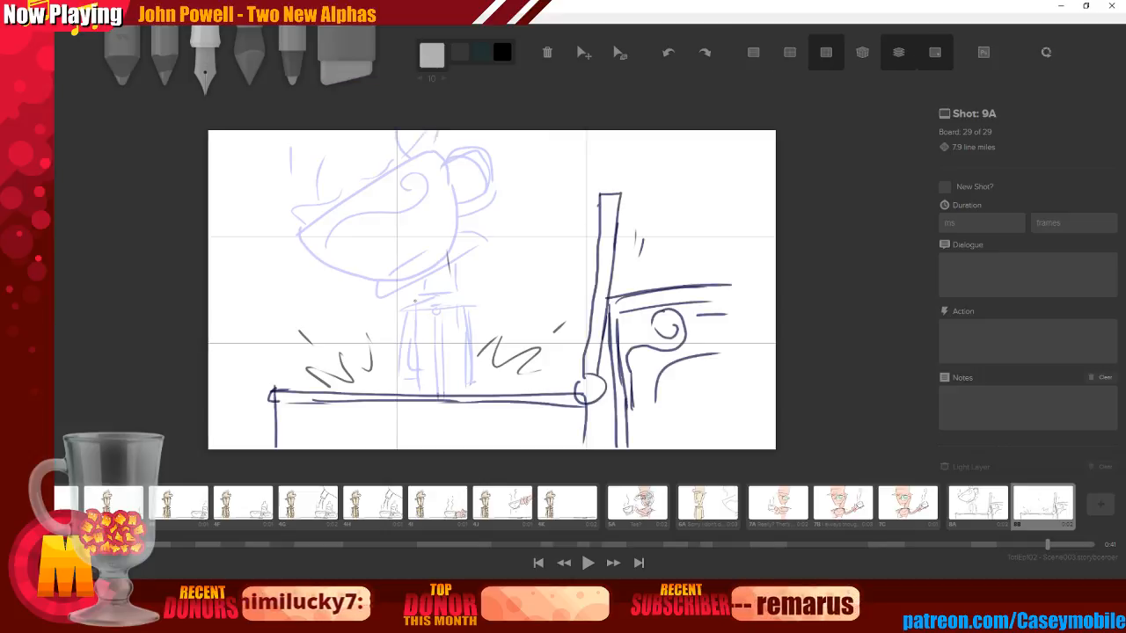
mouse_move(416, 285)
mouse_down()
mouse_move(449, 289)
mouse_move(447, 268)
mouse_move(424, 316)
mouse_move(416, 304)
mouse_move(453, 296)
mouse_move(446, 304)
mouse_move(394, 313)
mouse_move(472, 307)
mouse_move(421, 323)
mouse_move(415, 309)
mouse_move(414, 390)
mouse_up()
drag(462, 307, 467, 391)
Try flared outer sleeve lines on the light-grey figure, and undo them
drag(404, 310, 389, 383)
drag(467, 308, 472, 380)
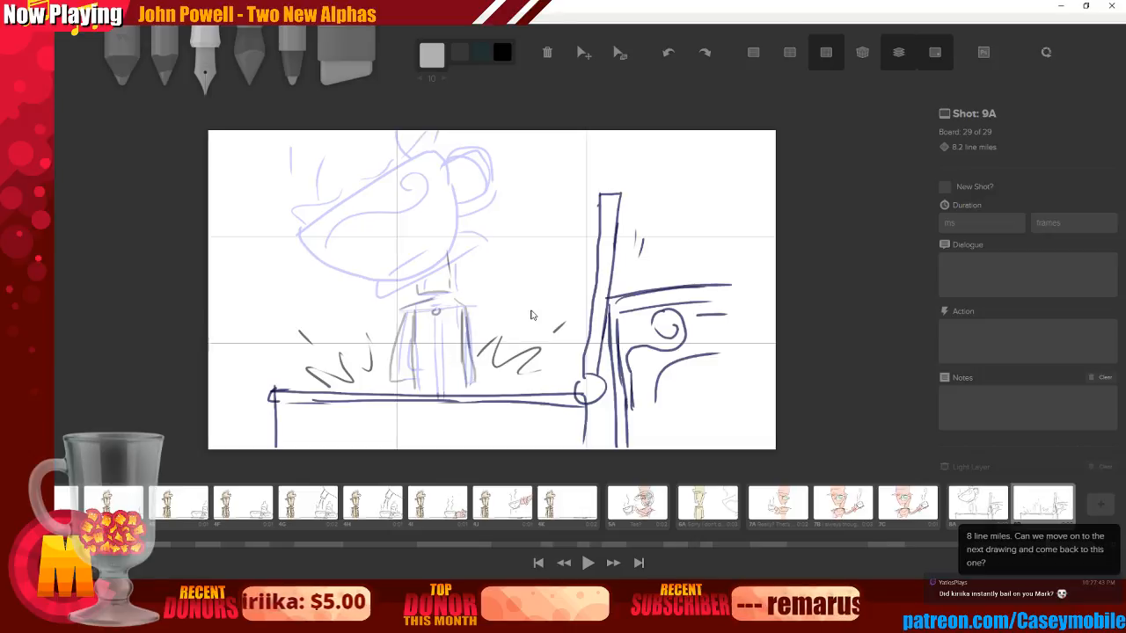
key(ctrl+z)
key(ctrl+z)
key(ctrl+z)
key(ctrl+z)
key(ctrl+z)
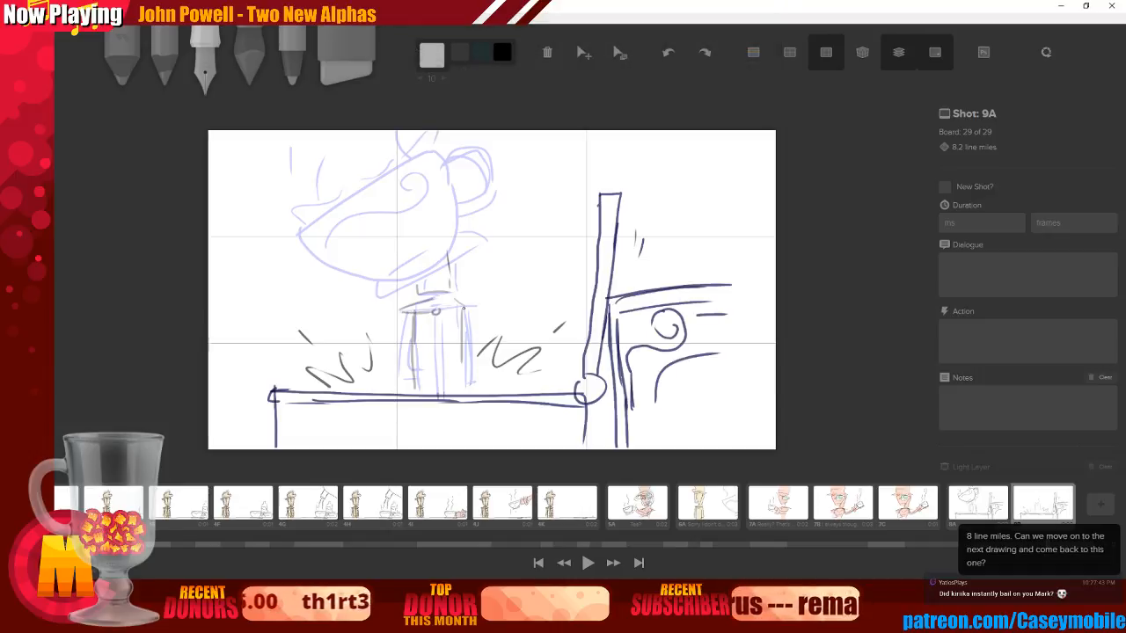
Trace the figure's outer sleeves and central front lines, redoing the front lines once, and hide the onion skin
drag(407, 309, 406, 385)
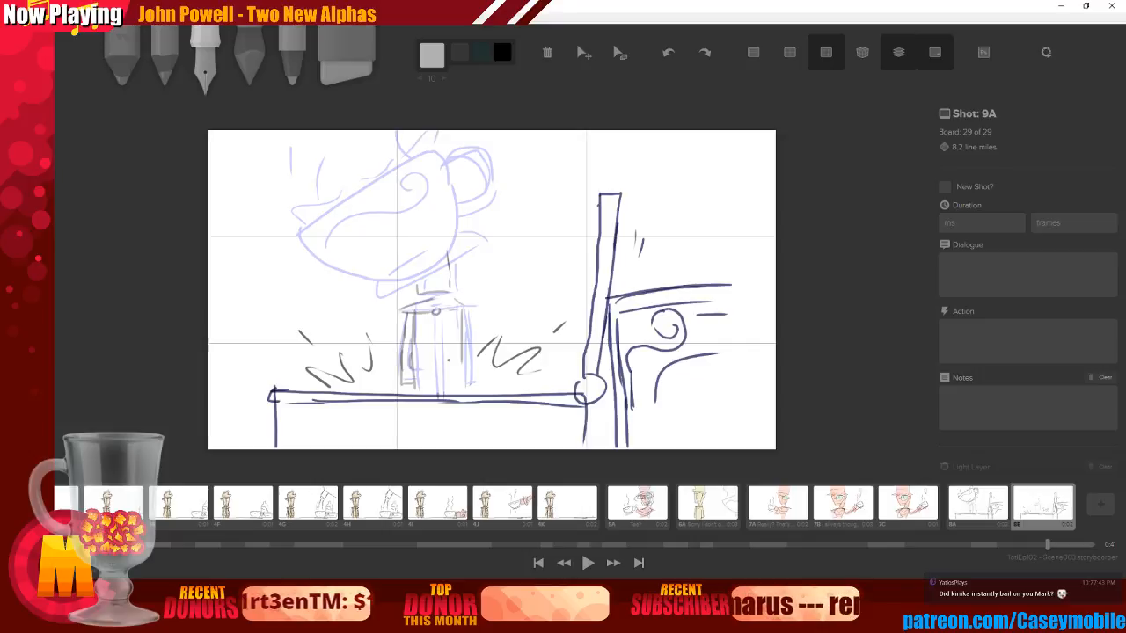
drag(464, 313, 466, 381)
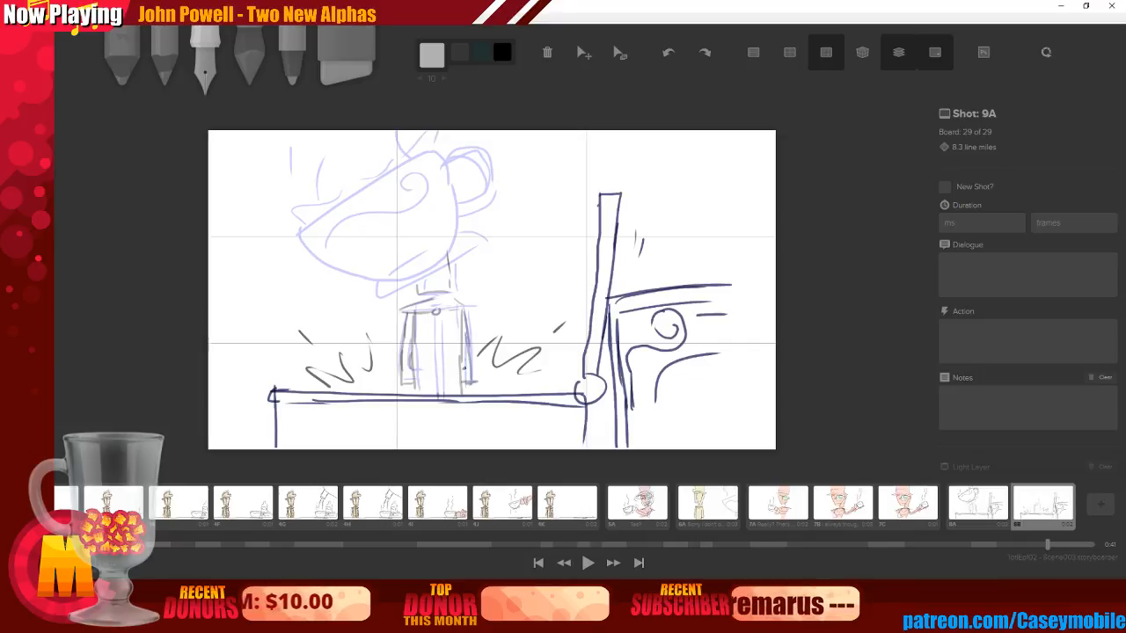
drag(435, 315, 437, 378)
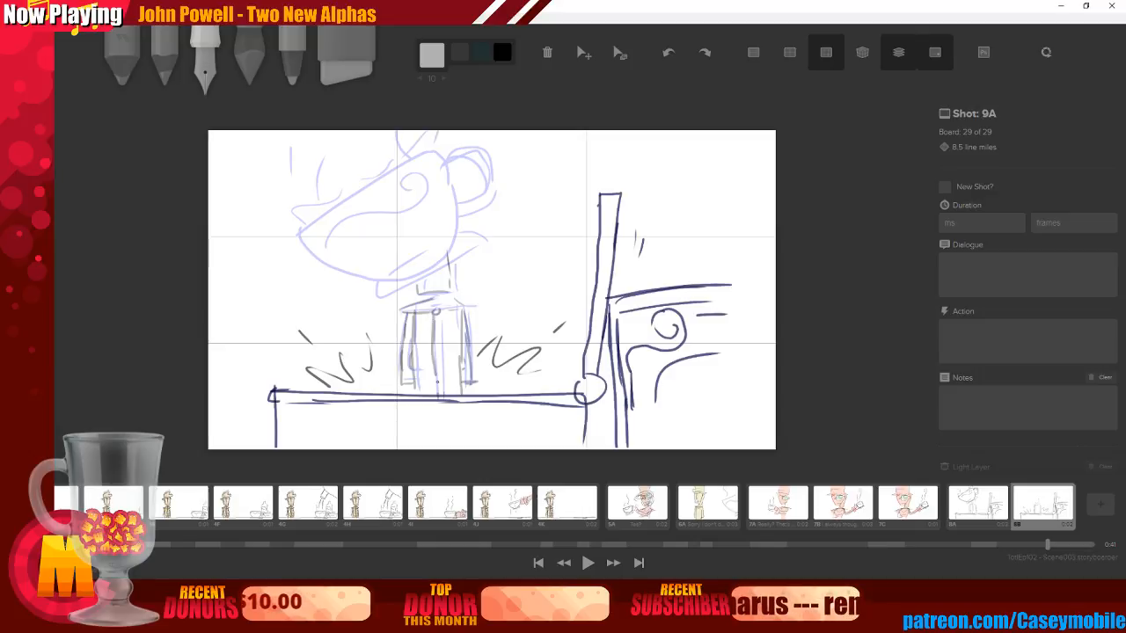
drag(439, 313, 440, 388)
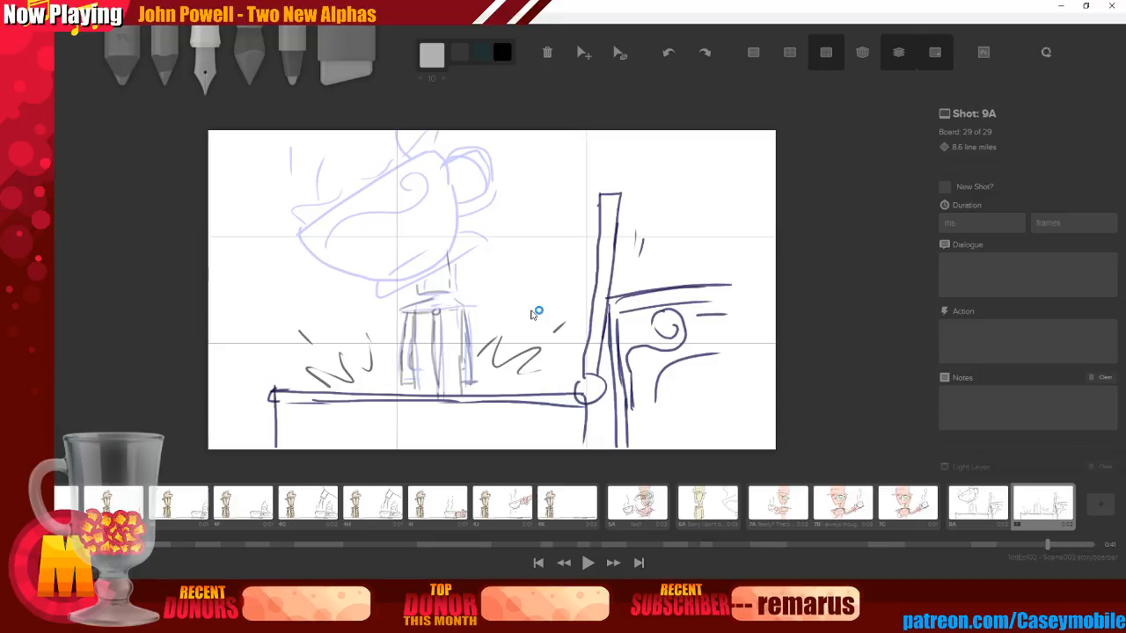
key(ctrl+z)
key(ctrl+z)
key(ctrl+z)
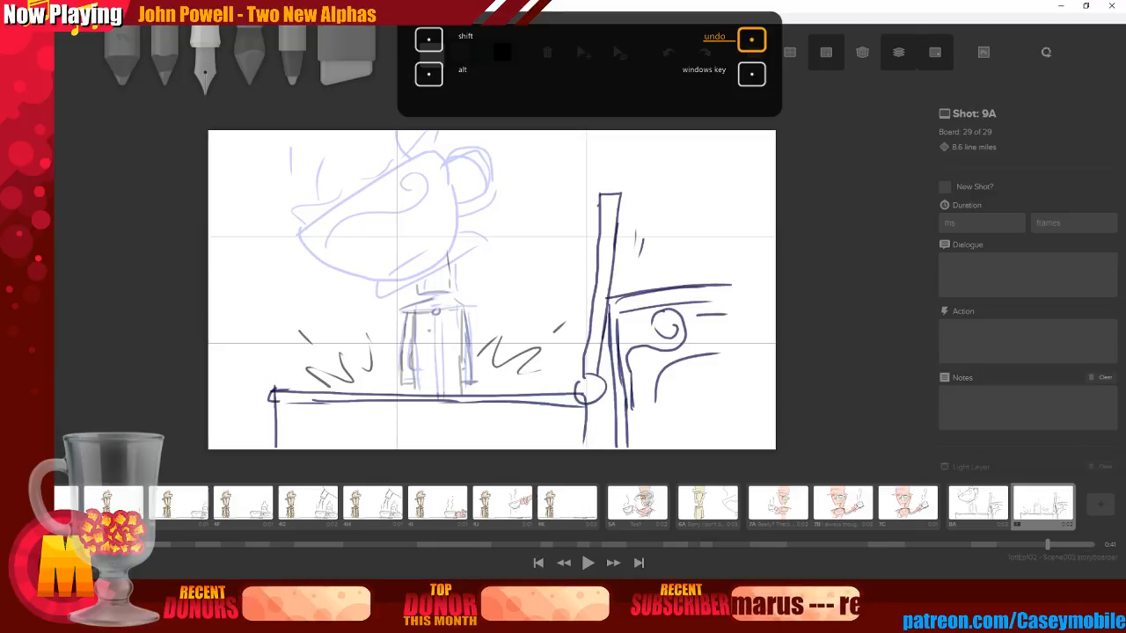
drag(431, 315, 441, 400)
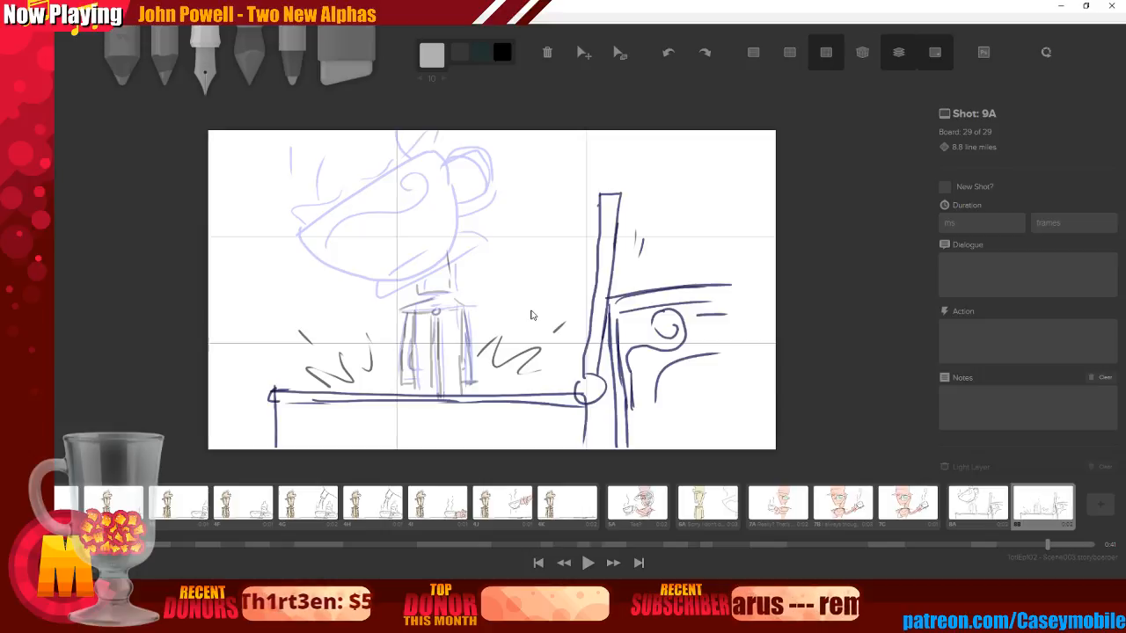
click(898, 52)
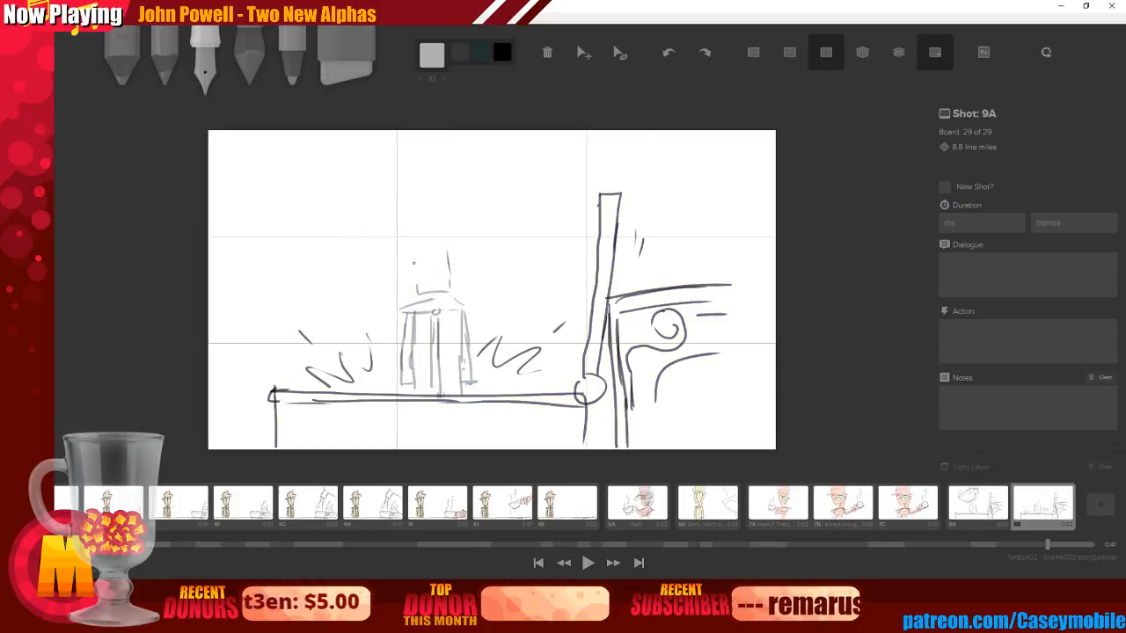
Draw the light-grey figure's head above the collar, with a rectangular face, facial features and hair swept up to a point
mouse_move(414, 252)
mouse_down()
mouse_move(418, 288)
mouse_move(440, 237)
mouse_move(435, 283)
mouse_up()
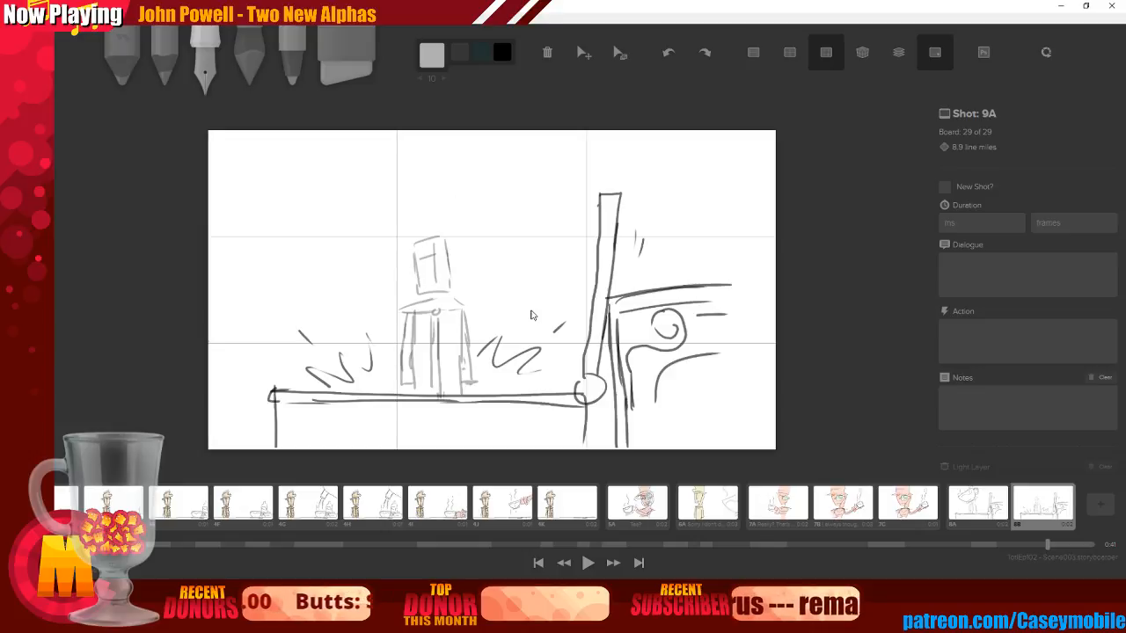
key(ctrl+z)
key(ctrl+z)
mouse_move(400, 241)
mouse_down()
mouse_move(407, 213)
mouse_move(433, 196)
mouse_up()
mouse_move(433, 195)
mouse_down()
mouse_move(435, 222)
mouse_move(446, 217)
mouse_move(430, 238)
mouse_move(402, 237)
mouse_move(410, 297)
mouse_up()
click(425, 255)
drag(437, 246, 439, 280)
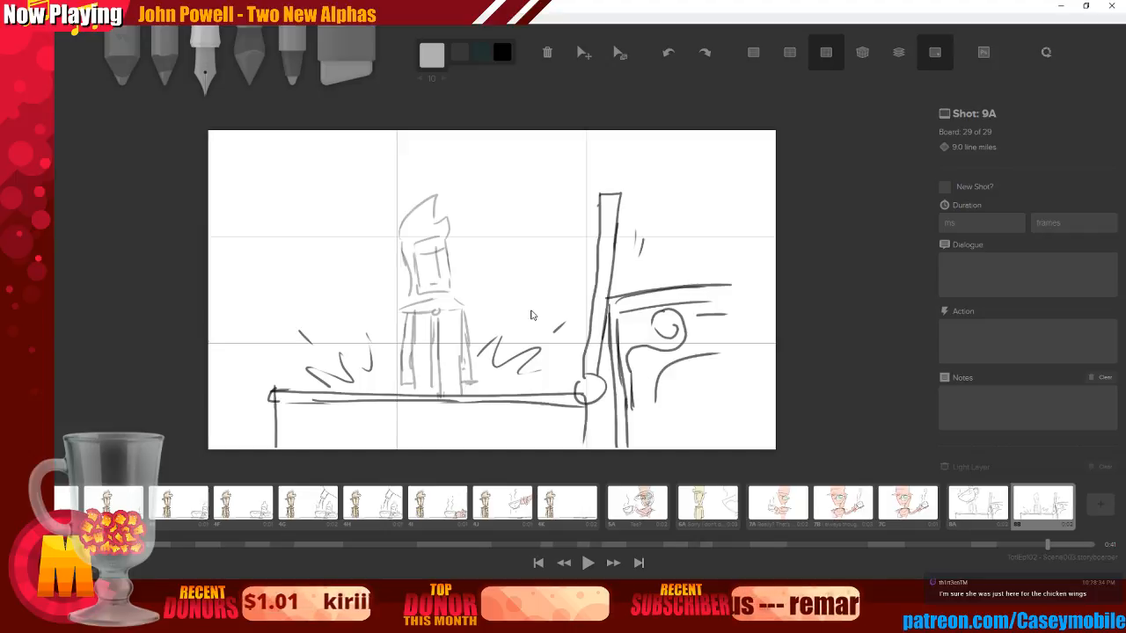
Duplicate the board as 8C, and erase the figure, splashes, box top edge and upright lid from the copy
key(ctrl+d)
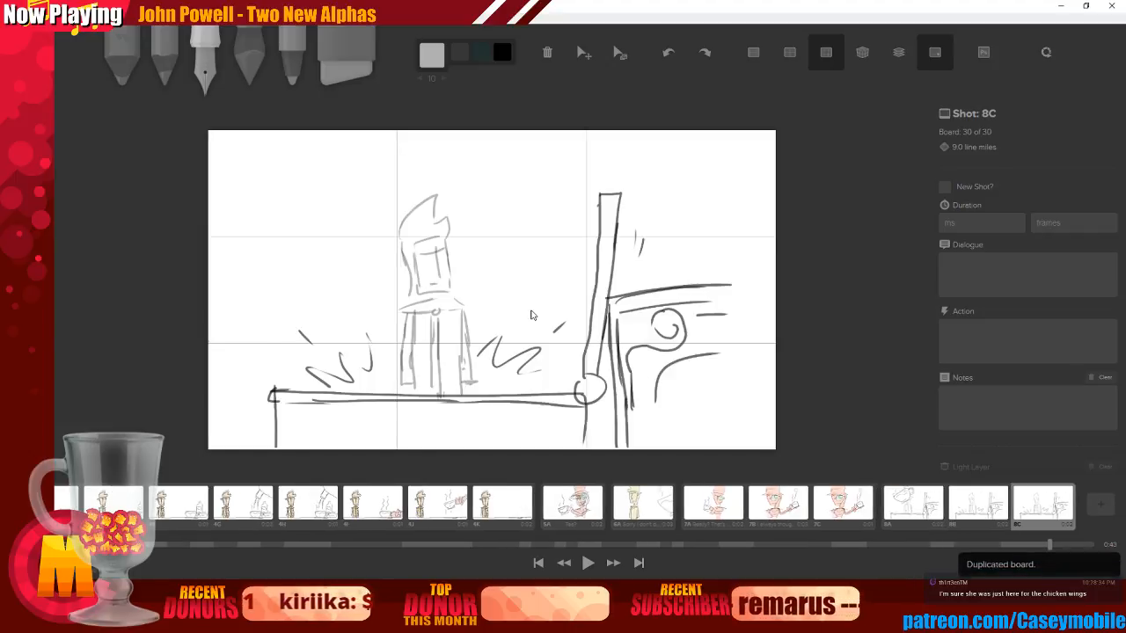
click(342, 72)
mouse_move(316, 333)
mouse_down()
mouse_move(378, 341)
mouse_move(347, 358)
mouse_move(368, 339)
mouse_move(392, 358)
mouse_move(369, 372)
mouse_move(355, 365)
mouse_move(470, 365)
mouse_move(441, 380)
mouse_move(521, 361)
mouse_move(523, 340)
mouse_move(539, 362)
mouse_move(544, 344)
mouse_move(410, 354)
mouse_move(440, 328)
mouse_move(414, 323)
mouse_move(427, 309)
mouse_move(407, 304)
mouse_move(410, 285)
mouse_move(391, 275)
mouse_move(403, 253)
mouse_move(434, 246)
mouse_move(456, 222)
mouse_move(456, 237)
mouse_move(333, 390)
mouse_move(272, 386)
mouse_move(556, 398)
mouse_move(421, 405)
mouse_move(266, 390)
mouse_up()
mouse_move(633, 196)
mouse_down()
mouse_move(614, 236)
mouse_move(639, 210)
mouse_move(633, 260)
mouse_move(586, 277)
mouse_move(575, 335)
mouse_move(554, 348)
mouse_move(564, 334)
mouse_move(562, 385)
mouse_move(570, 353)
mouse_move(593, 357)
mouse_move(587, 283)
mouse_move(611, 273)
mouse_move(594, 365)
mouse_up()
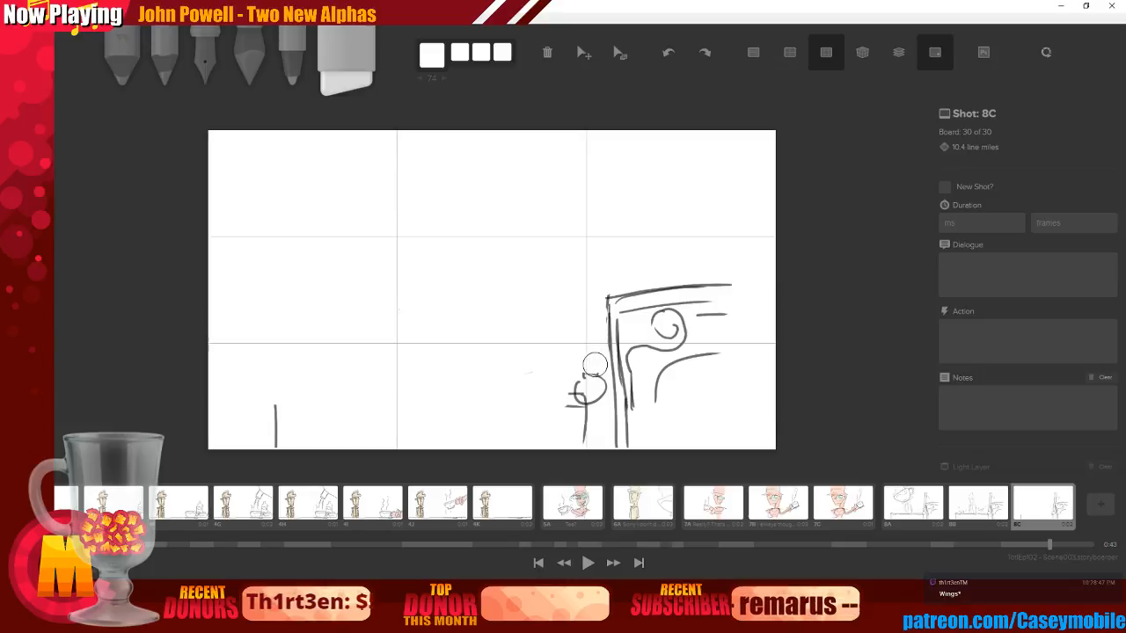
Set the pen to dark grey, try a flat and an arched lid outline across the box, and undo them
click(164, 66)
click(205, 64)
click(431, 56)
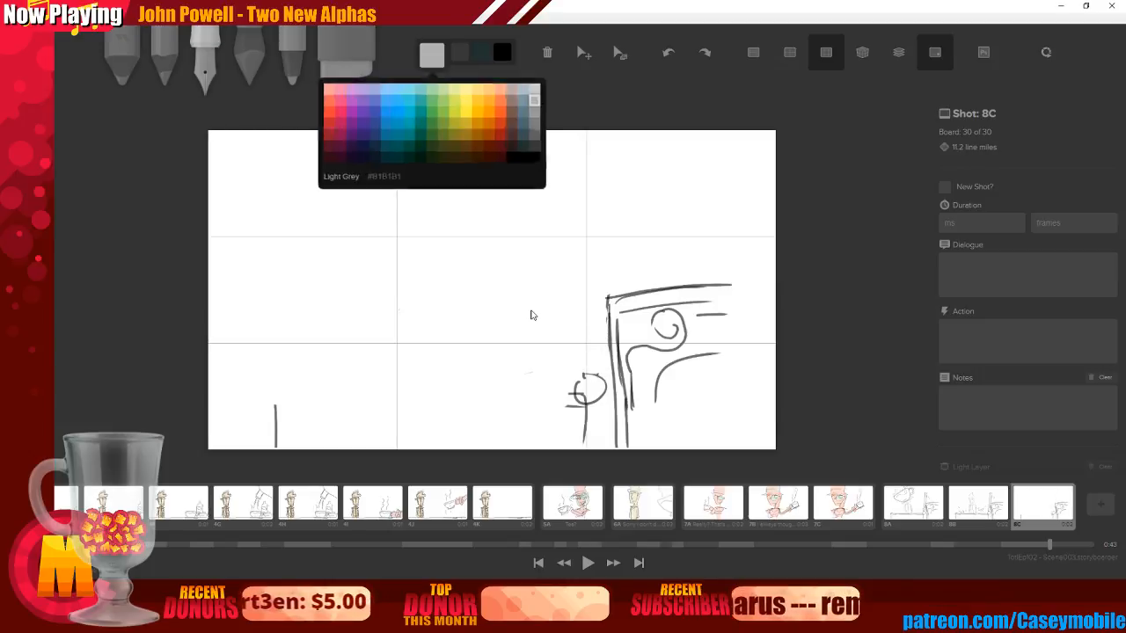
click(532, 122)
click(263, 398)
drag(261, 384, 532, 374)
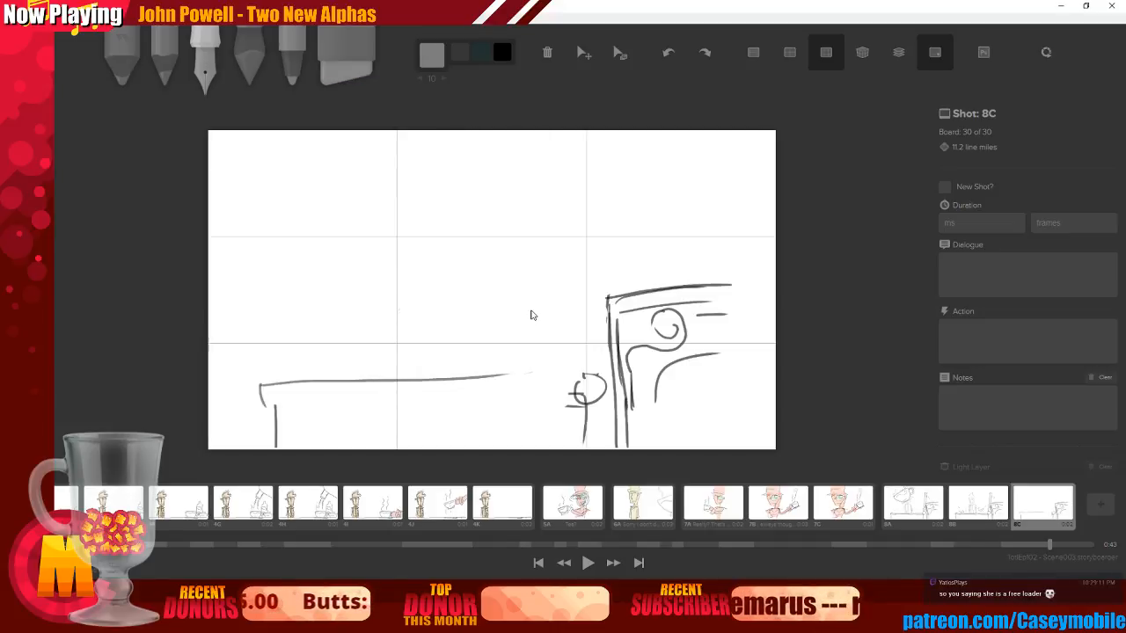
key(ctrl+z)
key(ctrl+z)
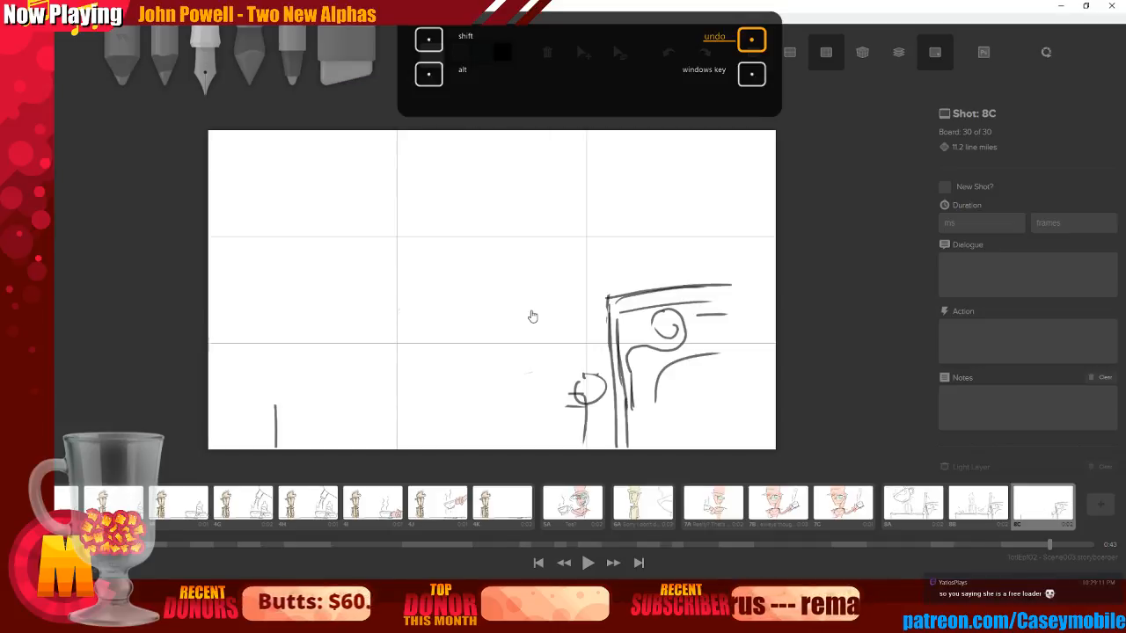
key(c)
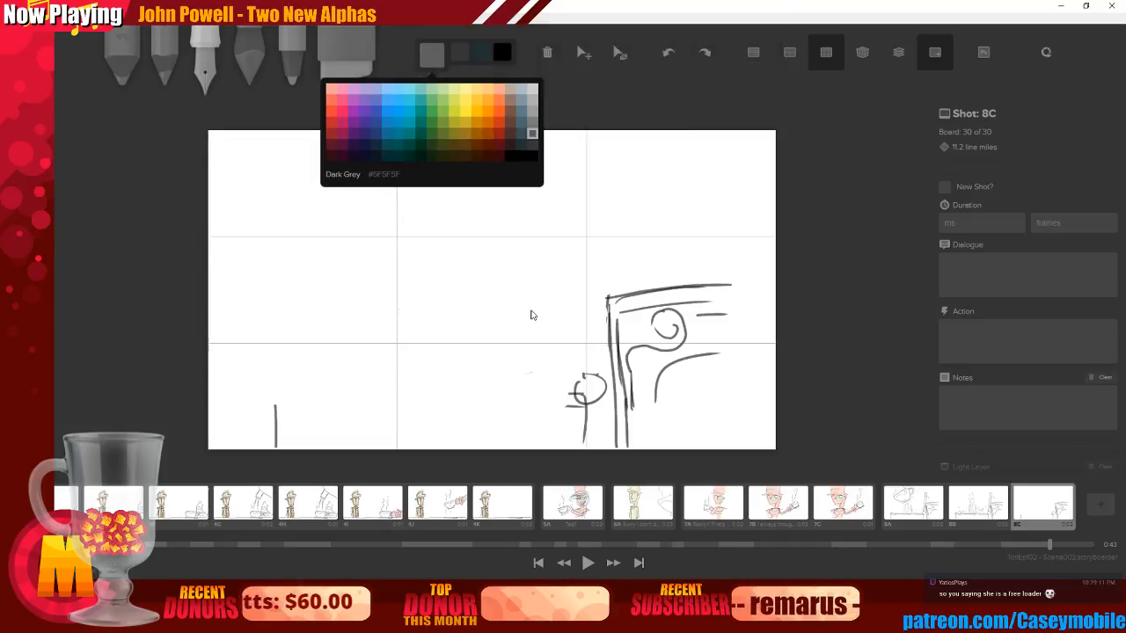
mouse_move(262, 393)
mouse_down()
mouse_move(270, 416)
mouse_move(442, 373)
mouse_move(556, 380)
mouse_up()
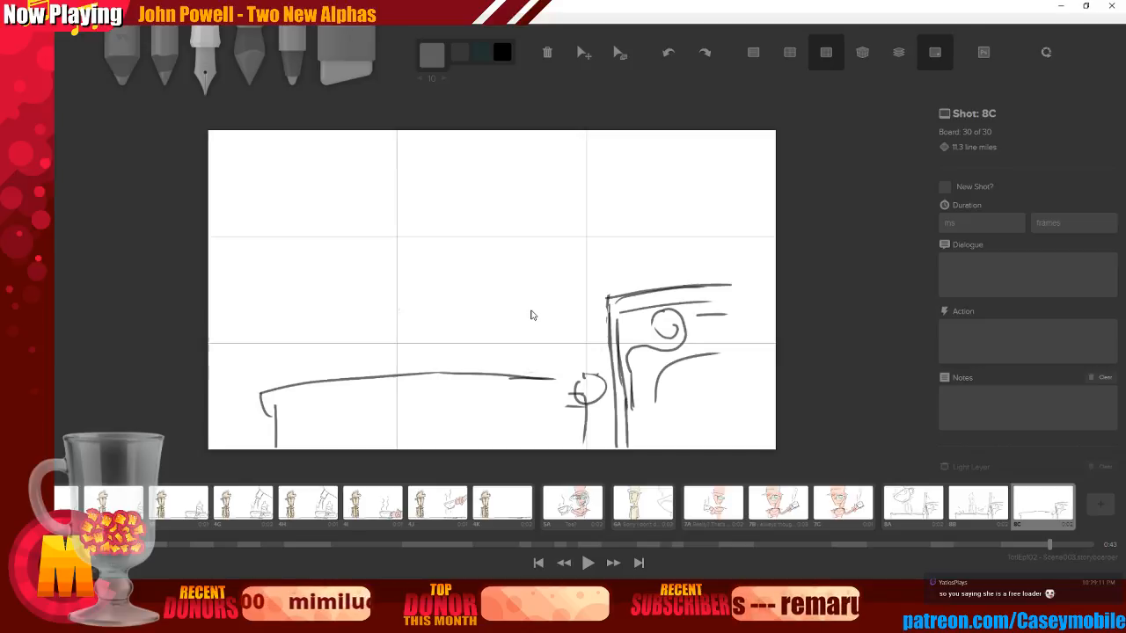
key(ctrl+z)
key(ctrl+z)
key(ctrl+z)
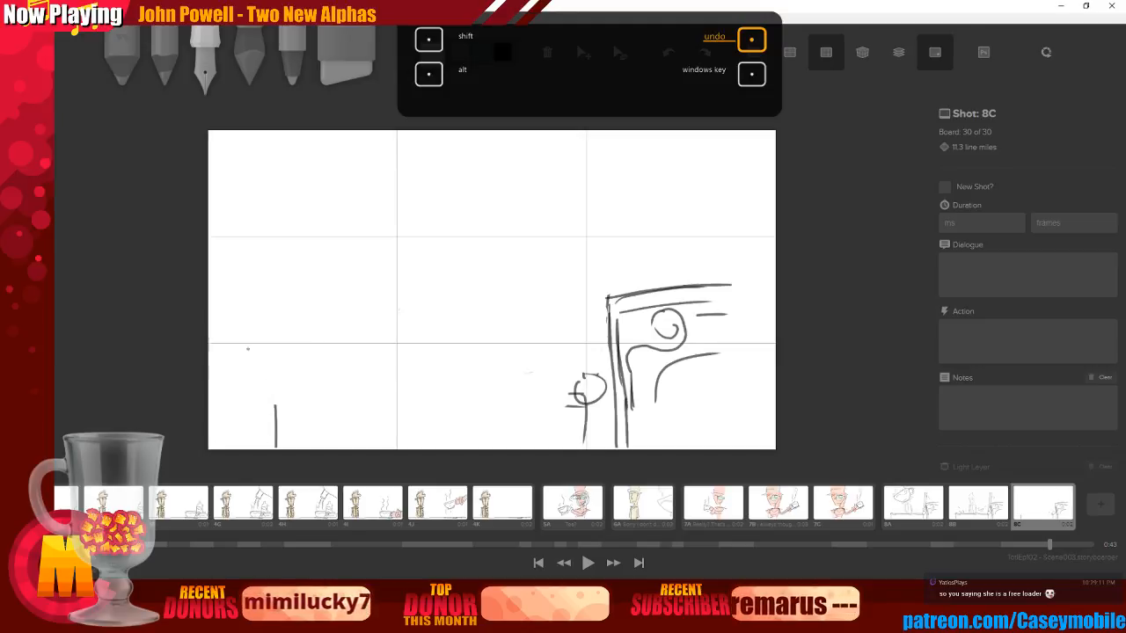
Draw the closed lid across the box, curved swoosh lines above it, and jagged splashes at both ends
mouse_move(262, 384)
mouse_down()
mouse_move(262, 411)
mouse_move(600, 378)
mouse_up()
drag(260, 417, 545, 398)
drag(529, 223, 411, 376)
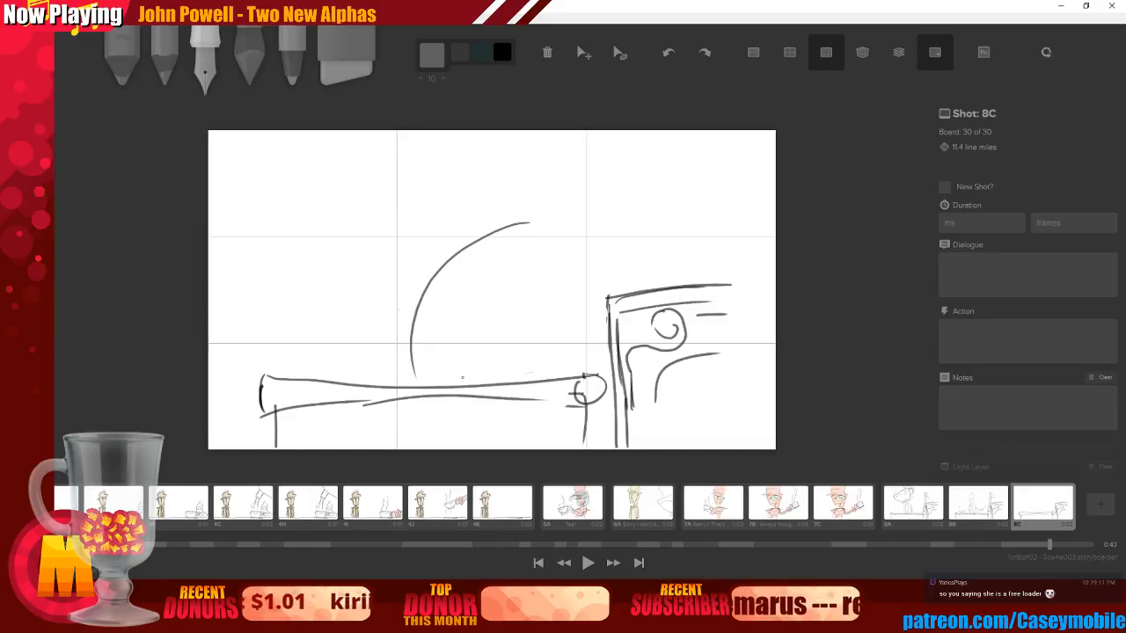
drag(444, 336, 450, 368)
mouse_move(266, 349)
mouse_down()
mouse_move(315, 366)
mouse_move(356, 360)
mouse_up()
mouse_move(539, 358)
mouse_down()
mouse_move(572, 341)
mouse_move(601, 357)
mouse_up()
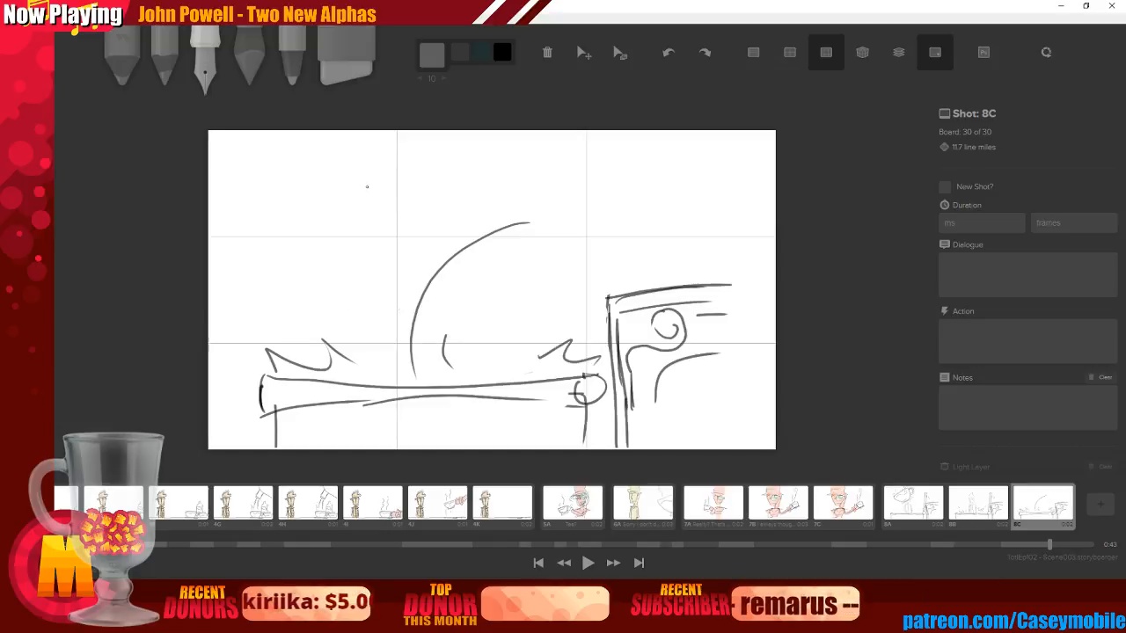
Show the previous board as an onion skin, set the pen to a lighter grey, and trace the figure's swept hair and hairline
click(898, 52)
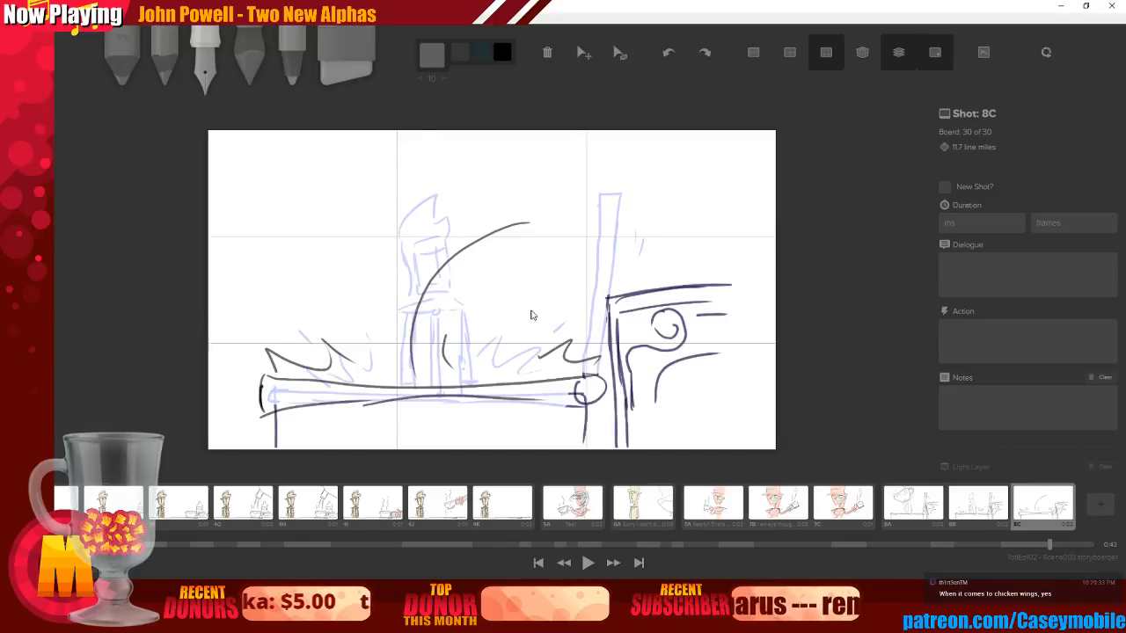
click(432, 54)
click(533, 111)
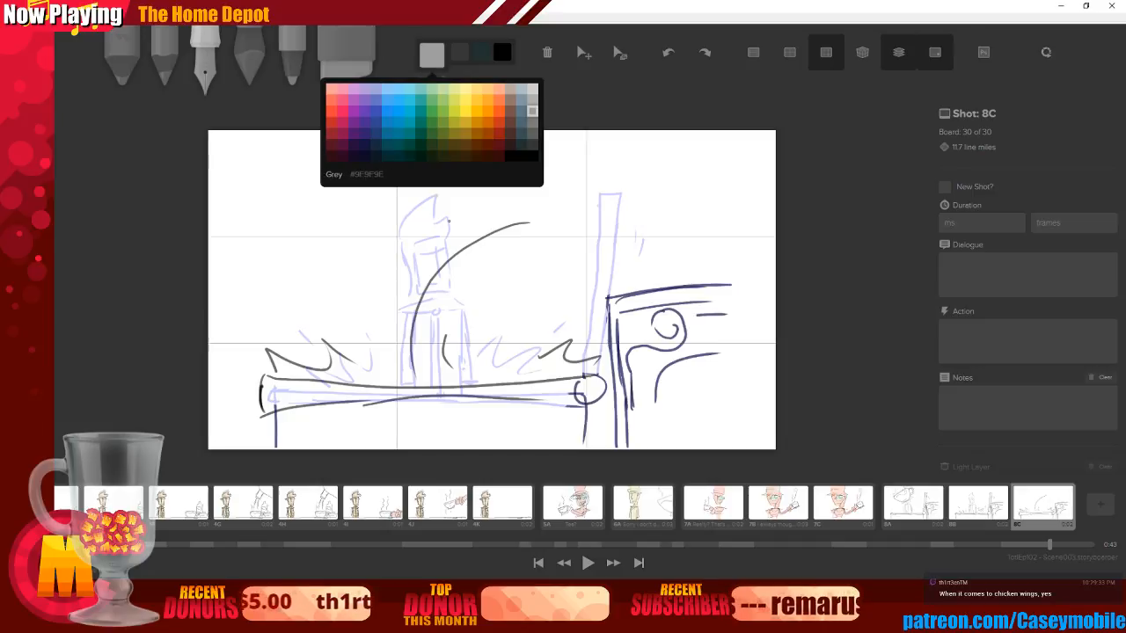
mouse_move(396, 237)
mouse_down()
mouse_move(403, 214)
mouse_move(439, 195)
mouse_move(447, 243)
mouse_move(399, 264)
mouse_move(410, 303)
mouse_move(407, 245)
mouse_move(452, 234)
mouse_move(450, 283)
mouse_up()
key(ctrl+z)
key(ctrl+z)
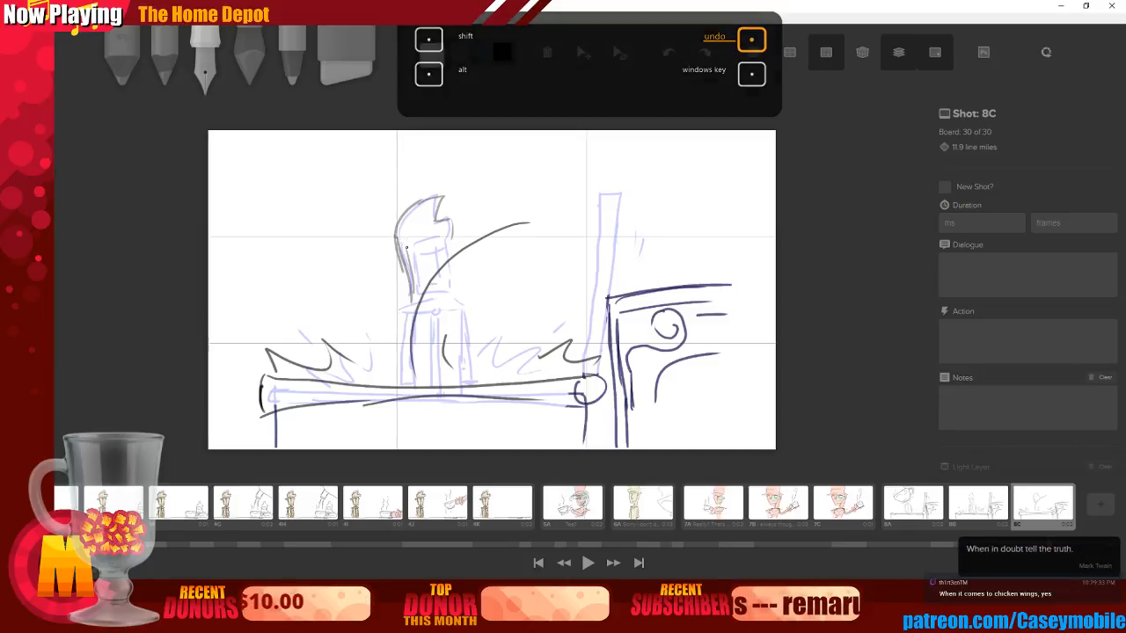
drag(410, 241, 503, 285)
key(ctrl+z)
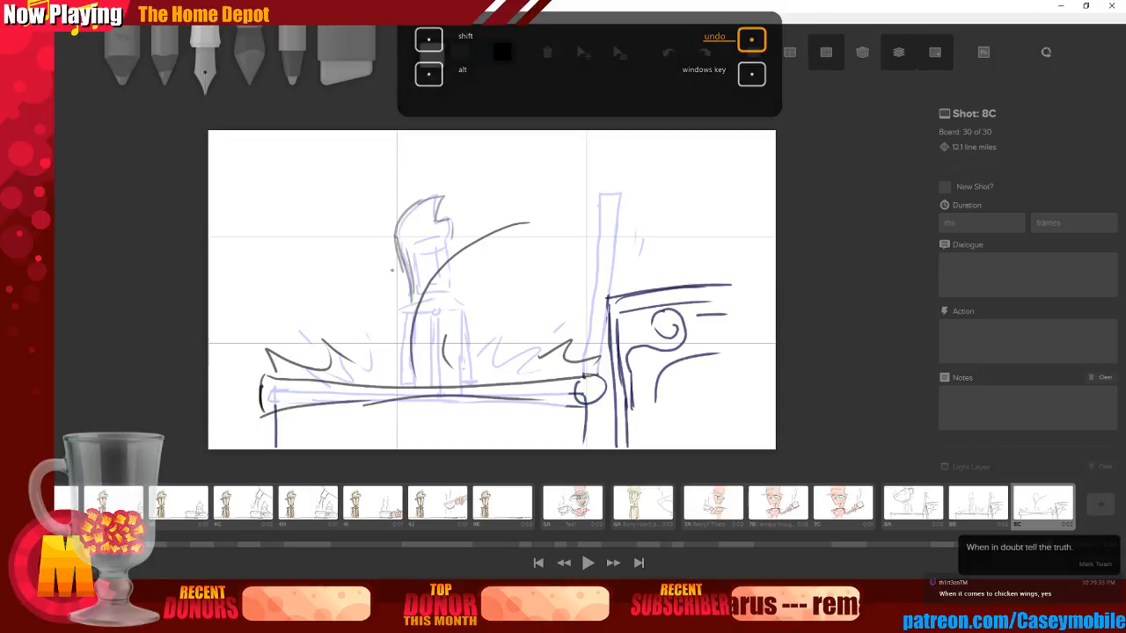
drag(408, 250, 448, 233)
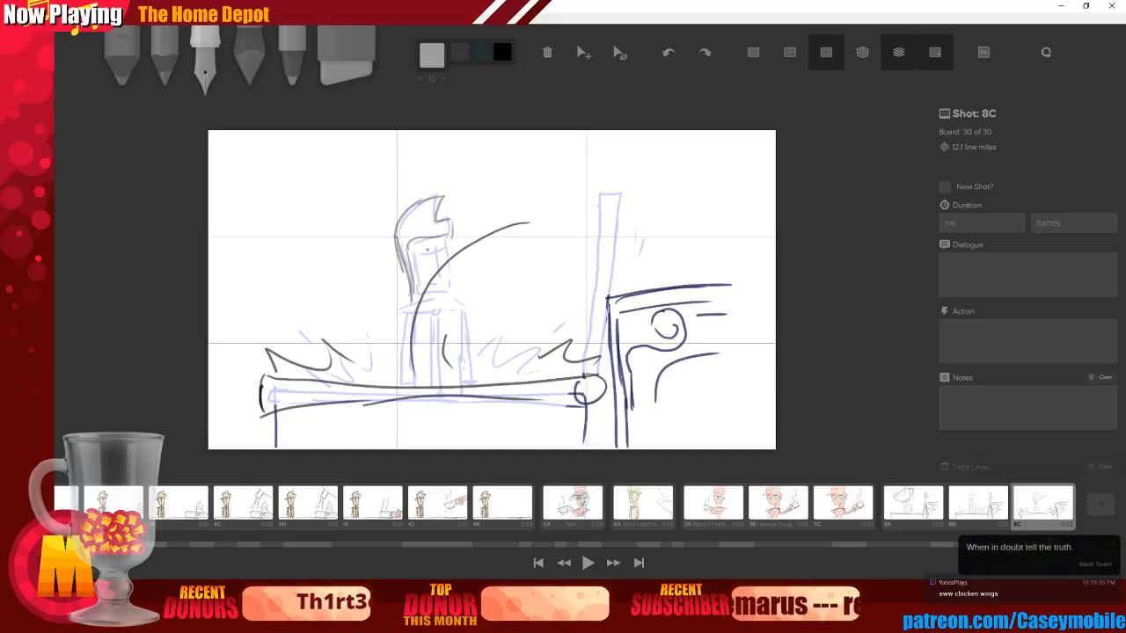
Trace the figure's face, shoulders, sleeves and front lines down to the closed lid, undoing stray strokes
mouse_move(433, 241)
mouse_down()
mouse_move(437, 281)
mouse_move(418, 289)
mouse_move(449, 289)
mouse_move(417, 304)
mouse_move(470, 306)
mouse_move(436, 311)
mouse_move(405, 339)
mouse_move(400, 379)
mouse_up()
drag(471, 304, 466, 380)
drag(414, 324, 414, 390)
mouse_move(458, 314)
mouse_down()
mouse_move(463, 386)
mouse_move(440, 396)
mouse_move(440, 380)
mouse_up()
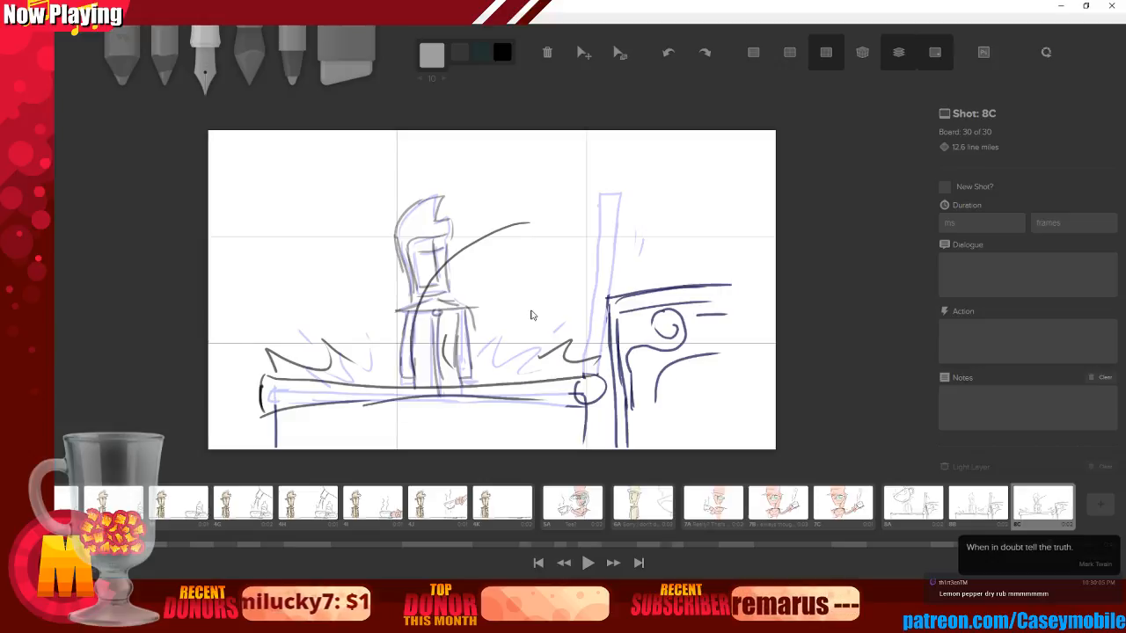
key(ctrl)
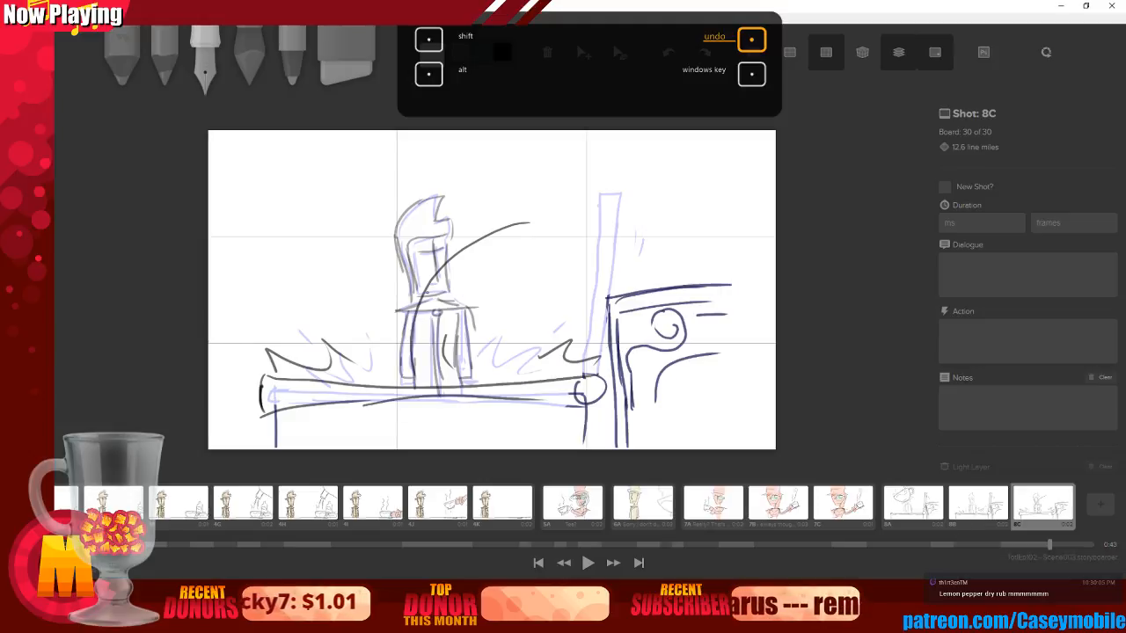
key(ctrl)
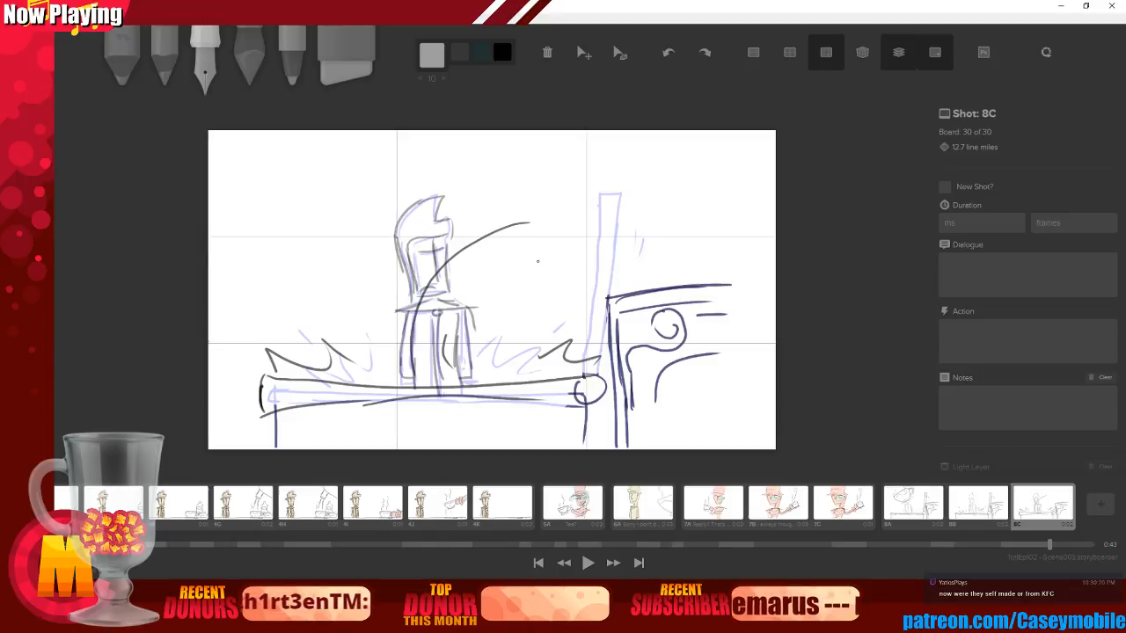
Duplicate board 8C as board 8D of the same shot
key(ctrl+d)
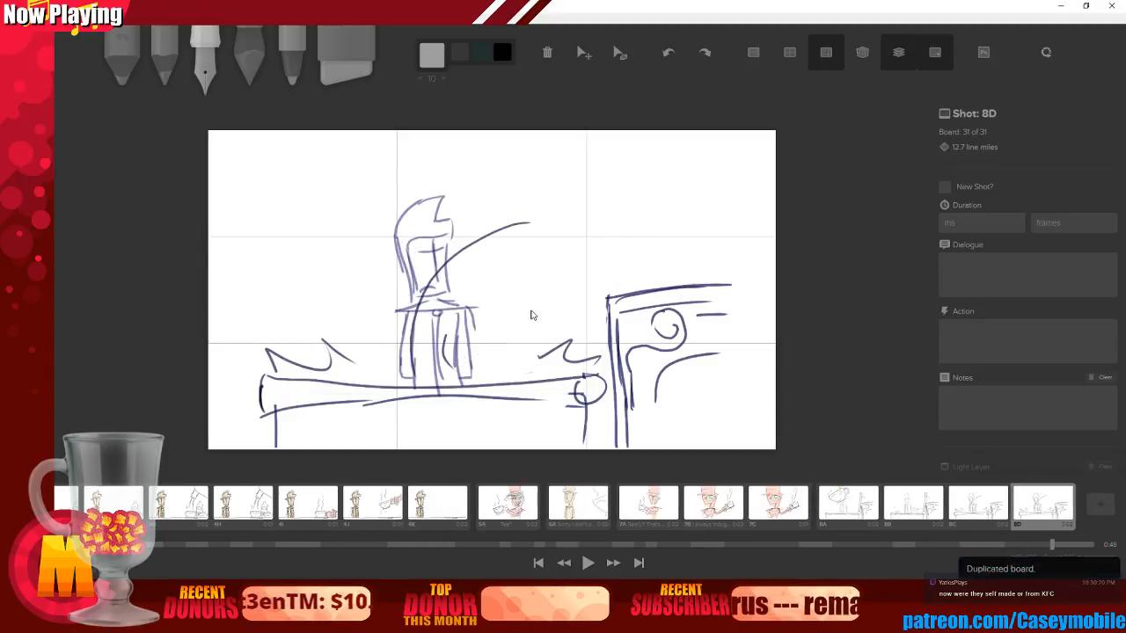
Erase the jagged splashes, the outer end of the swoosh line and the bent lid outline from board 8D
click(898, 53)
click(898, 53)
key(6)
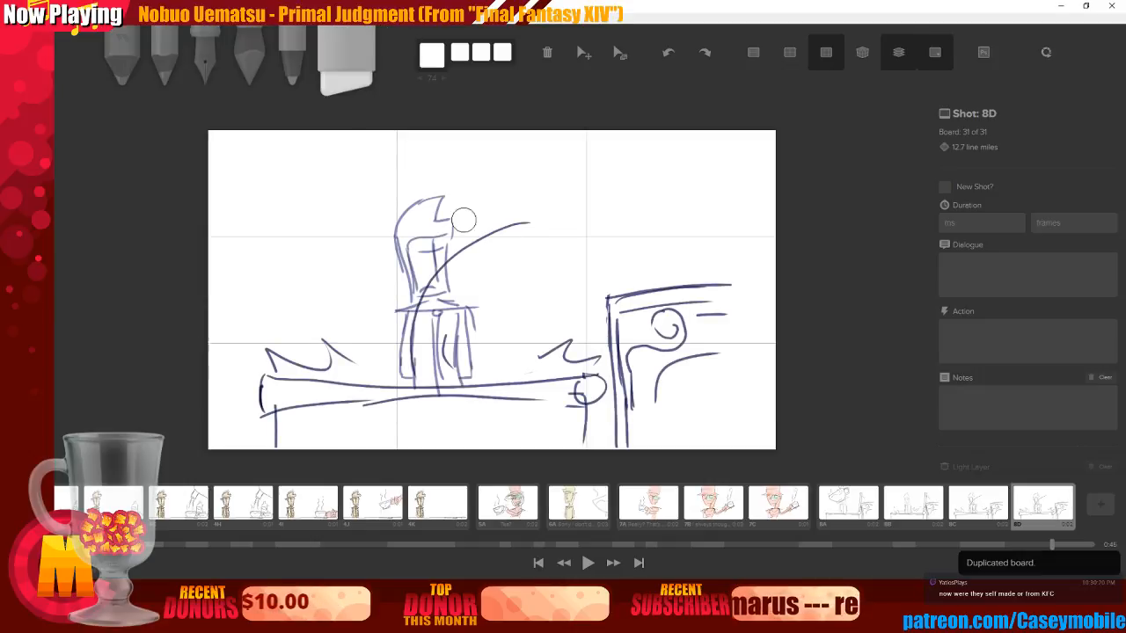
mouse_move(549, 221)
mouse_down()
mouse_move(485, 236)
mouse_move(464, 257)
mouse_up()
mouse_move(274, 365)
mouse_down()
mouse_move(310, 363)
mouse_move(291, 365)
mouse_up()
drag(330, 362, 348, 357)
mouse_move(545, 346)
mouse_down()
mouse_move(568, 362)
mouse_move(592, 355)
mouse_move(567, 358)
mouse_move(558, 405)
mouse_move(541, 386)
mouse_move(427, 398)
mouse_move(258, 380)
mouse_move(260, 414)
mouse_move(368, 402)
mouse_up()
drag(552, 400, 510, 403)
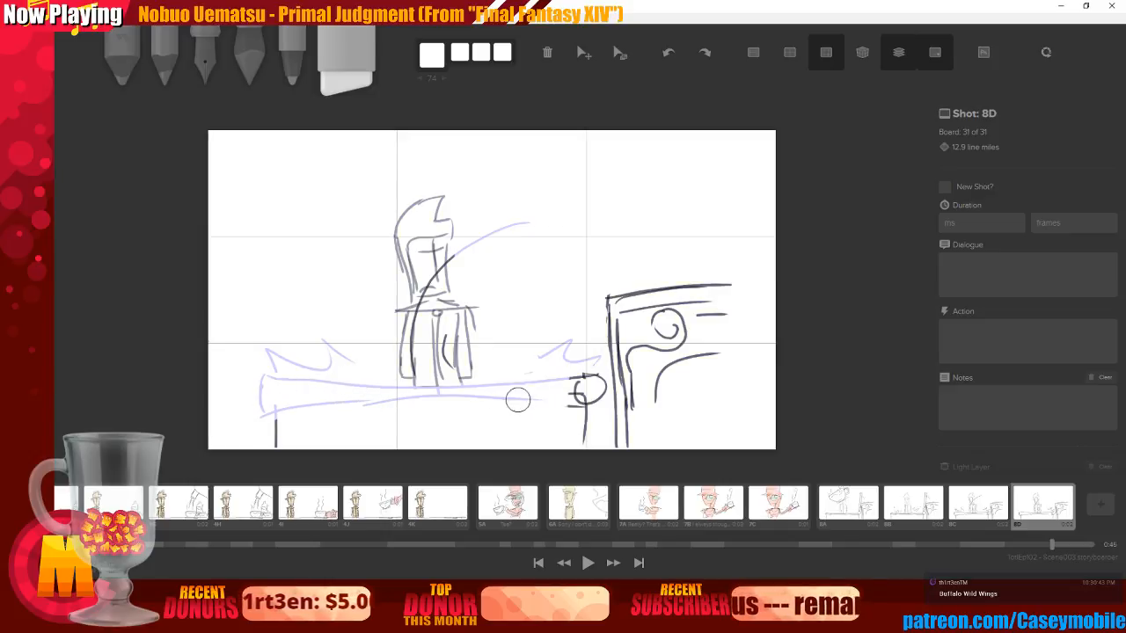
Set the pen to a darker grey and draw a straight, flat closed lid across the box, with the box's side line below it
click(210, 29)
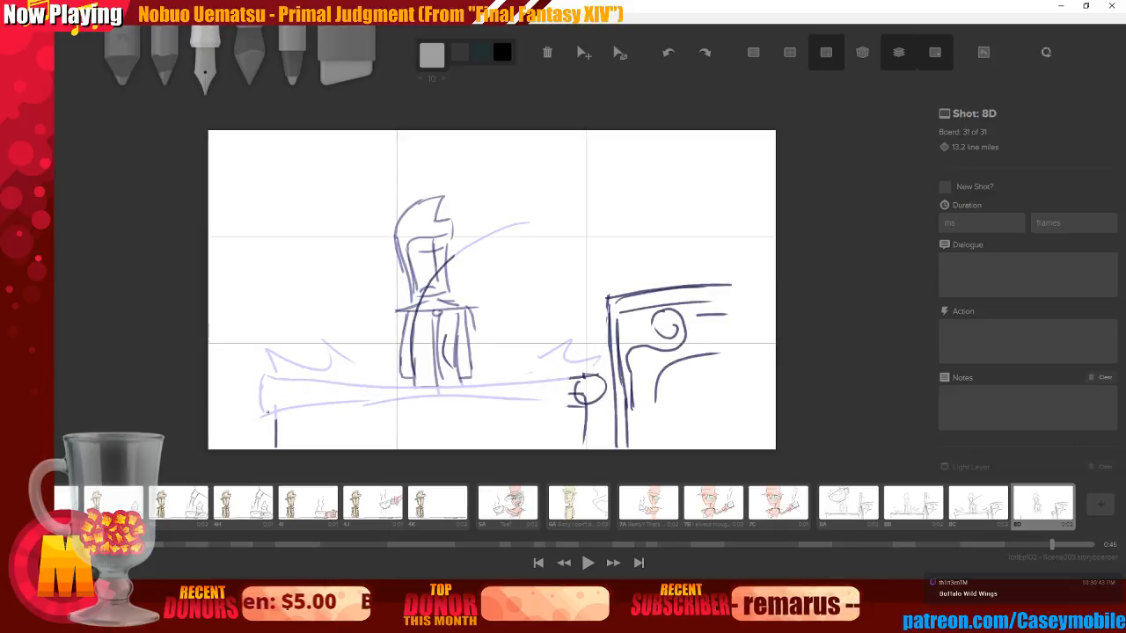
drag(265, 379, 262, 405)
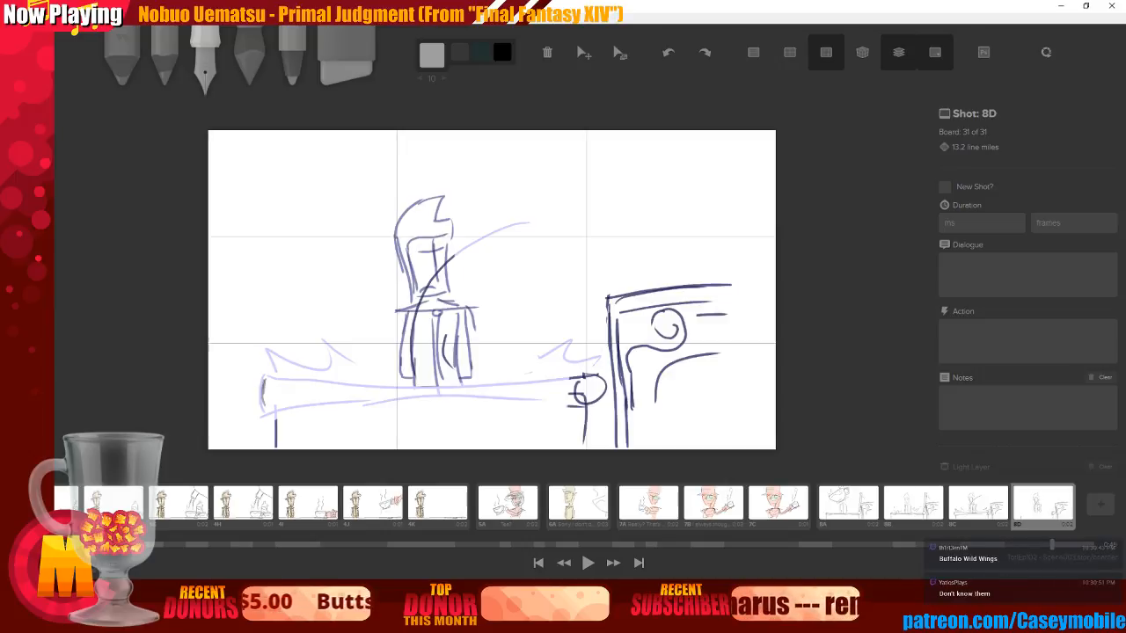
key(ctrl+z)
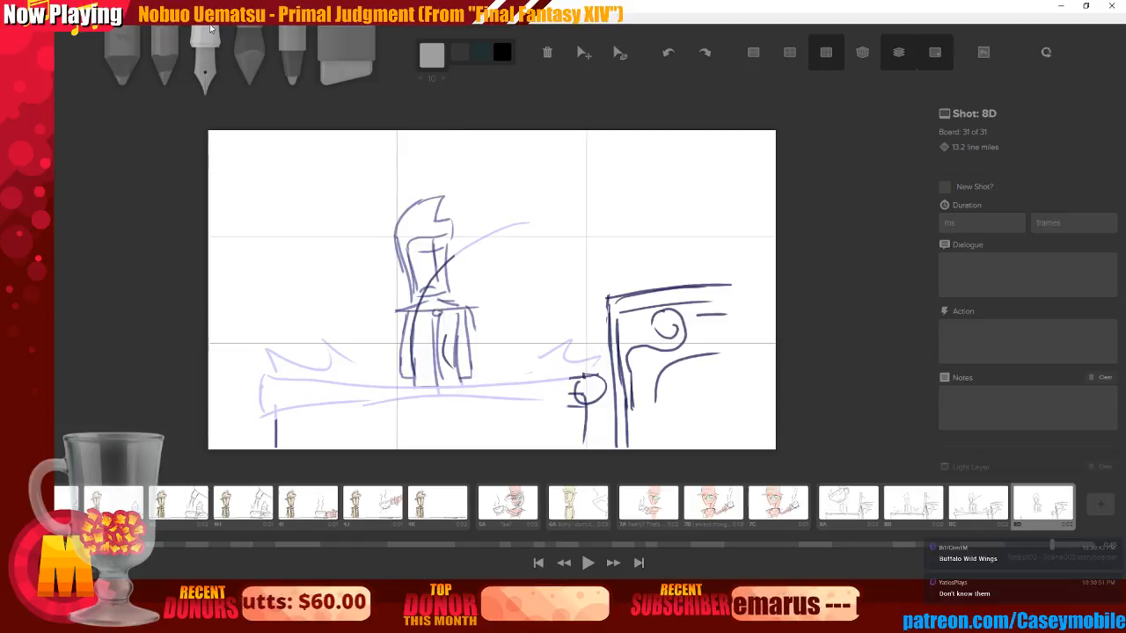
click(432, 55)
click(532, 134)
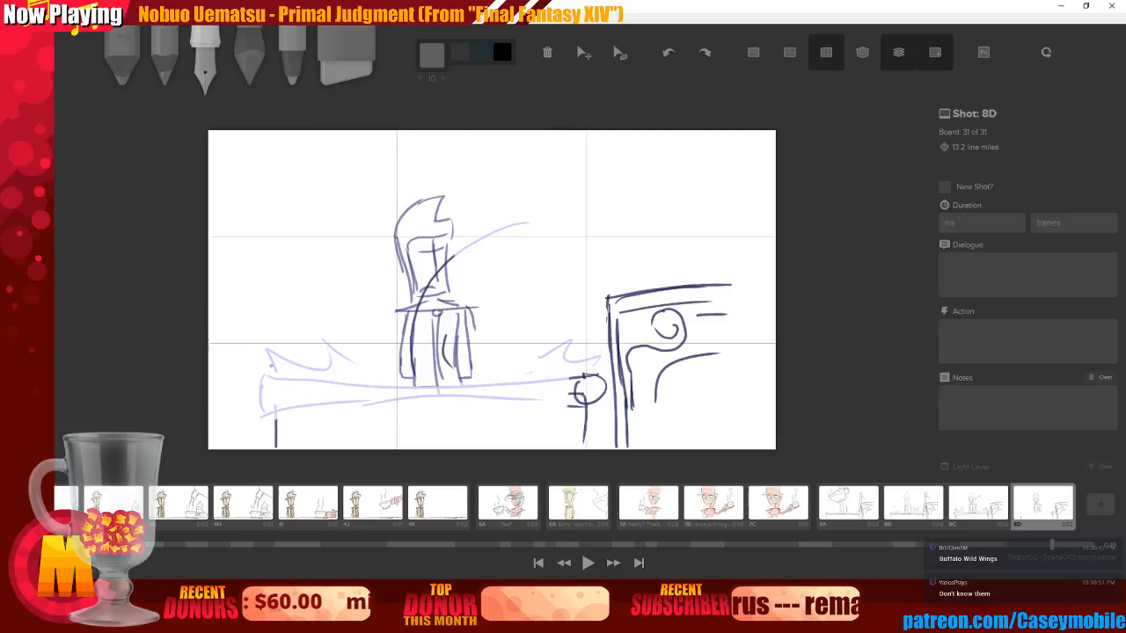
drag(264, 381, 569, 379)
drag(260, 408, 555, 408)
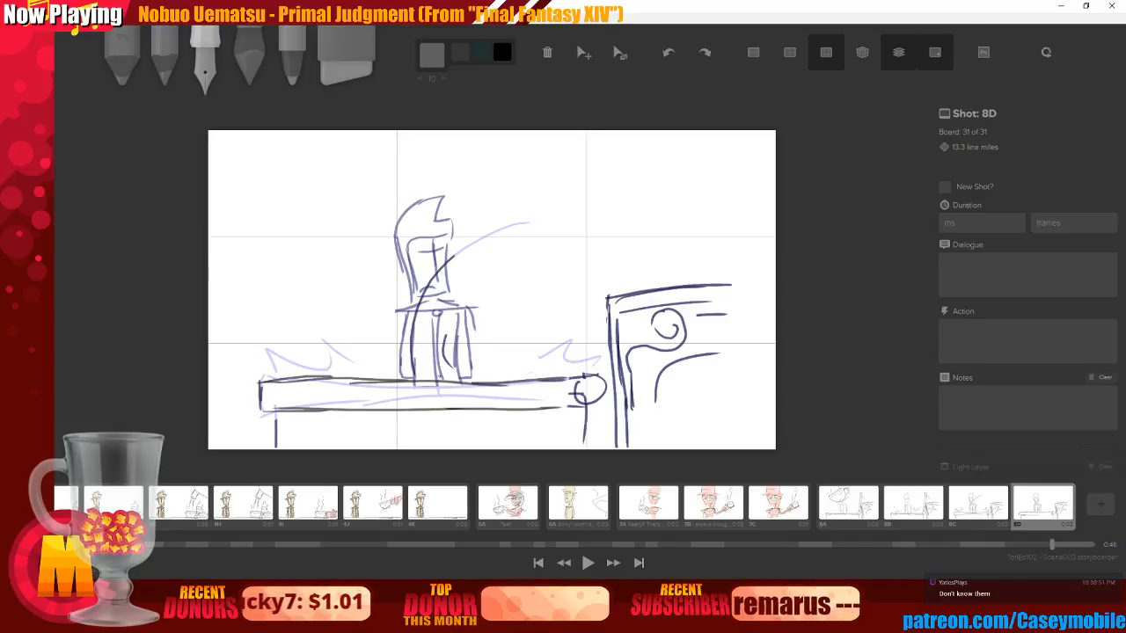
drag(278, 413, 276, 447)
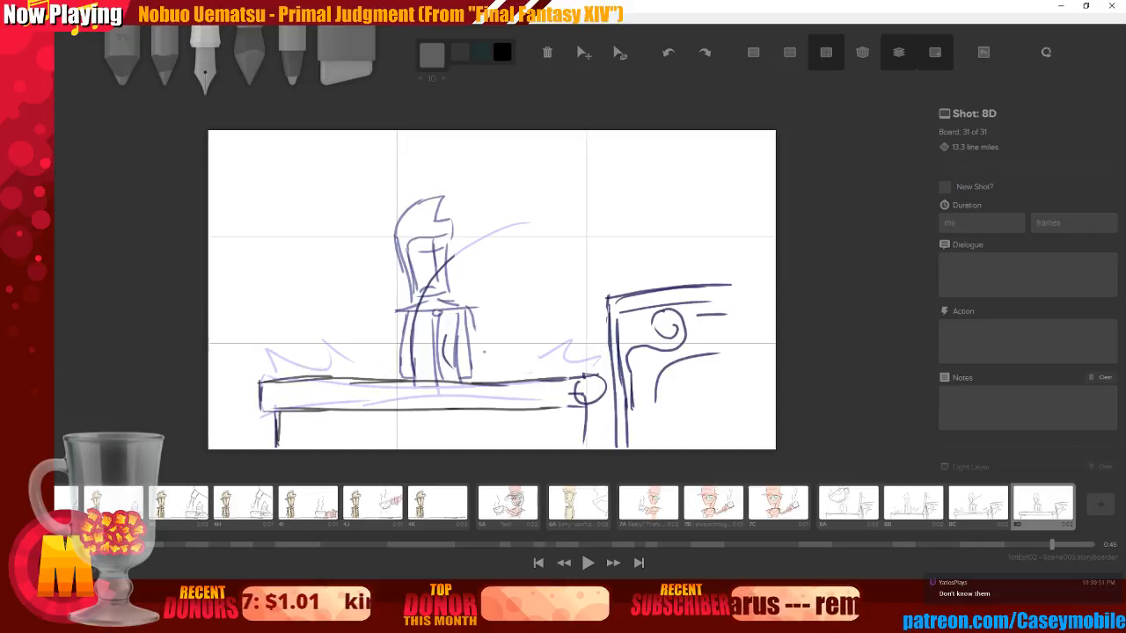
Erase the rest of the swoosh crossing the figure and redraw the chin, face edge, sleeve and front lines it covered
key(6)
mouse_move(440, 250)
mouse_down()
mouse_move(427, 293)
mouse_move(417, 372)
mouse_up()
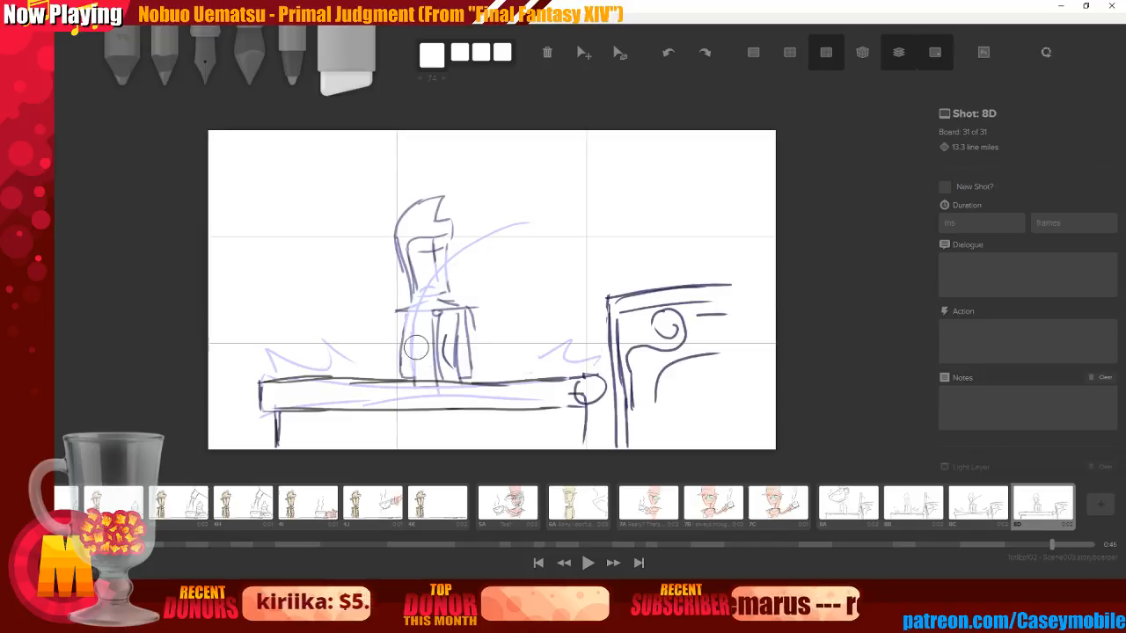
key(3)
drag(415, 295, 449, 293)
mouse_move(447, 249)
mouse_down()
mouse_move(449, 289)
mouse_move(437, 301)
mouse_move(453, 301)
mouse_move(419, 325)
mouse_move(415, 372)
mouse_up()
drag(418, 329, 420, 377)
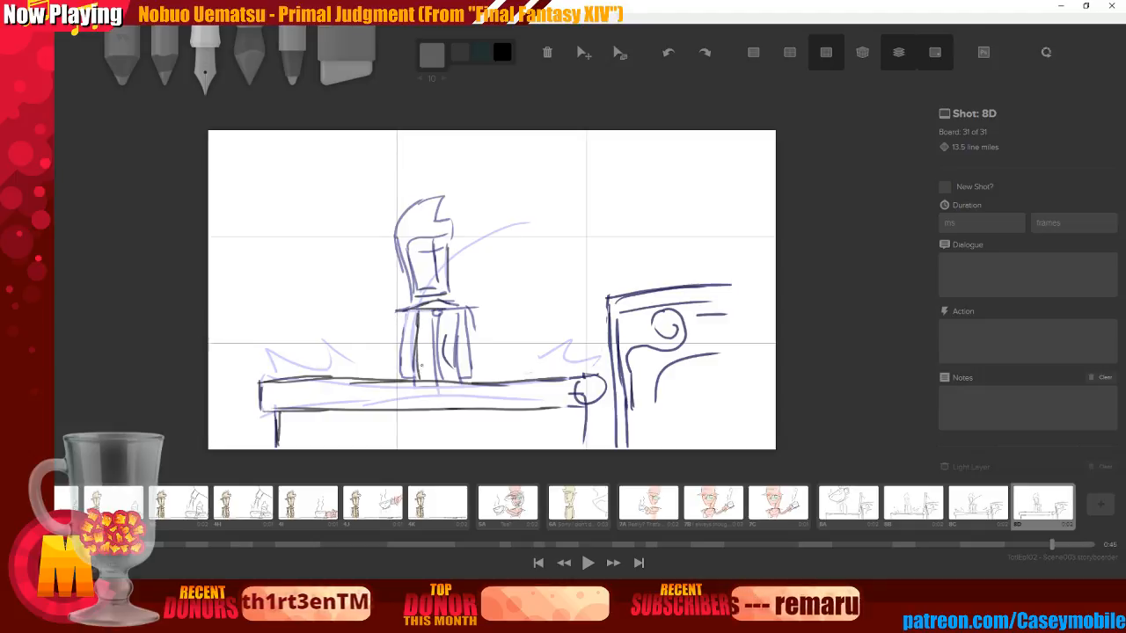
drag(403, 320, 408, 356)
mouse_move(408, 369)
mouse_down()
mouse_move(424, 366)
mouse_move(414, 367)
mouse_up()
drag(414, 332, 412, 364)
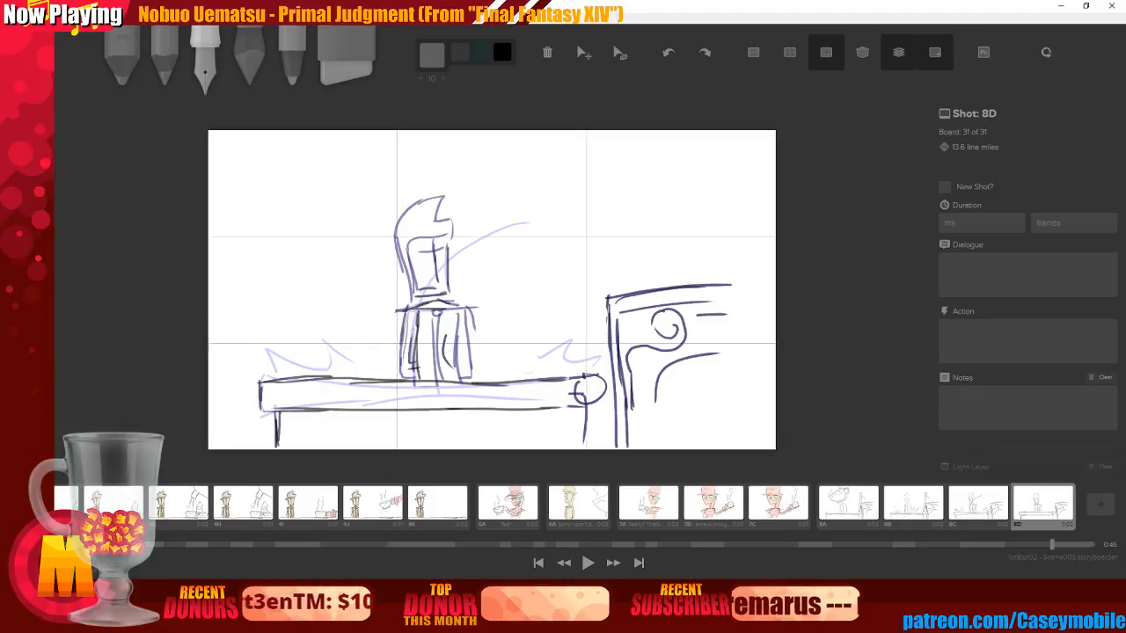
drag(436, 320, 441, 367)
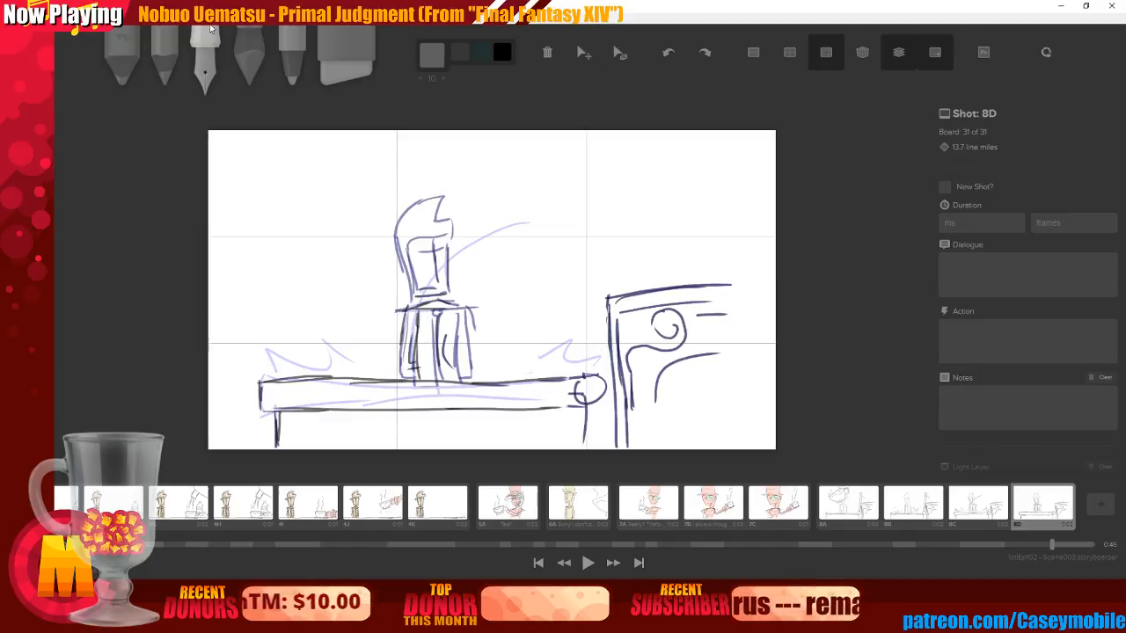
Hide the onion skin and redraw the figure's swept hair and face lines with darker strokes
click(898, 53)
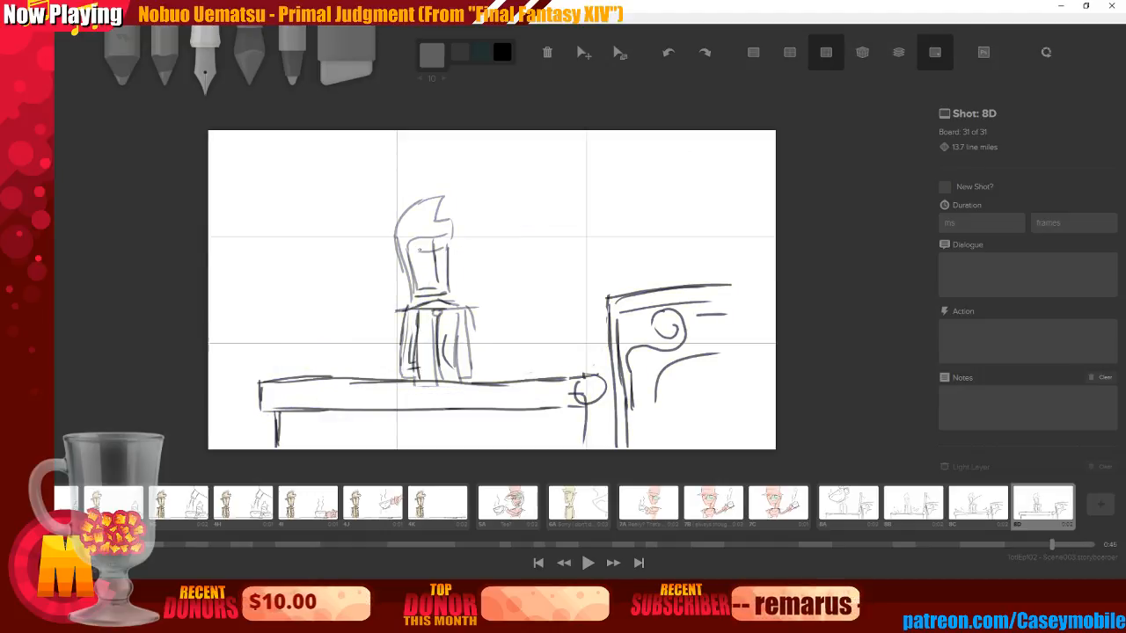
drag(406, 247, 408, 288)
mouse_move(408, 245)
mouse_down()
mouse_move(456, 236)
mouse_move(454, 219)
mouse_up()
drag(451, 195, 397, 257)
mouse_move(410, 213)
mouse_down()
mouse_move(396, 269)
mouse_move(445, 249)
mouse_up()
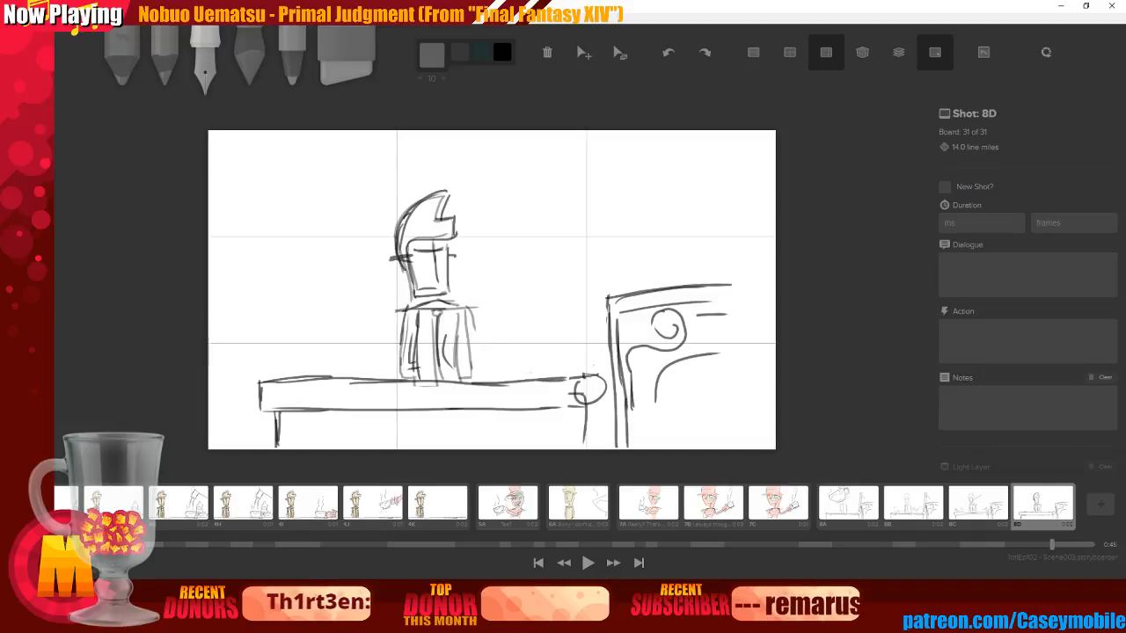
Enter "Yeah.. about that," as the dialogue of board 8D
click(1028, 275)
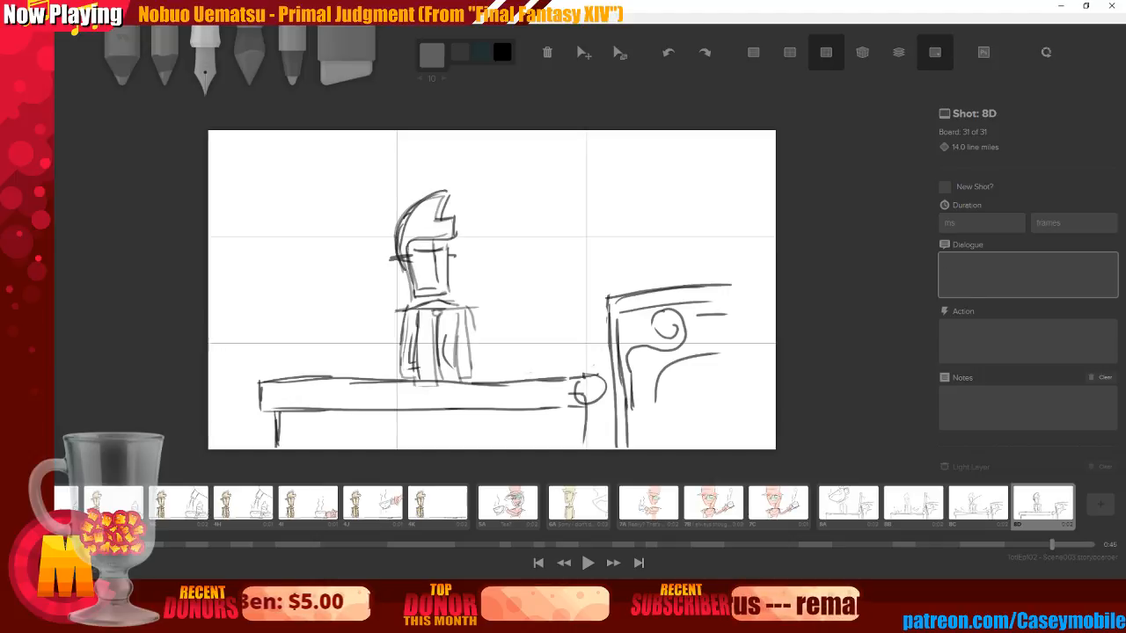
text(Yeah.. about that,)
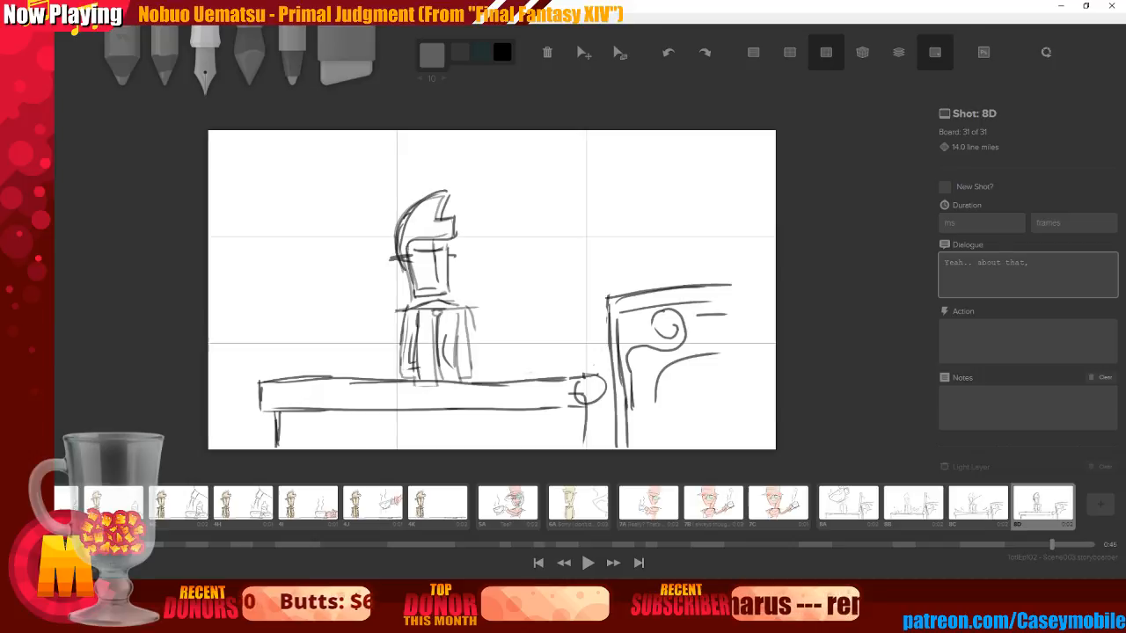
click(585, 52)
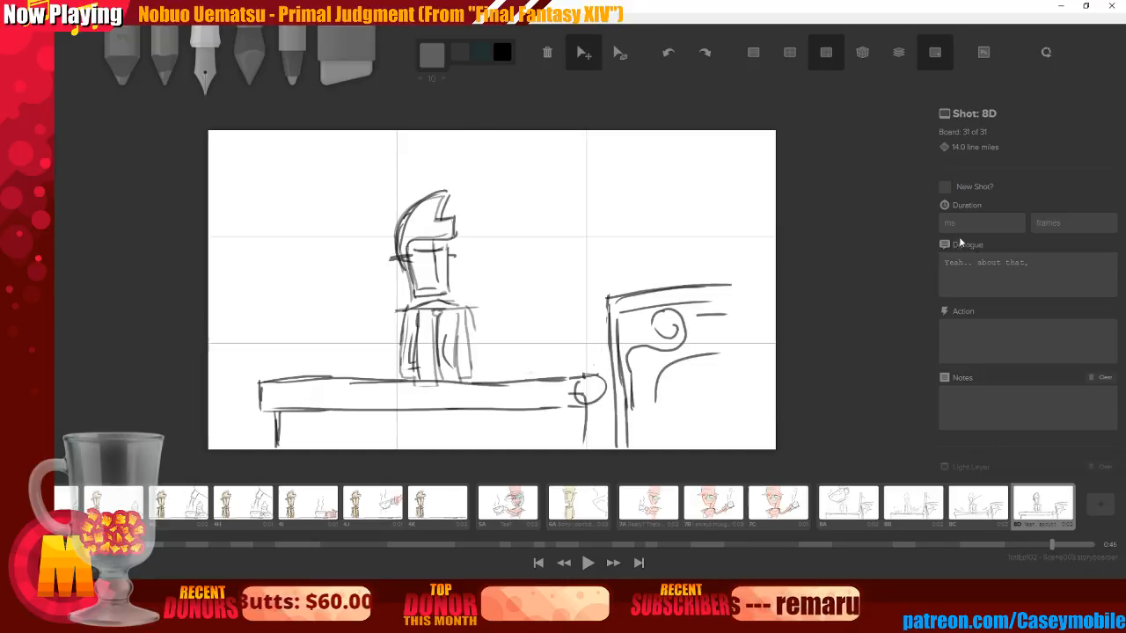
Compare the figure with board 8C, erase its hair on 8D and redraw it as a forward-swept shape
click(1002, 525)
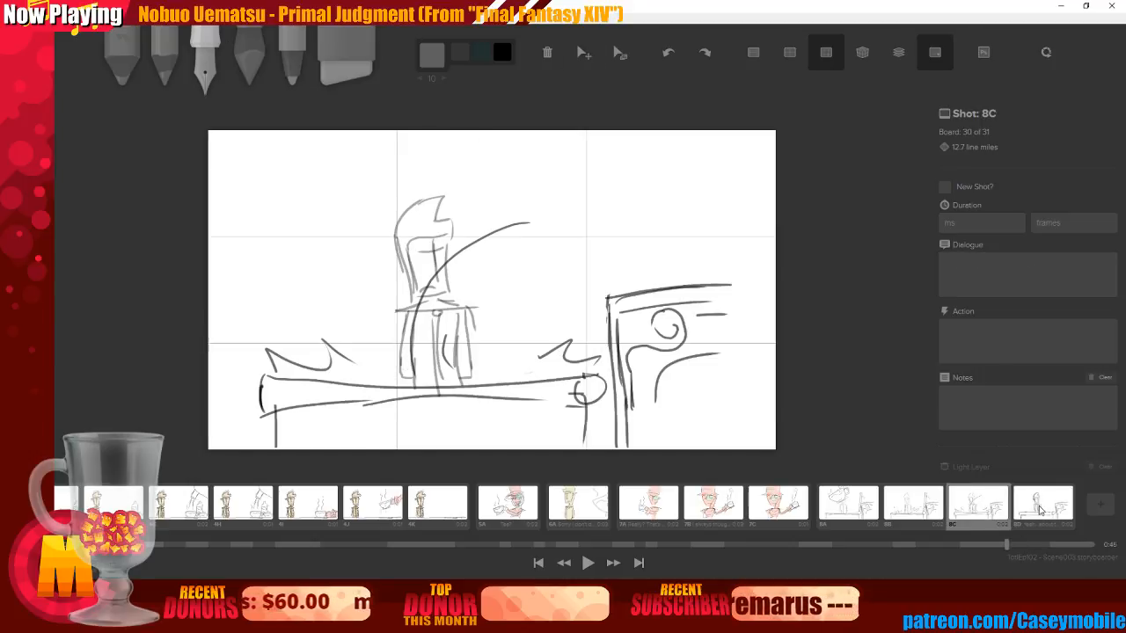
click(1040, 511)
click(987, 508)
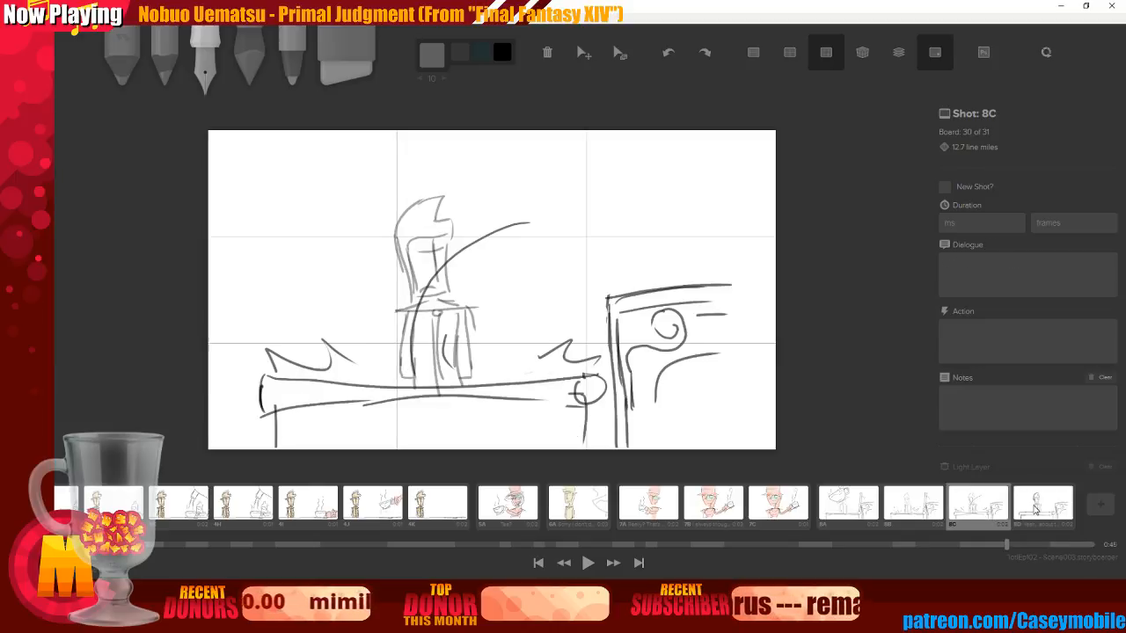
click(1036, 510)
click(342, 58)
mouse_move(416, 205)
mouse_down()
mouse_move(395, 232)
mouse_move(398, 205)
mouse_move(425, 187)
mouse_move(454, 195)
mouse_move(422, 202)
mouse_move(444, 217)
mouse_up()
click(205, 55)
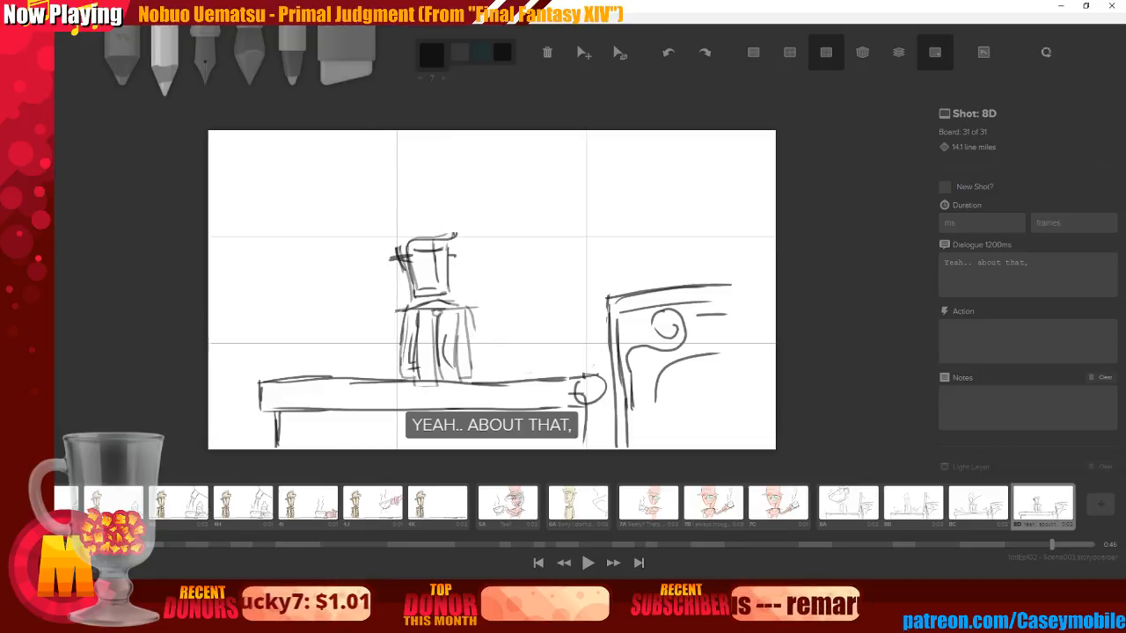
mouse_move(399, 252)
mouse_down()
mouse_move(438, 201)
mouse_move(457, 237)
mouse_up()
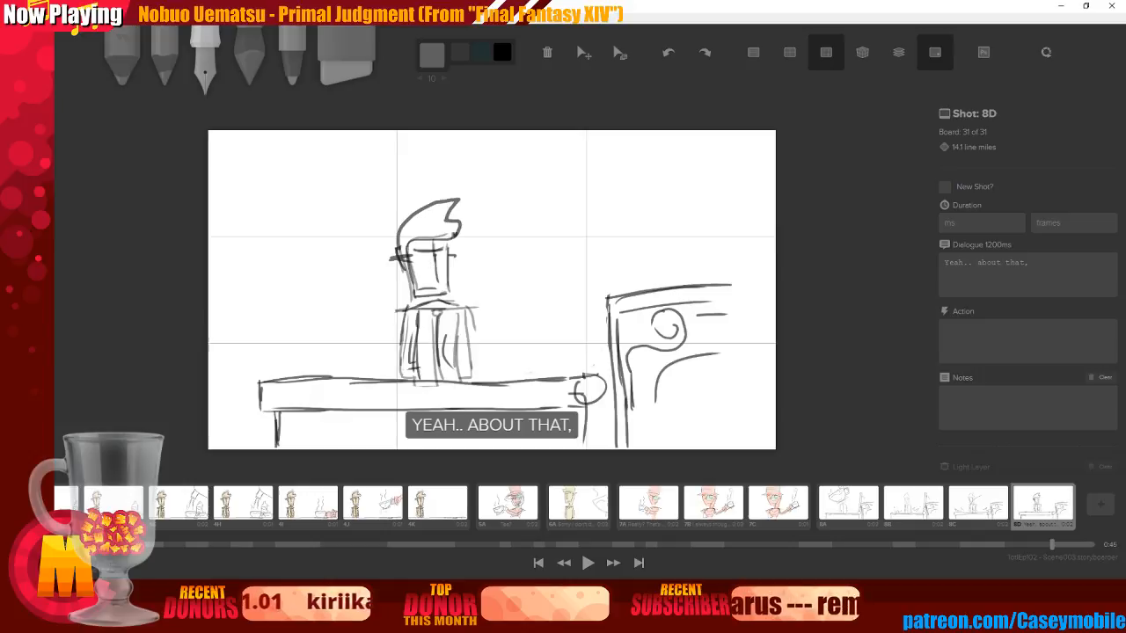
Thicken the figure's jaw and chin outline, undoing stray strokes and checking the result against board 8C
key(ctrl+z)
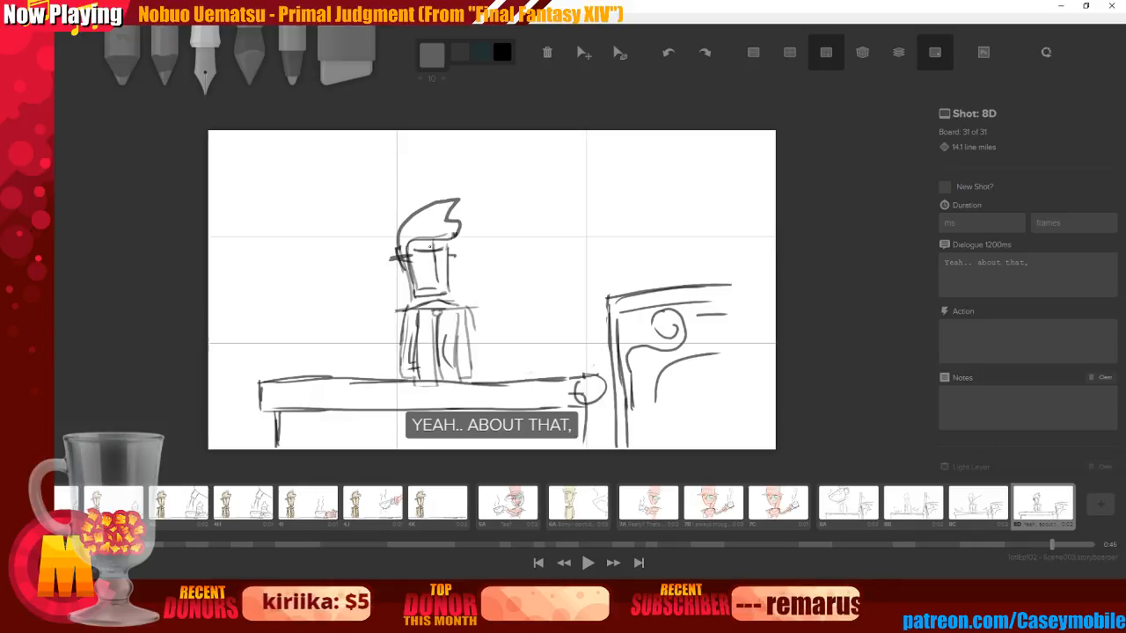
drag(435, 248, 438, 277)
key(ctrl+z)
click(990, 506)
click(1016, 508)
drag(452, 255, 451, 294)
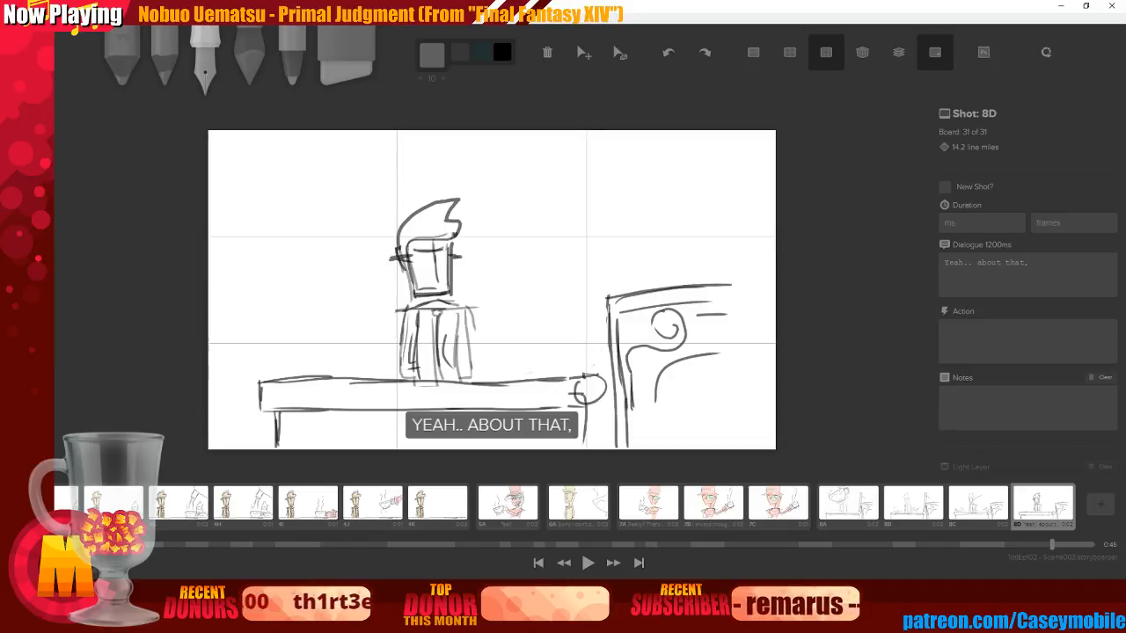
click(981, 502)
click(1040, 513)
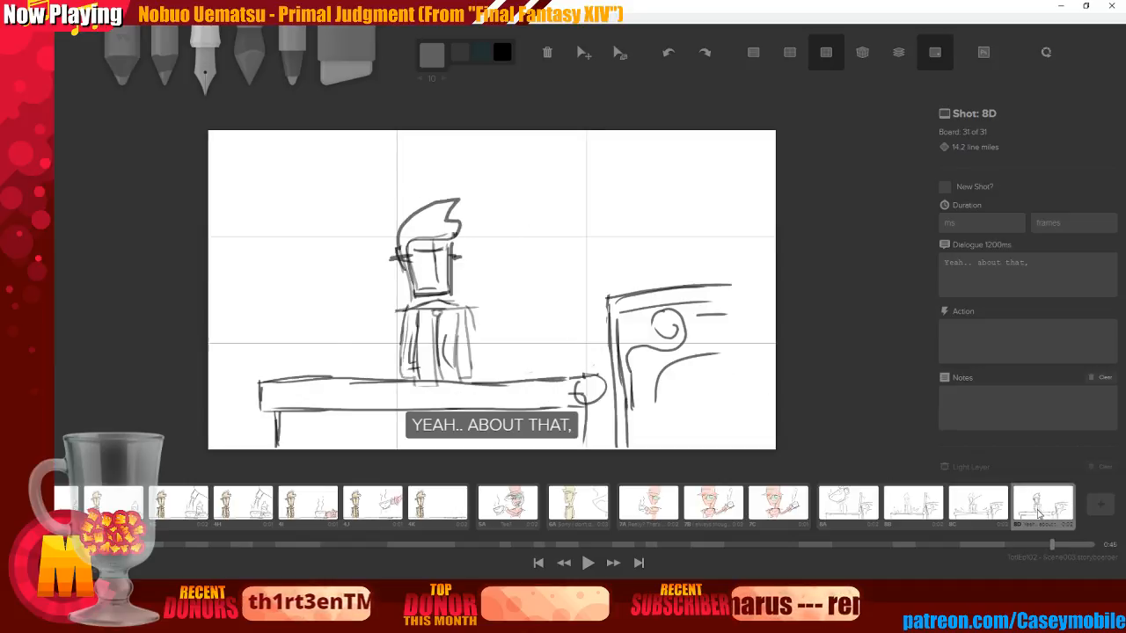
Compare boards 8C and 8D once more and erase the figure's entire head on 8D
click(978, 509)
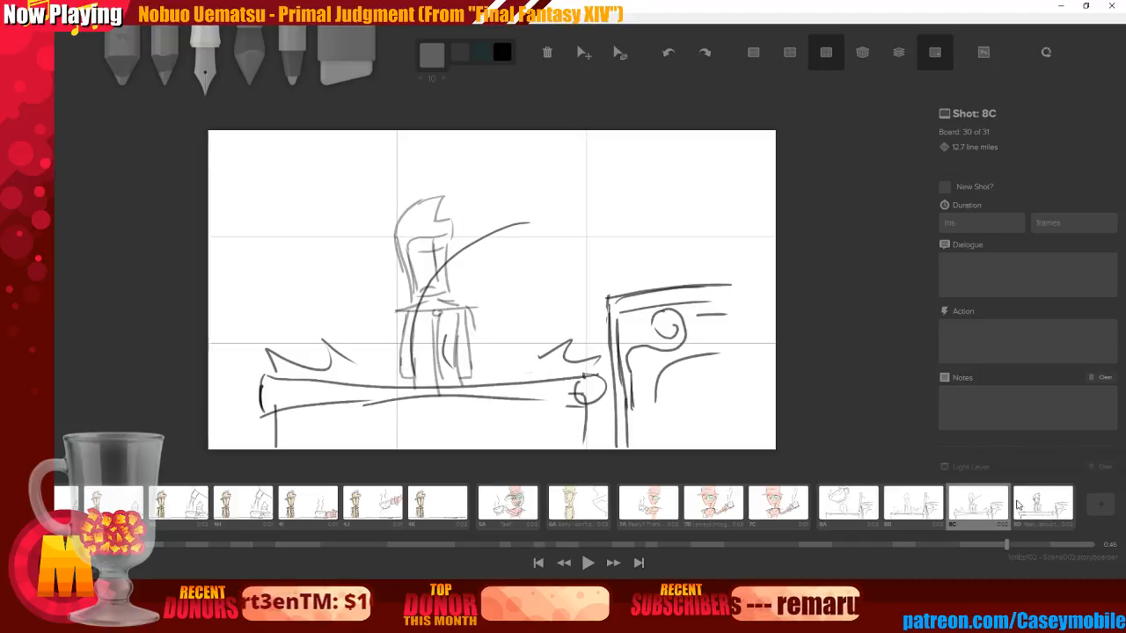
click(1021, 507)
click(360, 90)
mouse_move(548, 196)
mouse_down()
mouse_move(502, 264)
mouse_move(418, 290)
mouse_up()
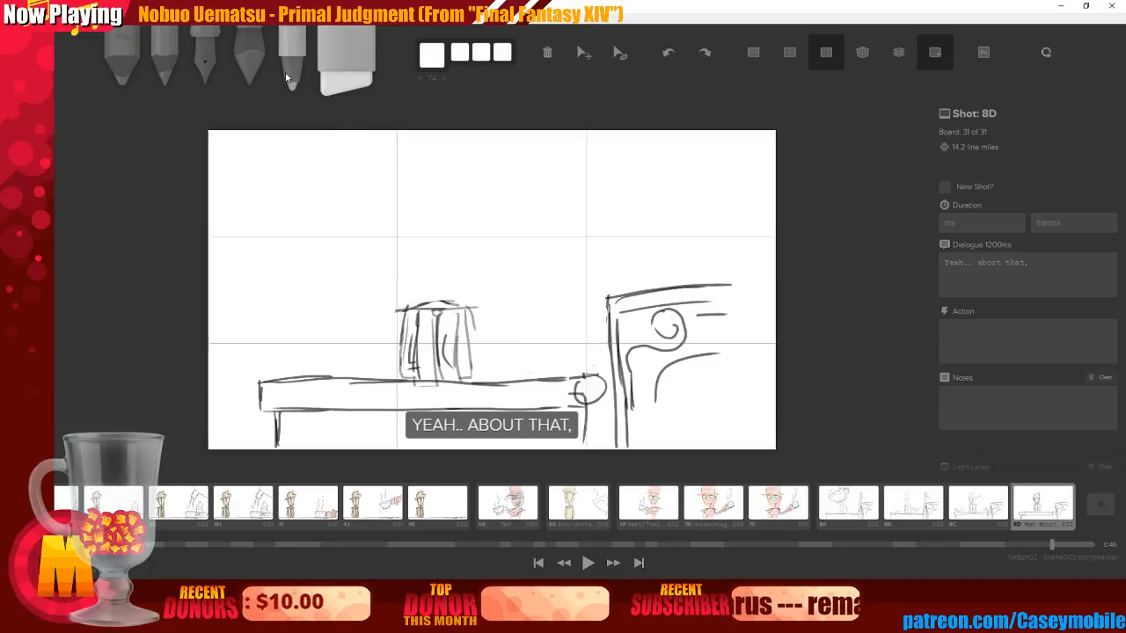
Show the previous board as an onion skin and trace the figure's swept hair and hairline with the pen
click(205, 61)
click(898, 53)
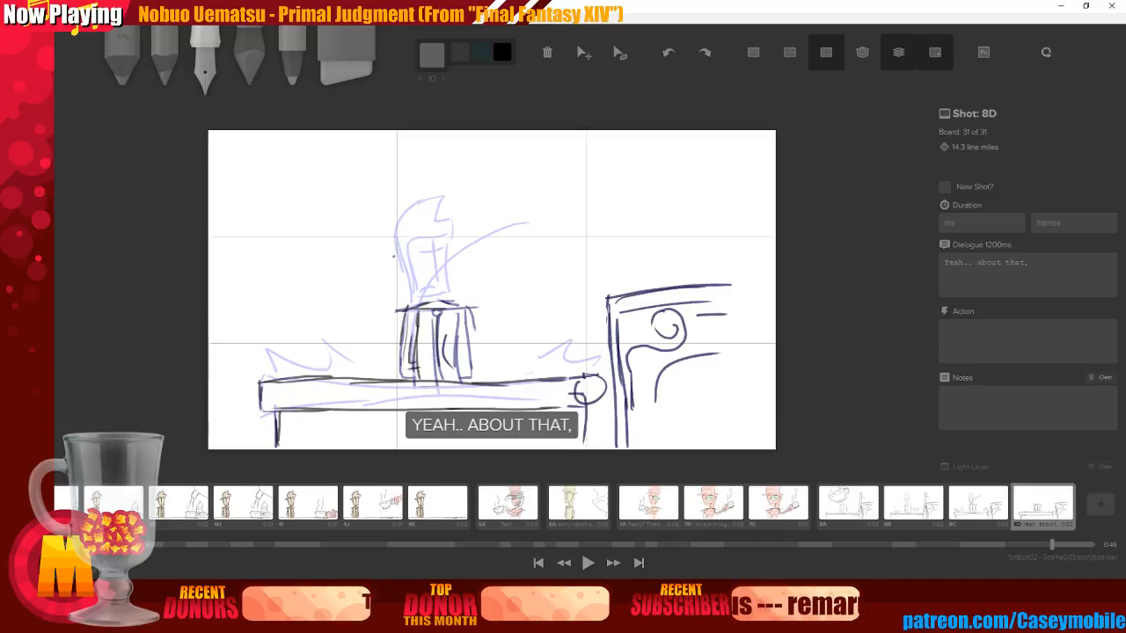
drag(395, 243, 407, 307)
mouse_move(394, 245)
mouse_down()
mouse_move(415, 203)
mouse_move(446, 195)
mouse_move(440, 217)
mouse_move(452, 233)
mouse_up()
mouse_move(414, 283)
mouse_down()
mouse_move(406, 248)
mouse_move(443, 238)
mouse_up()
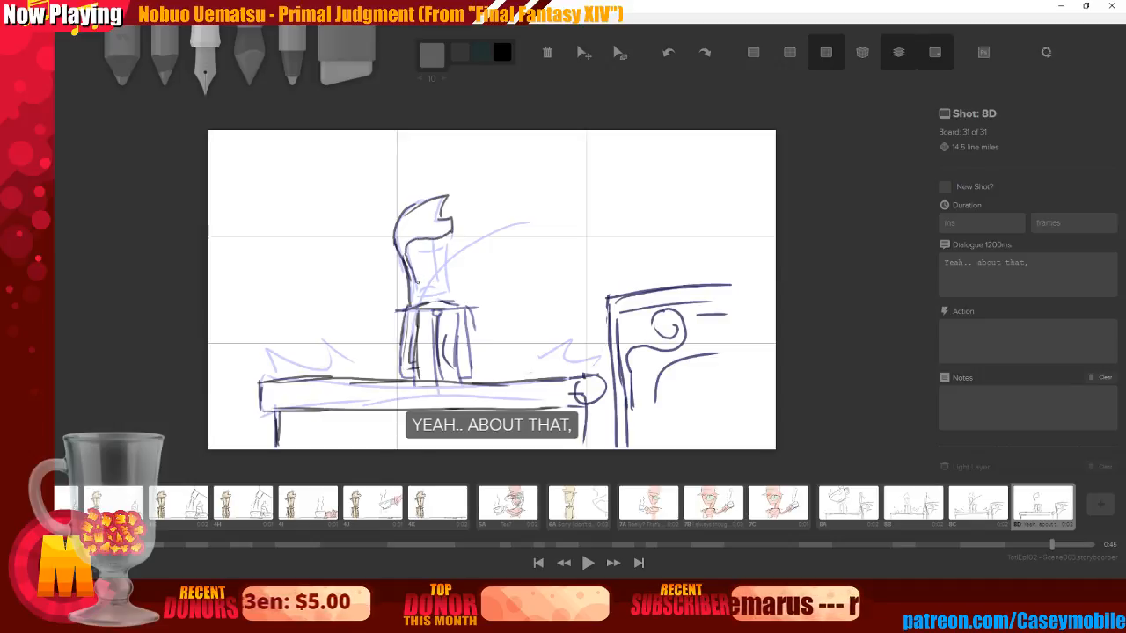
Trace the face outline, brow, nose, mouth and neck over the onion skin, undoing unwanted nose and mouth strokes
drag(446, 243, 449, 285)
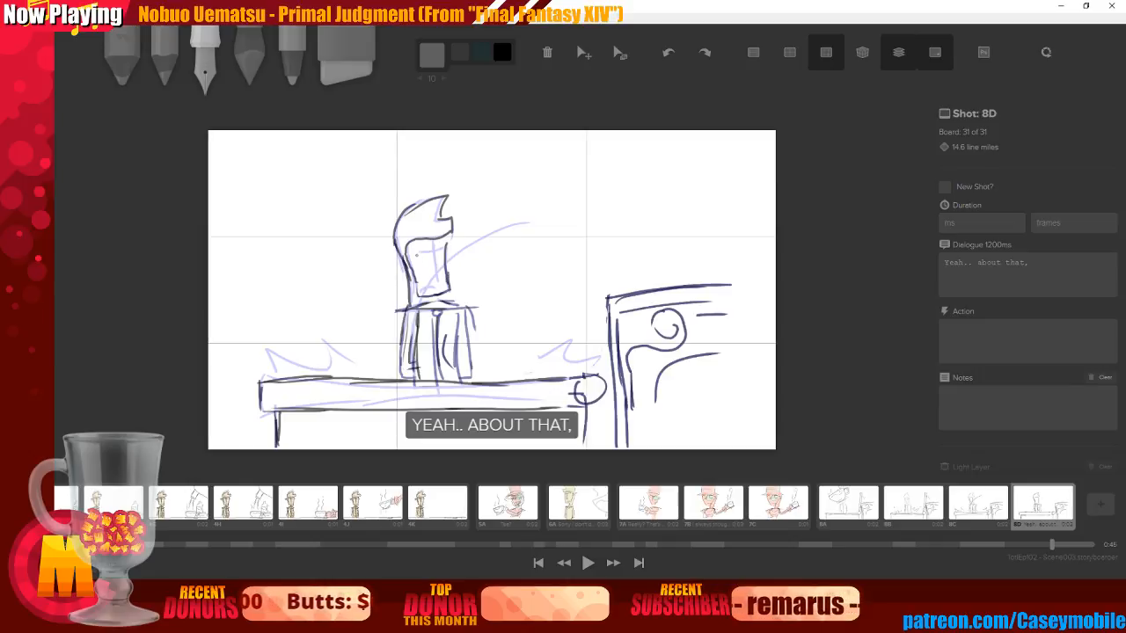
mouse_move(410, 251)
mouse_down()
mouse_move(447, 247)
mouse_move(436, 289)
mouse_up()
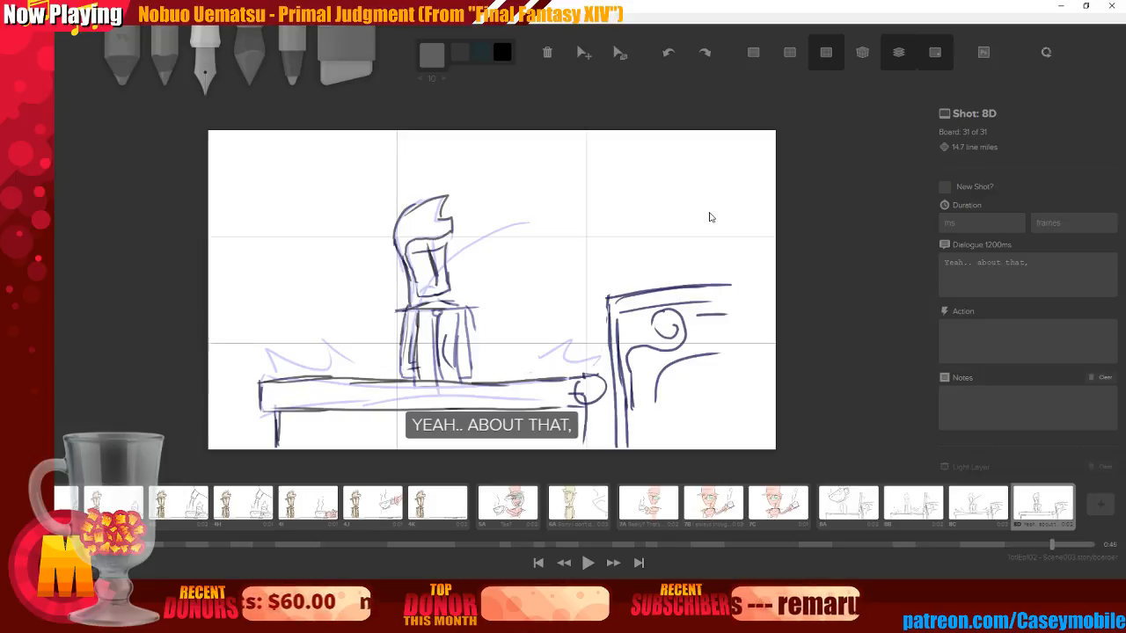
key(ctrl+z)
key(ctrl+z)
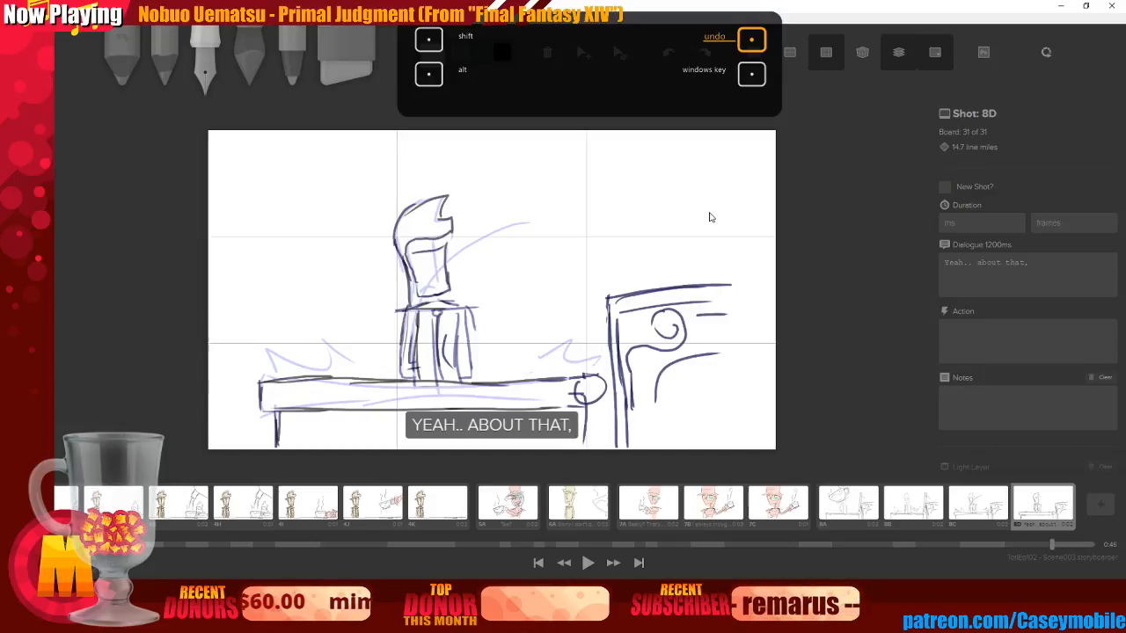
drag(418, 288, 437, 293)
key(ctrl+z)
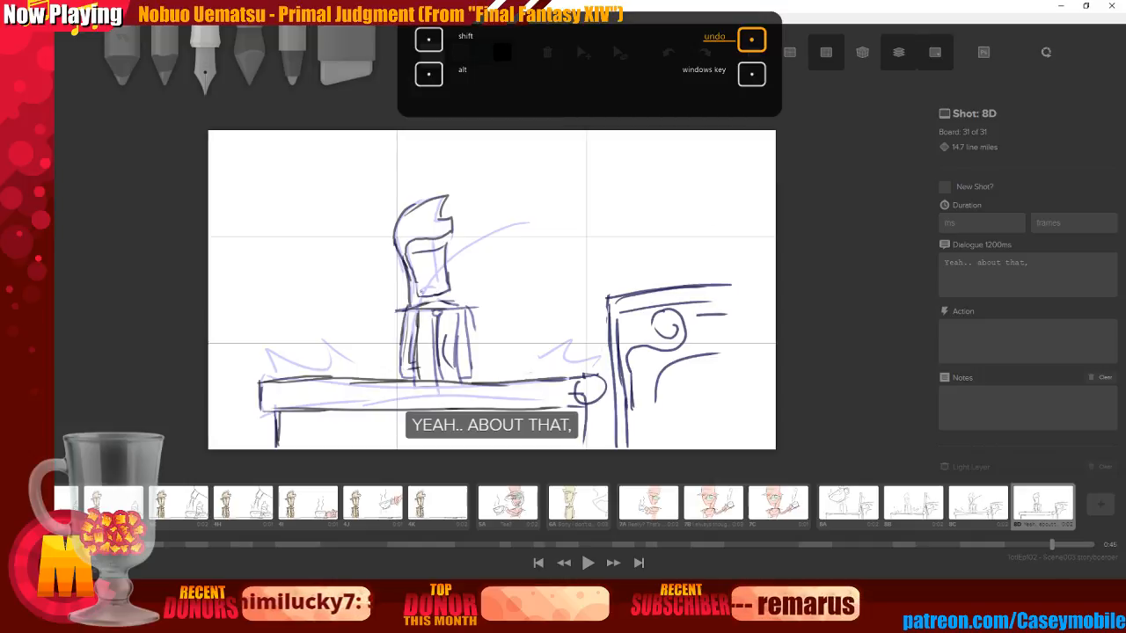
drag(419, 290, 439, 288)
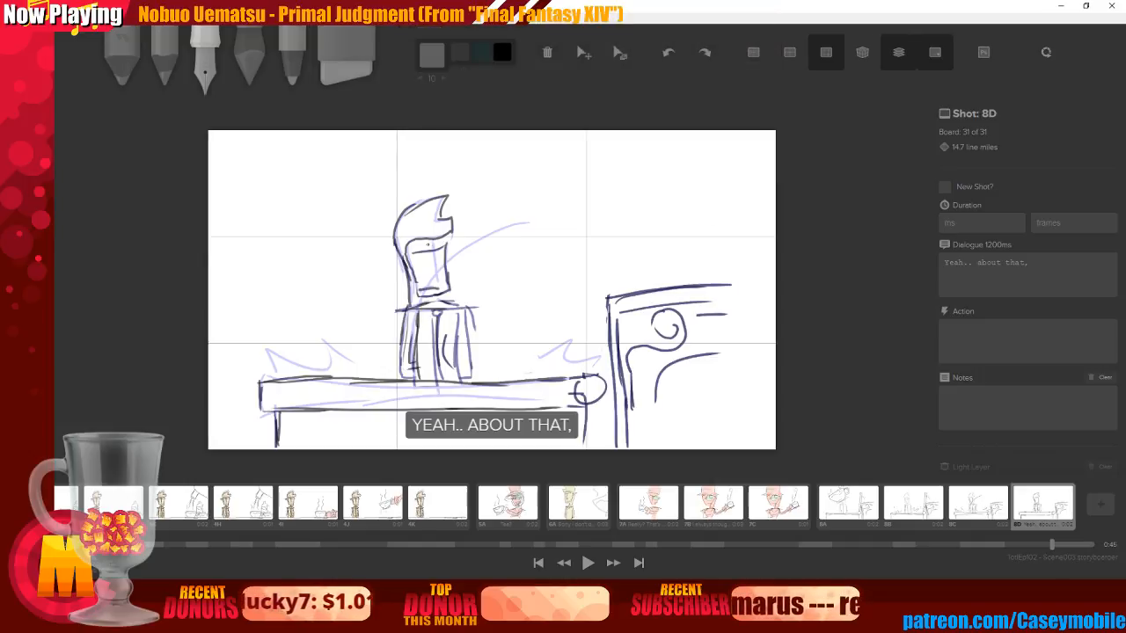
drag(430, 243, 429, 263)
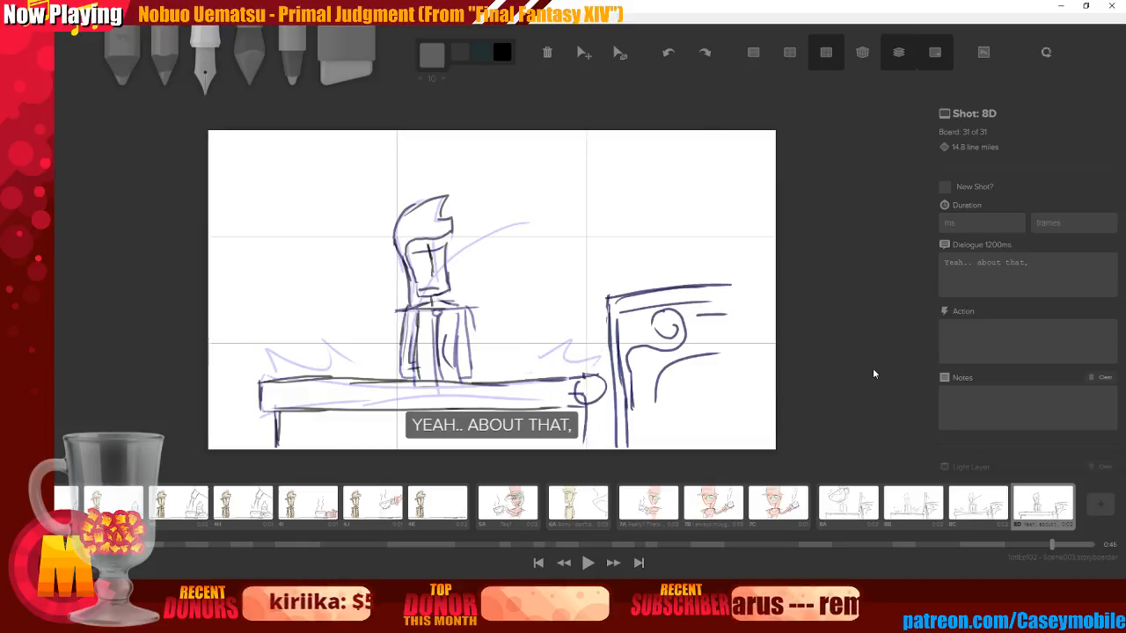
Turn off the onion skin, check boards 8B to 8D, and merge the main layer of 8D down to the reference layer
click(899, 53)
click(918, 499)
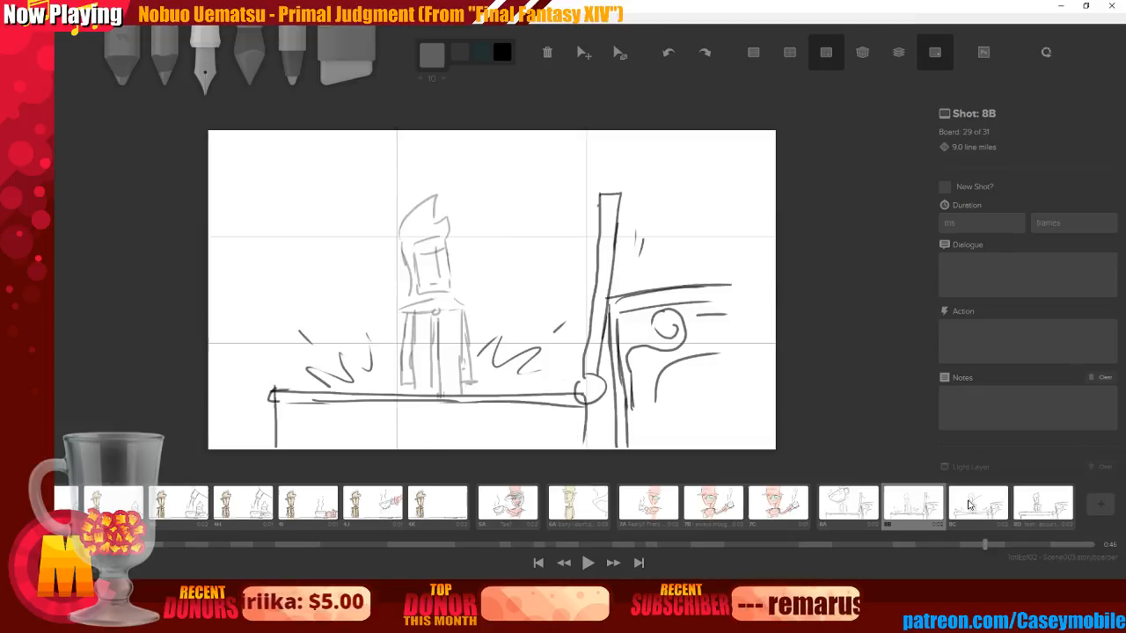
click(971, 506)
click(1022, 506)
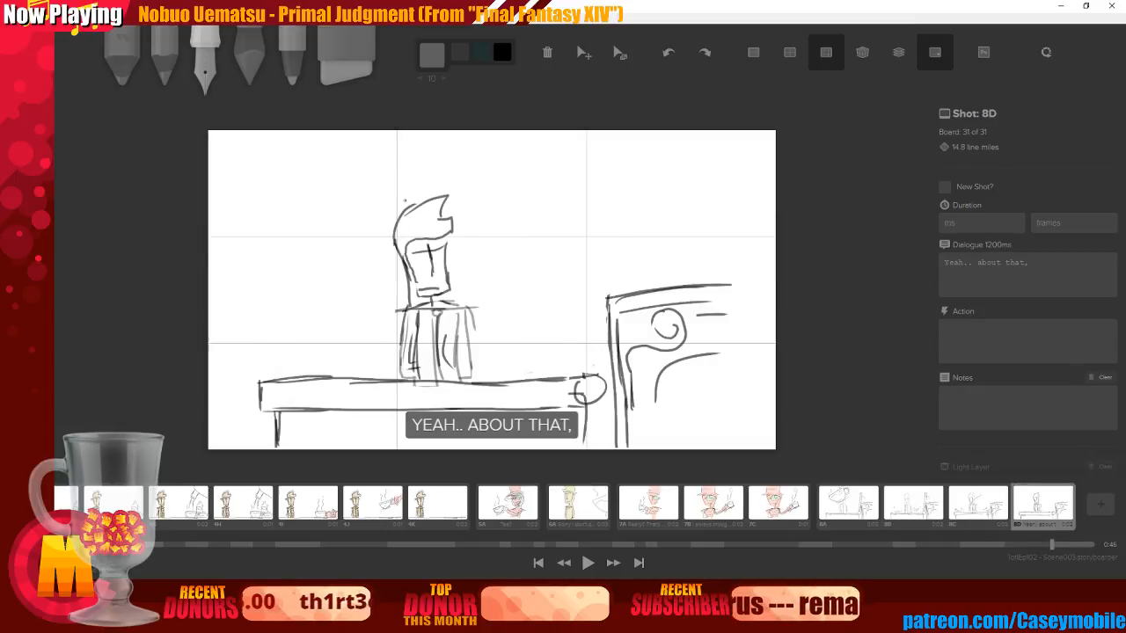
scroll(1081, 396, down, 3)
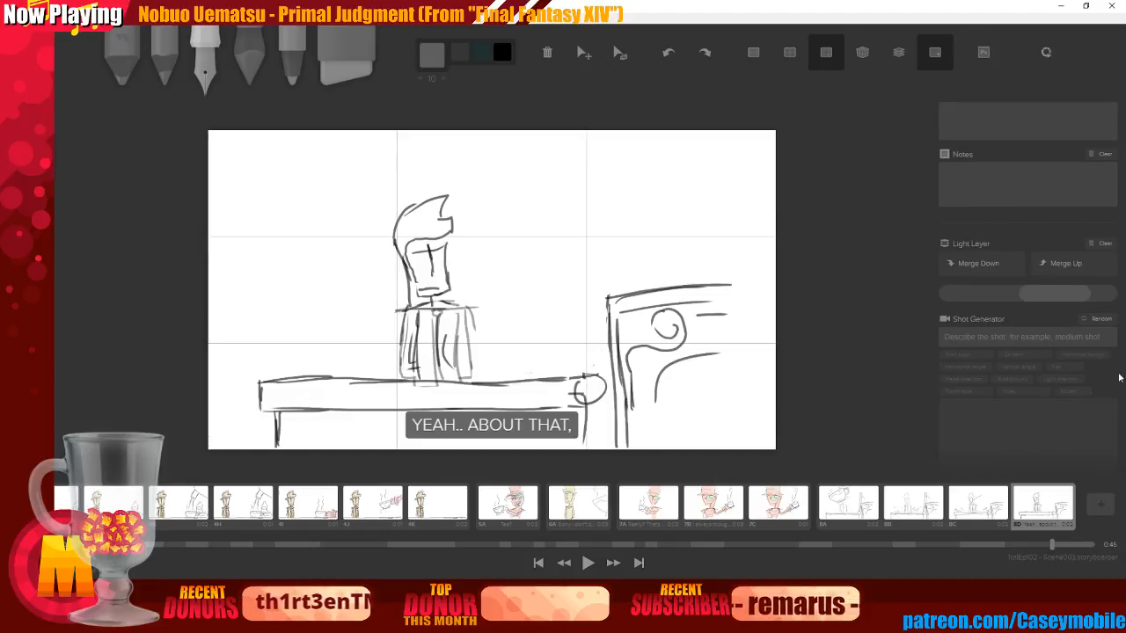
click(998, 268)
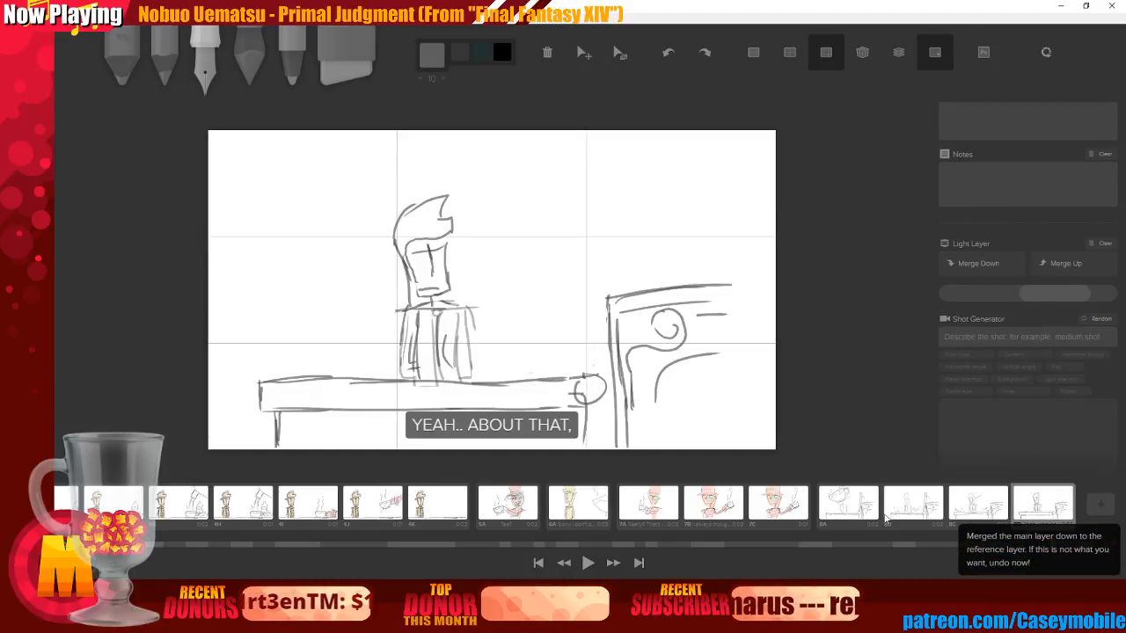
Add a blank board after 8D as a new shot with the dialogue "I heard the dragons were... gone?"
right_click(1048, 503)
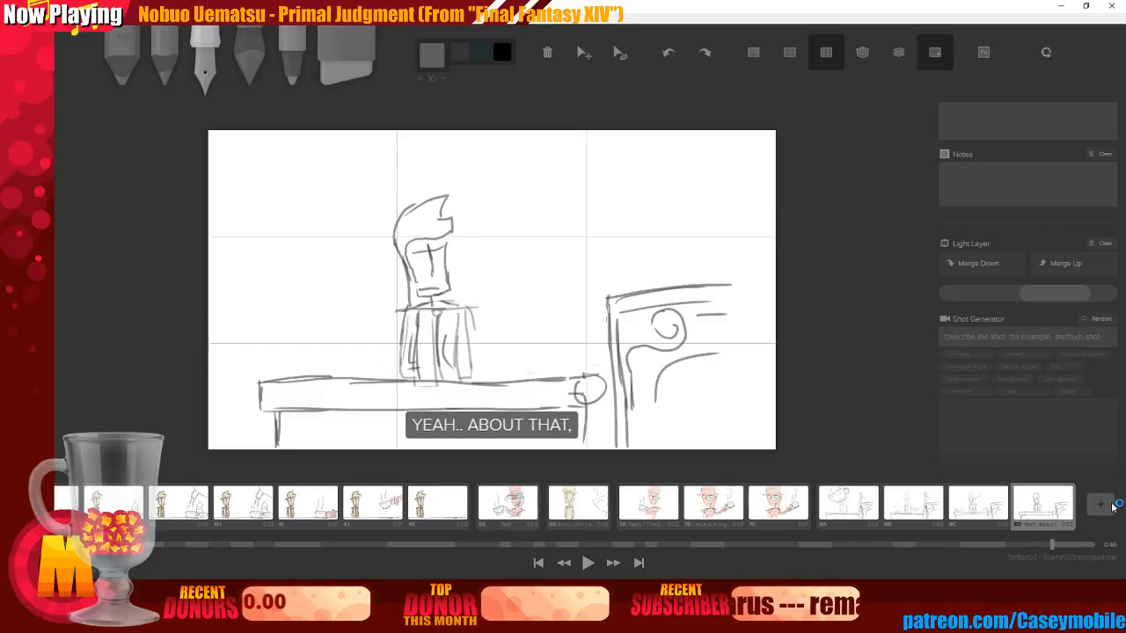
click(1101, 504)
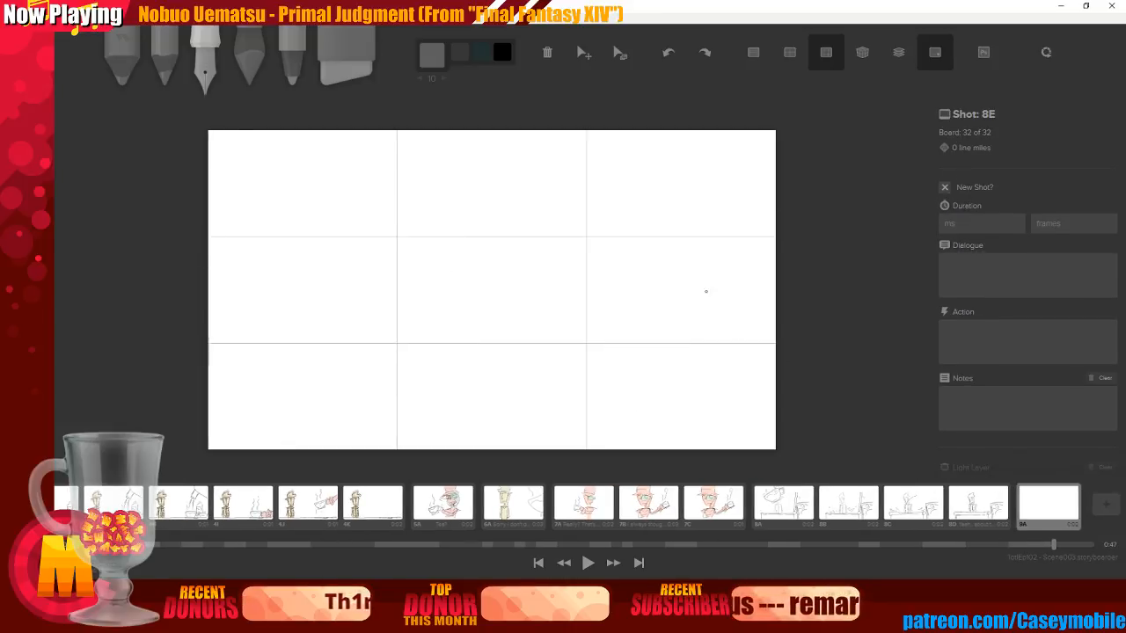
click(978, 263)
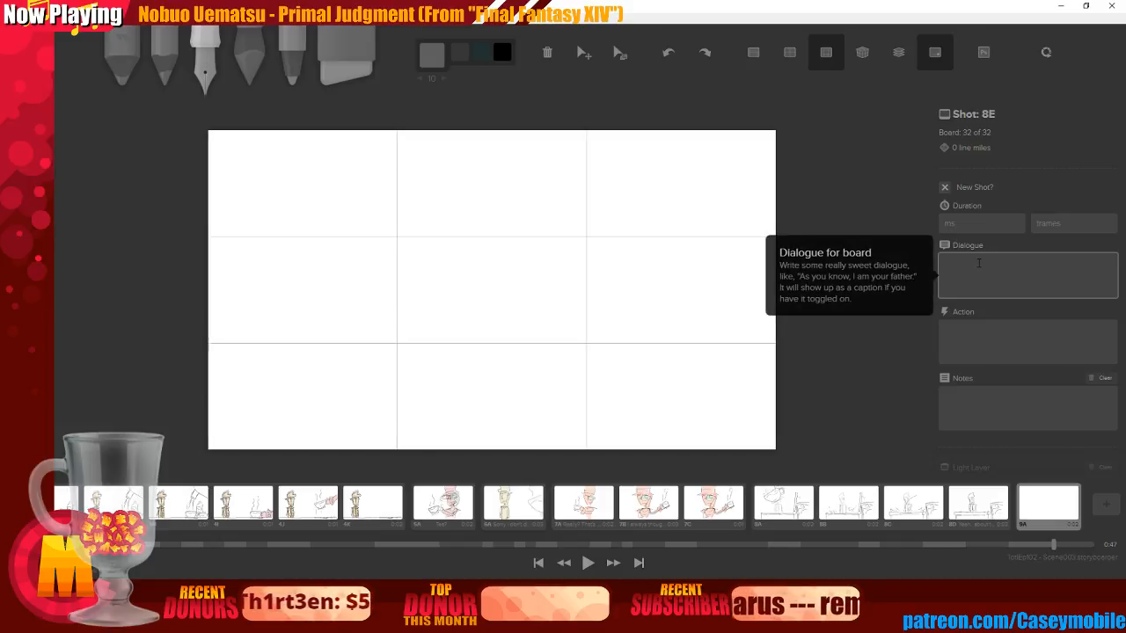
text(I heard the dragons were... gone?)
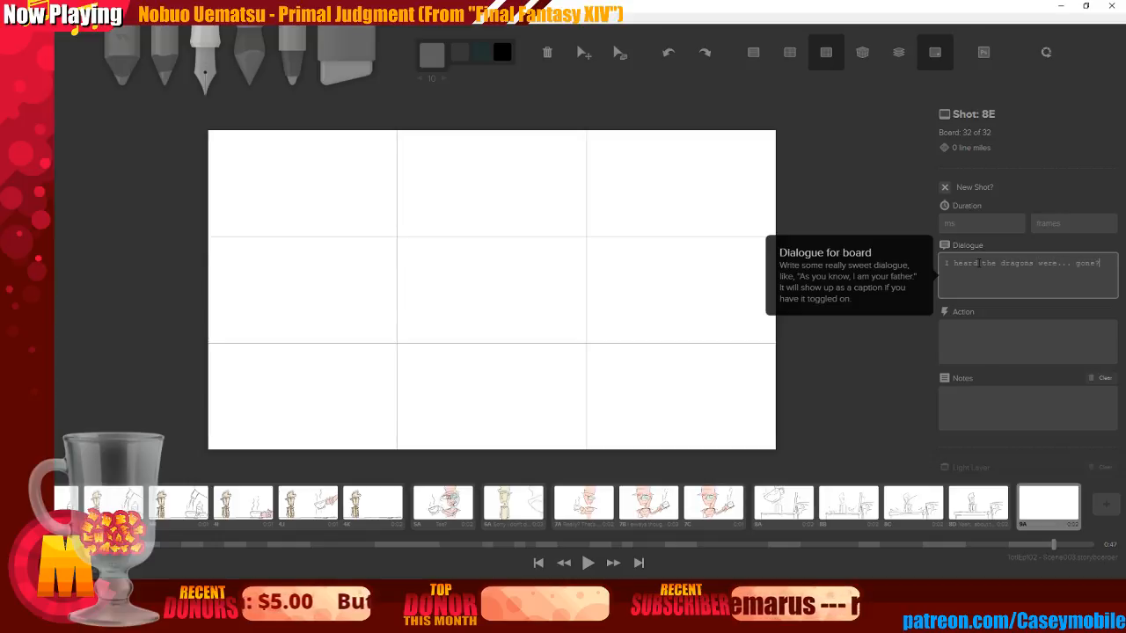
click(976, 509)
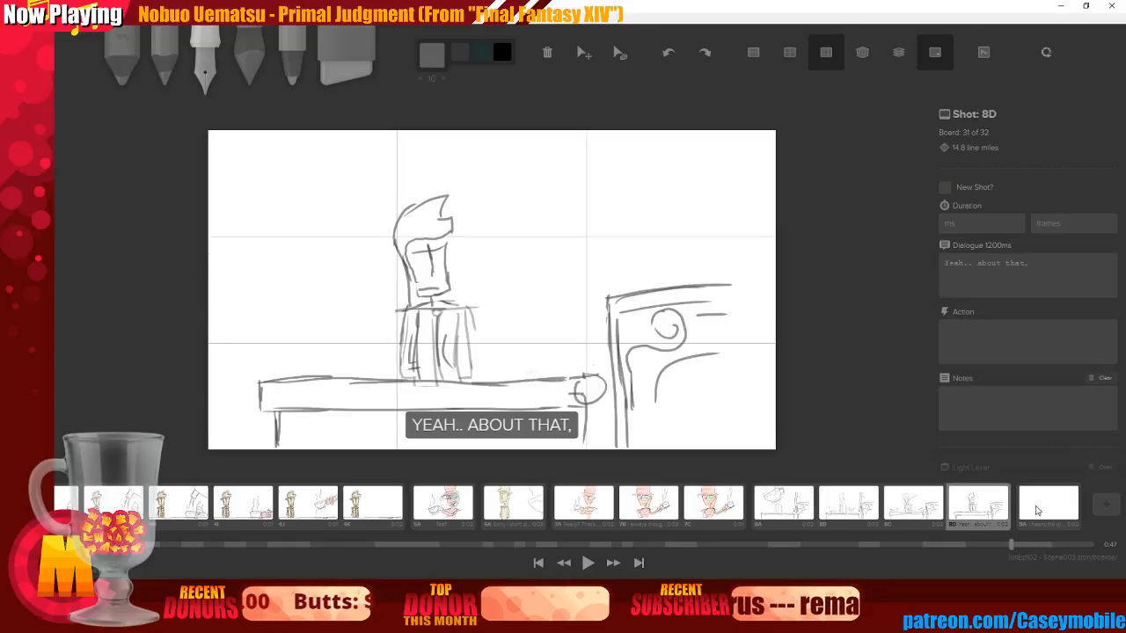
click(1037, 511)
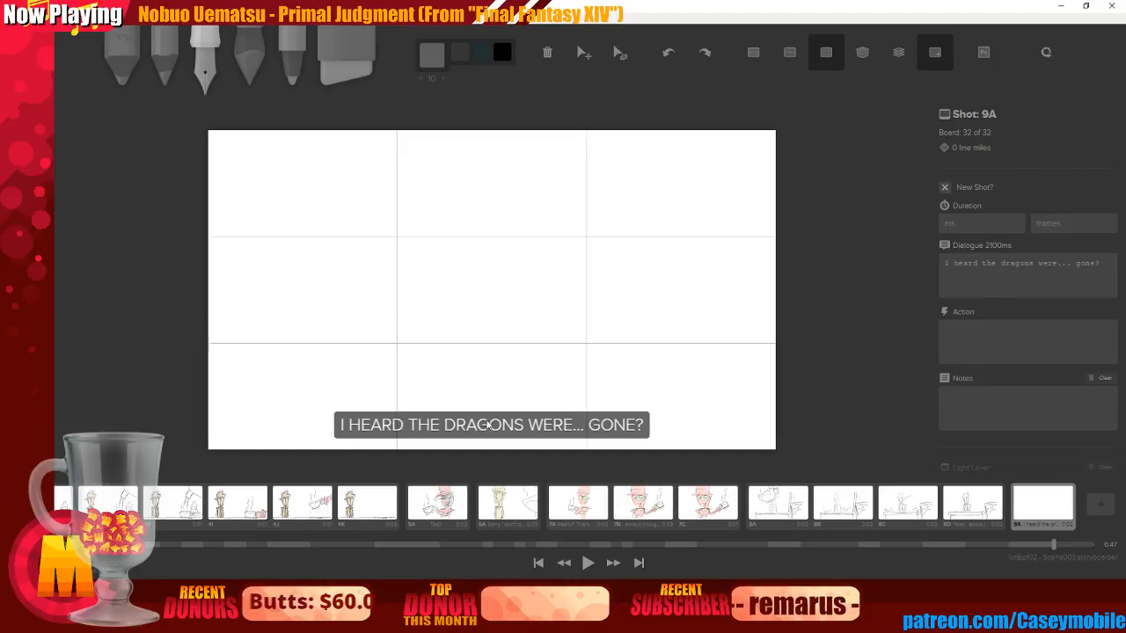
Play back the sequence up to the falling teacup and set board 8A's duration to 300 ms
click(967, 513)
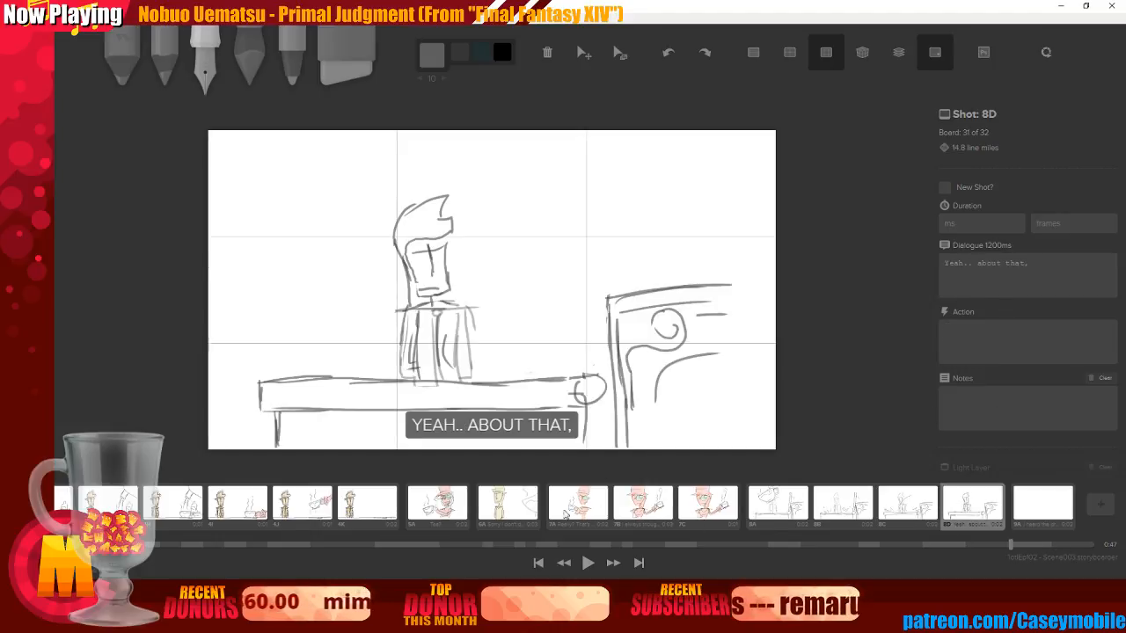
click(594, 565)
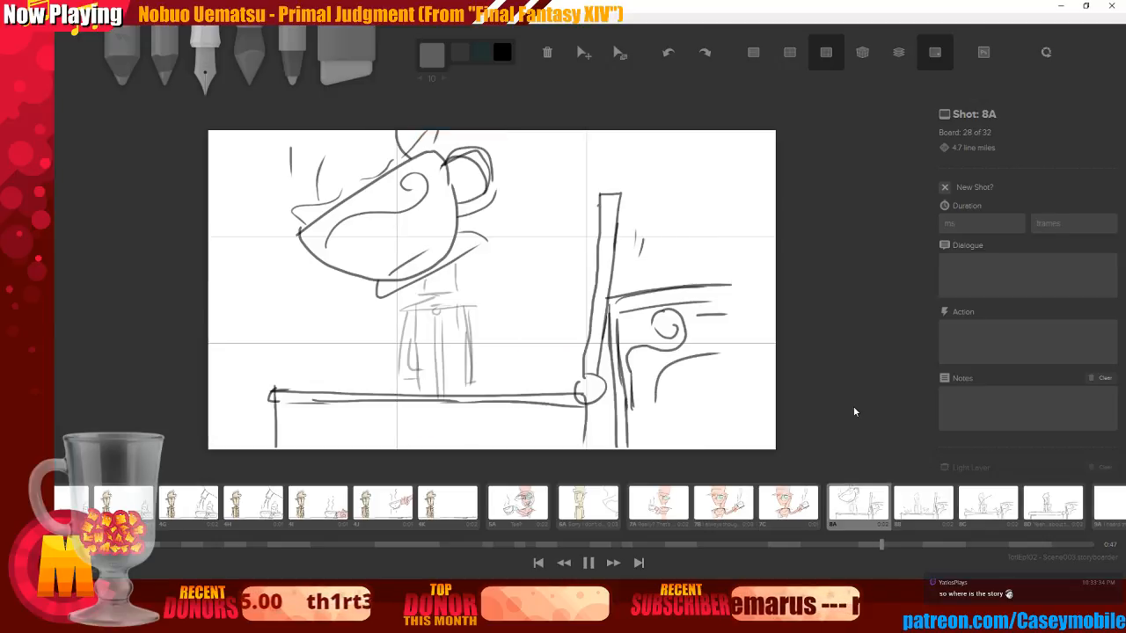
click(588, 564)
click(871, 509)
click(978, 223)
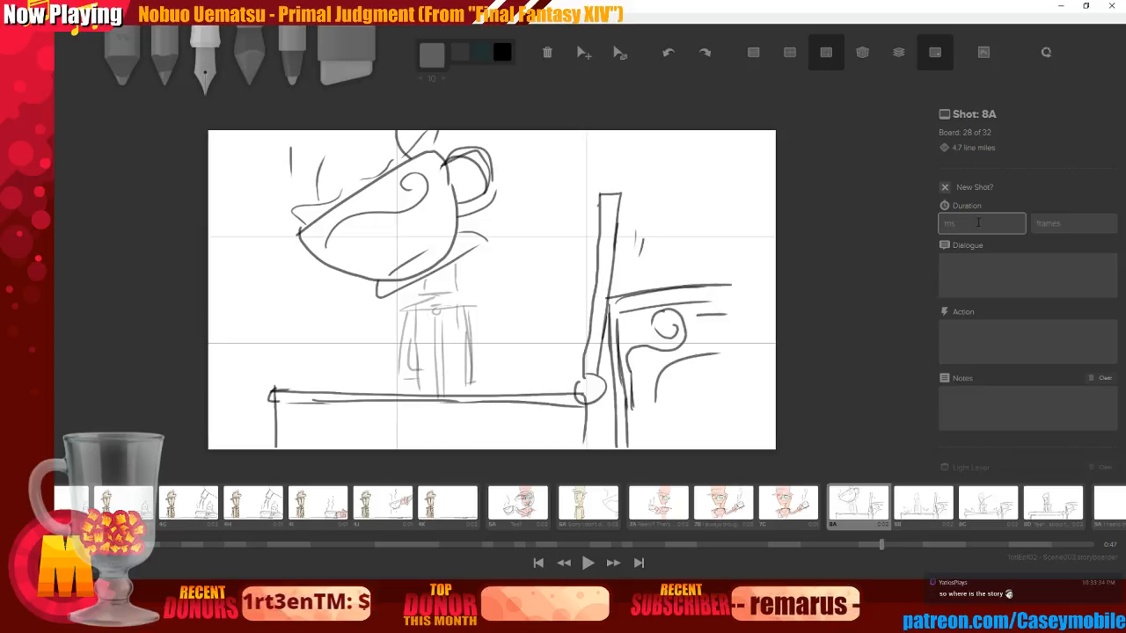
text(300)
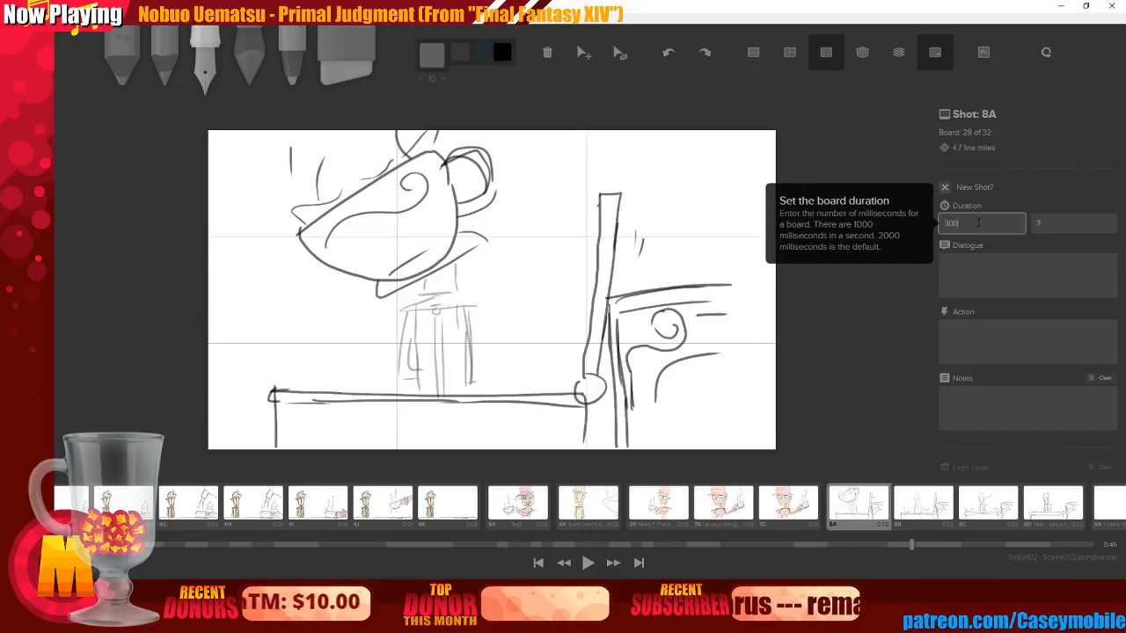
Replay the lead-in to the teacup drop and shorten board 7C's duration to 500 ms
click(723, 508)
click(587, 563)
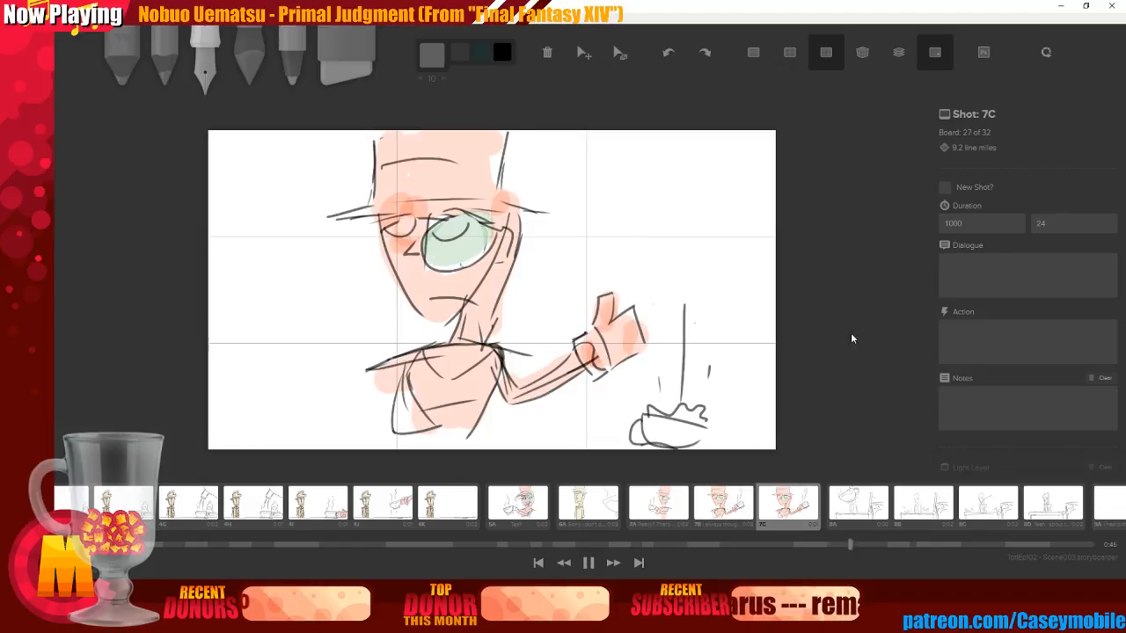
click(587, 563)
click(815, 508)
drag(971, 224, 930, 223)
text(500)
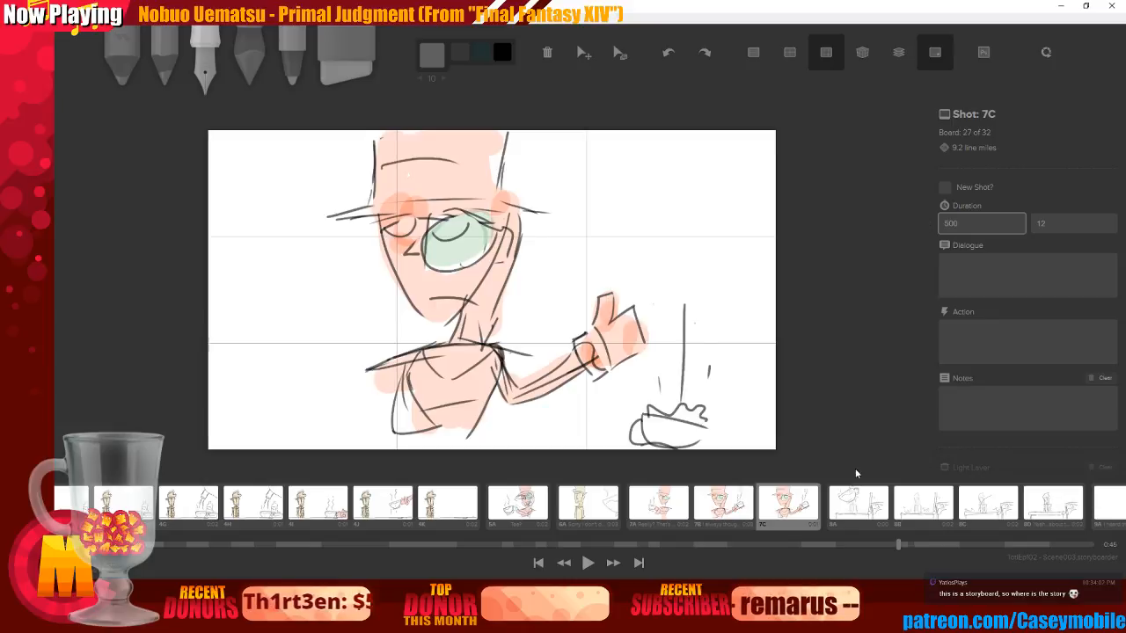
Set the durations of the splash board 8B and the lid slam board 8C to 300 ms each
click(857, 506)
click(954, 223)
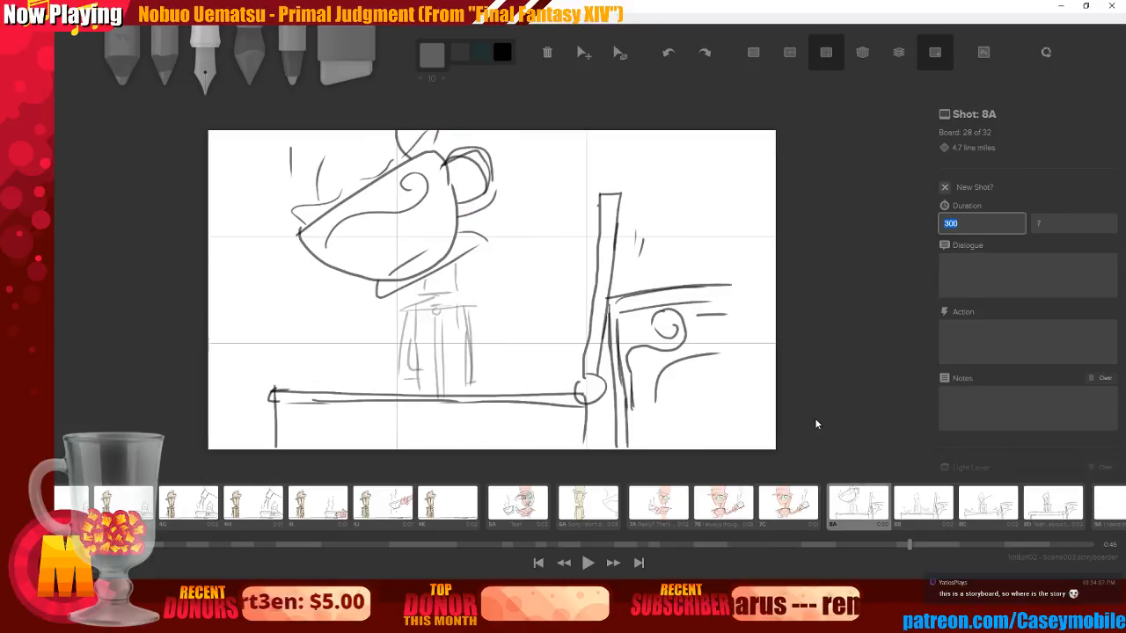
click(919, 499)
click(975, 221)
text(300)
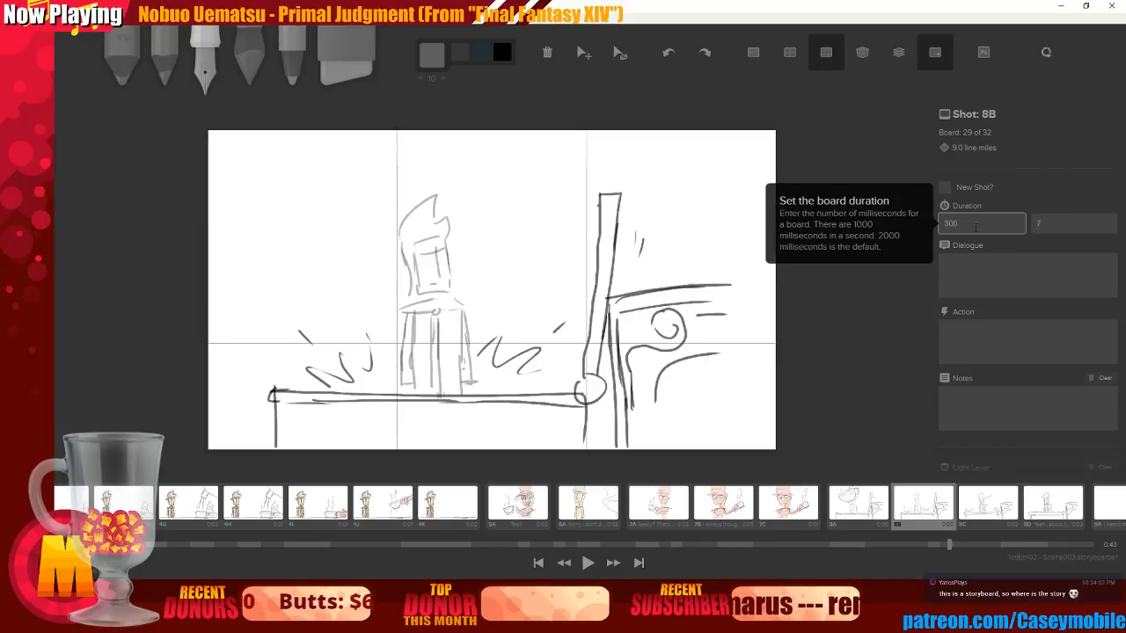
click(997, 526)
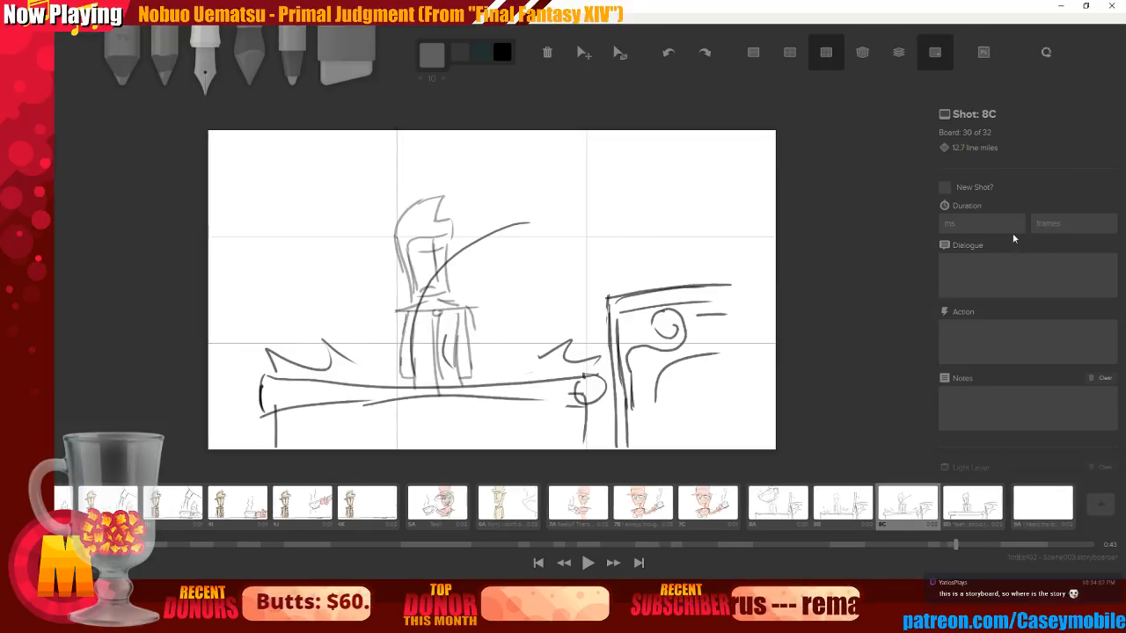
text(300)
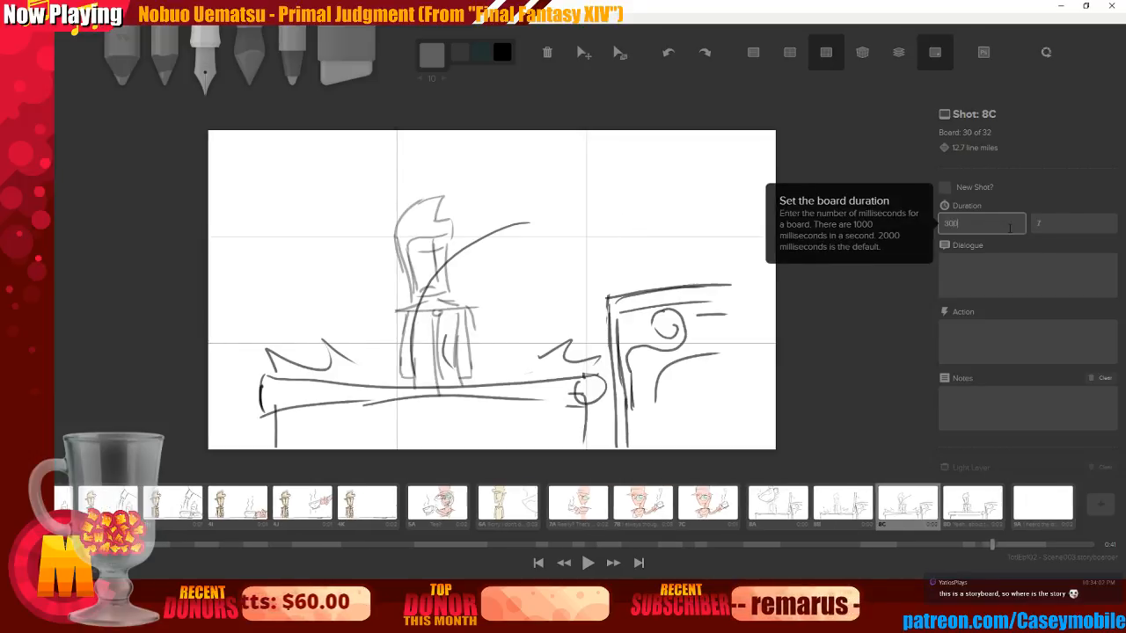
Play back the retimed boards from shot 7 onward and step through 7C to 8C to check the pacing
click(728, 508)
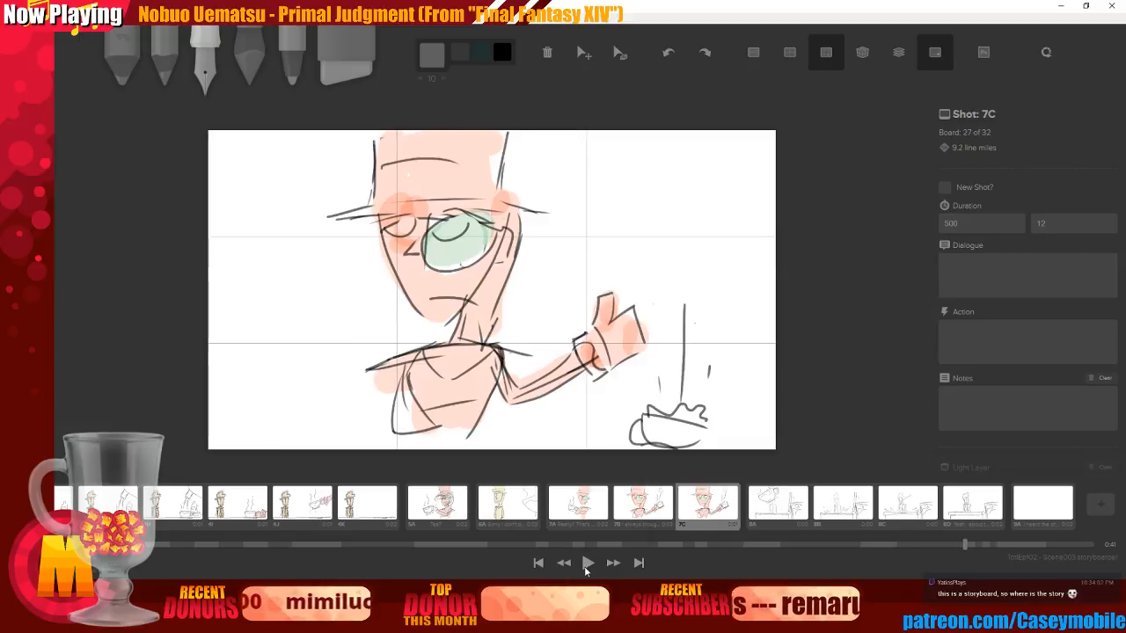
click(587, 564)
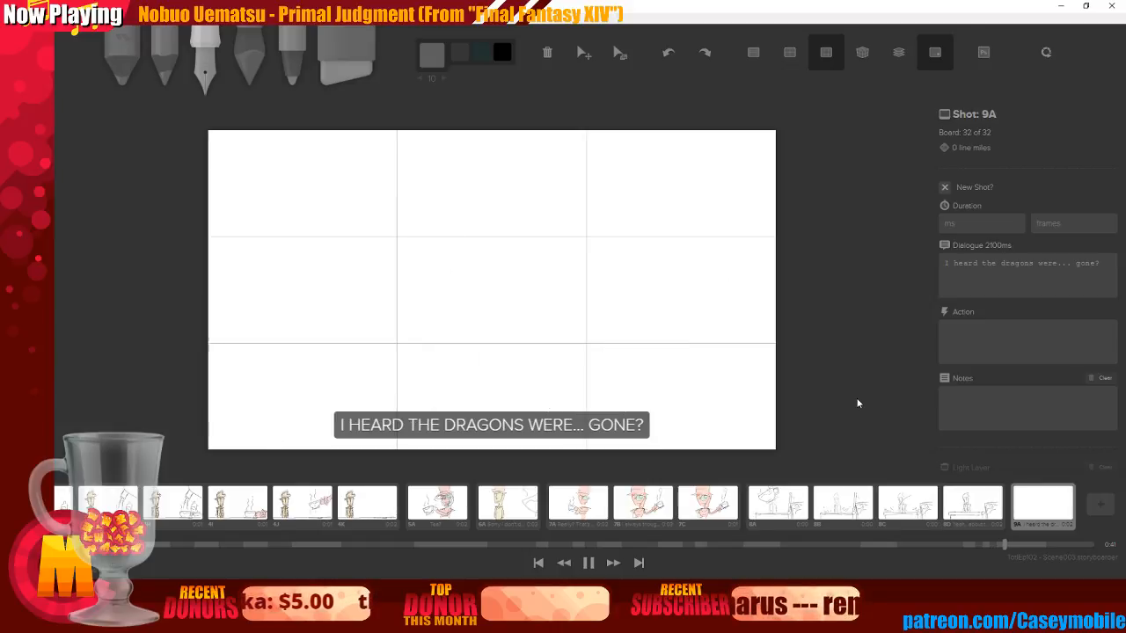
click(928, 547)
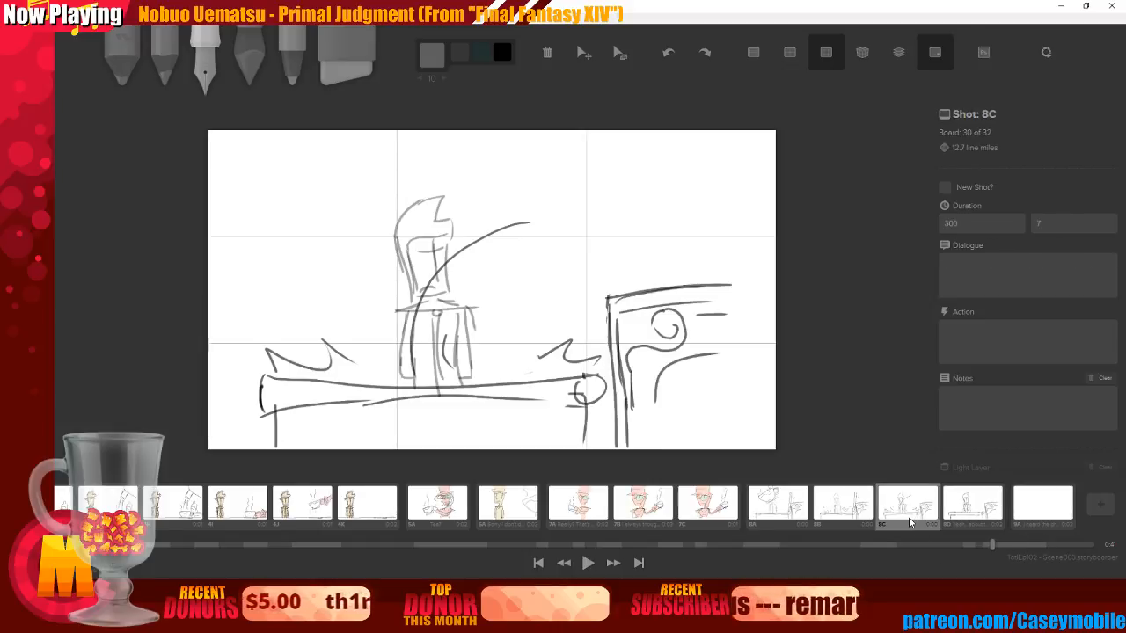
click(730, 509)
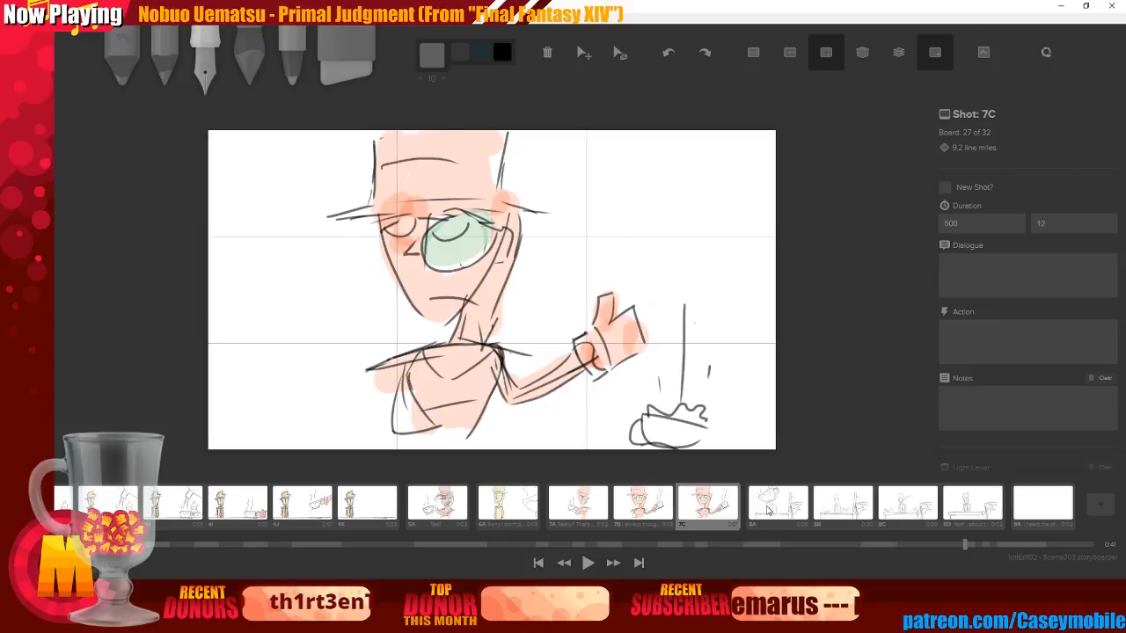
click(768, 510)
click(829, 512)
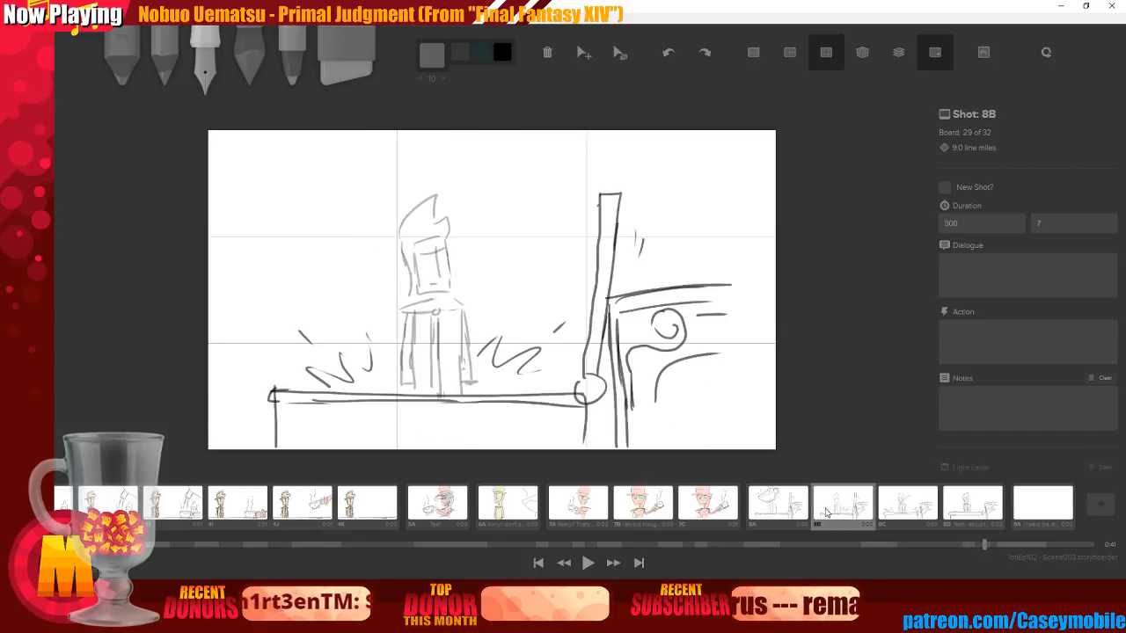
click(573, 518)
click(588, 563)
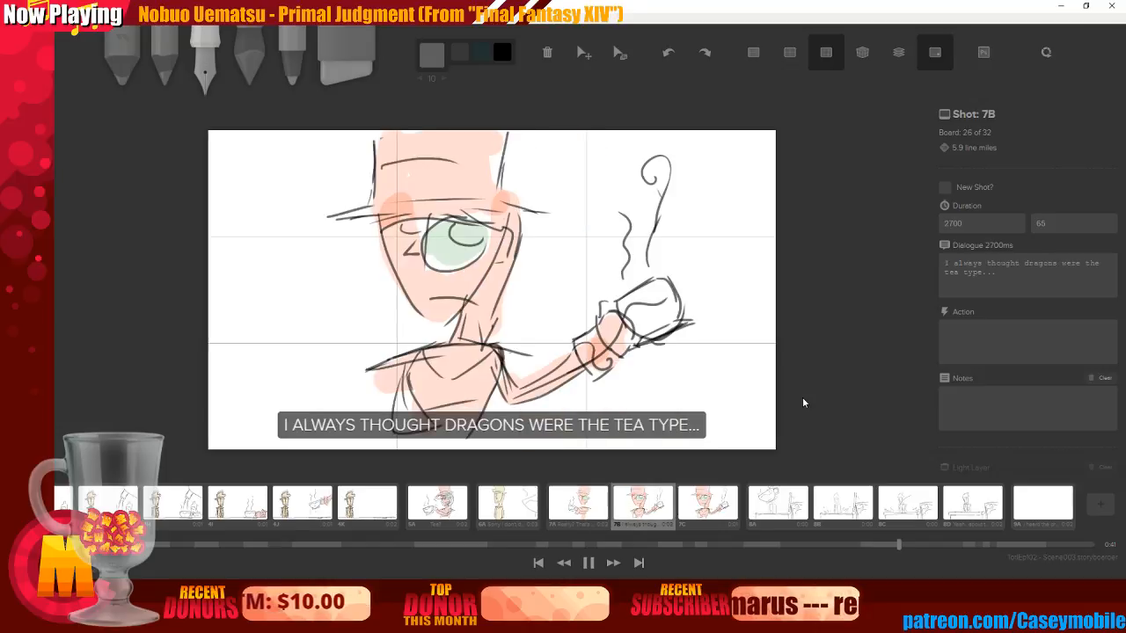
Stop the playback and set the duration of board 8A to 500 ms
click(587, 563)
click(765, 526)
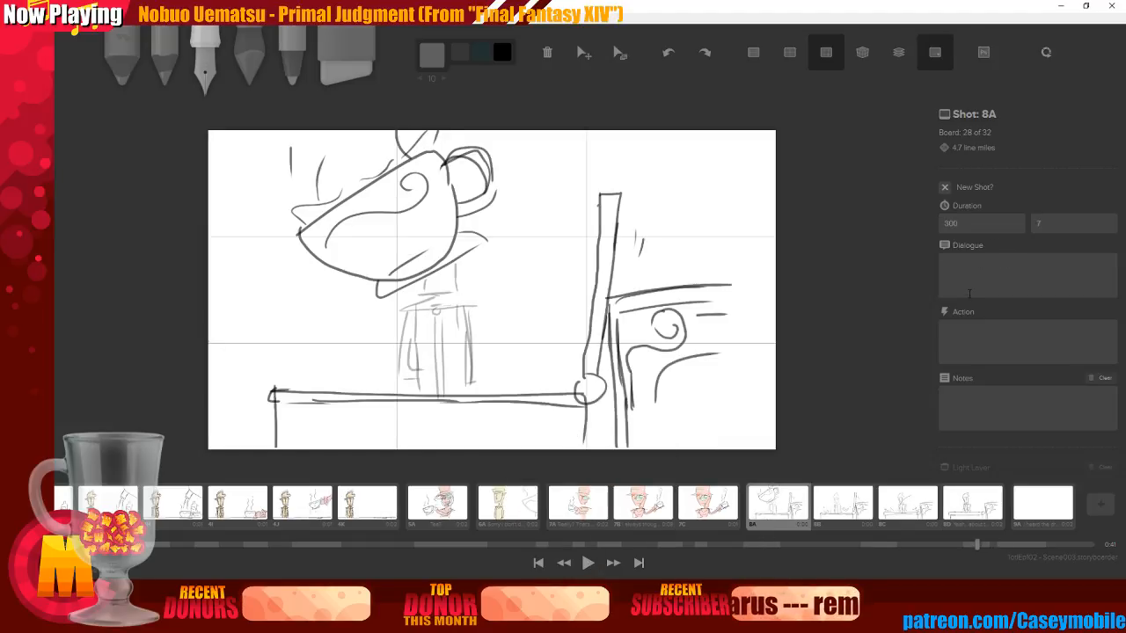
click(959, 224)
text(500)
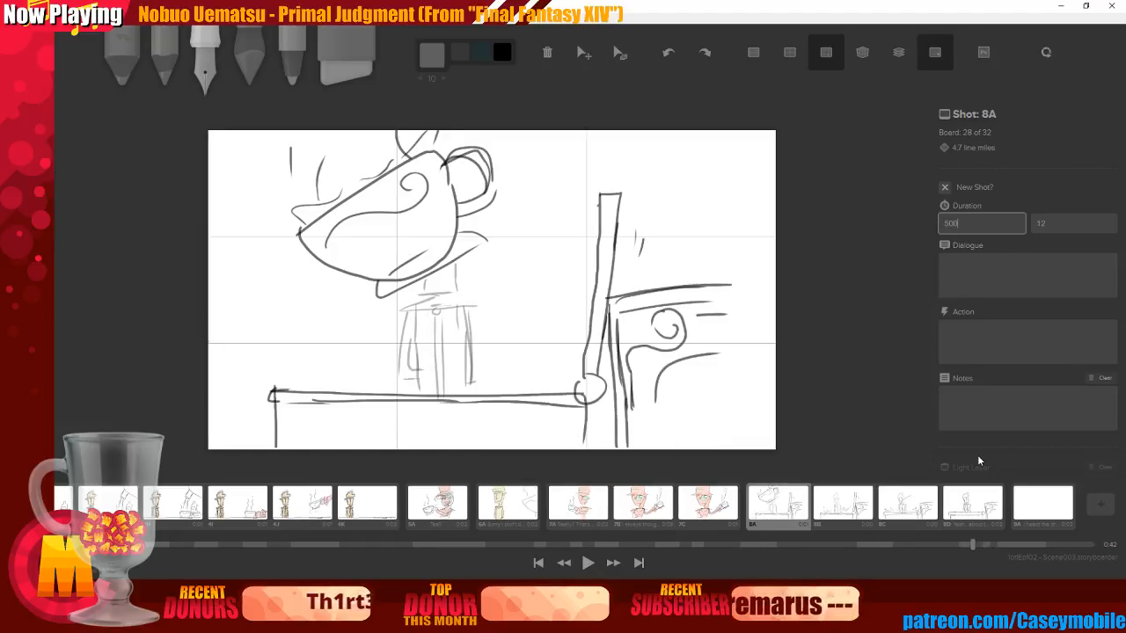
Set the durations of boards 8B and 8C to 500 ms each
click(847, 509)
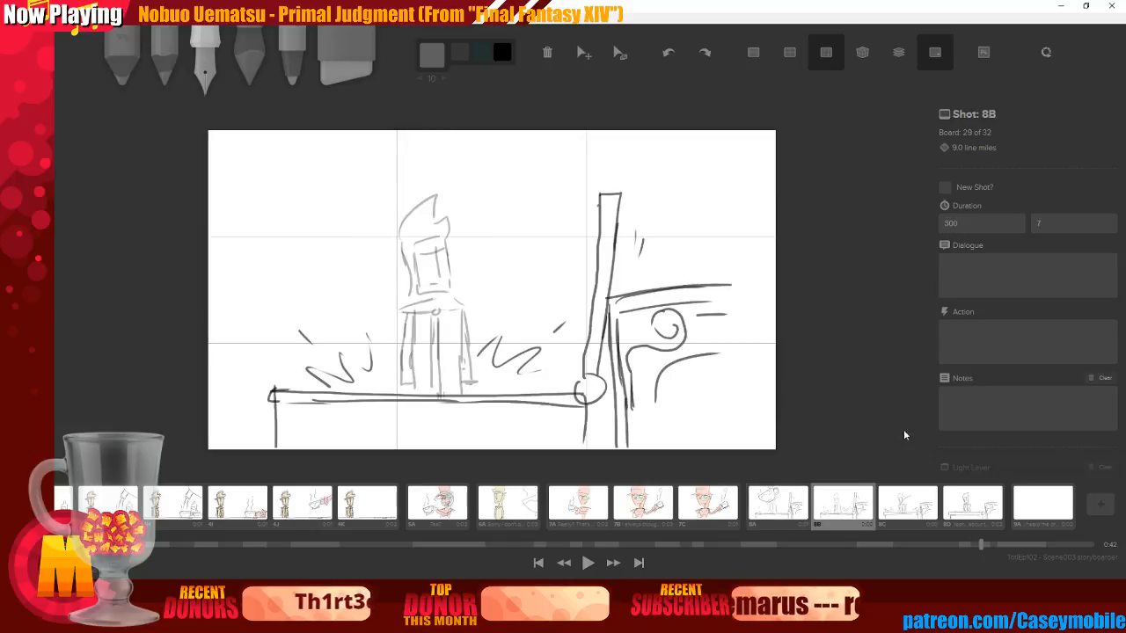
drag(987, 224, 905, 221)
text(500)
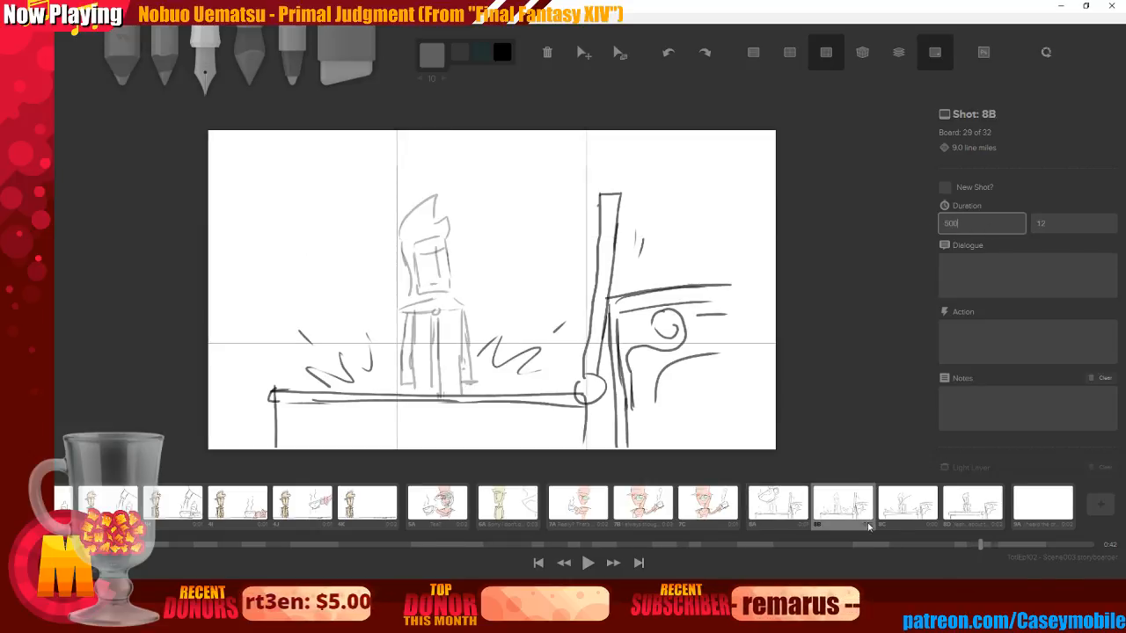
click(906, 504)
drag(985, 223, 864, 219)
text(500)
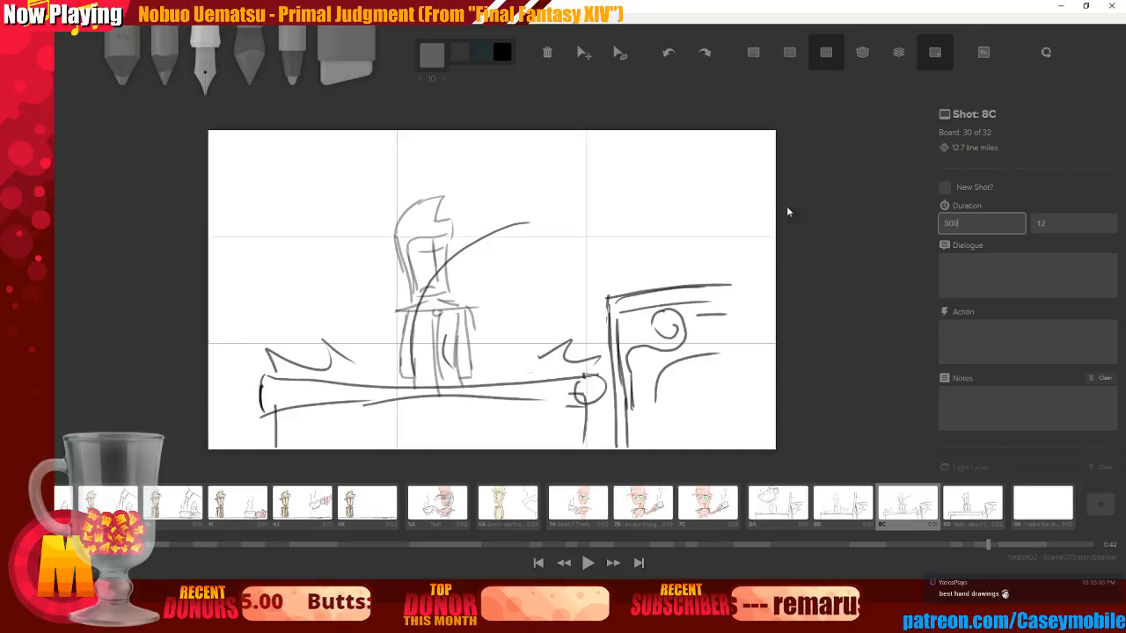
Play the storyboard from board 6A to review the timing, and open the blank board 9A
click(489, 511)
click(588, 563)
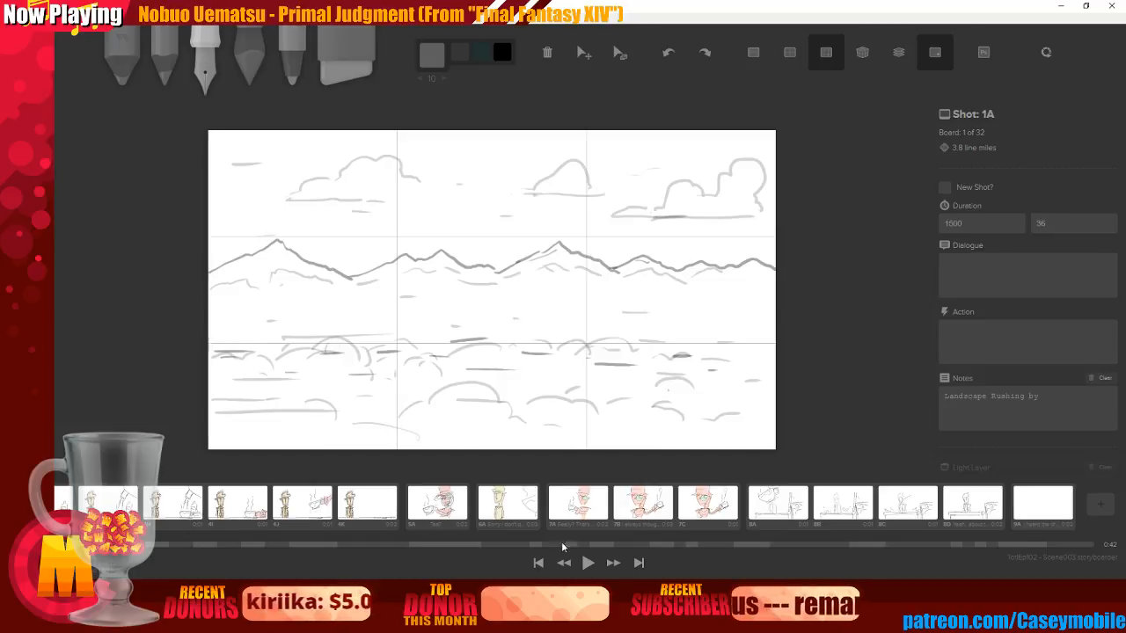
click(1084, 545)
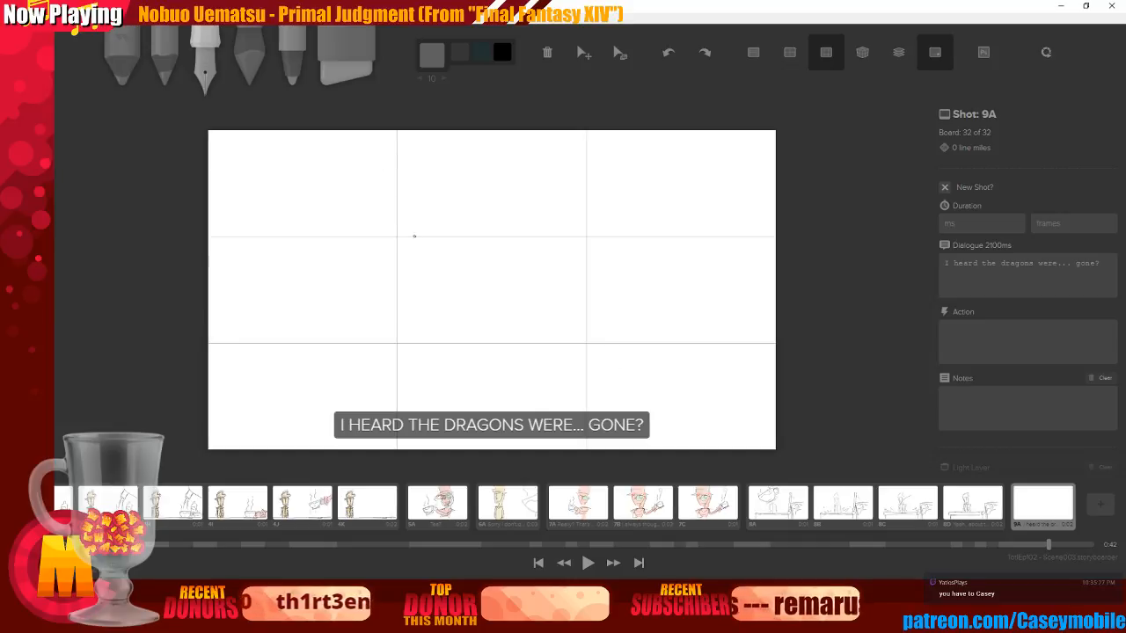
Sketch a character's curved hairline, one side of the face and a pointed ear on board 9A
mouse_move(382, 207)
mouse_down()
mouse_move(588, 202)
mouse_move(643, 186)
mouse_move(631, 174)
mouse_move(657, 142)
mouse_up()
drag(595, 201, 582, 341)
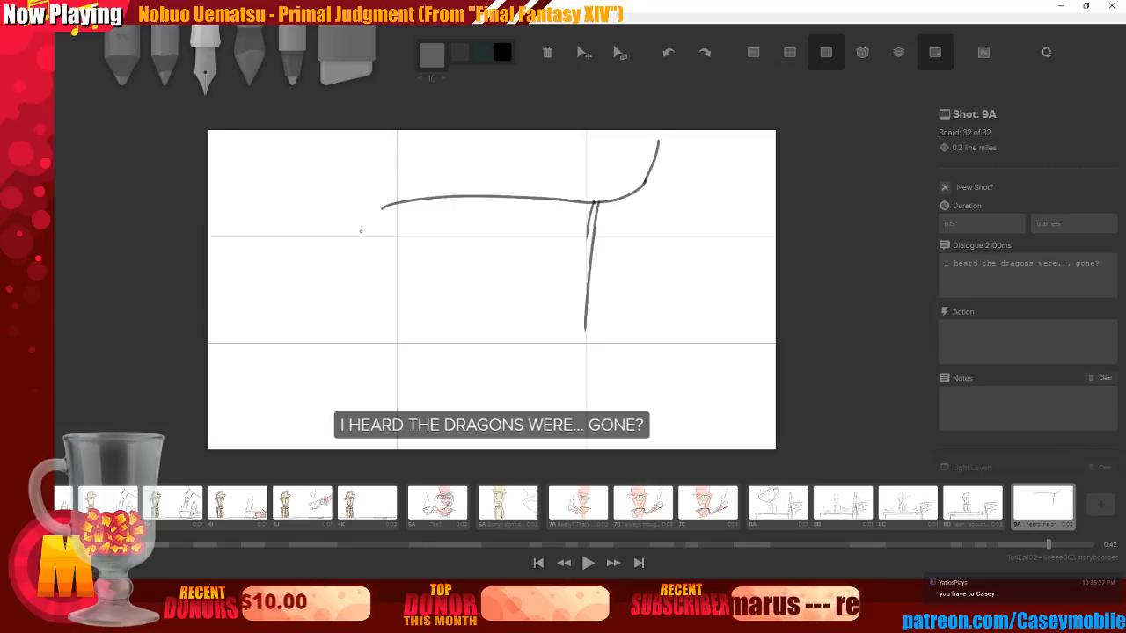
drag(301, 224, 391, 246)
drag(305, 241, 395, 298)
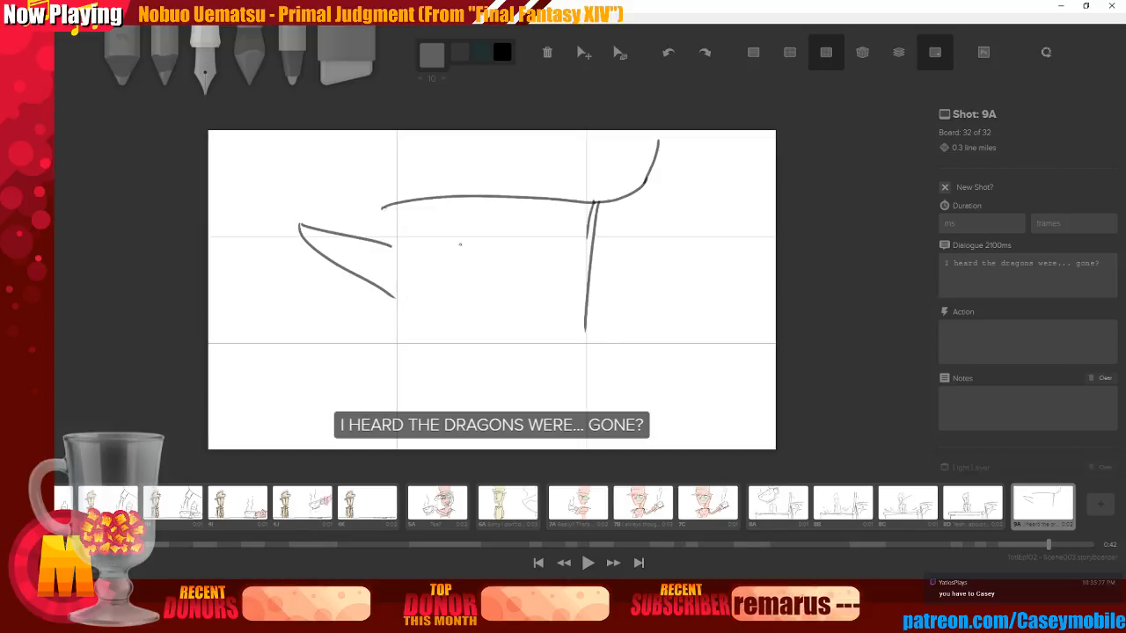
Try an eyebrow and a long nose inside the face, and undo those strokes
mouse_move(400, 234)
mouse_down()
mouse_move(466, 240)
mouse_move(517, 338)
mouse_up()
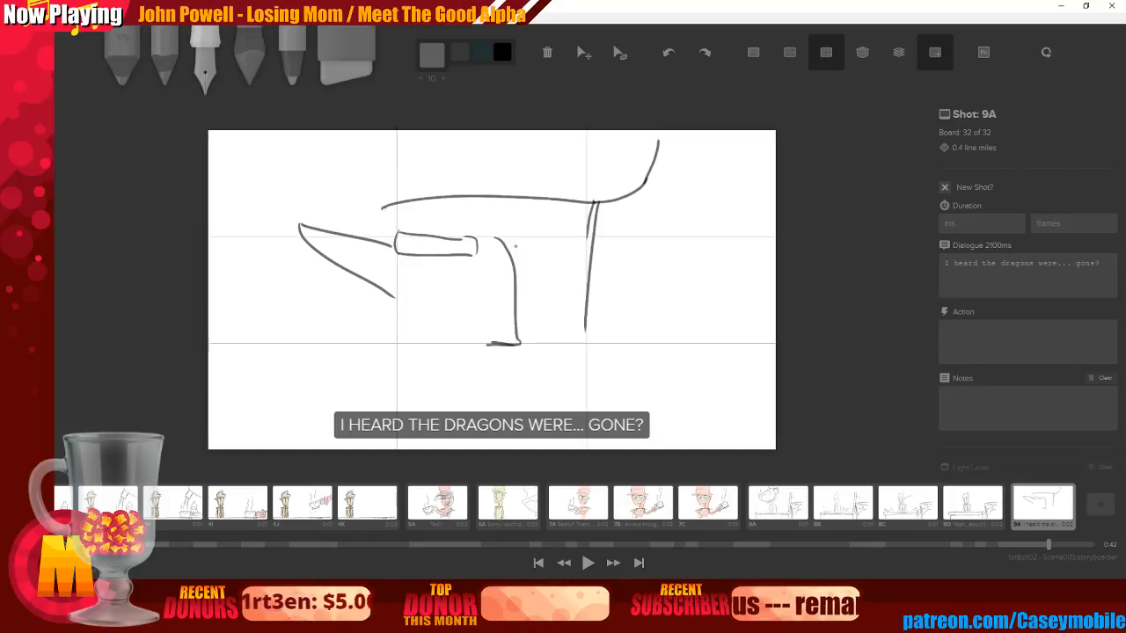
drag(506, 238, 574, 232)
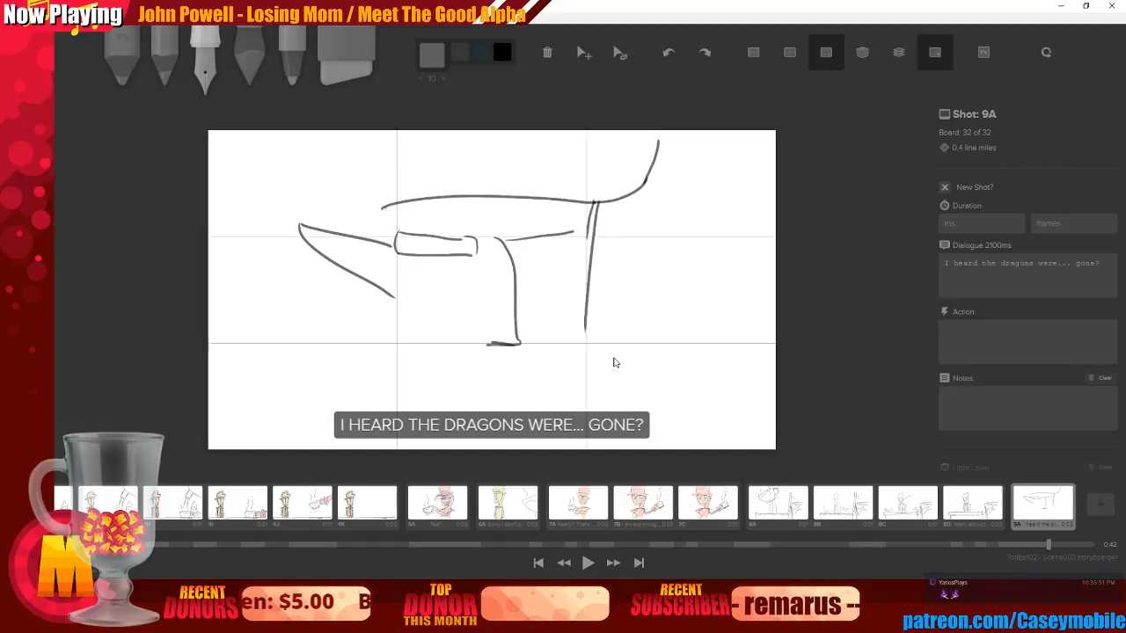
key(ctrl+z)
key(ctrl+z)
key(ctrl+z)
key(ctrl+z)
key(ctrl+z)
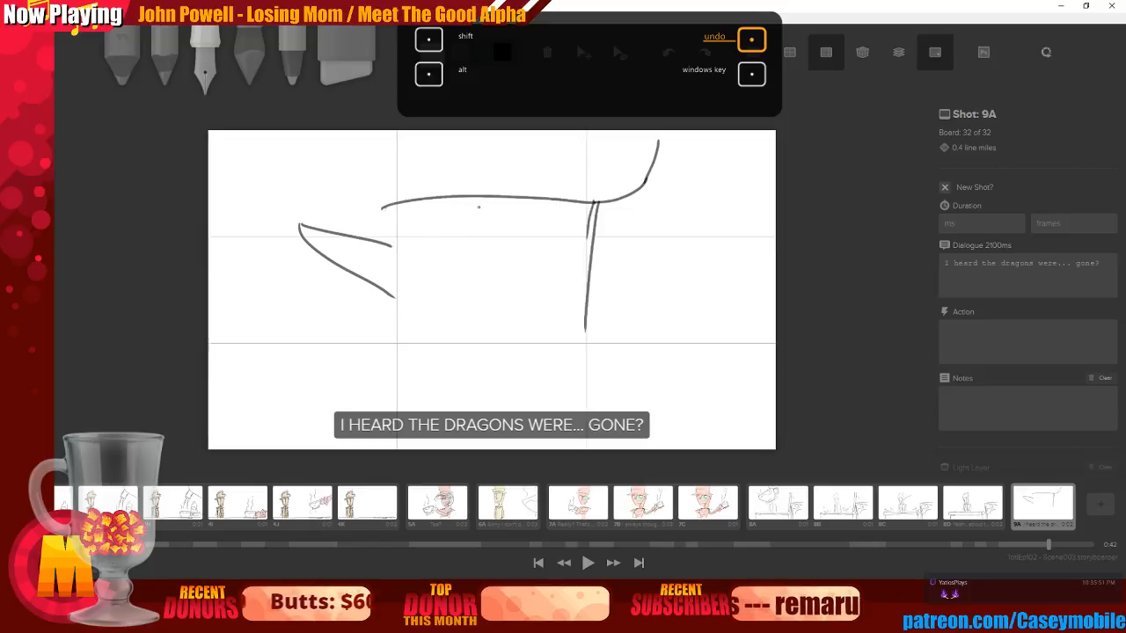
Sketch a longer nose, two thick eyebrows and narrow rectangular eyes below the hairline on board 9A
mouse_move(496, 234)
mouse_down()
mouse_move(518, 267)
mouse_move(535, 355)
mouse_move(501, 359)
mouse_move(530, 357)
mouse_up()
drag(528, 236, 627, 239)
drag(522, 260, 620, 239)
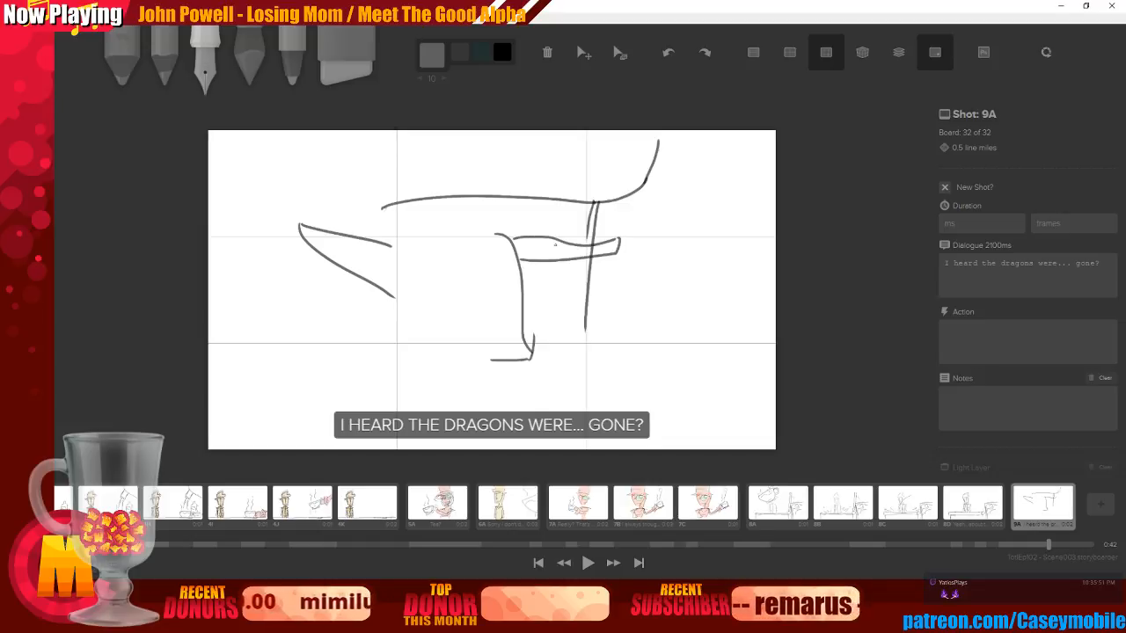
drag(406, 233, 485, 250)
drag(393, 236, 481, 249)
mouse_move(402, 254)
mouse_down()
mouse_move(404, 283)
mouse_move(480, 284)
mouse_up()
drag(556, 284, 585, 257)
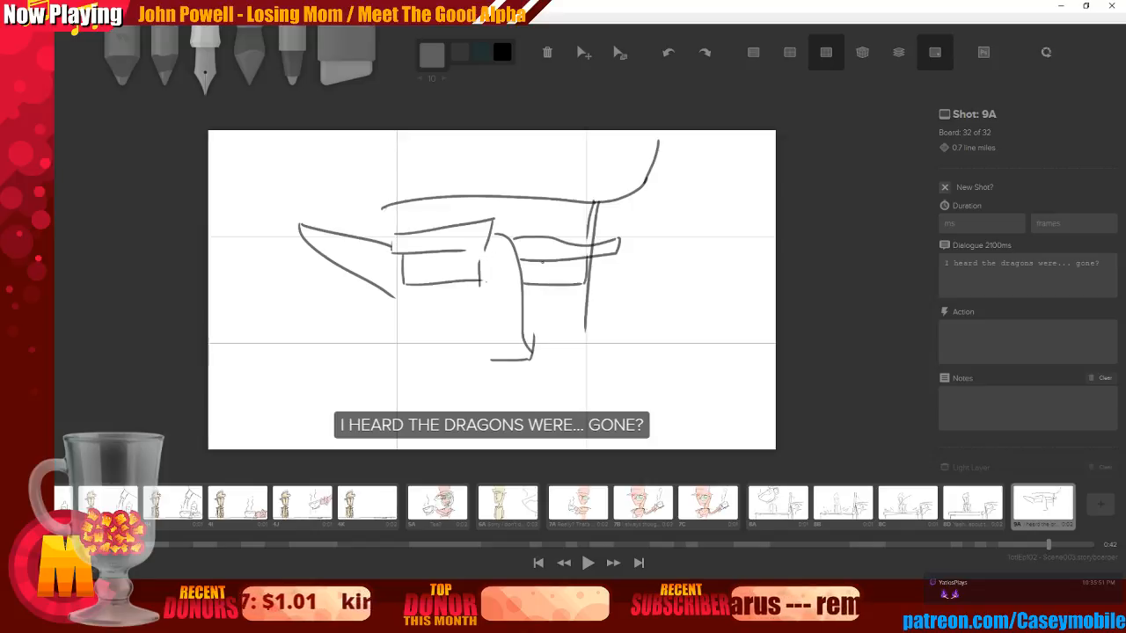
key(ctrl+z)
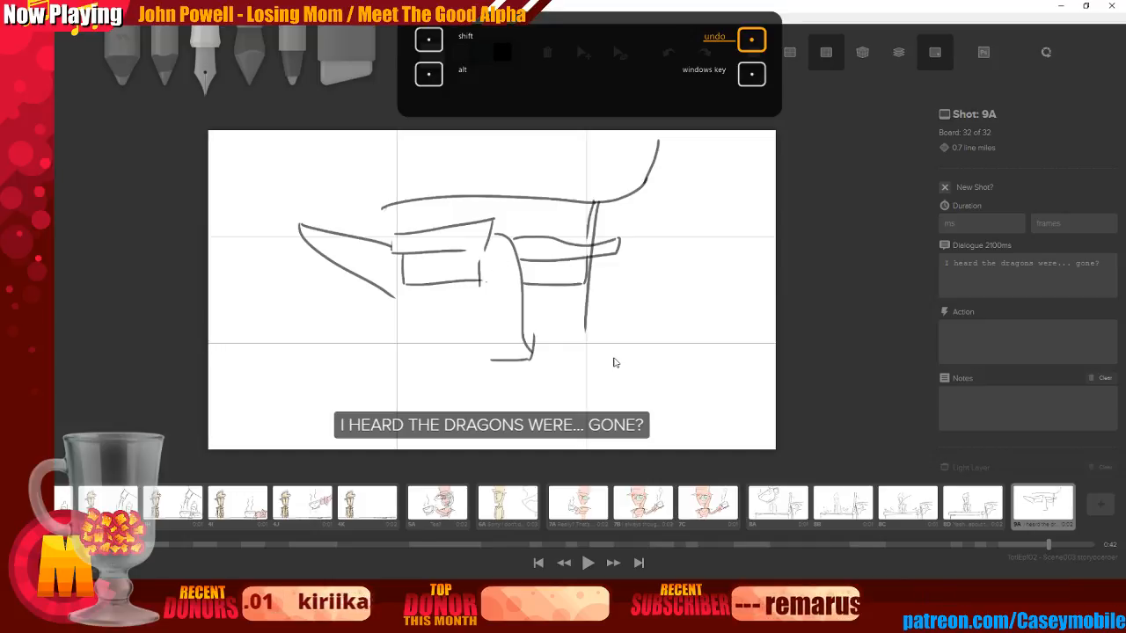
Draw the ear-side edge of the face and extend the opposite edge downward
drag(390, 209, 391, 290)
drag(400, 231, 400, 380)
drag(585, 339, 580, 376)
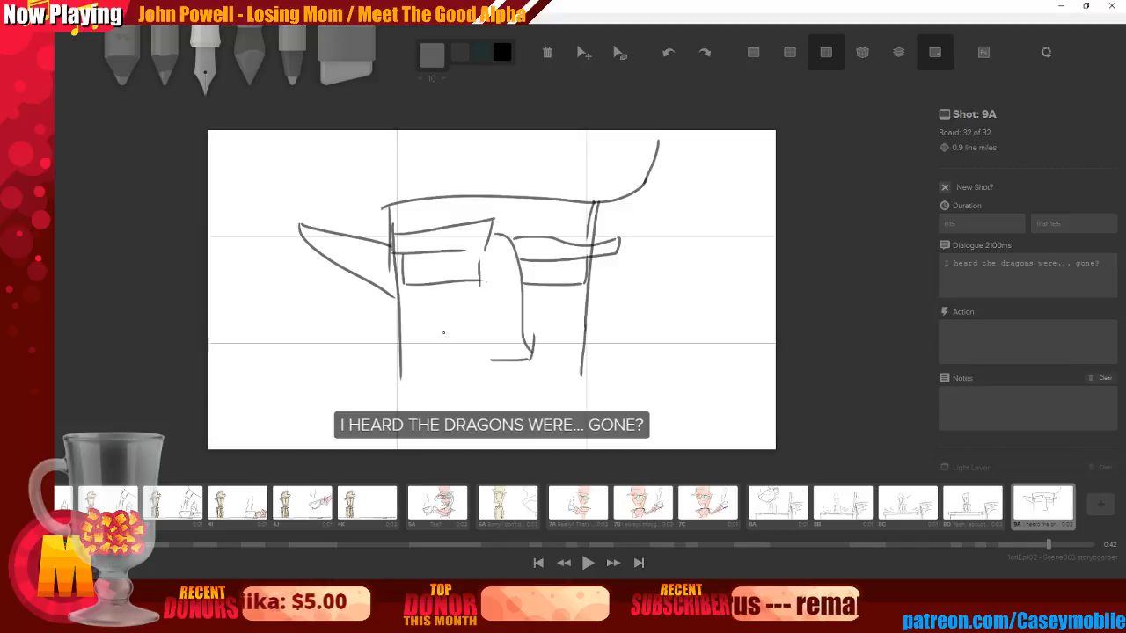
Undo the whole face sketch until the last board is blank again
key(ctrl+z)
key(ctrl+z)
key(ctrl+z)
key(ctrl+z)
key(ctrl+z)
key(ctrl+z)
key(ctrl+z)
key(ctrl+z)
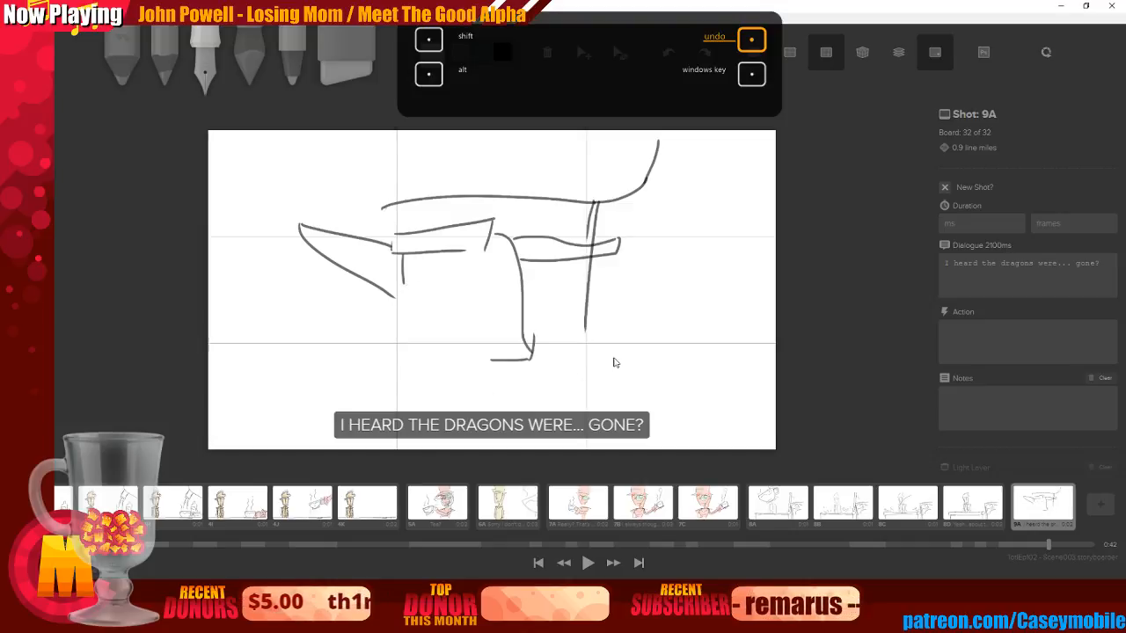
key(ctrl+z)
key(ctrl+z)
key(ctrl+z)
key(ctrl+z)
key(ctrl+z)
key(ctrl+z)
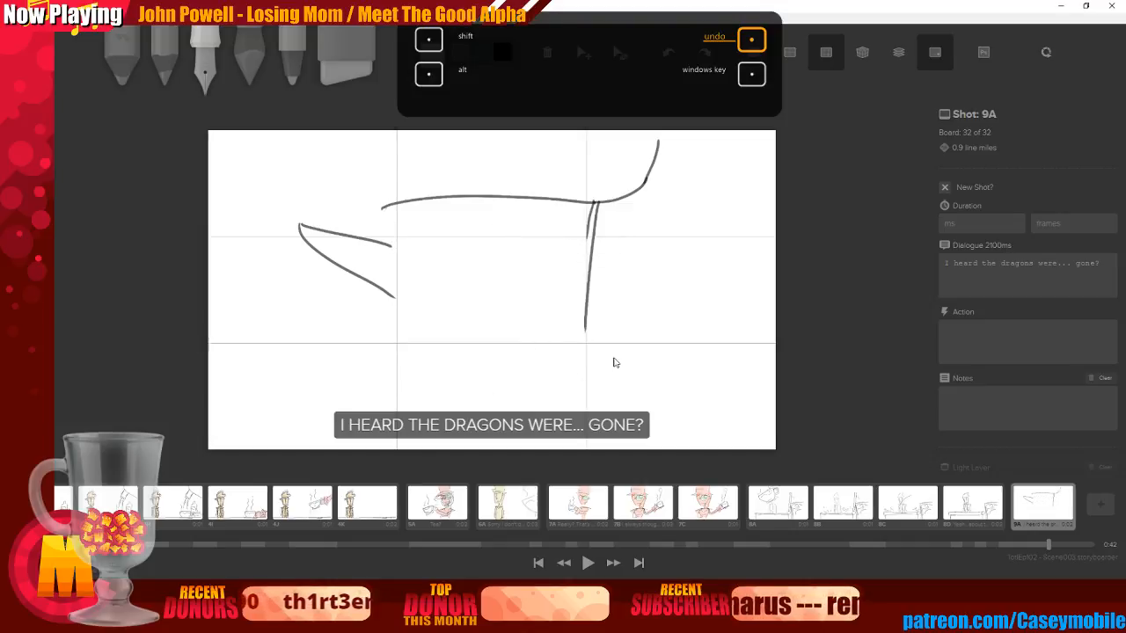
key(ctrl+z)
key(ctrl+z)
key(ctrl+z)
key(ctrl+z)
key(ctrl+z)
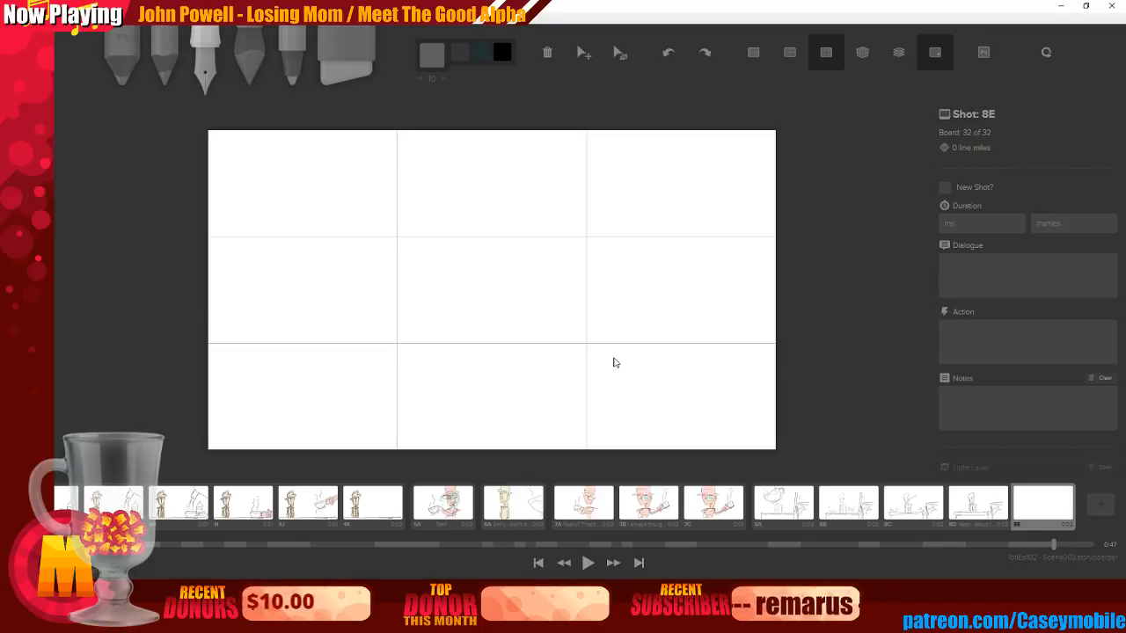
key(Left)
key(Right)
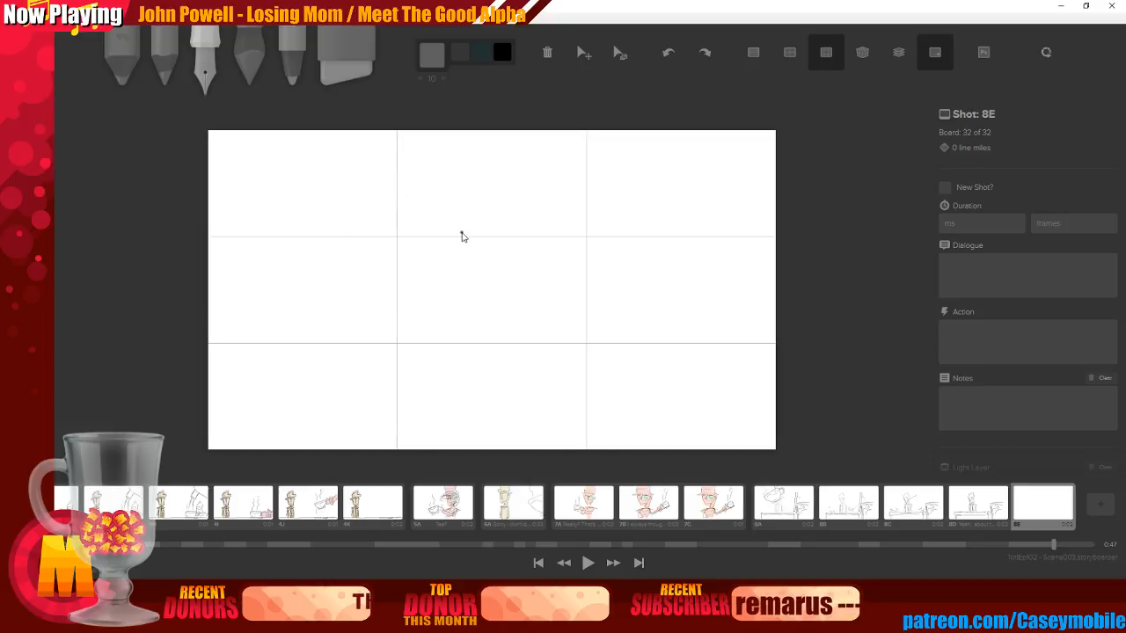
key(ctrl+z)
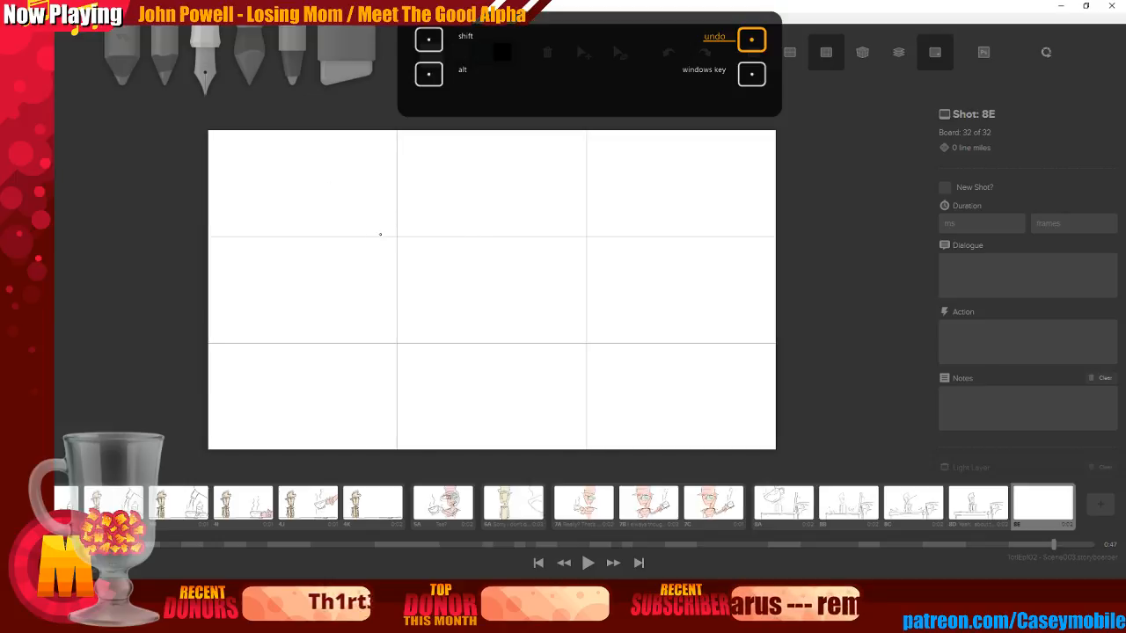
Draw a large face outline tapering to a flat chin, topped by a wavy hairline that sweeps upward at one end
mouse_move(379, 225)
mouse_down()
mouse_move(377, 211)
mouse_move(410, 437)
mouse_up()
drag(588, 199, 566, 422)
drag(411, 439, 543, 439)
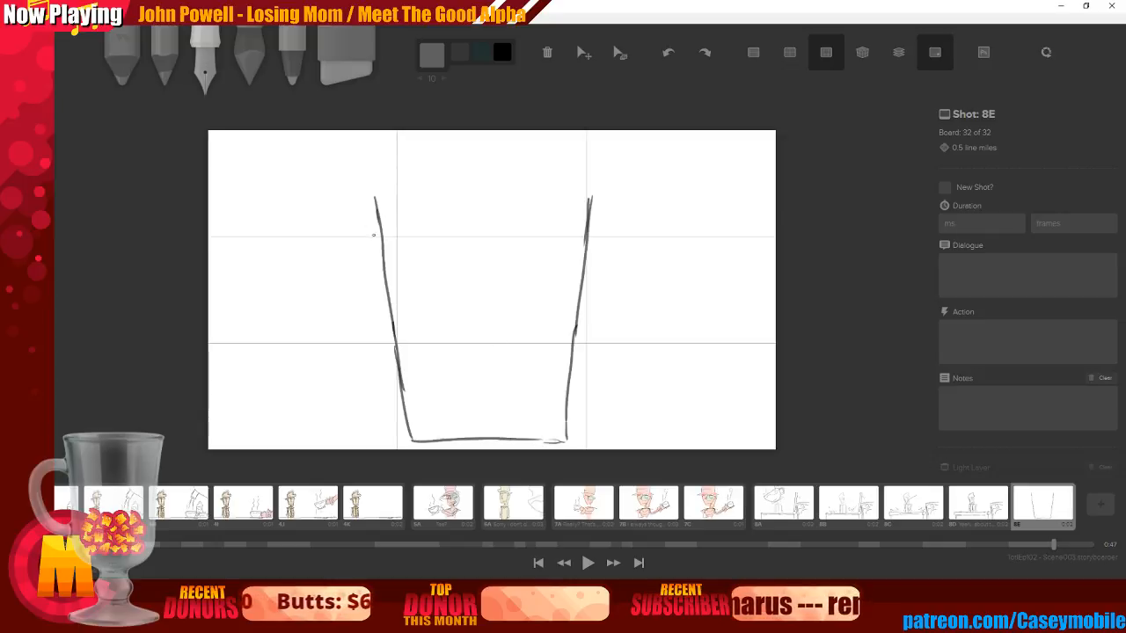
mouse_move(385, 187)
mouse_down()
mouse_move(574, 203)
mouse_move(606, 169)
mouse_up()
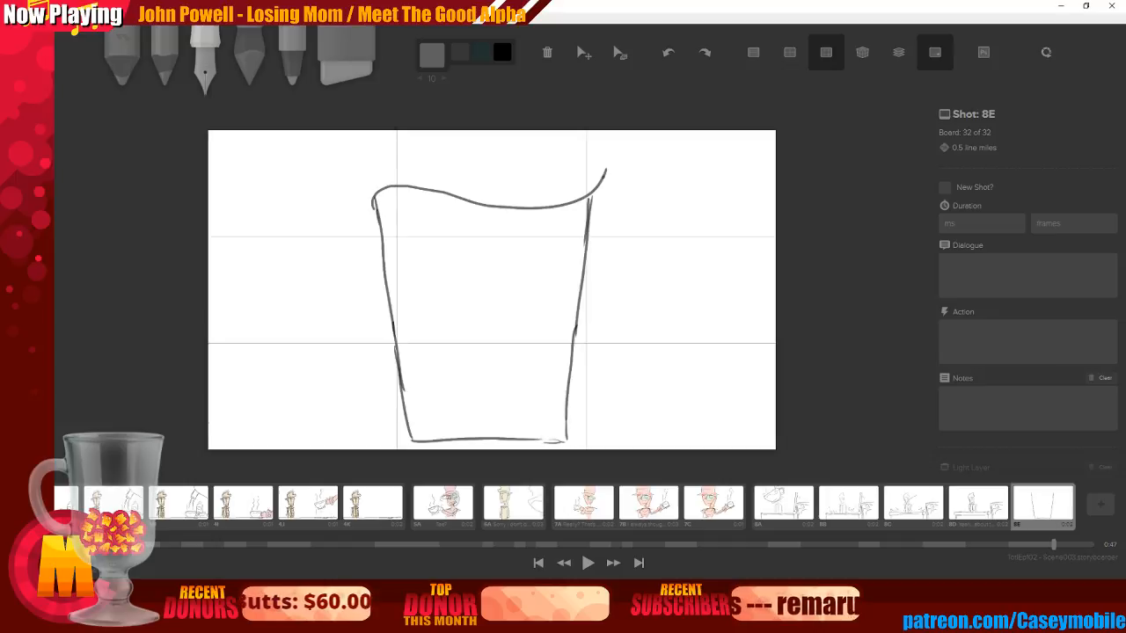
Draw a pointed ear on the left of the face and erase the face outline crossing its base
mouse_move(336, 229)
mouse_down()
mouse_move(391, 230)
mouse_move(369, 253)
mouse_move(394, 278)
mouse_move(359, 259)
mouse_move(397, 283)
mouse_up()
key(7)
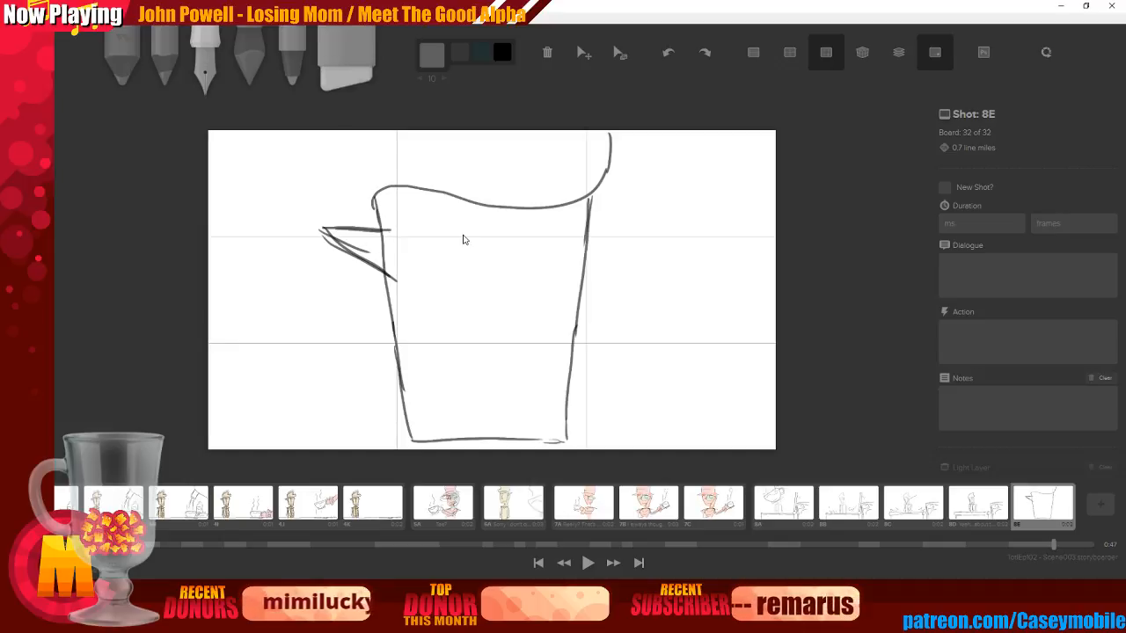
mouse_move(372, 245)
mouse_down()
mouse_move(394, 259)
mouse_move(355, 233)
mouse_up()
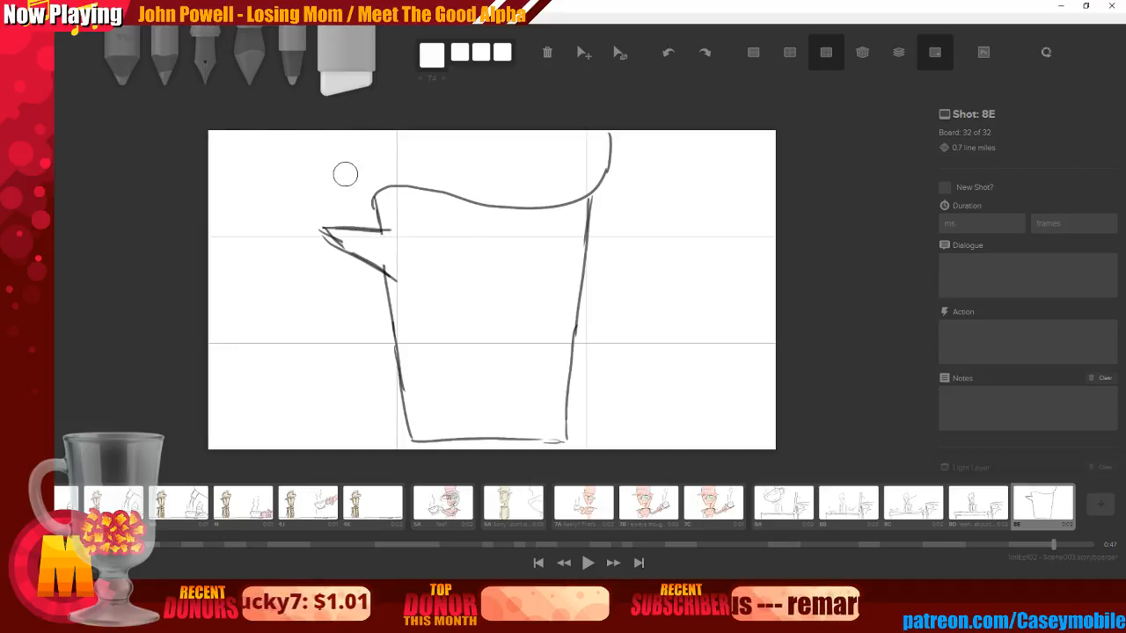
key(3)
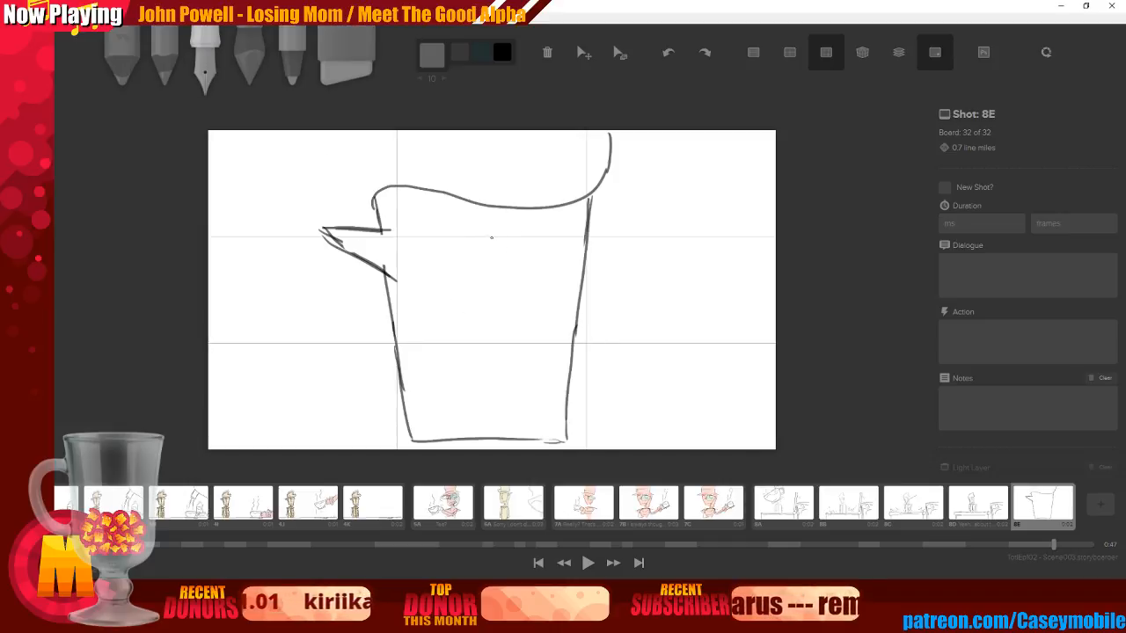
Draw a long nose in the face and a thick eyebrow extending past the face's right edge
mouse_move(498, 234)
mouse_down()
mouse_move(524, 328)
mouse_move(497, 354)
mouse_move(485, 344)
mouse_move(523, 342)
mouse_up()
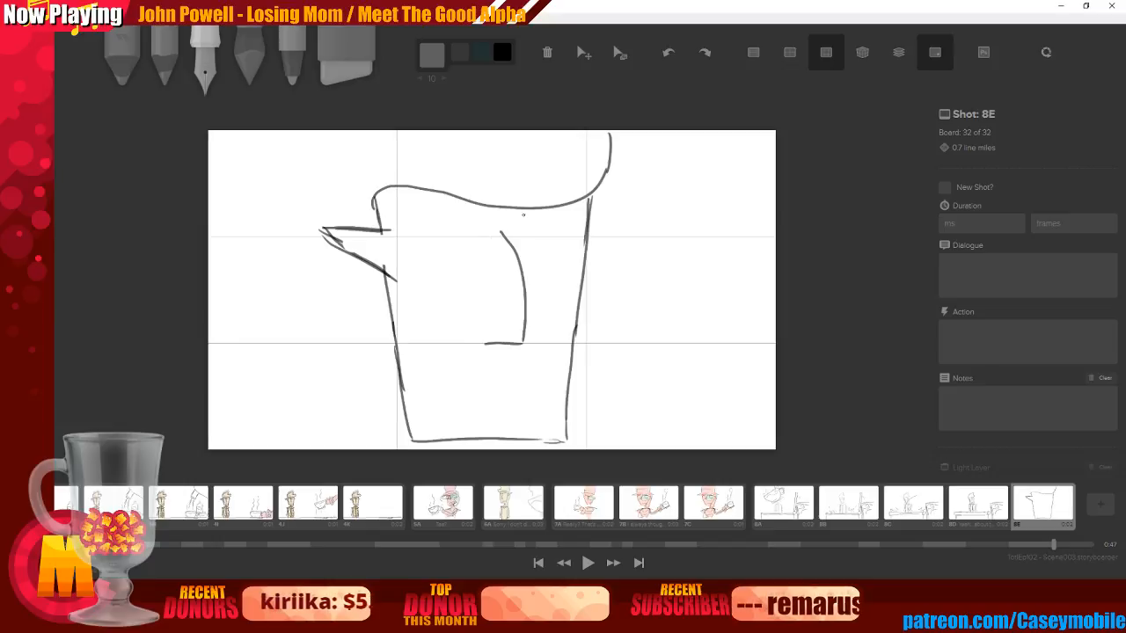
mouse_move(511, 220)
mouse_down()
mouse_move(512, 250)
mouse_move(607, 226)
mouse_up()
drag(515, 250, 607, 236)
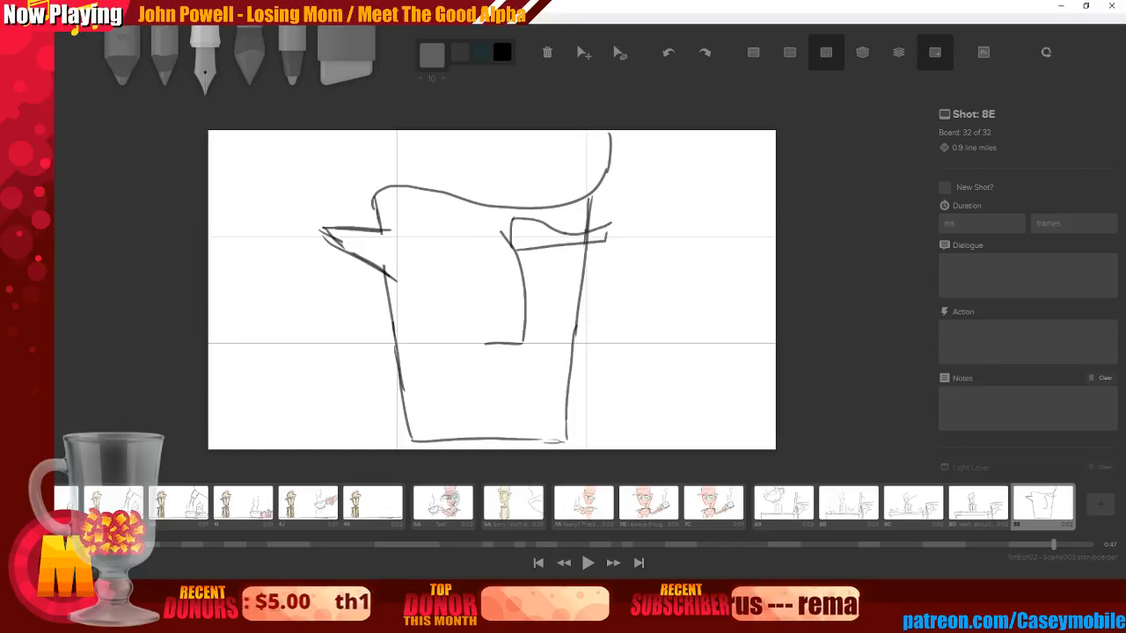
Draw the left eyebrow, narrow eyes beneath both eyebrows and a slightly frowning mouth above the chin
drag(402, 221, 482, 231)
mouse_move(396, 219)
mouse_down()
mouse_move(431, 250)
mouse_move(482, 240)
mouse_up()
mouse_move(405, 250)
mouse_down()
mouse_move(408, 277)
mouse_move(483, 268)
mouse_move(486, 247)
mouse_move(476, 257)
mouse_move(577, 262)
mouse_up()
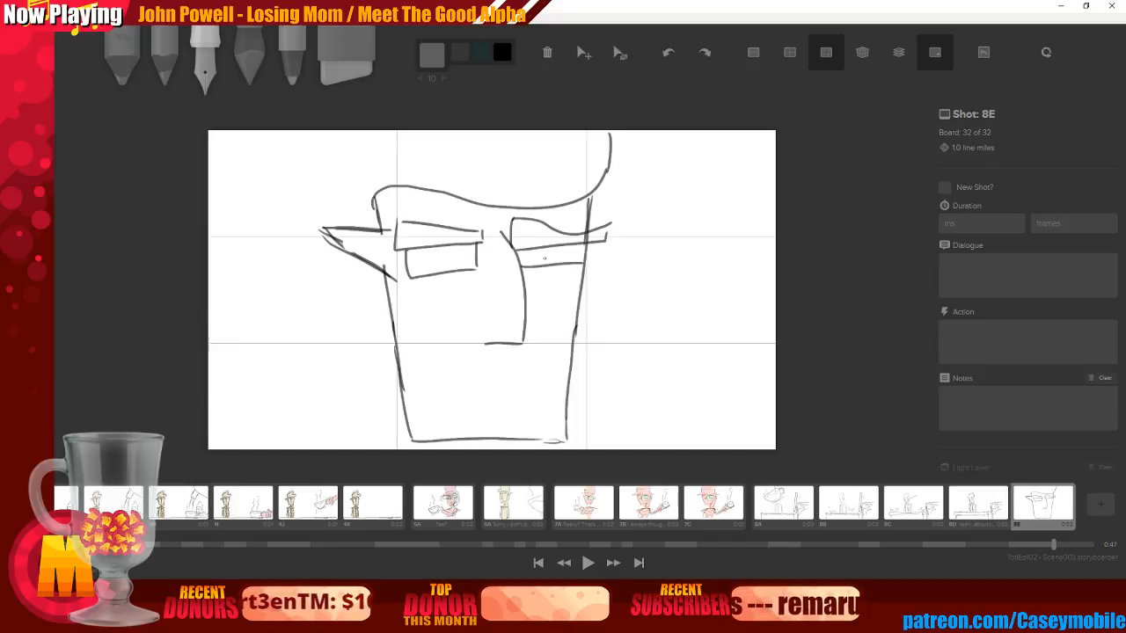
mouse_move(424, 411)
mouse_down()
mouse_move(487, 396)
mouse_move(529, 400)
mouse_up()
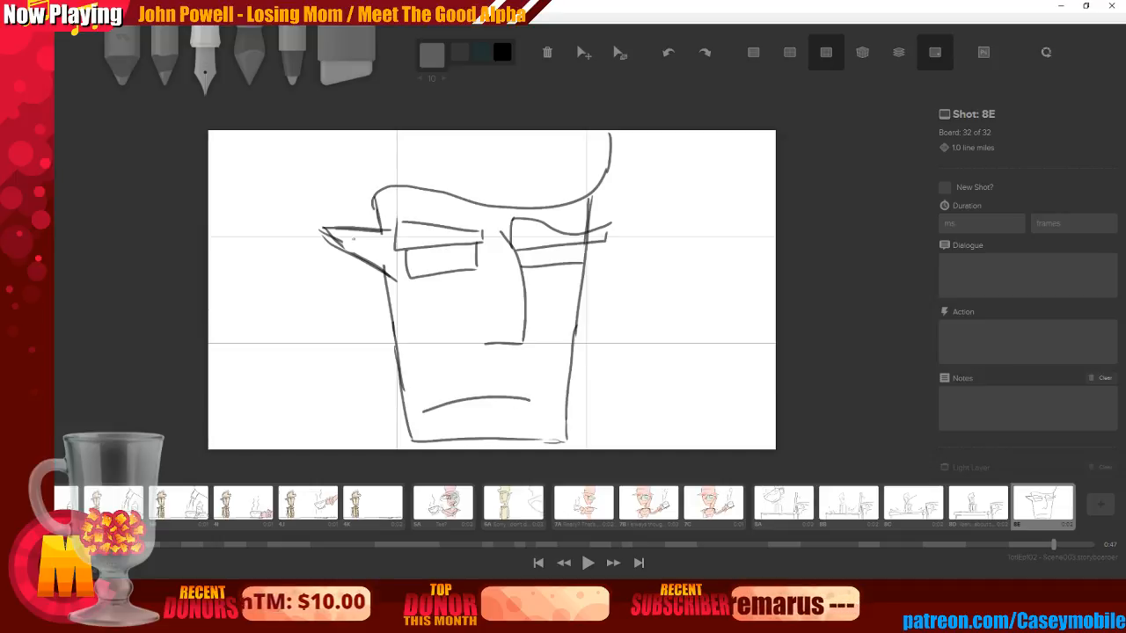
Erase the pointed ear beside the face
key(7)
drag(324, 261, 365, 270)
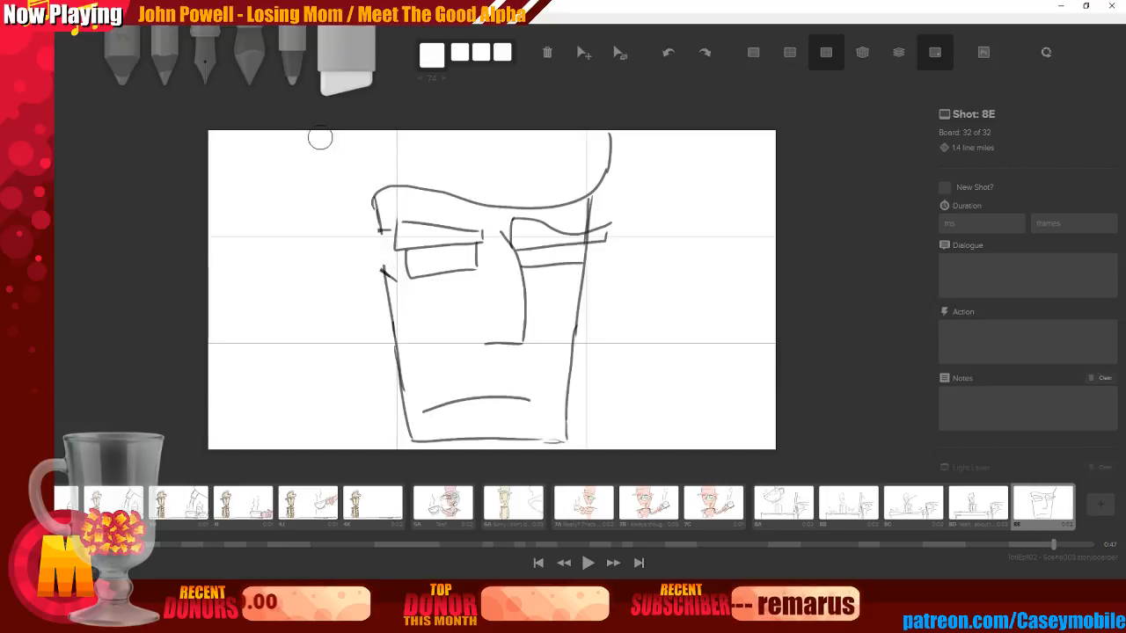
Try a longer pointed ear with the pen, and undo its strokes
key(3)
drag(310, 241, 386, 229)
mouse_move(309, 241)
mouse_down()
mouse_move(276, 255)
mouse_move(387, 291)
mouse_up()
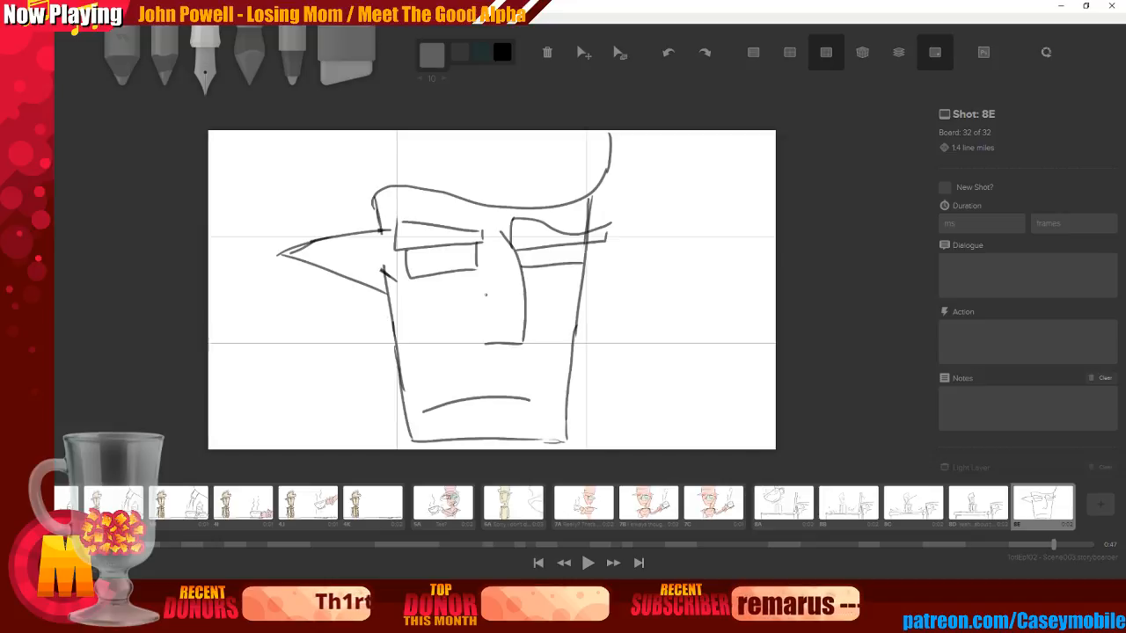
key(ctrl+z)
key(ctrl+z)
key(ctrl+z)
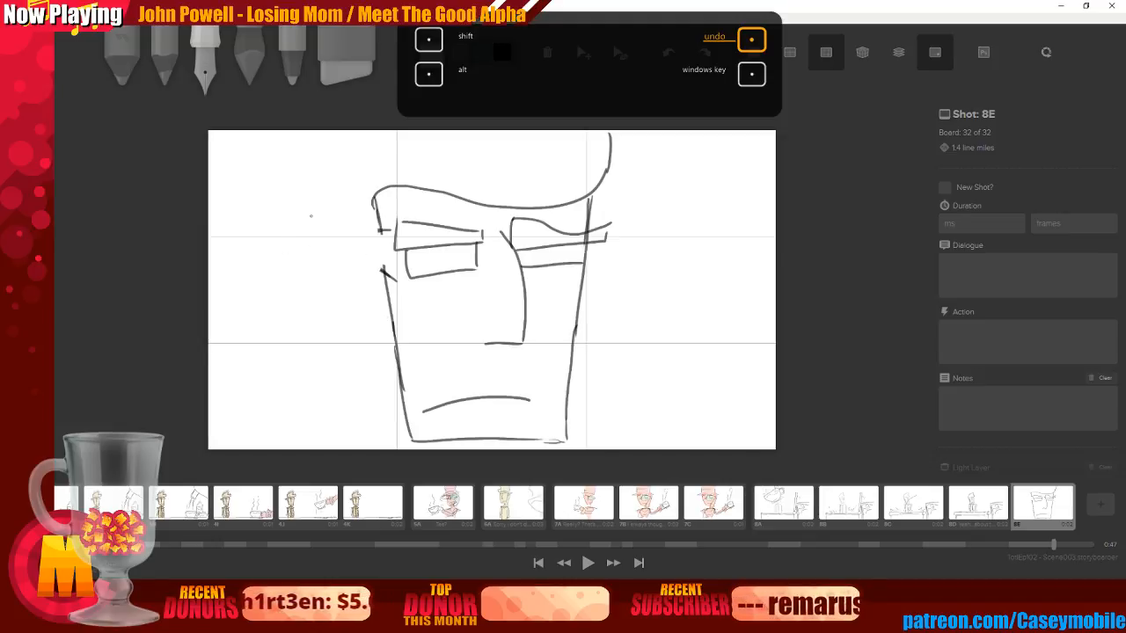
Redraw the pointed ear with curved edges and add a short slanted stroke beside the right eye
mouse_move(296, 244)
mouse_down()
mouse_move(365, 234)
mouse_move(352, 266)
mouse_up()
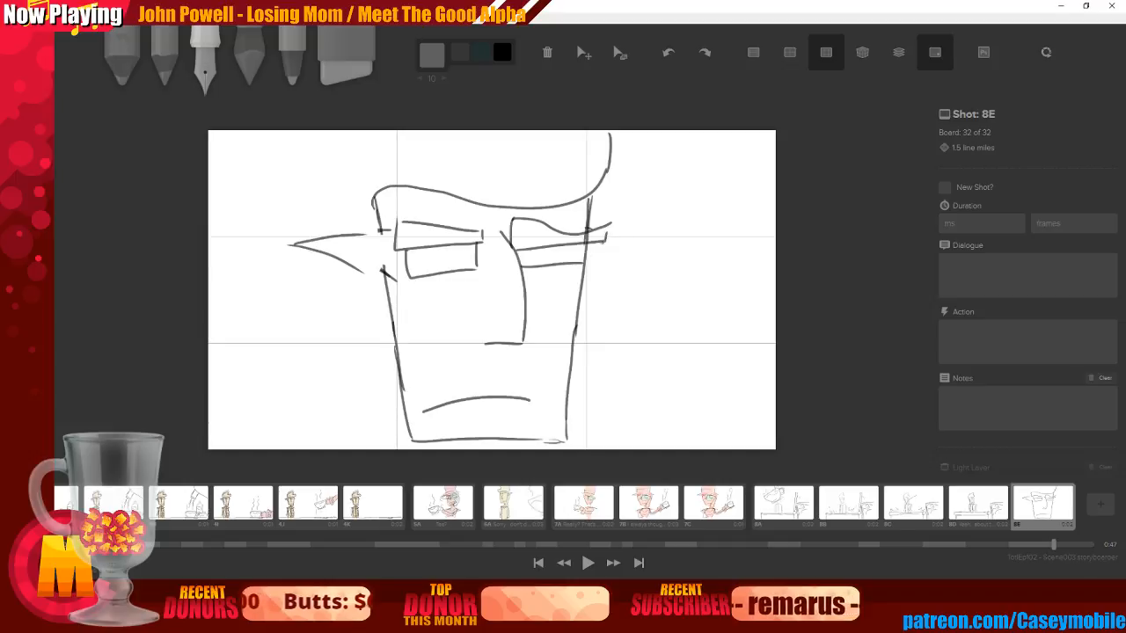
drag(585, 258, 609, 244)
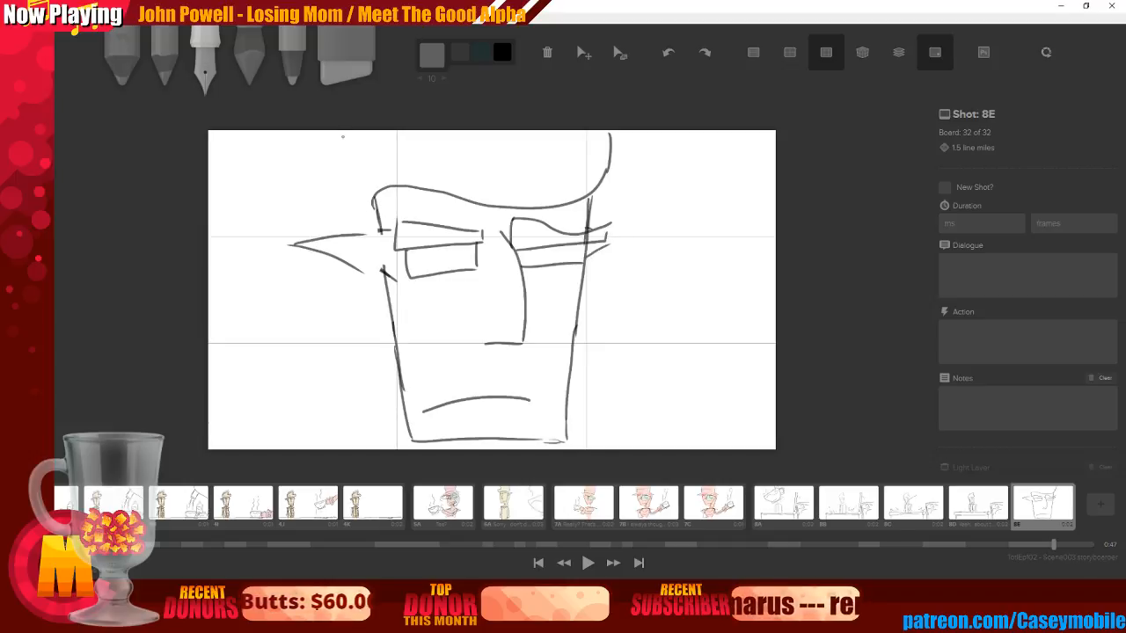
Draw a slanted hair line down to the left end of the hairline and a long neck line beside the left jaw edge
drag(333, 139, 325, 226)
key(ctrl+z)
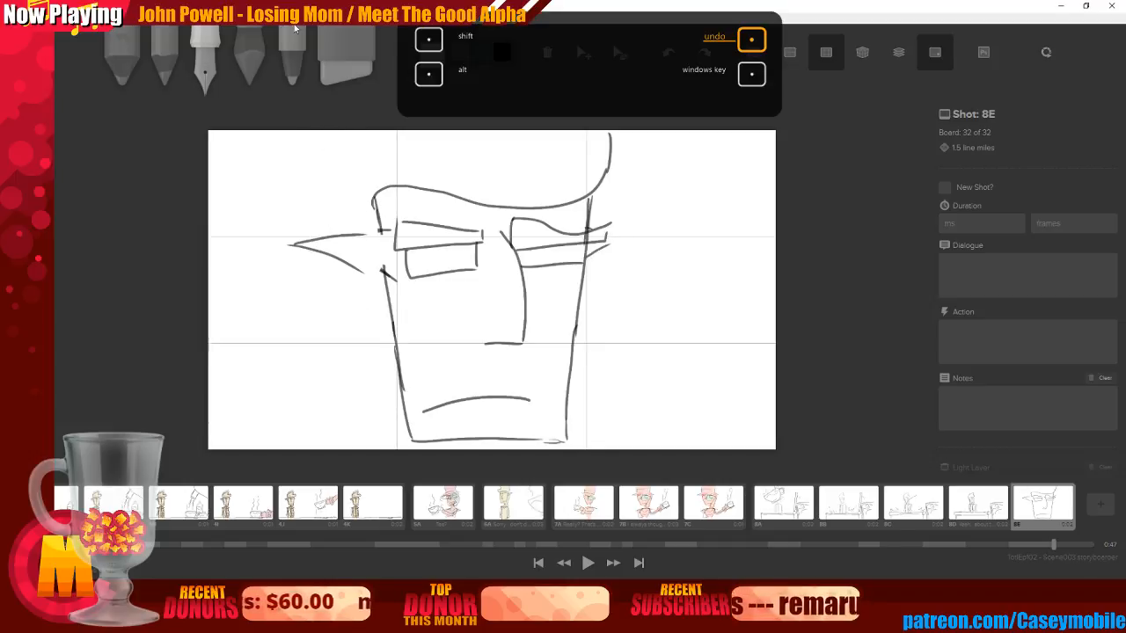
drag(343, 137, 364, 207)
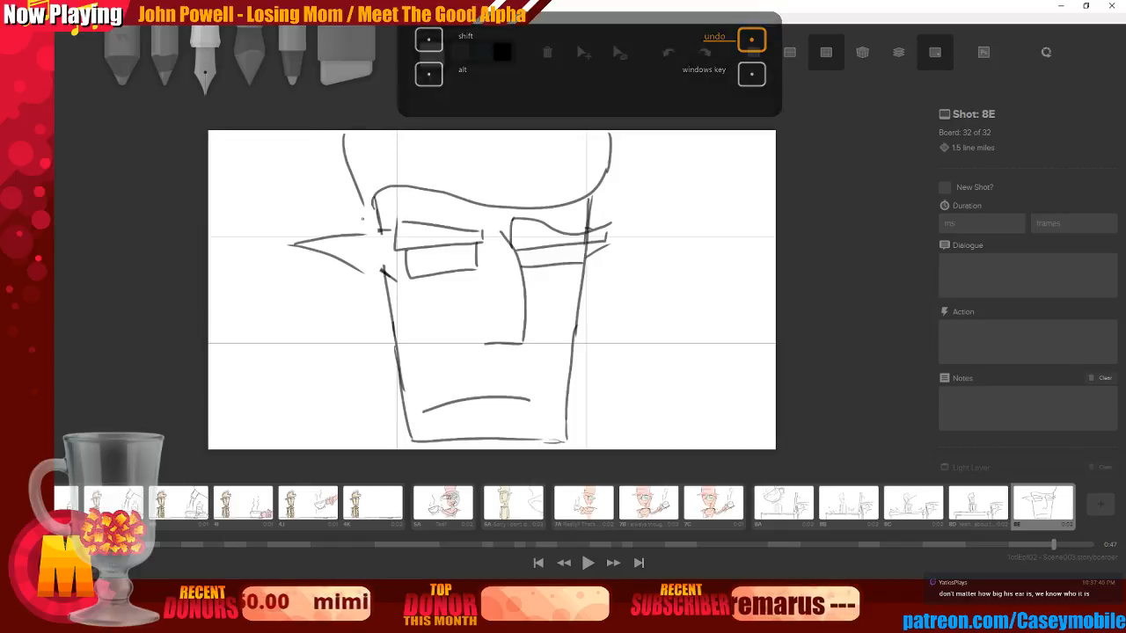
drag(369, 276, 391, 449)
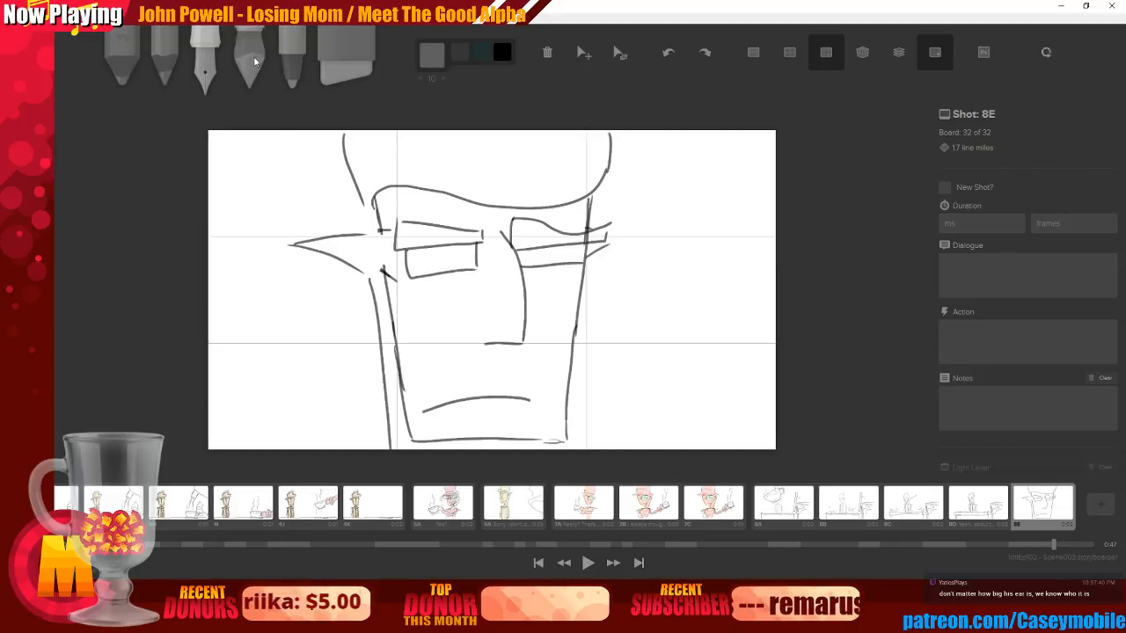
Scale the whole face drawing down slightly and mark its board as a new shot
click(620, 51)
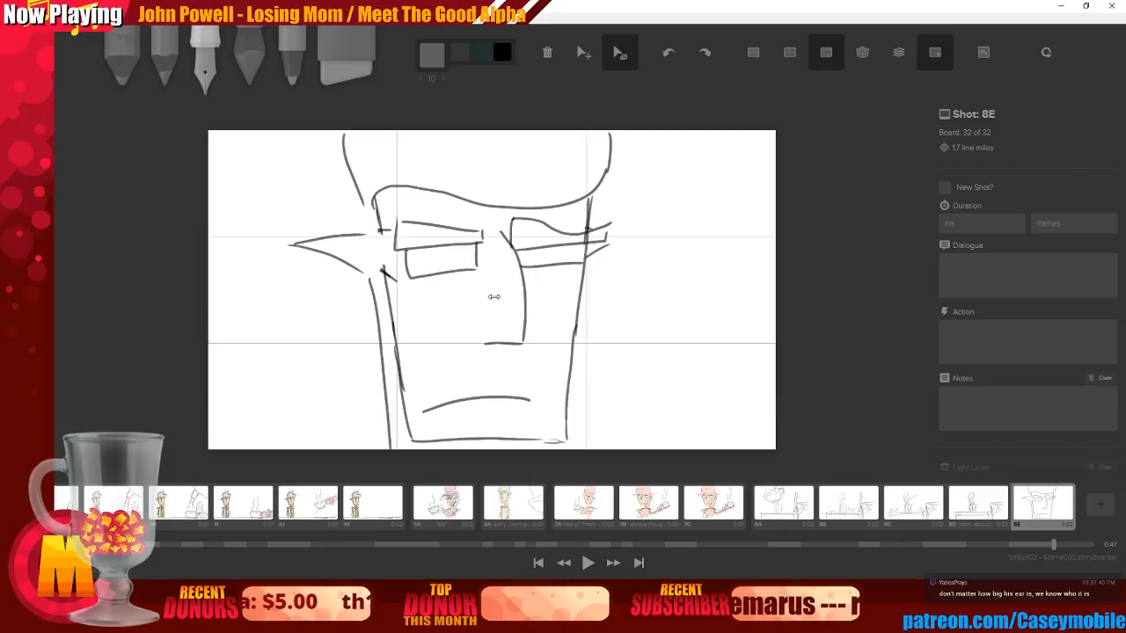
mouse_move(493, 296)
mouse_down()
mouse_move(430, 294)
mouse_move(473, 304)
mouse_up()
click(490, 291)
key(ctrl+z)
click(615, 56)
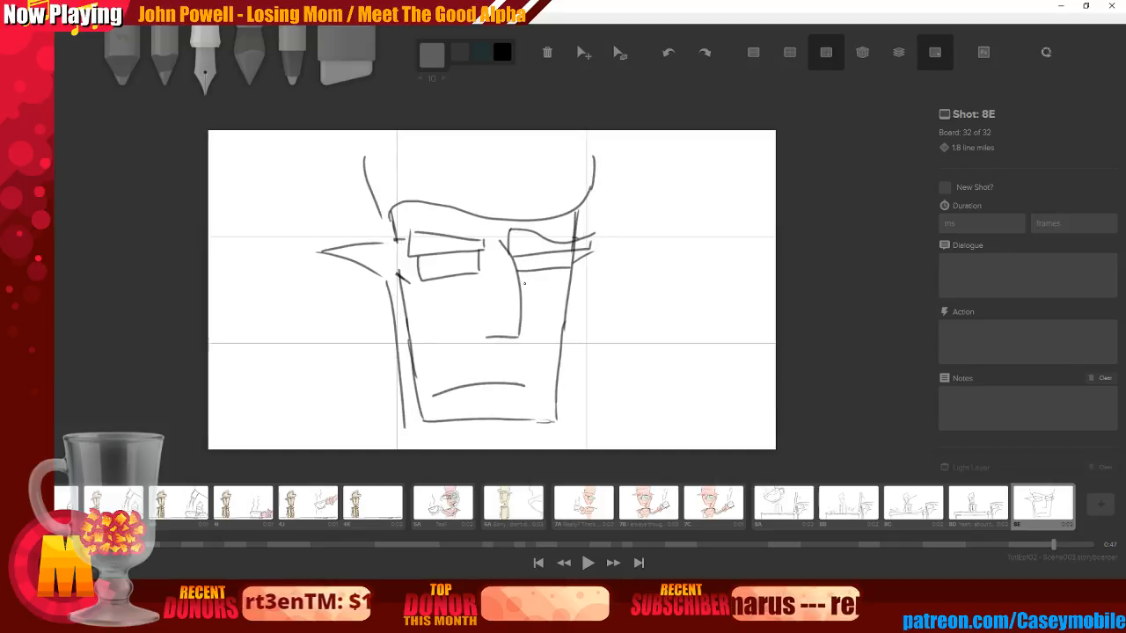
key(Left)
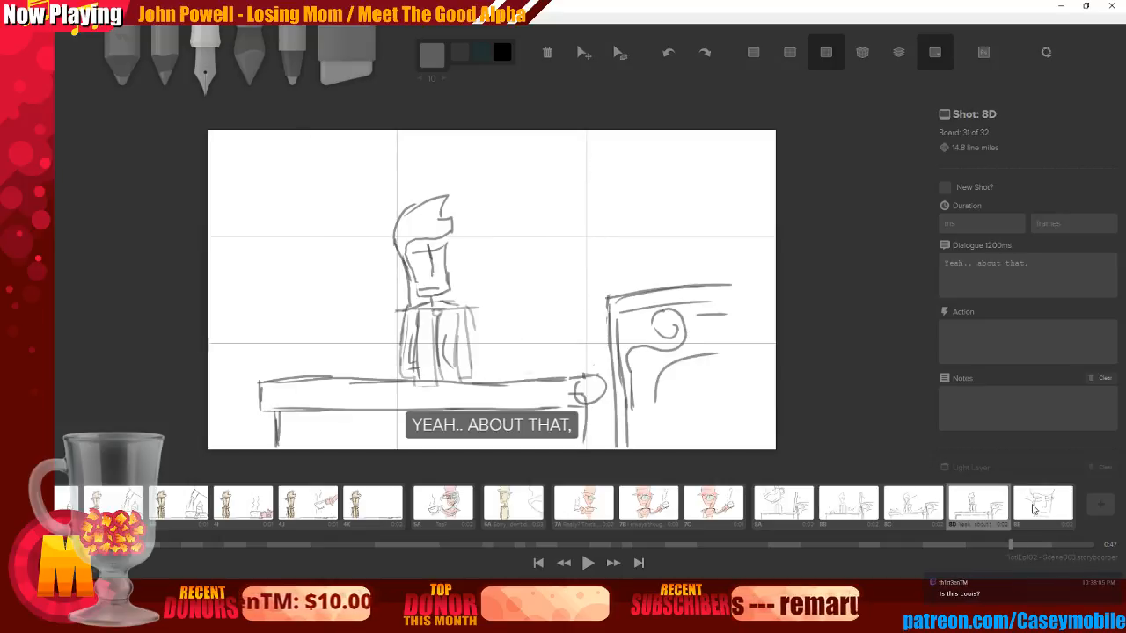
click(1034, 508)
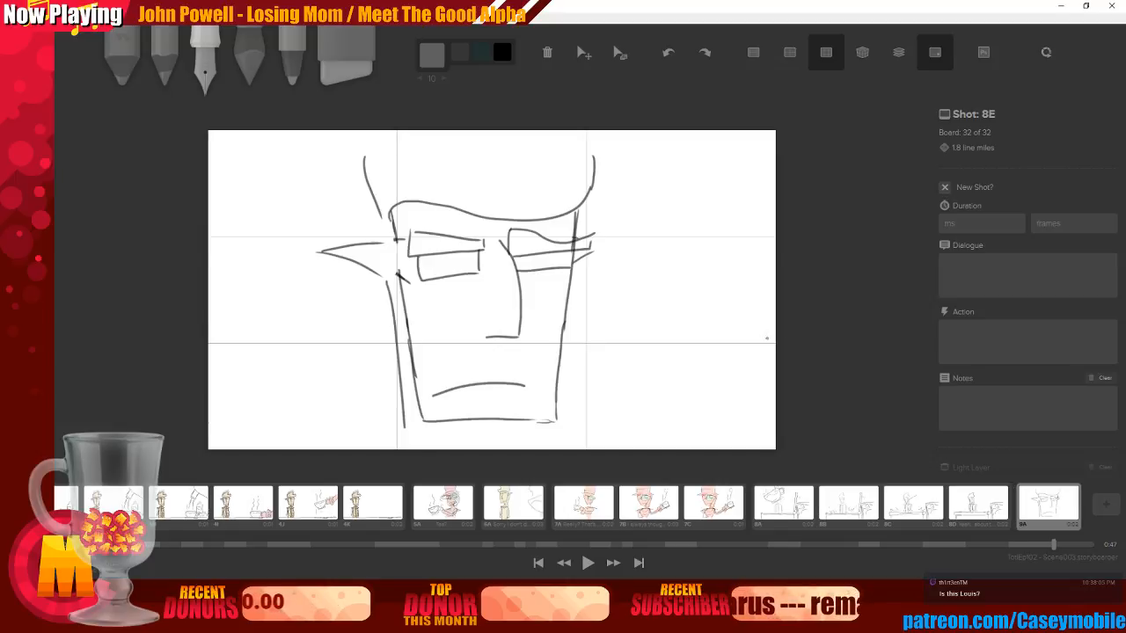
Shade the standing character on board 8C yellow with the brush at size 100
click(985, 517)
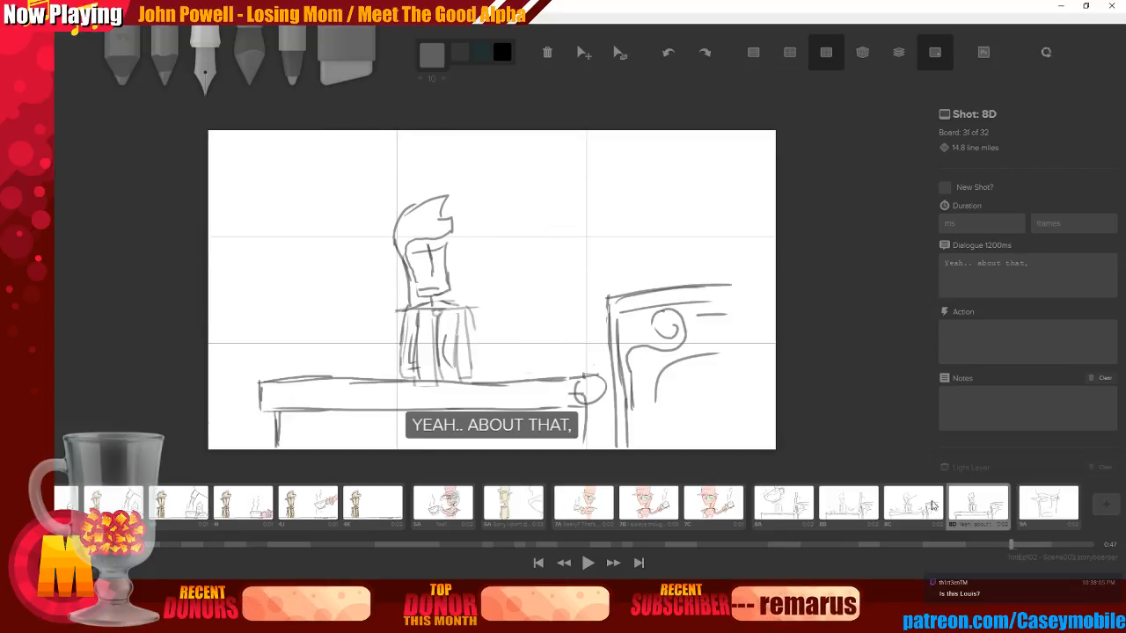
click(895, 503)
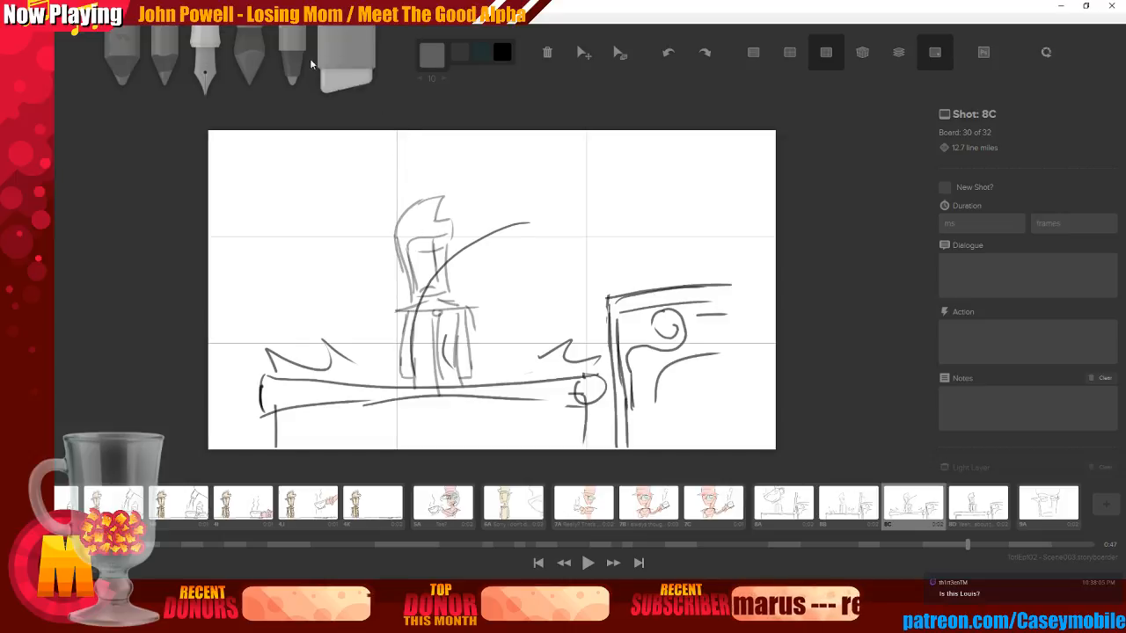
click(249, 63)
click(431, 55)
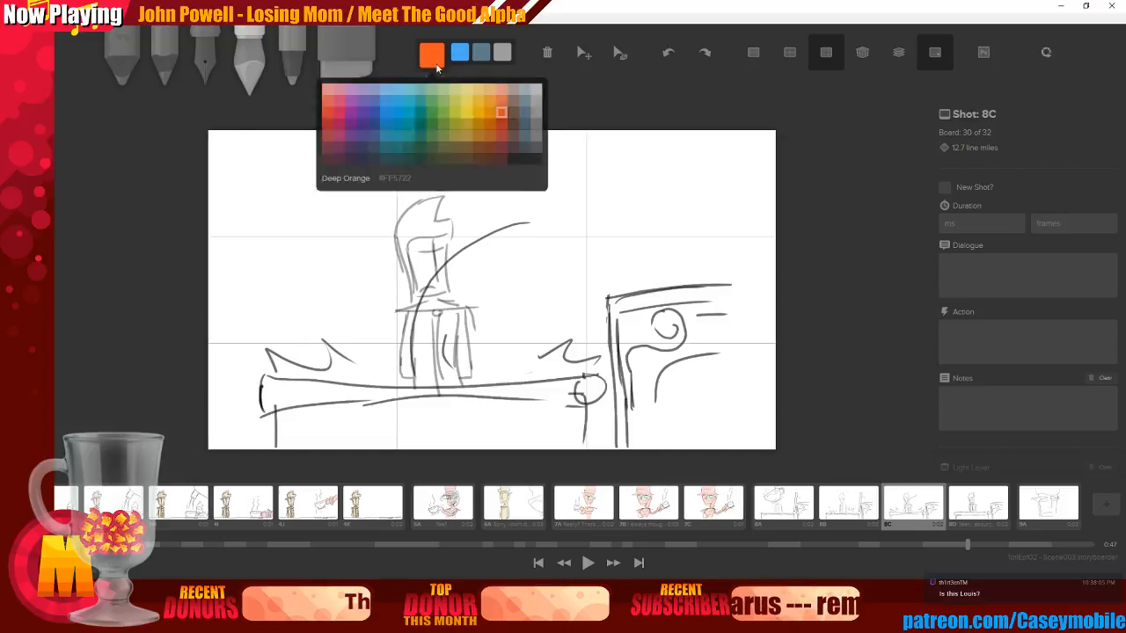
click(466, 112)
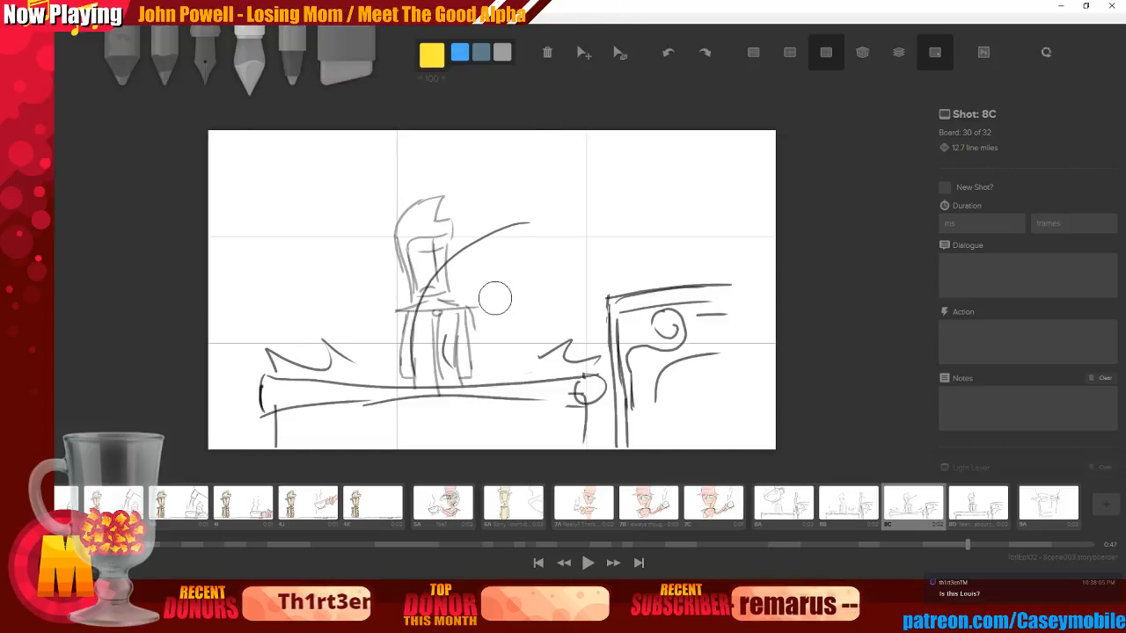
mouse_move(417, 239)
mouse_down()
mouse_move(415, 255)
mouse_move(410, 237)
mouse_move(425, 220)
mouse_move(430, 312)
mouse_move(415, 361)
mouse_move(426, 322)
mouse_move(435, 370)
mouse_move(453, 315)
mouse_move(447, 378)
mouse_move(431, 295)
mouse_move(445, 374)
mouse_up()
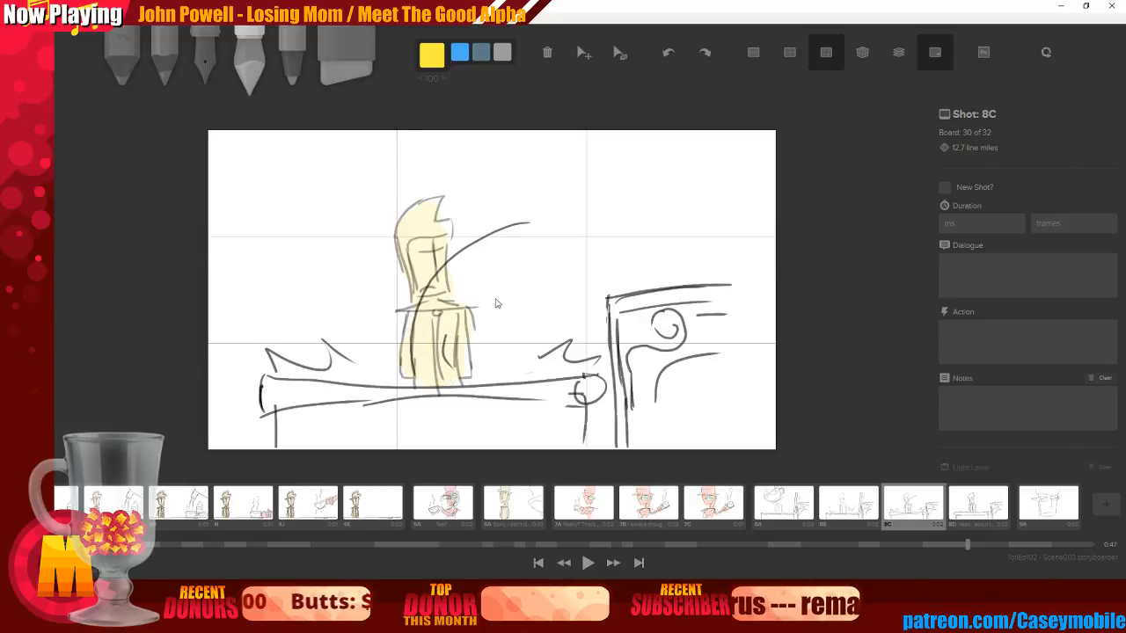
Shade the standing character on board 8B yellow with the brush at size 64
key(Left)
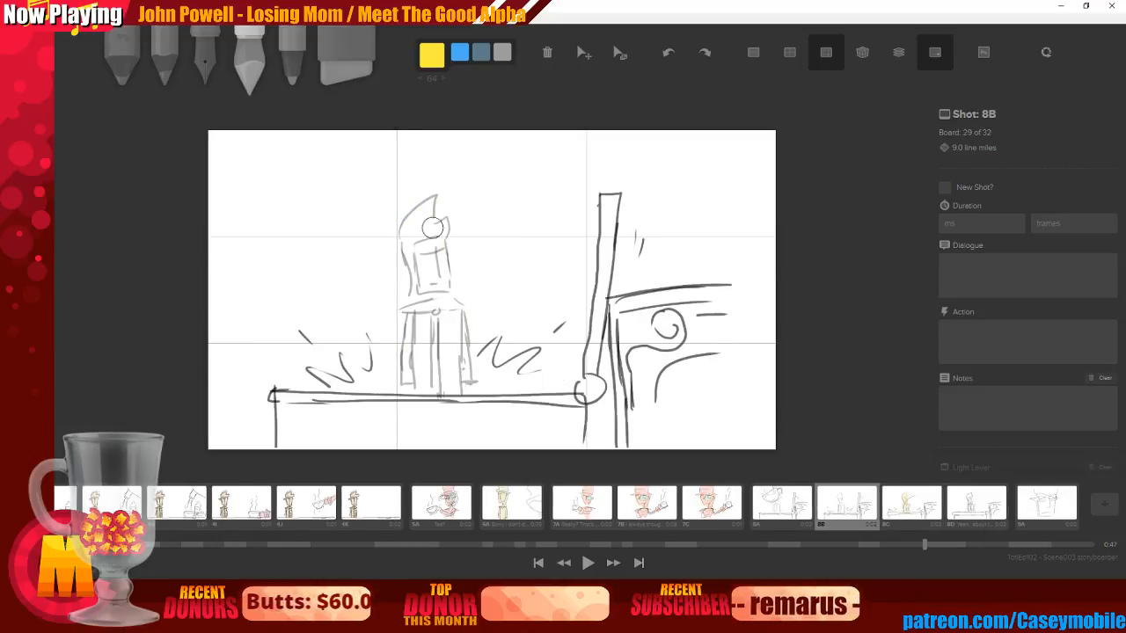
mouse_move(416, 225)
mouse_down()
mouse_move(413, 256)
mouse_move(443, 233)
mouse_move(431, 234)
mouse_move(423, 293)
mouse_move(420, 260)
mouse_move(430, 290)
mouse_move(434, 252)
mouse_move(426, 269)
mouse_move(414, 253)
mouse_move(422, 315)
mouse_move(409, 369)
mouse_move(422, 307)
mouse_move(446, 307)
mouse_move(448, 293)
mouse_move(430, 383)
mouse_move(436, 322)
mouse_move(428, 333)
mouse_move(424, 388)
mouse_move(448, 387)
mouse_move(454, 317)
mouse_move(458, 345)
mouse_up()
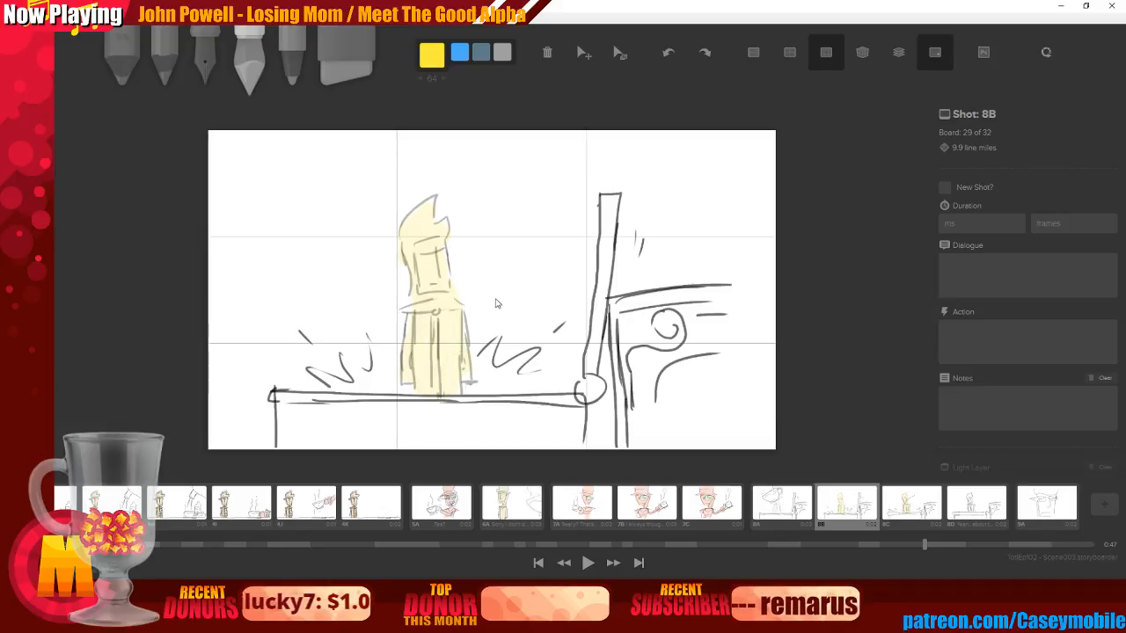
key(Left)
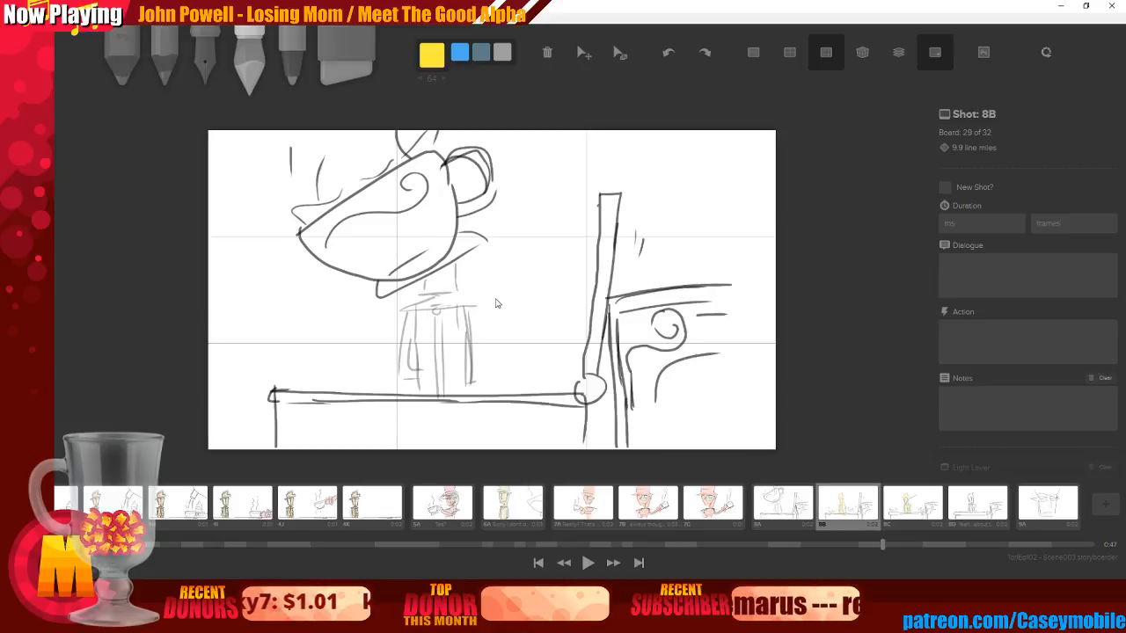
Shade the standing character on board 8D with the same yellow brush
key(Right)
key(Right)
key(Right)
mouse_move(405, 219)
mouse_down()
mouse_move(406, 252)
mouse_move(419, 226)
mouse_move(426, 242)
mouse_move(443, 223)
mouse_move(426, 217)
mouse_move(426, 310)
mouse_move(404, 368)
mouse_move(433, 366)
mouse_move(427, 328)
mouse_move(415, 357)
mouse_move(418, 312)
mouse_move(448, 302)
mouse_move(458, 323)
mouse_move(447, 317)
mouse_move(446, 372)
mouse_move(457, 360)
mouse_move(456, 299)
mouse_up()
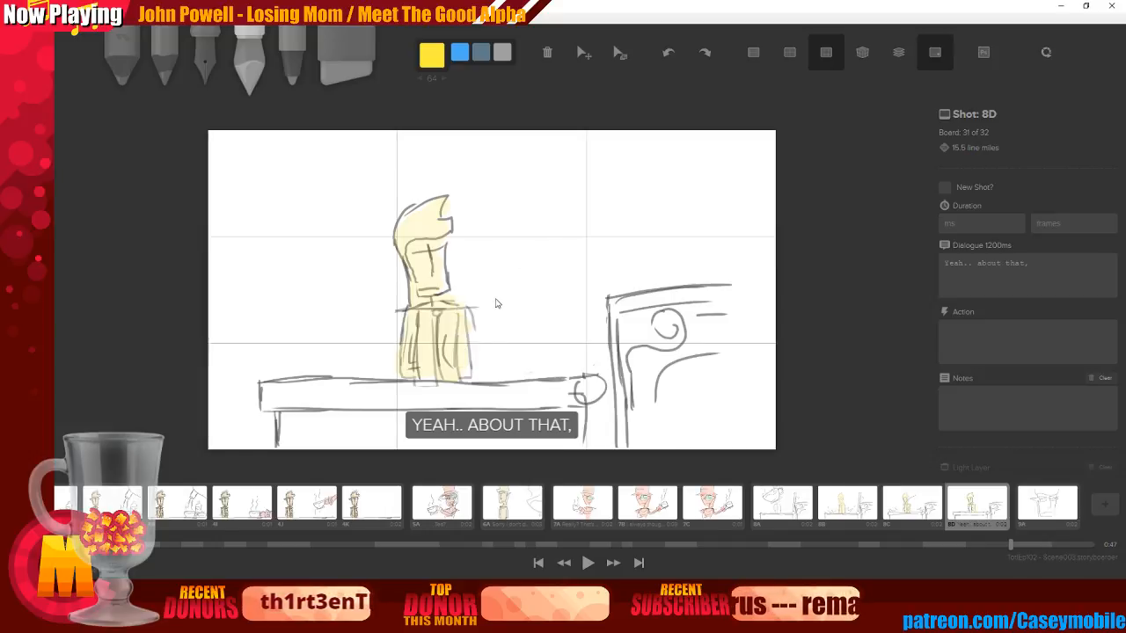
Try yellow brush shading on the close-up face of board 9A, and undo it
key(Right)
mouse_move(407, 181)
mouse_down()
mouse_move(475, 179)
mouse_move(508, 196)
mouse_move(457, 379)
mouse_move(468, 395)
mouse_move(527, 373)
mouse_move(524, 407)
mouse_move(441, 412)
mouse_up()
key(ctrl+z)
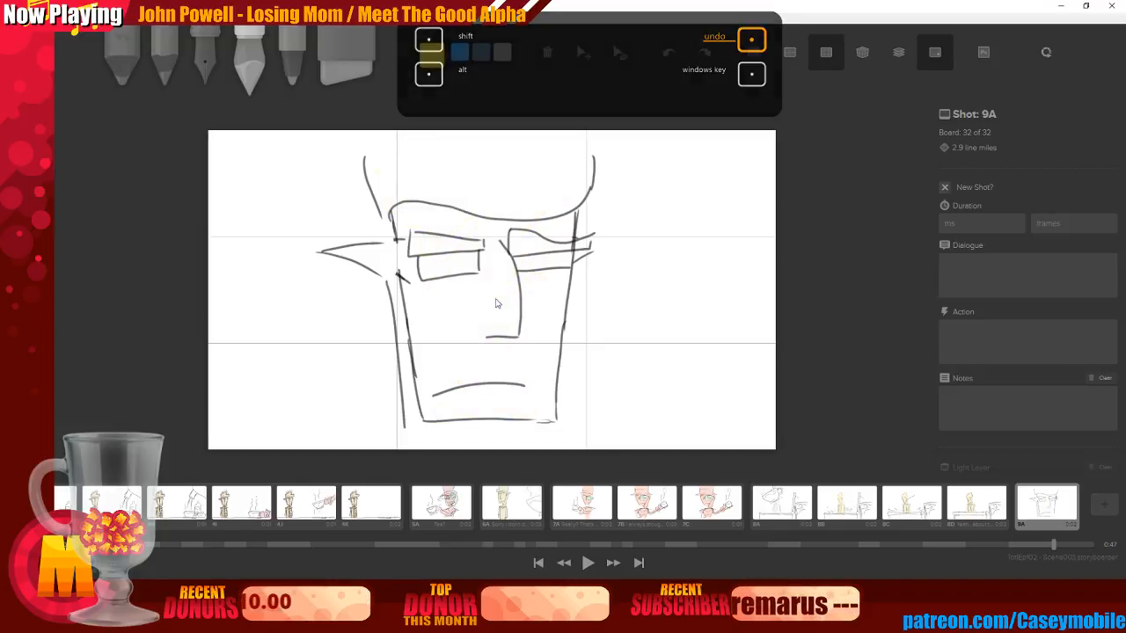
Give board 9A the dialogue "I heard the dragons were... gone?" and reselect the board to refresh its caption
click(1009, 281)
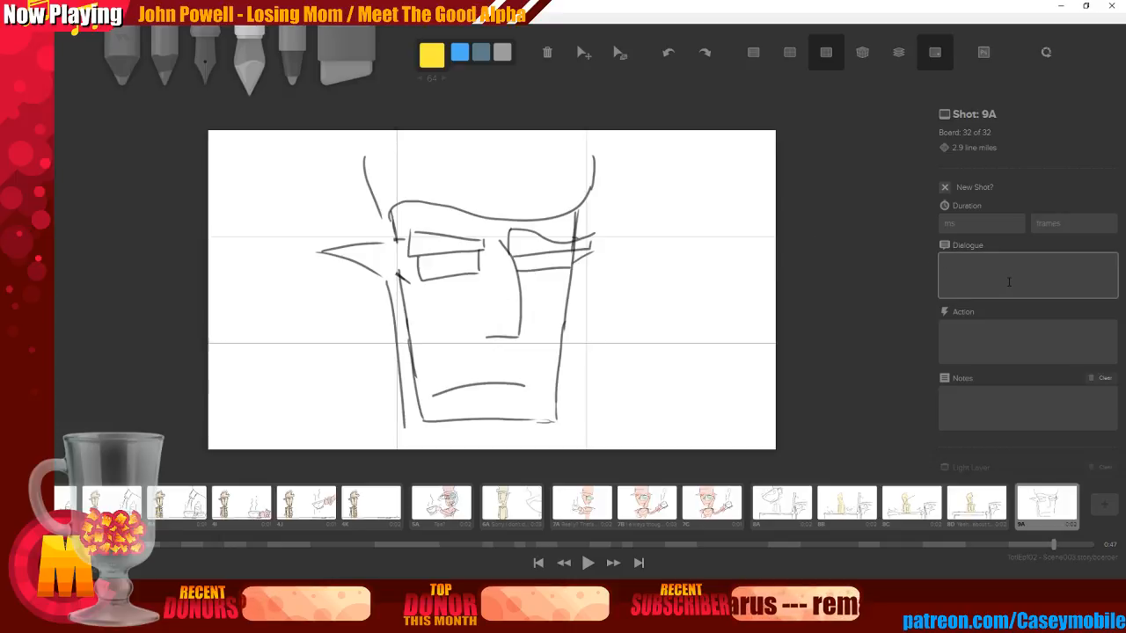
text(I bee)
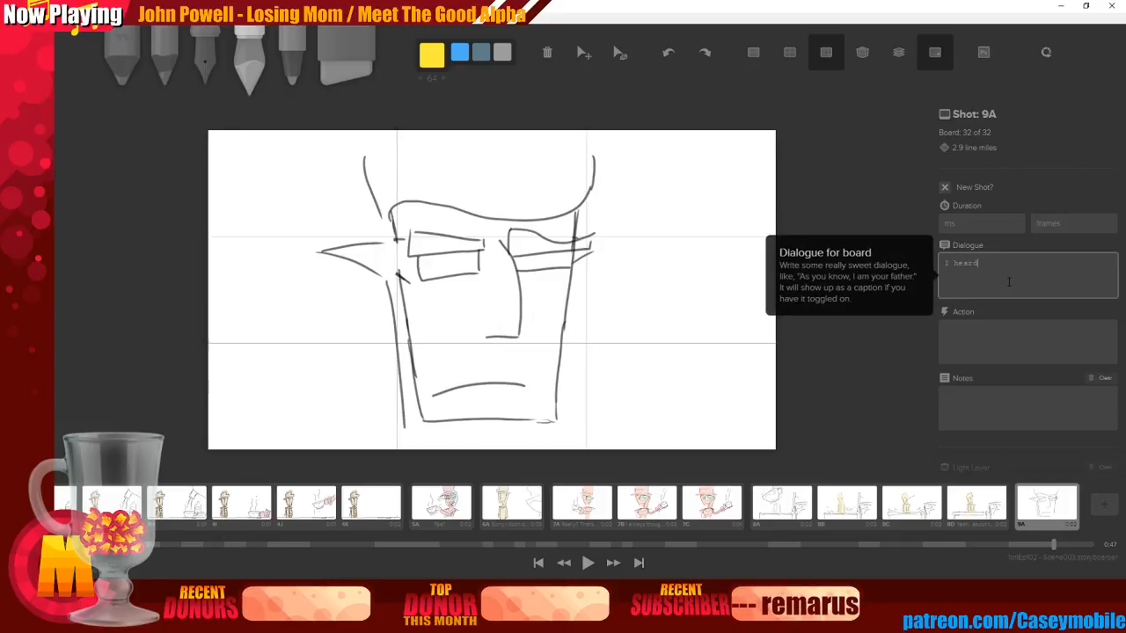
text(rd the dragons were... gone?)
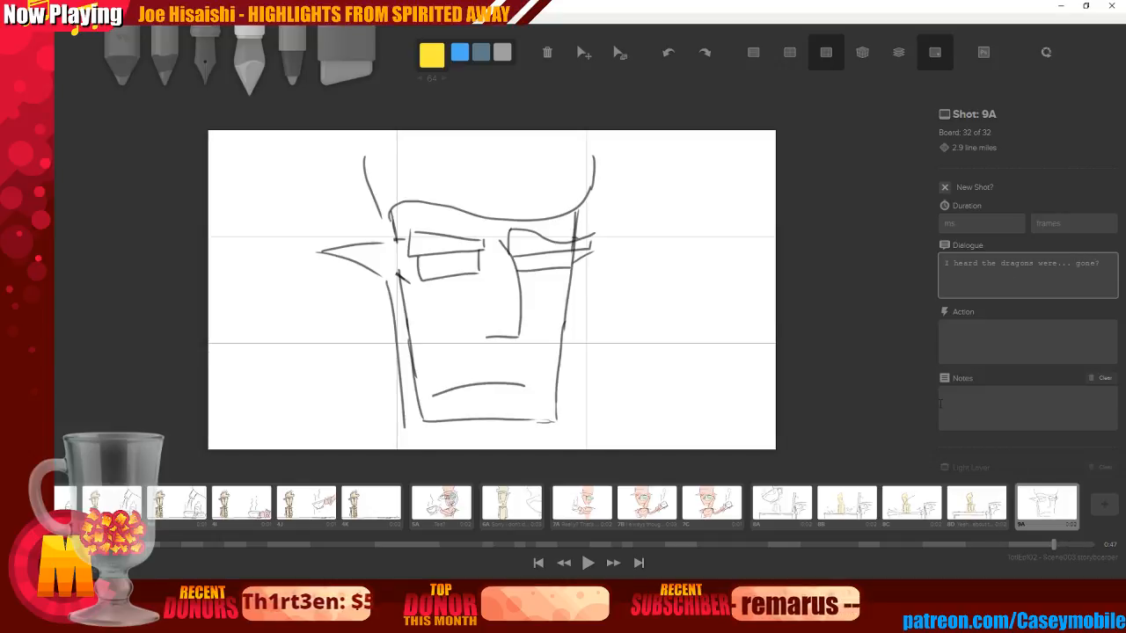
click(973, 504)
click(1040, 514)
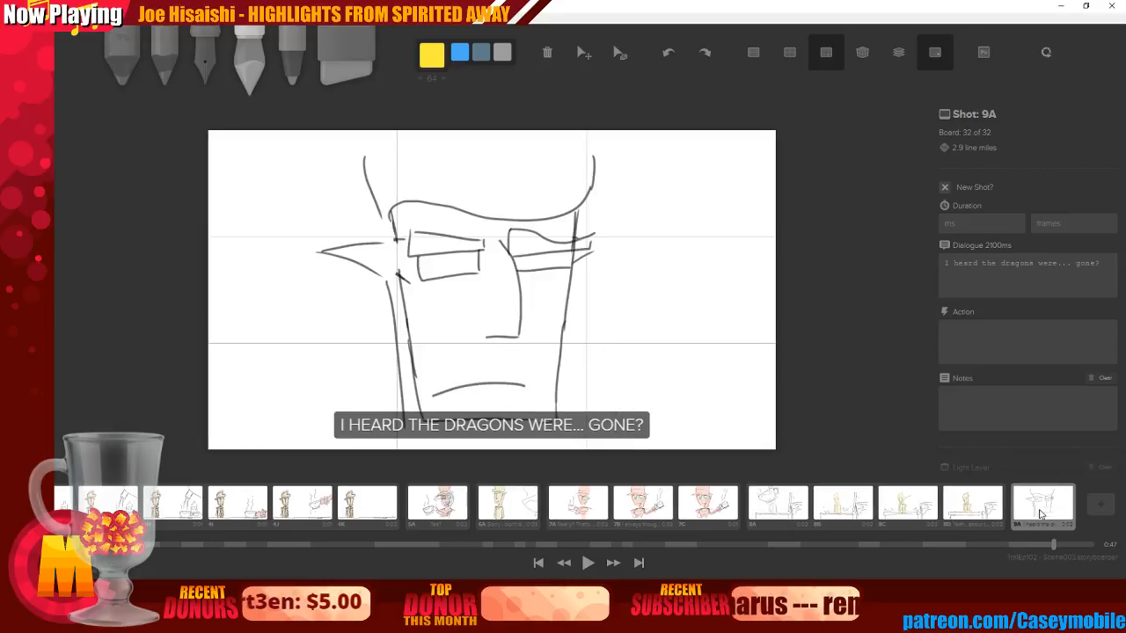
key(n)
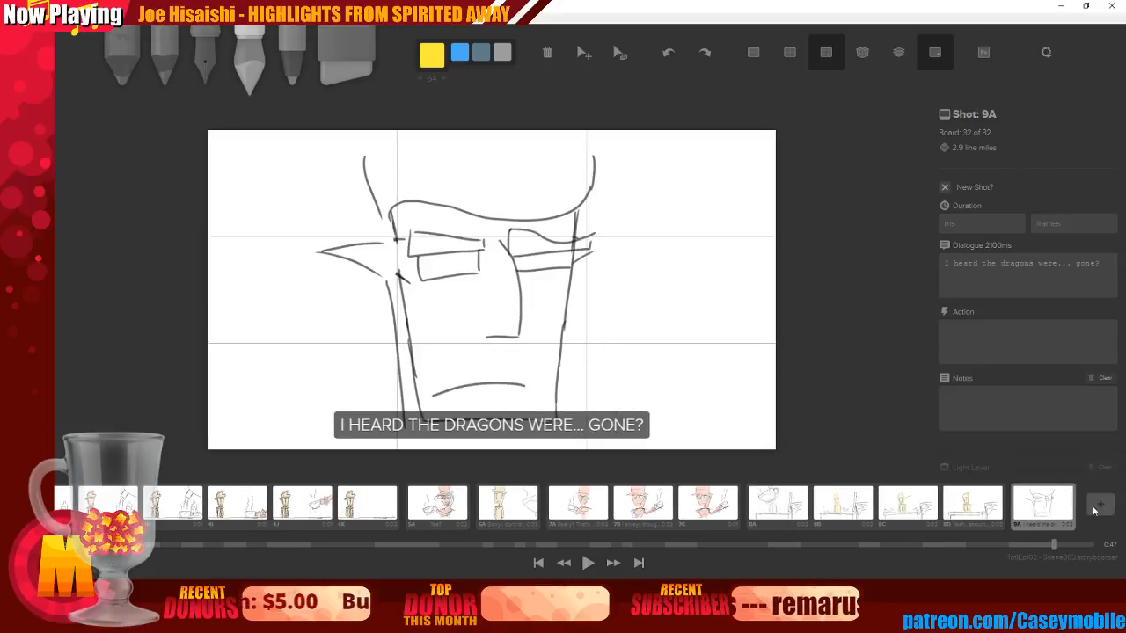
click(945, 187)
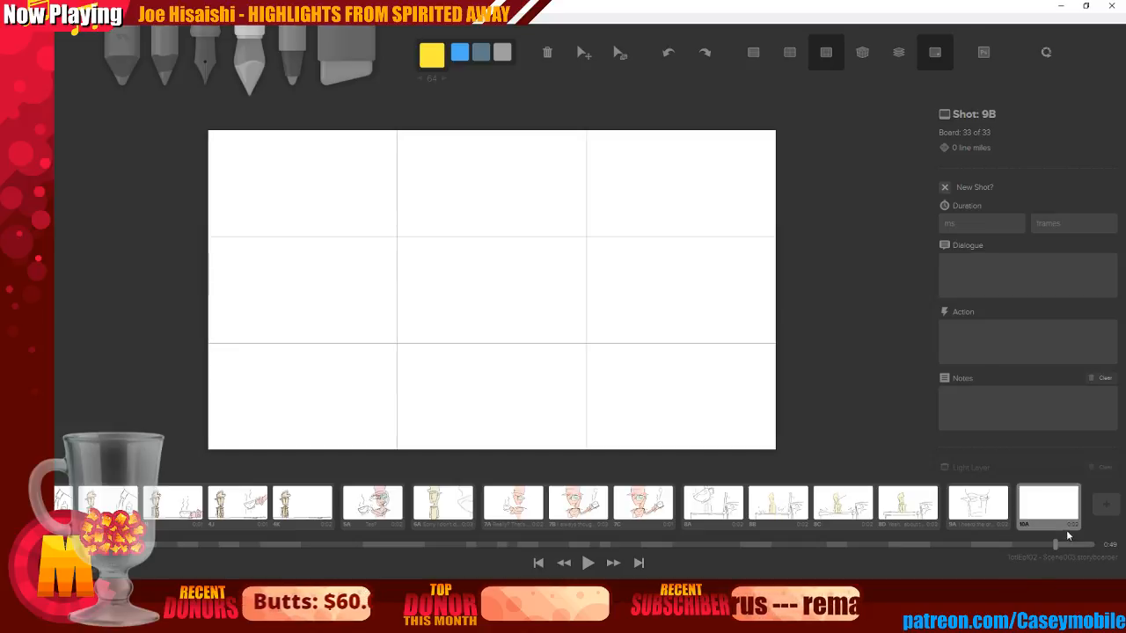
key(BackSpace)
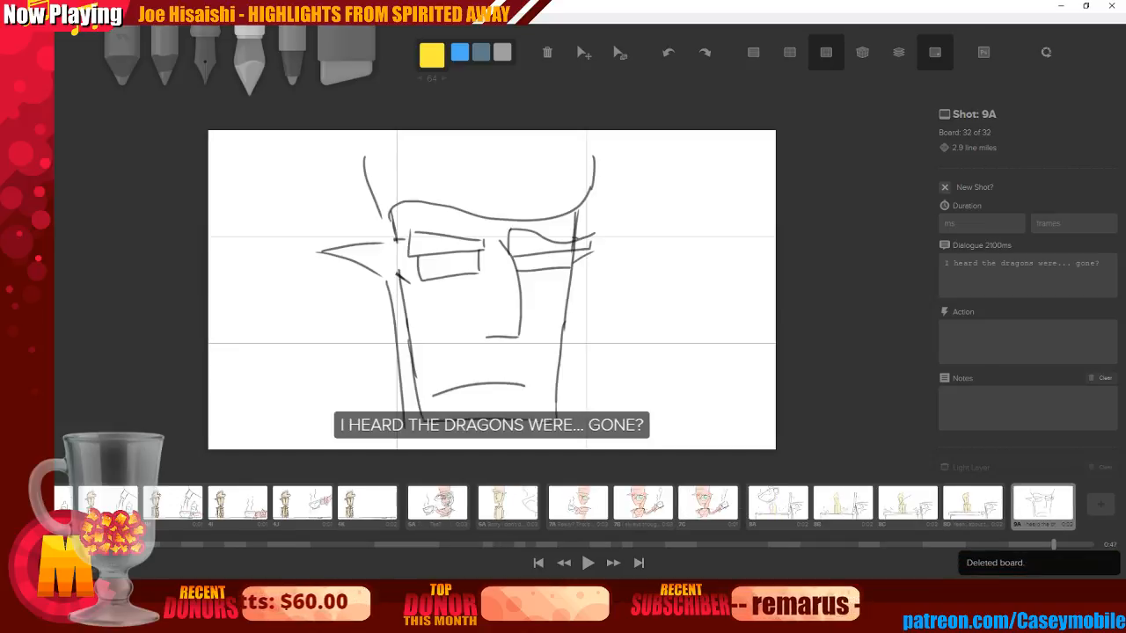
Add a blank board after board 9A within the same shot
click(1095, 510)
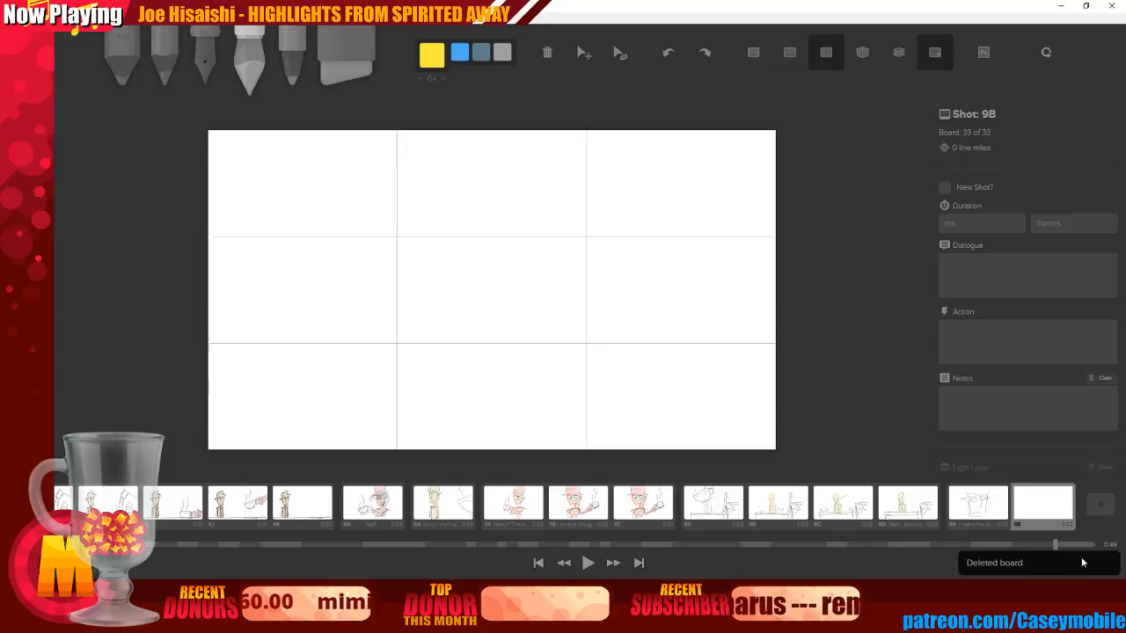
right_click(1044, 519)
click(585, 352)
Enter the dialogue "BUZZER SOUND" for board 9B and reselect the board to refresh its caption
click(998, 286)
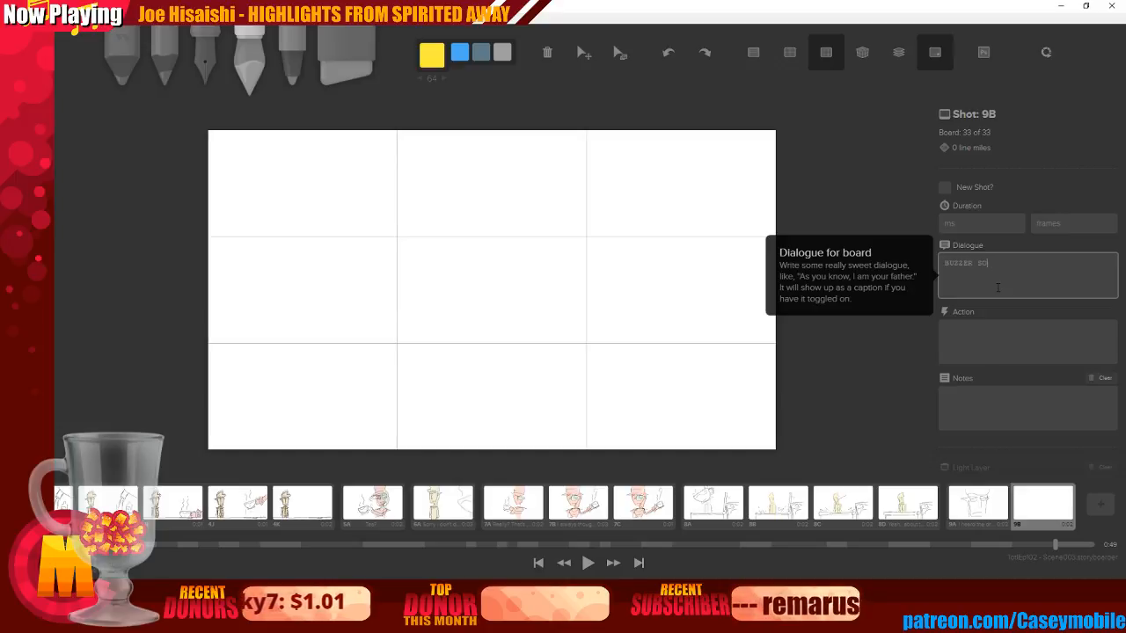
text(BUZZER SOUND)
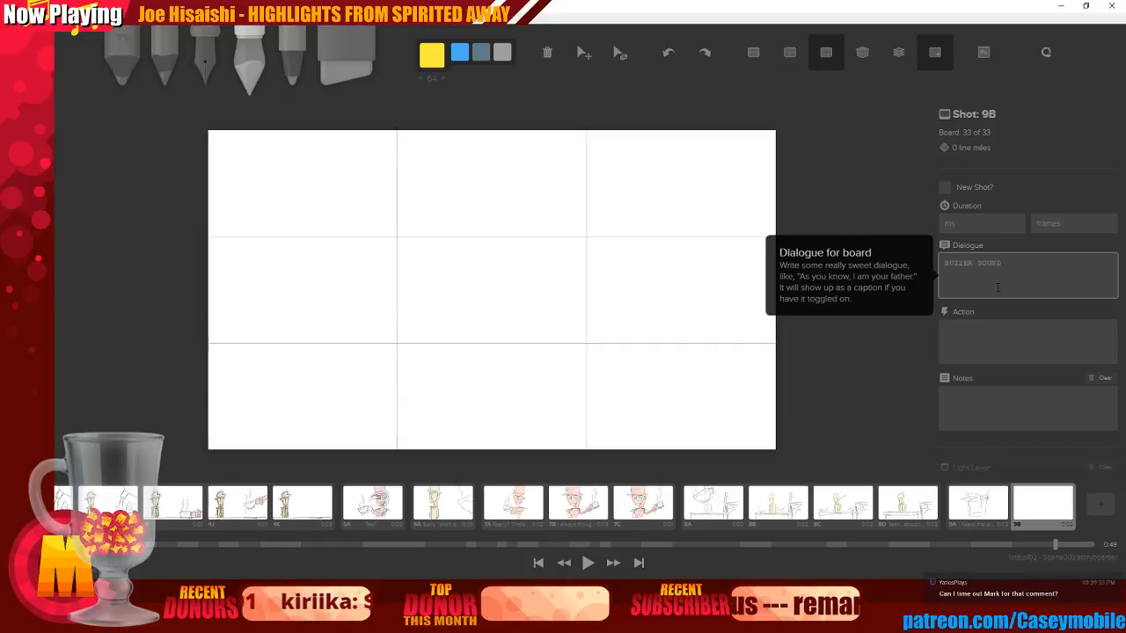
click(982, 504)
click(1048, 507)
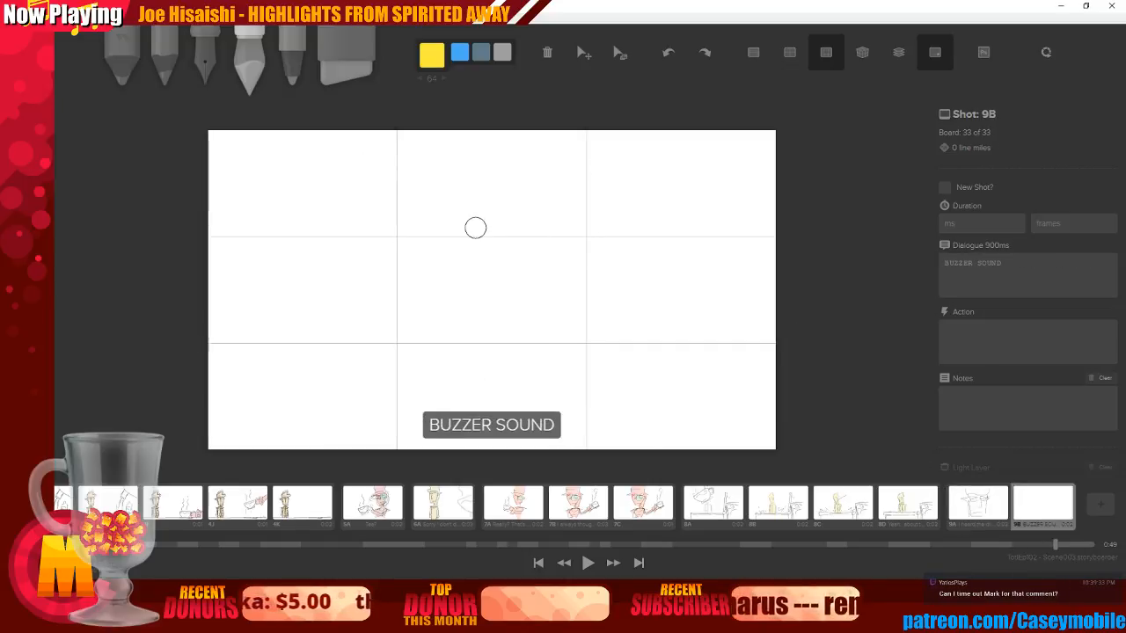
Enclose board 9B's dialogue in parentheses so it reads "(BUZZER SOUND)"
text(()
key(Tab)
click(1009, 274)
text())
click(965, 512)
click(1020, 512)
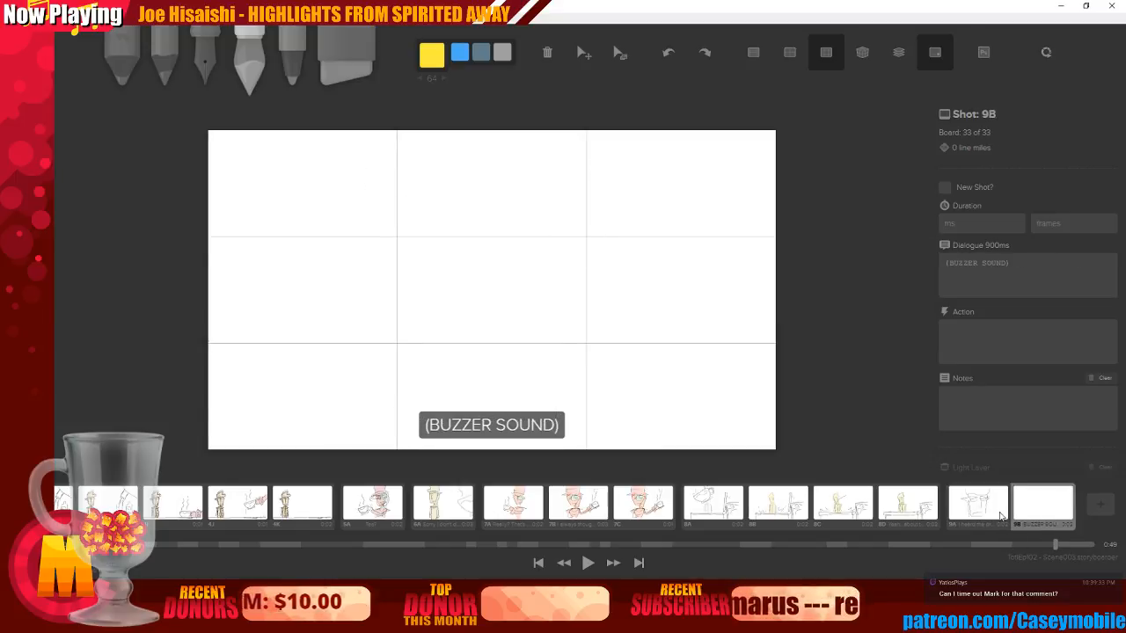
drag(374, 341, 679, 201)
drag(598, 103, 570, 202)
key(ctrl+z)
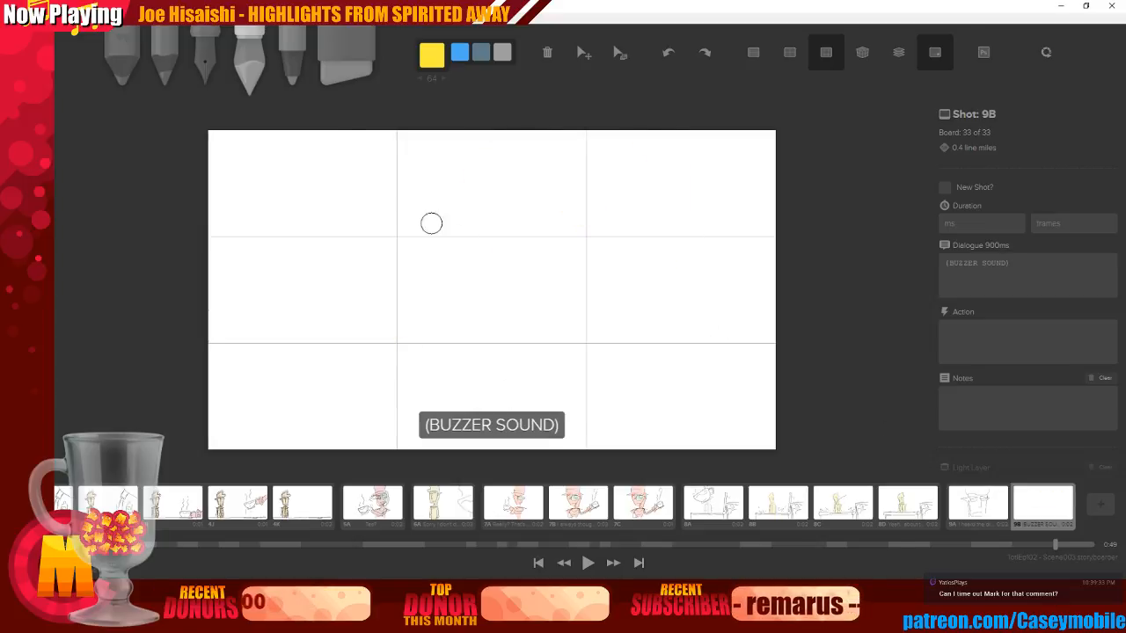
click(201, 68)
mouse_move(400, 345)
mouse_down()
mouse_move(504, 315)
mouse_move(486, 233)
mouse_move(412, 262)
mouse_move(607, 366)
mouse_move(658, 244)
mouse_move(527, 316)
mouse_move(611, 281)
mouse_up()
key(ctrl+z)
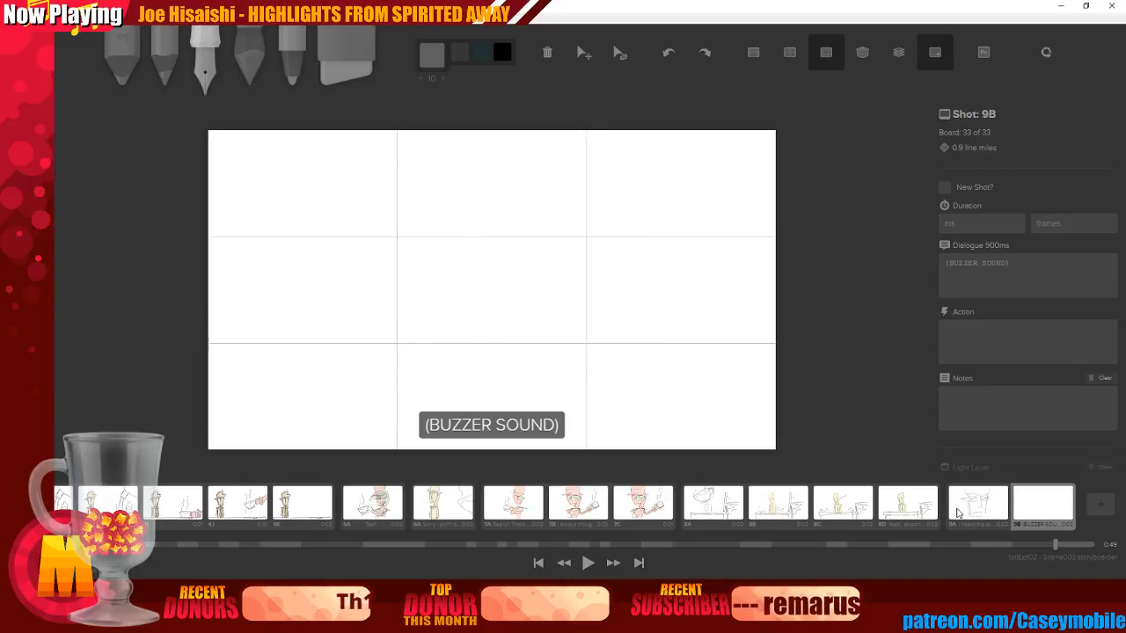
Check board 9A, return to blank board 9B and turn on onion skin to show the previous face drawing
click(959, 513)
key(Right)
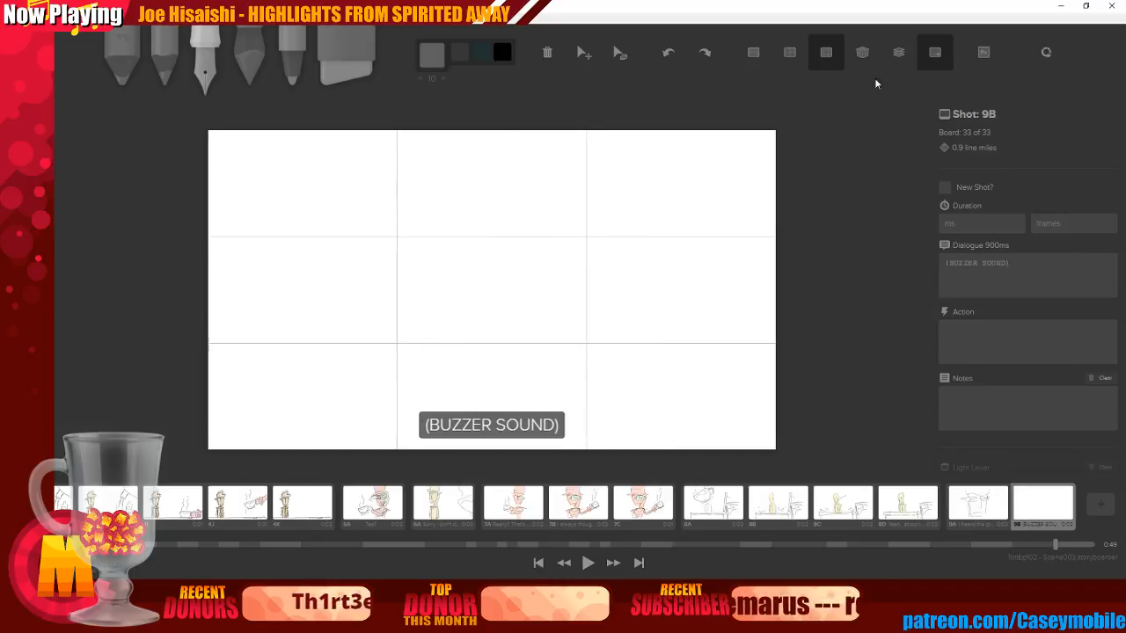
click(898, 52)
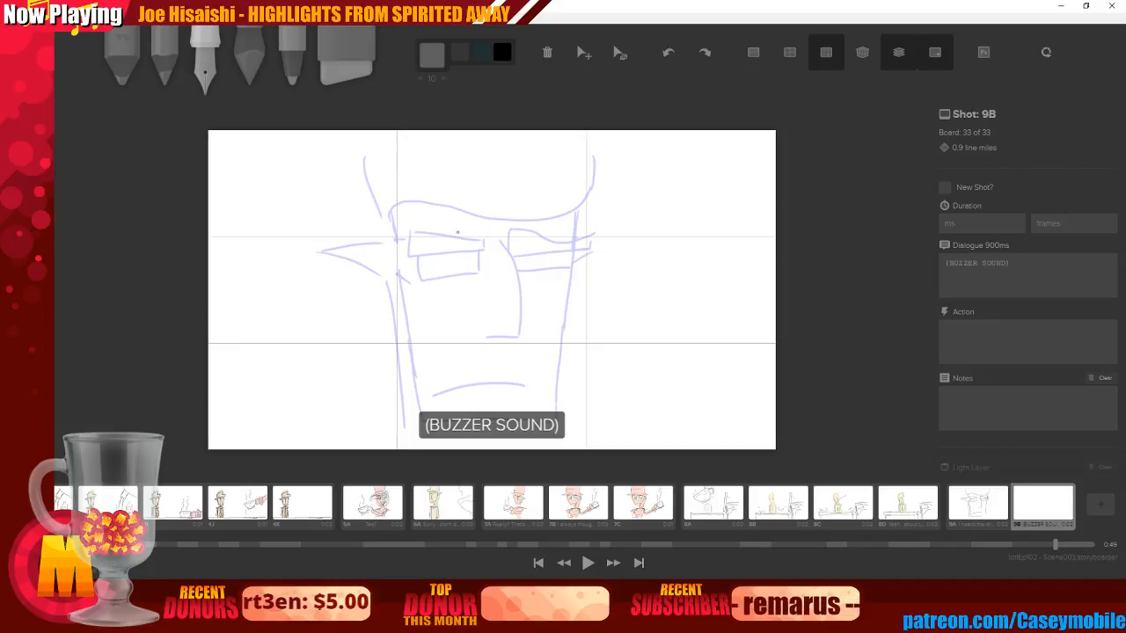
Draw both eyebrows on board 9B as angled blocks, raised above those of the onion-skinned face
drag(405, 237, 488, 249)
mouse_move(405, 237)
mouse_down()
mouse_move(504, 251)
mouse_move(552, 234)
mouse_move(580, 249)
mouse_up()
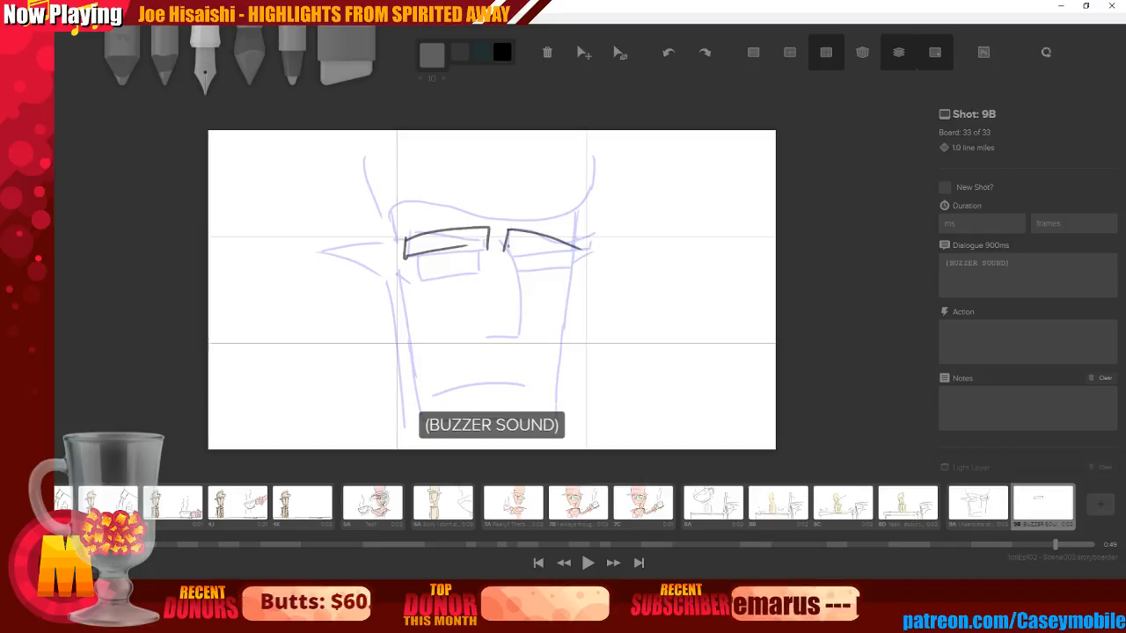
key(ctrl)
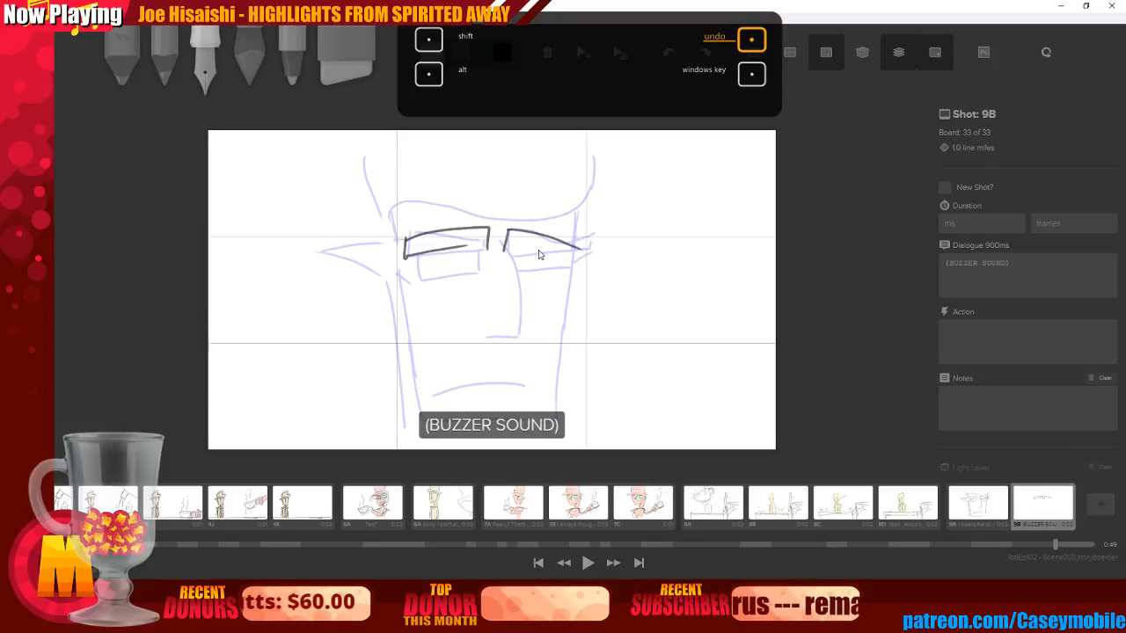
Draw the nose on board 9B running down from the brow to a squared tip, undoing and redrawing unsatisfactory strokes
mouse_move(500, 234)
mouse_down()
mouse_move(511, 327)
mouse_move(525, 341)
mouse_move(528, 306)
mouse_up()
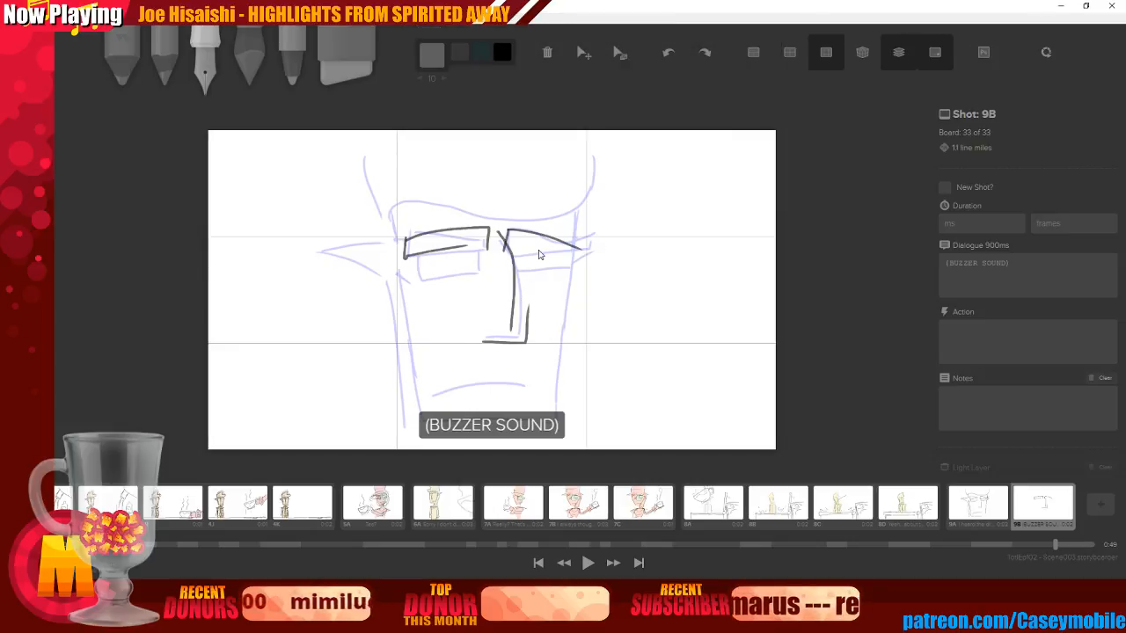
key(ctrl+z)
key(ctrl+z)
drag(499, 236, 519, 335)
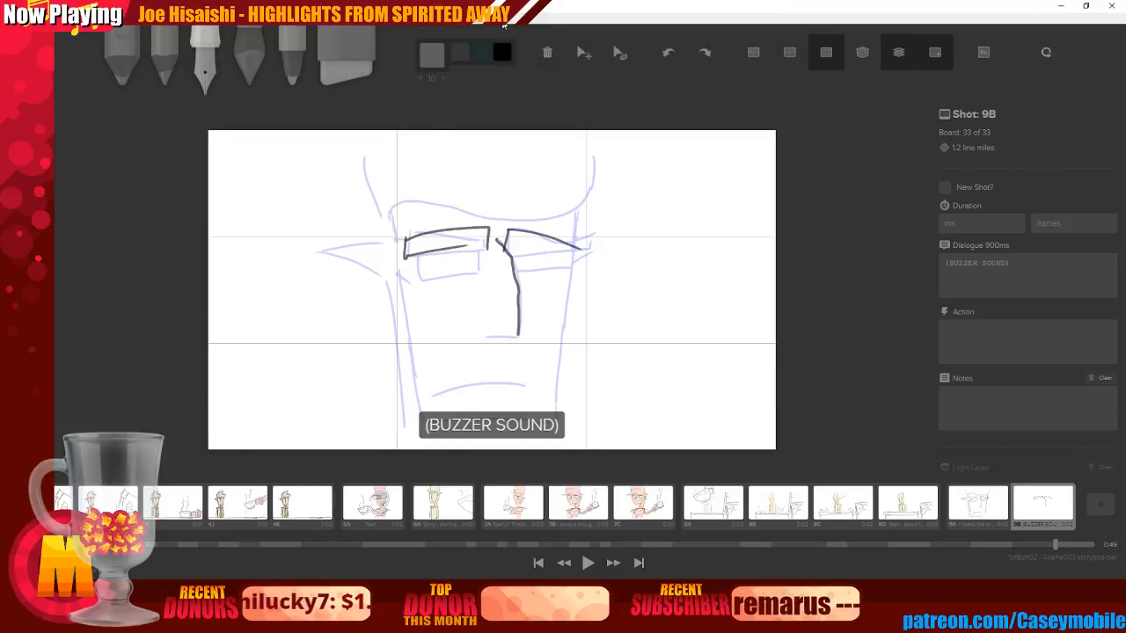
key(ctrl+z)
mouse_move(498, 239)
mouse_down()
mouse_move(513, 283)
mouse_move(495, 355)
mouse_move(488, 336)
mouse_move(511, 312)
mouse_up()
Outline both eyes as narrow boxes beneath the eyebrows on board 9B
mouse_move(516, 248)
mouse_down()
mouse_move(571, 275)
mouse_move(523, 251)
mouse_move(581, 257)
mouse_up()
drag(512, 248, 568, 269)
drag(420, 280, 483, 250)
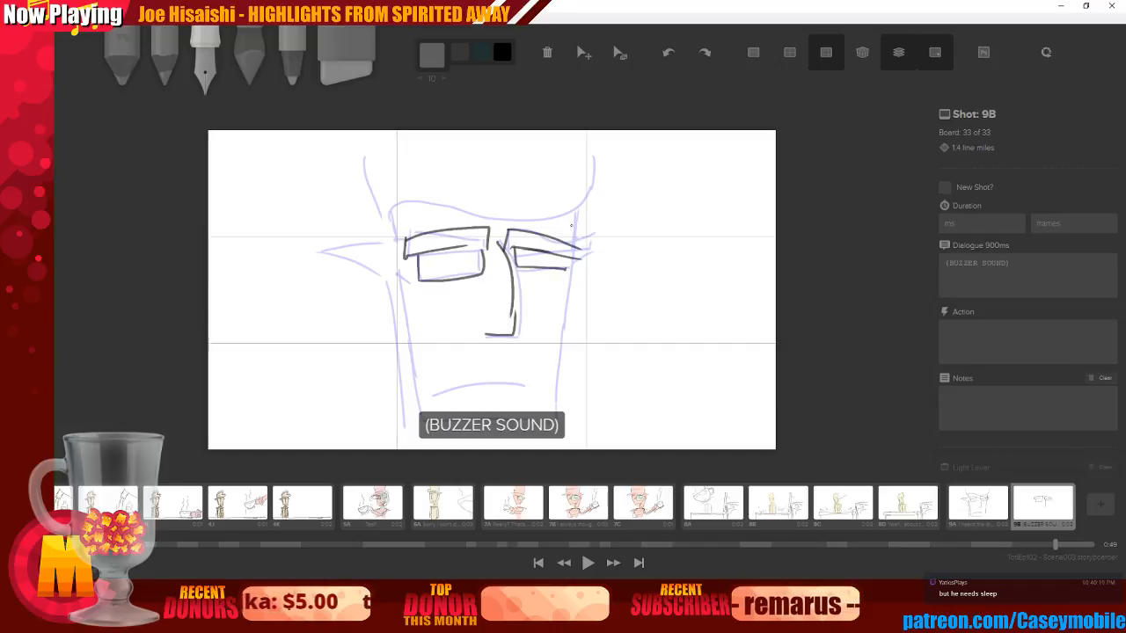
Draw an open grimacing mouth with clenched teeth and put a small dot pupil in each eye
drag(425, 394, 515, 373)
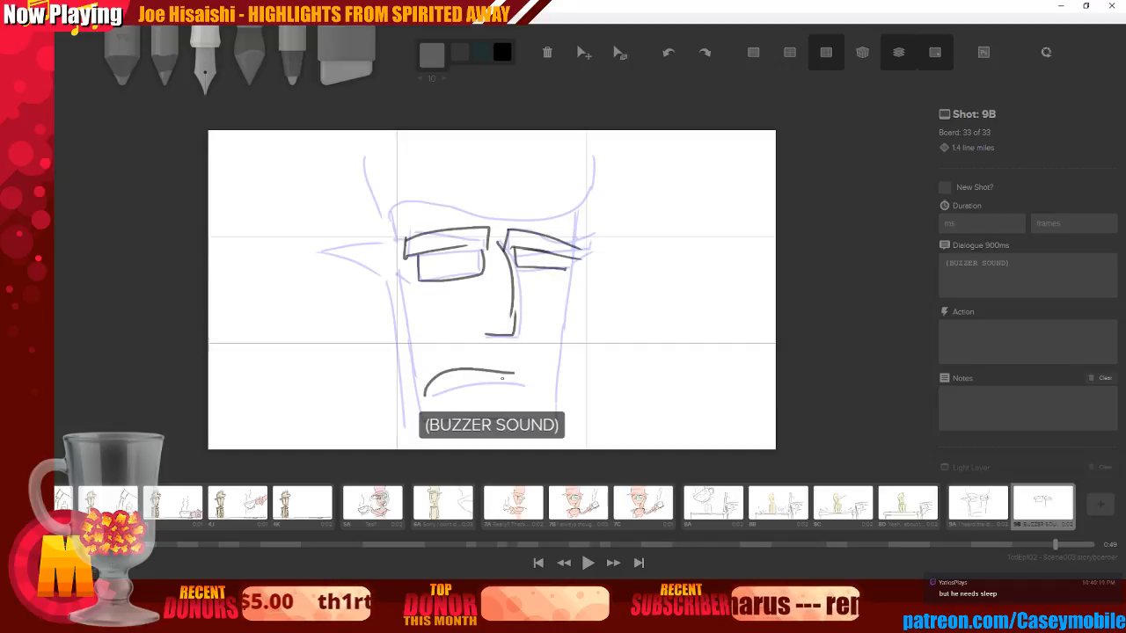
drag(424, 397, 507, 401)
drag(428, 388, 508, 387)
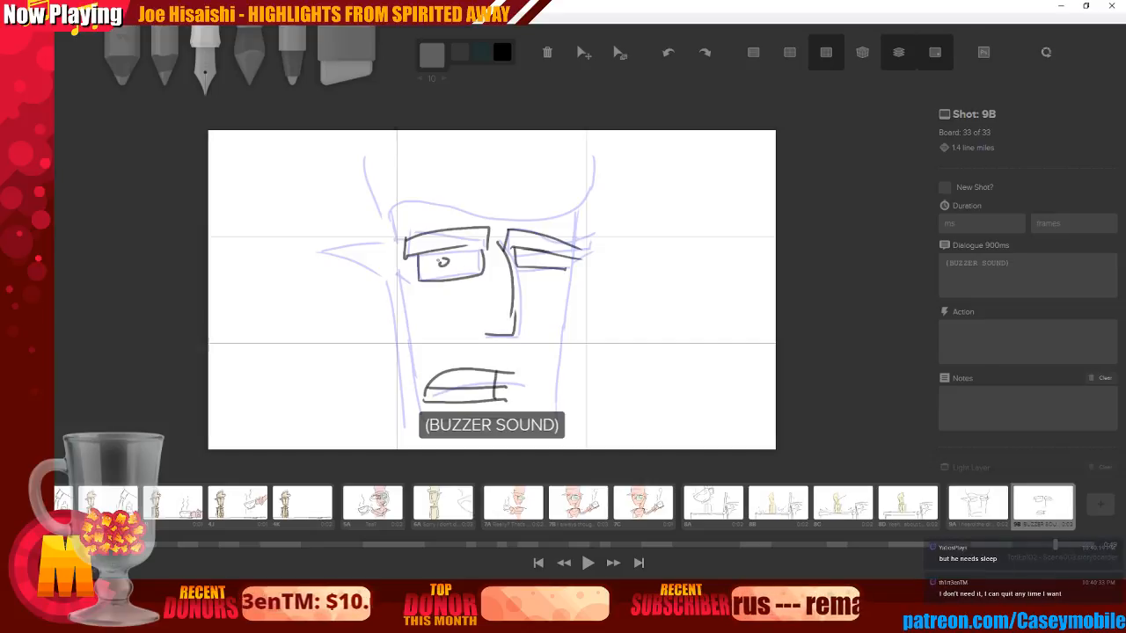
key(ctrl+z)
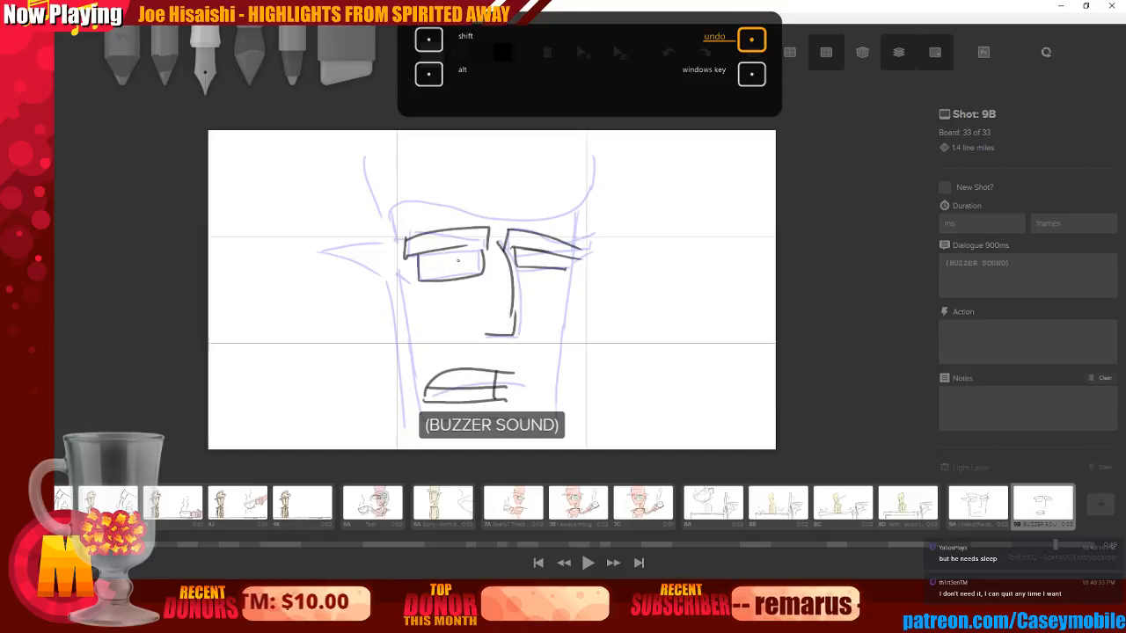
drag(450, 263, 452, 259)
click(553, 262)
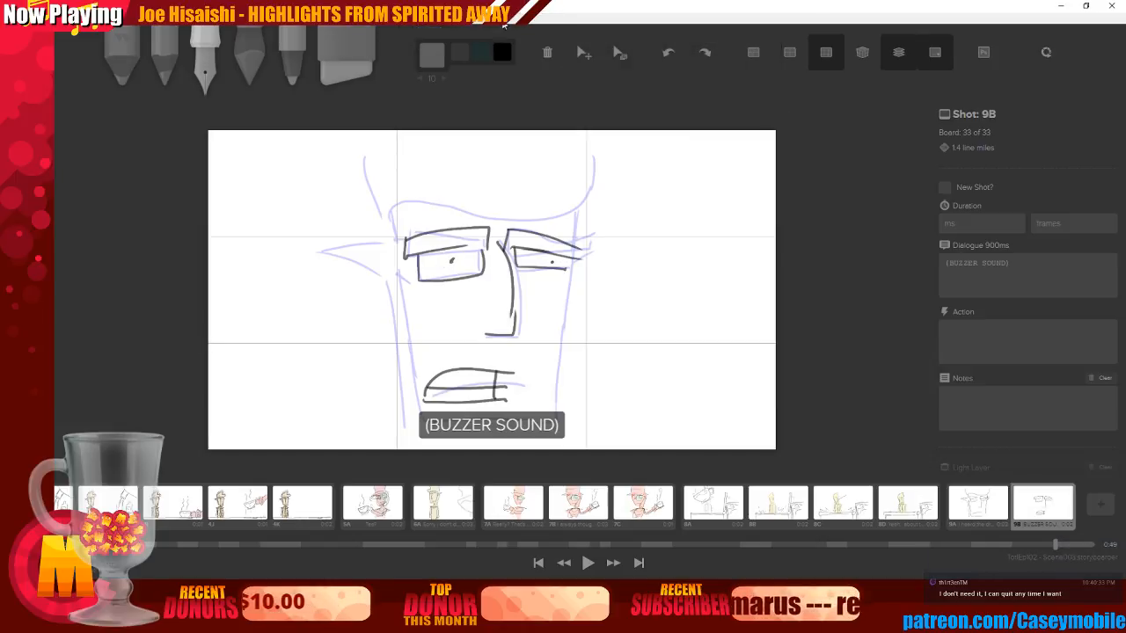
Add short motion lines beside the head and draw the large pointed ear and the rear curve of the hair
drag(334, 212, 345, 304)
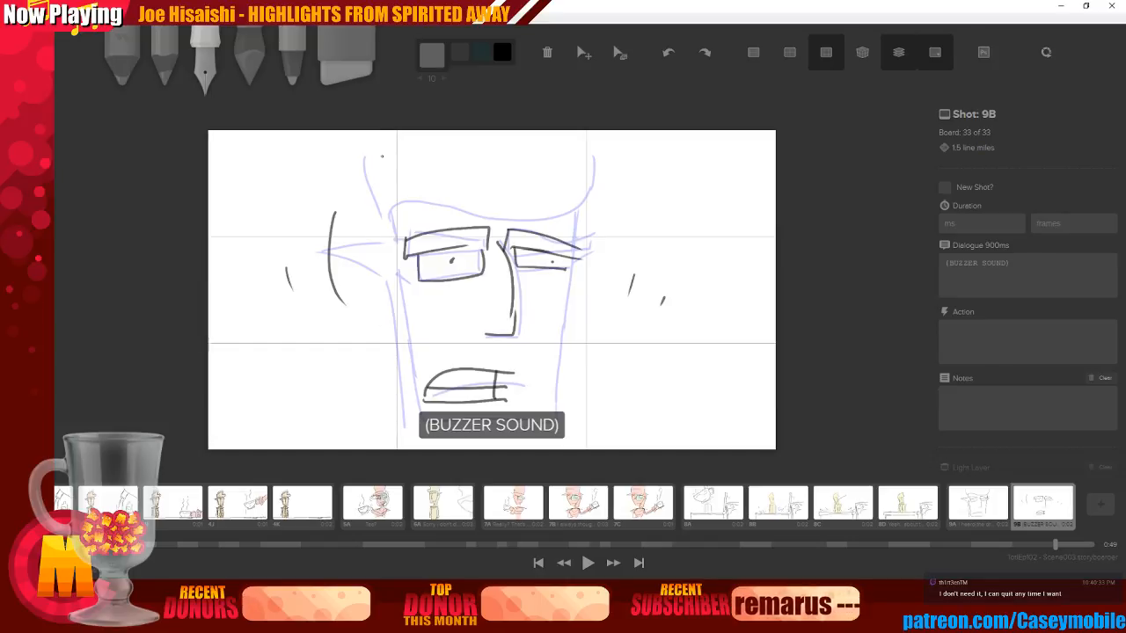
mouse_move(357, 176)
mouse_down()
mouse_move(375, 233)
mouse_move(393, 239)
mouse_up()
drag(330, 218, 391, 285)
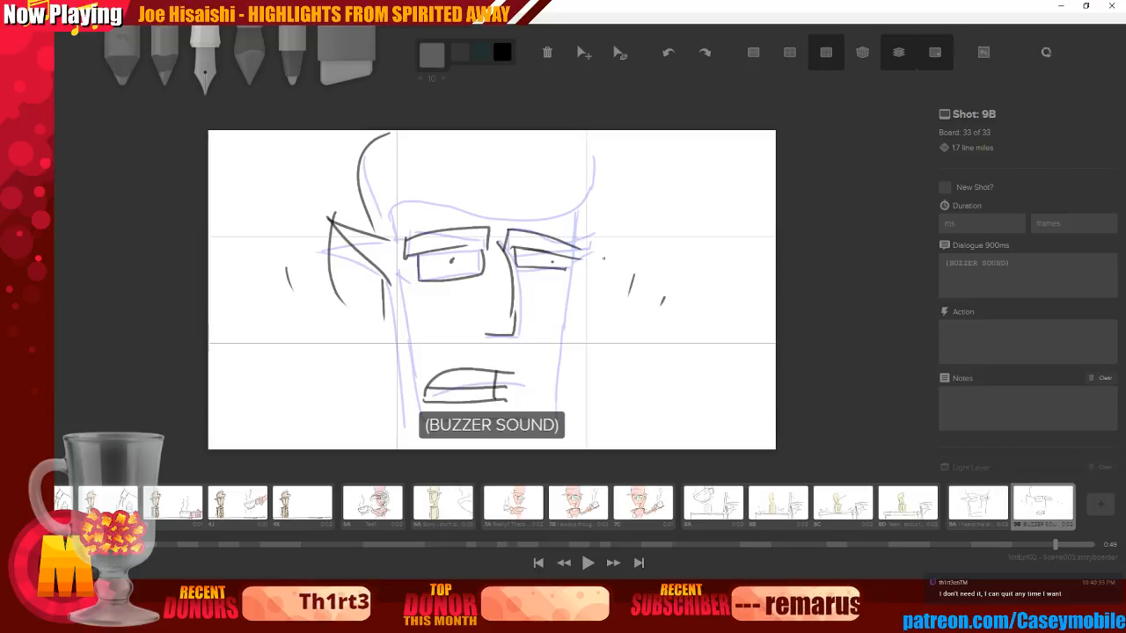
Draw the hairline sweeping across the forehead into an upturned tip, the far ear and both sides of the face on board 9B
mouse_move(382, 233)
mouse_down()
mouse_move(642, 163)
mouse_move(563, 162)
mouse_up()
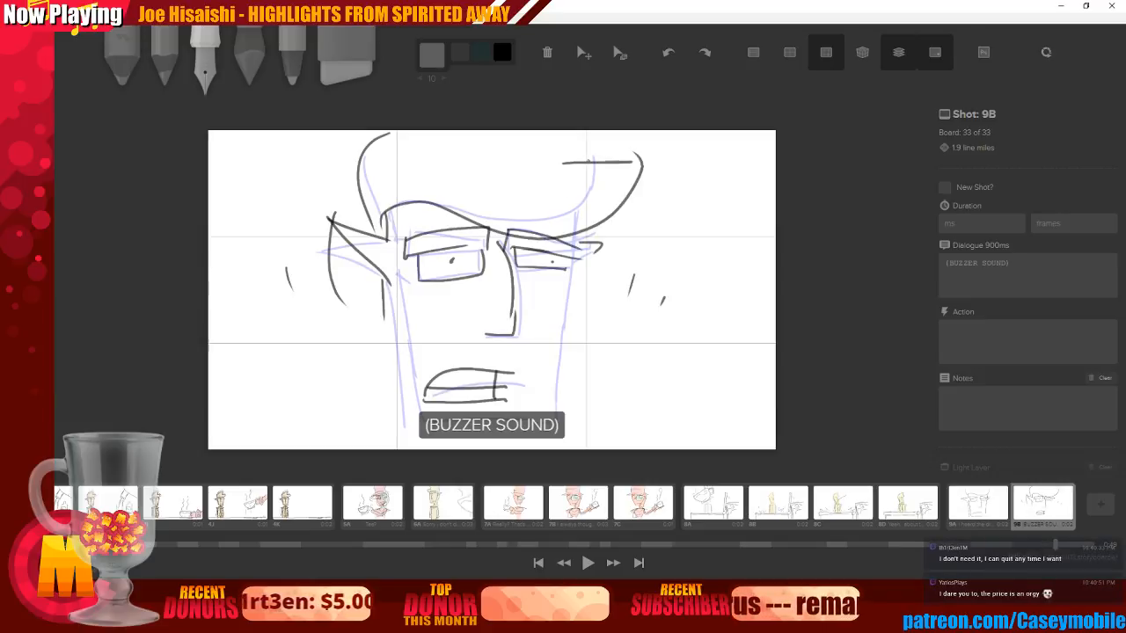
key(ctrl+z)
key(ctrl+z)
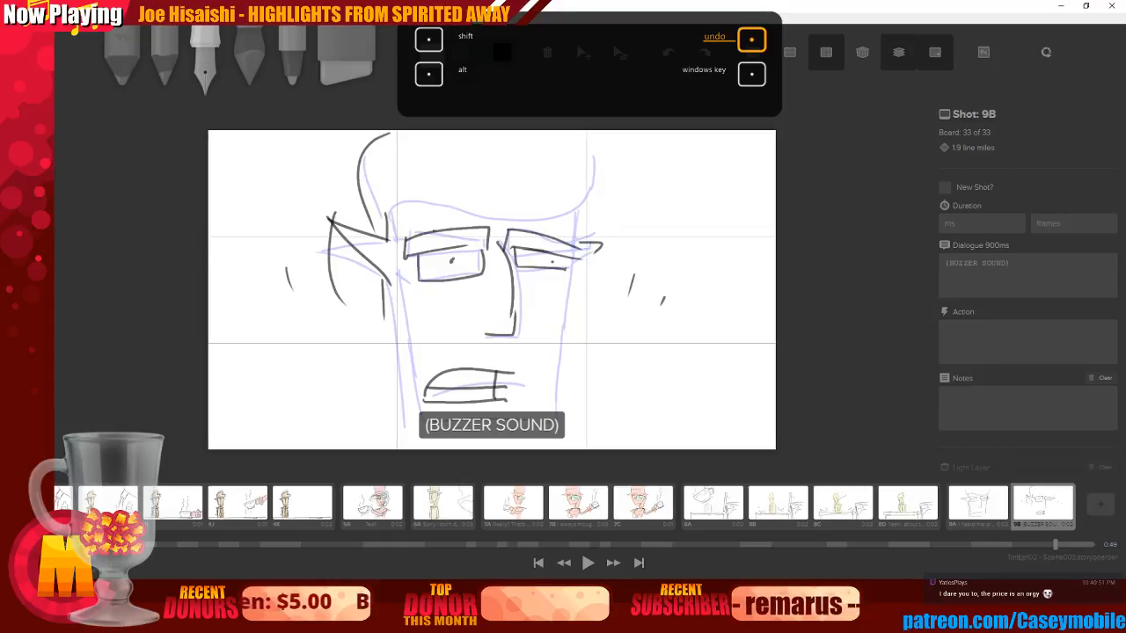
mouse_move(389, 204)
mouse_down()
mouse_move(528, 222)
mouse_move(579, 141)
mouse_up()
drag(563, 268, 553, 338)
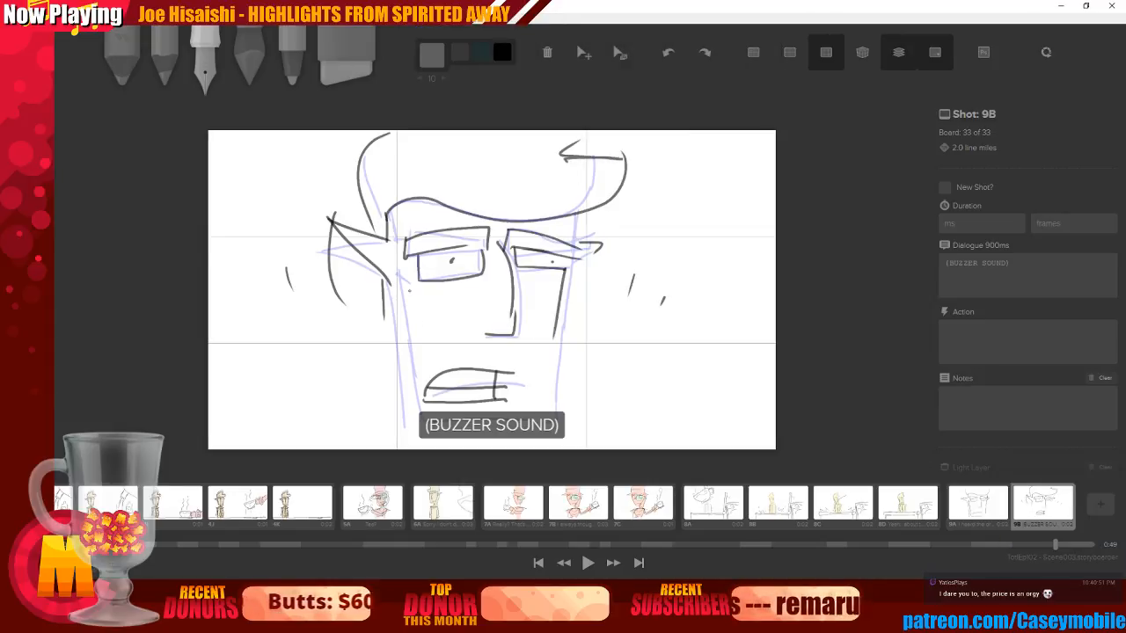
drag(392, 278, 408, 397)
drag(558, 322, 544, 411)
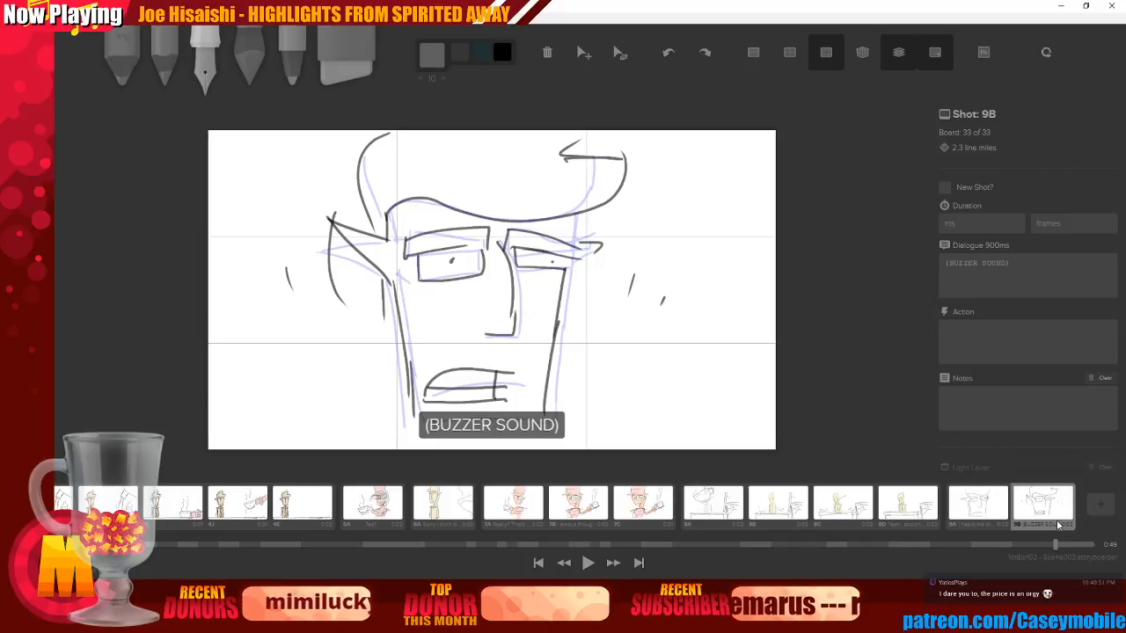
Add a blank board after 9B, turn off onion skin and mark the board as a new shot
click(1100, 504)
click(898, 52)
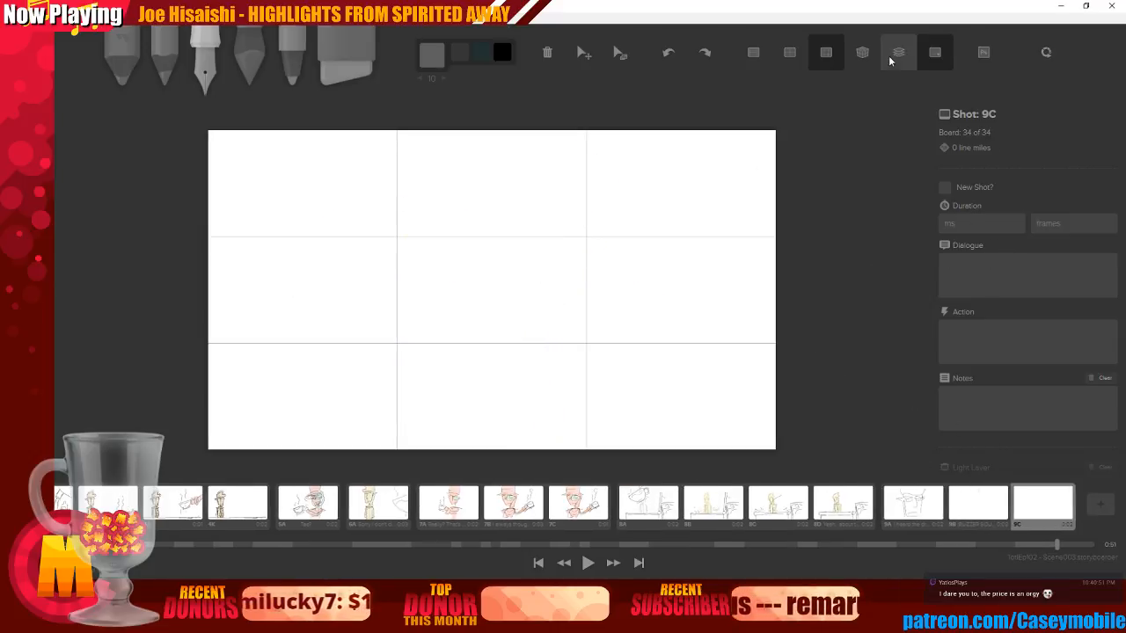
click(946, 188)
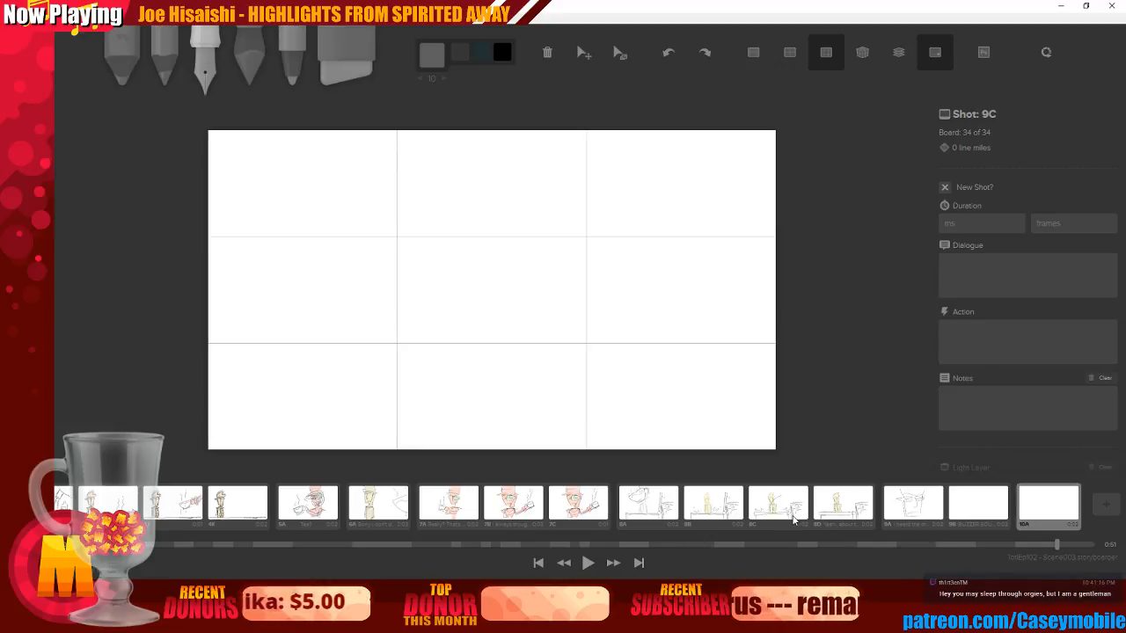
Look through the shot 8 boards and set board 8A's duration to 500 ms
click(827, 518)
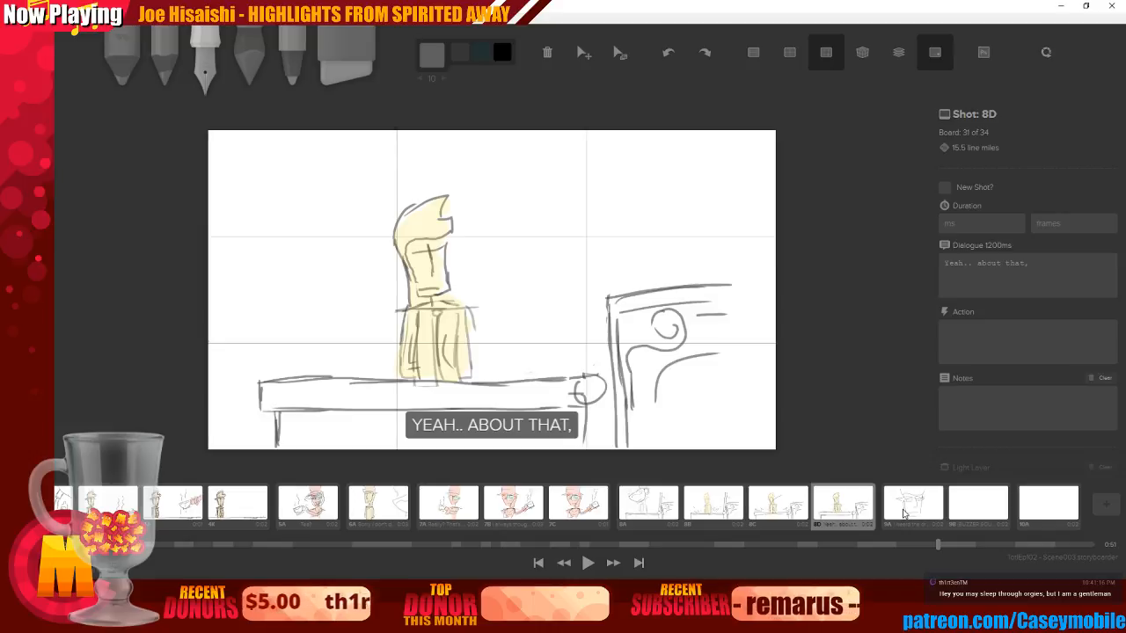
click(643, 520)
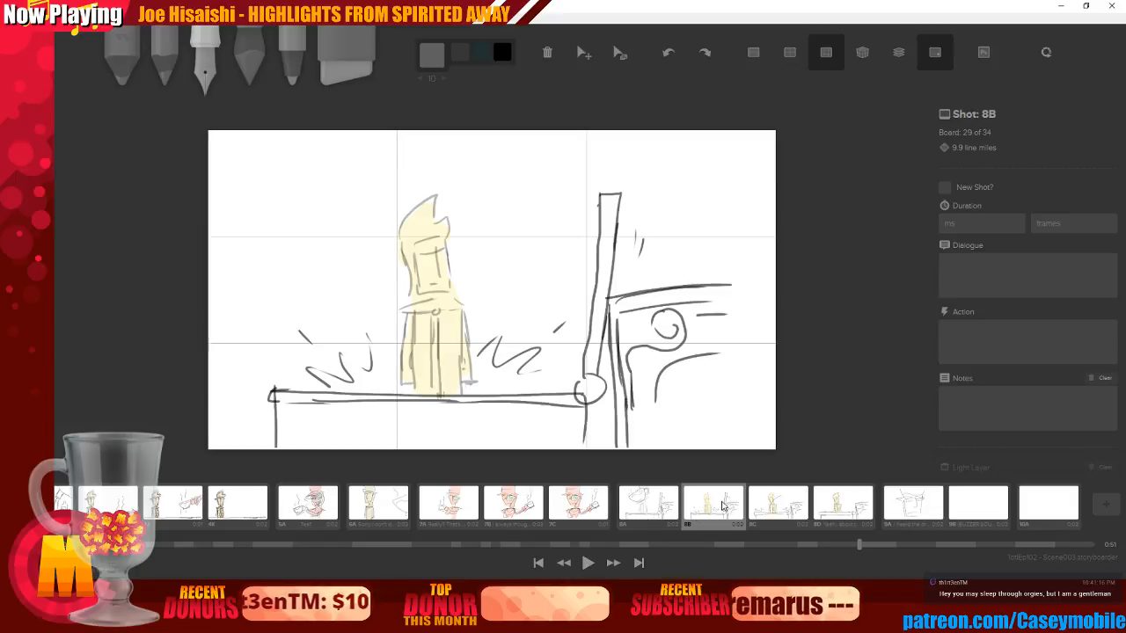
click(650, 510)
click(571, 511)
click(637, 512)
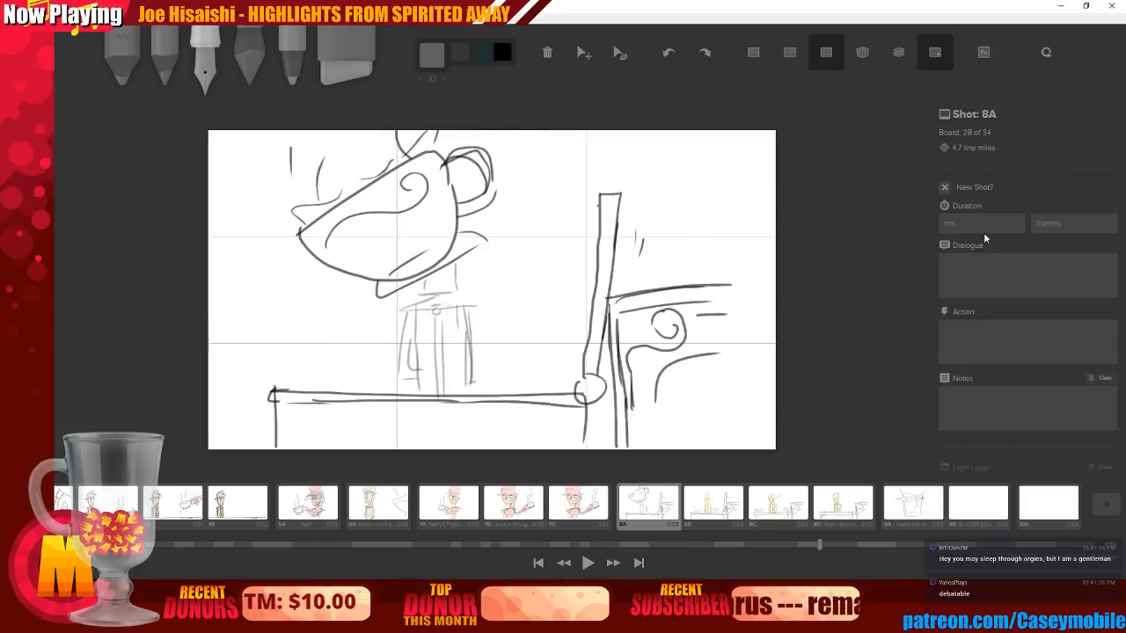
text(500)
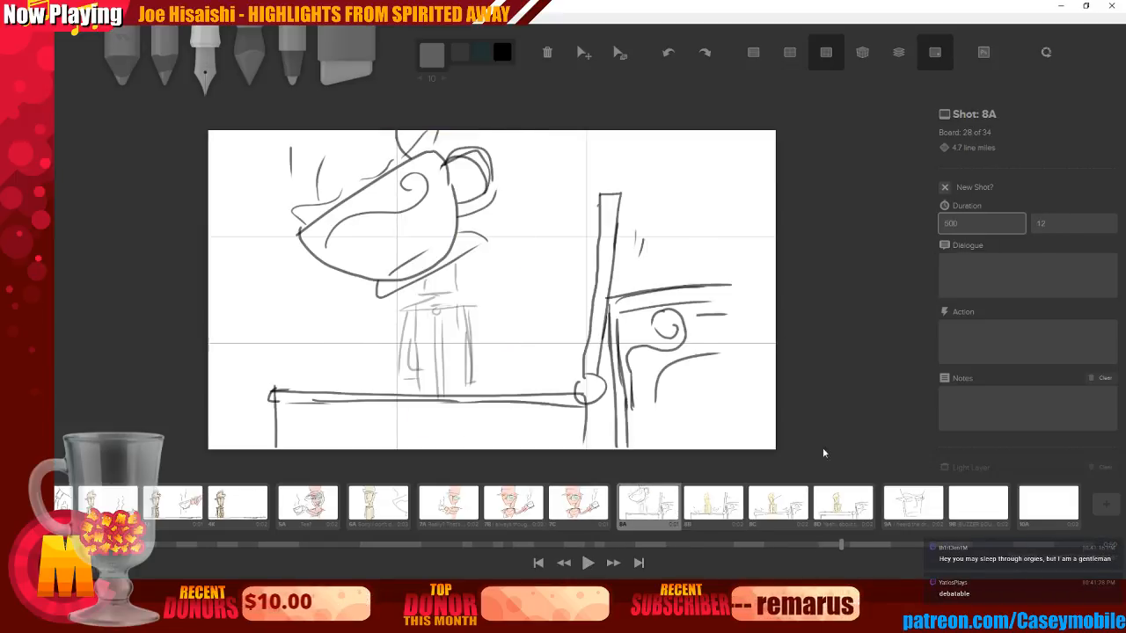
Set the durations of boards 8B and 8C to 500 ms each
click(729, 509)
click(966, 225)
text(500)
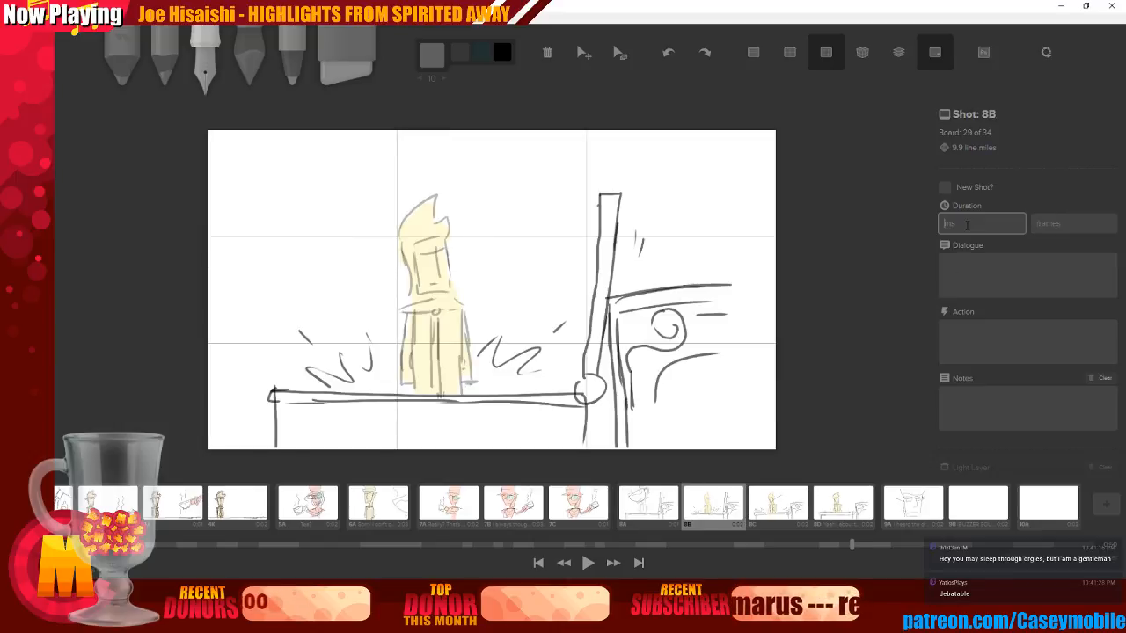
click(777, 515)
click(1005, 221)
text(500)
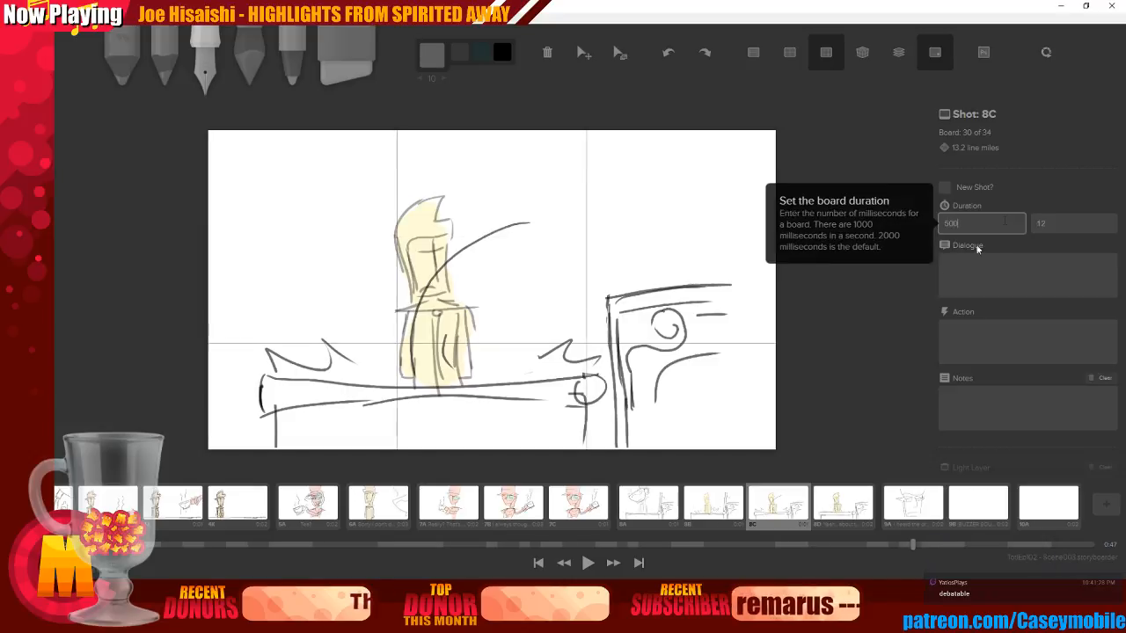
Set board 8D's duration to 1200 ms to match its dialogue length
click(834, 494)
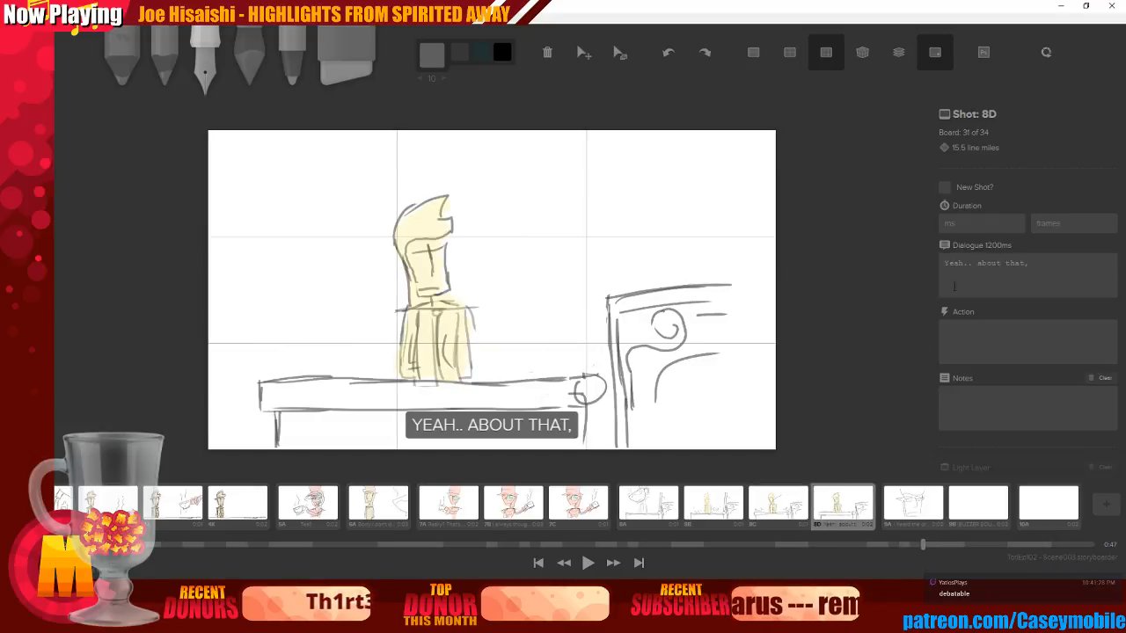
click(979, 223)
text(1200)
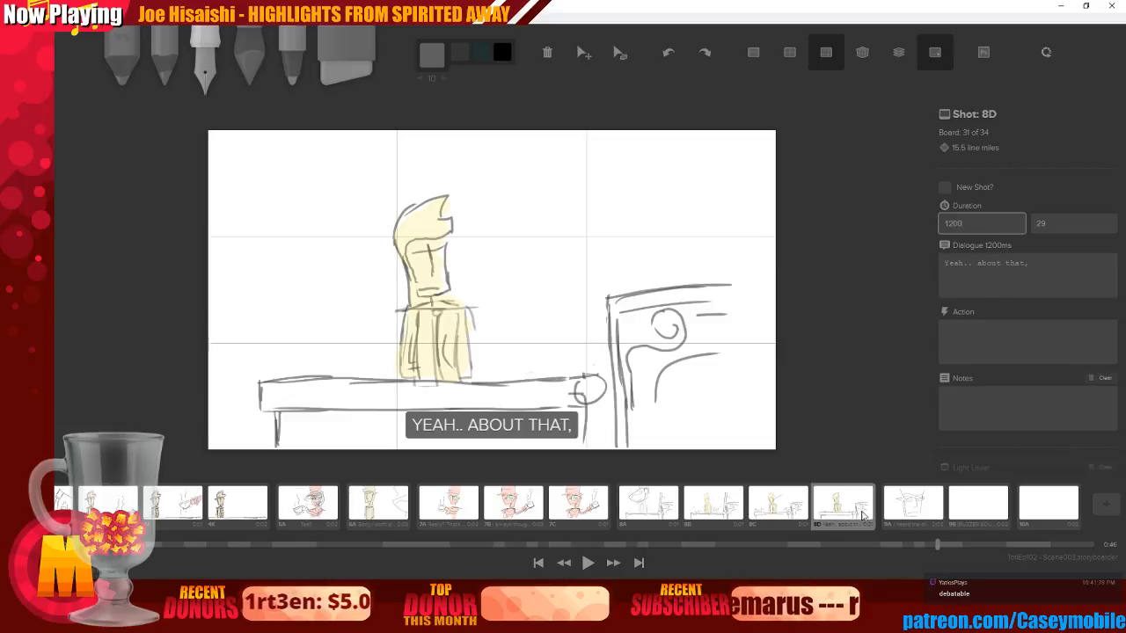
Play the storyboard from board 7A through board 9B to check the timing, and review board 9A
click(467, 508)
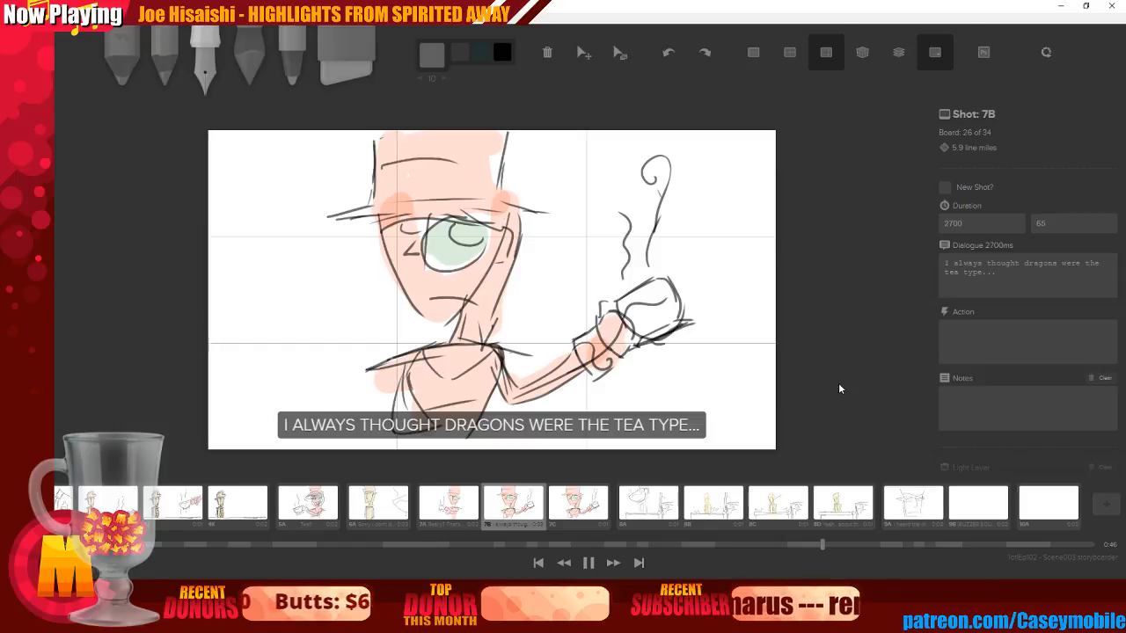
click(590, 563)
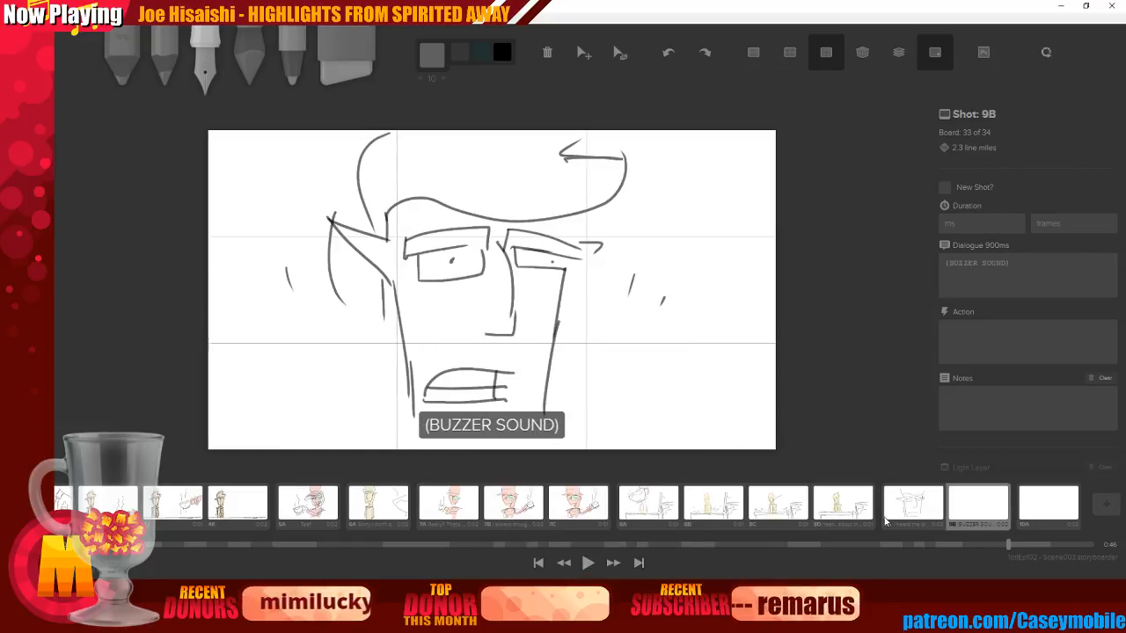
click(919, 506)
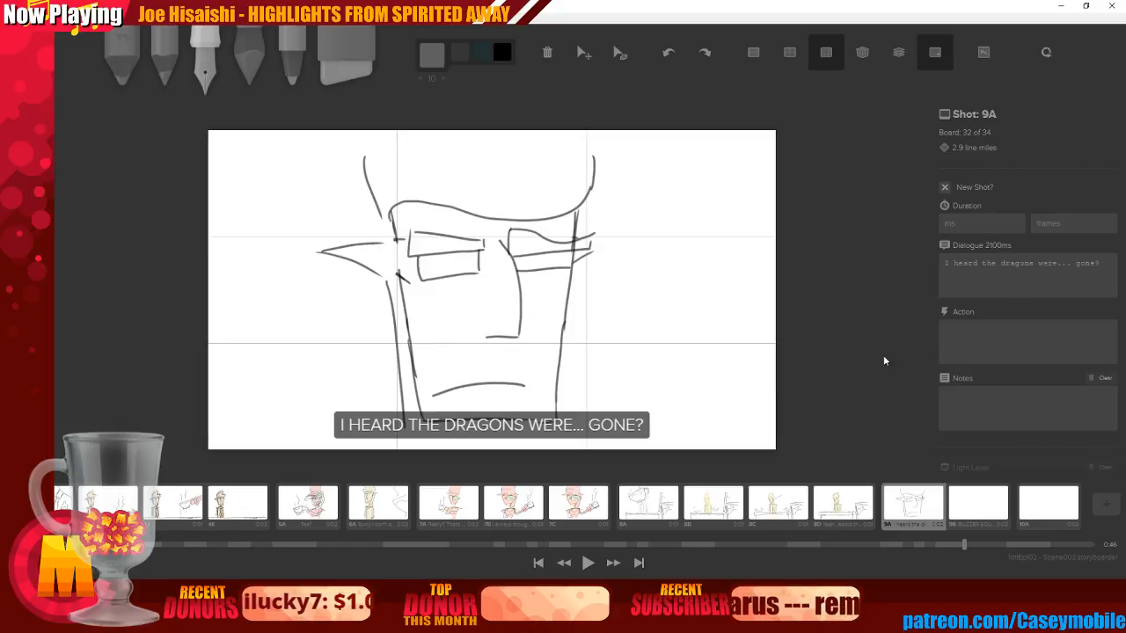
Set board 9B's duration to 400 ms
click(988, 507)
click(984, 225)
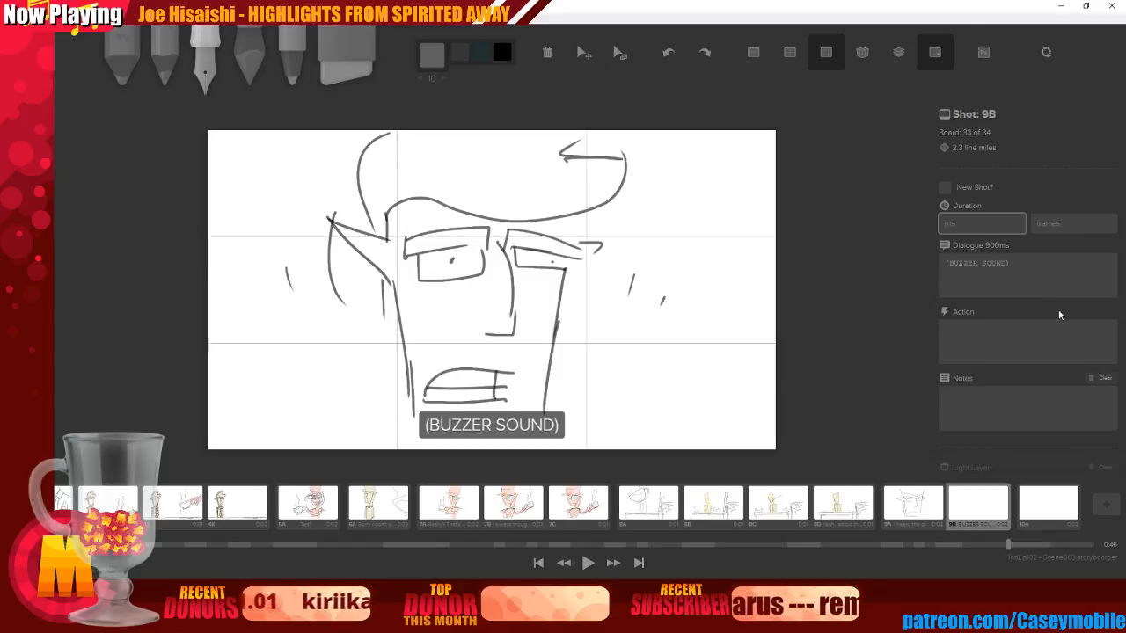
text(400)
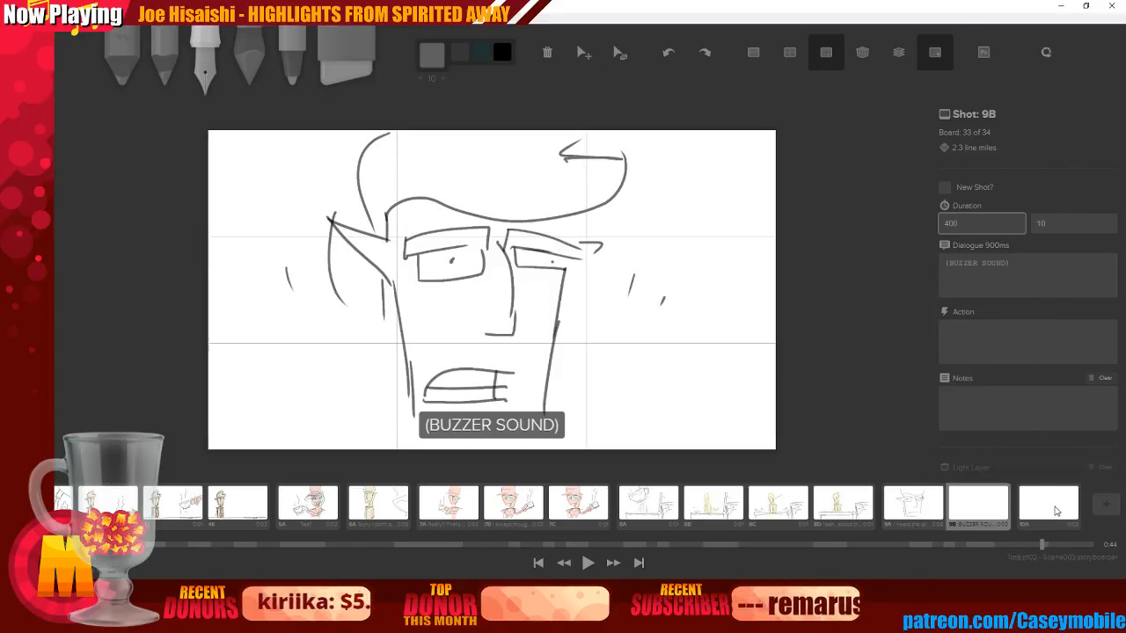
Play the storyboard from board 8C to the end to check the pacing of shot 9
click(1055, 511)
click(762, 519)
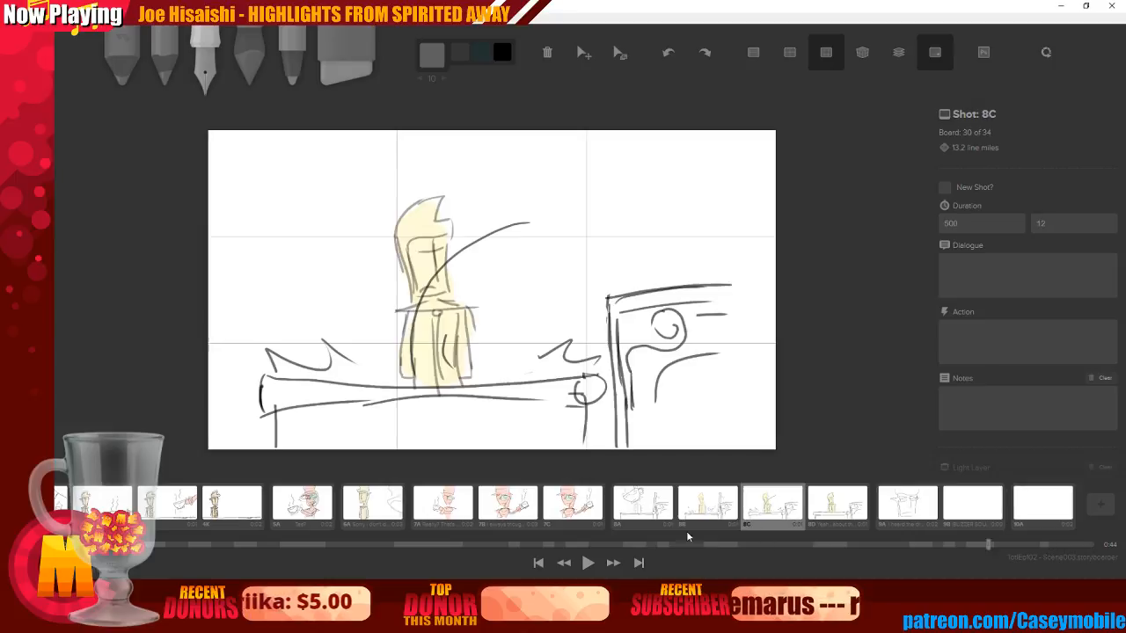
click(588, 563)
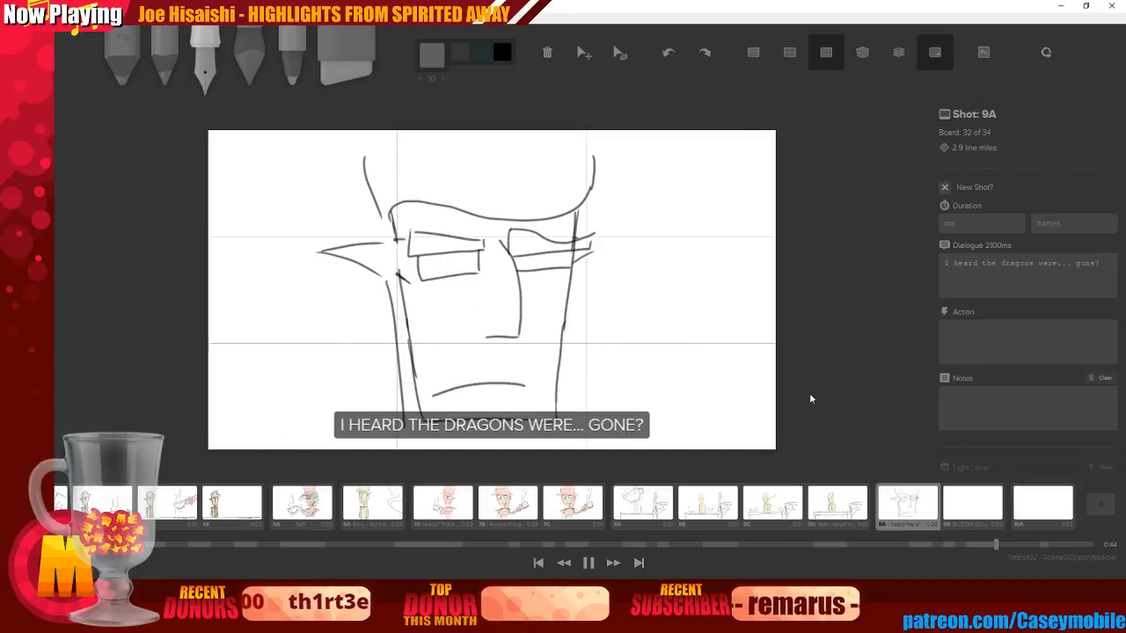
click(589, 563)
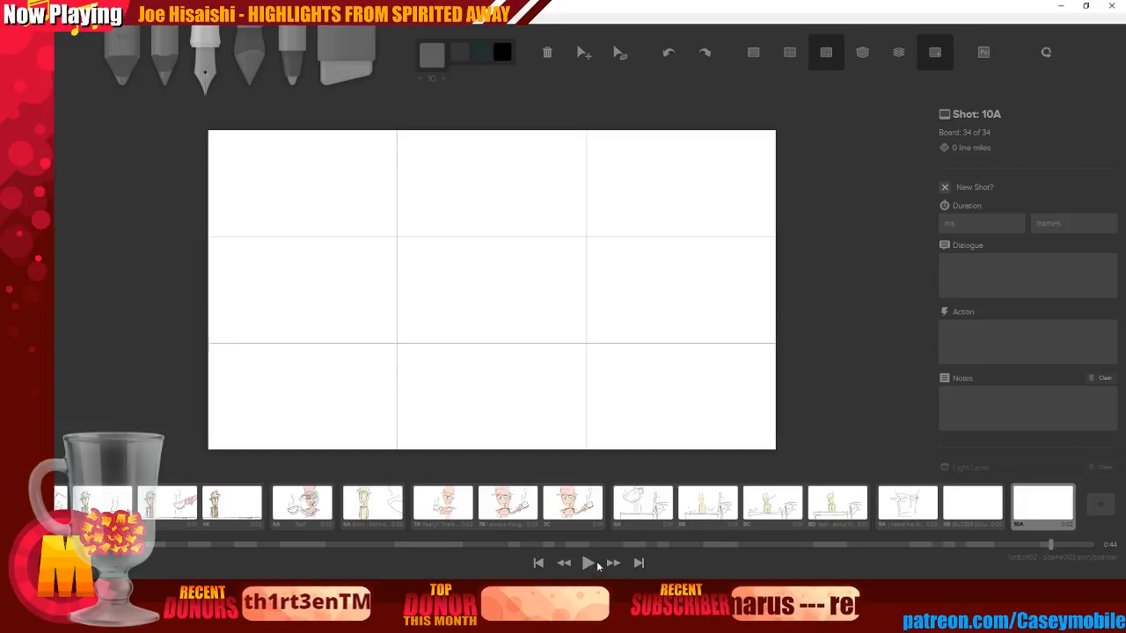
Set board 9B's duration to 700 ms
click(907, 503)
click(981, 224)
click(972, 504)
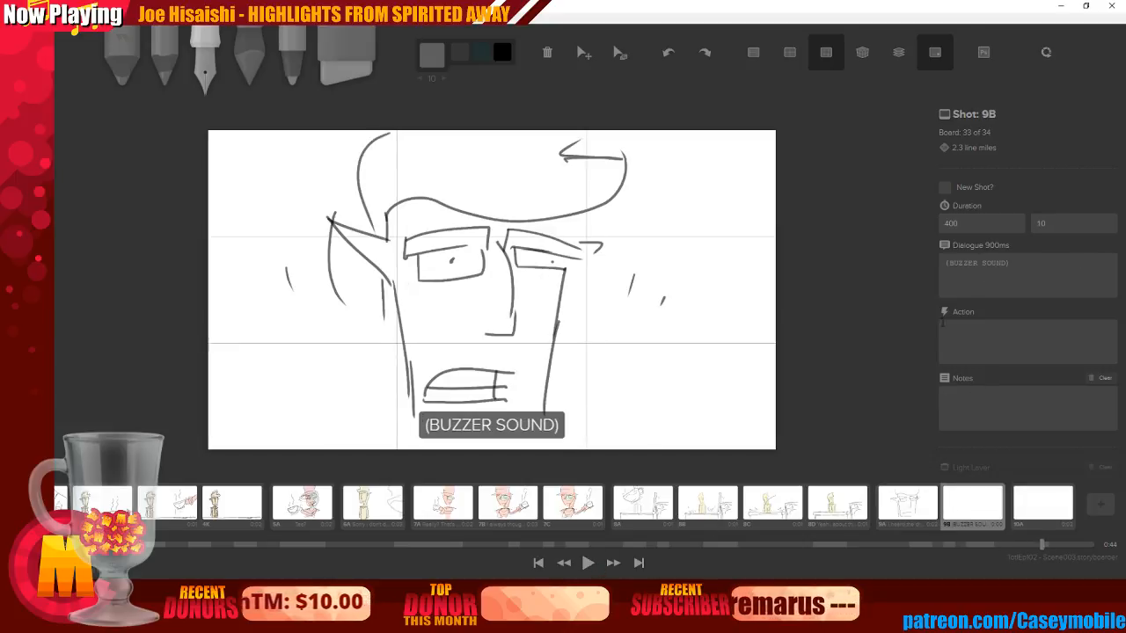
drag(969, 225, 915, 234)
text(700)
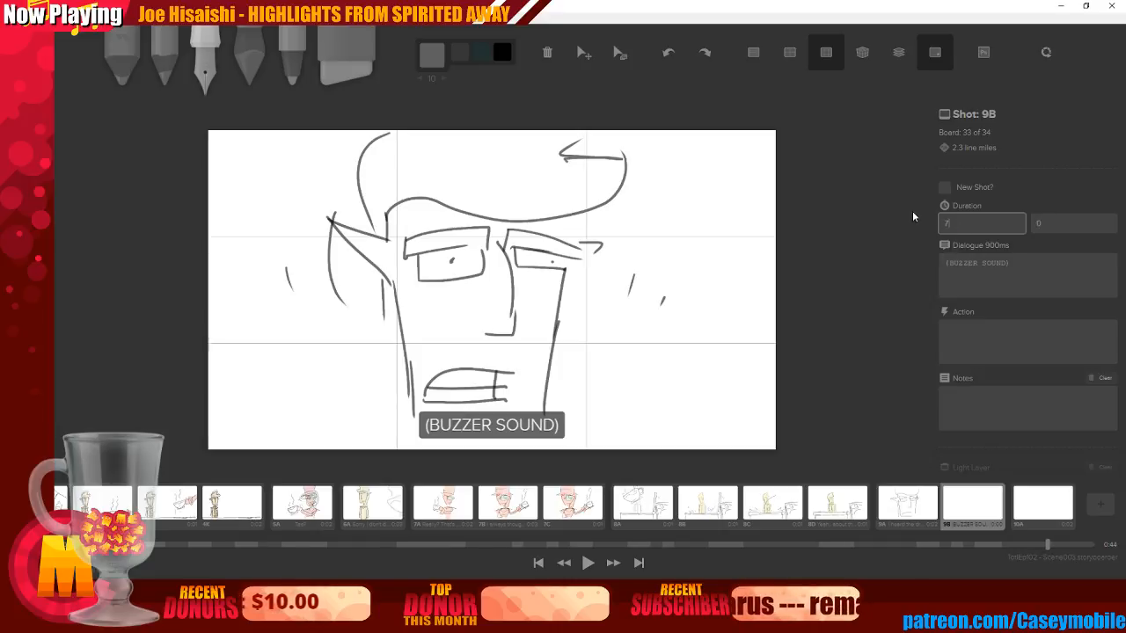
Confirm board 9B's duration, and shrink board 9A's face and shift it toward the upper left of the frame
key(Return)
click(853, 504)
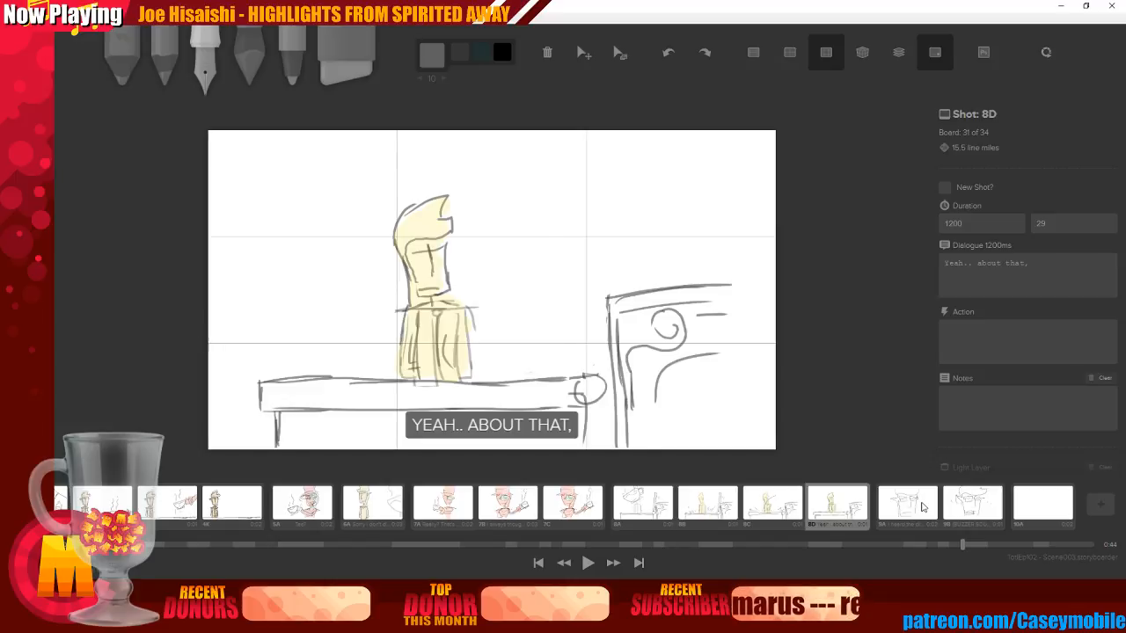
click(613, 563)
click(621, 54)
drag(508, 297, 296, 297)
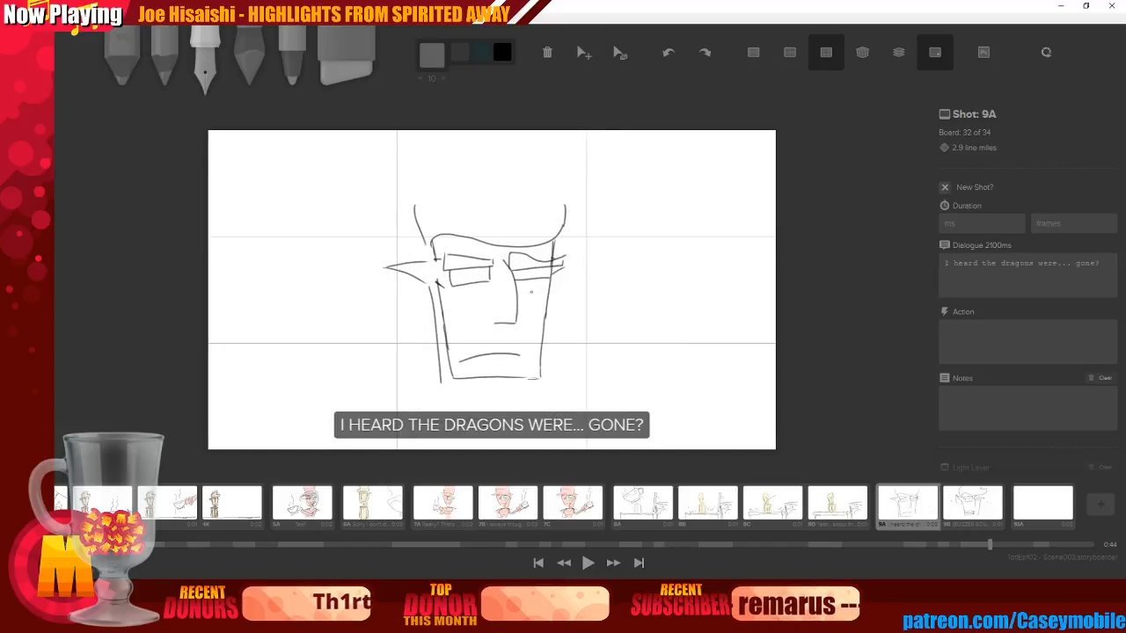
click(583, 53)
drag(544, 192, 496, 141)
Turn on onion skin and scale down board 9B's face so it sits over board 9A's face
click(975, 501)
click(621, 53)
click(898, 53)
mouse_move(533, 279)
mouse_down()
mouse_move(479, 279)
mouse_move(492, 257)
mouse_move(463, 239)
mouse_move(472, 218)
mouse_up()
click(582, 65)
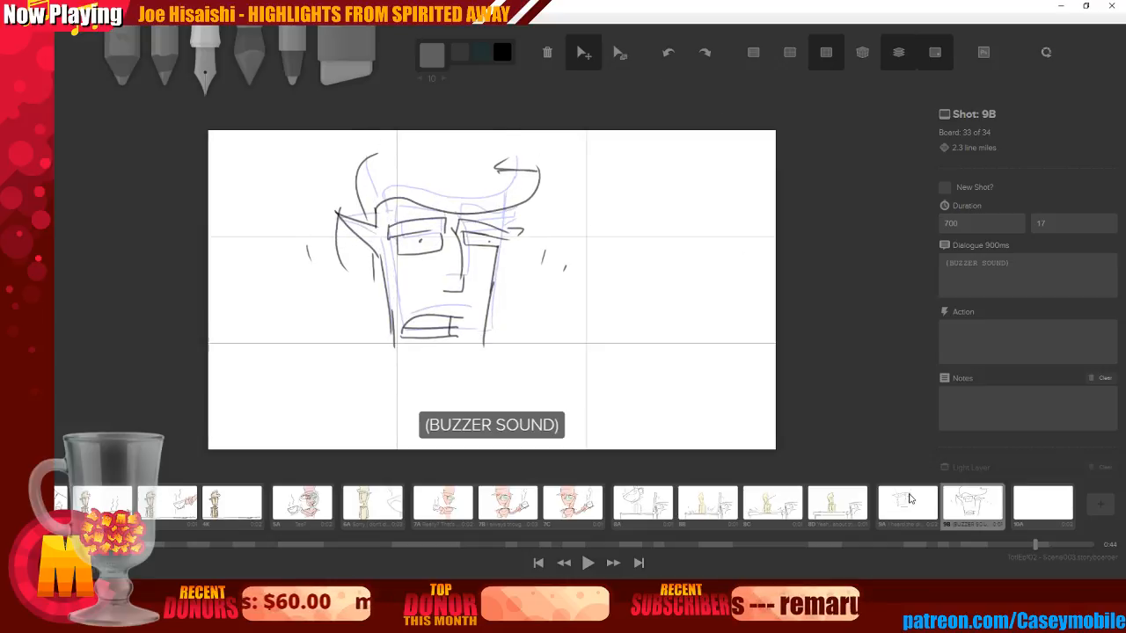
Nudge and slightly shrink board 9A's face to line it up with board 9B's, and open board 10A
click(907, 501)
click(583, 53)
drag(477, 186, 470, 204)
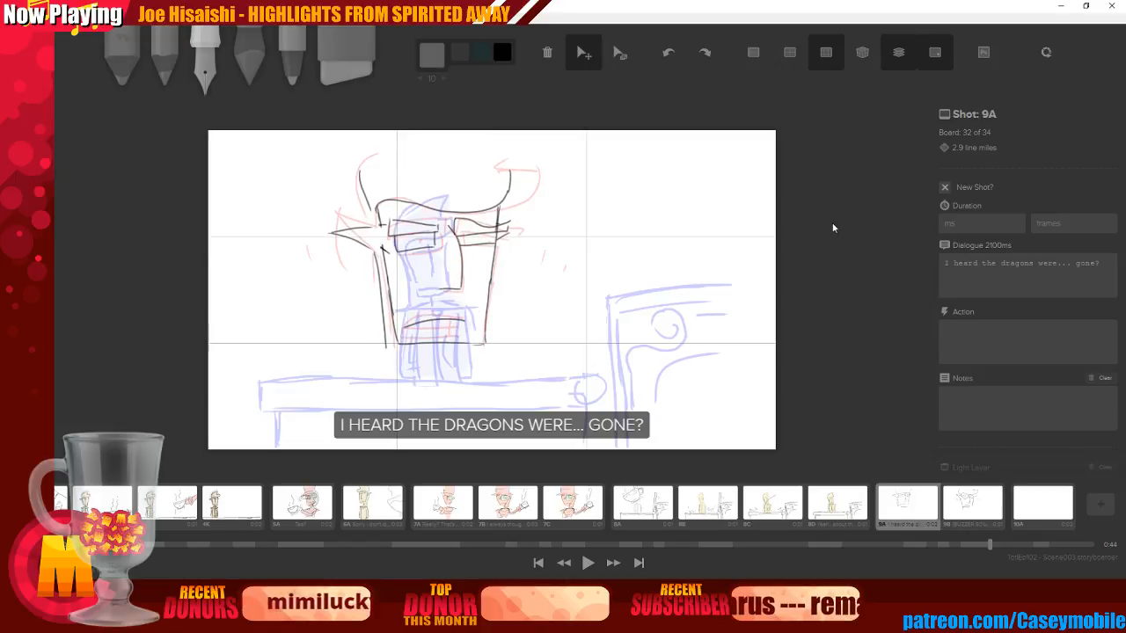
click(621, 55)
mouse_move(443, 262)
mouse_down()
mouse_move(427, 262)
mouse_move(446, 250)
mouse_up()
click(583, 53)
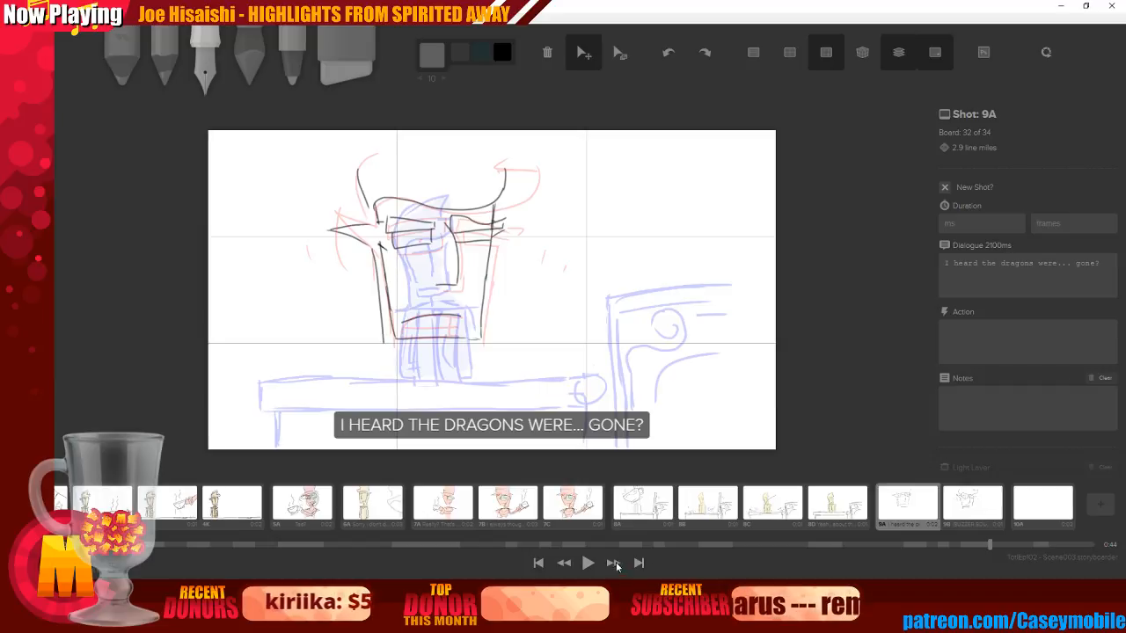
click(957, 503)
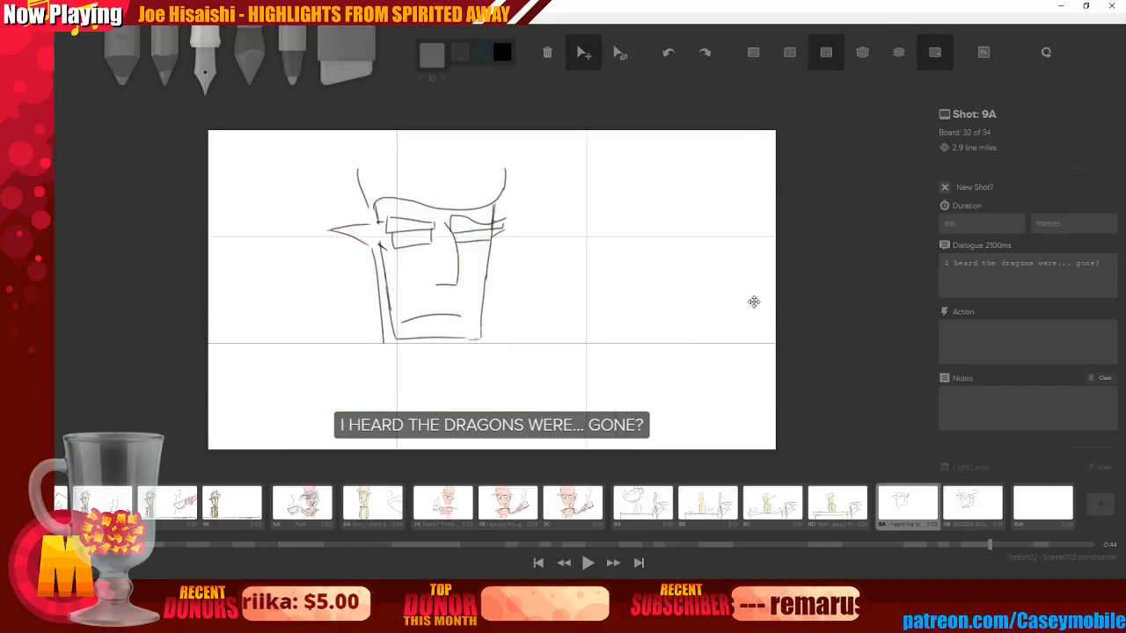
click(1040, 506)
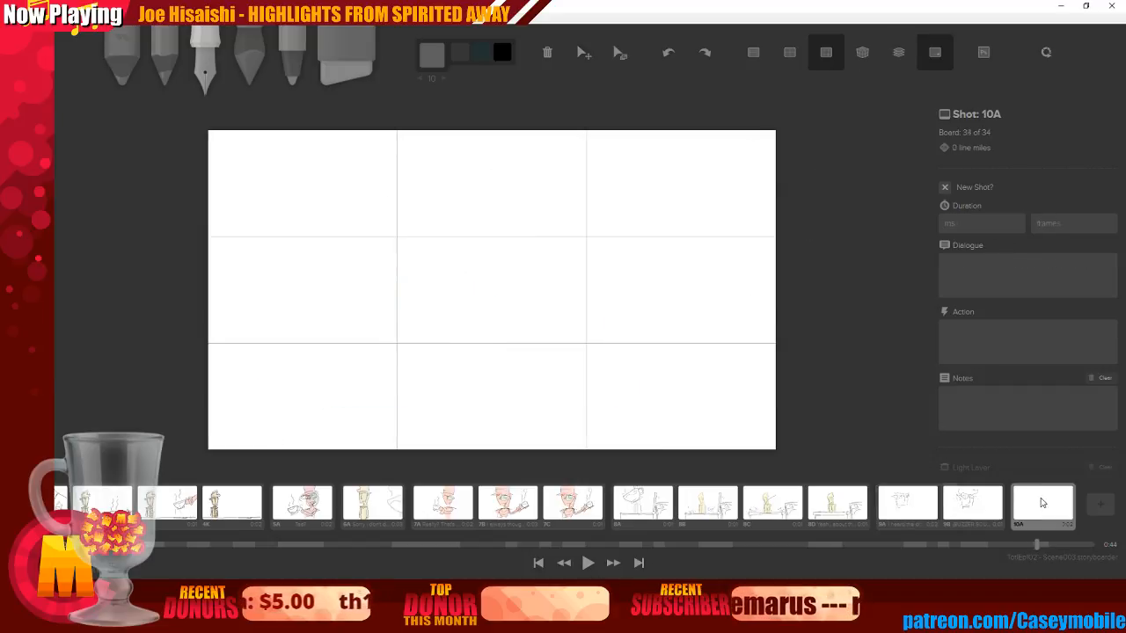
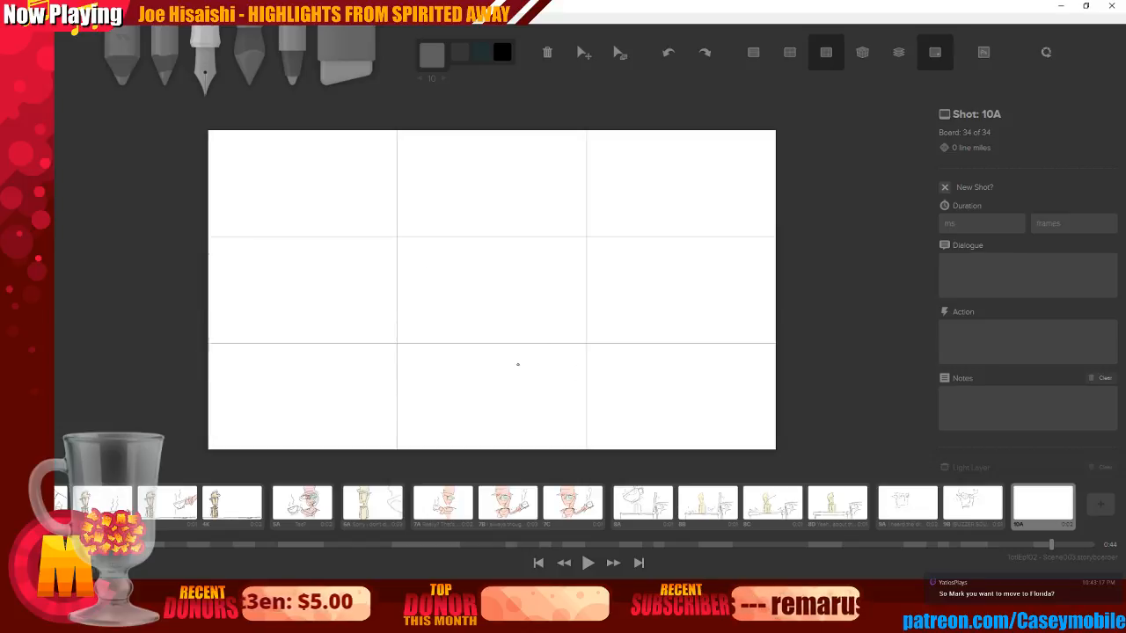
Sketch a rounded base on a rising diagonal line on board 10A, with a tilted upright form above it
drag(571, 335, 662, 299)
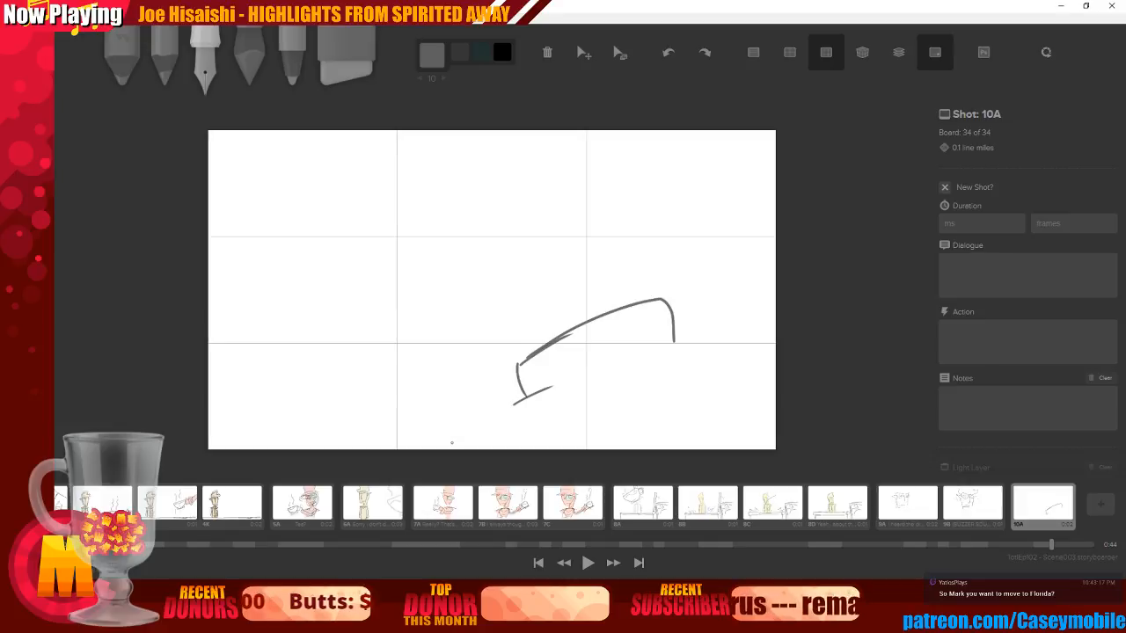
drag(482, 423, 732, 319)
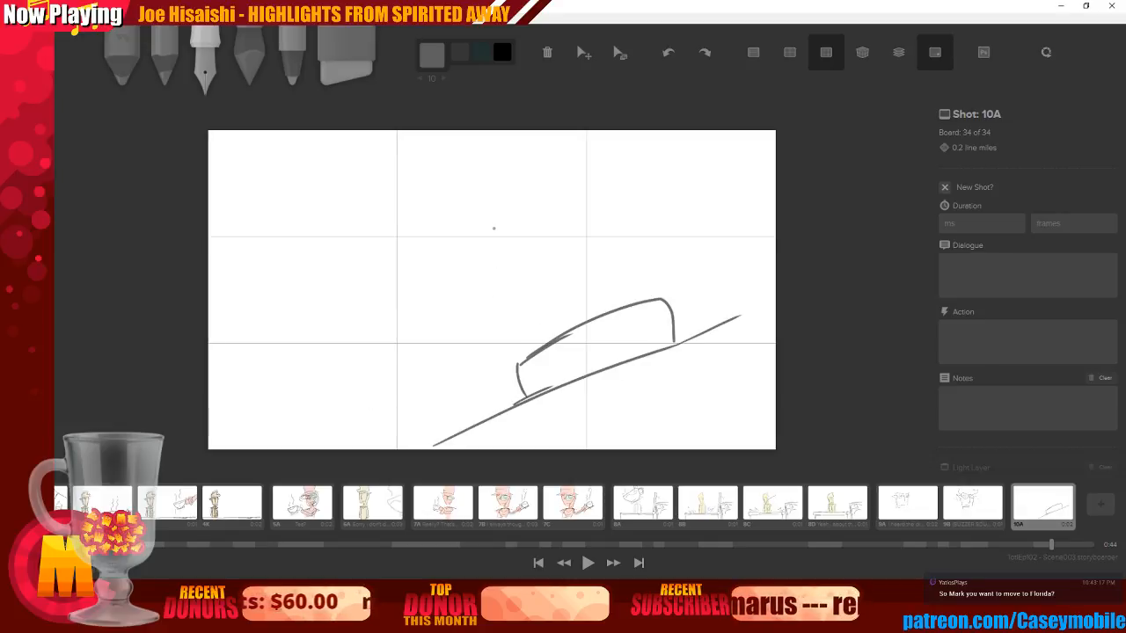
drag(565, 183, 597, 315)
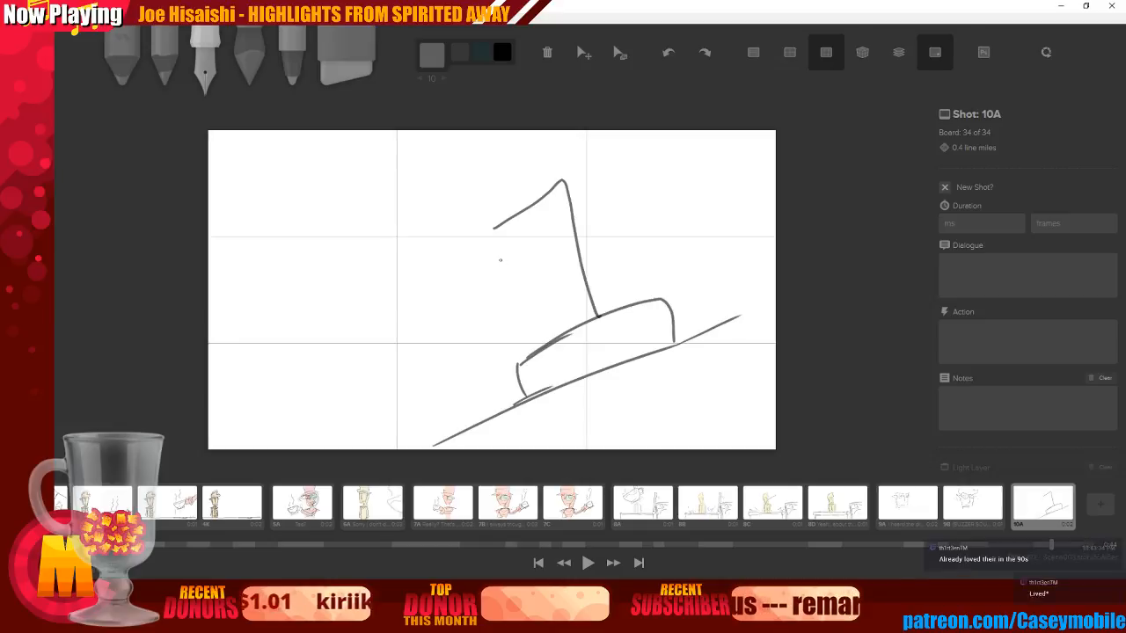
drag(527, 275, 545, 327)
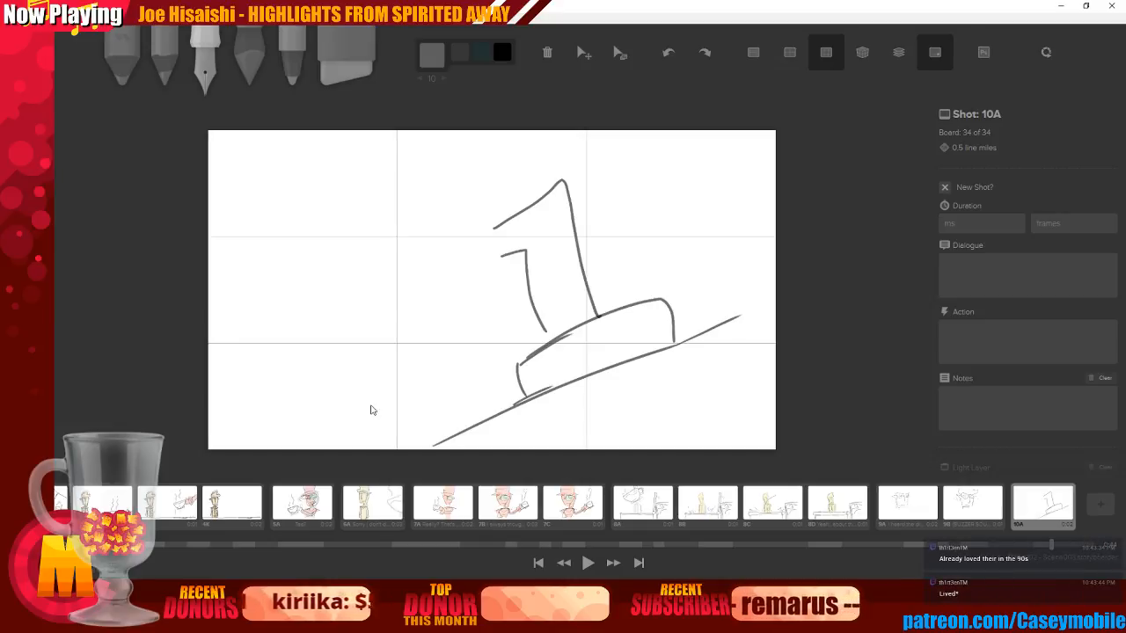
key(ctrl+z)
mouse_move(502, 268)
mouse_down()
mouse_move(525, 260)
mouse_move(533, 352)
mouse_up()
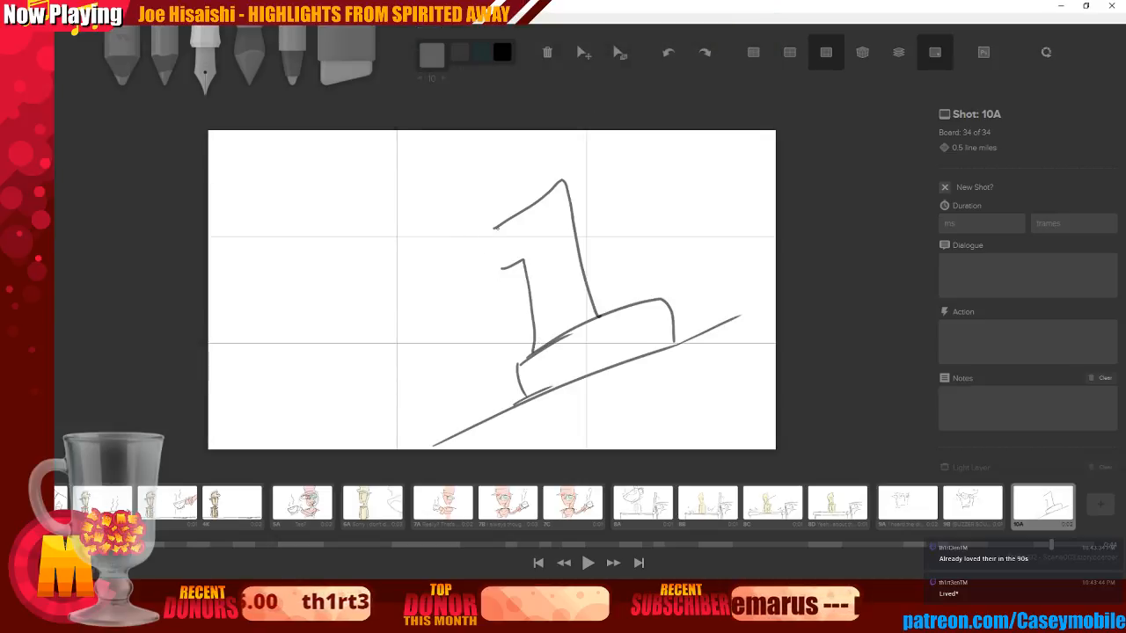
Try angular strokes to the left of the upright form on board 10A and undo them
mouse_move(463, 254)
mouse_down()
mouse_move(463, 307)
mouse_move(506, 307)
mouse_up()
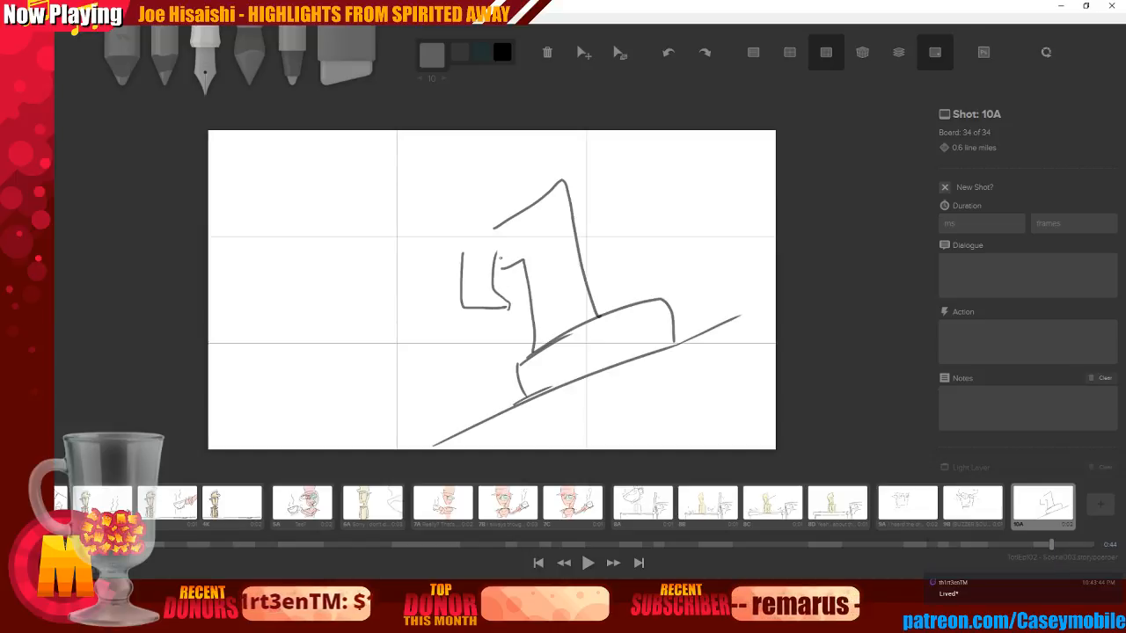
key(ctrl+z)
key(ctrl+z)
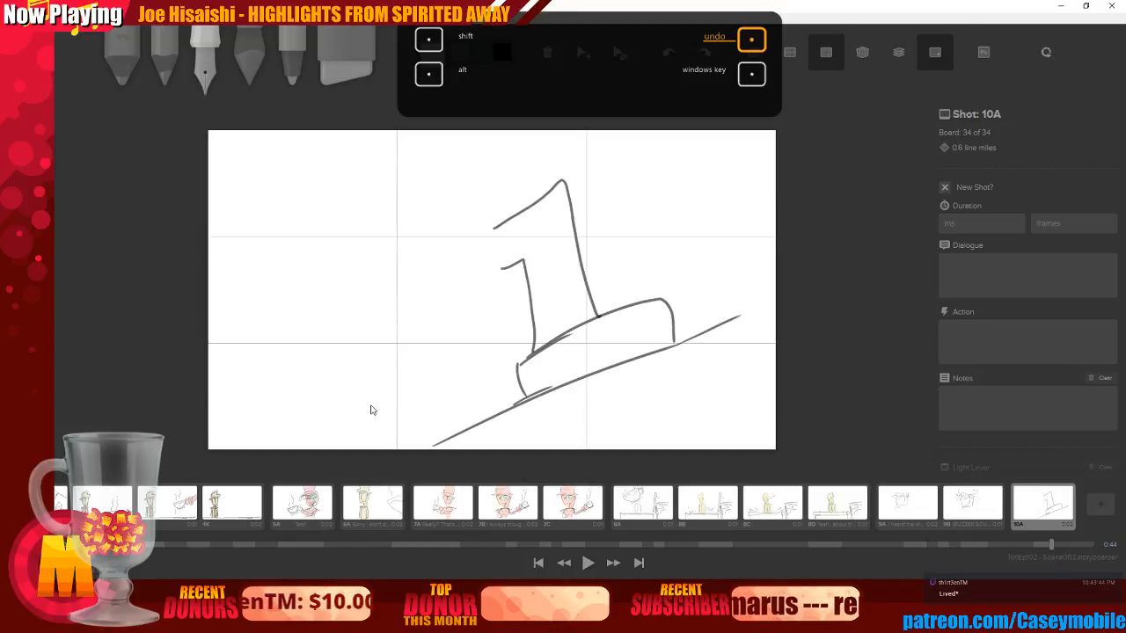
mouse_move(454, 253)
mouse_down()
mouse_move(454, 295)
mouse_move(429, 359)
mouse_up()
drag(482, 324, 497, 318)
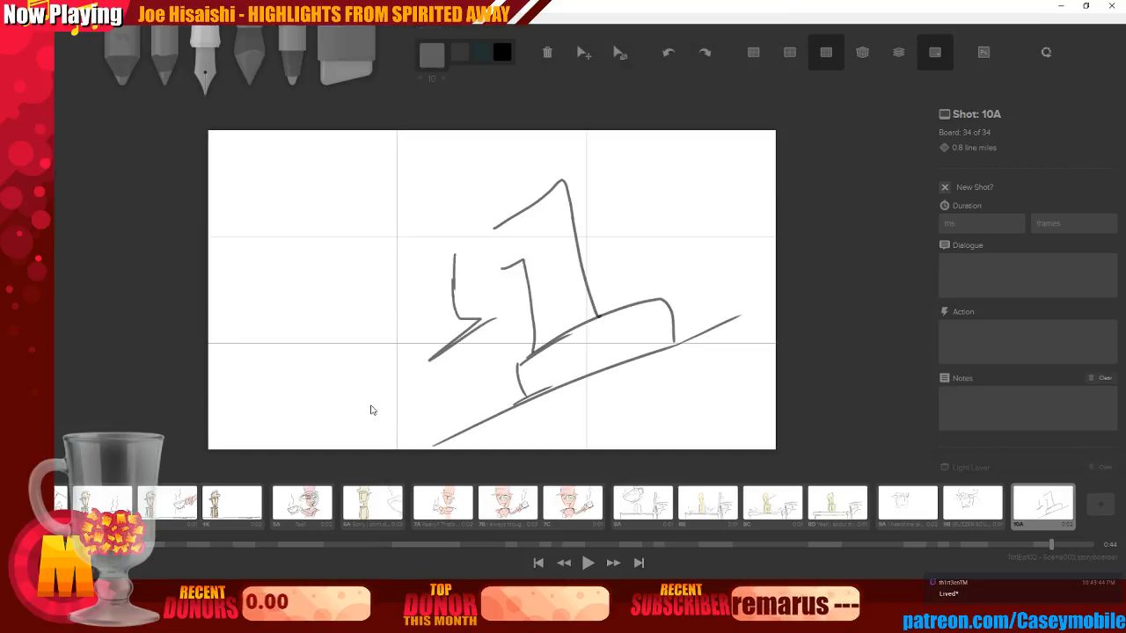
key(ctrl+z)
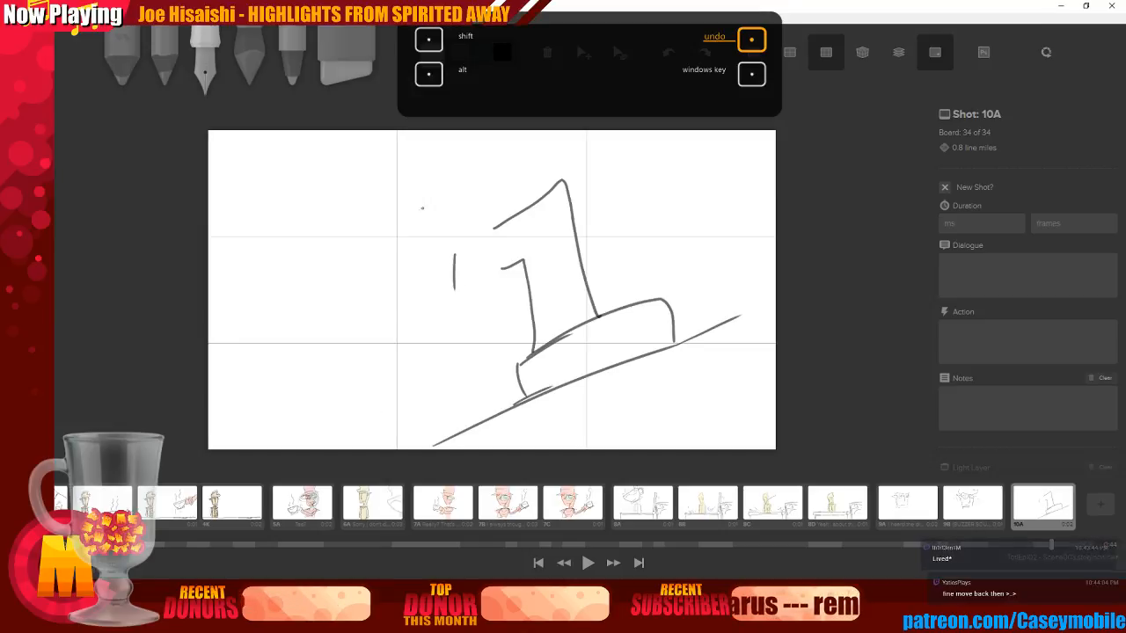
Draw a long curved outline left of the upright form and erase the stray short stroke inside it
mouse_move(442, 240)
mouse_down()
mouse_move(448, 335)
mouse_move(475, 372)
mouse_move(503, 355)
mouse_up()
drag(454, 252, 495, 226)
key(ctrl+z)
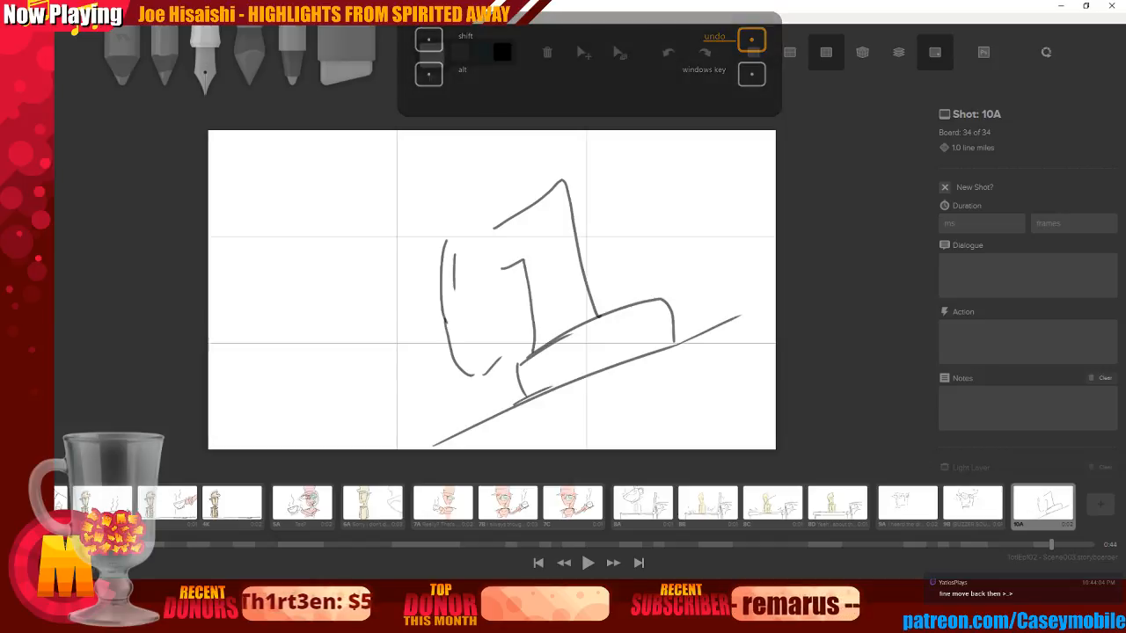
click(349, 31)
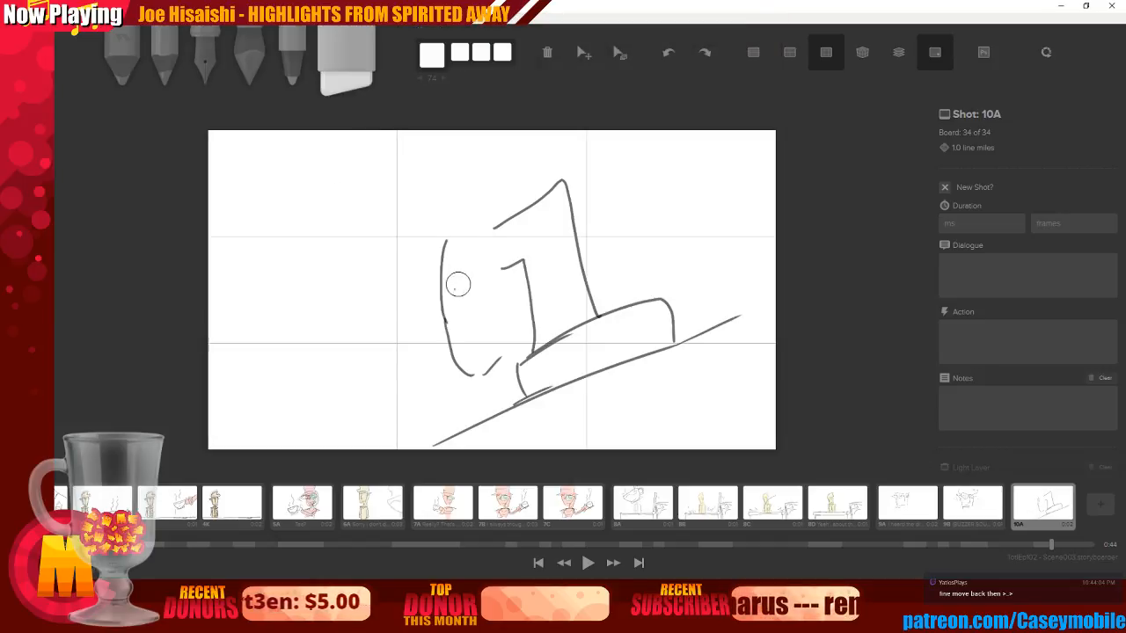
key(3)
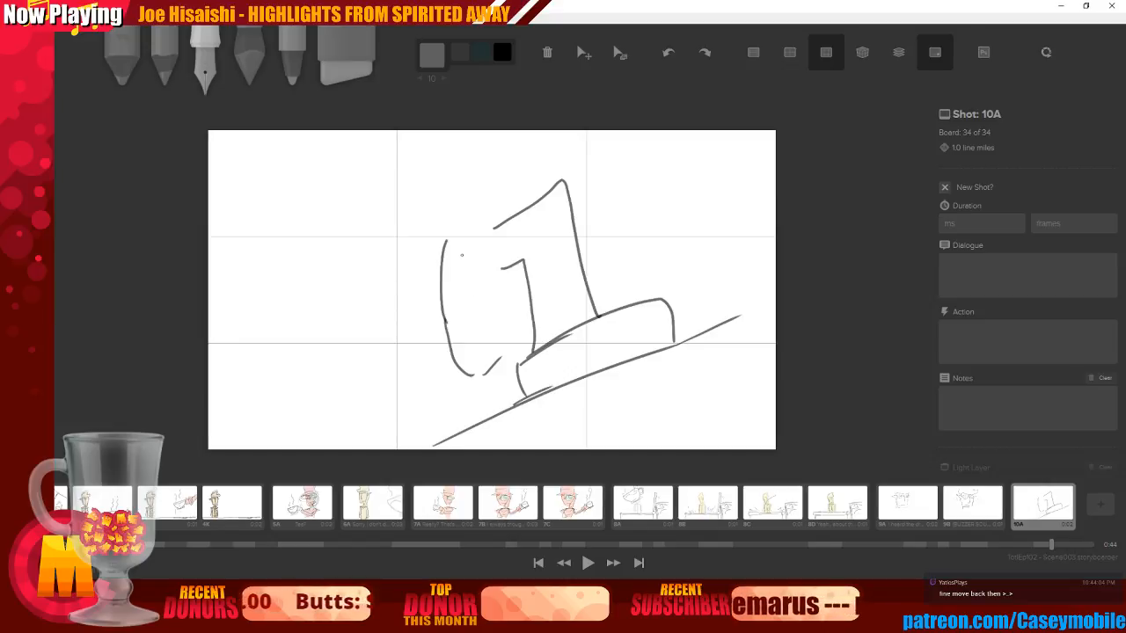
Close the top of the curved outline, add inner strokes, and draw a small bump on the upright form's right side
mouse_move(445, 244)
mouse_down()
mouse_move(480, 231)
mouse_move(491, 282)
mouse_up()
mouse_move(445, 247)
mouse_down()
mouse_move(455, 314)
mouse_move(515, 286)
mouse_up()
drag(473, 226, 500, 222)
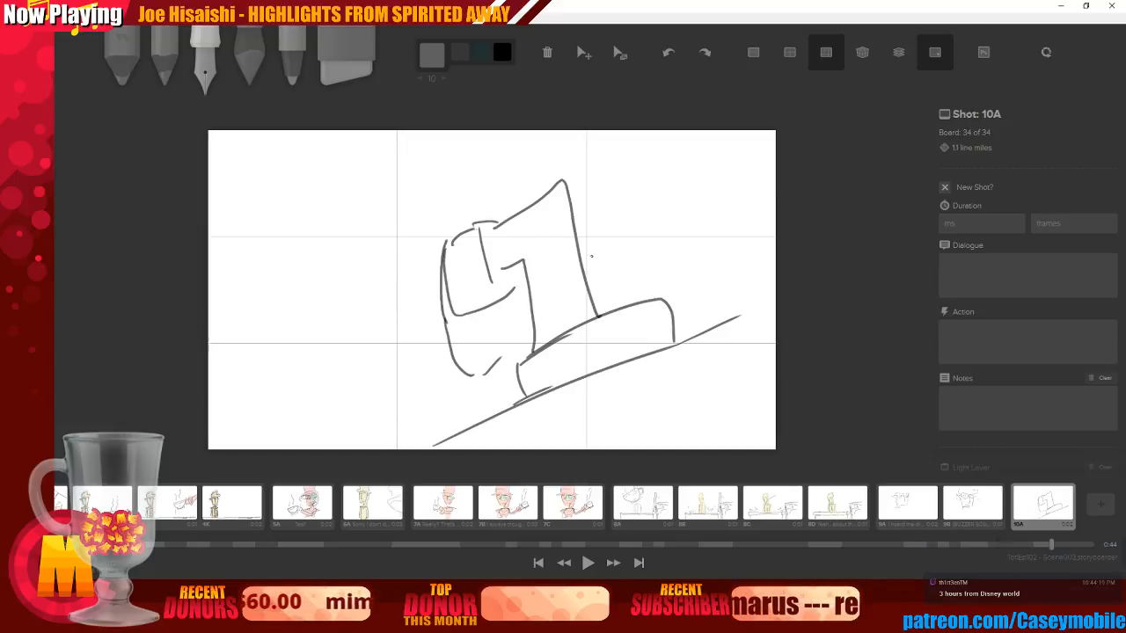
mouse_move(574, 224)
mouse_down()
mouse_move(587, 255)
mouse_move(596, 245)
mouse_move(588, 269)
mouse_up()
click(493, 261)
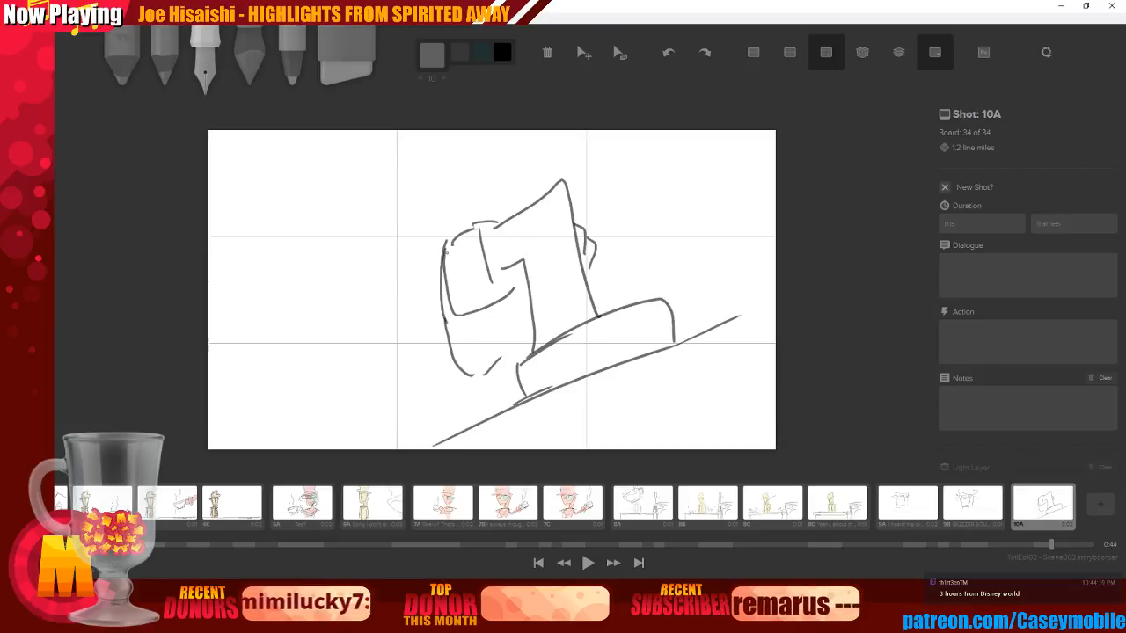
Erase the inner strokes and redraw them as a small hooked shape with a vertical edge below it
click(349, 27)
mouse_move(508, 291)
mouse_down()
mouse_move(486, 310)
mouse_move(480, 241)
mouse_up()
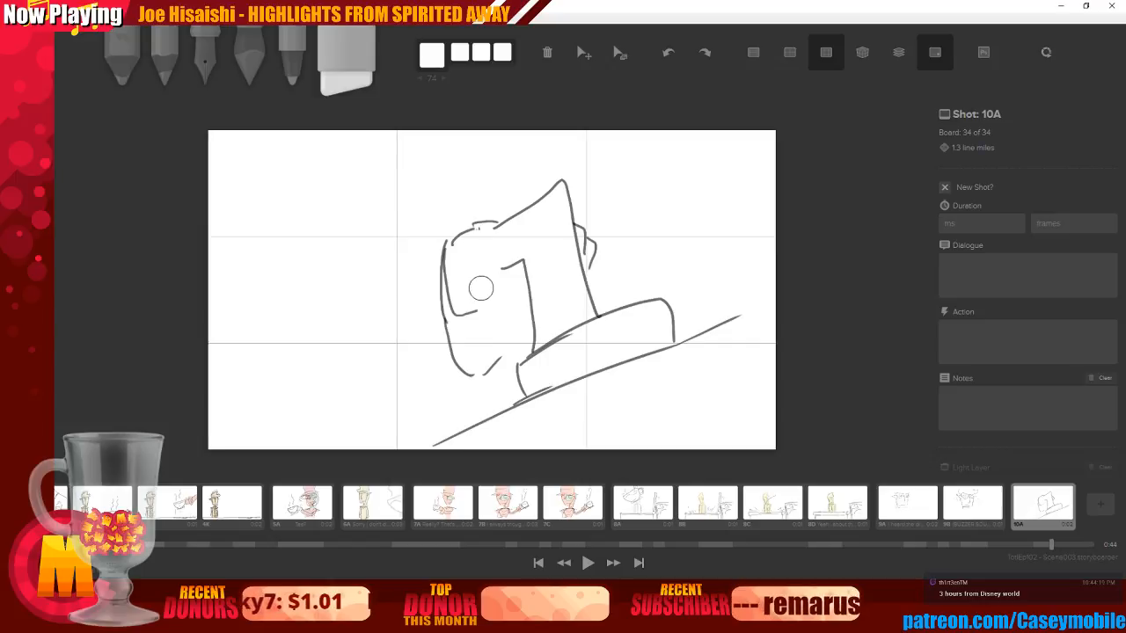
click(206, 53)
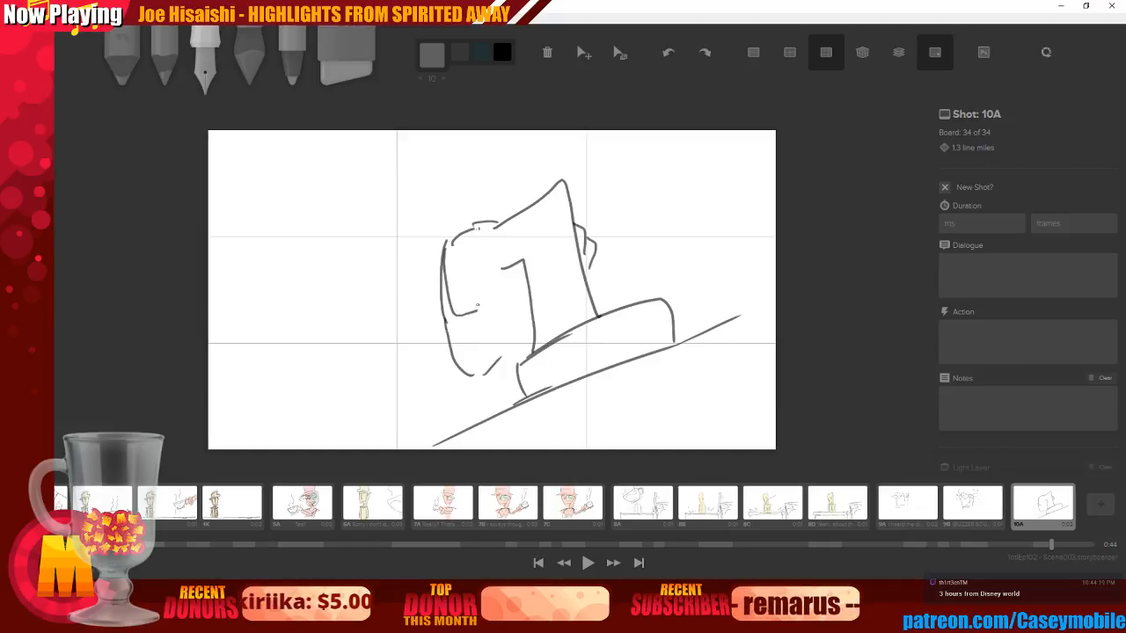
mouse_move(479, 264)
mouse_down()
mouse_move(472, 290)
mouse_move(489, 310)
mouse_up()
drag(473, 287, 503, 273)
key(ctrl+z)
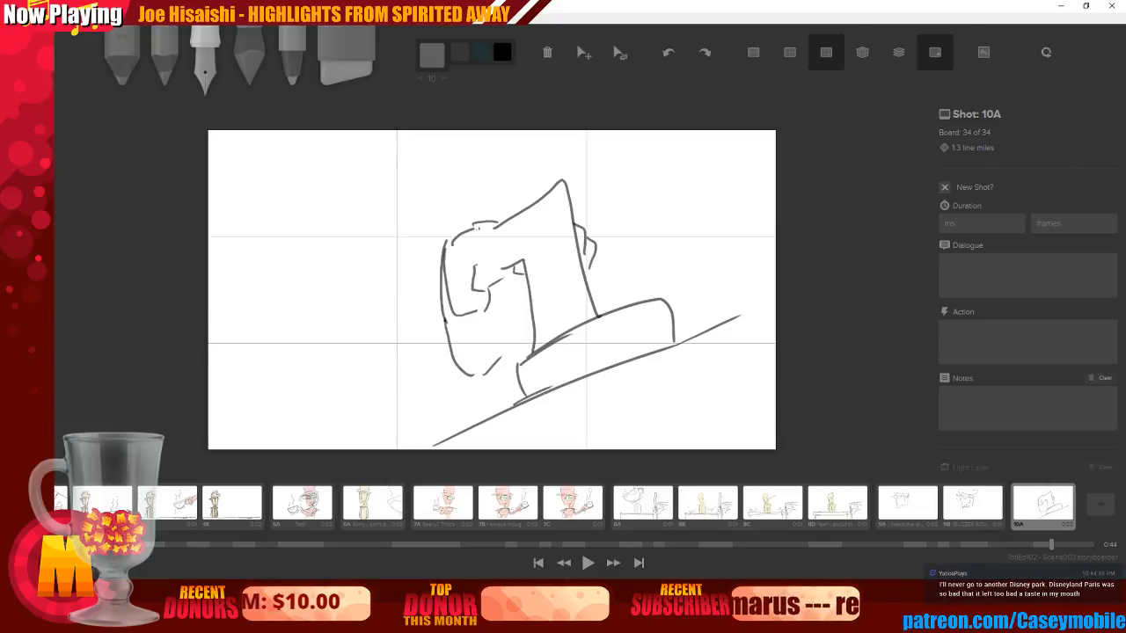
drag(489, 281, 493, 360)
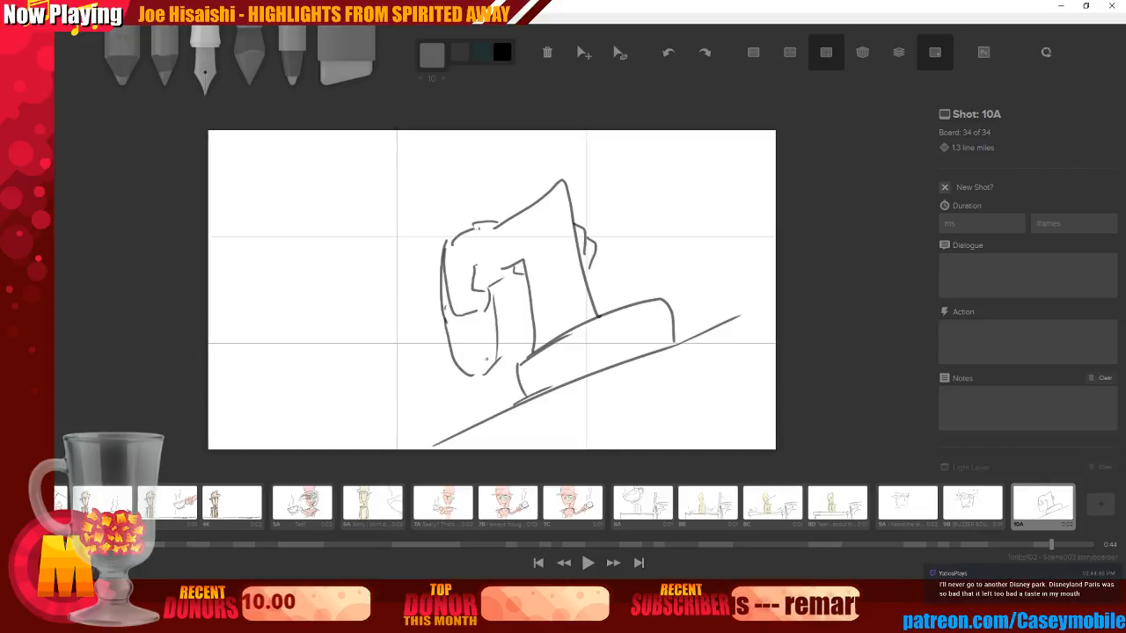
Add an angular outer outline on the left of the sketch and shift the whole drawing to the right
mouse_move(394, 269)
mouse_down()
mouse_move(458, 226)
mouse_move(445, 394)
mouse_move(464, 380)
mouse_up()
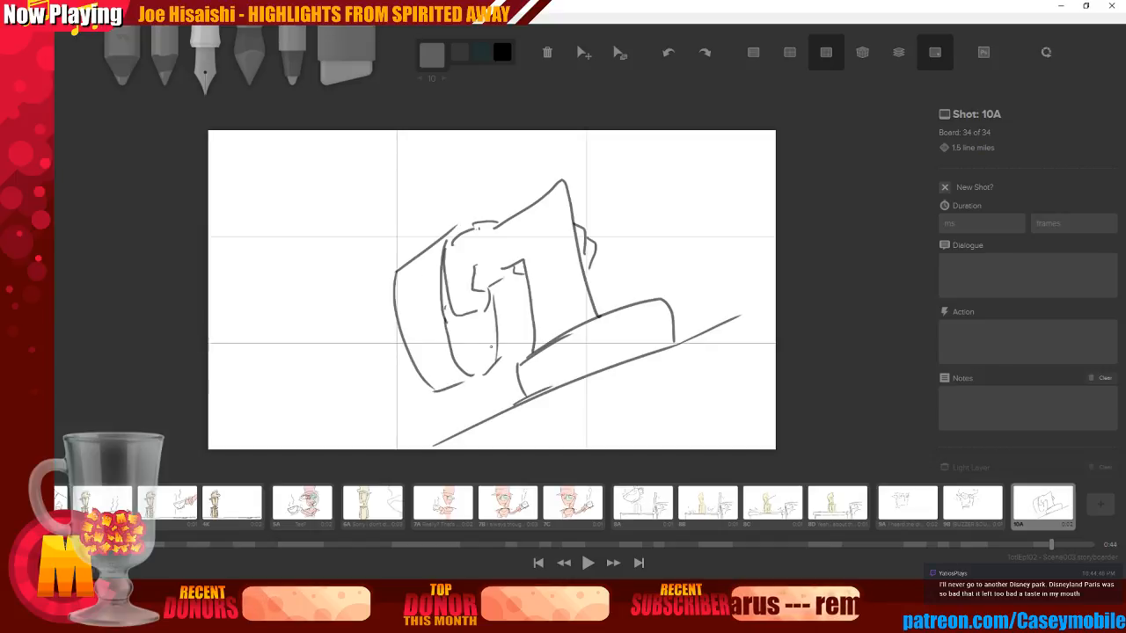
click(583, 53)
mouse_move(545, 291)
mouse_down()
mouse_move(649, 299)
mouse_move(631, 273)
mouse_move(640, 264)
mouse_move(606, 290)
mouse_up()
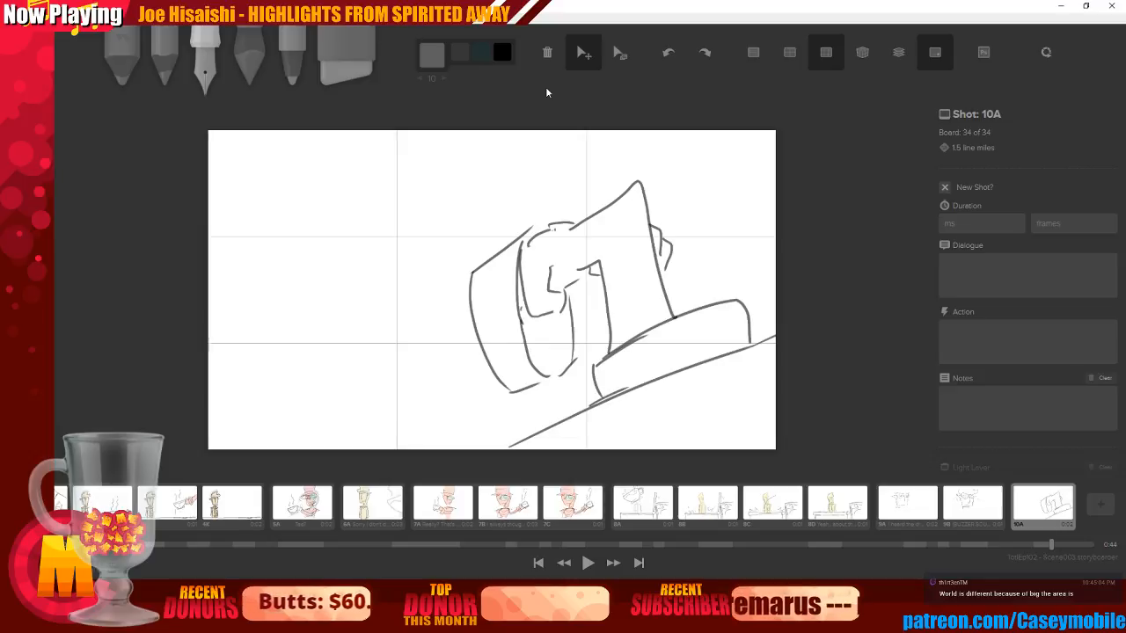
Try strokes in the empty area left of the drawing on board 10A and undo them
click(205, 70)
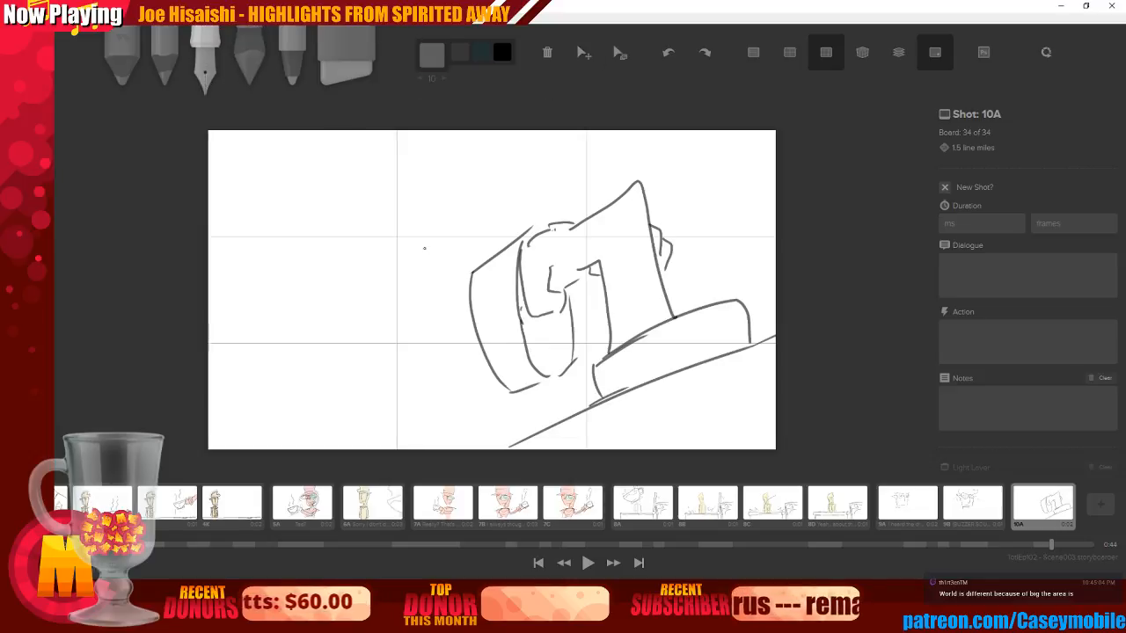
drag(303, 213, 353, 283)
drag(371, 183, 390, 291)
key(ctrl+z)
key(ctrl+z)
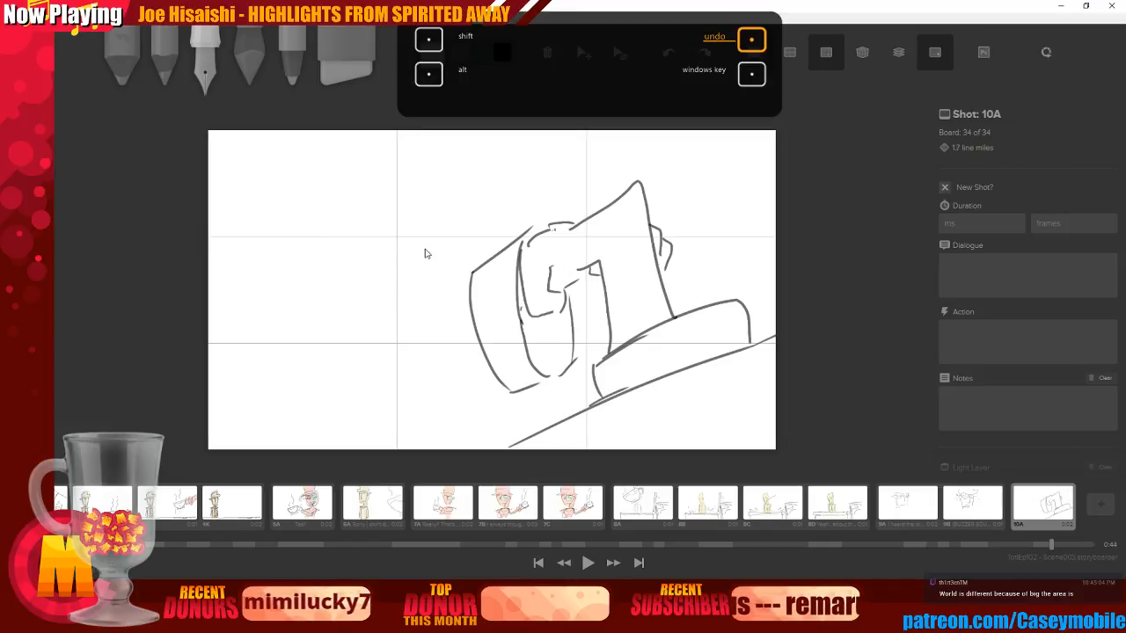
Move the board 10A drawing back toward the left and clear the canvas
click(586, 55)
drag(617, 267, 519, 248)
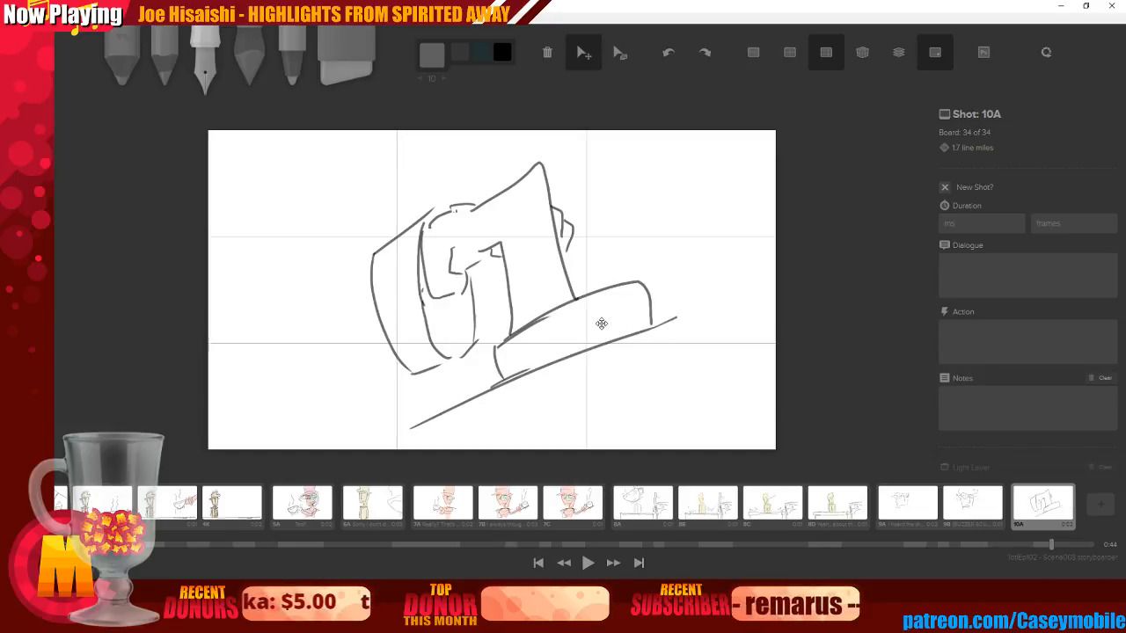
key(BackSpace)
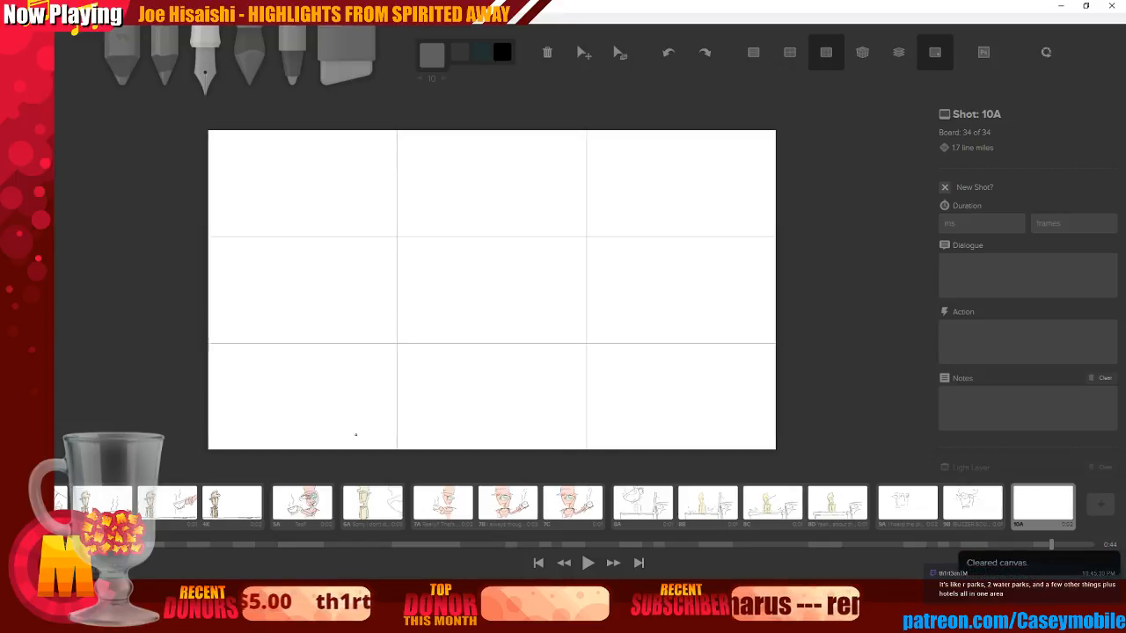
mouse_move(265, 366)
mouse_down()
mouse_move(304, 314)
mouse_move(436, 378)
mouse_move(428, 406)
mouse_up()
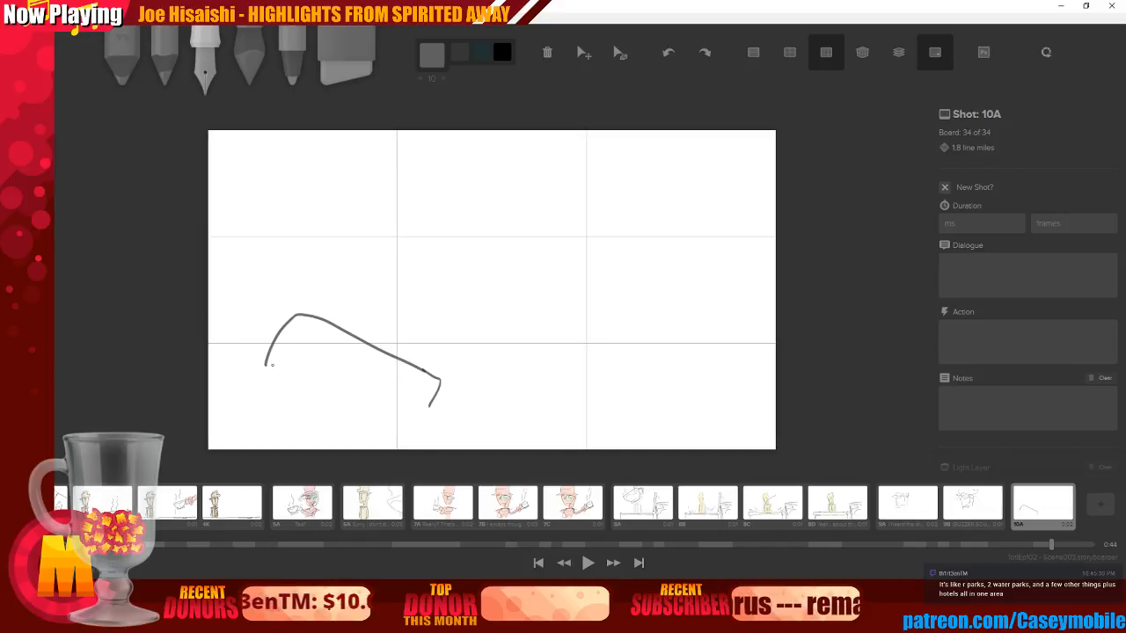
key(ctrl+z)
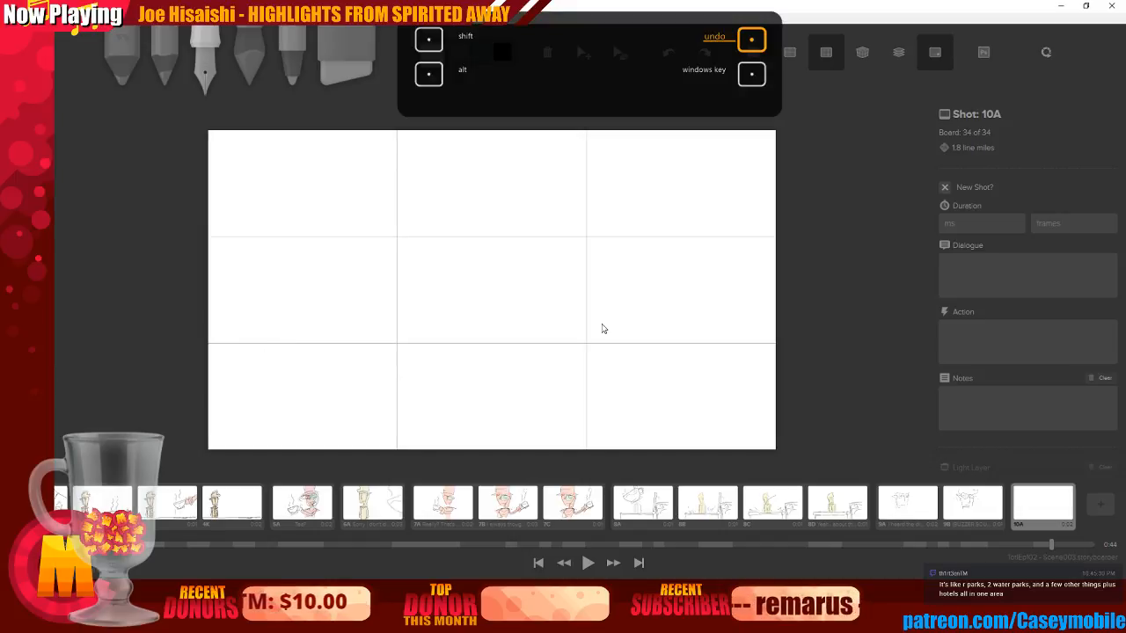
mouse_move(278, 354)
mouse_down()
mouse_move(374, 352)
mouse_move(402, 382)
mouse_up()
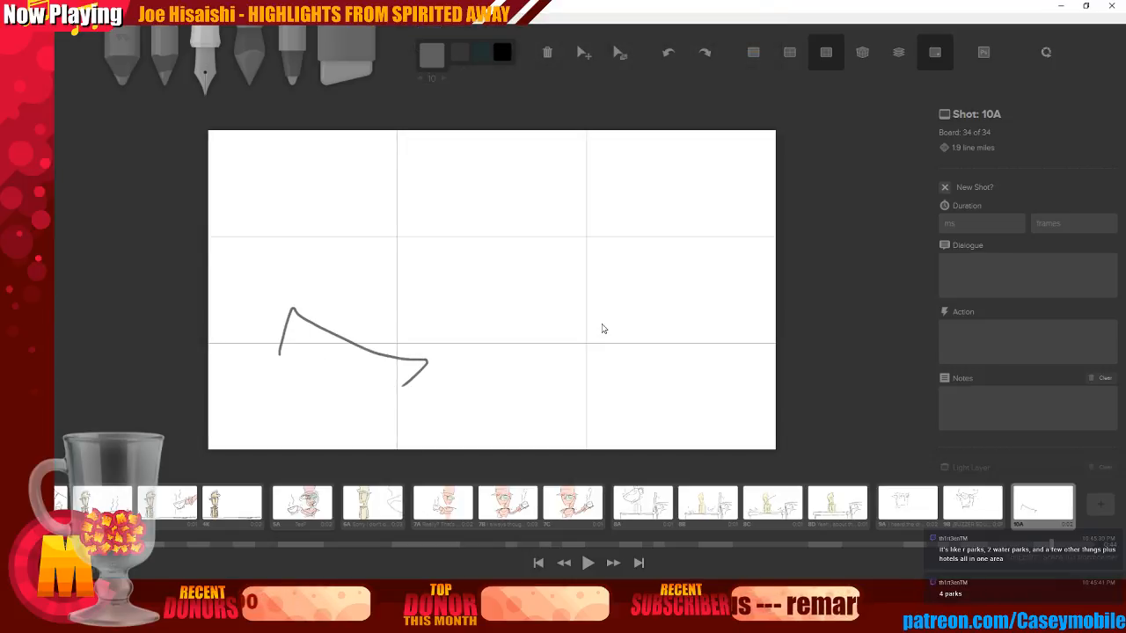
key(ctrl+z)
Draw a long line sloping down to the right on board 10A, with a tilted block and two upright hooked strokes on it
drag(211, 327, 477, 440)
mouse_move(299, 354)
mouse_down()
mouse_move(333, 307)
mouse_move(444, 359)
mouse_move(420, 407)
mouse_up()
mouse_move(352, 313)
mouse_down()
mouse_move(405, 237)
mouse_move(452, 271)
mouse_up()
mouse_move(401, 339)
mouse_down()
mouse_move(436, 283)
mouse_move(447, 292)
mouse_up()
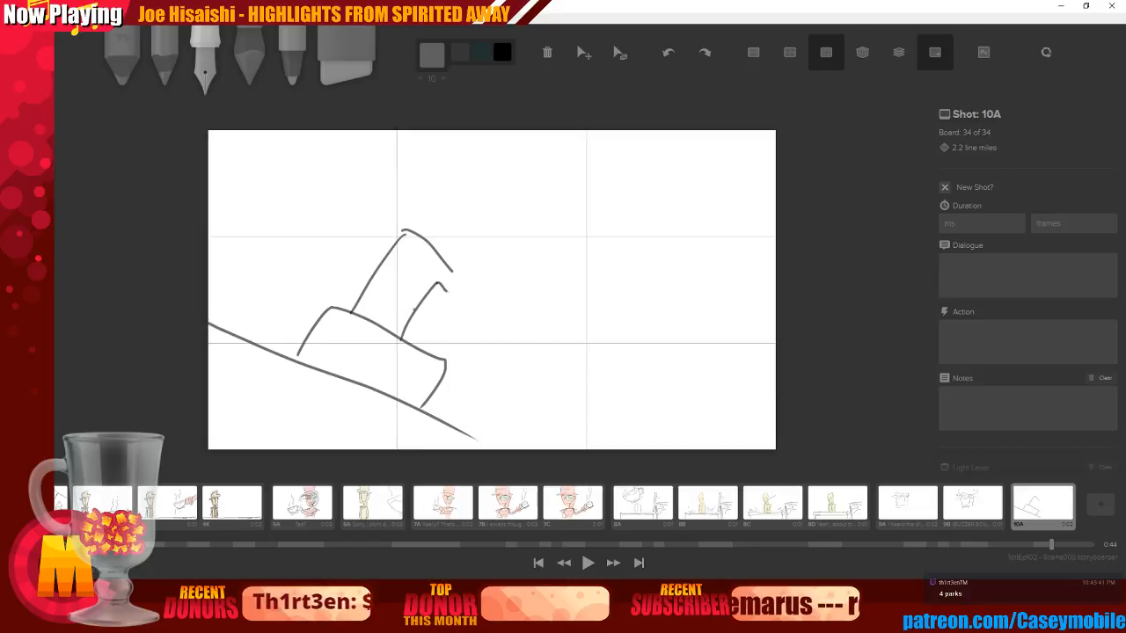
Add a jagged mark and a curved hatched shape left of the upright form, and a rounded layered outline on its right
drag(329, 300, 349, 287)
drag(414, 333, 422, 333)
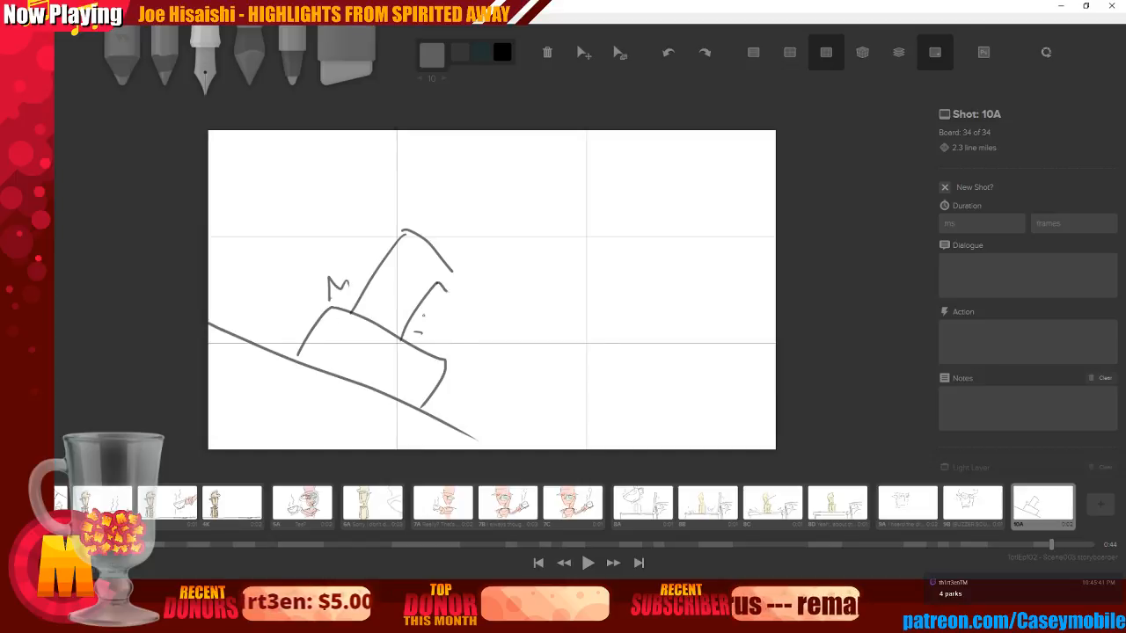
mouse_move(341, 261)
mouse_down()
mouse_move(398, 242)
mouse_move(343, 281)
mouse_move(380, 262)
mouse_up()
mouse_move(463, 283)
mouse_down()
mouse_move(453, 317)
mouse_move(419, 313)
mouse_move(473, 290)
mouse_move(446, 348)
mouse_move(490, 316)
mouse_up()
drag(449, 352, 481, 327)
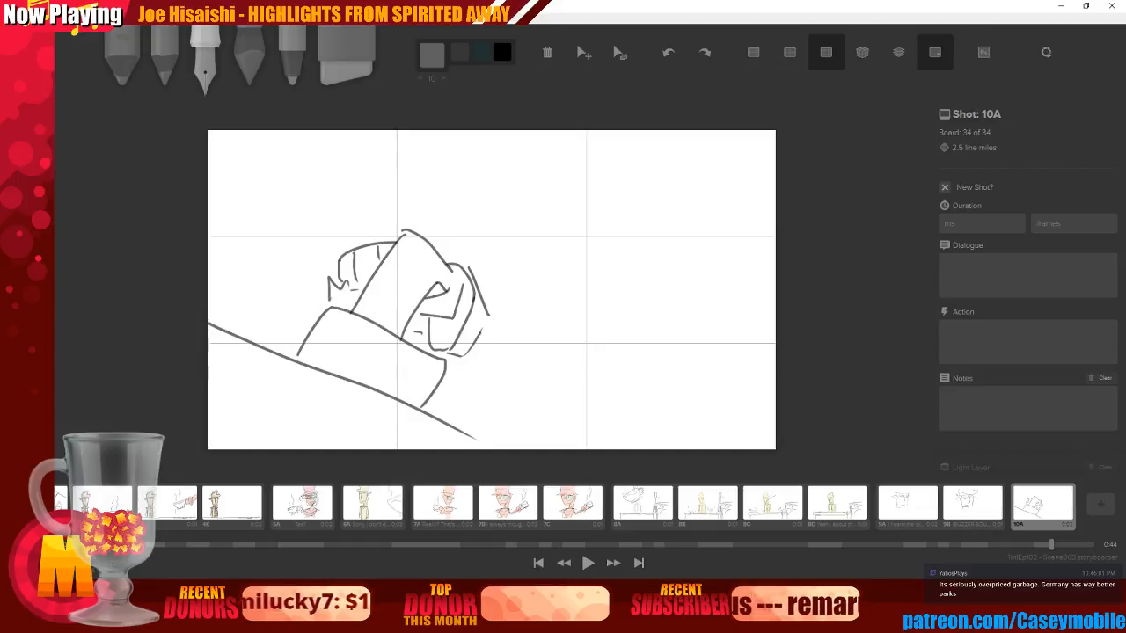
drag(481, 314, 497, 372)
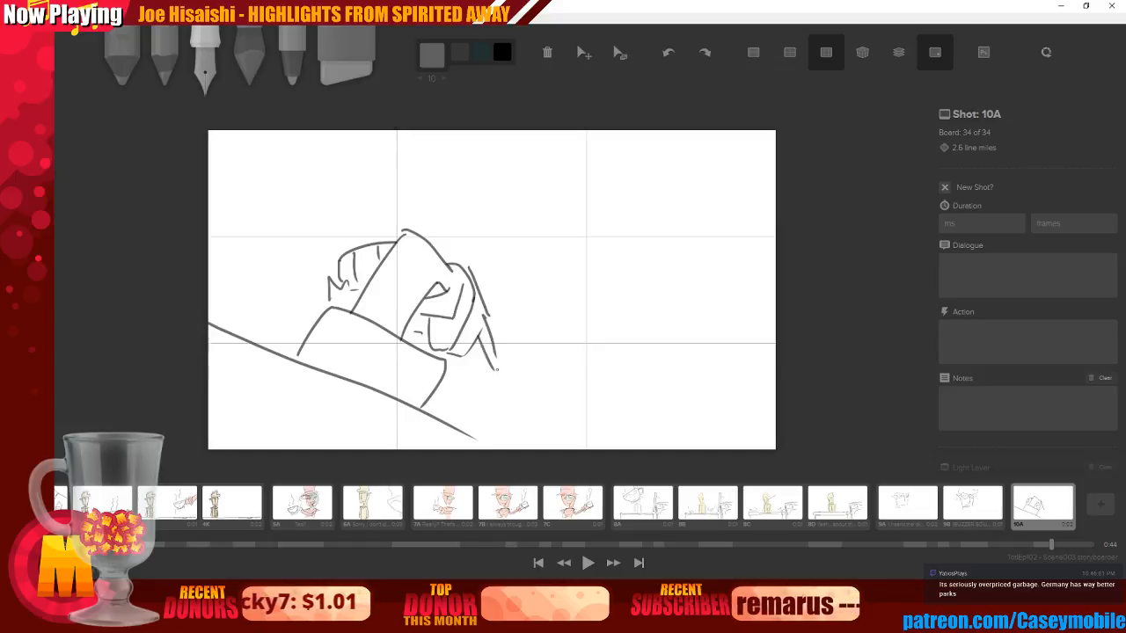
key(ctrl+z)
key(ctrl+z)
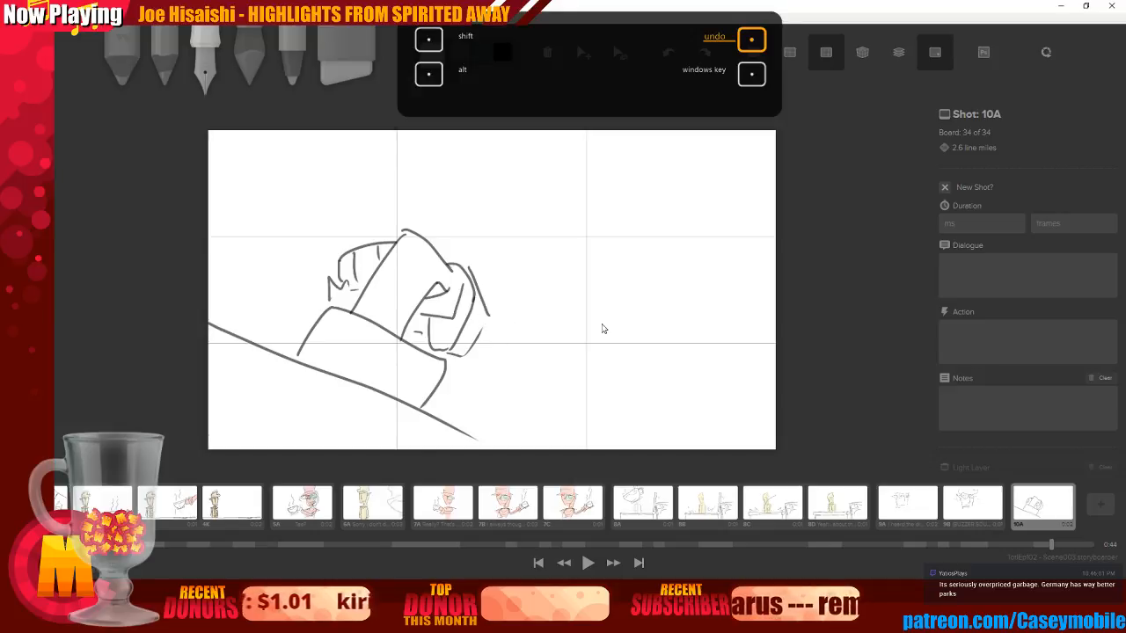
drag(617, 274, 594, 355)
drag(673, 295, 600, 369)
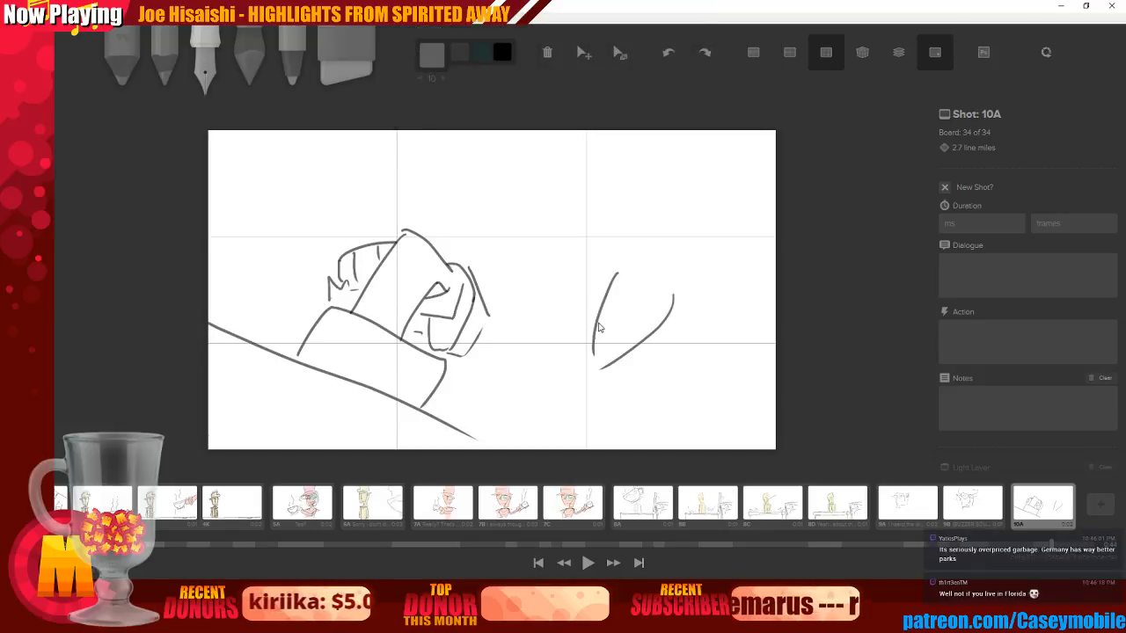
key(ctrl+z)
key(ctrl+z)
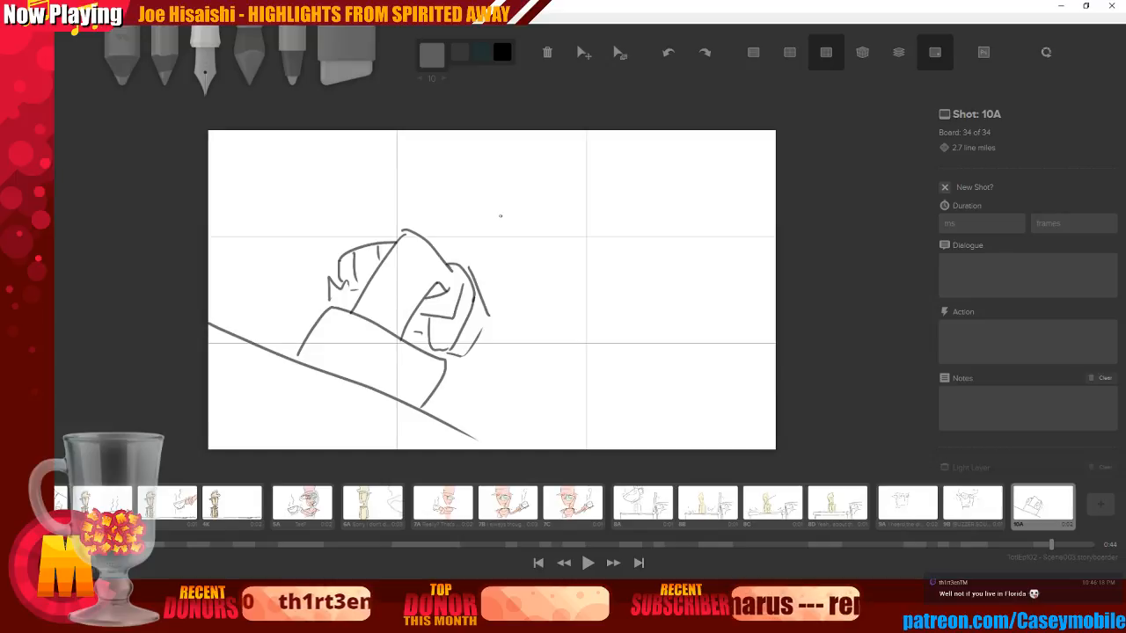
Shift the whole drawing right and slightly down, and add a short slanted stroke at the upright form's upper right
click(583, 52)
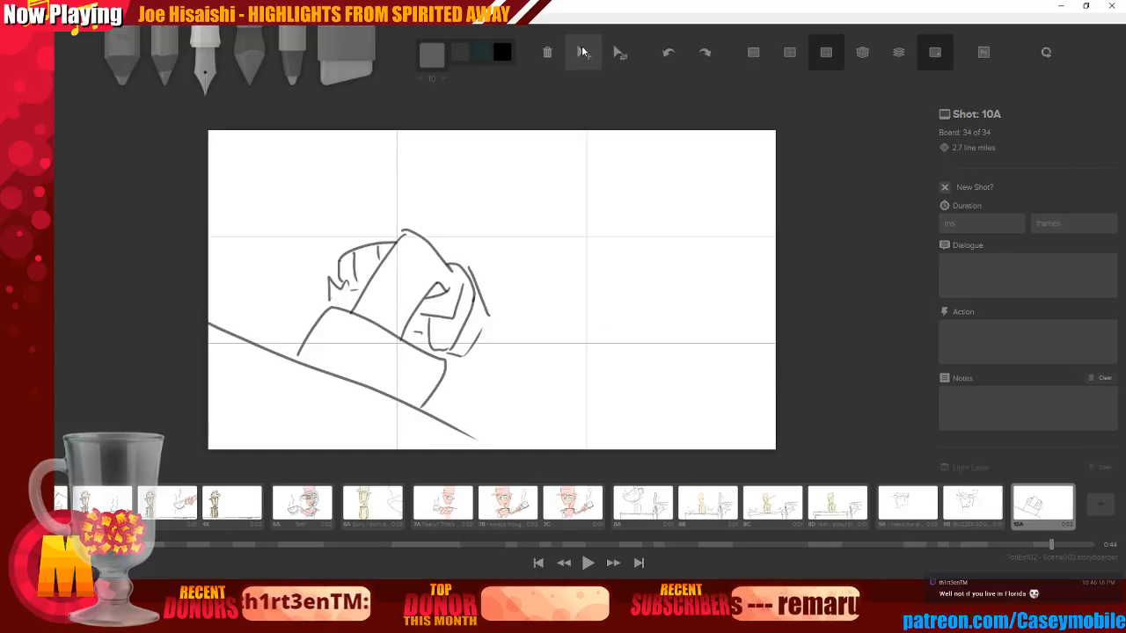
mouse_move(349, 348)
mouse_down()
mouse_move(466, 363)
mouse_move(453, 377)
mouse_move(460, 393)
mouse_move(470, 390)
mouse_up()
click(204, 57)
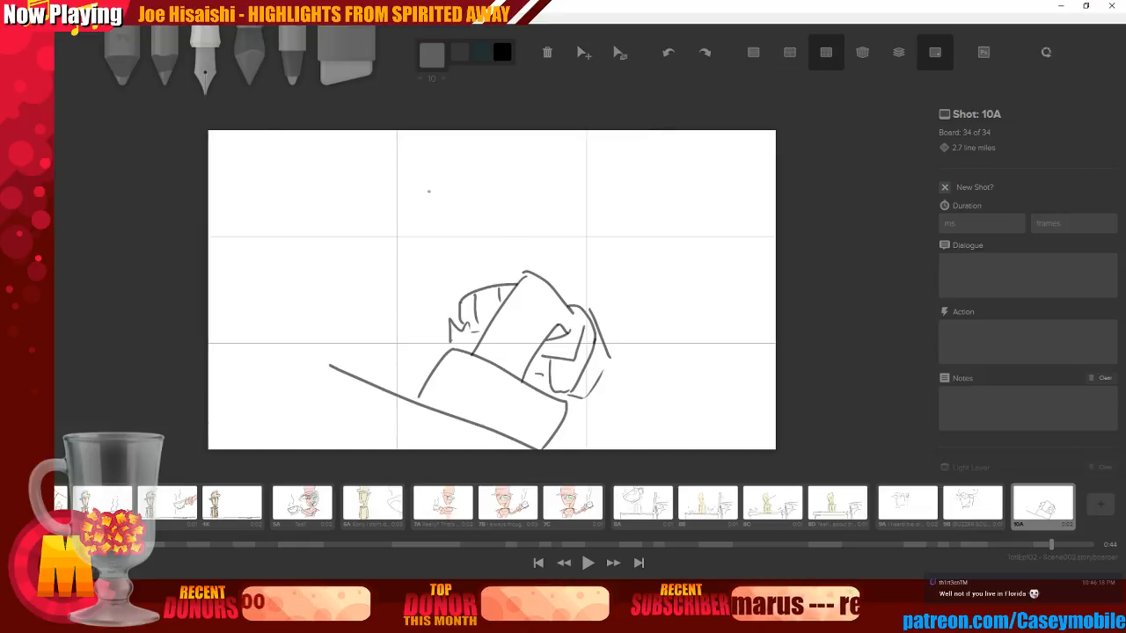
mouse_move(423, 190)
mouse_down()
mouse_move(498, 169)
mouse_move(509, 193)
mouse_up()
key(ctrl+z)
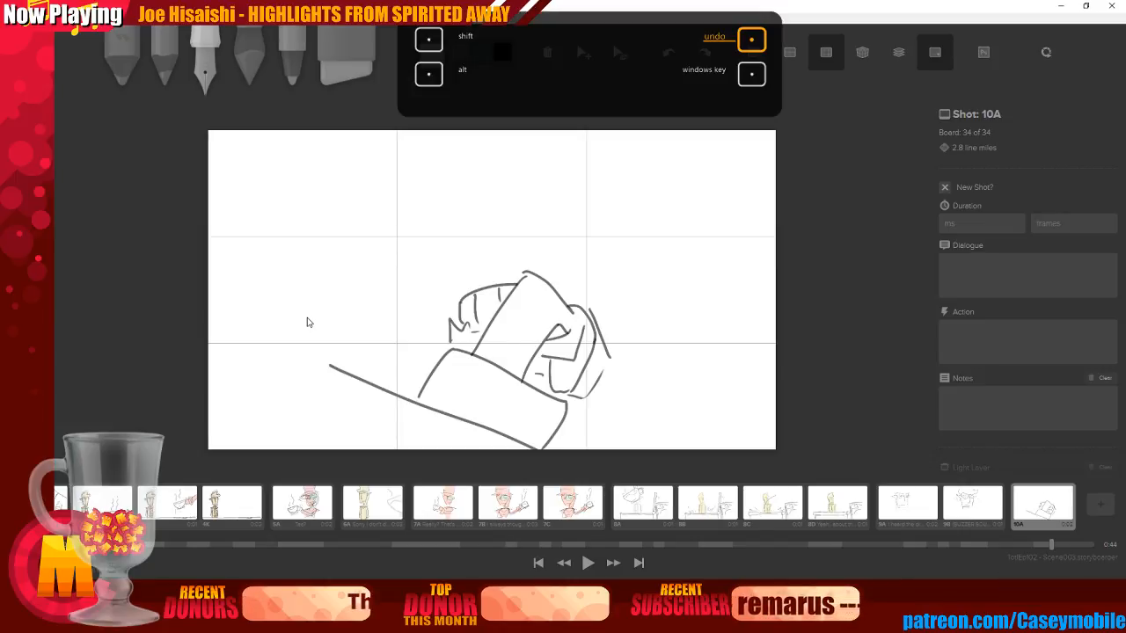
drag(562, 279, 573, 309)
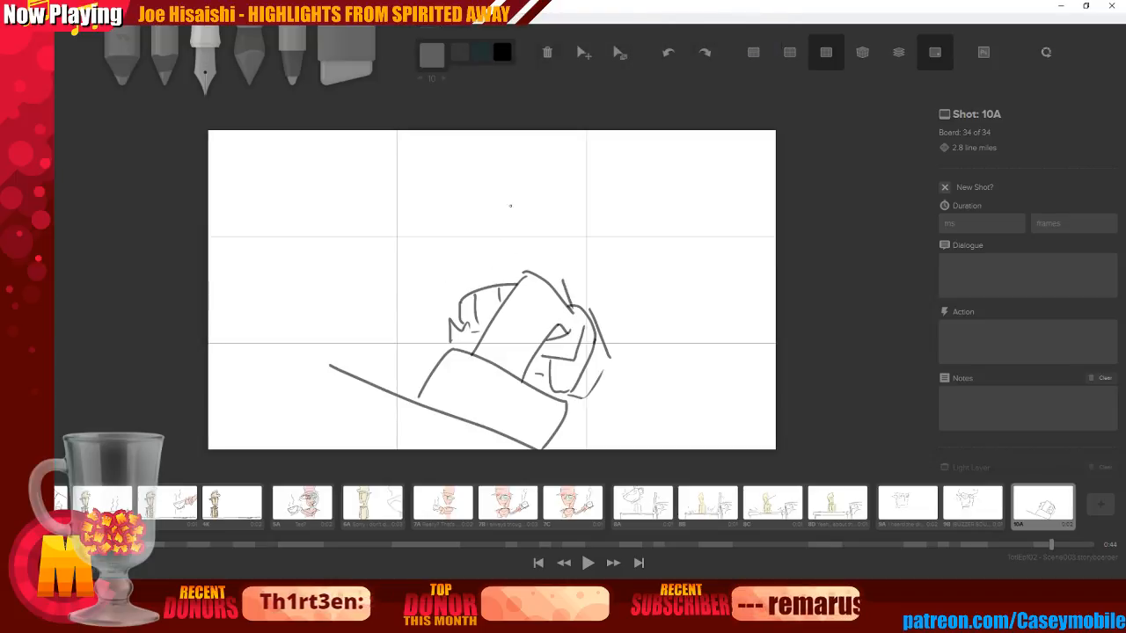
mouse_move(520, 236)
mouse_down()
mouse_move(526, 255)
mouse_move(514, 255)
mouse_up()
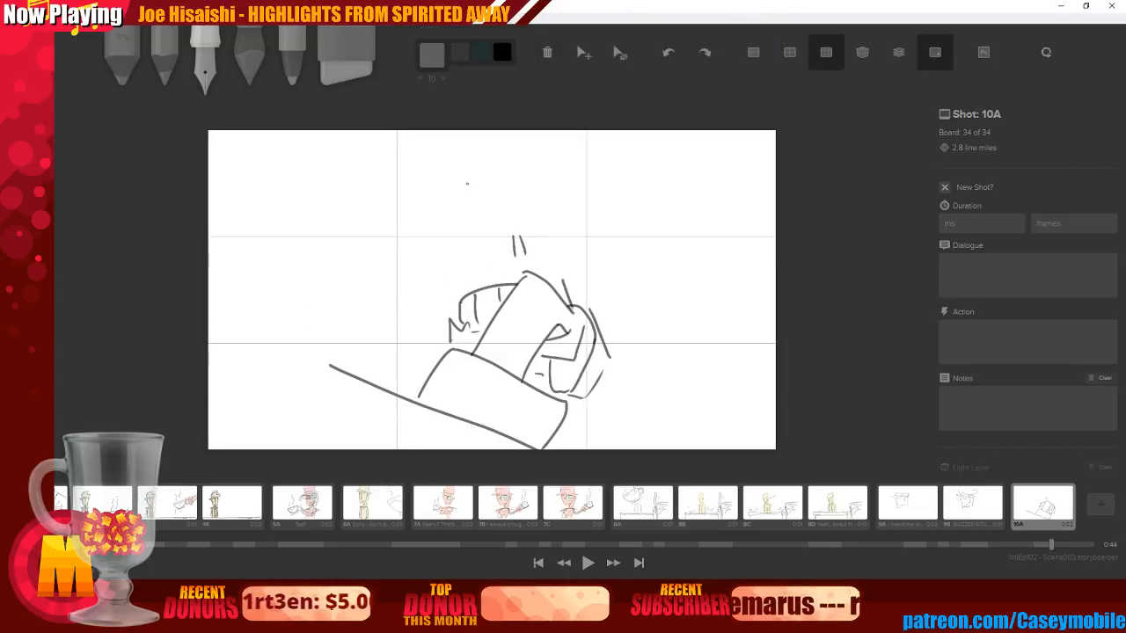
mouse_move(454, 181)
mouse_down()
mouse_move(454, 194)
mouse_move(525, 171)
mouse_up()
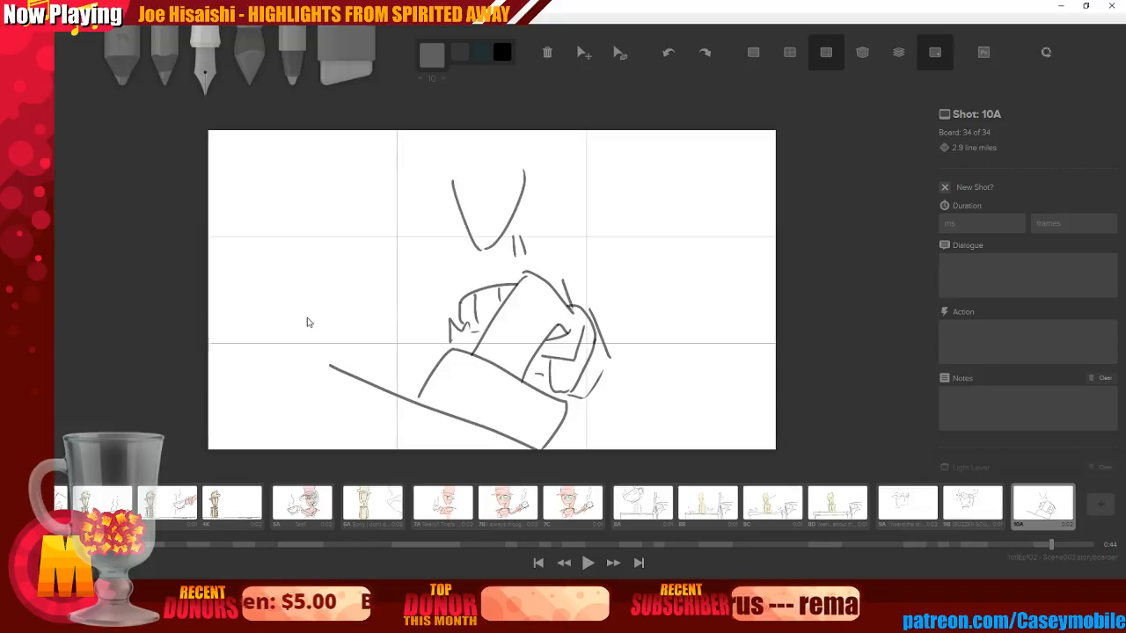
key(ctrl+z)
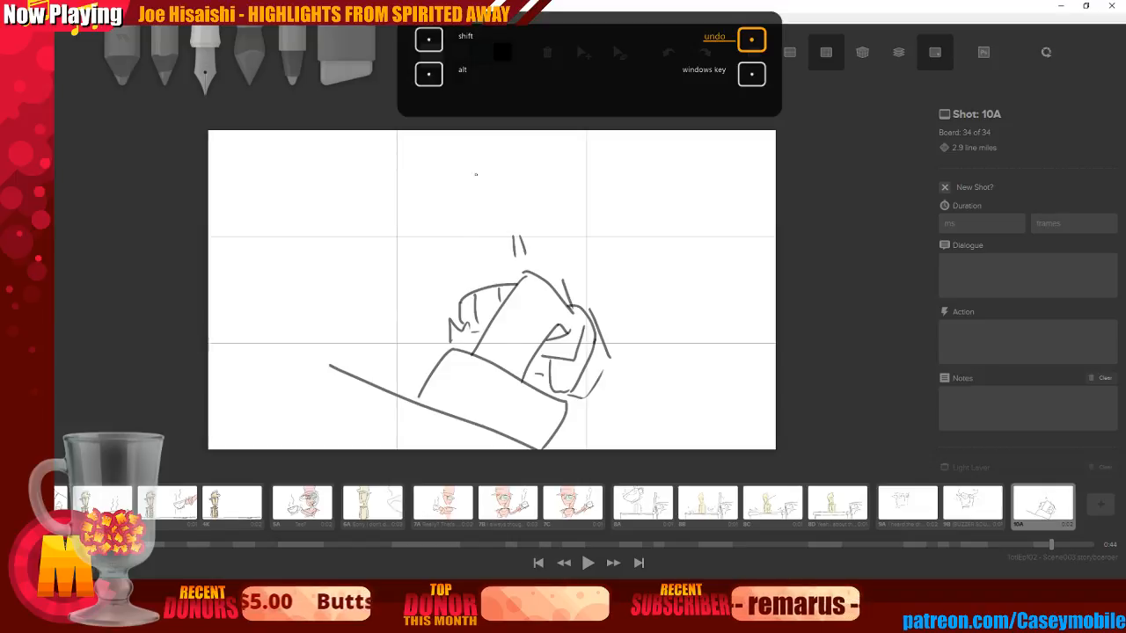
mouse_move(480, 218)
mouse_down()
mouse_move(531, 199)
mouse_move(502, 236)
mouse_up()
drag(500, 230, 528, 209)
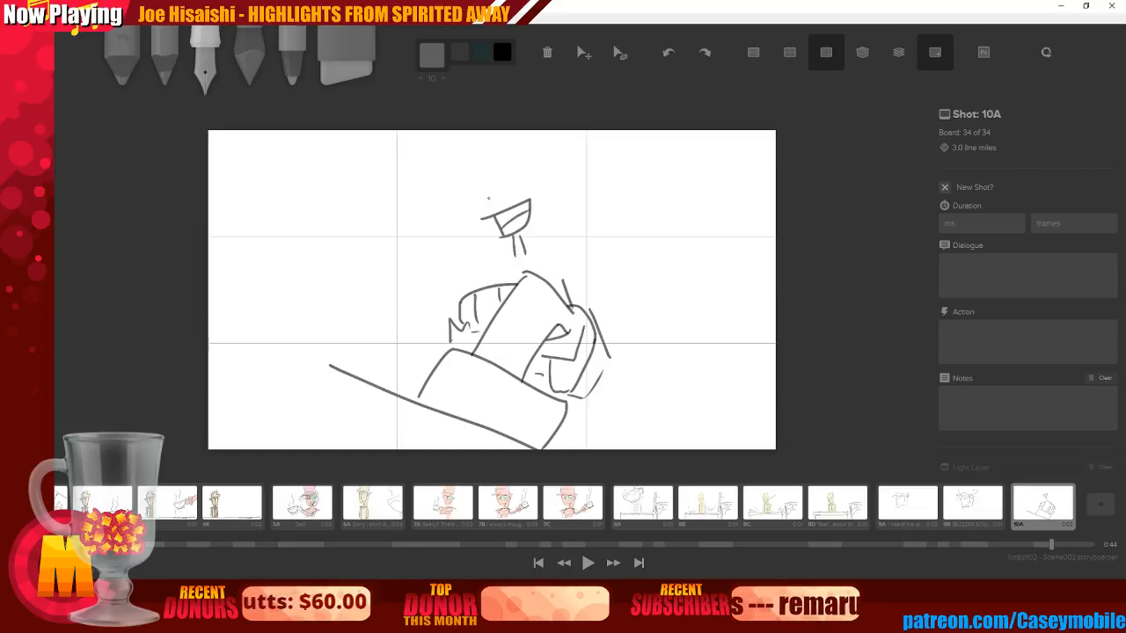
key(ctrl+z)
key(ctrl+z)
key(ctrl+z)
key(ctrl+z)
key(ctrl+z)
mouse_move(484, 238)
mouse_down()
mouse_move(546, 211)
mouse_move(527, 261)
mouse_move(512, 258)
mouse_move(558, 219)
mouse_up()
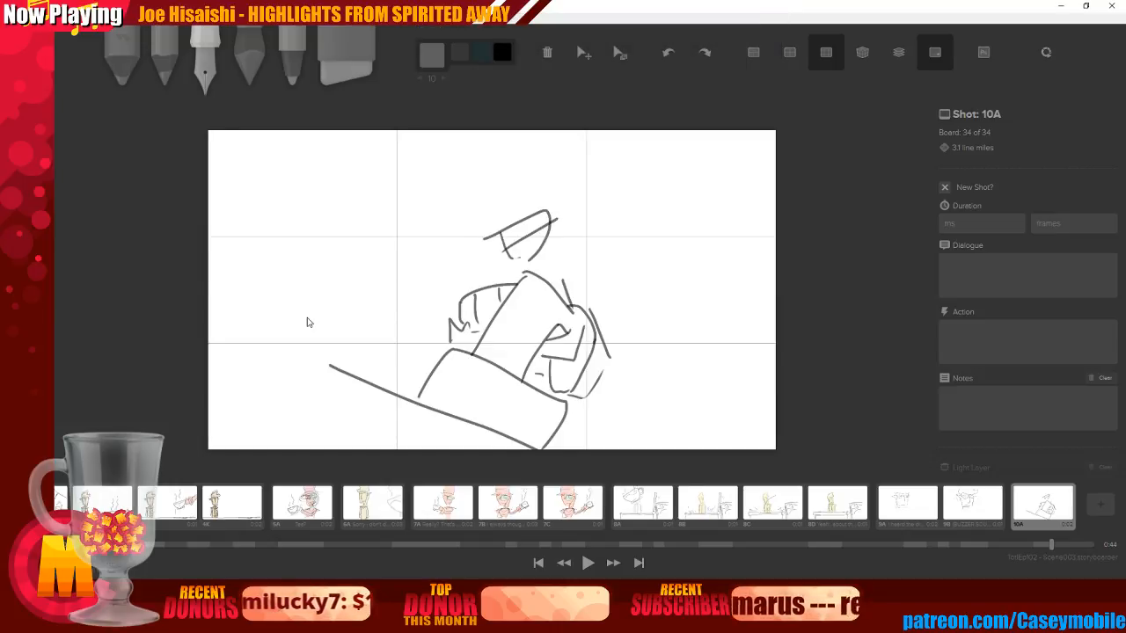
drag(448, 190, 528, 159)
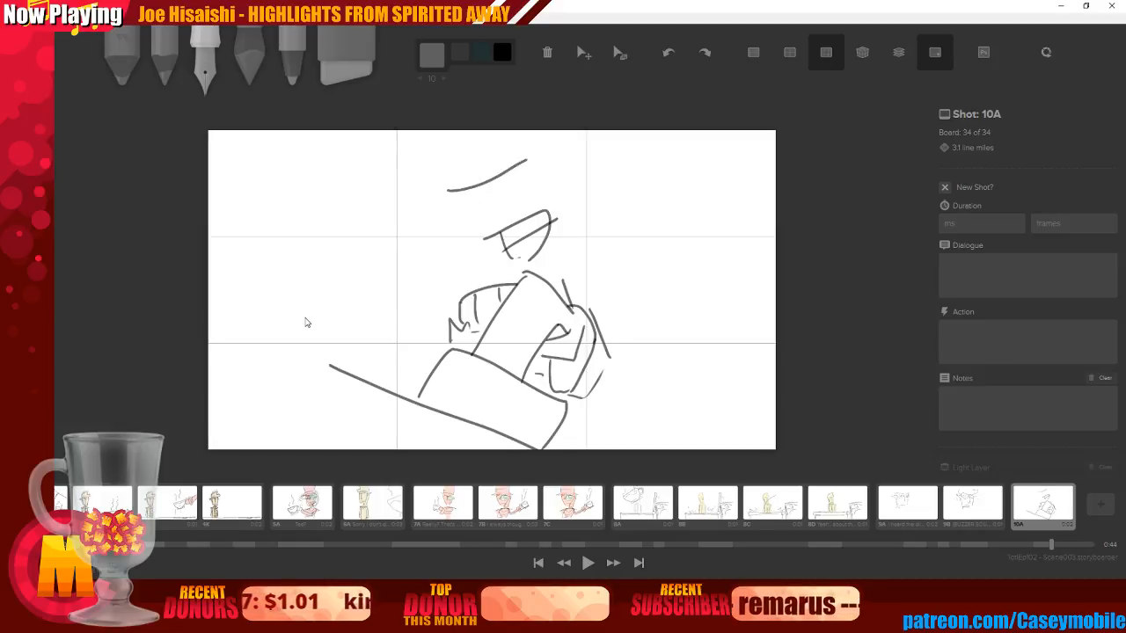
key(ctrl+z)
key(ctrl+z)
key(ctrl+z)
key(ctrl+z)
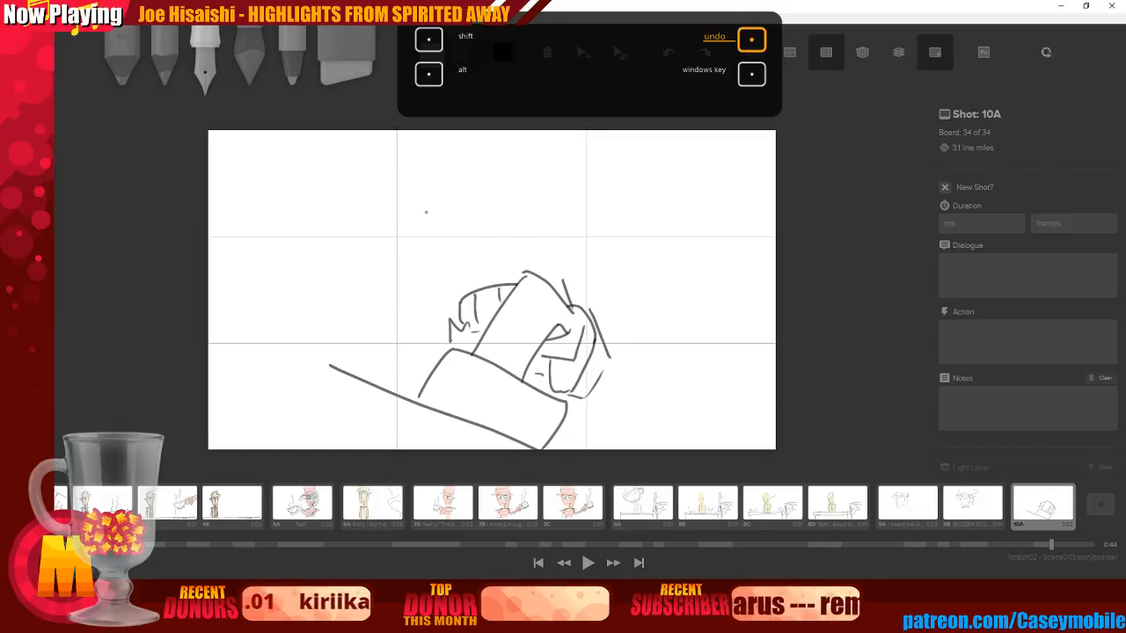
drag(440, 188, 521, 167)
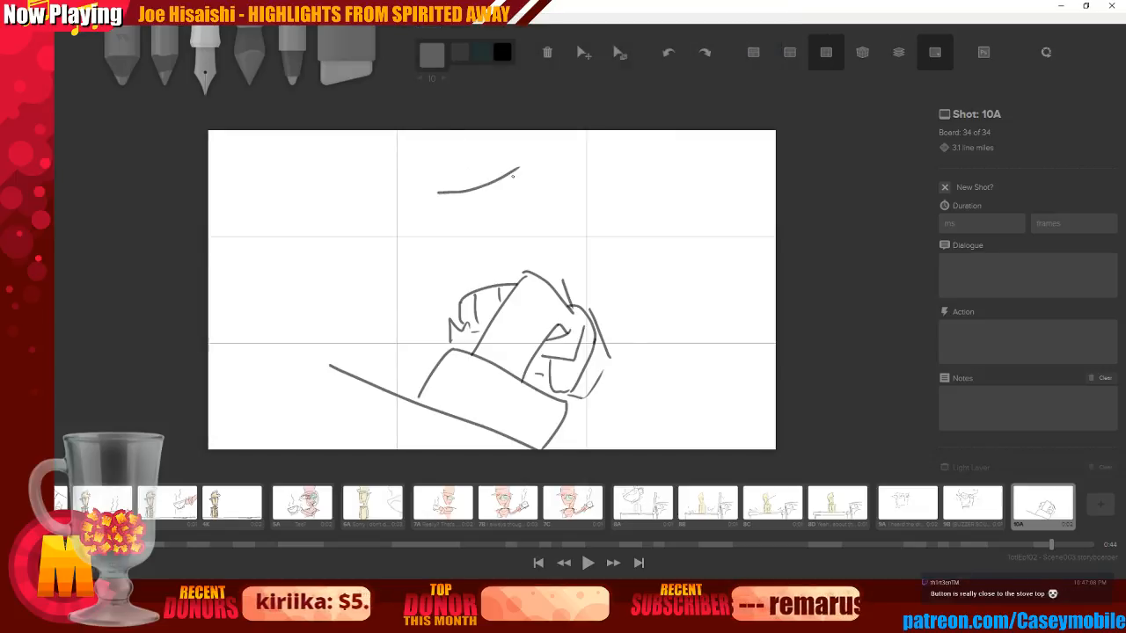
key(ctrl+z)
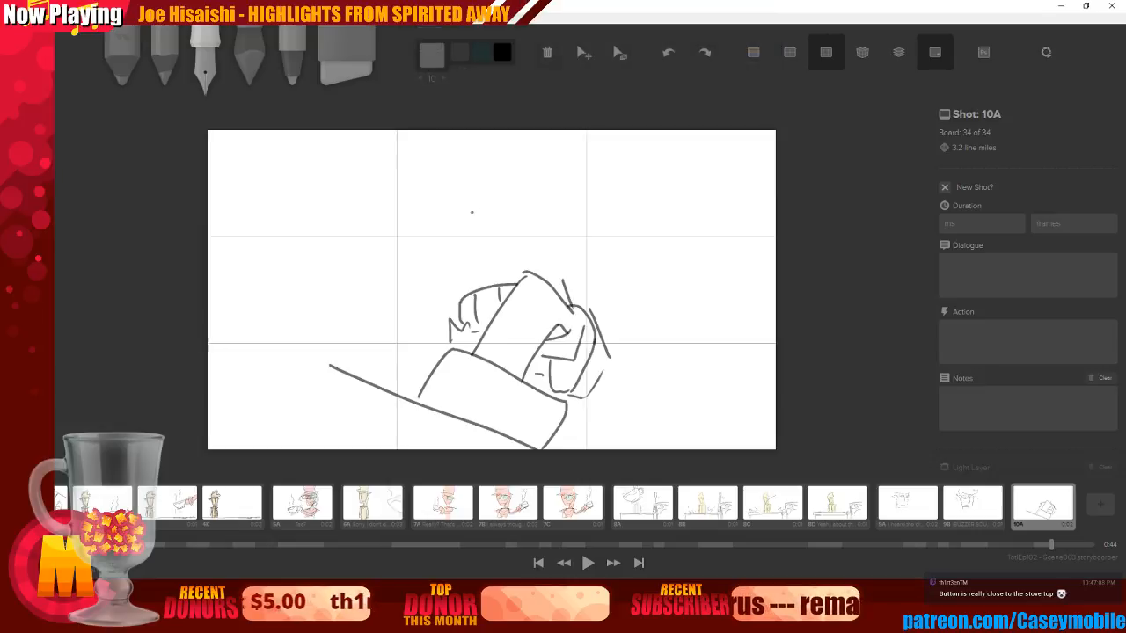
Sketch a tilted oval with a pointed curve on its left above the lower drawing, with an angular wedge and slanted line beneath it
mouse_move(467, 205)
mouse_down()
mouse_move(553, 164)
mouse_move(500, 188)
mouse_move(540, 161)
mouse_up()
mouse_move(465, 201)
mouse_down()
mouse_move(503, 199)
mouse_move(502, 216)
mouse_move(560, 208)
mouse_move(535, 257)
mouse_up()
key(ctrl+z)
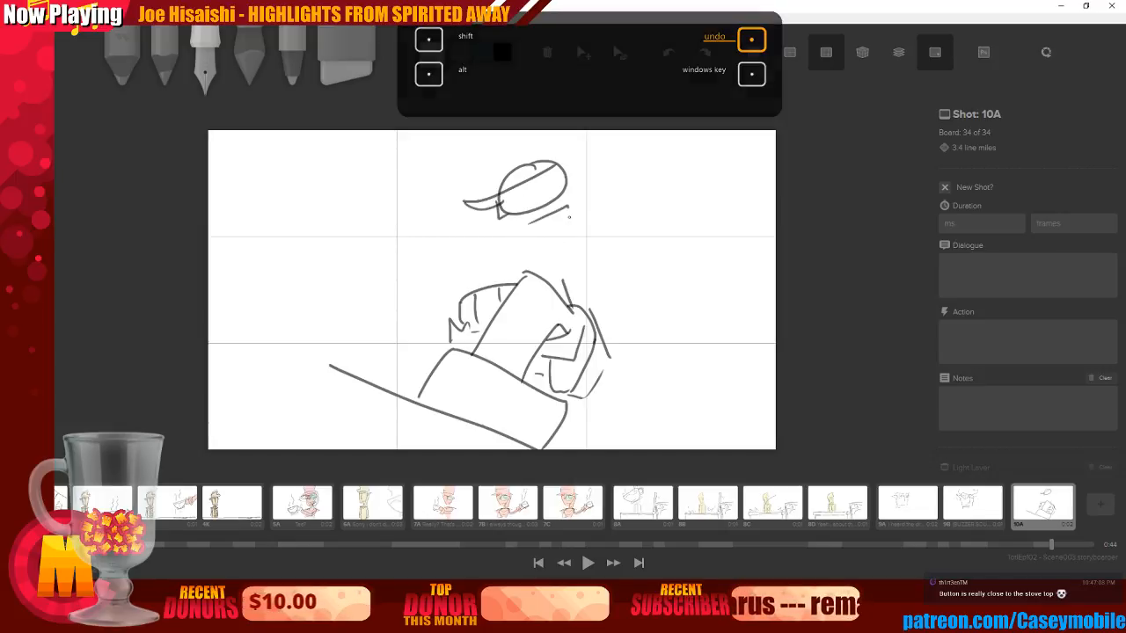
key(ctrl+shift+z)
key(ctrl+z)
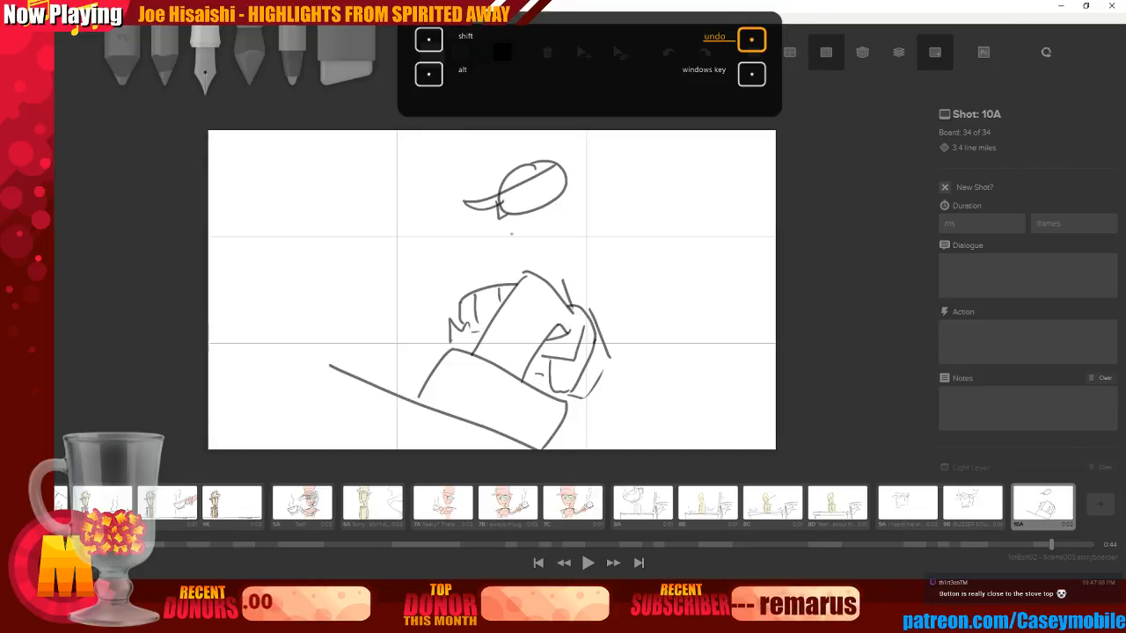
mouse_move(512, 225)
mouse_down()
mouse_move(573, 215)
mouse_move(546, 240)
mouse_move(577, 210)
mouse_up()
drag(489, 214, 543, 255)
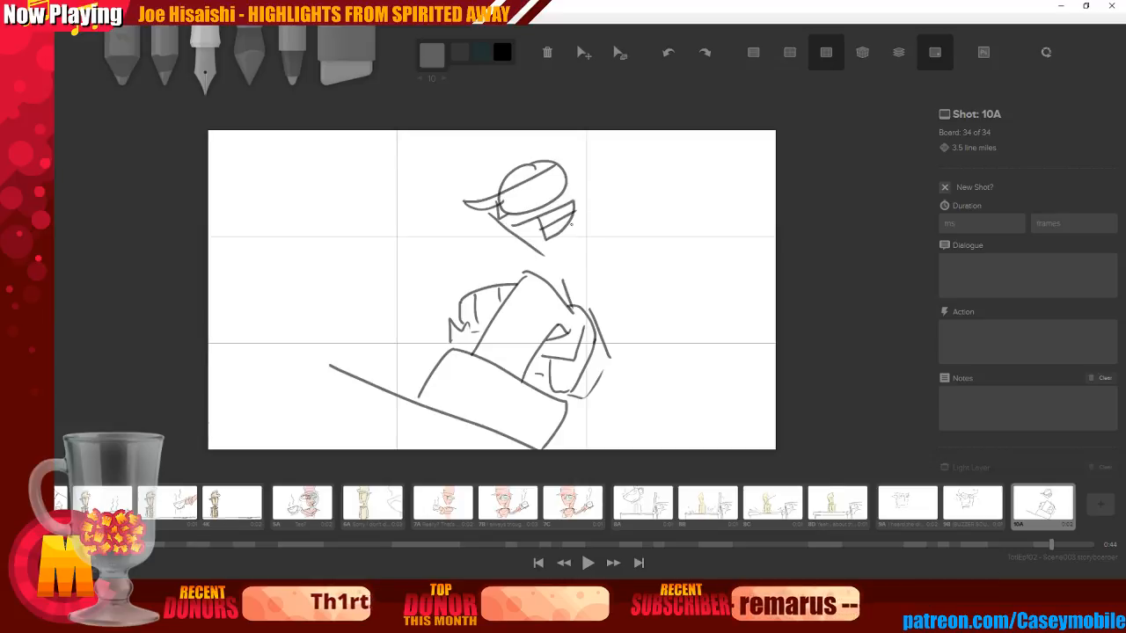
Add loose outline strokes to the right and upper left of the oval, and a steep line beside the lower drawing's right edge
drag(584, 157, 580, 202)
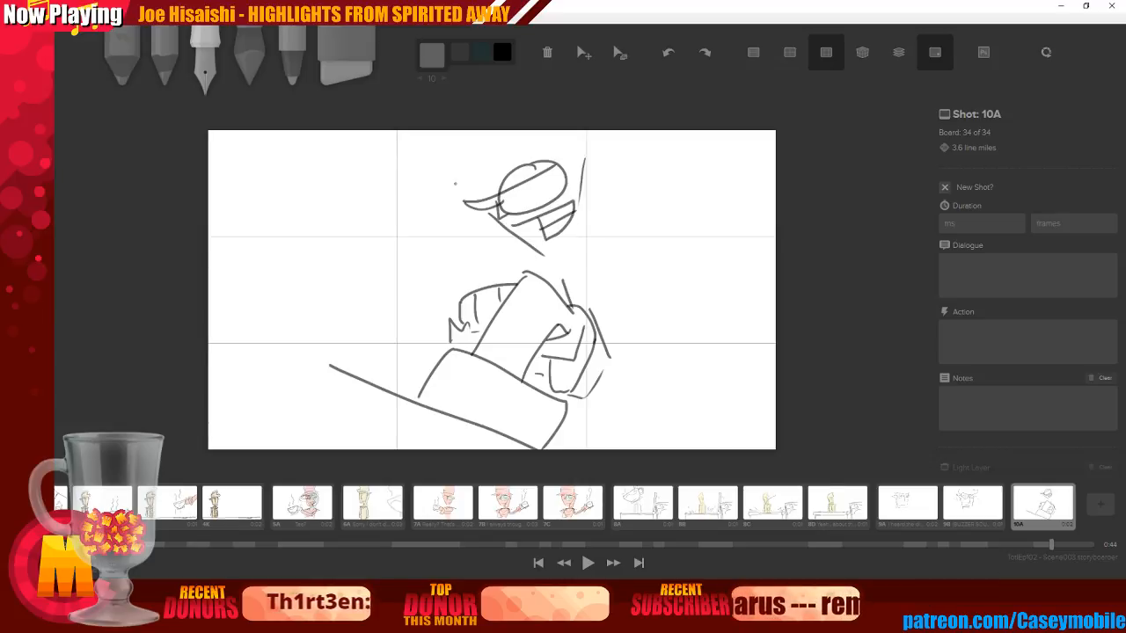
drag(439, 186, 514, 164)
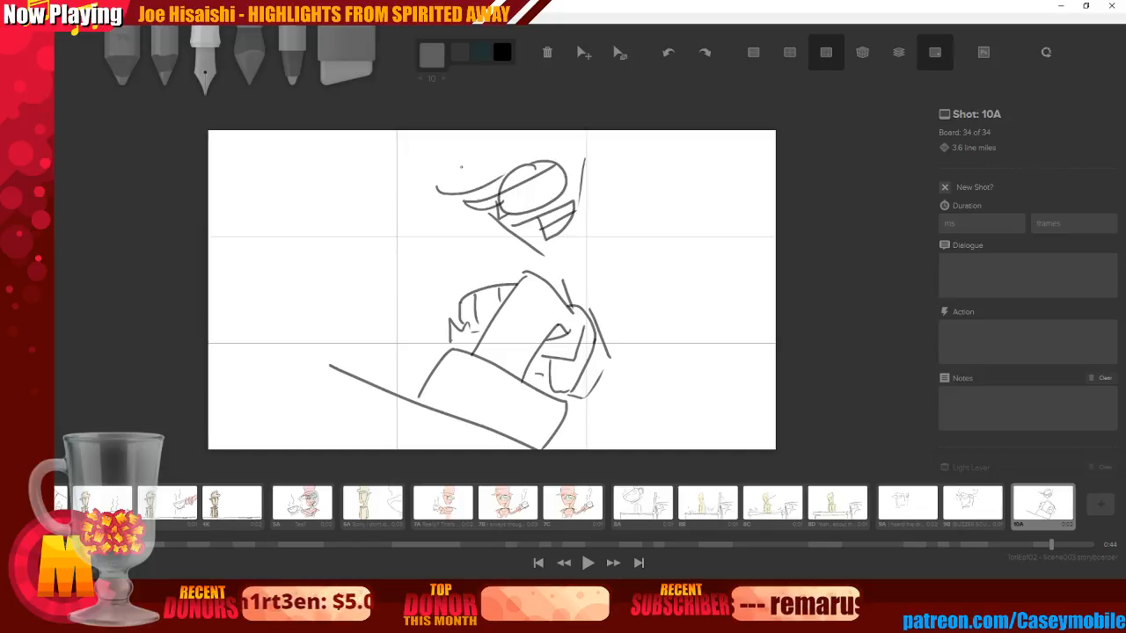
drag(417, 133, 466, 174)
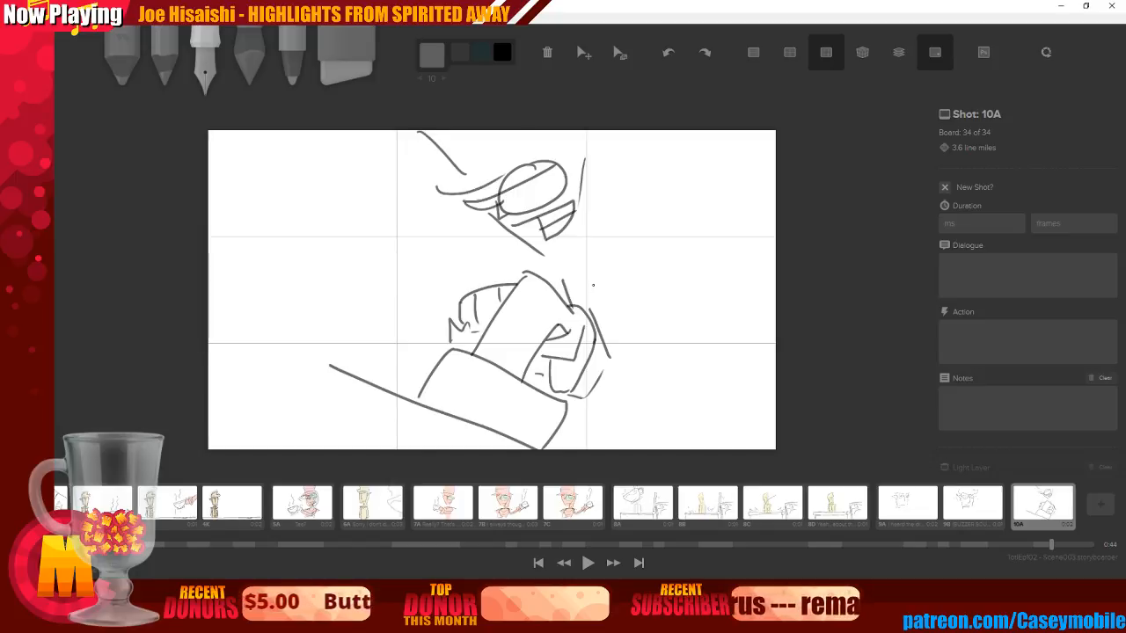
drag(592, 274, 605, 343)
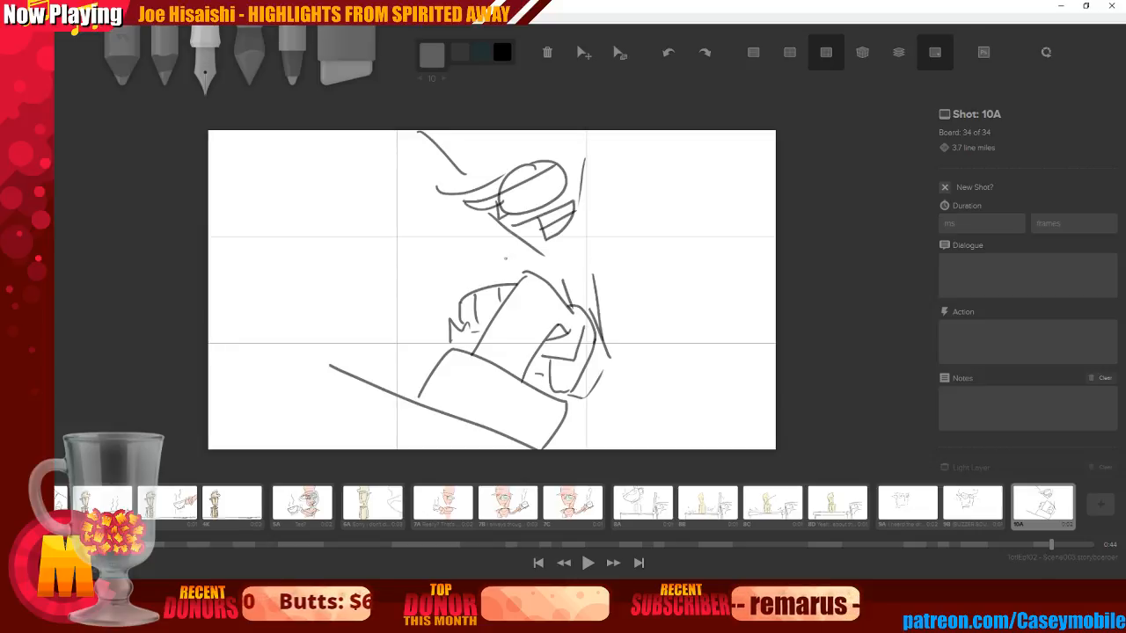
drag(574, 231, 577, 262)
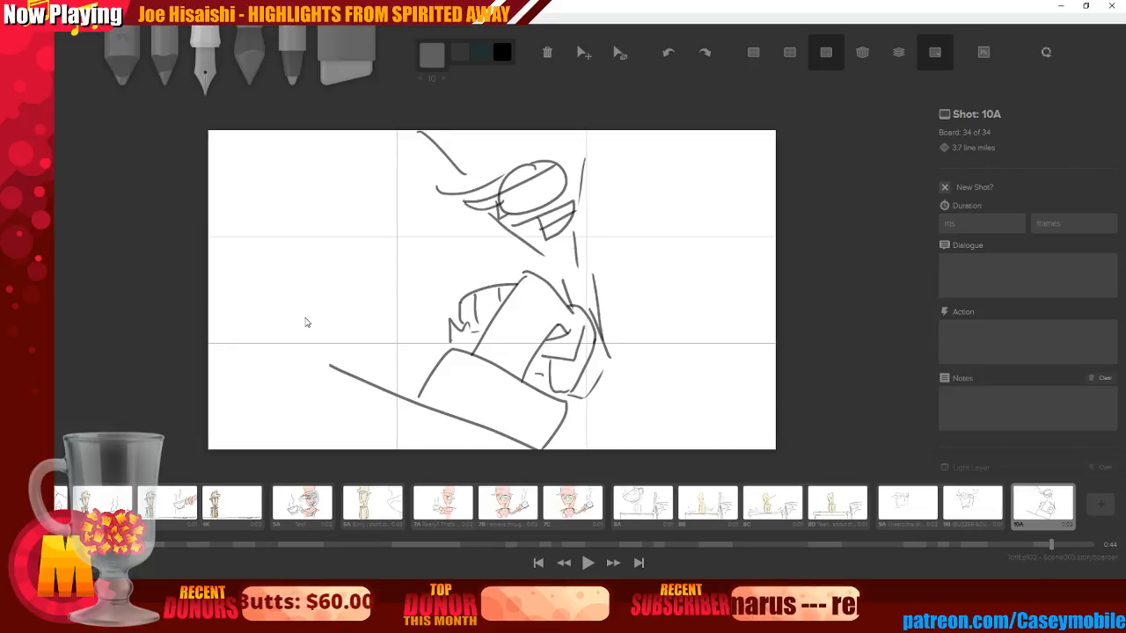
key(ctrl+z)
drag(453, 285, 513, 261)
mouse_move(586, 255)
mouse_down()
mouse_move(627, 250)
mouse_move(616, 255)
mouse_up()
mouse_move(512, 263)
mouse_down()
mouse_move(531, 255)
mouse_move(502, 274)
mouse_up()
key(ctrl+z)
key(ctrl+z)
key(ctrl+z)
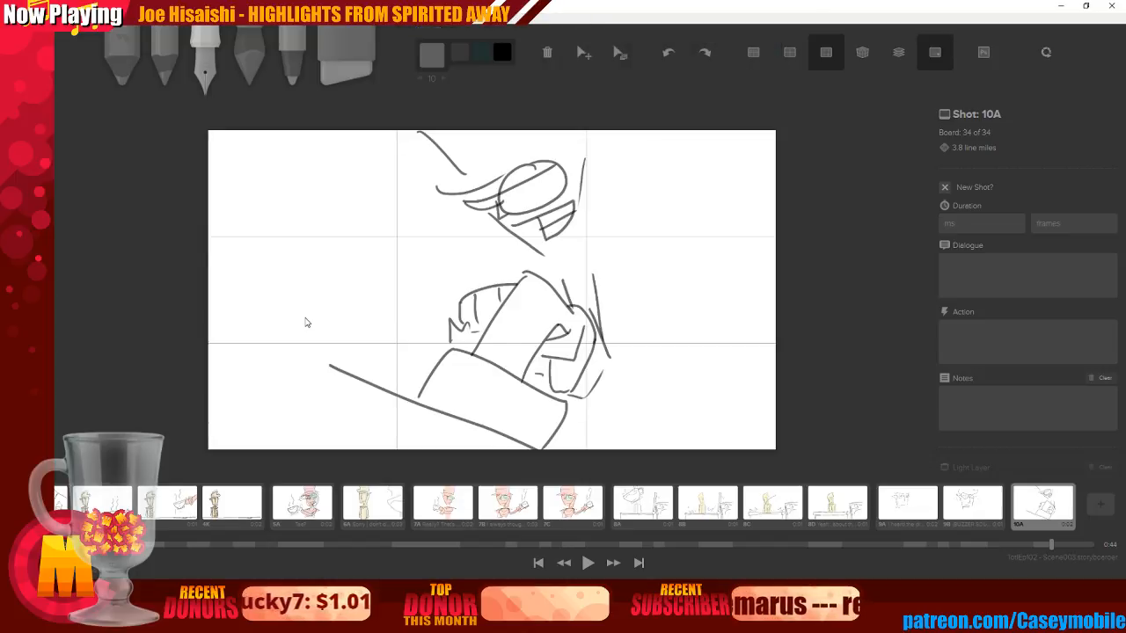
Nudge the whole drawing slightly down and right, and check its placement by briefly showing the center guide
click(584, 53)
mouse_move(384, 192)
mouse_down()
mouse_move(374, 220)
mouse_move(377, 202)
mouse_move(397, 204)
mouse_up()
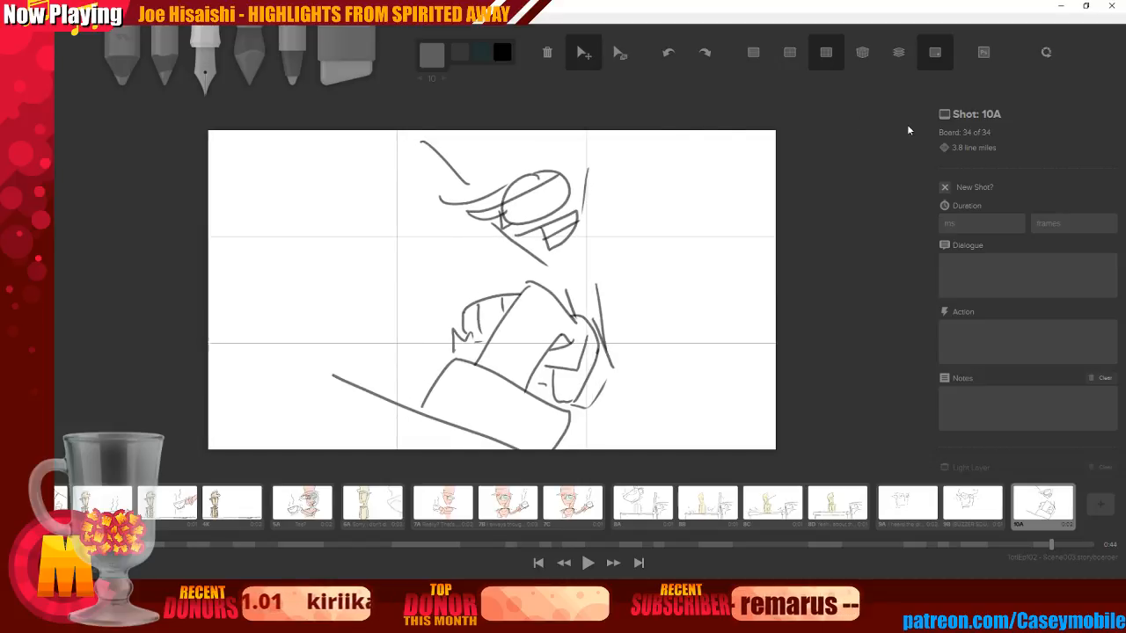
click(787, 64)
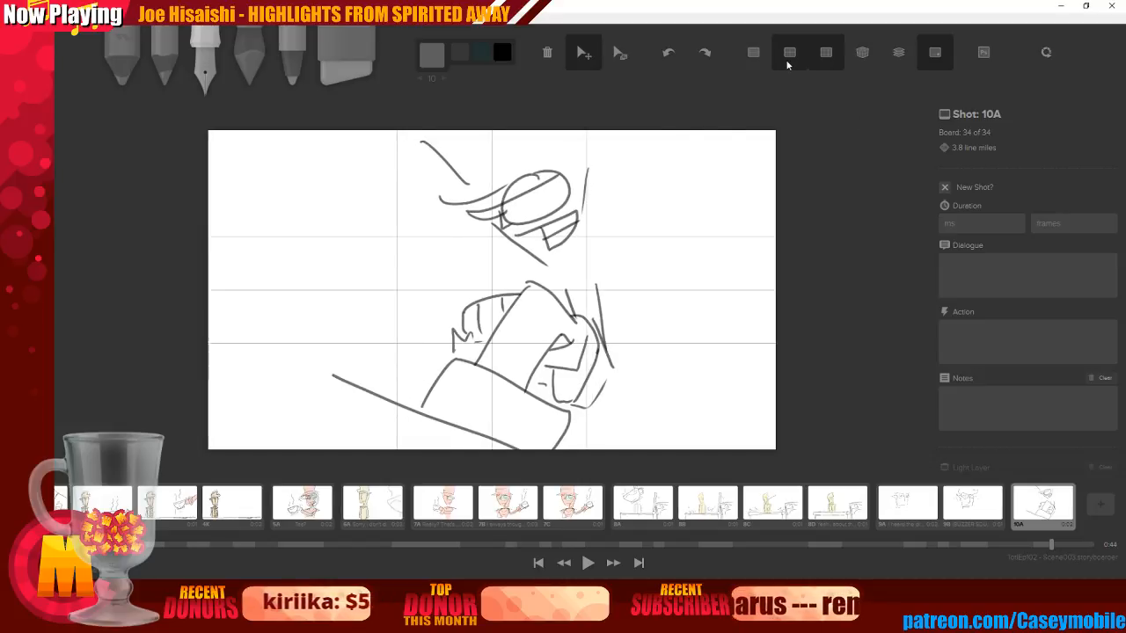
click(787, 63)
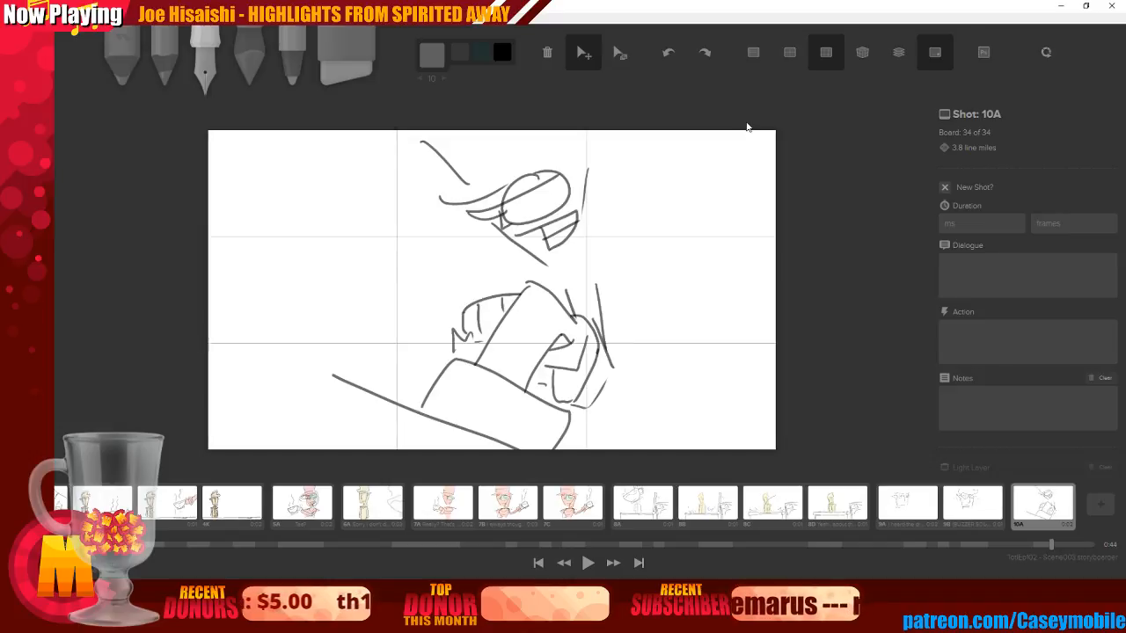
Undo the recent moves and the whole upper head sketch, and shift the remaining lower drawing right and slightly down
drag(566, 352, 578, 354)
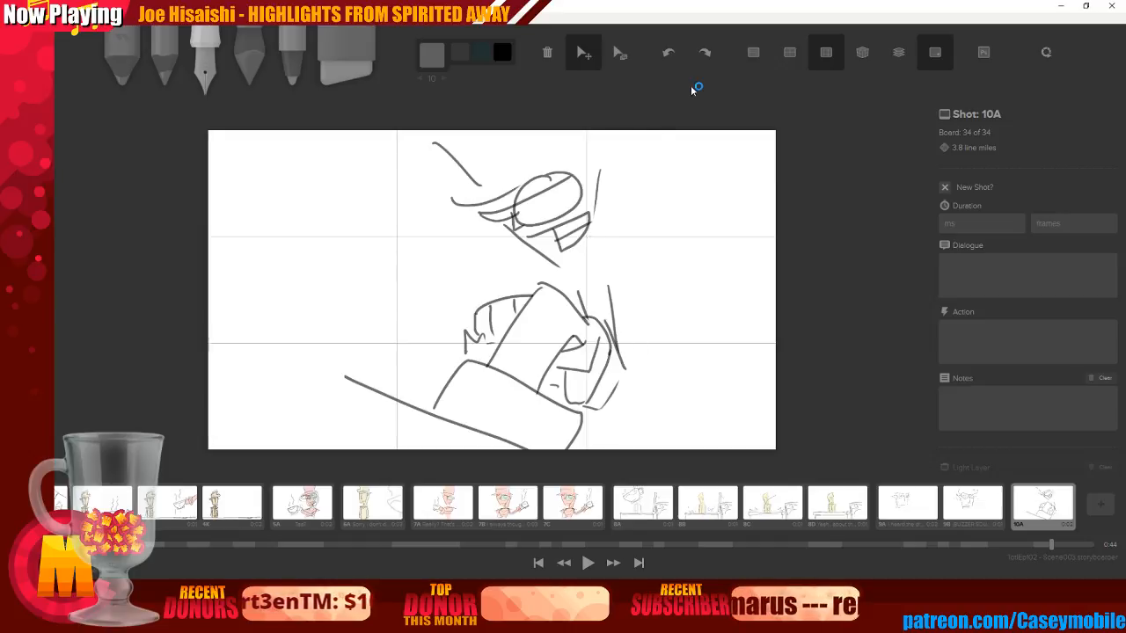
key(ctrl+z)
key(ctrl+z)
key(ctrl+z)
key(ctrl+z)
key(ctrl+z)
key(ctrl+z)
key(ctrl+z)
key(ctrl+z)
key(ctrl+z)
key(ctrl+z)
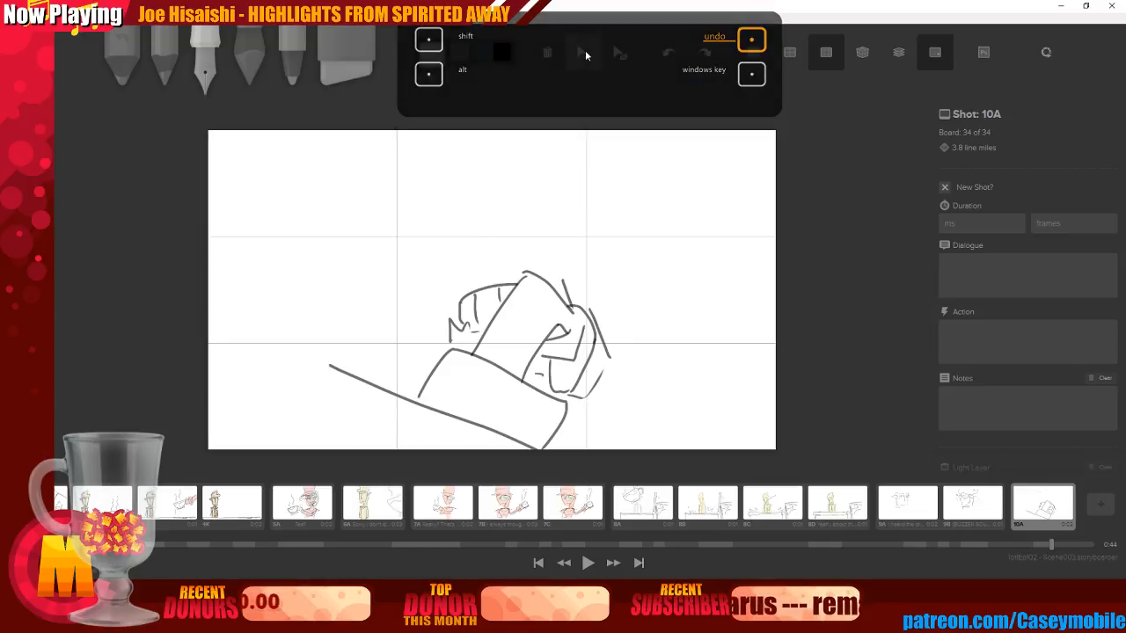
drag(517, 323, 575, 338)
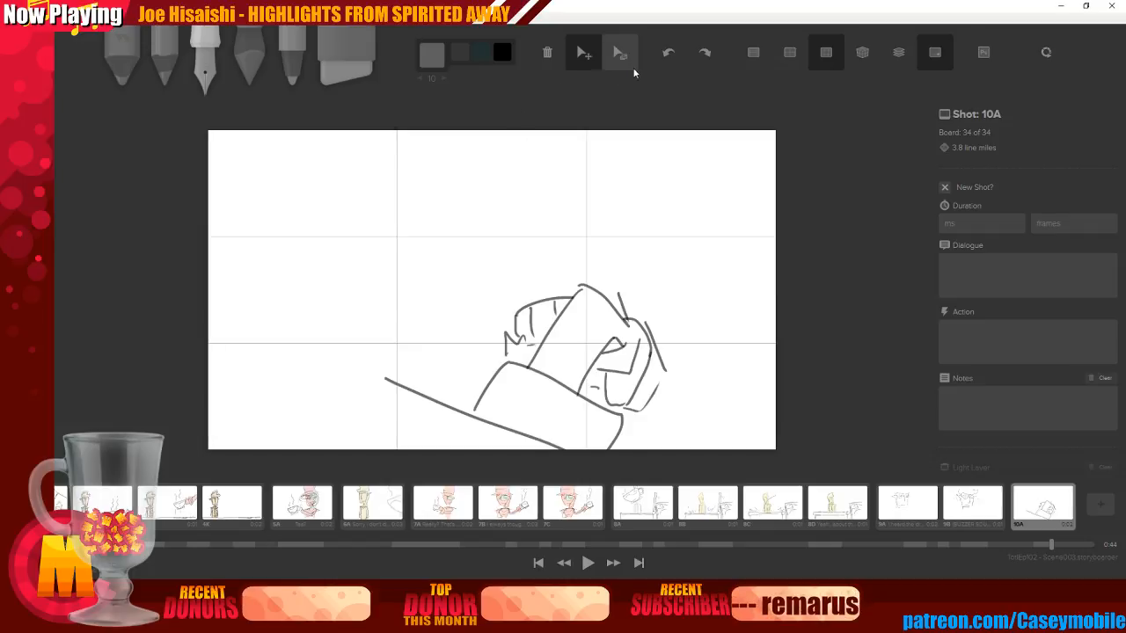
With the pen, sketch a circle above the lower drawing, crossed by a slanted curved line, with a small pointed shape on its left
click(211, 64)
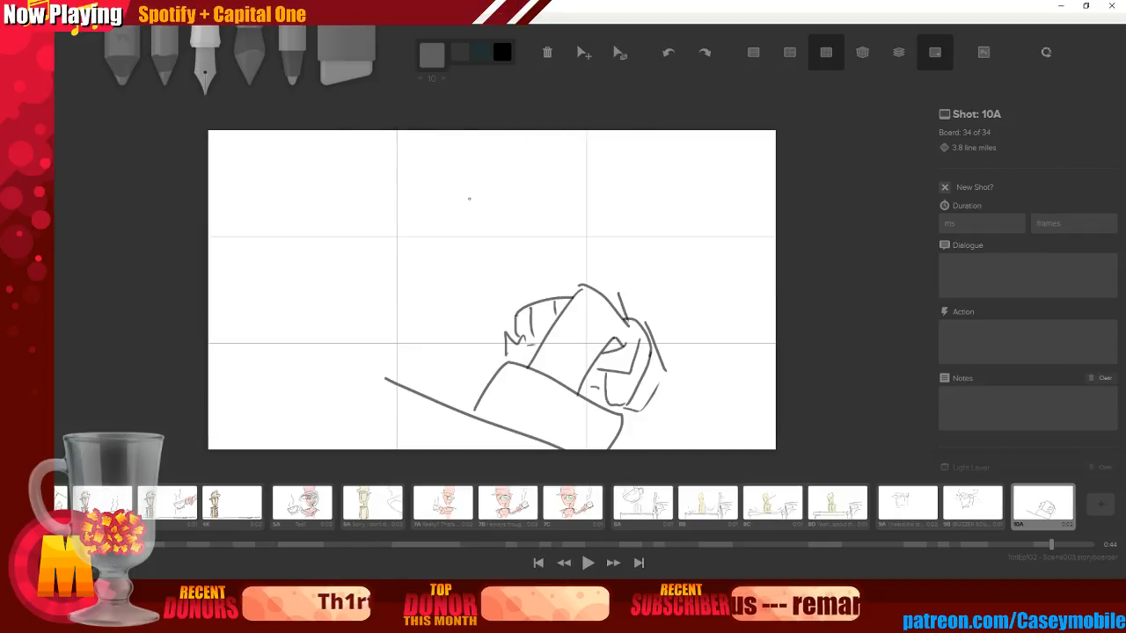
mouse_move(469, 194)
mouse_down()
mouse_move(587, 156)
mouse_move(547, 216)
mouse_move(556, 159)
mouse_up()
drag(512, 197, 526, 211)
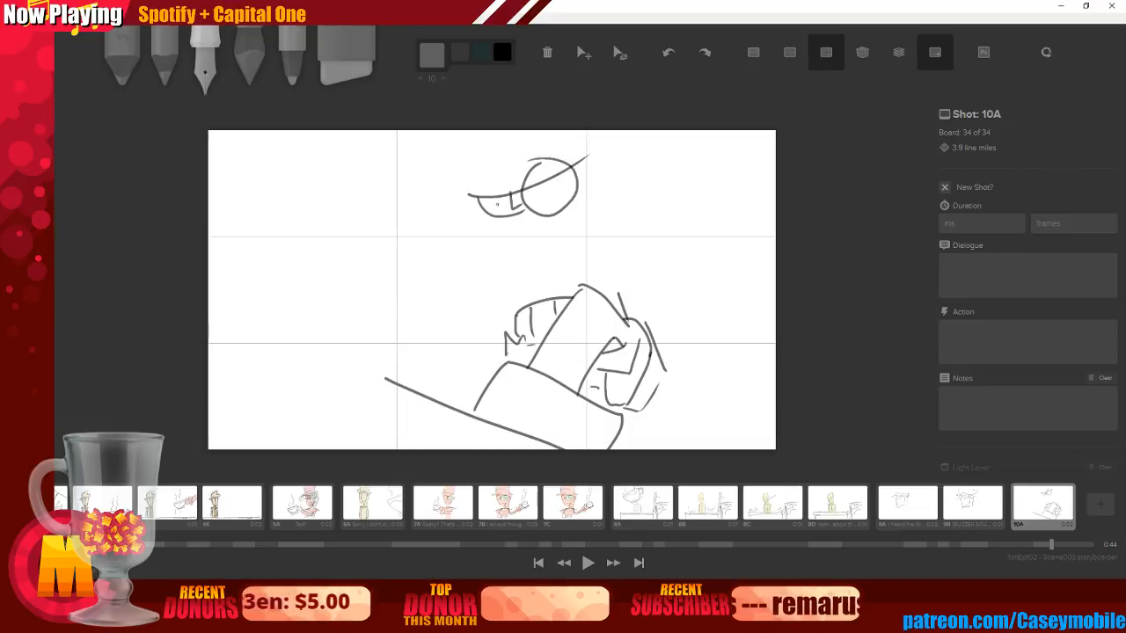
key(ctrl+z)
key(ctrl+z)
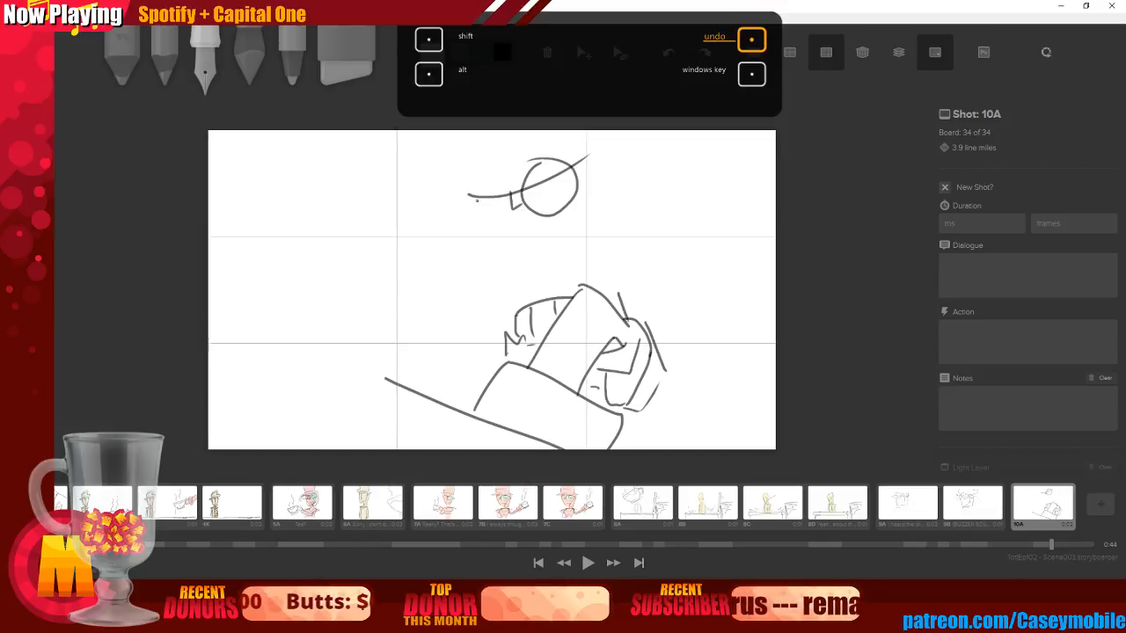
mouse_move(468, 195)
mouse_down()
mouse_move(584, 205)
mouse_move(561, 262)
mouse_up()
key(ctrl+z)
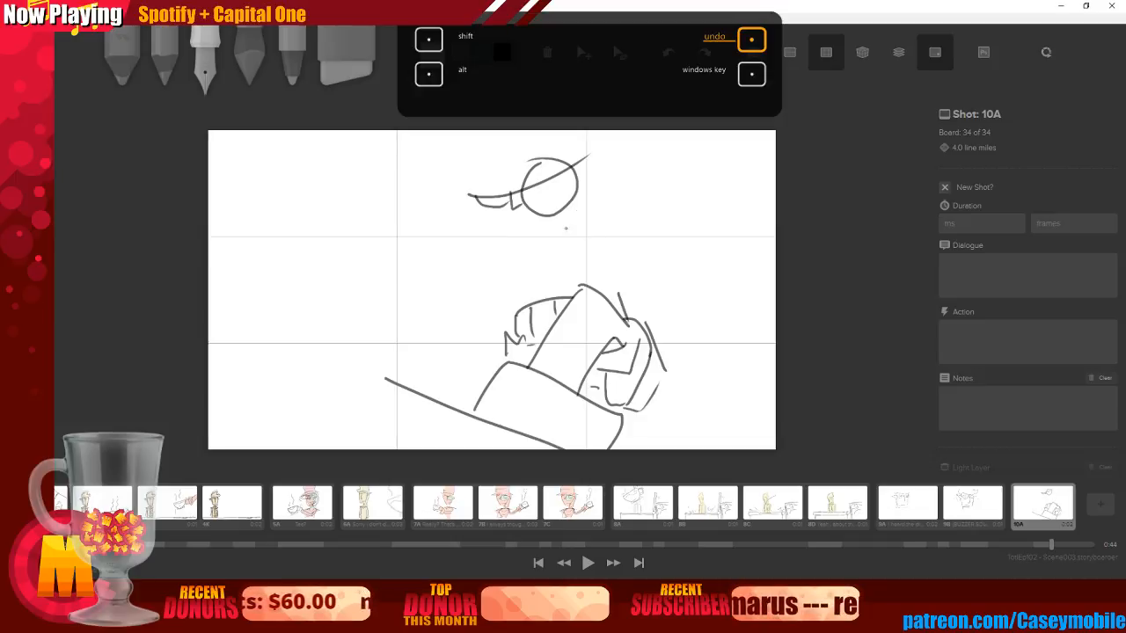
mouse_move(530, 231)
mouse_down()
mouse_move(584, 205)
mouse_move(566, 248)
mouse_move(581, 230)
mouse_up()
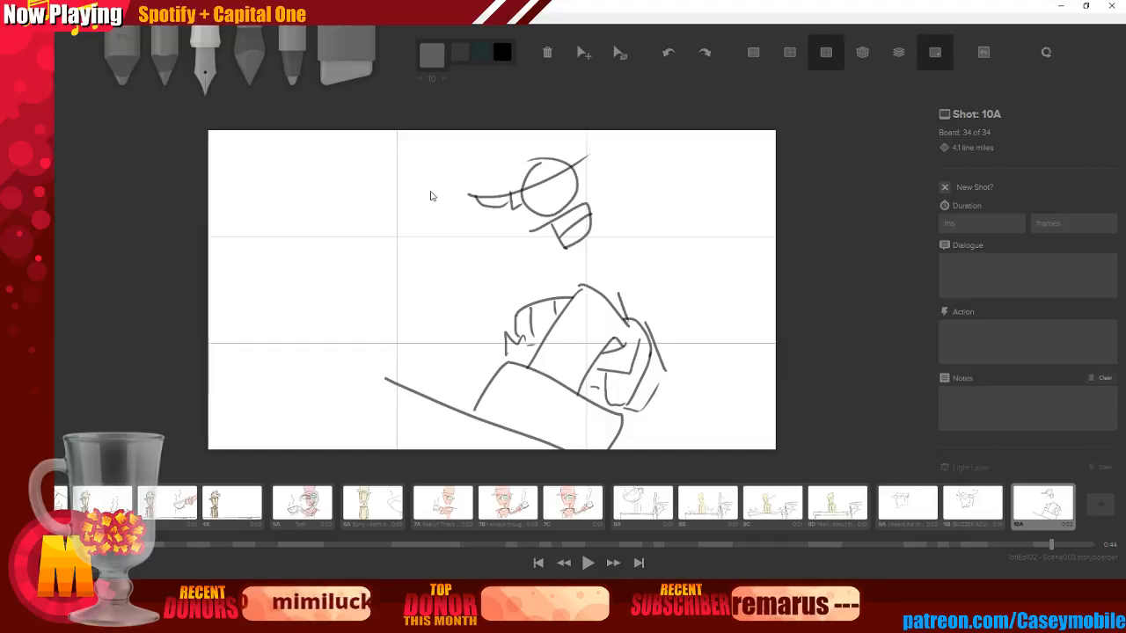
key(ctrl+z)
key(ctrl+z)
key(ctrl+z)
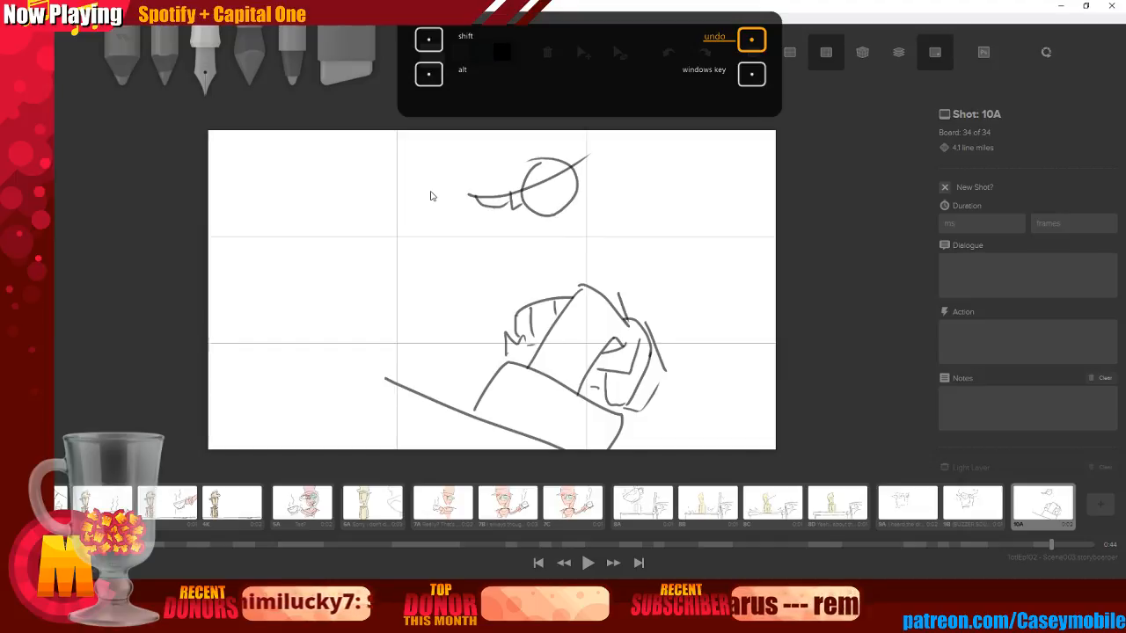
Sketch an angular wedge-shaped jaw beneath the circle and join it to the pointed shape with a slanted line
drag(526, 233, 567, 212)
mouse_move(569, 209)
mouse_down()
mouse_move(566, 237)
mouse_move(546, 250)
mouse_move(562, 211)
mouse_move(541, 256)
mouse_move(545, 248)
mouse_up()
key(ctrl+z)
drag(540, 230, 567, 215)
drag(476, 208, 514, 231)
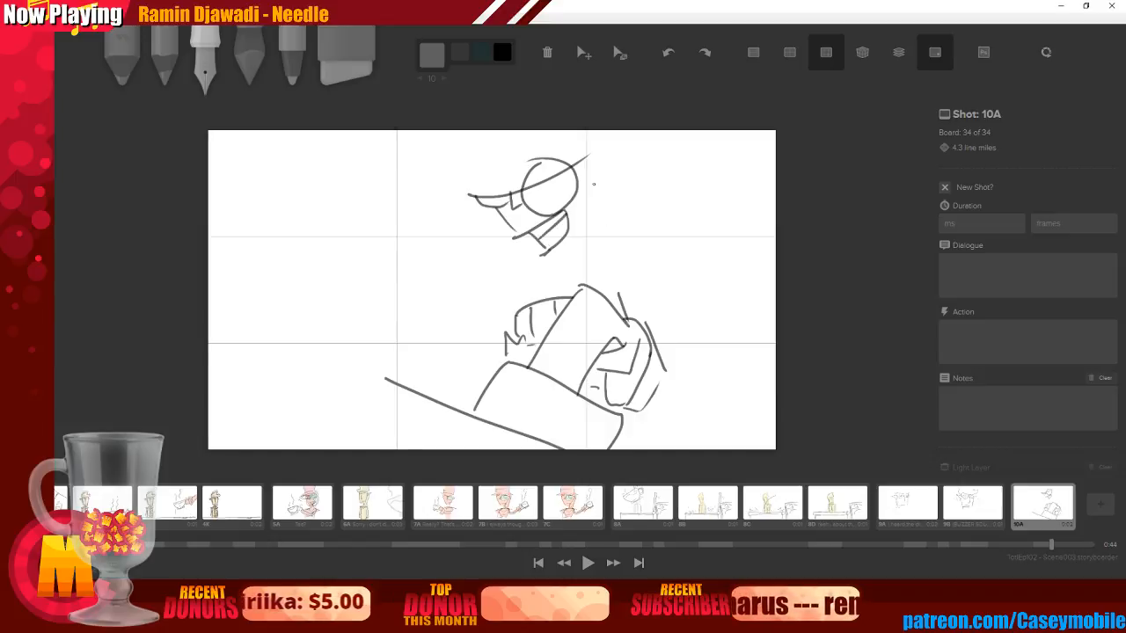
Draw a hooked brim curve left of the circle, a steep line rising above it, and a short stroke near the frame's upper edge
drag(442, 178, 498, 195)
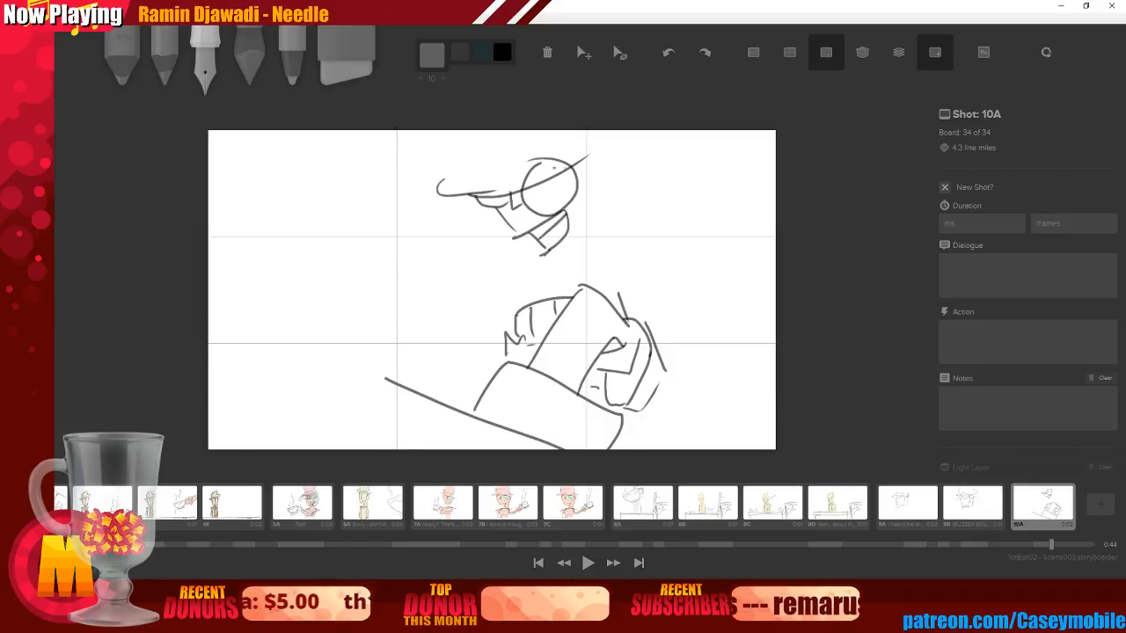
mouse_move(429, 134)
mouse_down()
mouse_move(473, 176)
mouse_move(552, 153)
mouse_up()
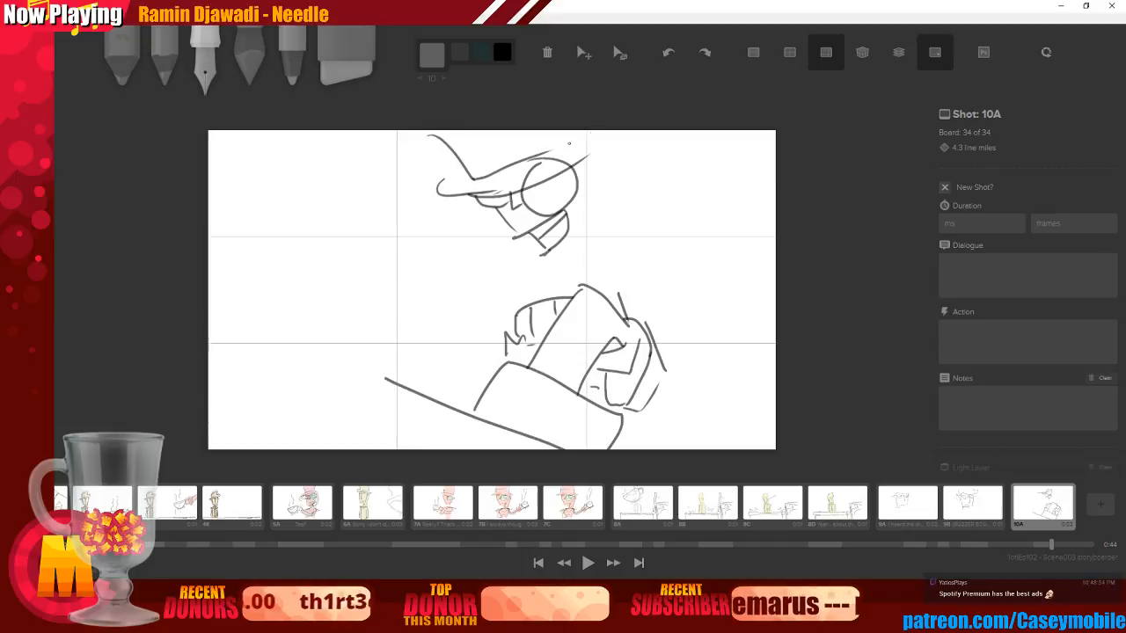
key(ctrl+z)
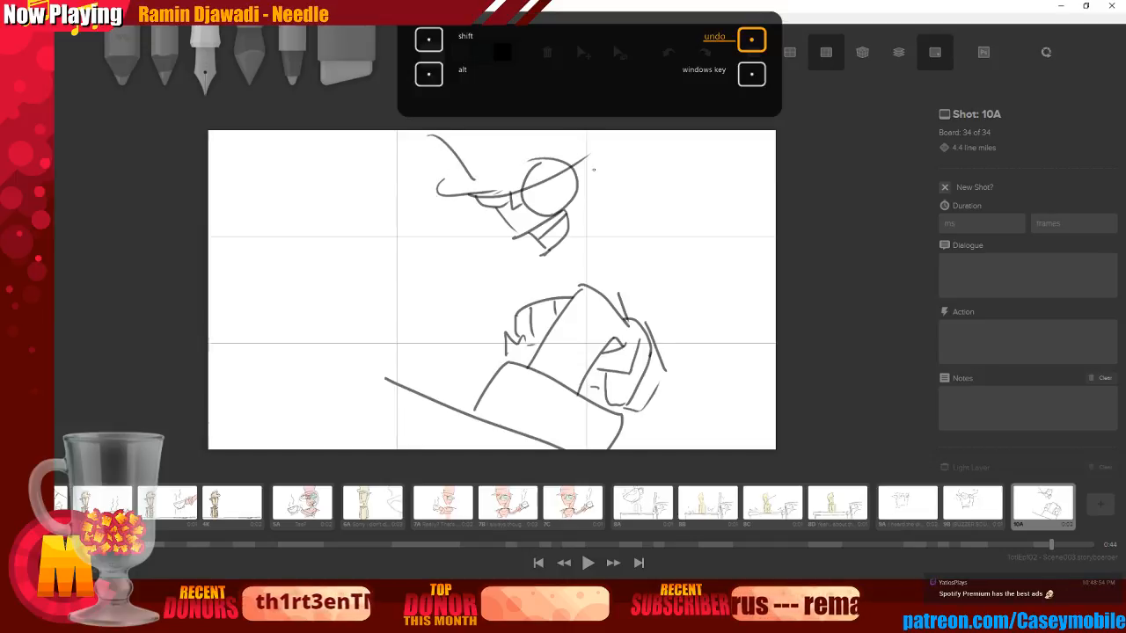
drag(554, 132, 555, 147)
mouse_move(474, 180)
mouse_down()
mouse_move(520, 168)
mouse_move(451, 193)
mouse_up()
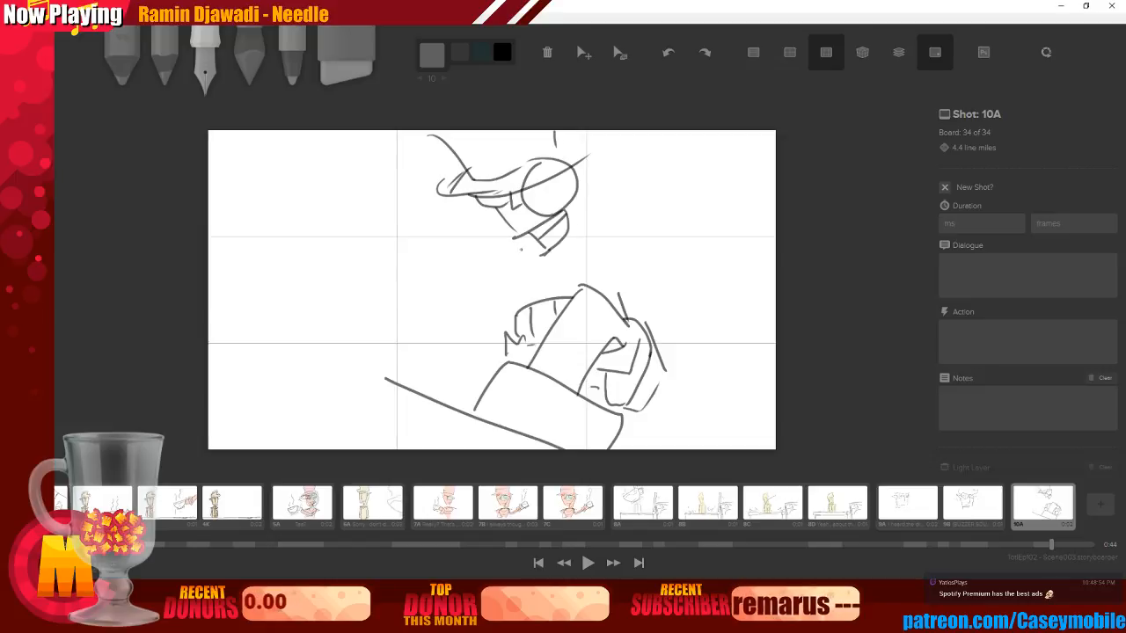
Reinforce the jaw line, add neck and collar strokes below it, and draw a small ear curve at the circle's right
drag(500, 208, 519, 235)
mouse_move(574, 202)
mouse_down()
mouse_move(548, 258)
mouse_move(578, 233)
mouse_move(564, 263)
mouse_move(578, 232)
mouse_move(584, 255)
mouse_move(579, 241)
mouse_move(622, 238)
mouse_up()
mouse_move(559, 258)
mouse_down()
mouse_move(542, 286)
mouse_move(607, 256)
mouse_up()
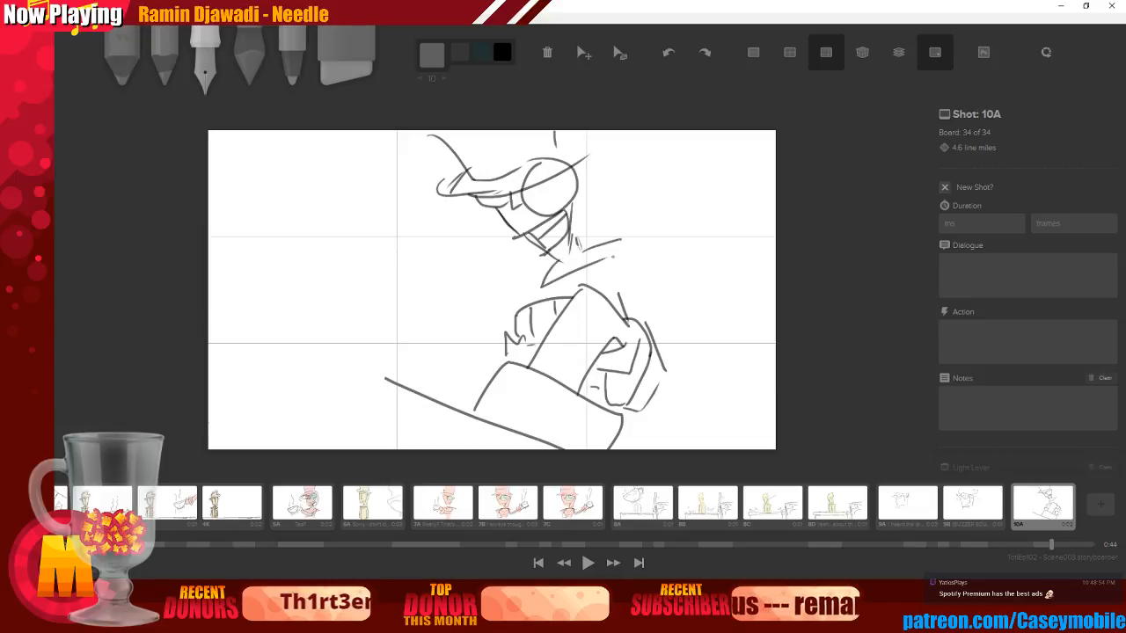
mouse_move(584, 176)
mouse_down()
mouse_move(585, 199)
mouse_move(579, 180)
mouse_up()
key(ctrl+z)
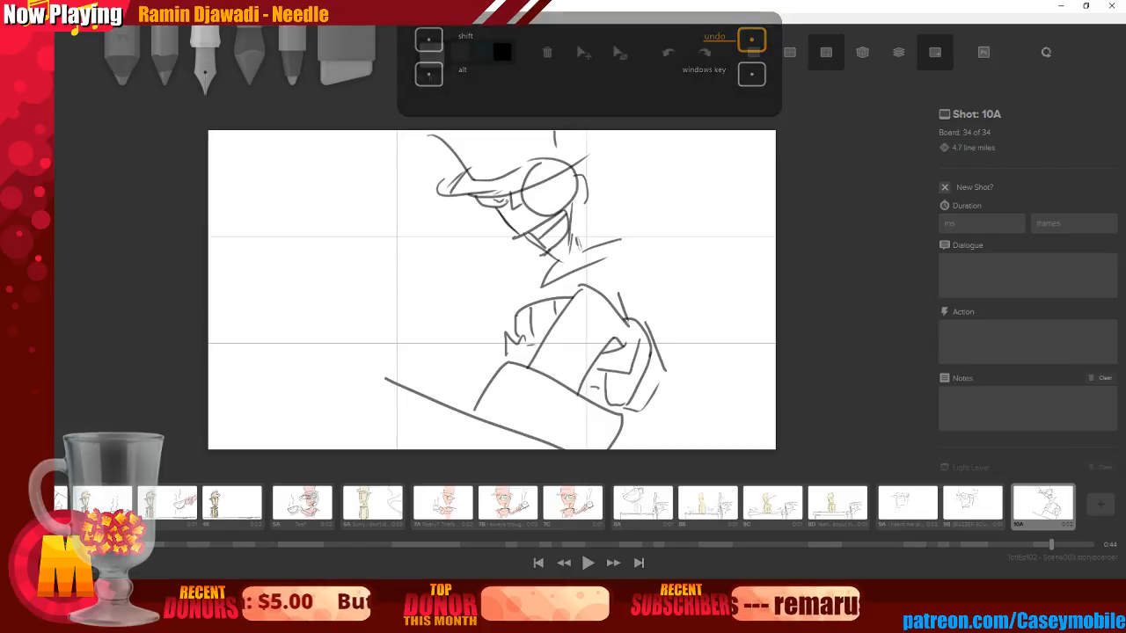
key(ctrl+z)
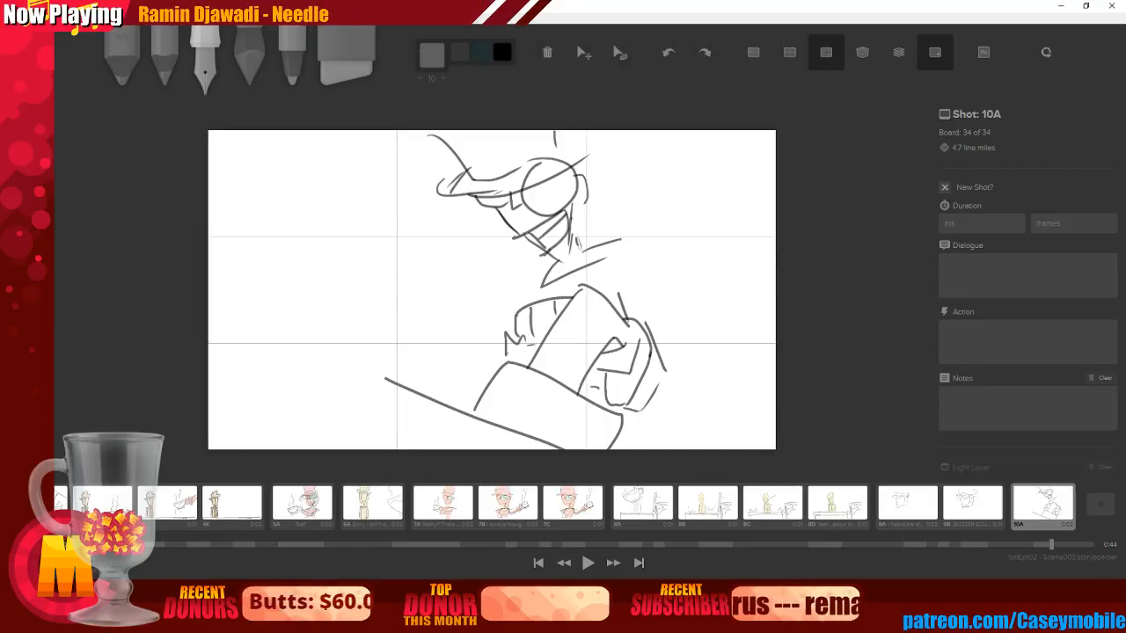
mouse_move(535, 290)
mouse_down()
mouse_move(607, 262)
mouse_move(621, 239)
mouse_move(621, 296)
mouse_up()
key(ctrl+z)
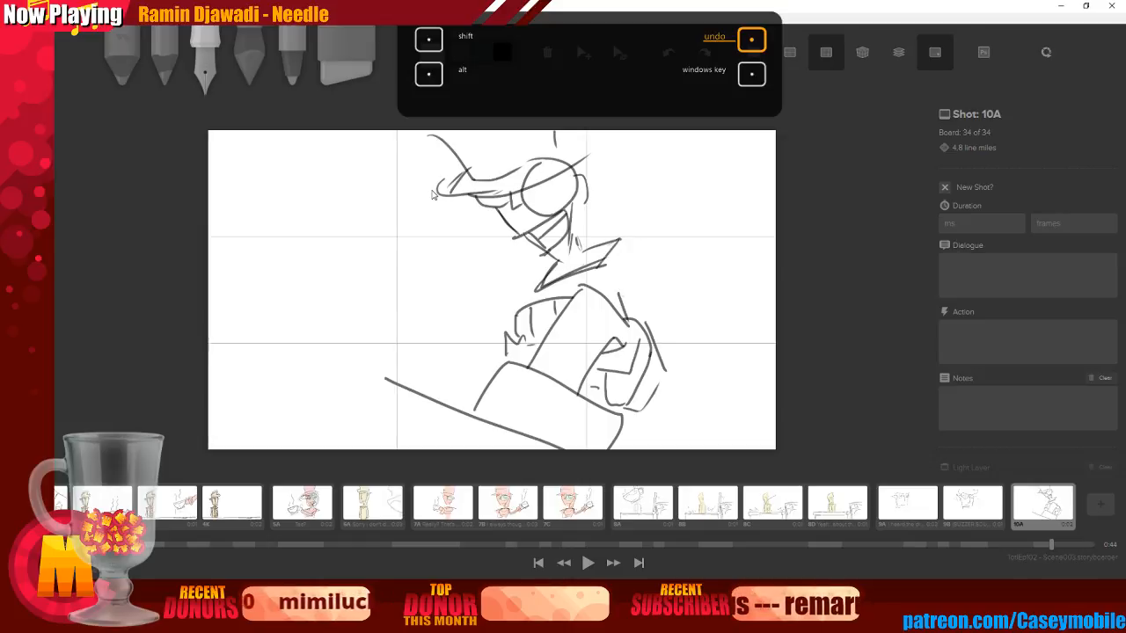
key(ctrl+z)
key(ctrl+z)
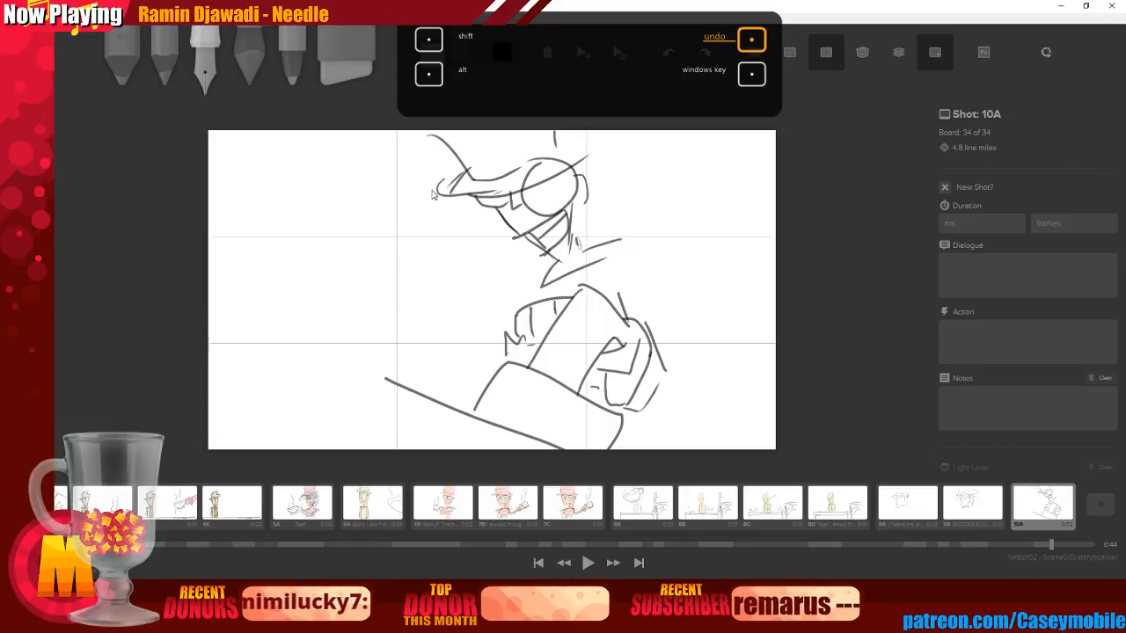
Sketch a broad shoulder arc from the collar down to the right, with a slanted line back to the lower drawing
mouse_move(616, 245)
mouse_down()
mouse_move(673, 266)
mouse_move(710, 325)
mouse_move(666, 365)
mouse_up()
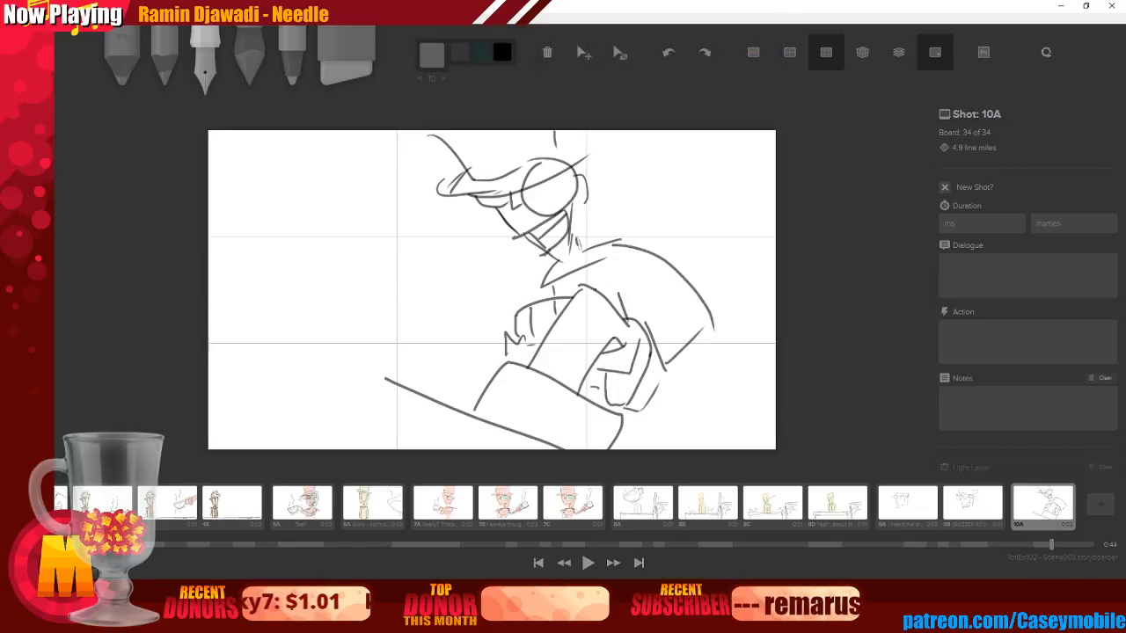
mouse_move(316, 333)
mouse_down()
mouse_move(279, 357)
mouse_move(270, 402)
mouse_move(370, 426)
mouse_up()
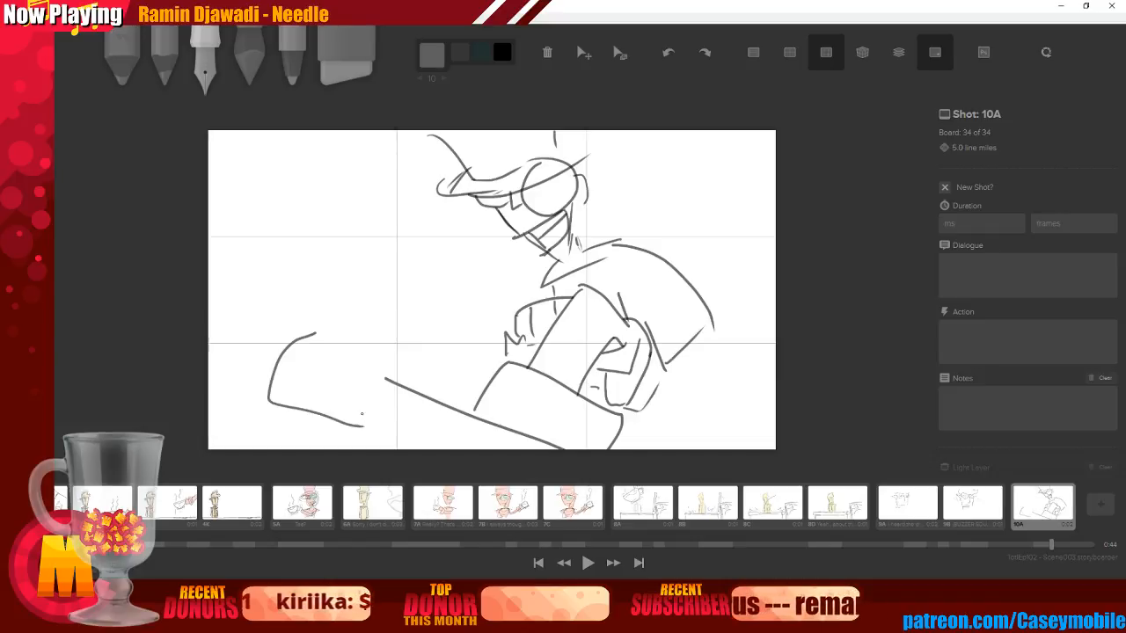
drag(387, 376, 380, 406)
drag(380, 405, 417, 411)
drag(403, 374, 415, 410)
mouse_move(304, 335)
mouse_down()
mouse_move(406, 373)
mouse_move(347, 318)
mouse_move(440, 385)
mouse_up()
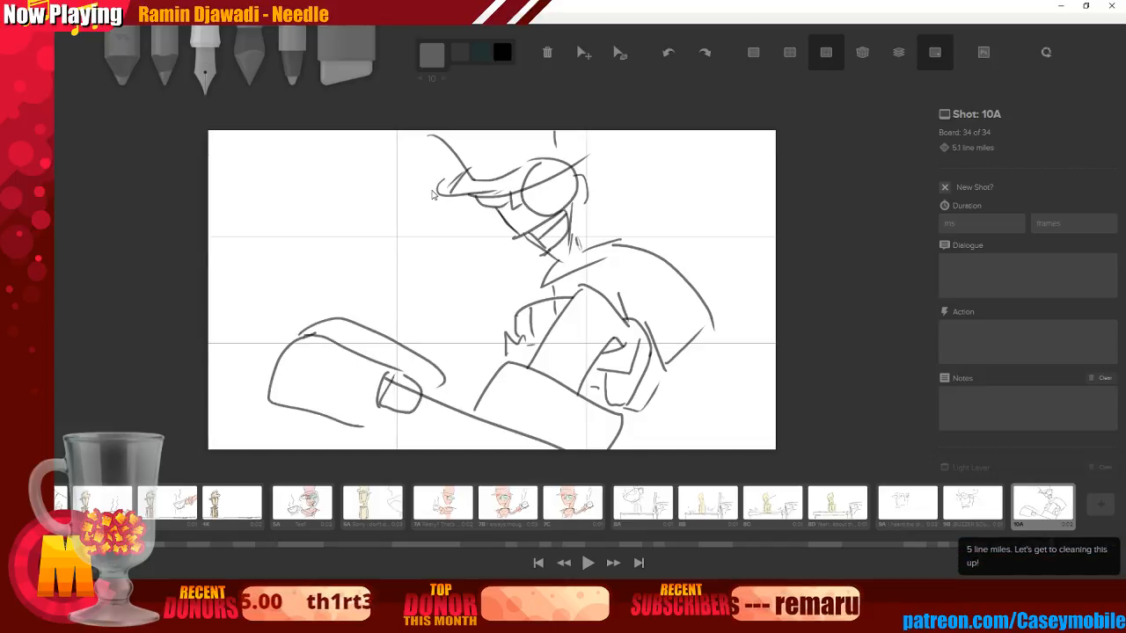
key(ctrl+z)
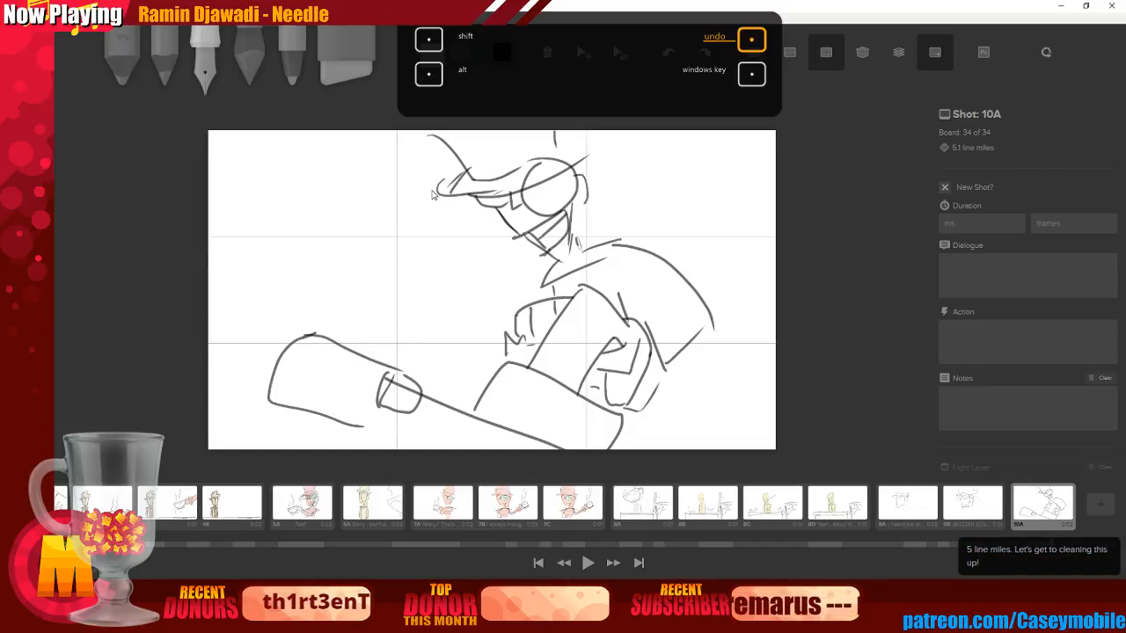
key(ctrl+z)
key(ctrl+z)
key(ctrl+z)
key(ctrl+z)
key(ctrl+z)
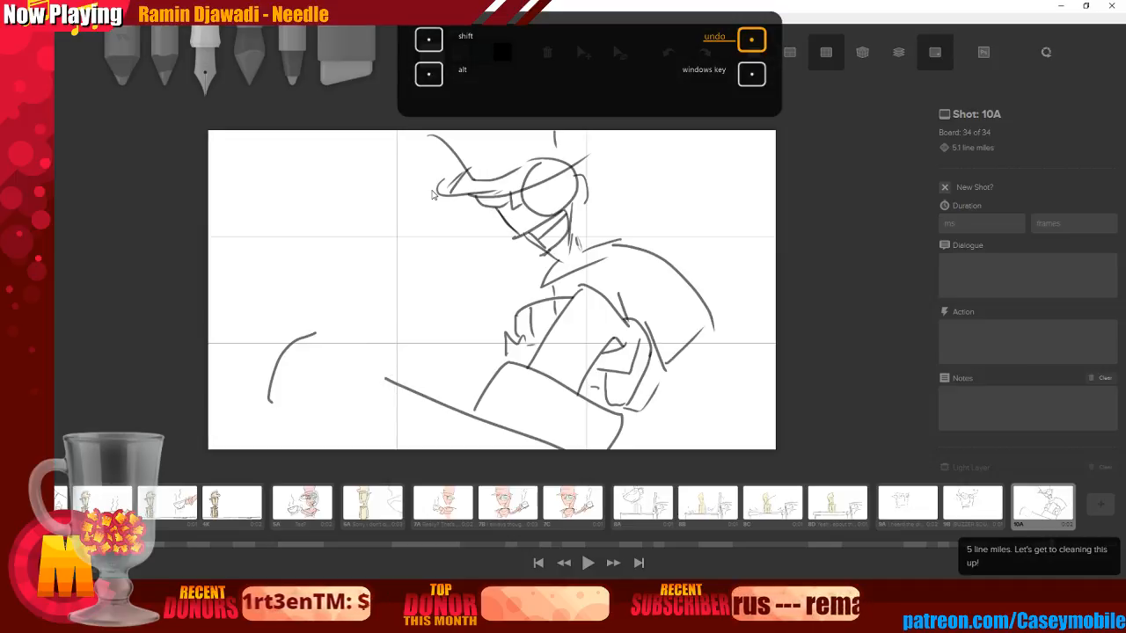
mouse_move(251, 317)
mouse_down()
mouse_move(224, 371)
mouse_move(257, 400)
mouse_up()
key(ctrl+z)
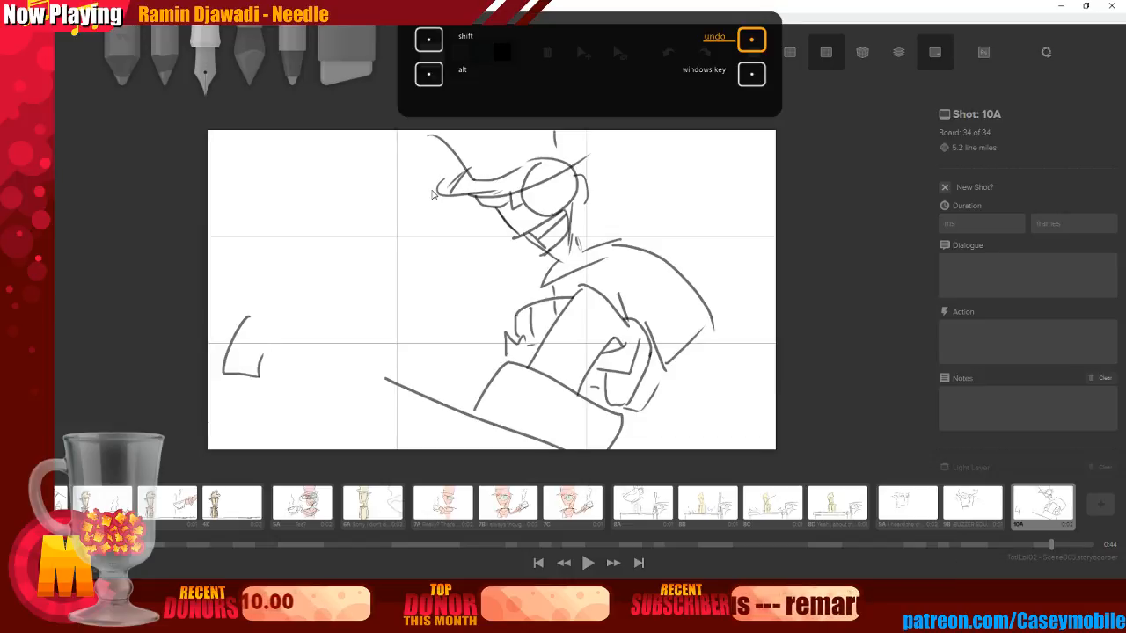
key(ctrl+z)
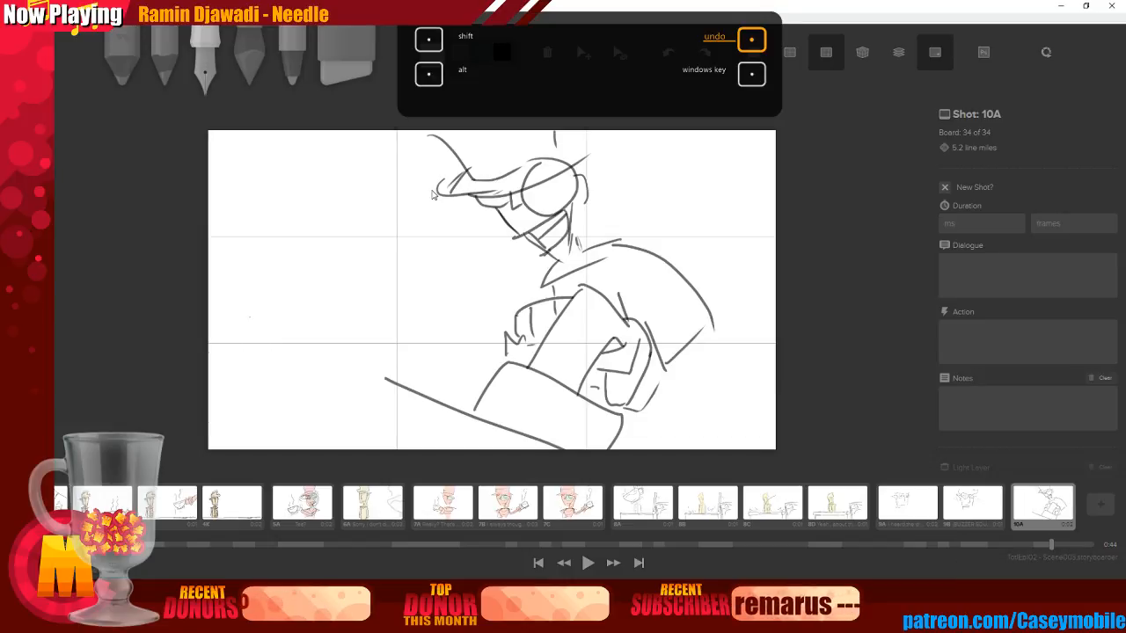
mouse_move(256, 311)
mouse_down()
mouse_move(228, 347)
mouse_move(231, 369)
mouse_move(347, 400)
mouse_up()
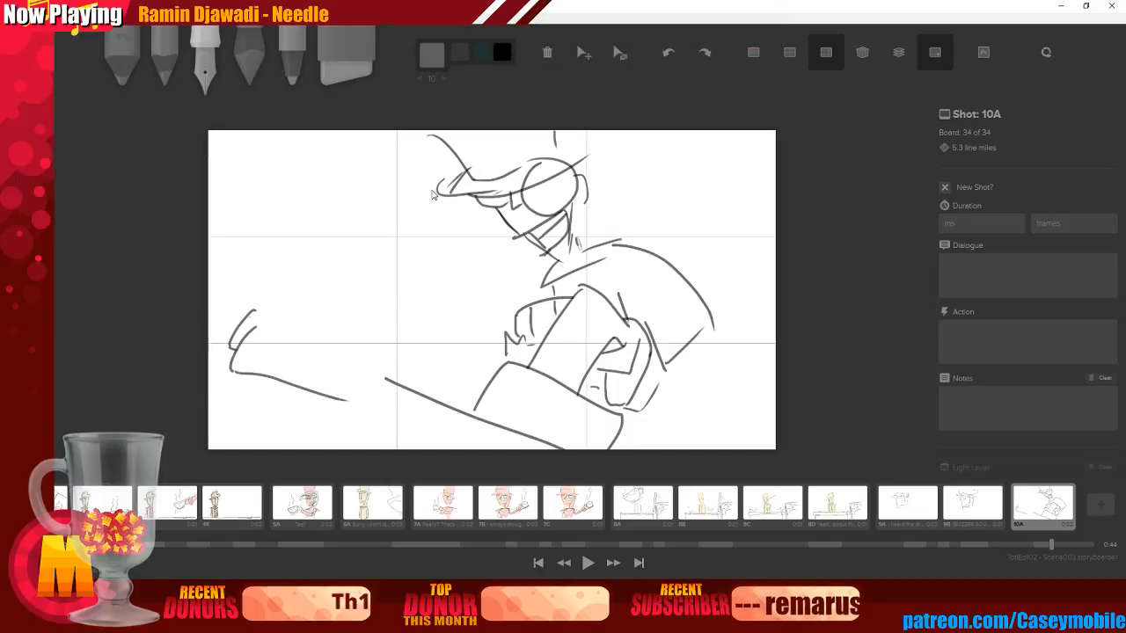
key(ctrl+z)
key(ctrl+z)
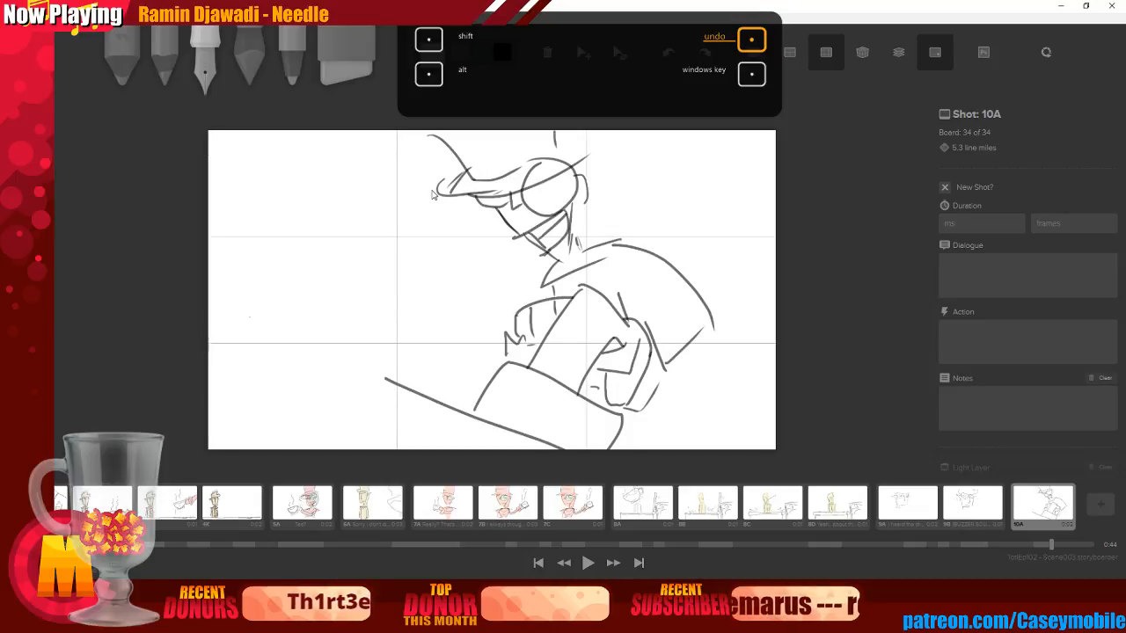
drag(255, 313, 237, 350)
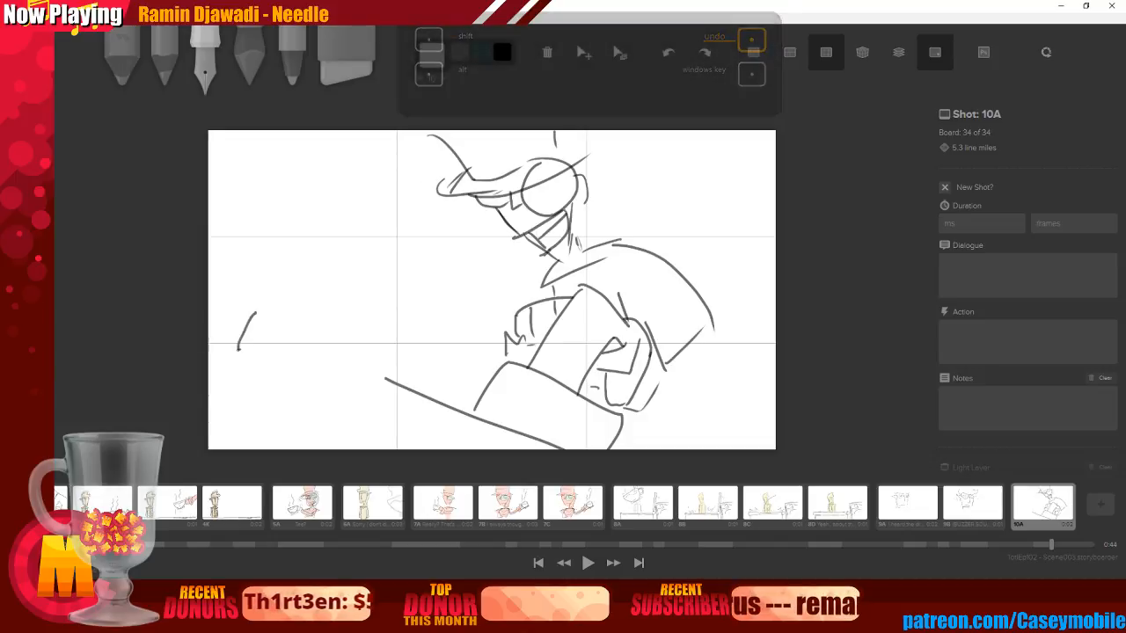
key(ctrl+z)
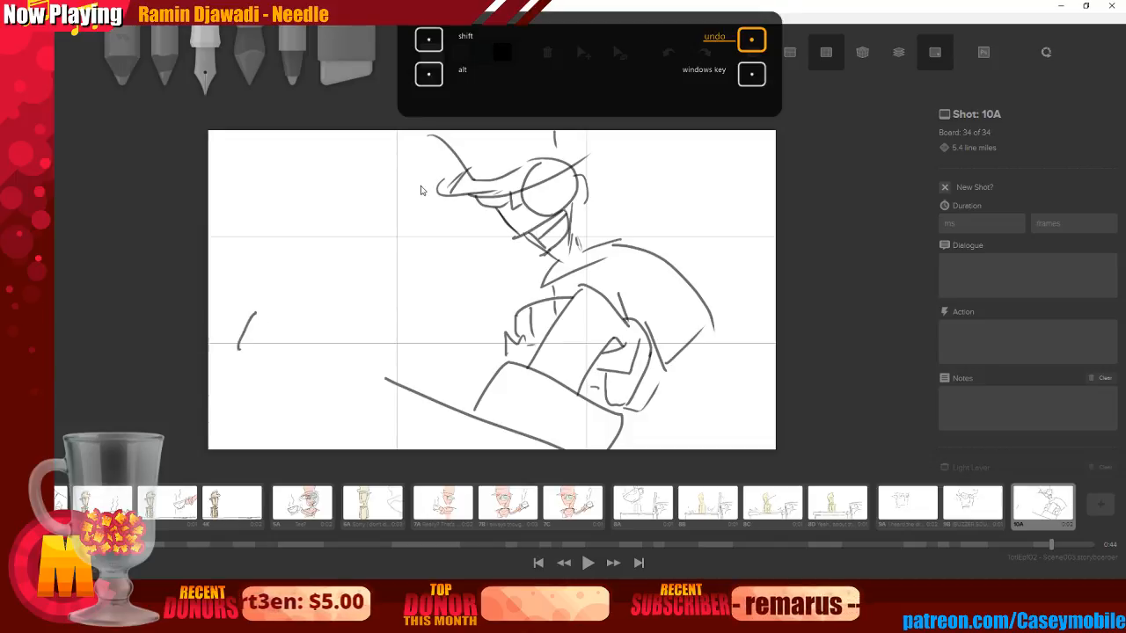
key(ctrl+z)
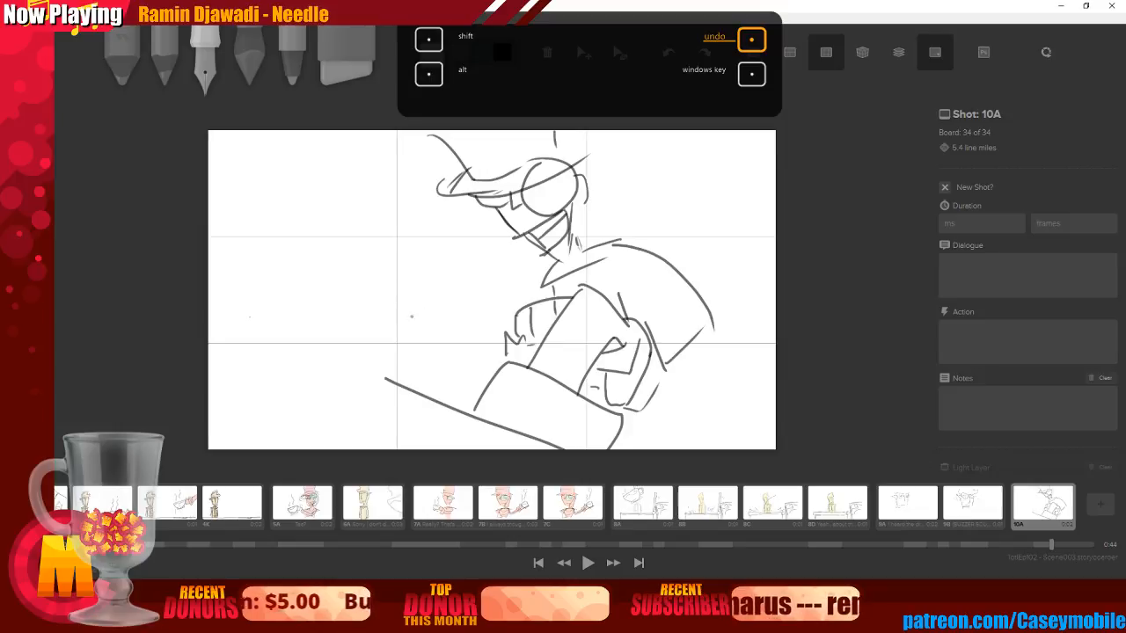
Sketch a tilted rounded block with a cuffed end at the frame's lower left, and a short line from the frame's left edge to it
mouse_move(256, 309)
mouse_down()
mouse_move(234, 347)
mouse_move(246, 356)
mouse_move(332, 390)
mouse_move(359, 353)
mouse_move(340, 381)
mouse_move(371, 390)
mouse_move(392, 367)
mouse_up()
mouse_move(257, 310)
mouse_down()
mouse_move(342, 331)
mouse_move(383, 328)
mouse_move(392, 355)
mouse_up()
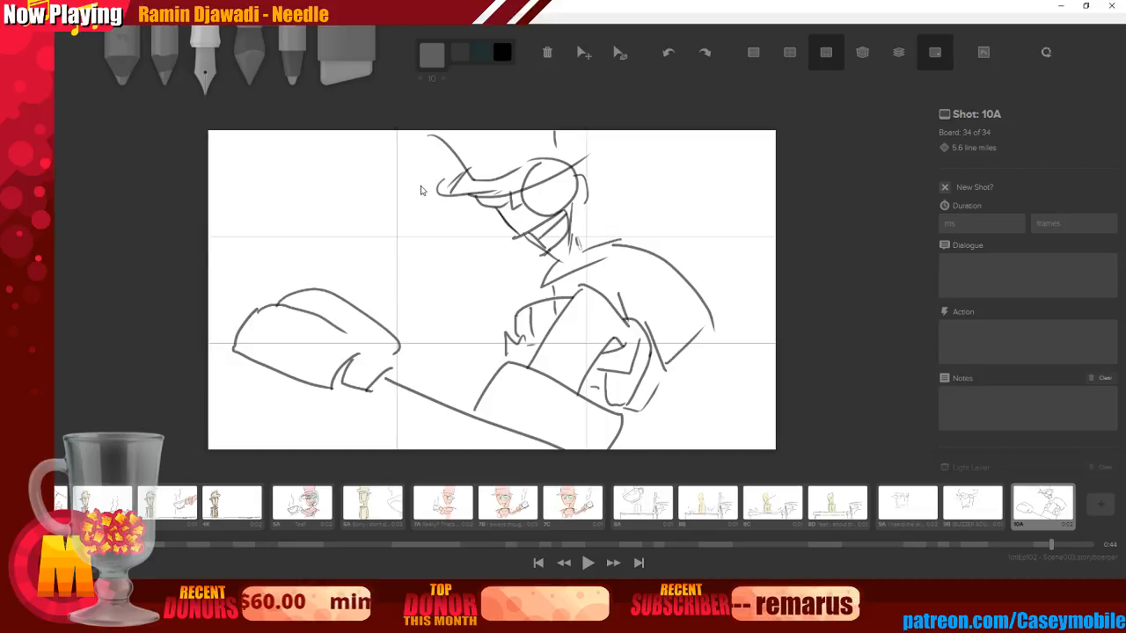
key(ctrl+z)
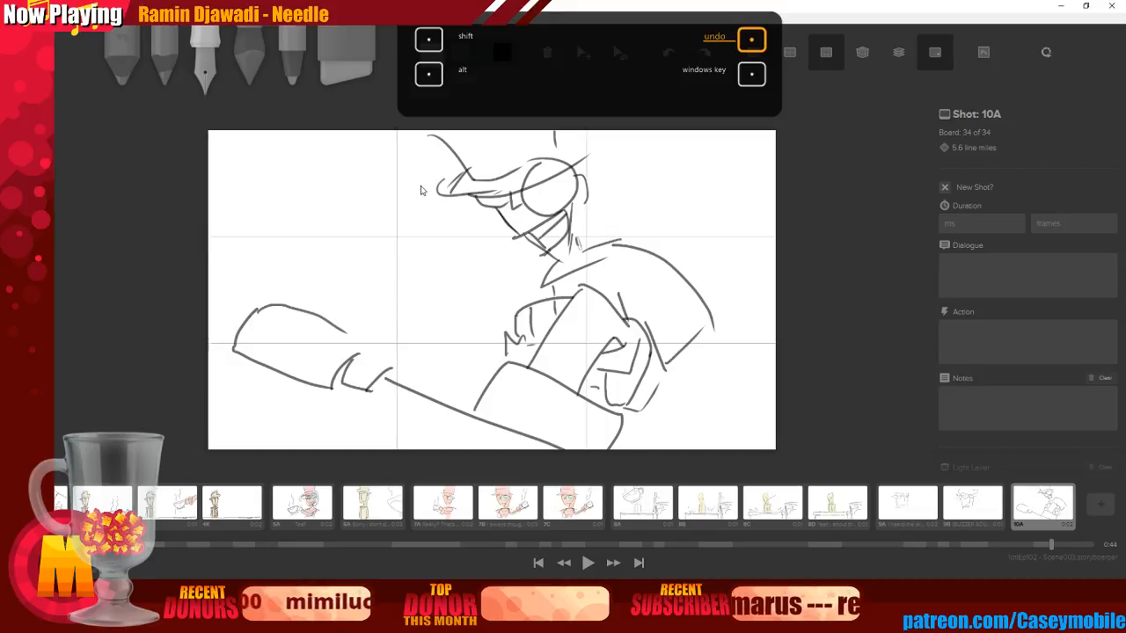
drag(208, 297, 236, 313)
mouse_move(343, 330)
mouse_down()
mouse_move(377, 347)
mouse_move(383, 366)
mouse_up()
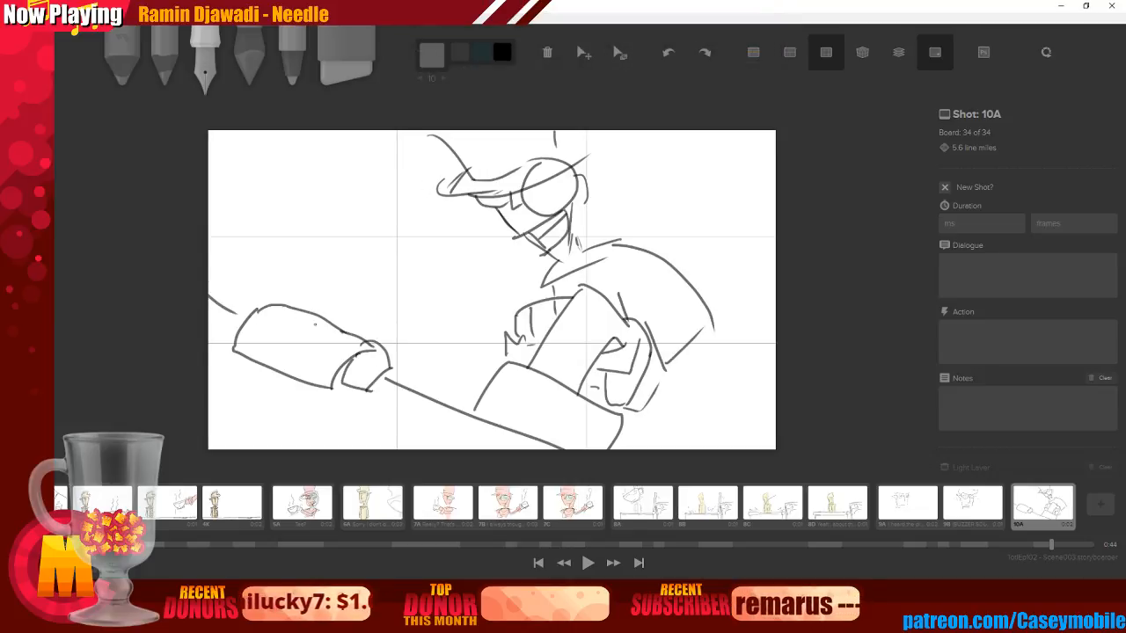
Add two contour strokes across the rounded block, and connect it to the lower drawing with a sweeping curve and an inner arc
mouse_move(264, 338)
mouse_down()
mouse_move(262, 361)
mouse_move(305, 384)
mouse_up()
mouse_move(352, 334)
mouse_down()
mouse_move(420, 355)
mouse_move(491, 327)
mouse_up()
drag(413, 392, 516, 309)
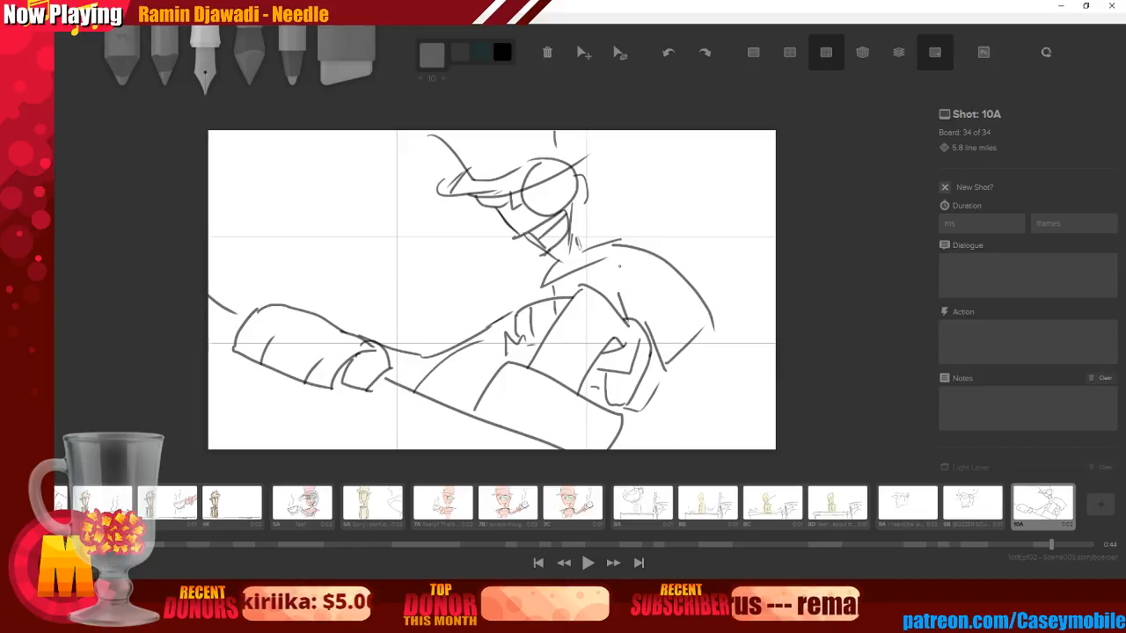
Add zigzag and short dash marks across the figure's clothing and foreground forms, with one zigzag near the frame's lower right corner
drag(528, 186, 564, 170)
key(ctrl+z)
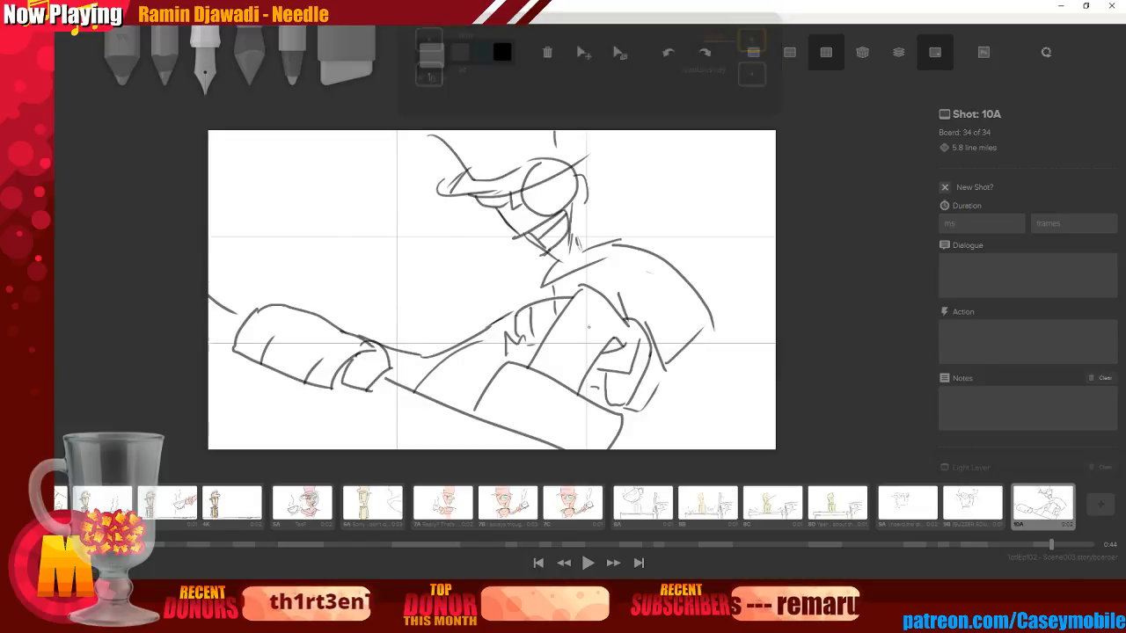
drag(456, 393, 481, 363)
drag(639, 430, 667, 432)
drag(504, 384, 496, 400)
drag(615, 380, 593, 422)
drag(534, 369, 513, 420)
drag(517, 343, 503, 380)
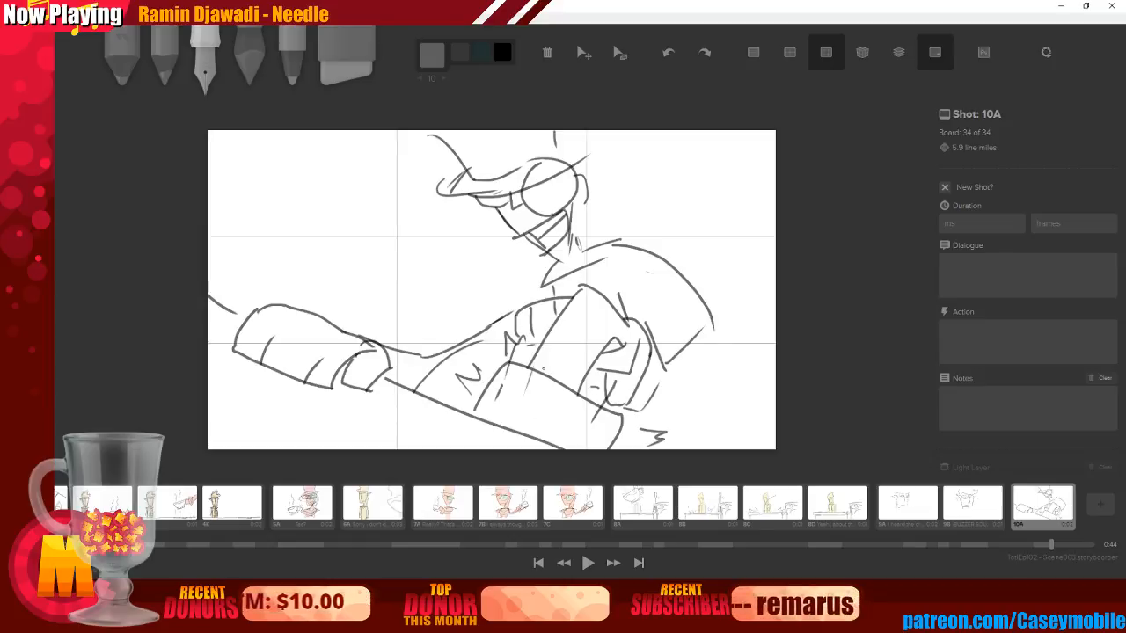
Draw slanted action lines in the empty space to the left of the figure's head, plus a tiny mark at the far right
drag(338, 227, 405, 280)
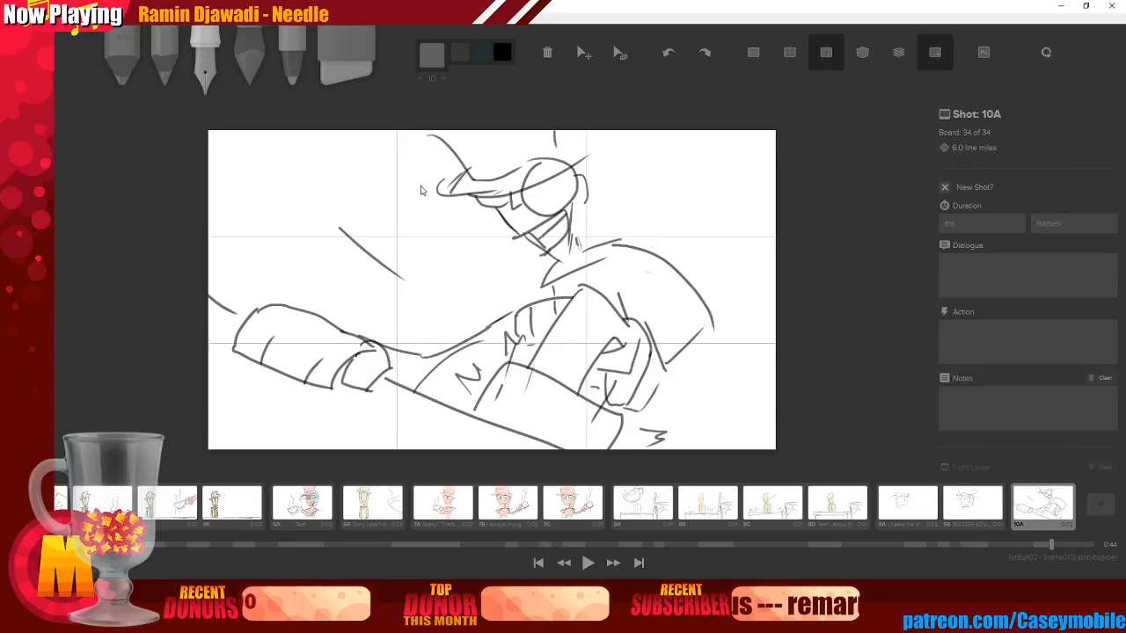
key(ctrl+z)
mouse_move(296, 223)
mouse_down()
mouse_move(393, 273)
mouse_move(446, 283)
mouse_up()
drag(375, 195, 414, 239)
drag(732, 212, 732, 216)
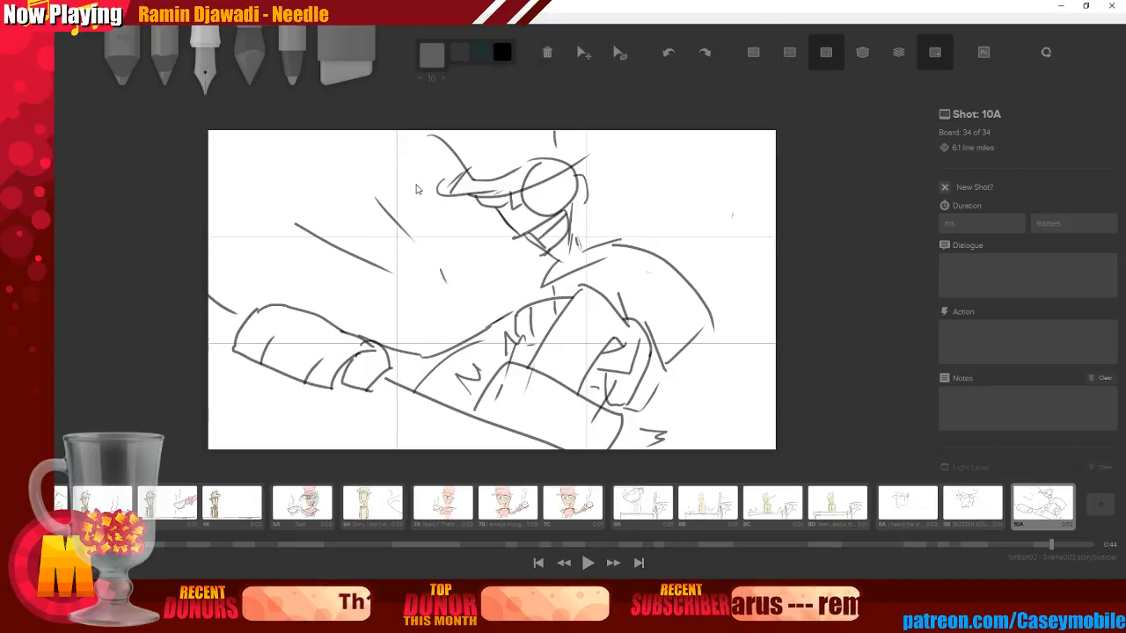
Enter "ERRRR!!! BORING!" as the dialogue for board 10A
click(972, 268)
text(ssssss!!!)
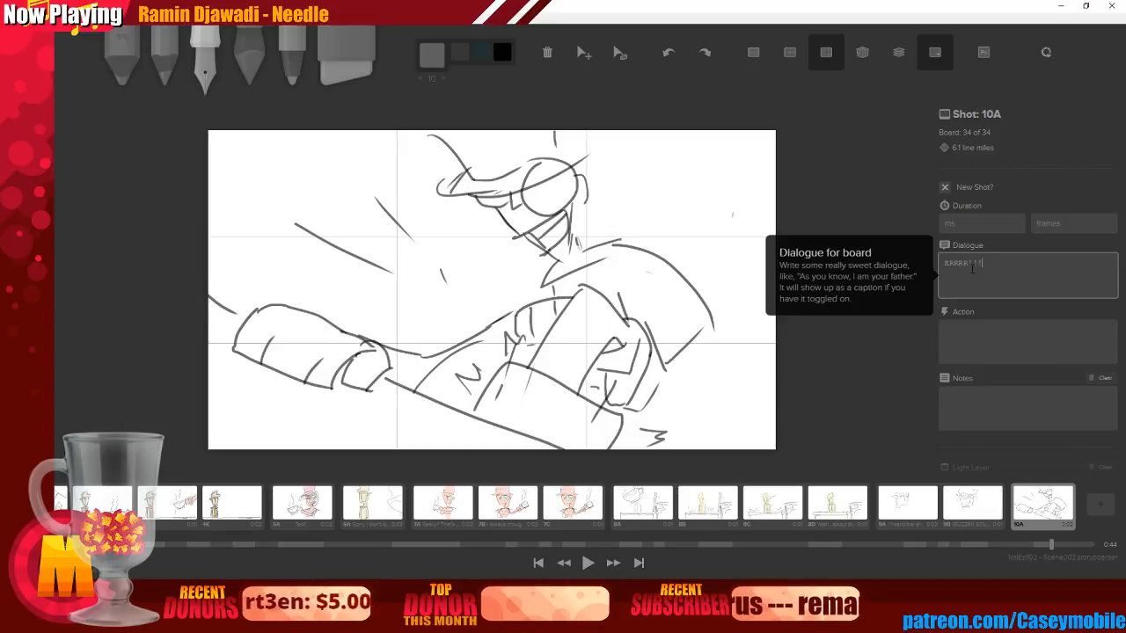
text( Bouns)
key(BackSpace)
key(BackSpace)
key(BackSpace)
text(RING!)
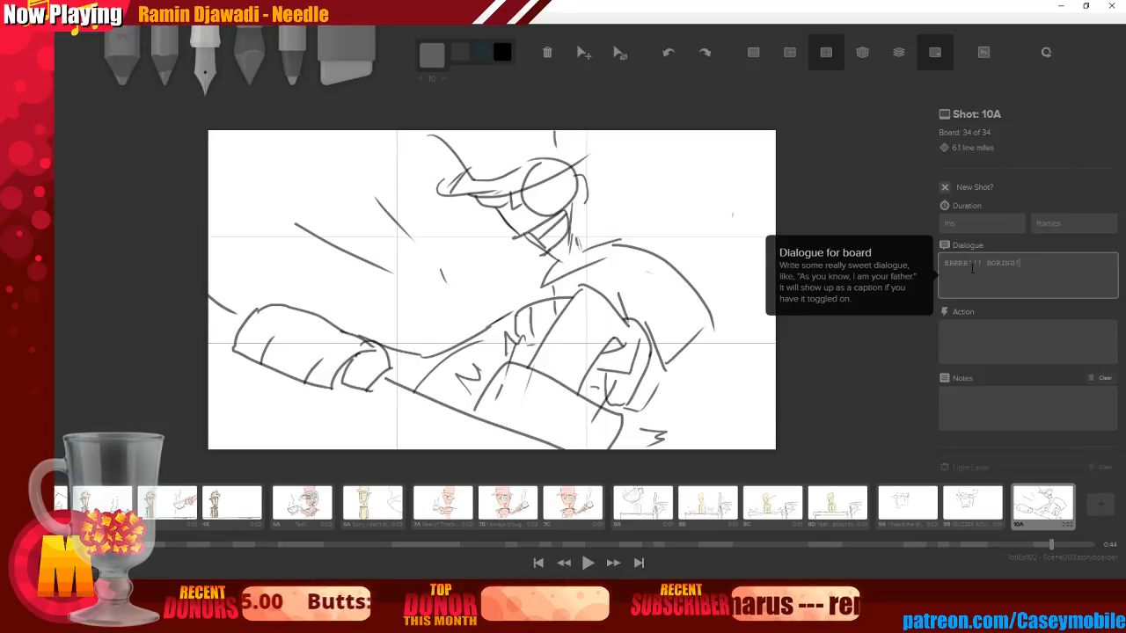
click(961, 551)
click(1023, 519)
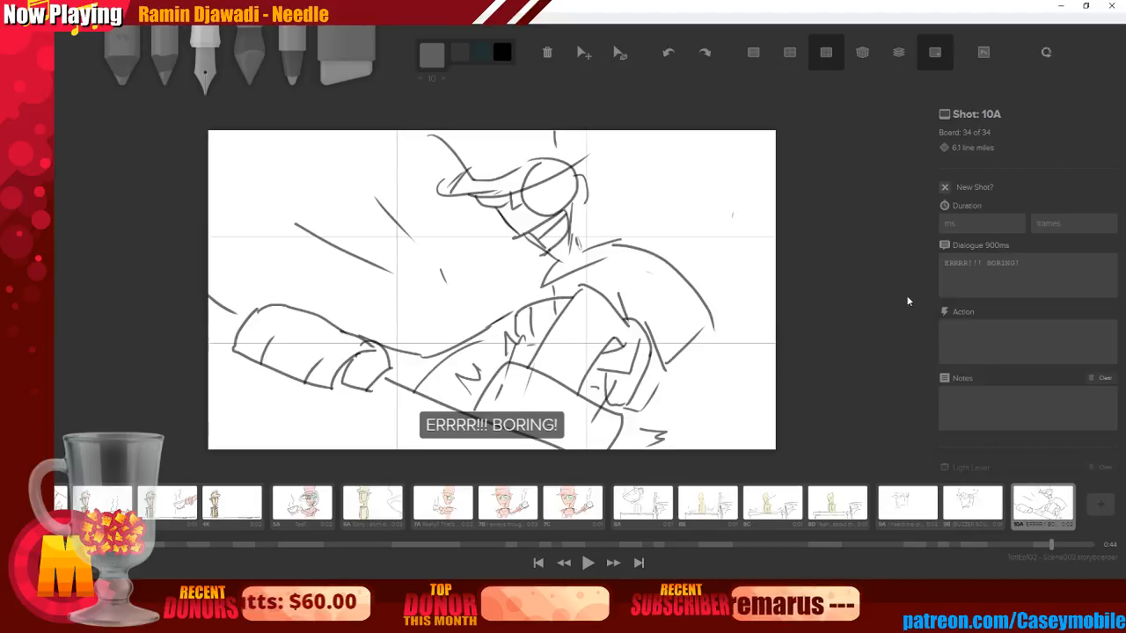
Add a new board 10B after 10A and give it the dialogue "Better Question."
click(1106, 510)
click(1019, 273)
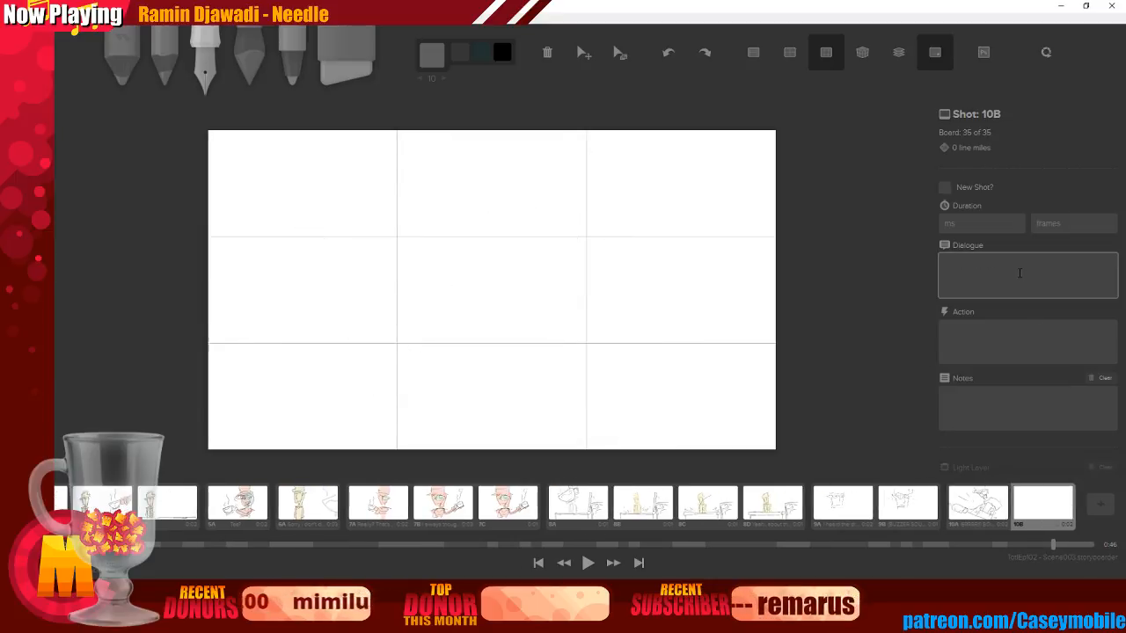
text(Better Question.)
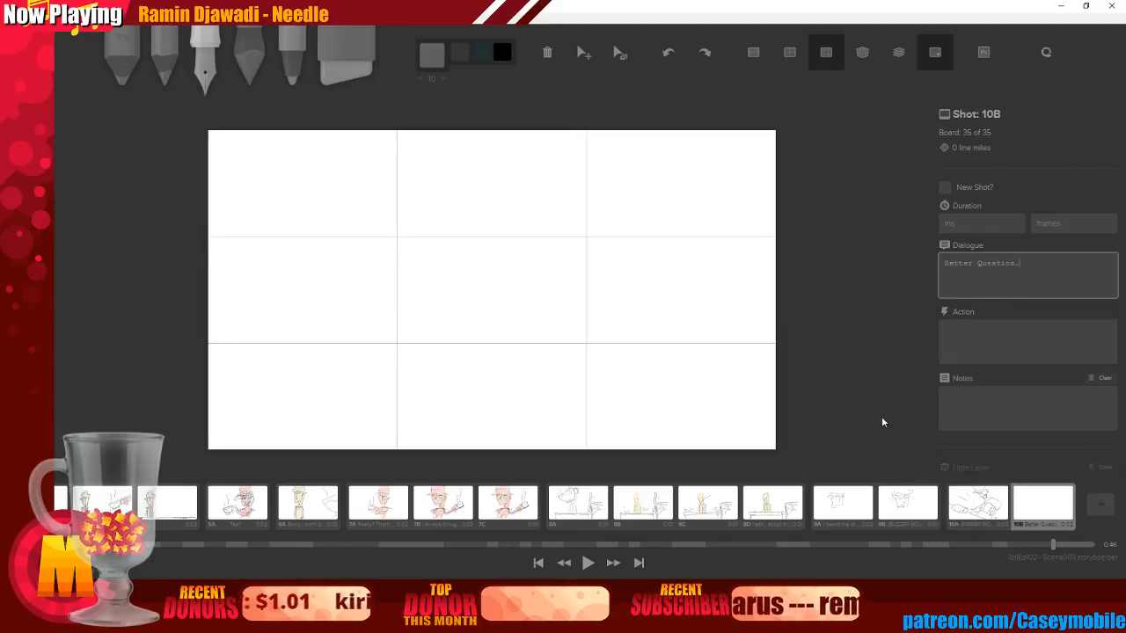
Review boards 9B and 10A, and turn on onion skinning on board 10B to trace over the previous drawing
click(893, 502)
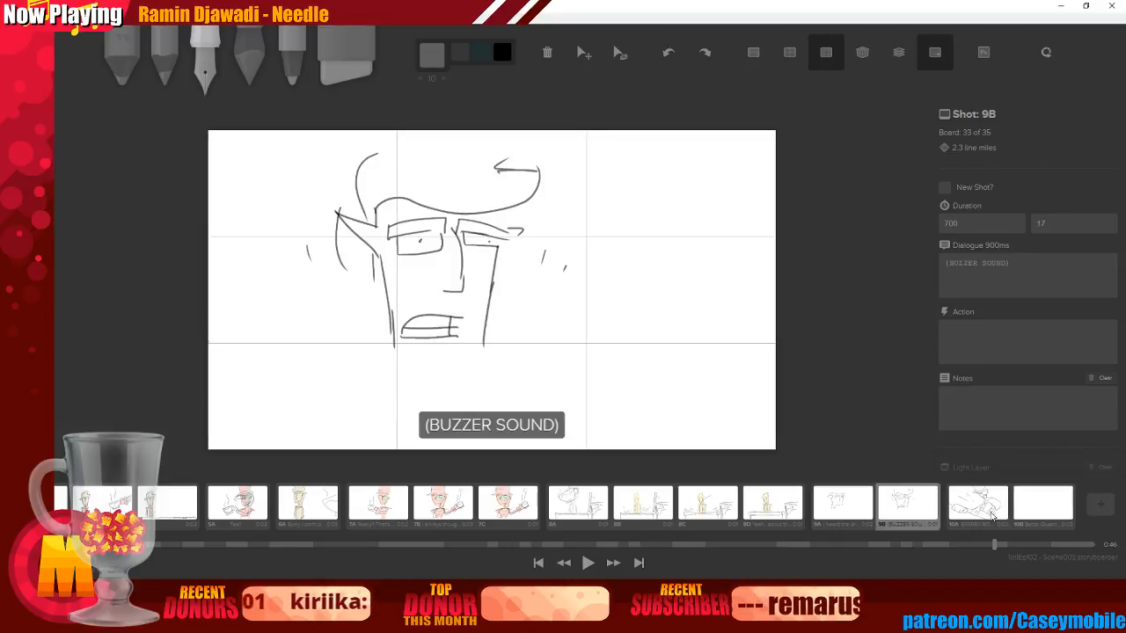
click(985, 515)
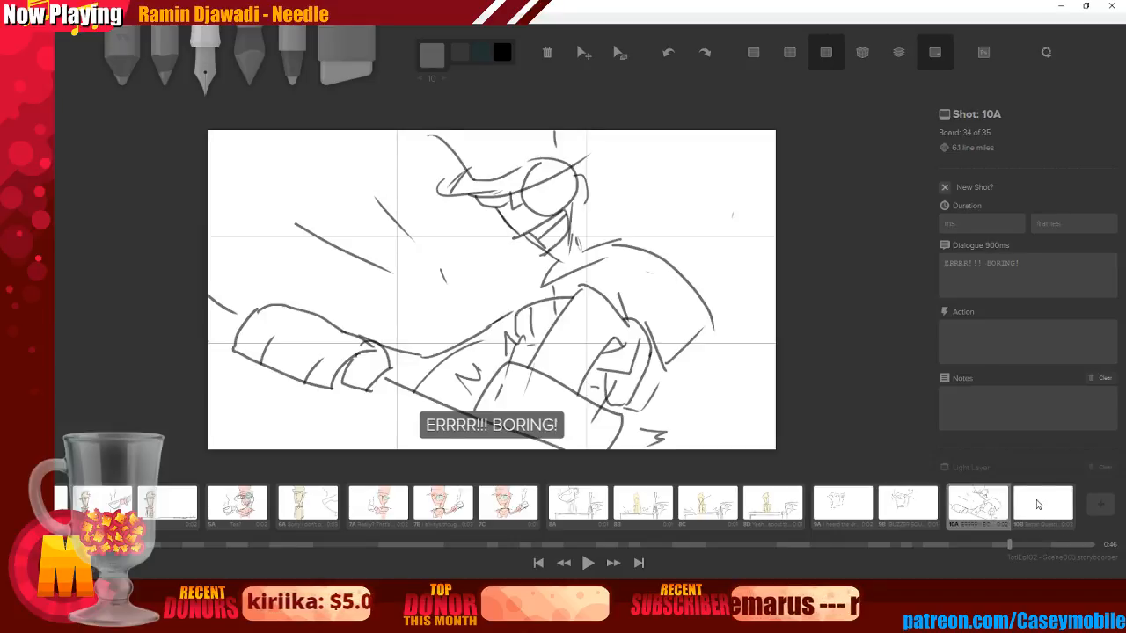
click(1038, 504)
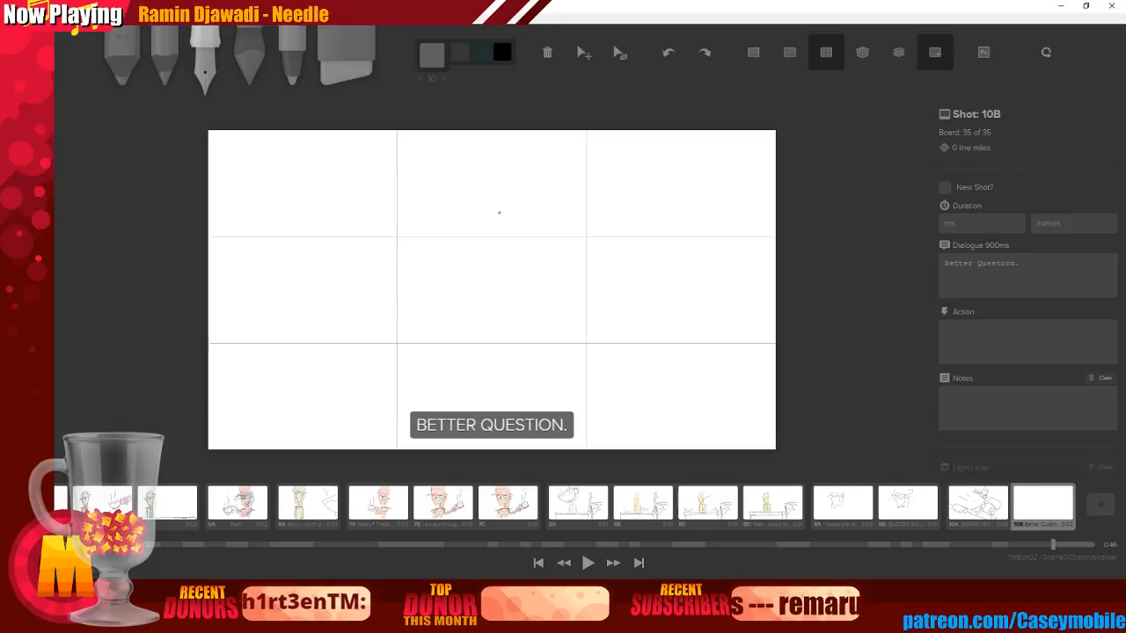
drag(454, 196, 560, 195)
key(ctrl+z)
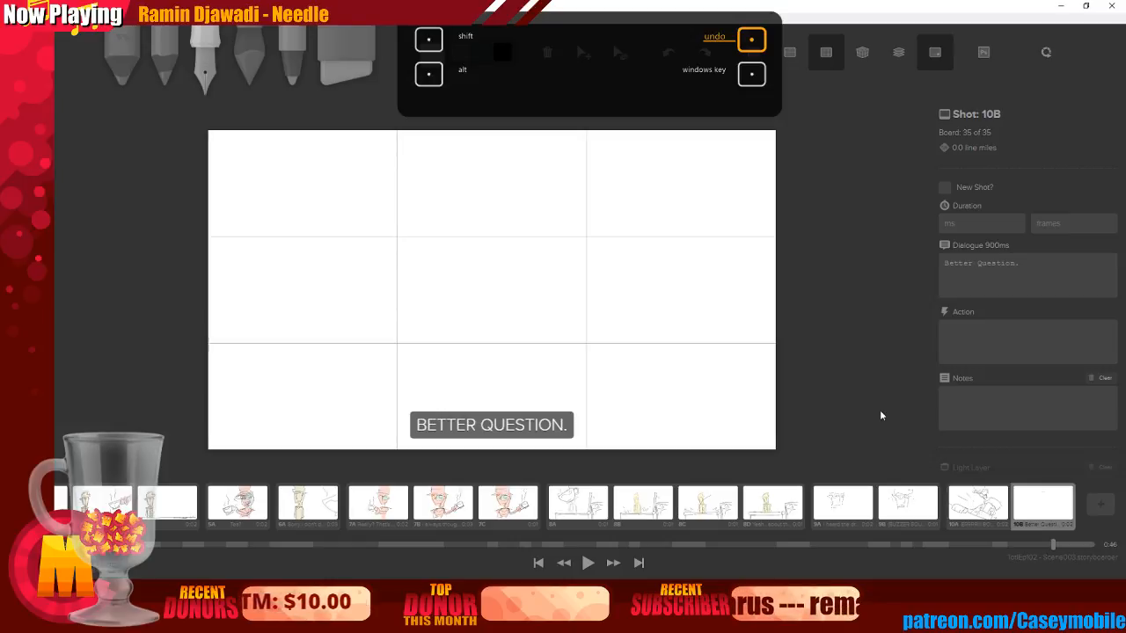
click(898, 53)
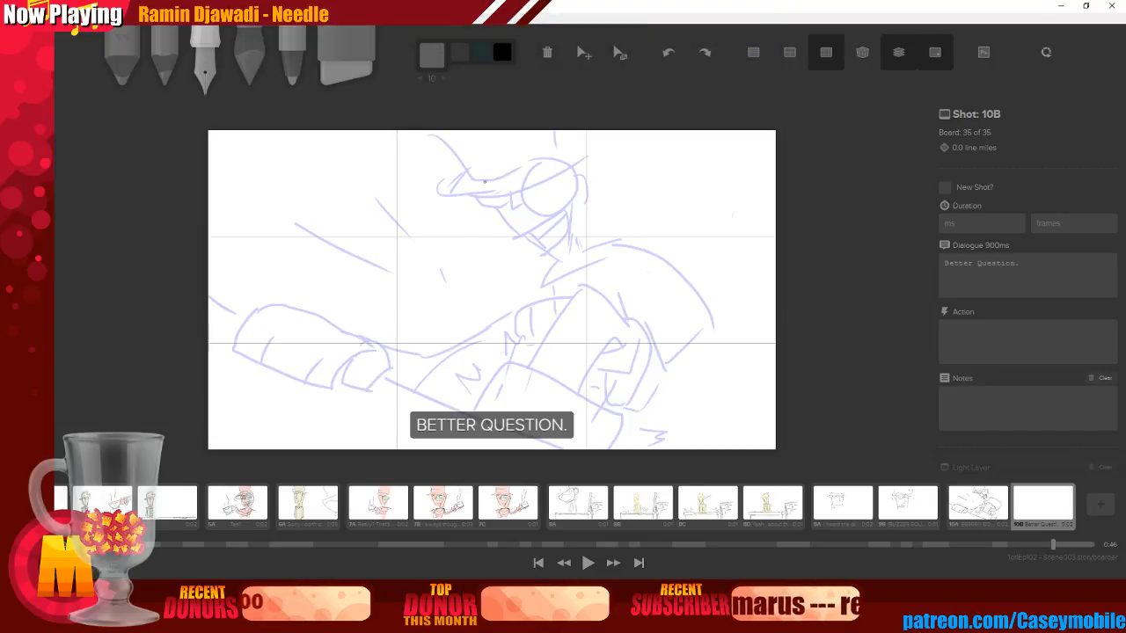
drag(483, 185, 517, 277)
drag(579, 176, 528, 280)
key(ctrl+z)
key(ctrl+z)
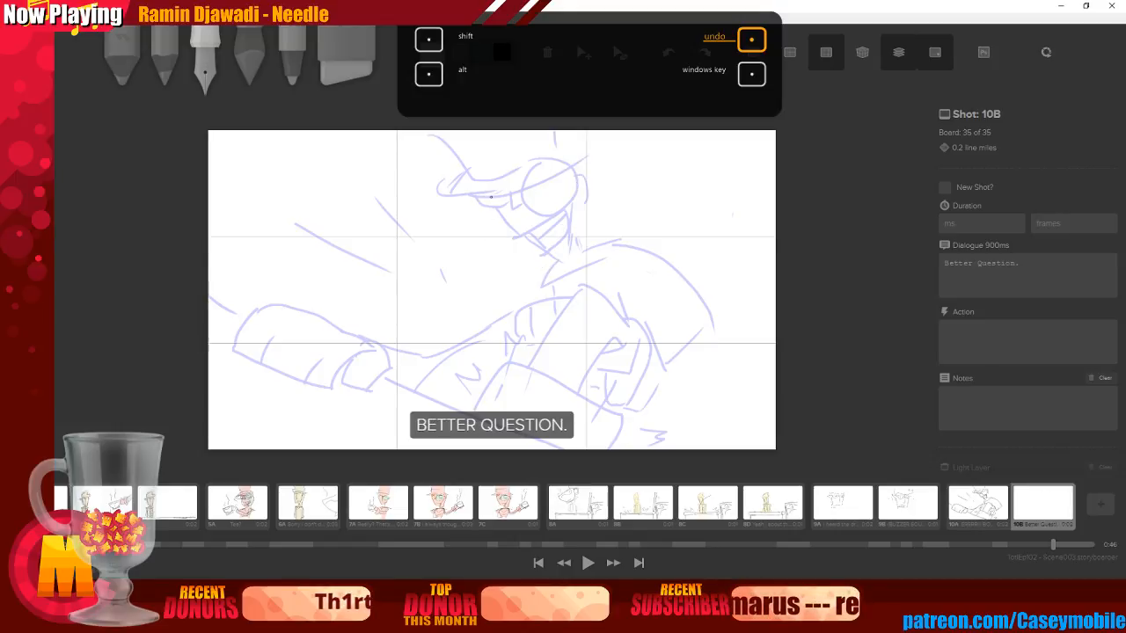
drag(454, 200, 567, 184)
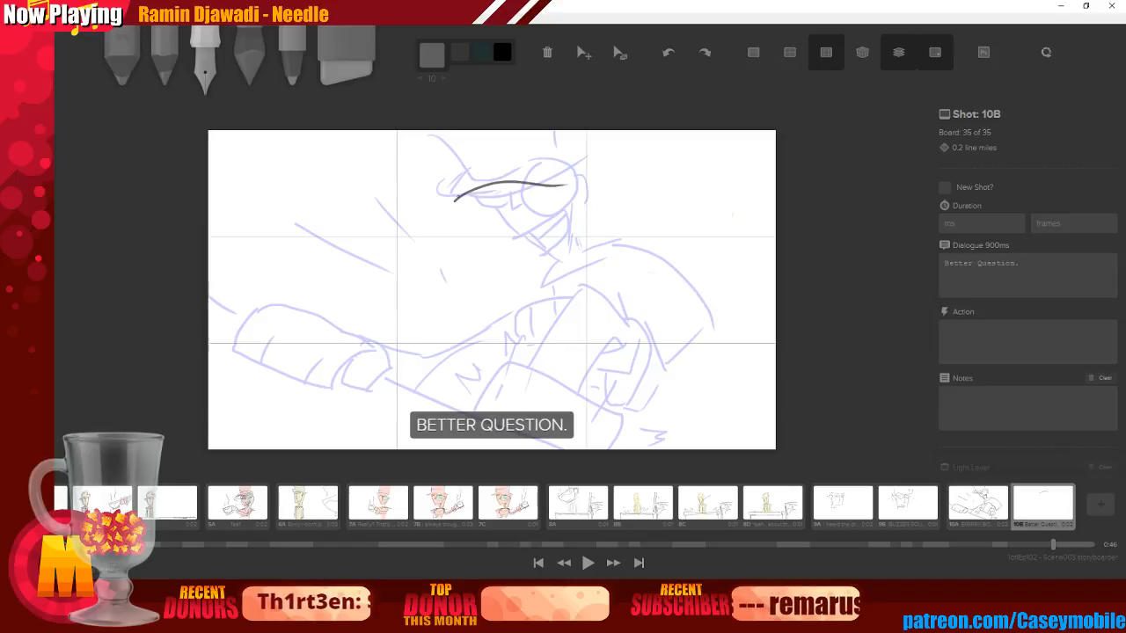
drag(485, 187, 503, 208)
mouse_move(530, 172)
mouse_down()
mouse_move(556, 221)
mouse_move(554, 164)
mouse_up()
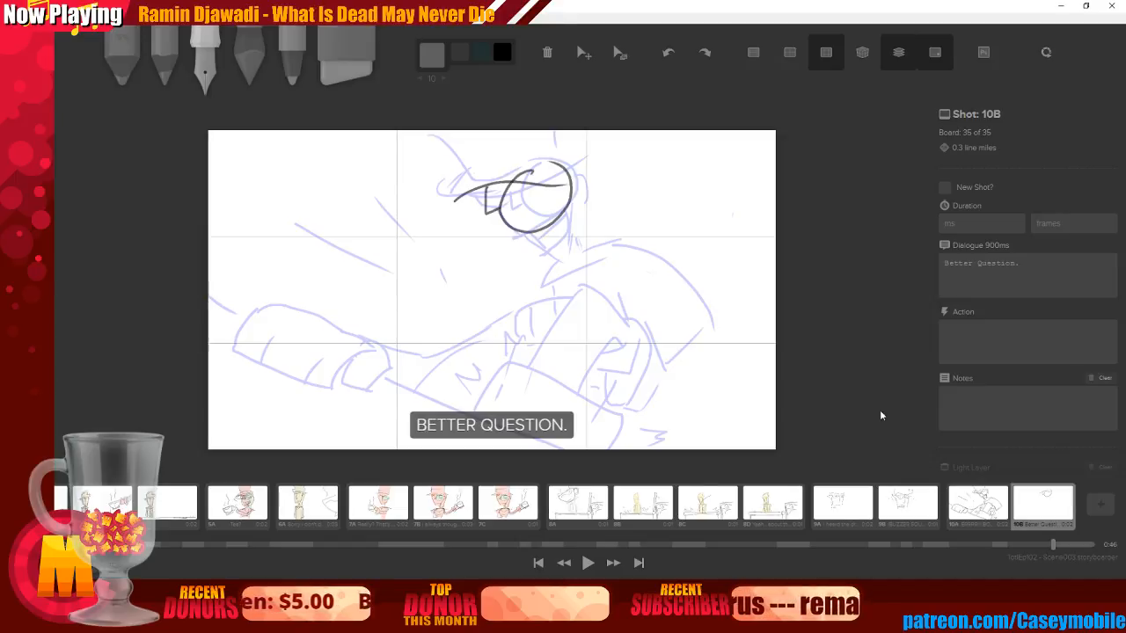
key(ctrl+z)
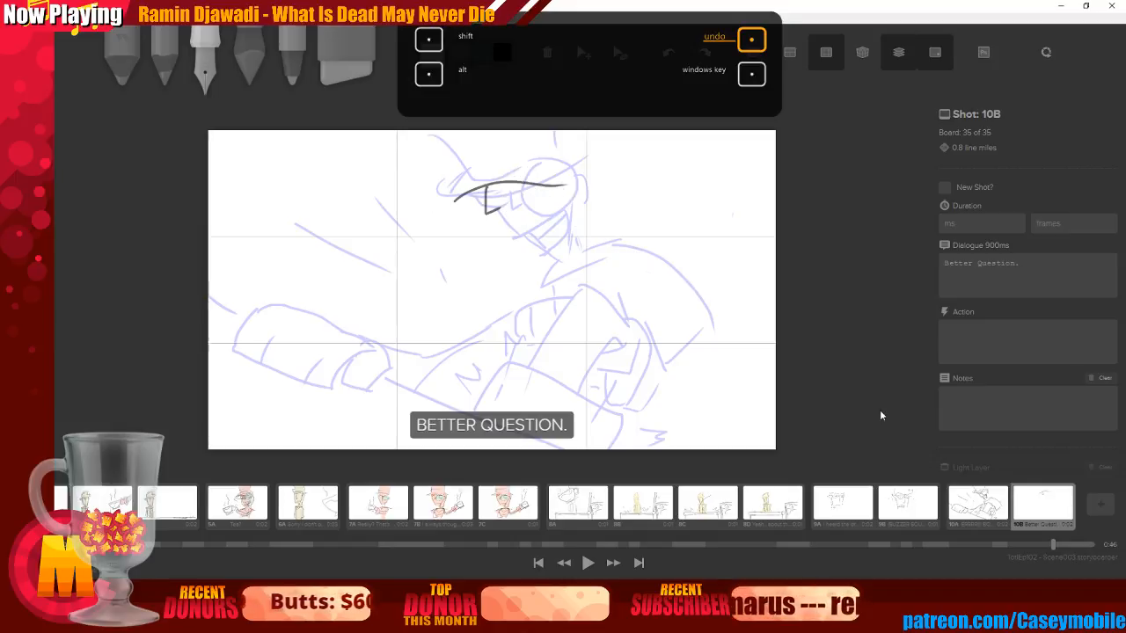
drag(521, 175, 553, 169)
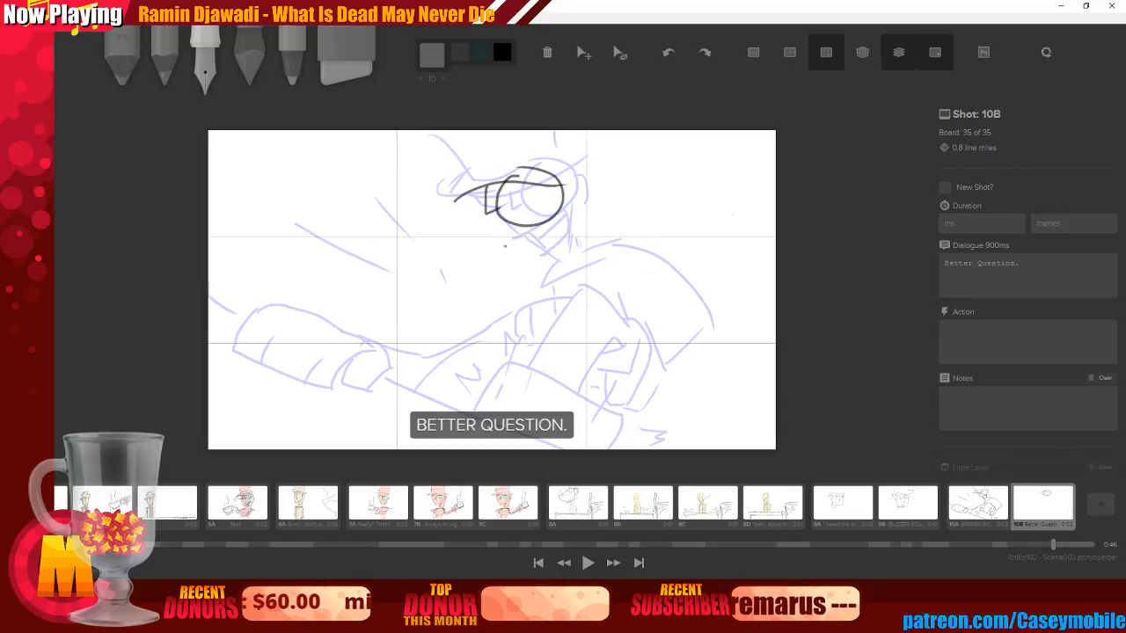
drag(493, 252, 547, 243)
key(ctrl+z)
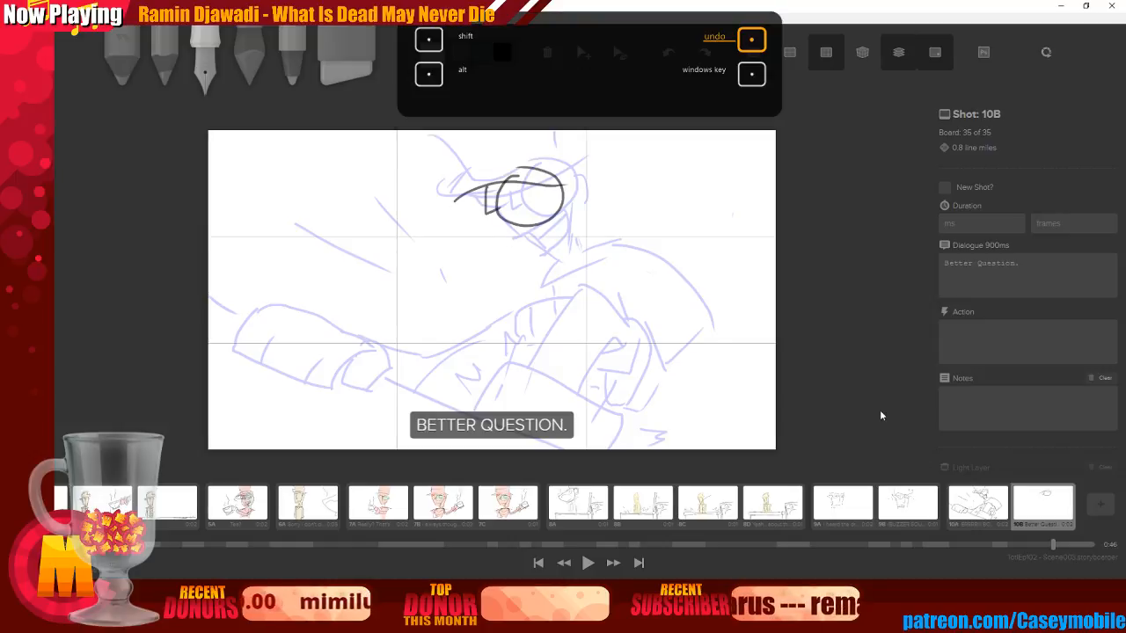
key(ctrl+z)
key(ctrl+z)
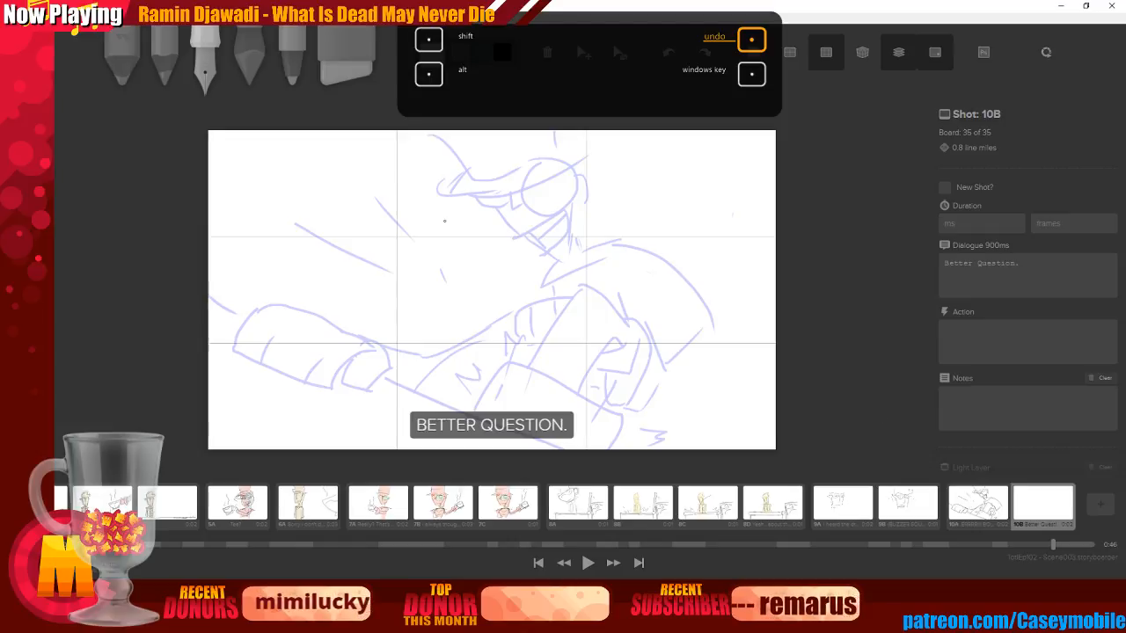
mouse_move(437, 193)
mouse_down()
mouse_move(535, 170)
mouse_move(528, 231)
mouse_move(515, 172)
mouse_up()
key(ctrl+z)
key(ctrl+z)
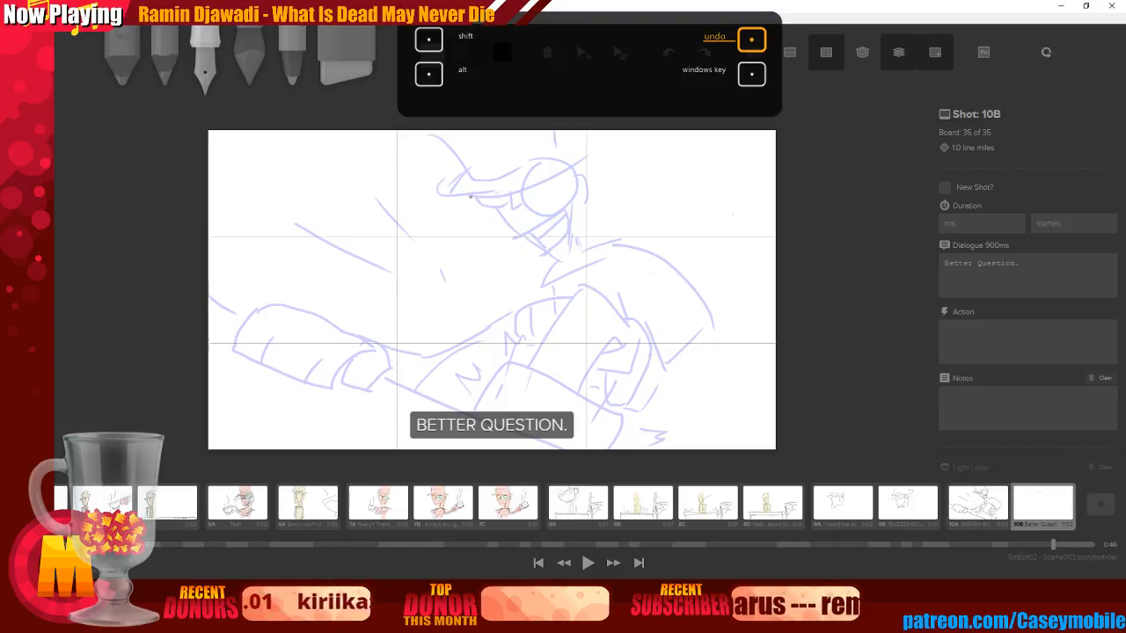
key(ctrl+shift+z)
key(ctrl+shift+z)
key(ctrl+z)
key(ctrl+z)
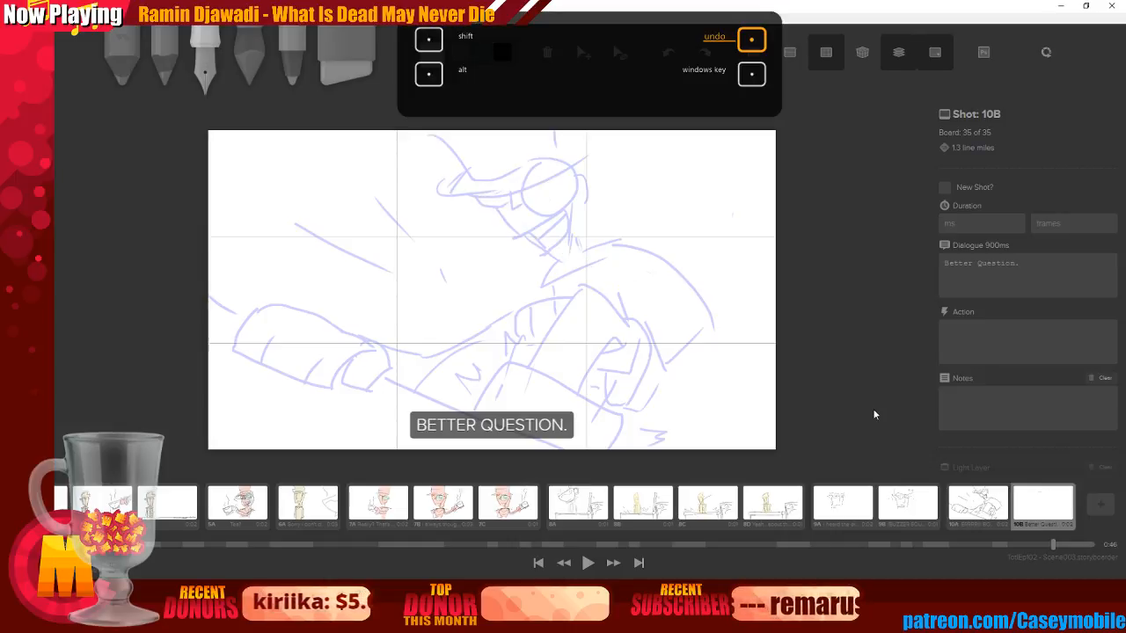
drag(472, 199, 568, 187)
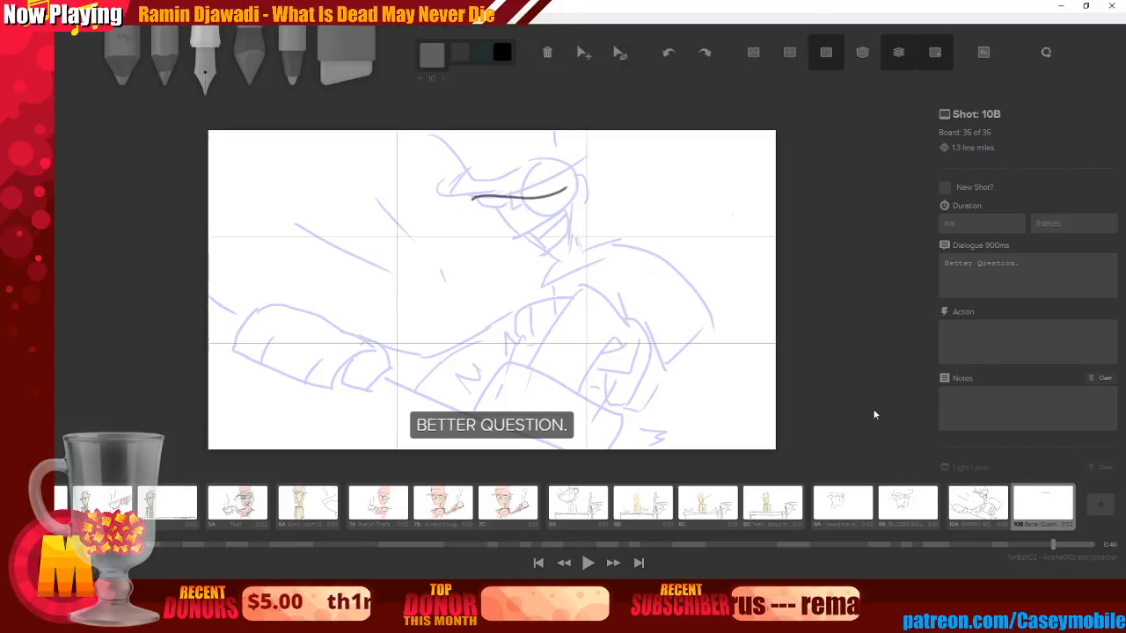
key(ctrl+z)
drag(456, 198, 568, 172)
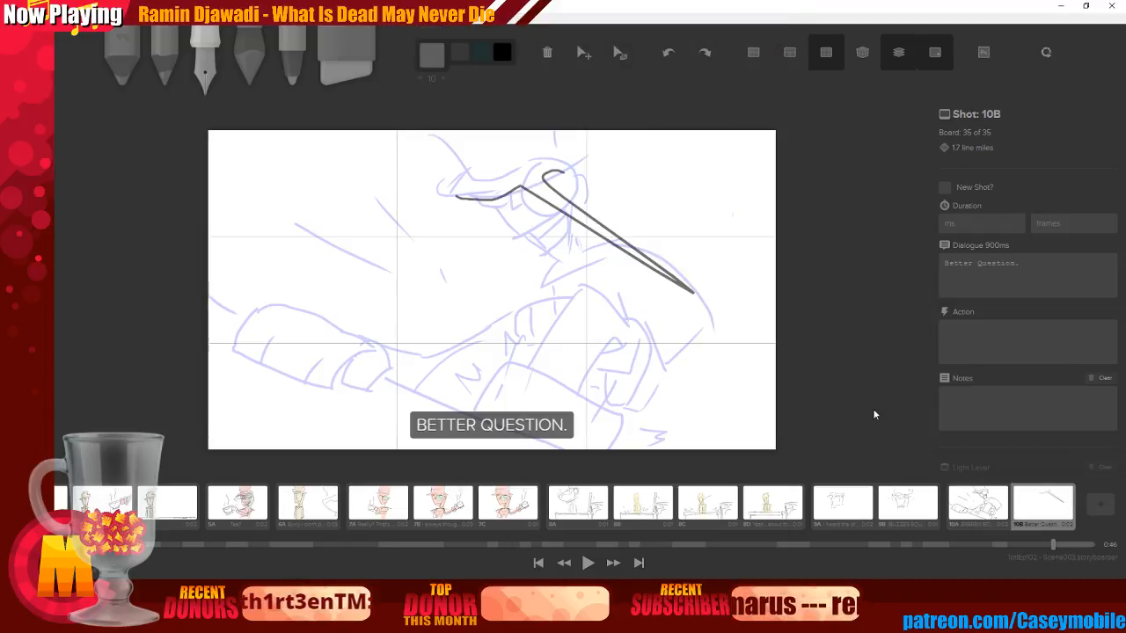
key(ctrl+z)
drag(459, 197, 560, 175)
key(ctrl+z)
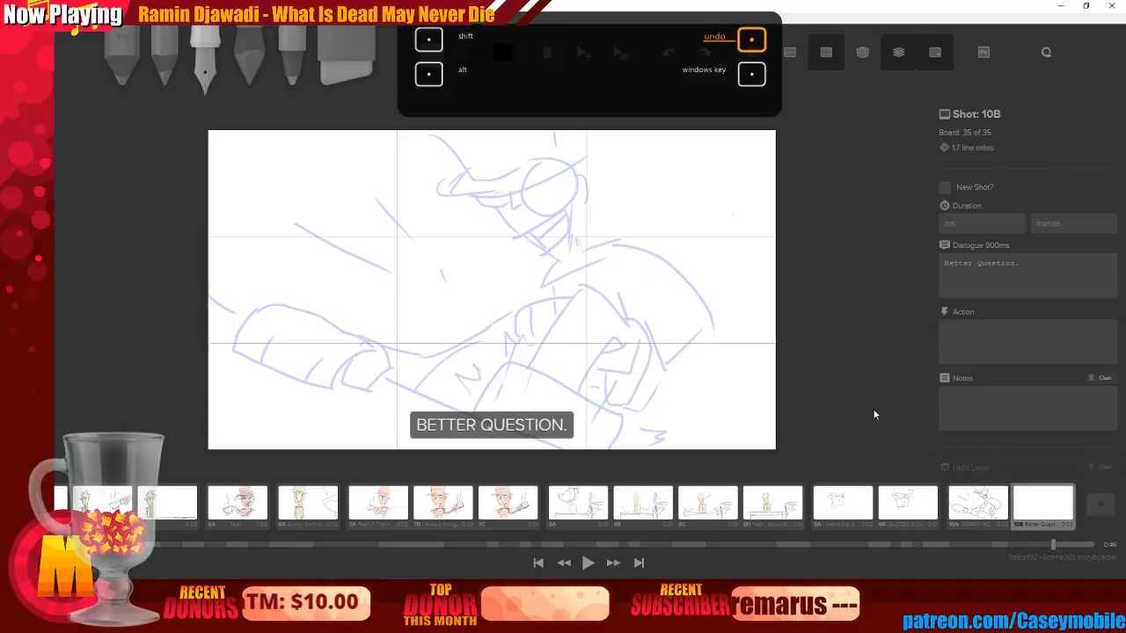
Sketch 10B's head over the onion skin: a brow curve, a round circle, a small nose notch and a slanted line below
mouse_move(459, 192)
mouse_down()
mouse_move(482, 199)
mouse_move(568, 179)
mouse_move(571, 190)
mouse_move(514, 179)
mouse_up()
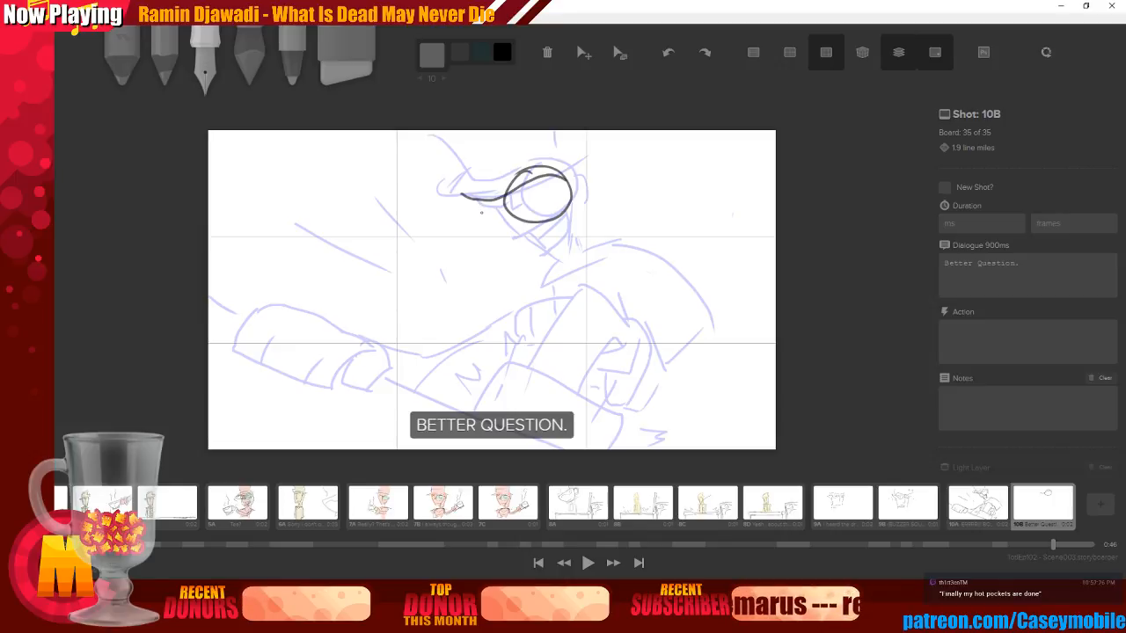
drag(500, 198, 510, 216)
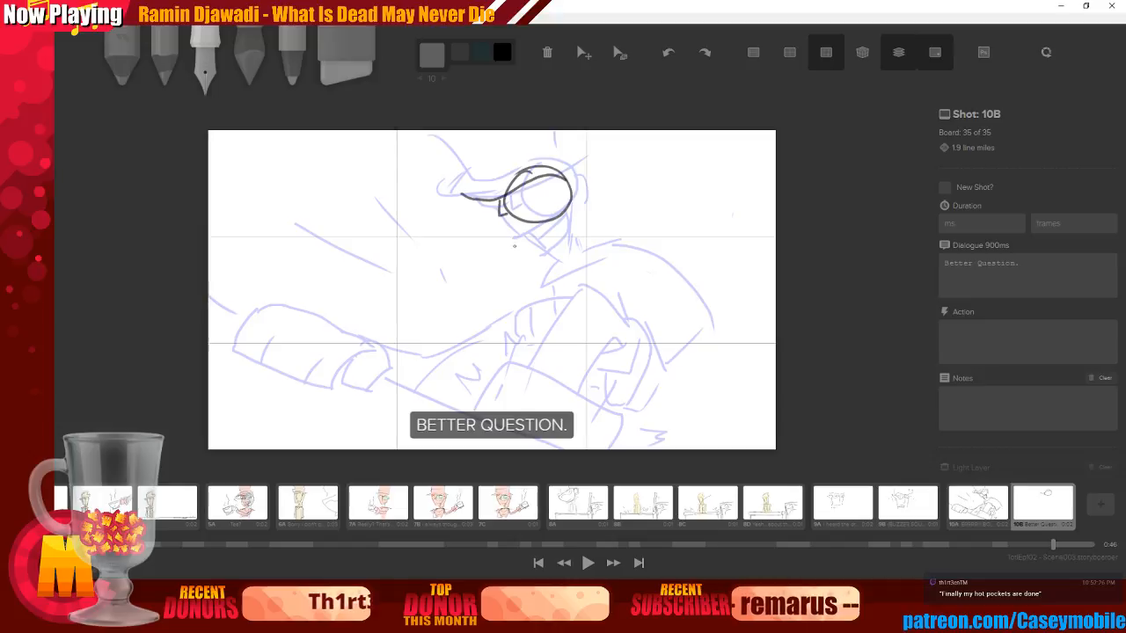
drag(510, 248, 569, 229)
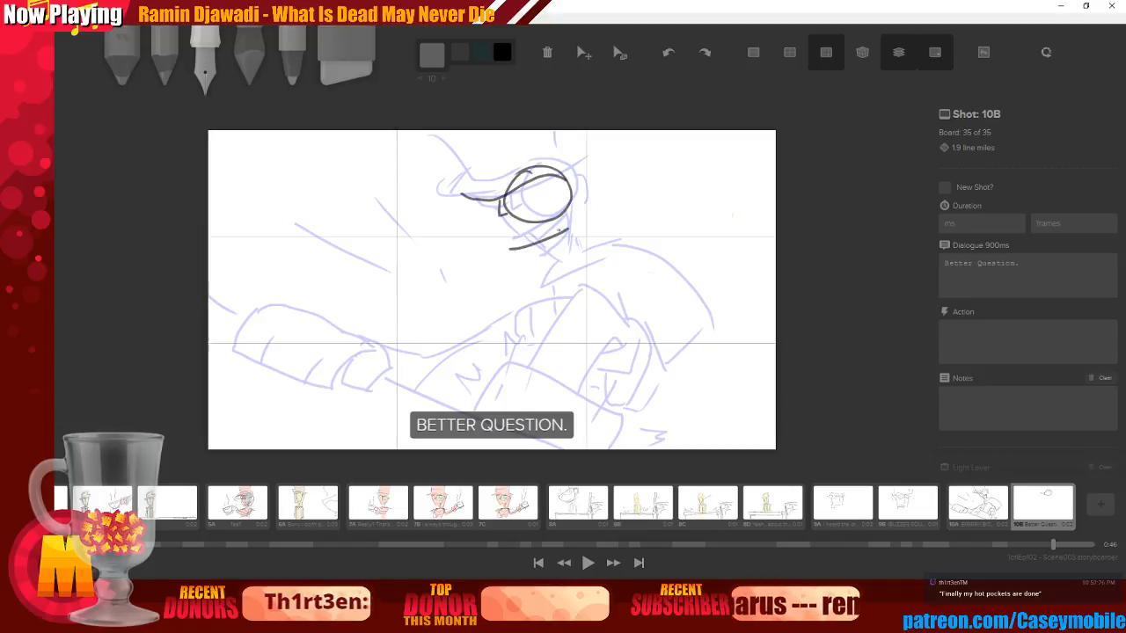
Thicken the brow with a lower curve, and draw the pointed brim with slanted lines rising above the head
drag(468, 199, 505, 210)
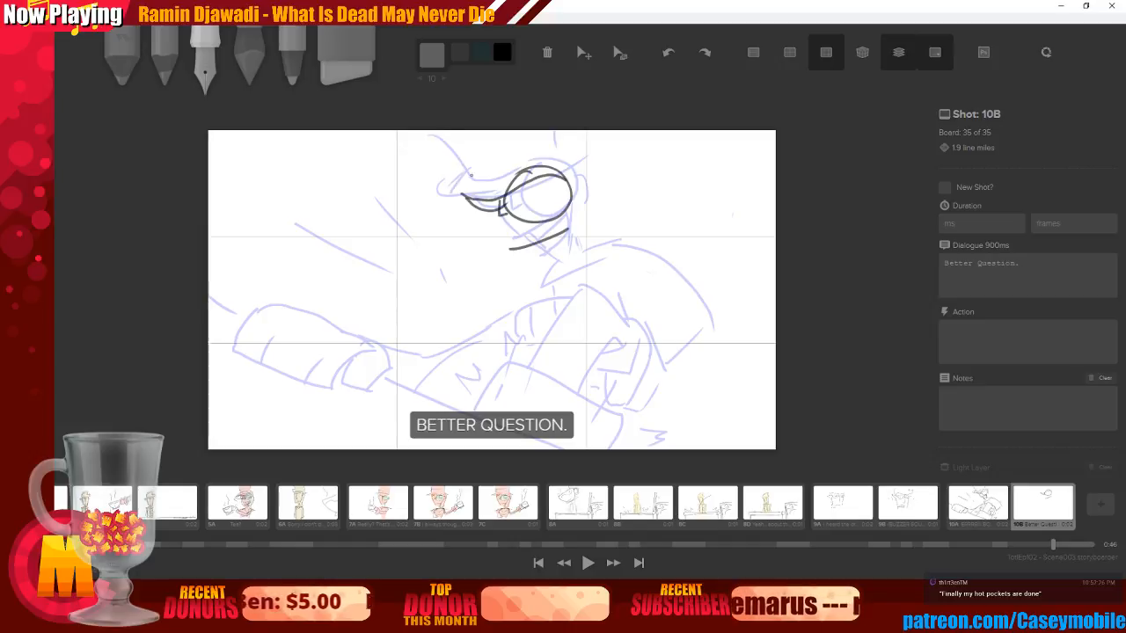
mouse_move(469, 164)
mouse_down()
mouse_move(438, 189)
mouse_move(483, 197)
mouse_up()
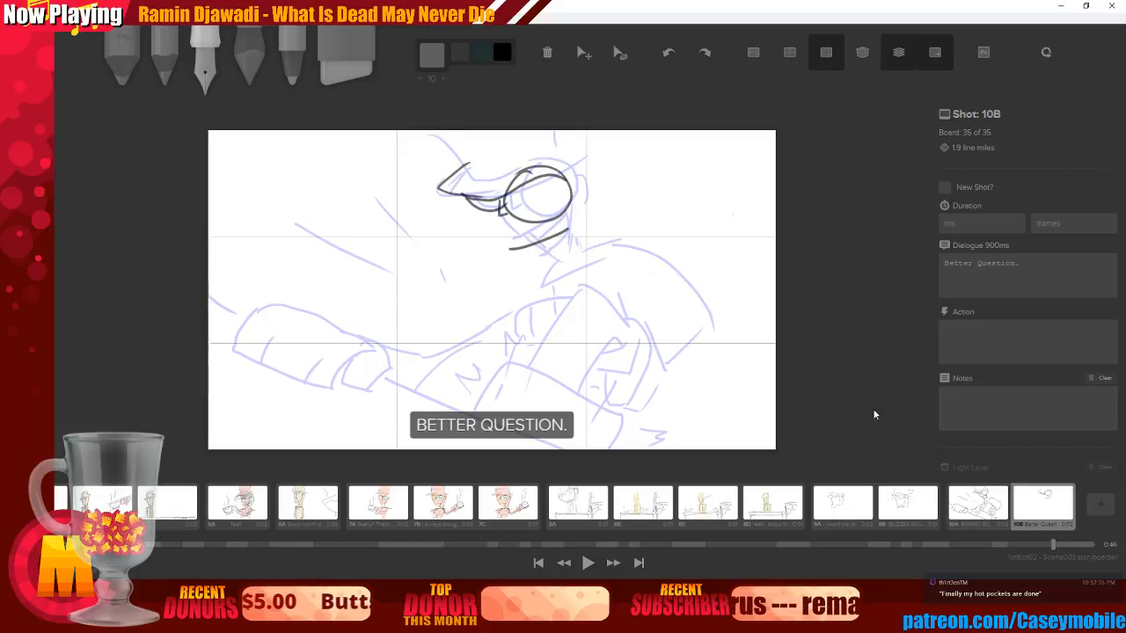
mouse_move(441, 137)
mouse_down()
mouse_move(470, 186)
mouse_move(542, 144)
mouse_up()
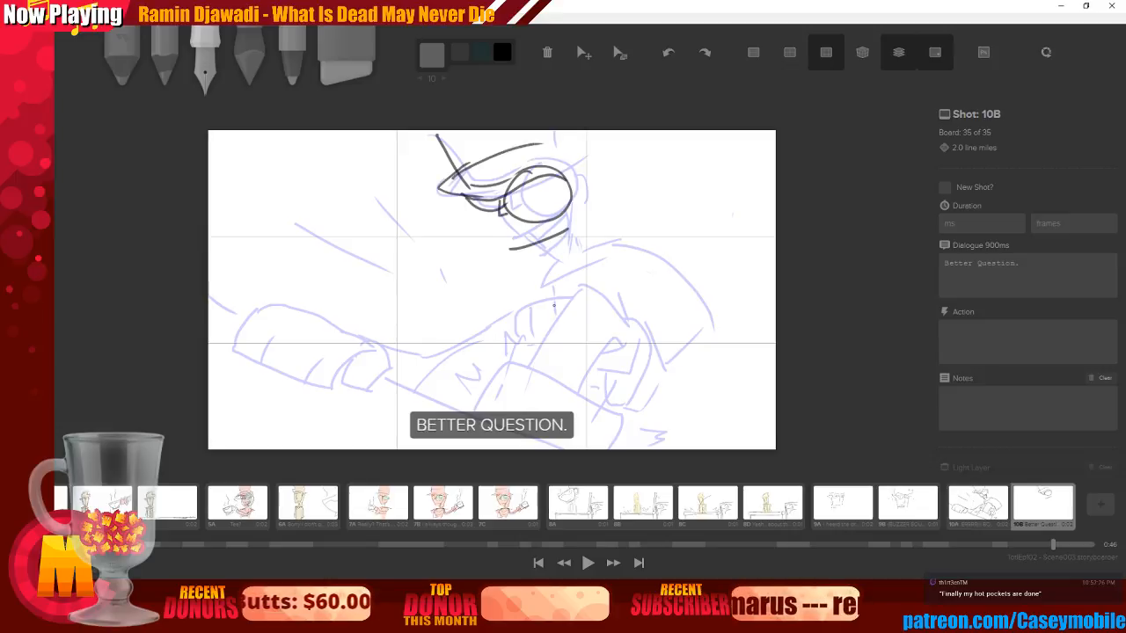
drag(488, 214, 534, 259)
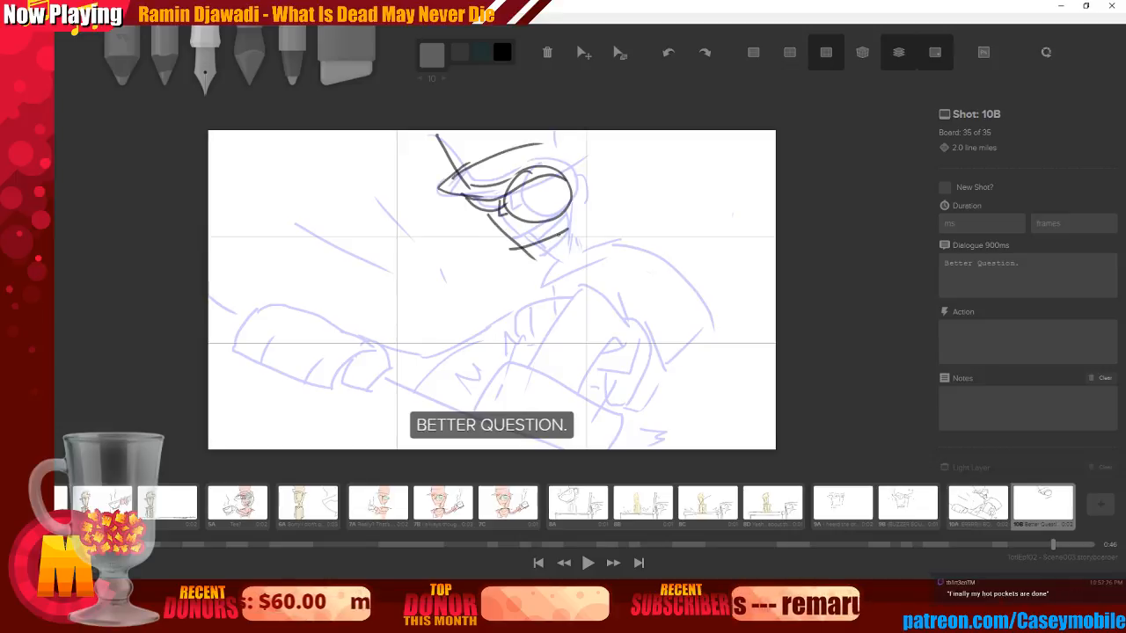
key(ctrl+z)
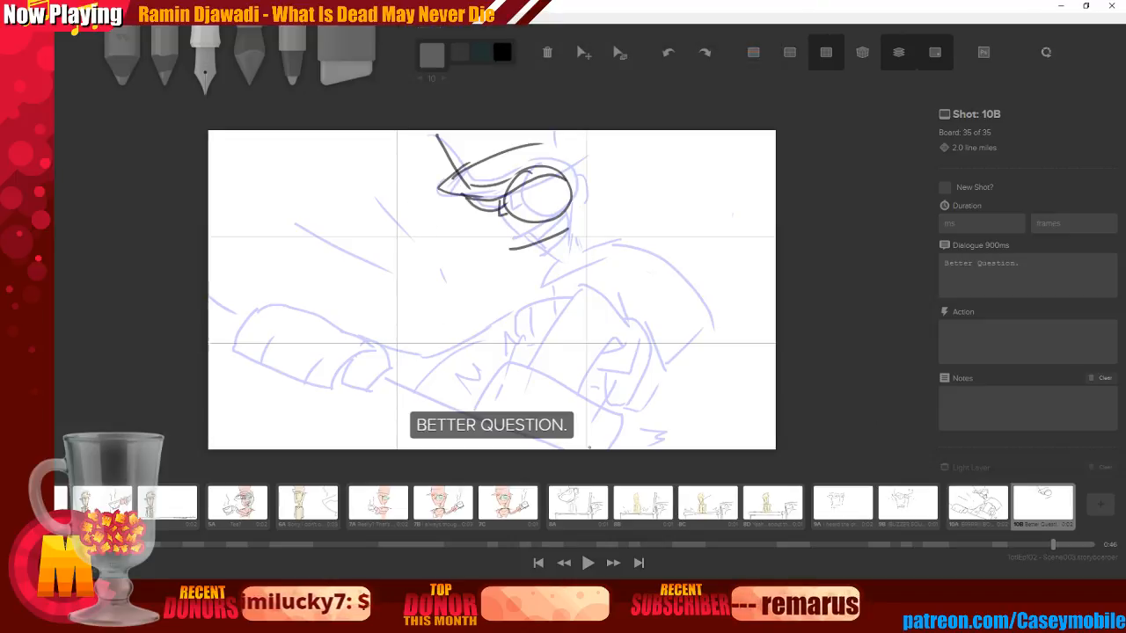
Outline the two blocky foreground forms along the frame's bottom edge, with a short joining line between them
mouse_move(593, 447)
mouse_down()
mouse_move(600, 415)
mouse_move(695, 414)
mouse_move(729, 446)
mouse_up()
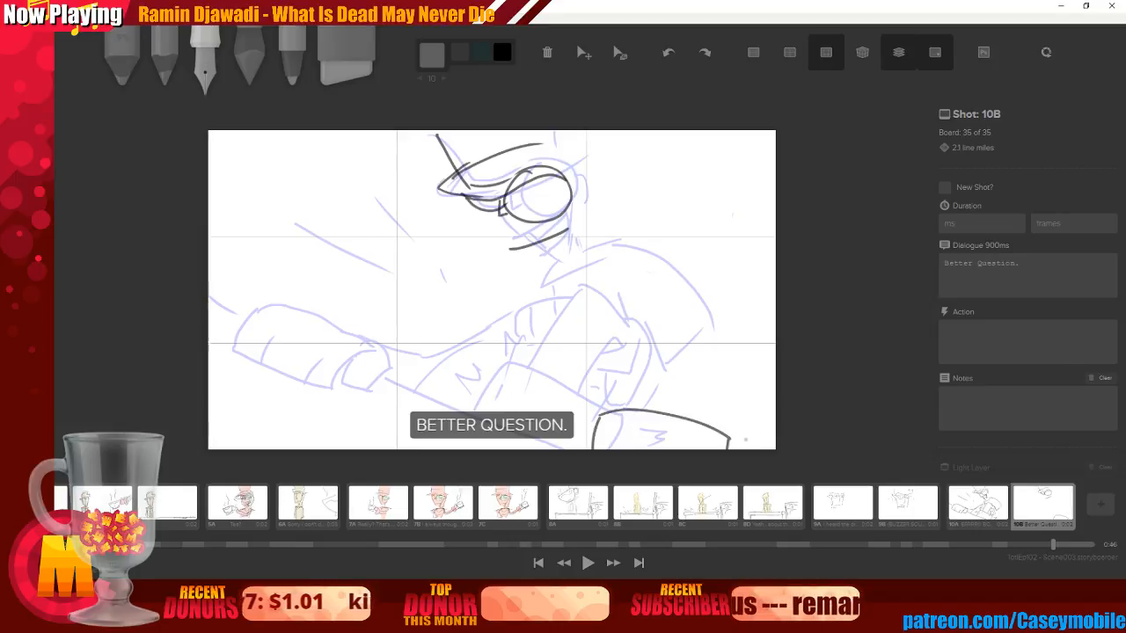
mouse_move(580, 427)
mouse_down()
mouse_move(596, 415)
mouse_move(571, 448)
mouse_up()
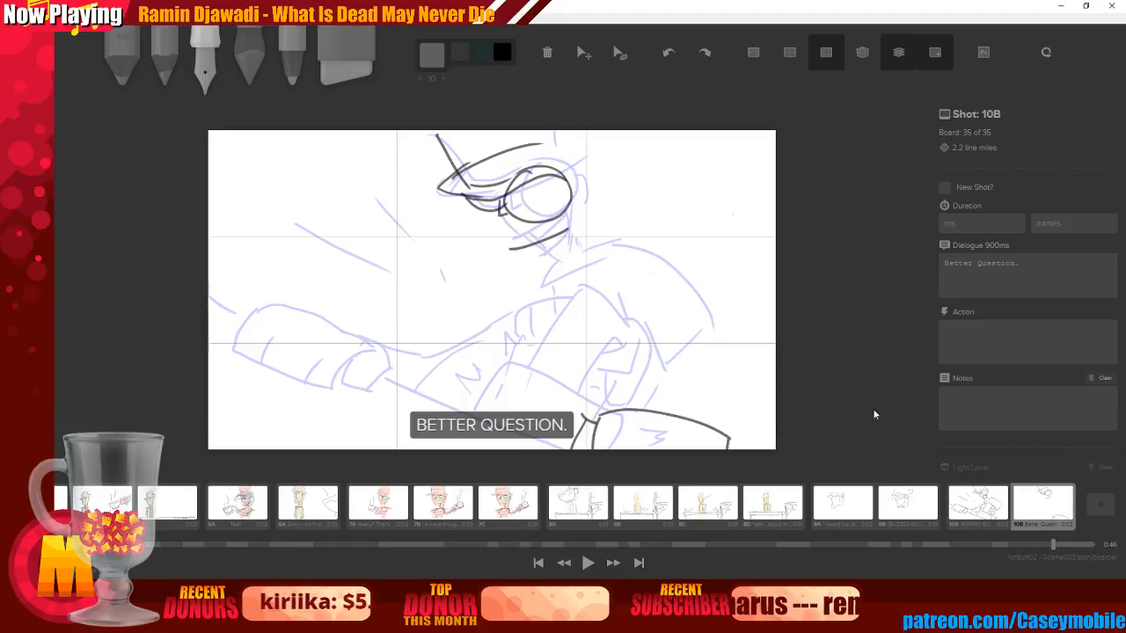
mouse_move(473, 413)
mouse_down()
mouse_move(486, 395)
mouse_move(574, 426)
mouse_up()
Trace the boxy shape at the end of the outstretched limb with its cross lines, and add the connecting arm and shoulder lines
mouse_move(230, 349)
mouse_down()
mouse_move(266, 303)
mouse_move(362, 345)
mouse_up()
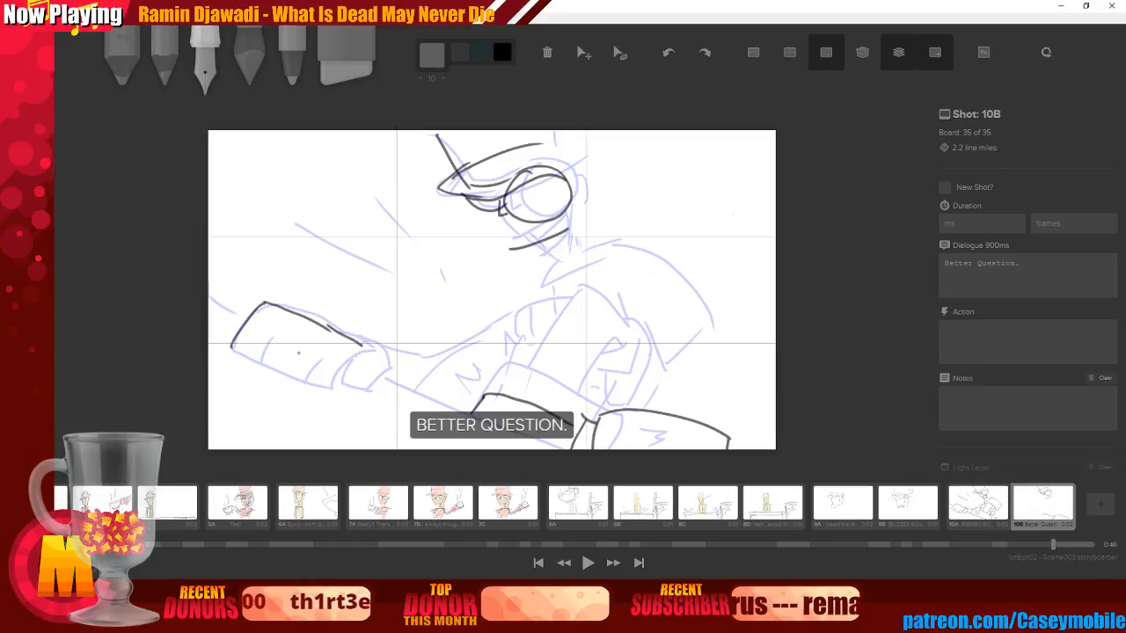
mouse_move(230, 349)
mouse_down()
mouse_move(339, 387)
mouse_move(361, 352)
mouse_move(384, 373)
mouse_move(364, 349)
mouse_up()
drag(253, 359, 283, 329)
drag(331, 358, 311, 384)
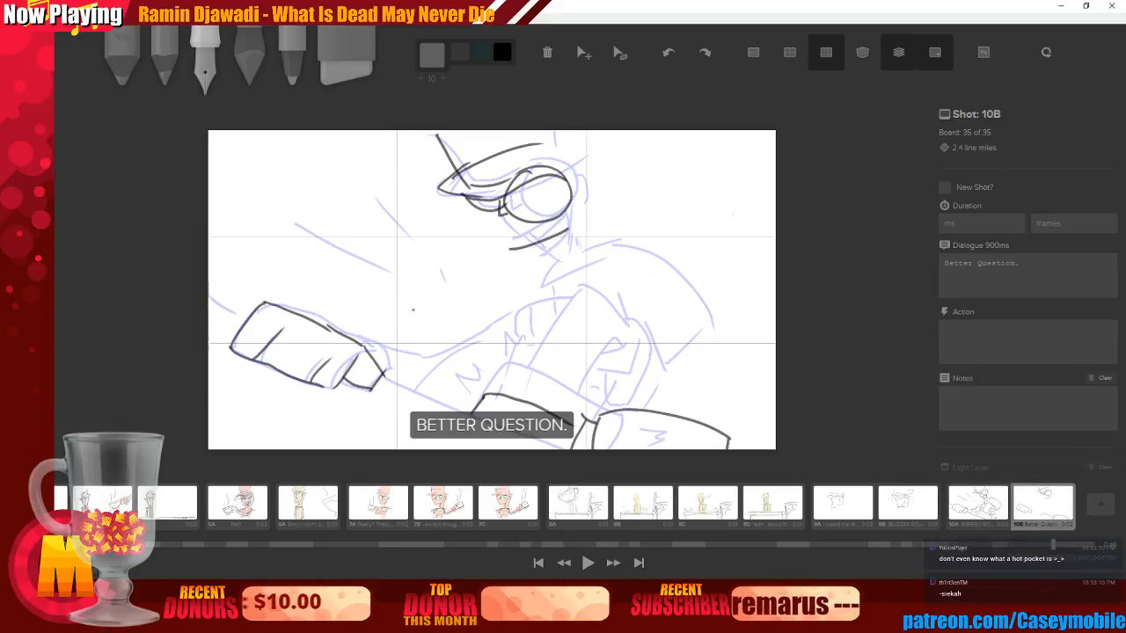
mouse_move(376, 354)
mouse_down()
mouse_move(407, 365)
mouse_move(475, 333)
mouse_move(532, 275)
mouse_move(615, 257)
mouse_up()
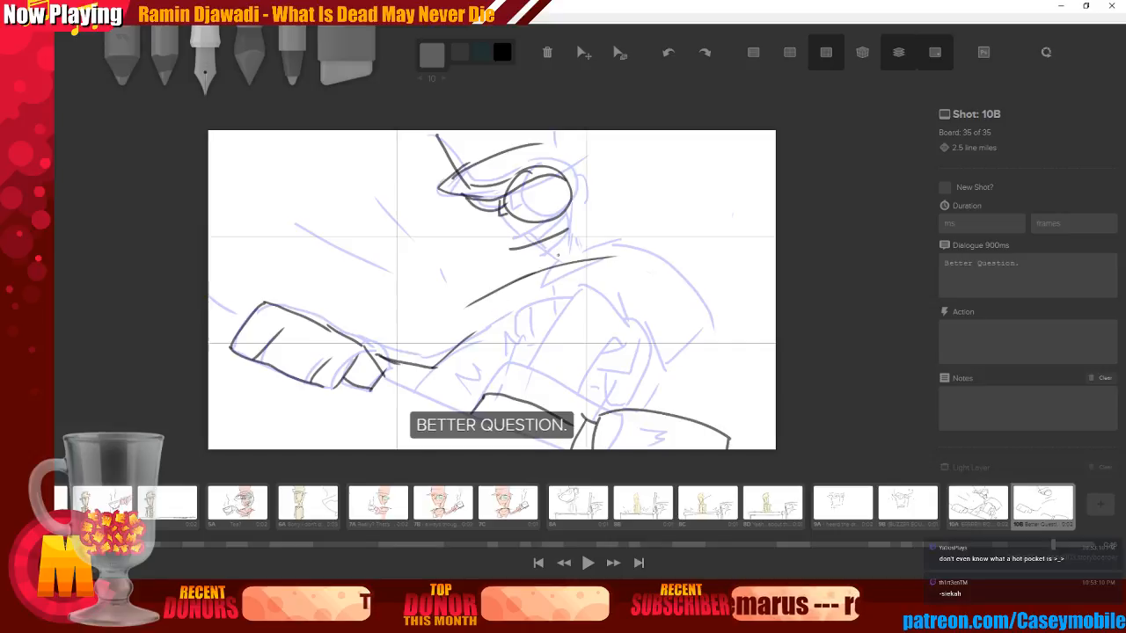
drag(489, 212, 519, 253)
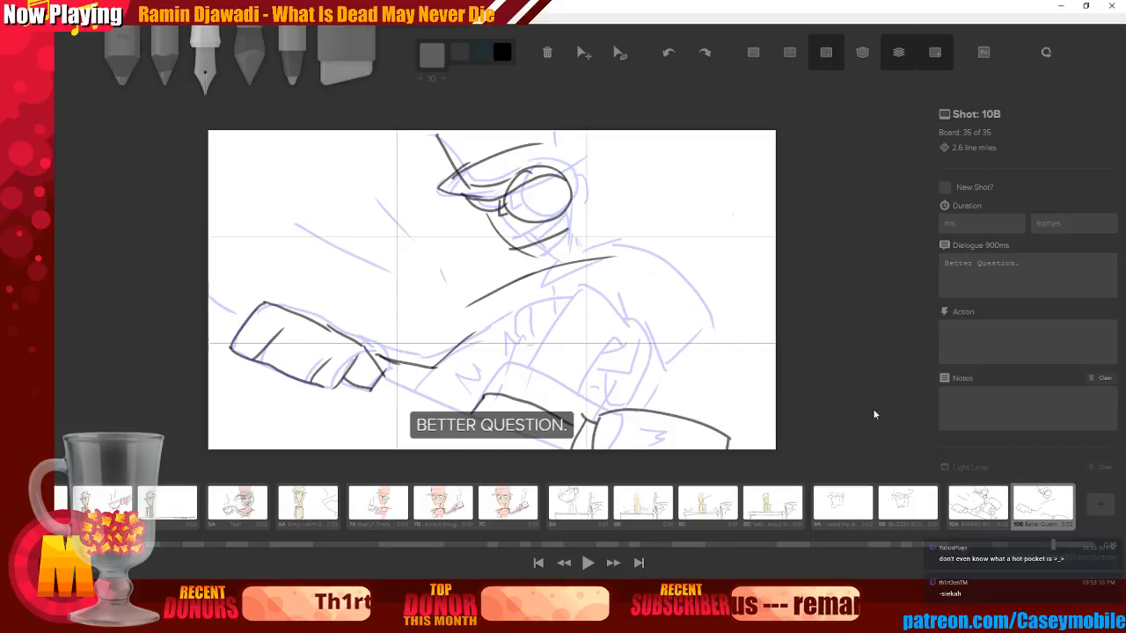
key(ctrl+z)
drag(493, 213, 562, 269)
key(ctrl+z)
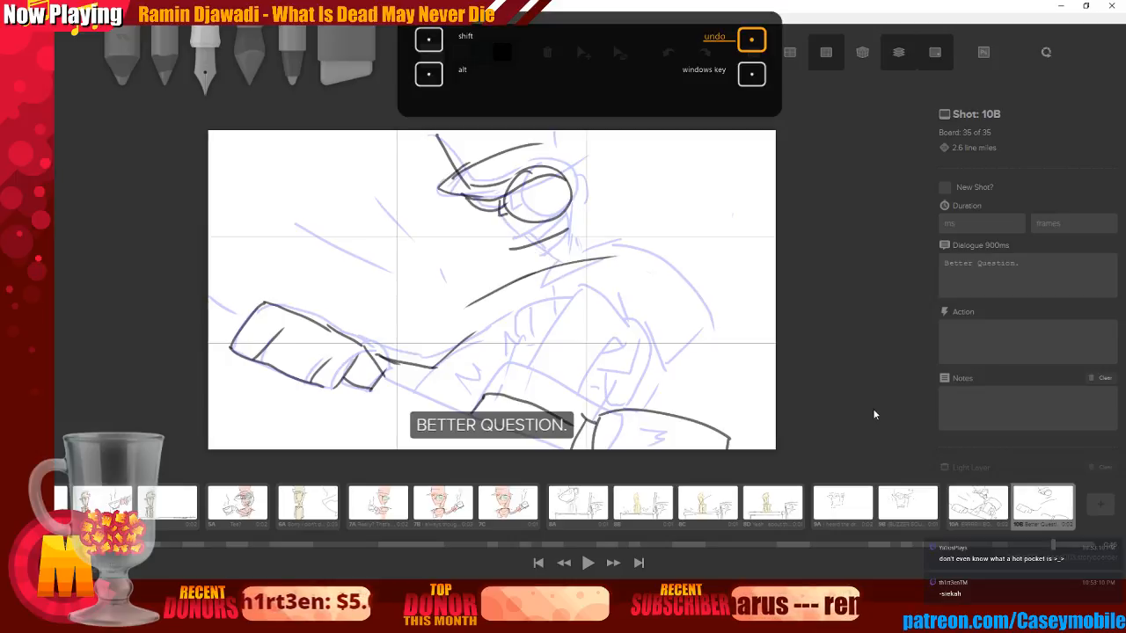
drag(491, 211, 668, 308)
key(ctrl+z)
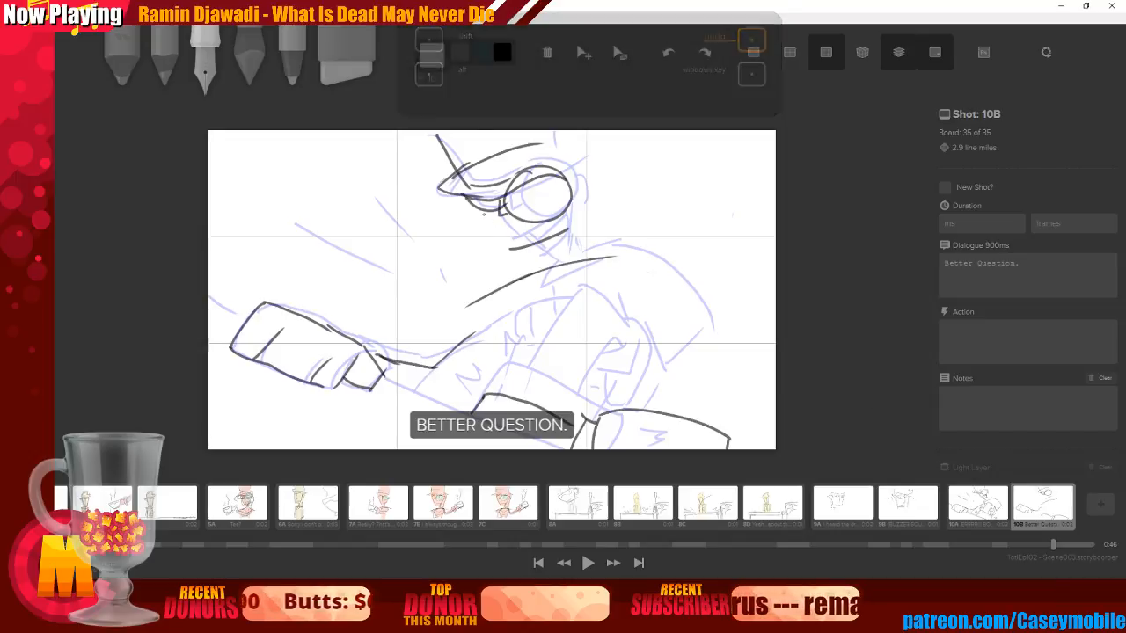
Draw the angled jaw and the side of the face below the head circle, with a small curve inside the circle
mouse_move(483, 214)
mouse_down()
mouse_move(545, 264)
mouse_move(581, 185)
mouse_move(575, 216)
mouse_up()
drag(550, 180, 548, 193)
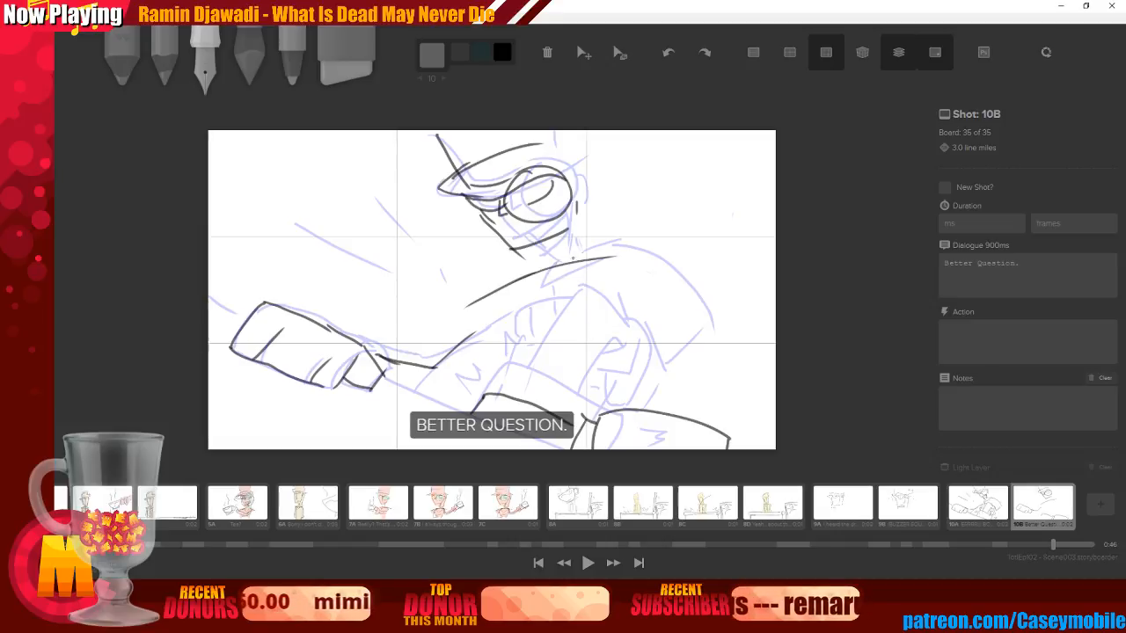
drag(576, 188, 570, 237)
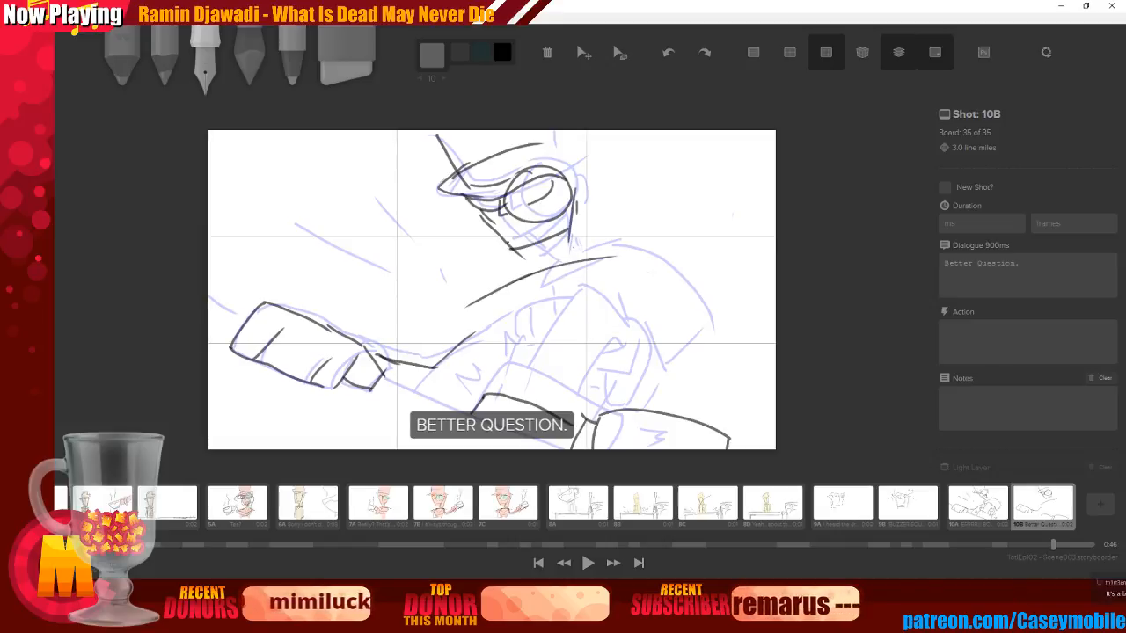
key(ctrl+z)
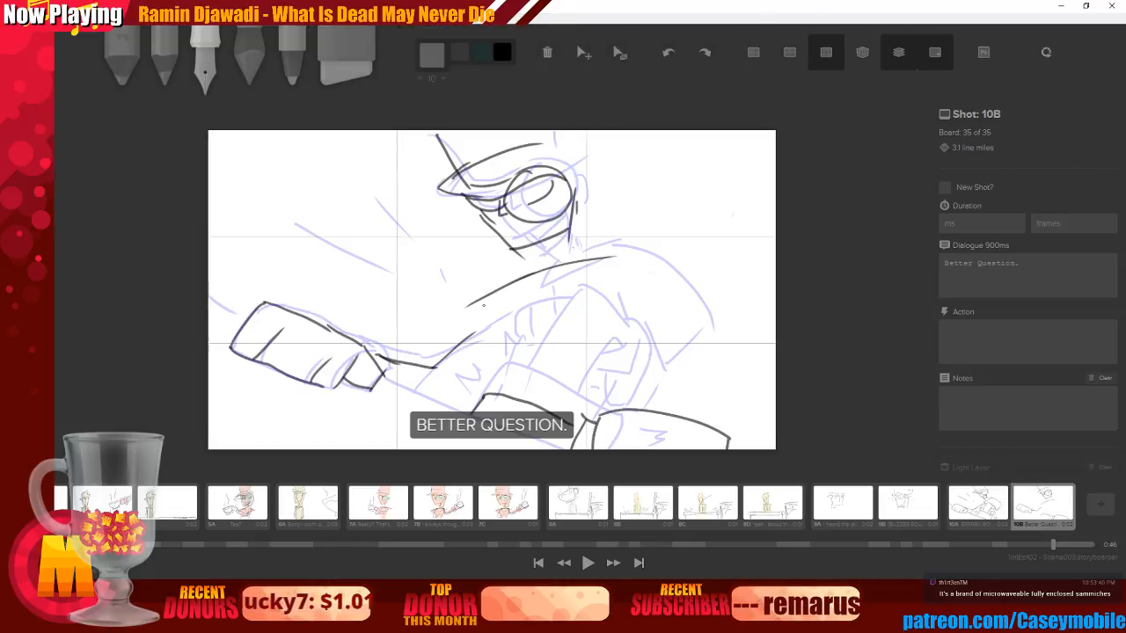
Extend the outstretched arm toward the shoulder, draw its long lower edge, and add a short line reaching the frame's edge
drag(475, 333, 493, 312)
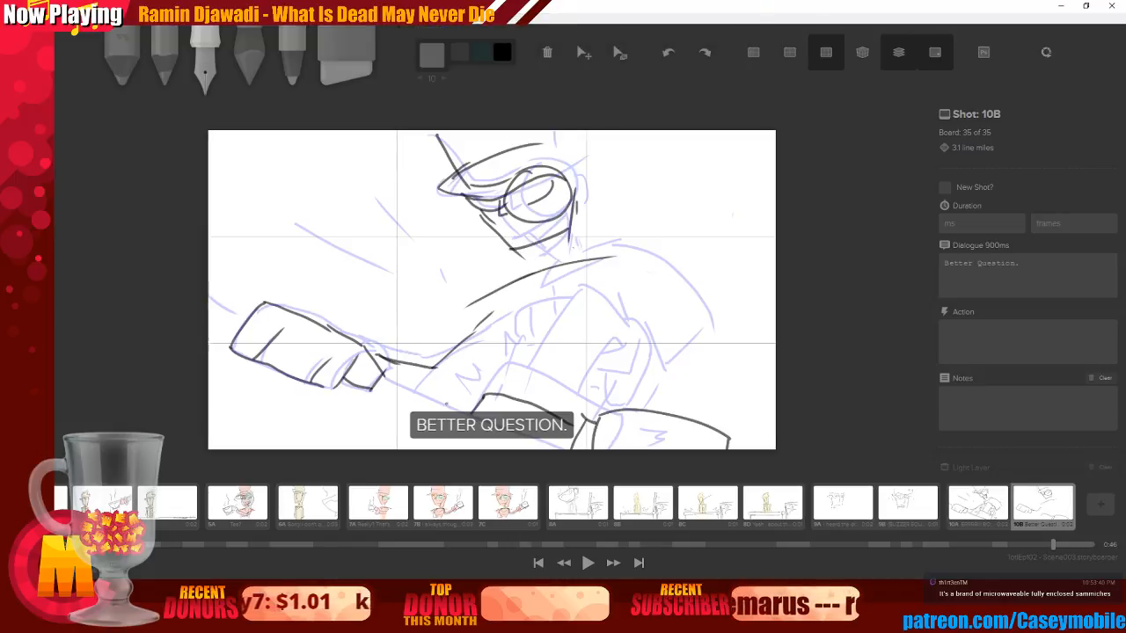
drag(385, 377, 570, 449)
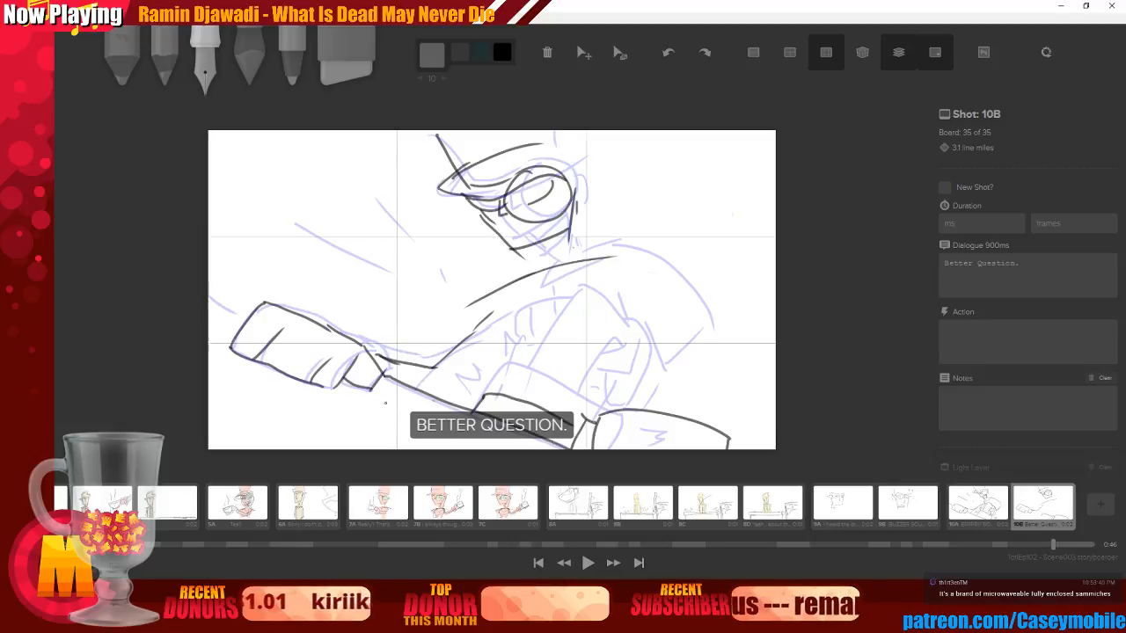
drag(208, 302, 248, 325)
drag(430, 391, 486, 336)
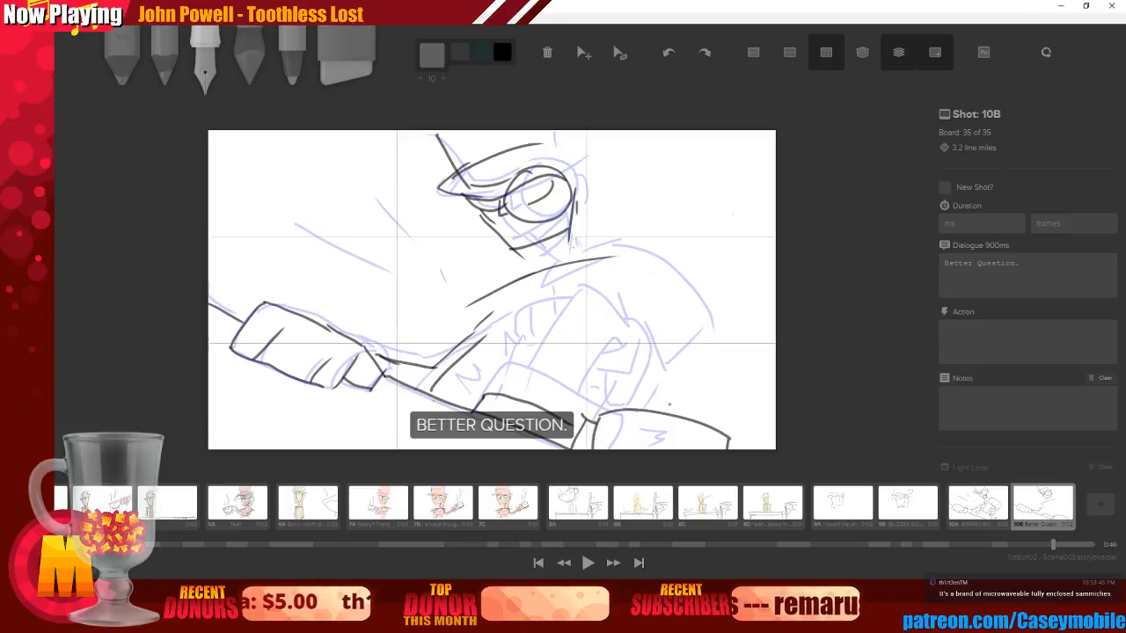
Draw both sides of the near arm down to the foreground form and cap it with a curved cuff
drag(635, 273, 675, 401)
drag(607, 410, 708, 425)
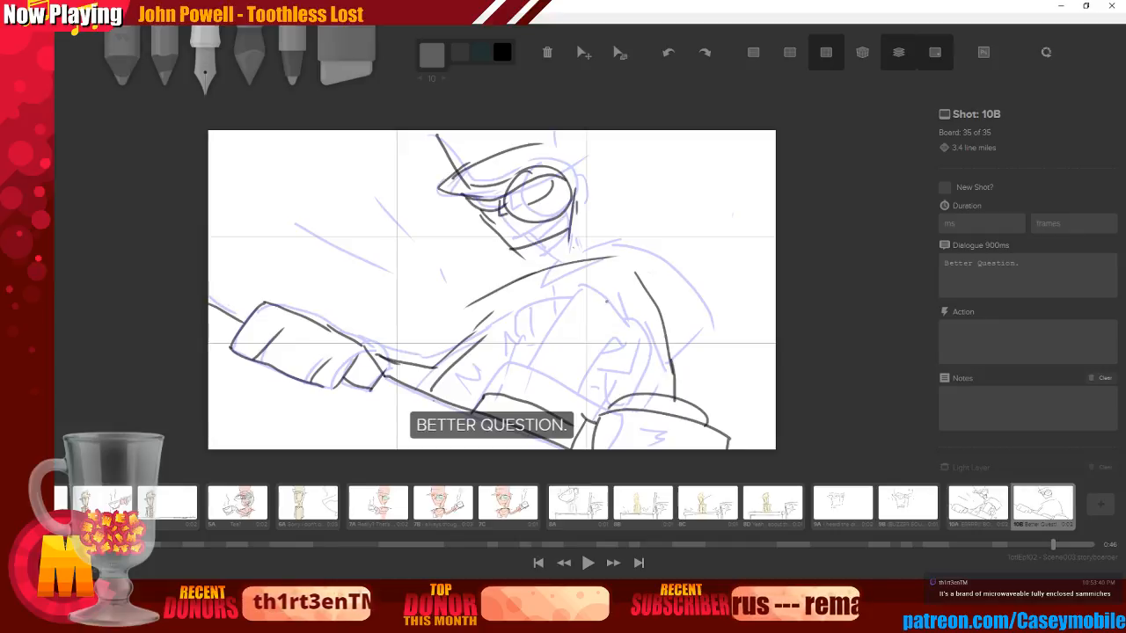
drag(623, 281, 628, 401)
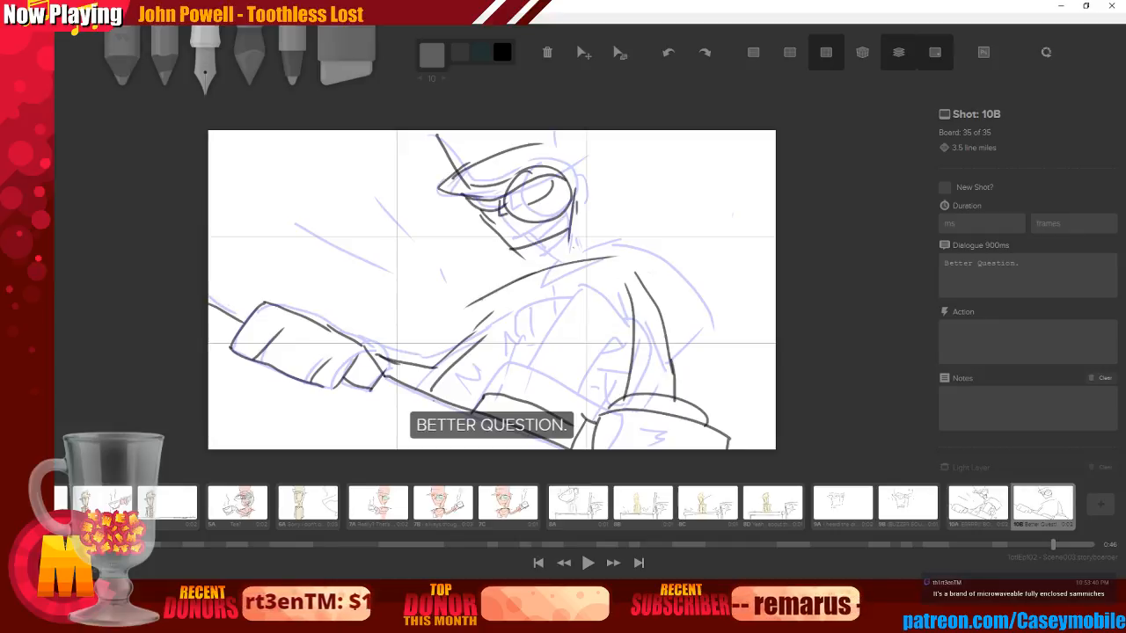
Outline the pointed collar across the shoulders and start the far side of the torso beneath it
drag(556, 255, 634, 260)
drag(473, 306, 628, 280)
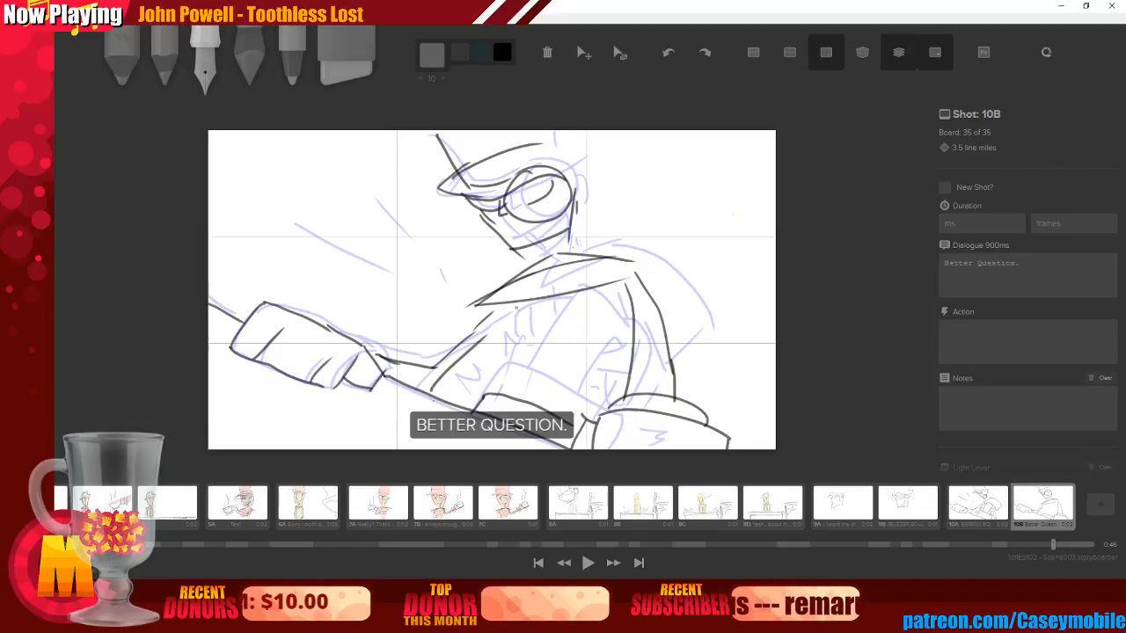
drag(503, 315, 503, 364)
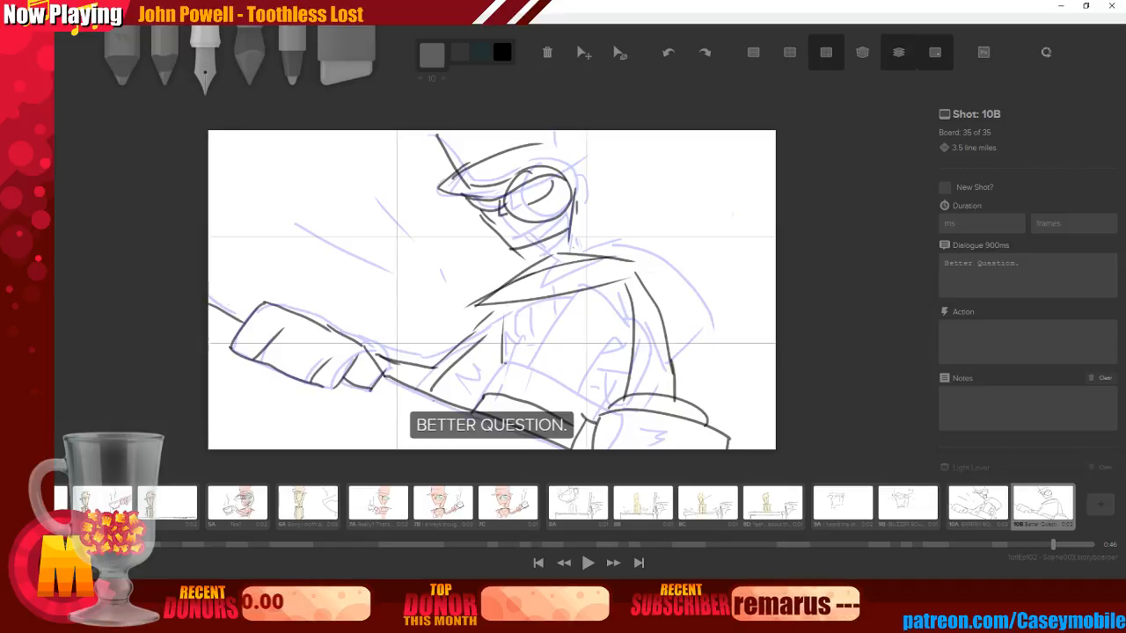
Turn off onion skinning and undo the trial V-neckline and waist lines sketched on the torso
drag(515, 270, 545, 308)
mouse_move(596, 257)
mouse_down()
mouse_move(544, 314)
mouse_move(532, 305)
mouse_move(573, 334)
mouse_up()
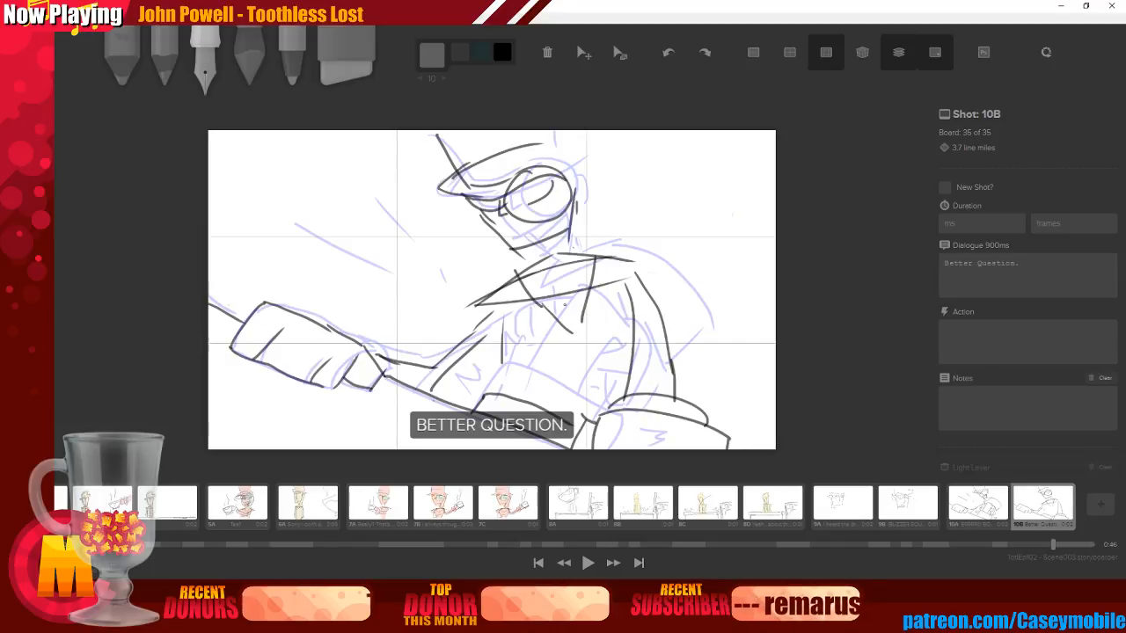
drag(509, 355, 630, 349)
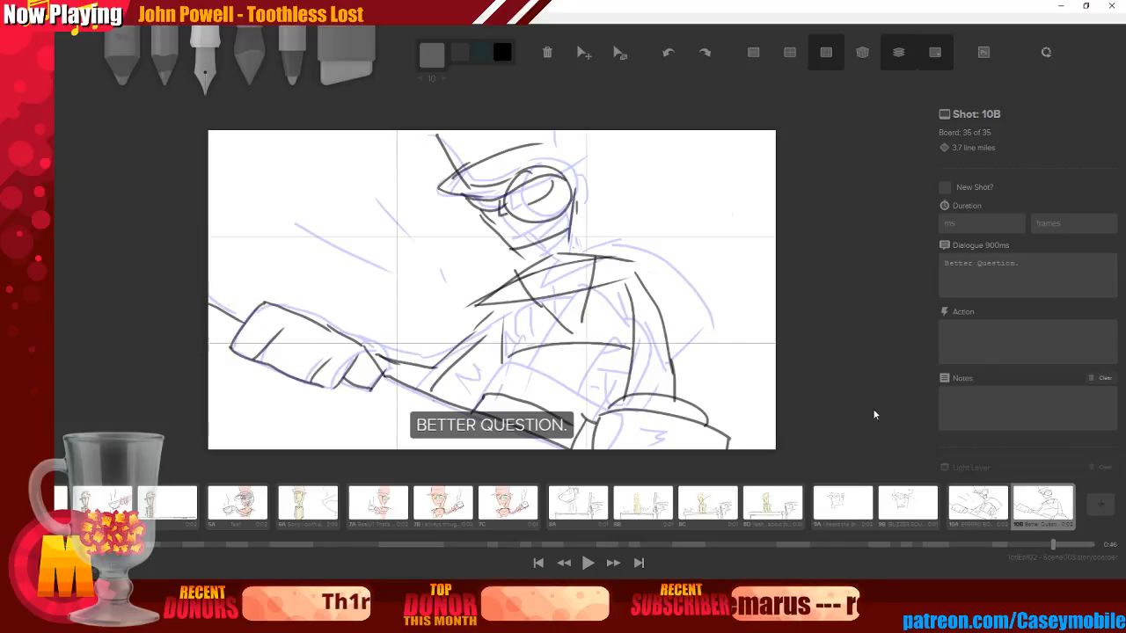
key(ctrl+z)
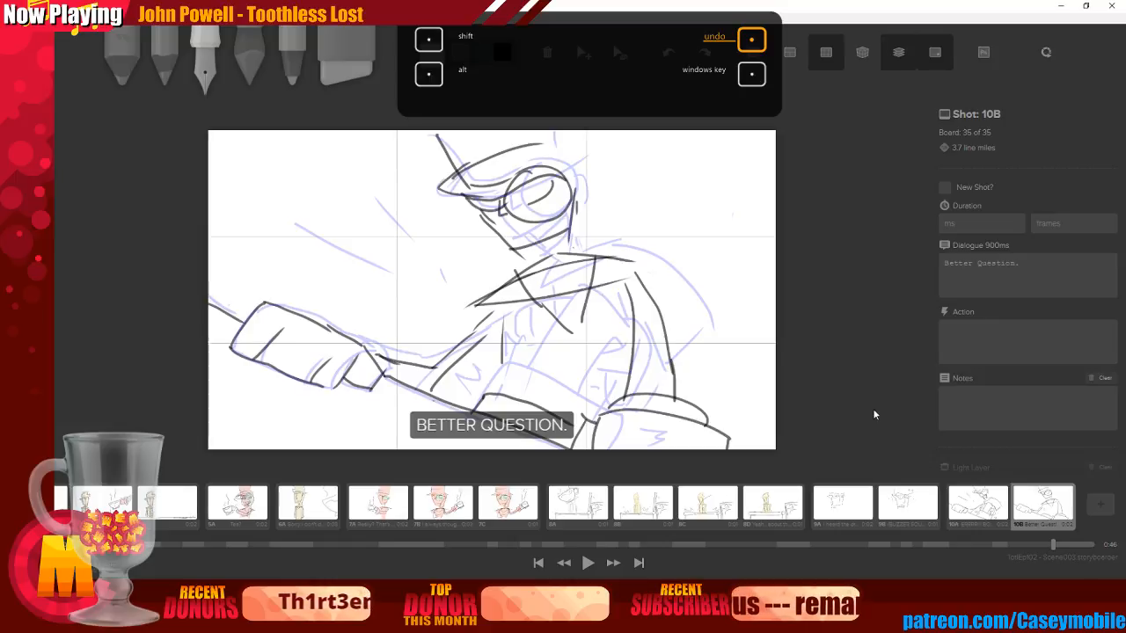
key(o)
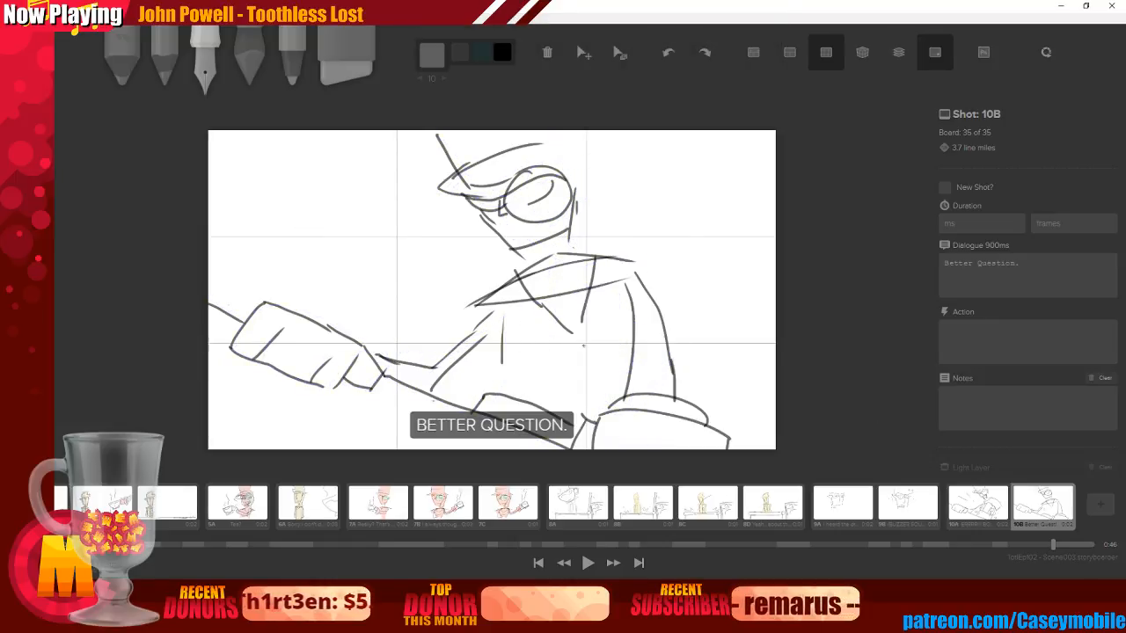
key(ctrl+z)
key(ctrl+z)
key(ctrl+z)
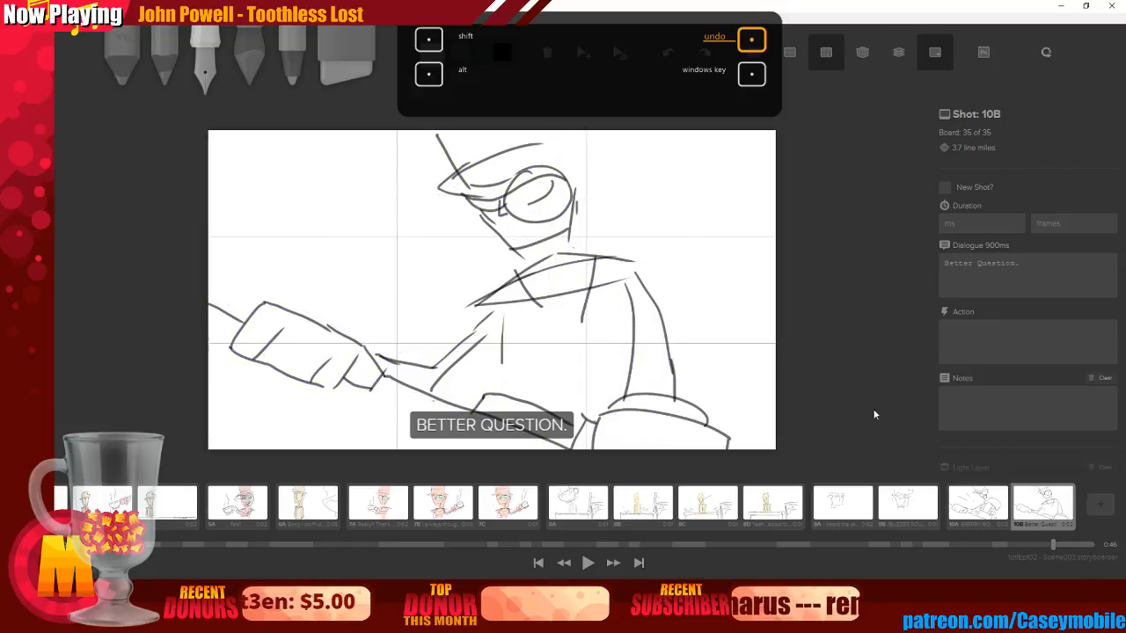
Erase the collar lines crossing the chest and part of the near arm, and redraw the neckline as a rounded V
key(6)
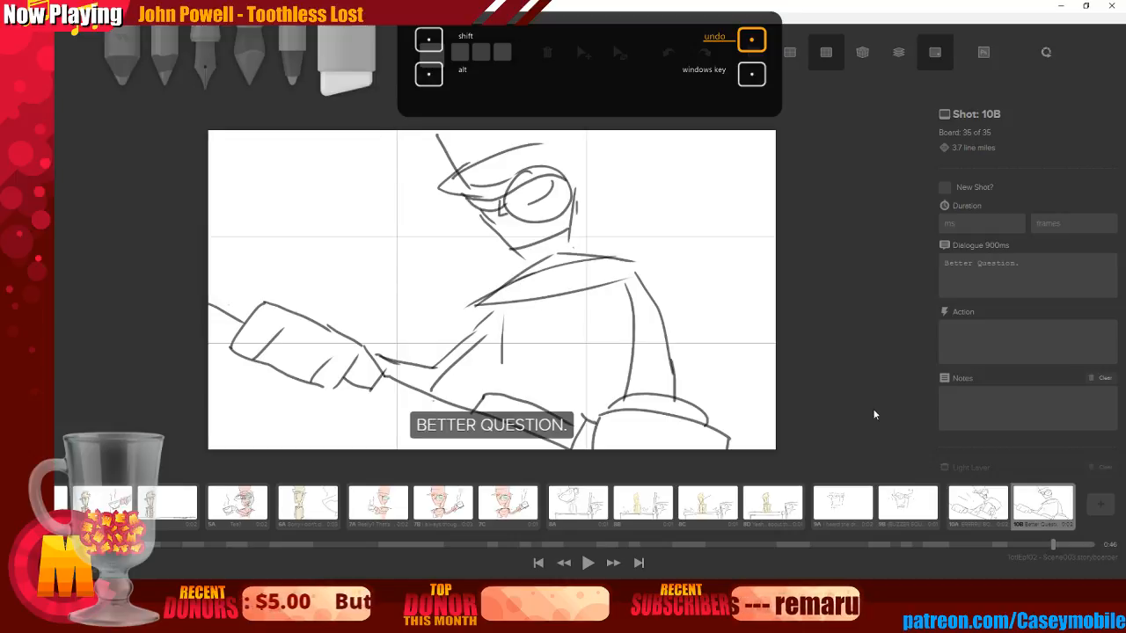
mouse_move(561, 305)
mouse_down()
mouse_move(553, 271)
mouse_move(543, 279)
mouse_move(570, 269)
mouse_move(526, 282)
mouse_move(564, 312)
mouse_move(588, 266)
mouse_up()
key(3)
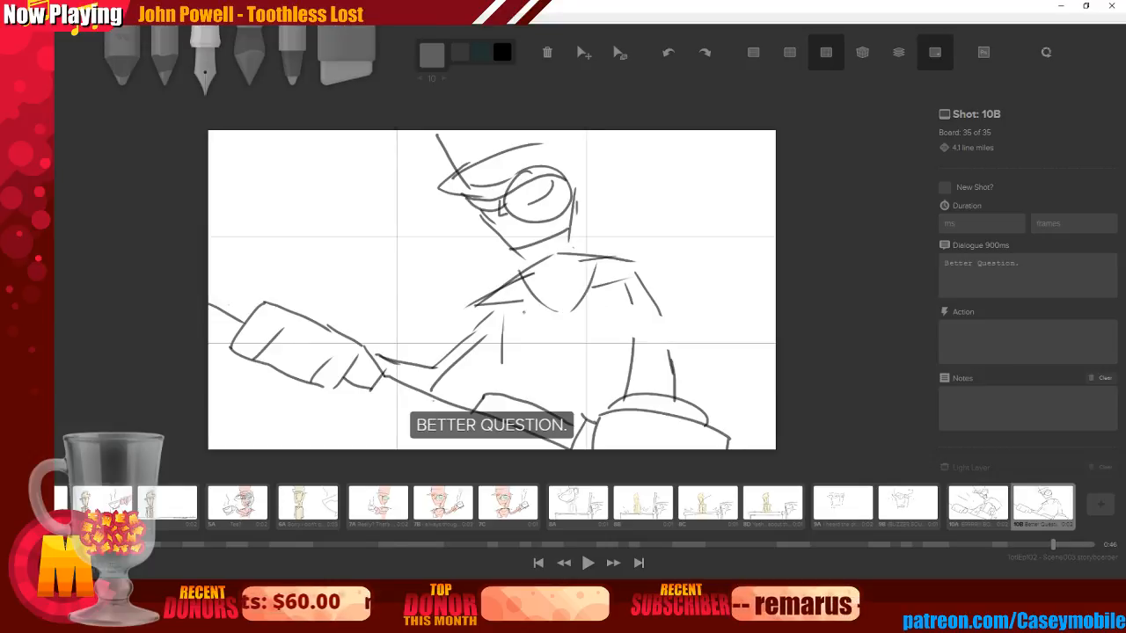
drag(502, 357, 589, 343)
drag(508, 364, 514, 392)
key(ctrl+z)
key(ctrl+z)
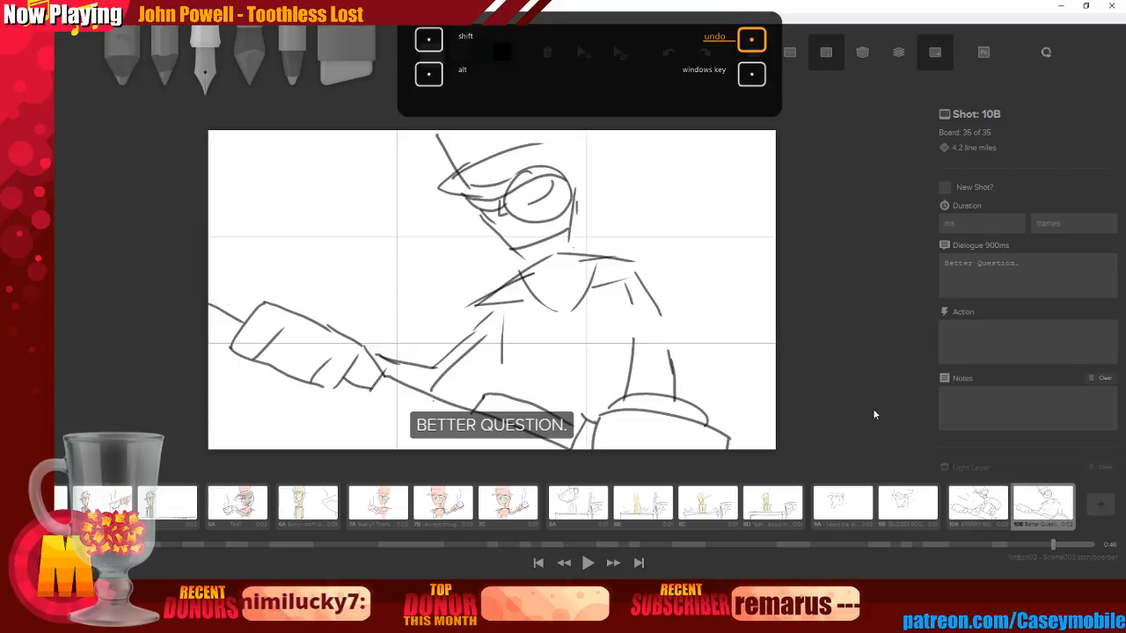
Draw the torso's sides and a curved waist opening, and add small marks on the foreground form at the bottom edge
mouse_move(494, 304)
mouse_down()
mouse_move(555, 354)
mouse_move(617, 285)
mouse_move(543, 389)
mouse_move(513, 392)
mouse_move(570, 340)
mouse_move(626, 345)
mouse_up()
drag(528, 359, 547, 406)
drag(622, 293, 627, 396)
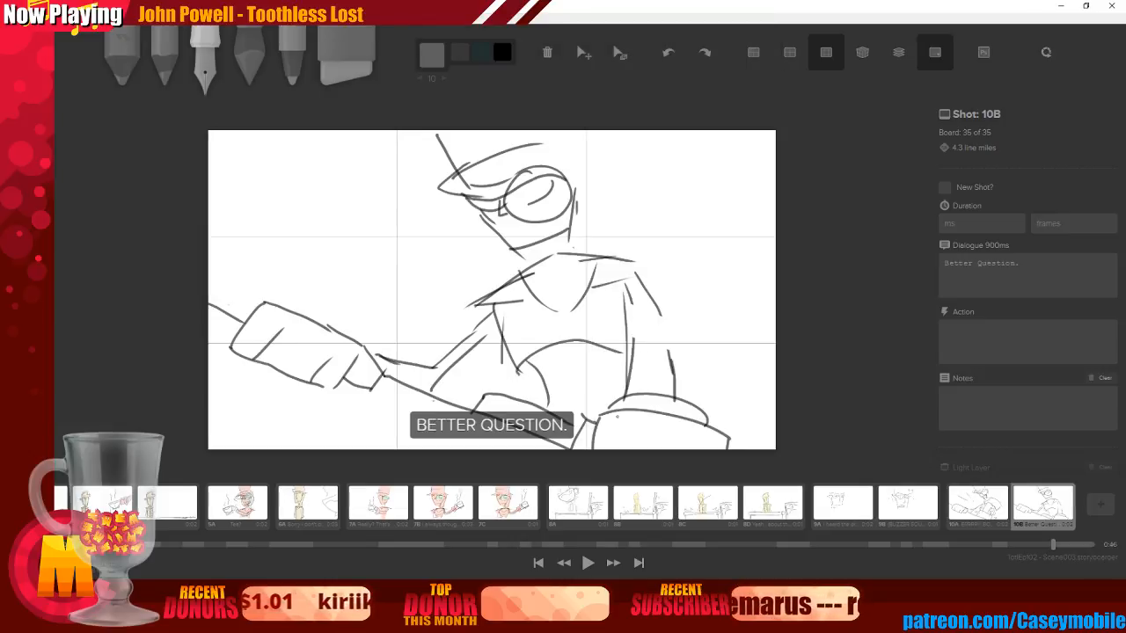
drag(624, 438, 624, 449)
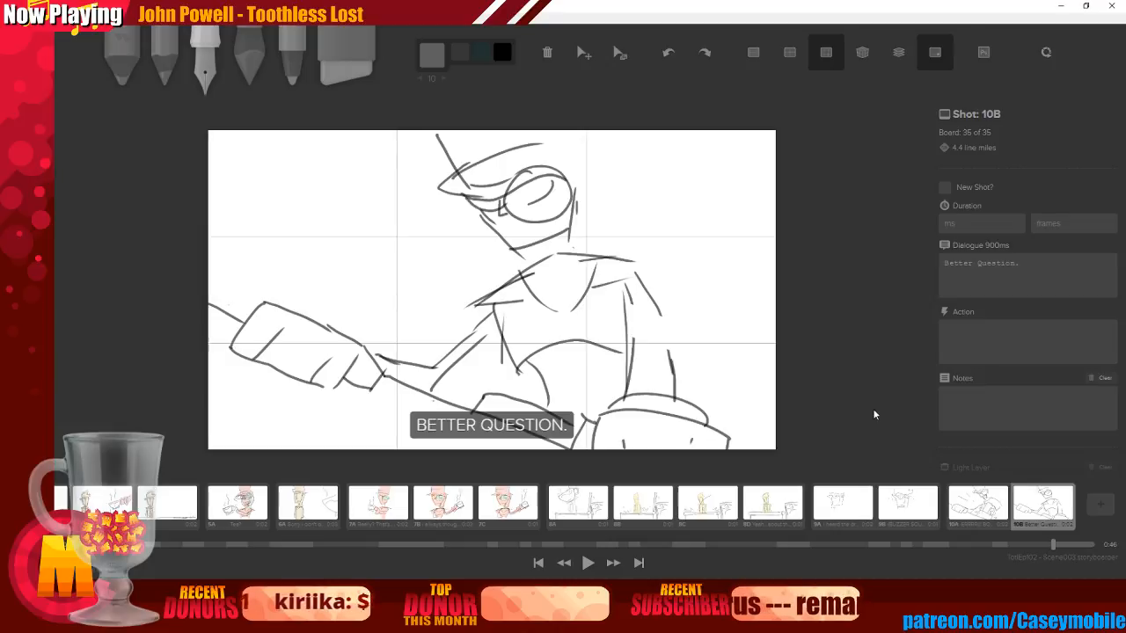
Erase the hat's upper brim line and redraw the brim with the back edge of the crown rising above it
key(6)
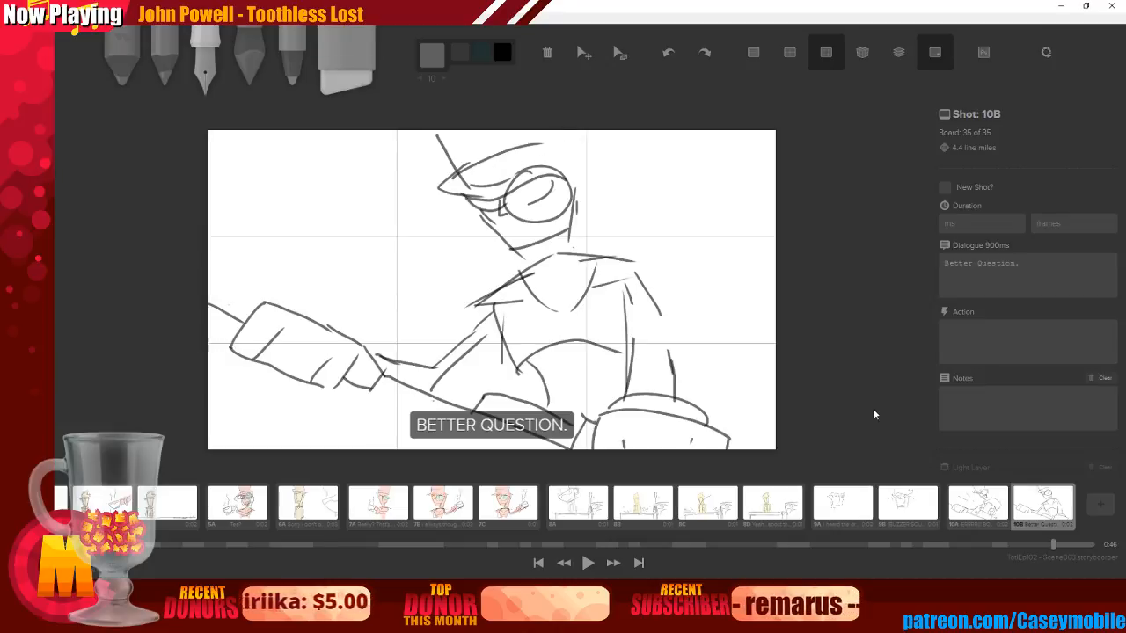
drag(481, 159, 551, 141)
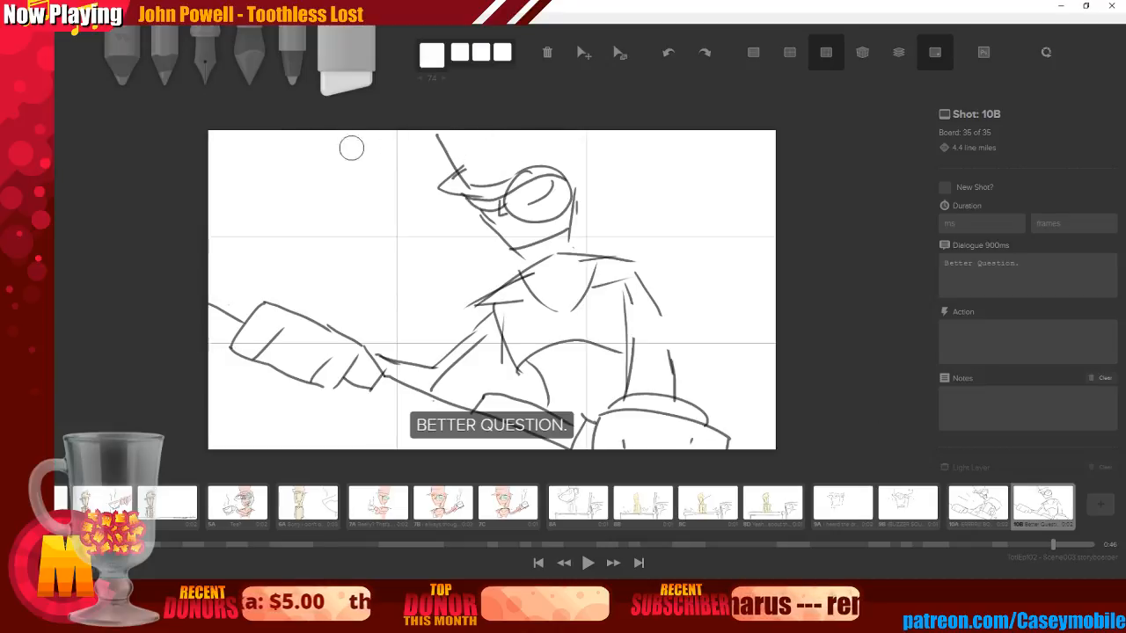
key(3)
mouse_move(457, 177)
mouse_down()
mouse_move(550, 151)
mouse_move(597, 156)
mouse_move(552, 156)
mouse_move(605, 145)
mouse_move(579, 167)
mouse_up()
key(ctrl+z)
key(ctrl+z)
key(ctrl+z)
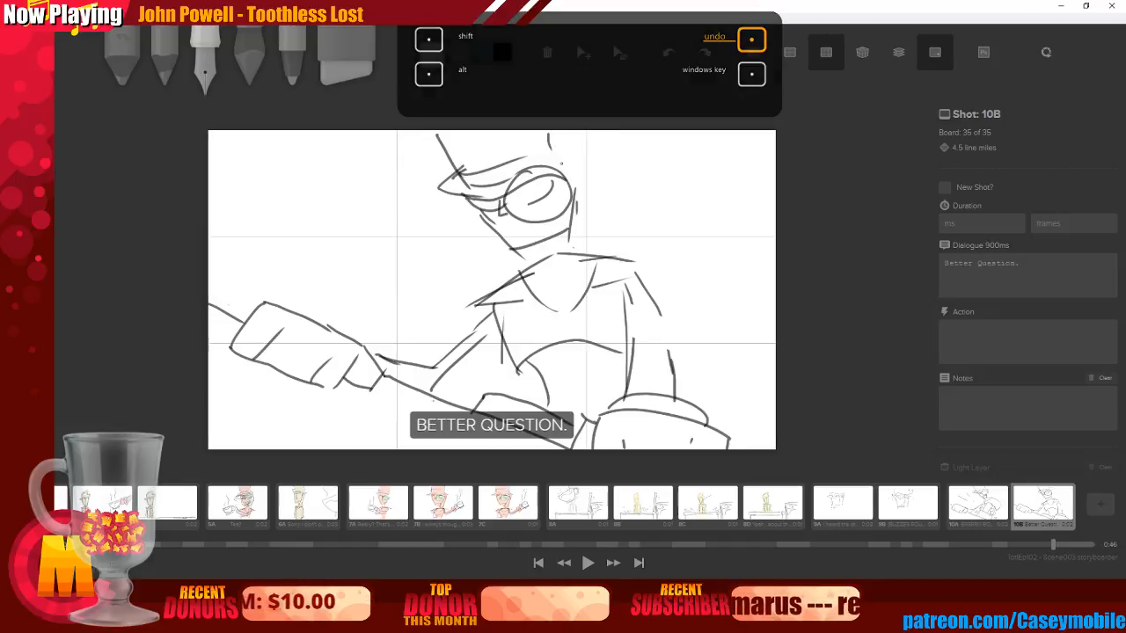
drag(529, 195, 552, 181)
drag(552, 142, 573, 140)
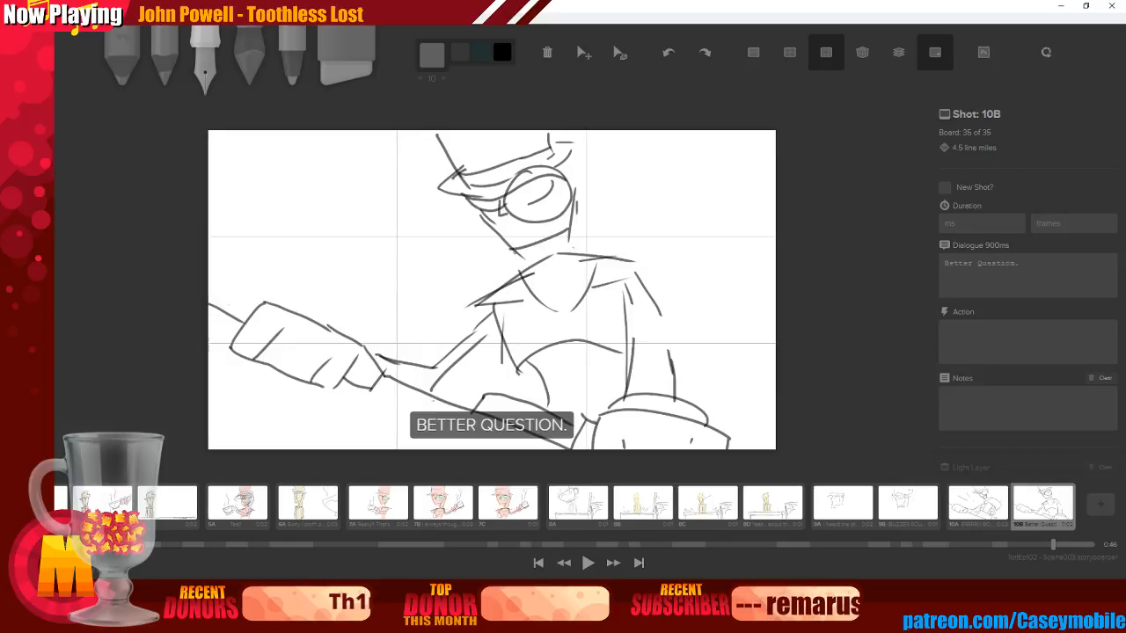
Sketch the neck between the jaw and shoulders, and reinforce the collar's upper and lower edges
drag(483, 219, 546, 264)
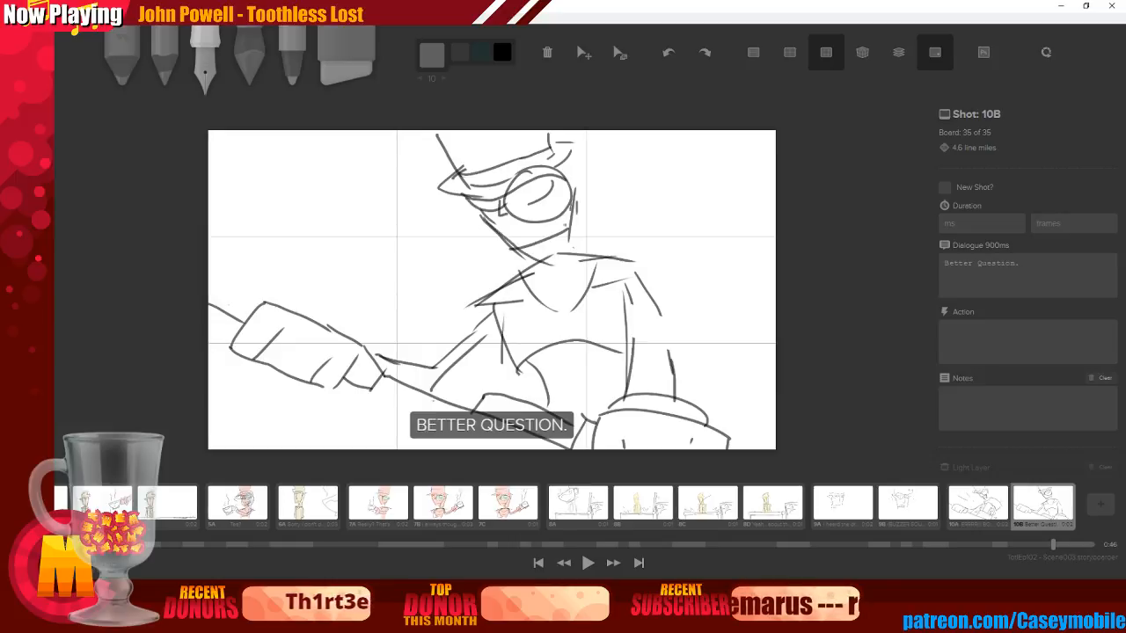
drag(563, 234, 565, 267)
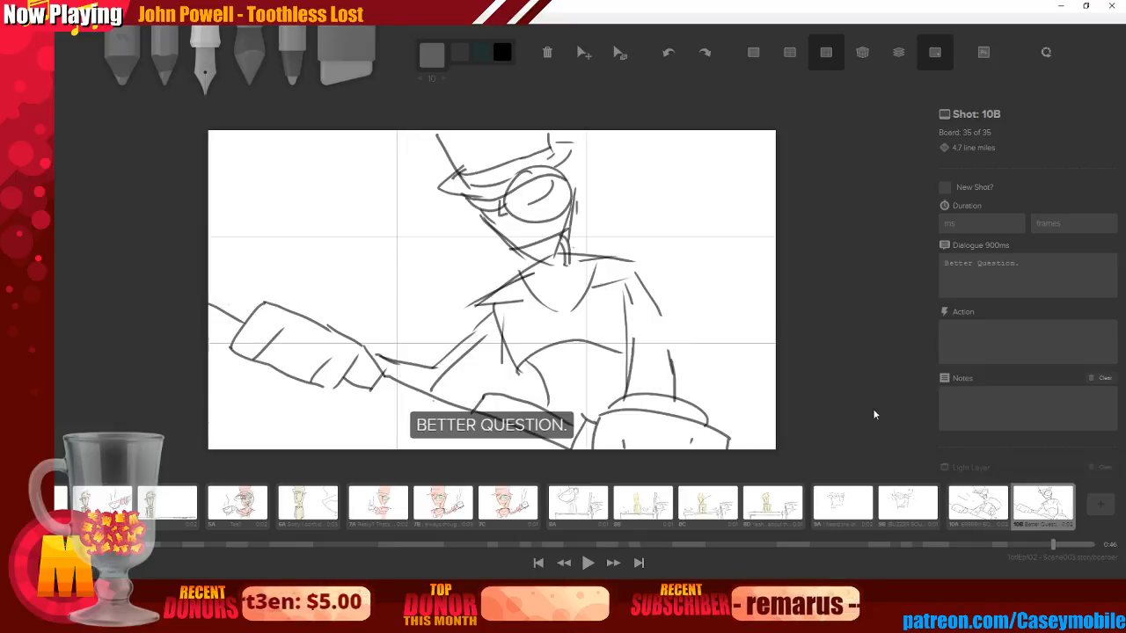
key(ctrl+z)
key(ctrl+z)
drag(563, 235, 565, 257)
mouse_move(472, 298)
mouse_down()
mouse_move(539, 266)
mouse_move(626, 263)
mouse_up()
mouse_move(466, 303)
mouse_down()
mouse_move(545, 308)
mouse_move(614, 288)
mouse_up()
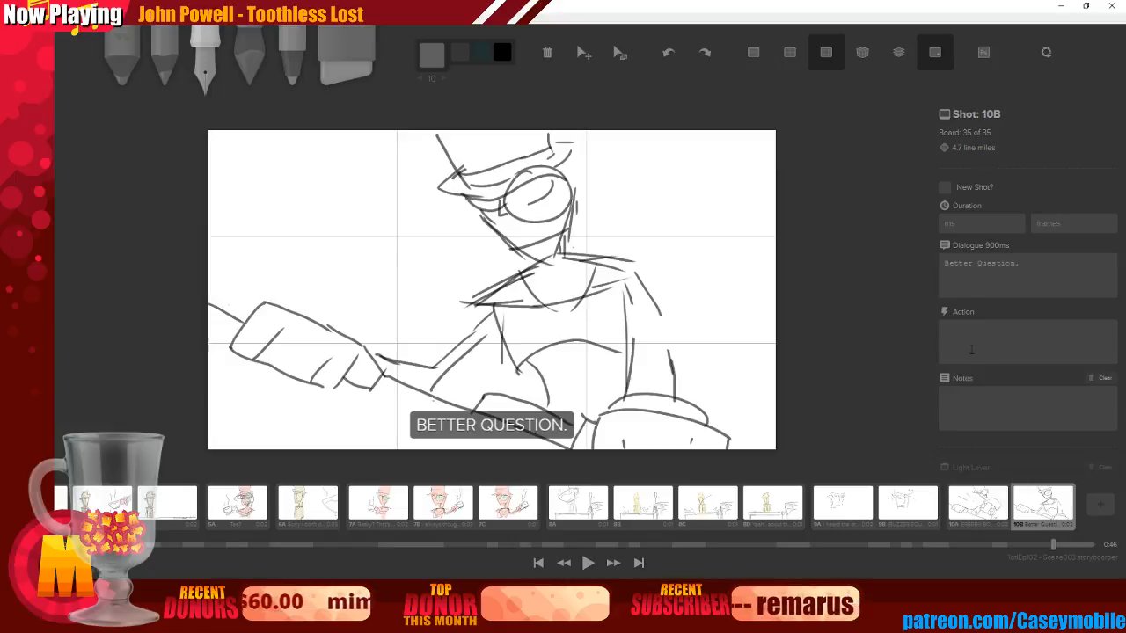
Merge the rough sketch down into the light layer and lower that layer's opacity for use as a tracing guide
scroll(1019, 352, down, 1)
scroll(1019, 353, down, 1)
click(972, 380)
drag(1035, 408, 1004, 403)
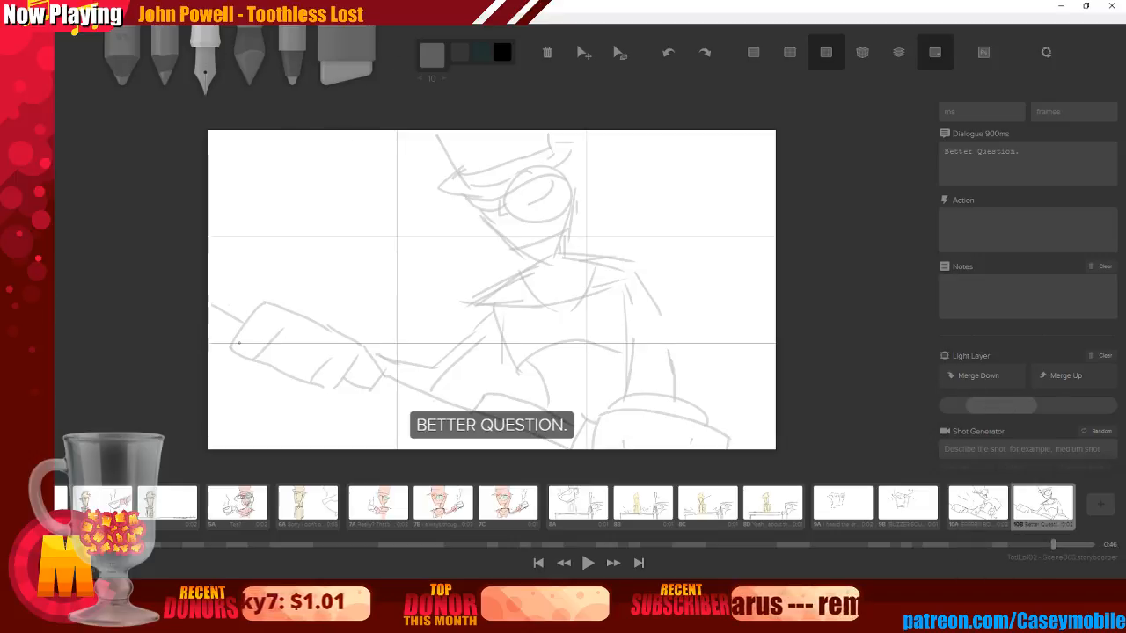
Trace the outstretched hand and its cuff, and draw the upper edge of the bent arm towards the collar
mouse_move(233, 345)
mouse_down()
mouse_move(258, 306)
mouse_move(301, 321)
mouse_up()
mouse_move(232, 348)
mouse_down()
mouse_move(310, 379)
mouse_move(304, 348)
mouse_move(327, 384)
mouse_up()
mouse_move(295, 310)
mouse_down()
mouse_move(362, 345)
mouse_move(340, 385)
mouse_up()
drag(362, 348, 369, 403)
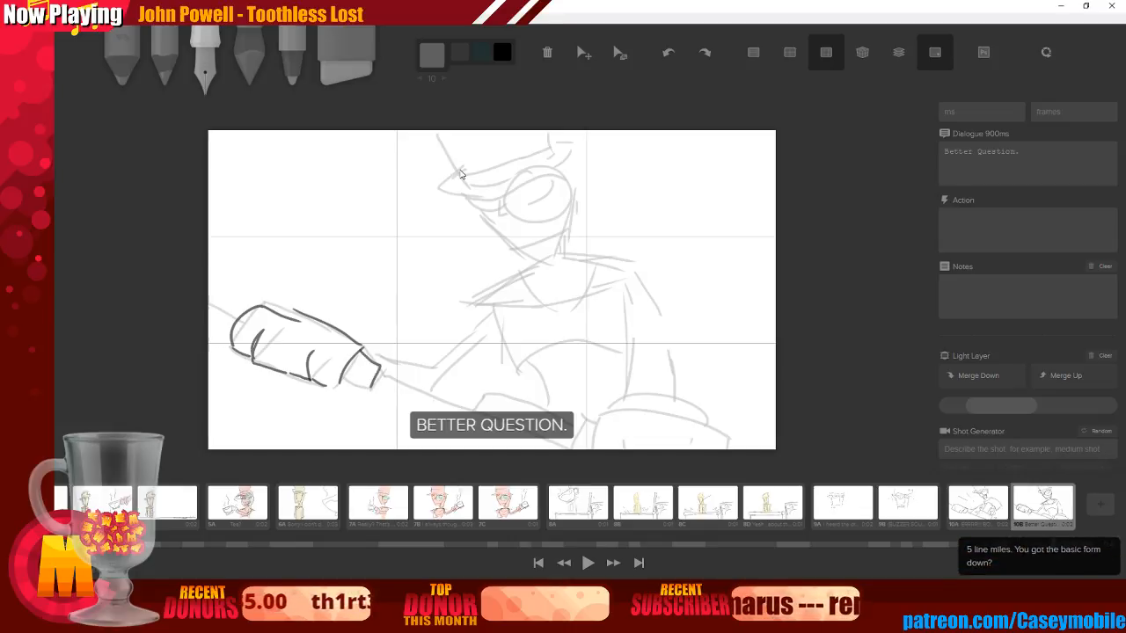
key(ctrl+z)
mouse_move(309, 381)
mouse_down()
mouse_move(373, 388)
mouse_move(466, 317)
mouse_up()
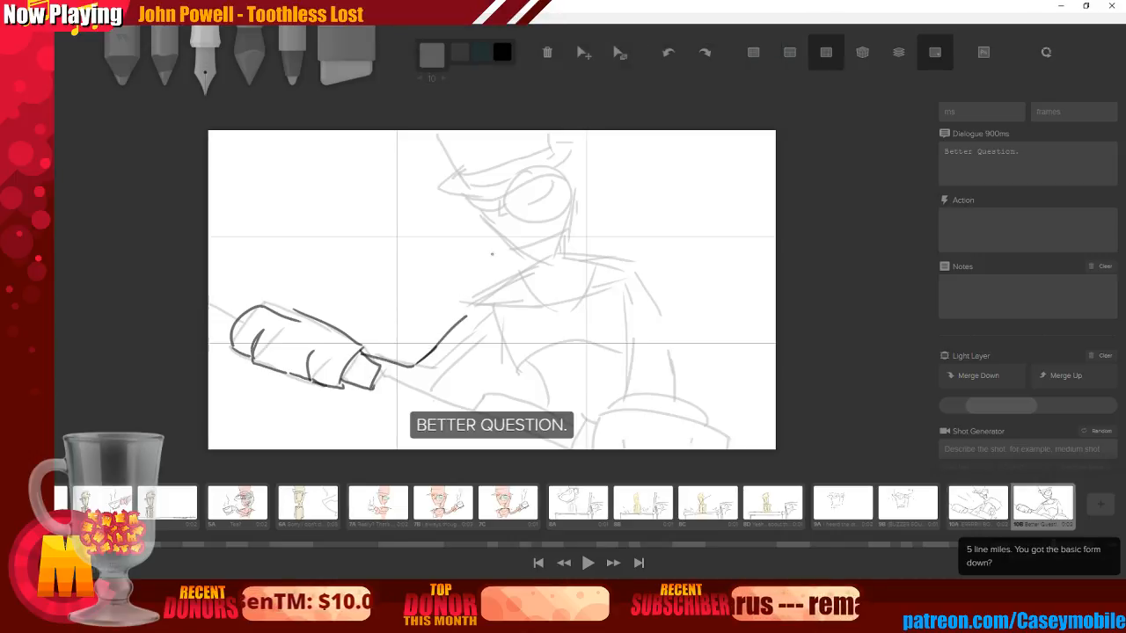
Trace the cheek and pointed jaw, and draw the curved hat brim sweeping over the forehead
drag(464, 208, 537, 264)
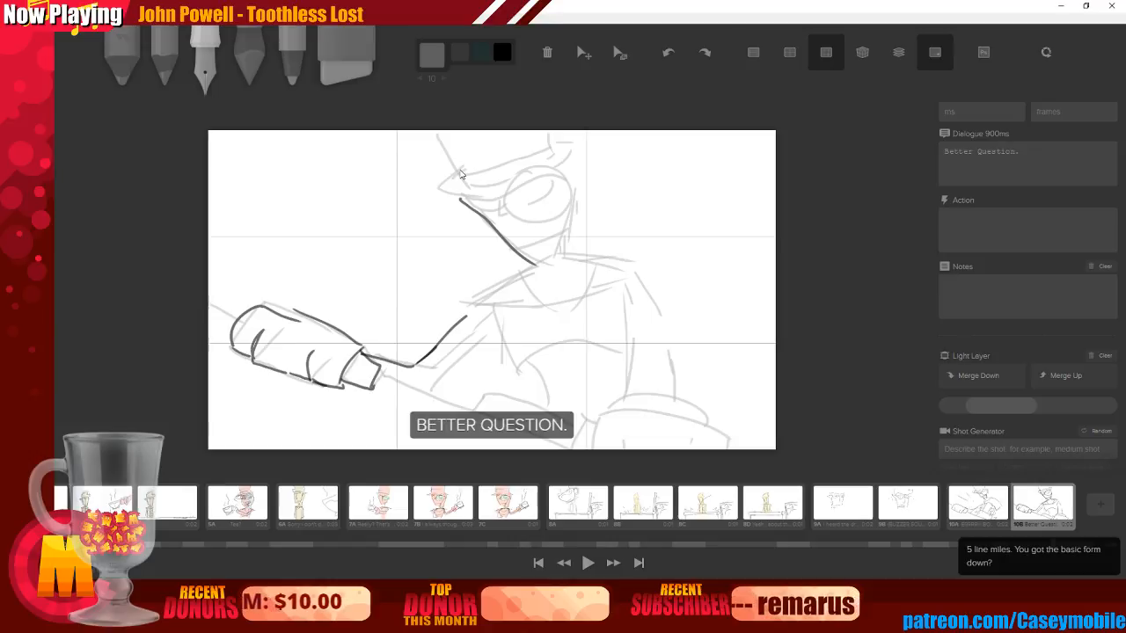
key(ctrl+z)
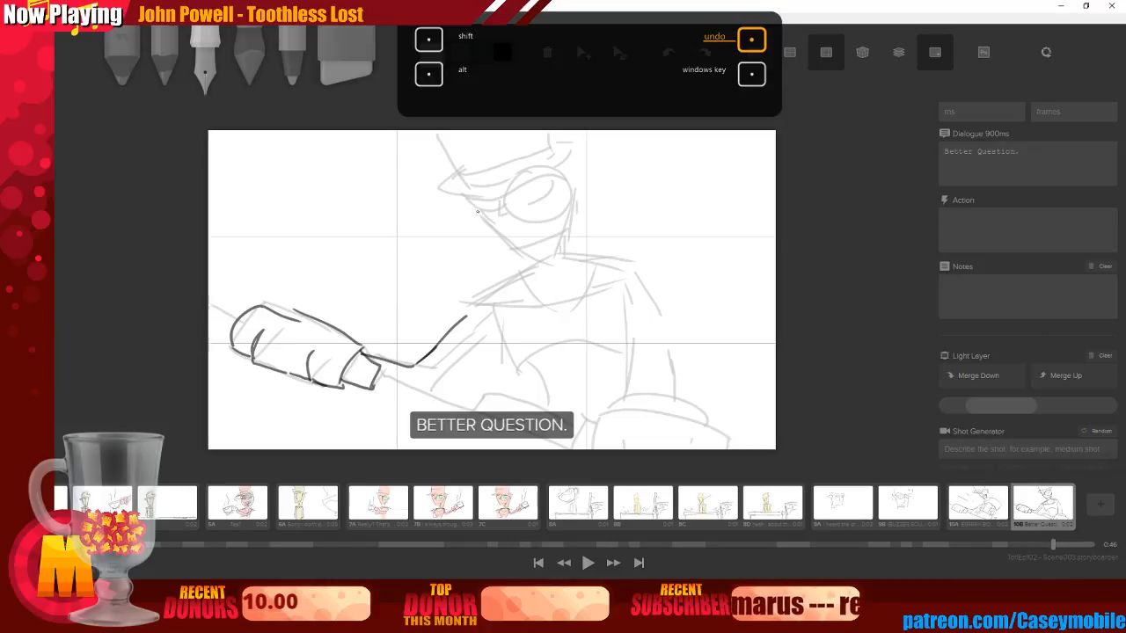
drag(473, 199, 506, 243)
drag(473, 201, 528, 255)
mouse_move(488, 220)
mouse_down()
mouse_move(539, 257)
mouse_move(563, 165)
mouse_up()
mouse_move(439, 190)
mouse_down()
mouse_move(454, 174)
mouse_move(457, 195)
mouse_move(513, 193)
mouse_move(570, 140)
mouse_up()
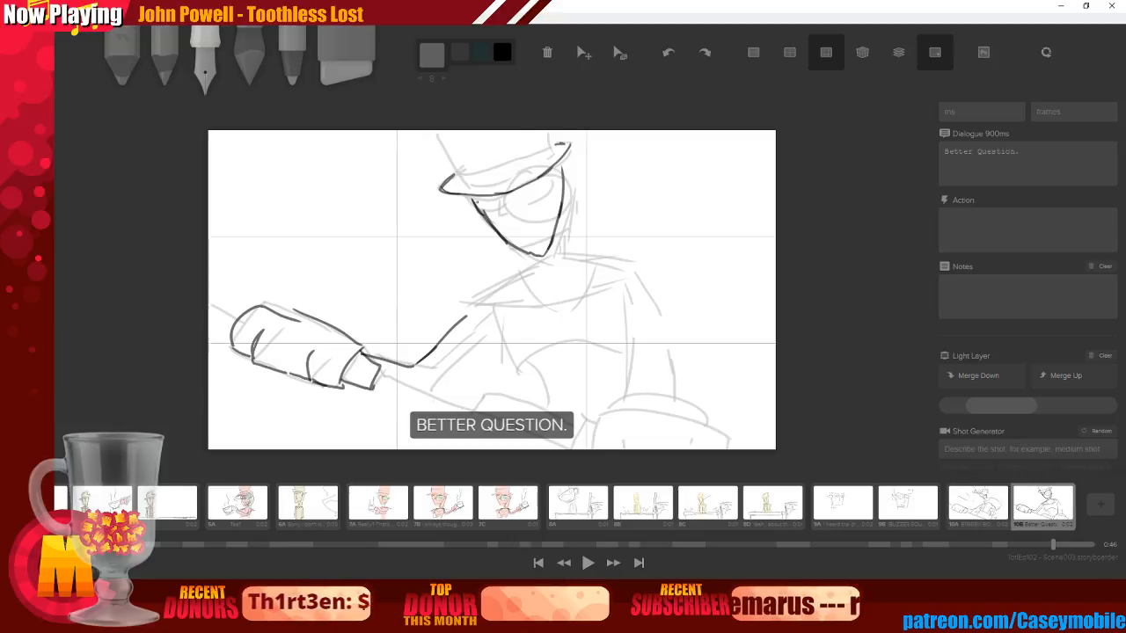
Draw the round glasses under the brim, the ear, and a short slanted mouth line near the jaw
mouse_move(500, 209)
mouse_down()
mouse_move(546, 214)
mouse_move(560, 187)
mouse_move(502, 198)
mouse_up()
mouse_move(557, 167)
mouse_down()
mouse_move(570, 172)
mouse_move(572, 201)
mouse_up()
mouse_move(472, 197)
mouse_down()
mouse_move(503, 212)
mouse_move(458, 197)
mouse_move(505, 195)
mouse_move(486, 202)
mouse_move(544, 182)
mouse_up()
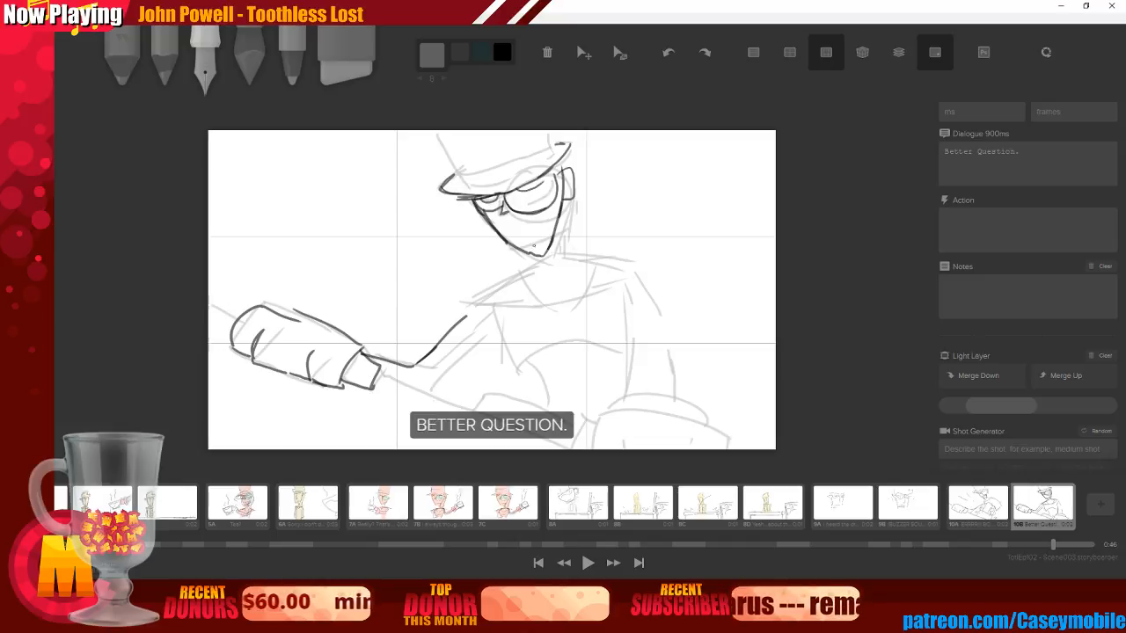
drag(528, 241, 568, 217)
key(ctrl+z)
key(ctrl+z)
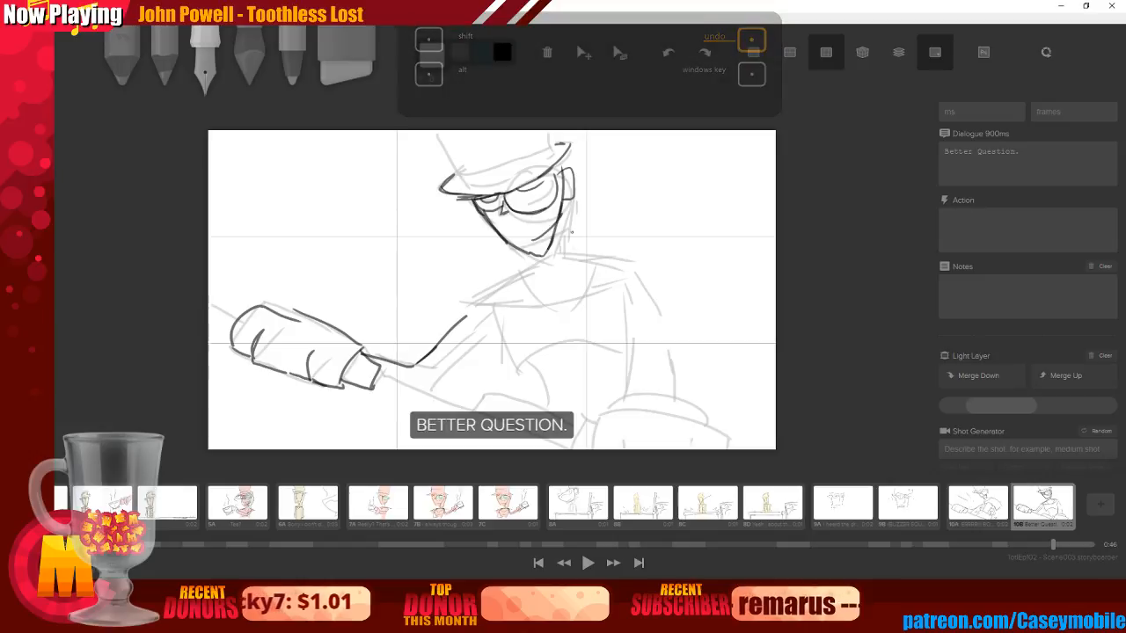
mouse_move(550, 237)
mouse_down()
mouse_move(551, 248)
mouse_move(556, 230)
mouse_up()
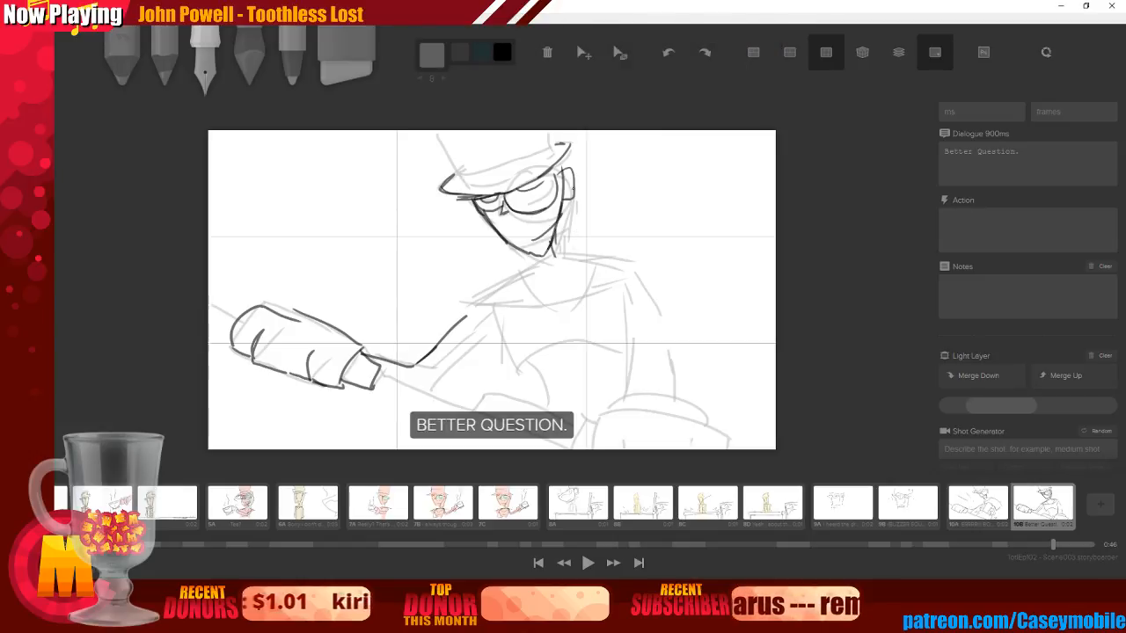
Draw the back of the head and neck, and trace the wide pointed collar with its V-shaped neckline
mouse_move(567, 155)
mouse_down()
mouse_move(581, 181)
mouse_move(574, 258)
mouse_move(573, 224)
mouse_move(507, 274)
mouse_move(540, 262)
mouse_move(493, 292)
mouse_up()
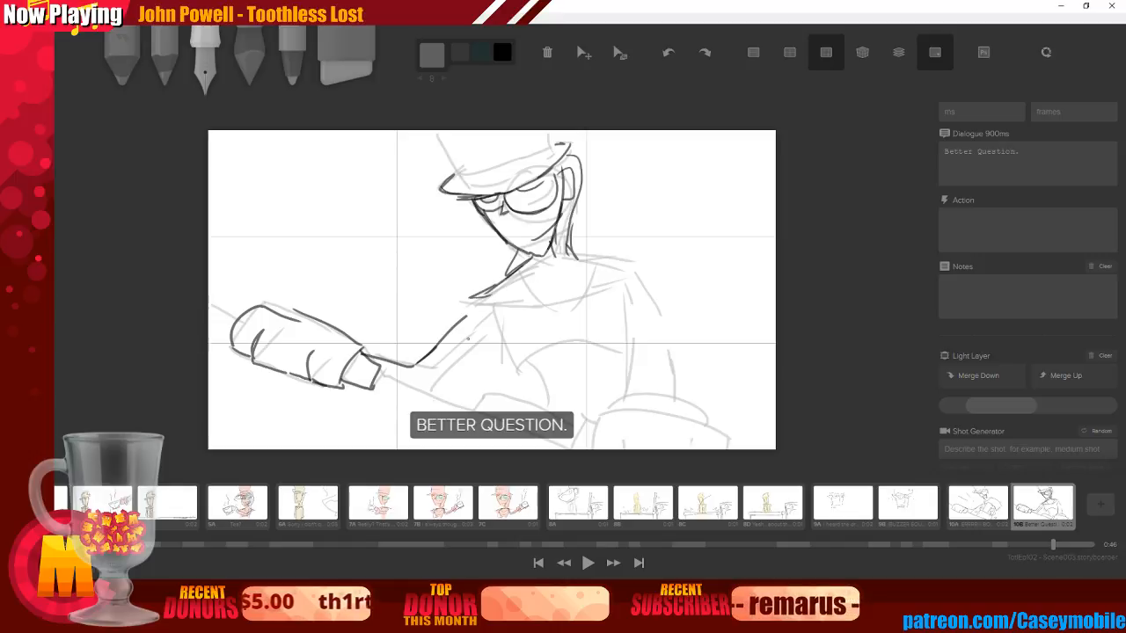
drag(448, 333, 480, 310)
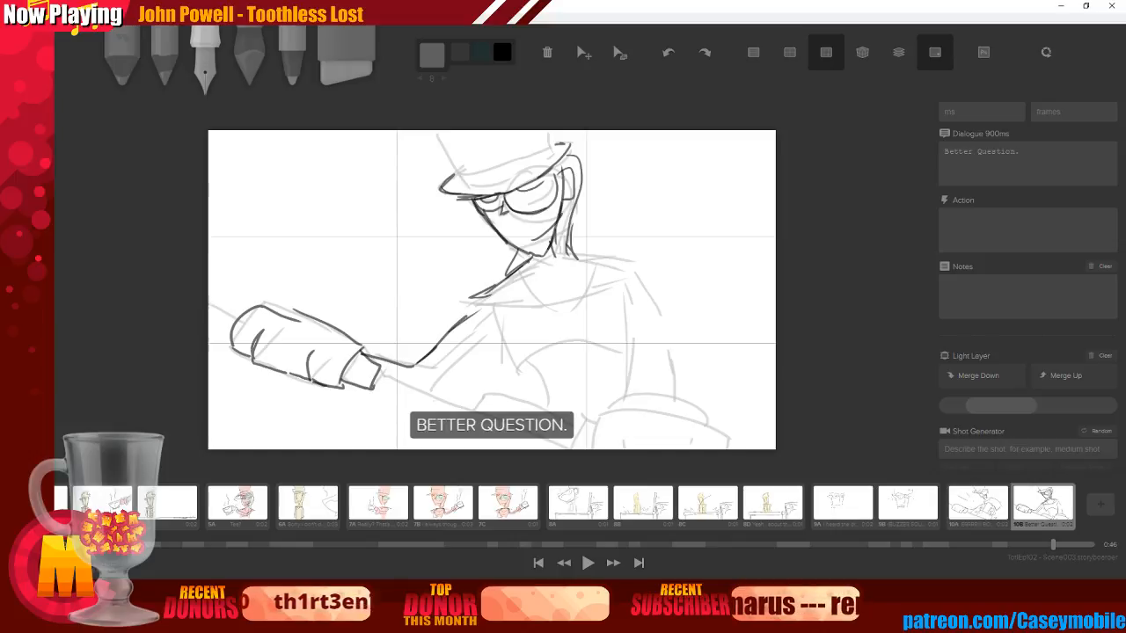
mouse_move(528, 261)
mouse_down()
mouse_move(525, 294)
mouse_move(543, 317)
mouse_move(577, 268)
mouse_move(631, 264)
mouse_up()
mouse_move(572, 290)
mouse_down()
mouse_move(622, 279)
mouse_move(640, 258)
mouse_up()
mouse_move(470, 298)
mouse_down()
mouse_move(522, 299)
mouse_move(492, 323)
mouse_move(493, 344)
mouse_up()
drag(492, 306, 496, 378)
mouse_move(496, 377)
mouse_down()
mouse_move(542, 349)
mouse_move(620, 345)
mouse_up()
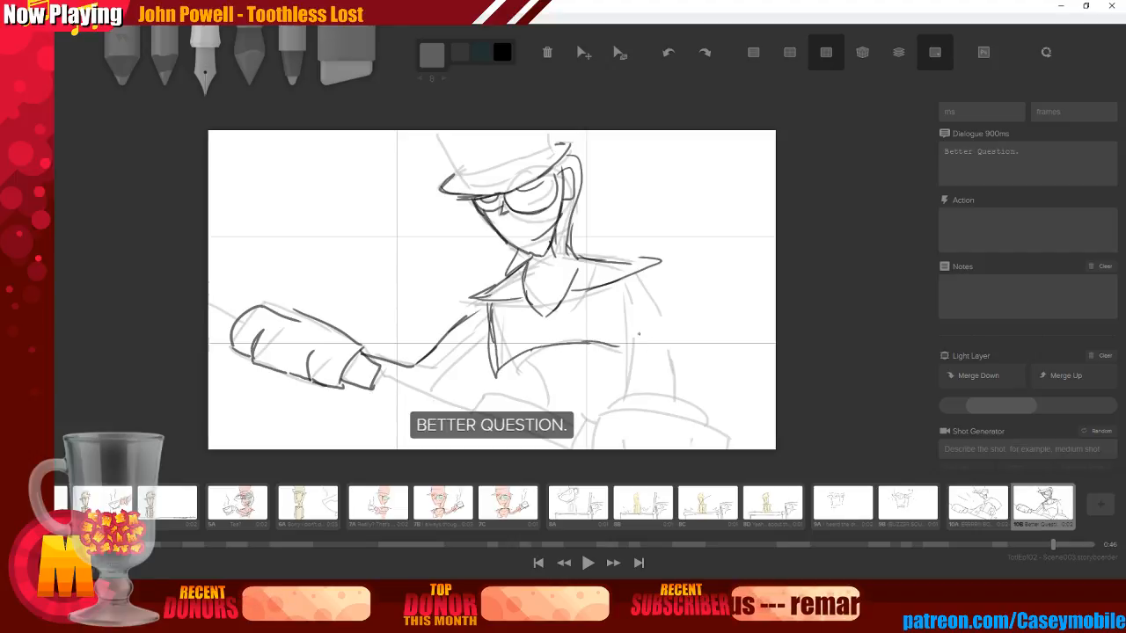
key(ctrl+z)
key(ctrl+z)
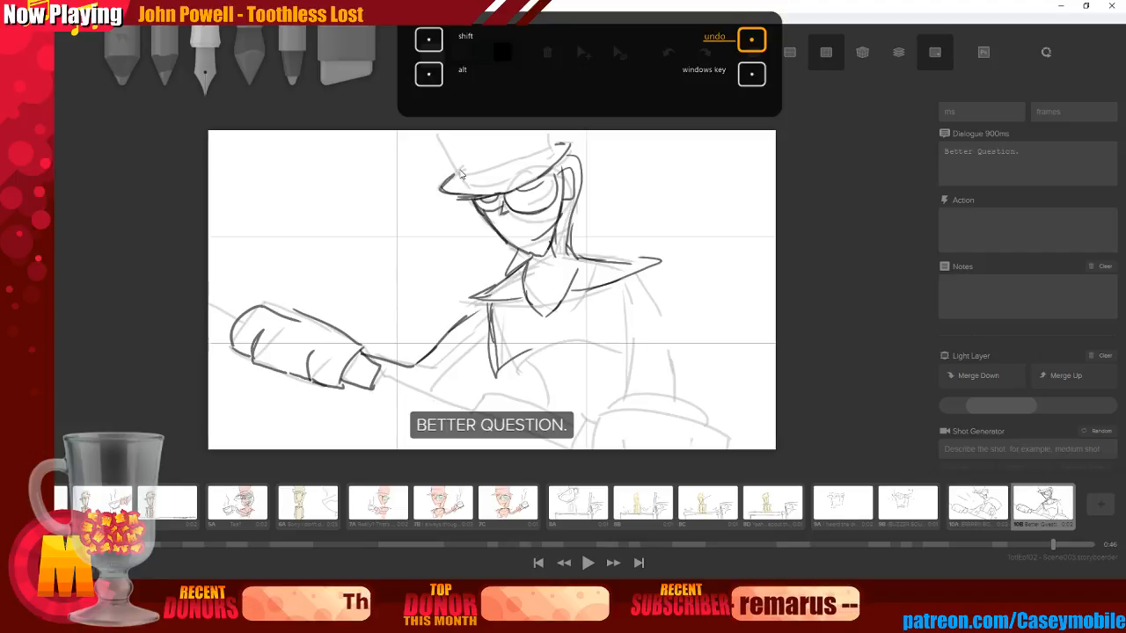
key(ctrl+z)
key(ctrl+z)
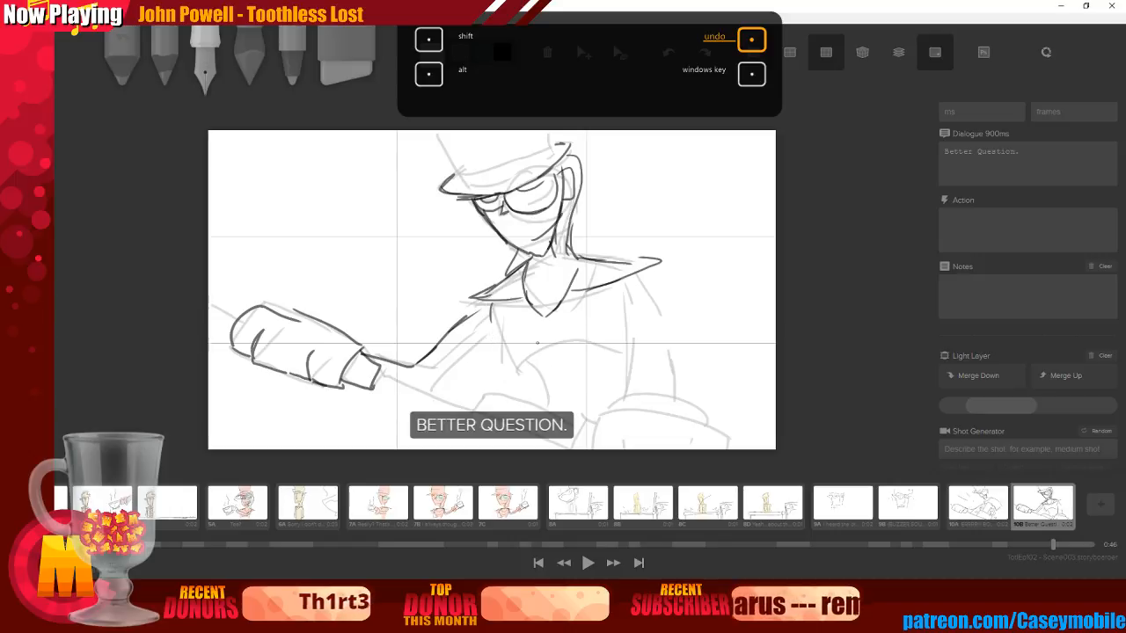
drag(489, 305, 484, 362)
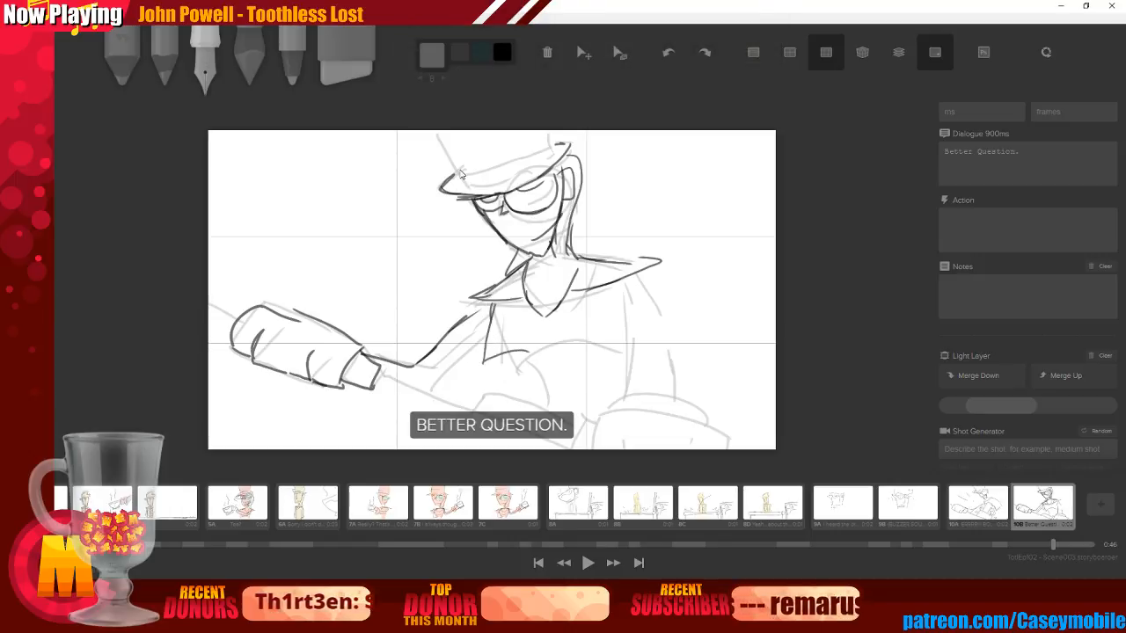
key(ctrl+z)
key(ctrl+z)
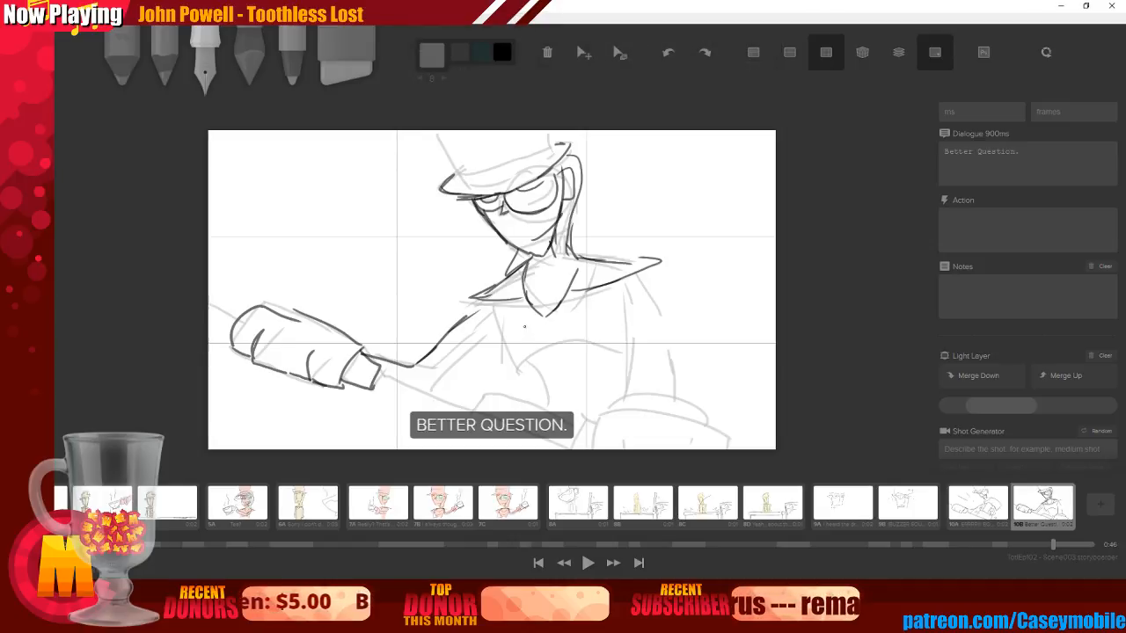
Trace the outstretched arm's lower edge and both sides of the other arm, ending in the foreground hand and cuff
mouse_move(424, 386)
mouse_down()
mouse_move(496, 311)
mouse_move(486, 309)
mouse_up()
drag(617, 283, 625, 403)
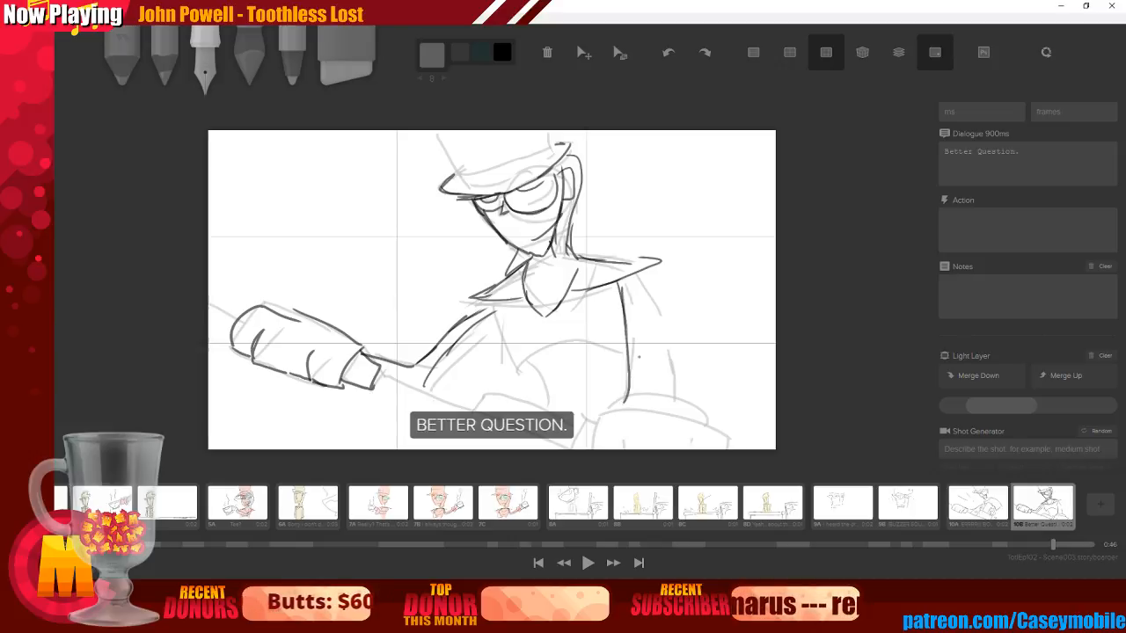
mouse_move(630, 278)
mouse_down()
mouse_move(660, 310)
mouse_move(690, 410)
mouse_up()
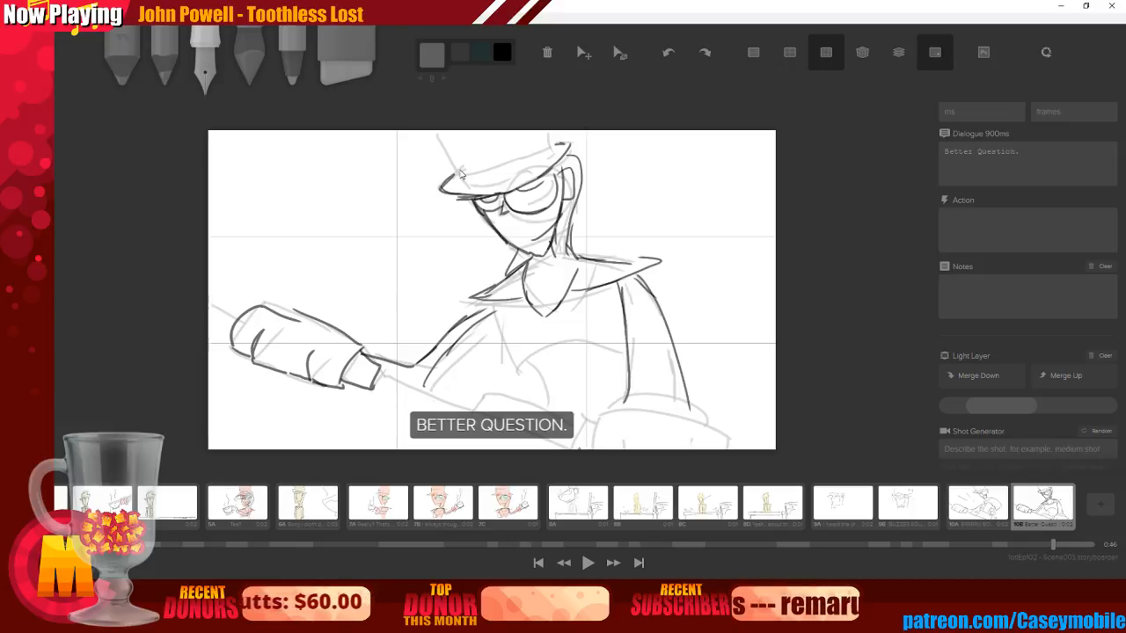
mouse_move(569, 449)
mouse_down()
mouse_move(593, 415)
mouse_move(604, 424)
mouse_move(593, 448)
mouse_up()
mouse_move(598, 414)
mouse_down()
mouse_move(653, 405)
mouse_move(711, 420)
mouse_move(733, 445)
mouse_up()
drag(616, 401, 708, 415)
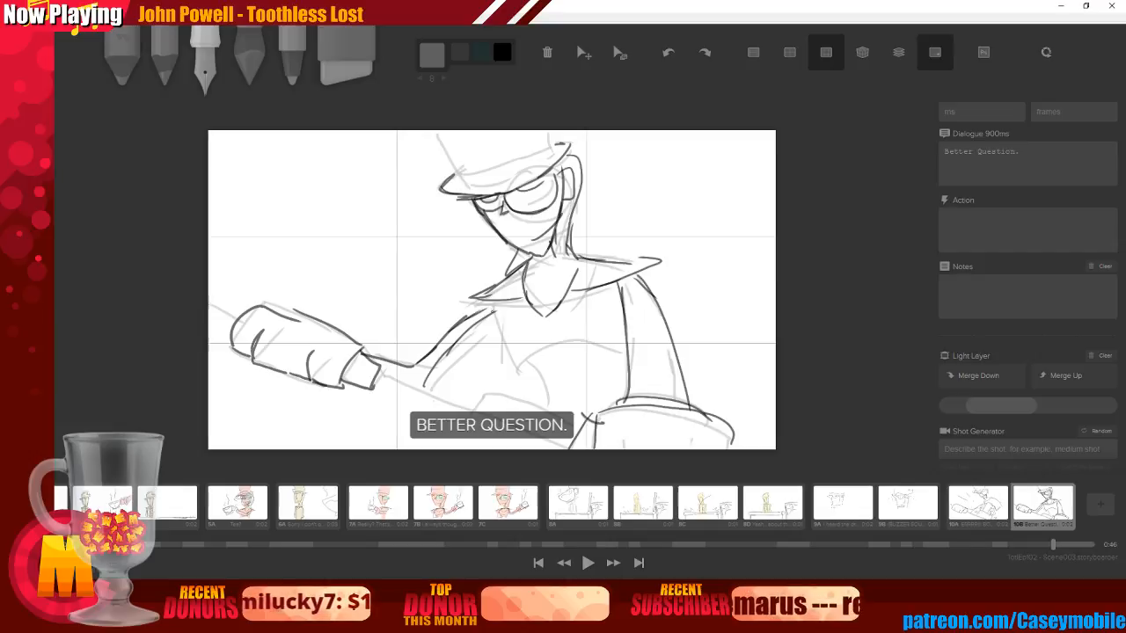
Trace the curved hem across the chest and the sides of the torso down to the waist
mouse_move(508, 356)
mouse_down()
mouse_move(542, 335)
mouse_move(609, 352)
mouse_move(615, 306)
mouse_up()
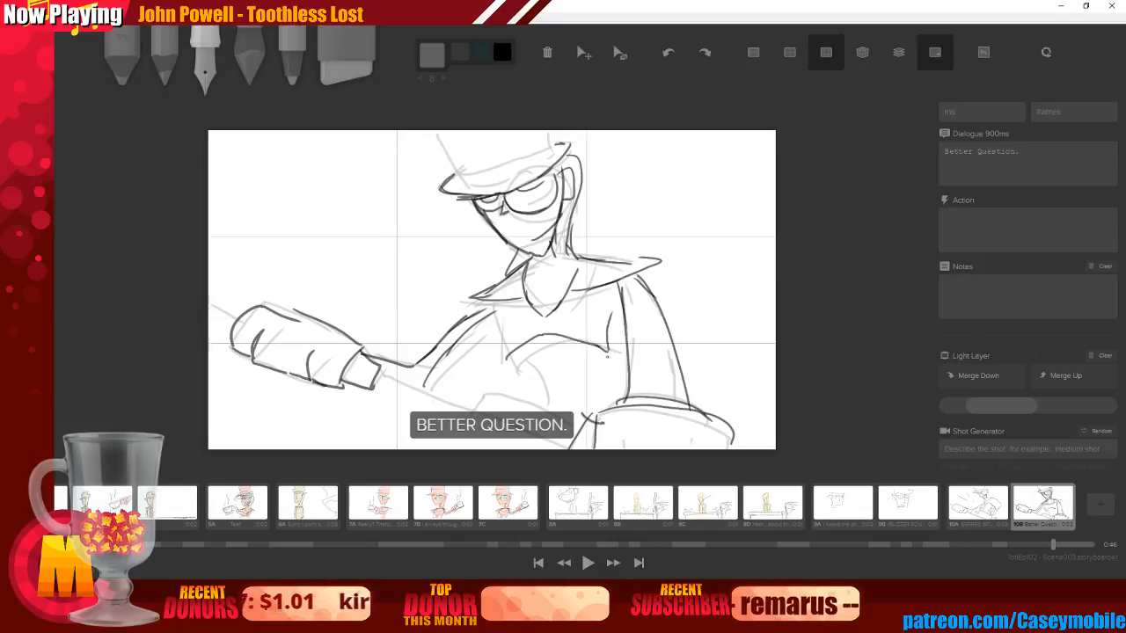
drag(491, 310, 523, 402)
drag(599, 349, 609, 411)
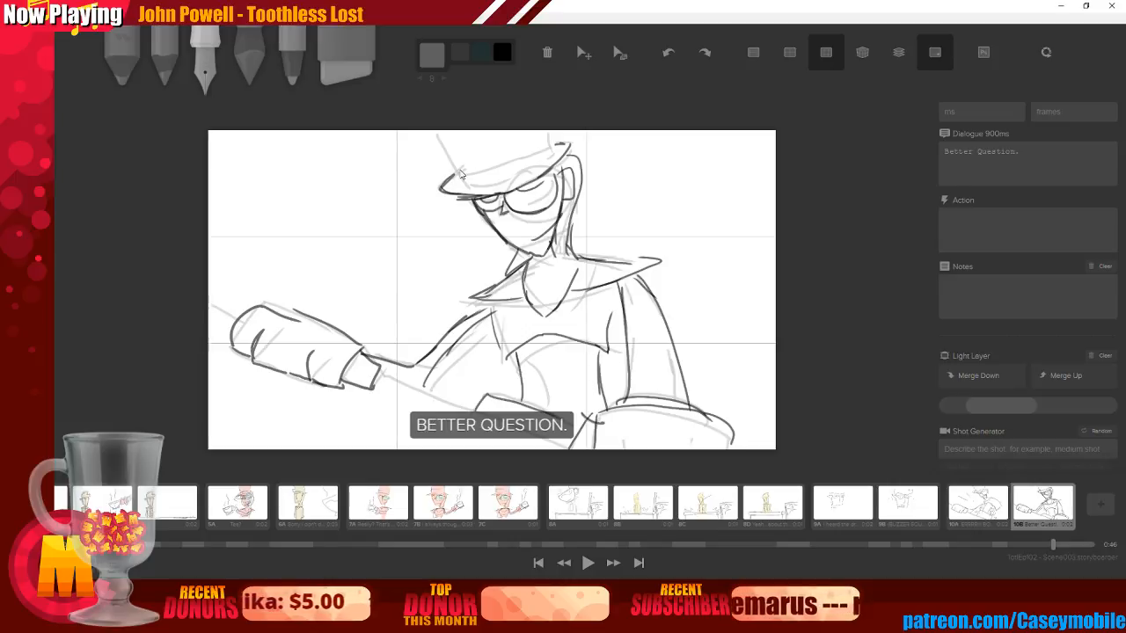
Trace the long pole running through the outstretched hand, and draw the hat's crown with its lower edge above the brim
drag(208, 304, 264, 306)
drag(377, 373, 547, 444)
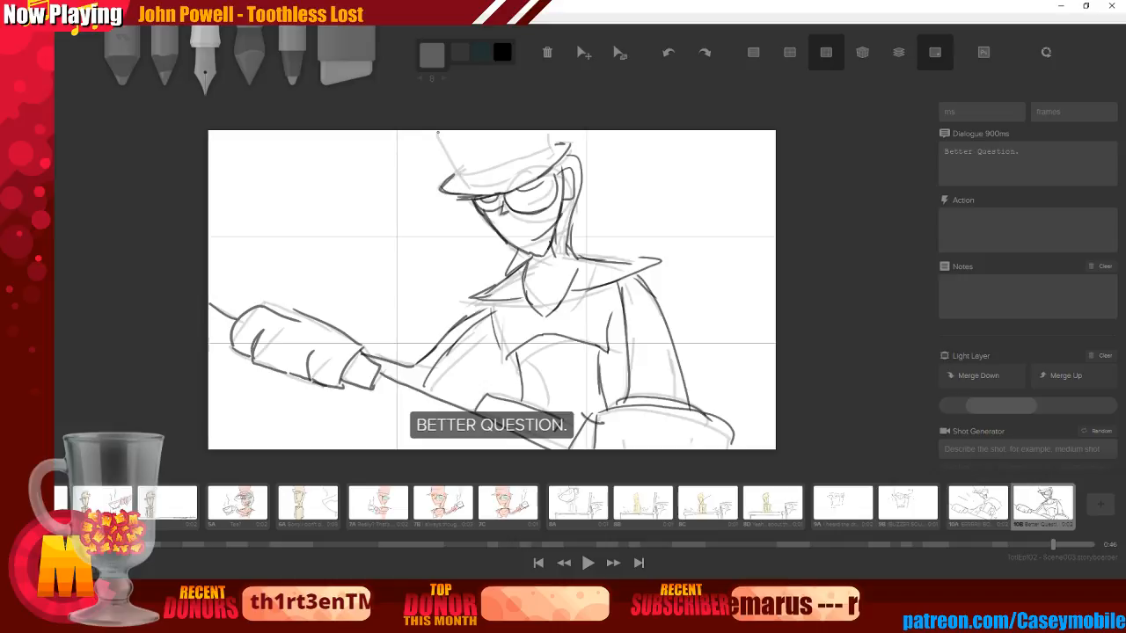
mouse_move(438, 133)
mouse_down()
mouse_move(461, 188)
mouse_move(555, 159)
mouse_up()
drag(456, 182, 557, 146)
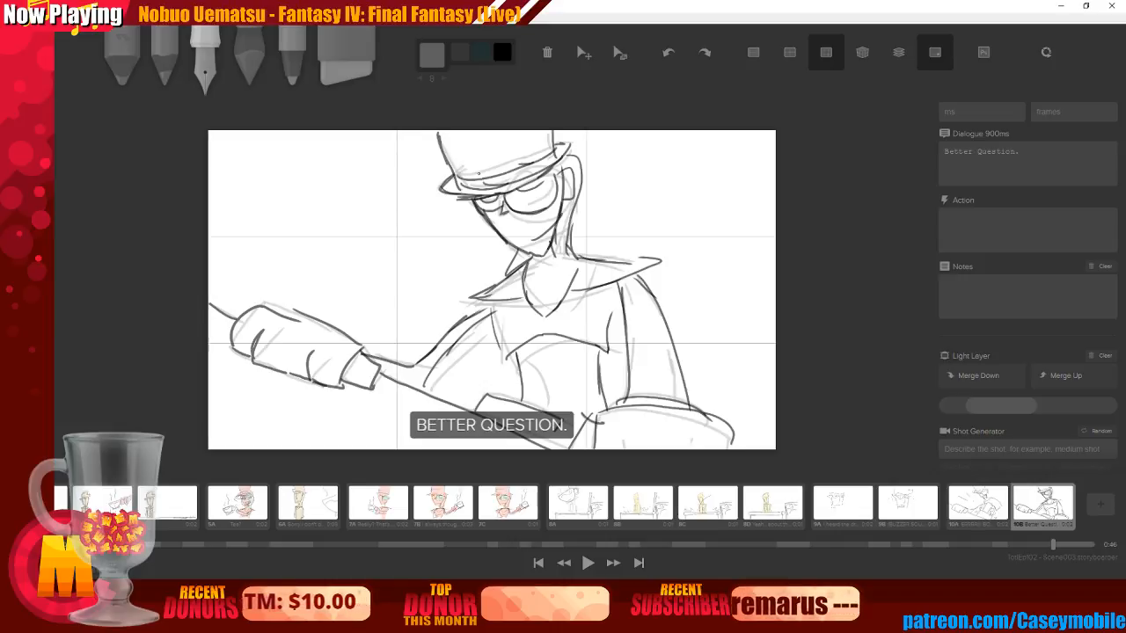
drag(478, 187, 477, 165)
mouse_move(476, 167)
mouse_down()
mouse_move(510, 180)
mouse_move(462, 182)
mouse_up()
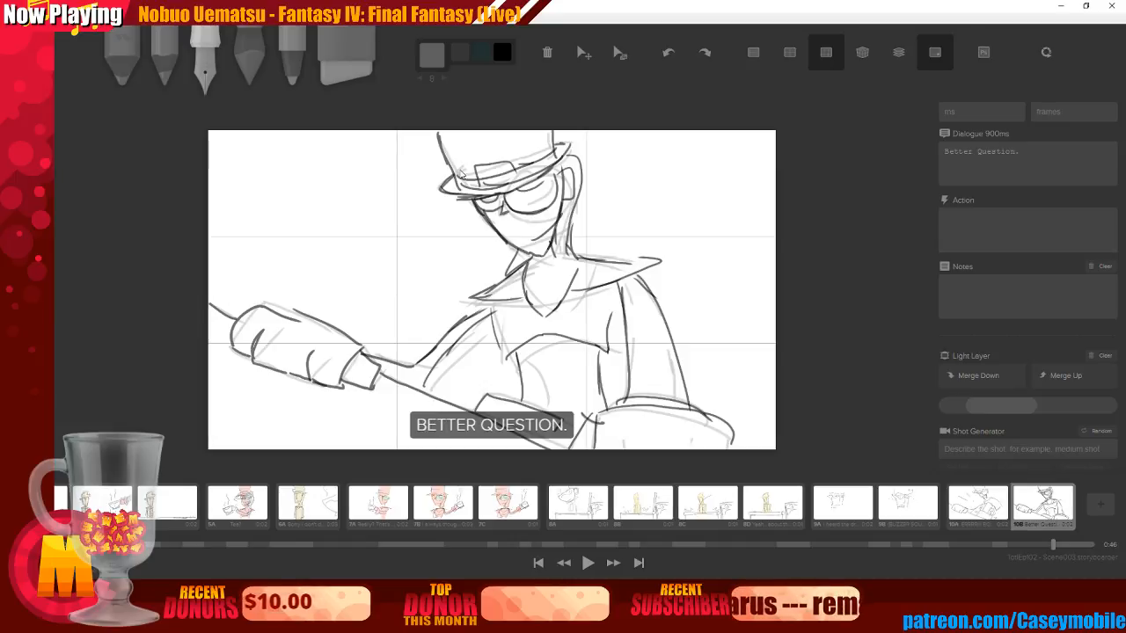
key(ctrl+z)
drag(357, 162, 388, 177)
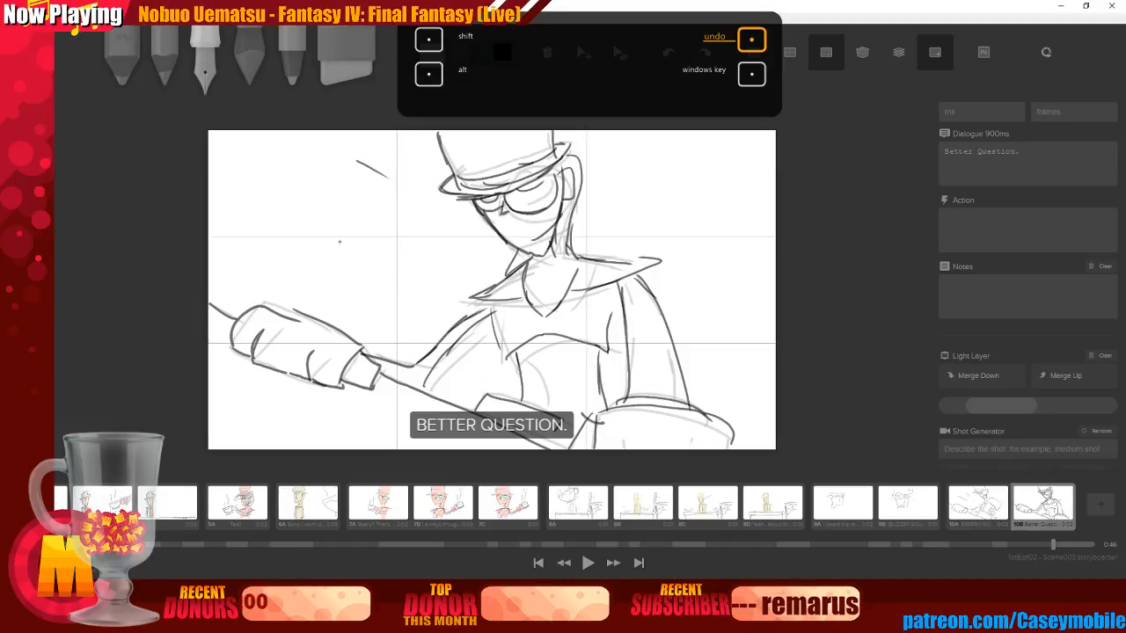
key(ctrl+z)
drag(284, 232, 368, 215)
drag(322, 273, 375, 258)
drag(638, 171, 678, 161)
drag(644, 208, 684, 196)
drag(679, 257, 717, 248)
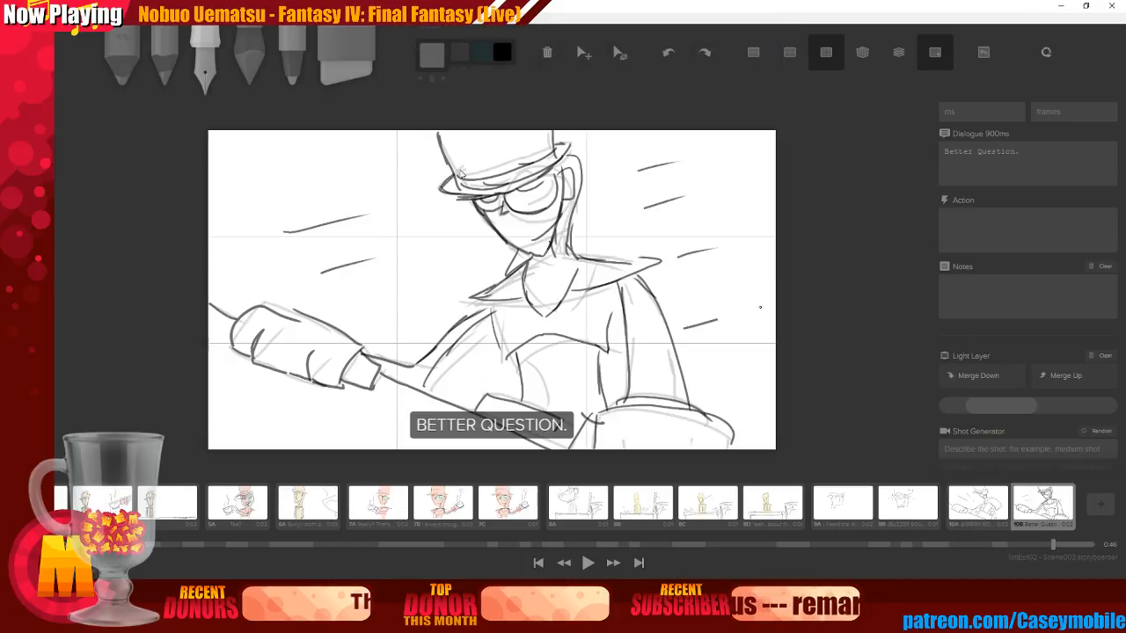
key(ctrl+z)
key(ctrl+z)
key(ctrl+z)
key(ctrl+z)
key(ctrl+z)
key(ctrl+z)
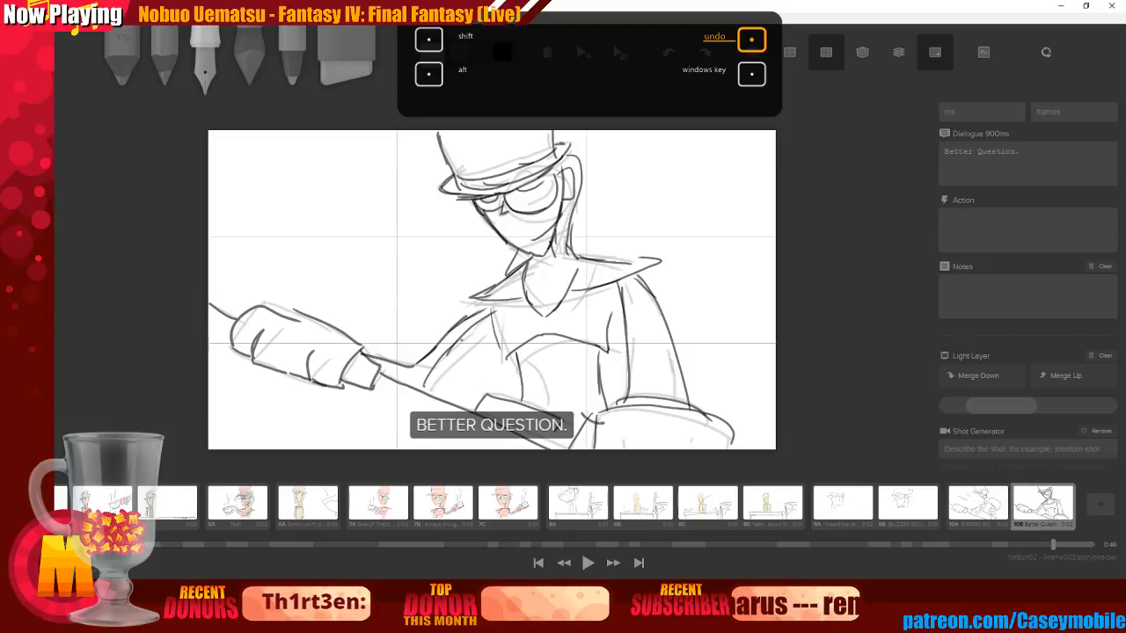
Erase the outstretched arm's upper and lower edges between the cuff and the collar
mouse_move(481, 308)
mouse_down()
mouse_move(452, 337)
mouse_move(431, 389)
mouse_up()
drag(461, 335, 449, 355)
key(ctrl+z)
key(ctrl+z)
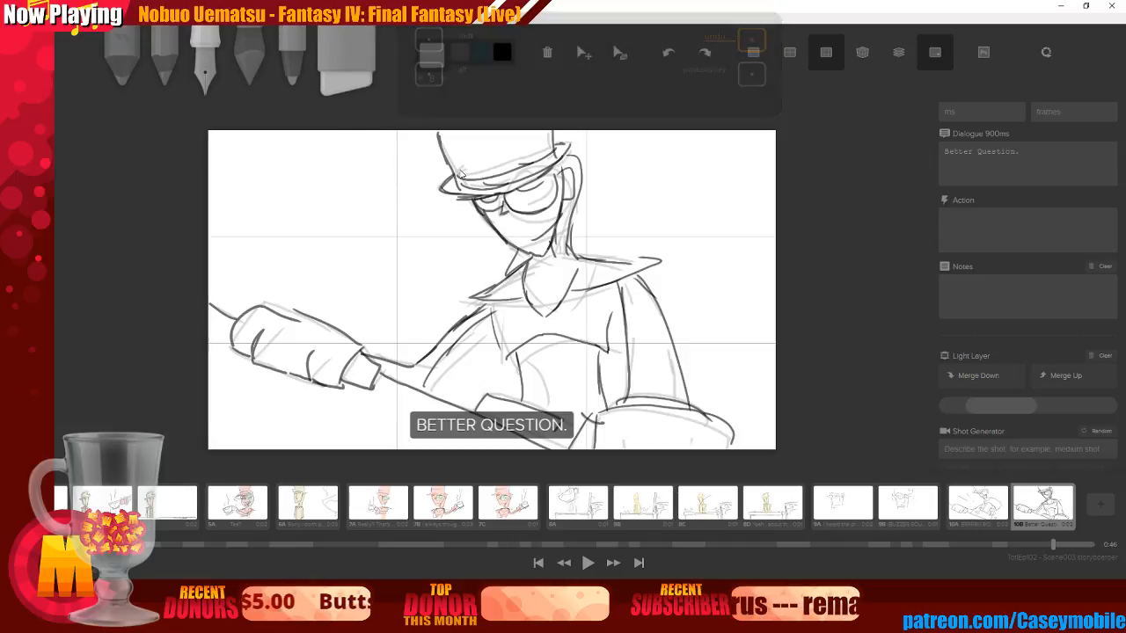
key(7)
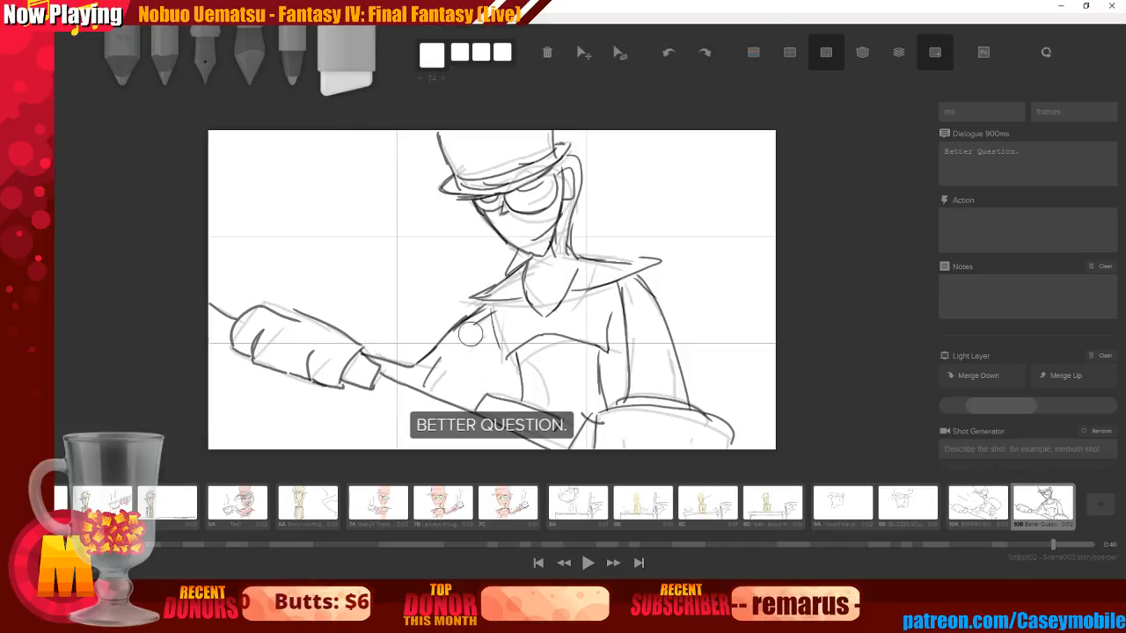
key(5)
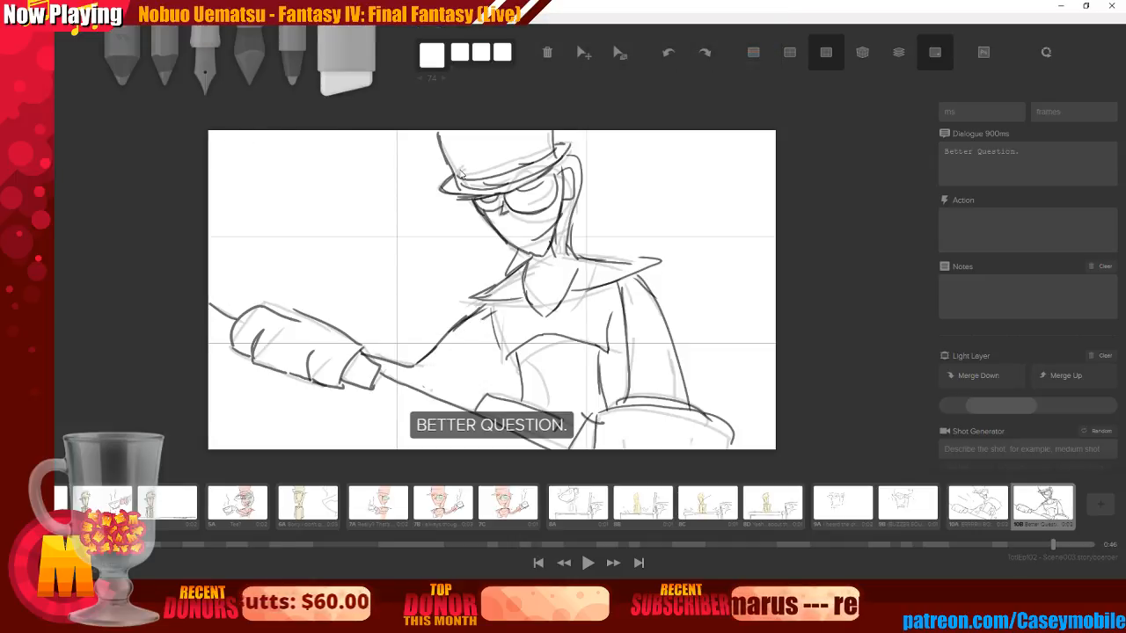
drag(495, 326, 439, 396)
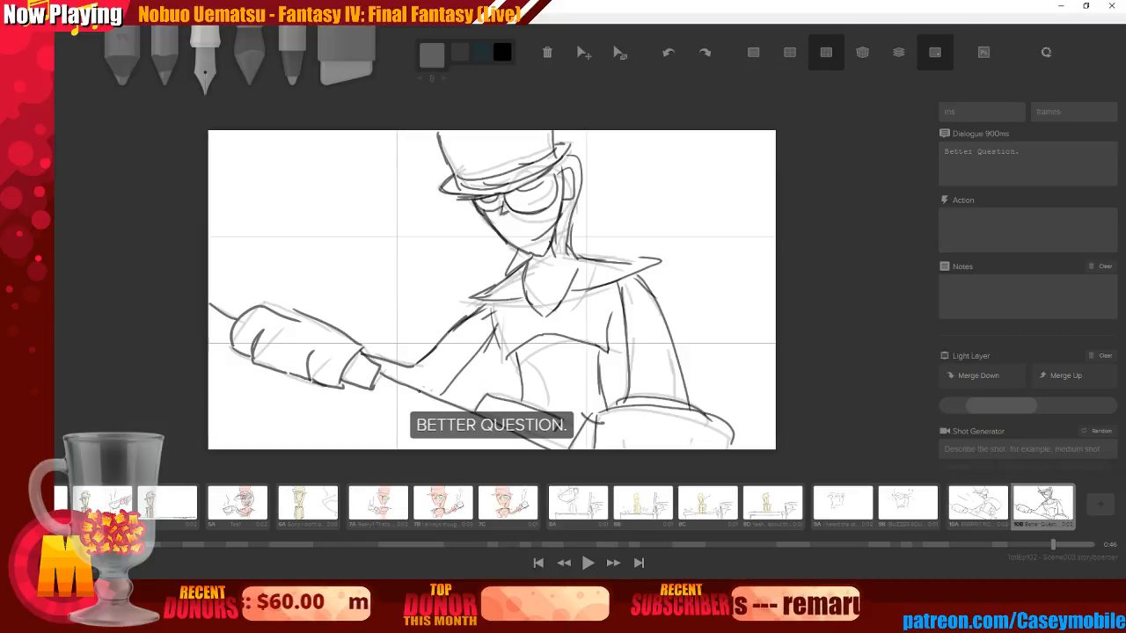
key(ctrl+z)
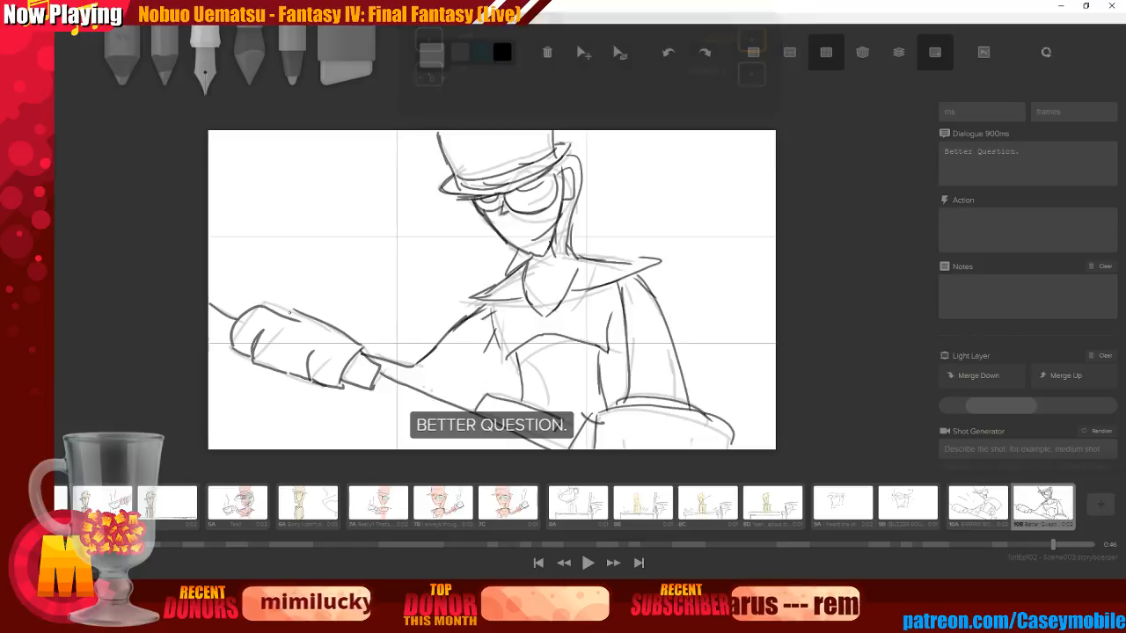
mouse_move(382, 355)
mouse_down()
mouse_move(431, 363)
mouse_move(471, 314)
mouse_move(486, 325)
mouse_move(476, 307)
mouse_move(488, 303)
mouse_move(438, 370)
mouse_move(405, 365)
mouse_move(444, 358)
mouse_move(449, 312)
mouse_move(481, 346)
mouse_up()
Redraw the outstretched arm with the pen, bending it at the elbow between the cuff and the collar
key(6)
key(4)
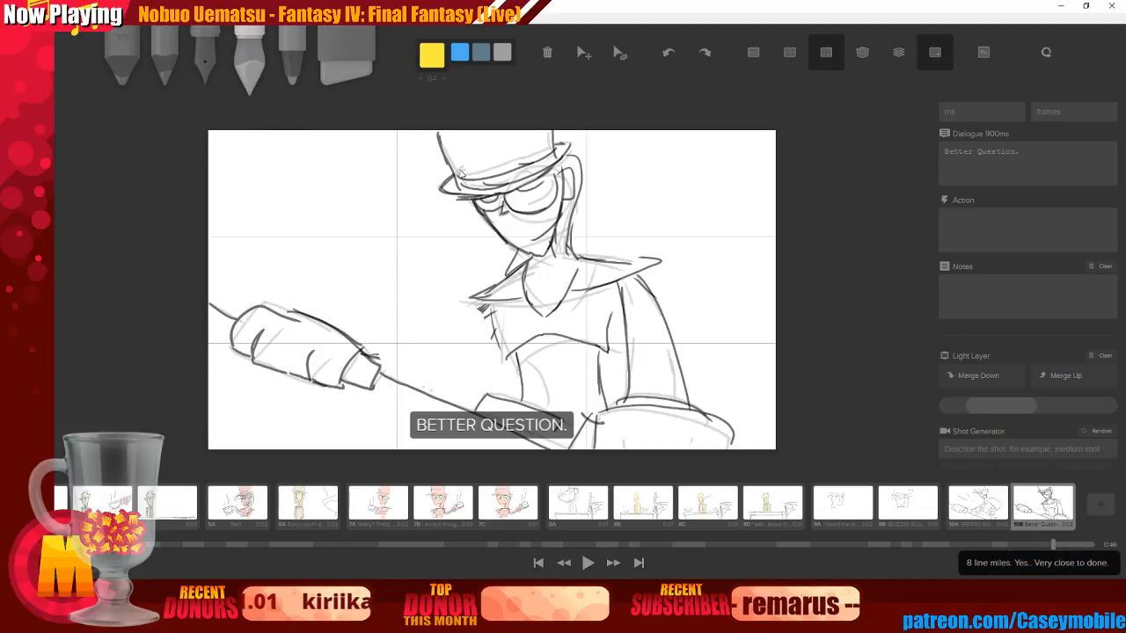
key(2)
key(3)
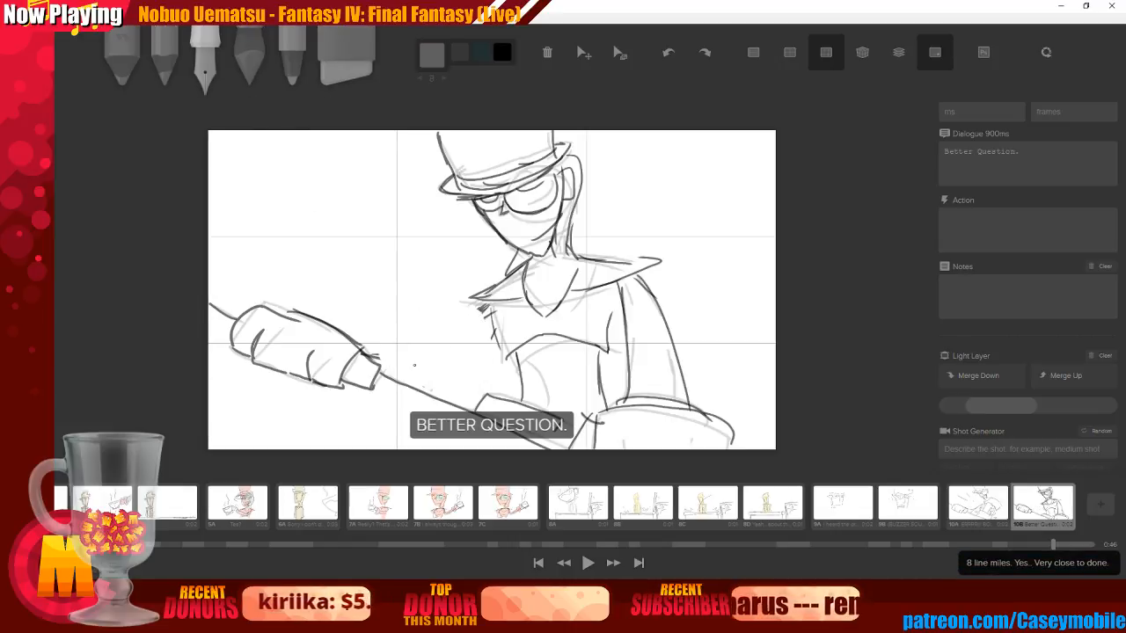
mouse_move(361, 351)
mouse_down()
mouse_move(390, 375)
mouse_move(479, 307)
mouse_move(429, 391)
mouse_up()
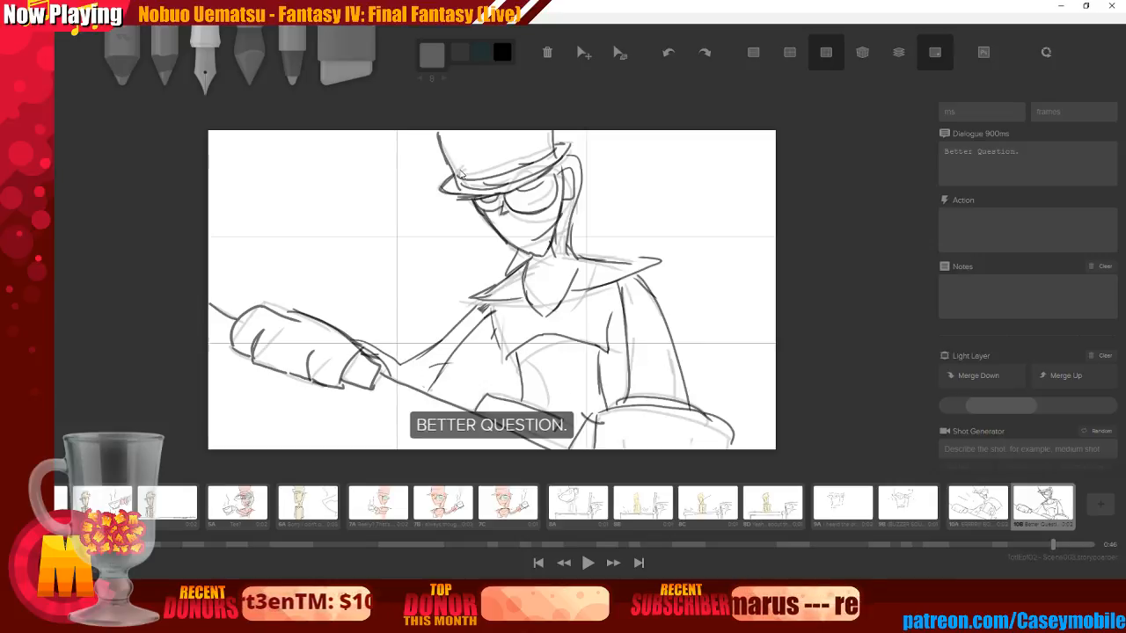
Undo the stray stroke, and draw the inner collar flaps at the neck and the torso edges below the curved chest hem
key(ctrl+z)
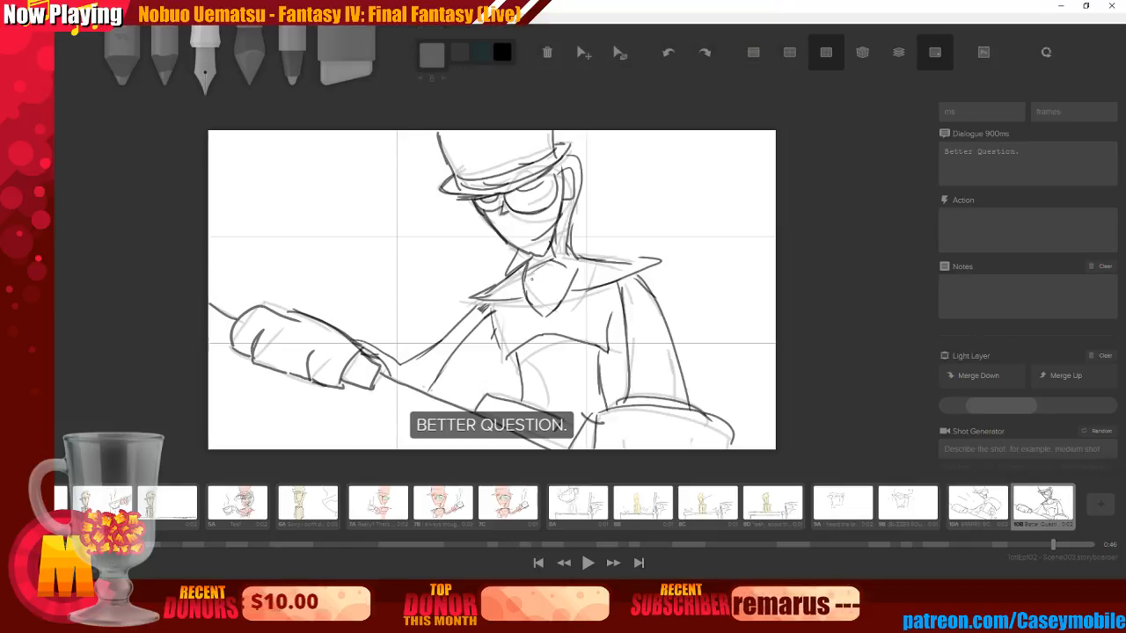
mouse_move(528, 280)
mouse_down()
mouse_move(529, 301)
mouse_move(558, 291)
mouse_move(575, 264)
mouse_up()
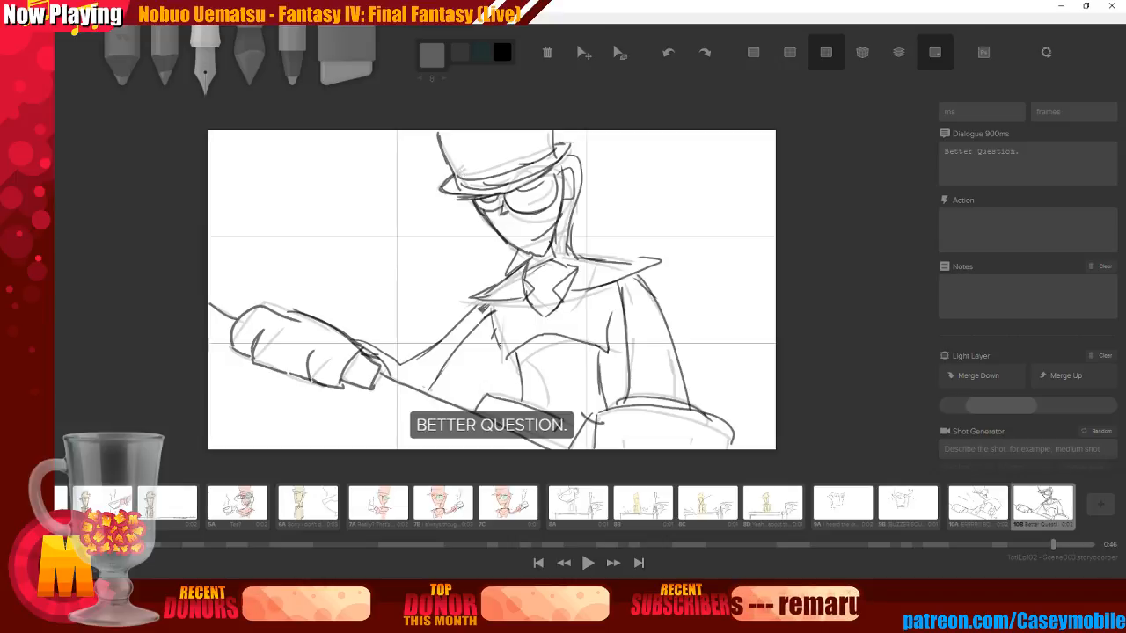
mouse_move(509, 358)
mouse_down()
mouse_move(609, 347)
mouse_move(605, 406)
mouse_up()
drag(597, 356, 604, 410)
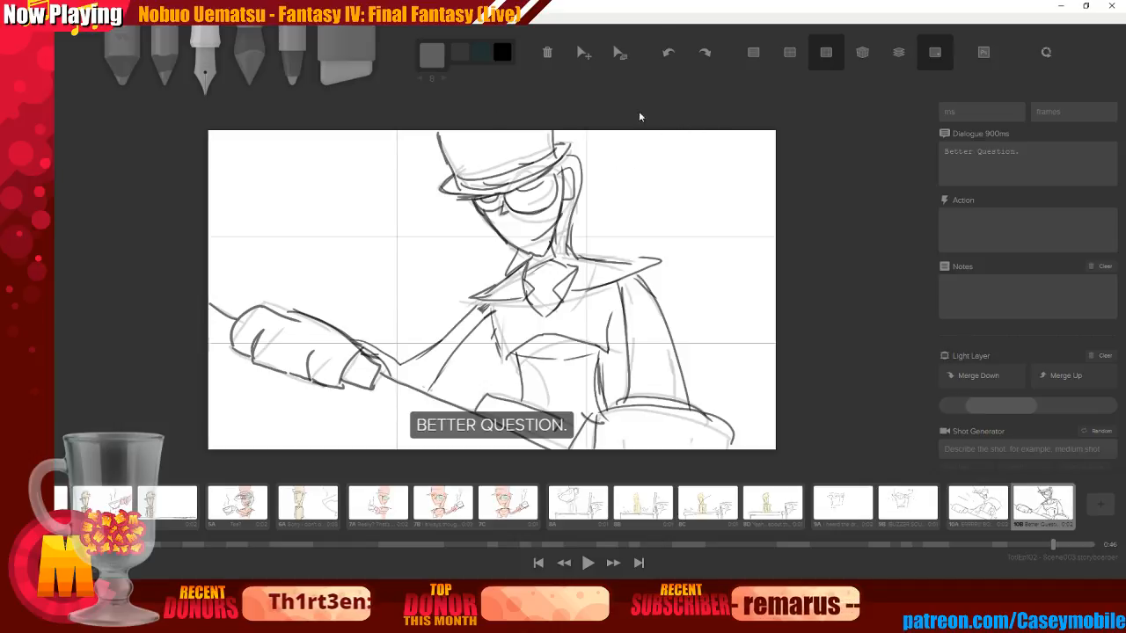
Add a blank board after 10B and mark it as a new shot
click(251, 65)
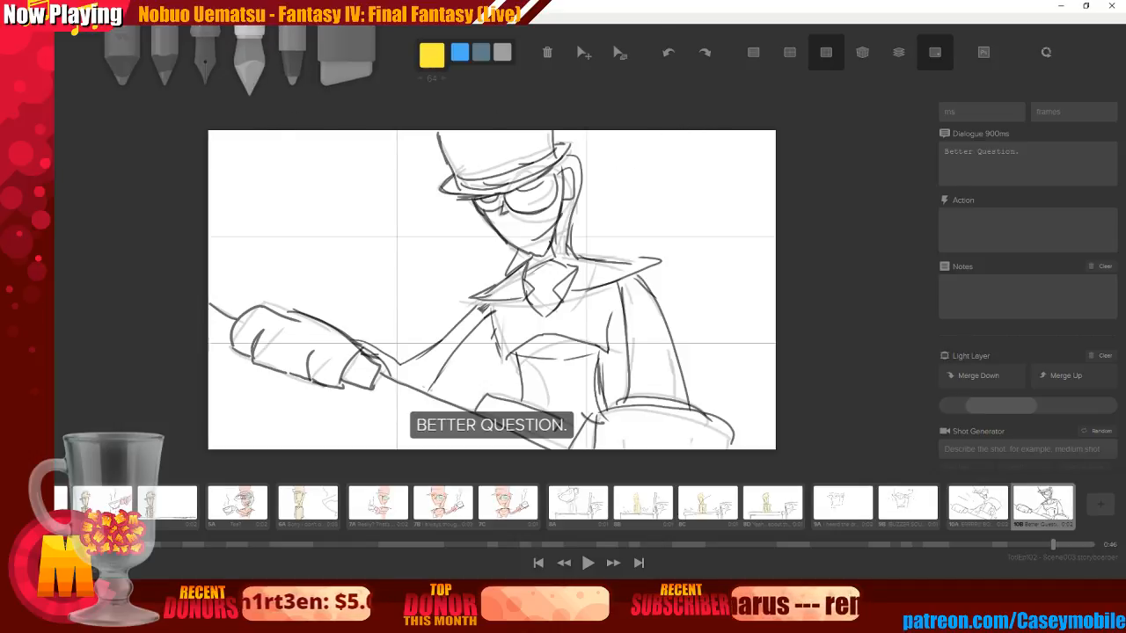
click(1031, 159)
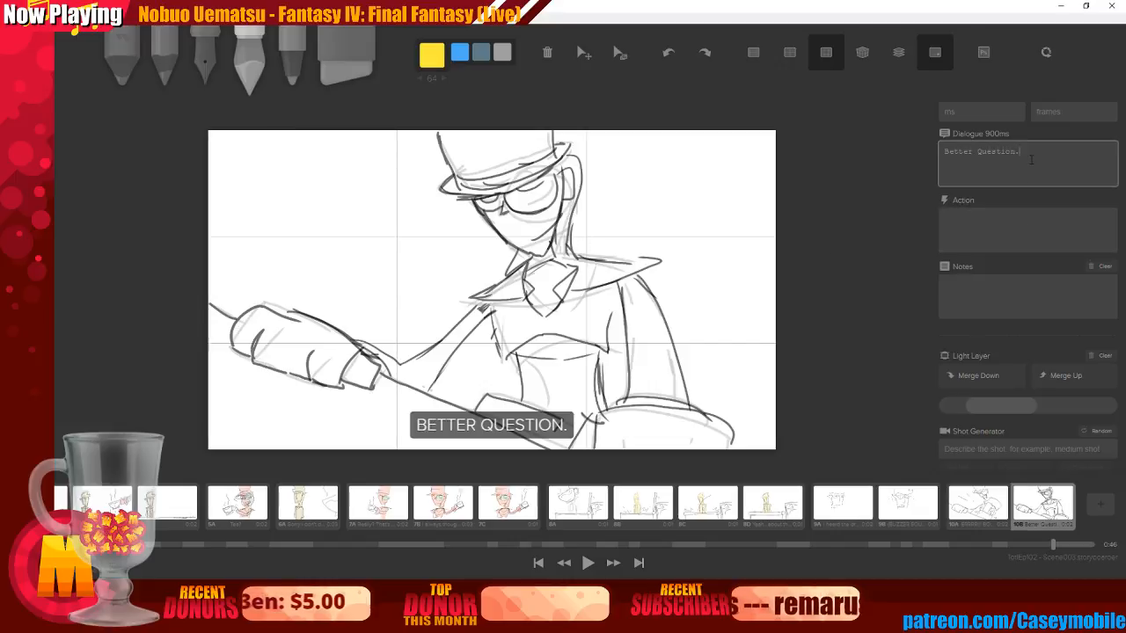
click(1099, 503)
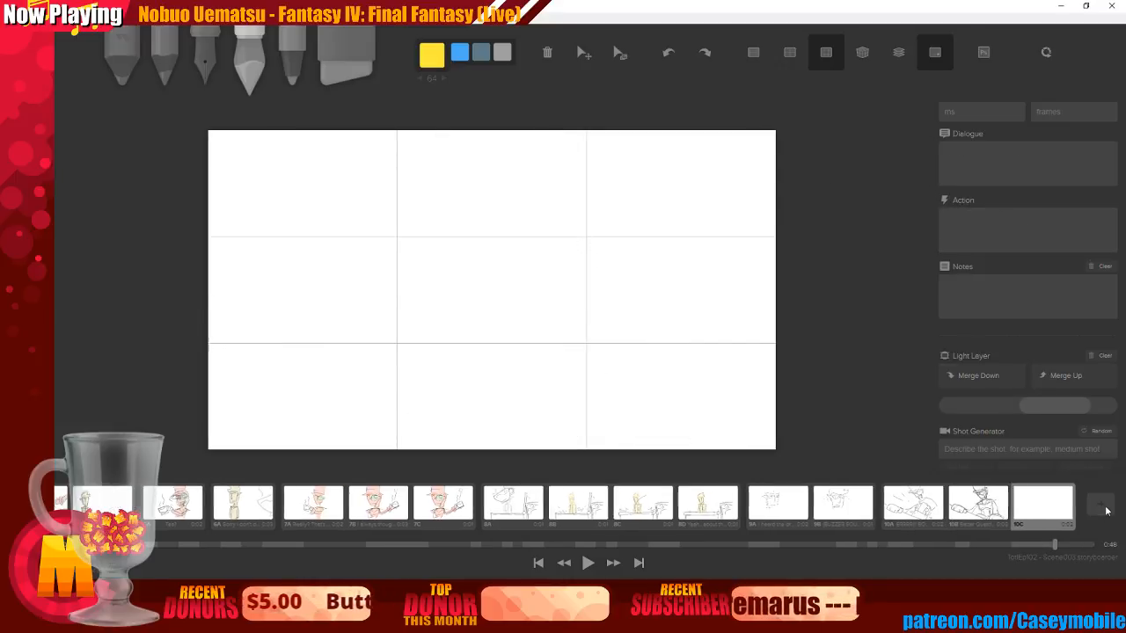
scroll(1031, 245, up, 3)
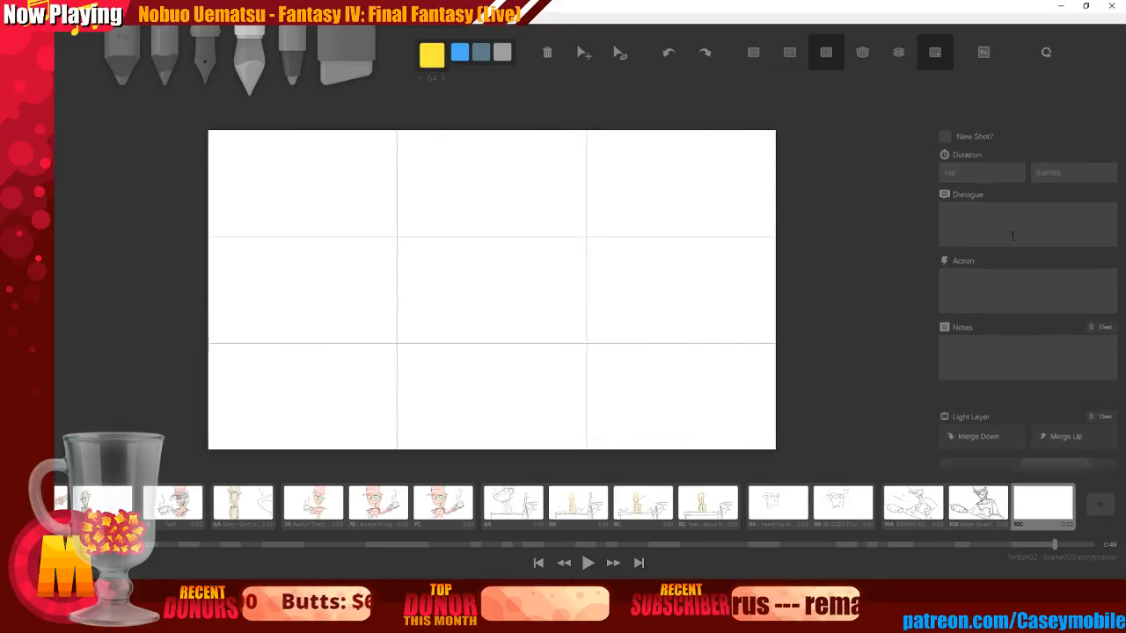
click(946, 188)
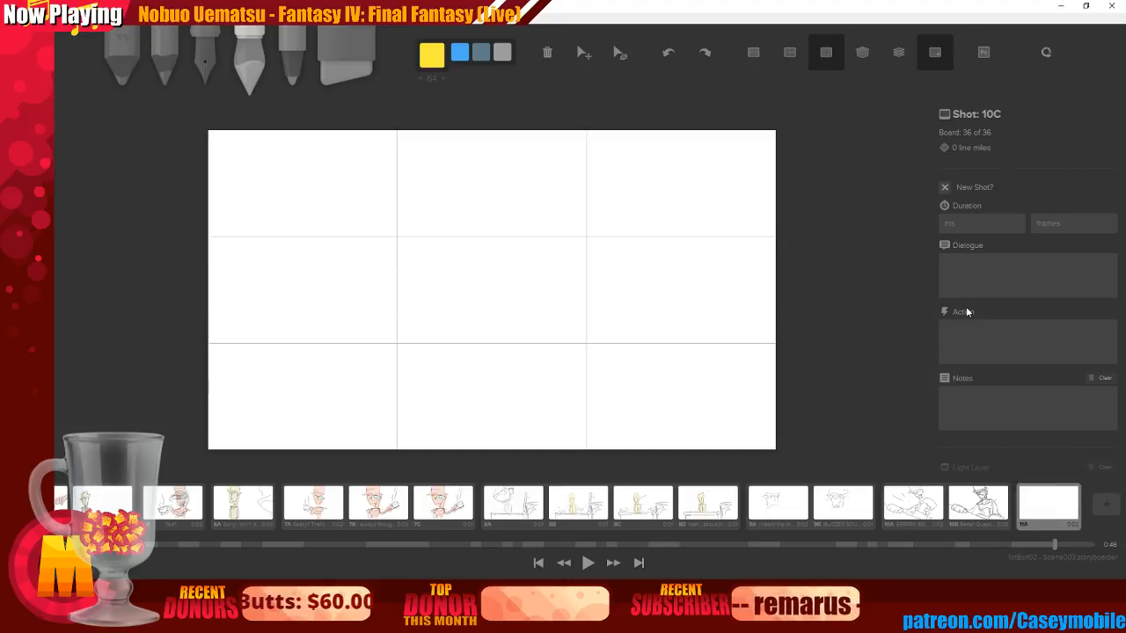
click(1026, 275)
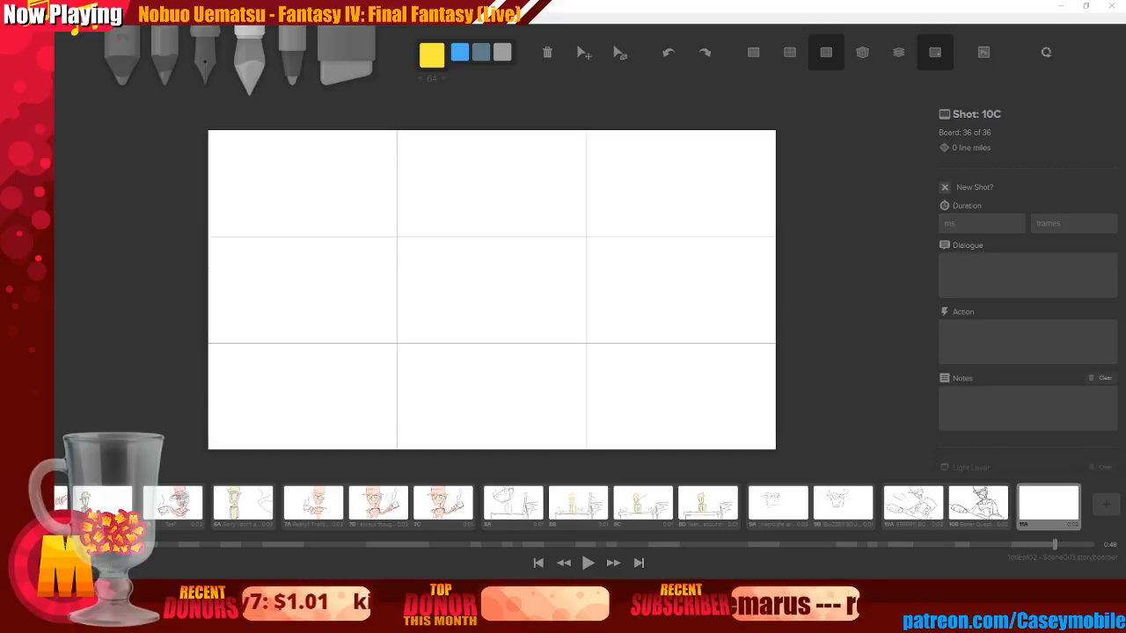
key(alt+Tab)
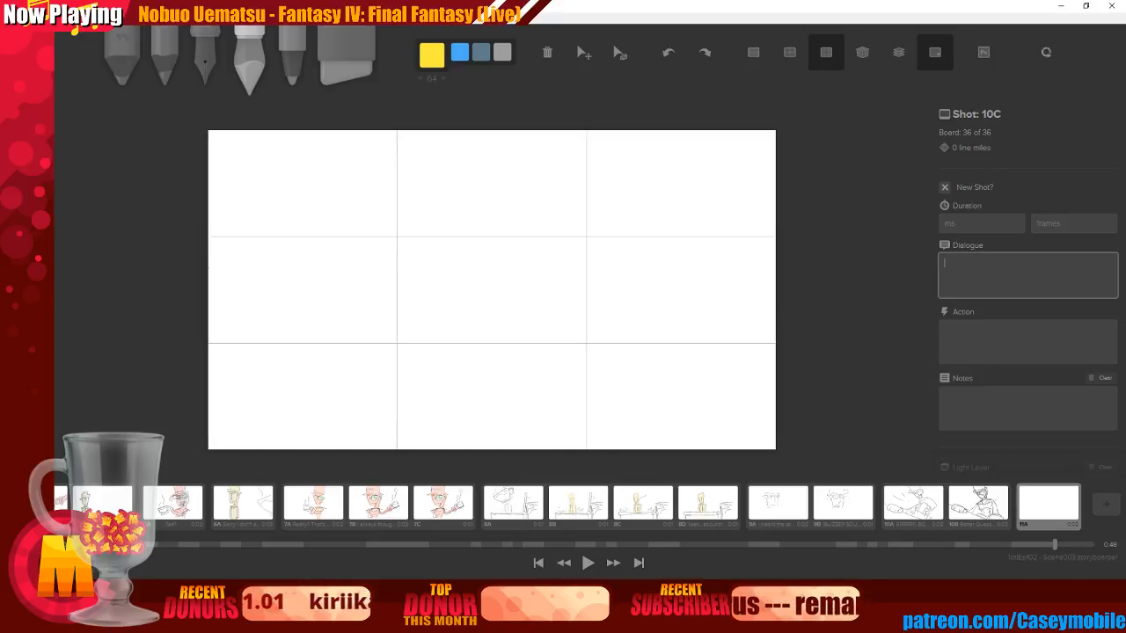
Save the storyboard
click(70, 16)
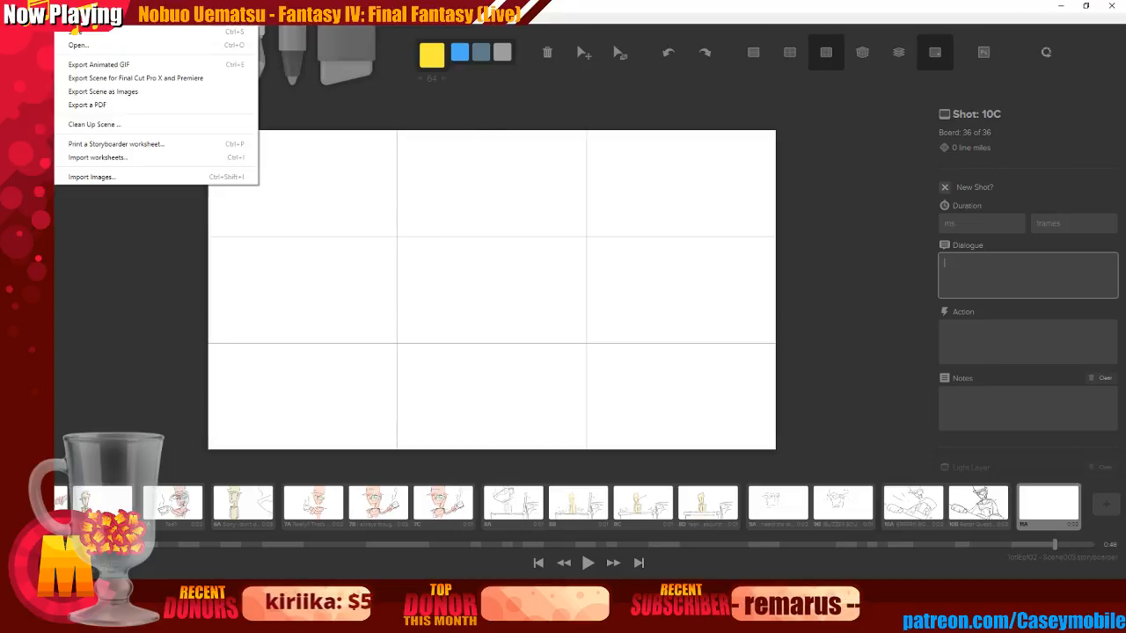
click(76, 38)
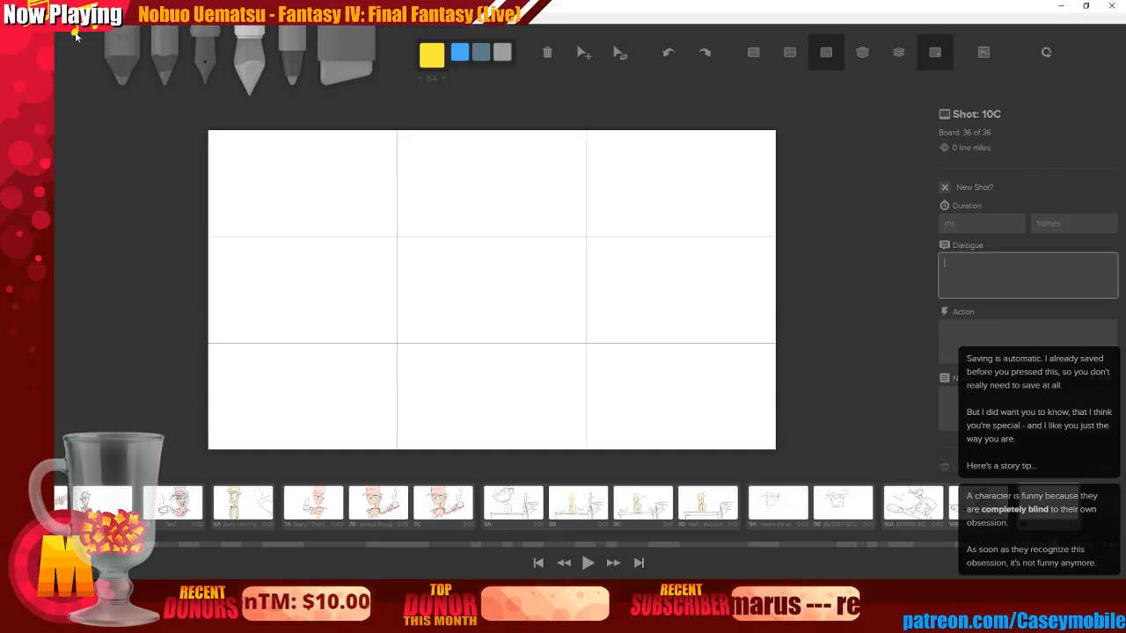
click(75, 33)
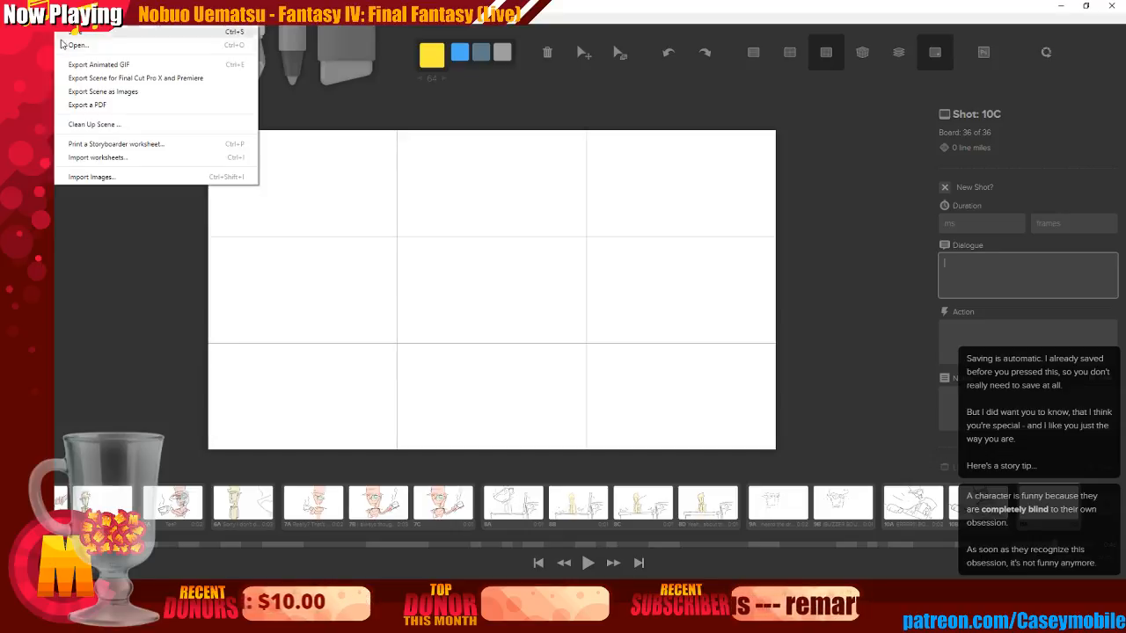
click(74, 32)
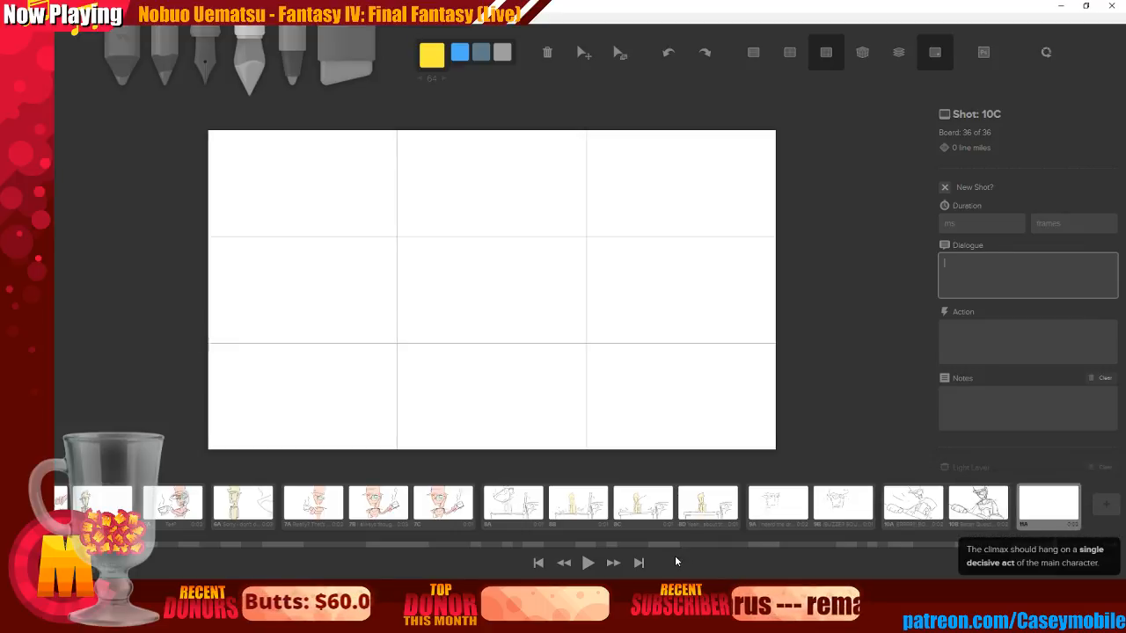
Play the storyboard from board 1A through to the blank last board to review the timing
click(61, 544)
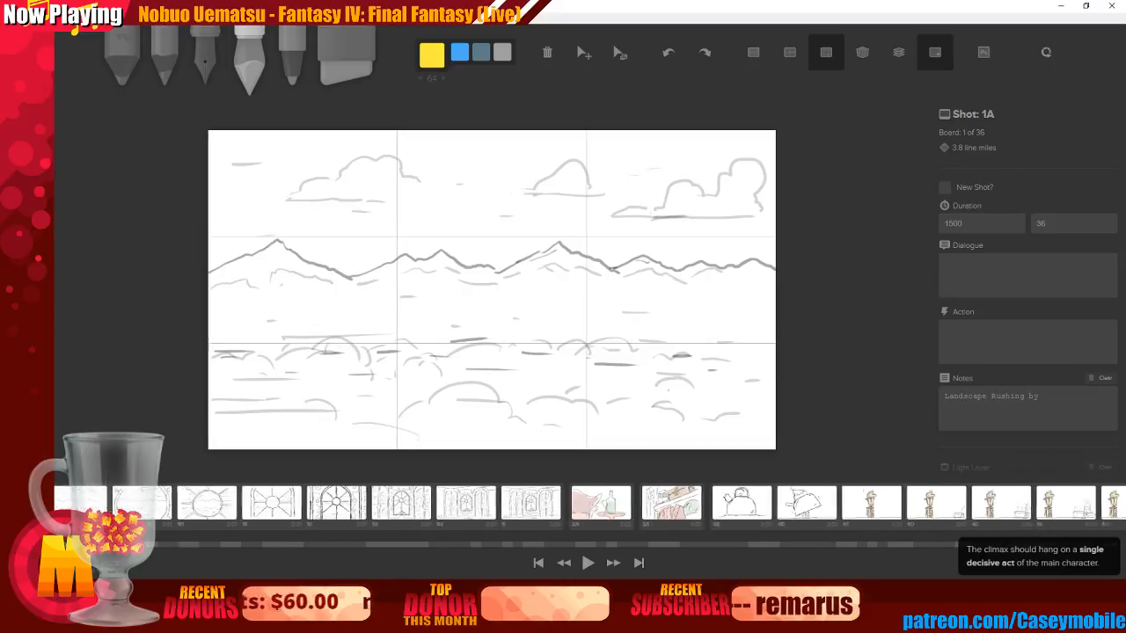
key(space)
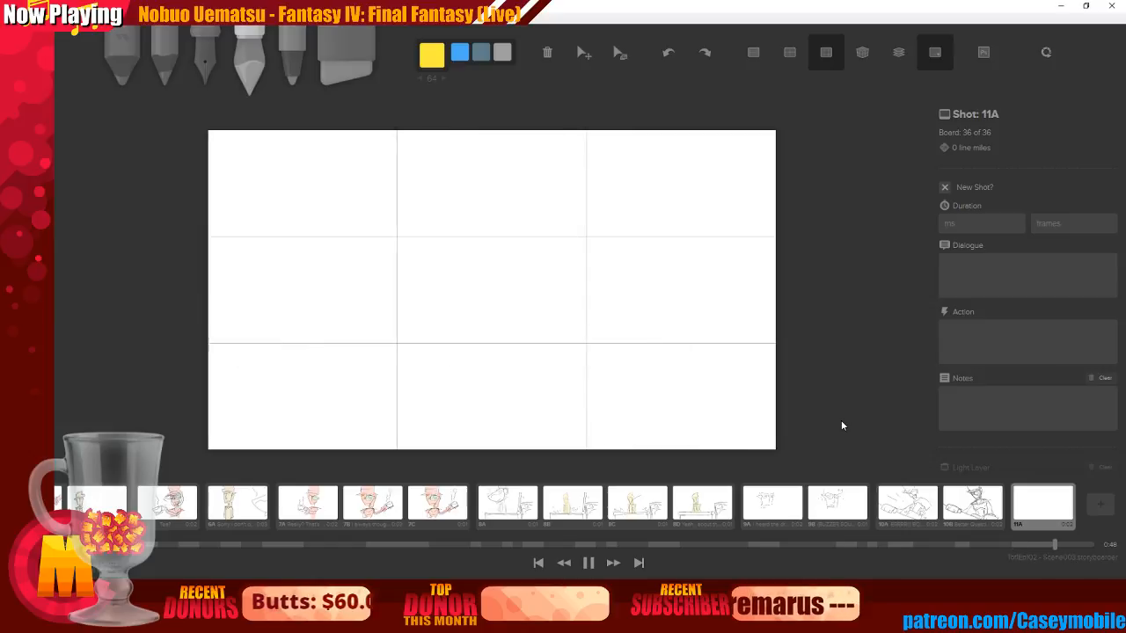
Compare board 10B with 10A, and lower the light layer's opacity on 10B to fade the rough sketch
click(955, 510)
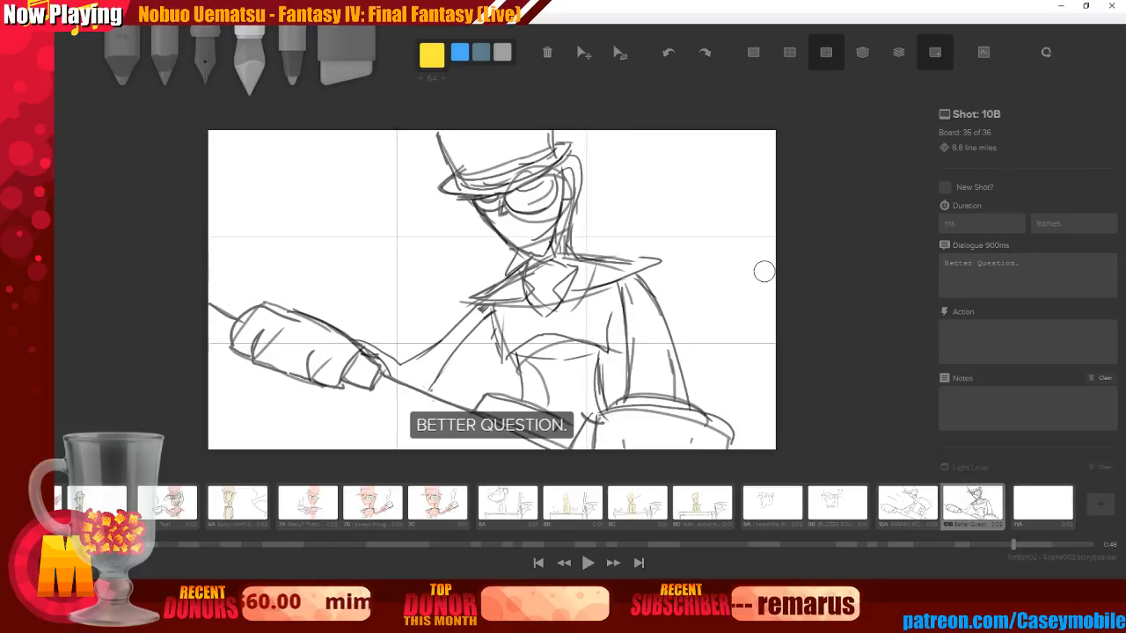
key(Left)
key(Right)
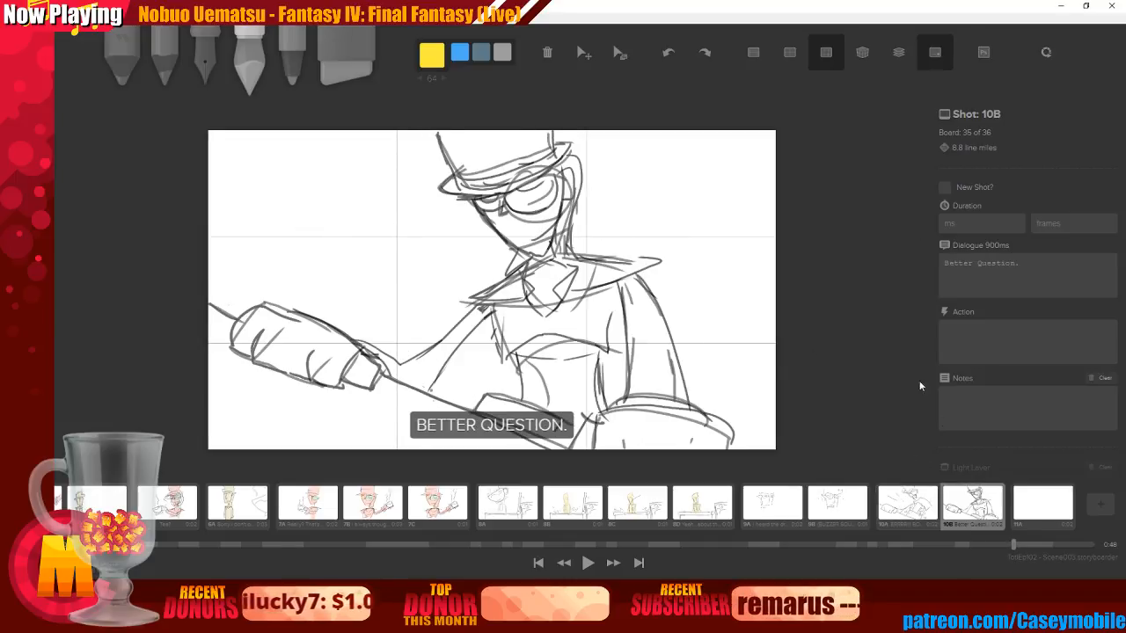
click(915, 508)
click(956, 508)
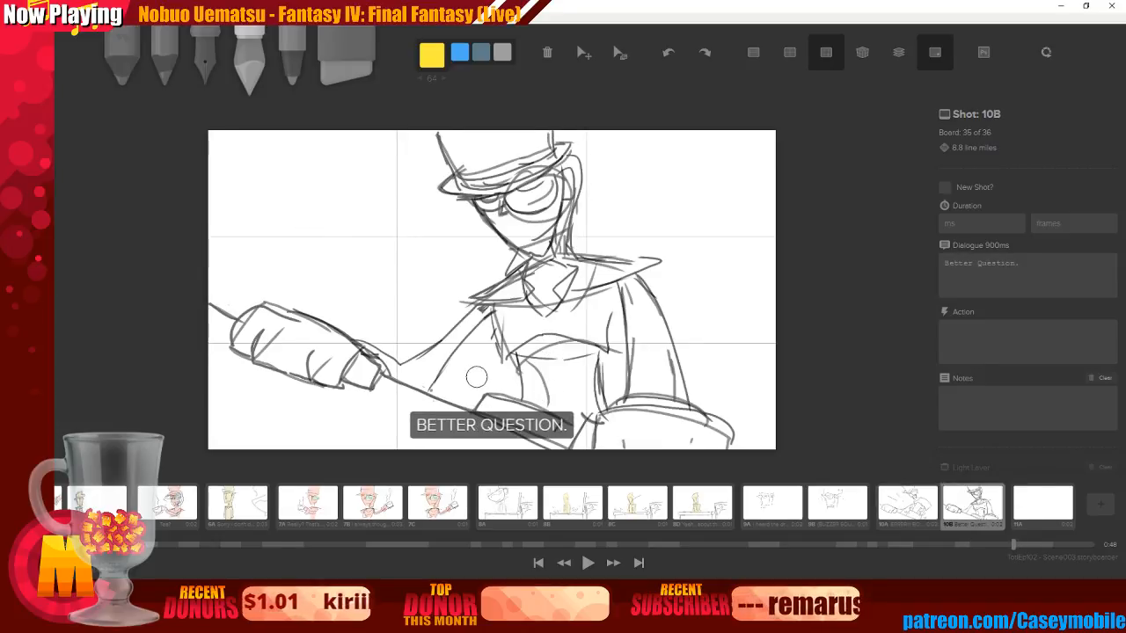
scroll(1006, 330, down, 2)
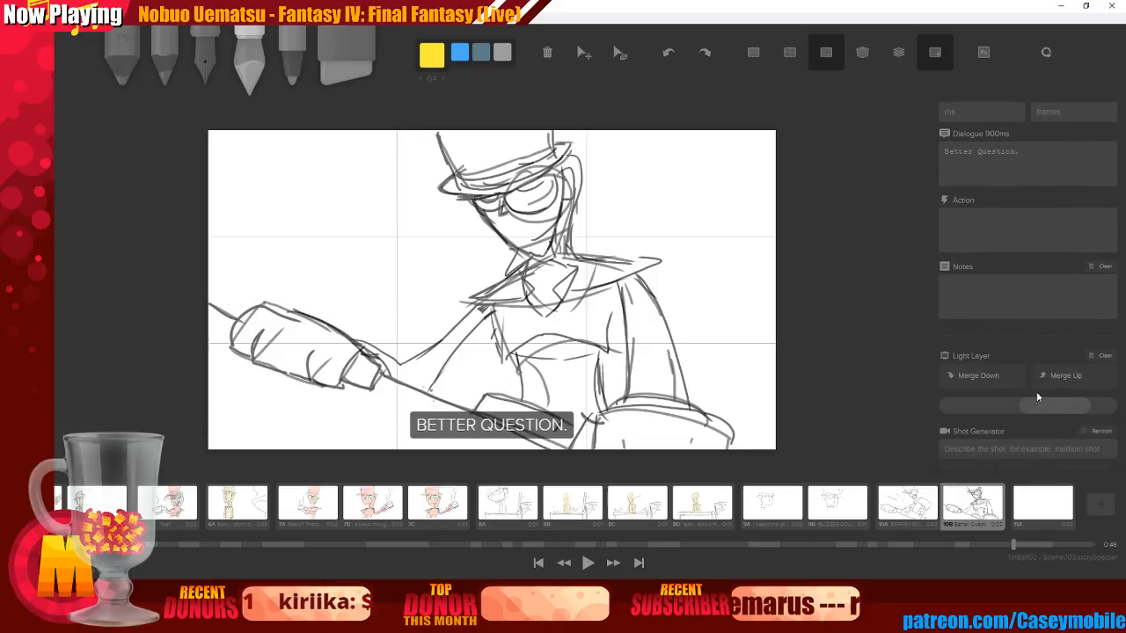
mouse_move(1026, 407)
mouse_down()
mouse_move(1000, 407)
mouse_move(1104, 412)
mouse_move(976, 414)
mouse_move(1031, 421)
mouse_move(1009, 426)
mouse_up()
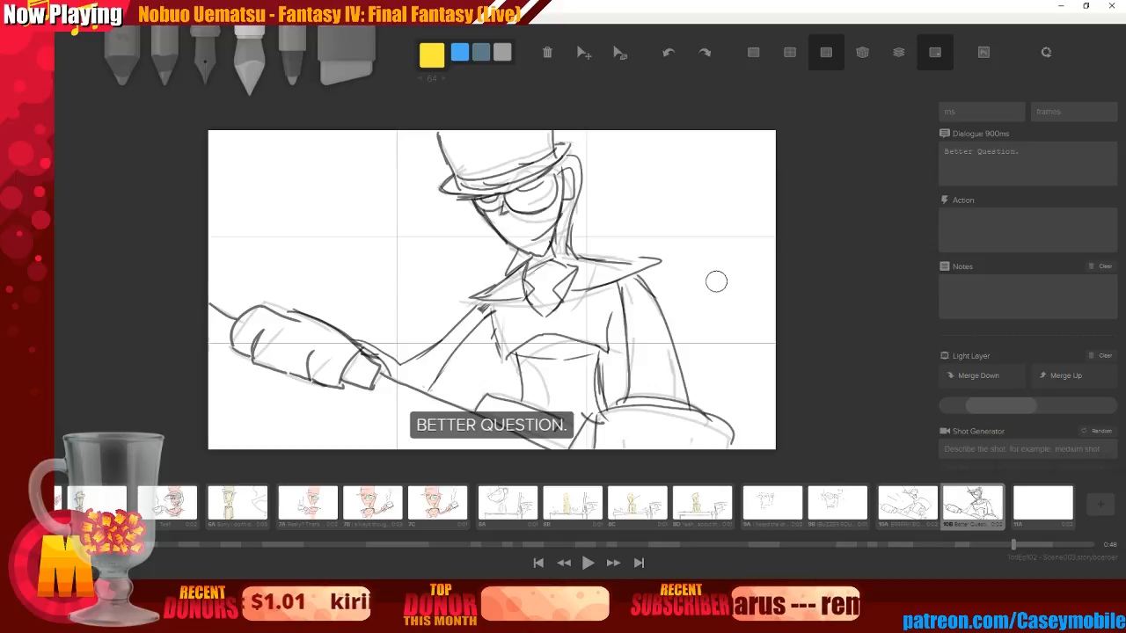
Save the storyboard and clean up the scene, confirming the deletion of unused image files
click(72, 16)
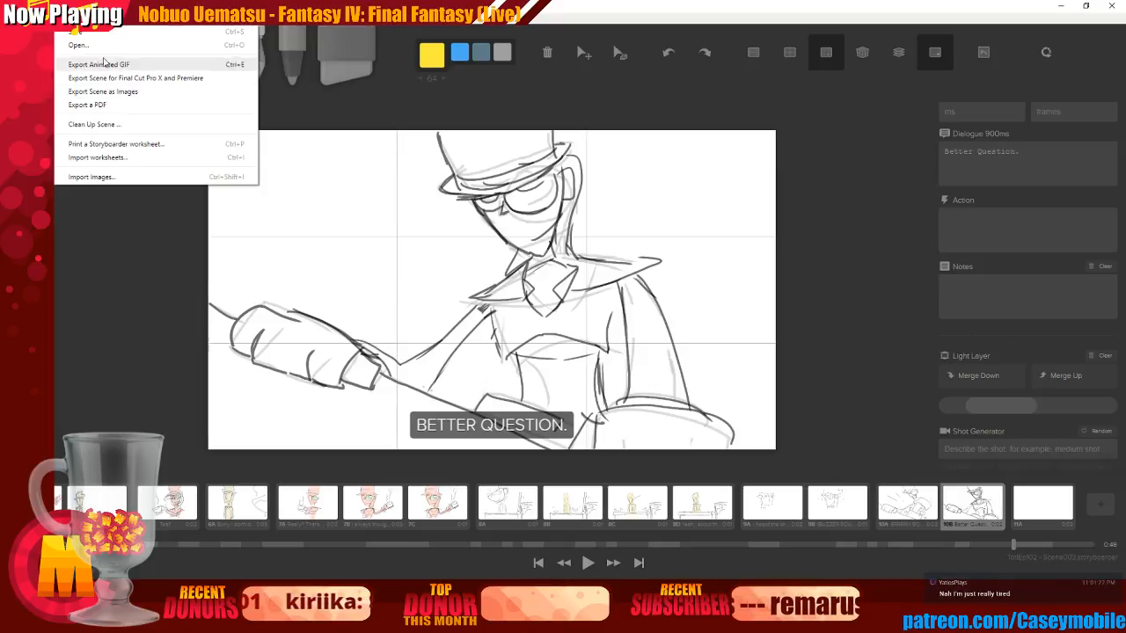
click(78, 31)
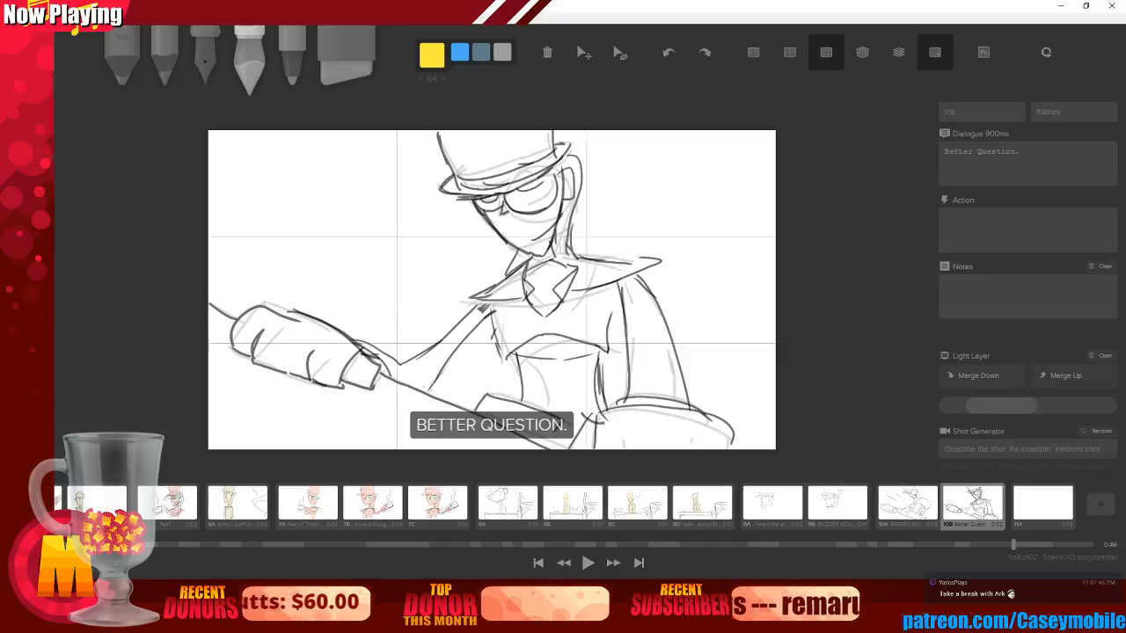
click(65, 17)
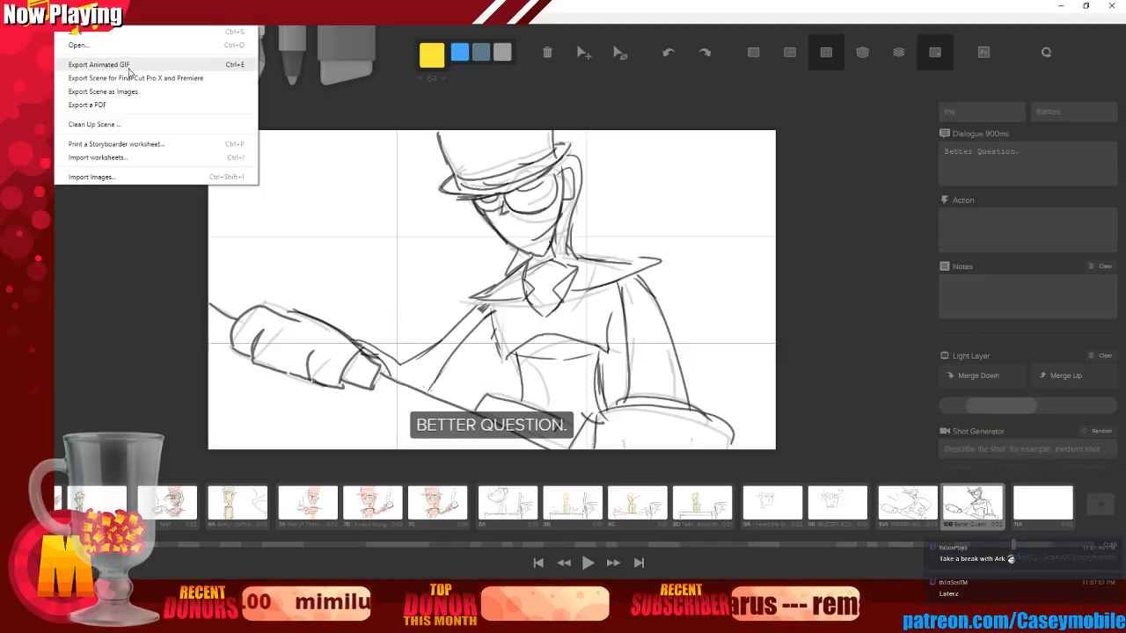
click(161, 124)
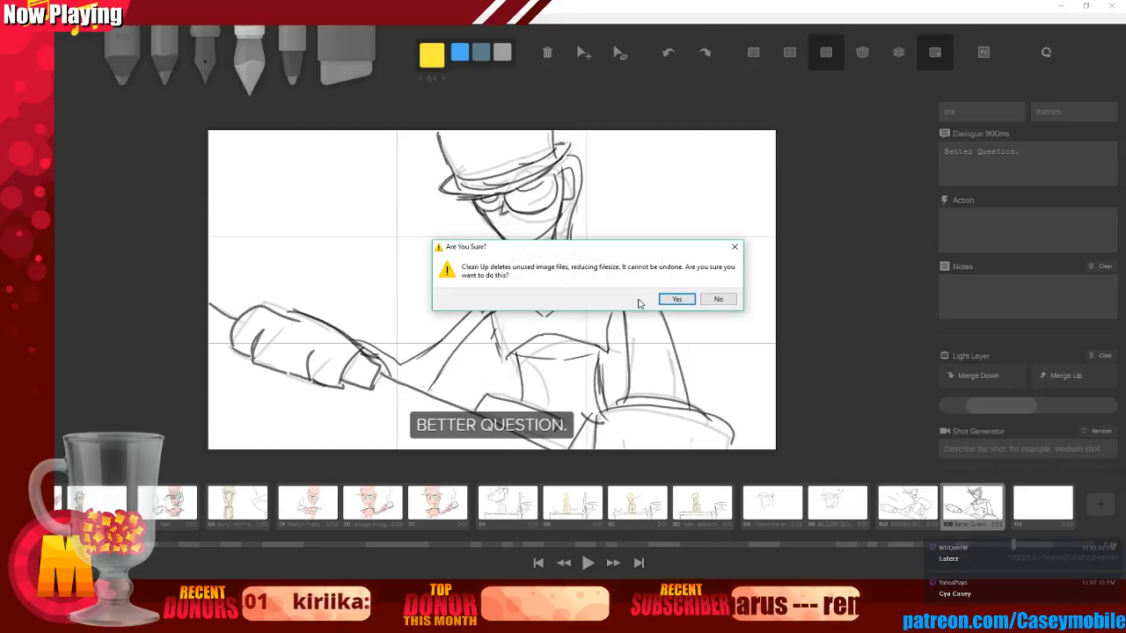
click(676, 299)
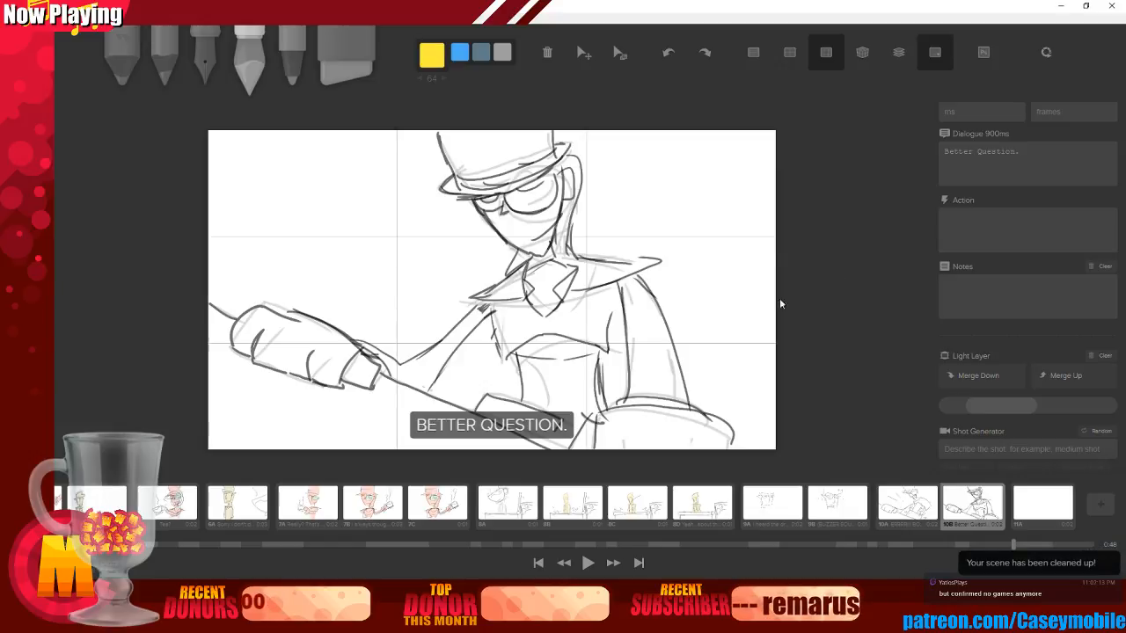
Replay the storyboard from an early board and stop playback on the blank last board
click(618, 547)
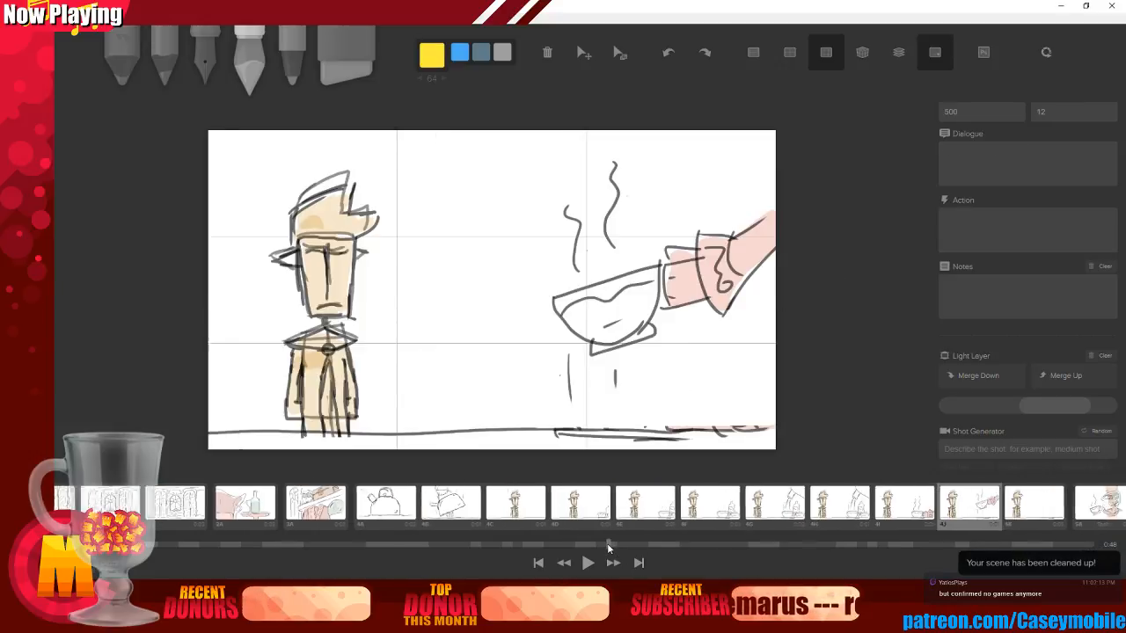
click(184, 540)
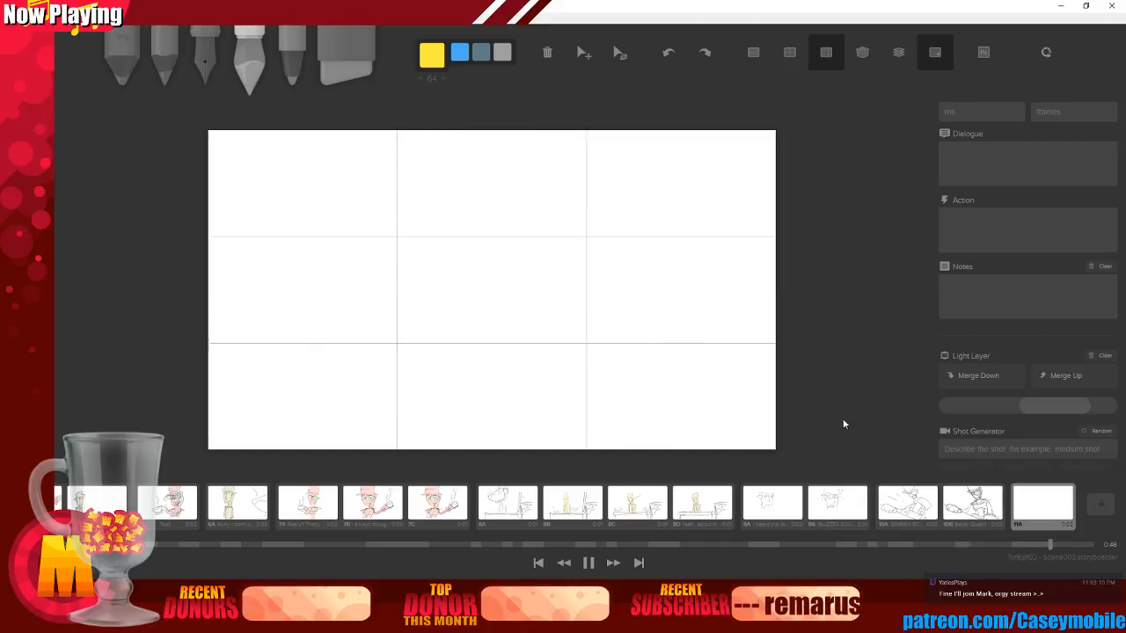
click(589, 563)
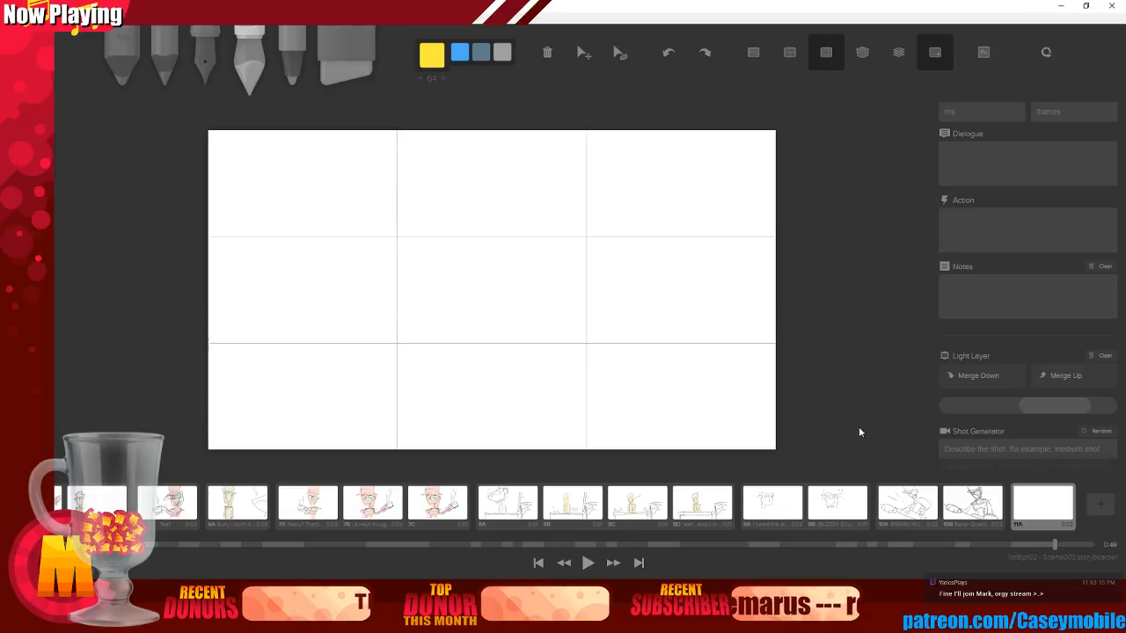